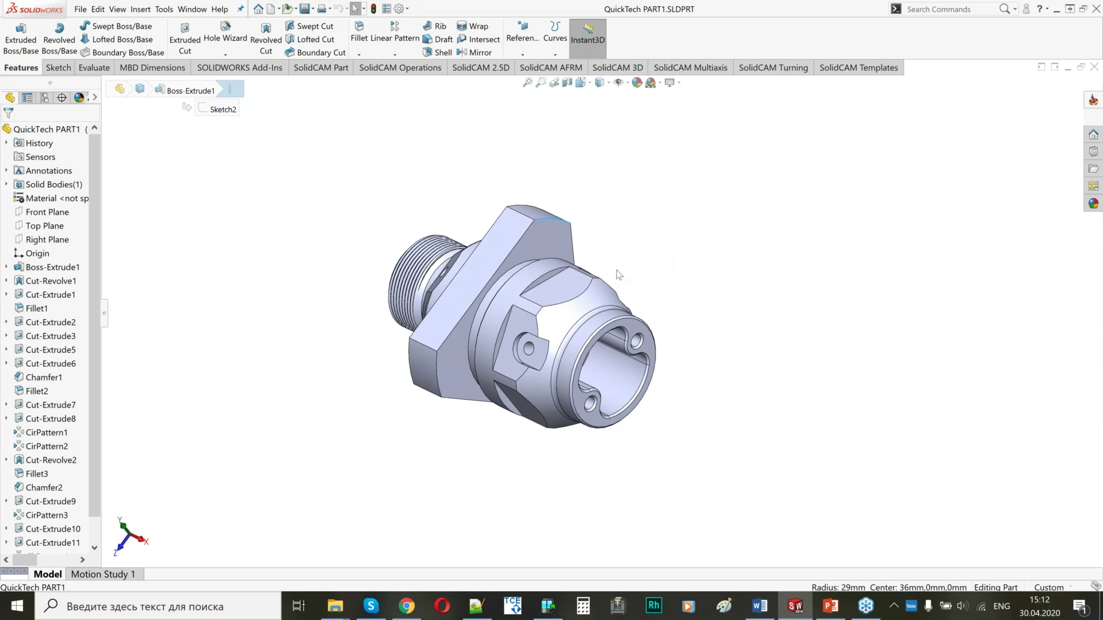
# Step: Examine the part from all sides, including the threaded end, flange, flats with cross holes, and front bore
pyautogui.moveTo(658, 269)
pyautogui.mouseDown(button='middle')
pyautogui.moveTo(737, 253)
pyautogui.moveTo(664, 255)
pyautogui.mouseUp(button='middle')
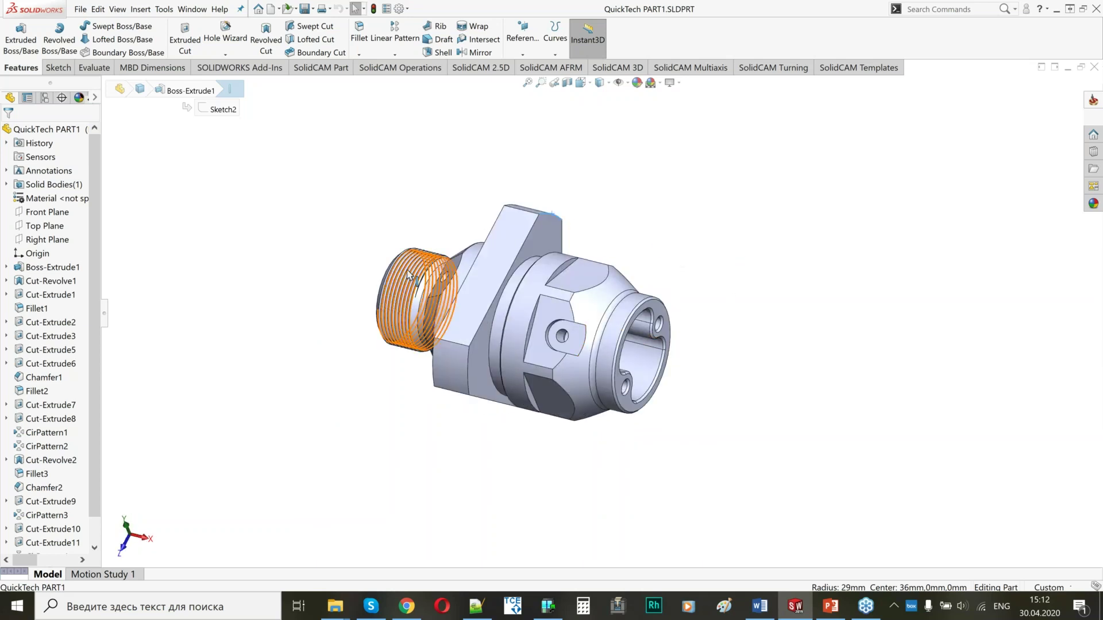
pyautogui.moveTo(334, 244)
pyautogui.mouseDown(button='middle')
pyautogui.moveTo(365, 263)
pyautogui.moveTo(327, 253)
pyautogui.mouseUp(button='middle')
pyautogui.scroll(-2, 874, 339)
pyautogui.moveTo(873, 339); pyautogui.dragTo(561, 344, button='middle')
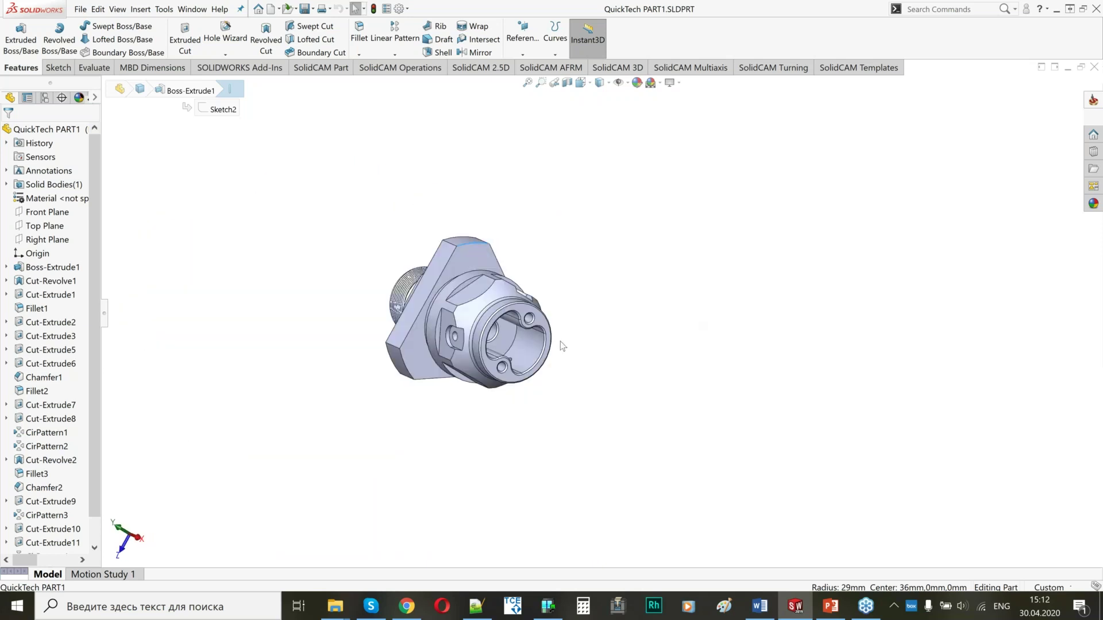
pyautogui.scroll(-3, 561, 344)
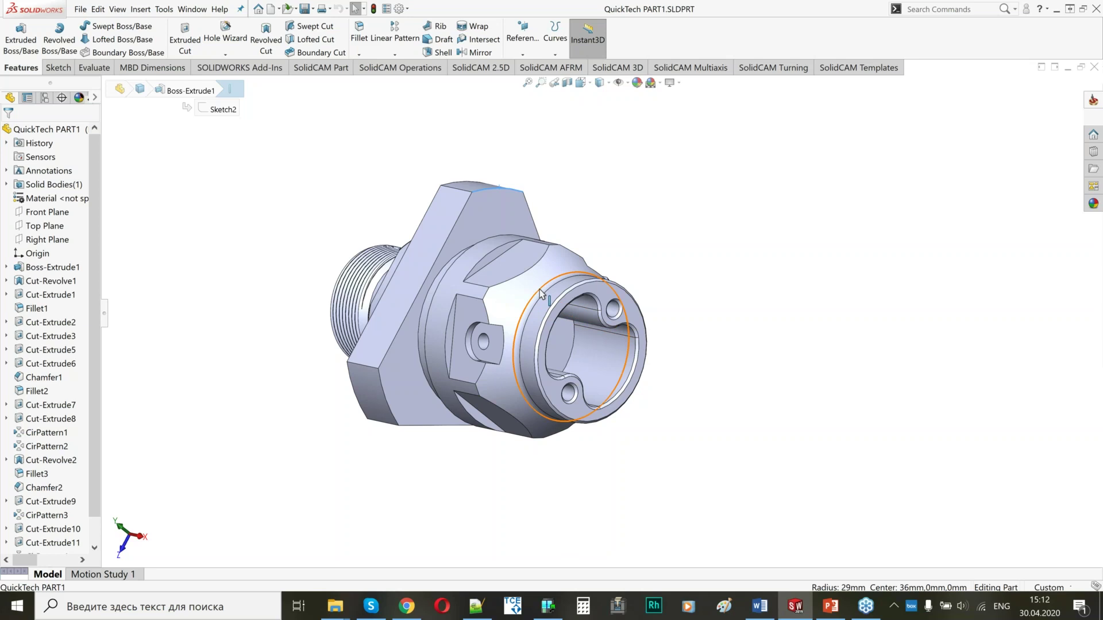
pyautogui.moveTo(540, 294); pyautogui.dragTo(564, 349, button='middle')
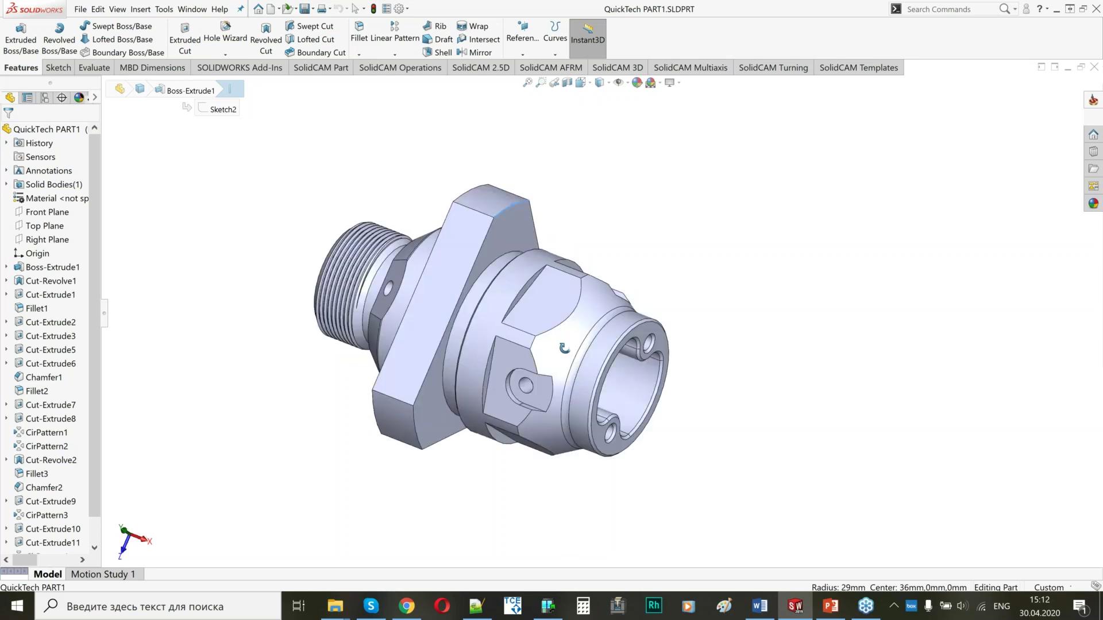
pyautogui.moveTo(564, 349); pyautogui.dragTo(654, 339, button='middle')
pyautogui.click(534, 293)
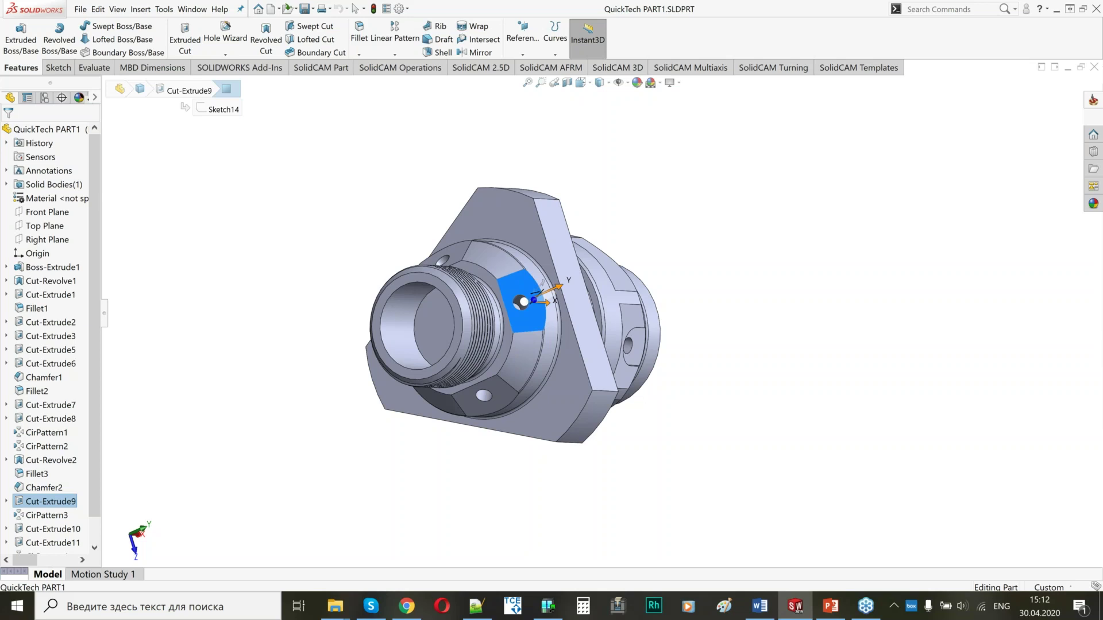
pyautogui.moveTo(615, 282); pyautogui.dragTo(571, 279, button='middle')
pyautogui.scroll(-4, 572, 279)
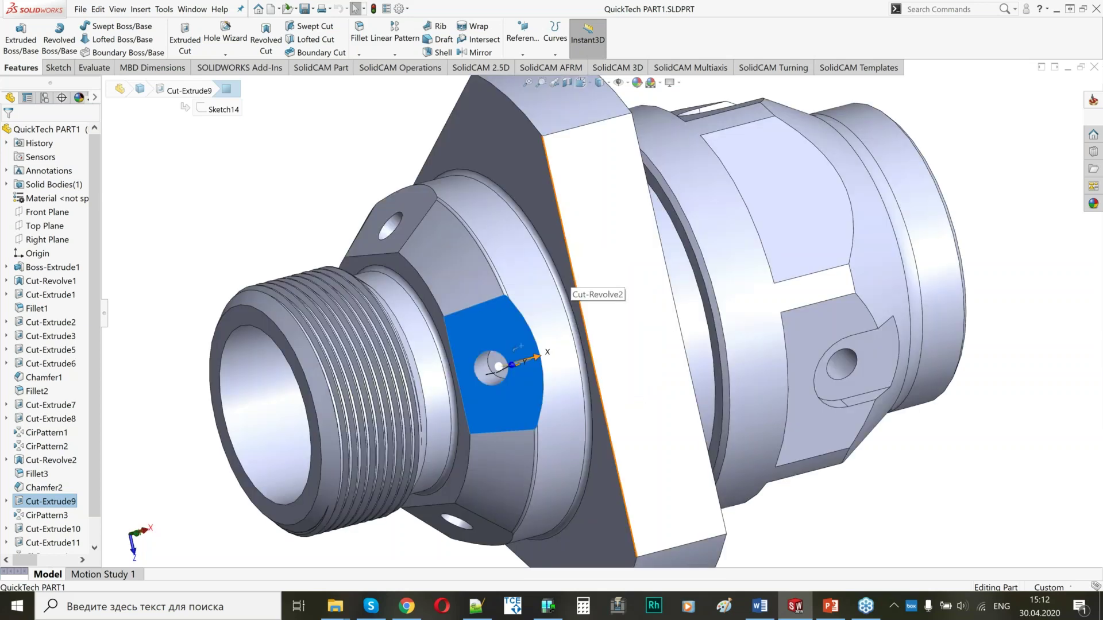
pyautogui.scroll(3, 571, 281)
pyautogui.moveTo(571, 280); pyautogui.dragTo(594, 347, button='middle')
pyautogui.click(709, 256)
pyautogui.scroll(2, 682, 347)
pyautogui.moveTo(681, 347); pyautogui.dragTo(684, 358, button='middle')
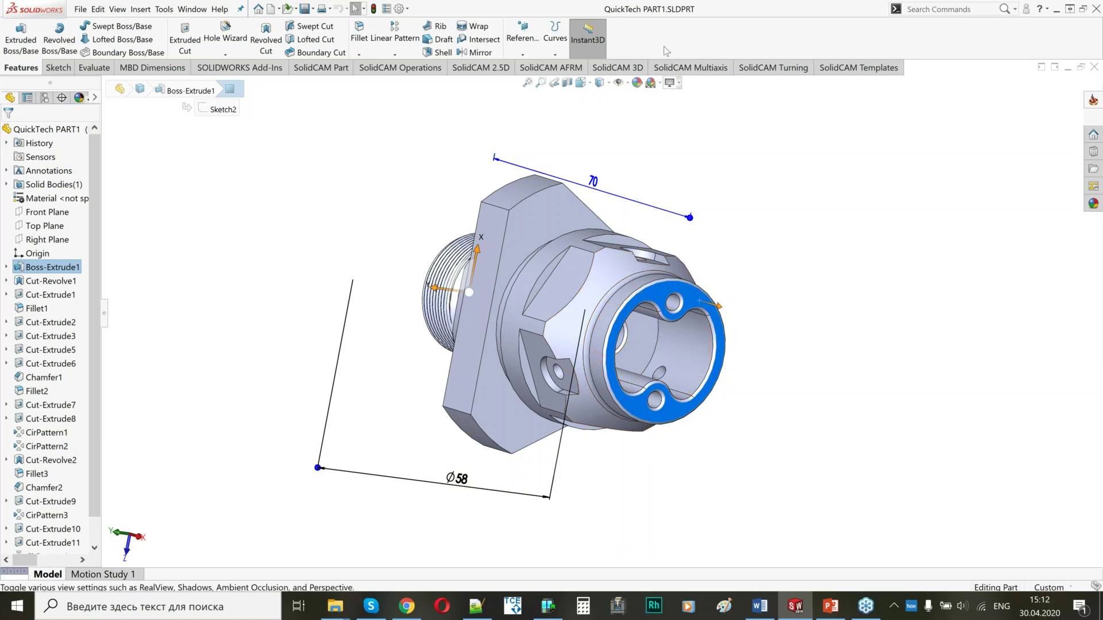
# Step: Create an external metric Mill-Turn CAM-Part from QuickTech PART1 in the model's directory and set its CNC machine to QuickTech_T8HY
pyautogui.click(1096, 108)
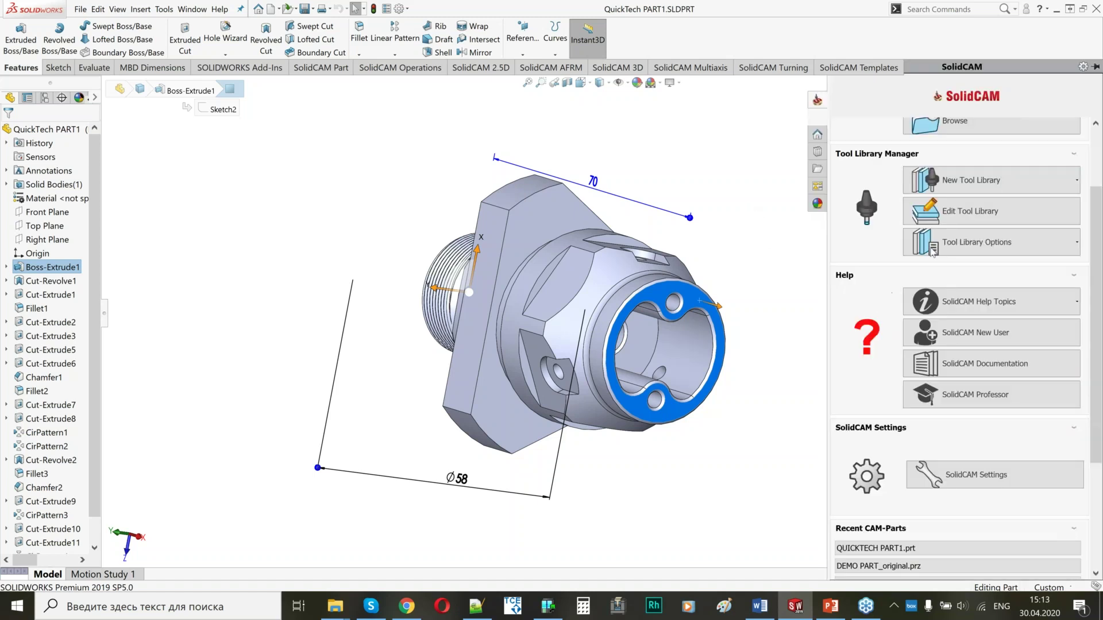
pyautogui.scroll(3, 973, 255)
pyautogui.click(947, 152)
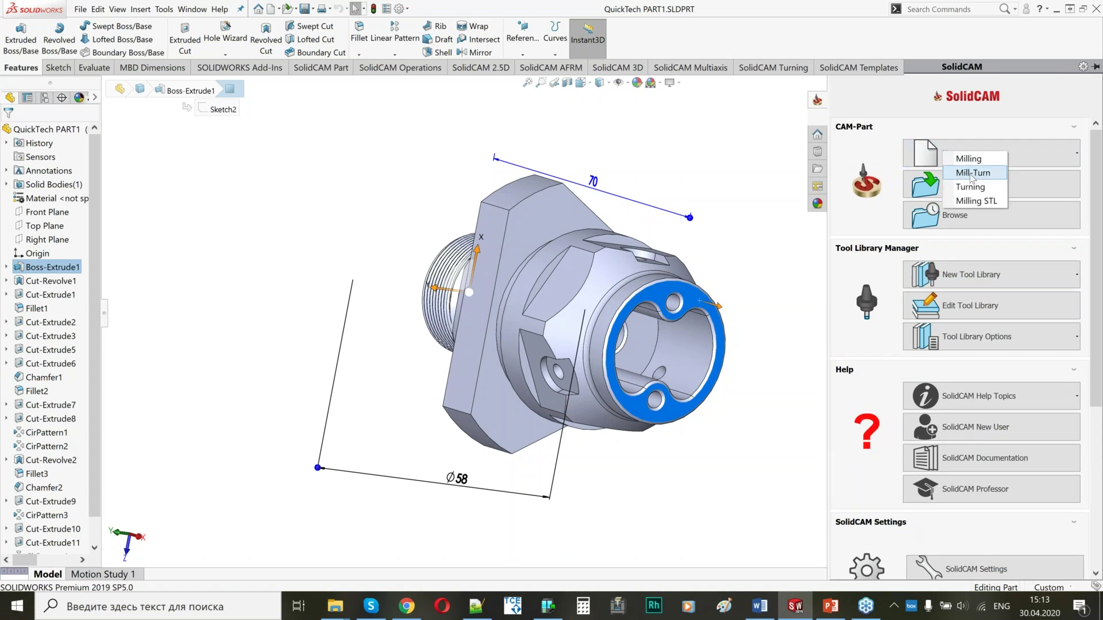
pyautogui.click(972, 174)
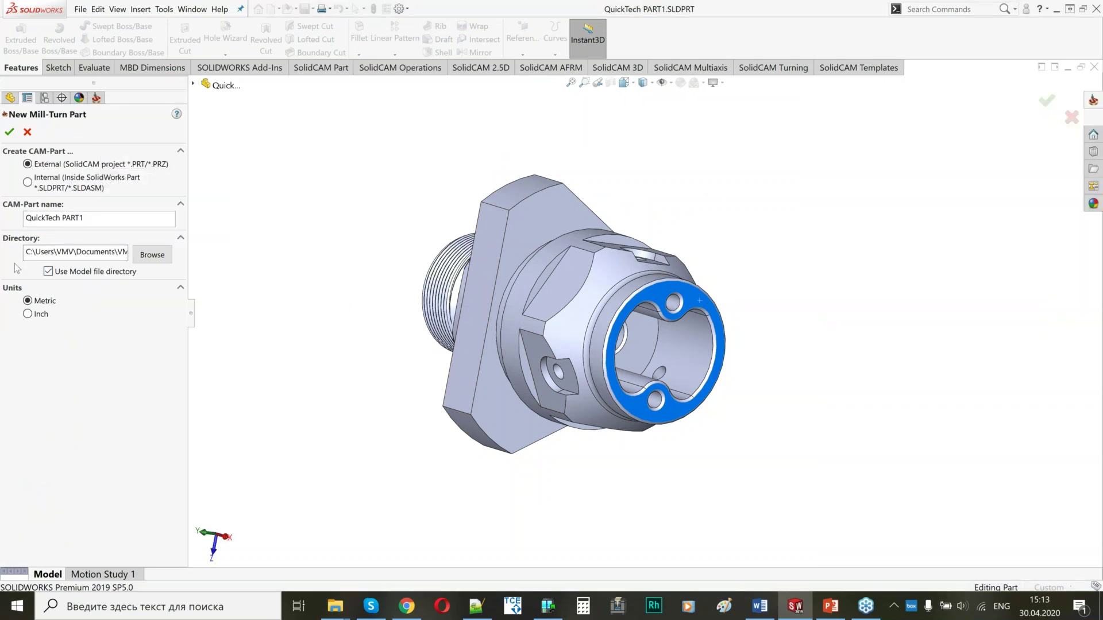
pyautogui.click(9, 132)
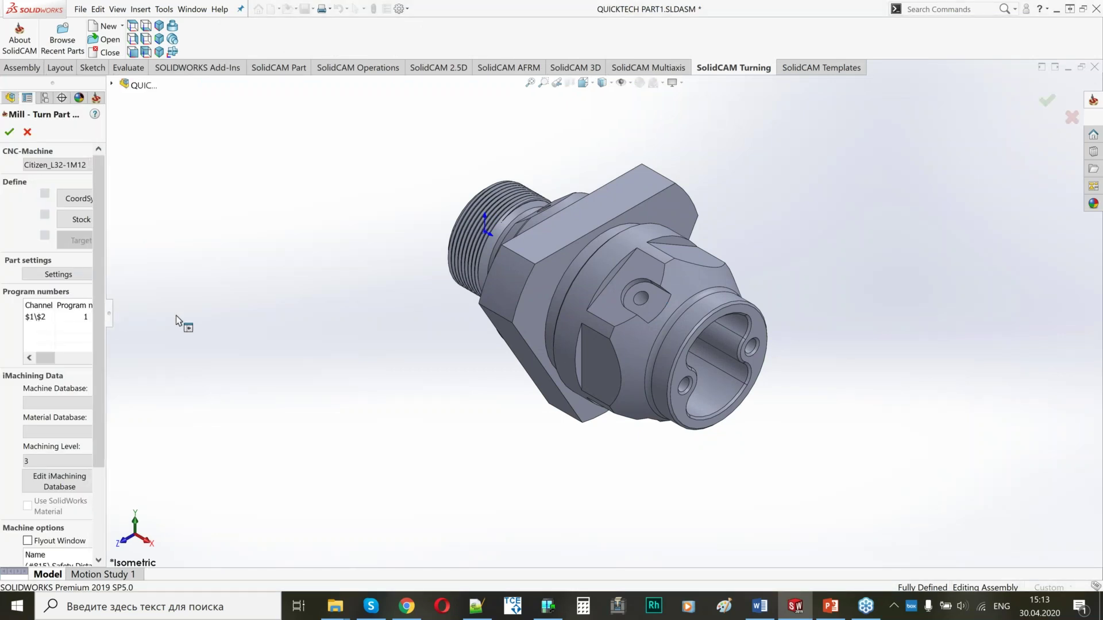
pyautogui.click(84, 165)
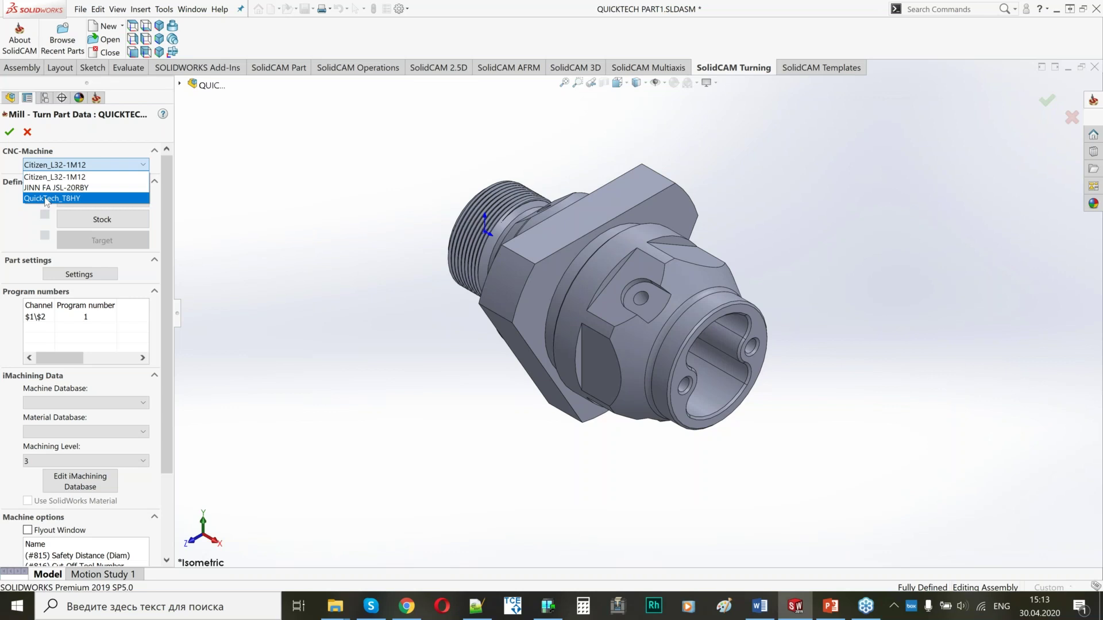
pyautogui.click(46, 198)
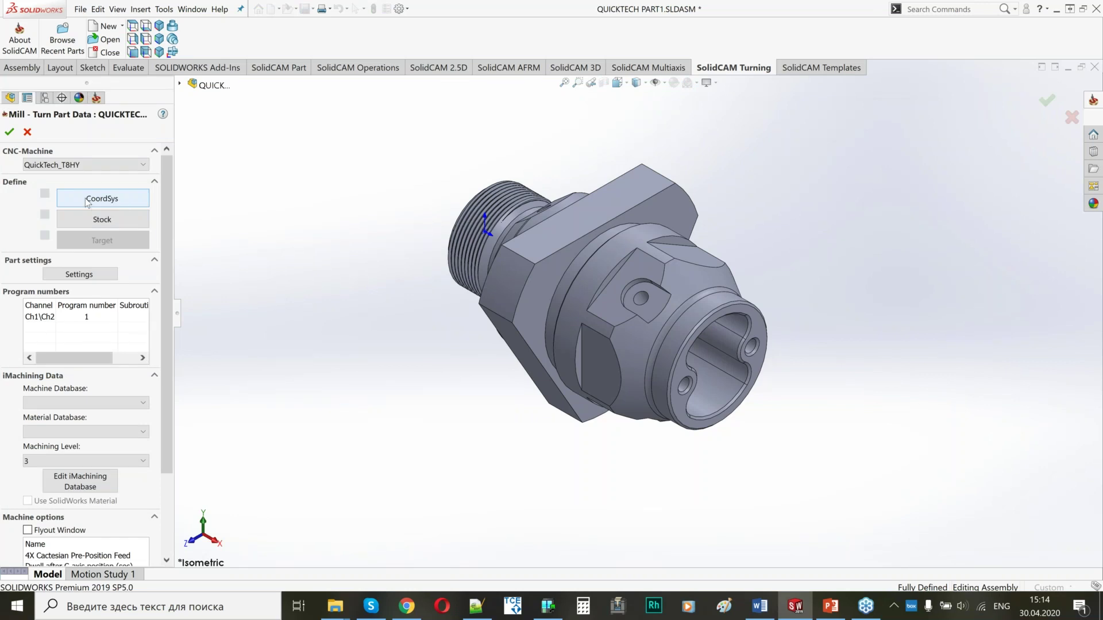
# Step: Define machine coordinate system 1 by picking a revolved face of the body, with the origin at the center of revolution face
pyautogui.click(87, 201)
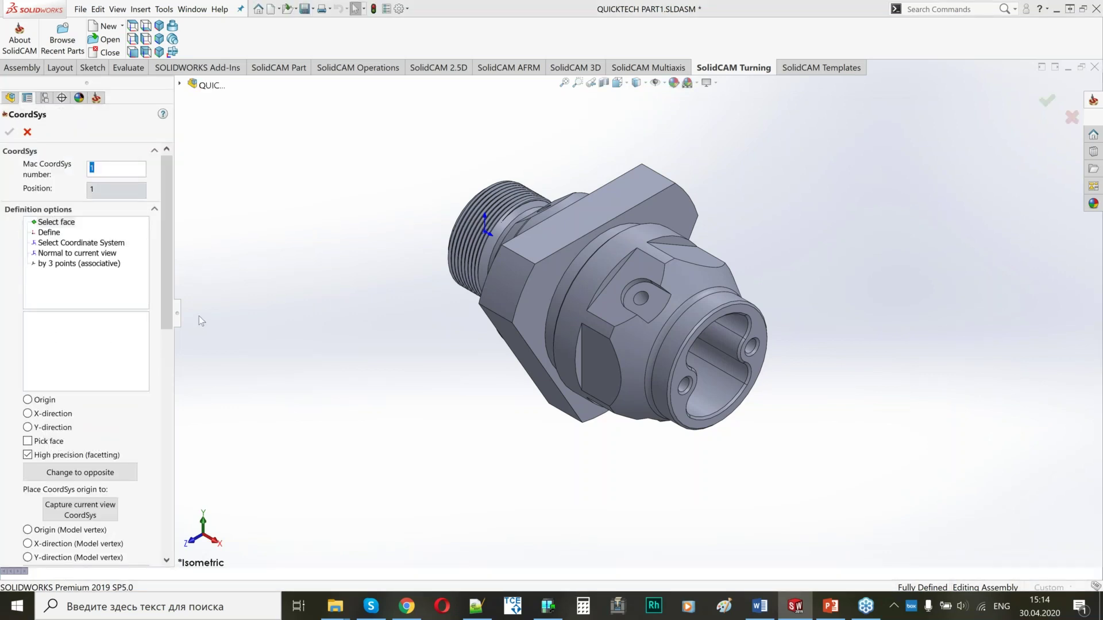
pyautogui.click(87, 381)
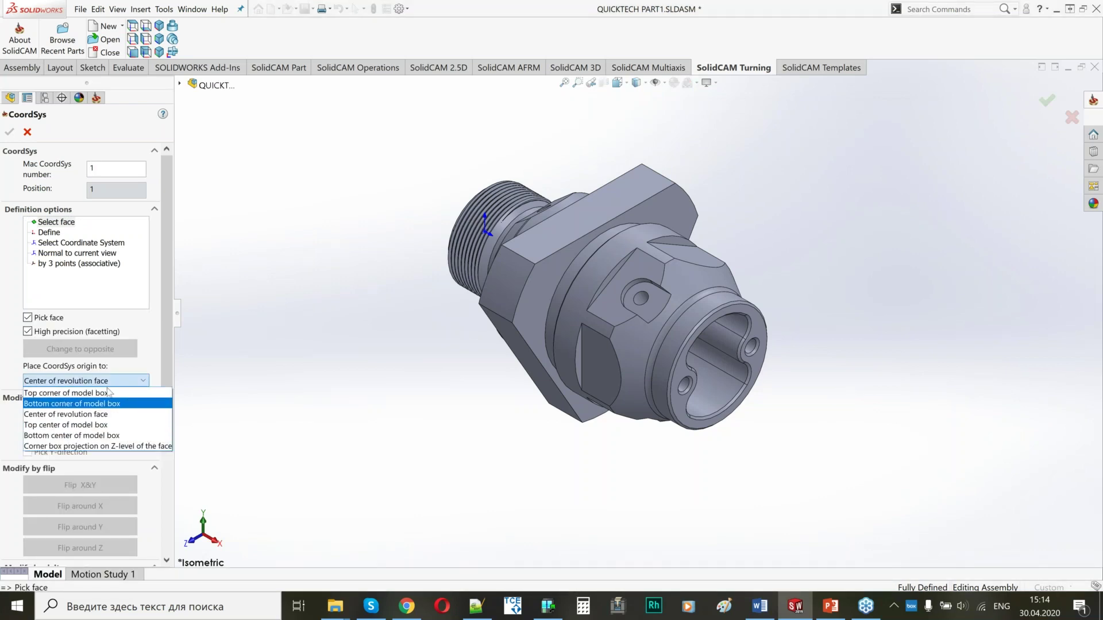
pyautogui.click(70, 416)
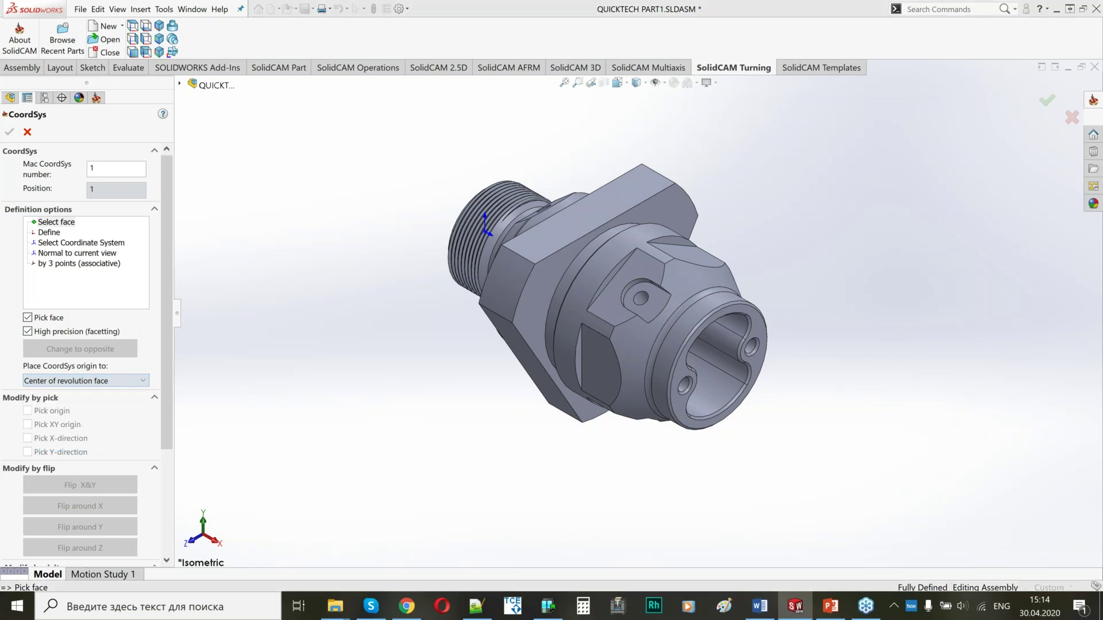
pyautogui.click(582, 284)
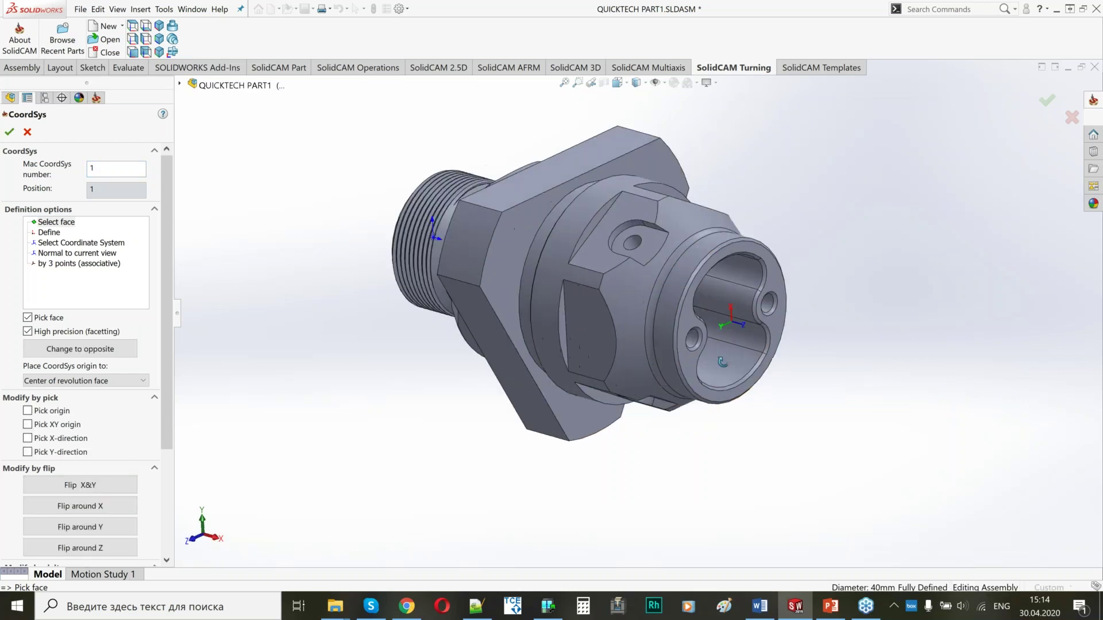
pyautogui.scroll(2, 649, 308)
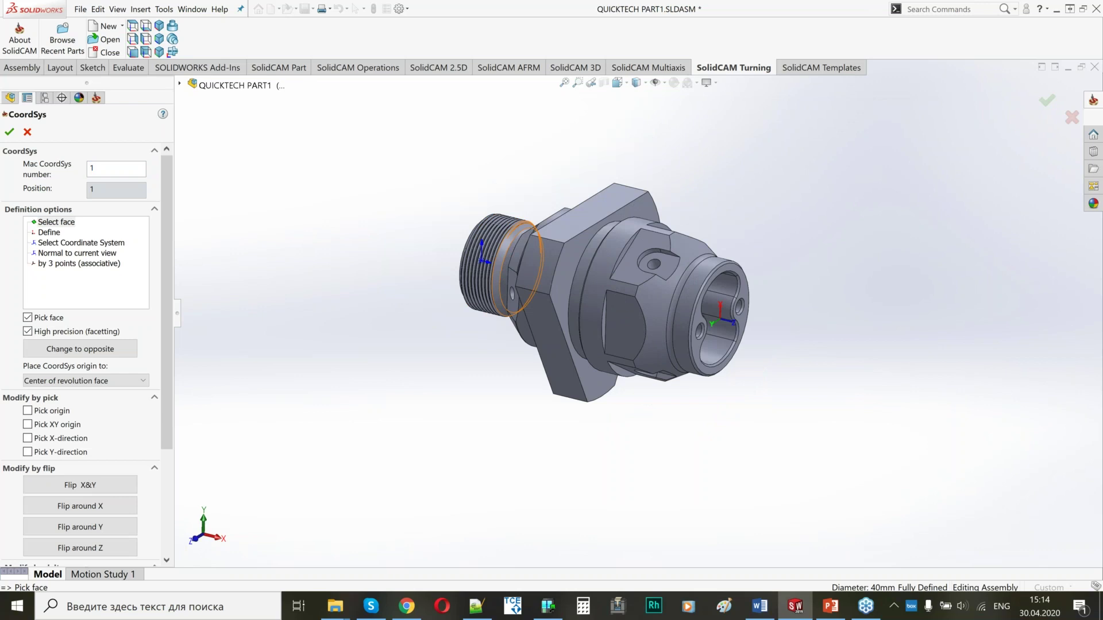
pyautogui.moveTo(514, 320); pyautogui.dragTo(508, 377, button='middle')
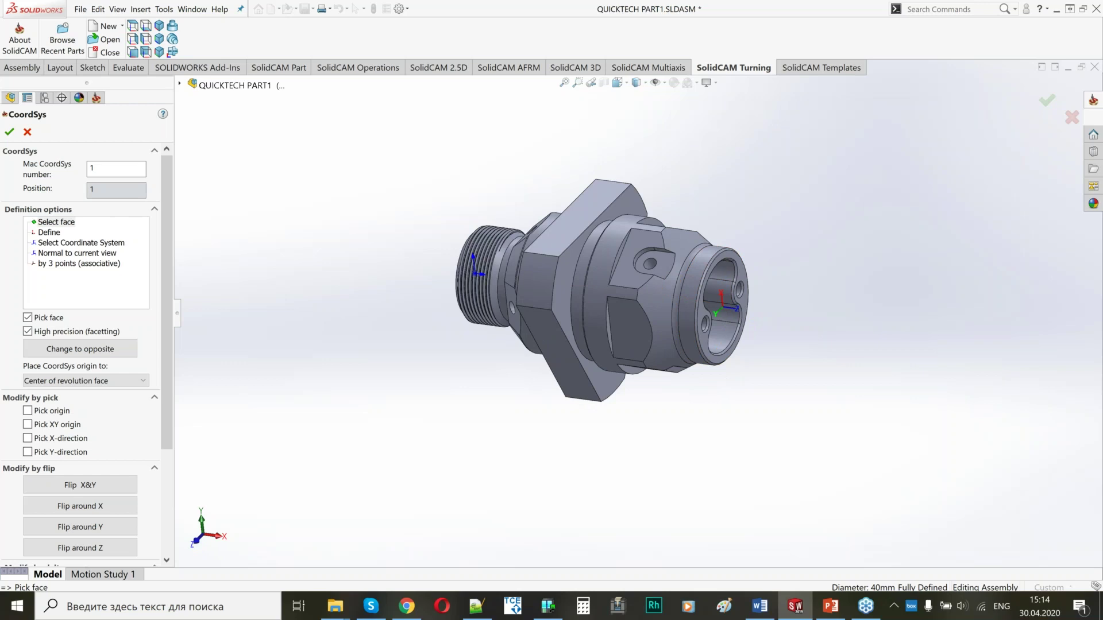
pyautogui.click(9, 134)
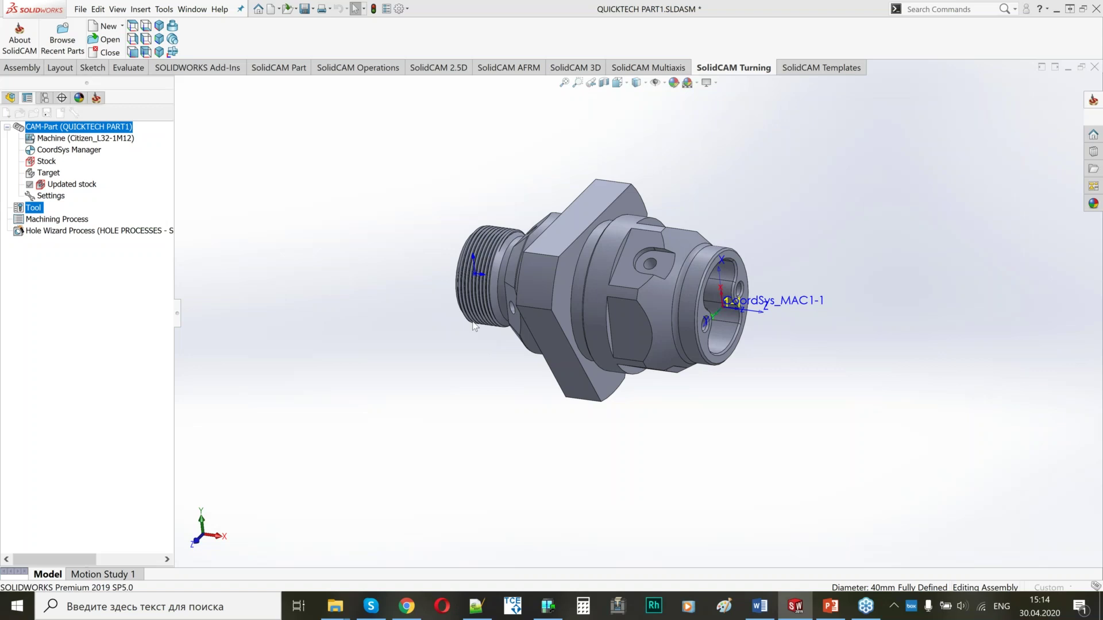
pyautogui.doubleClick(68, 150)
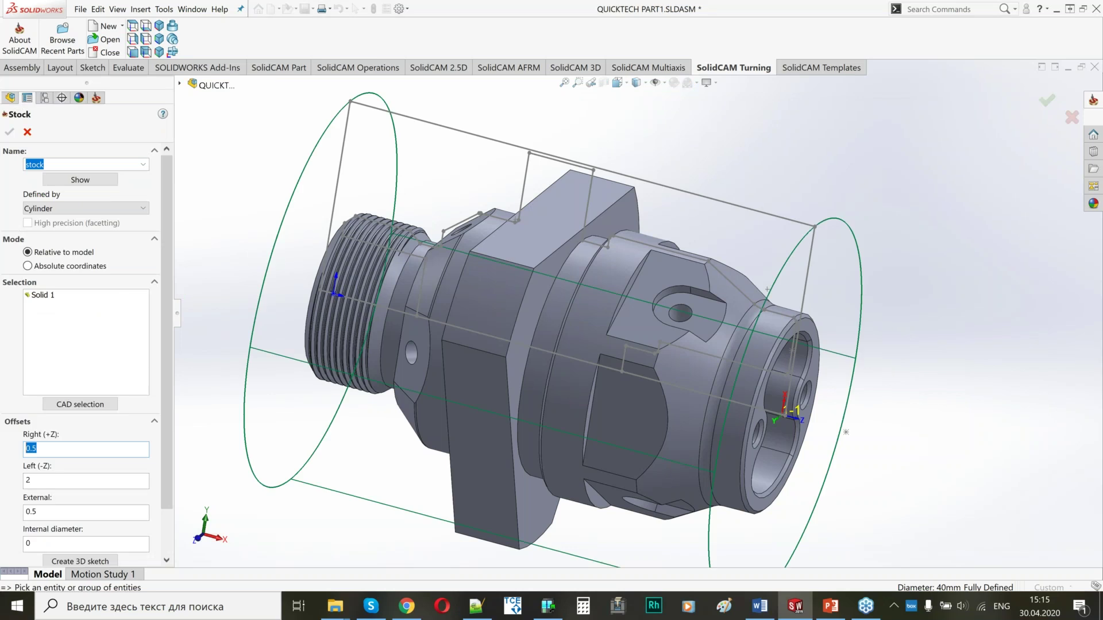
# Step: Define the stock as a cylinder relative to the model, setting its external offset to 1 mm
pyautogui.scroll(3, 637, 322)
pyautogui.moveTo(566, 313)
pyautogui.mouseDown(button='middle')
pyautogui.moveTo(611, 325)
pyautogui.moveTo(568, 312)
pyautogui.mouseUp(button='middle')
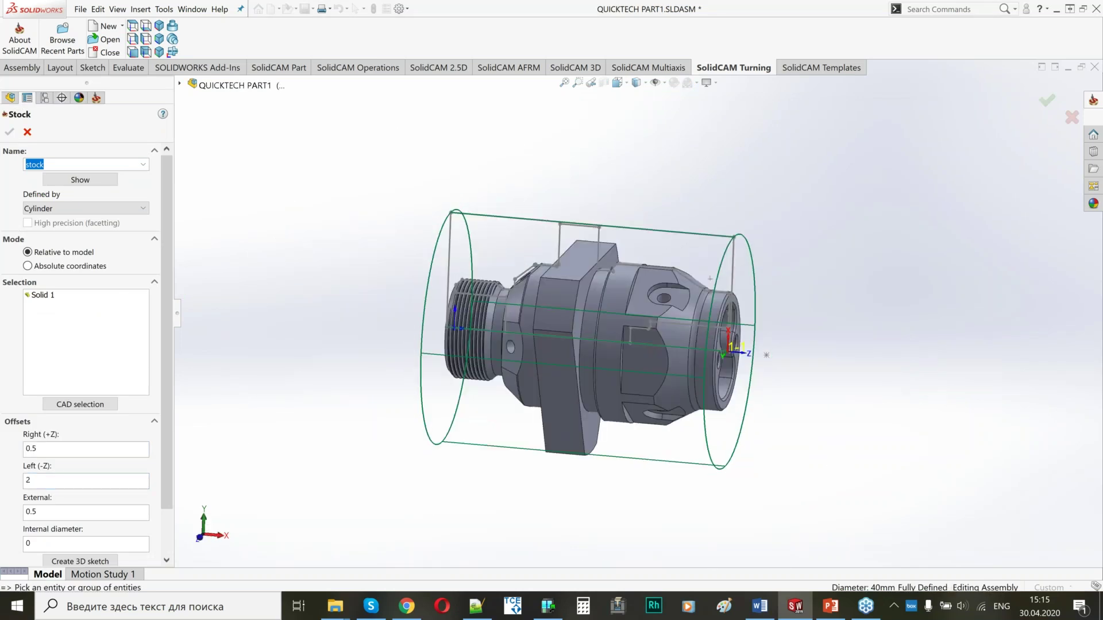
pyautogui.scroll(-2, 648, 225)
pyautogui.write('1')
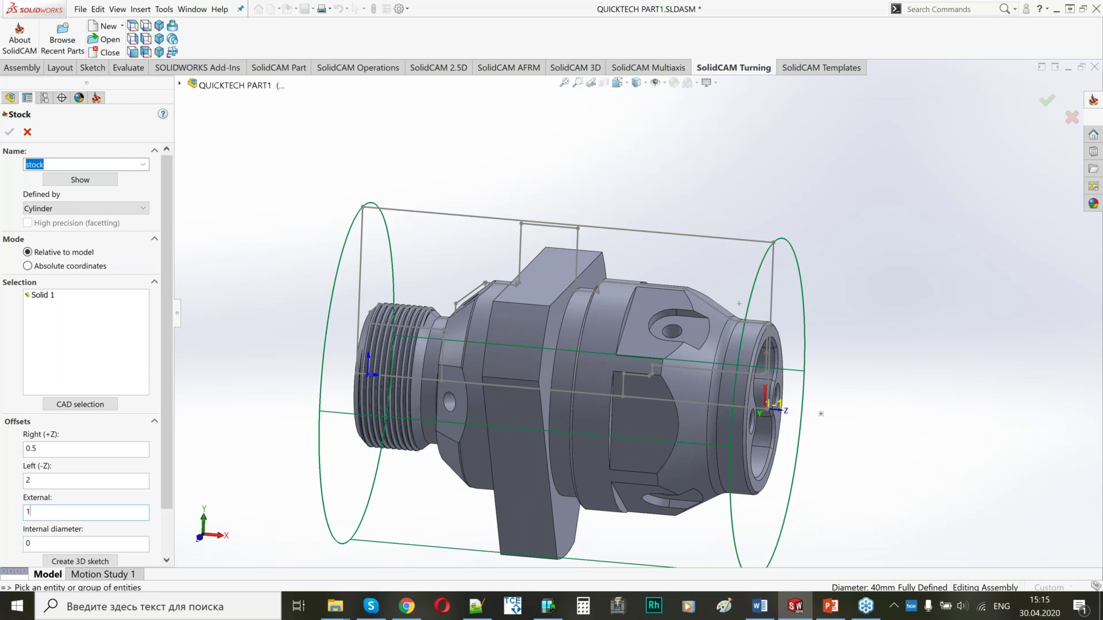
pyautogui.click(72, 450)
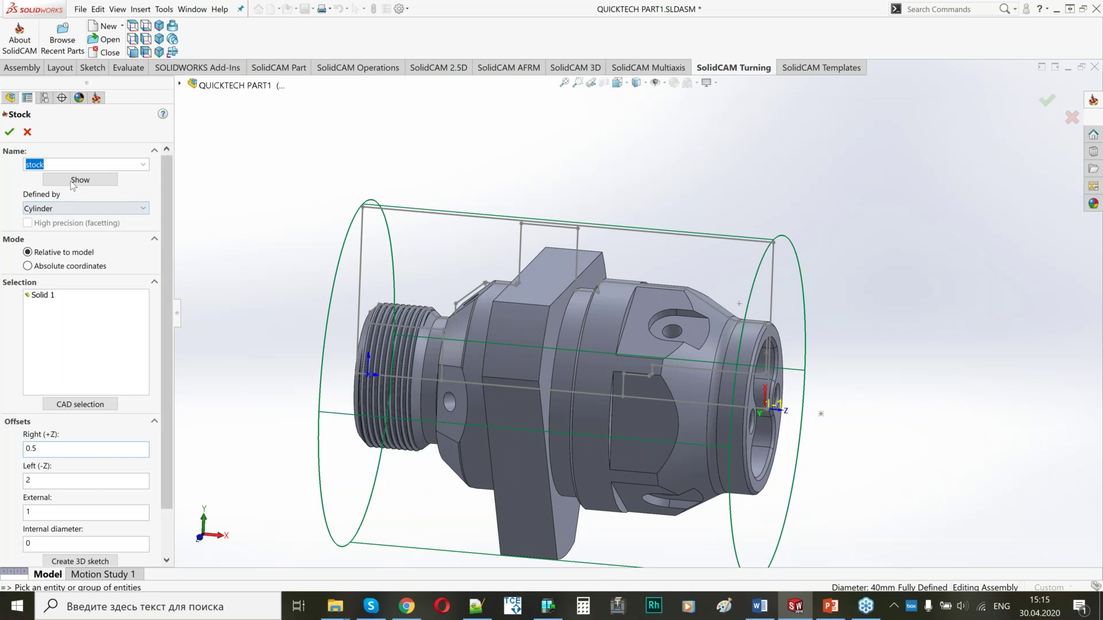
pyautogui.click(27, 132)
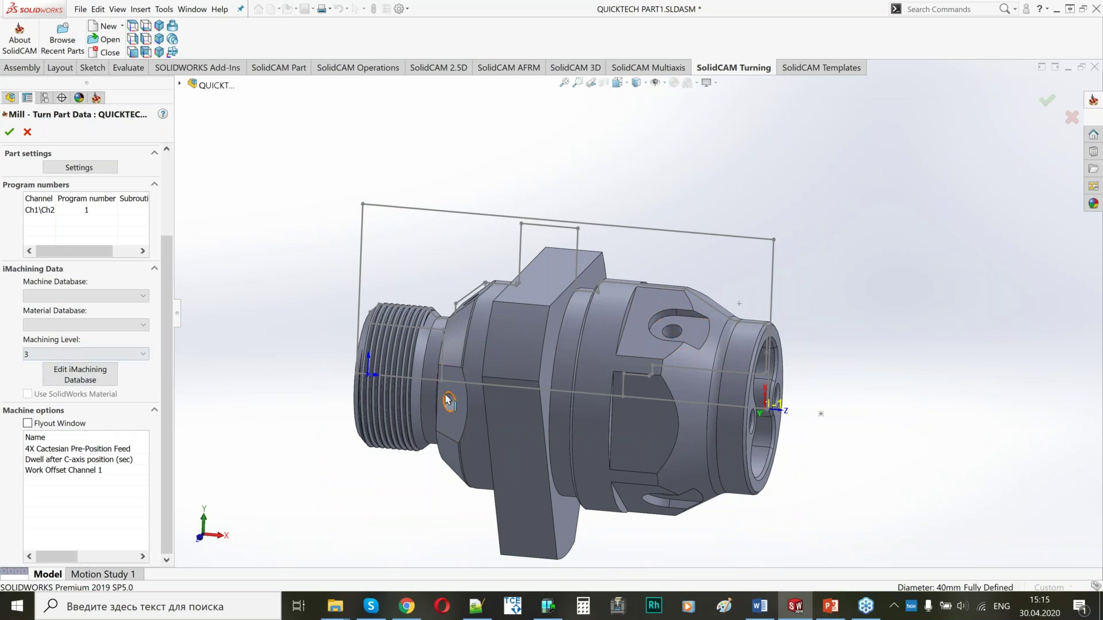
# Step: Choose the Quick Tech machine and the 12x18H10T material for the iMachining data, and accept the part data
pyautogui.click(86, 296)
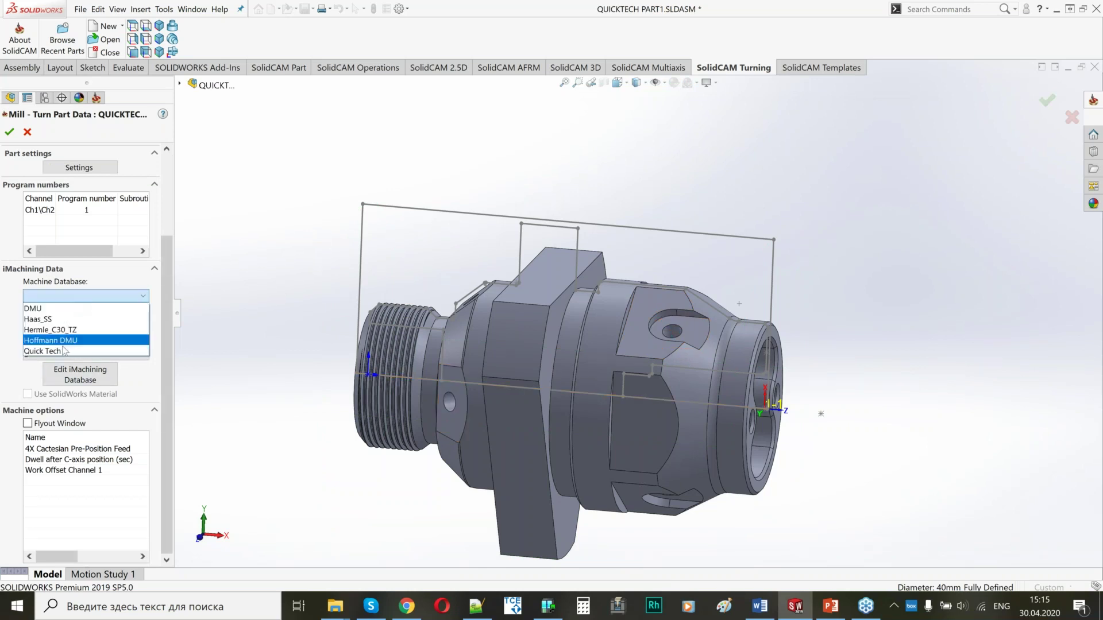
pyautogui.click(52, 352)
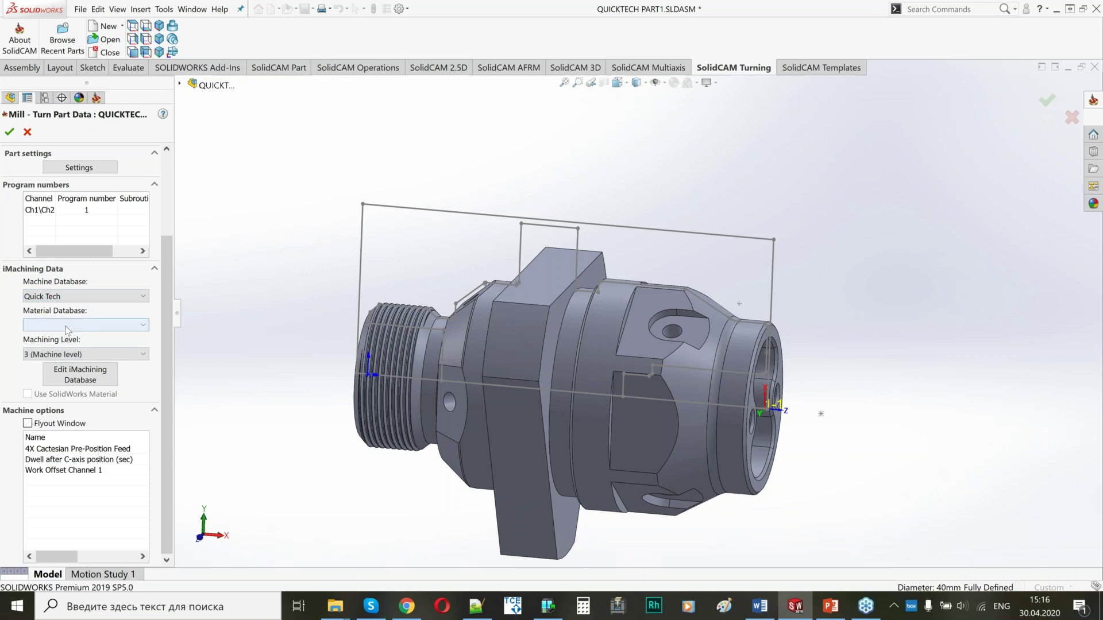
pyautogui.click(67, 325)
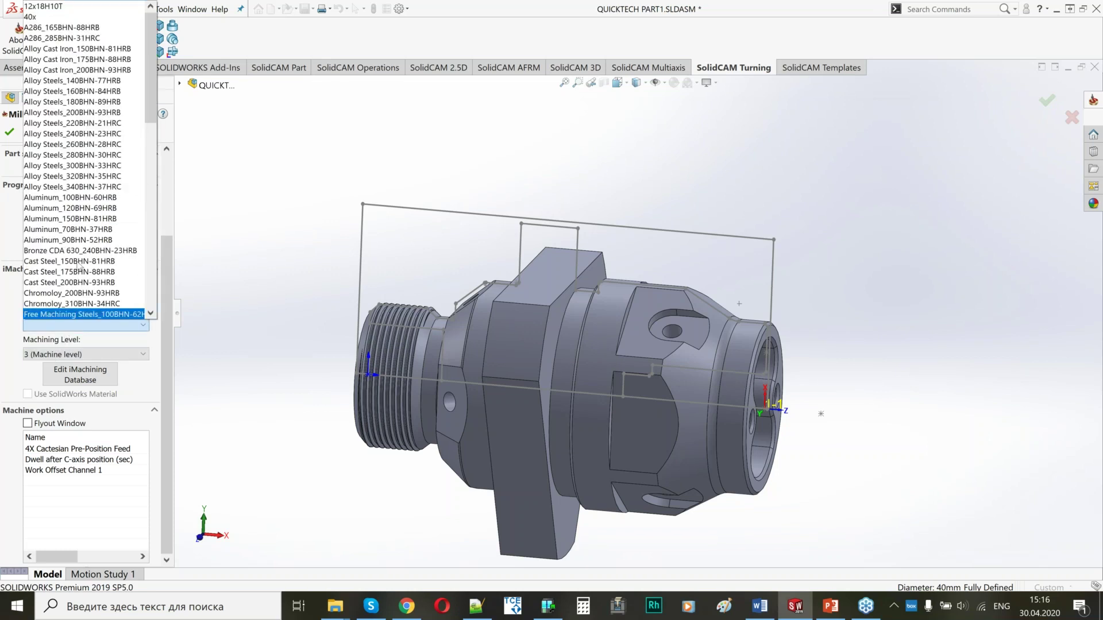
pyautogui.click(72, 7)
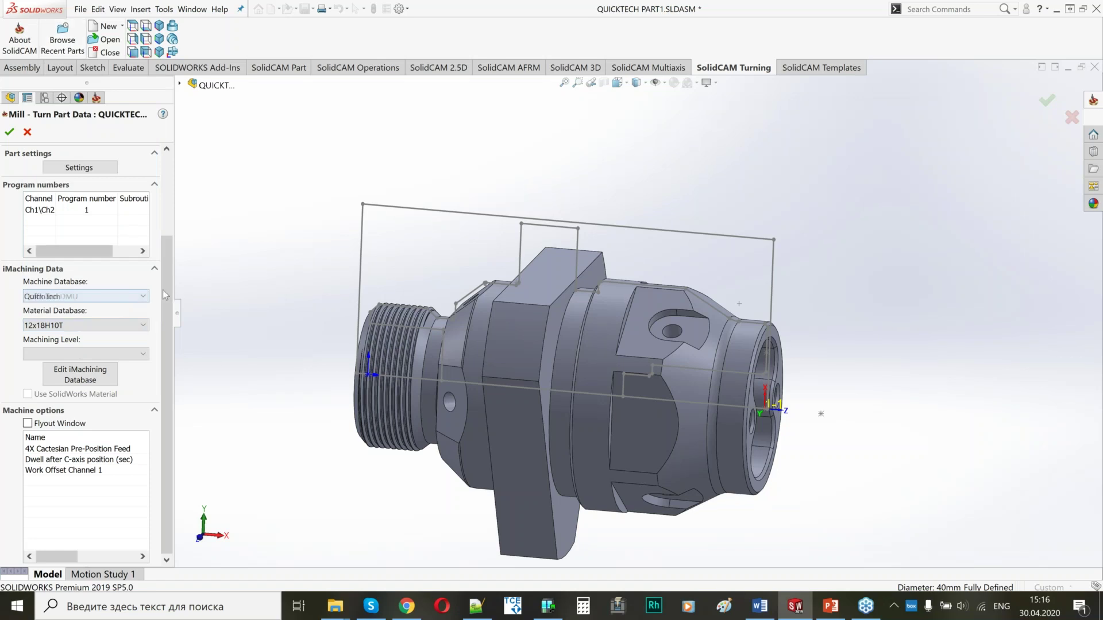
pyautogui.scroll(3, 165, 295)
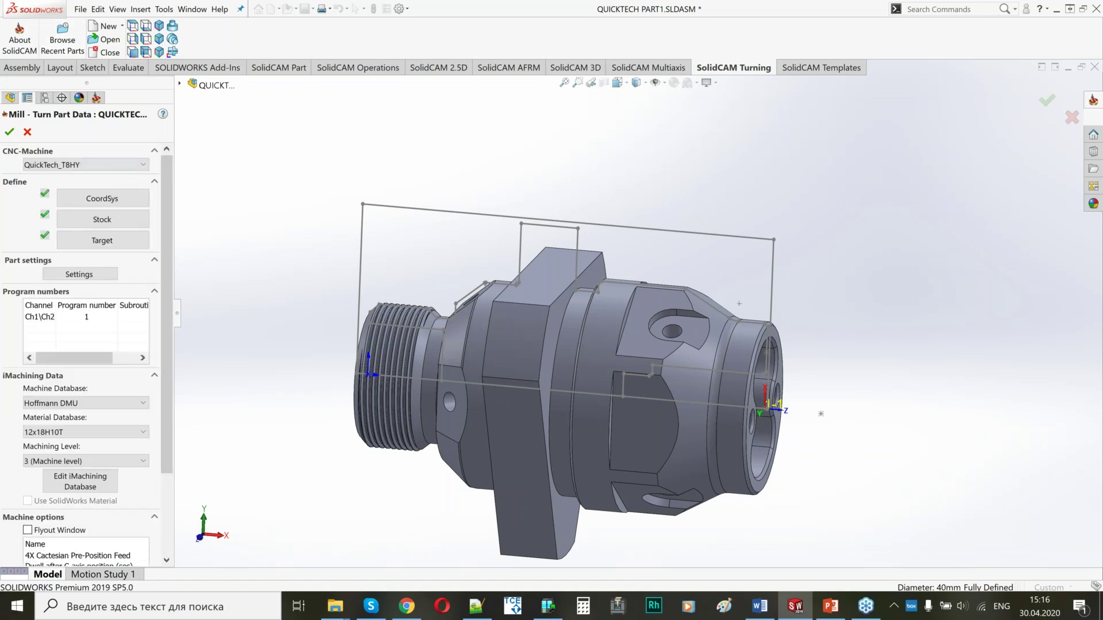
pyautogui.click(9, 133)
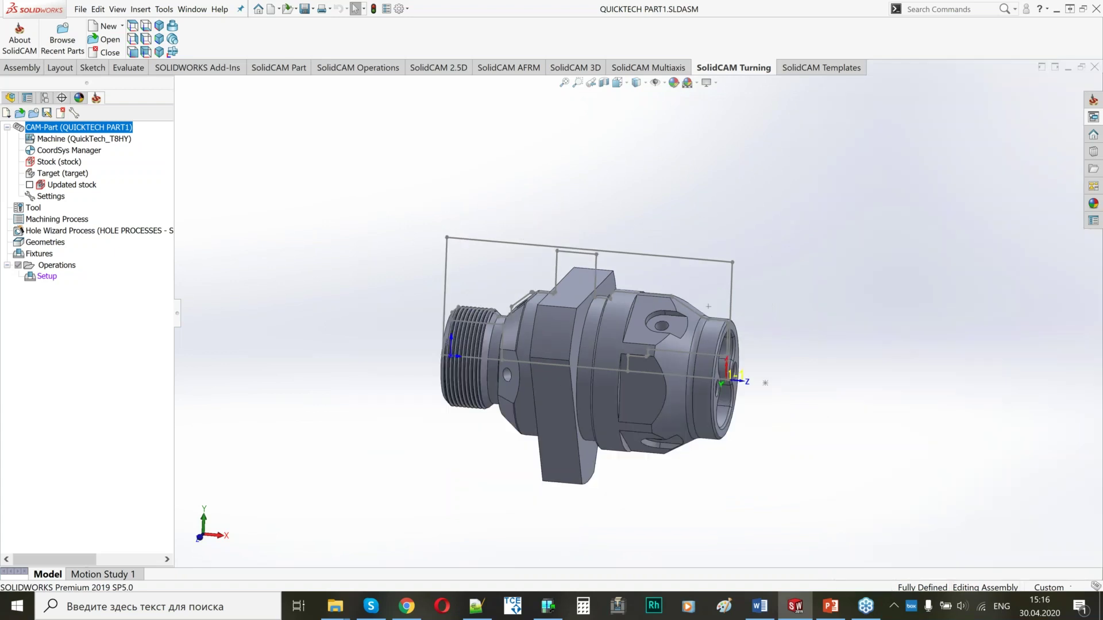
# Step: Open the Setup operation for editing and display the machine preview beside it, framed on the main spindle
pyautogui.moveTo(712, 304); pyautogui.dragTo(643, 306, button='middle')
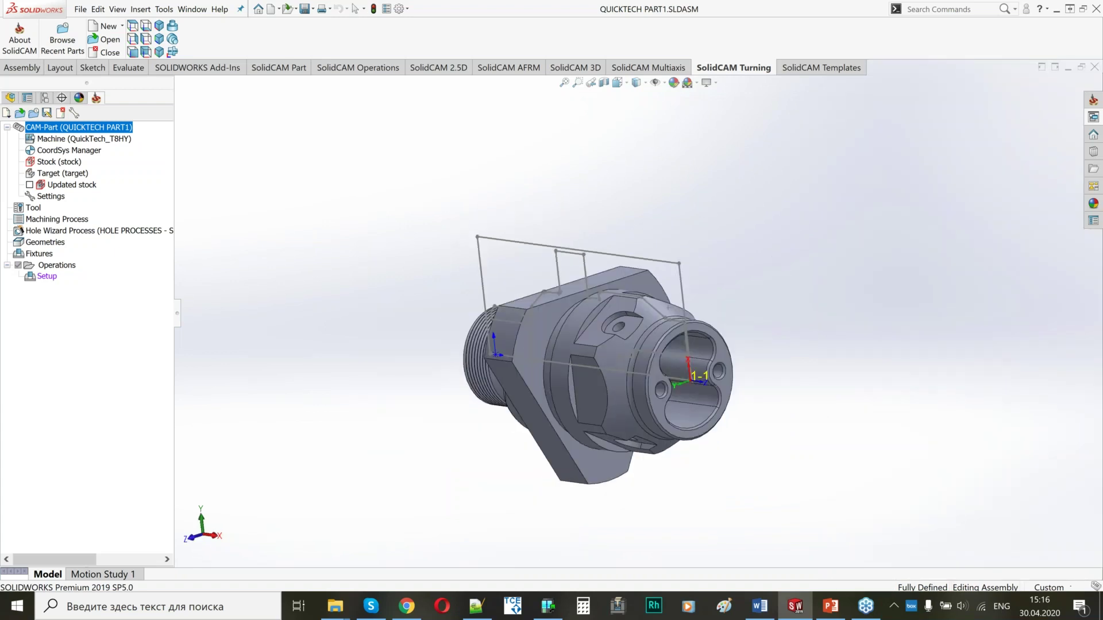
pyautogui.scroll(-2, 775, 367)
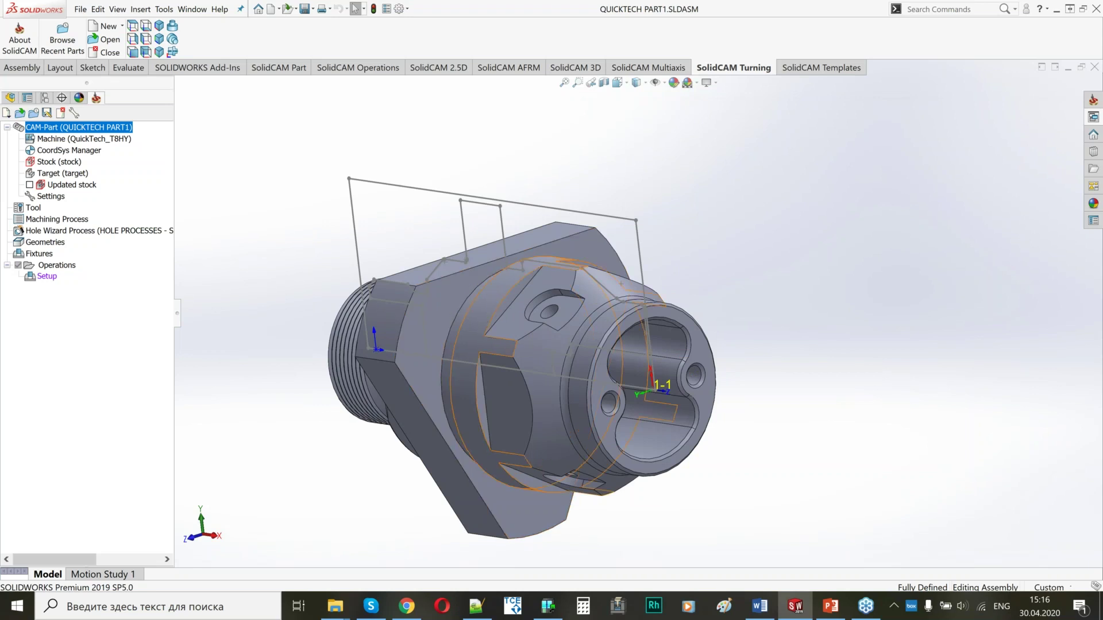
pyautogui.moveTo(621, 284); pyautogui.dragTo(520, 297, button='middle')
pyautogui.click(46, 277)
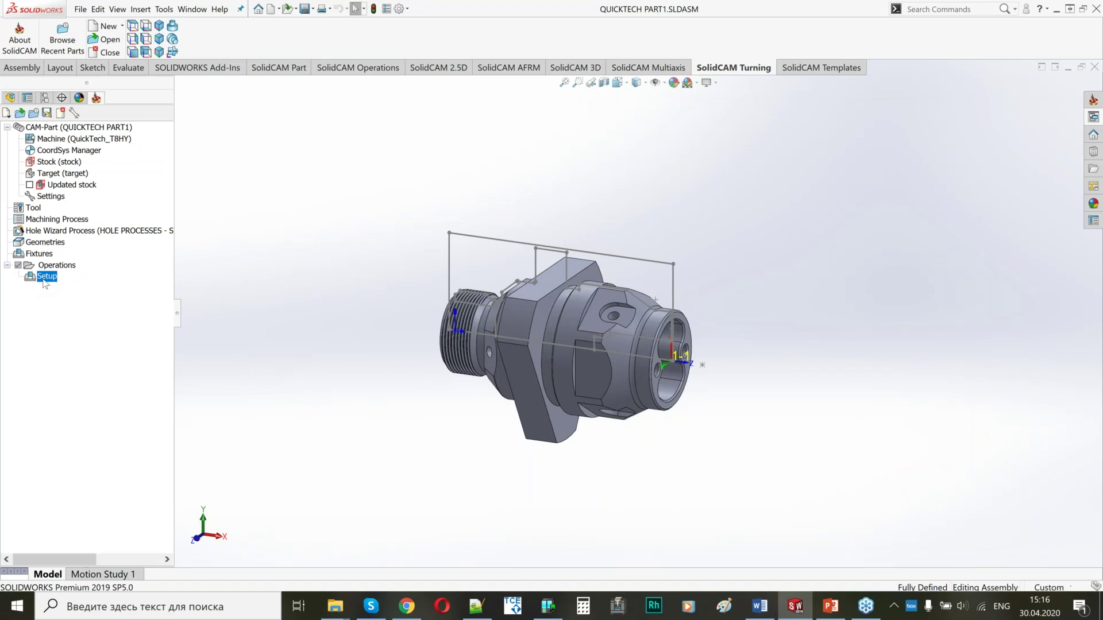
pyautogui.doubleClick(46, 276)
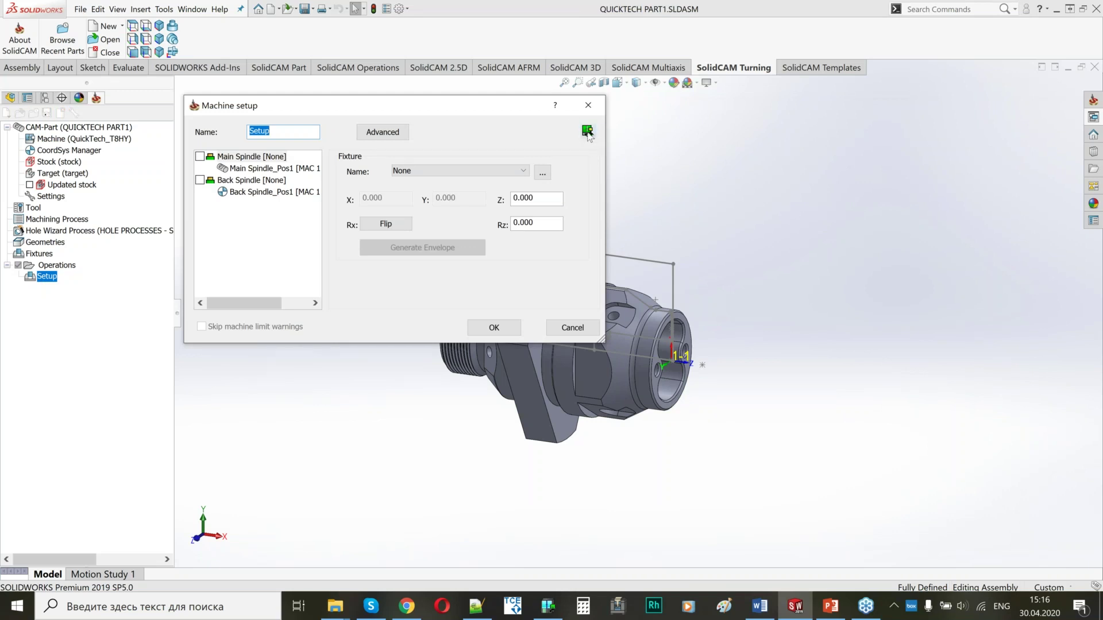
pyautogui.click(587, 131)
pyautogui.moveTo(667, 107); pyautogui.dragTo(730, 111)
pyautogui.scroll(5, 882, 273)
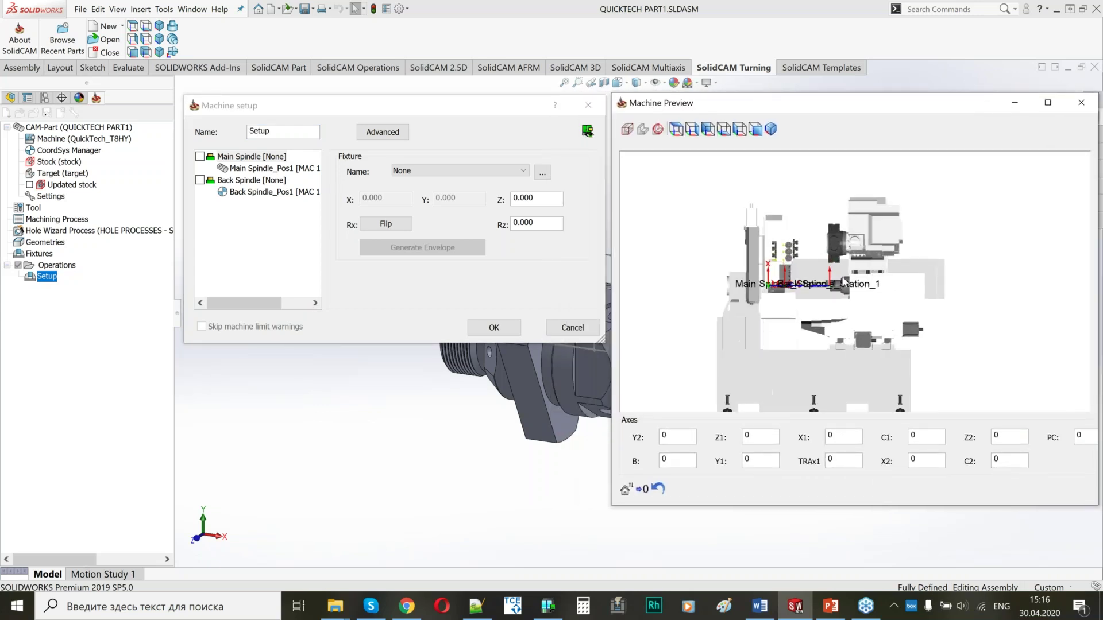
pyautogui.moveTo(836, 285); pyautogui.dragTo(736, 329, button='middle')
pyautogui.scroll(3, 736, 330)
pyautogui.scroll(1, 809, 278)
pyautogui.scroll(1, 810, 278)
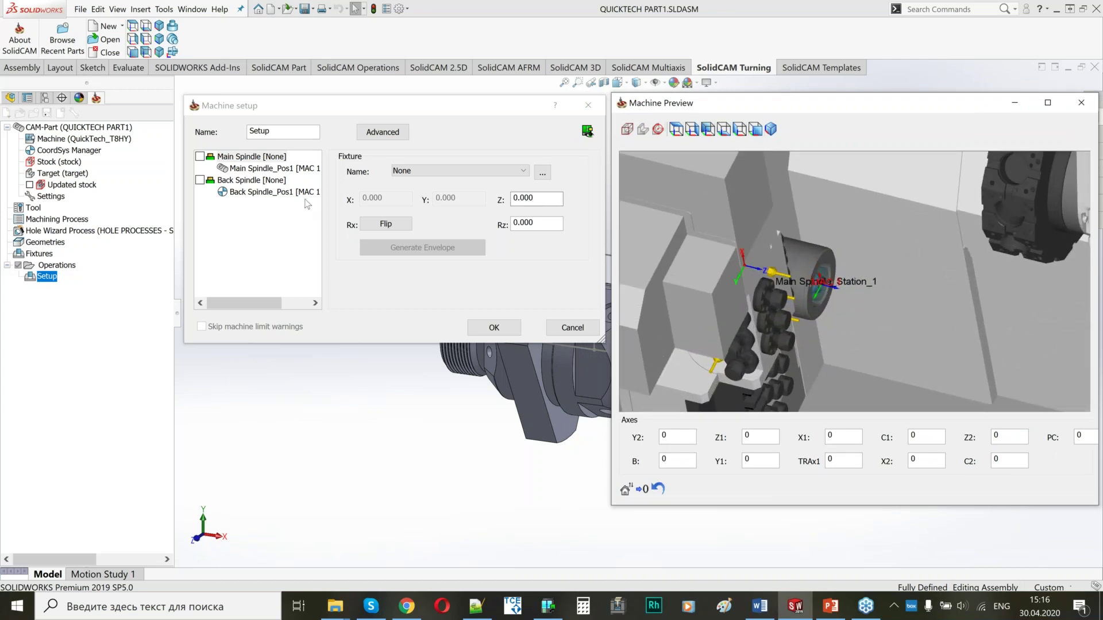
# Step: Set the part's Z position on Main Spindle_Pos1 to 78
pyautogui.click(264, 171)
pyautogui.doubleClick(541, 205)
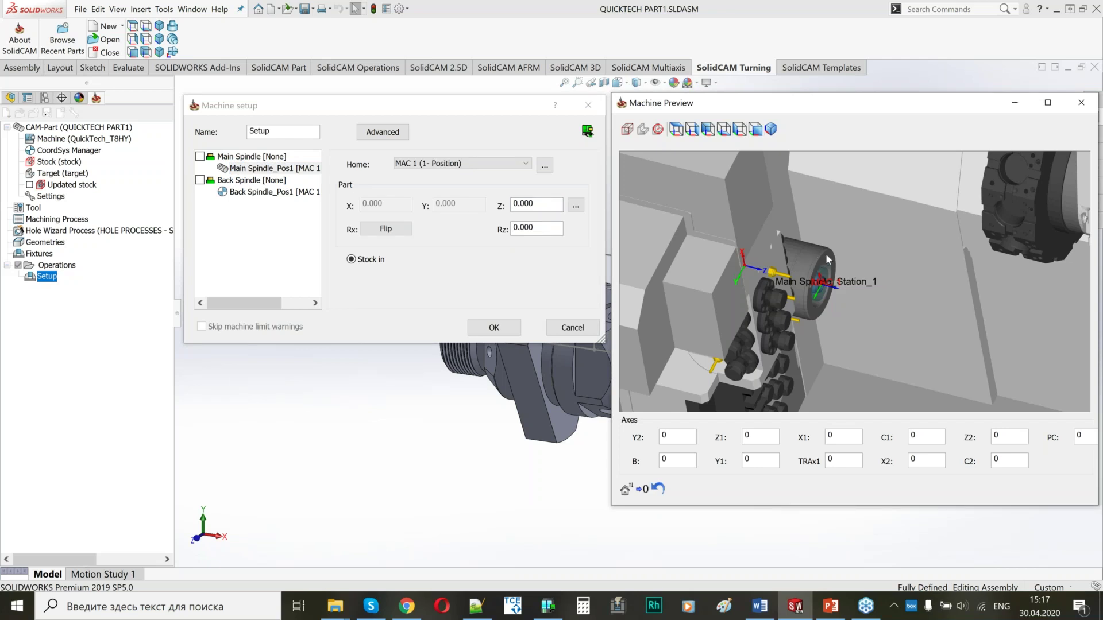
pyautogui.click(542, 206)
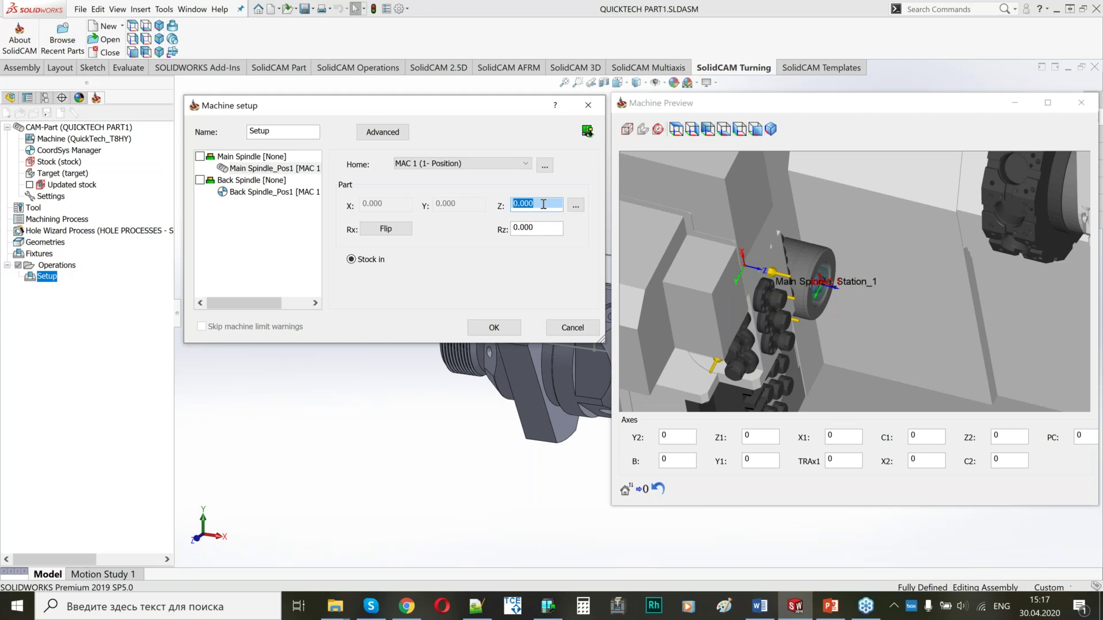
pyautogui.write('78')
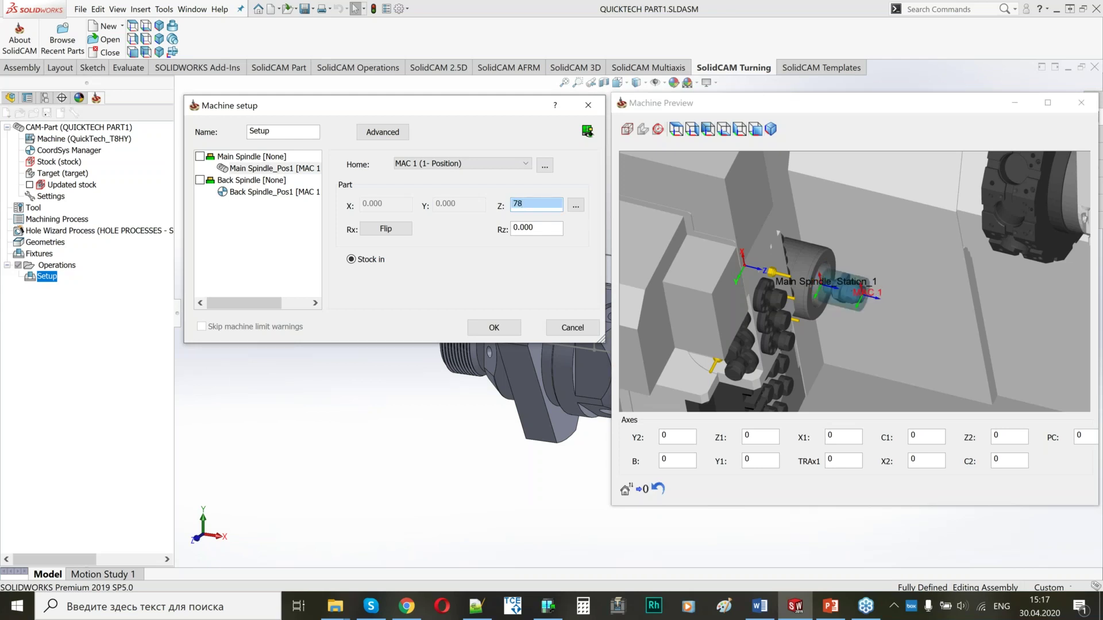
pyautogui.click(671, 252)
pyautogui.scroll(3, 812, 255)
pyautogui.moveTo(813, 256); pyautogui.dragTo(805, 257, button='middle')
pyautogui.scroll(3, 805, 258)
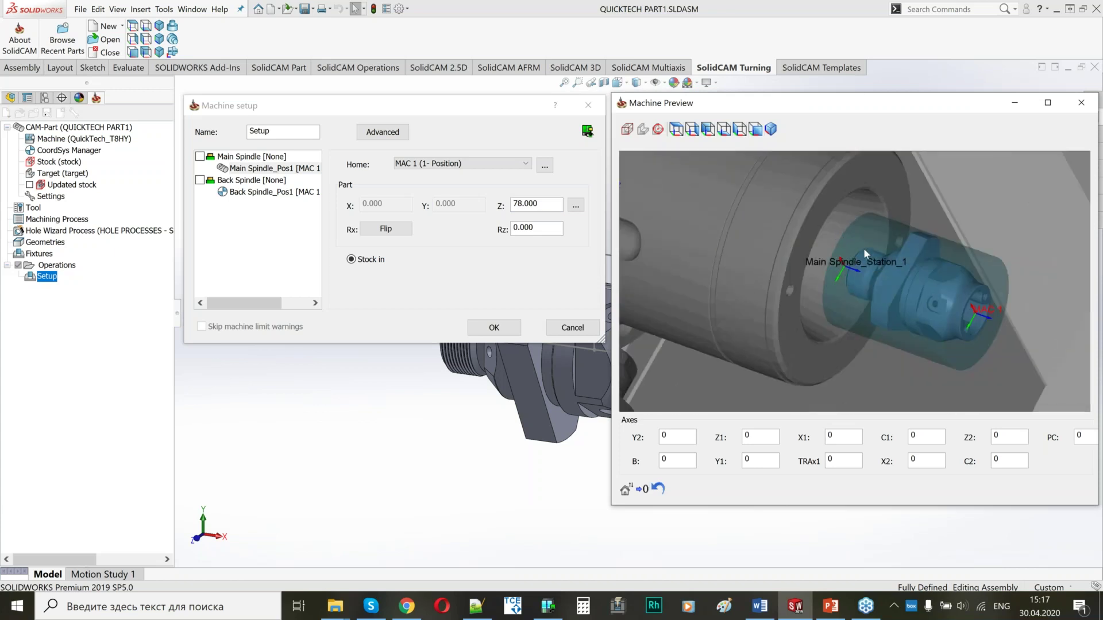
# Step: Examine the part's placement in the main spindle relative to the tool stations and back spindle in the machine preview
pyautogui.doubleClick(550, 202)
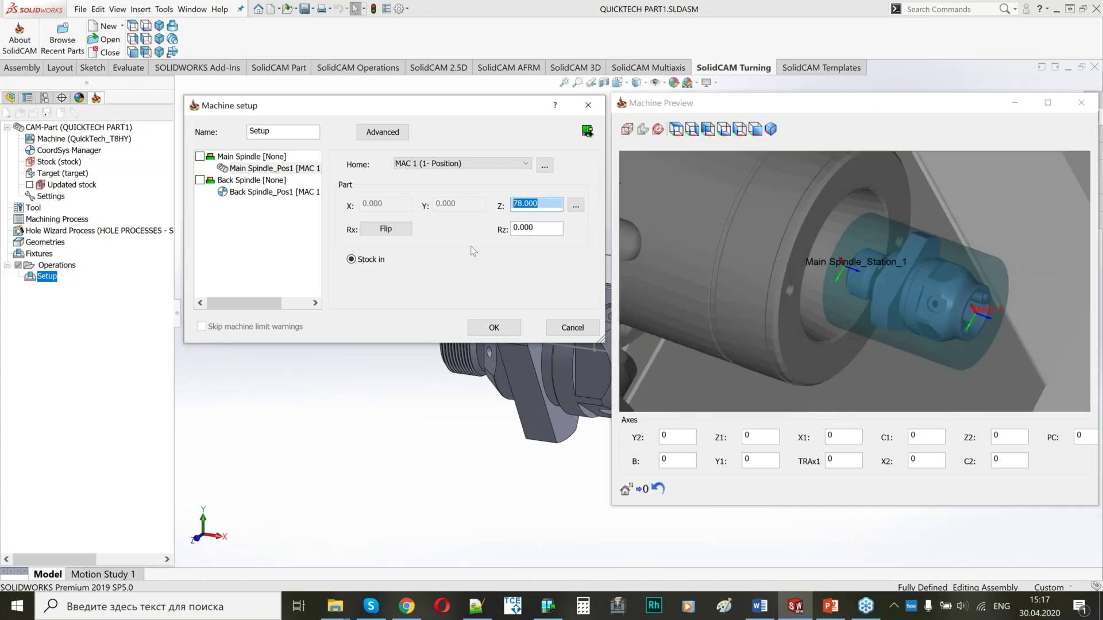
pyautogui.click(698, 214)
pyautogui.scroll(-5, 850, 287)
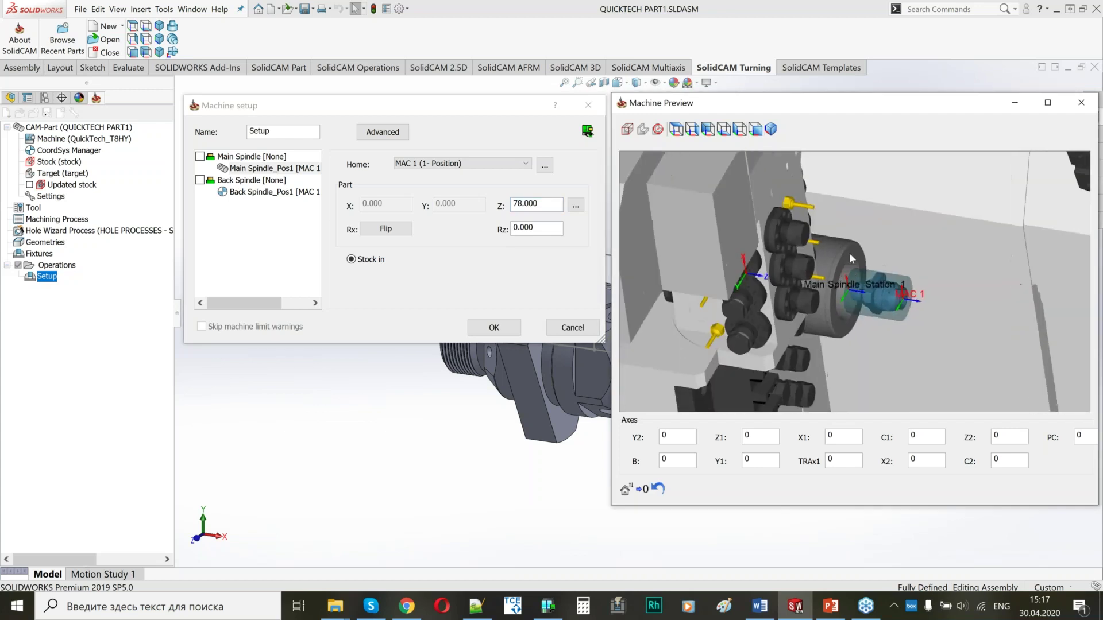
pyautogui.scroll(-5, 858, 256)
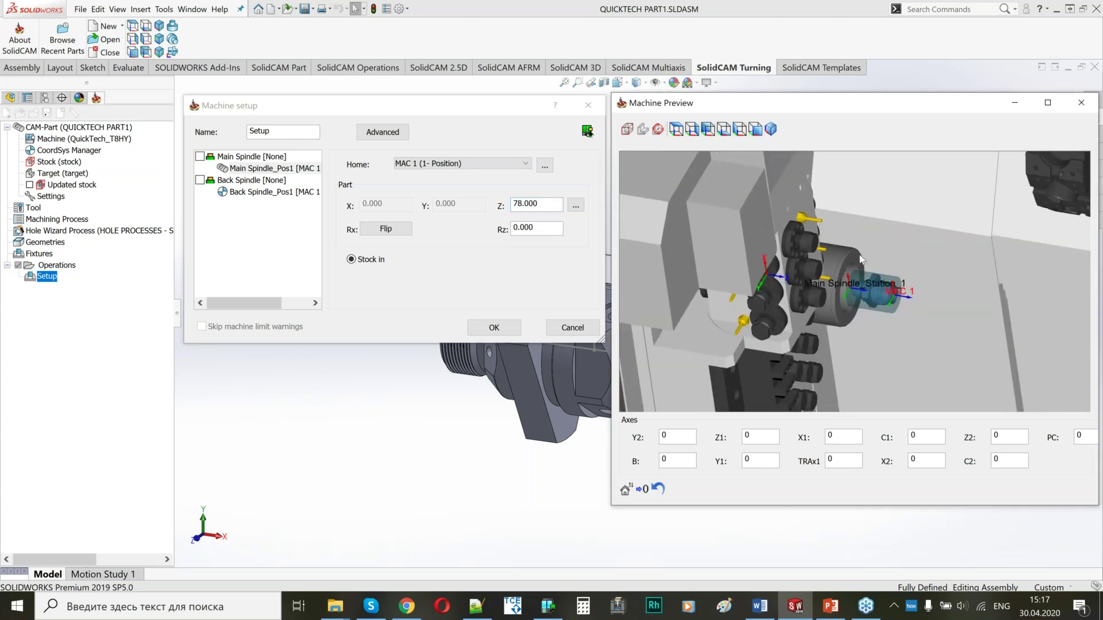
pyautogui.scroll(1, 901, 302)
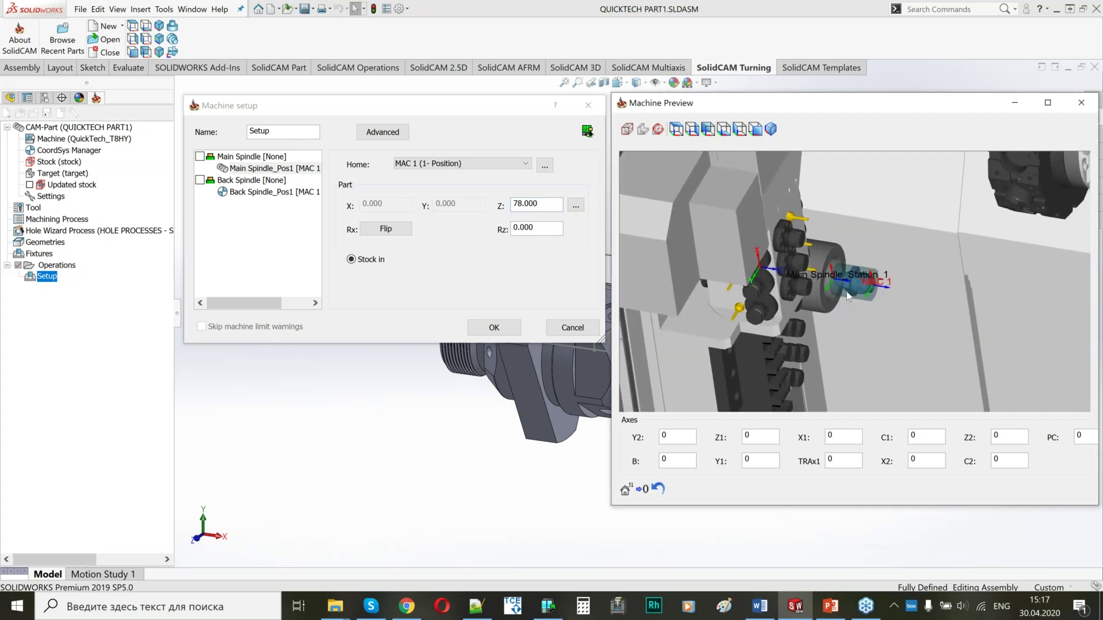
pyautogui.scroll(-3, 849, 297)
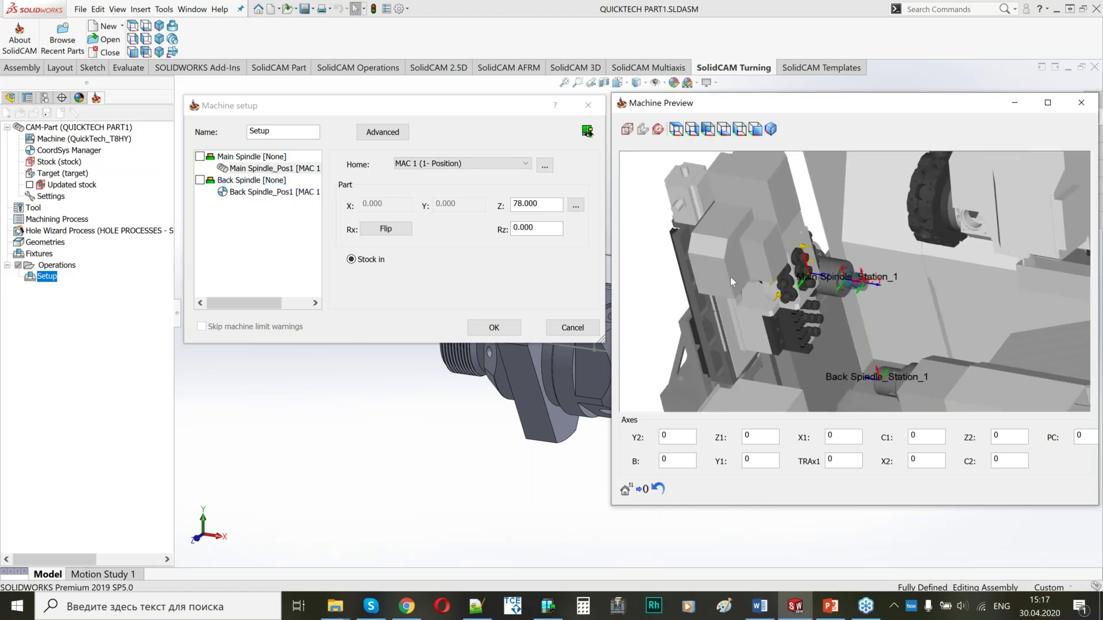
pyautogui.scroll(2, 889, 289)
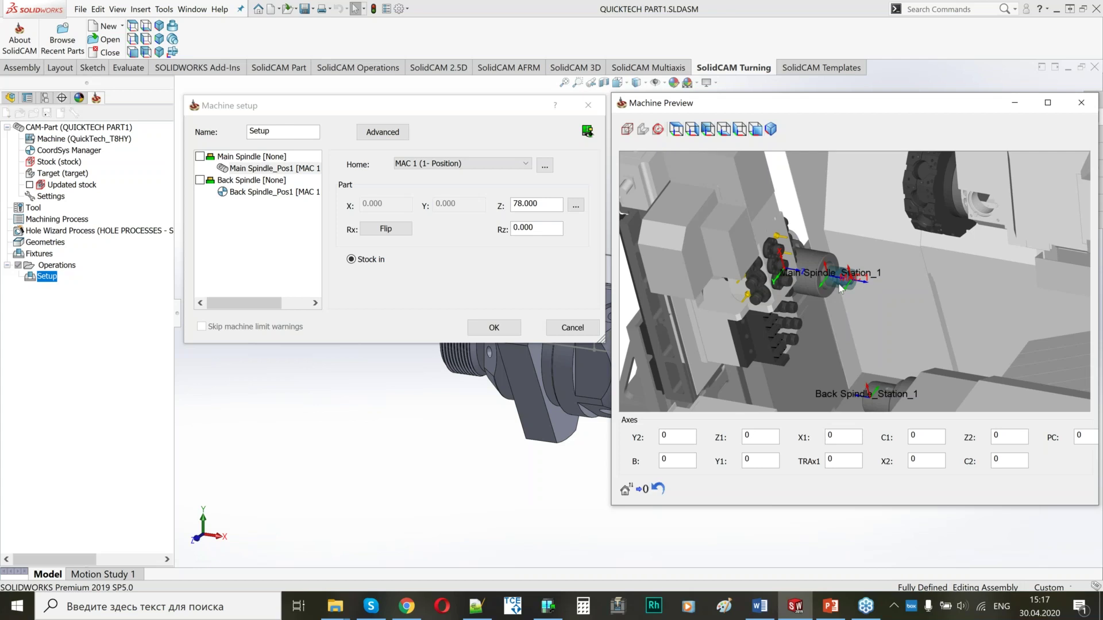
pyautogui.moveTo(840, 288); pyautogui.dragTo(860, 286, button='middle')
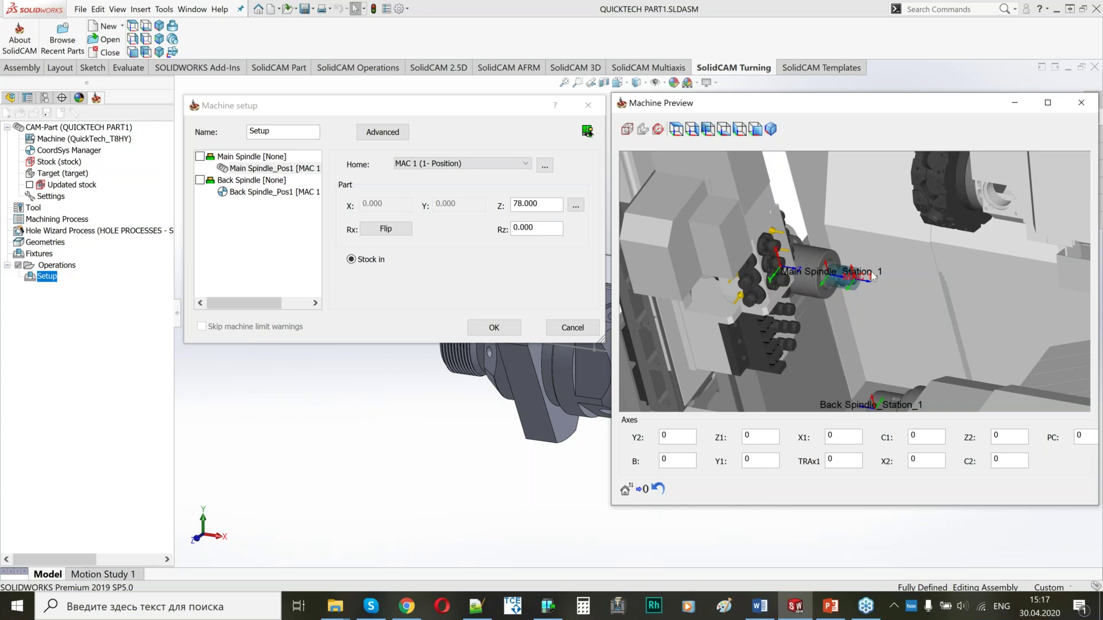
pyautogui.scroll(-4, 873, 276)
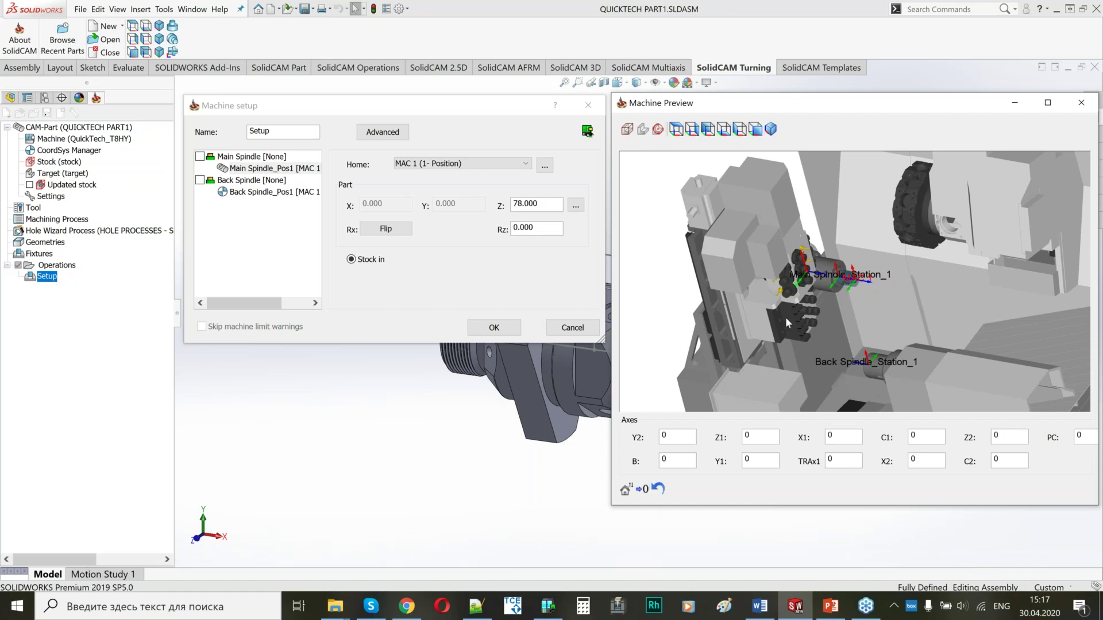
pyautogui.scroll(3, 805, 237)
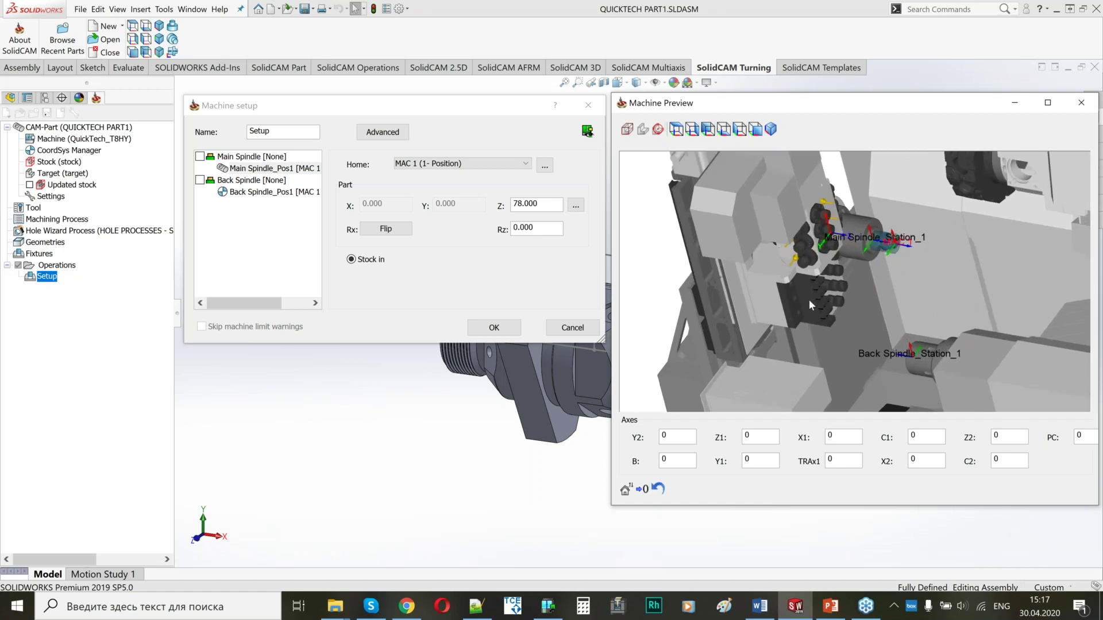
pyautogui.moveTo(808, 298); pyautogui.dragTo(832, 264, button='middle')
# Step: Enlarge the machine preview and examine the turret, tool blocks and both spindles from several angles
pyautogui.moveTo(804, 104); pyautogui.dragTo(700, 25)
pyautogui.moveTo(488, 421); pyautogui.dragTo(116, 383)
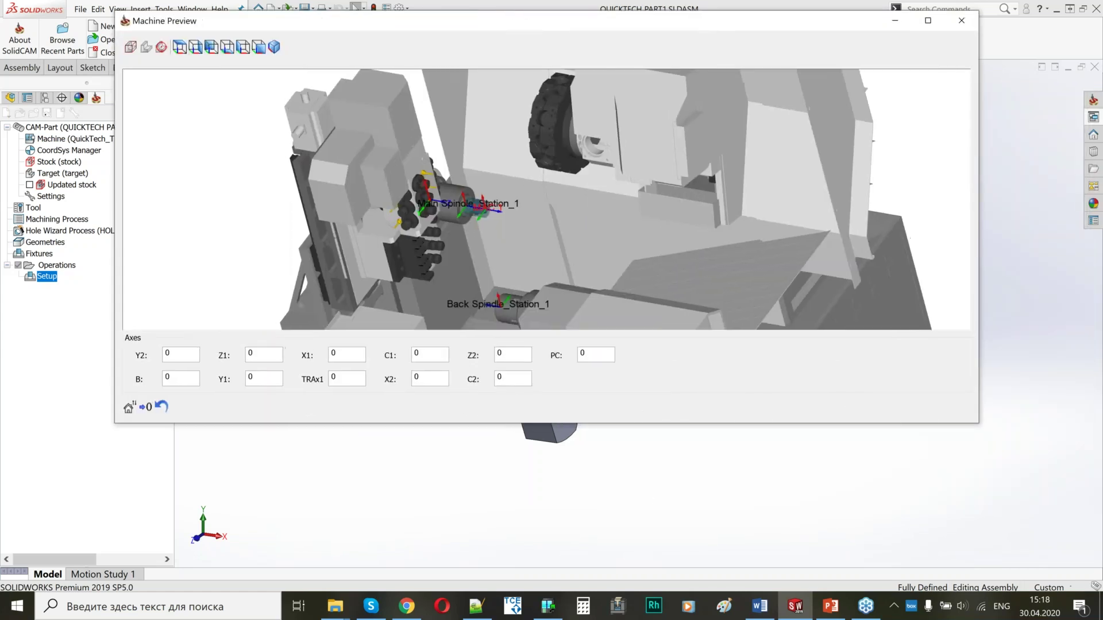
pyautogui.moveTo(649, 501); pyautogui.dragTo(649, 593)
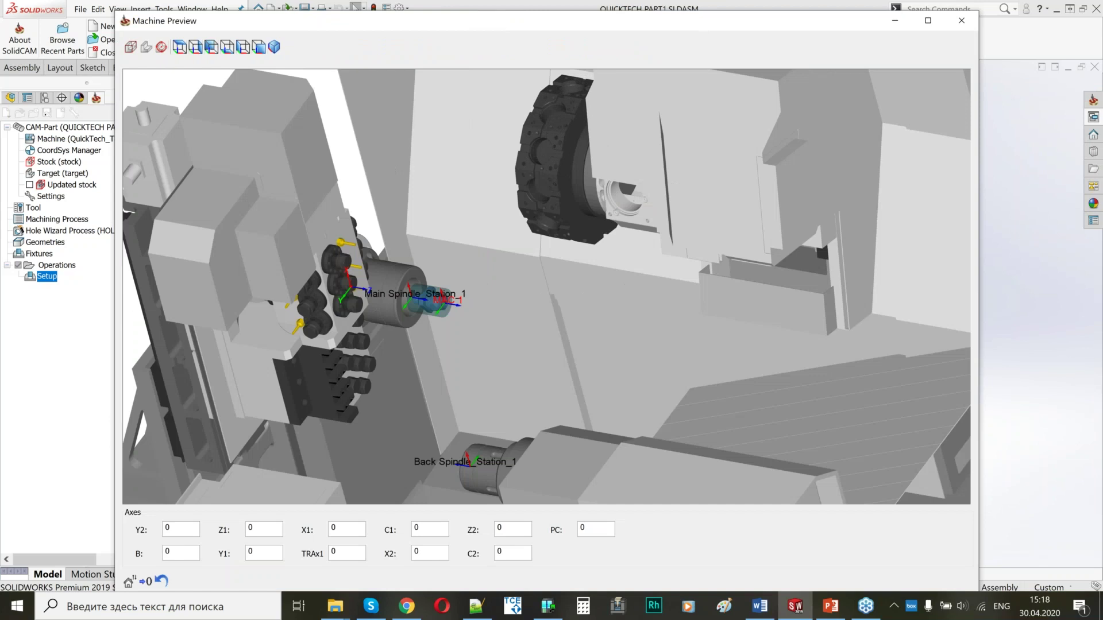
pyautogui.scroll(3, 597, 212)
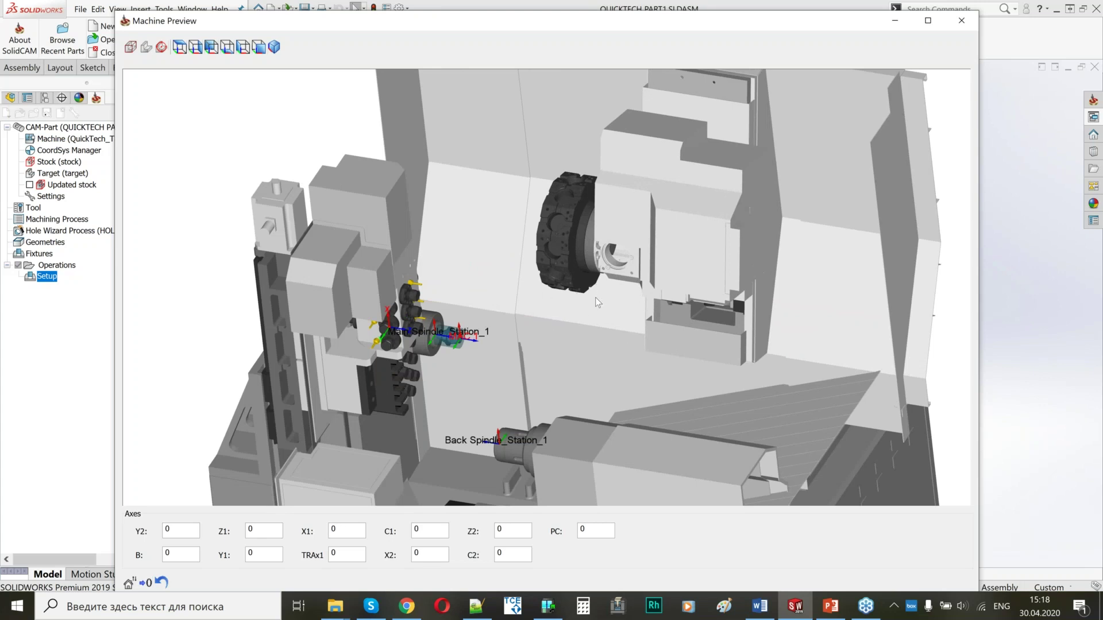
pyautogui.scroll(3, 595, 298)
pyautogui.moveTo(536, 251); pyautogui.dragTo(510, 225, button='middle')
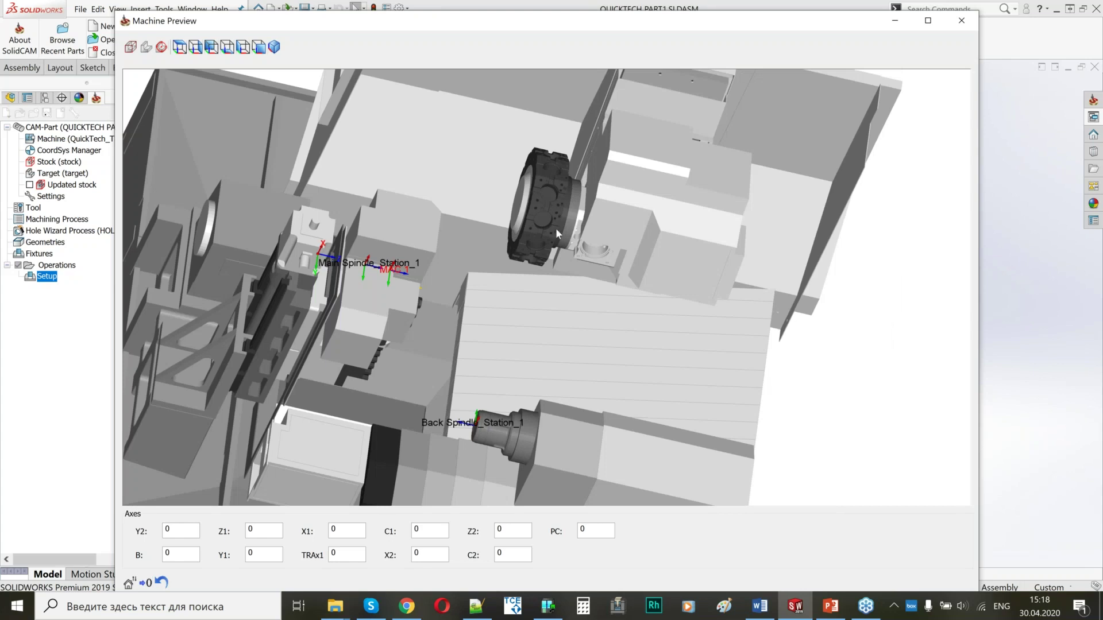
pyautogui.moveTo(560, 277); pyautogui.dragTo(540, 291, button='middle')
pyautogui.scroll(3, 540, 291)
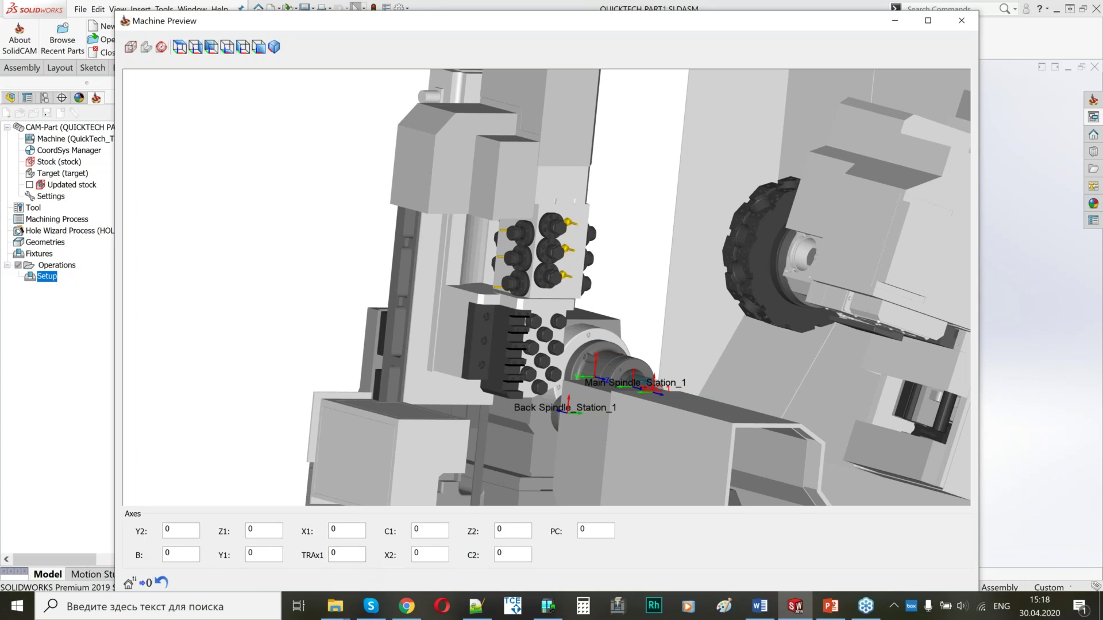
# Step: Move the machine preview axes to Y2 -8 and B -58
pyautogui.doubleClick(190, 528)
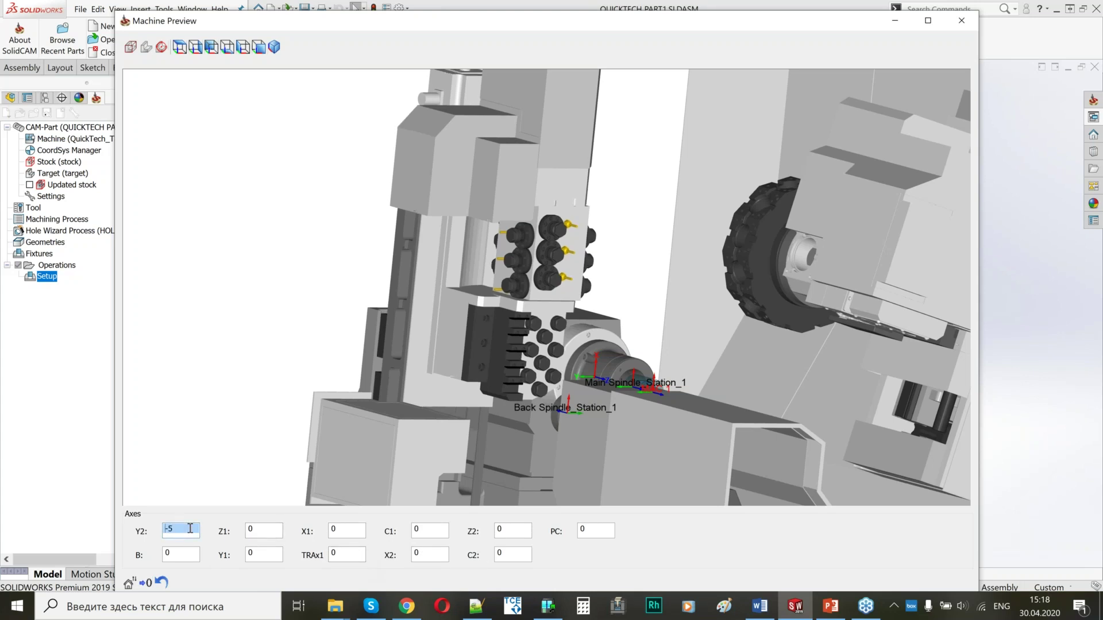
pyautogui.write('2-8')
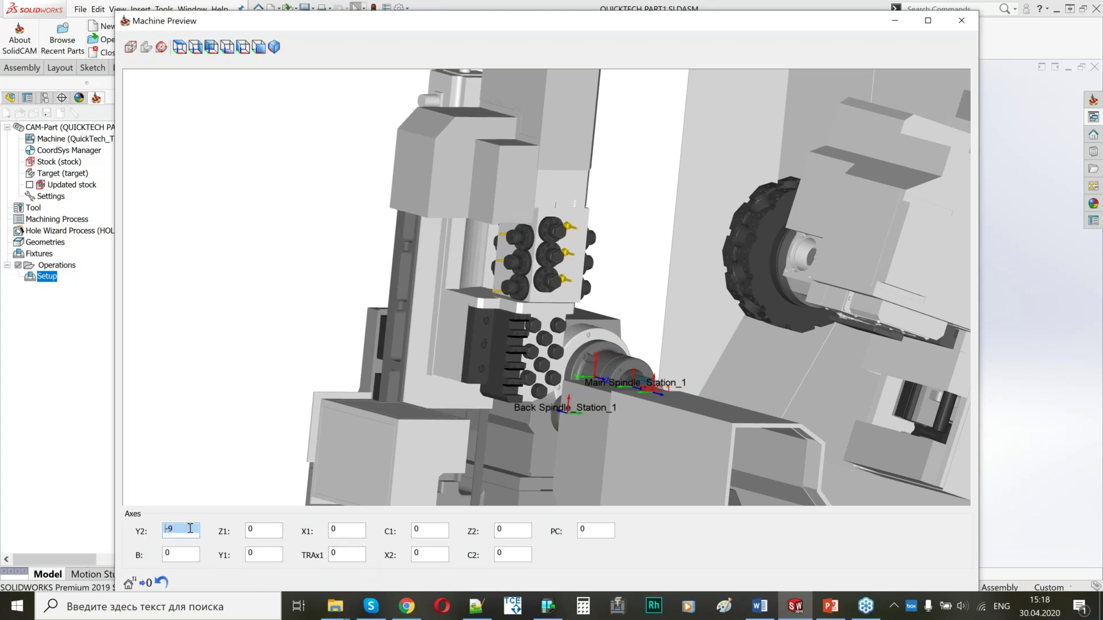
pyautogui.press('Tab')
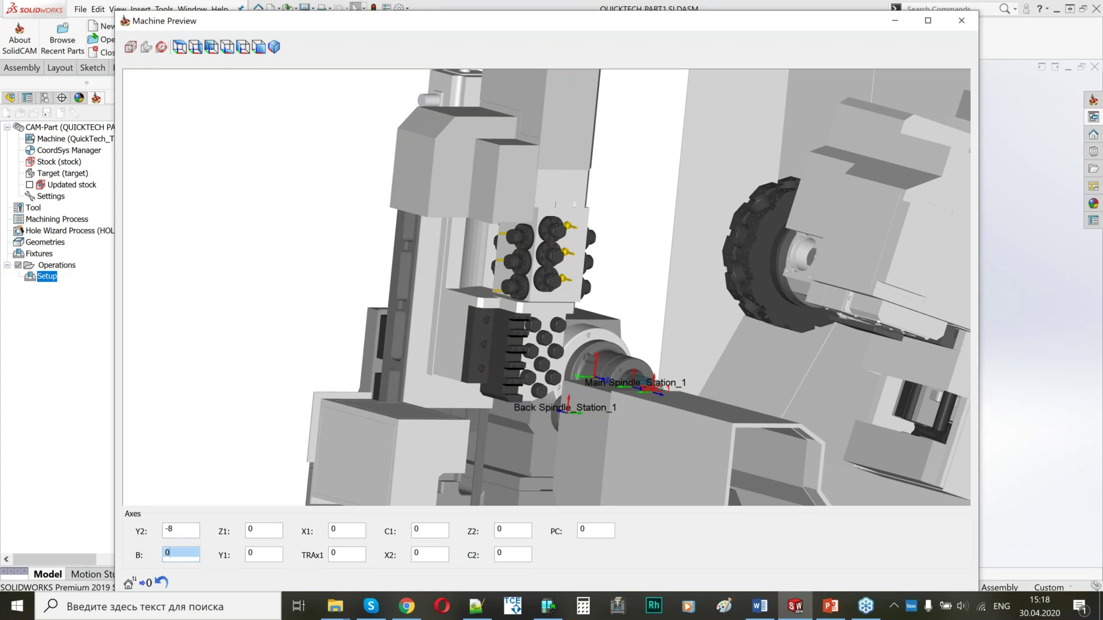
pyautogui.write('-90')
pyautogui.press('pageup')
pyautogui.press('pageup')
pyautogui.press('pagedown')
pyautogui.press('pagedown')
pyautogui.press('Up')
pyautogui.press('Up')
pyautogui.press('Up')
pyautogui.press('Up')
pyautogui.press('Up')
pyautogui.press('Up')
pyautogui.press('Up')
pyautogui.press('Up')
pyautogui.press('Up')
pyautogui.press('Up')
pyautogui.press('Up')
pyautogui.press('Up')
pyautogui.press('Up')
pyautogui.press('Up')
pyautogui.press('Up')
pyautogui.press('Up')
pyautogui.press('Up')
pyautogui.press('Up')
pyautogui.press('Up')
pyautogui.press('Up')
pyautogui.press('Up')
pyautogui.press('Up')
pyautogui.press('Up')
pyautogui.press('Up')
pyautogui.press('Up')
pyautogui.press('Up')
pyautogui.press('Up')
pyautogui.press('Up')
pyautogui.press('Up')
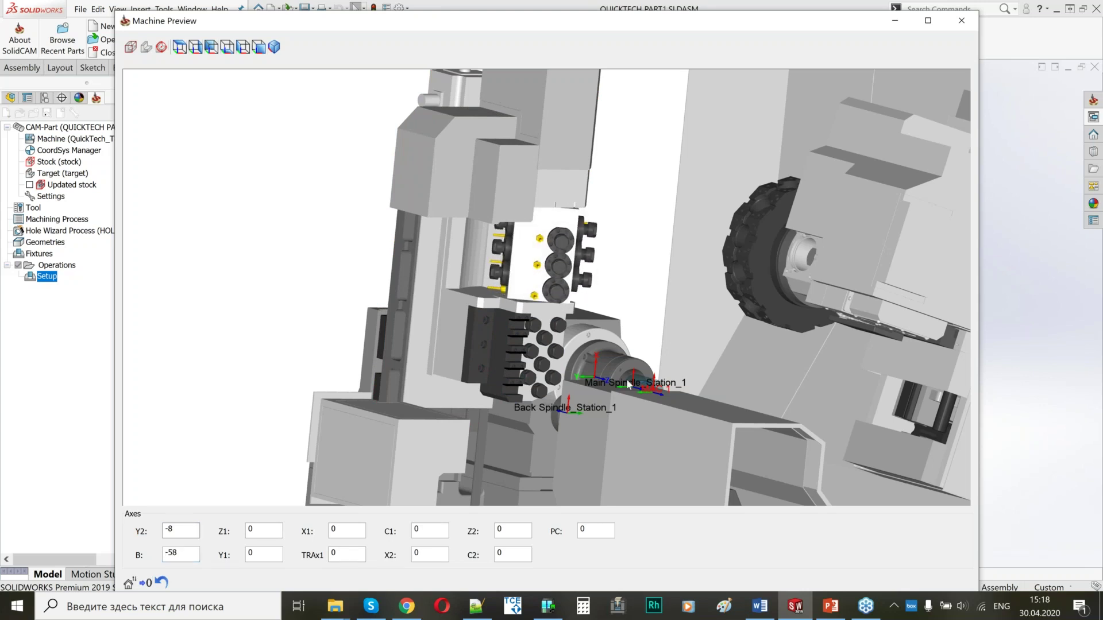
# Step: Examine the tilted B-axis tool block in relation to the main and back spindles in the machine preview
pyautogui.moveTo(530, 298); pyautogui.dragTo(578, 320, button='middle')
pyautogui.scroll(-3, 578, 319)
pyautogui.scroll(2, 656, 375)
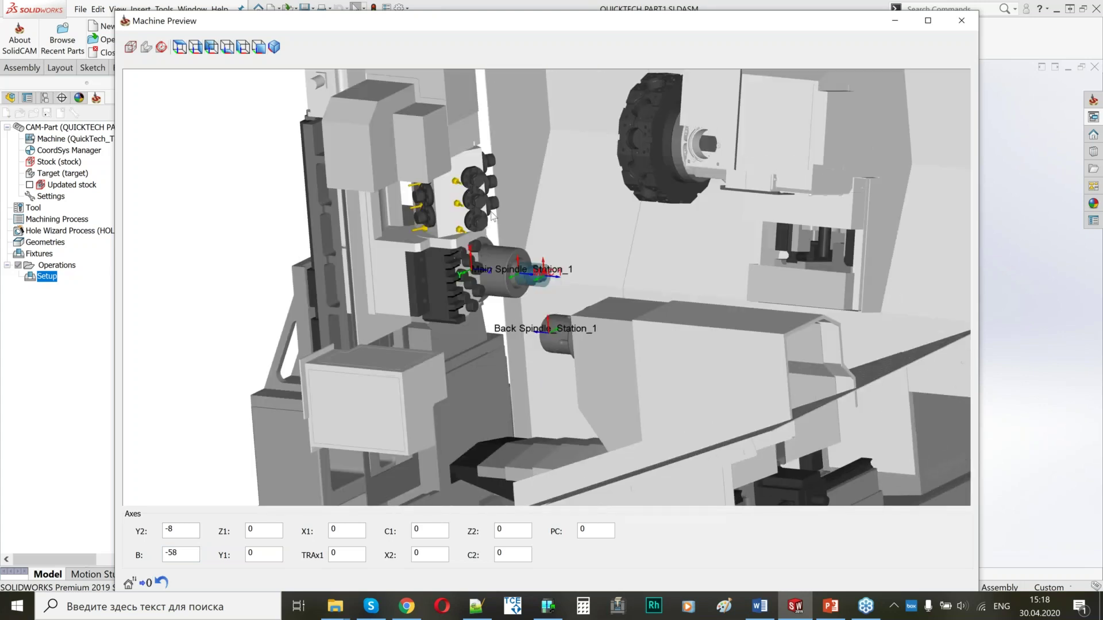
pyautogui.scroll(1, 493, 227)
pyautogui.scroll(2, 515, 271)
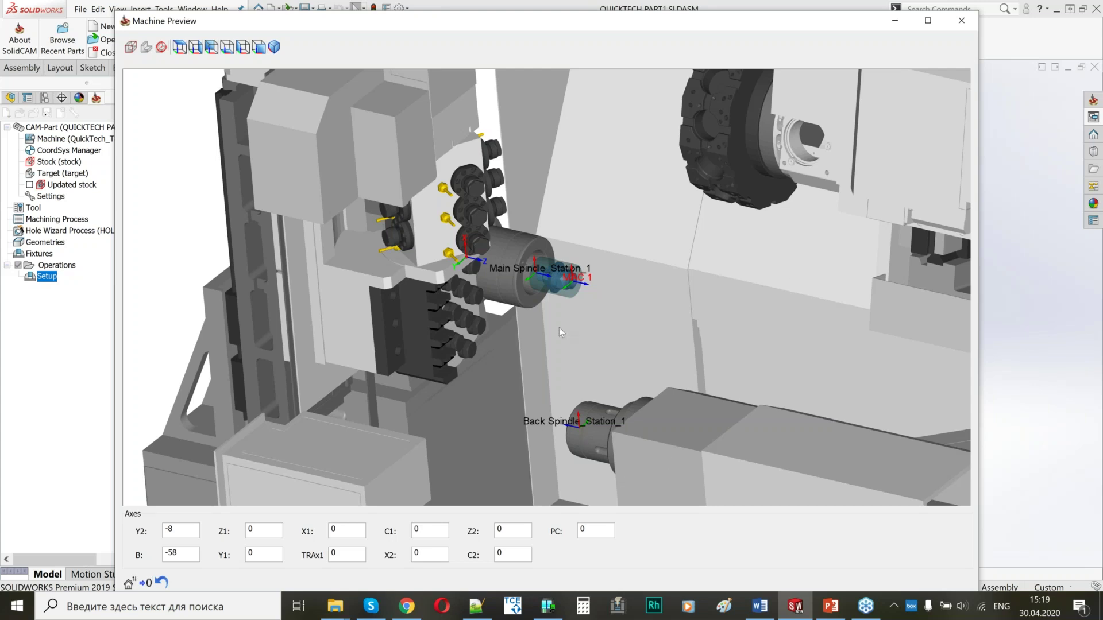
pyautogui.scroll(-3, 540, 331)
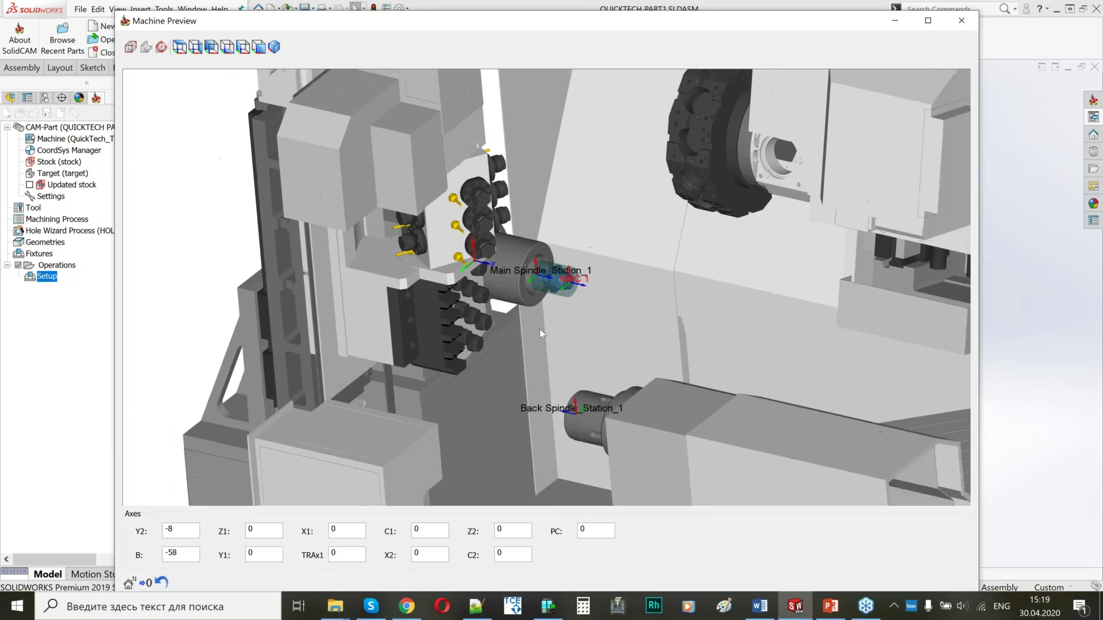
pyautogui.moveTo(625, 315); pyautogui.dragTo(625, 288, button='middle')
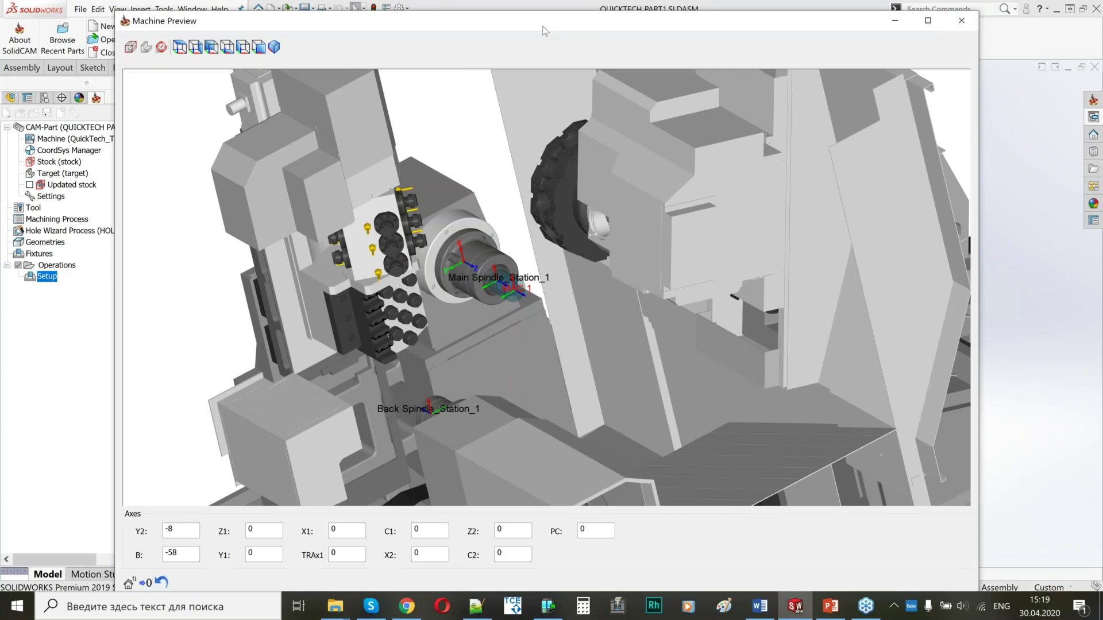
# Step: Move the machine preview clear of the machine setup and assign the stock to Back Spindle_Pos1 with Stock in
pyautogui.moveTo(556, 26); pyautogui.dragTo(1100, 47)
pyautogui.moveTo(817, 319); pyautogui.dragTo(737, 323, button='middle')
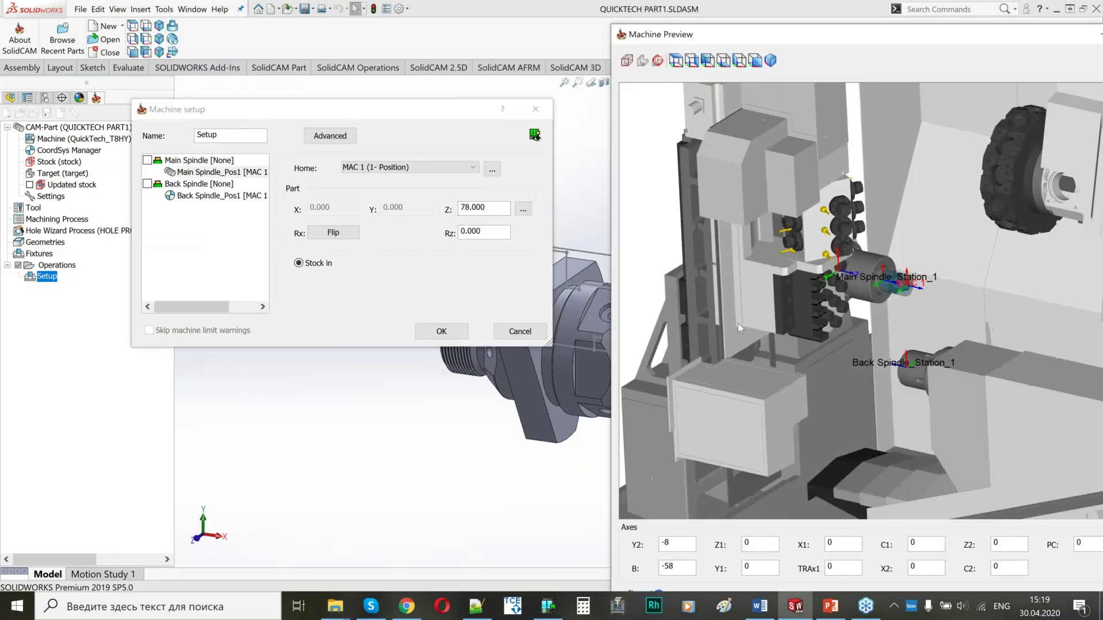
pyautogui.scroll(-4, 942, 359)
pyautogui.scroll(5, 953, 366)
pyautogui.moveTo(771, 282)
pyautogui.mouseDown(button='middle')
pyautogui.moveTo(786, 287)
pyautogui.moveTo(768, 289)
pyautogui.mouseUp(button='middle')
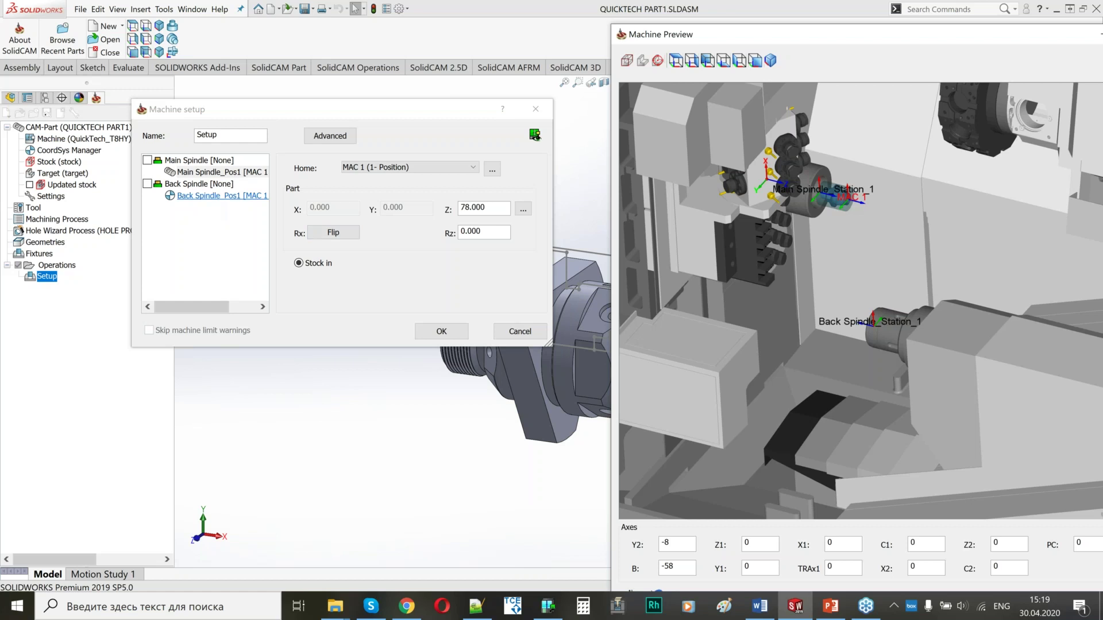
pyautogui.click(221, 196)
pyautogui.click(299, 263)
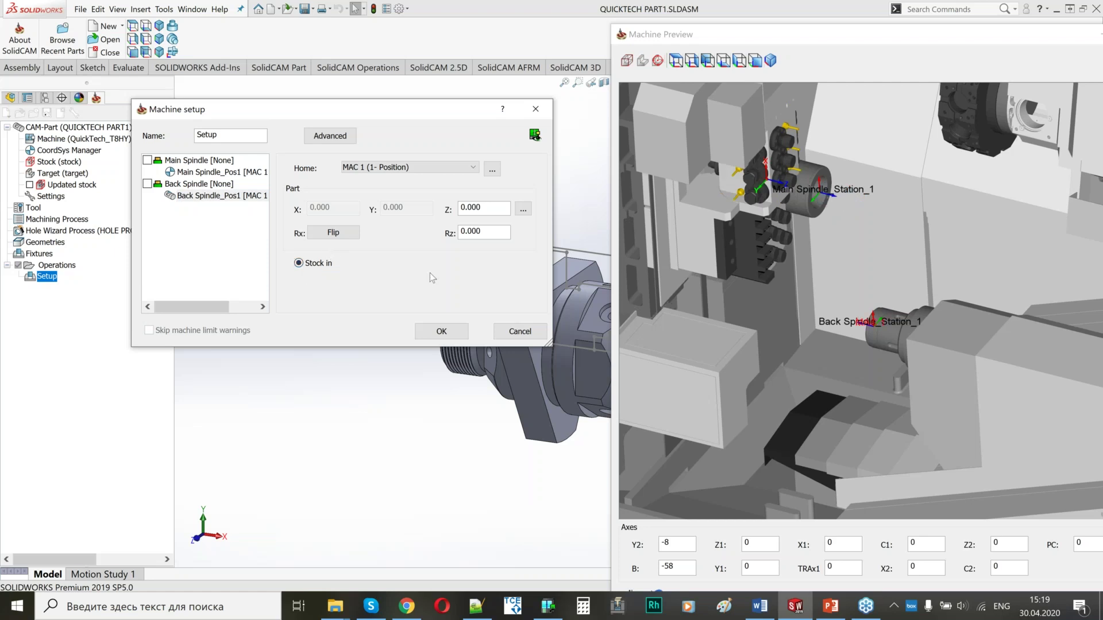
# Step: Set the part's Z position on Back Spindle_Pos1 to 37 and check how the stock sits in the back spindle
pyautogui.moveTo(901, 298); pyautogui.dragTo(948, 276, button='middle')
pyautogui.click(755, 61)
pyautogui.scroll(10, 885, 282)
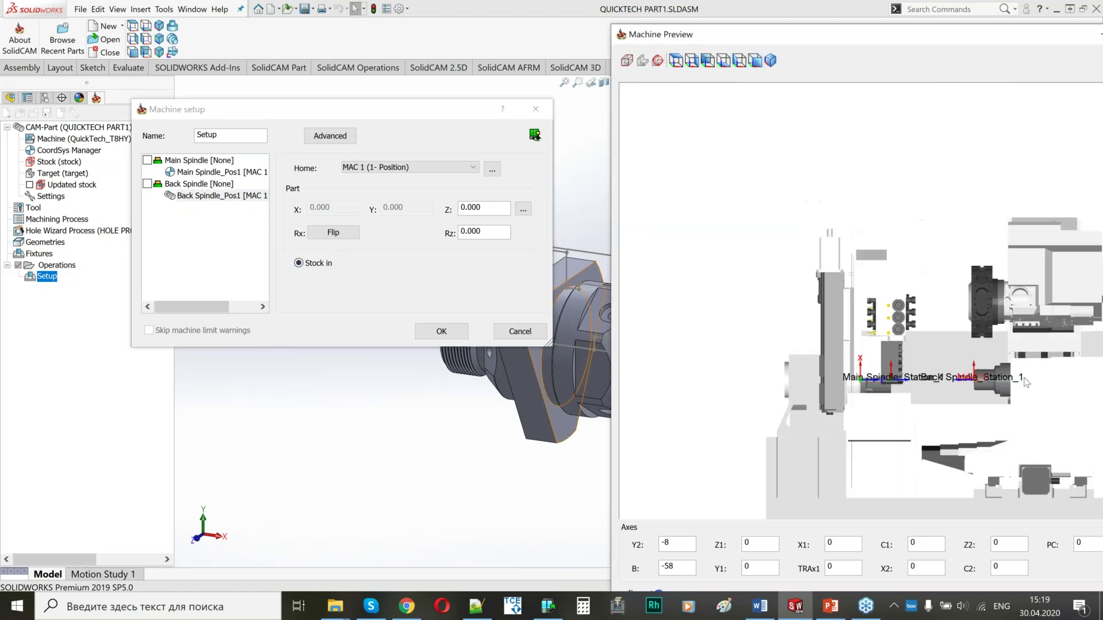
pyautogui.scroll(2, 820, 318)
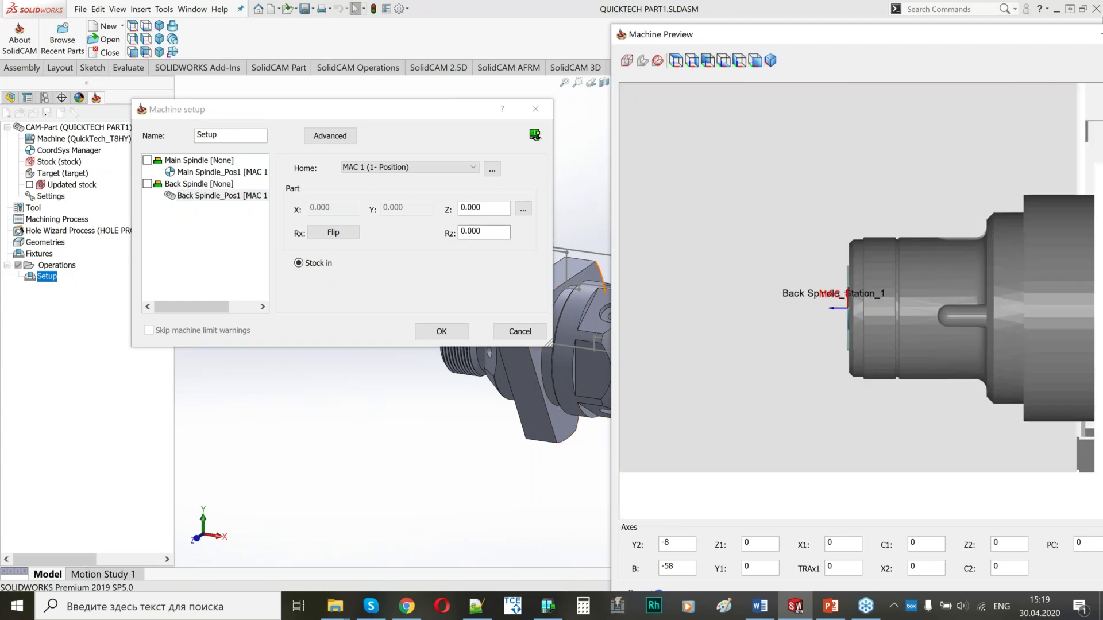
pyautogui.click(486, 210)
pyautogui.scroll(3, 486, 209)
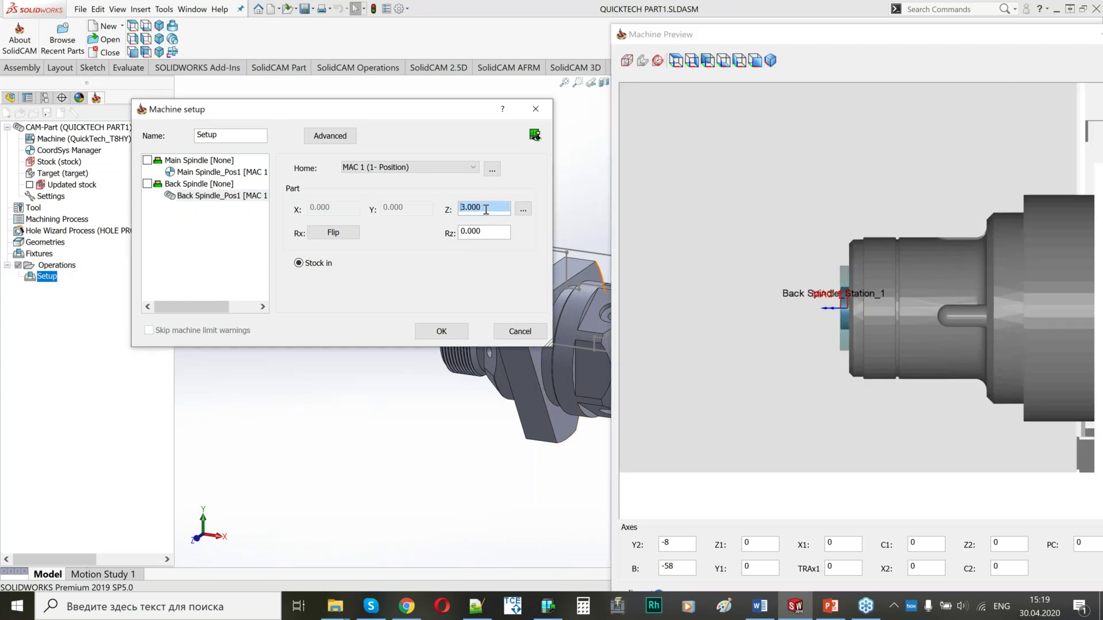
pyautogui.scroll(7, 486, 210)
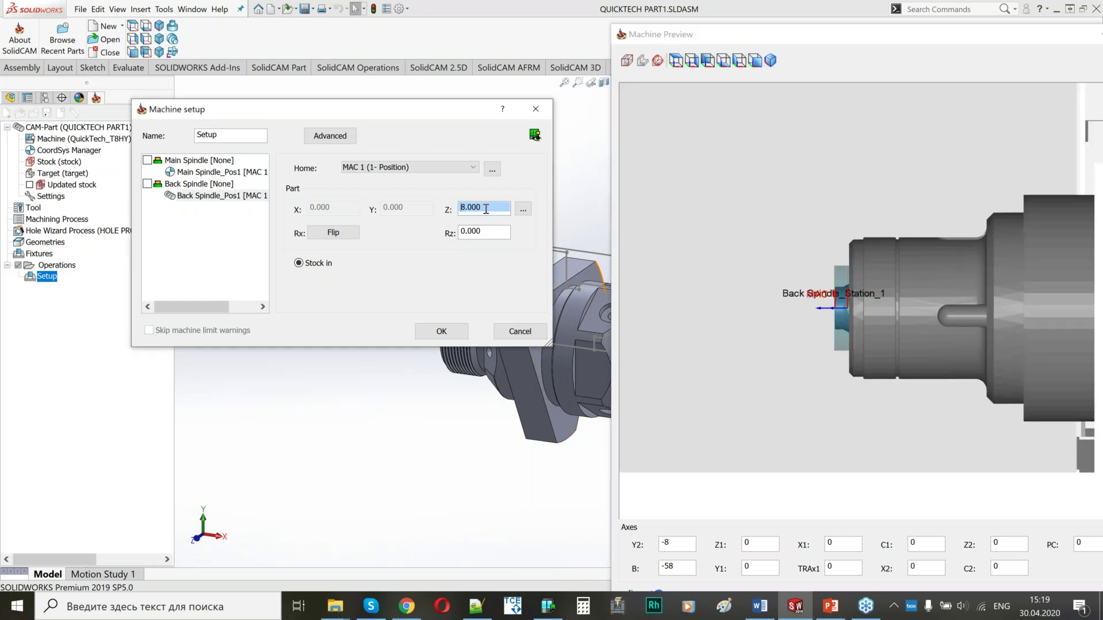
pyautogui.write('37')
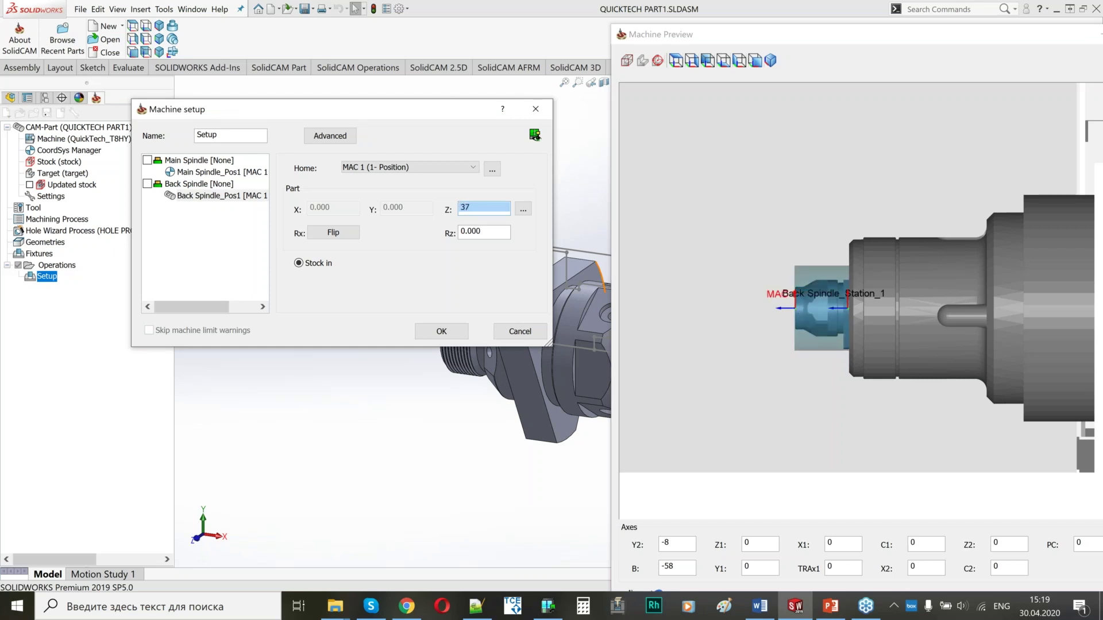
pyautogui.click(849, 311)
pyautogui.scroll(3, 849, 312)
pyautogui.moveTo(864, 311); pyautogui.dragTo(874, 326, button='middle')
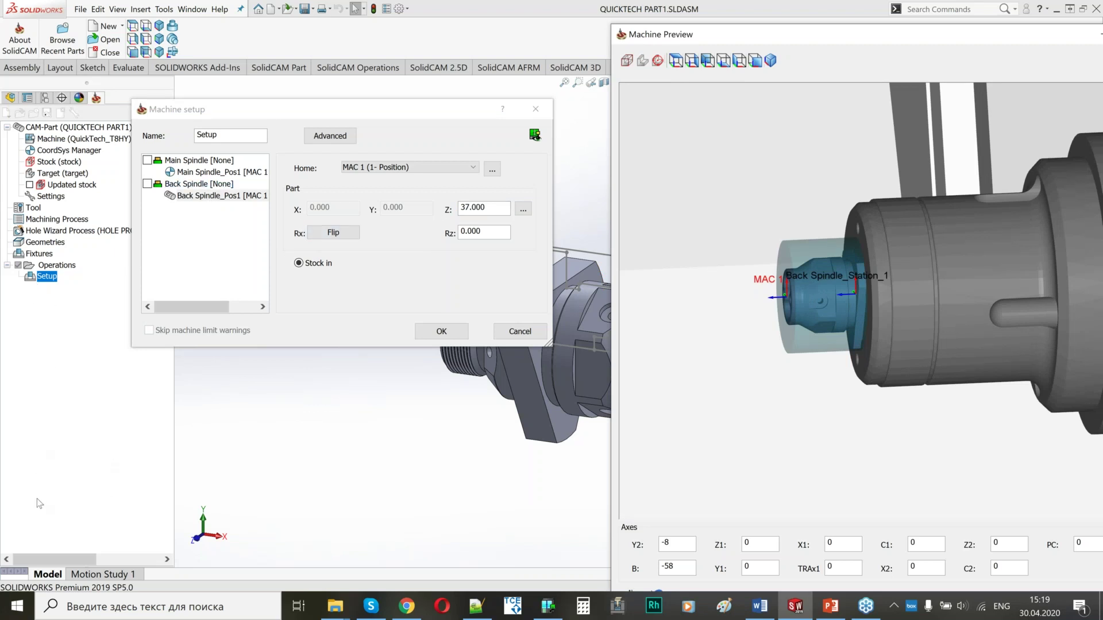
# Step: Assign the stock to Main Spindle_Pos1 with Stock in, check it in the machine preview and accept the machine setup
pyautogui.click(215, 174)
pyautogui.click(300, 264)
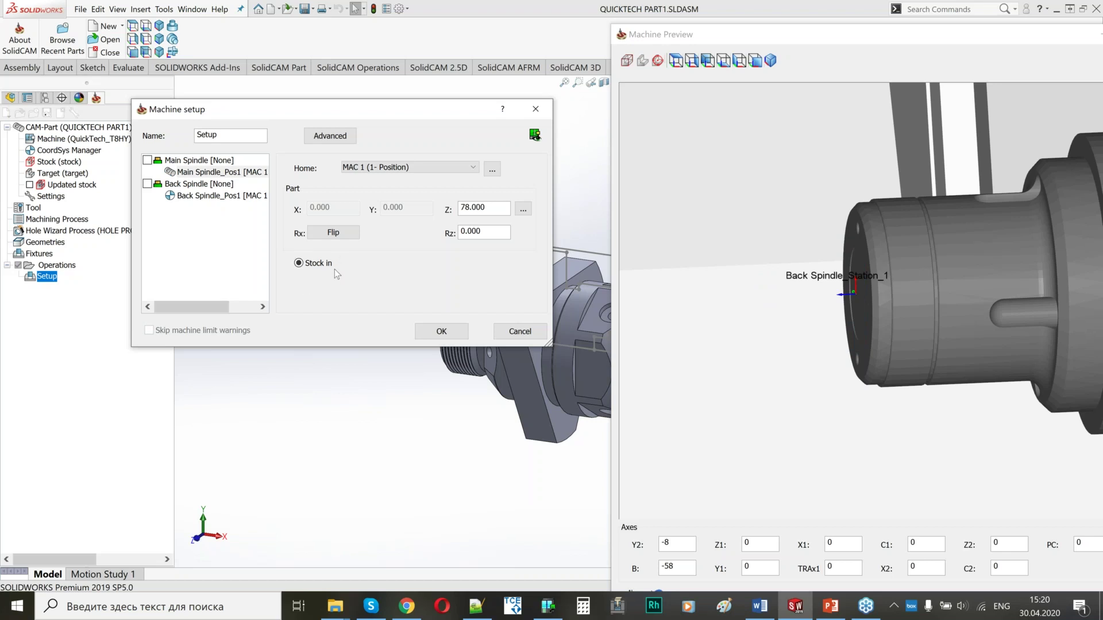
pyautogui.scroll(-5, 918, 343)
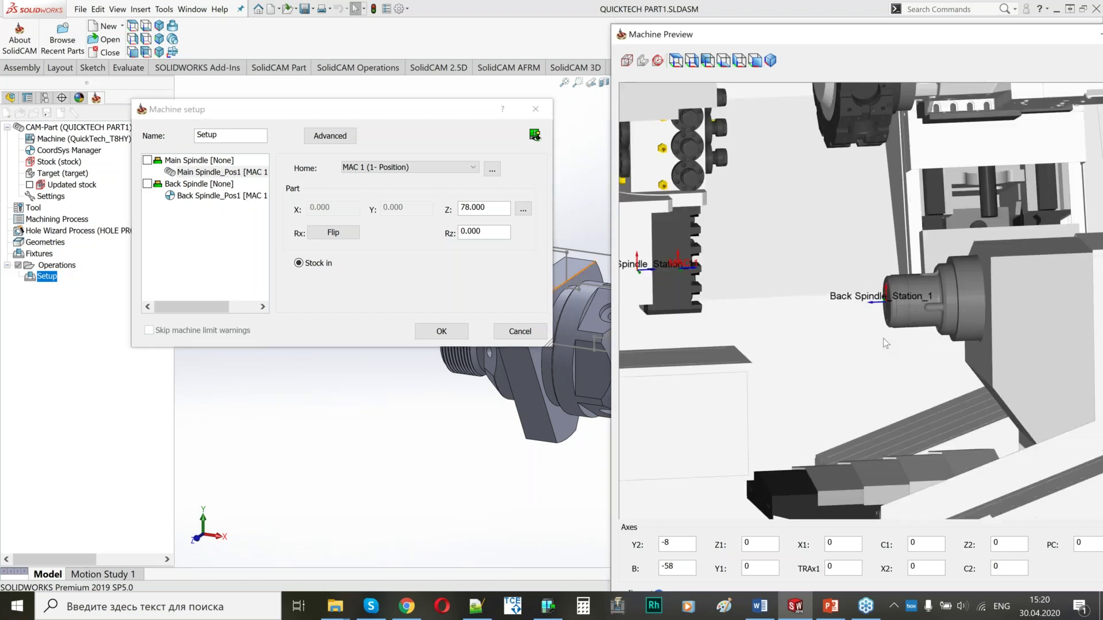
pyautogui.scroll(-2, 886, 343)
pyautogui.scroll(-3, 784, 321)
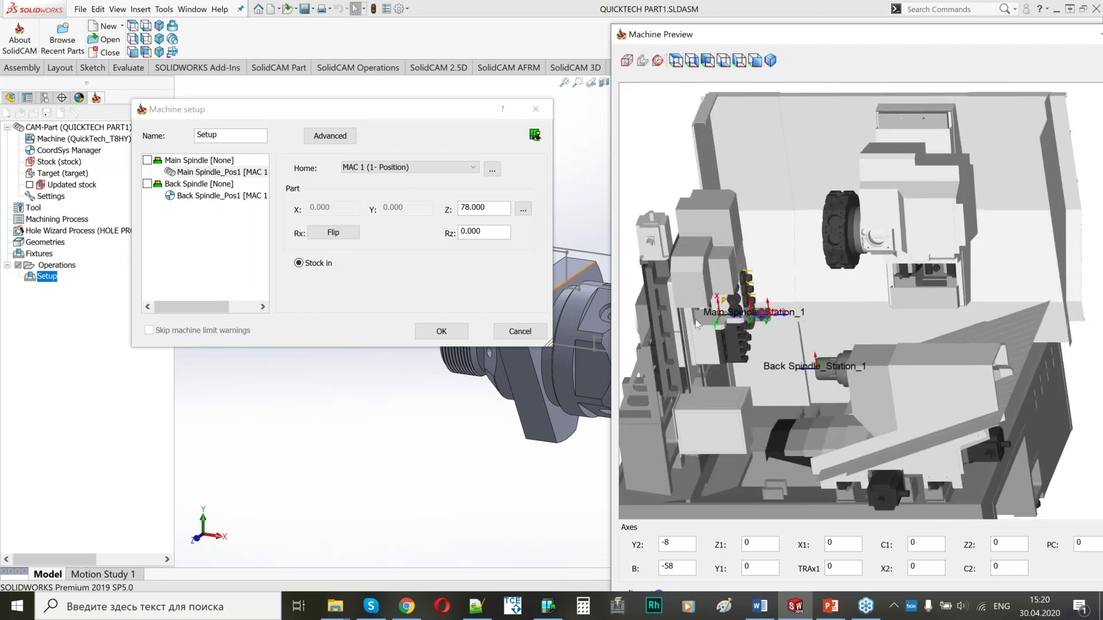
pyautogui.scroll(4, 768, 323)
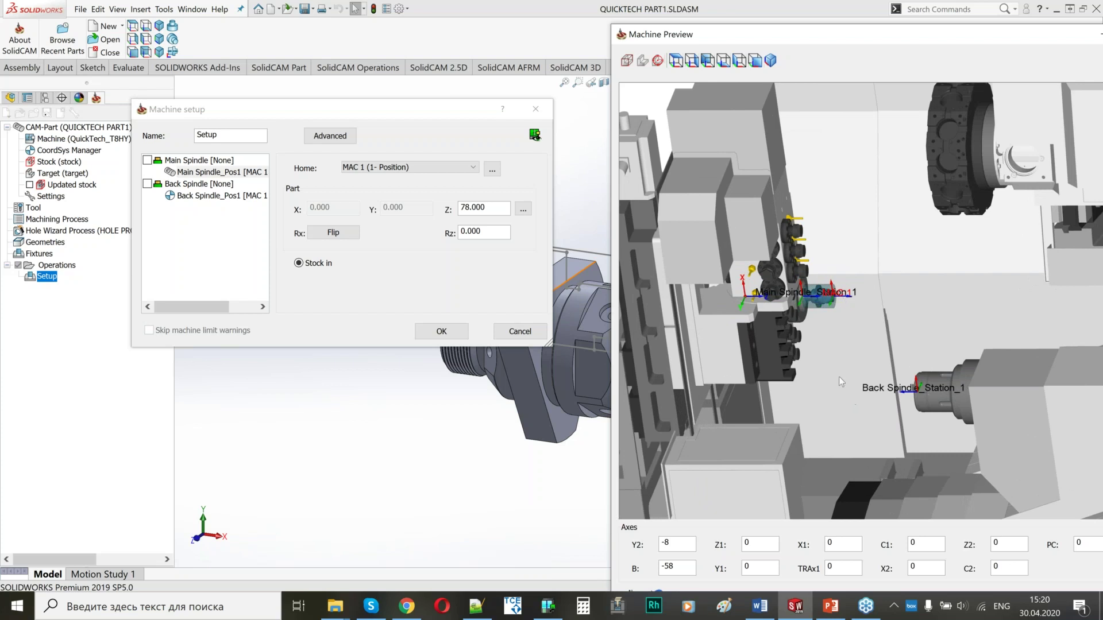
pyautogui.click(438, 337)
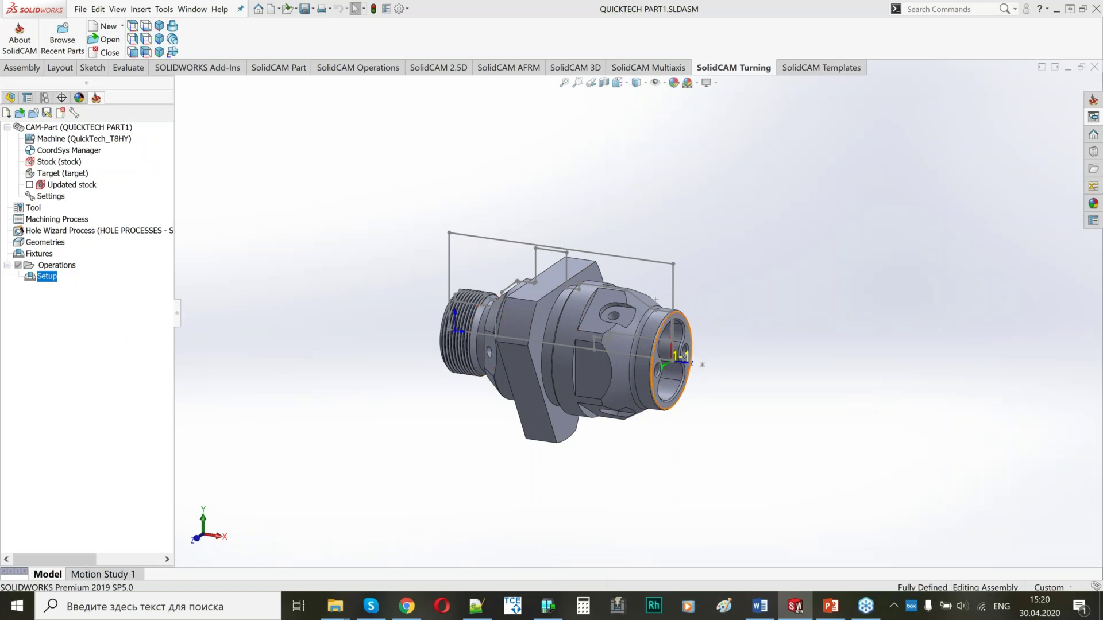
# Step: Examine the coordinate systems at both ends of the part model from several angles
pyautogui.scroll(-6, 643, 337)
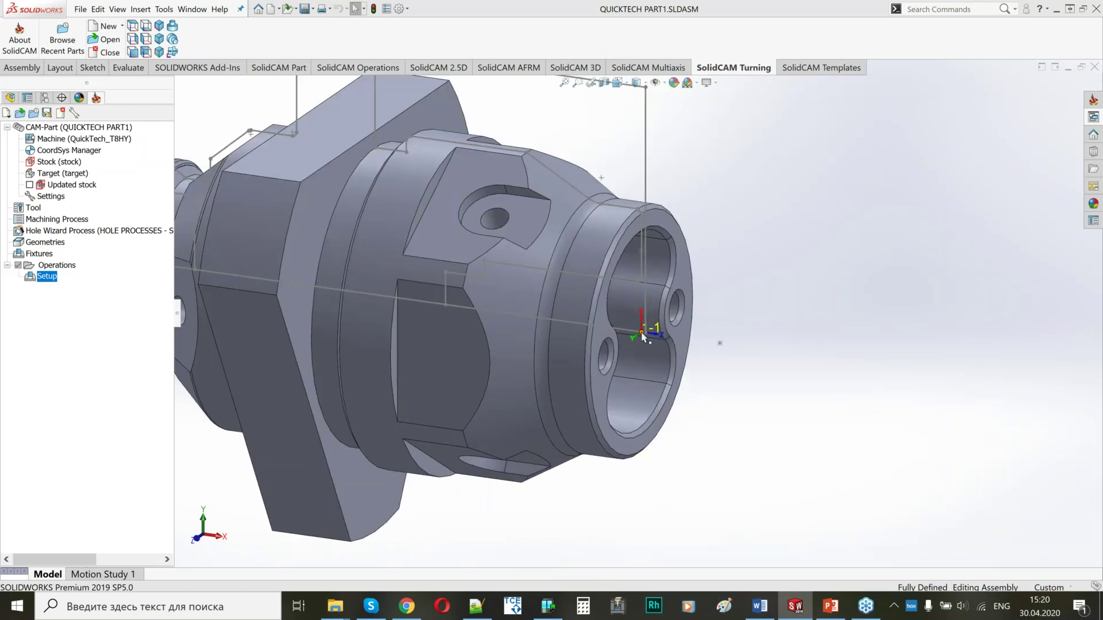
pyautogui.scroll(8, 643, 337)
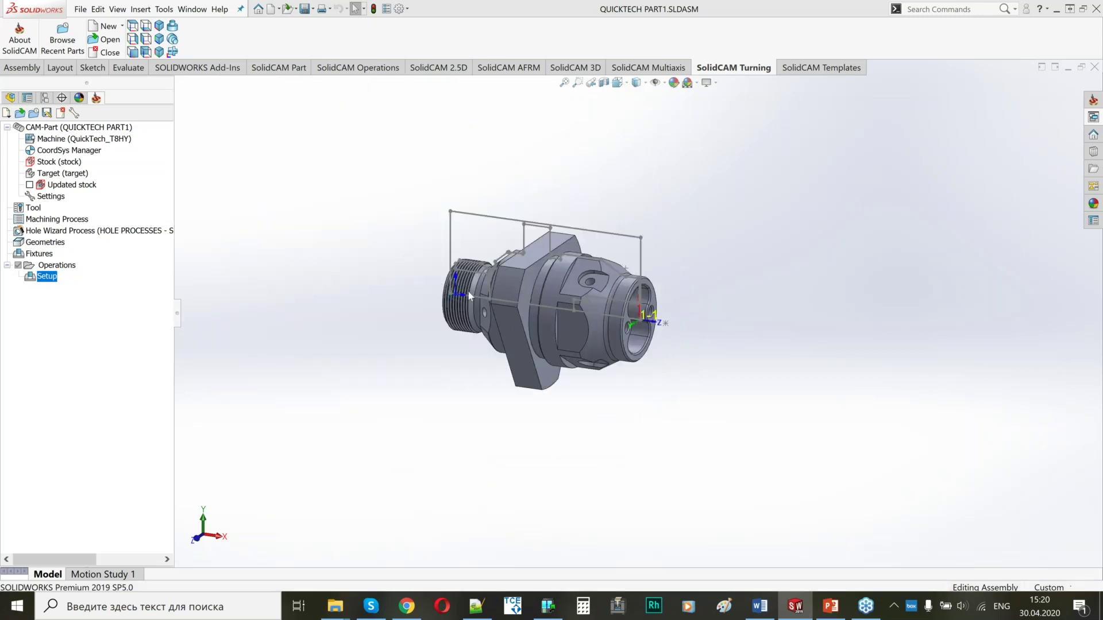
pyautogui.moveTo(468, 291); pyautogui.dragTo(518, 322, button='middle')
pyautogui.scroll(-4, 462, 305)
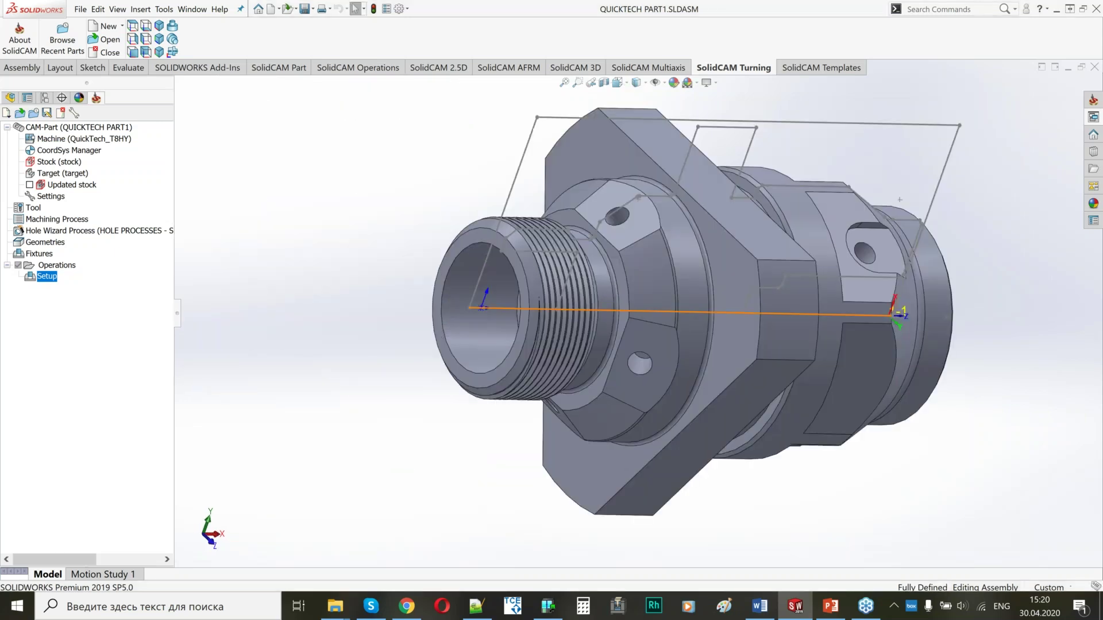
pyautogui.moveTo(773, 369); pyautogui.dragTo(643, 345, button='middle')
pyautogui.scroll(5, 896, 325)
pyautogui.scroll(-2, 895, 325)
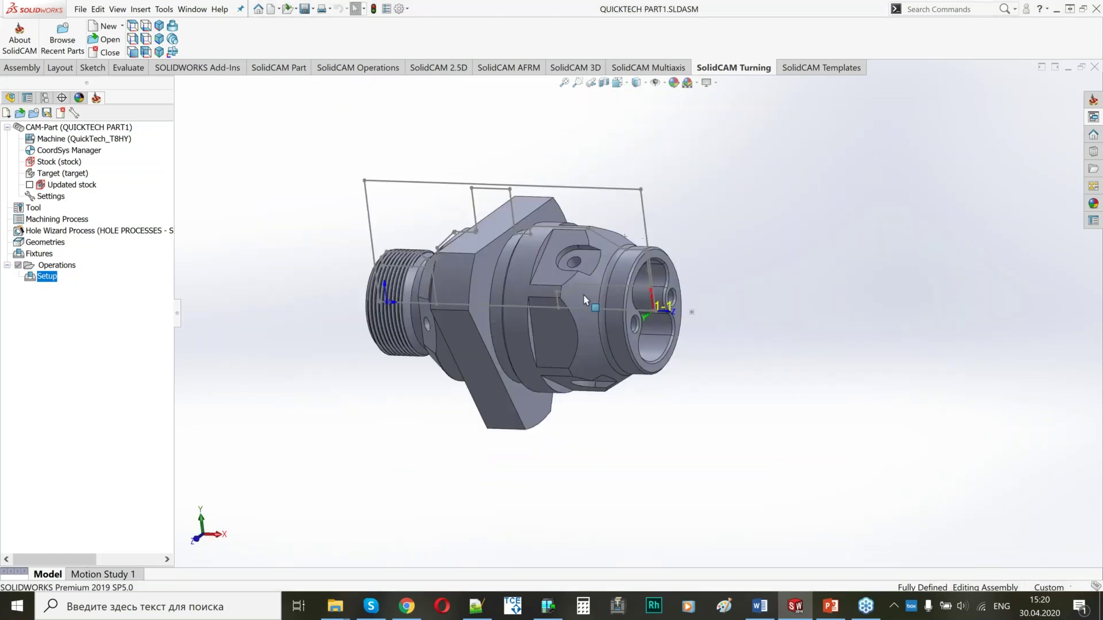
pyautogui.moveTo(585, 300); pyautogui.dragTo(618, 302, button='middle')
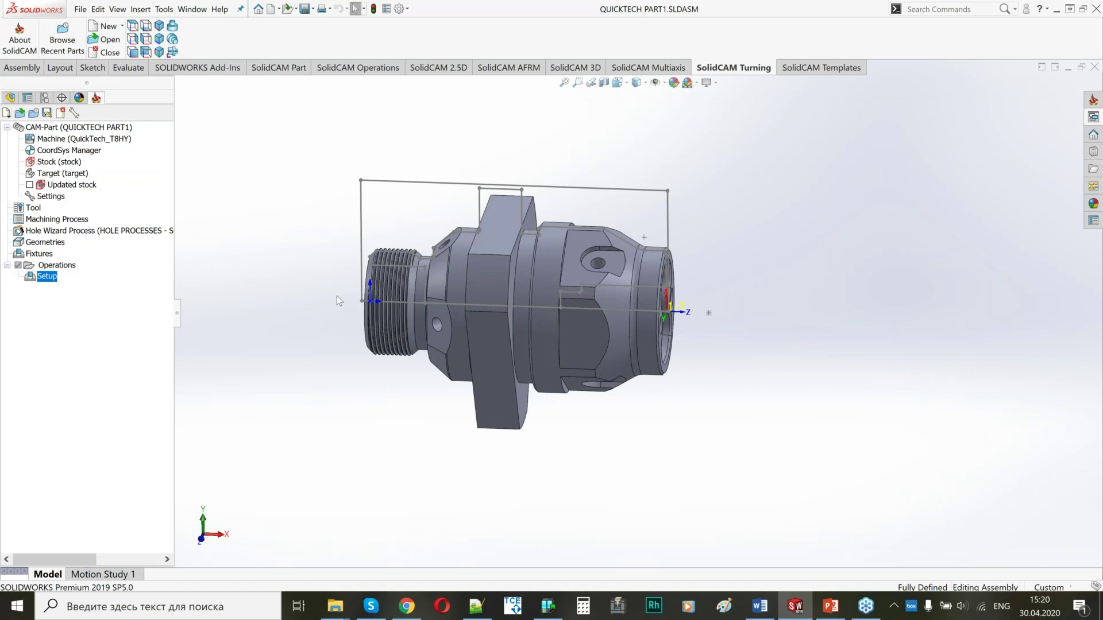
# Step: Import all tools of the QUICKTECH library into the part tool table with number and position
pyautogui.click(32, 209)
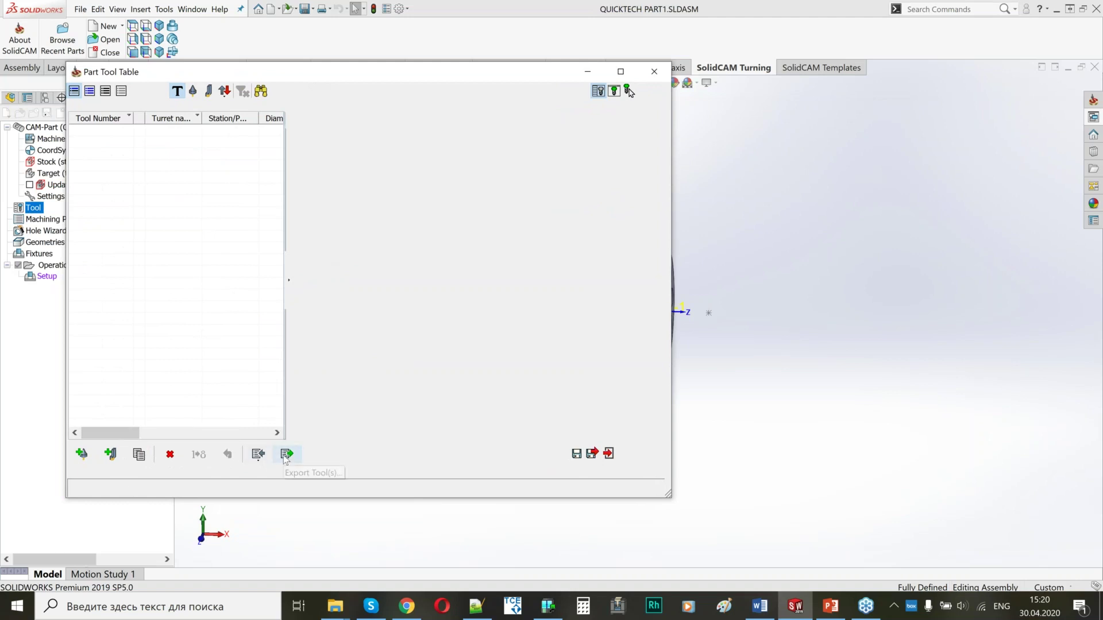
pyautogui.click(259, 454)
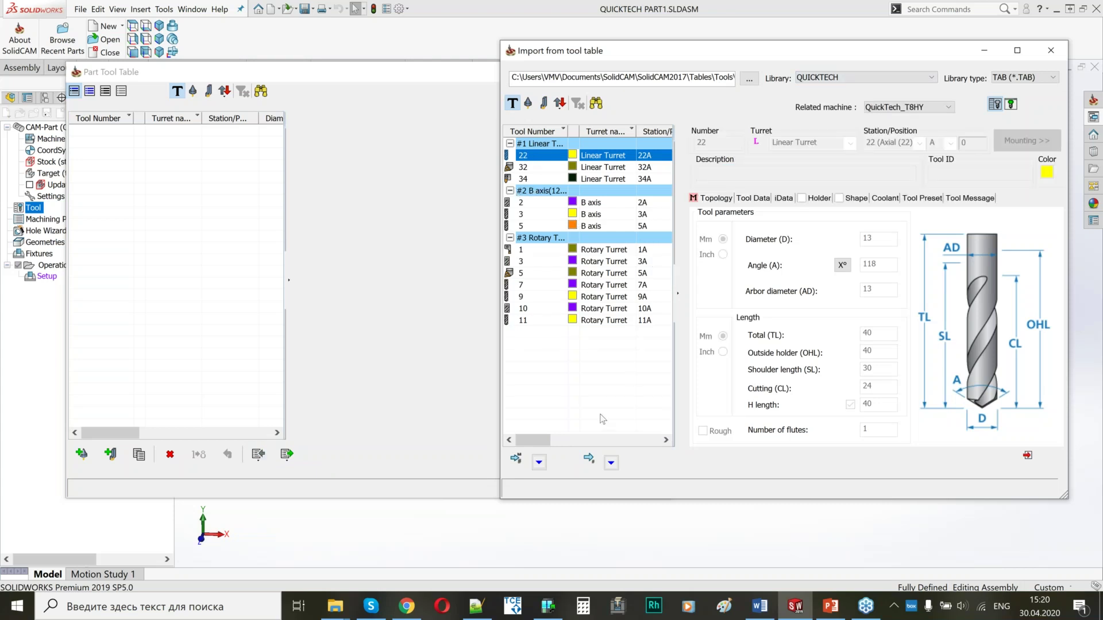
pyautogui.click(540, 463)
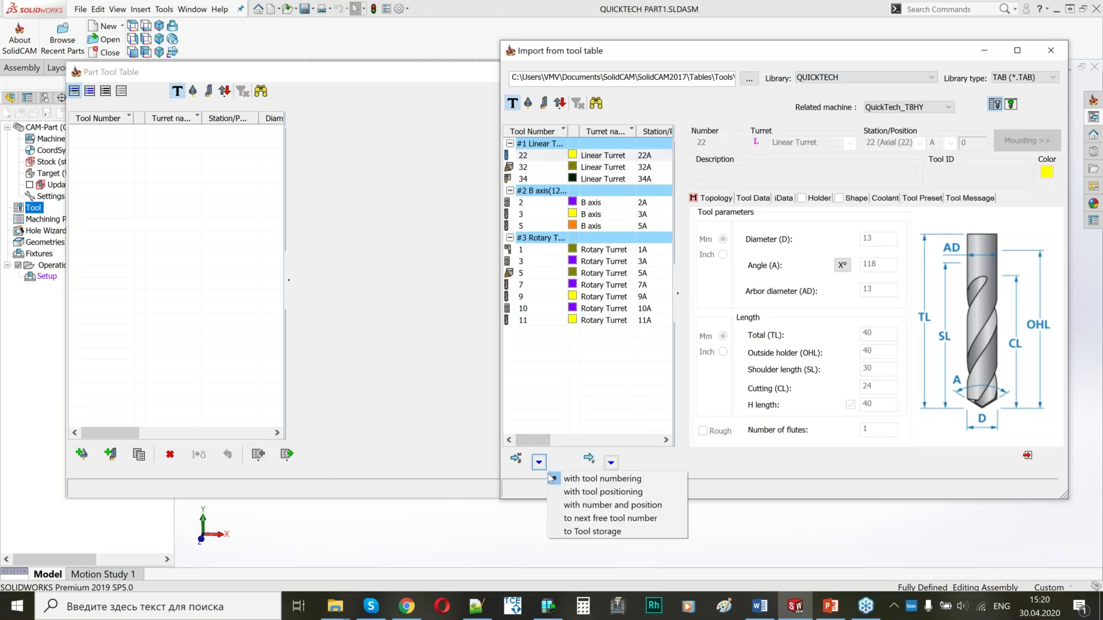
pyautogui.click(596, 508)
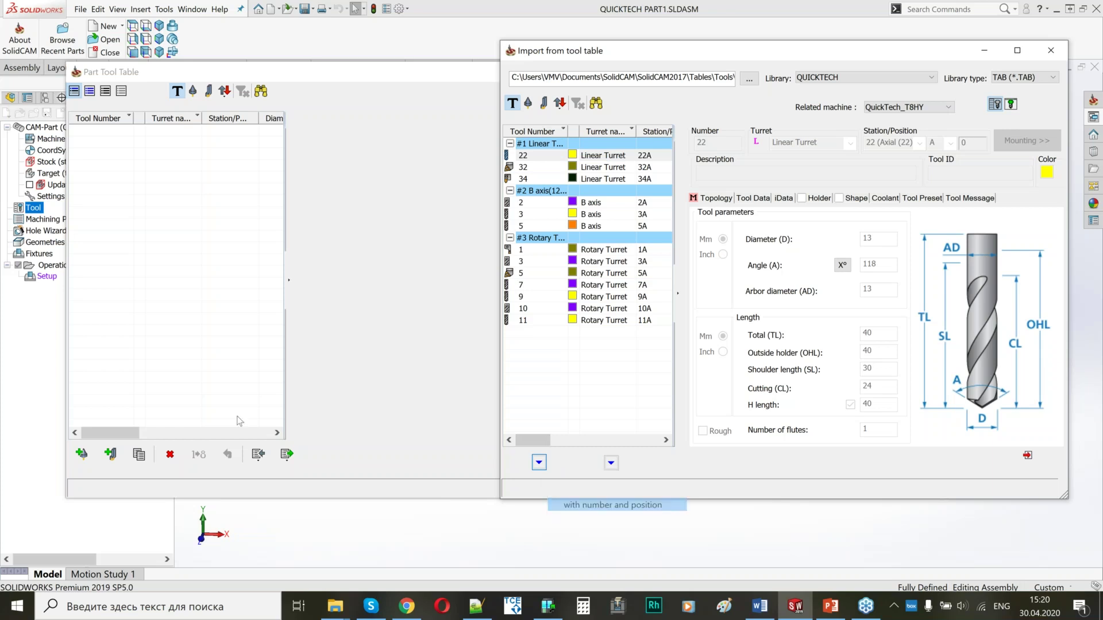
pyautogui.click(242, 417)
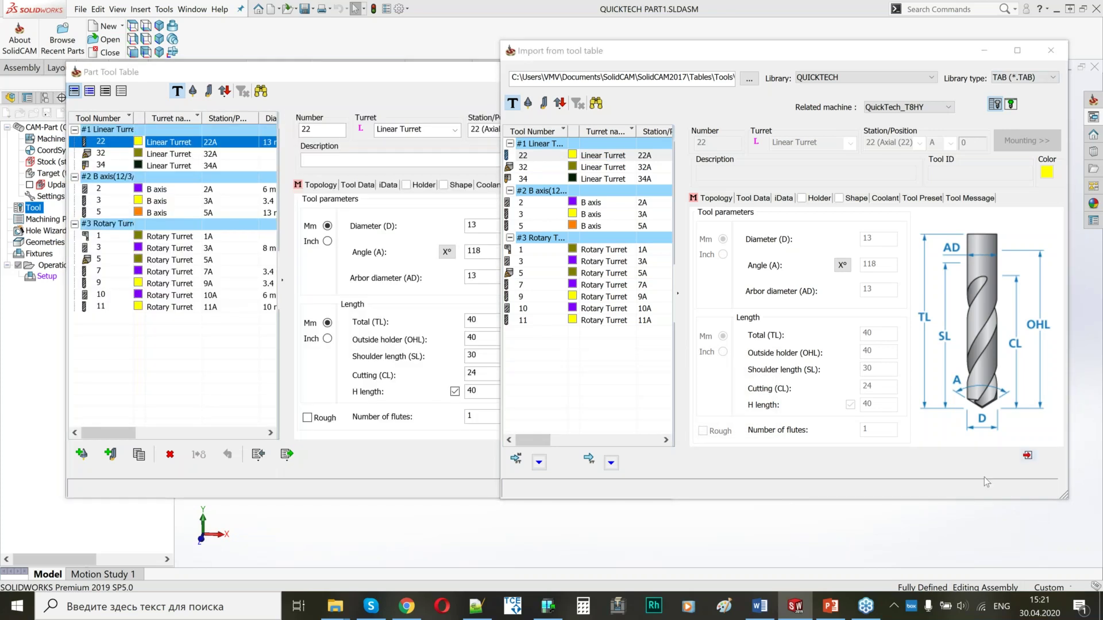
# Step: Open the mounting view for drill 22 and arrange it, enlarged, beside the part tool table
pyautogui.moveTo(443, 67); pyautogui.dragTo(402, 42)
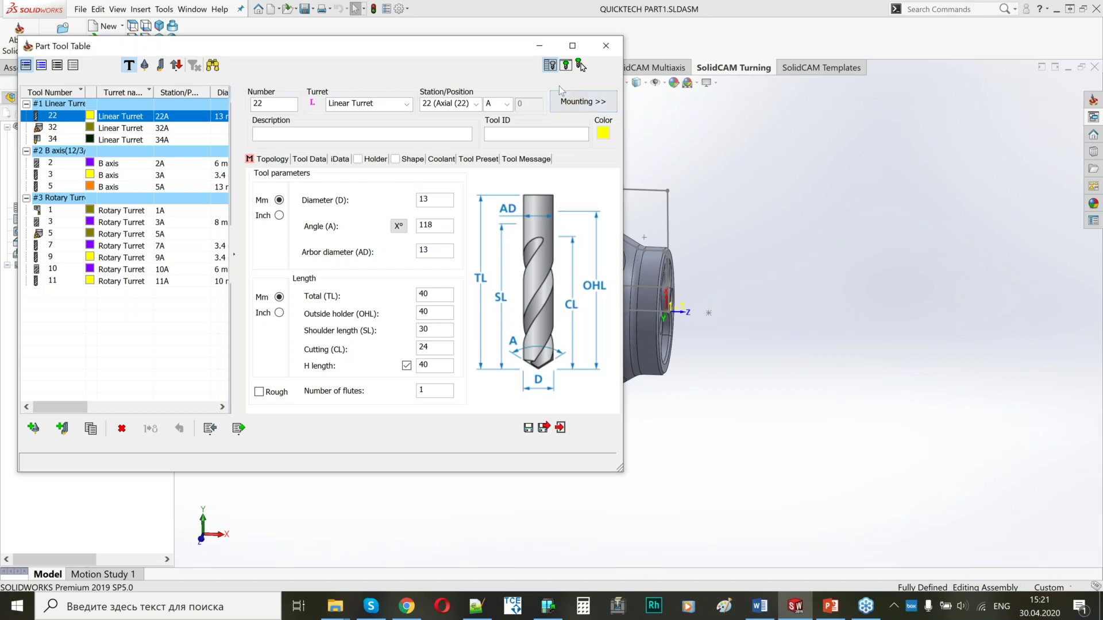
pyautogui.click(575, 107)
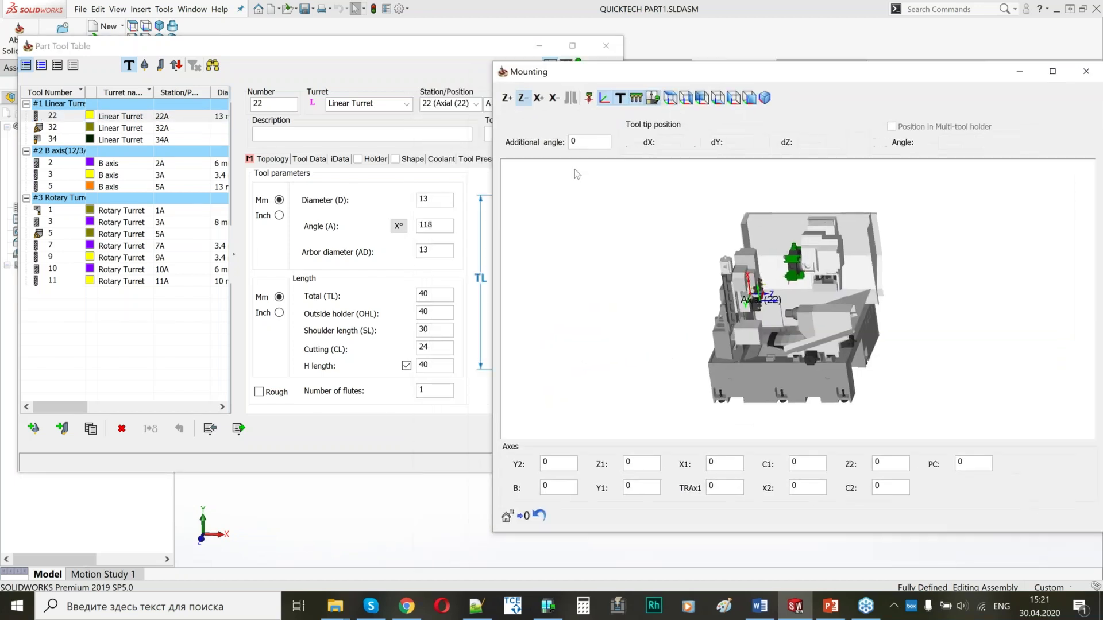
pyautogui.moveTo(519, 192); pyautogui.dragTo(627, 192)
pyautogui.moveTo(420, 50); pyautogui.dragTo(404, 56)
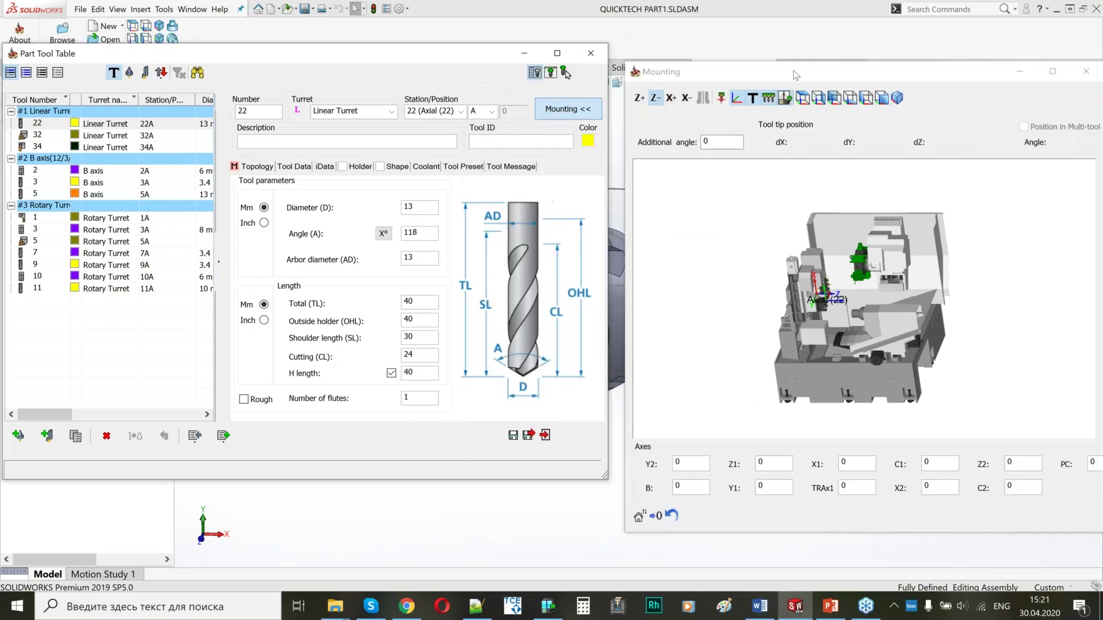
pyautogui.moveTo(782, 62); pyautogui.dragTo(782, 3)
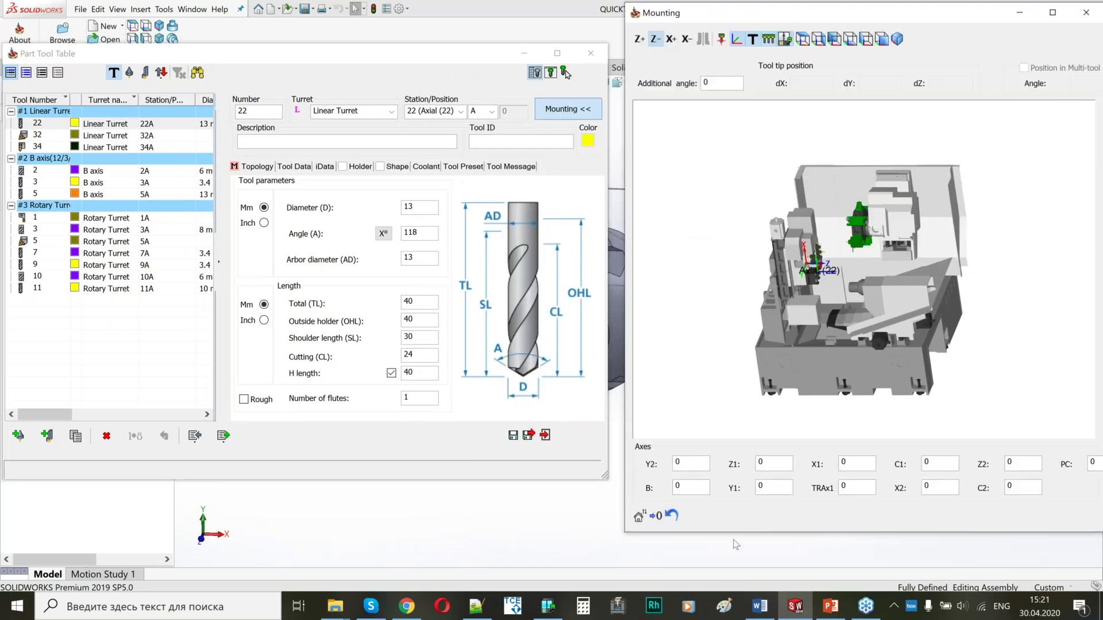
pyautogui.moveTo(729, 533); pyautogui.dragTo(722, 569)
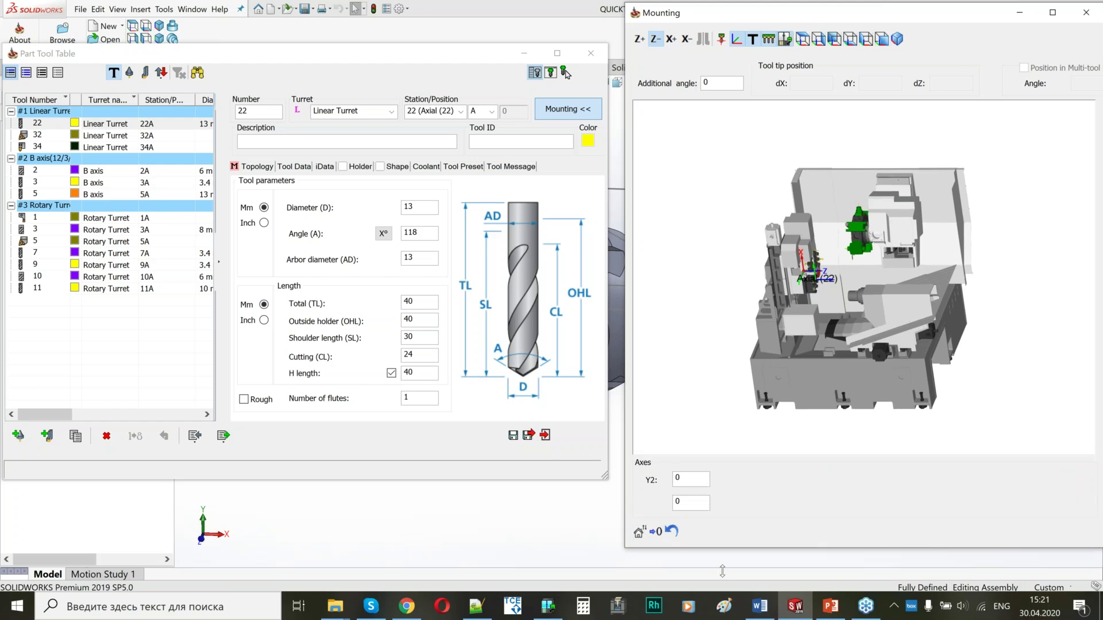
# Step: Examine the rotary turret's tool holders and tools in the mounting view from close up and from a distance
pyautogui.moveTo(770, 405); pyautogui.dragTo(786, 410, button='middle')
pyautogui.scroll(5, 860, 267)
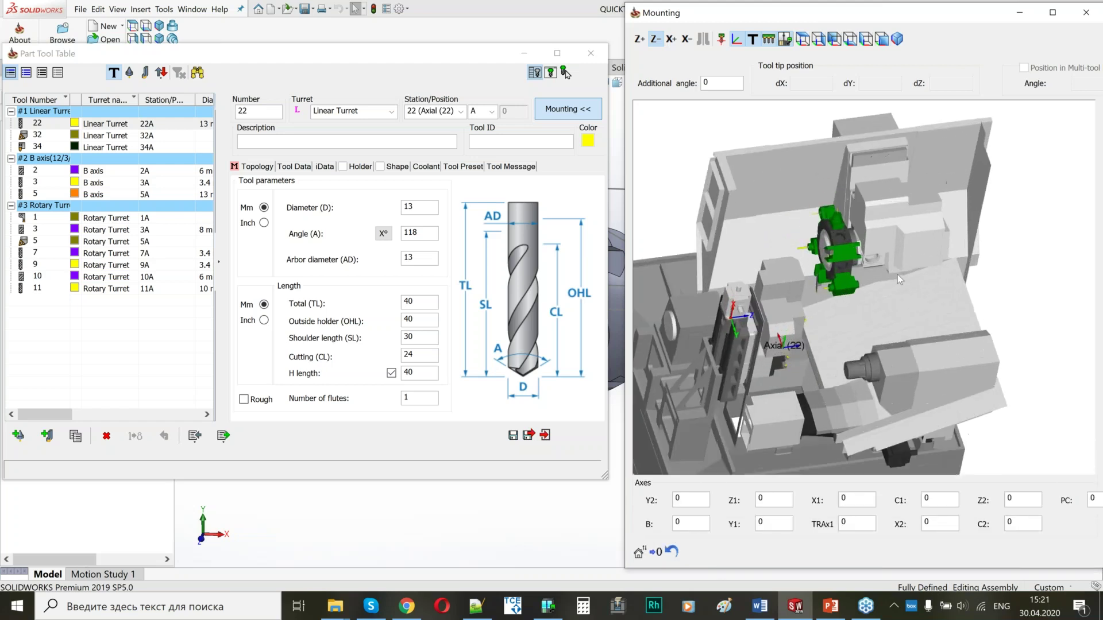
pyautogui.scroll(5, 848, 277)
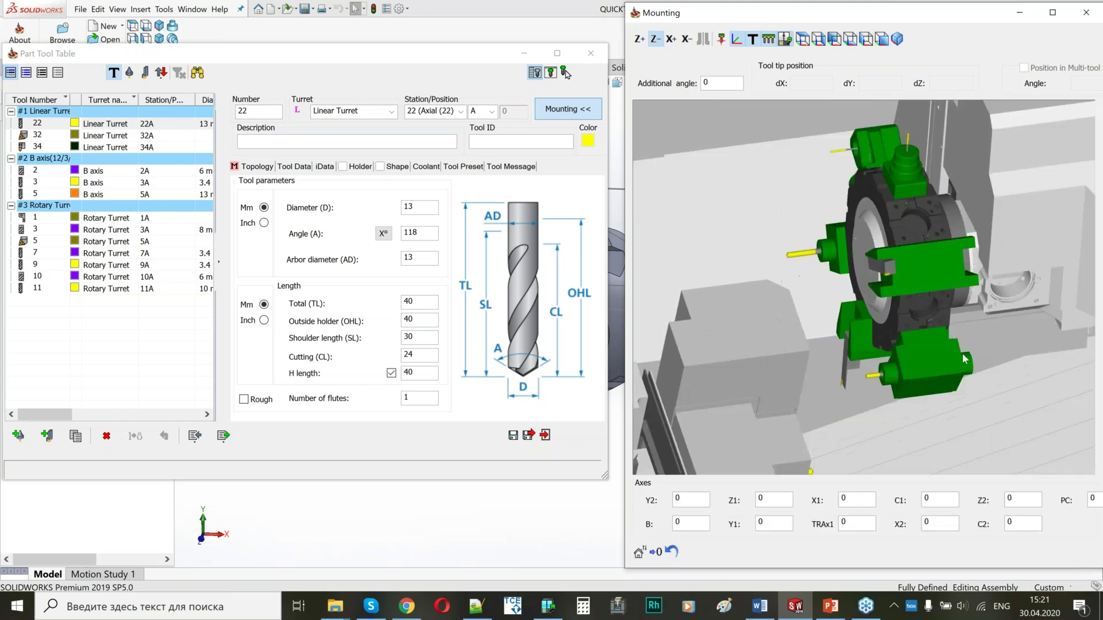
pyautogui.moveTo(915, 340); pyautogui.dragTo(861, 288, button='middle')
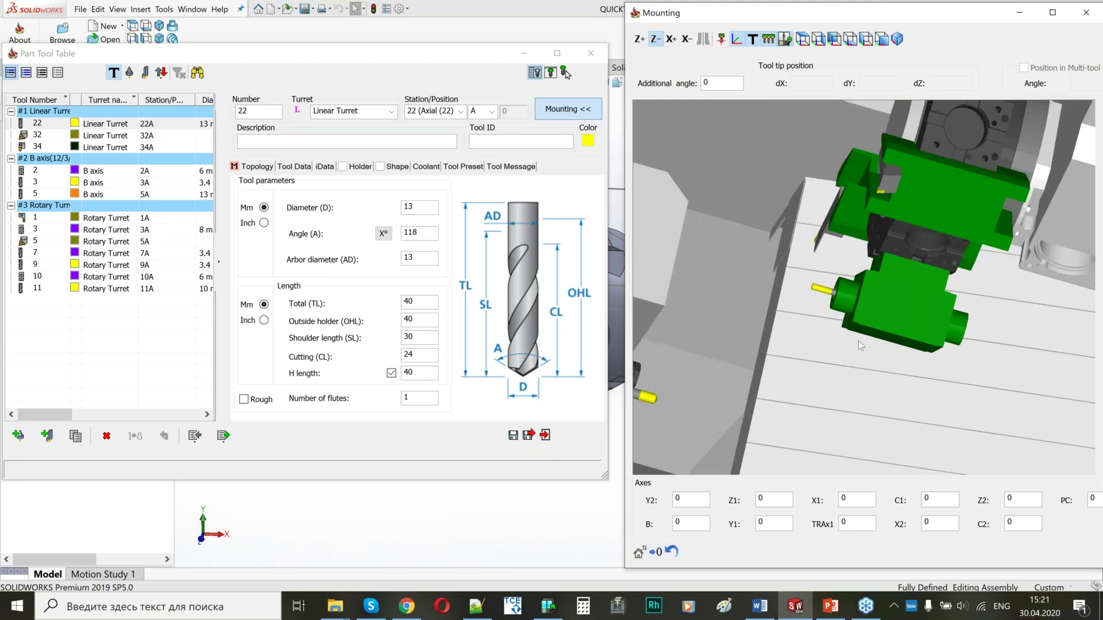
pyautogui.moveTo(899, 301); pyautogui.dragTo(887, 305, button='middle')
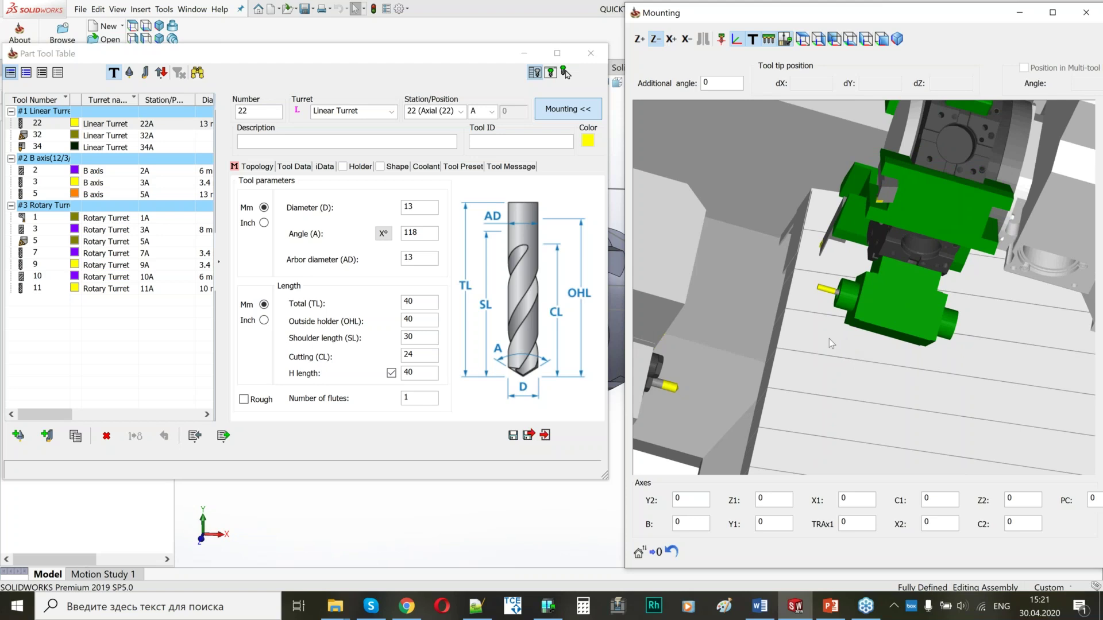
pyautogui.scroll(-4, 829, 339)
pyautogui.moveTo(828, 337)
pyautogui.mouseDown(button='middle')
pyautogui.moveTo(864, 337)
pyautogui.moveTo(877, 353)
pyautogui.moveTo(839, 350)
pyautogui.mouseUp(button='middle')
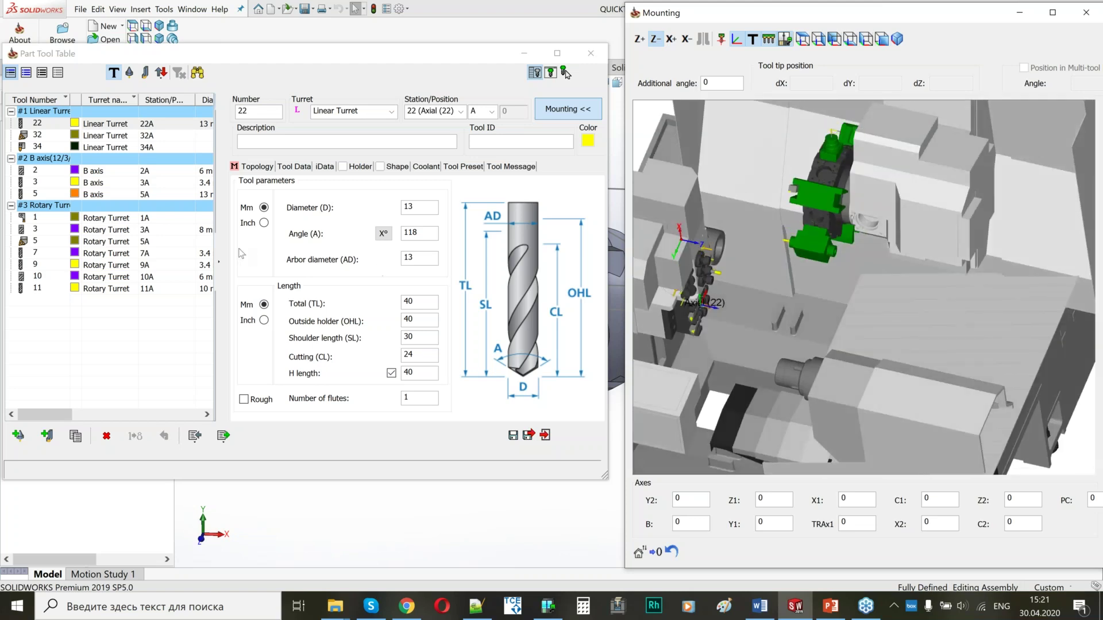
# Step: Review the turret choices for tool 22, keeping Linear Turret, and inspect the rotary and linear turret stations in the mounting view
pyautogui.click(393, 114)
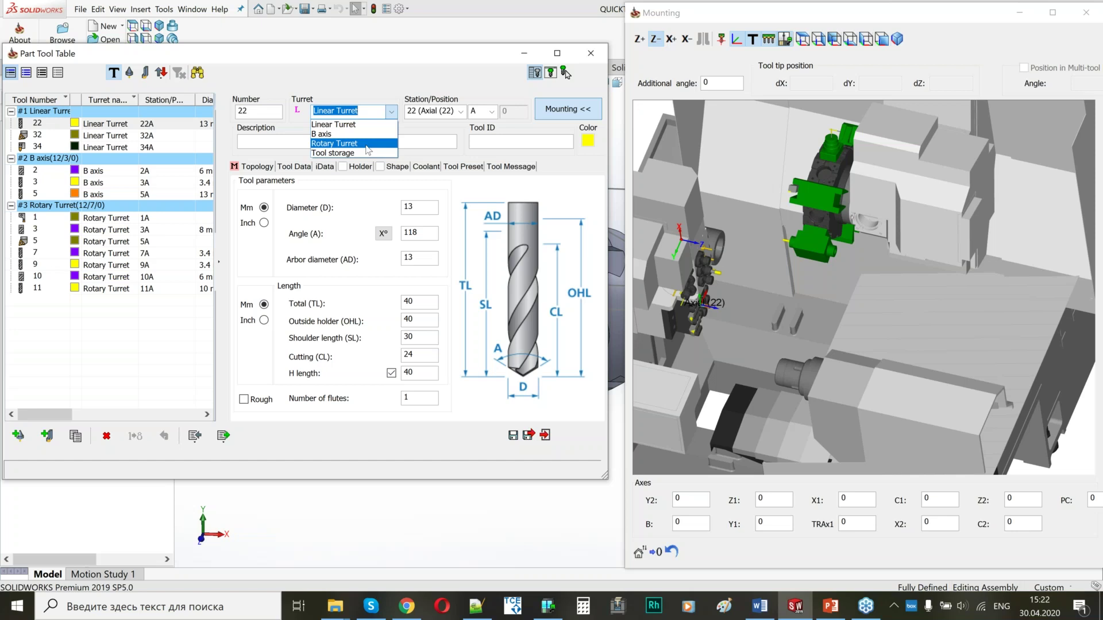
pyautogui.click(393, 123)
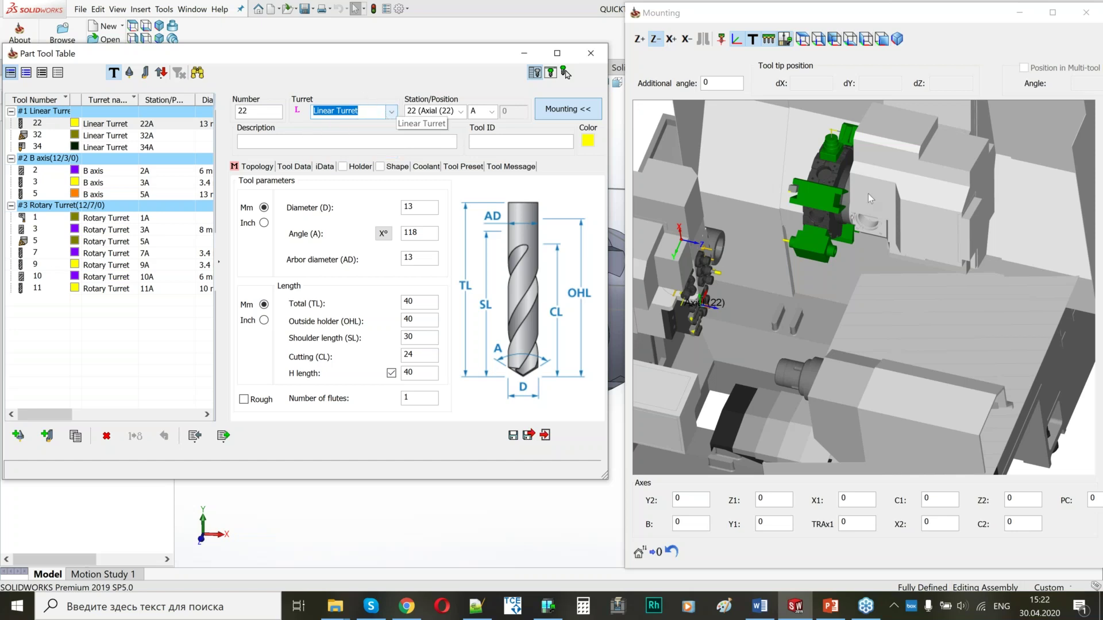
pyautogui.click(815, 244)
pyautogui.moveTo(782, 261); pyautogui.dragTo(837, 174, button='middle')
pyautogui.scroll(-3, 825, 257)
pyautogui.scroll(-3, 793, 232)
pyautogui.scroll(3, 850, 268)
pyautogui.scroll(1, 850, 268)
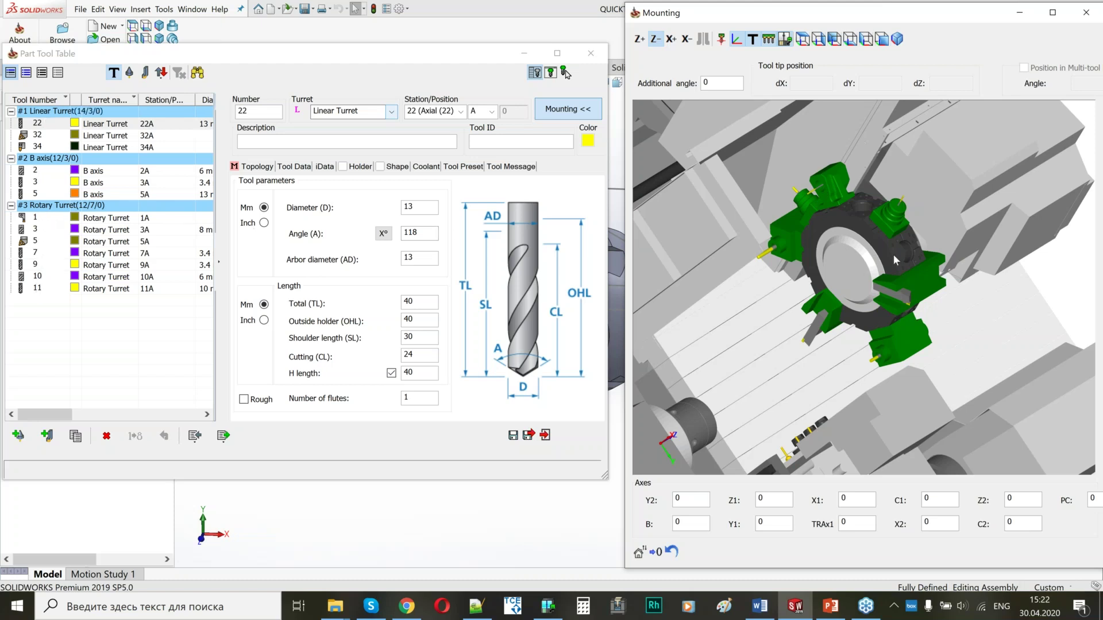
pyautogui.scroll(-5, 800, 216)
pyautogui.moveTo(799, 219); pyautogui.dragTo(809, 332, button='middle')
pyautogui.scroll(10, 813, 336)
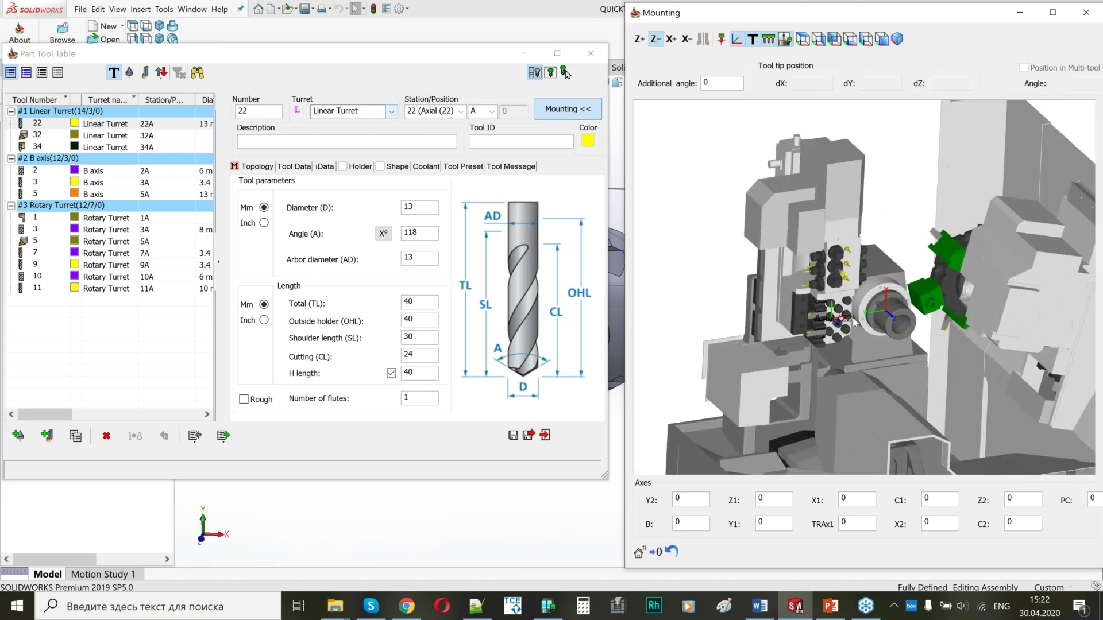
# Step: Examine drill 22's axial station and the neighbouring tool stations of the linear turret and B axis from close up
pyautogui.scroll(4, 810, 309)
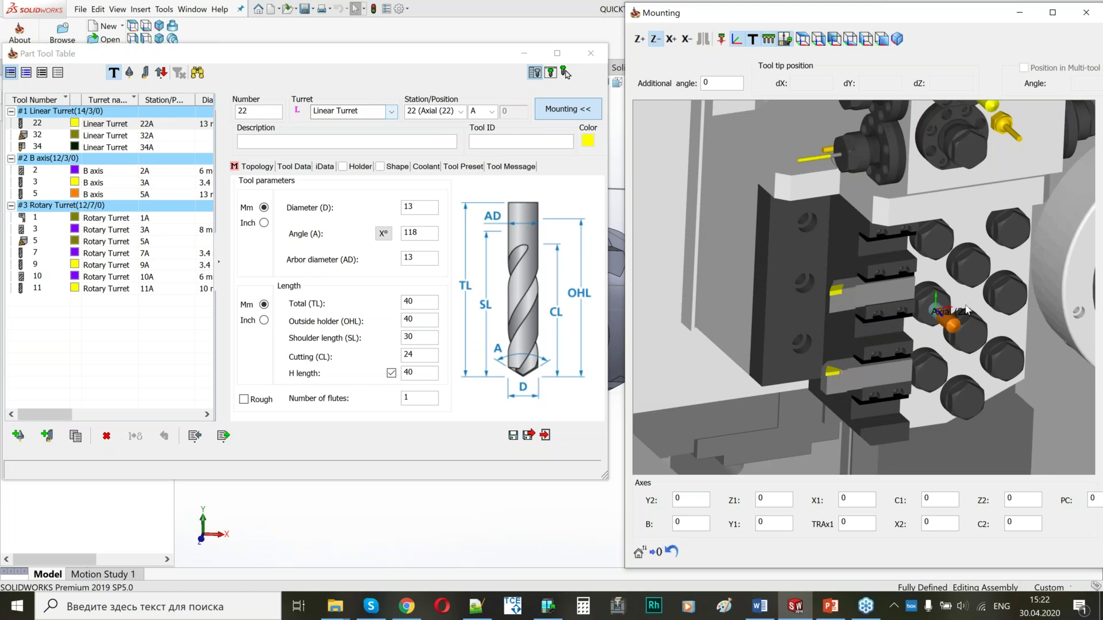
pyautogui.scroll(3, 968, 310)
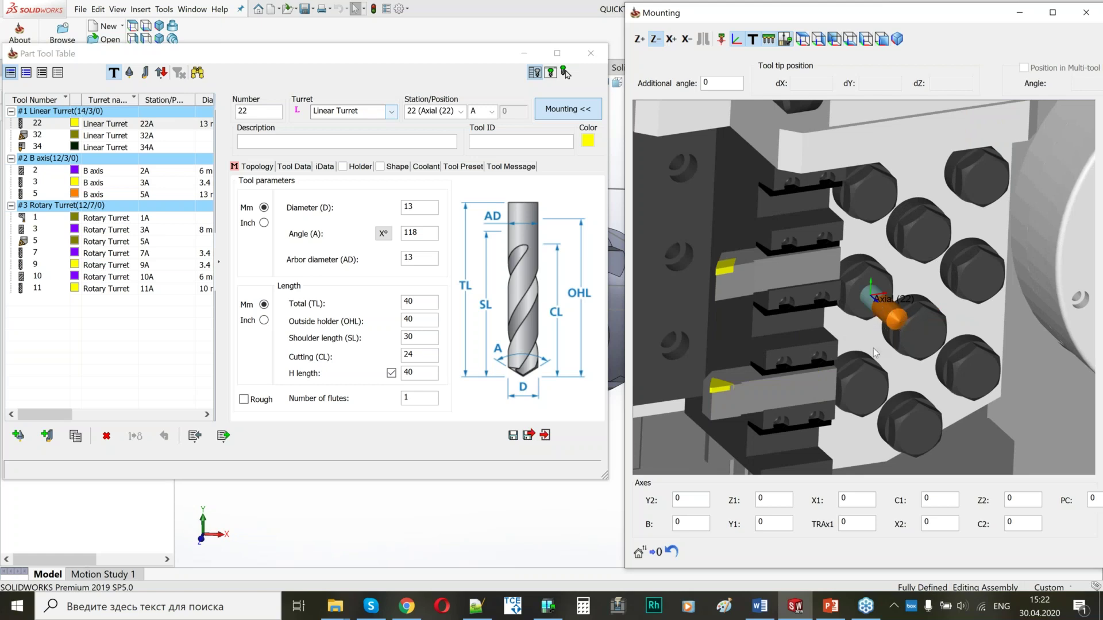
pyautogui.scroll(-6, 871, 354)
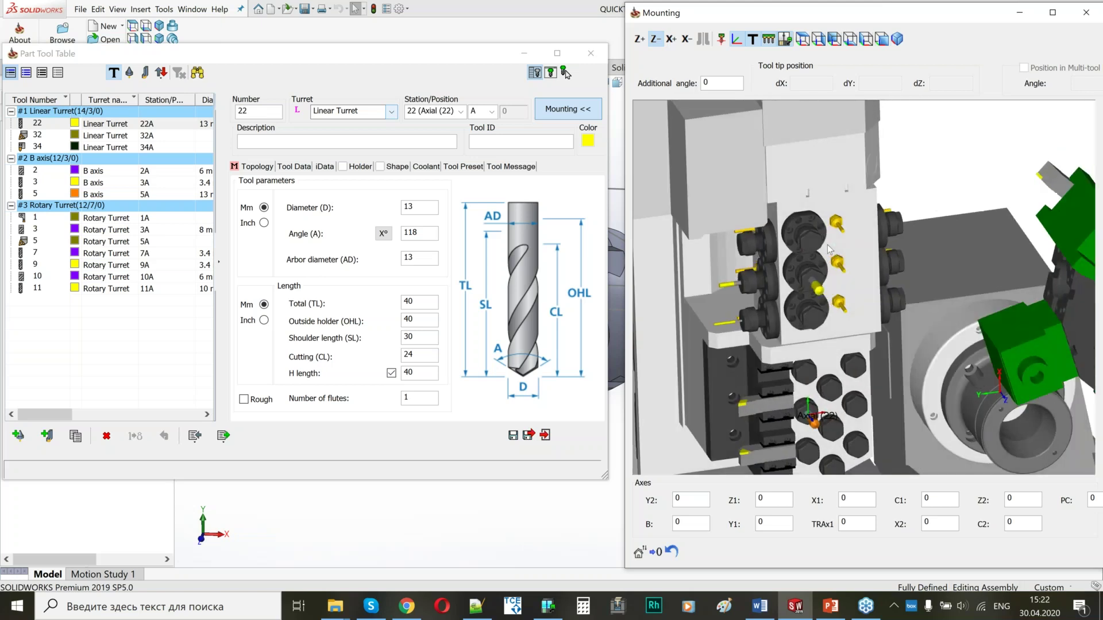
pyautogui.scroll(3, 830, 249)
pyautogui.scroll(3, 816, 299)
pyautogui.moveTo(817, 303); pyautogui.dragTo(824, 337, button='middle')
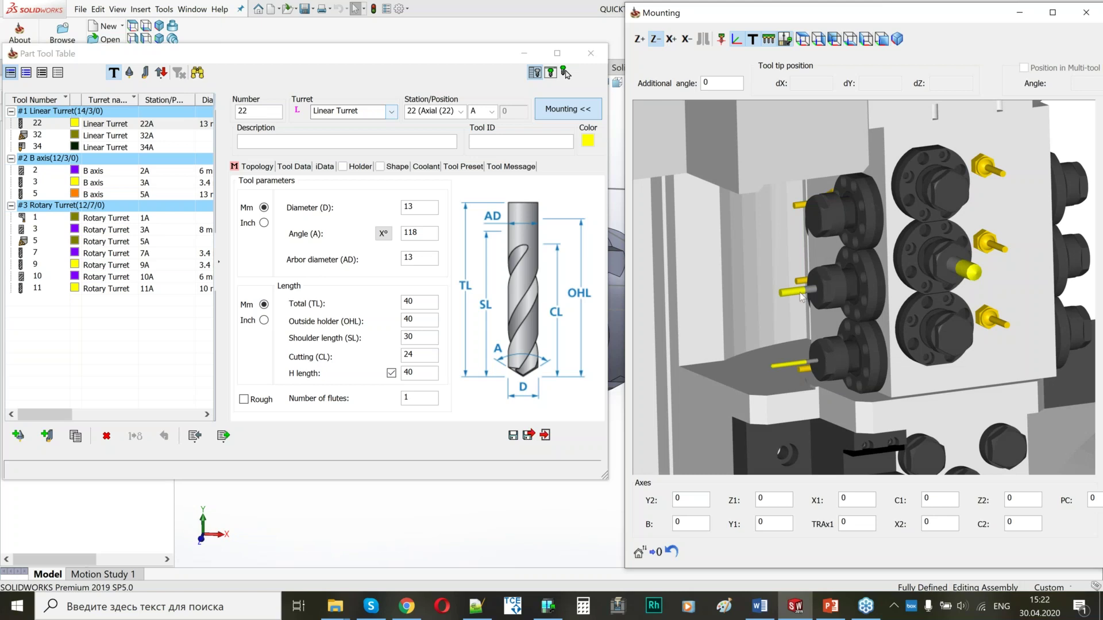
pyautogui.scroll(-4, 799, 291)
pyautogui.scroll(1, 919, 301)
pyautogui.scroll(1, 850, 307)
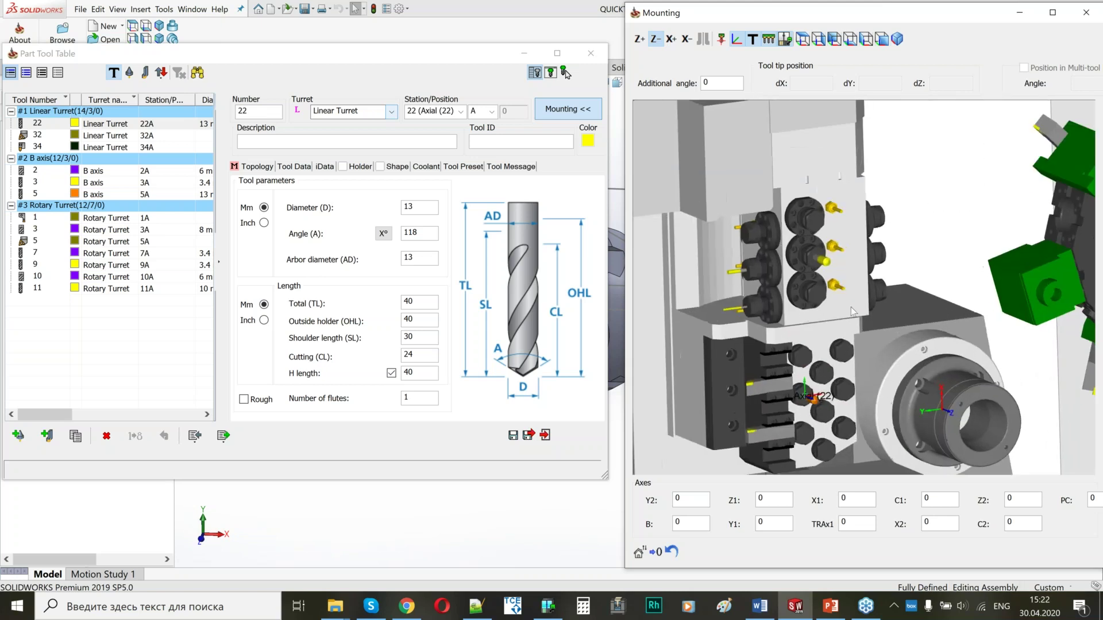
pyautogui.scroll(1, 850, 307)
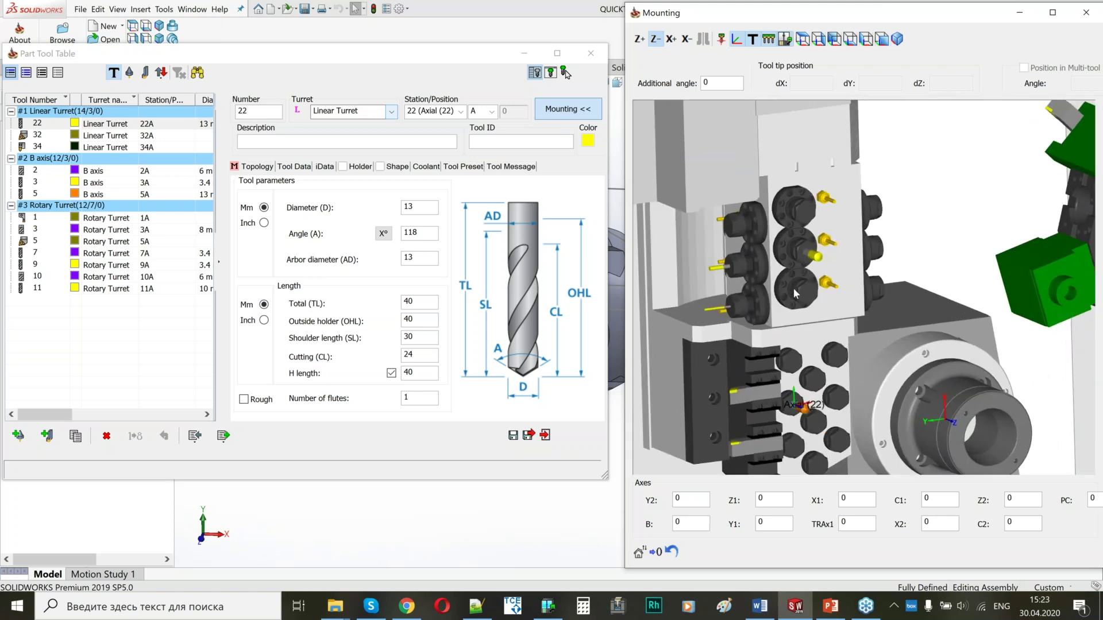
pyautogui.scroll(-2, 802, 287)
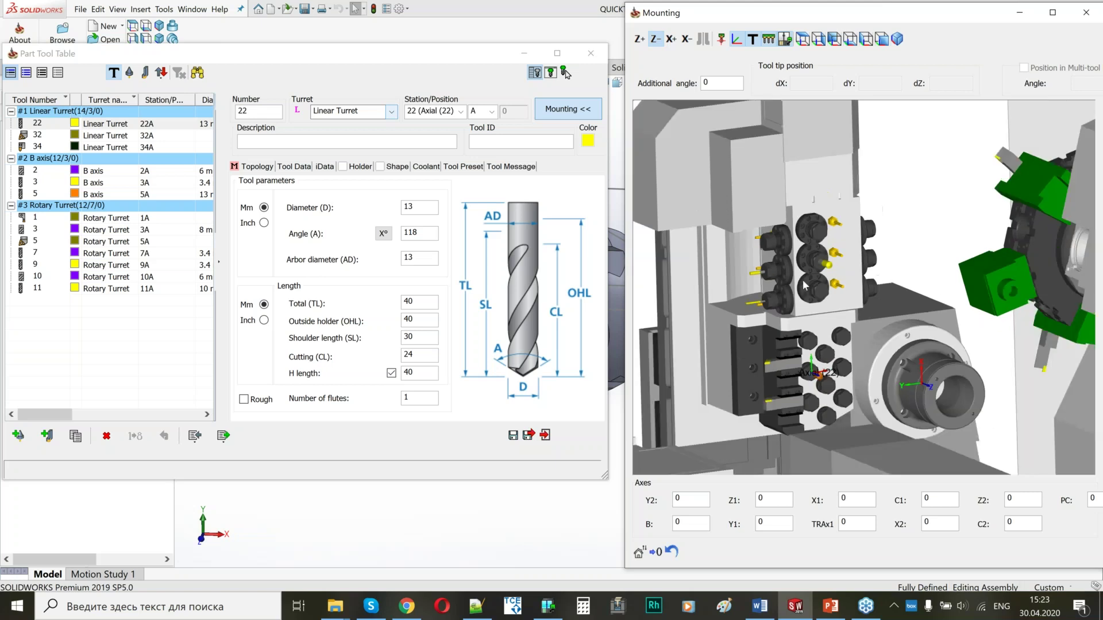
# Step: Examine the whole machine in the mounting view, including the linear turret, rotary turret and both spindles
pyautogui.scroll(-3, 804, 285)
pyautogui.moveTo(804, 285); pyautogui.dragTo(938, 304, button='middle')
pyautogui.scroll(-2, 844, 322)
pyautogui.scroll(-3, 843, 321)
pyautogui.scroll(4, 939, 303)
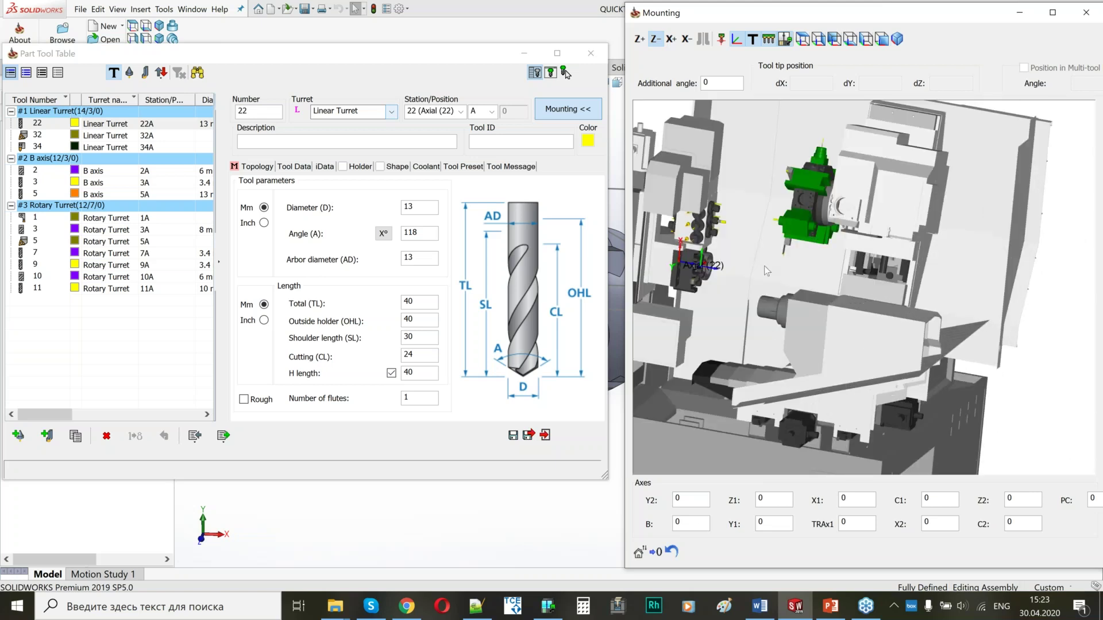
pyautogui.moveTo(805, 270); pyautogui.dragTo(760, 267, button='middle')
pyautogui.scroll(-4, 816, 269)
pyautogui.scroll(4, 693, 268)
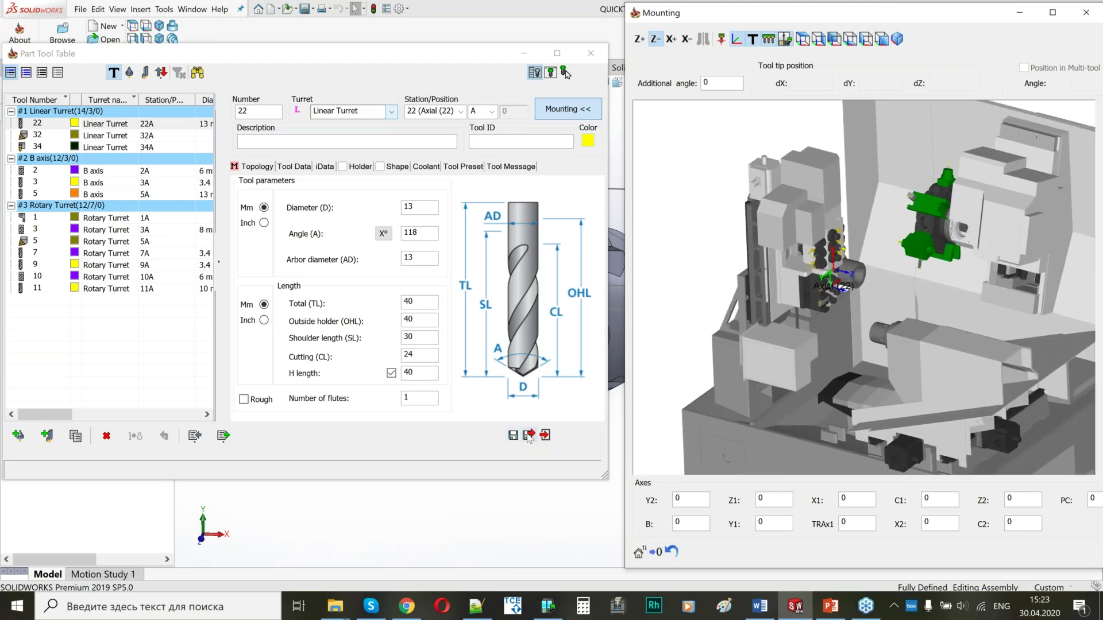
# Step: Save and close the part tool table, and bring the front end of the part into view
pyautogui.click(528, 436)
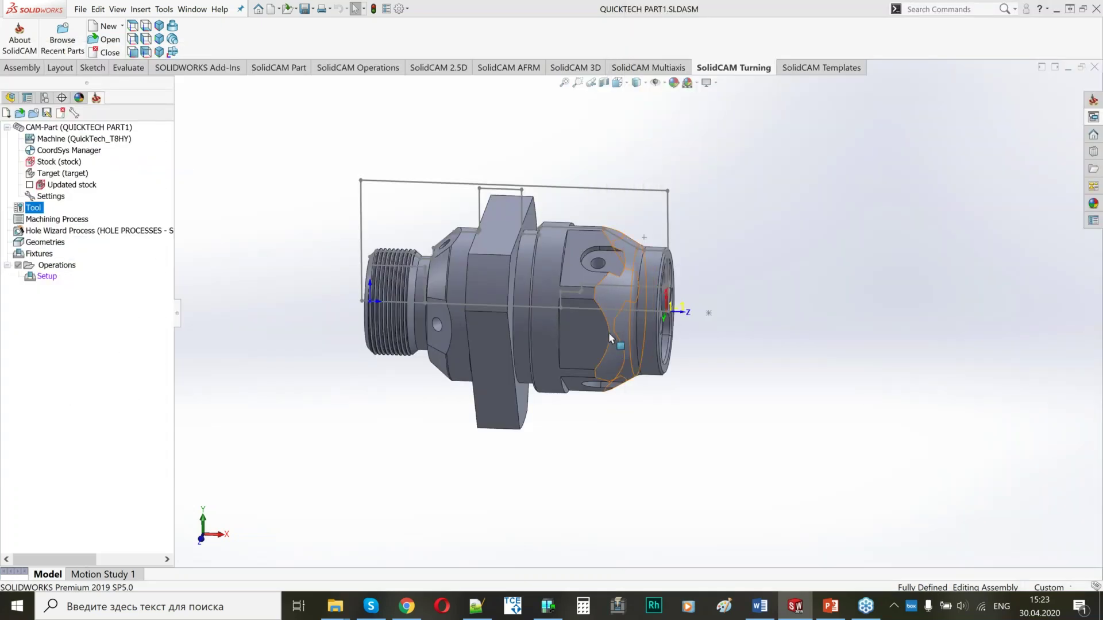
pyautogui.moveTo(609, 334); pyautogui.dragTo(622, 358, button='middle')
pyautogui.scroll(-5, 670, 282)
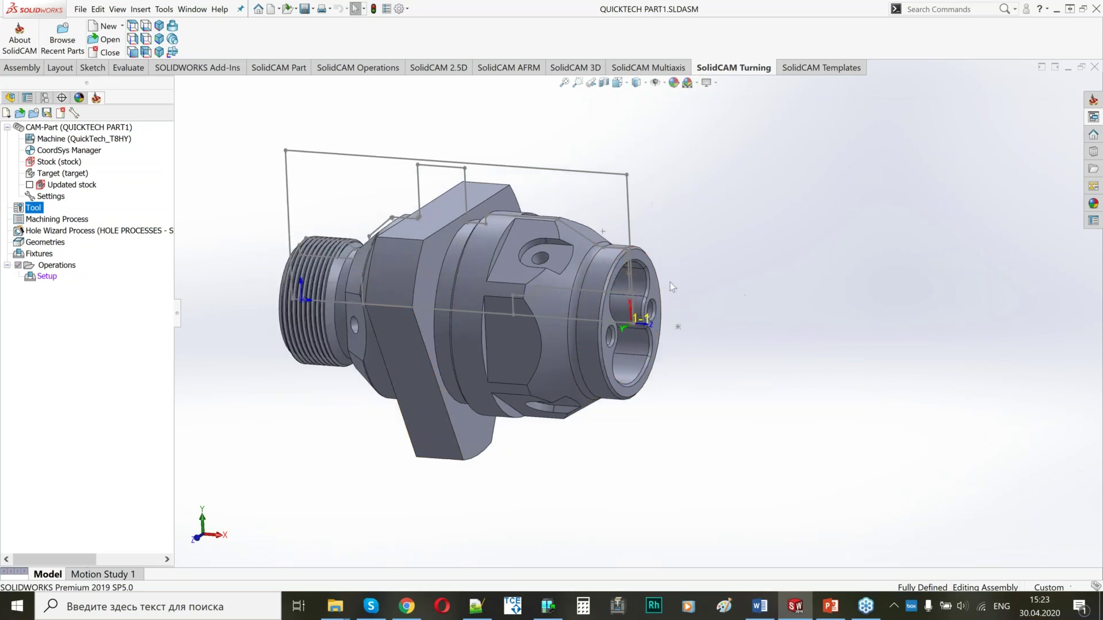
pyautogui.scroll(3, 653, 260)
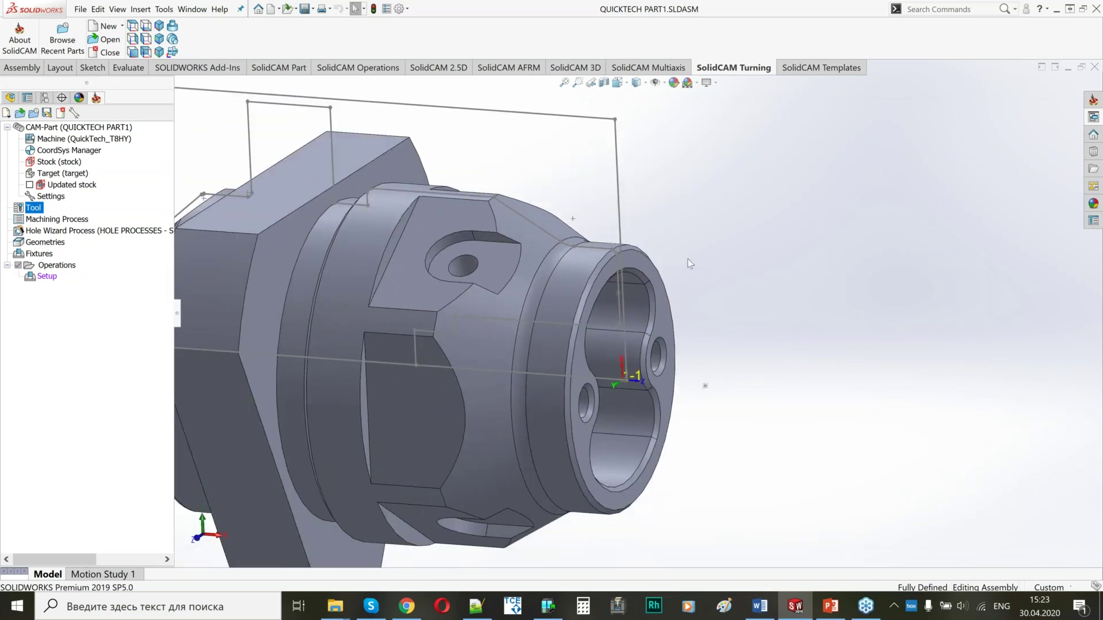
# Step: Add a Turning operation to the setup, name it Face MS, and base its geometry on the solid
pyautogui.rightClick(48, 277)
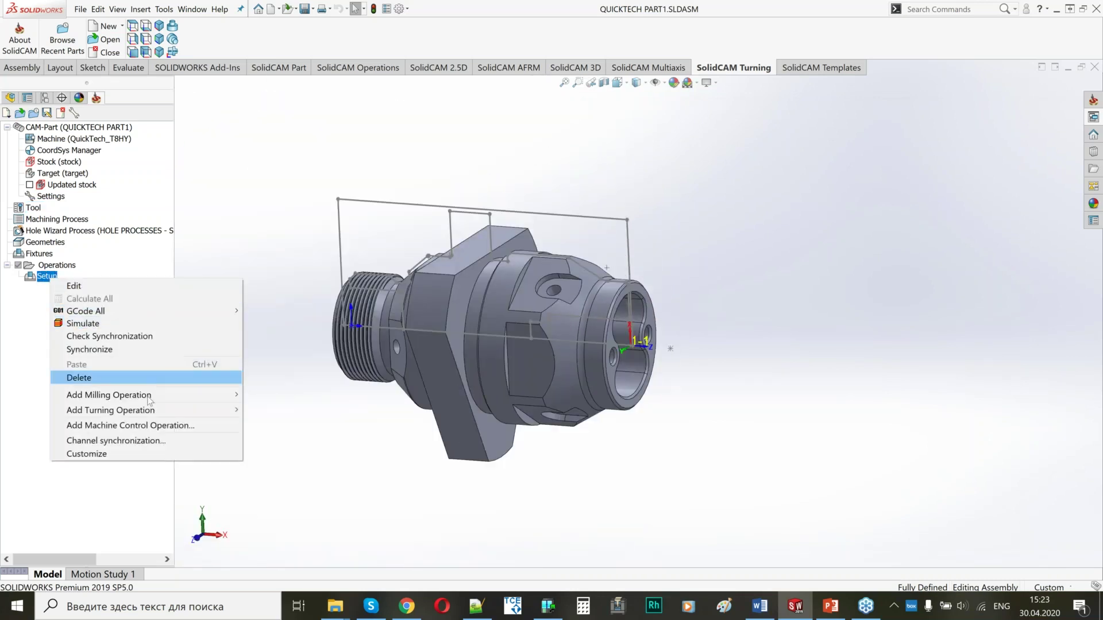
pyautogui.moveTo(177, 411)
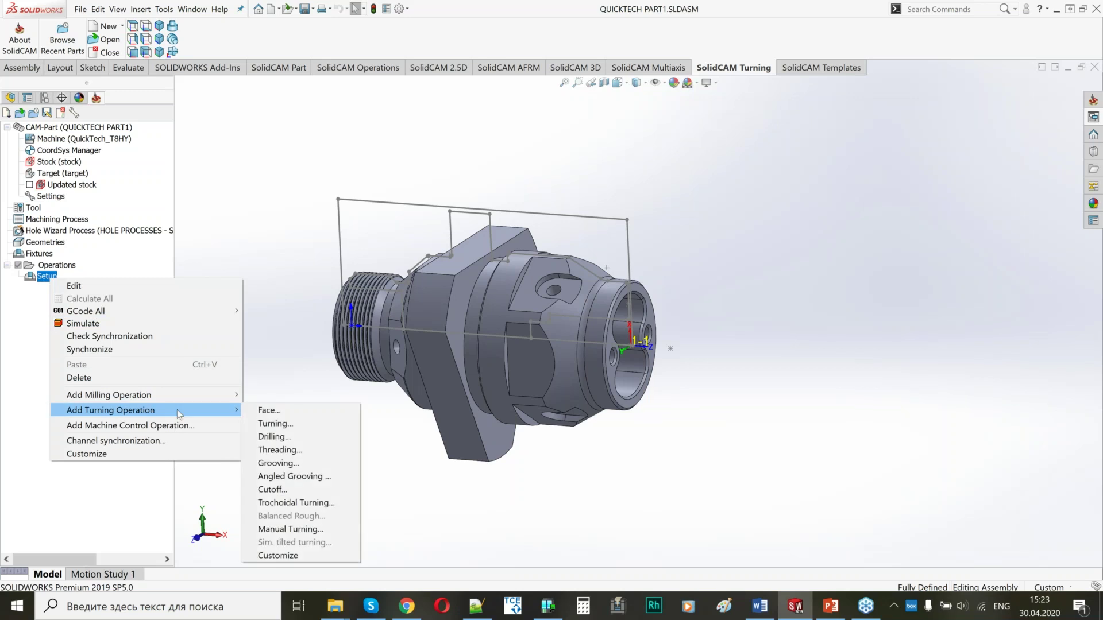
pyautogui.click(274, 423)
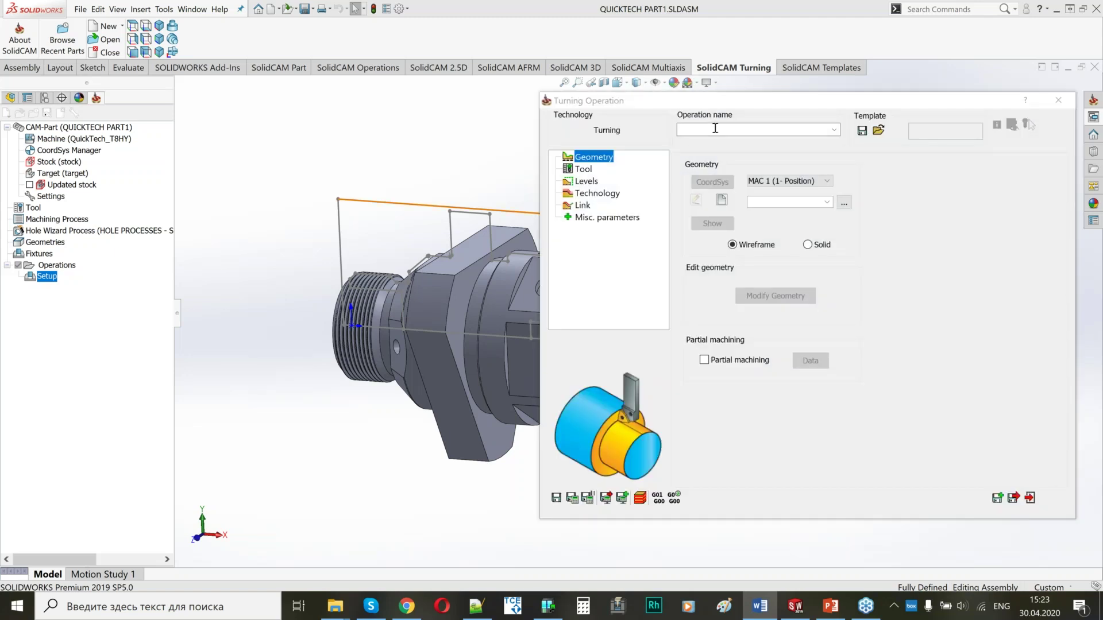
pyautogui.write('Face MS')
pyautogui.moveTo(776, 105); pyautogui.dragTo(740, 89)
pyautogui.click(807, 236)
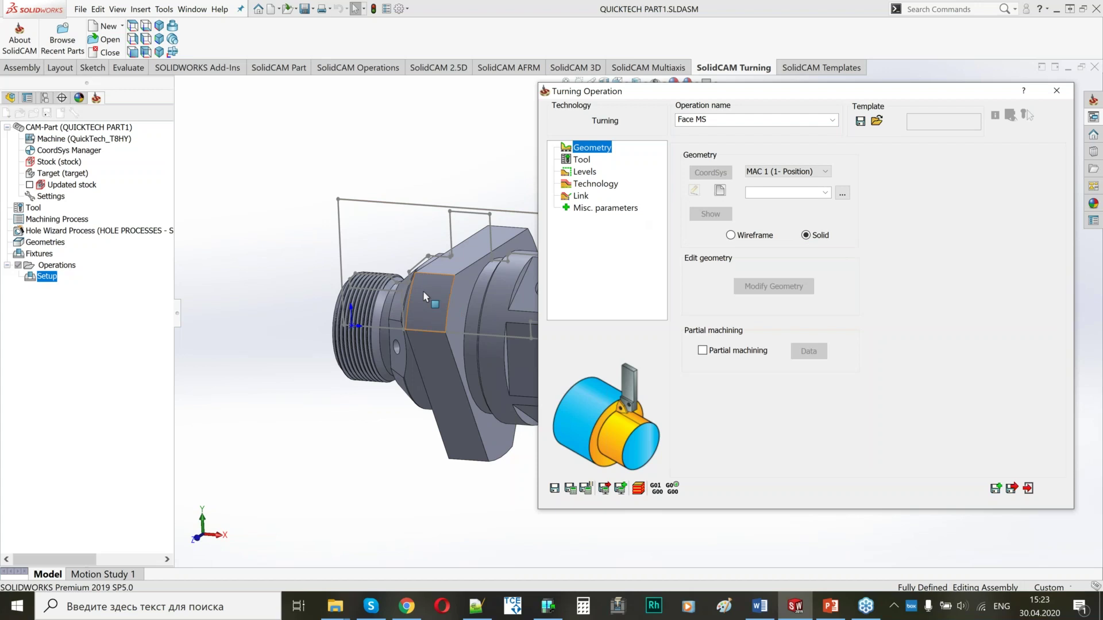
# Step: Start a new geometry for Face MS and pick the part's flat front end face as the chain's start and end
pyautogui.moveTo(424, 296); pyautogui.dragTo(522, 327, button='middle')
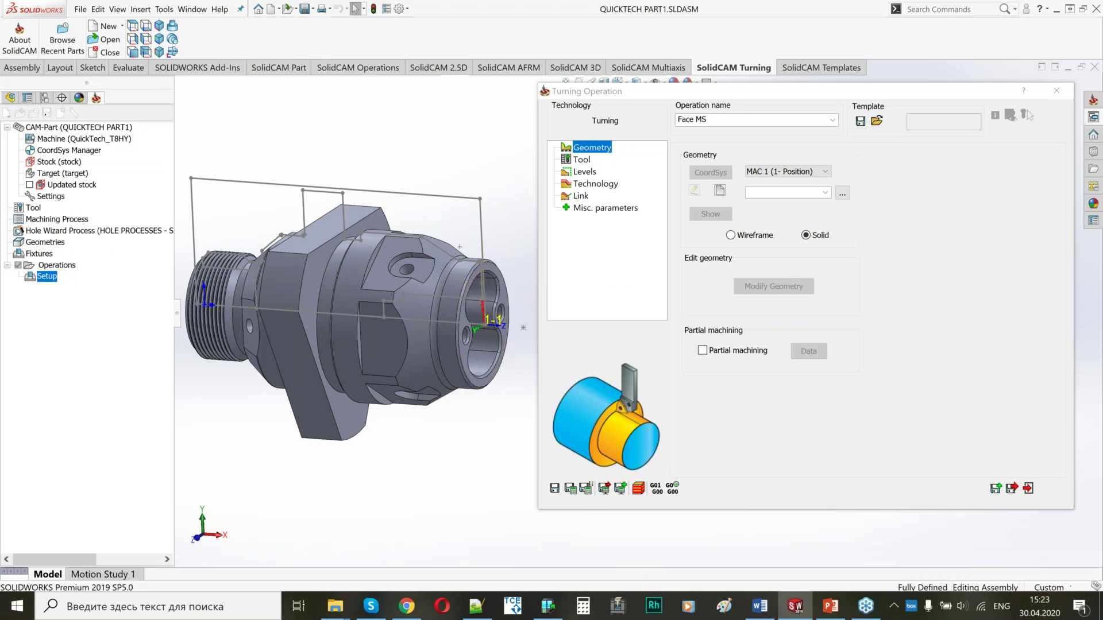
pyautogui.scroll(-5, 528, 287)
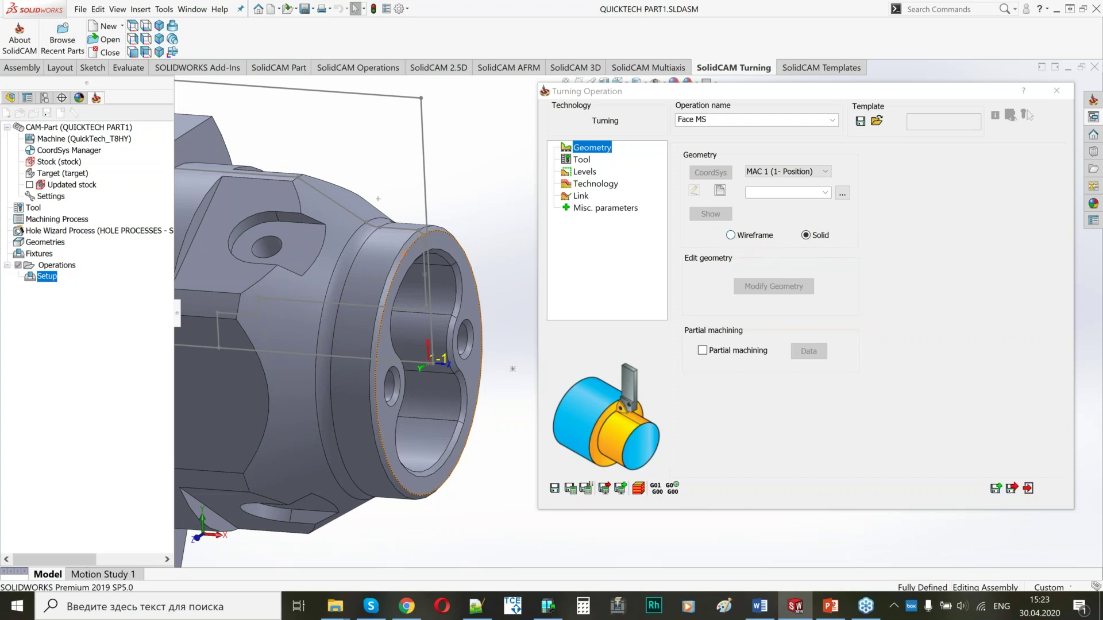
pyautogui.scroll(-3, 360, 260)
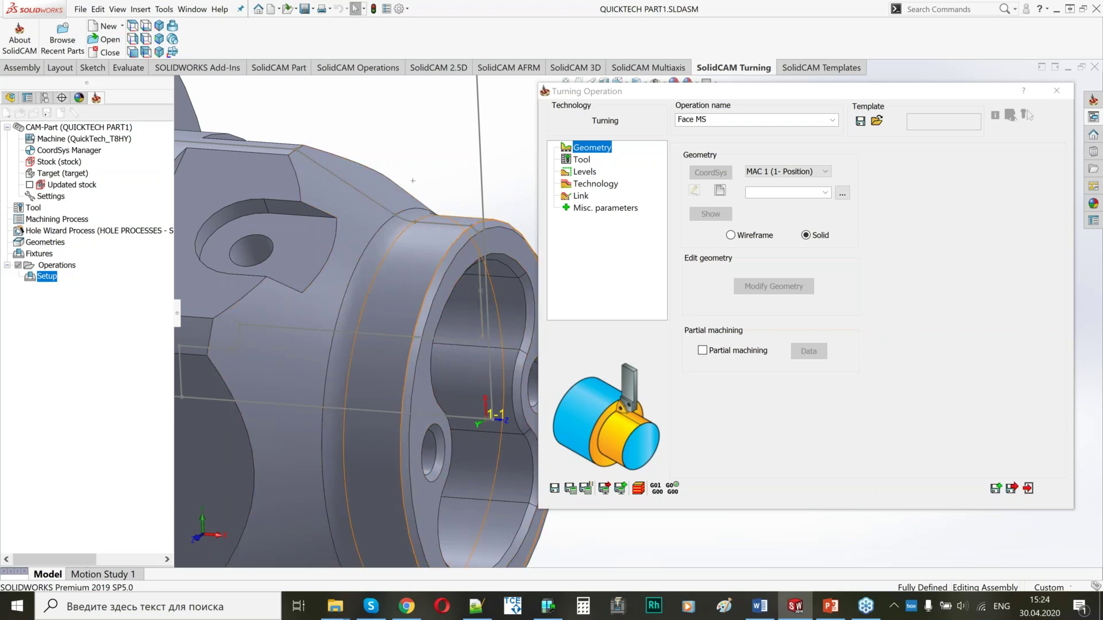
pyautogui.scroll(5, 464, 297)
pyautogui.keyDown('ctrl'); pyautogui.moveTo(444, 265); pyautogui.dragTo(365, 240, button='middle'); pyautogui.keyUp('ctrl')
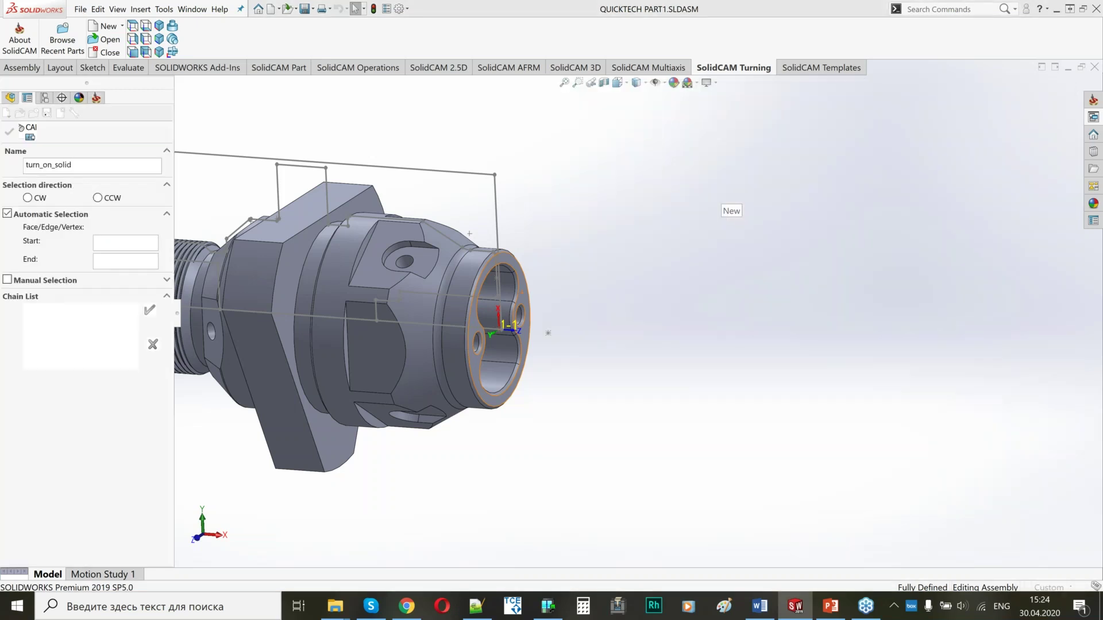
pyautogui.click(514, 268)
pyautogui.scroll(-5, 513, 268)
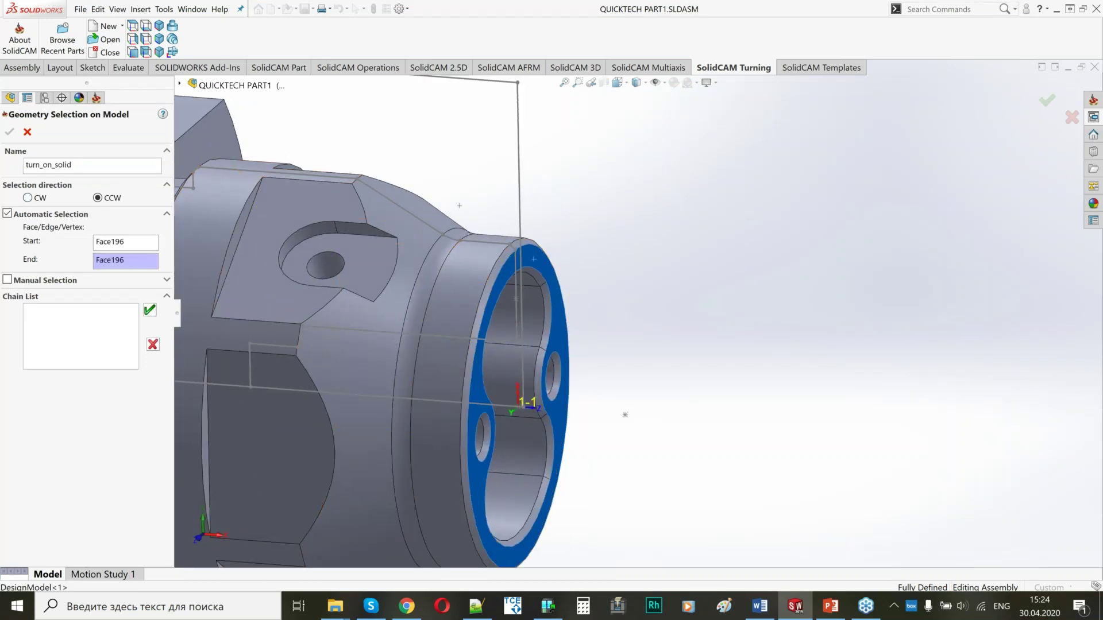
pyautogui.moveTo(500, 308); pyautogui.dragTo(528, 333, button='middle')
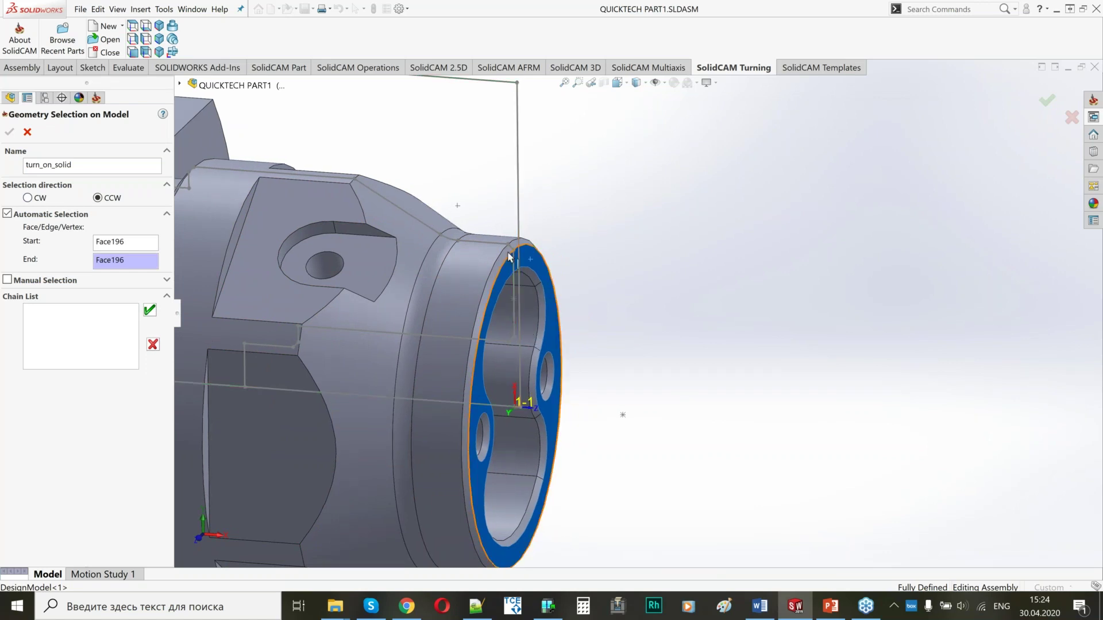
pyautogui.scroll(2, 521, 322)
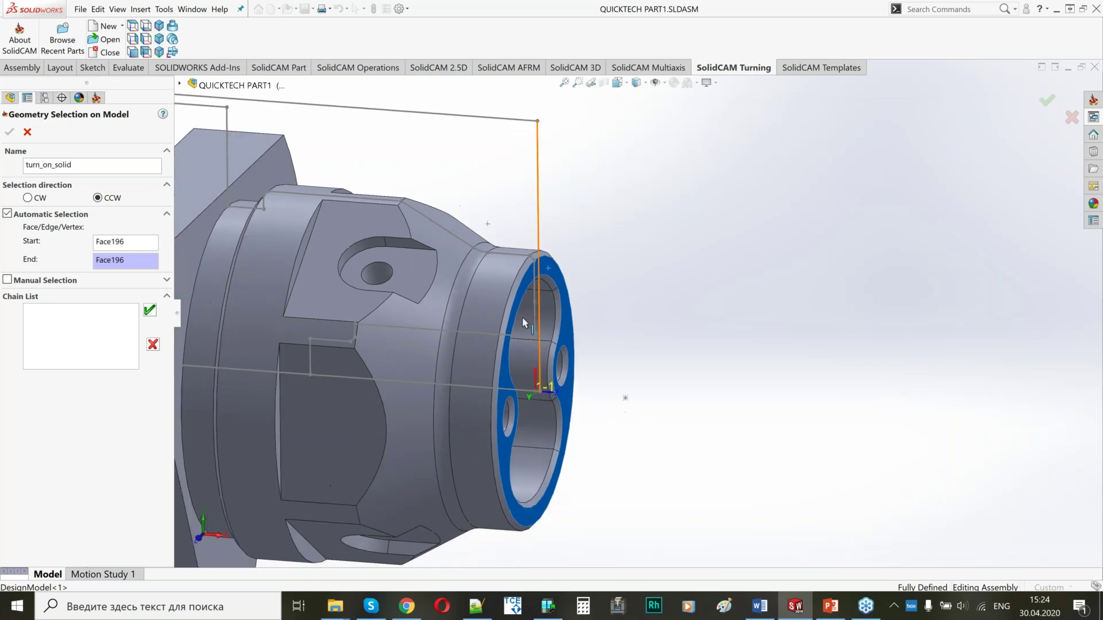
# Step: Set the chain's selection direction to CW and accept the geometry turn_on_solid
pyautogui.click(27, 198)
pyautogui.click(152, 344)
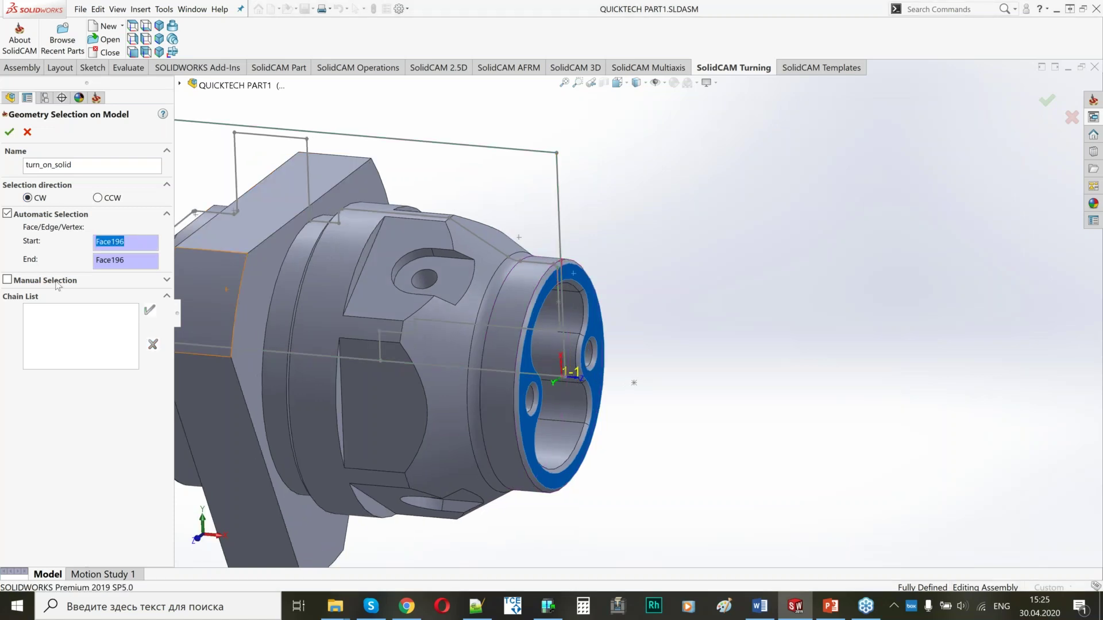
pyautogui.click(9, 132)
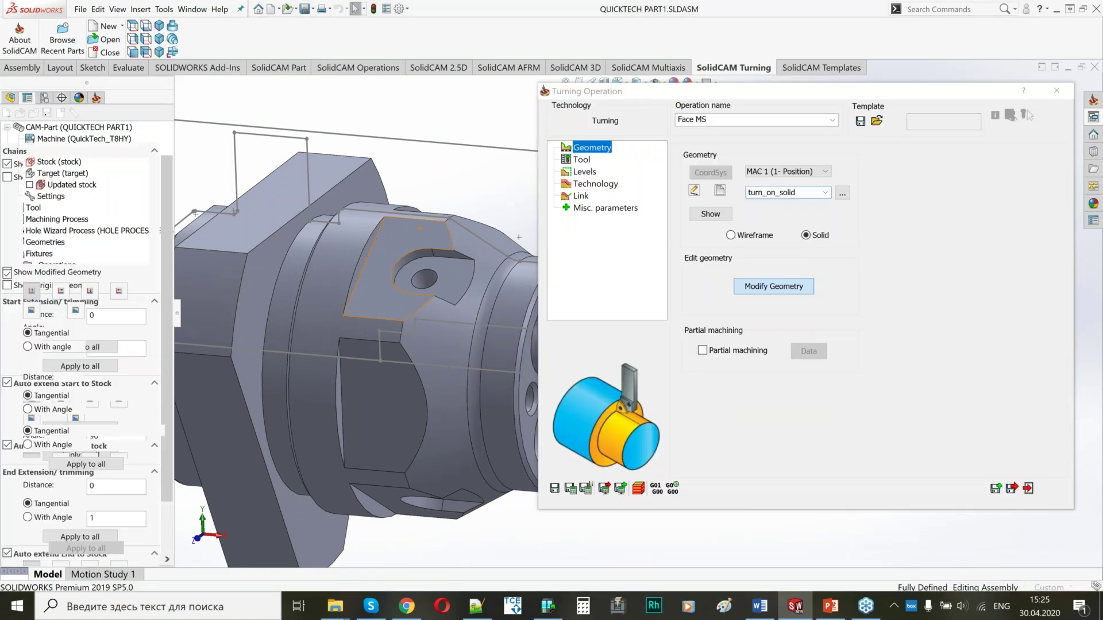
# Step: Review the extensions of Chain 1 and accept the modified geometry with its start auto-extended to the stock
pyautogui.scroll(4, 582, 275)
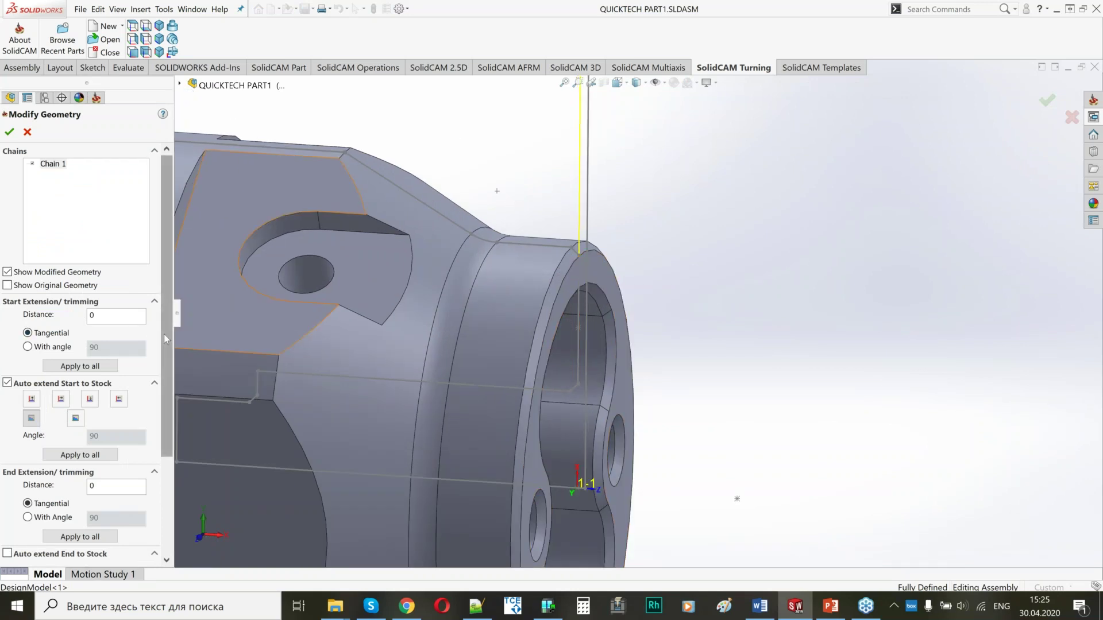
pyautogui.scroll(-4, 613, 330)
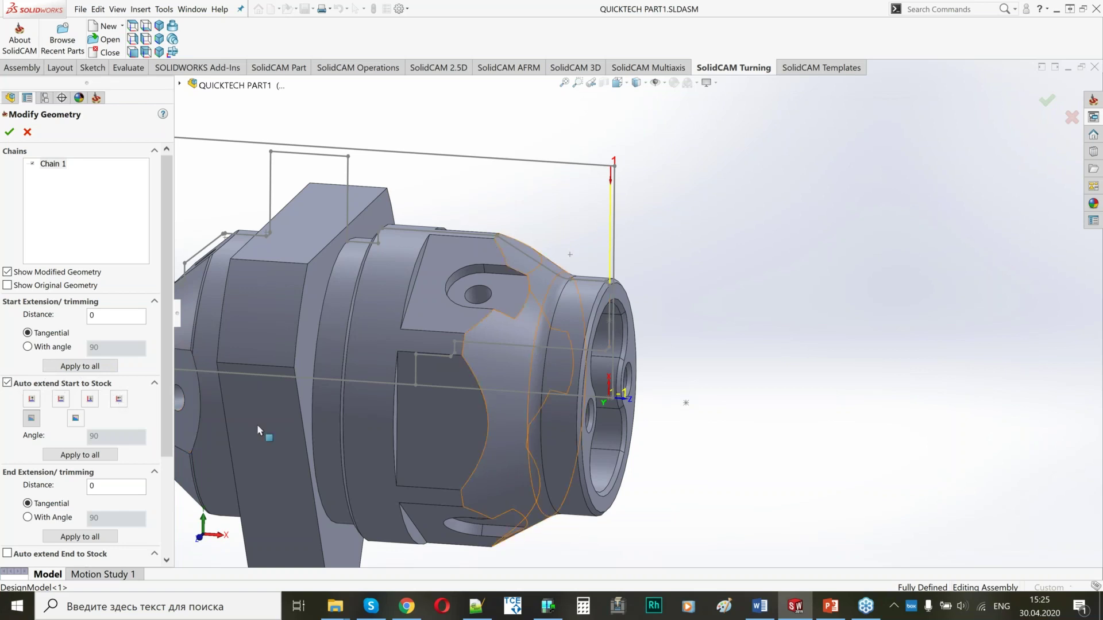
pyautogui.click(8, 553)
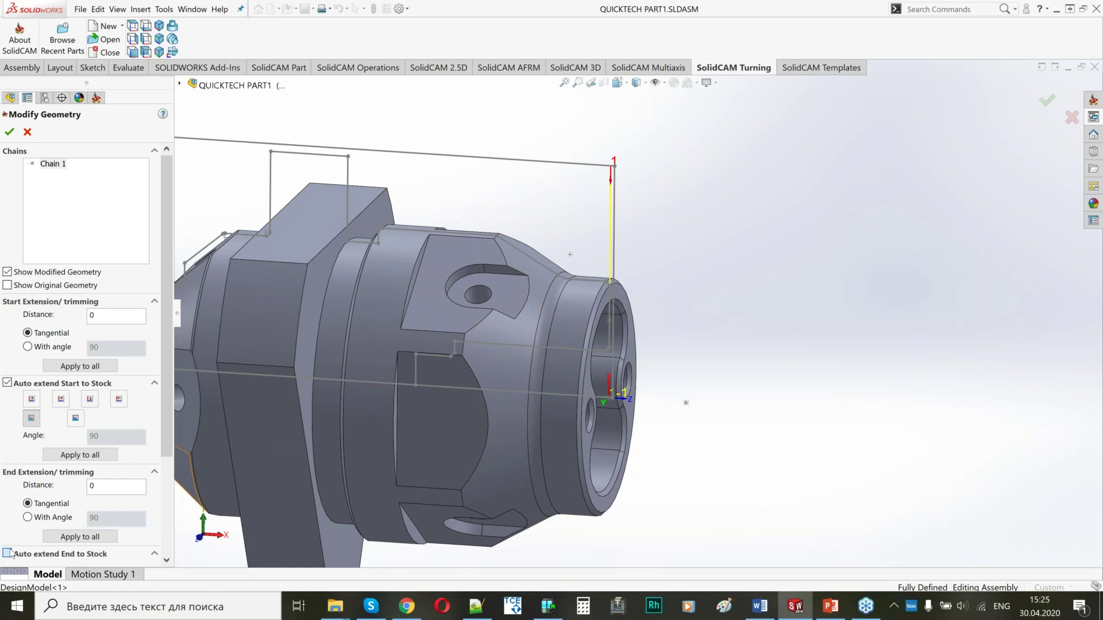
pyautogui.click(9, 132)
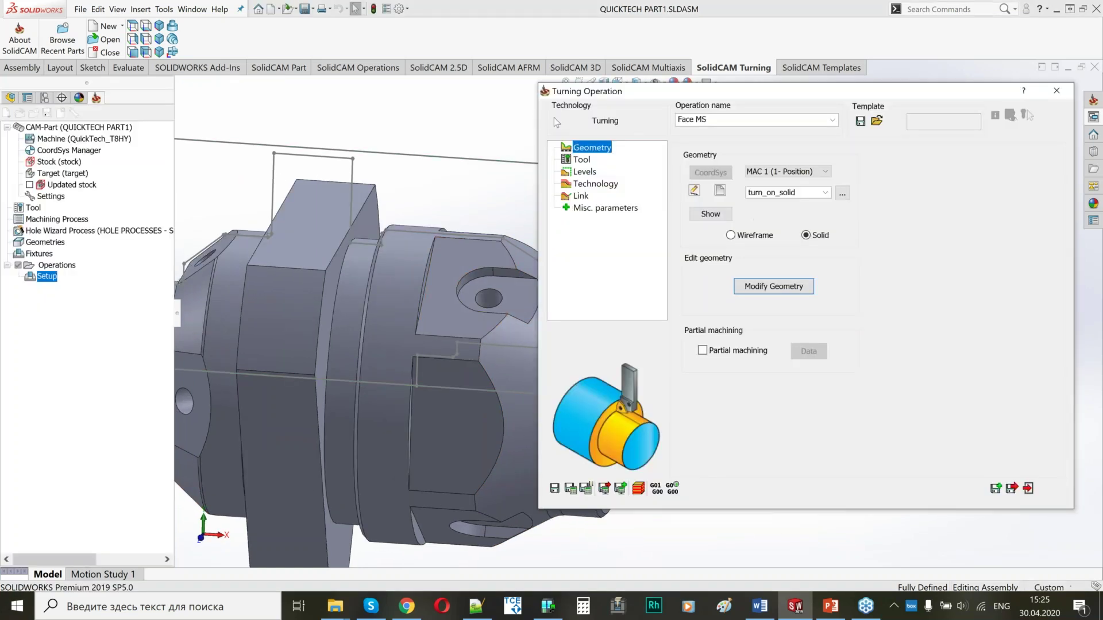
# Step: Choose turning tool 5 at station 5A of the rotary turret for Face MS, checking its position in the mounting view
pyautogui.click(575, 158)
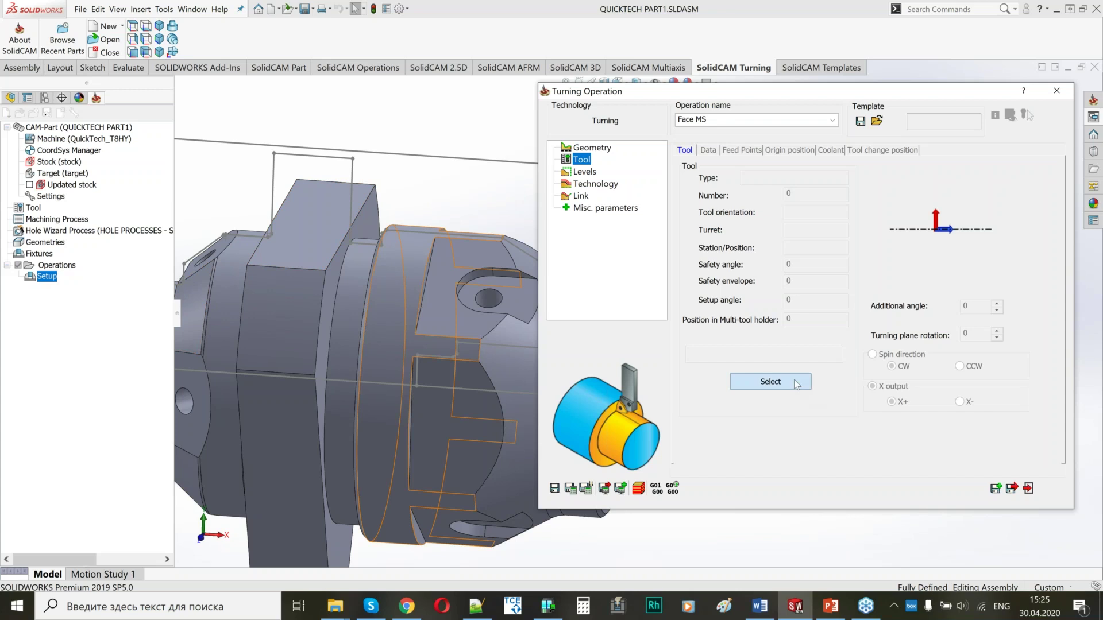
pyautogui.click(753, 382)
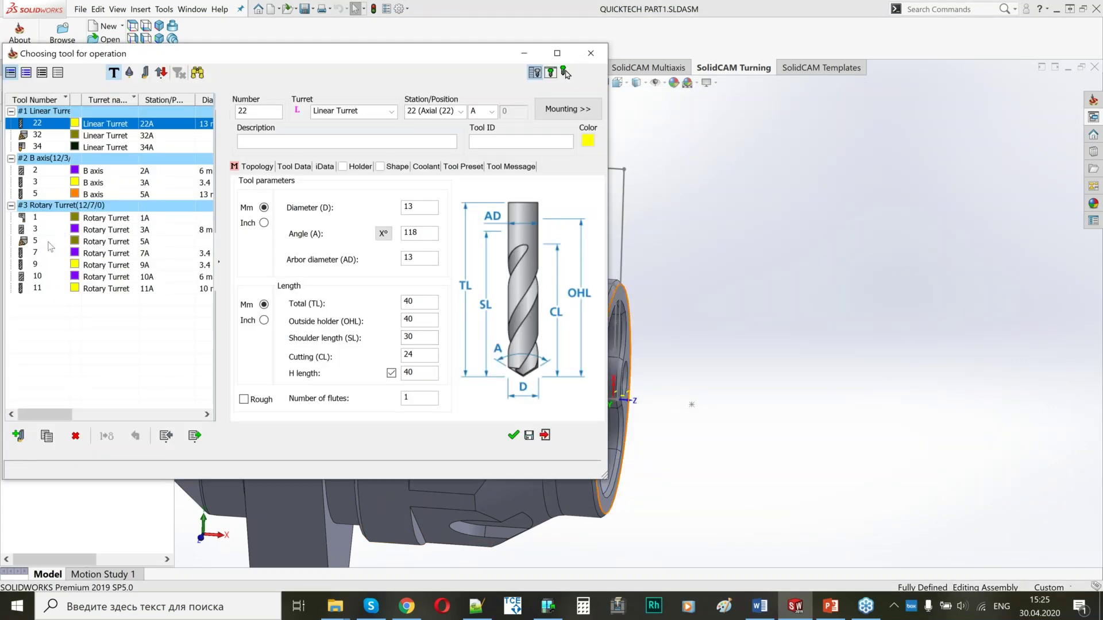
pyautogui.click(49, 241)
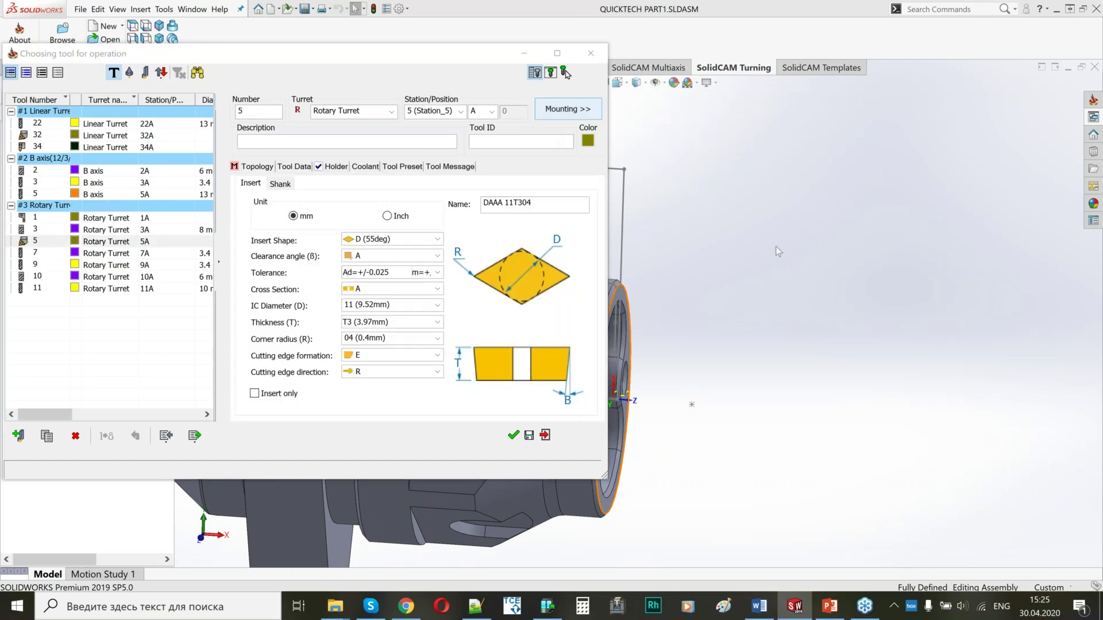
pyautogui.scroll(3, 860, 272)
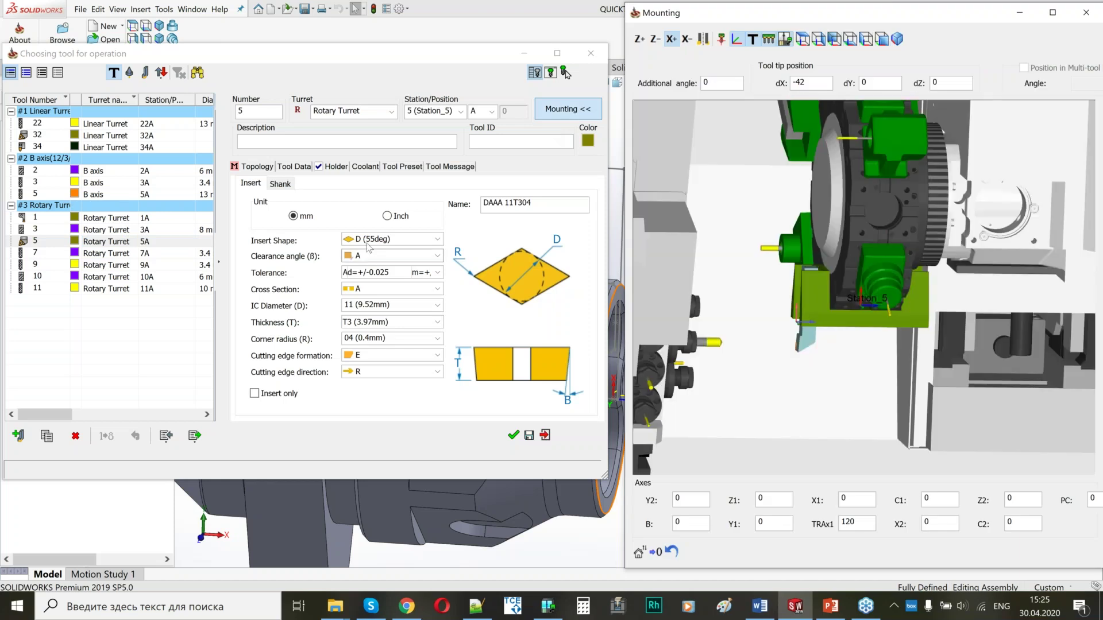
pyautogui.moveTo(832, 357); pyautogui.dragTo(832, 356, button='middle')
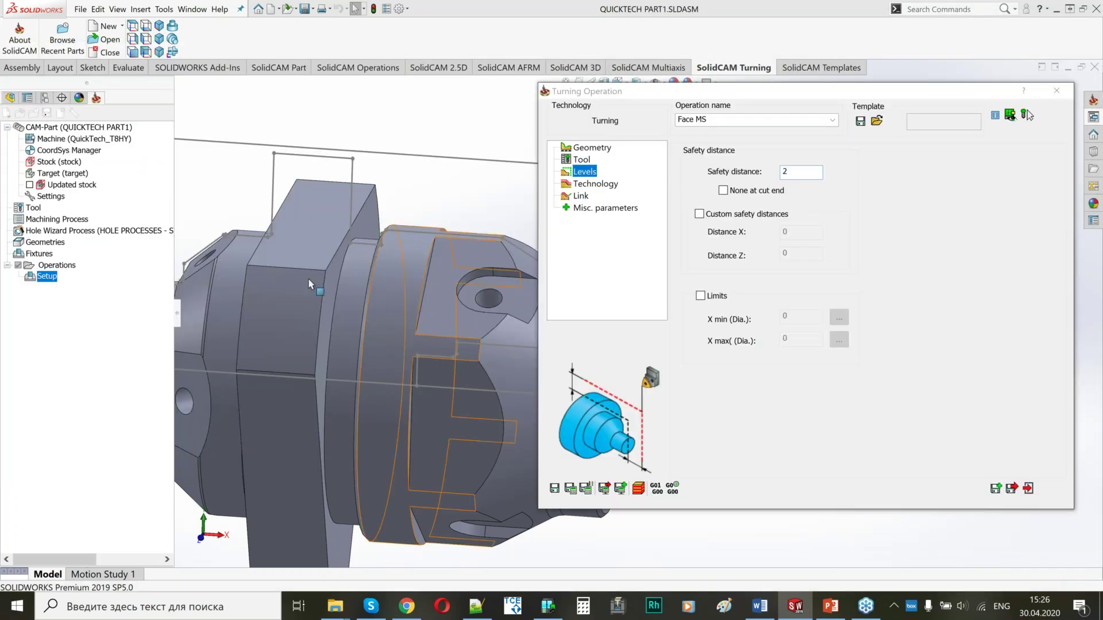
# Step: Set the Face MS work type to Finish only, with the finish applied to the entire geometry
pyautogui.moveTo(740, 92); pyautogui.dragTo(790, 96)
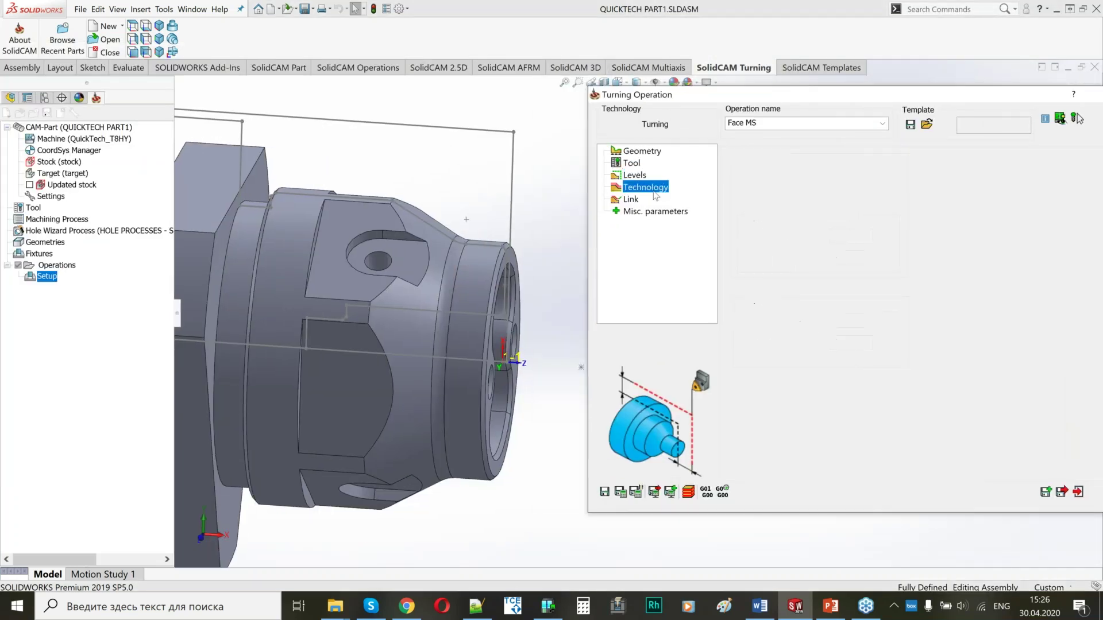
pyautogui.click(649, 188)
pyautogui.click(845, 249)
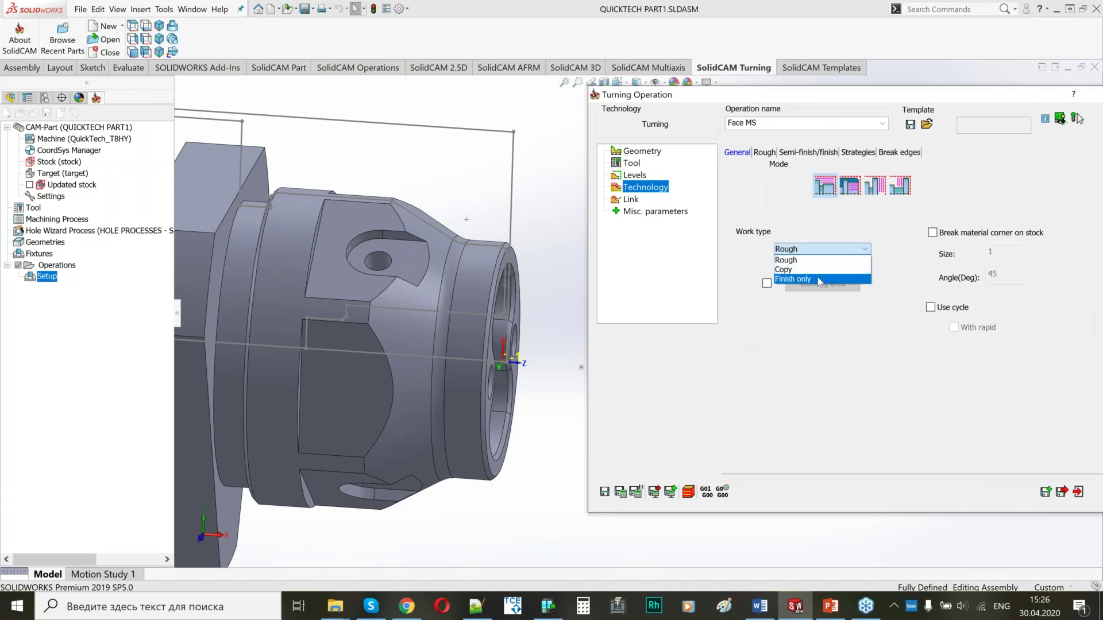
pyautogui.click(820, 280)
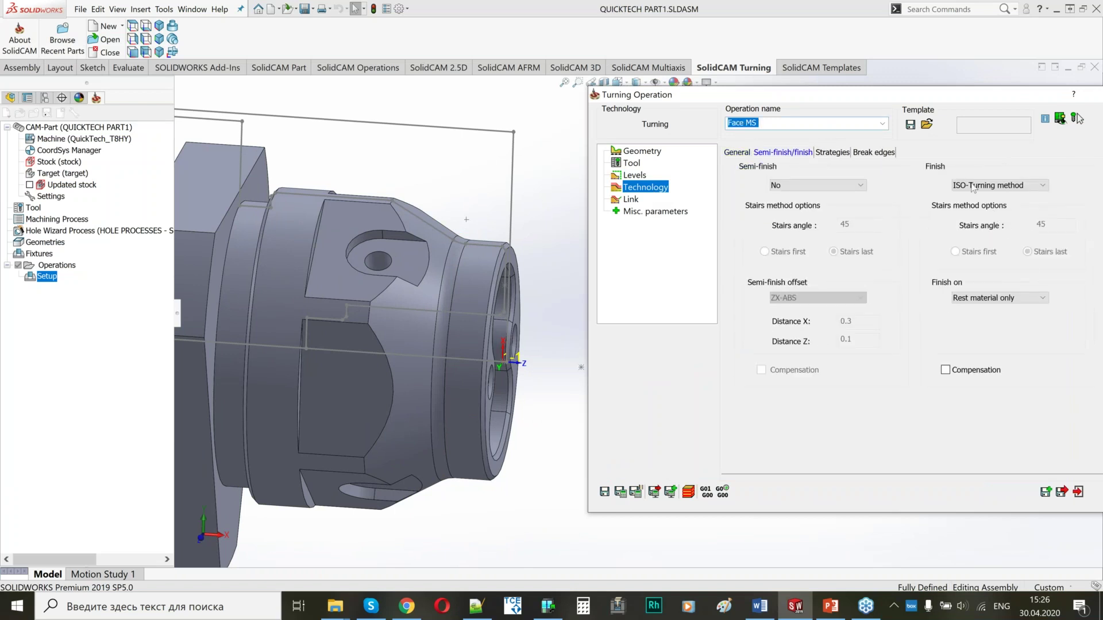
pyautogui.click(983, 299)
pyautogui.click(983, 319)
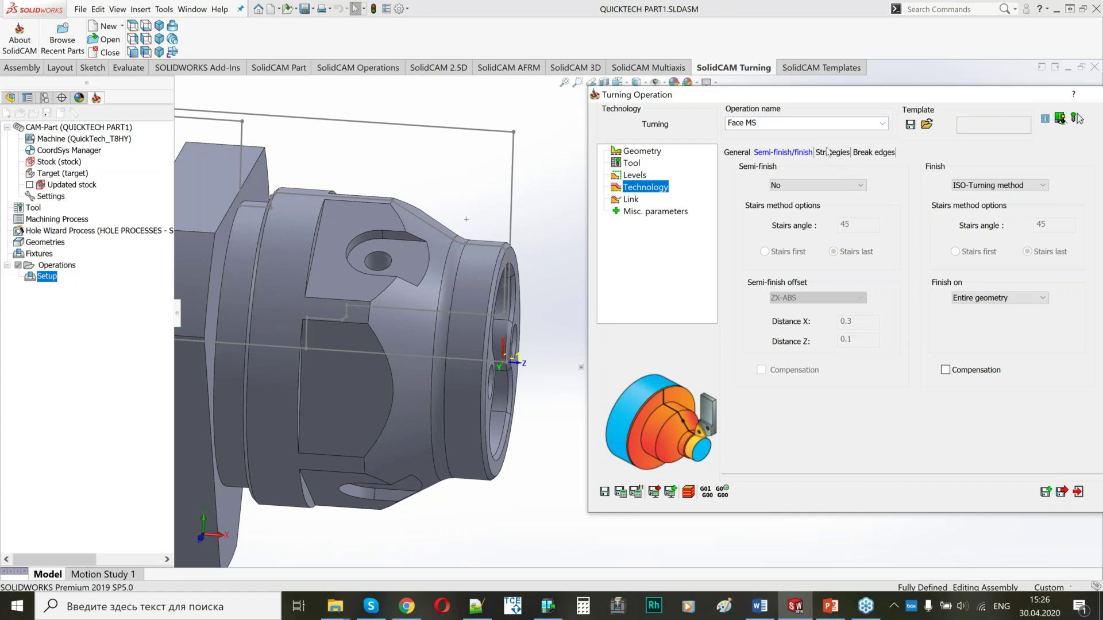
# Step: Review the link settings of Face MS, then save and calculate the operation and inspect its toolpath at the front face
pyautogui.click(631, 200)
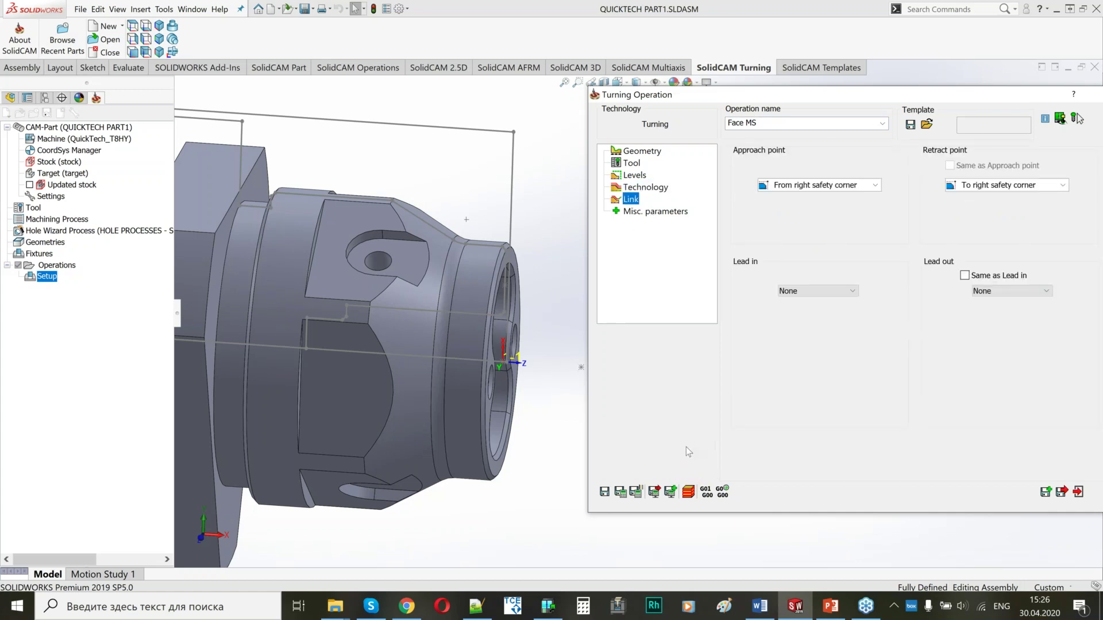
pyautogui.click(620, 492)
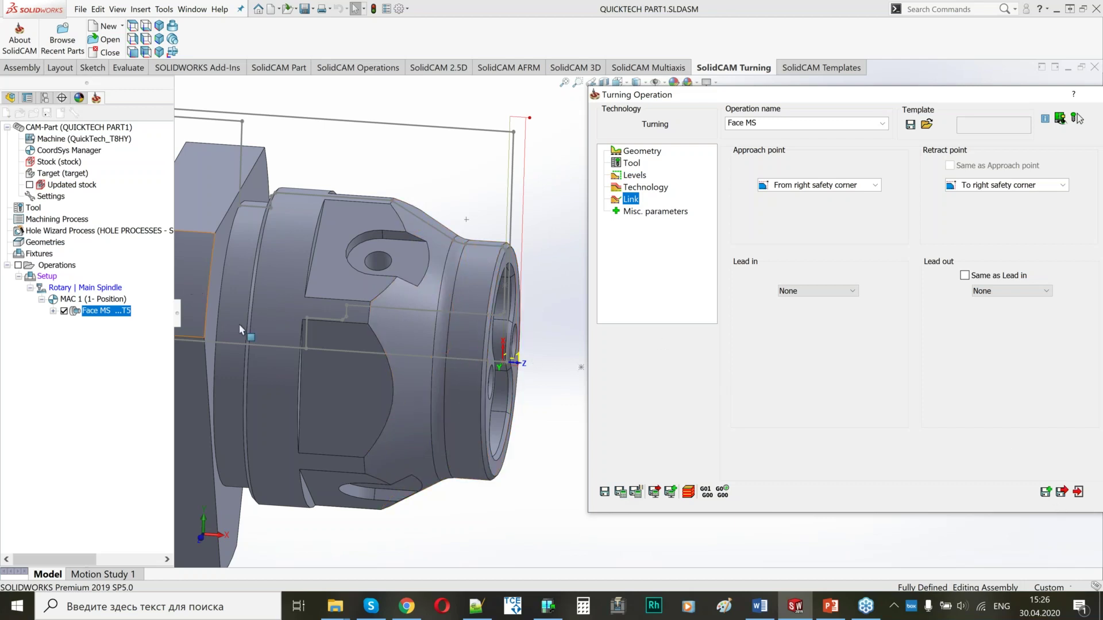
pyautogui.scroll(2, 428, 273)
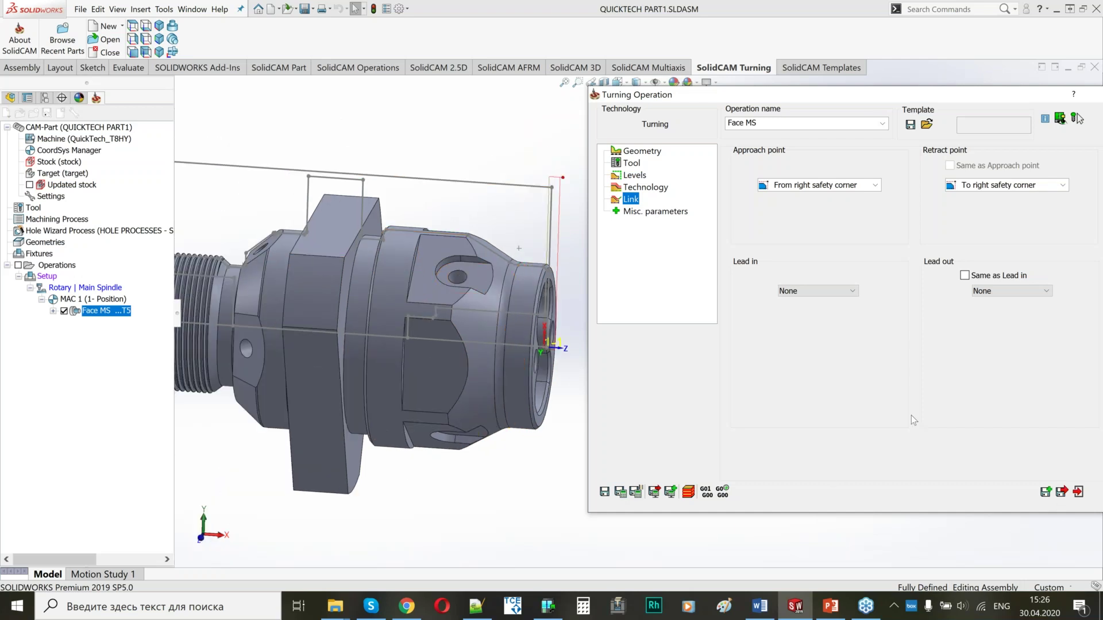
# Step: Save and copy Face MS as a new turning operation and name the copy OD Turning MS
pyautogui.click(1046, 492)
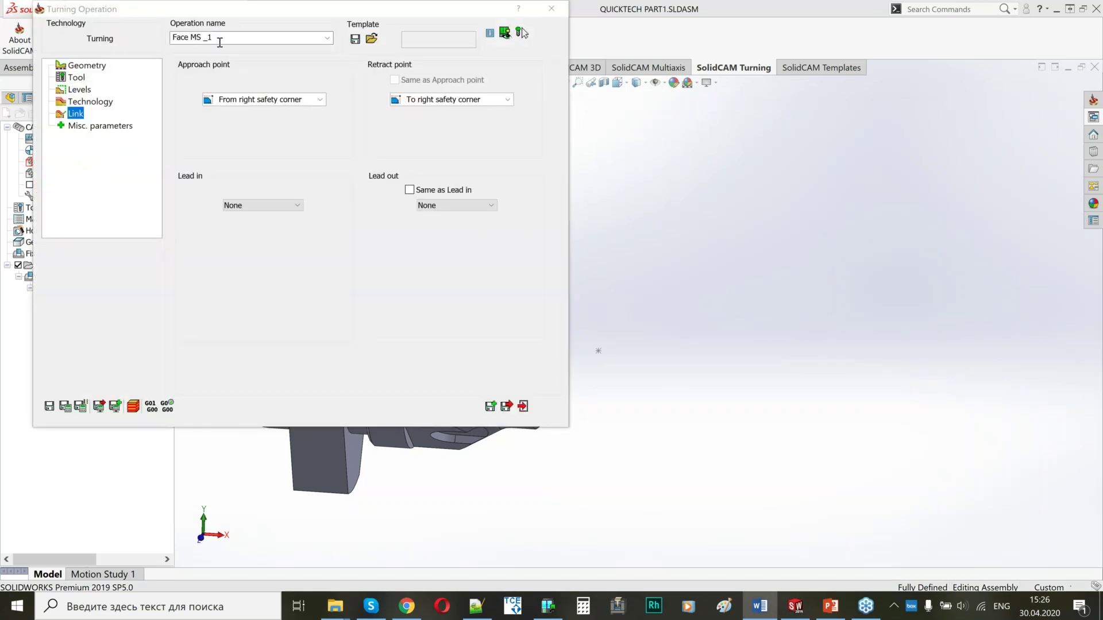
pyautogui.moveTo(236, 37); pyautogui.dragTo(159, 39)
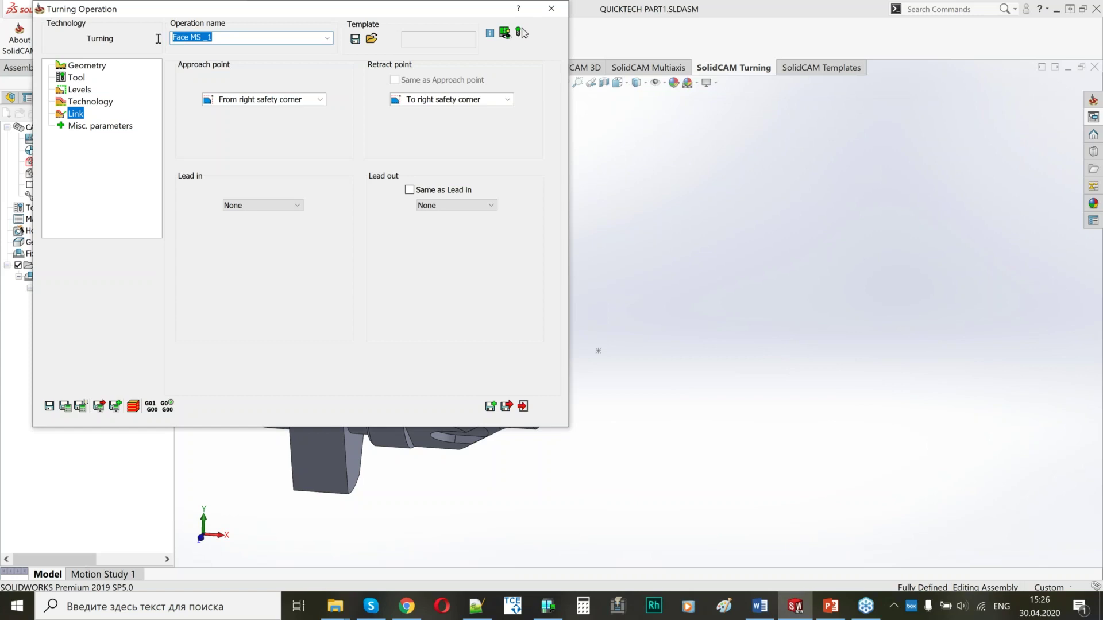
pyautogui.write('OD Turning MS')
pyautogui.moveTo(250, 14); pyautogui.dragTo(765, 67)
# Step: Start a new wireframe geometry for OD Turning MS and chain the outer profile curves from the front chamfer along the large diameter
pyautogui.click(598, 120)
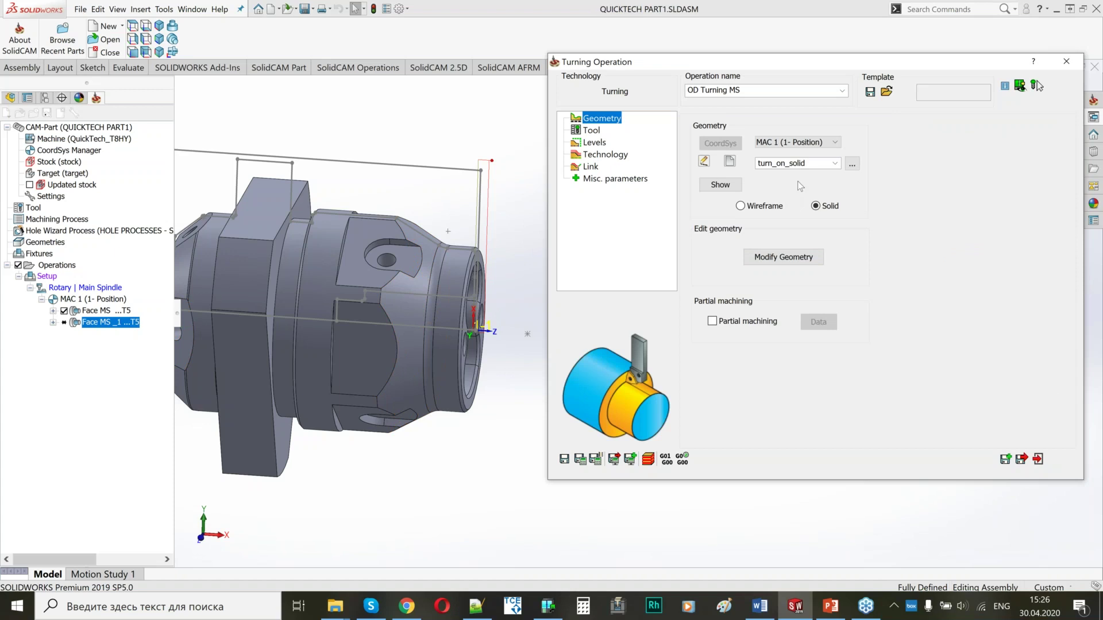
pyautogui.click(741, 207)
pyautogui.click(741, 206)
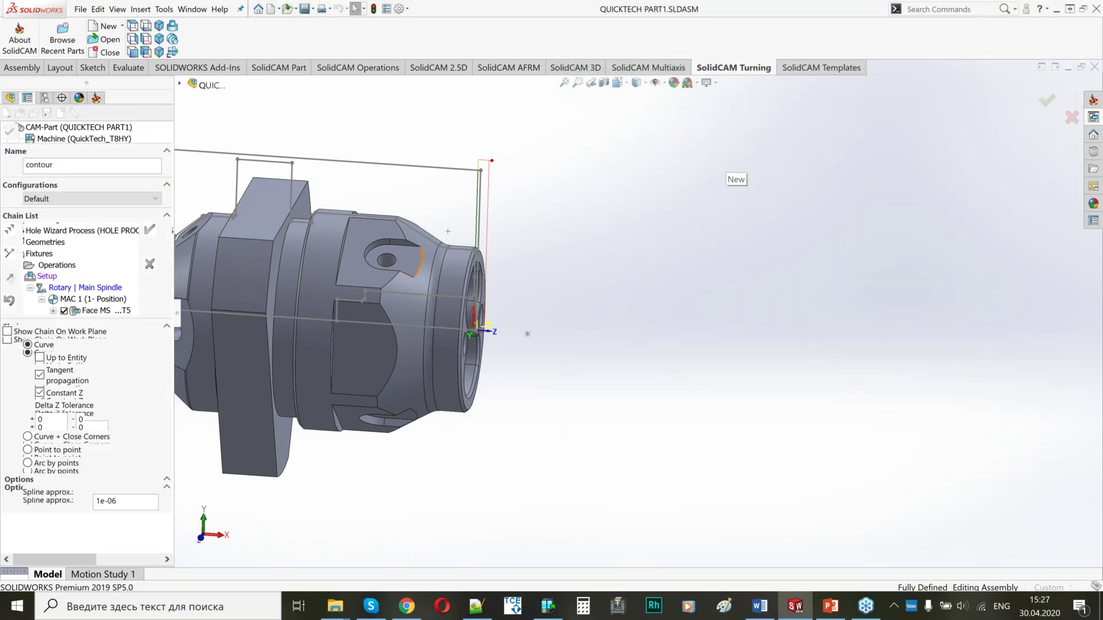
pyautogui.scroll(-5, 448, 231)
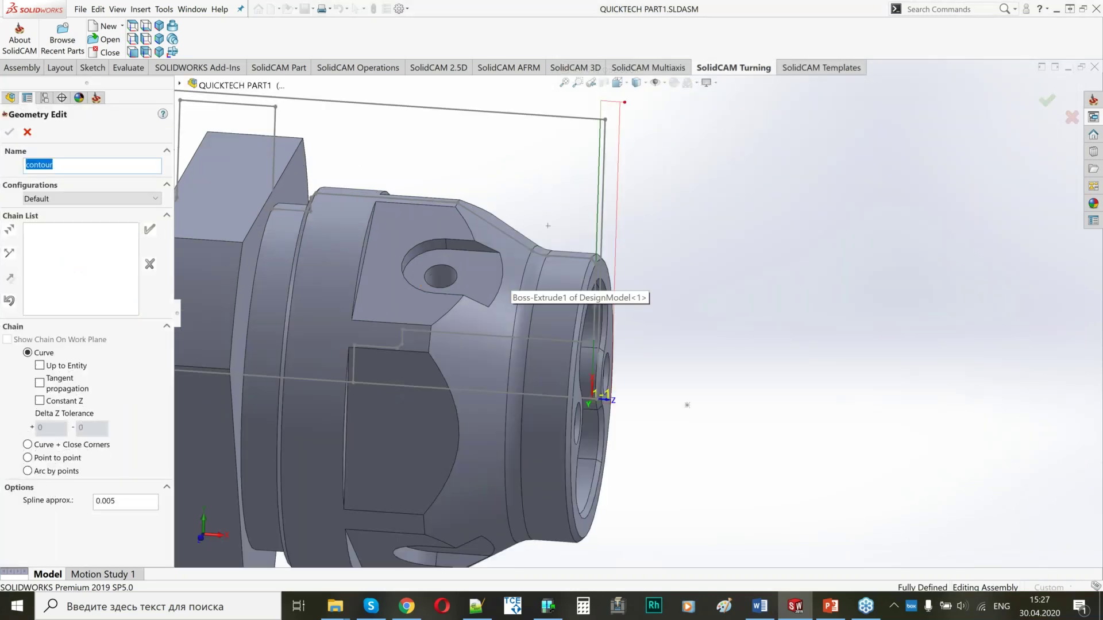
pyautogui.click(668, 269)
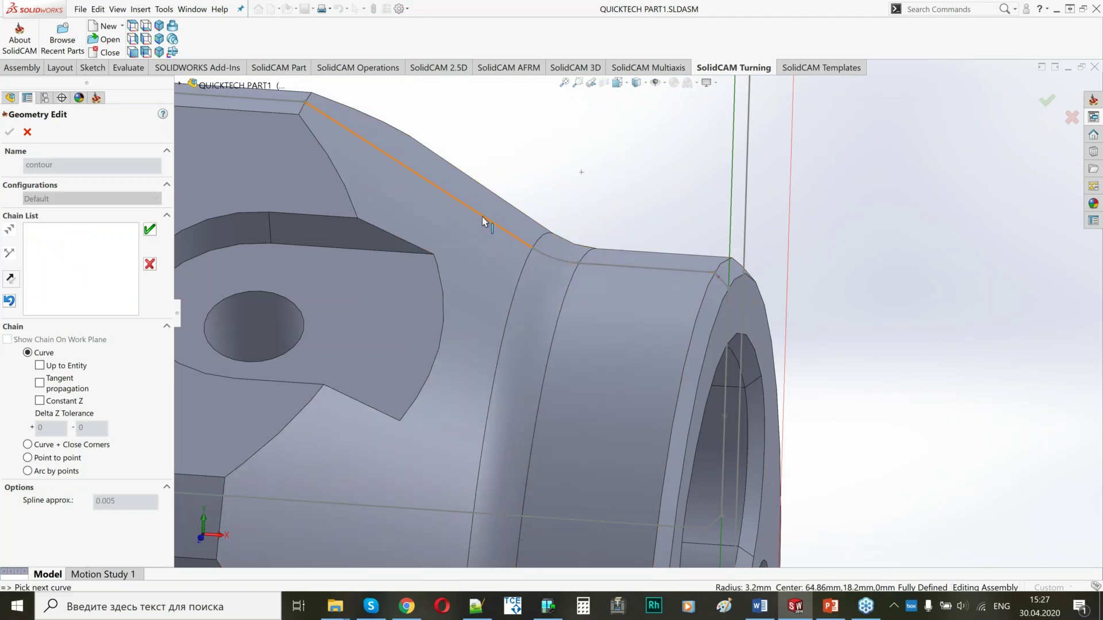
pyautogui.scroll(5, 518, 227)
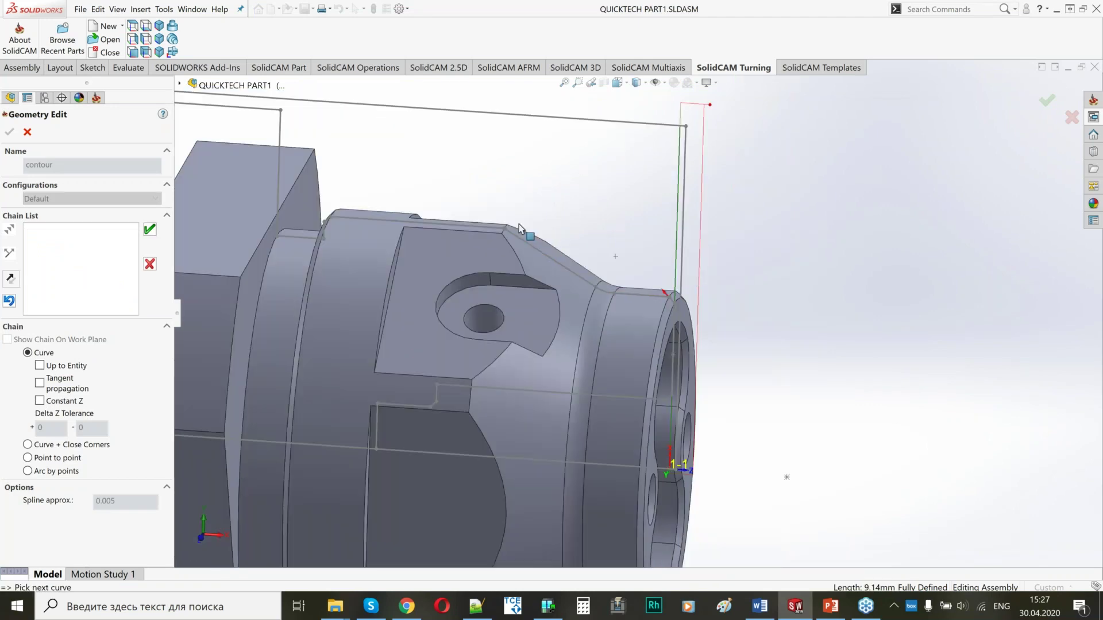
pyautogui.click(433, 222)
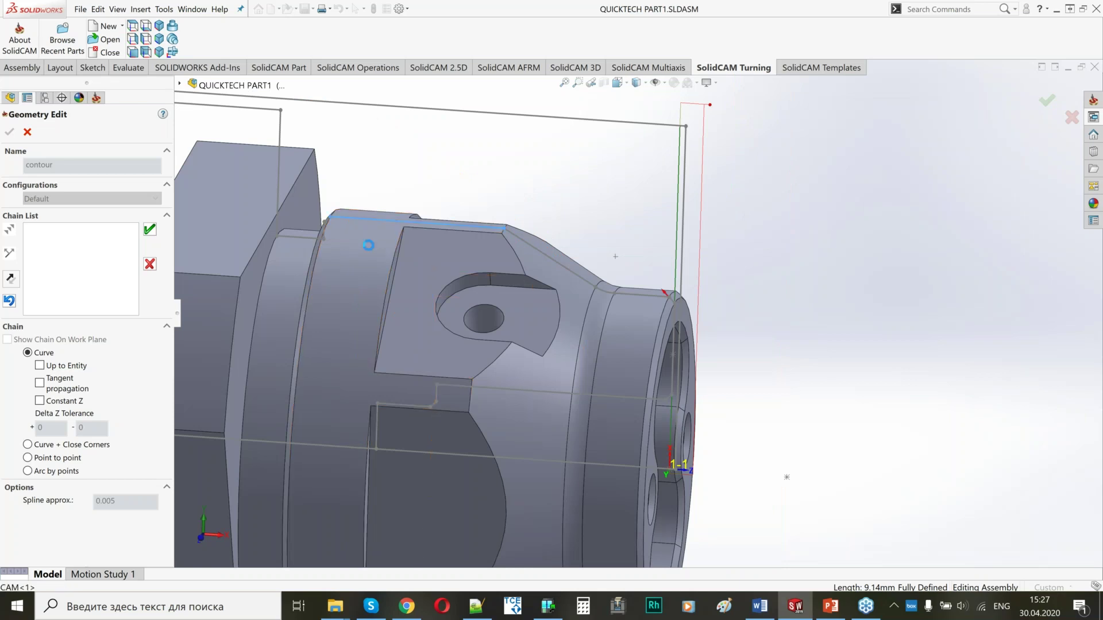
# Step: Continue the chain through the neck before the hexagonal flange and along the flange's outer line, then accept the contour geometry
pyautogui.scroll(-3, 517, 322)
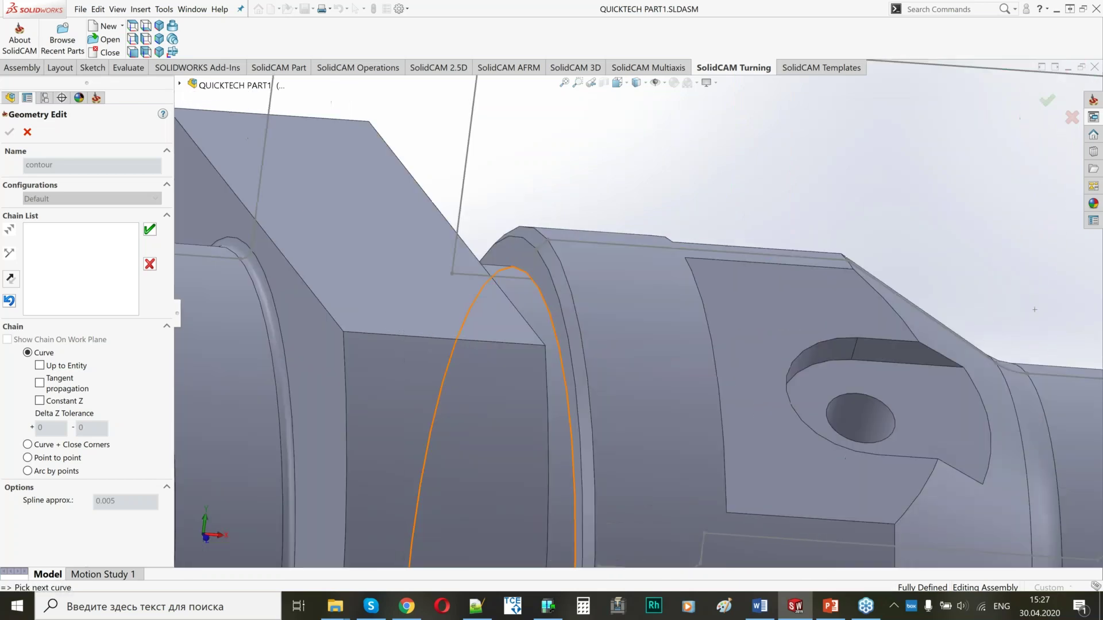
pyautogui.moveTo(471, 311); pyautogui.dragTo(537, 306, button='middle')
pyautogui.scroll(-3, 566, 275)
pyautogui.click(493, 313)
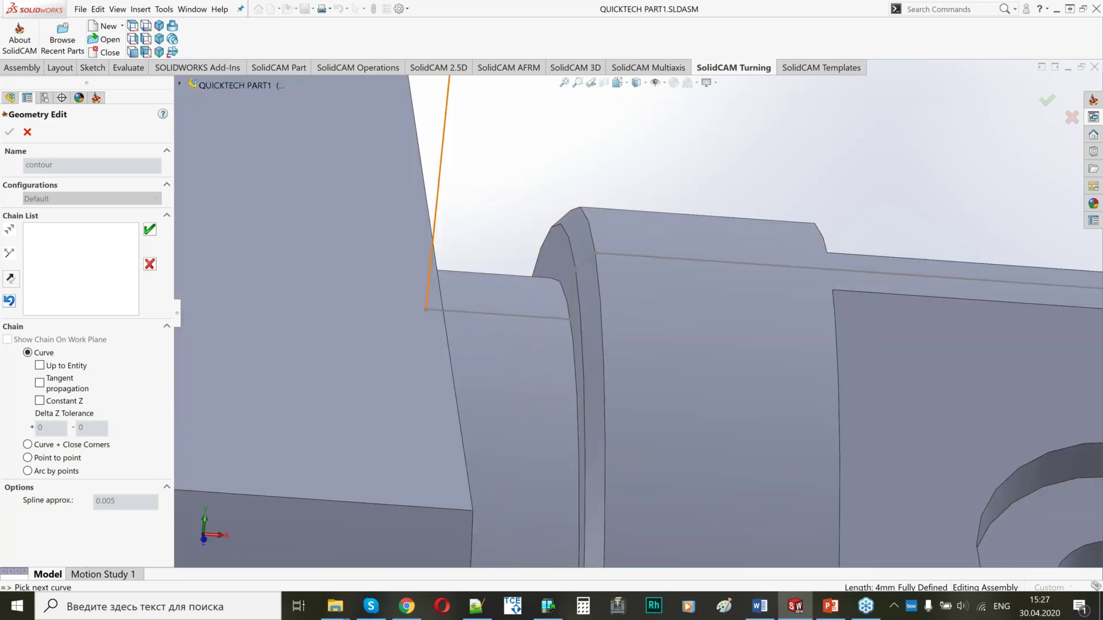
pyautogui.scroll(5, 656, 296)
pyautogui.moveTo(656, 295); pyautogui.dragTo(638, 286, button='middle')
pyautogui.click(545, 160)
pyautogui.moveTo(588, 315)
pyautogui.mouseDown(button='middle')
pyautogui.moveTo(597, 320)
pyautogui.moveTo(586, 332)
pyautogui.mouseUp(button='middle')
pyautogui.click(149, 230)
pyautogui.click(9, 132)
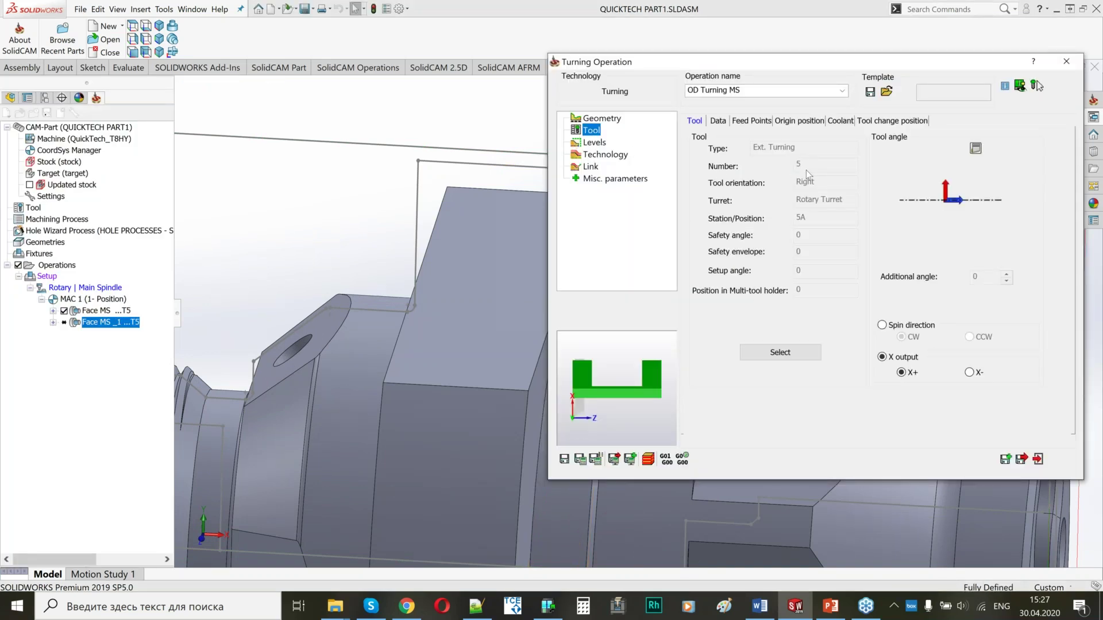
# Step: Check the safety distance levels of OD Turning MS and set its work type to Rough
pyautogui.click(596, 143)
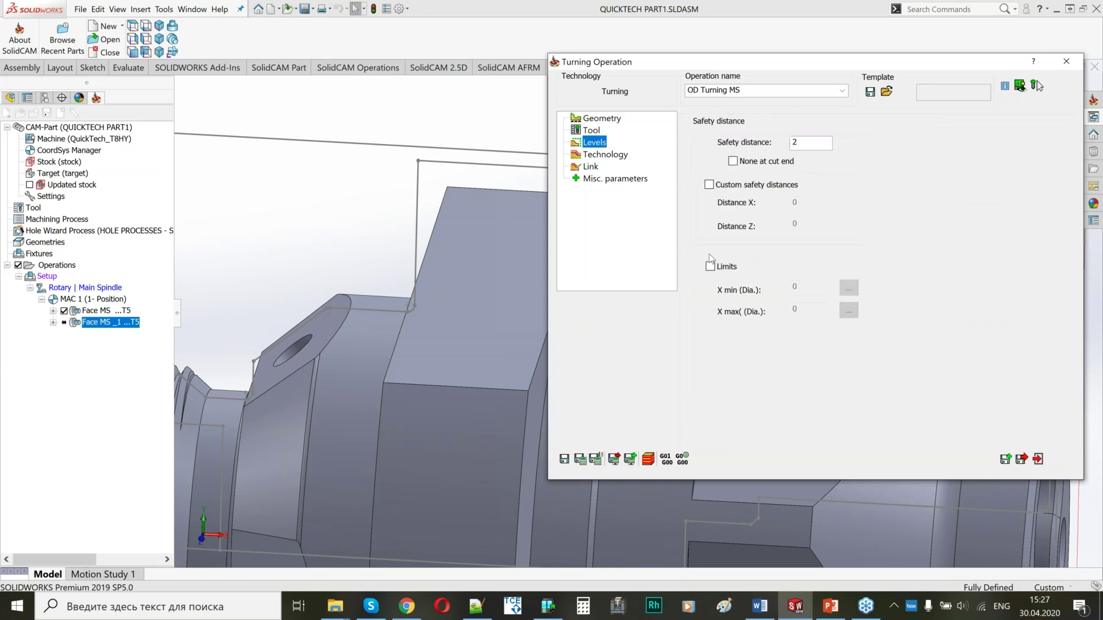
pyautogui.click(607, 155)
pyautogui.click(766, 217)
pyautogui.click(766, 227)
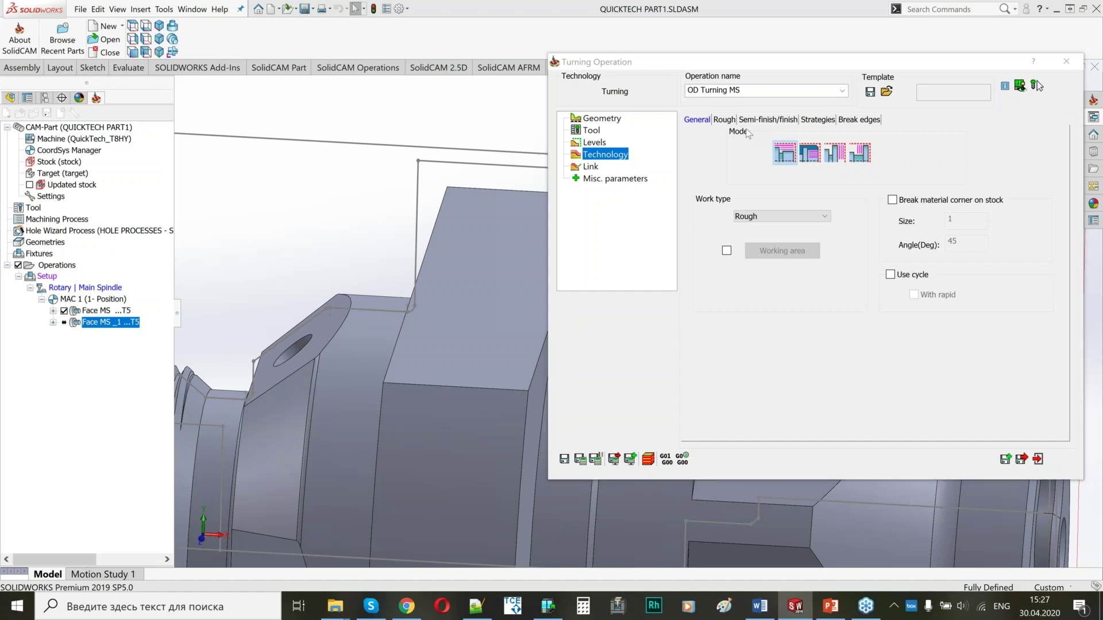
# Step: Set the rough step down to 1.5 and the rough offset to 0.2 in X and 0.1 in Z, then check the finish settings
pyautogui.click(725, 119)
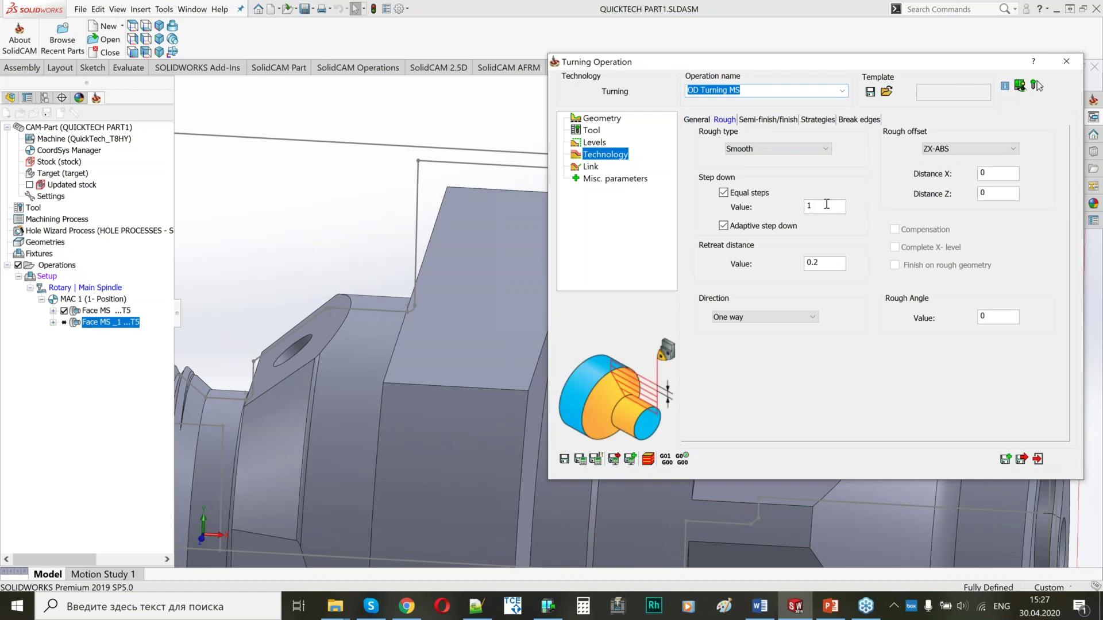
pyautogui.doubleClick(827, 205)
pyautogui.write('1.5')
pyautogui.doubleClick(982, 173)
pyautogui.write('0.2')
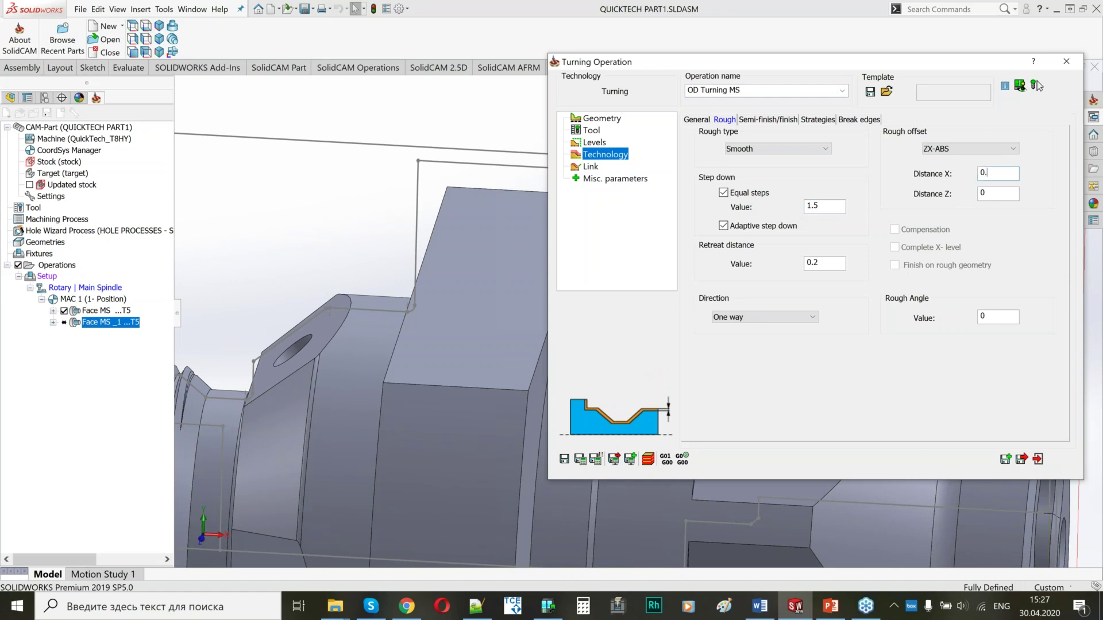
pyautogui.click(987, 195)
pyautogui.doubleClick(987, 196)
pyautogui.write('0.1')
pyautogui.click(766, 122)
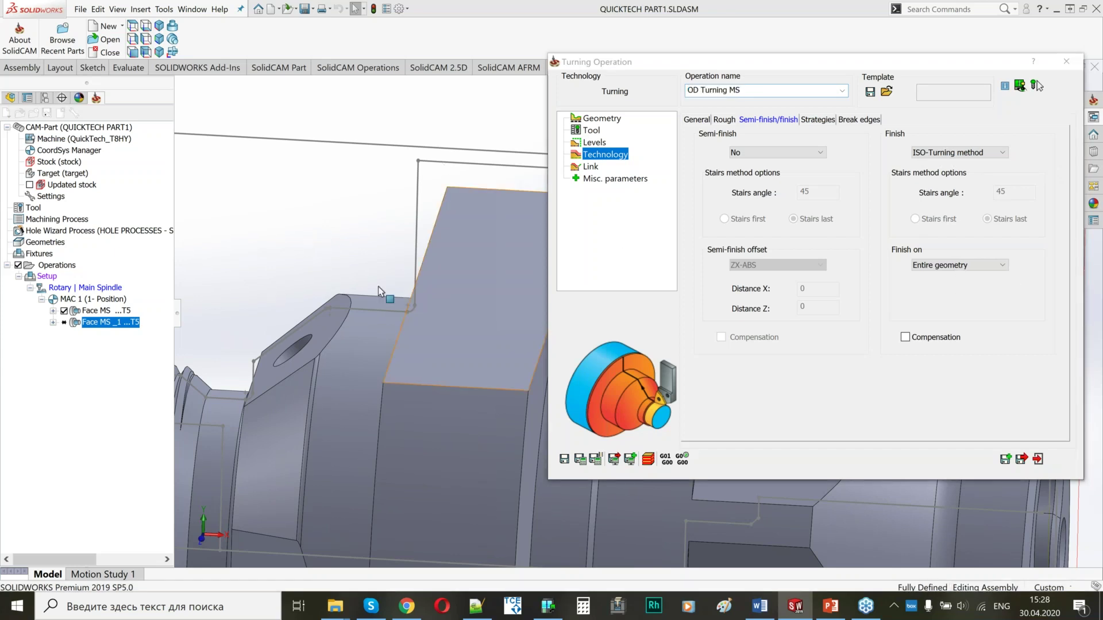
# Step: Modify the OD Turning MS contour by extending its end tangentially by a distance of 2
pyautogui.scroll(5, 378, 288)
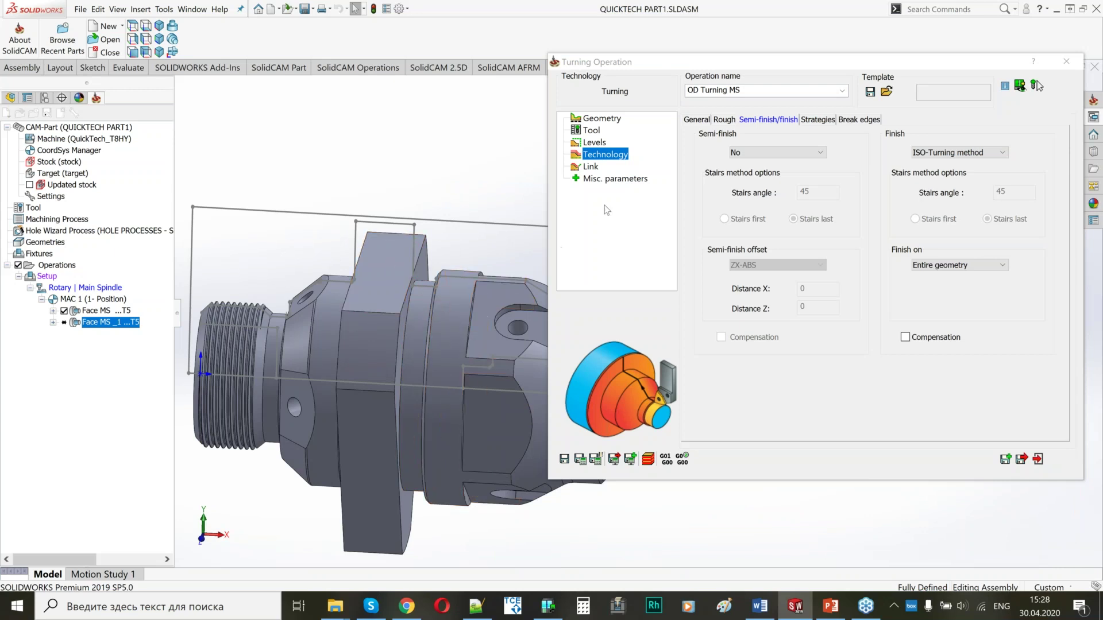
pyautogui.click(597, 121)
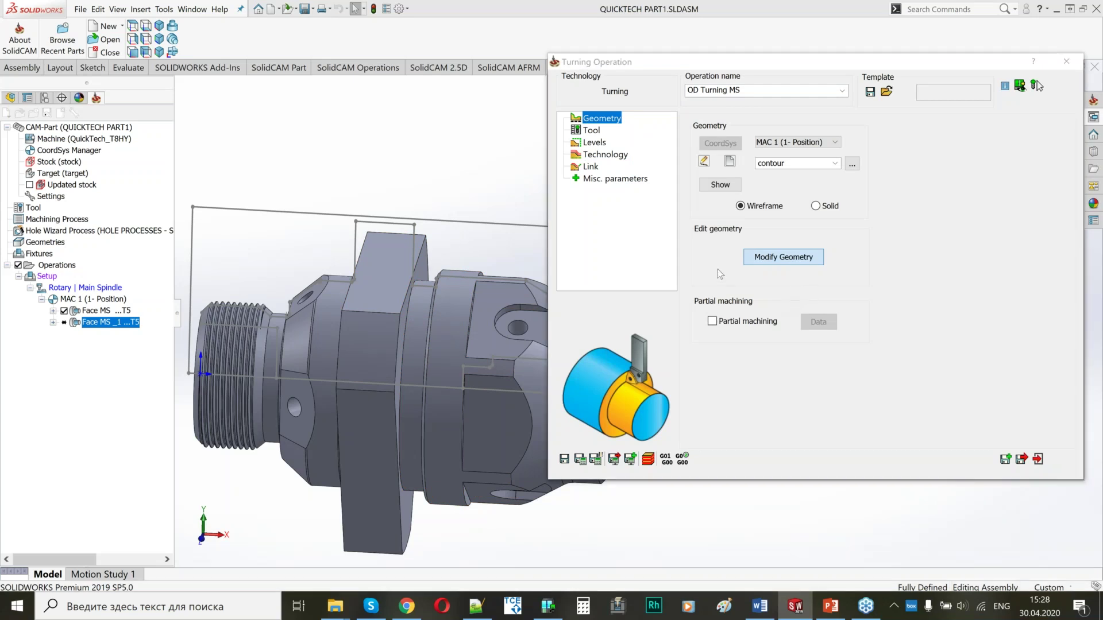
pyautogui.click(783, 257)
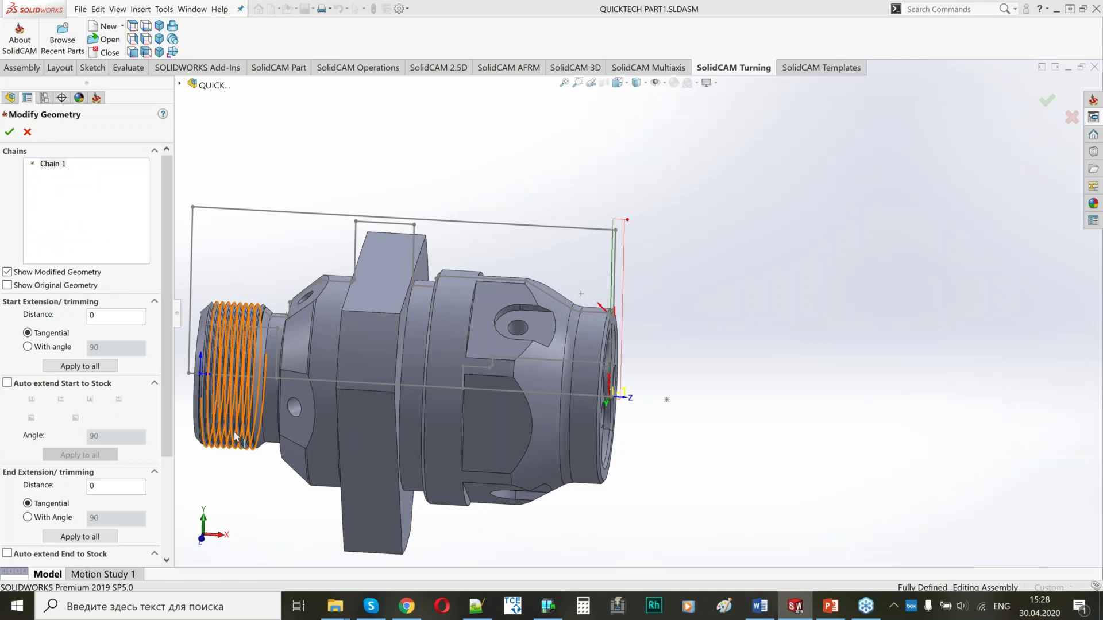
pyautogui.scroll(-3, 109, 454)
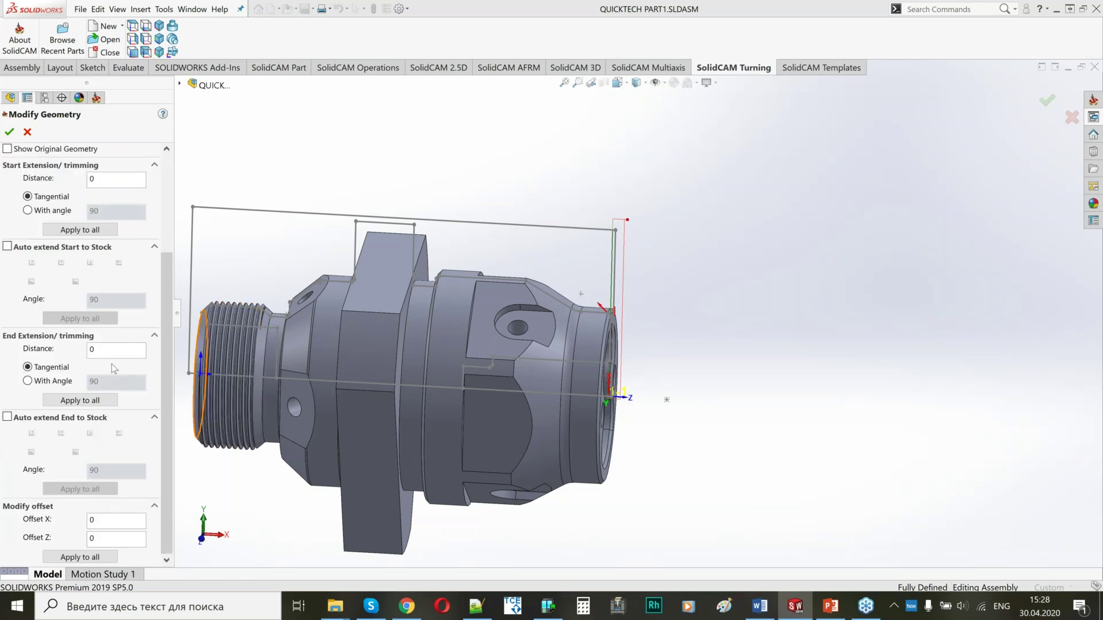
pyautogui.doubleClick(95, 350)
pyautogui.write('2')
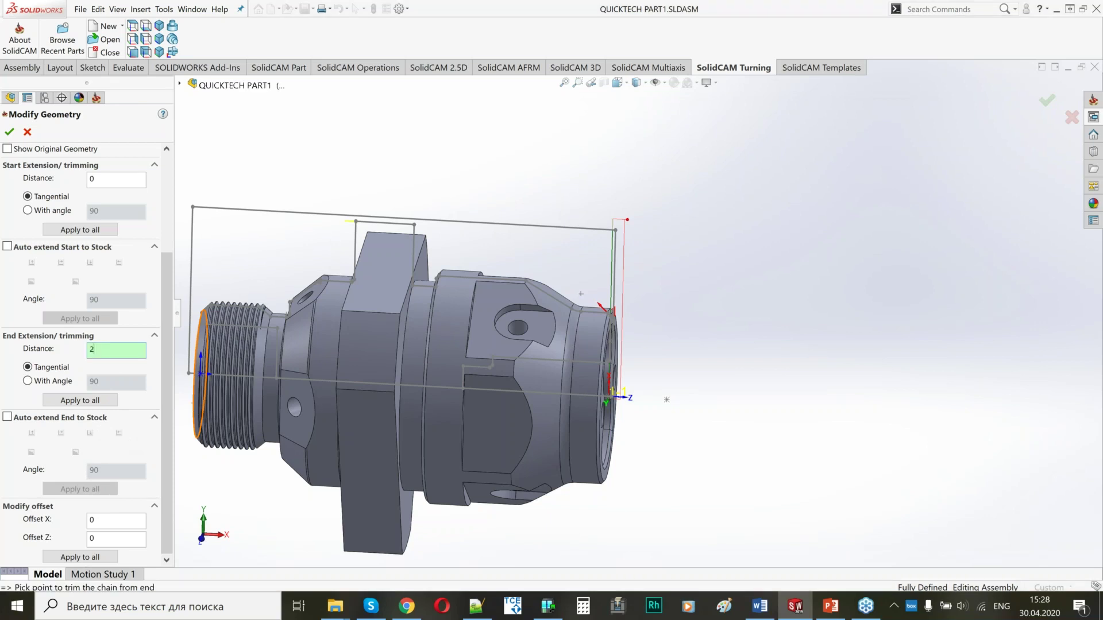
pyautogui.scroll(-10, 333, 230)
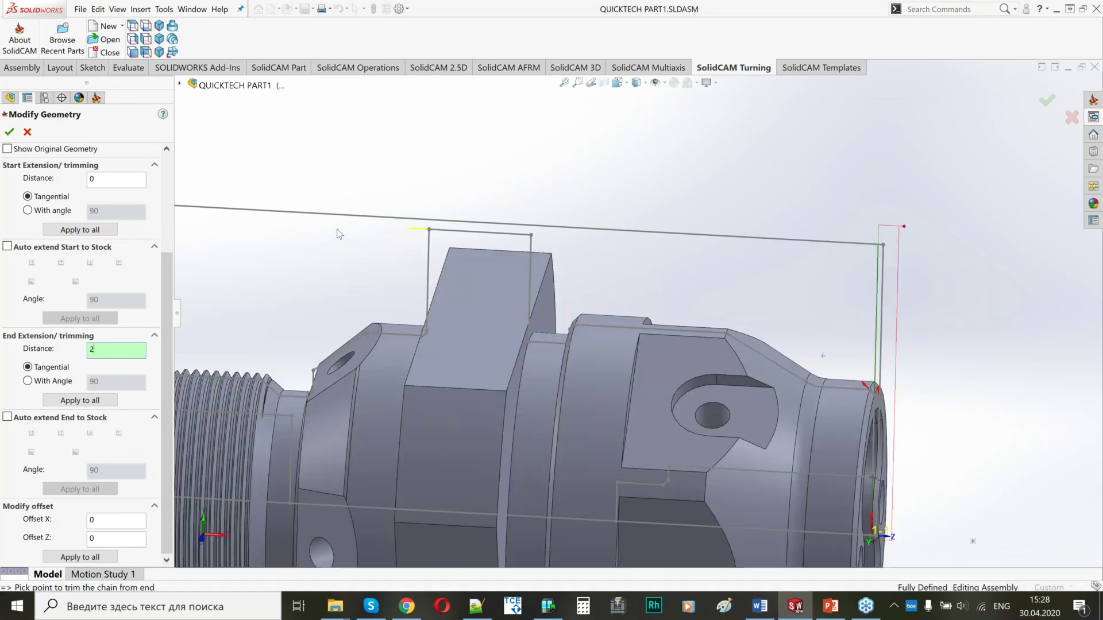
pyautogui.click(10, 132)
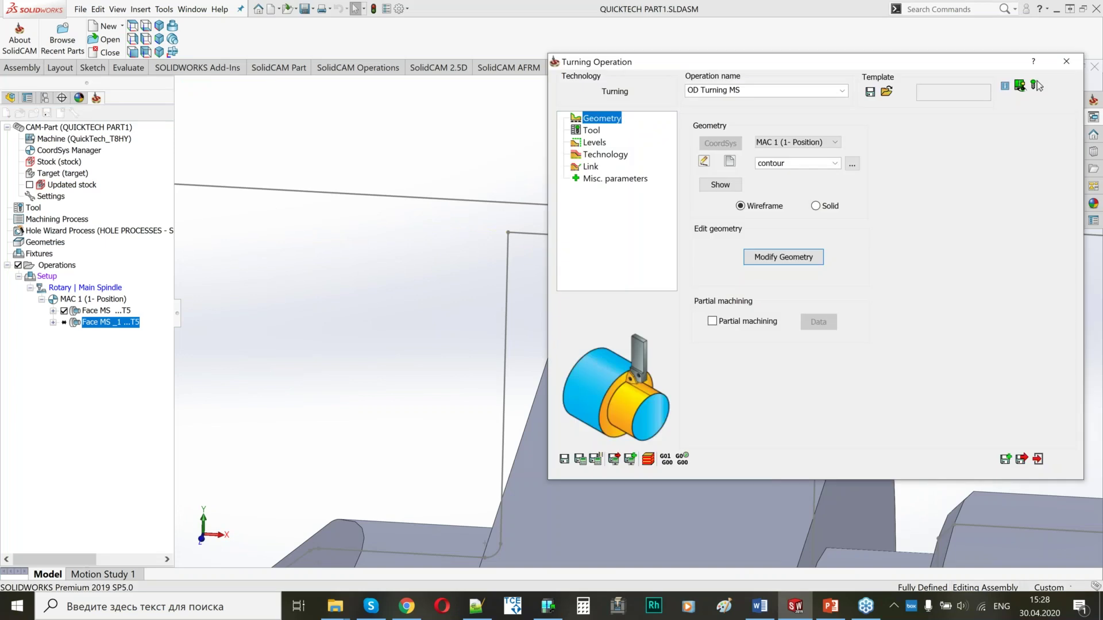
# Step: Set the descending motion strategy of OD Turning MS to Non-descending motions
pyautogui.click(592, 155)
pyautogui.click(859, 120)
pyautogui.click(820, 120)
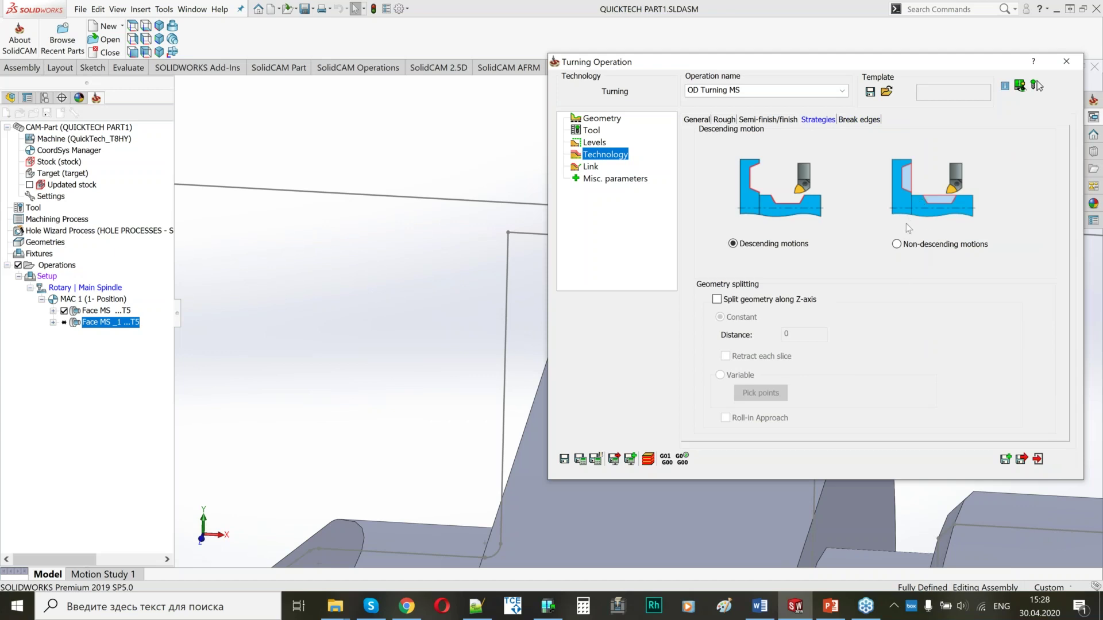
pyautogui.click(898, 246)
# Step: Inspect the contour around the flange and neck, then save and calculate OD Turning MS
pyautogui.click(438, 310)
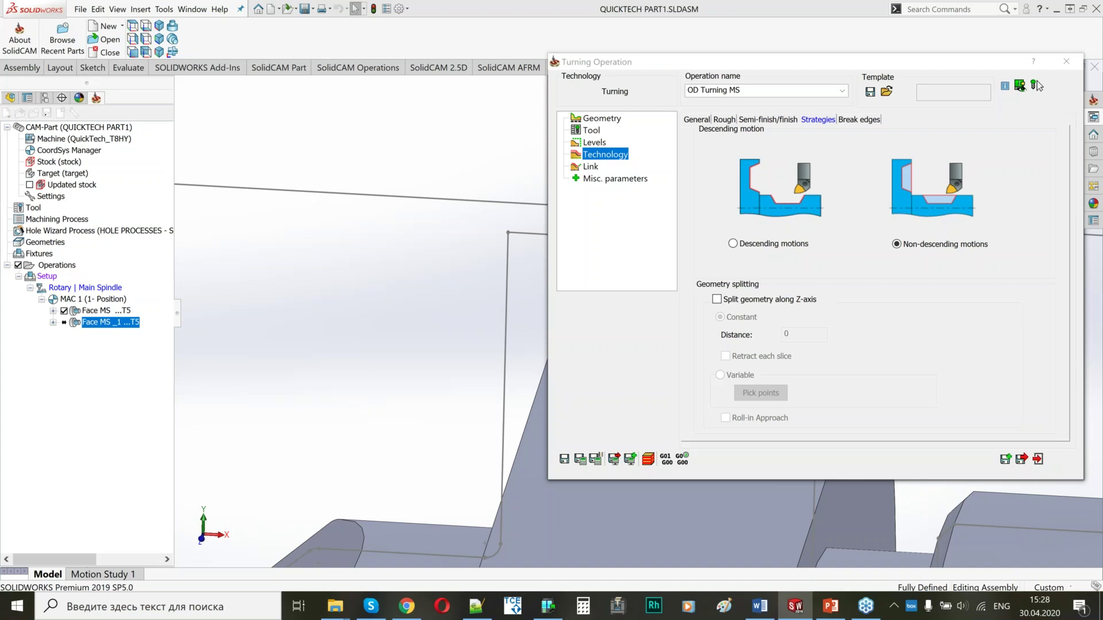
pyautogui.keyDown('ctrl'); pyautogui.moveTo(420, 307); pyautogui.dragTo(248, 267, button='middle'); pyautogui.keyUp('ctrl')
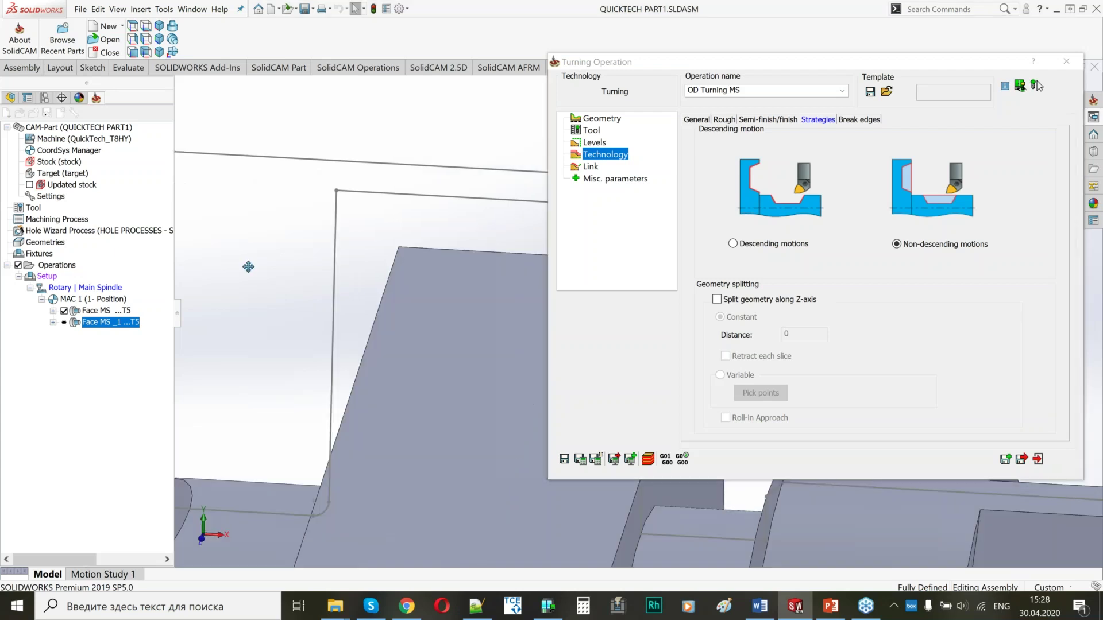
pyautogui.keyDown('ctrl'); pyautogui.moveTo(248, 267); pyautogui.dragTo(209, 246, button='middle'); pyautogui.keyUp('ctrl')
pyautogui.scroll(3, 297, 340)
pyautogui.keyDown('ctrl'); pyautogui.moveTo(298, 341); pyautogui.dragTo(284, 292, button='middle'); pyautogui.keyUp('ctrl')
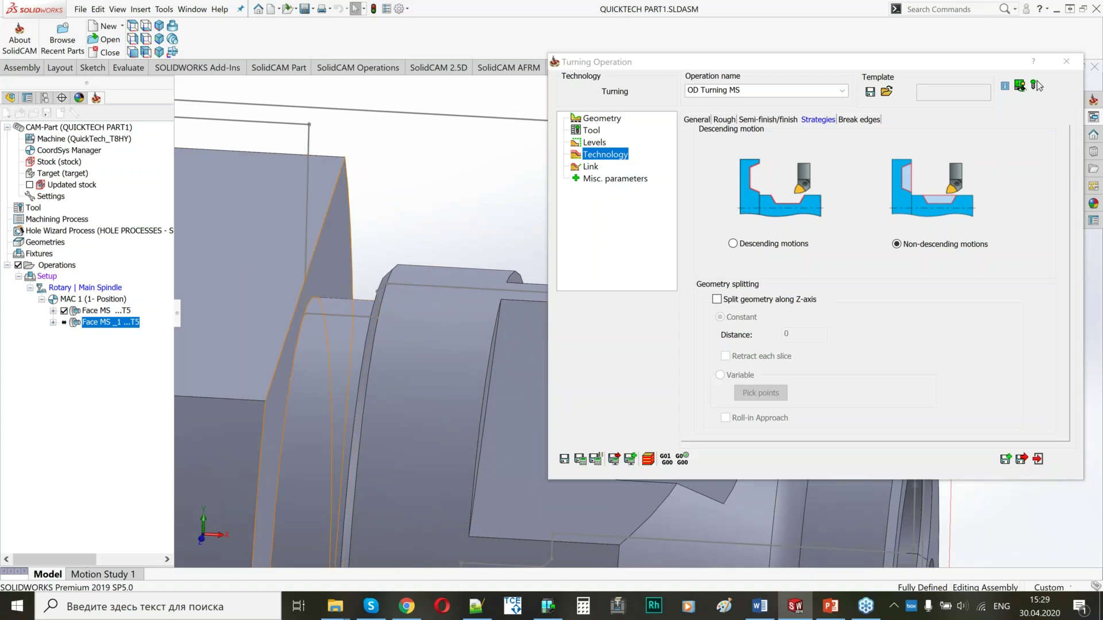
pyautogui.click(580, 459)
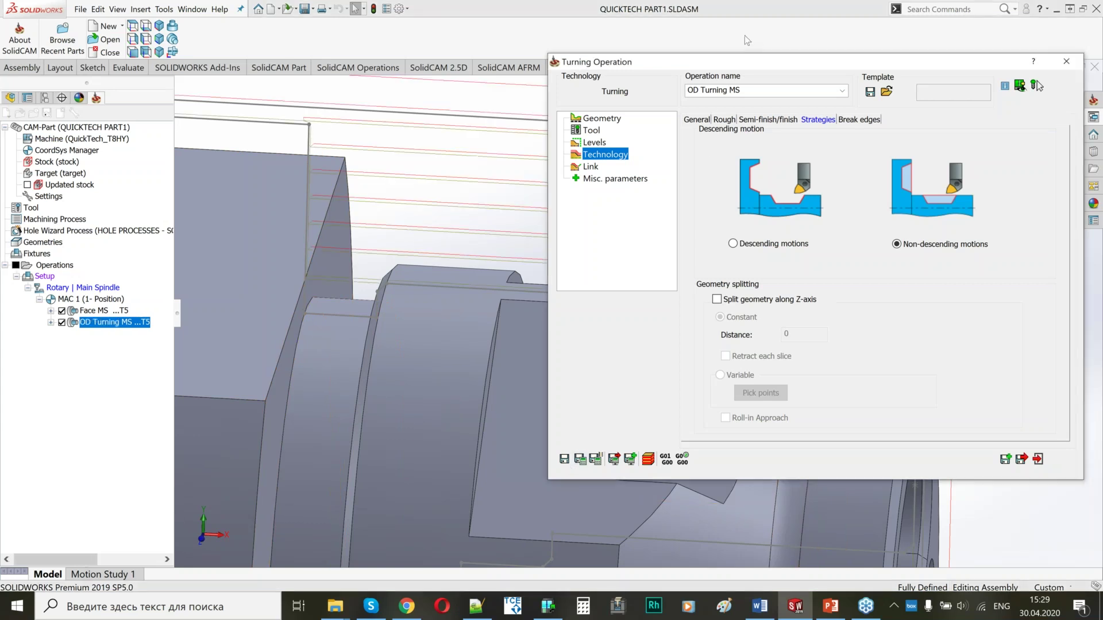
# Step: Examine the OD Turning MS toolpath along the part and check the operation's approach point options
pyautogui.doubleClick(734, 62)
pyautogui.scroll(5, 663, 174)
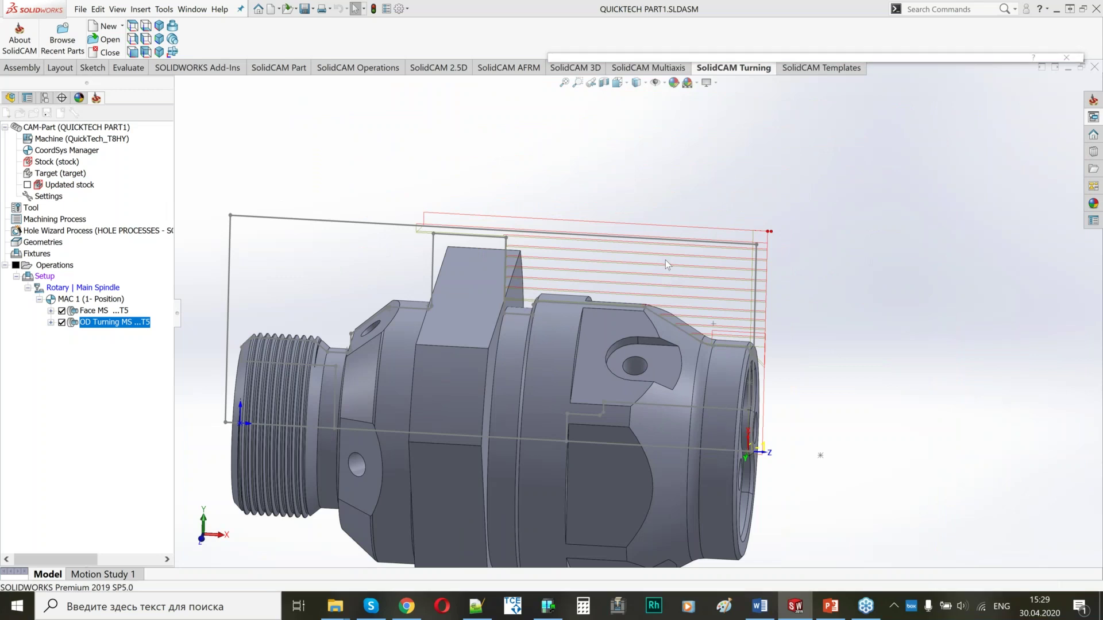
pyautogui.moveTo(665, 259); pyautogui.dragTo(644, 226, button='middle')
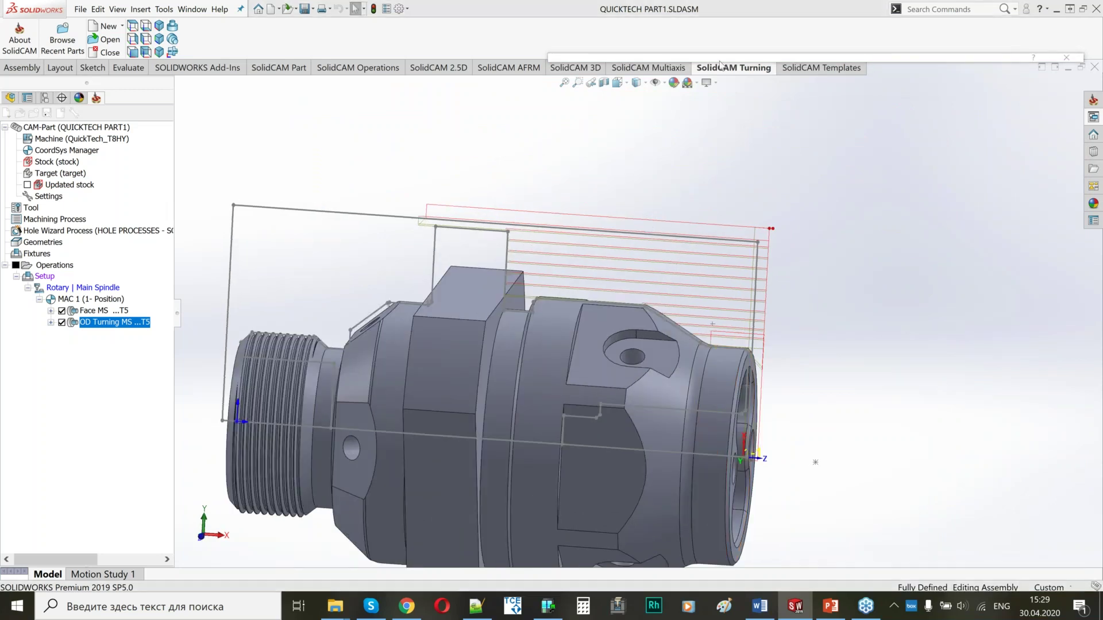
pyautogui.moveTo(610, 58)
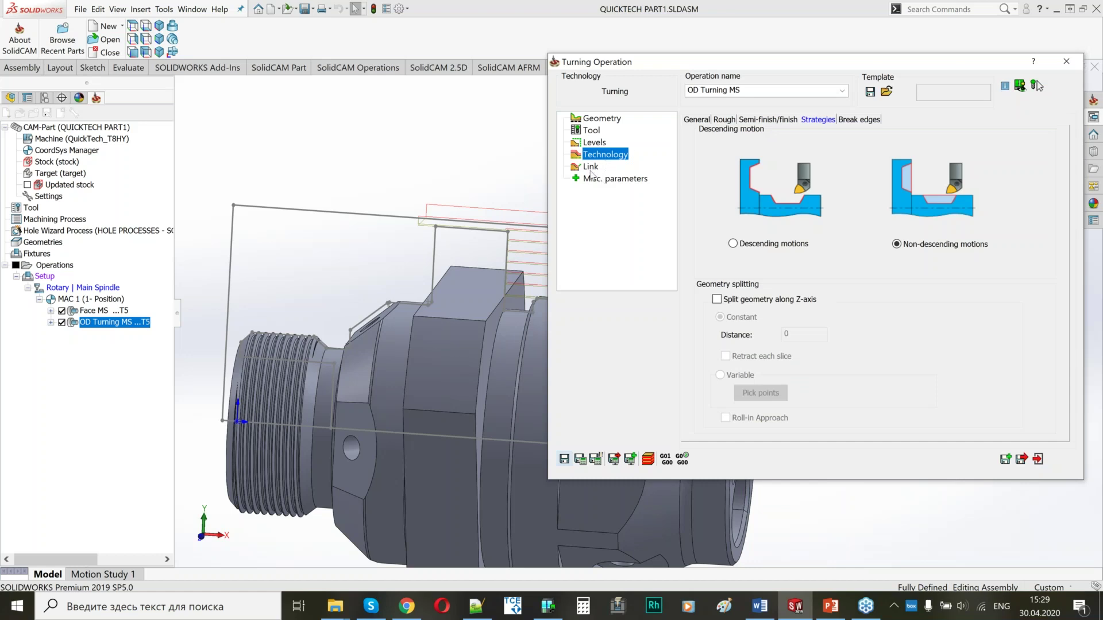
pyautogui.click(590, 168)
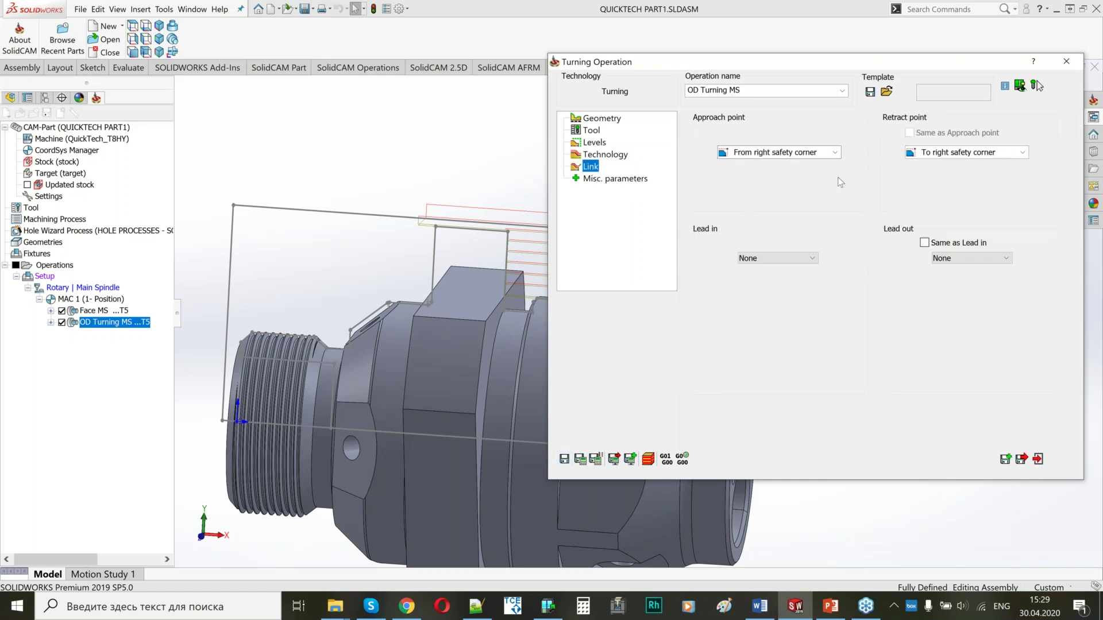
pyautogui.click(760, 155)
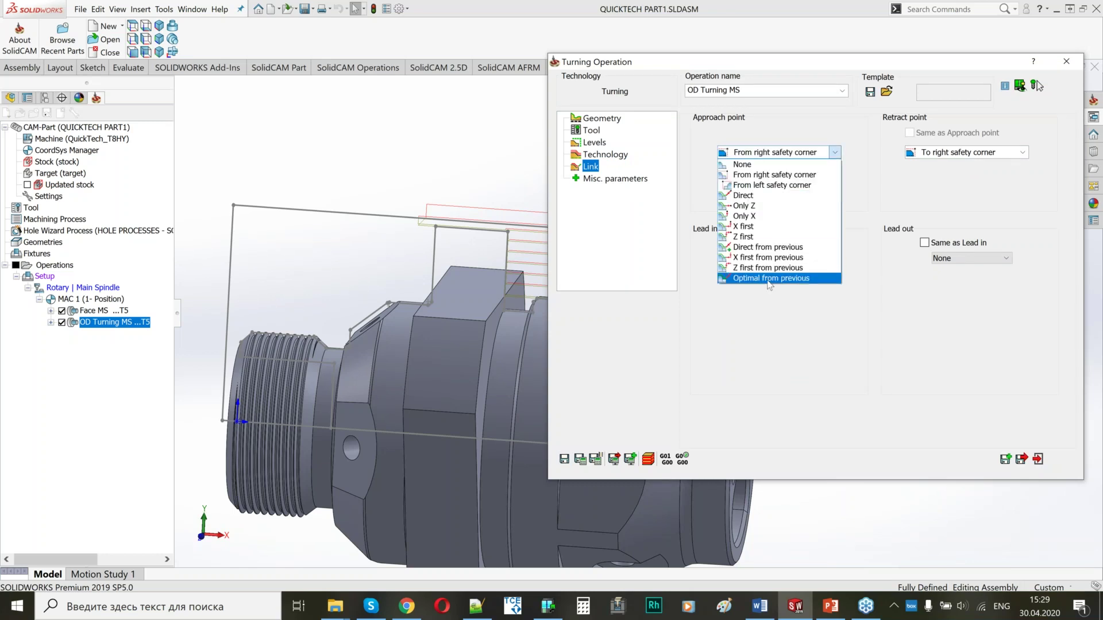
pyautogui.click(745, 153)
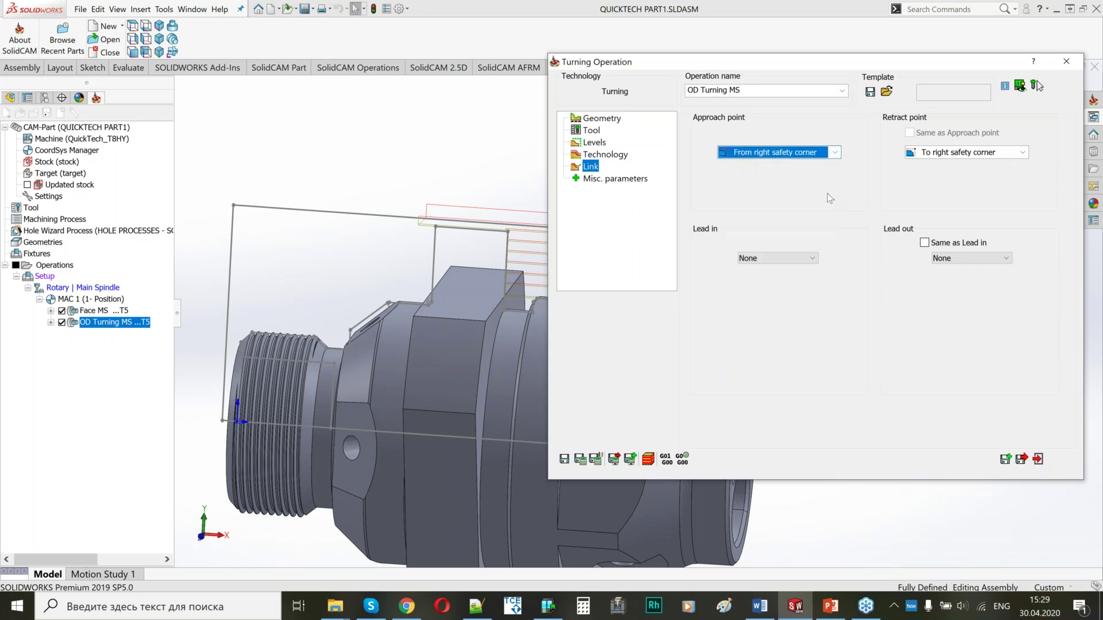
pyautogui.click(353, 276)
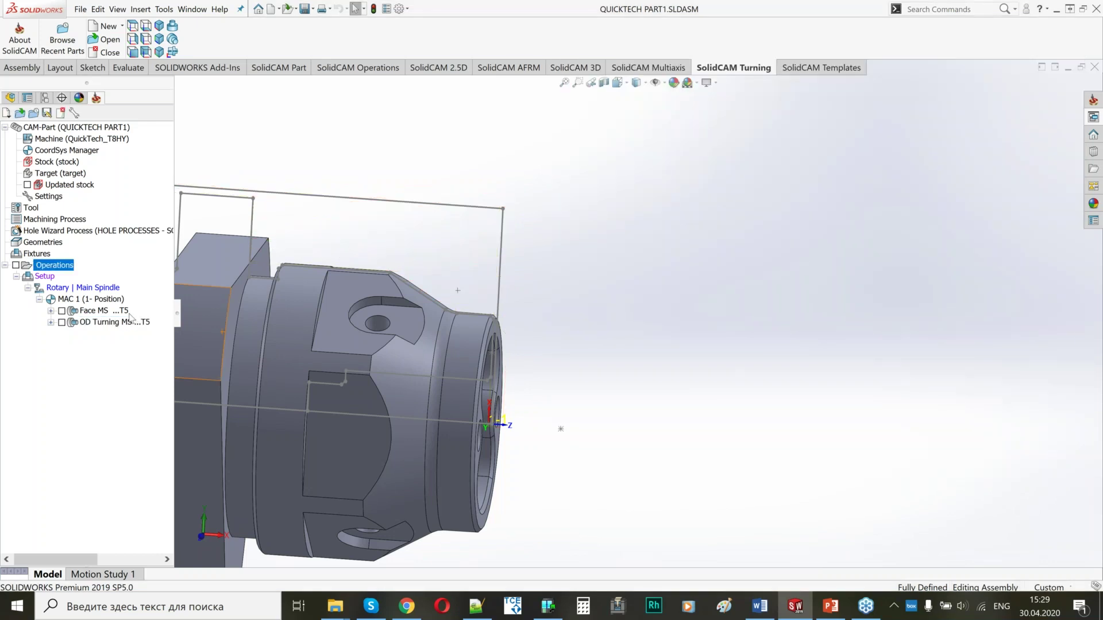
# Step: Add a turning Grooving operation following OD Turning MS
pyautogui.keyDown('ctrl'); pyautogui.moveTo(391, 346); pyautogui.dragTo(603, 357, button='middle'); pyautogui.keyUp('ctrl')
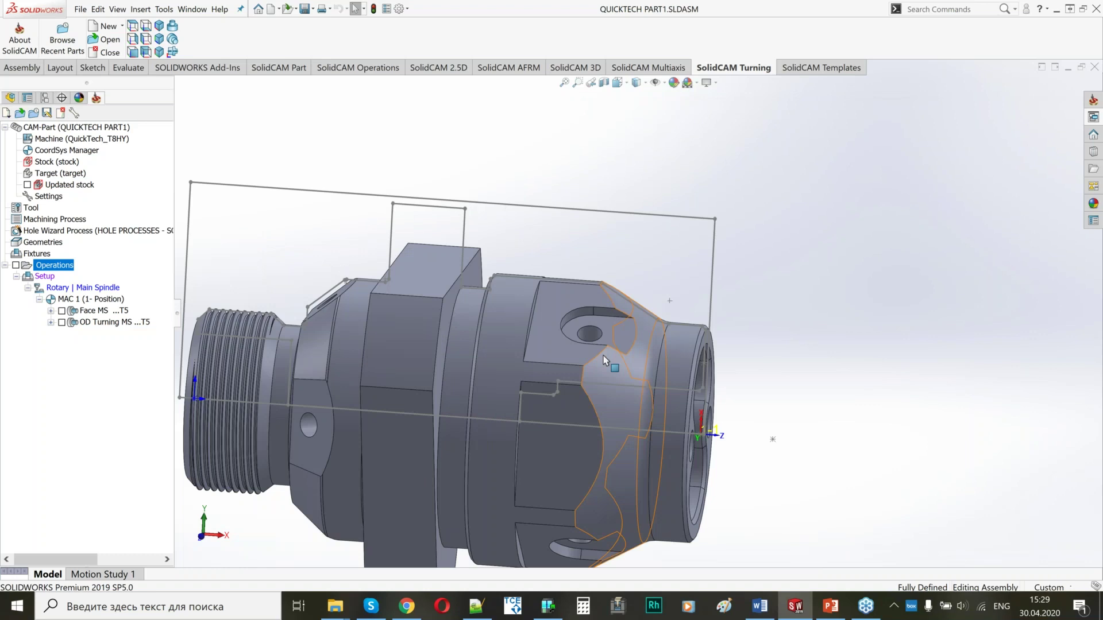
pyautogui.moveTo(603, 360); pyautogui.dragTo(496, 338, button='middle')
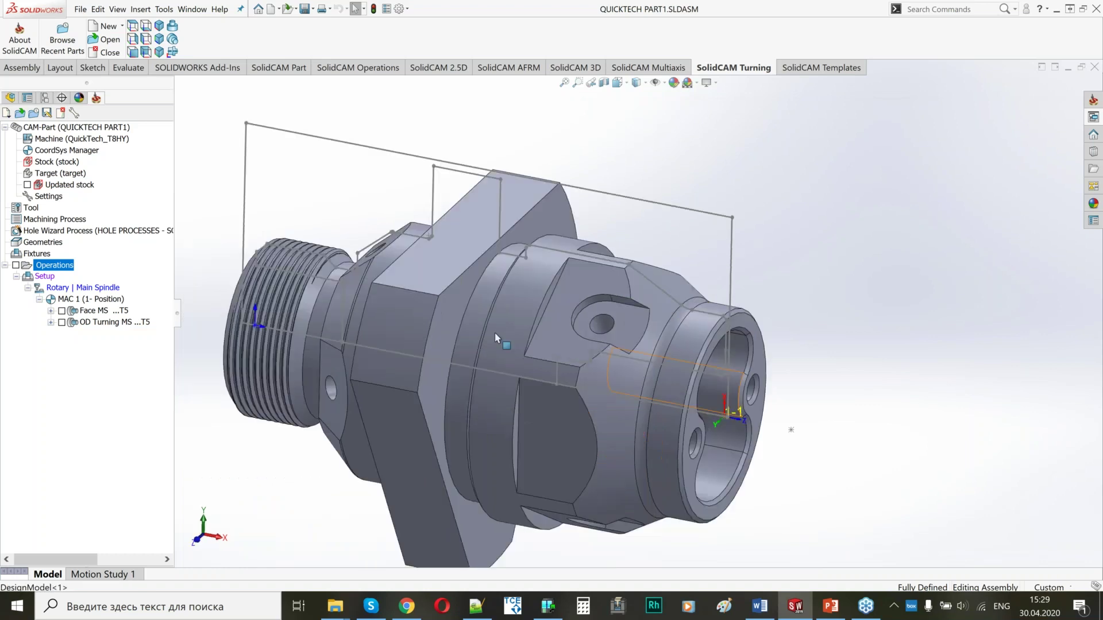
pyautogui.rightClick(112, 322)
pyautogui.moveTo(218, 36)
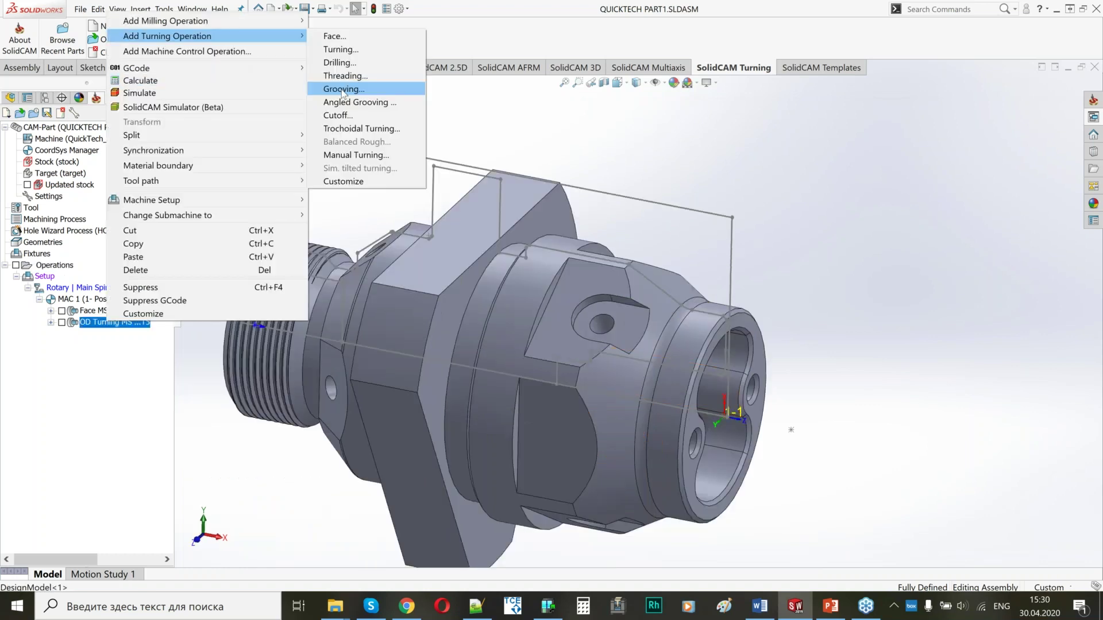
pyautogui.click(343, 90)
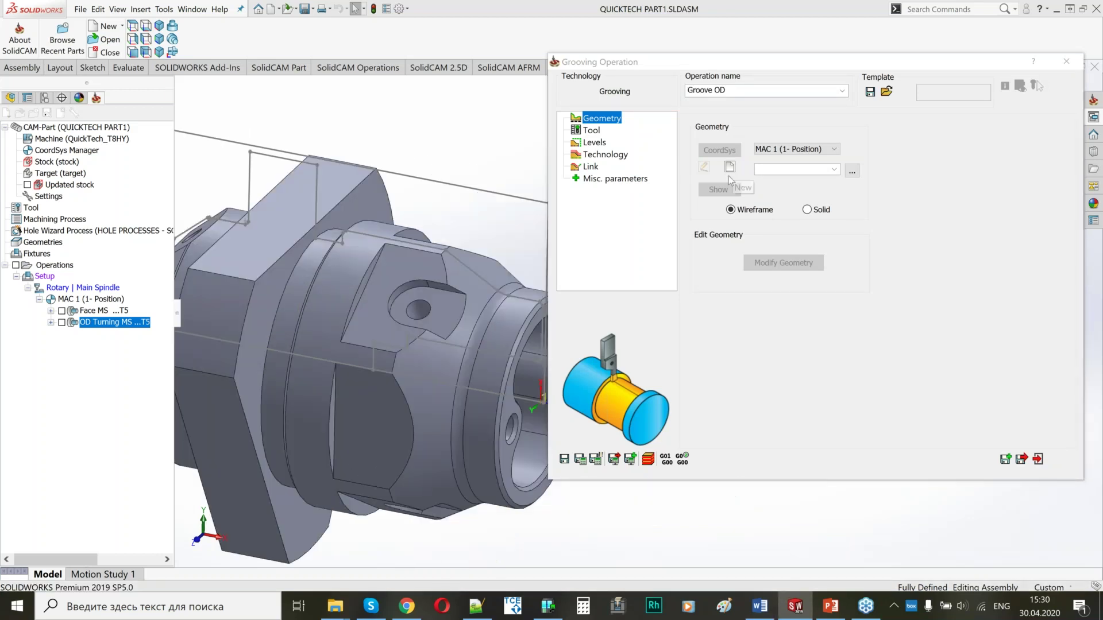
# Step: Create new wireframe geometry for Groove OD, picking the groove floor line between the flange and the chamfered collar
pyautogui.click(729, 167)
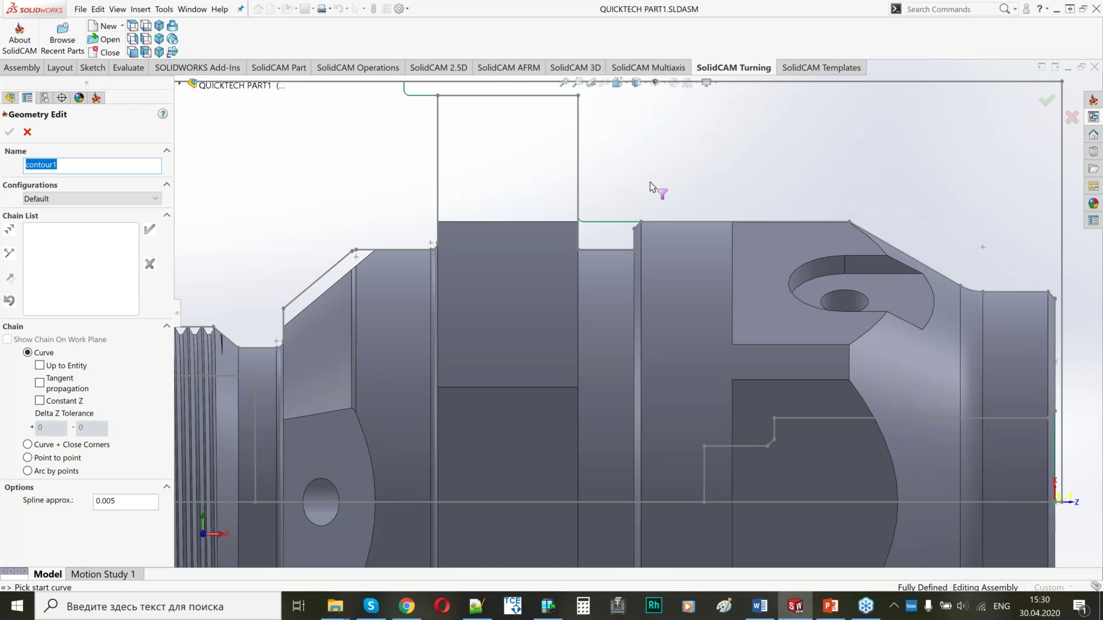
pyautogui.scroll(-6, 641, 207)
pyautogui.click(502, 397)
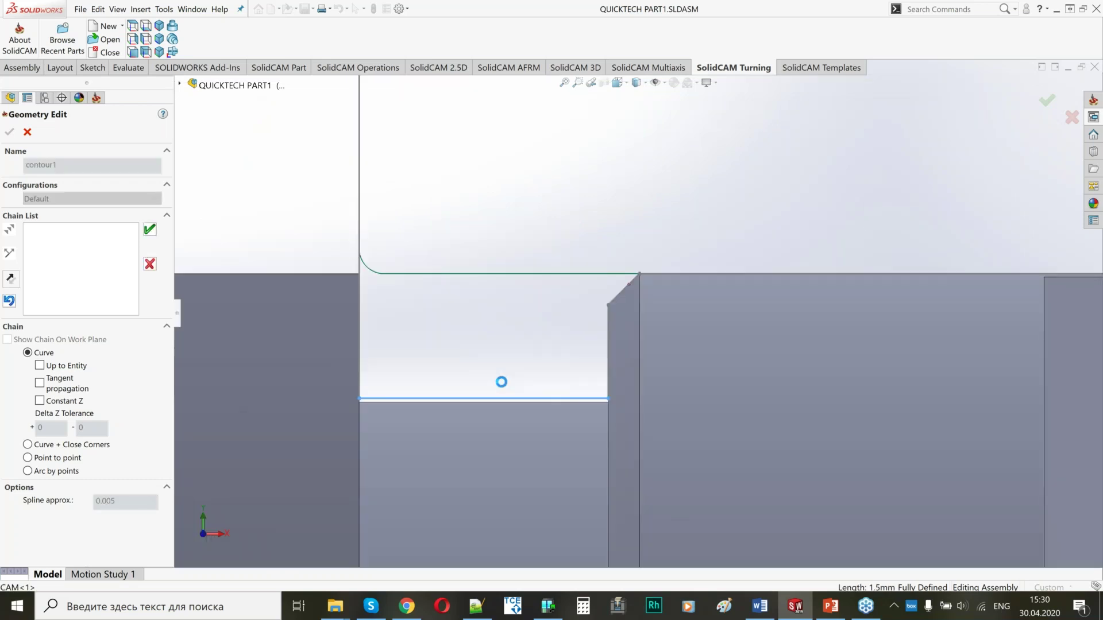
pyautogui.scroll(3, 638, 313)
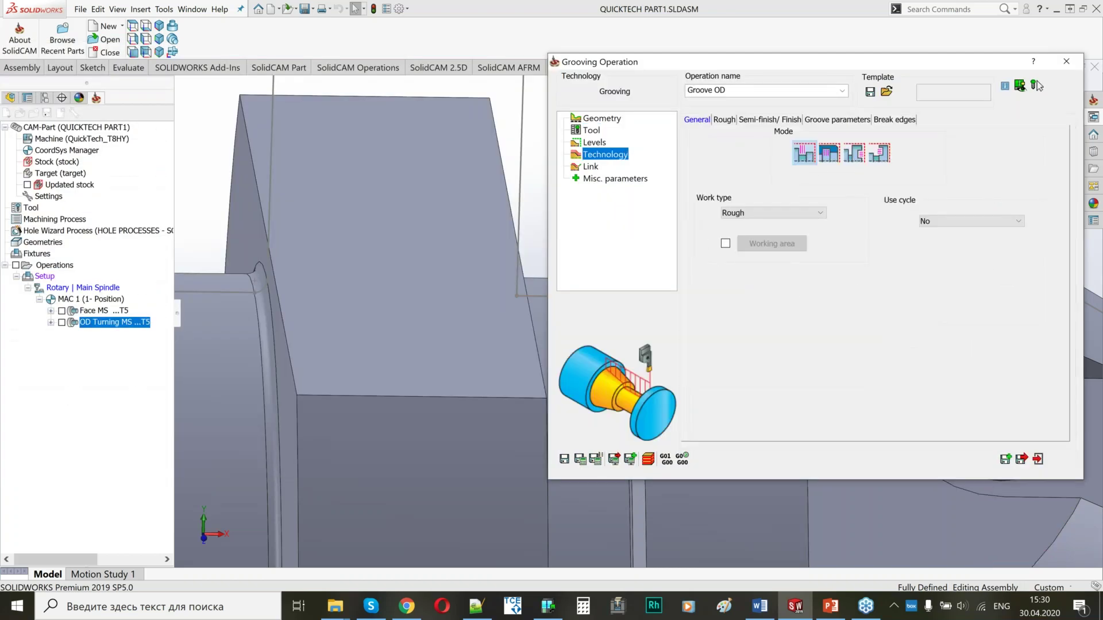
# Step: Set the Groove OD rough step over to 1.5 and the rough offset to 0.2 in X and 0.1 in Z
pyautogui.click(747, 215)
pyautogui.click(746, 215)
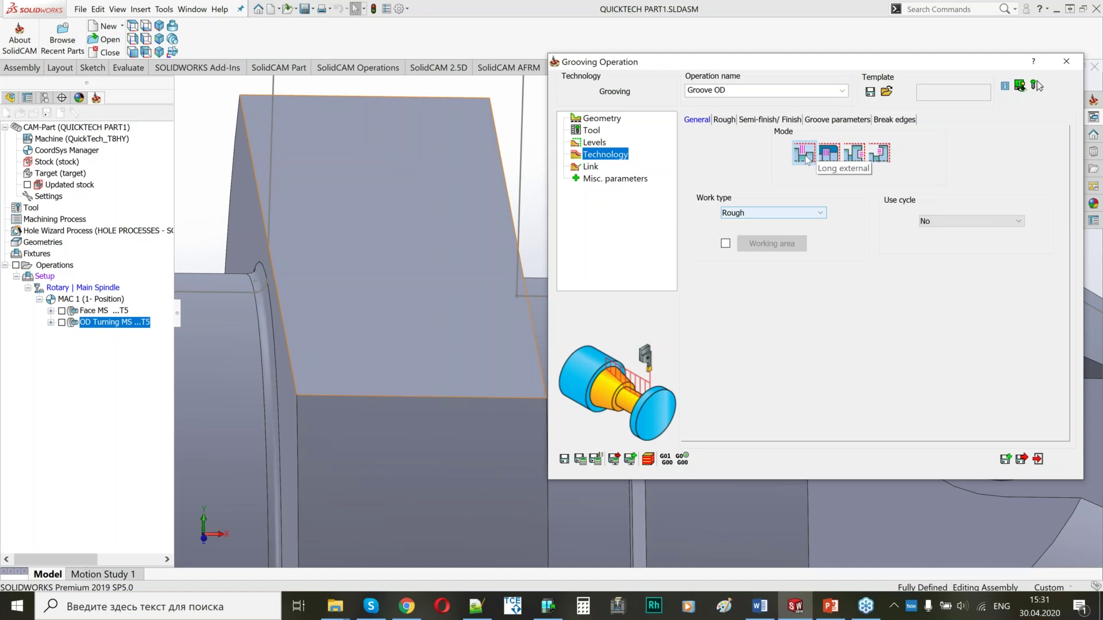
pyautogui.click(725, 120)
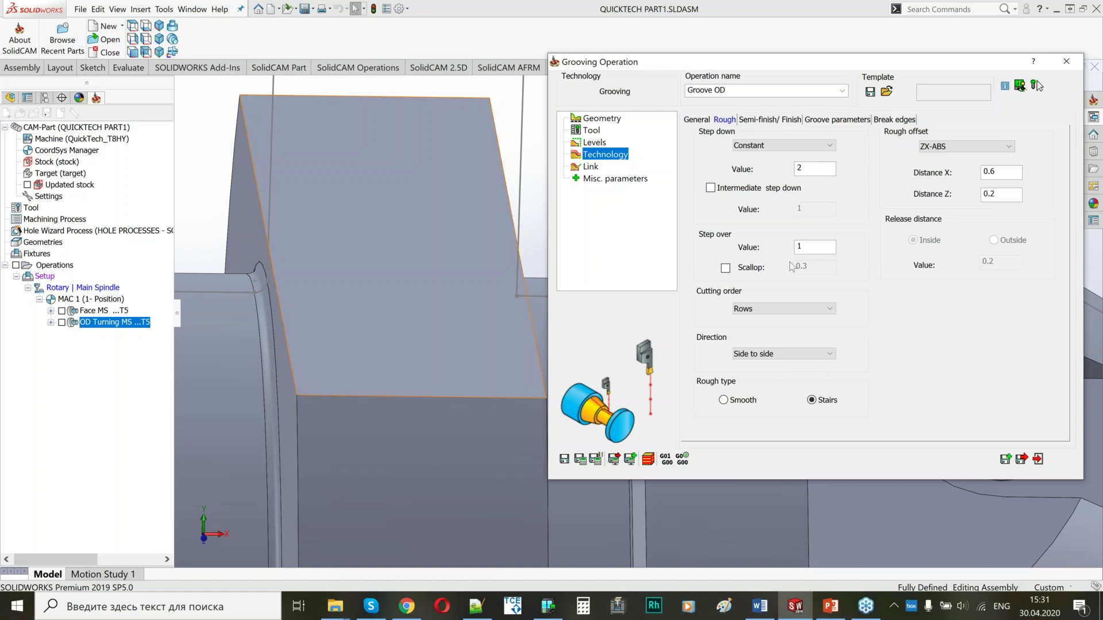
pyautogui.doubleClick(815, 247)
pyautogui.write('1.5')
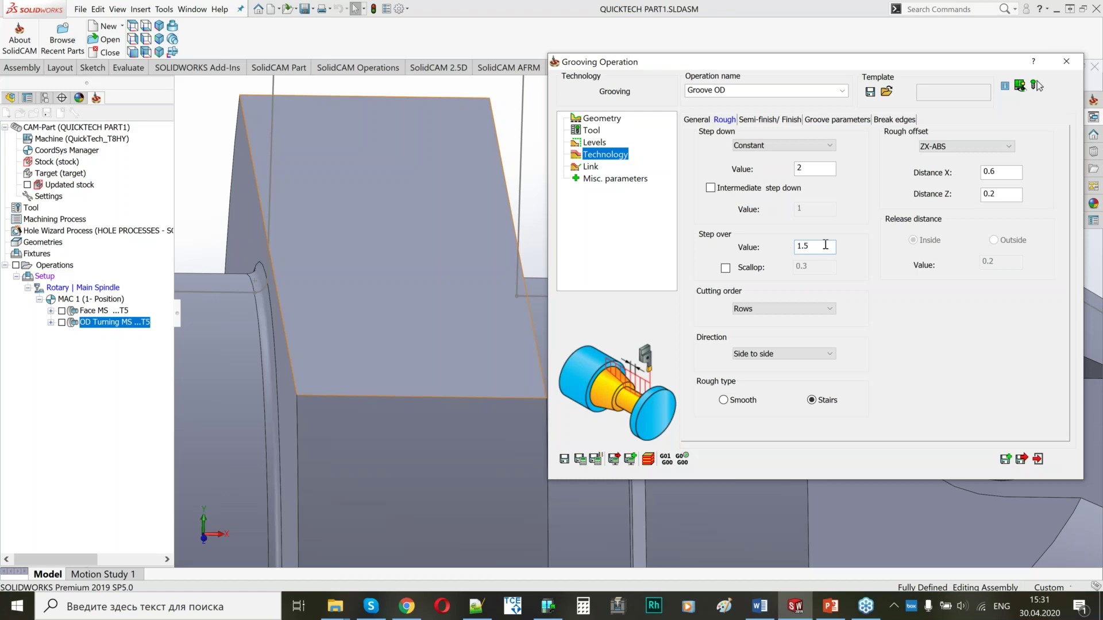
pyautogui.click(1002, 172)
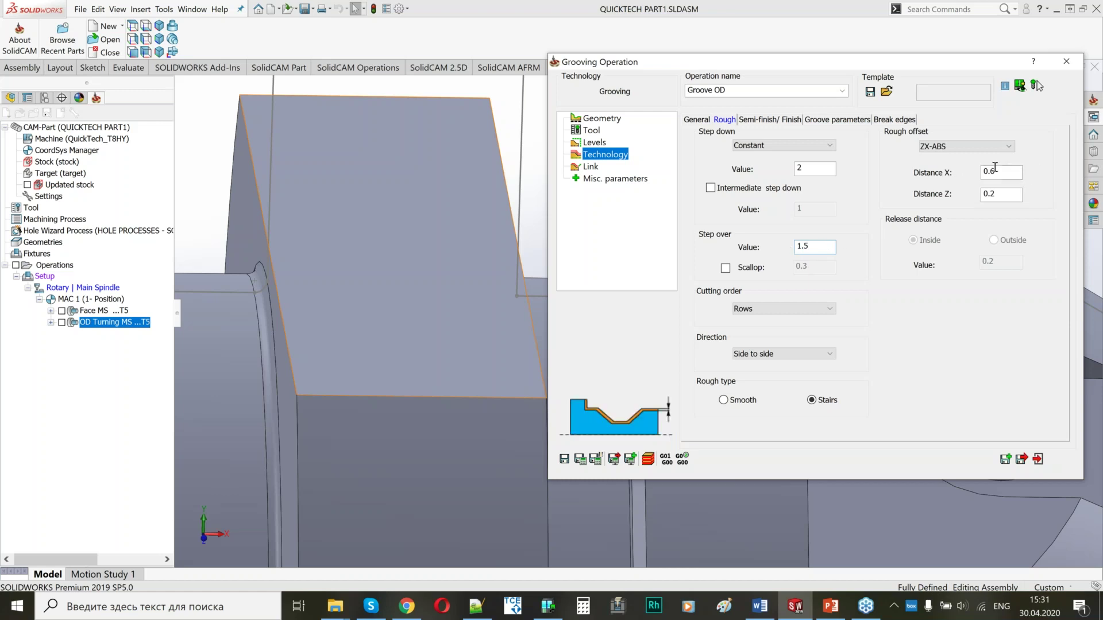
pyautogui.write('0.2')
pyautogui.click(1009, 194)
pyautogui.press('BackSpace')
pyautogui.write('1')
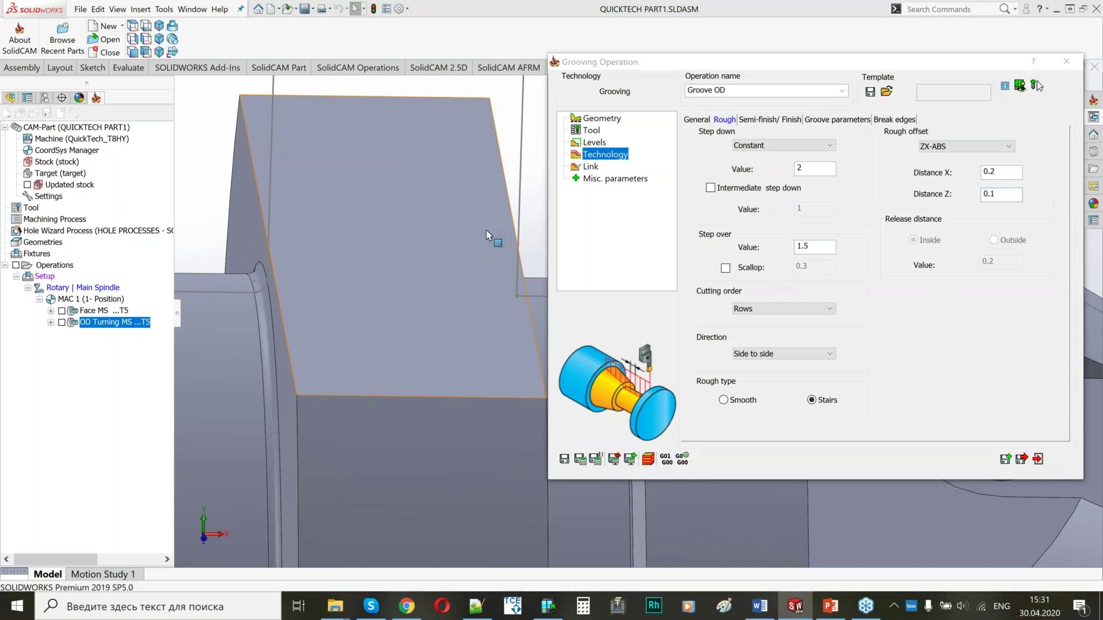
# Step: Set the Groove OD finish method to Down only and turn off finish compensation
pyautogui.keyDown('ctrl'); pyautogui.moveTo(486, 230); pyautogui.dragTo(259, 203, button='middle'); pyautogui.keyUp('ctrl')
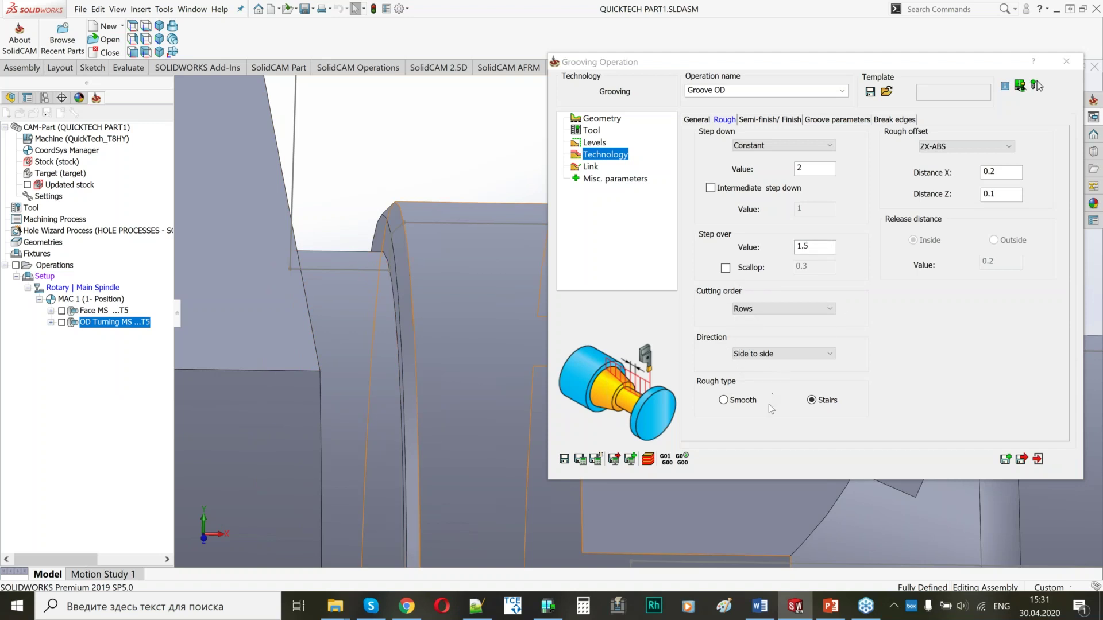
pyautogui.click(766, 120)
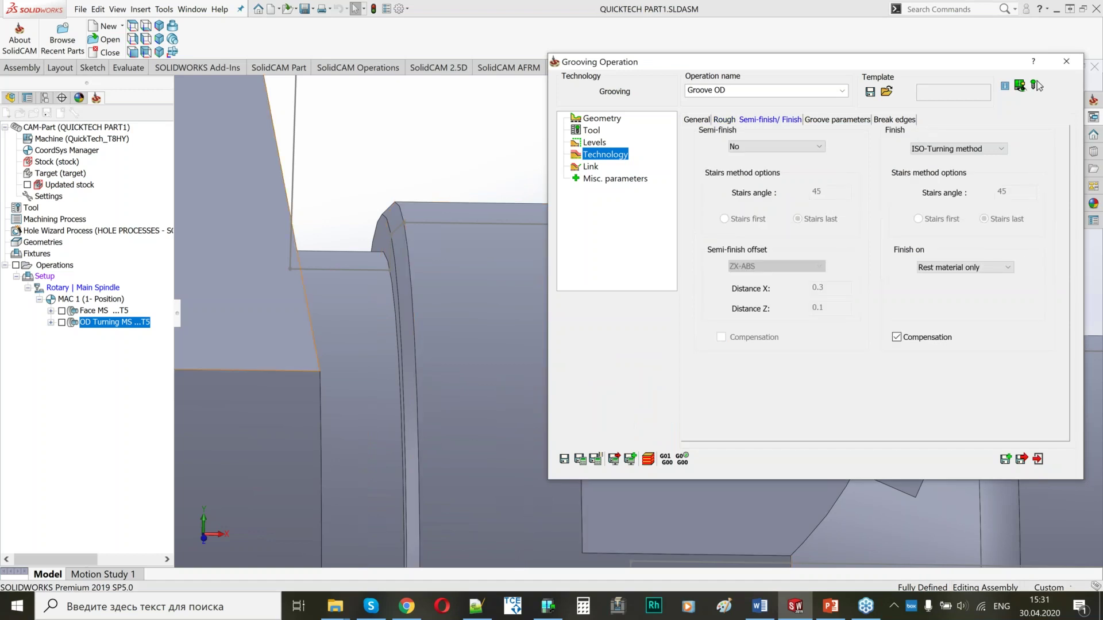
pyautogui.click(931, 150)
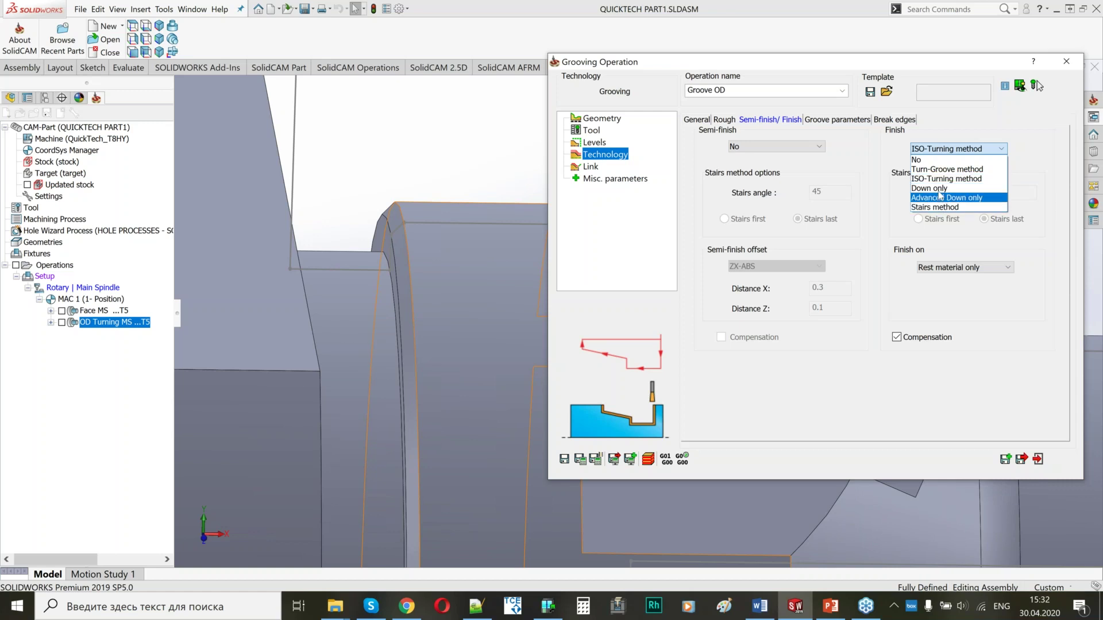
pyautogui.click(939, 189)
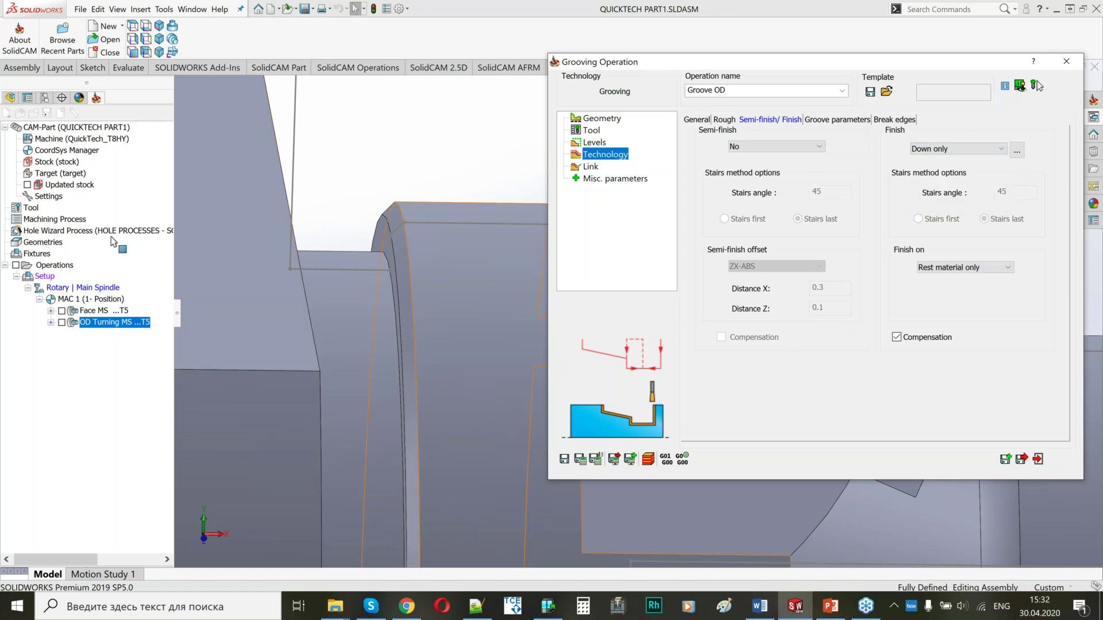
pyautogui.click(897, 337)
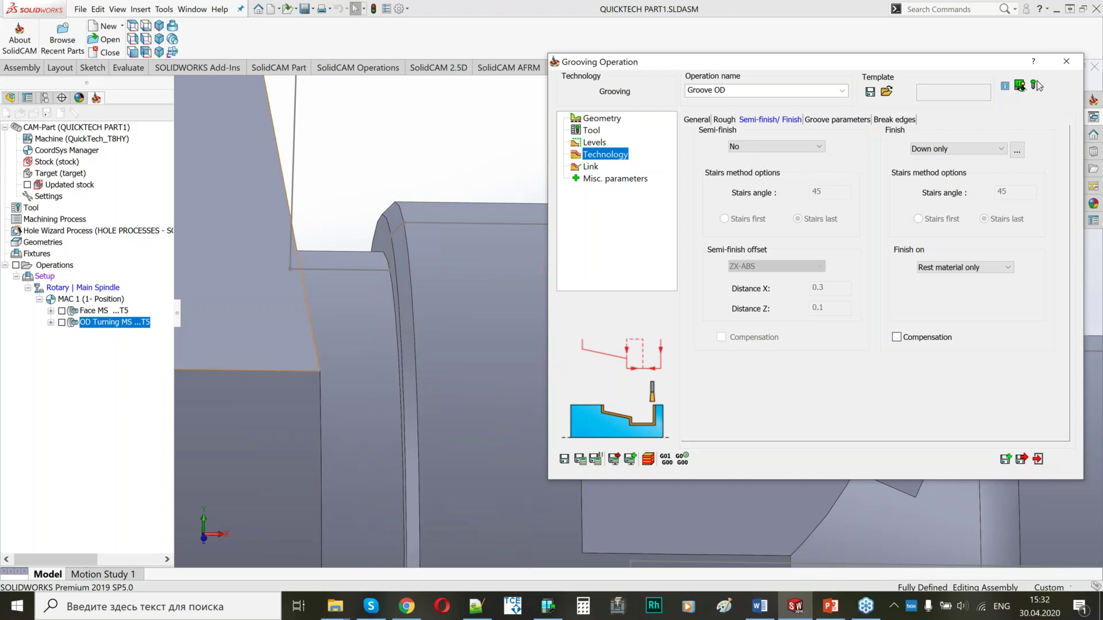
# Step: Set the Groove OD approach point to Only X at diameter 70 with a matching retract point, and save and calculate the operation
pyautogui.click(591, 167)
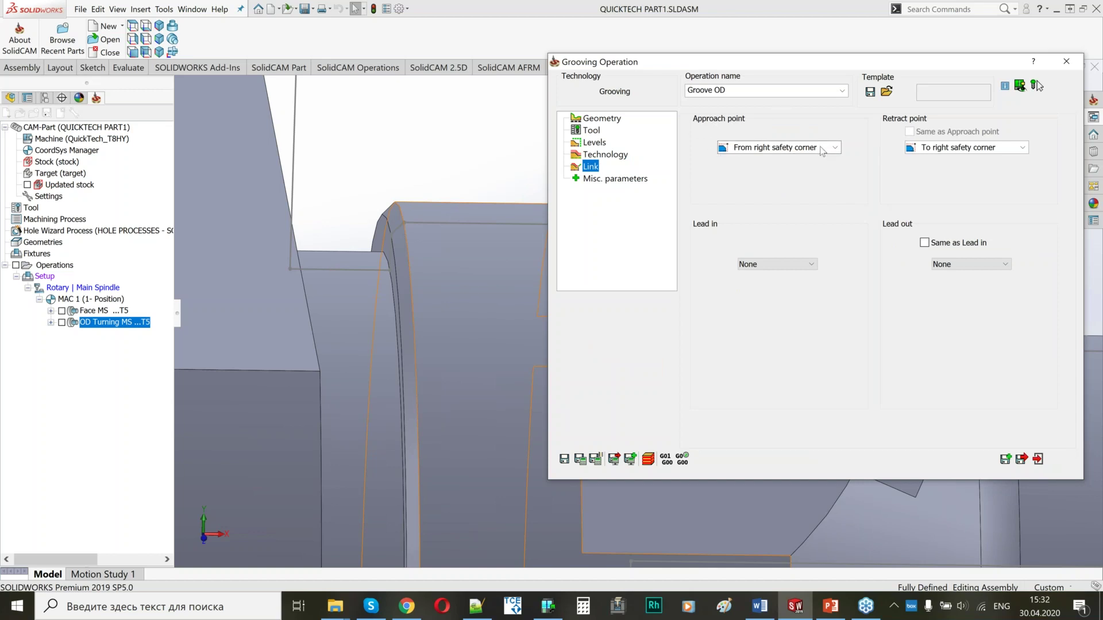
pyautogui.click(771, 149)
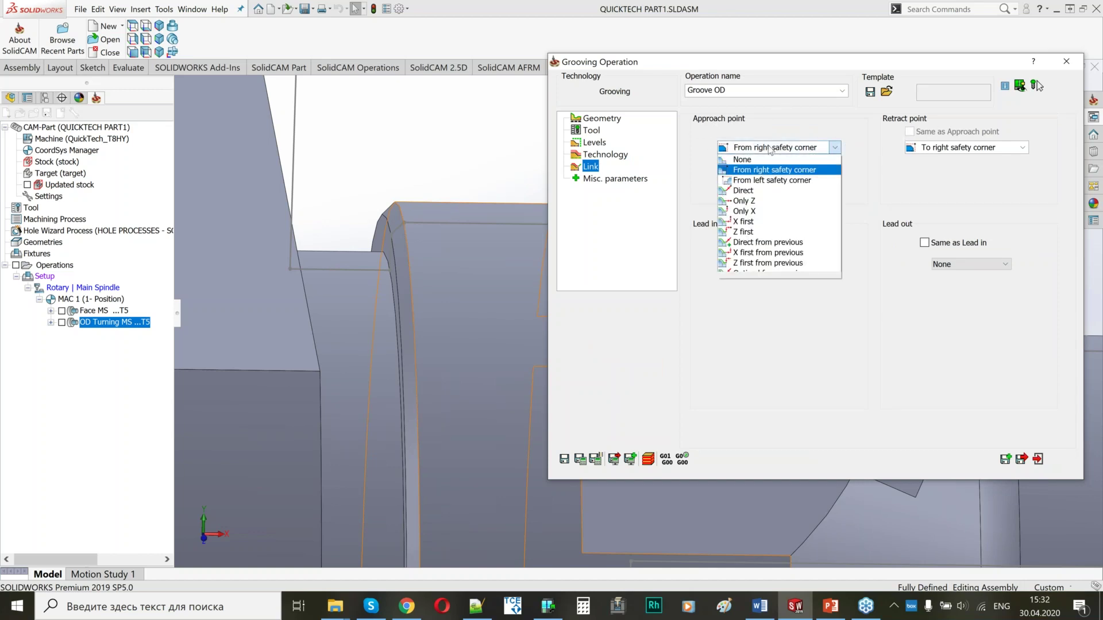
pyautogui.click(767, 211)
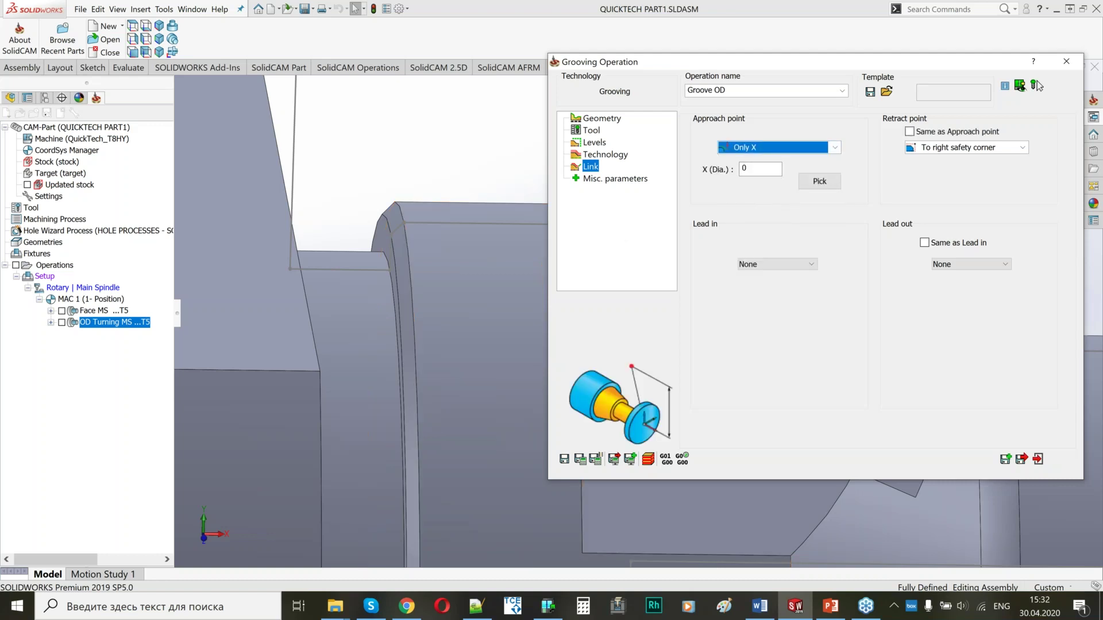
pyautogui.scroll(5, 439, 266)
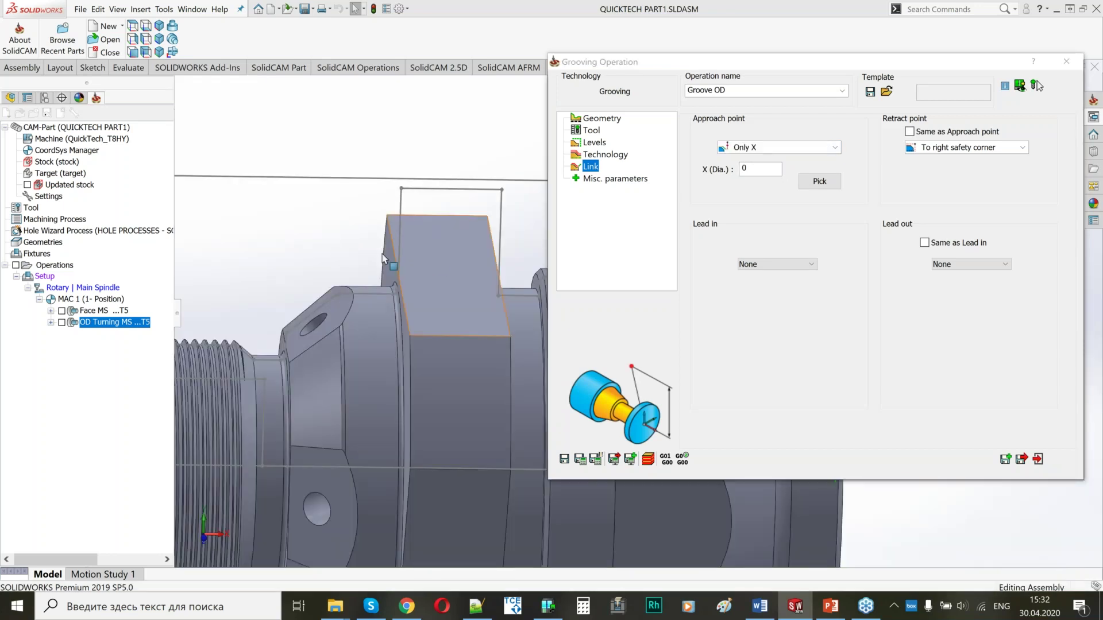
pyautogui.scroll(5, 384, 259)
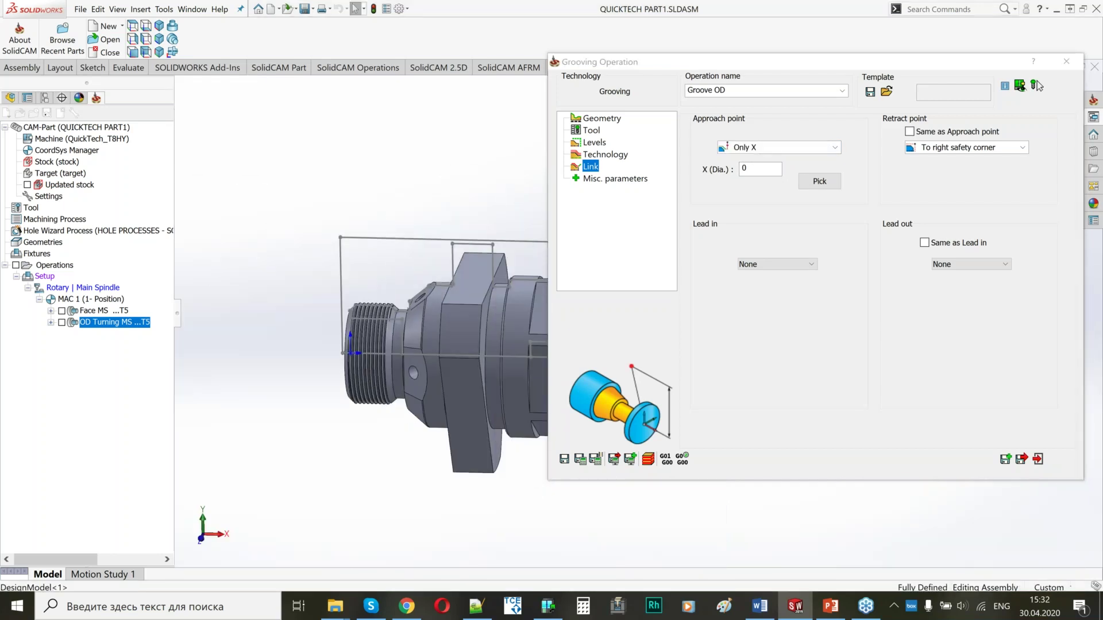
pyautogui.keyDown('ctrl'); pyautogui.moveTo(500, 211); pyautogui.dragTo(359, 193, button='middle'); pyautogui.keyUp('ctrl')
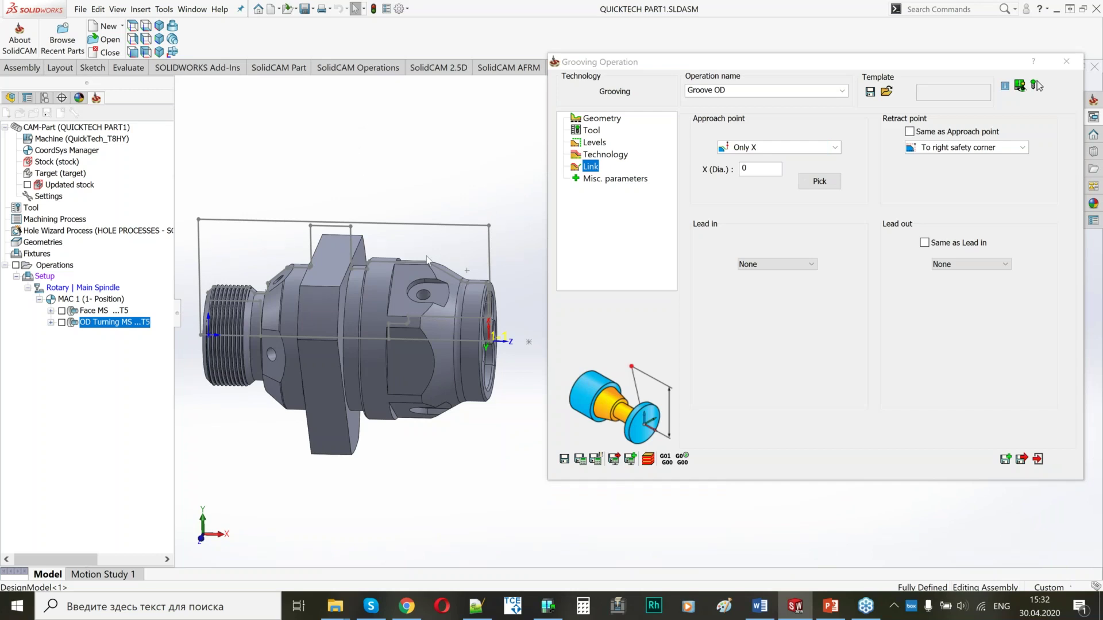
pyautogui.scroll(-3, 356, 252)
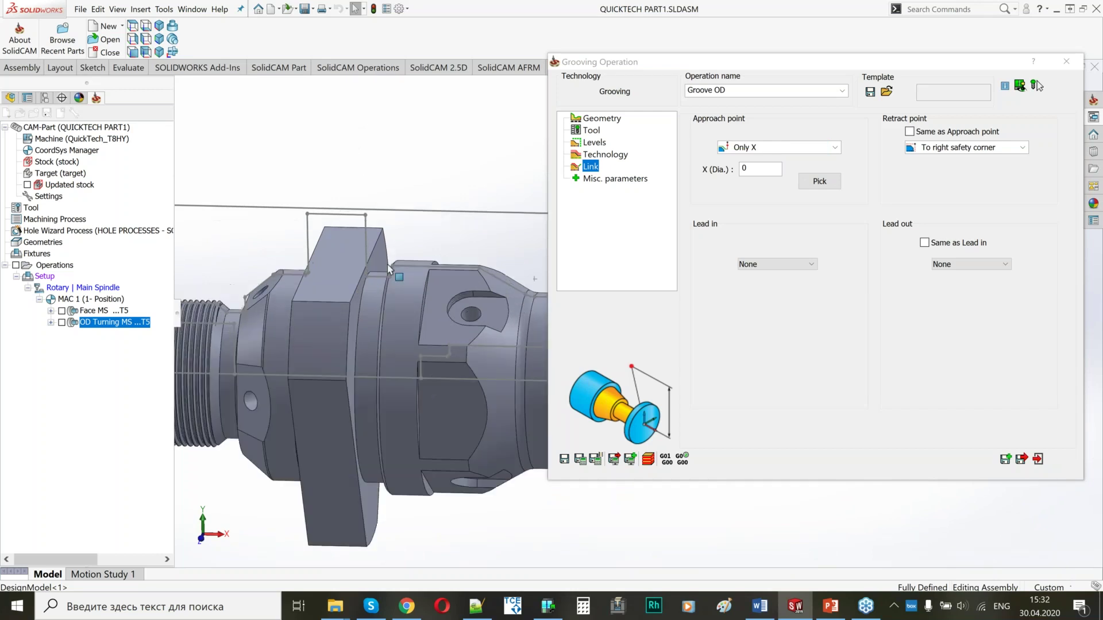
pyautogui.keyDown('ctrl'); pyautogui.moveTo(421, 293); pyautogui.dragTo(312, 260, button='middle'); pyautogui.keyUp('ctrl')
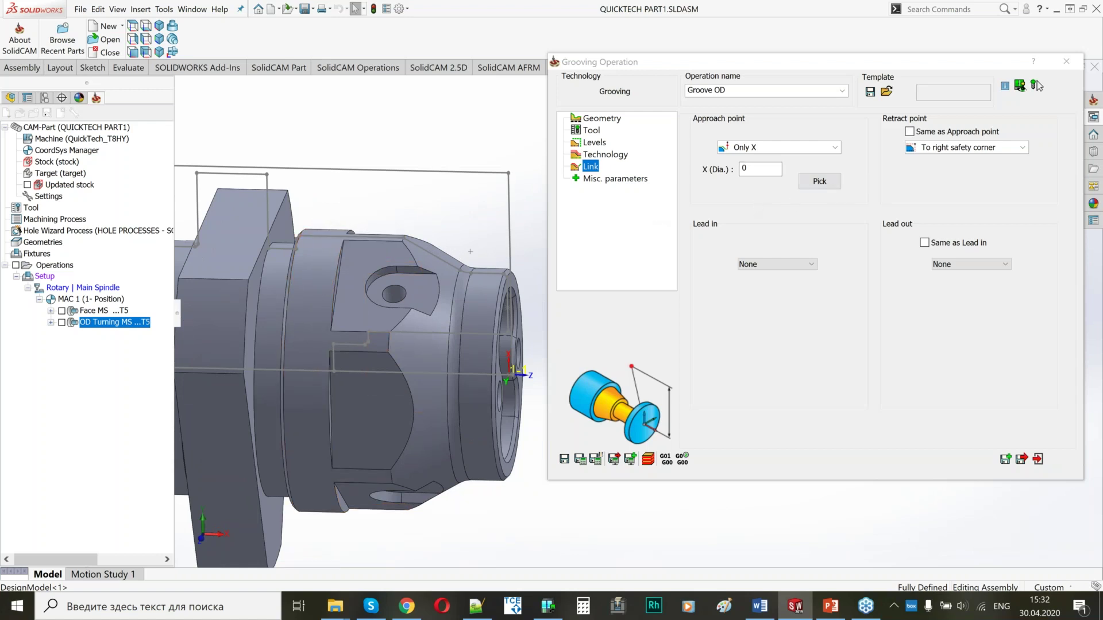
pyautogui.click(742, 169)
pyautogui.write('7')
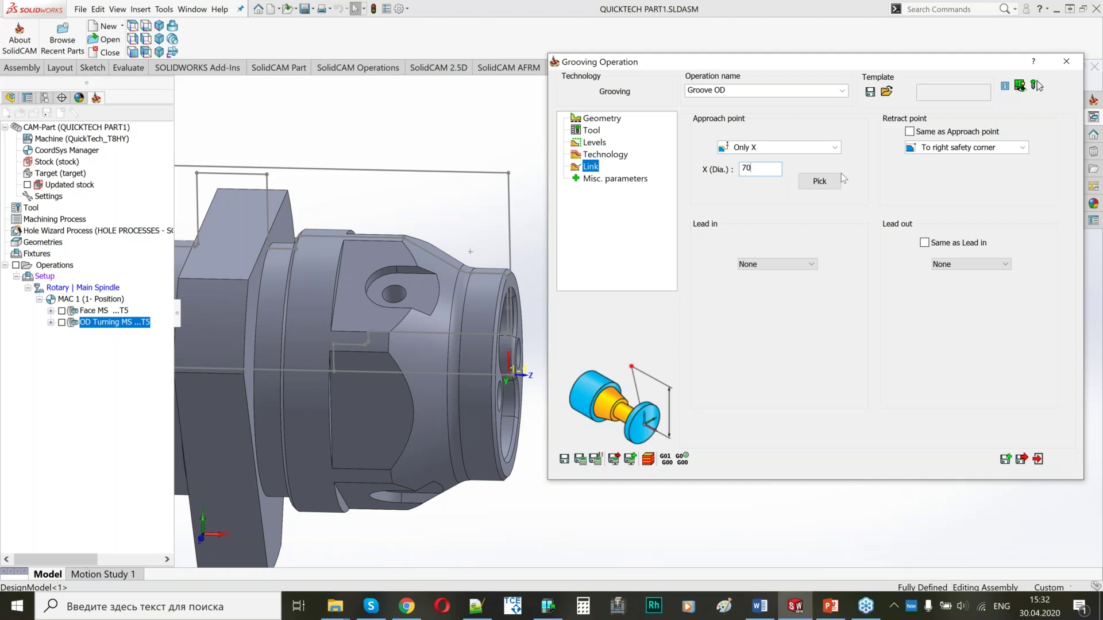
pyautogui.click(909, 131)
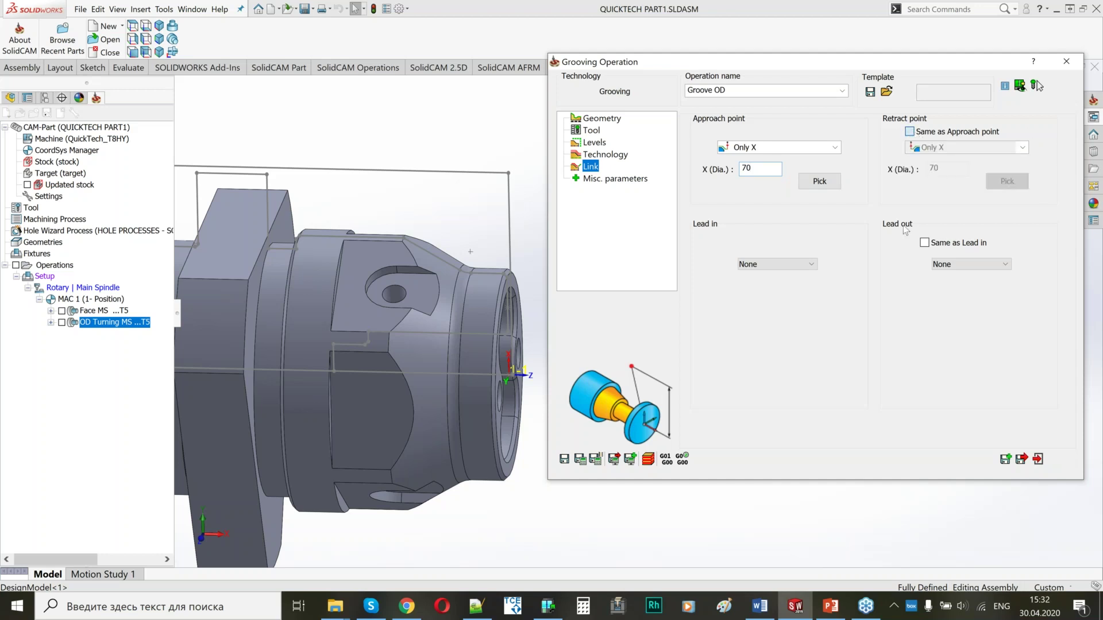
pyautogui.click(584, 461)
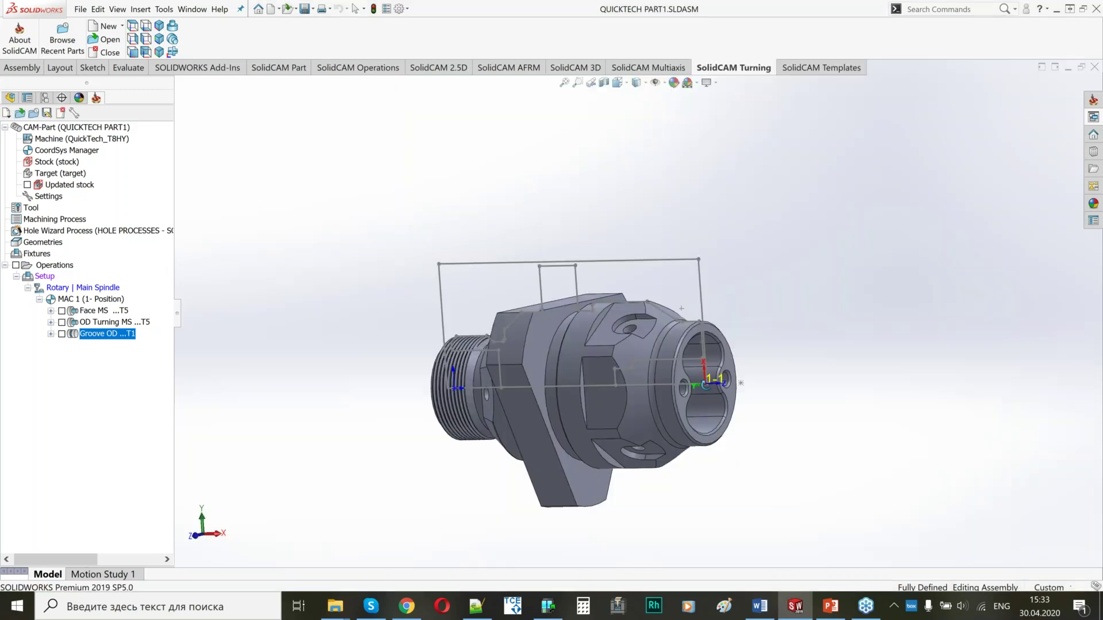
# Step: Add a 2D drilling operation named Face Drill after Groove OD and create a new geometry for it
pyautogui.scroll(-4, 682, 309)
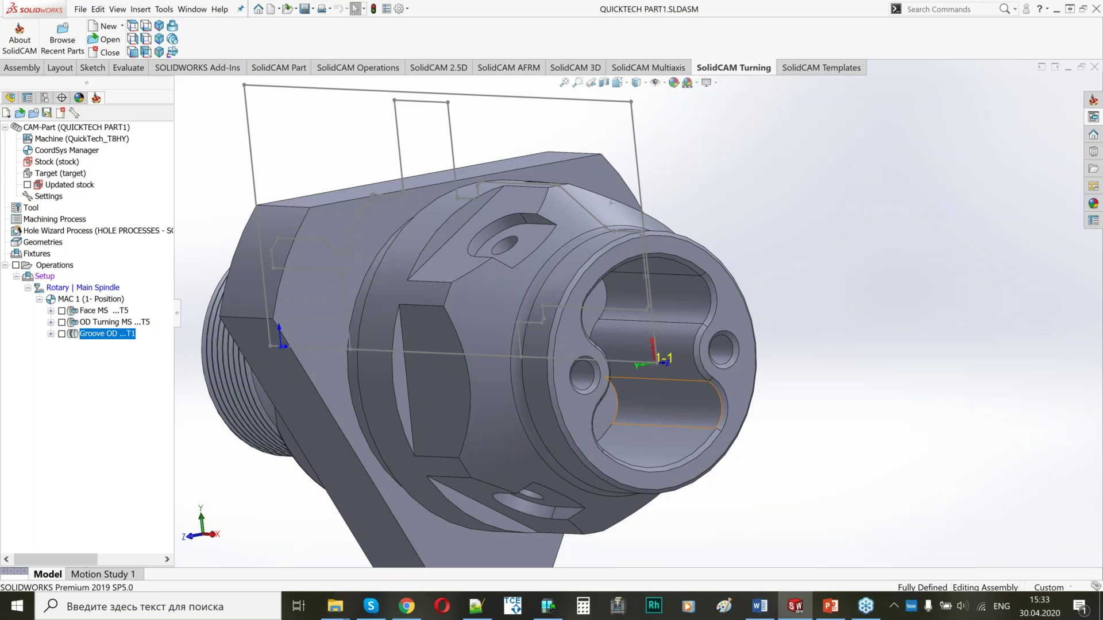
pyautogui.moveTo(627, 386); pyautogui.dragTo(667, 403, button='middle')
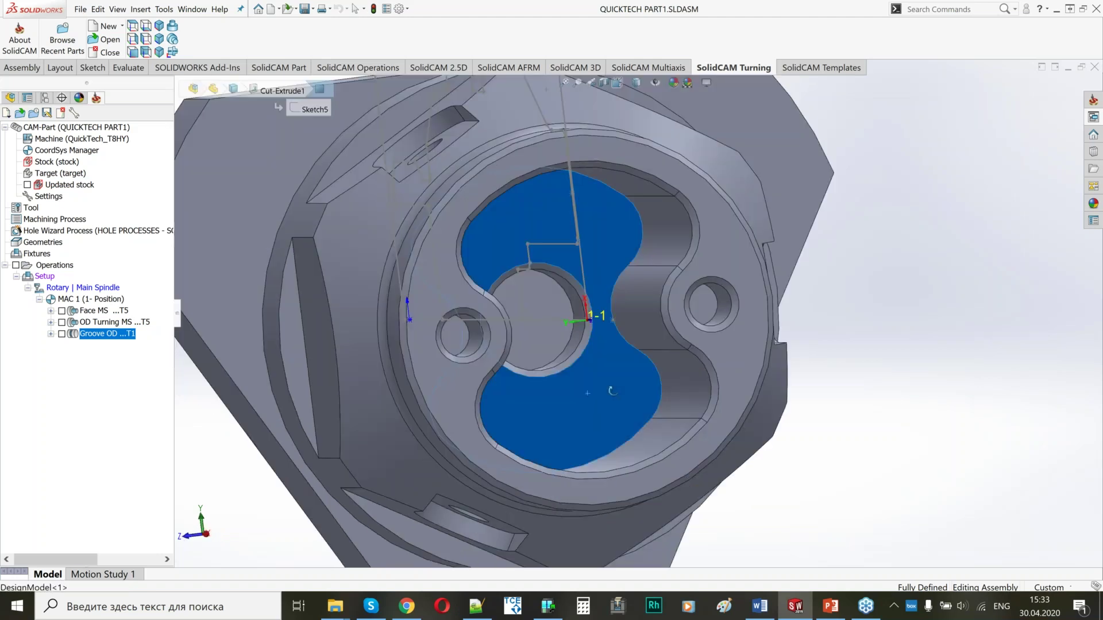
pyautogui.moveTo(613, 391); pyautogui.dragTo(626, 368, button='middle')
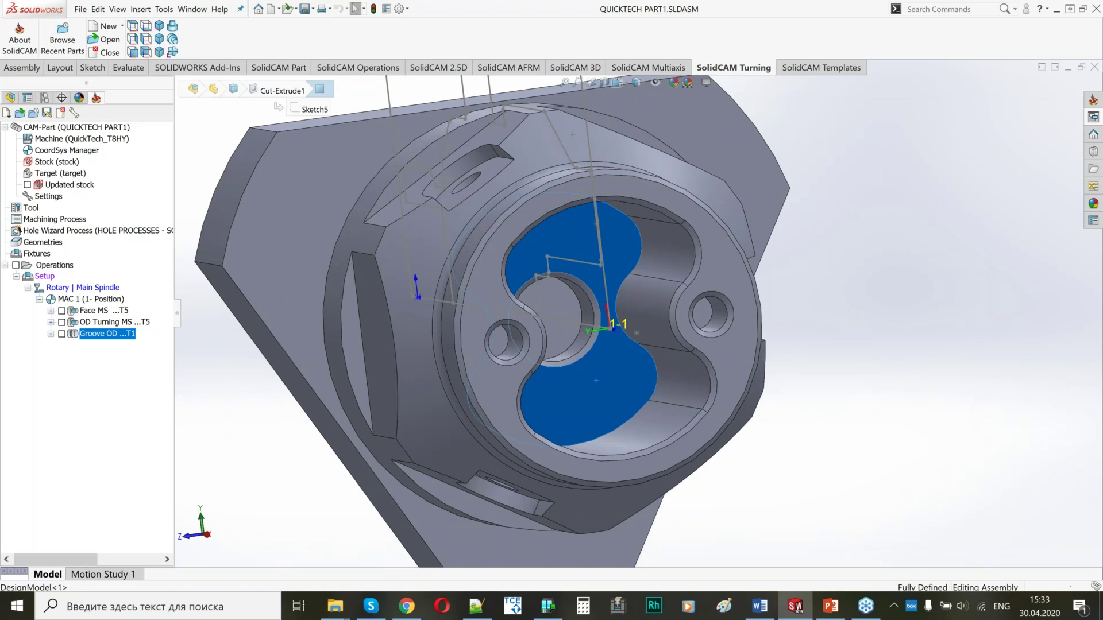
pyautogui.moveTo(637, 332); pyautogui.dragTo(563, 306, button='middle')
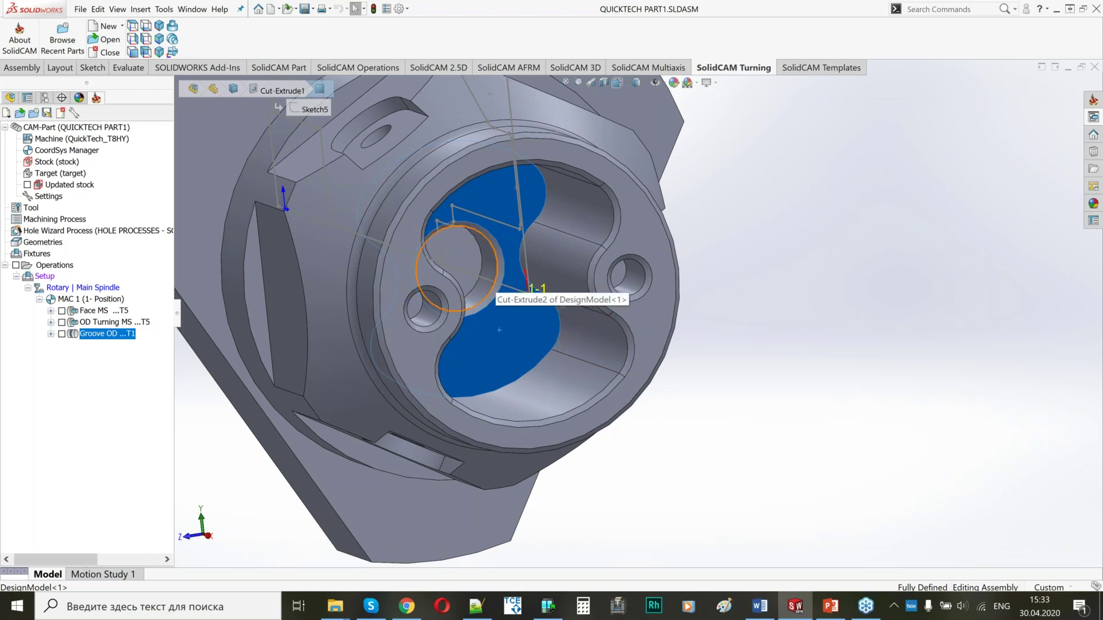
pyautogui.click(528, 292)
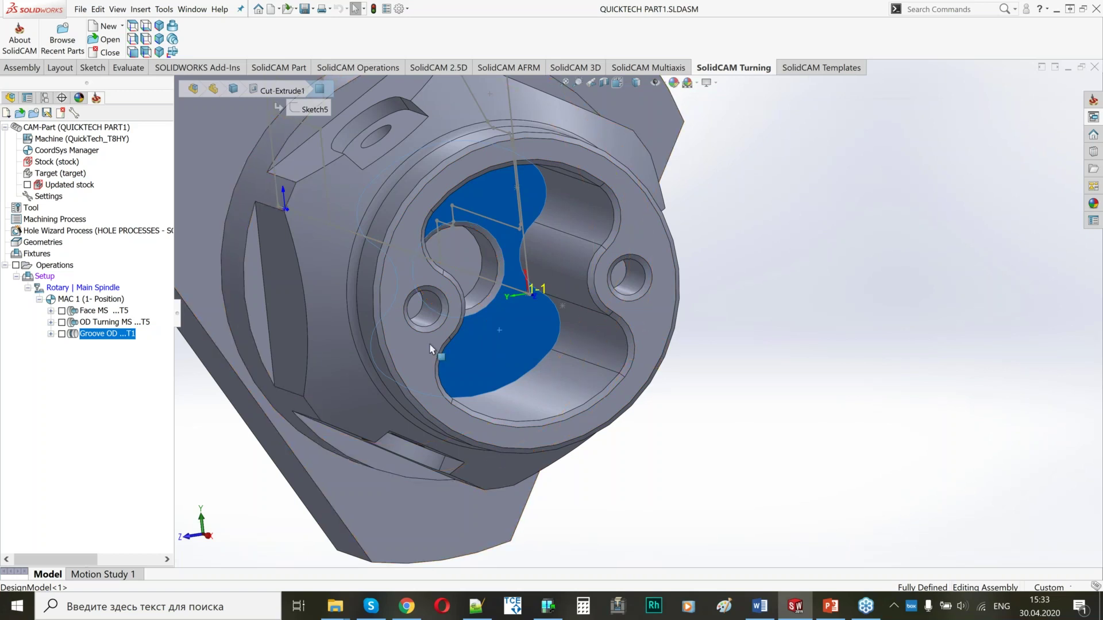
pyautogui.rightClick(101, 335)
pyautogui.moveTo(208, 42)
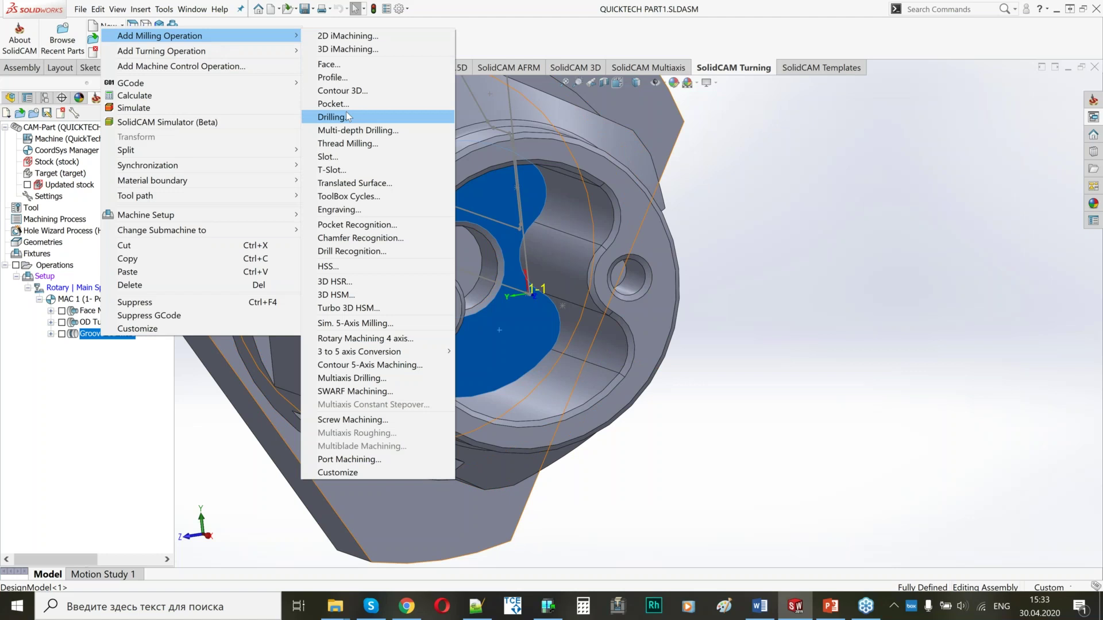
pyautogui.click(345, 118)
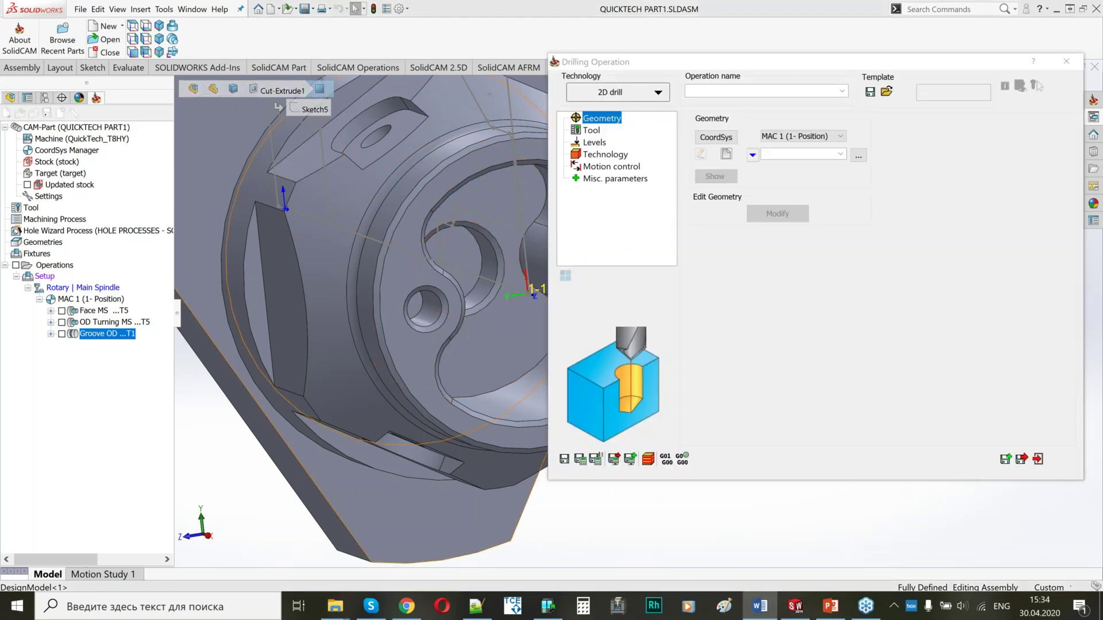
pyautogui.write('Face Drill')
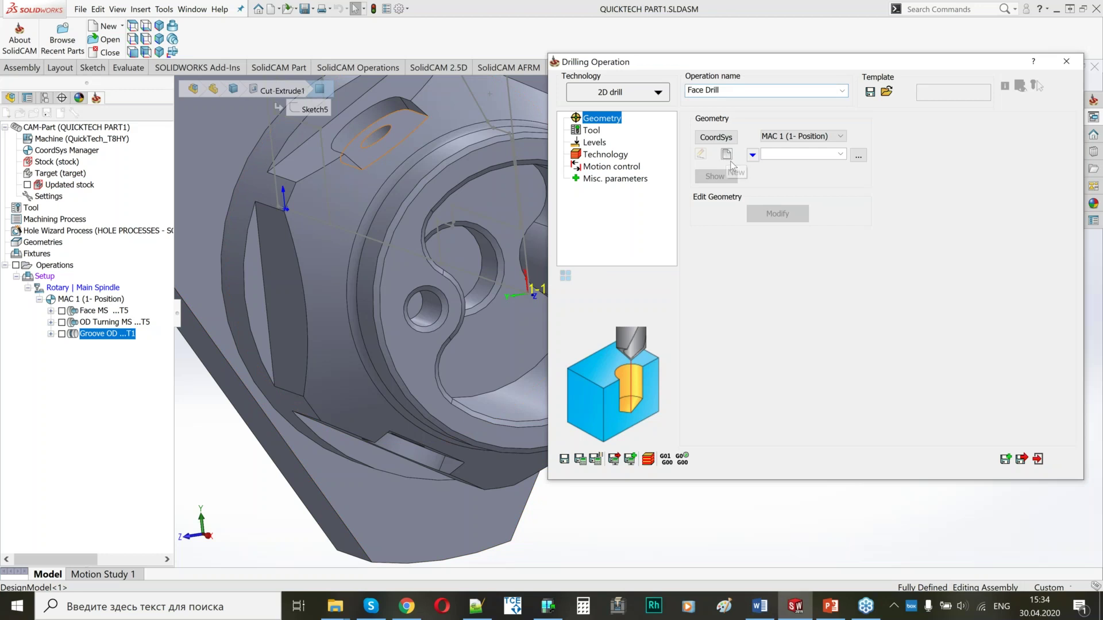
pyautogui.click(729, 160)
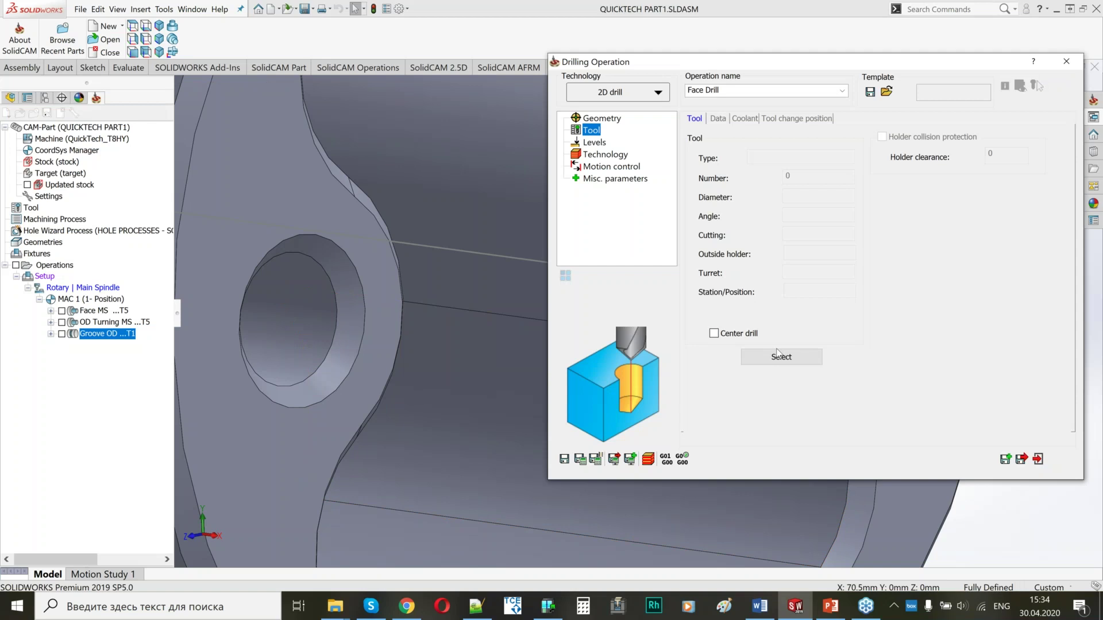
# Step: Assign rotary turret tool 11, the 10 mm drill at station 11A, to Face Drill
pyautogui.click(781, 357)
pyautogui.click(46, 289)
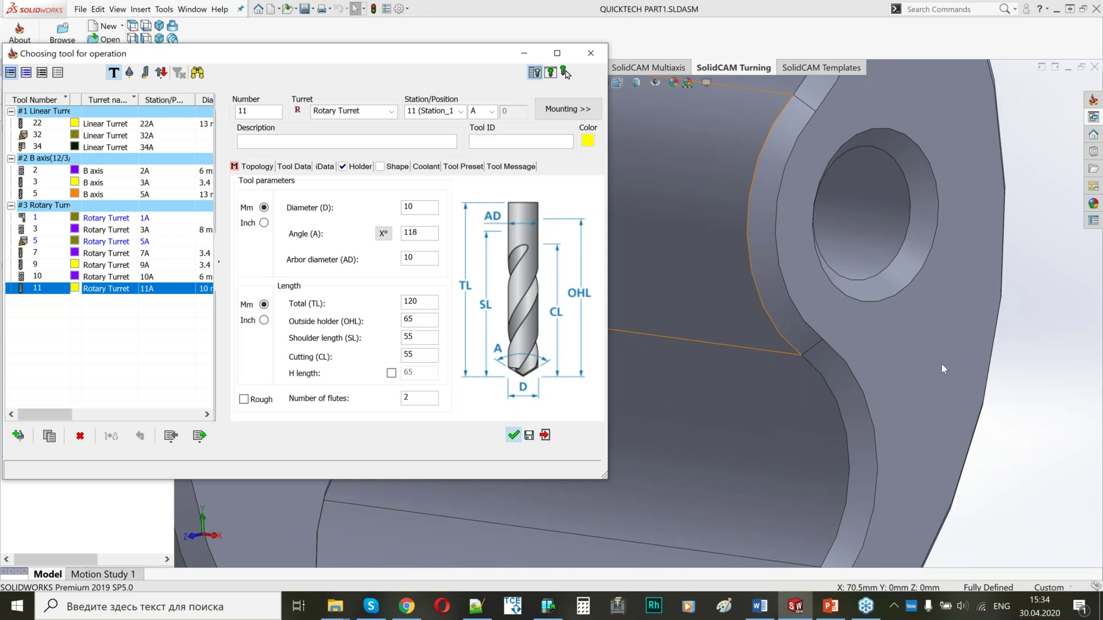
pyautogui.click(931, 348)
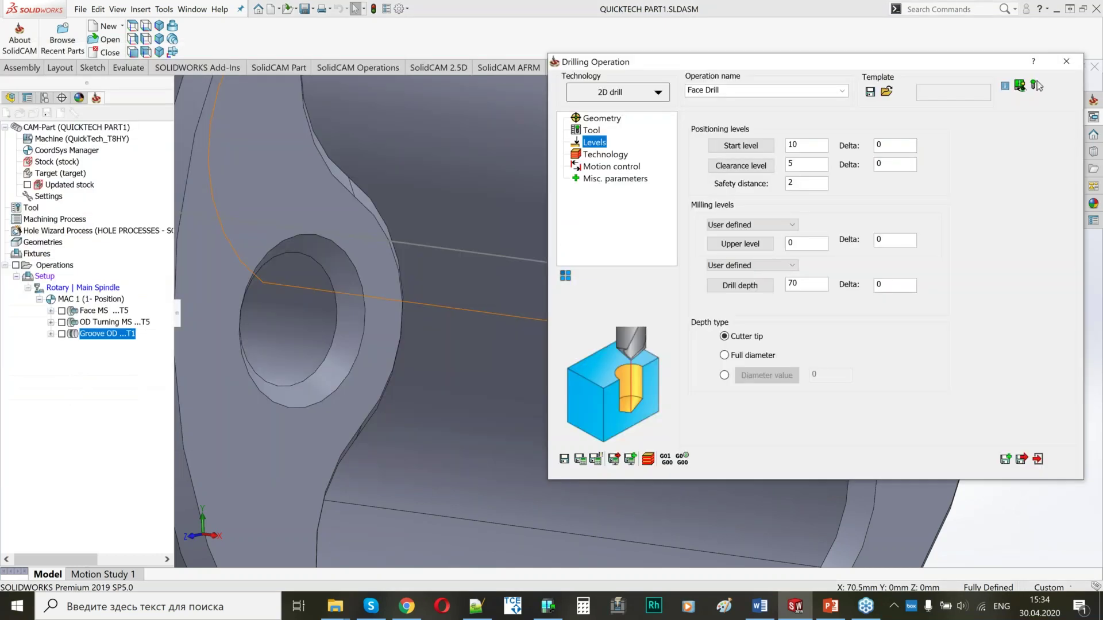
# Step: Set the Face Drill upper level from the part's front annular end face
pyautogui.scroll(8, 388, 304)
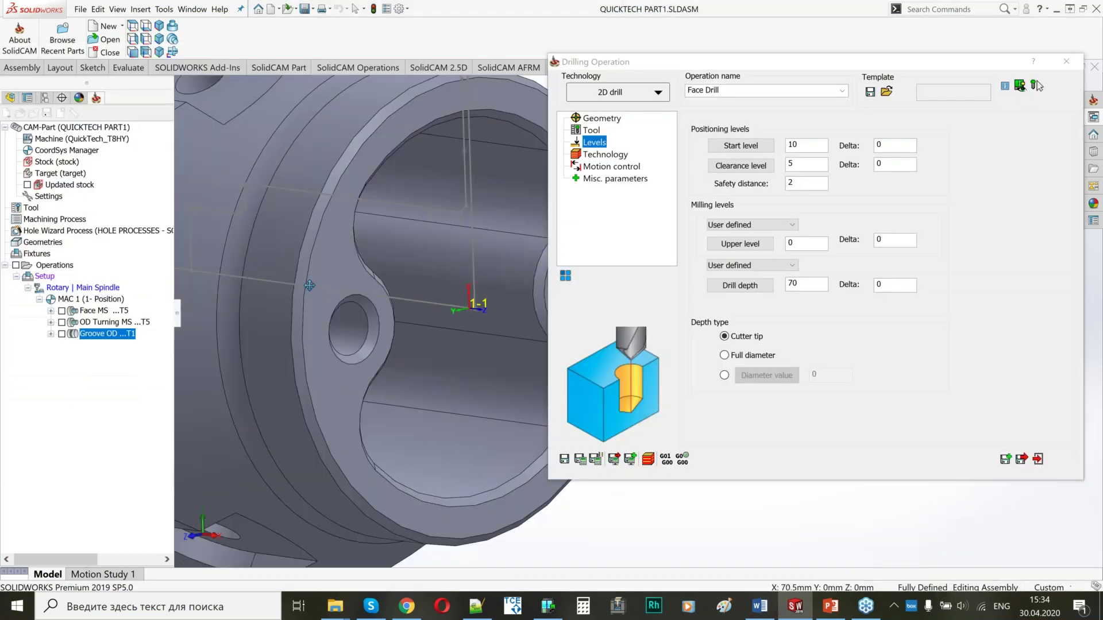
pyautogui.click(807, 243)
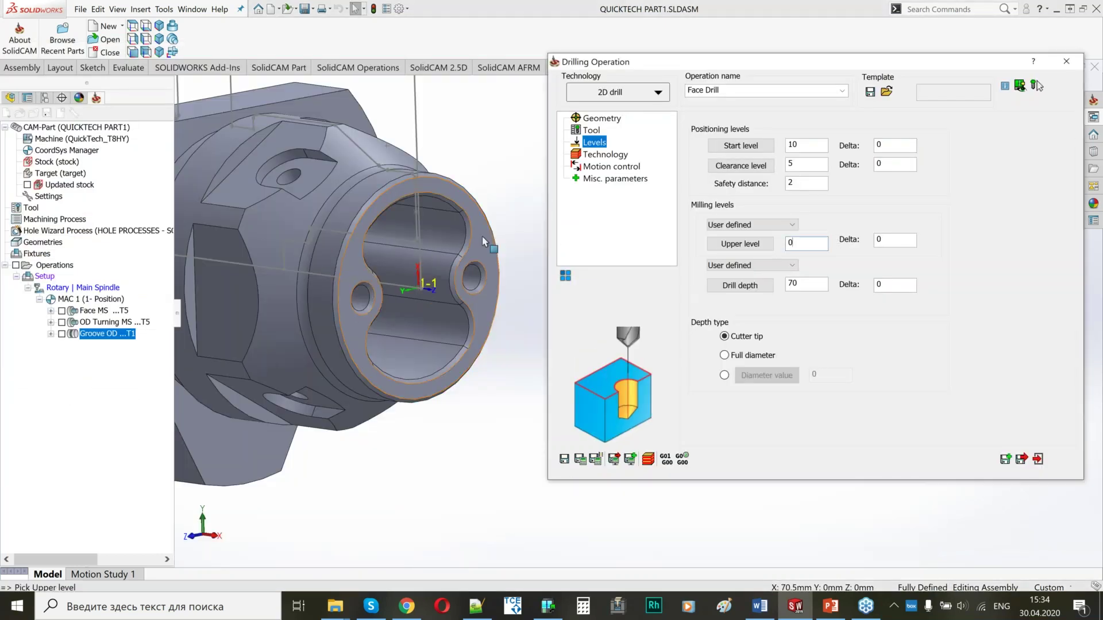
pyautogui.click(485, 241)
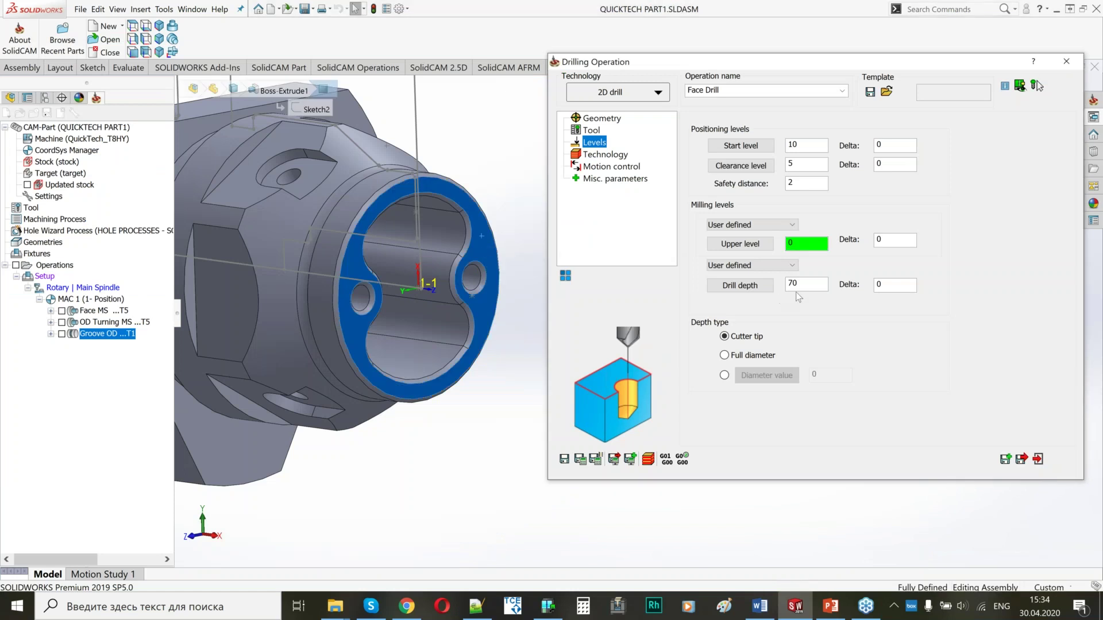
# Step: Pick the floor of the front pocket as the drill depth and change the value's decimal part to .5
pyautogui.click(816, 284)
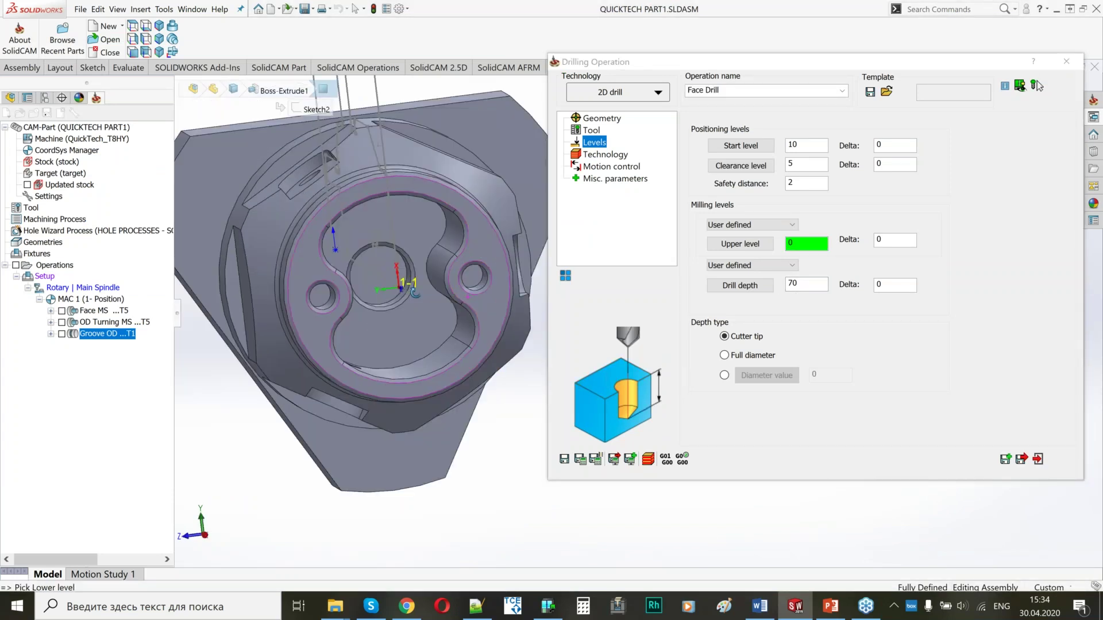
pyautogui.moveTo(414, 293); pyautogui.dragTo(424, 296, button='middle')
pyautogui.click(414, 313)
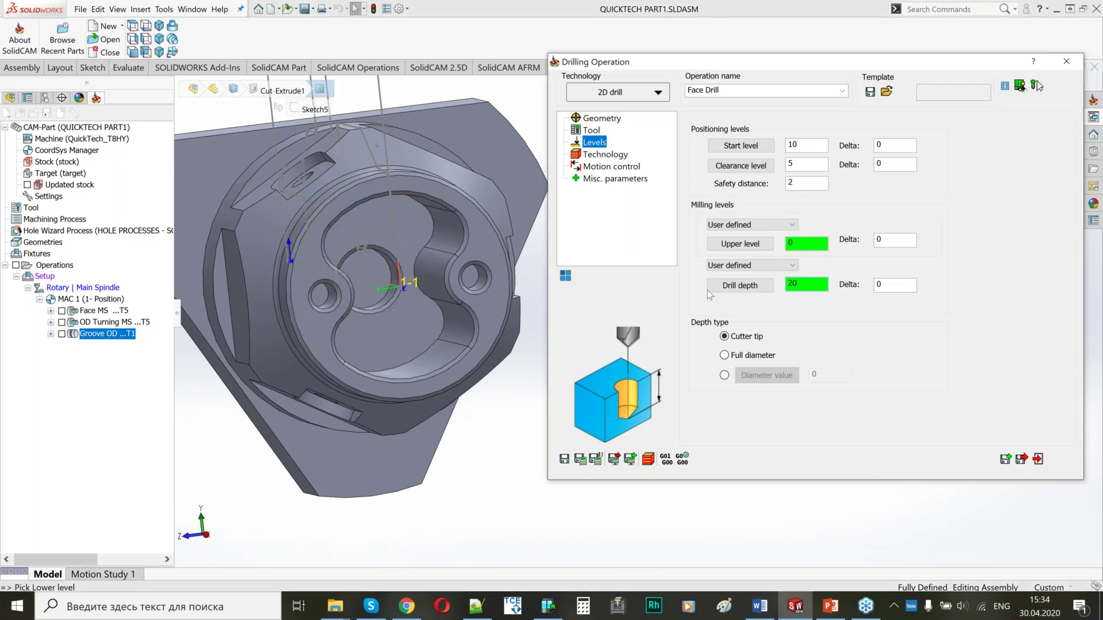
pyautogui.click(345, 295)
pyautogui.scroll(-3, 345, 299)
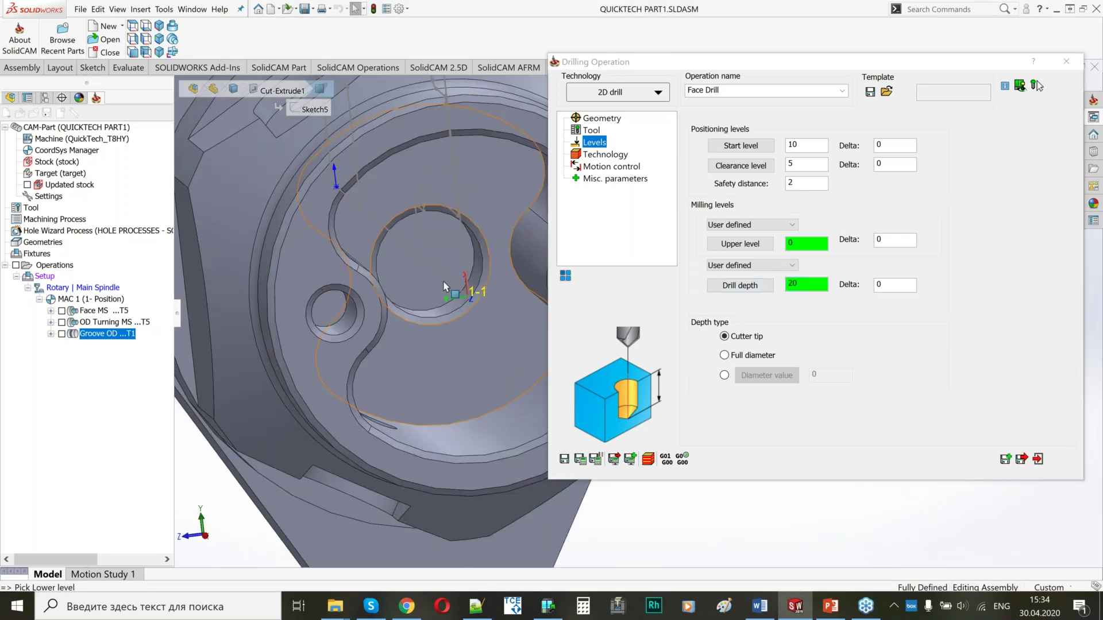
pyautogui.click(817, 286)
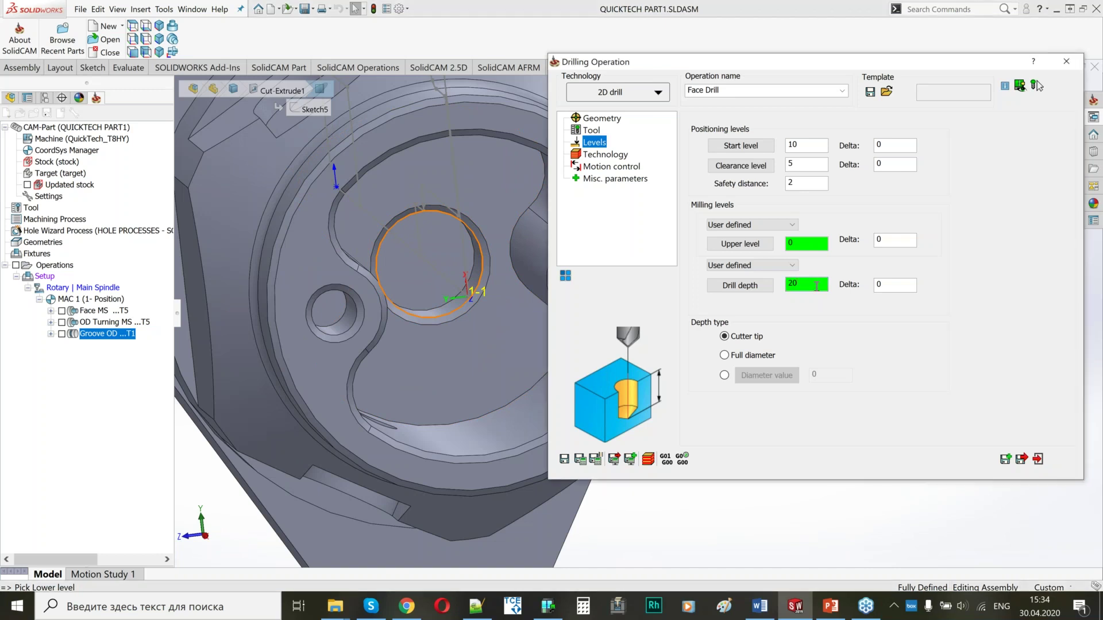
pyautogui.click(817, 286)
pyautogui.write('.5')
# Step: Use the Peck Drilling cycle for Face Drill, and save and calculate the operation
pyautogui.click(593, 155)
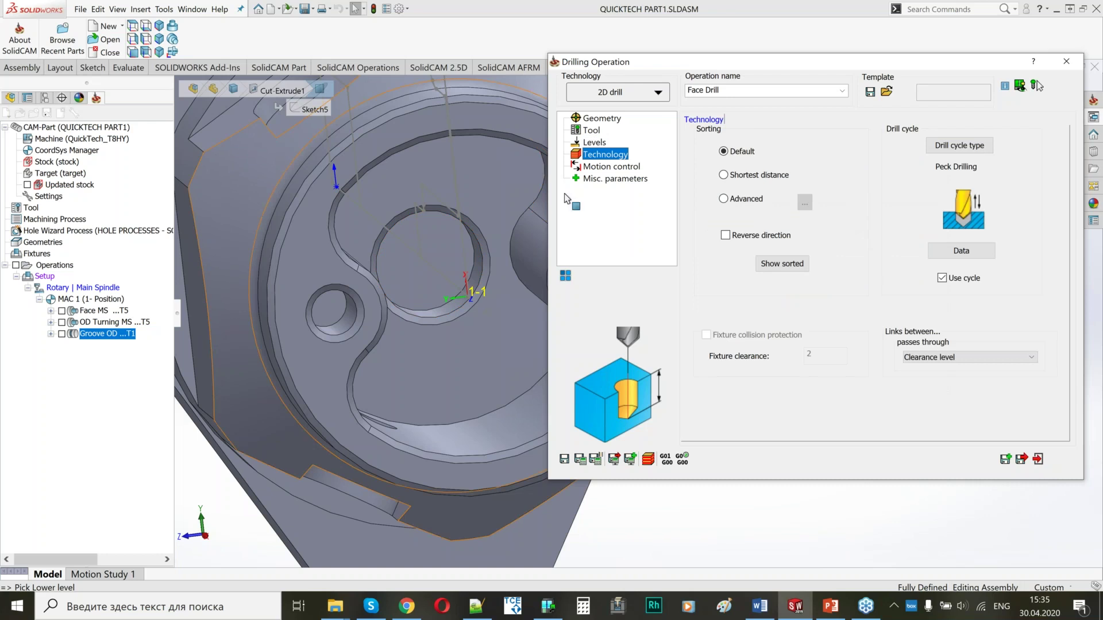
pyautogui.click(960, 145)
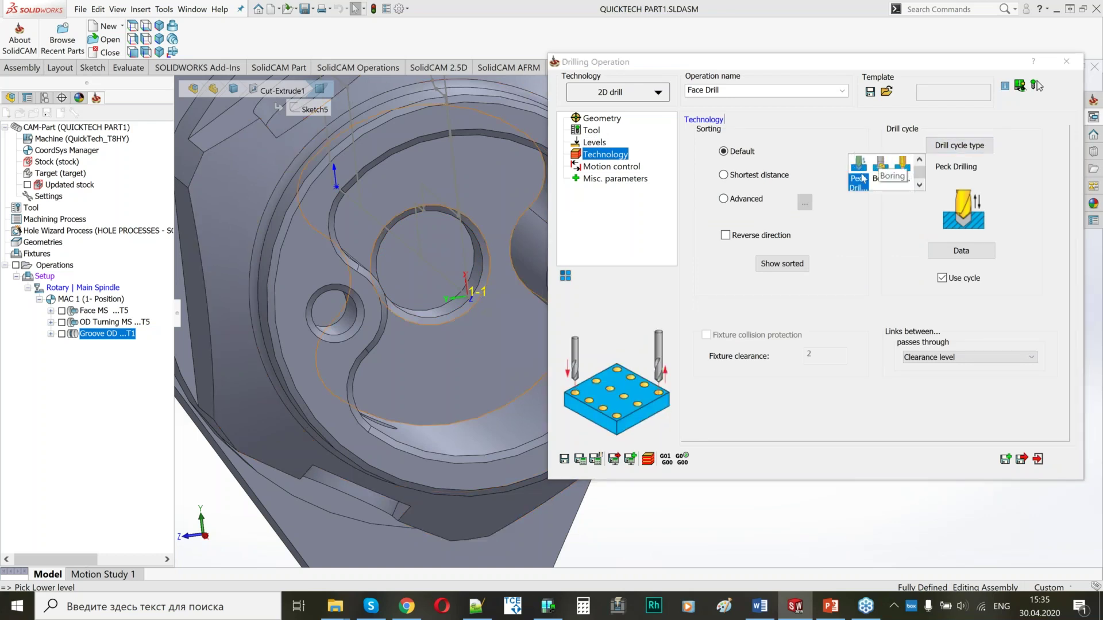
pyautogui.click(861, 137)
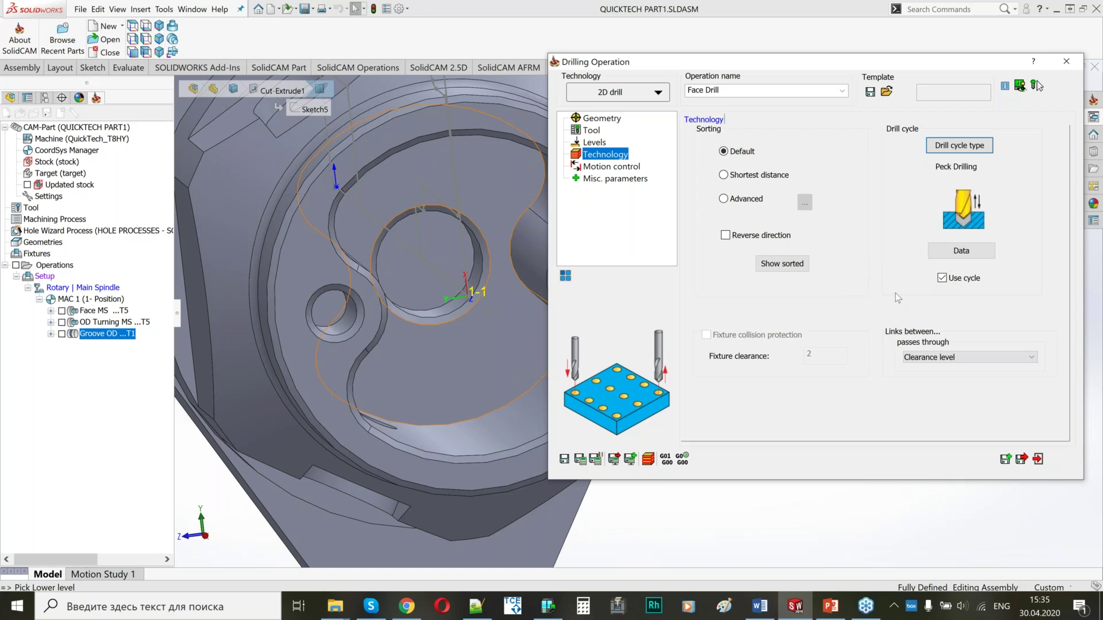
pyautogui.click(592, 167)
pyautogui.click(580, 459)
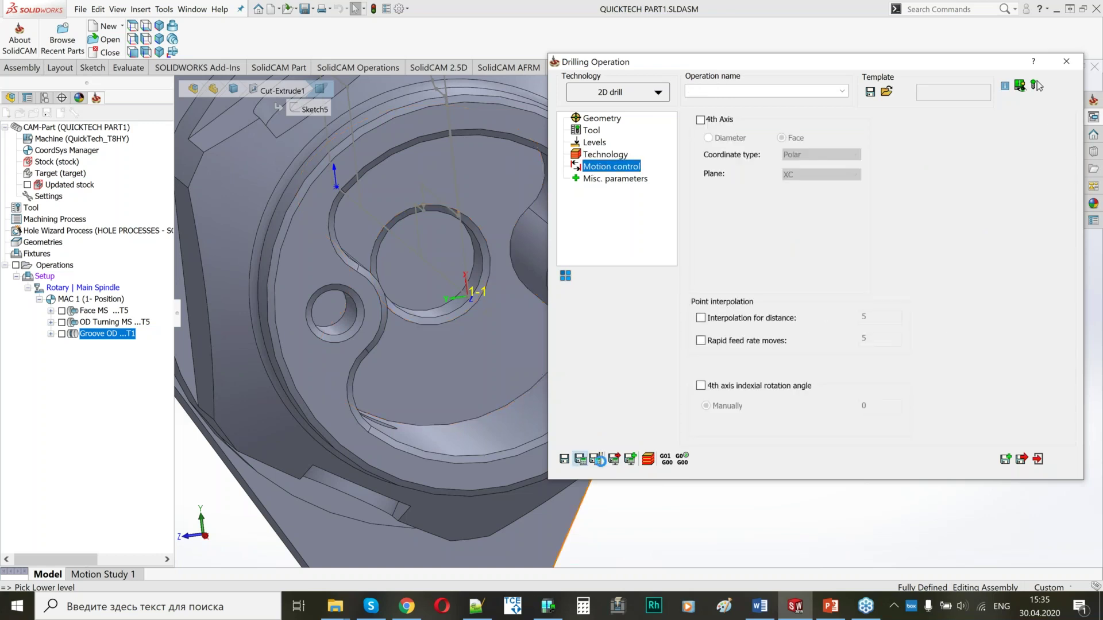
# Step: Turn off the Face Drill tool path display, and save and exit the drilling operation
pyautogui.scroll(4, 423, 332)
pyautogui.keyDown('ctrl'); pyautogui.moveTo(406, 298); pyautogui.dragTo(444, 337, button='middle'); pyautogui.keyUp('ctrl')
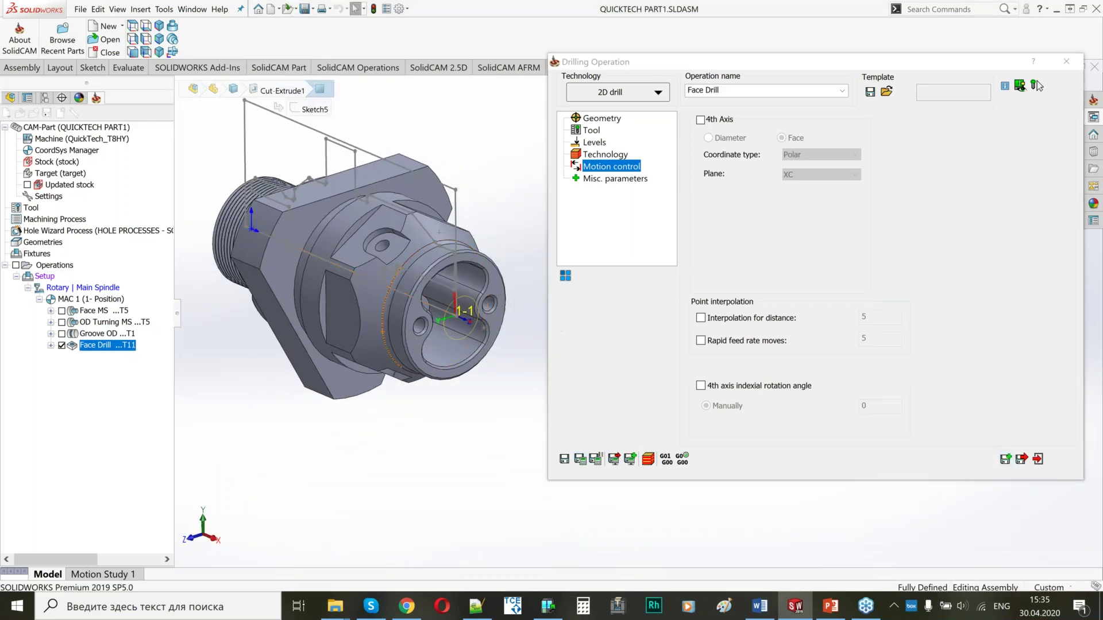
pyautogui.click(62, 345)
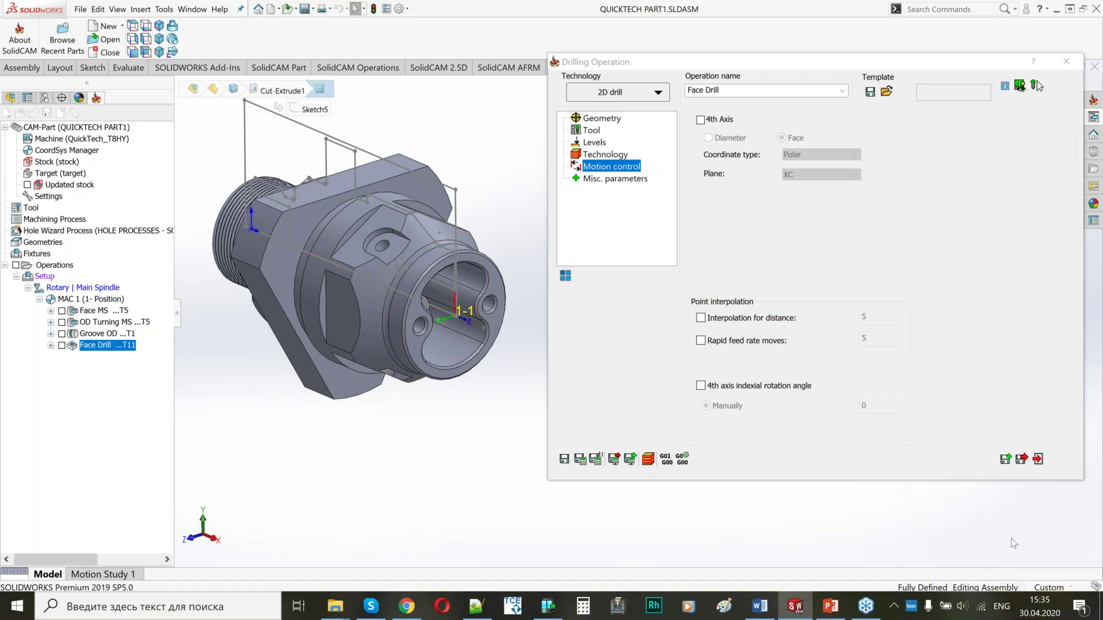
pyautogui.click(1022, 460)
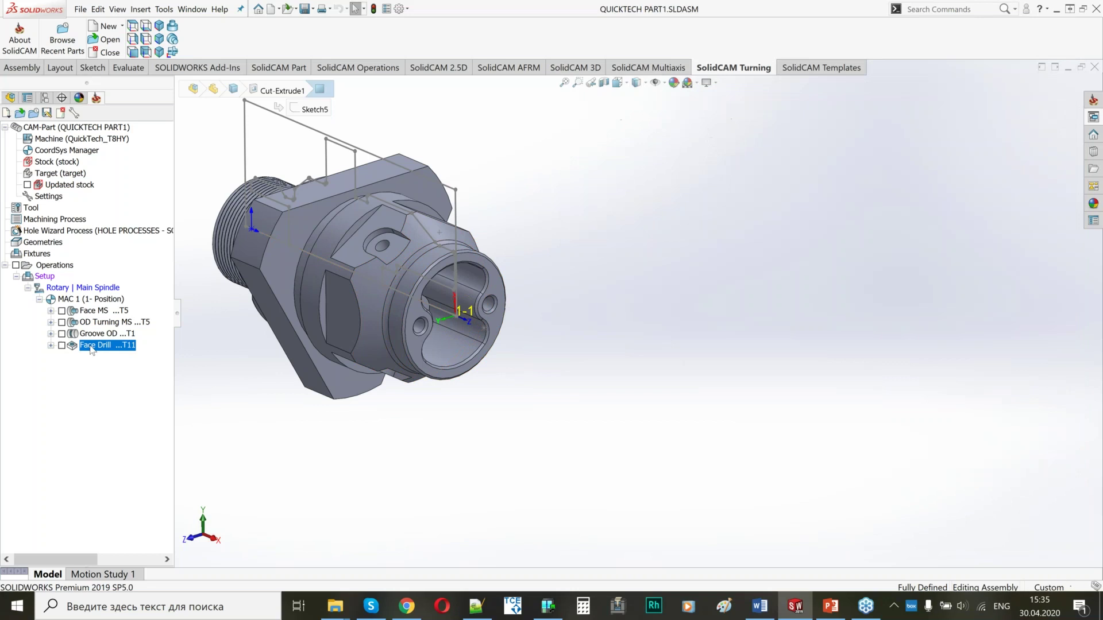
# Step: Add a 2D iMachining operation named iMachining Face Rough after Face Drill, with iRough technology
pyautogui.rightClick(90, 348)
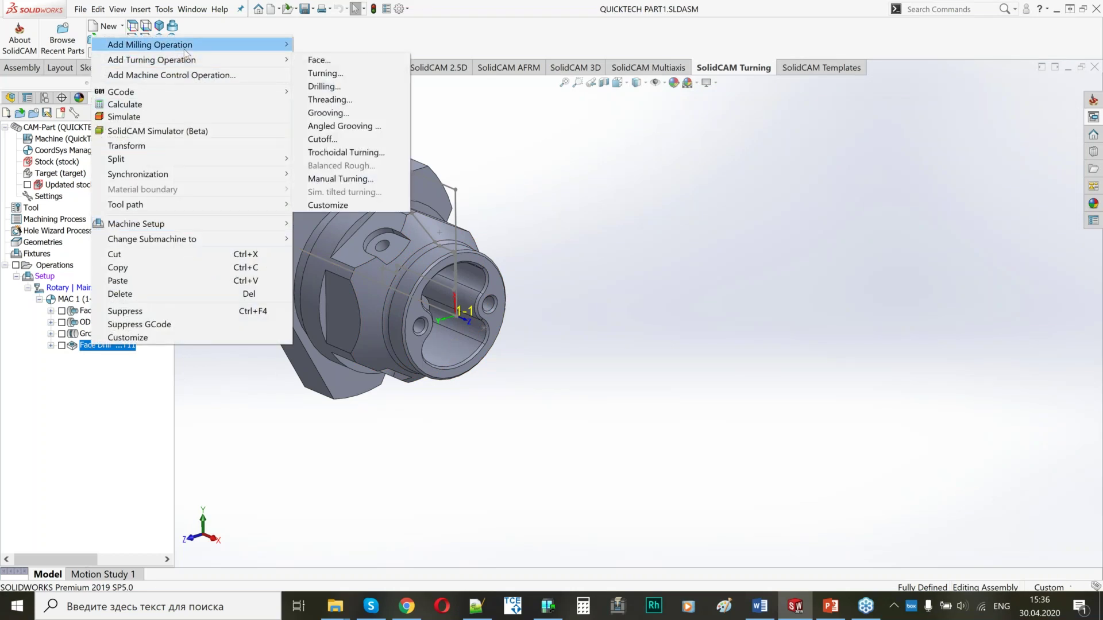
pyautogui.moveTo(184, 49)
pyautogui.click(335, 49)
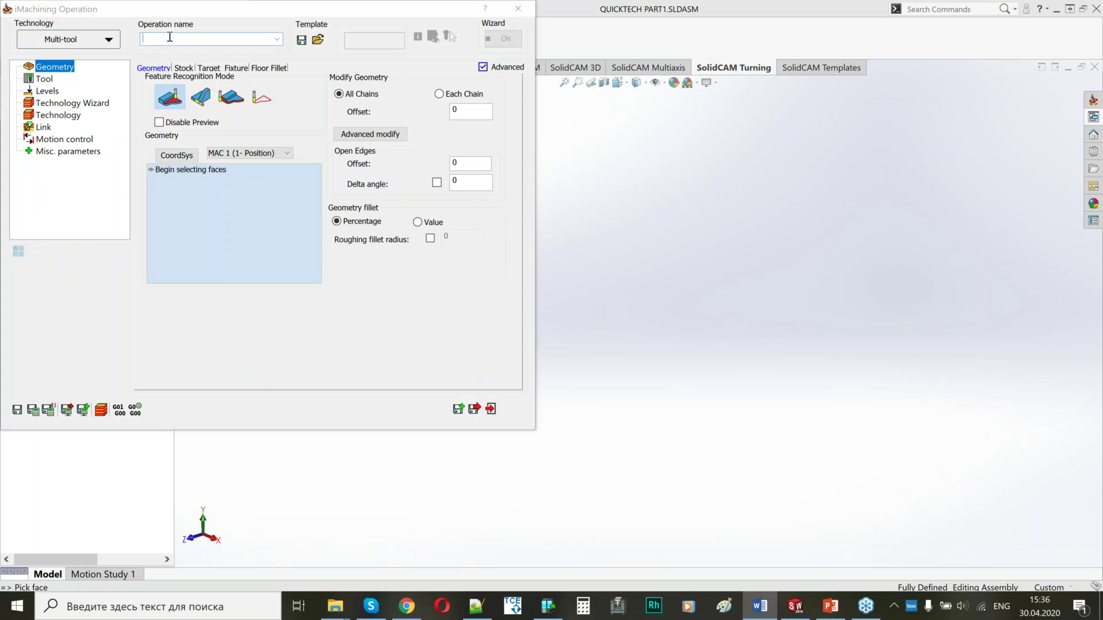
pyautogui.moveTo(337, 5); pyautogui.dragTo(866, 57)
pyautogui.click(625, 92)
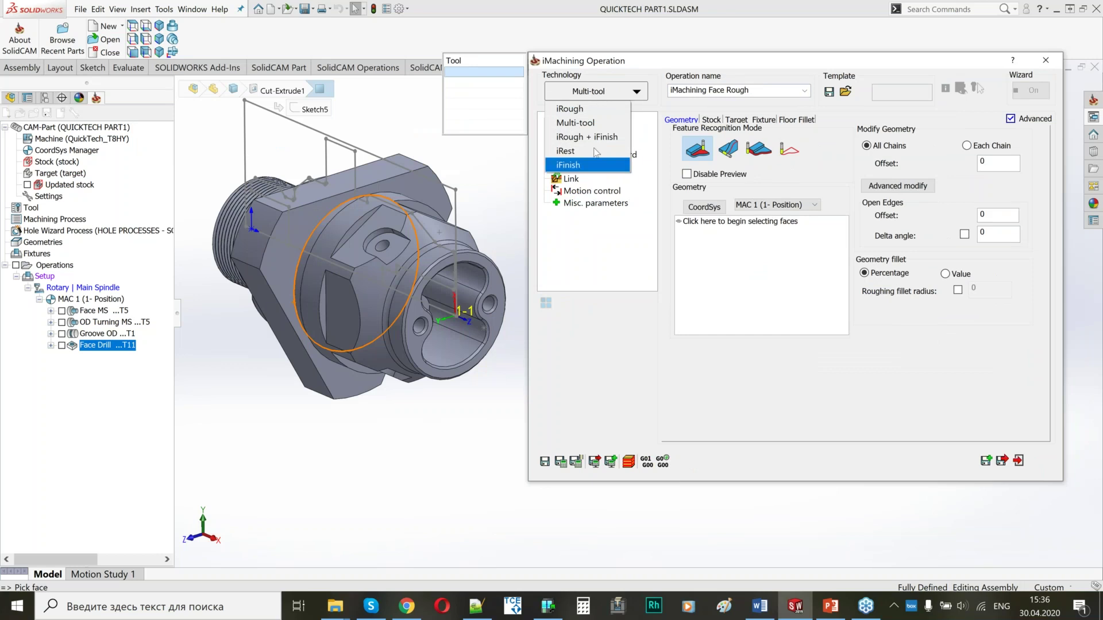
pyautogui.click(574, 108)
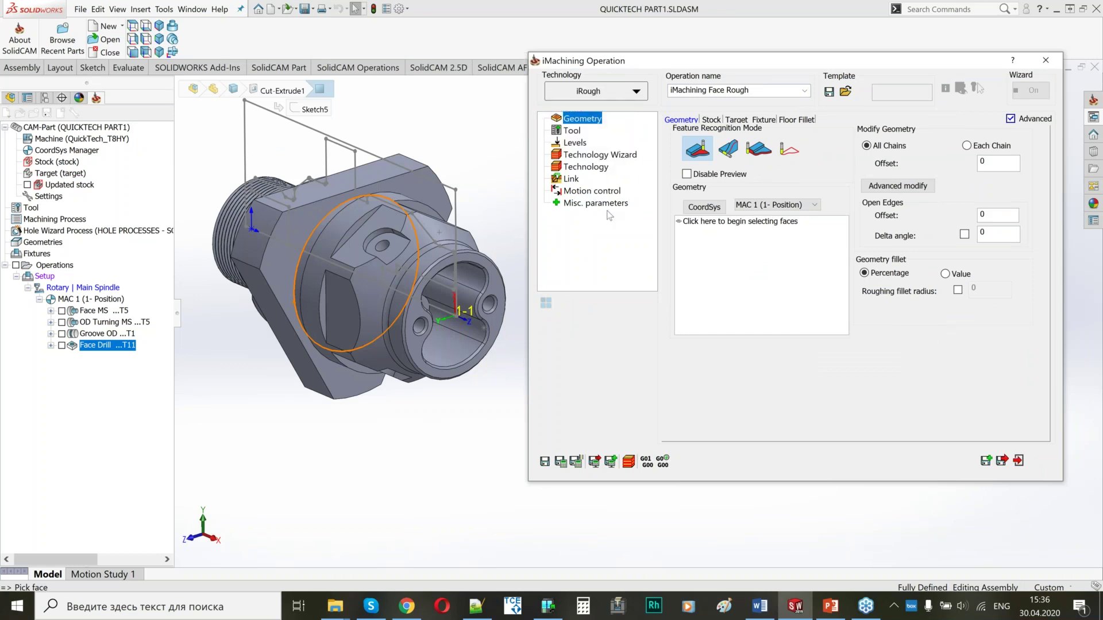
# Step: Define the iMachining operation's geometry as a new chain around the contour of the front pocket
pyautogui.moveTo(350, 278); pyautogui.dragTo(360, 294, button='middle')
pyautogui.moveTo(440, 233); pyautogui.dragTo(362, 192, button='middle')
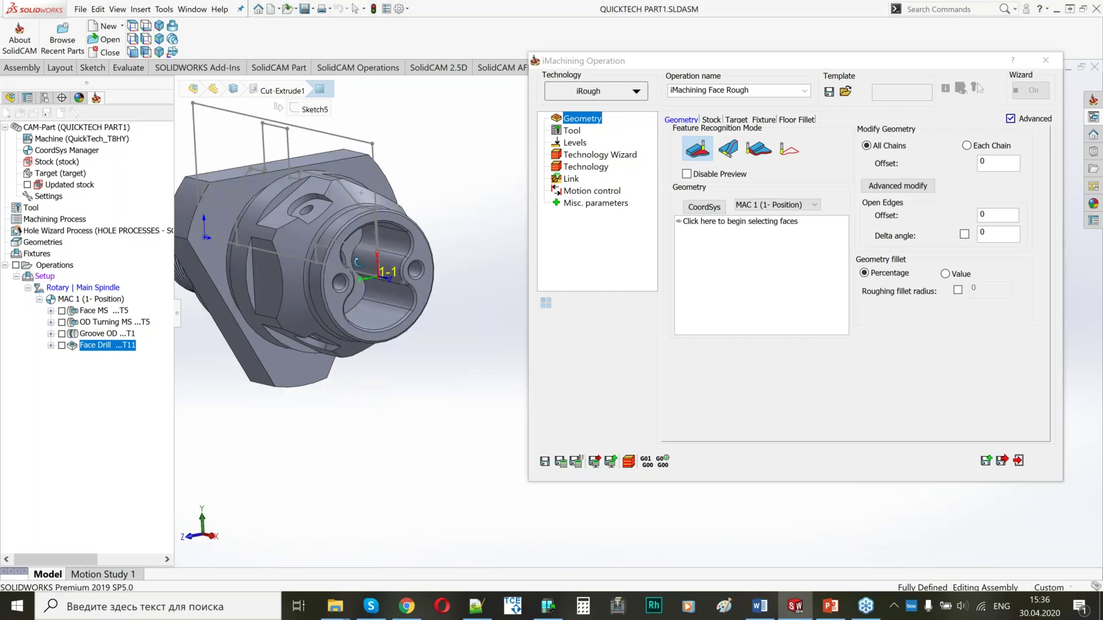
pyautogui.scroll(-5, 372, 280)
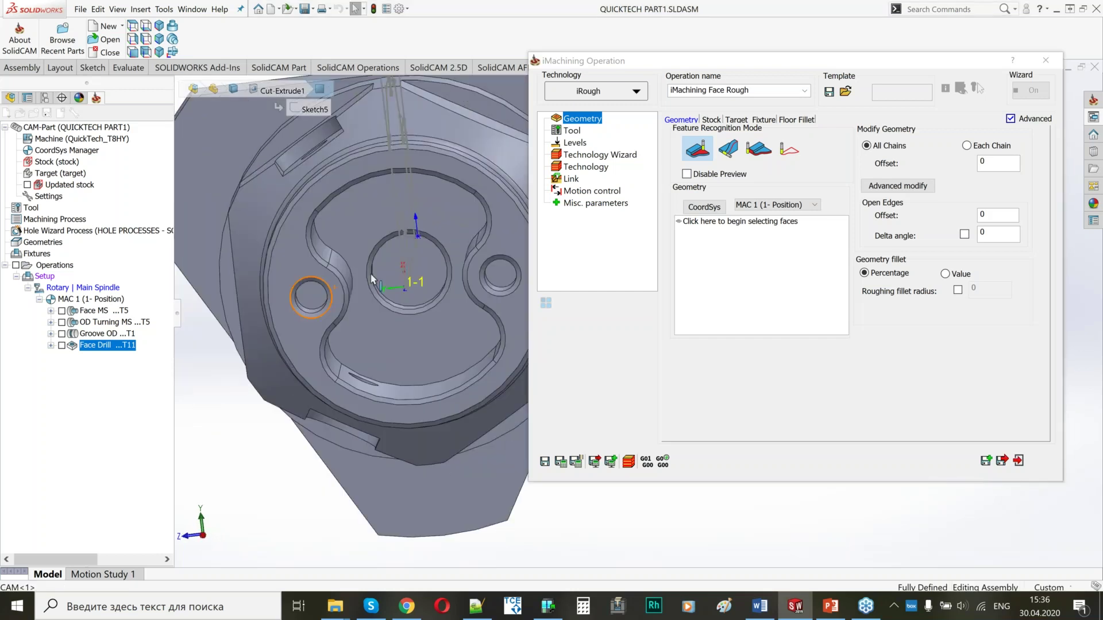
pyautogui.scroll(5, 372, 280)
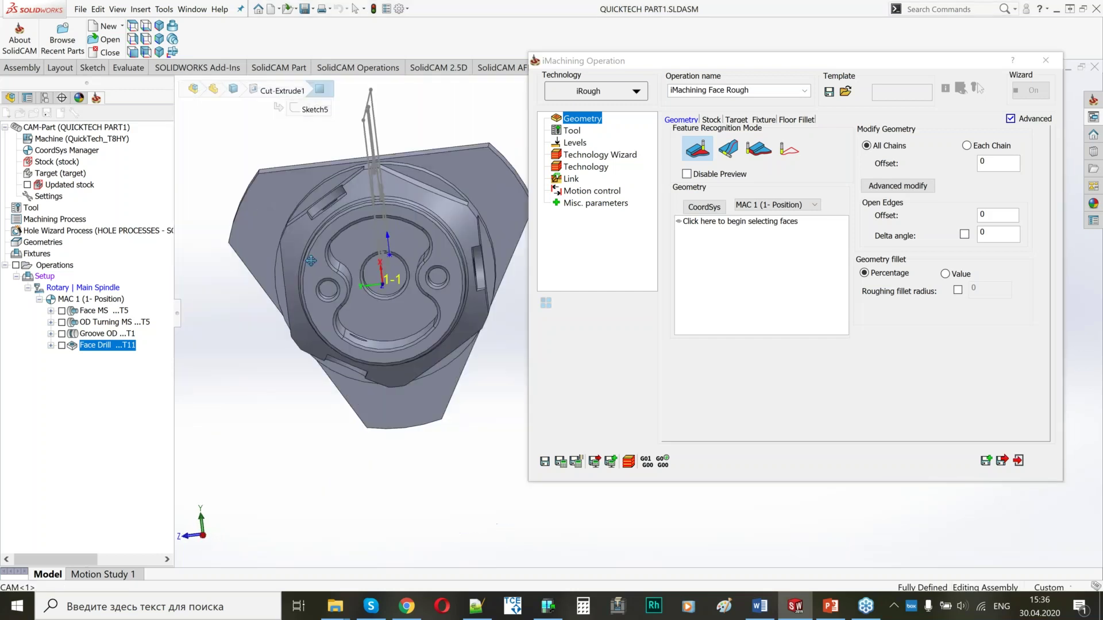
pyautogui.click(785, 151)
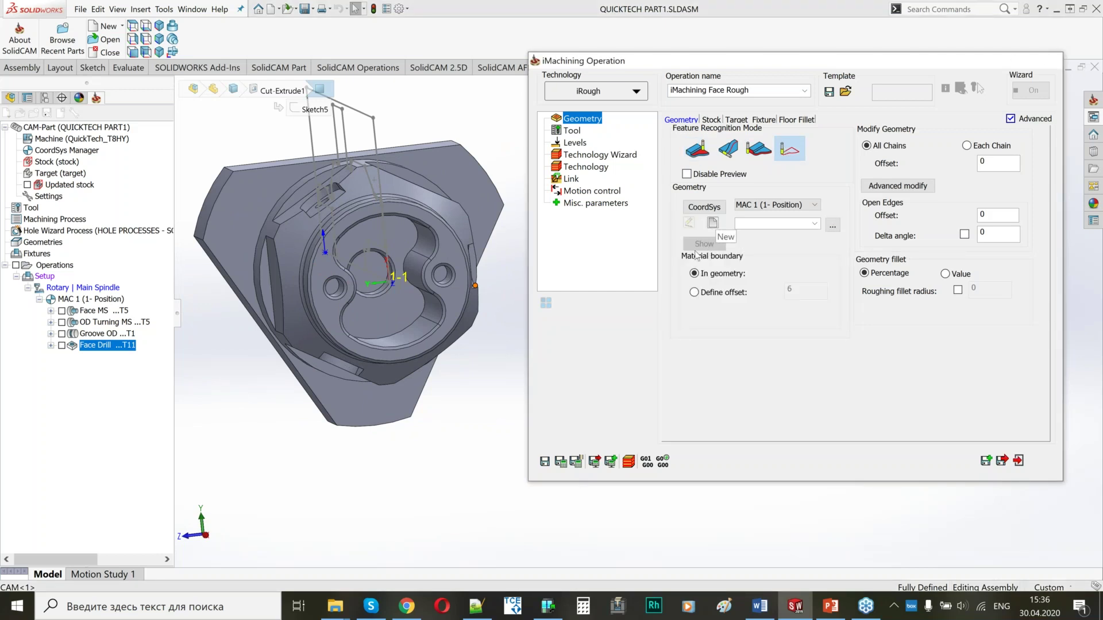
pyautogui.click(712, 222)
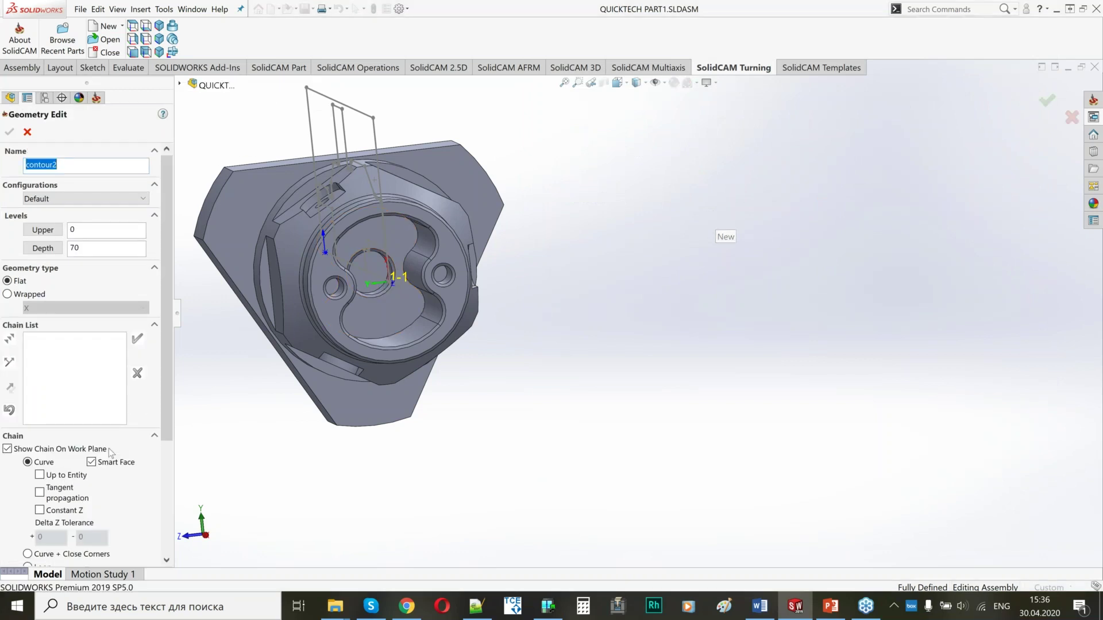
pyautogui.click(409, 317)
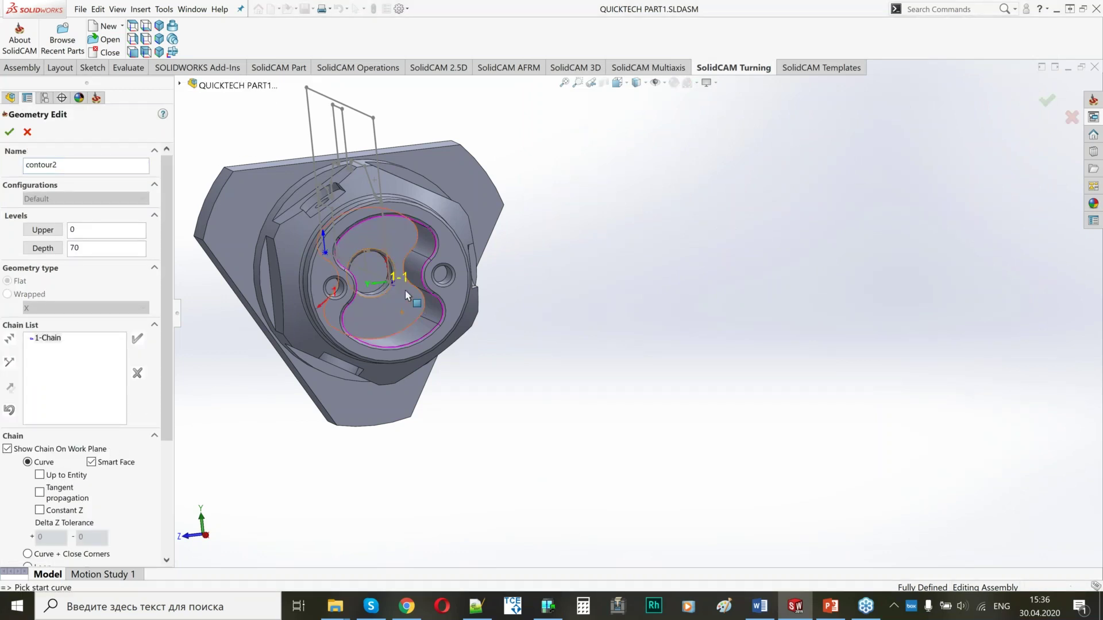
pyautogui.moveTo(416, 295); pyautogui.dragTo(439, 248, button='middle')
pyautogui.scroll(-2, 384, 247)
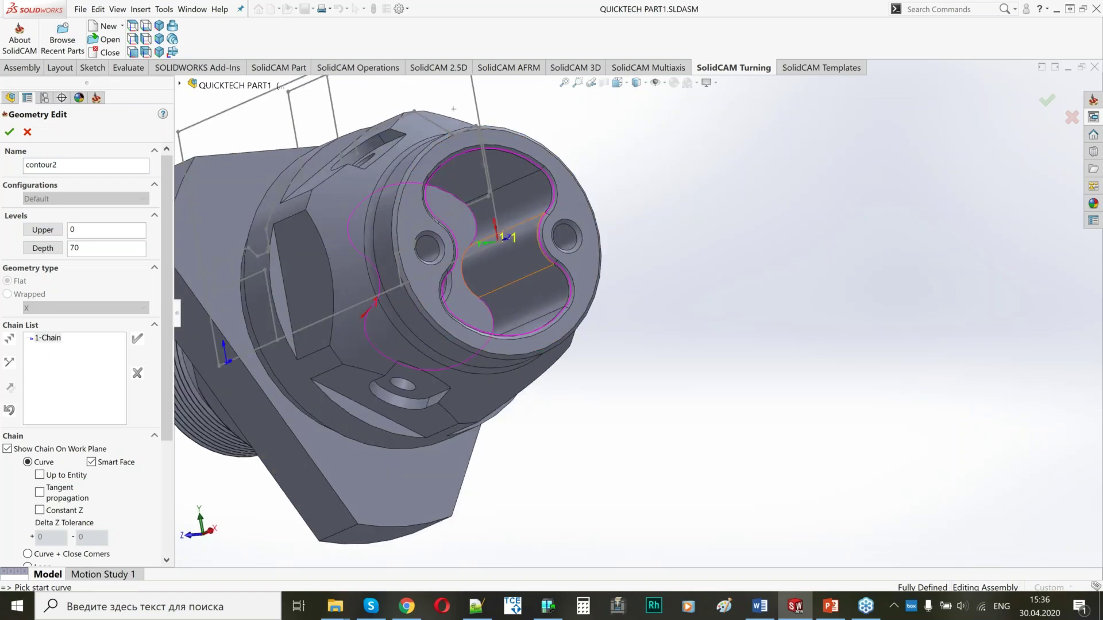
pyautogui.moveTo(517, 267); pyautogui.dragTo(517, 298, button='middle')
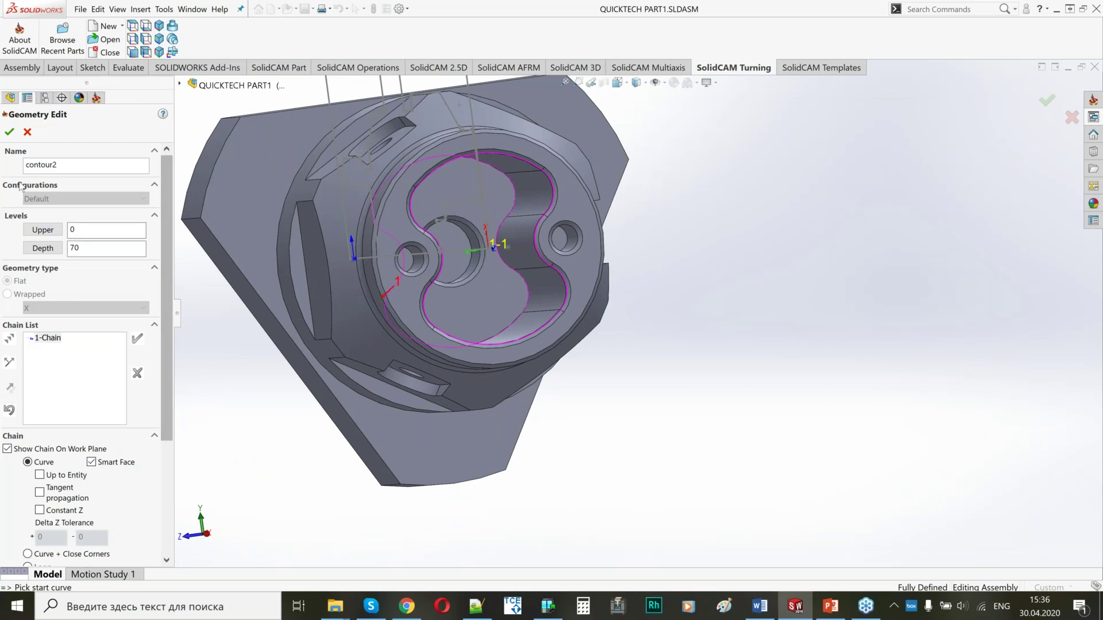
pyautogui.click(9, 132)
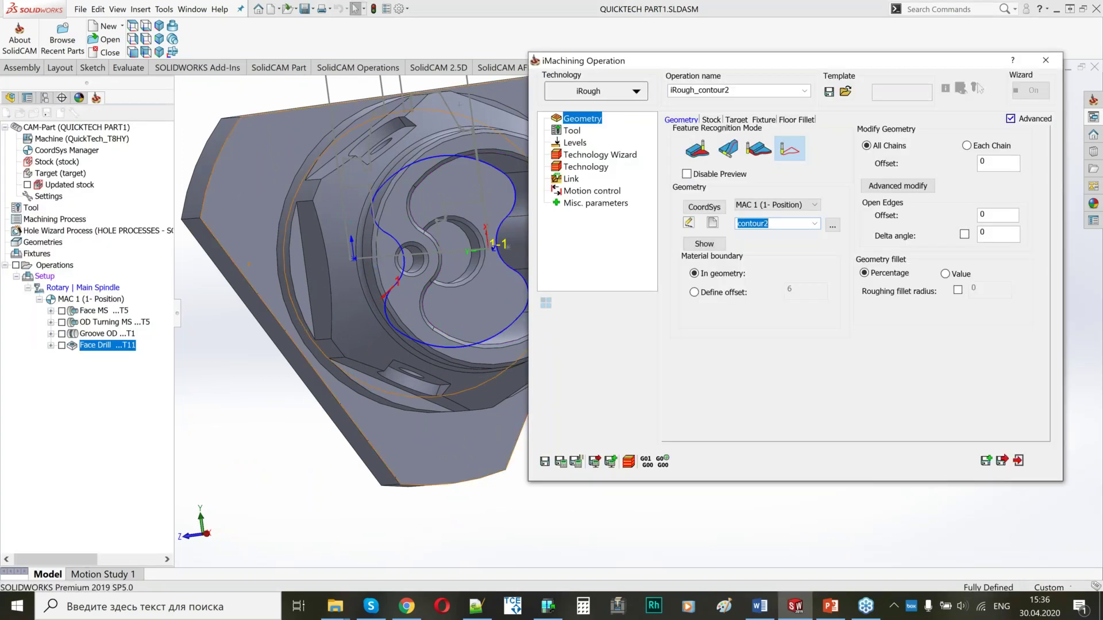
# Step: Choose tool 3, the 8 mm four-flute end mill on the Rotary Turret at station 3A, for the iMachining operation
pyautogui.click(579, 133)
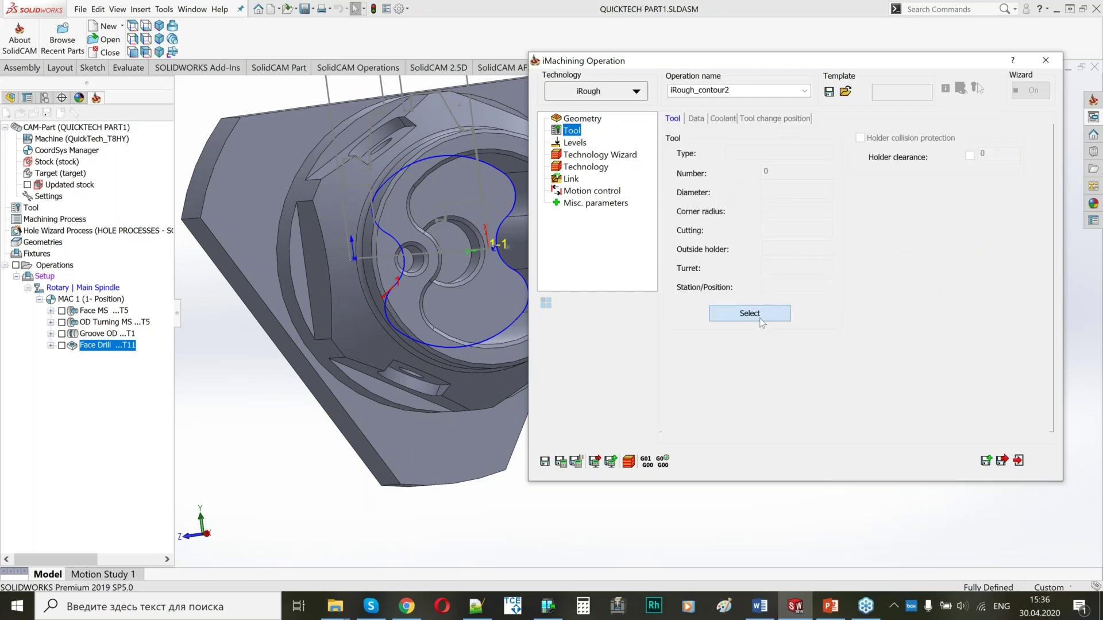
pyautogui.click(761, 319)
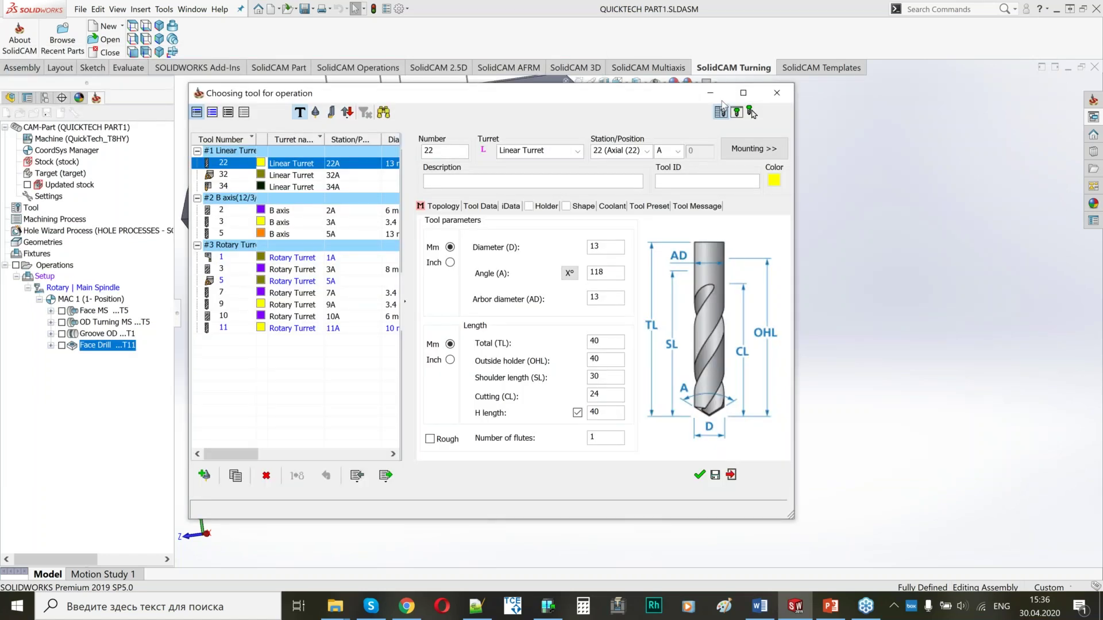
pyautogui.click(720, 112)
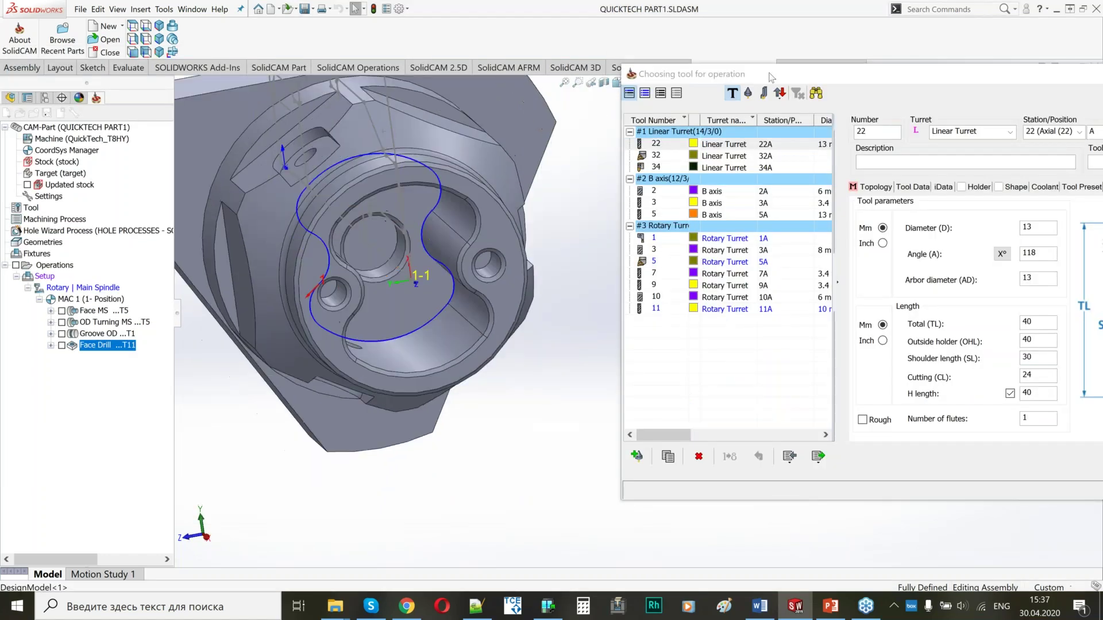
pyautogui.moveTo(725, 74); pyautogui.dragTo(667, 105)
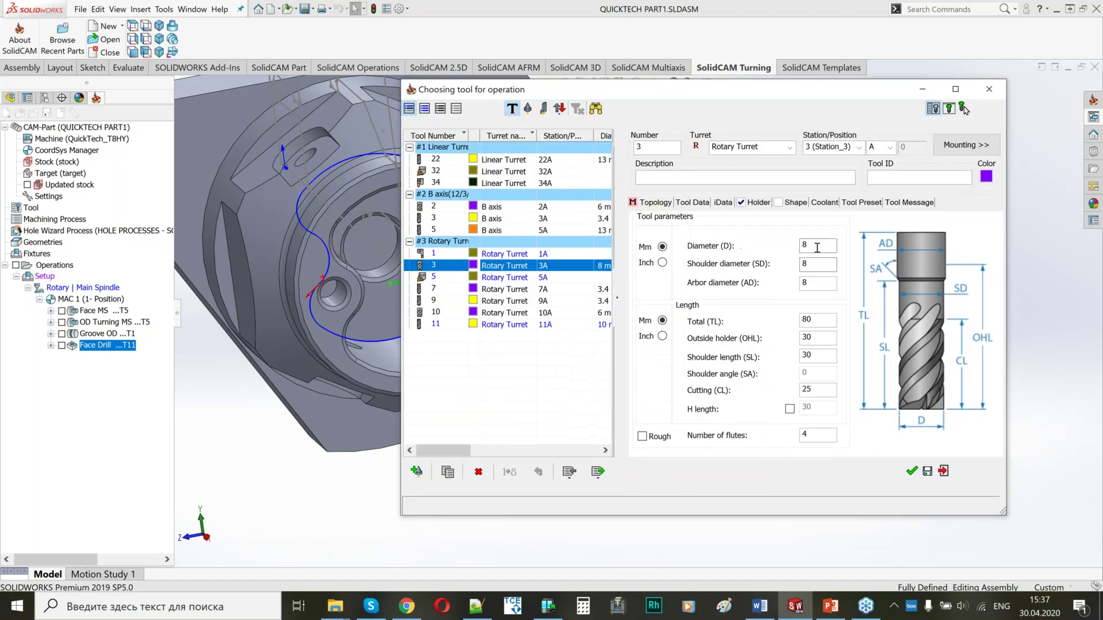
pyautogui.click(803, 247)
pyautogui.moveTo(812, 435); pyautogui.dragTo(790, 440)
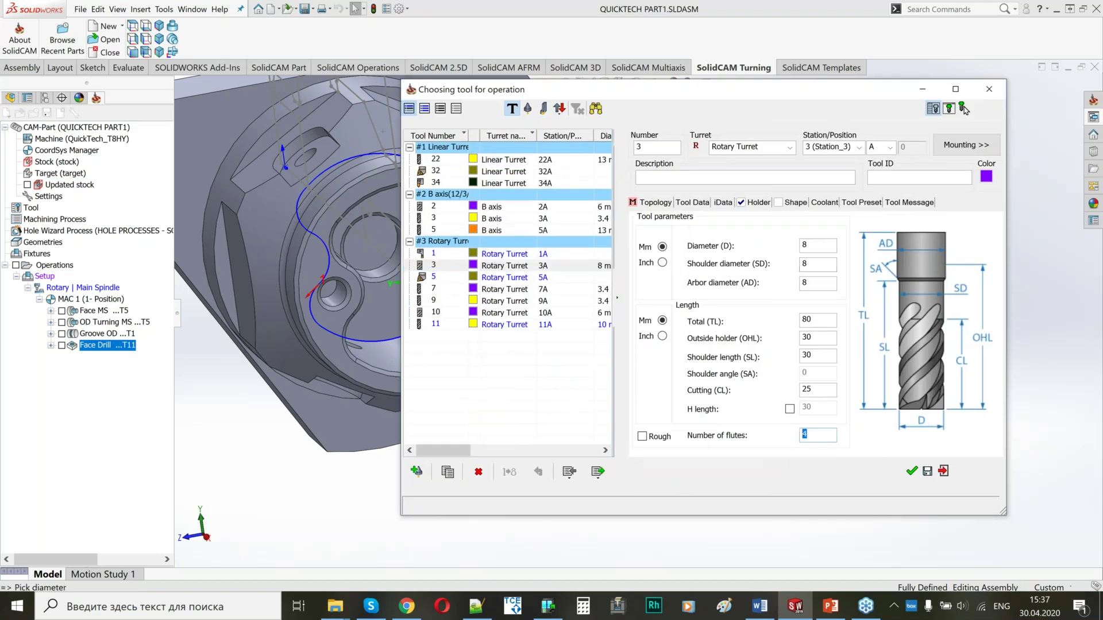
pyautogui.click(720, 206)
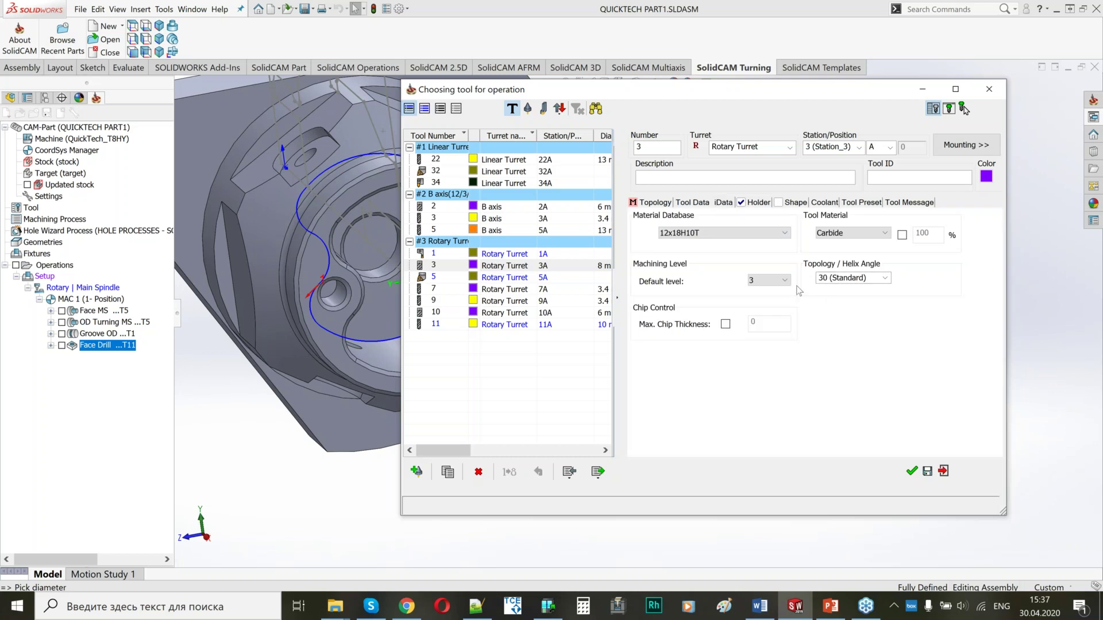
pyautogui.click(913, 474)
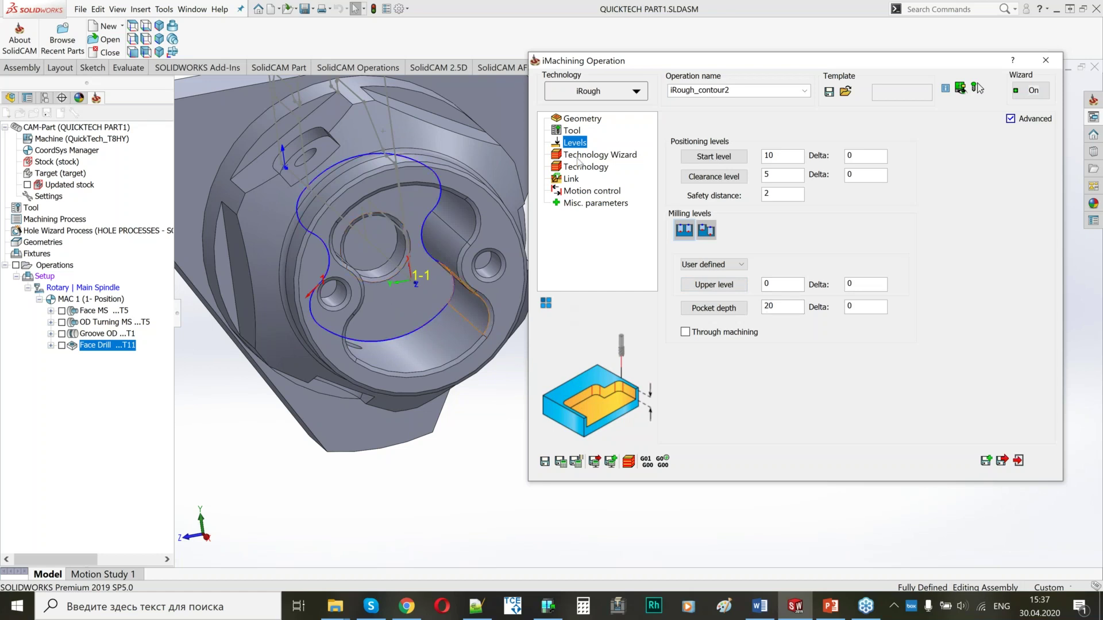
# Step: Set the iMachining Technology Wizard's machining level to 2
pyautogui.click(599, 154)
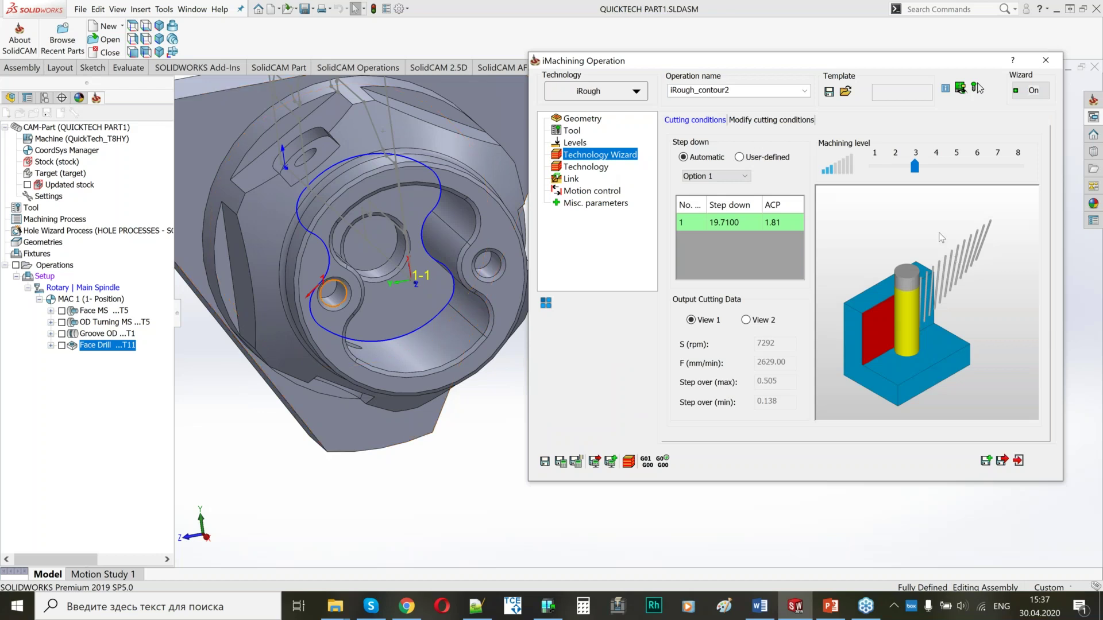
pyautogui.moveTo(915, 167); pyautogui.dragTo(898, 165)
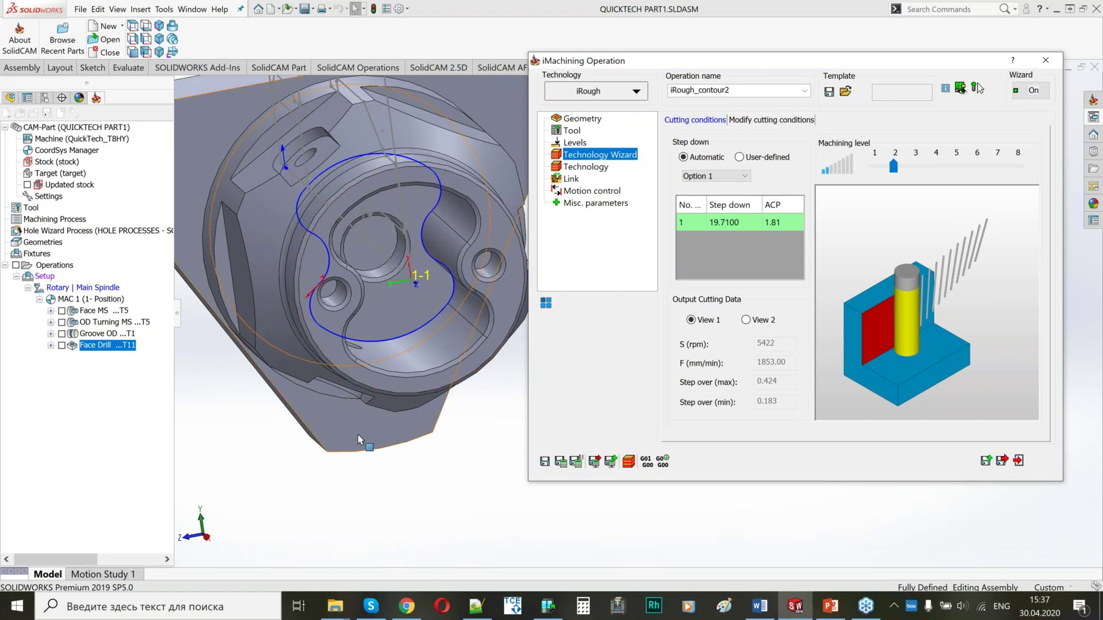
pyautogui.scroll(2, 480, 416)
pyautogui.moveTo(467, 281); pyautogui.dragTo(359, 456, button='middle')
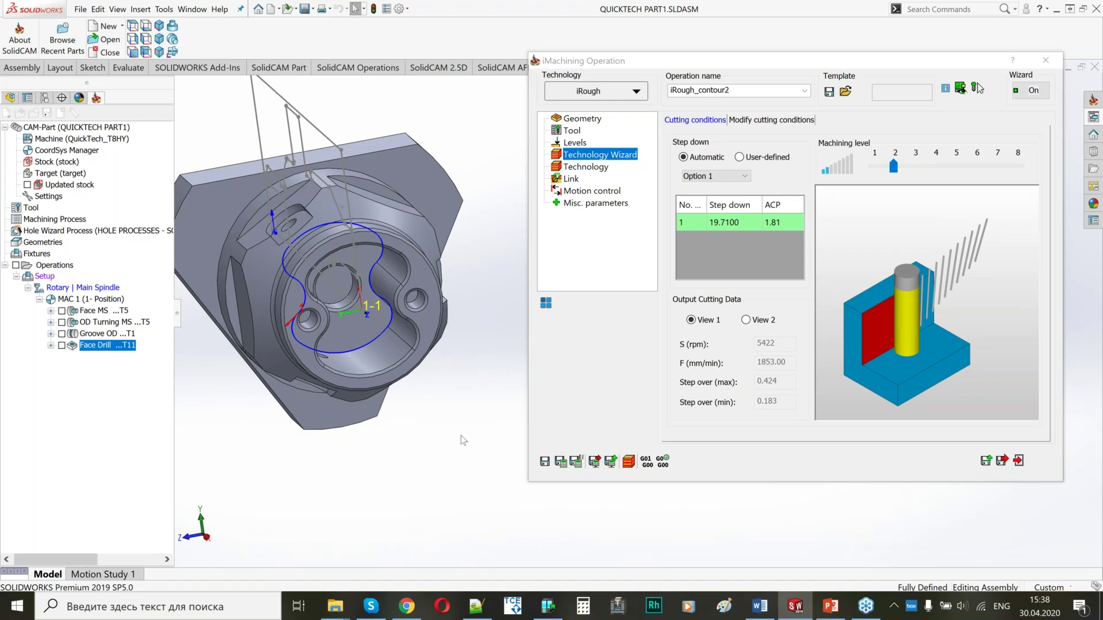
pyautogui.click(919, 263)
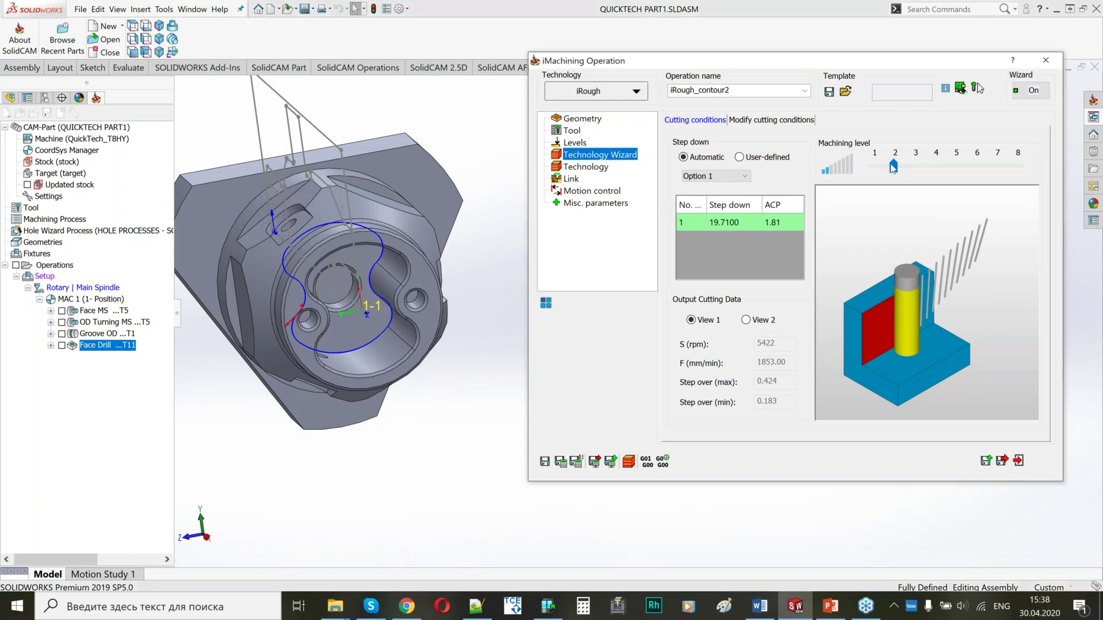
# Step: Override the technology offsets, with a wall/island offset of 0.3 and a floor offset of 0.3
pyautogui.click(569, 168)
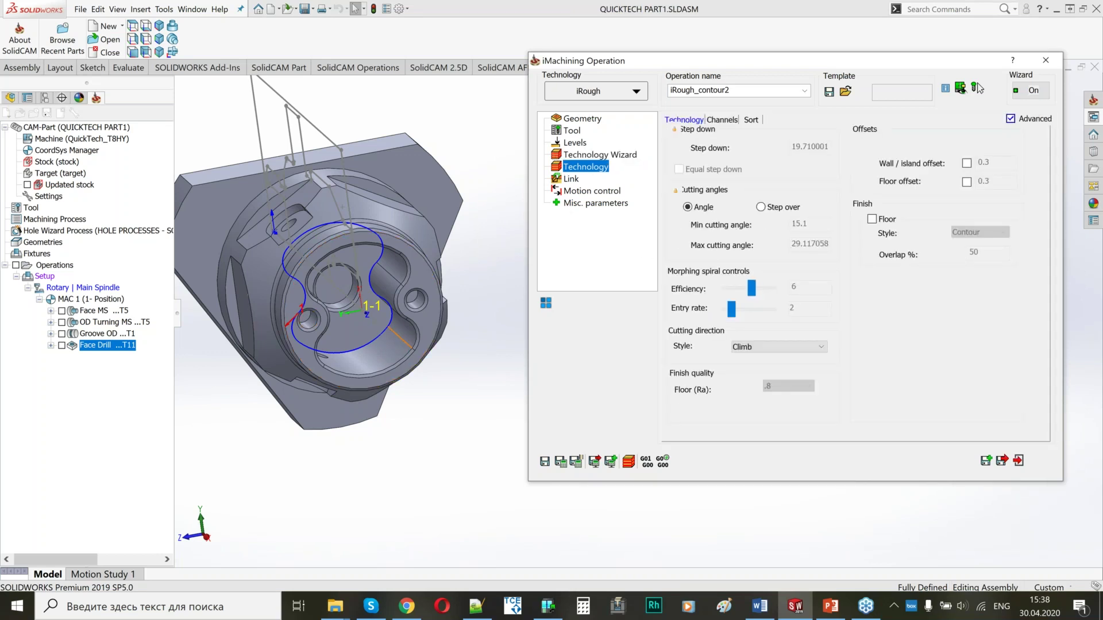
pyautogui.moveTo(404, 308)
pyautogui.mouseDown(button='middle')
pyautogui.moveTo(382, 243)
pyautogui.moveTo(393, 301)
pyautogui.mouseUp(button='middle')
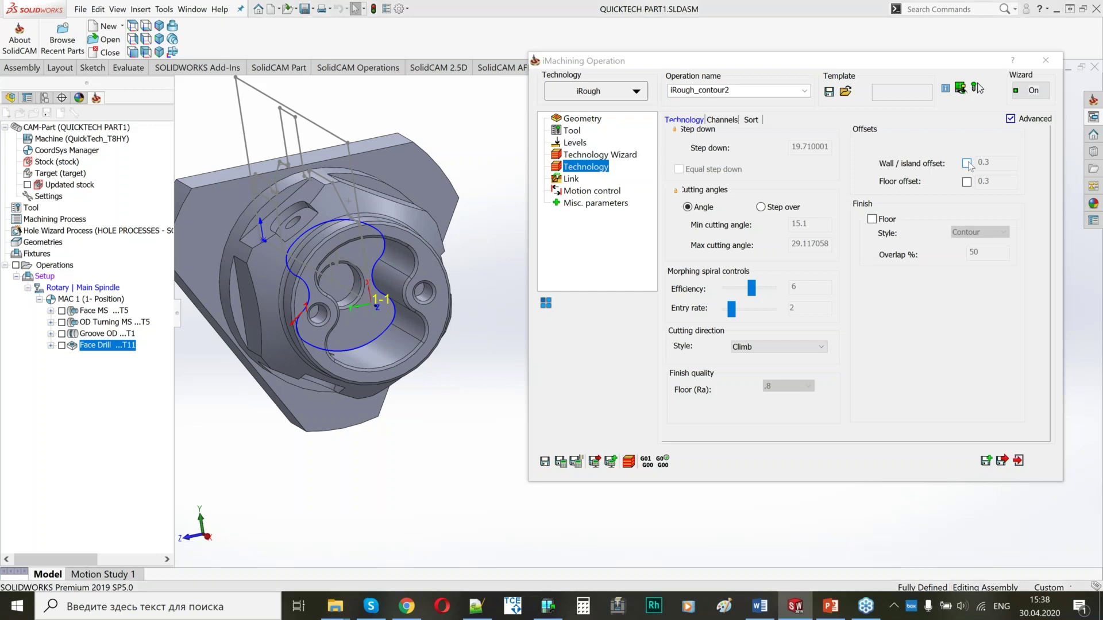
pyautogui.click(967, 164)
pyautogui.moveTo(996, 165); pyautogui.dragTo(975, 185)
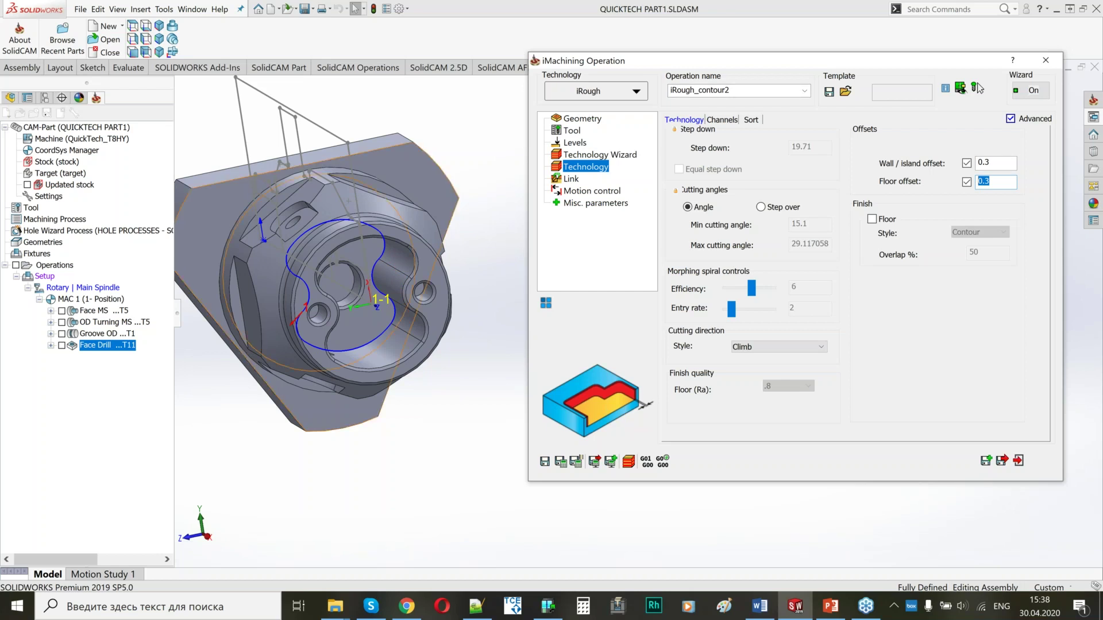
# Step: Rename the iMachining operation as iMachining Face Rough
pyautogui.click(978, 87)
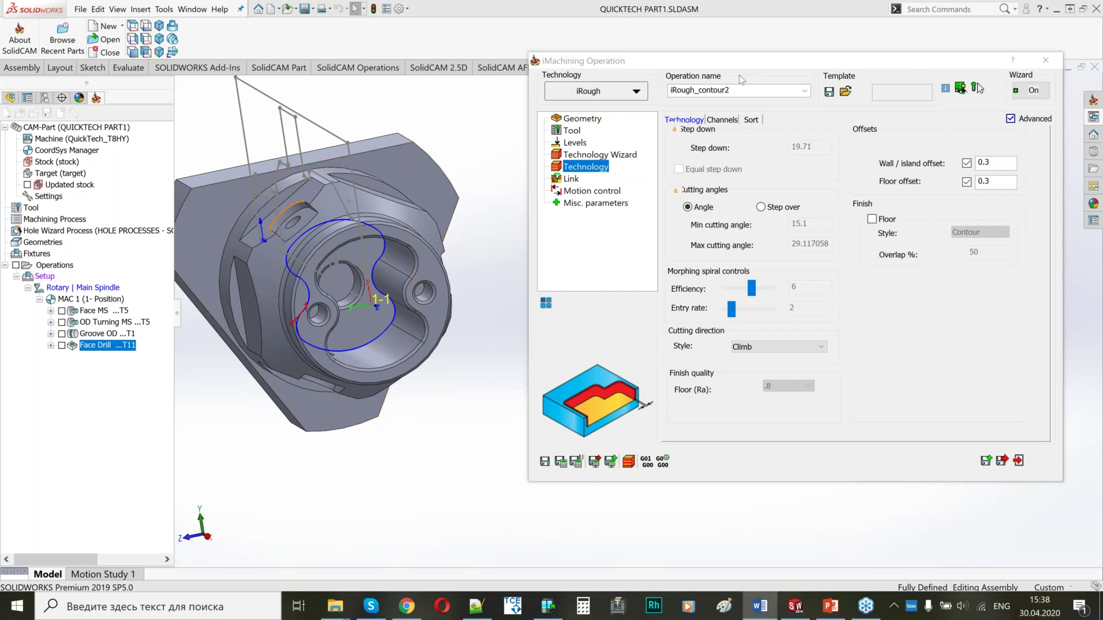
pyautogui.click(671, 91)
pyautogui.write('iMachining Face Rough')
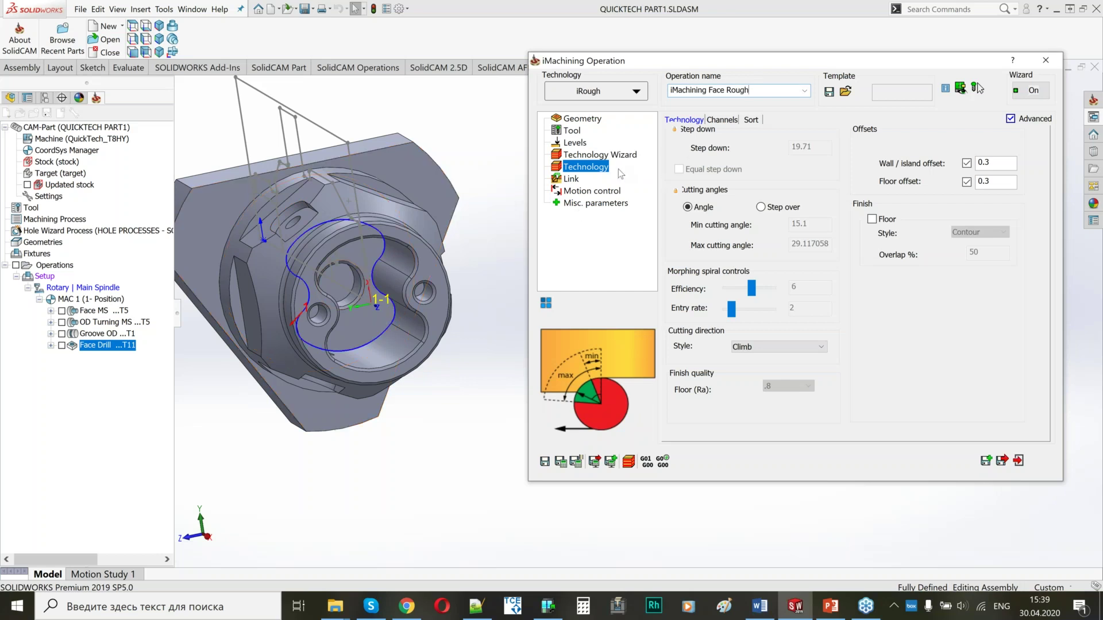
# Step: Turn on pre-drilling for the pocket entry, using the Face Drill operation
pyautogui.click(571, 179)
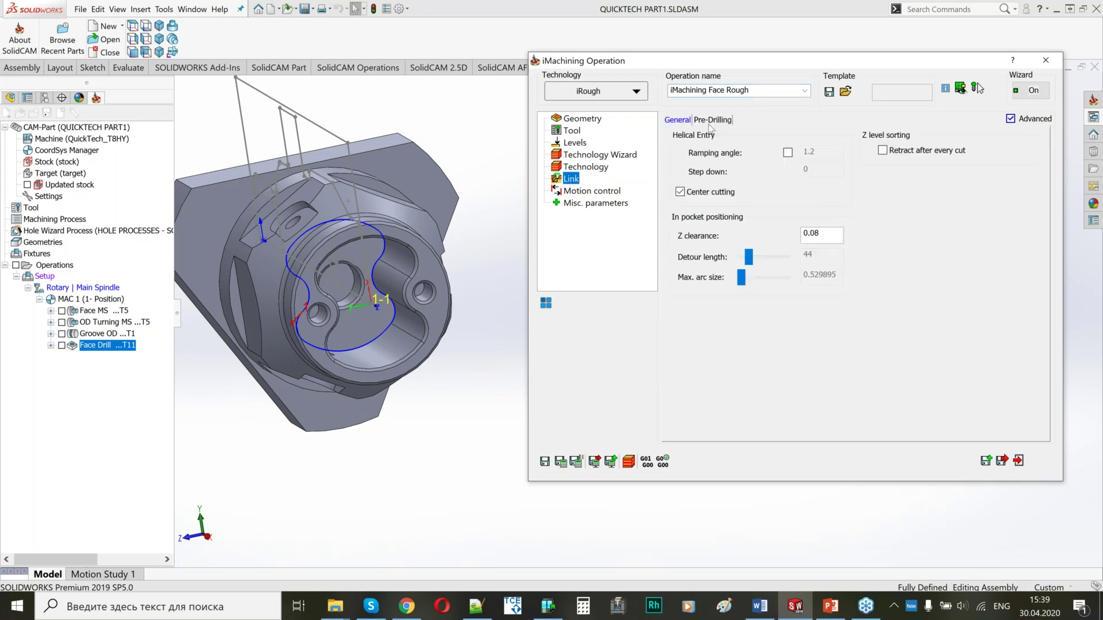
pyautogui.click(711, 122)
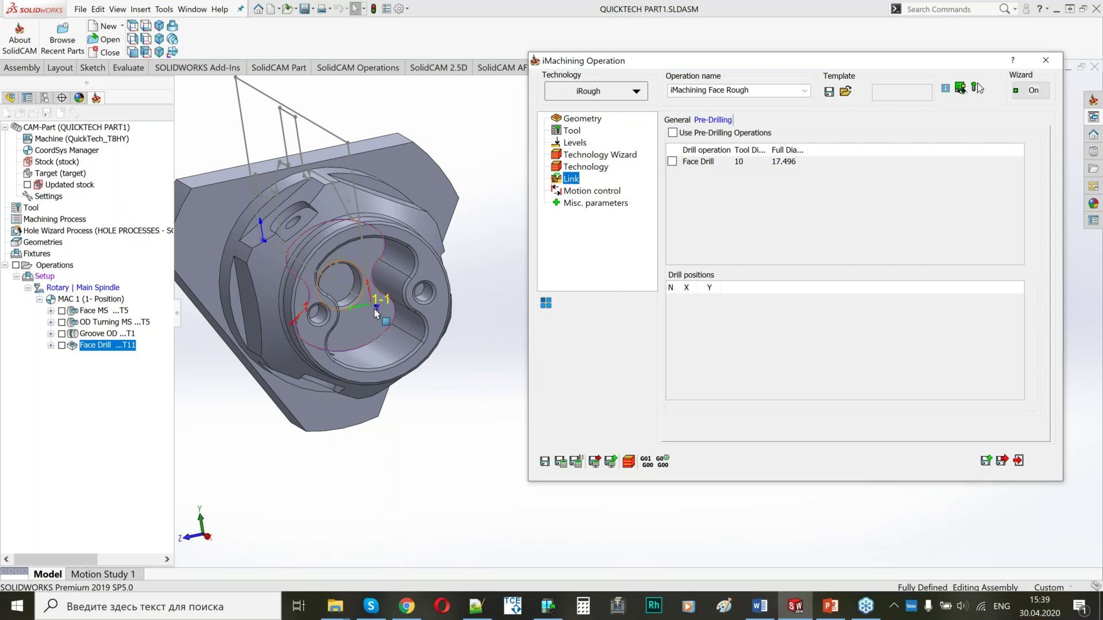
pyautogui.scroll(-5, 426, 296)
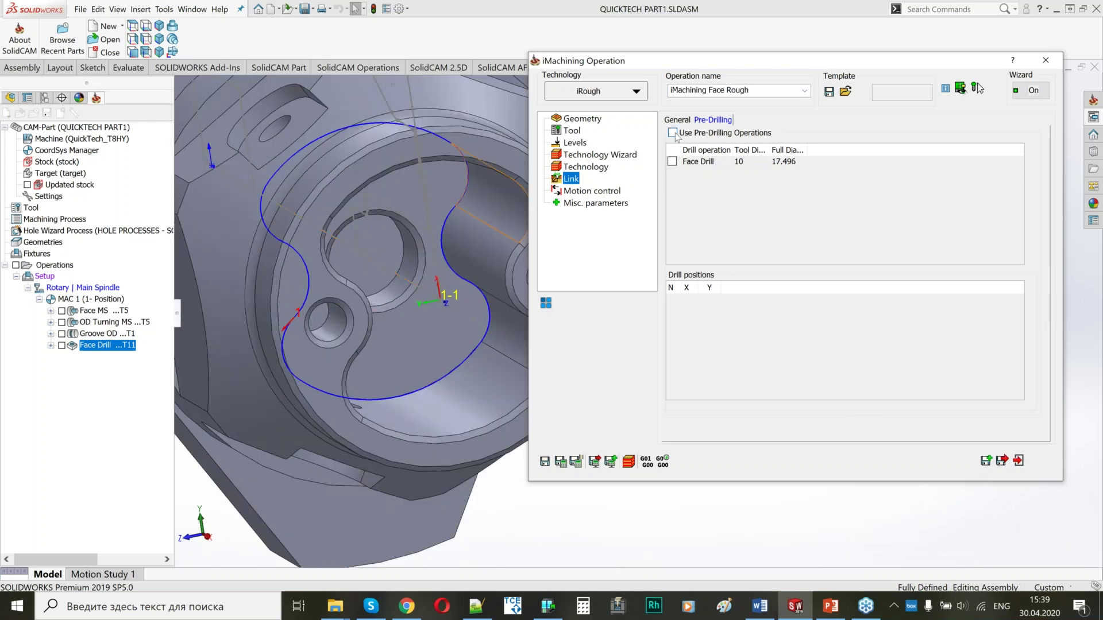
pyautogui.click(673, 134)
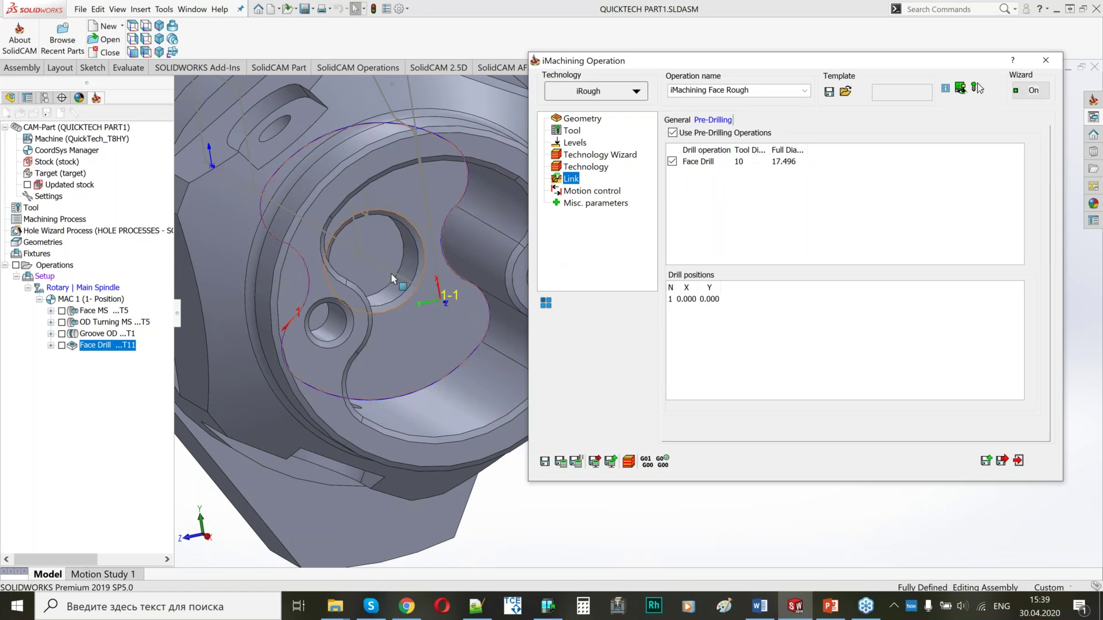
pyautogui.scroll(5, 453, 285)
pyautogui.moveTo(376, 274); pyautogui.dragTo(177, 272, button='middle')
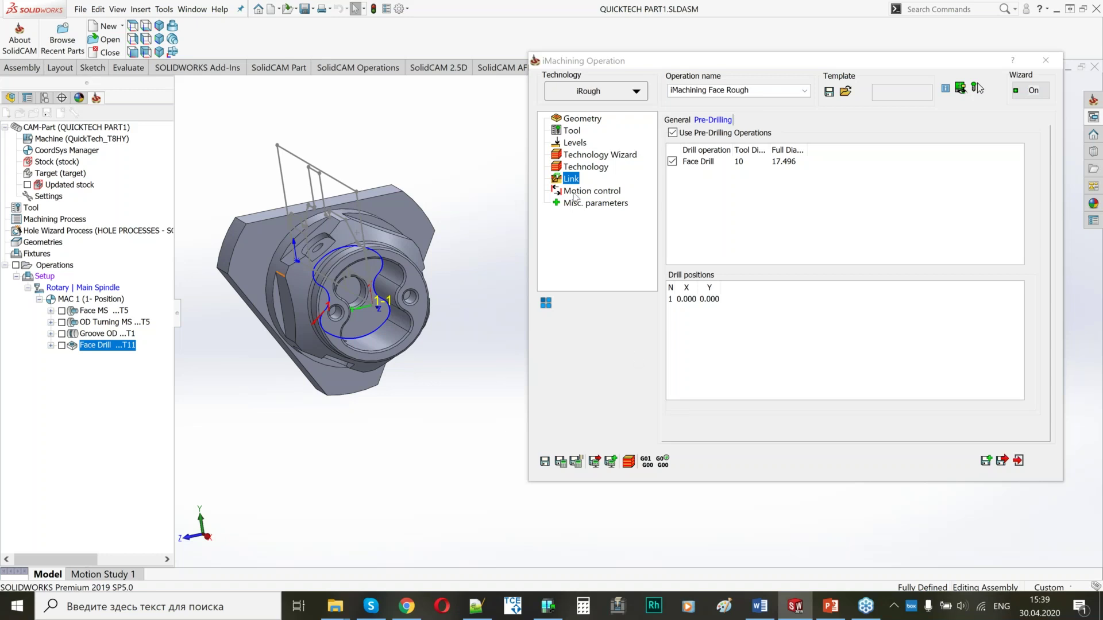
# Step: Enable 4th-axis Face motion with Cartesian coordinates in the XC plane, and try to save and calculate the operation
pyautogui.click(597, 267)
pyautogui.press('Down')
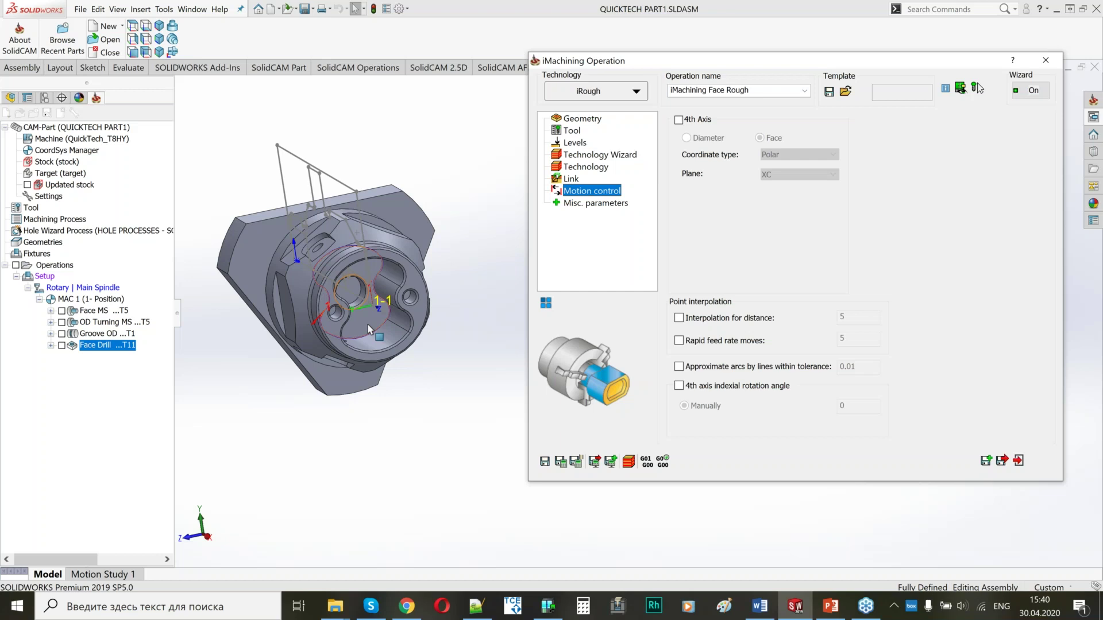
pyautogui.click(680, 120)
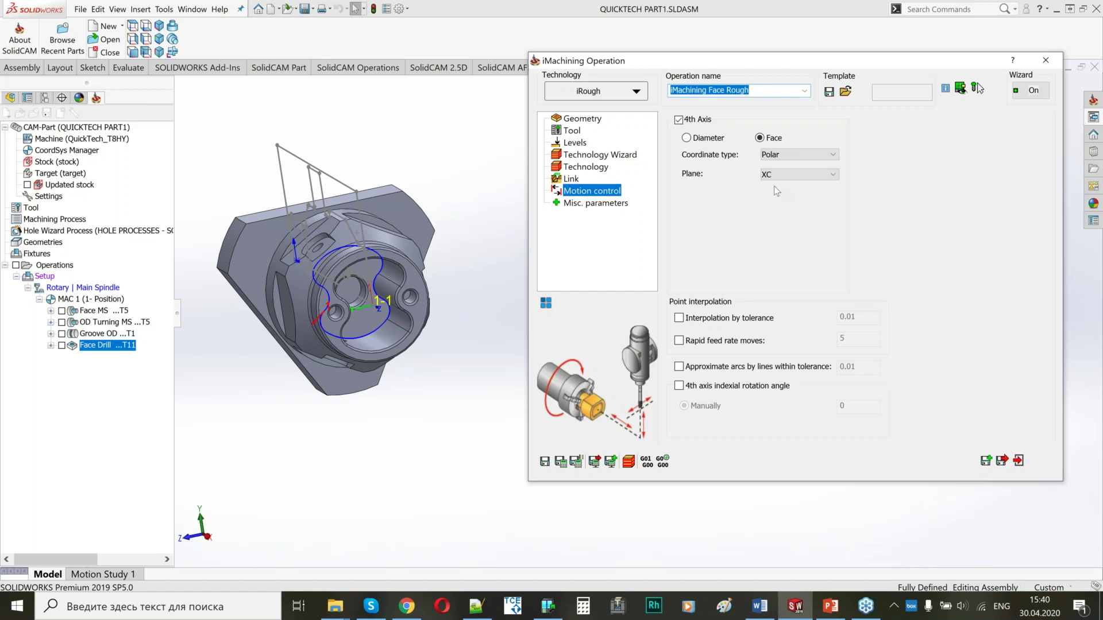
pyautogui.click(777, 156)
pyautogui.click(776, 173)
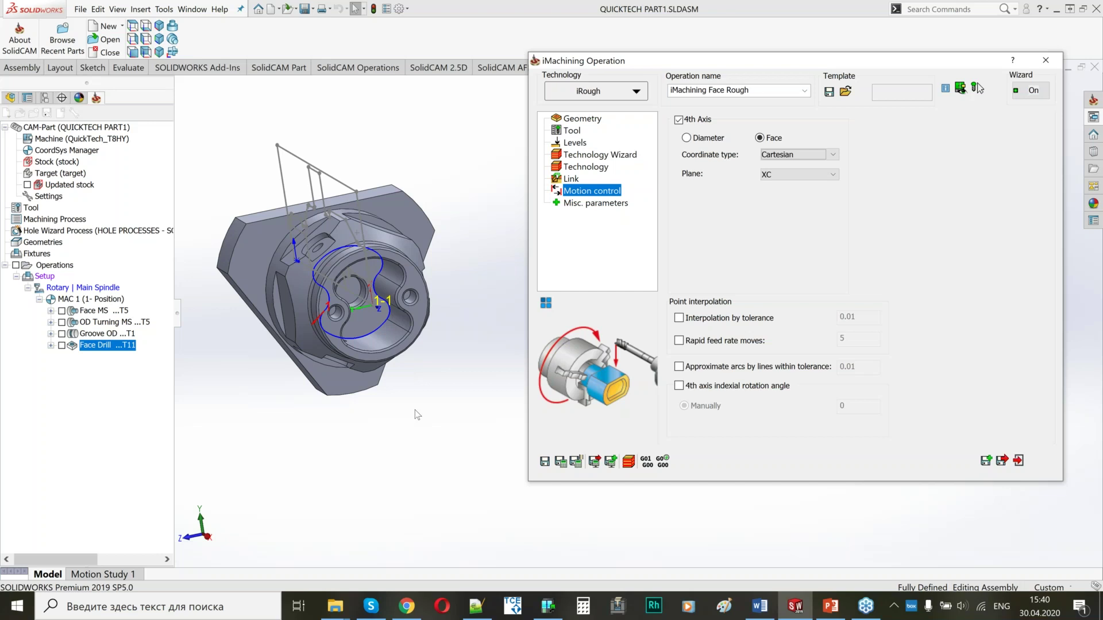
pyautogui.click(561, 464)
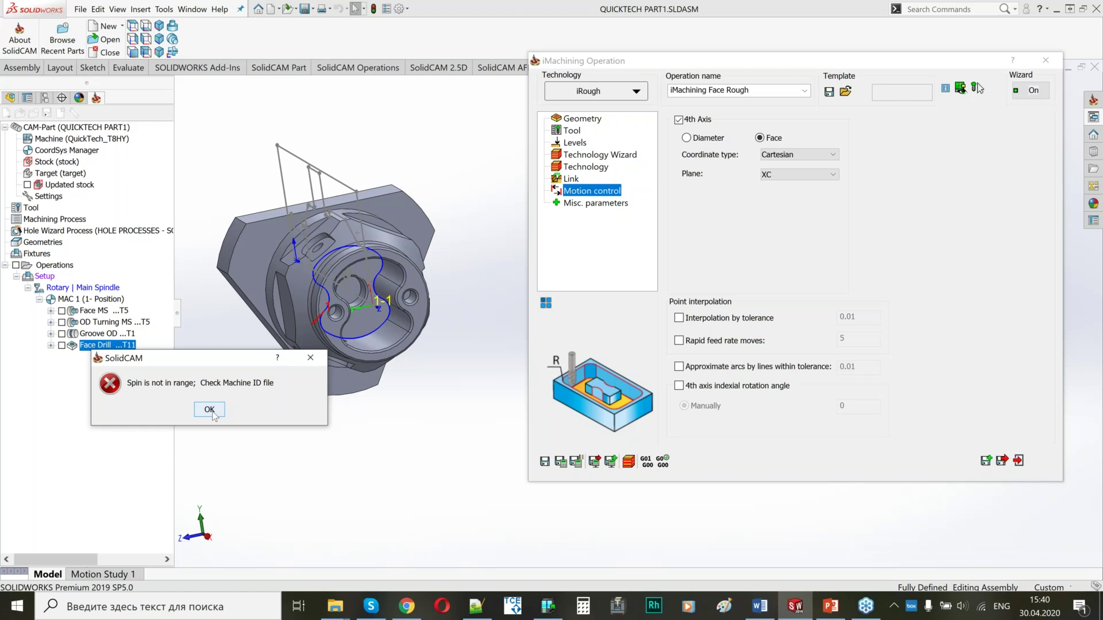
pyautogui.click(211, 413)
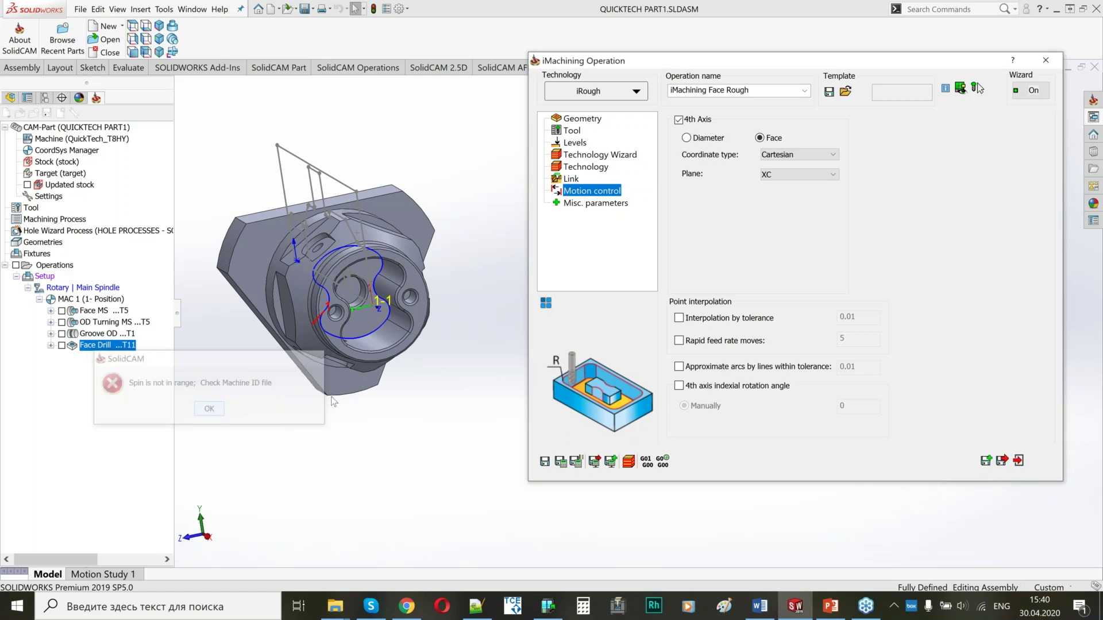
# Step: Check the feed, spin rate and gear range in the iMachining operation's tool data, and save and exit the operation
pyautogui.click(575, 155)
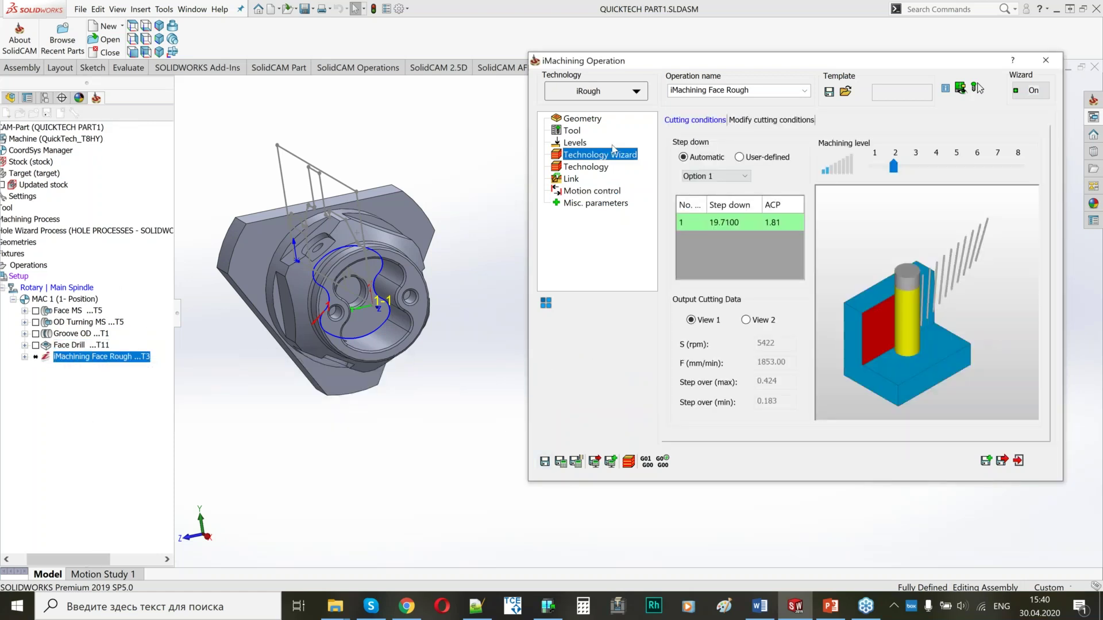
pyautogui.click(578, 132)
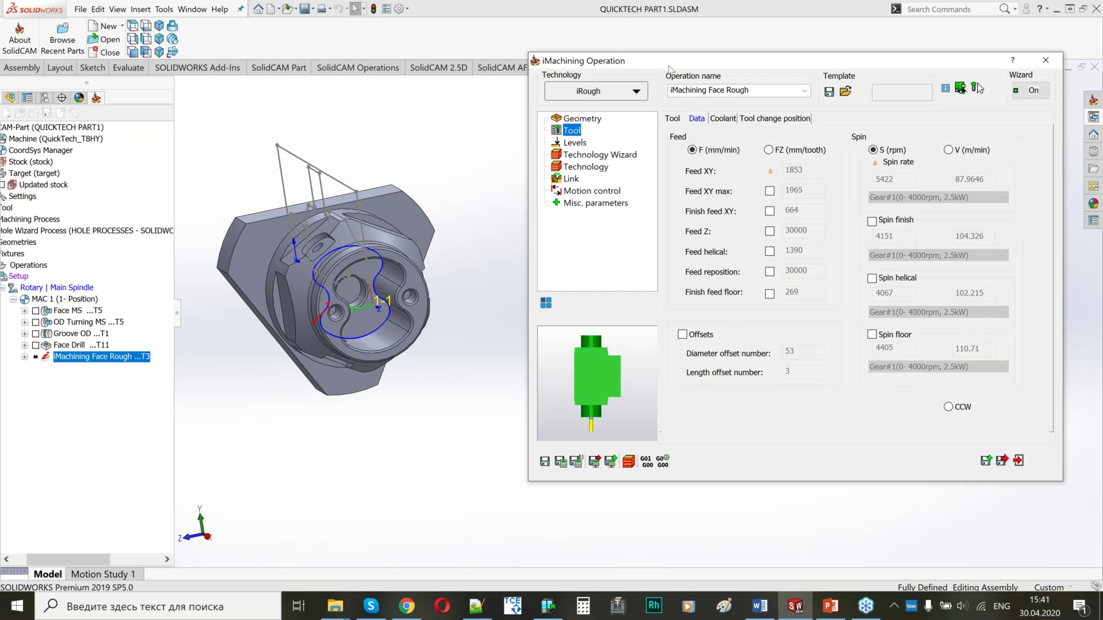
pyautogui.moveTo(654, 66); pyautogui.dragTo(628, 109)
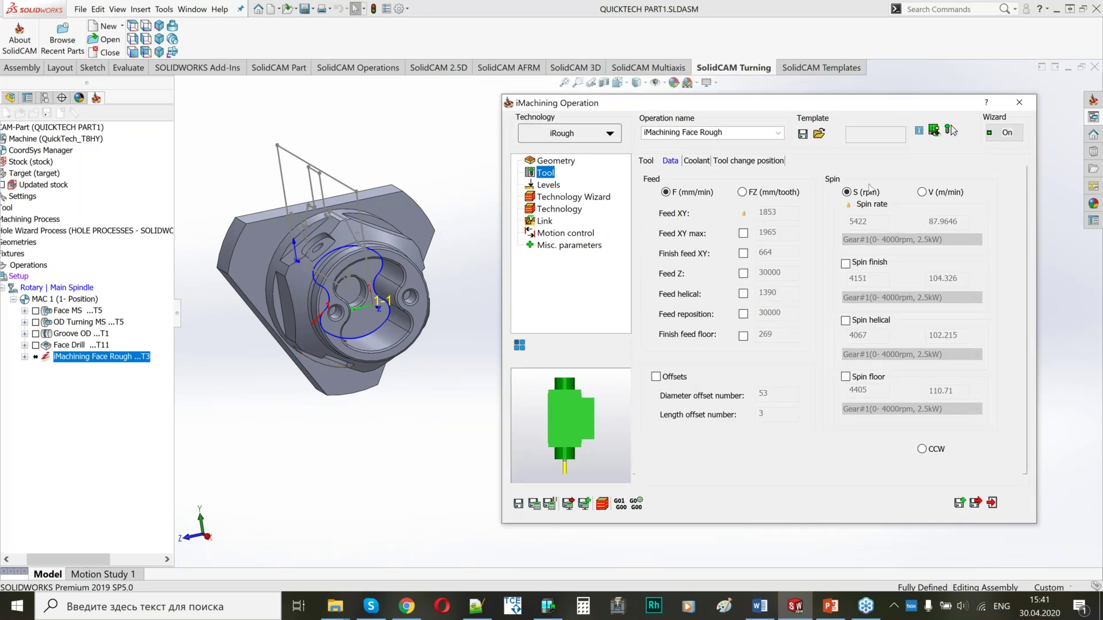
pyautogui.click(976, 504)
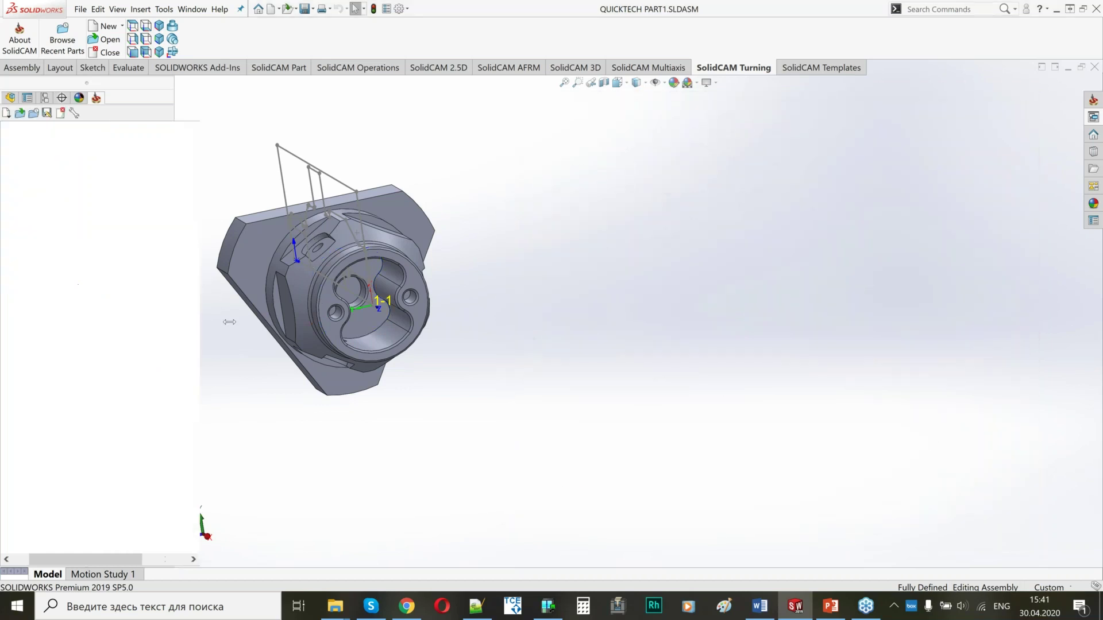
# Step: In the QuickTech_T8HY machine definition, set the maximum spin of the rotary turret's drive unit Gear #1 to 6000 rpm
pyautogui.moveTo(181, 308); pyautogui.dragTo(232, 310)
pyautogui.click(214, 140)
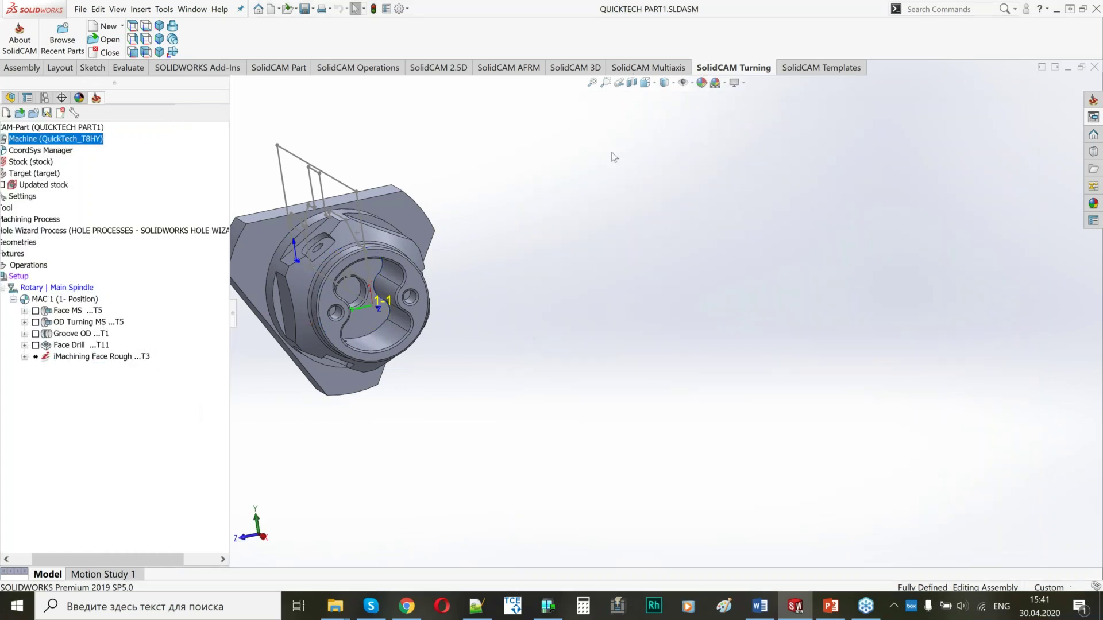
pyautogui.doubleClick(31, 143)
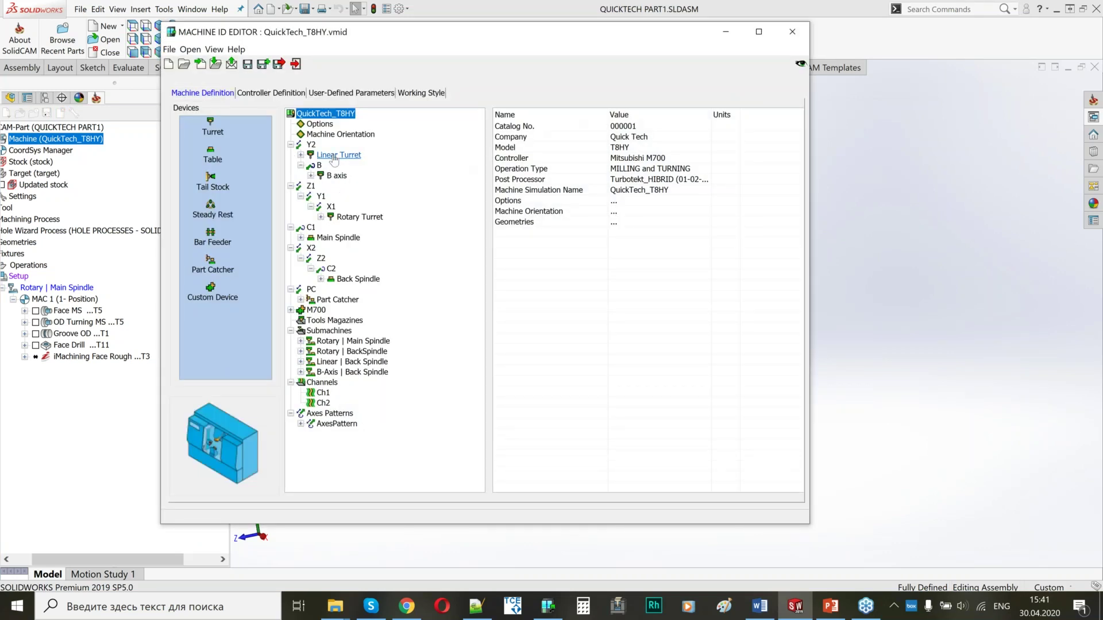
pyautogui.click(320, 217)
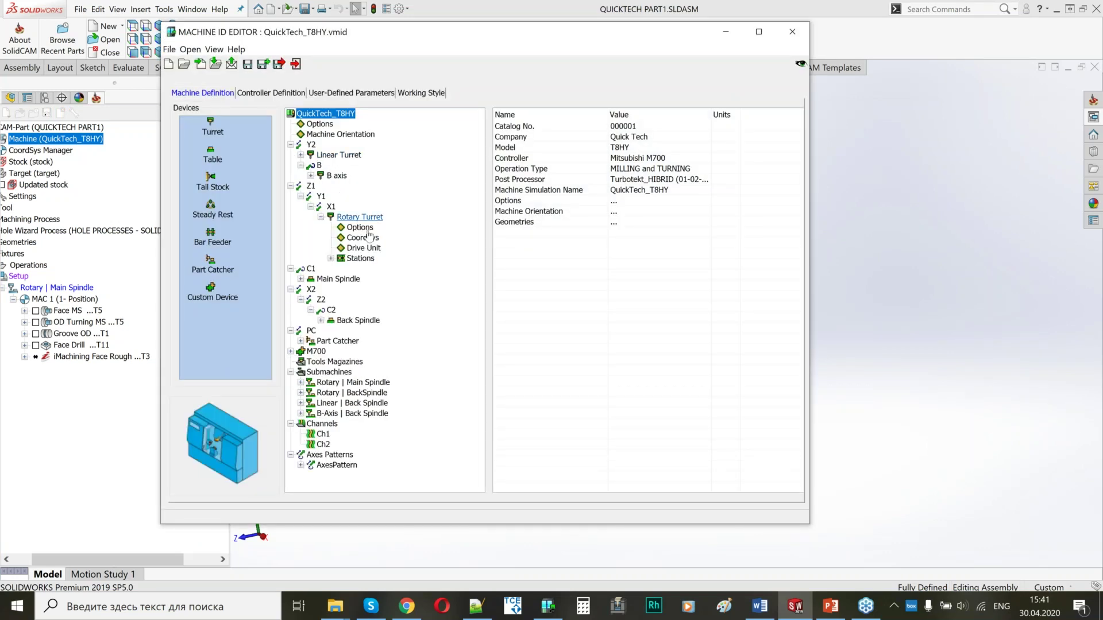
pyautogui.click(359, 249)
pyautogui.click(641, 158)
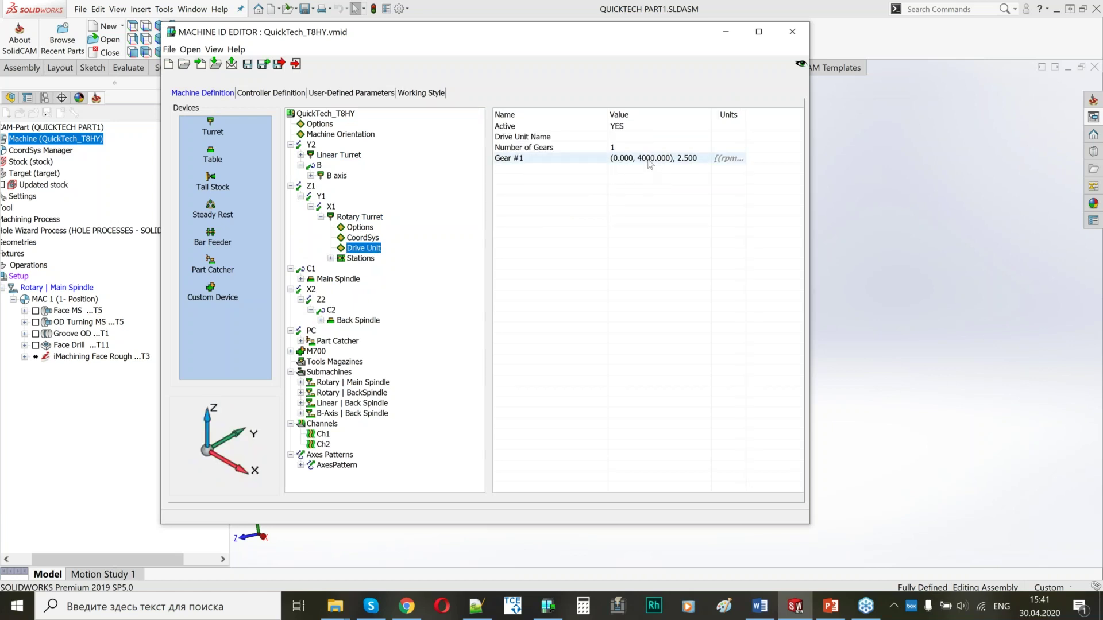
pyautogui.click(641, 159)
pyautogui.press('BackSpace')
pyautogui.write('6')
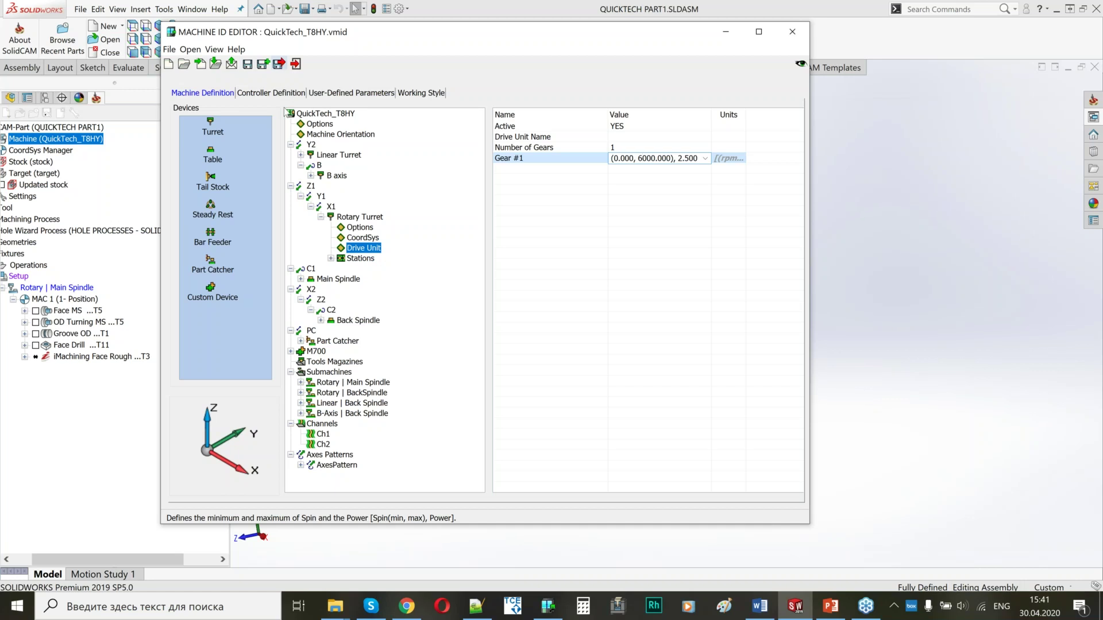
# Step: Calculate the iMachining Face Rough operation
pyautogui.rightClick(92, 357)
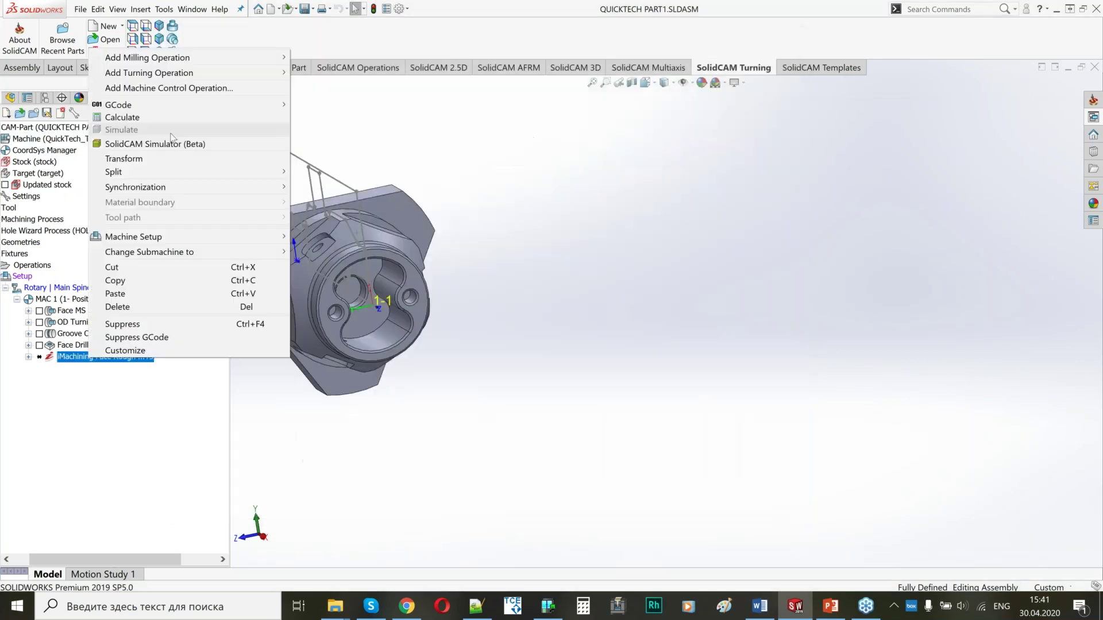
pyautogui.click(123, 117)
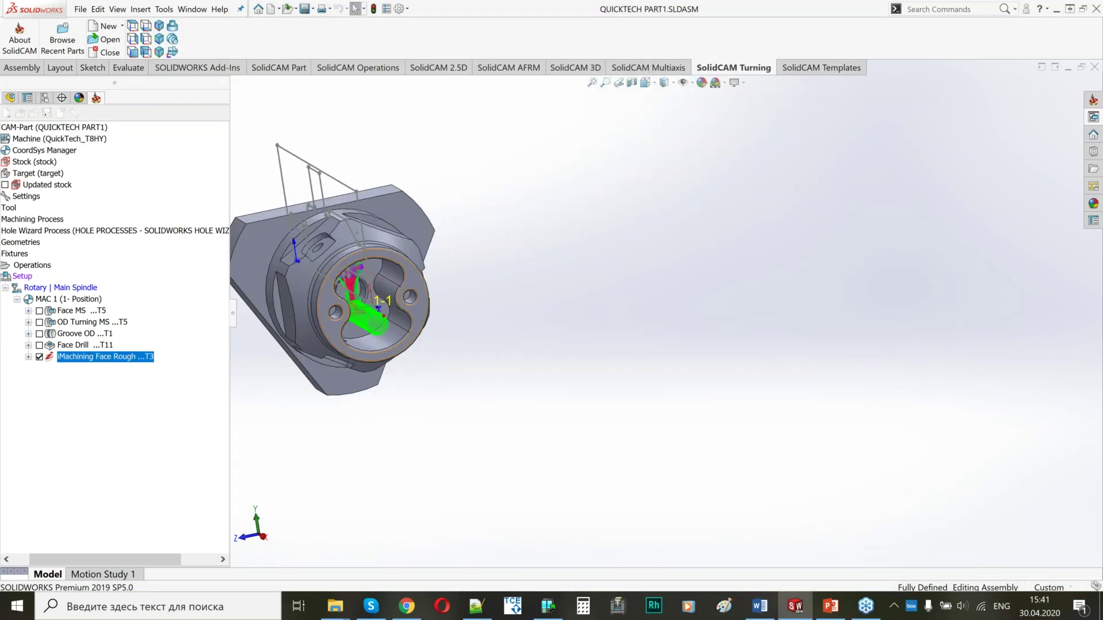
pyautogui.moveTo(379, 355); pyautogui.dragTo(352, 316, button='middle')
# Step: Reopen iMachining Face Rough, check its pre-drilling link settings, and save and recalculate it
pyautogui.doubleClick(106, 356)
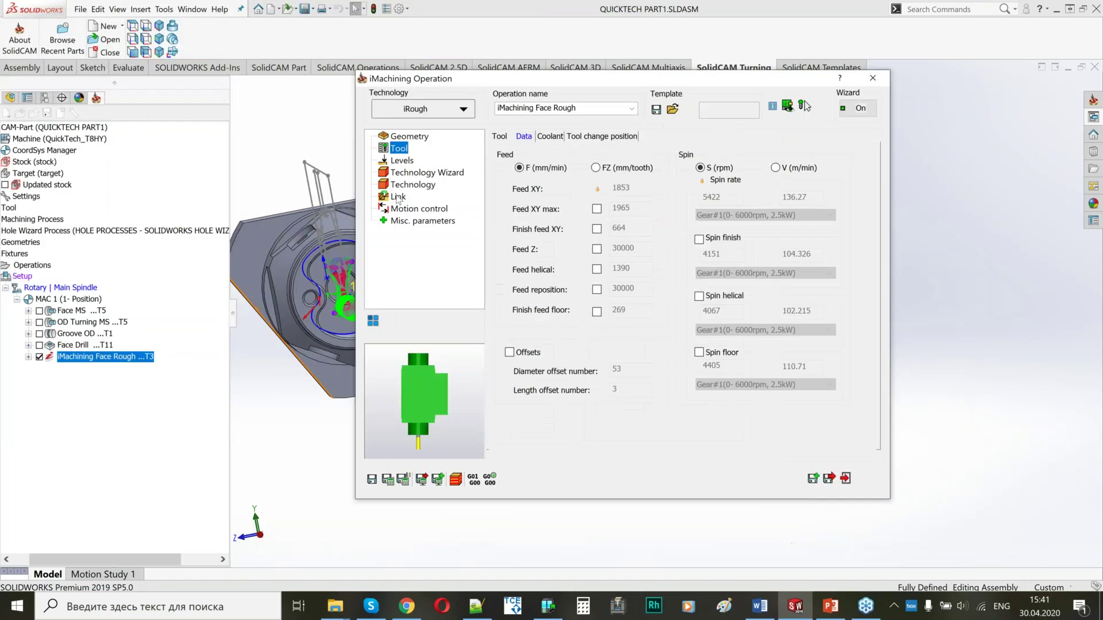
pyautogui.click(398, 197)
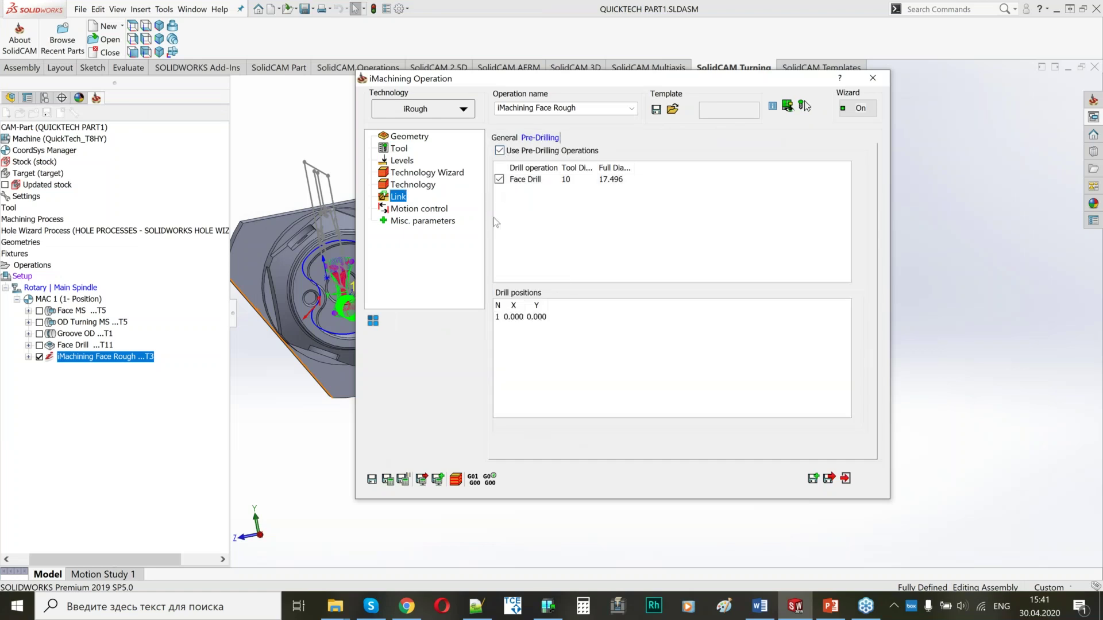
pyautogui.click(387, 479)
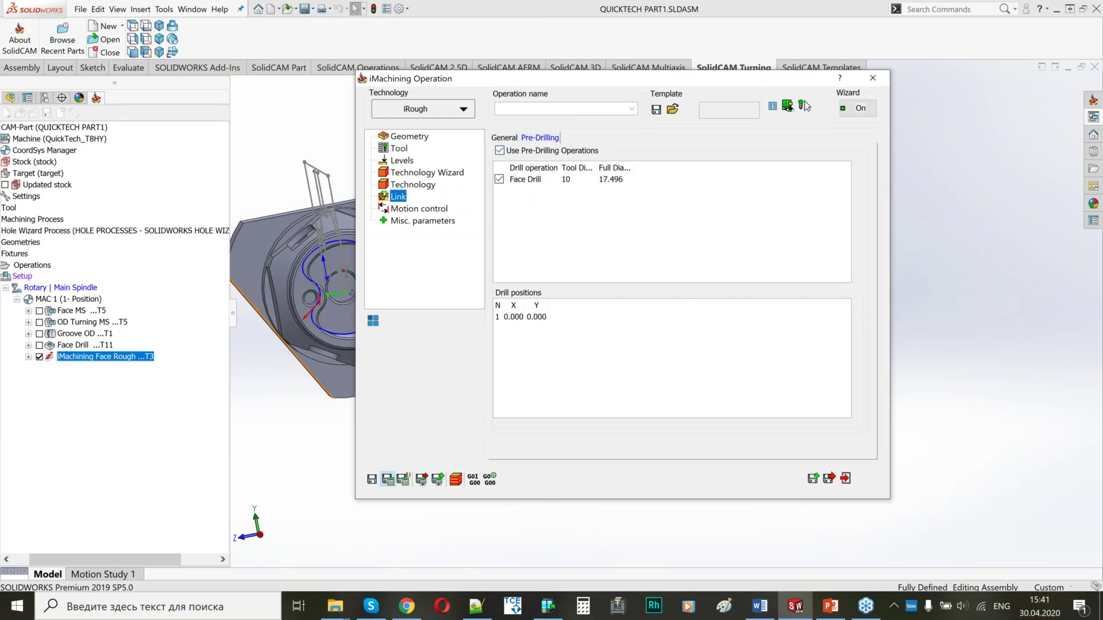
# Step: Examine the roughing toolpath in the front pocket, especially the entry around the pre-drilled centre hole
pyautogui.moveTo(521, 85); pyautogui.dragTo(710, 94)
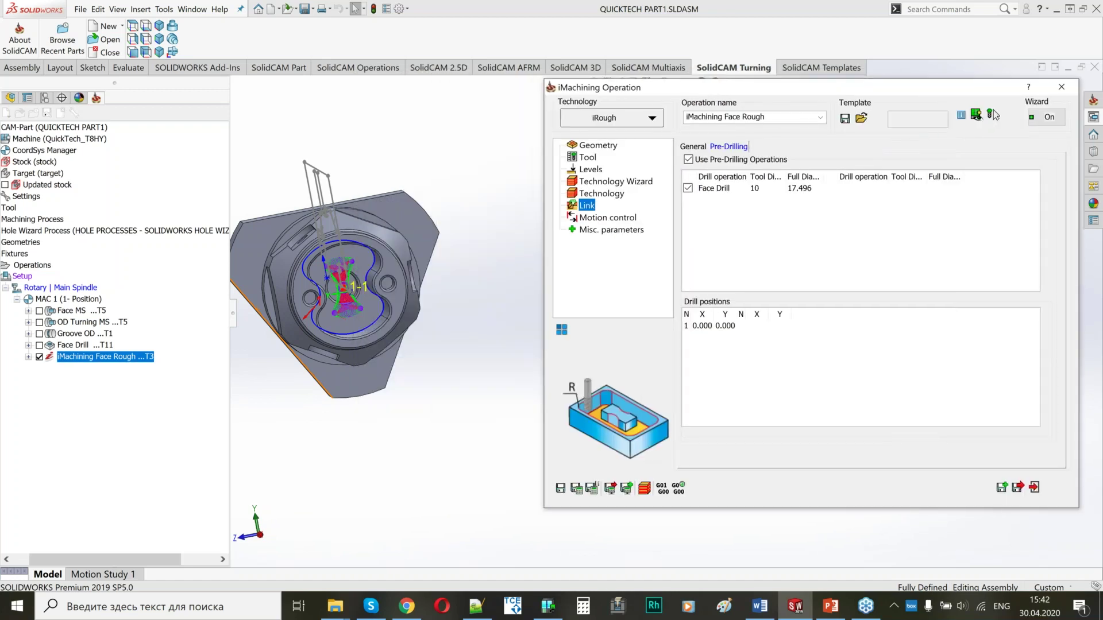
pyautogui.scroll(-5, 393, 260)
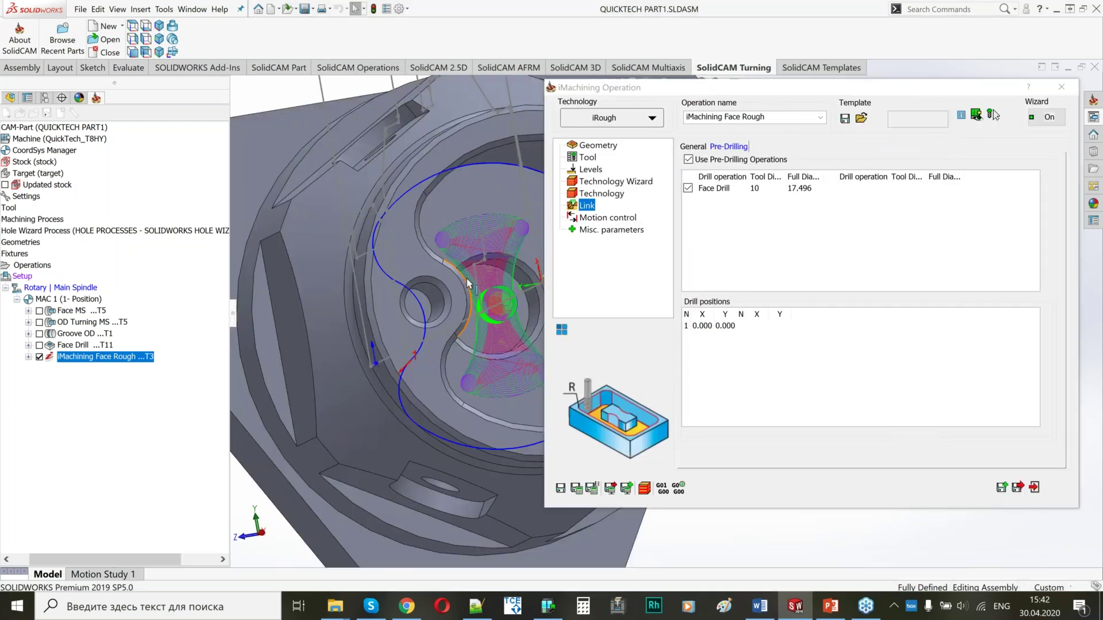
pyautogui.keyDown('ctrl'); pyautogui.moveTo(393, 260); pyautogui.dragTo(378, 248, button='middle'); pyautogui.keyUp('ctrl')
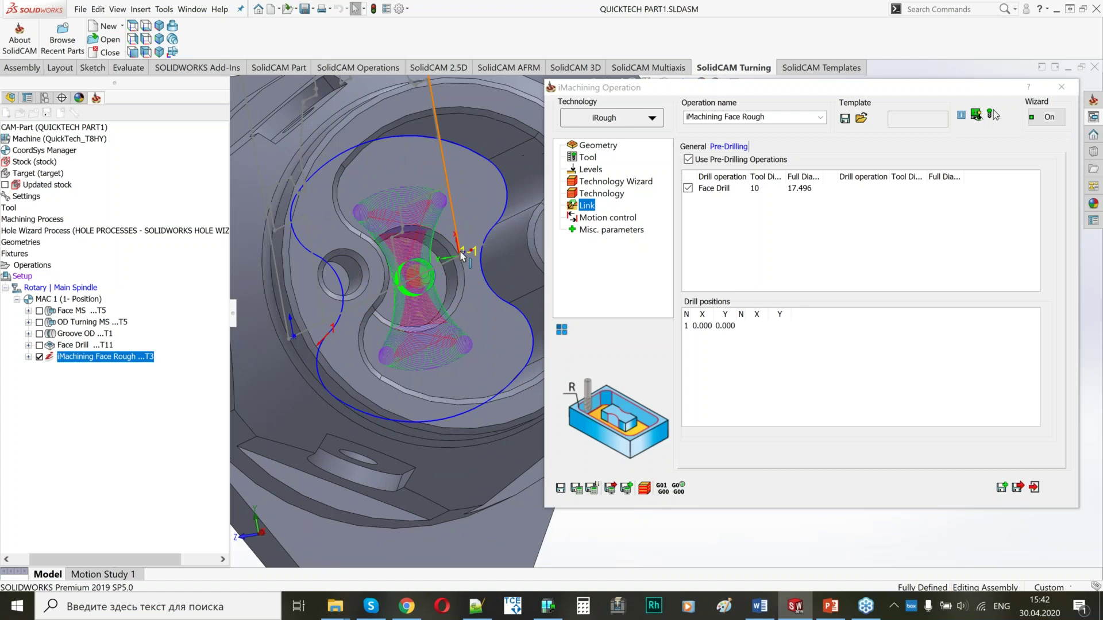
pyautogui.moveTo(411, 283); pyautogui.dragTo(408, 247, button='middle')
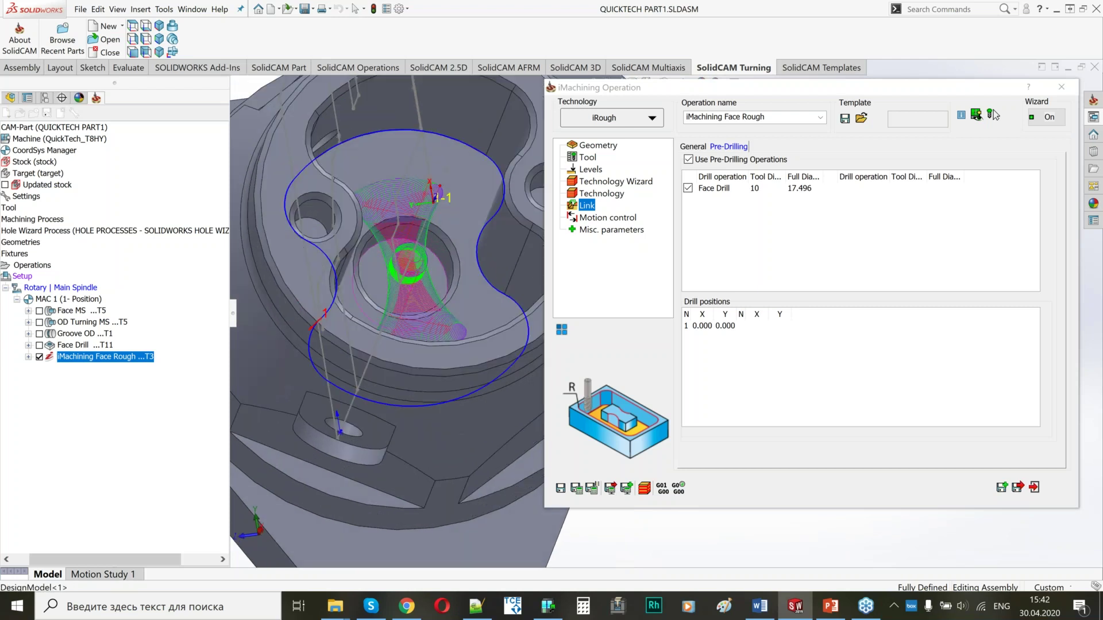
pyautogui.scroll(-4, 395, 267)
pyautogui.moveTo(396, 267); pyautogui.dragTo(397, 220, button='middle')
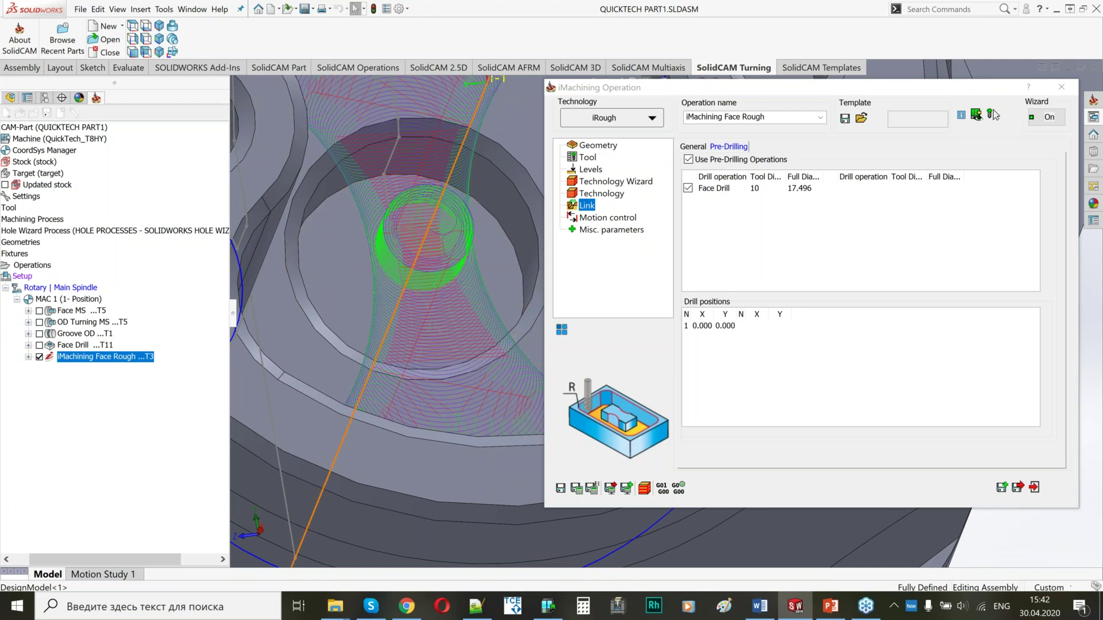
pyautogui.scroll(4, 425, 267)
pyautogui.keyDown('ctrl'); pyautogui.moveTo(525, 283); pyautogui.dragTo(335, 258, button='middle'); pyautogui.keyUp('ctrl')
pyautogui.scroll(2, 410, 269)
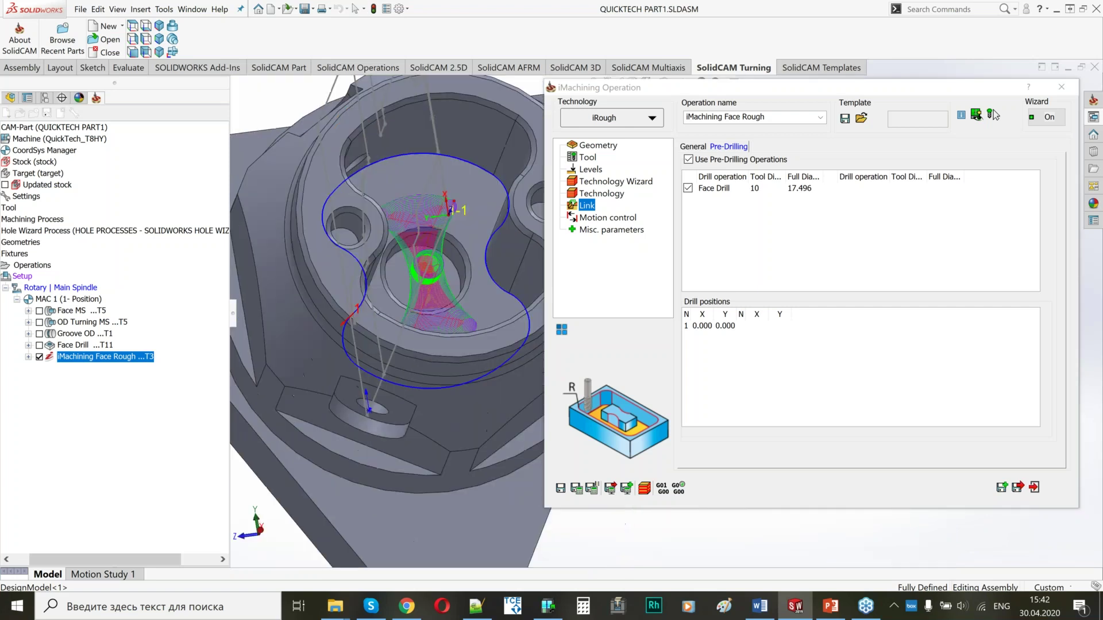
pyautogui.moveTo(426, 179); pyautogui.dragTo(407, 223, button='middle')
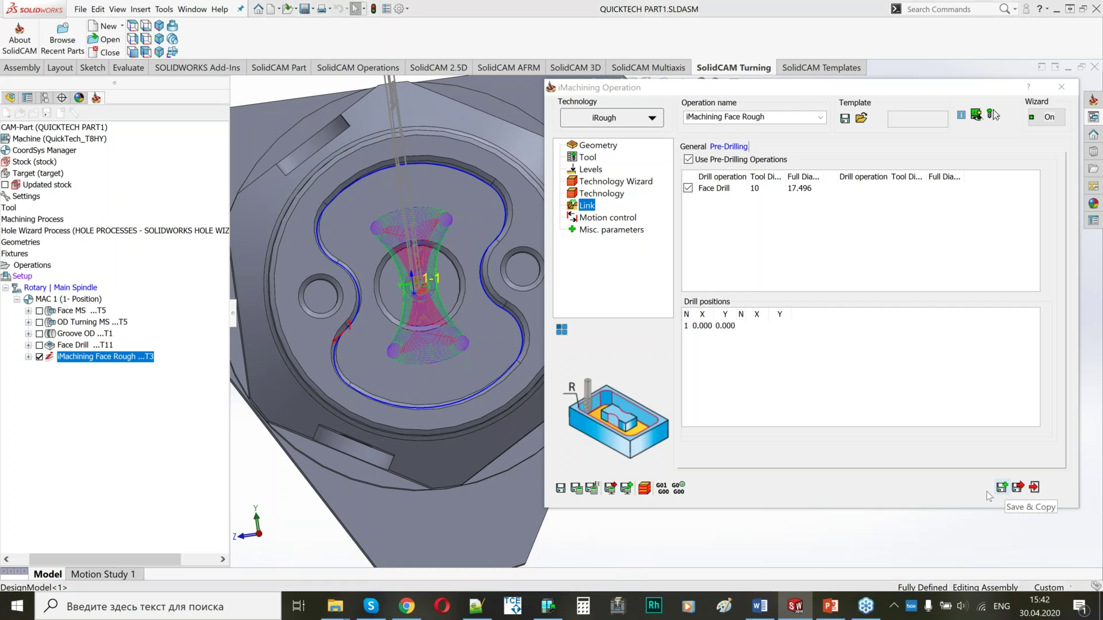
# Step: Save and copy the iMachining Face Rough operation, and move the copy's dialog clear of the model
pyautogui.click(1001, 488)
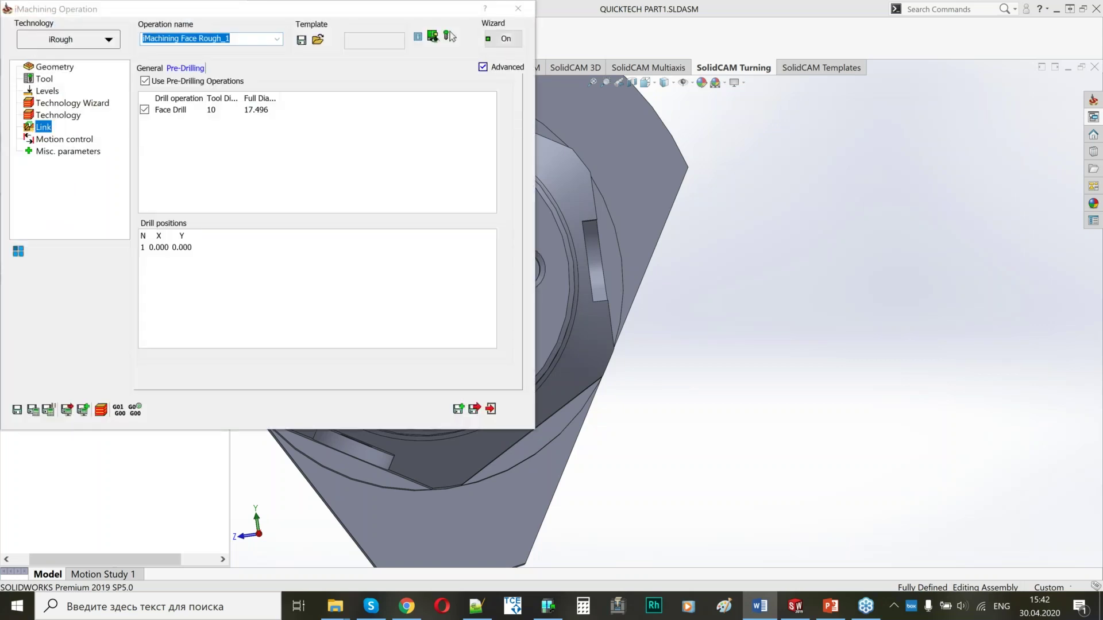
pyautogui.click(257, 12)
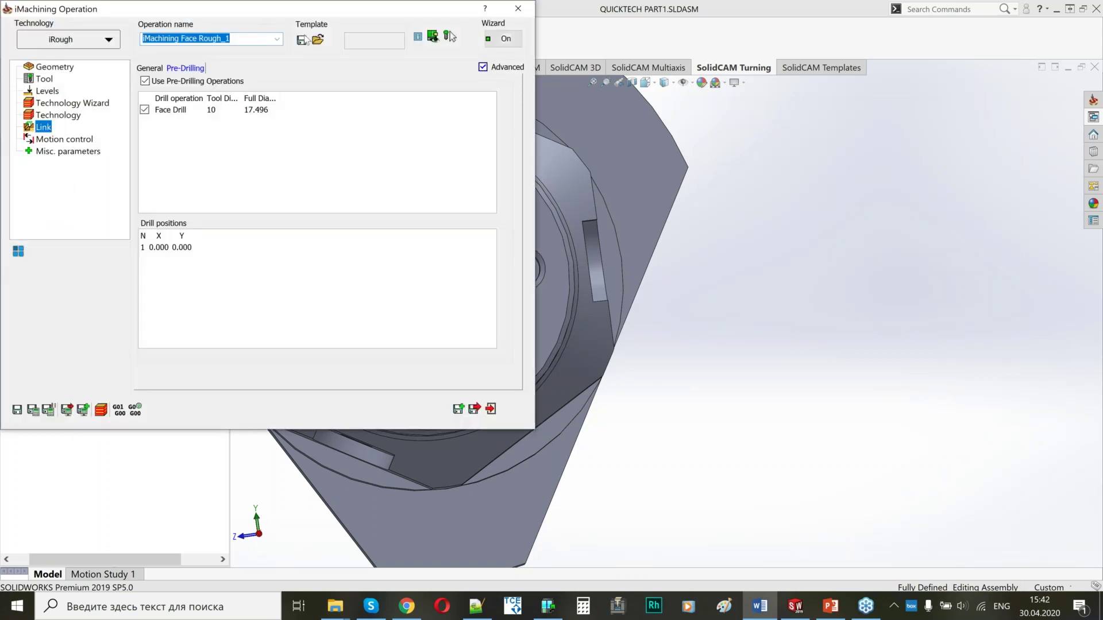
pyautogui.moveTo(305, 36); pyautogui.dragTo(635, 81)
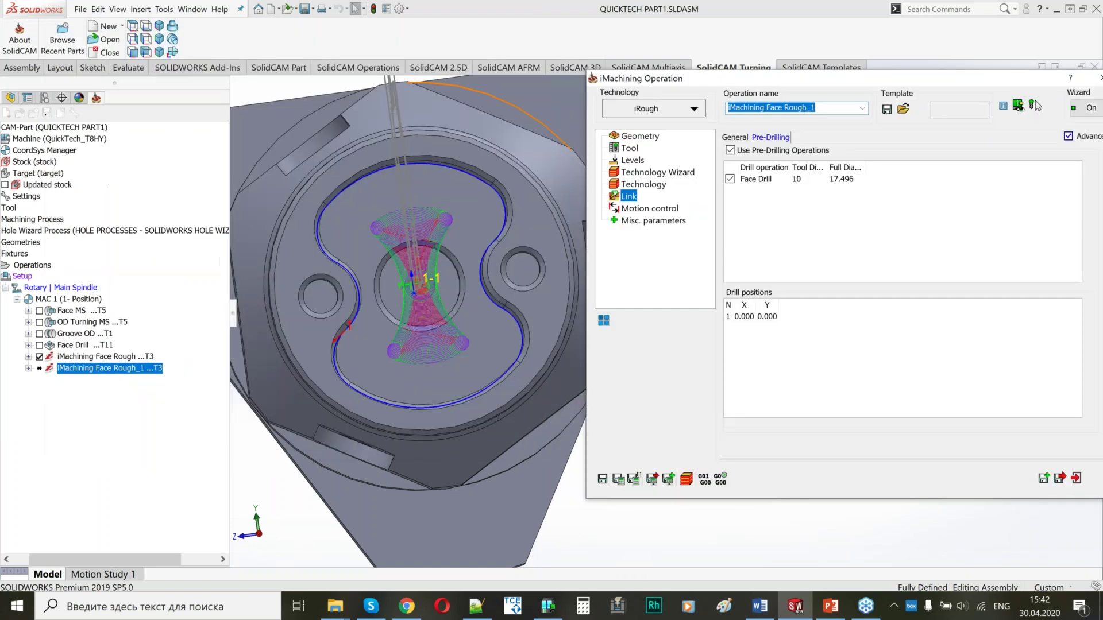
# Step: Switch the copied operation's technology to iFinish and rename it as iMachining Face Finish
pyautogui.click(654, 109)
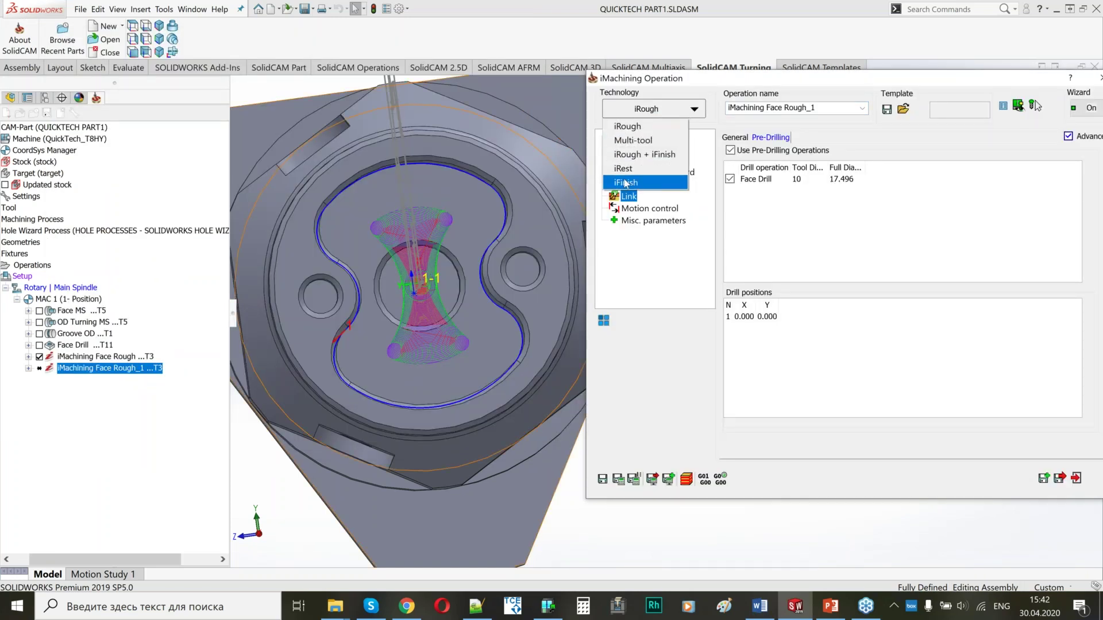
pyautogui.click(625, 182)
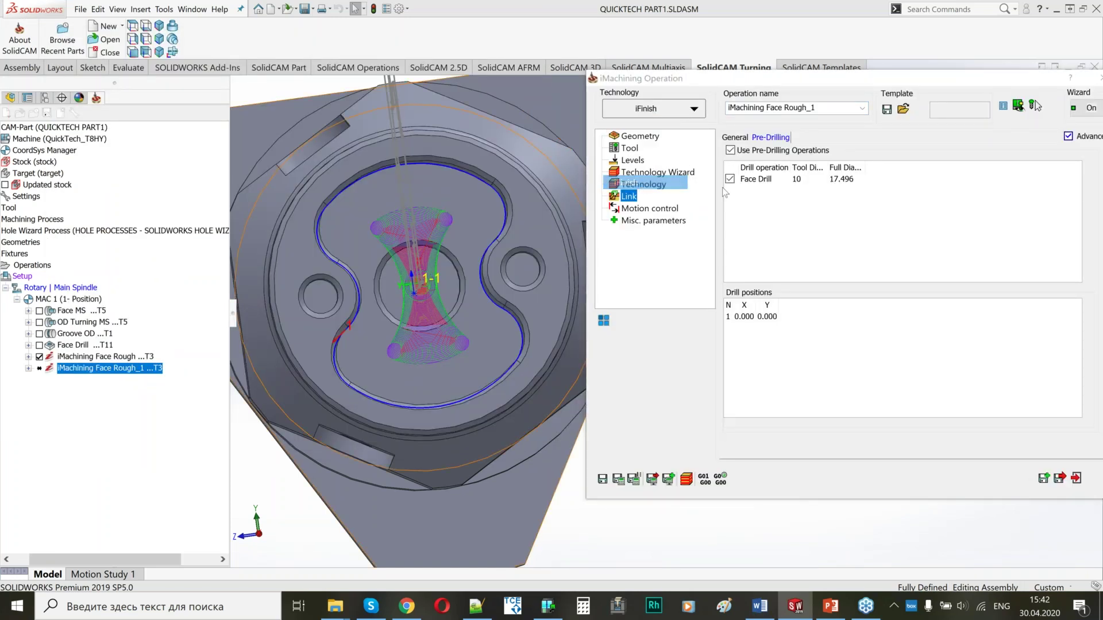
pyautogui.click(639, 138)
pyautogui.click(630, 160)
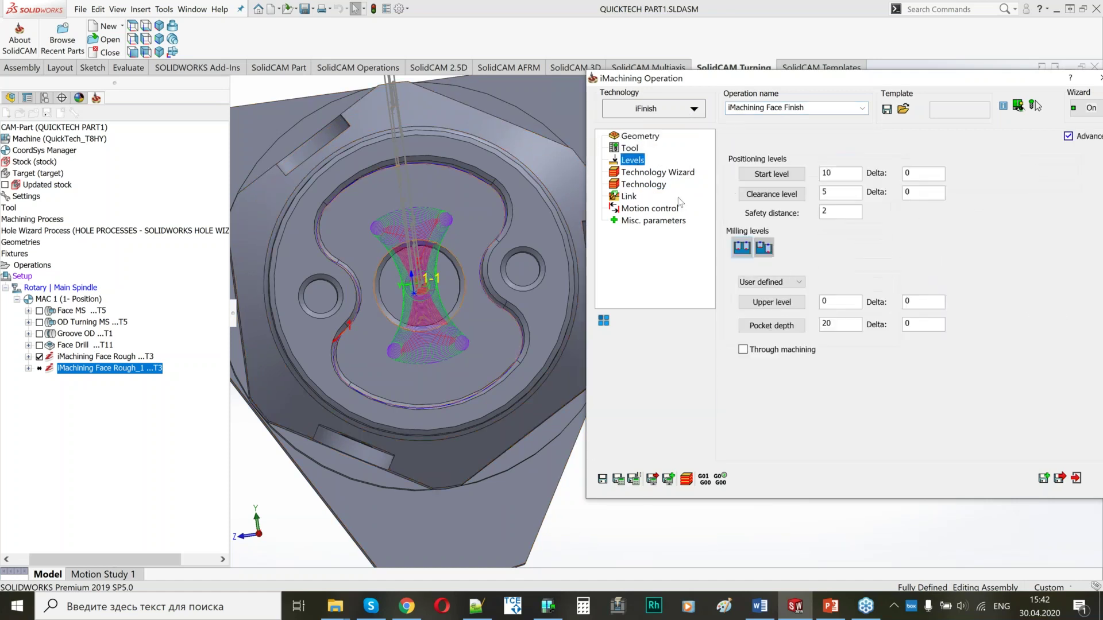
# Step: Set the finishing operation's machining level to 4, and review its technology and iRest parent operation data
pyautogui.click(649, 173)
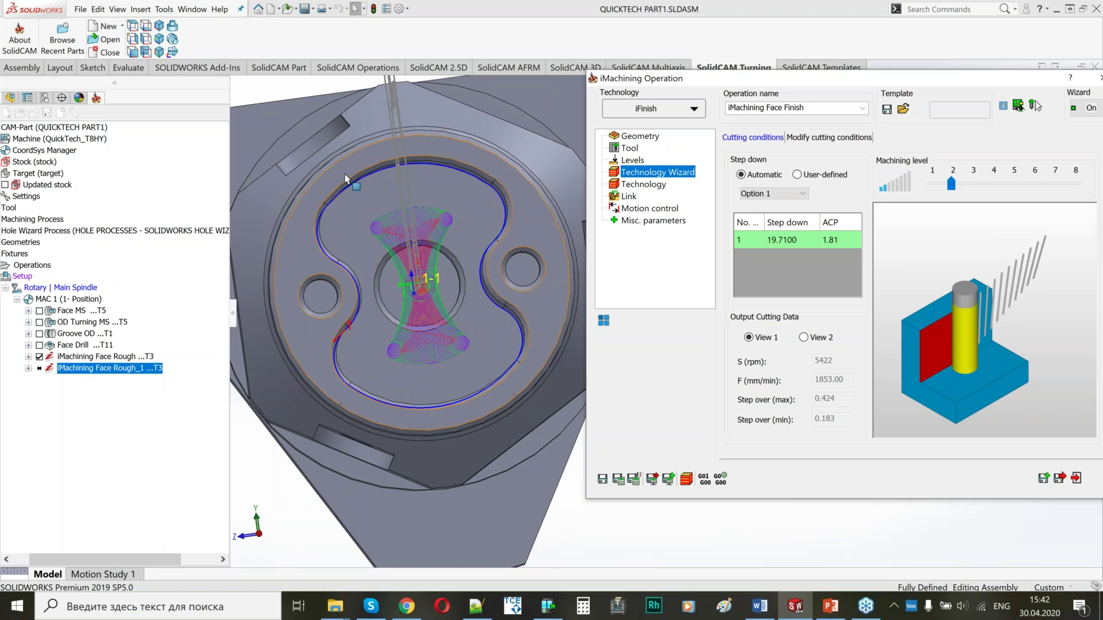
pyautogui.moveTo(951, 184); pyautogui.dragTo(996, 183)
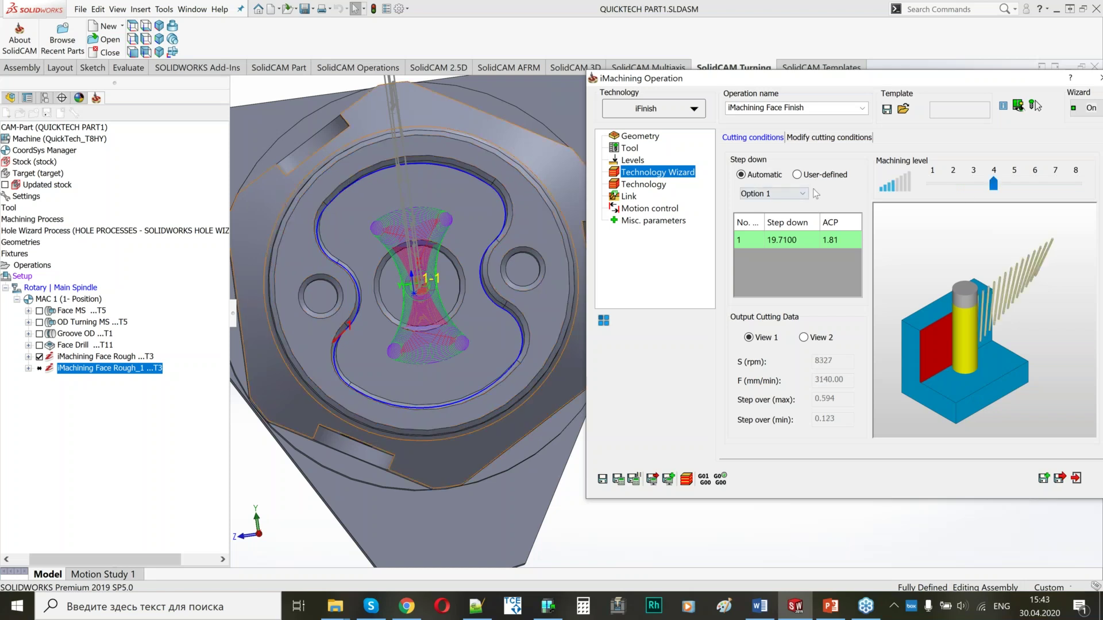
pyautogui.click(643, 185)
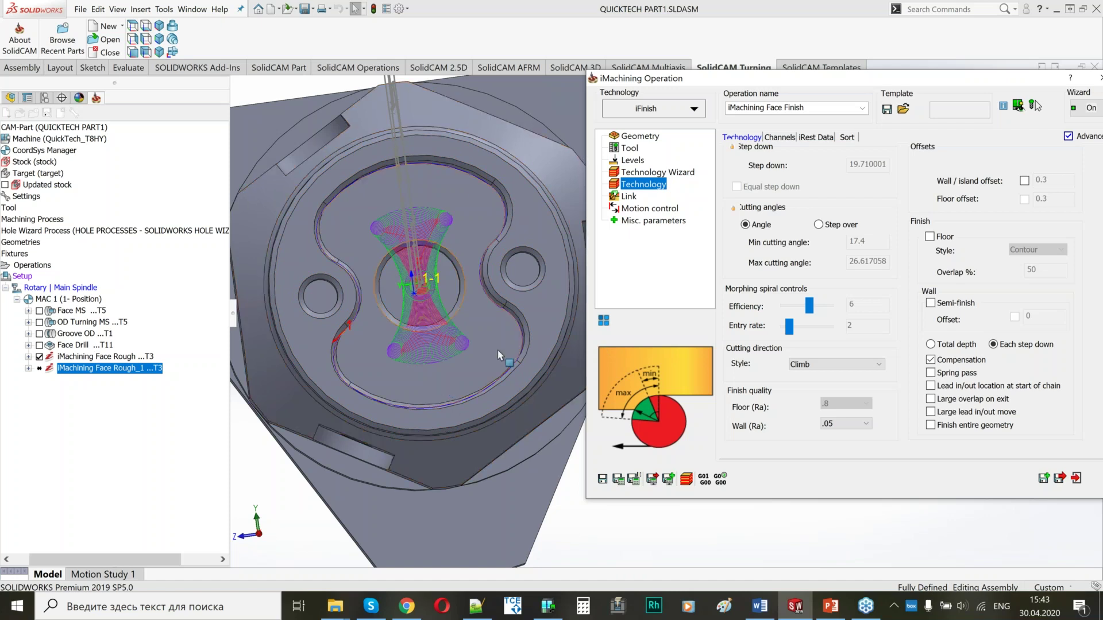
pyautogui.click(781, 138)
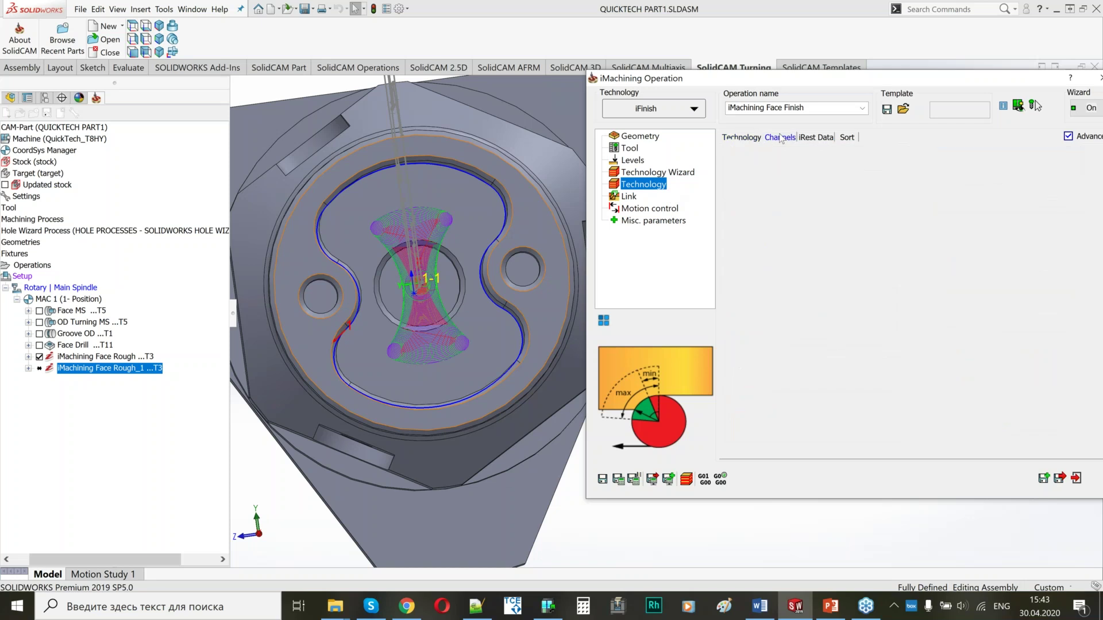
pyautogui.click(815, 137)
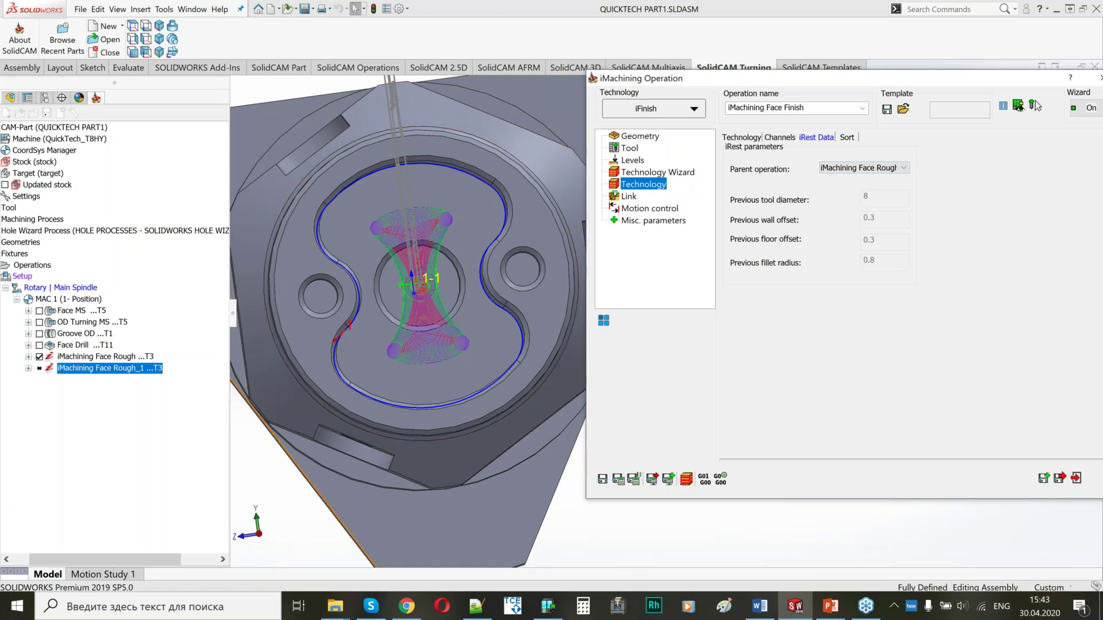
# Step: Turn off pre-drilling with the Face Drill operation for the pocket finishing pass
pyautogui.click(629, 196)
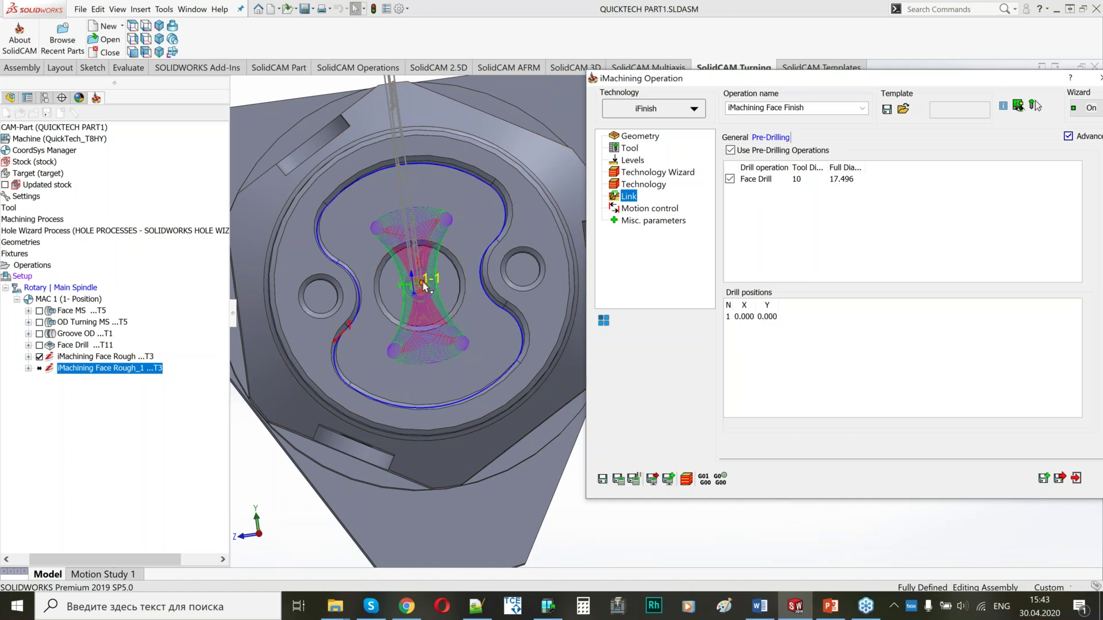
pyautogui.click(421, 298)
pyautogui.moveTo(420, 294); pyautogui.dragTo(437, 238, button='middle')
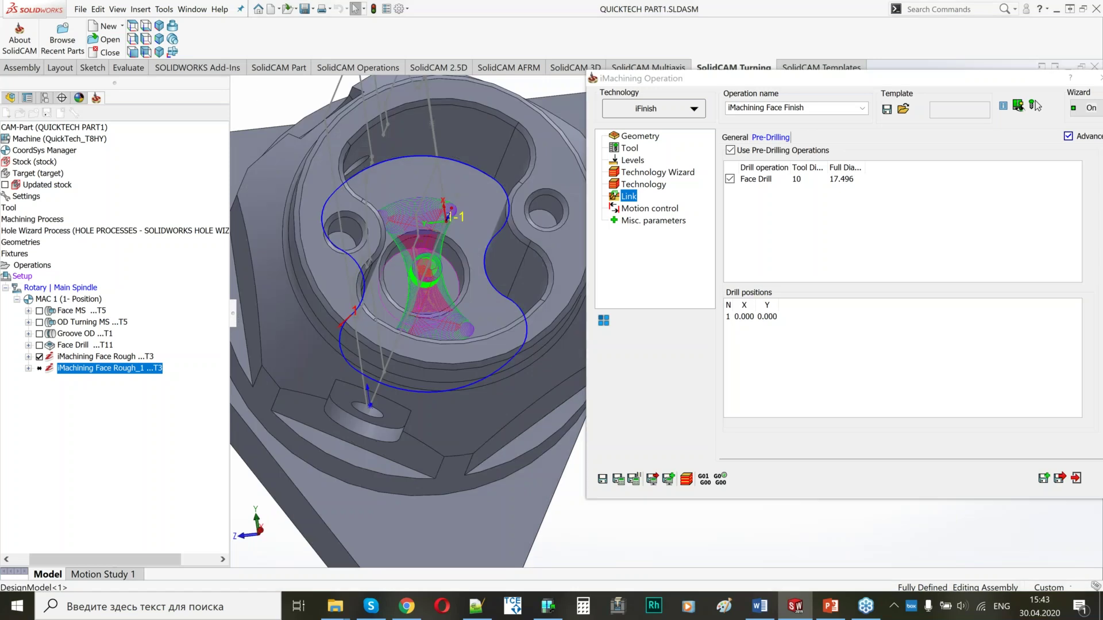
pyautogui.click(730, 179)
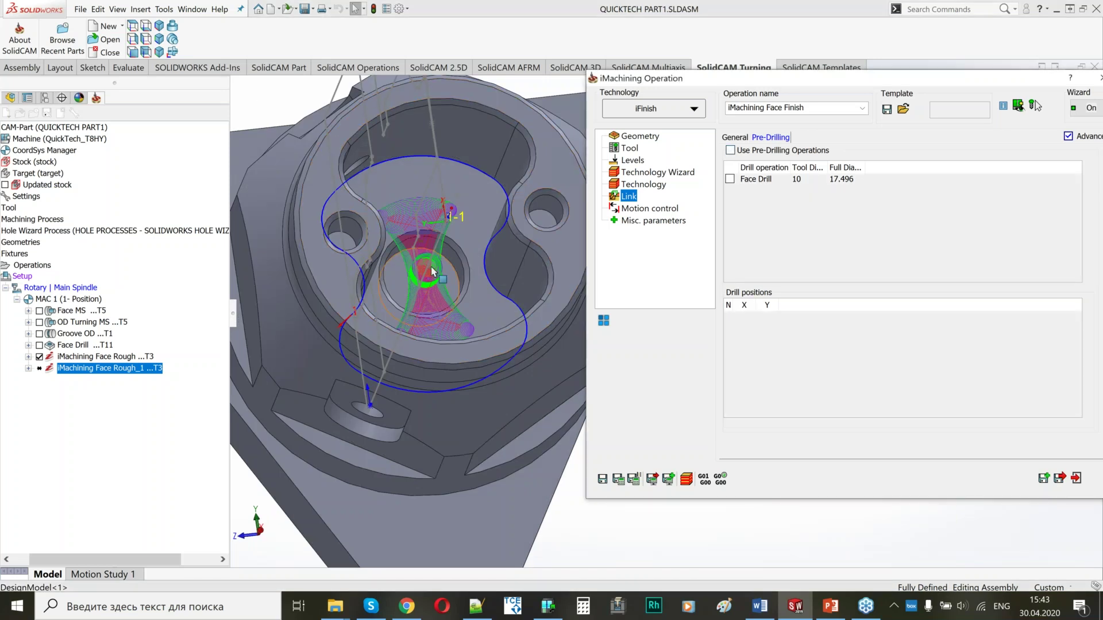
# Step: Review the finishing operation's motion control settings and try to save and calculate it
pyautogui.moveTo(432, 272); pyautogui.dragTo(436, 253, button='middle')
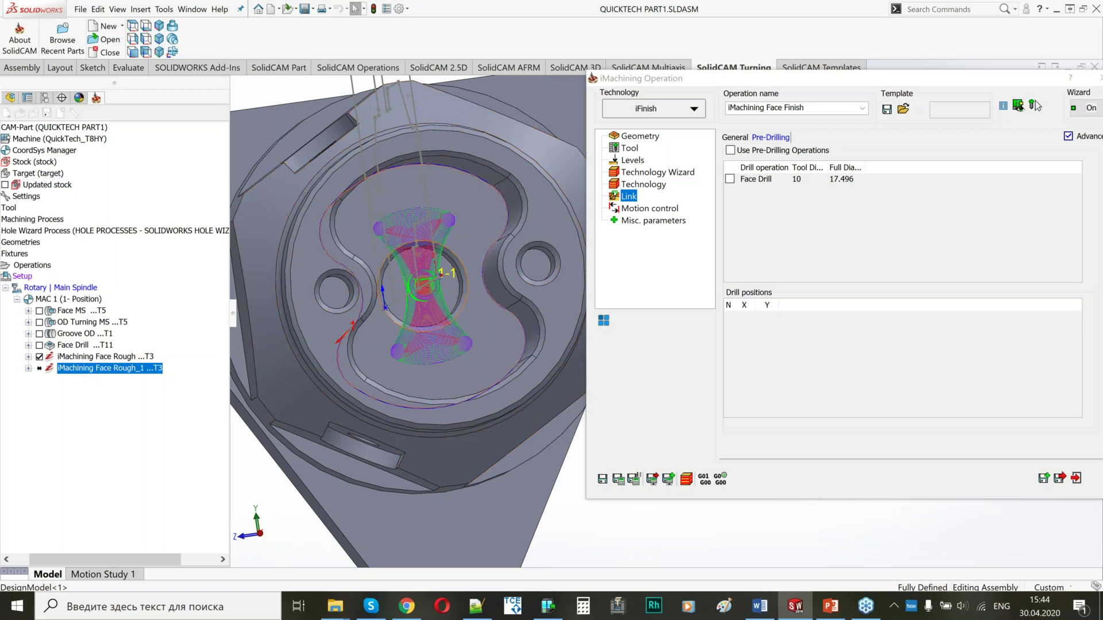
pyautogui.moveTo(452, 330)
pyautogui.mouseDown(button='middle')
pyautogui.moveTo(436, 290)
pyautogui.moveTo(447, 323)
pyautogui.mouseUp(button='middle')
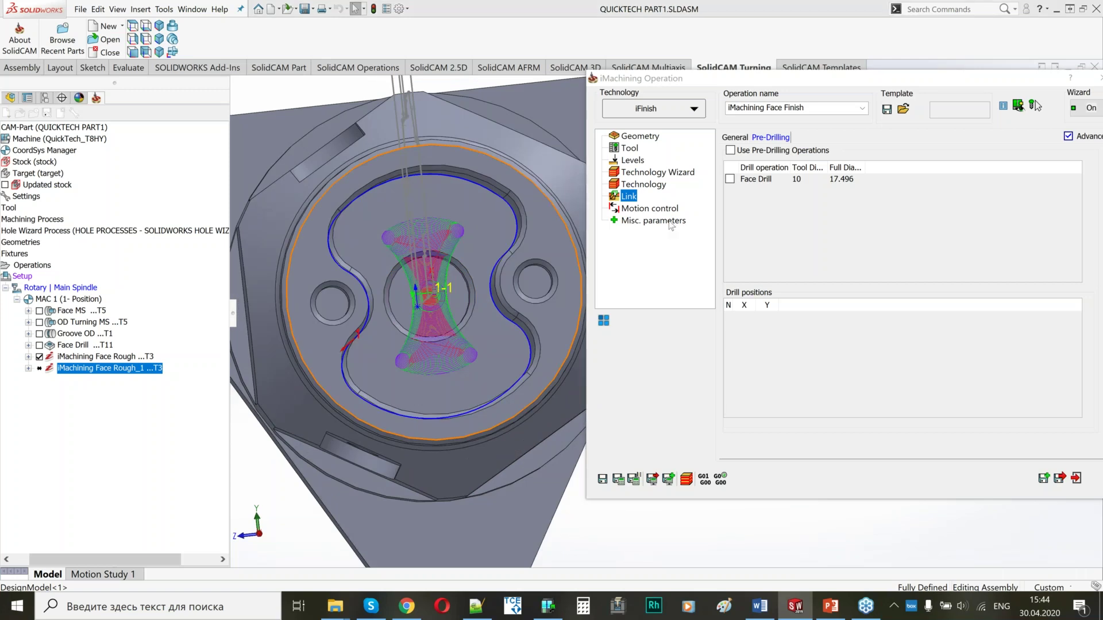
pyautogui.click(650, 209)
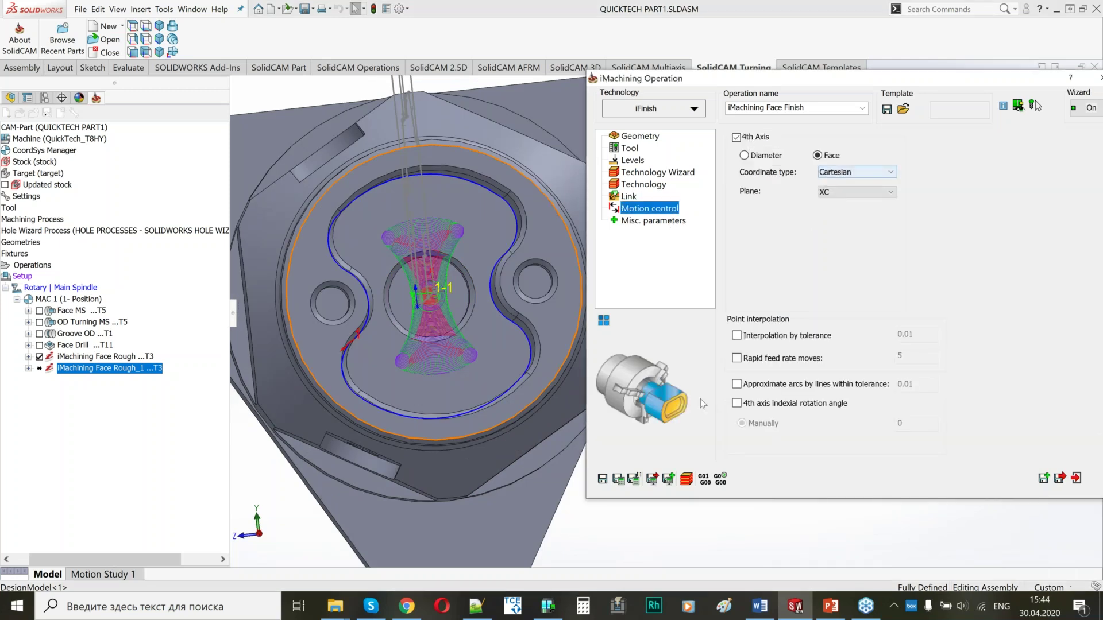
pyautogui.click(618, 479)
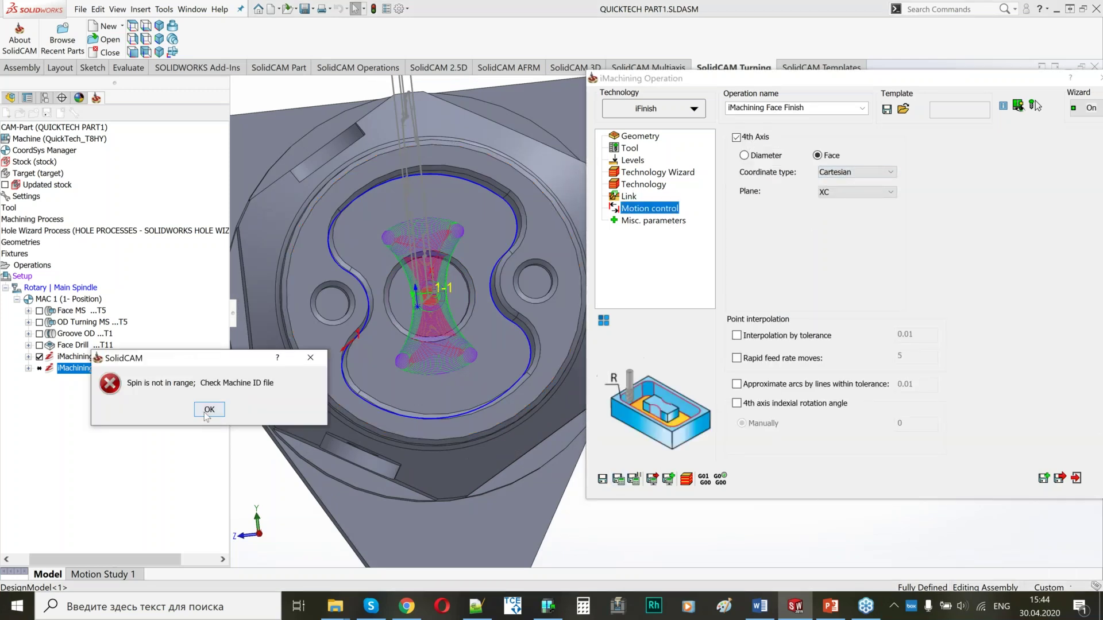
pyautogui.press('Return')
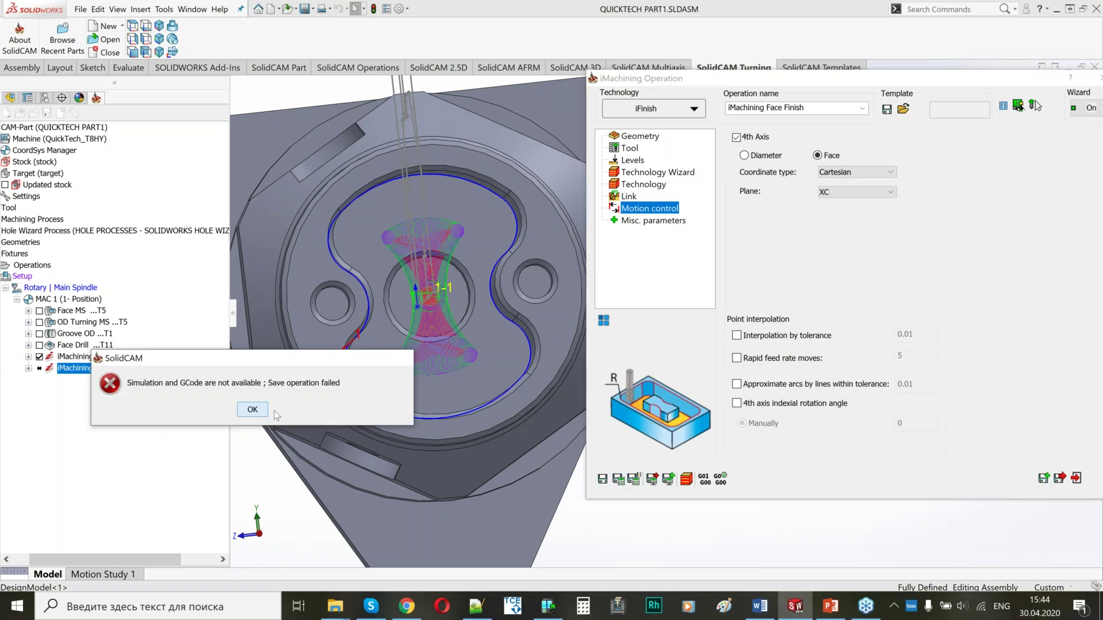
pyautogui.press('Return')
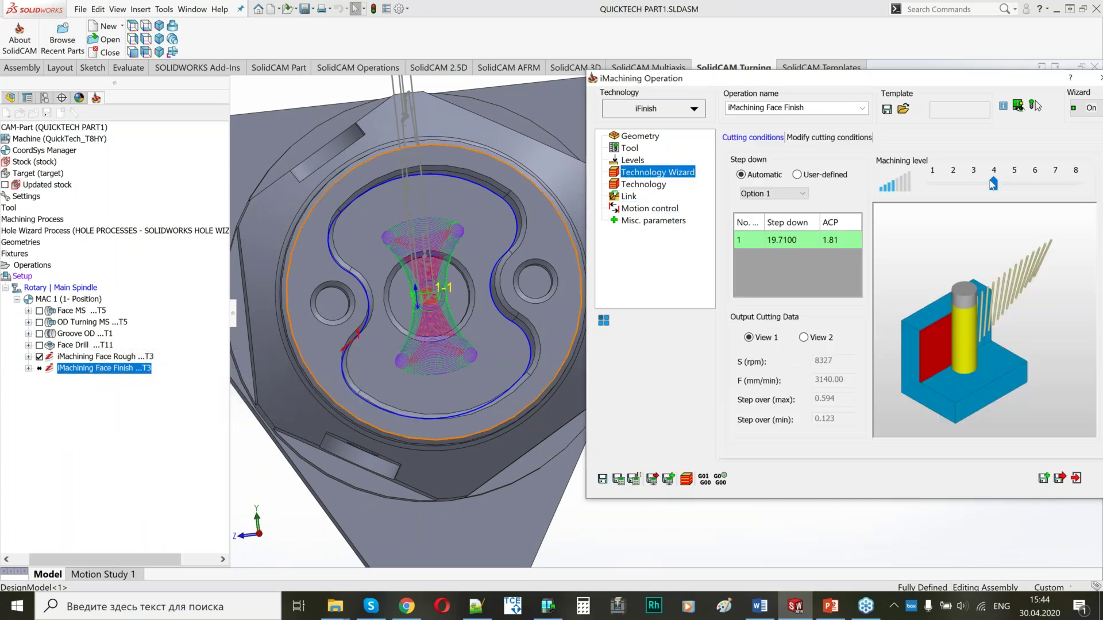
# Step: Reduce the machining level of iMachining Face Finish to suit the machine's spindle speed, and save and calculate the operation
pyautogui.click(619, 479)
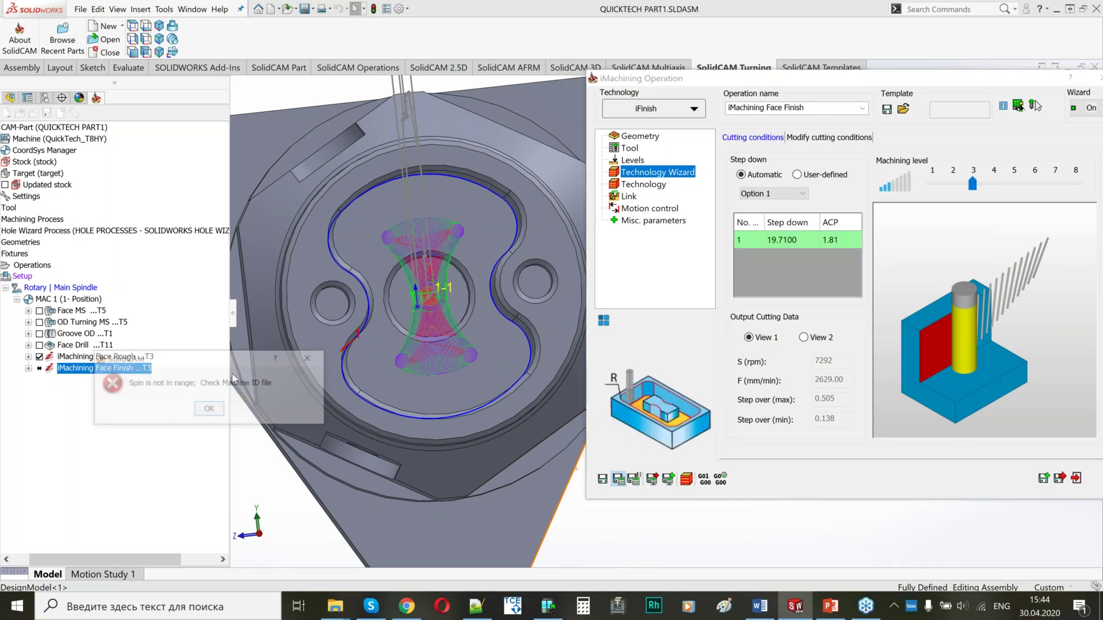
pyautogui.press('Return')
pyautogui.press('Return')
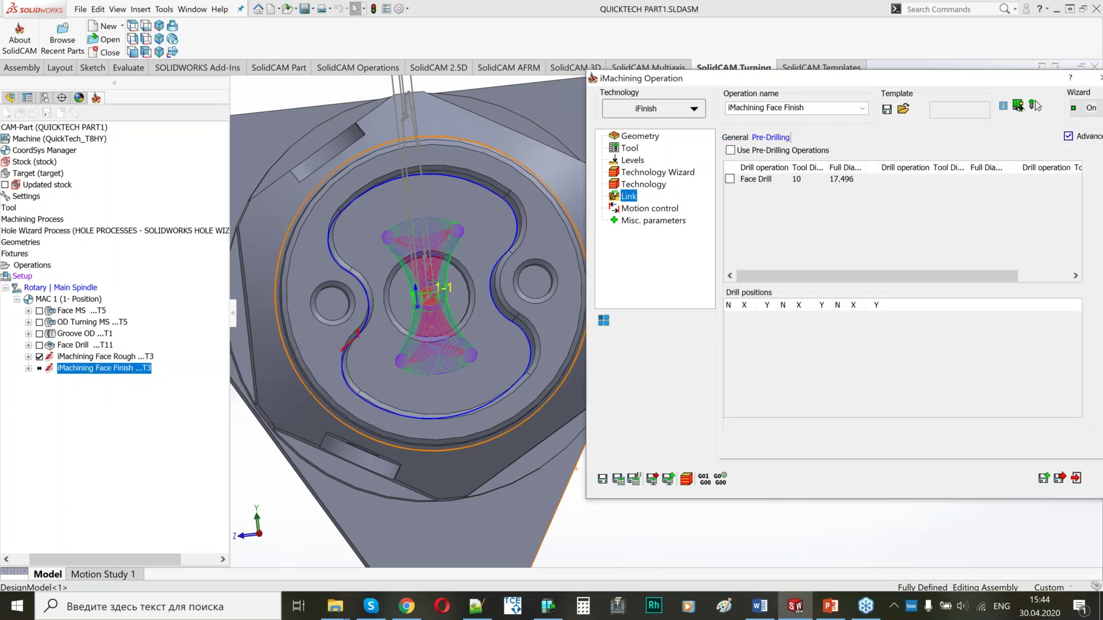
pyautogui.click(619, 479)
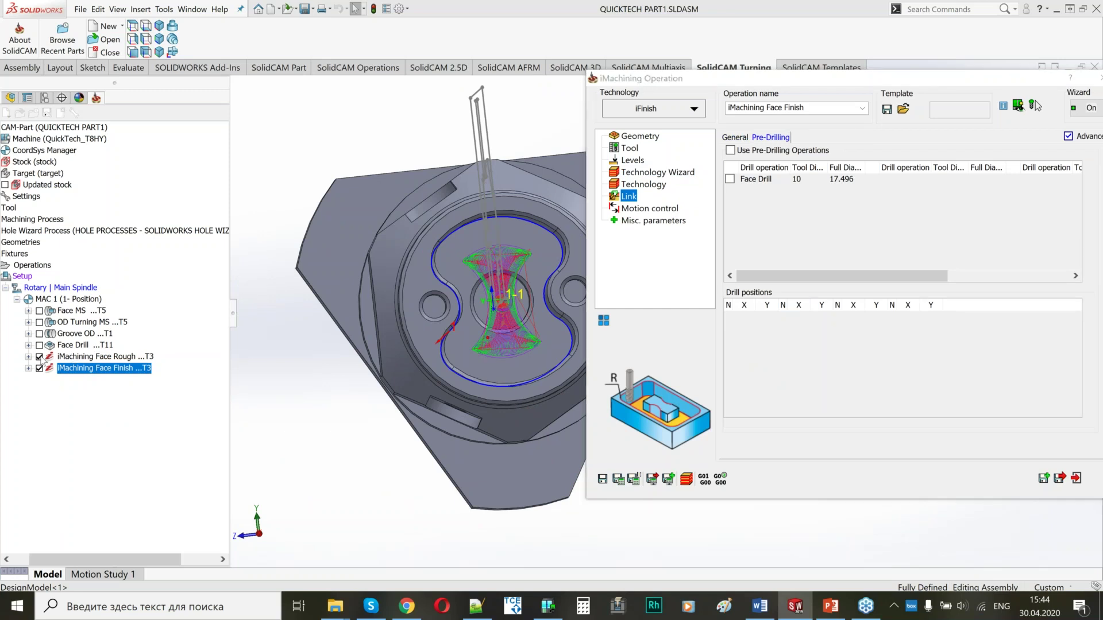
# Step: Inspect the iMachining Face Finish toolpath on its own, hide it, and save and exit the operation
pyautogui.click(39, 357)
pyautogui.scroll(-6, 433, 247)
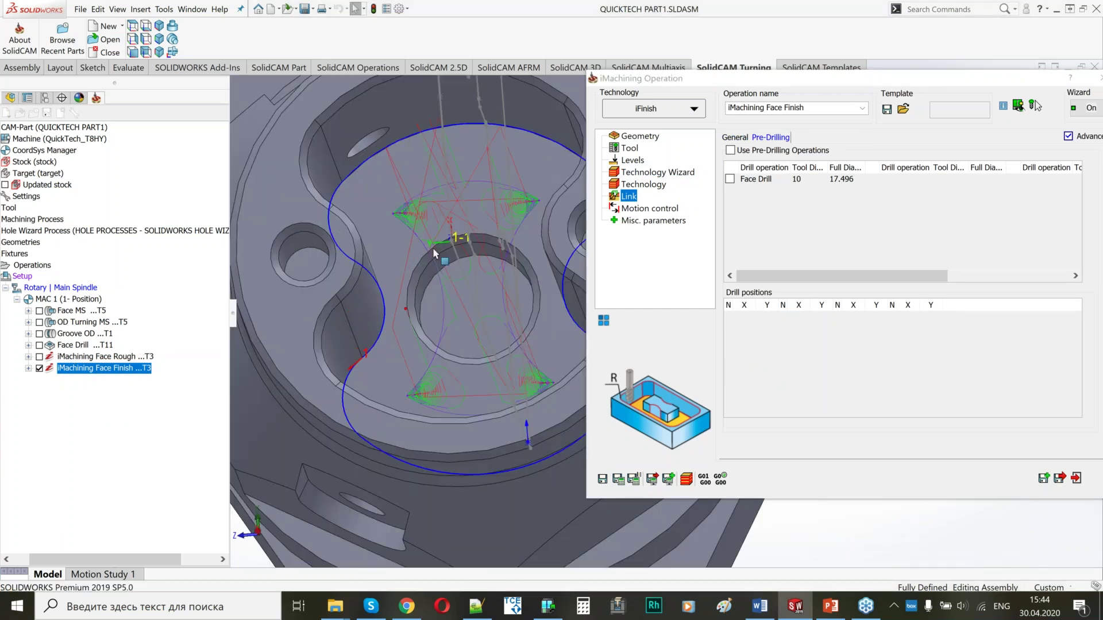
pyautogui.moveTo(434, 249); pyautogui.dragTo(453, 298, button='middle')
pyautogui.click(40, 368)
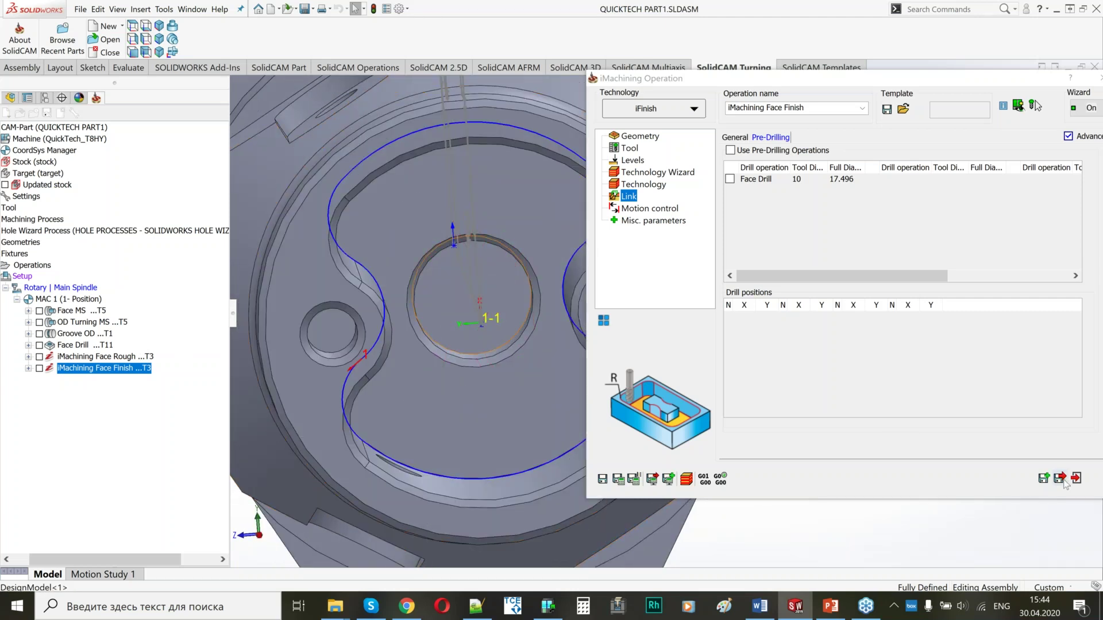
pyautogui.click(1060, 480)
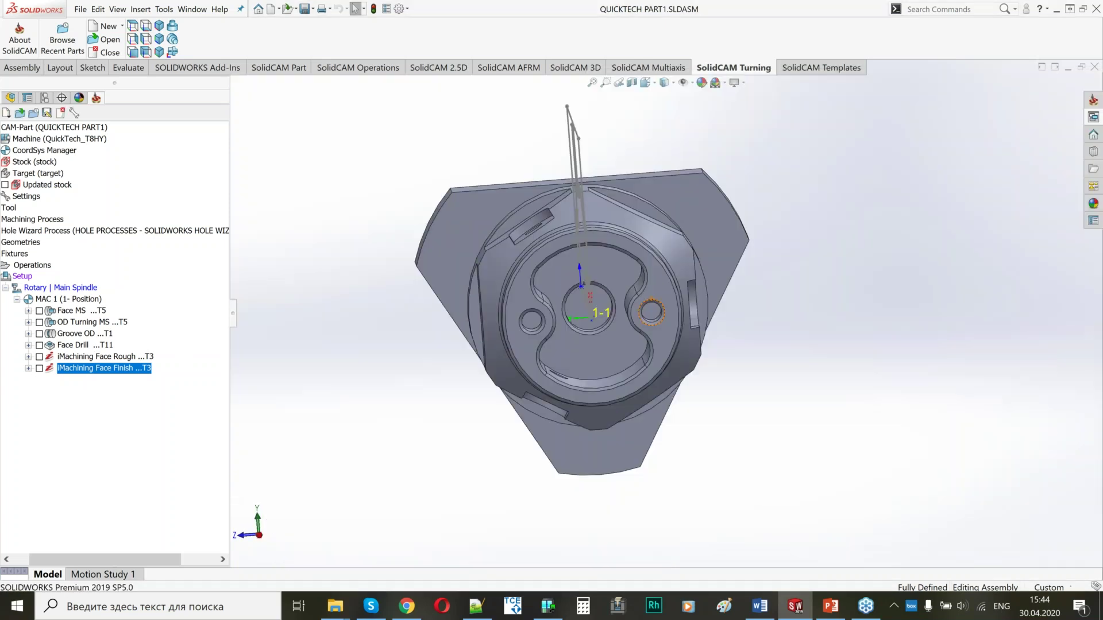
# Step: Add a milling Drilling operation after iMachining Face Finish and check the diameter of a small front-face hole
pyautogui.moveTo(655, 314); pyautogui.dragTo(701, 315, button='middle')
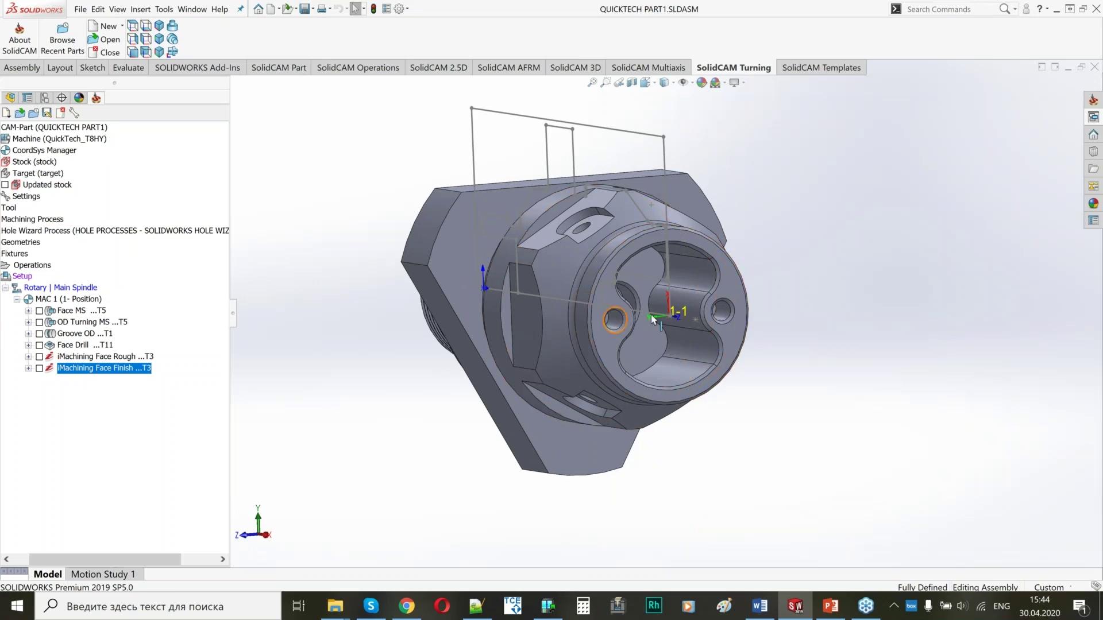
pyautogui.rightClick(94, 370)
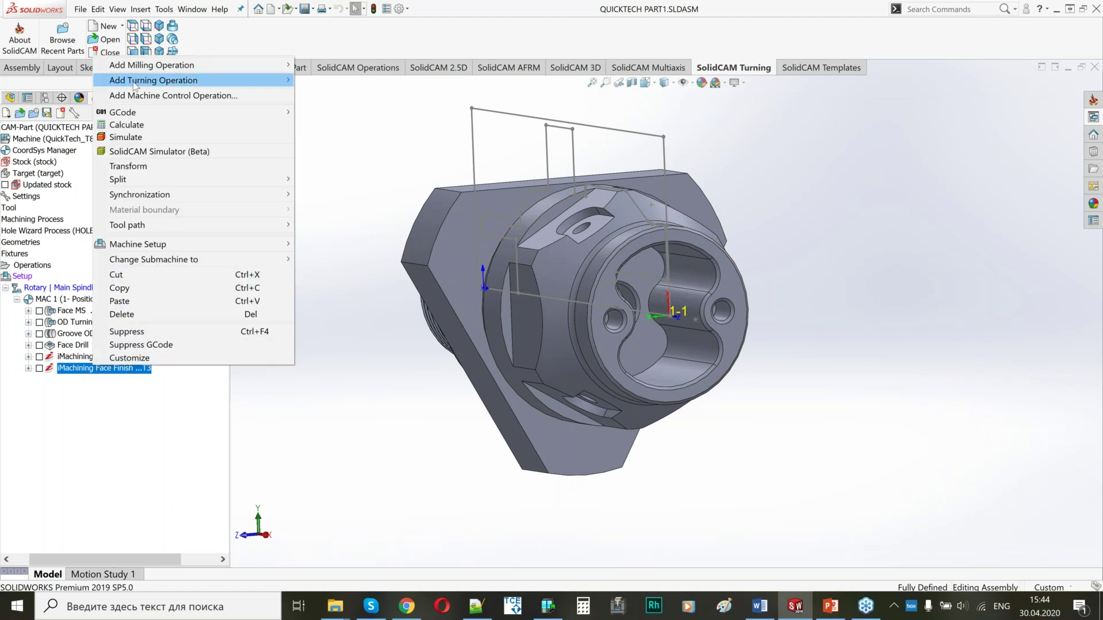
pyautogui.moveTo(269, 69)
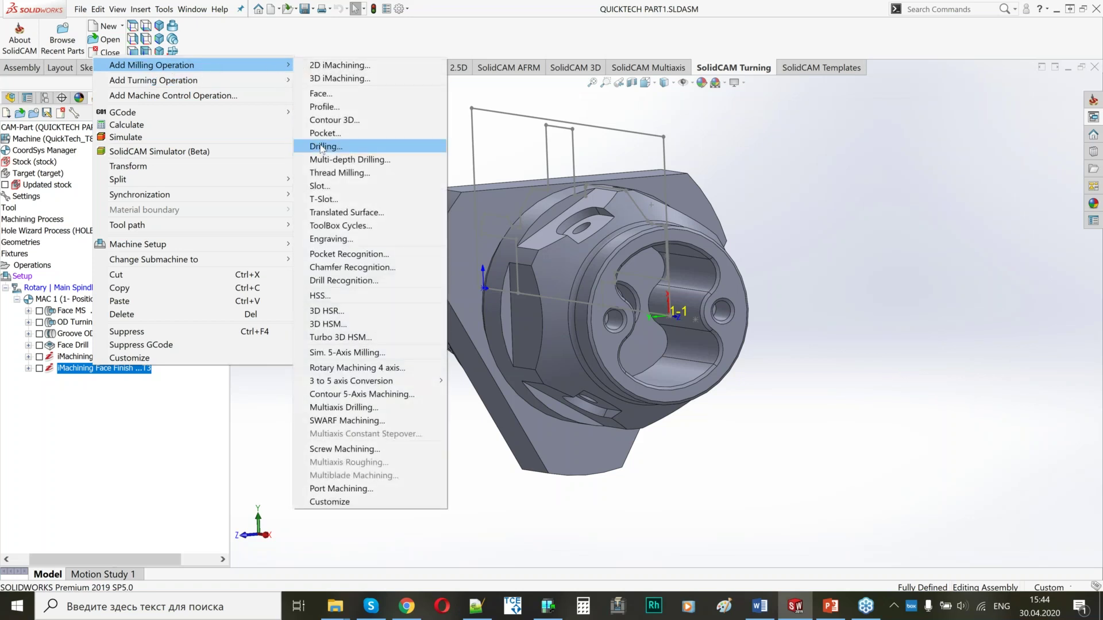
pyautogui.click(321, 147)
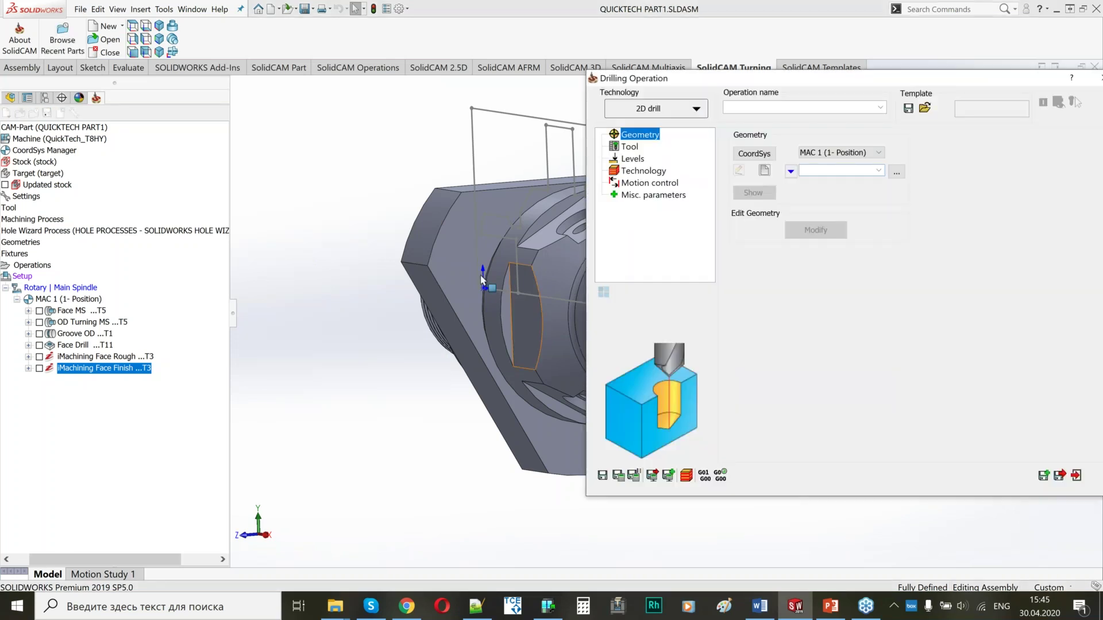
pyautogui.scroll(-5, 483, 281)
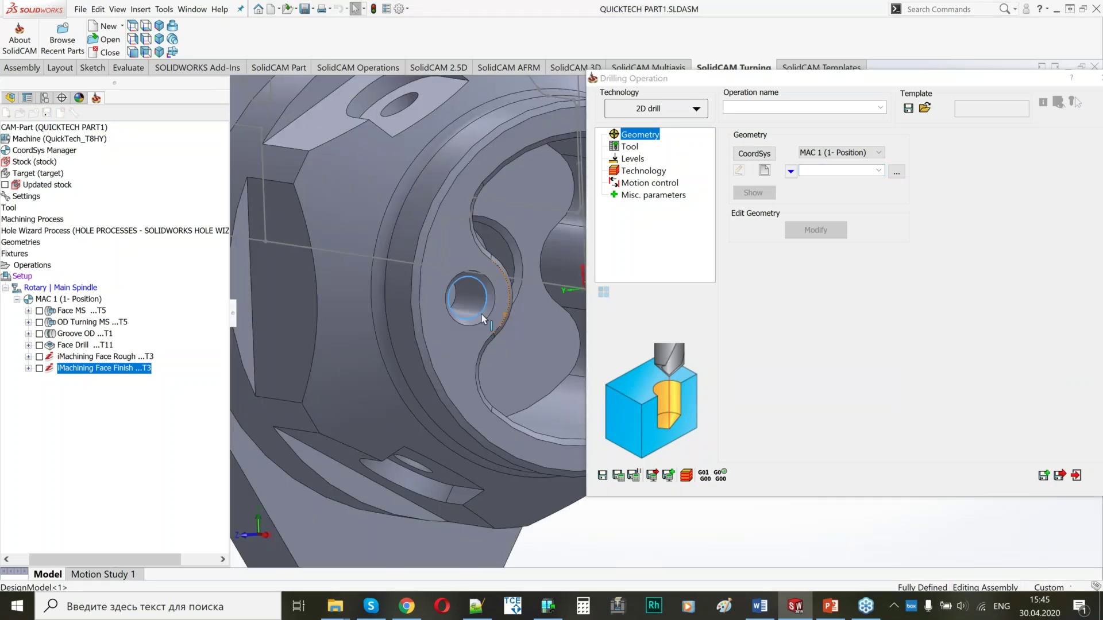
pyautogui.click(482, 316)
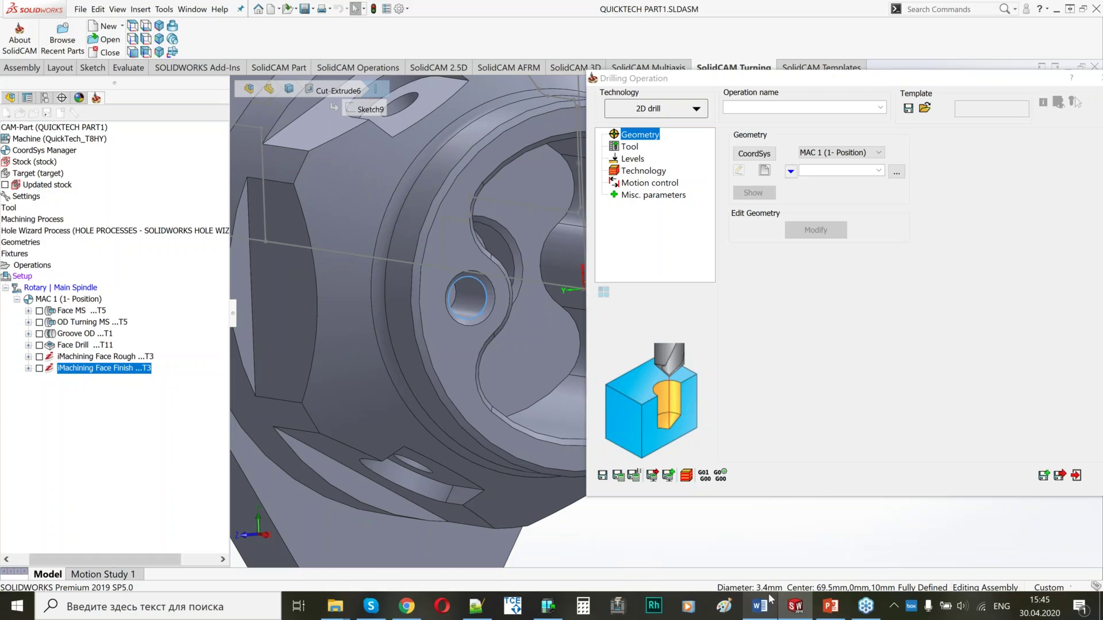
# Step: Define the drill geometry from the centers of the two small front-face holes at 0, 10 and 0, -10
pyautogui.click(770, 549)
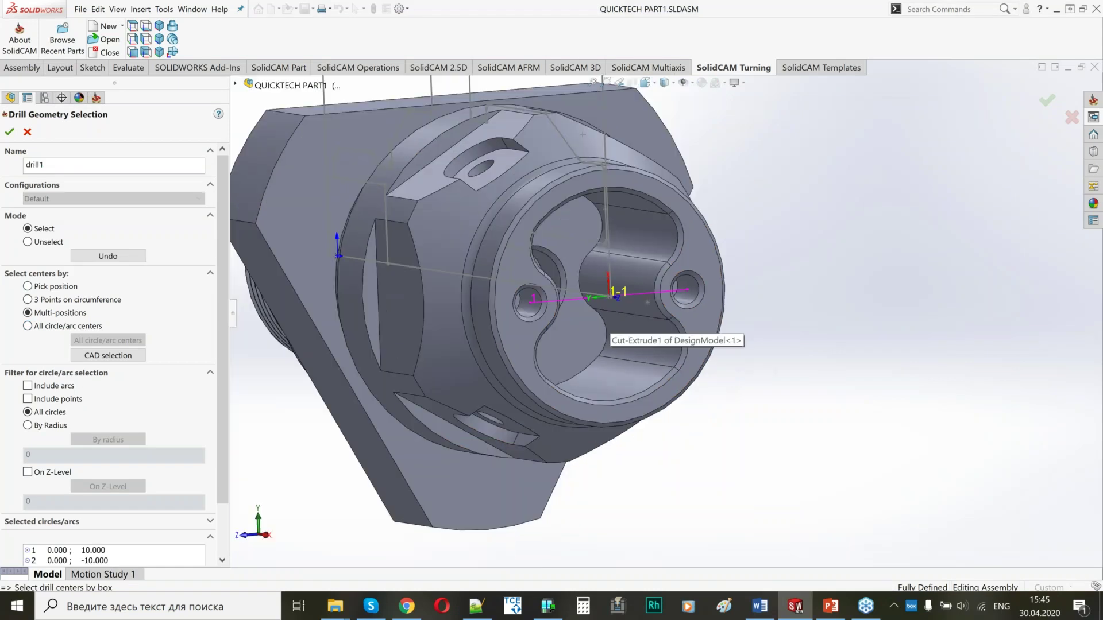
pyautogui.moveTo(607, 327); pyautogui.dragTo(620, 376, button='middle')
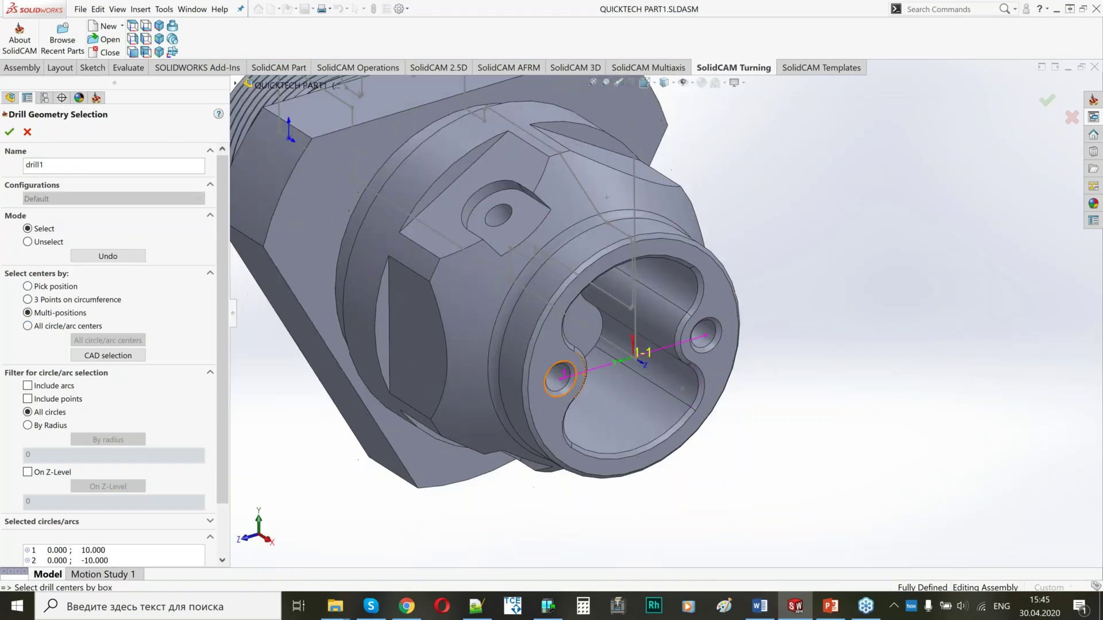
pyautogui.moveTo(224, 310); pyautogui.dragTo(223, 373)
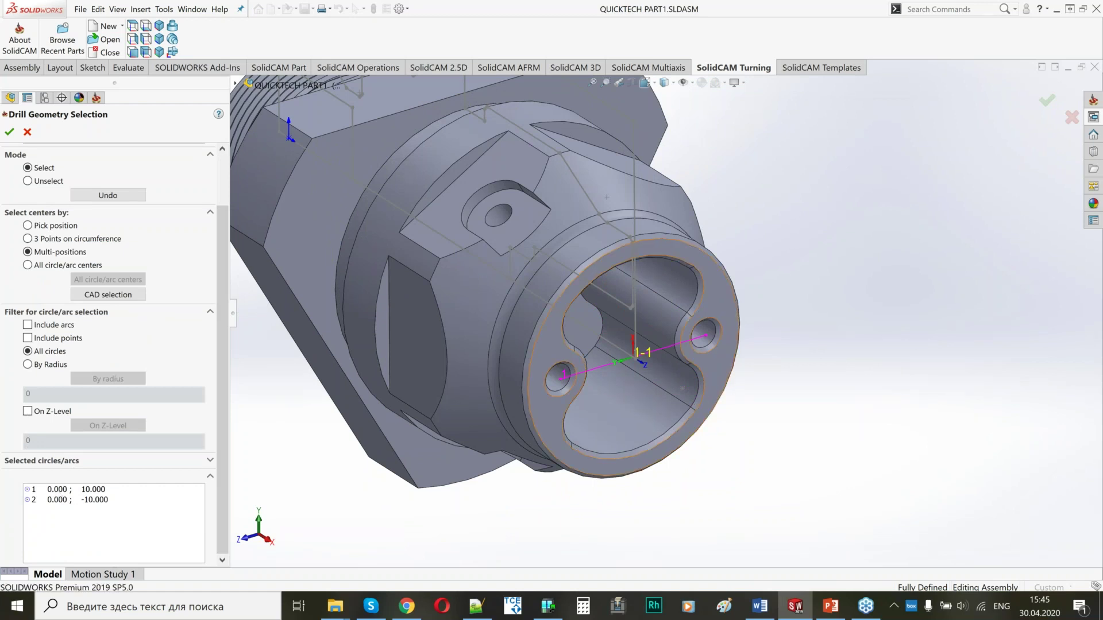
pyautogui.moveTo(554, 413)
pyautogui.mouseDown(button='middle')
pyautogui.moveTo(531, 367)
pyautogui.moveTo(546, 415)
pyautogui.mouseUp(button='middle')
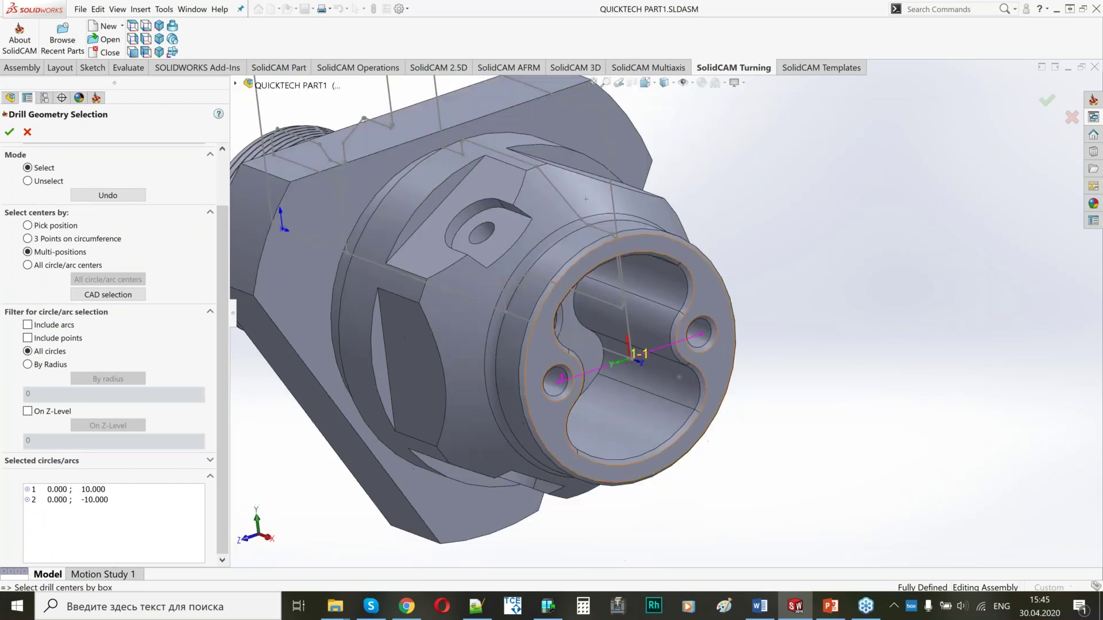
pyautogui.click(8, 132)
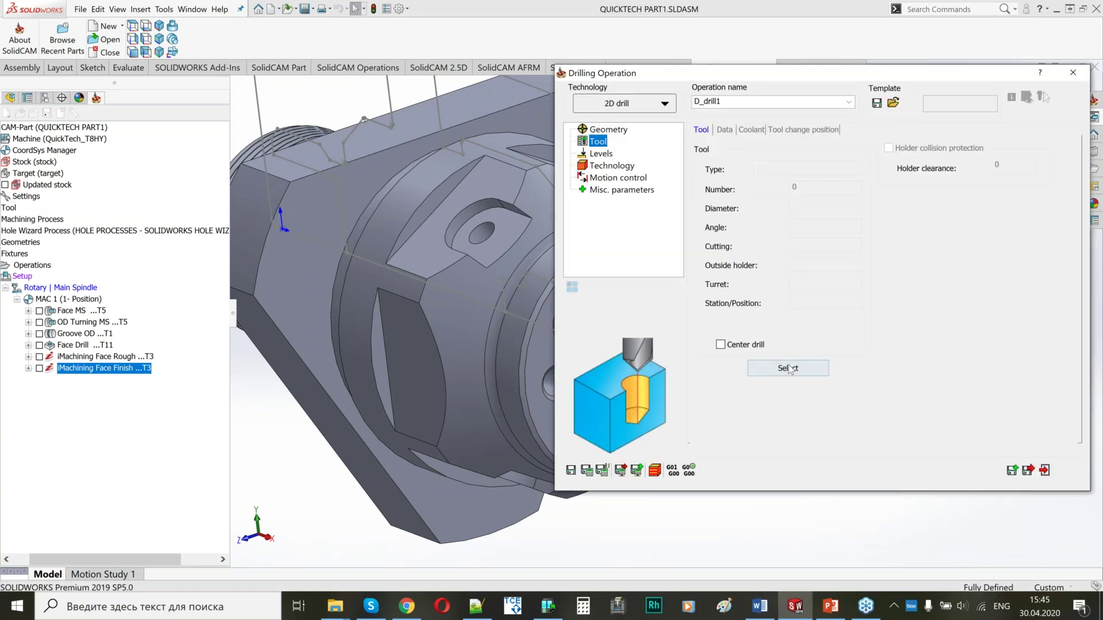
# Step: Assign the 3.4 mm drill, Rotary Turret tool 9, and take the drill depth of 6 from the hole on the model
pyautogui.click(789, 368)
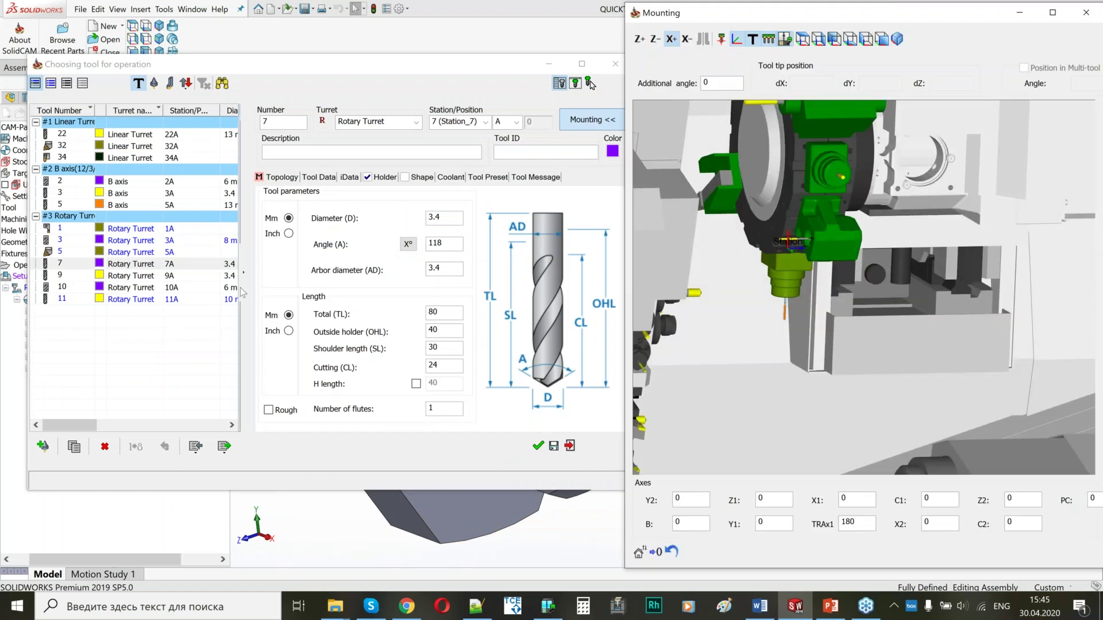
pyautogui.click(195, 279)
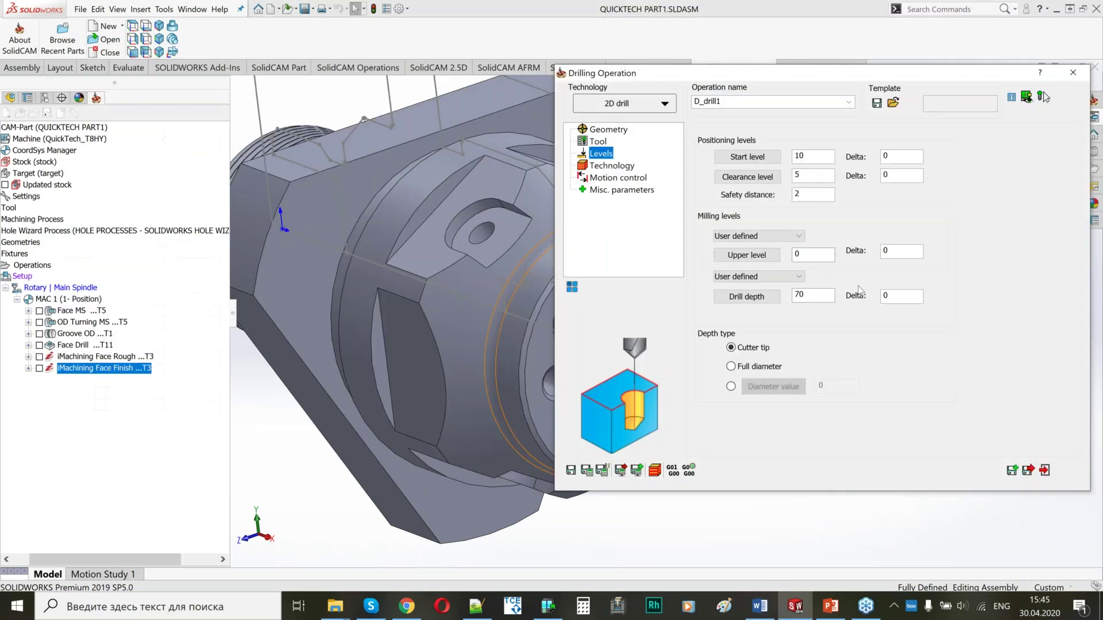
pyautogui.click(746, 297)
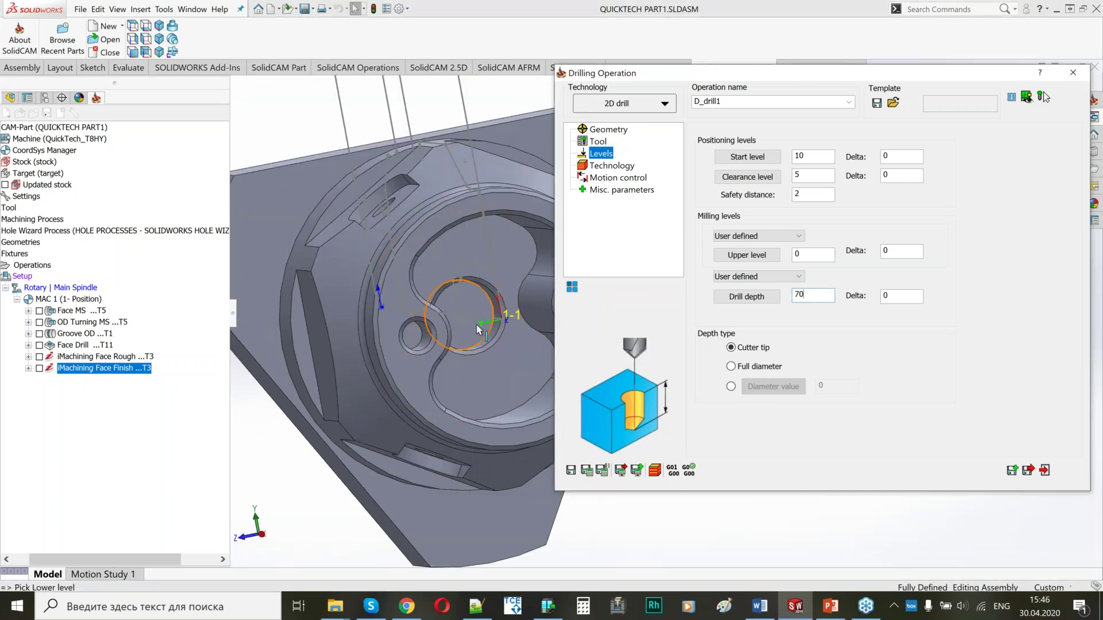
pyautogui.click(473, 251)
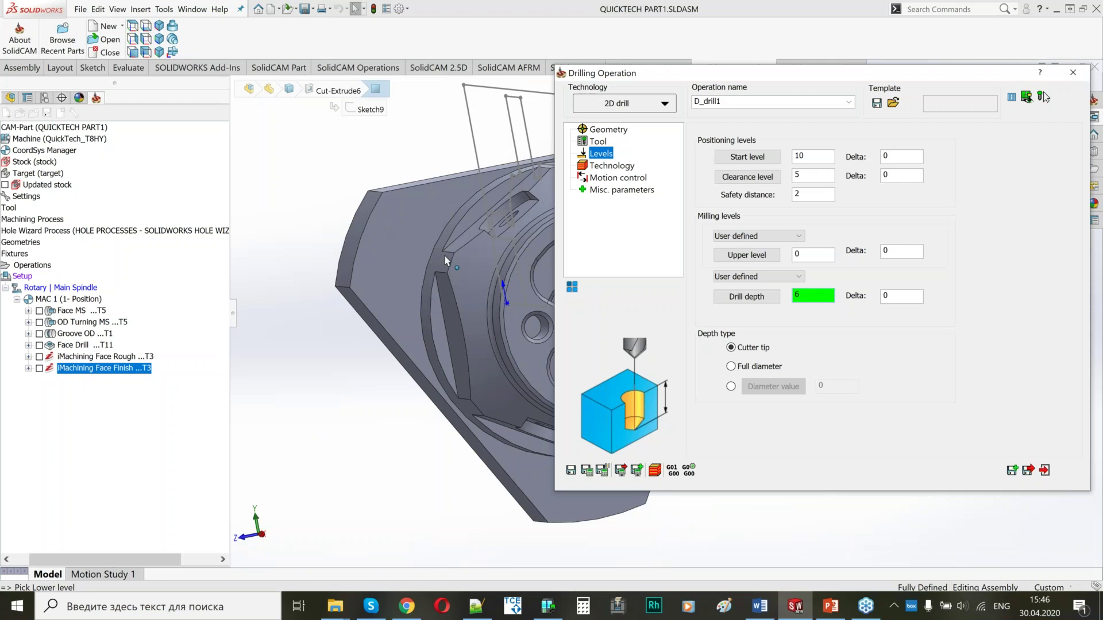
# Step: Use the Peck Drilling cycle for the two face holes with a step down of 3 mm
pyautogui.click(612, 166)
pyautogui.click(968, 262)
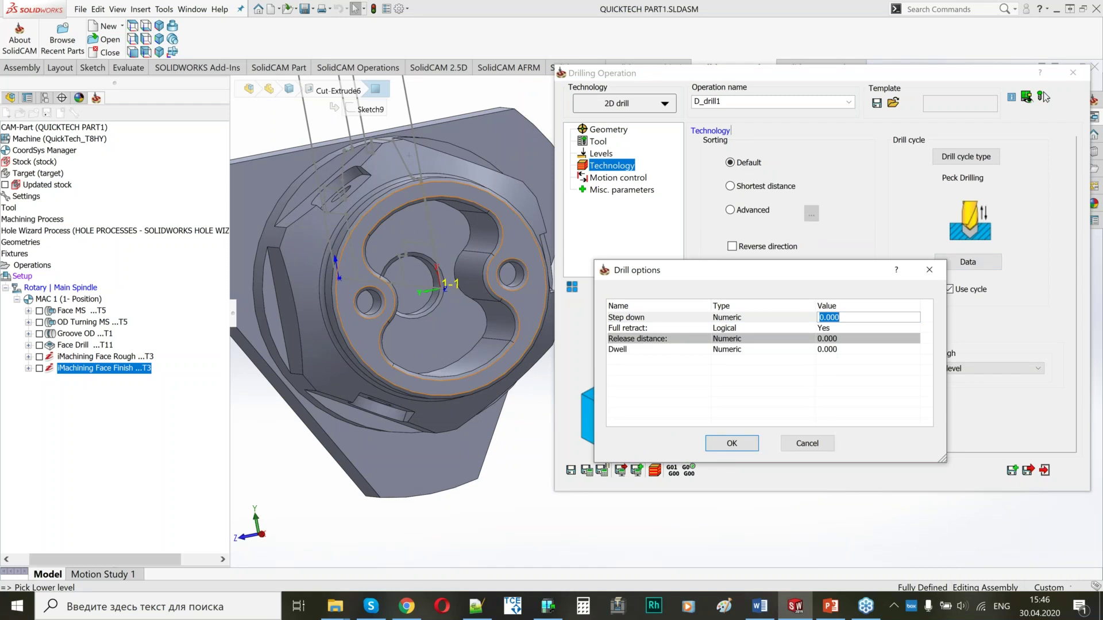
pyautogui.write('2')
pyautogui.press('BackSpace')
pyautogui.write('3')
pyautogui.click(753, 446)
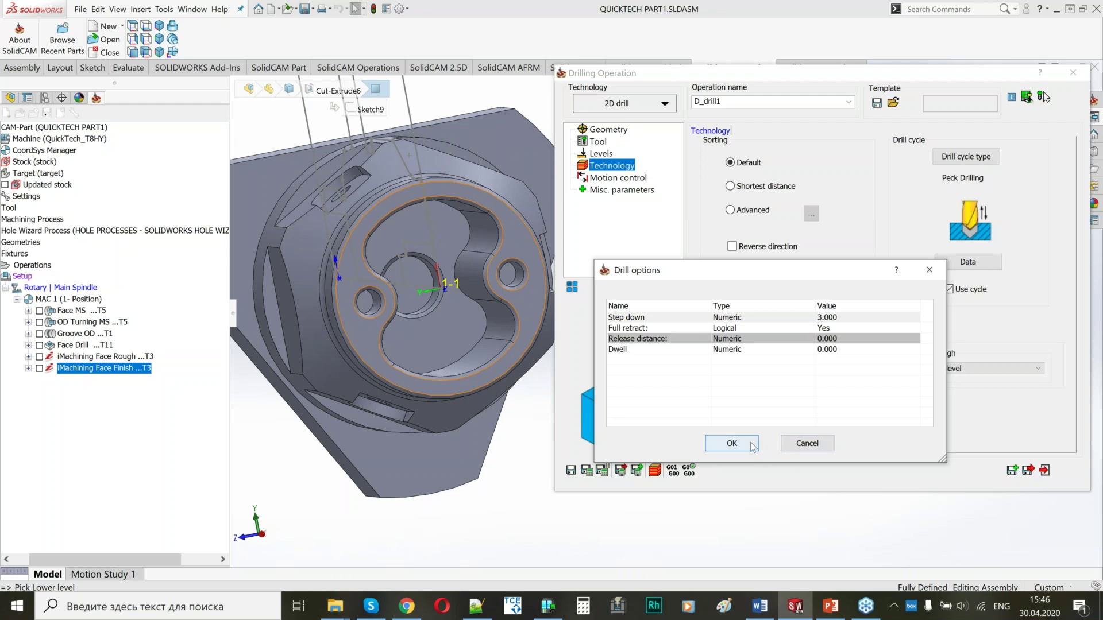
# Step: Review the drilling operation's levels, technology and motion control, save and calculate it, and exit to the model
pyautogui.click(601, 153)
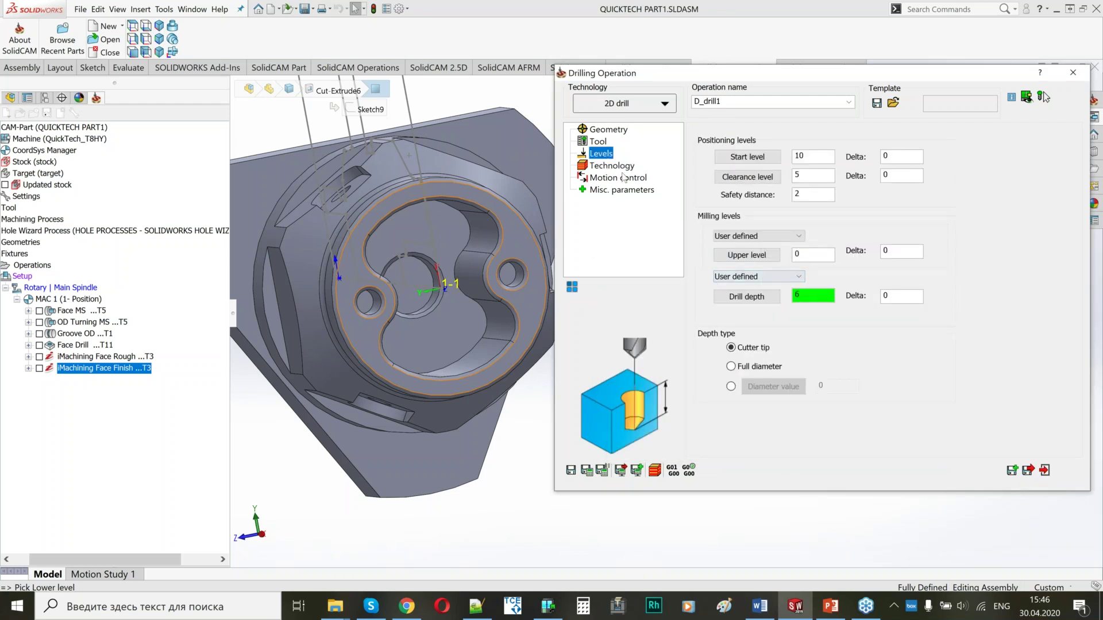
pyautogui.click(612, 166)
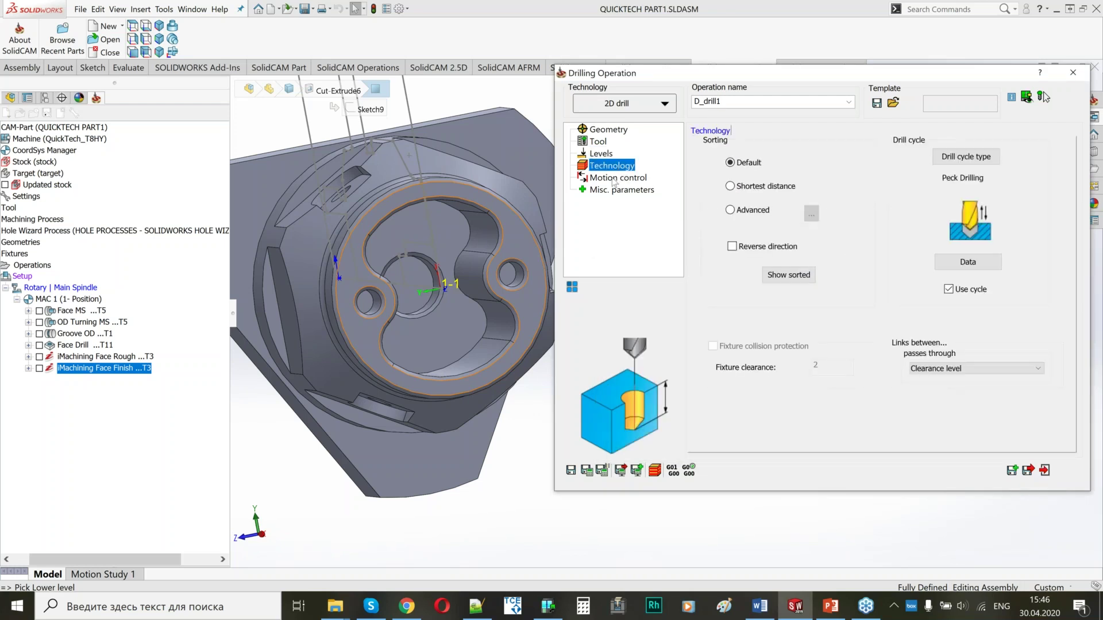
pyautogui.click(615, 180)
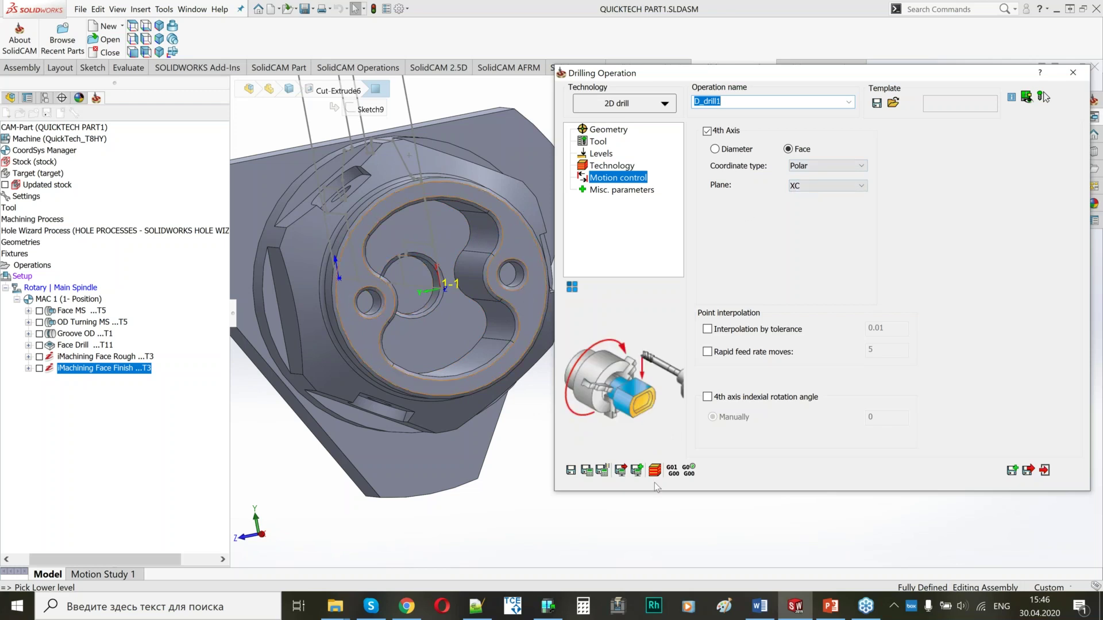
pyautogui.click(588, 471)
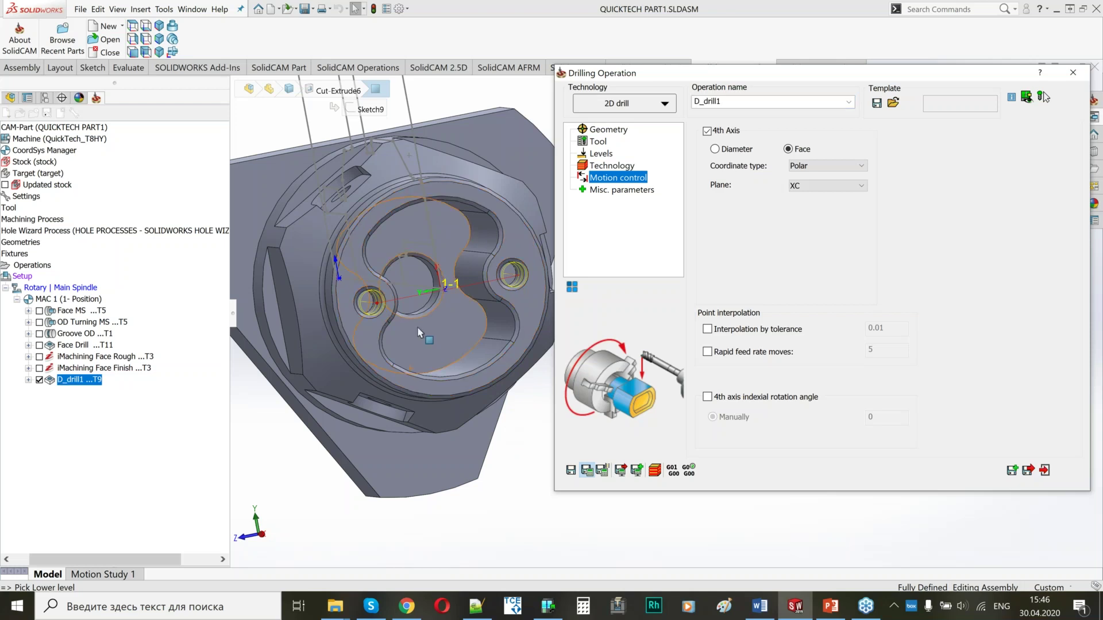
pyautogui.scroll(3, 430, 313)
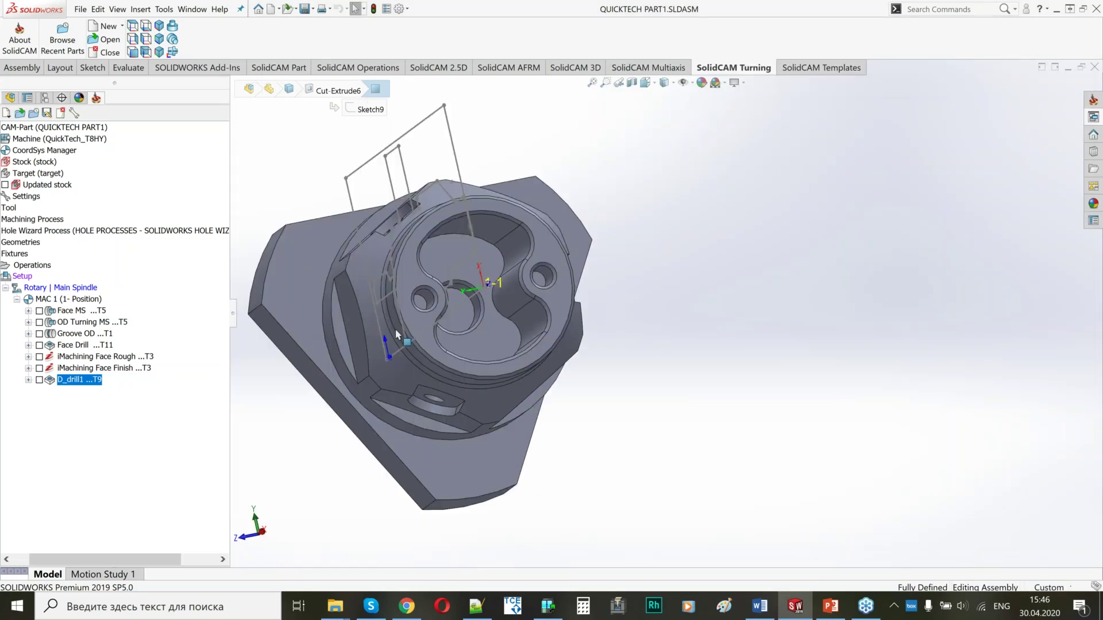
pyautogui.moveTo(396, 335); pyautogui.dragTo(527, 381, button='middle')
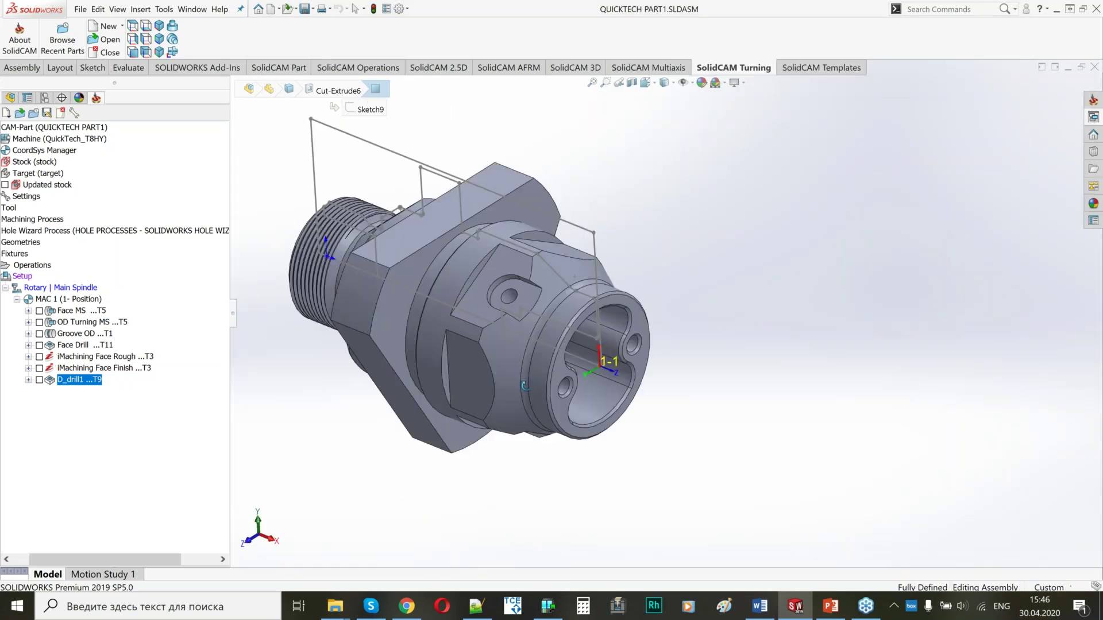
# Step: Add a Profile milling operation after the face-hole drilling operation under MAC 1 (1- Position)
pyautogui.click(511, 259)
pyautogui.moveTo(510, 259); pyautogui.dragTo(507, 283, button='middle')
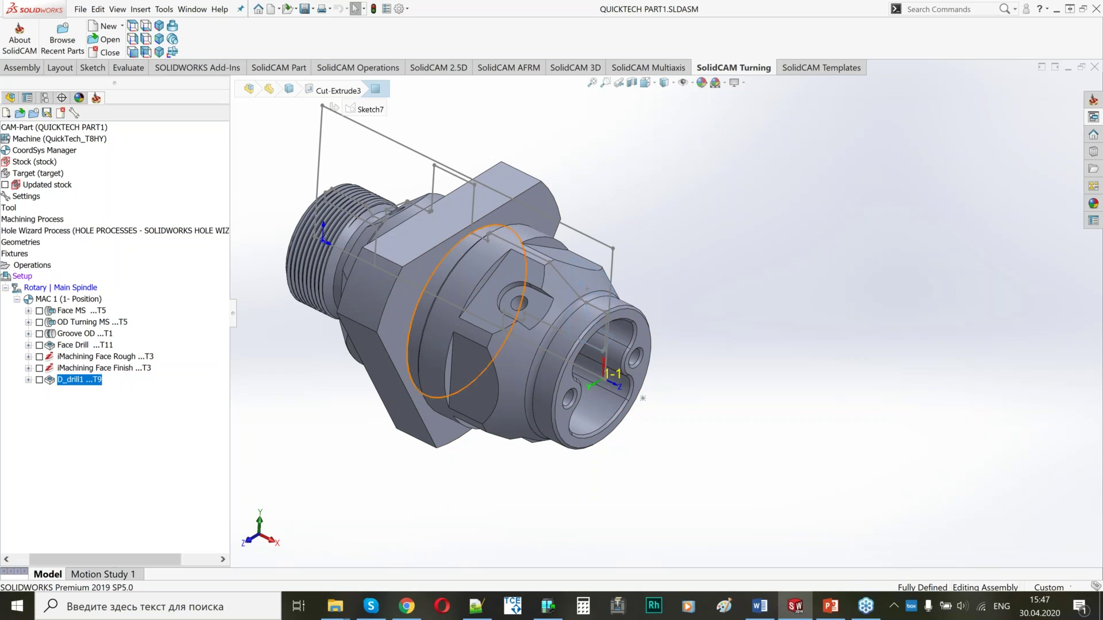
pyautogui.rightClick(80, 383)
pyautogui.click(117, 153)
pyautogui.rightClick(77, 383)
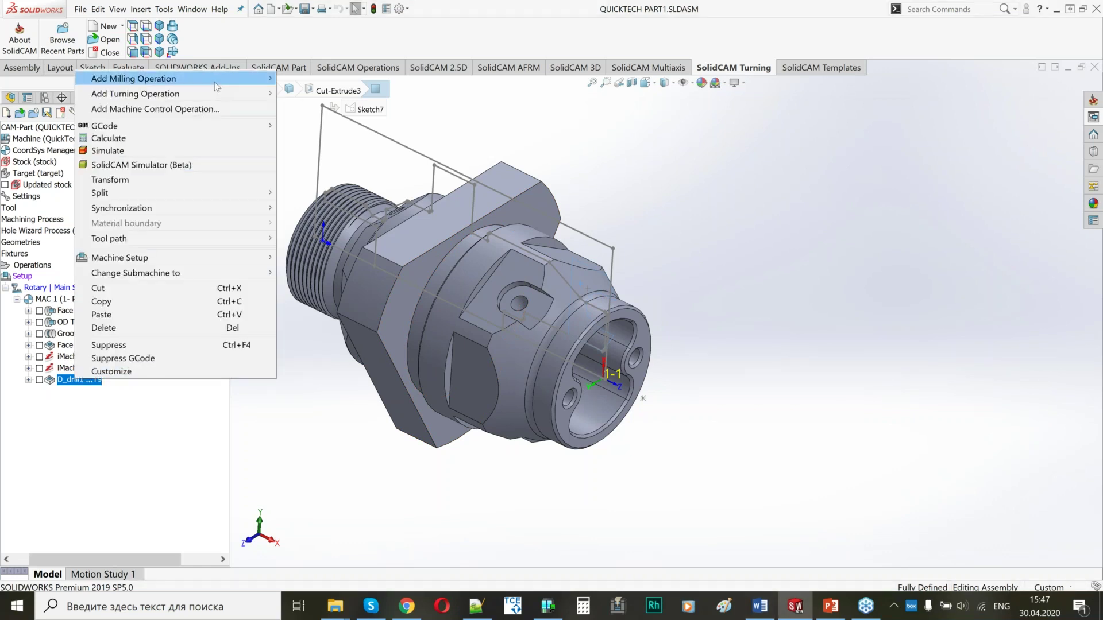
pyautogui.click(332, 101)
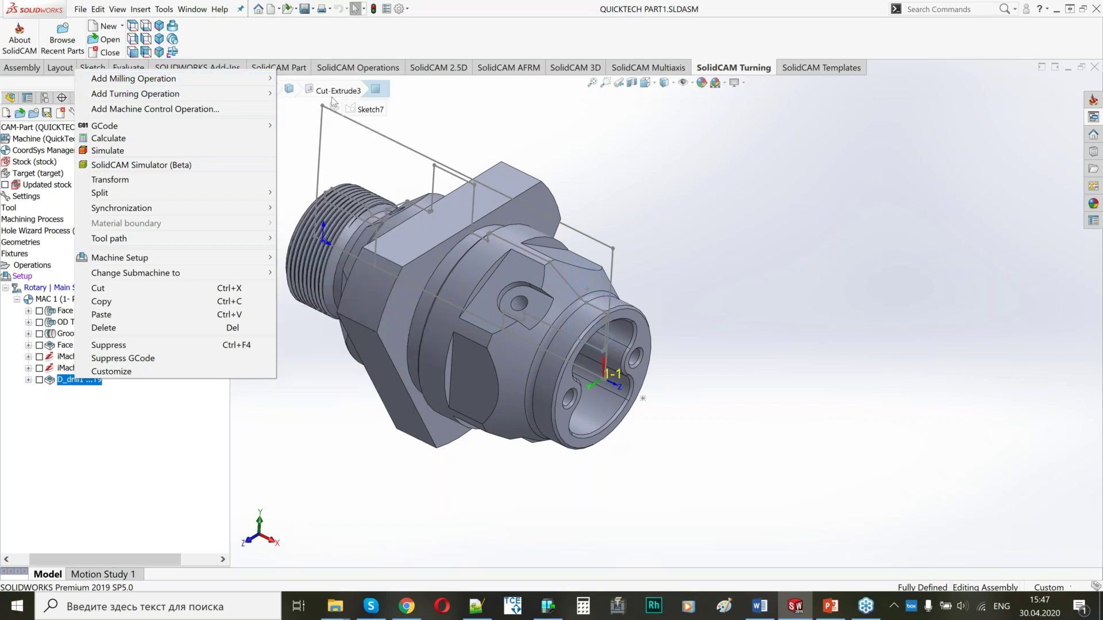
pyautogui.moveTo(252, 80)
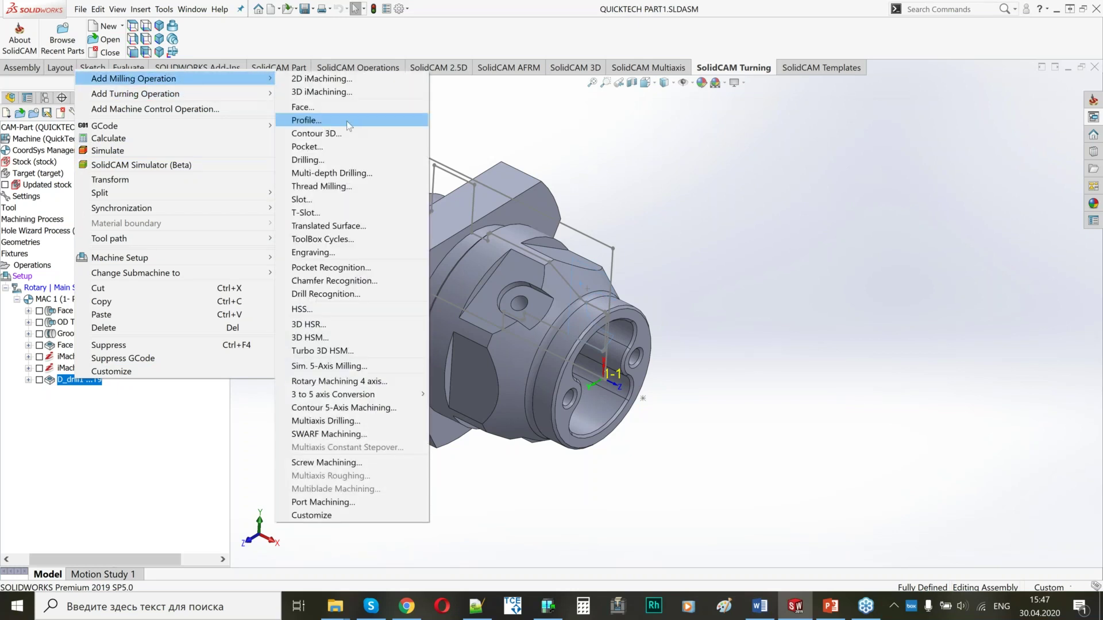
pyautogui.click(348, 125)
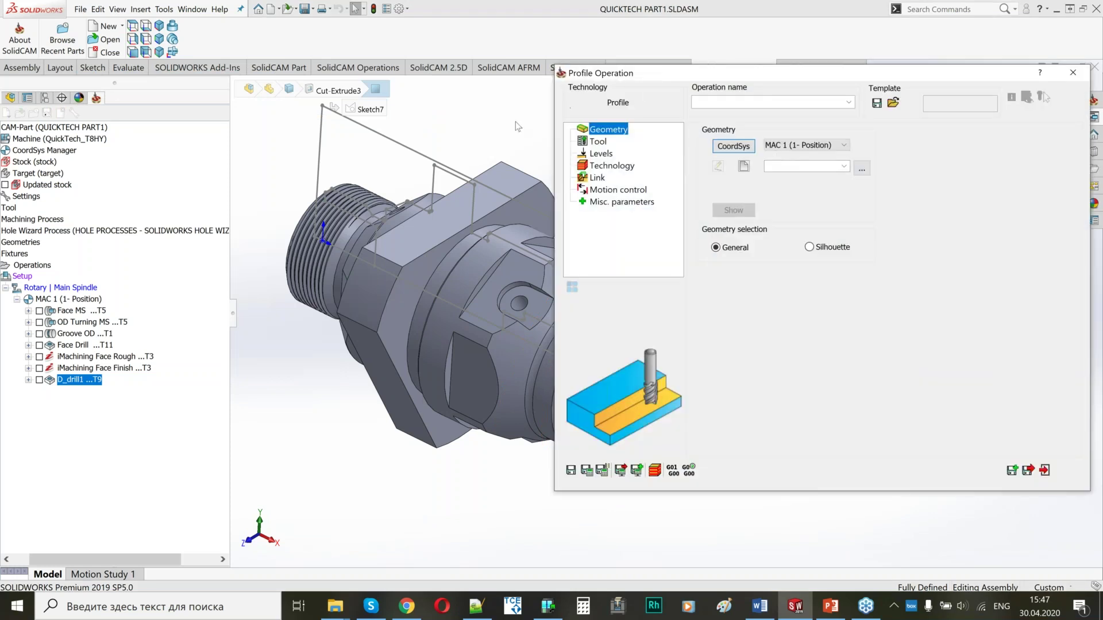
# Step: Create a new profile geometry and accept the straight rear edge of the first outer flat as its first chain
pyautogui.moveTo(414, 331); pyautogui.dragTo(346, 271, button='middle')
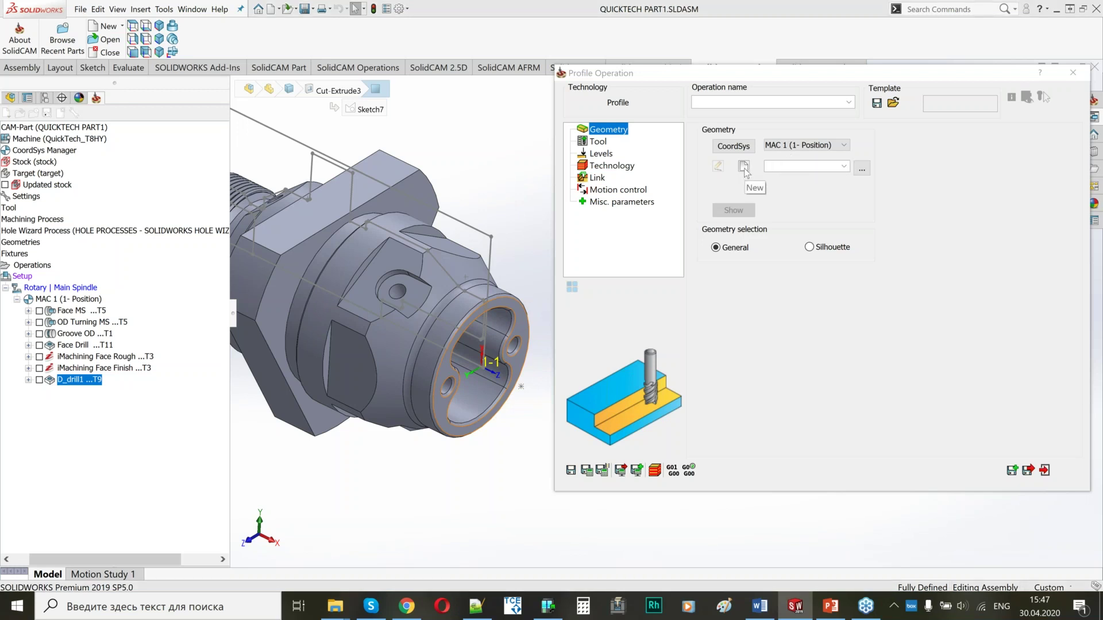
pyautogui.click(745, 168)
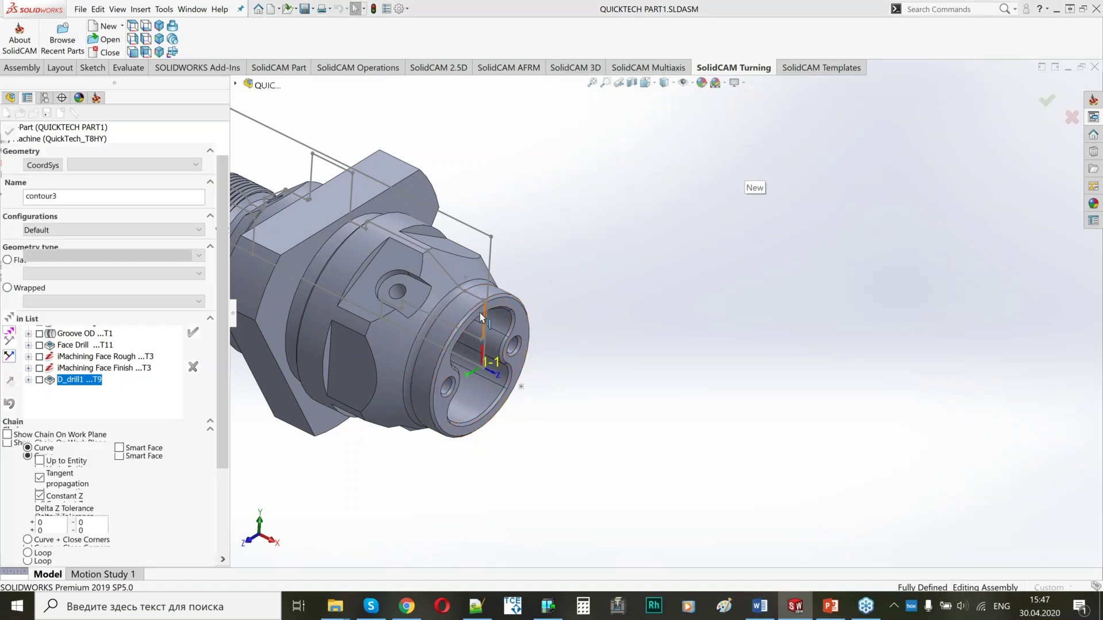
pyautogui.moveTo(466, 277); pyautogui.dragTo(437, 310, button='middle')
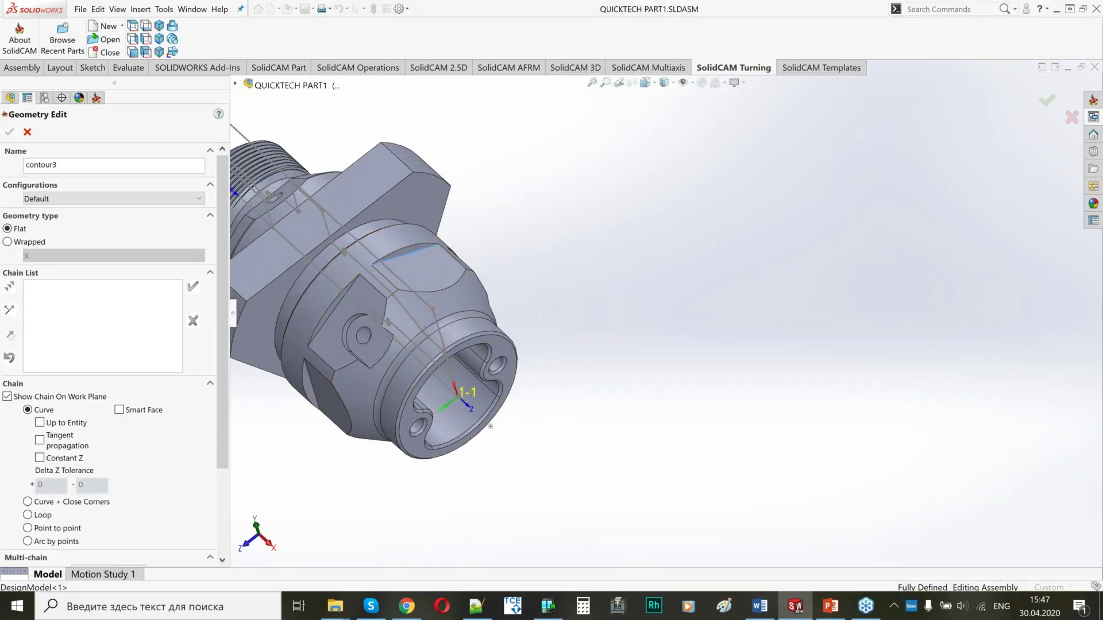
pyautogui.click(413, 253)
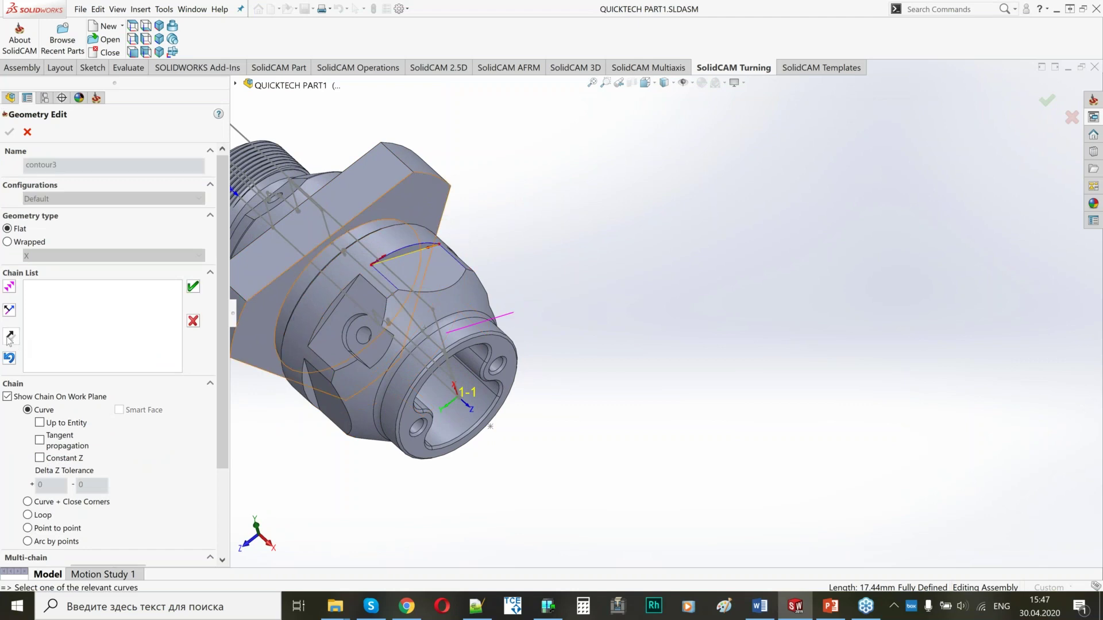
pyautogui.moveTo(472, 237); pyautogui.dragTo(356, 270, button='middle')
pyautogui.click(193, 287)
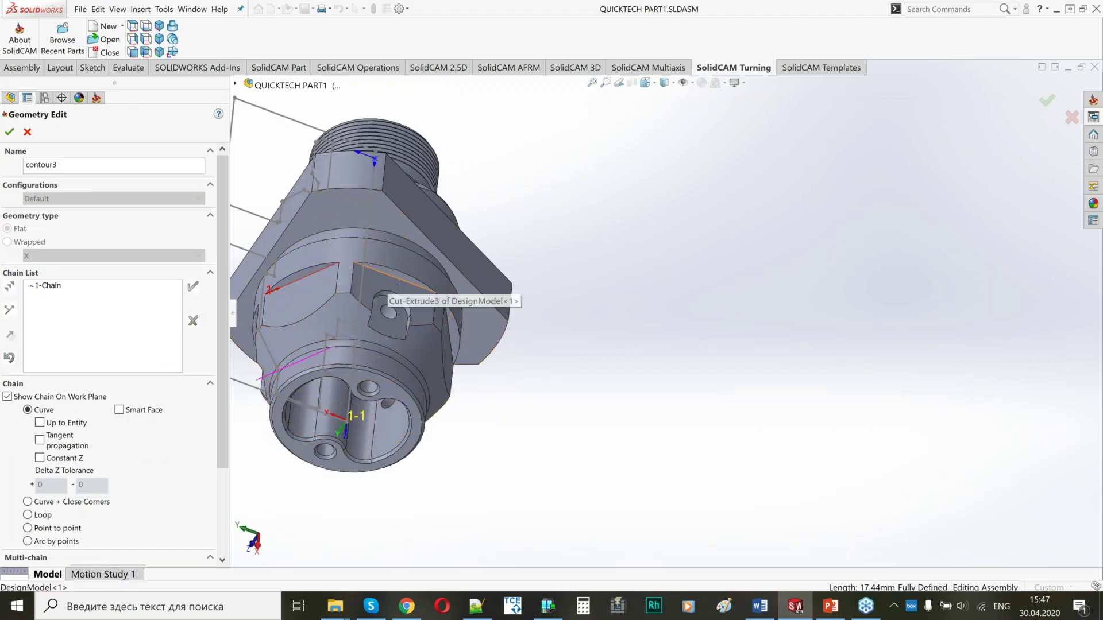
# Step: Add the straight rear edges of the next two outer flats as the second and third chains of the profile geometry
pyautogui.click(386, 282)
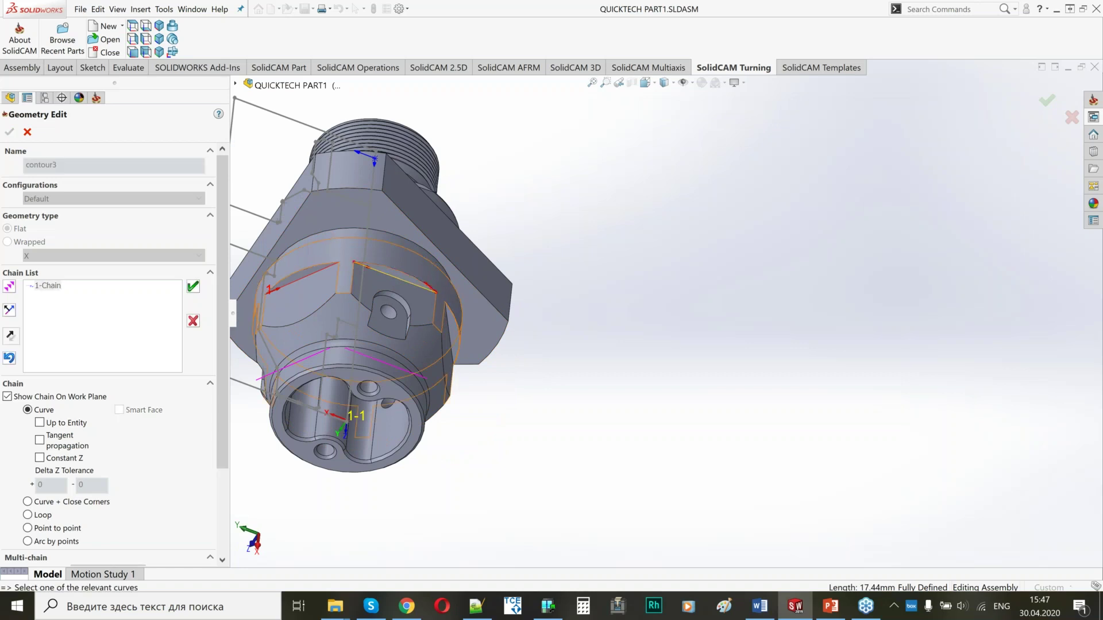
pyautogui.moveTo(454, 345); pyautogui.dragTo(419, 300, button='middle')
pyautogui.click(419, 300)
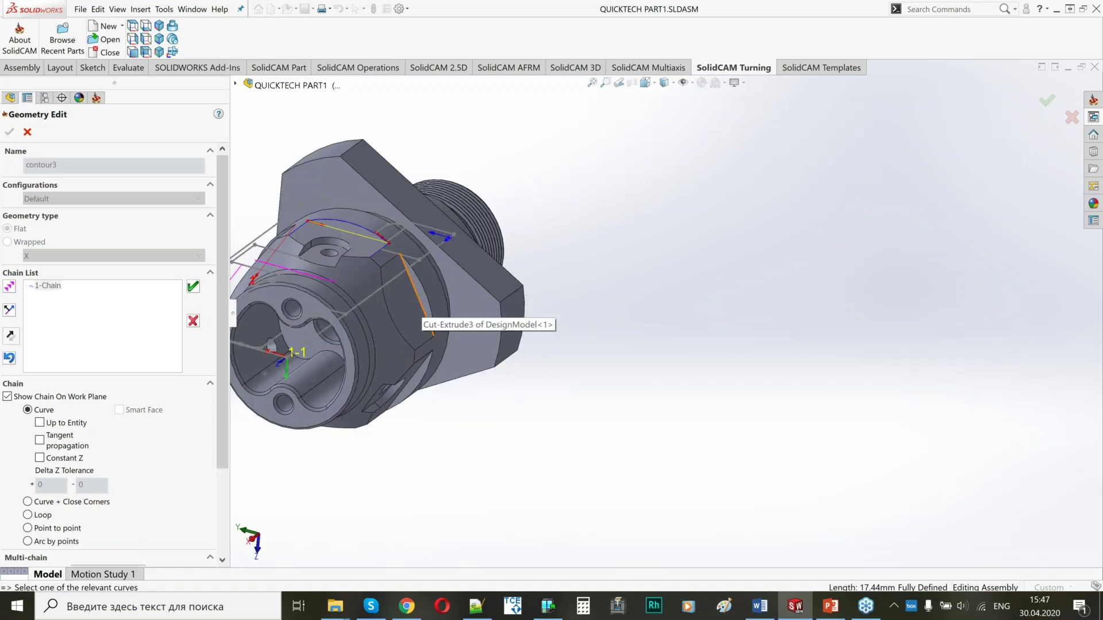
pyautogui.scroll(-5, 410, 304)
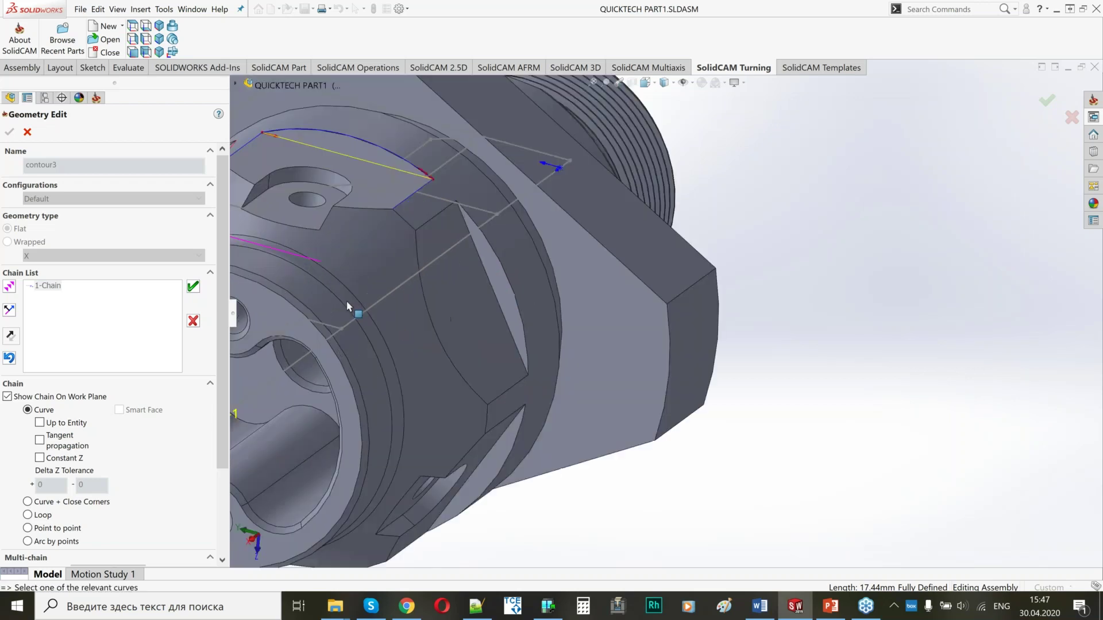
pyautogui.click(193, 287)
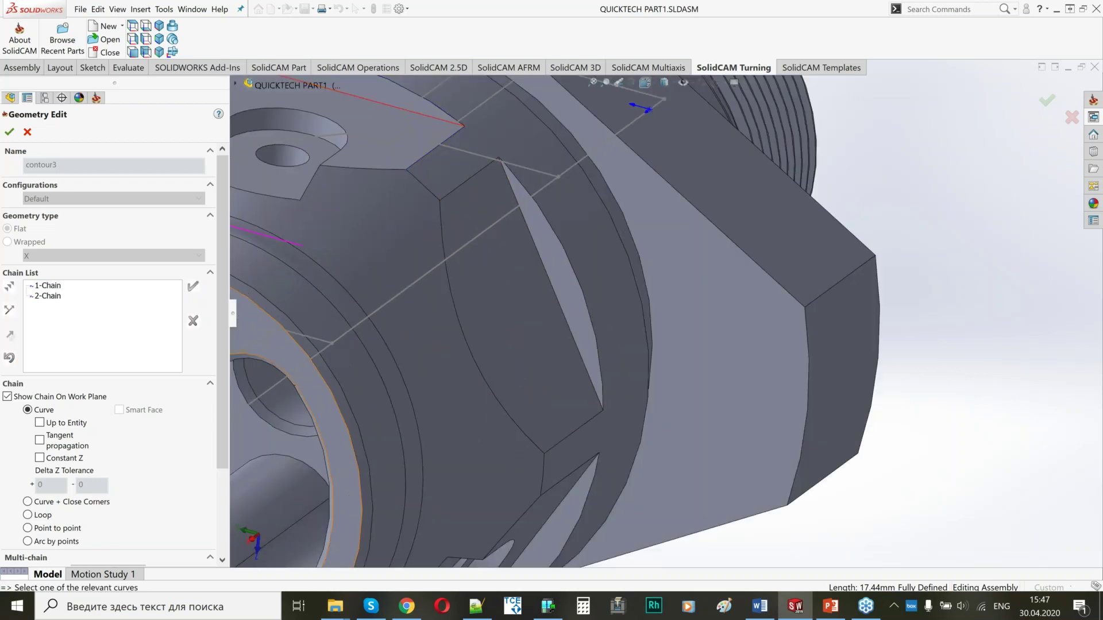
pyautogui.click(547, 283)
pyautogui.scroll(5, 548, 283)
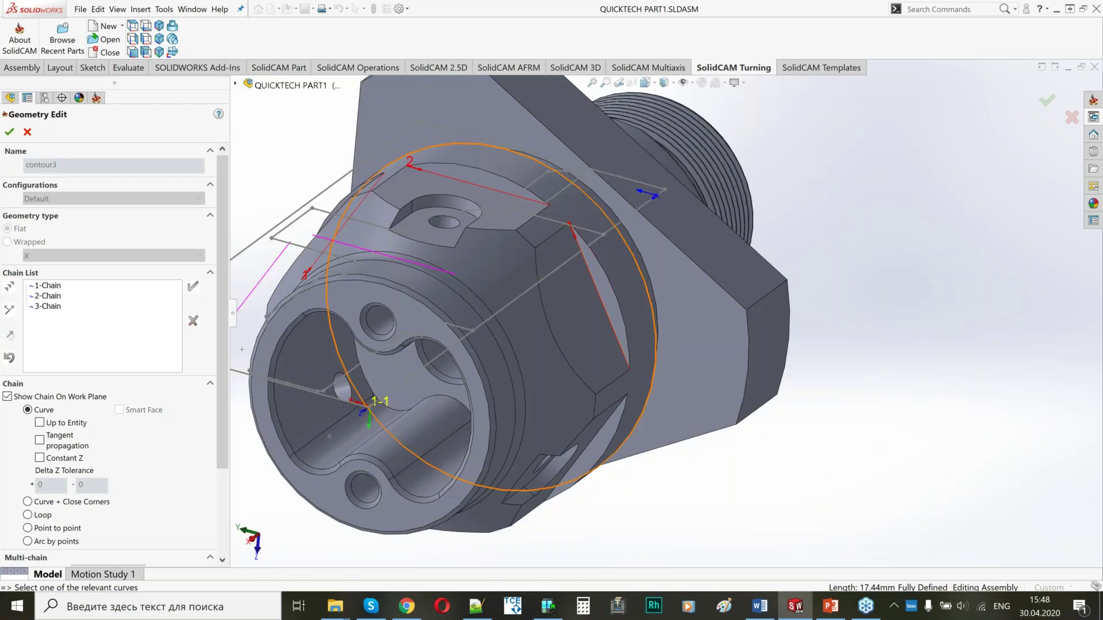
# Step: Add the straight rear edges of the fourth and fifth outer flats as separate chains of the profile geometry
pyautogui.moveTo(701, 356); pyautogui.dragTo(610, 321, button='middle')
pyautogui.click(610, 320)
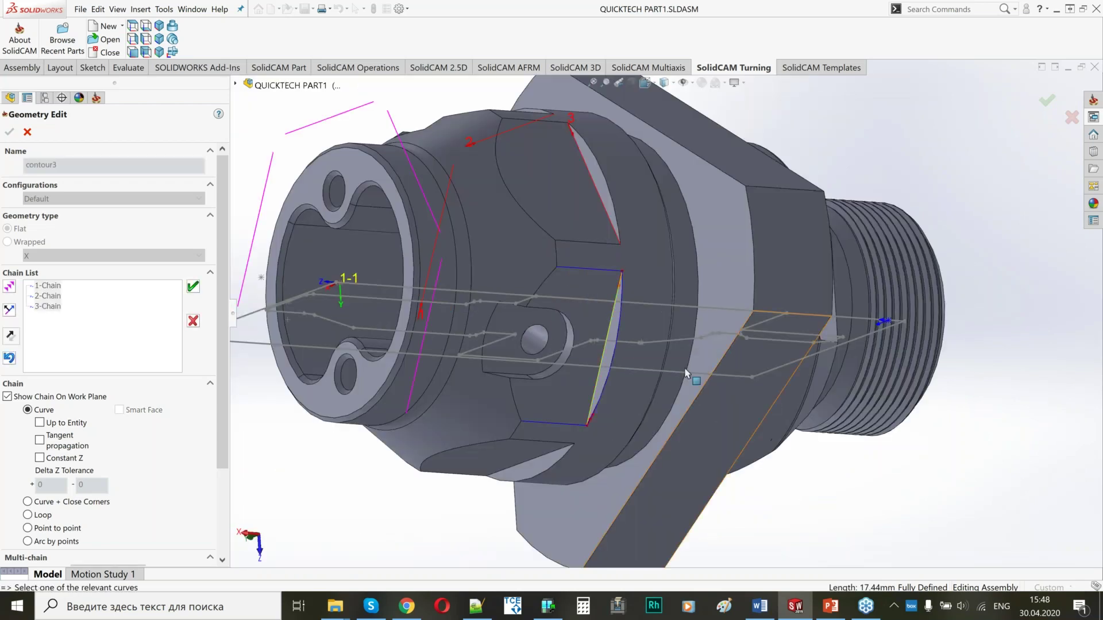
pyautogui.click(193, 286)
pyautogui.moveTo(516, 339); pyautogui.dragTo(575, 259, button='middle')
pyautogui.scroll(4, 574, 344)
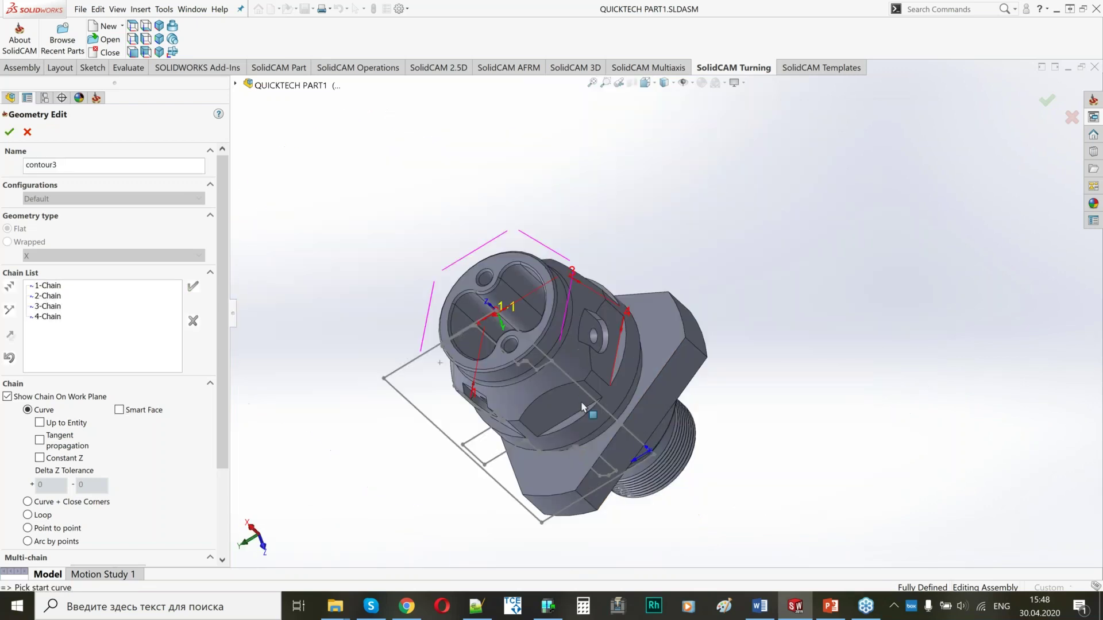
pyautogui.scroll(-4, 566, 405)
pyautogui.click(568, 422)
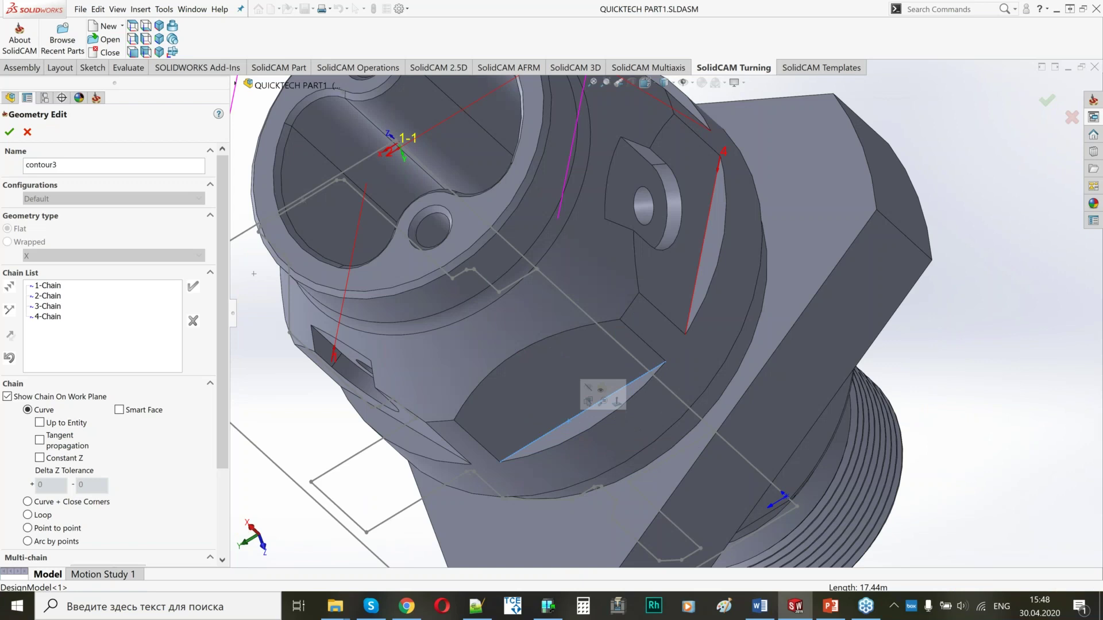
pyautogui.click(557, 430)
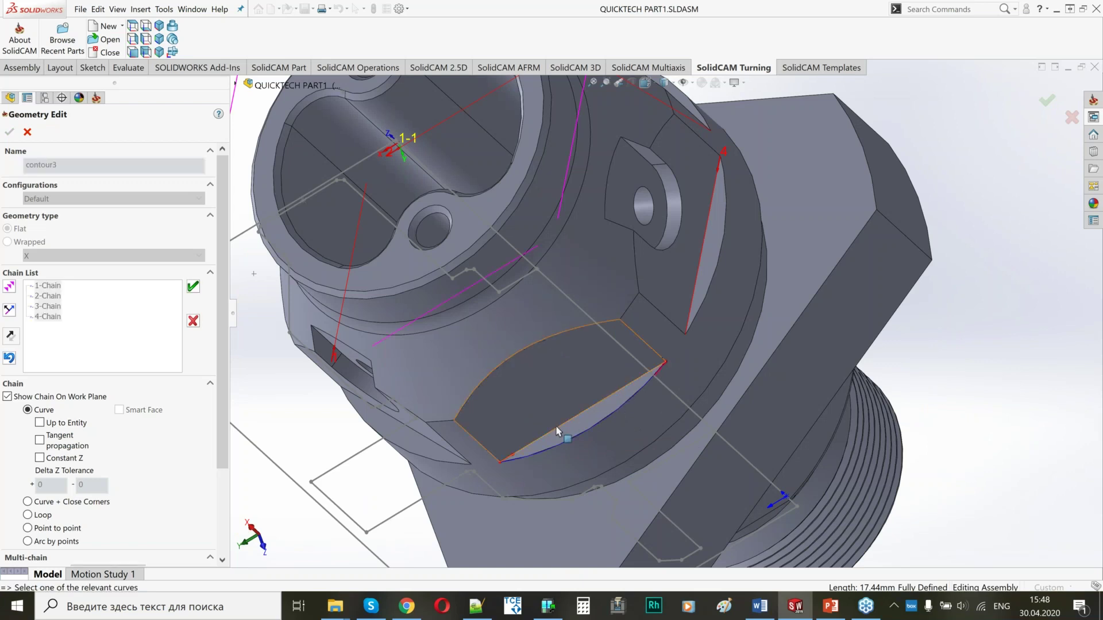
pyautogui.click(193, 287)
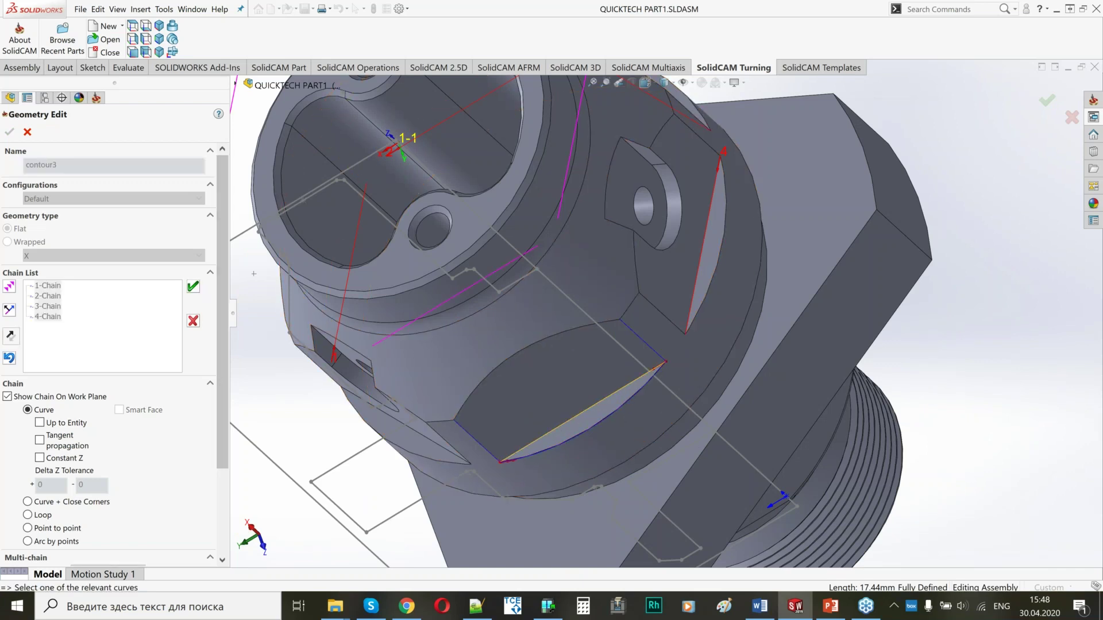
pyautogui.click(549, 384)
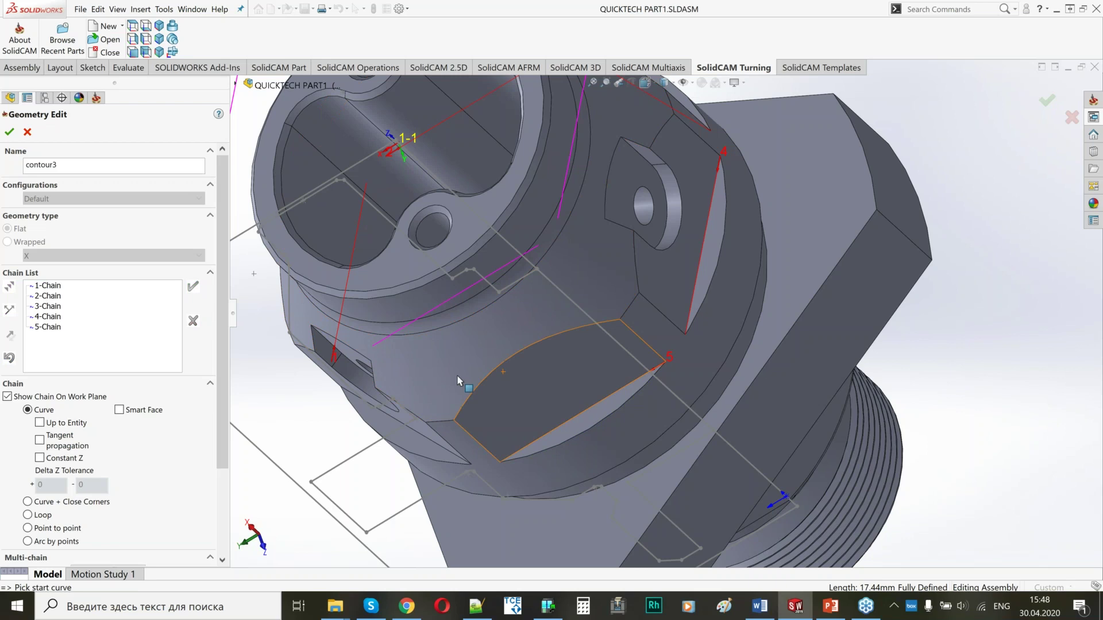
# Step: Add the last flat's straight rear edge as the sixth chain and accept the profile geometry
pyautogui.moveTo(459, 381); pyautogui.dragTo(635, 374, button='middle')
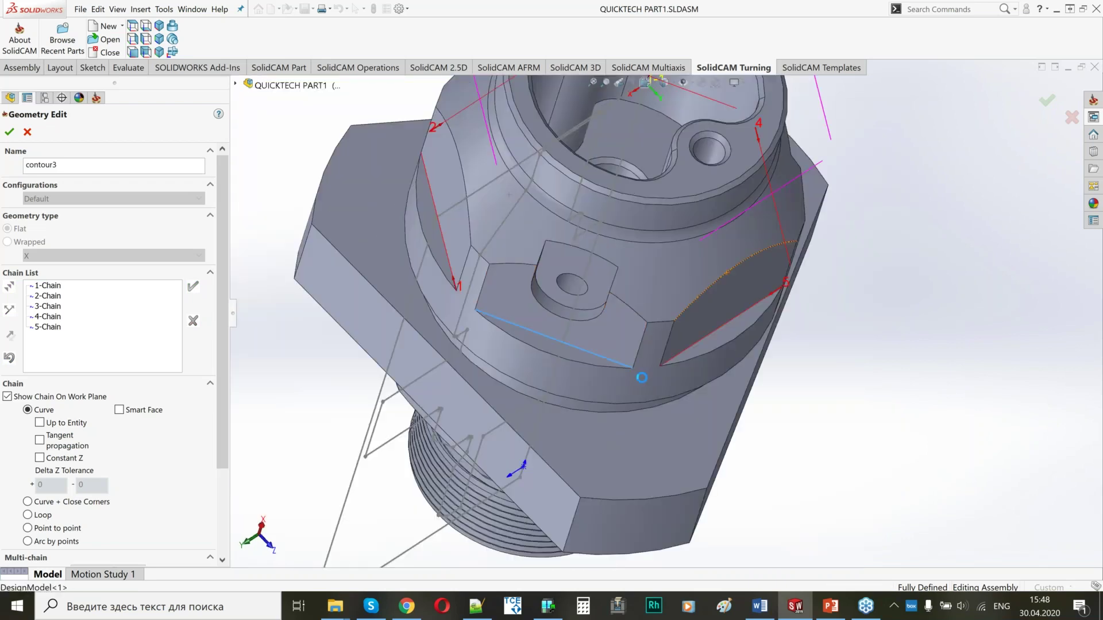
pyautogui.click(644, 353)
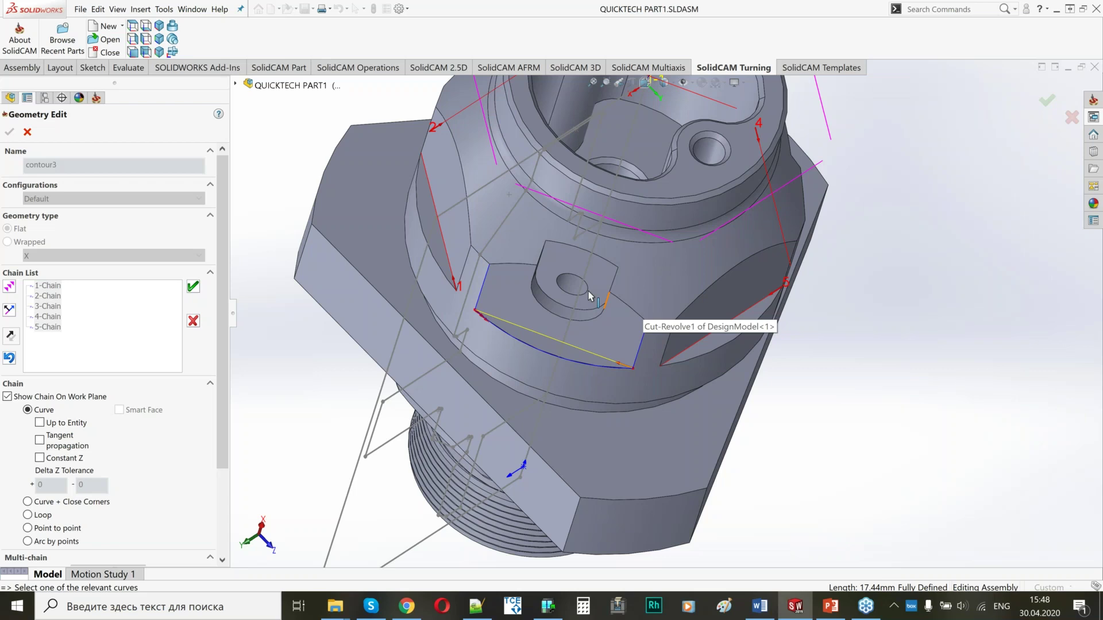
pyautogui.moveTo(590, 296); pyautogui.dragTo(580, 334, button='middle')
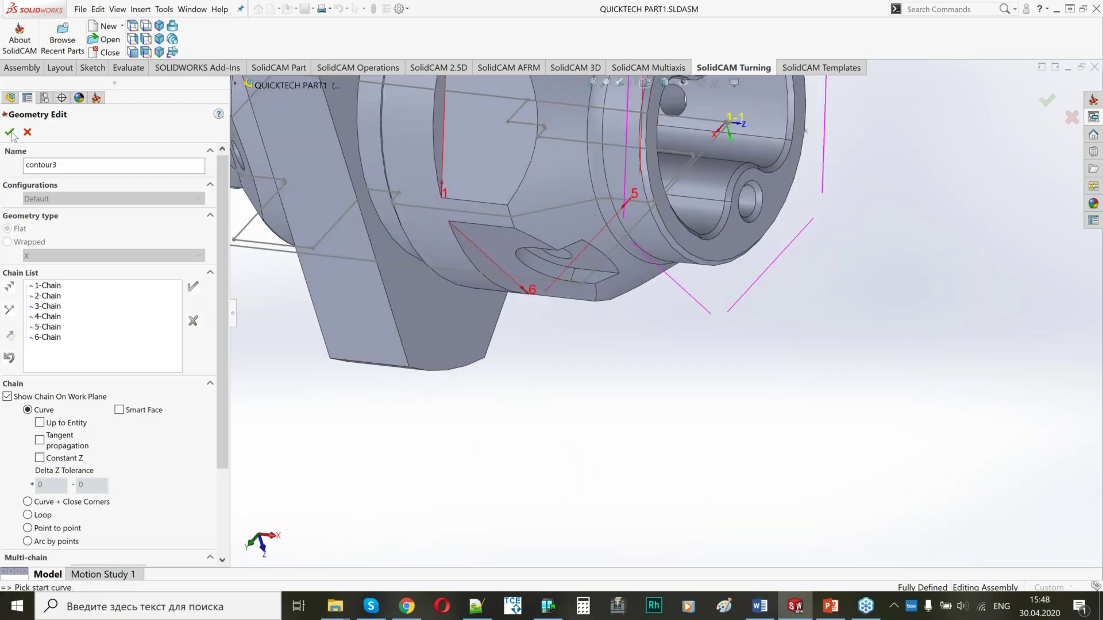
pyautogui.click(9, 133)
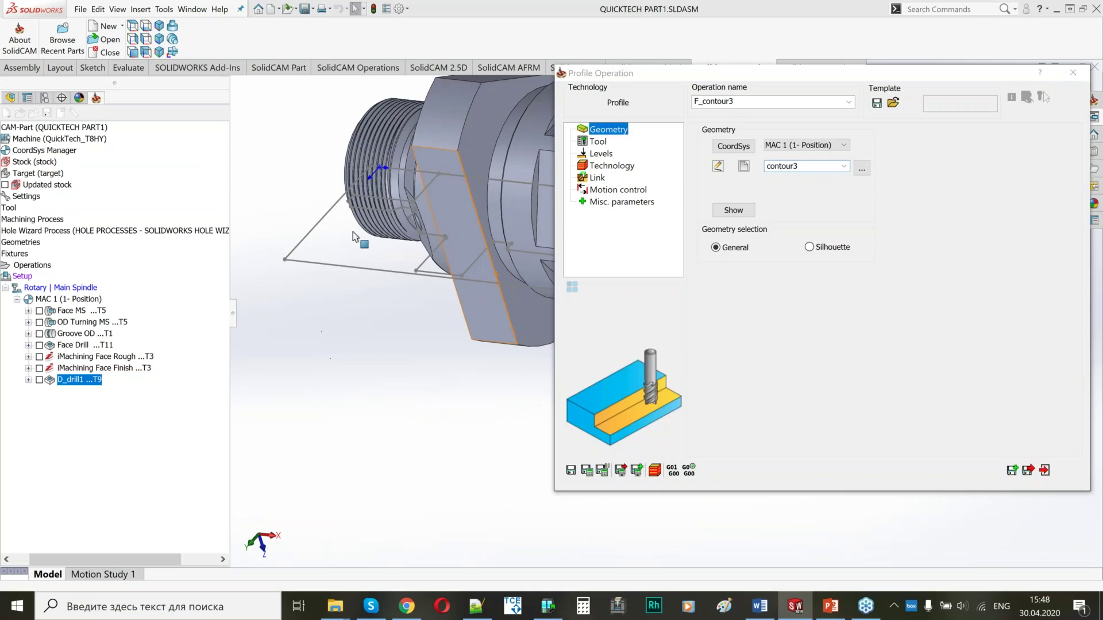
# Step: Assign the 8 mm end mill, Rotary Turret tool 3, to the profile operation
pyautogui.click(600, 142)
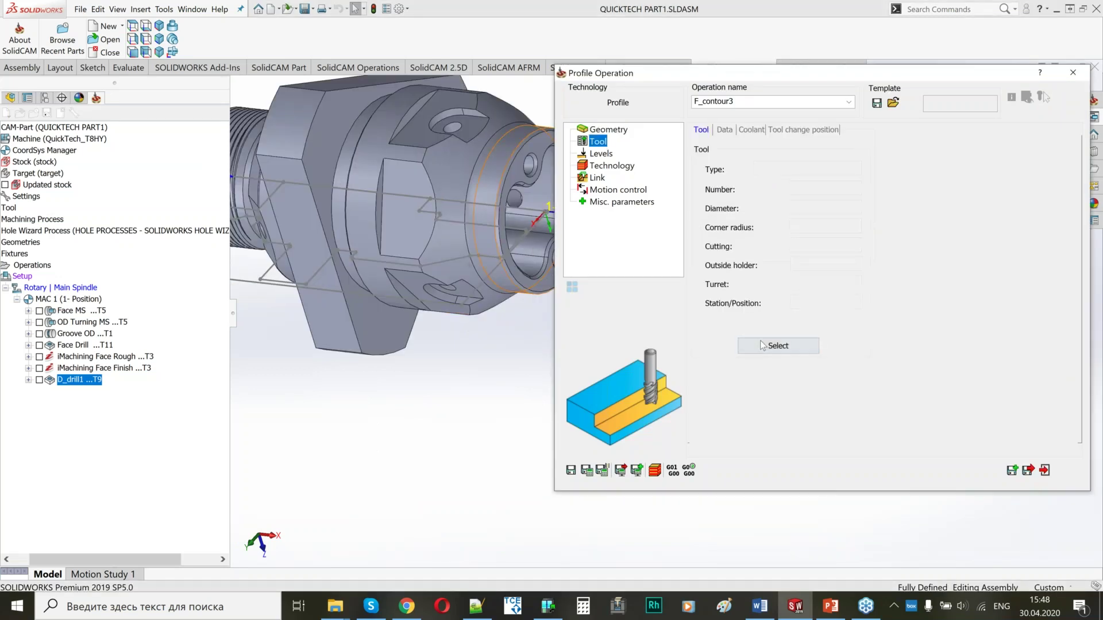
pyautogui.click(763, 345)
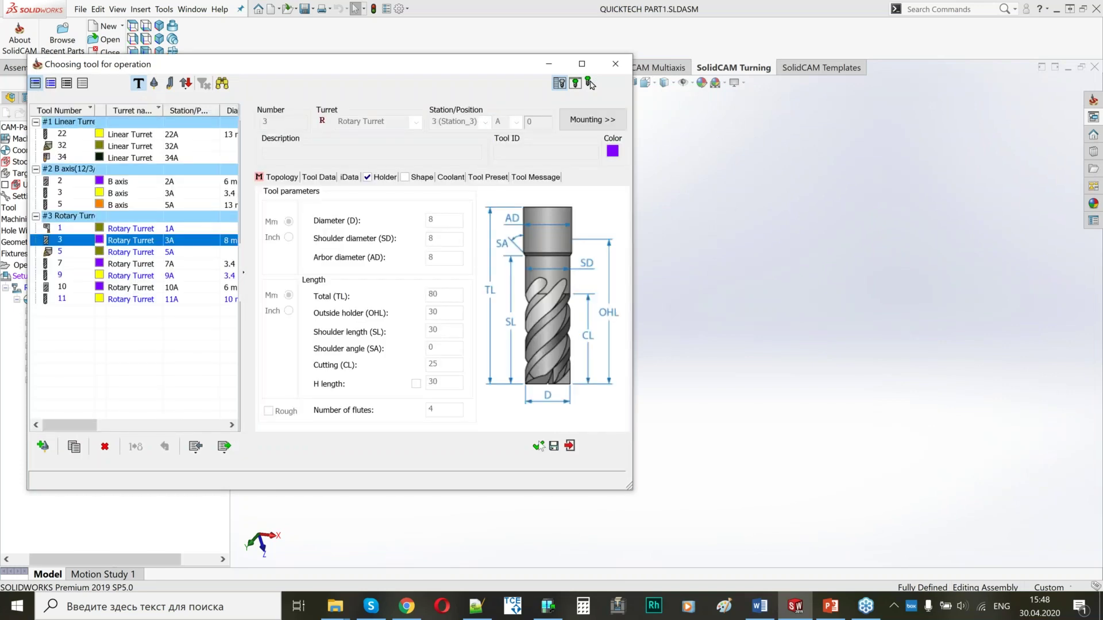
pyautogui.click(801, 350)
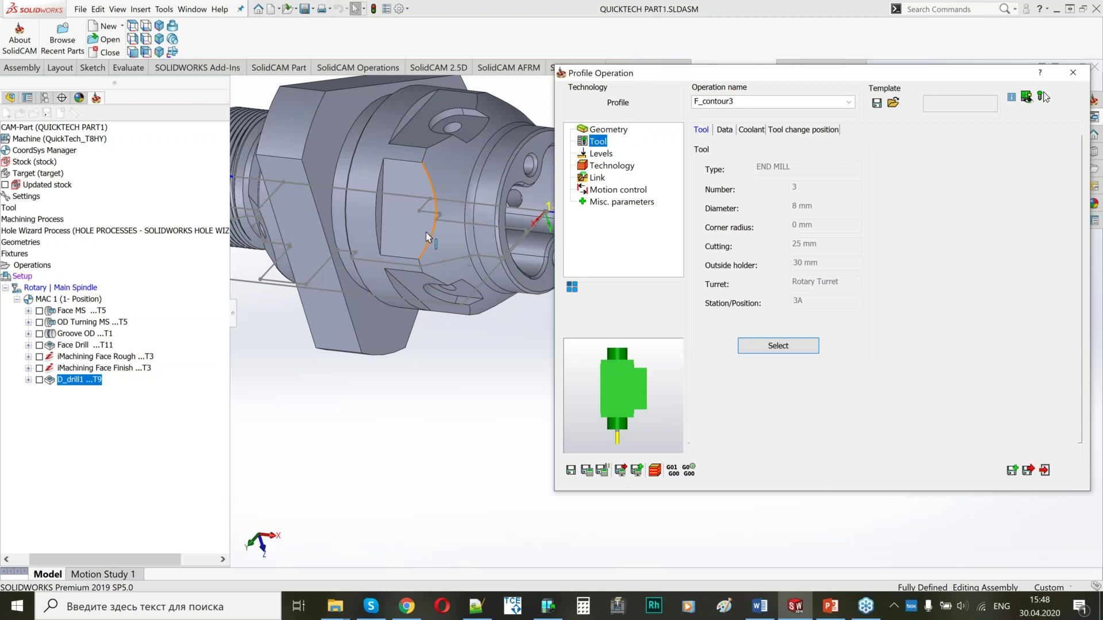
# Step: Define the profile operation's upper milling level at -8 from a point on the model's conical front section
pyautogui.click(425, 232)
pyautogui.moveTo(425, 232); pyautogui.dragTo(347, 244, button='middle')
pyautogui.click(605, 158)
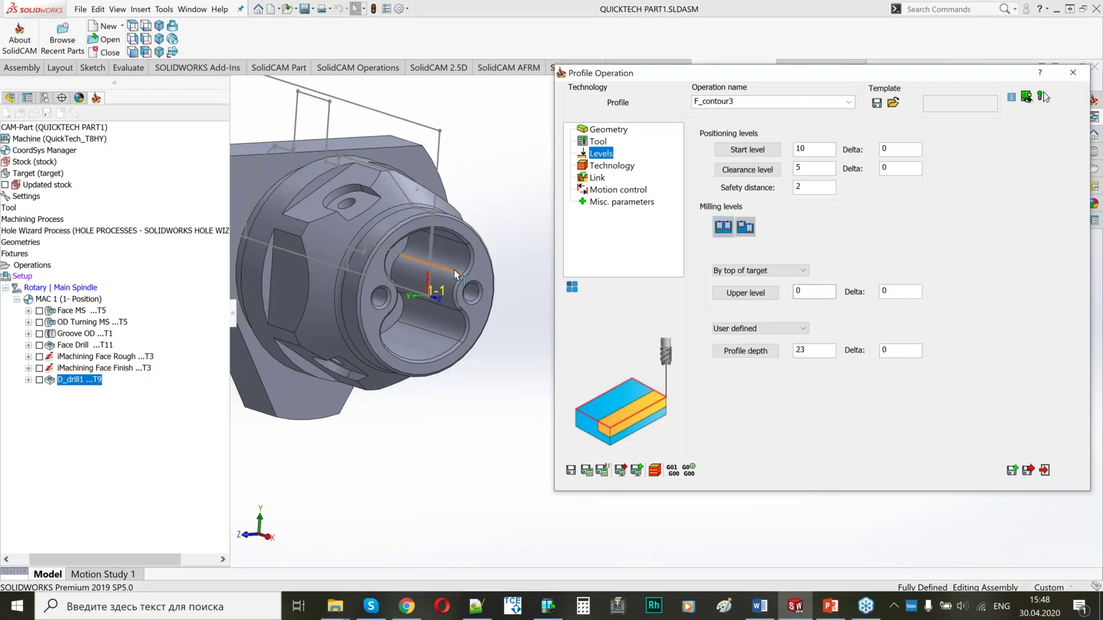
pyautogui.scroll(2, 409, 268)
pyautogui.moveTo(426, 267)
pyautogui.mouseDown(button='middle')
pyautogui.moveTo(459, 267)
pyautogui.moveTo(382, 260)
pyautogui.mouseUp(button='middle')
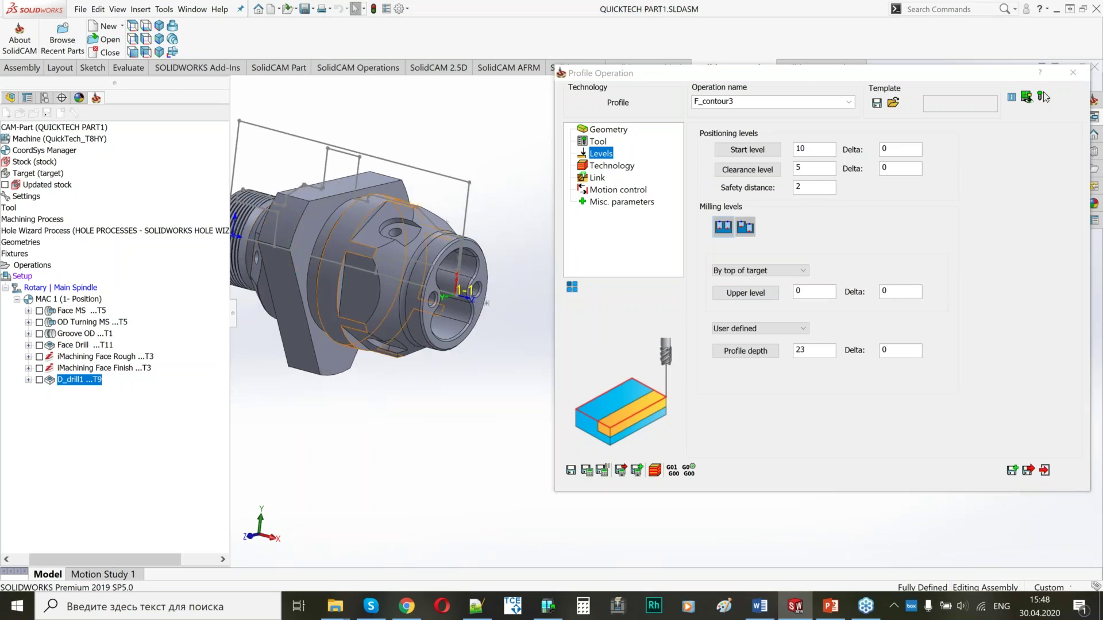
pyautogui.scroll(-4, 436, 225)
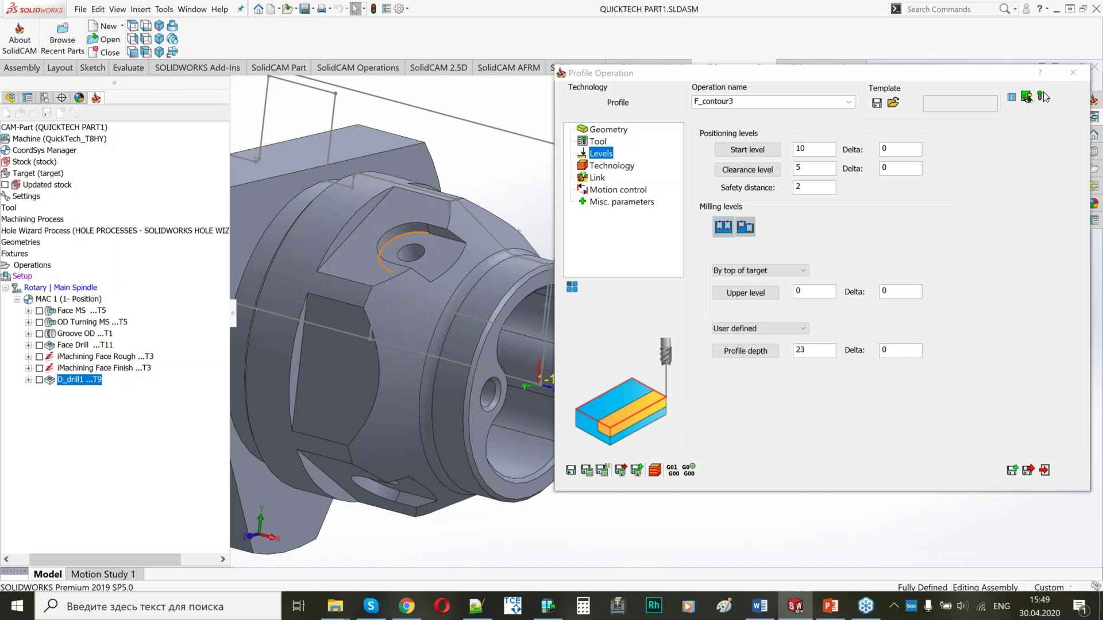
pyautogui.scroll(2, 391, 297)
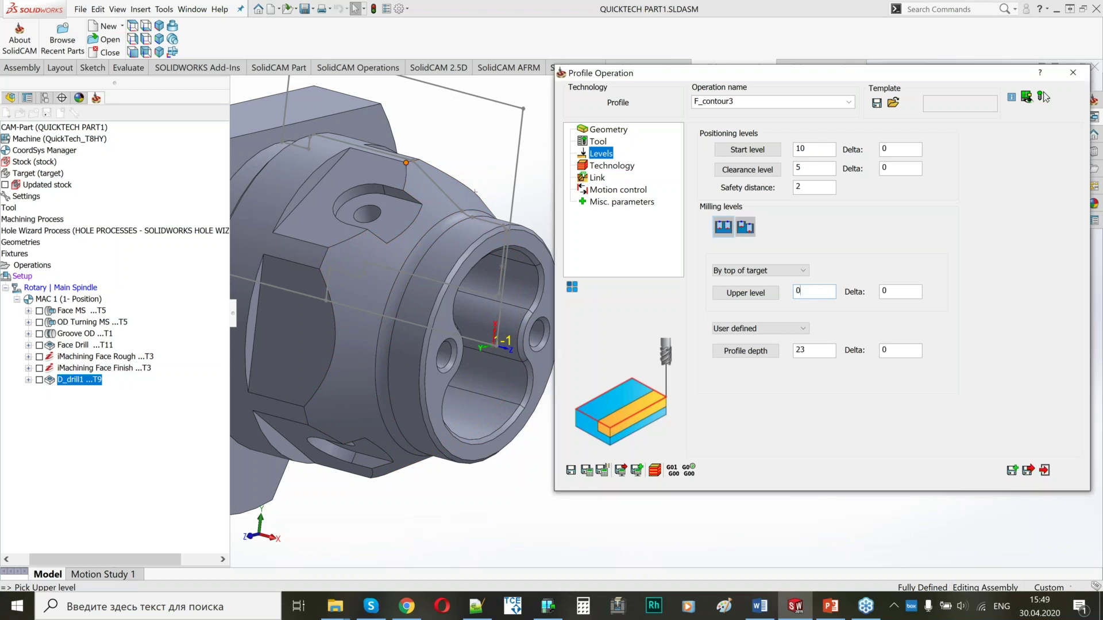
pyautogui.click(415, 170)
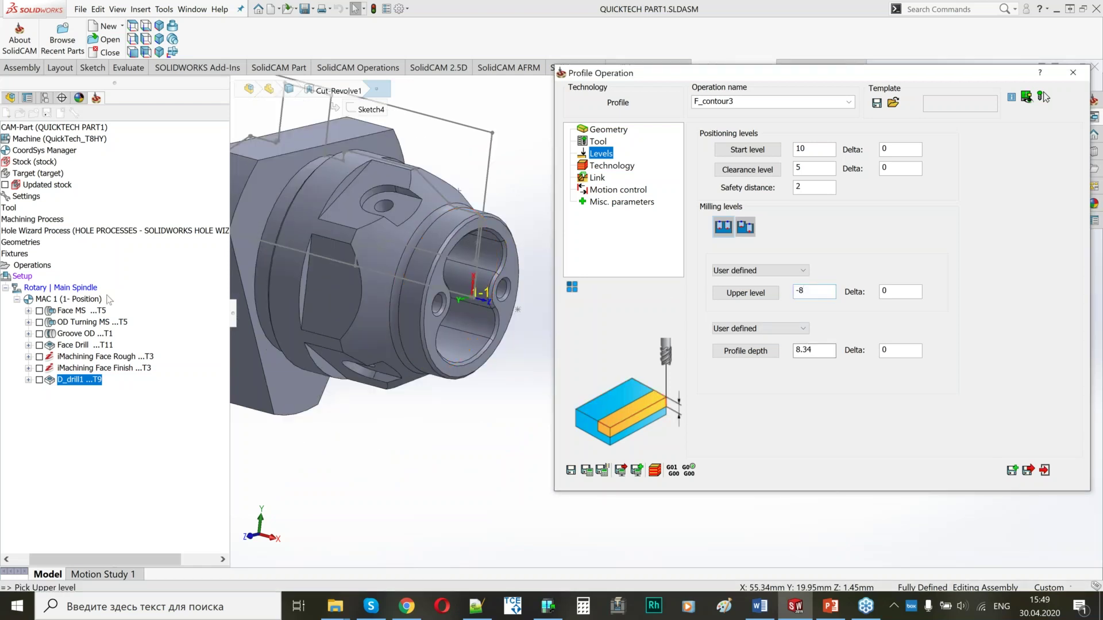
# Step: Pick the narrow shoulder face behind the flat on the model as the lower level for the profile depth
pyautogui.click(815, 351)
pyautogui.scroll(-5, 404, 201)
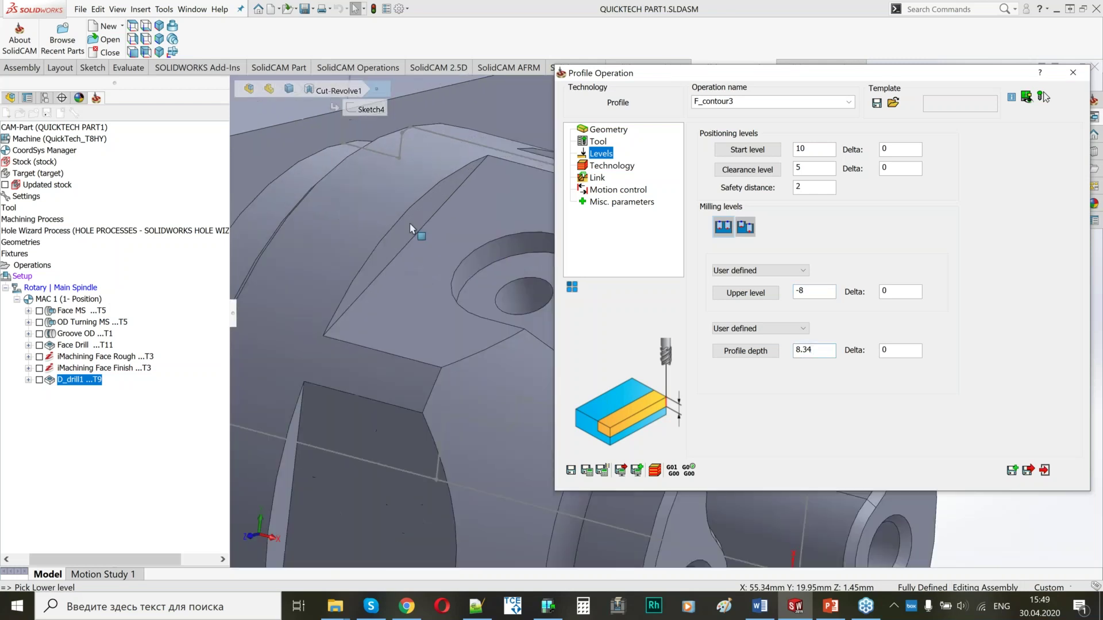
pyautogui.click(385, 238)
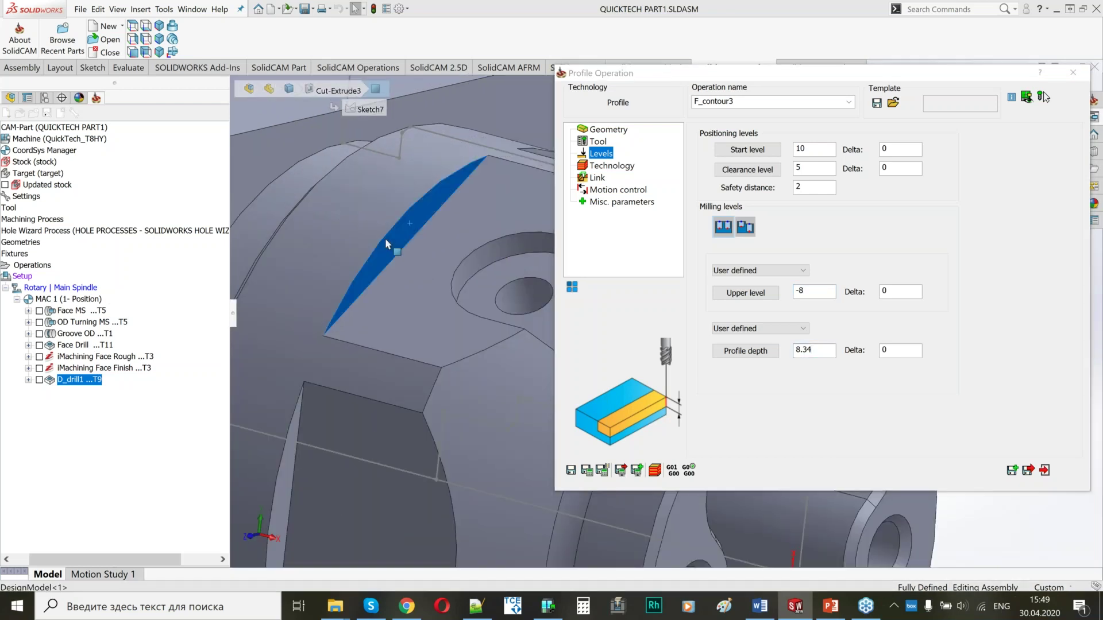
# Step: Check the tool side and direction of all six chains in the profile operation's Modify Geometry settings and accept them with tool side Left
pyautogui.keyDown('ctrl'); pyautogui.moveTo(532, 287); pyautogui.dragTo(388, 209, button='middle'); pyautogui.keyUp('ctrl')
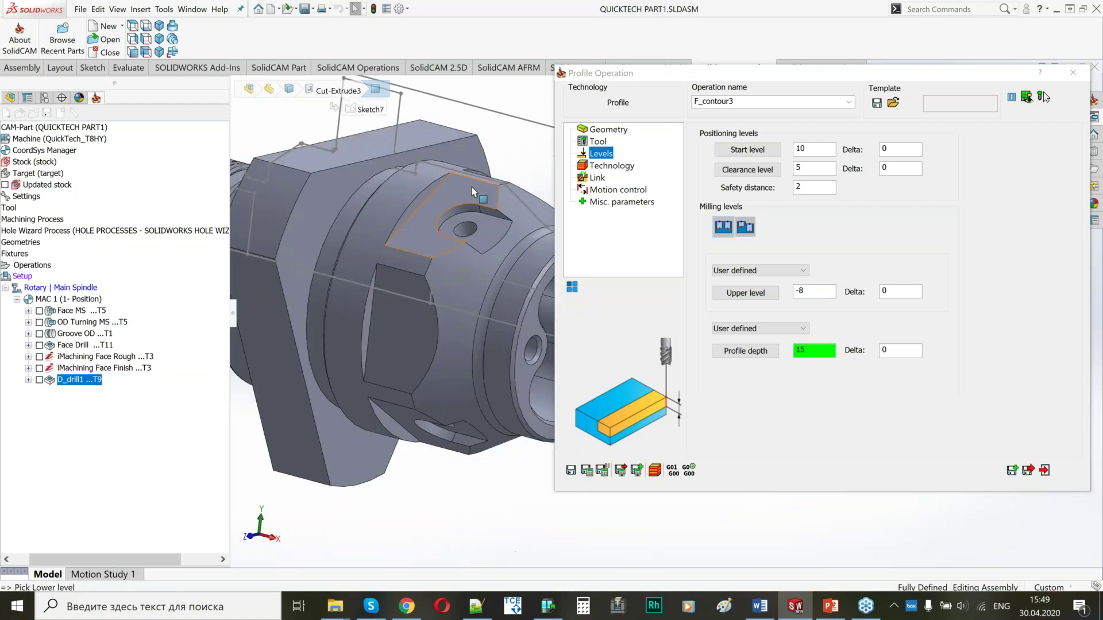
pyautogui.click(612, 166)
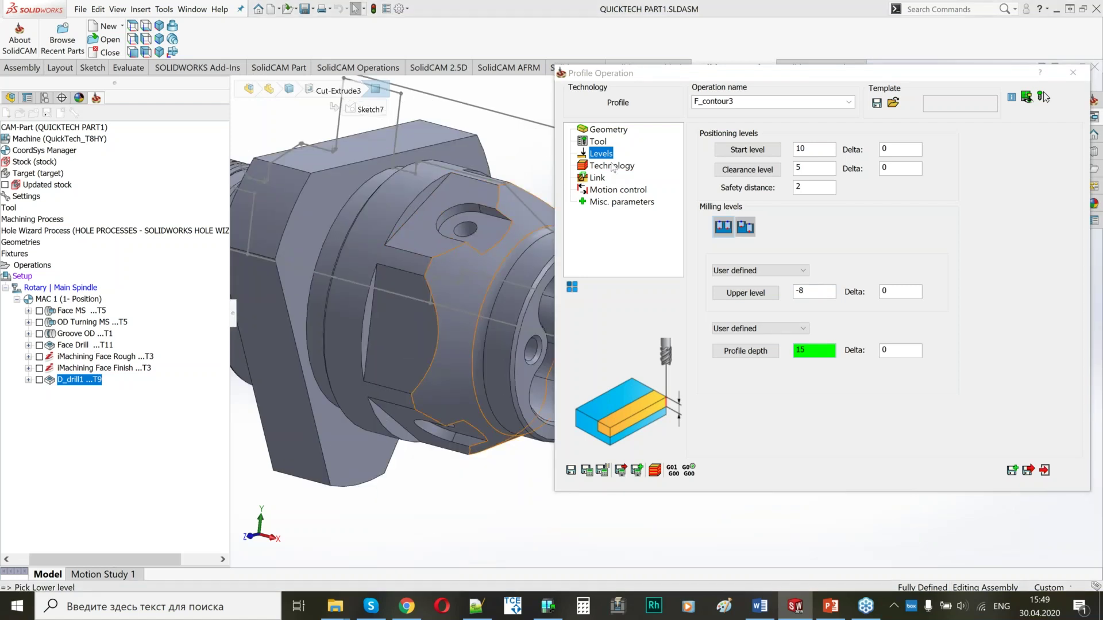
pyautogui.click(824, 171)
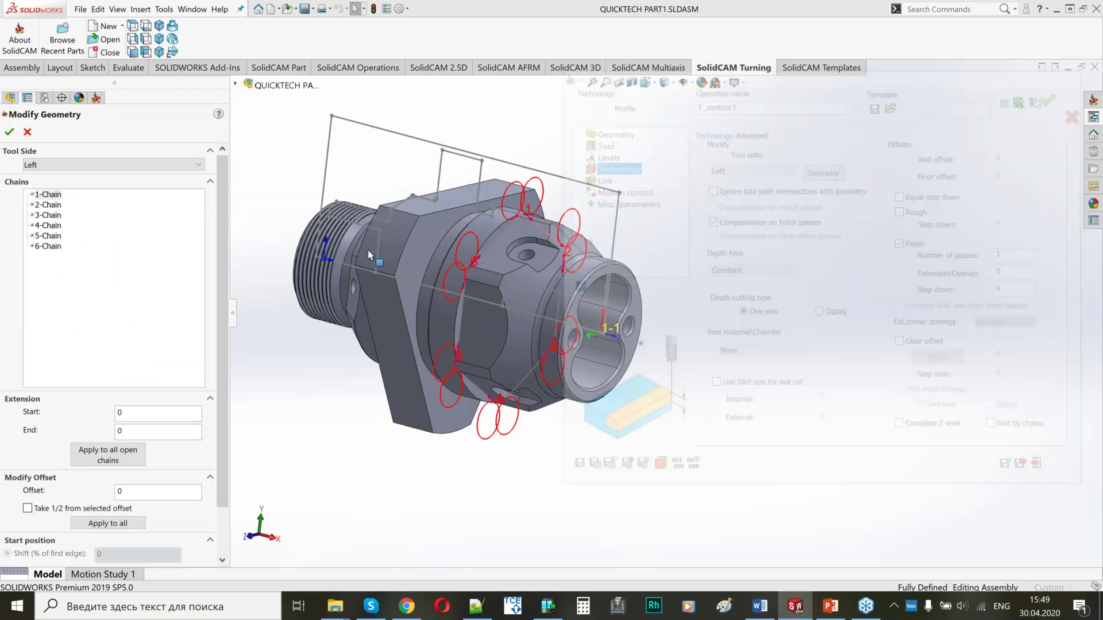
pyautogui.moveTo(367, 249); pyautogui.dragTo(344, 250, button='middle')
pyautogui.scroll(2, 425, 204)
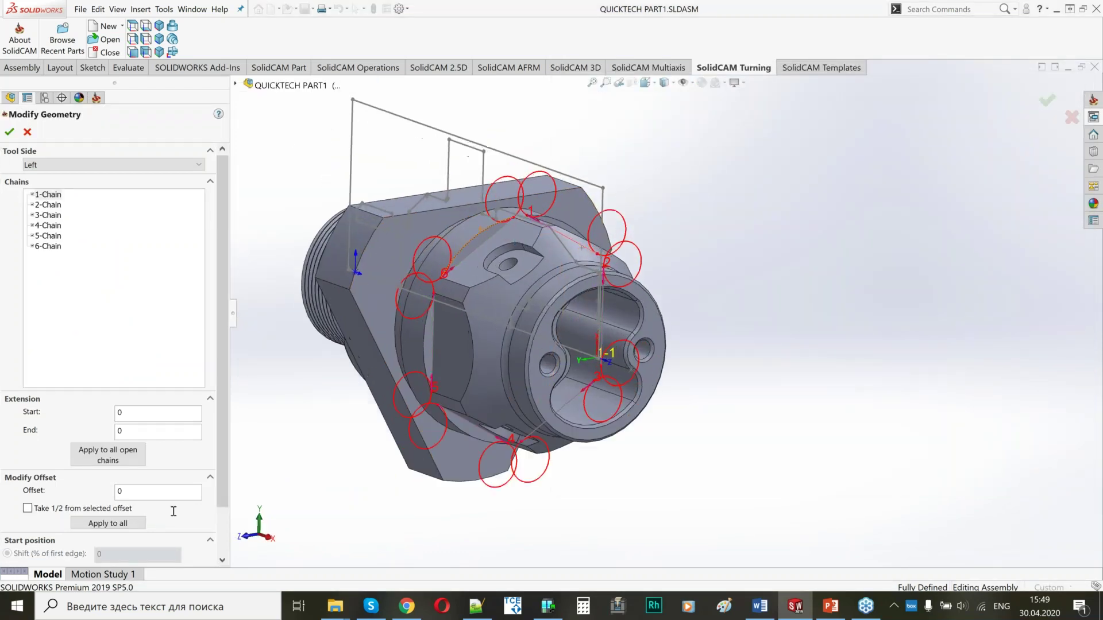
pyautogui.scroll(-2, 221, 423)
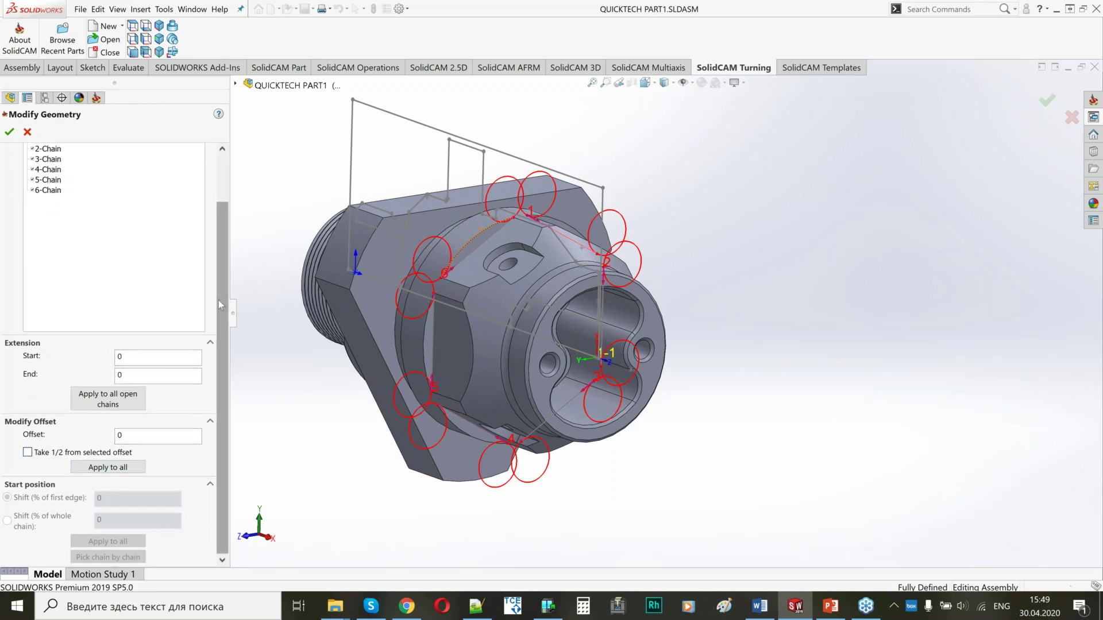
pyautogui.moveTo(219, 303); pyautogui.dragTo(217, 274)
pyautogui.click(9, 132)
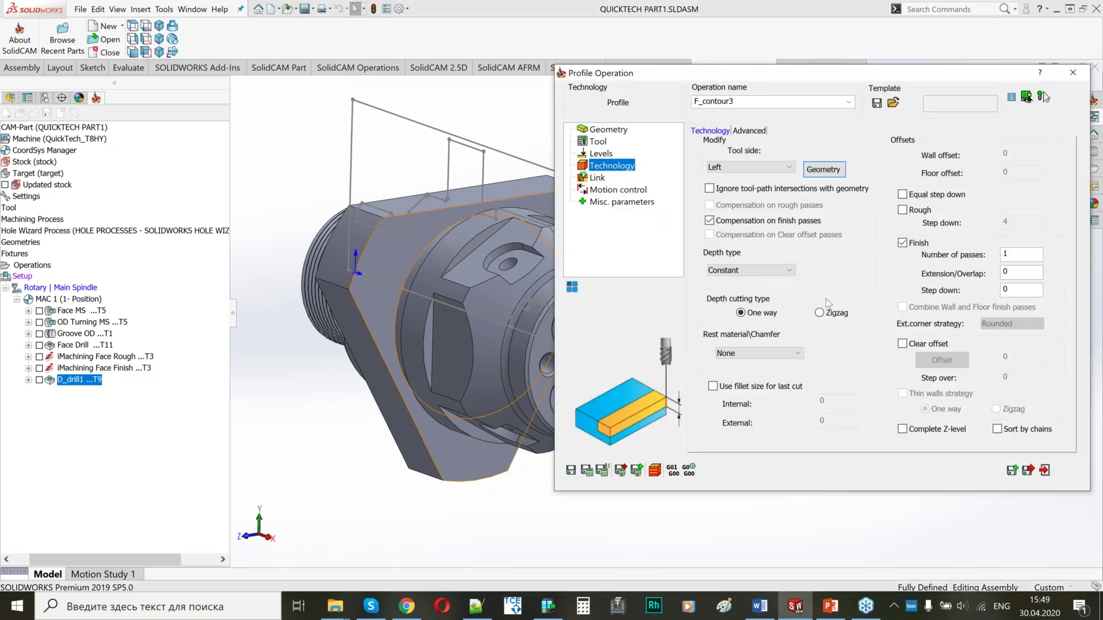
# Step: Turn off compensation on finish passes and enable roughing with a wall offset of 0.25 and a step down of 5
pyautogui.click(707, 223)
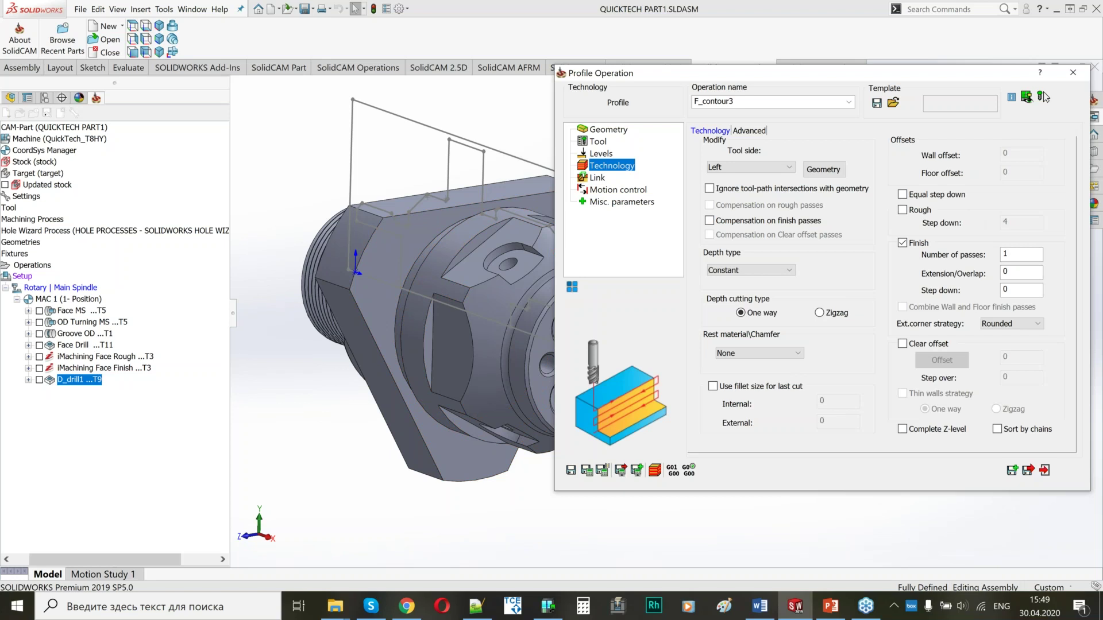
pyautogui.click(902, 210)
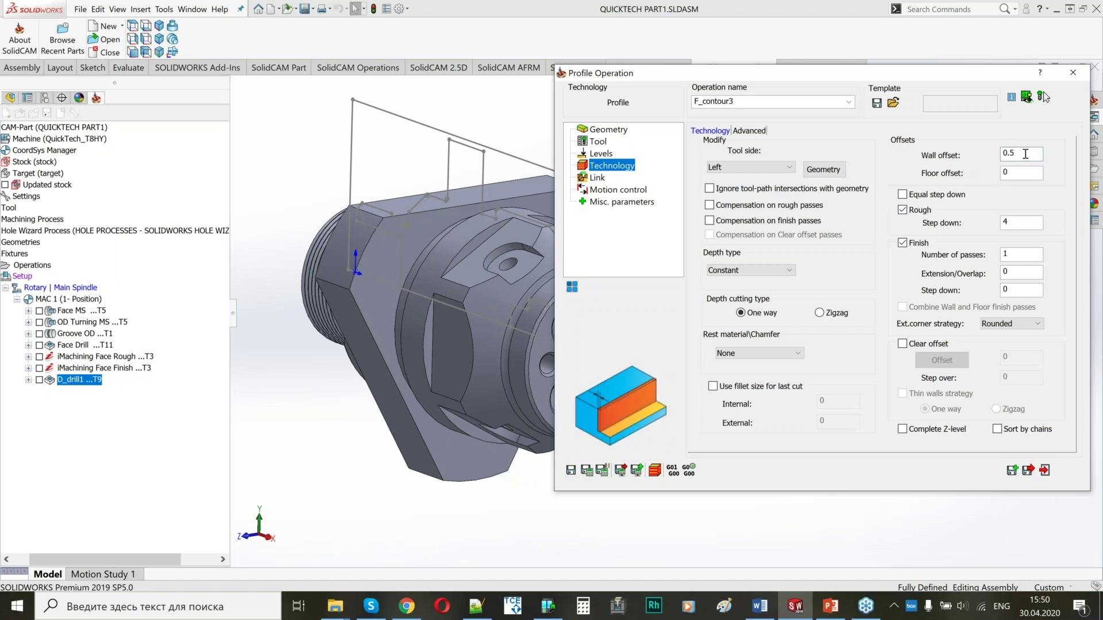
pyautogui.press('BackSpace')
pyautogui.write('25')
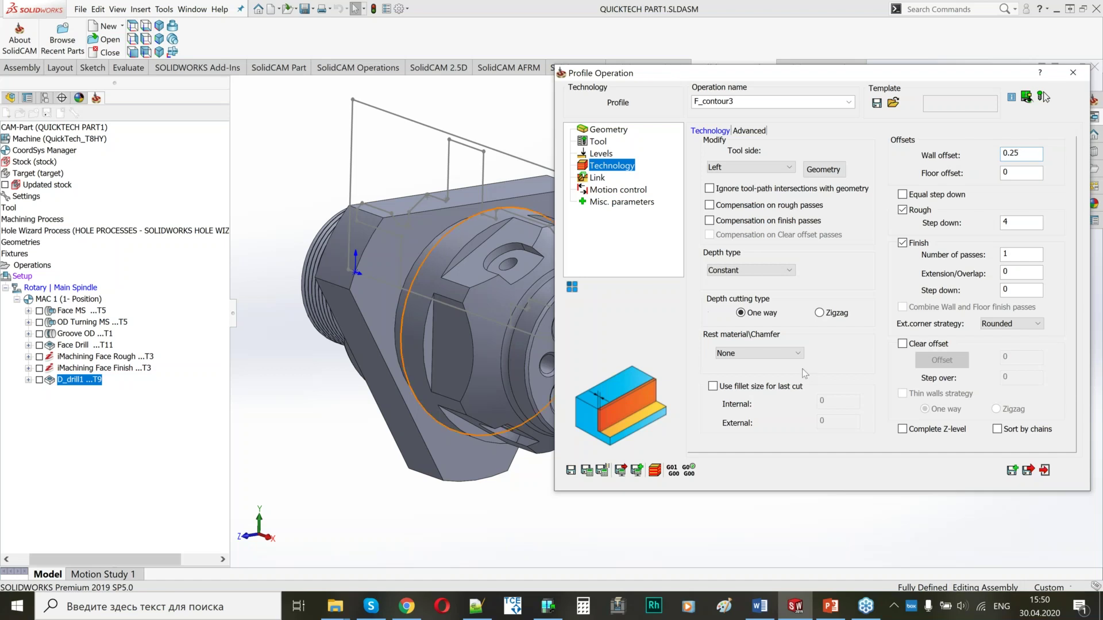
pyautogui.moveTo(1012, 222); pyautogui.dragTo(995, 224)
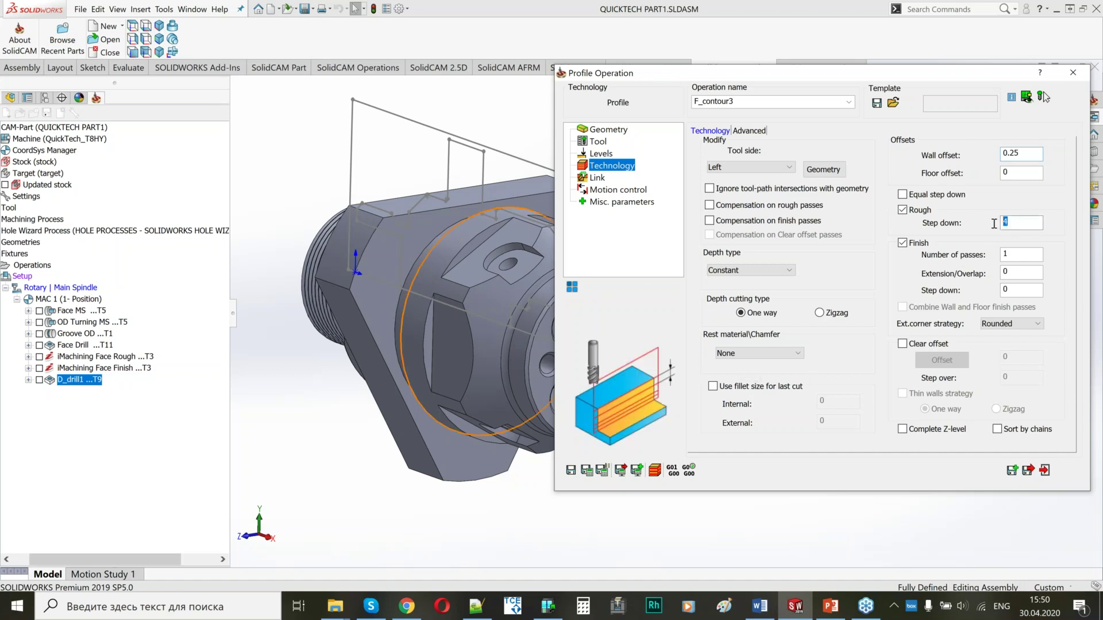
pyautogui.write('5')
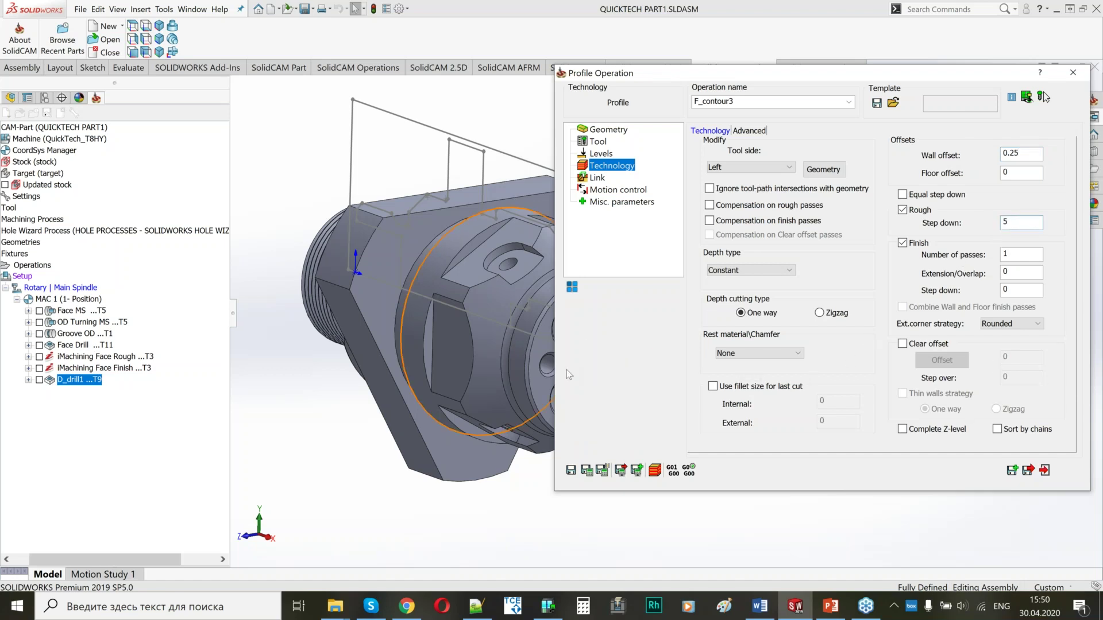
# Step: Set the profile operation's lead-in type to Tangent in the link parameters
pyautogui.click(598, 178)
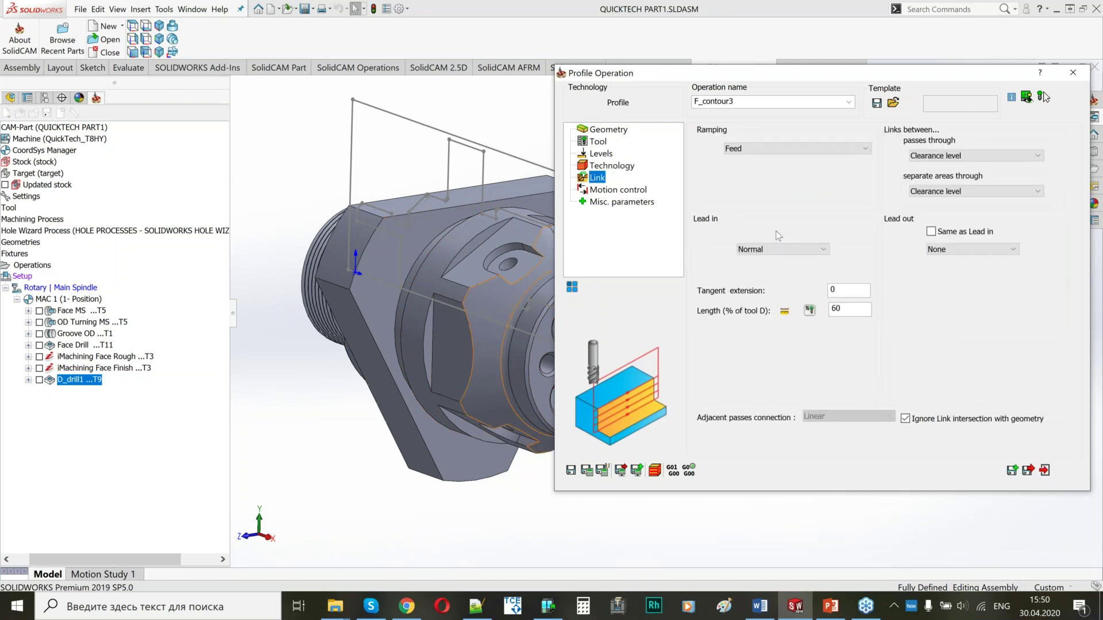
pyautogui.click(768, 251)
pyautogui.click(758, 289)
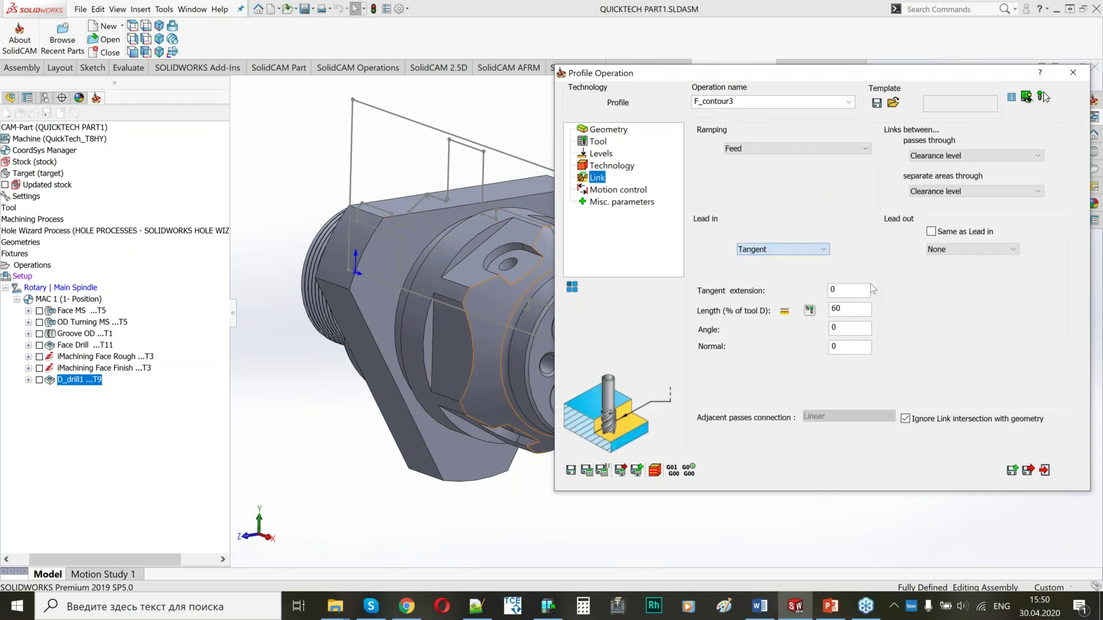
# Step: Set the lead-out of the F_contour3 profile operation to match its lead-in, then save and calculate the toolpath
pyautogui.click(931, 231)
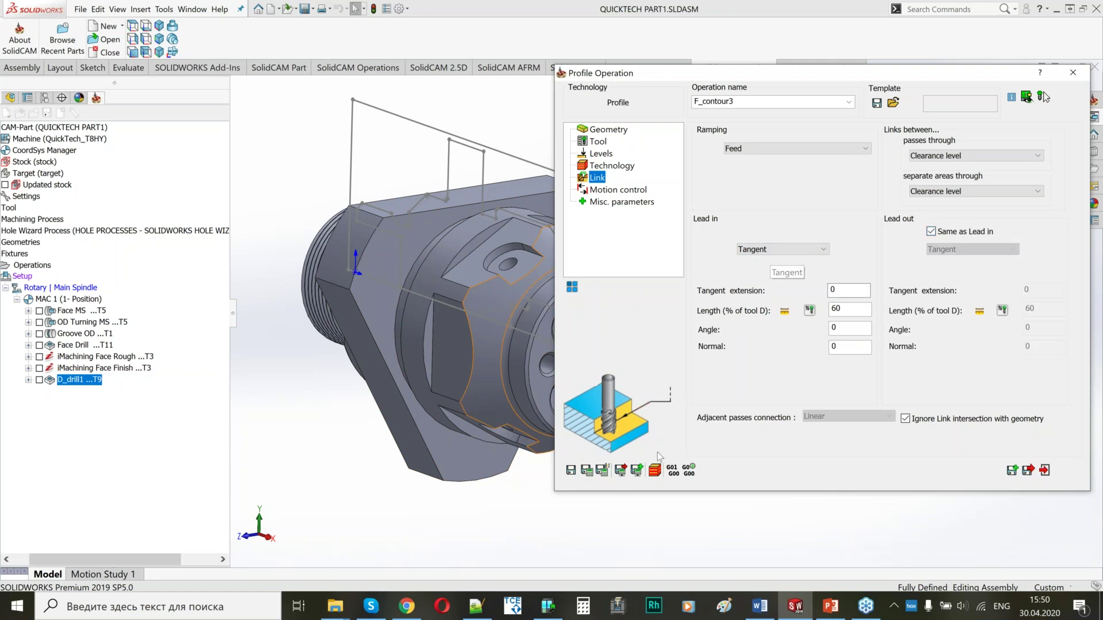
pyautogui.click(587, 470)
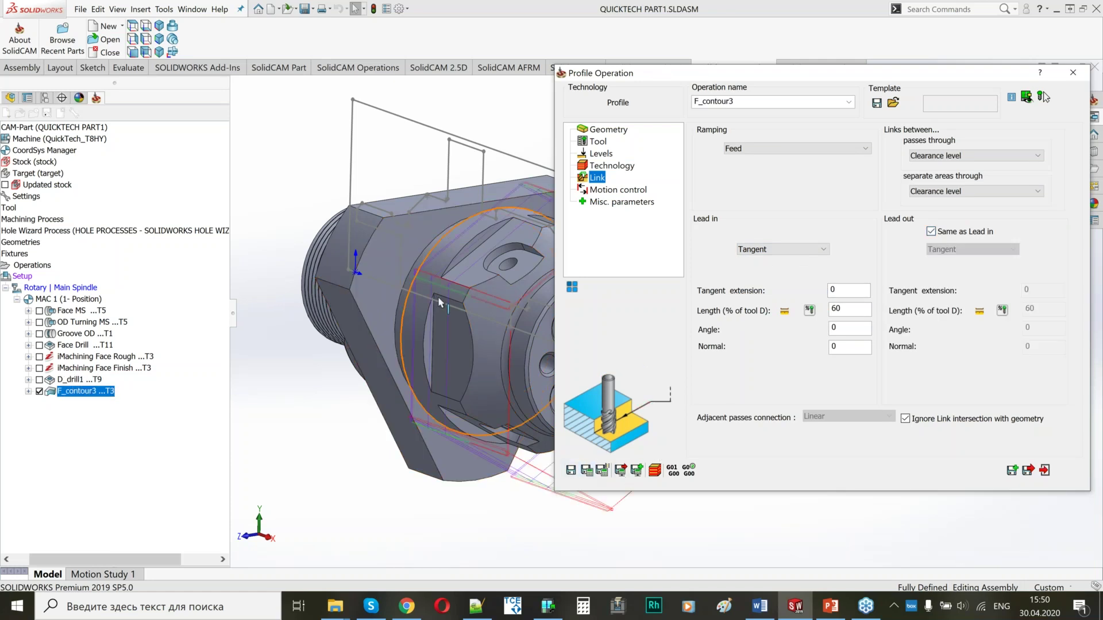
pyautogui.moveTo(433, 303); pyautogui.dragTo(371, 290, button='middle')
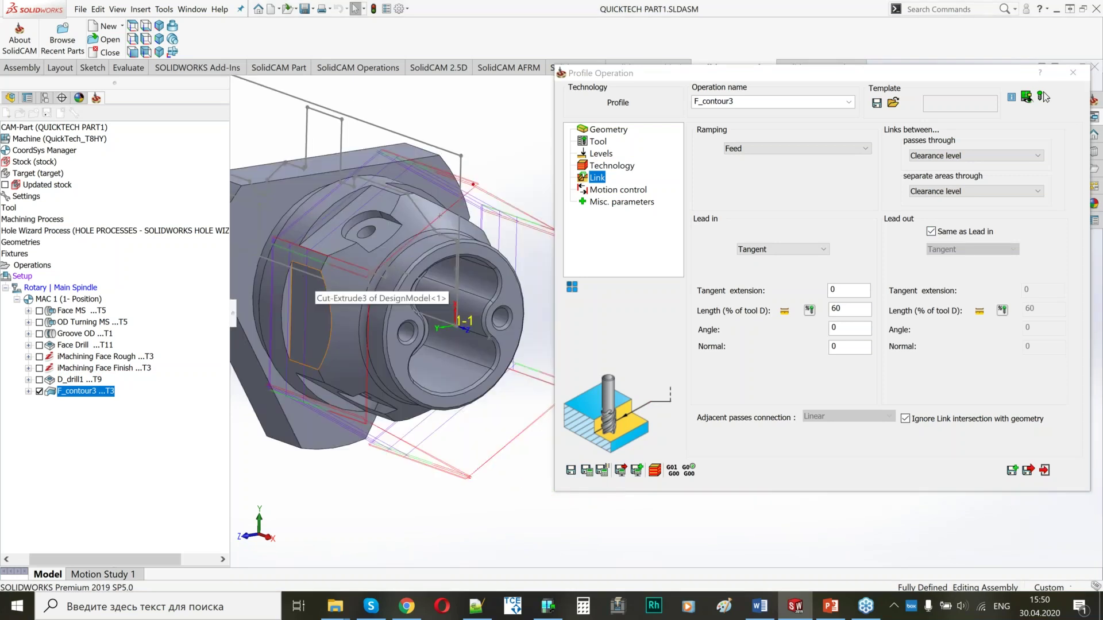
# Step: Link separate areas through the level of current path and recalculate the F_contour3 toolpath
pyautogui.click(938, 194)
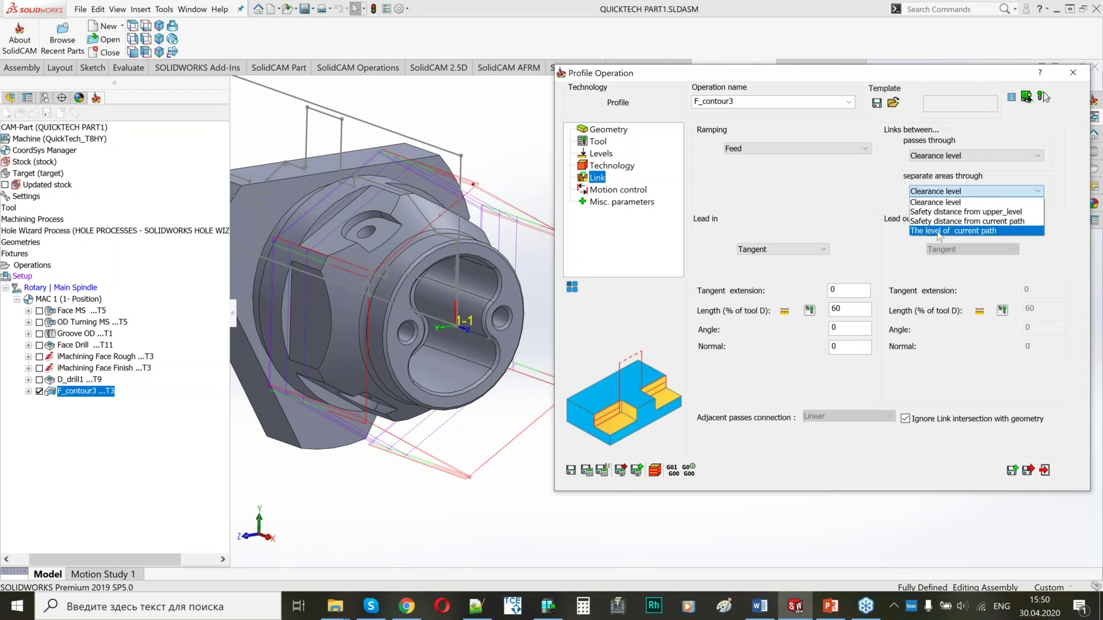
pyautogui.click(950, 231)
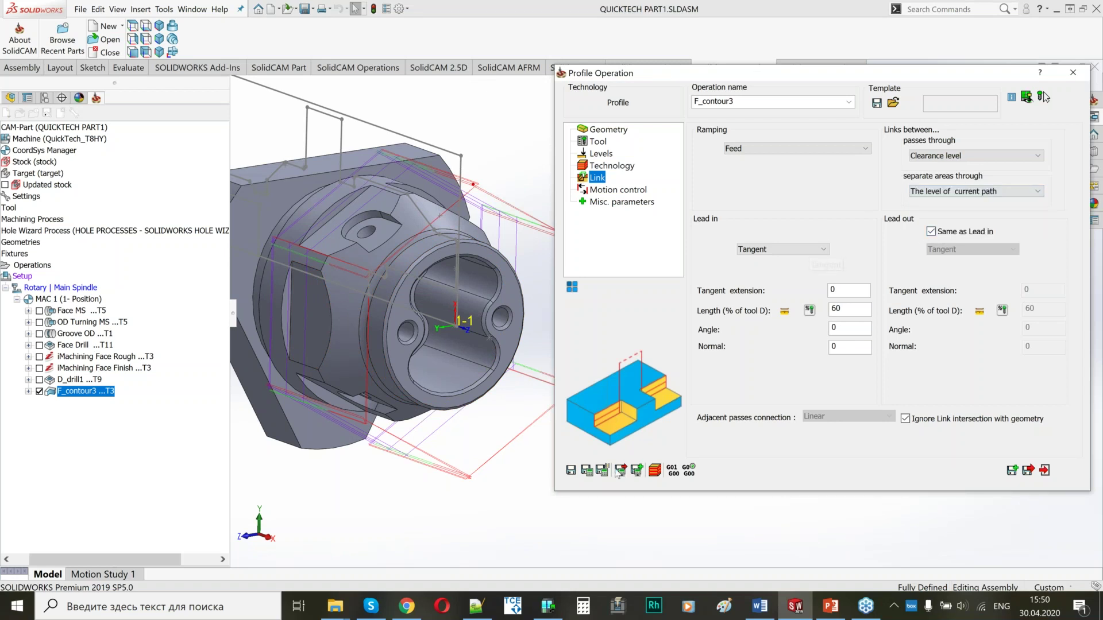
pyautogui.click(587, 470)
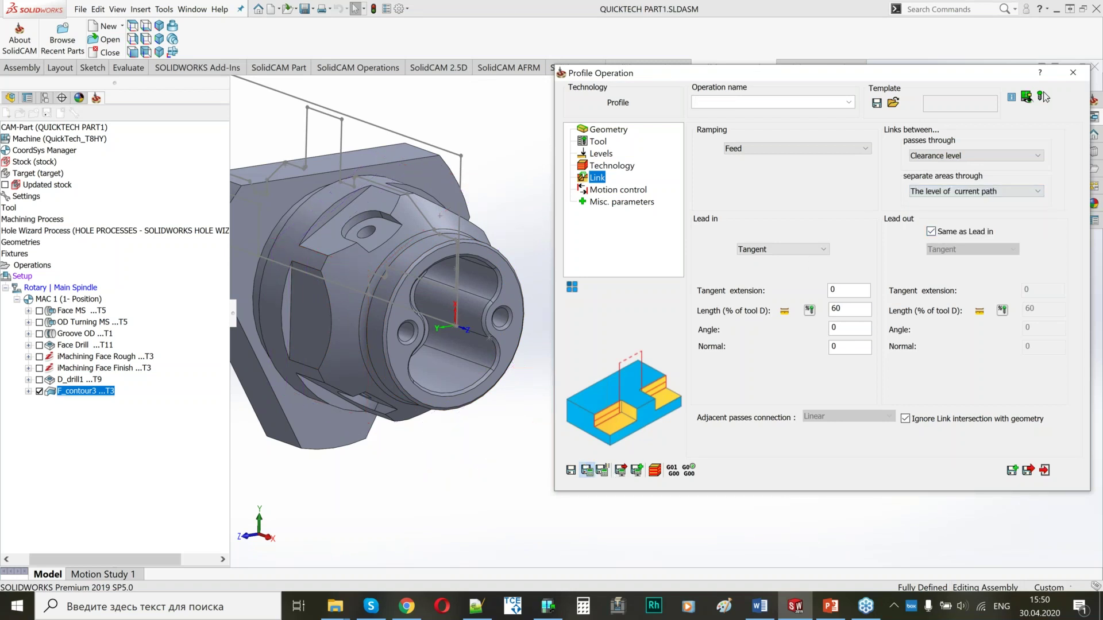
pyautogui.scroll(2, 434, 284)
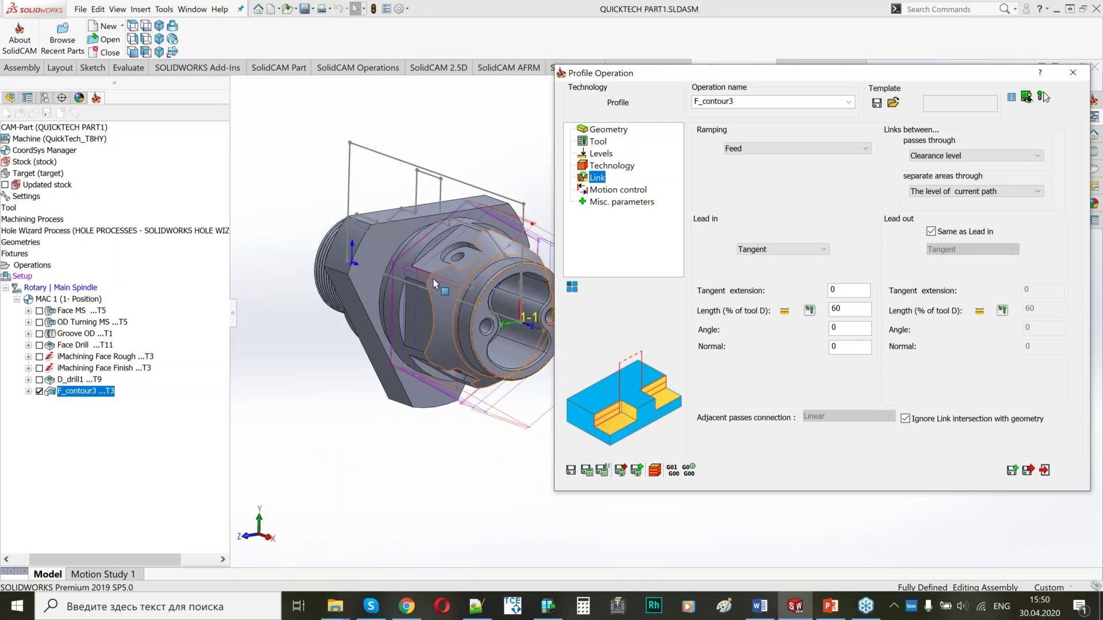
pyautogui.keyDown('ctrl'); pyautogui.moveTo(395, 268); pyautogui.dragTo(318, 239, button='middle'); pyautogui.keyUp('ctrl')
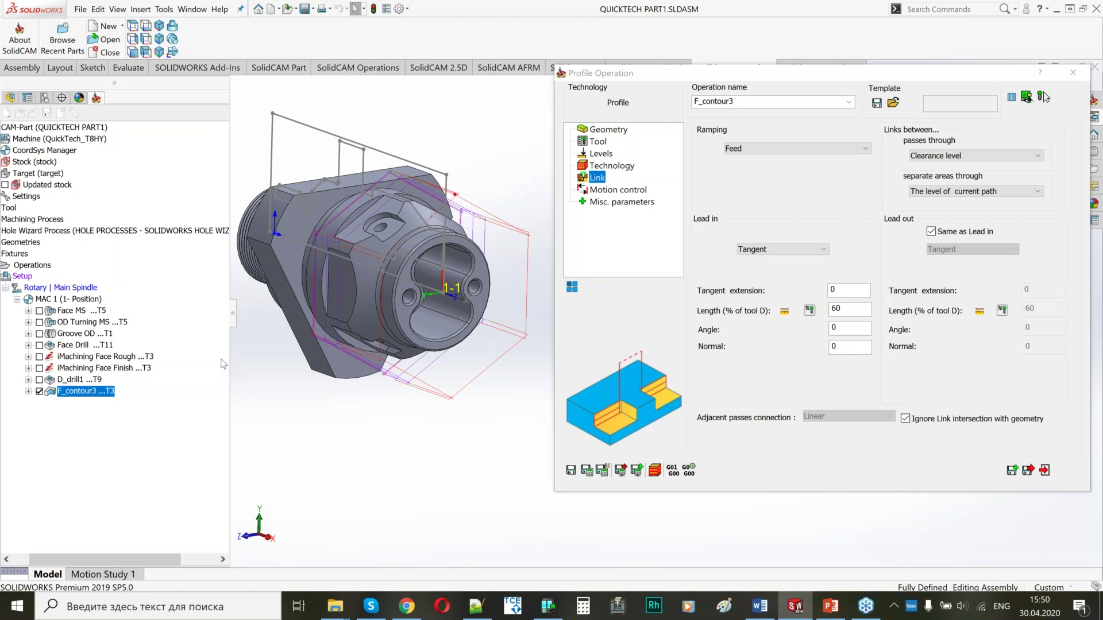
# Step: Rename the profile operation to Hexa Cartesian, save and close it, and hide its toolpath
pyautogui.doubleClick(737, 103)
pyautogui.write('Hexa Cartesian')
pyautogui.click(573, 471)
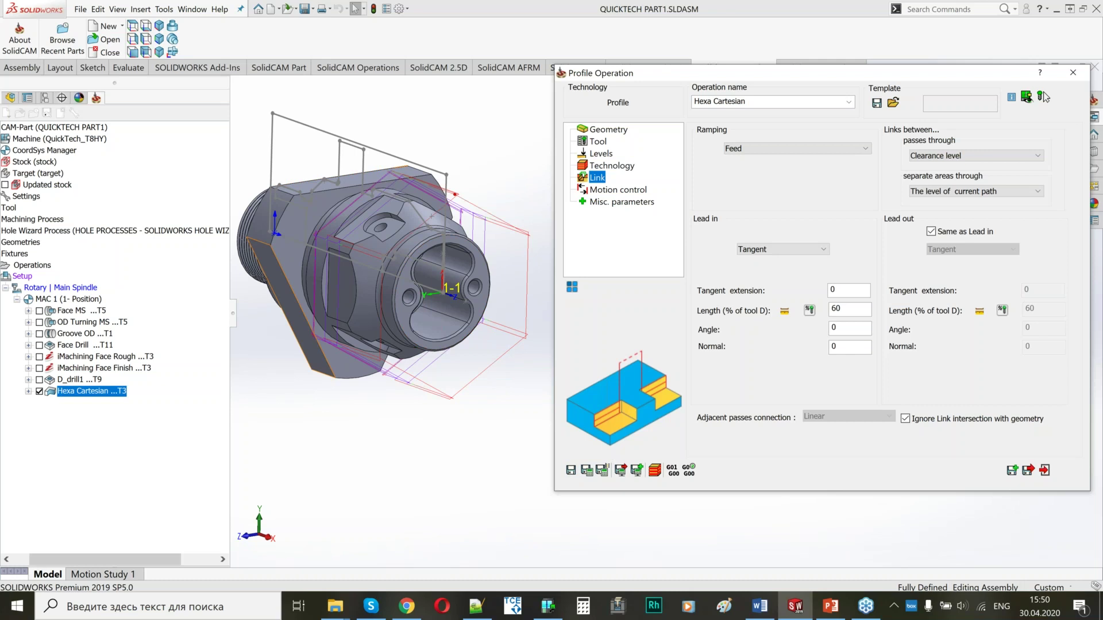
pyautogui.click(1029, 470)
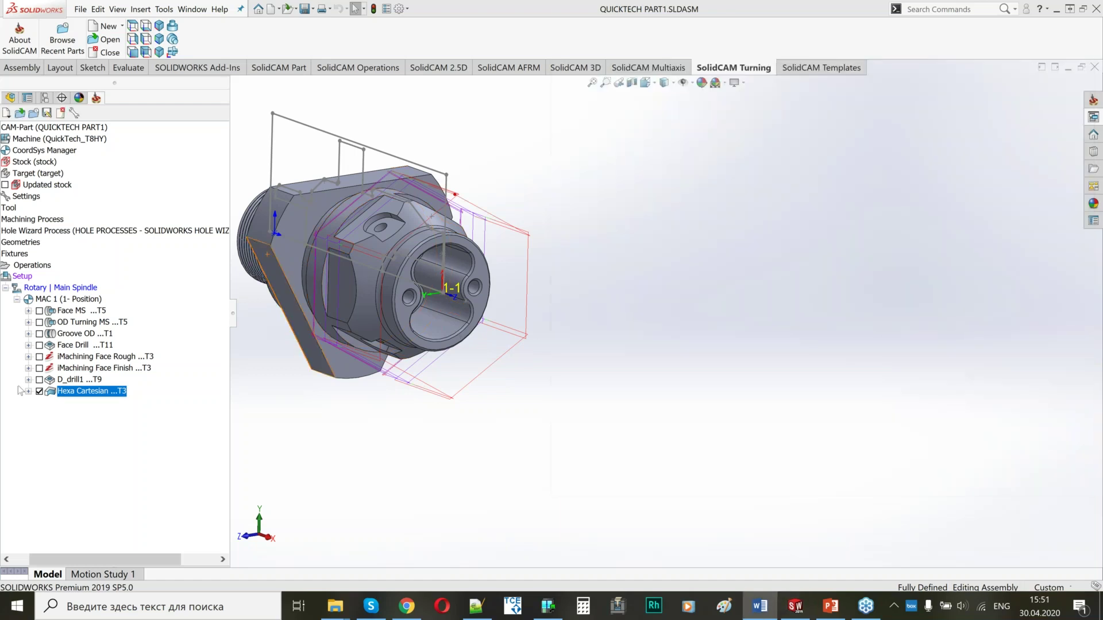
pyautogui.click(40, 391)
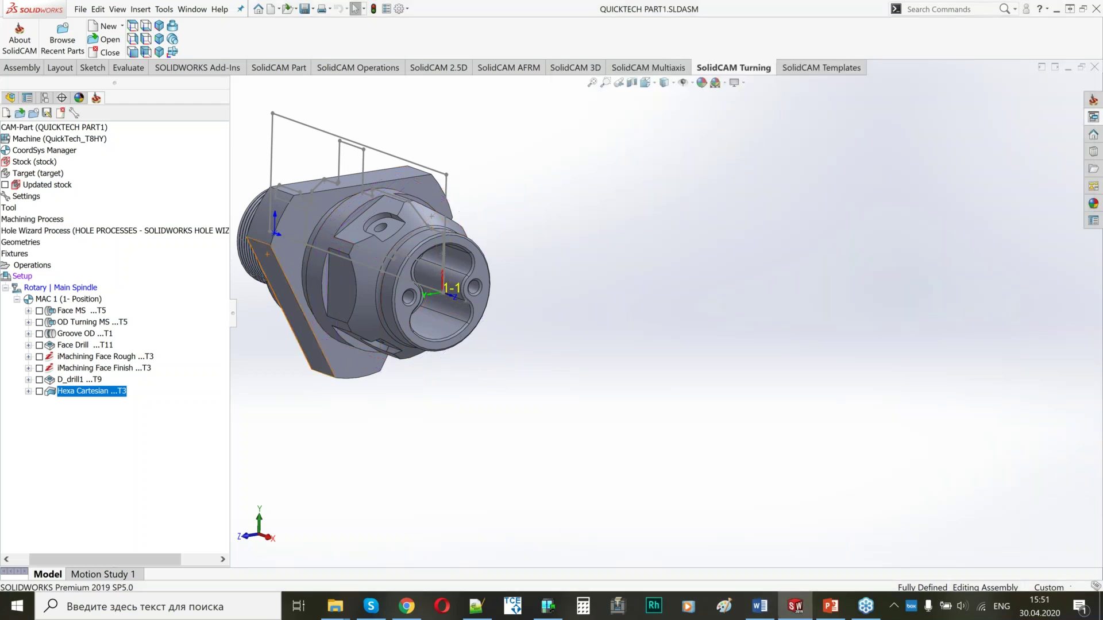
# Step: Examine the radial pockets with holes and the flats around the part's front body
pyautogui.keyDown('ctrl'); pyautogui.moveTo(425, 266); pyautogui.dragTo(545, 396, button='middle'); pyautogui.keyUp('ctrl')
pyautogui.click(506, 343)
pyautogui.click(514, 374)
pyautogui.moveTo(430, 314); pyautogui.dragTo(467, 163, button='middle')
pyautogui.moveTo(571, 315); pyautogui.dragTo(544, 270, button='middle')
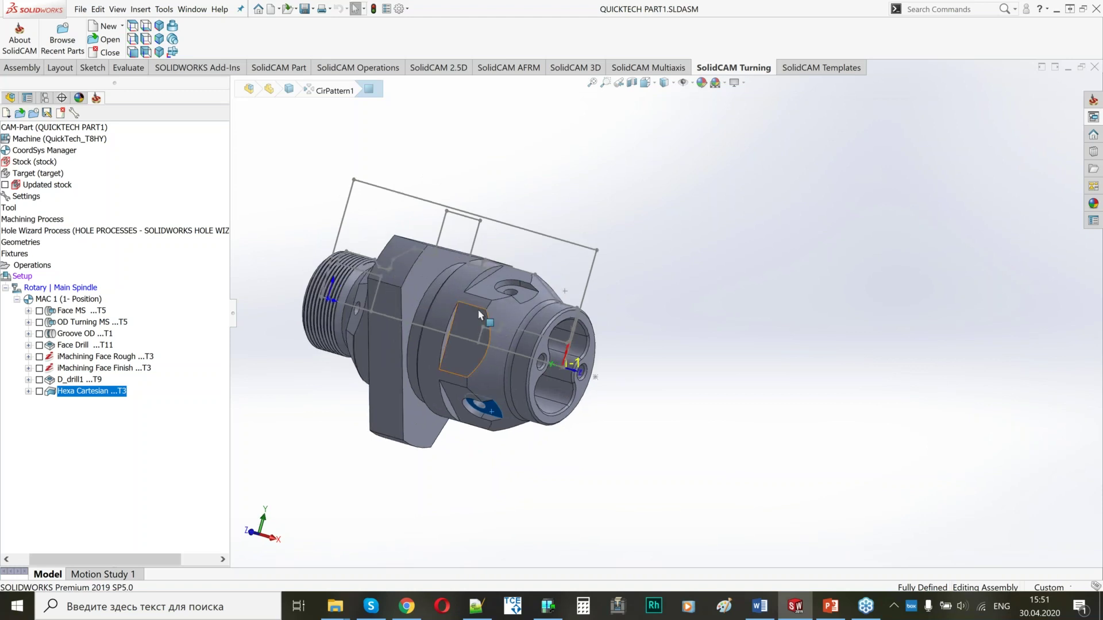
pyautogui.scroll(-3, 480, 314)
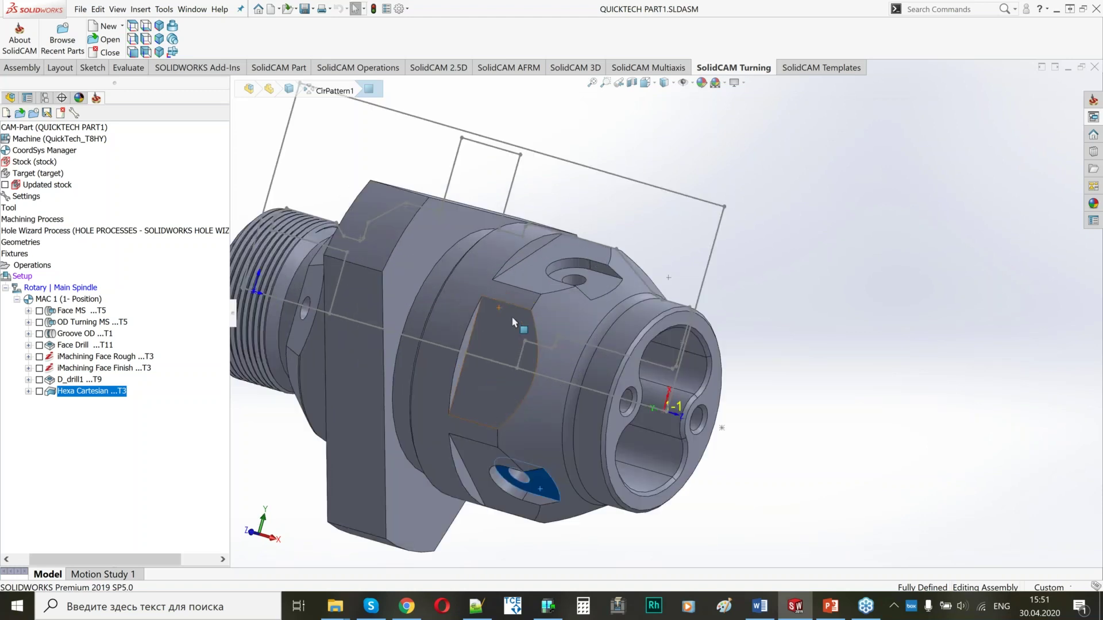
pyautogui.scroll(-2, 512, 316)
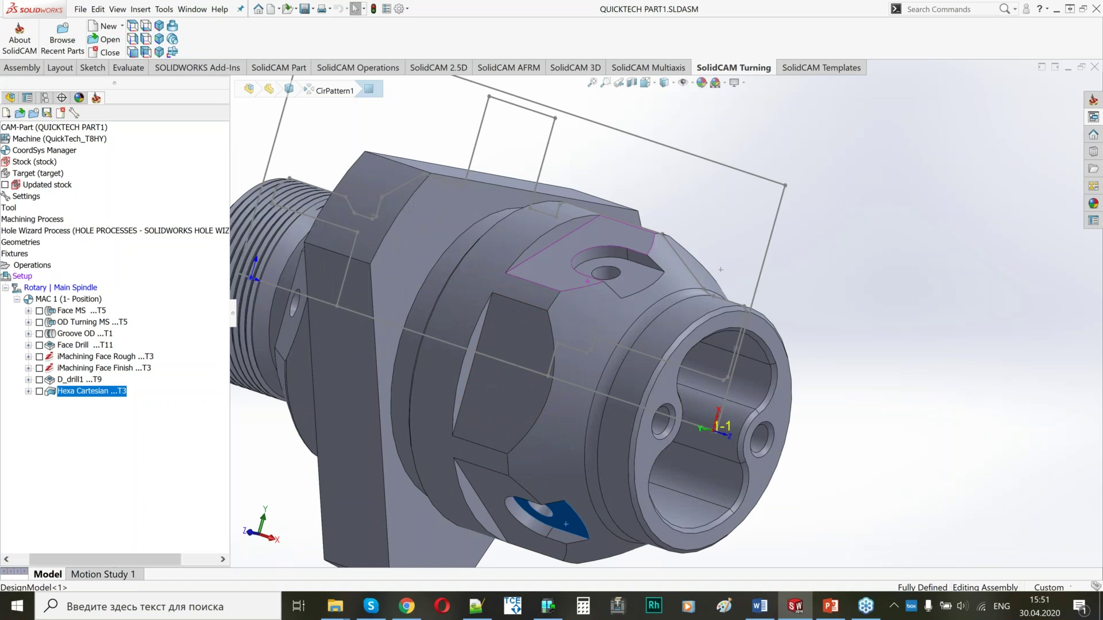
pyautogui.scroll(5, 675, 317)
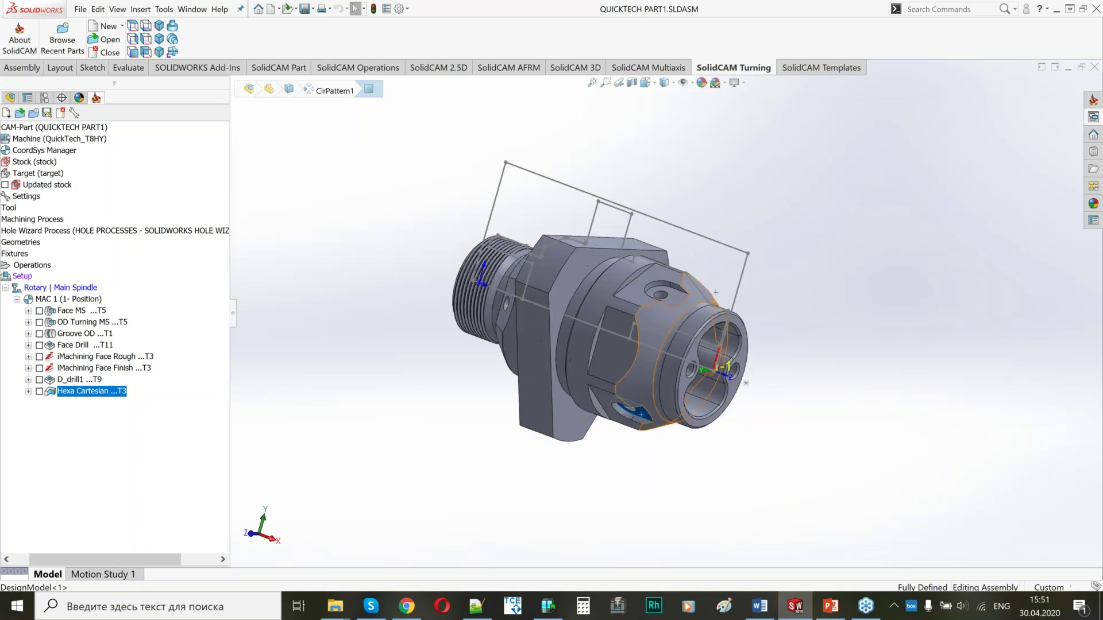
pyautogui.scroll(-3, 666, 302)
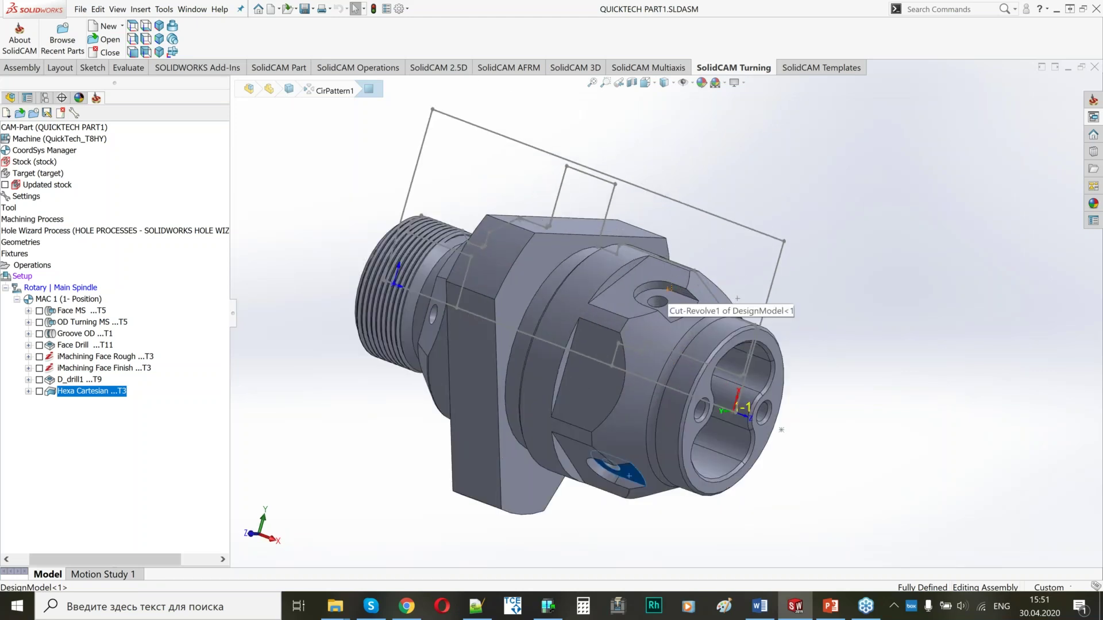
pyautogui.scroll(-2, 668, 289)
pyautogui.click(684, 323)
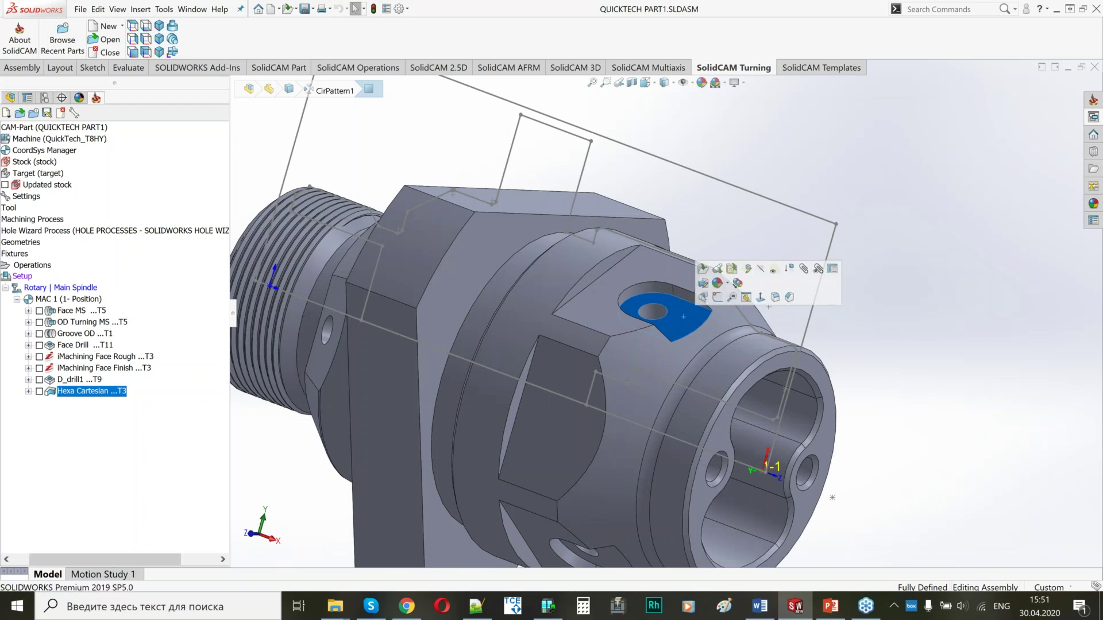
pyautogui.scroll(3, 670, 308)
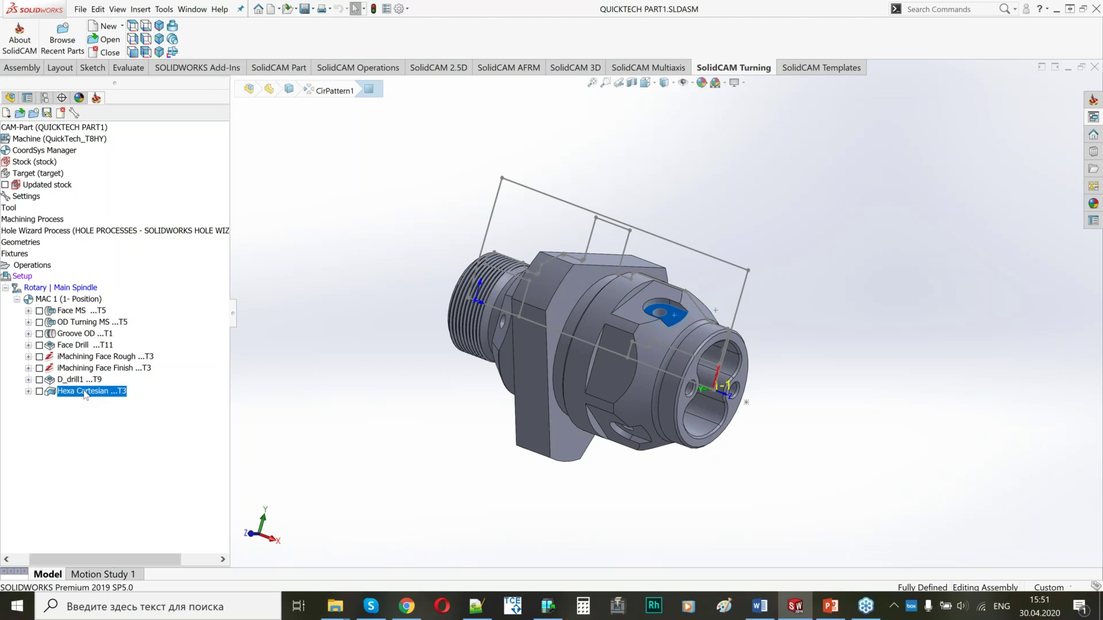
# Step: Add a Profile milling operation after Hexa Cartesian and name it Radial Profile with 4thX
pyautogui.rightClick(85, 394)
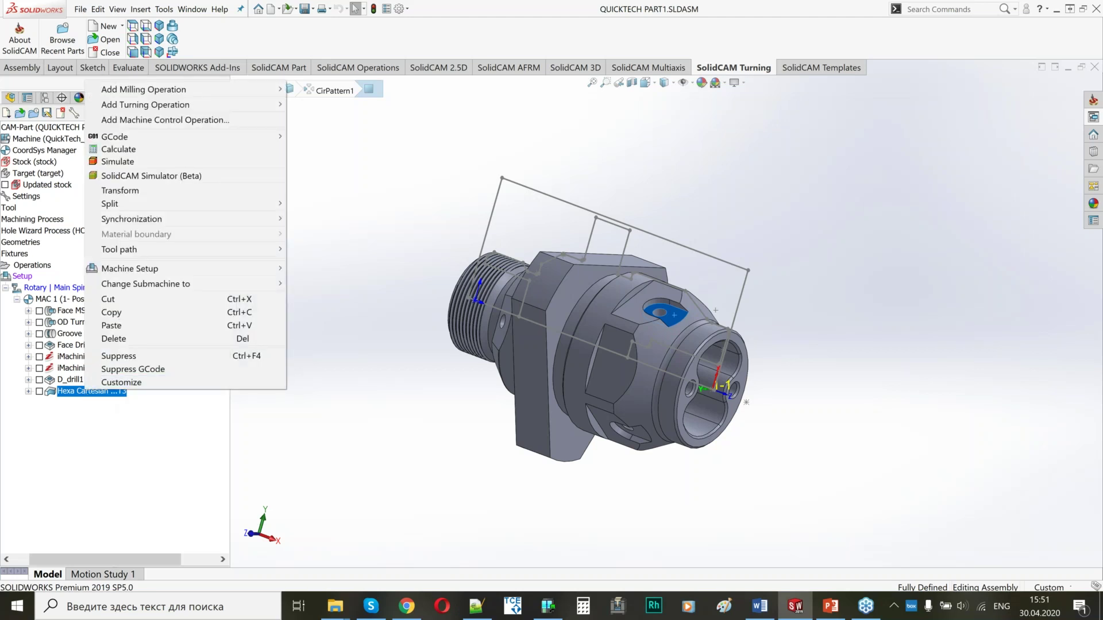
pyautogui.press('Escape')
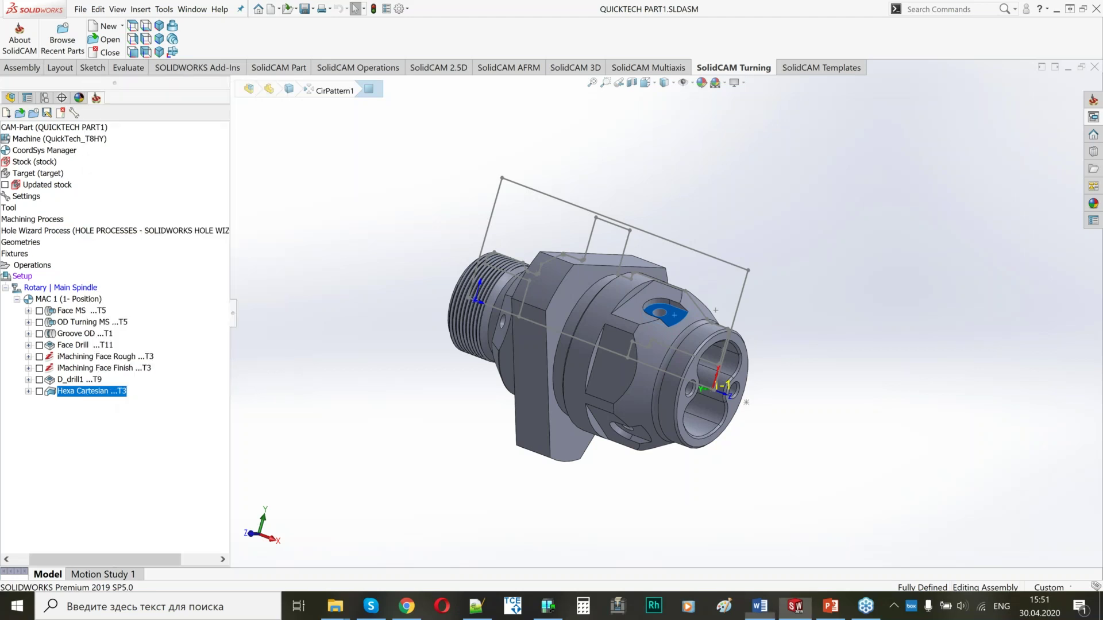
pyautogui.rightClick(113, 395)
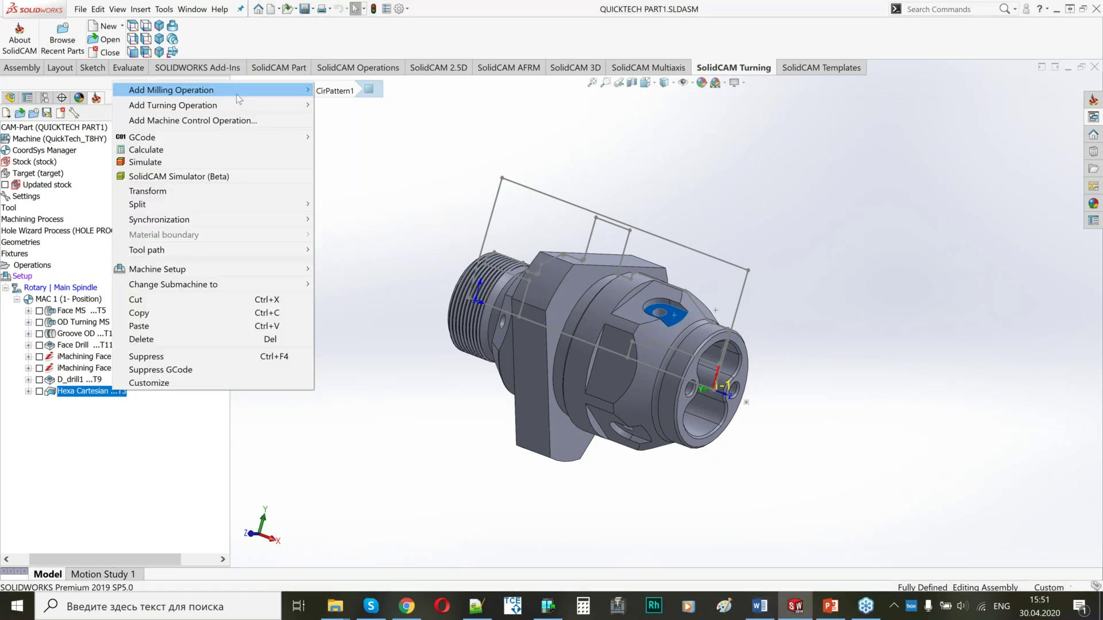
pyautogui.moveTo(238, 95)
pyautogui.click(363, 132)
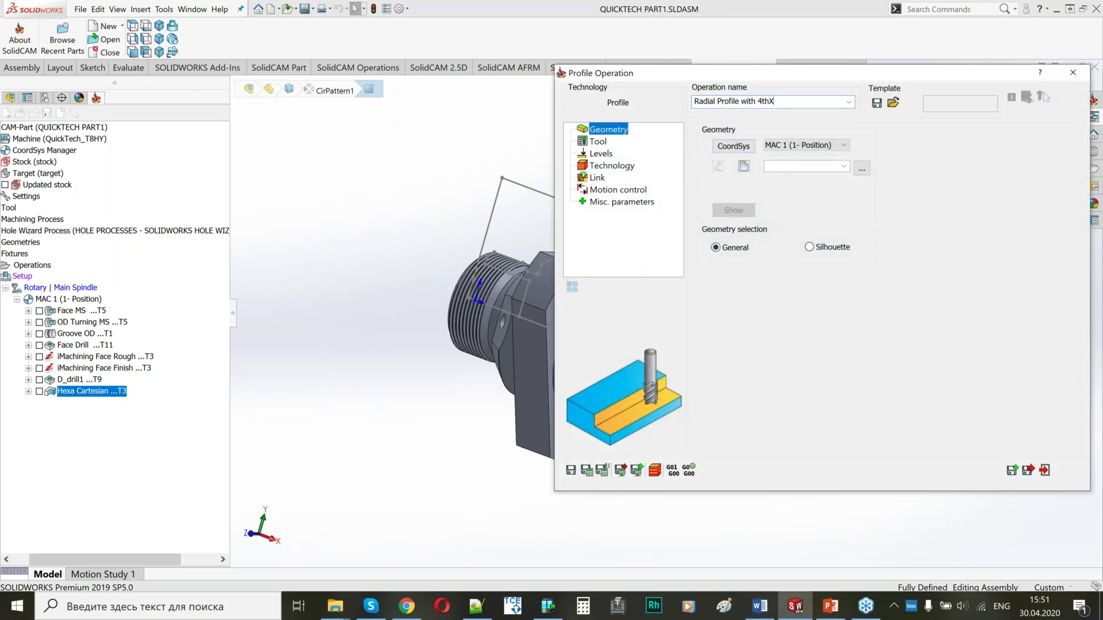
pyautogui.moveTo(798, 81); pyautogui.dragTo(264, 87)
# Step: Define a new MAC 1 coordinate system position on the radial pocket's floor face, placing its origin at CoordSys #1
pyautogui.keyDown('ctrl'); pyautogui.moveTo(713, 328); pyautogui.dragTo(827, 297, button='middle'); pyautogui.keyUp('ctrl')
pyautogui.moveTo(816, 236); pyautogui.dragTo(796, 224, button='middle')
pyautogui.scroll(-2, 764, 316)
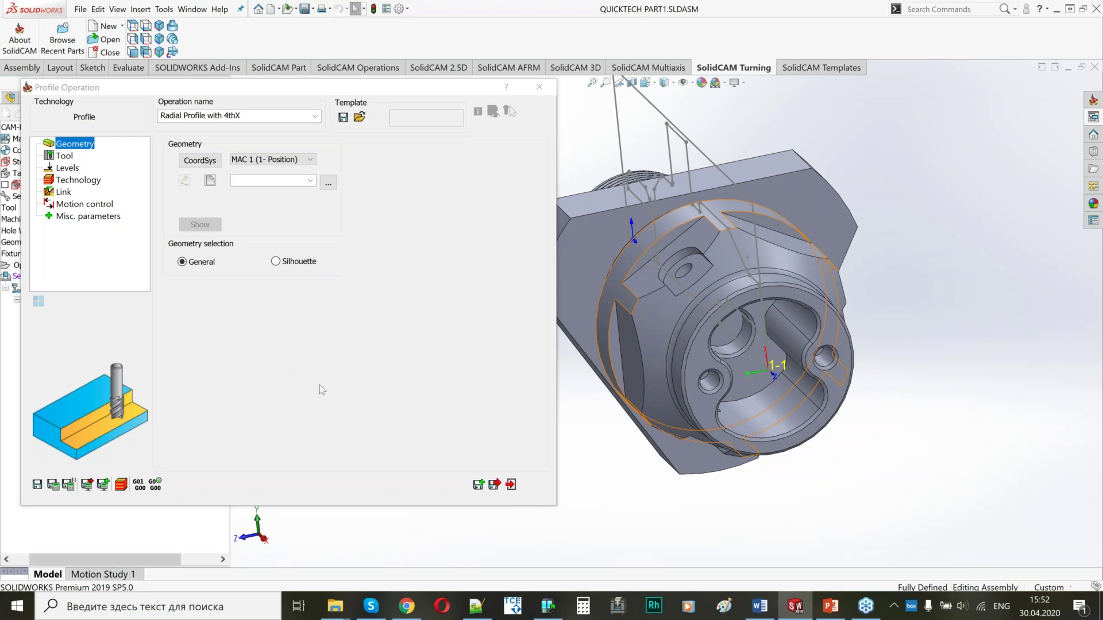
pyautogui.click(209, 182)
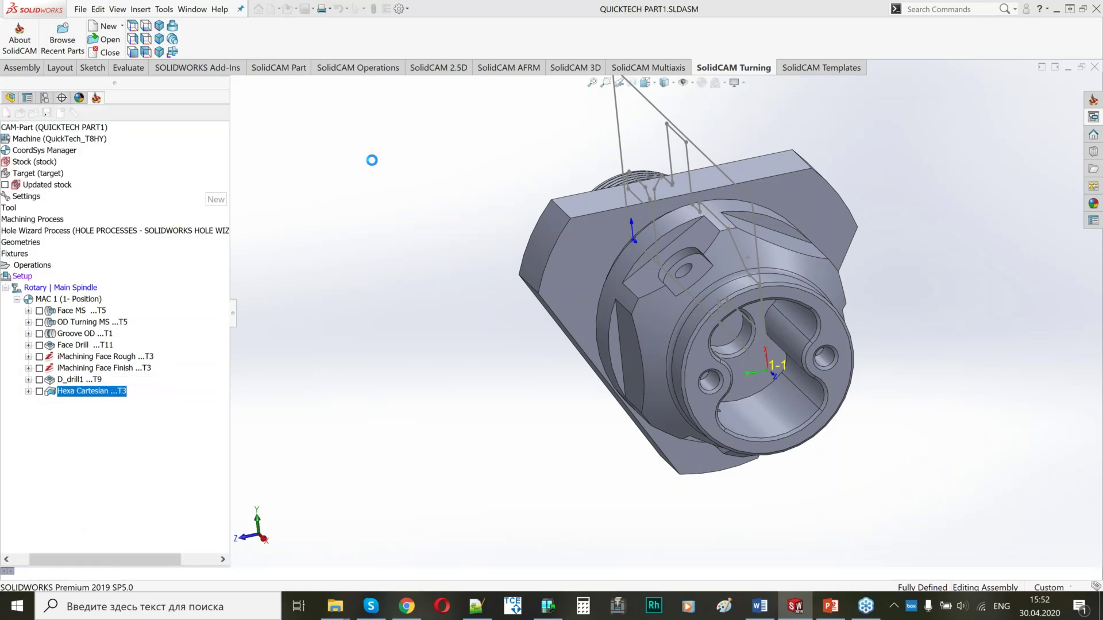
pyautogui.click(201, 163)
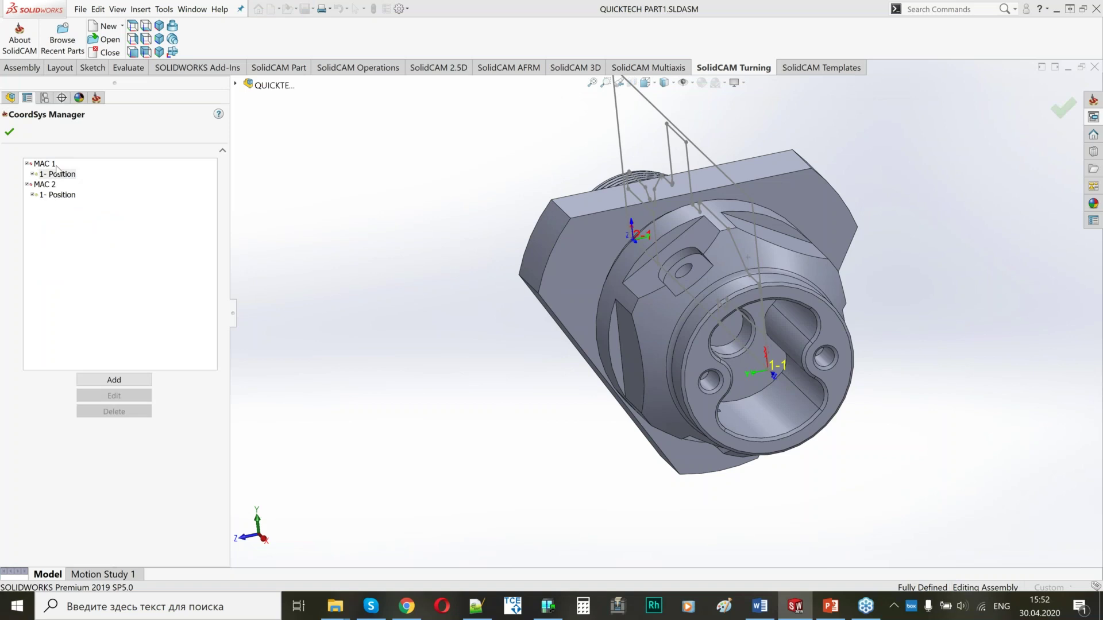
pyautogui.click(113, 380)
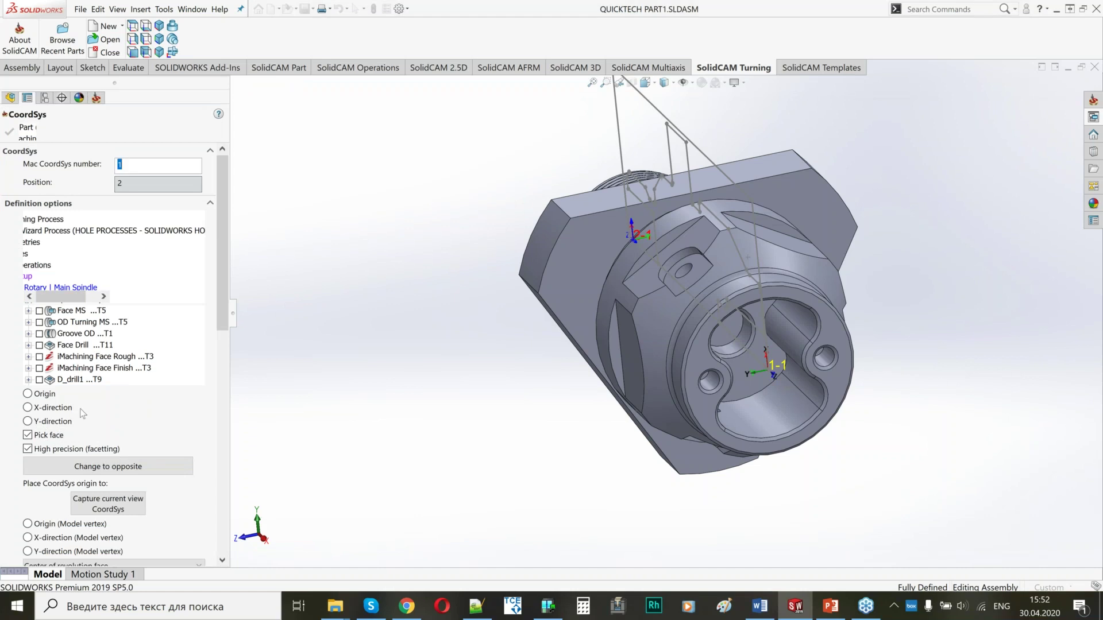
pyautogui.click(77, 375)
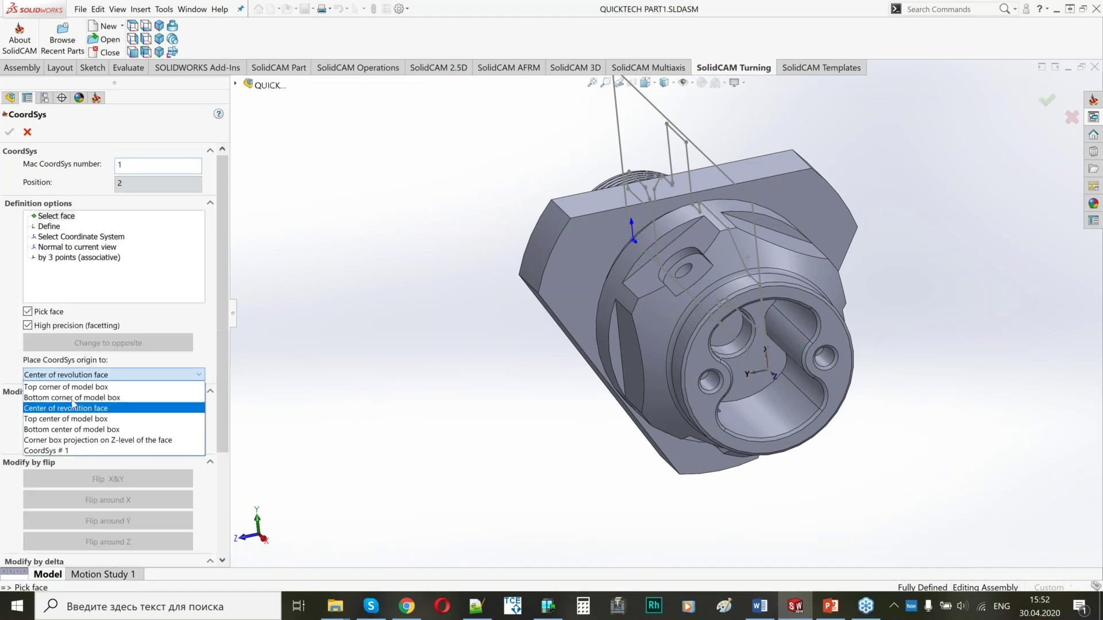
pyautogui.click(46, 451)
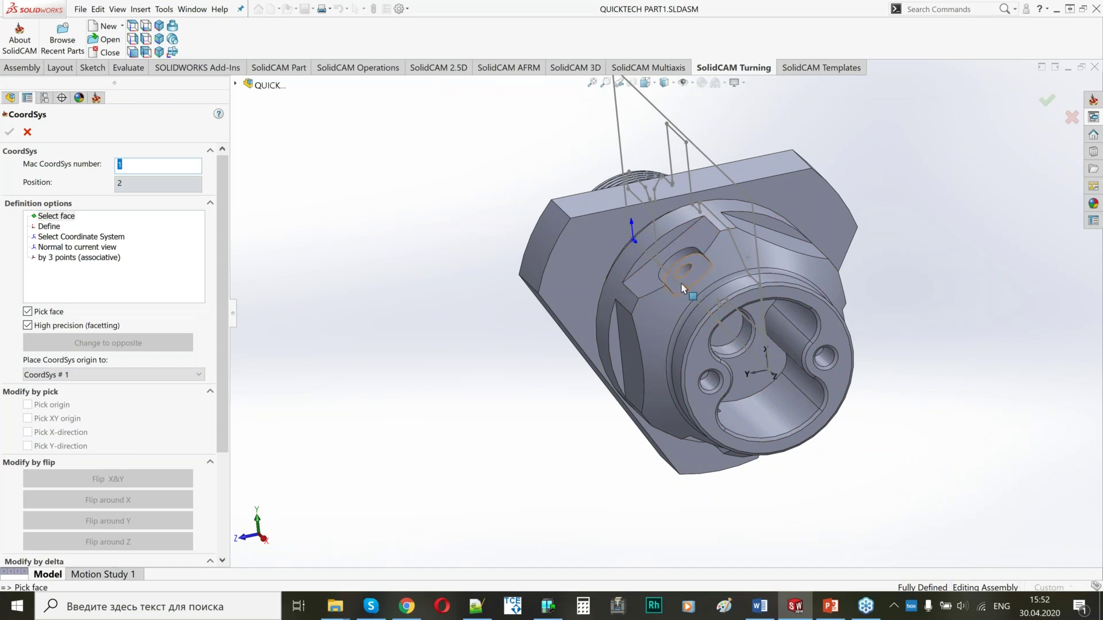
pyautogui.click(700, 271)
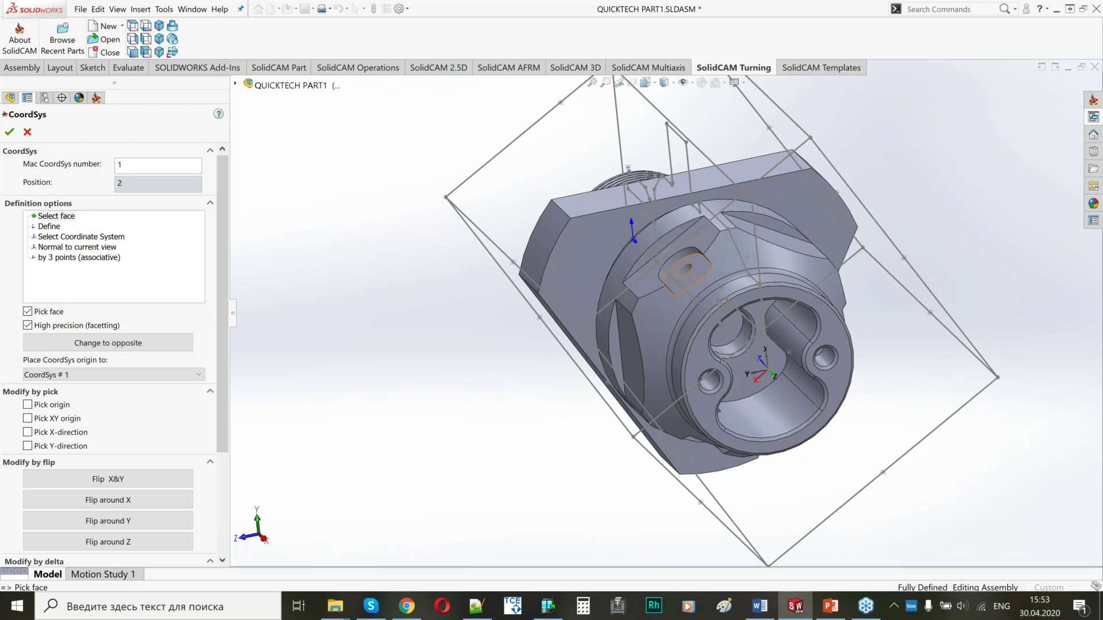
# Step: Accept the new coordinate system with its proposed levels and return to the profile operation
pyautogui.moveTo(718, 322)
pyautogui.mouseDown(button='middle')
pyautogui.moveTo(689, 320)
pyautogui.moveTo(721, 321)
pyautogui.mouseUp(button='middle')
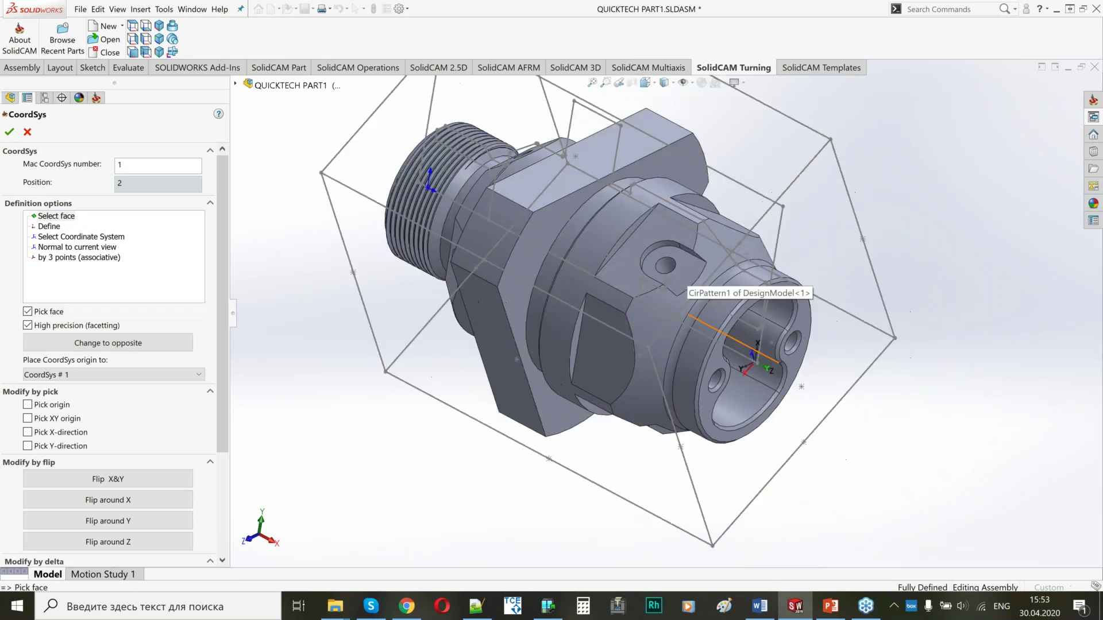
pyautogui.scroll(-2, 769, 370)
pyautogui.scroll(-1, 767, 369)
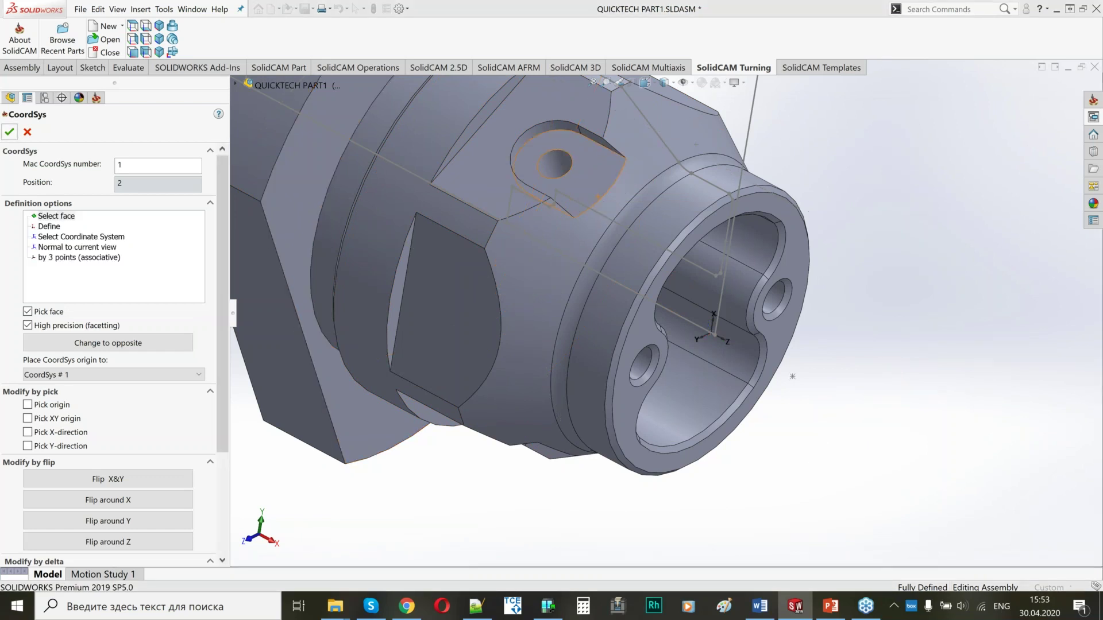
pyautogui.press('Escape')
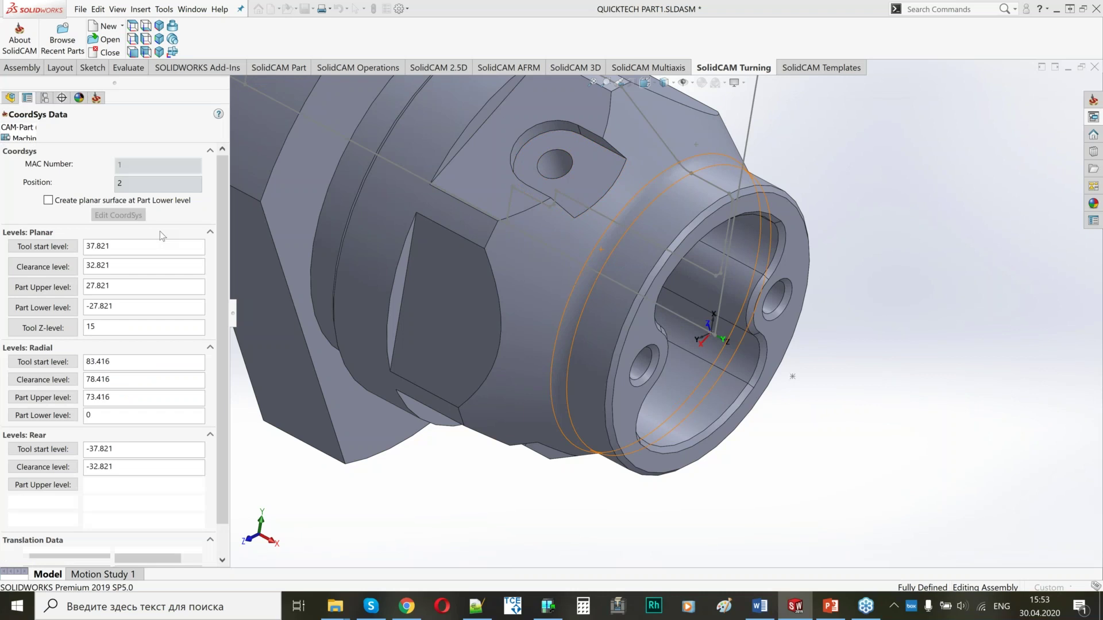
pyautogui.press('Return')
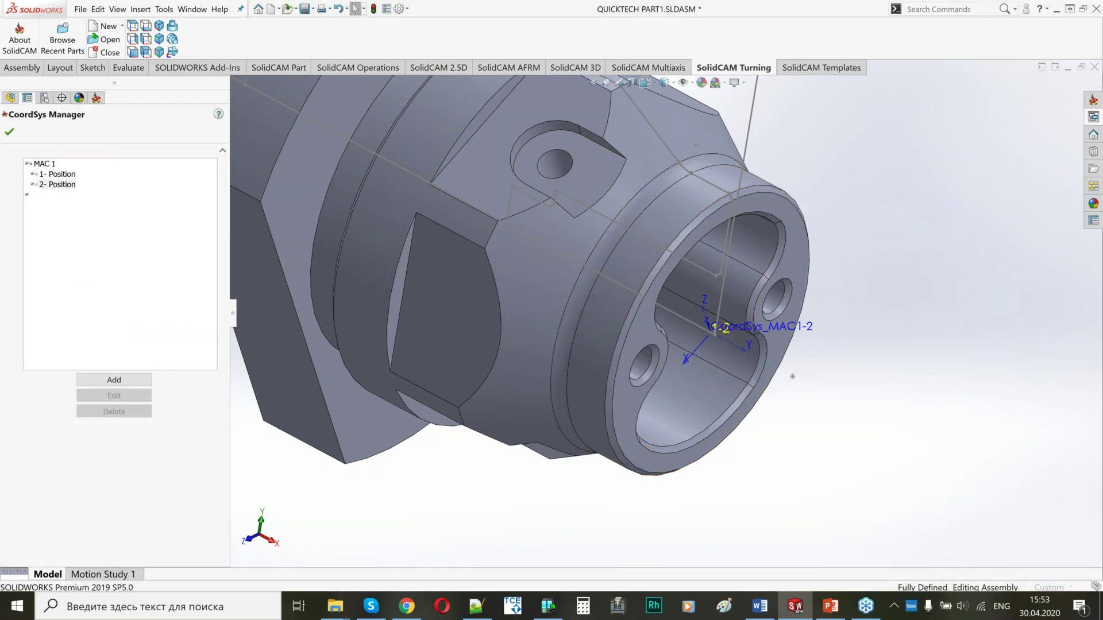
pyautogui.click(9, 132)
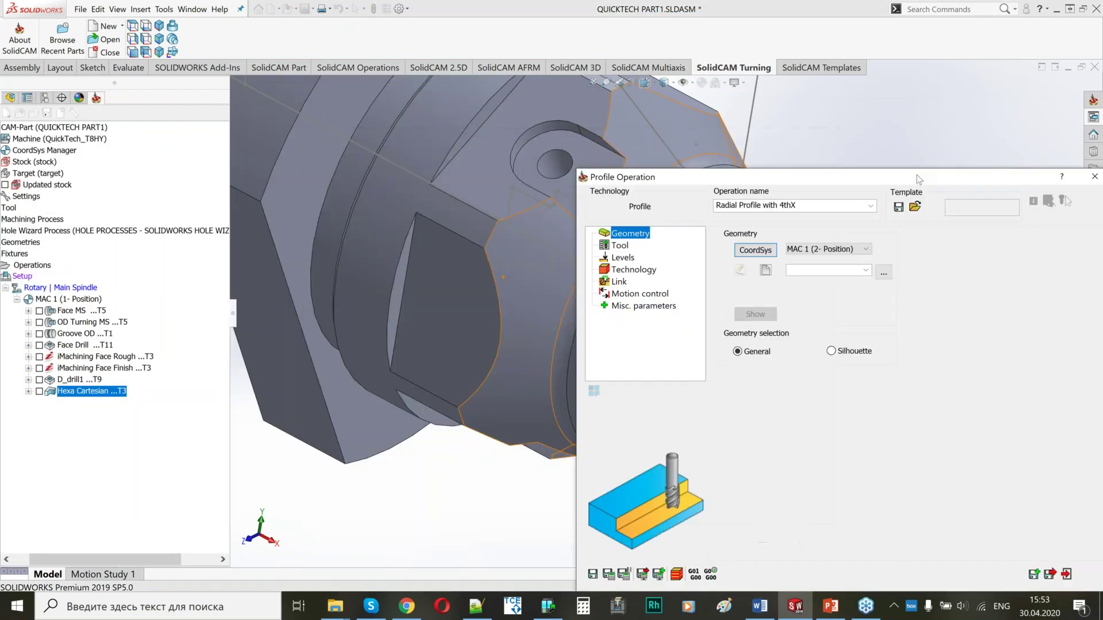
# Step: Define the profile geometry as an open chain along the radial pocket's U-shaped floor edge and accept it as contour4
pyautogui.click(865, 218)
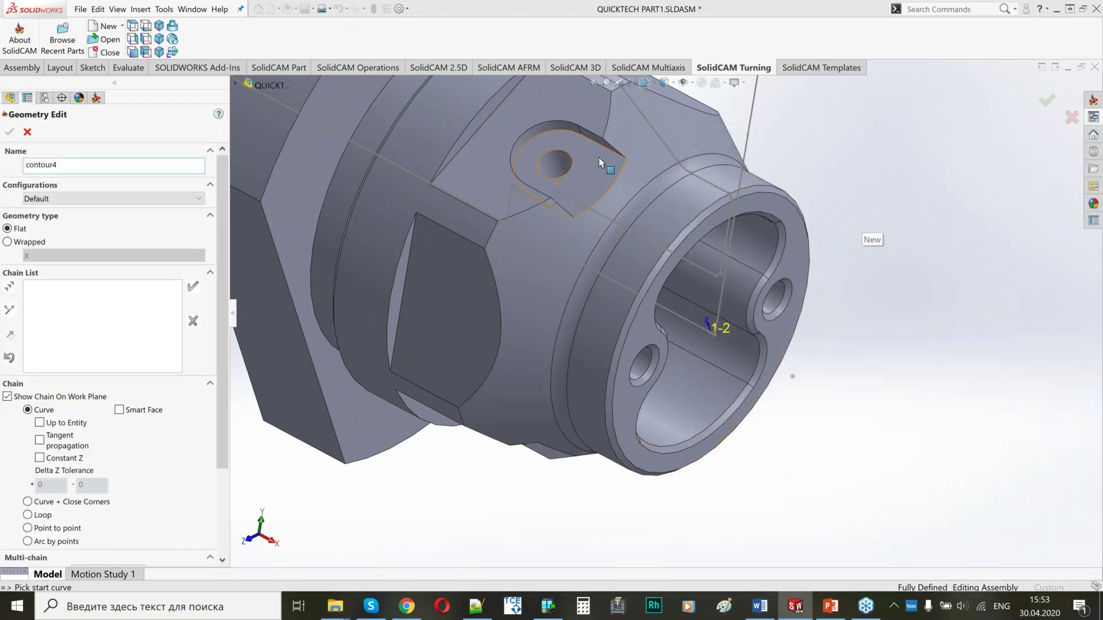
pyautogui.scroll(-2, 598, 158)
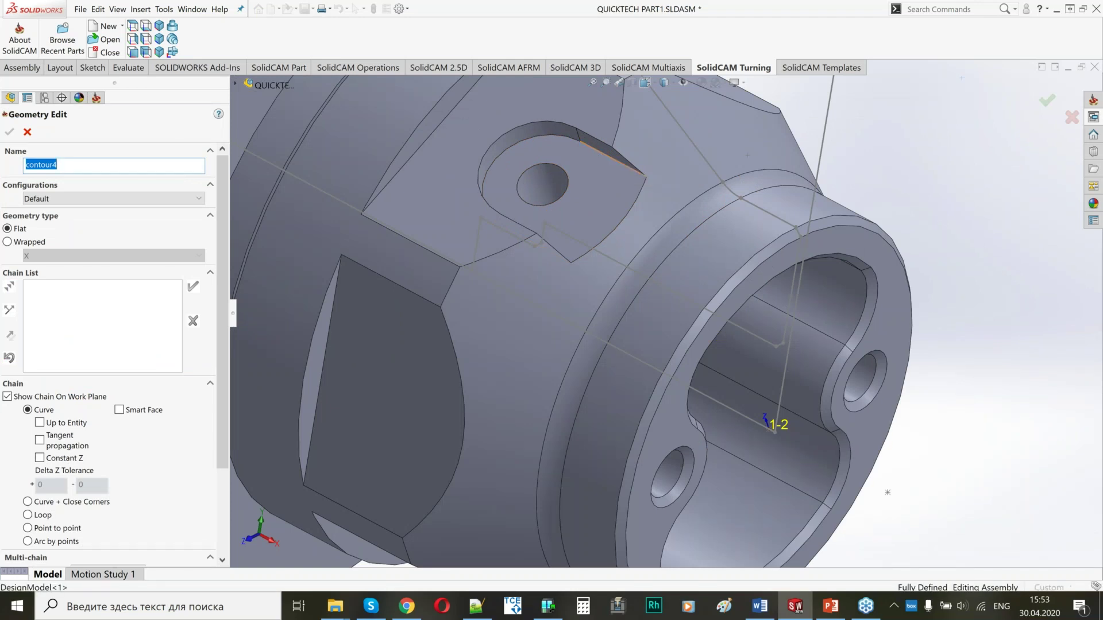
pyautogui.click(601, 154)
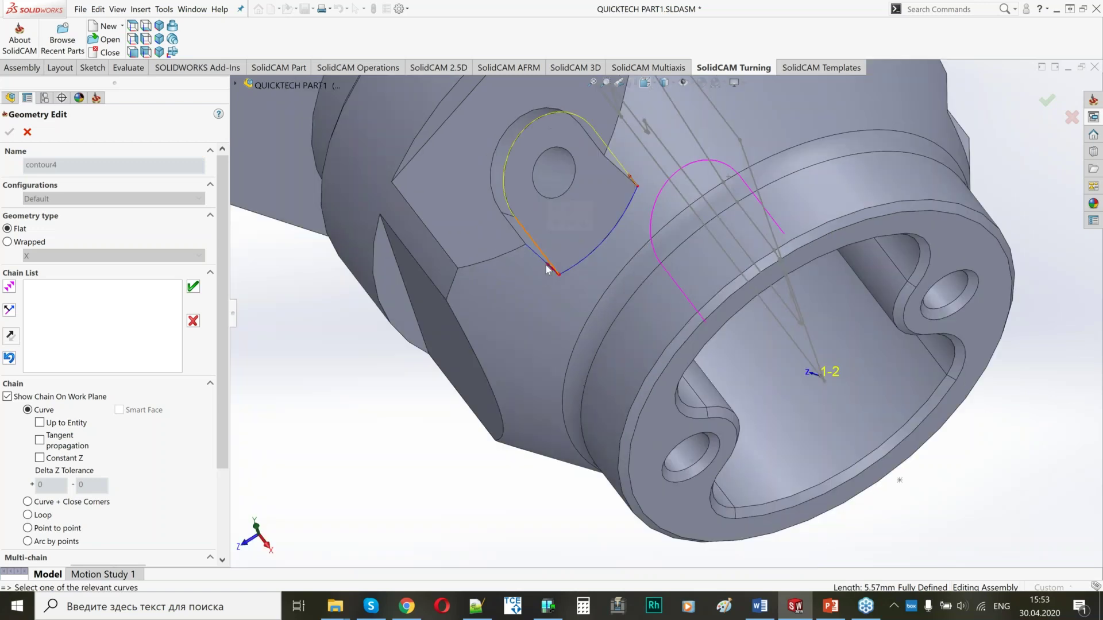
pyautogui.moveTo(547, 270); pyautogui.dragTo(581, 245, button='middle')
pyautogui.click(193, 287)
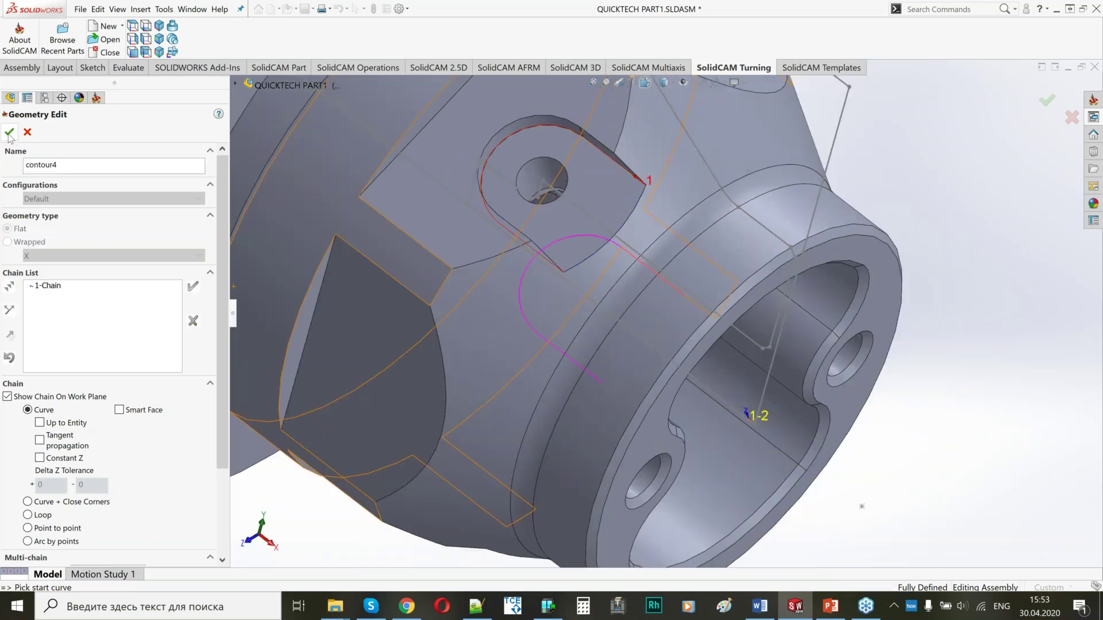
pyautogui.click(9, 133)
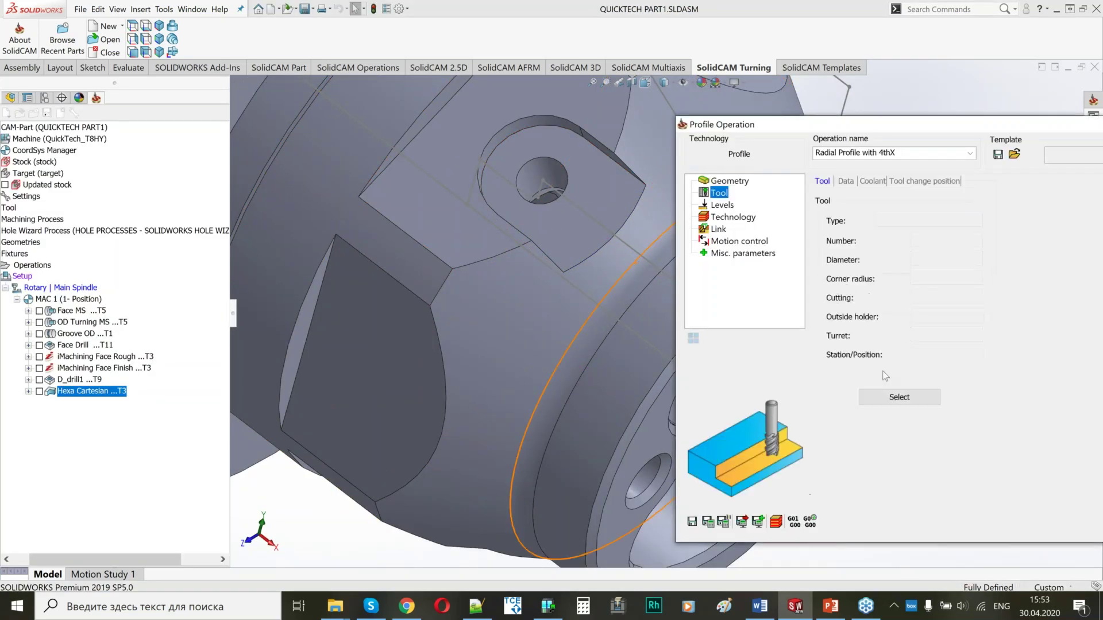
# Step: Assign rotary turret tool 10 to the operation and pick the milling levels from the model, with upper level 18 and profile depth 1.5
pyautogui.click(890, 397)
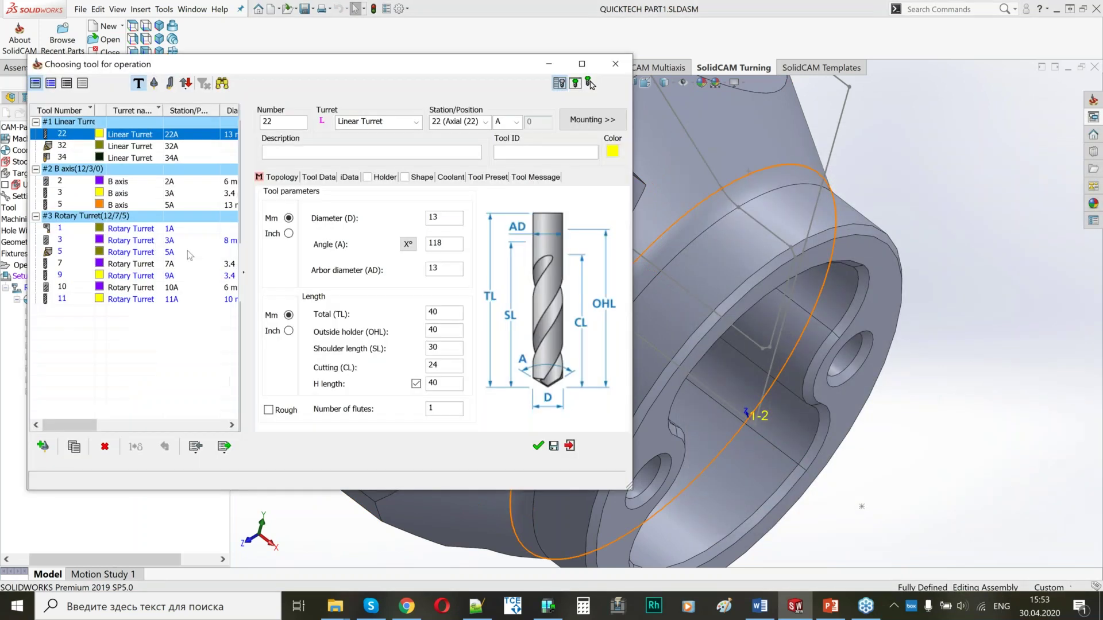
pyautogui.click(176, 287)
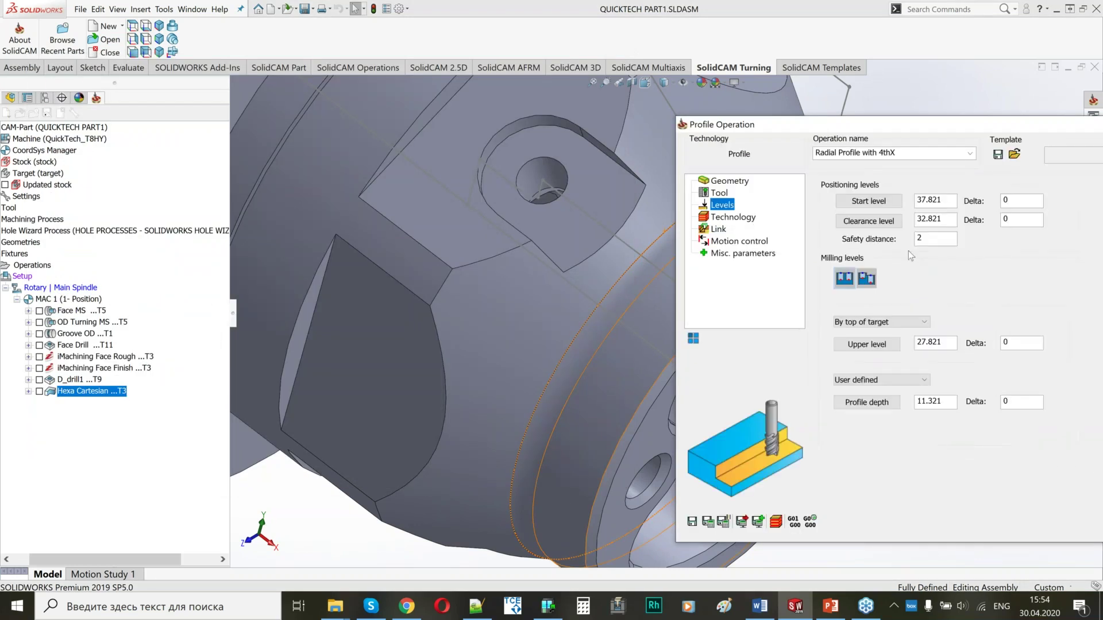
pyautogui.click(936, 343)
pyautogui.click(867, 344)
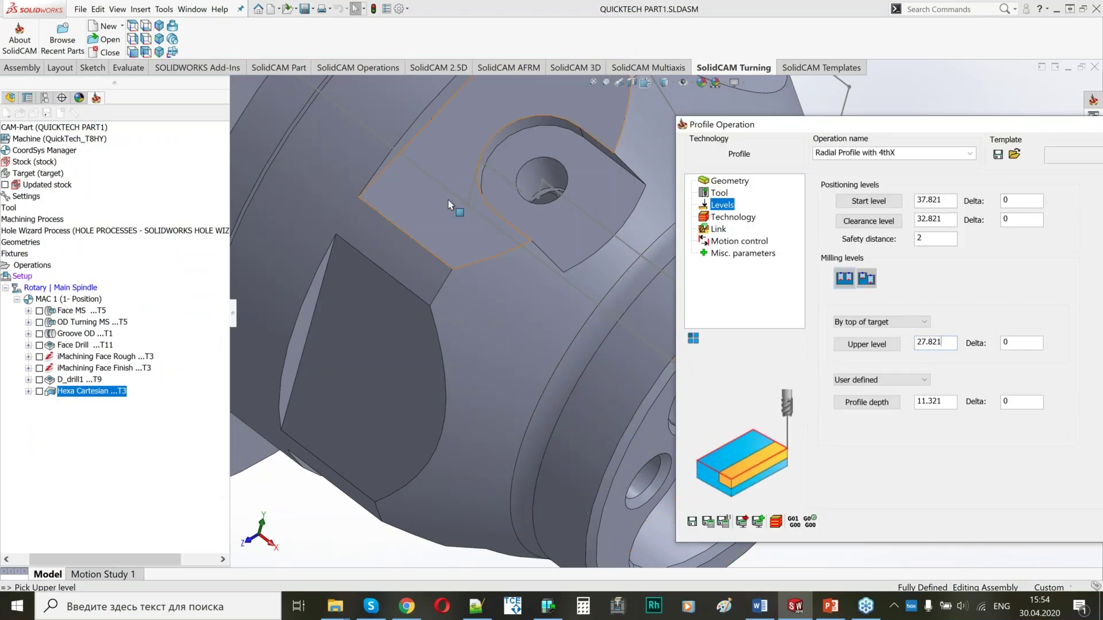
pyautogui.moveTo(439, 225); pyautogui.dragTo(435, 108, button='middle')
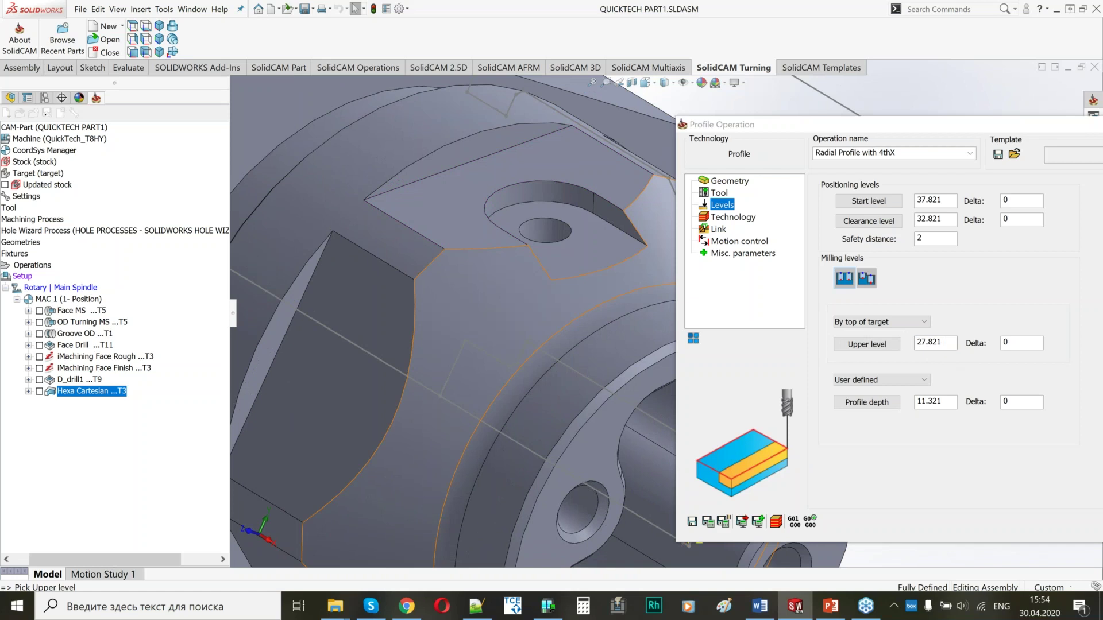
pyautogui.click(551, 218)
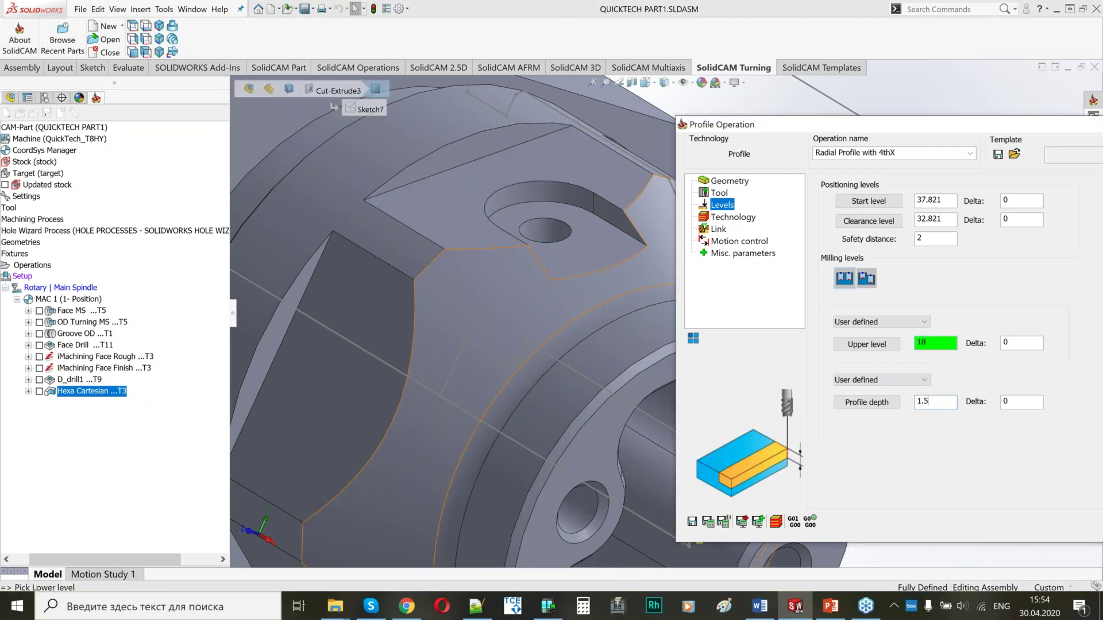
pyautogui.click(595, 275)
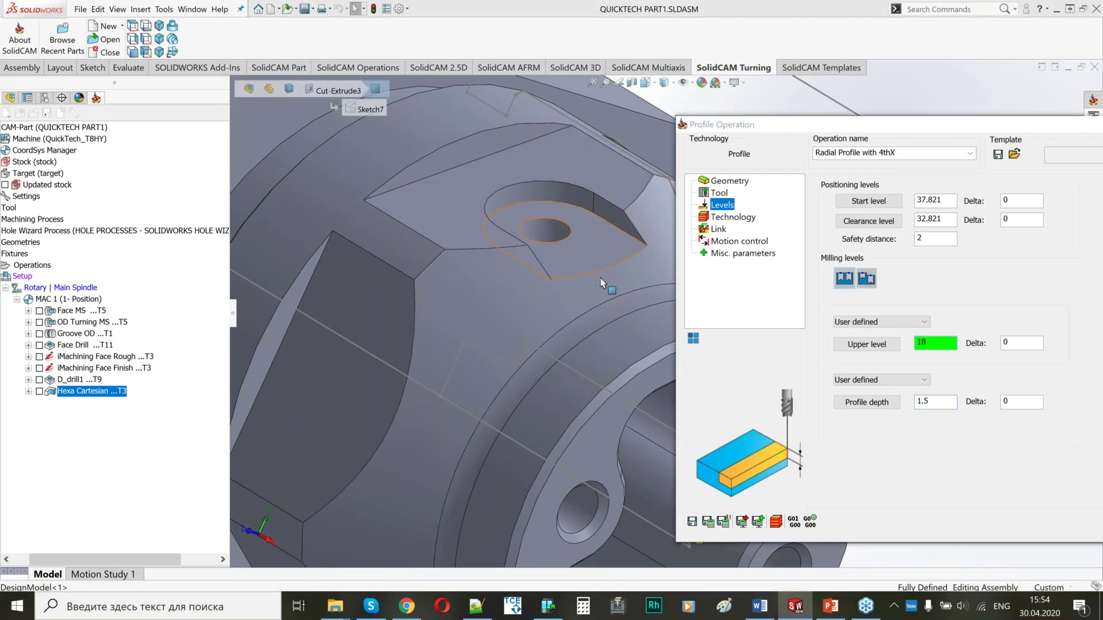
# Step: Check the Left tool side against the pocket chain in the geometry modification preview and accept it
pyautogui.click(728, 221)
pyautogui.click(945, 220)
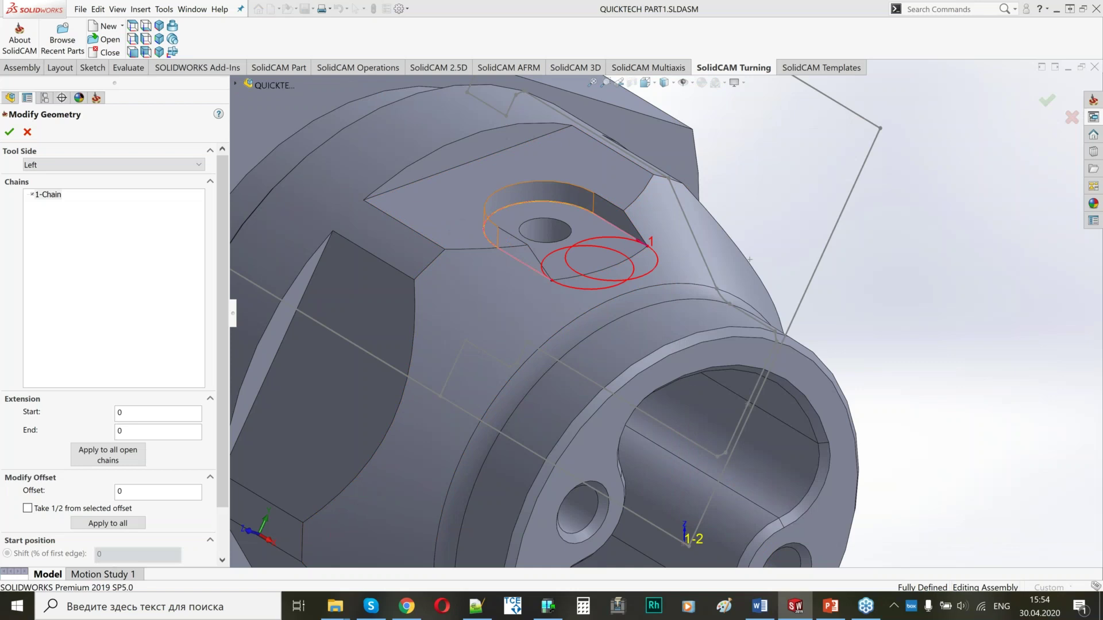
pyautogui.moveTo(569, 237); pyautogui.dragTo(581, 307, button='middle')
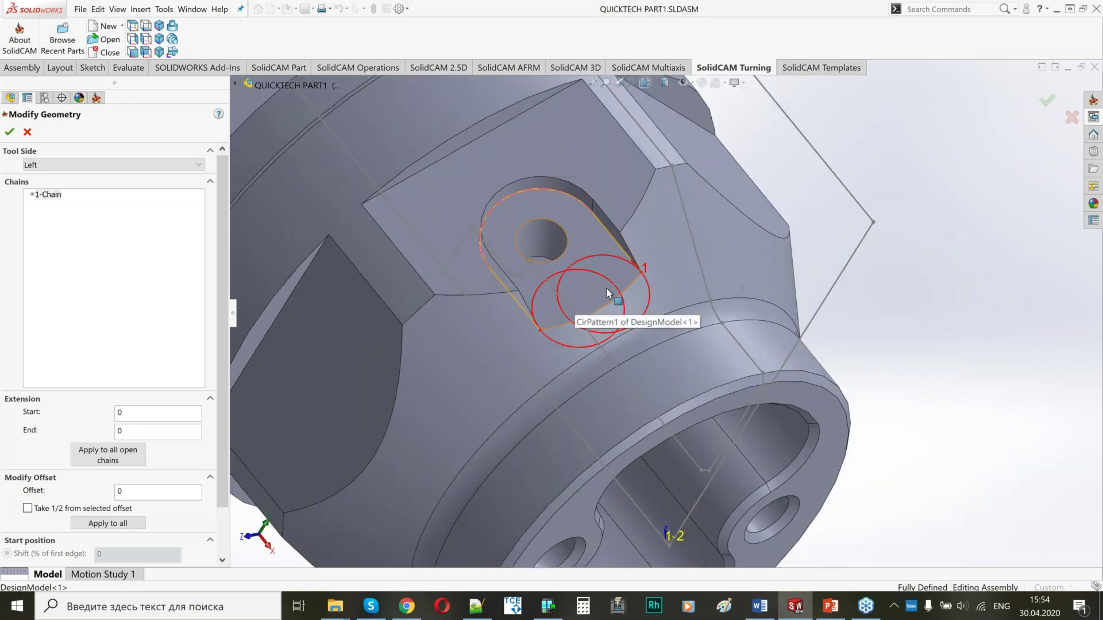
pyautogui.scroll(2, 609, 294)
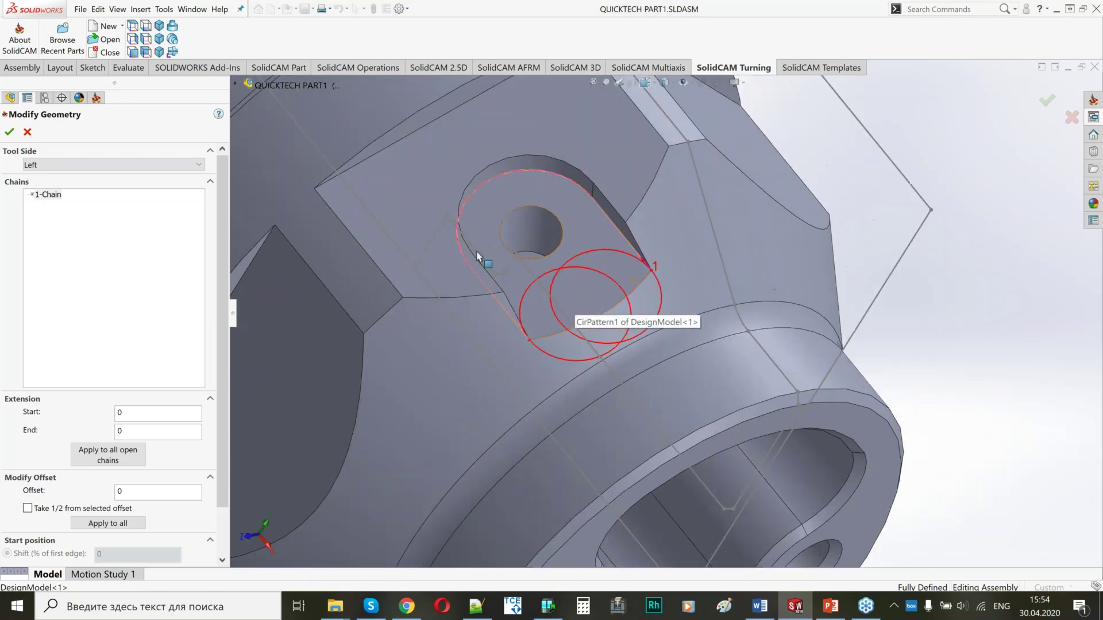
pyautogui.click(10, 133)
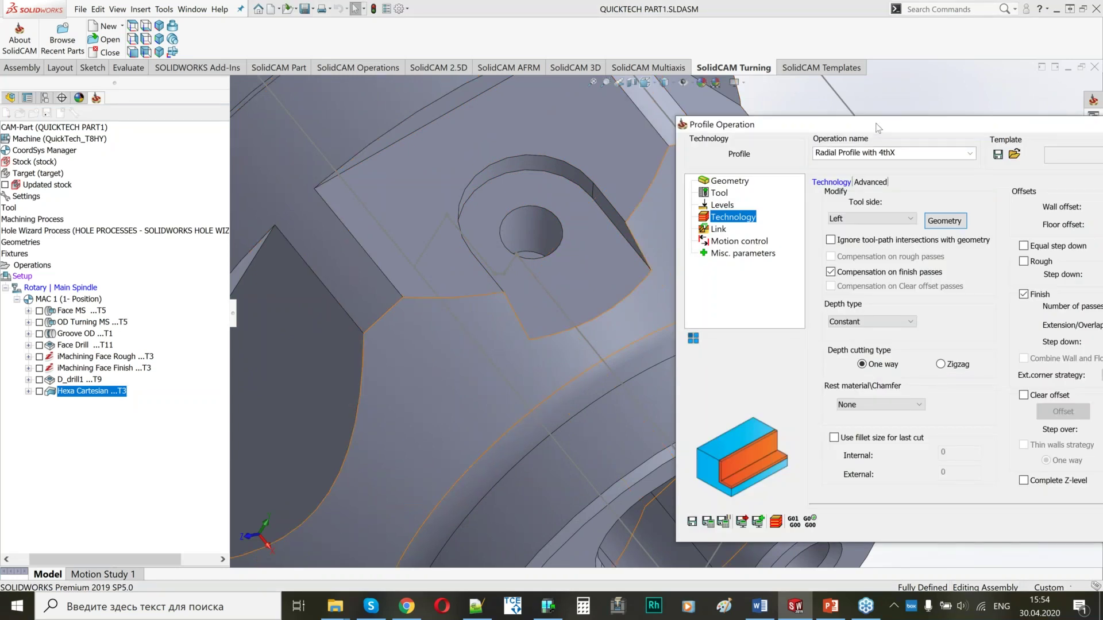
# Step: Turn off compensation on finish passes, enable roughing, and set the wall offset to 0.25
pyautogui.moveTo(560, 106); pyautogui.dragTo(542, 99)
pyautogui.click(514, 250)
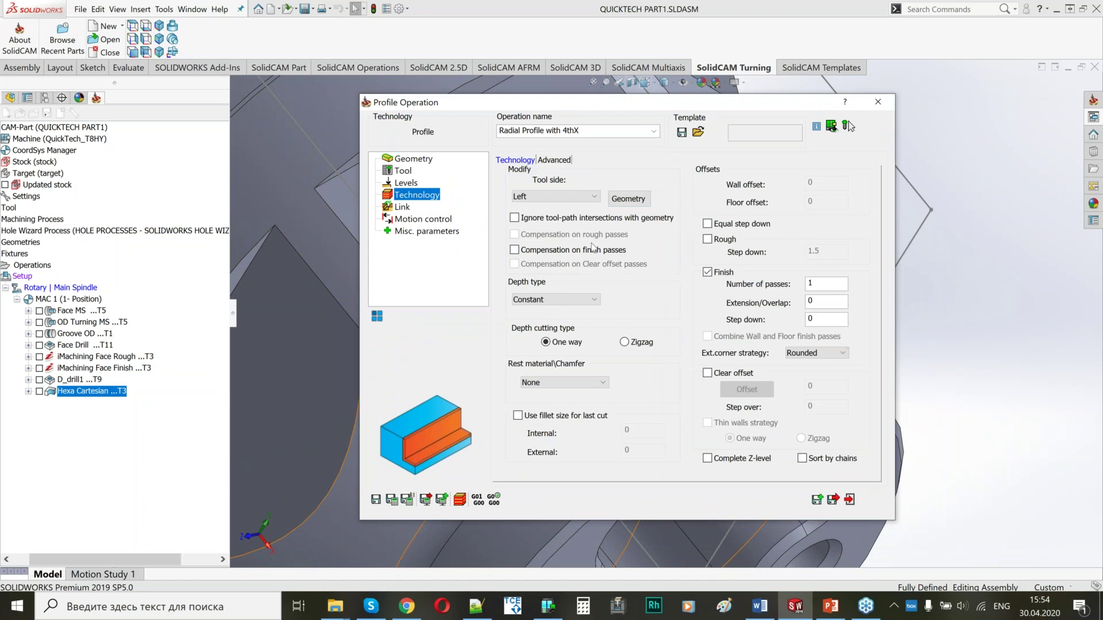
pyautogui.click(707, 239)
pyautogui.click(829, 185)
pyautogui.press('BackSpace')
pyautogui.write('25')
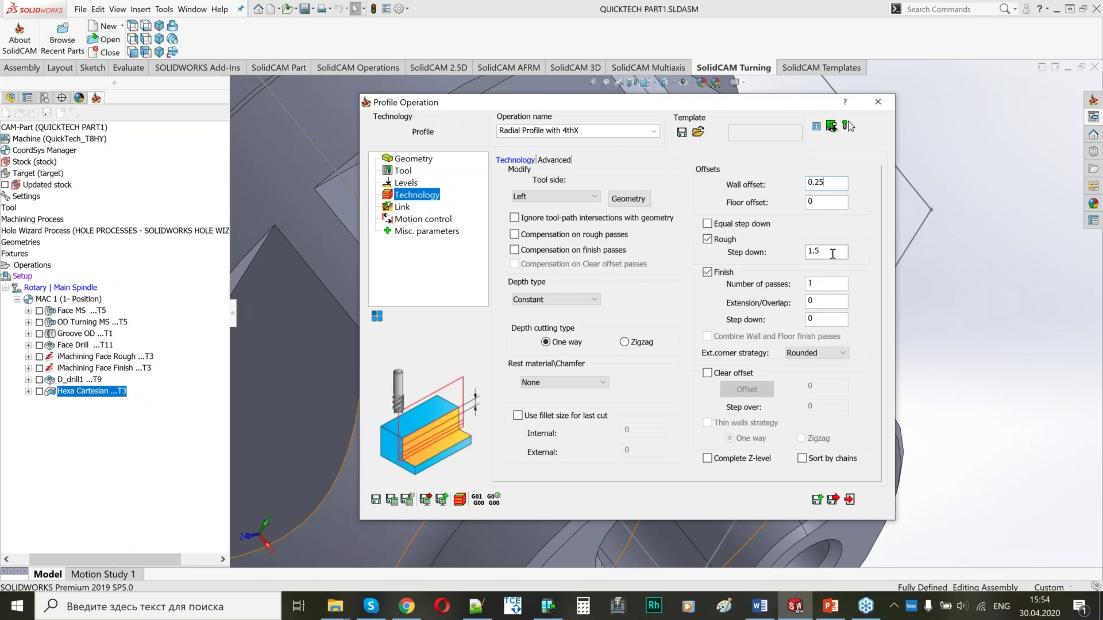
# Step: Set the lead-in to Tangent and make the lead-out the same as the lead-in
pyautogui.click(400, 208)
pyautogui.click(577, 280)
pyautogui.click(561, 313)
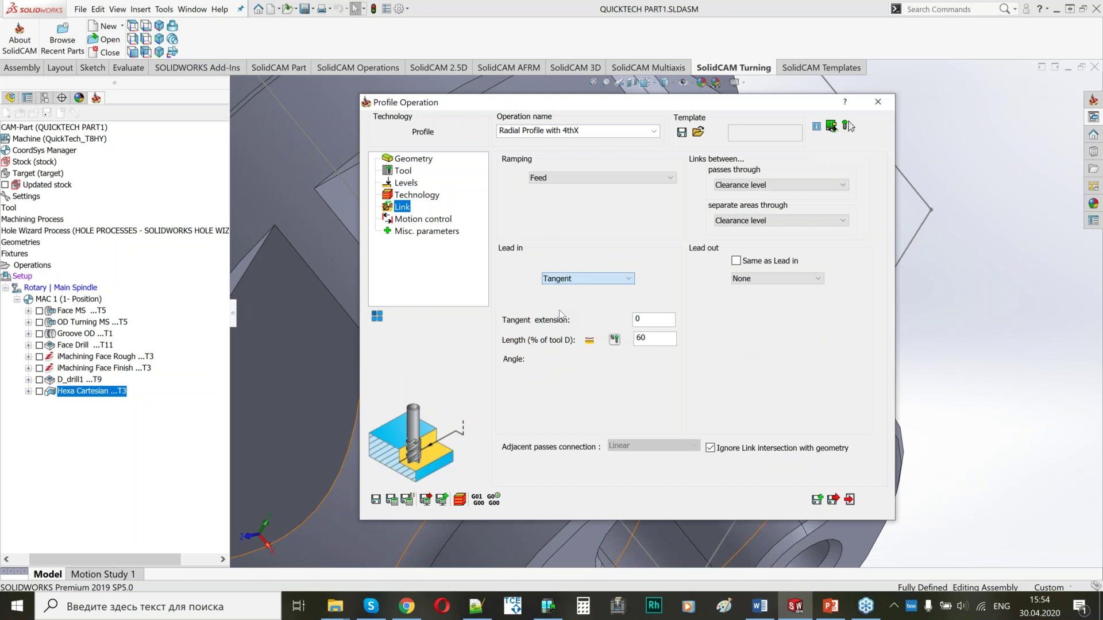
pyautogui.click(735, 260)
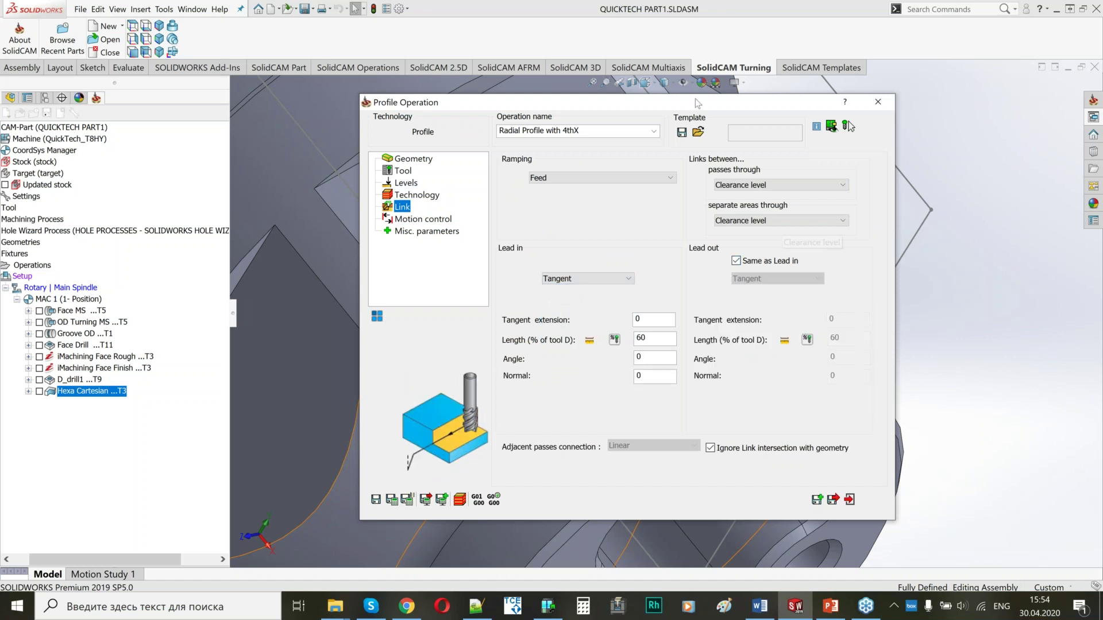
# Step: Open the motion control settings, save and calculate the operation, and inspect its toolpath around the radial pocket
pyautogui.moveTo(696, 103); pyautogui.dragTo(884, 118)
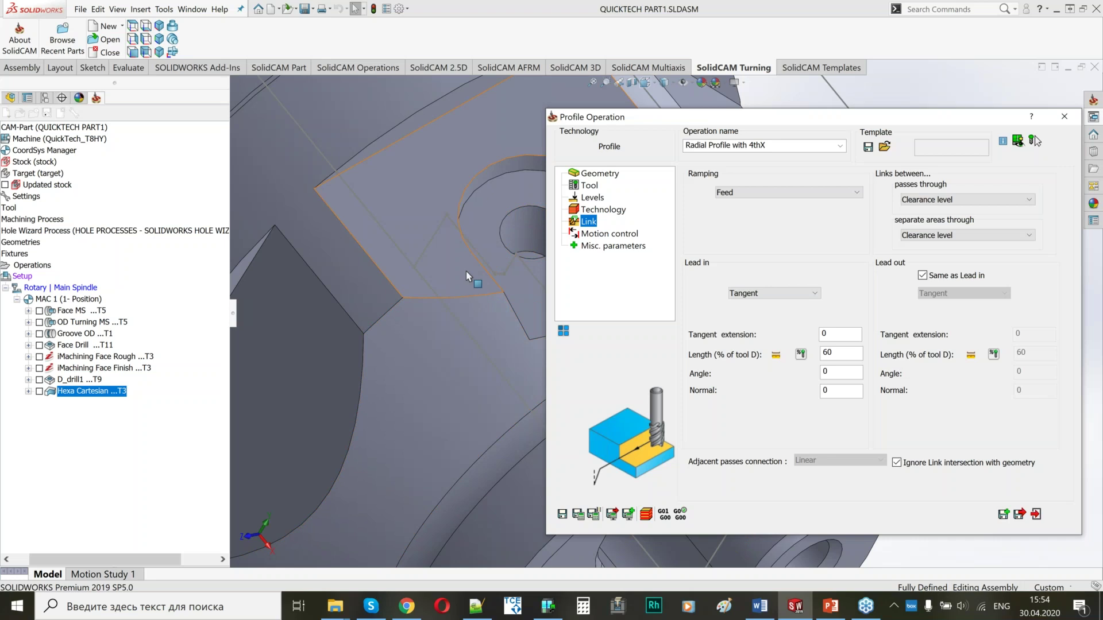
pyautogui.moveTo(466, 271); pyautogui.dragTo(619, 240, button='middle')
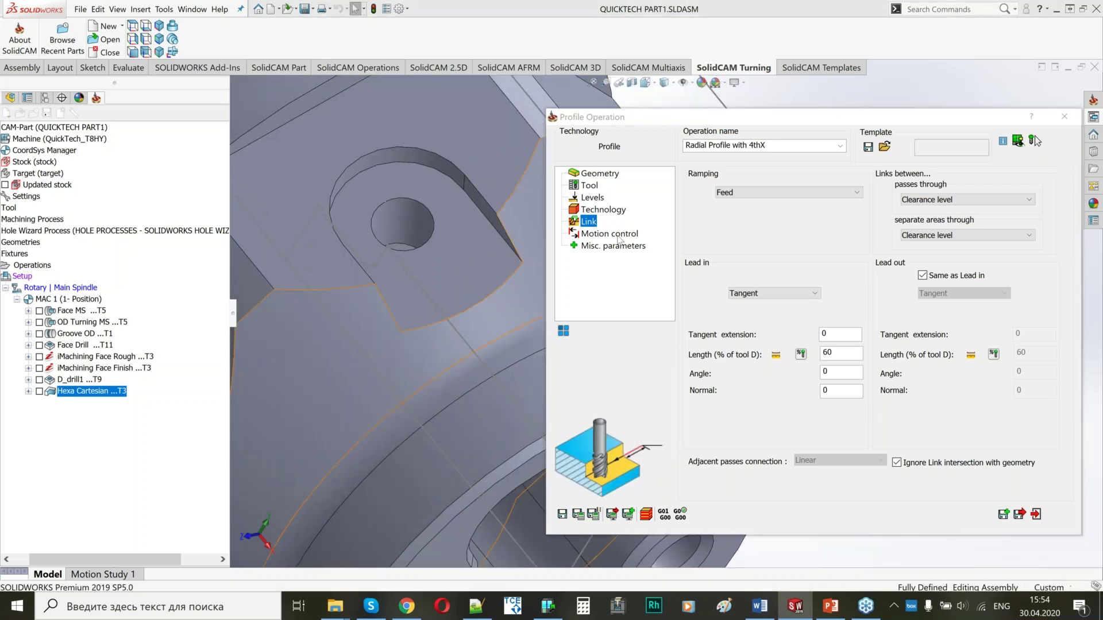
pyautogui.click(617, 234)
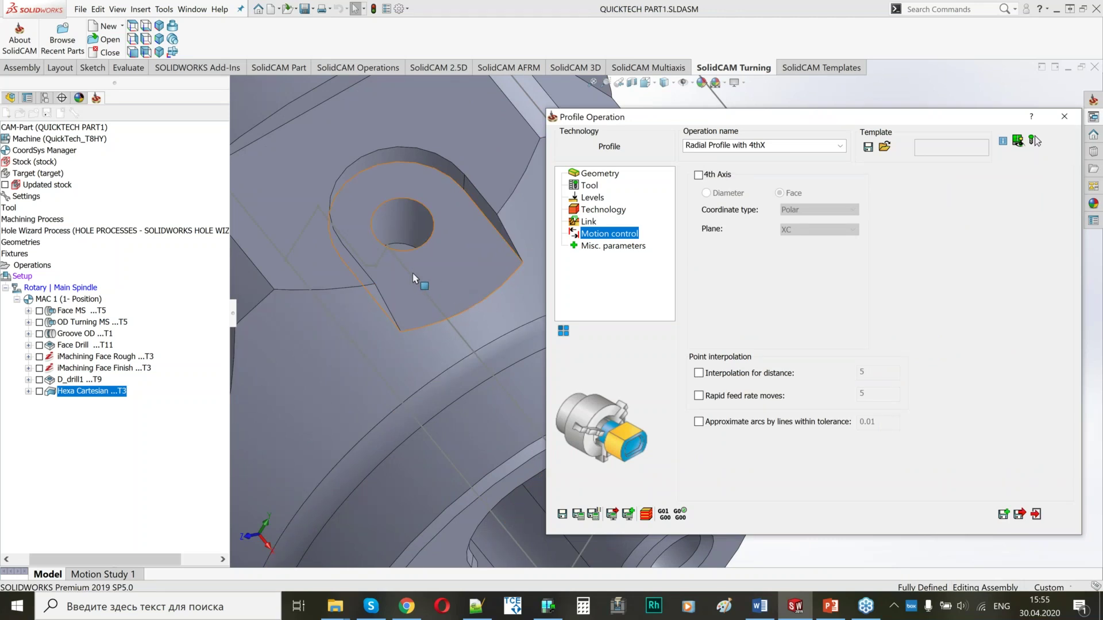
pyautogui.scroll(1, 441, 282)
pyautogui.keyDown('ctrl'); pyautogui.moveTo(462, 283); pyautogui.dragTo(401, 230, button='middle'); pyautogui.keyUp('ctrl')
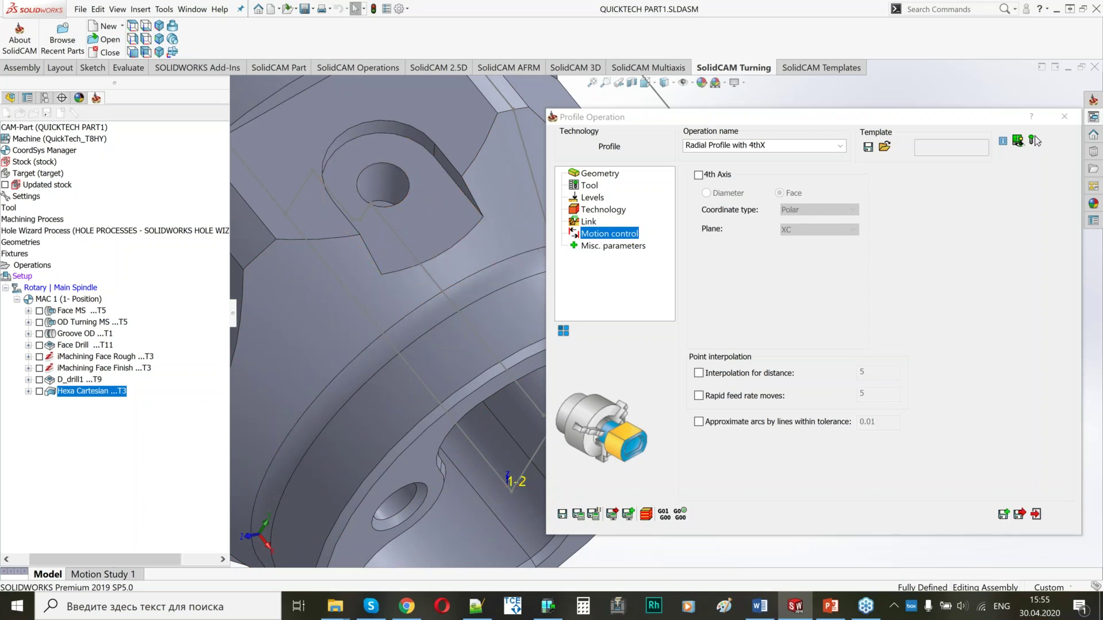
pyautogui.click(578, 514)
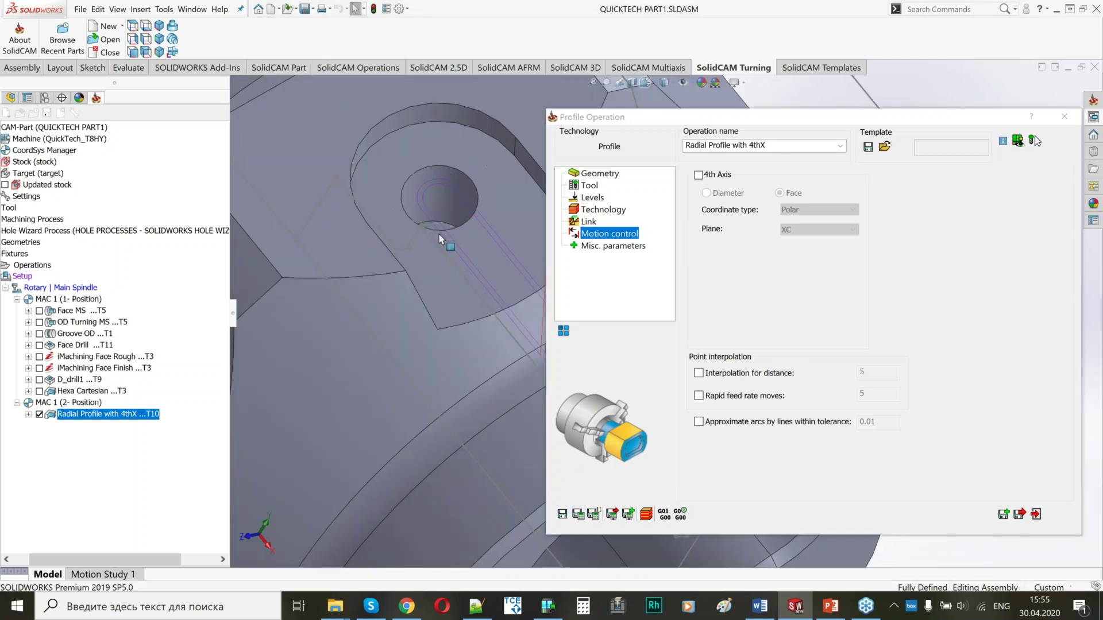
pyautogui.scroll(-2, 439, 240)
pyautogui.scroll(3, 377, 226)
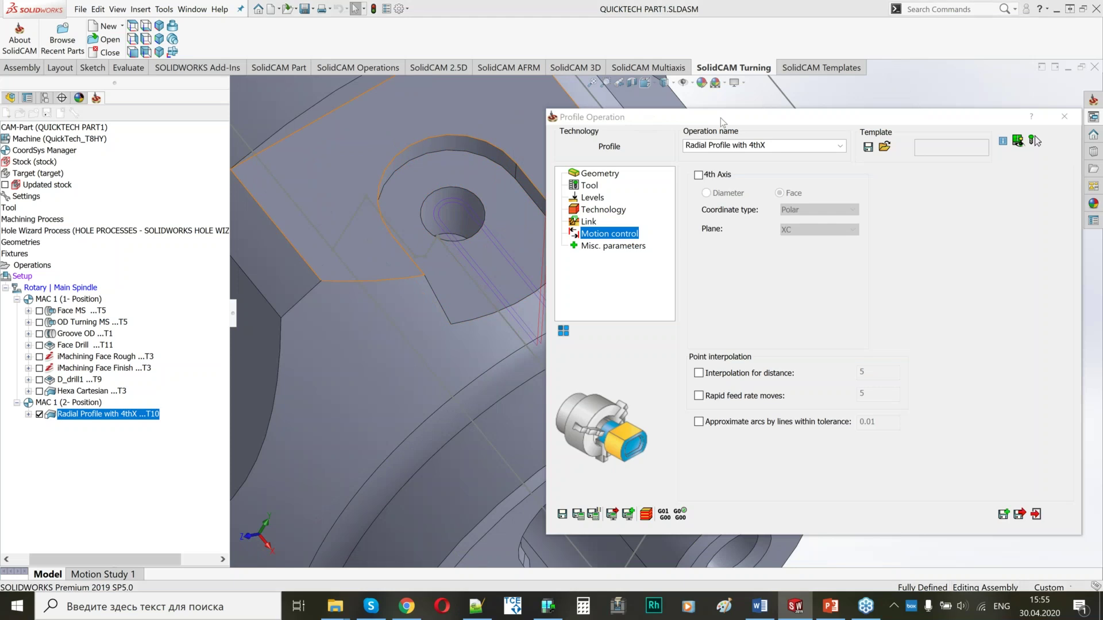
pyautogui.moveTo(720, 119); pyautogui.dragTo(957, 111)
pyautogui.scroll(-4, 668, 314)
pyautogui.keyDown('ctrl'); pyautogui.moveTo(426, 187); pyautogui.dragTo(419, 178, button='middle'); pyautogui.keyUp('ctrl')
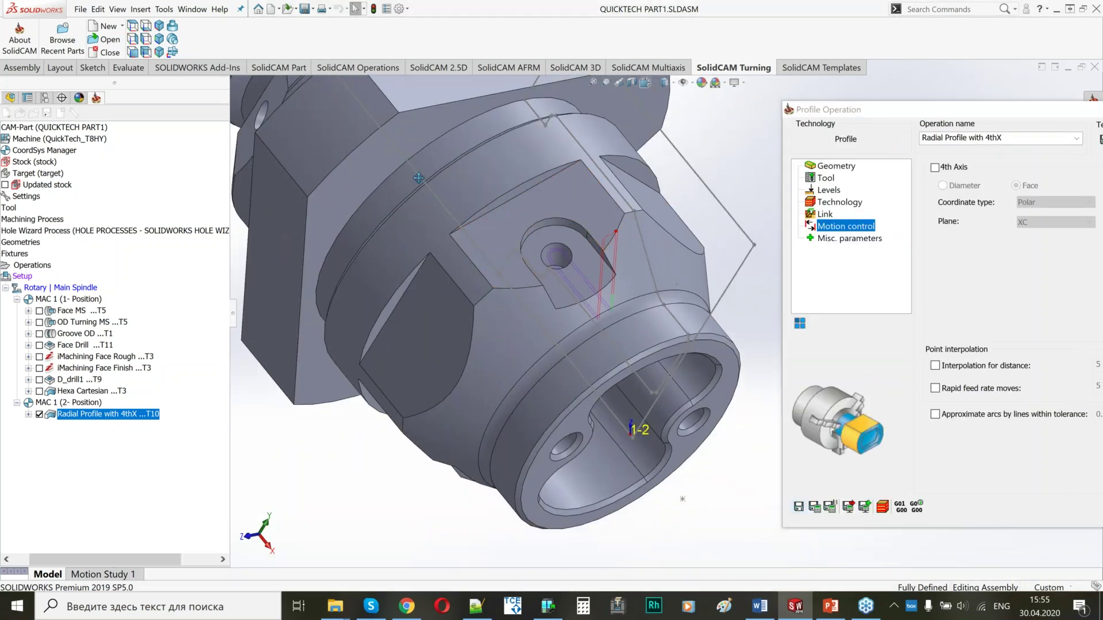
pyautogui.scroll(2, 419, 178)
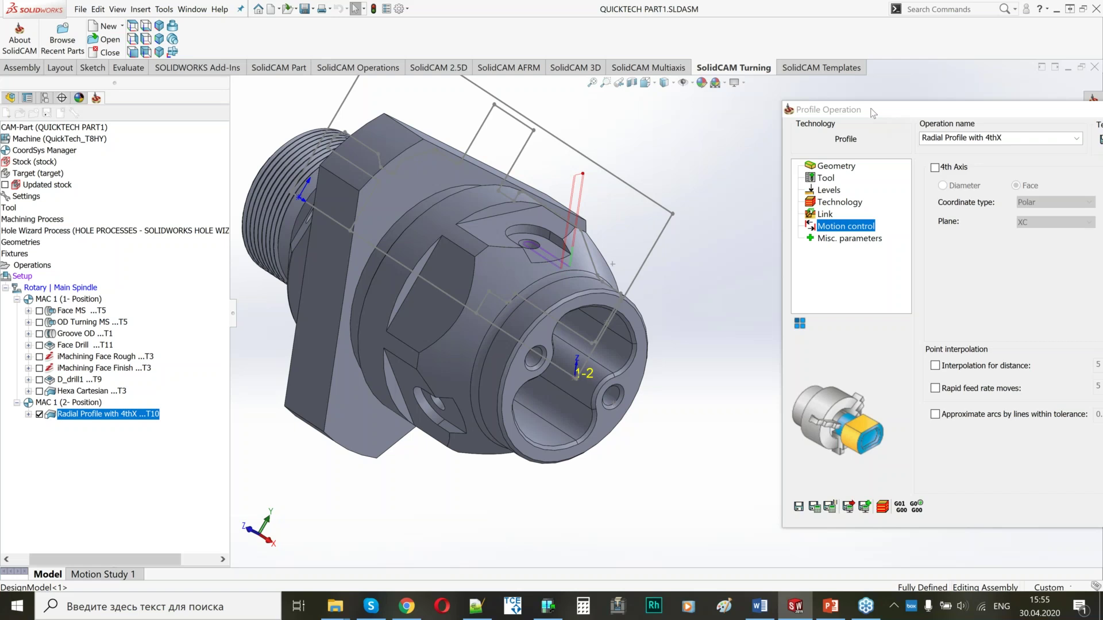
# Step: Add a 4 Axis transformation to the Radial Profile operation with a 120° angle repeated in 2 steps, including the original operation
pyautogui.moveTo(873, 113); pyautogui.dragTo(616, 98)
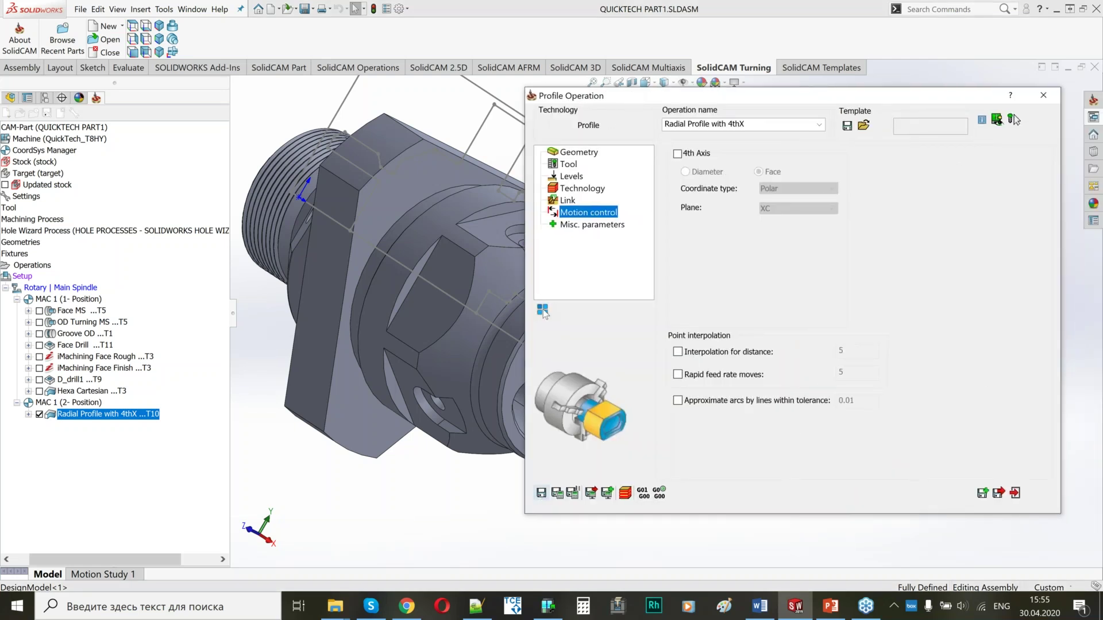
pyautogui.click(544, 310)
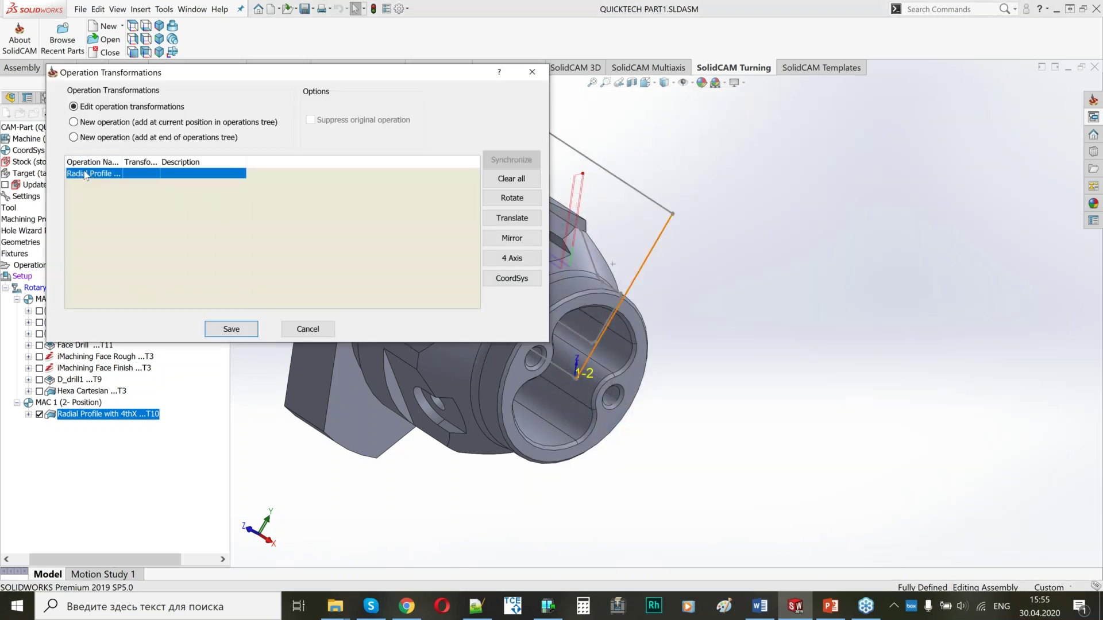
pyautogui.click(510, 260)
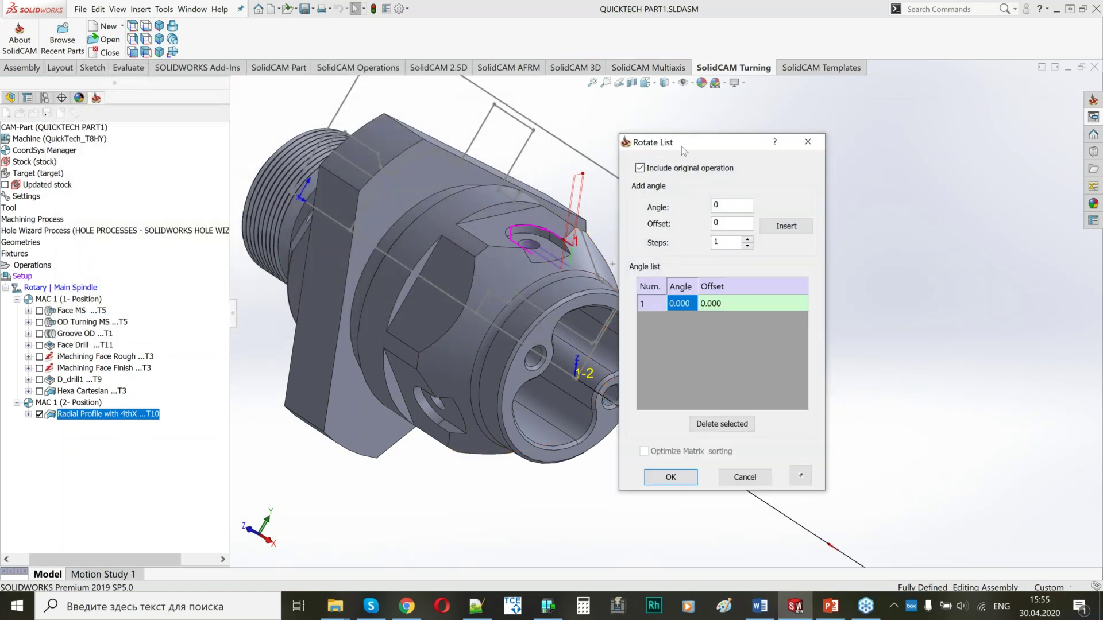
pyautogui.doubleClick(836, 192)
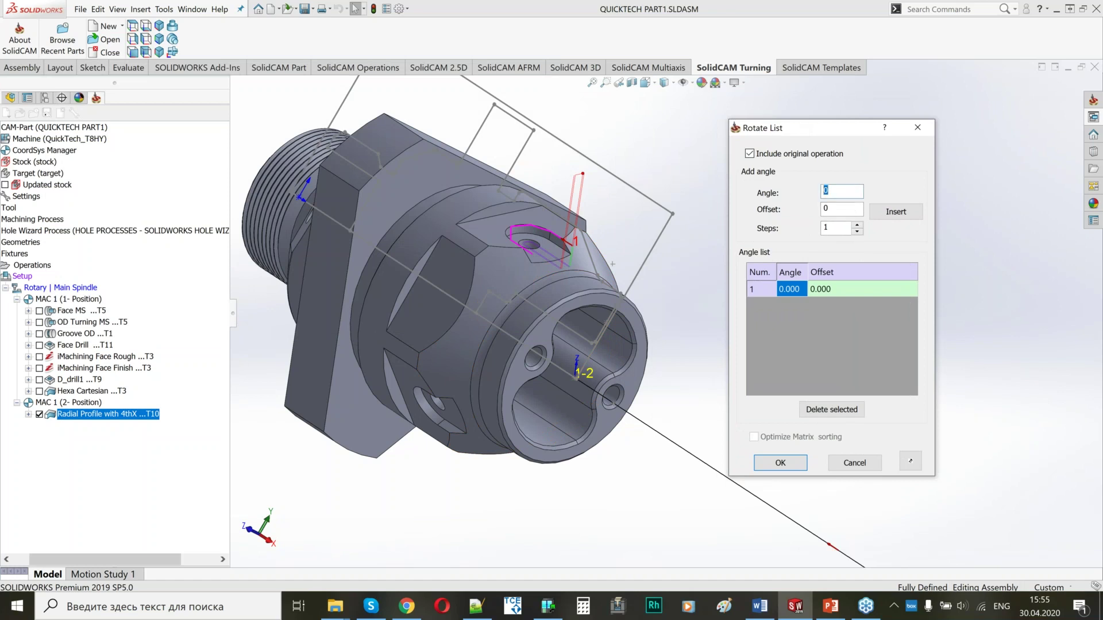
pyautogui.write('120')
pyautogui.click(857, 224)
pyautogui.click(895, 212)
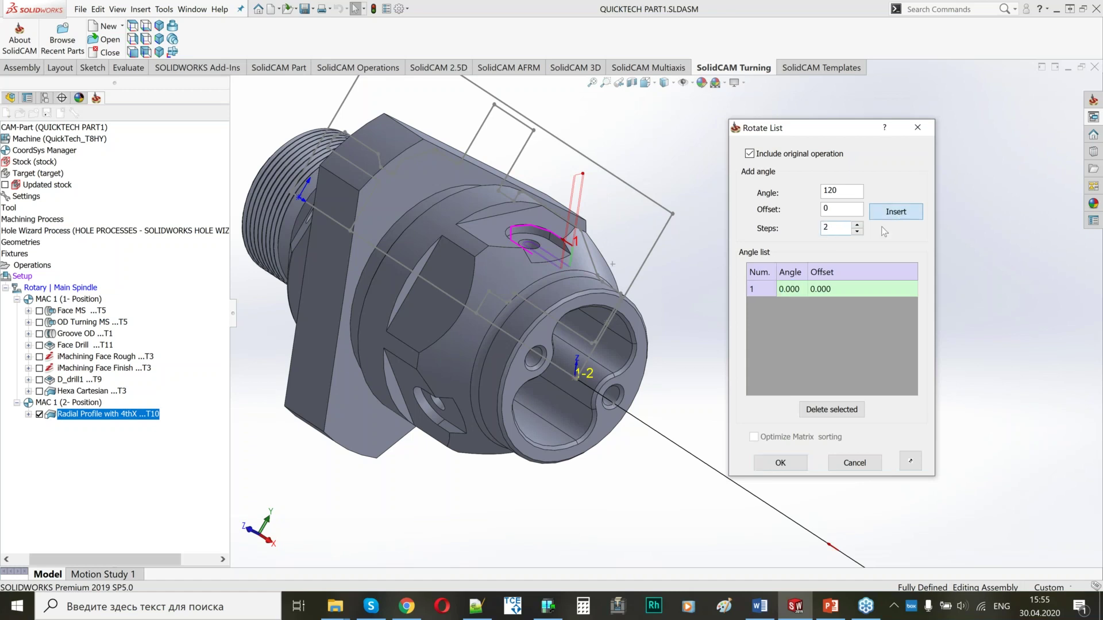
# Step: Check the rotated profile copies around the part and accept the 4 Axis transformation
pyautogui.click(502, 282)
pyautogui.click(502, 284)
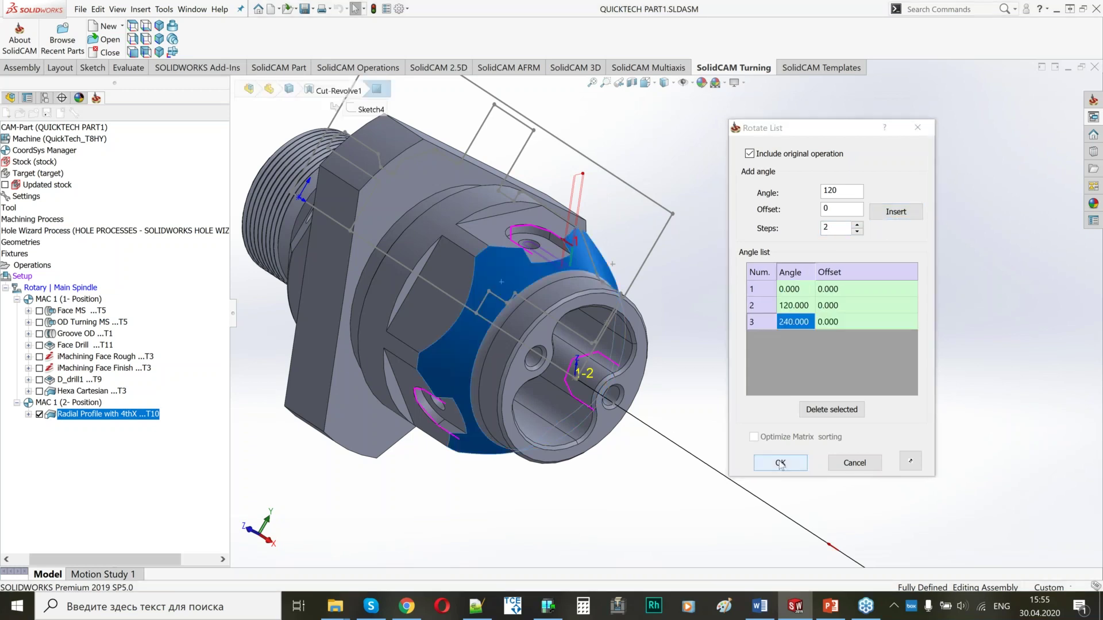
pyautogui.scroll(3, 564, 298)
pyautogui.moveTo(660, 313); pyautogui.dragTo(632, 267, button='middle')
pyautogui.scroll(-3, 566, 287)
pyautogui.moveTo(550, 273); pyautogui.dragTo(580, 184, button='middle')
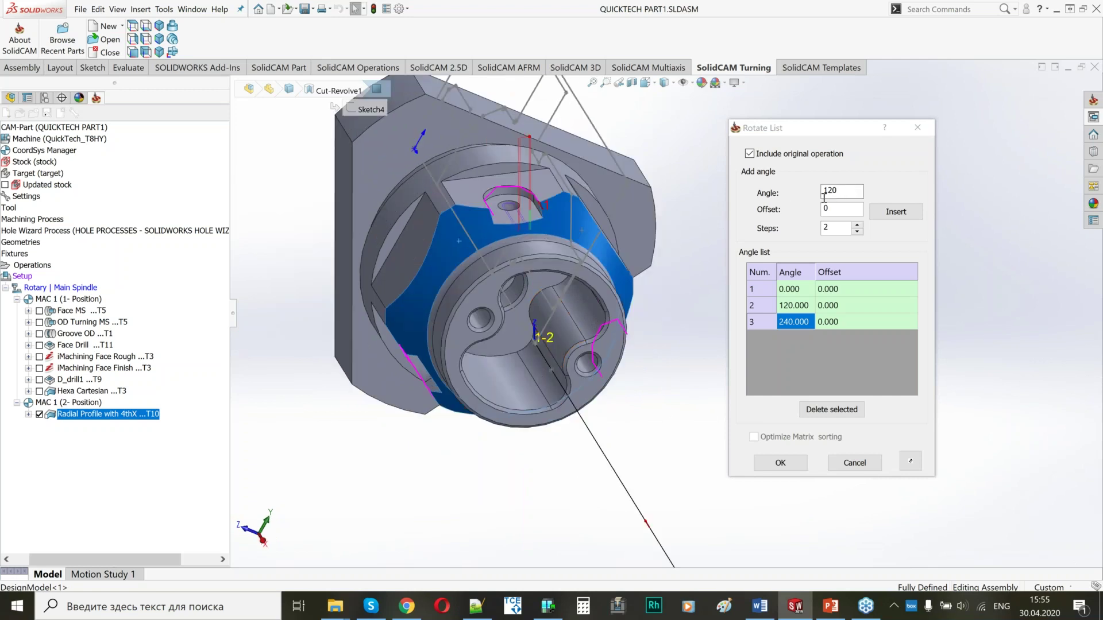
pyautogui.click(775, 467)
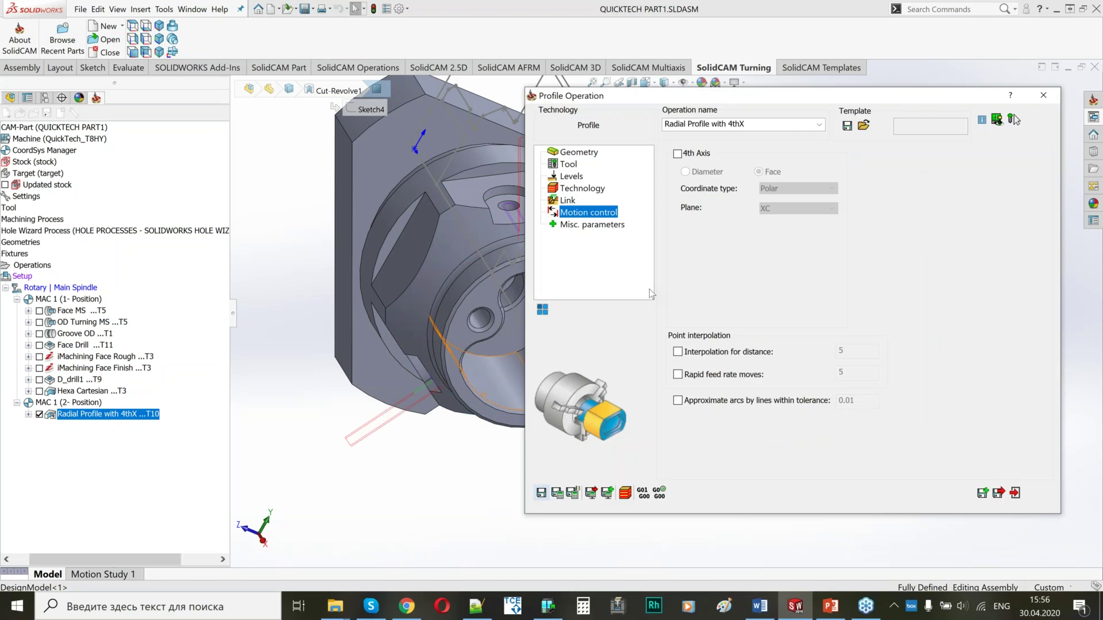
# Step: Inspect the repeated profile toolpath around the part, close the Profile operation, and hide the Radial Profile toolpath
pyautogui.moveTo(663, 96); pyautogui.dragTo(828, 109)
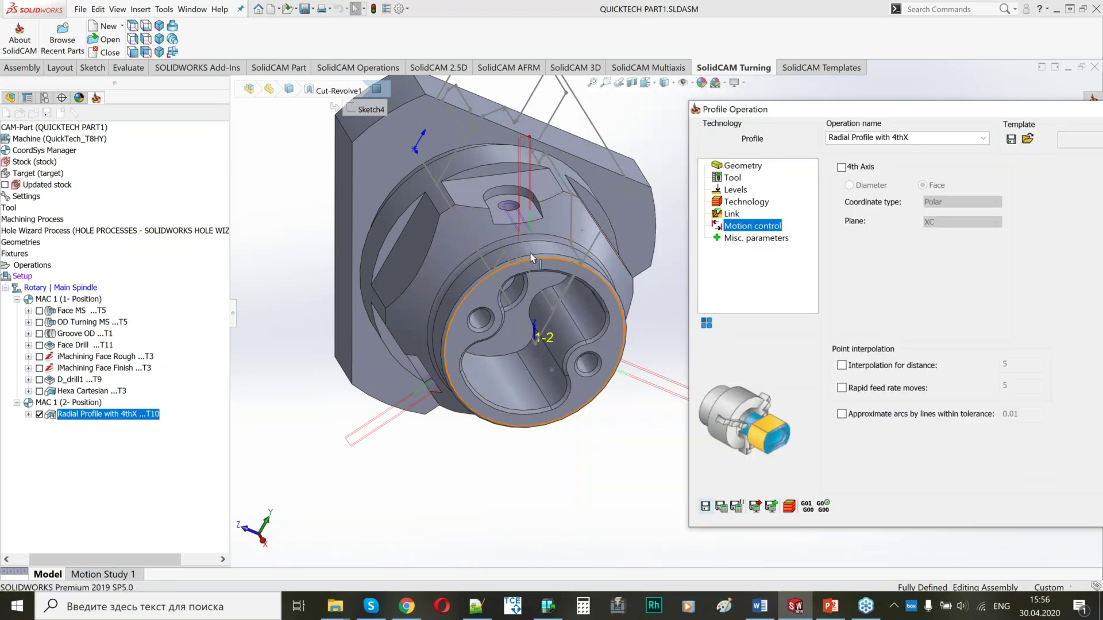
pyautogui.moveTo(532, 258); pyautogui.dragTo(468, 271, button='middle')
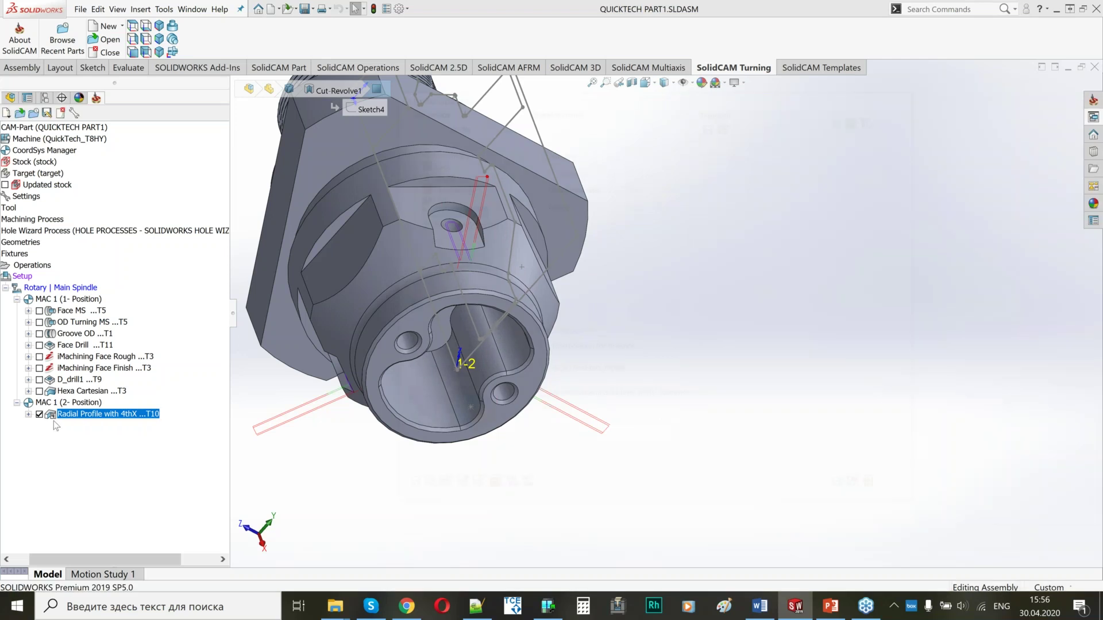
pyautogui.click(39, 414)
pyautogui.keyDown('ctrl'); pyautogui.moveTo(385, 306); pyautogui.dragTo(609, 331, button='middle'); pyautogui.keyUp('ctrl')
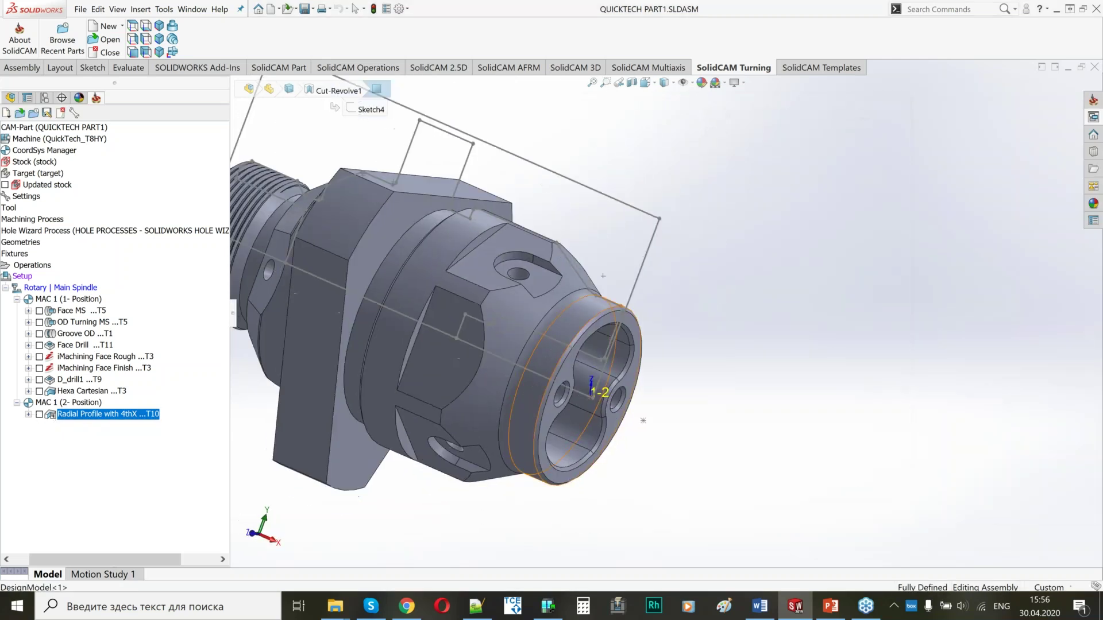
pyautogui.scroll(-3, 530, 284)
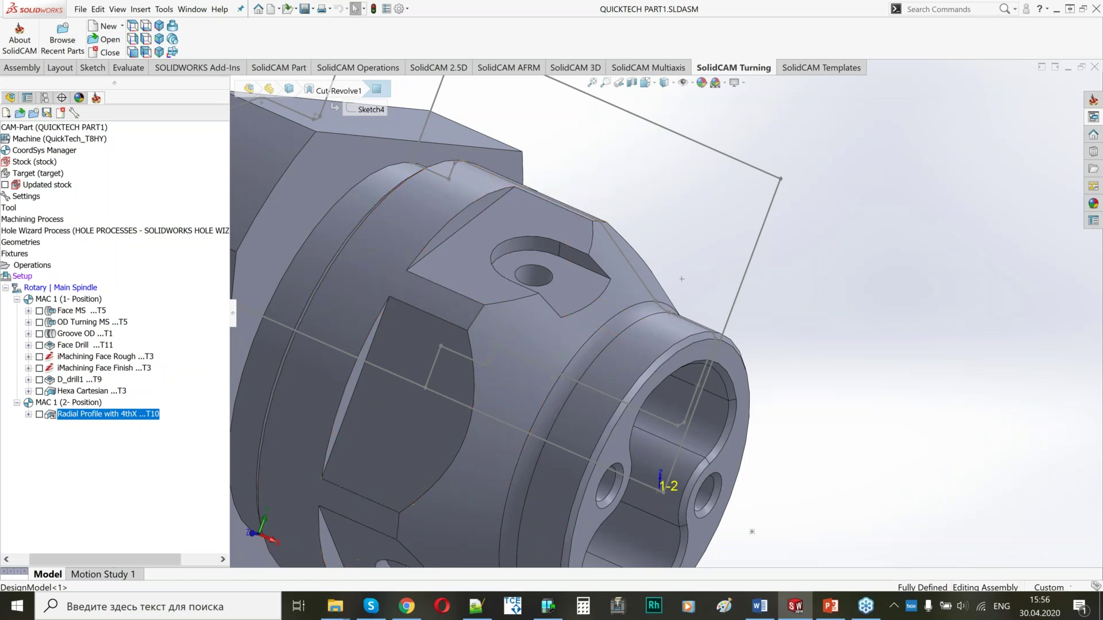
# Step: Add a Drilling milling operation after the Radial Profile operation, using the MAC 1 (2- Position) coordinate system
pyautogui.rightClick(103, 414)
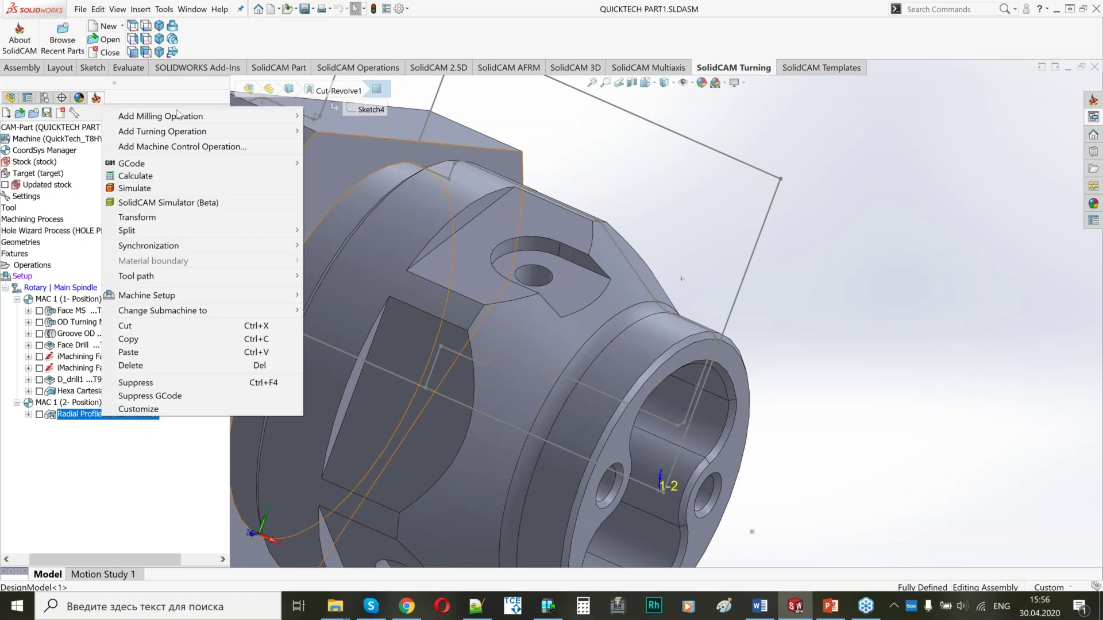
pyautogui.moveTo(178, 115)
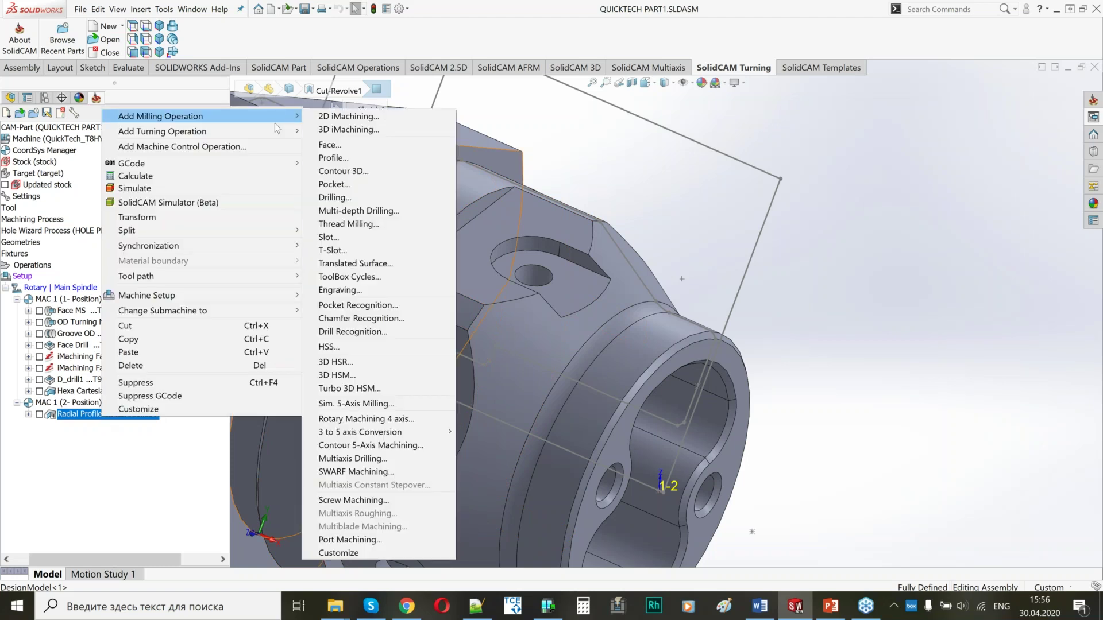
pyautogui.click(336, 198)
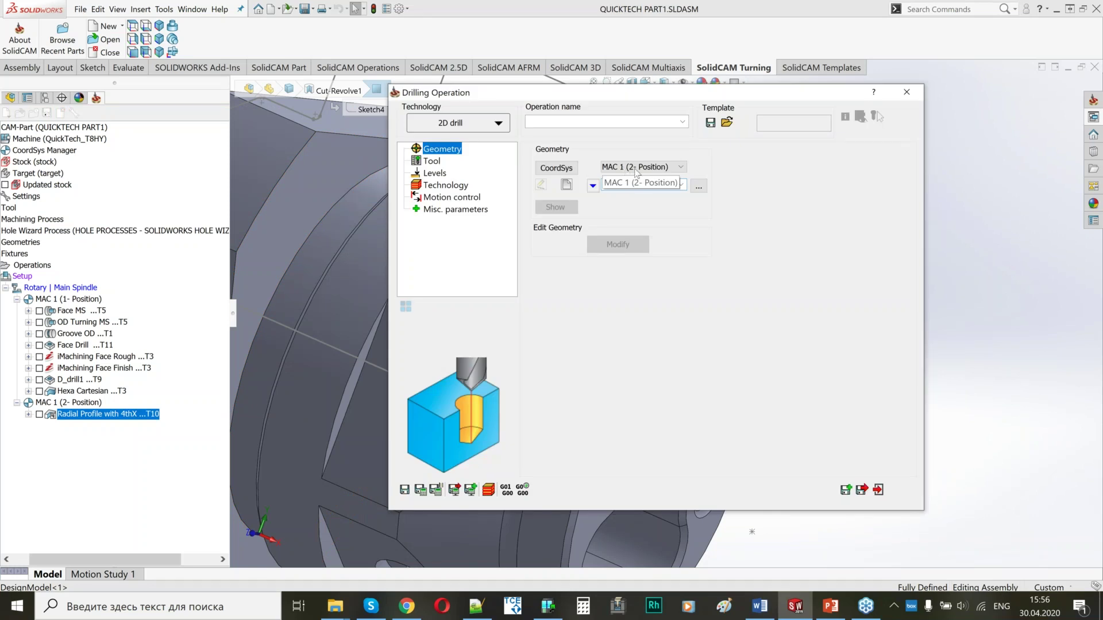
pyautogui.moveTo(615, 94); pyautogui.dragTo(963, 99)
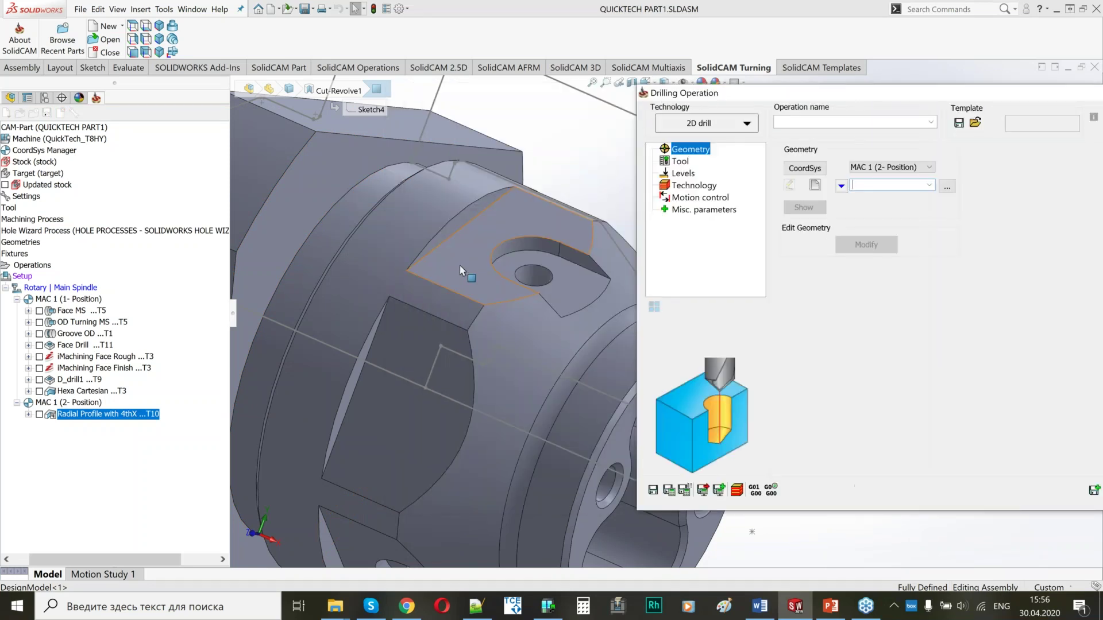
pyautogui.press('f')
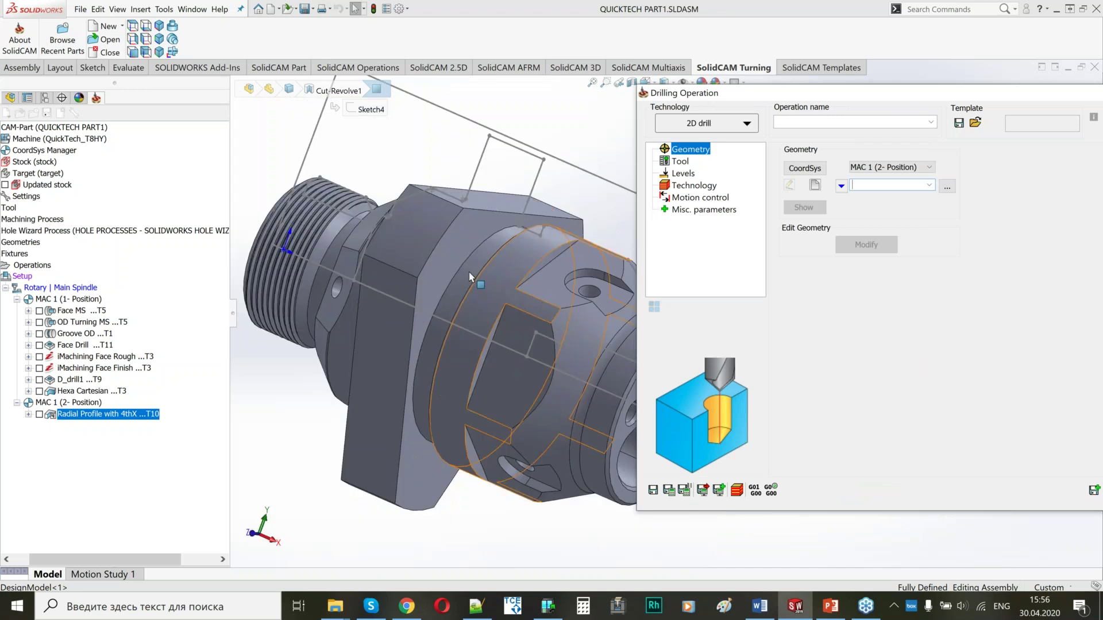
pyautogui.scroll(1, 470, 278)
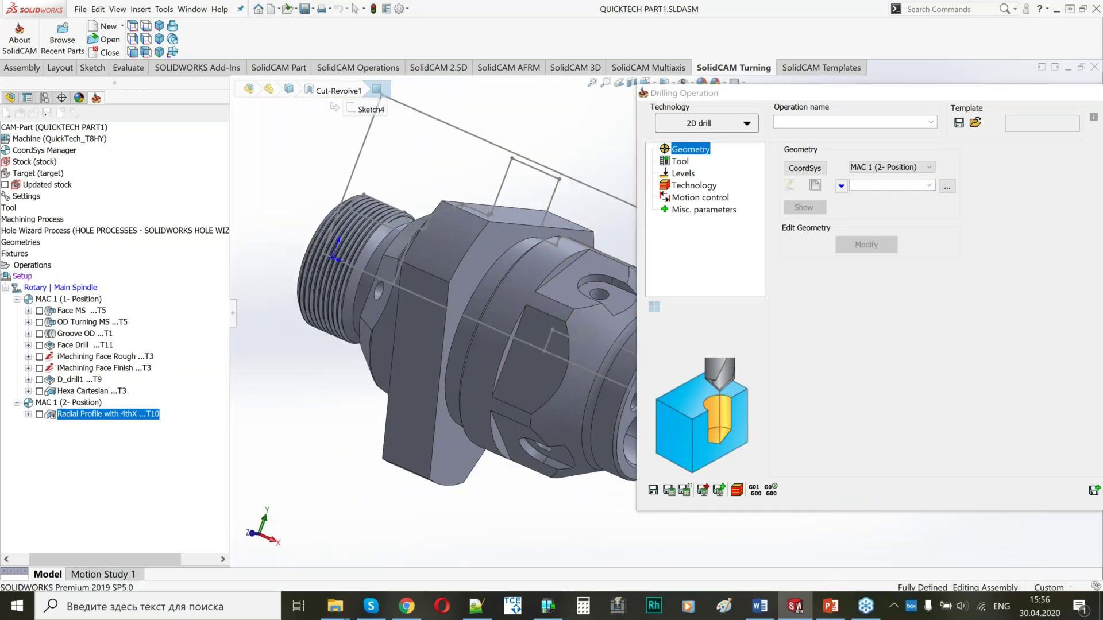
# Step: Define new drill geometry by picking the center of the small hole in the radial pocket and accept it
pyautogui.click(815, 185)
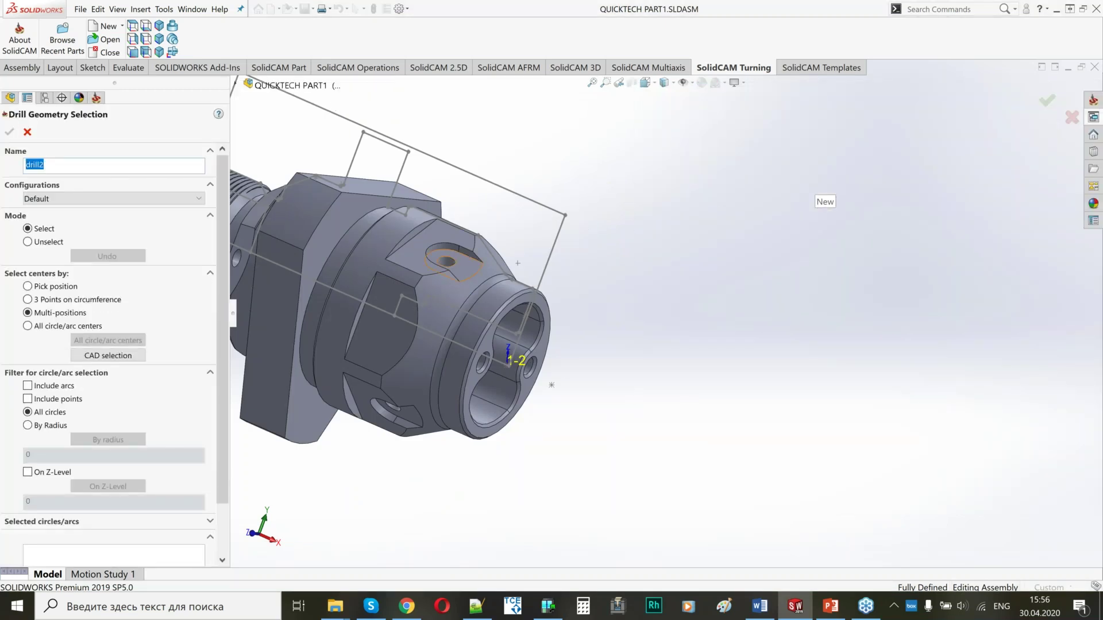
pyautogui.click(451, 261)
pyautogui.scroll(-8, 598, 280)
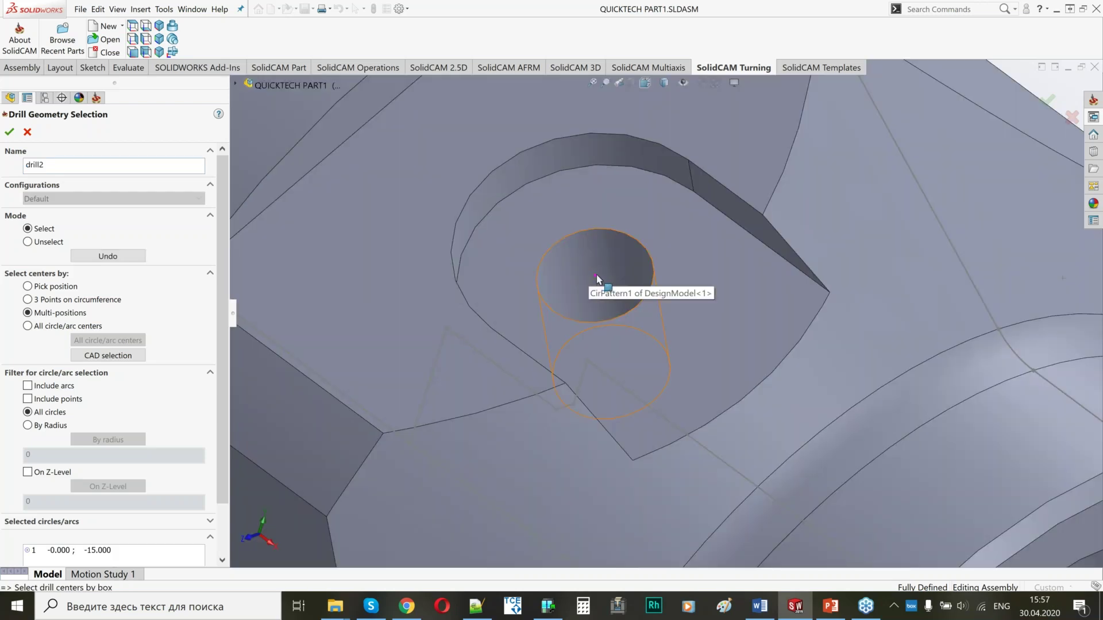
pyautogui.scroll(-3, 103, 172)
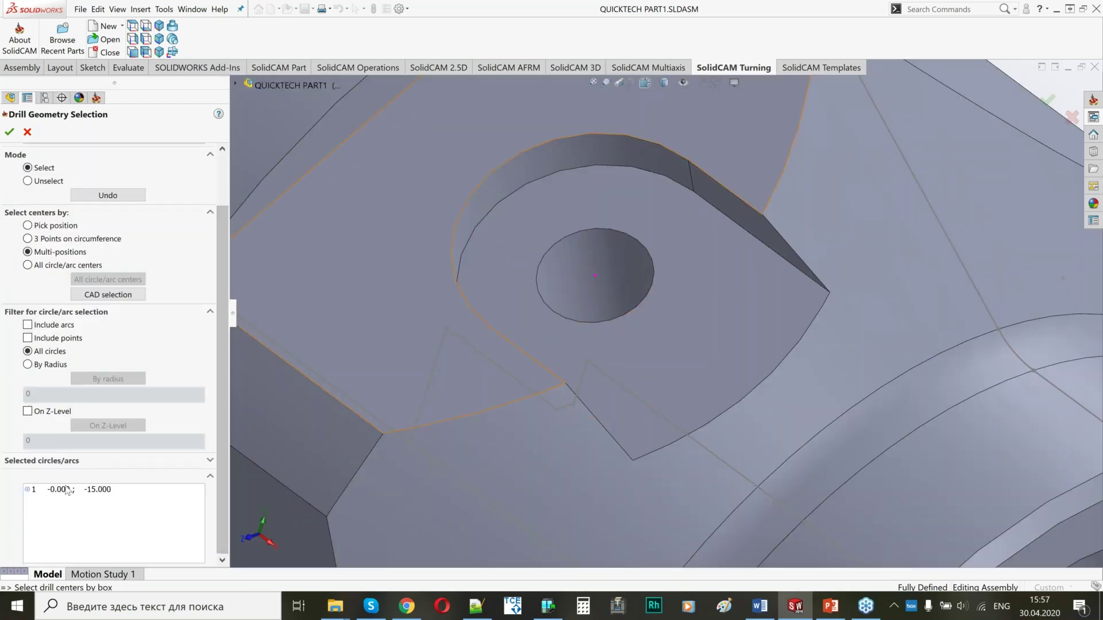
pyautogui.click(10, 133)
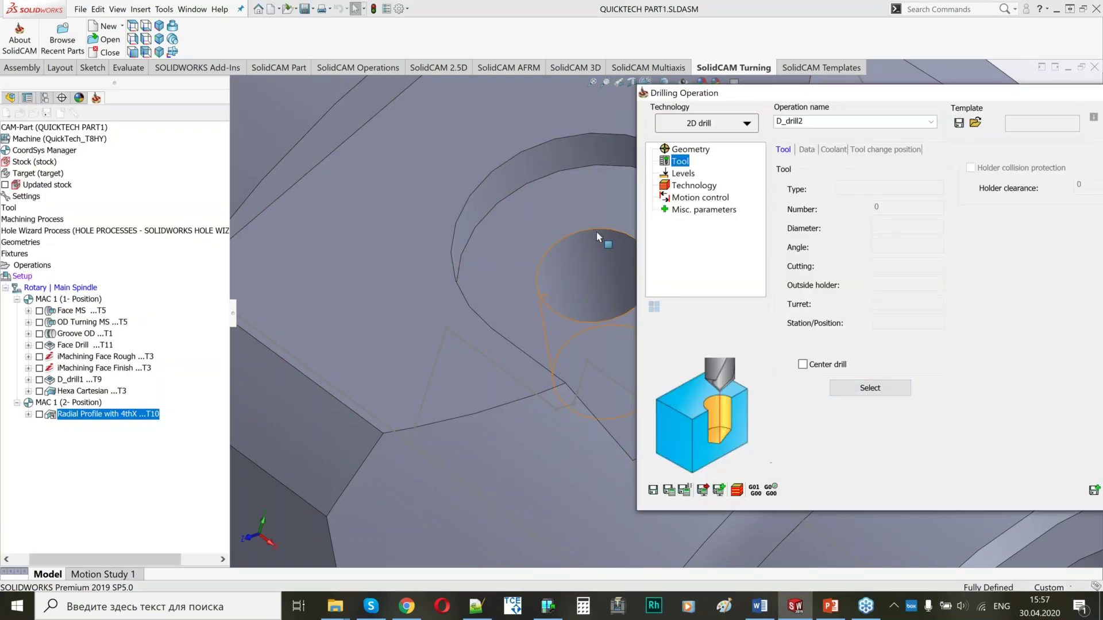
# Step: Check the radial hole's diameter, open the tool selection, and inspect how tool 9 is mounted on the Rotary Turret
pyautogui.click(598, 227)
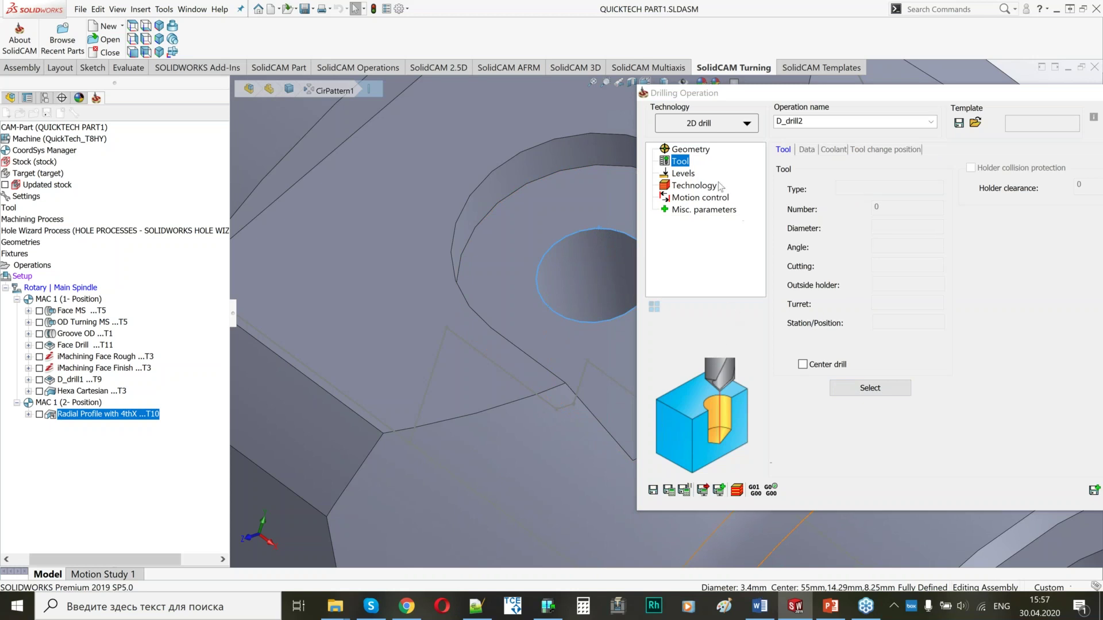
pyautogui.click(866, 391)
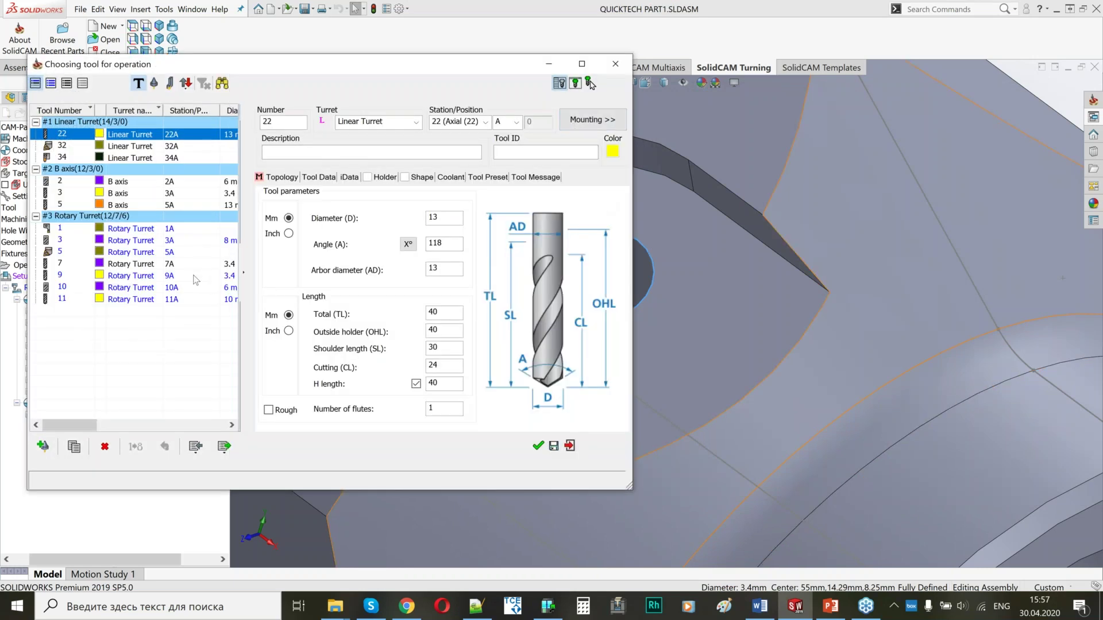
pyautogui.click(201, 275)
pyautogui.click(732, 210)
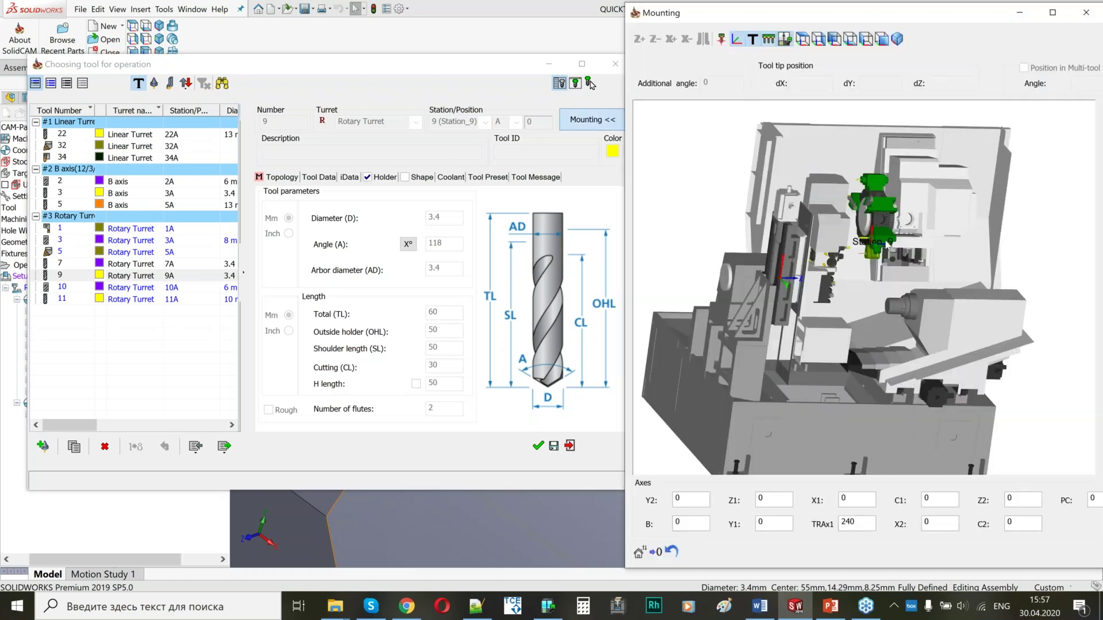
pyautogui.scroll(5, 885, 238)
pyautogui.moveTo(884, 239); pyautogui.dragTo(824, 323, button='middle')
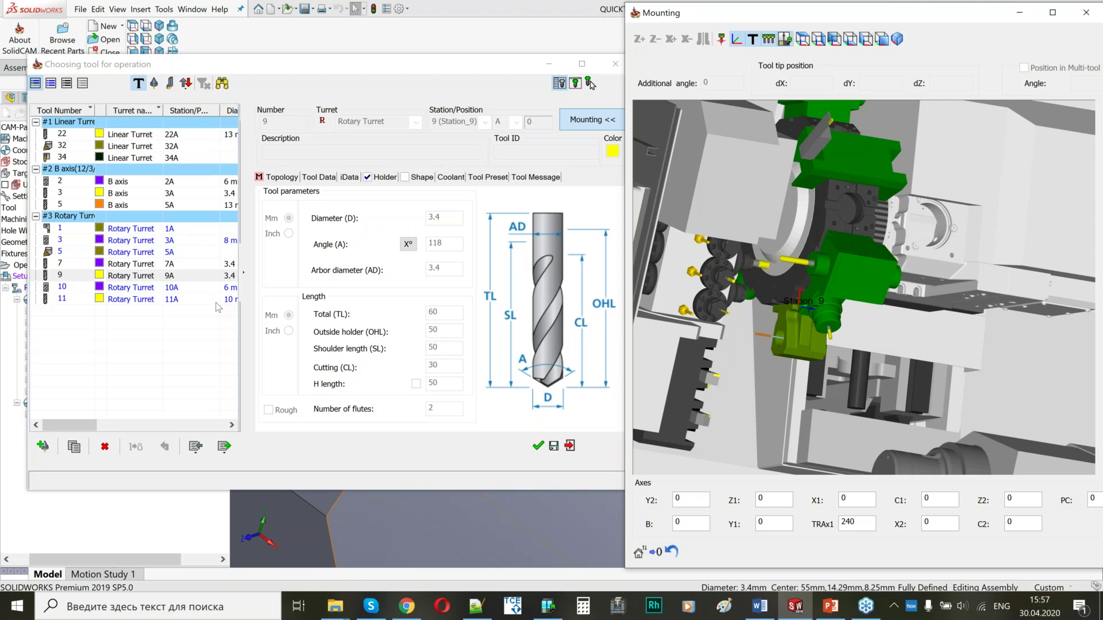
# Step: Check the mounting of the 3.4 mm drill, tool 7 on the Rotary Turret, and assign it to the drilling operation
pyautogui.click(219, 308)
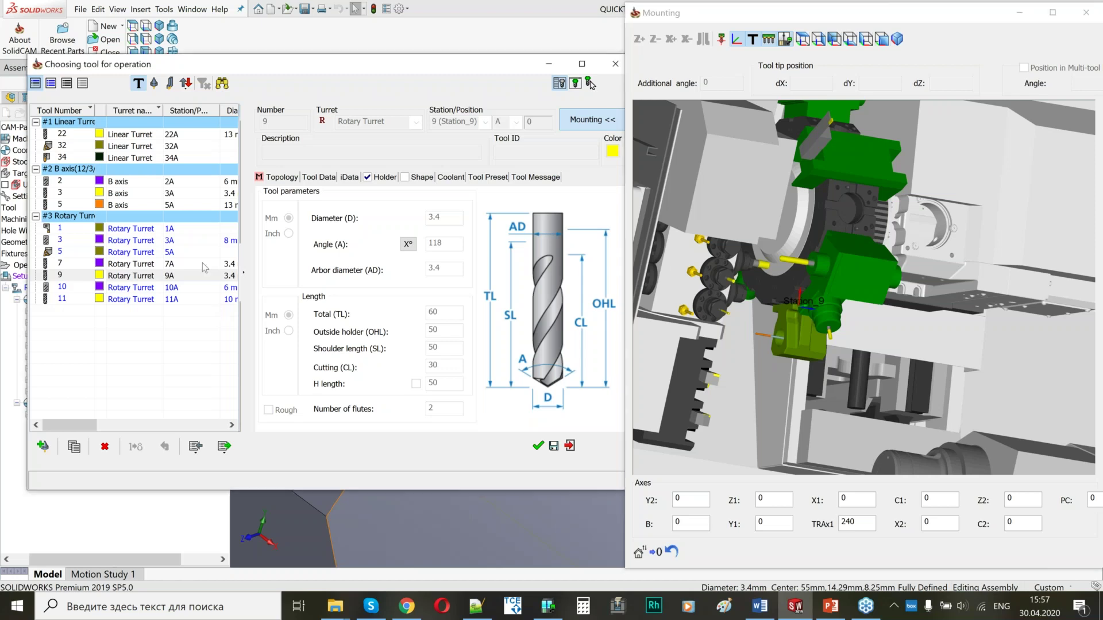
pyautogui.click(202, 263)
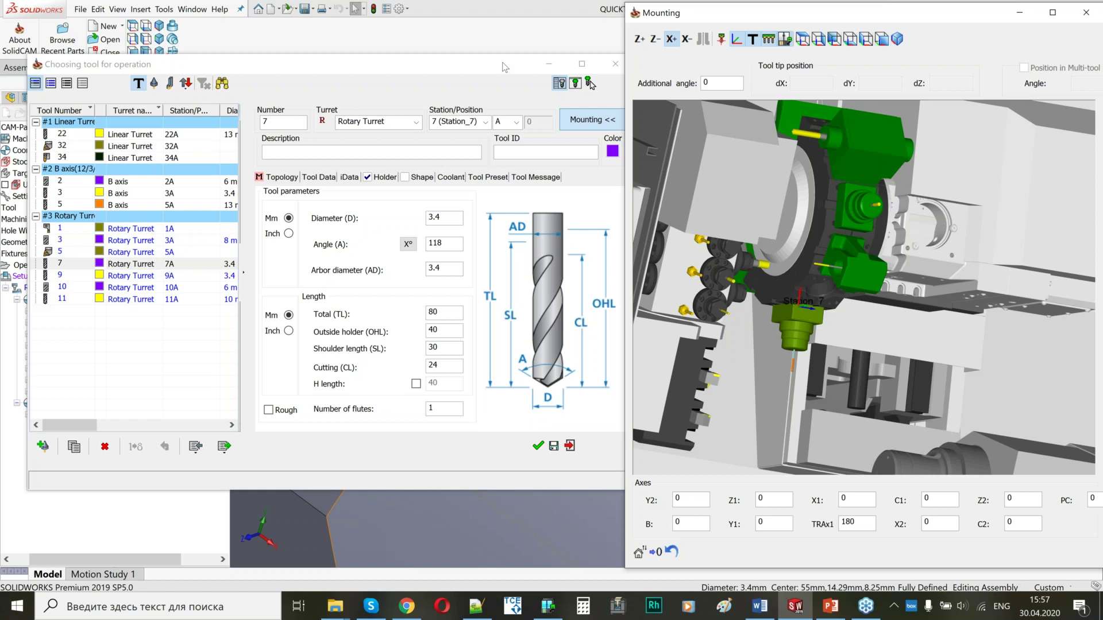
pyautogui.moveTo(490, 63); pyautogui.dragTo(464, 64)
pyautogui.click(797, 349)
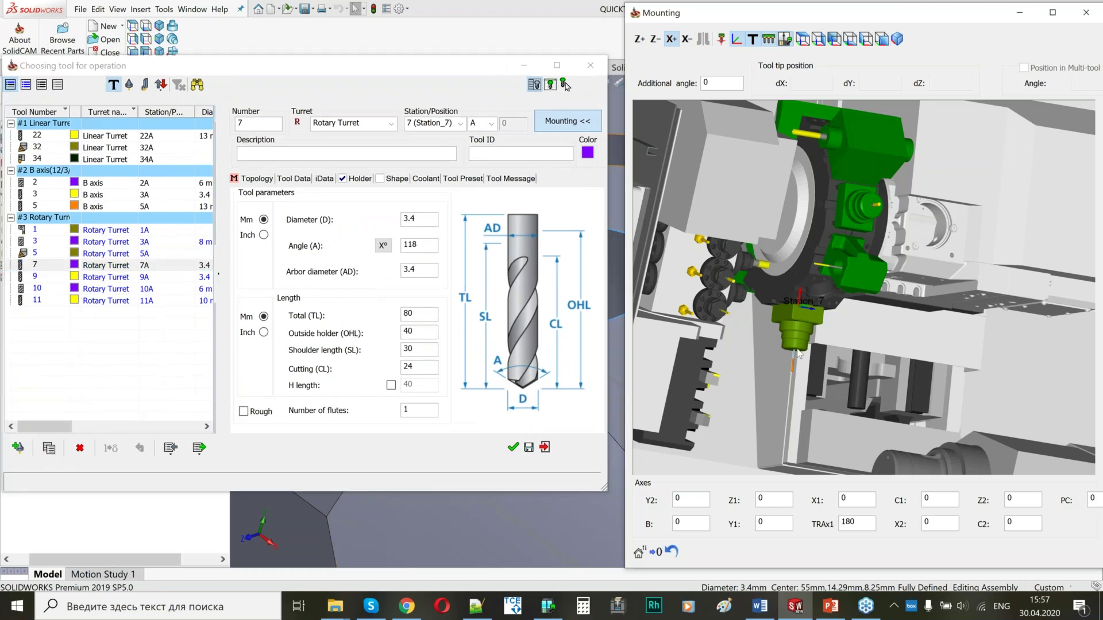
pyautogui.scroll(2, 797, 351)
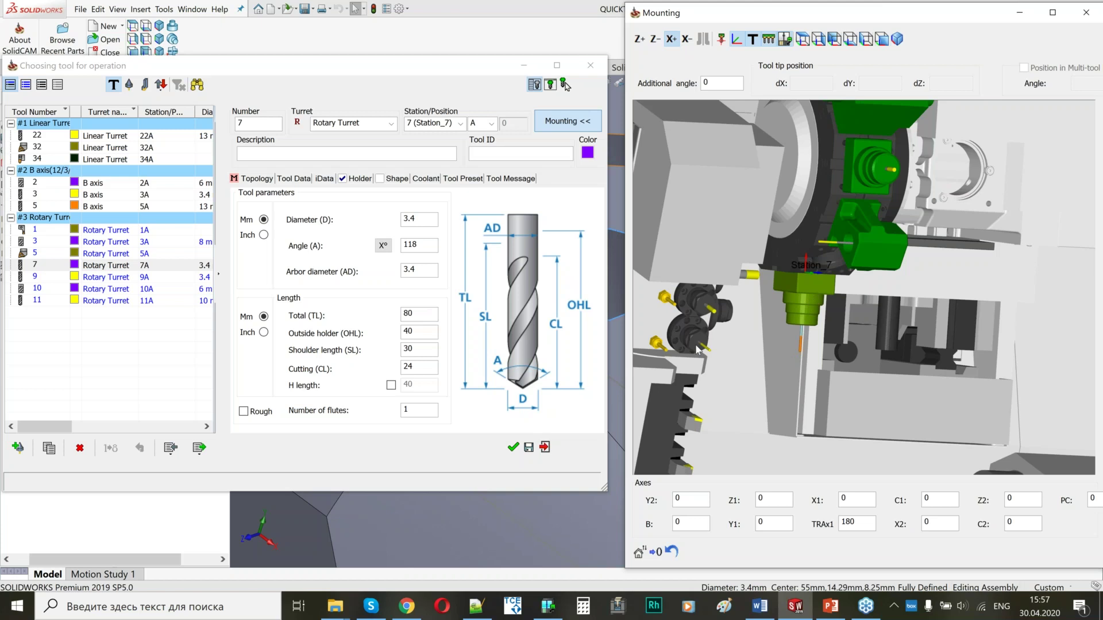
pyautogui.click(515, 450)
pyautogui.click(516, 449)
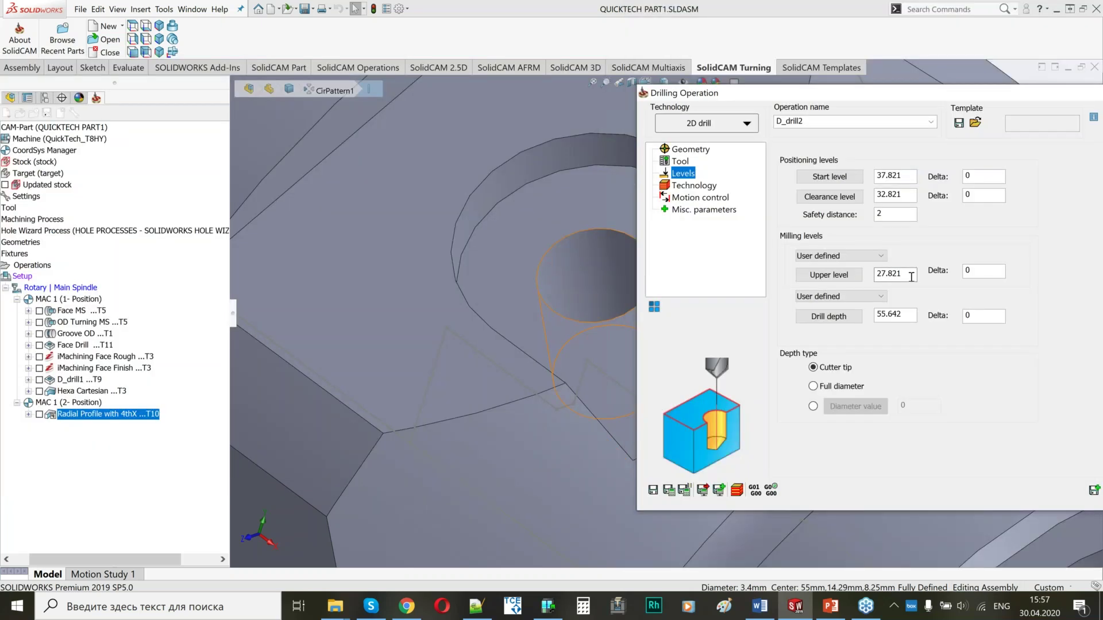
# Step: Set the upper level to 16.5 from the pocket floor and the drill depth to 4.335 from the hole's lower edge, with a -2 delta
pyautogui.click(566, 199)
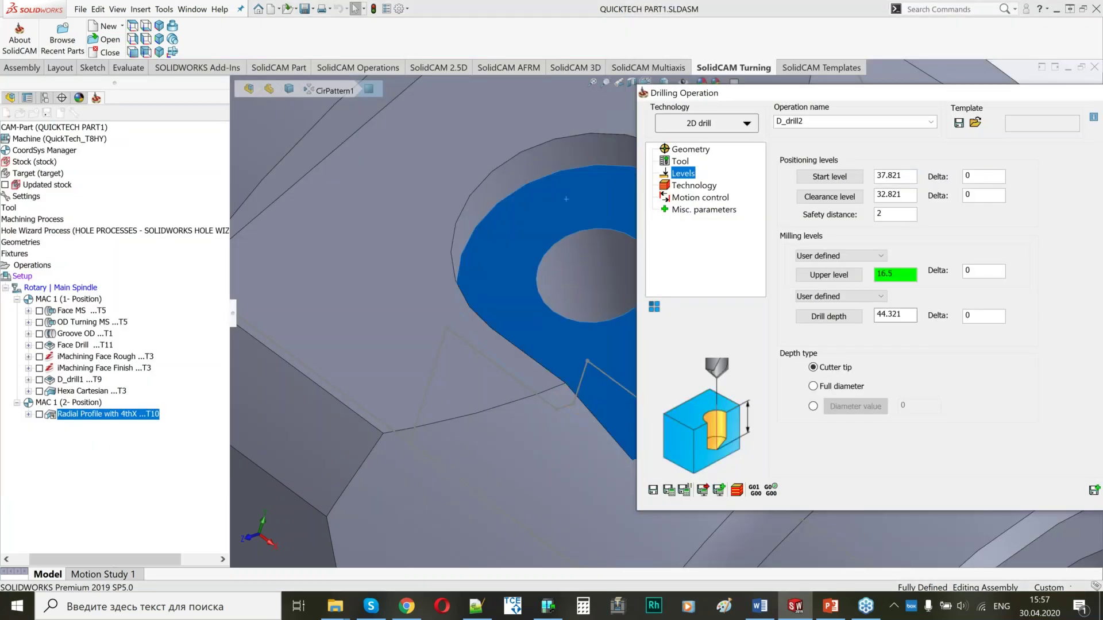
pyautogui.click(580, 345)
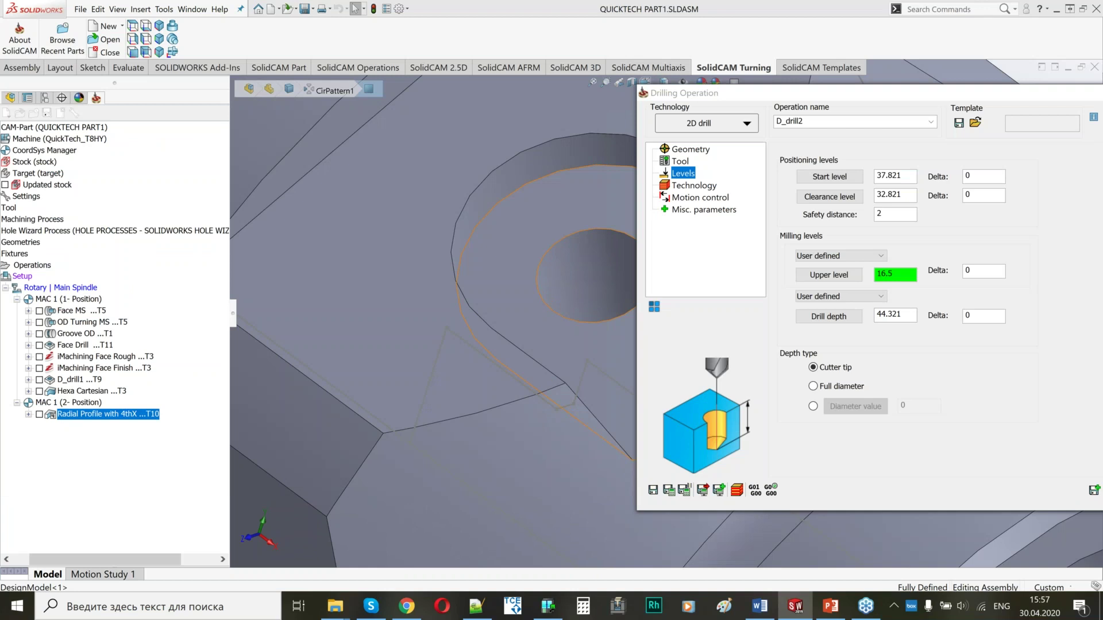
pyautogui.moveTo(575, 345); pyautogui.dragTo(562, 356, button='middle')
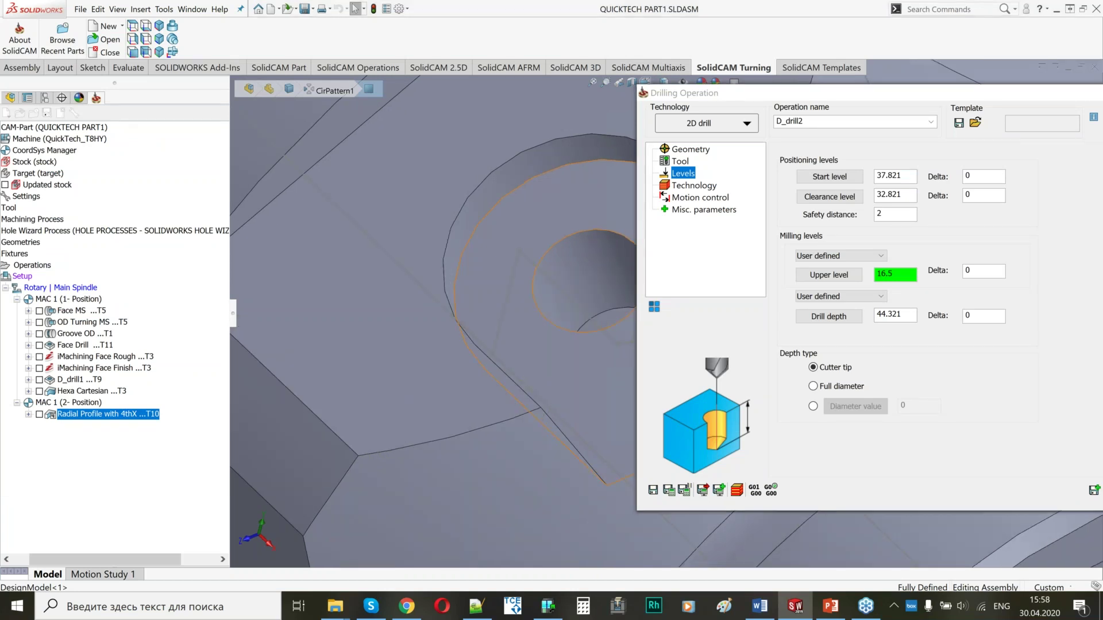
pyautogui.moveTo(554, 281); pyautogui.dragTo(568, 295, button='middle')
pyautogui.click(566, 294)
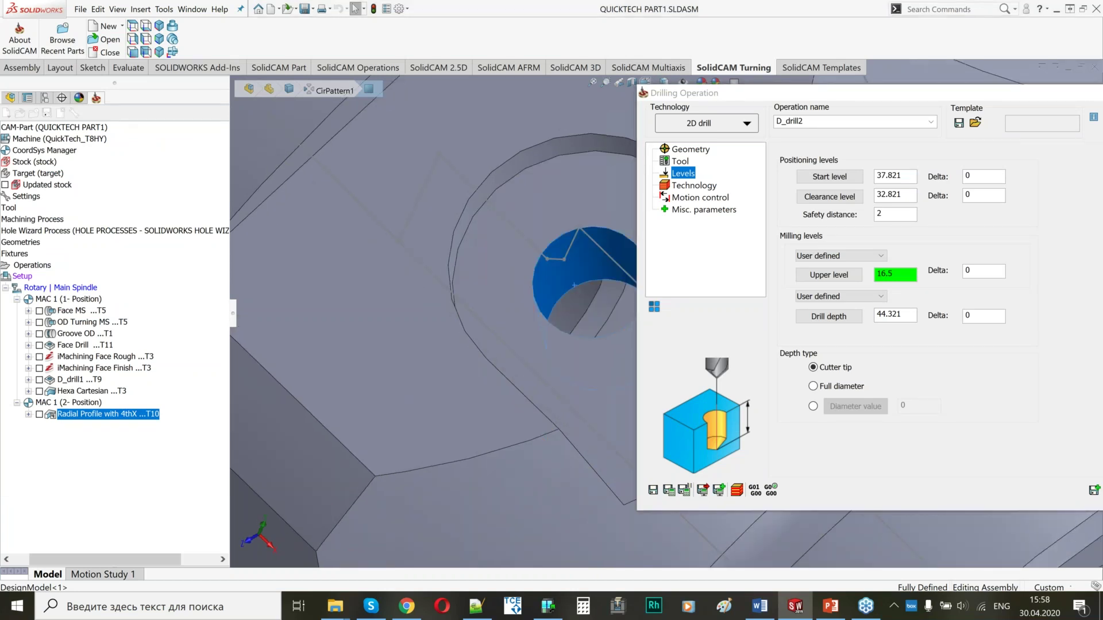
pyautogui.write('-')
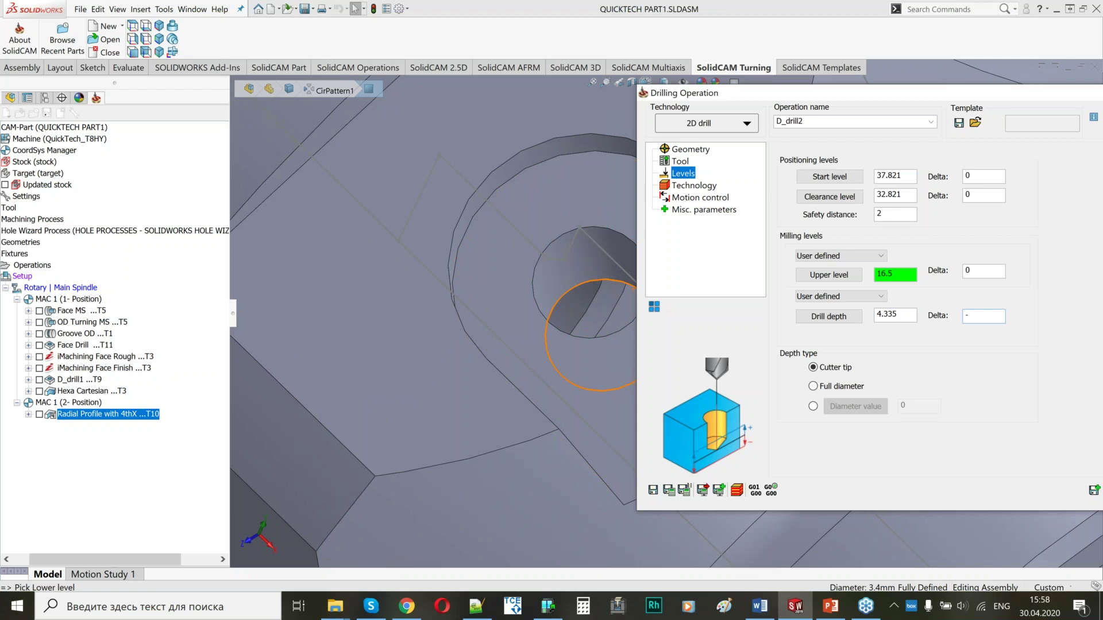
pyautogui.write('2')
# Step: Open the drilling technology settings, then save and calculate the drilling operation
pyautogui.click(701, 187)
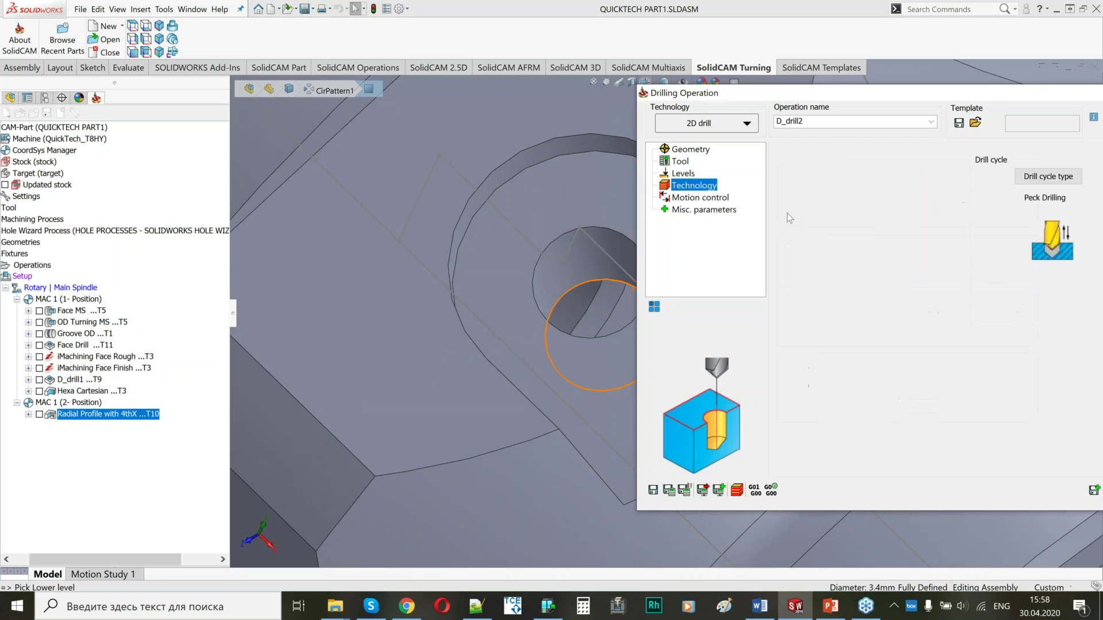
pyautogui.moveTo(848, 93); pyautogui.dragTo(723, 89)
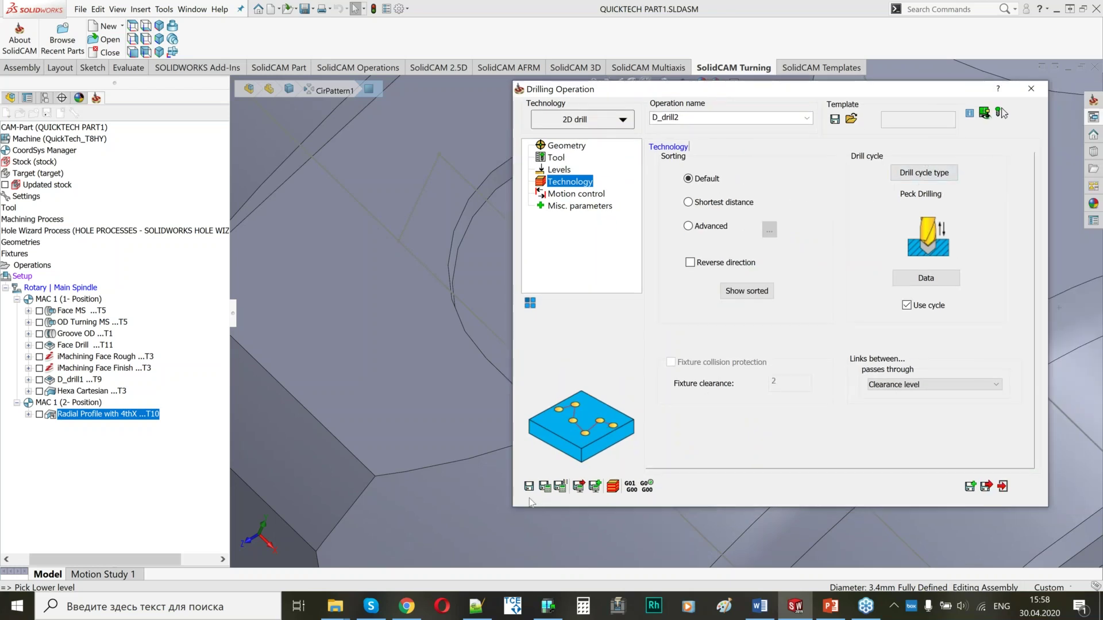
pyautogui.click(544, 487)
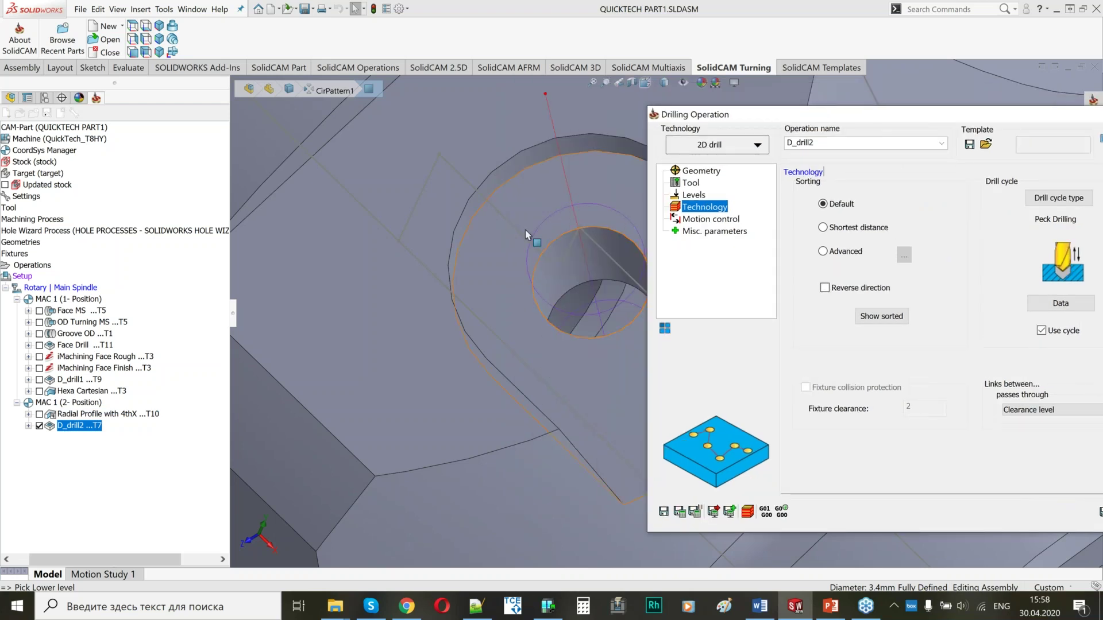
pyautogui.click(525, 230)
# Step: Rename the drilling operation RADIAL DRILL, save it, and view its toolpath on the part
pyautogui.doubleClick(800, 143)
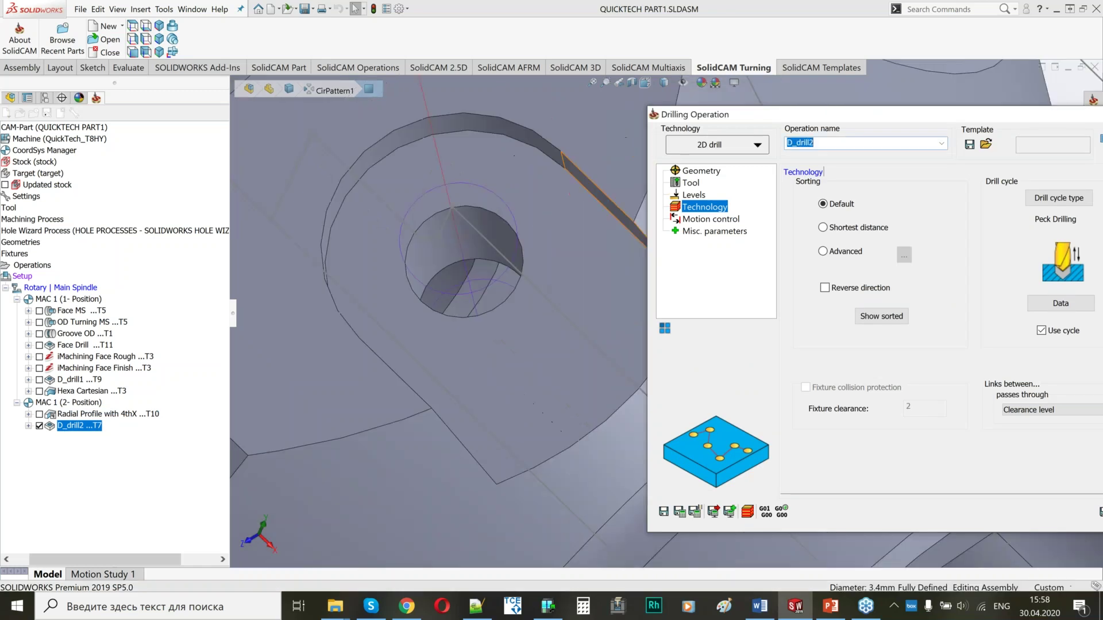
pyautogui.write('RADIAL DRILL')
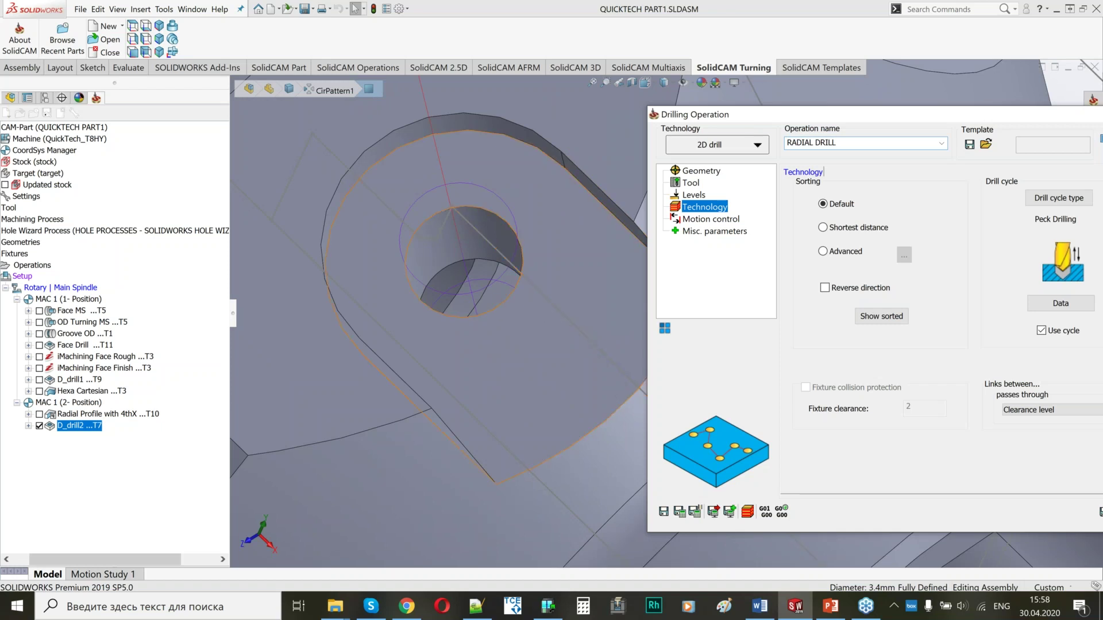
pyautogui.click(664, 511)
pyautogui.scroll(8, 454, 355)
pyautogui.moveTo(491, 313); pyautogui.dragTo(500, 303, button='middle')
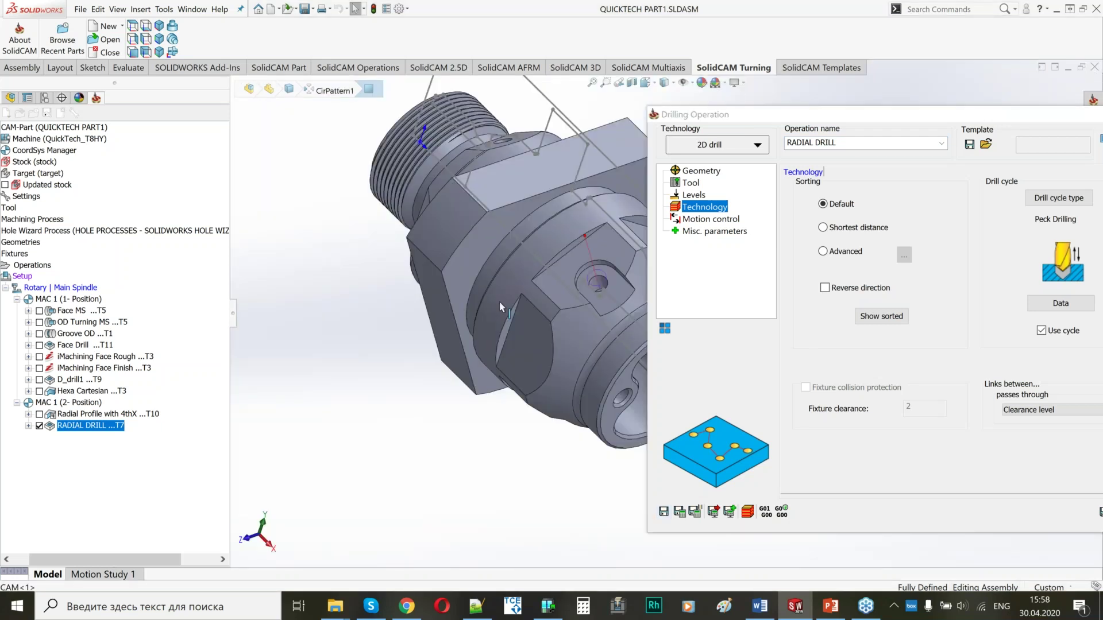
pyautogui.moveTo(500, 303); pyautogui.dragTo(531, 281, button='middle')
pyautogui.scroll(1, 532, 281)
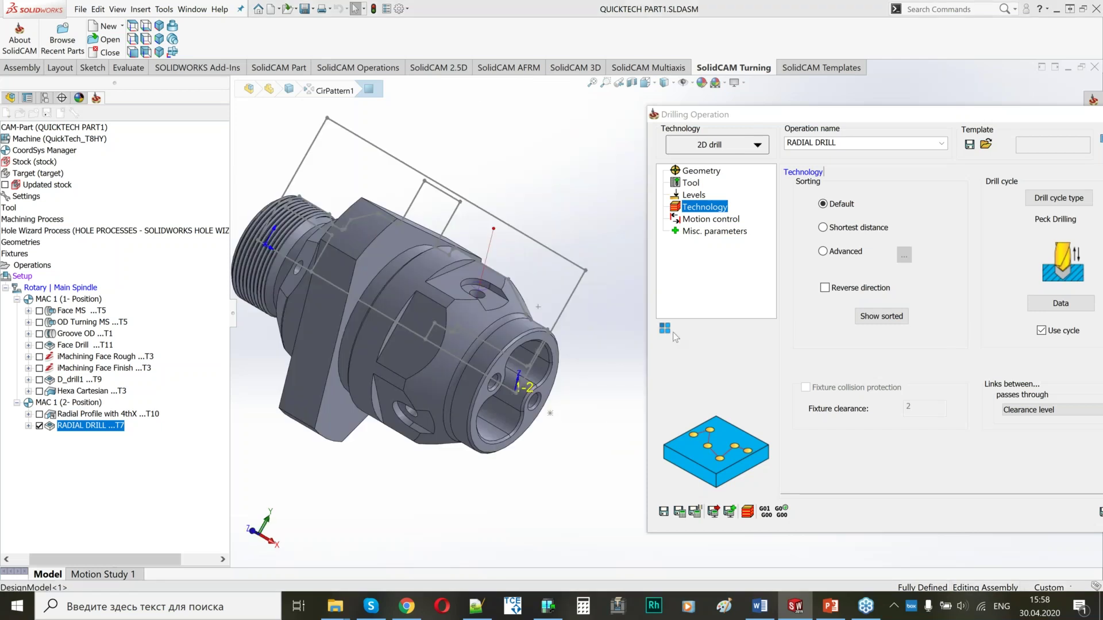
# Step: Add a 4-axis rotation to RADIAL DRILL with a 120° angle, 2 steps and the original operation included, then save it
pyautogui.click(666, 330)
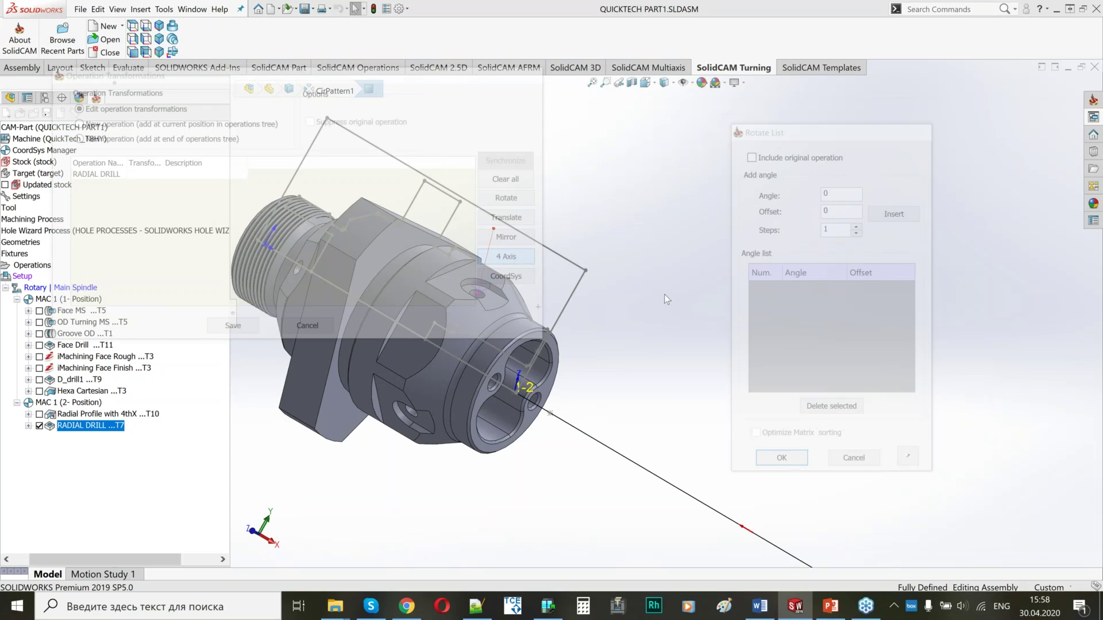
pyautogui.click(857, 225)
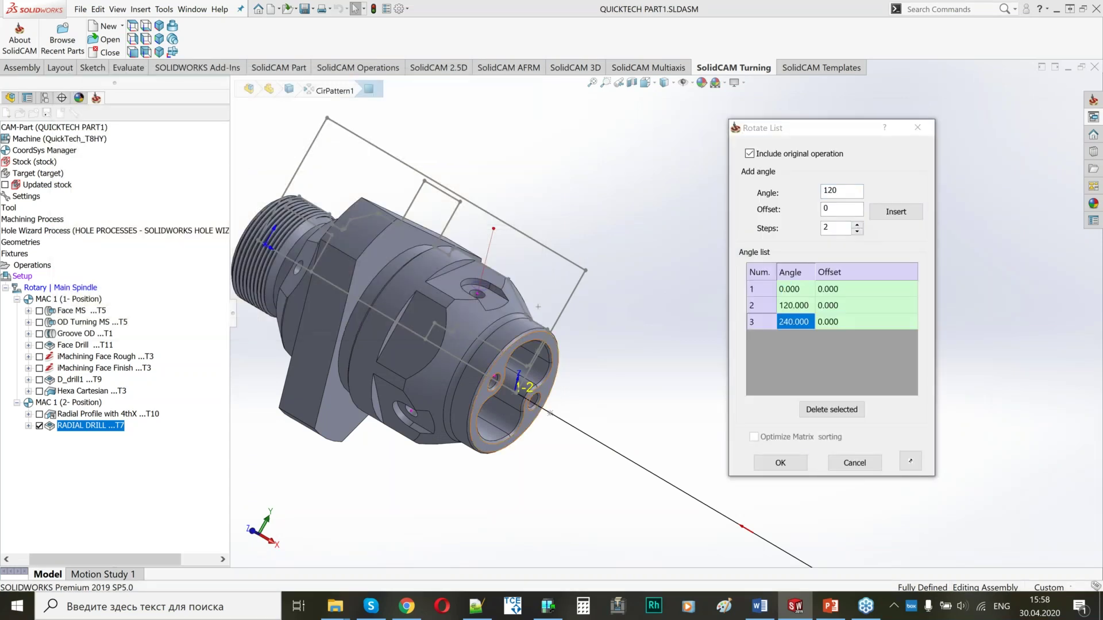
pyautogui.moveTo(538, 307); pyautogui.dragTo(460, 209, button='middle')
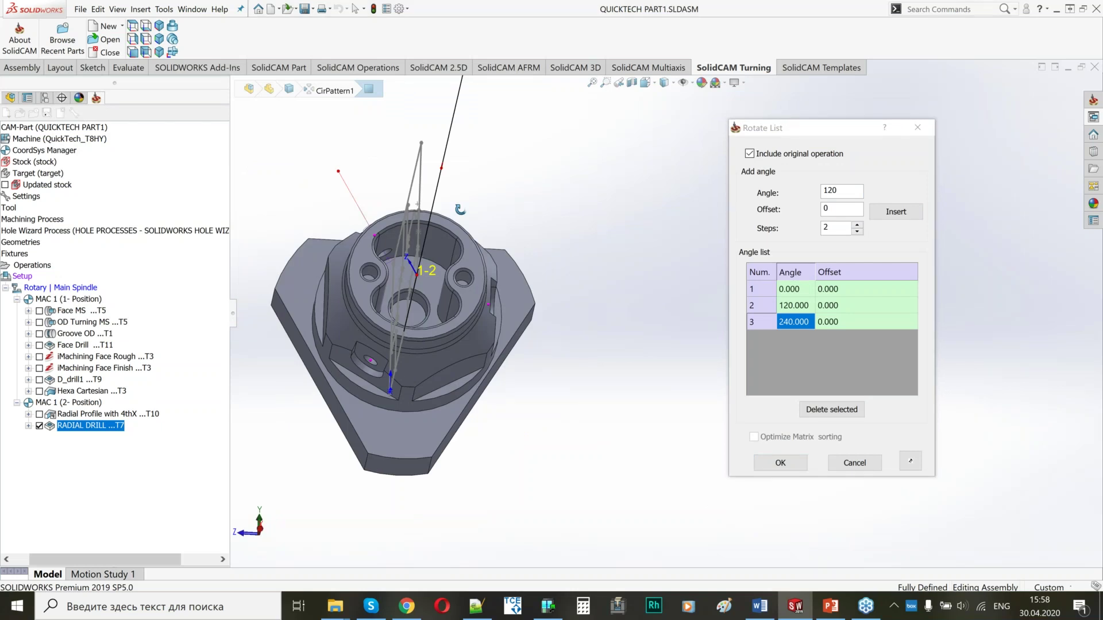
pyautogui.scroll(-5, 497, 376)
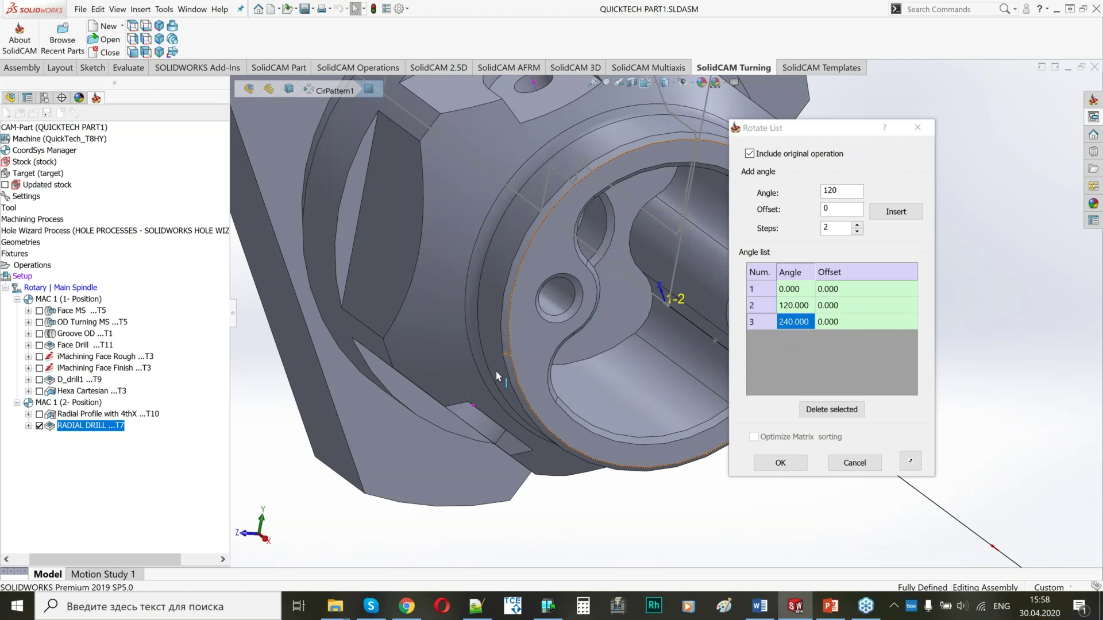
pyautogui.moveTo(495, 371); pyautogui.dragTo(721, 479, button='middle')
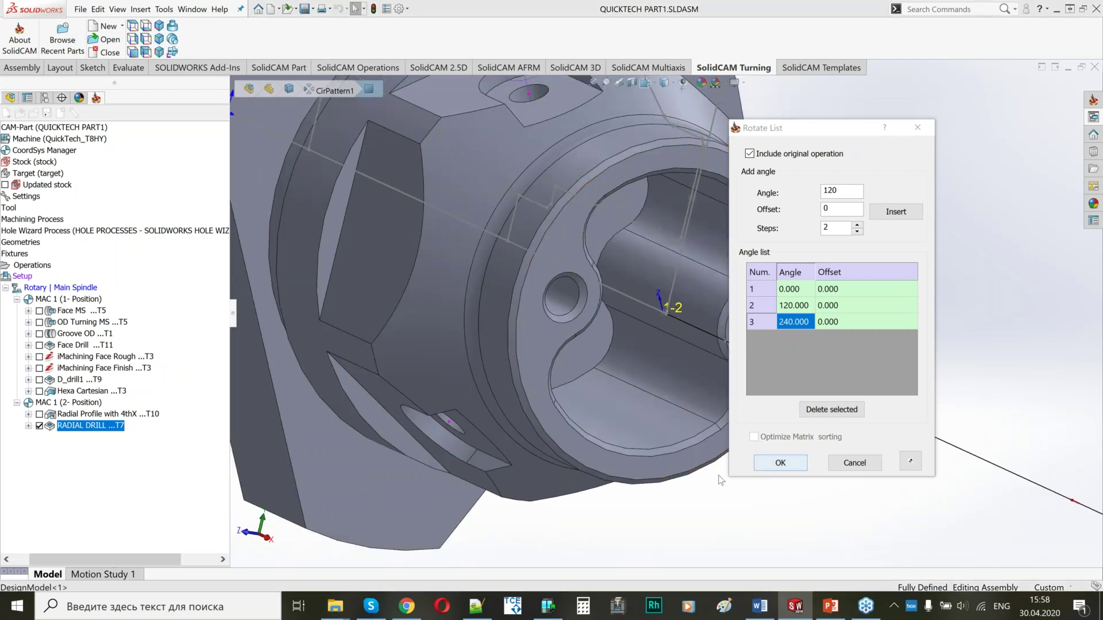
pyautogui.press('Return')
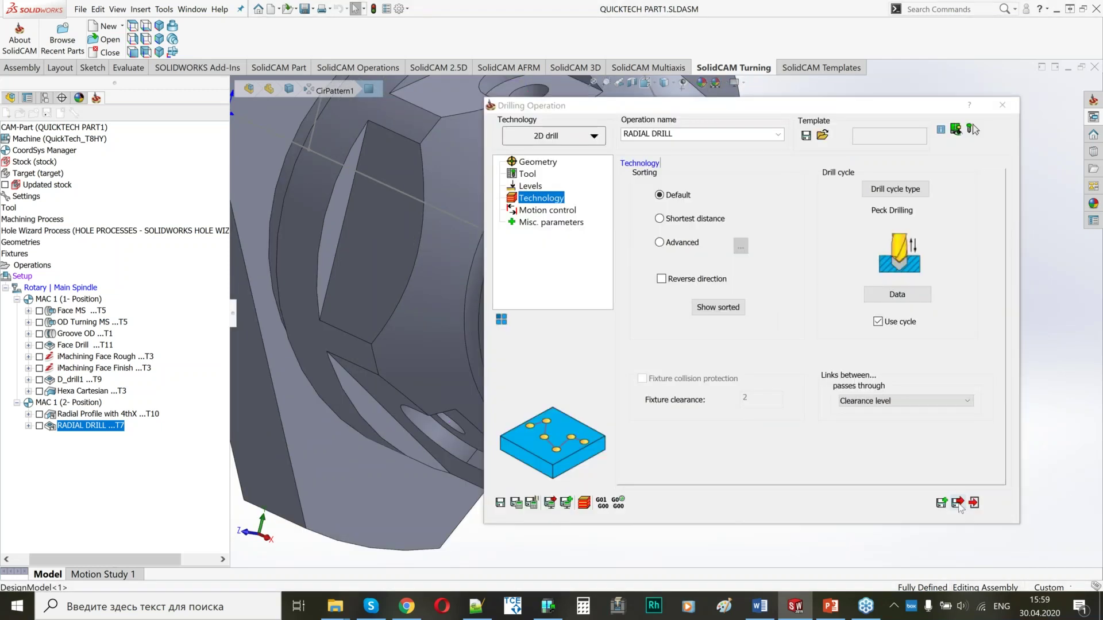
pyautogui.click(958, 503)
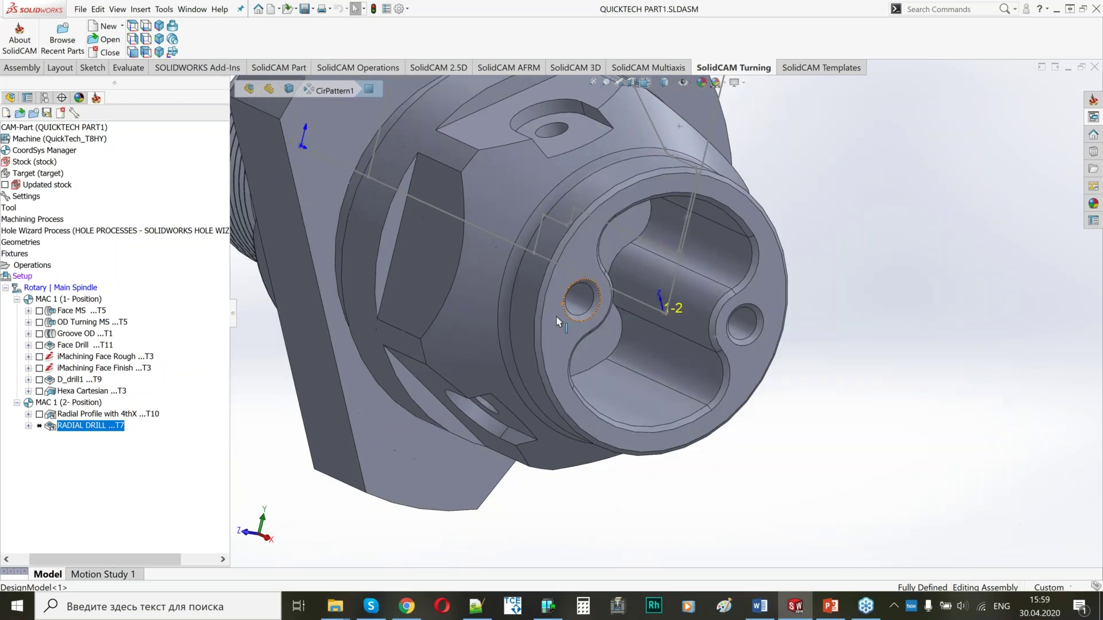
# Step: Calculate the transformed RADIAL DRILL operation
pyautogui.scroll(5, 556, 316)
pyautogui.moveTo(557, 316)
pyautogui.mouseDown(button='middle')
pyautogui.moveTo(732, 400)
pyautogui.moveTo(701, 327)
pyautogui.moveTo(545, 309)
pyautogui.mouseUp(button='middle')
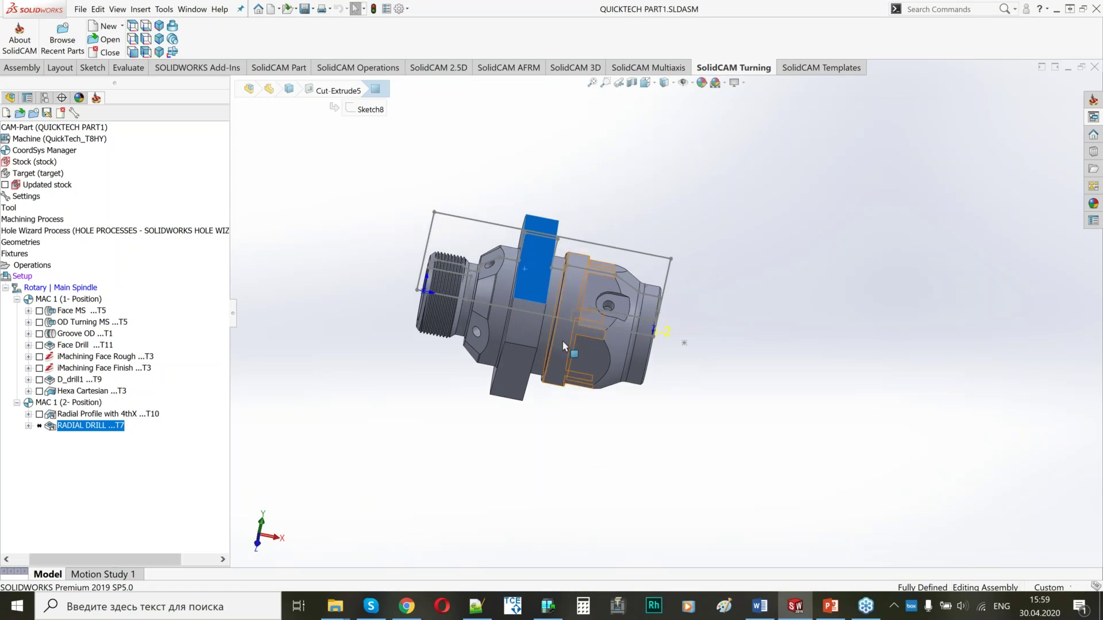
pyautogui.moveTo(563, 345); pyautogui.dragTo(569, 324, button='middle')
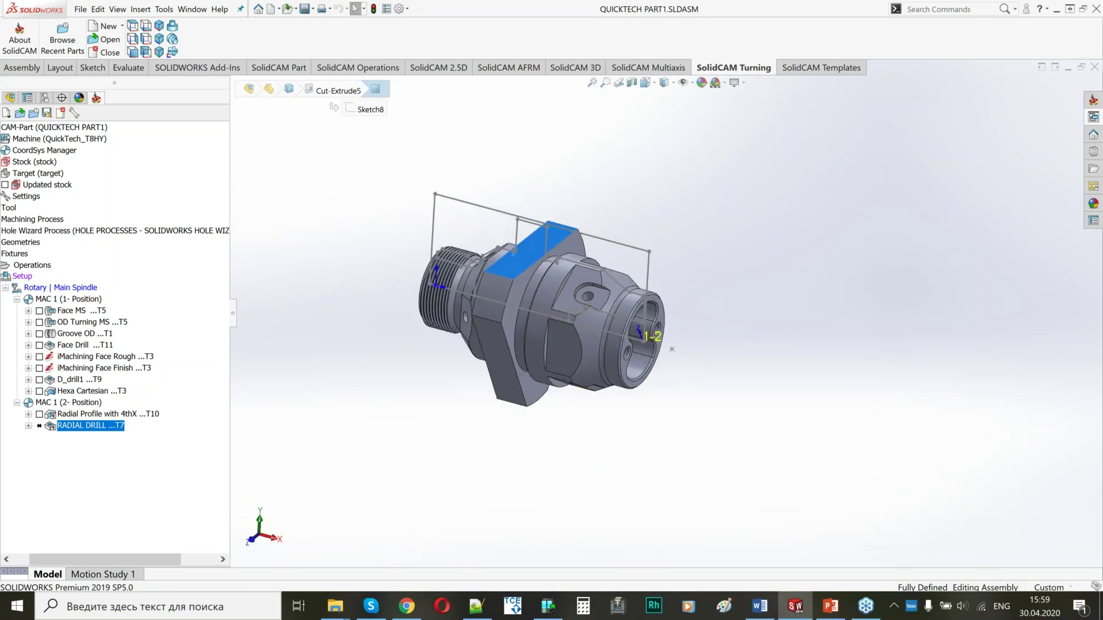
pyautogui.rightClick(78, 431)
pyautogui.click(112, 185)
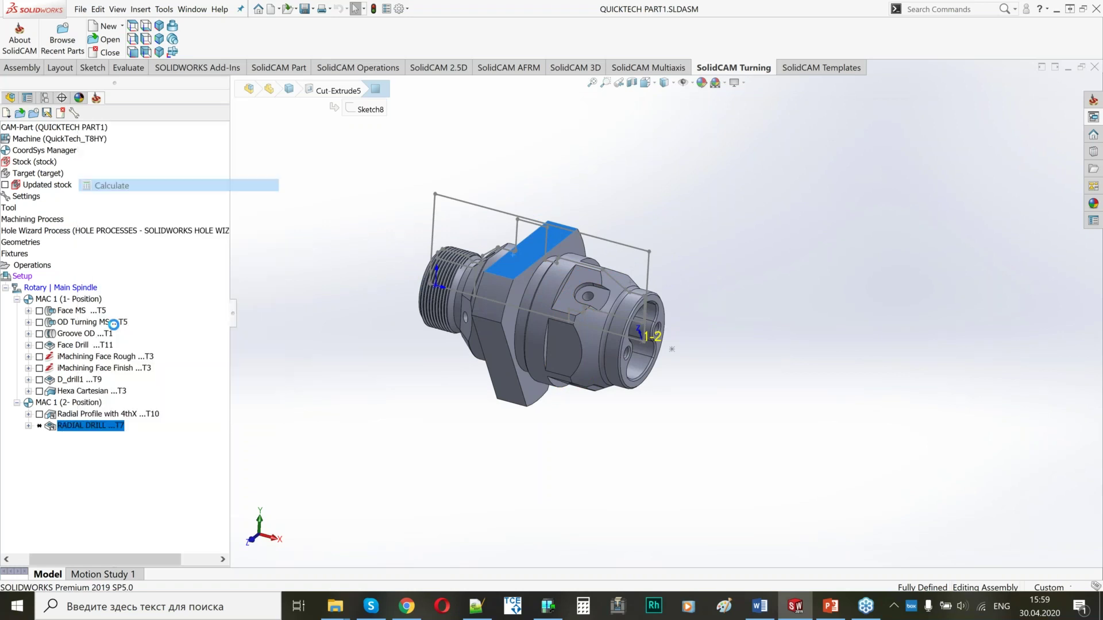
# Step: Add a 2D iMachining operation named iMachining Radial after the radial drilling and set its geometry recognition mode to contour chains
pyautogui.rightClick(71, 430)
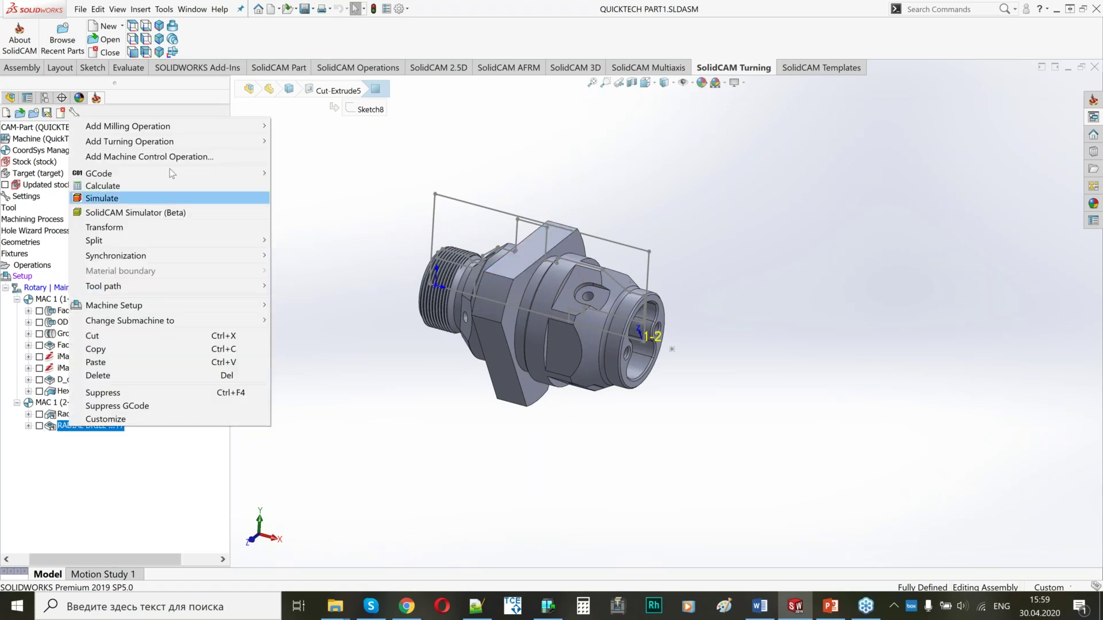
pyautogui.moveTo(190, 127)
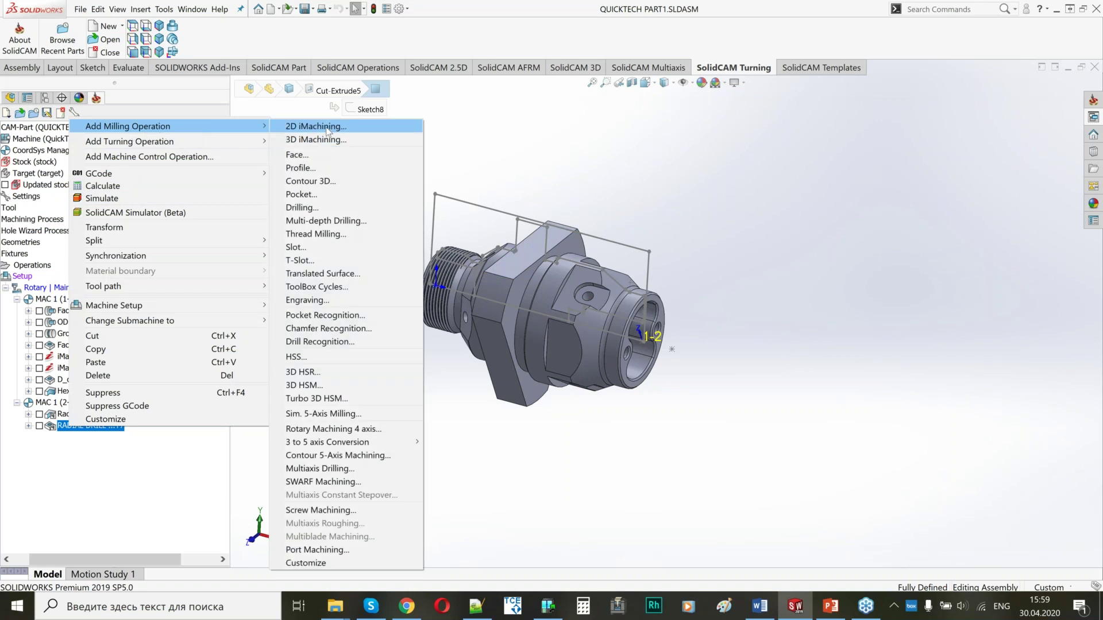
pyautogui.click(327, 127)
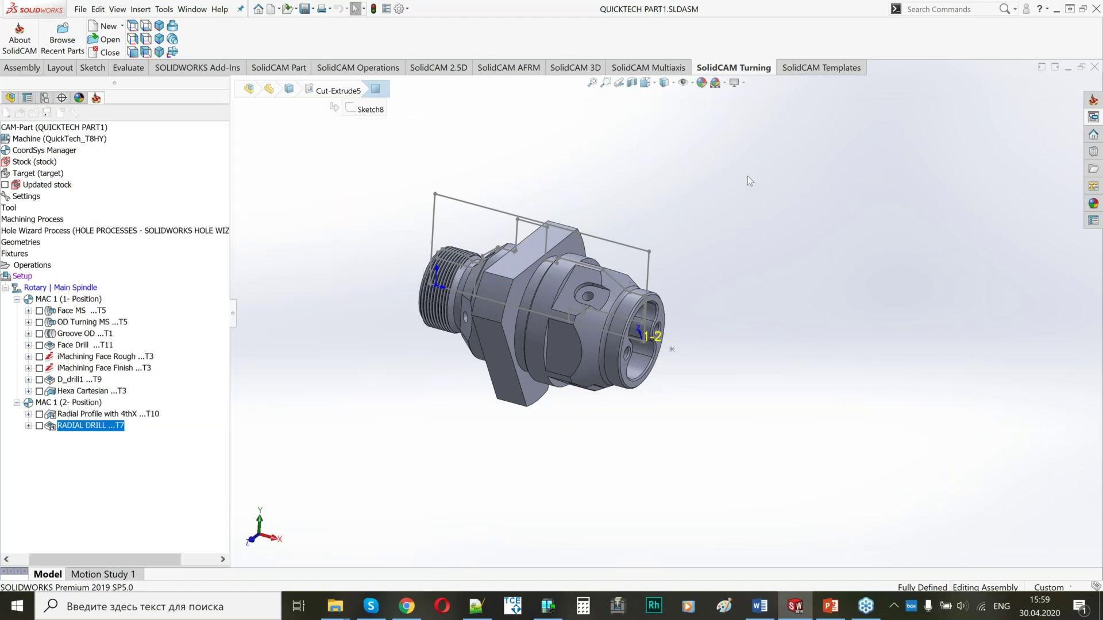
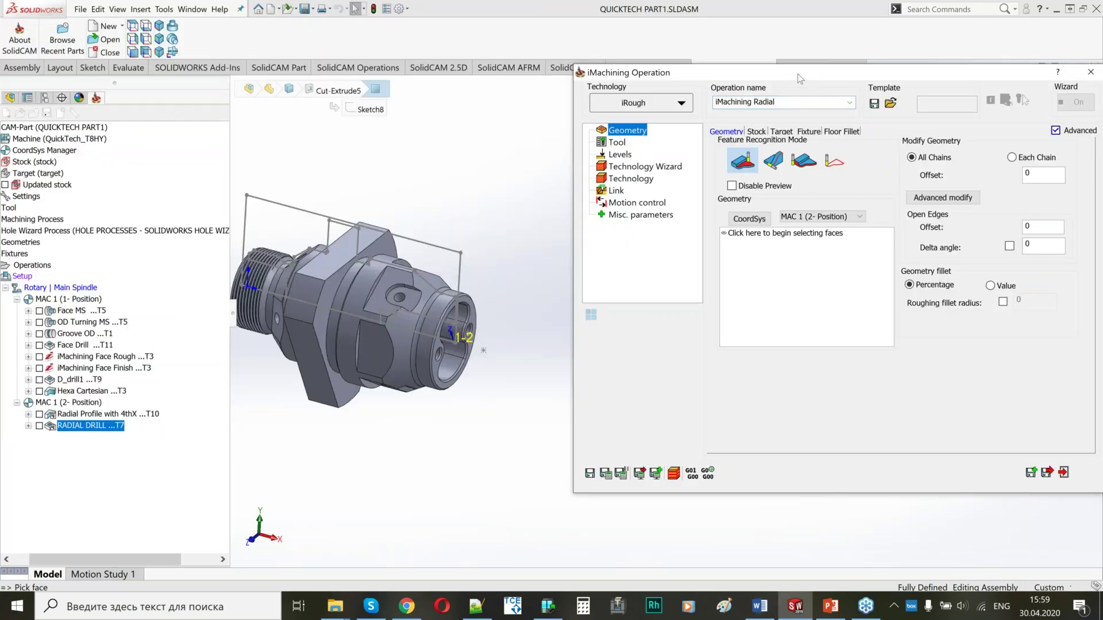
pyautogui.moveTo(798, 73); pyautogui.dragTo(743, 77)
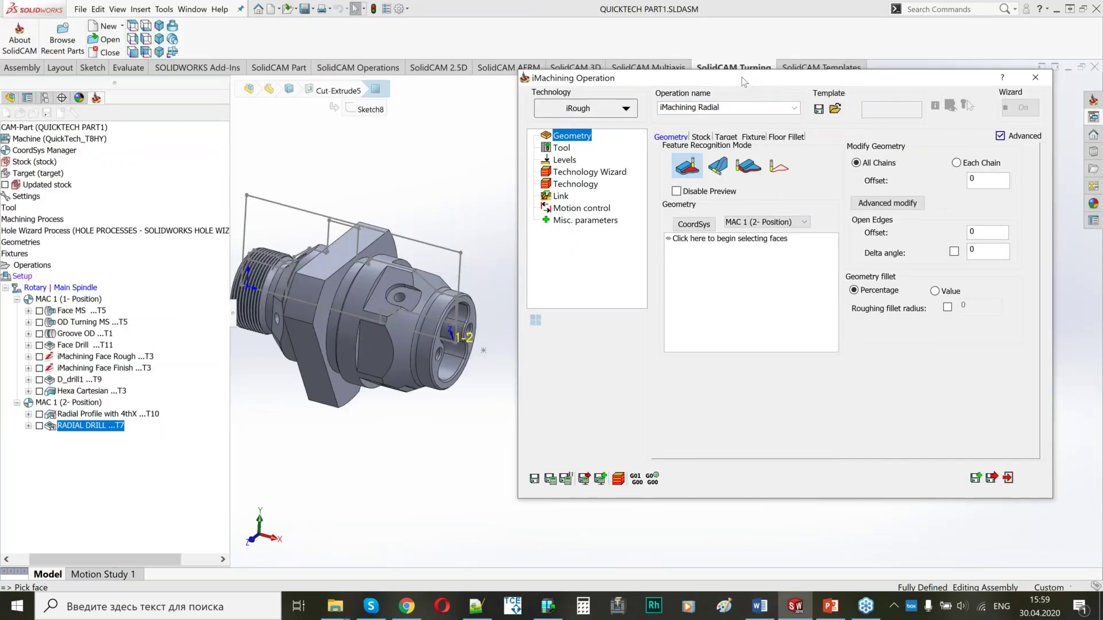
pyautogui.click(778, 163)
# Step: Try to define the iMachining contour from the flange's flat face using the MAC 1 position 2 coordinate system
pyautogui.click(696, 224)
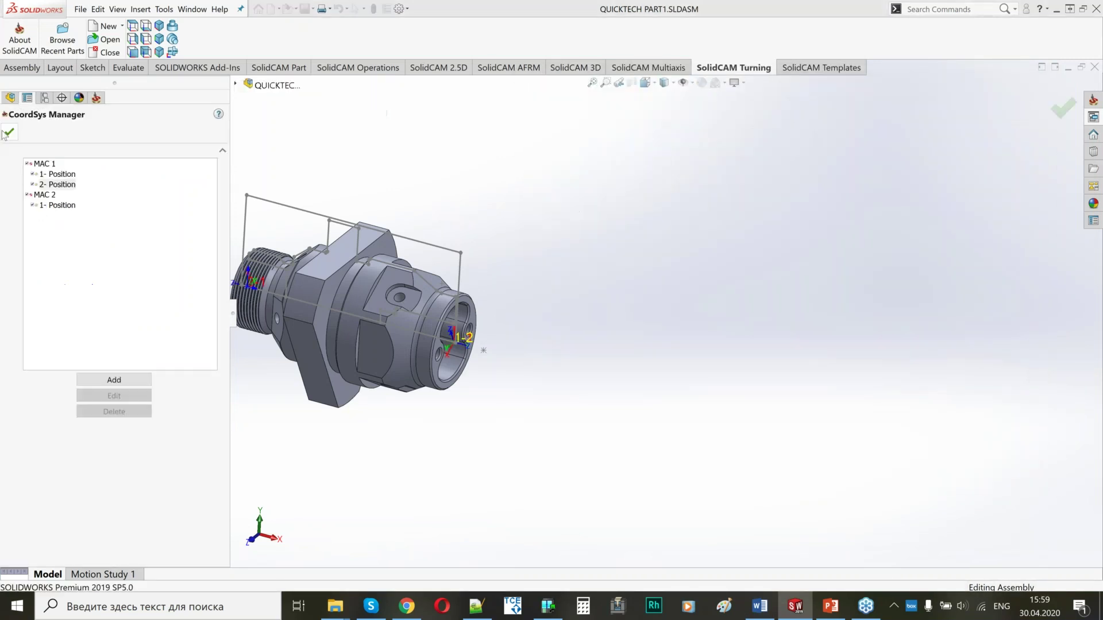
pyautogui.click(9, 132)
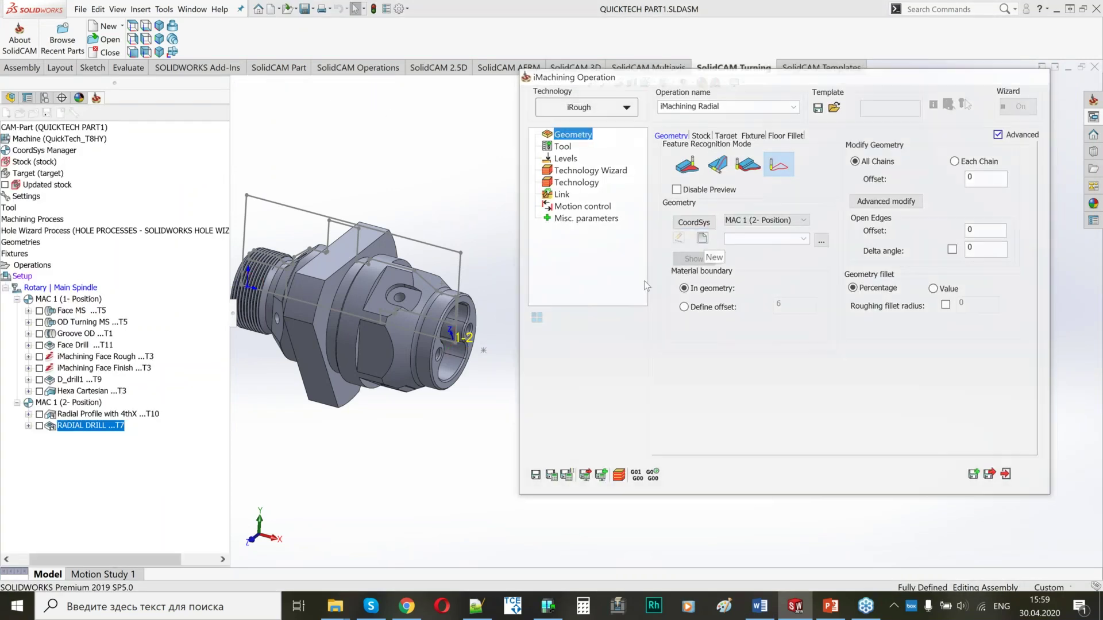
pyautogui.click(702, 237)
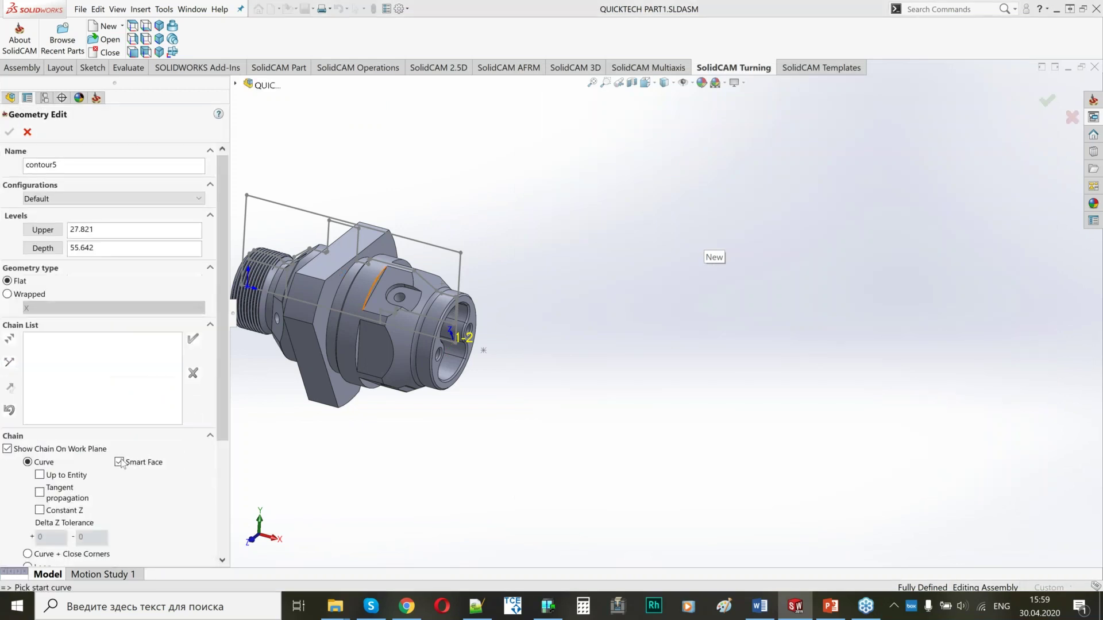
pyautogui.click(340, 255)
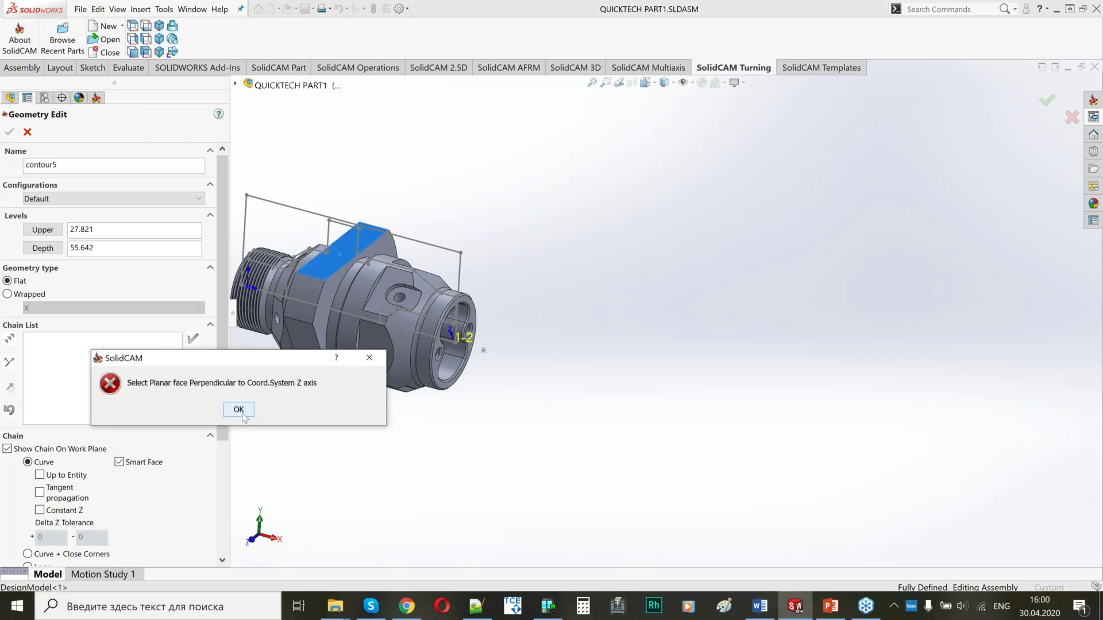
pyautogui.click(238, 410)
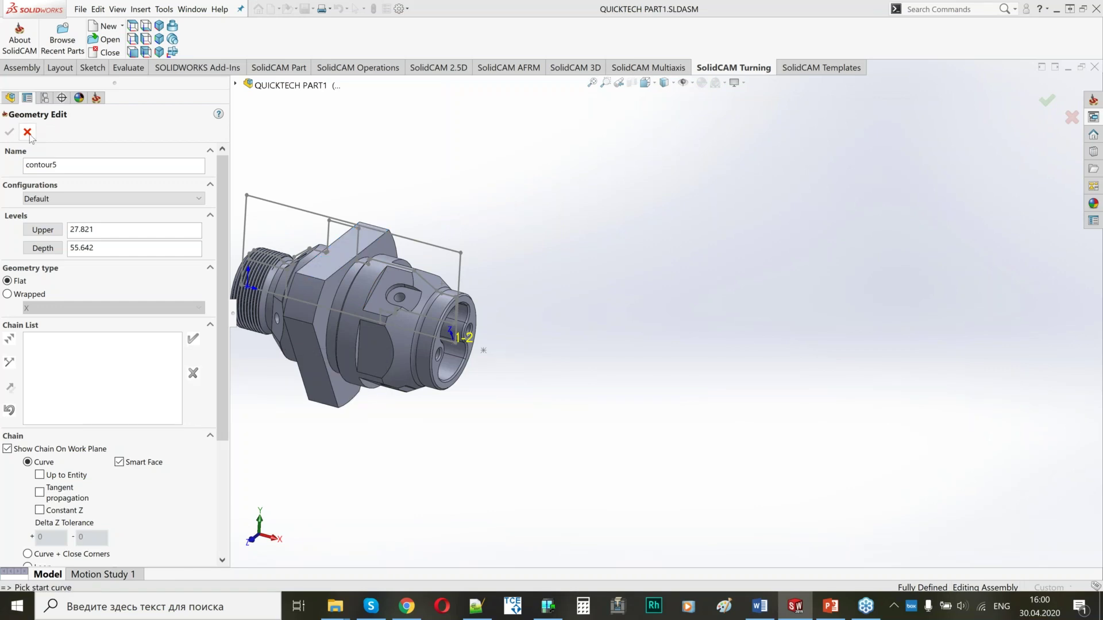
pyautogui.click(27, 133)
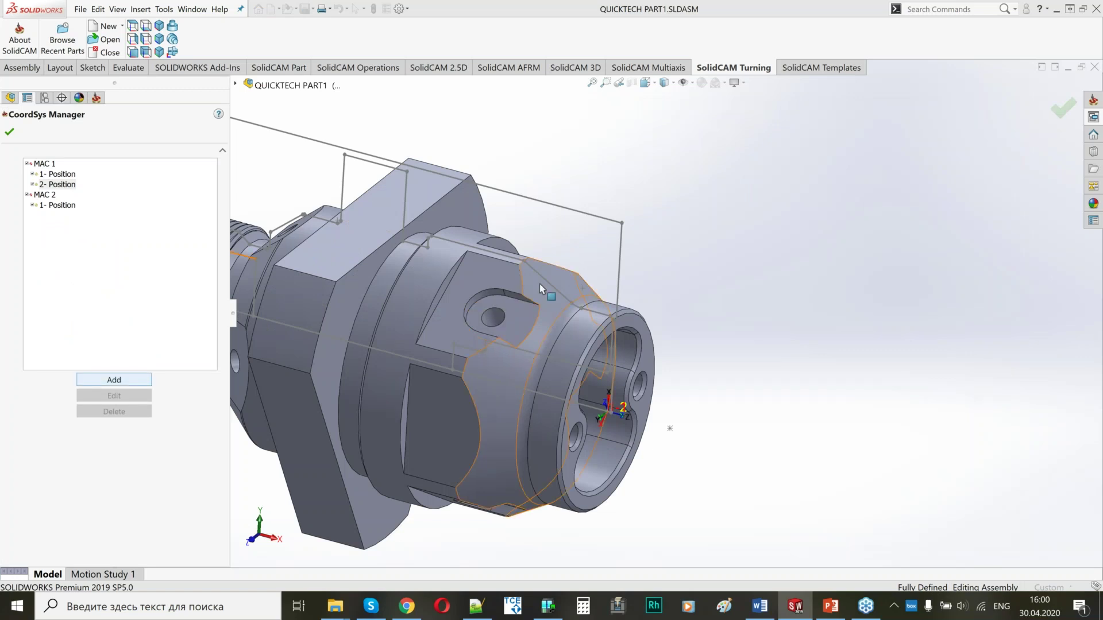
# Step: Add a MAC 1 position 3 coordinate system normal to the flange's flat face and use it for the iMachining operation
pyautogui.click(114, 380)
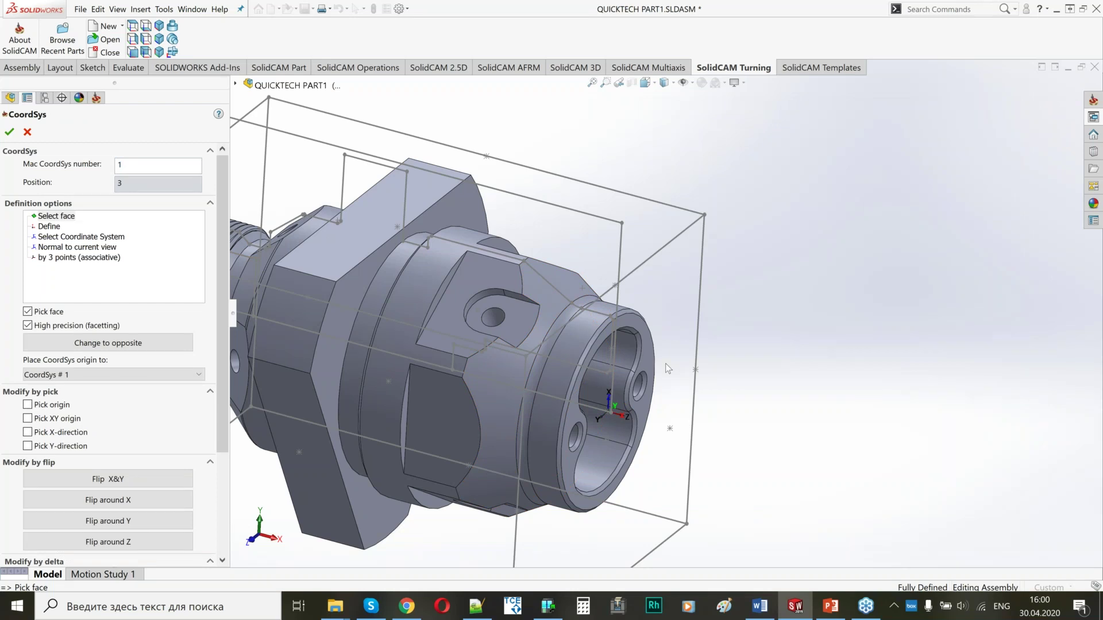
pyautogui.press('Escape')
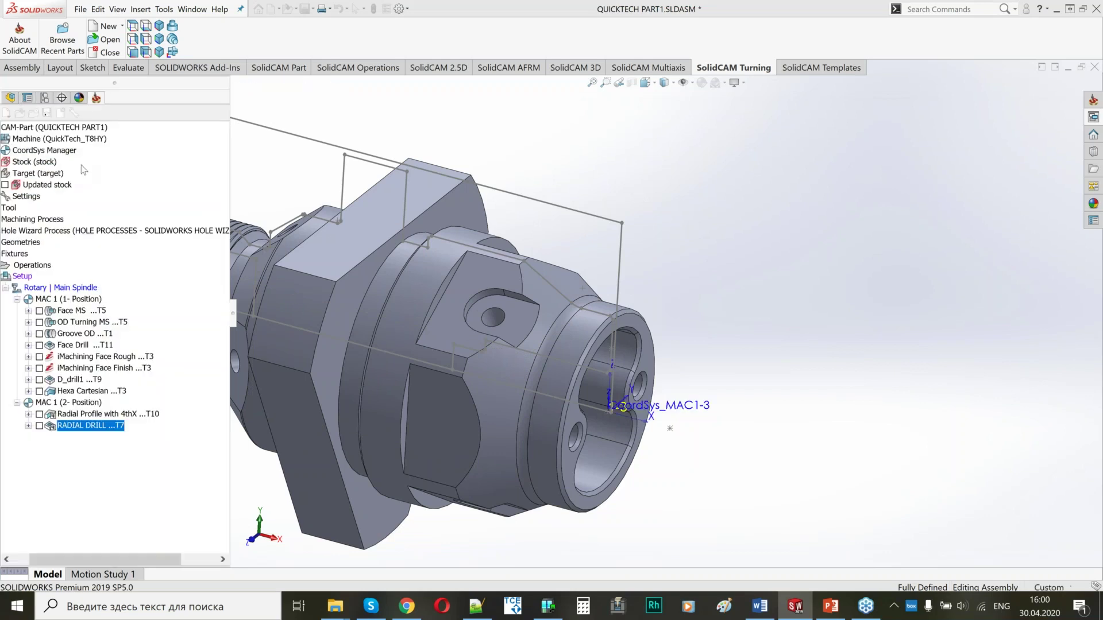
pyautogui.doubleClick(44, 150)
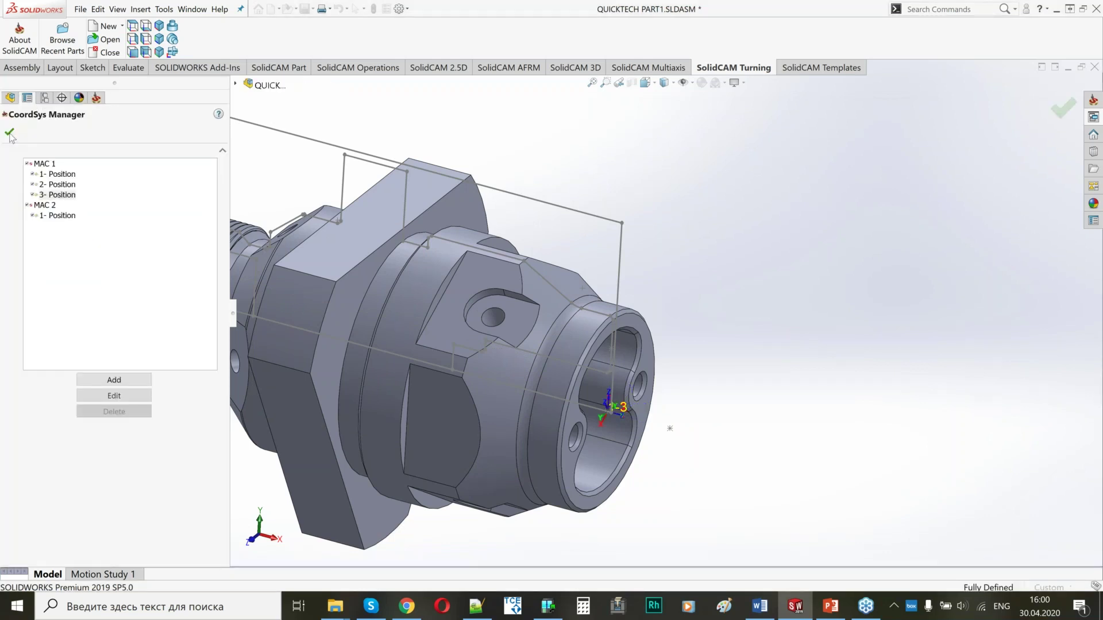
pyautogui.click(10, 134)
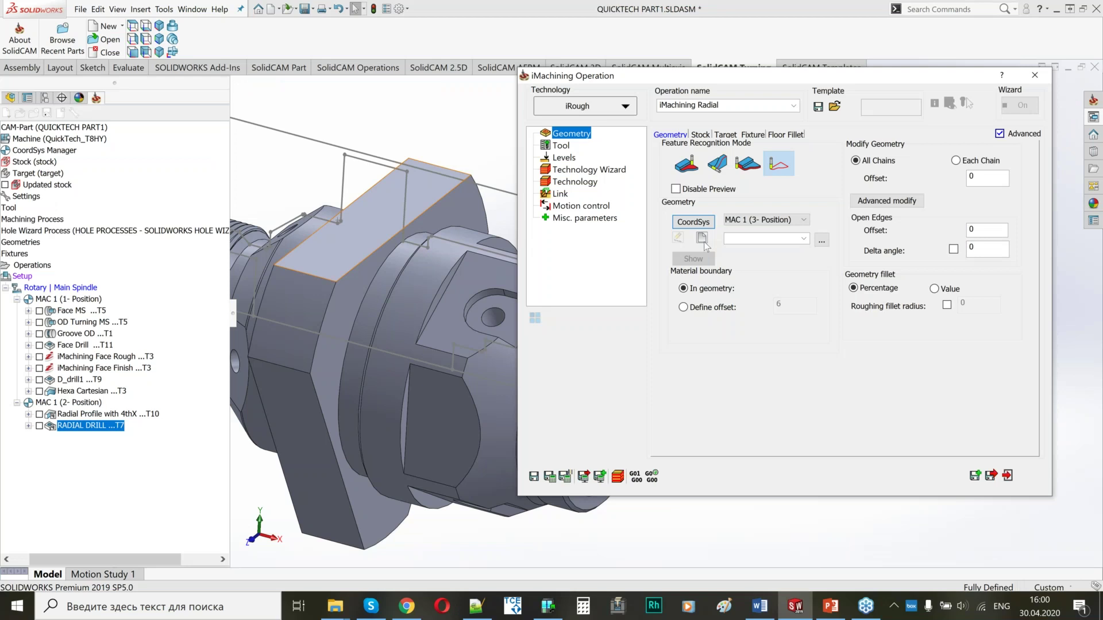
# Step: Define the iMachining contour from the flange's flat face, mark open edges on its chain, and accept the geometry
pyautogui.click(702, 238)
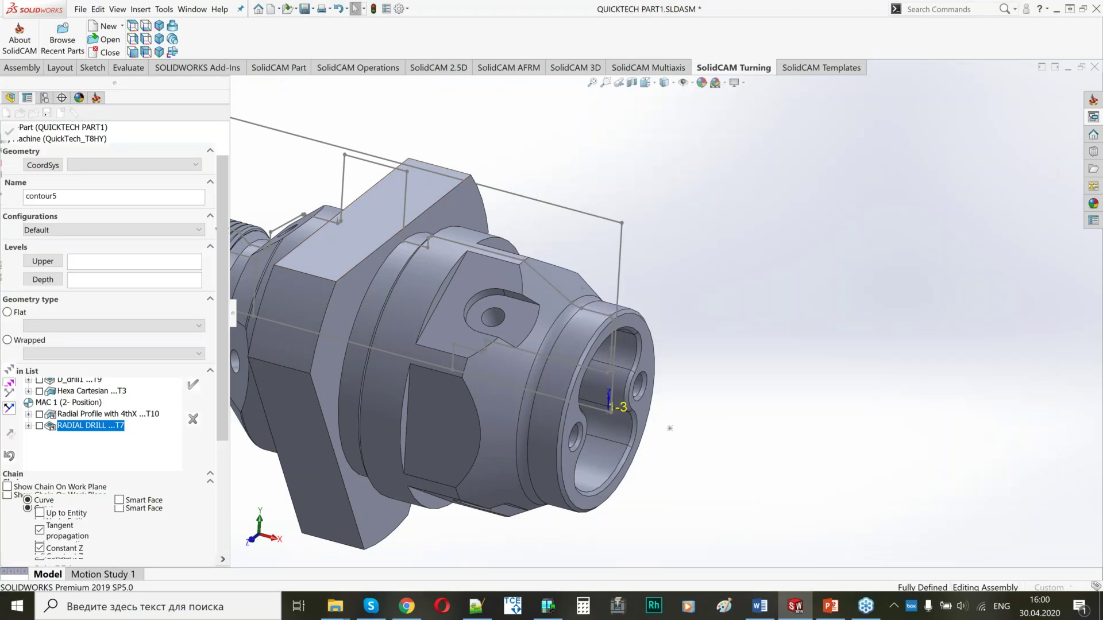
pyautogui.click(353, 271)
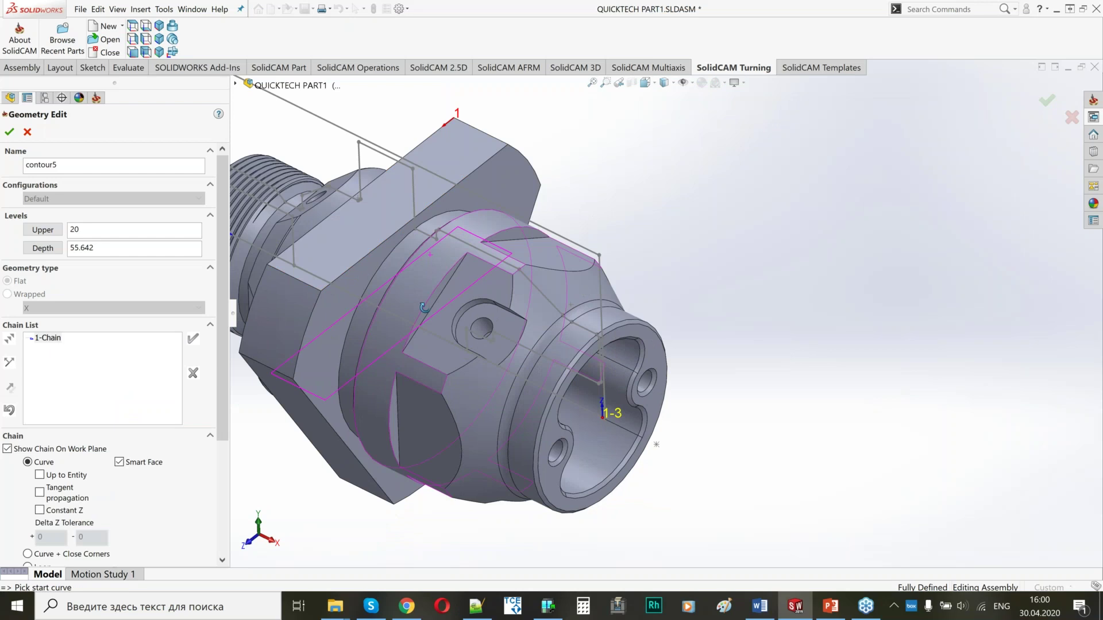
pyautogui.moveTo(424, 307); pyautogui.dragTo(509, 260, button='middle')
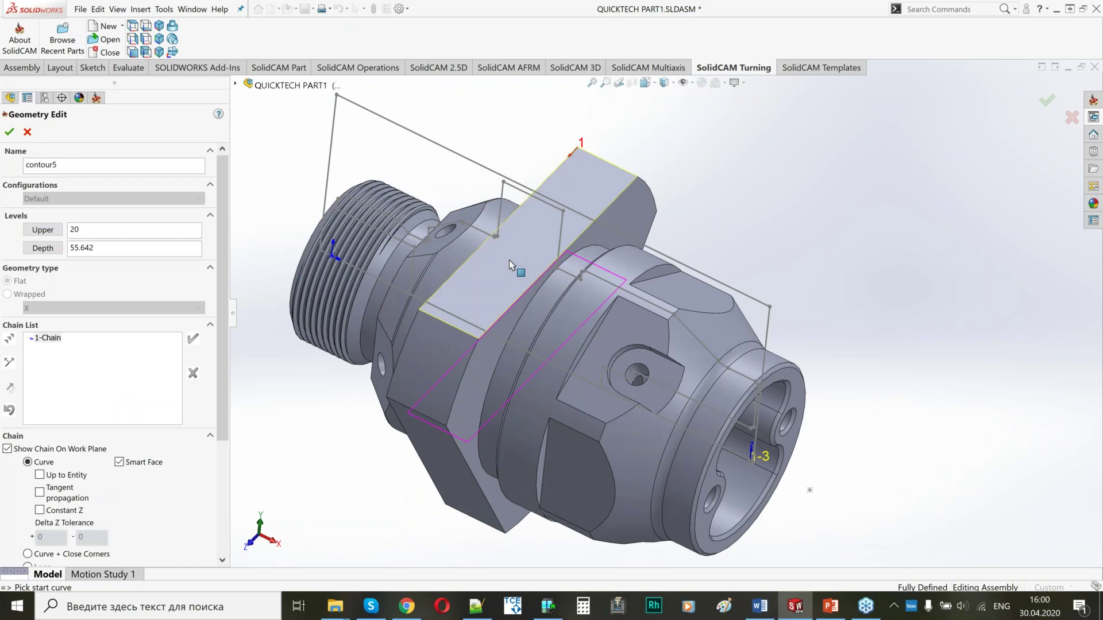
pyautogui.scroll(-3, 509, 260)
pyautogui.rightClick(56, 338)
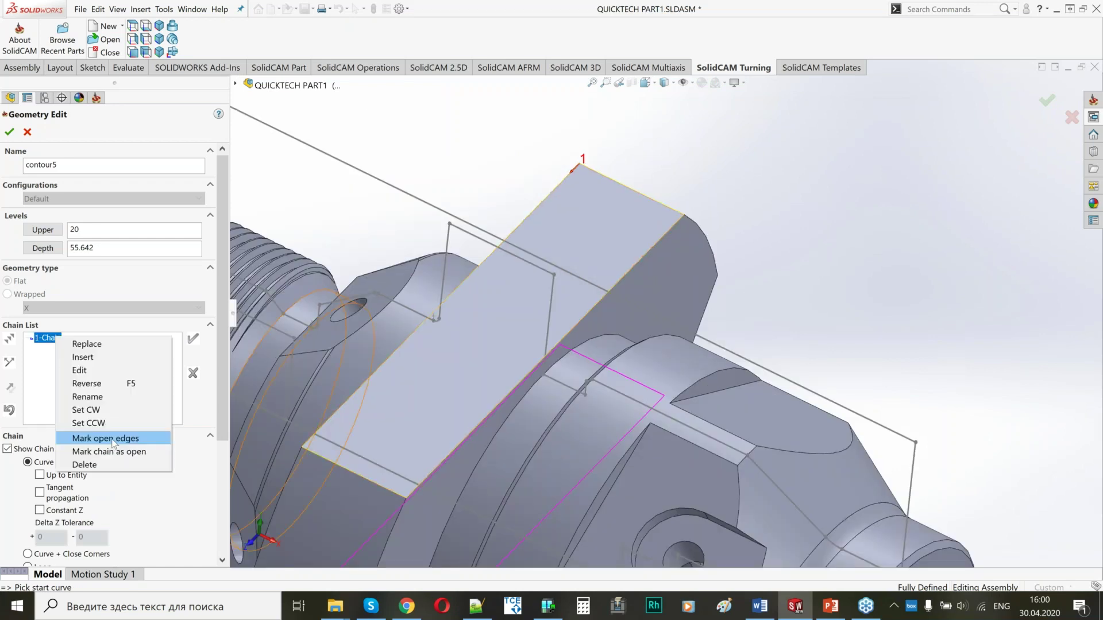
pyautogui.click(113, 443)
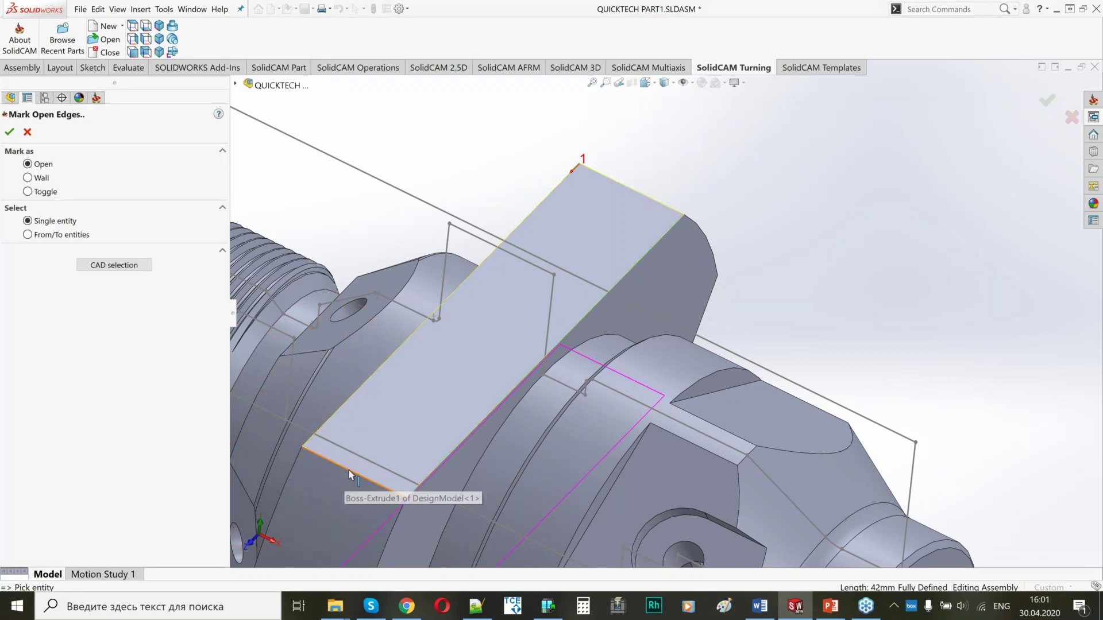
pyautogui.click(9, 133)
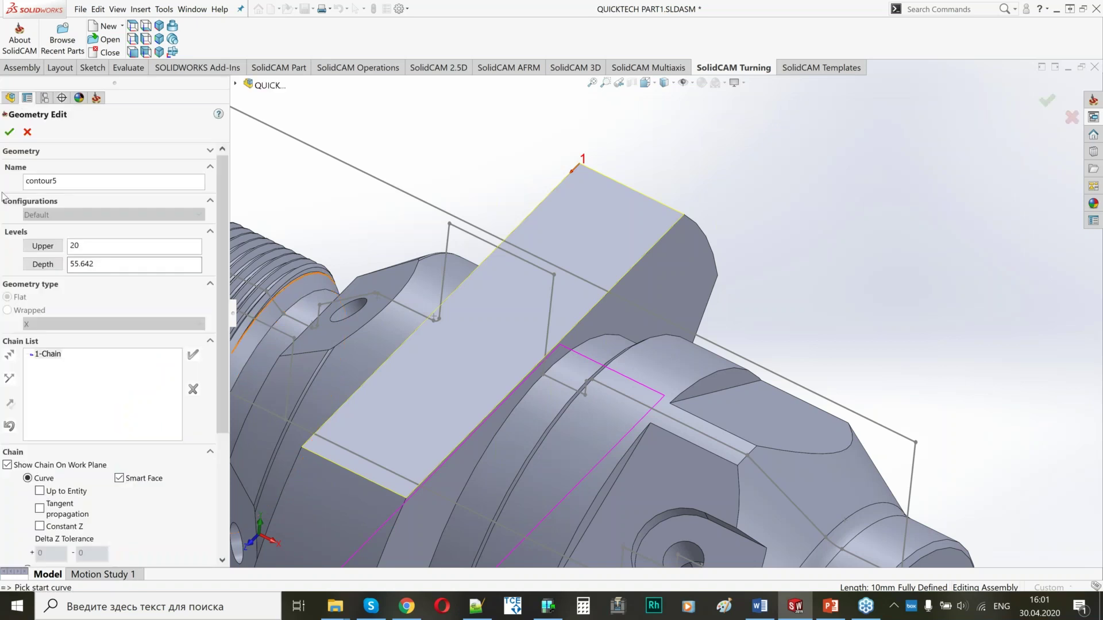
pyautogui.click(9, 132)
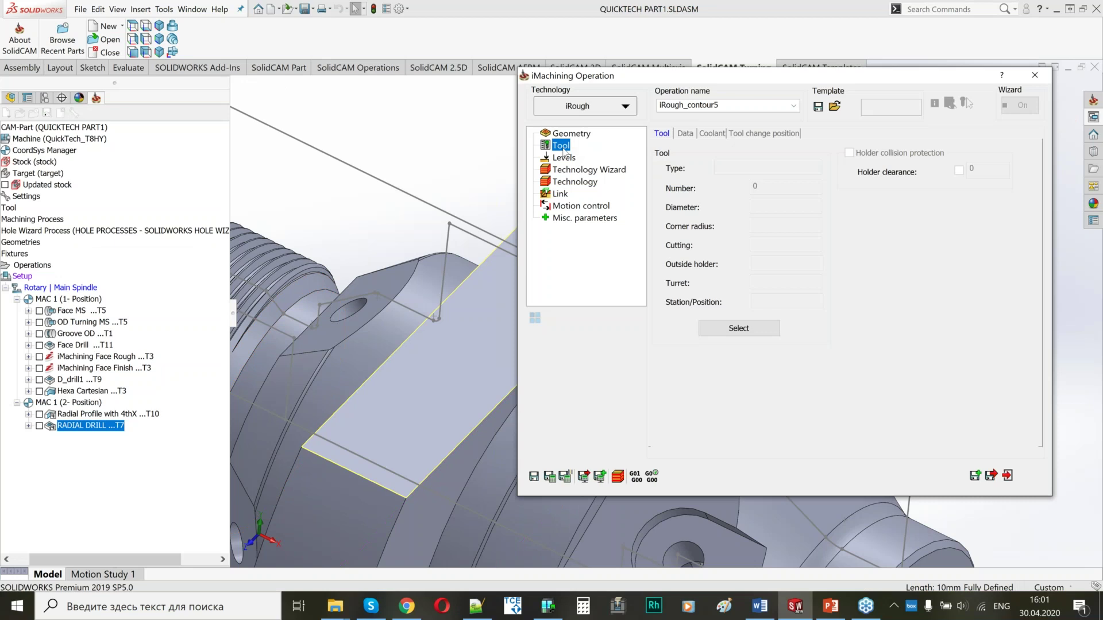
# Step: Select rotary turret tool 10, the 6 mm end mill, for the iMachining operation after checking its mounting at station 10
pyautogui.click(770, 332)
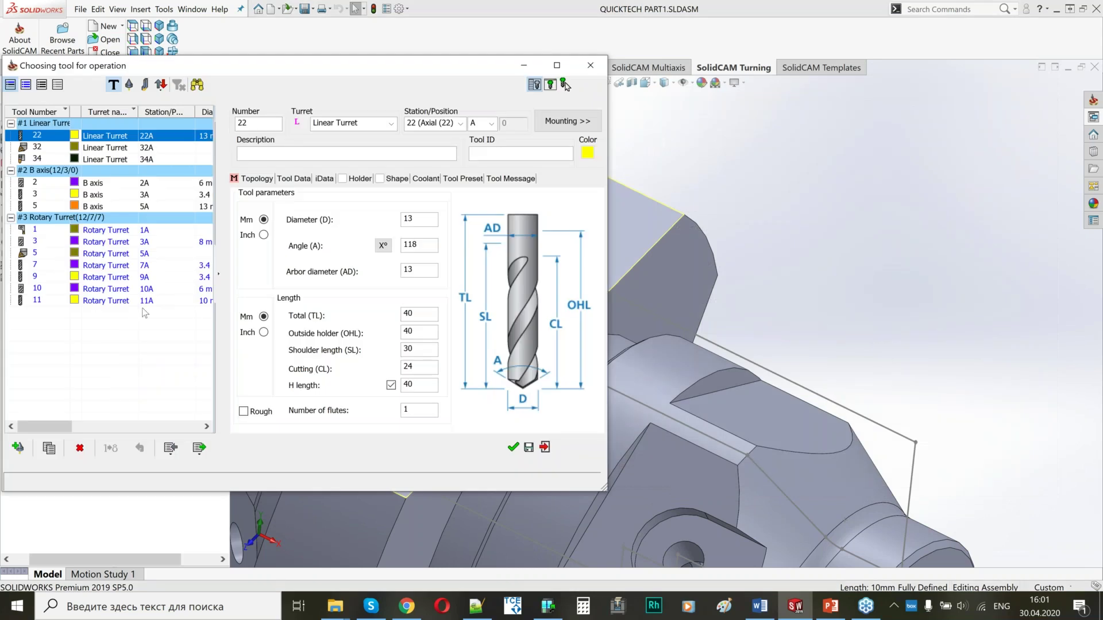
pyautogui.click(160, 291)
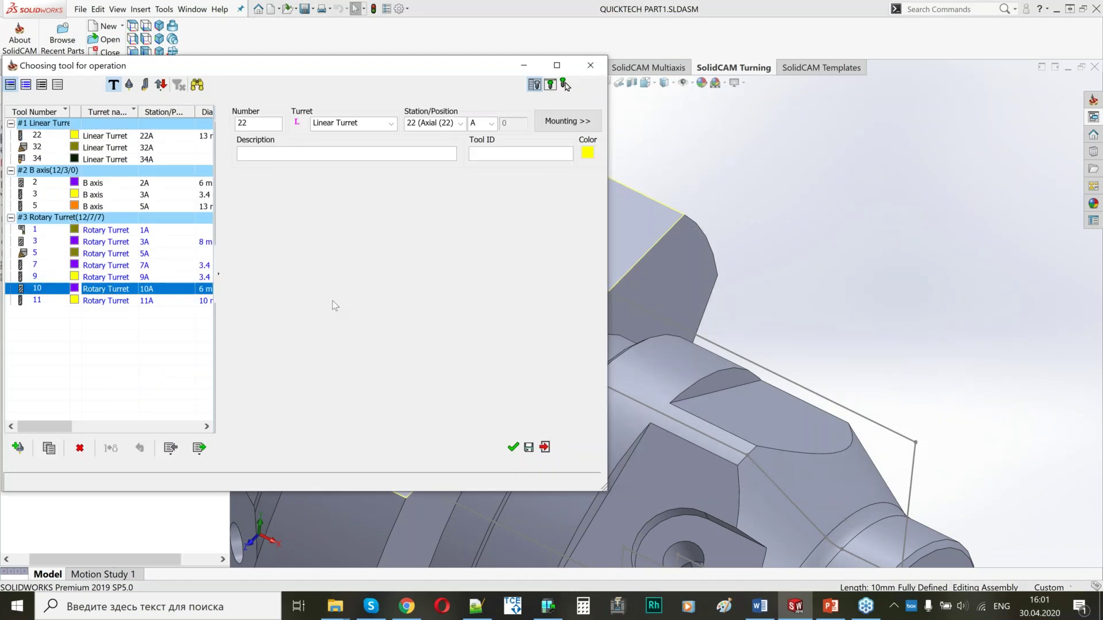
pyautogui.click(567, 121)
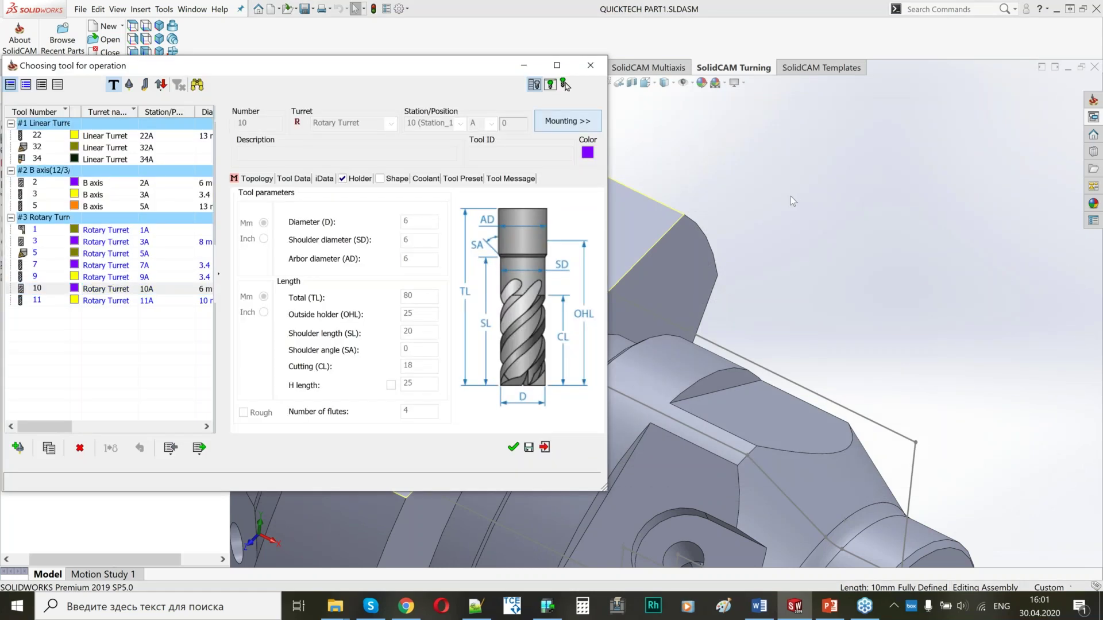
pyautogui.moveTo(792, 210); pyautogui.dragTo(923, 271, button='middle')
pyautogui.scroll(5, 840, 294)
pyautogui.scroll(4, 922, 272)
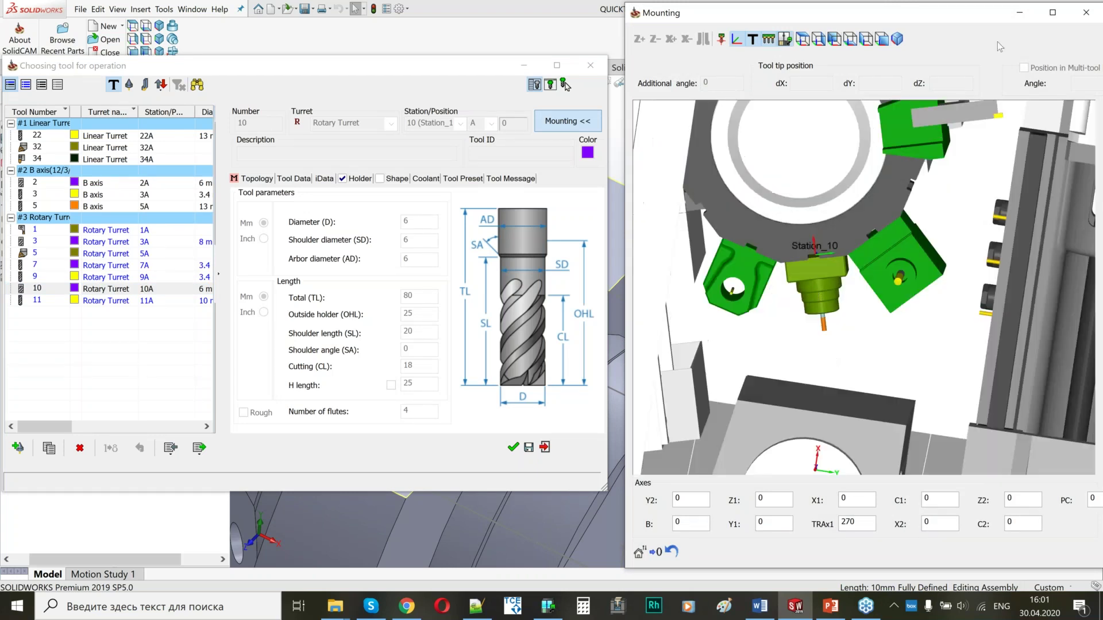
pyautogui.click(1085, 12)
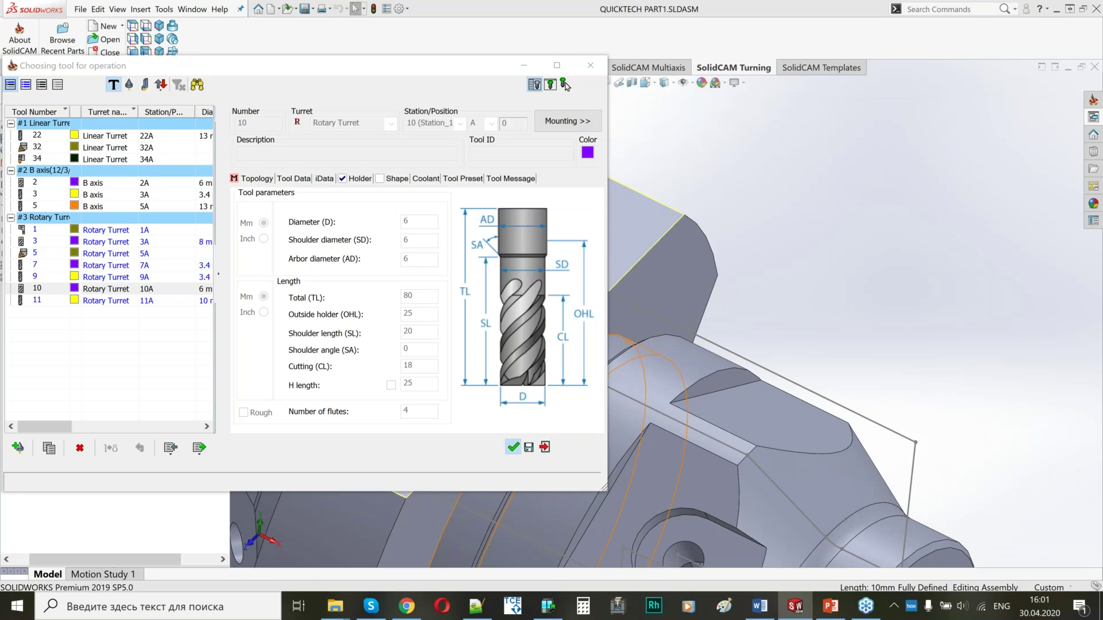
pyautogui.click(564, 84)
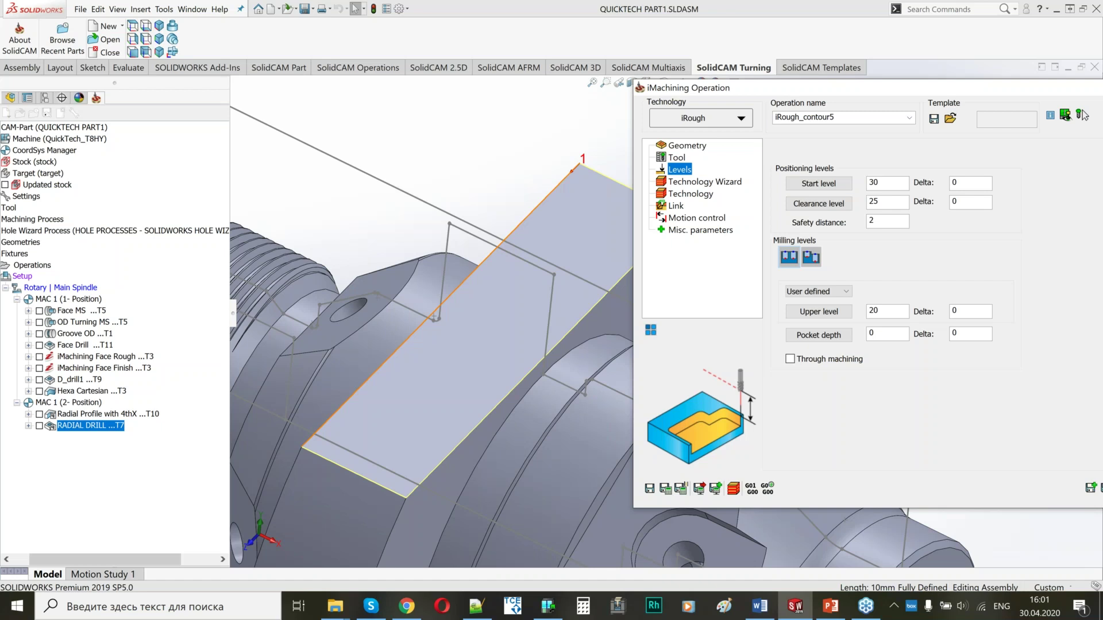
# Step: Pick the upper level of 29 and pocket depth of 9 from the model, then try to save and calculate the operation
pyautogui.moveTo(442, 301); pyautogui.dragTo(381, 250, button='middle')
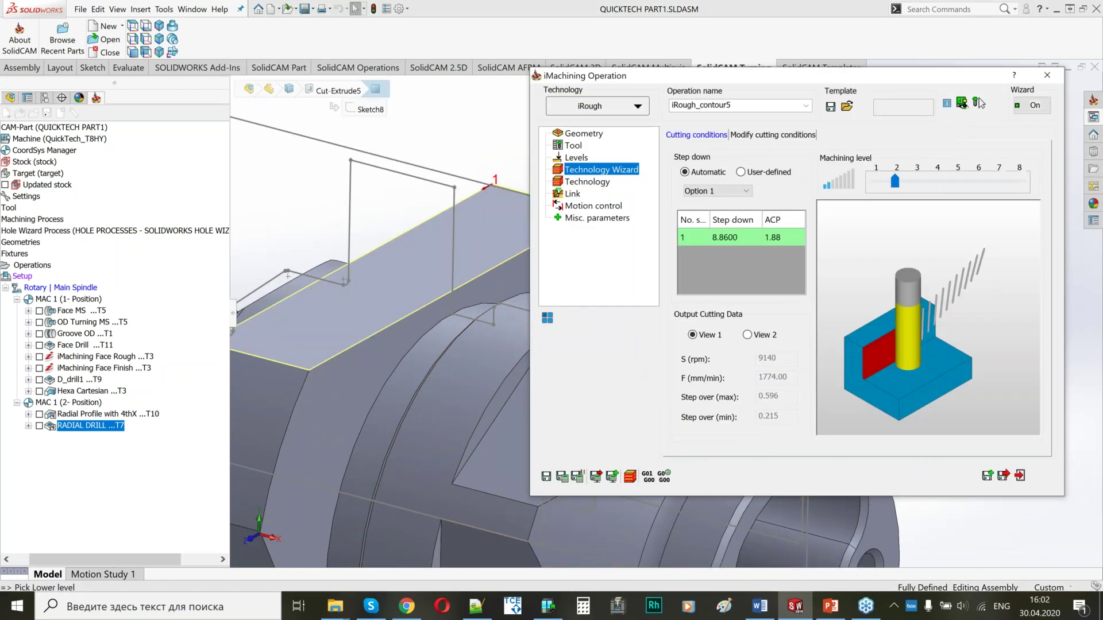
pyautogui.click(594, 183)
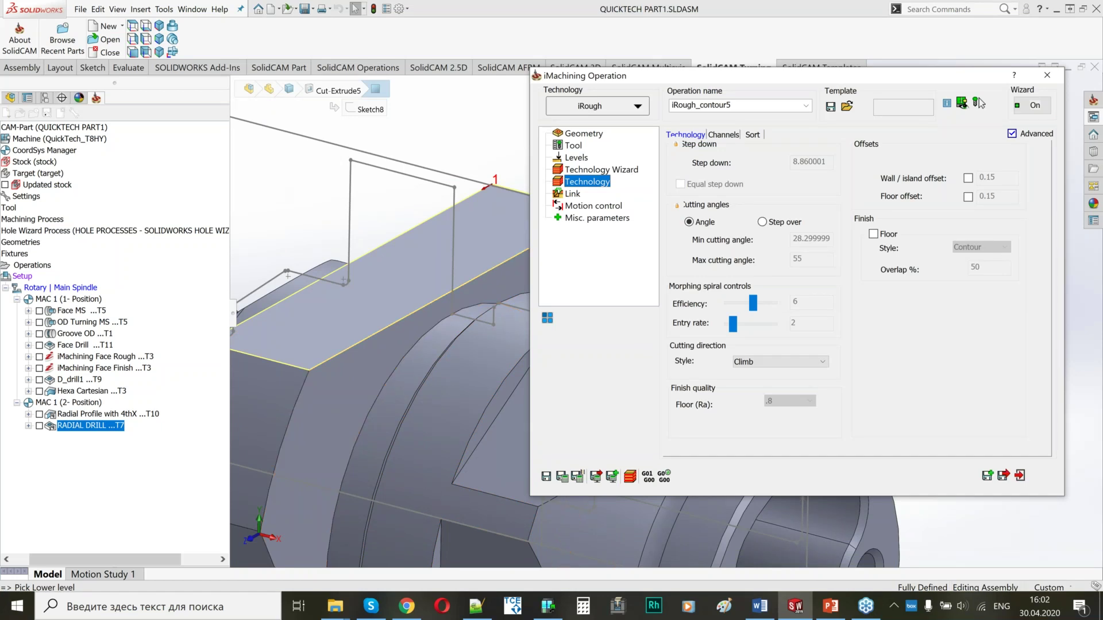
pyautogui.click(575, 195)
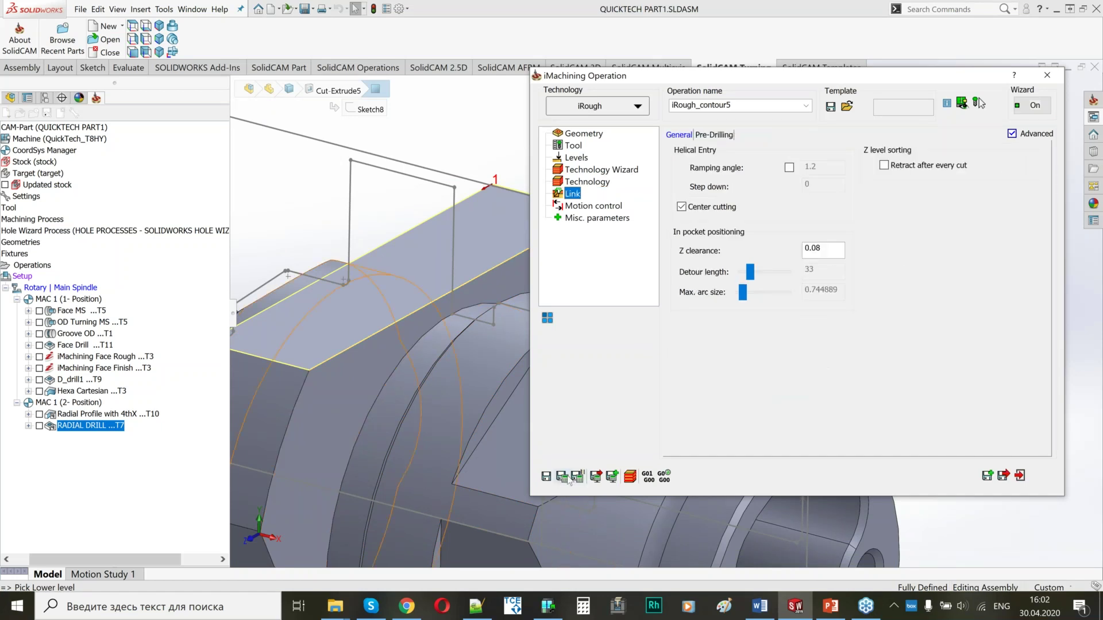
pyautogui.click(421, 418)
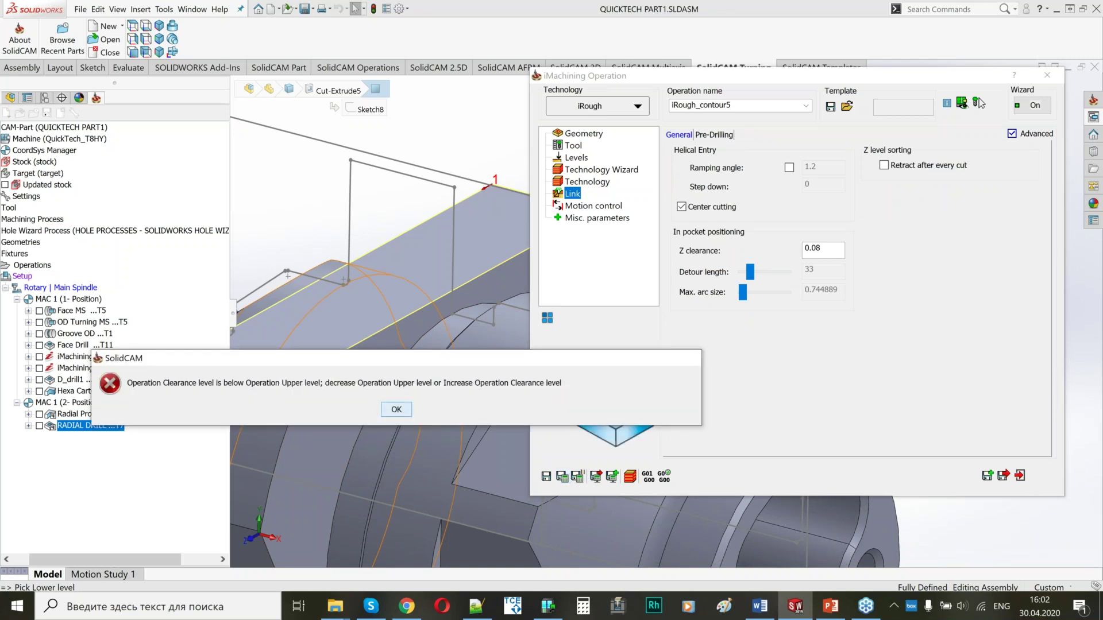
pyautogui.press('Return')
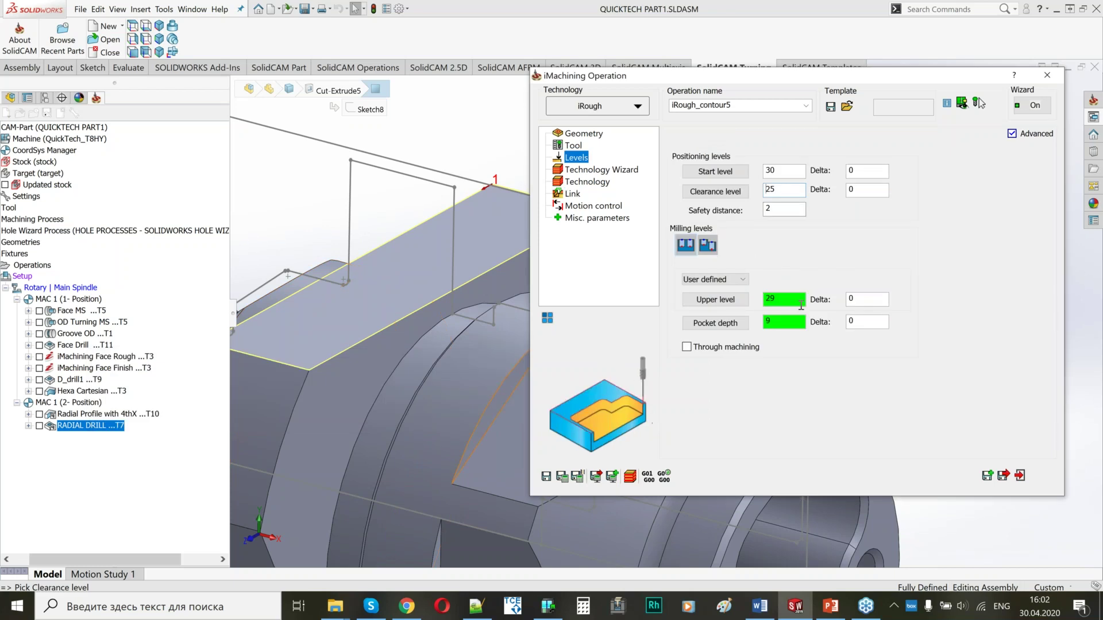
# Step: Edit the MAC 1 position 3 planar levels: part upper level 29, clearance level 32, tool start level 35 and tool Z-level 40
pyautogui.click(578, 135)
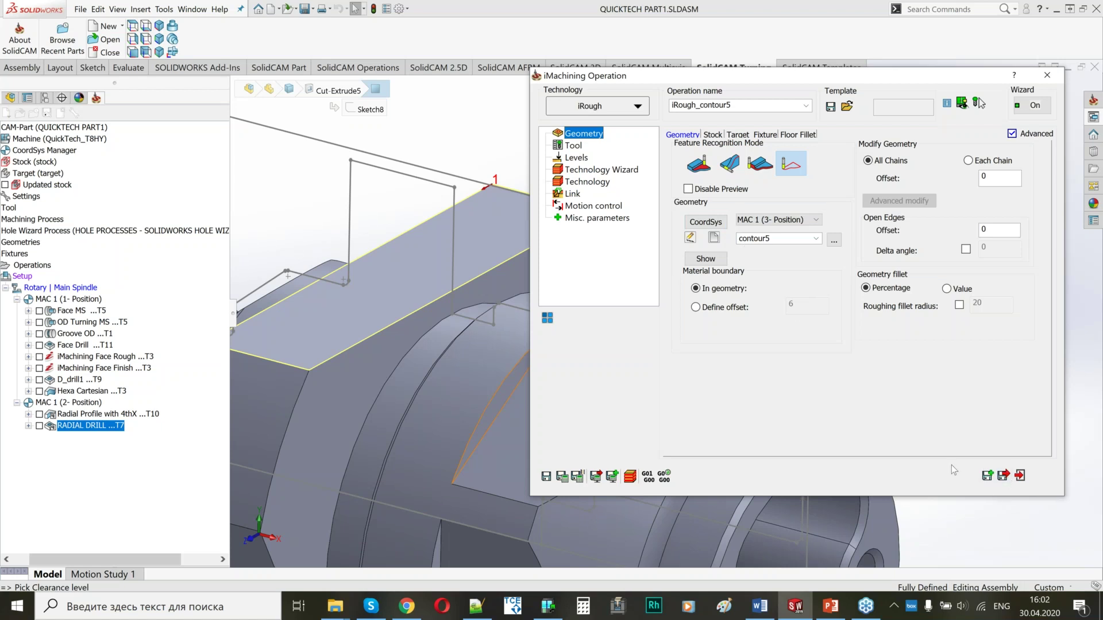
pyautogui.click(1003, 475)
pyautogui.click(410, 409)
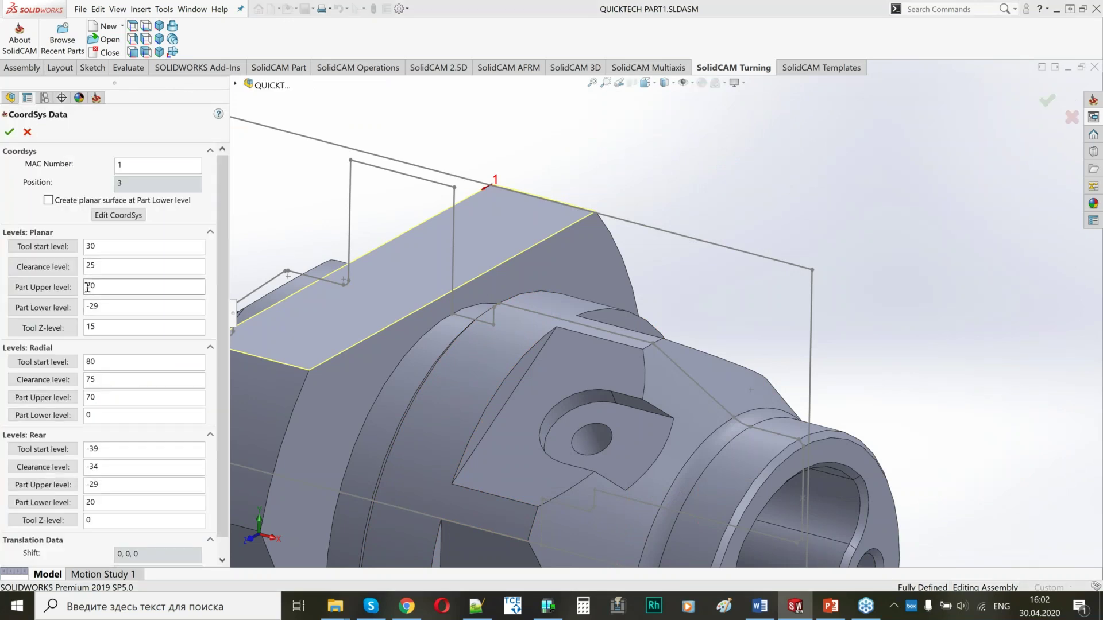
pyautogui.moveTo(88, 287); pyautogui.dragTo(102, 286)
pyautogui.write('29')
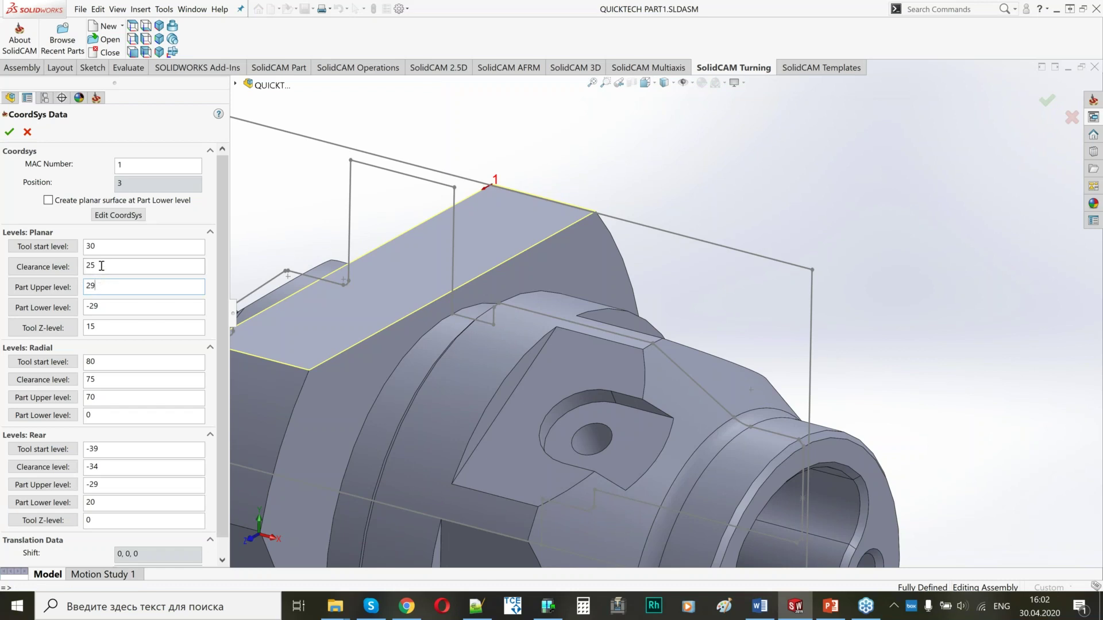
pyautogui.moveTo(98, 265); pyautogui.dragTo(86, 263)
pyautogui.write('32')
pyautogui.press('BackSpace')
pyautogui.write('5')
pyautogui.moveTo(98, 327); pyautogui.dragTo(66, 329)
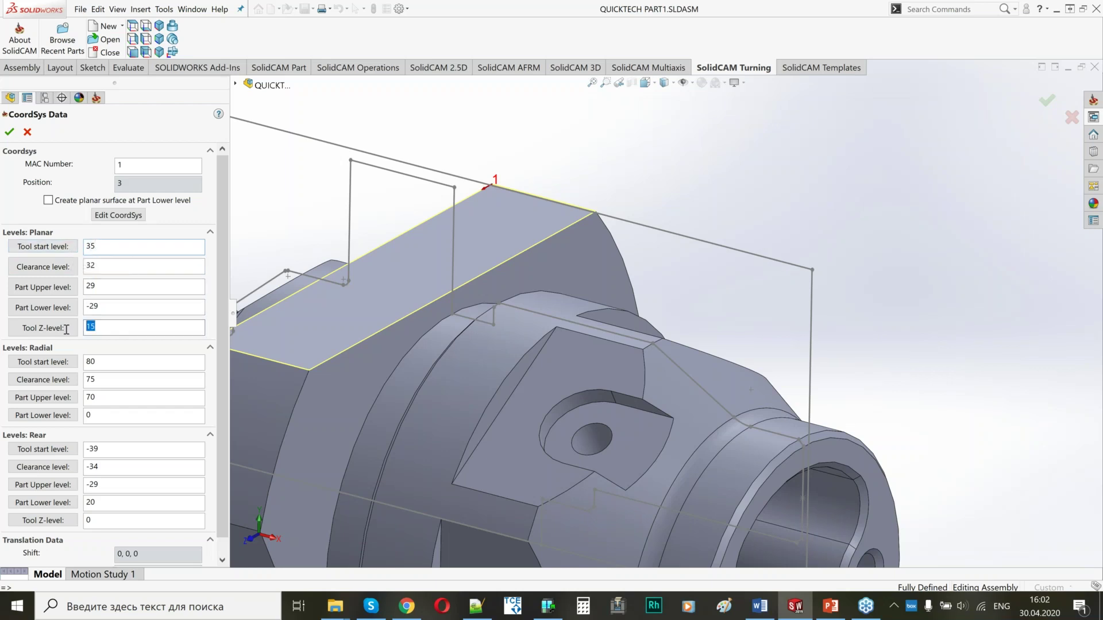
pyautogui.write('40')
pyautogui.click(10, 133)
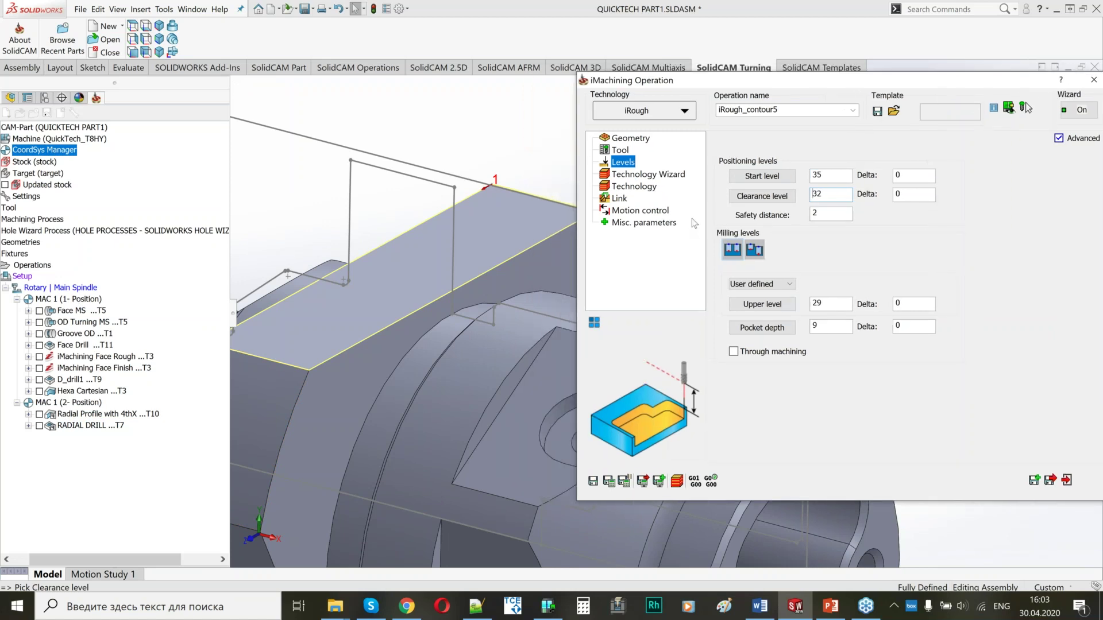
# Step: Lower the machining level to 1, save and calculate the iRough operation, and inspect its toolpath over the flange flat
pyautogui.click(609, 481)
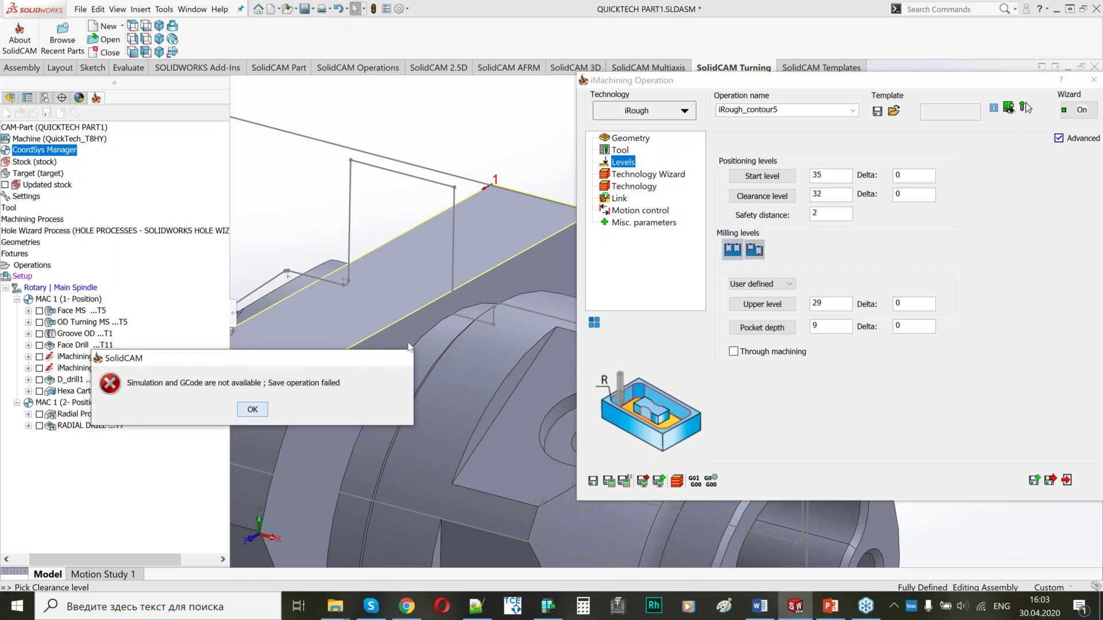
pyautogui.press('Return')
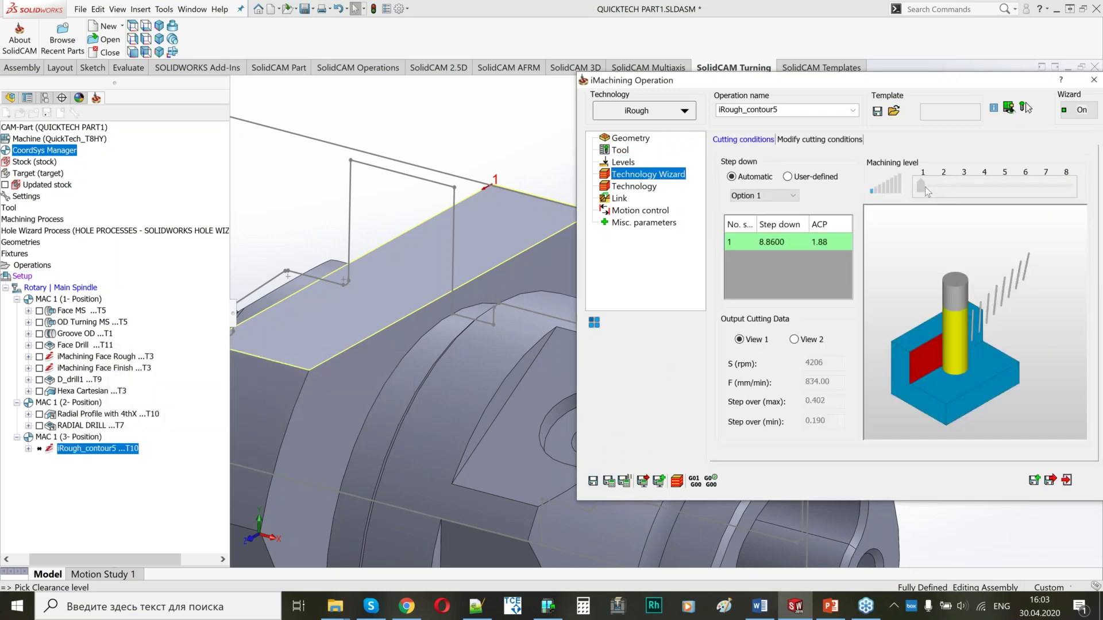
pyautogui.click(609, 481)
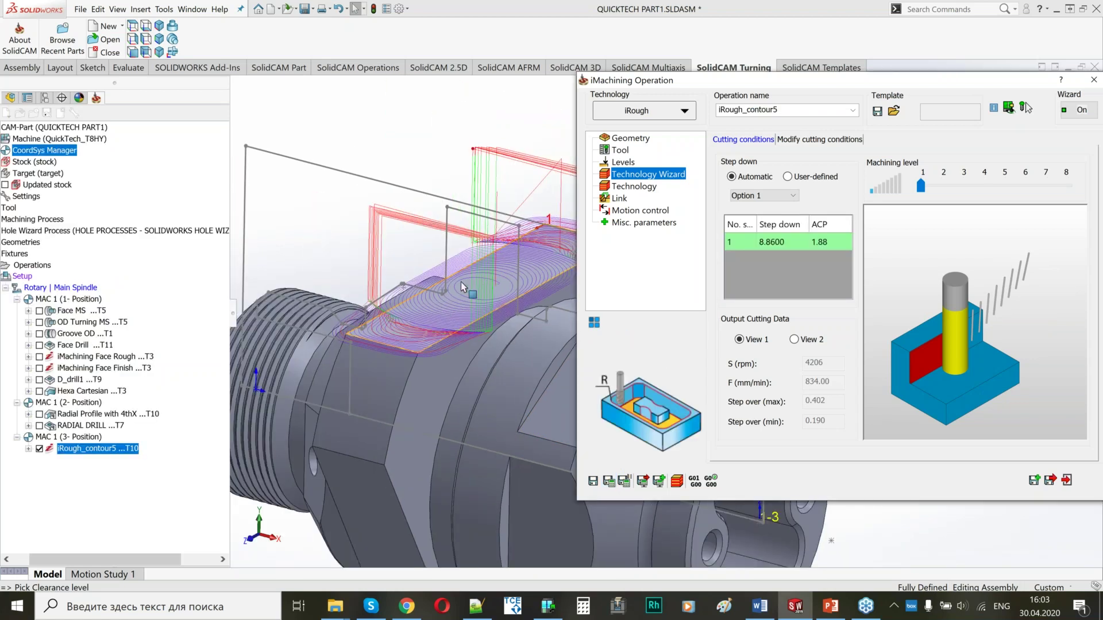
pyautogui.moveTo(430, 278); pyautogui.dragTo(435, 395, button='middle')
pyautogui.scroll(4, 421, 287)
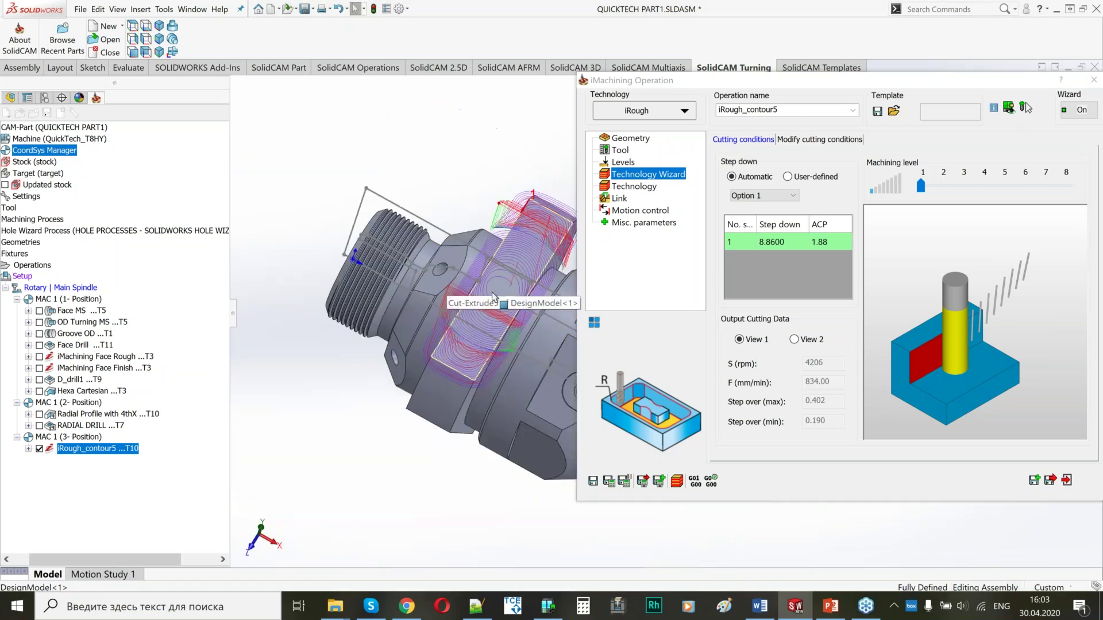
pyautogui.moveTo(489, 295); pyautogui.dragTo(447, 139, button='middle')
pyautogui.moveTo(447, 140); pyautogui.dragTo(459, 187)
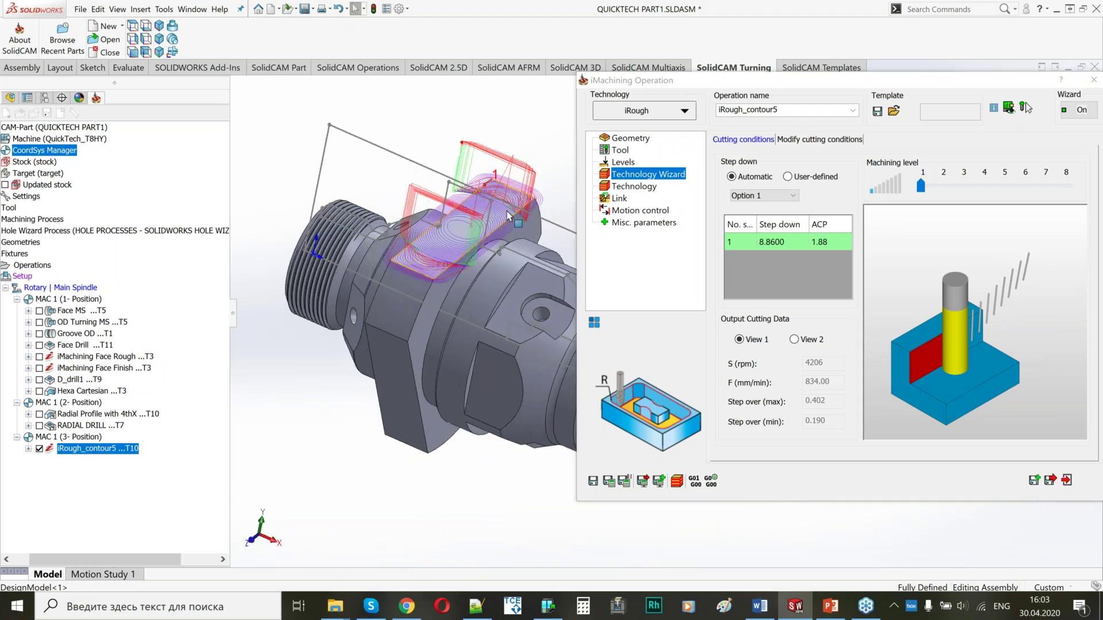
pyautogui.scroll(-2, 460, 186)
# Step: Define a new contour geometry from the flange's flat face, mark its open edges, and recalculate the iRough toolpath
pyautogui.click(631, 139)
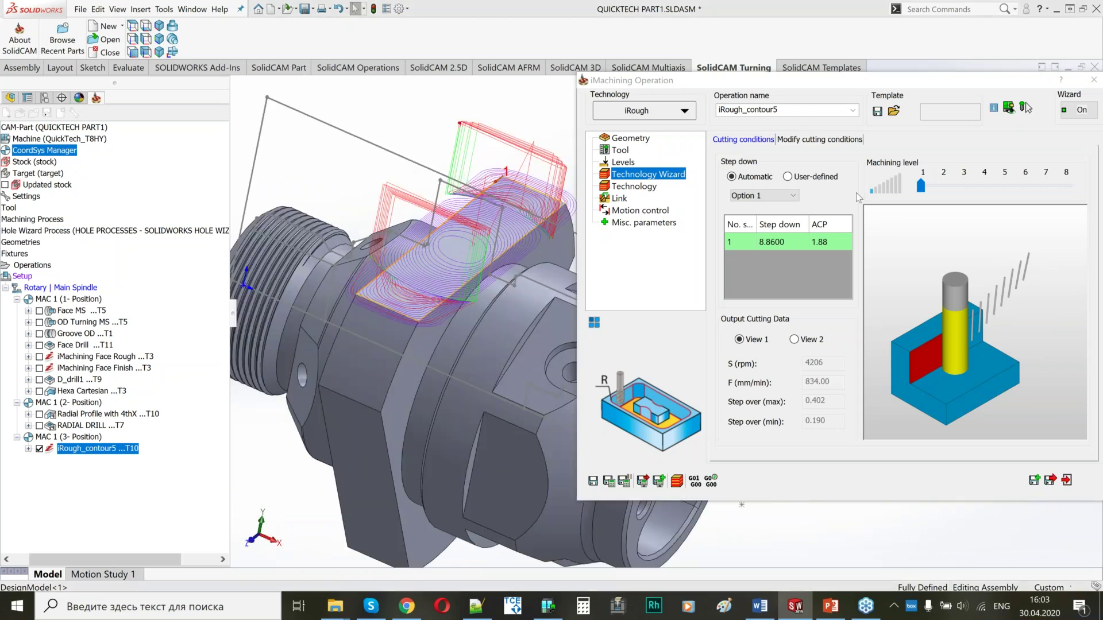
pyautogui.click(43, 451)
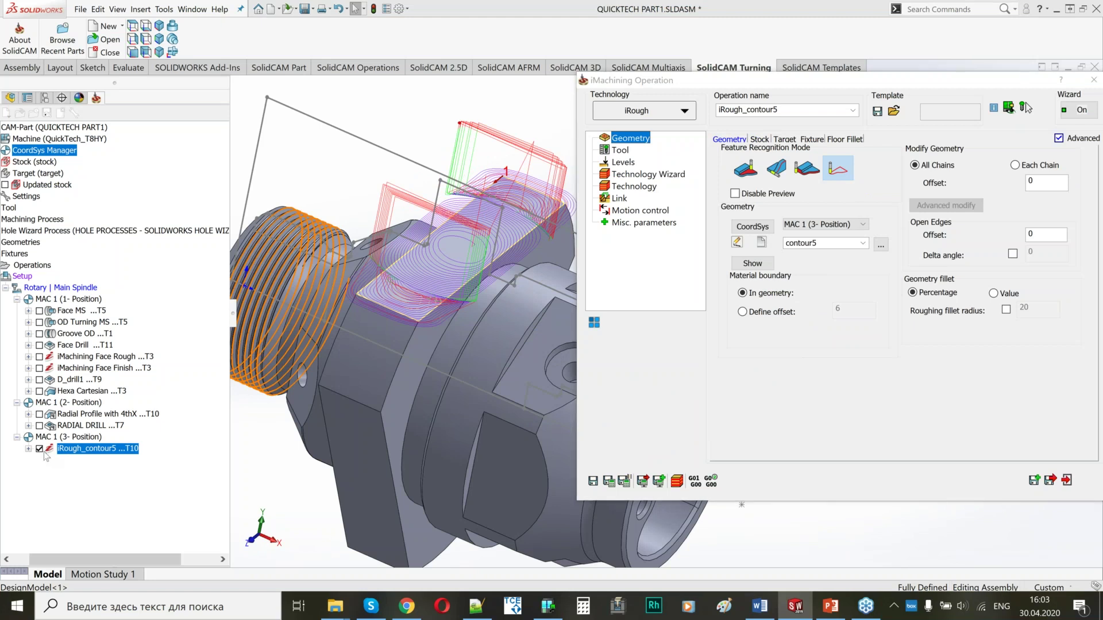
pyautogui.click(43, 451)
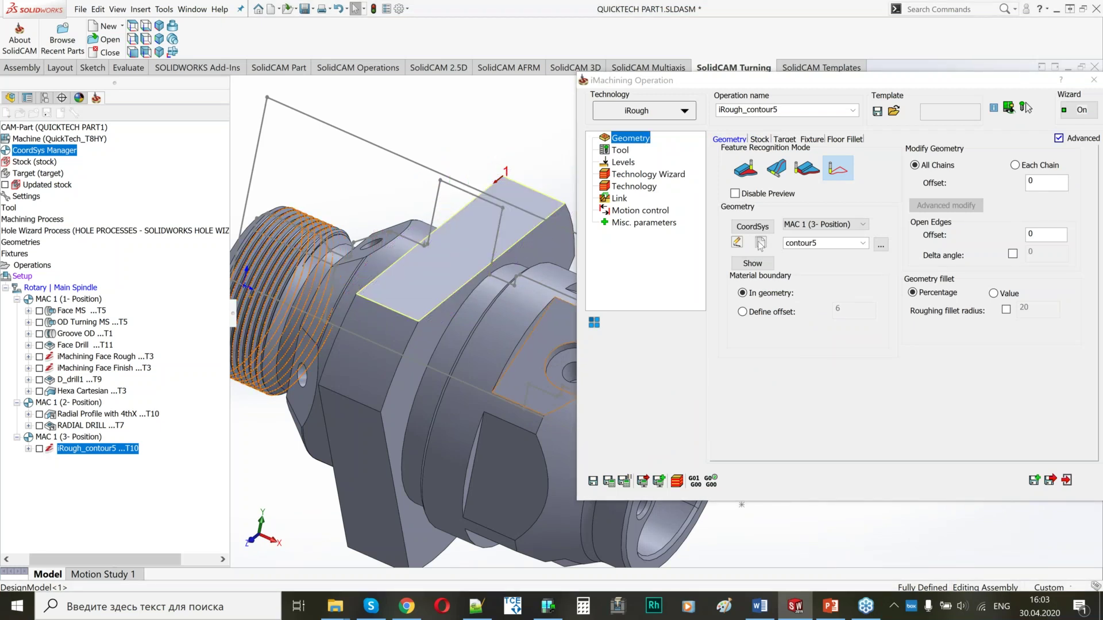
pyautogui.click(760, 327)
pyautogui.click(760, 241)
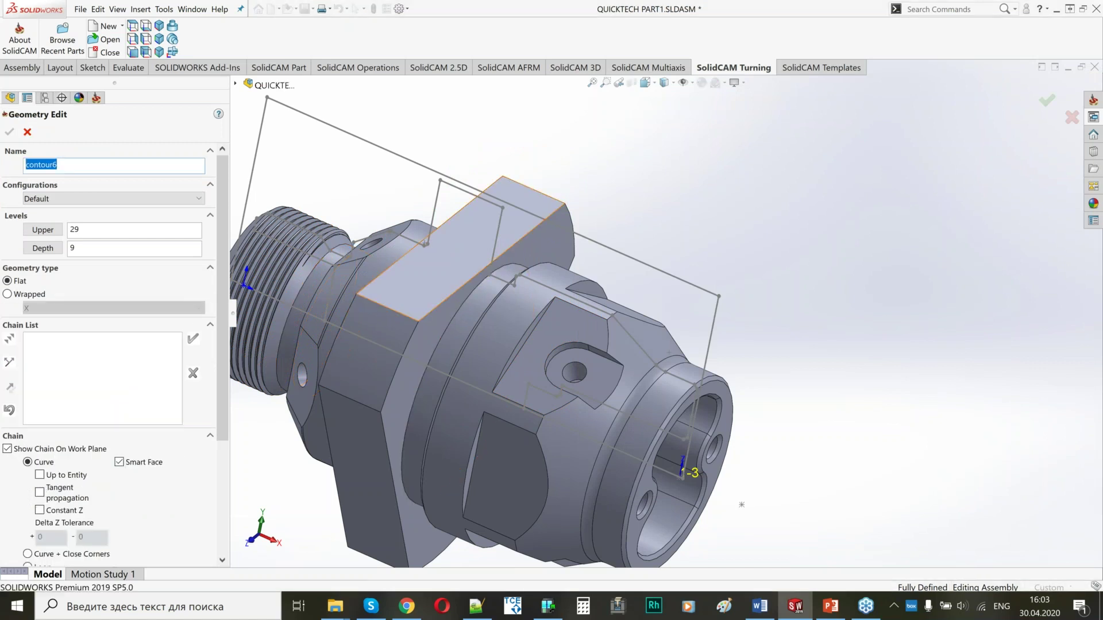
pyautogui.click(438, 339)
pyautogui.rightClick(46, 338)
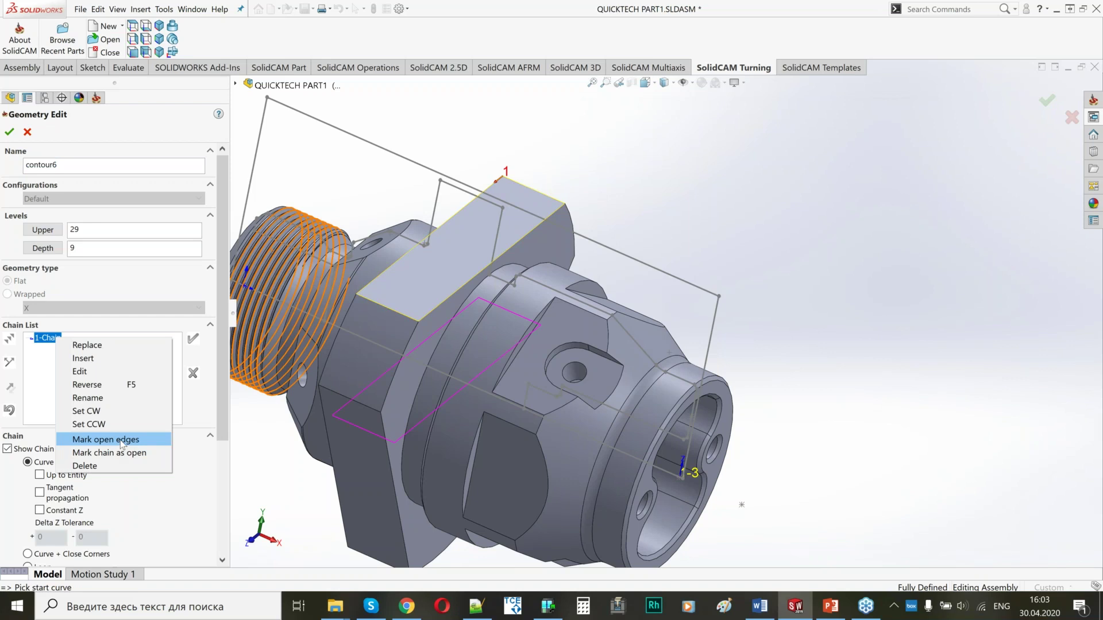
pyautogui.click(120, 441)
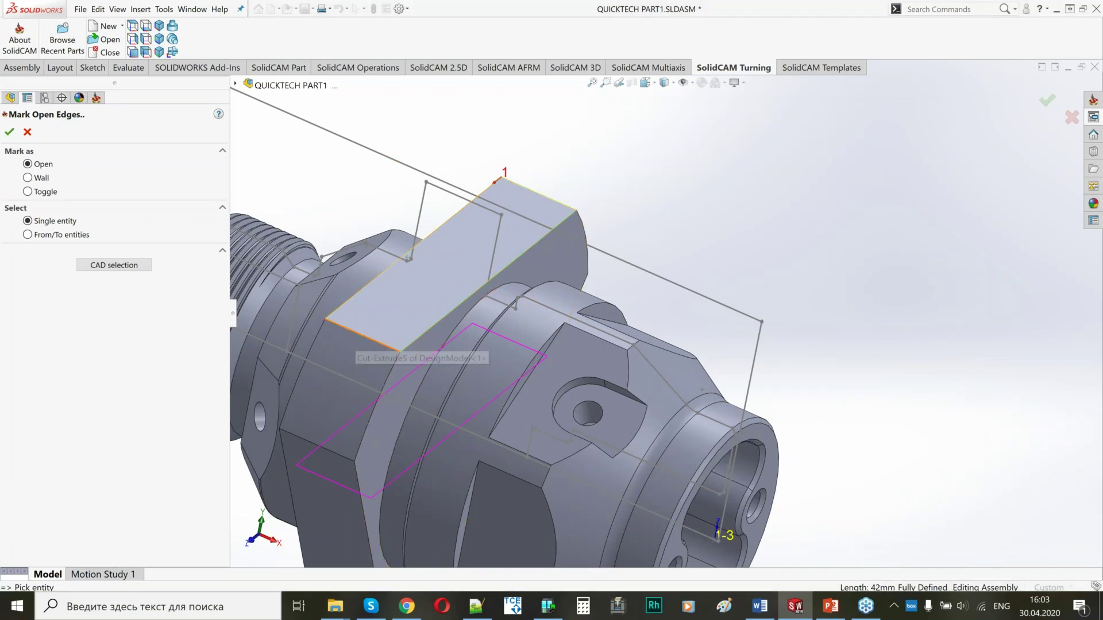
pyautogui.click(9, 132)
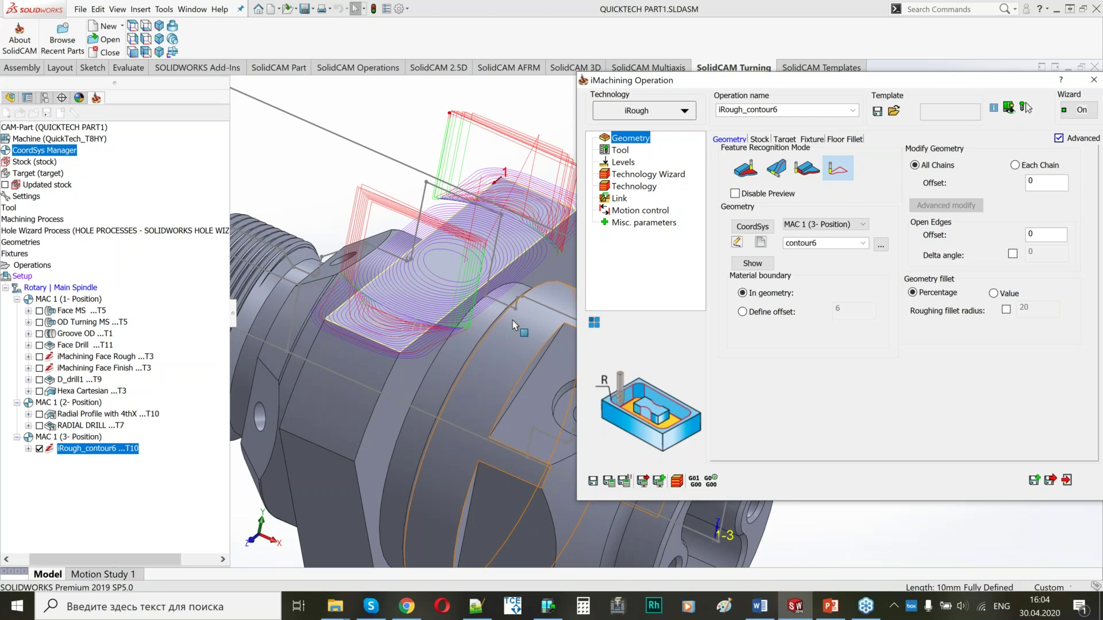
pyautogui.scroll(4, 513, 319)
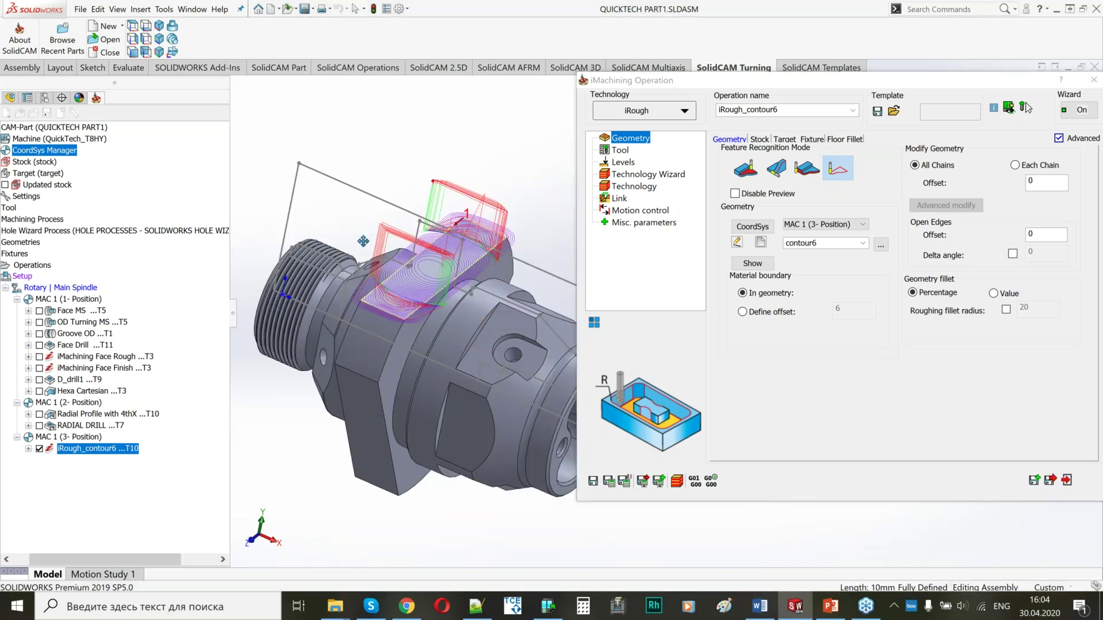
pyautogui.moveTo(363, 241); pyautogui.dragTo(409, 244, button='middle')
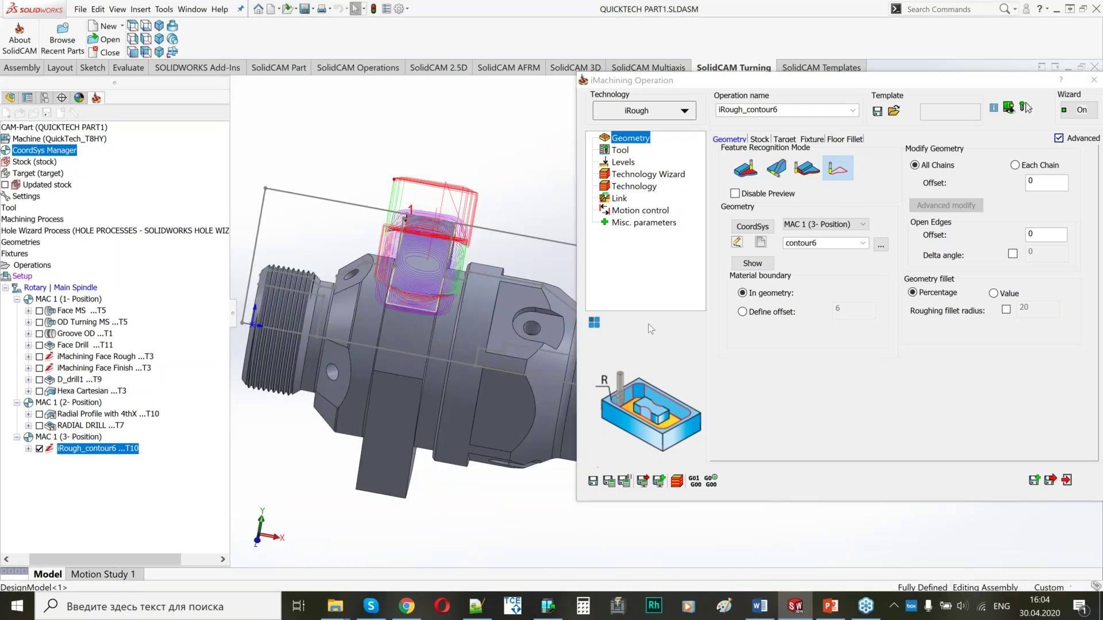
# Step: Rotate the iRough_contour6 operation by 120° in 2 steps with the original operation included, and hide its toolpath
pyautogui.click(595, 324)
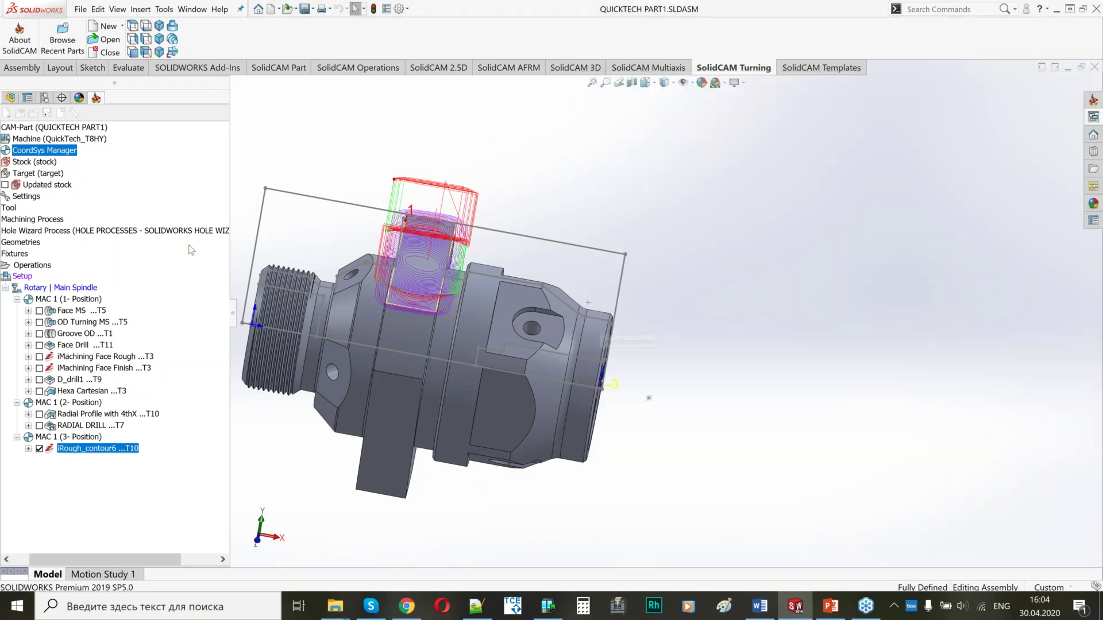
pyautogui.click(526, 258)
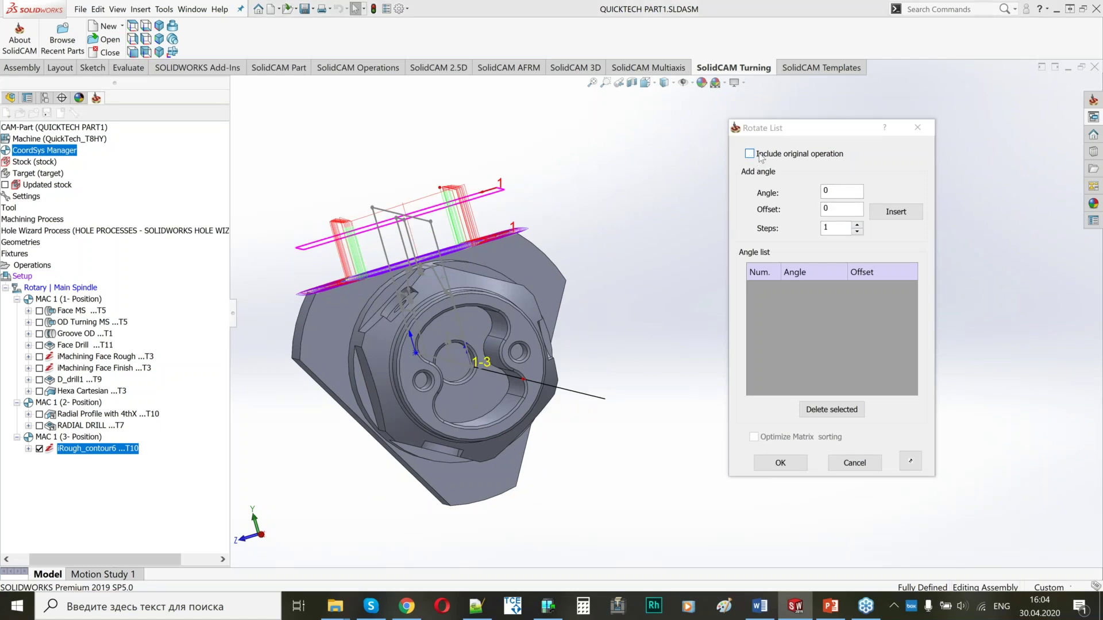
pyautogui.click(750, 154)
pyautogui.doubleClick(842, 191)
pyautogui.write('120')
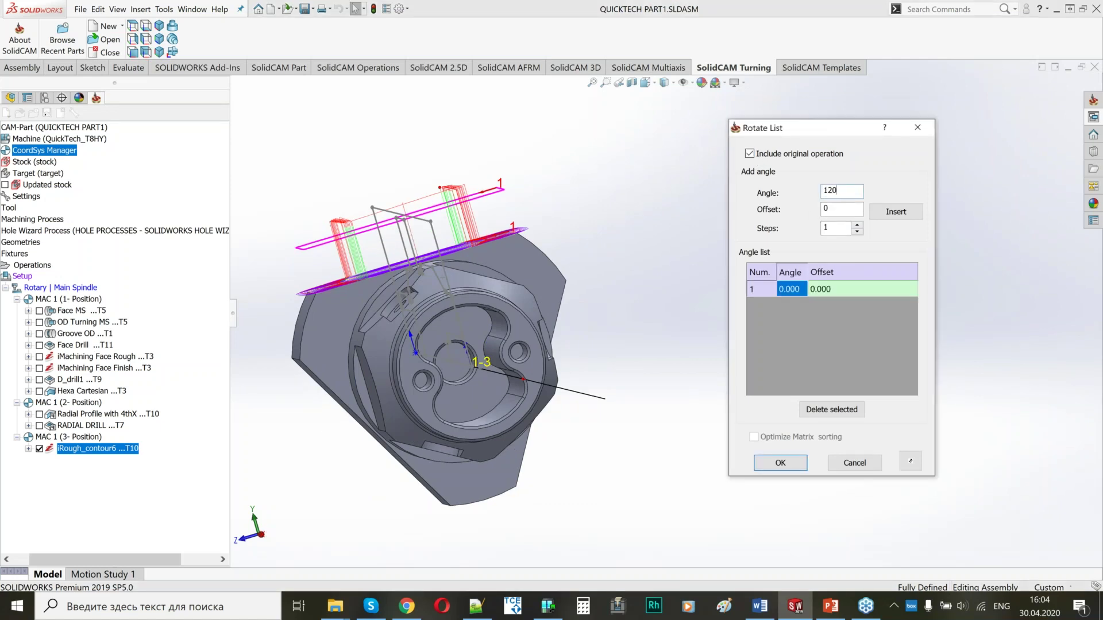
pyautogui.click(857, 225)
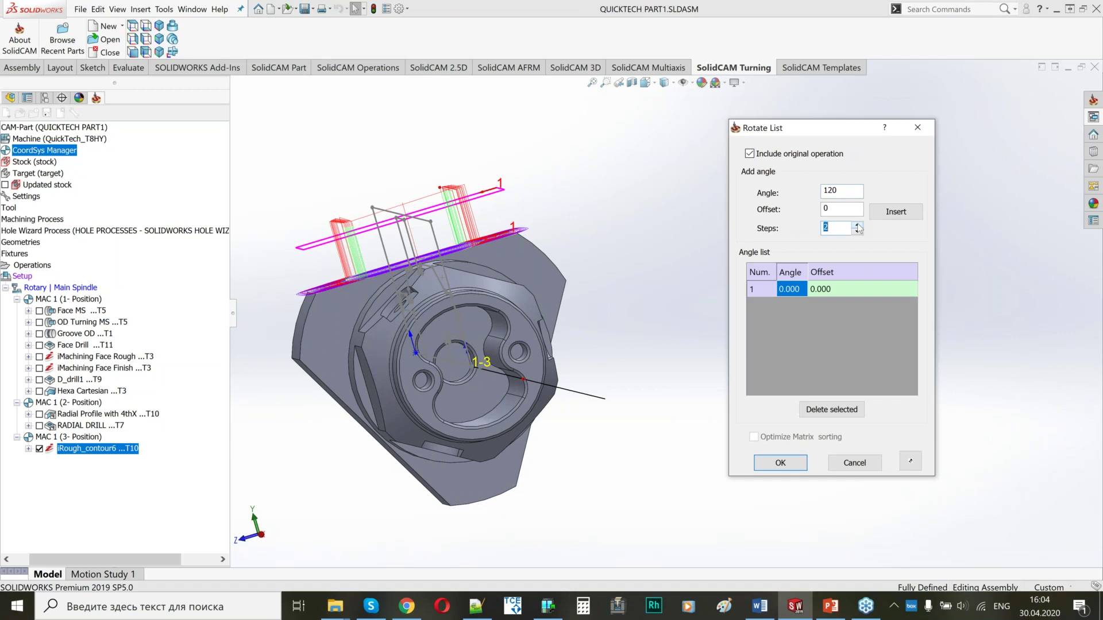
pyautogui.click(894, 214)
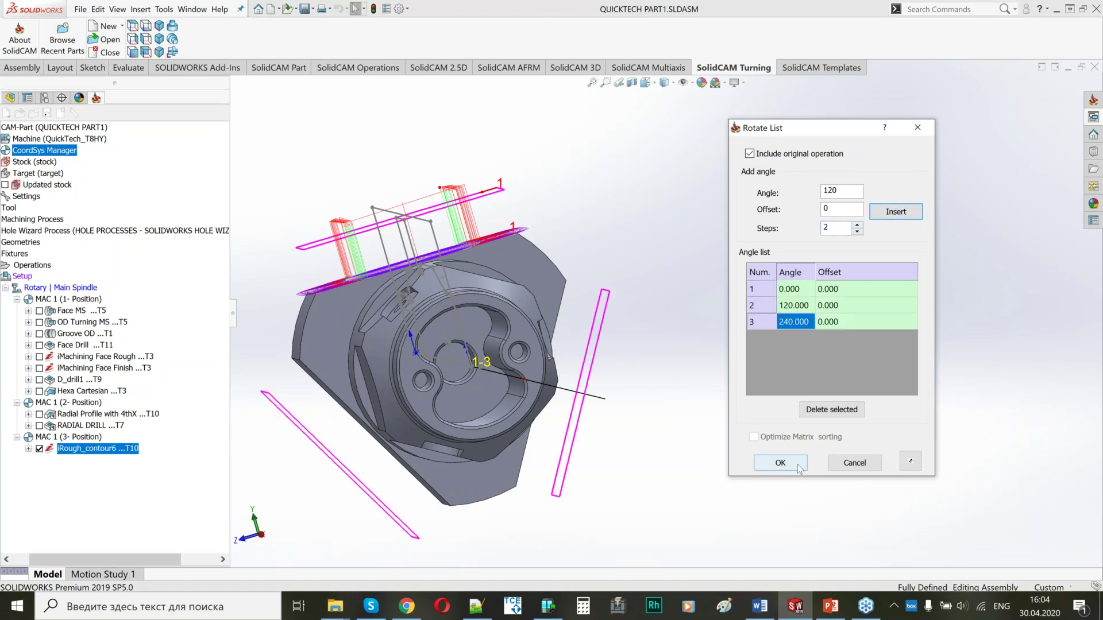
pyautogui.click(780, 463)
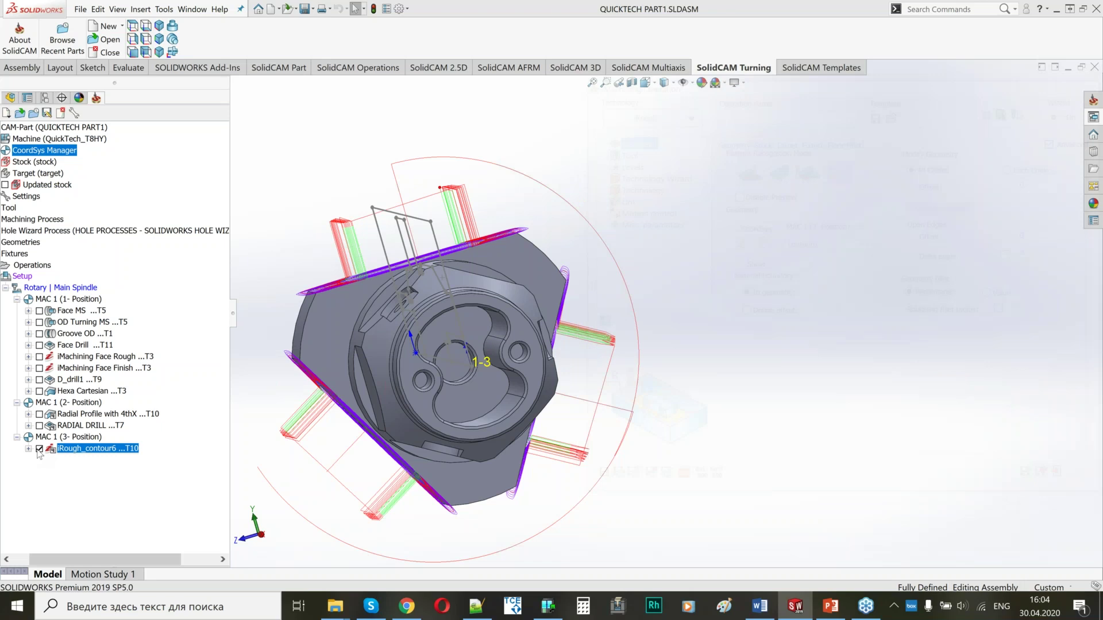
pyautogui.click(39, 449)
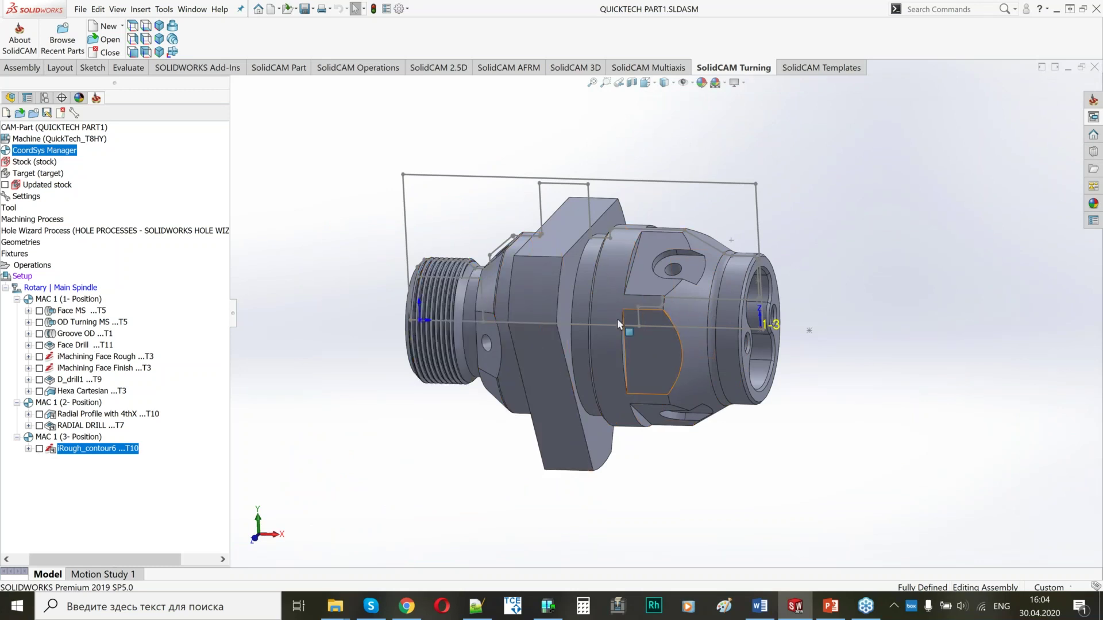
# Step: Open the machine setup and examine the machine preview around the main spindle, back spindle and turrets, then close it
pyautogui.click(39, 141)
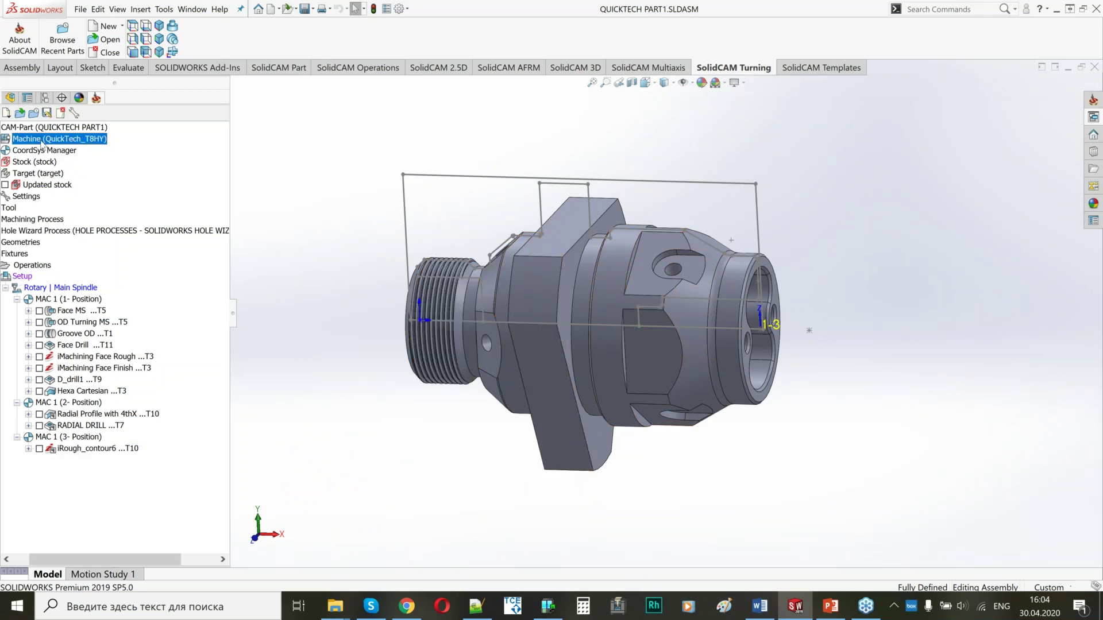
pyautogui.click(21, 276)
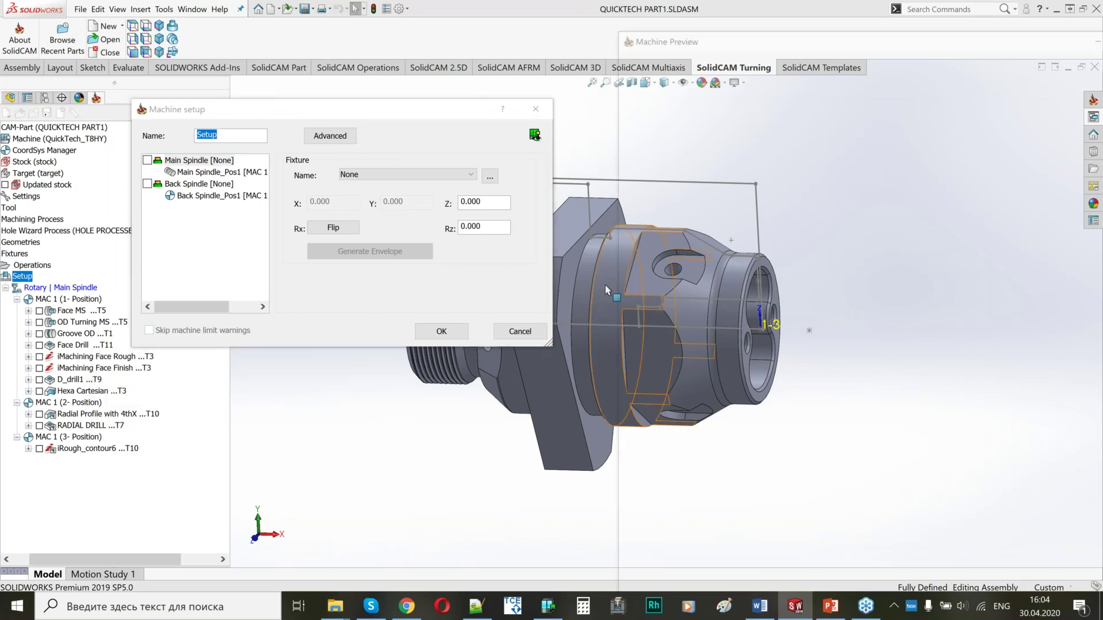
pyautogui.click(752, 64)
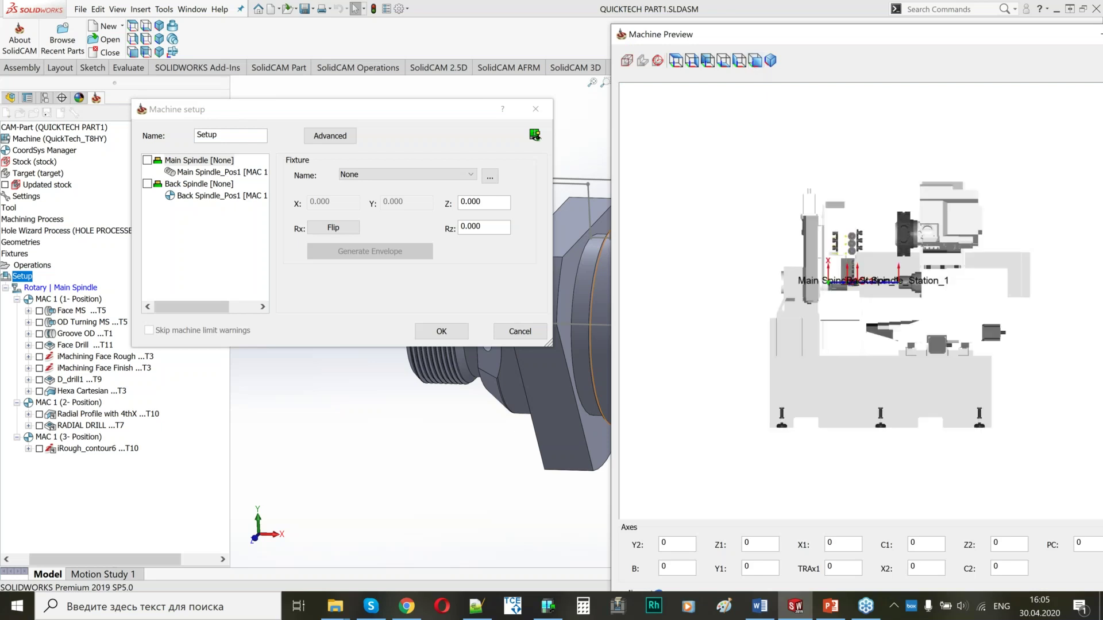
pyautogui.moveTo(613, 215); pyautogui.dragTo(279, 214)
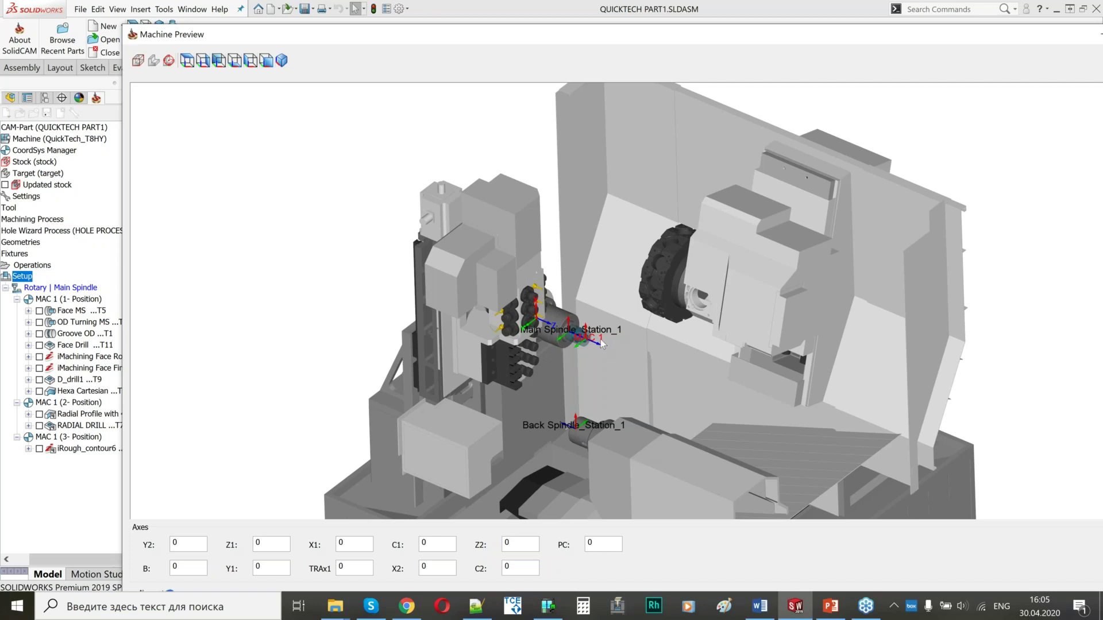
pyautogui.scroll(2, 601, 343)
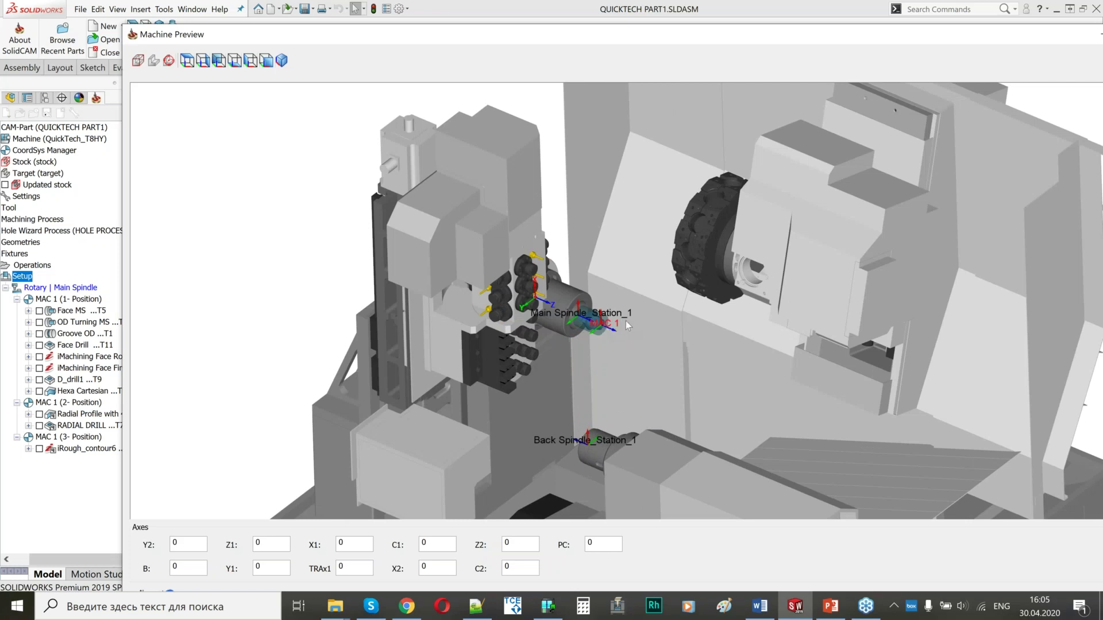
pyautogui.scroll(1, 626, 321)
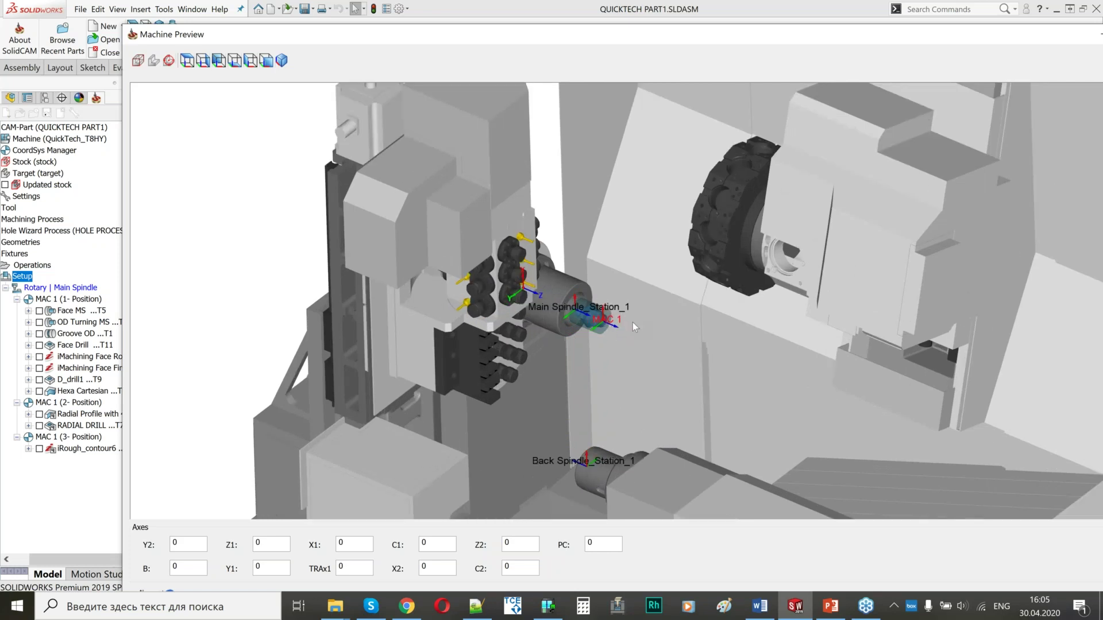
pyautogui.scroll(1, 594, 317)
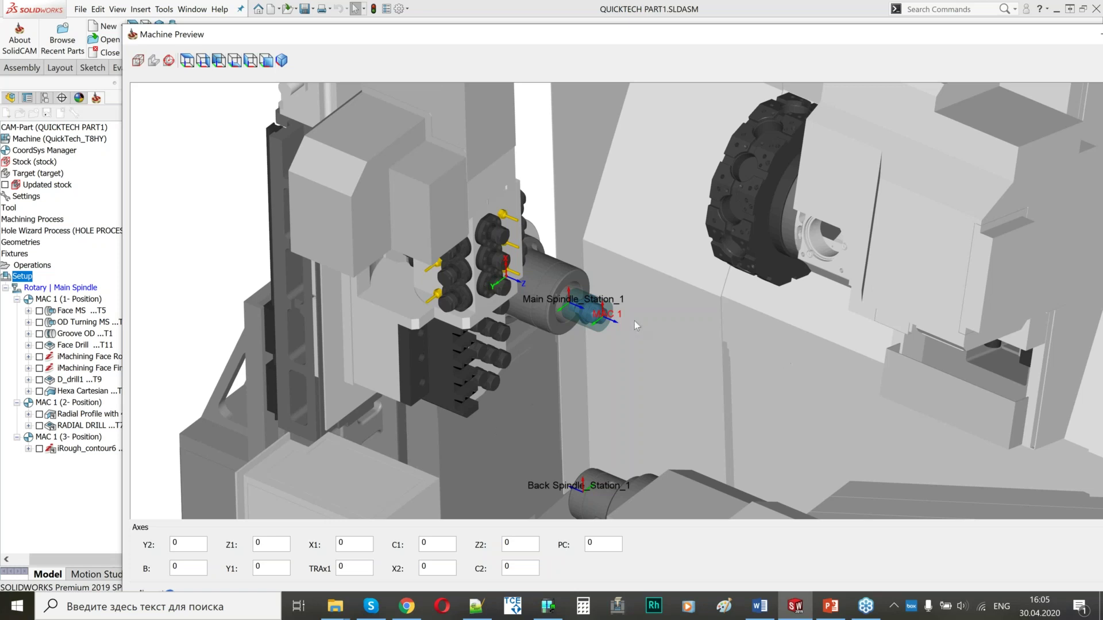
pyautogui.scroll(-1, 541, 304)
pyautogui.moveTo(704, 350); pyautogui.dragTo(648, 330, button='middle')
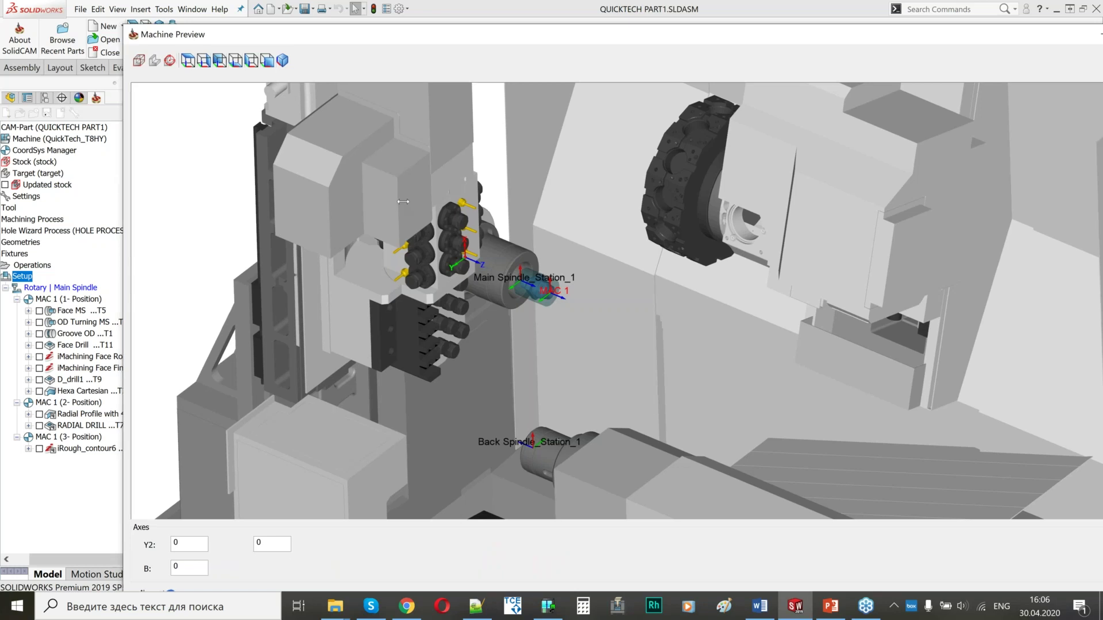
pyautogui.moveTo(137, 170); pyautogui.dragTo(493, 170)
pyautogui.moveTo(760, 34); pyautogui.dragTo(608, 50)
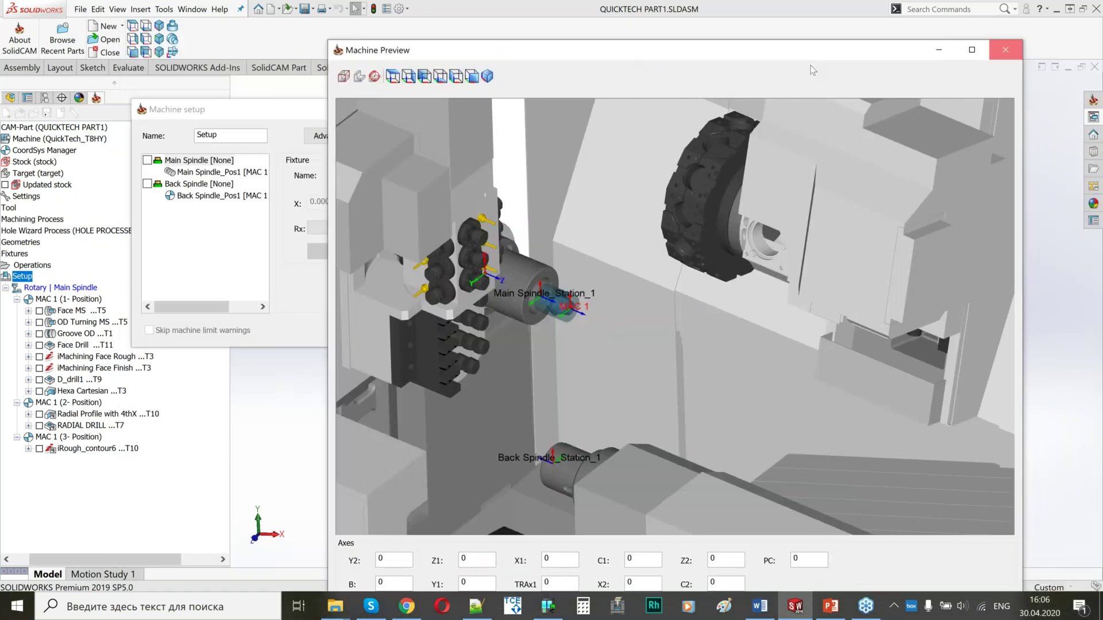
pyautogui.click(535, 109)
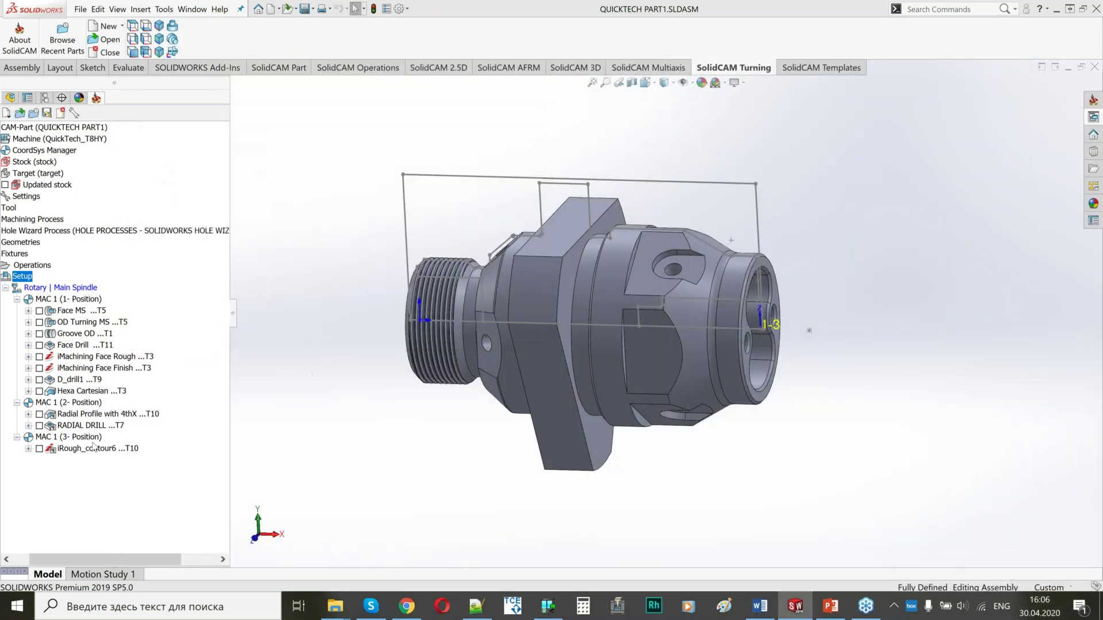
# Step: Add a machine control operation after iRough_contour6 and insert a Rotary Turret action into its process
pyautogui.rightClick(93, 448)
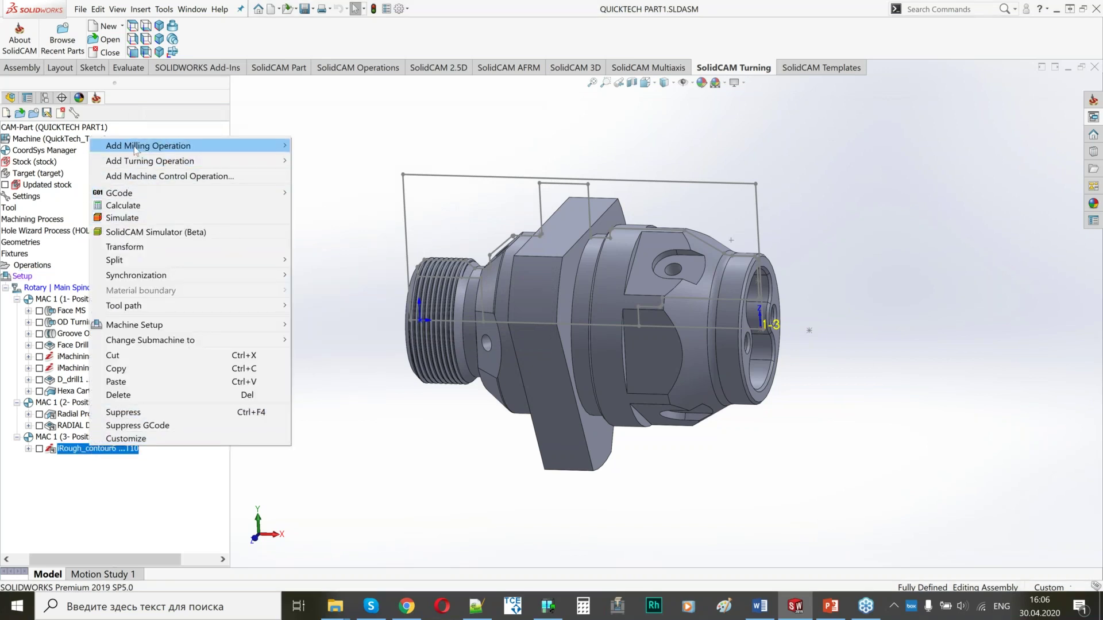
pyautogui.moveTo(127, 150)
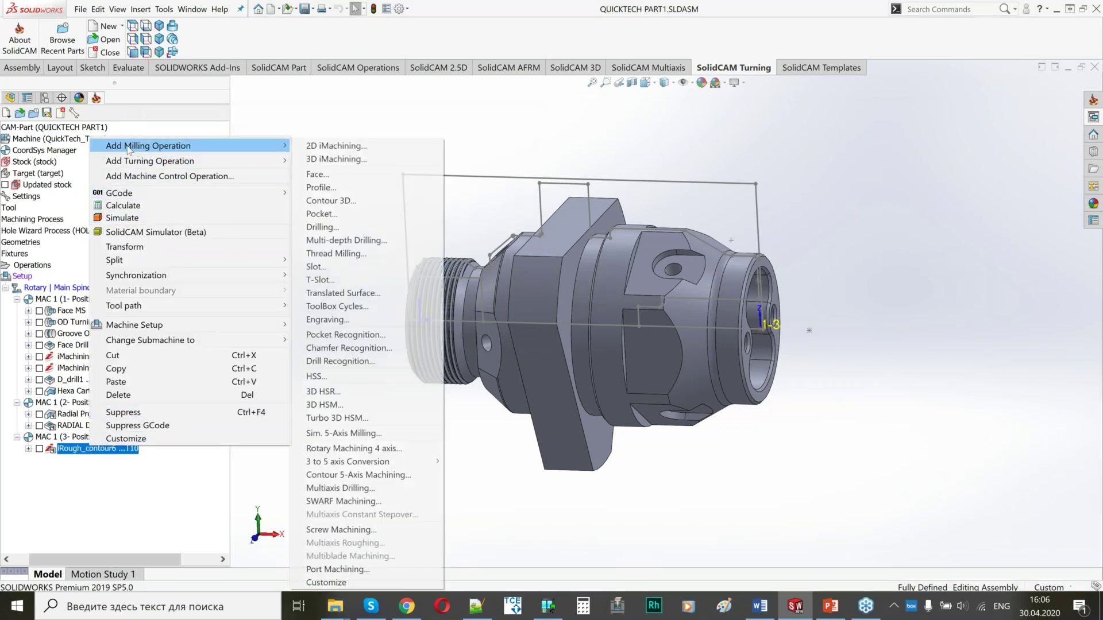
pyautogui.click(170, 177)
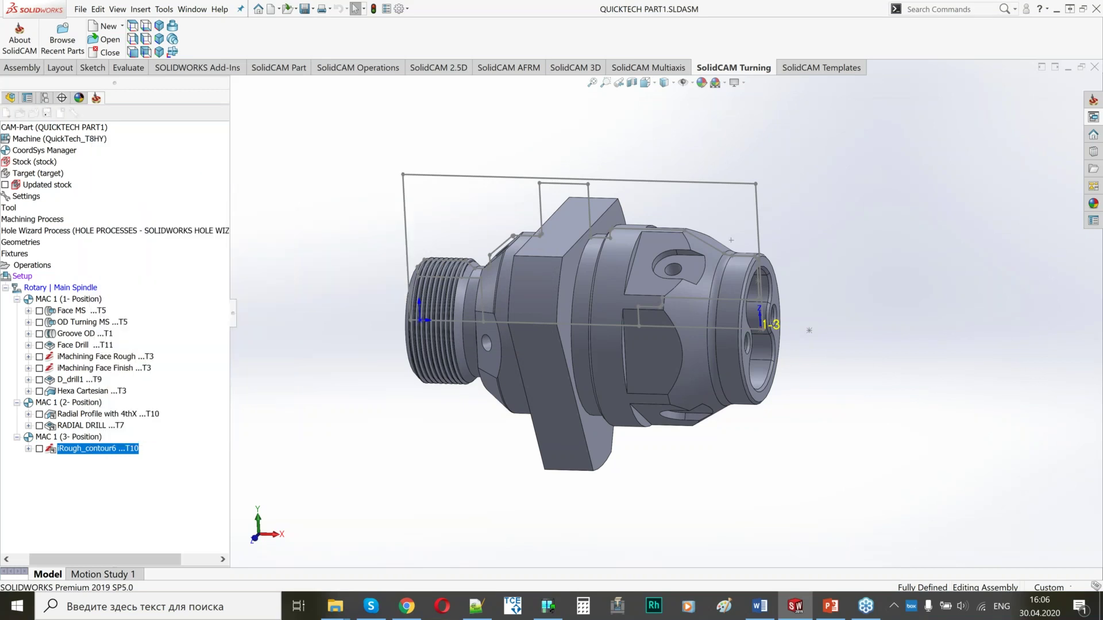
pyautogui.moveTo(426, 95); pyautogui.dragTo(310, 70)
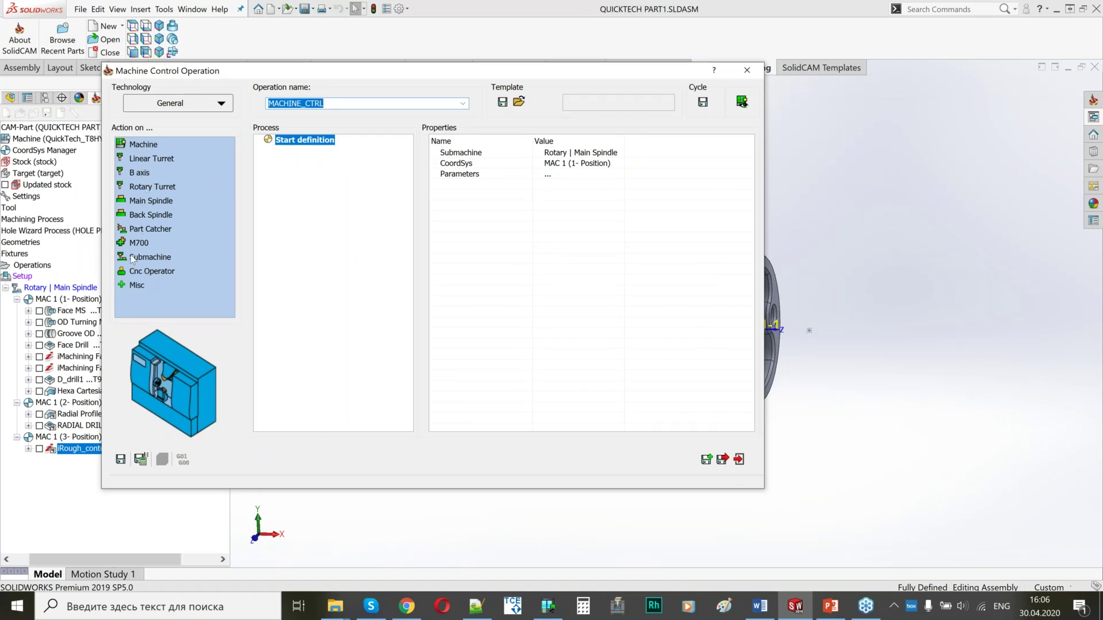
pyautogui.click(151, 186)
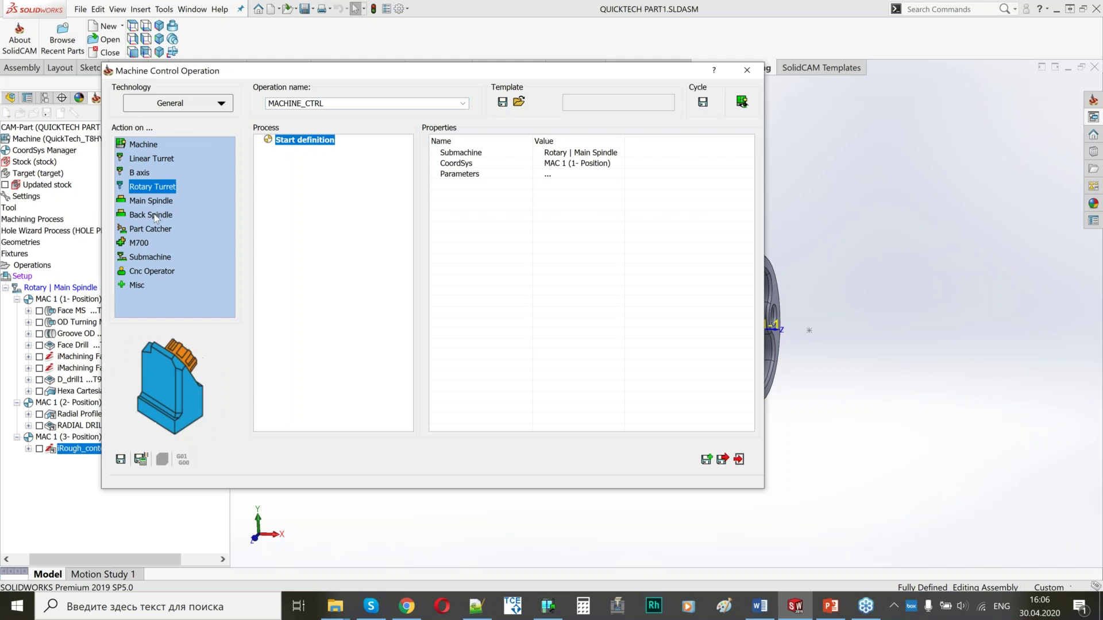
pyautogui.doubleClick(151, 188)
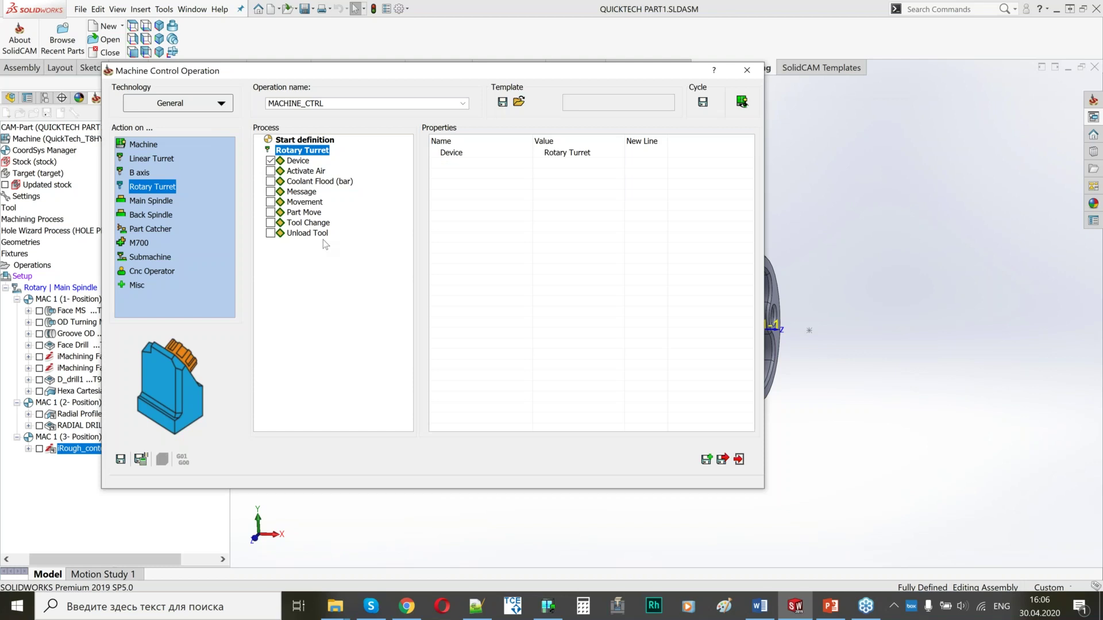
# Step: Open the machine preview for the control operation and inspect the rotary turret's position near the main spindle
pyautogui.click(743, 102)
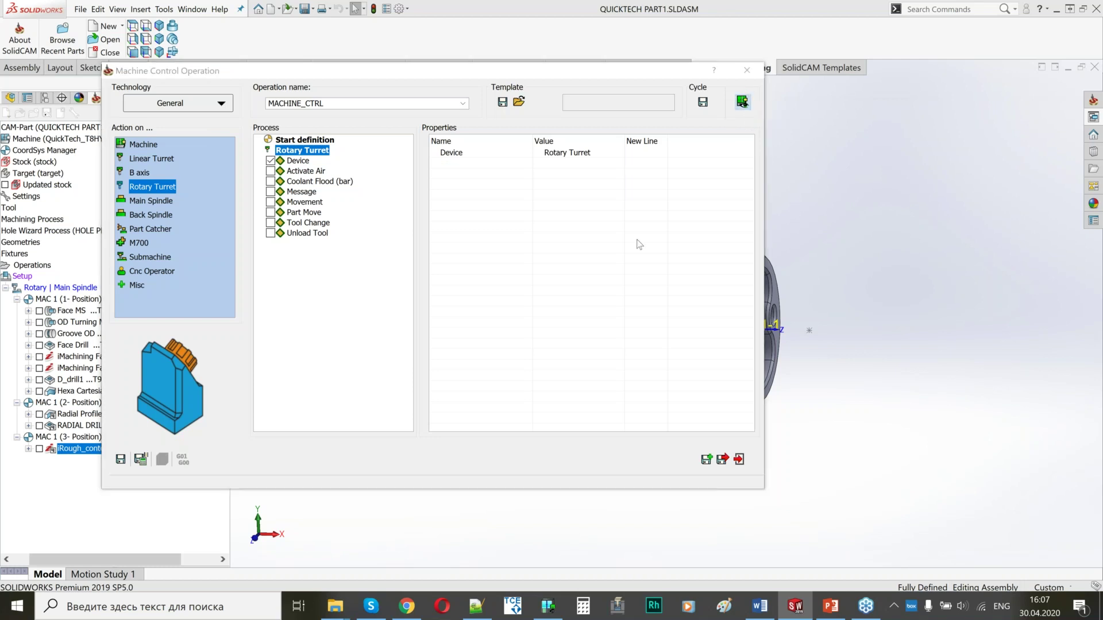
pyautogui.moveTo(655, 368); pyautogui.dragTo(683, 394, button='middle')
pyautogui.scroll(5, 683, 393)
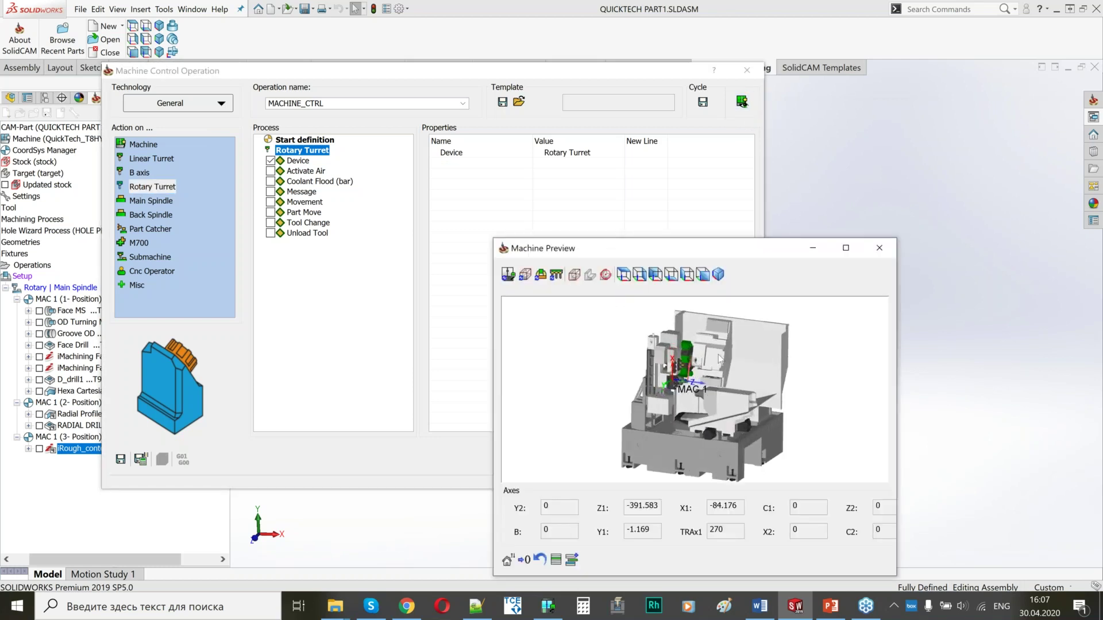
pyautogui.scroll(8, 684, 394)
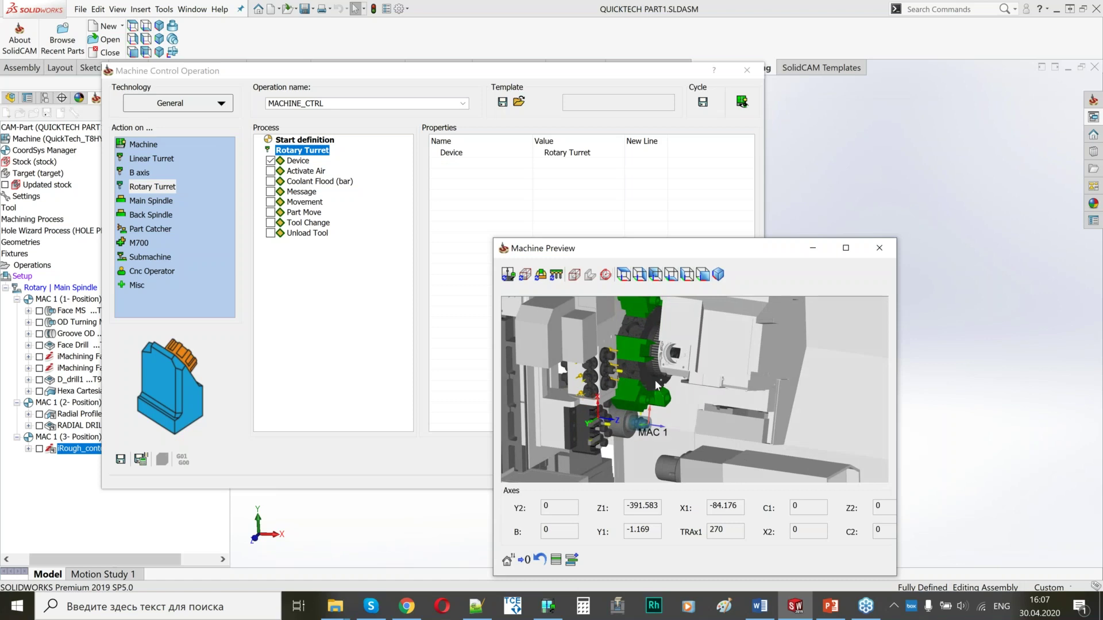
pyautogui.scroll(3, 681, 390)
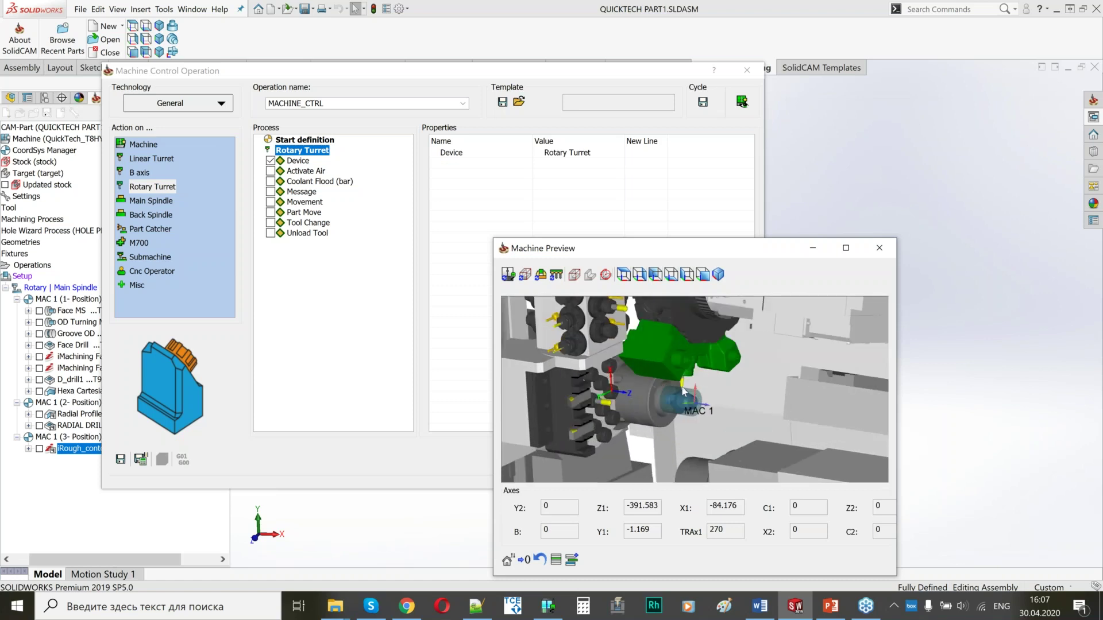
pyautogui.scroll(2, 681, 389)
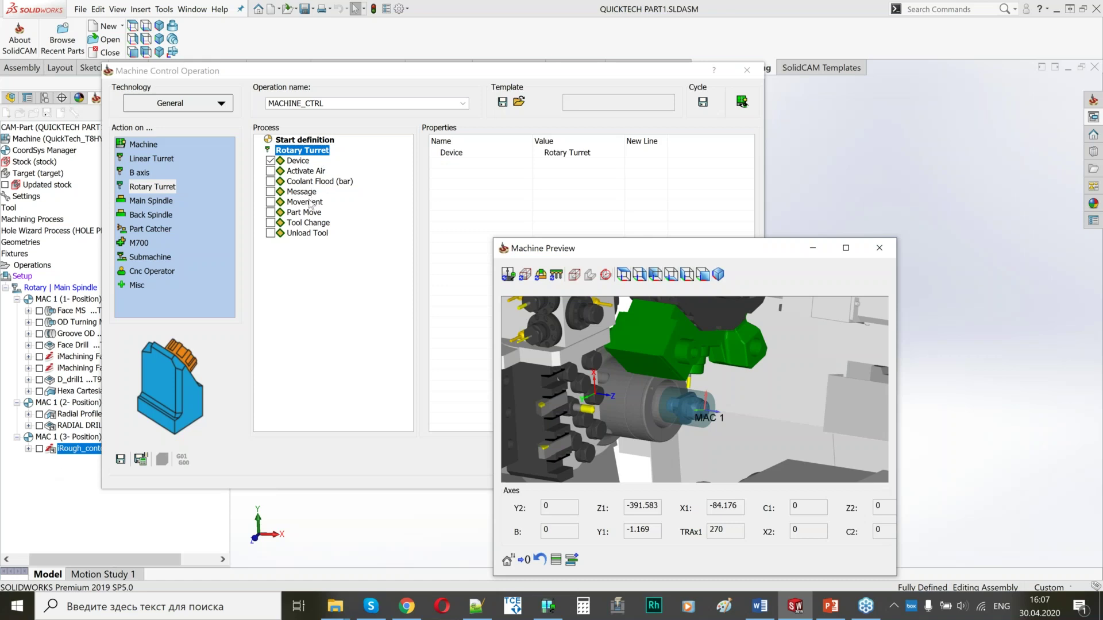
# Step: Enable Movement for the Rotary Turret and arrange the machine preview beside the operation dialog
pyautogui.click(270, 203)
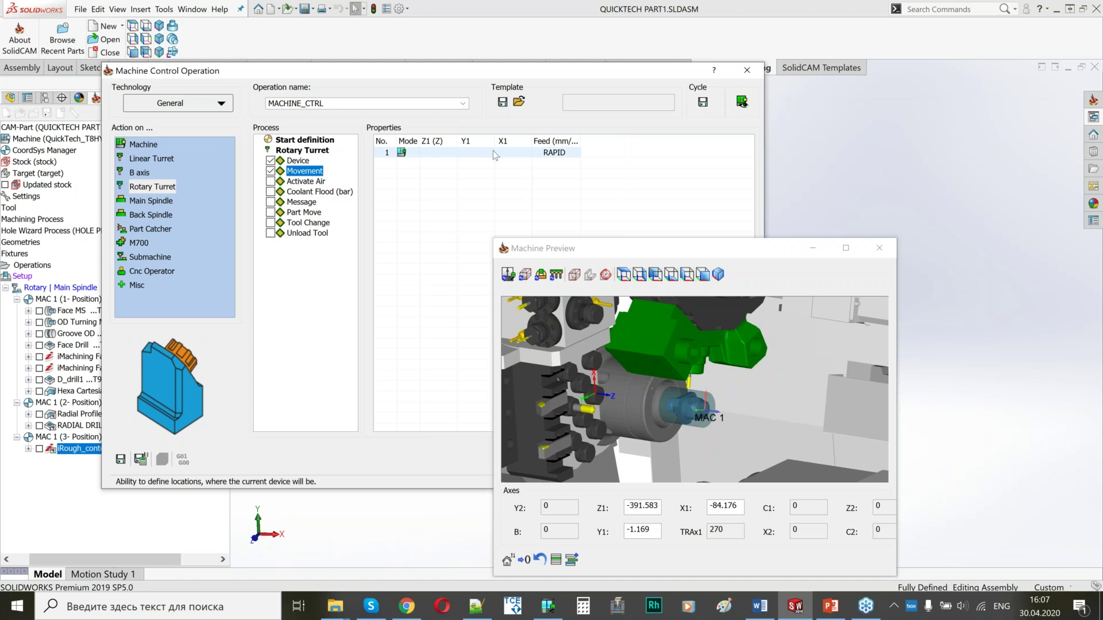
pyautogui.click(511, 151)
pyautogui.click(783, 242)
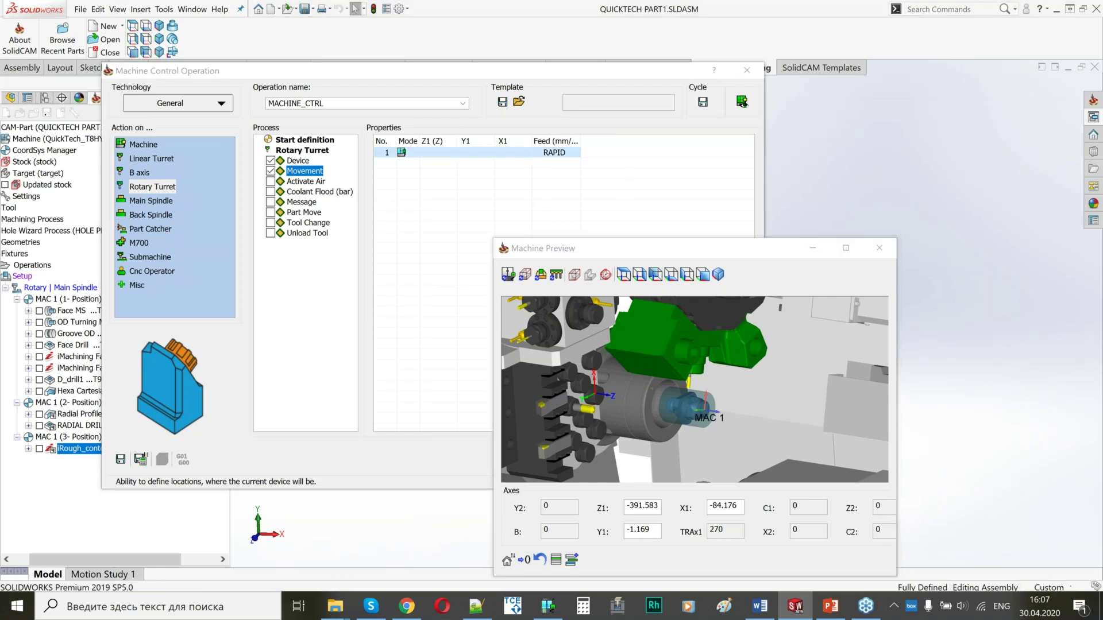
pyautogui.press('super+Right')
pyautogui.moveTo(379, 79); pyautogui.dragTo(275, 87)
pyautogui.scroll(-5, 806, 258)
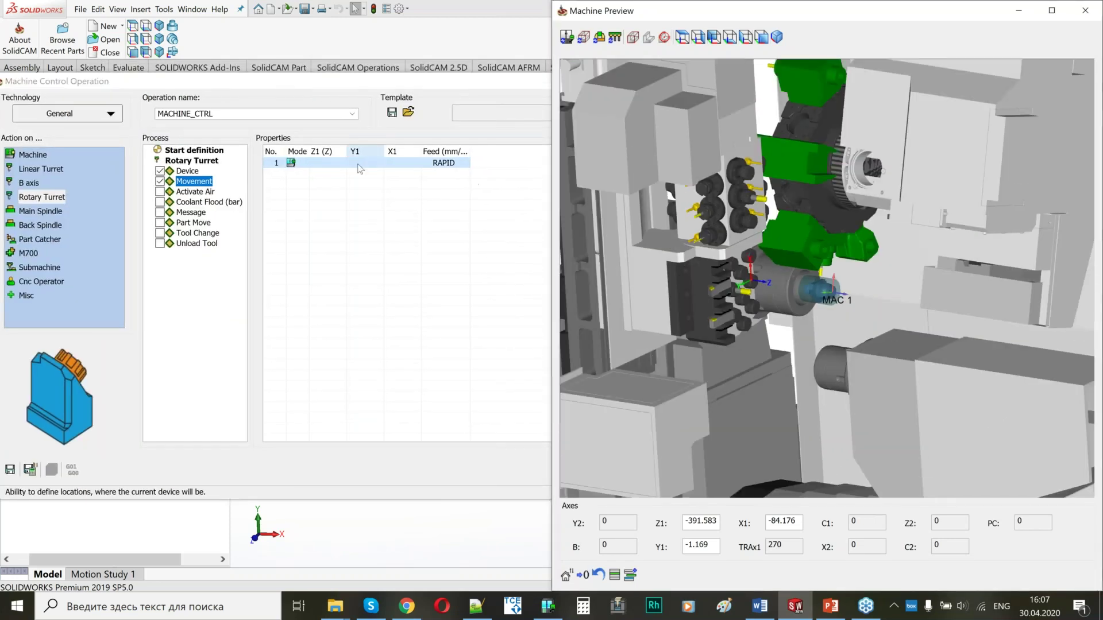
# Step: Set X1 to Home Ref in the turret's first movement and add a second movement with Z1 at Home Ref
pyautogui.click(398, 164)
pyautogui.click(415, 163)
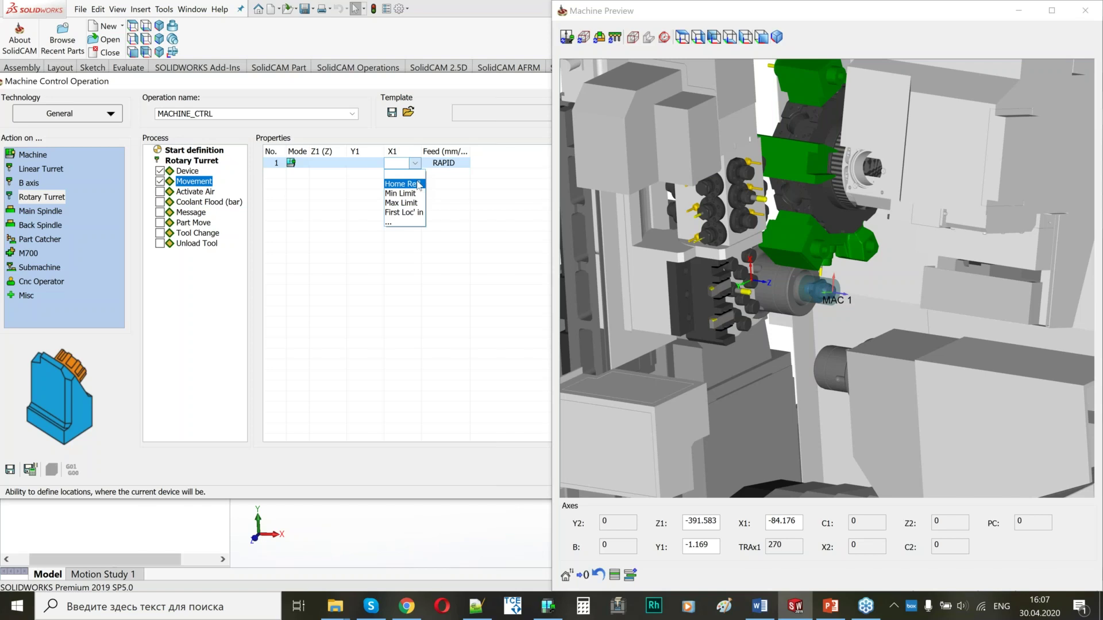
pyautogui.click(404, 184)
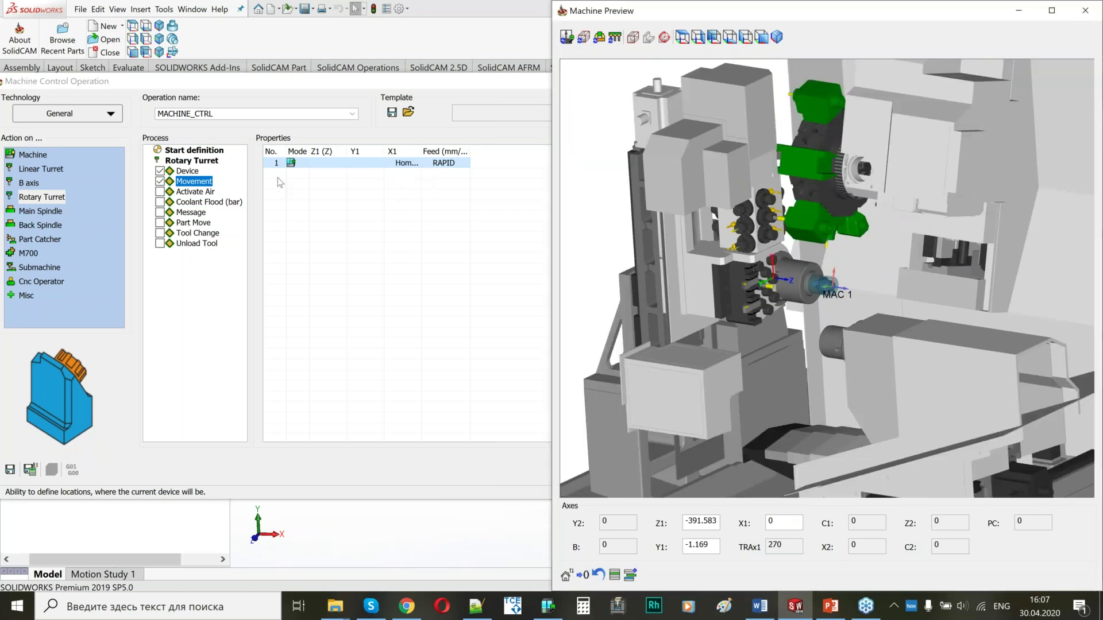
pyautogui.click(279, 181)
pyautogui.click(340, 173)
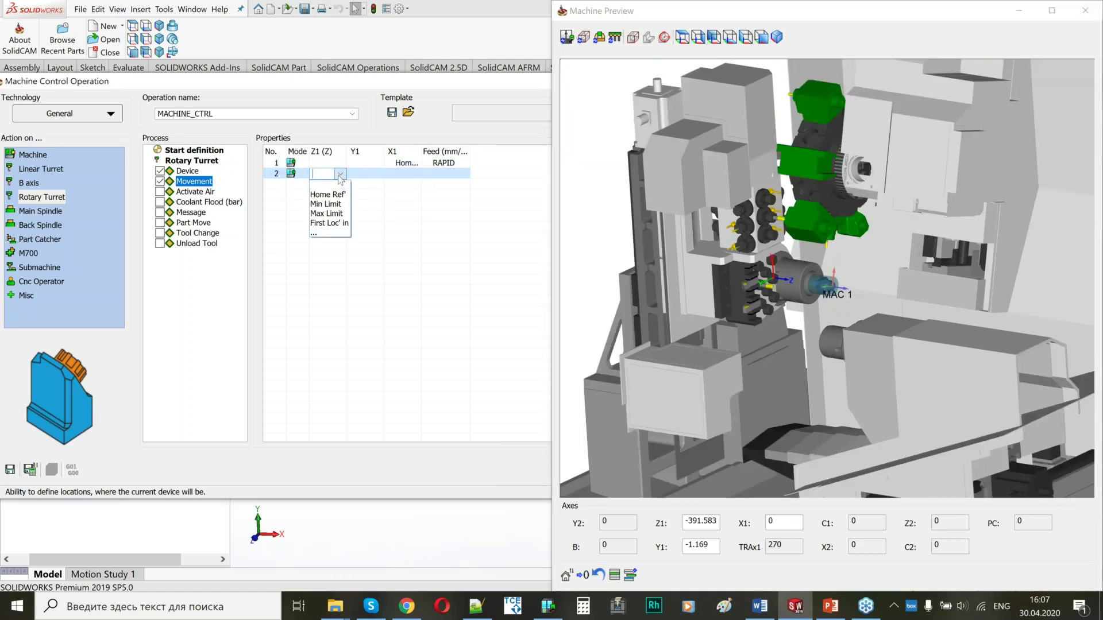
pyautogui.click(328, 194)
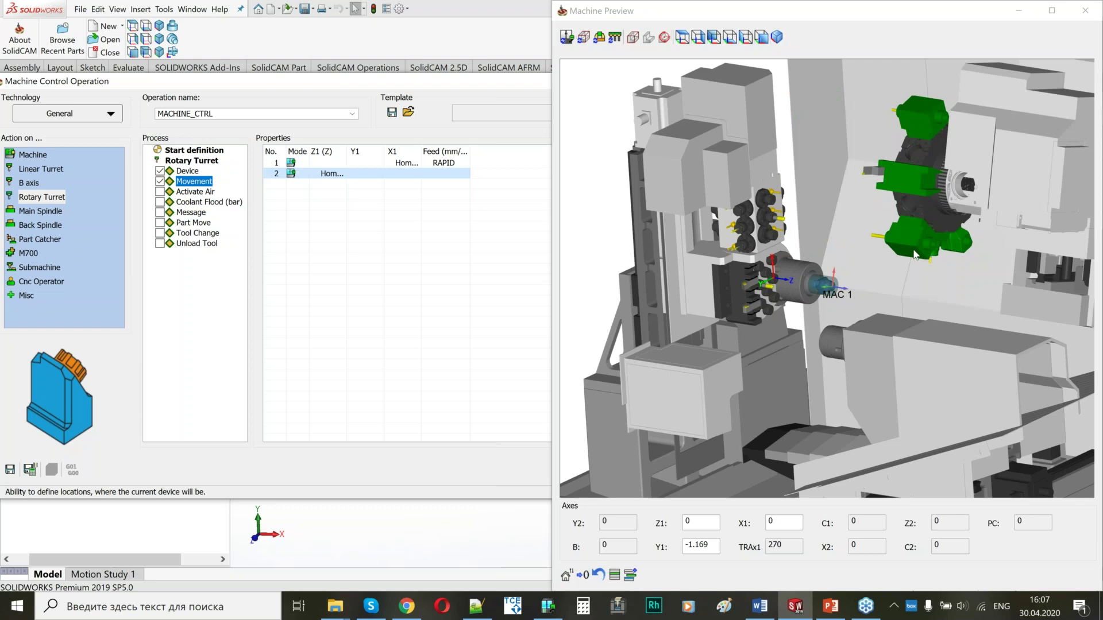
# Step: Enable Tool Change for the Rotary Turret and choose turning tool 1 as the tool to change to
pyautogui.click(160, 234)
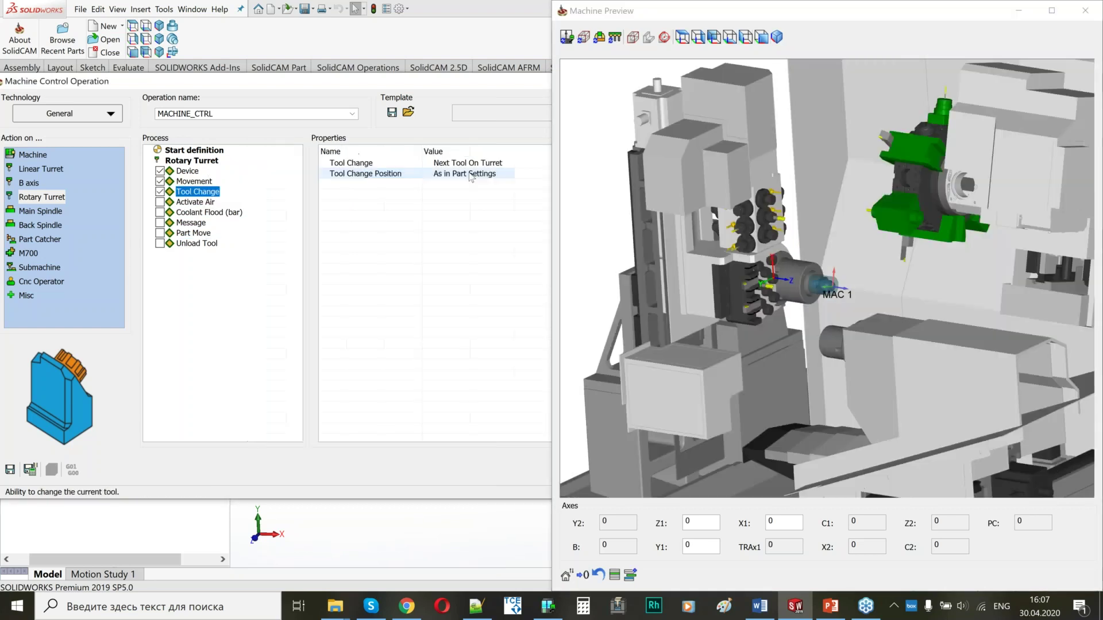
pyautogui.click(483, 165)
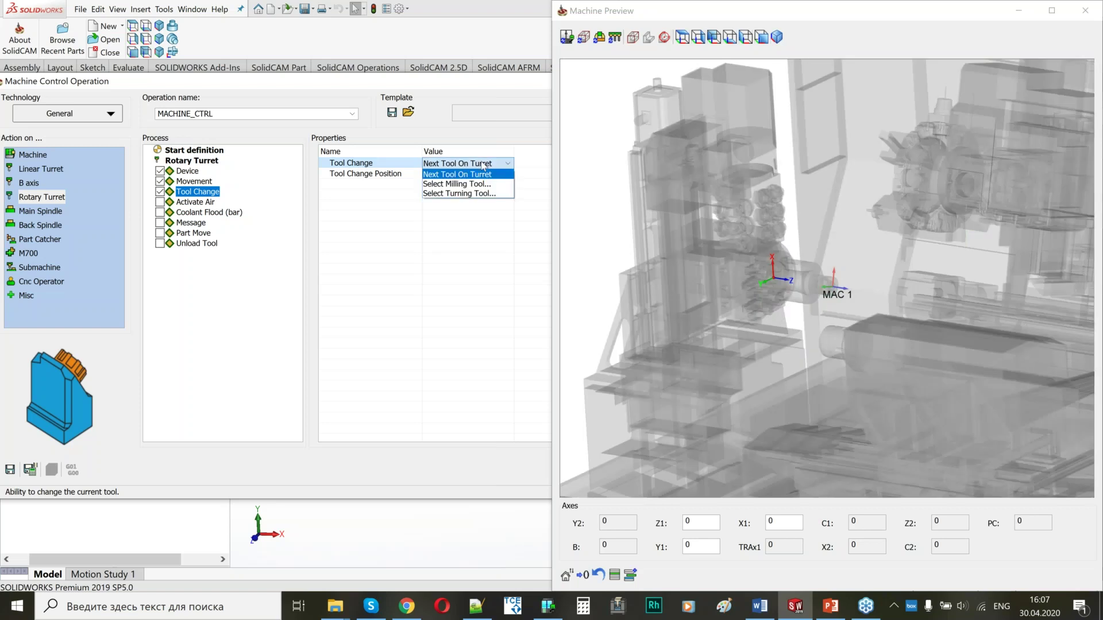
pyautogui.click(463, 193)
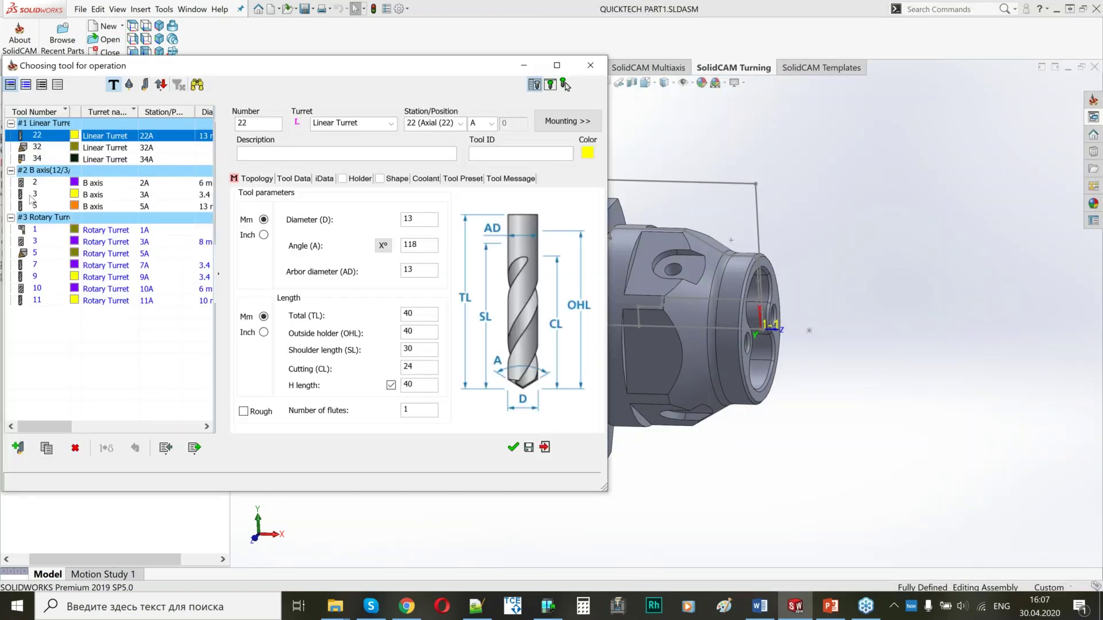
pyautogui.click(35, 231)
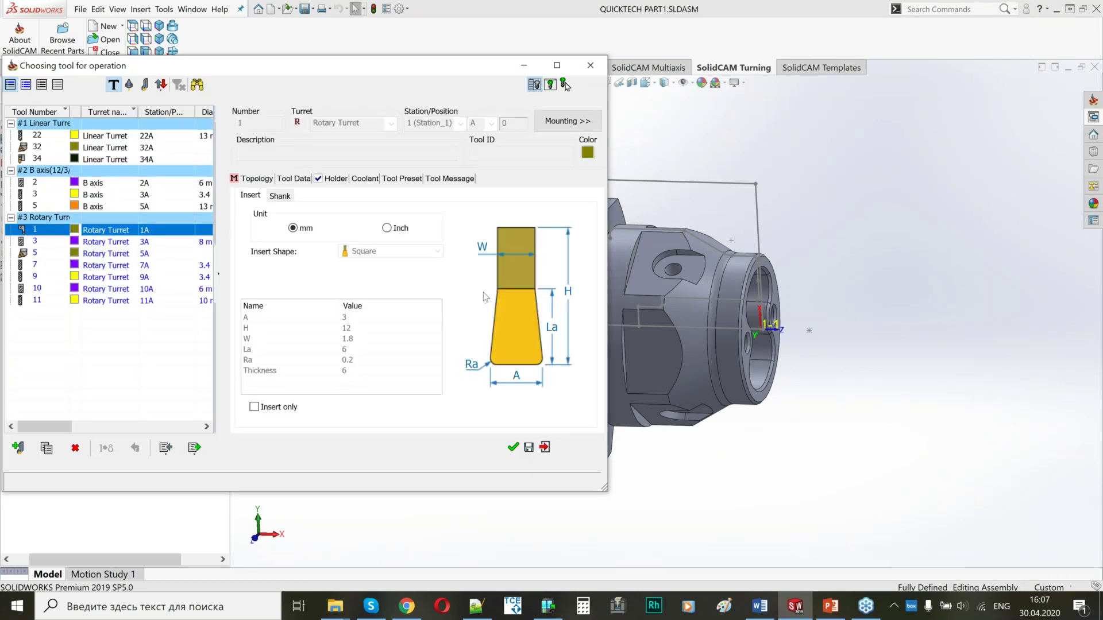
pyautogui.click(513, 447)
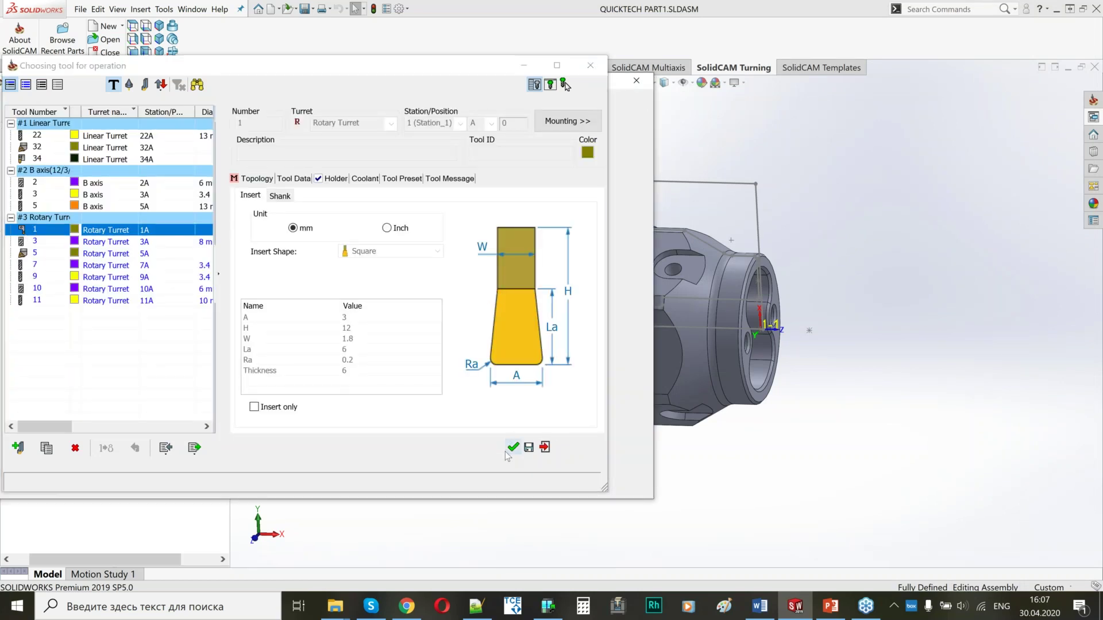
# Step: Check the turret with tool 1 in the machine preview and exit the machine control operation without saving
pyautogui.scroll(5, 907, 259)
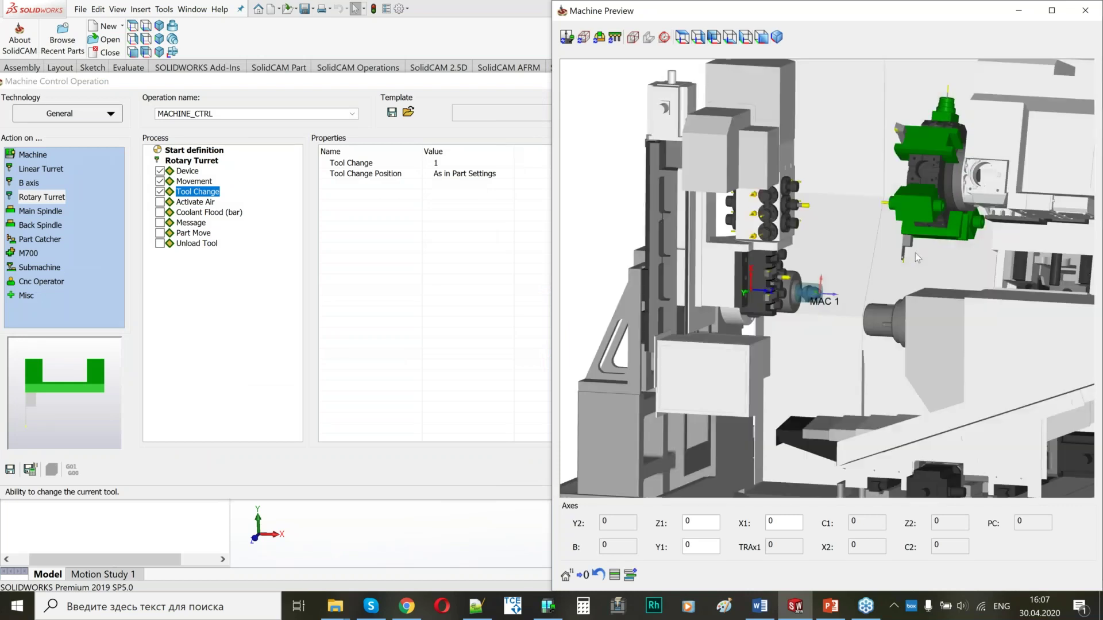
pyautogui.scroll(2, 866, 290)
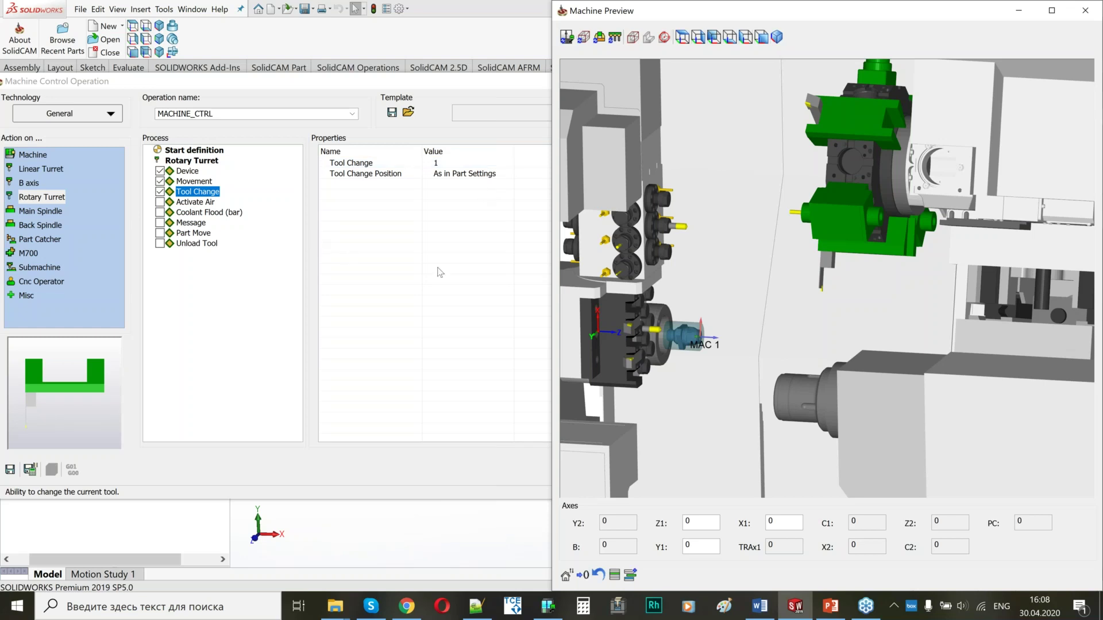
pyautogui.scroll(-2, 760, 257)
pyautogui.moveTo(808, 299); pyautogui.dragTo(814, 343, button='middle')
pyautogui.scroll(-2, 815, 342)
pyautogui.scroll(2, 815, 342)
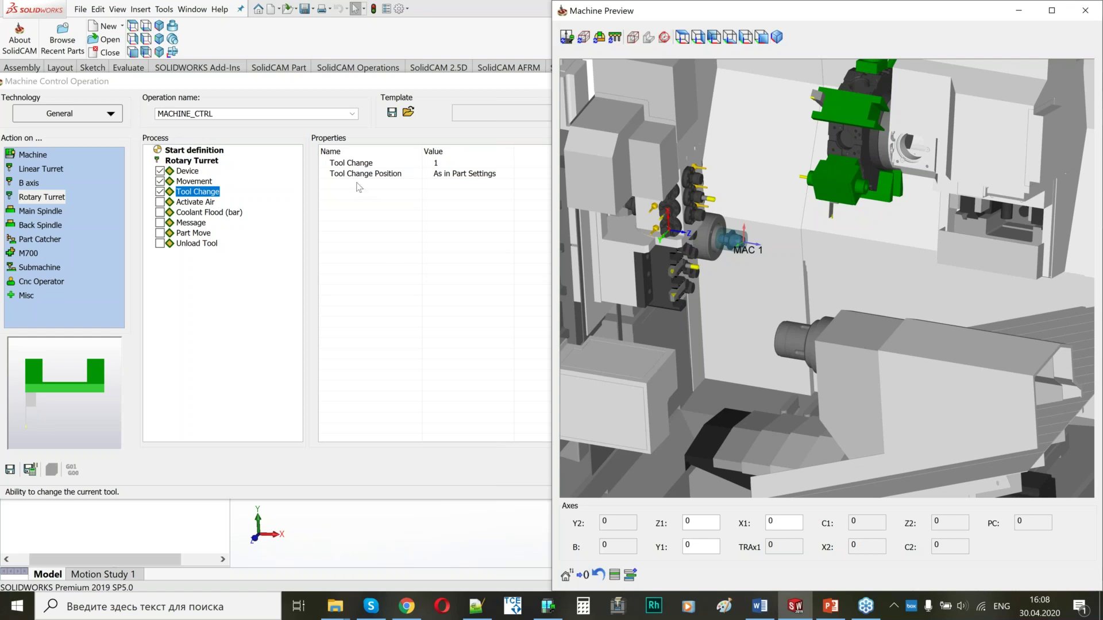
pyautogui.click(1093, 9)
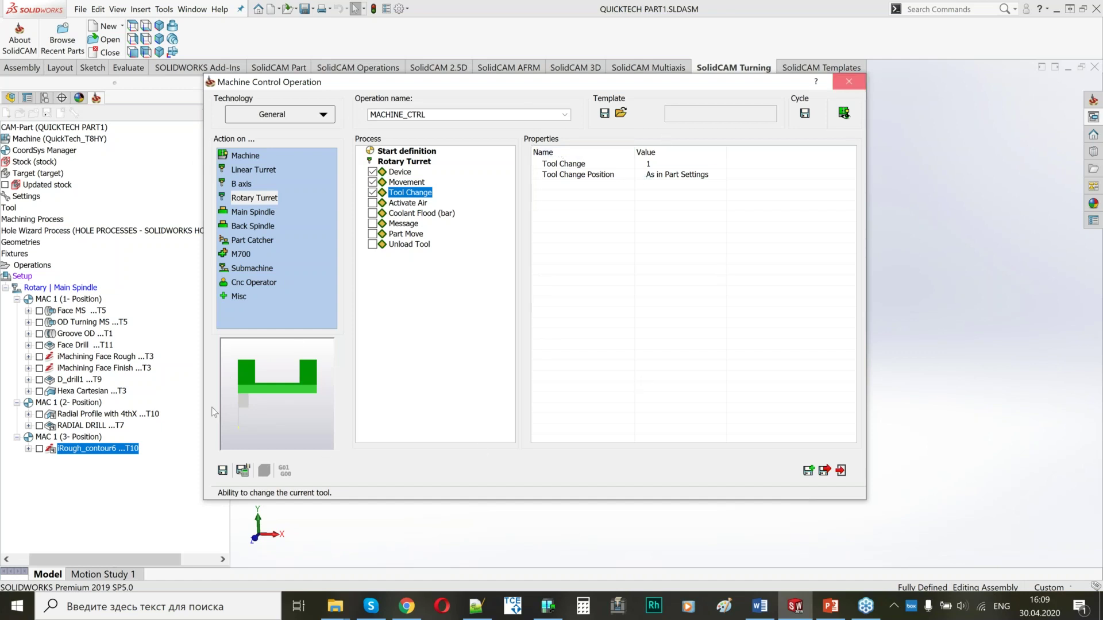
pyautogui.press('Escape')
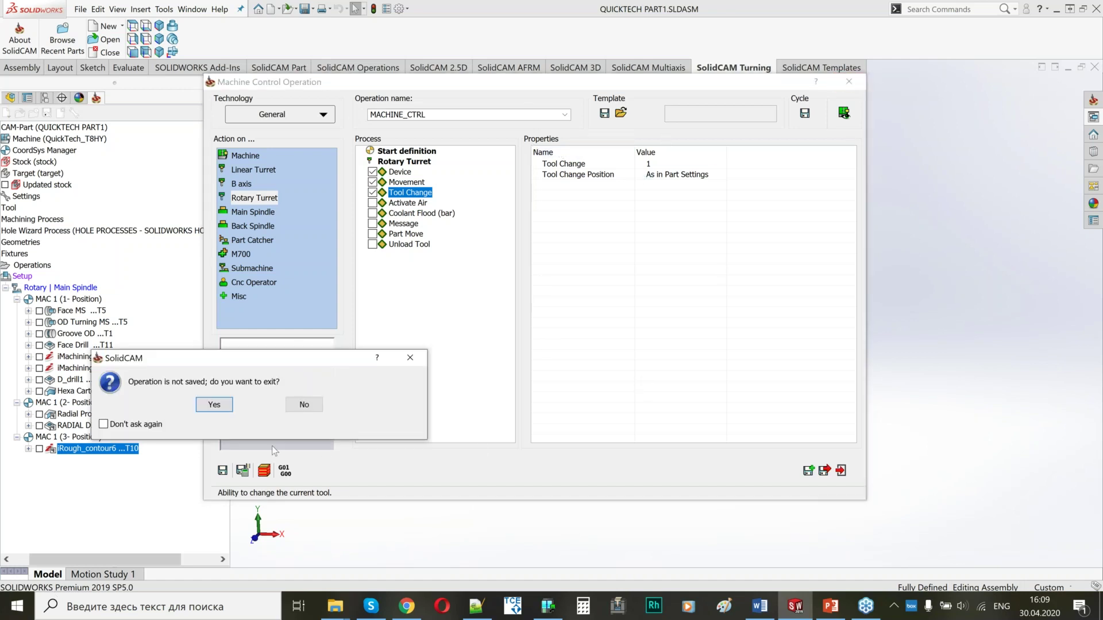
pyautogui.click(215, 405)
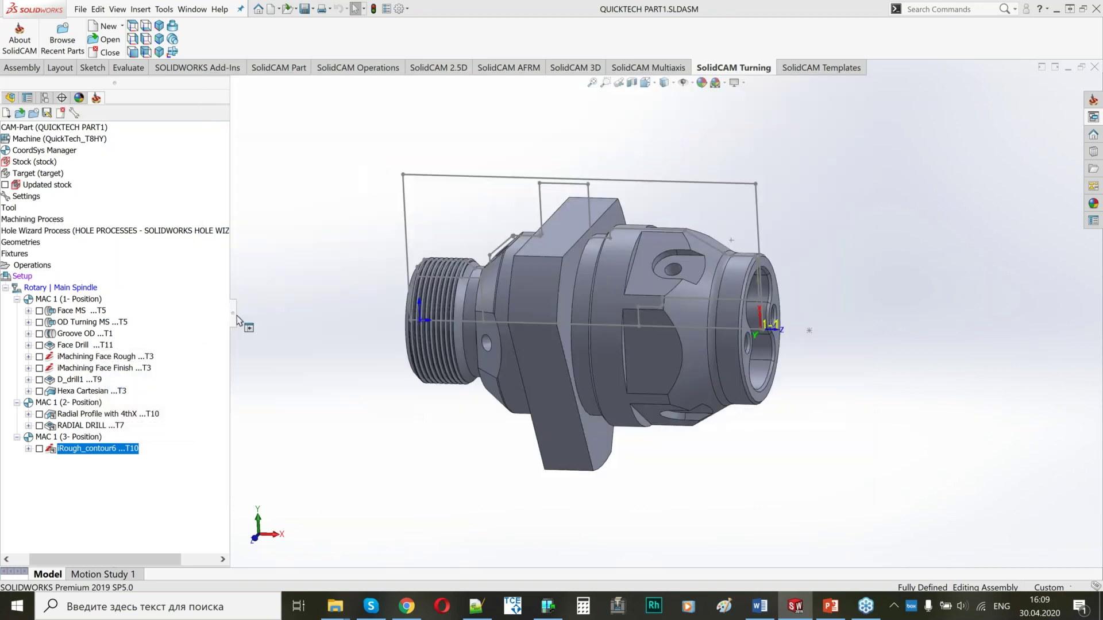
# Step: Add a new machine control operation after iRough_contour6 using the Rotary Turret - Tool Change technology
pyautogui.rightClick(122, 453)
pyautogui.click(214, 179)
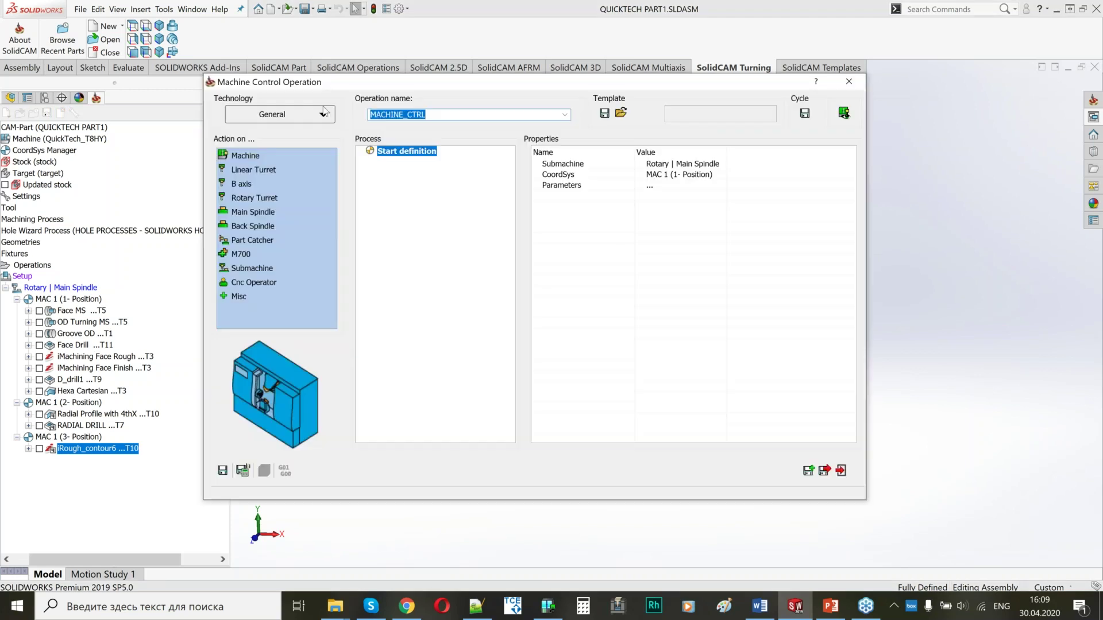
pyautogui.click(324, 113)
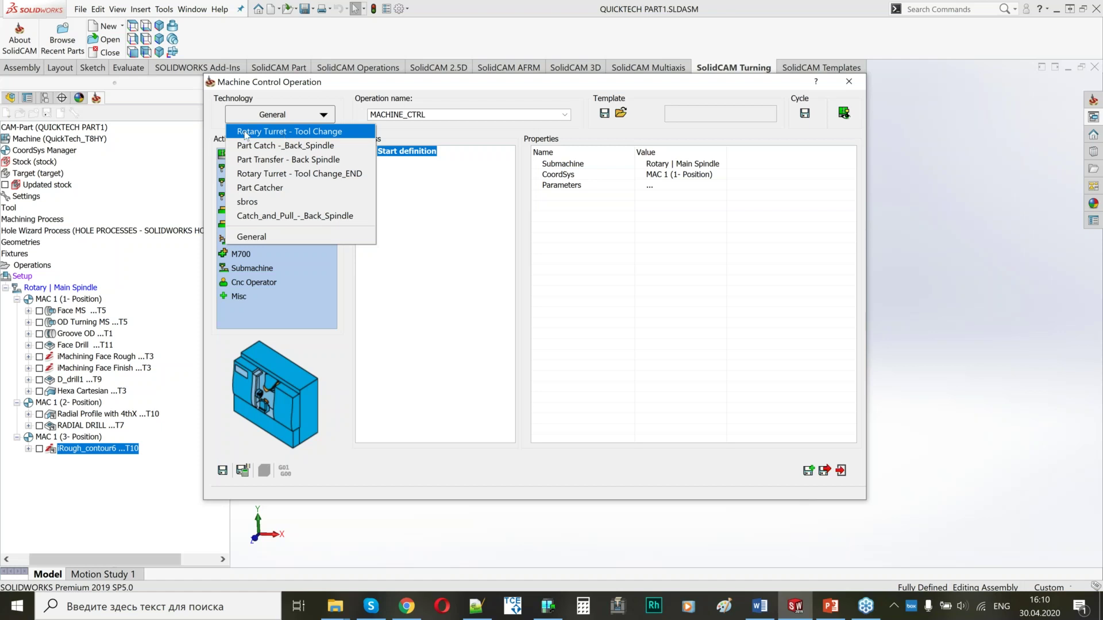
pyautogui.click(295, 132)
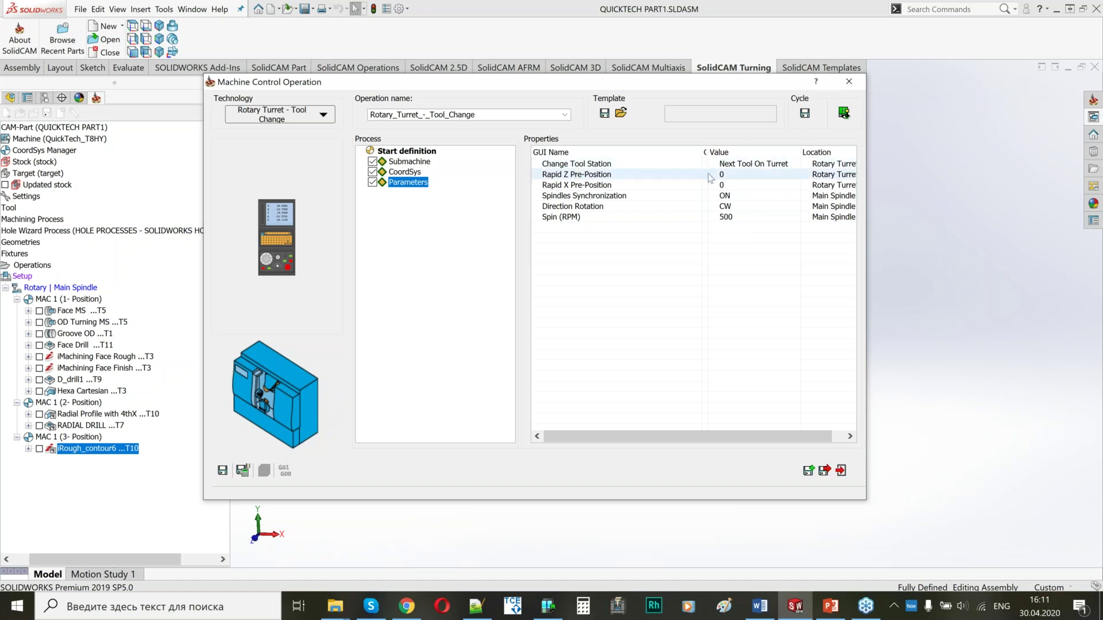
# Step: Set Change Tool Station to turning tool 1 on the Rotary Turret, checking its mounting
pyautogui.click(746, 165)
pyautogui.click(746, 165)
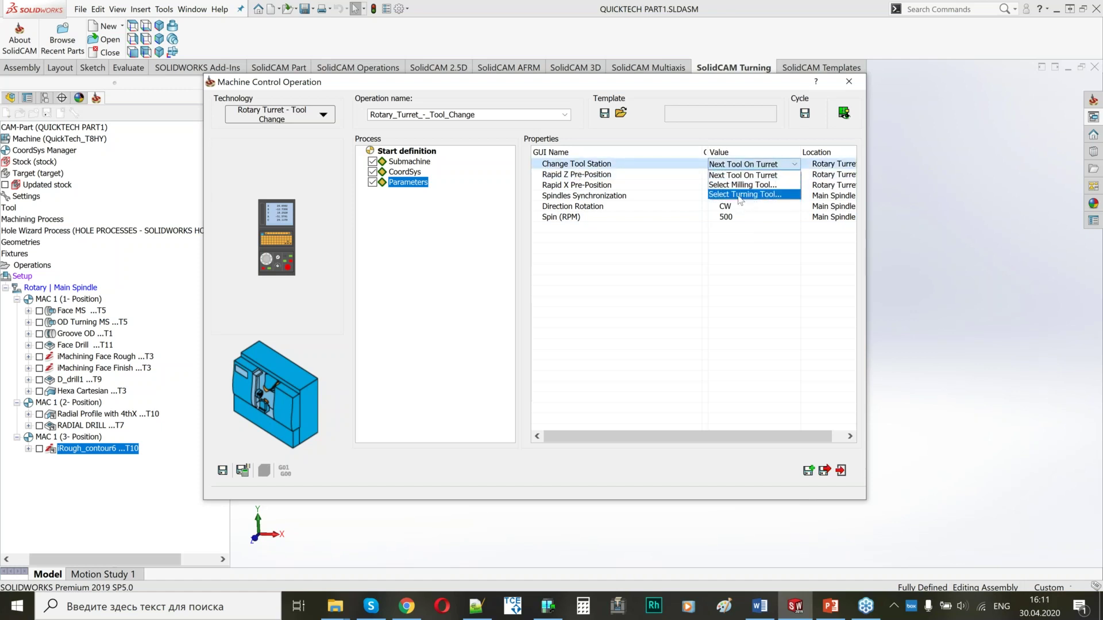
pyautogui.click(741, 195)
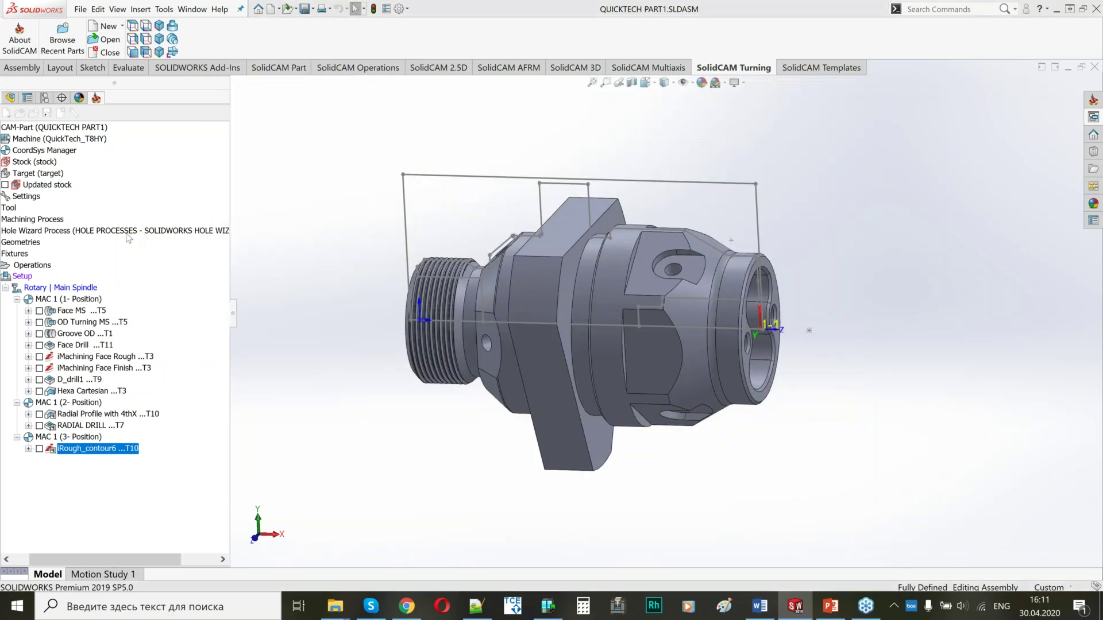
pyautogui.doubleClick(47, 230)
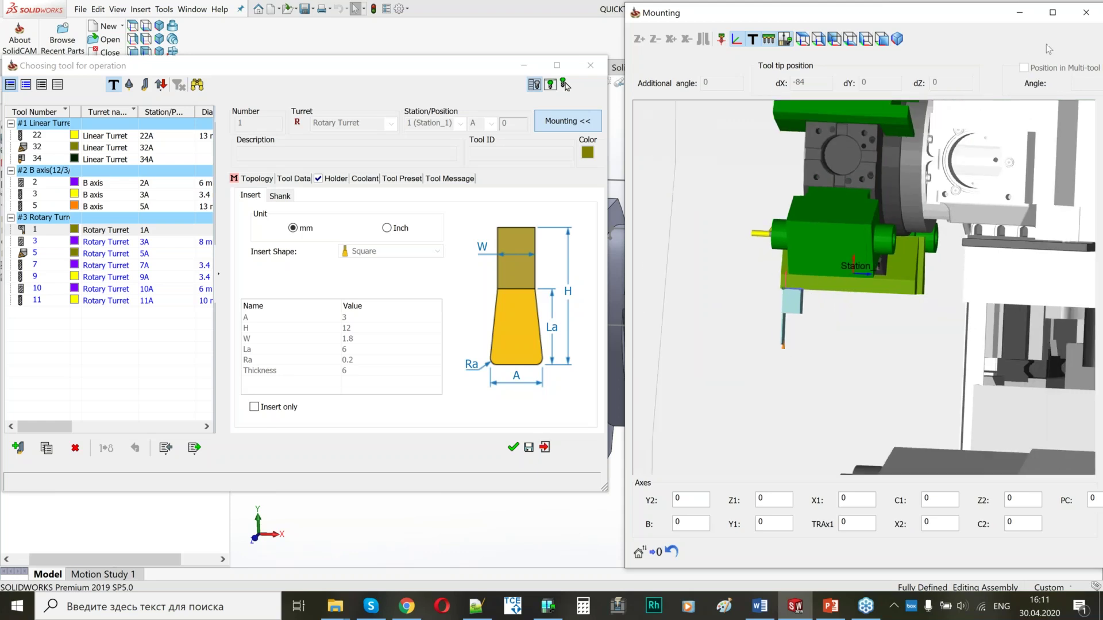
pyautogui.scroll(-4, 907, 277)
pyautogui.click(1086, 13)
pyautogui.click(513, 447)
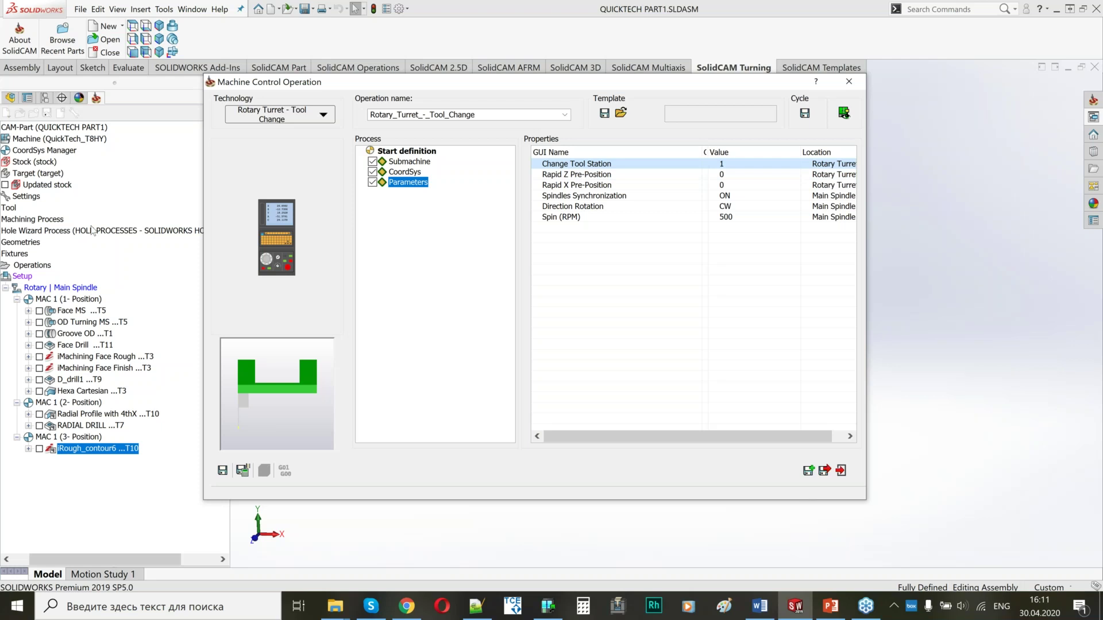
# Step: Open the machine preview for the tool change operation and arrange it beside the operation dialog
pyautogui.click(844, 114)
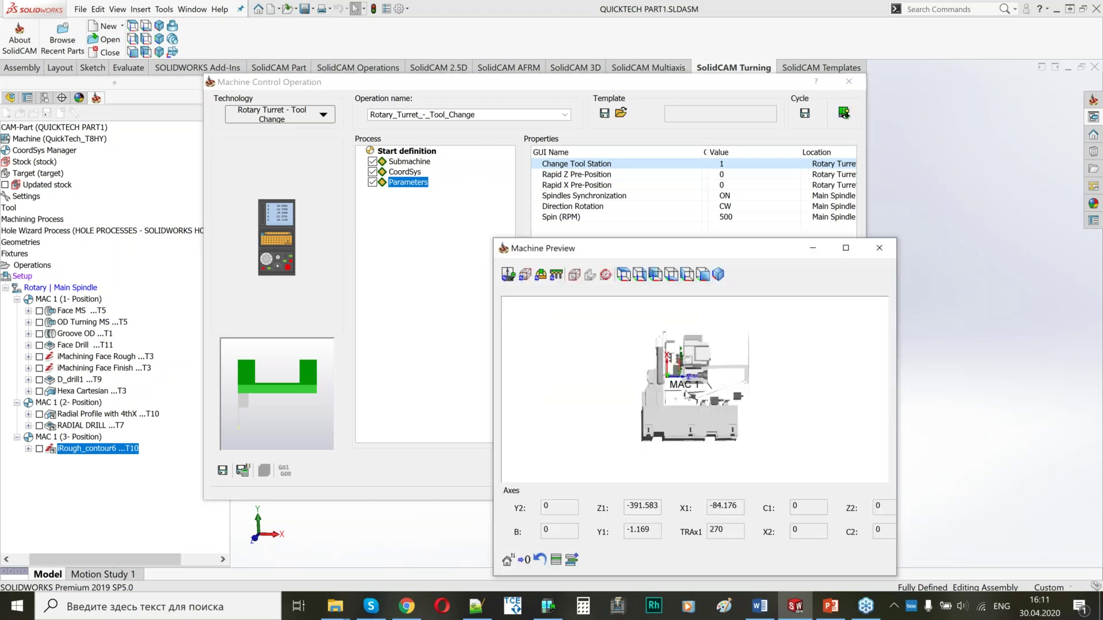
pyautogui.scroll(4, 683, 395)
pyautogui.moveTo(692, 397)
pyautogui.mouseDown(button='middle')
pyautogui.moveTo(725, 402)
pyautogui.moveTo(689, 409)
pyautogui.moveTo(684, 396)
pyautogui.mouseUp(button='middle')
pyautogui.moveTo(951, 340); pyautogui.dragTo(1087, 339)
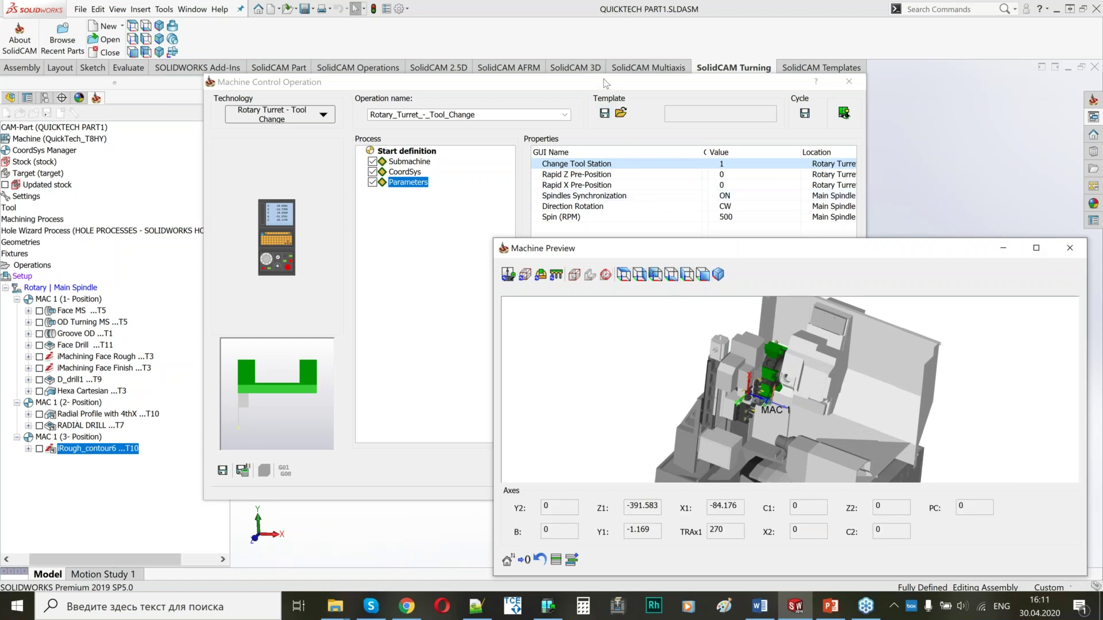
pyautogui.moveTo(603, 80); pyautogui.dragTo(333, 55)
pyautogui.moveTo(765, 245); pyautogui.dragTo(1102, 159)
pyautogui.click(762, 38)
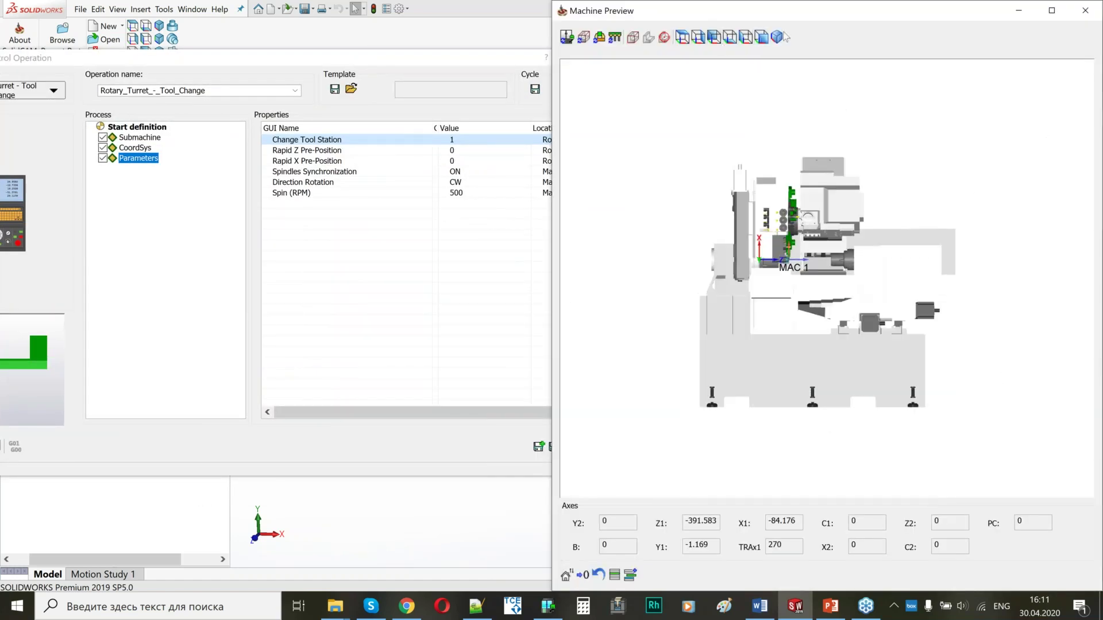
# Step: Examine the rotary turret's position near the main spindle in the machine preview
pyautogui.scroll(5, 810, 212)
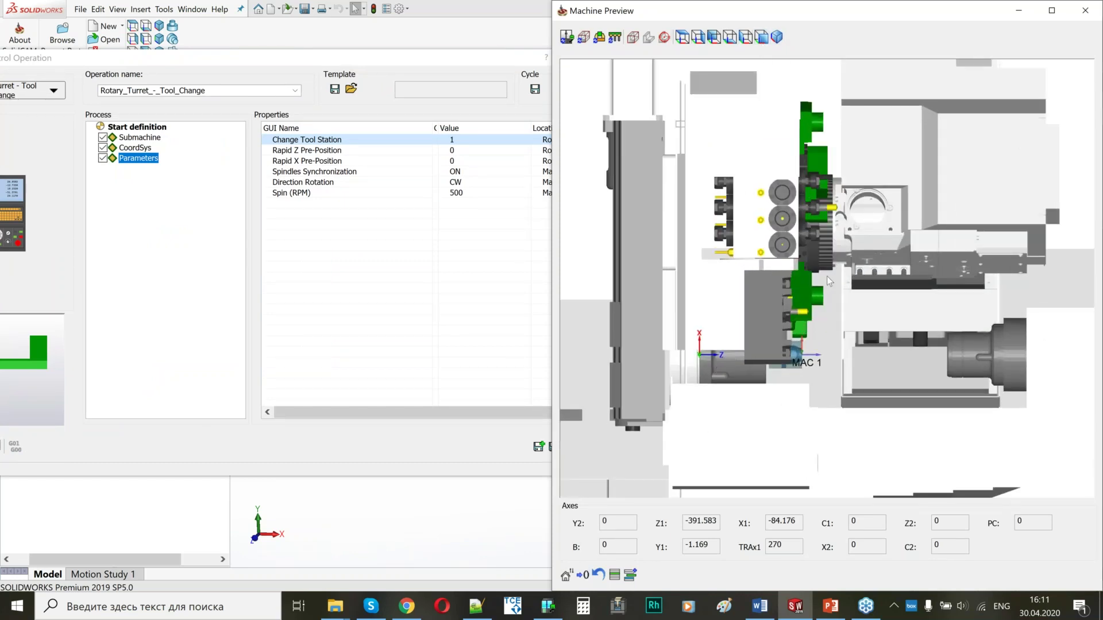
pyautogui.scroll(3, 849, 316)
pyautogui.moveTo(849, 316); pyautogui.dragTo(812, 316, button='middle')
pyautogui.moveTo(782, 277); pyautogui.dragTo(727, 216, button='middle')
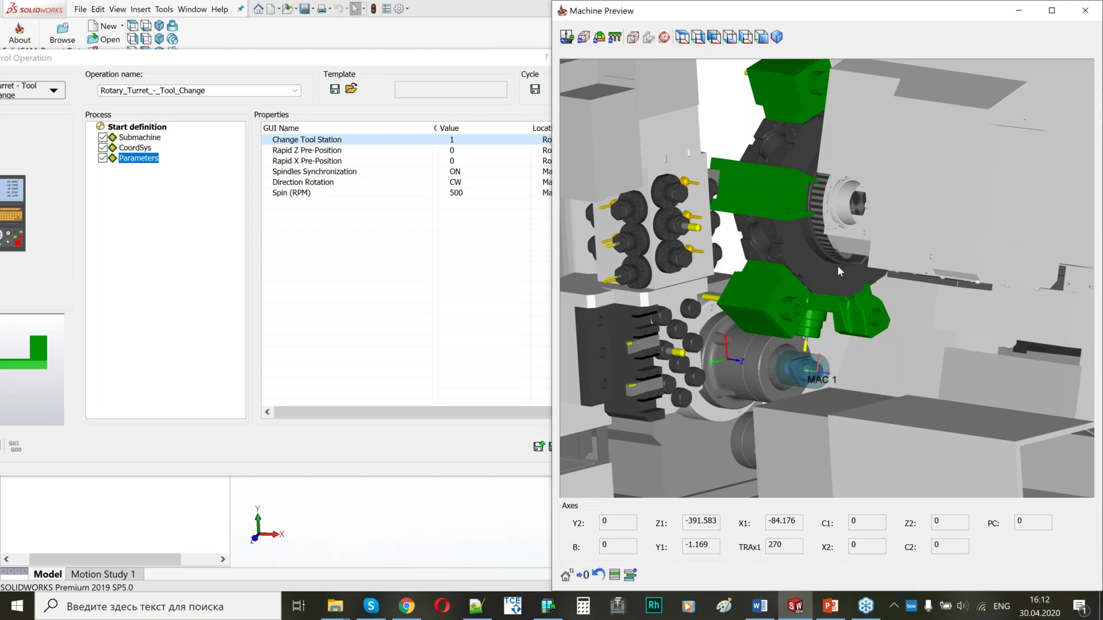
pyautogui.scroll(-3, 837, 266)
pyautogui.moveTo(838, 266); pyautogui.dragTo(697, 352, button='middle')
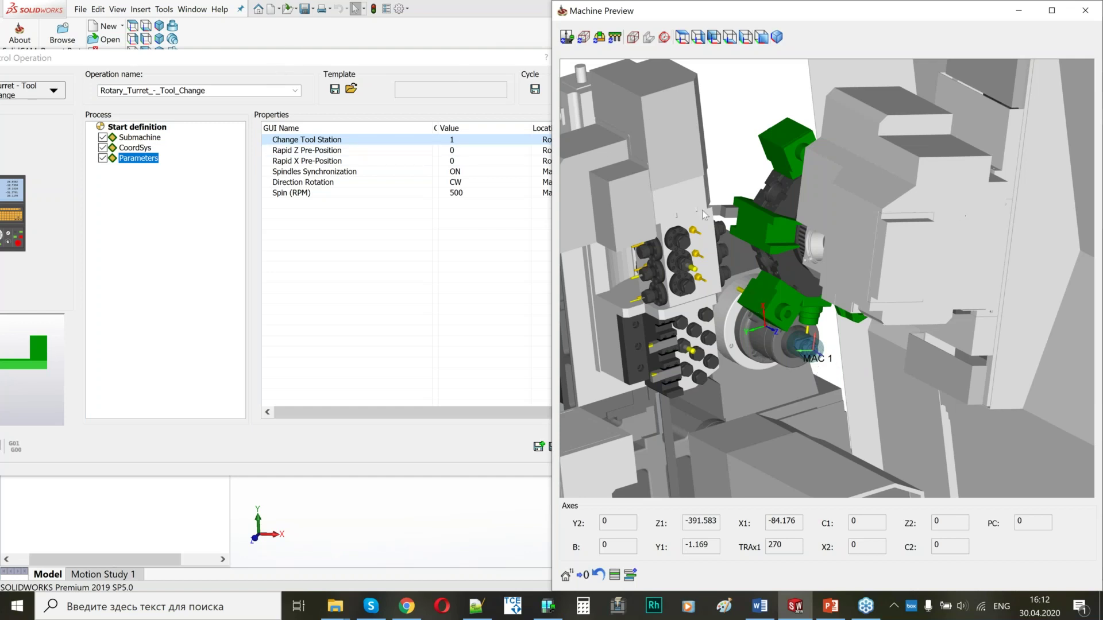
pyautogui.scroll(2, 777, 304)
# Step: Preview the rotary turret's retract movements for the Rapid Z and Rapid X Pre-Position parameters
pyautogui.click(362, 150)
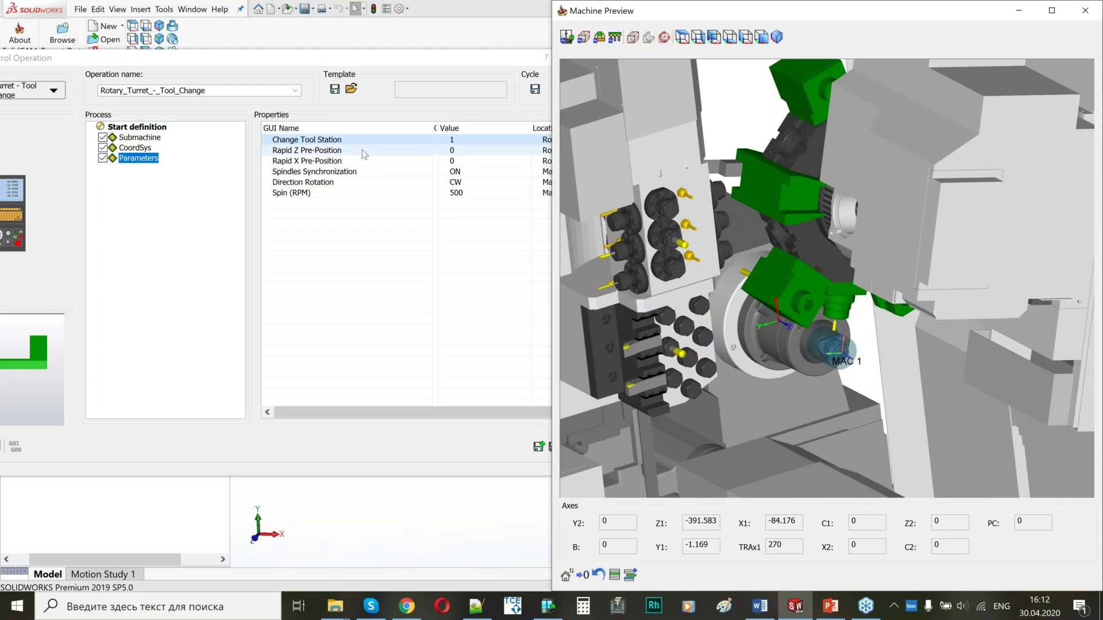
pyautogui.click(864, 274)
pyautogui.scroll(-2, 864, 274)
pyautogui.moveTo(911, 302)
pyautogui.mouseDown(button='middle')
pyautogui.moveTo(918, 292)
pyautogui.moveTo(906, 304)
pyautogui.mouseUp(button='middle')
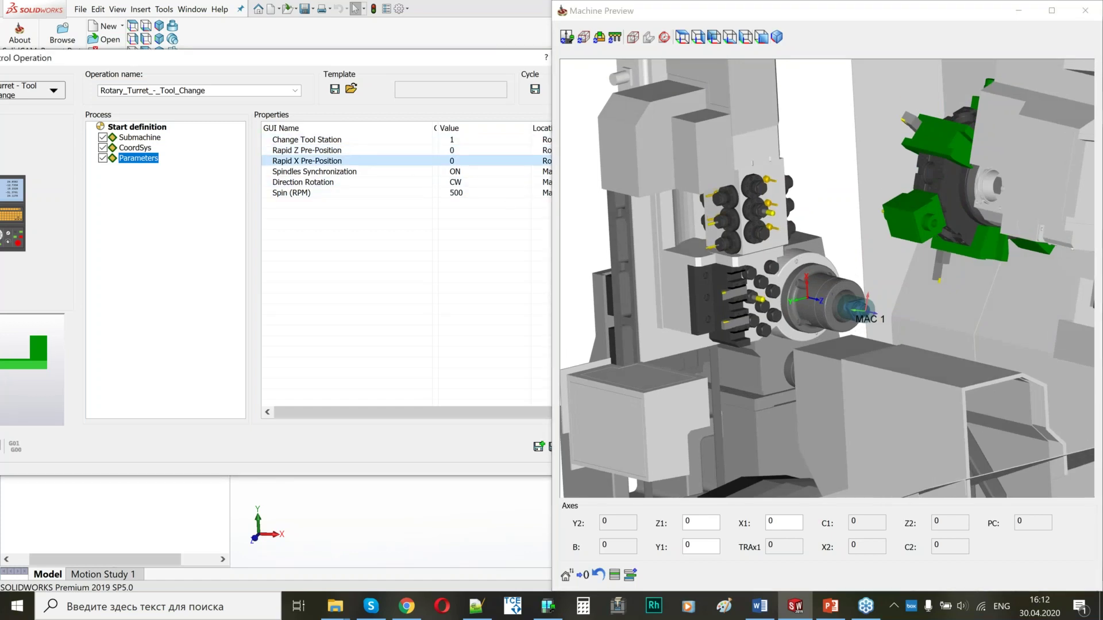
pyautogui.click(376, 162)
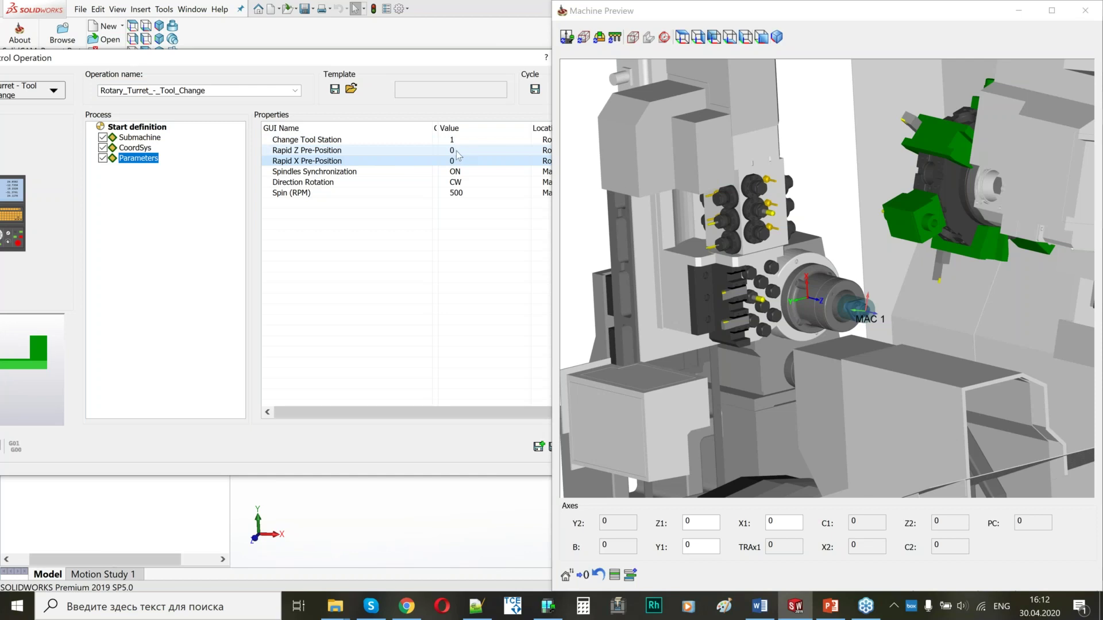
pyautogui.click(865, 287)
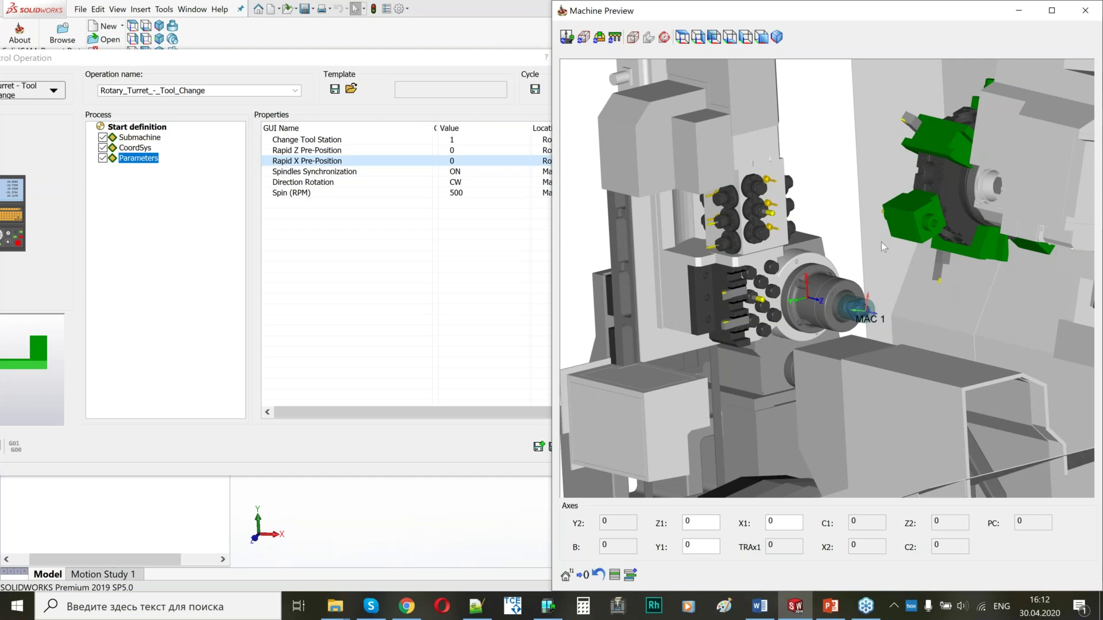
# Step: Review the Spindles Synchronization parameter and examine the main spindle area in the machine preview
pyautogui.click(475, 173)
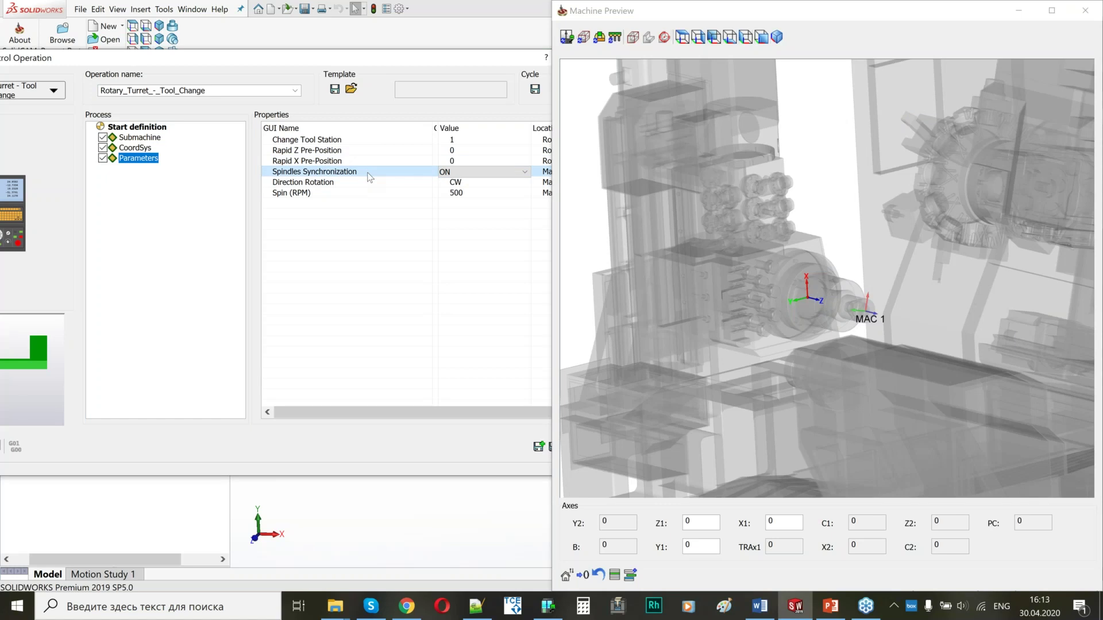
pyautogui.click(922, 330)
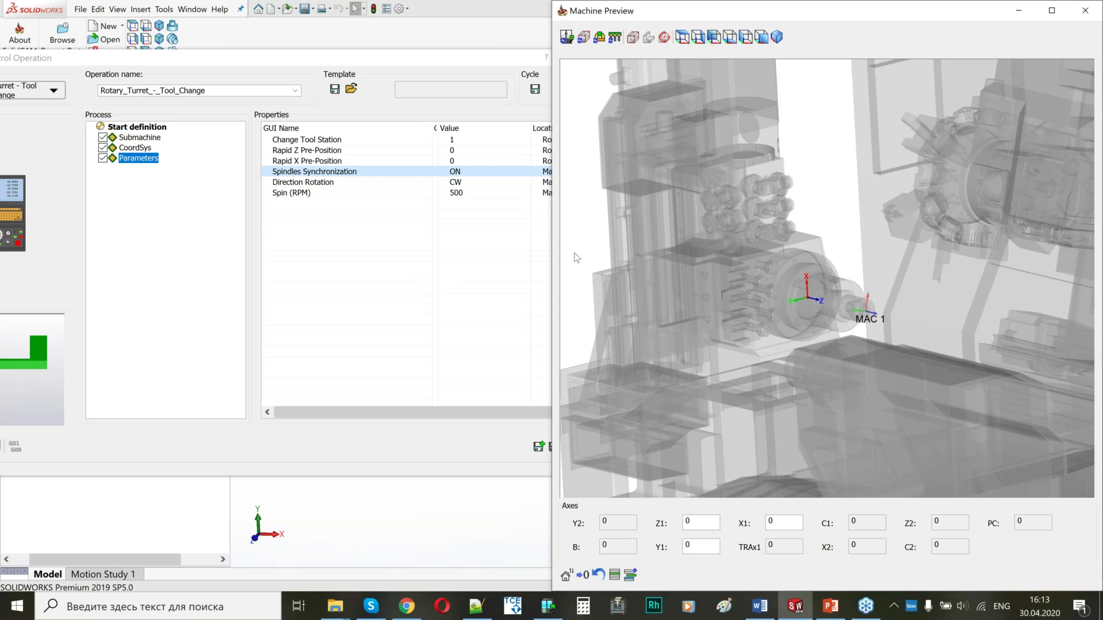
pyautogui.scroll(-1, 883, 278)
pyautogui.scroll(-1, 883, 278)
pyautogui.moveTo(835, 330); pyautogui.dragTo(812, 325, button='middle')
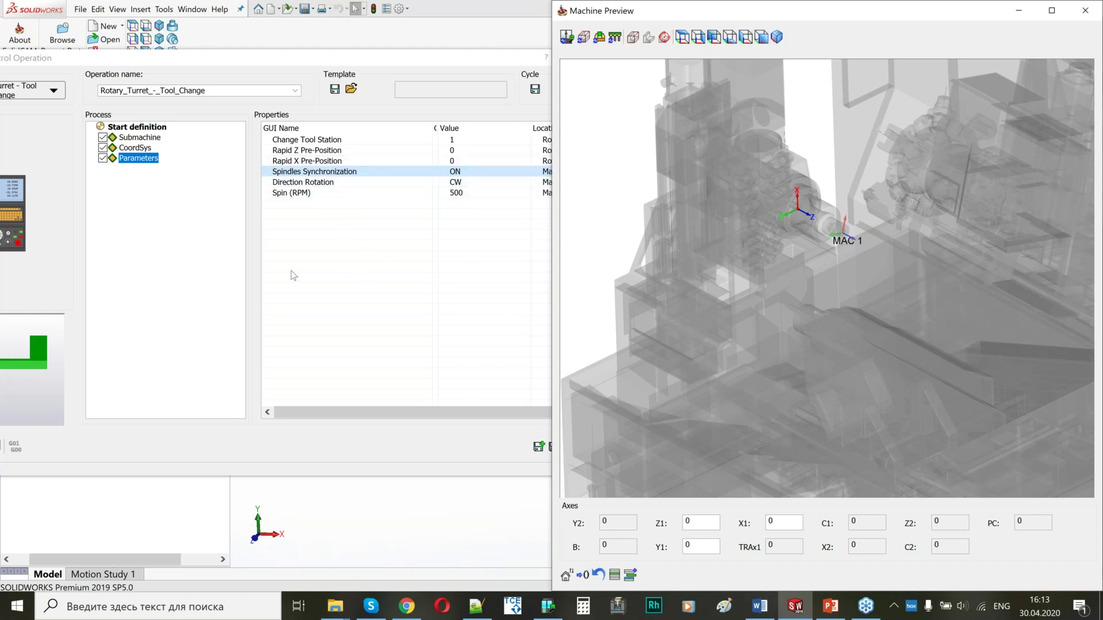
pyautogui.hotkey('alt', 'Tab')
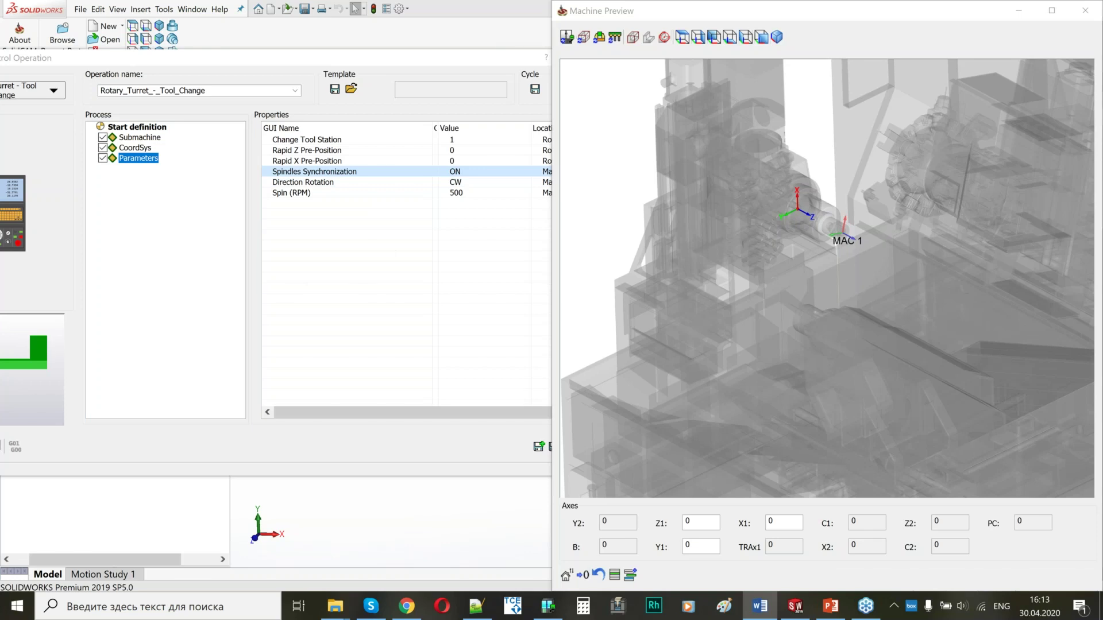
# Step: Close the machine preview, save the Rotary Turret - Tool Change operation and create a copy of it
pyautogui.click(1094, 13)
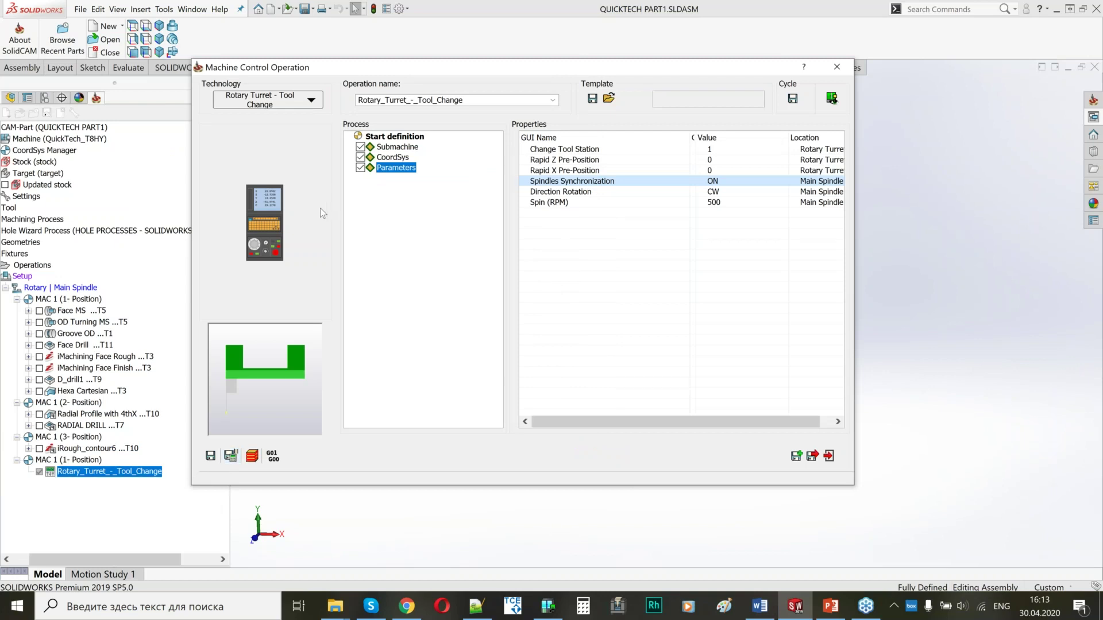
pyautogui.click(796, 455)
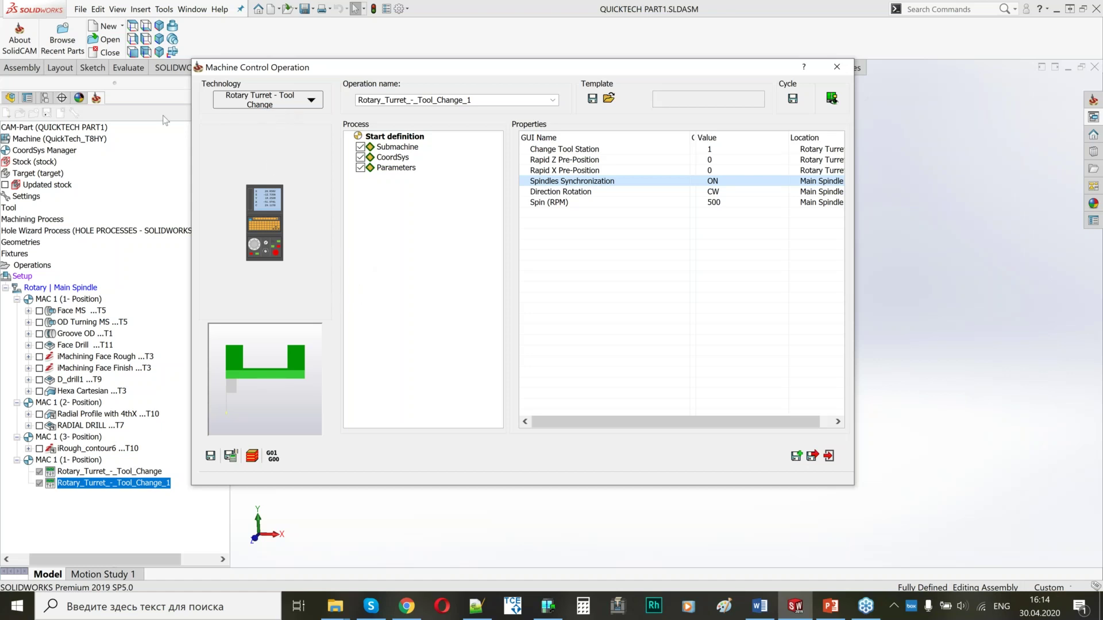
# Step: Change the copied operation to the Part Catch - Back Spindle cycle with the Linear | Back Spindle submachine and open its parameters
pyautogui.click(299, 102)
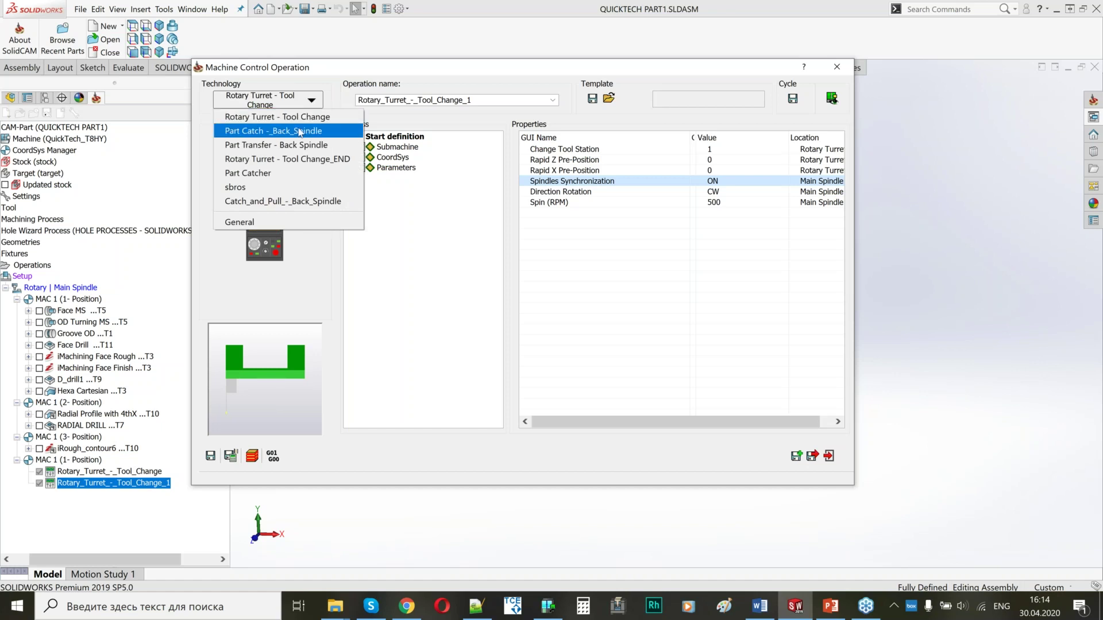
pyautogui.click(282, 132)
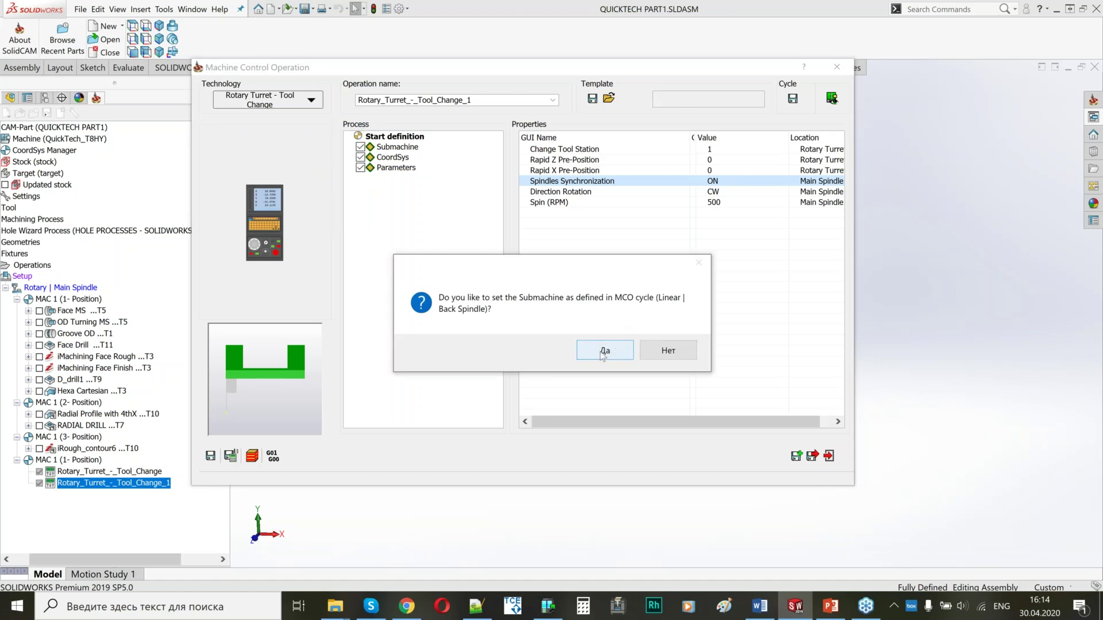
pyautogui.click(604, 352)
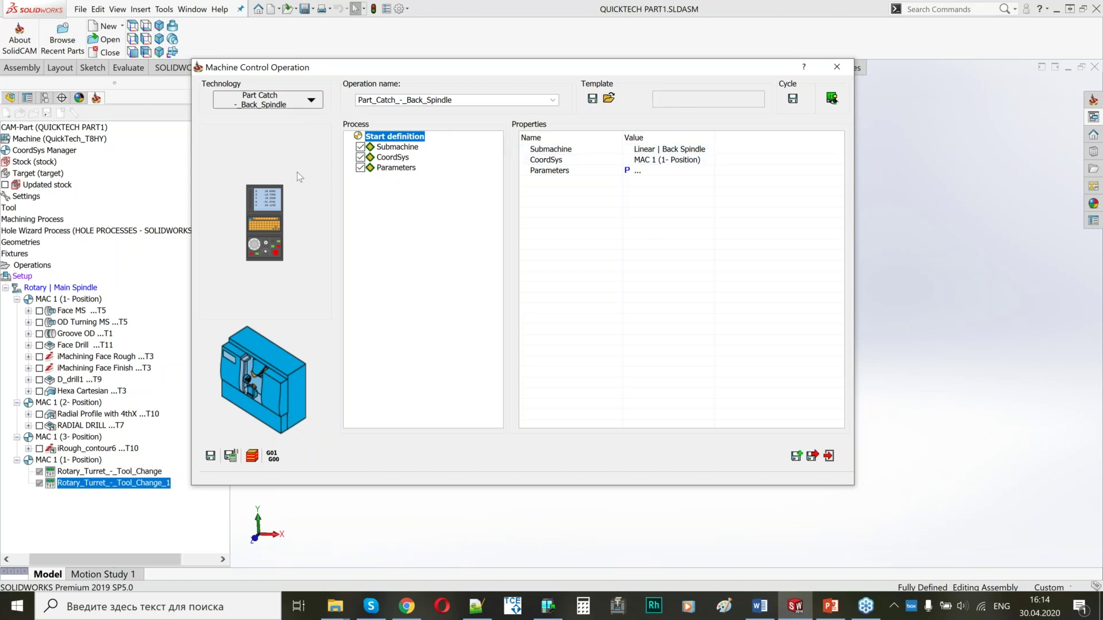
pyautogui.click(401, 171)
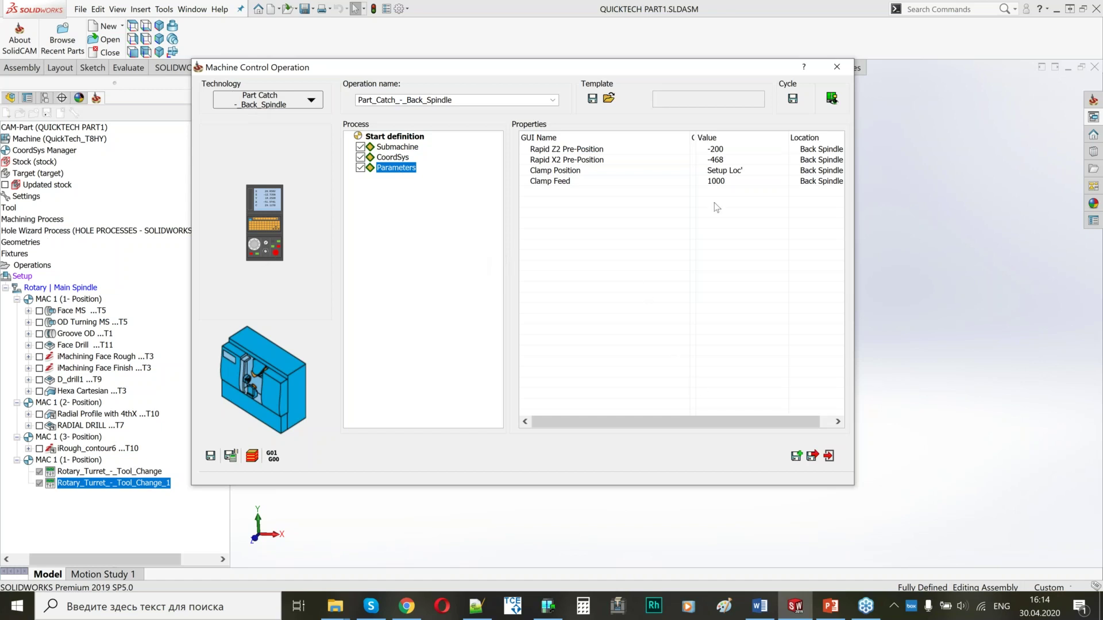
# Step: Preview the back spindle's approach to the main spindle for the Rapid Z2 Pre-Position parameter on the machine model
pyautogui.click(832, 97)
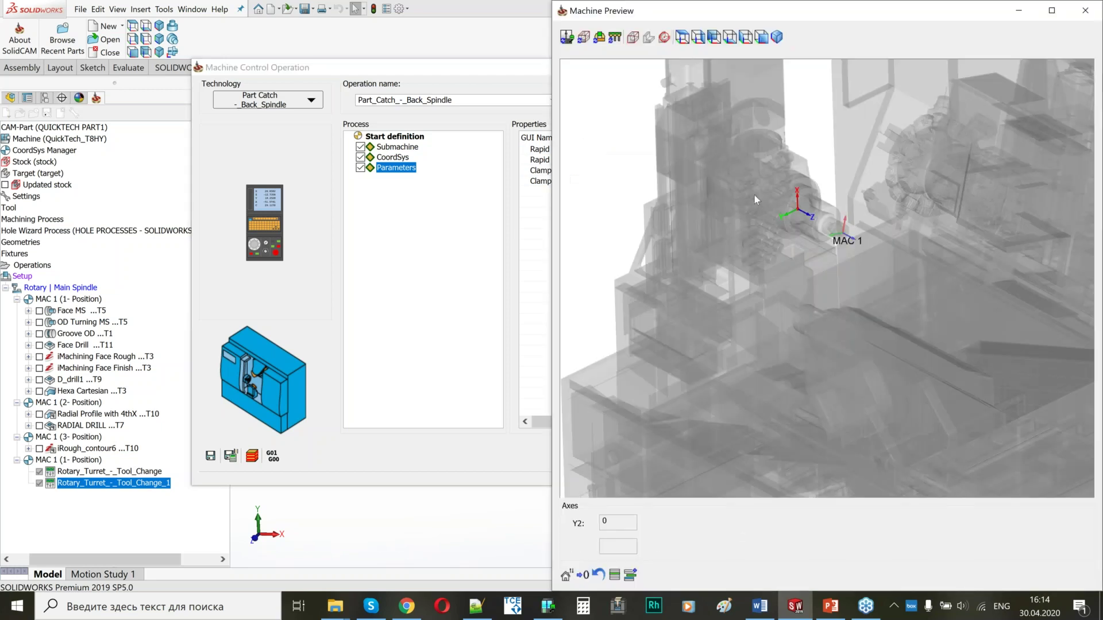
pyautogui.click(1085, 11)
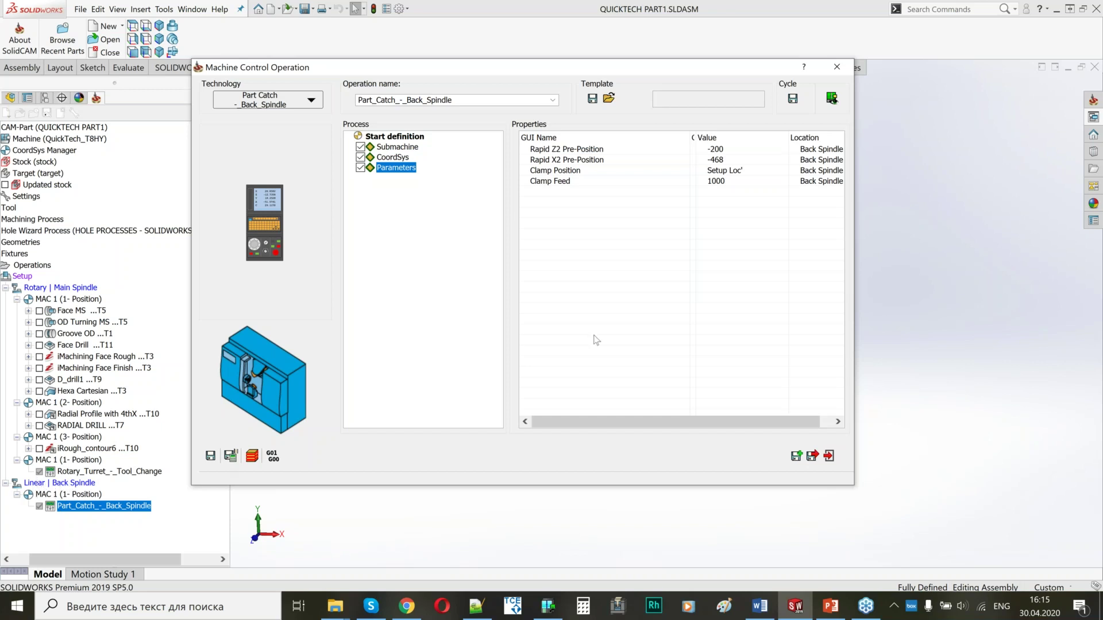
pyautogui.click(644, 151)
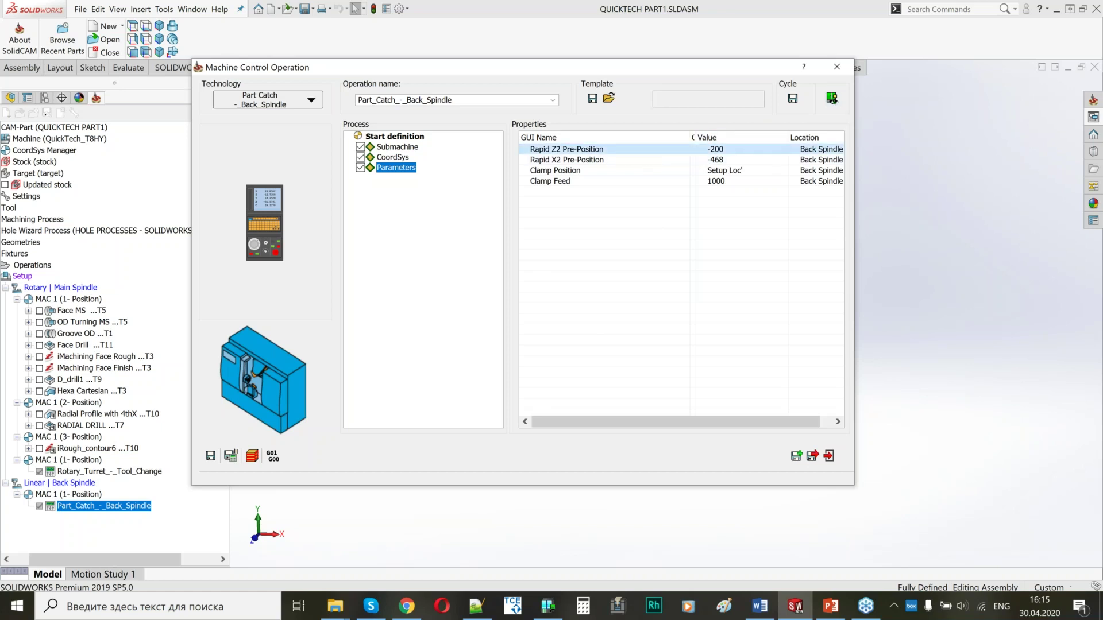
pyautogui.click(831, 99)
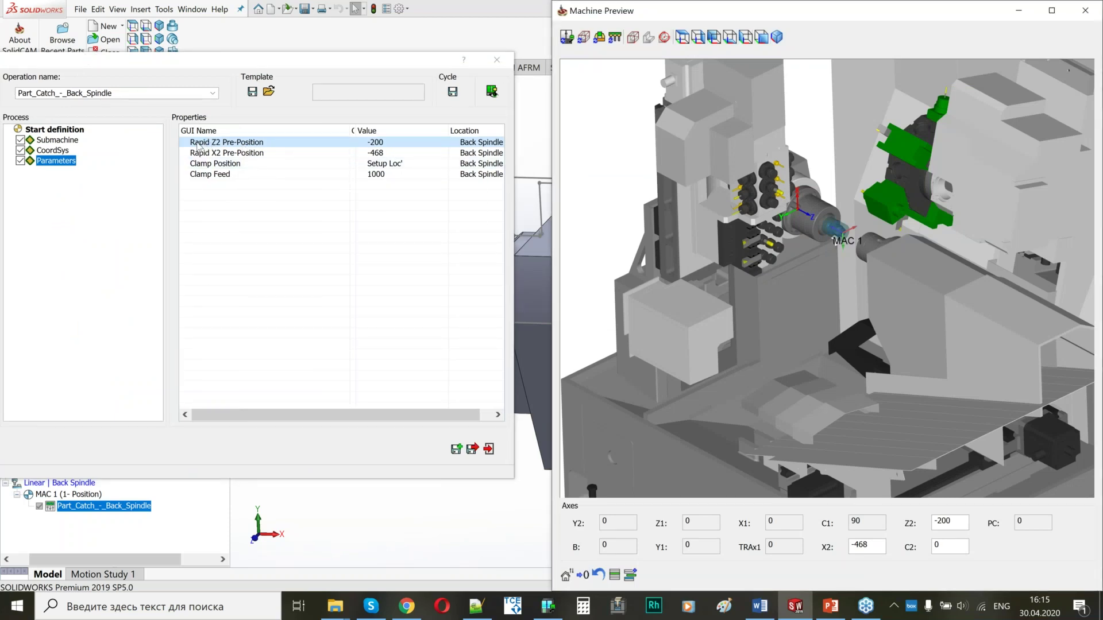
pyautogui.click(216, 142)
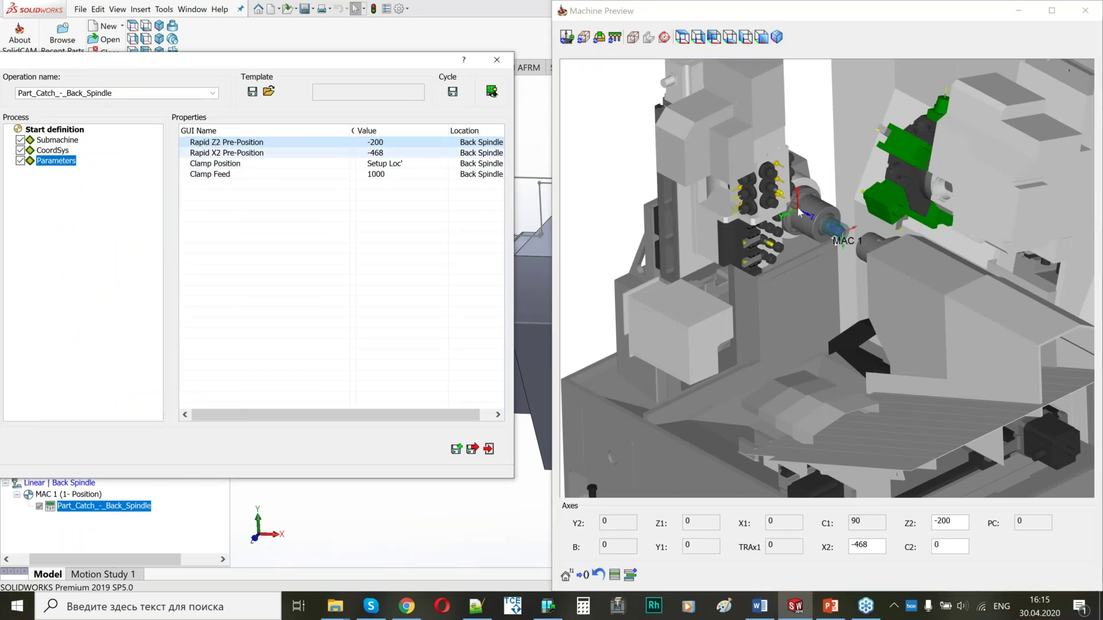
pyautogui.moveTo(933, 233); pyautogui.dragTo(790, 245, button='middle')
pyautogui.scroll(5, 885, 267)
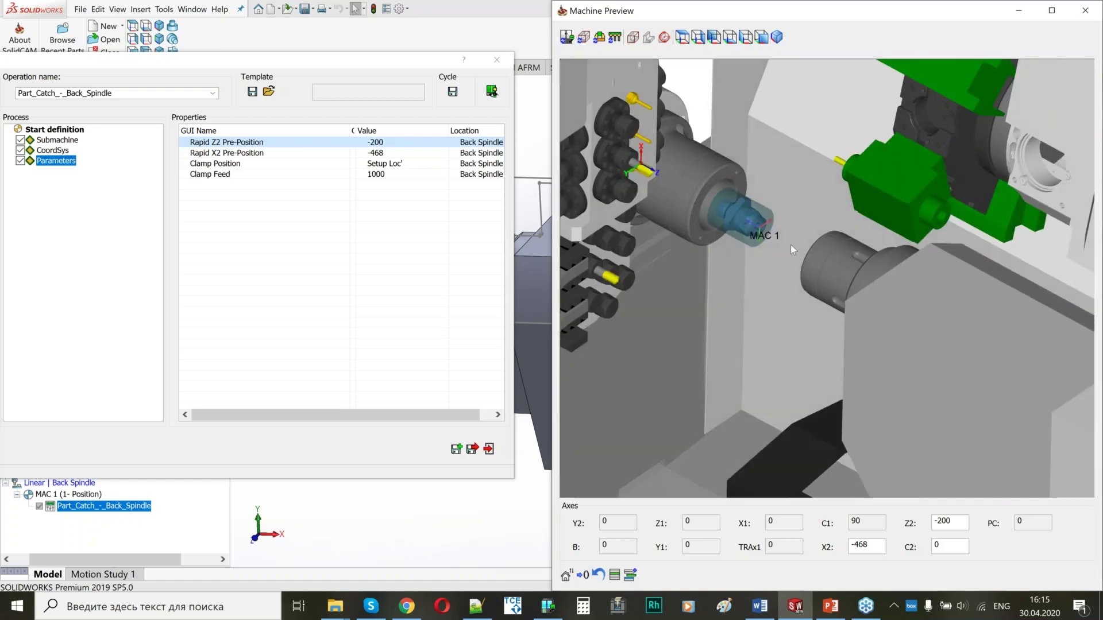
# Step: Preview the back spindle's Rapid X2 Pre-Position and examine its location relative to the main spindle and turret
pyautogui.click(238, 154)
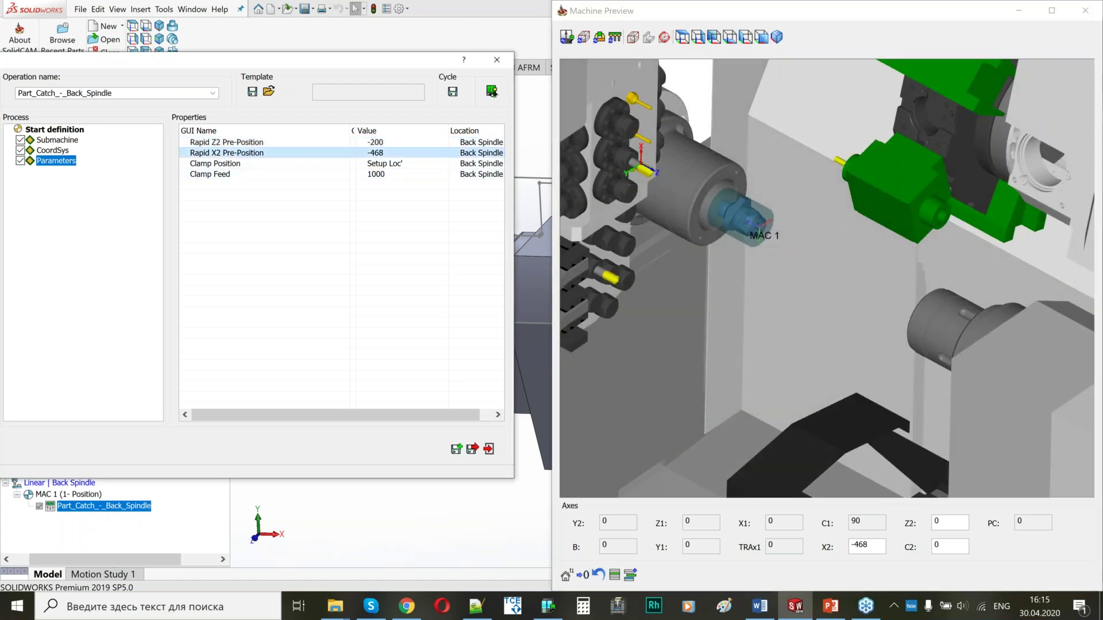
pyautogui.click(950, 311)
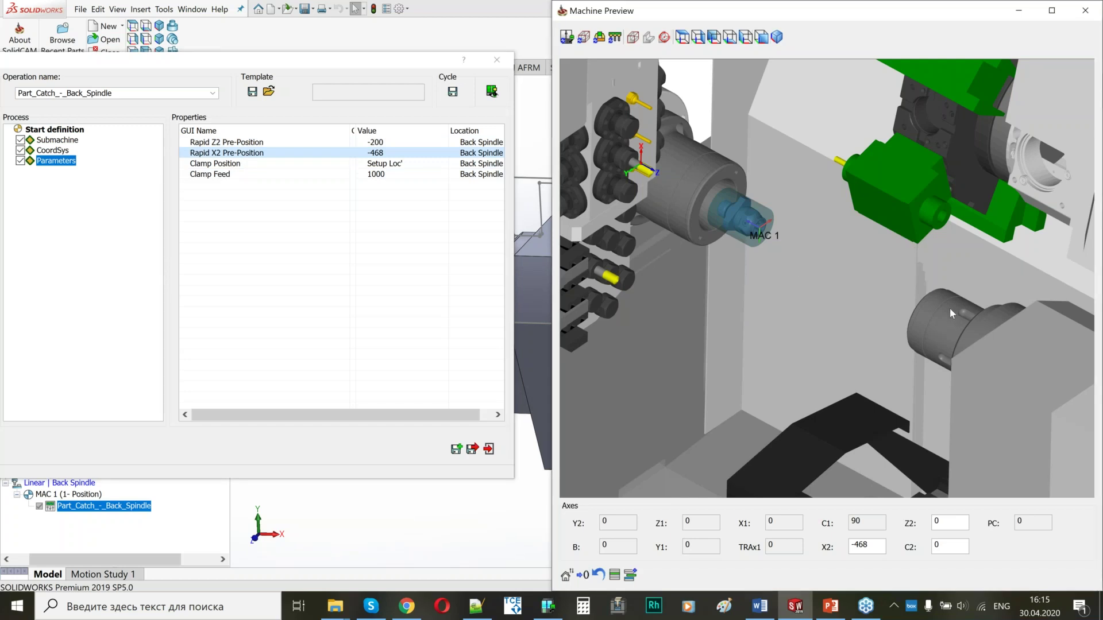
pyautogui.scroll(-7, 822, 271)
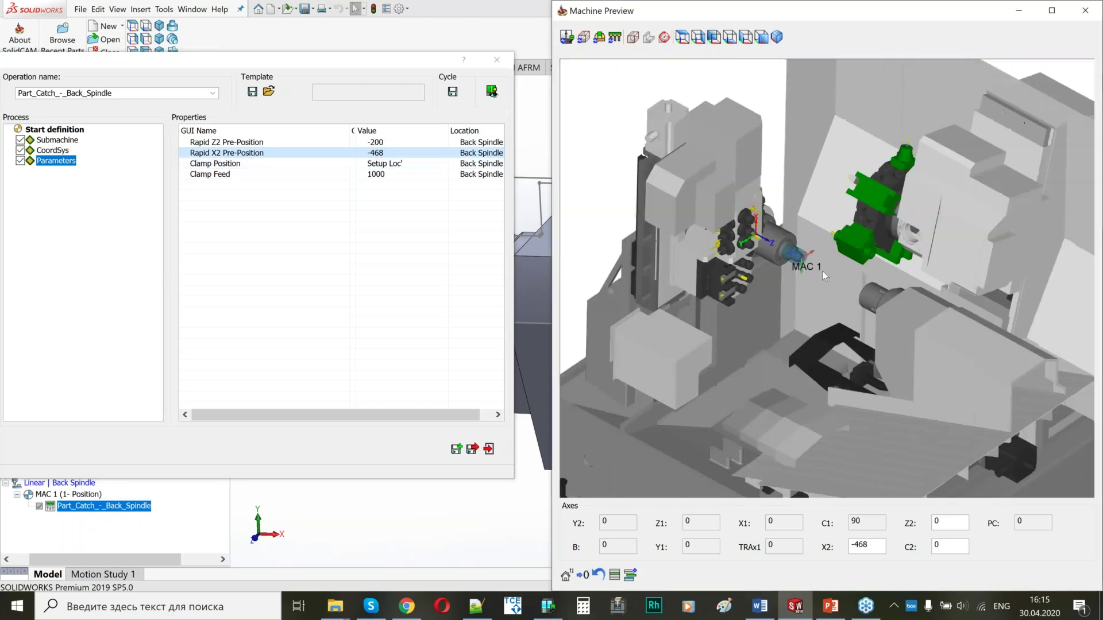
pyautogui.scroll(2, 825, 351)
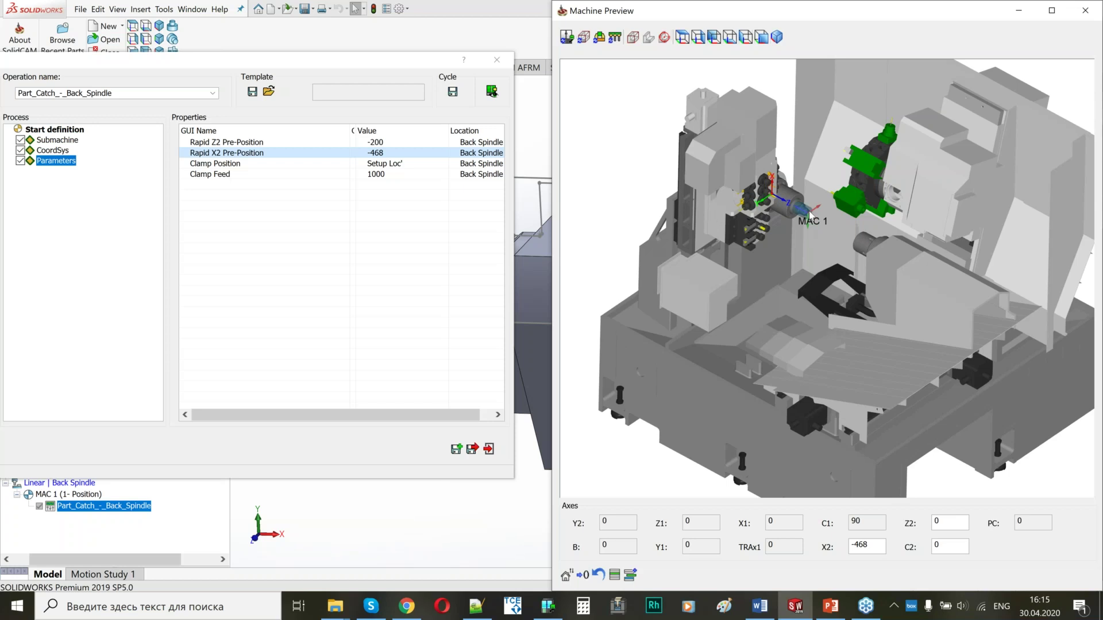
pyautogui.scroll(3, 808, 215)
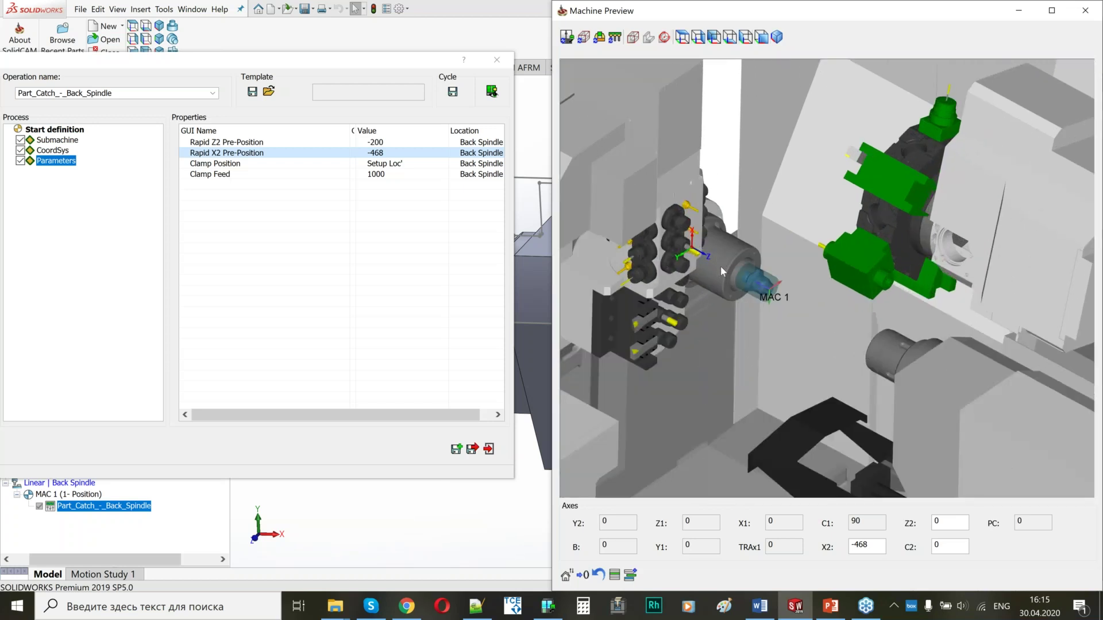
# Step: Preview the Clamp Position parameter and examine how the back spindle grips the part from several angles
pyautogui.click(279, 165)
pyautogui.moveTo(577, 291); pyautogui.dragTo(653, 271)
pyautogui.scroll(5, 654, 270)
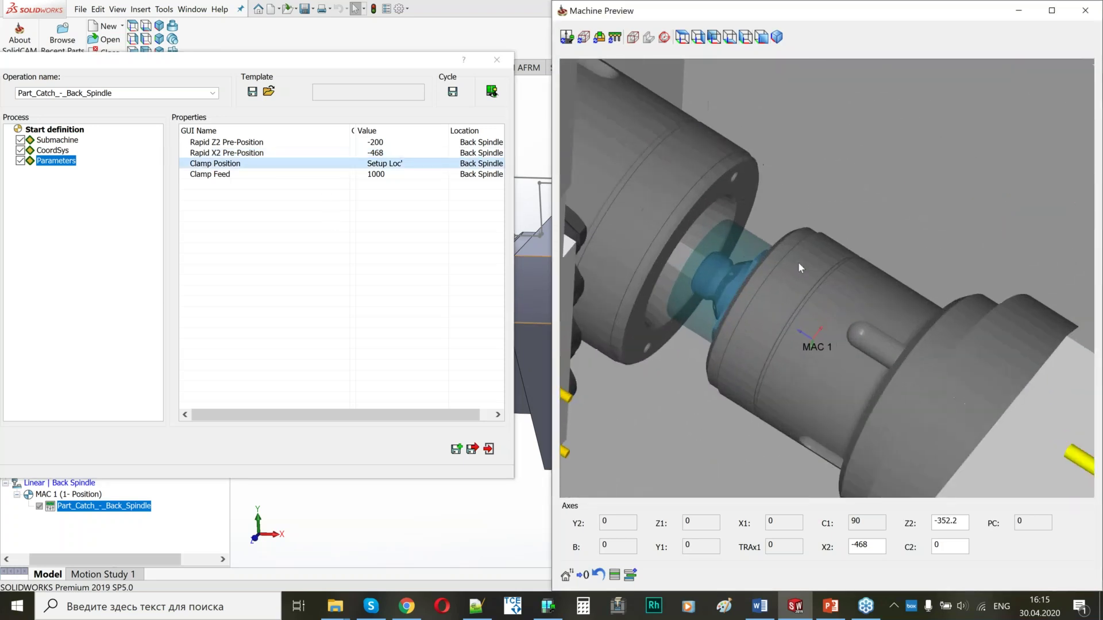
pyautogui.moveTo(800, 266); pyautogui.dragTo(754, 259)
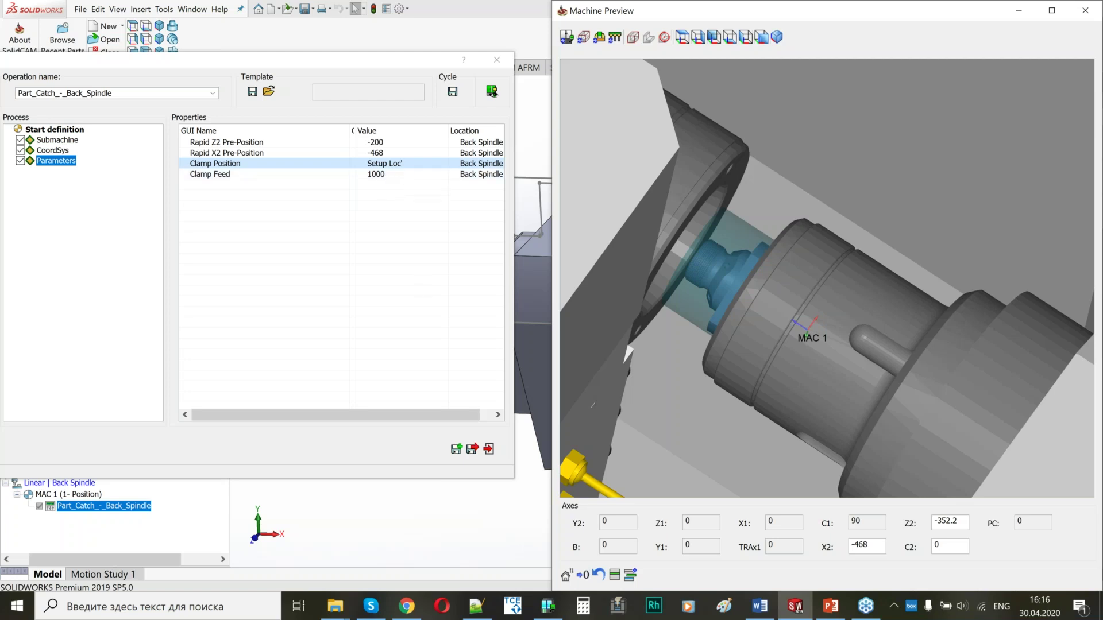
pyautogui.scroll(-5, 790, 213)
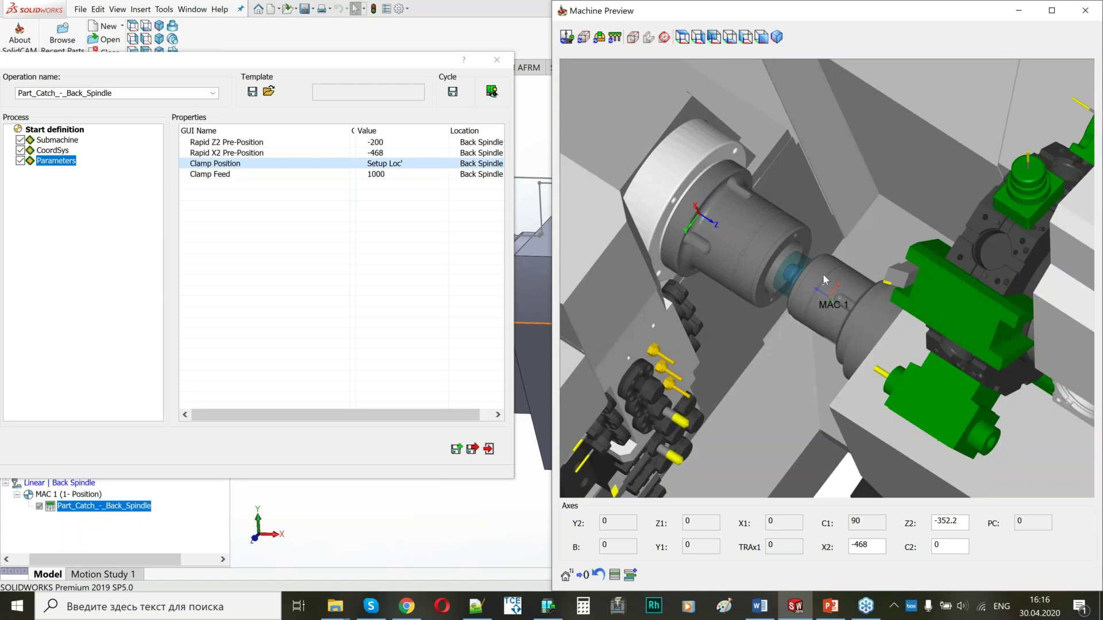
pyautogui.moveTo(823, 276); pyautogui.dragTo(741, 275, button='middle')
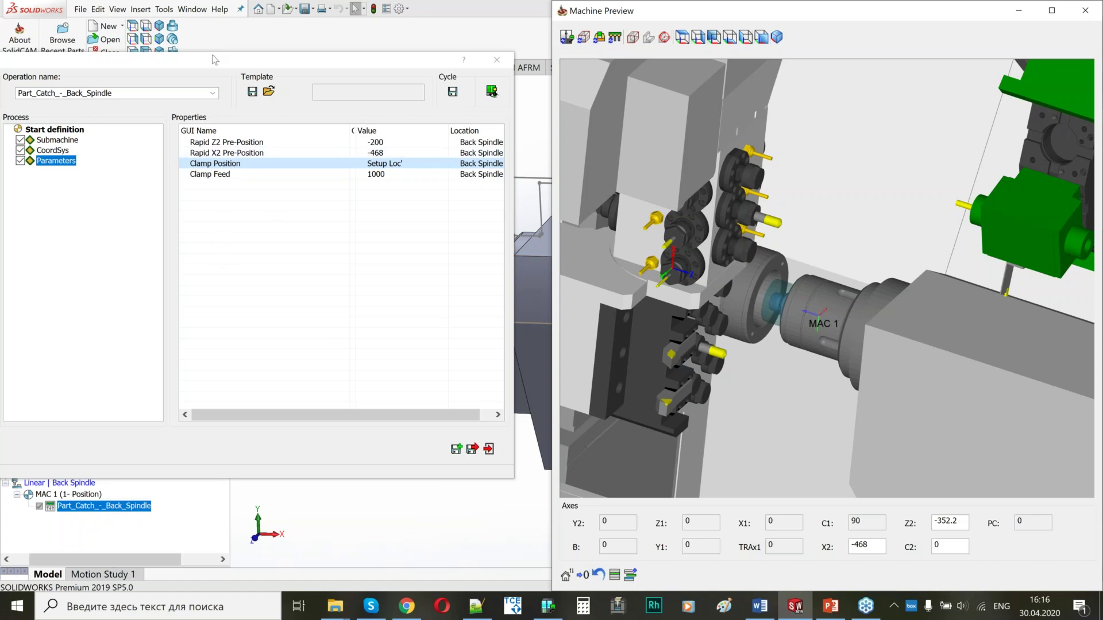
# Step: Save the Part Catch - Back Spindle operation and exit it
pyautogui.click(213, 60)
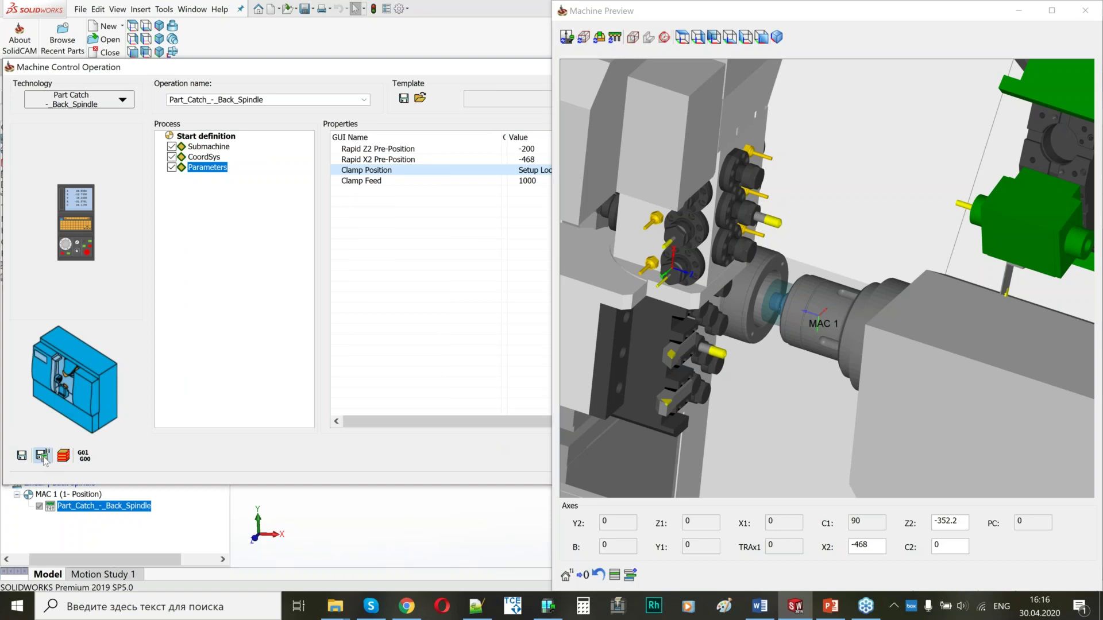
pyautogui.moveTo(373, 67); pyautogui.dragTo(268, 59)
pyautogui.click(779, 310)
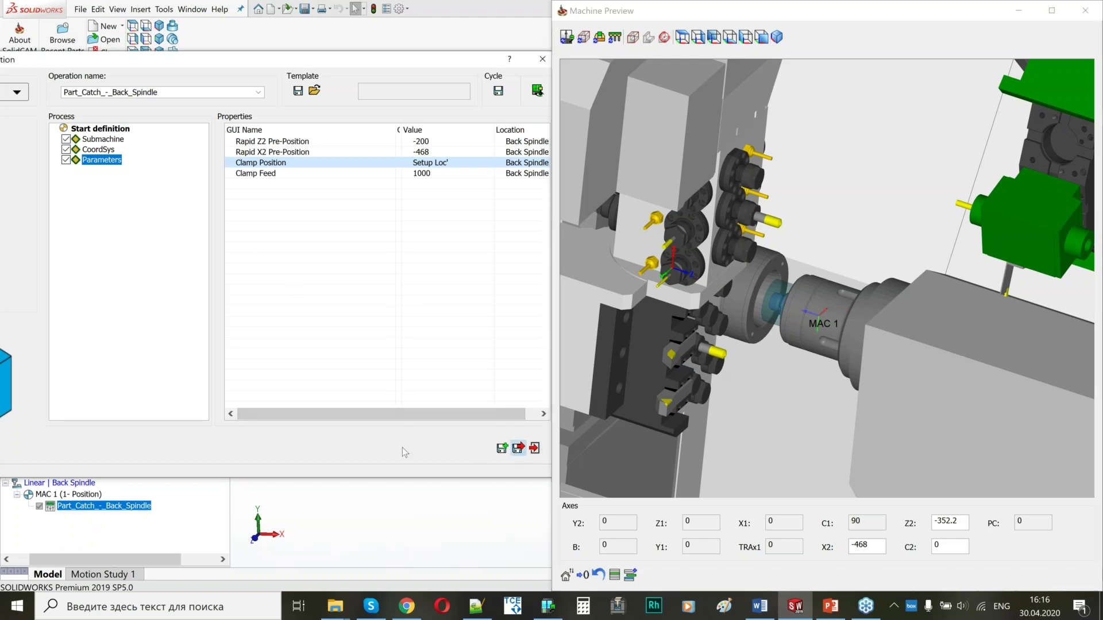
pyautogui.click(517, 448)
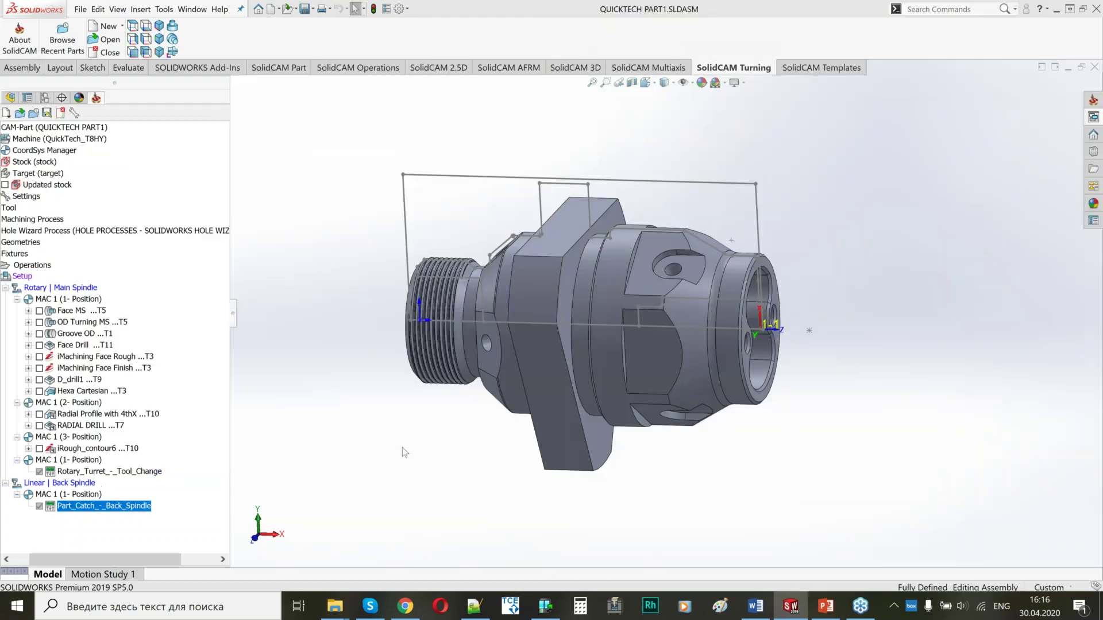
# Step: Add a Cutoff turning operation after the Part Catch - Back Spindle operation and name it CutOff
pyautogui.rightClick(108, 509)
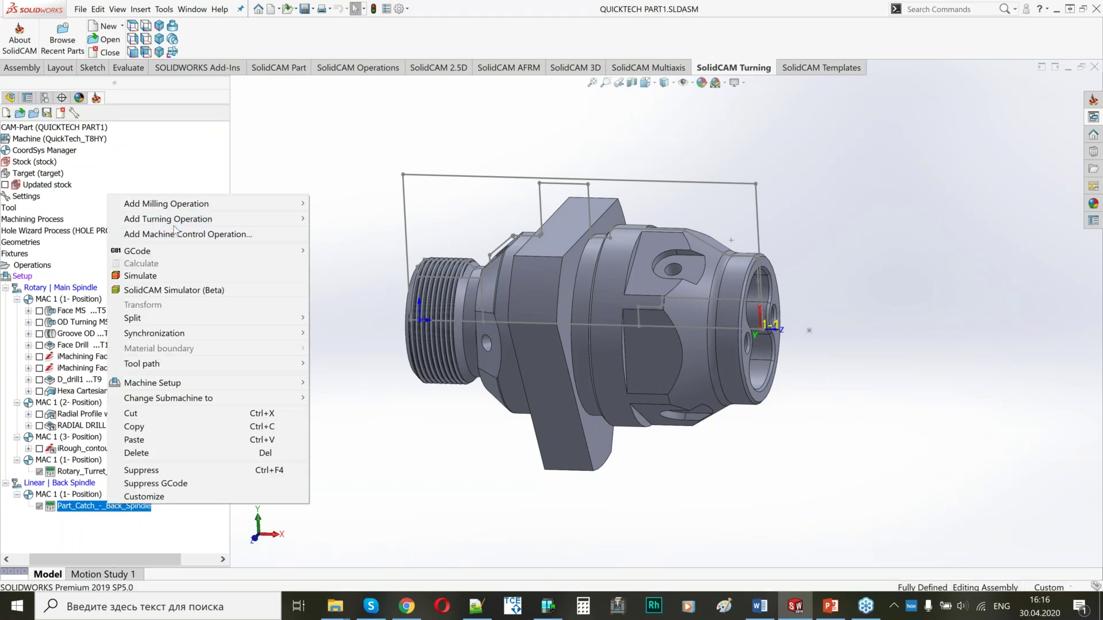
pyautogui.moveTo(270, 219)
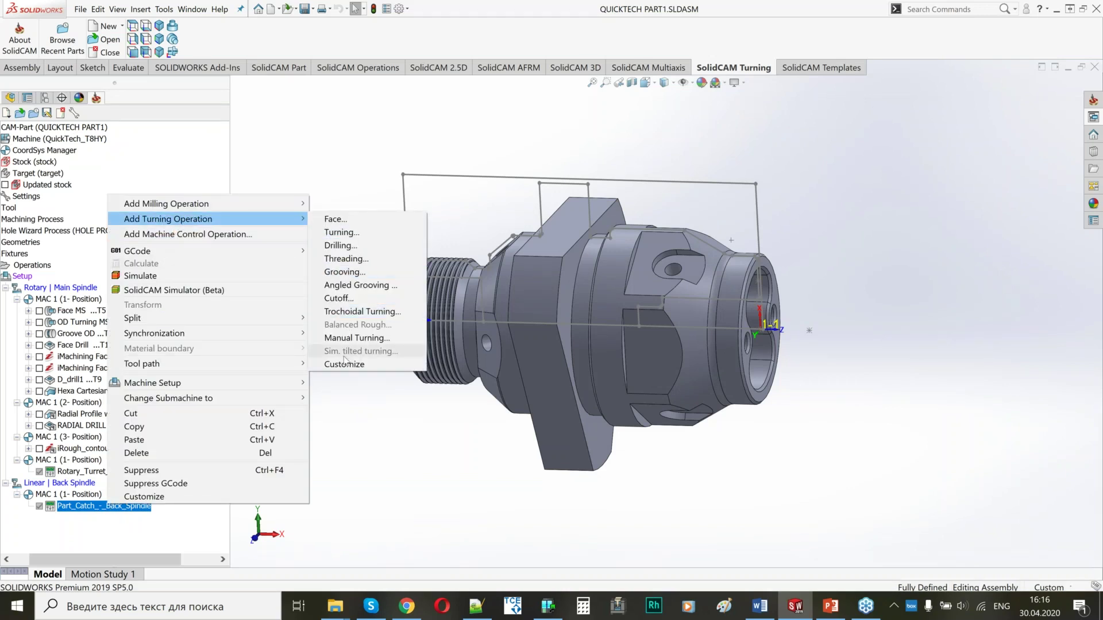
pyautogui.click(336, 299)
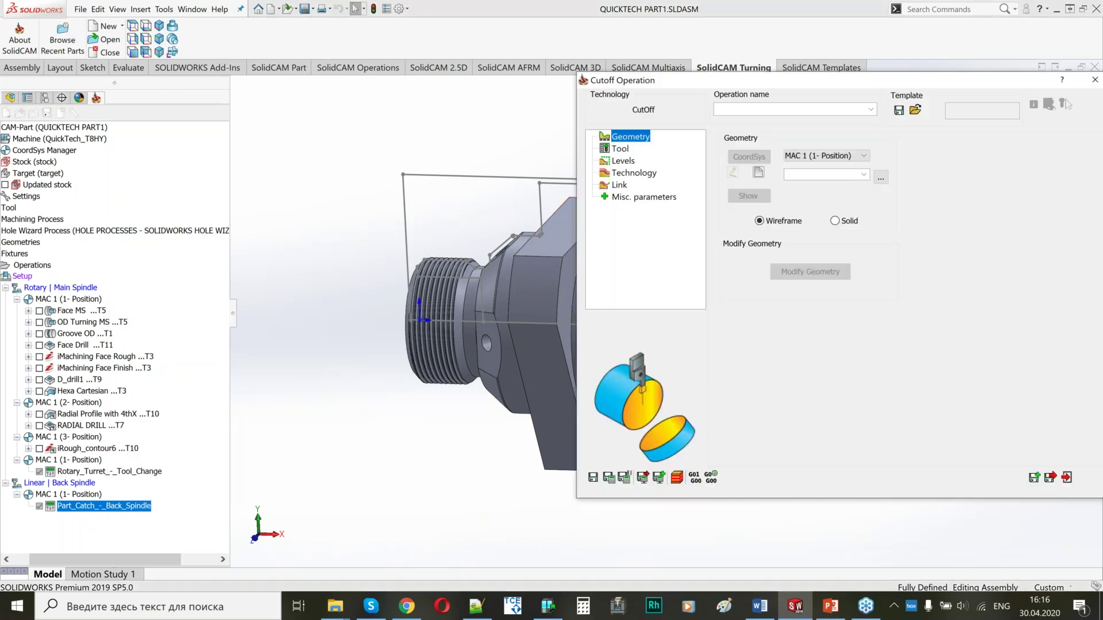
pyautogui.hotkey('alt', 'Tab')
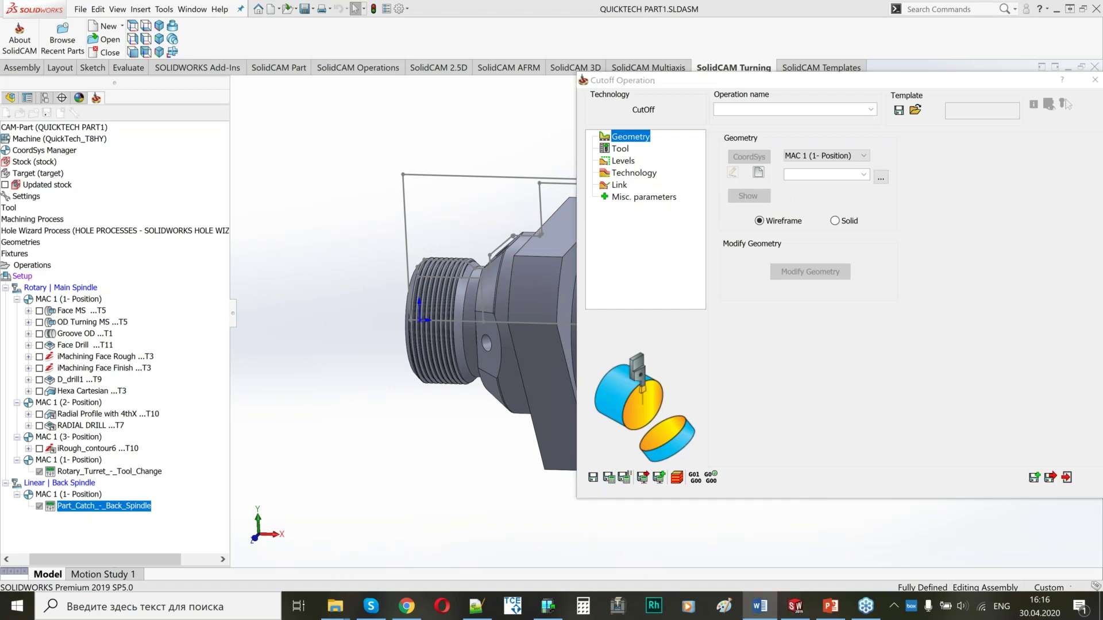
pyautogui.click(737, 108)
pyautogui.write('CutOff')
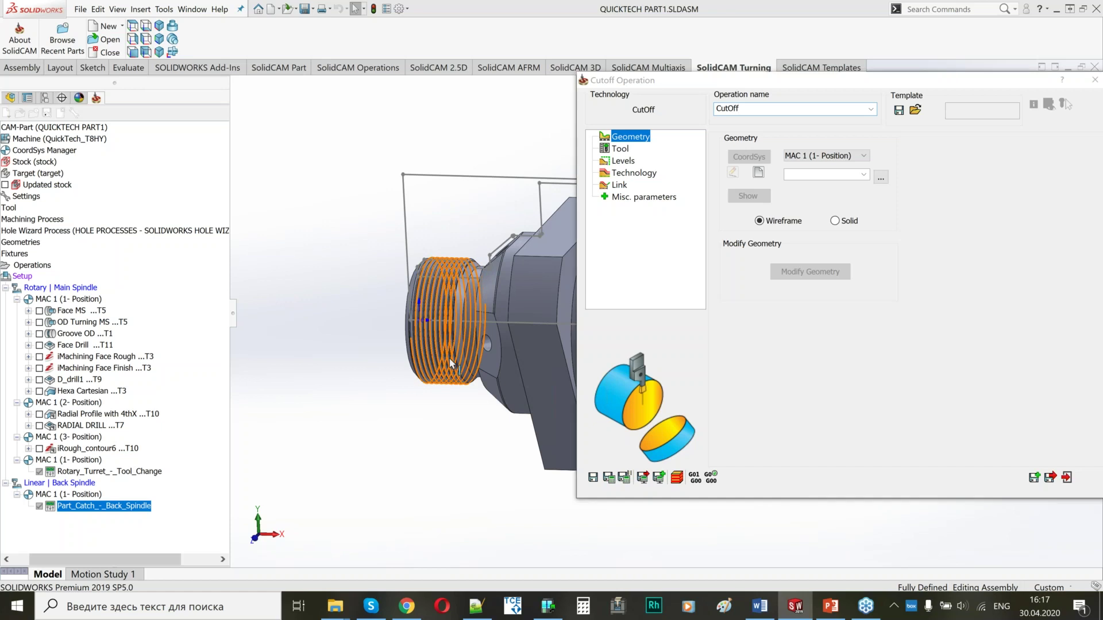
# Step: Define a new wireframe geometry for the cutoff from the sketch line at the end face of the threaded side
pyautogui.moveTo(451, 364); pyautogui.dragTo(420, 281, button='middle')
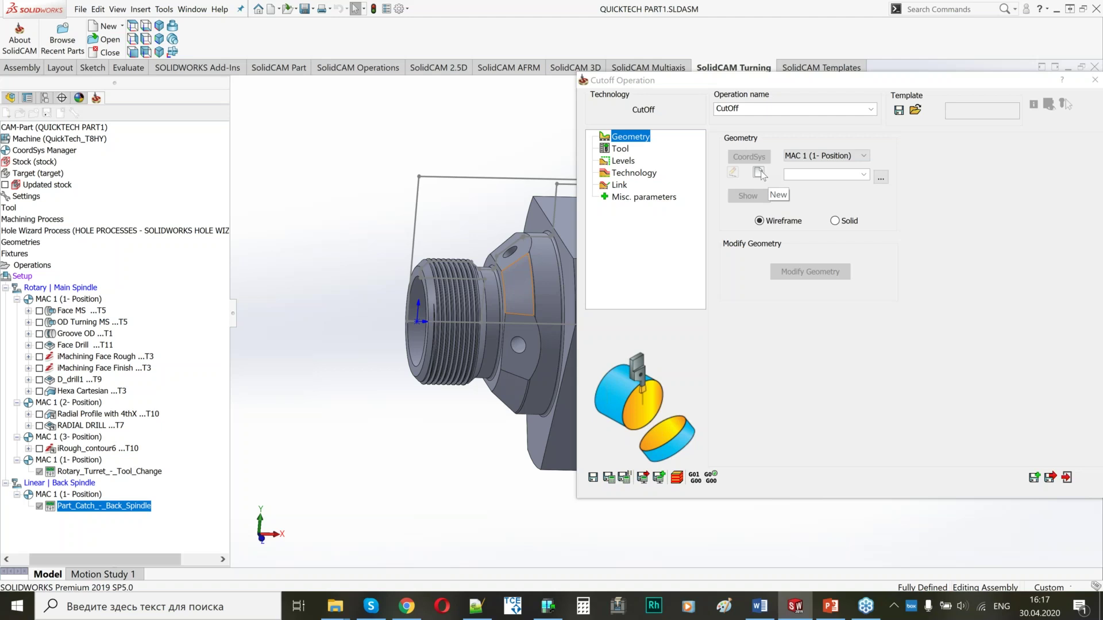
pyautogui.click(759, 173)
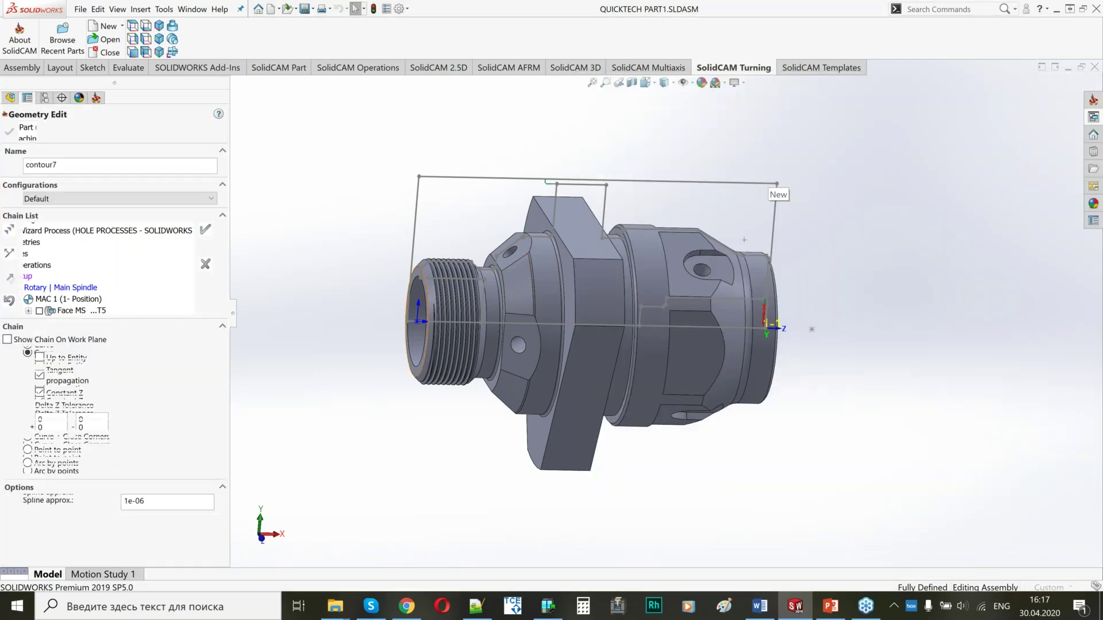
pyautogui.scroll(-5, 436, 298)
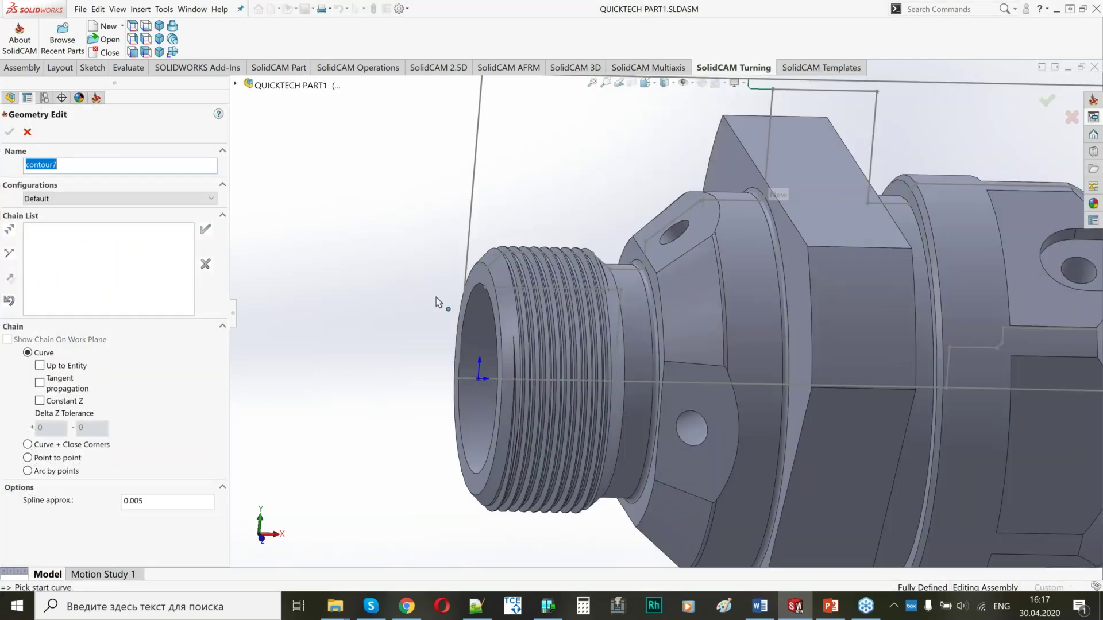
pyautogui.click(529, 323)
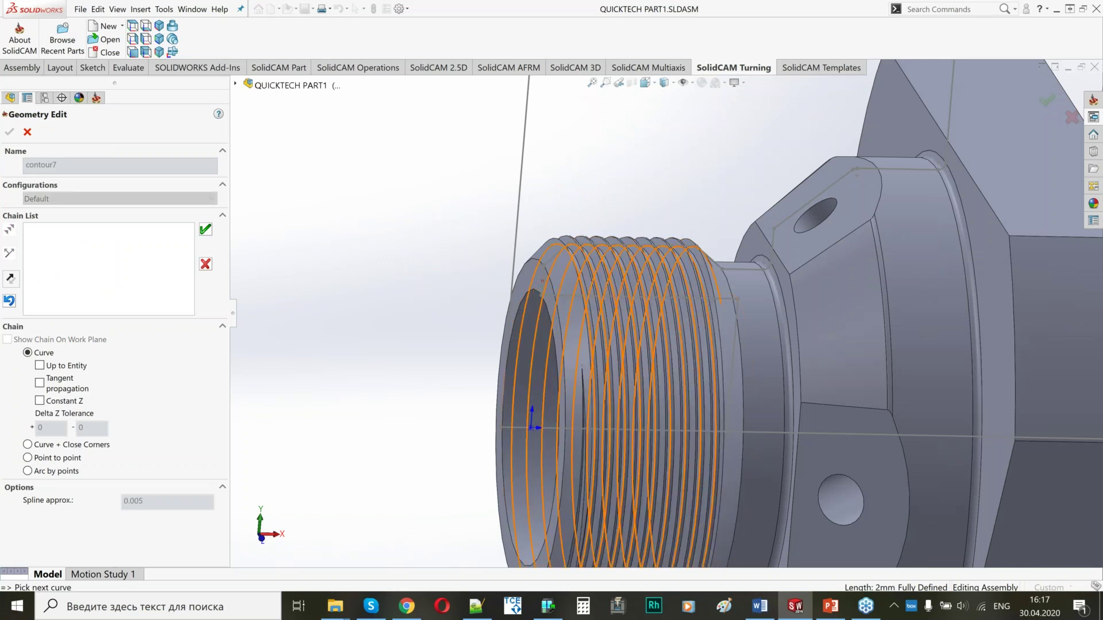
pyautogui.moveTo(531, 322); pyautogui.dragTo(593, 332, button='middle')
pyautogui.click(205, 229)
pyautogui.click(9, 132)
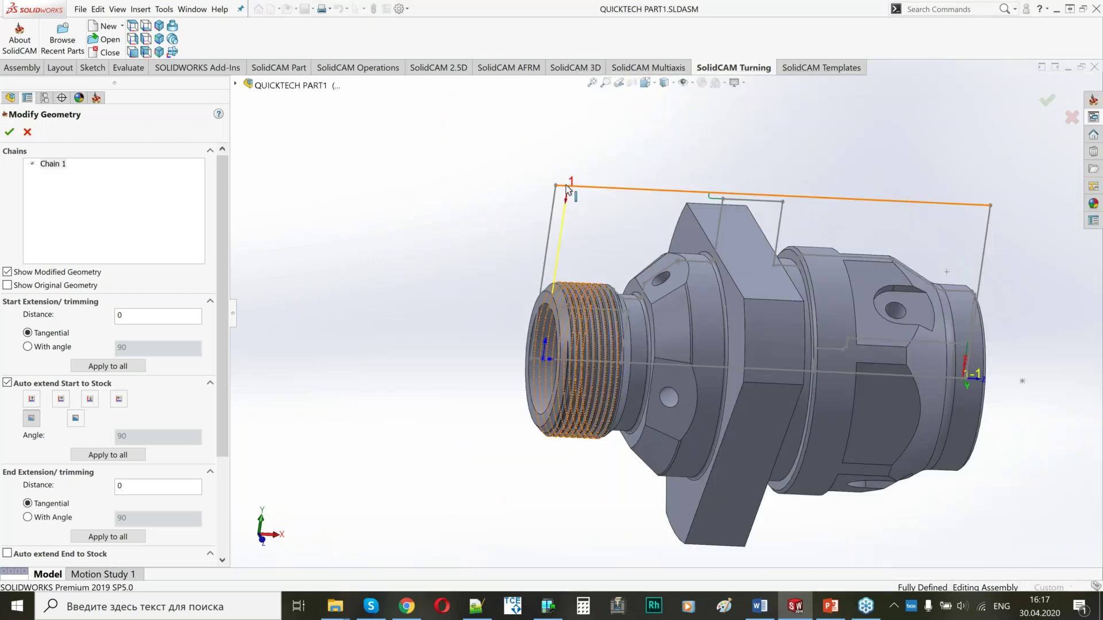
# Step: Turn on automatic extension of the cutoff chain's end to the stock and accept the modified geometry
pyautogui.moveTo(633, 251); pyautogui.dragTo(639, 217, button='middle')
pyautogui.click(8, 554)
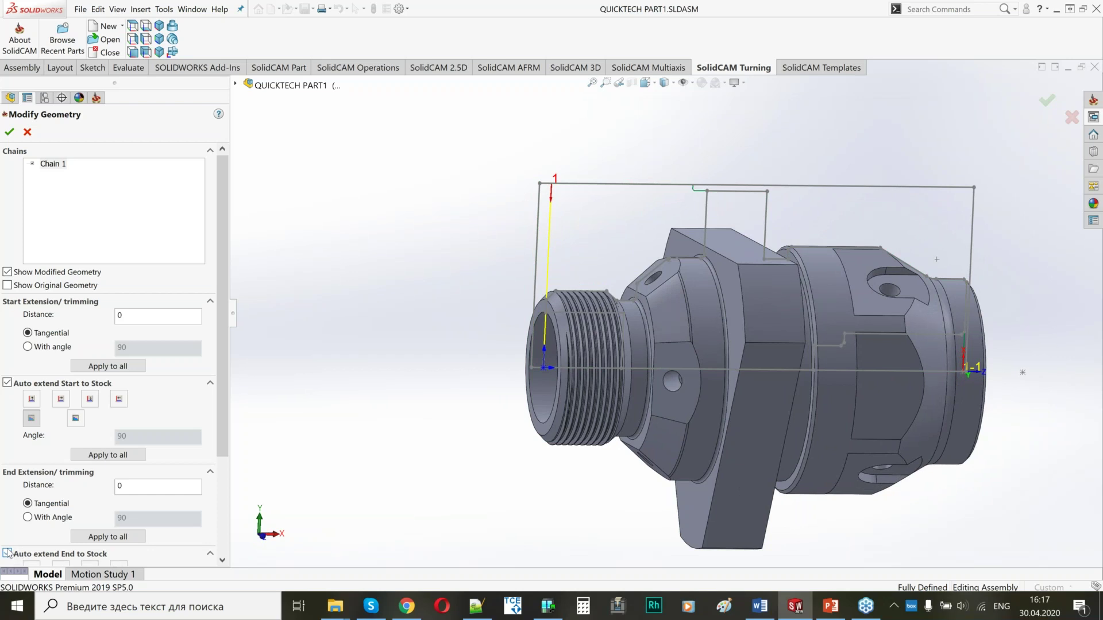
pyautogui.click(9, 133)
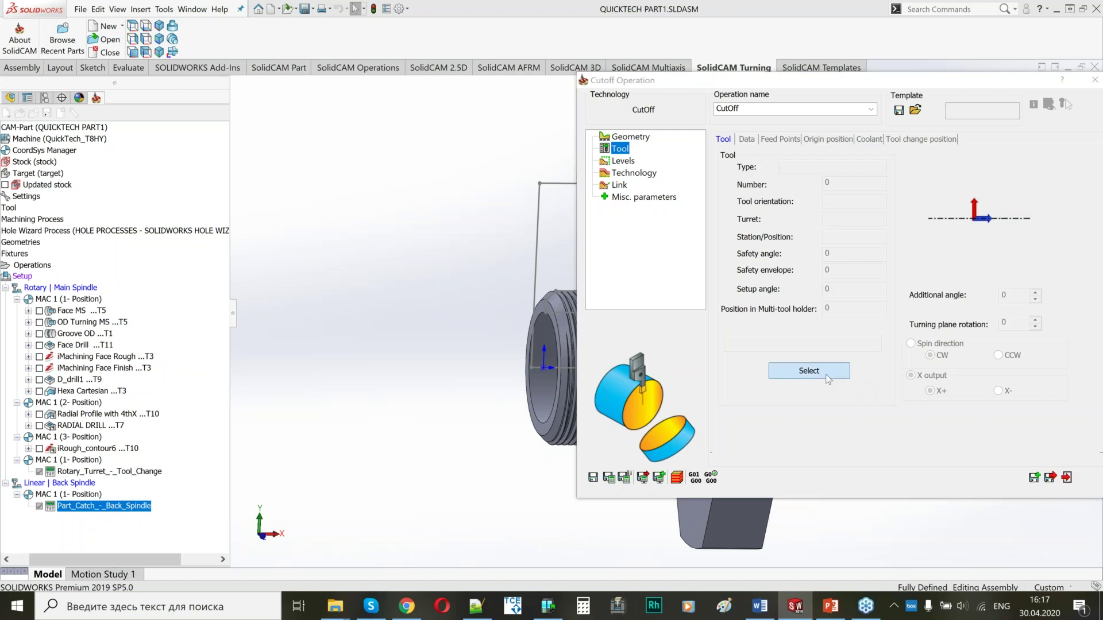
# Step: Assign external grooving tool 1 from the Rotary Turret, station 1A, to the CutOff operation
pyautogui.click(825, 373)
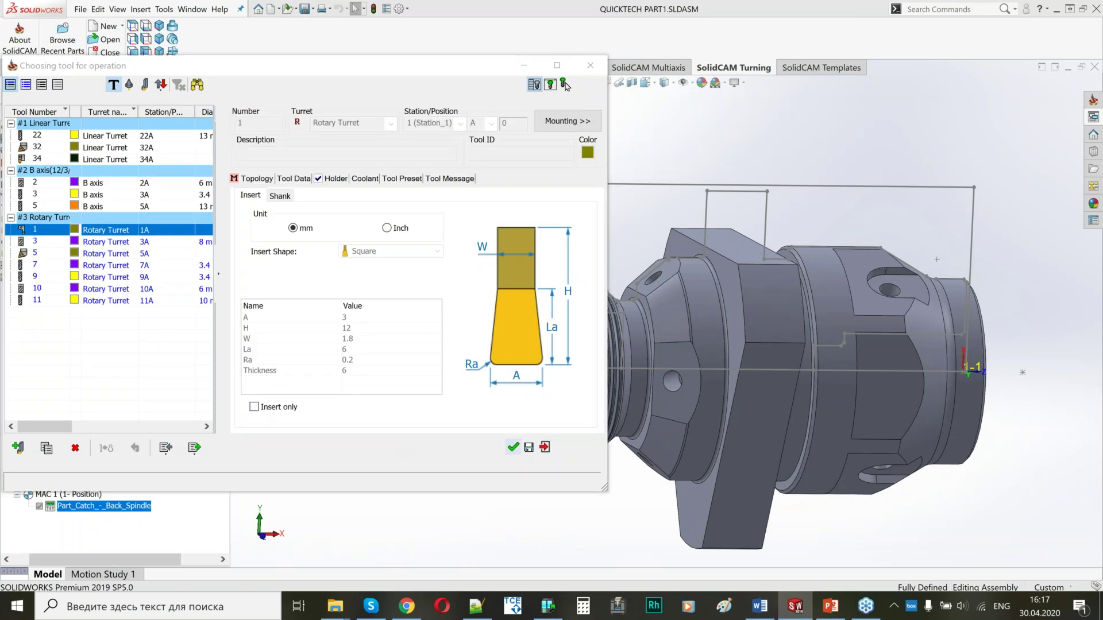
pyautogui.click(564, 85)
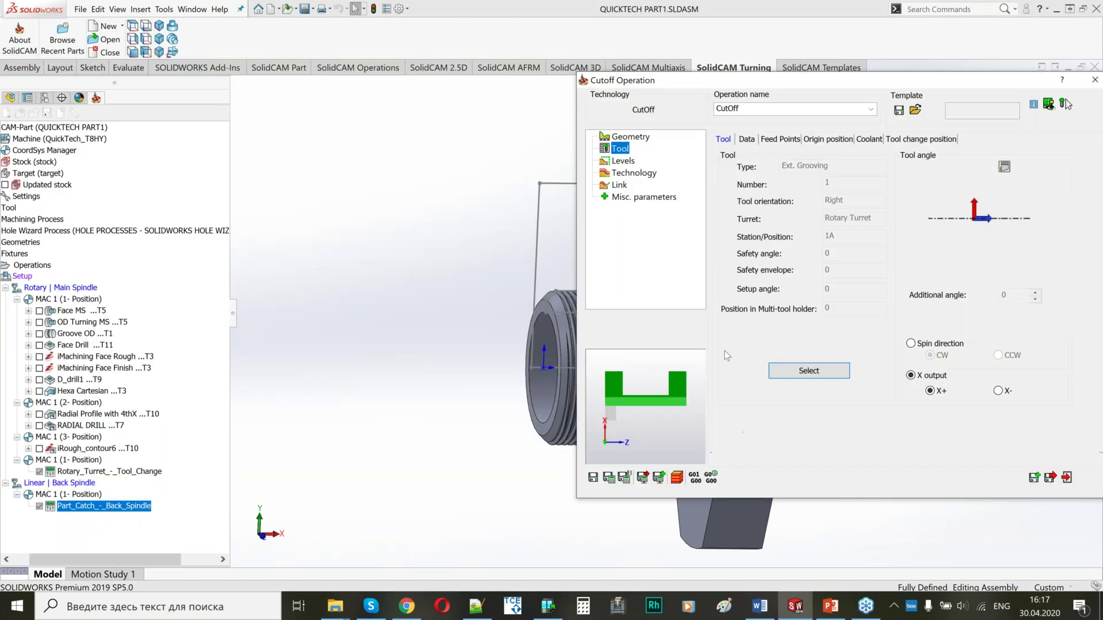
# Step: Set the cutoff technology's Z offset to 0.2, keeping the default safety distance
pyautogui.click(622, 162)
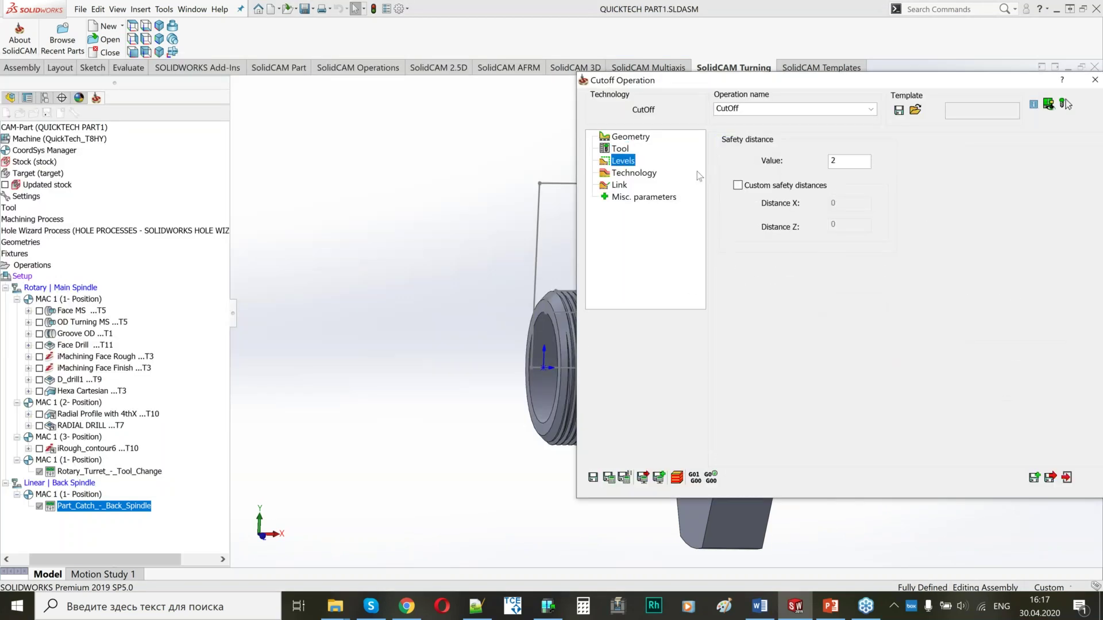
pyautogui.click(618, 175)
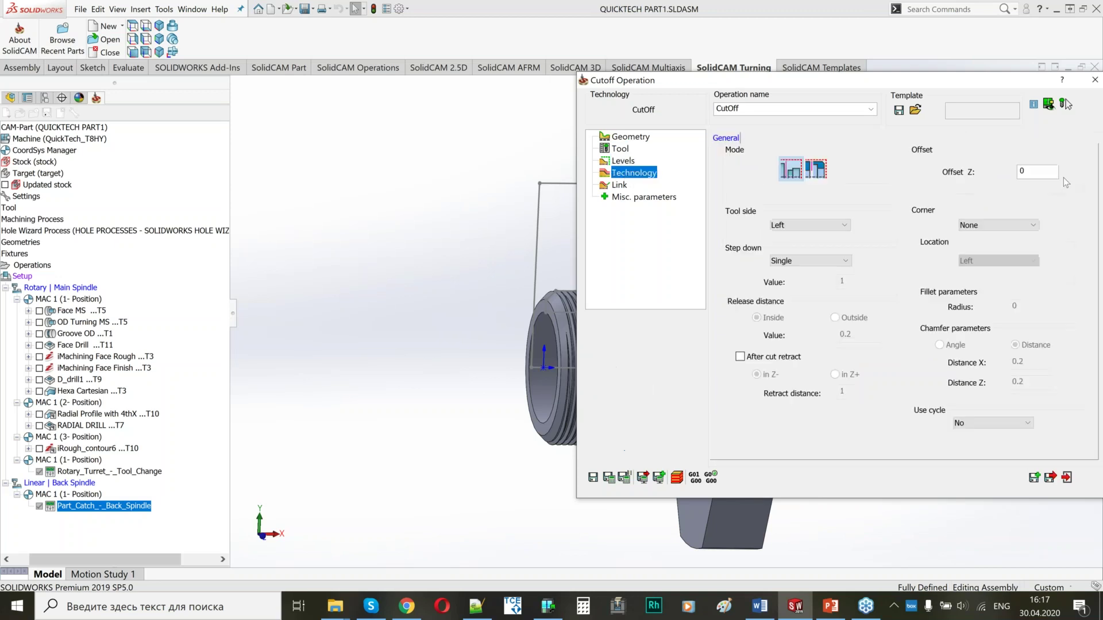
pyautogui.click(1029, 171)
pyautogui.write('.2')
pyautogui.hotkey('shift', 'Home')
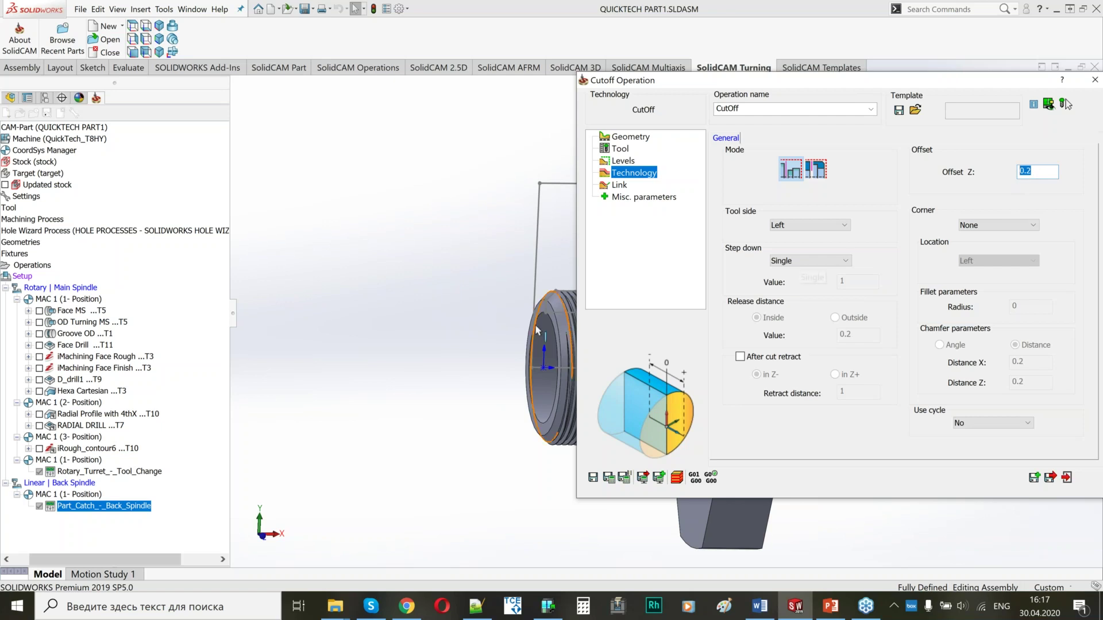
pyautogui.scroll(-1, 537, 317)
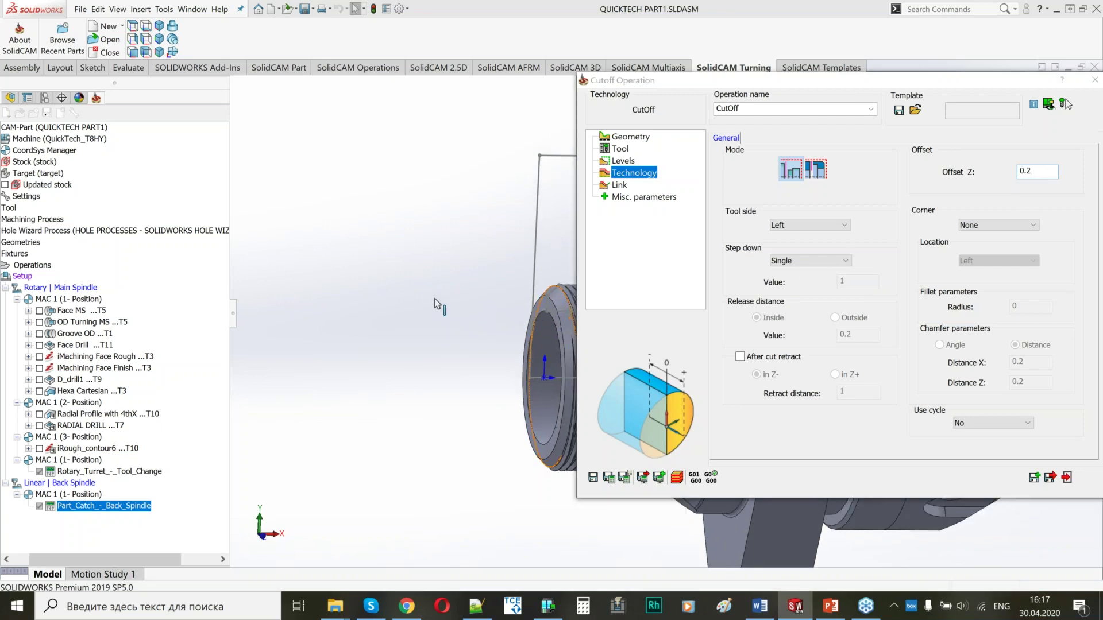
pyautogui.moveTo(476, 310); pyautogui.dragTo(322, 320, button='middle')
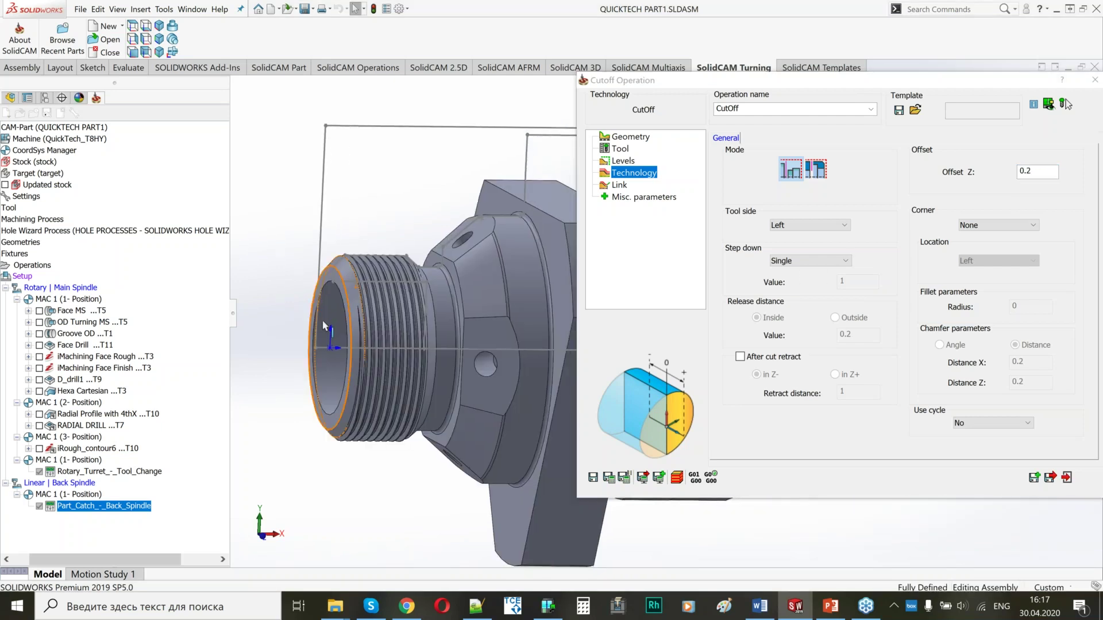
# Step: Set the cutoff approach point to Only X at diameter 80 and make the retract point the same as the approach
pyautogui.click(619, 185)
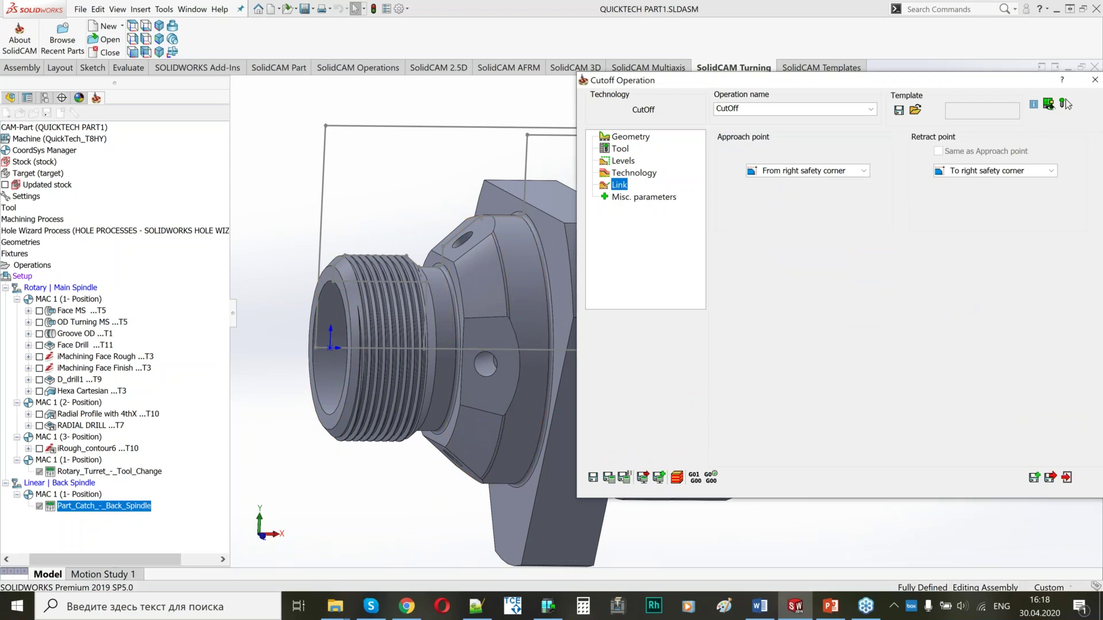
pyautogui.click(795, 171)
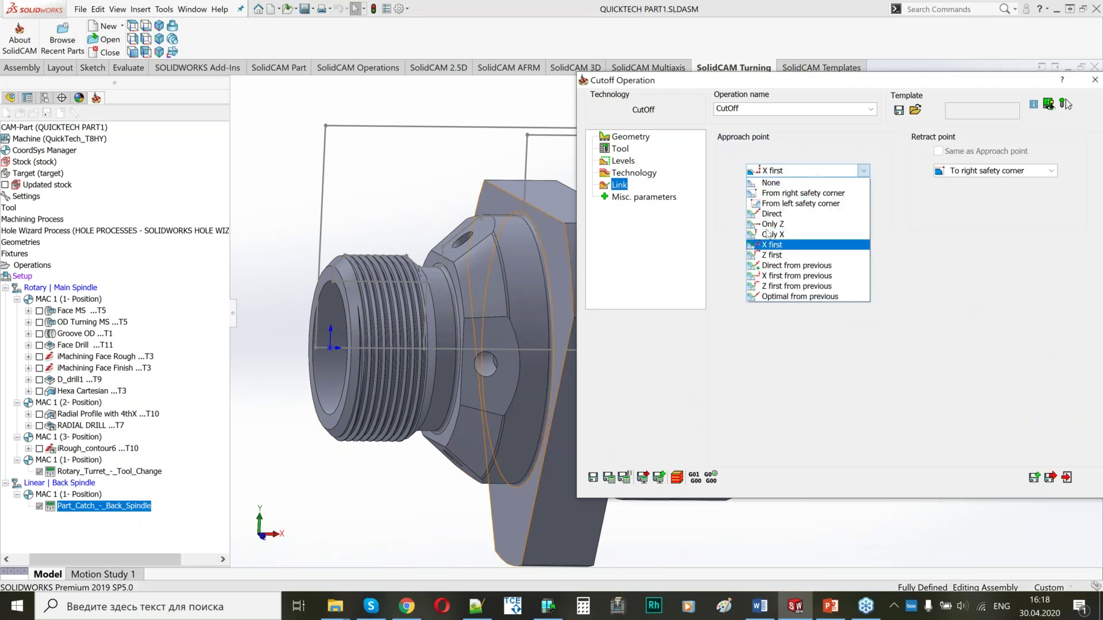
pyautogui.click(775, 245)
pyautogui.click(797, 171)
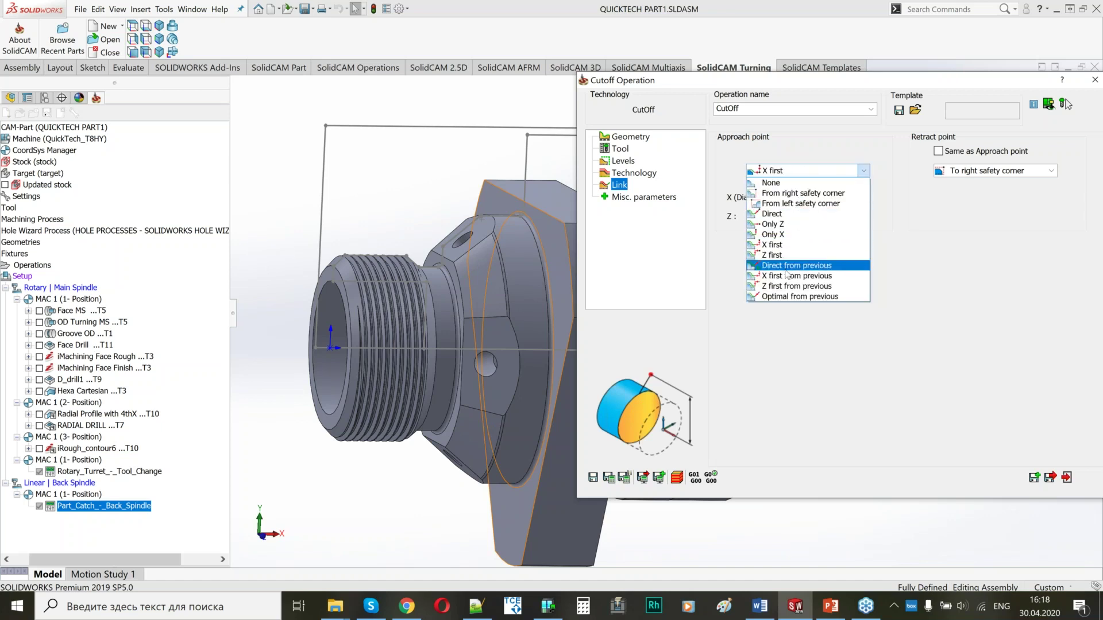
pyautogui.click(785, 235)
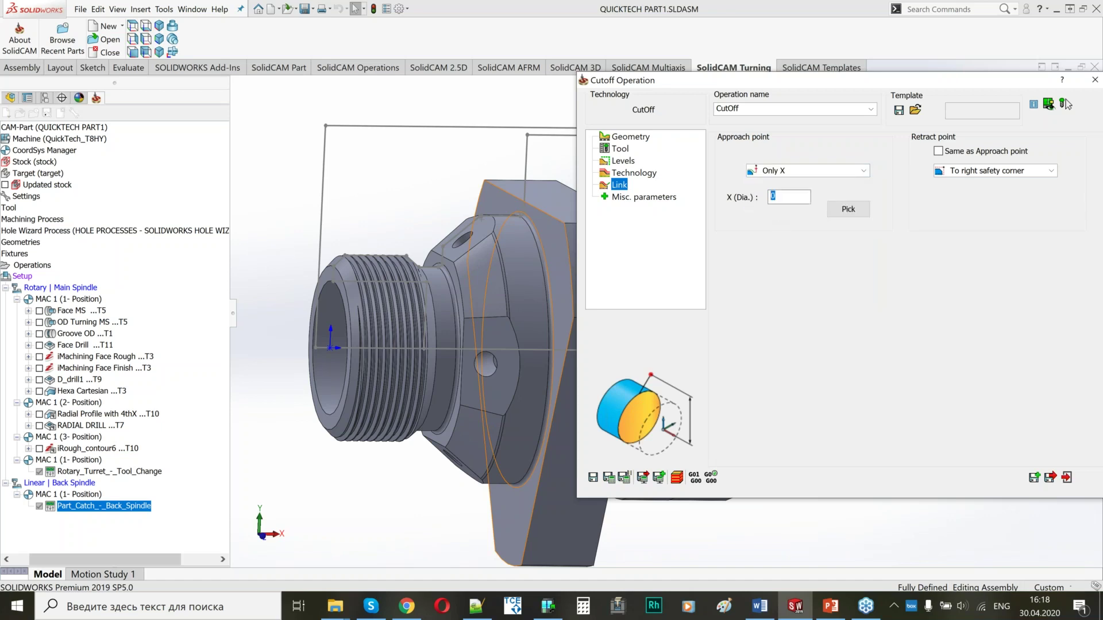
pyautogui.write('80')
pyautogui.click(938, 151)
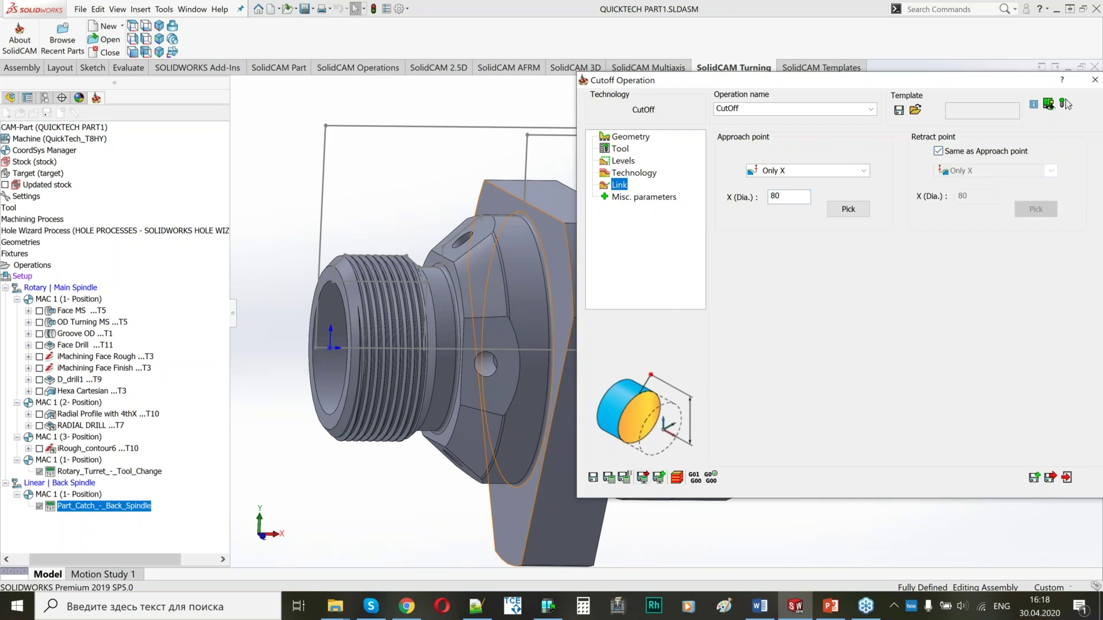
# Step: Save and calculate the CutOff operation, check its toolpath at the threaded end, and close the operation
pyautogui.click(609, 480)
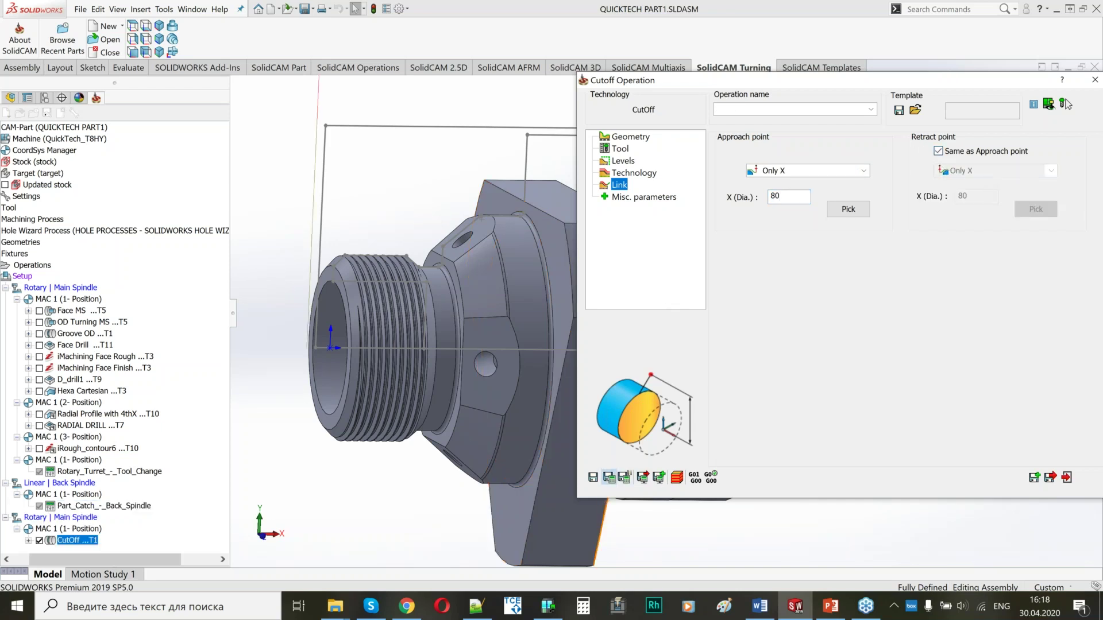
pyautogui.moveTo(406, 330); pyautogui.dragTo(522, 250, button='right')
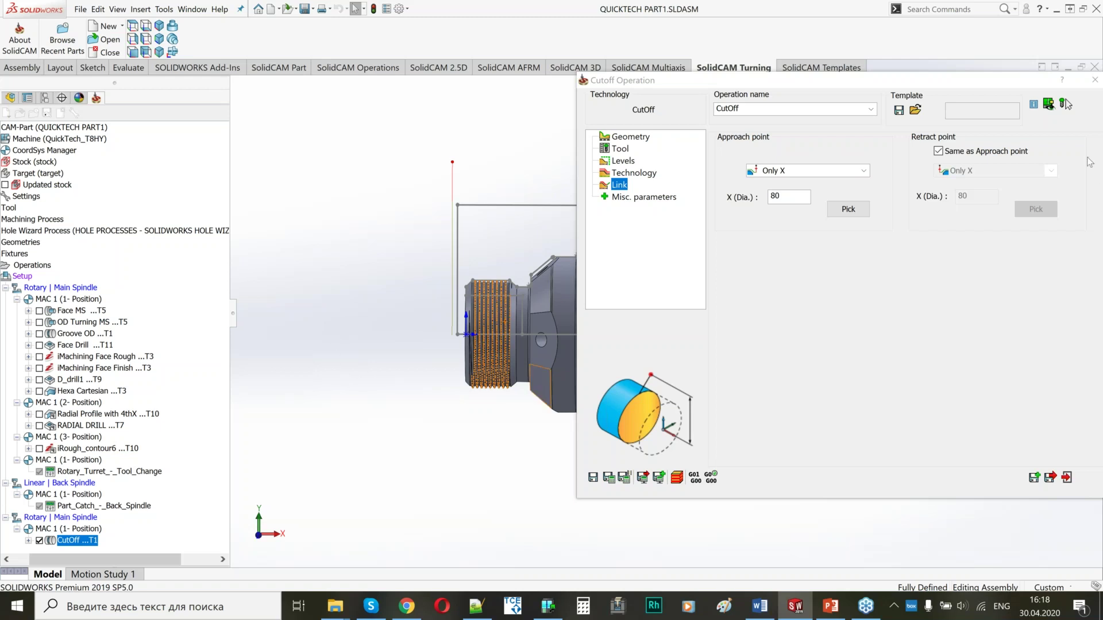
pyautogui.click(1092, 87)
# Step: Add a machine control operation after CutOff using the Part Transfer - Back Spindle technology
pyautogui.rightClick(75, 538)
pyautogui.click(171, 268)
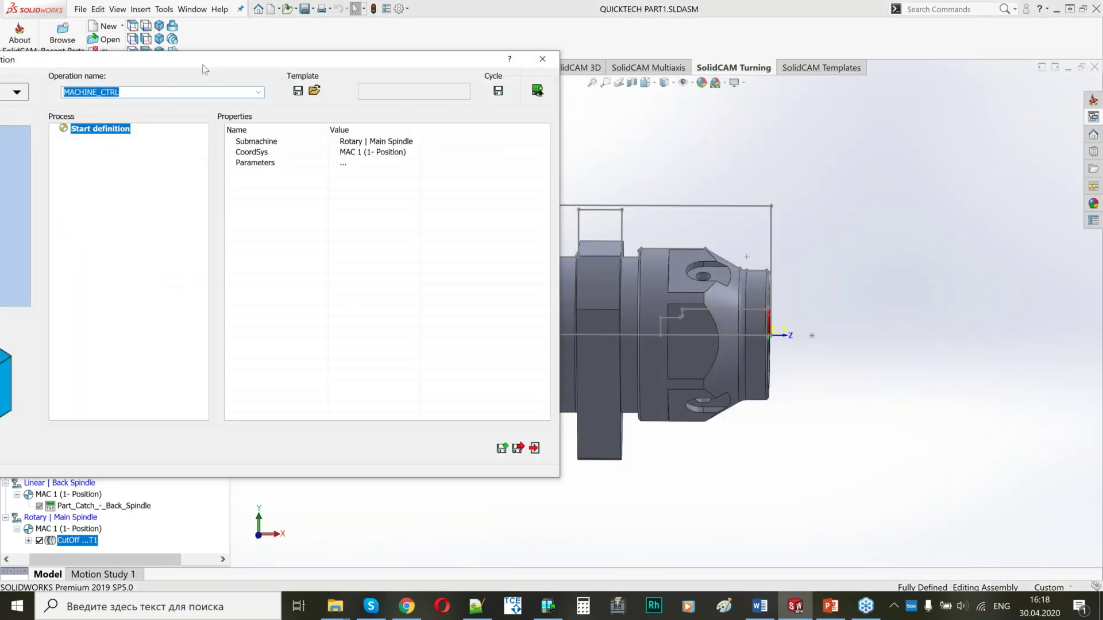
pyautogui.click(190, 94)
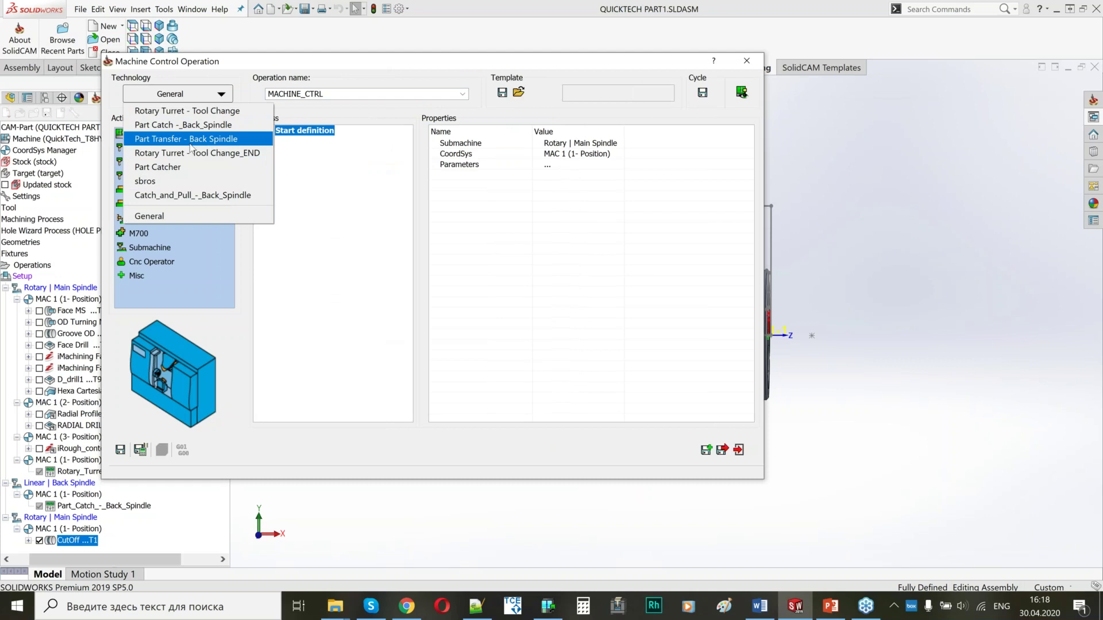
pyautogui.click(191, 139)
pyautogui.click(665, 350)
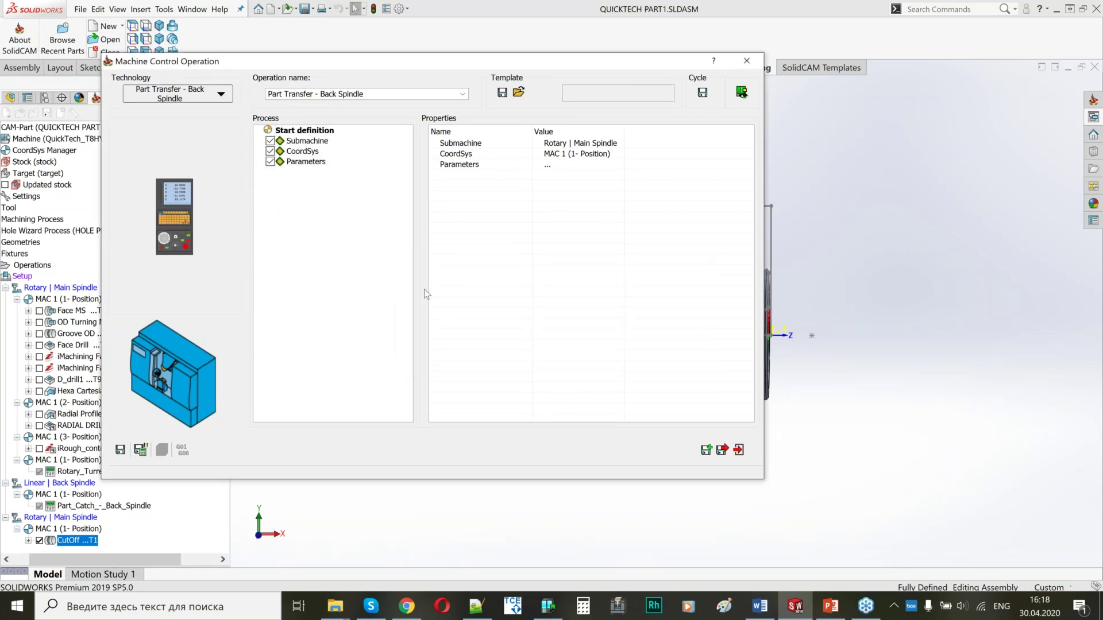
# Step: Check the parameters of the Part Transfer - Back Spindle operation, then save and exit it
pyautogui.click(311, 164)
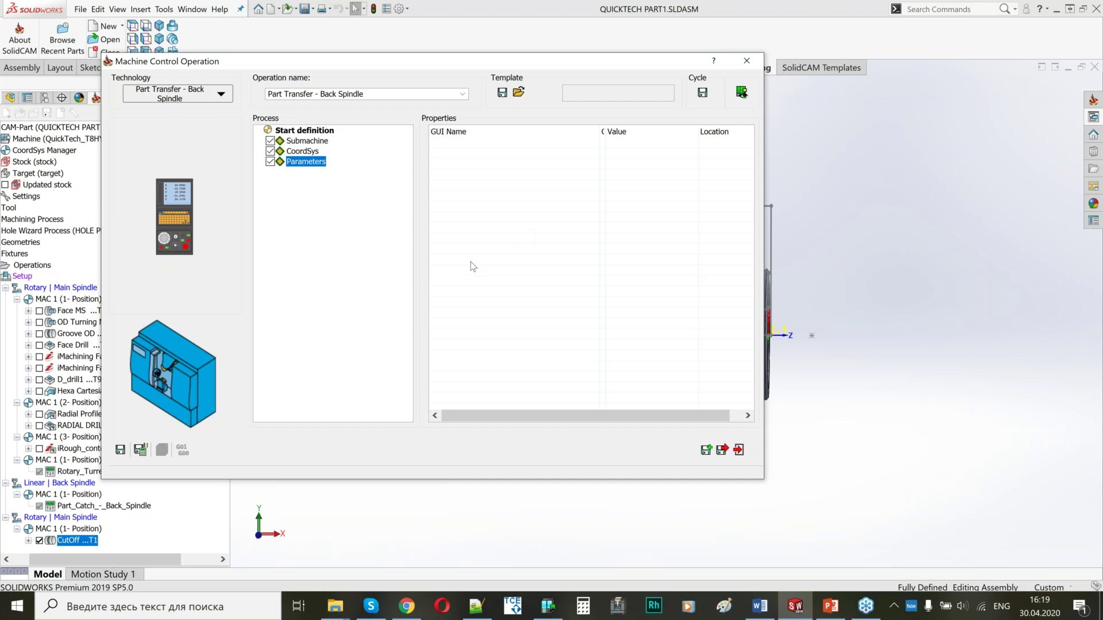
pyautogui.click(138, 455)
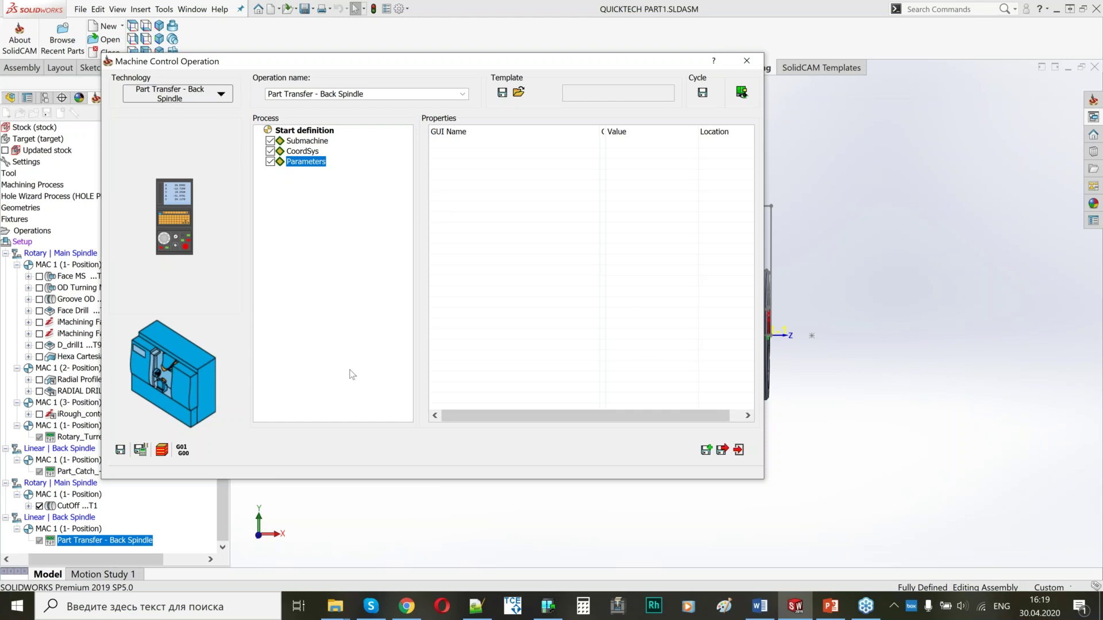
pyautogui.click(722, 450)
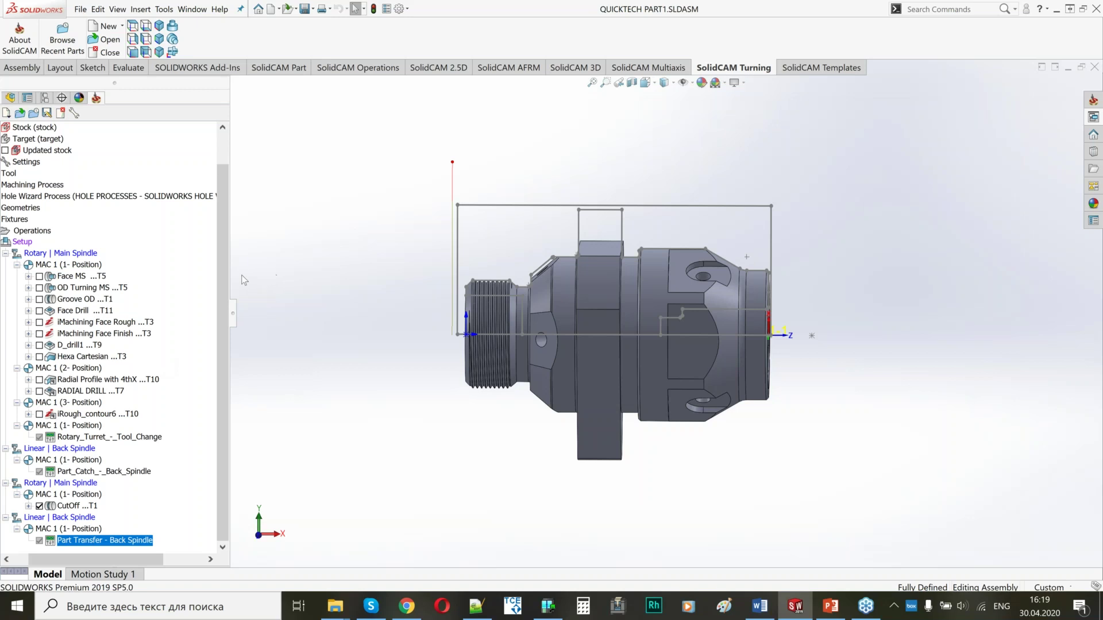
# Step: Add a machine control operation after the part transfer using the Rotary Turret - Tool Change_END technology
pyautogui.rightClick(82, 542)
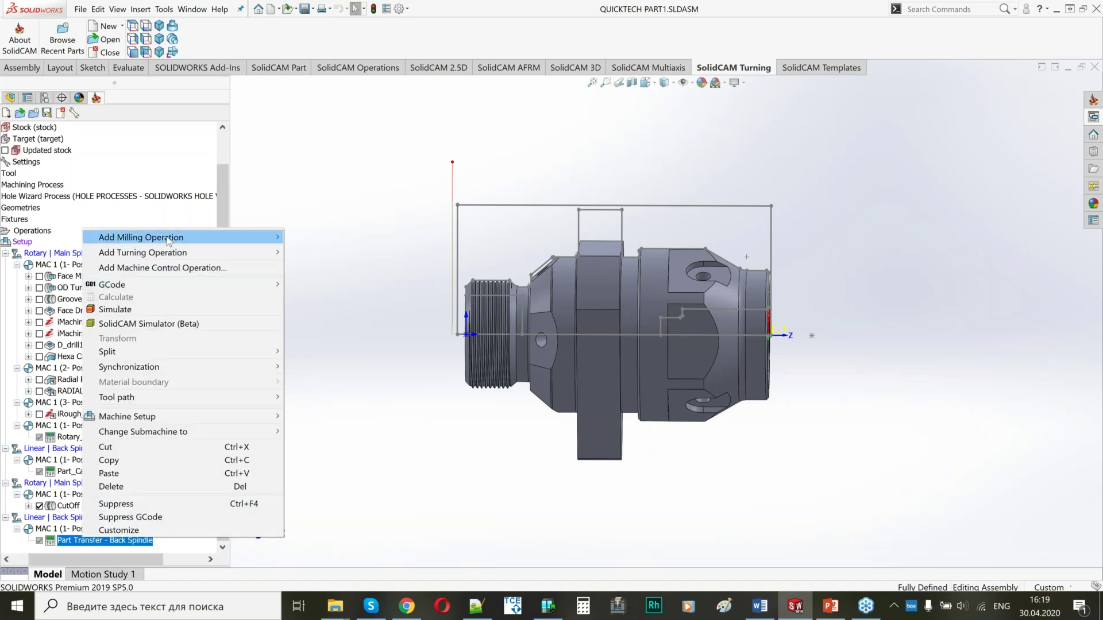
pyautogui.click(459, 253)
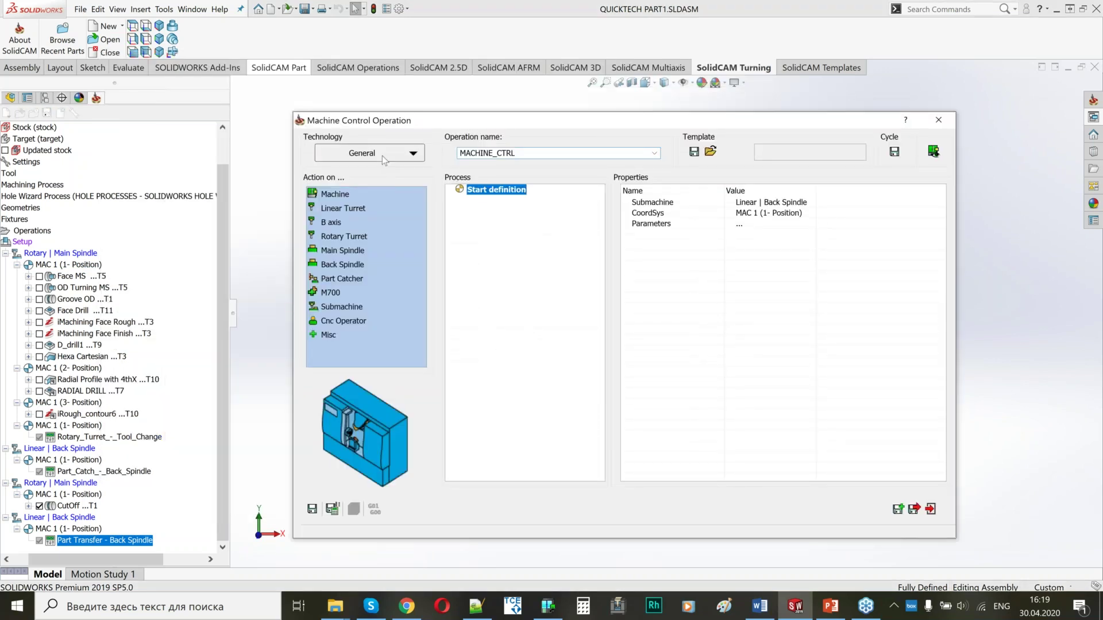
pyautogui.click(382, 156)
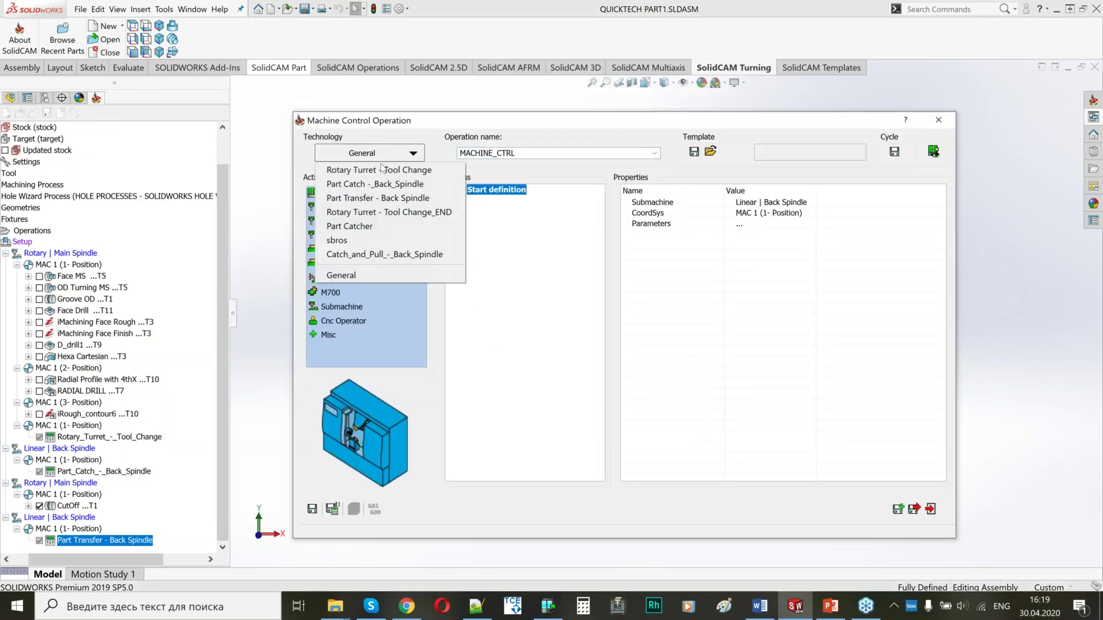
pyautogui.click(379, 213)
pyautogui.click(603, 351)
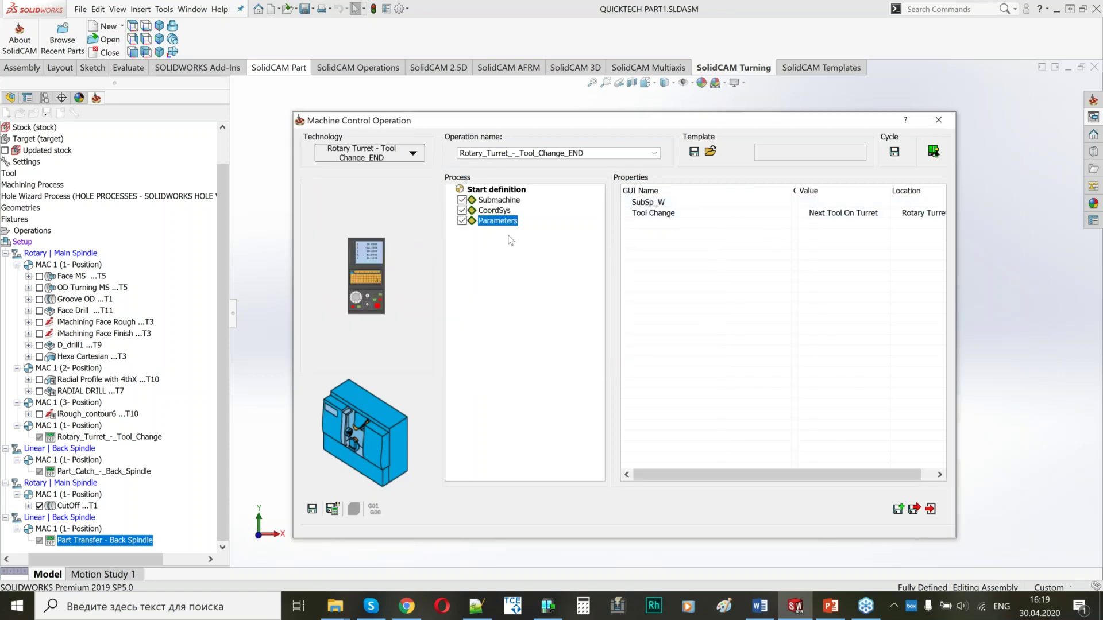
# Step: Set the Tool Change parameter to turning tool 1 of the Rotary Turret, then save and exit the operation
pyautogui.click(839, 213)
pyautogui.click(833, 213)
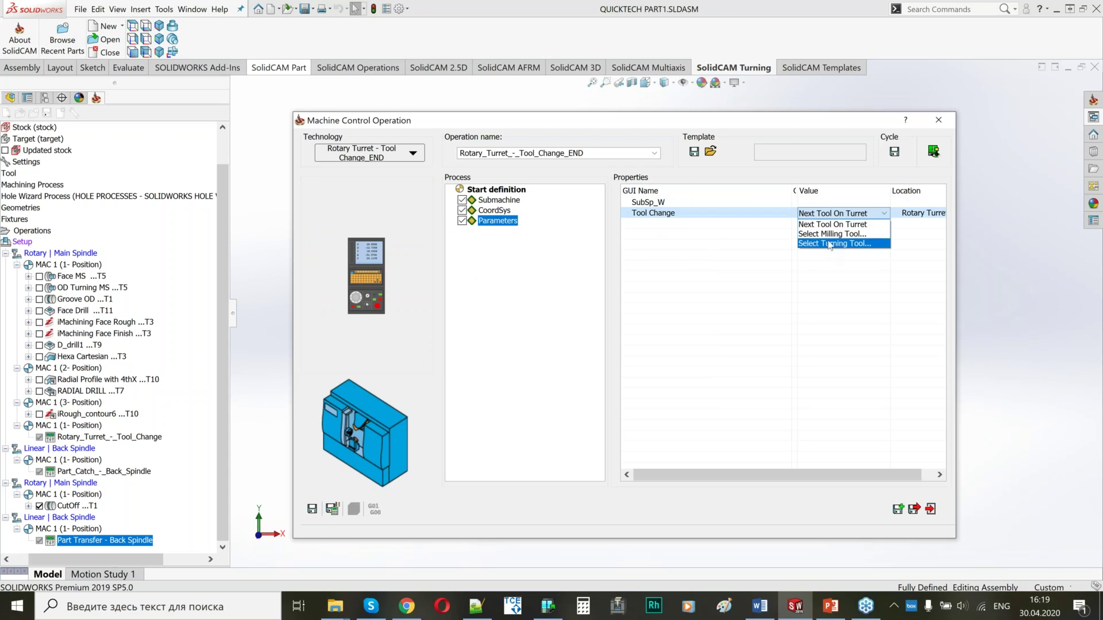
pyautogui.click(829, 244)
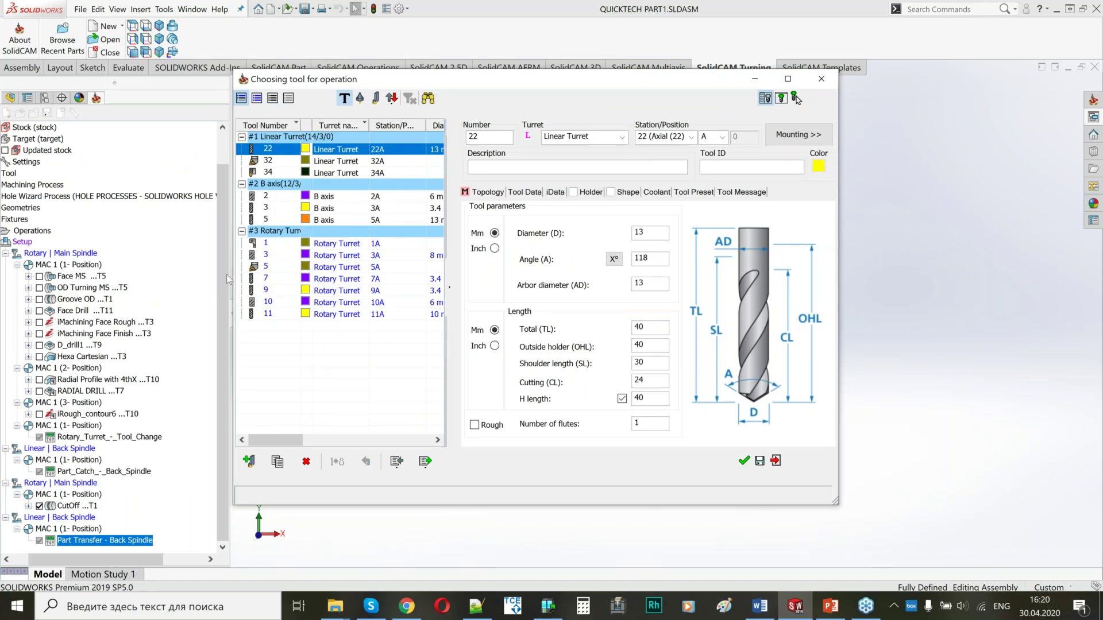
pyautogui.click(280, 244)
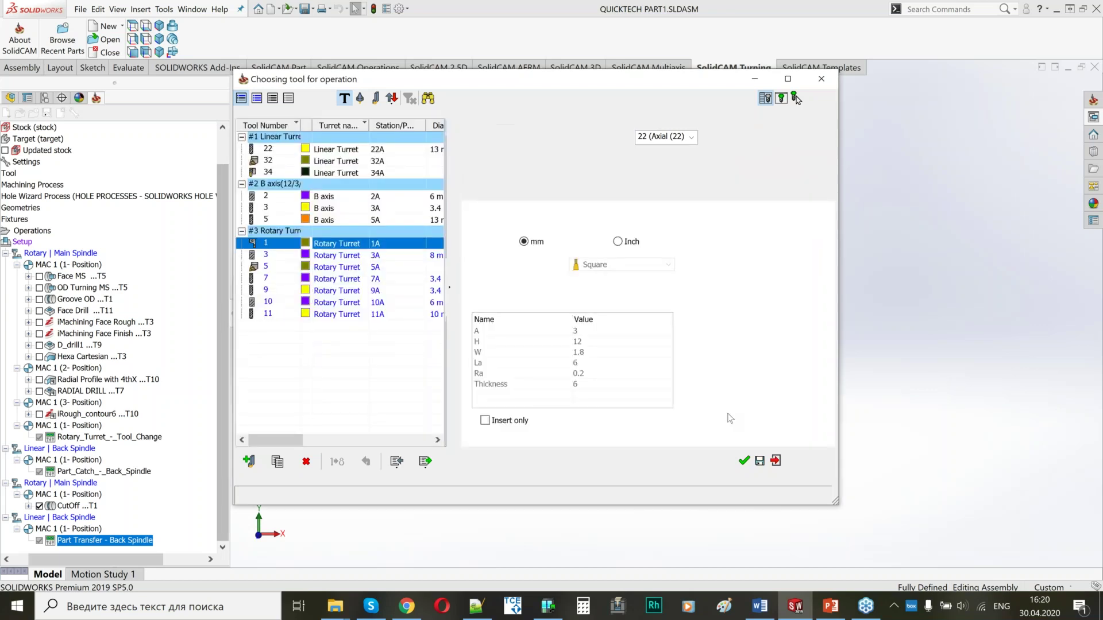
pyautogui.click(338, 506)
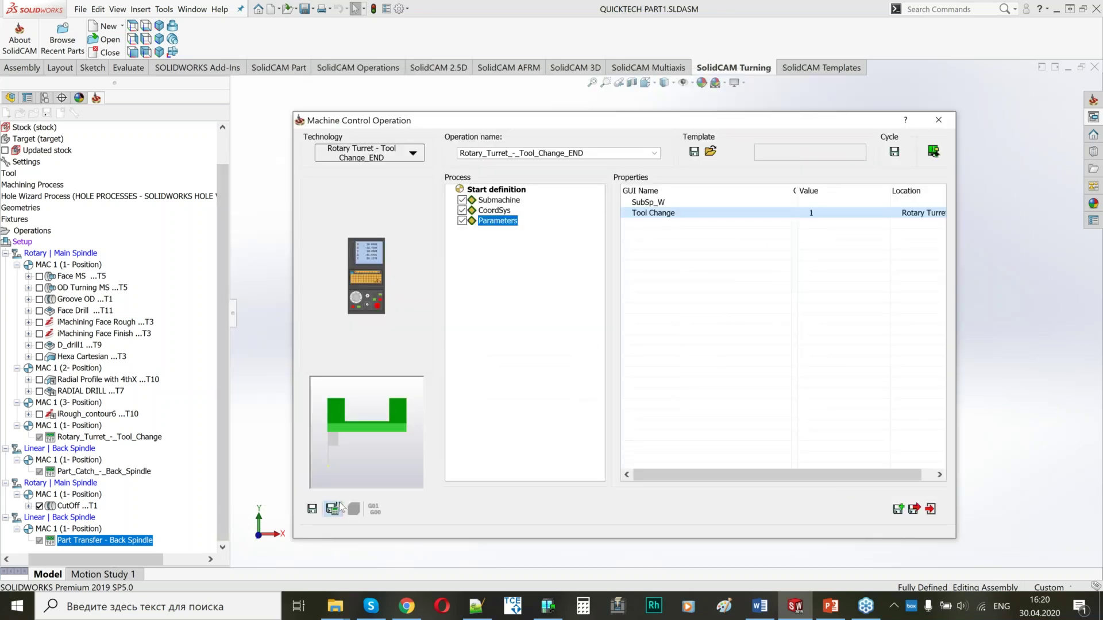
pyautogui.click(914, 509)
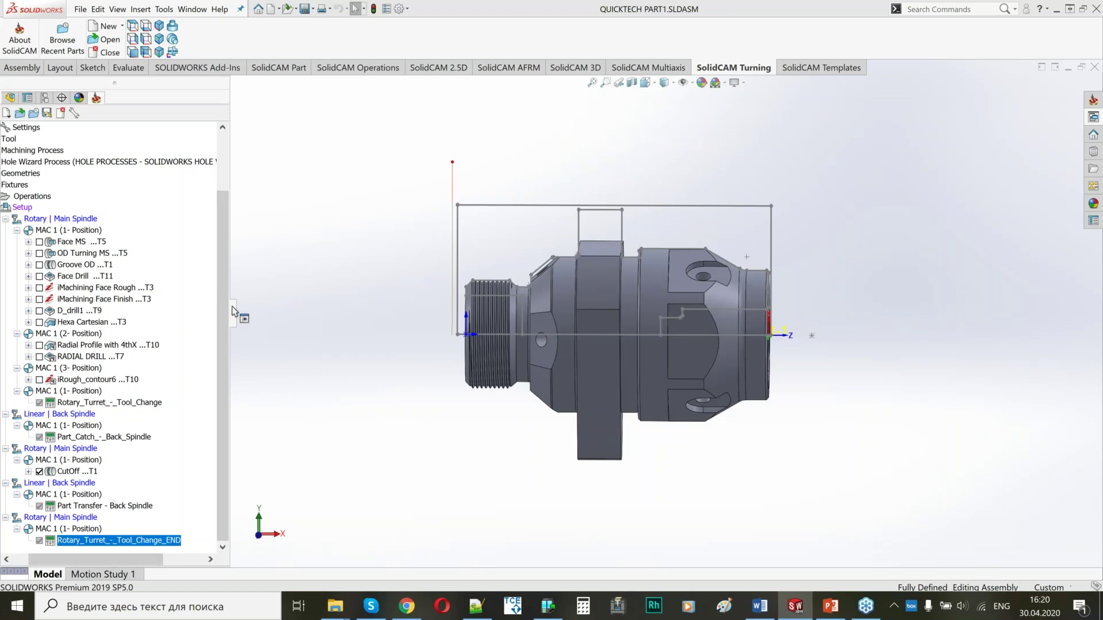
# Step: Turn off the toolpath display for all operations
pyautogui.moveTo(59, 562); pyautogui.dragTo(44, 563)
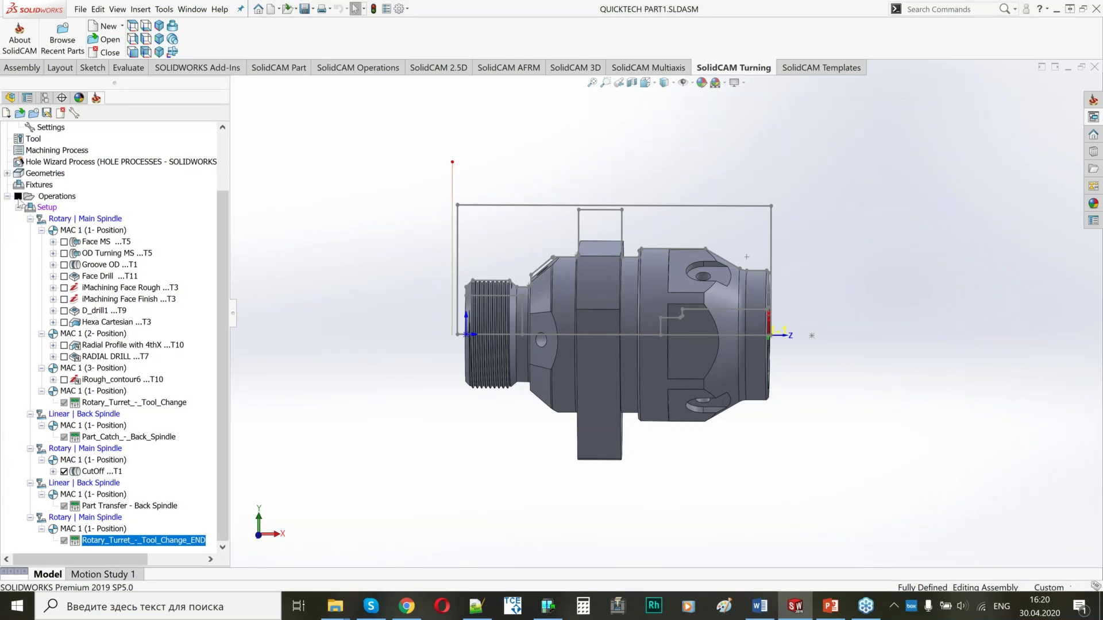
pyautogui.click(18, 196)
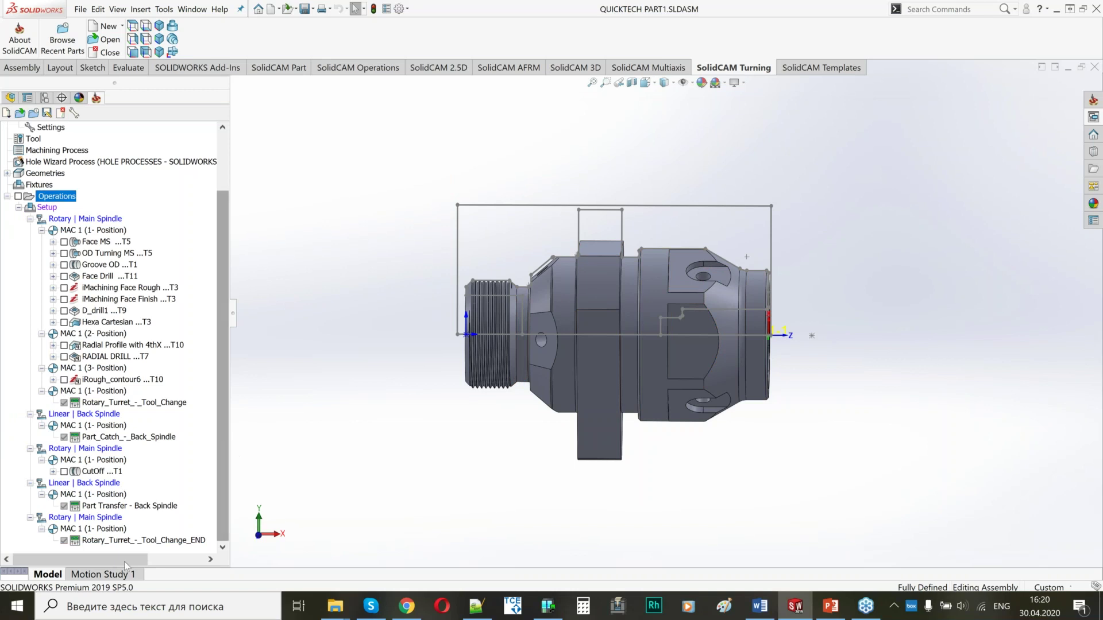
# Step: Add a turning operation after Rotary_Turret_-_Tool_Change_END, name it Face Turning BS and use the MAC 2 (1- Position) coordinate system
pyautogui.rightClick(125, 540)
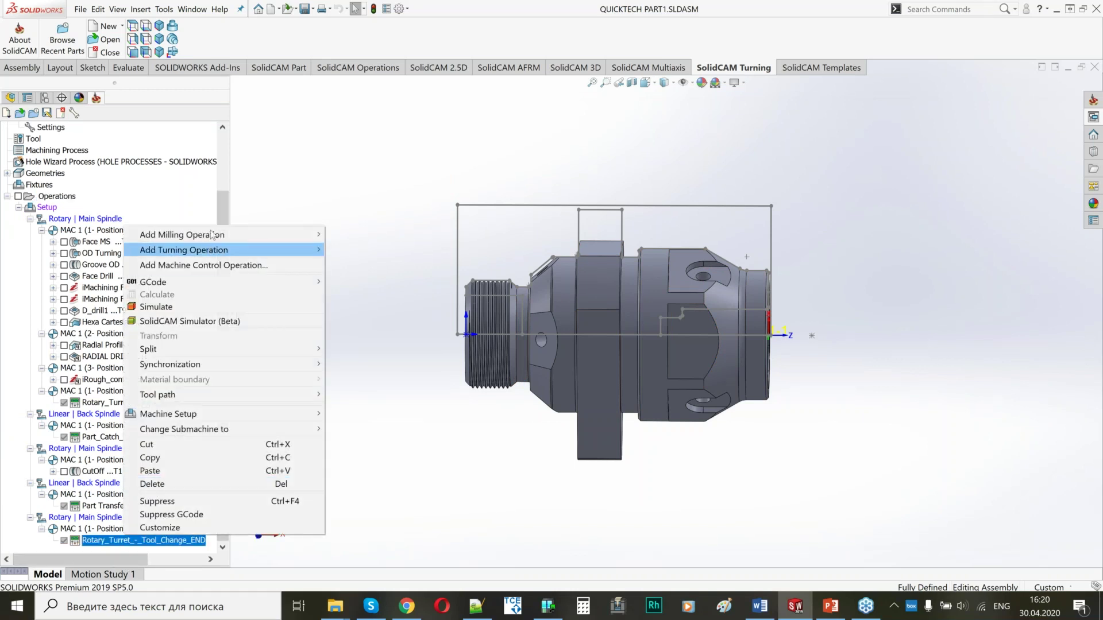
pyautogui.moveTo(270, 250)
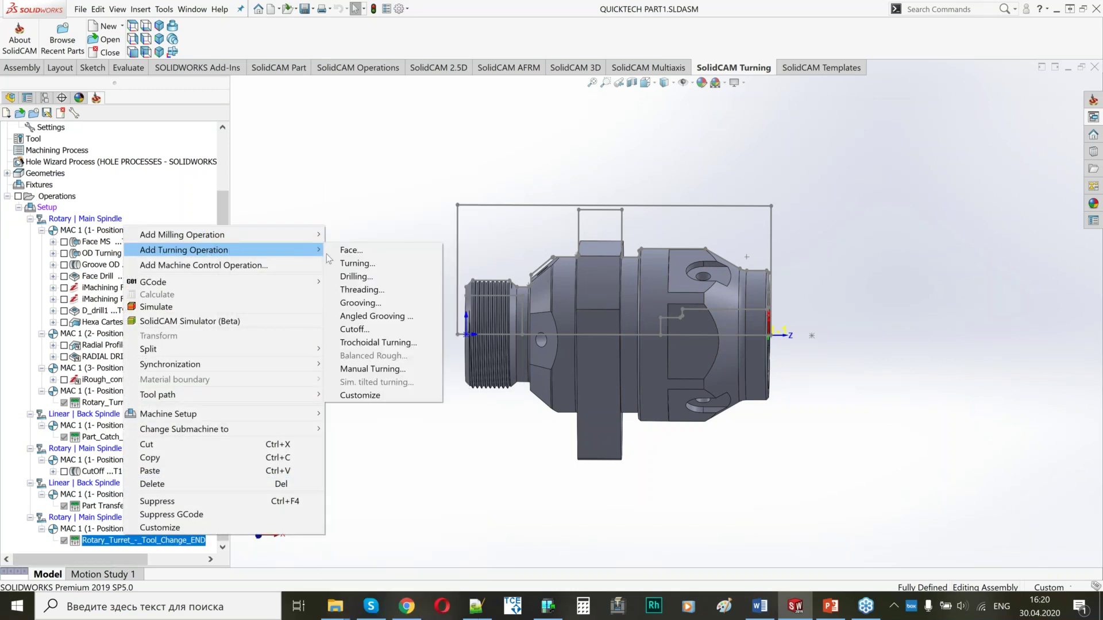
pyautogui.click(357, 265)
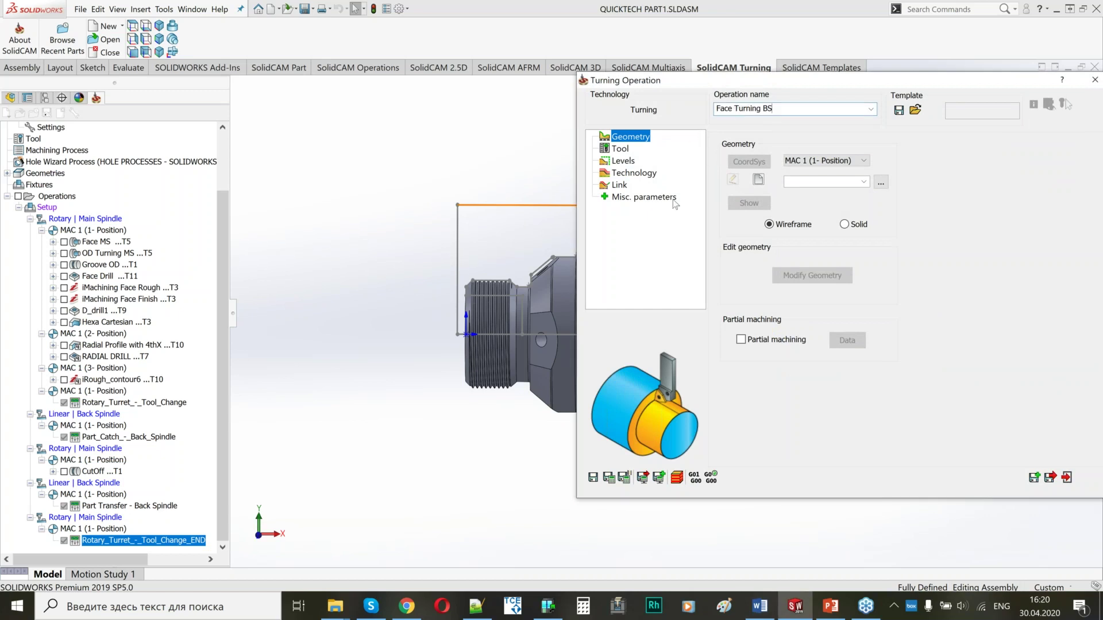
pyautogui.click(813, 162)
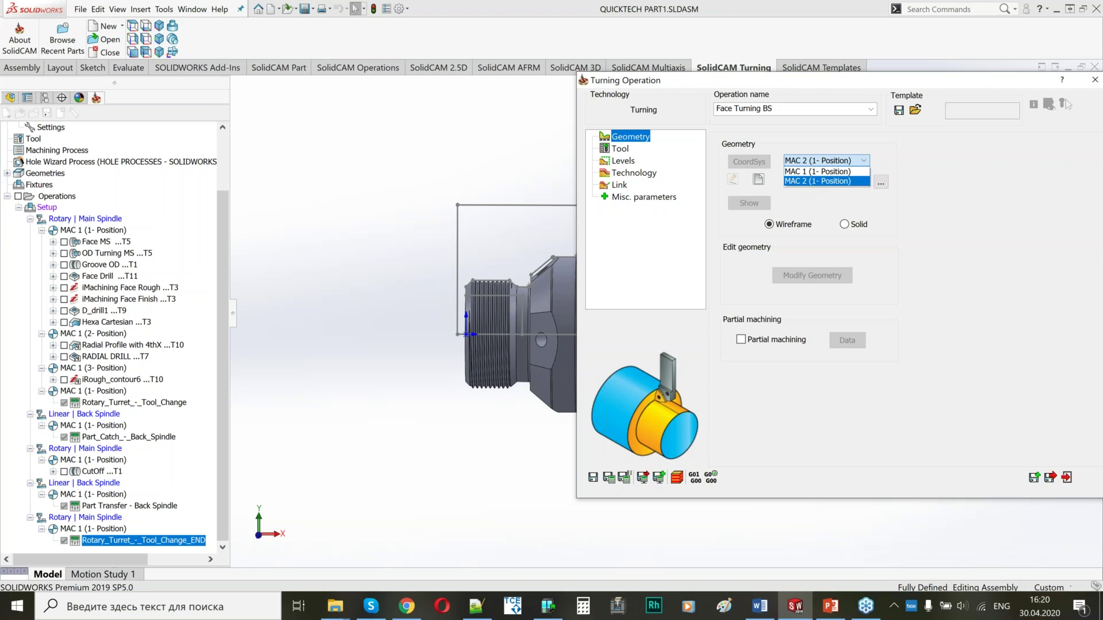
pyautogui.click(828, 181)
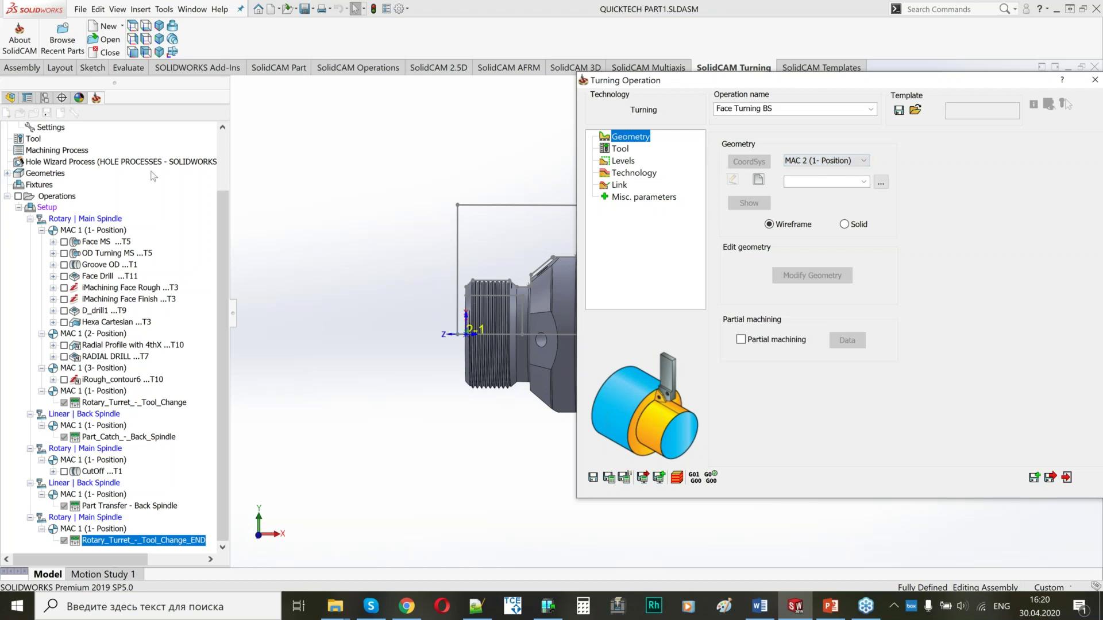
# Step: Define the operation's geometry from the short vertical sketch line on the front face of the threaded end
pyautogui.click(759, 180)
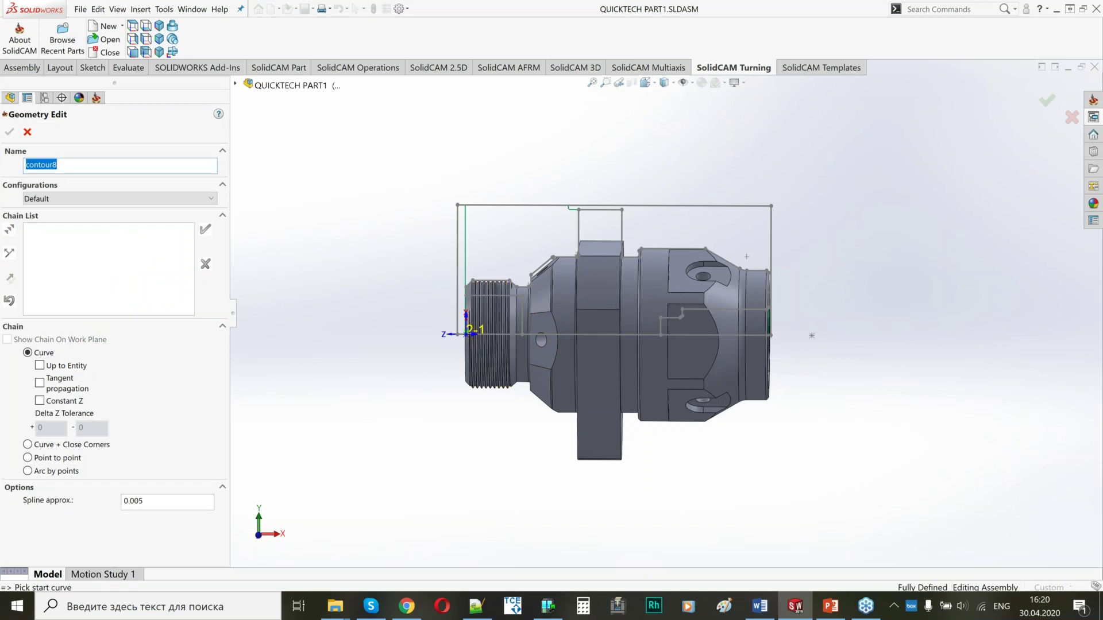
pyautogui.moveTo(501, 330); pyautogui.dragTo(529, 339, button='middle')
pyautogui.scroll(-8, 500, 301)
pyautogui.click(538, 299)
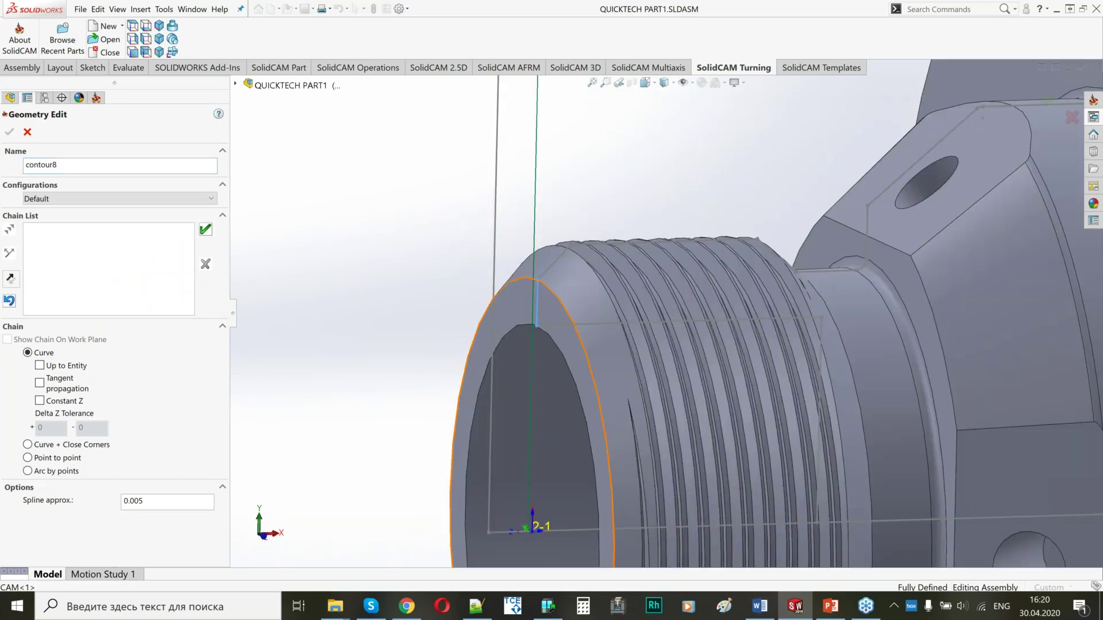
pyautogui.click(540, 278)
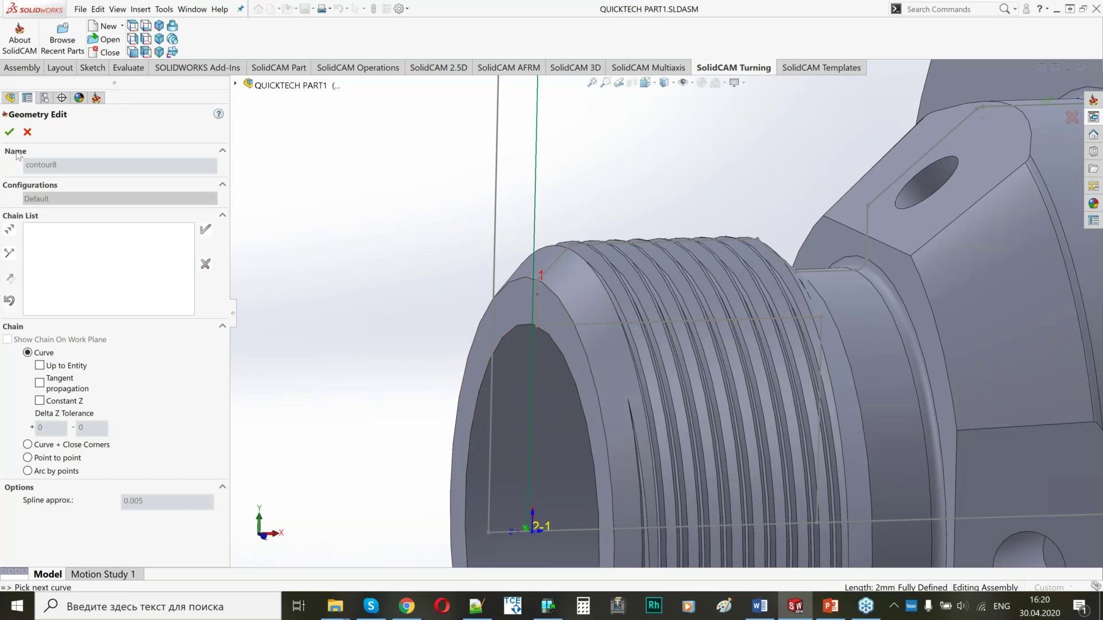
pyautogui.click(10, 132)
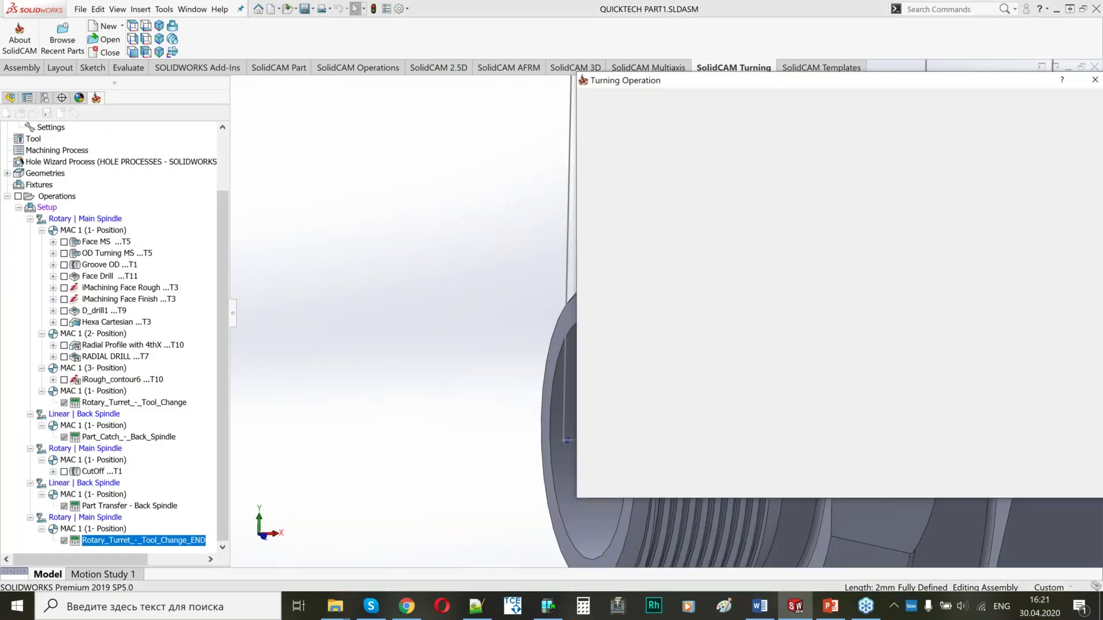
# Step: Modify the geometry so that the chain's start and end auto-extend to the stock
pyautogui.click(416, 347)
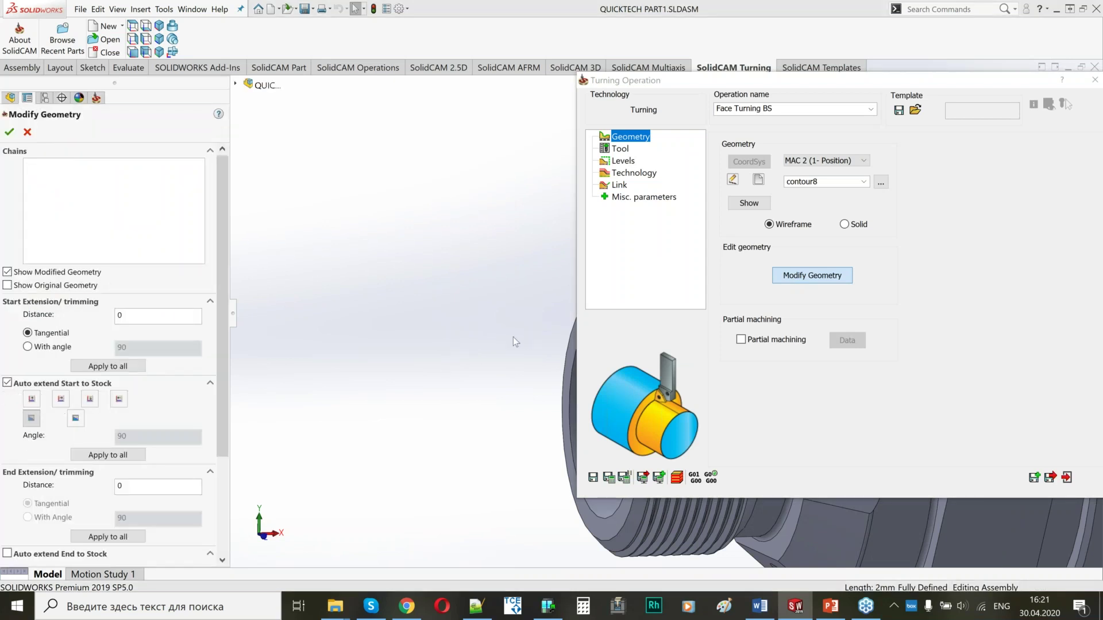
pyautogui.click(58, 554)
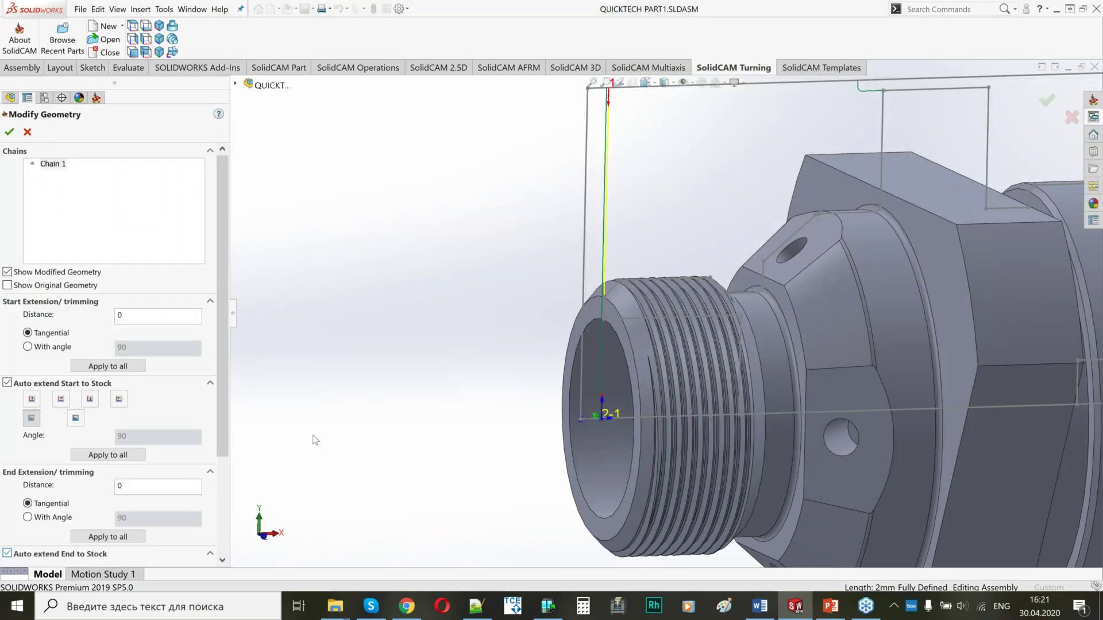
pyautogui.click(9, 132)
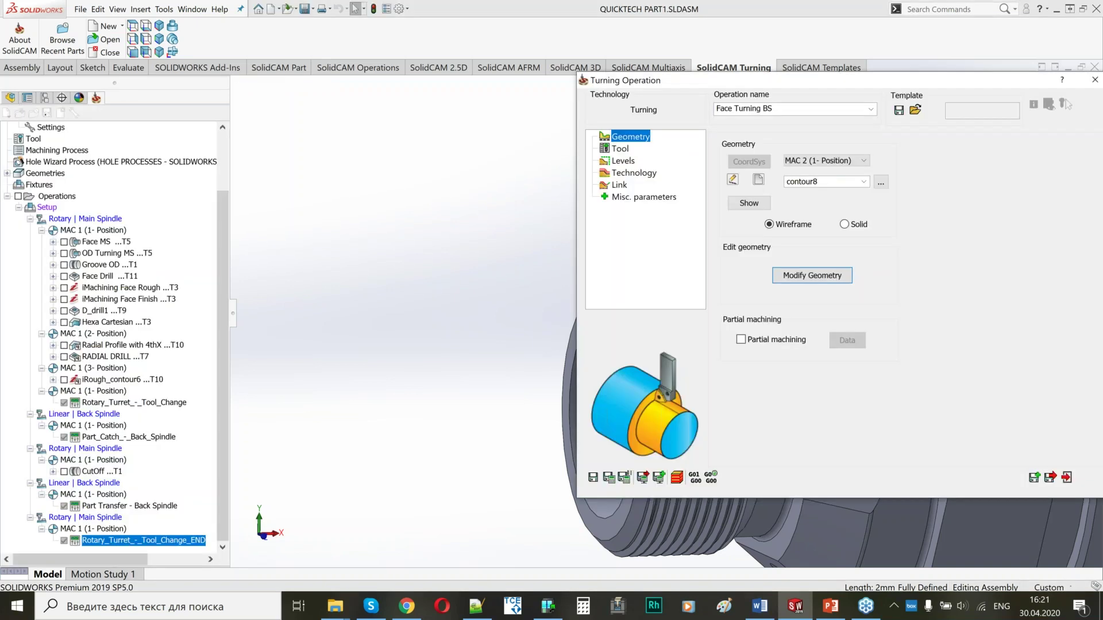
# Step: Choose turning tool 32 of the Linear Turret for the operation
pyautogui.click(620, 150)
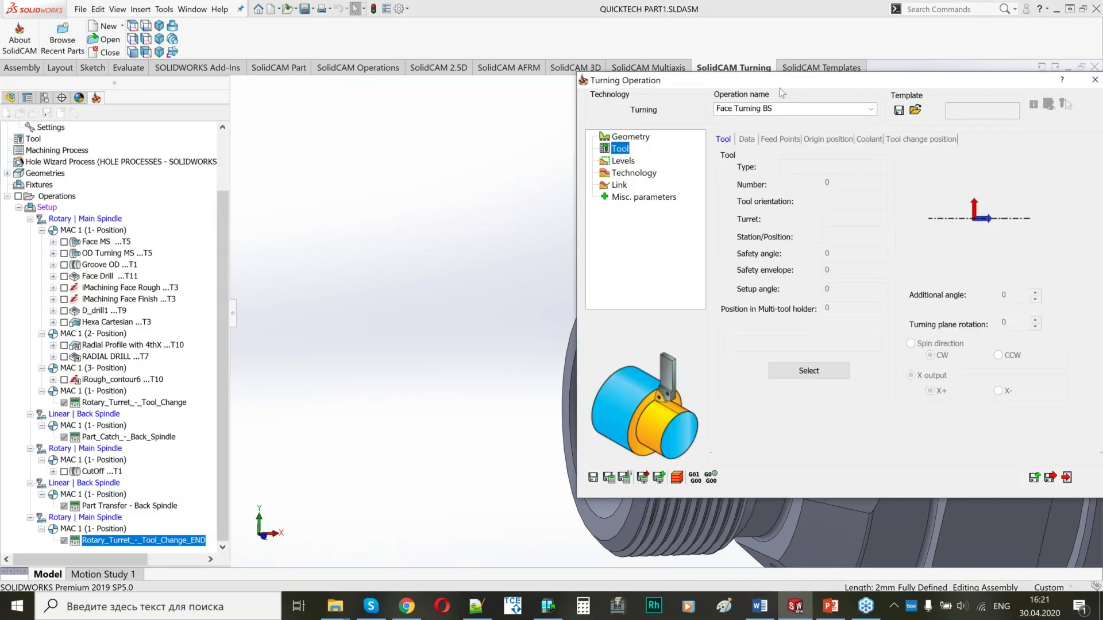
pyautogui.moveTo(785, 81); pyautogui.dragTo(249, 49)
pyautogui.click(276, 342)
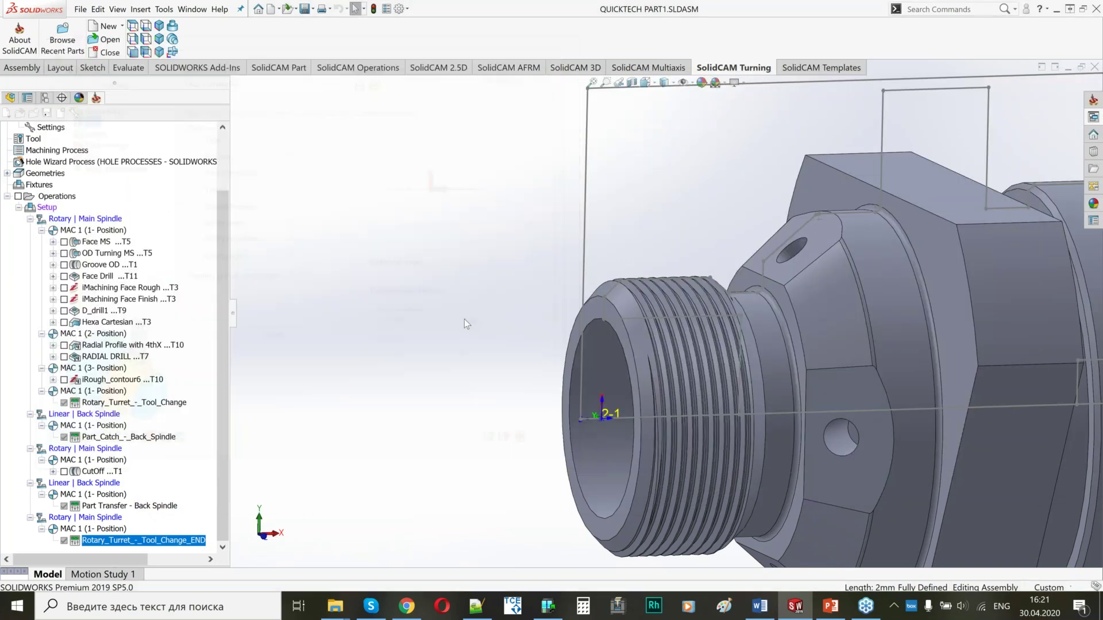
pyautogui.moveTo(440, 77); pyautogui.dragTo(267, 42)
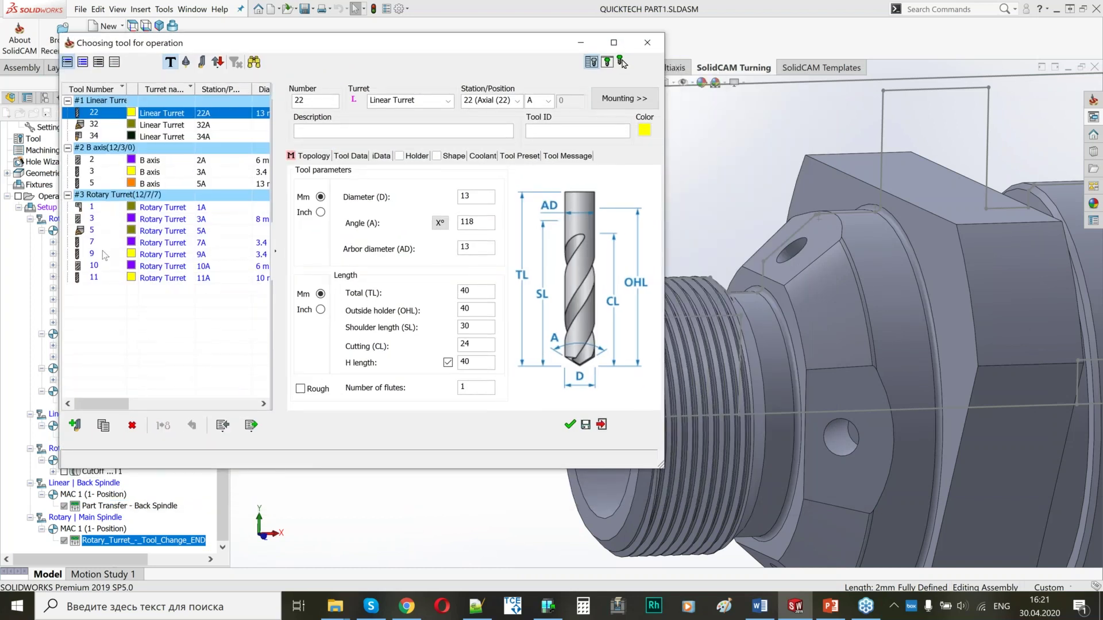
pyautogui.click(102, 124)
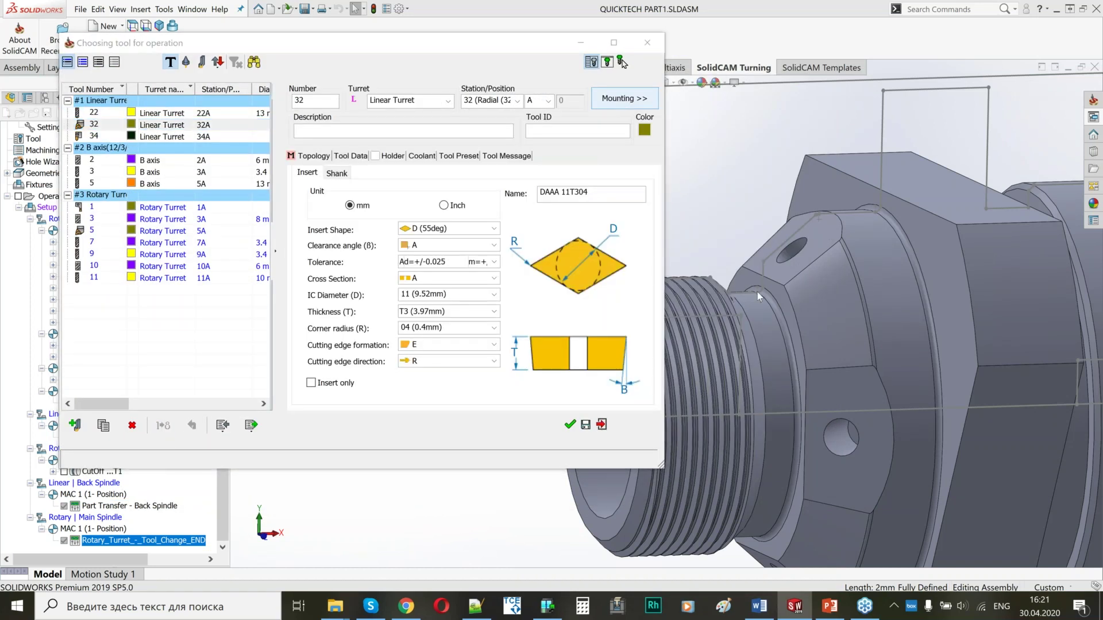
# Step: Examine the mounting of tool 32 on the machine model, then confirm the tool for the operation
pyautogui.click(625, 98)
pyautogui.scroll(3, 803, 266)
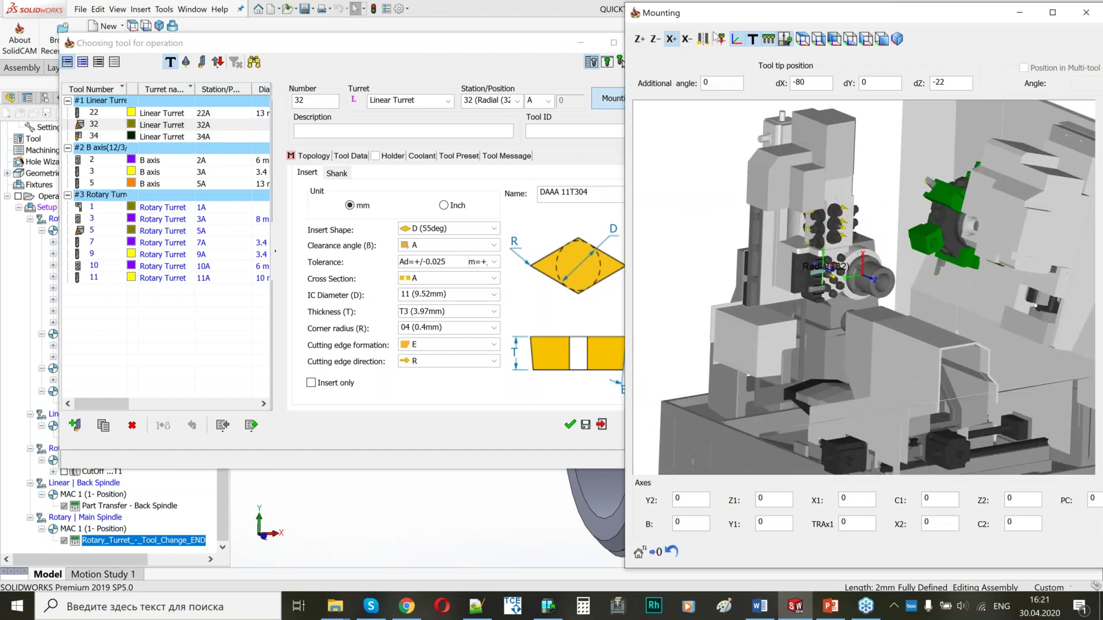
pyautogui.scroll(5, 773, 277)
pyautogui.scroll(-8, 764, 273)
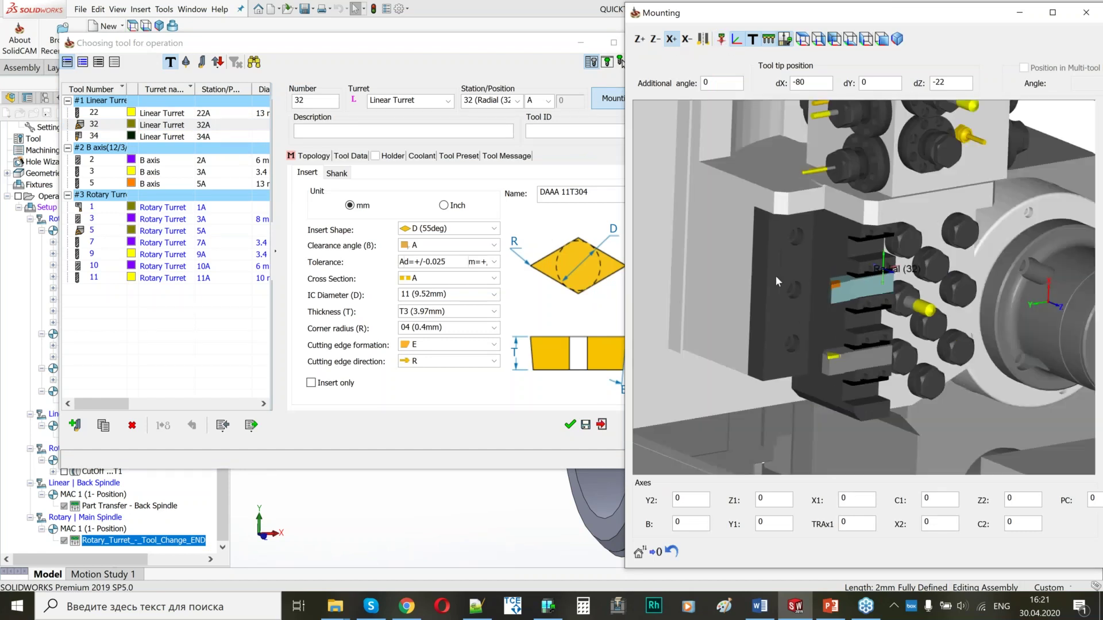
pyautogui.scroll(2, 763, 278)
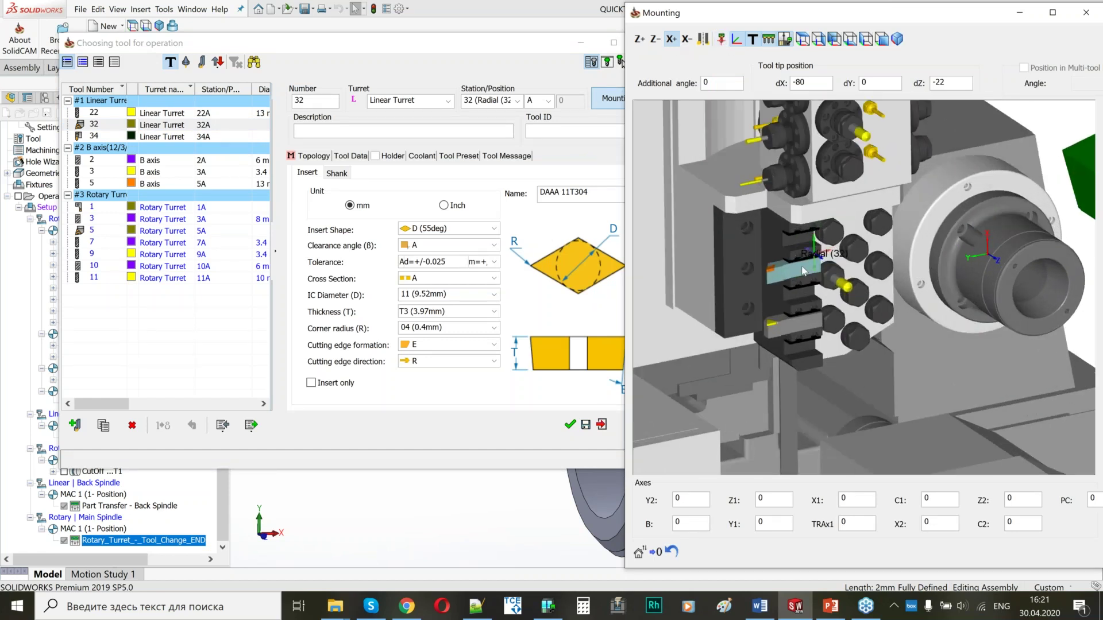
pyautogui.scroll(-2, 751, 270)
pyautogui.scroll(-2, 971, 262)
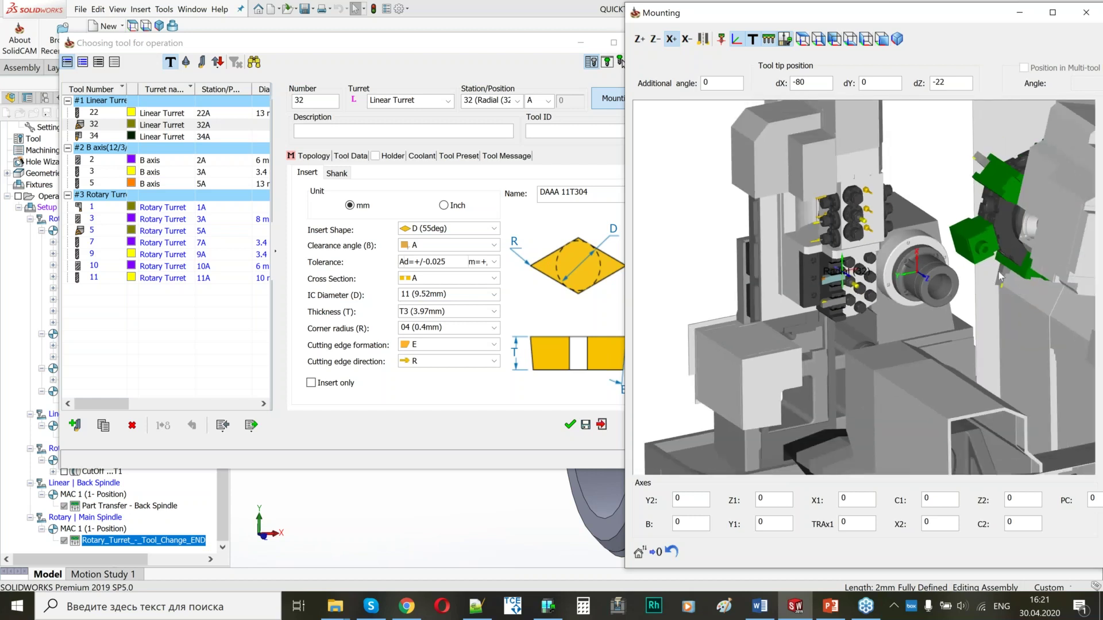
pyautogui.moveTo(963, 290); pyautogui.dragTo(871, 266, button='middle')
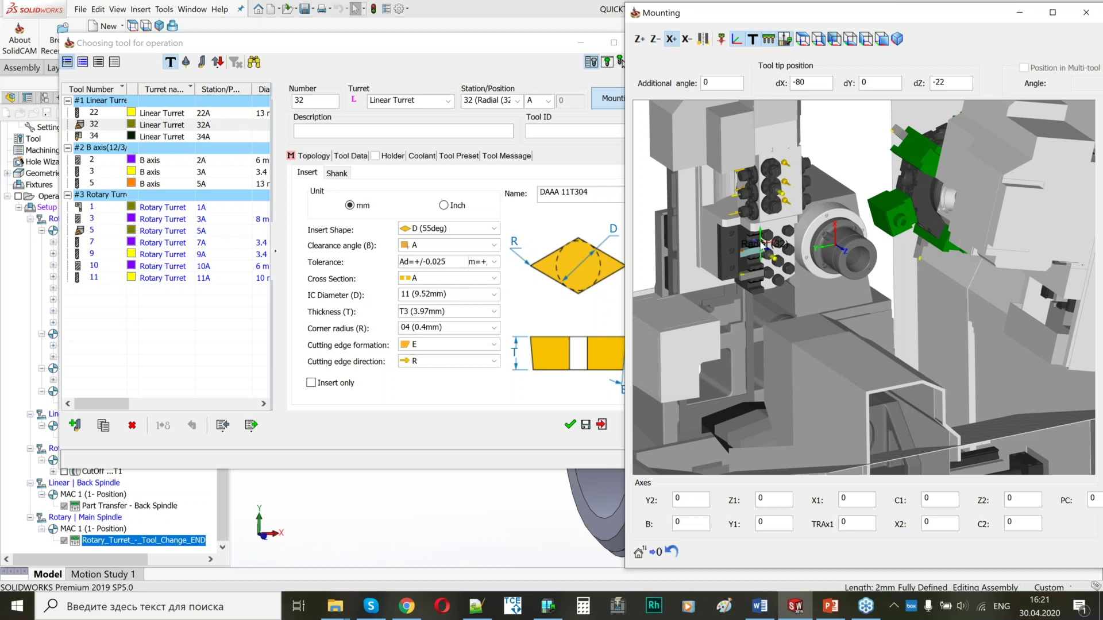
pyautogui.scroll(3, 772, 256)
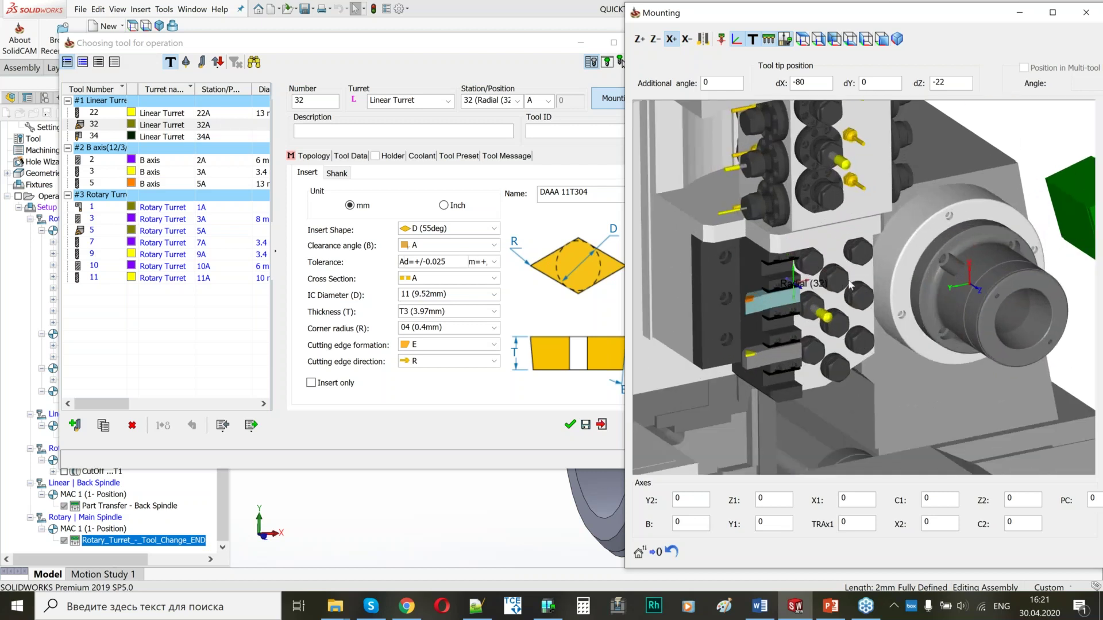
pyautogui.scroll(-3, 791, 283)
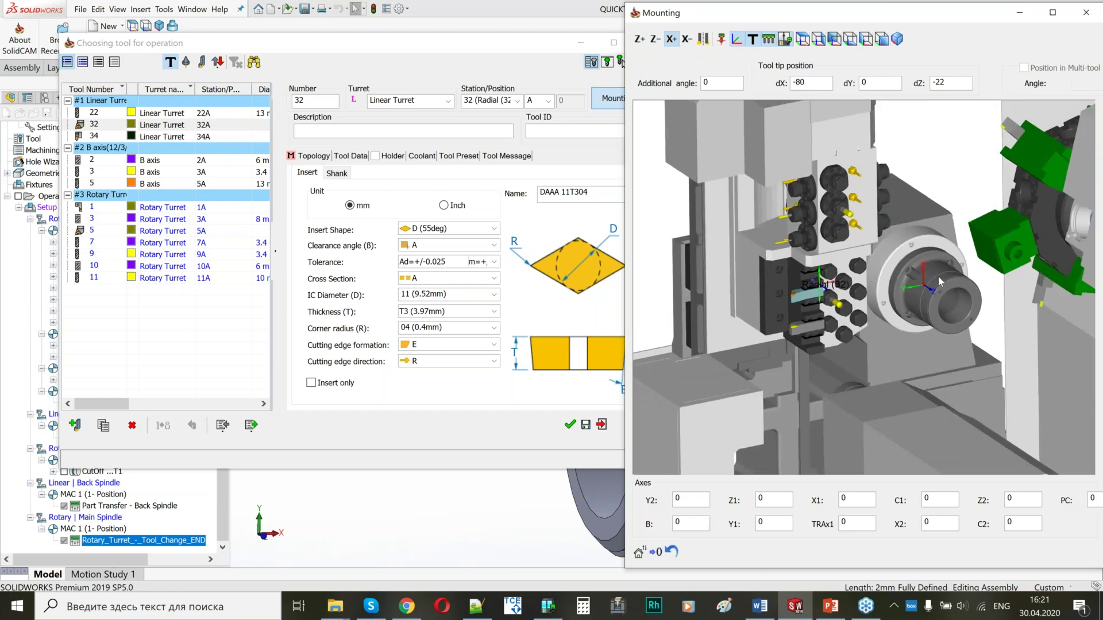
pyautogui.scroll(-2, 886, 277)
pyautogui.scroll(-2, 910, 282)
pyautogui.scroll(-3, 873, 277)
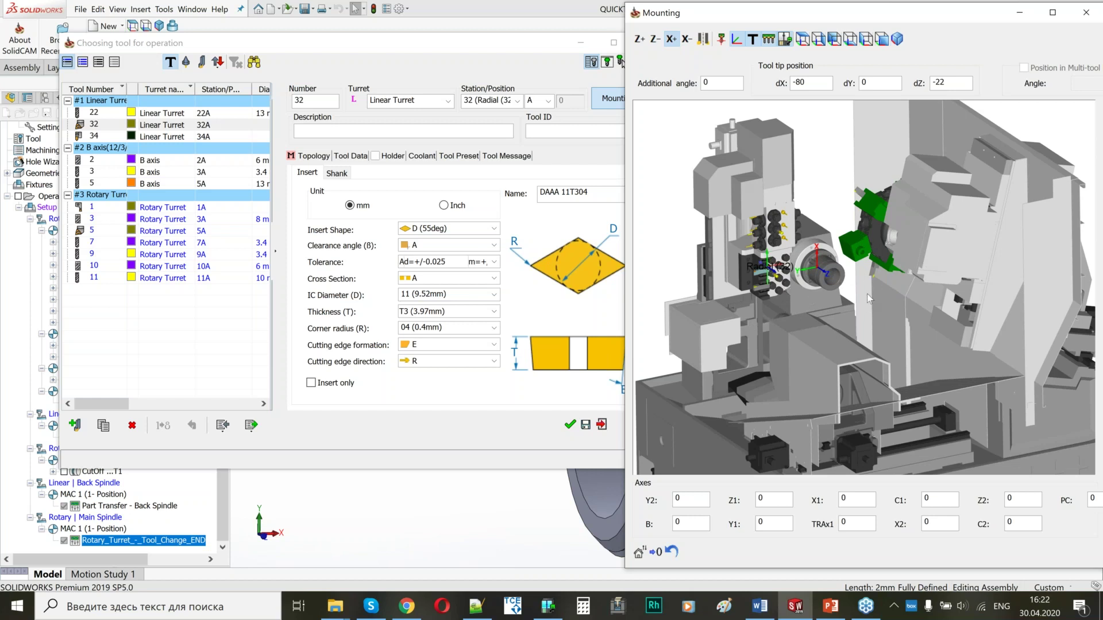
pyautogui.scroll(2, 866, 291)
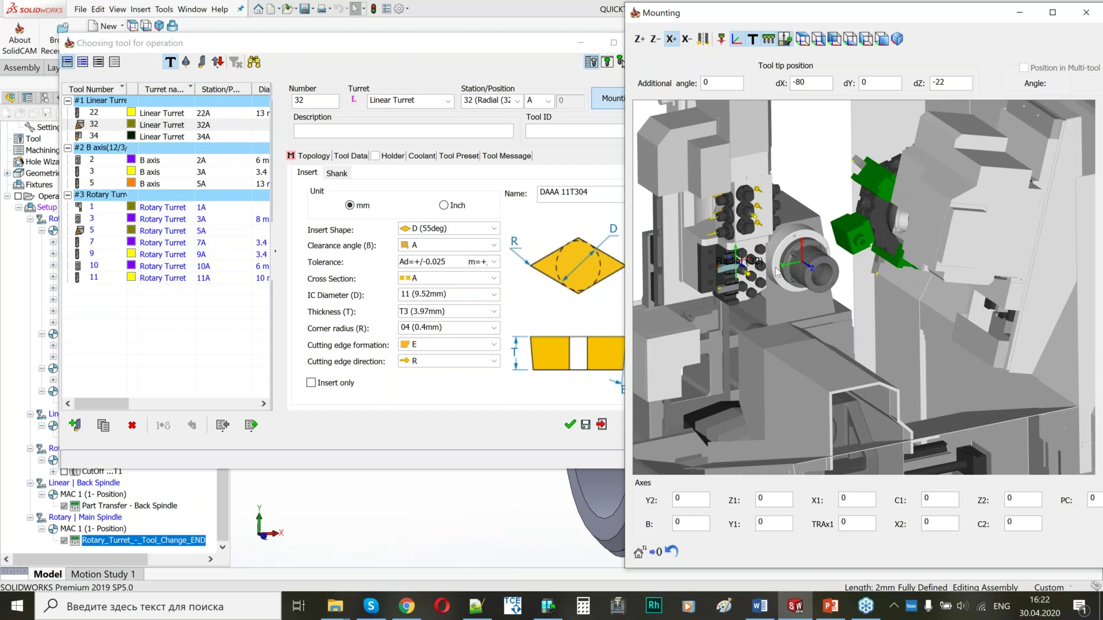
pyautogui.scroll(1, 777, 274)
pyautogui.scroll(-2, 896, 212)
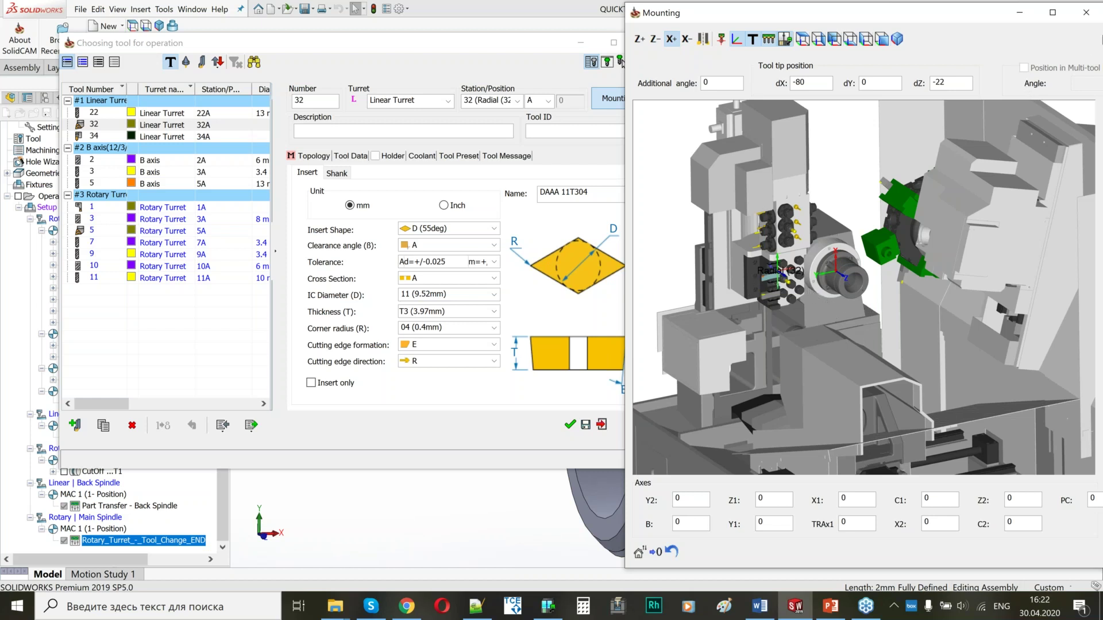
pyautogui.click(1085, 13)
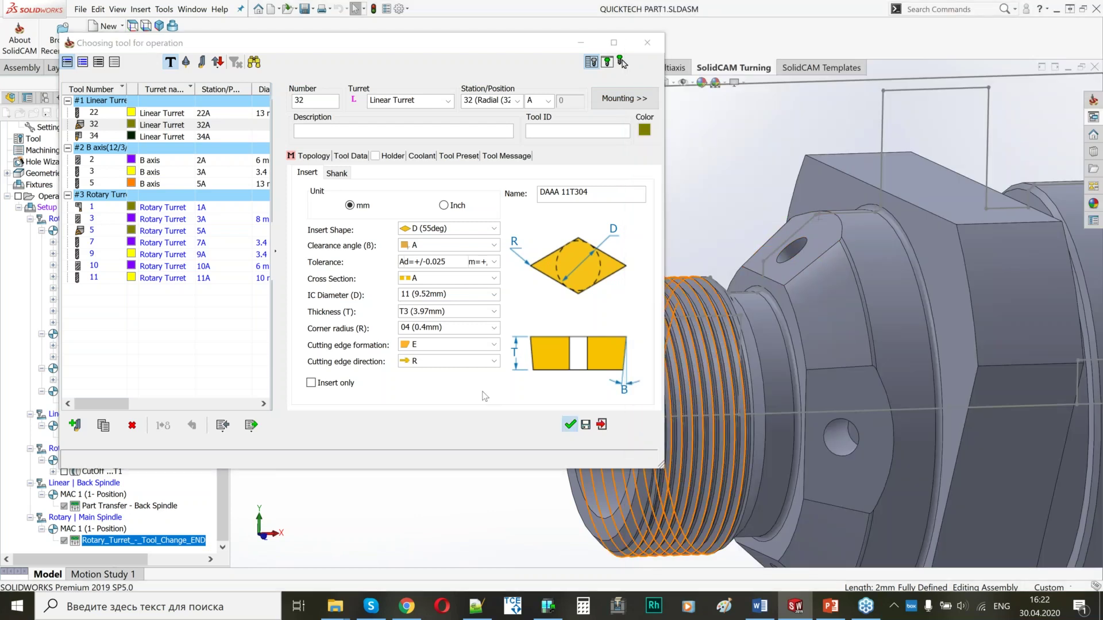
pyautogui.click(569, 425)
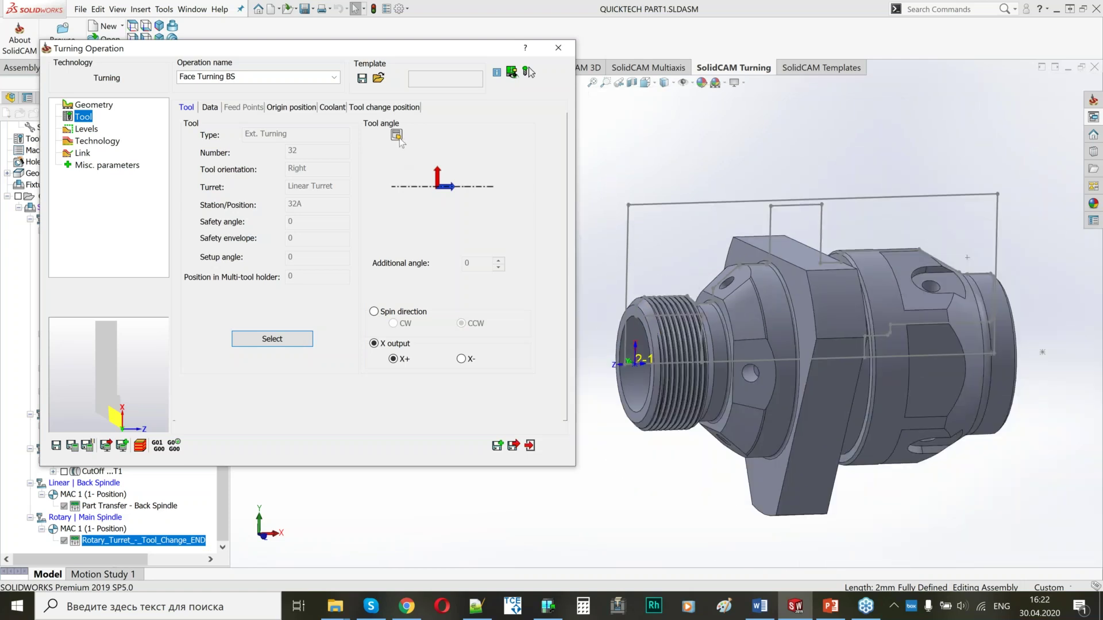
# Step: Set the work type of the Face Turning BS technology to Finish only
pyautogui.click(85, 130)
pyautogui.click(97, 141)
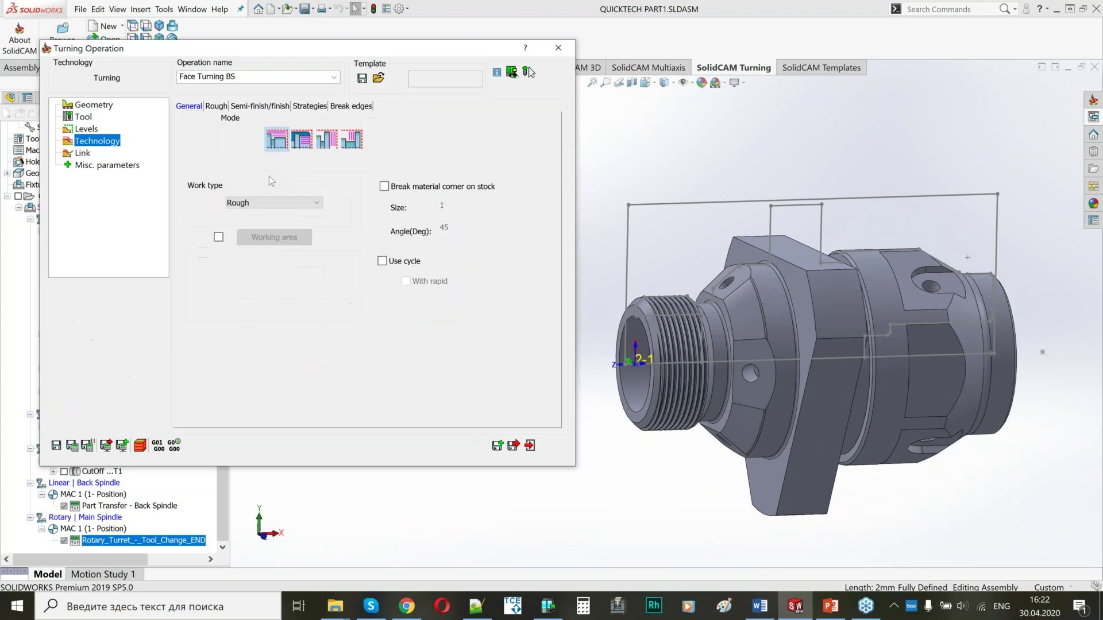
pyautogui.click(266, 203)
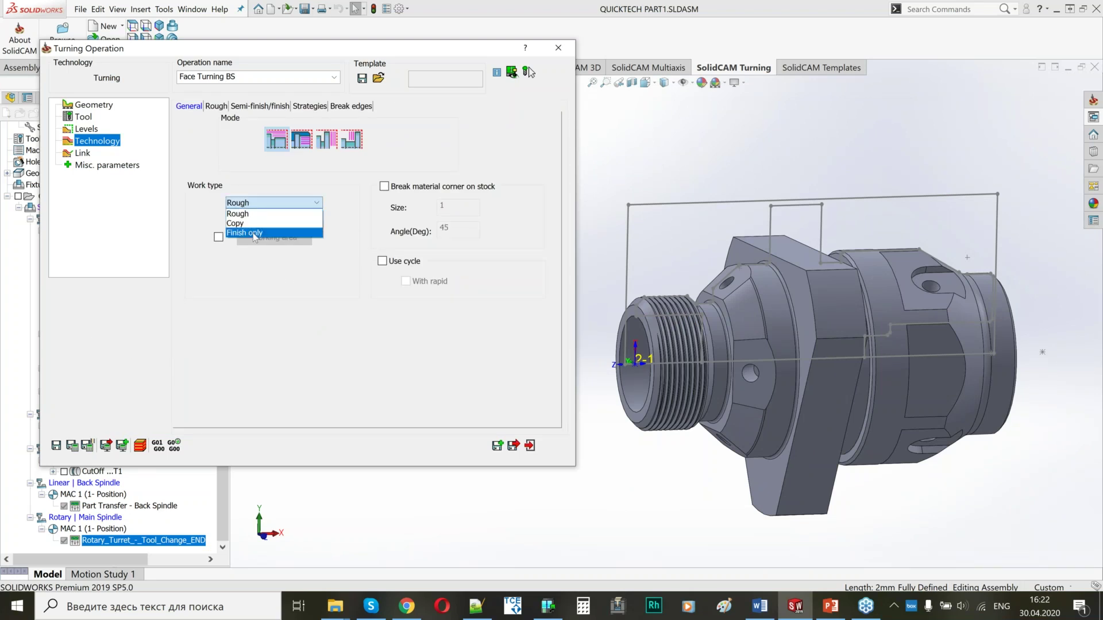
pyautogui.click(257, 233)
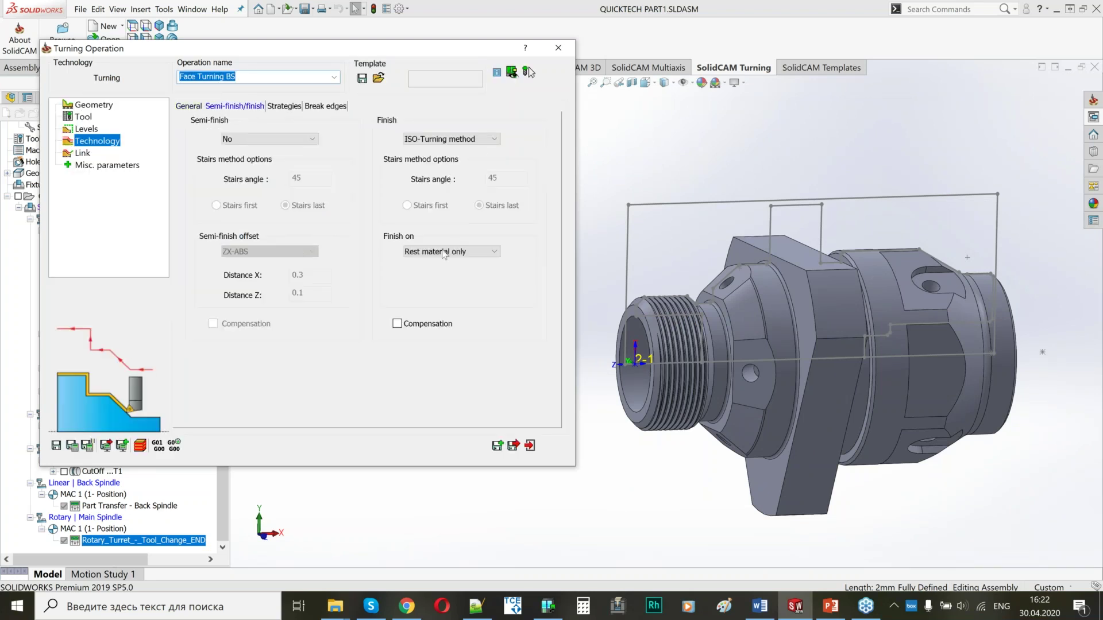
# Step: Set the link's approach point to From right safety corner and the retract point to To right safety corner
pyautogui.click(83, 153)
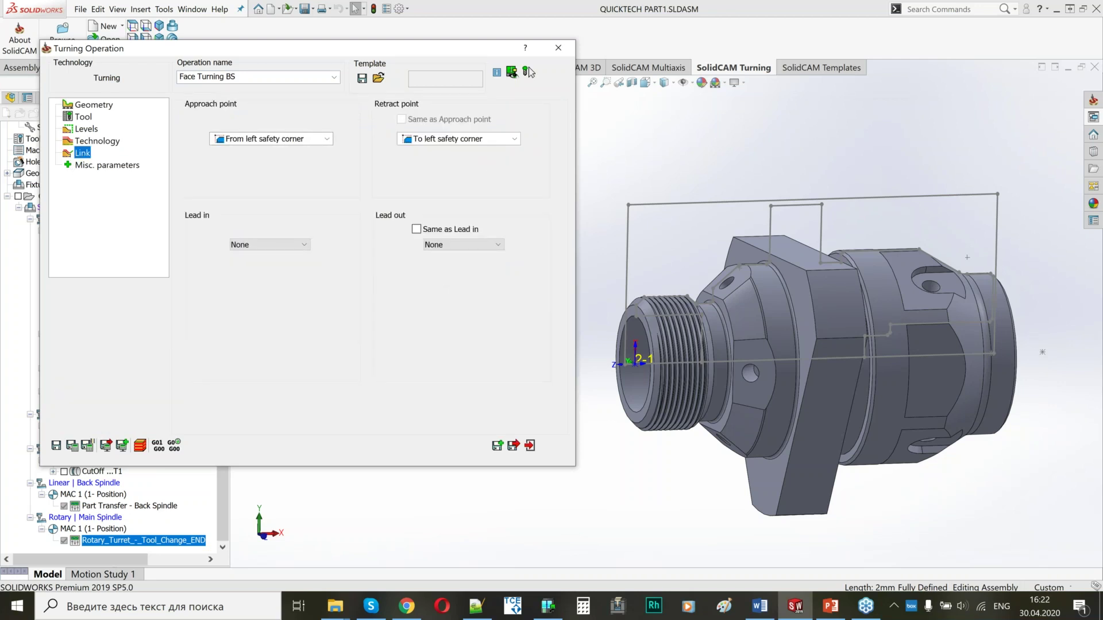
pyautogui.click(258, 140)
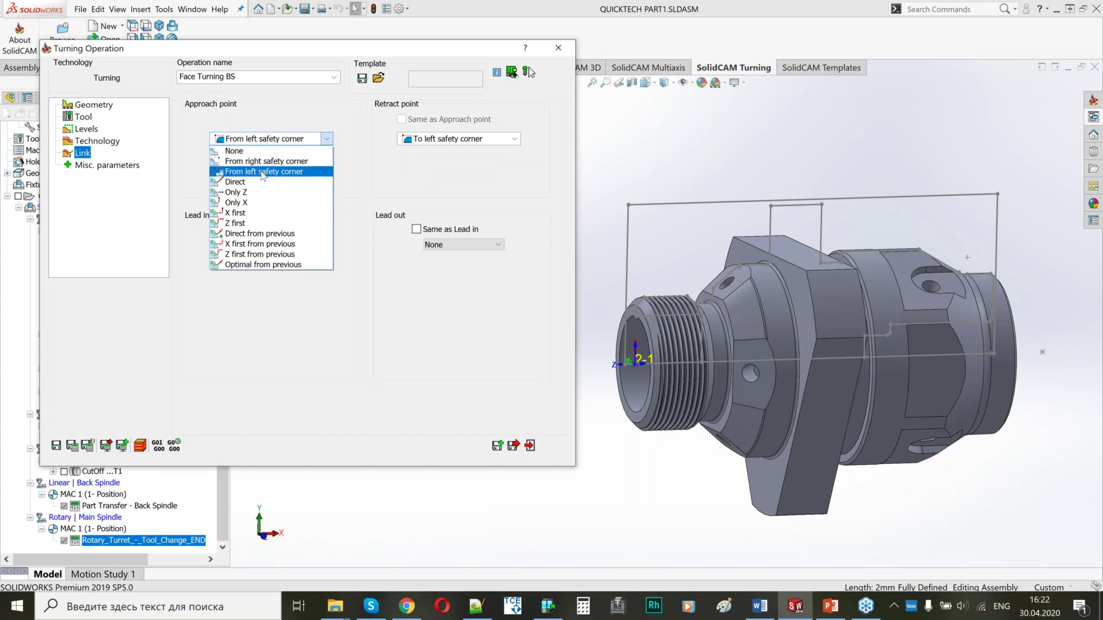
pyautogui.click(263, 163)
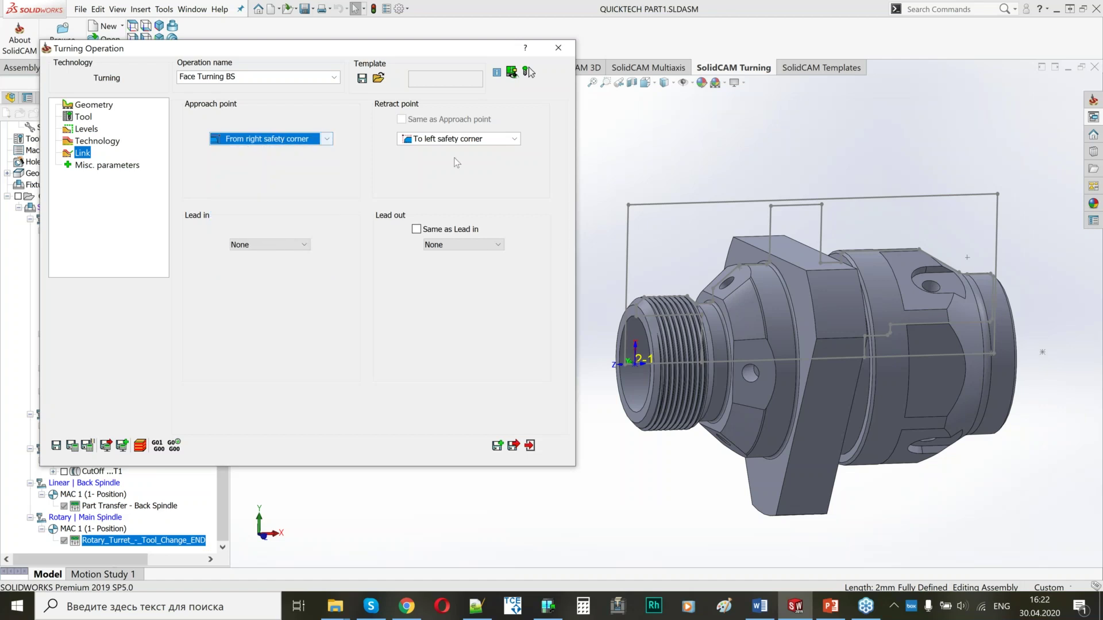
pyautogui.click(451, 143)
pyautogui.click(444, 163)
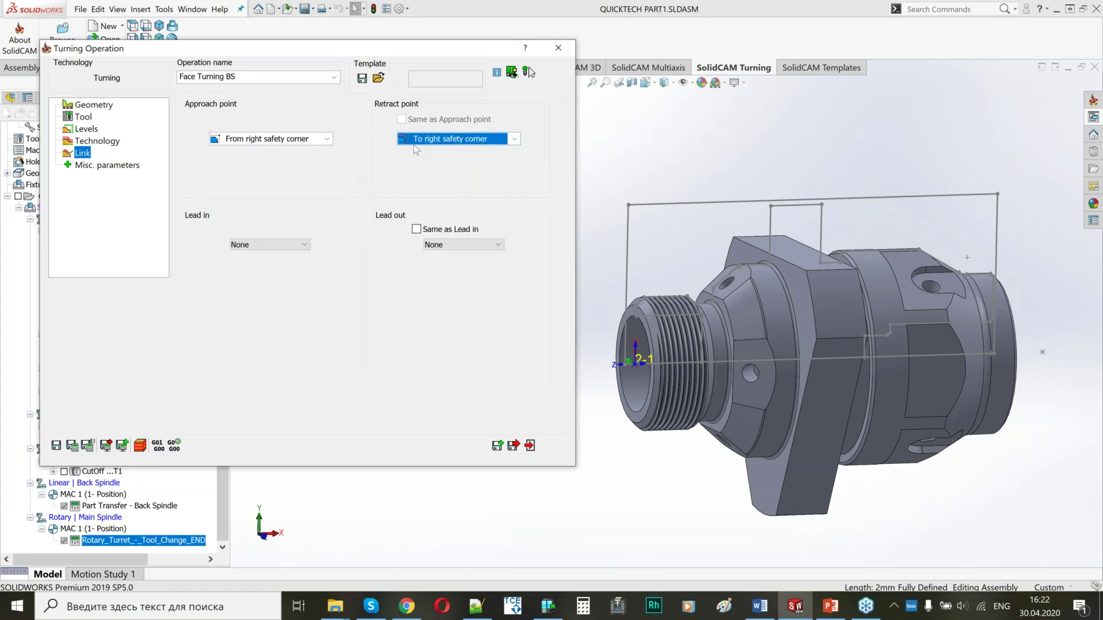
# Step: Try calculating Face Turning BS, including with the approach point set to Only Z at 10 and the retract point the same as approach
pyautogui.click(86, 446)
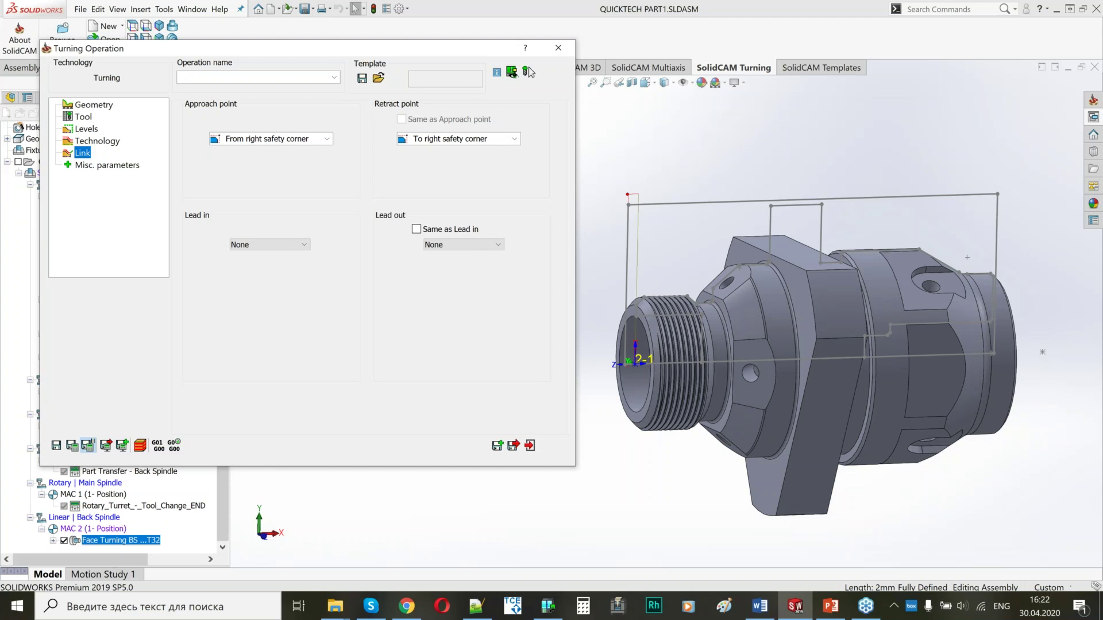
pyautogui.click(527, 72)
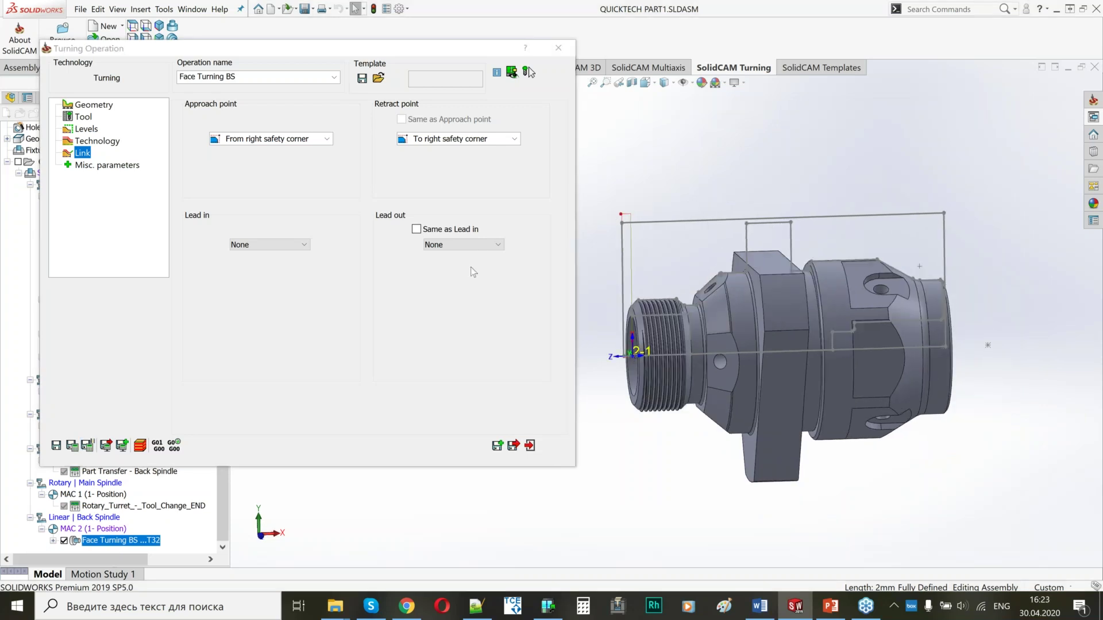
pyautogui.click(255, 139)
pyautogui.click(253, 180)
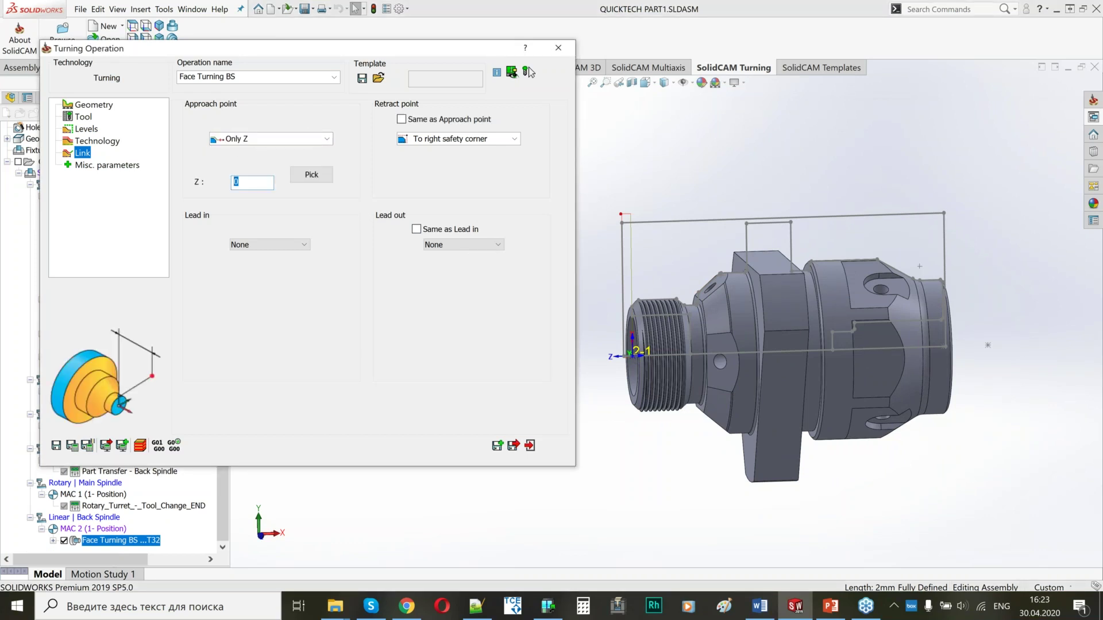
pyautogui.click(401, 119)
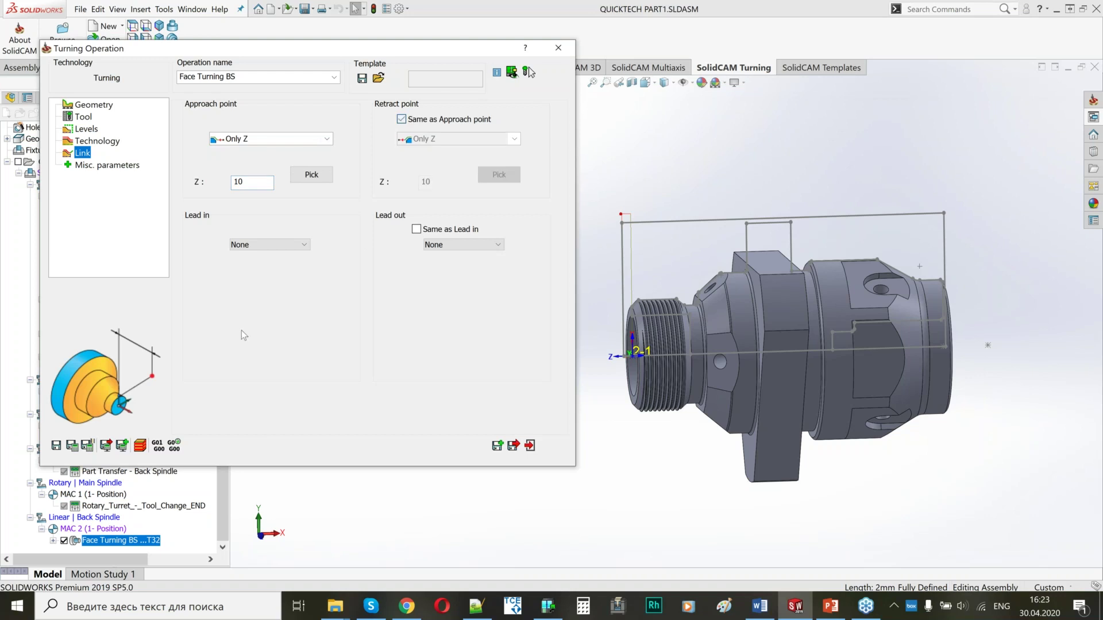
pyautogui.click(72, 446)
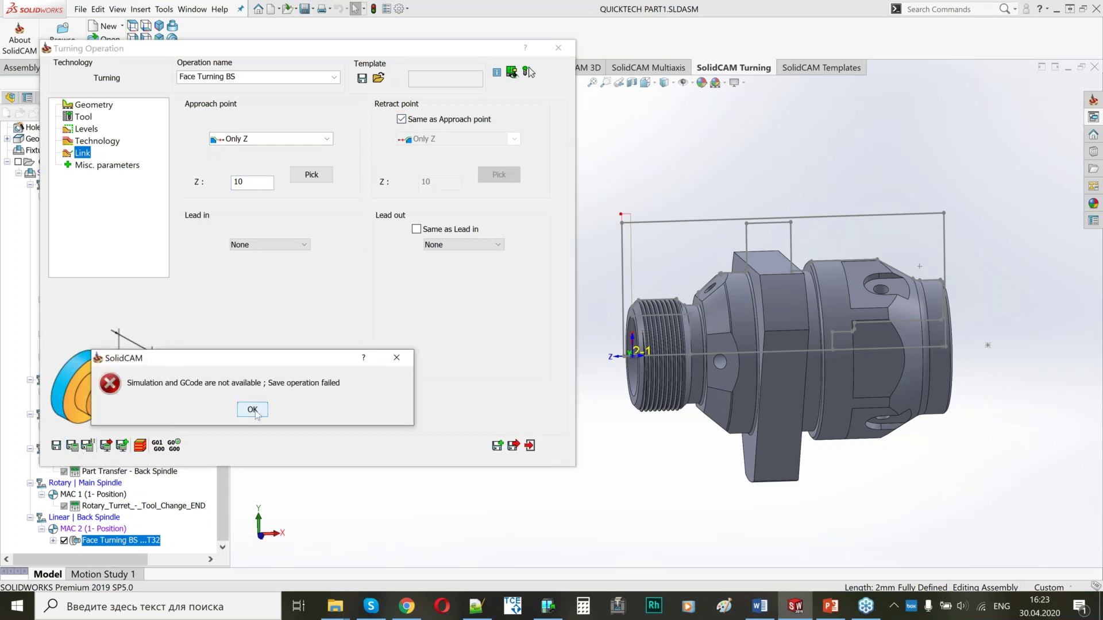
pyautogui.click(253, 409)
# Step: Return the approach point of Face Turning BS to From right safety corner, then save and close the operation
pyautogui.click(270, 138)
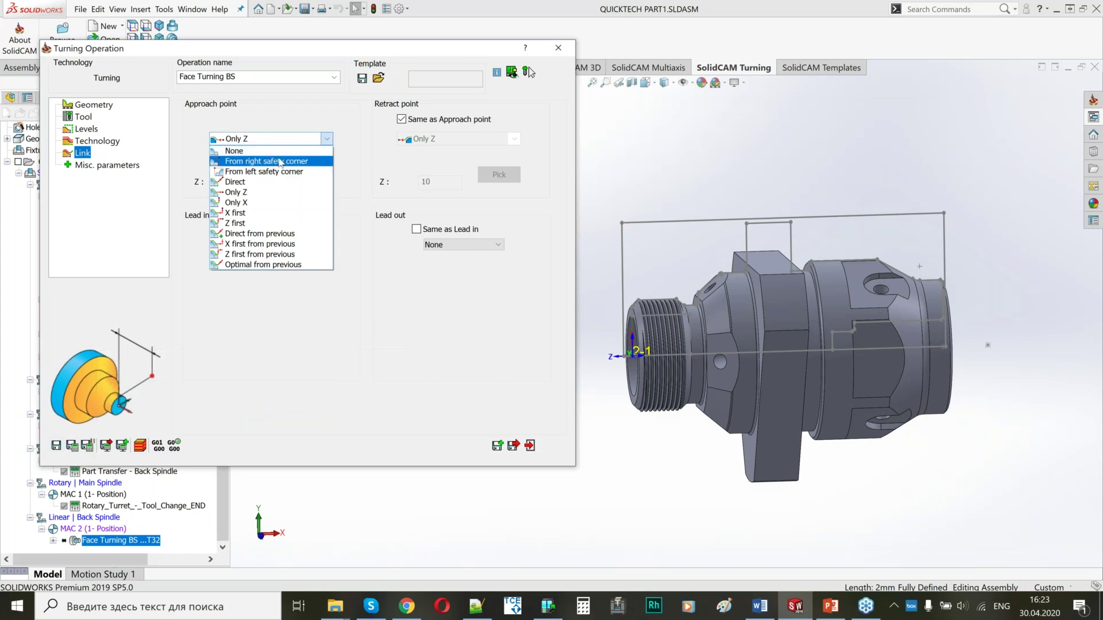
pyautogui.click(275, 153)
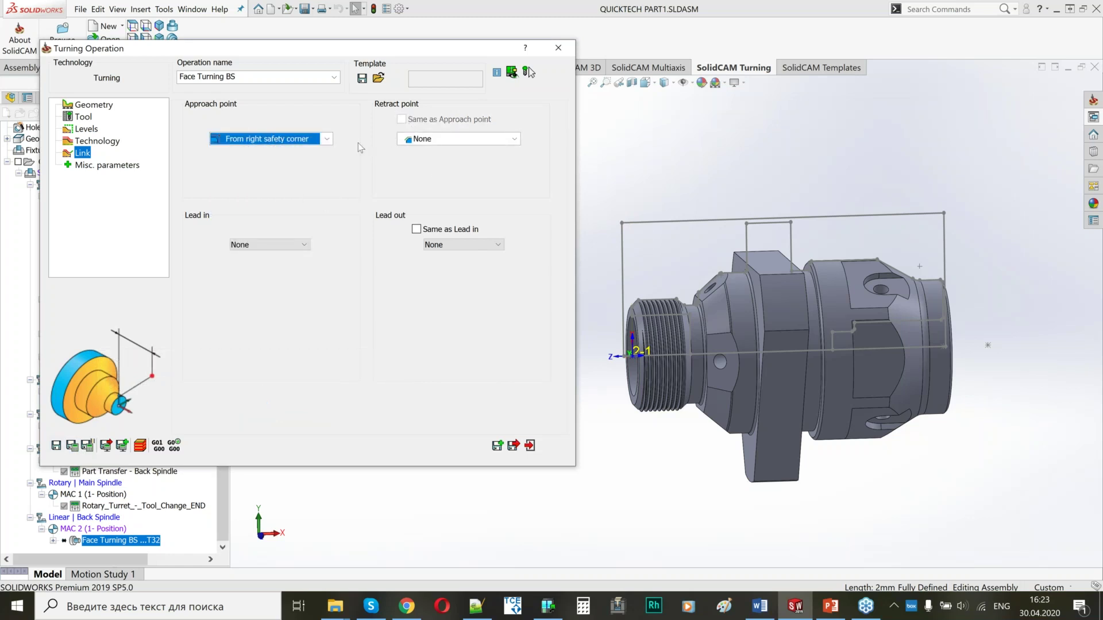
pyautogui.click(326, 139)
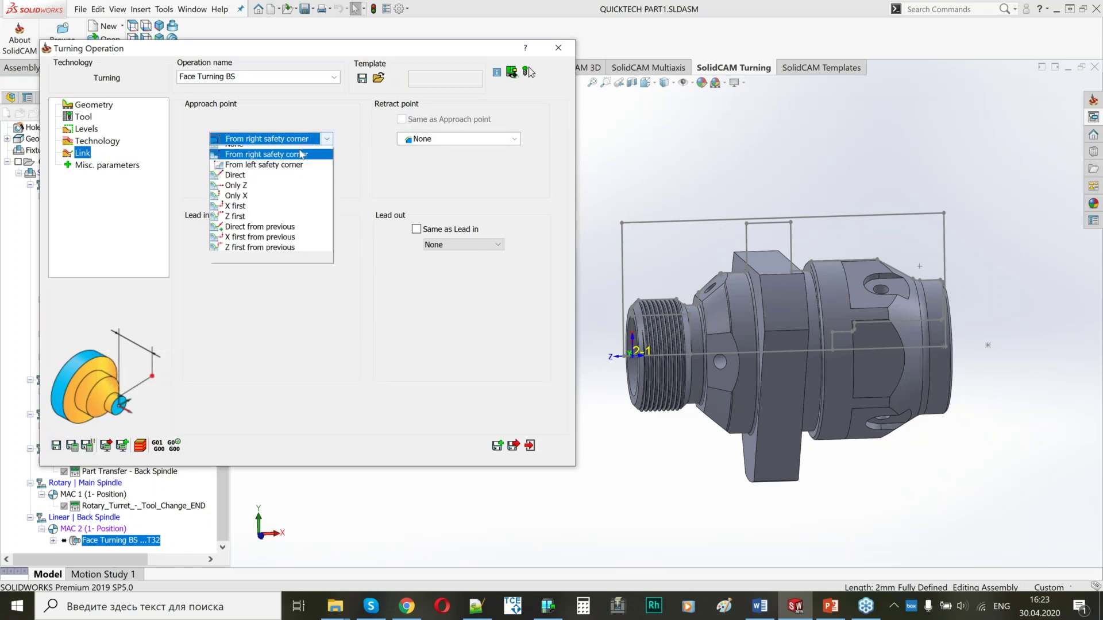
pyautogui.click(276, 163)
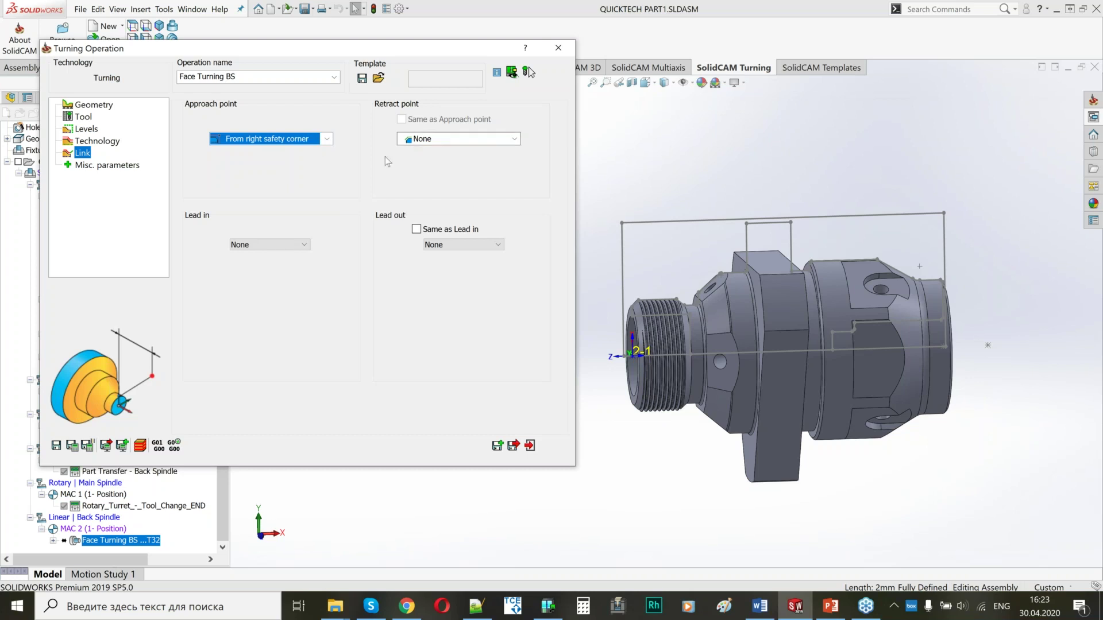
pyautogui.click(515, 447)
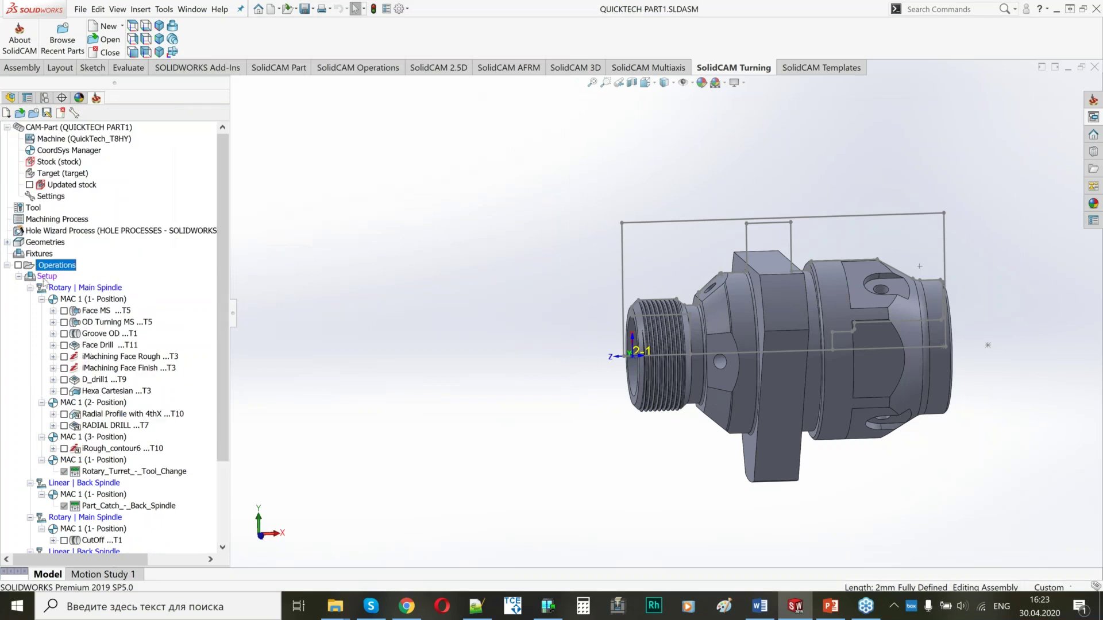
# Step: In the machine setup, assign home MAC 2 (1- Position) to the Back Spindle position
pyautogui.click(49, 278)
pyautogui.doubleClick(50, 279)
pyautogui.click(194, 183)
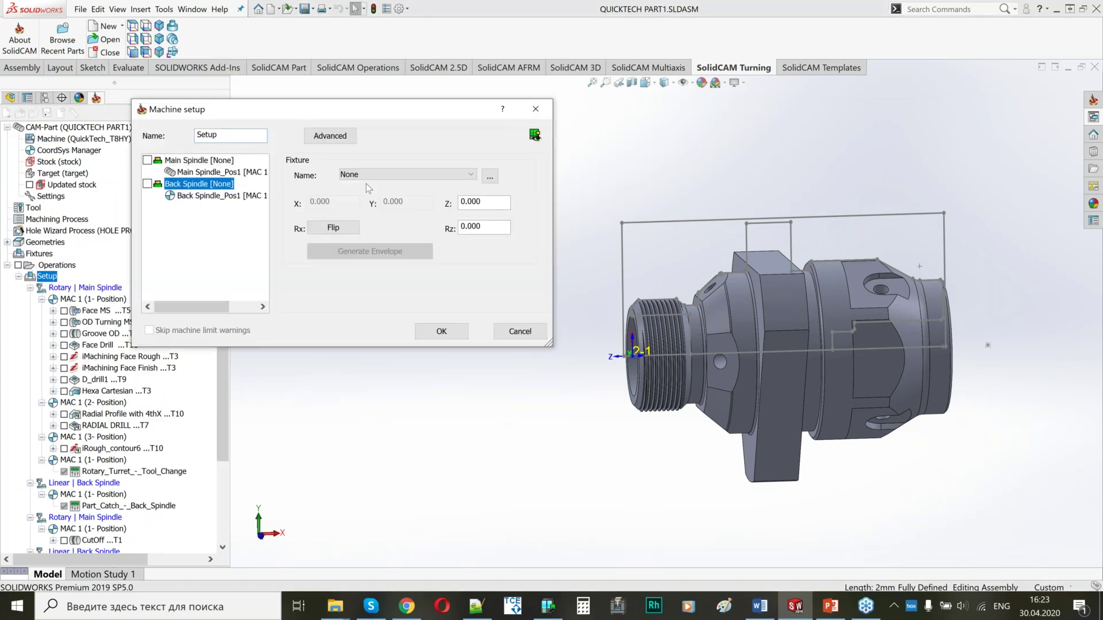
pyautogui.click(198, 196)
pyautogui.click(408, 167)
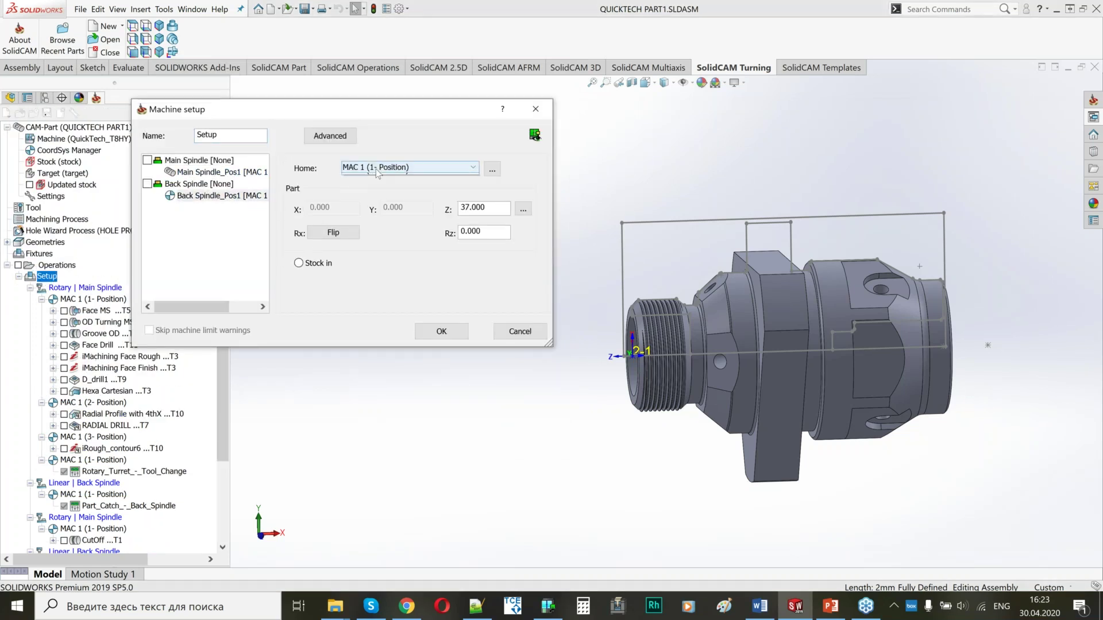
pyautogui.click(361, 187)
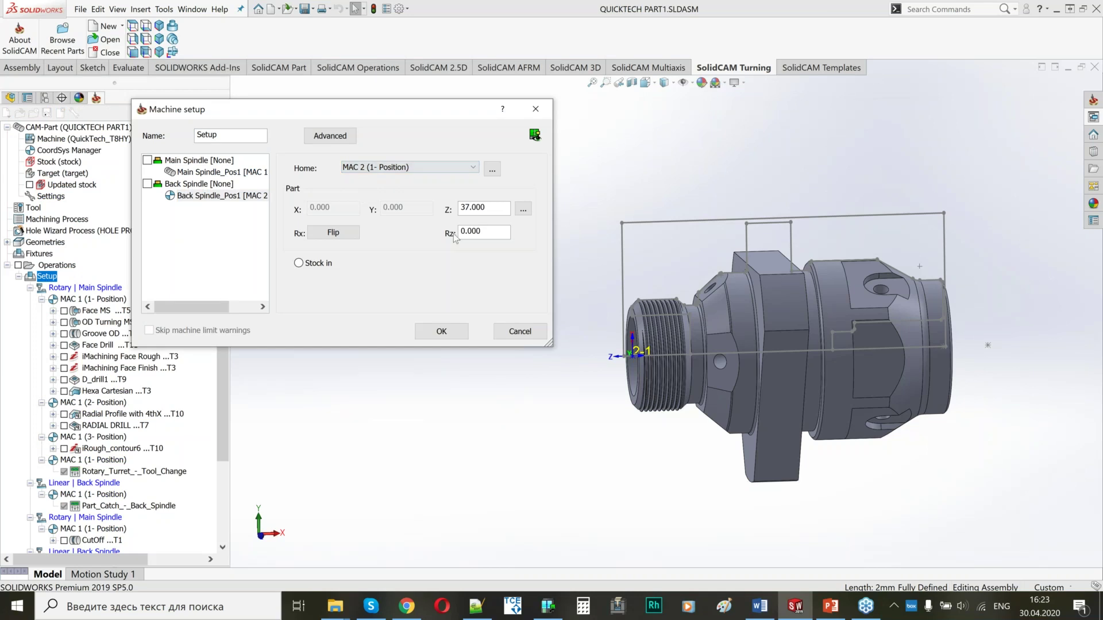
pyautogui.click(442, 332)
# Step: Set the retract point of Face Turning BS to To right safety corner and try to save and calculate the operation
pyautogui.scroll(-3, 101, 538)
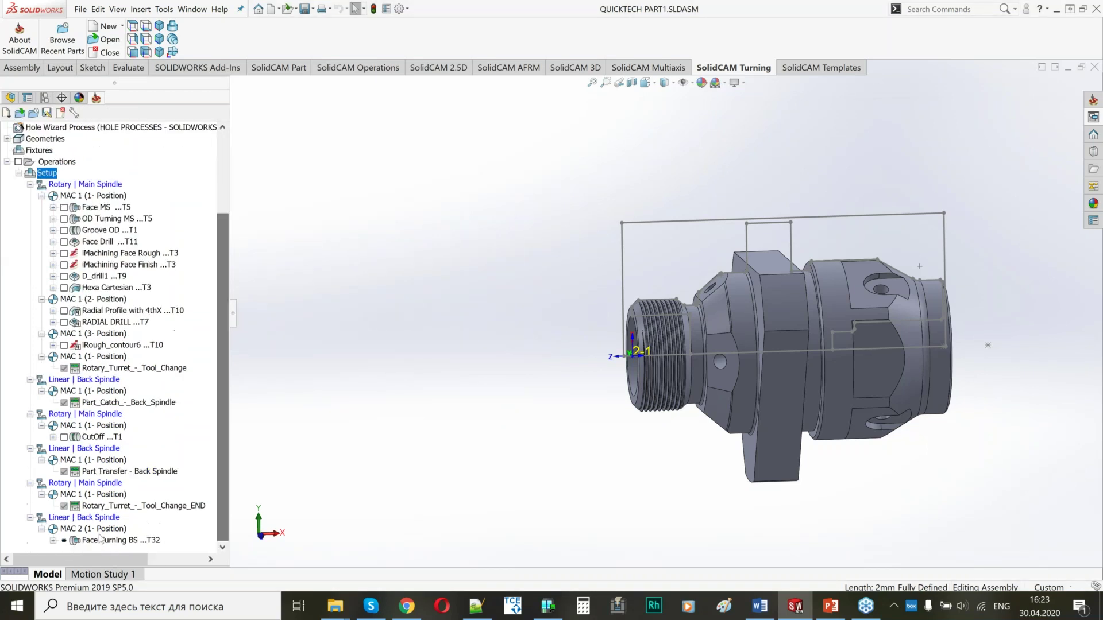
pyautogui.click(100, 540)
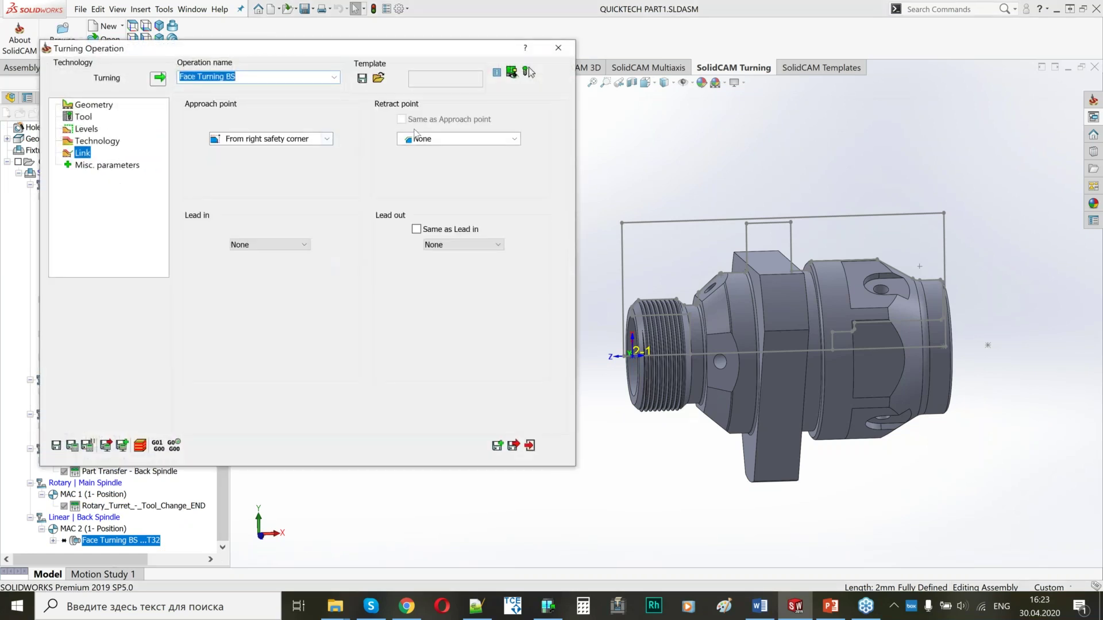
pyautogui.click(425, 140)
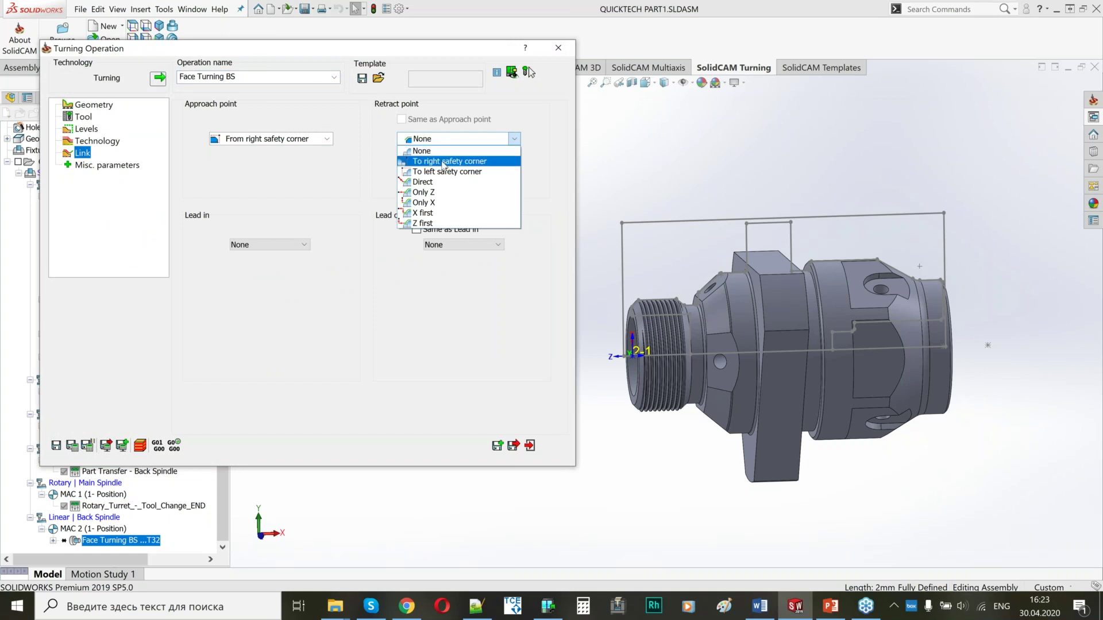
pyautogui.click(444, 164)
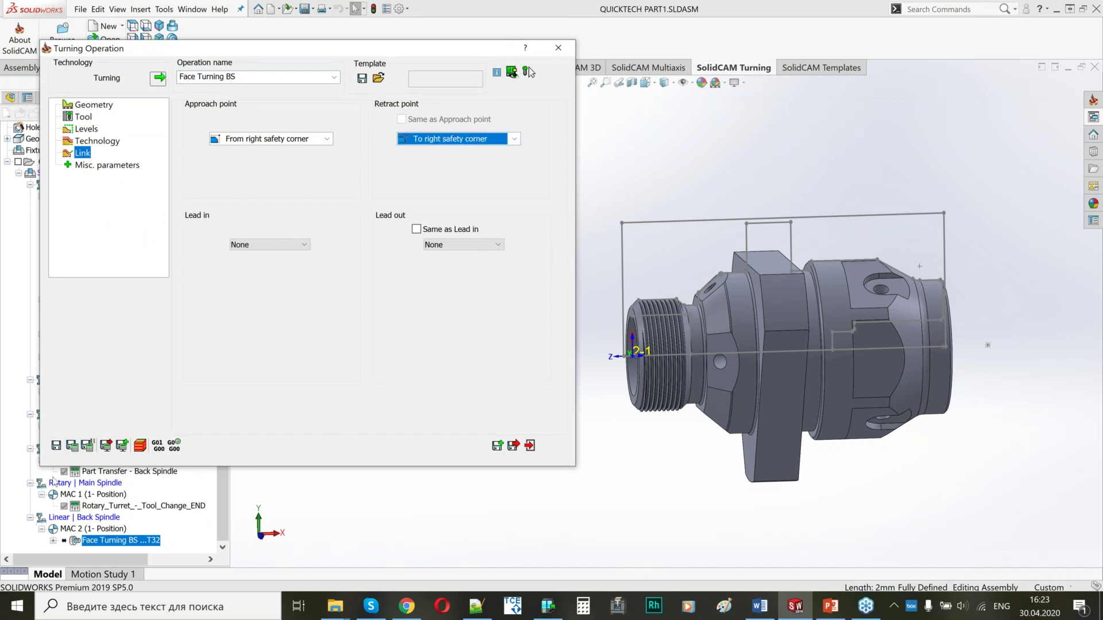
pyautogui.click(72, 446)
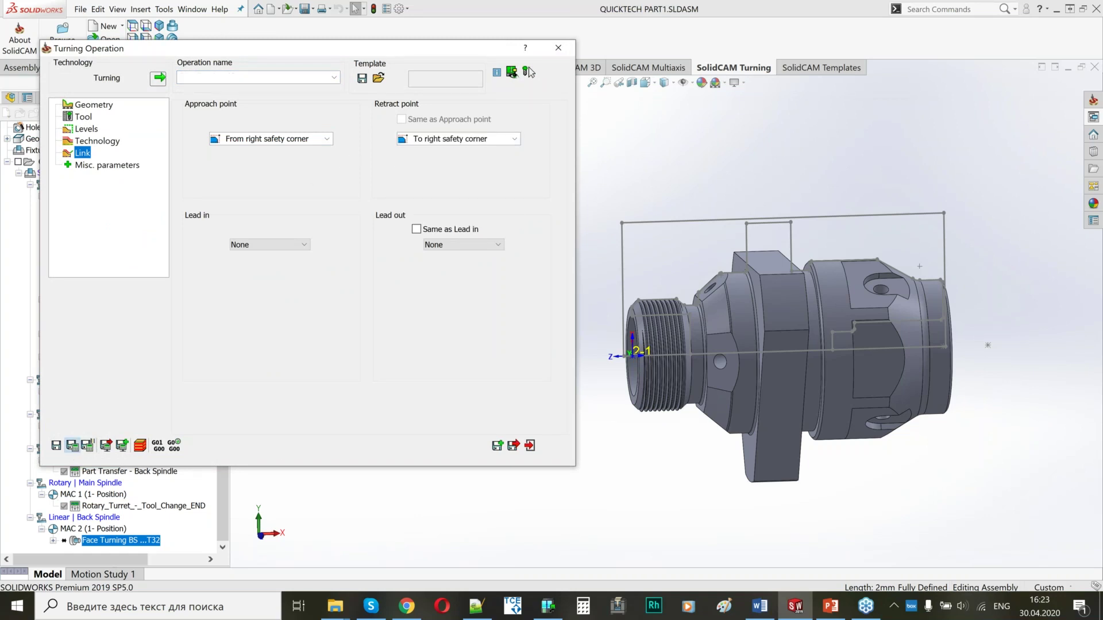
pyautogui.click(297, 411)
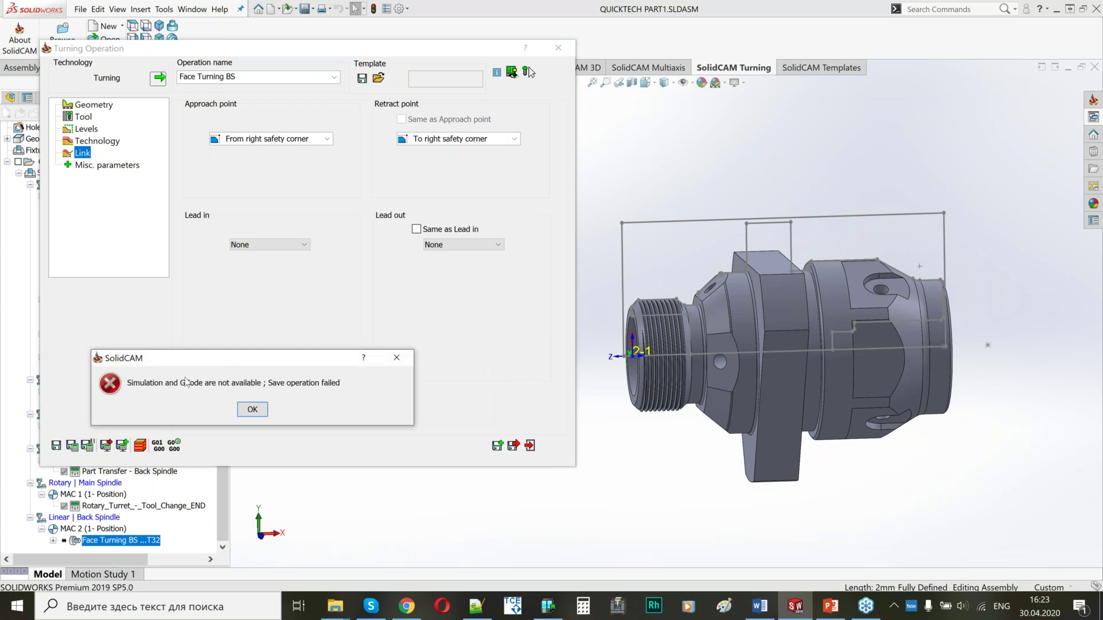
pyautogui.click(251, 410)
# Step: Close the Face Turning BS operation and delete it from the operations tree
pyautogui.click(530, 447)
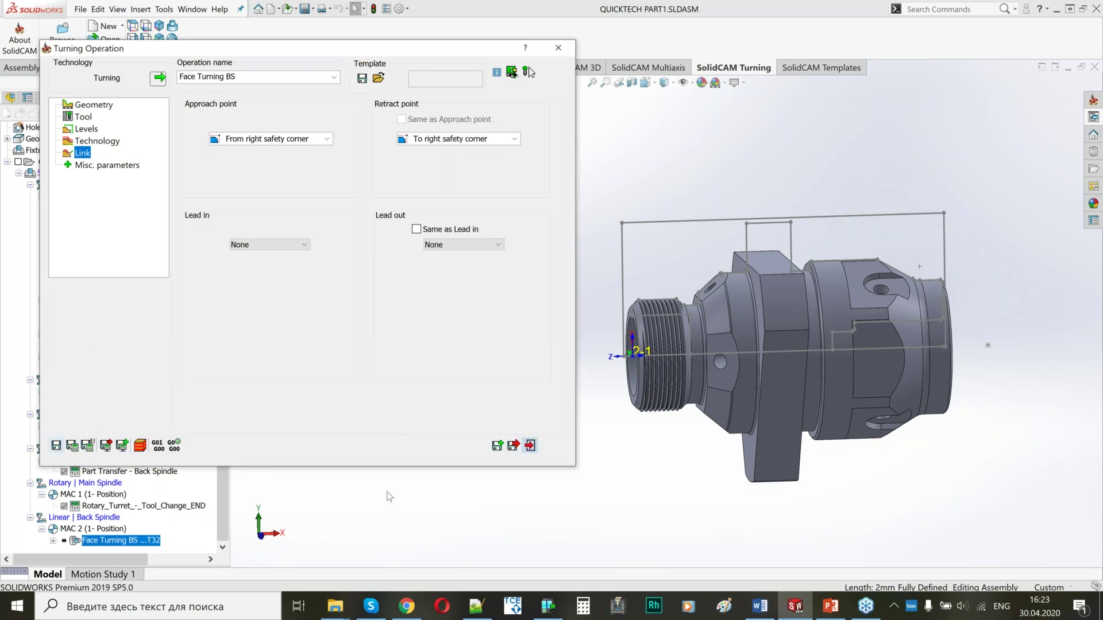
pyautogui.rightClick(131, 543)
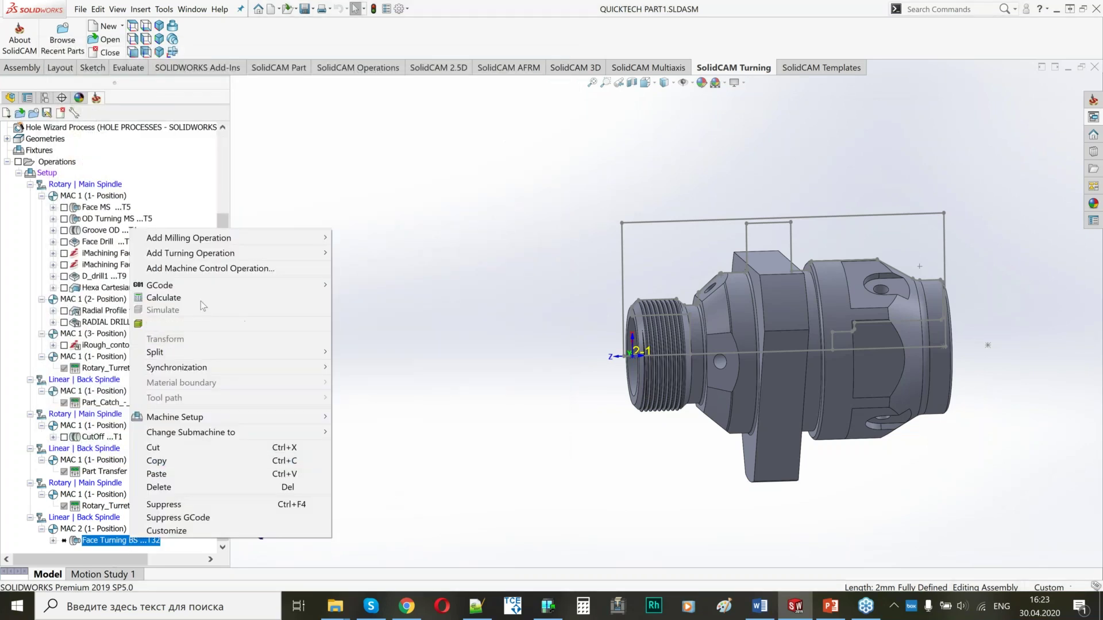
pyautogui.click(182, 488)
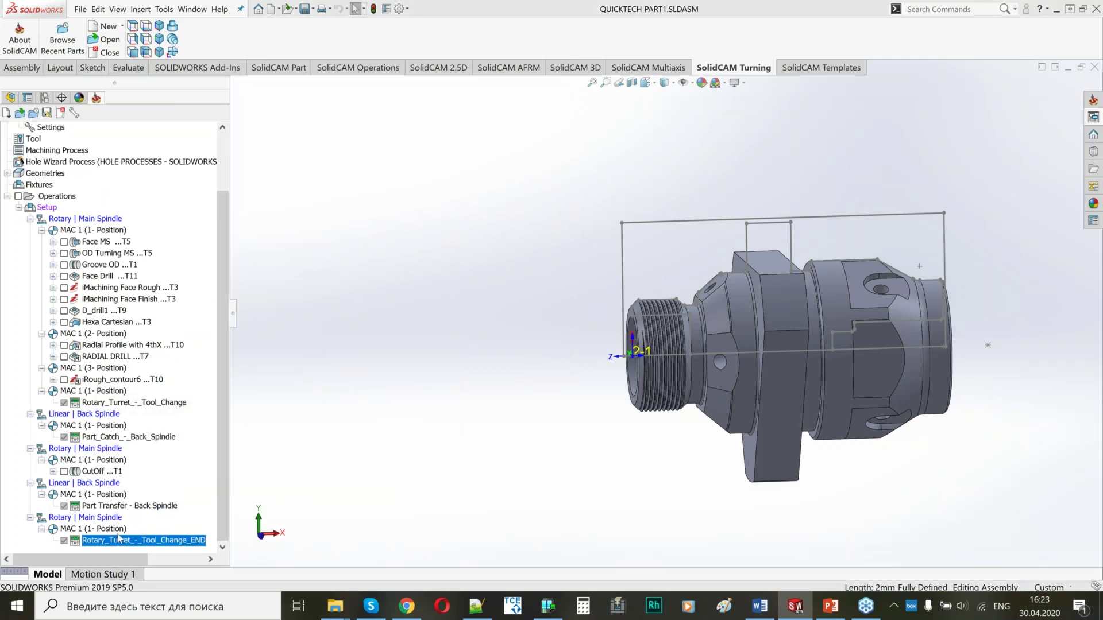
# Step: Add a turning operation named BS FACE after Rotary_Turret_-_Tool_Change_END, using the MAC 2 (1- Position) coordinate system
pyautogui.rightClick(119, 538)
pyautogui.moveTo(304, 255)
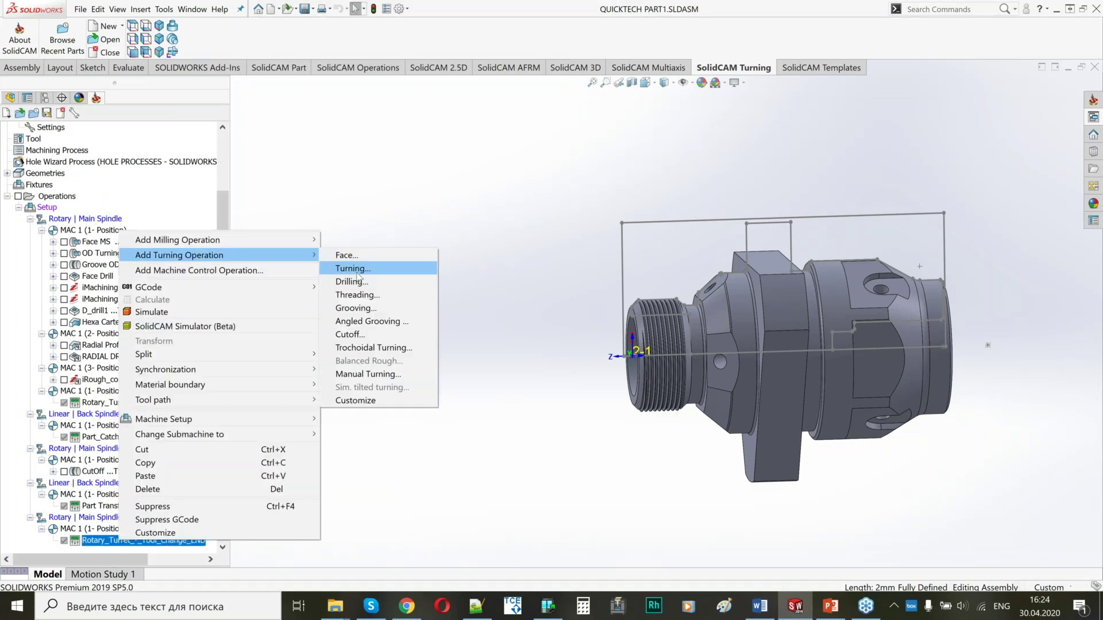
pyautogui.click(358, 270)
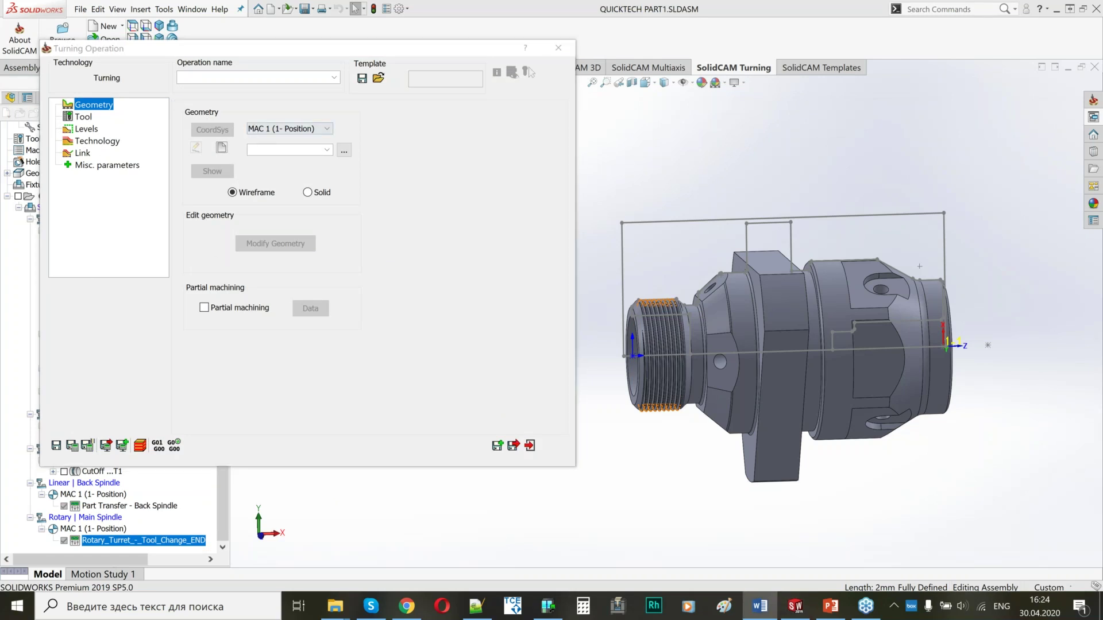
pyautogui.click(251, 77)
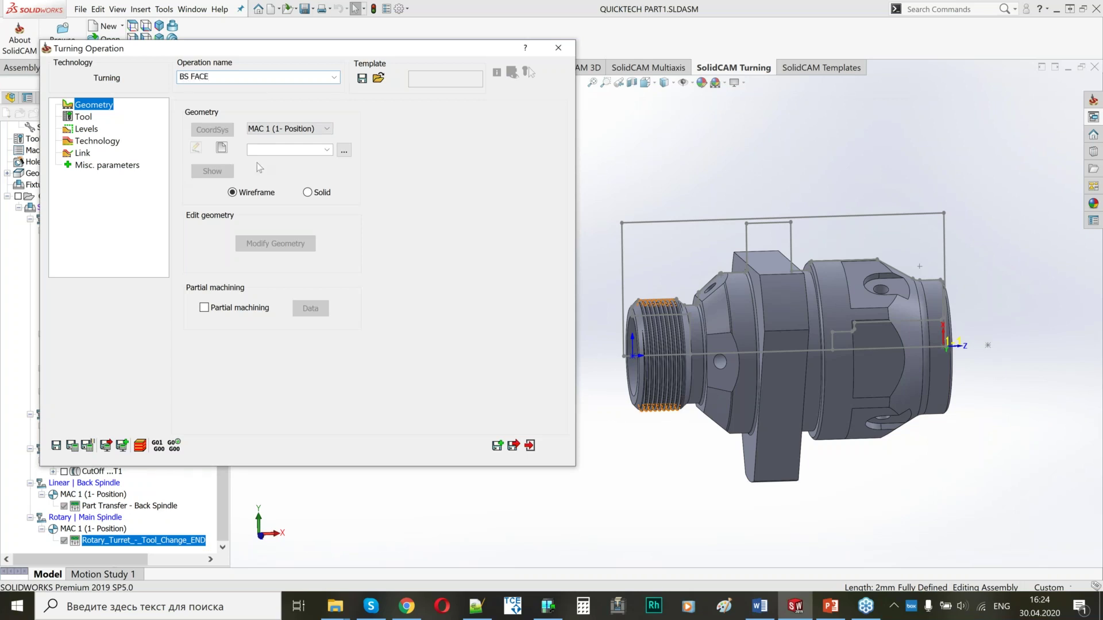
pyautogui.click(322, 128)
pyautogui.click(290, 150)
# Step: Define a new wireframe geometry from the face line at the part's threaded end and auto-extend its end to the stock
pyautogui.click(224, 148)
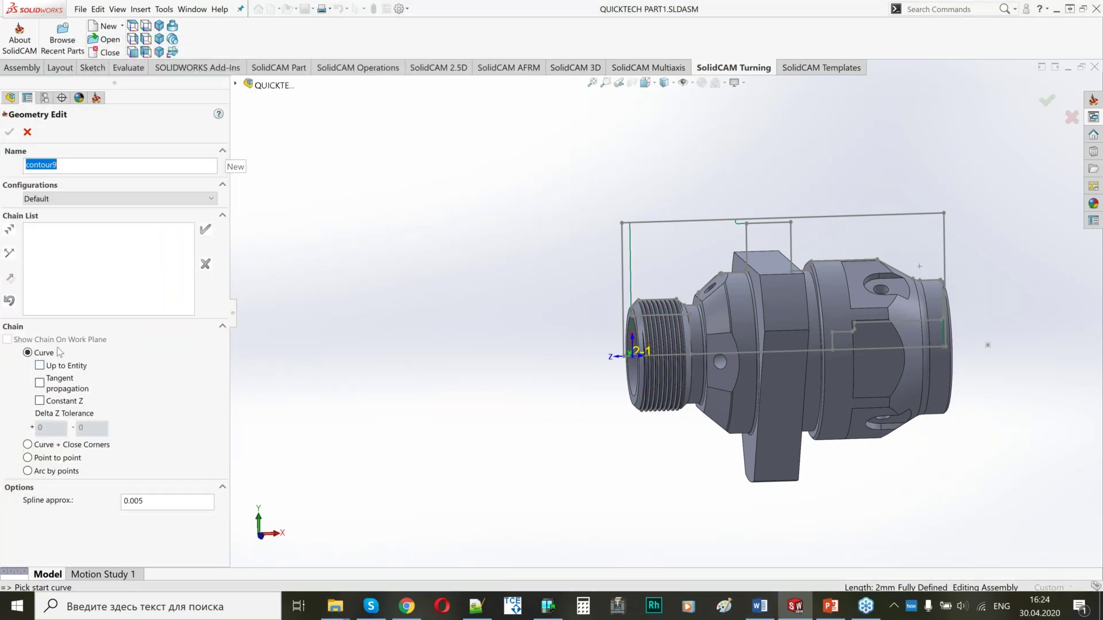
pyautogui.scroll(-8, 657, 318)
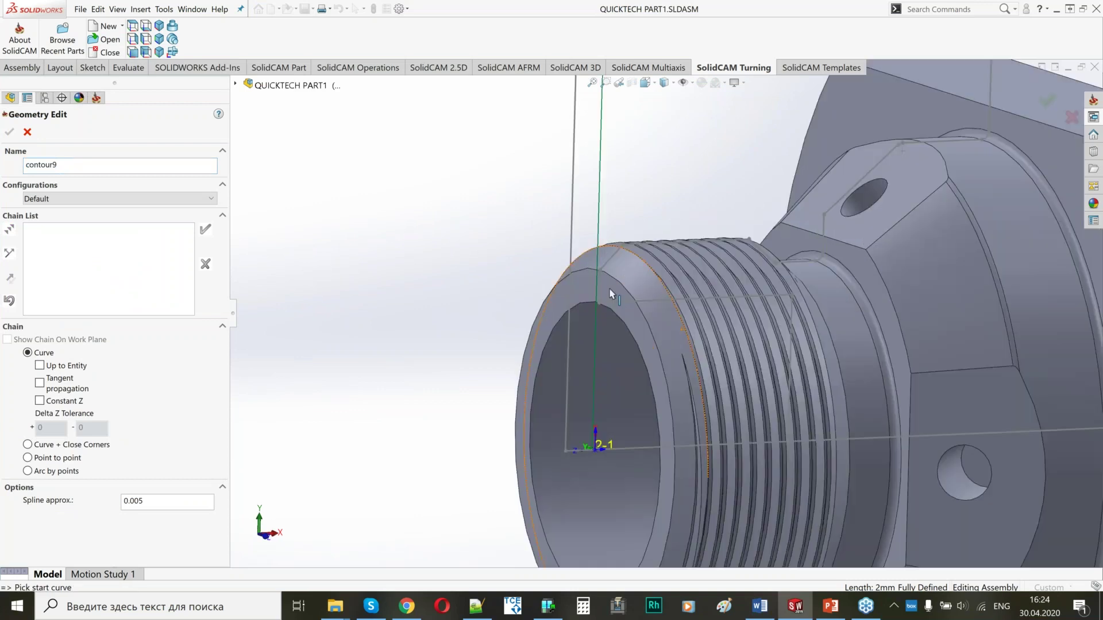
pyautogui.click(545, 312)
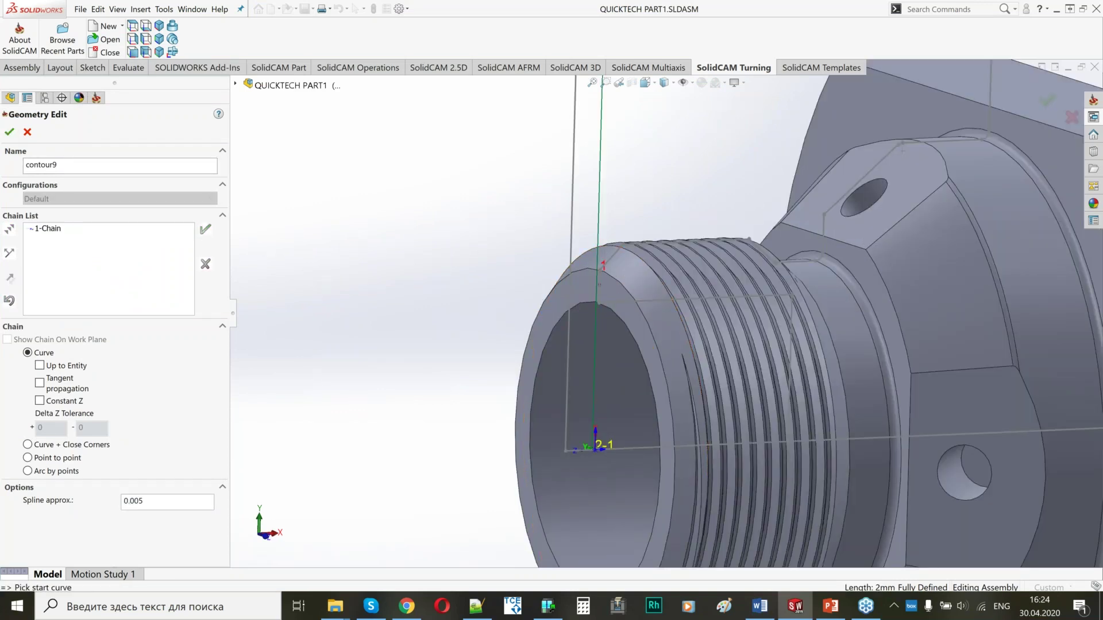
pyautogui.click(9, 132)
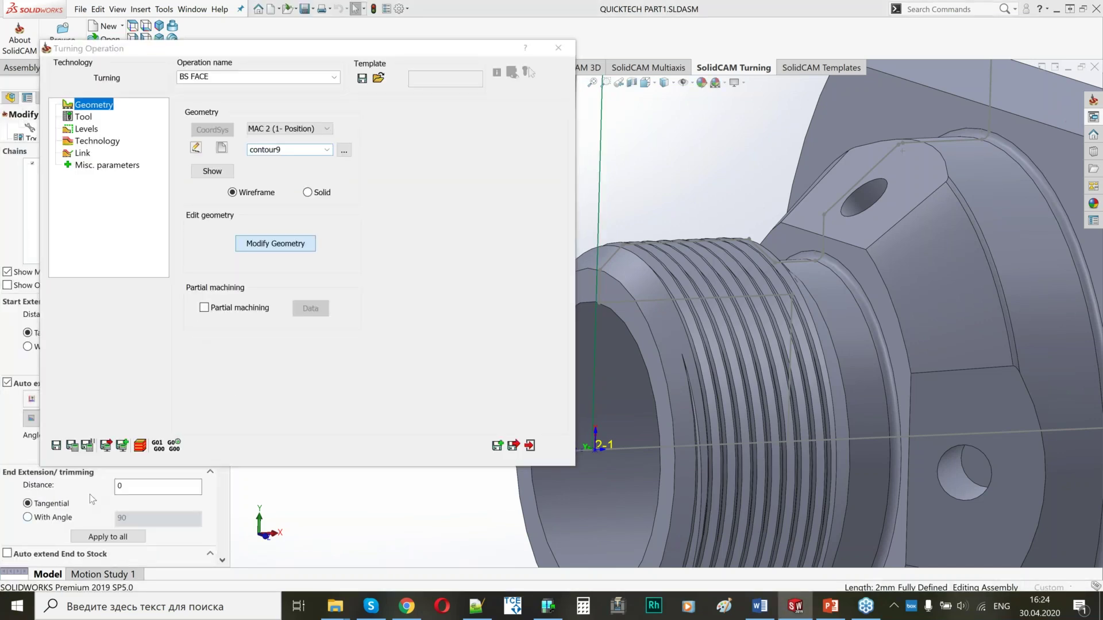
pyautogui.click(7, 554)
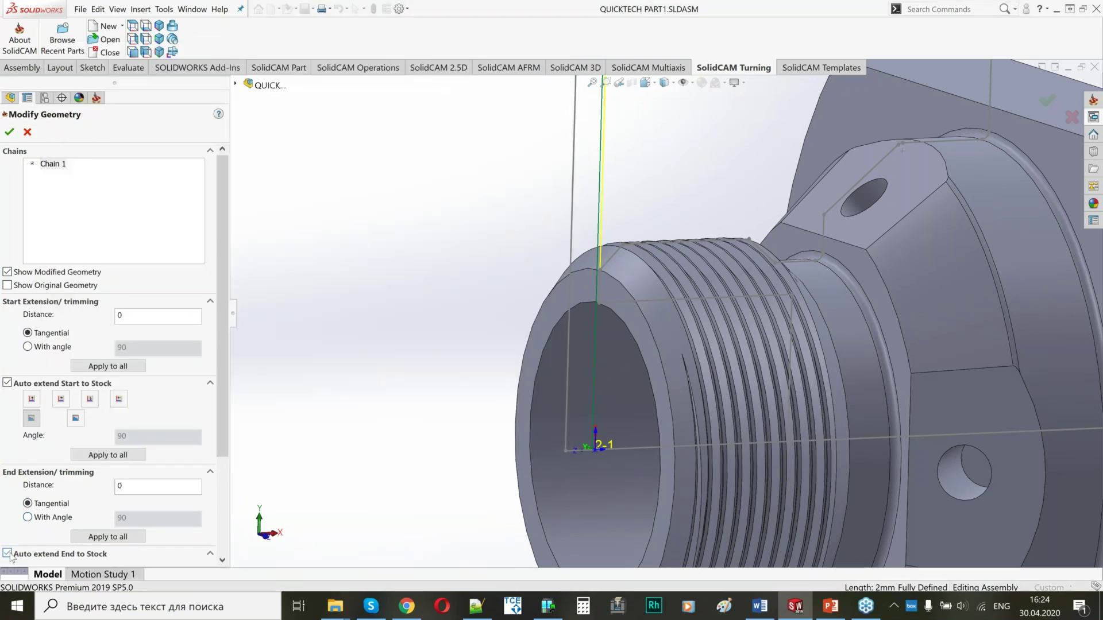
pyautogui.click(9, 132)
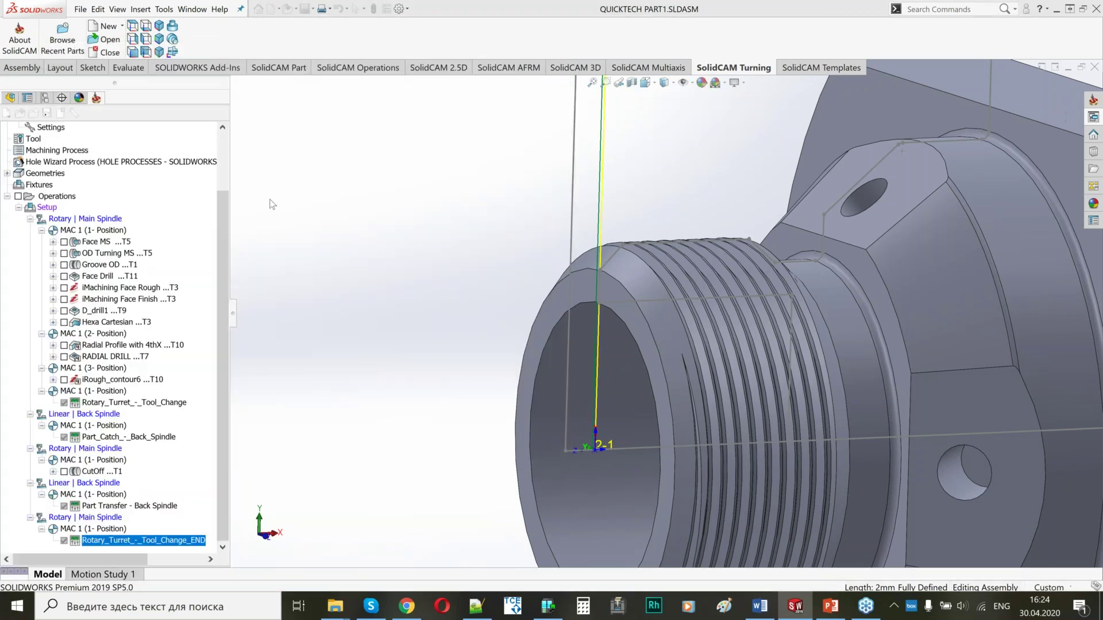
# Step: Assign turning tool 32 of the Linear Turret to BS FACE and open the operation's levels settings
pyautogui.click(84, 117)
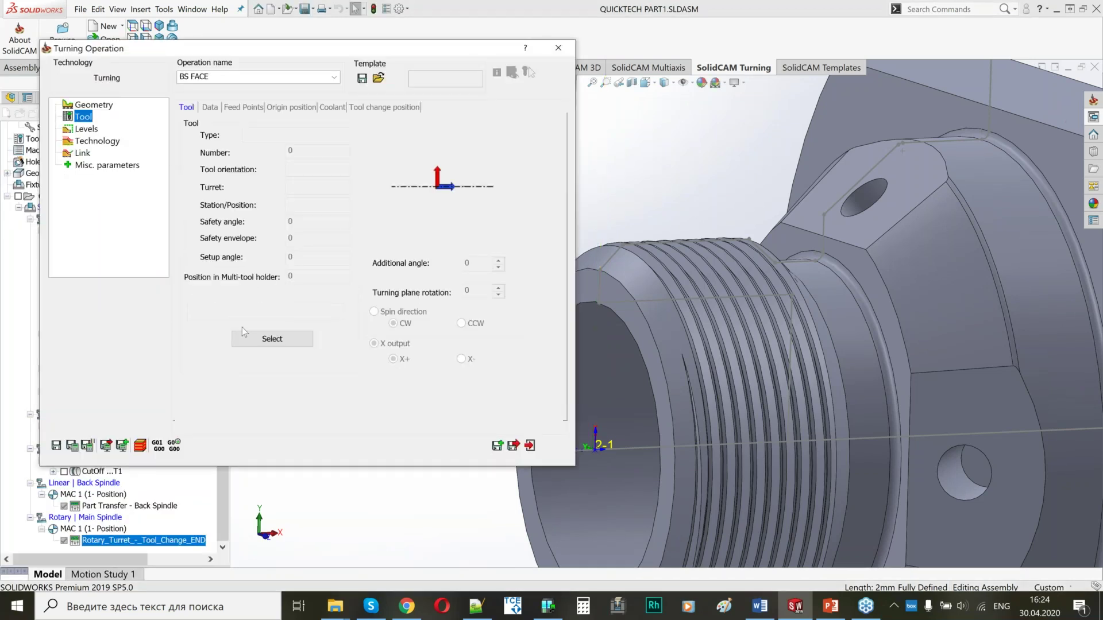
pyautogui.click(272, 340)
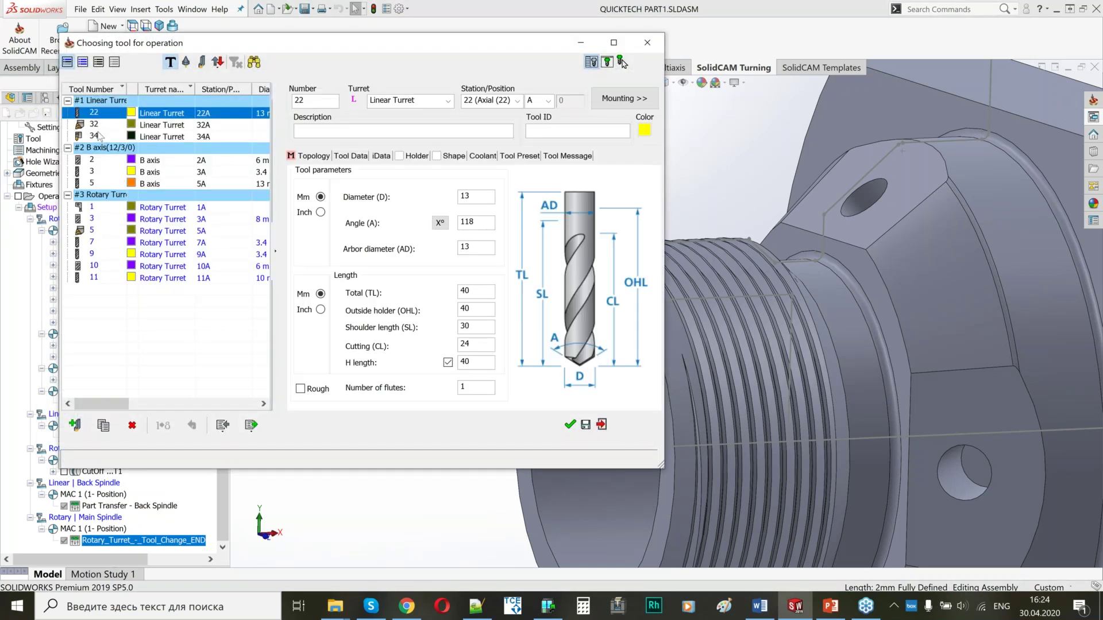
pyautogui.click(96, 125)
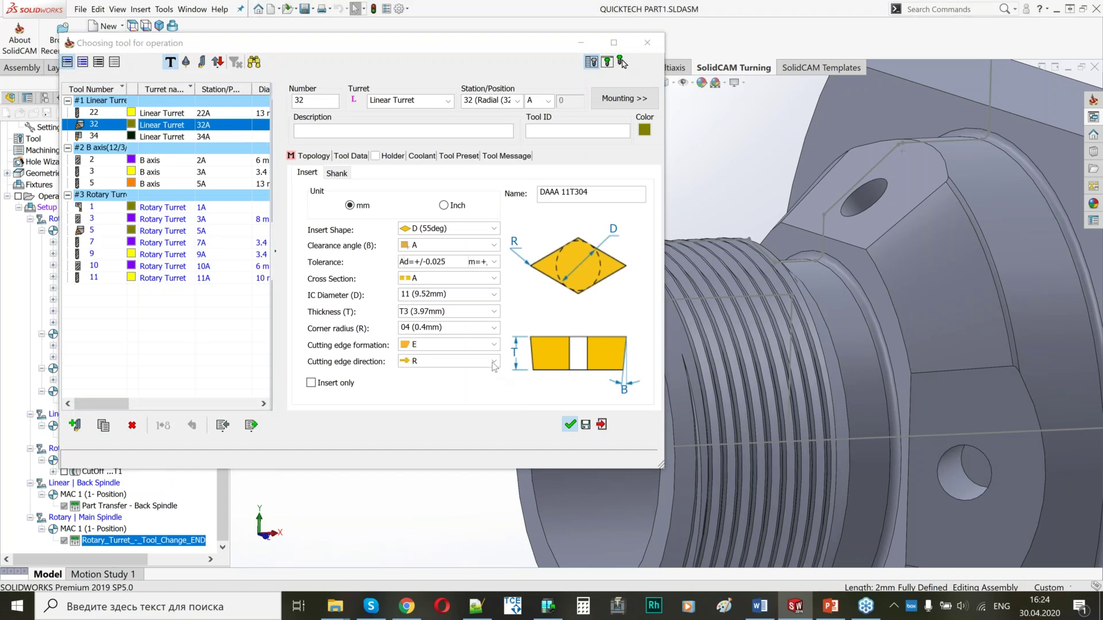
pyautogui.click(91, 129)
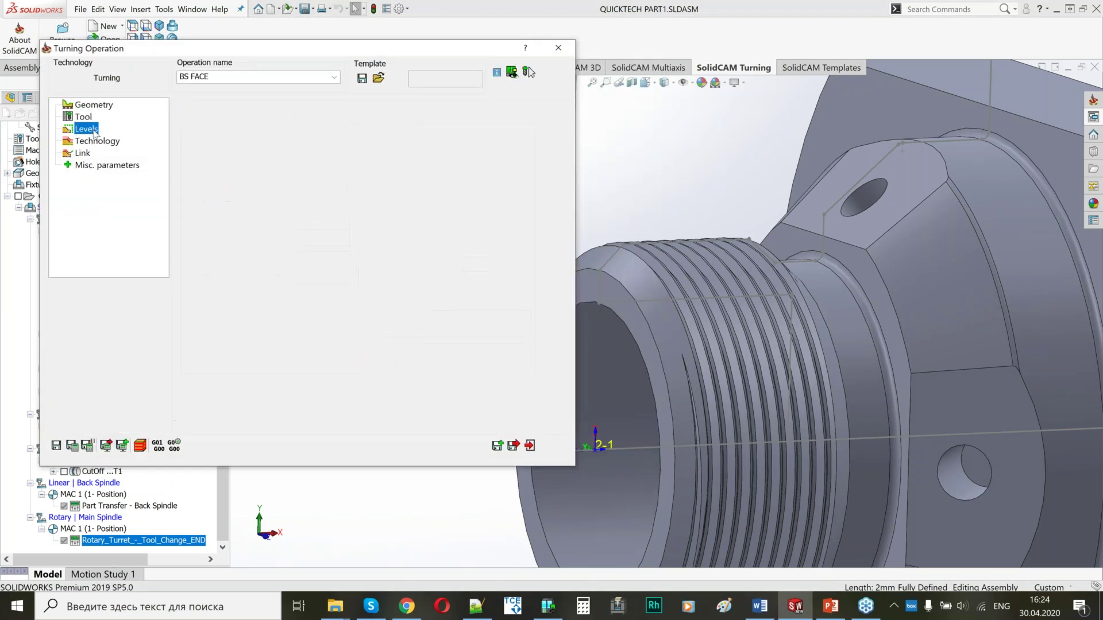
# Step: Change the BS FACE work type from roughing to finishing, using the ISO-Turning method on the entire geometry
pyautogui.click(109, 142)
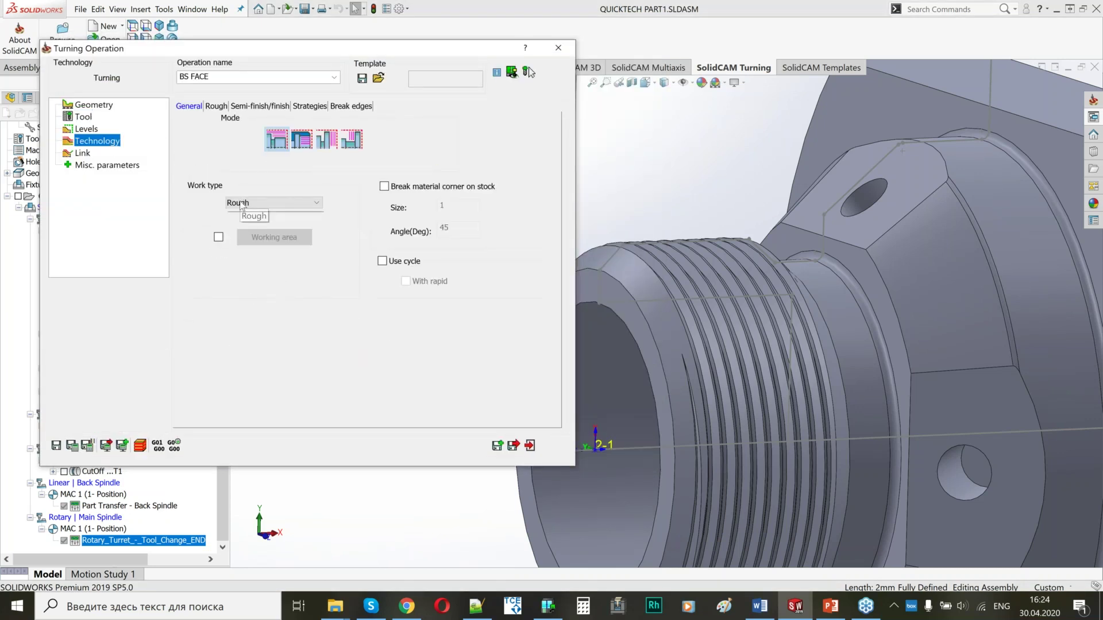
pyautogui.click(273, 202)
pyautogui.click(246, 232)
pyautogui.click(251, 107)
pyautogui.click(416, 252)
pyautogui.click(417, 273)
pyautogui.click(84, 154)
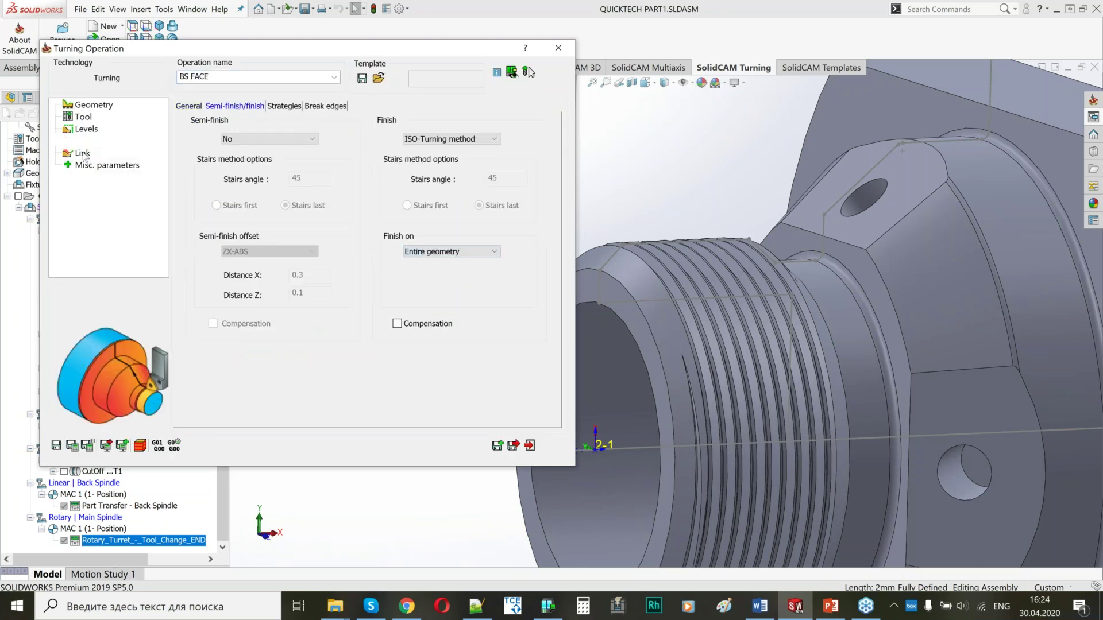
# Step: Set the approach point to From right safety corner and retract to To right safety corner, then save and calculate BS FACE
pyautogui.click(270, 139)
pyautogui.click(261, 161)
pyautogui.click(428, 138)
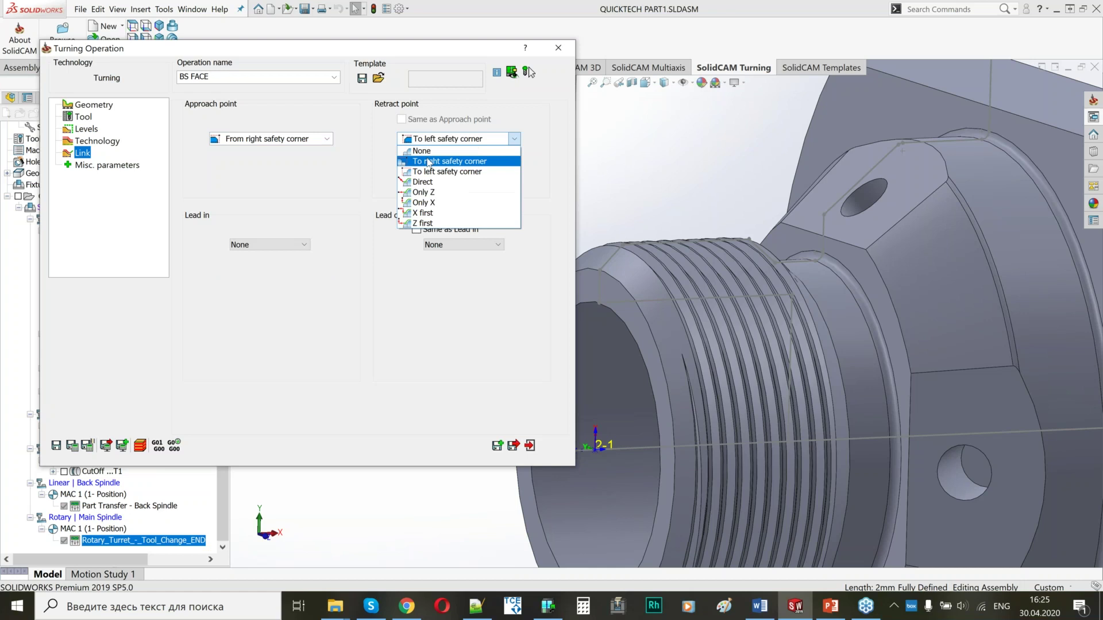
pyautogui.click(428, 161)
pyautogui.click(73, 446)
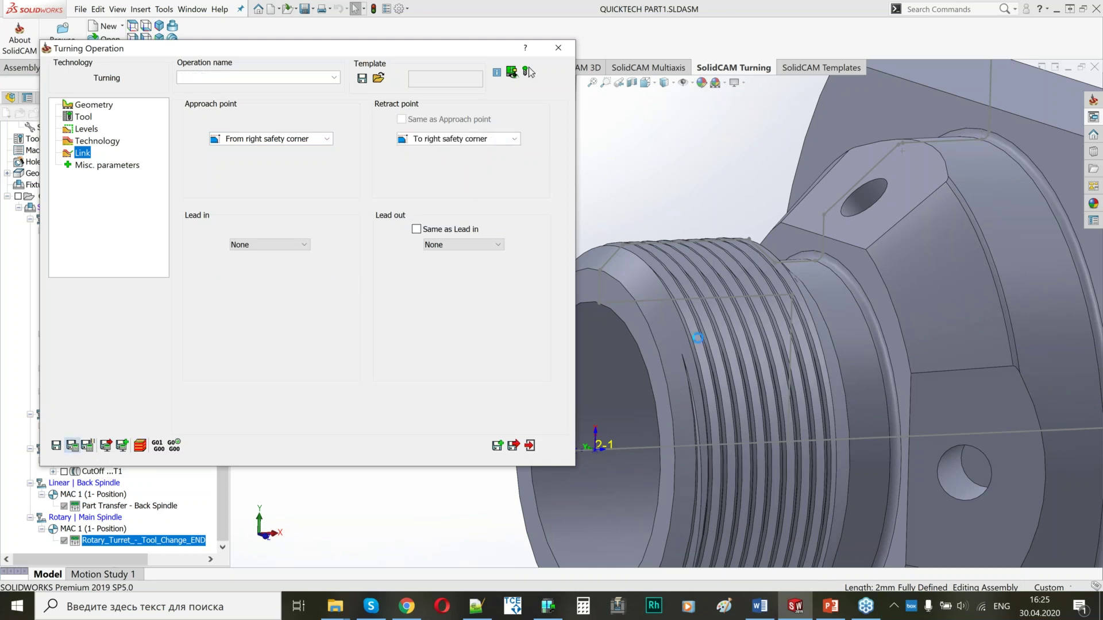
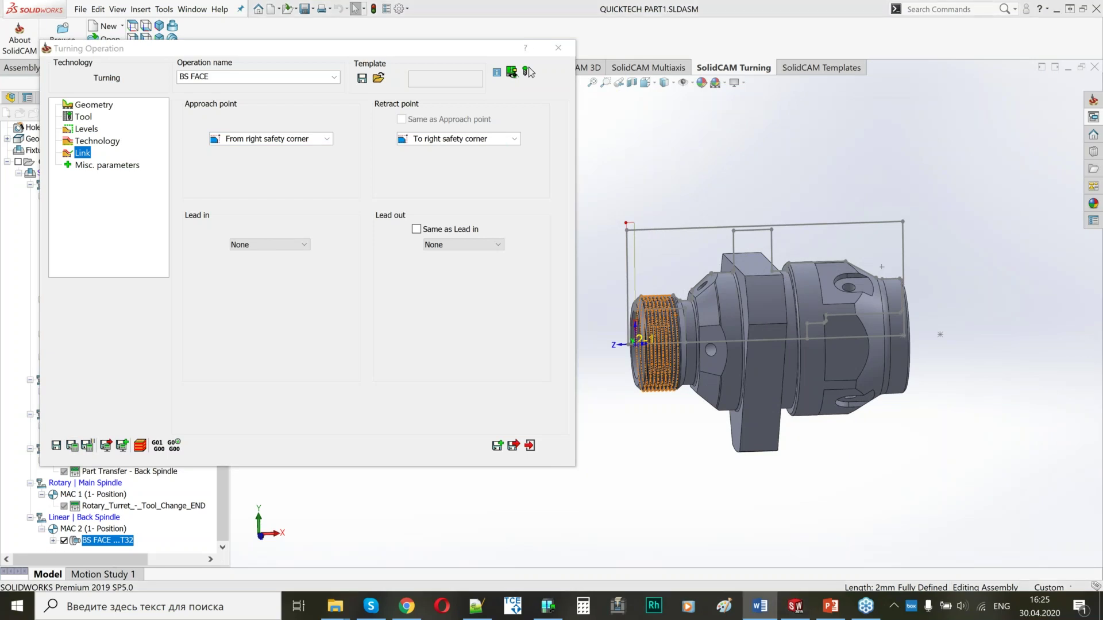
# Step: Save BS FACE as a copied operation and name the copy OD Turning BS
pyautogui.click(495, 447)
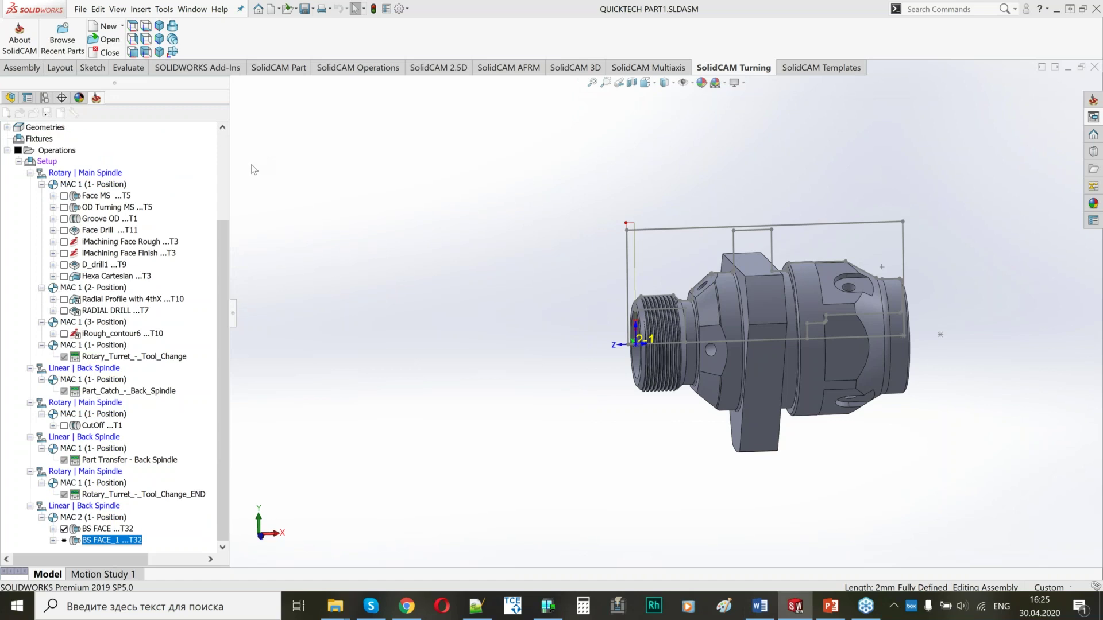
pyautogui.hotkey('ctrl', 'v')
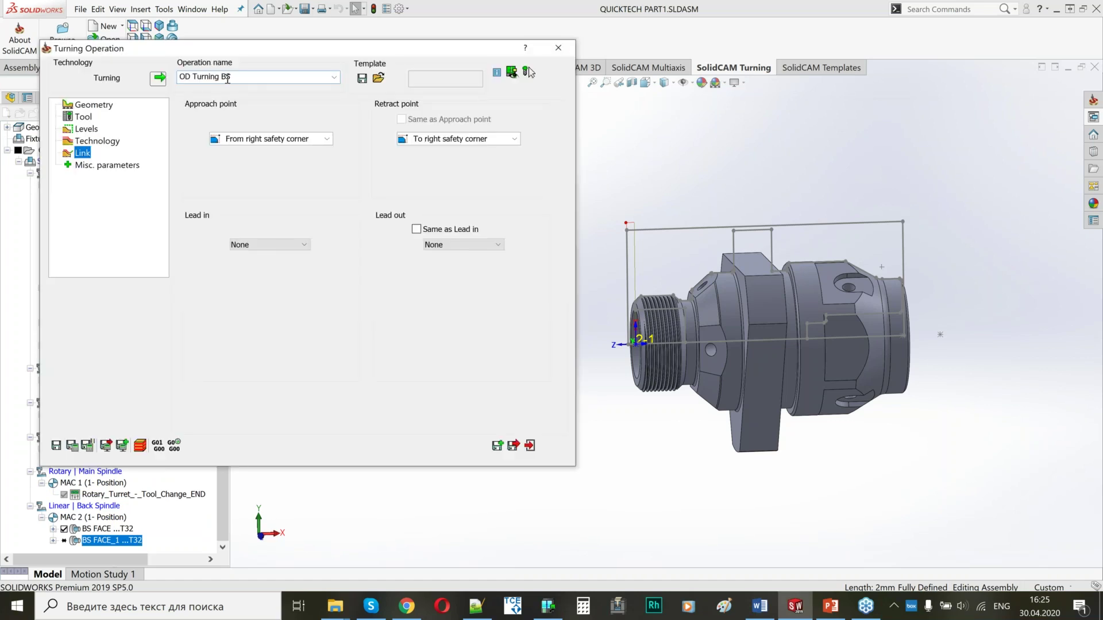
# Step: Start a new wireframe geometry for OD Turning BS and chain the end chamfer, thread outer line and relief groove floor
pyautogui.click(99, 107)
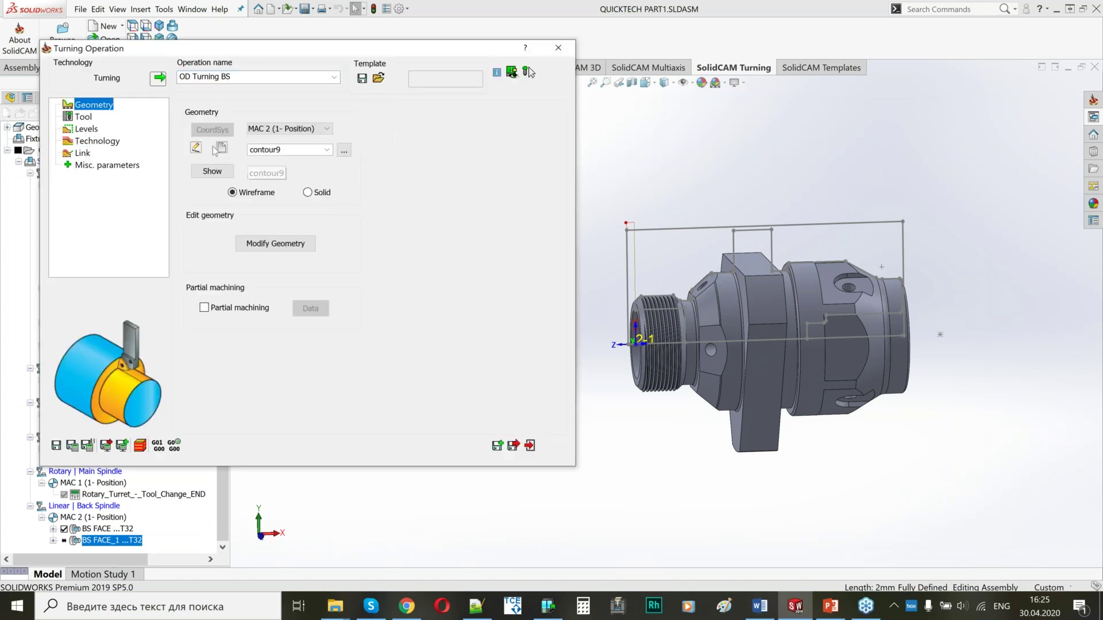
pyautogui.click(222, 148)
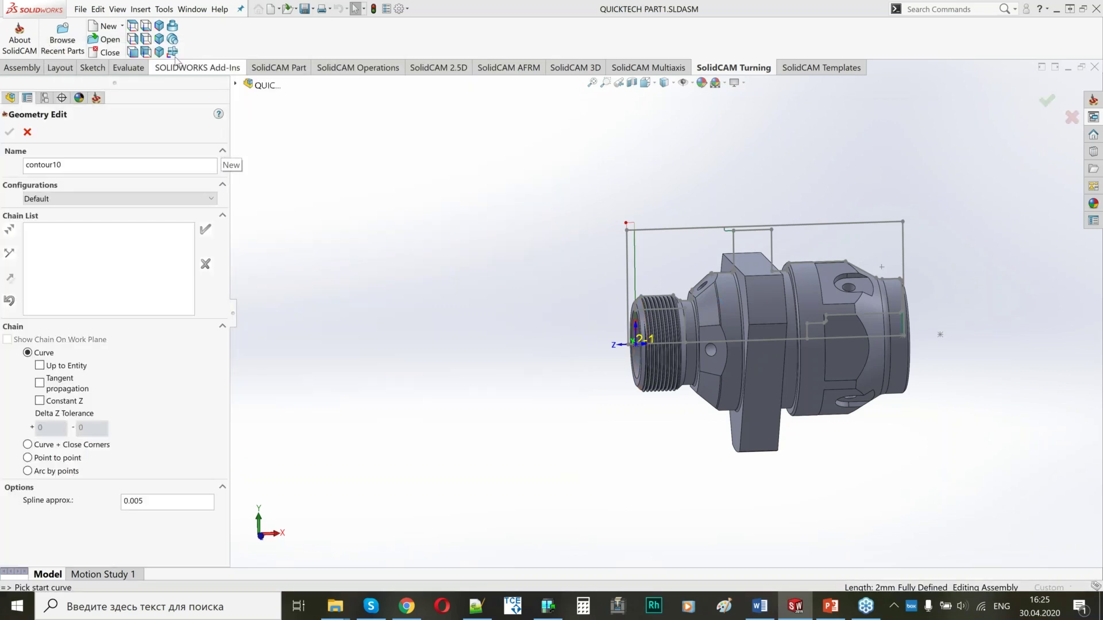
pyautogui.click(133, 52)
pyautogui.scroll(-1, 459, 211)
pyautogui.scroll(-5, 458, 211)
pyautogui.click(393, 347)
pyautogui.click(476, 336)
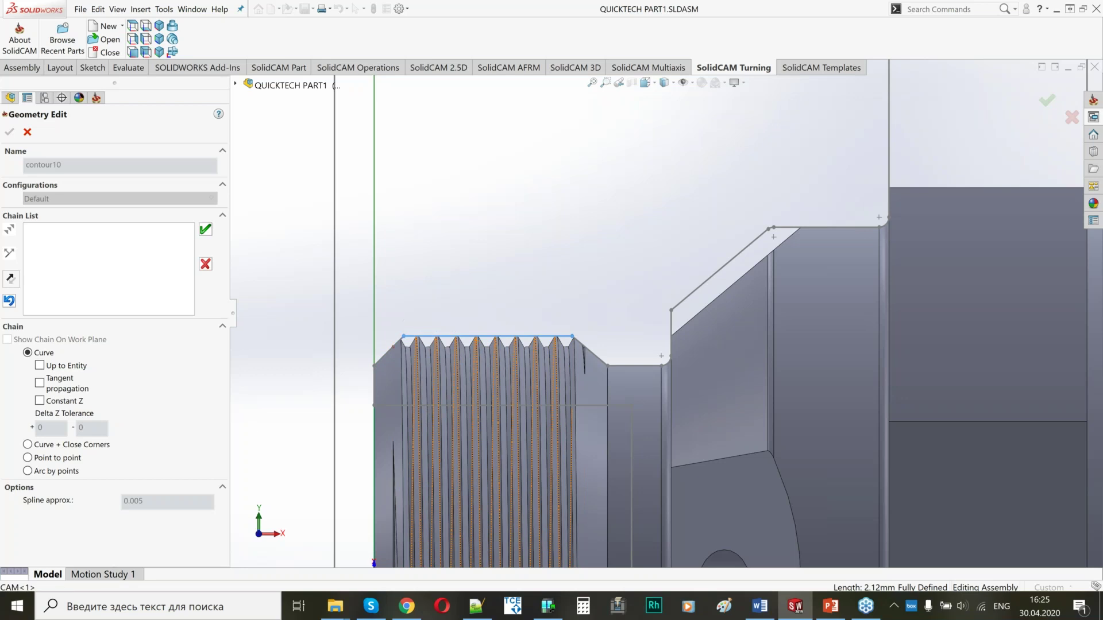
pyautogui.click(629, 367)
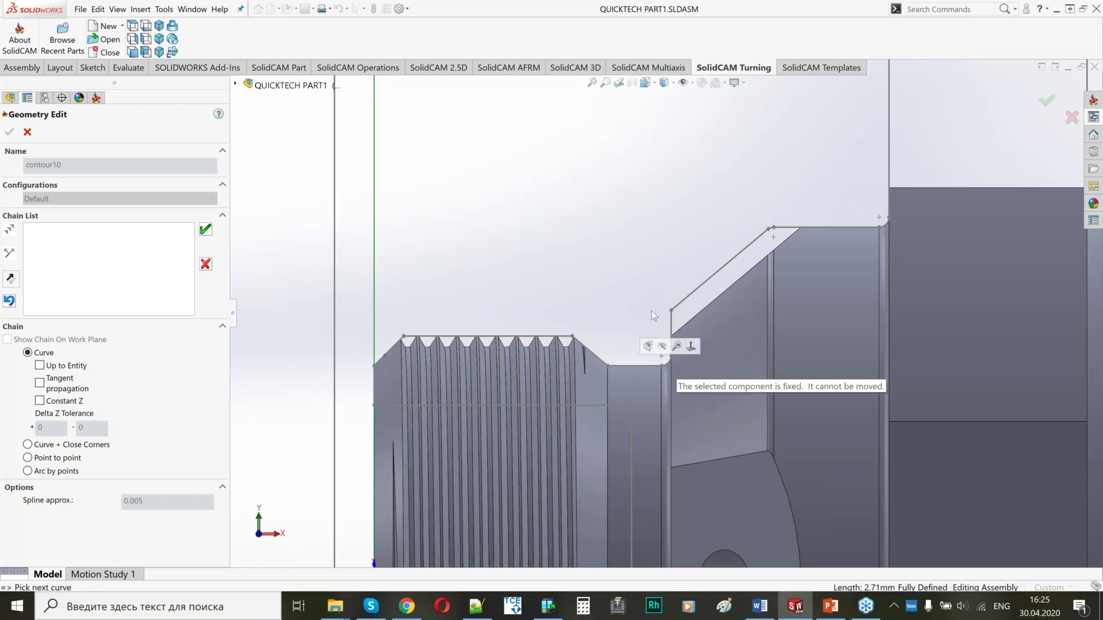
# Step: Continue the chain from the relief groove through the small fillet, vertical shoulder, sloped cone line and the arc at its upper end
pyautogui.scroll(-4, 648, 345)
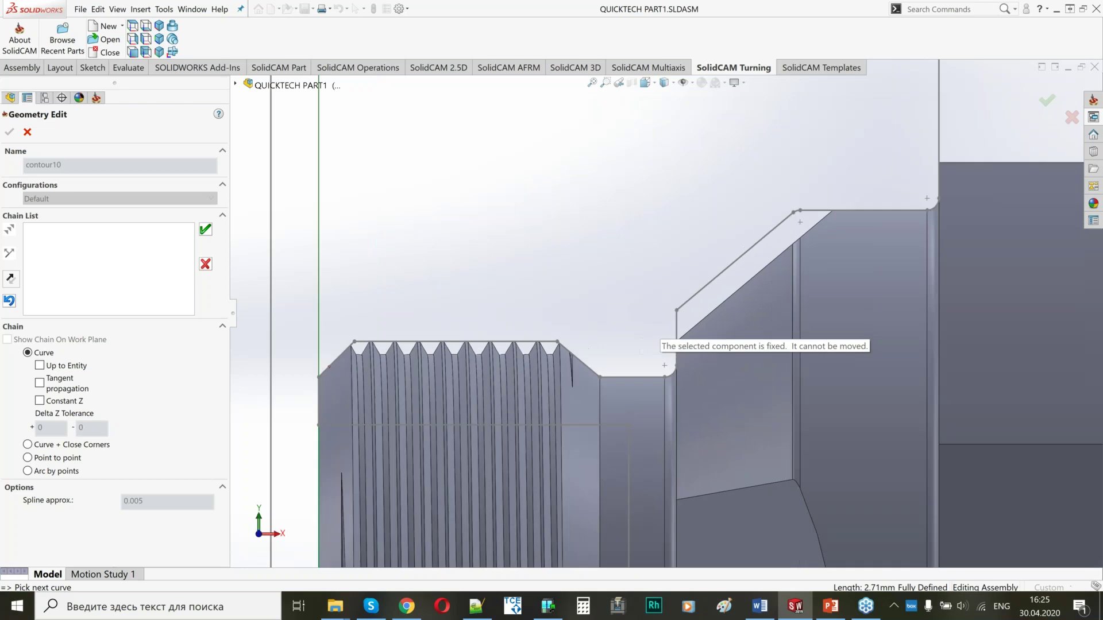
pyautogui.moveTo(638, 331); pyautogui.dragTo(661, 342, button='middle')
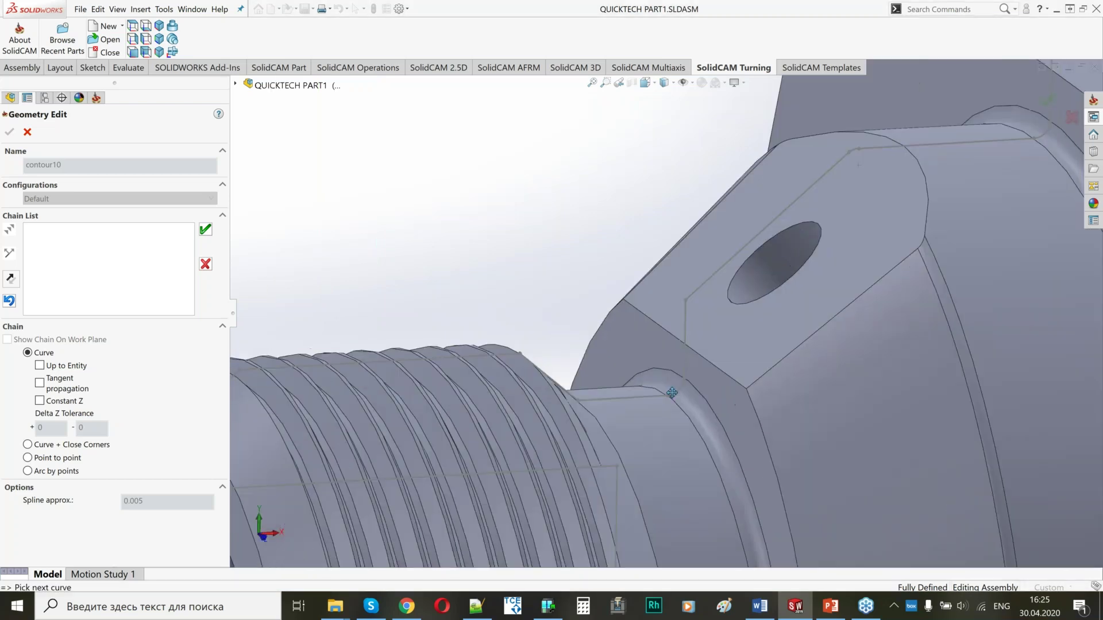
pyautogui.scroll(5, 661, 342)
pyautogui.scroll(-3, 672, 345)
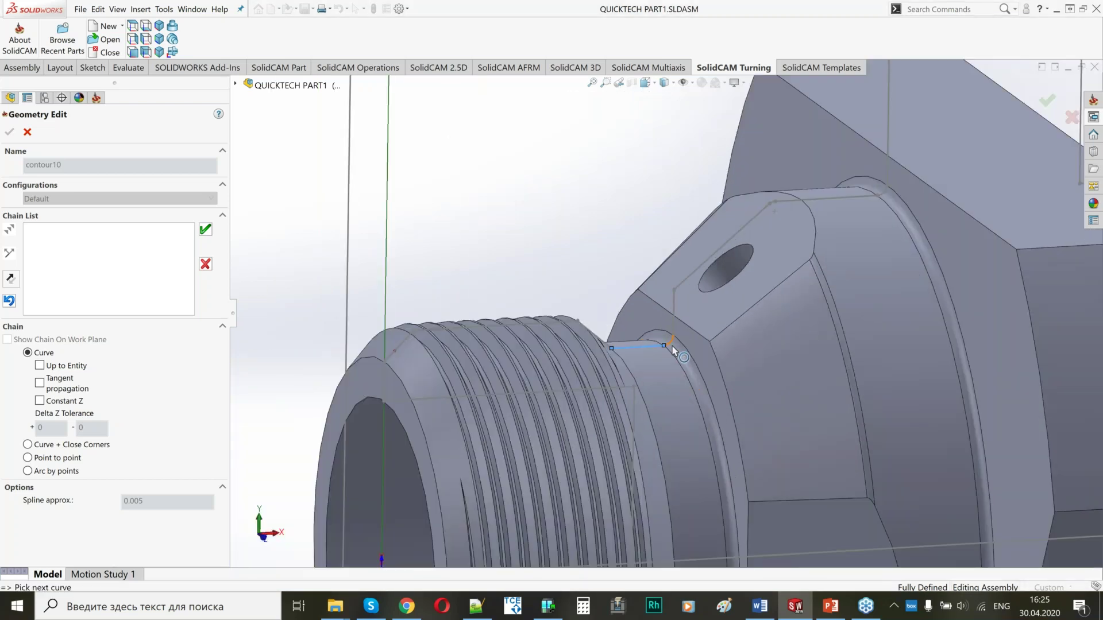
pyautogui.scroll(-2, 672, 346)
pyautogui.click(674, 300)
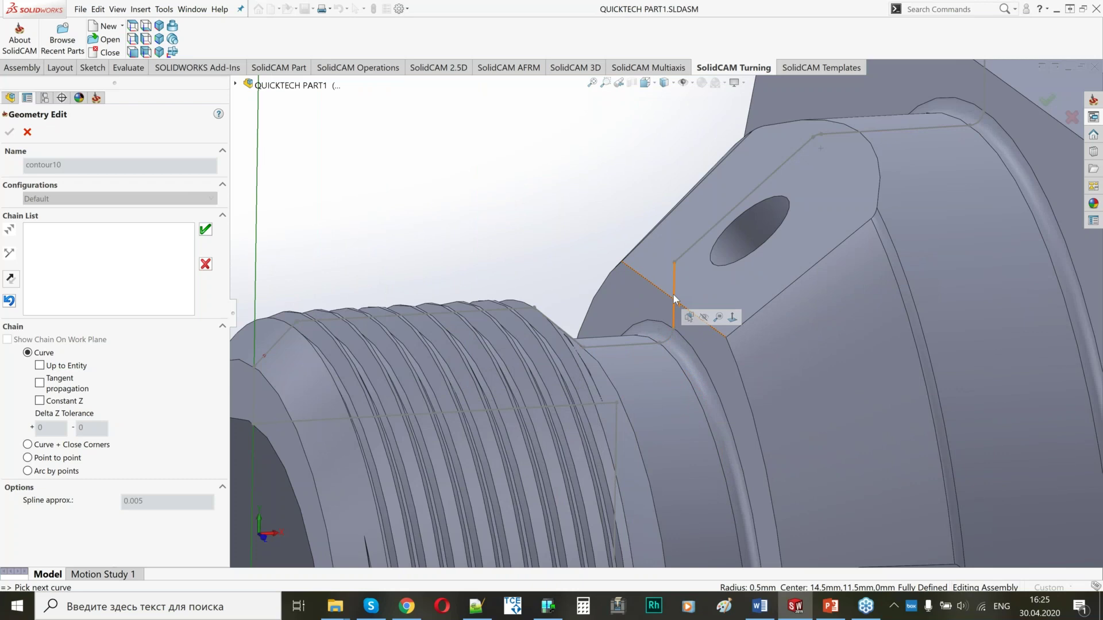
pyautogui.click(692, 242)
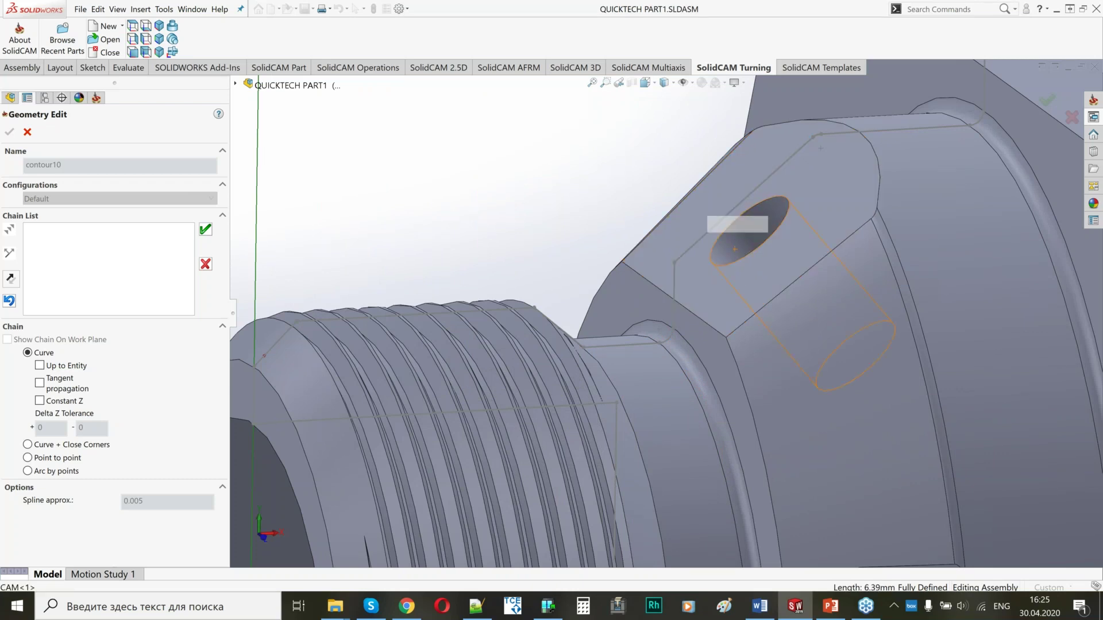
pyautogui.scroll(5, 689, 287)
pyautogui.scroll(-10, 508, 270)
pyautogui.click(508, 267)
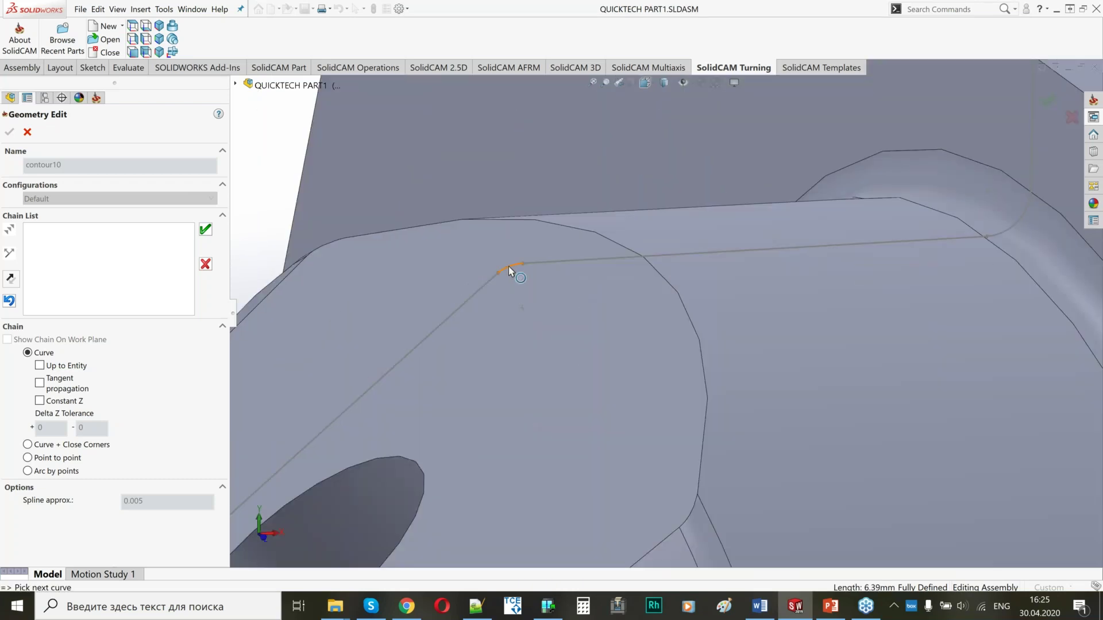
# Step: Chain the remaining curves of contour10 along the cone-side profile, through the fillet and up the flange's vertical edge, and accept the geometry
pyautogui.click(584, 263)
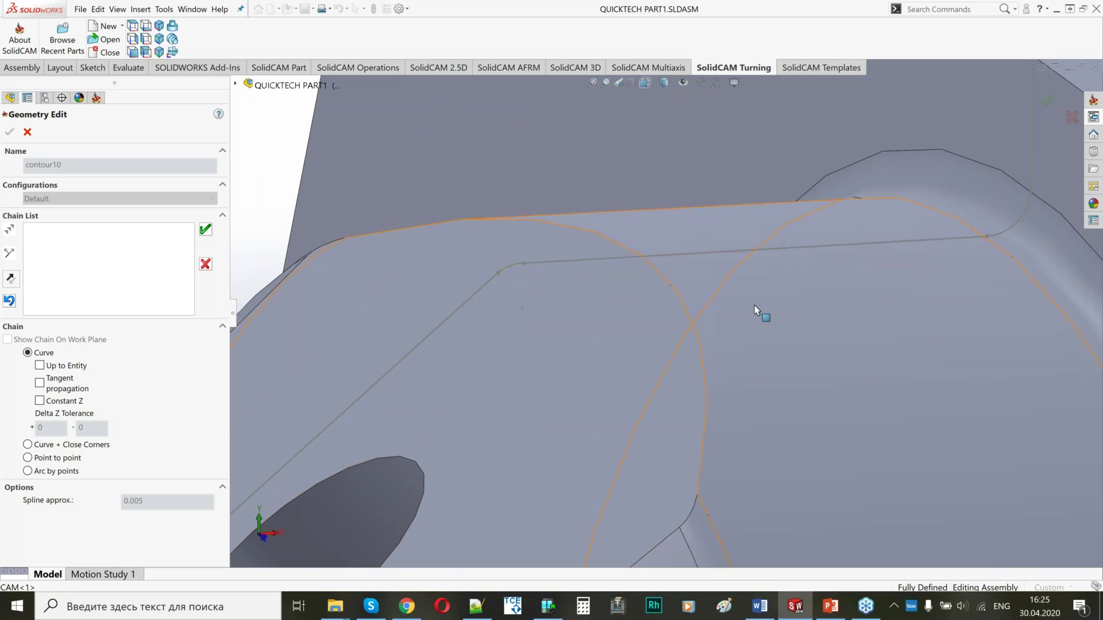
pyautogui.scroll(3, 856, 308)
pyautogui.click(868, 260)
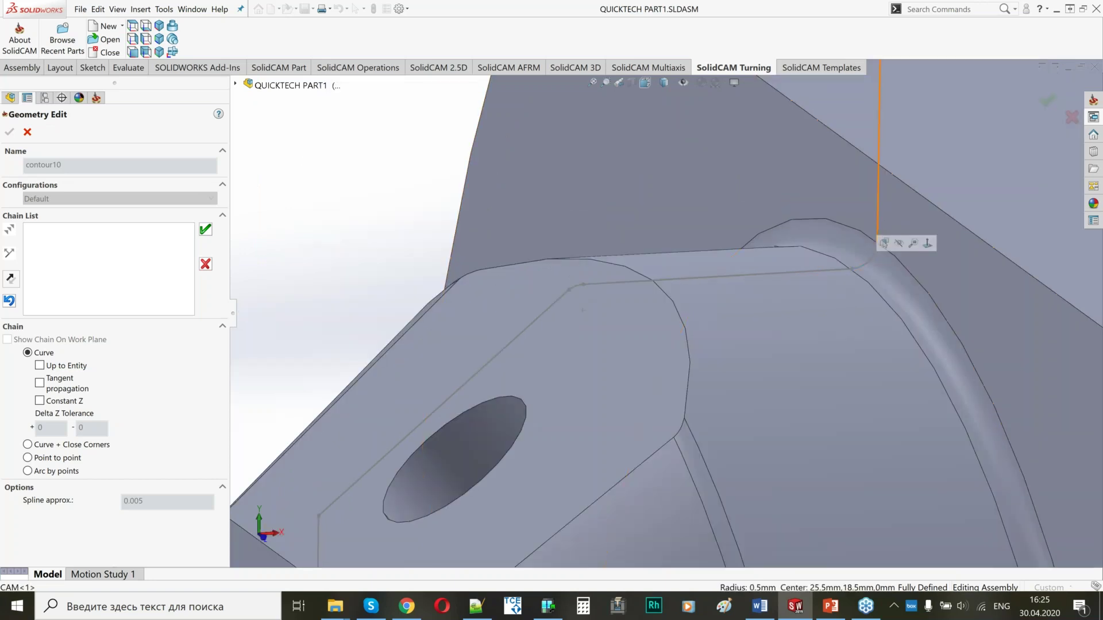
pyautogui.scroll(5, 847, 271)
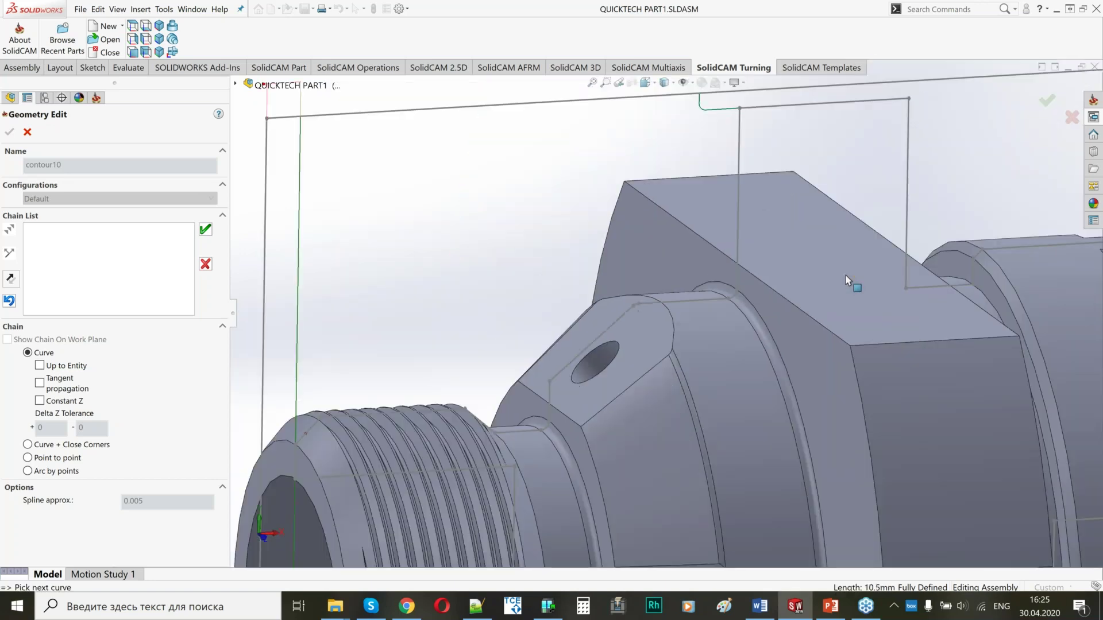
pyautogui.scroll(4, 844, 278)
pyautogui.click(589, 327)
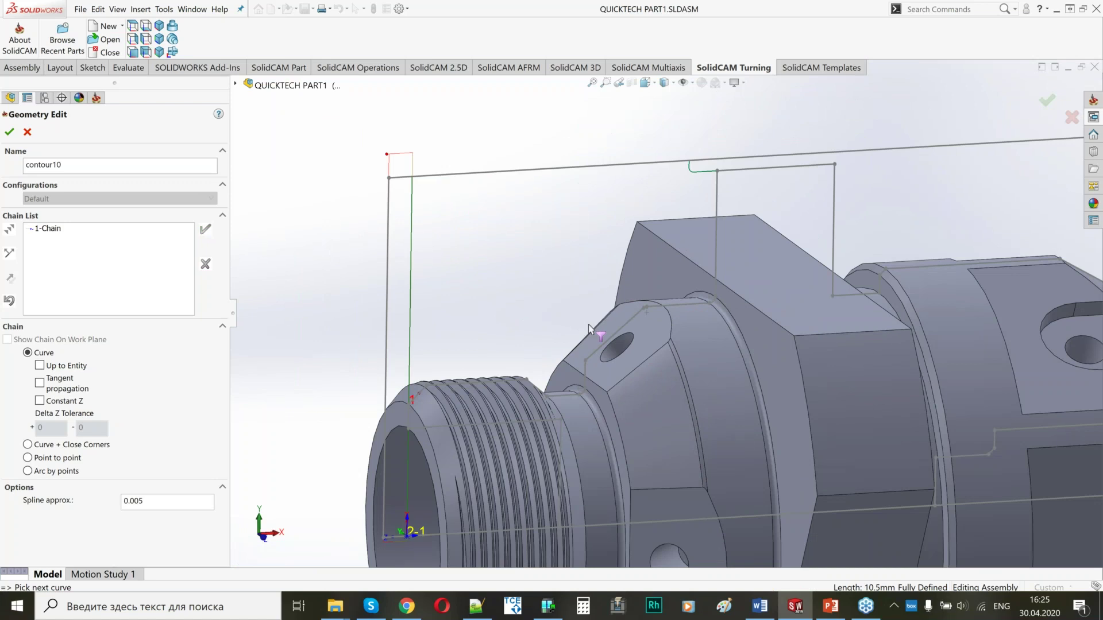
pyautogui.moveTo(600, 332); pyautogui.dragTo(602, 338, button='middle')
pyautogui.click(9, 132)
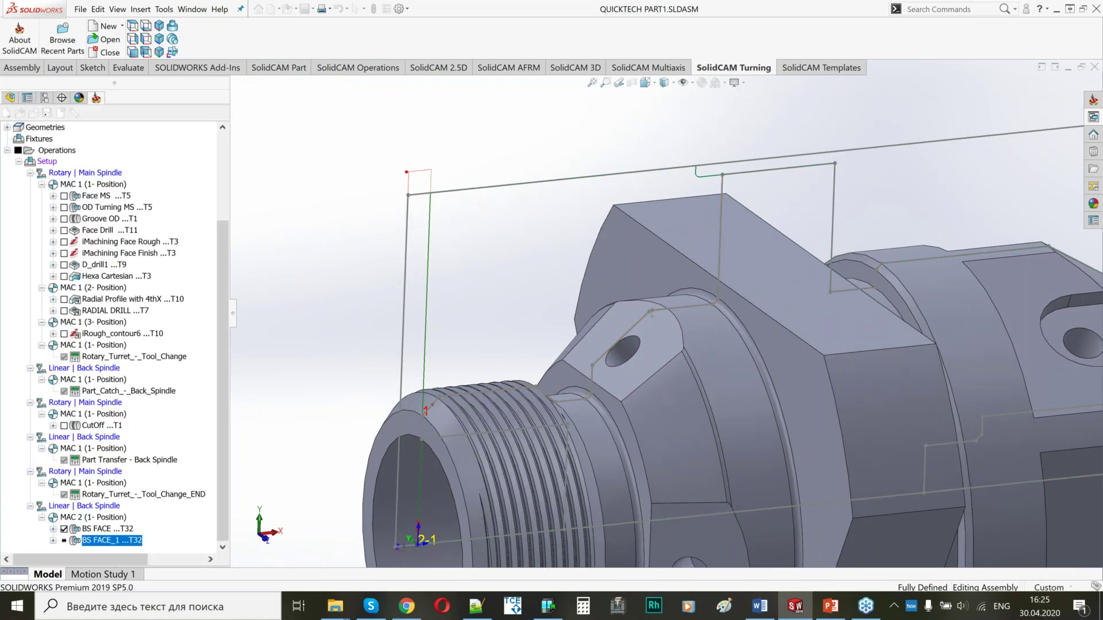
# Step: Set the OD Turning BS operation's work type to Rough
pyautogui.click(83, 117)
pyautogui.click(86, 129)
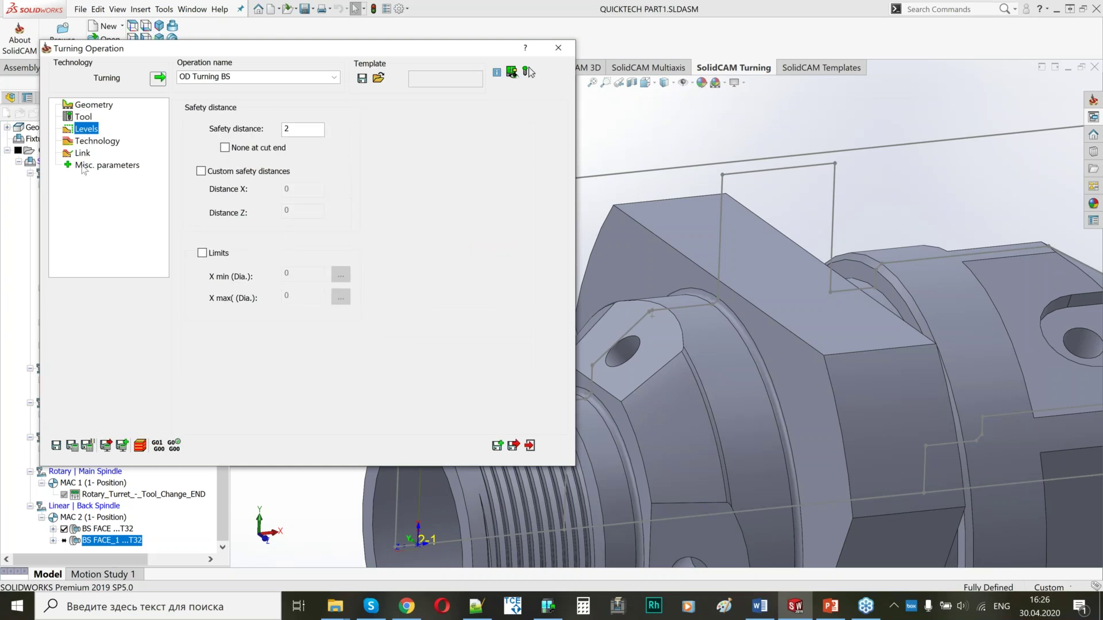
pyautogui.click(117, 141)
pyautogui.click(243, 204)
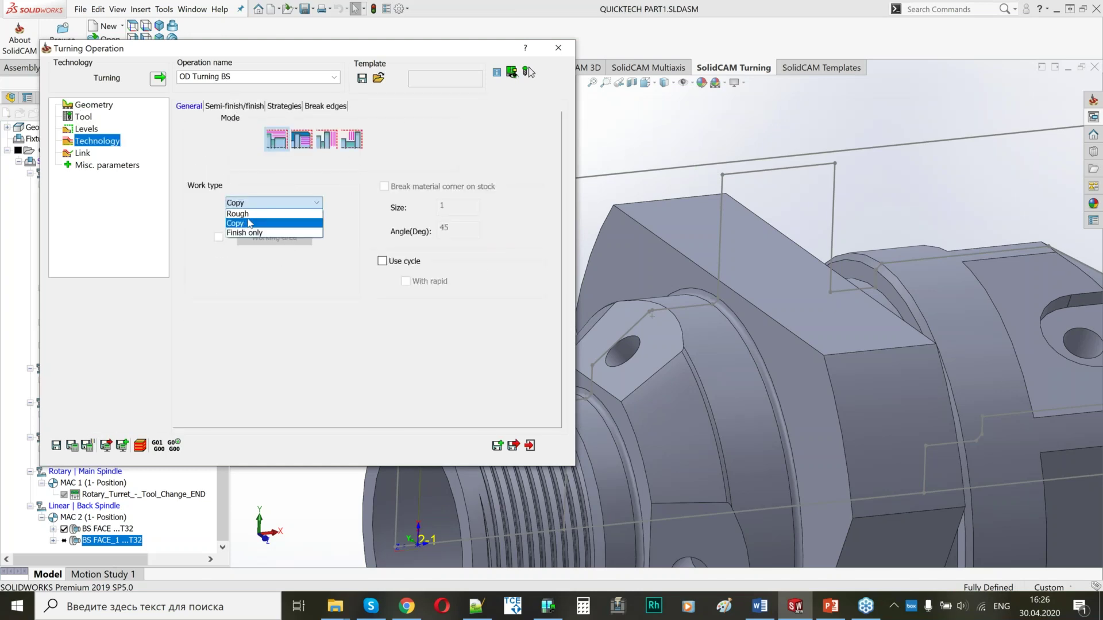
pyautogui.click(237, 214)
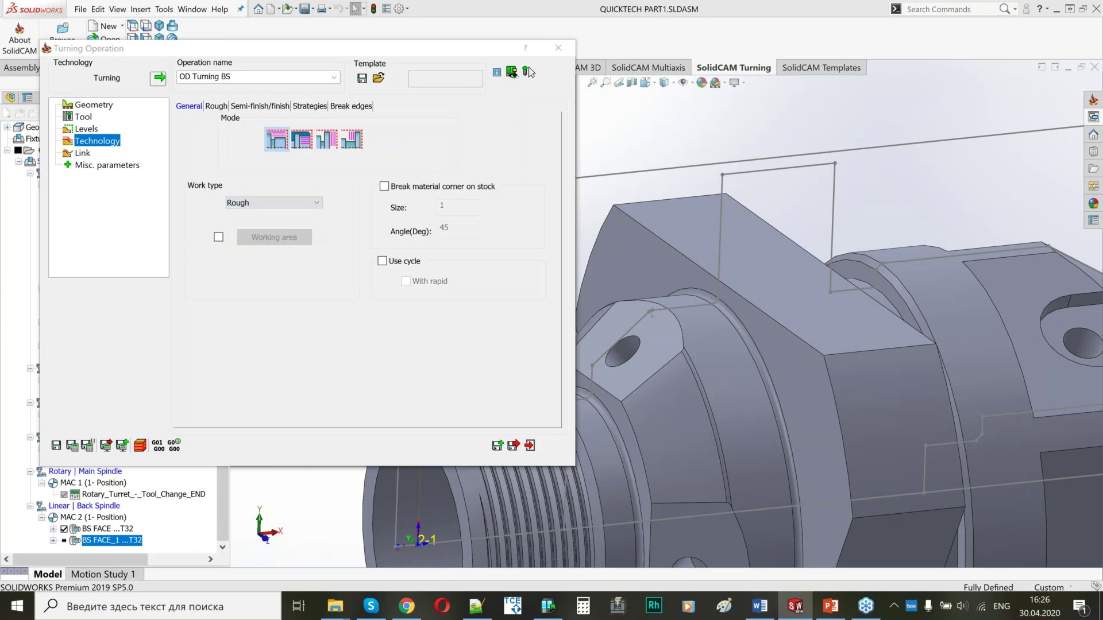
# Step: Set the roughing step down to 1.5 and the rough offset to 0.15 in X and 0.1 in Z
pyautogui.click(216, 106)
pyautogui.click(314, 193)
pyautogui.write('.5')
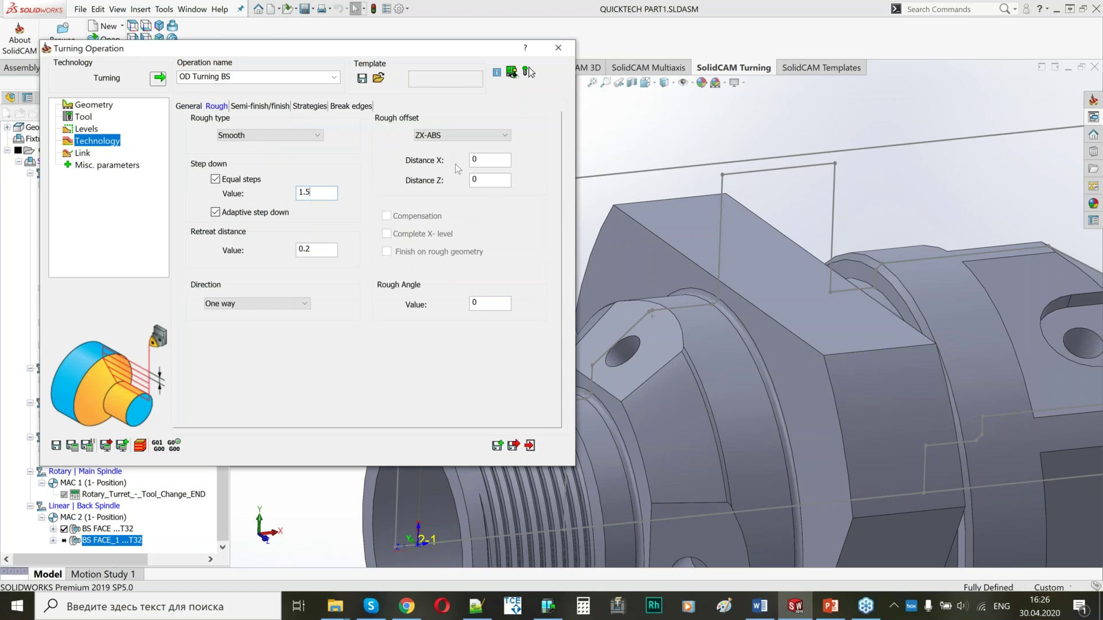
pyautogui.doubleClick(474, 160)
pyautogui.write('0.15')
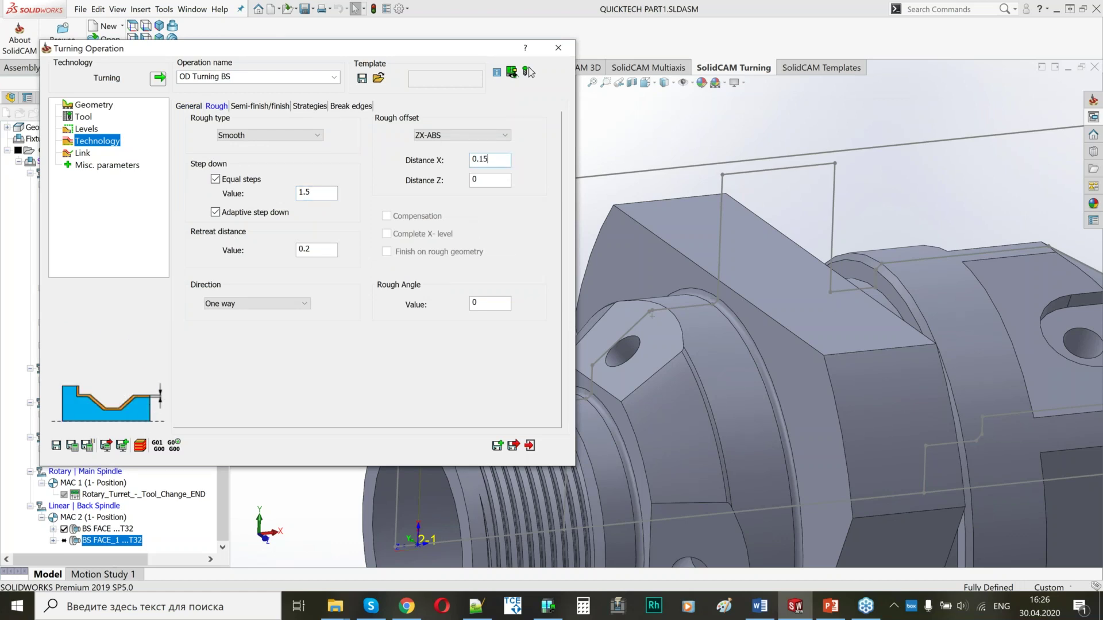
pyautogui.press('Tab')
pyautogui.write('0.1')
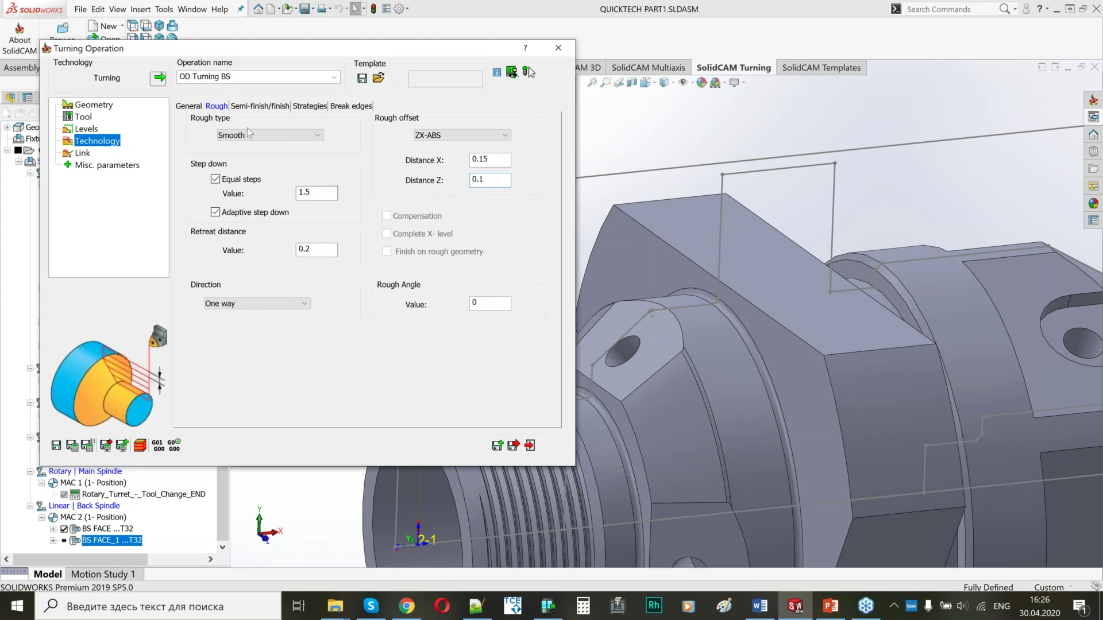
# Step: Set the turning operation's finish pass to work on rest material only
pyautogui.click(262, 107)
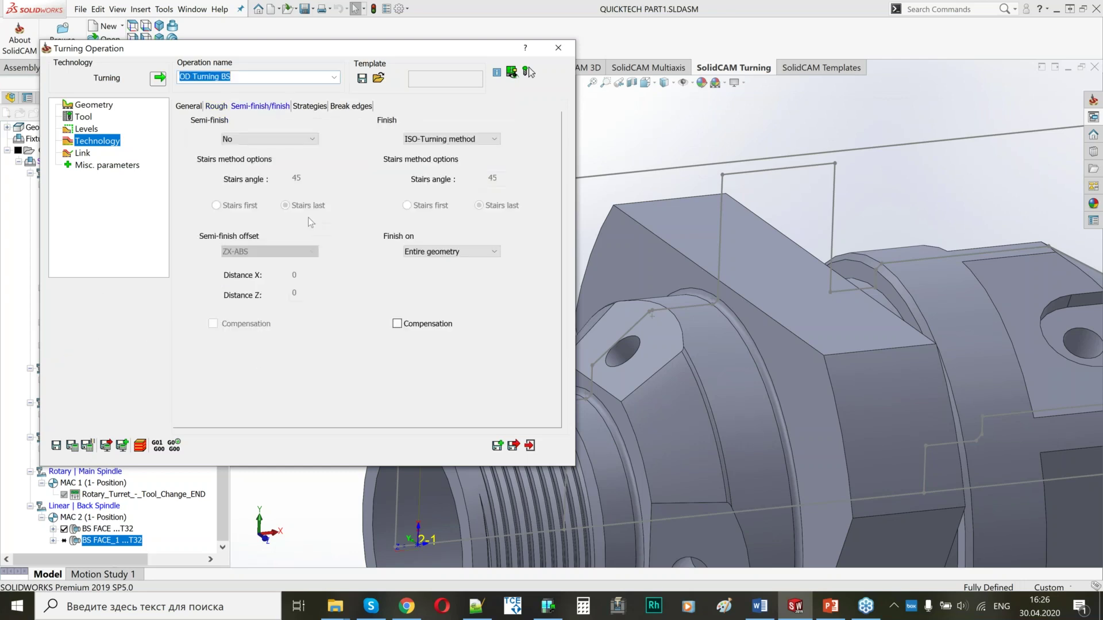
pyautogui.click(451, 251)
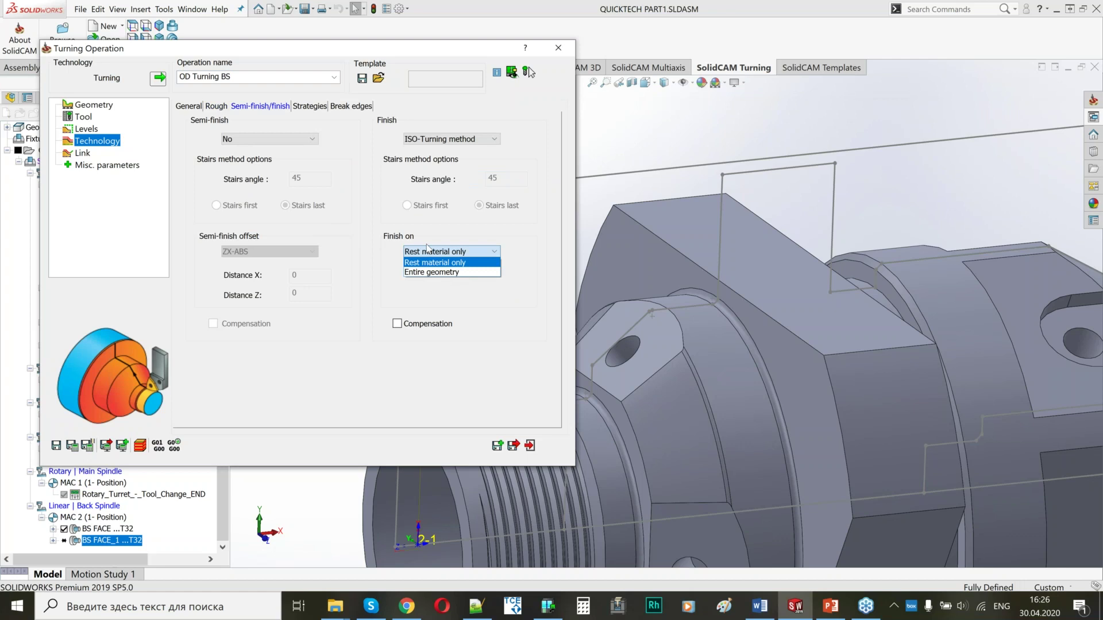
pyautogui.click(316, 106)
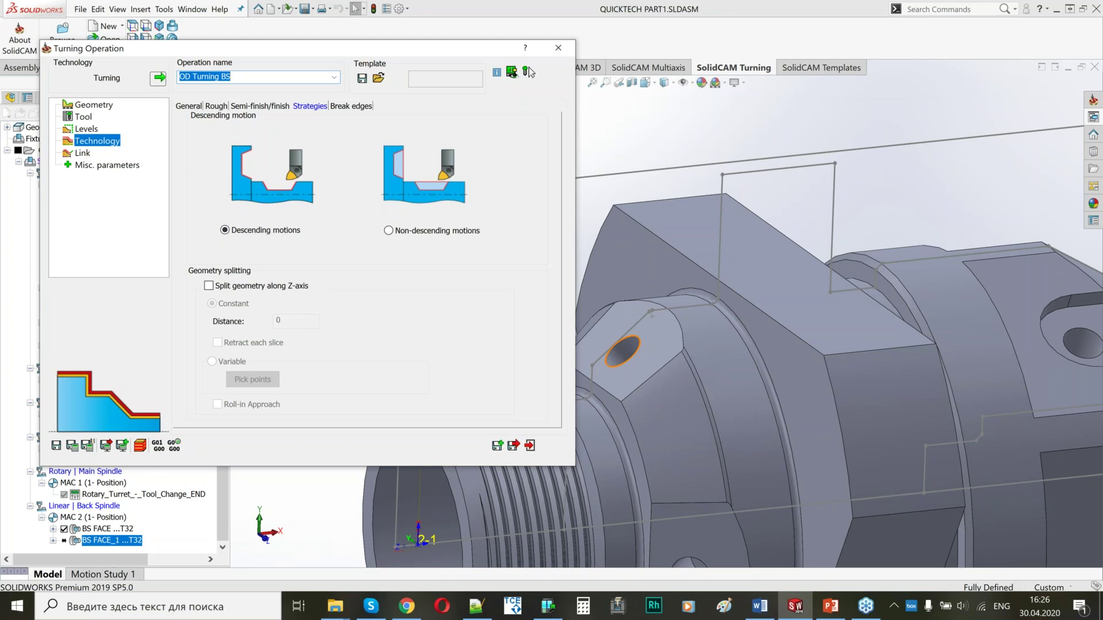
pyautogui.scroll(2, 722, 374)
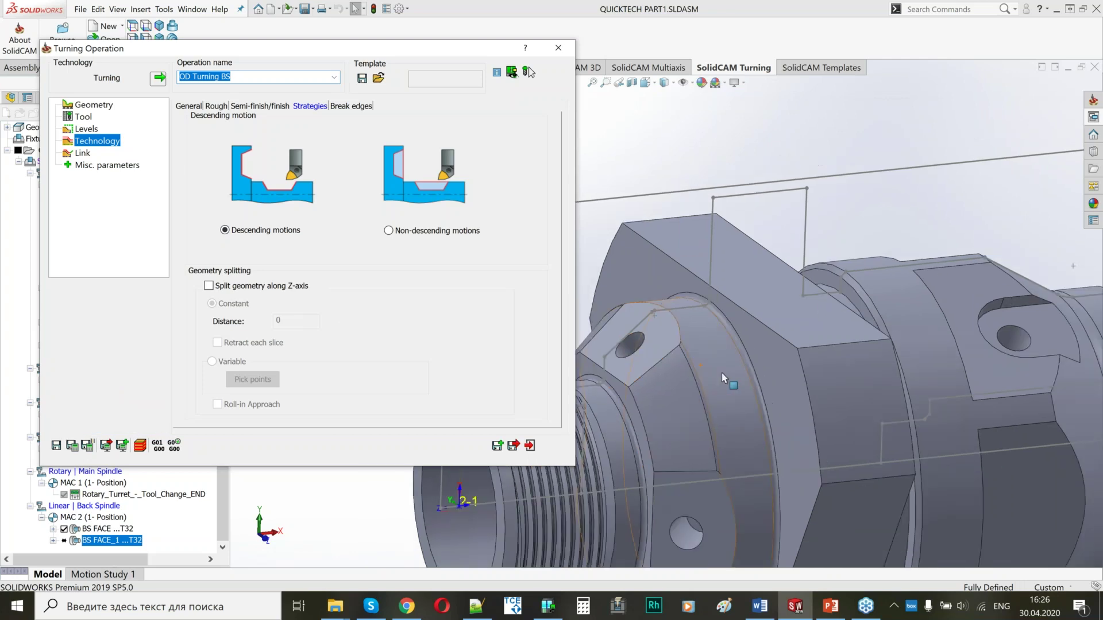
pyautogui.scroll(2, 722, 374)
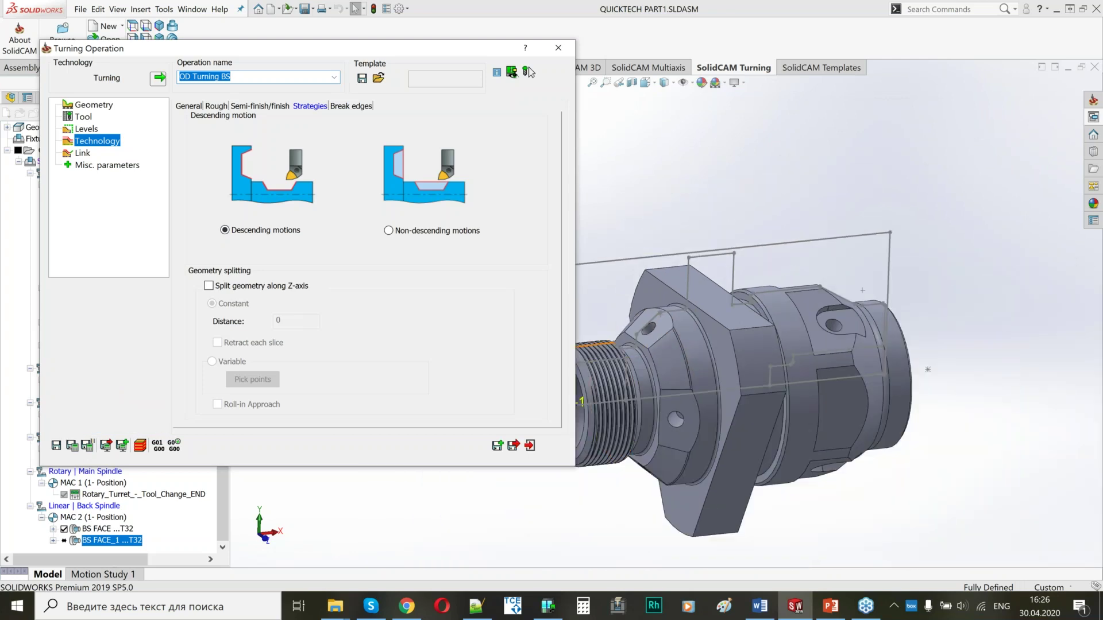
# Step: Save and calculate the OD Turning BS operation, inspect its toolpath on the model, and close the operation
pyautogui.click(86, 152)
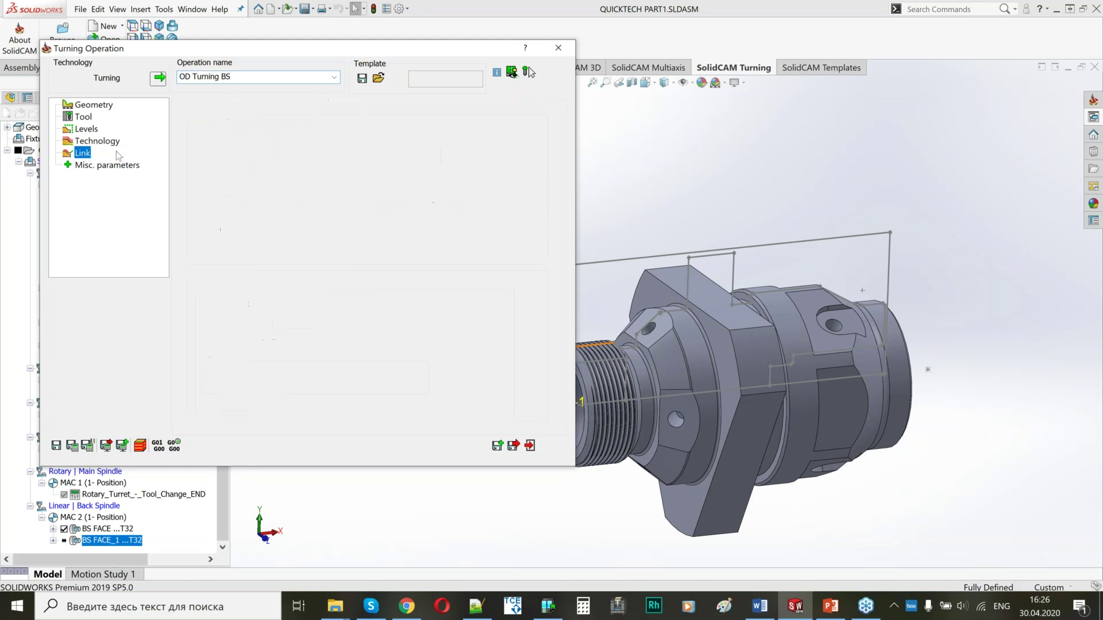
pyautogui.click(72, 445)
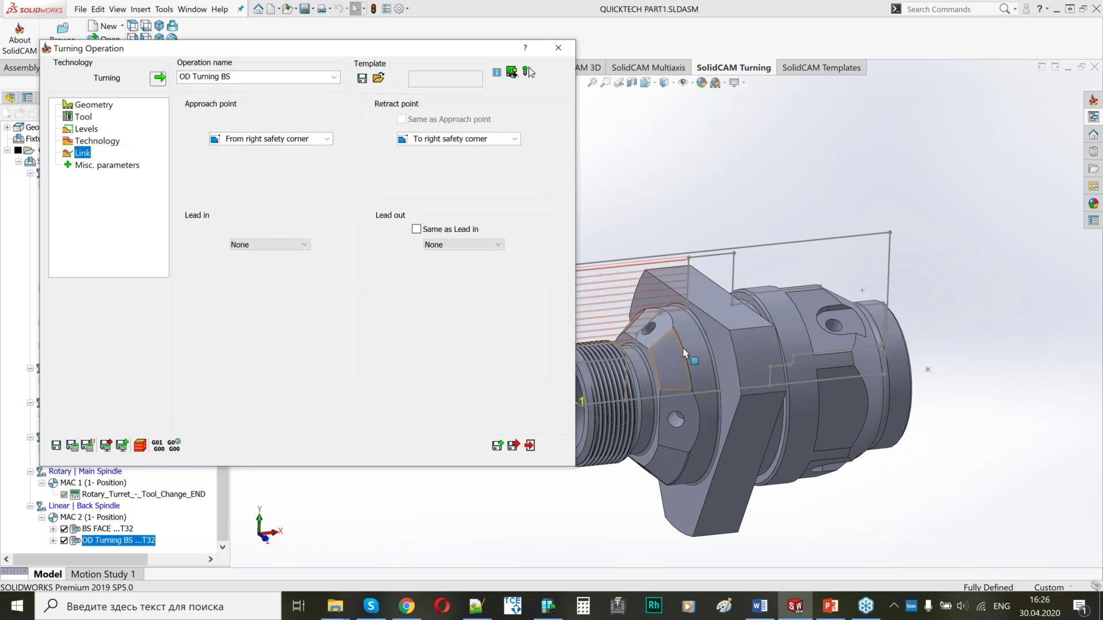
pyautogui.keyDown('ctrl'); pyautogui.moveTo(745, 334); pyautogui.dragTo(856, 293, button='middle'); pyautogui.keyUp('ctrl')
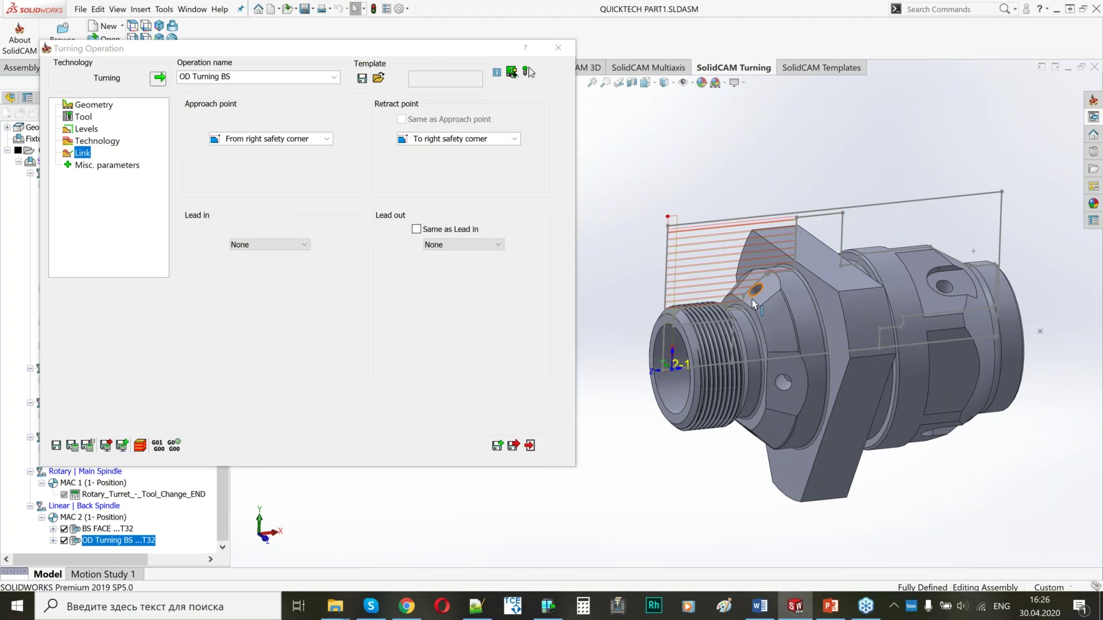
pyautogui.scroll(-3, 776, 295)
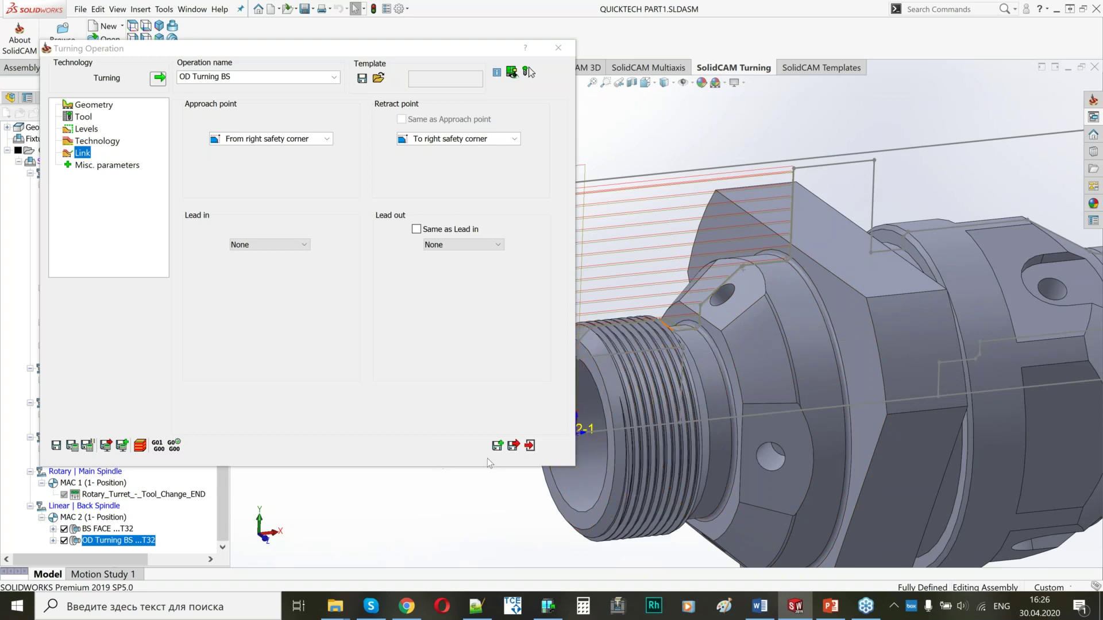
pyautogui.click(514, 446)
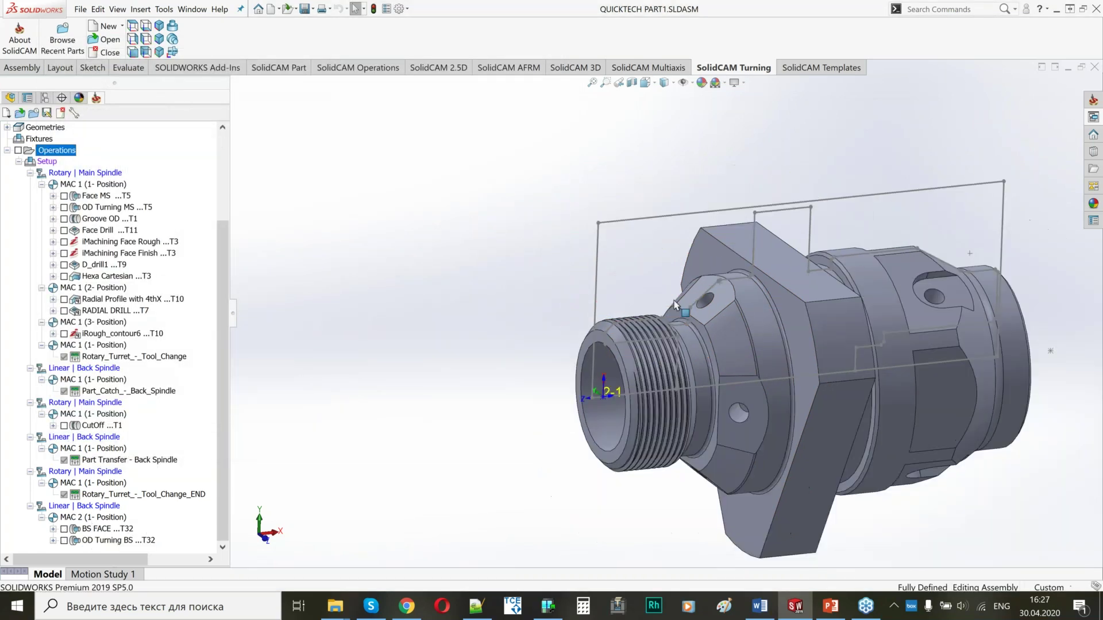
# Step: Add a face milling operation after OD Turning BS and name it "Face 40 degree"
pyautogui.scroll(2, 675, 305)
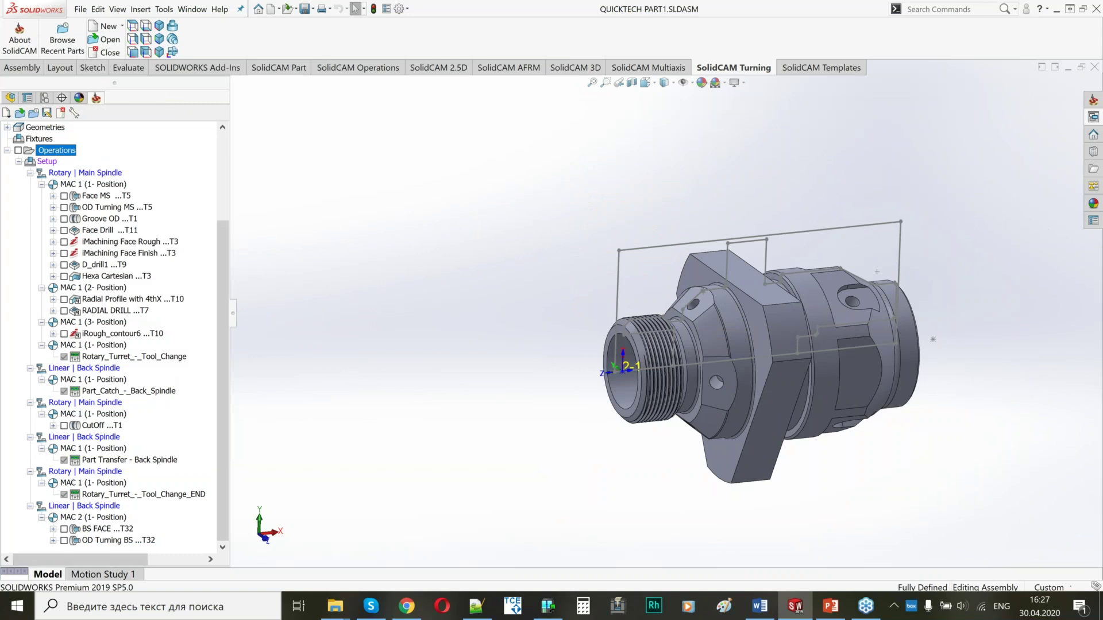
pyautogui.rightClick(138, 543)
pyautogui.moveTo(206, 238)
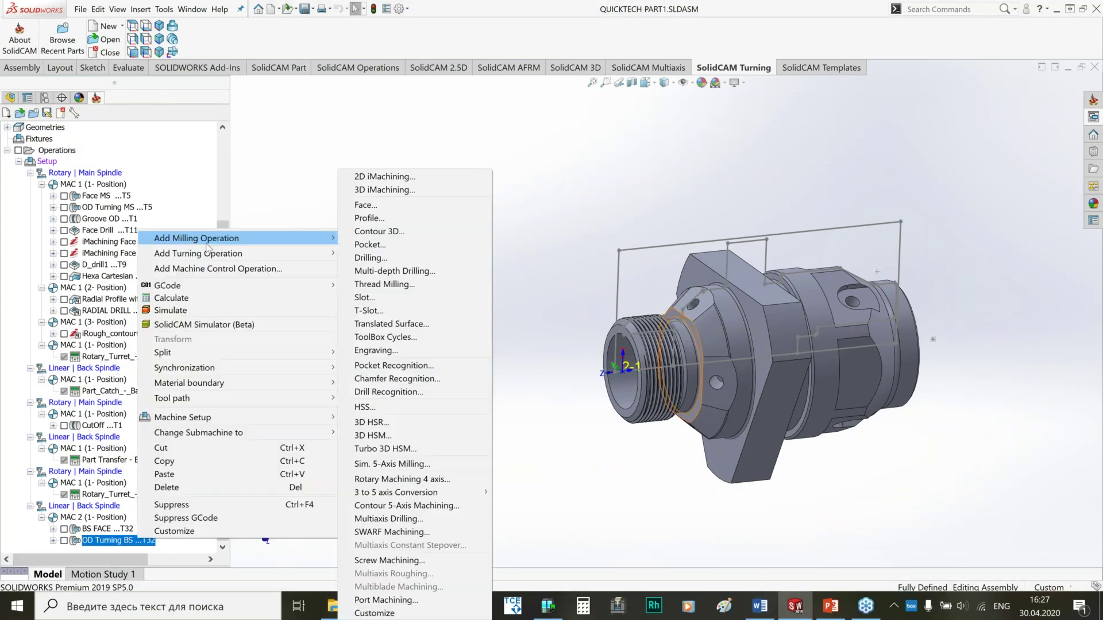
pyautogui.click(383, 206)
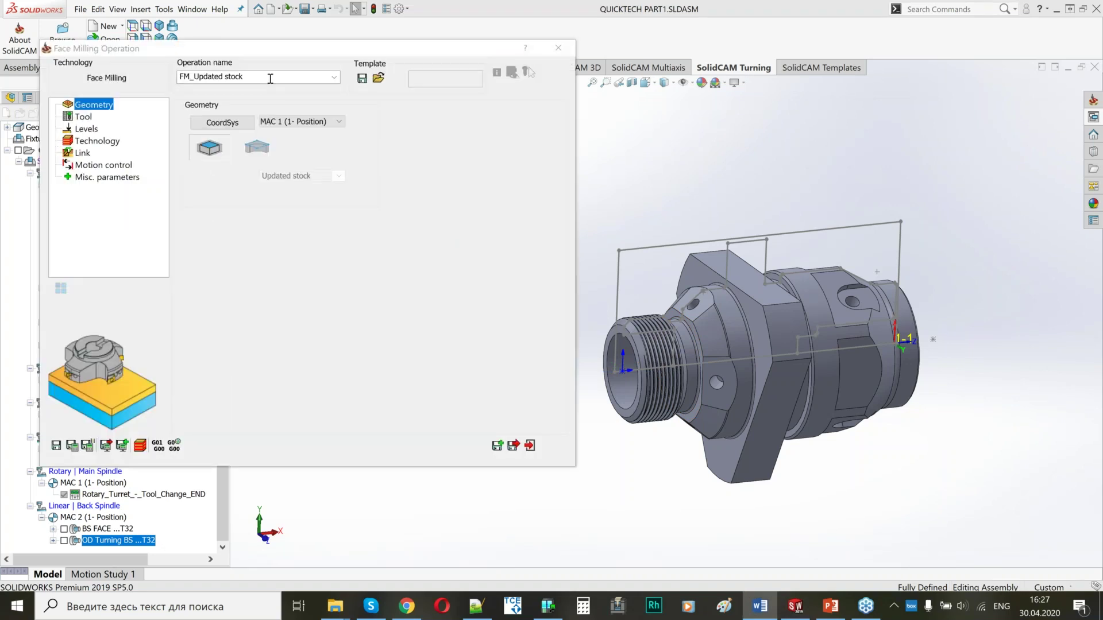
pyautogui.click(270, 78)
pyautogui.moveTo(270, 78); pyautogui.dragTo(179, 77)
pyautogui.write('Face 40 degree')
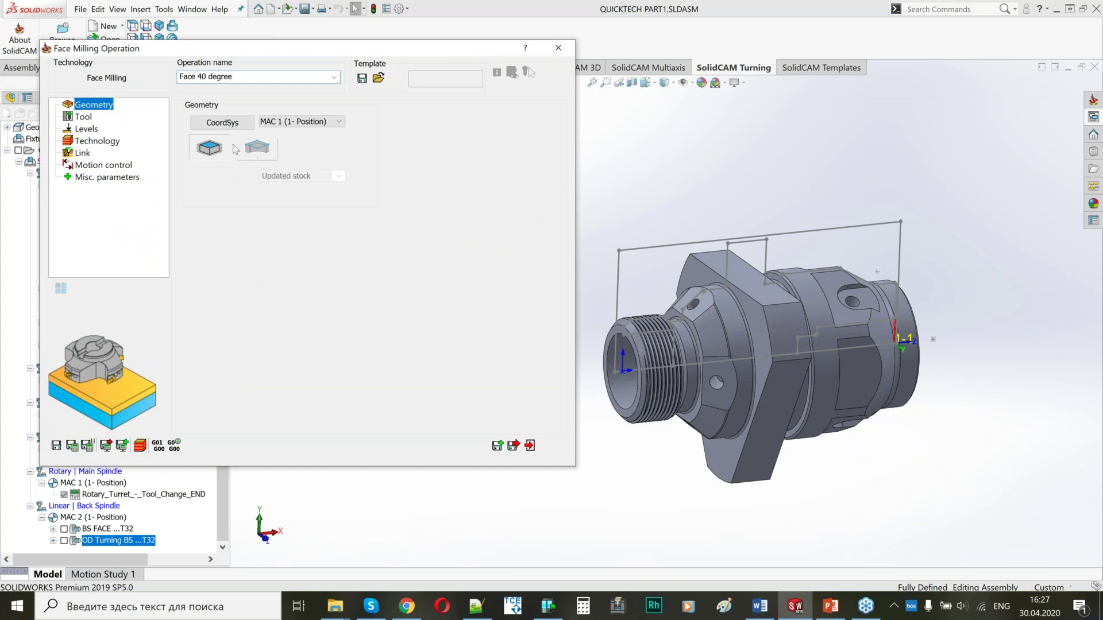
# Step: Define a new part-based face milling geometry of type Faces from the flat face with the hole on the cone
pyautogui.click(263, 151)
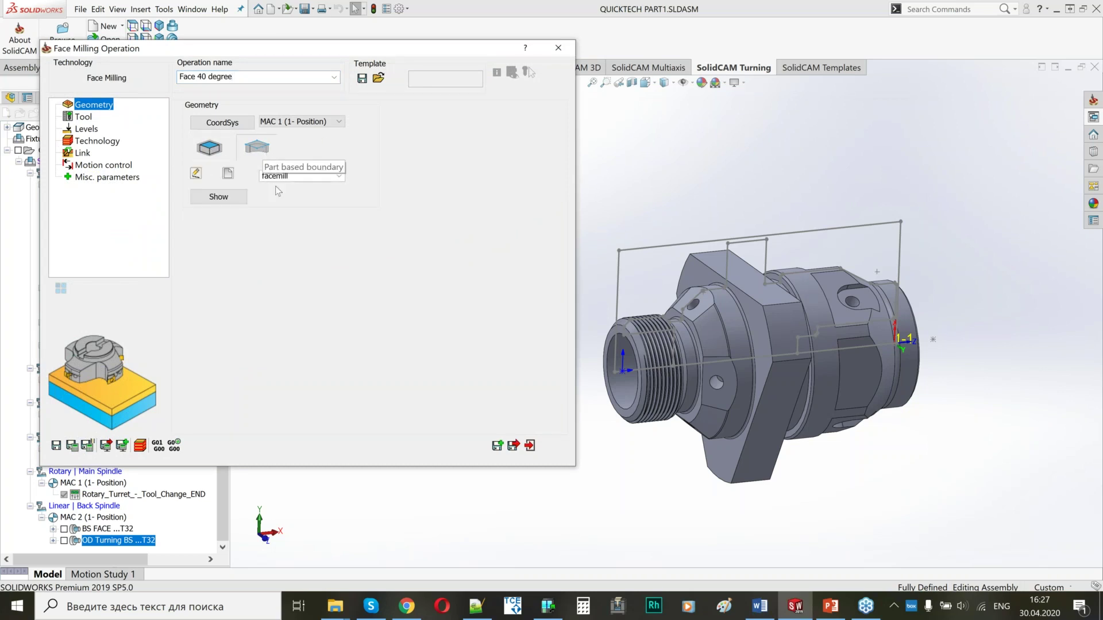
pyautogui.click(228, 175)
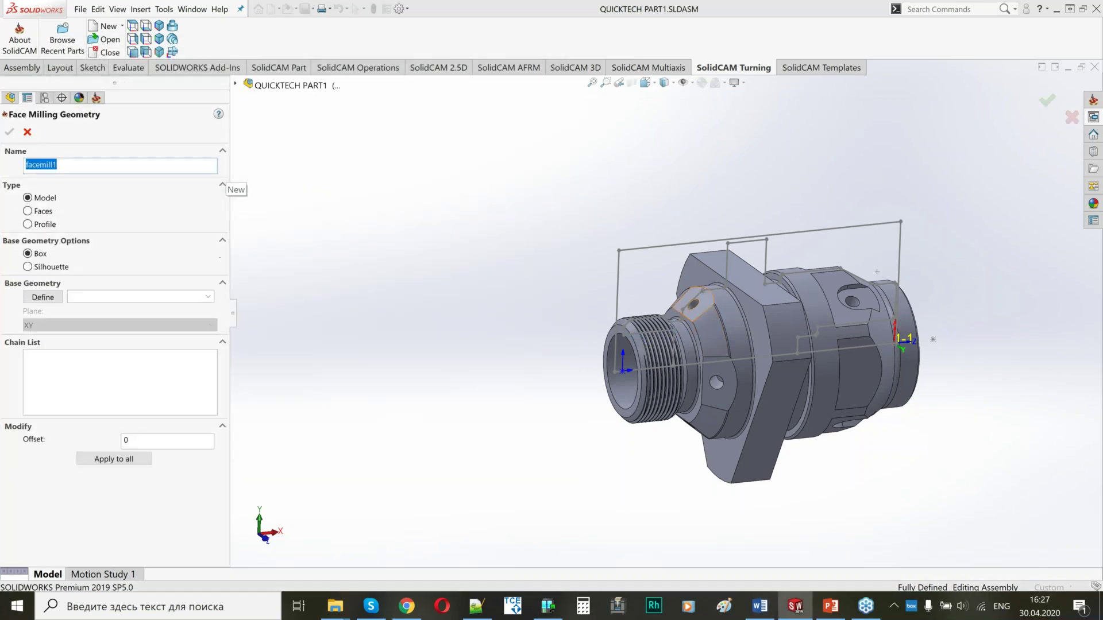
pyautogui.scroll(-5, 707, 322)
pyautogui.moveTo(707, 325); pyautogui.dragTo(745, 362, button='middle')
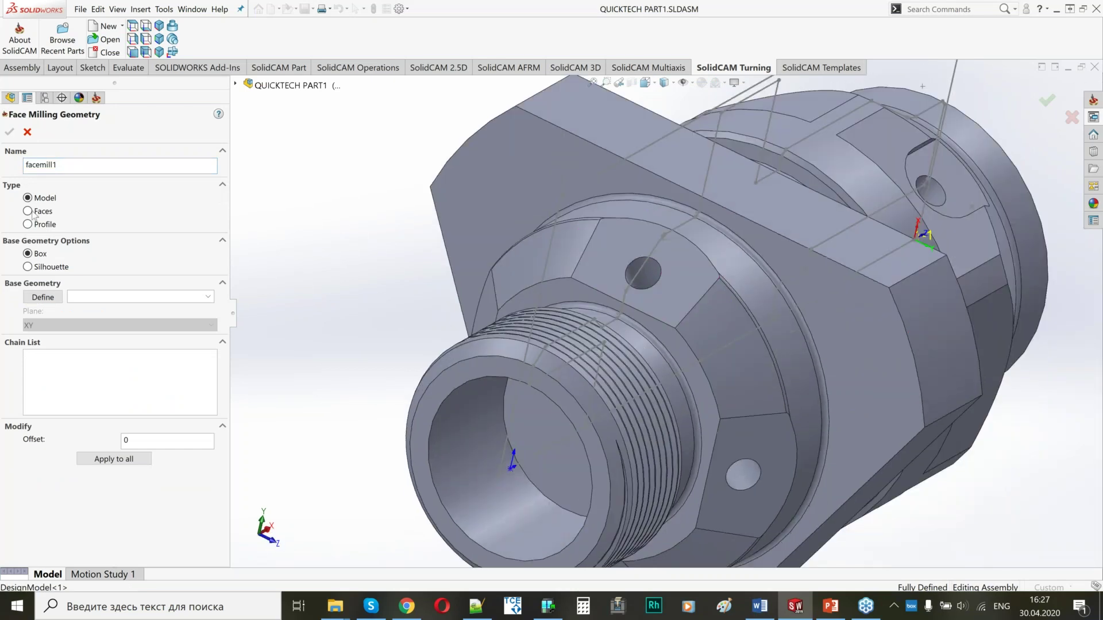
pyautogui.click(44, 212)
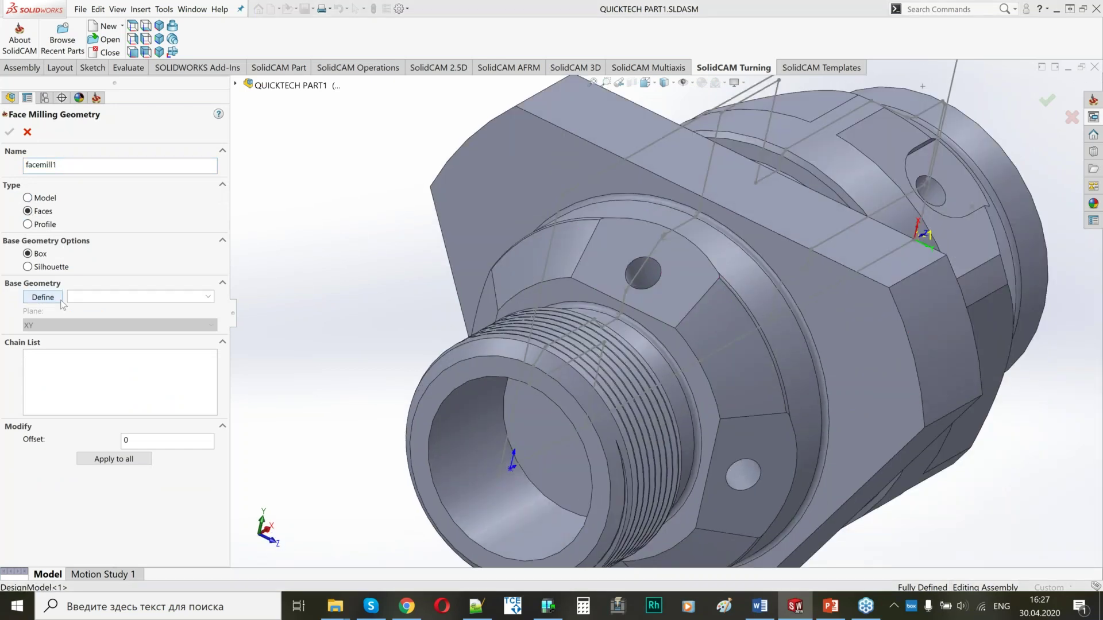
pyautogui.click(61, 300)
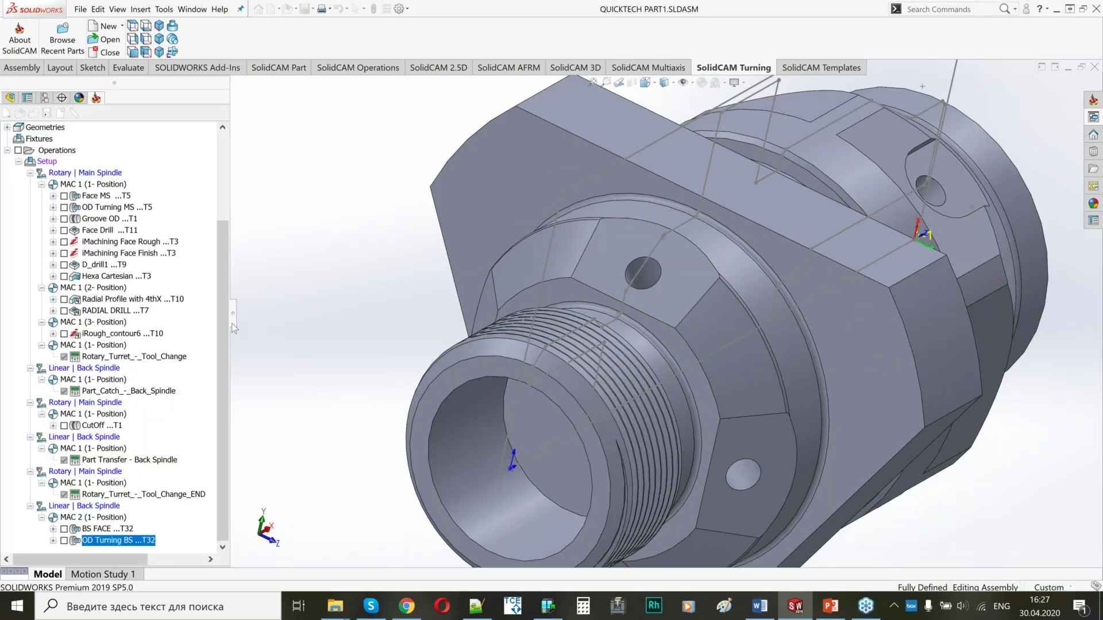
pyautogui.click(676, 320)
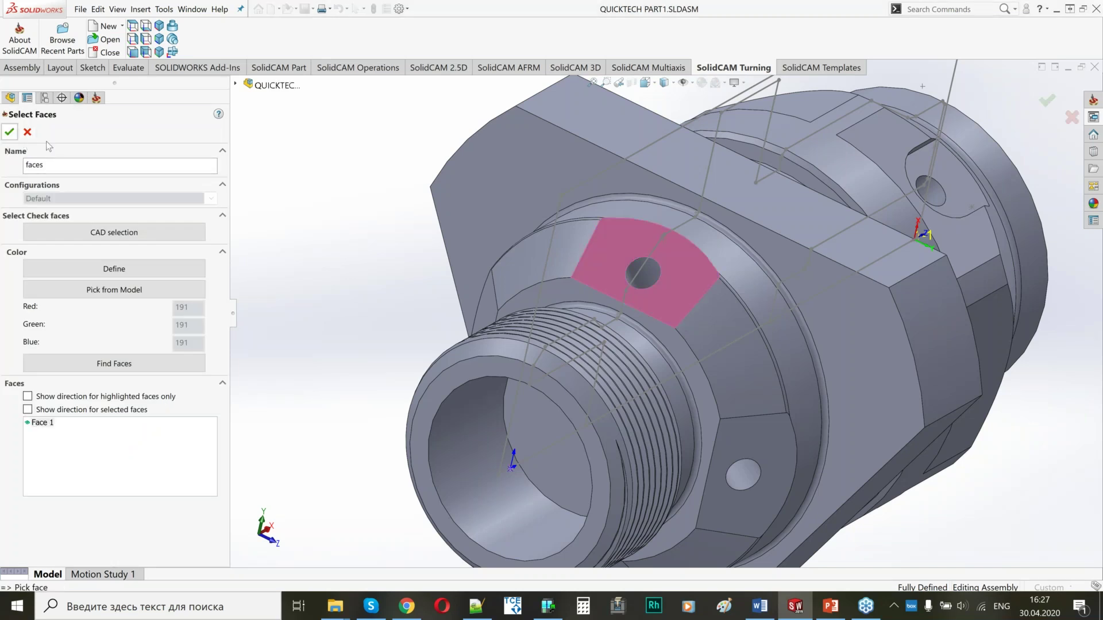
pyautogui.click(9, 132)
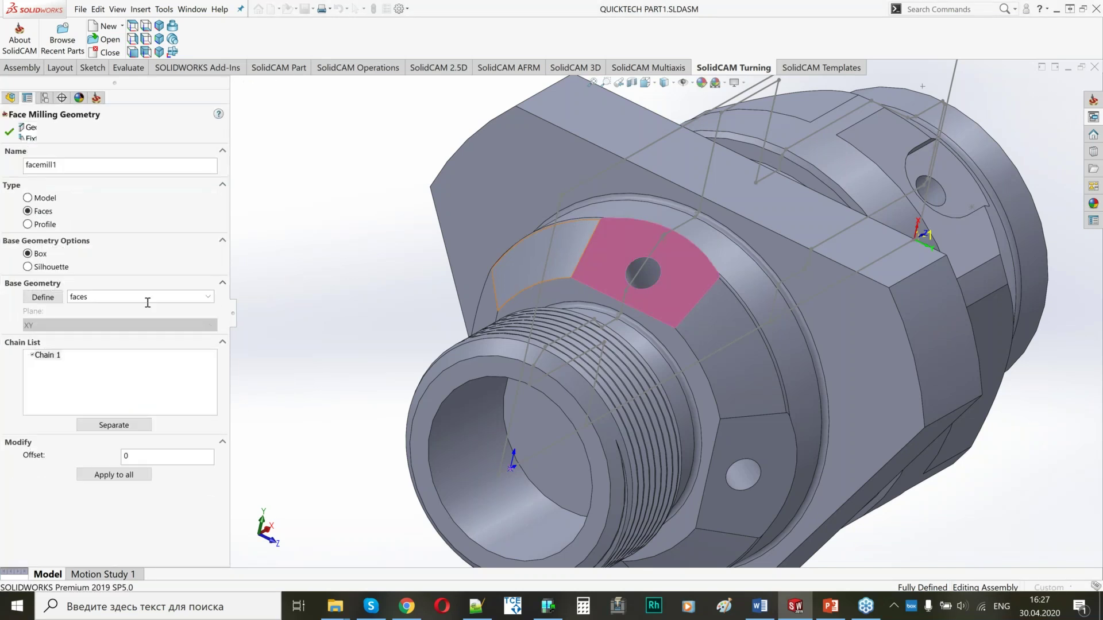
# Step: Add a second position under MAC 2 on the flat cone face with the hole, with its origin at CoordSys # 1
pyautogui.moveTo(521, 294); pyautogui.dragTo(678, 300, button='middle')
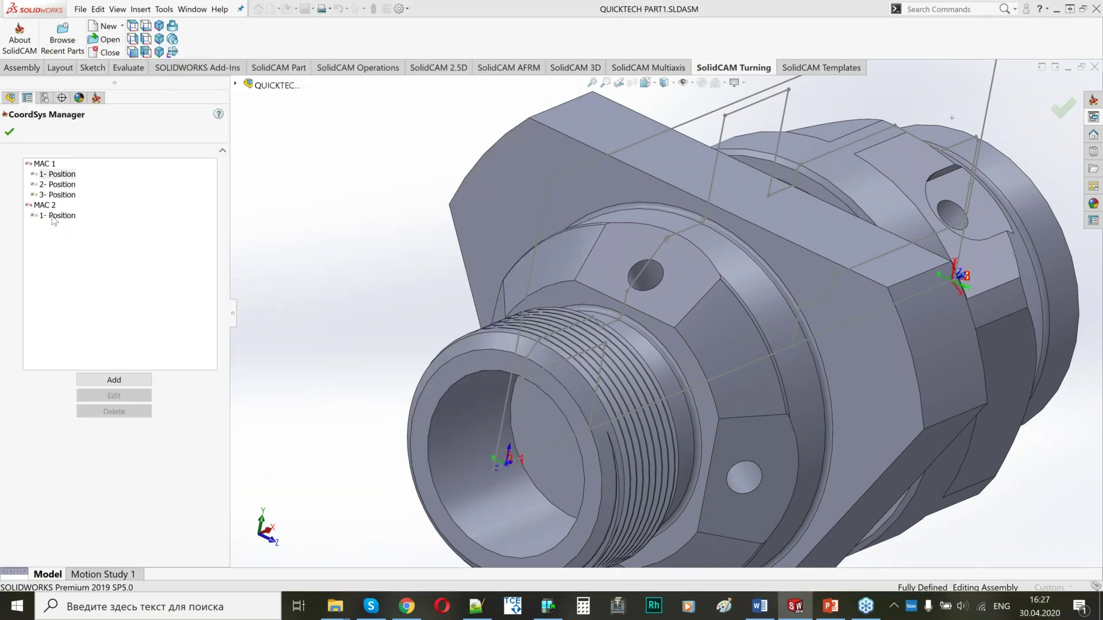
pyautogui.click(57, 216)
pyautogui.click(114, 380)
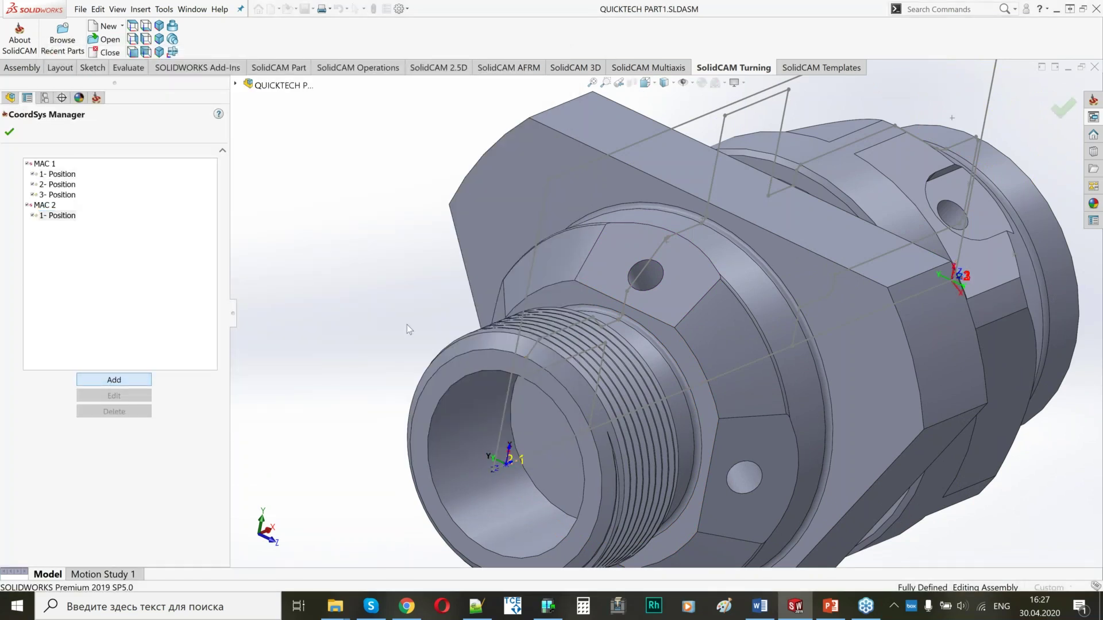
pyautogui.click(9, 132)
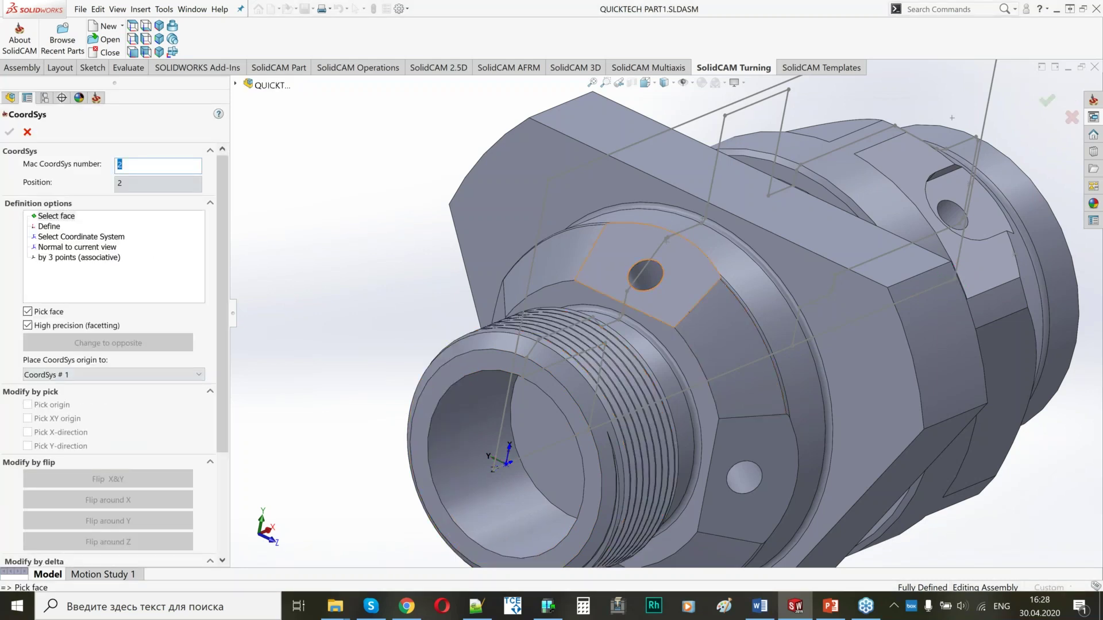
pyautogui.click(629, 263)
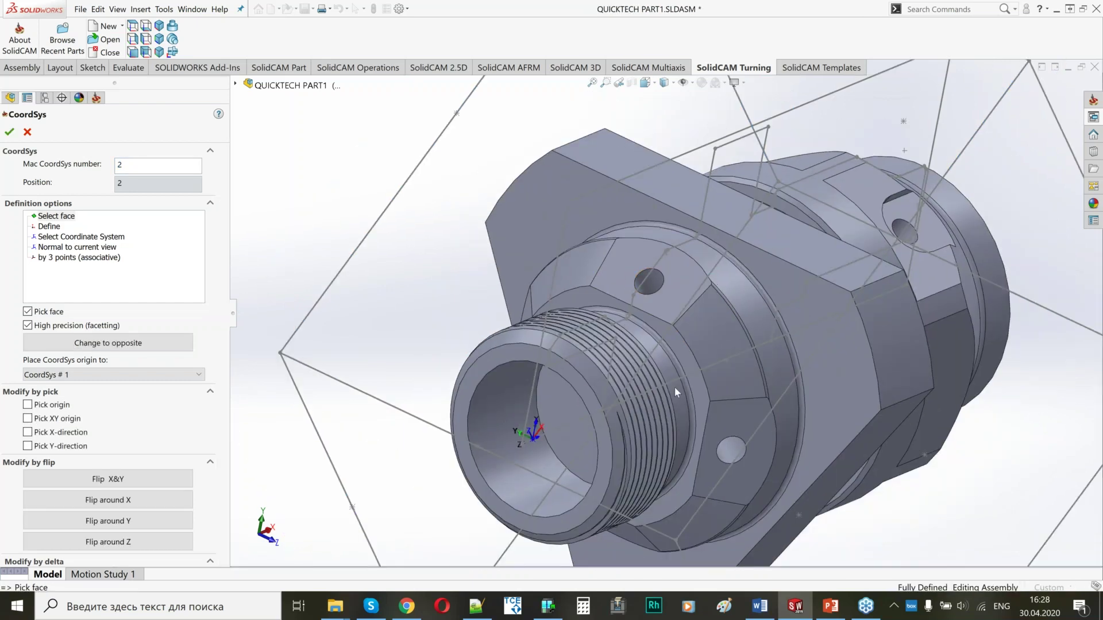
pyautogui.moveTo(674, 387); pyautogui.dragTo(578, 372, button='middle')
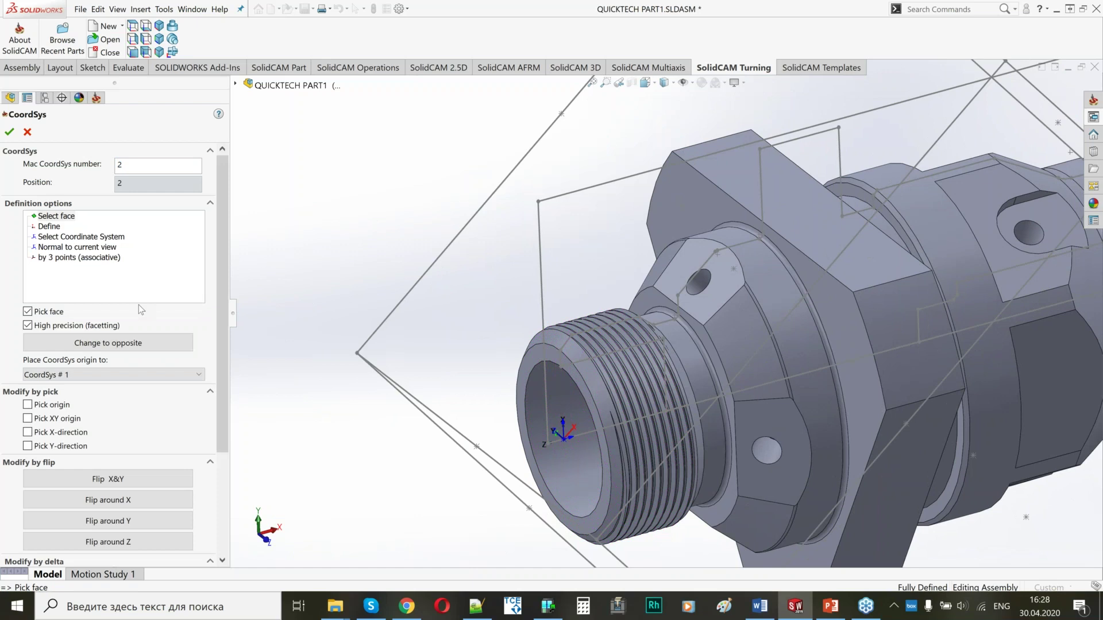
pyautogui.click(10, 132)
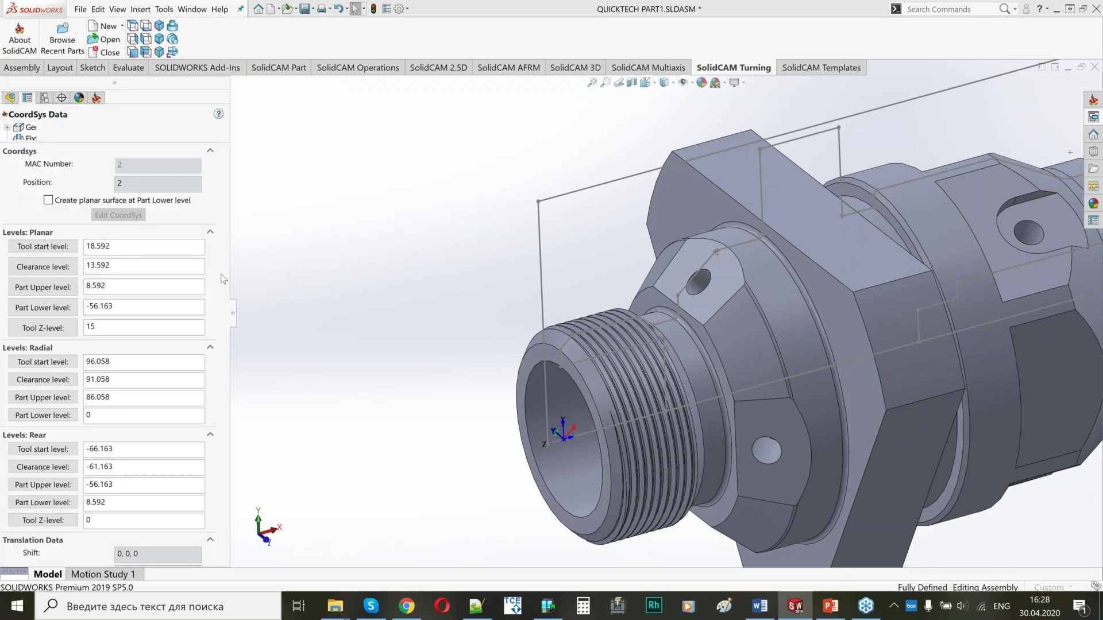
pyautogui.click(10, 133)
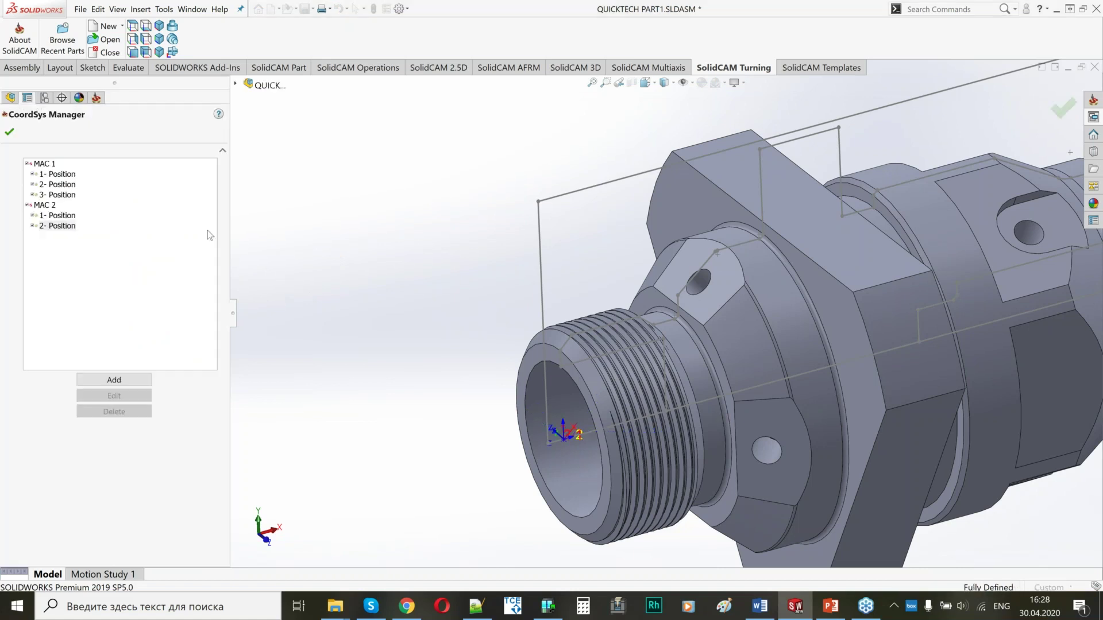
pyautogui.click(9, 132)
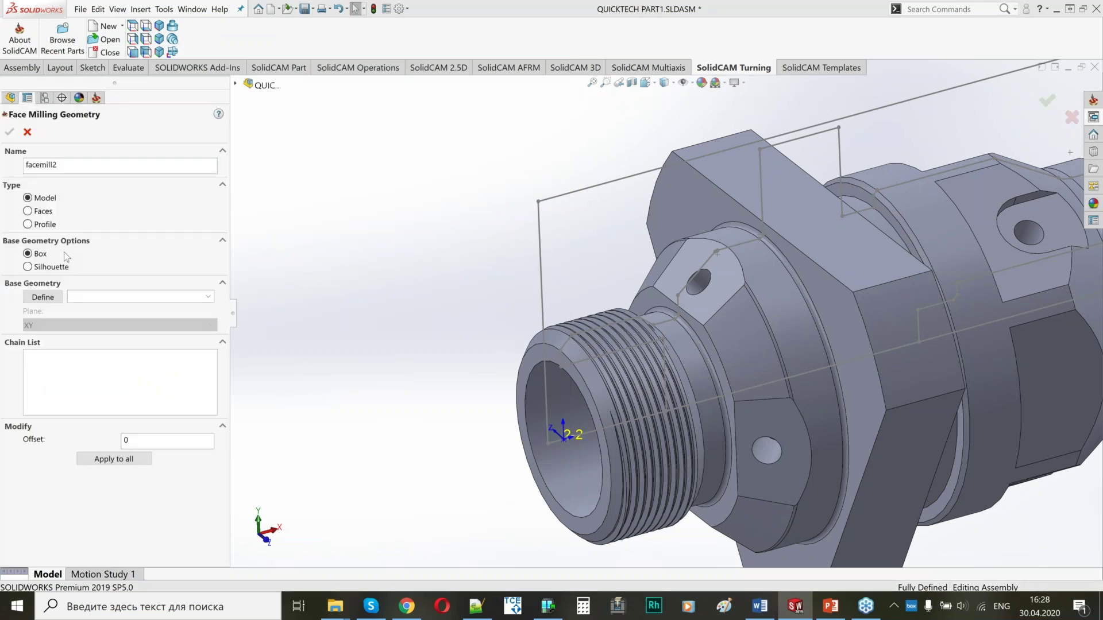
# Step: Define the face milling geometry facemill2 of type Faces with the Box option from the flat cone face with the hole
pyautogui.click(27, 211)
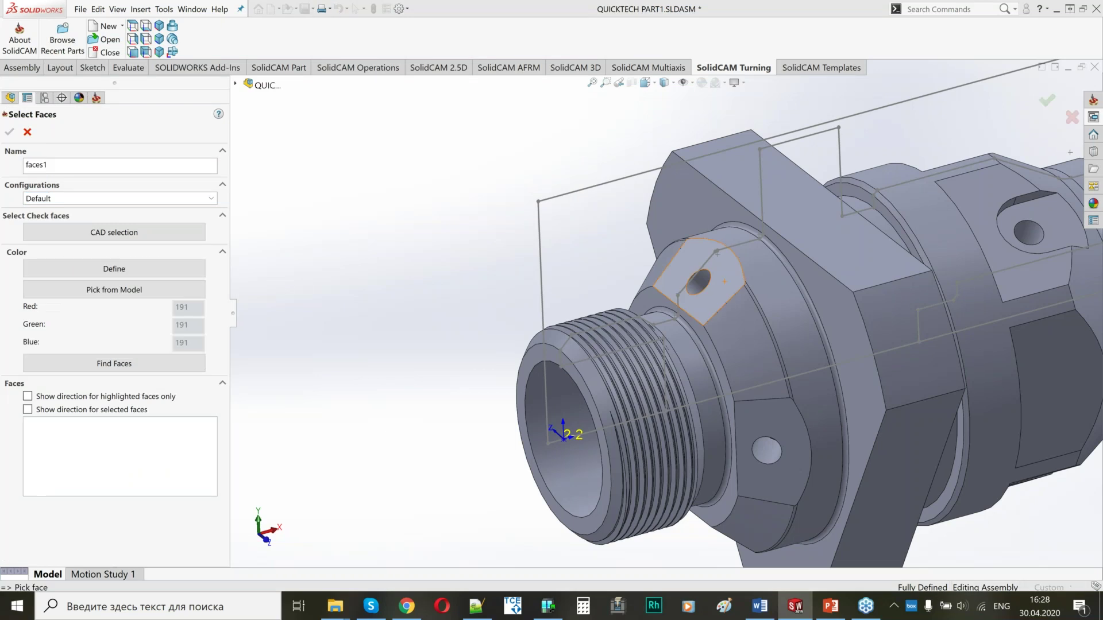
pyautogui.click(729, 312)
pyautogui.press('Return')
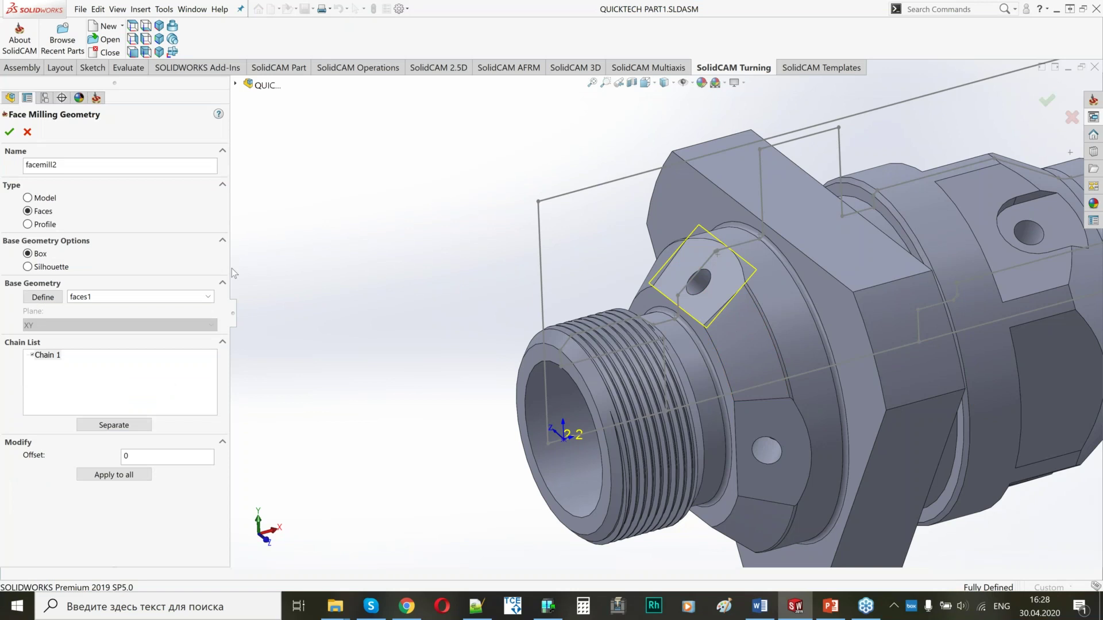
pyautogui.press('Return')
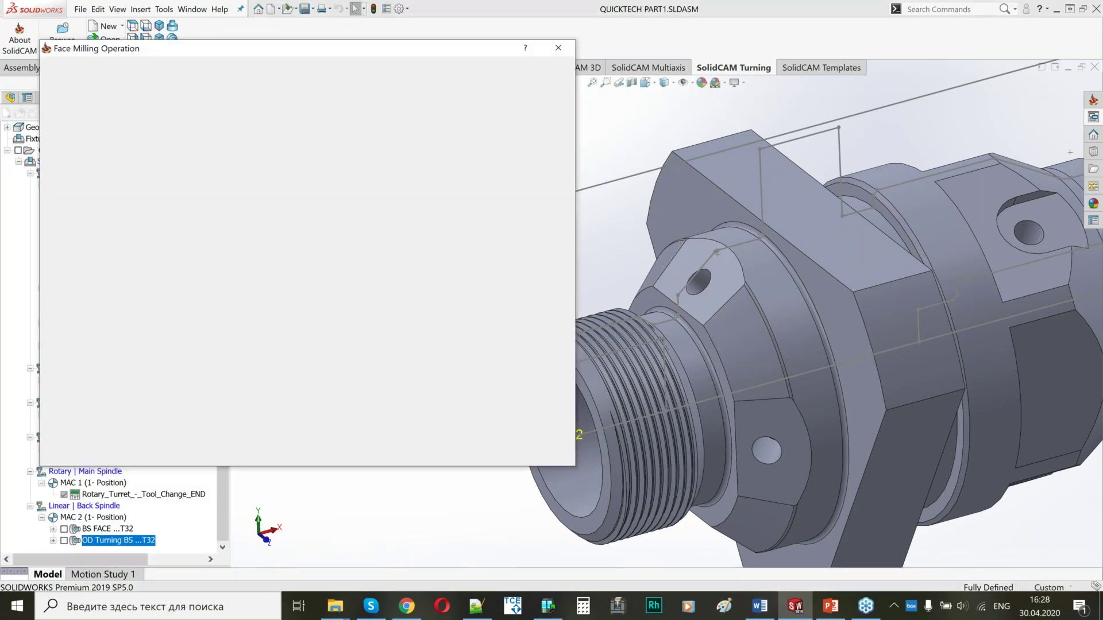
# Step: Assign the 6 mm end mill, tool 2 on the B axis, to the operation and check its mounting on the machine
pyautogui.click(84, 116)
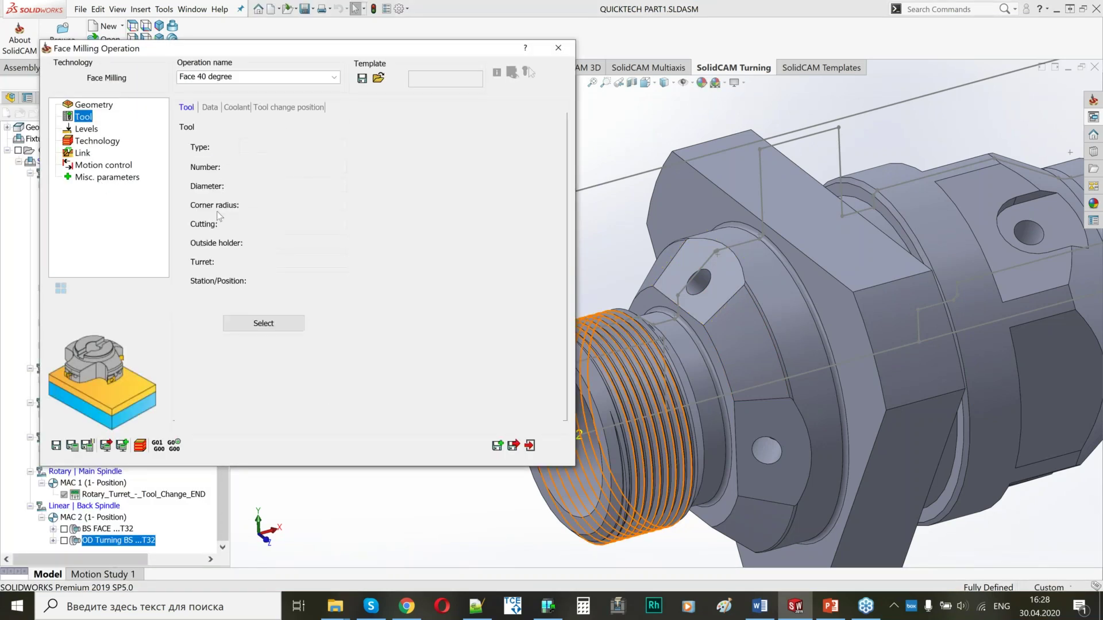
pyautogui.click(251, 323)
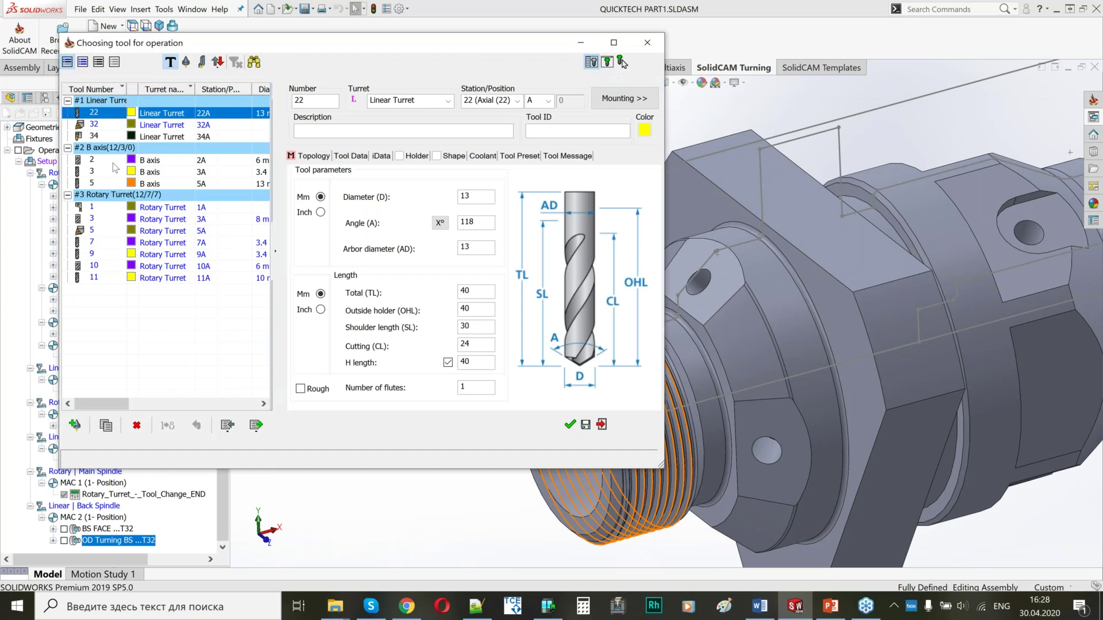
pyautogui.click(152, 161)
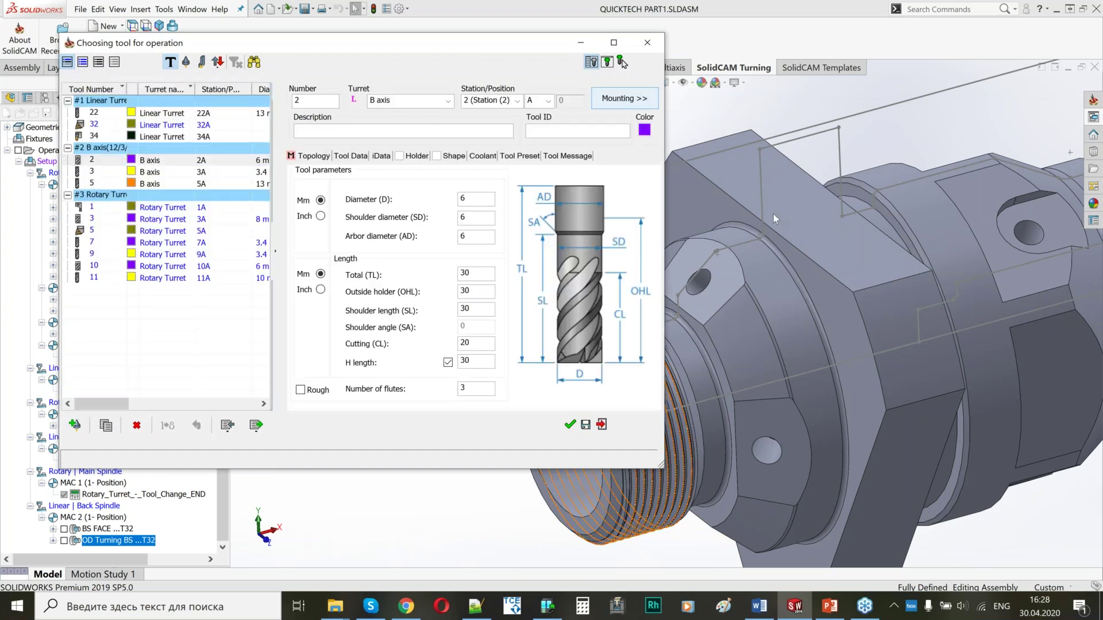
pyautogui.scroll(6, 876, 304)
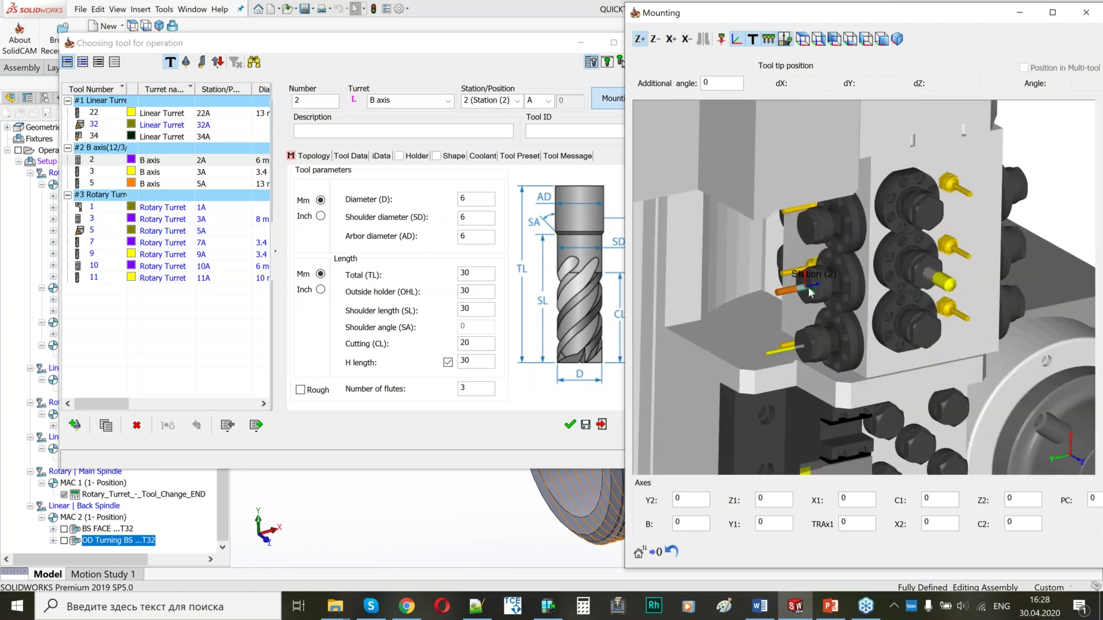
pyautogui.scroll(-3, 869, 315)
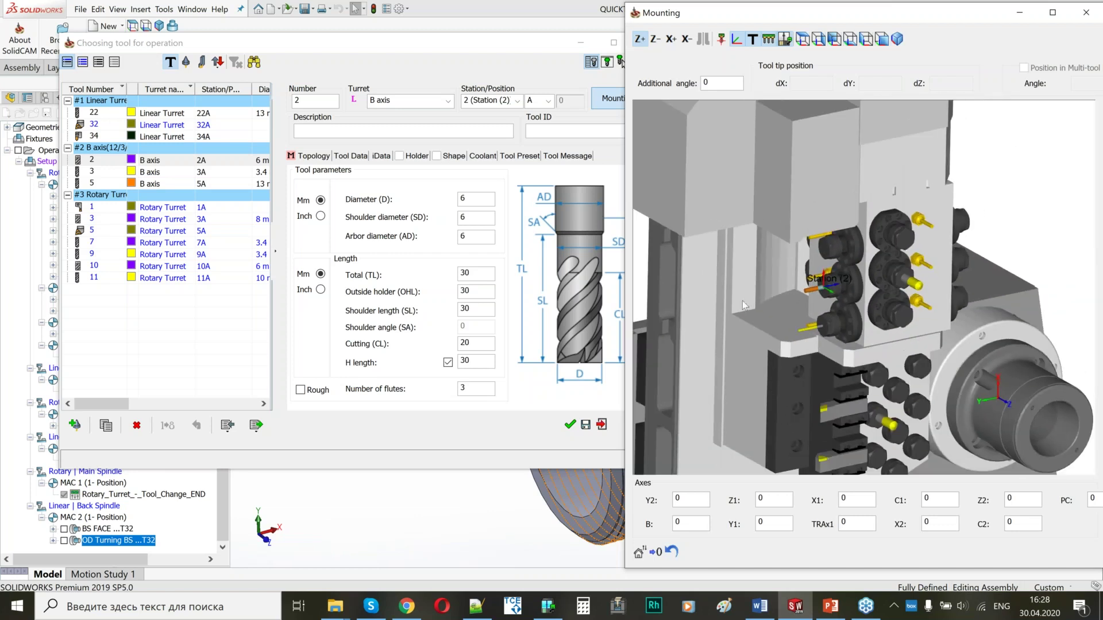
pyautogui.scroll(-4, 742, 301)
pyautogui.moveTo(888, 375); pyautogui.dragTo(874, 344, button='middle')
pyautogui.click(1085, 13)
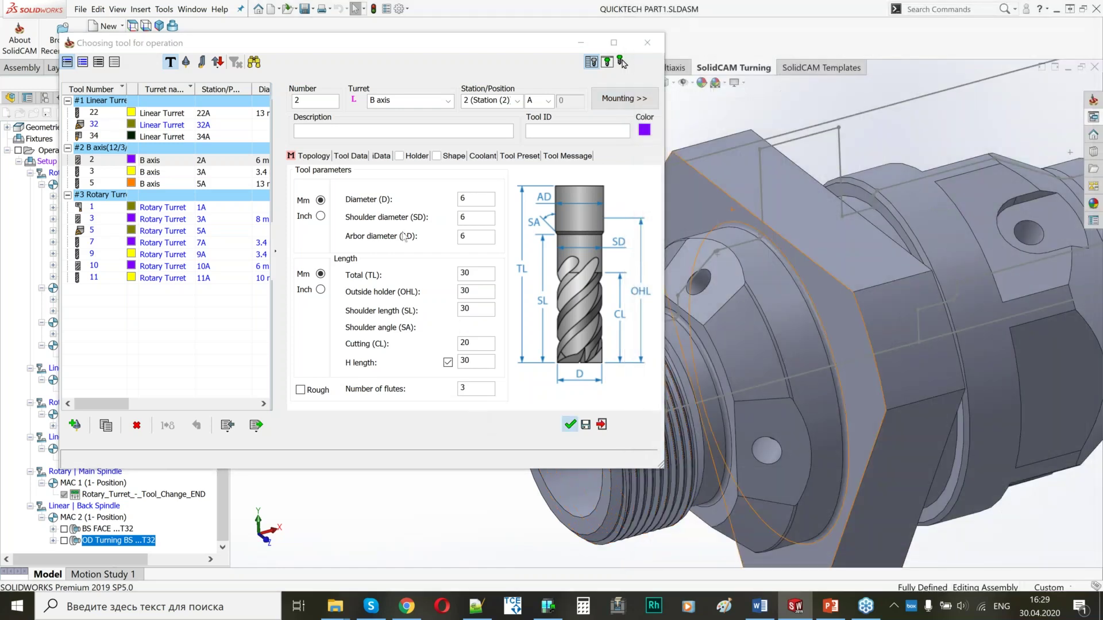
pyautogui.press('Escape')
# Step: Set the upper level from the profile line's corner point above the flat and the face depth from the flat face itself
pyautogui.click(87, 129)
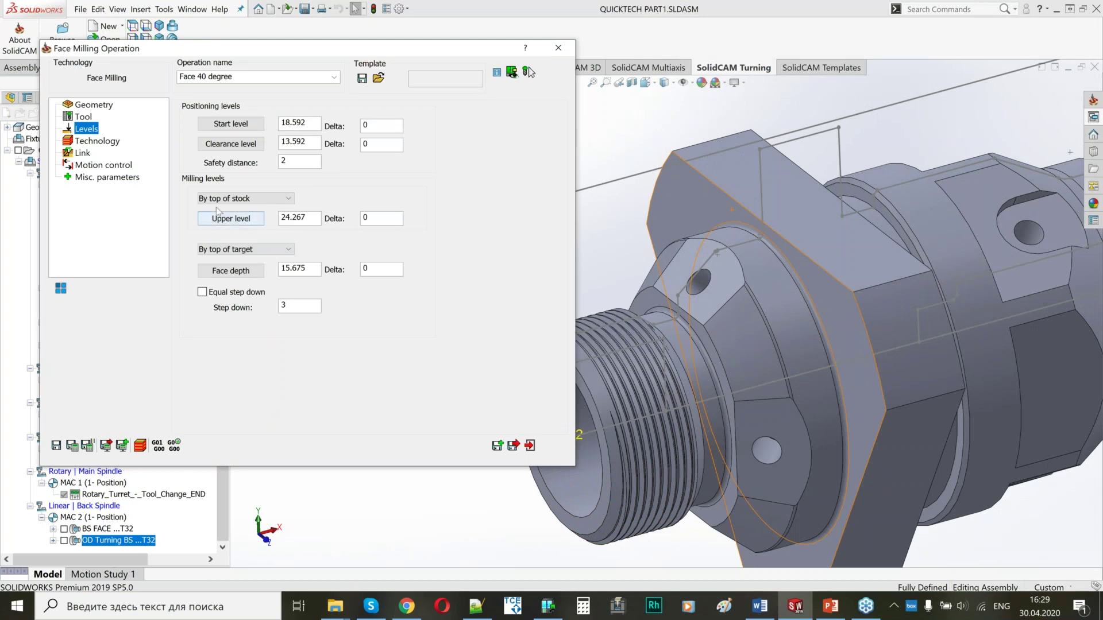
pyautogui.click(232, 221)
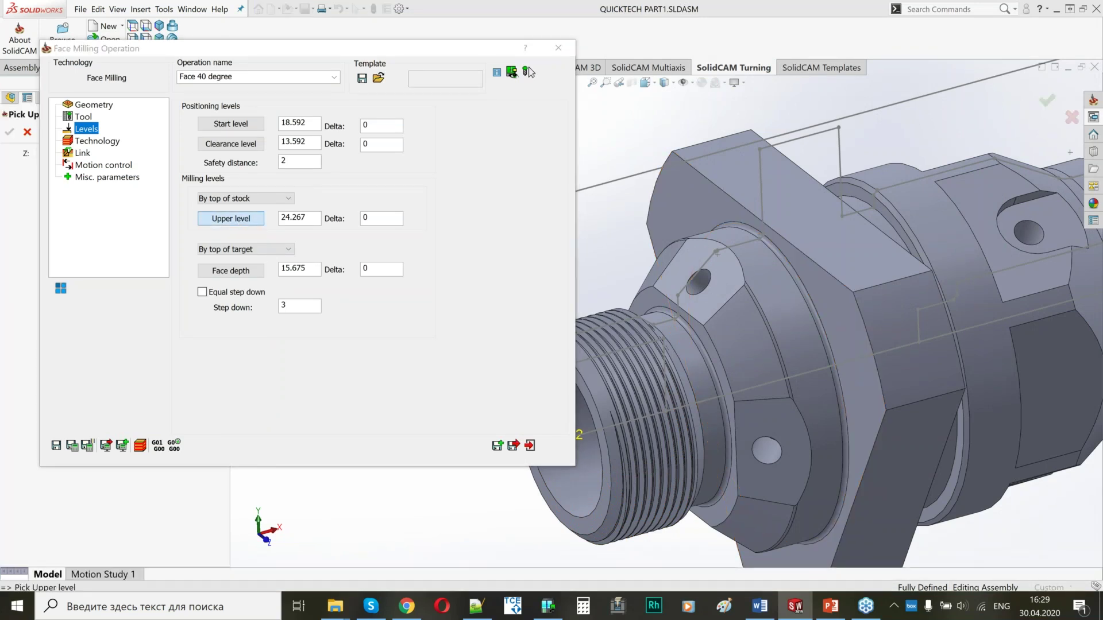
pyautogui.scroll(-5, 719, 278)
pyautogui.scroll(-2, 685, 256)
pyautogui.scroll(-3, 687, 256)
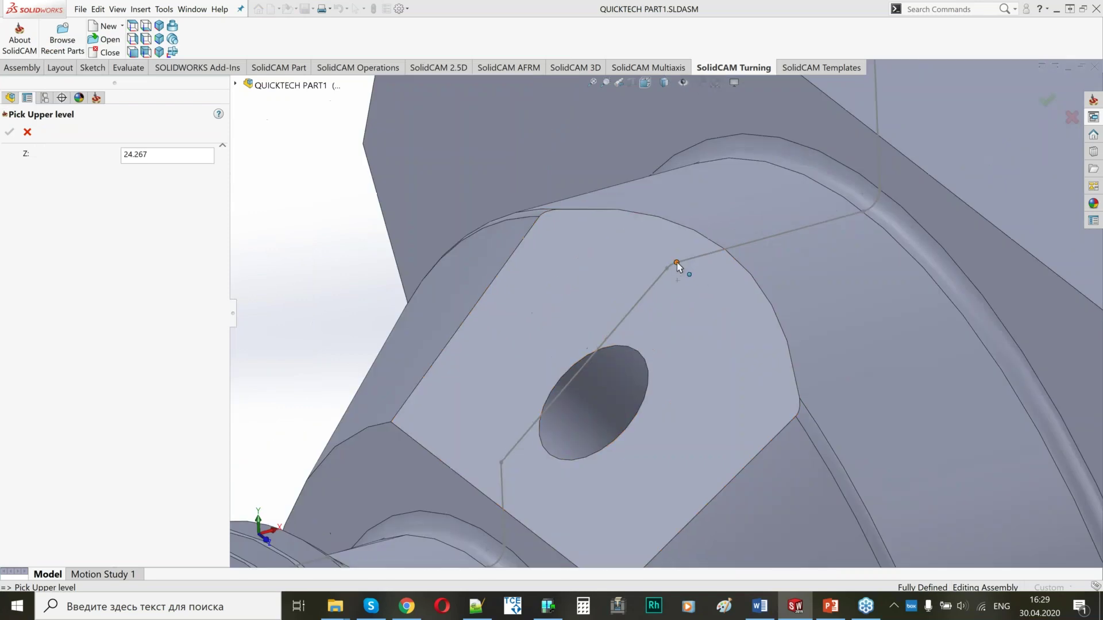
pyautogui.click(676, 262)
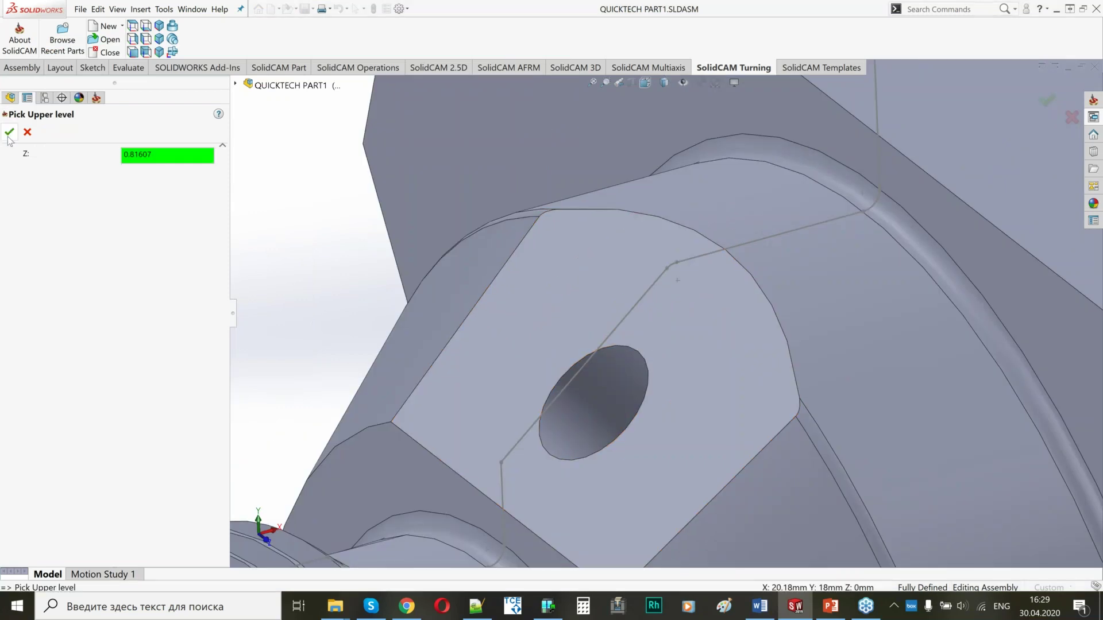
pyautogui.click(9, 132)
pyautogui.click(297, 272)
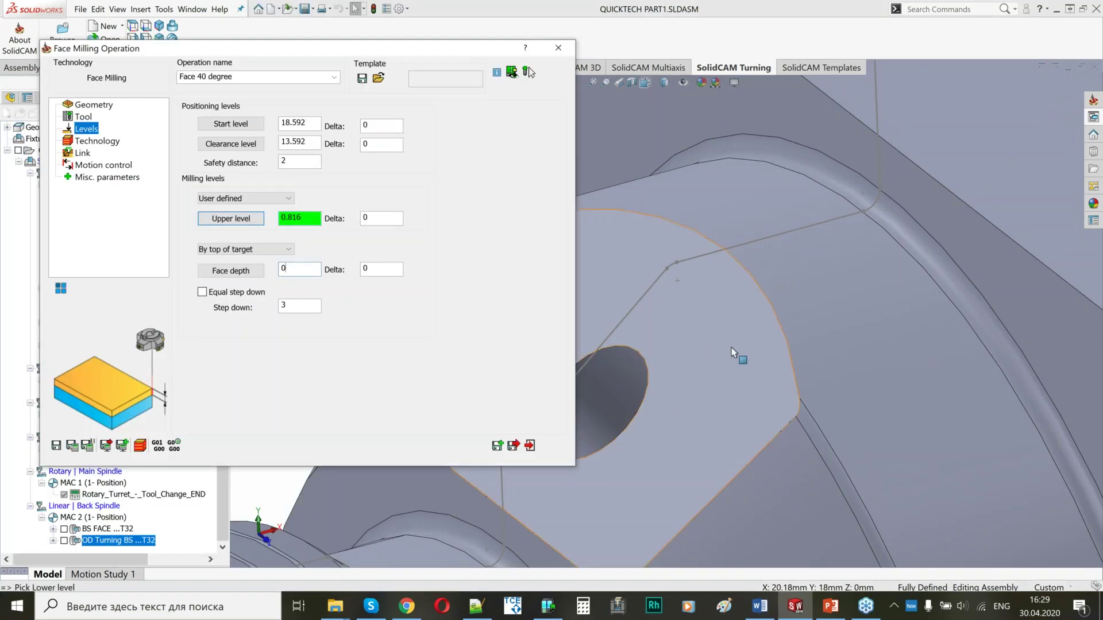
pyautogui.click(732, 347)
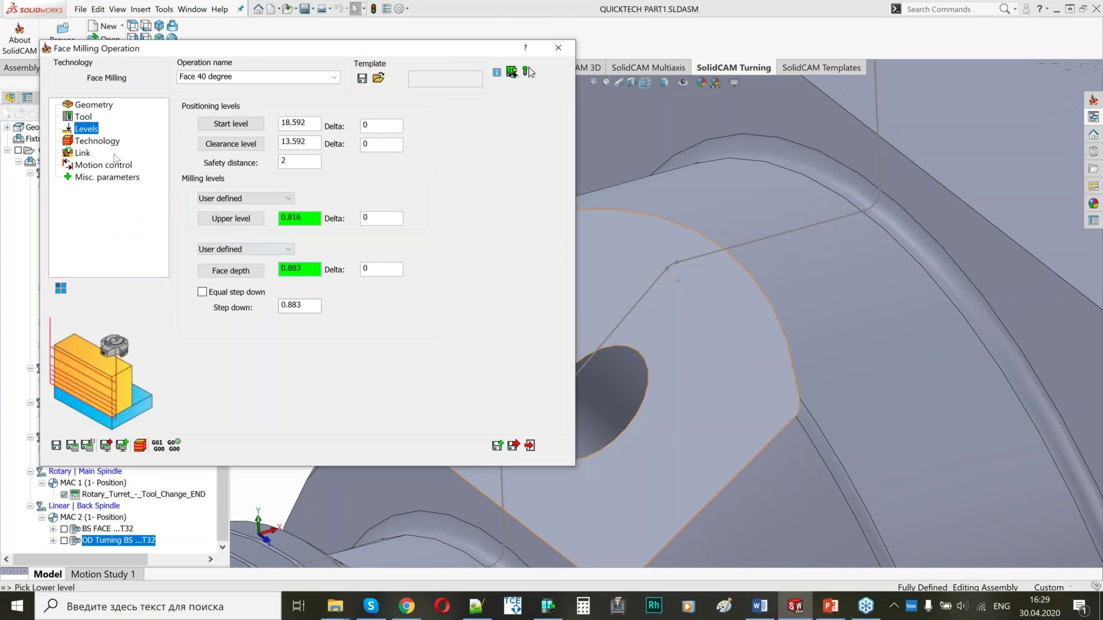
# Step: Set the hatch strategy to classic spacing, an absolute angle of 90 and Fillet corners
pyautogui.click(99, 143)
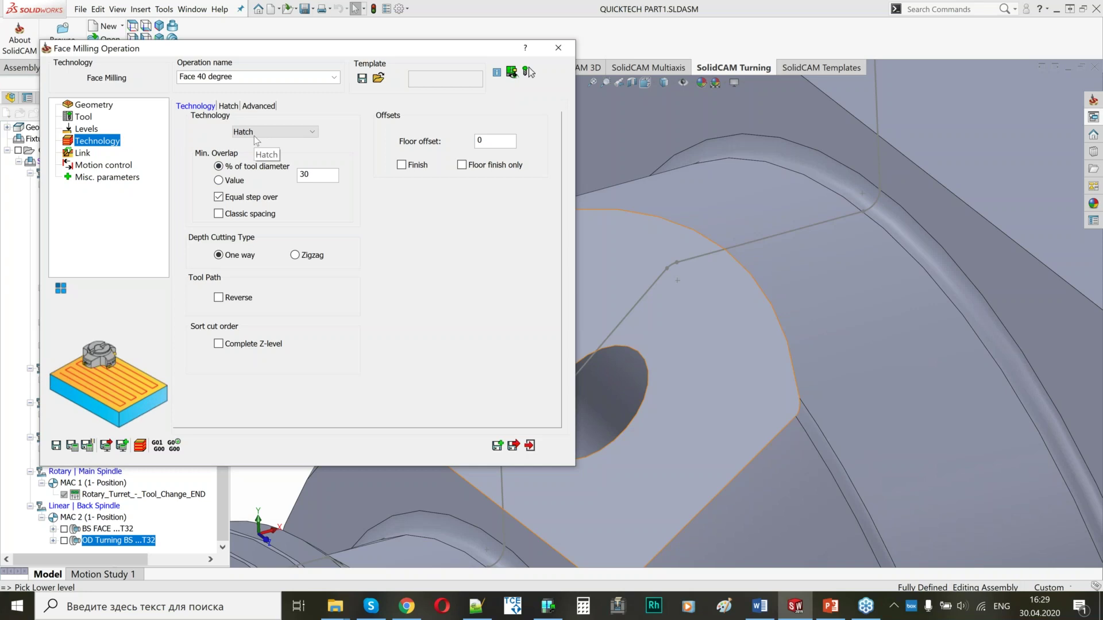
pyautogui.click(238, 216)
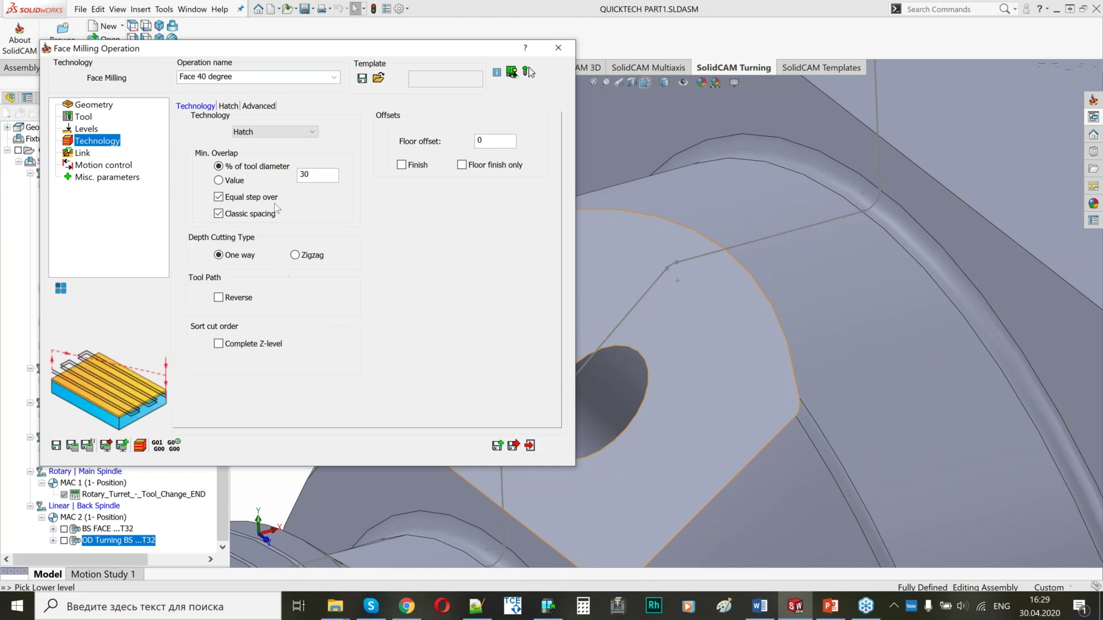
pyautogui.click(229, 106)
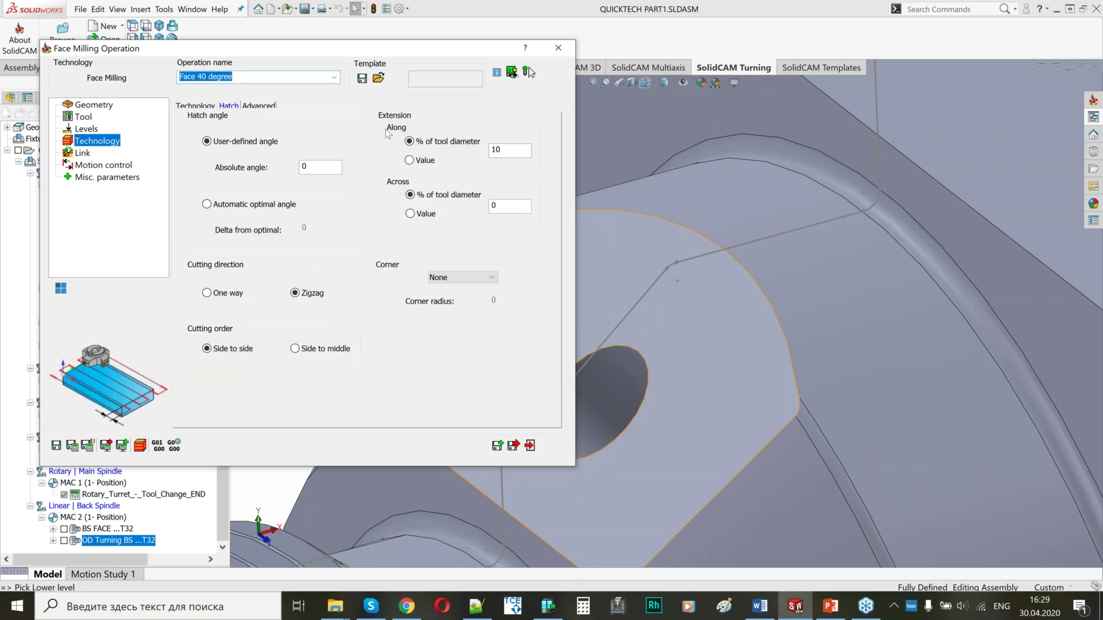
pyautogui.moveTo(313, 168); pyautogui.dragTo(280, 174)
pyautogui.write('9')
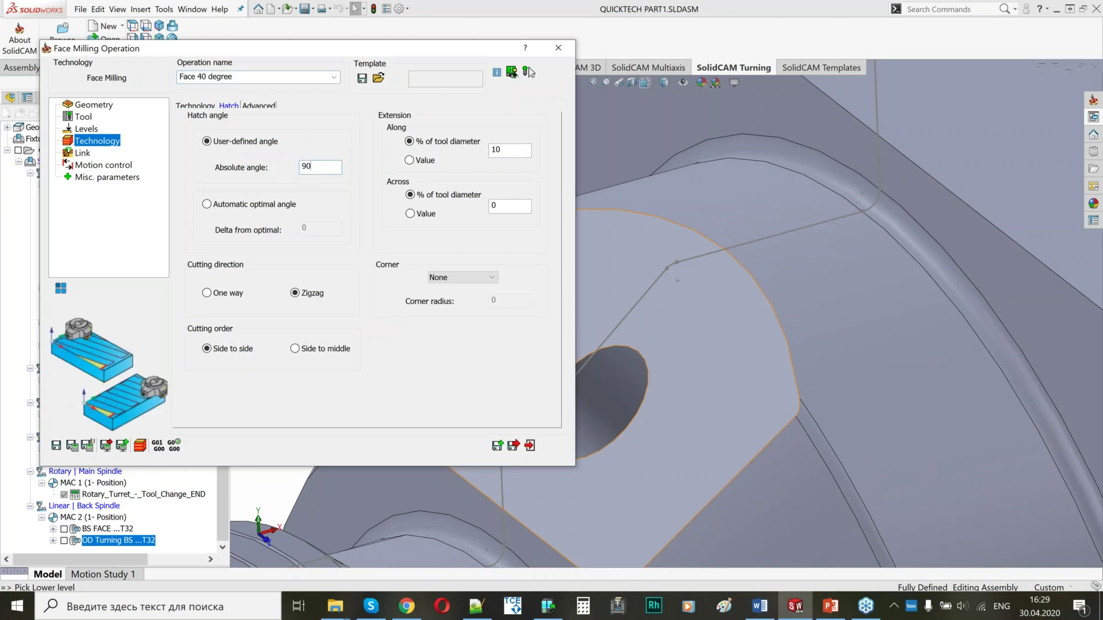
pyautogui.write('0')
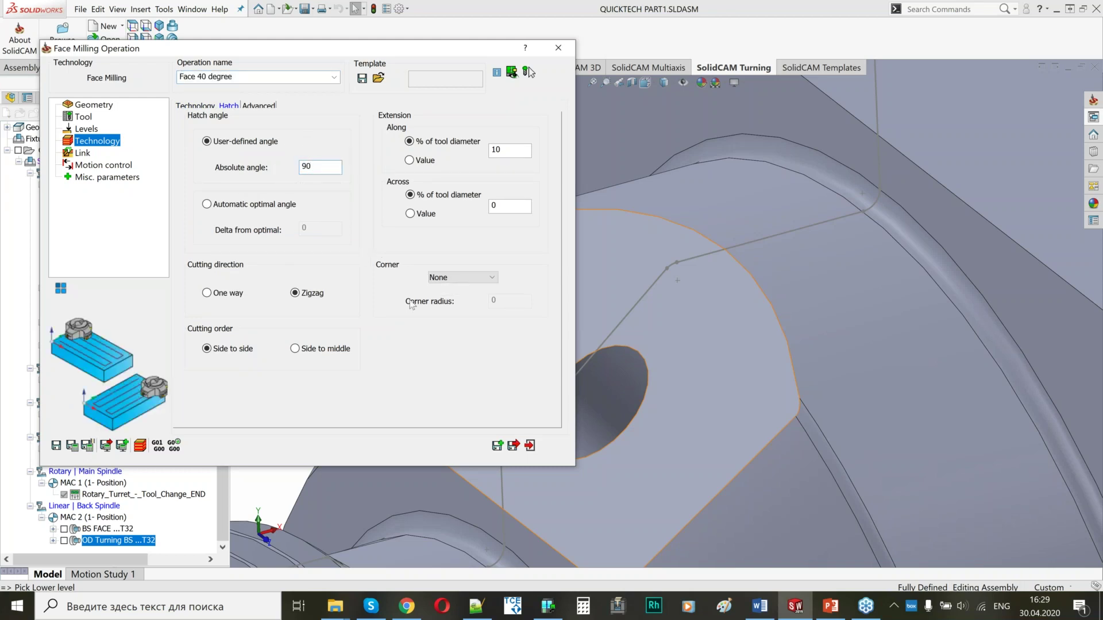
pyautogui.click(445, 281)
pyautogui.click(445, 295)
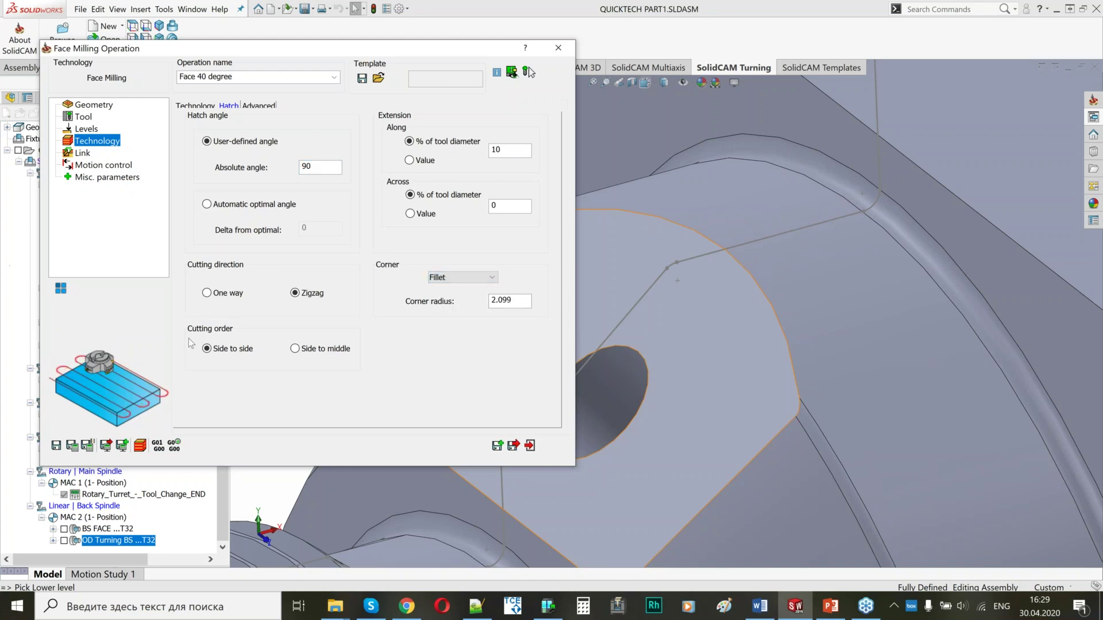
# Step: Set the lead-in to Tangent, and save and calculate the Face 40 degree operation
pyautogui.click(83, 153)
pyautogui.click(270, 274)
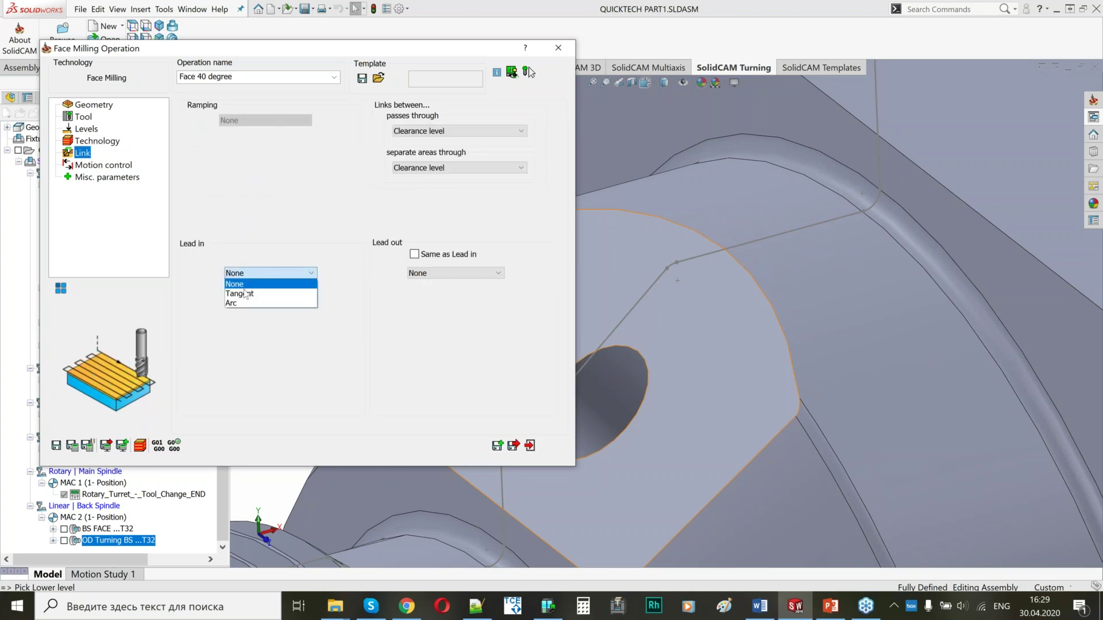
pyautogui.click(241, 296)
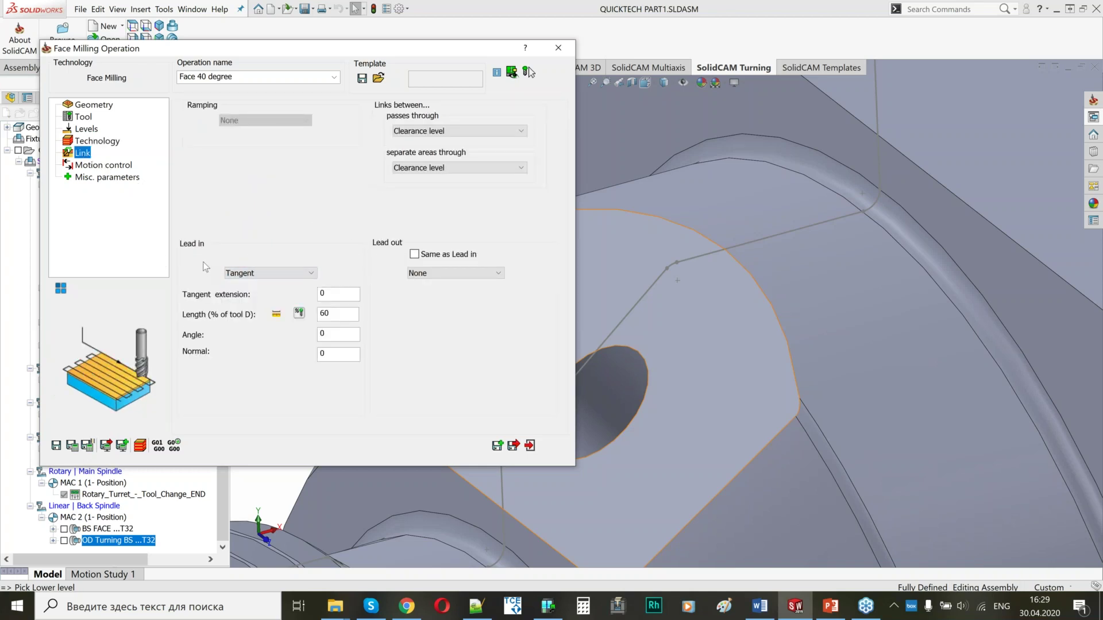
pyautogui.click(72, 446)
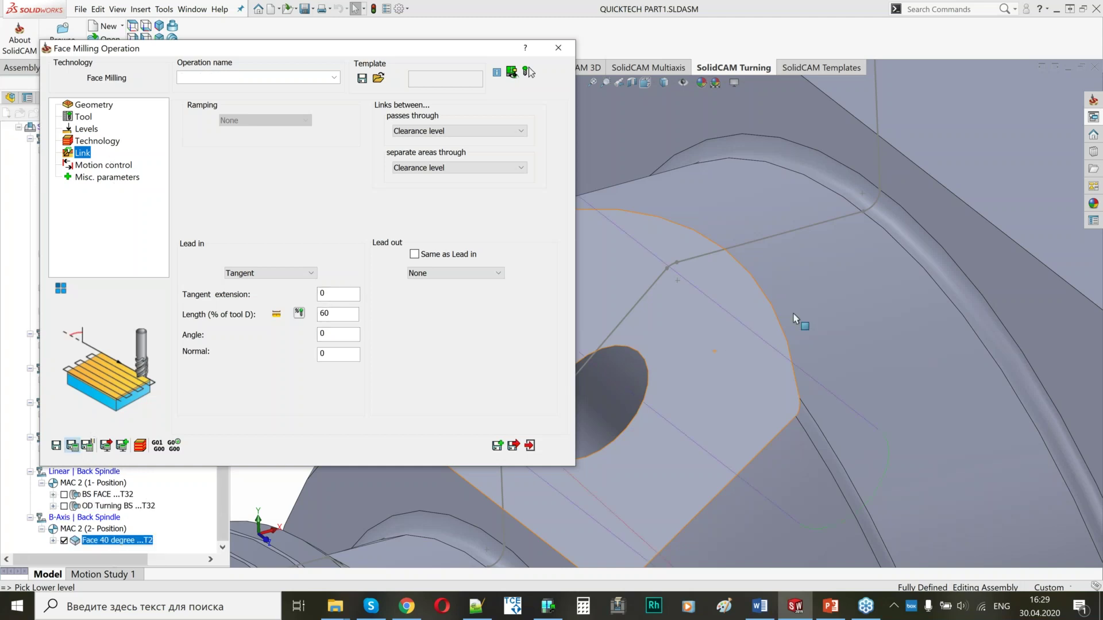
# Step: Open the 4-axis rotation list in the transformations of the Face 40 degree operation
pyautogui.scroll(8, 793, 315)
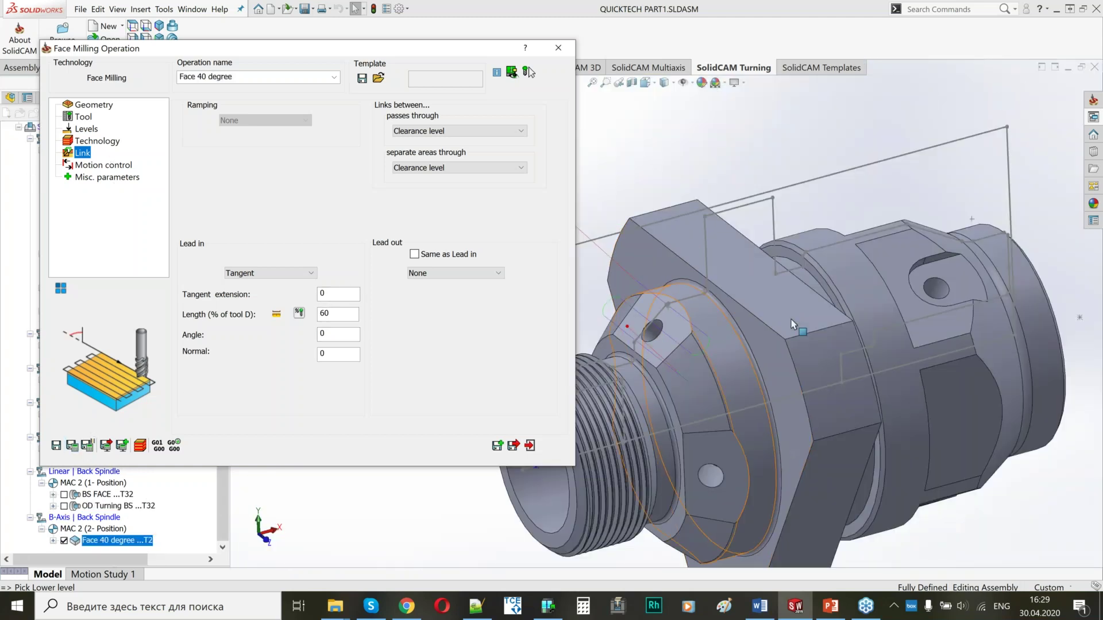
pyautogui.keyDown('ctrl'); pyautogui.moveTo(826, 301); pyautogui.dragTo(886, 284, button='middle'); pyautogui.keyUp('ctrl')
pyautogui.moveTo(816, 283); pyautogui.dragTo(863, 315, button='middle')
pyautogui.scroll(-3, 863, 315)
pyautogui.scroll(2, 863, 315)
pyautogui.scroll(1, 863, 314)
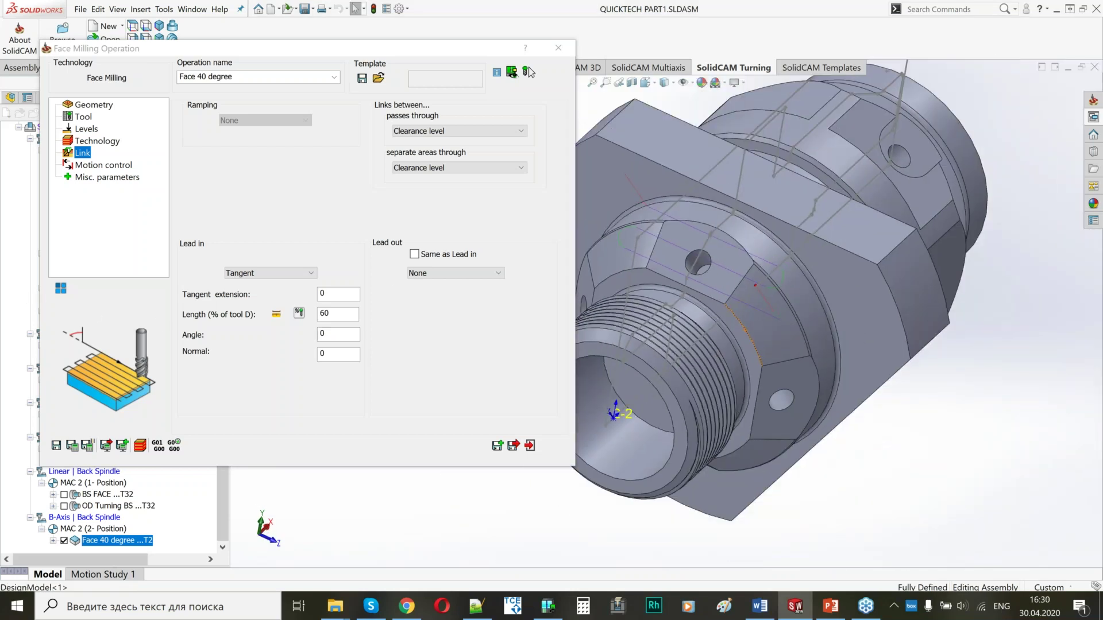
pyautogui.click(60, 288)
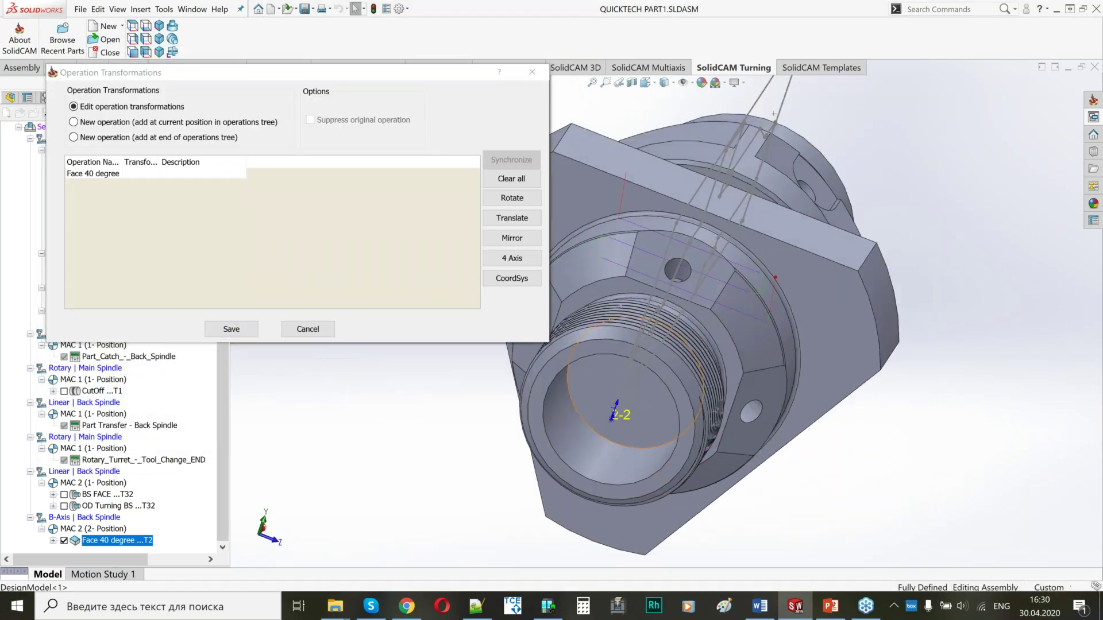
pyautogui.keyDown('ctrl'); pyautogui.moveTo(778, 407); pyautogui.dragTo(899, 358, button='middle'); pyautogui.keyUp('ctrl')
pyautogui.click(512, 258)
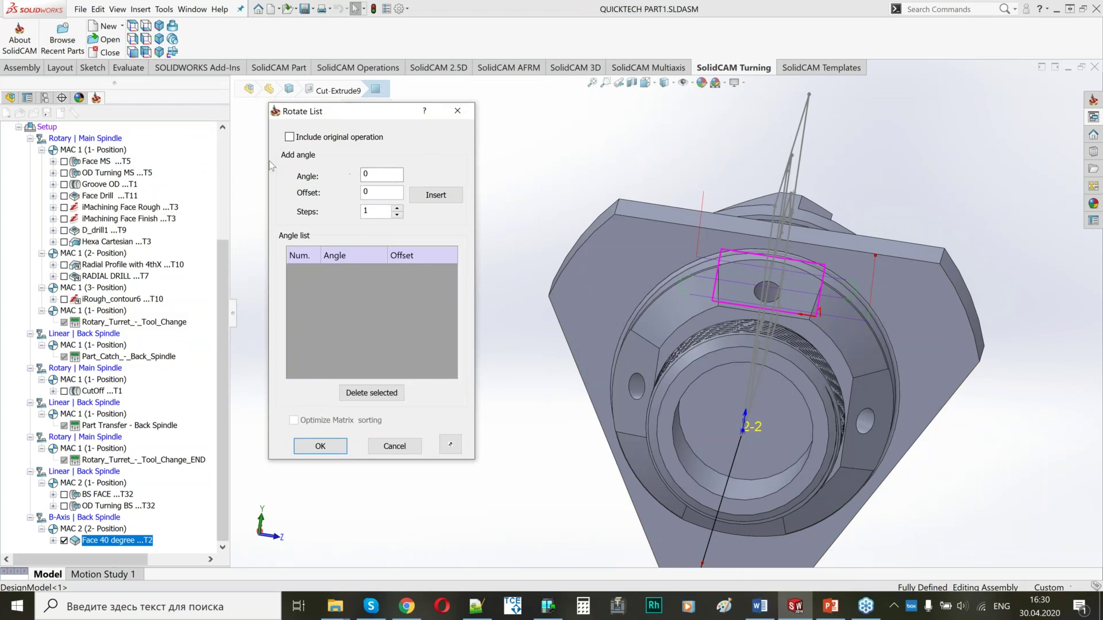
# Step: Include the original operation, insert three rotation steps of 90 degrees for the other flats, and save the transformation
pyautogui.click(290, 136)
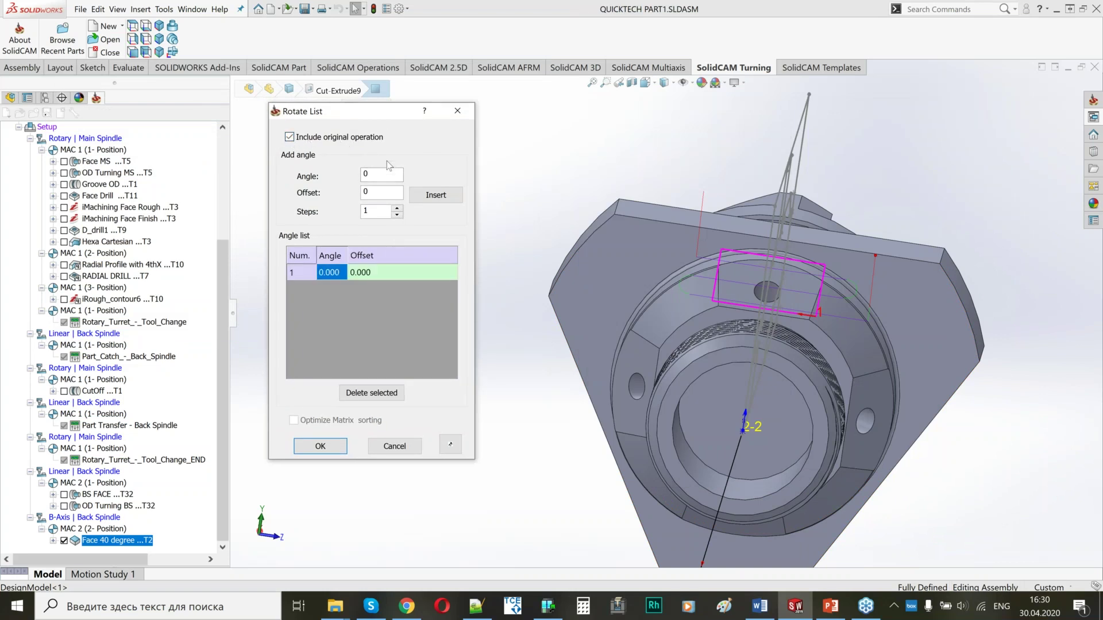
pyautogui.moveTo(375, 173); pyautogui.dragTo(358, 173)
pyautogui.write('9')
pyautogui.click(396, 208)
pyautogui.click(396, 207)
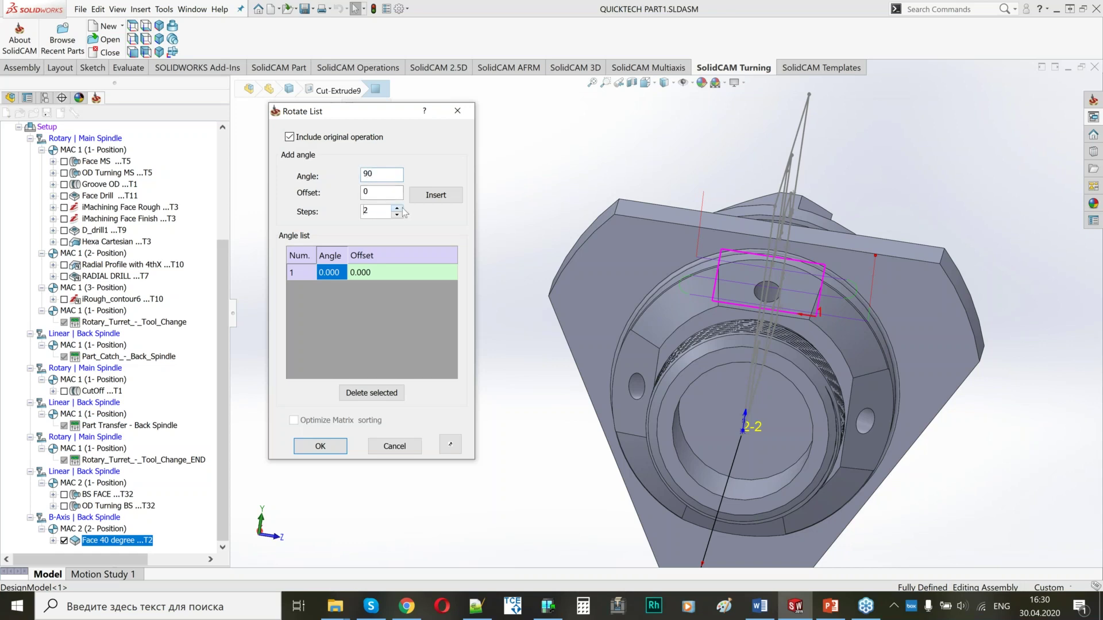
pyautogui.click(435, 194)
pyautogui.moveTo(752, 364)
pyautogui.mouseDown(button='middle')
pyautogui.moveTo(704, 368)
pyautogui.moveTo(752, 362)
pyautogui.mouseUp(button='middle')
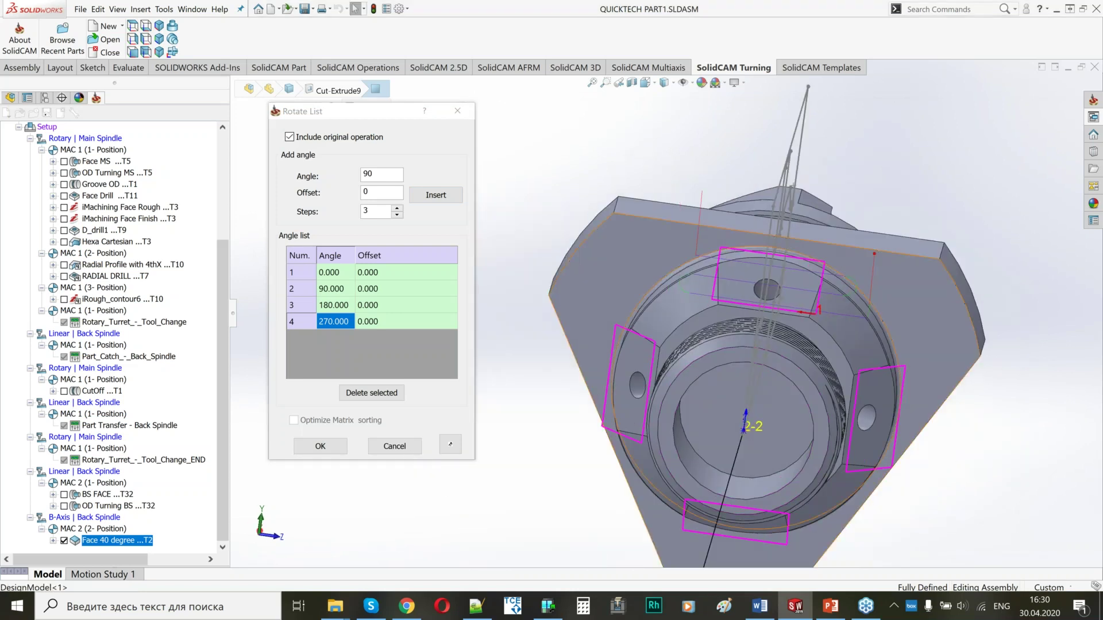
pyautogui.click(326, 447)
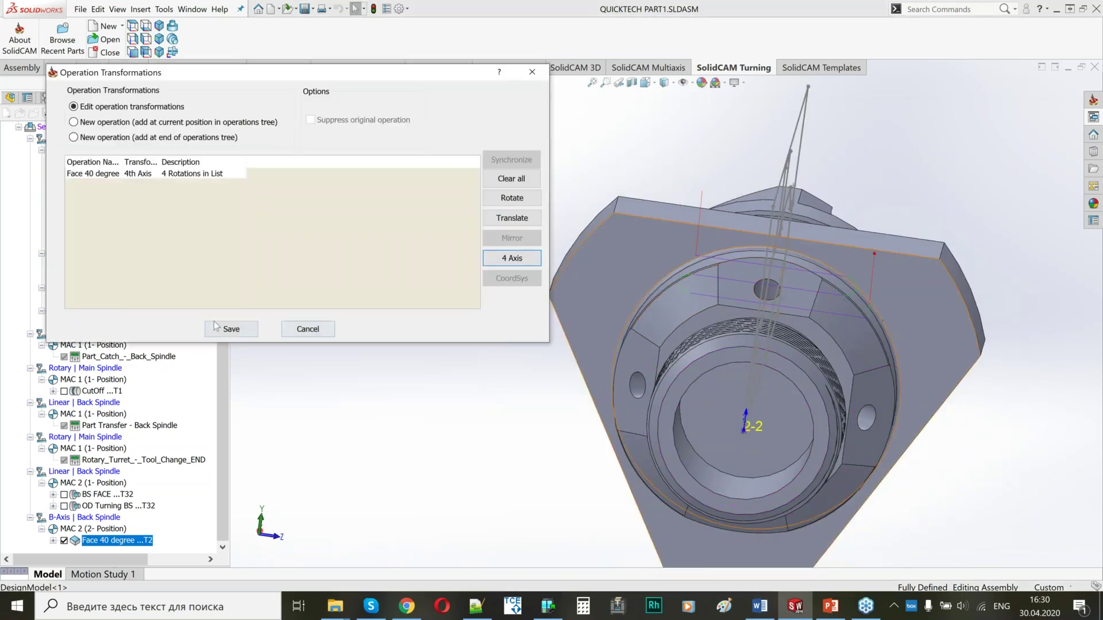
pyautogui.press('Return')
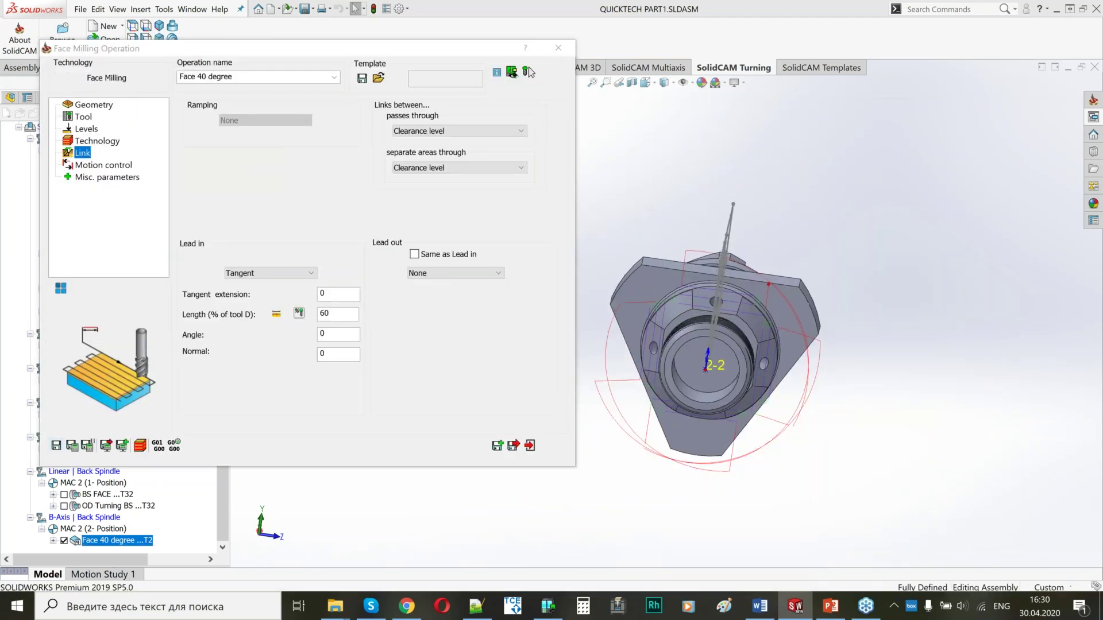
# Step: Save and close the face milling operation, and hide its toolpath on the model
pyautogui.moveTo(707, 322); pyautogui.dragTo(674, 350, button='middle')
pyautogui.scroll(-5, 674, 350)
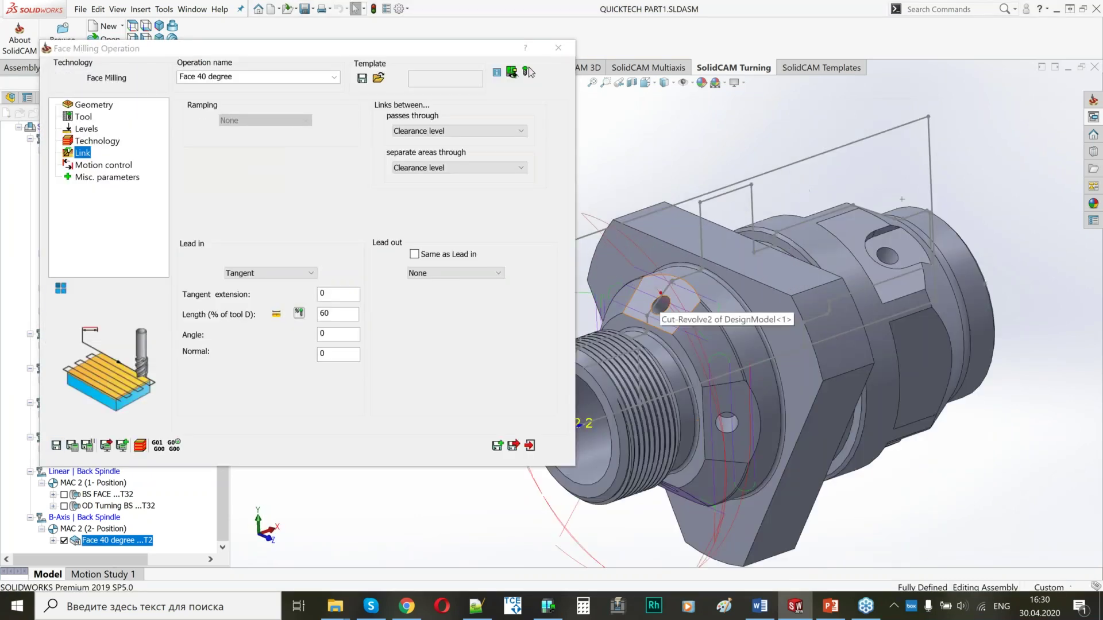
pyautogui.click(514, 446)
pyautogui.click(64, 541)
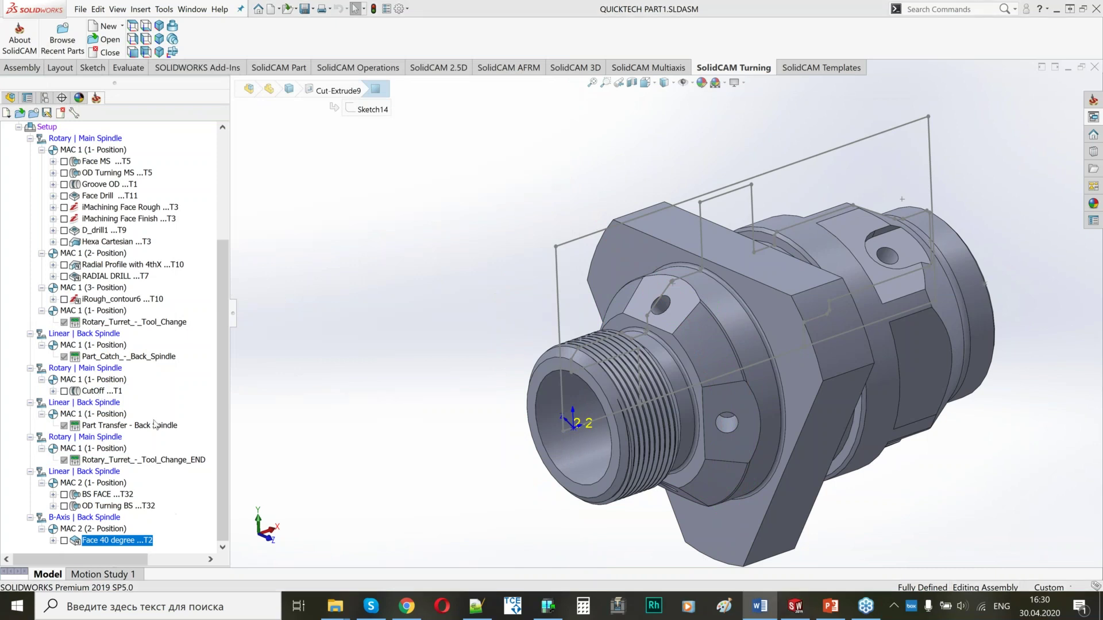
# Step: Add a drilling operation after Face 40 degree and define its geometry from the hole centre in the angled flat
pyautogui.rightClick(137, 544)
pyautogui.moveTo(252, 243)
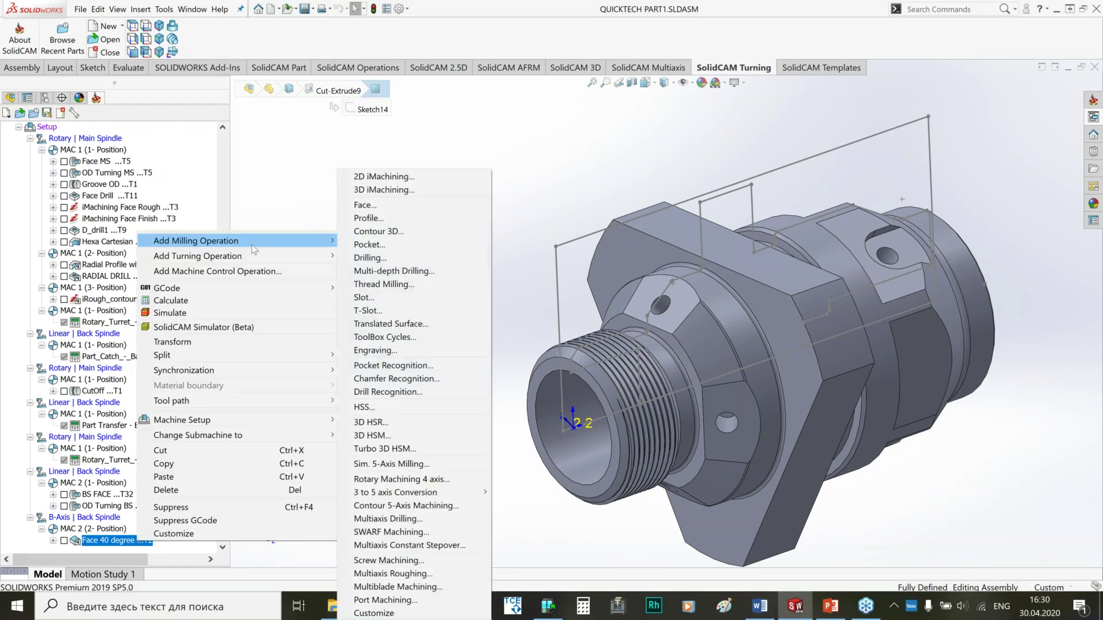
pyautogui.click(384, 258)
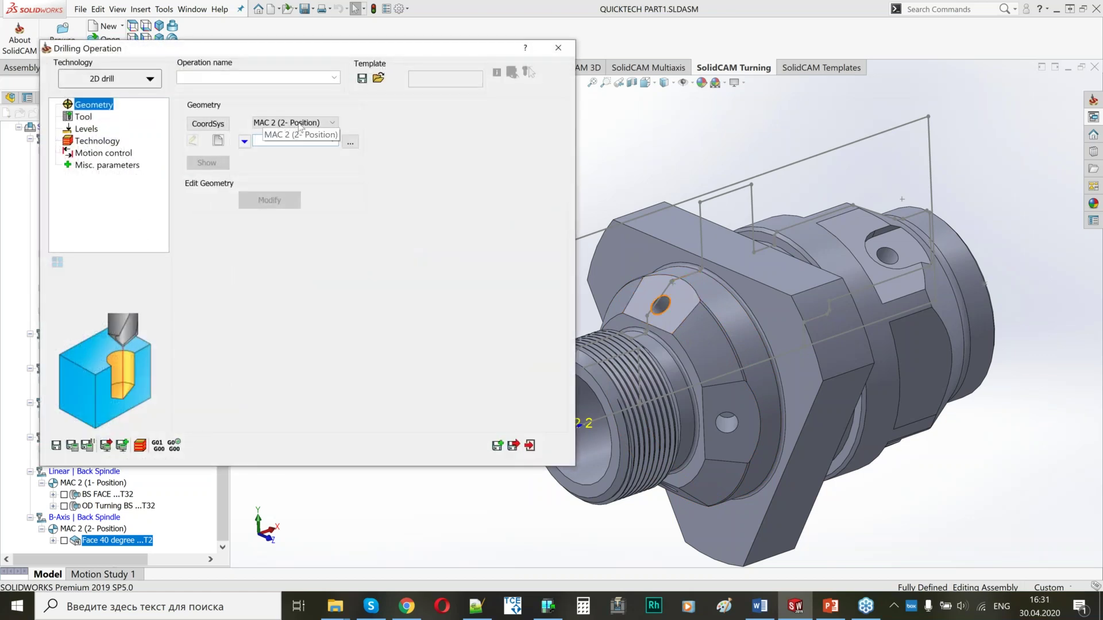
pyautogui.click(217, 142)
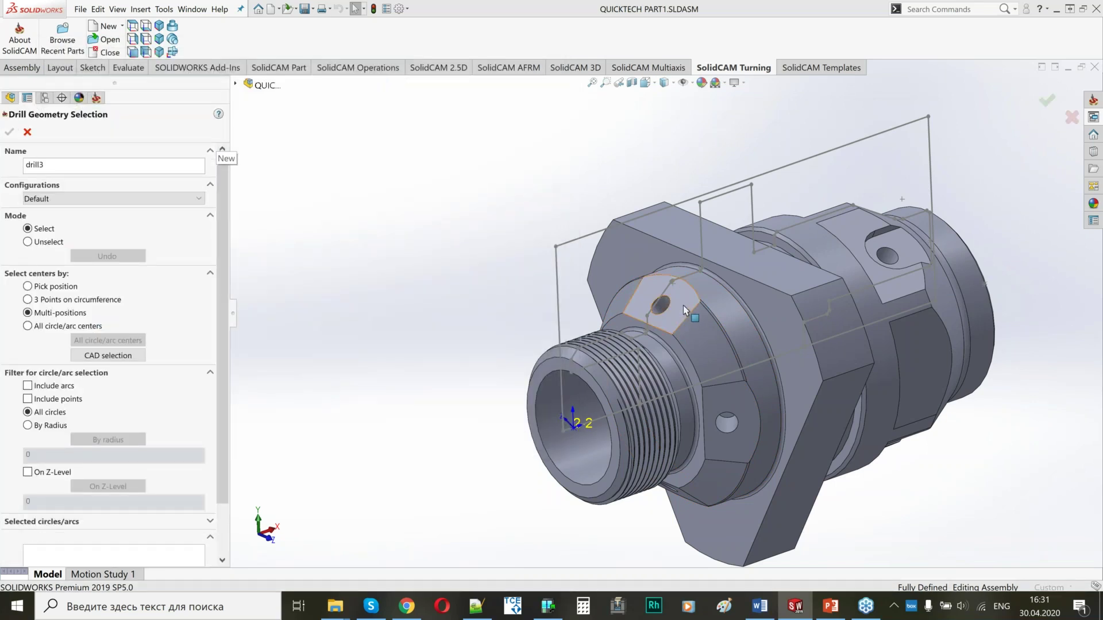
pyautogui.click(685, 305)
pyautogui.scroll(-5, 687, 304)
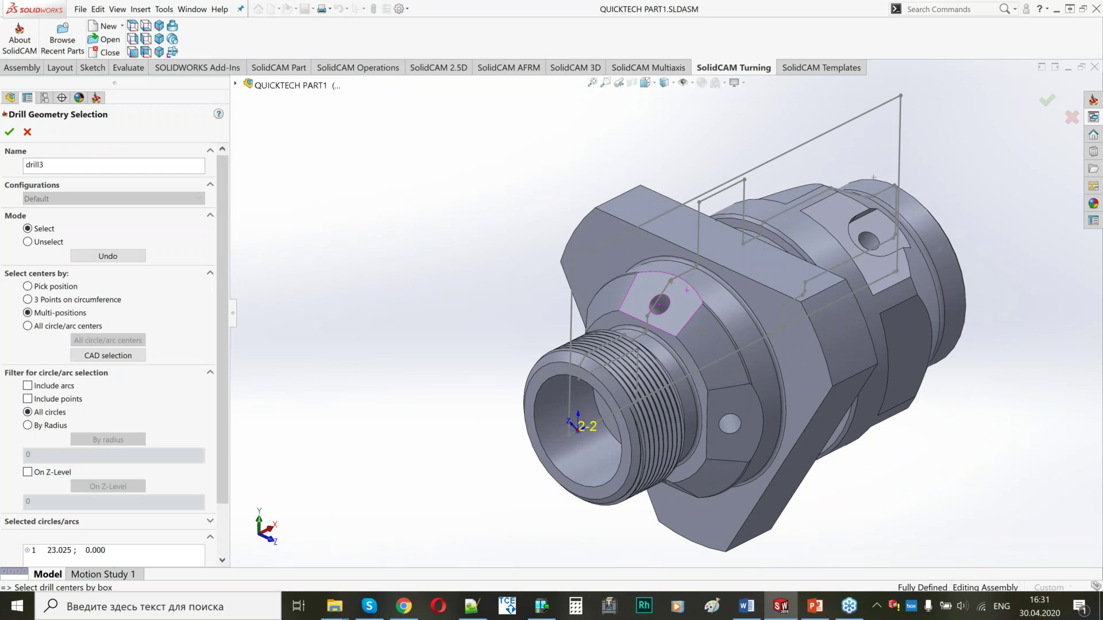
pyautogui.scroll(5, 683, 315)
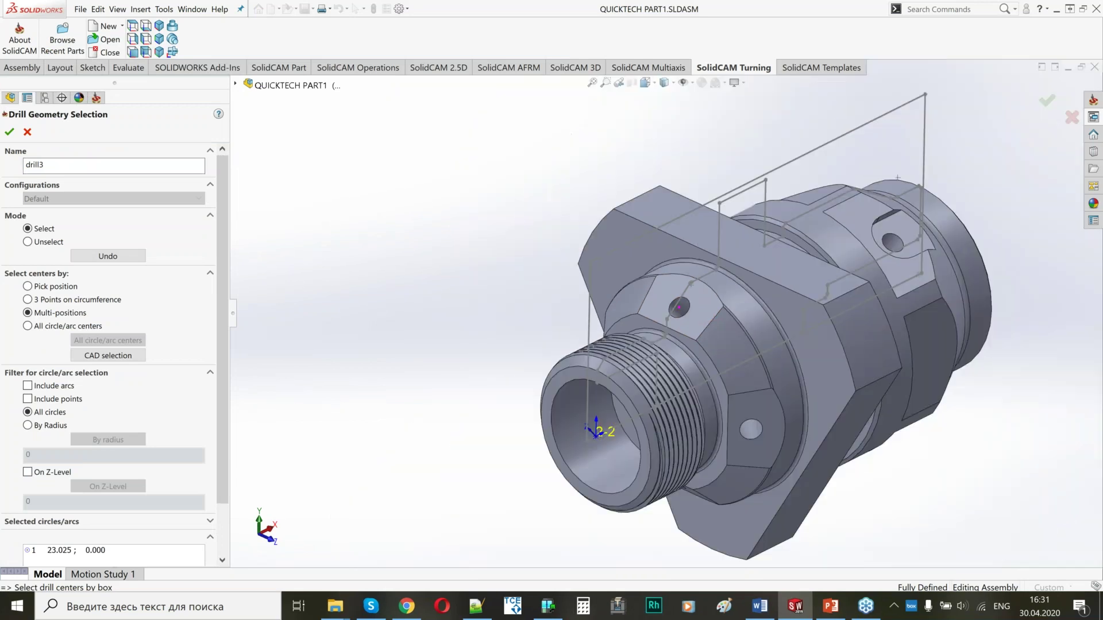
pyautogui.click(10, 132)
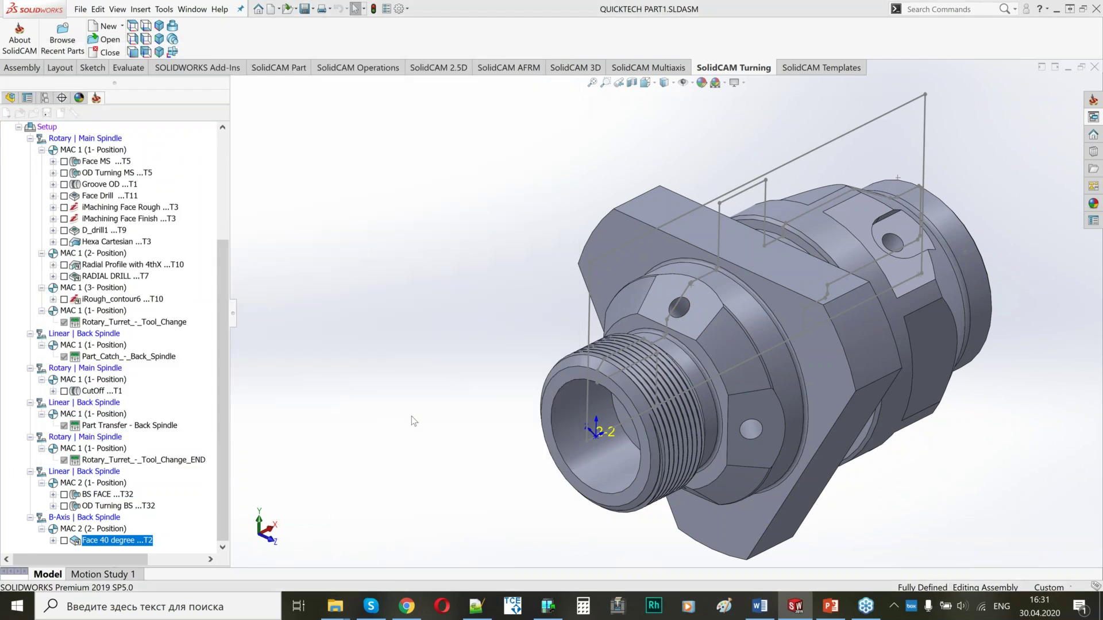
# Step: Assign the 3.4 mm drill, tool 3 on the B axis, to the drilling operation
pyautogui.click(305, 346)
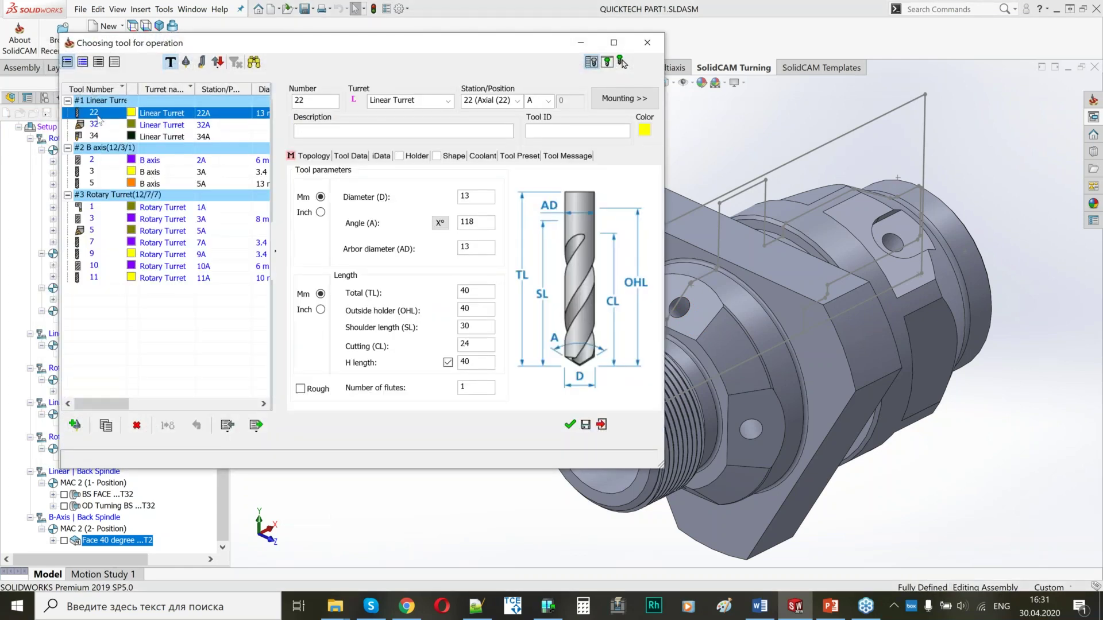
pyautogui.click(89, 175)
pyautogui.click(572, 425)
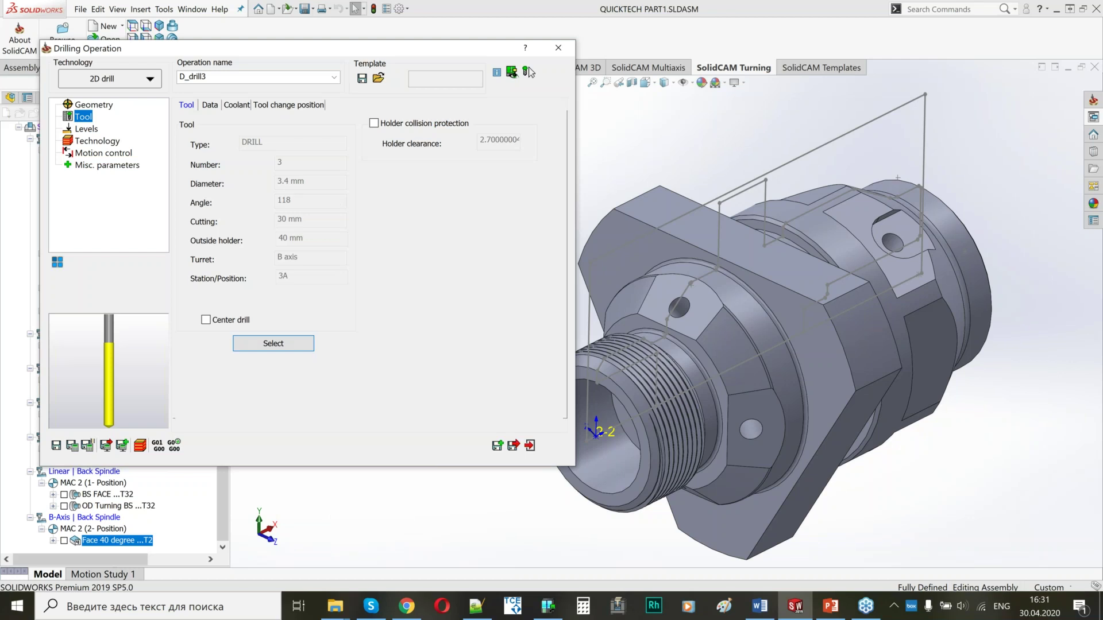
# Step: Set the drilling's upper level from the angled flat and its drill depth from a pick inside the hole
pyautogui.click(86, 128)
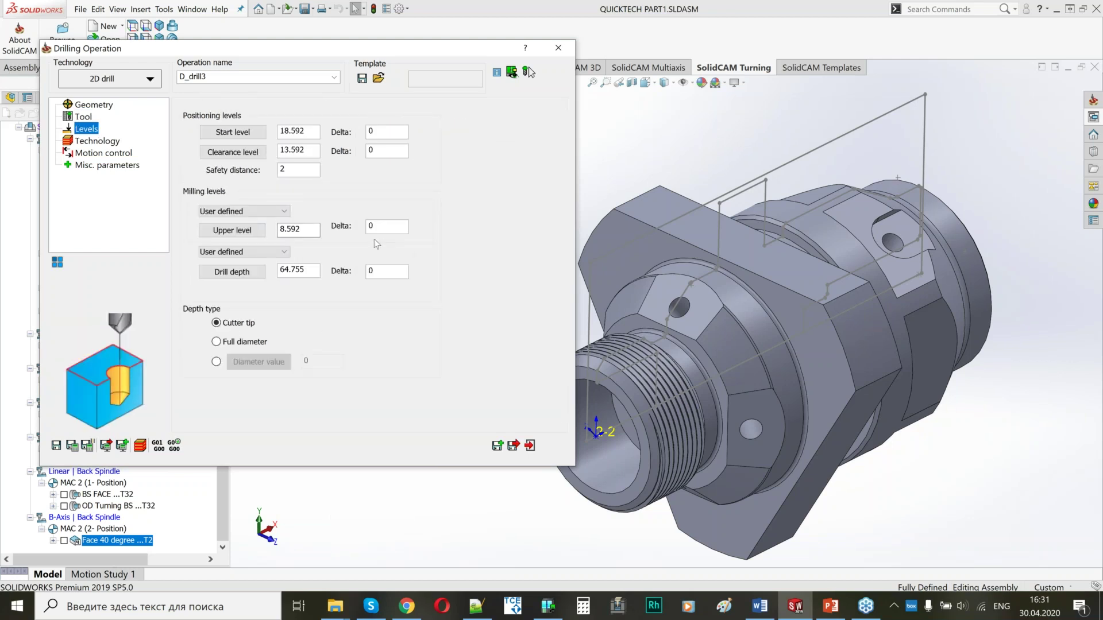
pyautogui.click(232, 229)
pyautogui.scroll(-3, 682, 311)
pyautogui.click(723, 306)
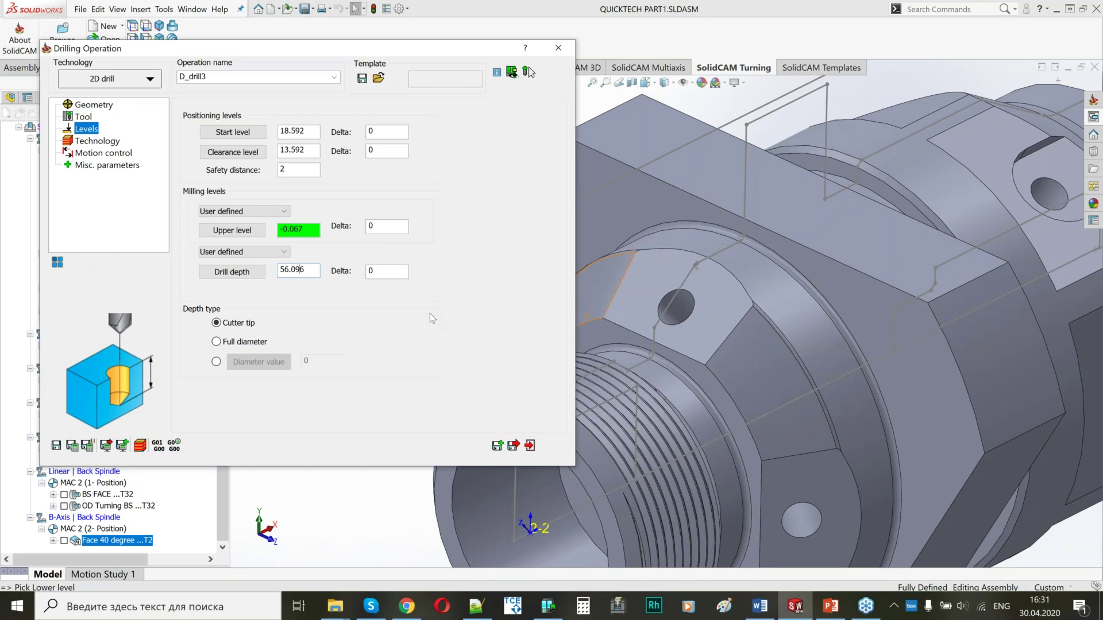
pyautogui.moveTo(661, 334); pyautogui.dragTo(693, 368, button='middle')
pyautogui.click(684, 314)
# Step: Review the drill cycle and motion control settings, save and calculate the drilling operation, and inspect its toolpath
pyautogui.click(111, 141)
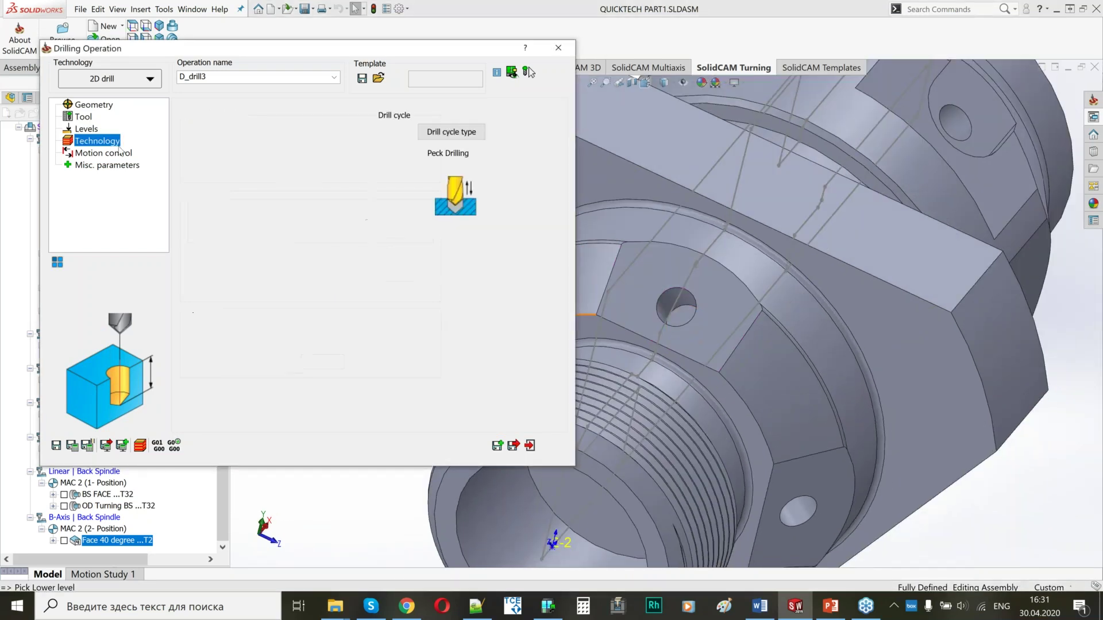
pyautogui.click(103, 152)
pyautogui.click(72, 445)
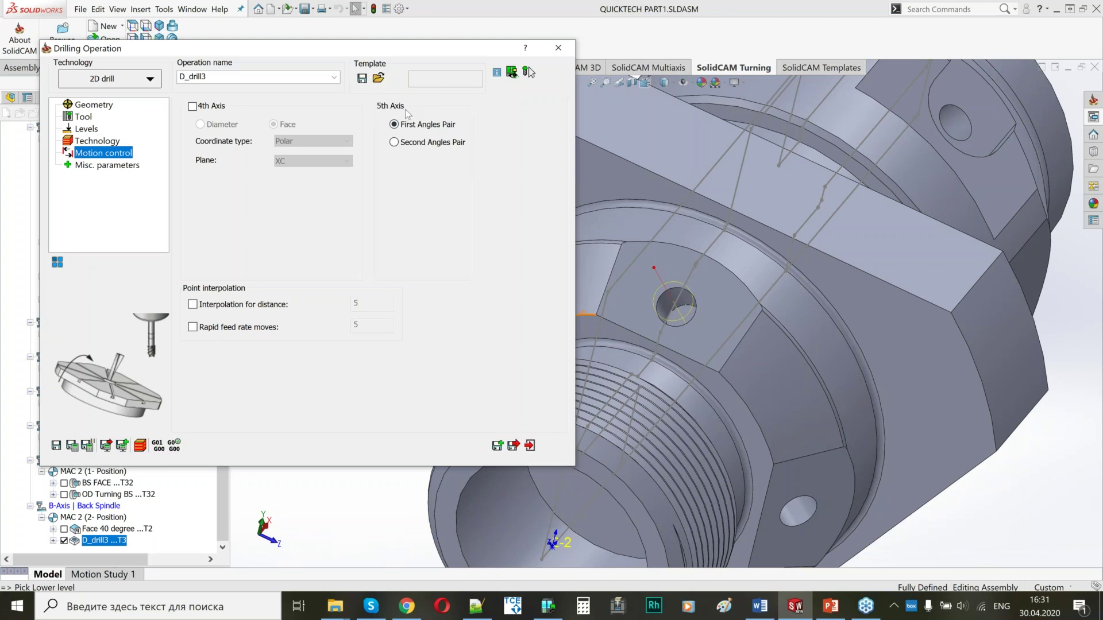
pyautogui.scroll(1, 740, 306)
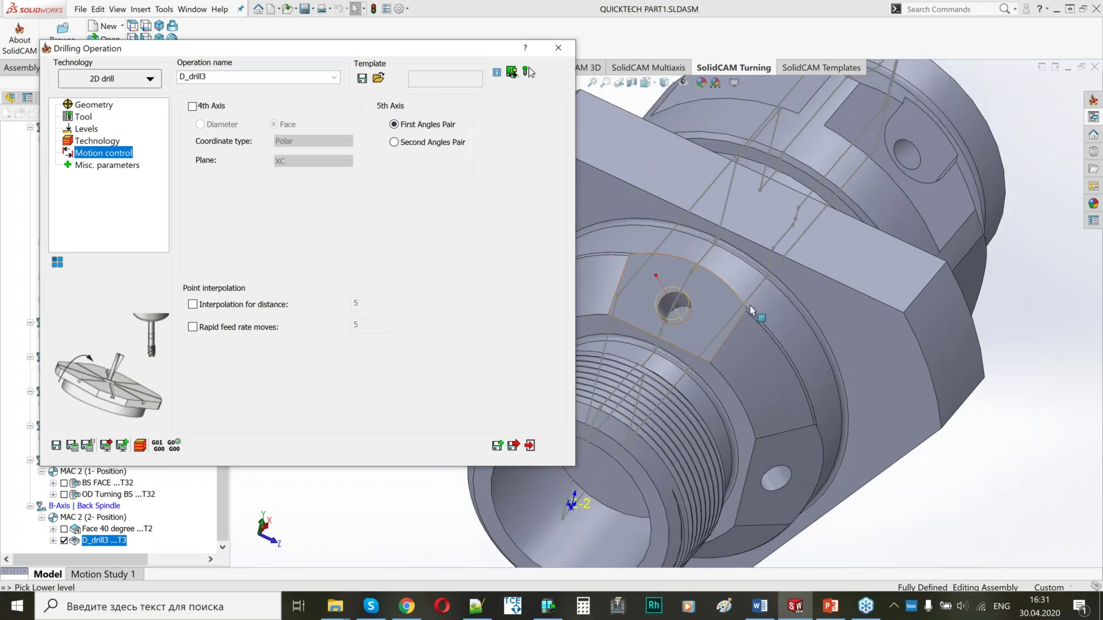
pyautogui.scroll(4, 750, 306)
pyautogui.keyDown('ctrl'); pyautogui.moveTo(695, 308); pyautogui.dragTo(787, 281, button='middle'); pyautogui.keyUp('ctrl')
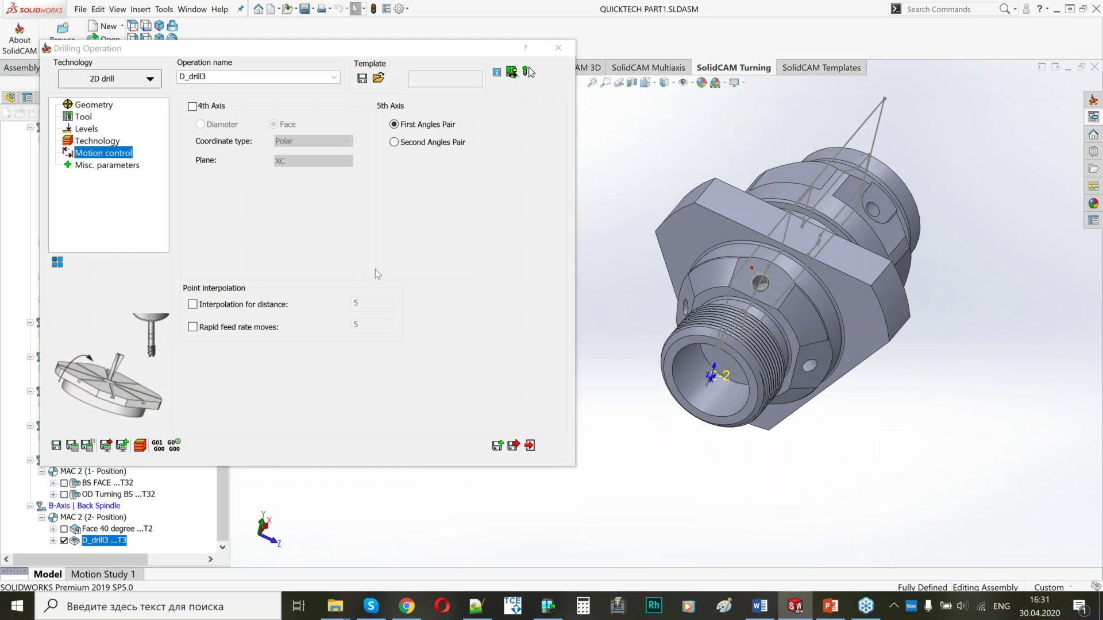
pyautogui.moveTo(785, 315); pyautogui.dragTo(754, 286, button='middle')
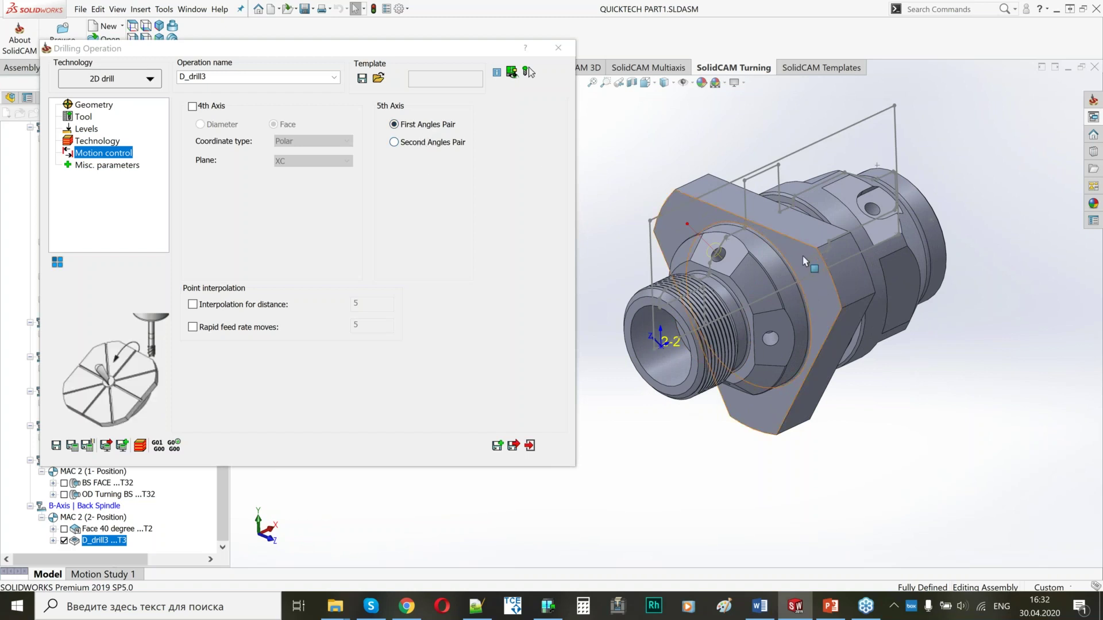
pyautogui.scroll(-2, 760, 261)
pyautogui.scroll(3, 761, 260)
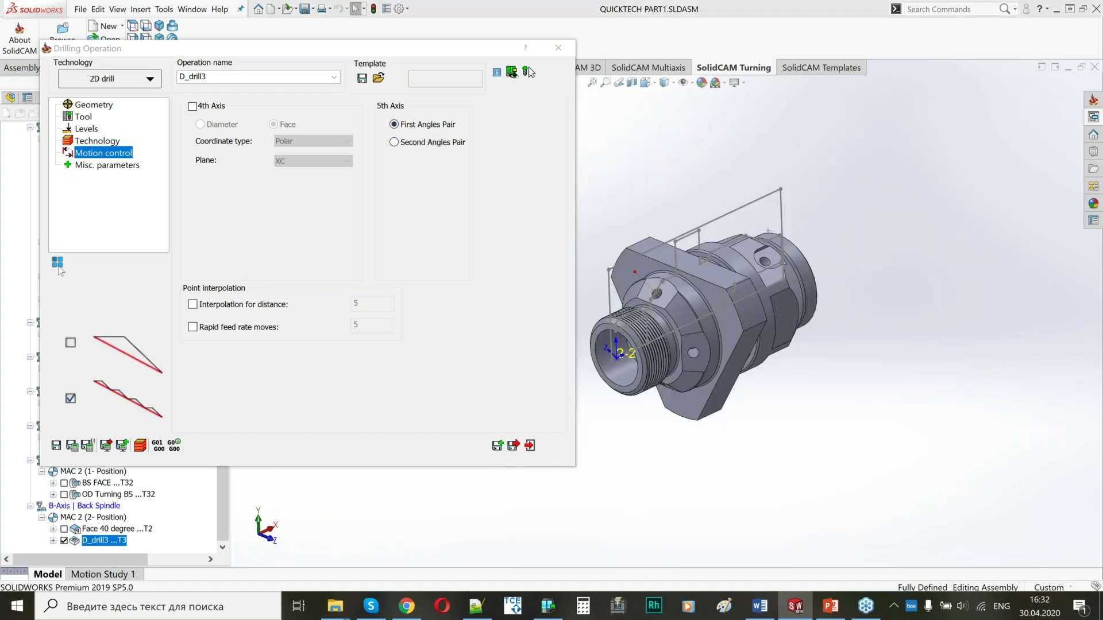
# Step: Transform the drilling about the 4th axis in three 90-degree steps including the original, then save and close the operation
pyautogui.click(57, 264)
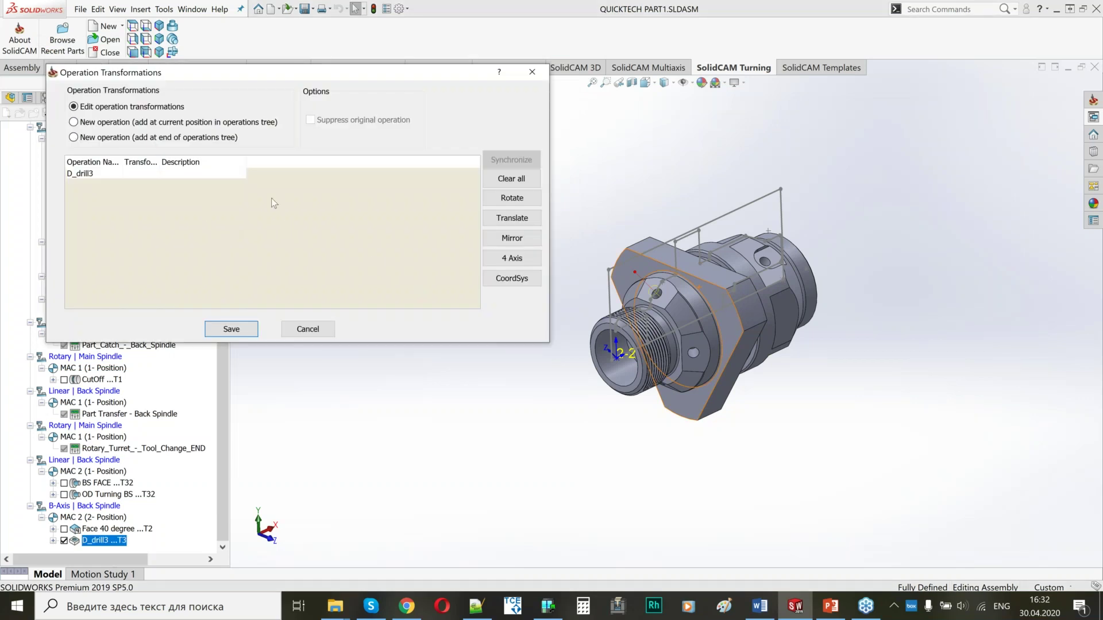
pyautogui.click(509, 259)
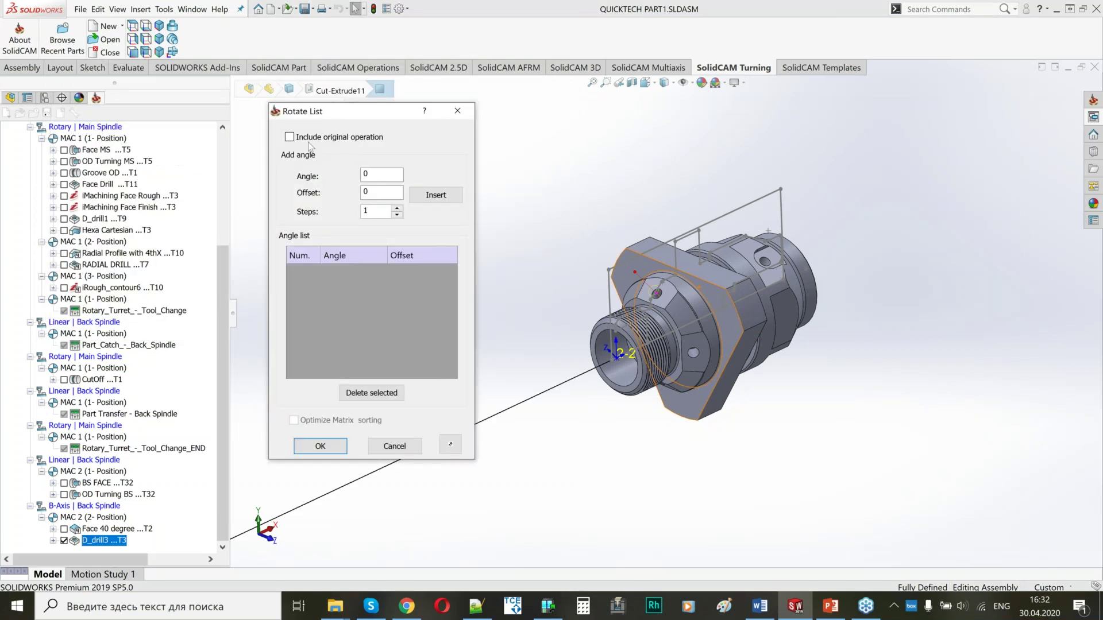
pyautogui.moveTo(386, 176); pyautogui.dragTo(364, 174)
pyautogui.write('90')
pyautogui.click(397, 208)
pyautogui.click(396, 209)
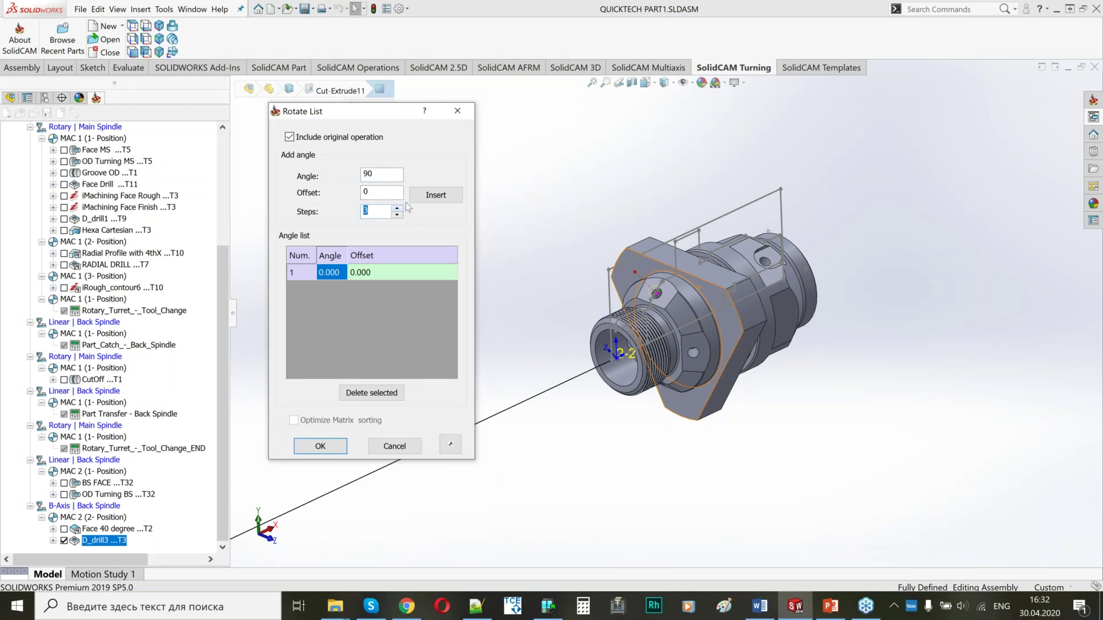
pyautogui.click(436, 195)
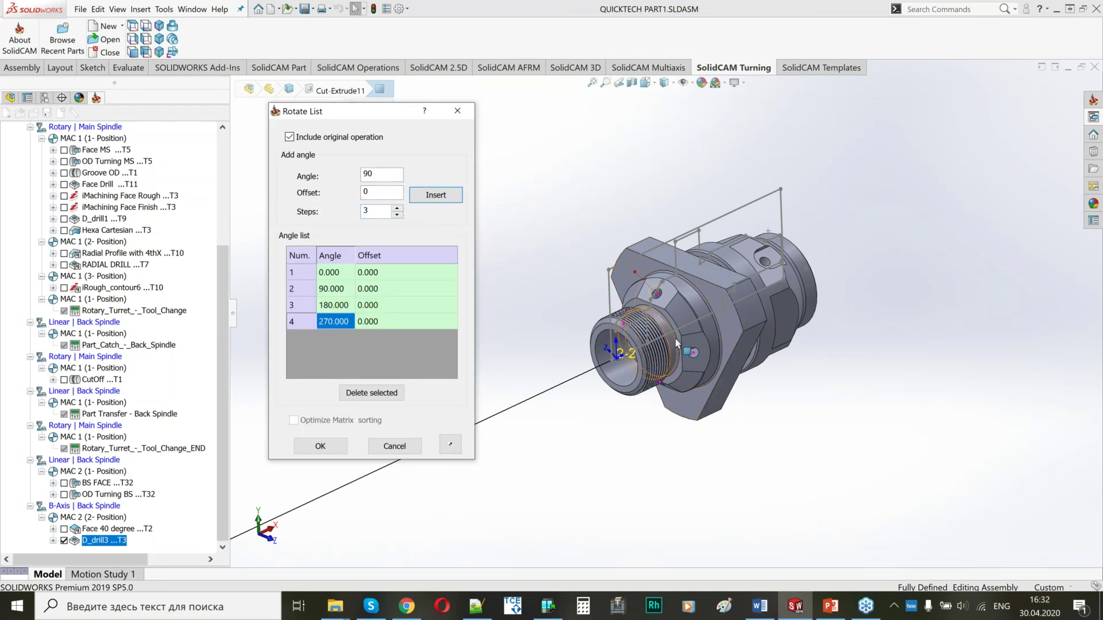
pyautogui.moveTo(688, 347); pyautogui.dragTo(744, 355, button='middle')
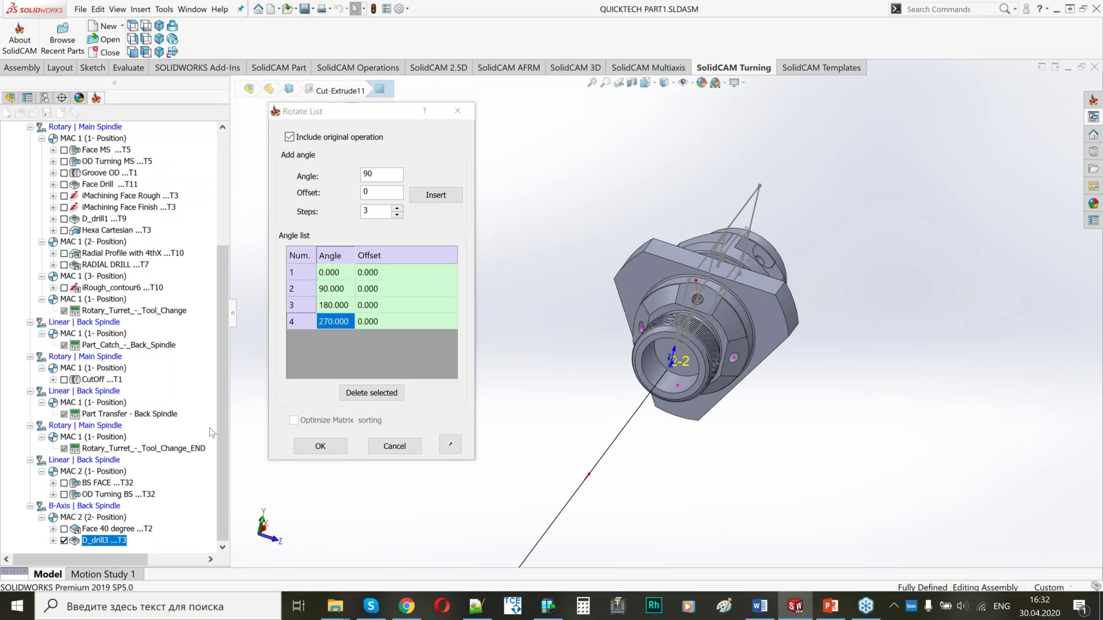
pyautogui.click(343, 452)
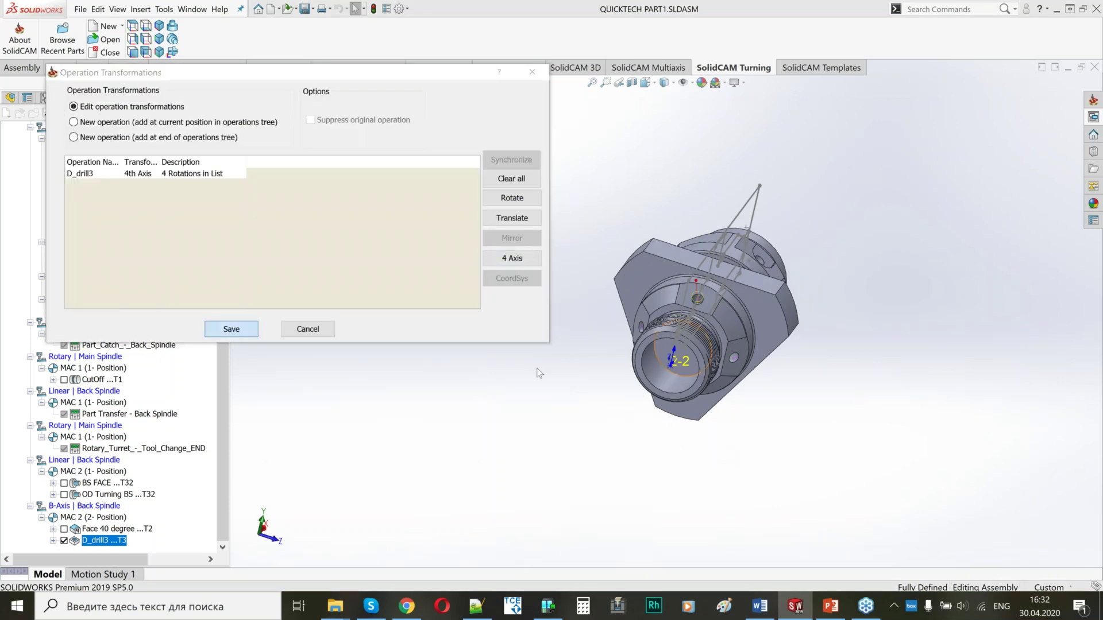
pyautogui.press('Return')
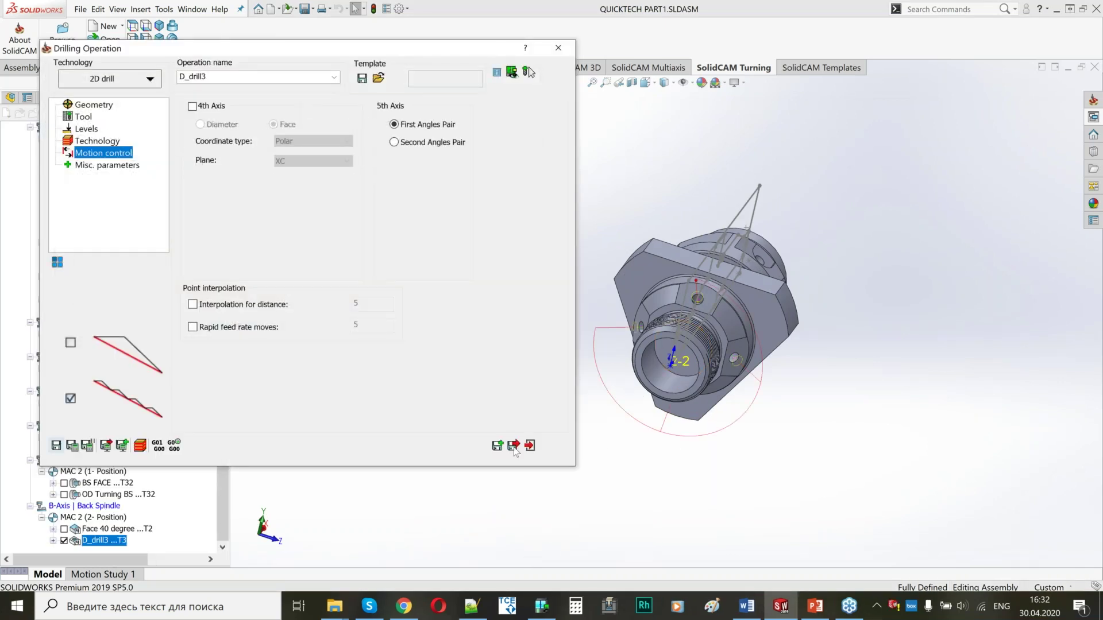
pyautogui.click(527, 71)
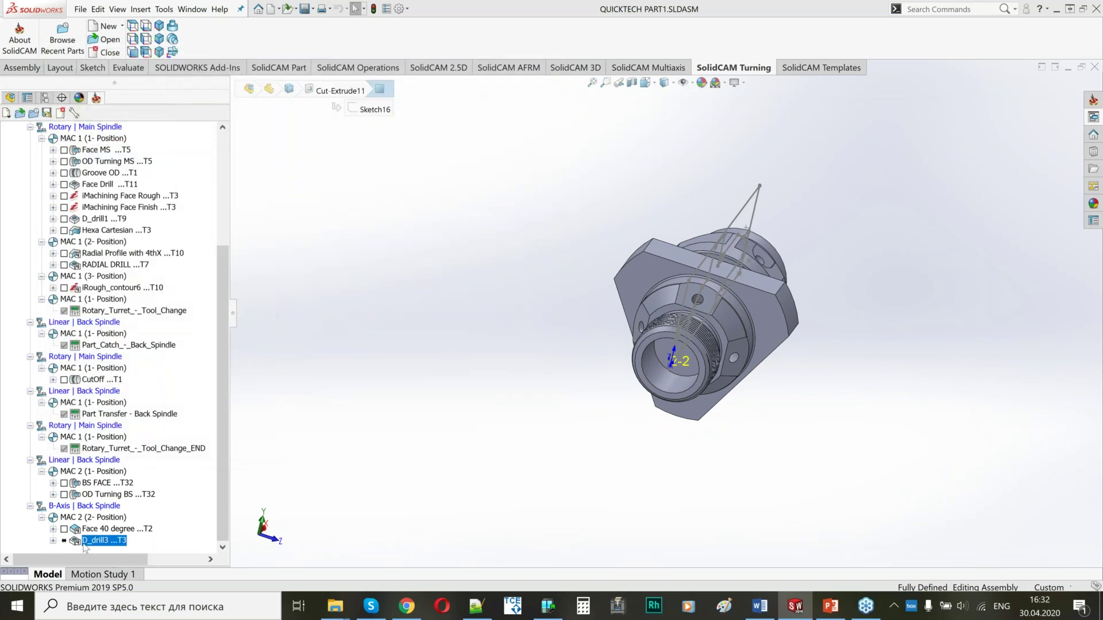
# Step: Calculate the transformed D_drill3 operation and display its toolpath on the model
pyautogui.rightClick(85, 542)
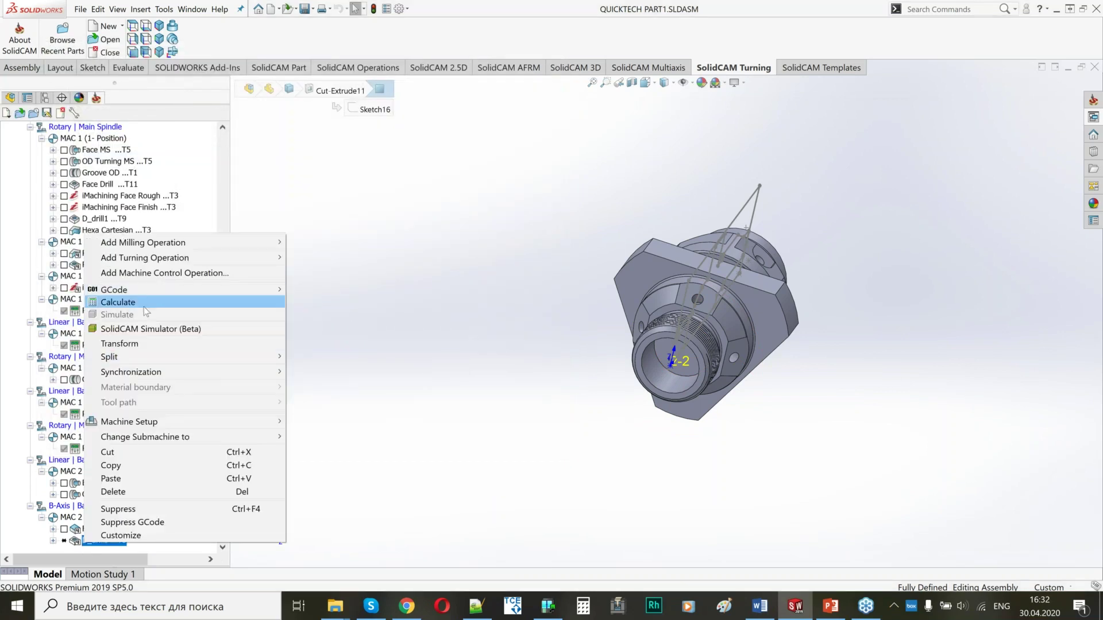
pyautogui.click(114, 301)
pyautogui.click(64, 540)
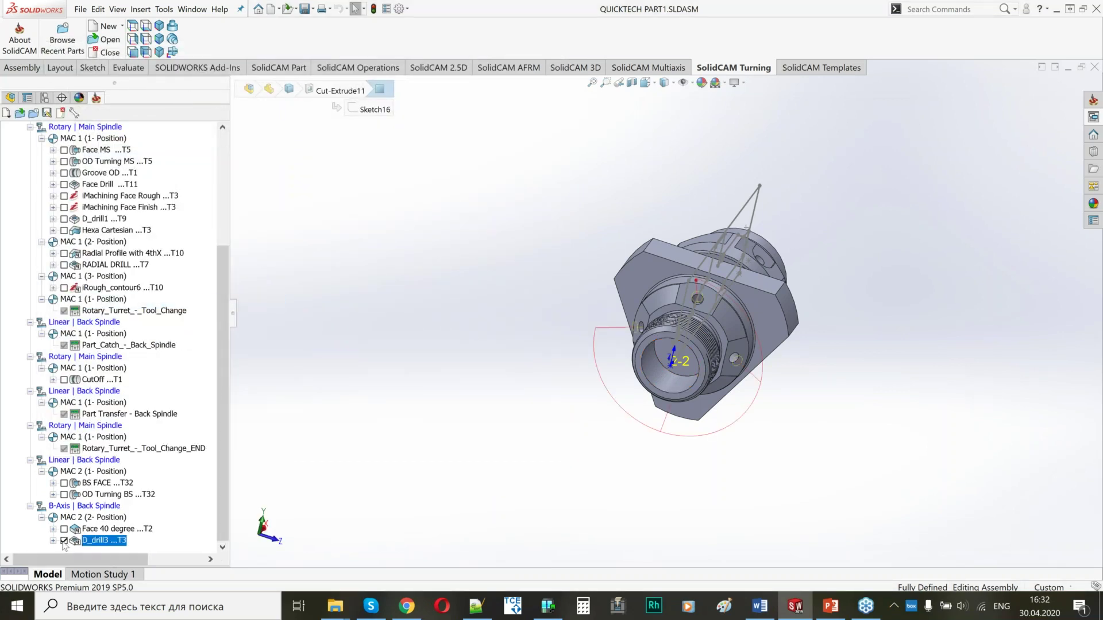
# Step: Examine the part from both ends, covering the drilled angled flats and the opposite face
pyautogui.keyDown('ctrl'); pyautogui.moveTo(763, 344); pyautogui.dragTo(597, 310, button='middle'); pyautogui.keyUp('ctrl')
pyautogui.scroll(-4, 580, 299)
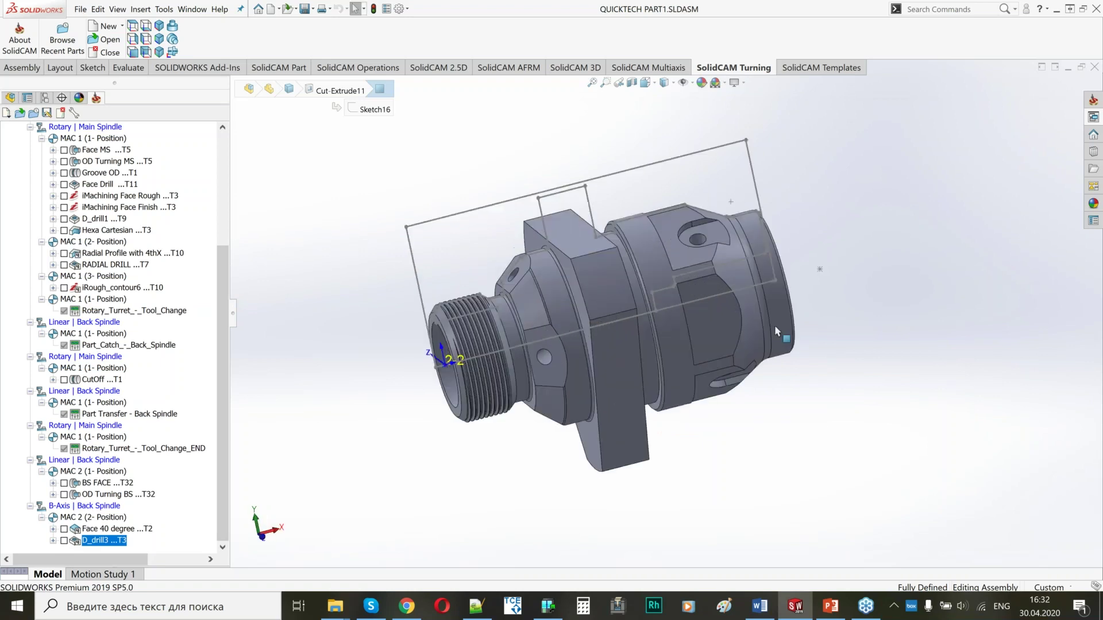
pyautogui.moveTo(775, 325); pyautogui.dragTo(741, 385, button='middle')
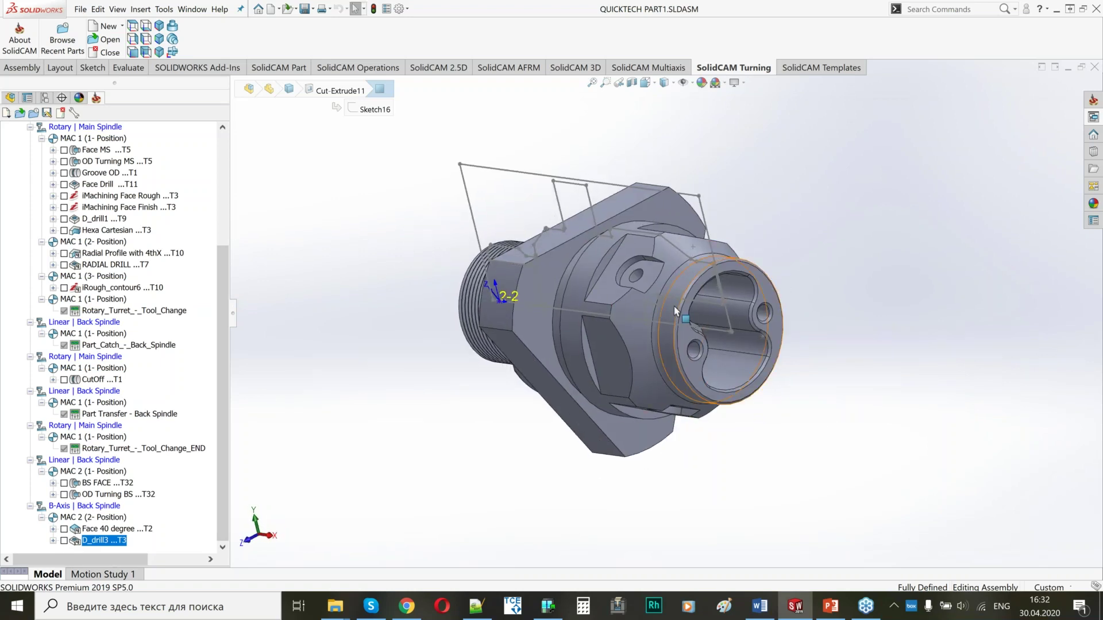
pyautogui.scroll(3, 677, 313)
pyautogui.moveTo(650, 313); pyautogui.dragTo(574, 304, button='middle')
pyautogui.scroll(-3, 555, 301)
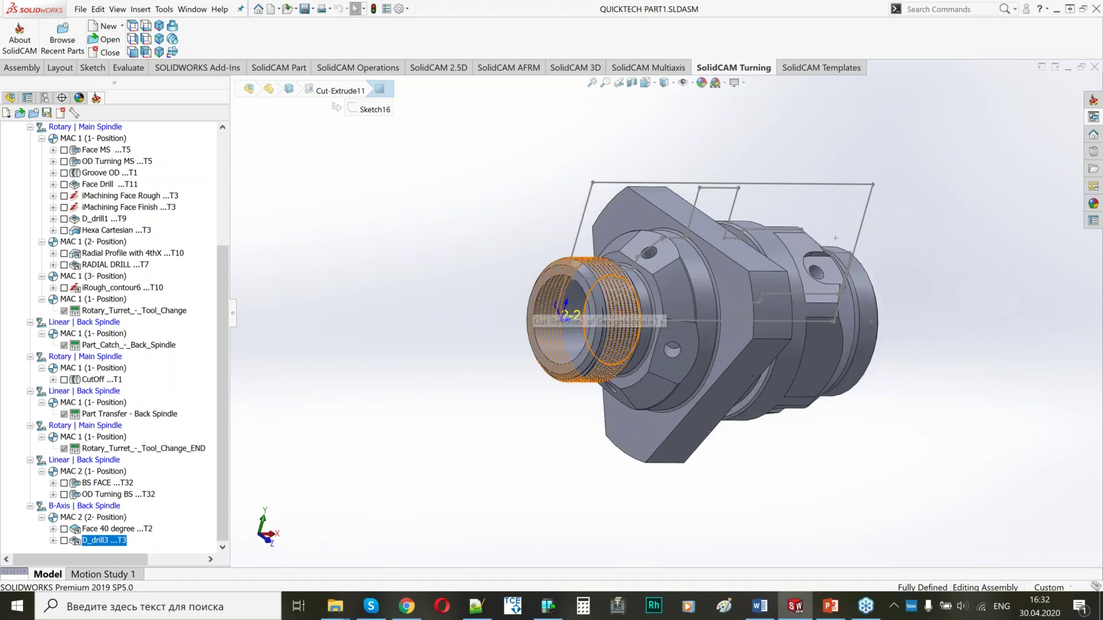
pyautogui.moveTo(649, 352); pyautogui.dragTo(563, 292, button='middle')
pyautogui.scroll(-3, 563, 291)
pyautogui.scroll(3, 655, 322)
pyautogui.moveTo(711, 311); pyautogui.dragTo(629, 316, button='middle')
pyautogui.scroll(-3, 629, 316)
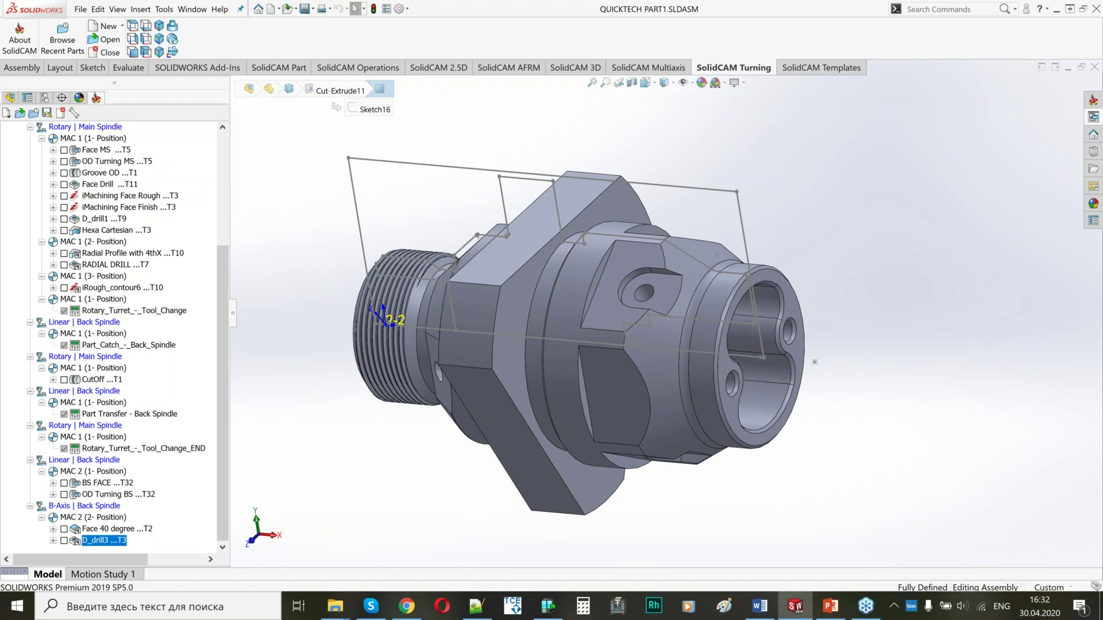
# Step: Add a Part Catcher machine control operation after D_drill3, keeping its default parameters, and save it
pyautogui.rightClick(95, 546)
pyautogui.click(376, 508)
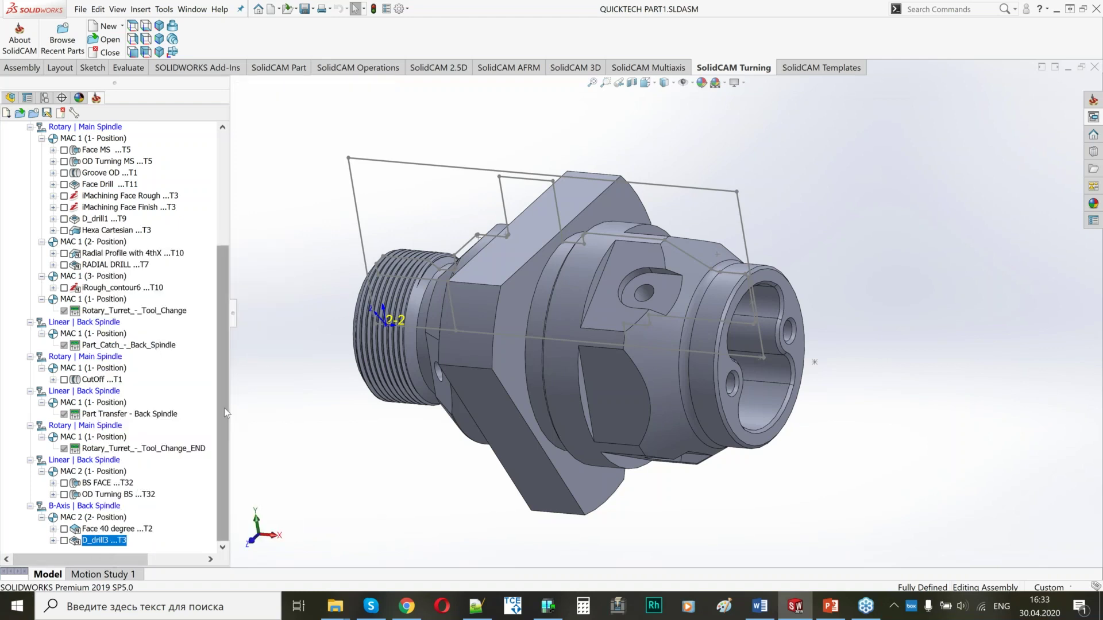
pyautogui.moveTo(224, 412); pyautogui.dragTo(176, 472)
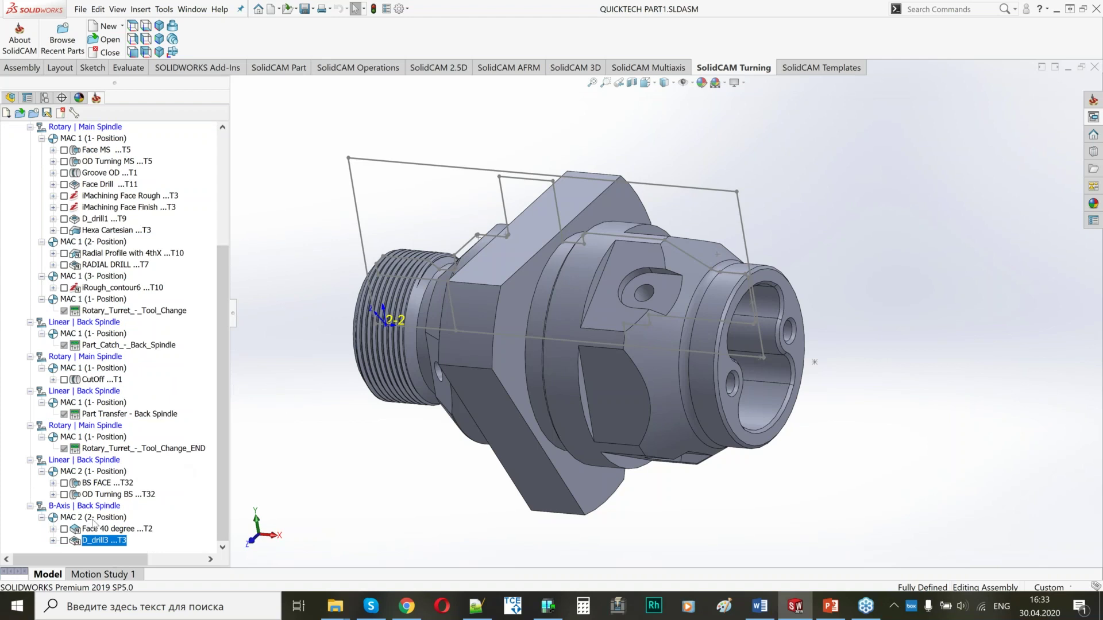
pyautogui.rightClick(103, 543)
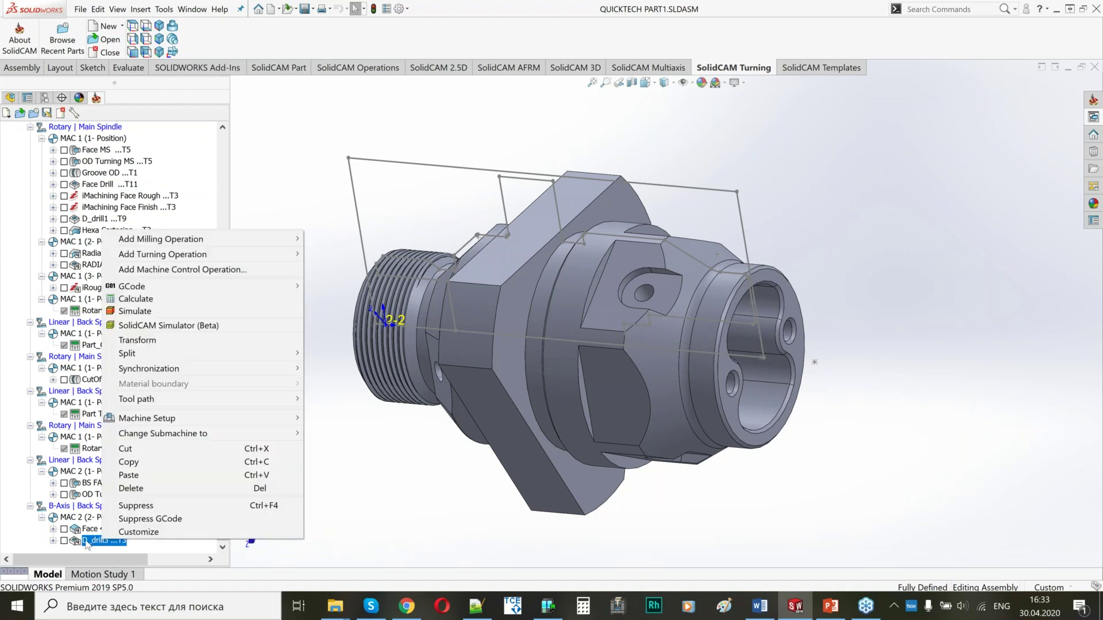
pyautogui.click(203, 269)
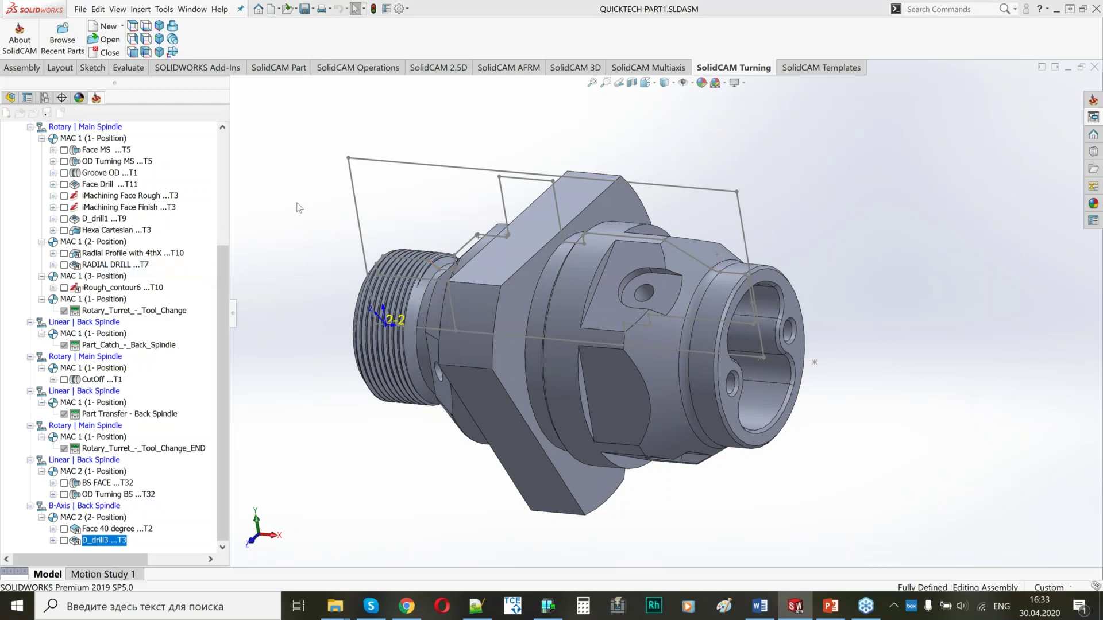
pyautogui.click(391, 153)
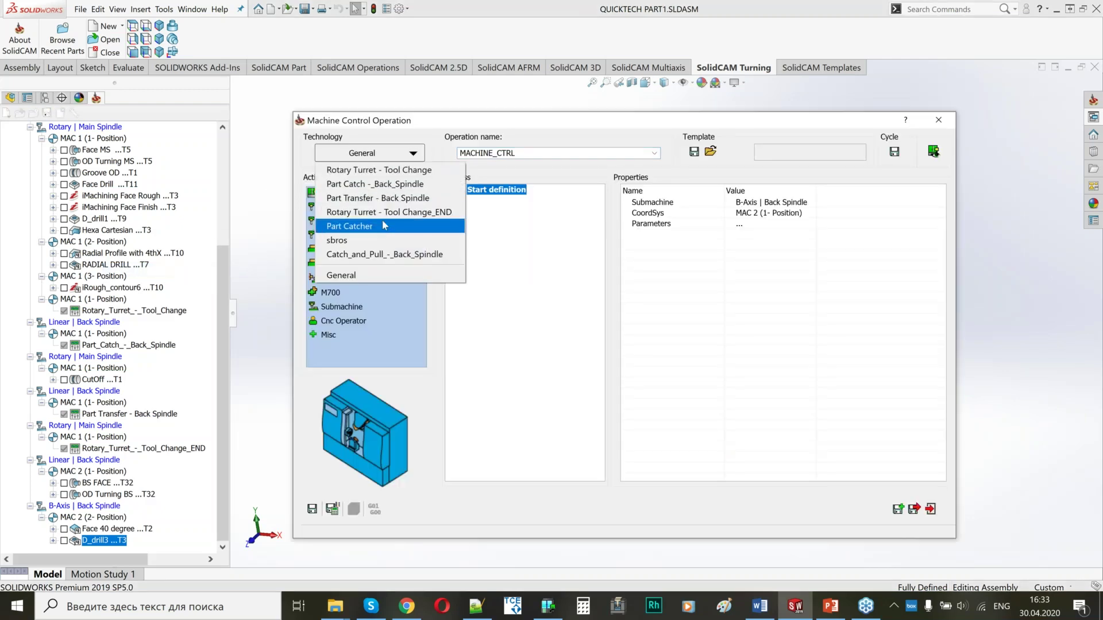
pyautogui.click(343, 228)
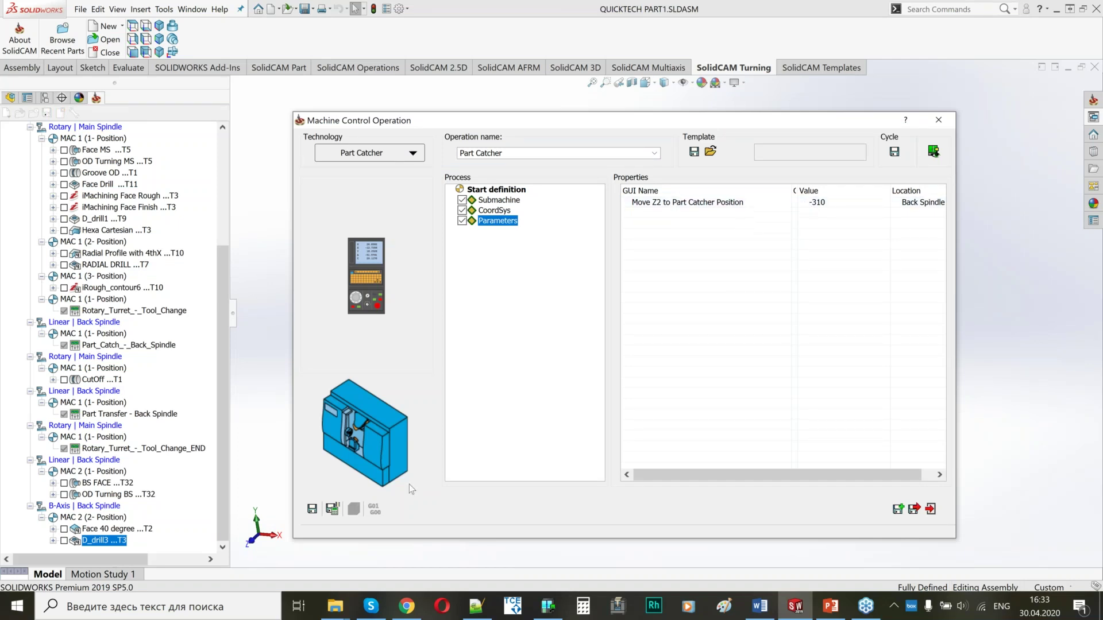
pyautogui.click(333, 509)
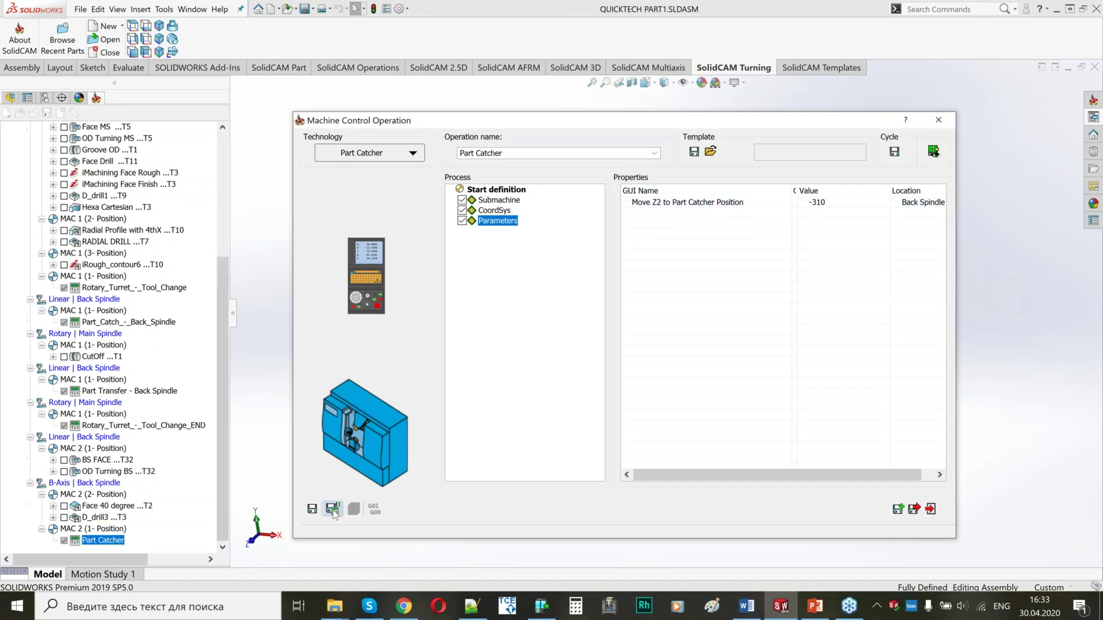
pyautogui.click(930, 126)
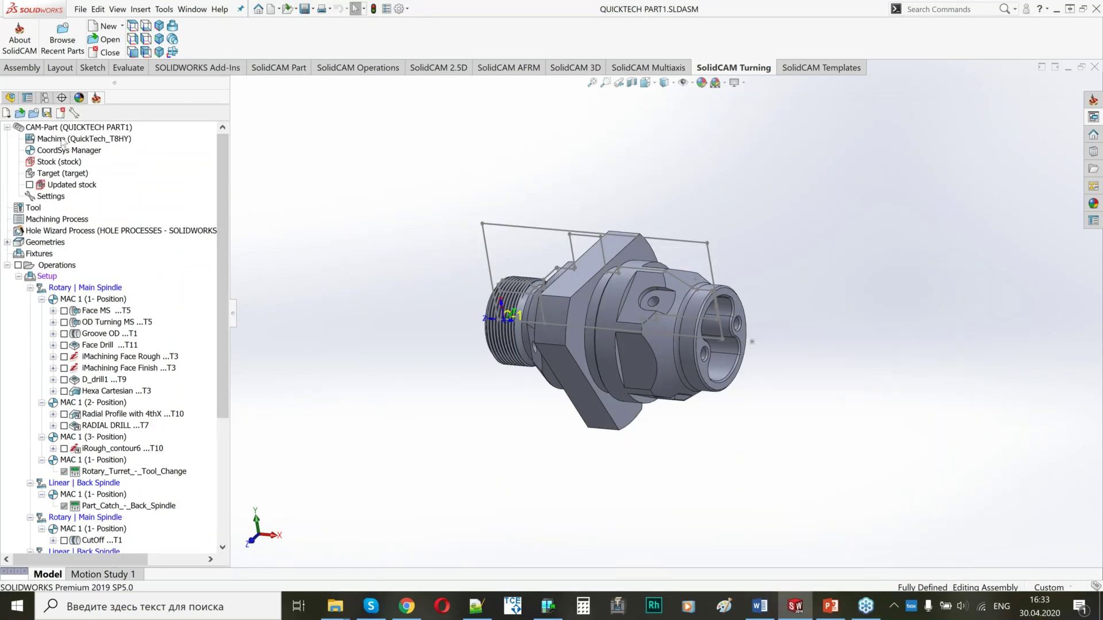
# Step: Open the Setup's machine preview and move the part catcher axis PC to -98 to examine its travel
pyautogui.click(48, 276)
pyautogui.doubleClick(46, 276)
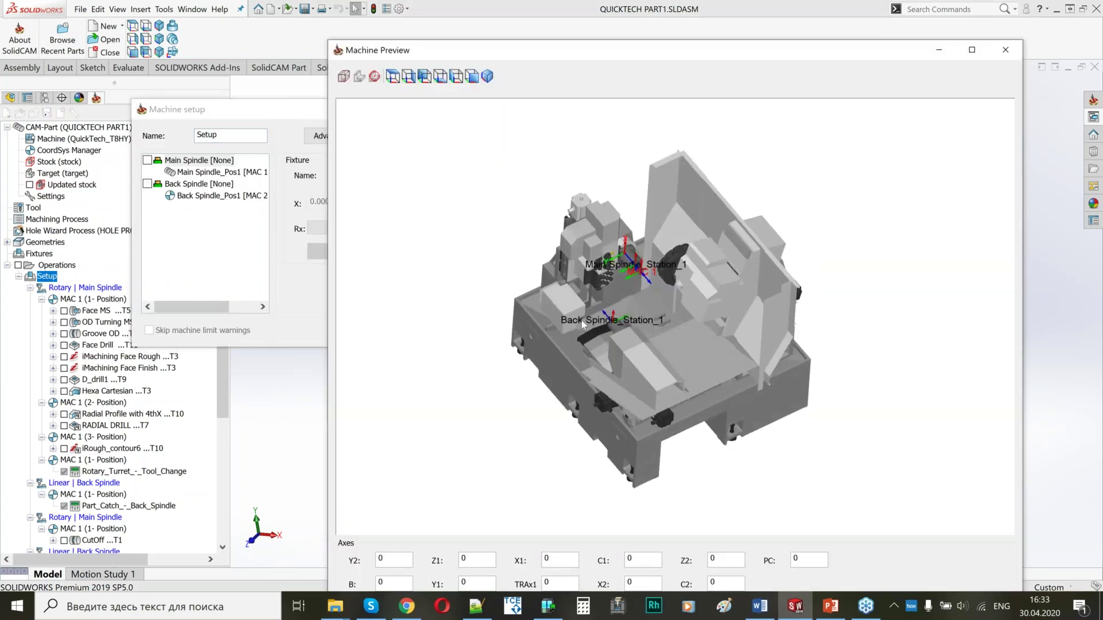
pyautogui.scroll(6, 625, 286)
pyautogui.moveTo(668, 320); pyautogui.dragTo(546, 330, button='middle')
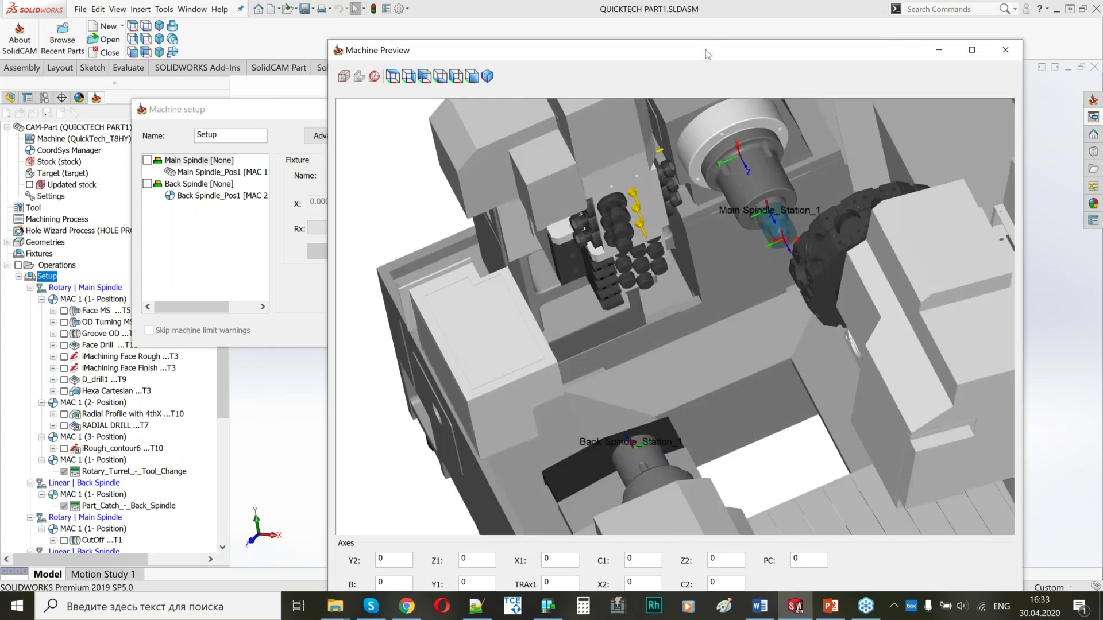
pyautogui.moveTo(709, 47); pyautogui.dragTo(718, 13)
pyautogui.click(815, 525)
pyautogui.scroll(-1, 817, 524)
pyautogui.scroll(-20, 816, 525)
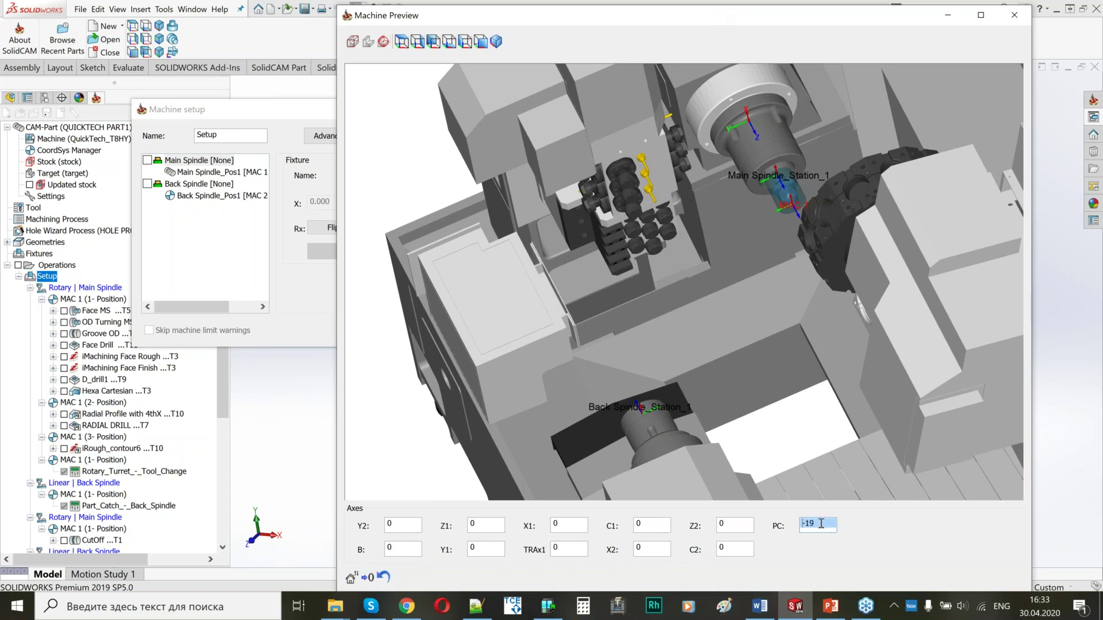
pyautogui.scroll(-20, 822, 524)
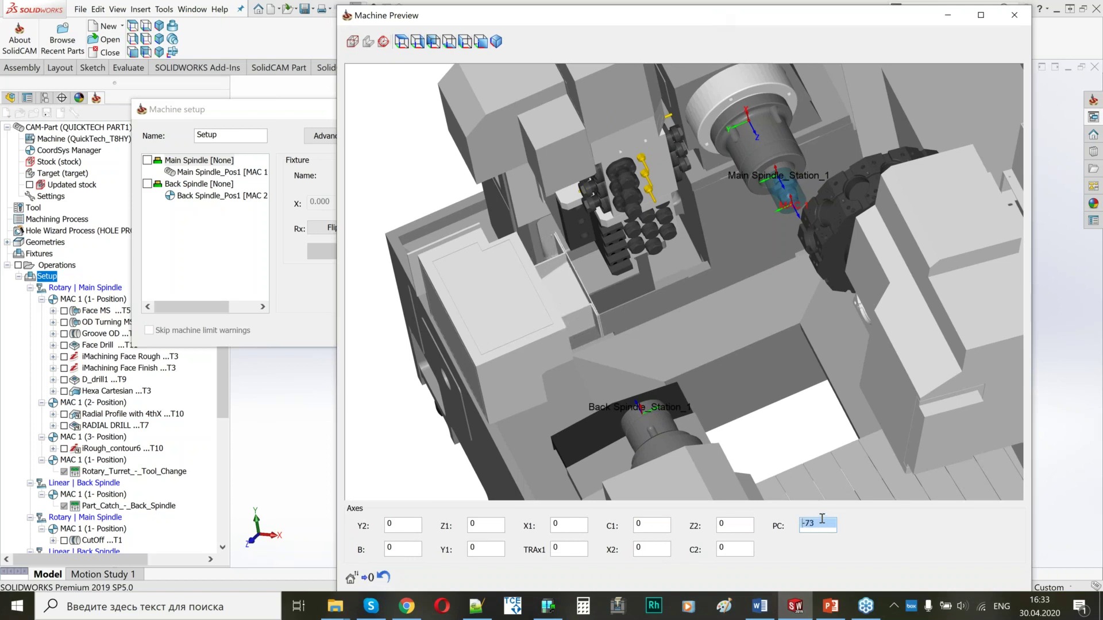
pyautogui.scroll(-15, 822, 524)
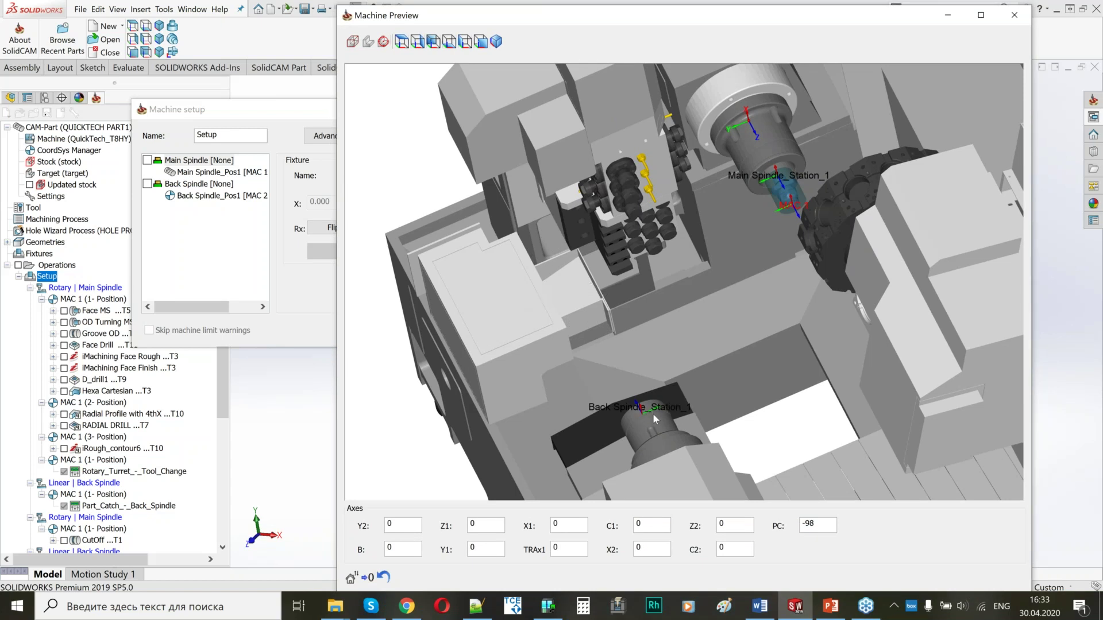
pyautogui.scroll(-2, 624, 339)
pyautogui.scroll(1, 668, 409)
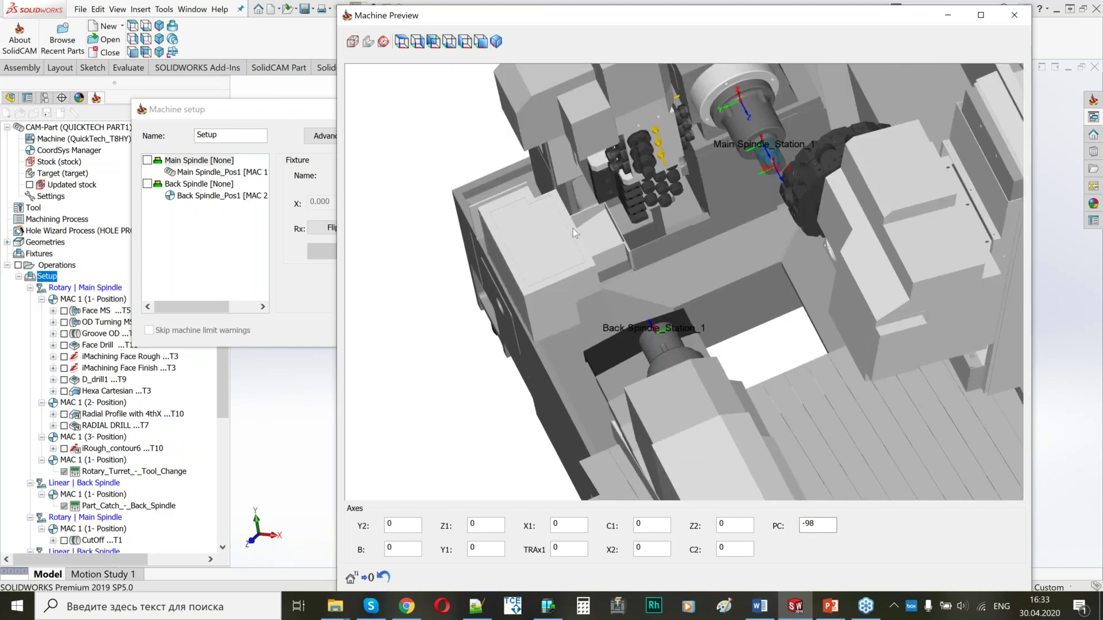
# Step: Return the PC axis to 0, look over the machine model, and close the preview and machine setup
pyautogui.click(831, 530)
pyautogui.scroll(-5, 818, 527)
pyautogui.scroll(15, 819, 527)
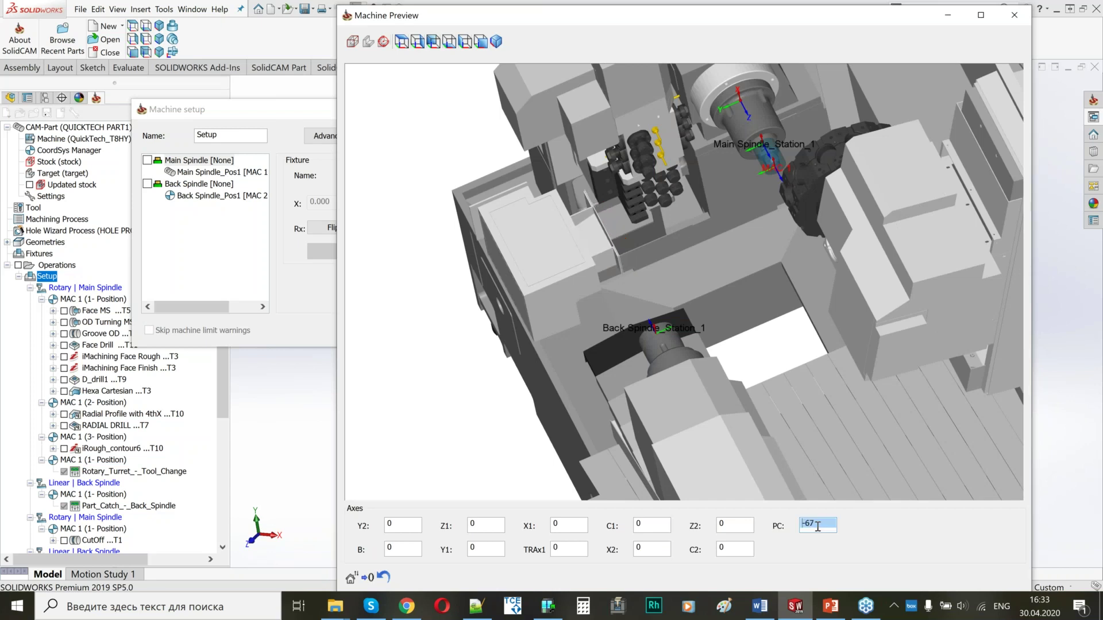
pyautogui.scroll(15, 817, 527)
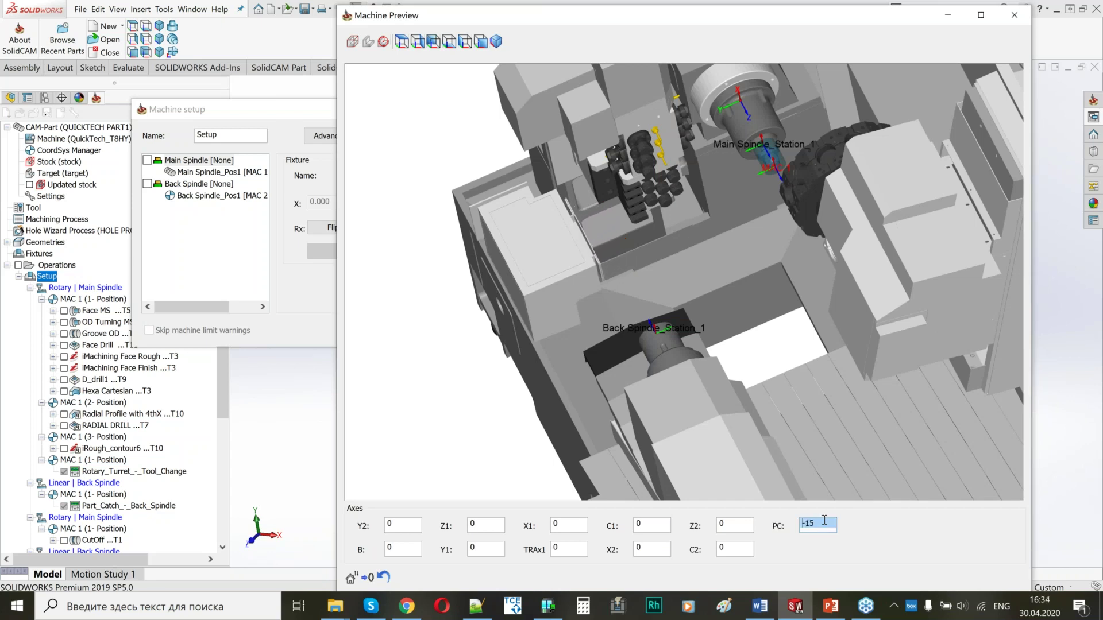
pyautogui.scroll(6, 829, 517)
pyautogui.click(810, 522)
pyautogui.scroll(-3, 811, 521)
pyautogui.scroll(-5, 691, 312)
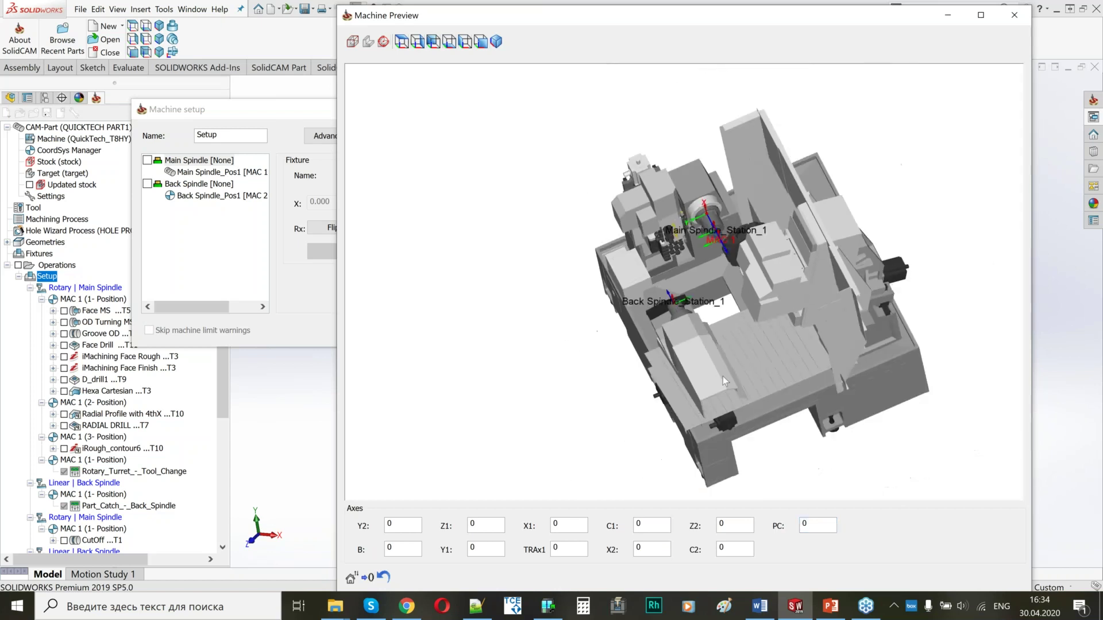
pyautogui.scroll(6, 746, 327)
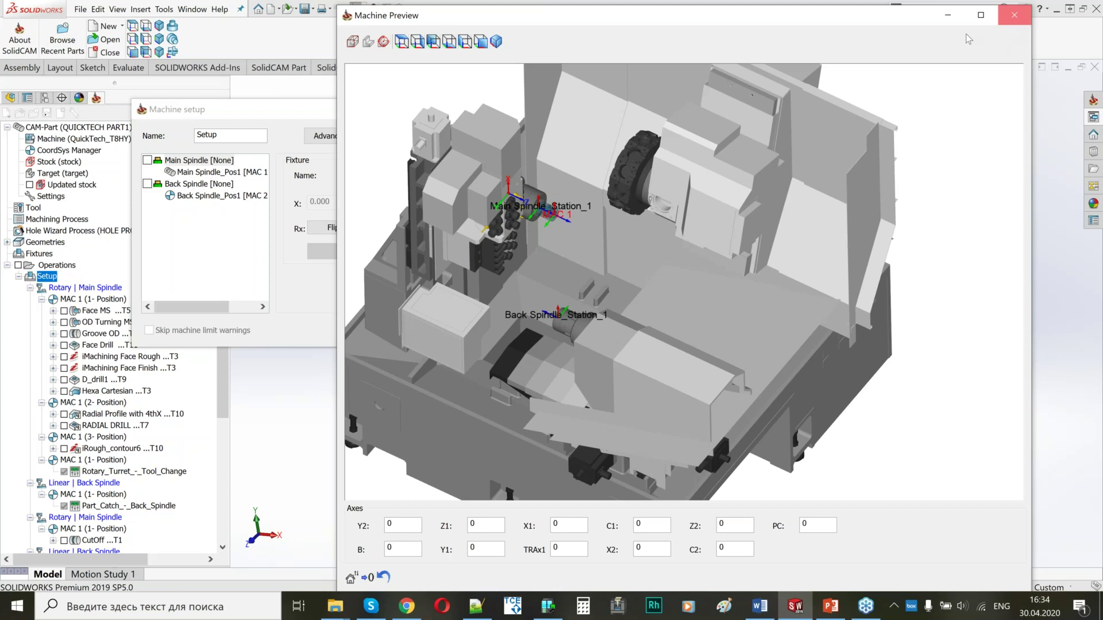
pyautogui.click(1014, 16)
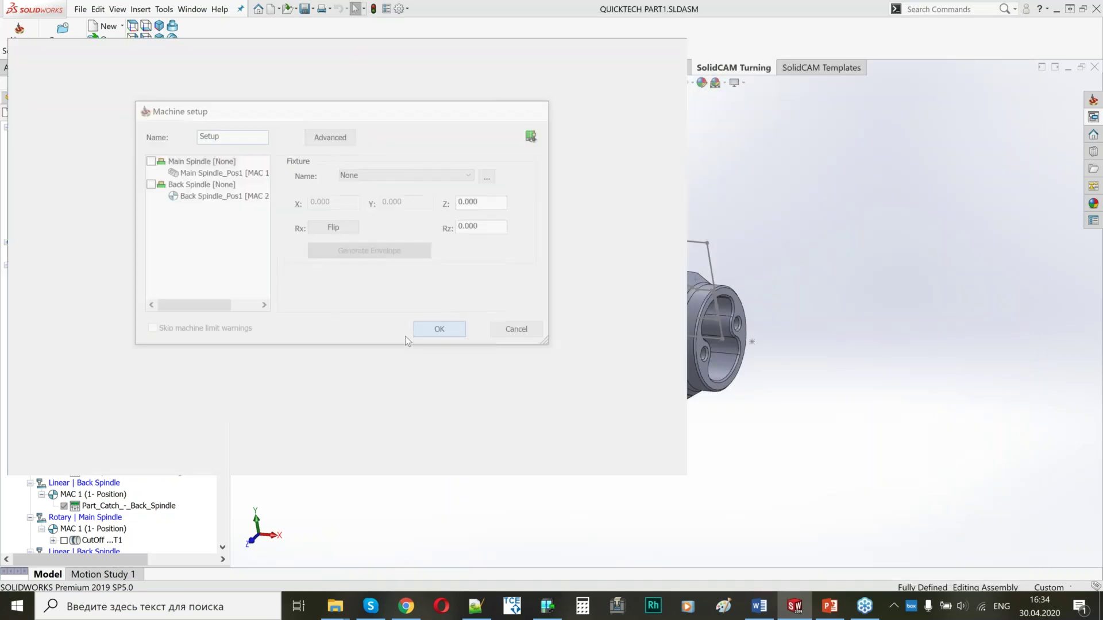
pyautogui.click(425, 331)
# Step: Open channel synchronization for the Setup and place its window so both channels can be read
pyautogui.scroll(-5, 97, 517)
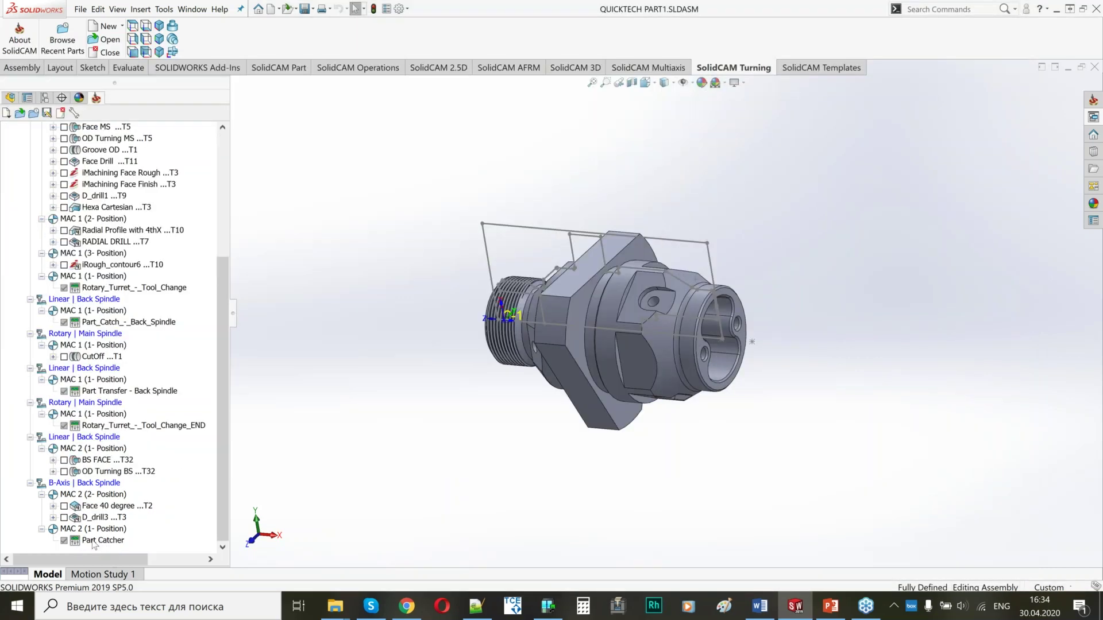
pyautogui.moveTo(221, 335); pyautogui.dragTo(230, 133)
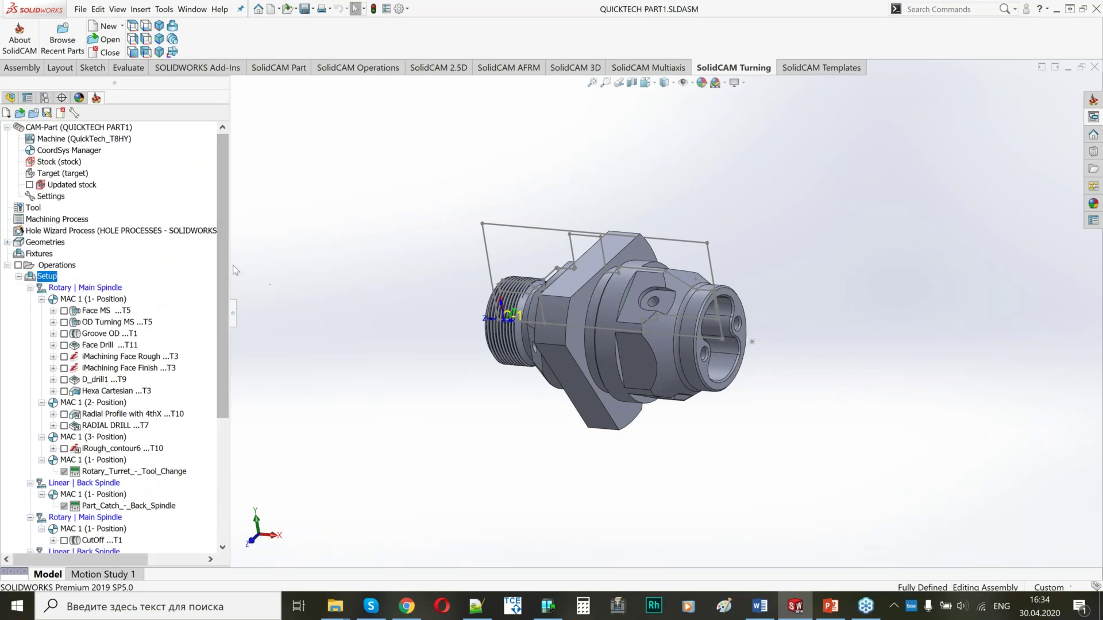
pyautogui.rightClick(49, 280)
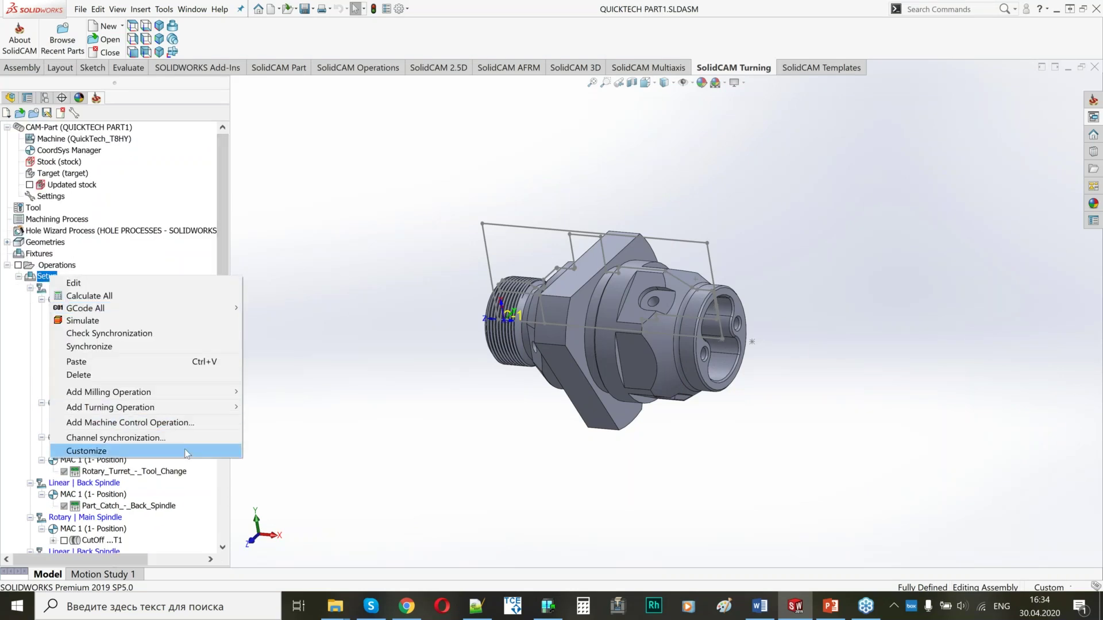
pyautogui.click(132, 438)
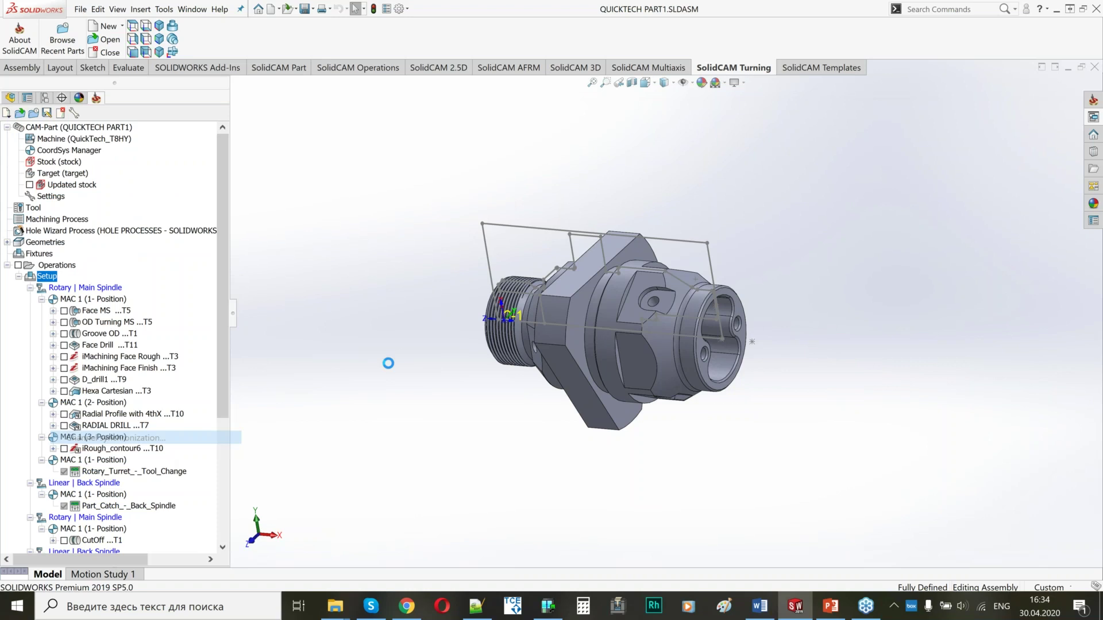
pyautogui.moveTo(745, 4); pyautogui.dragTo(745, 0)
pyautogui.moveTo(424, 150); pyautogui.dragTo(73, 150)
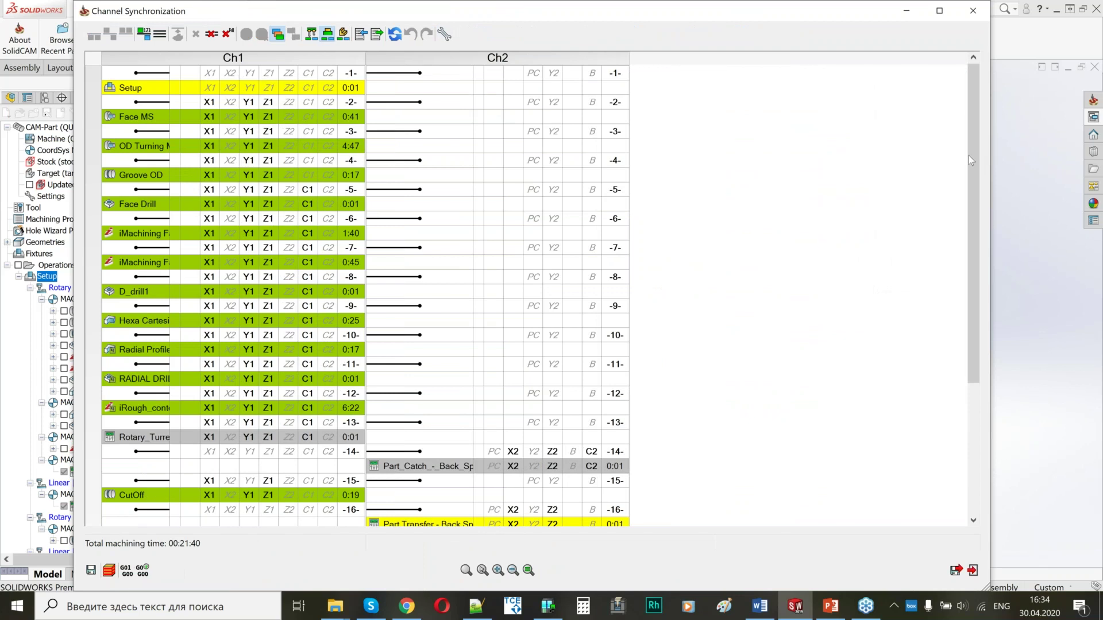
# Step: Examine the operation sequence and the axes used in channels Ch1 and Ch2
pyautogui.moveTo(970, 227); pyautogui.dragTo(934, 363)
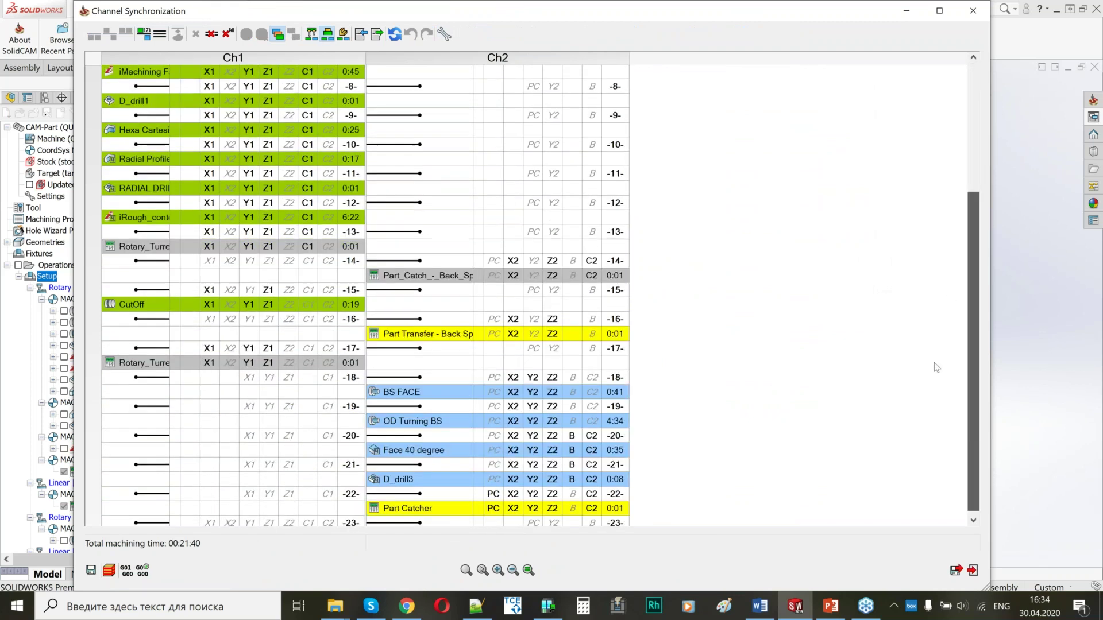
pyautogui.scroll(5, 948, 205)
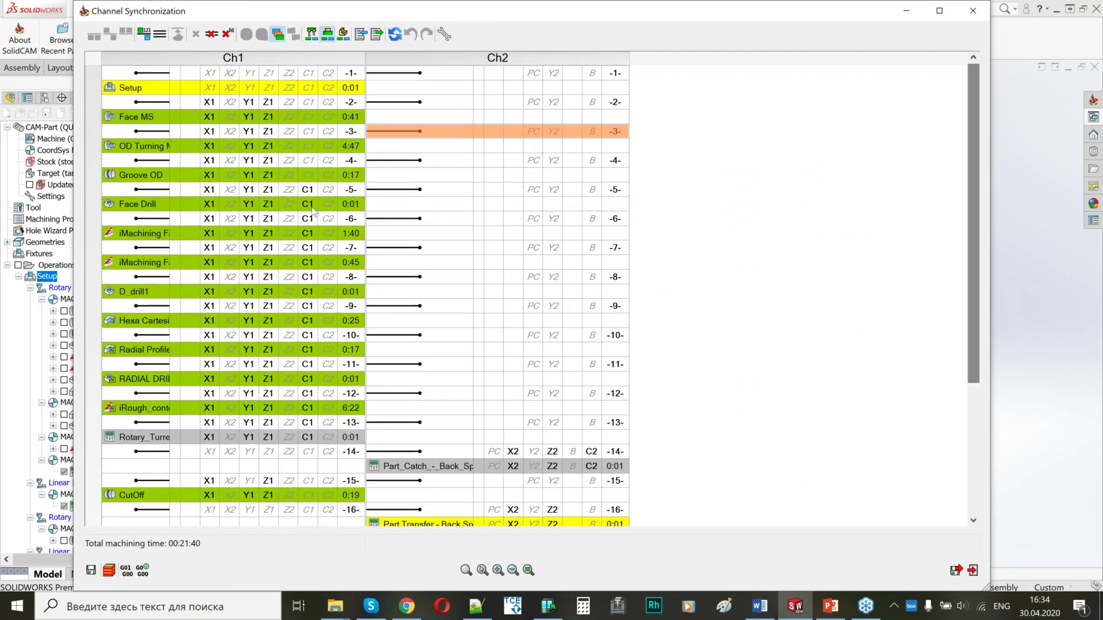
pyautogui.click(183, 86)
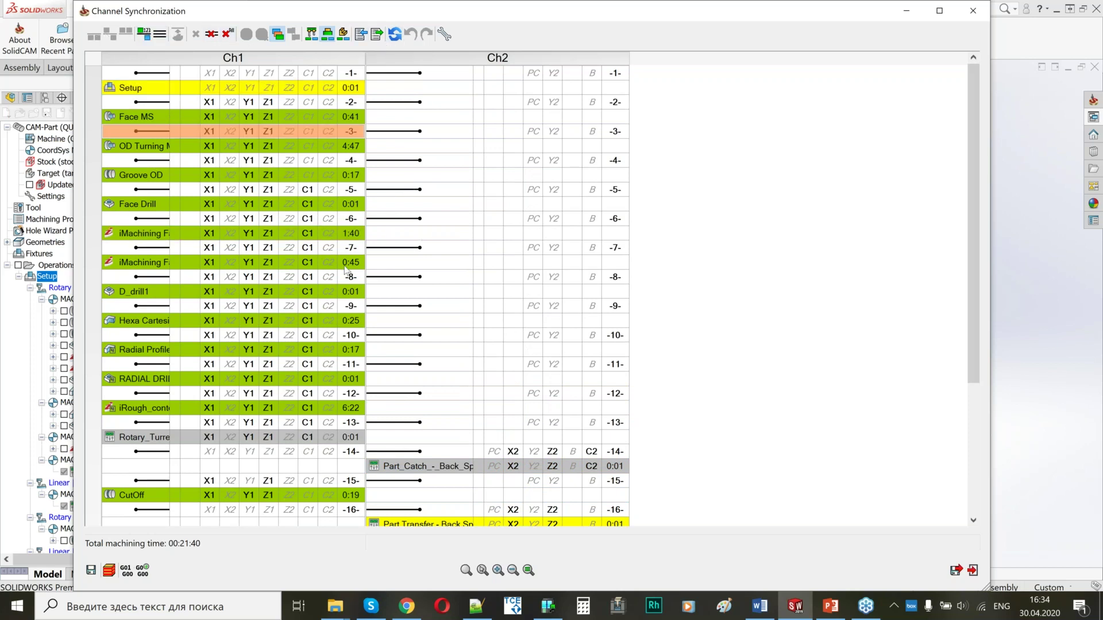
pyautogui.click(389, 278)
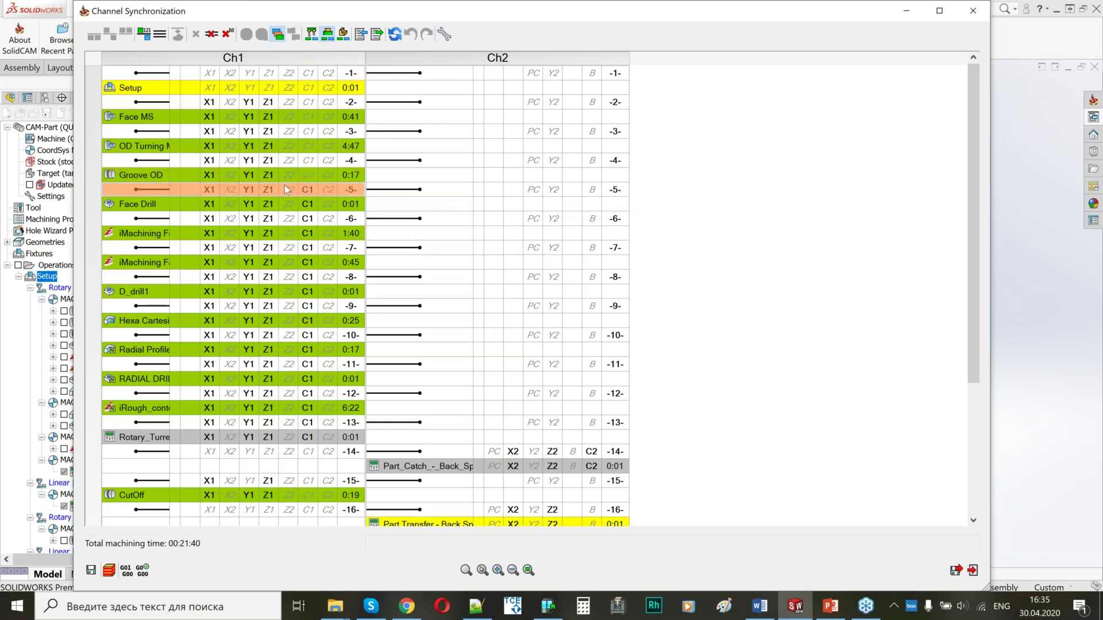
pyautogui.moveTo(266, 192)
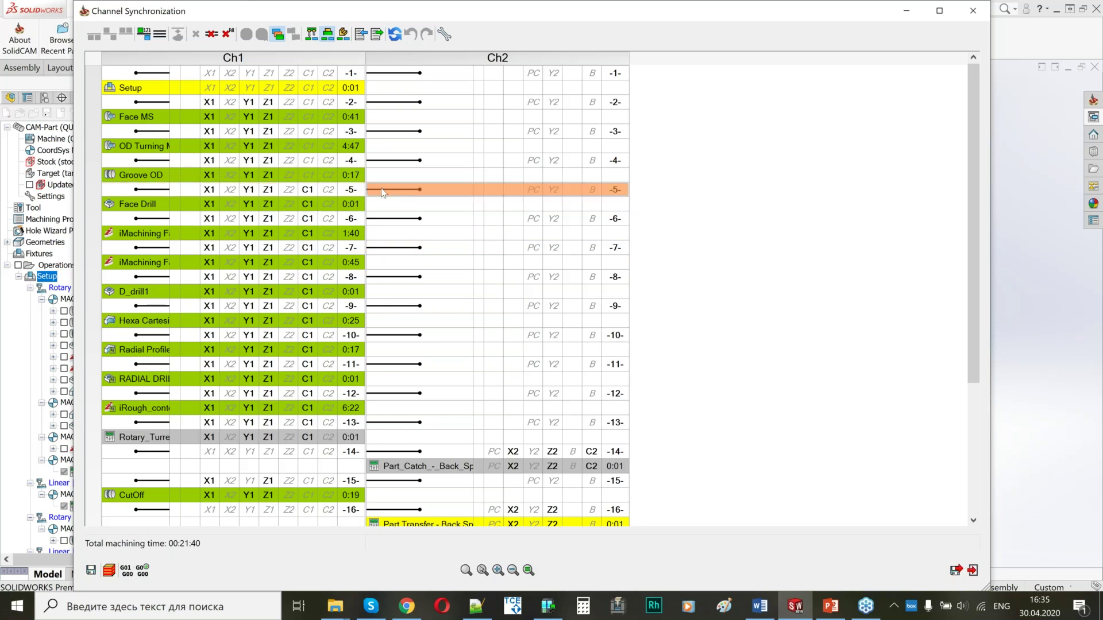
# Step: Delete all synchronization points and resynchronize channels Ch1 and Ch2 automatically, grouping consecutive operations of the same channel
pyautogui.click(229, 33)
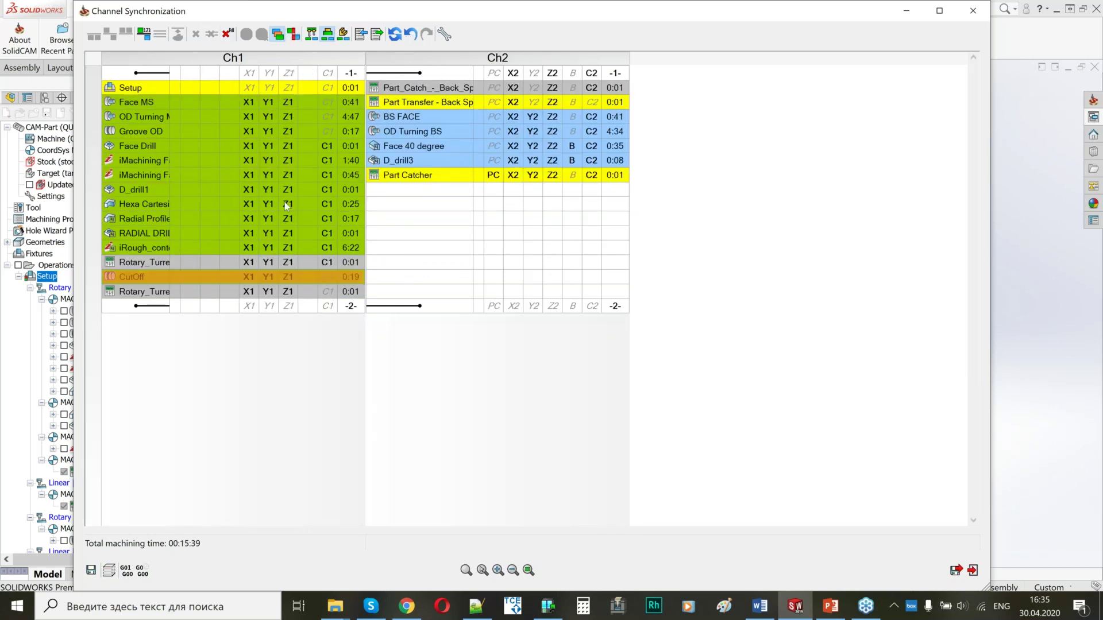
pyautogui.click(145, 34)
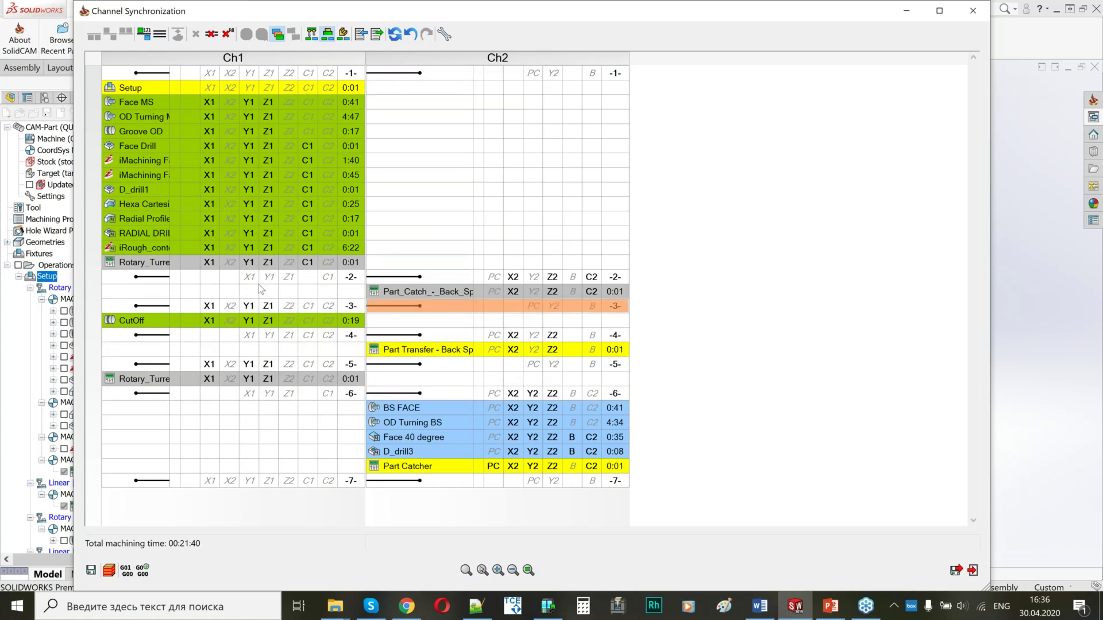
# Step: Add a synchronization point before the Face MS operation across both channels and close channel synchronization
pyautogui.click(341, 103)
pyautogui.click(367, 103)
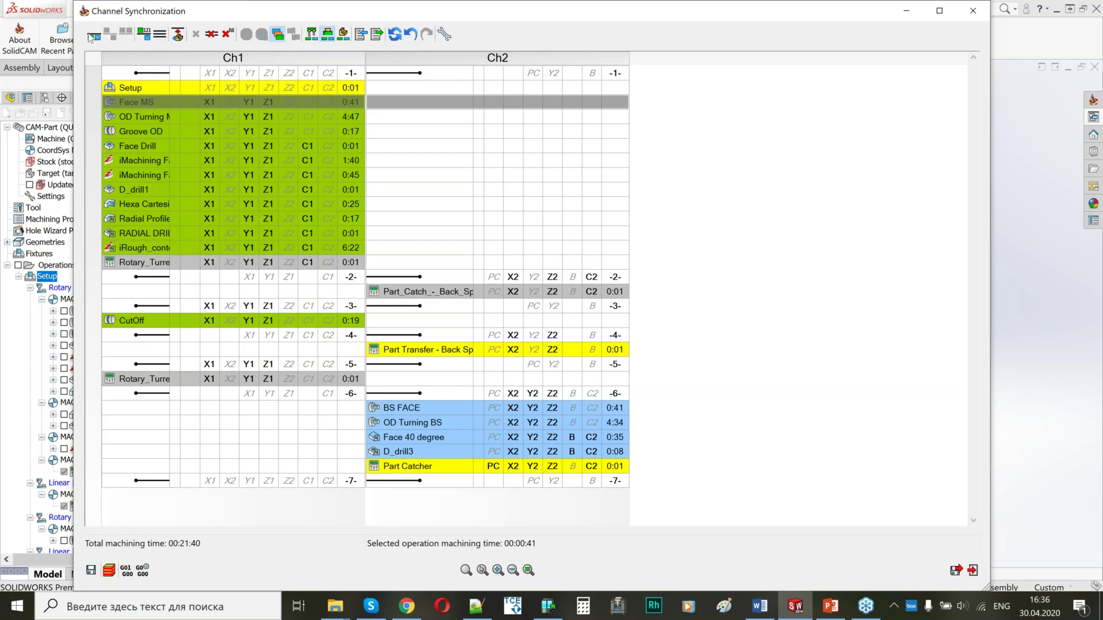
pyautogui.click(92, 36)
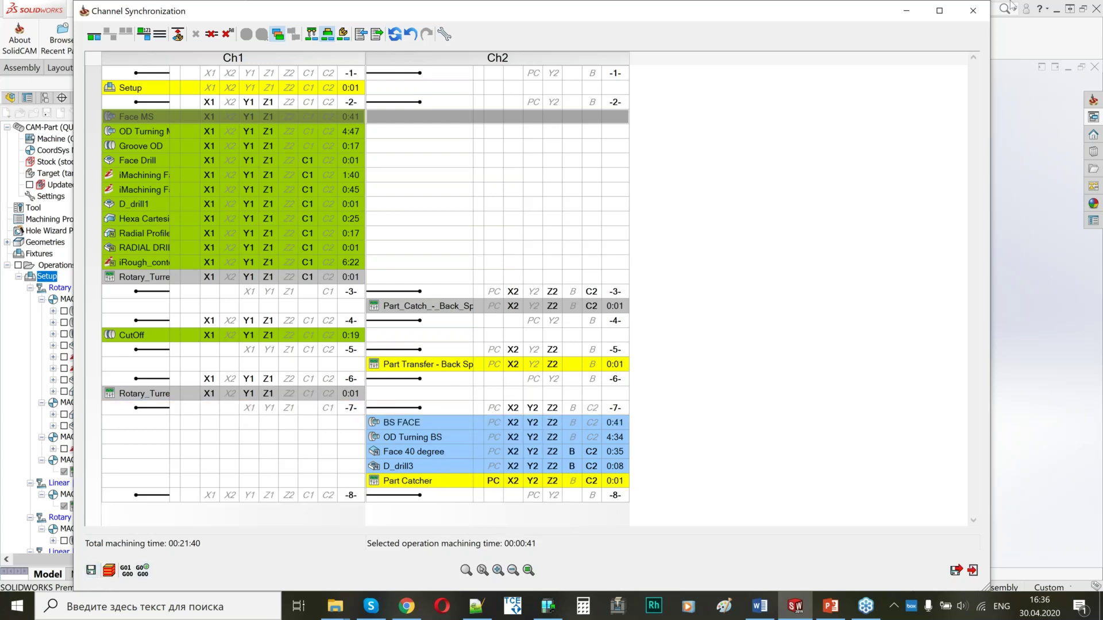
pyautogui.click(977, 12)
# Step: Simulate the whole Setup in SolidVerify and raise the simulation speed while it runs
pyautogui.rightClick(40, 274)
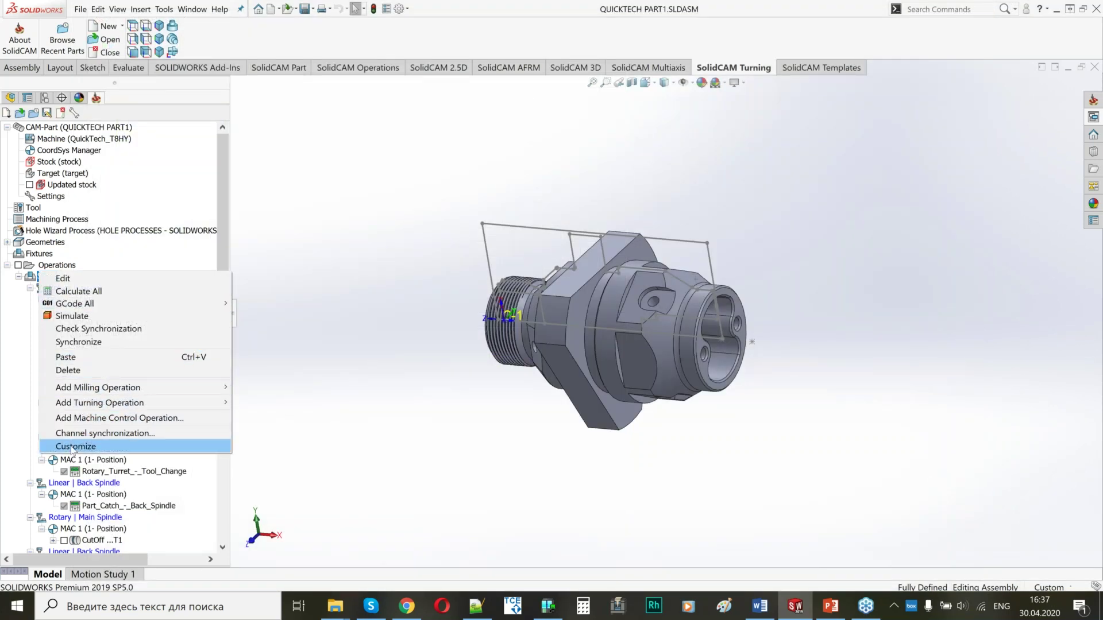
pyautogui.click(72, 316)
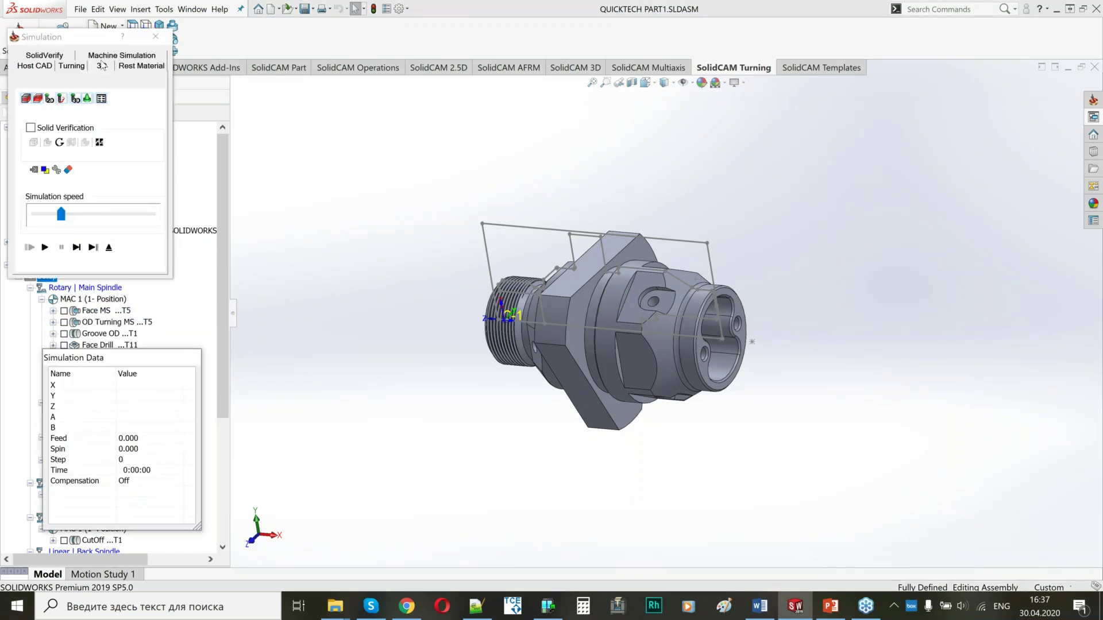
pyautogui.click(40, 58)
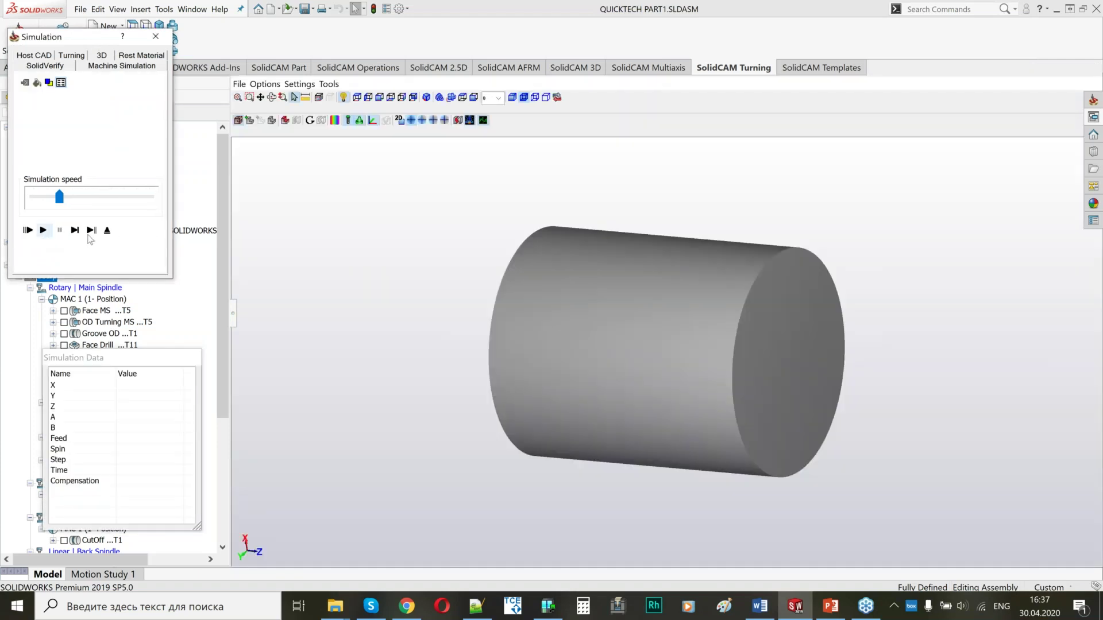
pyautogui.click(43, 230)
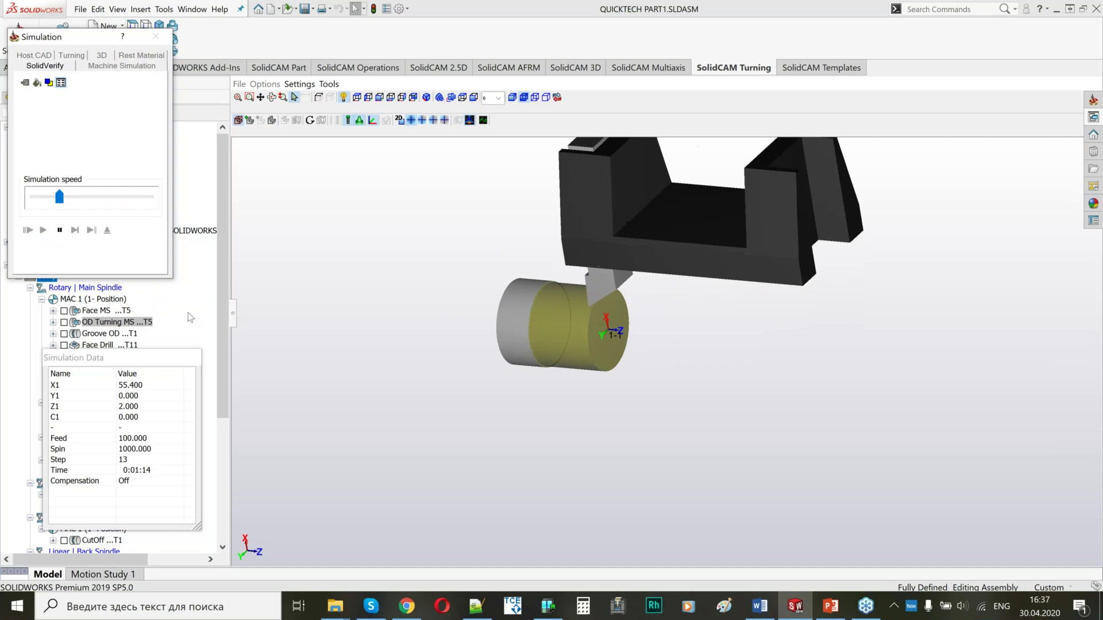
pyautogui.moveTo(59, 197); pyautogui.dragTo(98, 198)
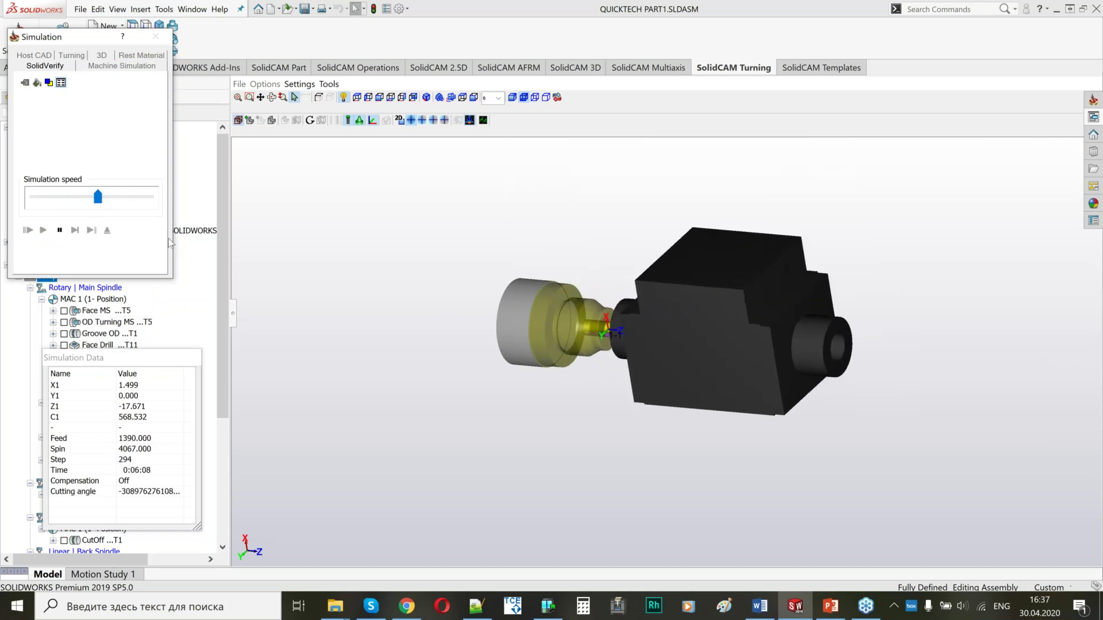
# Step: Watch the face milling up close at a higher speed, decline further crash checking, and exit the simulation
pyautogui.click(602, 371)
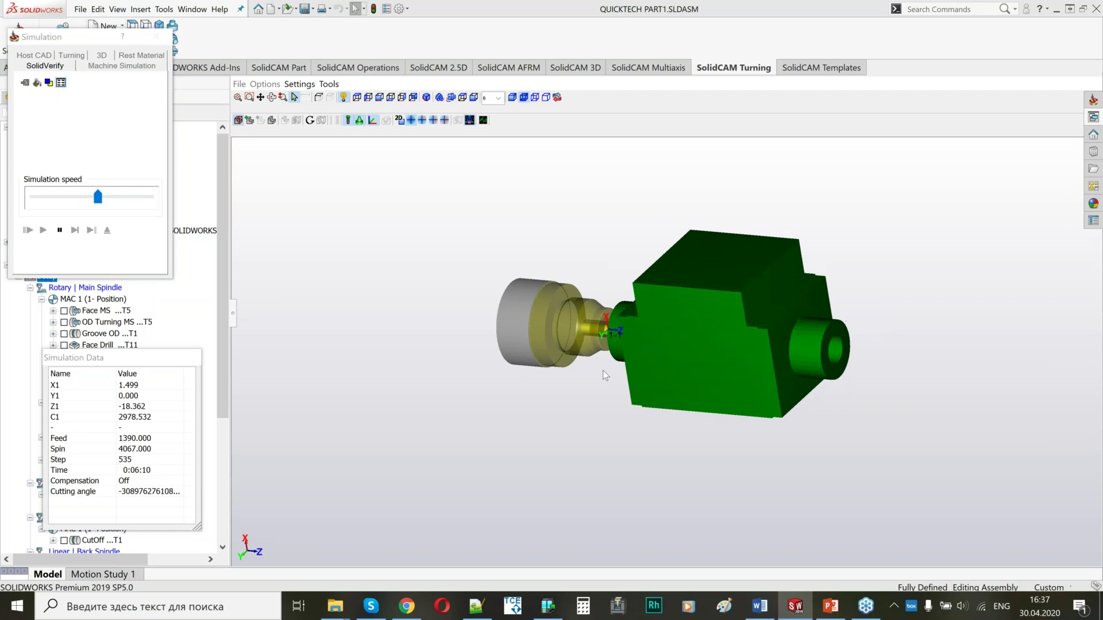
pyautogui.scroll(4, 583, 312)
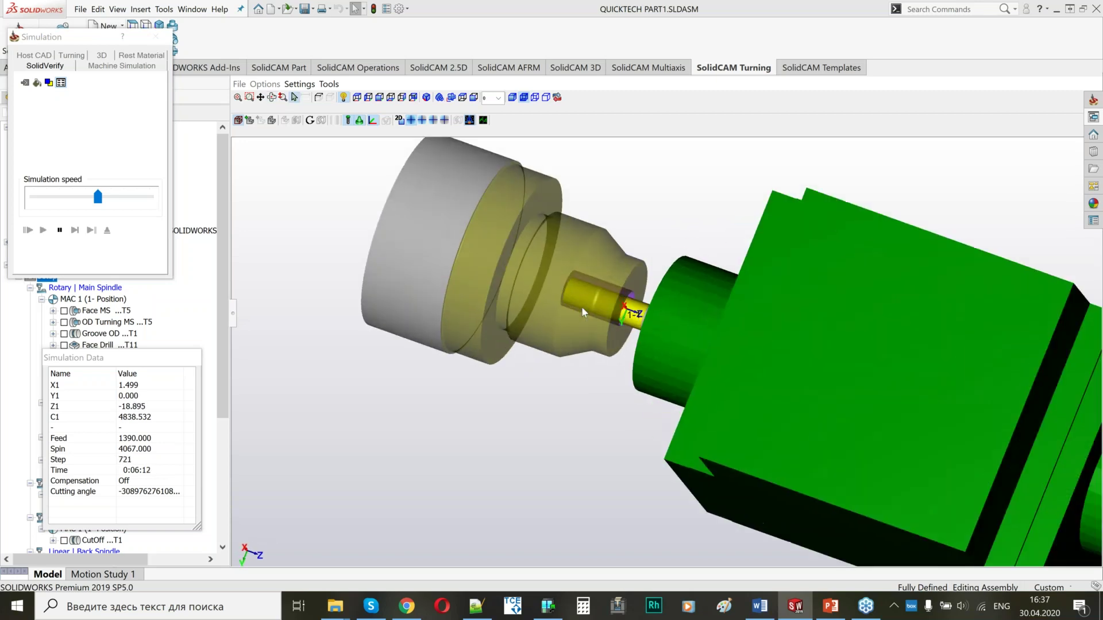
pyautogui.click(130, 201)
pyautogui.click(130, 202)
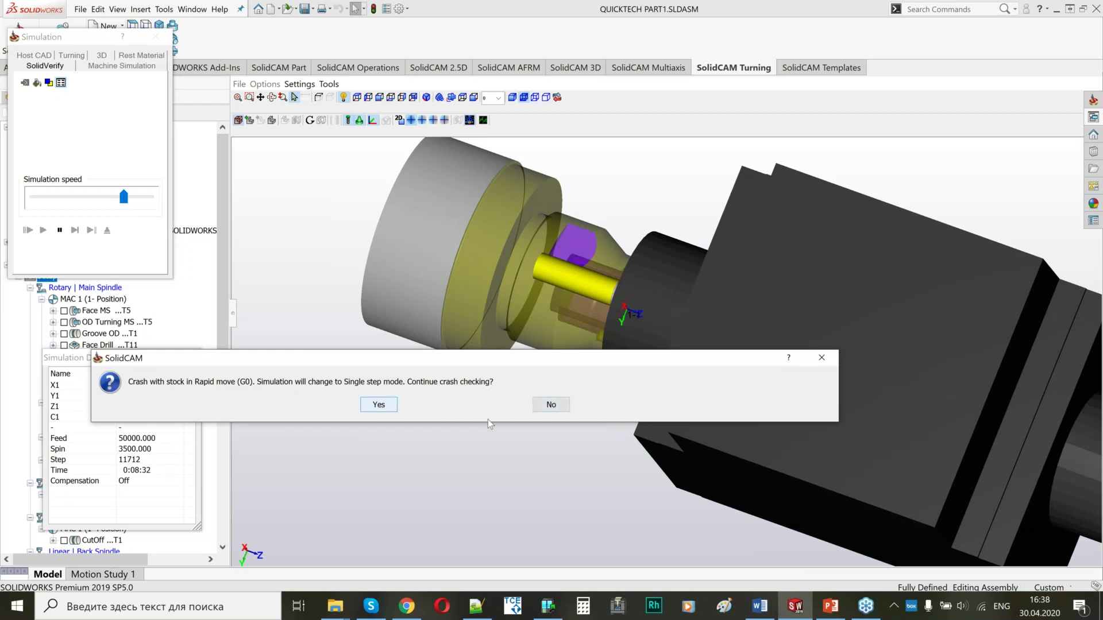
pyautogui.click(551, 404)
pyautogui.moveTo(649, 368); pyautogui.dragTo(459, 254, button='middle')
pyautogui.click(107, 230)
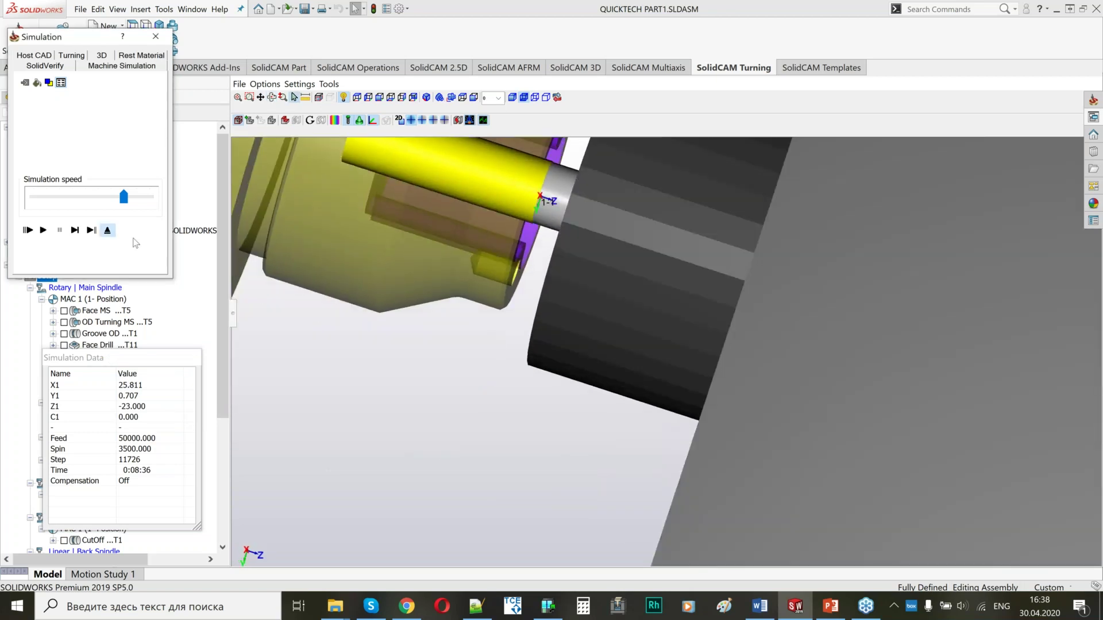
# Step: Suppress the iMachining Face Rough and iMachining Face Finish operations on the main spindle
pyautogui.click(120, 357)
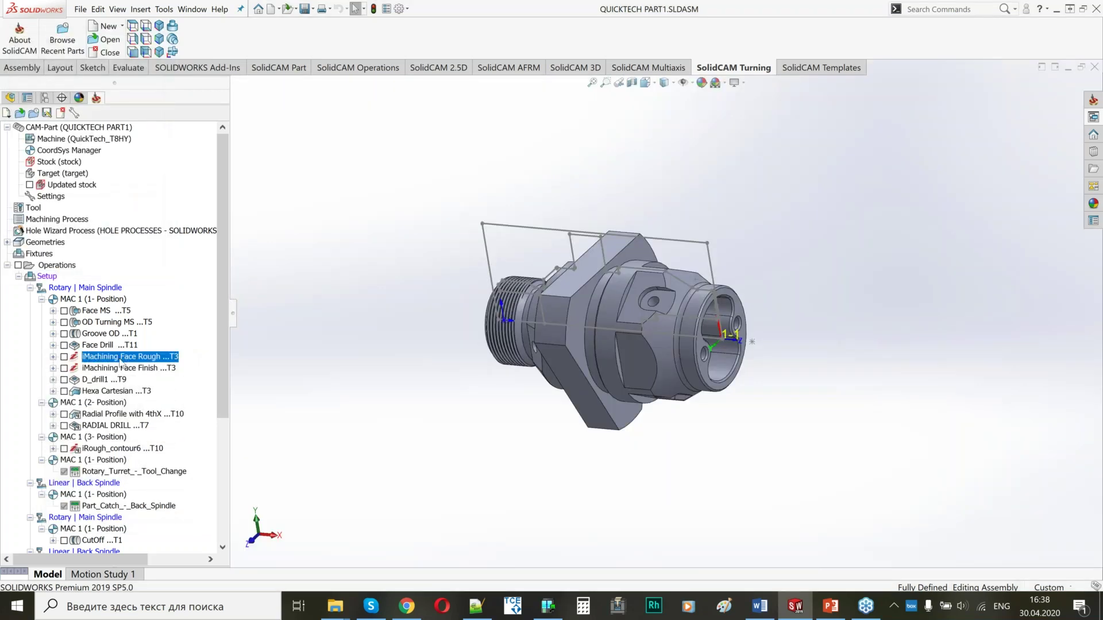
pyautogui.keyDown('ctrl'); pyautogui.click(117, 368); pyautogui.keyUp('ctrl')
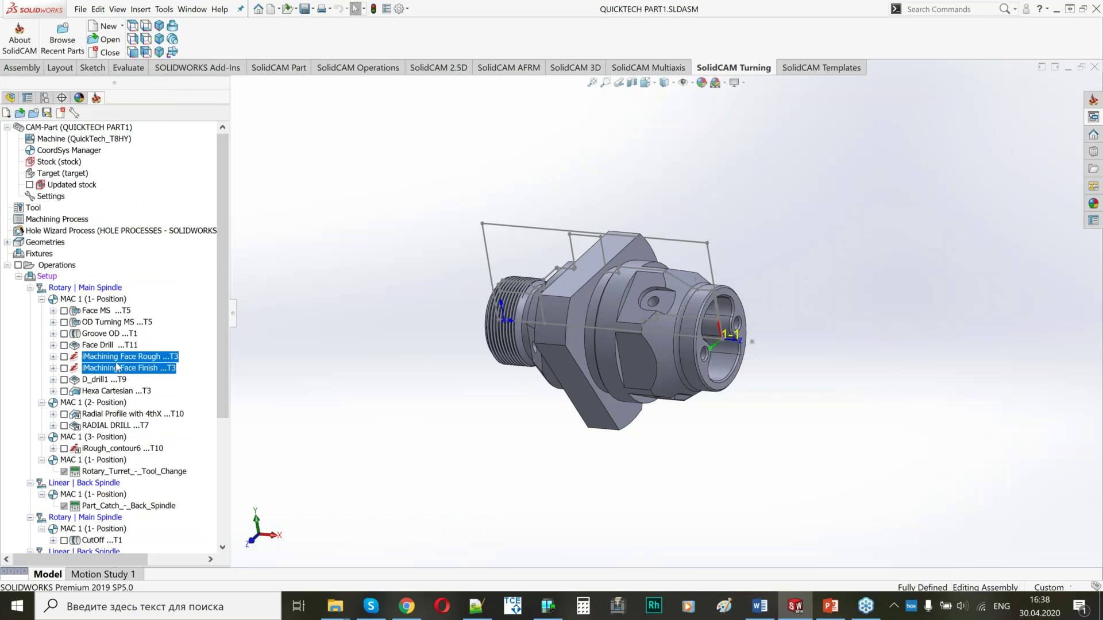
pyautogui.rightClick(117, 365)
pyautogui.click(149, 331)
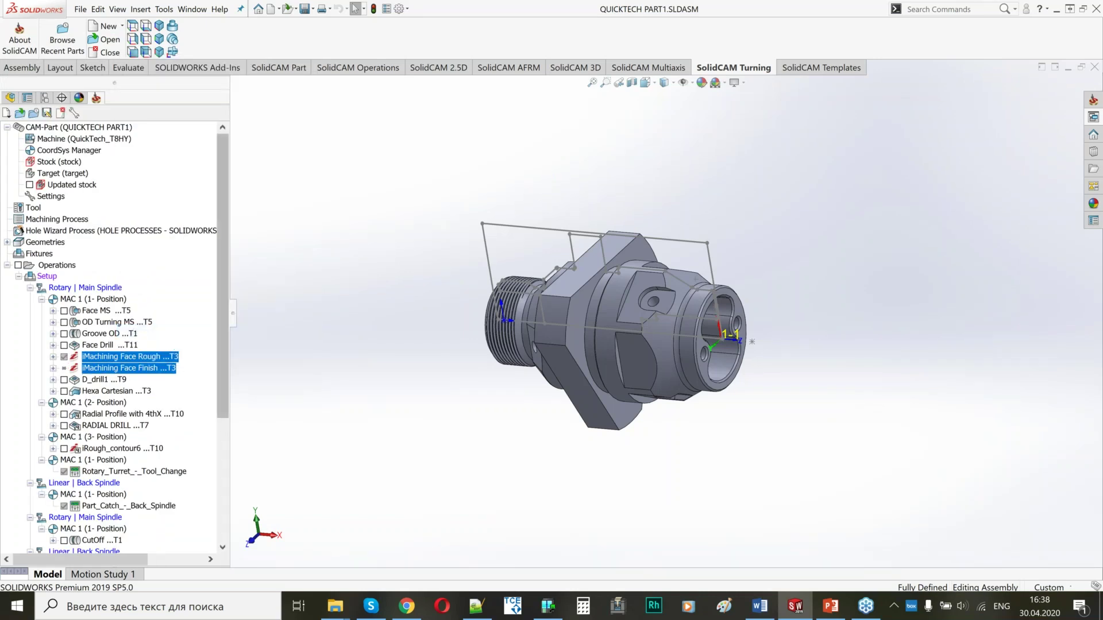
# Step: Suppress the iRough_contour6 operation in MAC 1 (3- Position)
pyautogui.scroll(-2, 223, 359)
pyautogui.click(121, 380)
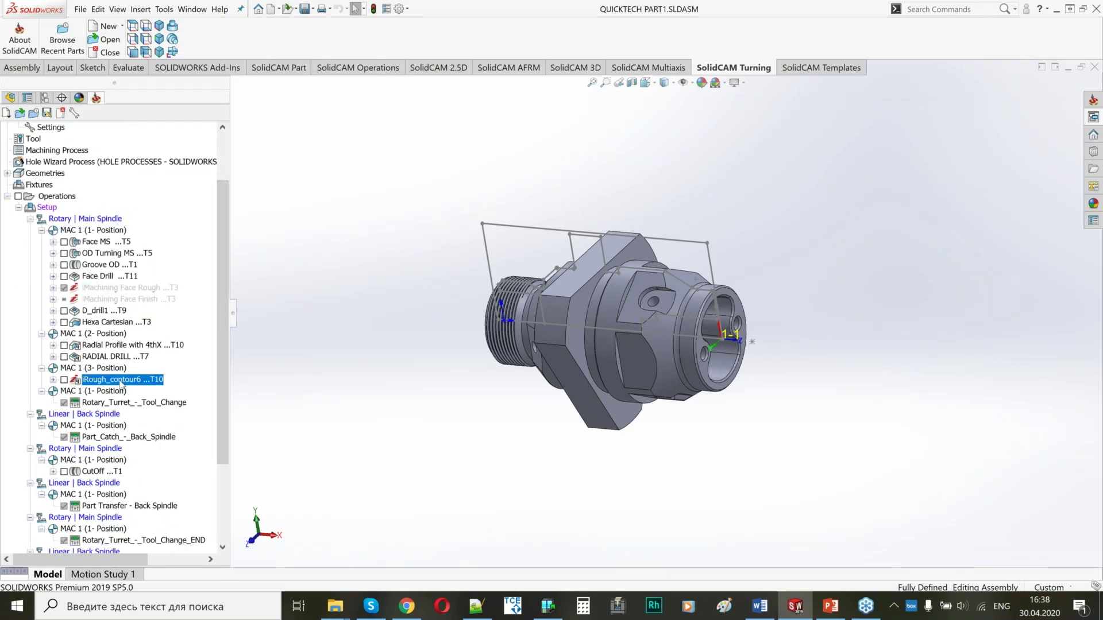
pyautogui.rightClick(120, 381)
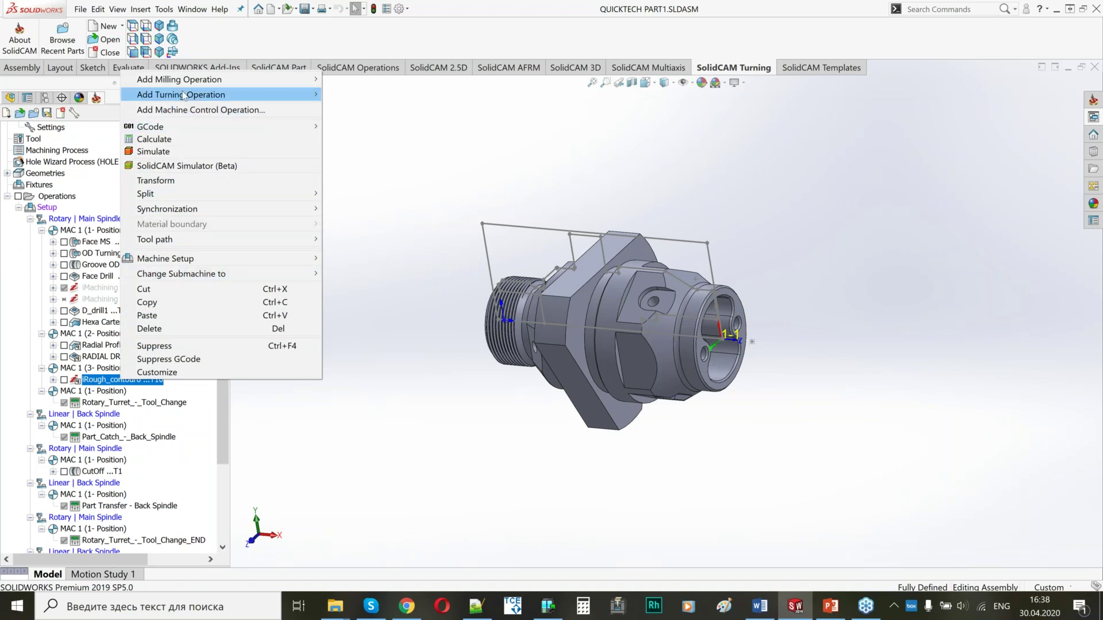
pyautogui.moveTo(184, 123)
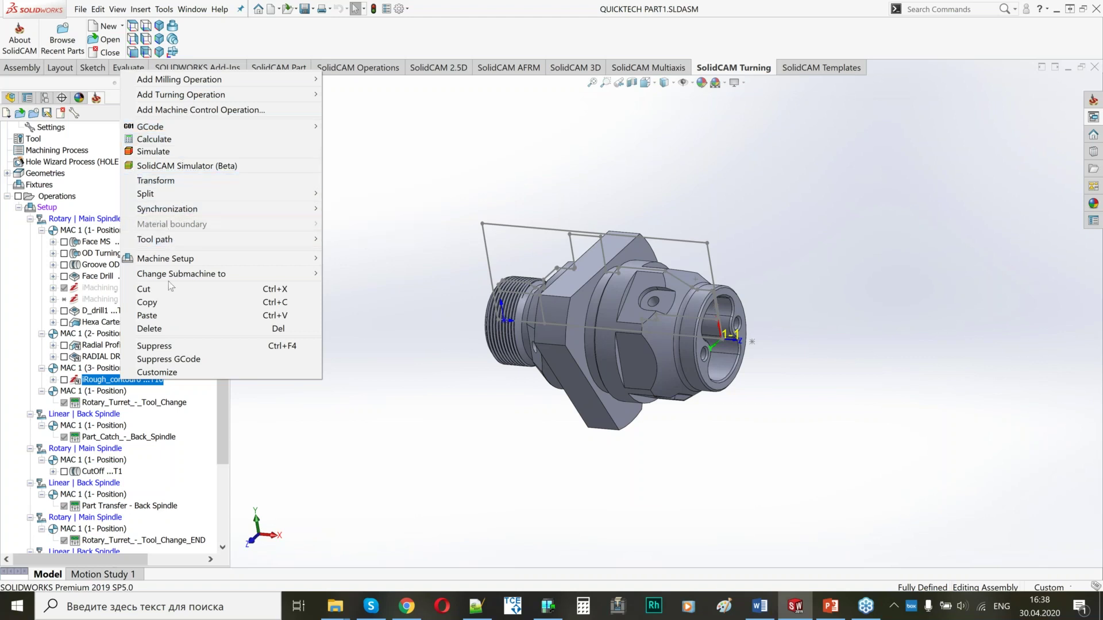
pyautogui.click(154, 346)
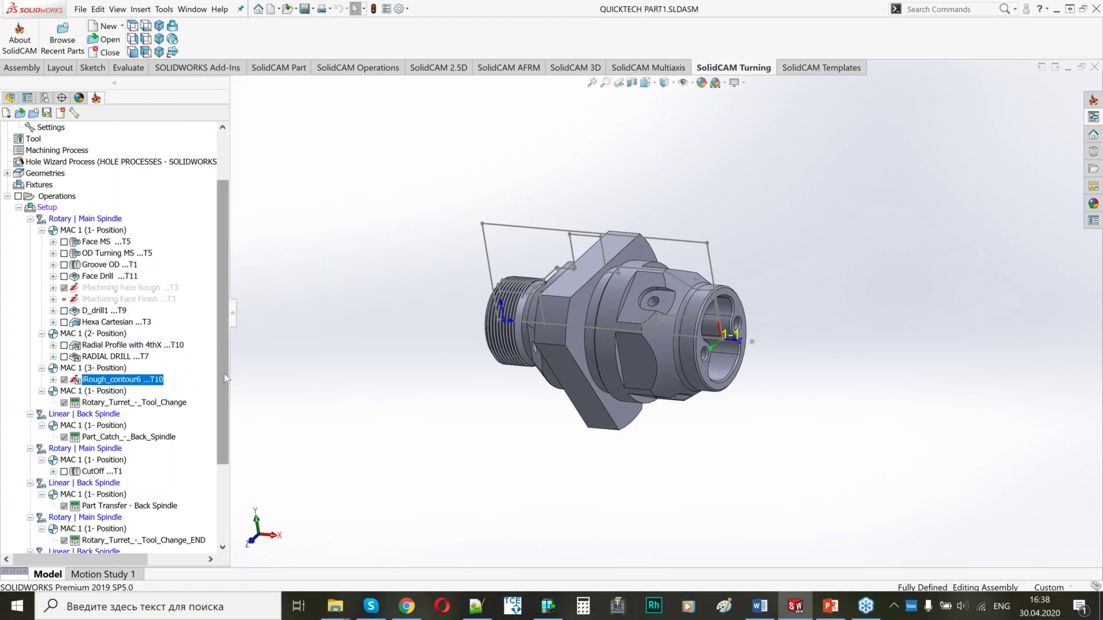
# Step: Open the simulation of the Setup and switch it to Machine Simulation
pyautogui.moveTo(224, 374); pyautogui.dragTo(216, 456)
pyautogui.moveTo(217, 409); pyautogui.dragTo(218, 386)
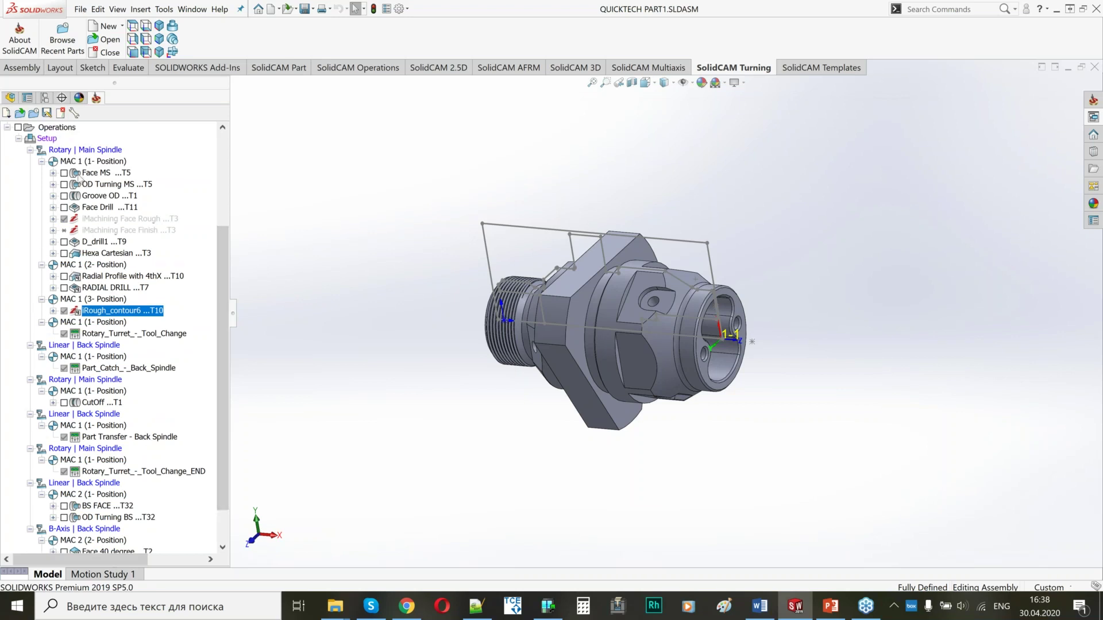
pyautogui.rightClick(52, 142)
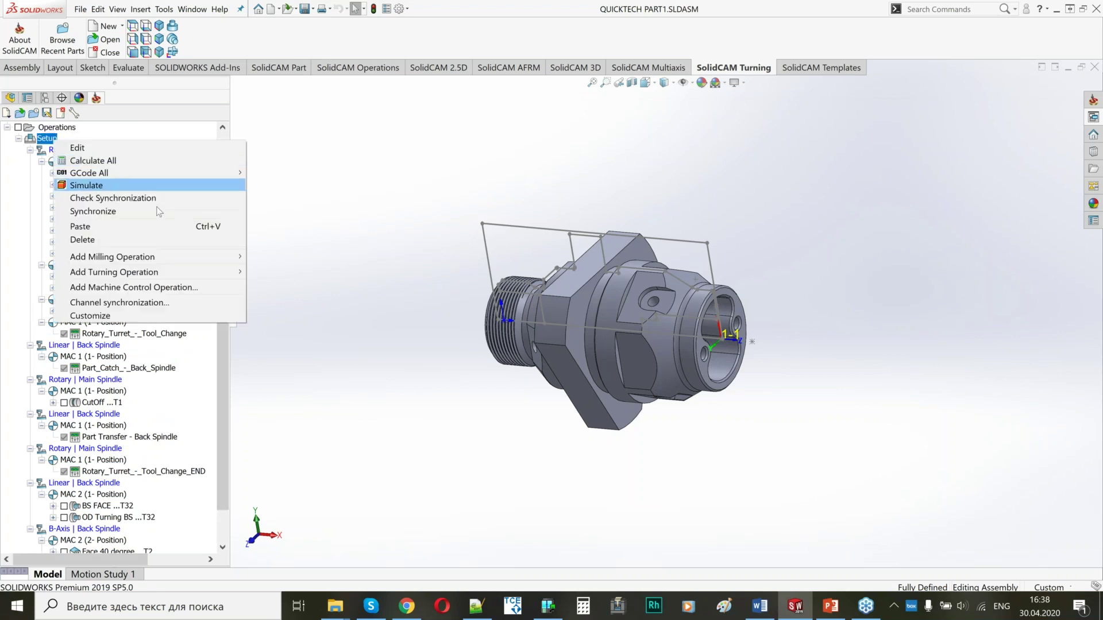
pyautogui.click(230, 185)
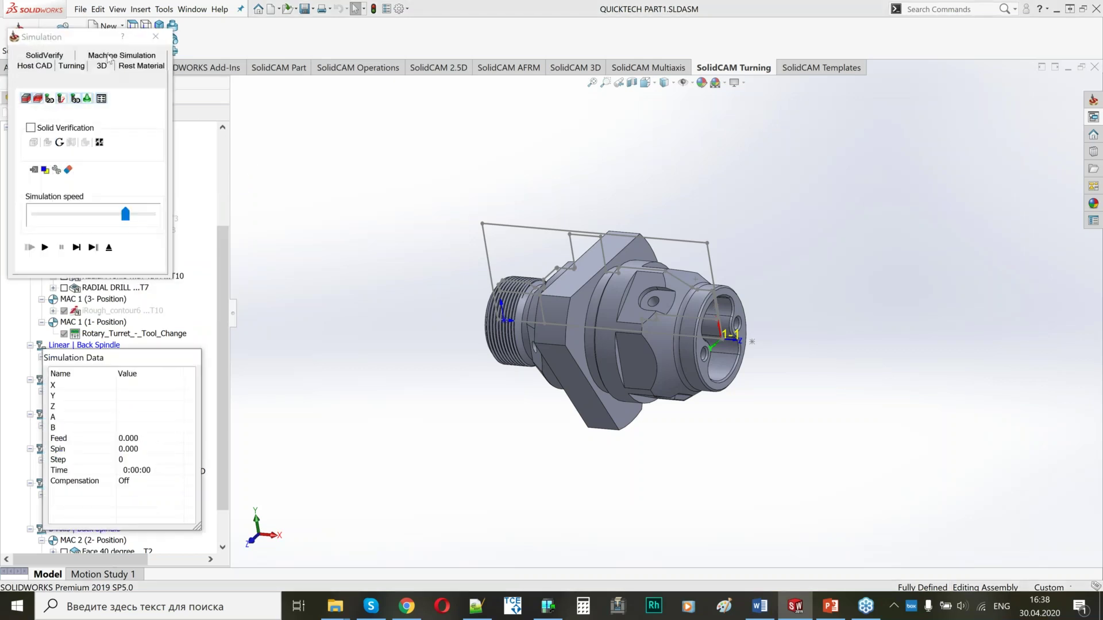
pyautogui.click(108, 58)
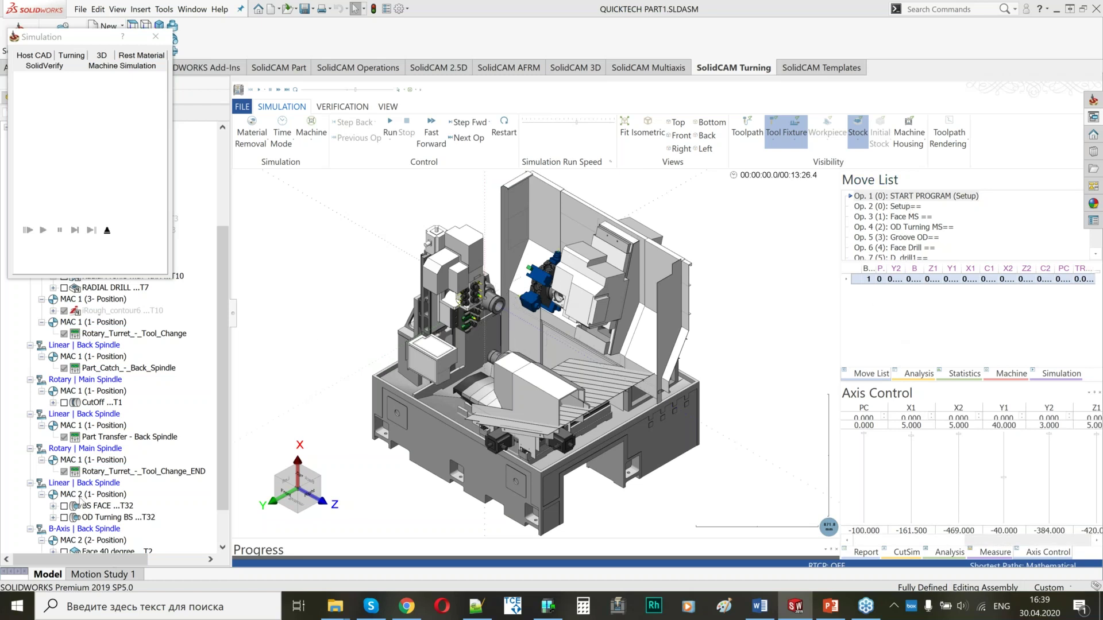
# Step: Follow the machine simulation through to BS FACE, adjusting the run speed and showing the machine in isometric view
pyautogui.scroll(5, 517, 322)
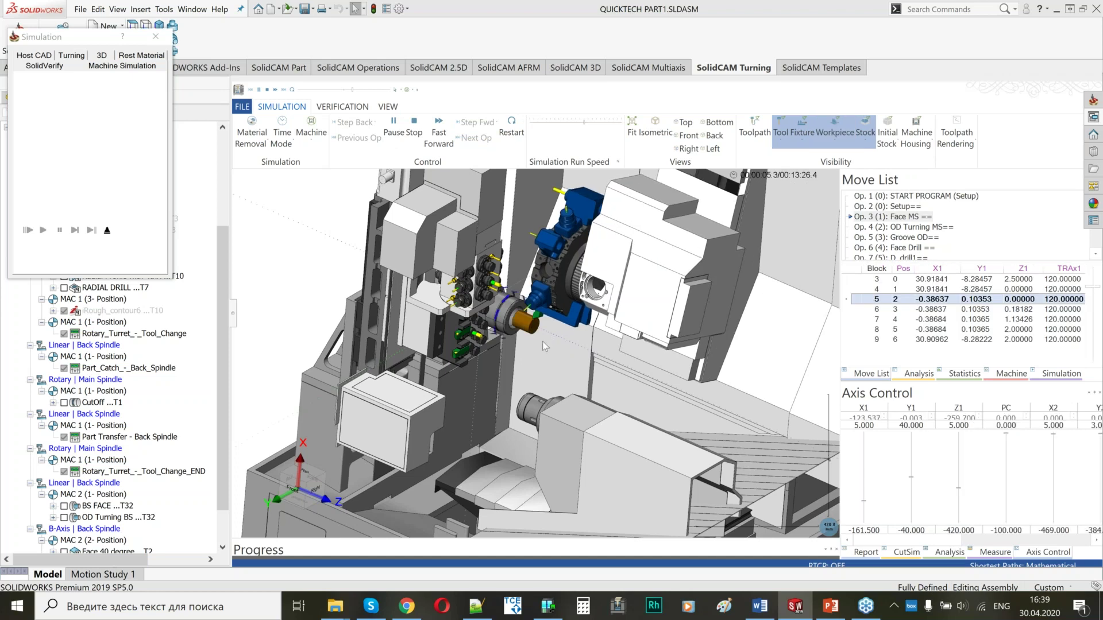
pyautogui.click(602, 122)
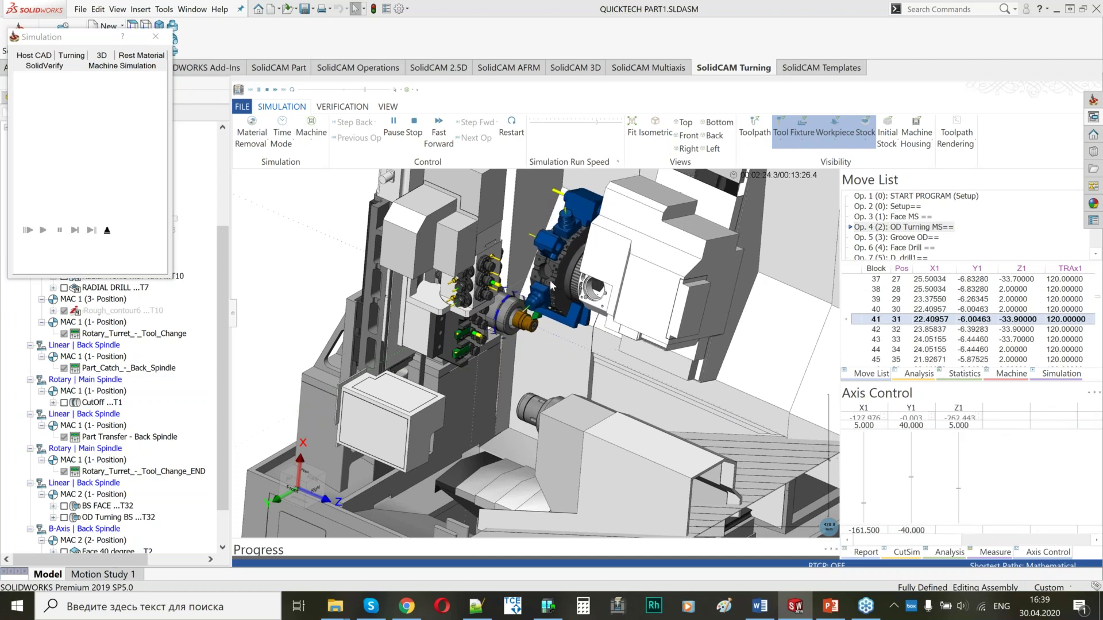
pyautogui.click(604, 122)
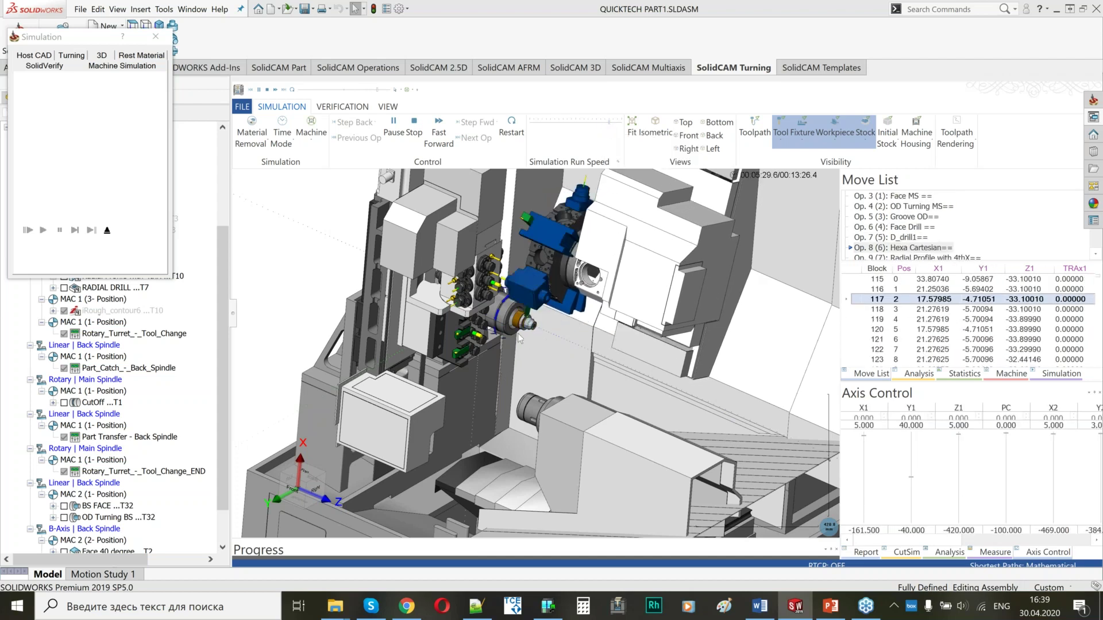
pyautogui.click(595, 121)
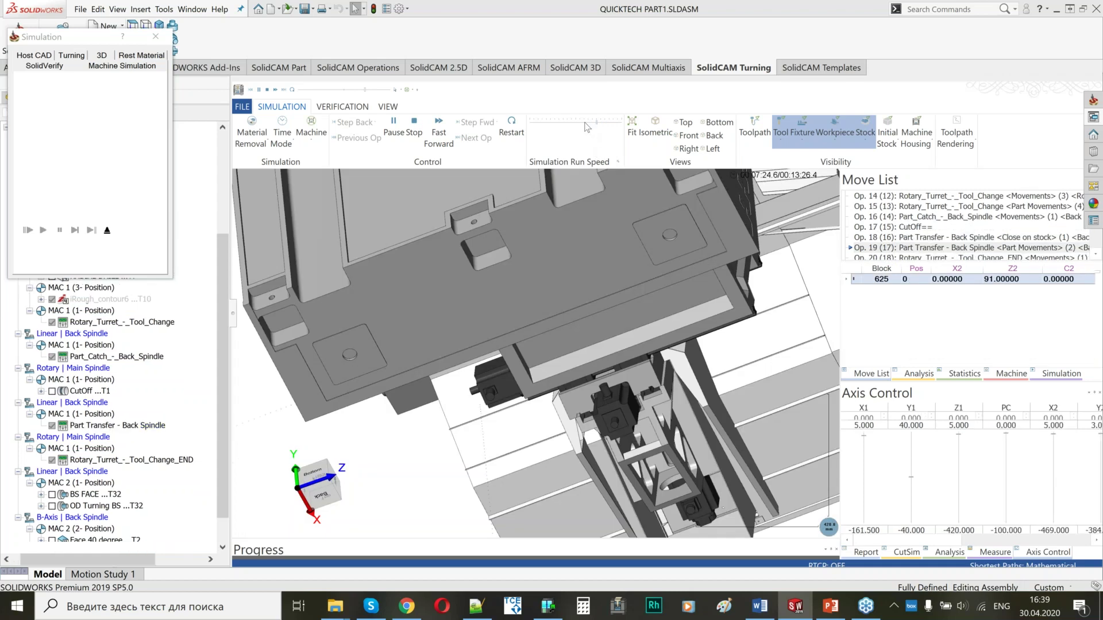
pyautogui.click(648, 127)
pyautogui.scroll(-2, 569, 365)
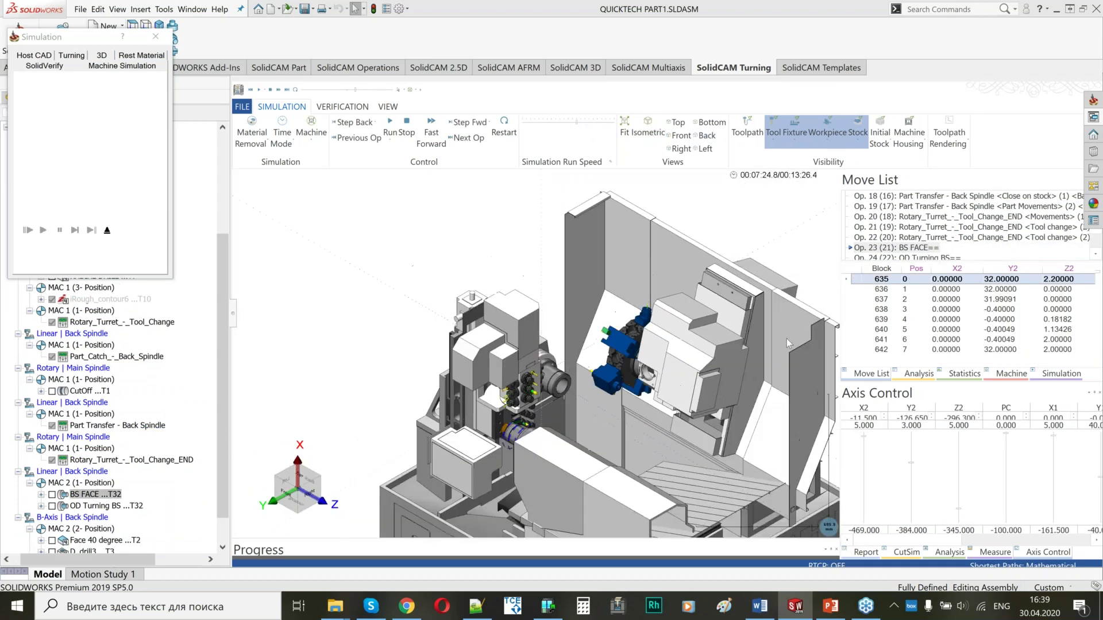
# Step: Jump the simulation to the Rotary_Turret_-_Tool_Change operation and examine its turret rotation and movements block by block
pyautogui.click(96, 323)
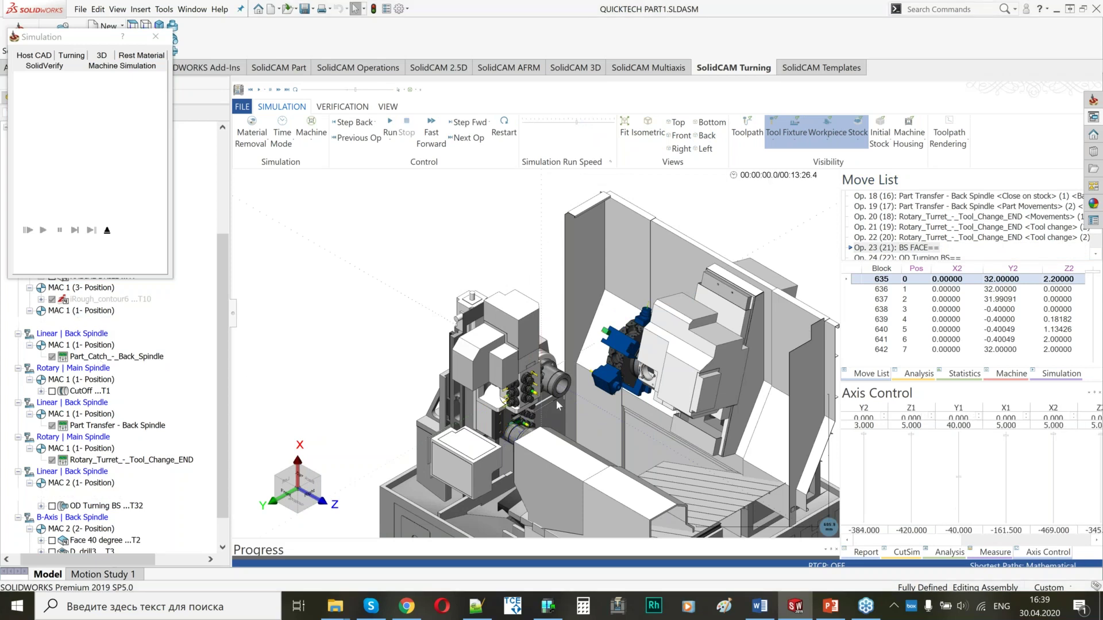
pyautogui.scroll(3, 578, 408)
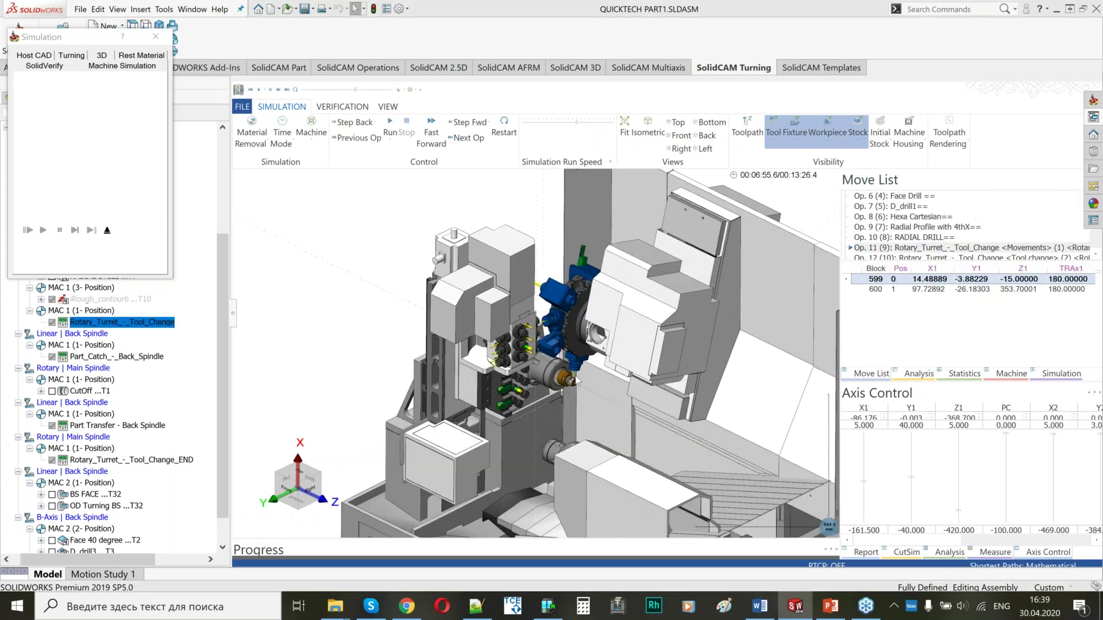
pyautogui.click(938, 291)
pyautogui.press('Down')
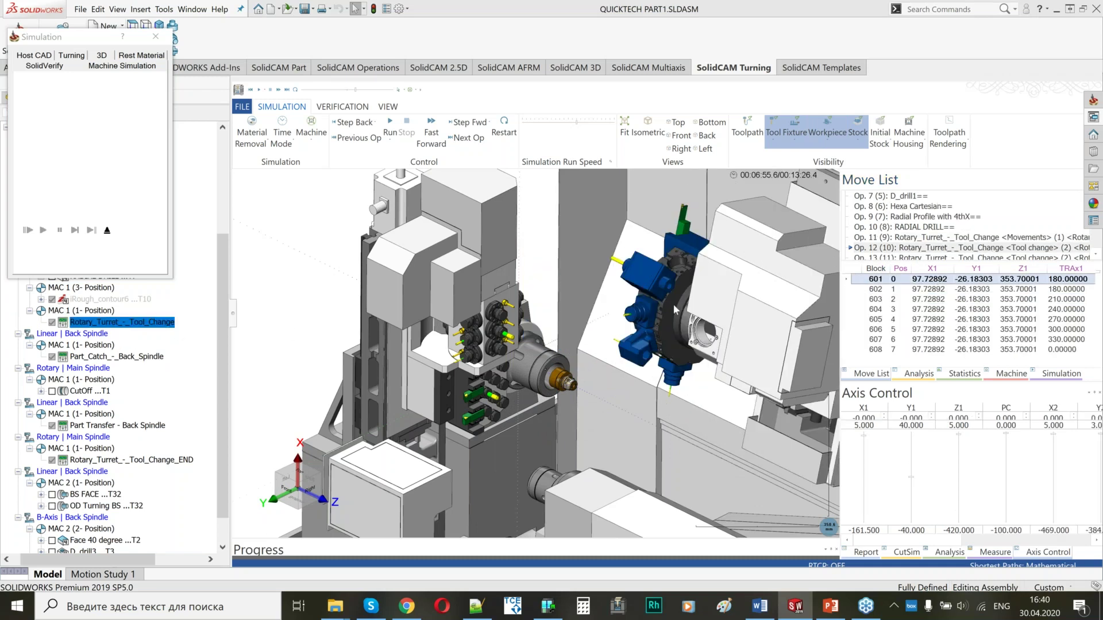
pyautogui.press('Down')
pyautogui.press('Down')
pyautogui.press('Down')
pyautogui.press('Down')
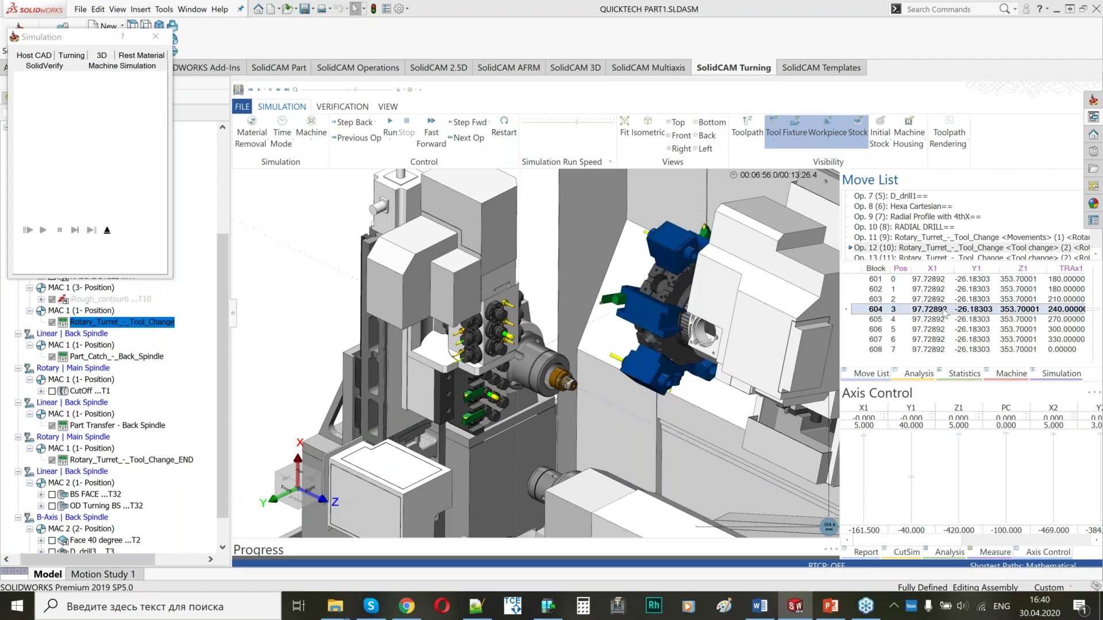
pyautogui.press('Down')
pyautogui.press('Down')
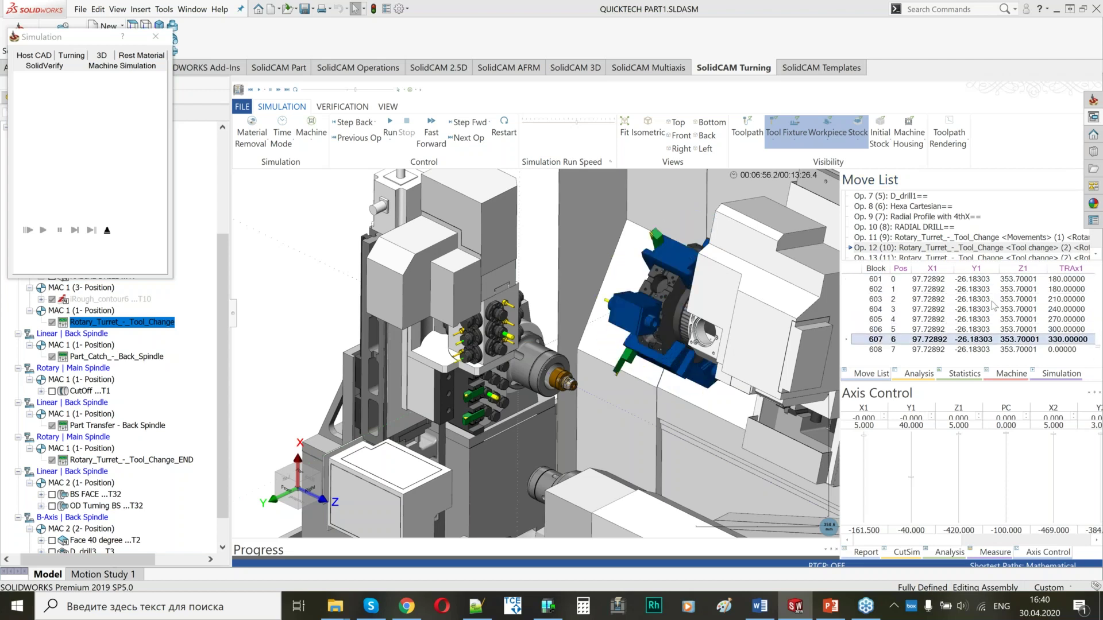
pyautogui.press('Down')
pyautogui.press('Down')
pyautogui.press('Down')
pyautogui.press('Down')
pyautogui.press('Down')
pyautogui.press('Down')
pyautogui.press('Down')
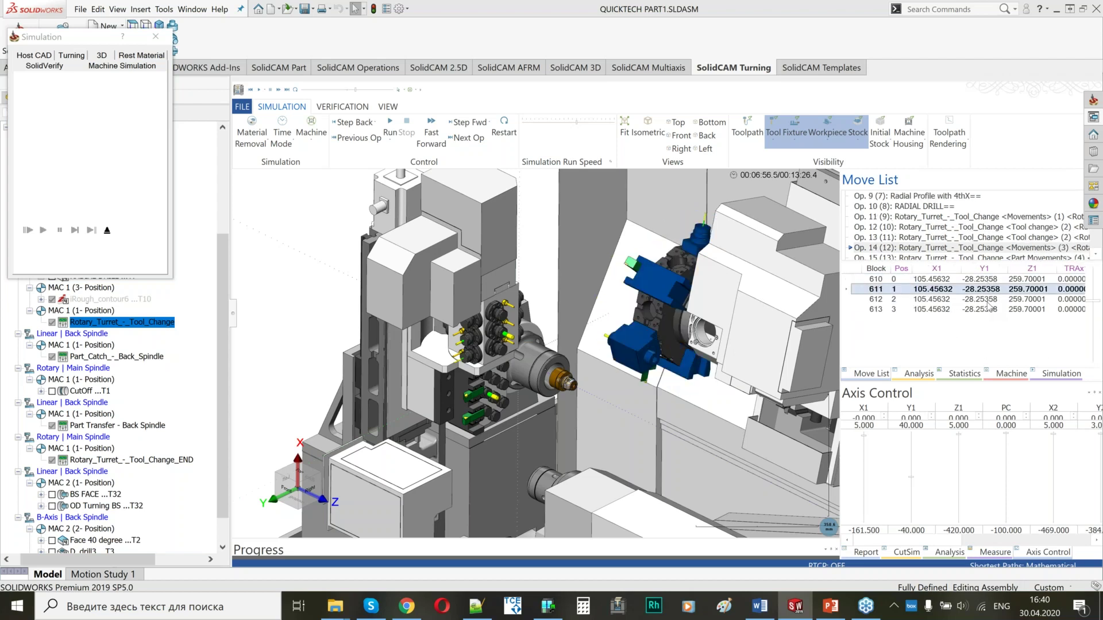
# Step: Step the simulation through the rotary turret tool change and Part_Catch_-_Back_Spindle movements up to the CutOff operation
pyautogui.press('Down')
pyautogui.press('Down')
pyautogui.press('Down')
pyautogui.press('Down')
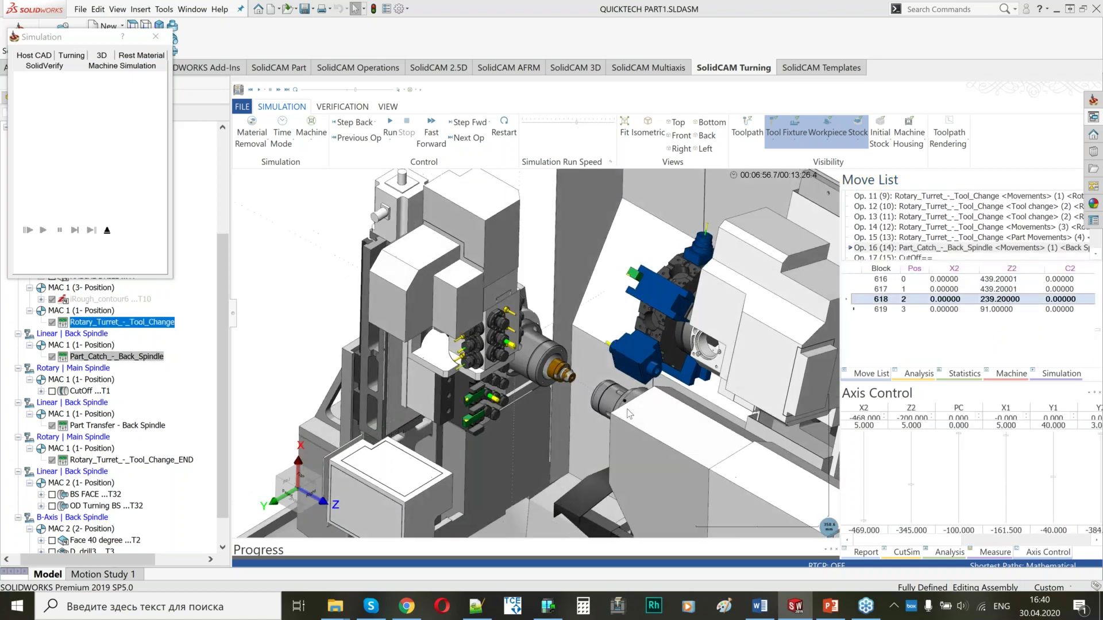
pyautogui.press('Down')
pyautogui.press('Down')
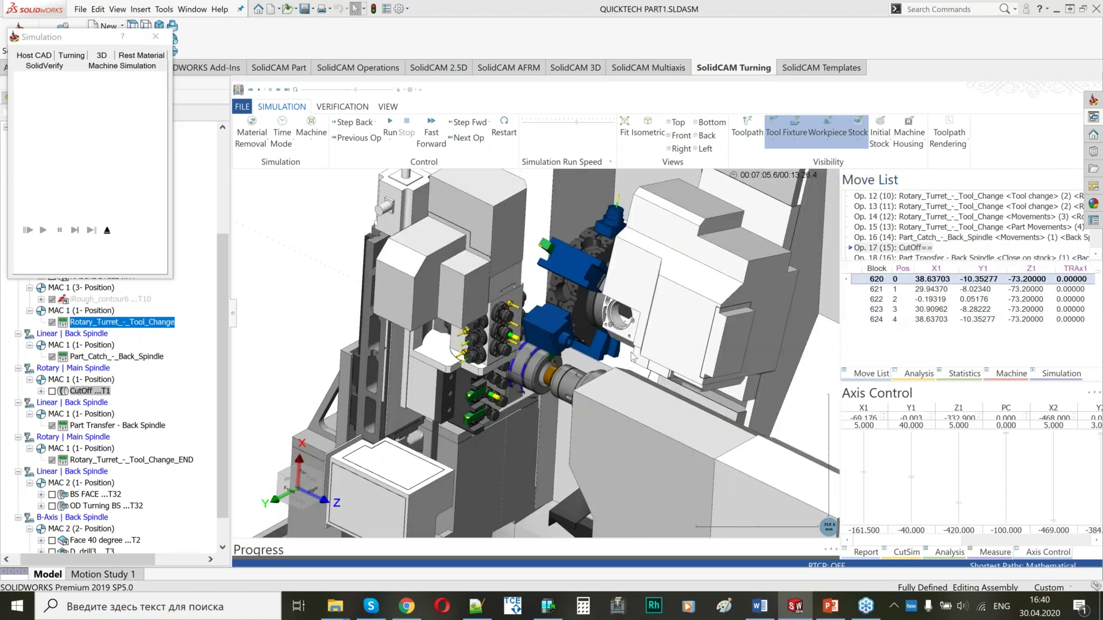
# Step: Examine the CutOff blocks and the Part Transfer - Back Spindle movements one by one in a close view of the spindles
pyautogui.scroll(5, 562, 370)
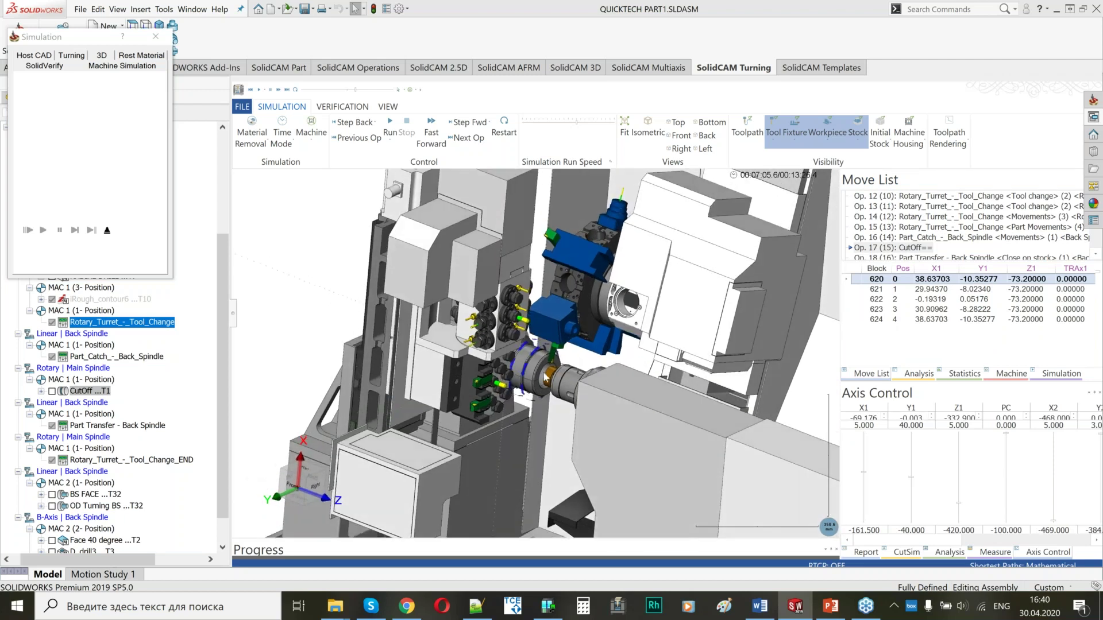
pyautogui.press('Down')
pyautogui.press('Down')
pyautogui.press('Down')
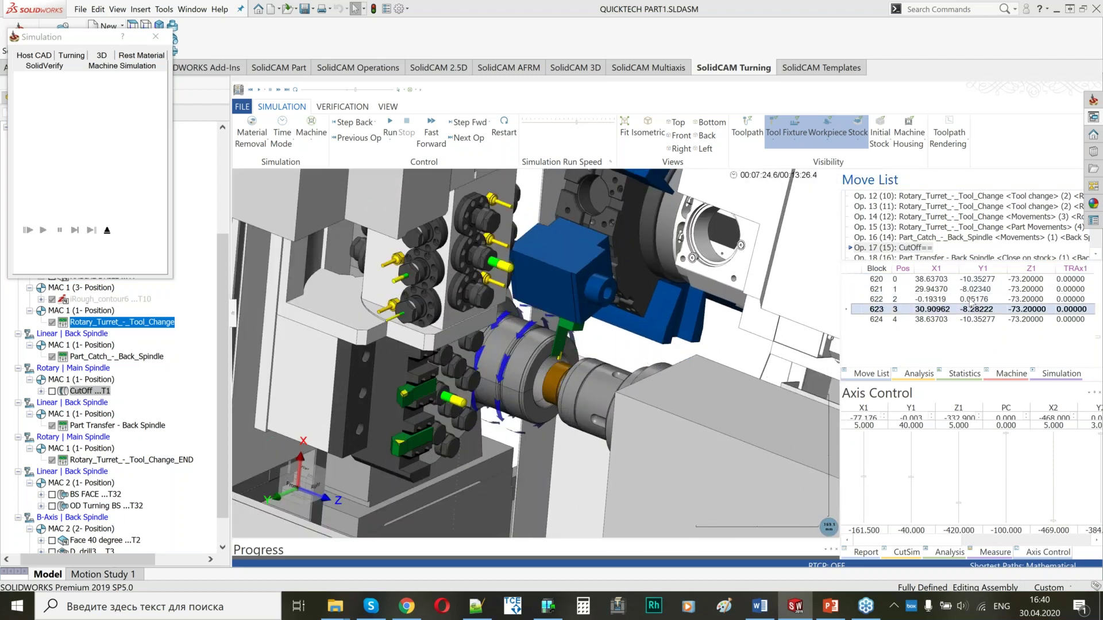
pyautogui.press('Down')
pyautogui.press('Down')
pyautogui.press('Down')
pyautogui.press('Down')
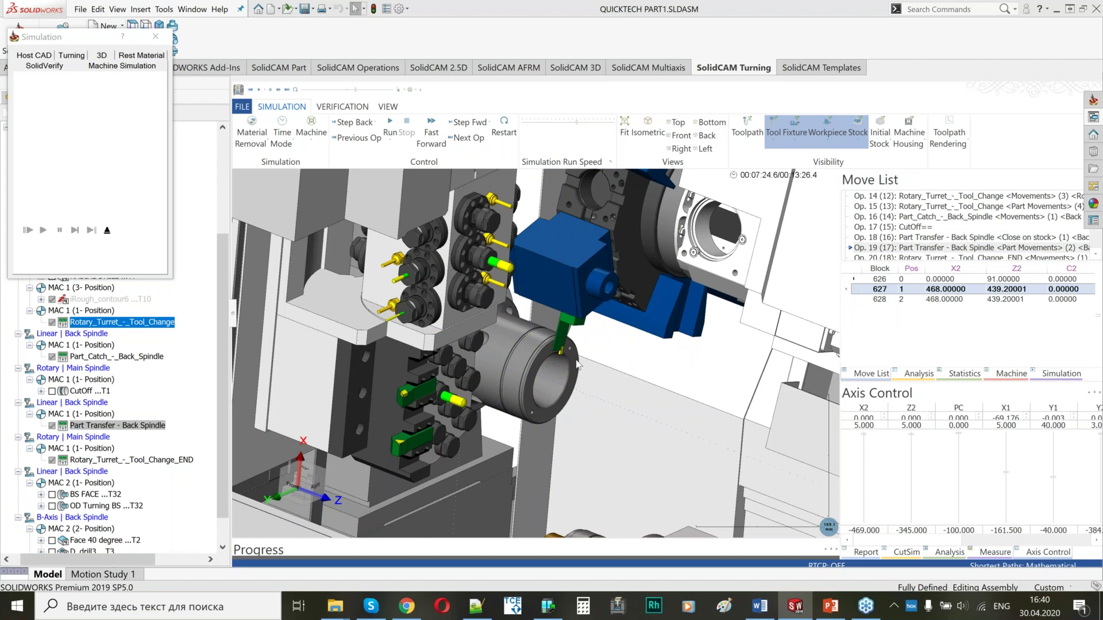
pyautogui.moveTo(573, 348); pyautogui.dragTo(558, 347, button='middle')
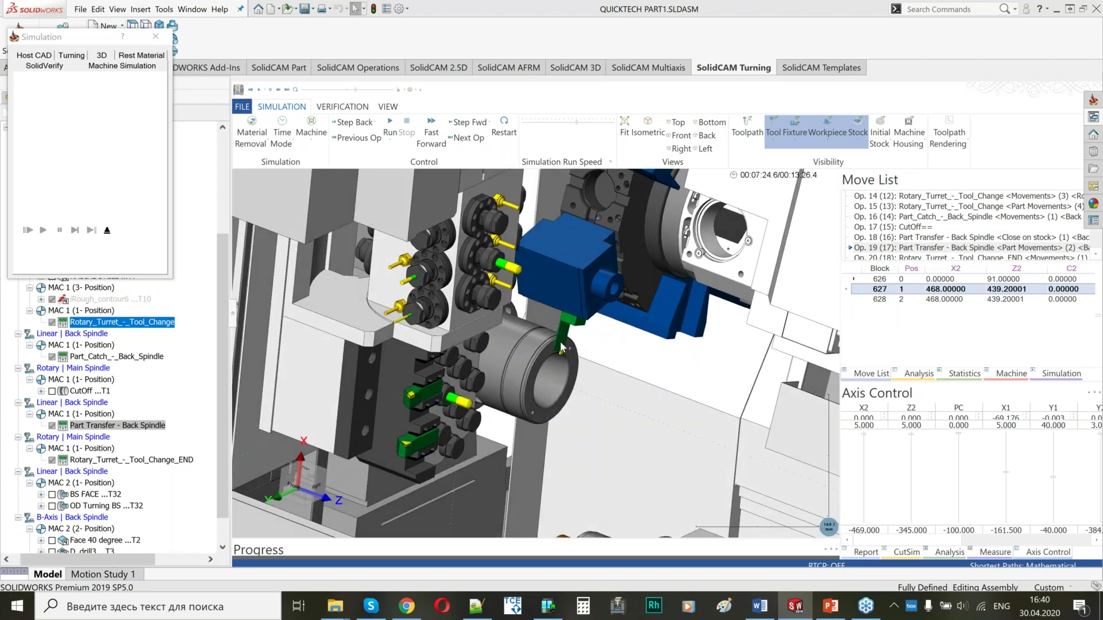
# Step: Run the machine simulation from BS FACE, adjusting the run speed, and pause it during Face 40 degree
pyautogui.scroll(-4, 579, 339)
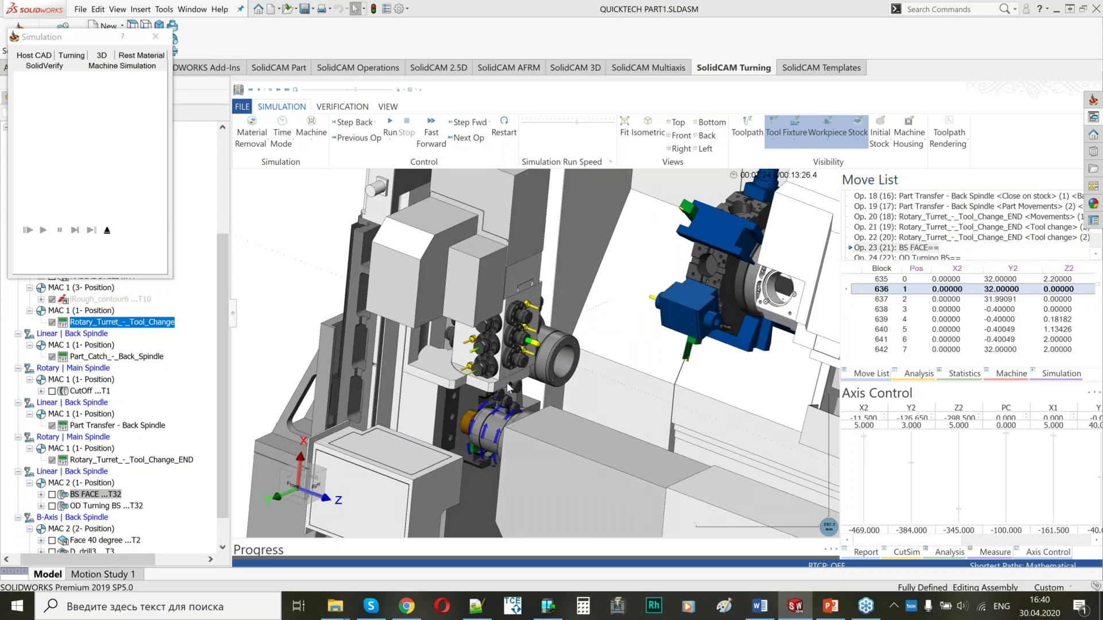
pyautogui.scroll(3, 565, 389)
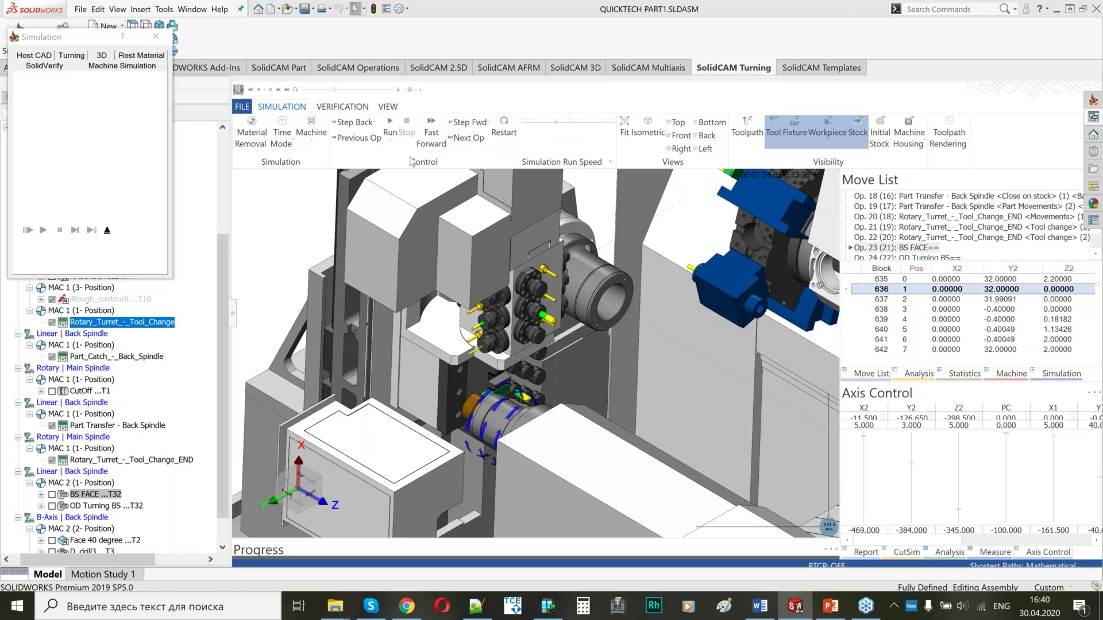
pyautogui.click(390, 130)
pyautogui.click(573, 126)
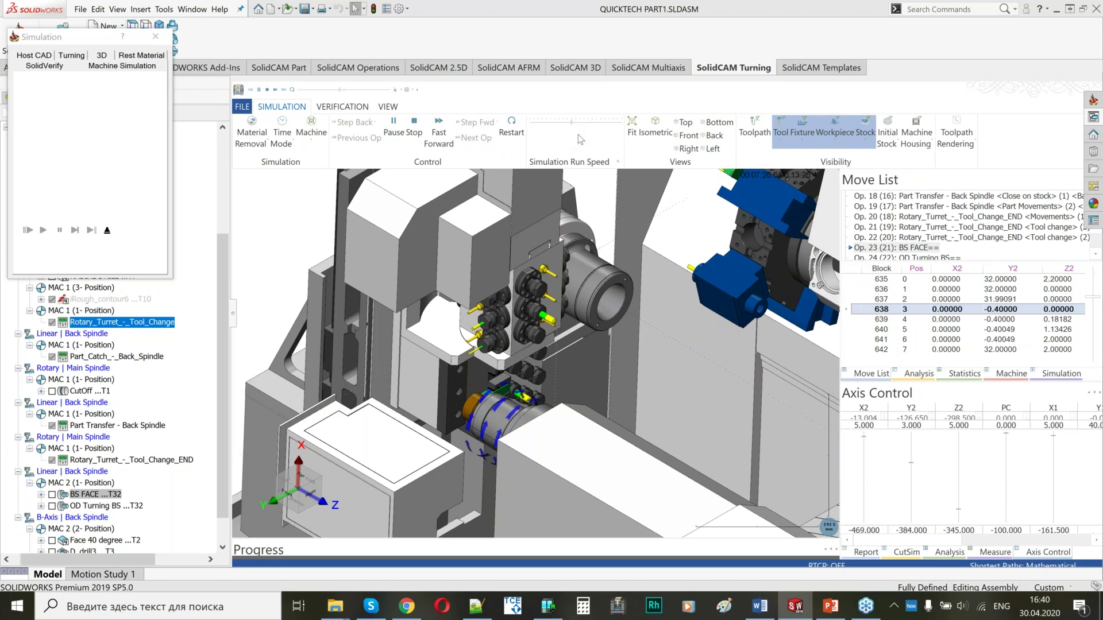
pyautogui.click(579, 127)
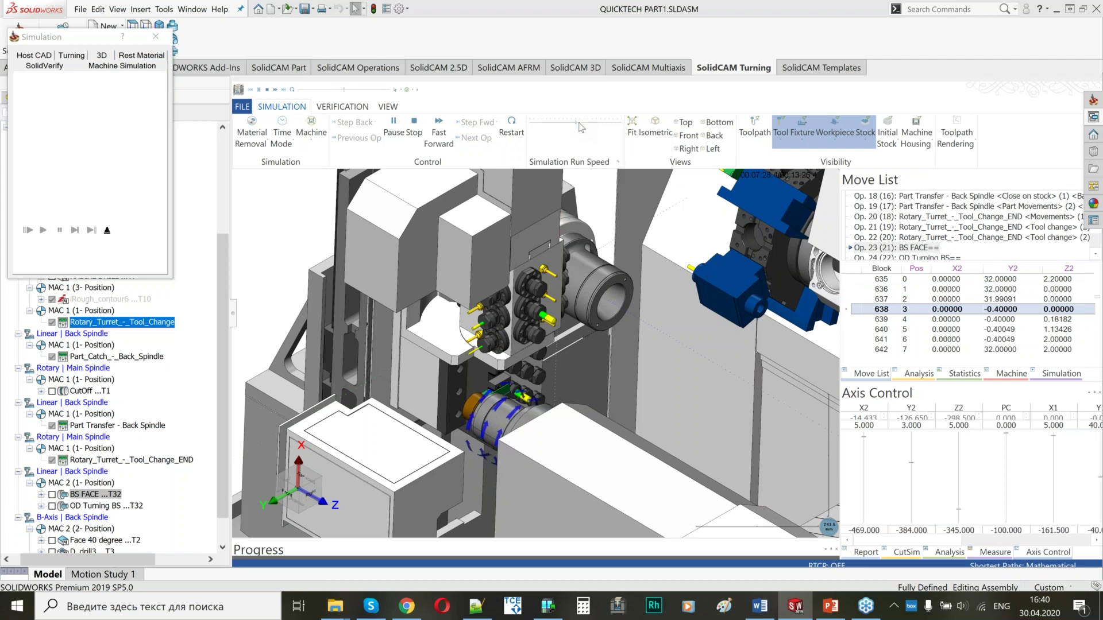
pyautogui.click(593, 122)
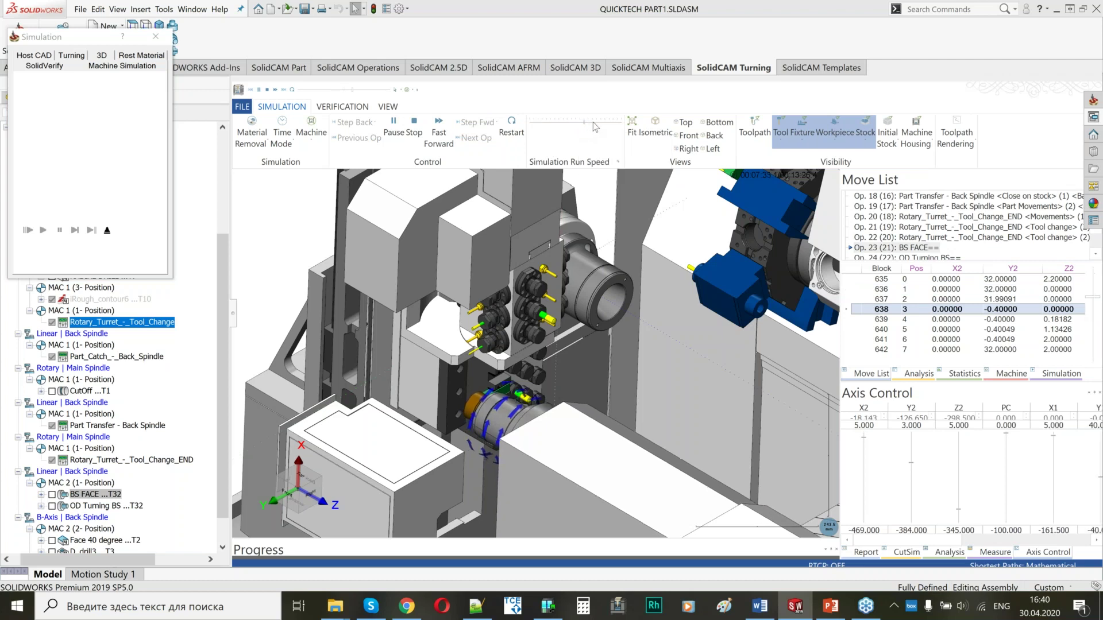
pyautogui.scroll(-3, 458, 389)
pyautogui.scroll(4, 466, 388)
pyautogui.moveTo(488, 391); pyautogui.dragTo(523, 440, button='middle')
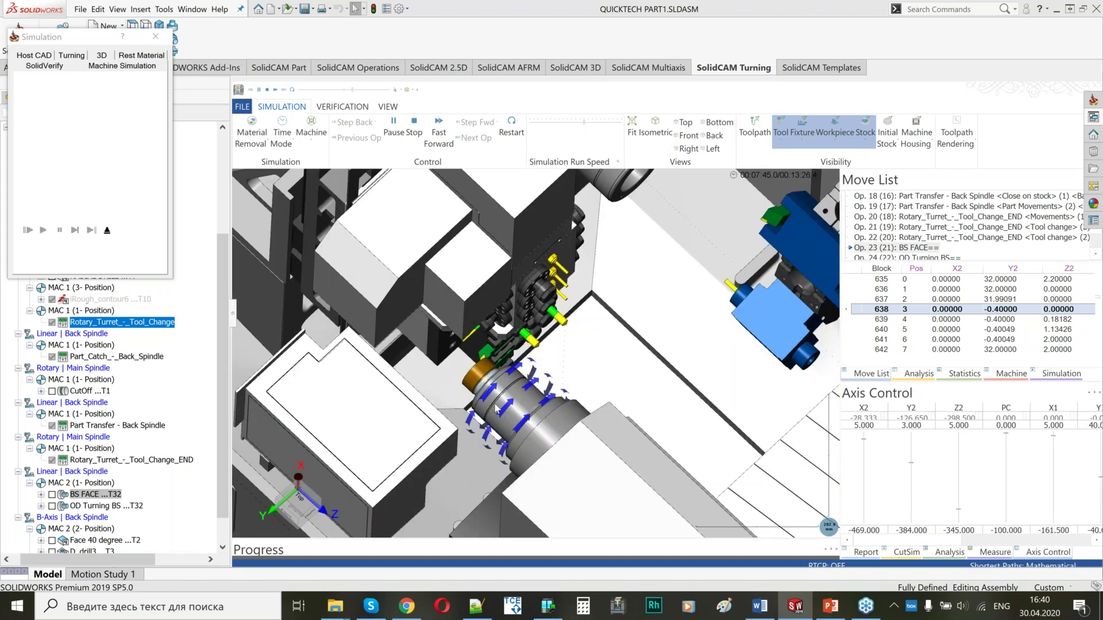
pyautogui.click(607, 123)
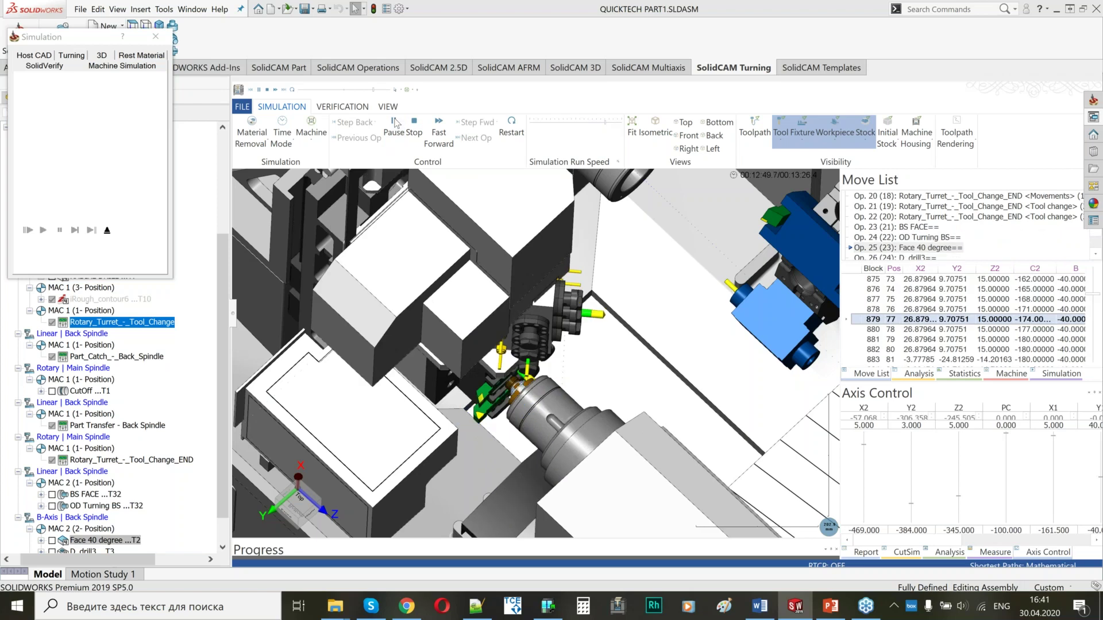
pyautogui.click(395, 123)
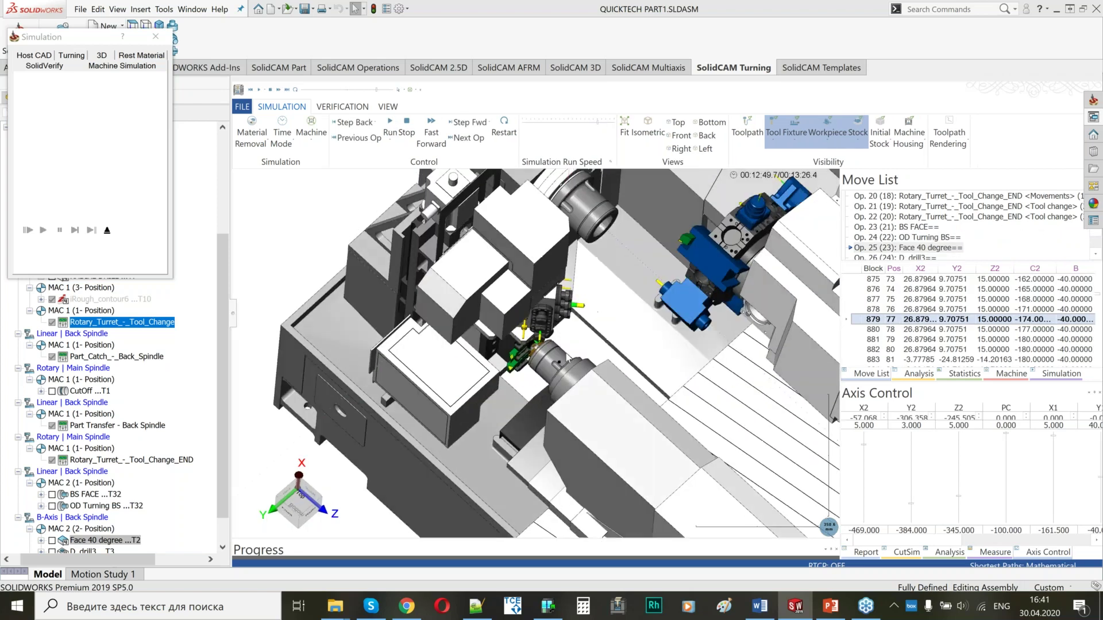
# Step: Resume the simulation of Face 40 degree at reduced speed, examine the tool at the part closely, and speed it up again
pyautogui.scroll(8, 530, 358)
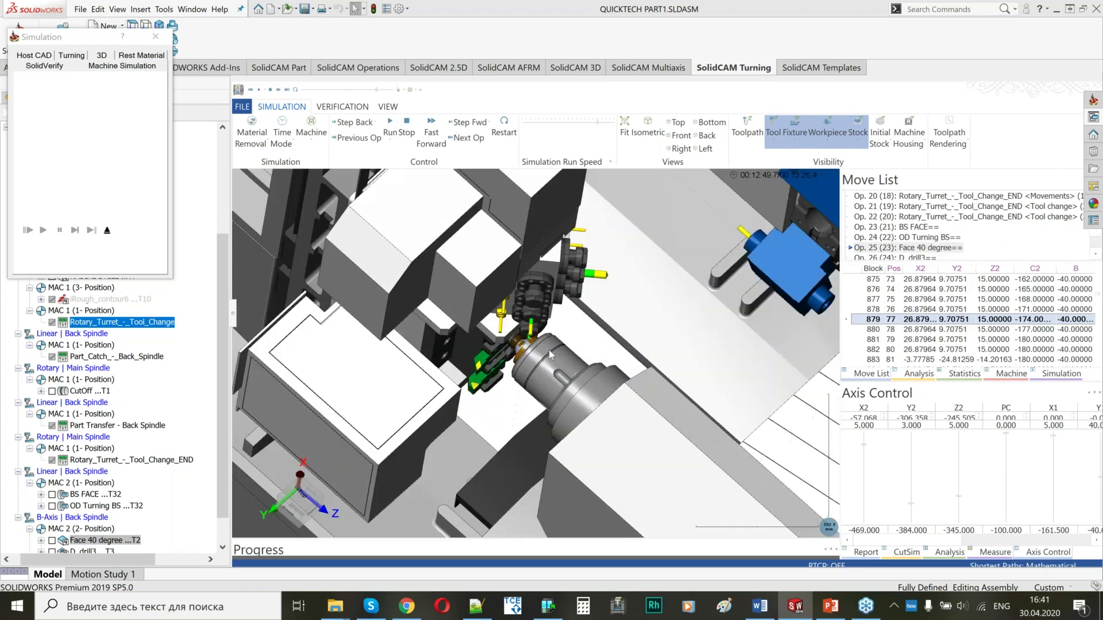
pyautogui.scroll(2, 529, 358)
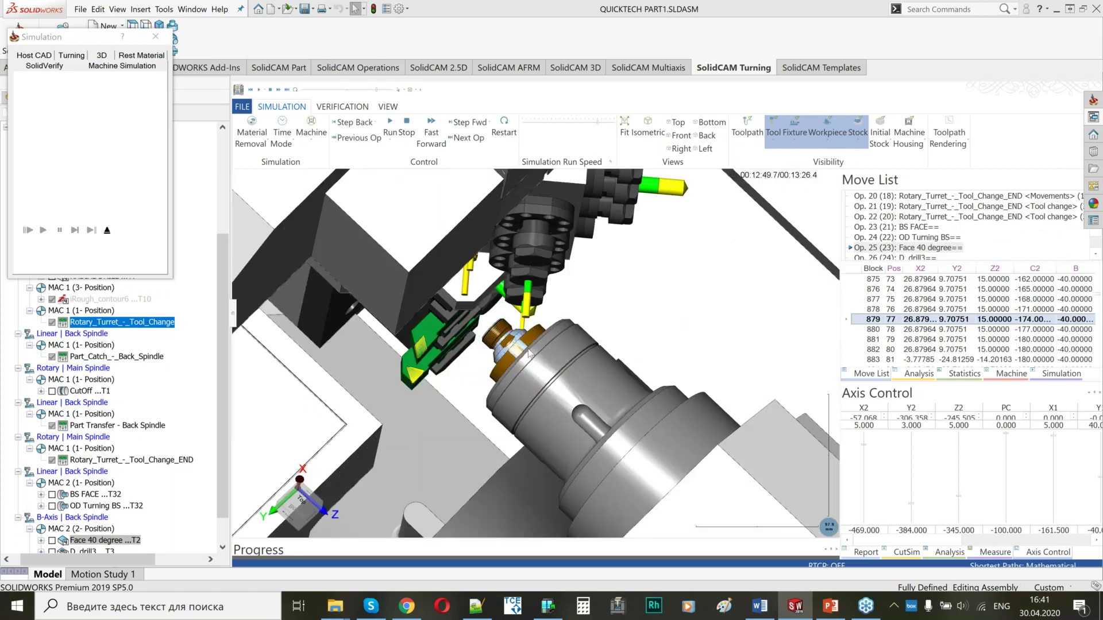
pyautogui.scroll(-3, 557, 313)
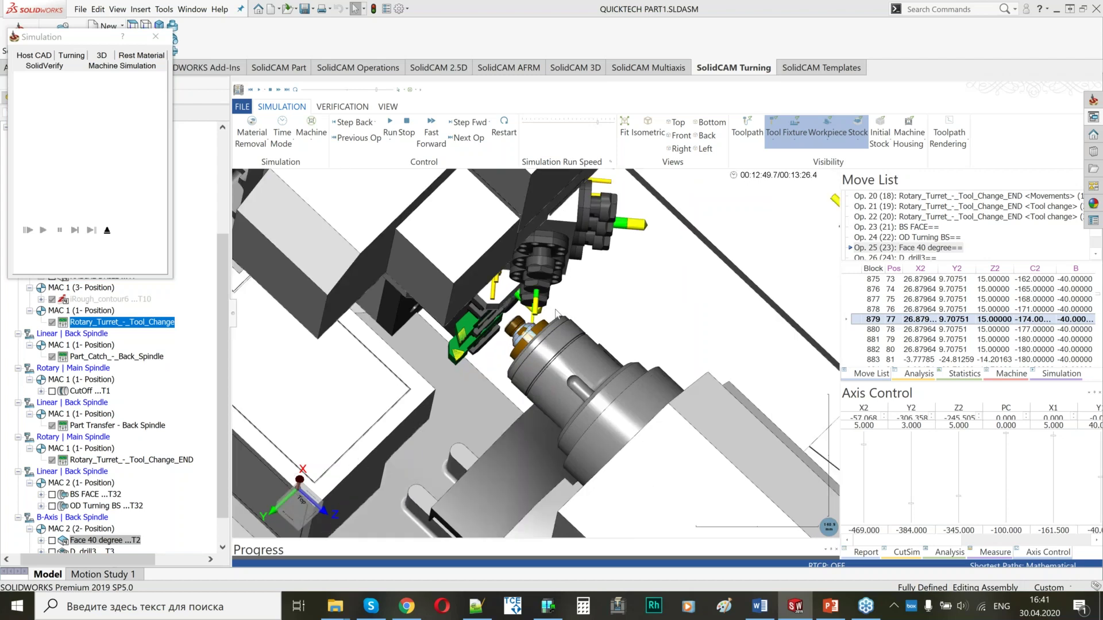
pyautogui.click(551, 127)
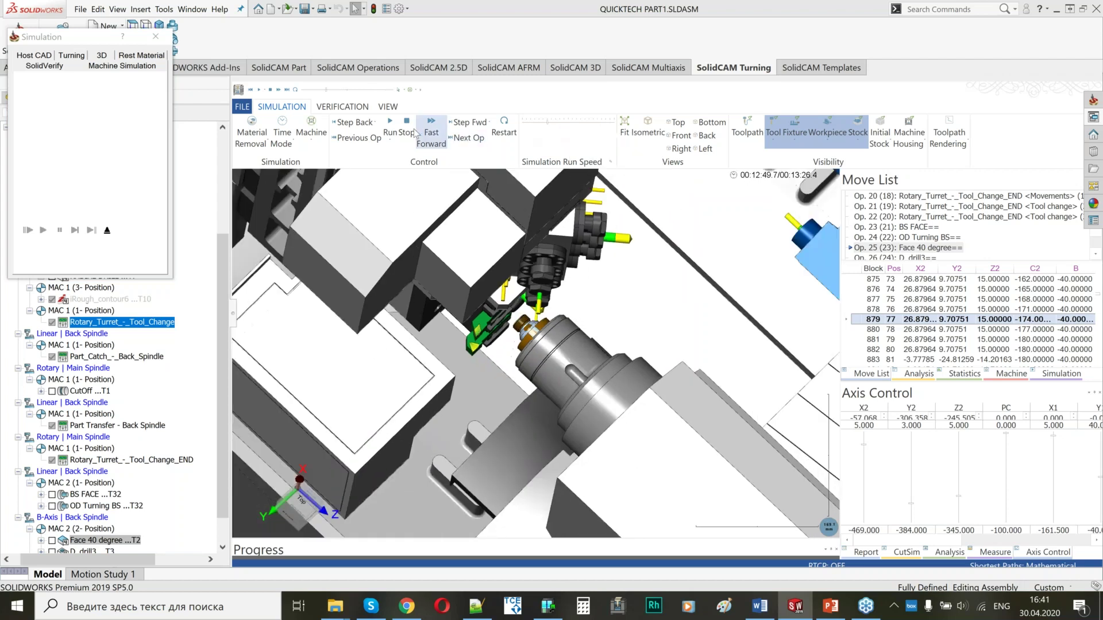
pyautogui.click(392, 126)
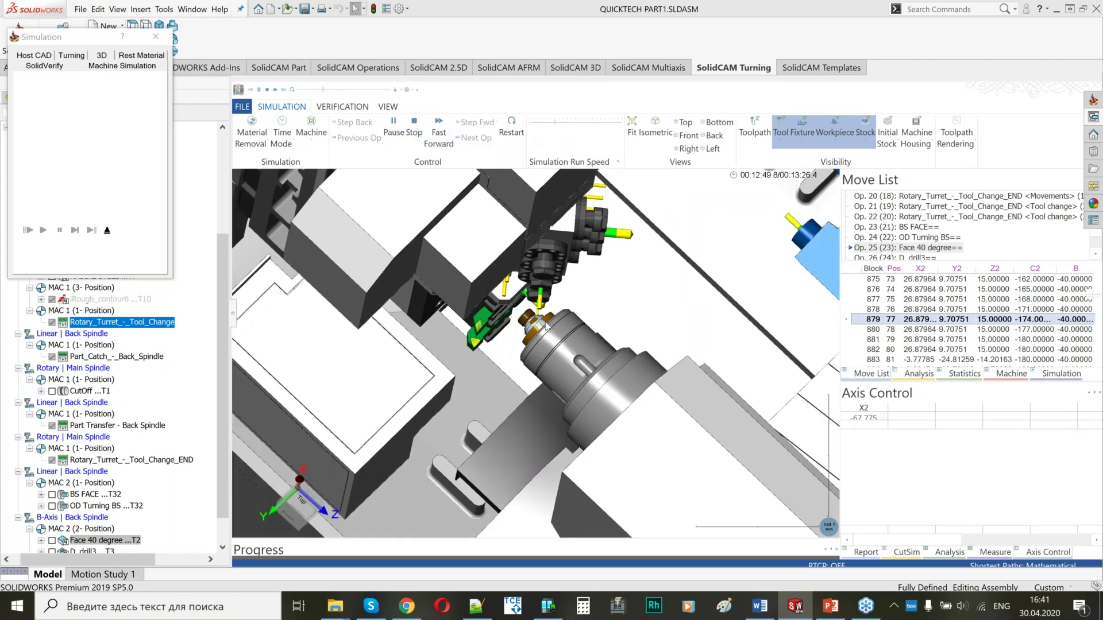
pyautogui.scroll(3, 544, 315)
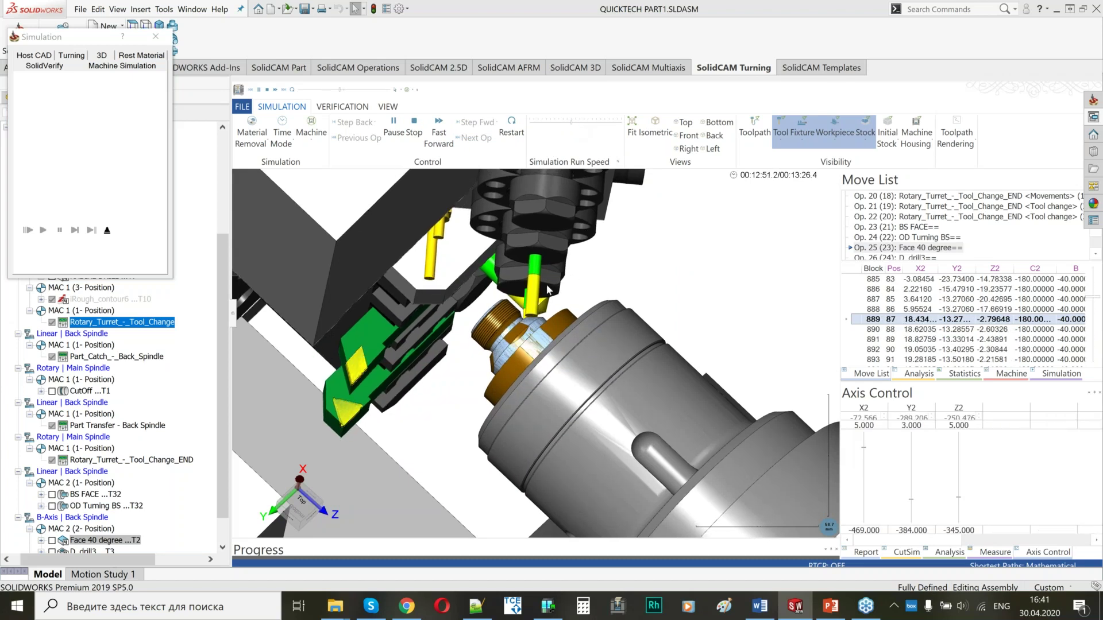
pyautogui.click(586, 121)
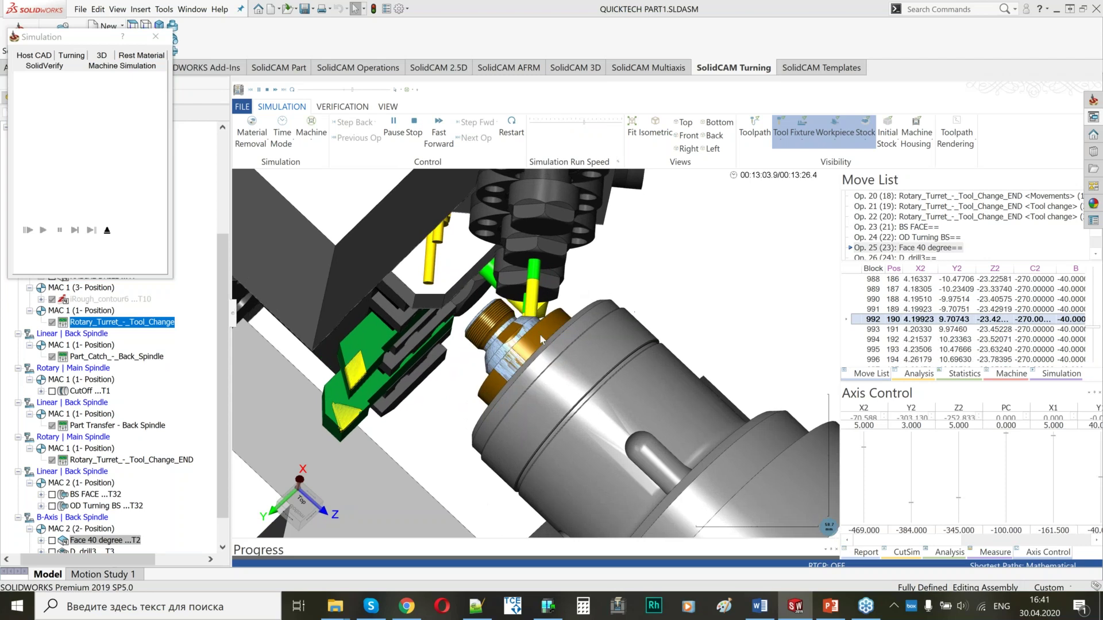
# Step: Follow the back-spindle machining through to END PROGRAM, viewing the part from the side and then the whole machine
pyautogui.scroll(-3, 540, 332)
pyautogui.scroll(-2, 540, 326)
pyautogui.moveTo(549, 372); pyautogui.dragTo(584, 345, button='middle')
pyautogui.scroll(4, 543, 331)
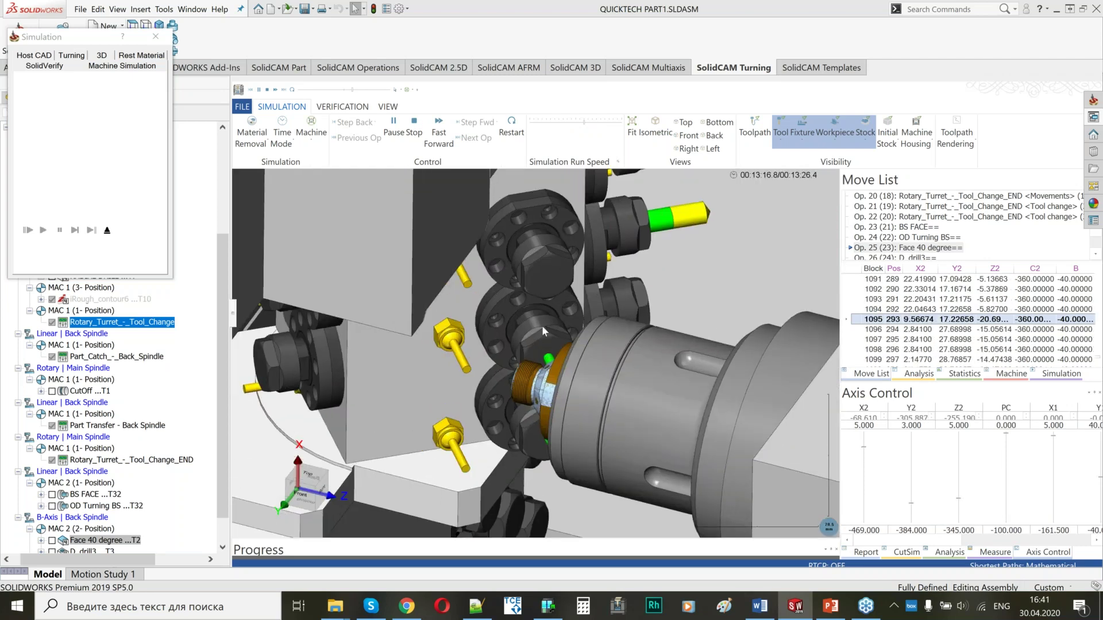
pyautogui.scroll(-5, 547, 321)
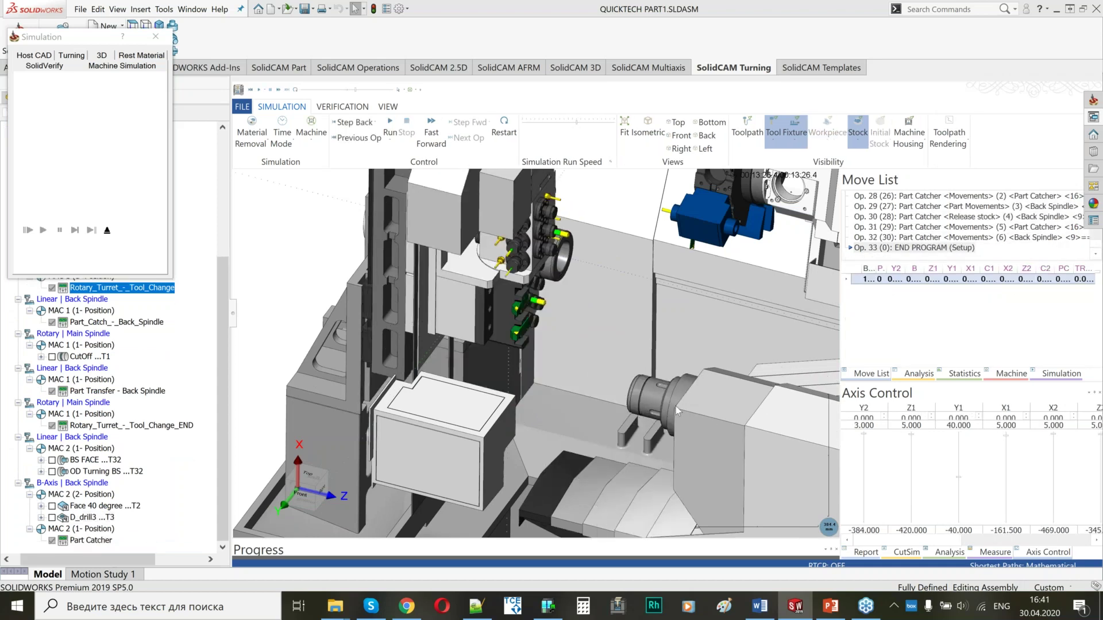
pyautogui.scroll(-2, 676, 406)
pyautogui.scroll(-2, 607, 402)
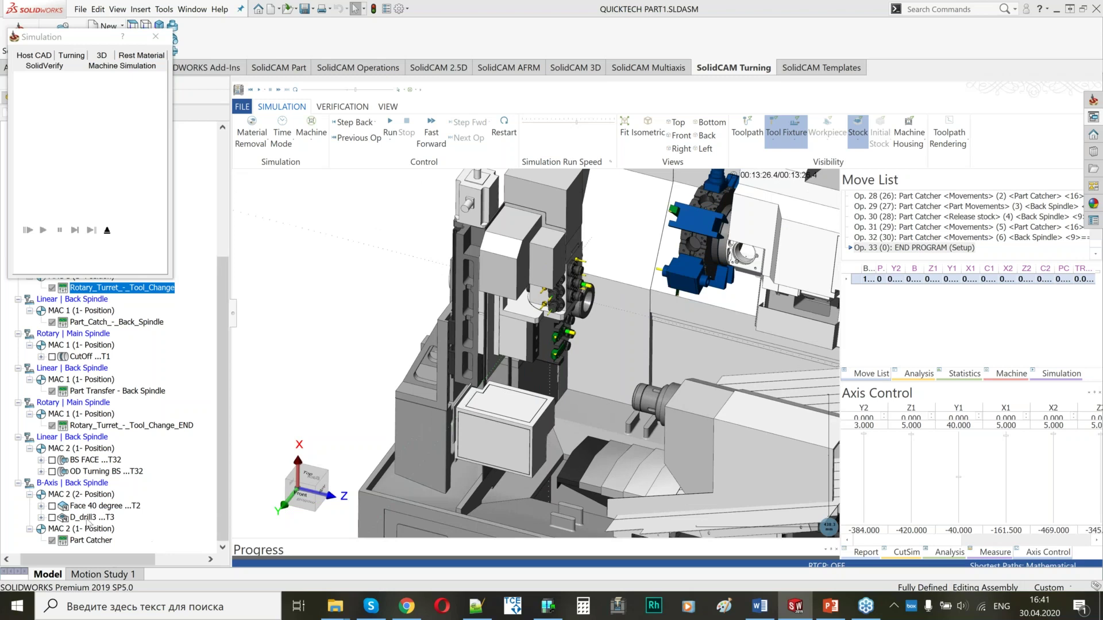
# Step: Jump to the Part Catcher operation, examine its movements through Release stock, and close the simulation
pyautogui.click(87, 541)
pyautogui.scroll(5, 571, 412)
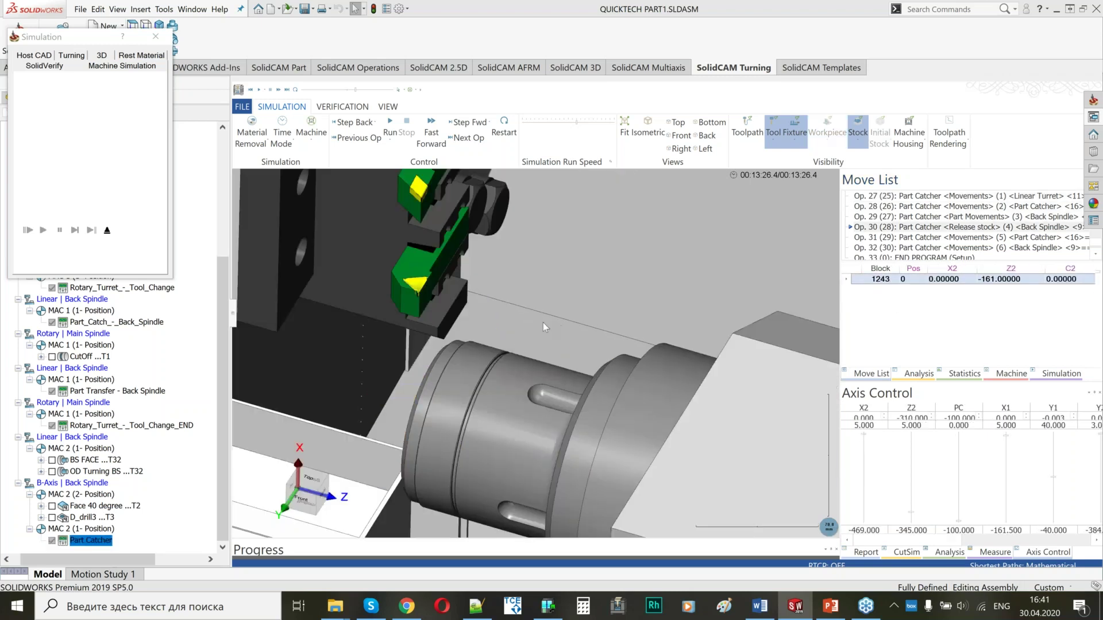
pyautogui.scroll(-4, 543, 322)
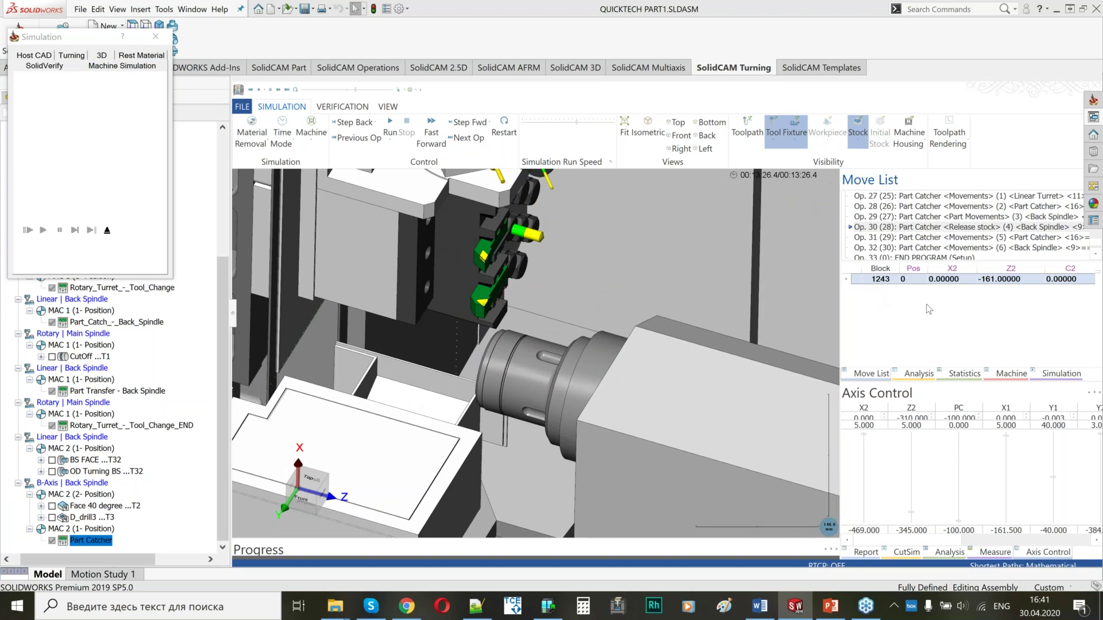
pyautogui.scroll(-3, 523, 298)
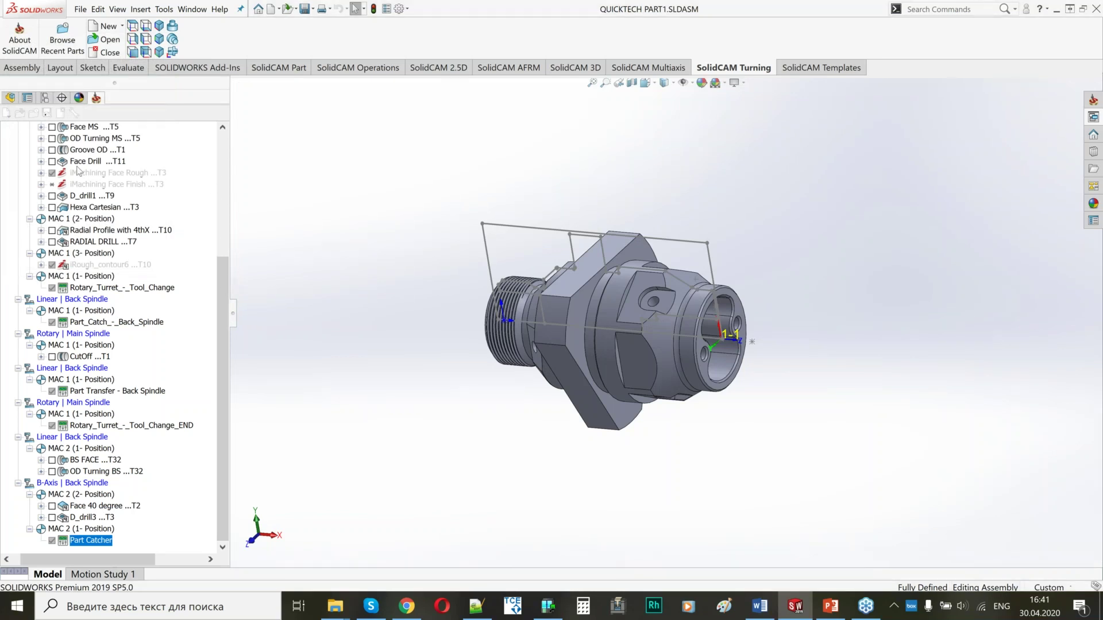
pyautogui.rightClick(34, 277)
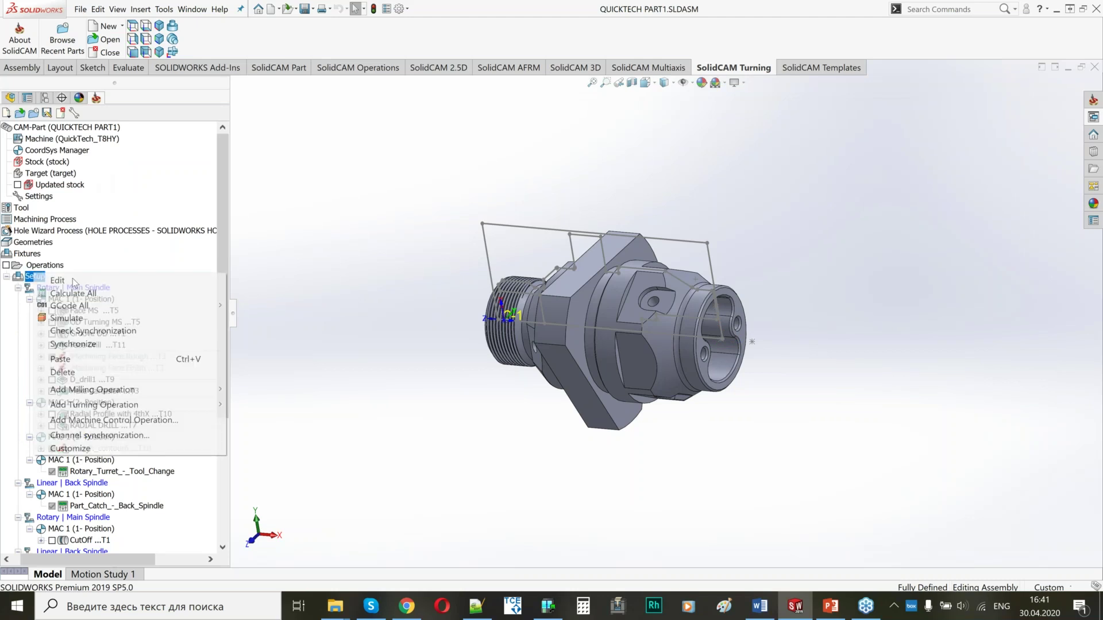
pyautogui.click(72, 437)
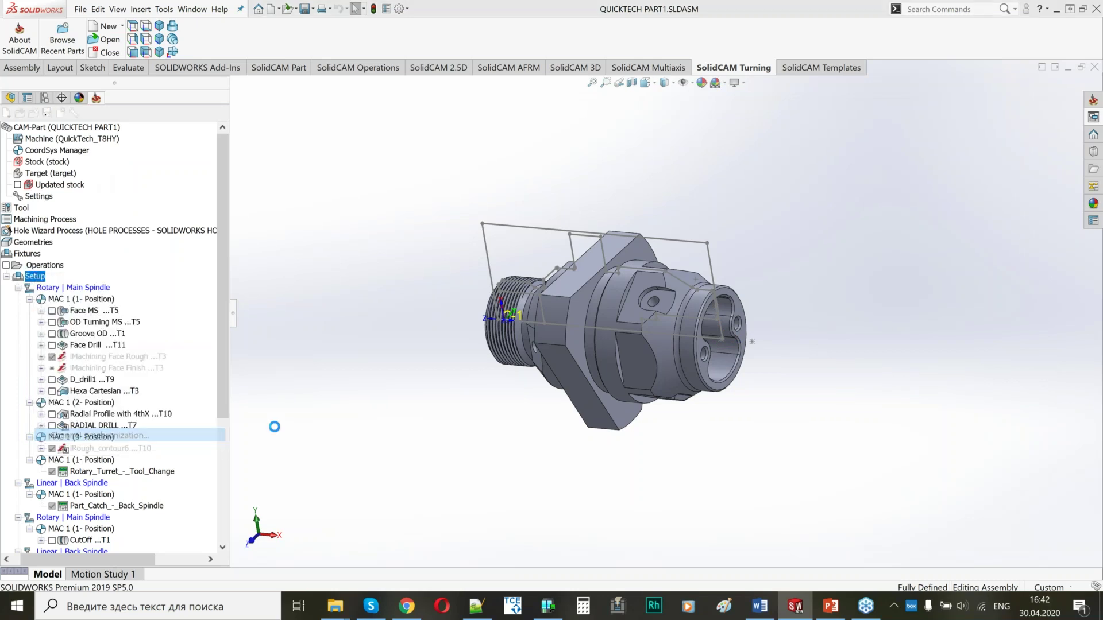
pyautogui.rightClick(389, 381)
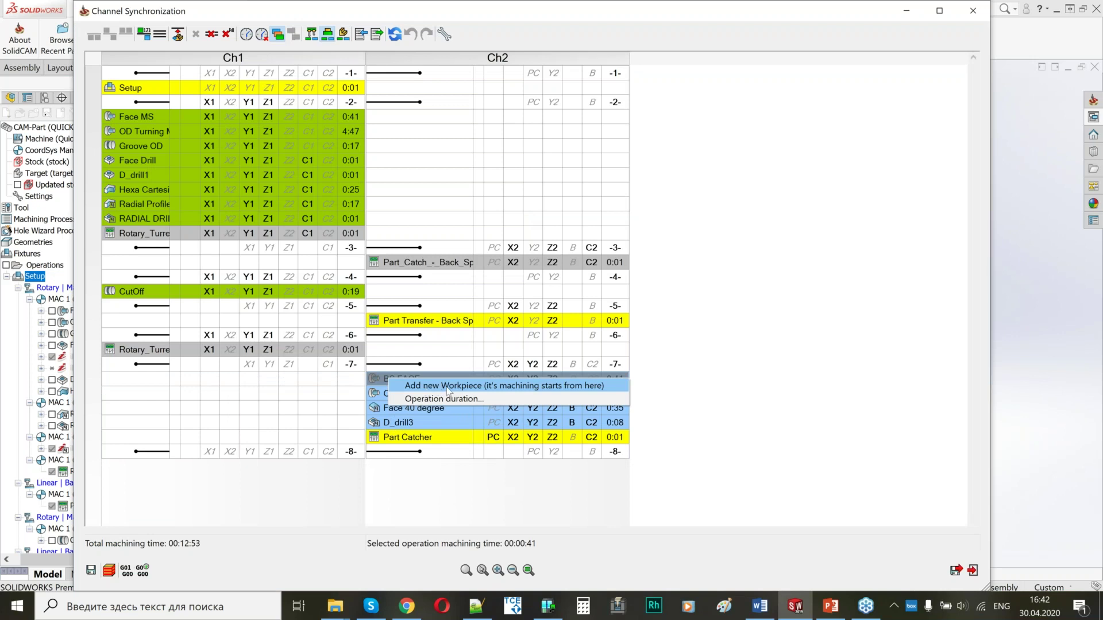
pyautogui.click(379, 380)
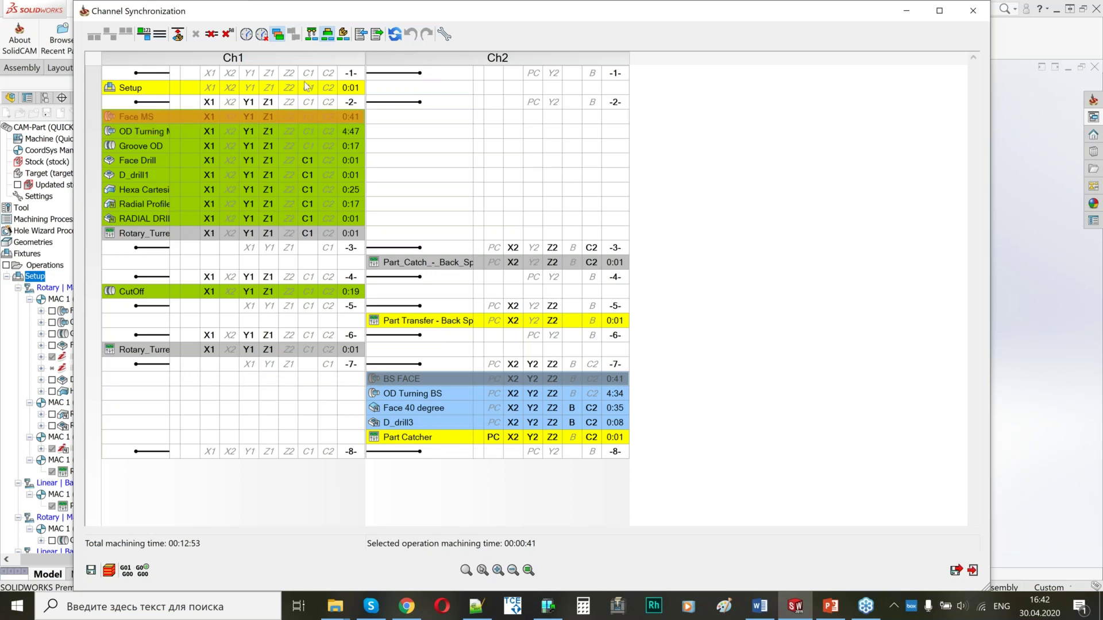
pyautogui.rightClick(400, 382)
pyautogui.click(454, 388)
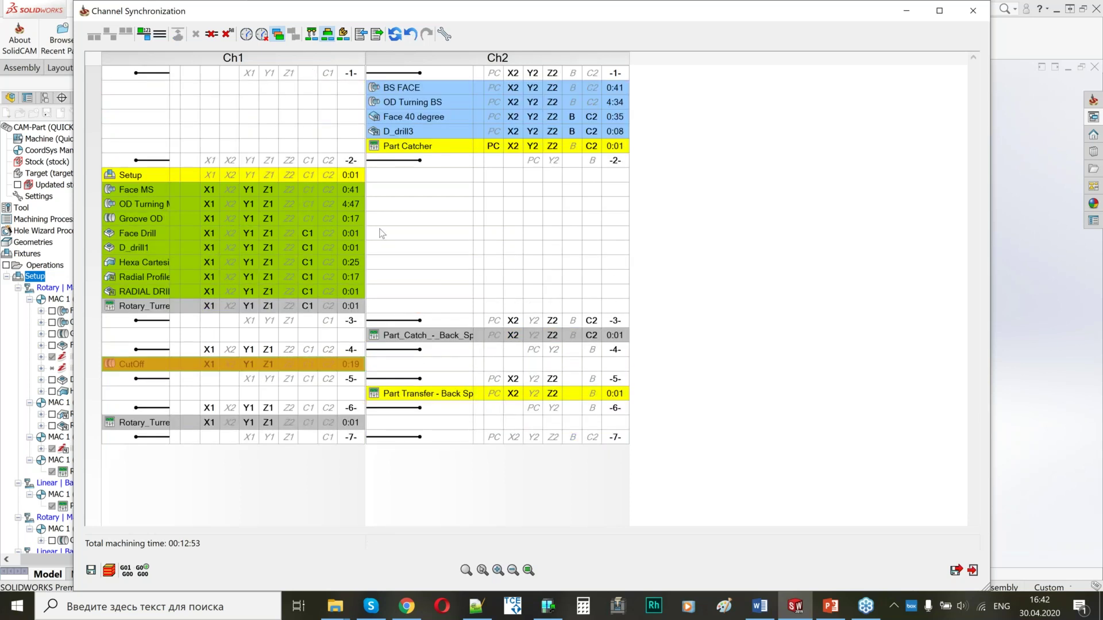
pyautogui.click(391, 160)
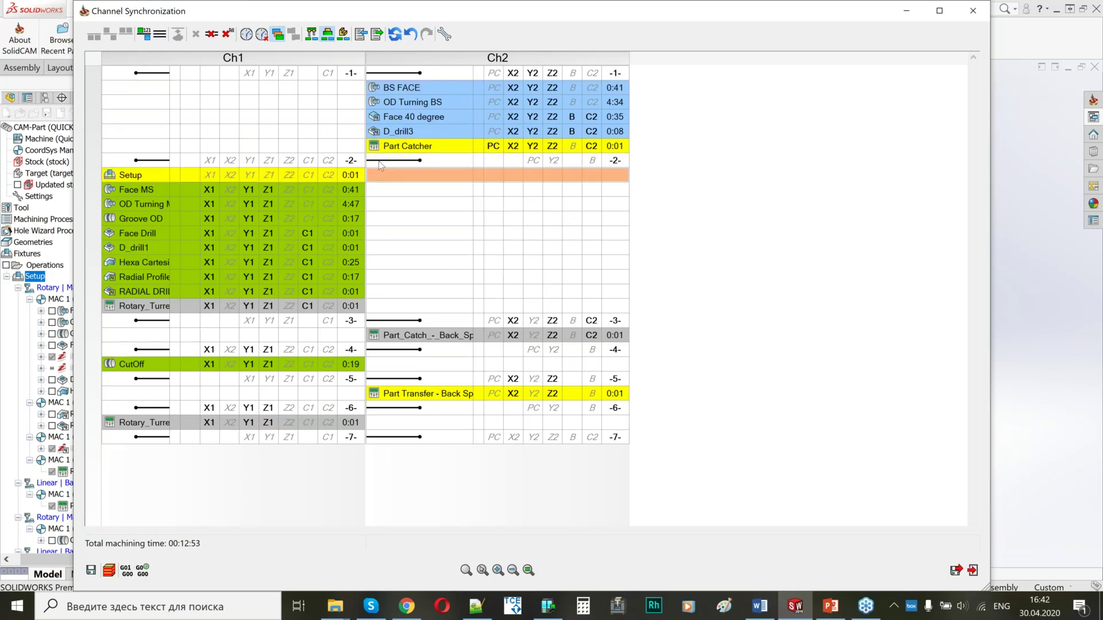
pyautogui.click(196, 35)
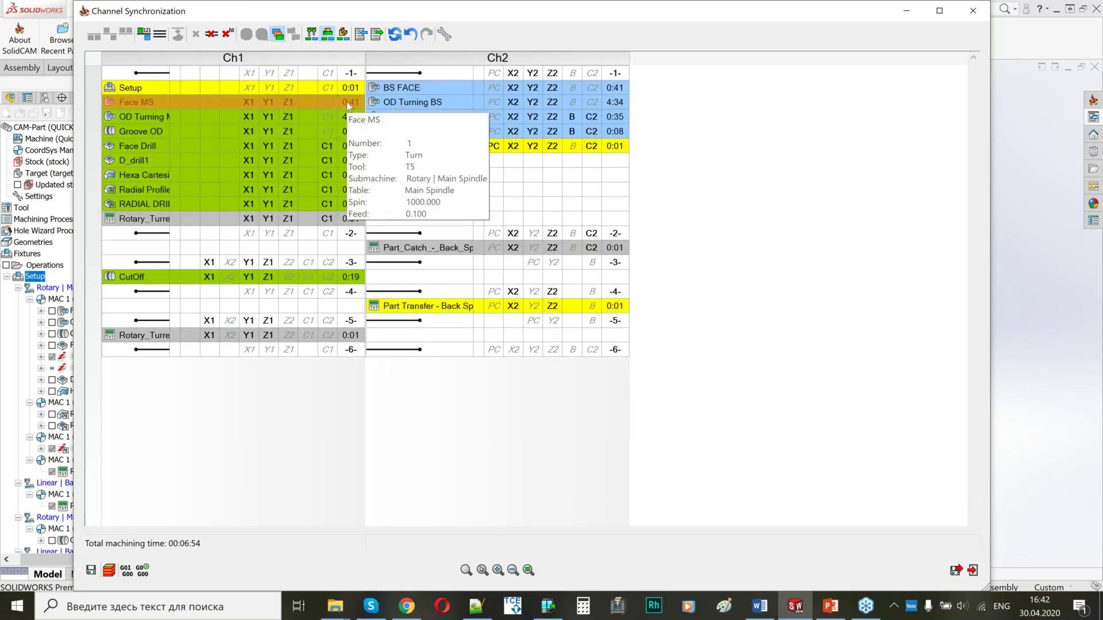
# Step: Synchronize the start of Face MS in Ch1 with BS FACE in Ch2 and close the channel synchronization with the change kept
pyautogui.click(346, 102)
pyautogui.keyDown('ctrl'); pyautogui.click(393, 90); pyautogui.keyUp('ctrl')
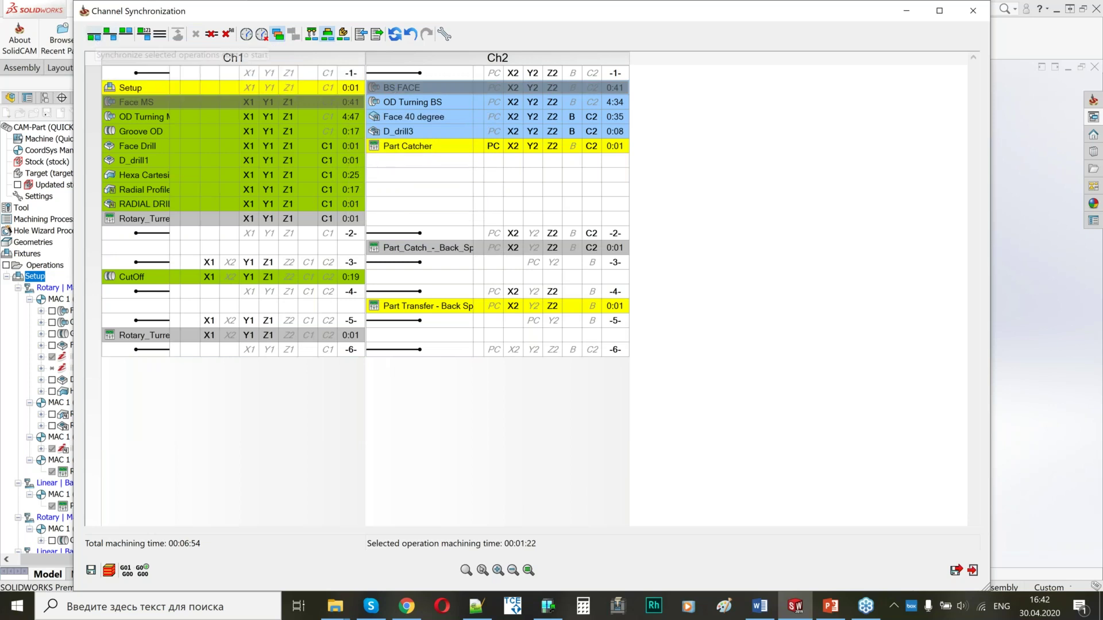
pyautogui.click(93, 36)
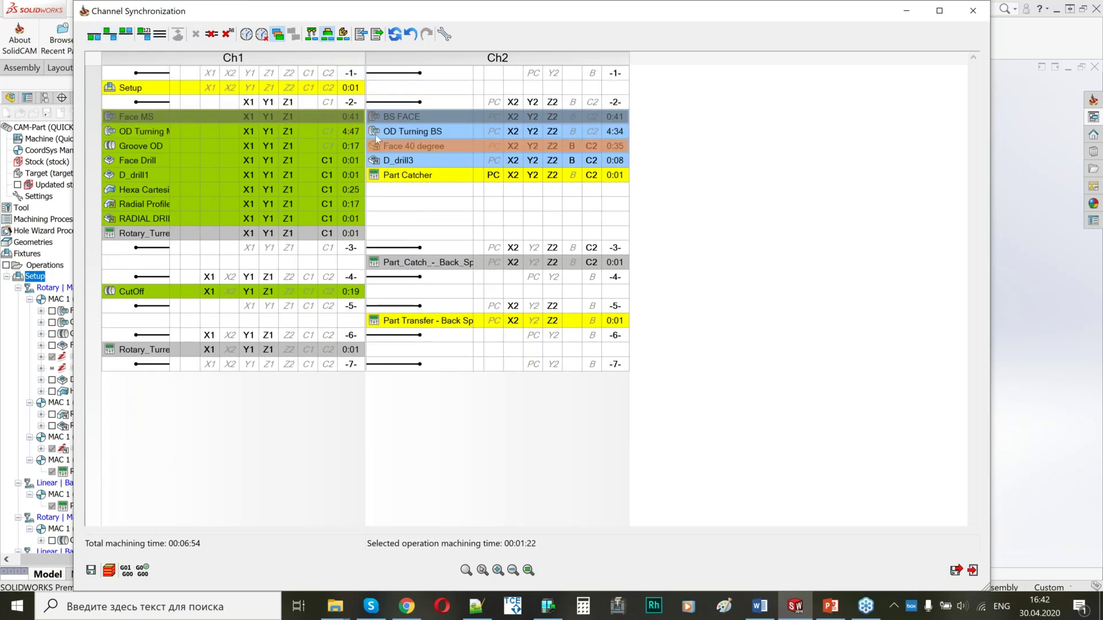
pyautogui.moveTo(393, 150)
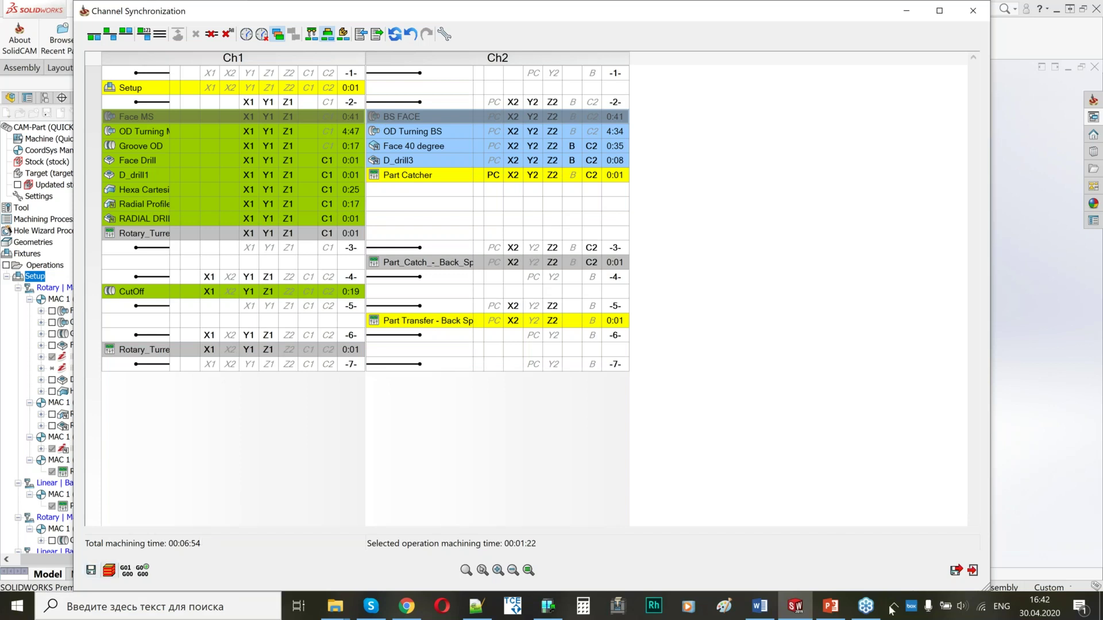
pyautogui.click(954, 575)
# Step: Simulate the whole Setup in Machine Simulation and run it with a closer view of both spindles and turrets
pyautogui.rightClick(34, 276)
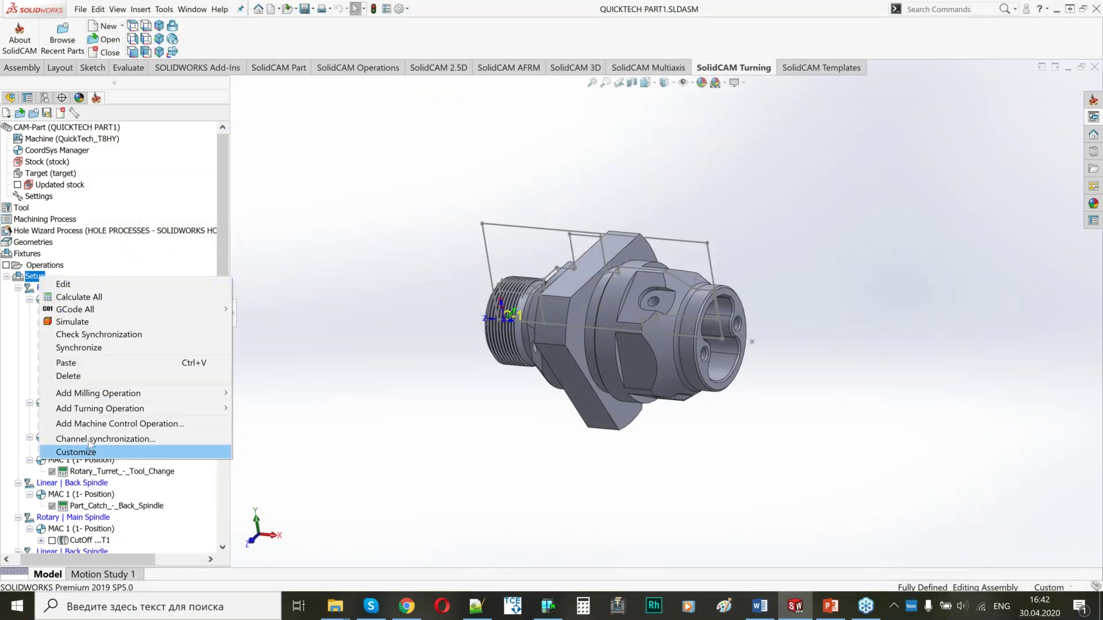
pyautogui.click(95, 322)
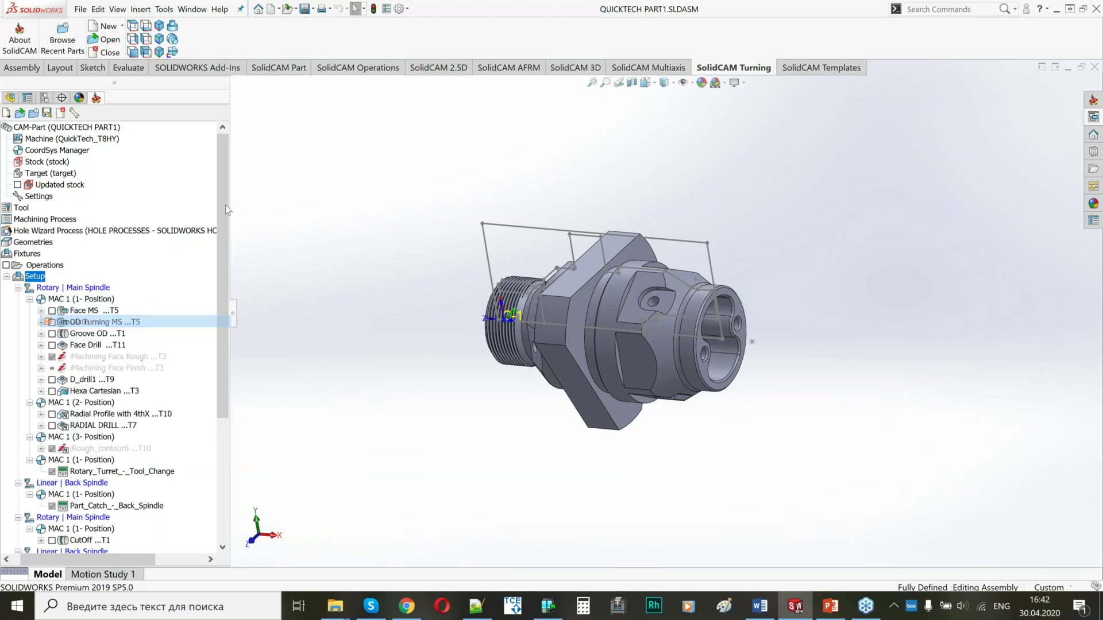
pyautogui.click(133, 56)
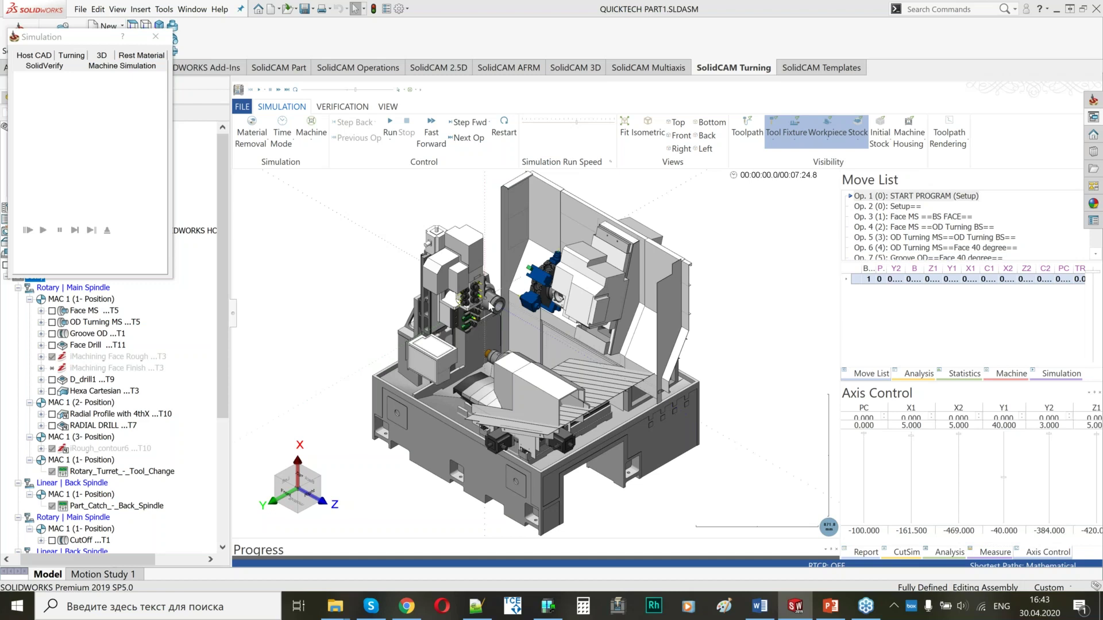
pyautogui.scroll(5, 460, 299)
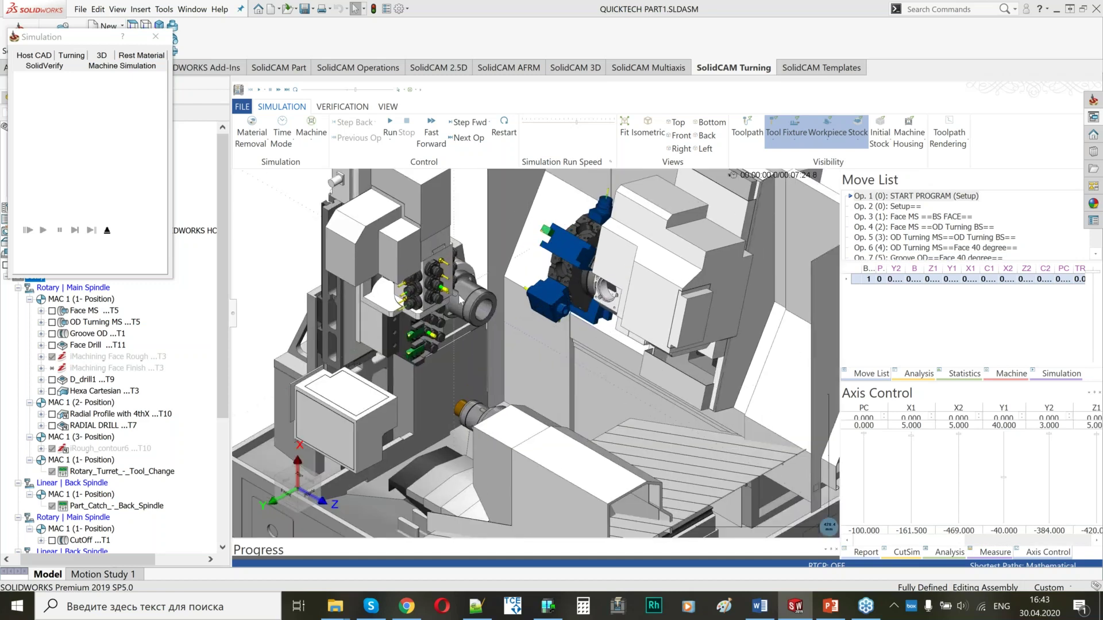
pyautogui.scroll(1, 460, 299)
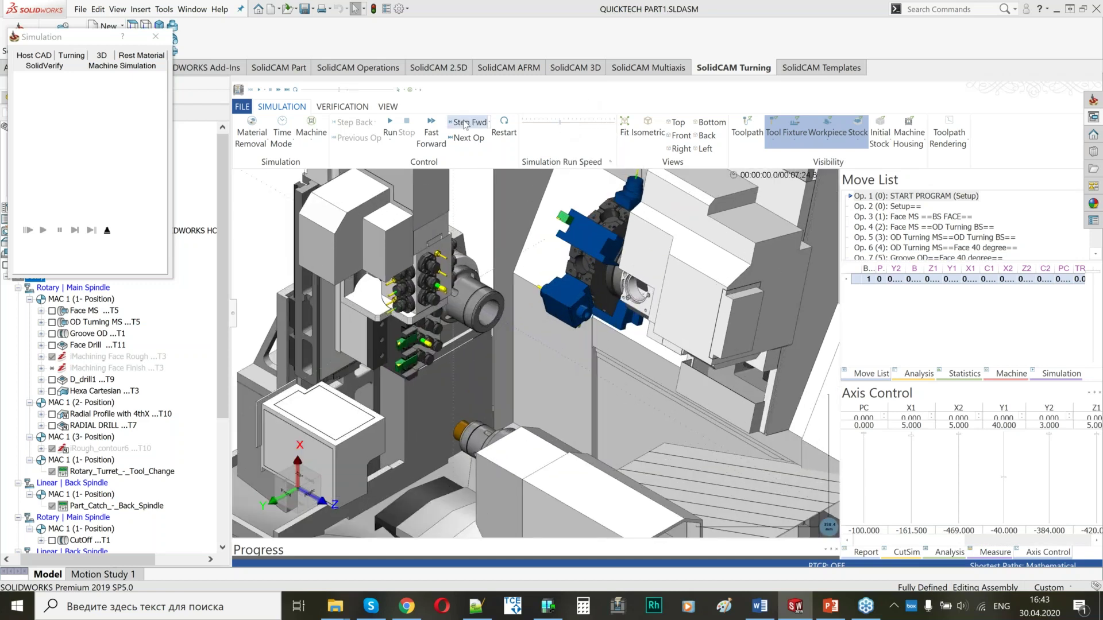
pyautogui.click(391, 124)
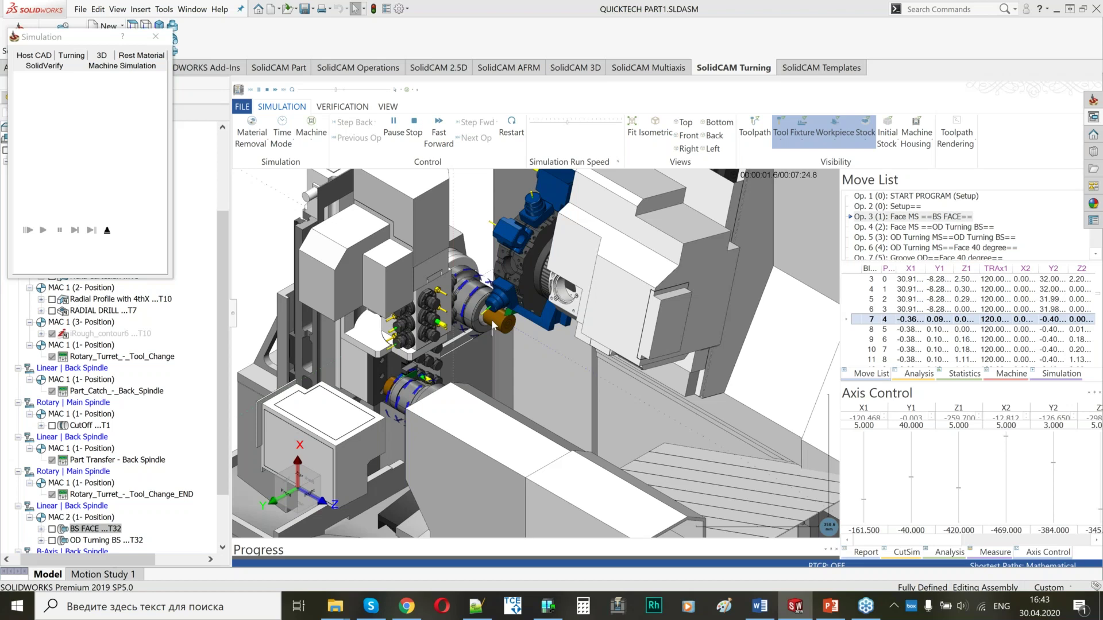
# Step: Adjust the simulation run speed, follow the simultaneous machining on both spindles through to END PROGRAM, and exit the simulation
pyautogui.click(577, 123)
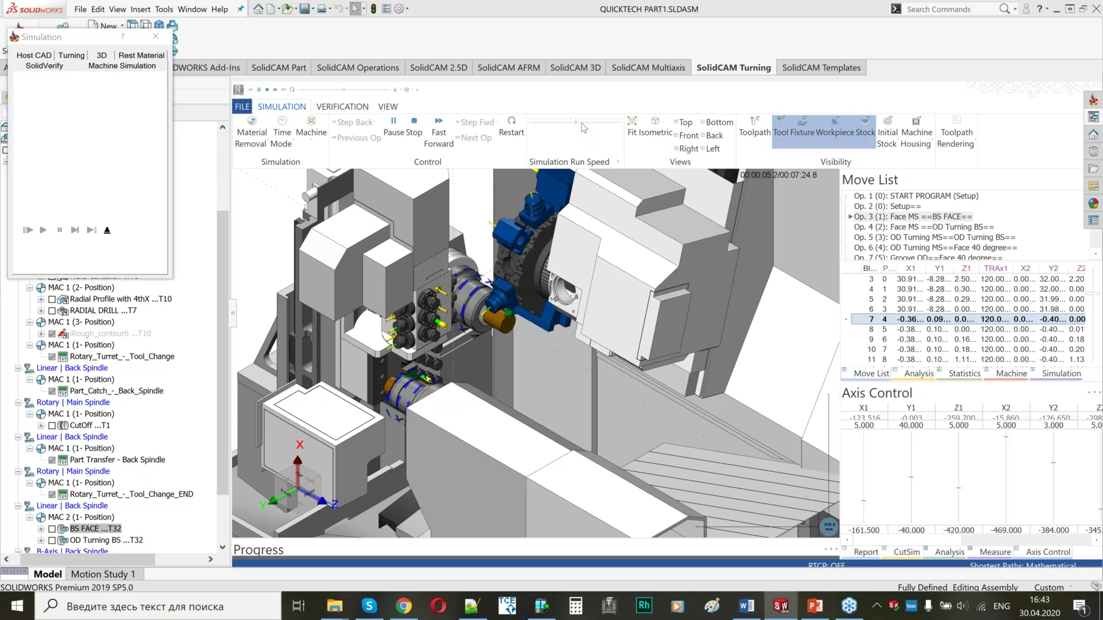
pyautogui.click(584, 123)
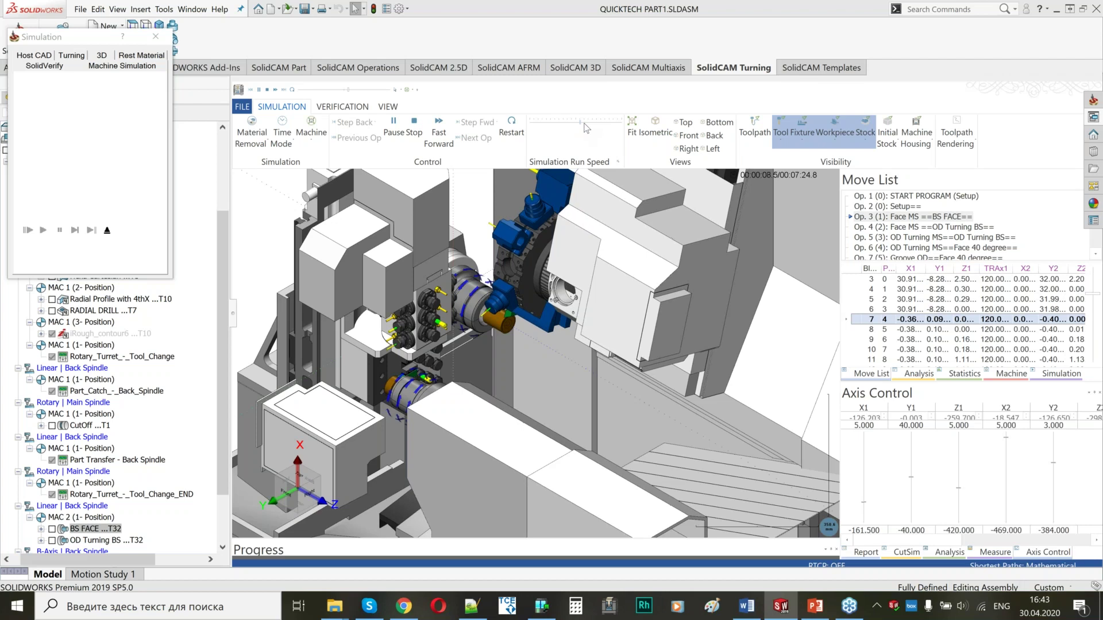
pyautogui.click(593, 123)
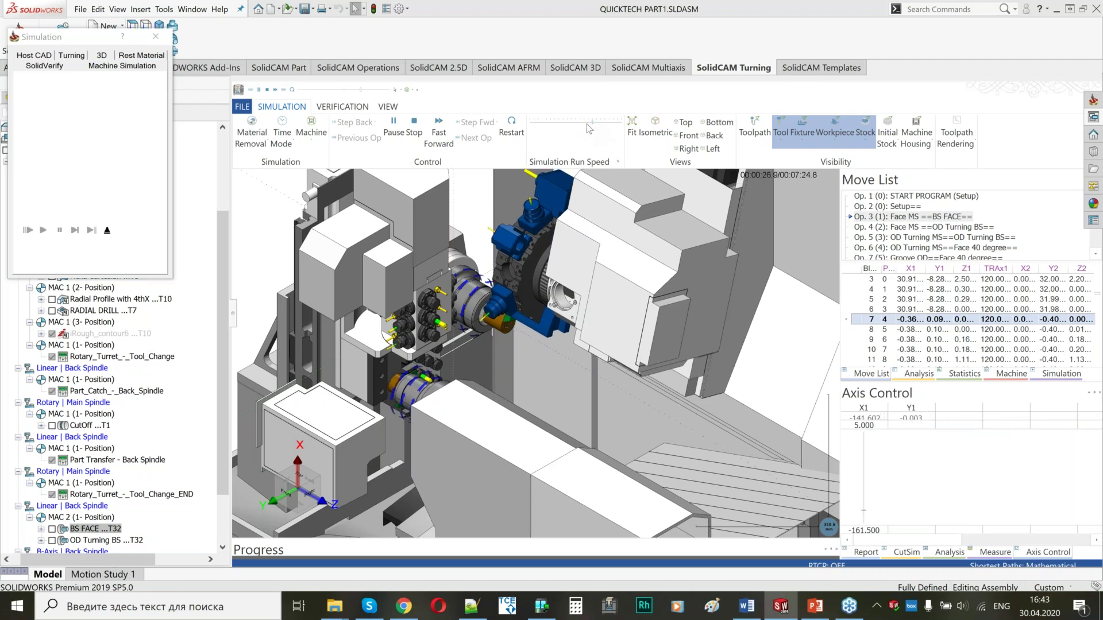
pyautogui.click(589, 127)
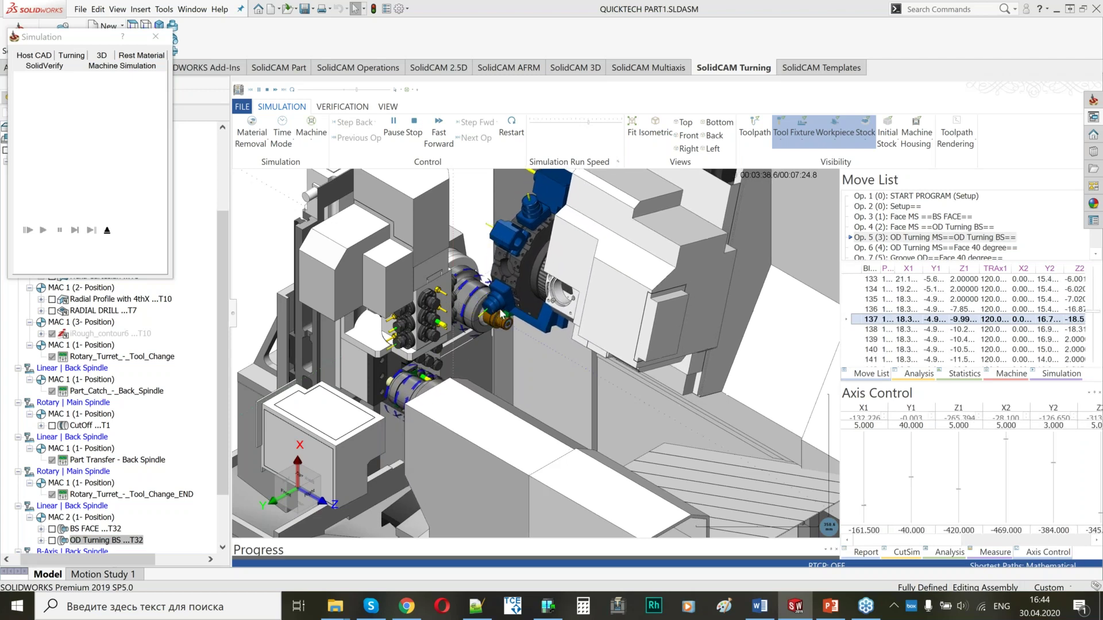
pyautogui.click(592, 122)
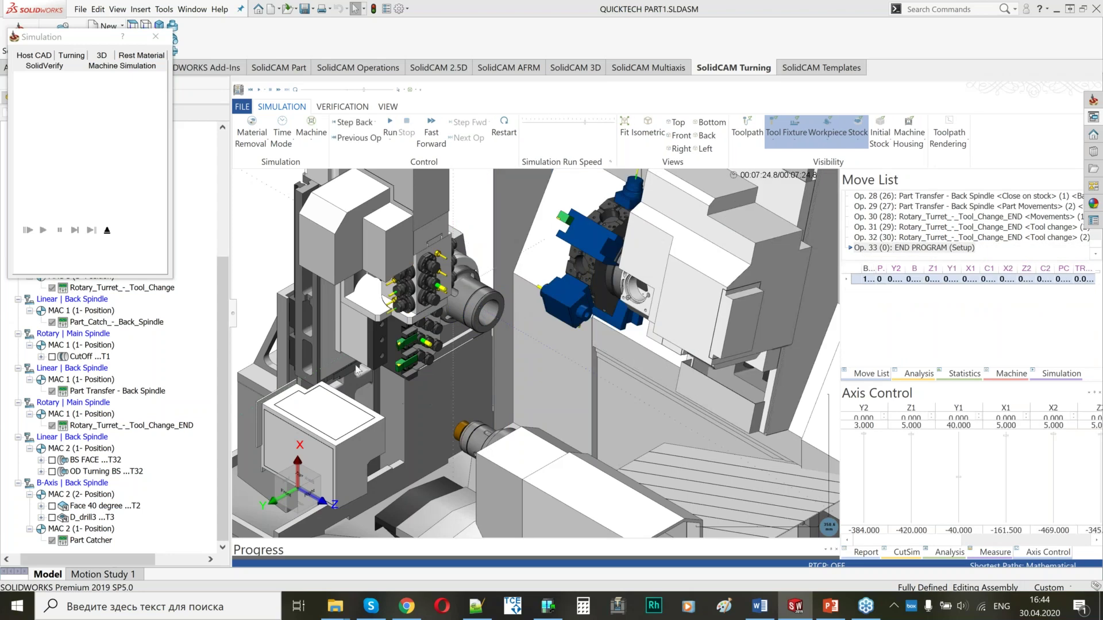
pyautogui.click(107, 230)
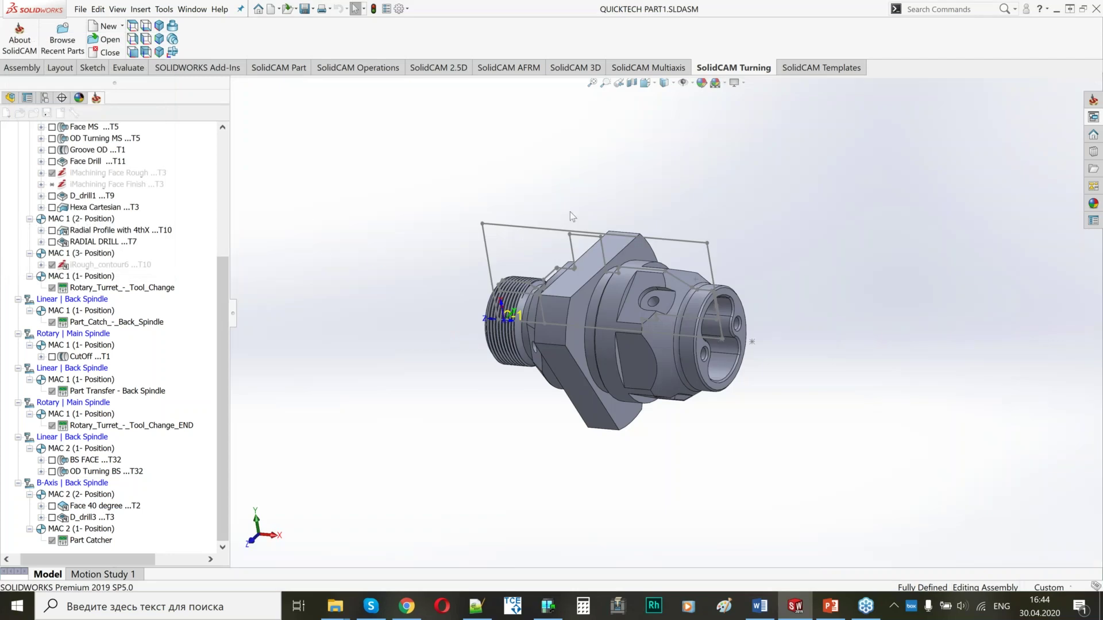
# Step: Switch to PowerPoint and start the slide show from slide 13, "Thinking different - concept"
pyautogui.click(830, 608)
pyautogui.scroll(-5, 93, 391)
pyautogui.scroll(-5, 91, 391)
pyautogui.click(86, 442)
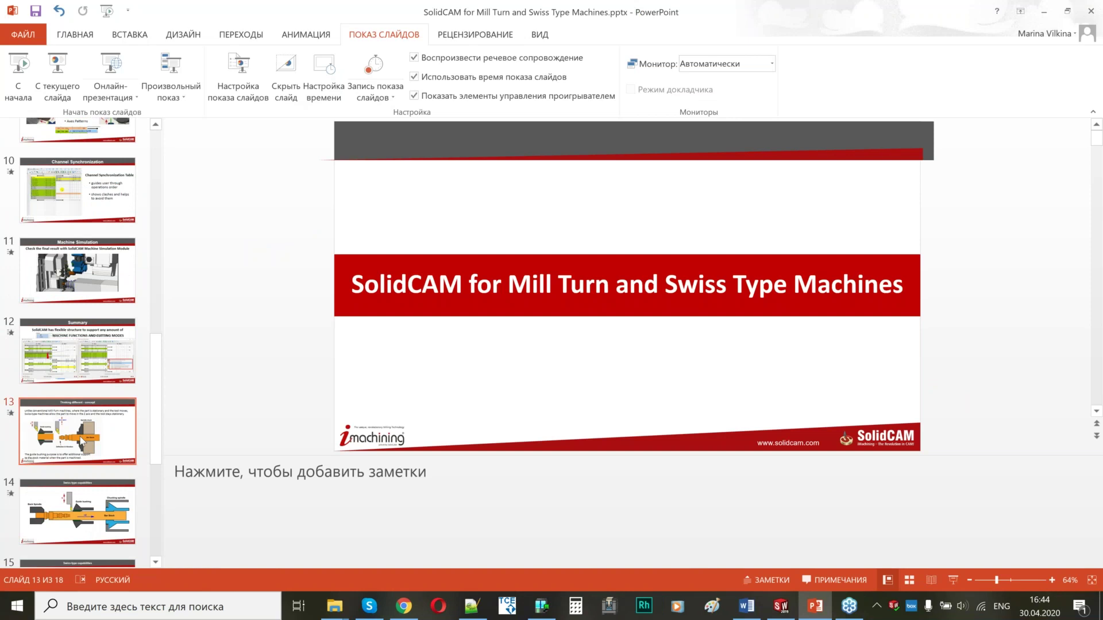
pyautogui.click(56, 66)
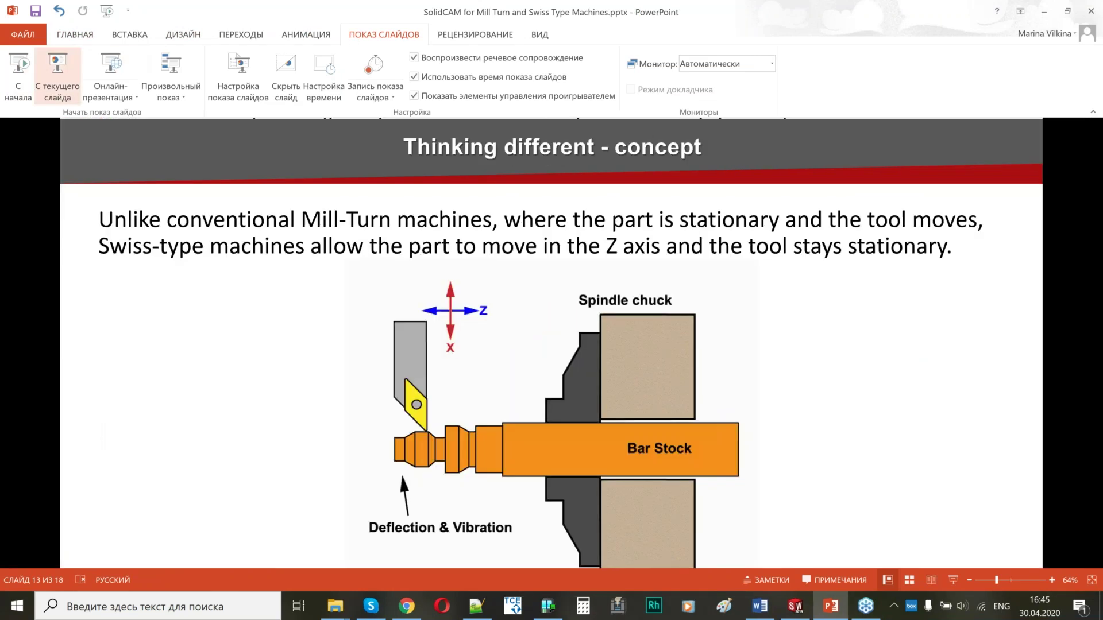
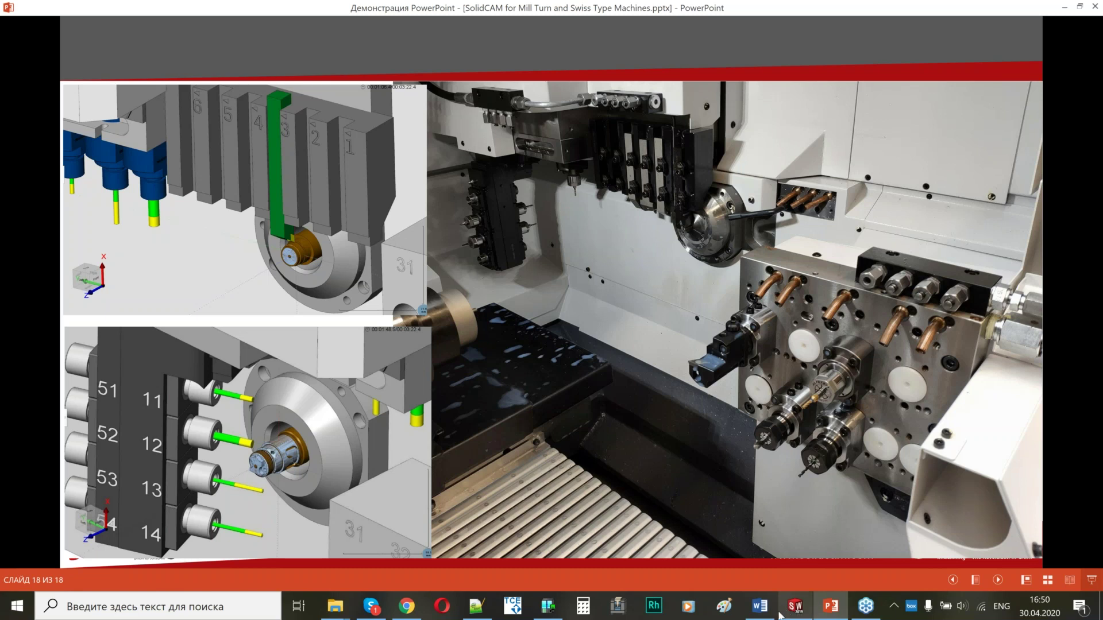
# Step: Switch back to SOLIDWORKS and open JINNFA PART1.SLDPRT from the PARTS to CUT folder
pyautogui.click(796, 608)
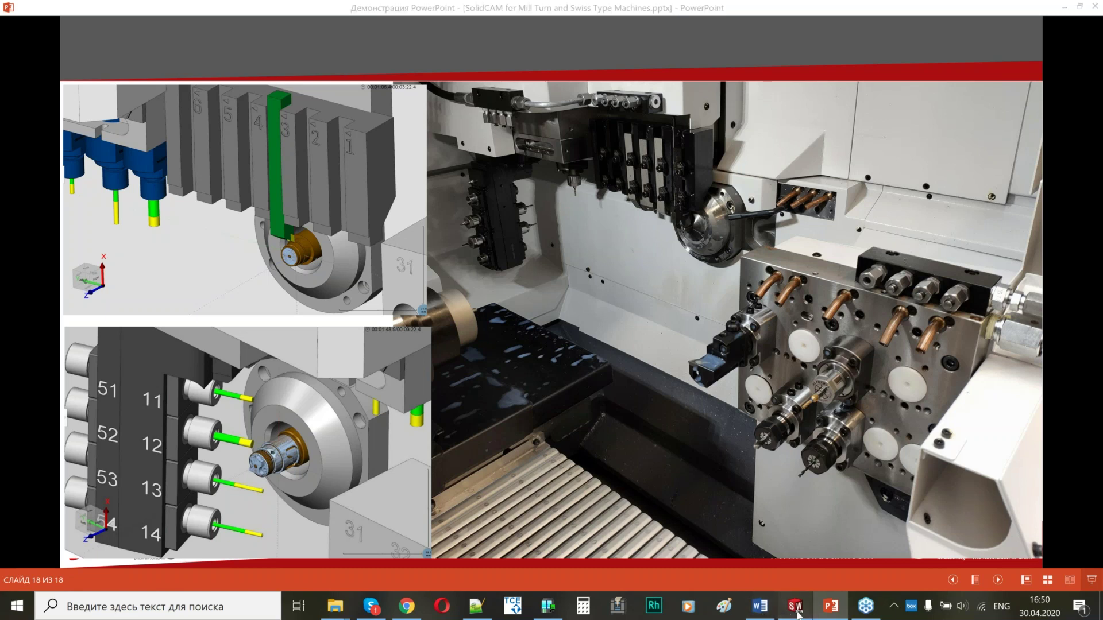
pyautogui.click(81, 11)
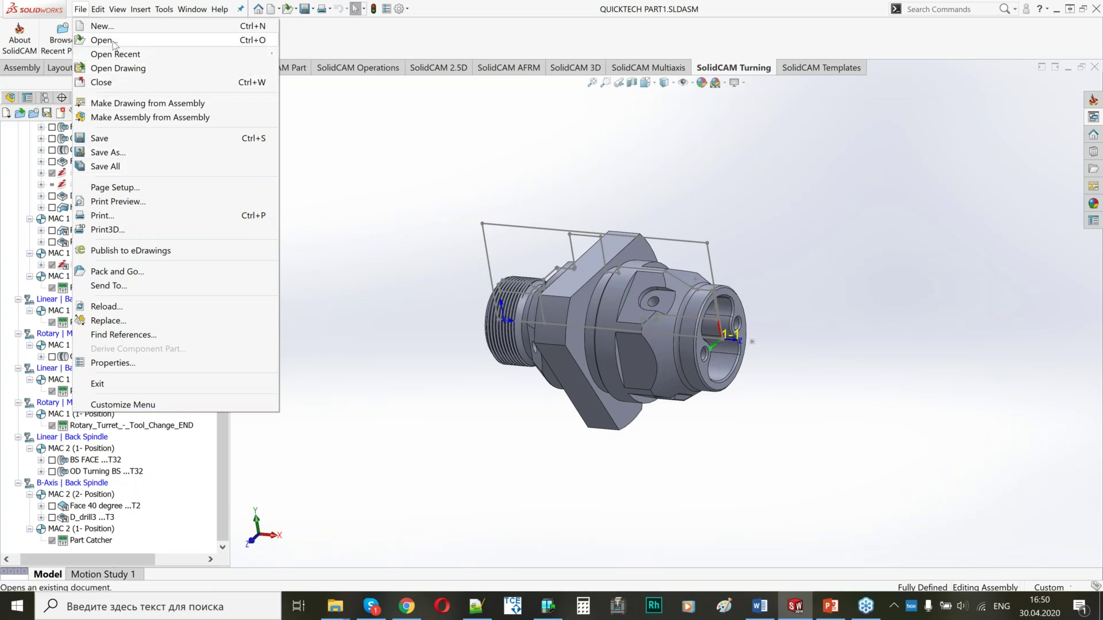
pyautogui.click(435, 247)
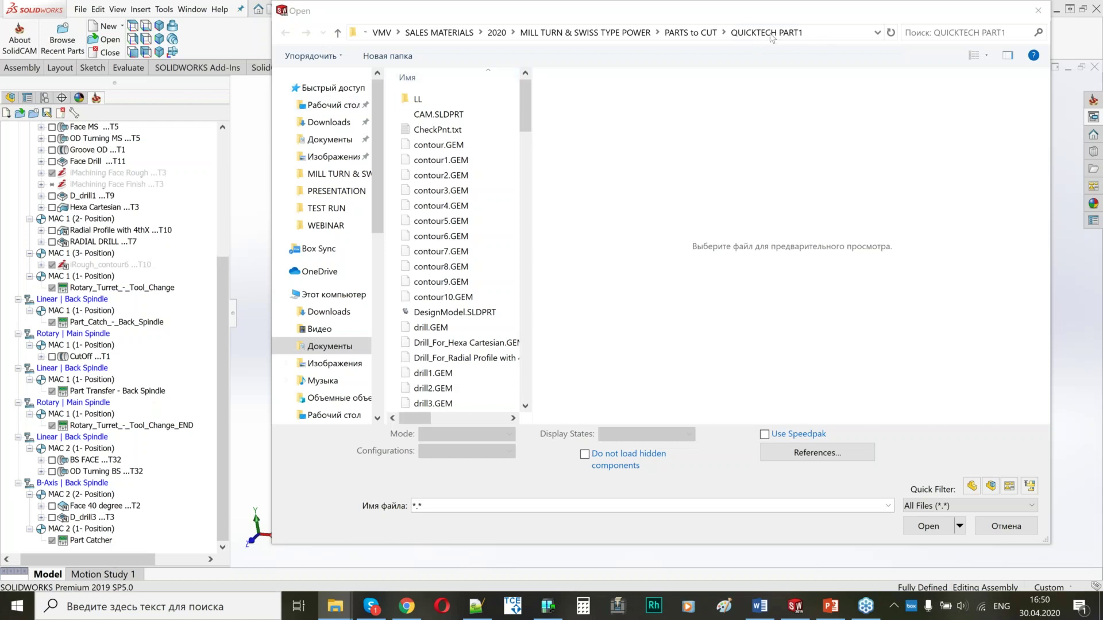
pyautogui.click(831, 40)
pyautogui.press('Return')
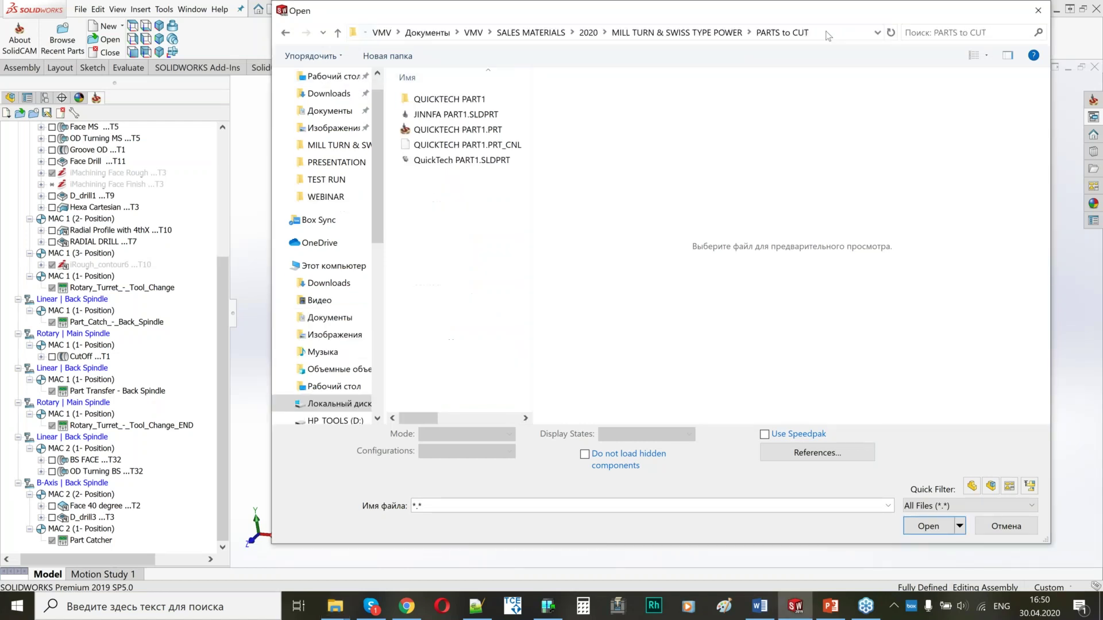
pyautogui.click(451, 114)
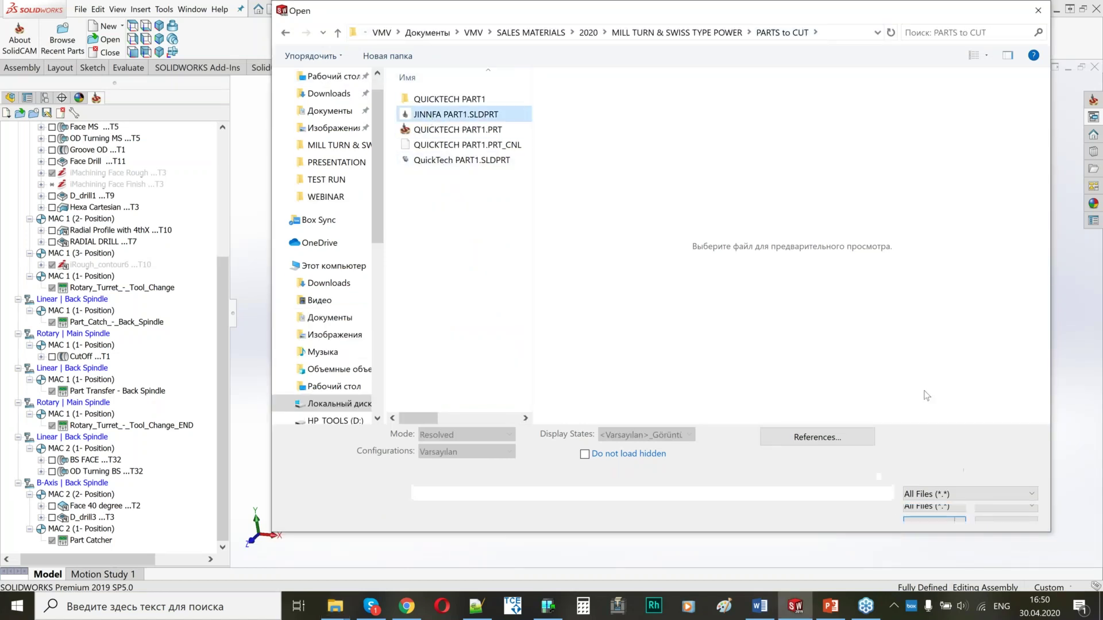
pyautogui.click(925, 515)
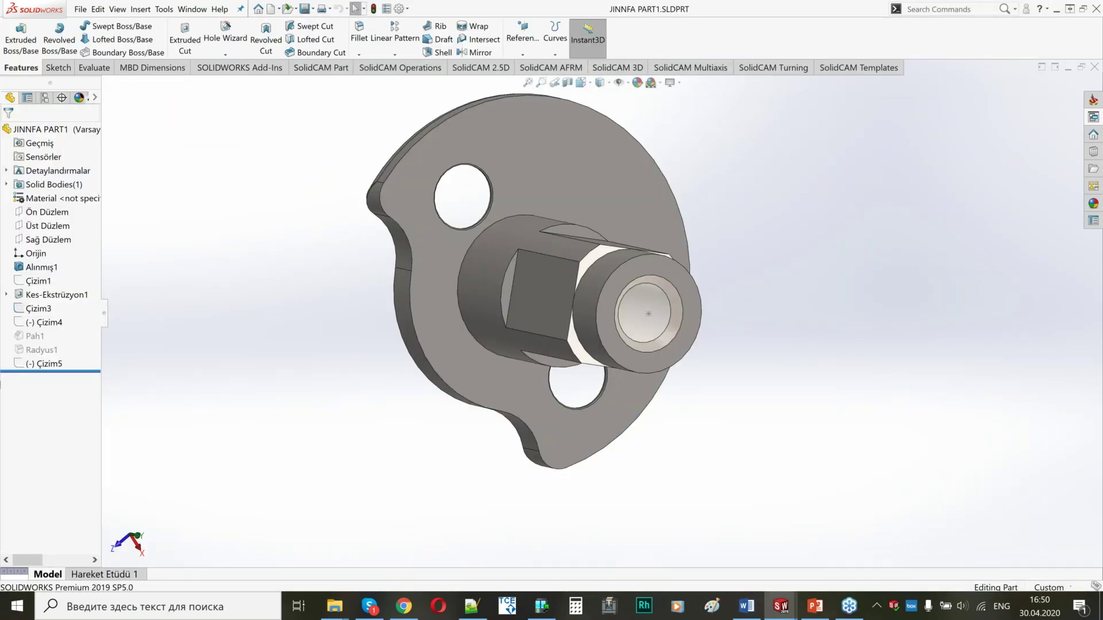
# Step: Examine the part from the front, rear and side, checking the distance between the shaft's end face and the flange's rear face
pyautogui.scroll(1, 620, 266)
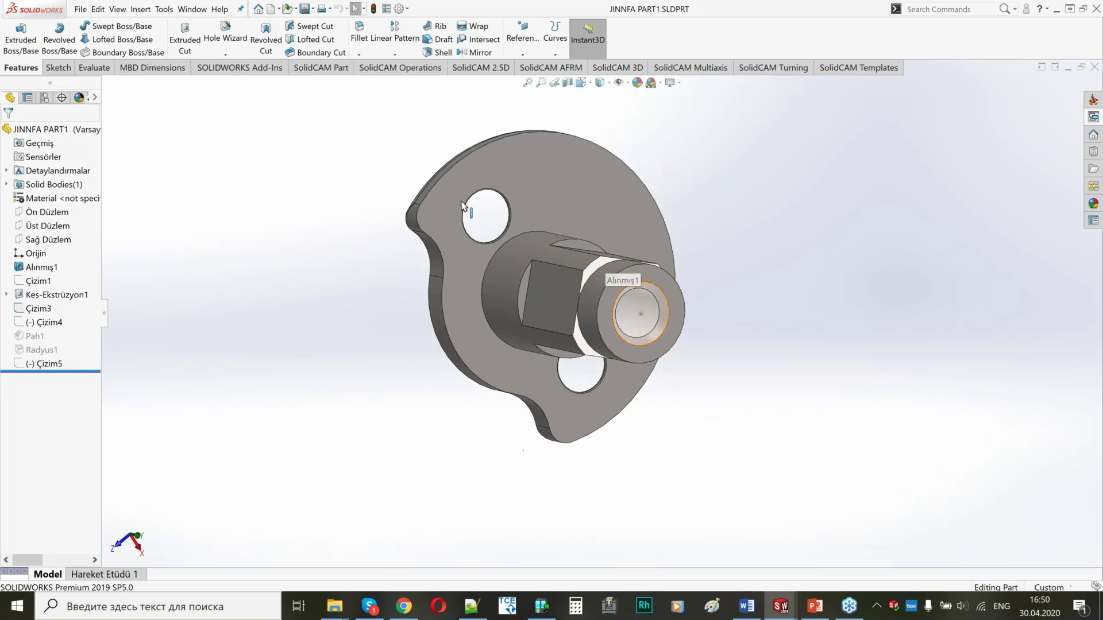
pyautogui.scroll(-2, 462, 208)
pyautogui.scroll(4, 632, 327)
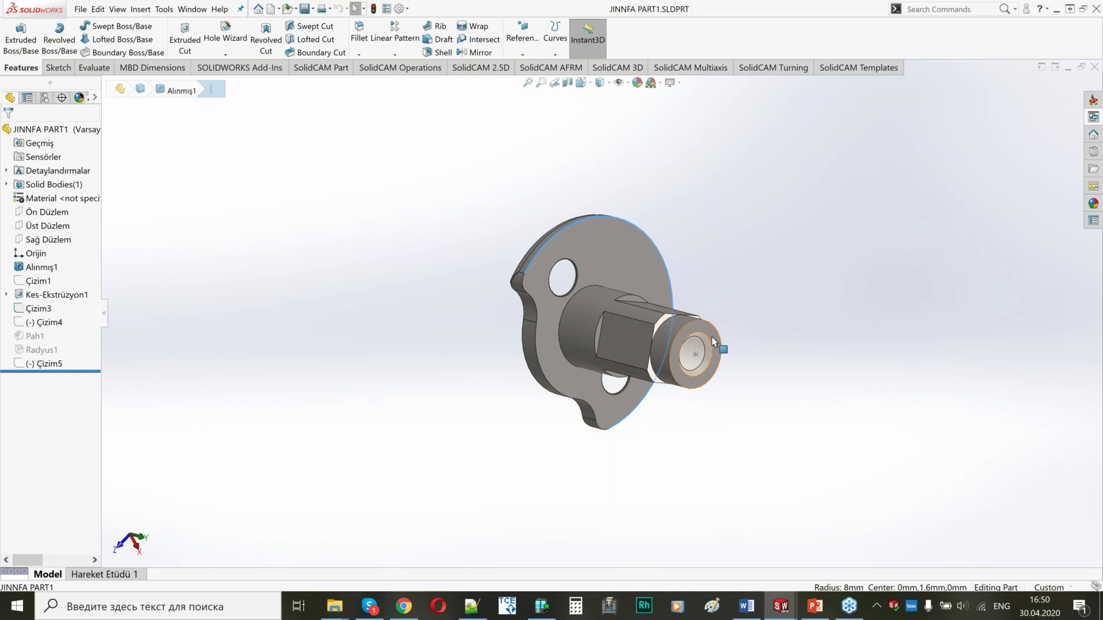
pyautogui.scroll(-4, 648, 318)
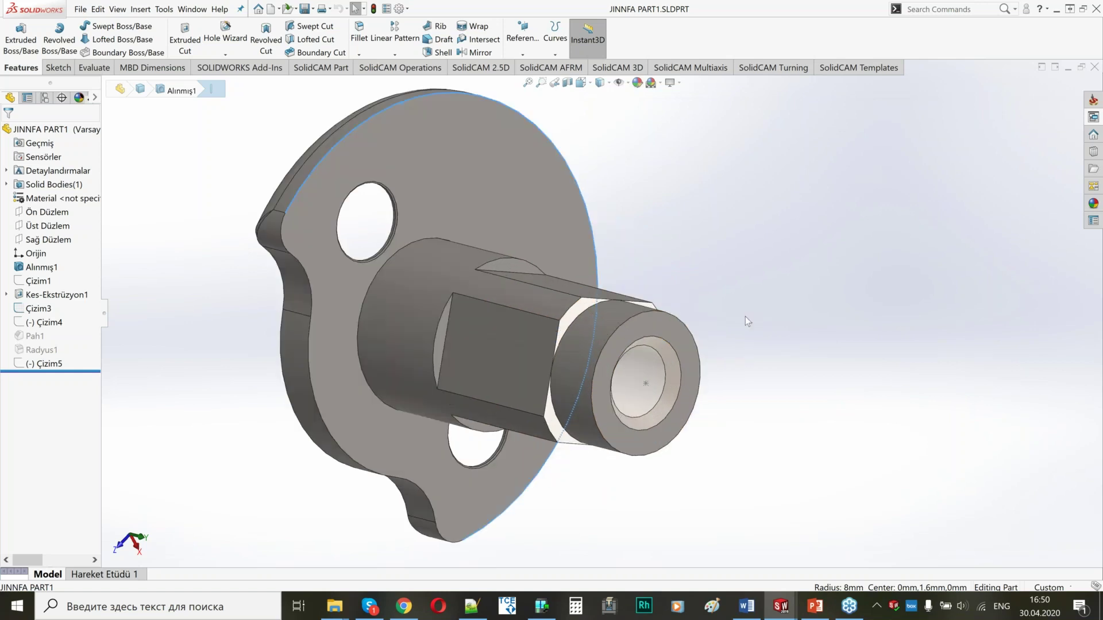
pyautogui.click(648, 318)
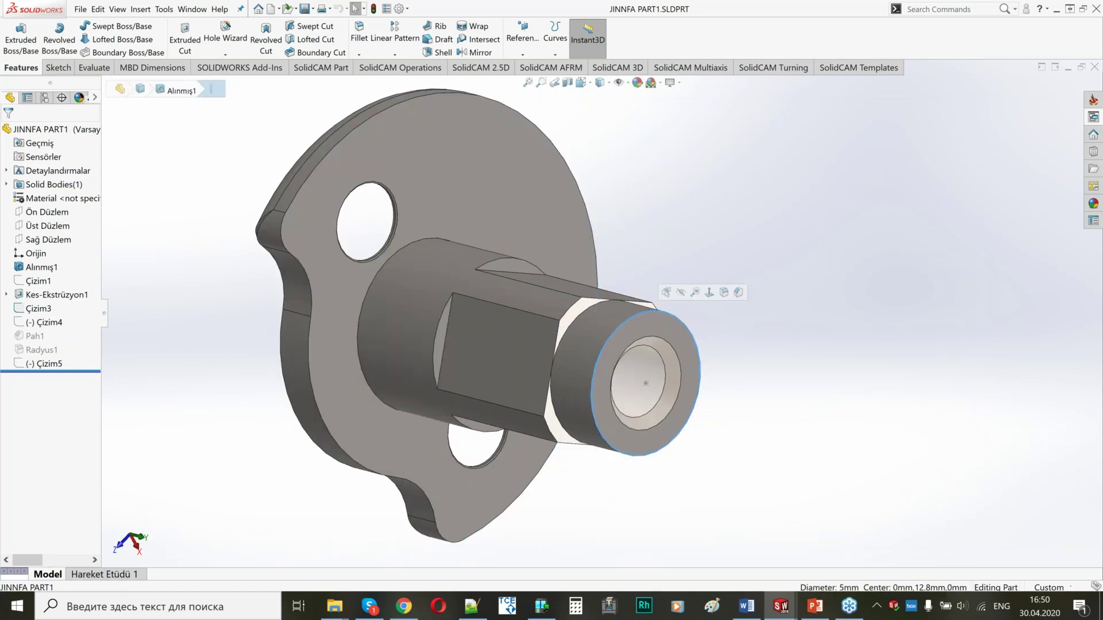
pyautogui.click(663, 327)
pyautogui.moveTo(500, 267); pyautogui.dragTo(638, 273, button='middle')
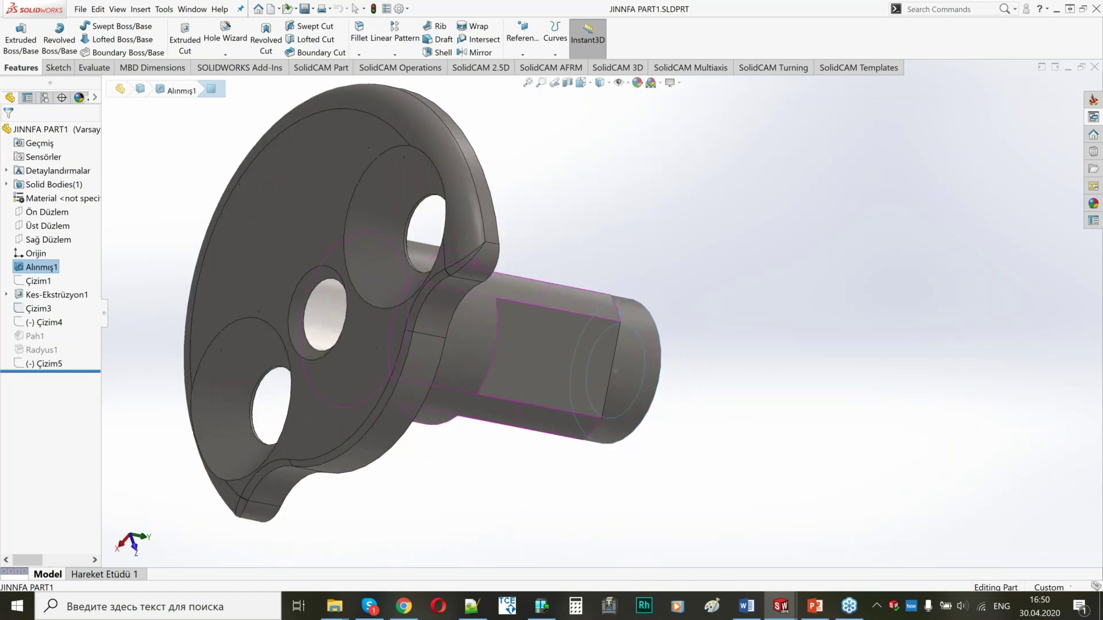
pyautogui.keyDown('ctrl'); pyautogui.click(361, 223); pyautogui.keyUp('ctrl')
pyautogui.moveTo(703, 287); pyautogui.dragTo(612, 300, button='middle')
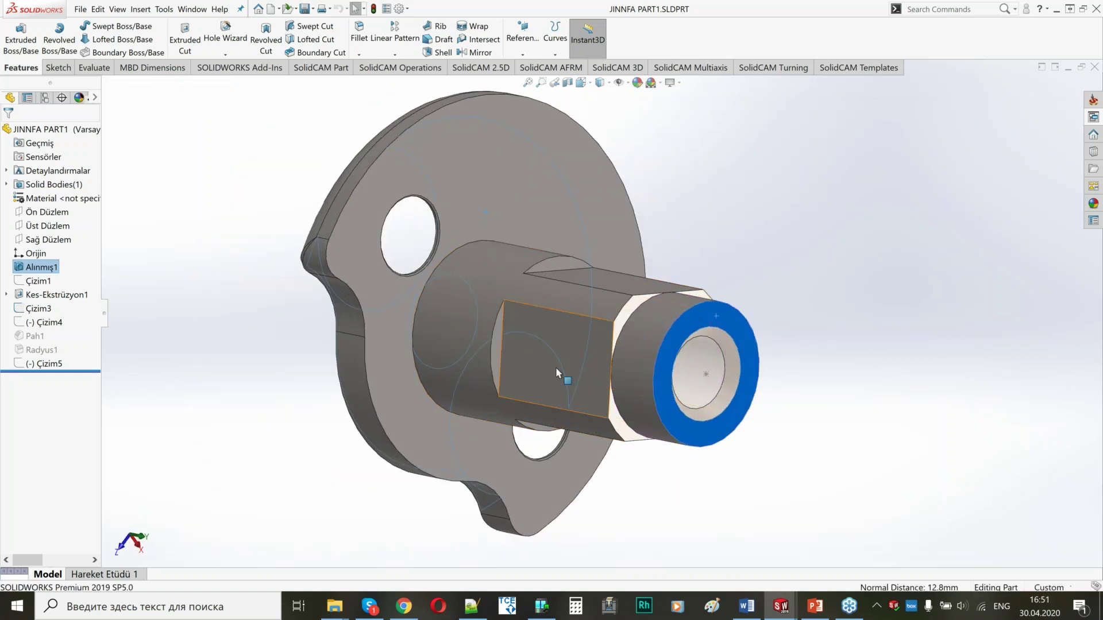
pyautogui.scroll(3, 600, 312)
pyautogui.moveTo(603, 313); pyautogui.dragTo(741, 270, button='middle')
pyautogui.click(963, 256)
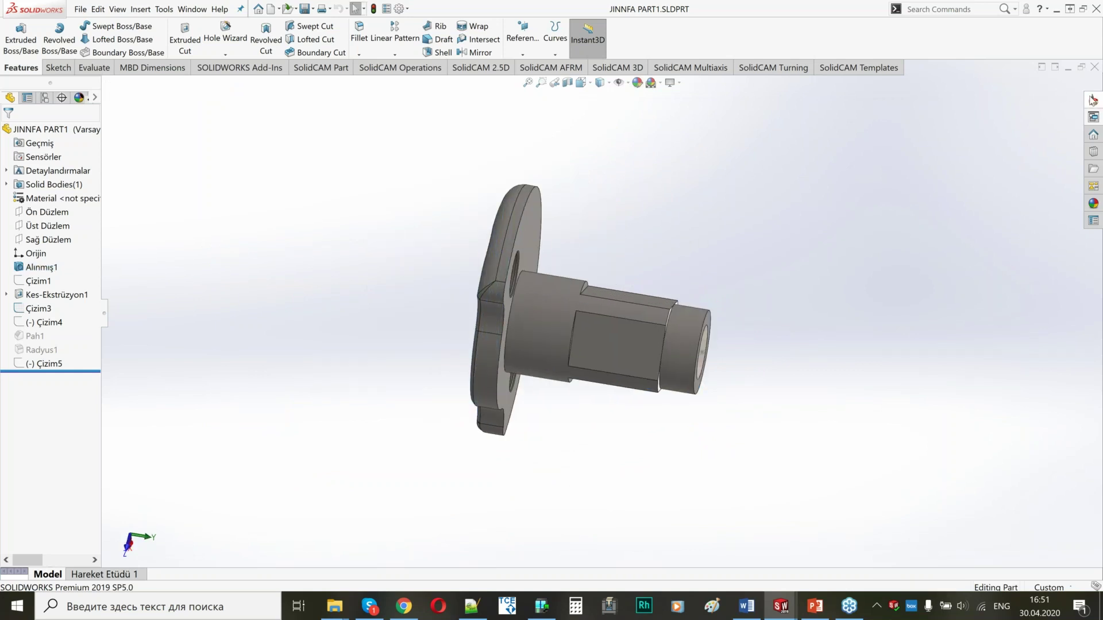
# Step: Create a new Mill-Turn CAM-Part for JINNFA PART1 with the JINN FA JSL-20RBY as the CNC machine
pyautogui.click(1094, 101)
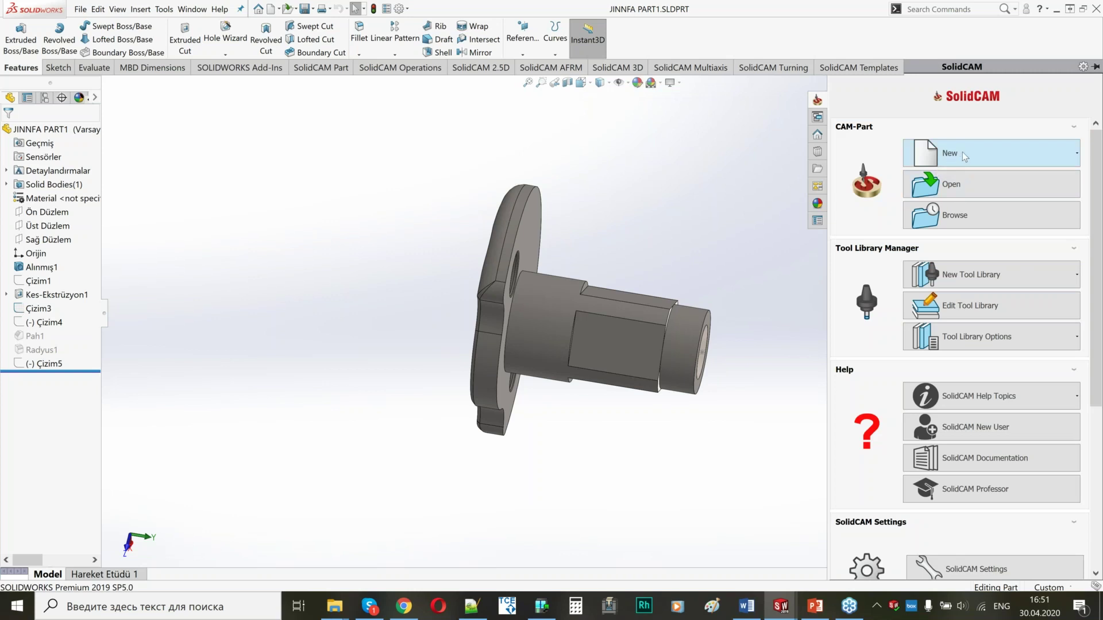
pyautogui.click(963, 151)
pyautogui.click(991, 174)
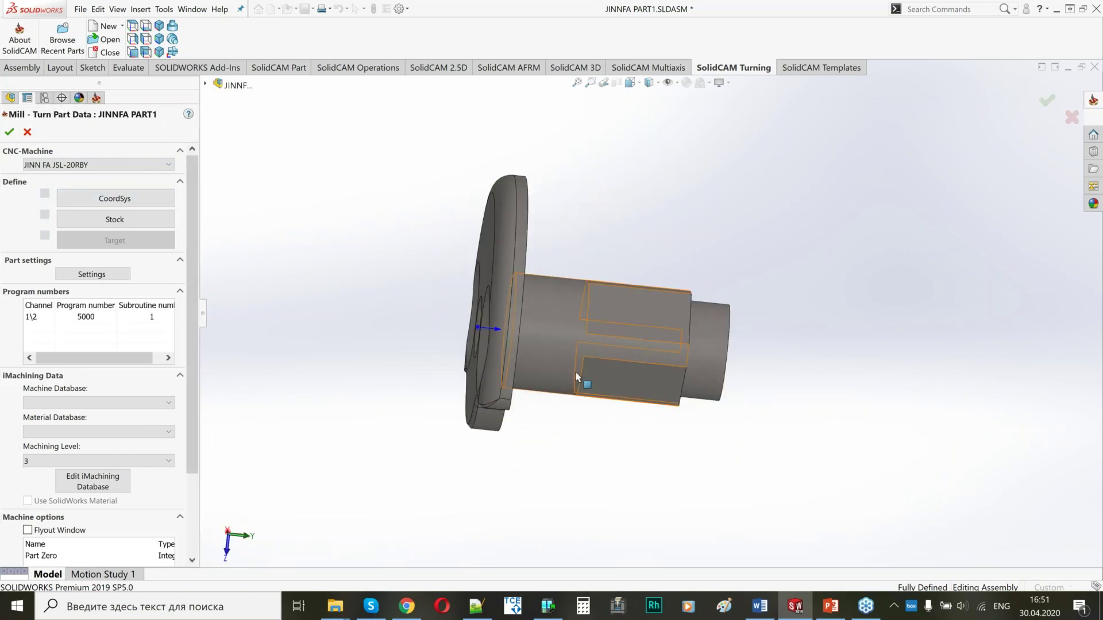
# Step: Define the machine coordinate system at the center of revolution face, using the cylindrical shaft face next to the flange
pyautogui.click(101, 203)
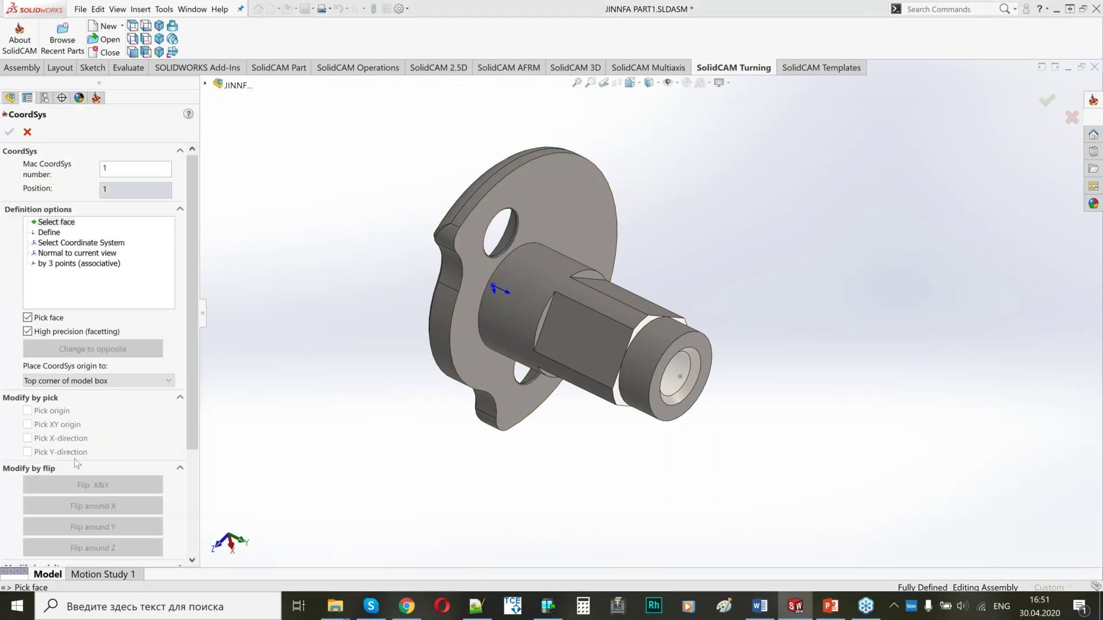
pyautogui.click(76, 382)
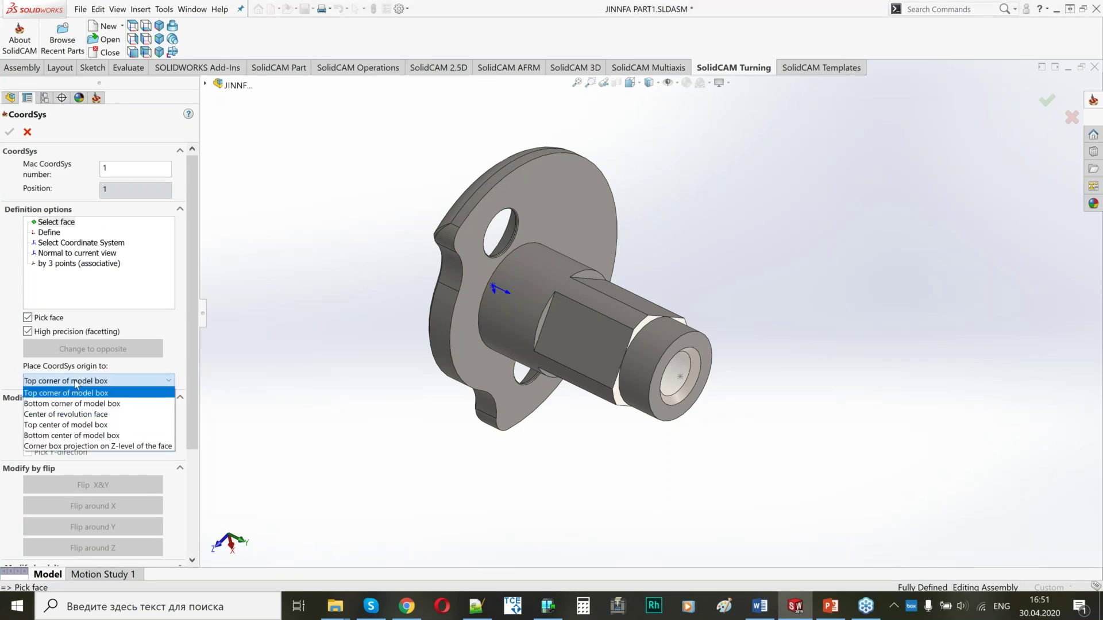
pyautogui.click(89, 414)
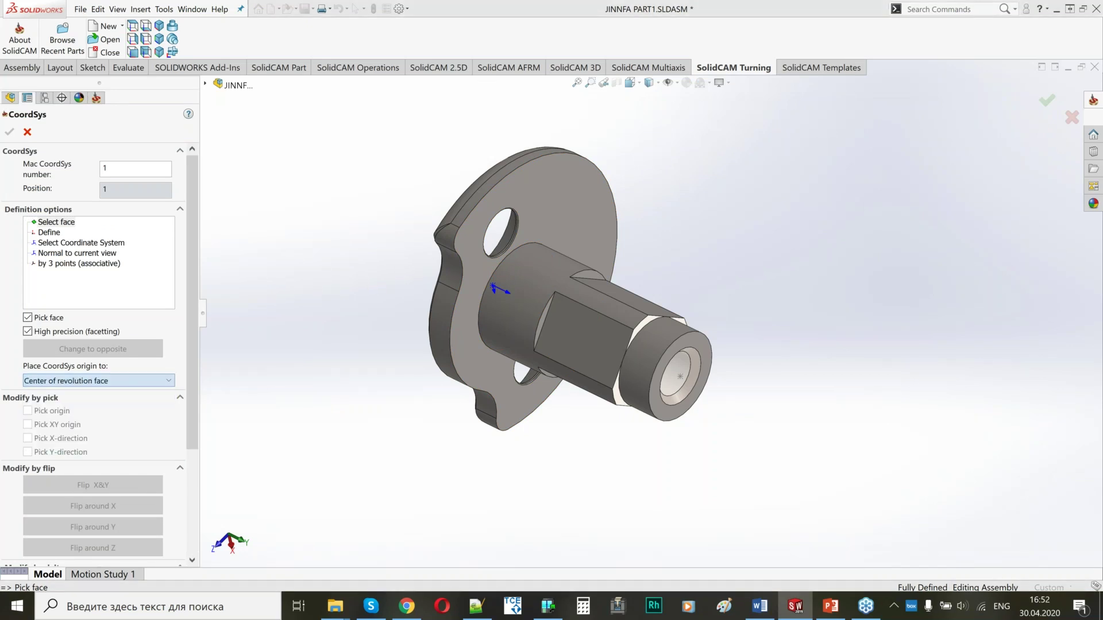
pyautogui.click(520, 294)
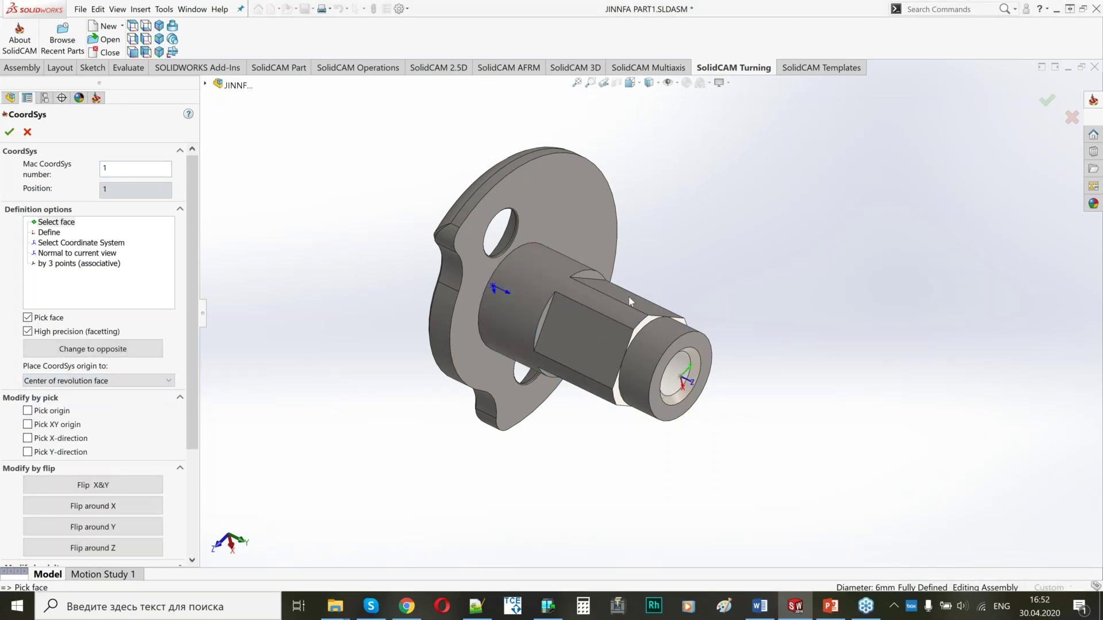
pyautogui.moveTo(574, 328); pyautogui.dragTo(534, 270, button='middle')
pyautogui.click(10, 132)
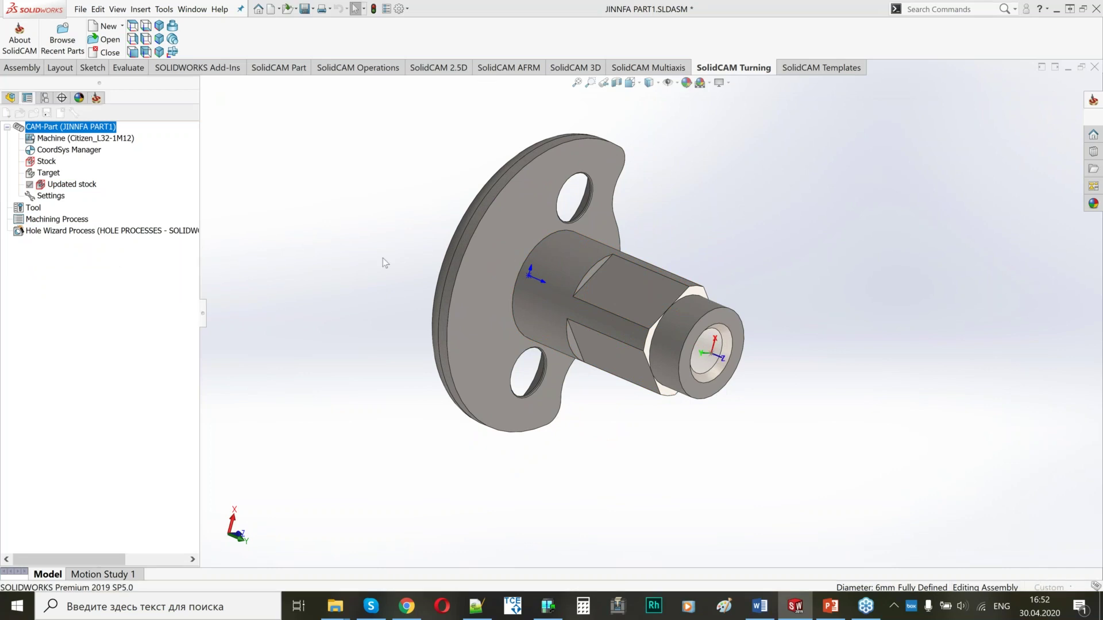
pyautogui.click(10, 133)
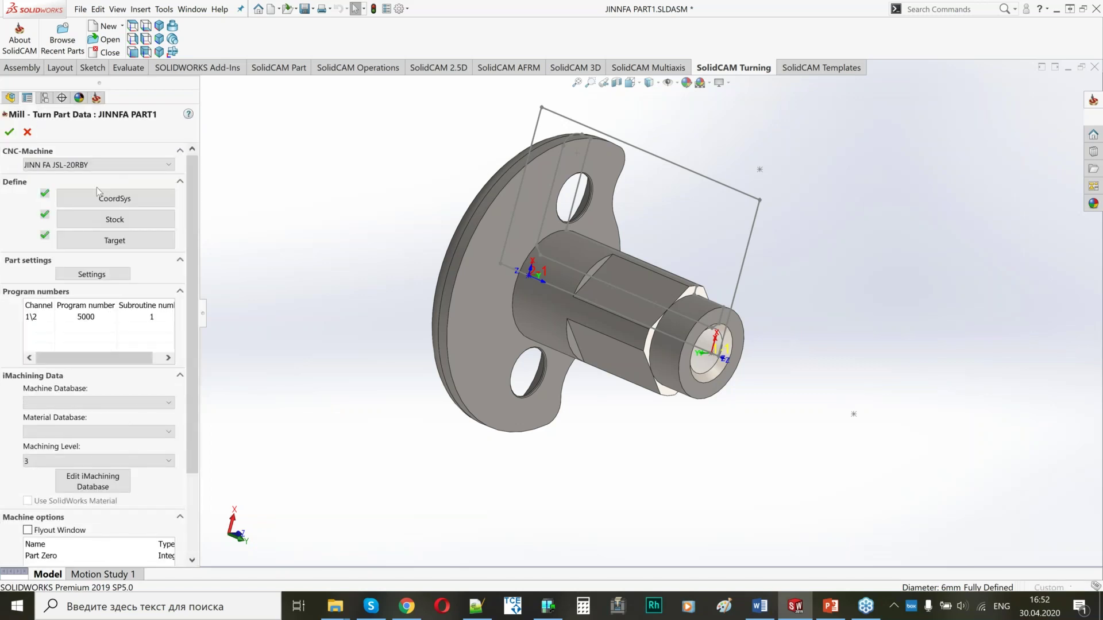
# Step: Set the cylindrical stock's external offset to 1 and finish the Mill-Turn part data definition
pyautogui.moveTo(472, 275)
pyautogui.mouseDown(button='middle')
pyautogui.moveTo(488, 263)
pyautogui.moveTo(469, 258)
pyautogui.mouseUp(button='middle')
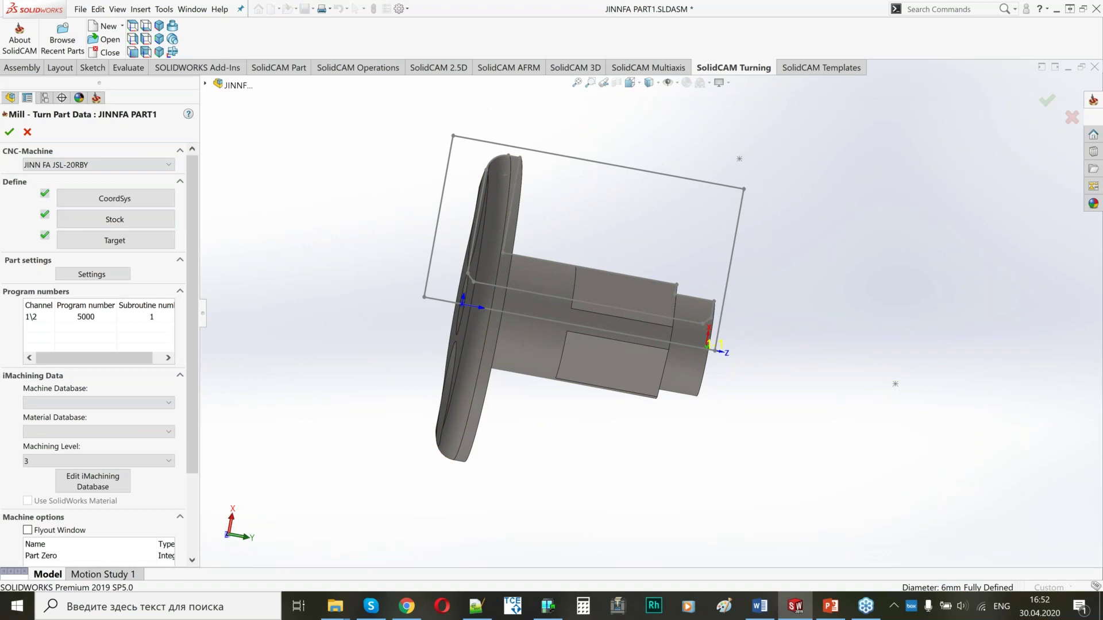
pyautogui.click(111, 225)
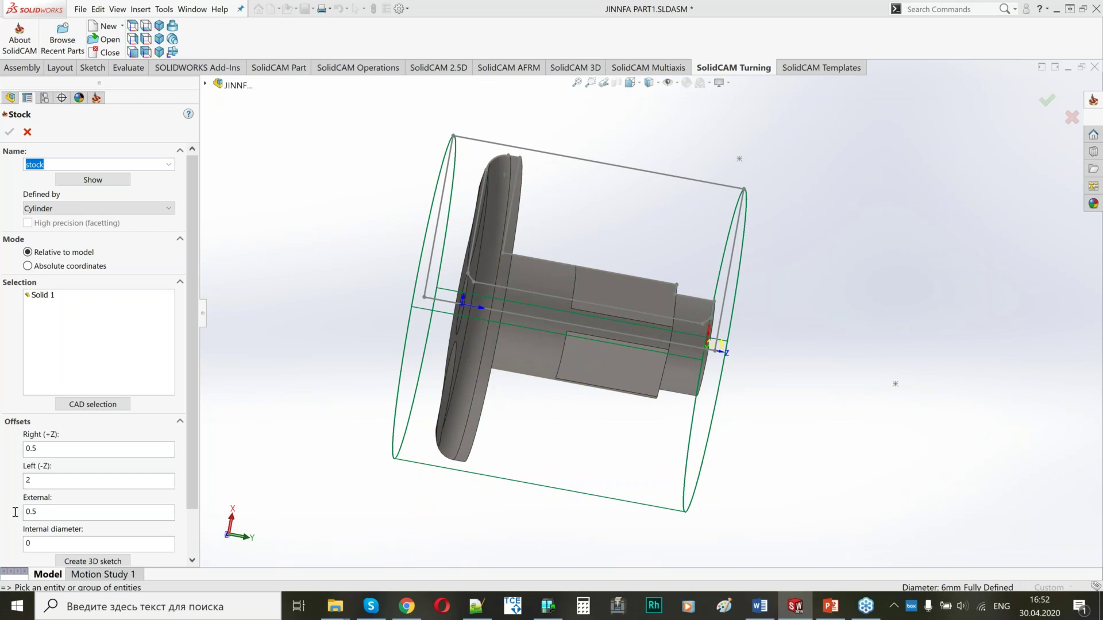
pyautogui.moveTo(43, 512); pyautogui.dragTo(15, 513)
pyautogui.write('1')
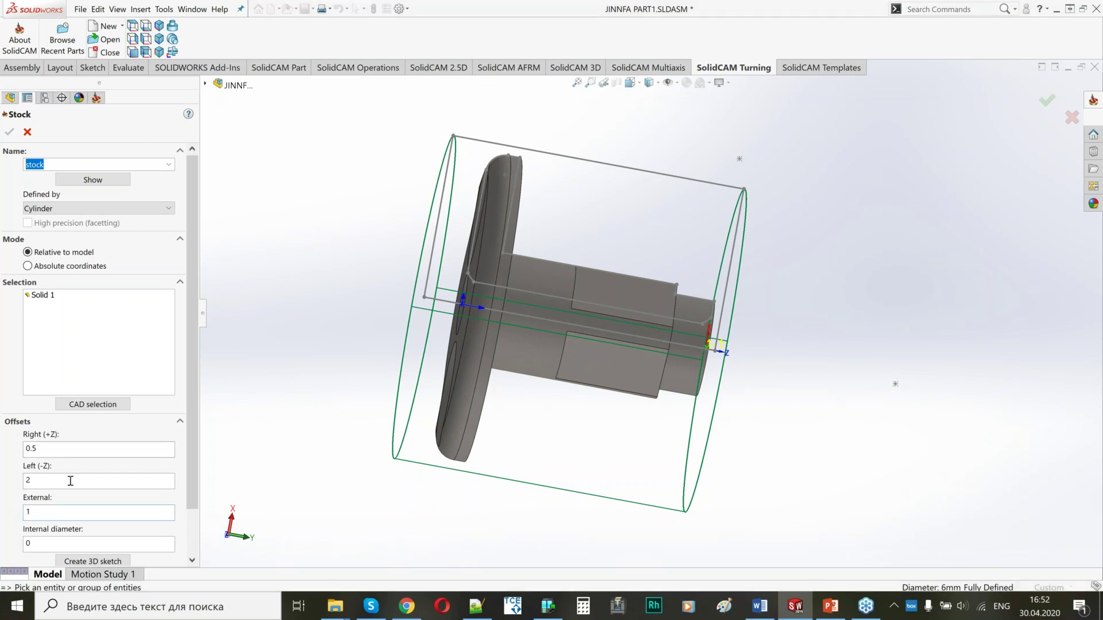
pyautogui.click(70, 481)
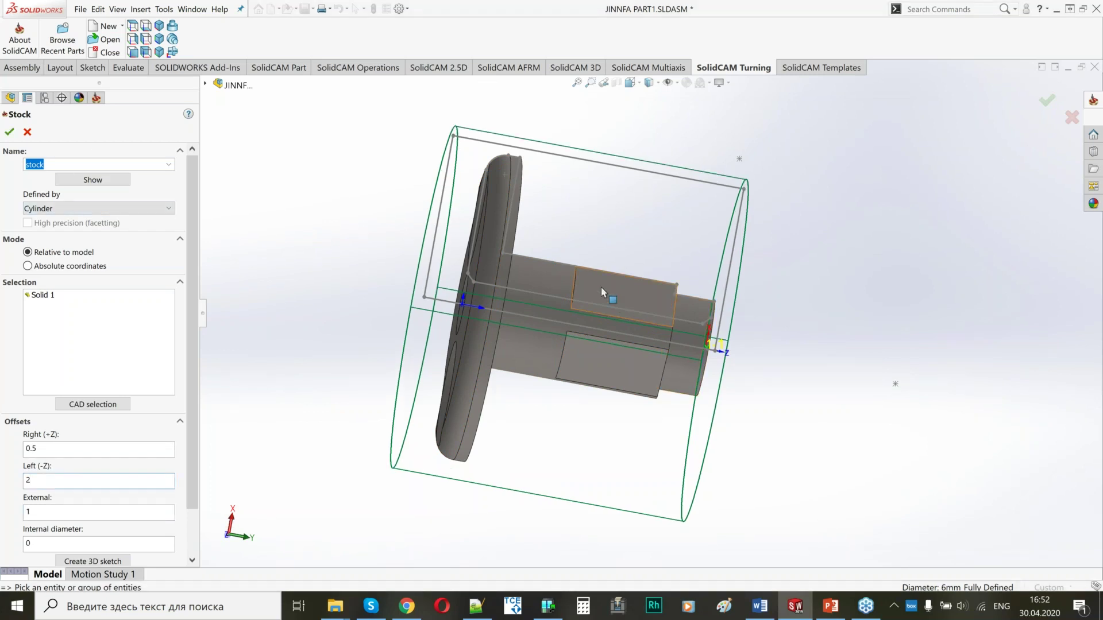
pyautogui.moveTo(619, 309)
pyautogui.mouseDown(button='middle')
pyautogui.moveTo(640, 269)
pyautogui.moveTo(600, 300)
pyautogui.mouseUp(button='middle')
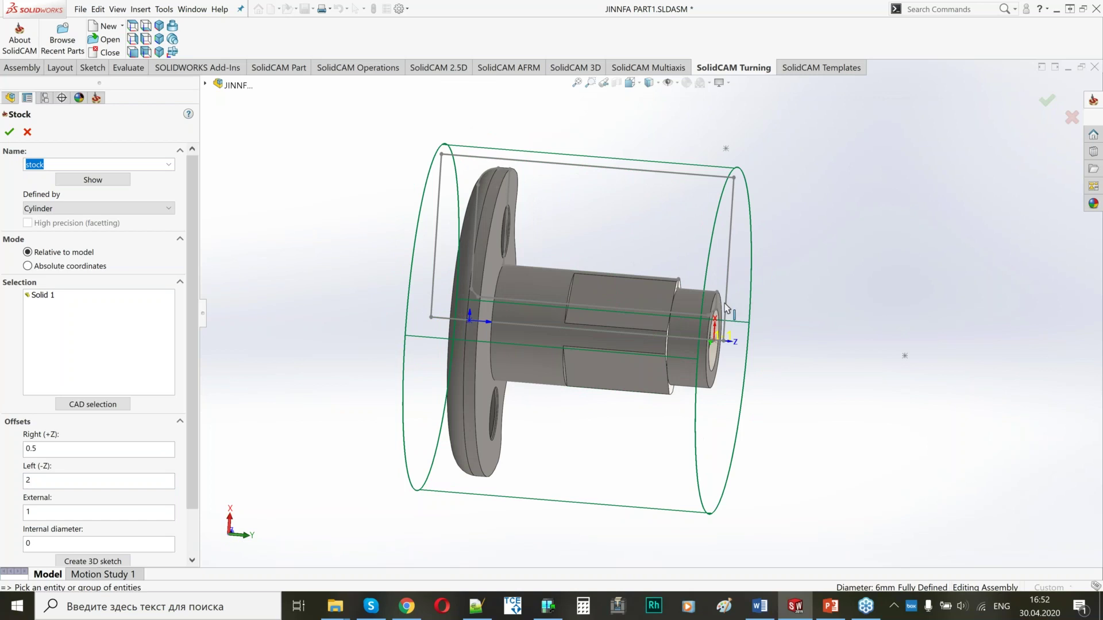
pyautogui.moveTo(543, 299); pyautogui.dragTo(576, 303, button='middle')
pyautogui.click(9, 132)
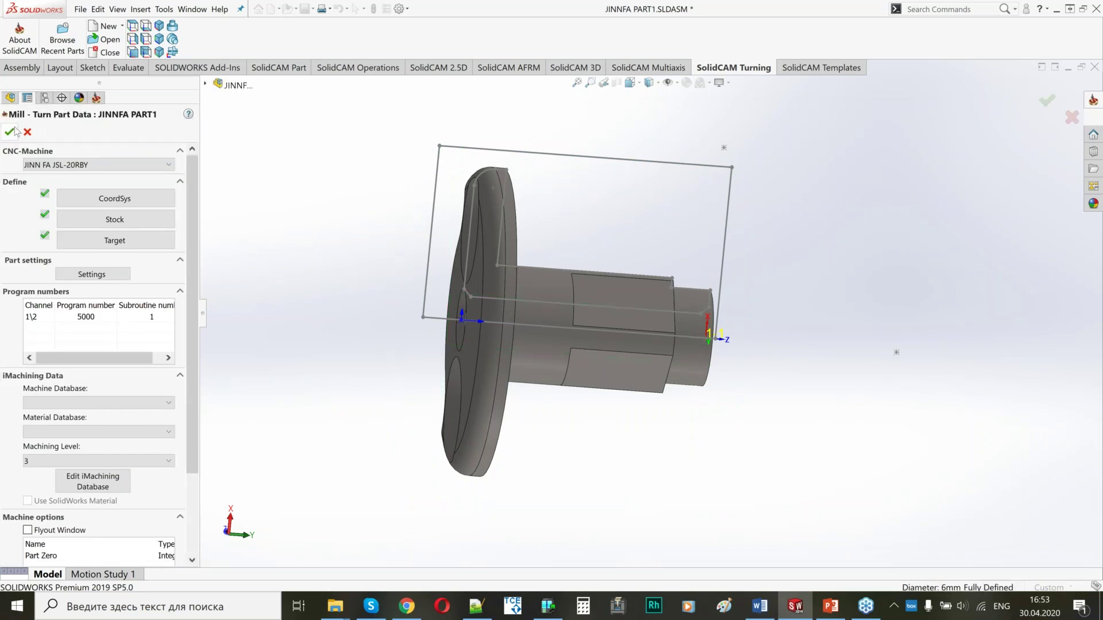
pyautogui.click(5, 136)
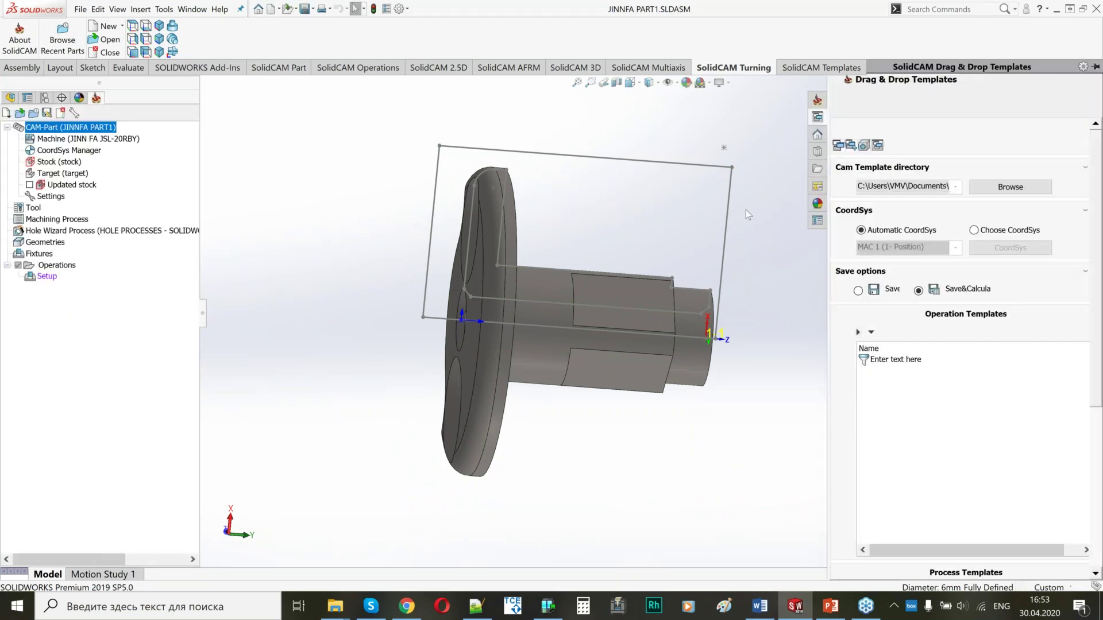
pyautogui.click(774, 261)
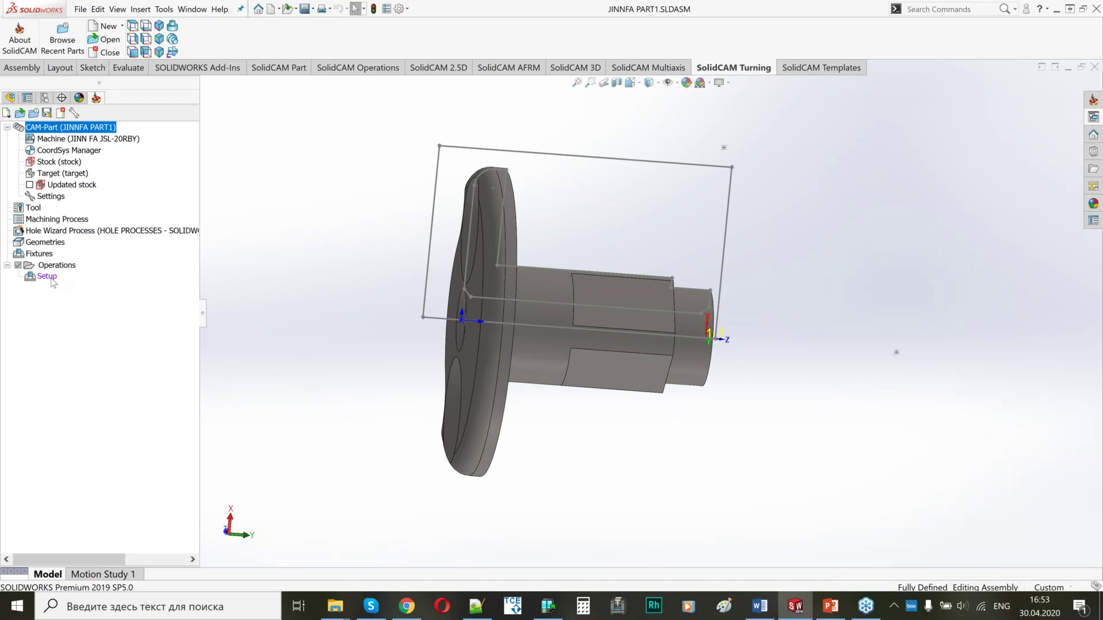
# Step: Open the machine setup, select the main spindle position MS_Pos1 and show the Machine Preview beside the setup dialog
pyautogui.doubleClick(47, 277)
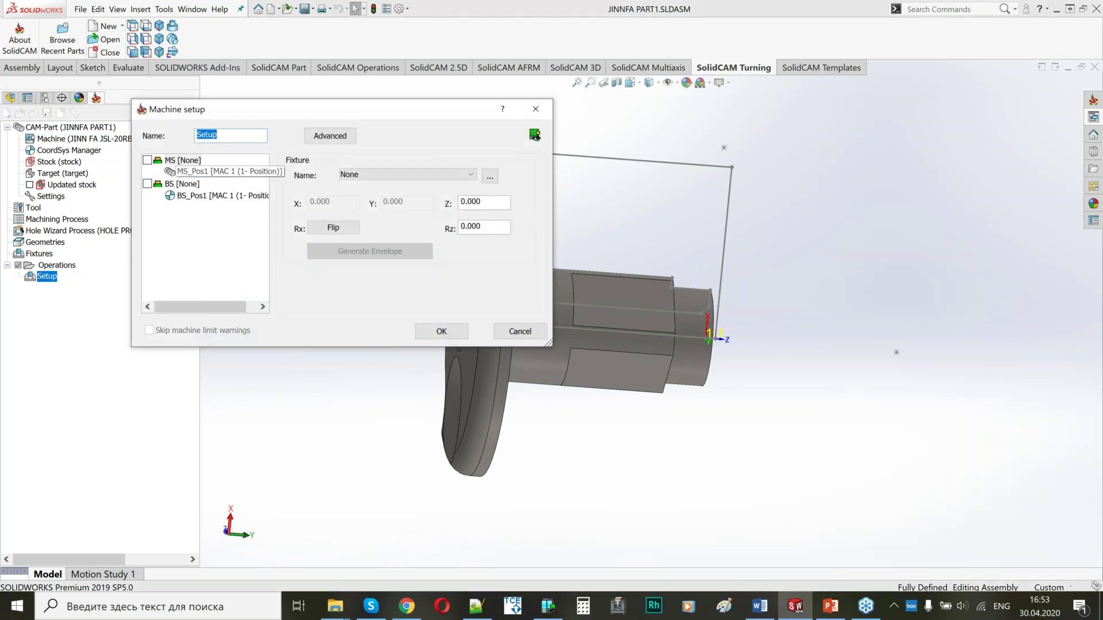
pyautogui.click(218, 172)
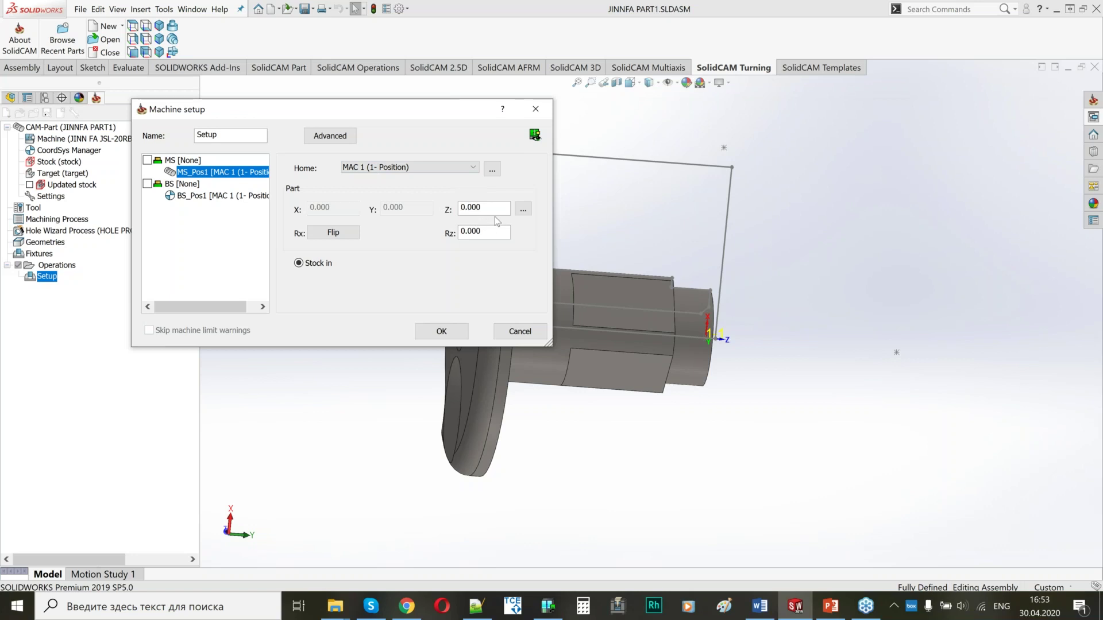
pyautogui.click(534, 134)
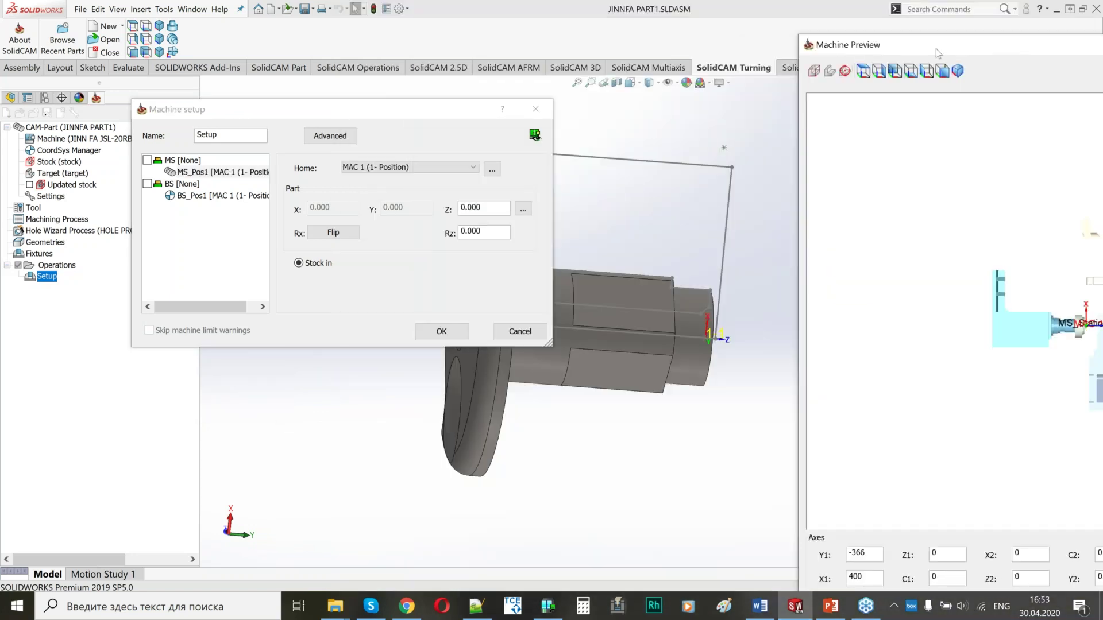
pyautogui.moveTo(836, 46); pyautogui.dragTo(856, 51)
pyautogui.press('super+Right')
pyautogui.scroll(8, 856, 300)
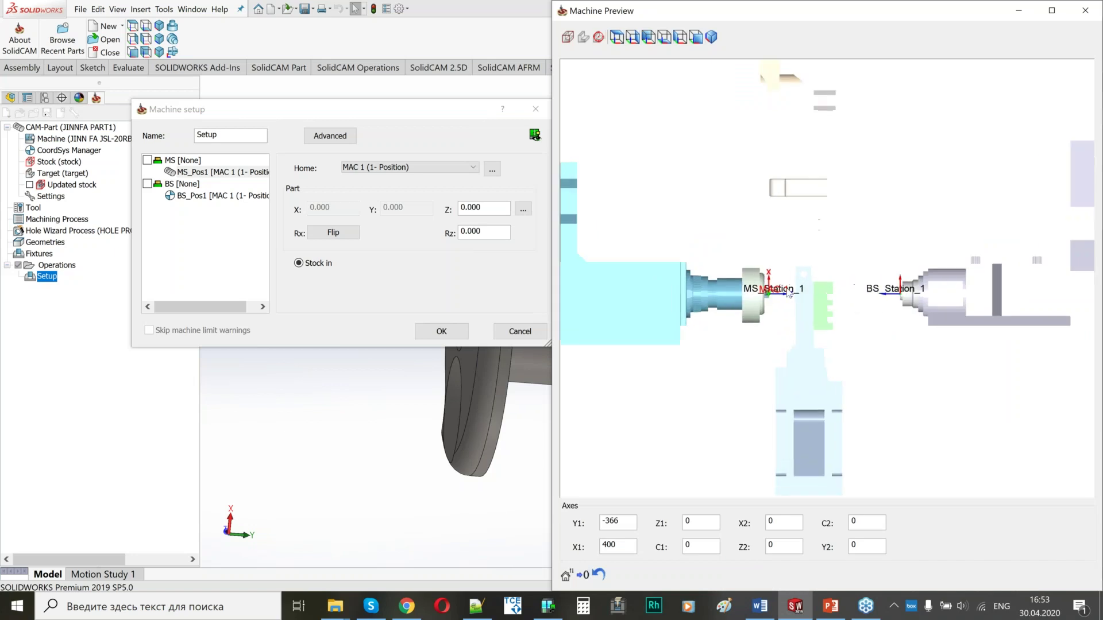
# Step: Examine the upper tool carrier in the machine preview from both sides, including its turning tool slots and drilling stations
pyautogui.scroll(-5, 792, 305)
pyautogui.moveTo(805, 305); pyautogui.dragTo(835, 231, button='middle')
pyautogui.scroll(-2, 912, 227)
pyautogui.scroll(2, 835, 231)
pyautogui.scroll(2, 767, 184)
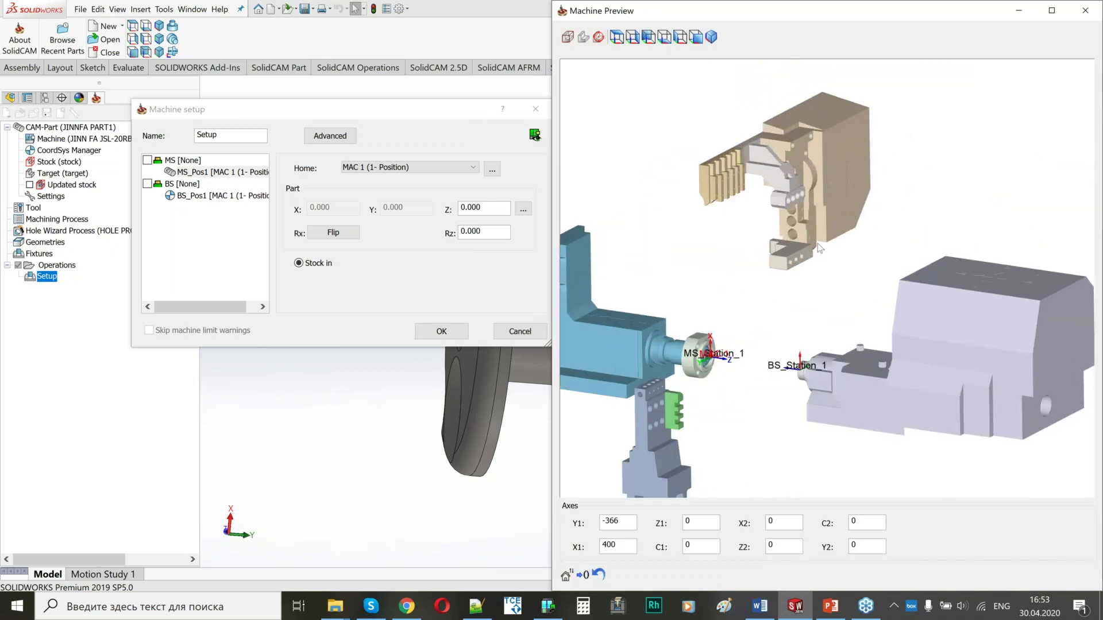
pyautogui.scroll(4, 782, 250)
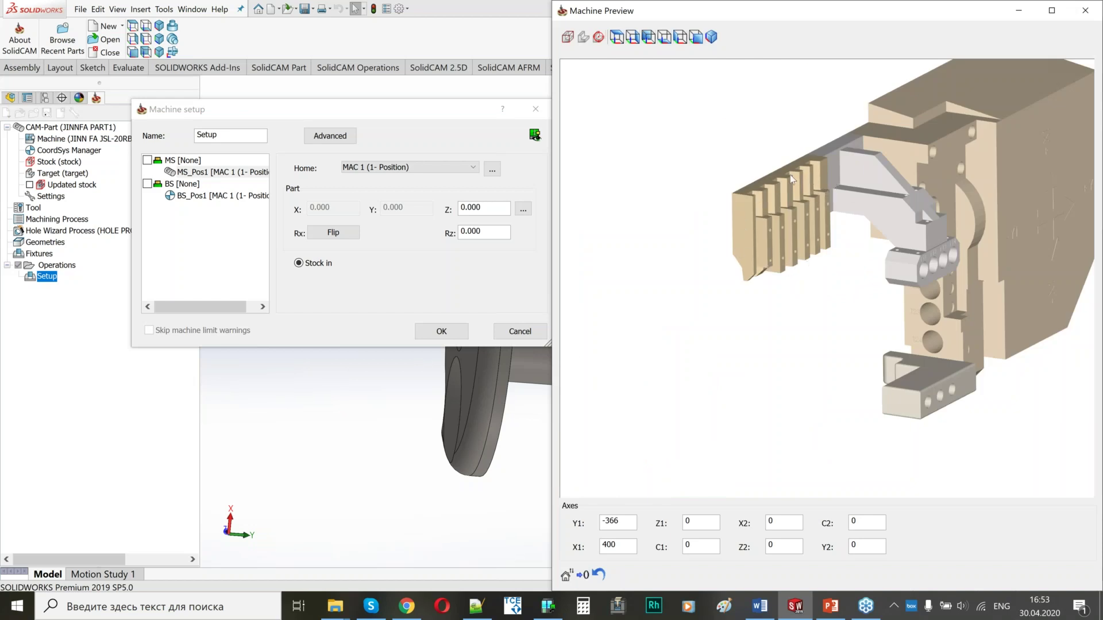
pyautogui.scroll(-3, 870, 270)
pyautogui.scroll(6, 918, 268)
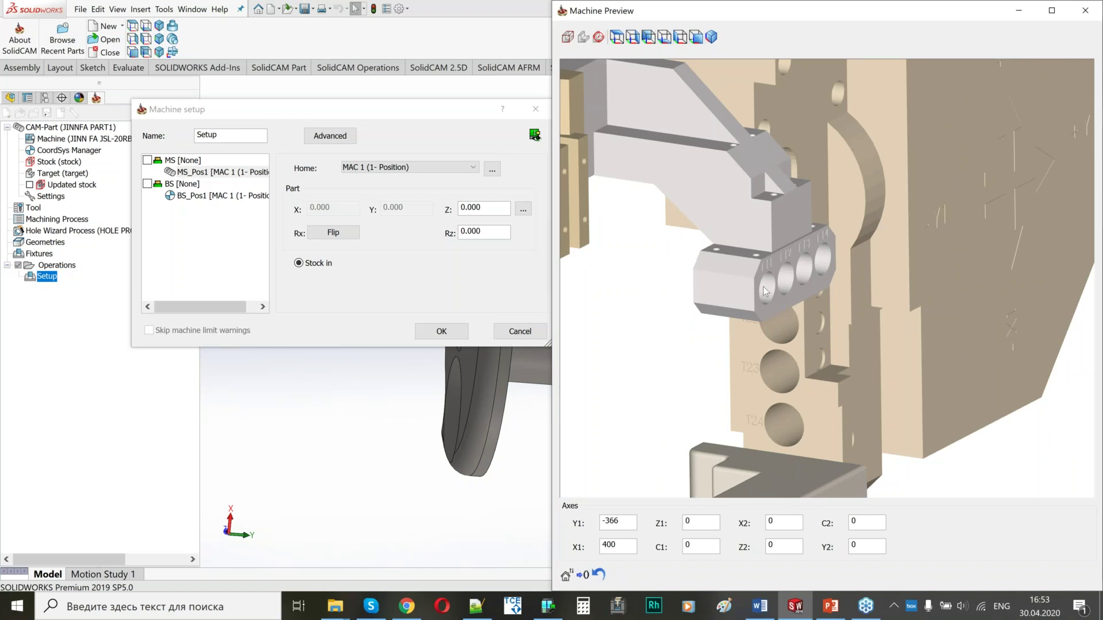
pyautogui.scroll(-4, 767, 281)
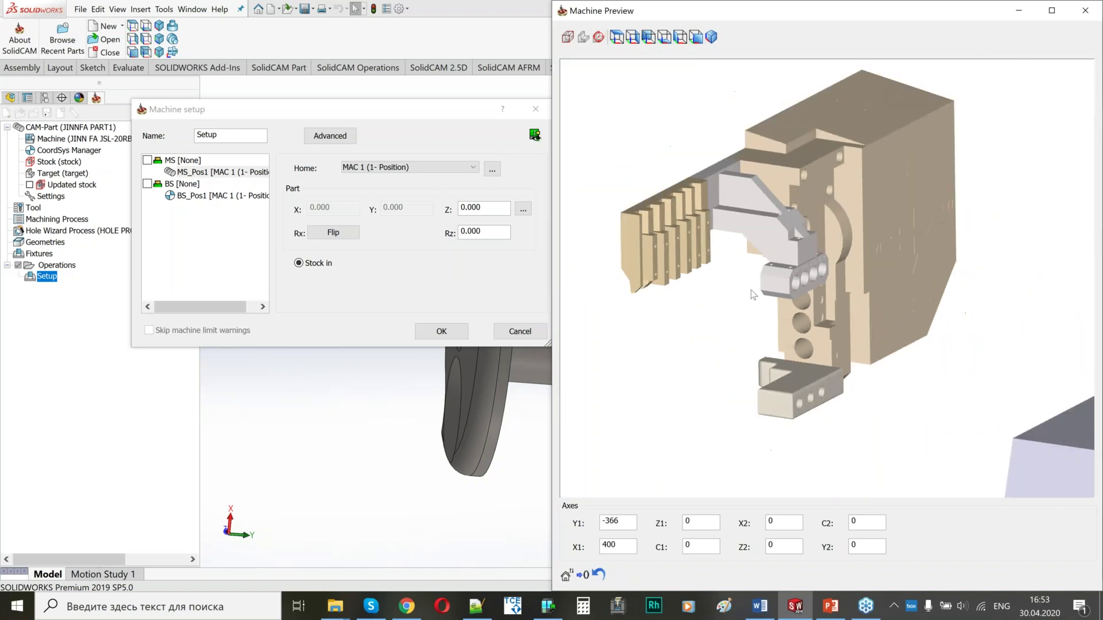
pyautogui.scroll(4, 722, 314)
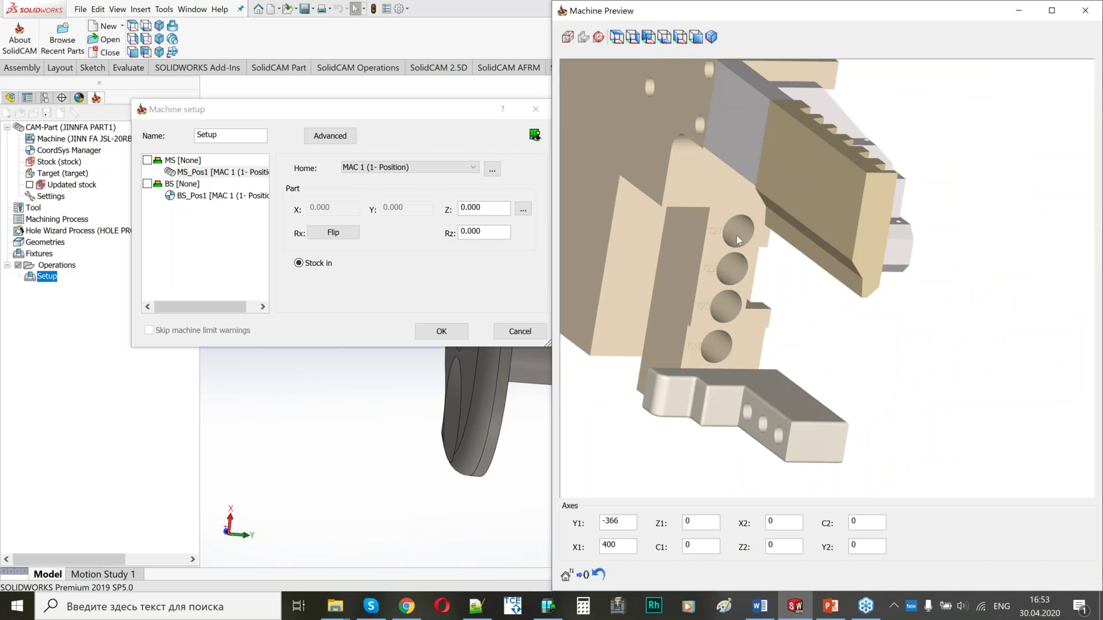
pyautogui.scroll(-2, 776, 377)
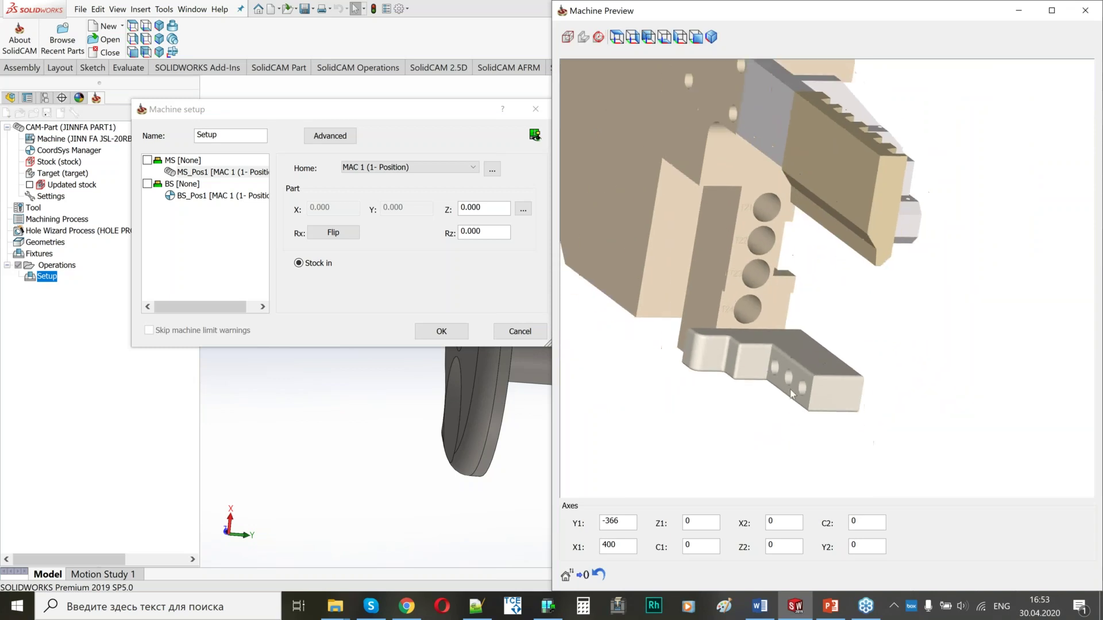
pyautogui.scroll(-6, 692, 246)
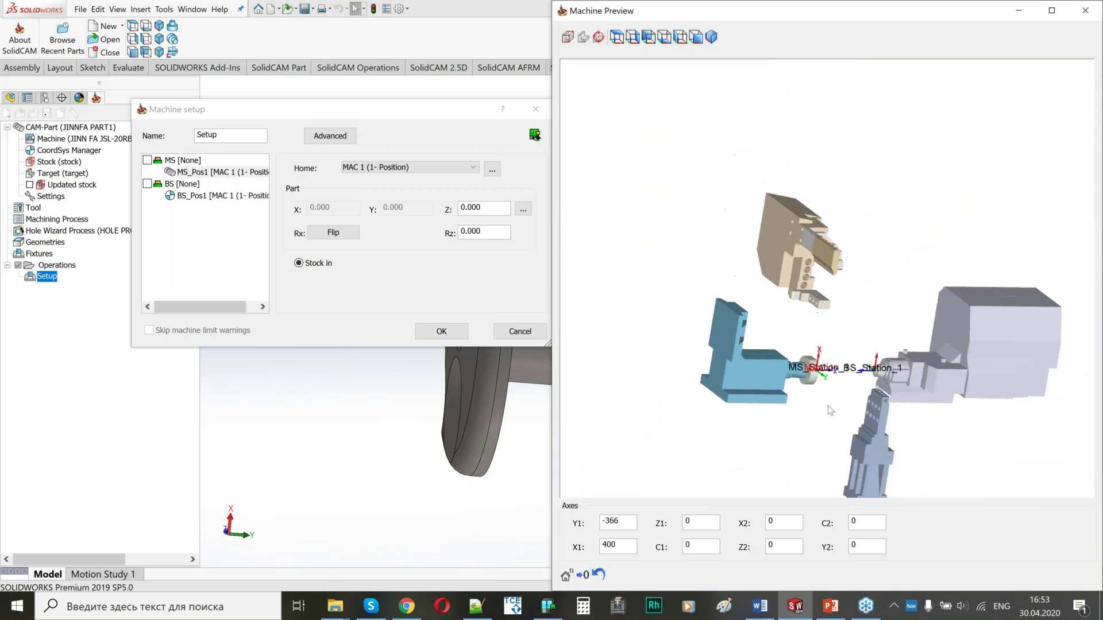
# Step: Examine the lower tool block in the machine preview, including its numbered T32 to T38 stations and green tool holder
pyautogui.moveTo(908, 434); pyautogui.dragTo(868, 428, button='middle')
pyautogui.scroll(4, 747, 340)
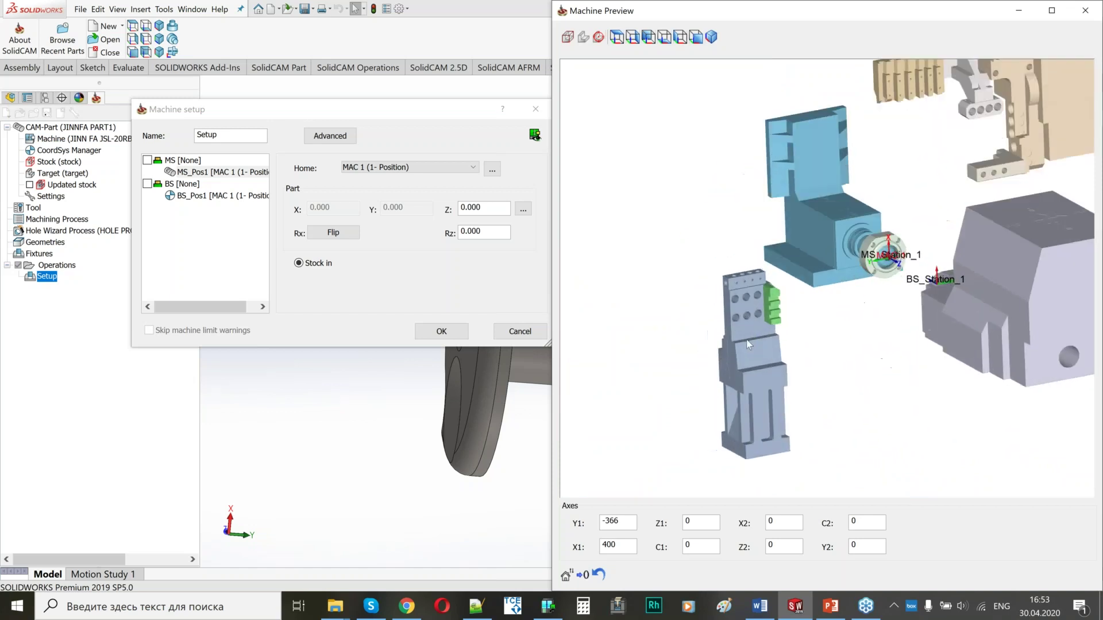
pyautogui.scroll(3, 797, 300)
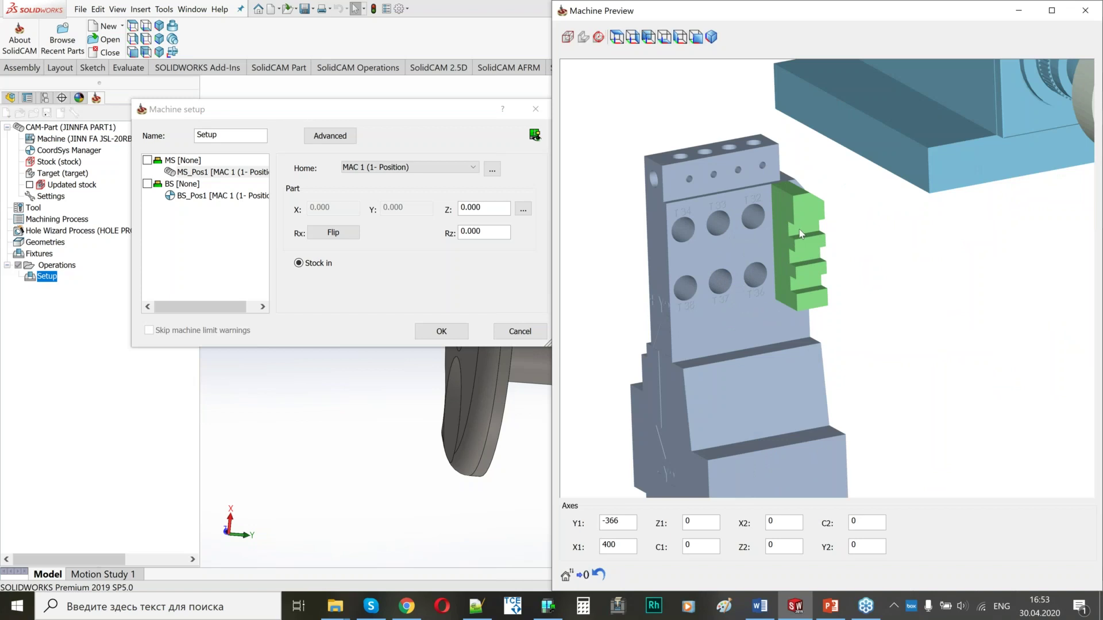
pyautogui.scroll(1, 754, 243)
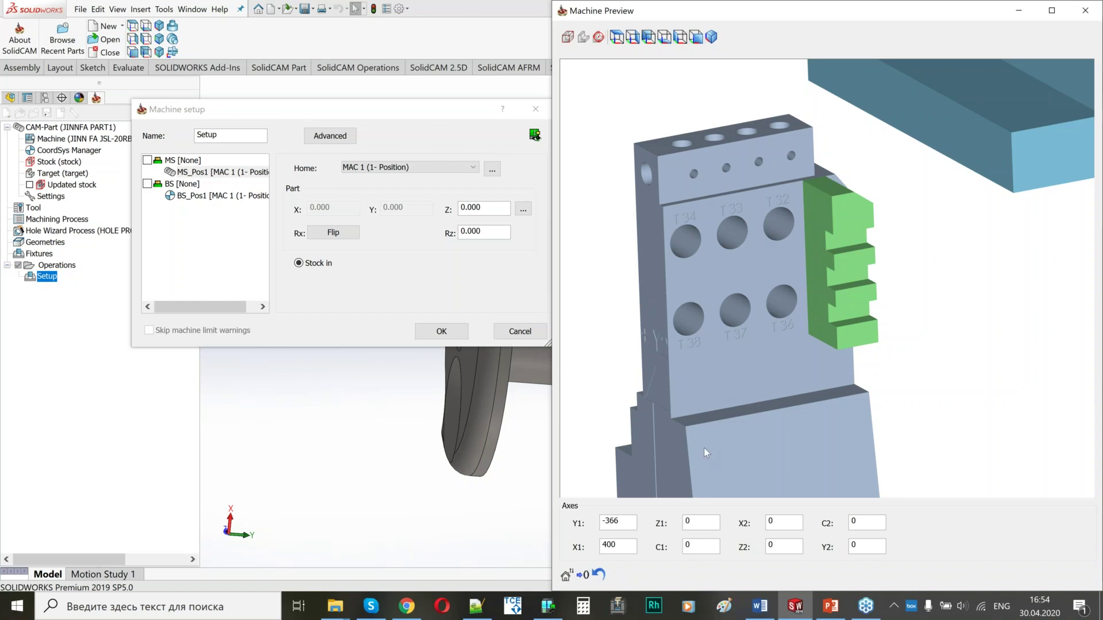
# Step: Jog the lower tool block along the Y2 axis, ending at -5
pyautogui.click(866, 547)
pyautogui.scroll(-5, 867, 546)
pyautogui.scroll(6, 866, 547)
pyautogui.scroll(-6, 866, 547)
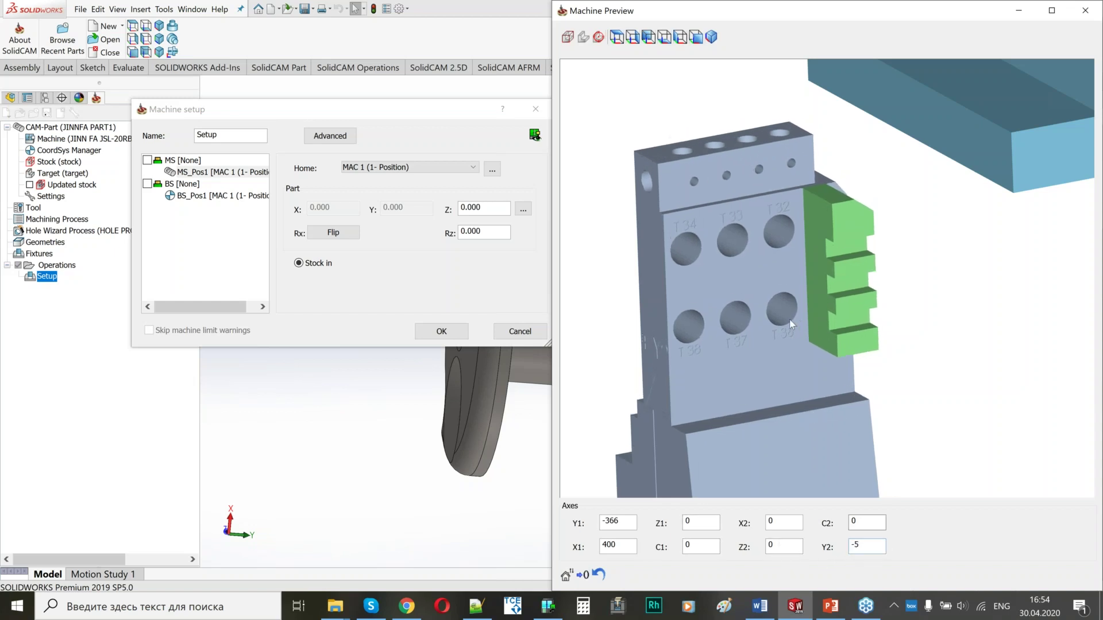
# Step: Jog the upper tool carrier in the machine preview to X1 394 and Y1 -362
pyautogui.scroll(-5, 789, 319)
pyautogui.scroll(5, 973, 234)
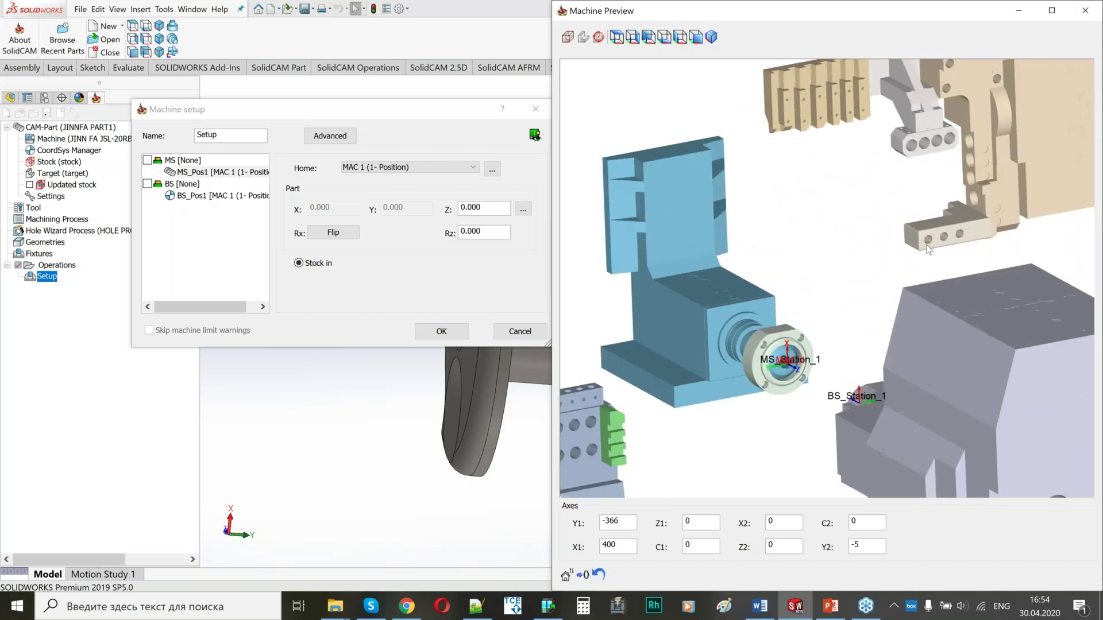
pyautogui.click(627, 548)
pyautogui.scroll(-1, 627, 548)
pyautogui.scroll(-5, 627, 548)
pyautogui.click(632, 523)
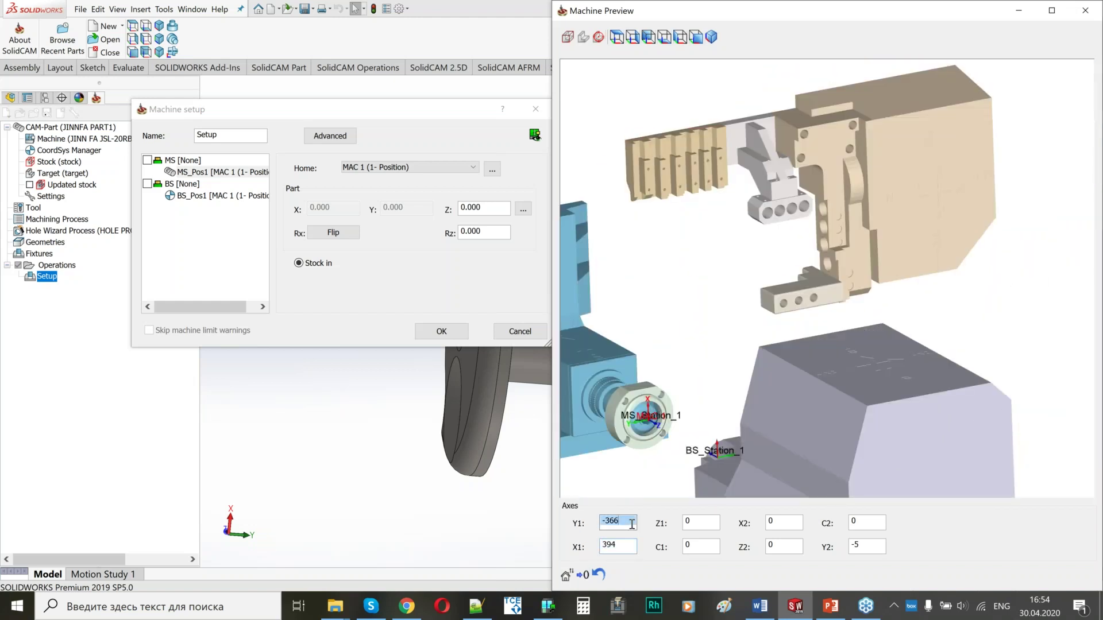
pyautogui.scroll(2, 632, 524)
pyautogui.scroll(2, 632, 523)
pyautogui.scroll(-1, 737, 366)
# Step: Move the back spindle in the machine preview to X2 -14
pyautogui.moveTo(737, 366); pyautogui.dragTo(815, 291, button='middle')
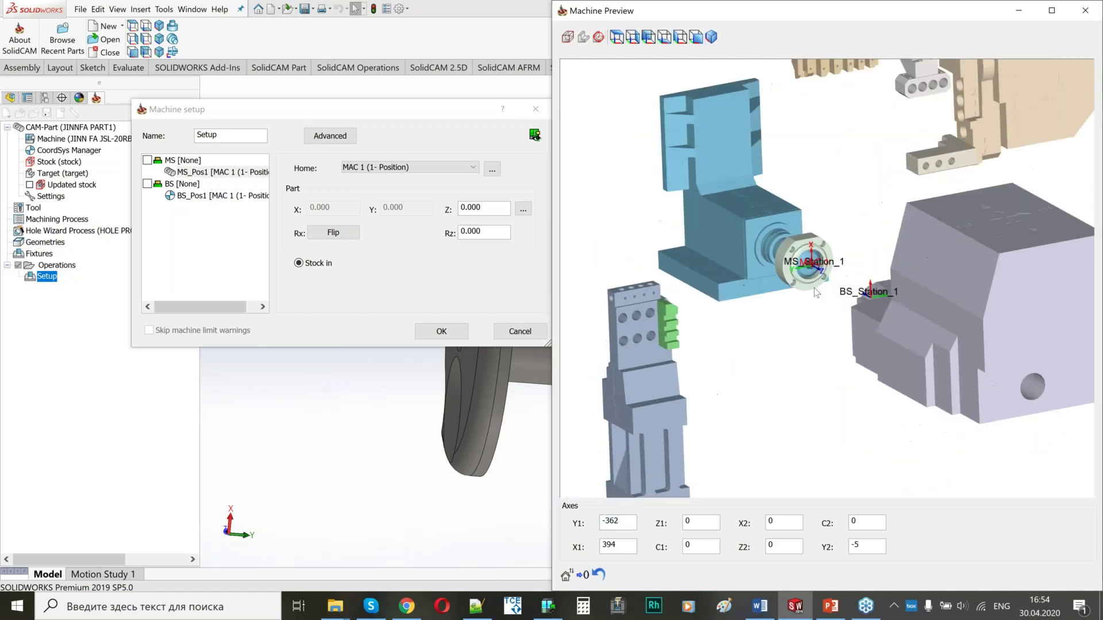
pyautogui.moveTo(753, 308); pyautogui.dragTo(615, 222, button='middle')
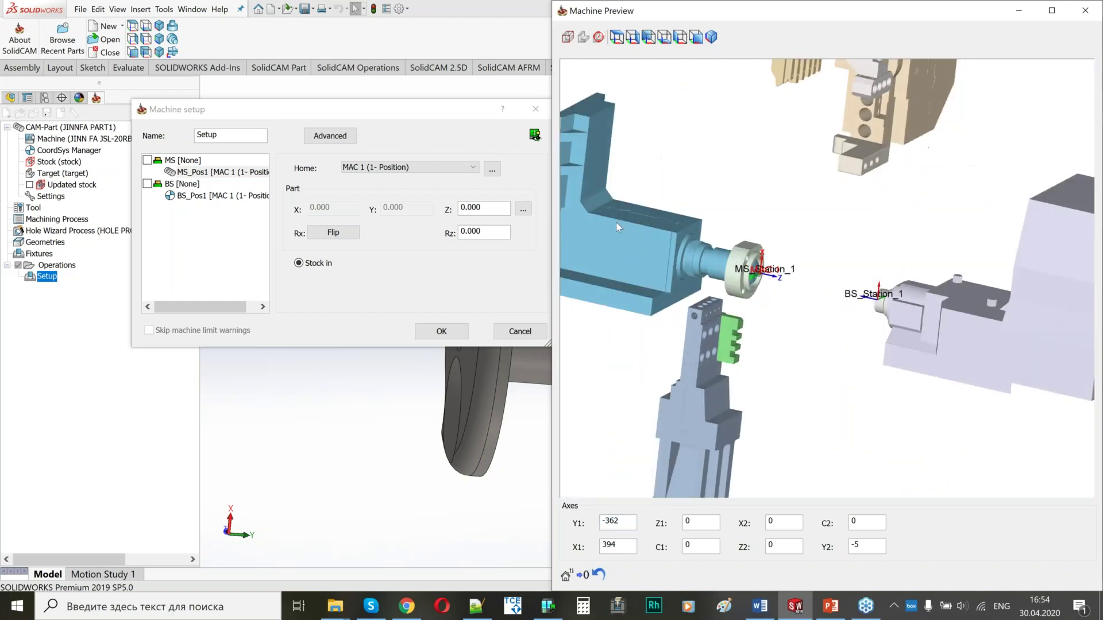
pyautogui.scroll(-2, 695, 256)
pyautogui.moveTo(759, 253); pyautogui.dragTo(780, 278, button='middle')
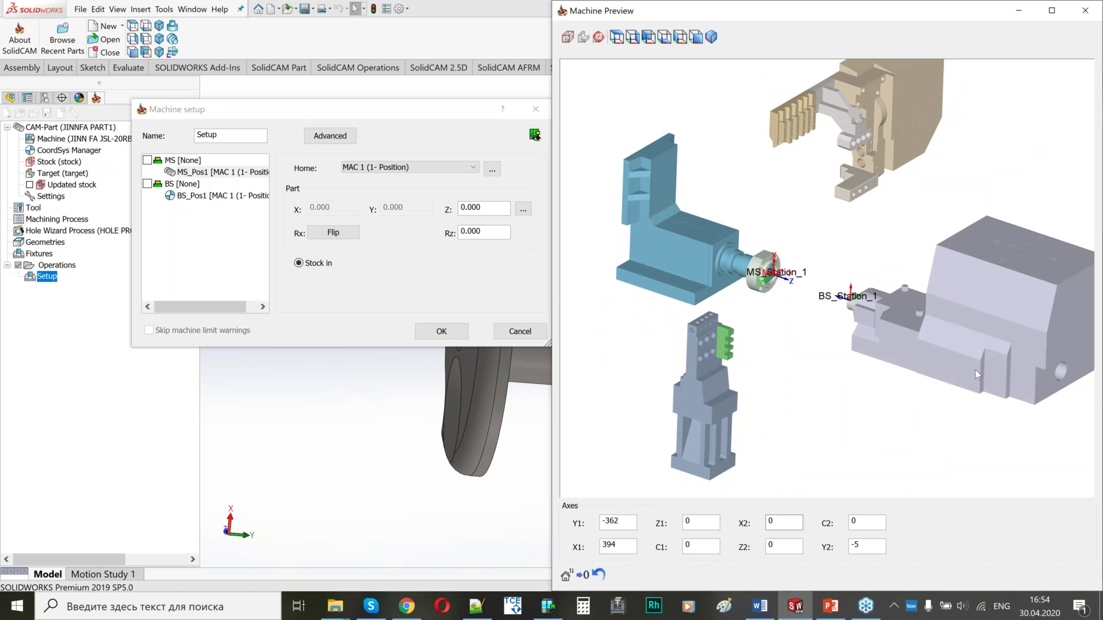
pyautogui.click(785, 522)
pyautogui.write('-14')
pyautogui.press('Return')
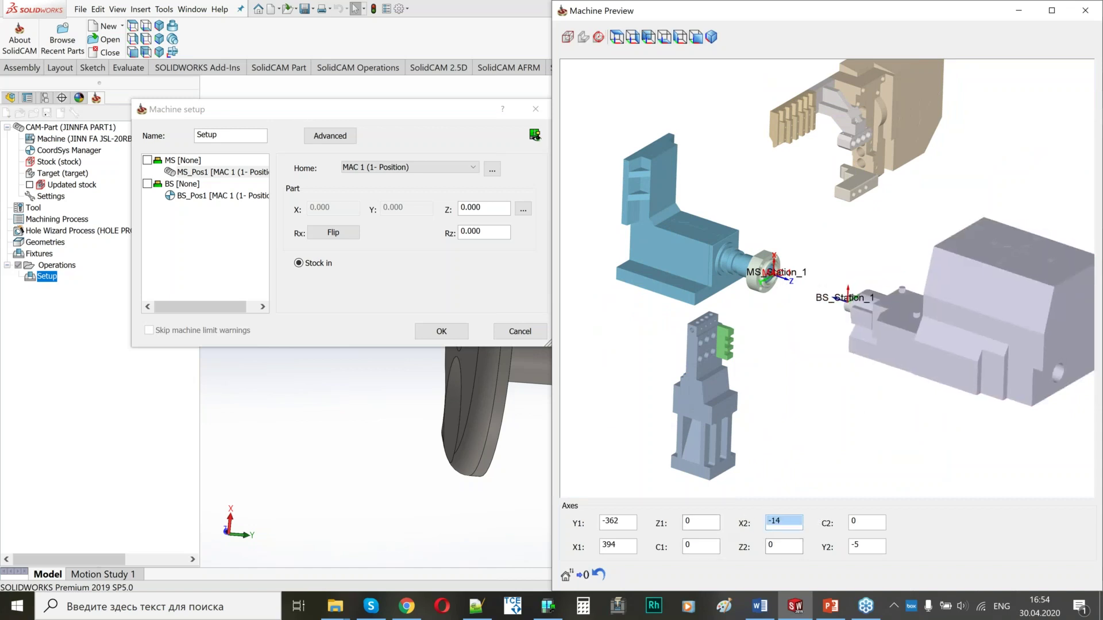
# Step: Move the back spindle in the machine preview along Z2 to 6
pyautogui.click(784, 546)
pyautogui.scroll(3, 784, 546)
pyautogui.scroll(3, 784, 546)
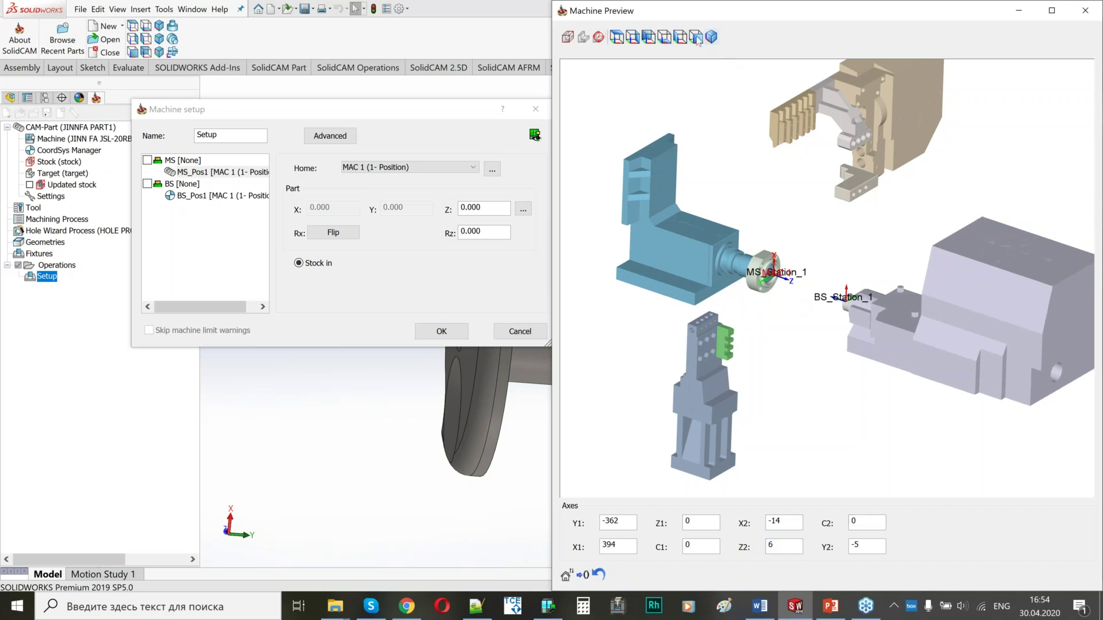
# Step: Examine the part's position at MS_Station_1 relative to the main spindle in a side view of the machine preview
pyautogui.click(697, 40)
pyautogui.scroll(6, 776, 265)
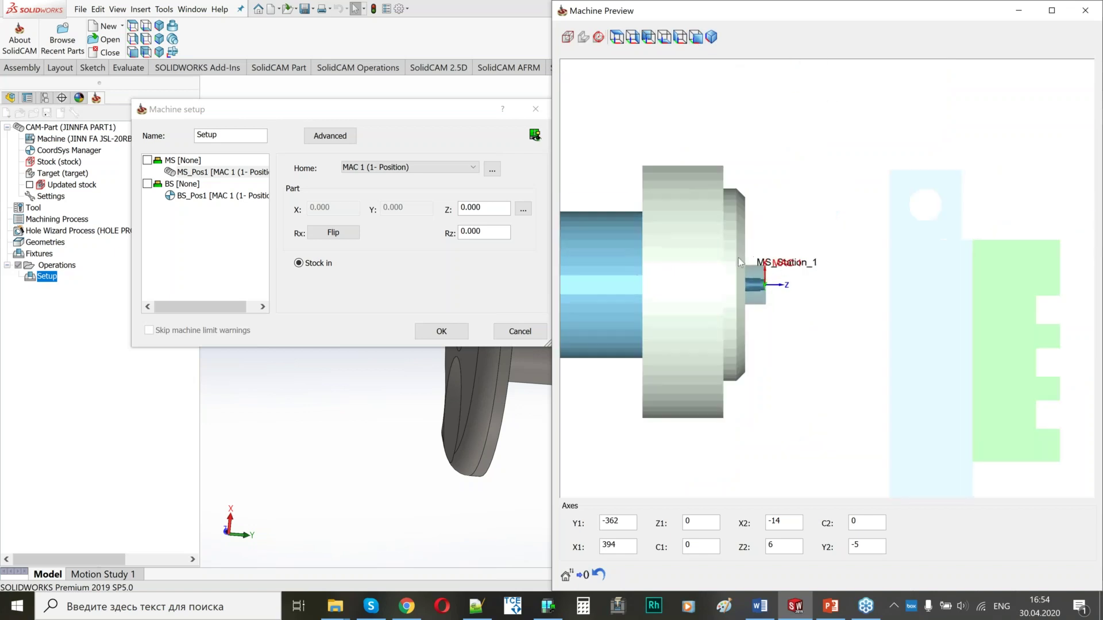
pyautogui.scroll(-3, 807, 304)
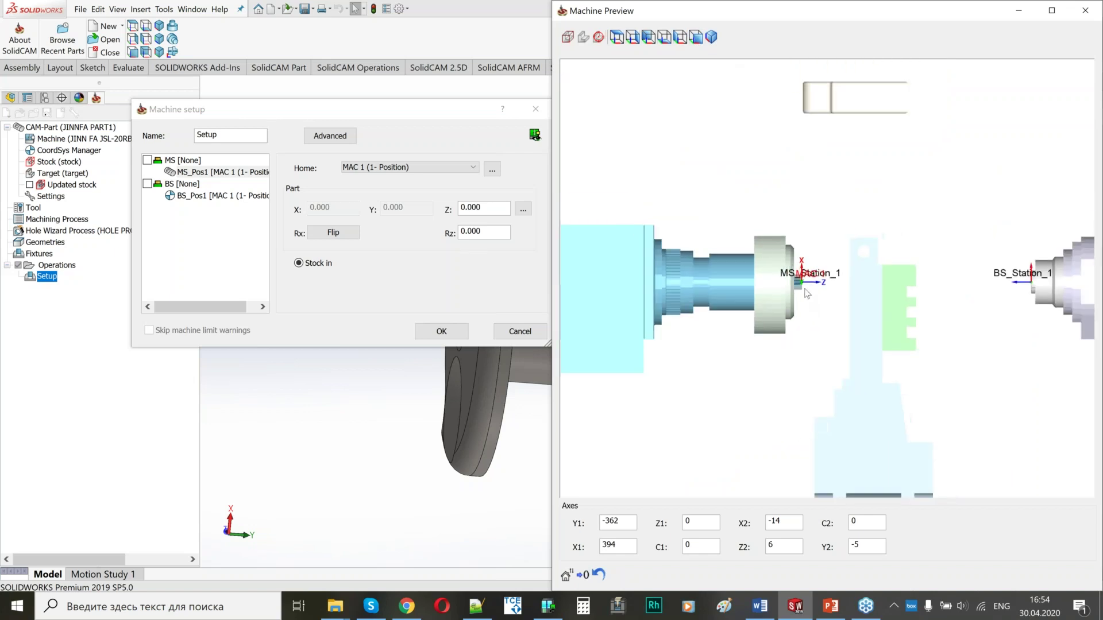
pyautogui.scroll(-5, 833, 252)
pyautogui.scroll(6, 827, 276)
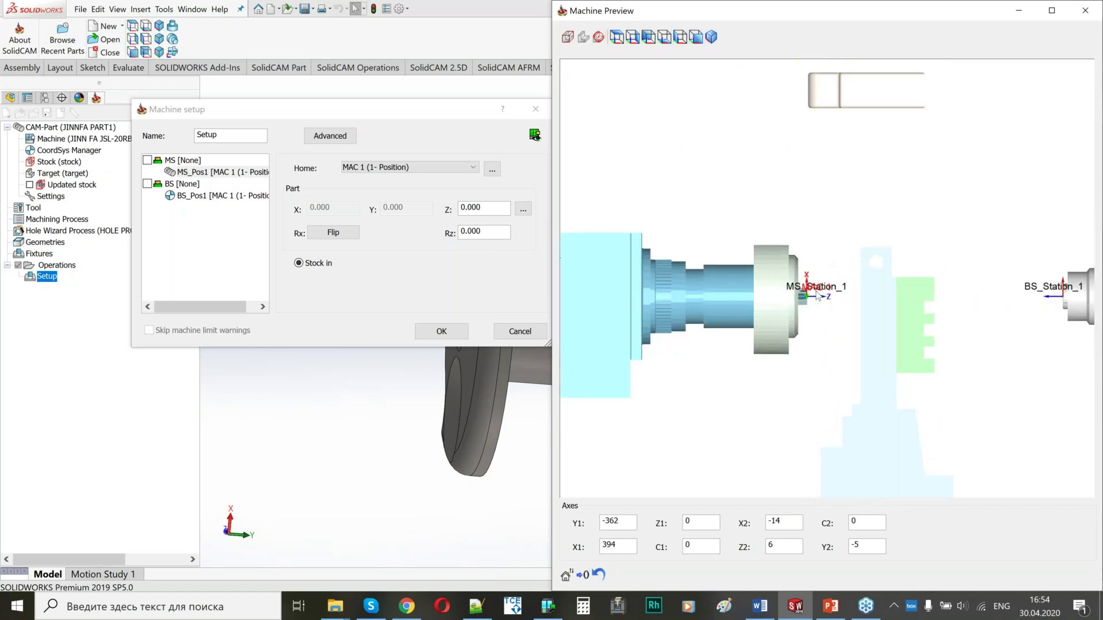
pyautogui.scroll(5, 816, 293)
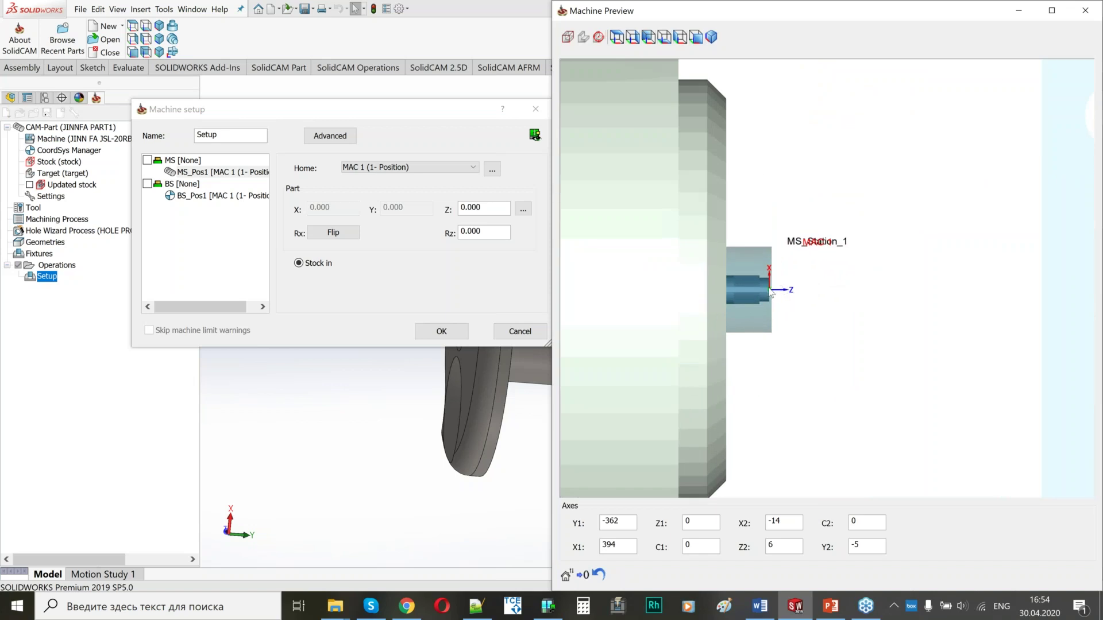
pyautogui.scroll(-3, 821, 287)
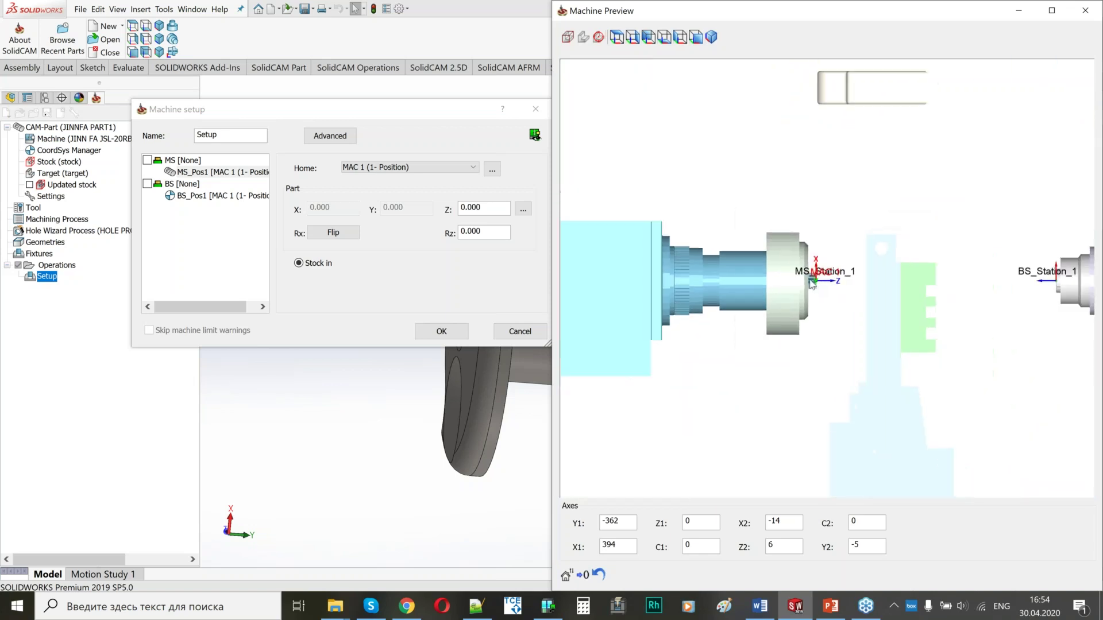
pyautogui.scroll(-3, 812, 282)
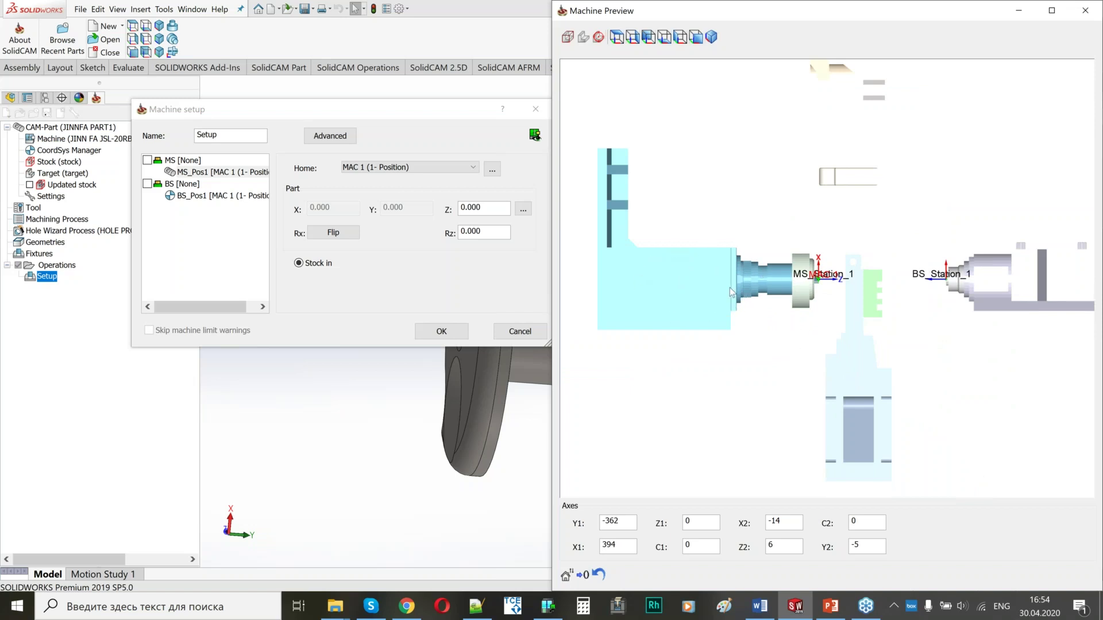
pyautogui.scroll(3, 776, 276)
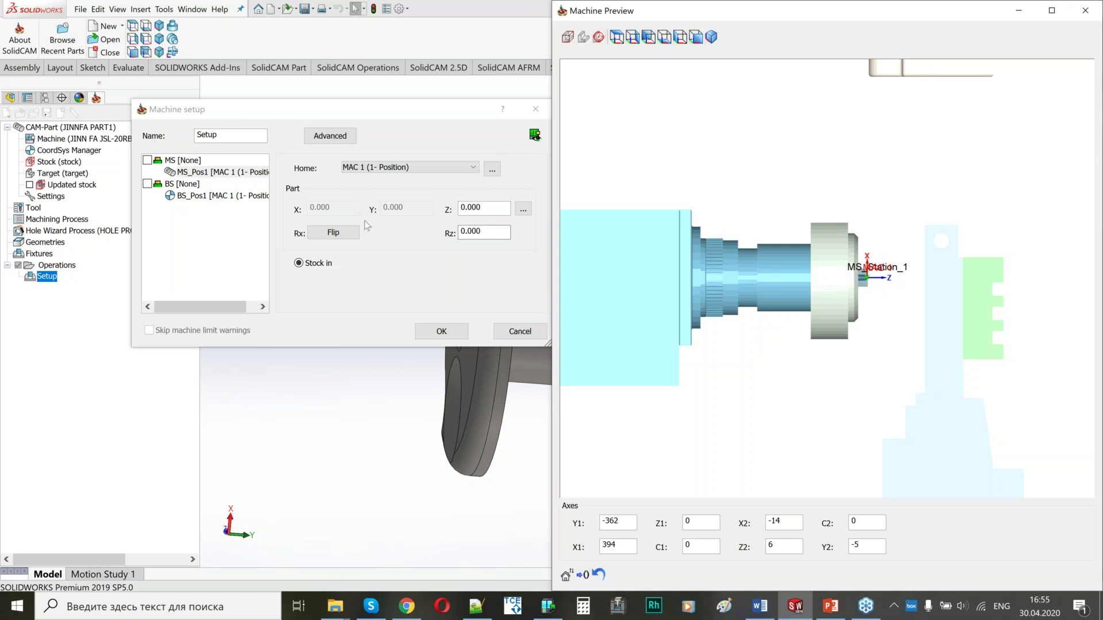
# Step: Set the part's Z offset for MS_Pos1 to 35 and inspect its position in front of the main spindle
pyautogui.click(483, 209)
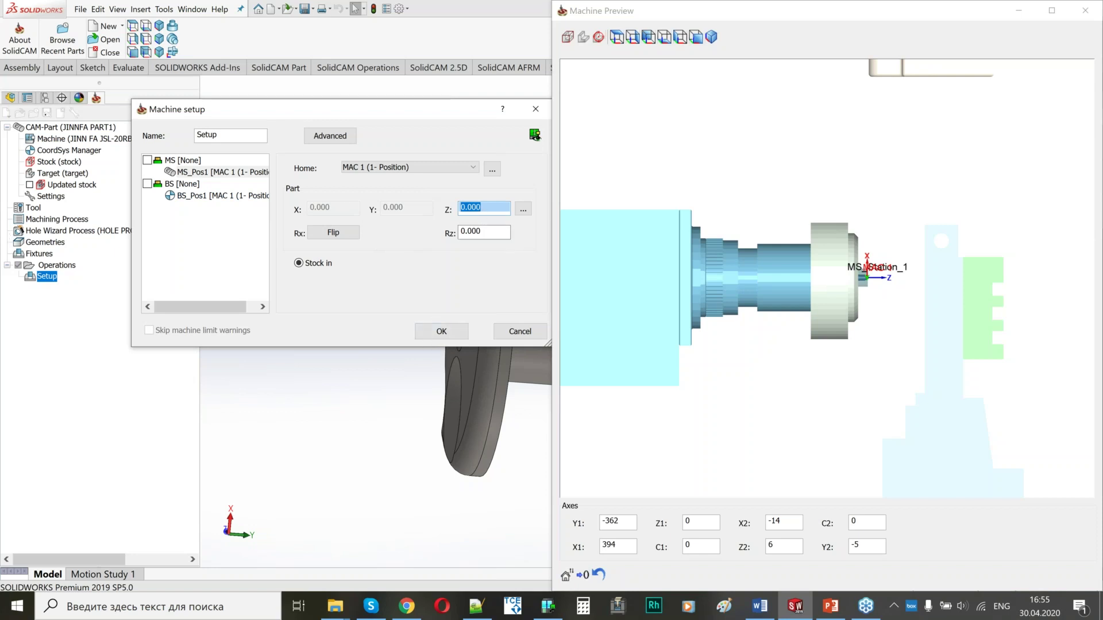
pyautogui.scroll(-1, 876, 277)
pyautogui.moveTo(876, 277); pyautogui.dragTo(813, 282, button='middle')
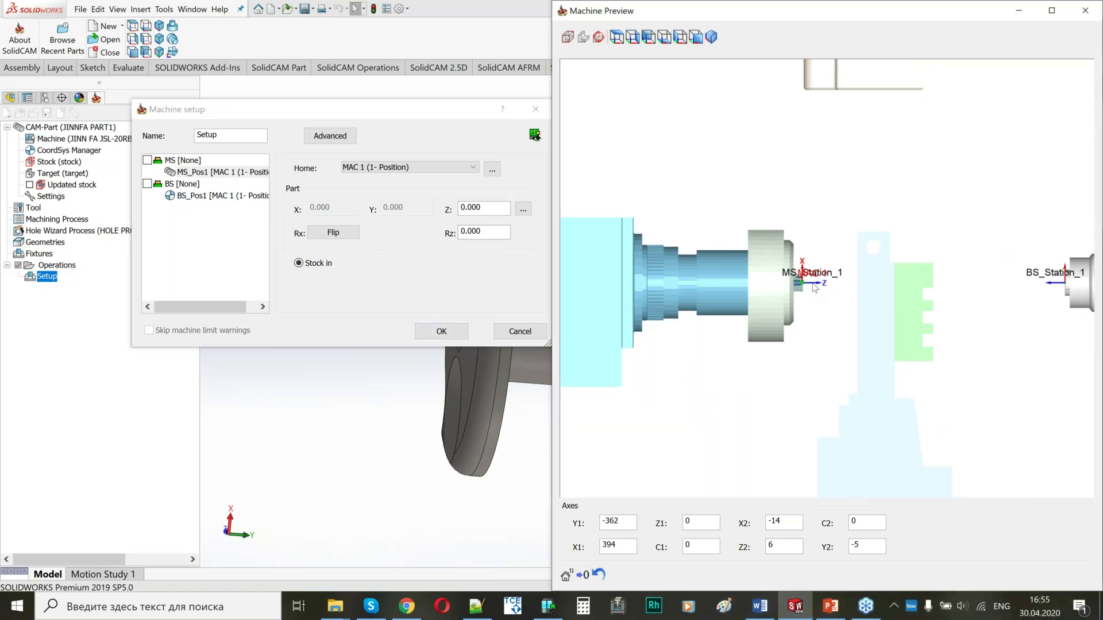
pyautogui.scroll(-3, 776, 309)
pyautogui.scroll(1, 836, 160)
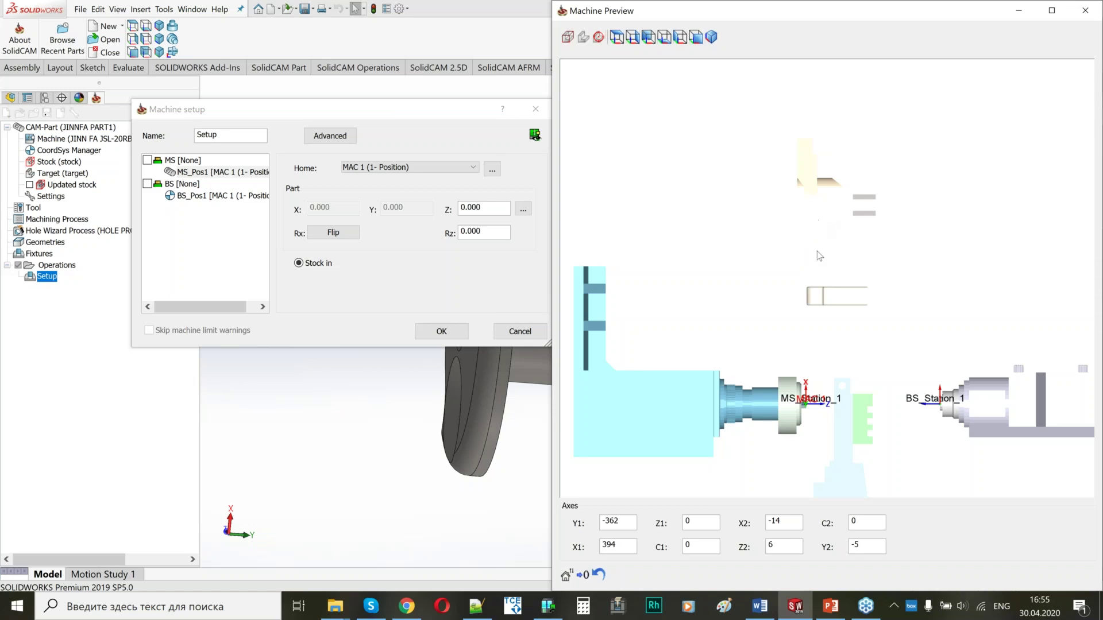
pyautogui.scroll(2, 822, 410)
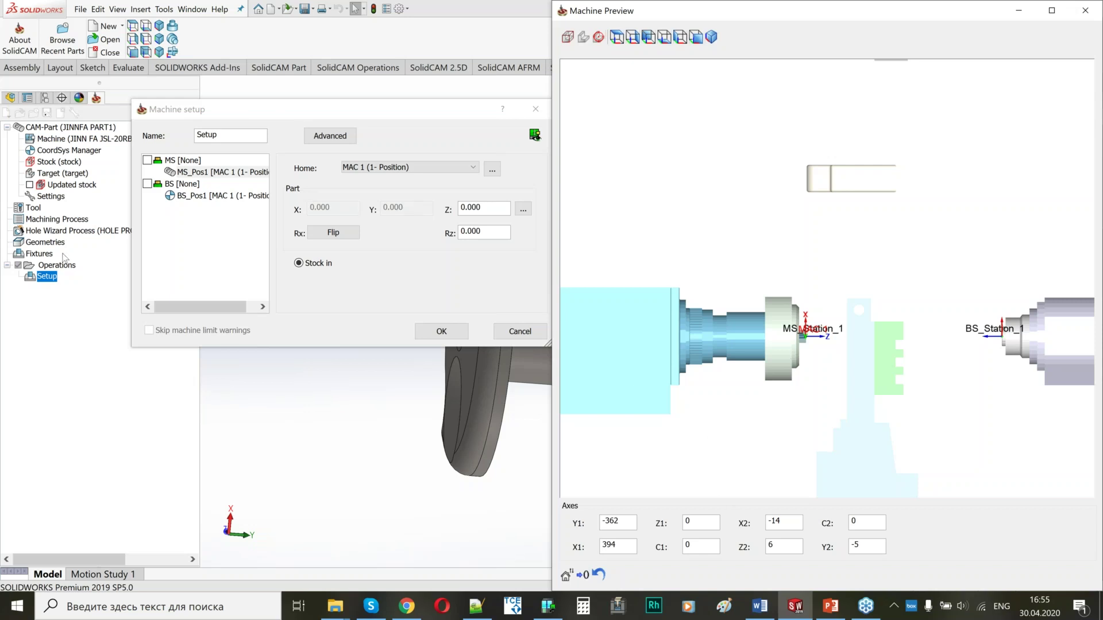
pyautogui.doubleClick(478, 208)
pyautogui.write('35')
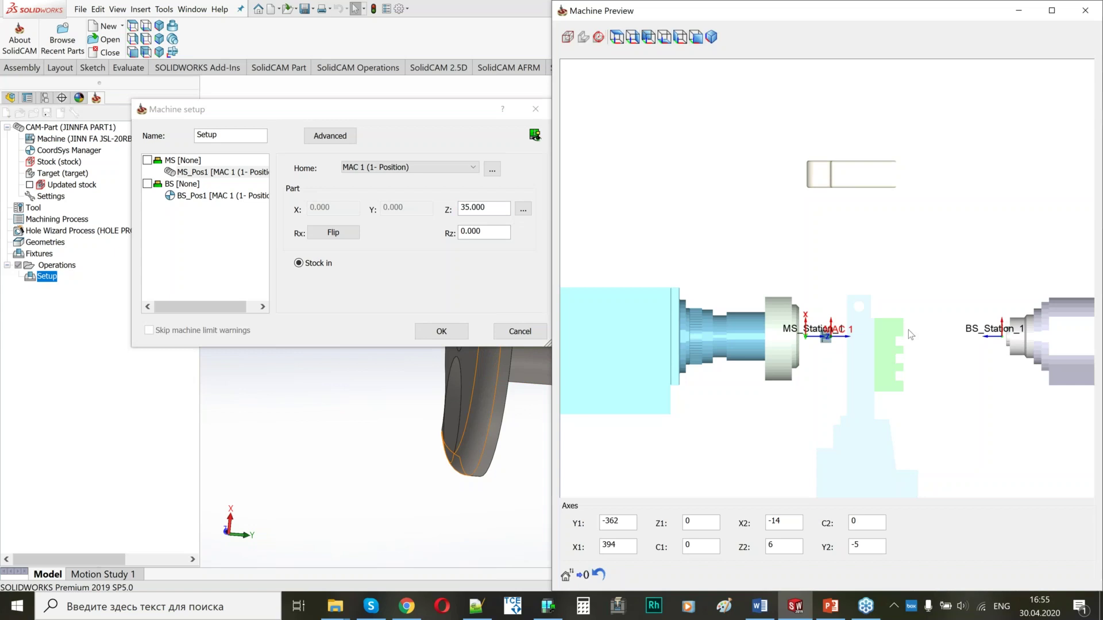
pyautogui.scroll(4, 896, 336)
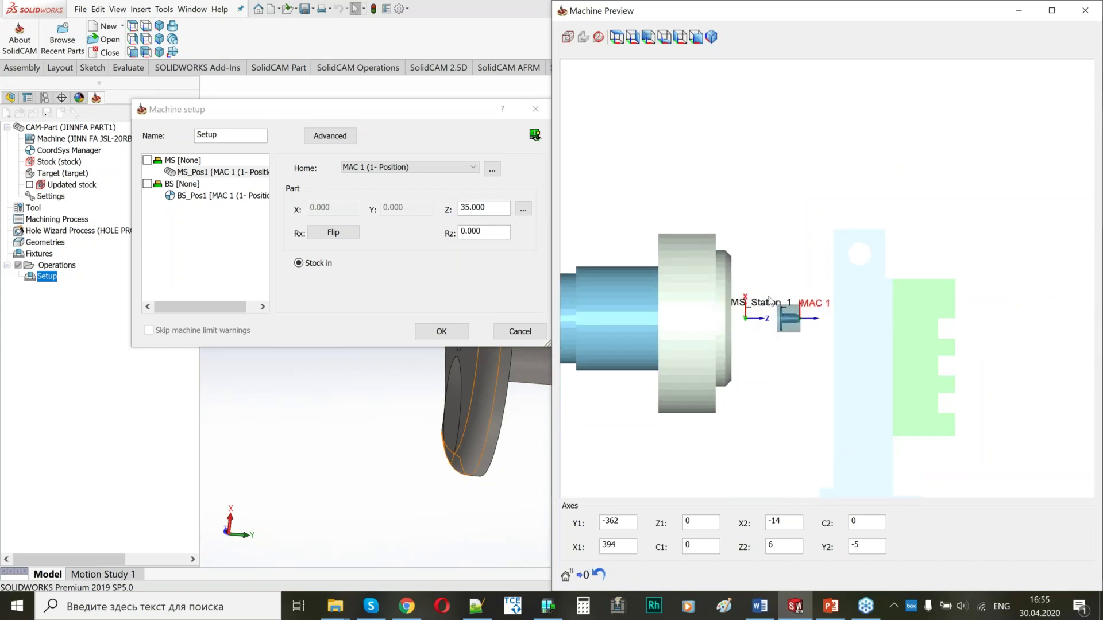
pyautogui.scroll(2, 804, 319)
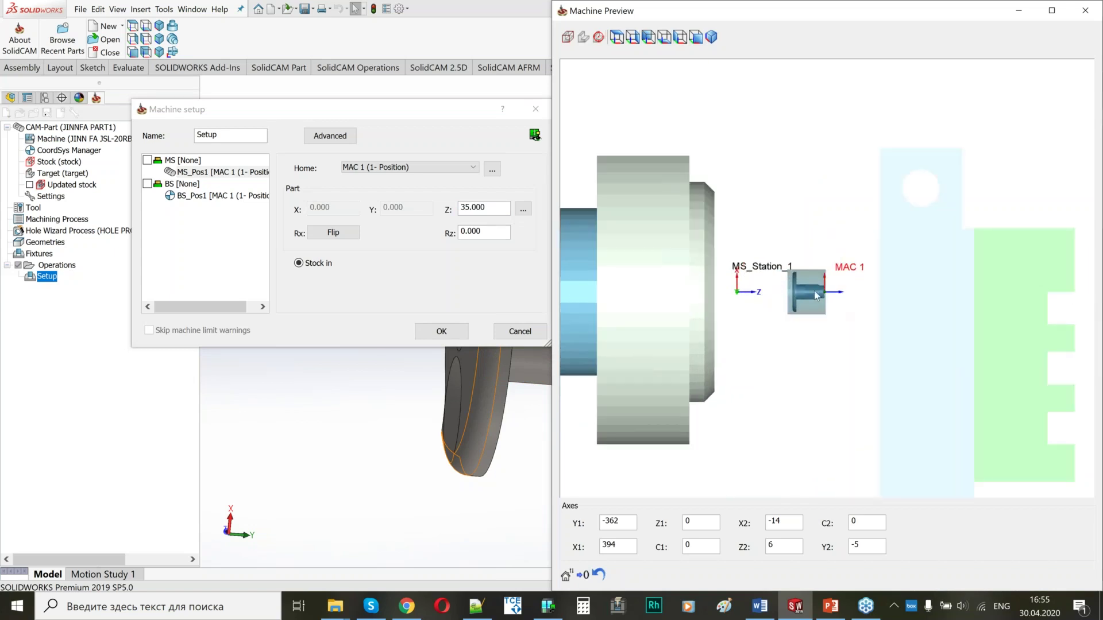
pyautogui.scroll(-2, 817, 295)
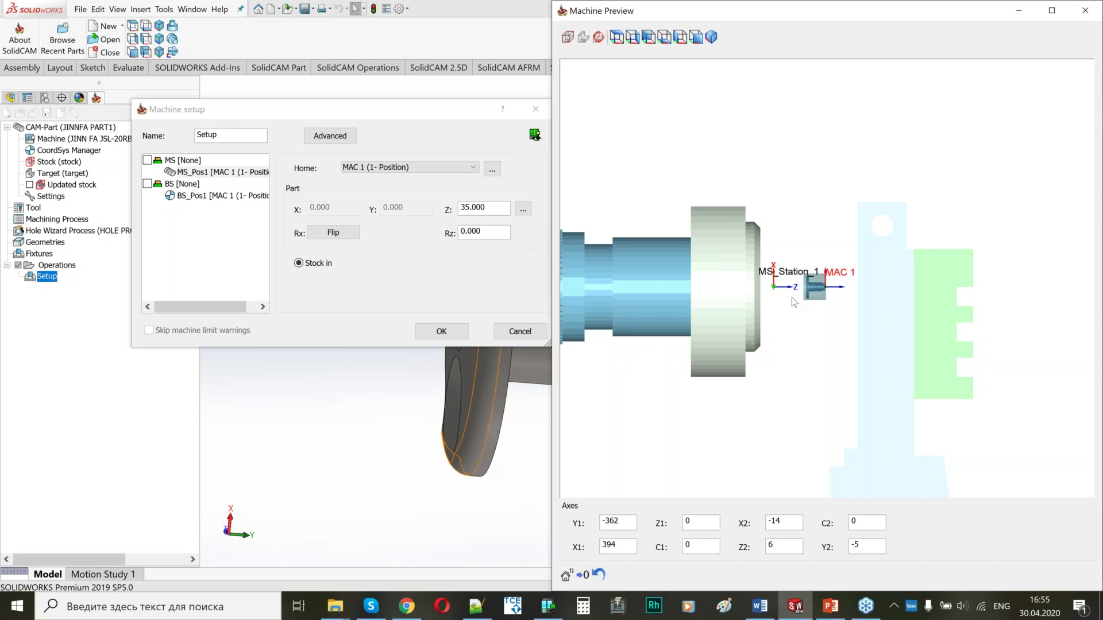
pyautogui.scroll(-2, 728, 280)
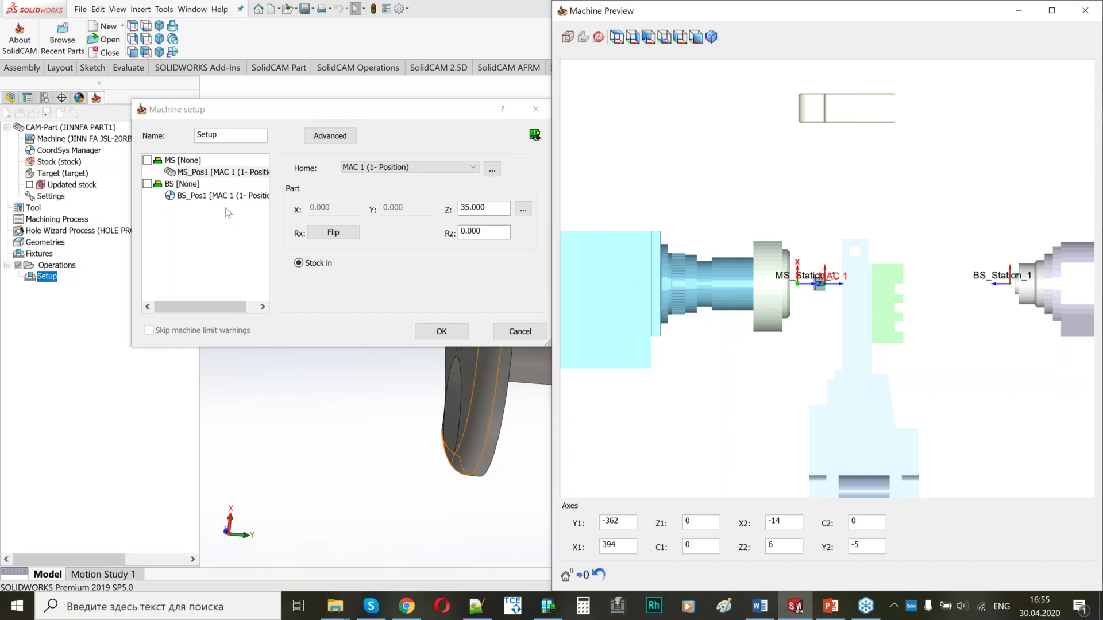
# Step: Assign MAC 2 (1- Position) as the home of BS_Pos1 and place the stock in the back spindle
pyautogui.click(201, 198)
pyautogui.click(353, 167)
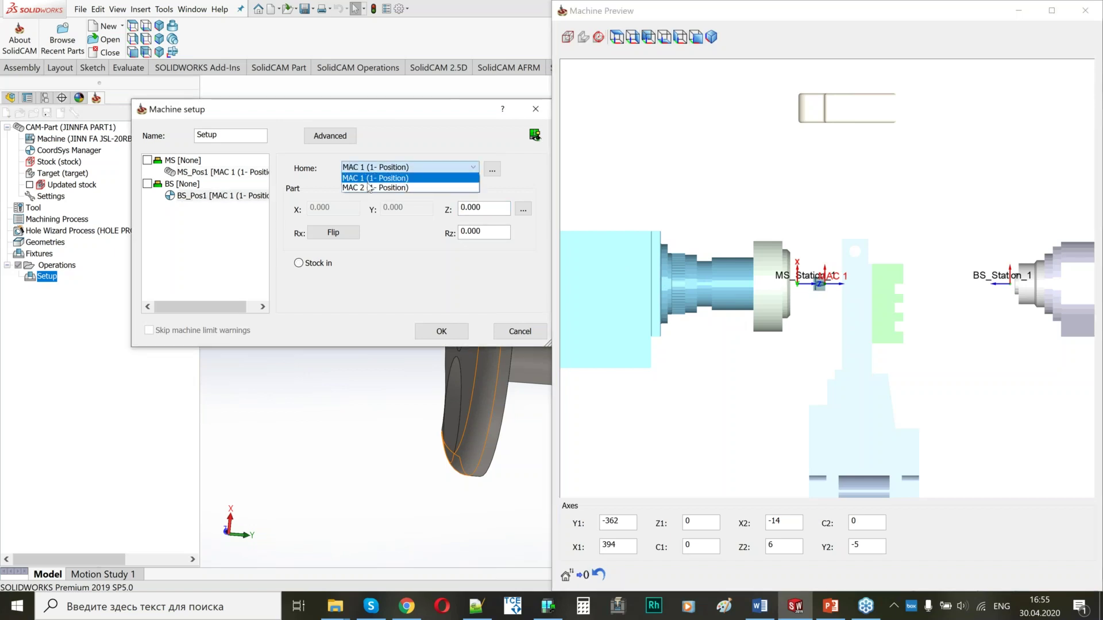
pyautogui.click(360, 188)
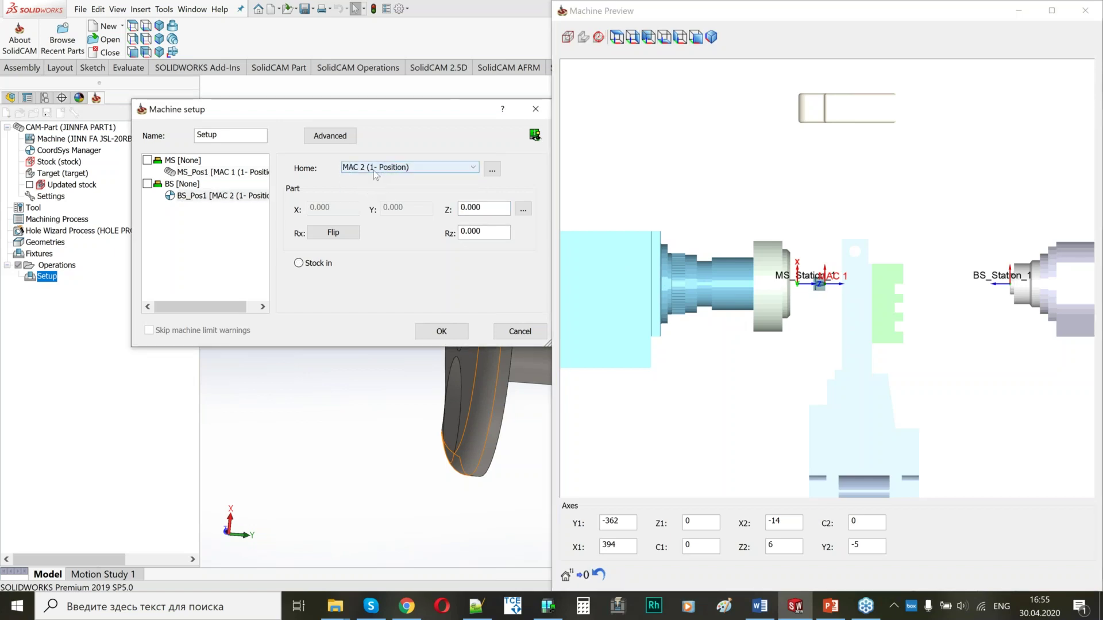
pyautogui.click(1012, 282)
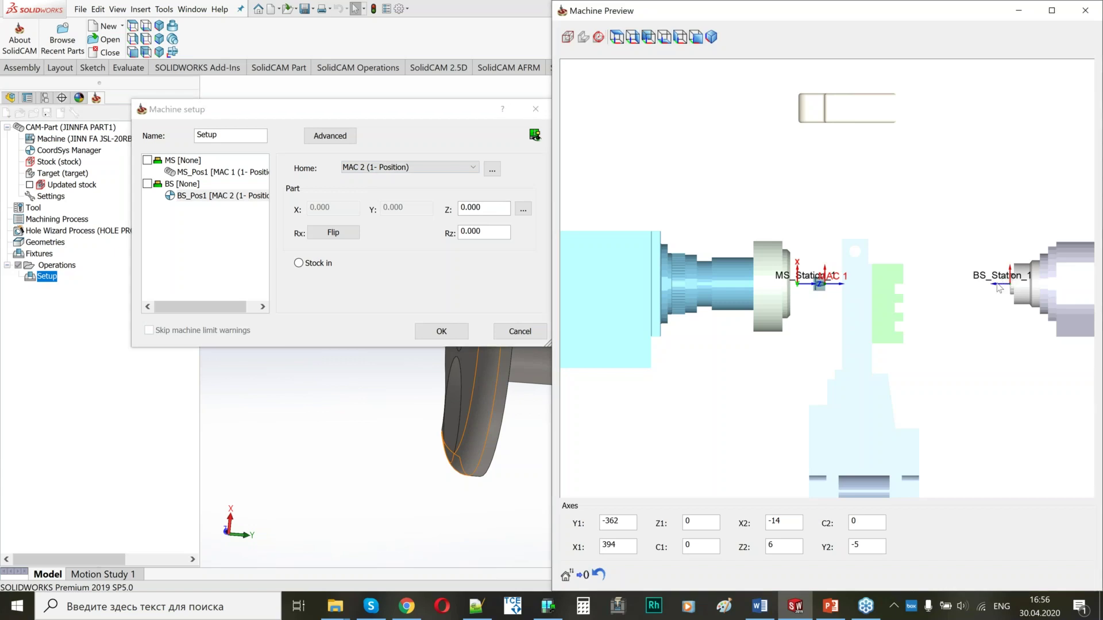
pyautogui.click(299, 264)
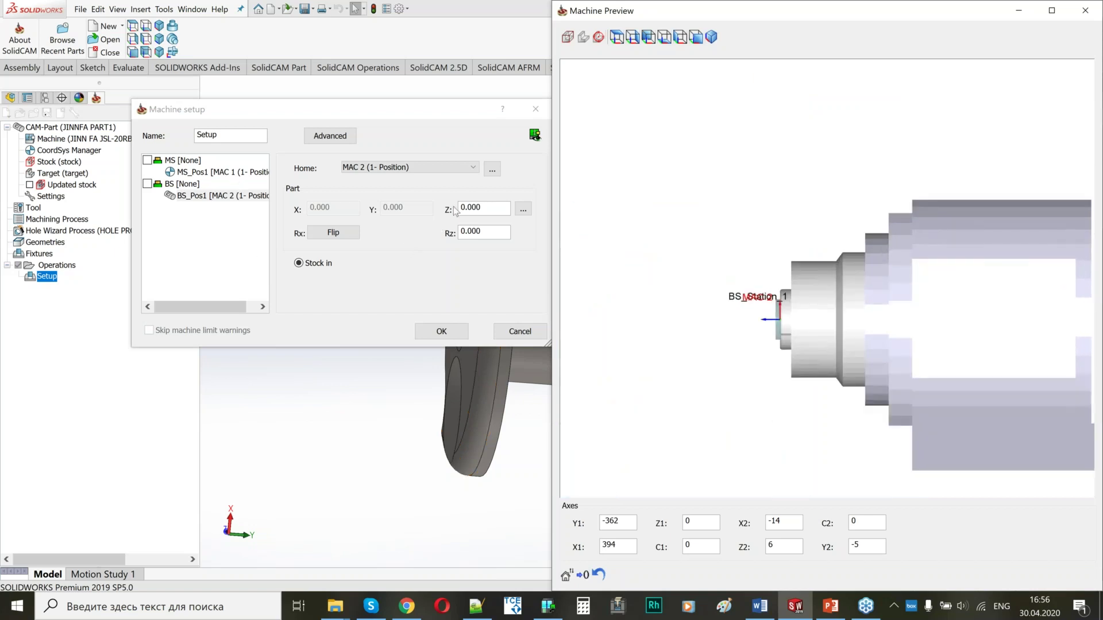
# Step: Set the part's Z offset for BS_Pos1 to 4 and inspect the part in the back spindle
pyautogui.click(486, 205)
pyautogui.scroll(-2, 485, 206)
pyautogui.scroll(8, 485, 205)
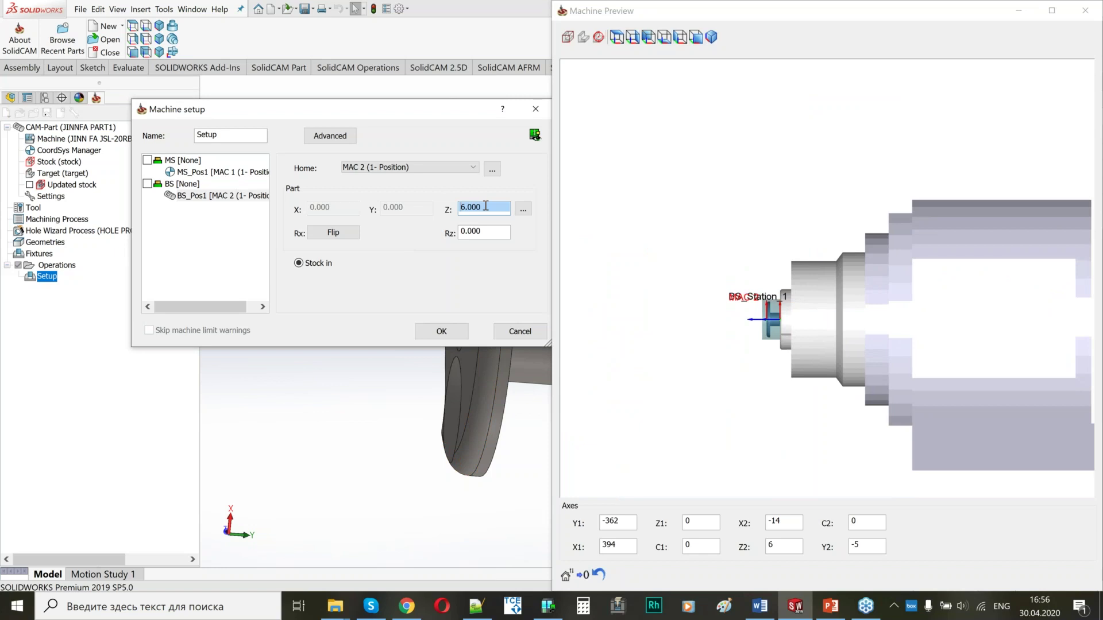
pyautogui.write('4')
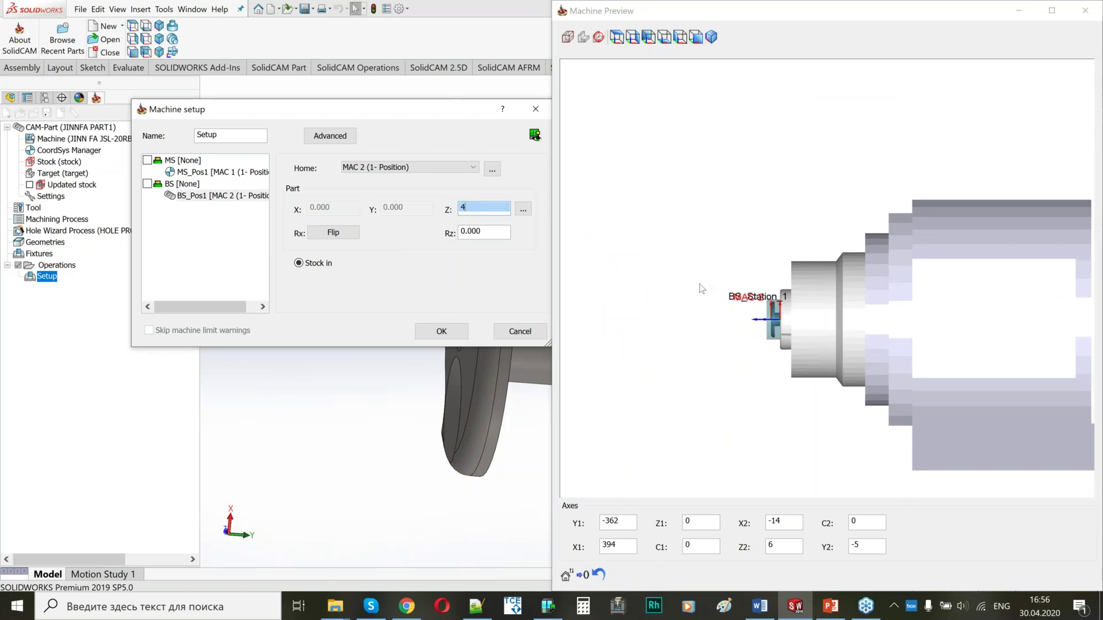
pyautogui.scroll(7, 808, 318)
pyautogui.moveTo(851, 270); pyautogui.dragTo(815, 271, button='middle')
pyautogui.scroll(-5, 815, 274)
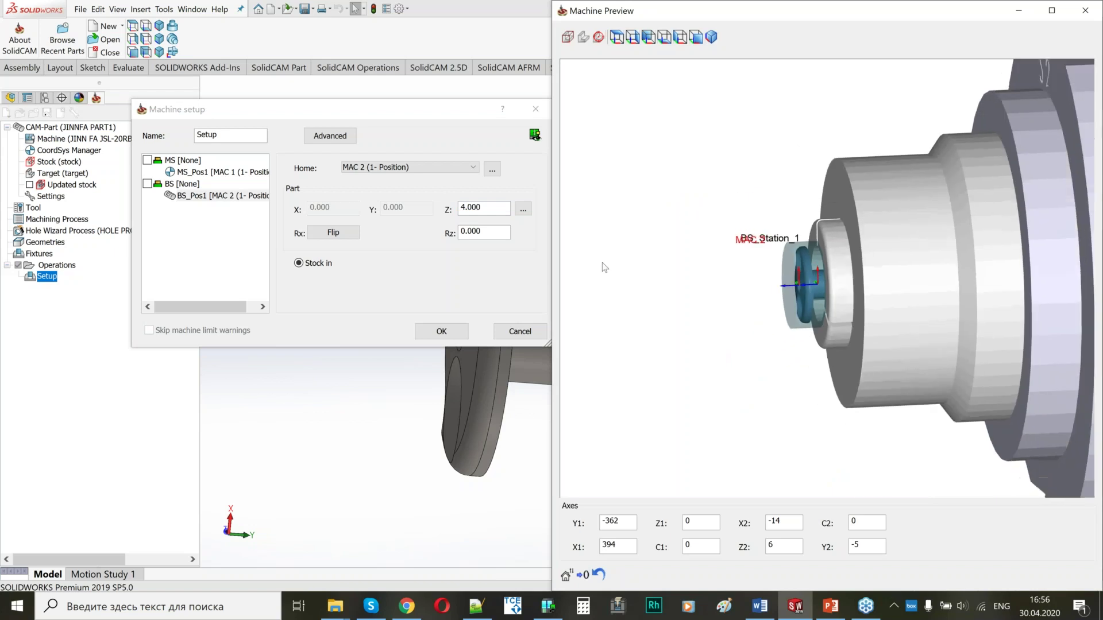
# Step: Place the stock back in the main spindle at MS_Pos1 and accept the machine setup
pyautogui.click(218, 173)
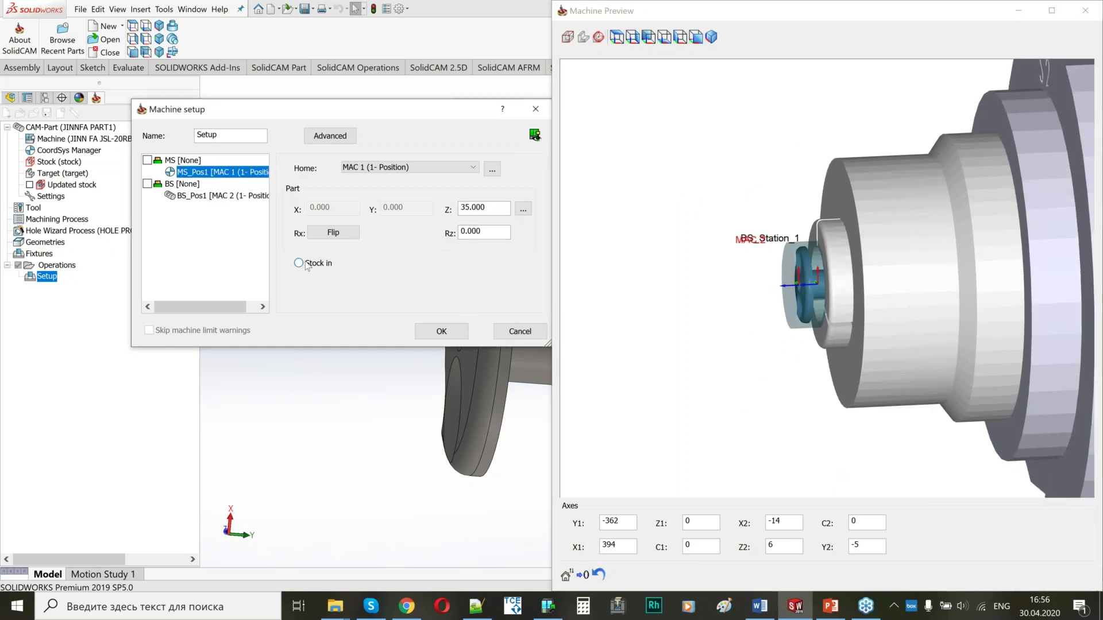
pyautogui.click(299, 263)
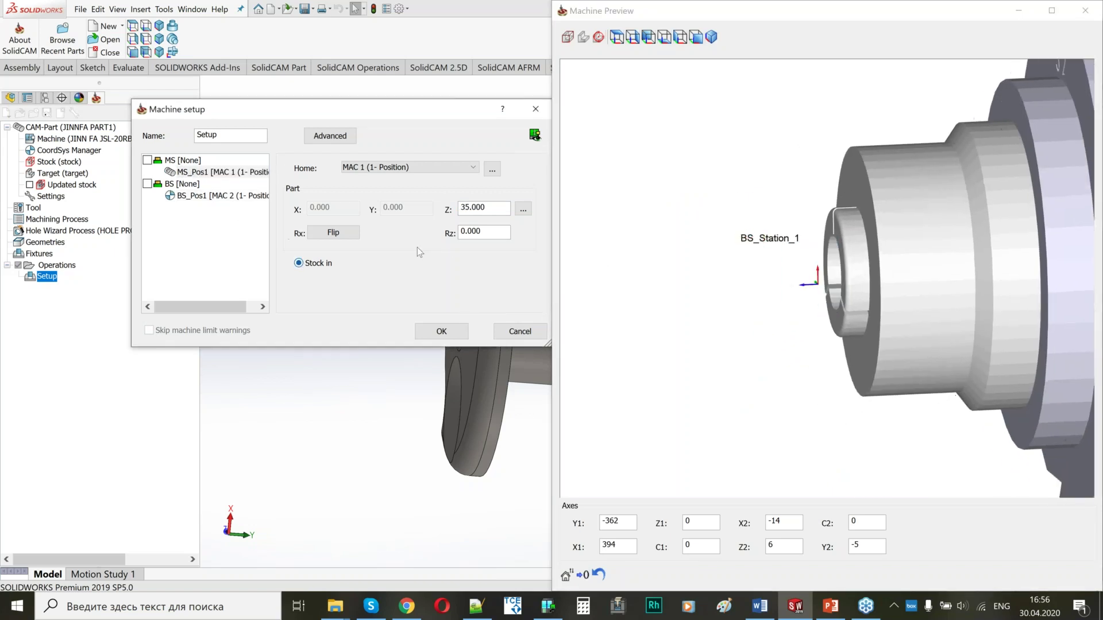
pyautogui.click(432, 339)
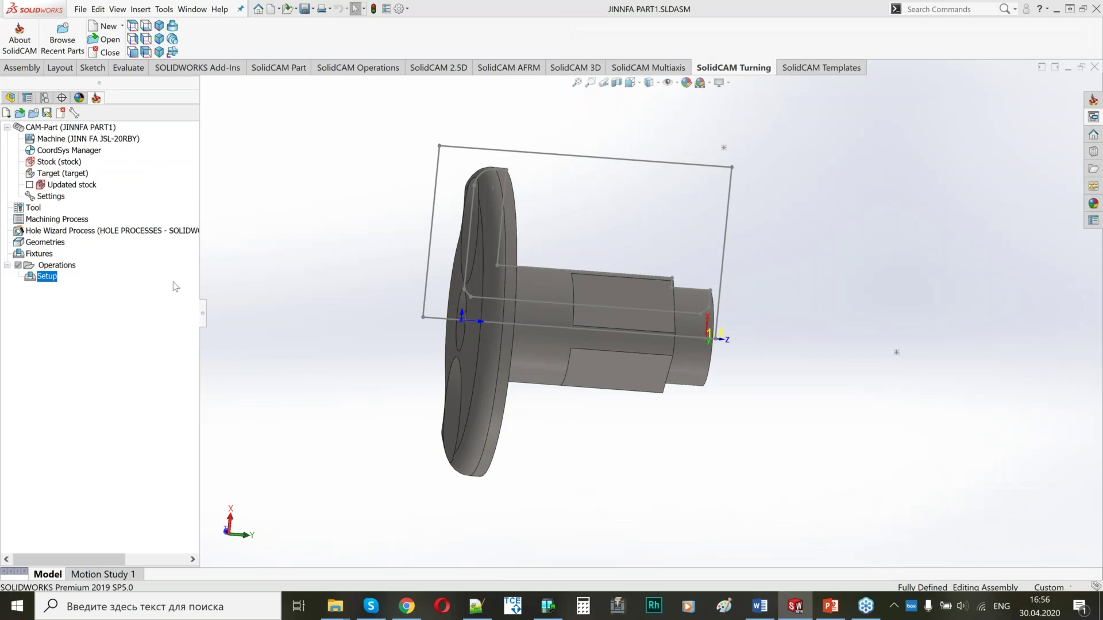
# Step: Open the part tool table and add an external grooving tool
pyautogui.doubleClick(34, 209)
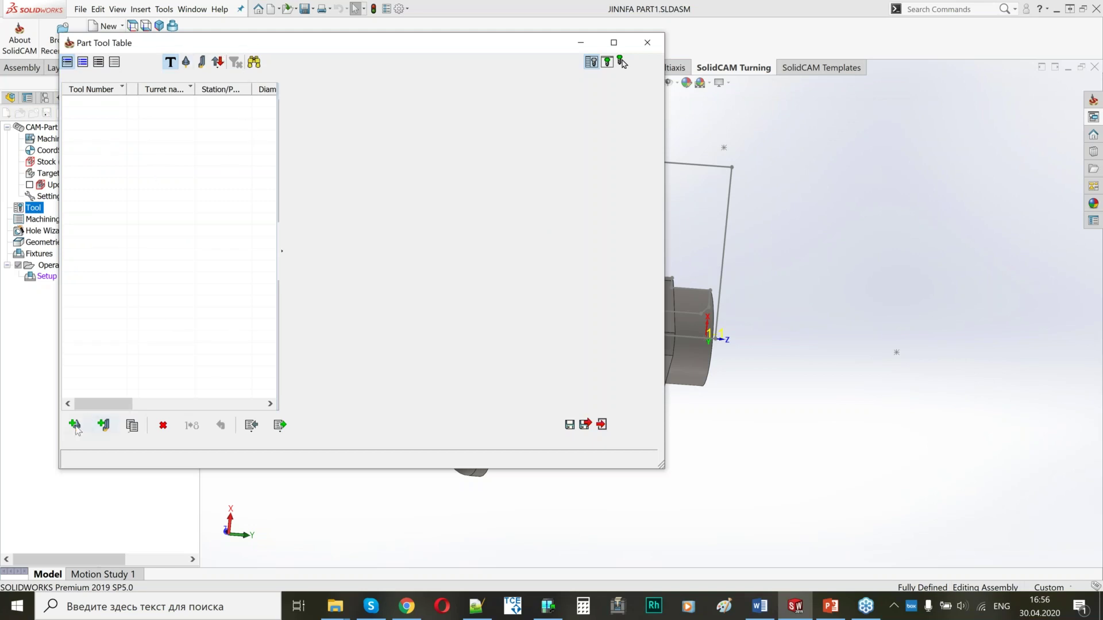
pyautogui.click(102, 425)
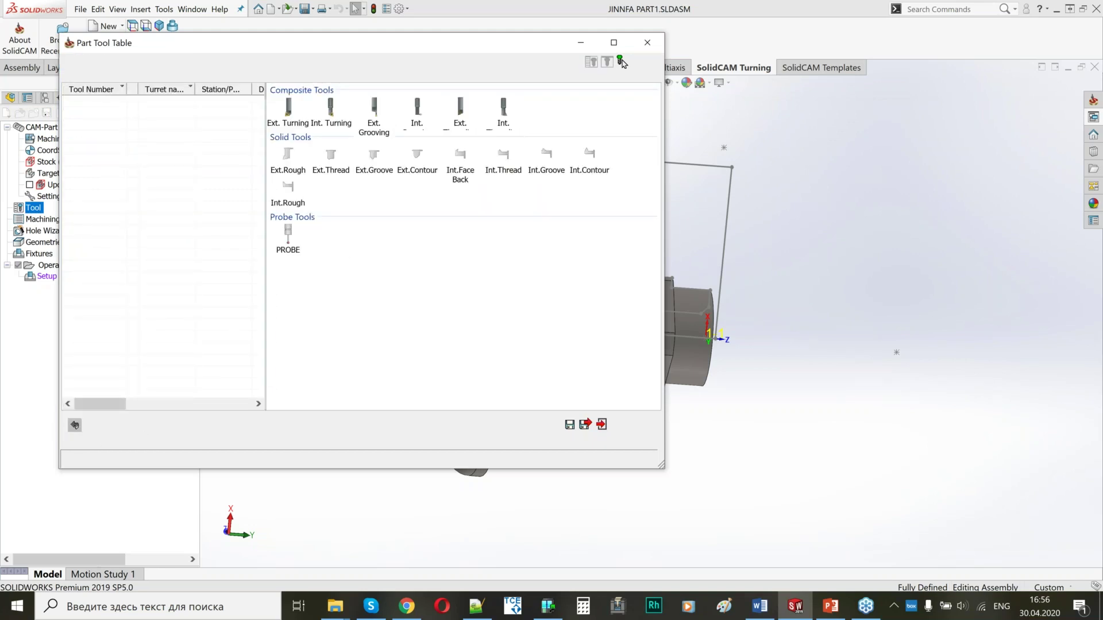
pyautogui.click(374, 117)
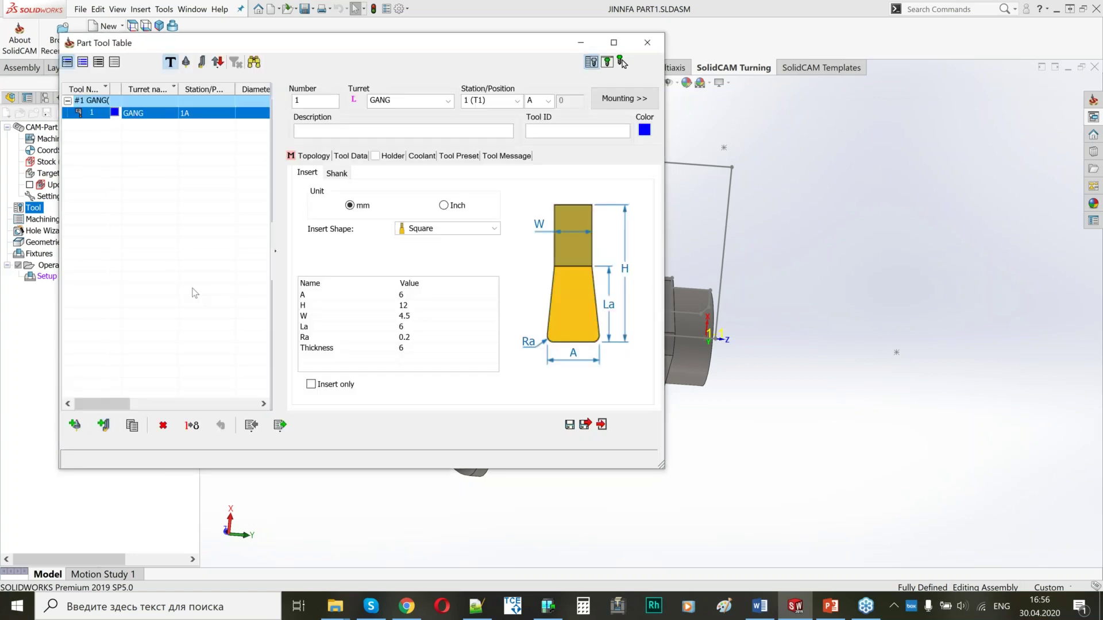
# Step: Set the grooving insert's dimensions to A 2, W 2 and La 6 mm
pyautogui.click(409, 295)
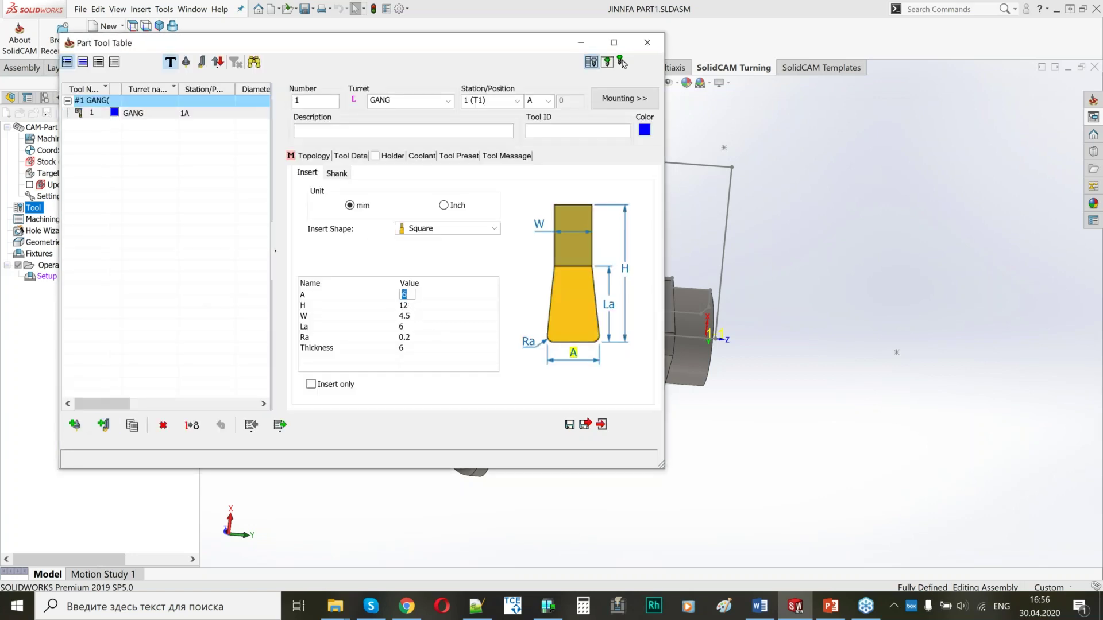
pyautogui.write('2')
pyautogui.click(410, 336)
pyautogui.click(409, 327)
pyautogui.write('2')
pyautogui.click(438, 315)
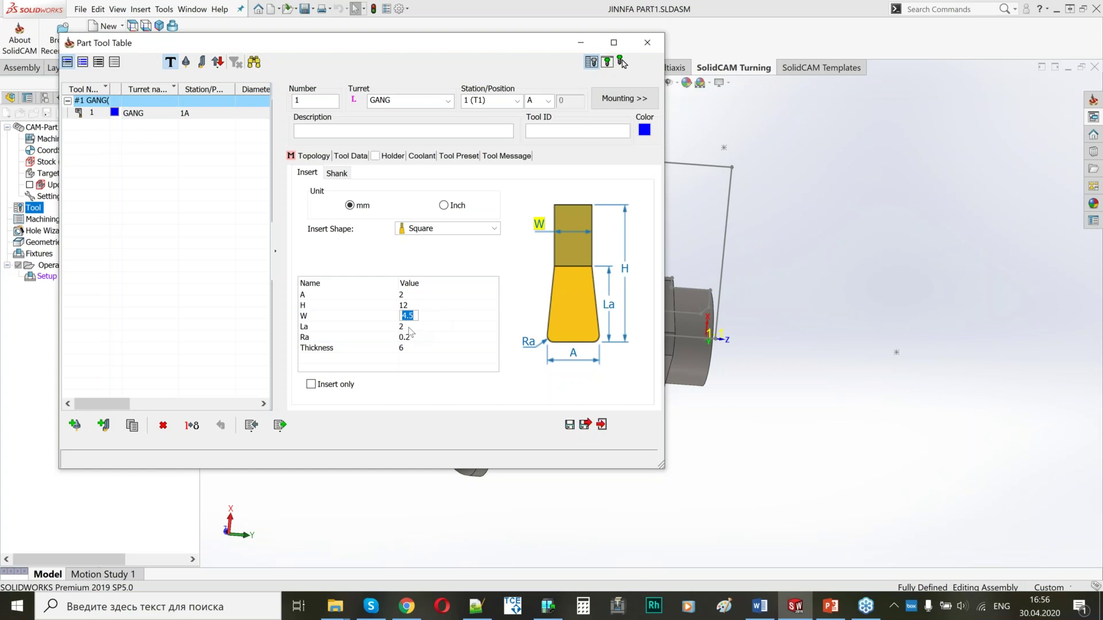
pyautogui.write('2')
pyautogui.click(411, 328)
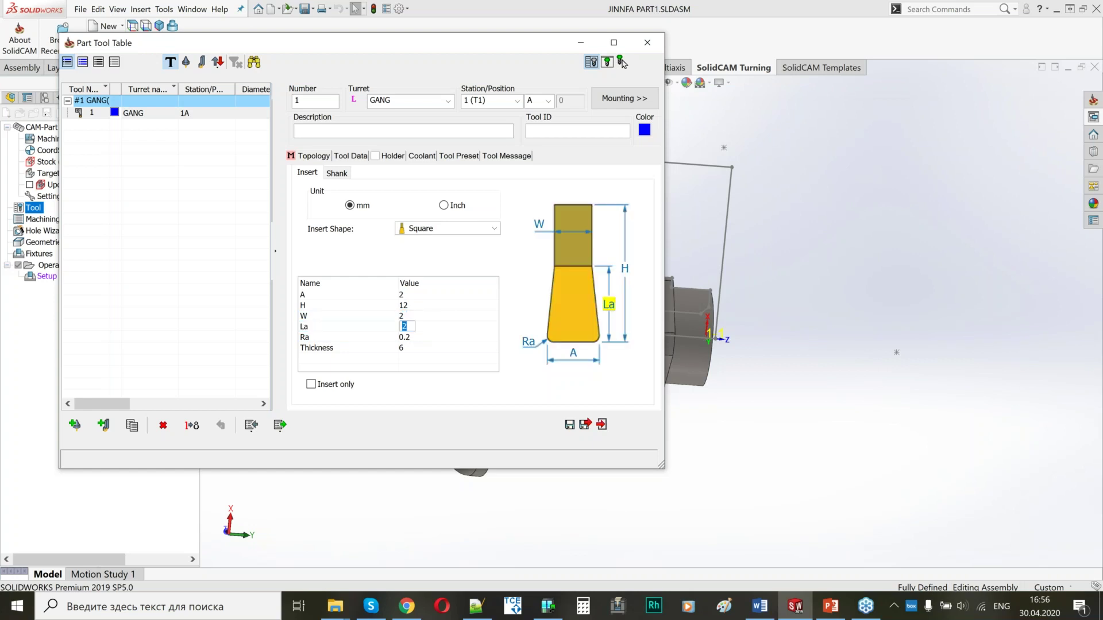
pyautogui.write('6')
# Step: Open the grooving tool's mounting preview and examine the tool at gang station T1
pyautogui.click(725, 179)
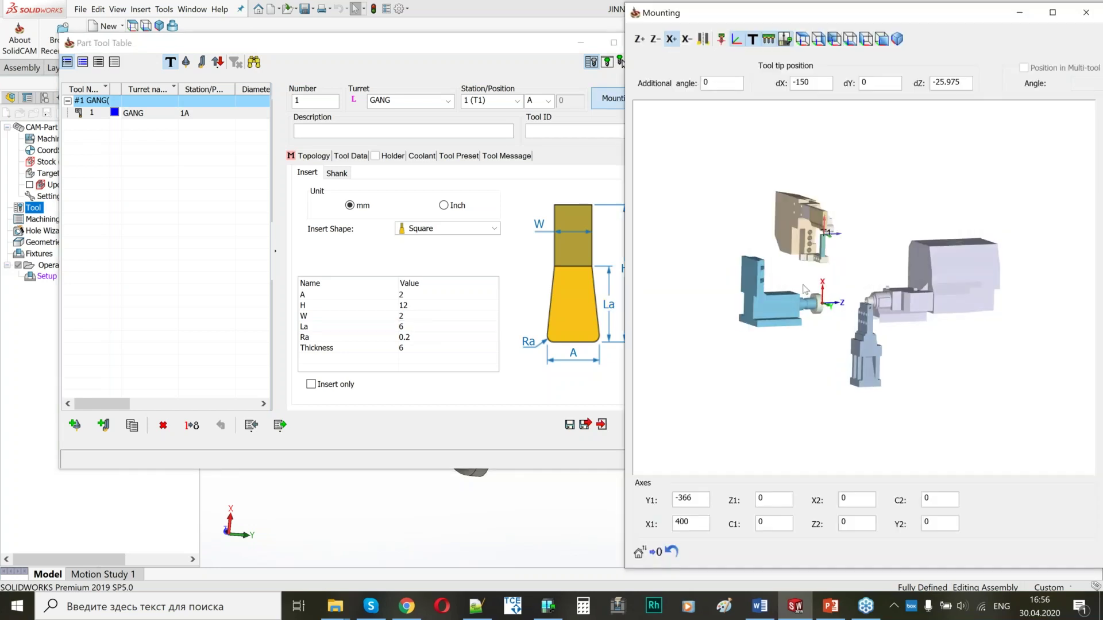
pyautogui.scroll(6, 870, 292)
pyautogui.moveTo(870, 292); pyautogui.dragTo(849, 290, button='middle')
pyautogui.scroll(2, 832, 338)
pyautogui.scroll(-1, 832, 338)
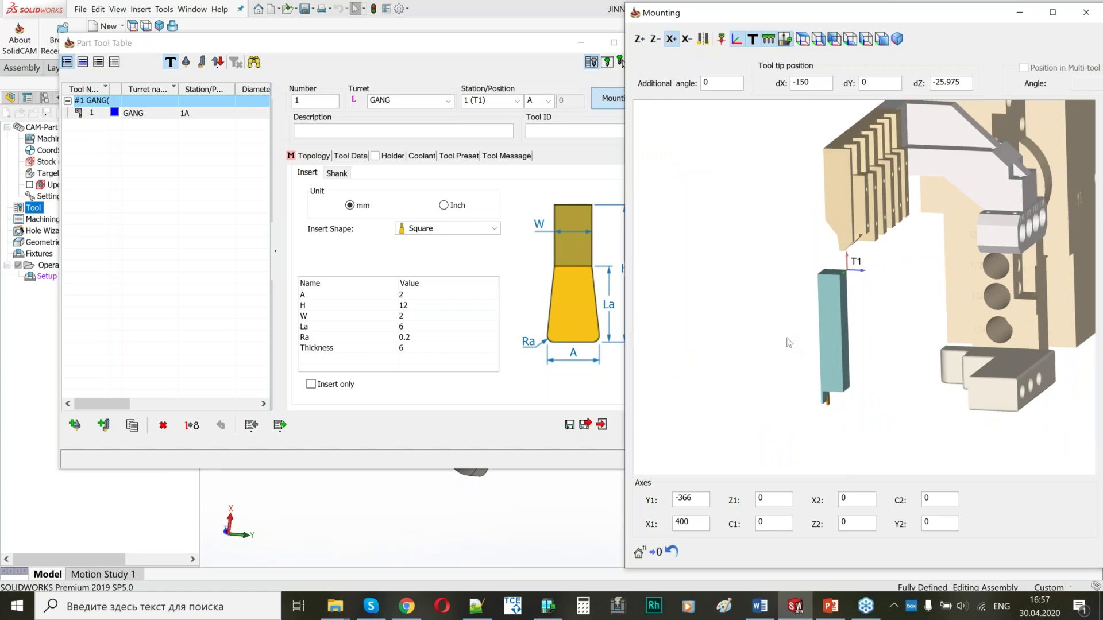
# Step: Set the grooving tool's tip position dX to 0 in the mounting preview
pyautogui.moveTo(446, 49); pyautogui.dragTo(378, 62)
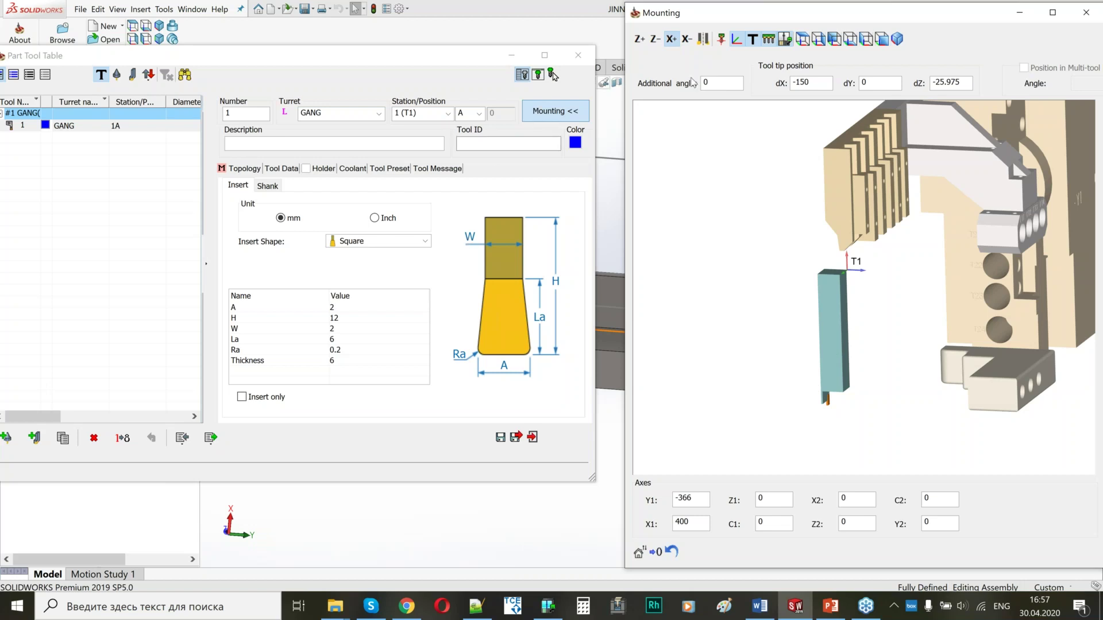
pyautogui.click(701, 41)
pyautogui.moveTo(876, 342); pyautogui.dragTo(866, 358, button='middle')
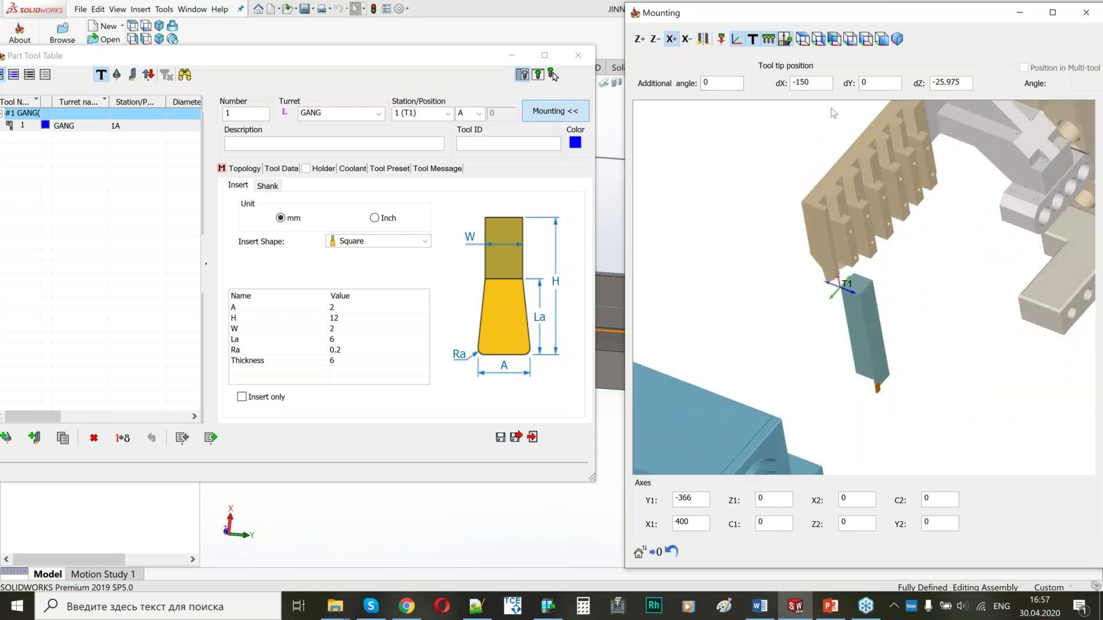
pyautogui.moveTo(823, 84); pyautogui.dragTo(783, 84)
pyautogui.write('0')
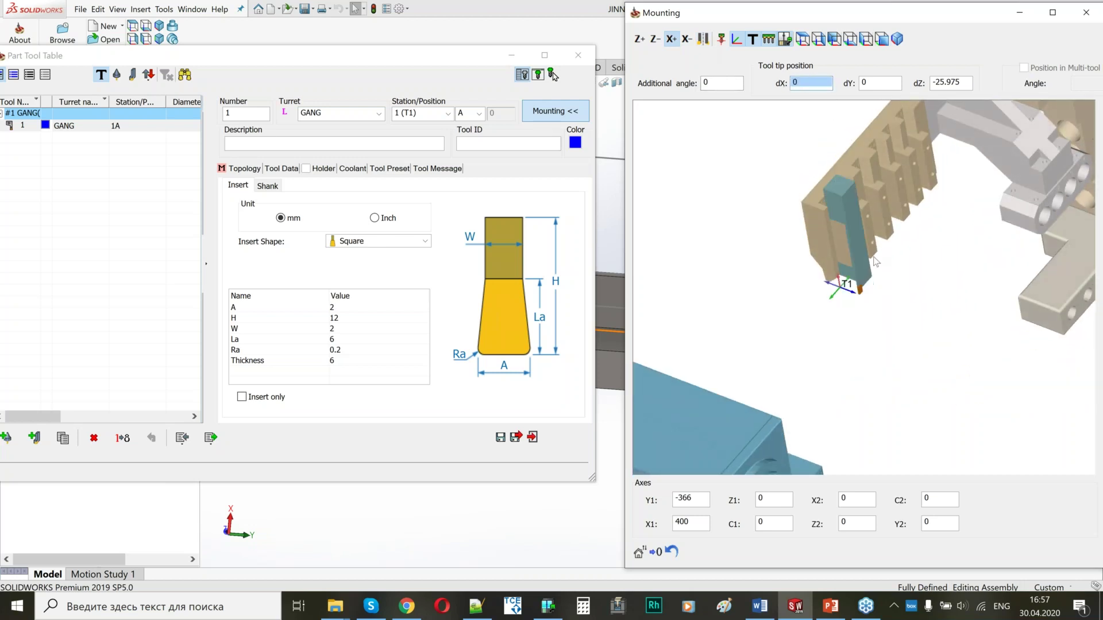
pyautogui.moveTo(872, 257)
pyautogui.mouseDown(button='middle')
pyautogui.moveTo(857, 275)
pyautogui.moveTo(879, 244)
pyautogui.mouseUp(button='middle')
pyautogui.scroll(5, 874, 246)
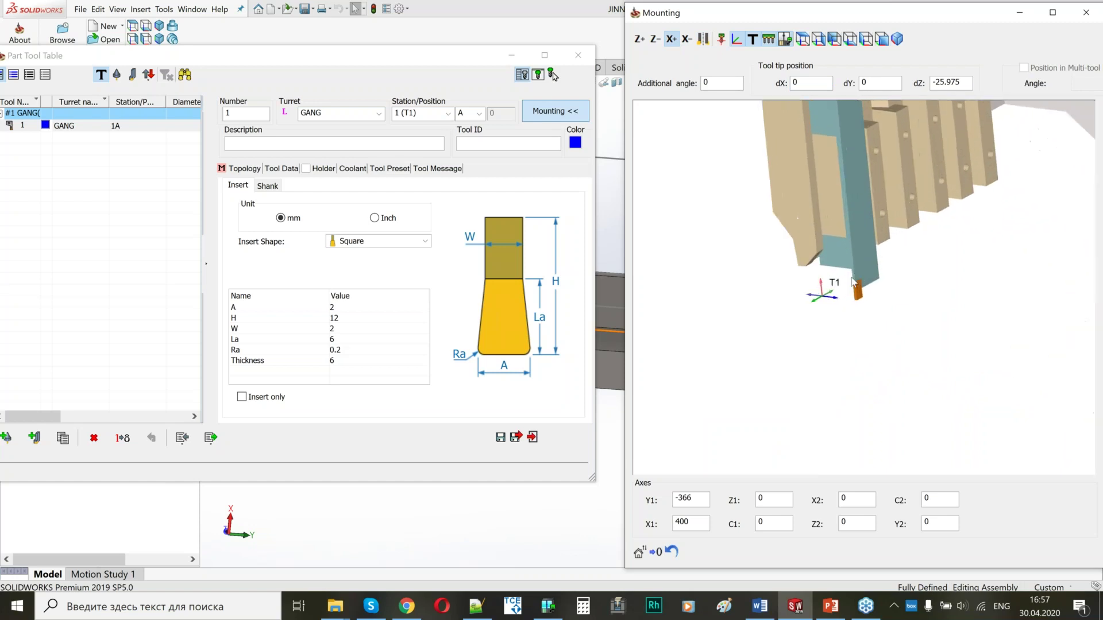
# Step: Set the grooving tool's shank dimensions A and Thickness to 16 mm
pyautogui.click(266, 186)
pyautogui.doubleClick(342, 301)
pyautogui.write('16')
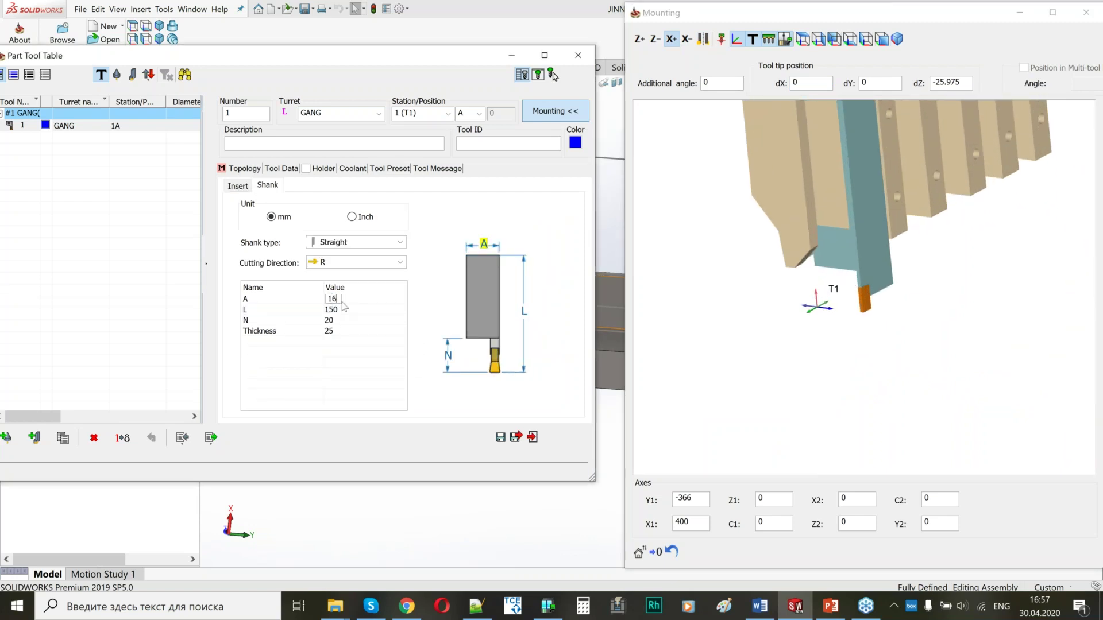
pyautogui.doubleClick(330, 331)
pyautogui.write('16')
# Step: Set the shank length L of the grooving tool to 100 mm
pyautogui.doubleClick(339, 320)
pyautogui.click(345, 309)
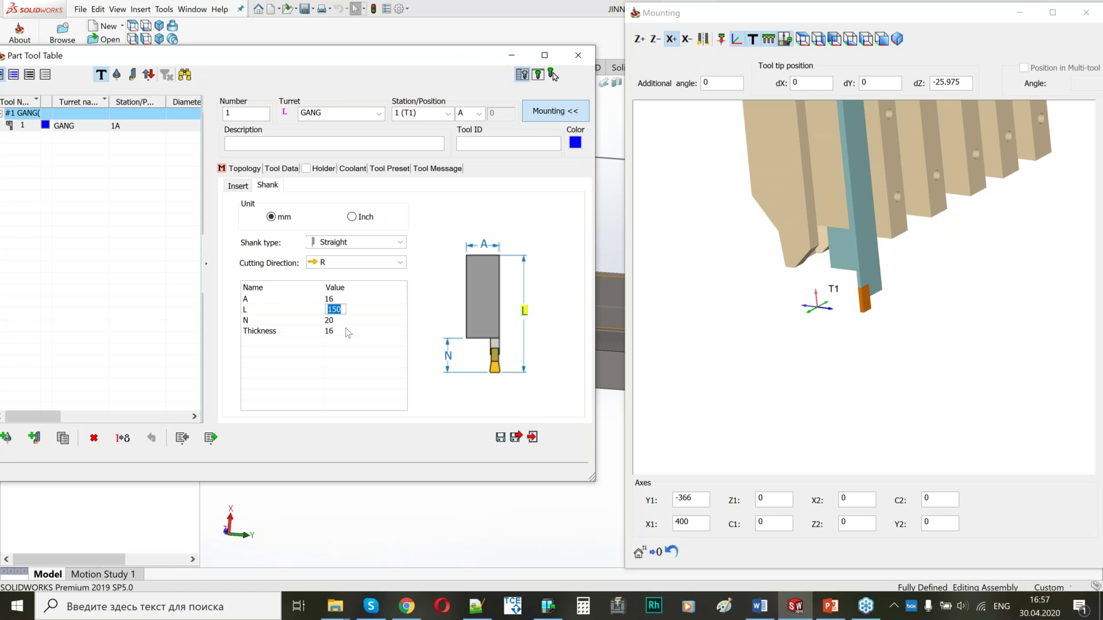
pyautogui.scroll(-4, 862, 287)
pyautogui.moveTo(836, 213); pyautogui.dragTo(785, 283, button='middle')
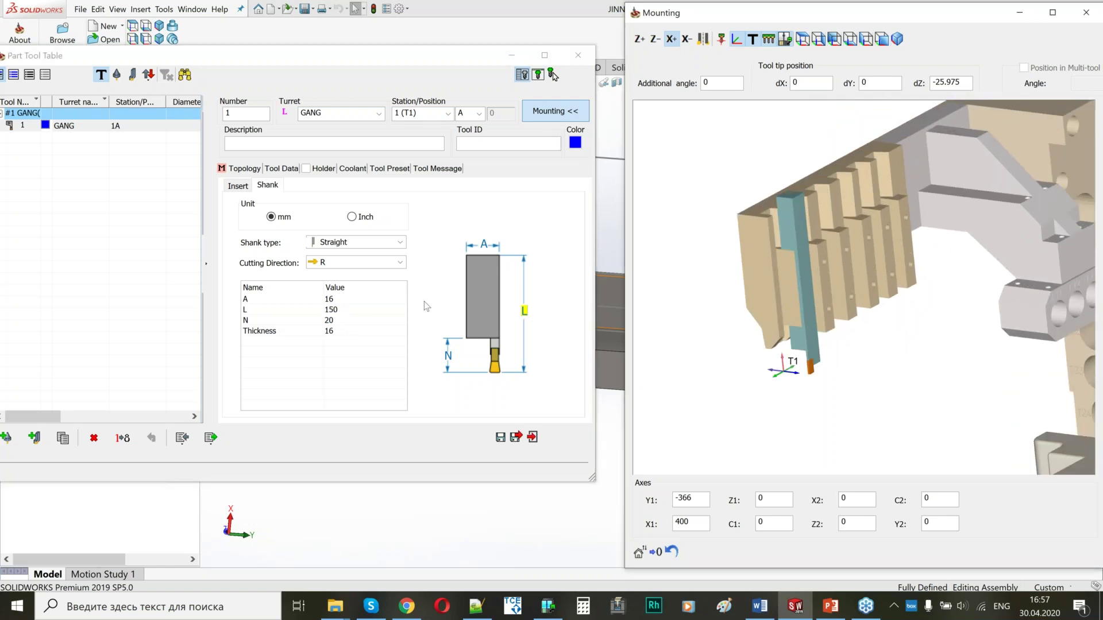
pyautogui.click(339, 313)
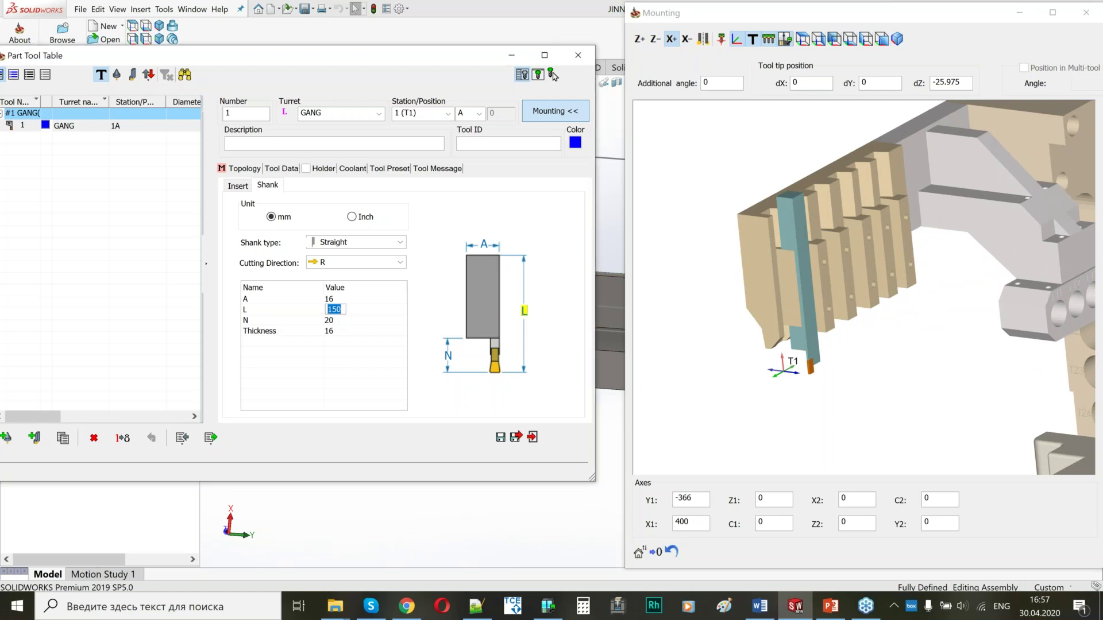
pyautogui.write('100')
pyautogui.click(962, 390)
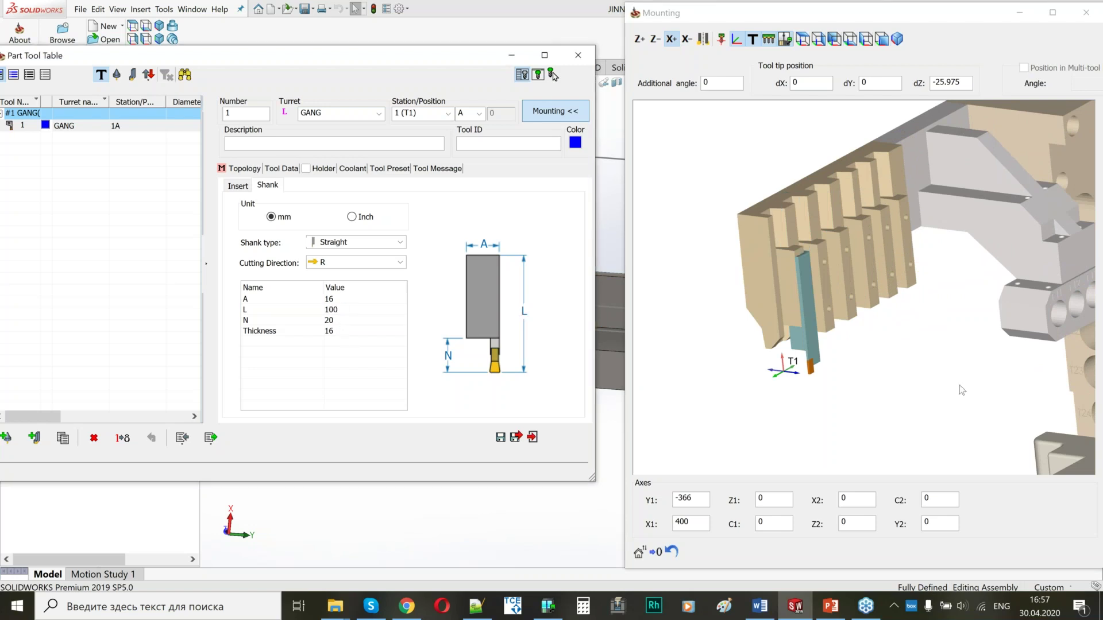
# Step: Set the grooving tool's tip position to dY -12 and dZ -16 so it fits the gang slot
pyautogui.moveTo(963, 391); pyautogui.dragTo(816, 328, button='middle')
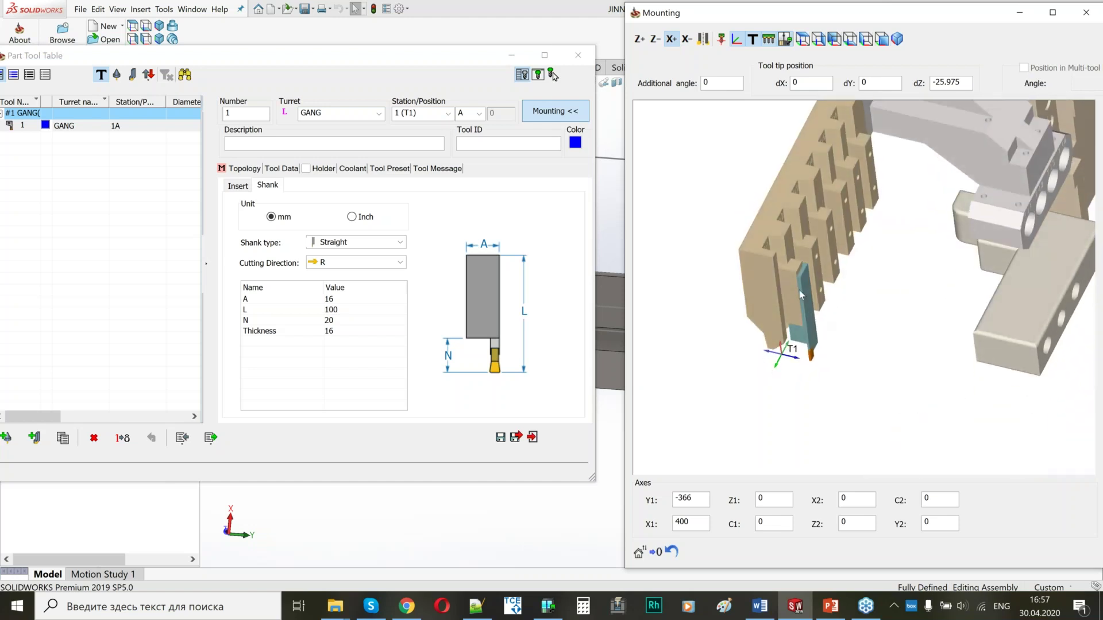
pyautogui.scroll(3, 836, 296)
pyautogui.scroll(-3, 835, 297)
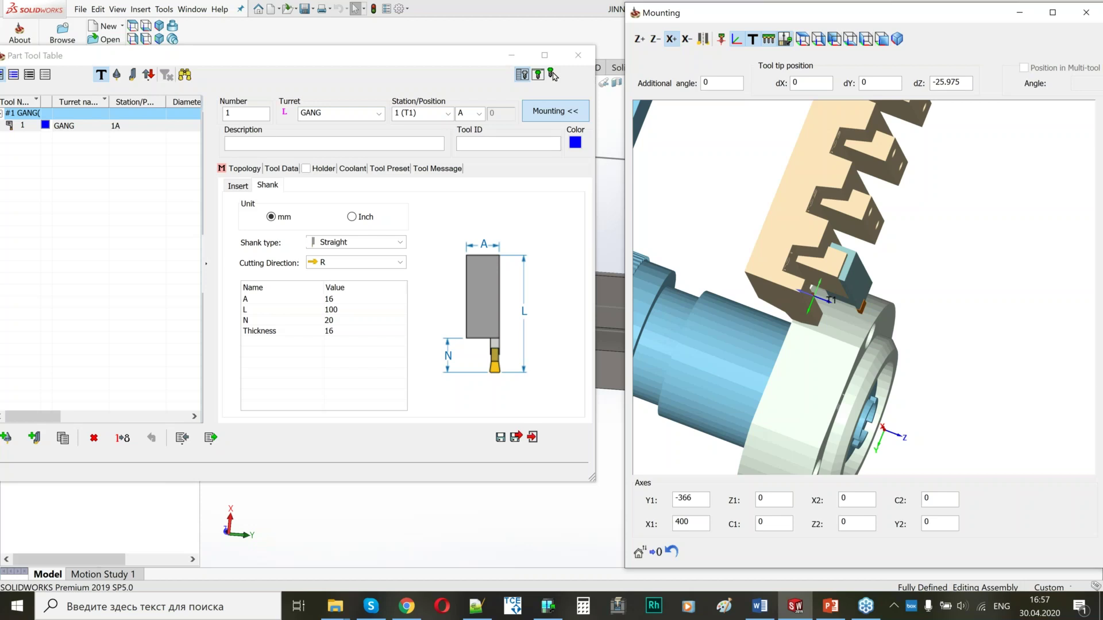
pyautogui.doubleClick(864, 83)
pyautogui.write('-12')
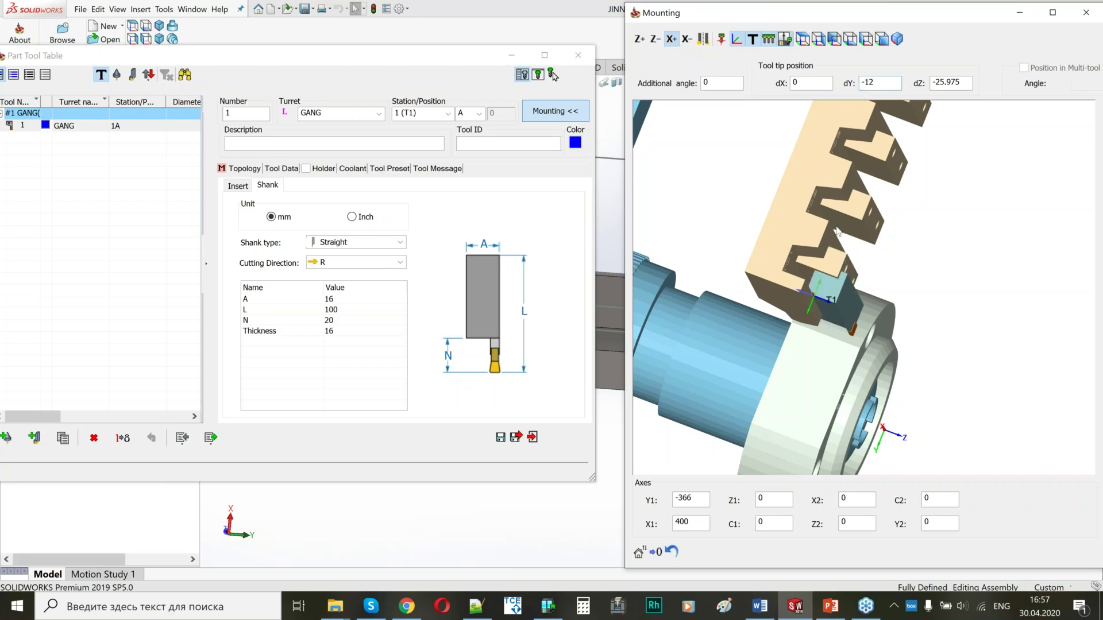
pyautogui.doubleClick(969, 82)
pyautogui.write('016')
# Step: Examine the grooving tool mounted at T1 and its fit on the gang from several angles, keeping GANG as the turret
pyautogui.moveTo(764, 271); pyautogui.dragTo(766, 249, button='middle')
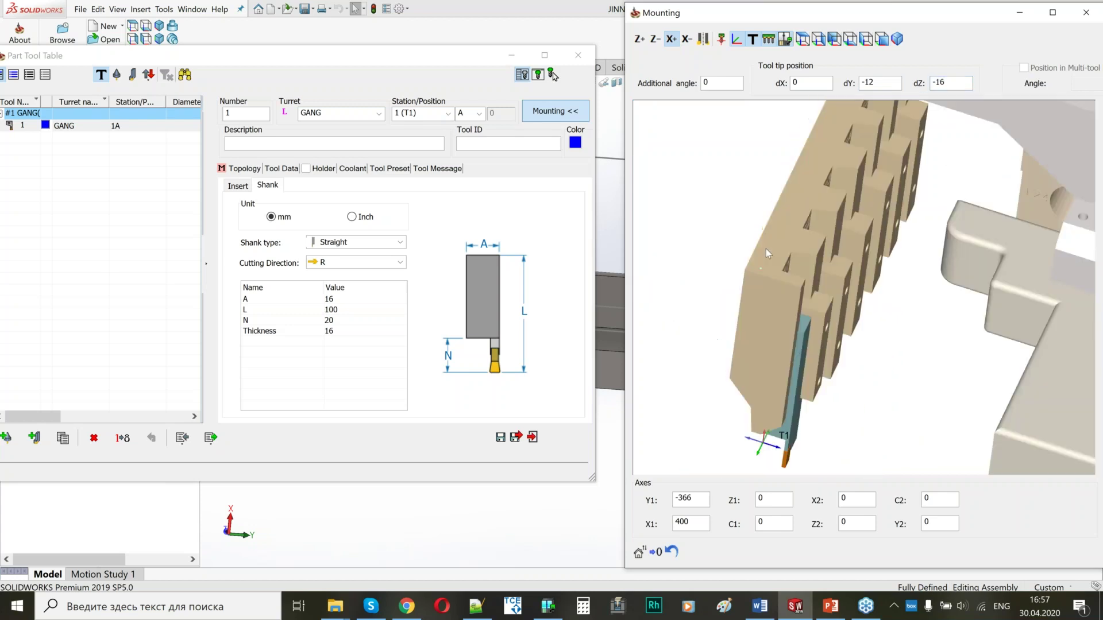
pyautogui.scroll(-3, 801, 288)
pyautogui.scroll(2, 801, 288)
pyautogui.doubleClick(795, 83)
pyautogui.scroll(4, 823, 314)
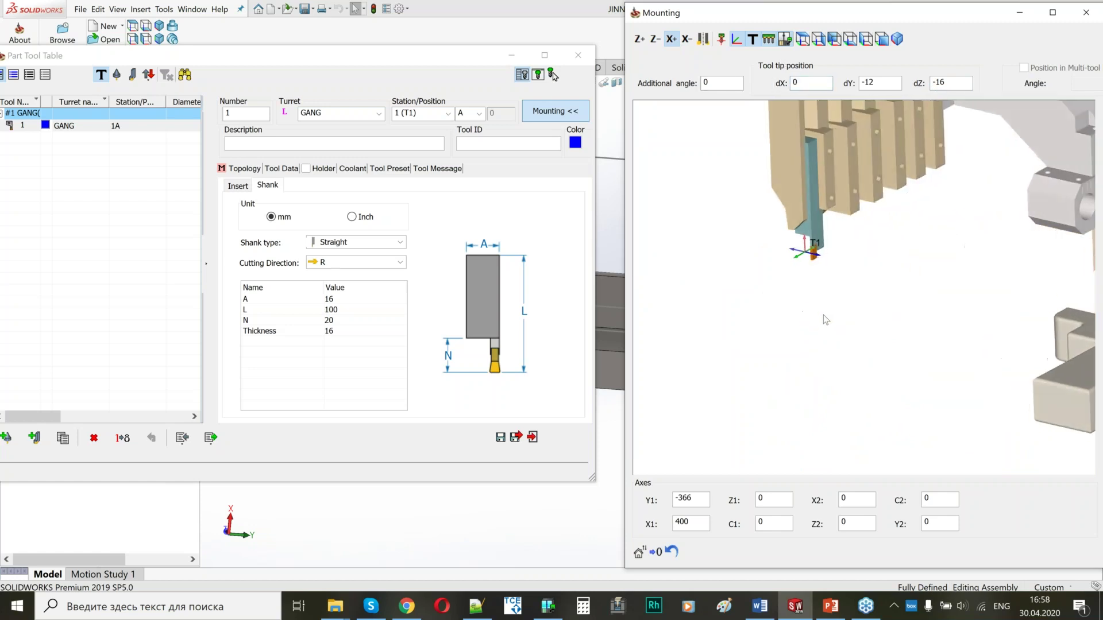
pyautogui.scroll(-4, 802, 283)
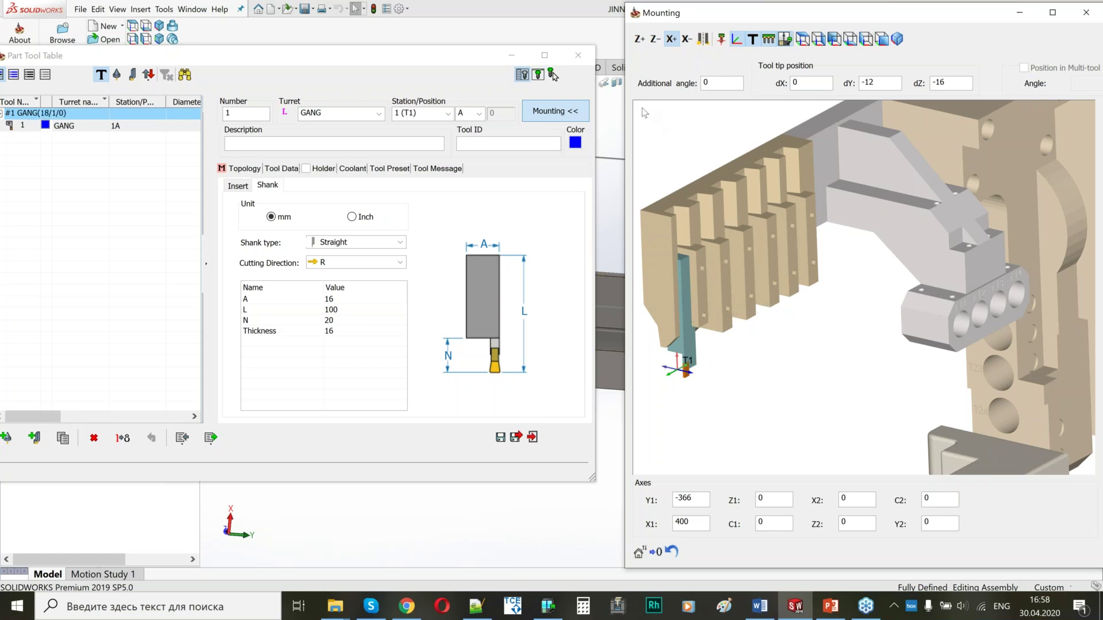
pyautogui.click(379, 113)
pyautogui.click(311, 128)
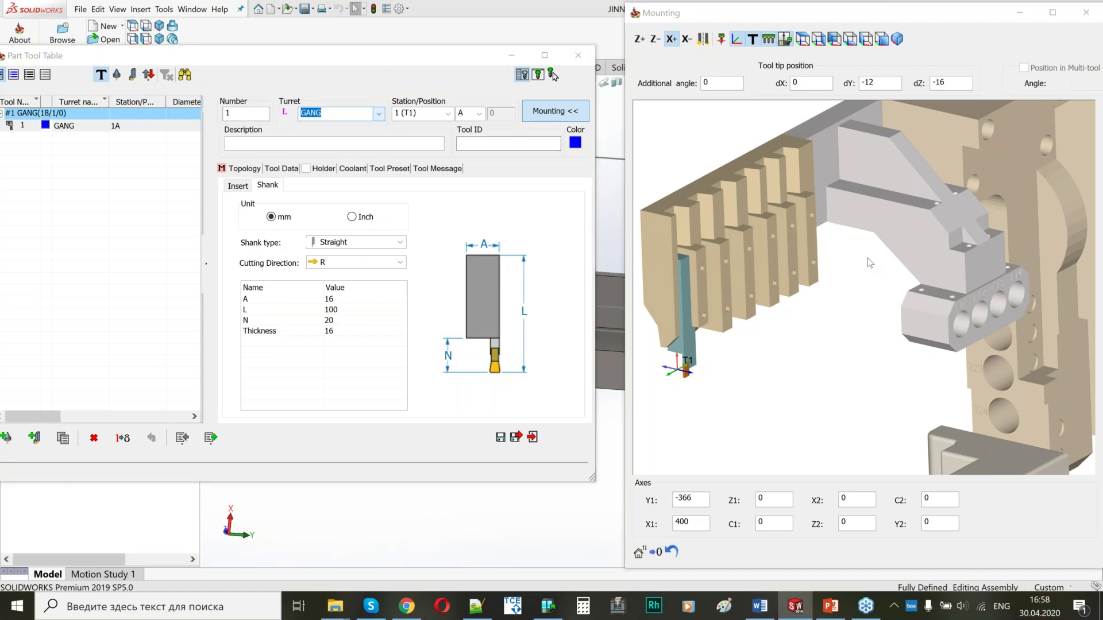
pyautogui.click(909, 300)
pyautogui.scroll(-4, 909, 300)
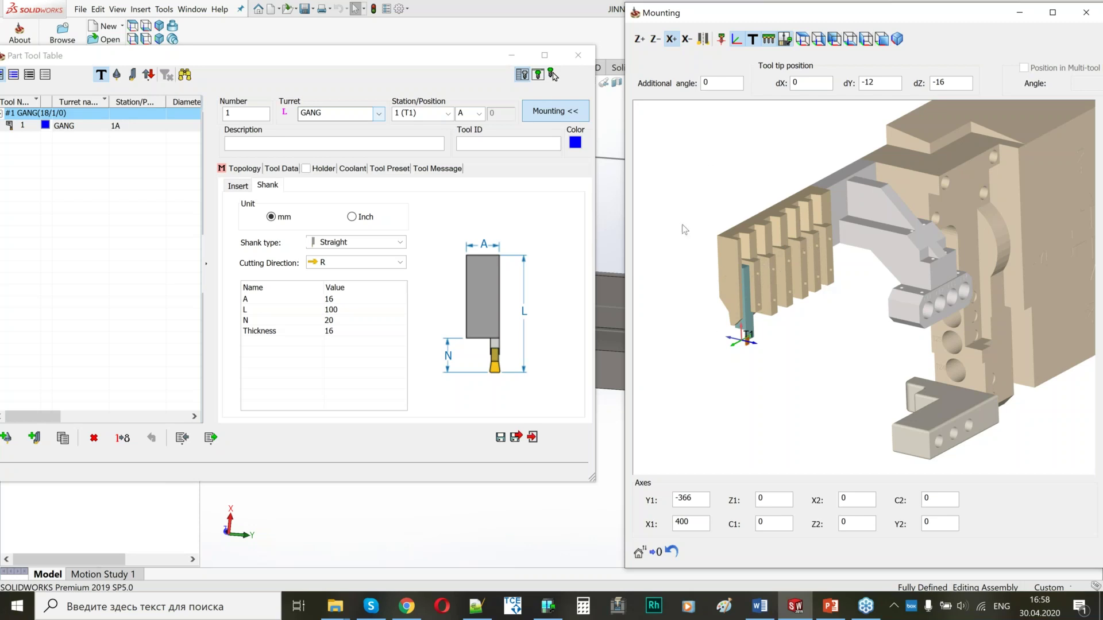
pyautogui.moveTo(626, 231); pyautogui.dragTo(602, 231)
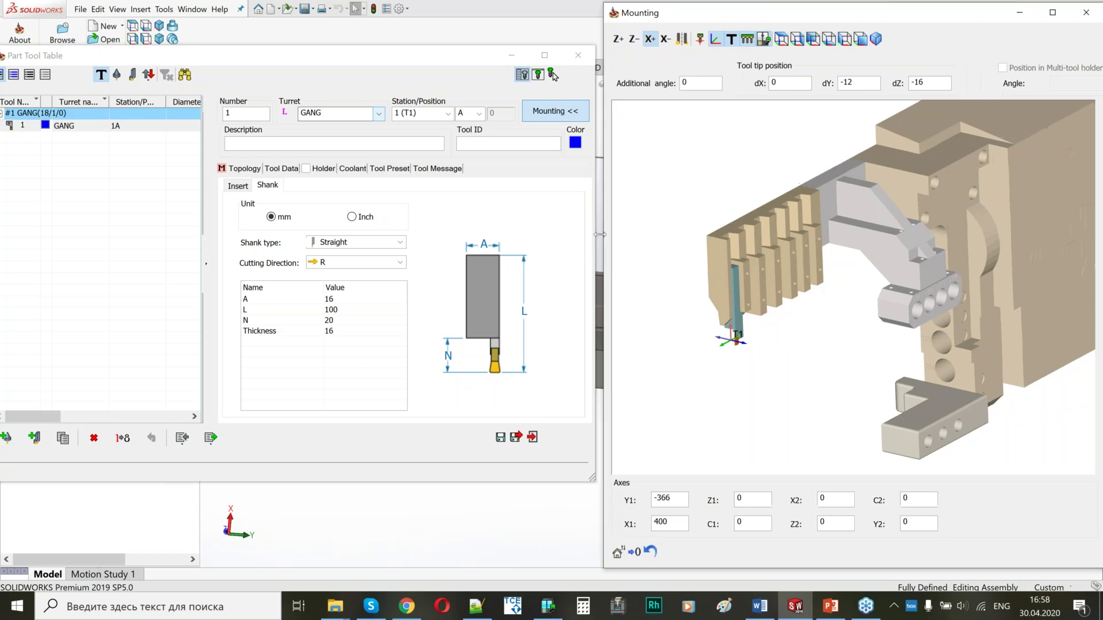
pyautogui.scroll(5, 845, 291)
pyautogui.scroll(-4, 1005, 287)
pyautogui.scroll(3, 843, 310)
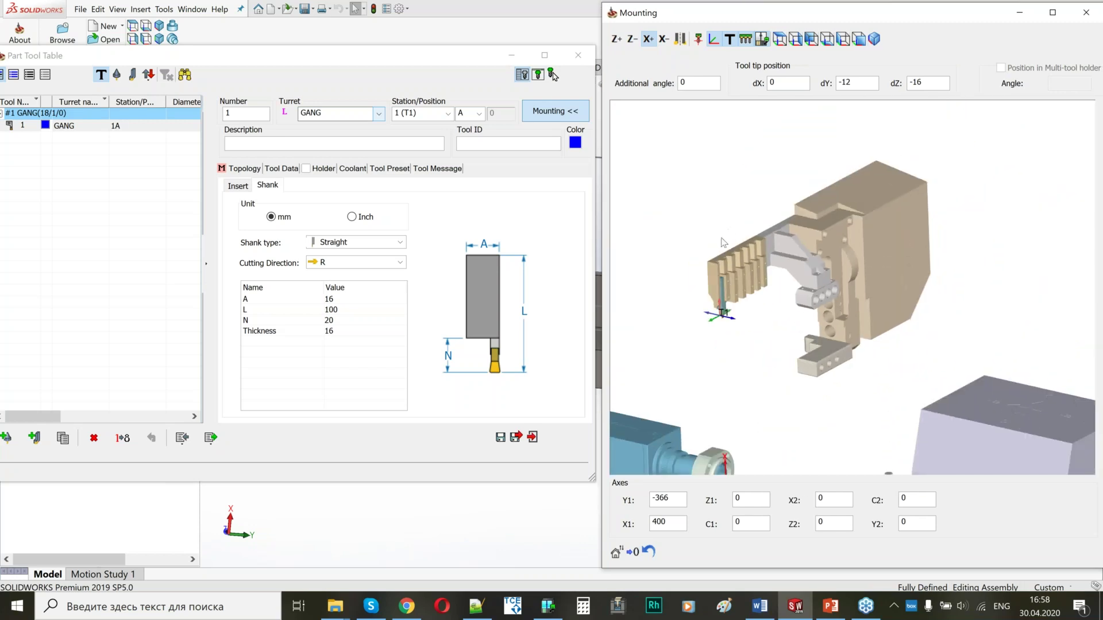
pyautogui.scroll(-2, 769, 305)
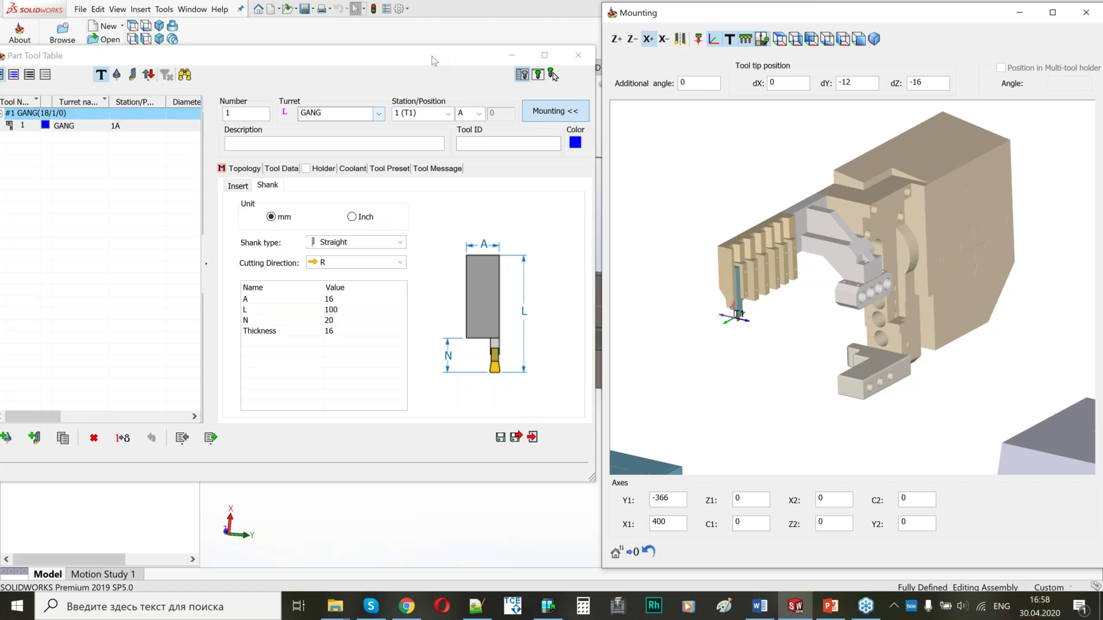
# Step: Close the mounting preview and load the JINNFA tool library for import into the part tool table
pyautogui.moveTo(434, 61); pyautogui.dragTo(474, 58)
pyautogui.click(595, 108)
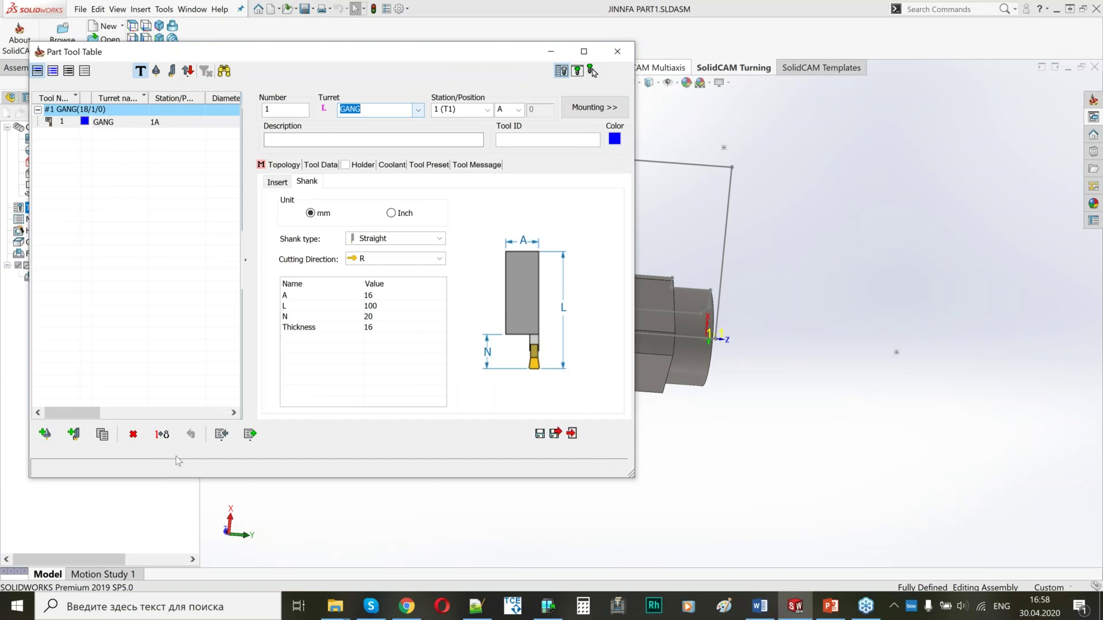
pyautogui.click(222, 435)
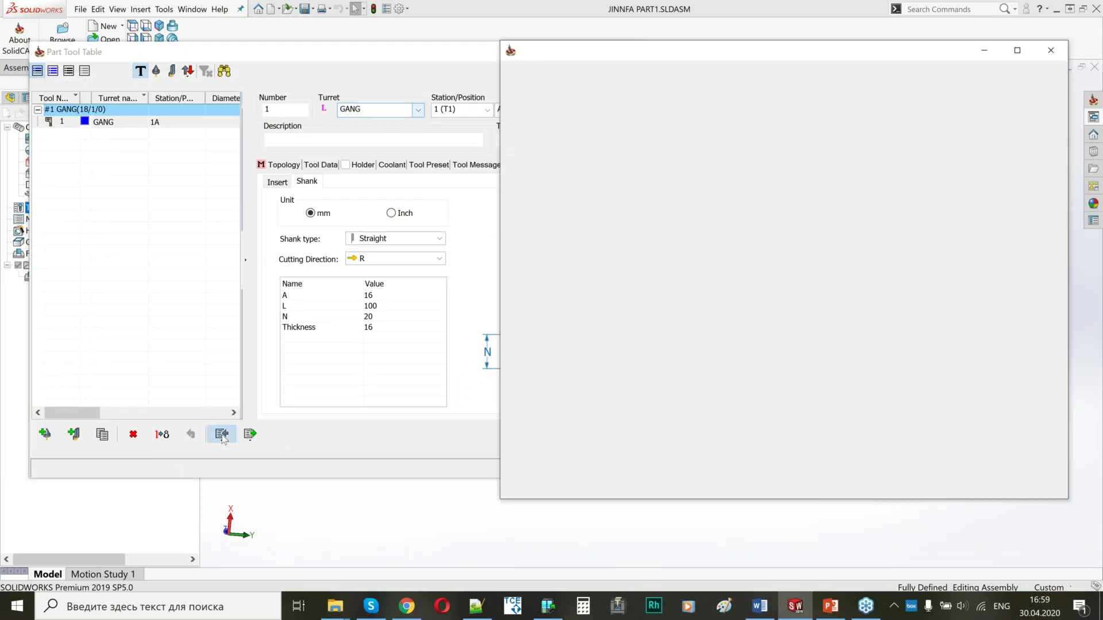
pyautogui.click(816, 78)
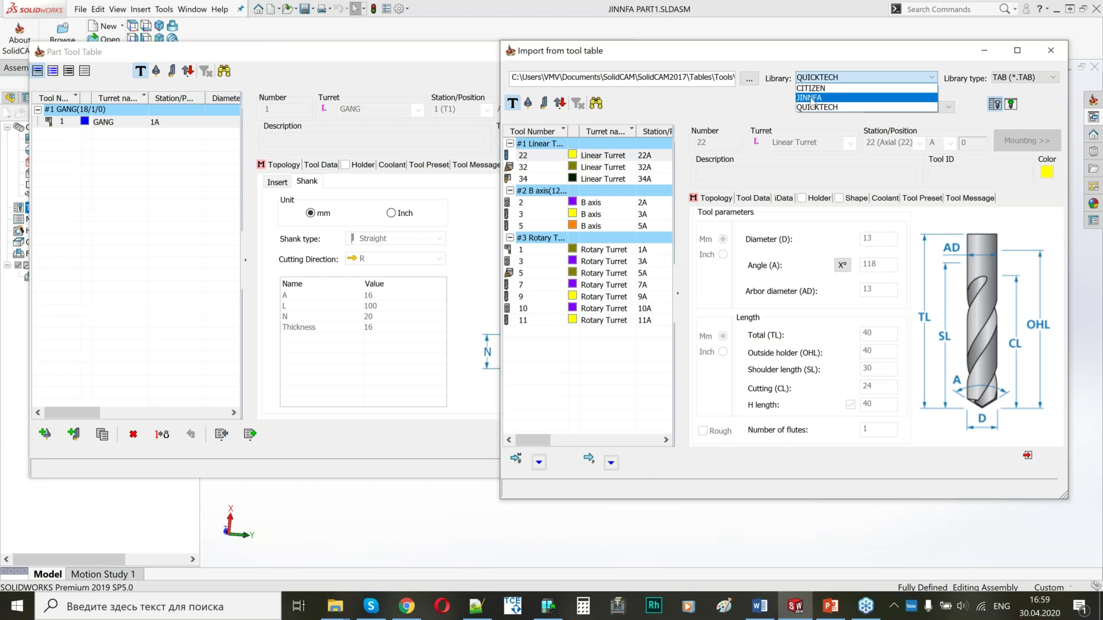
pyautogui.click(811, 99)
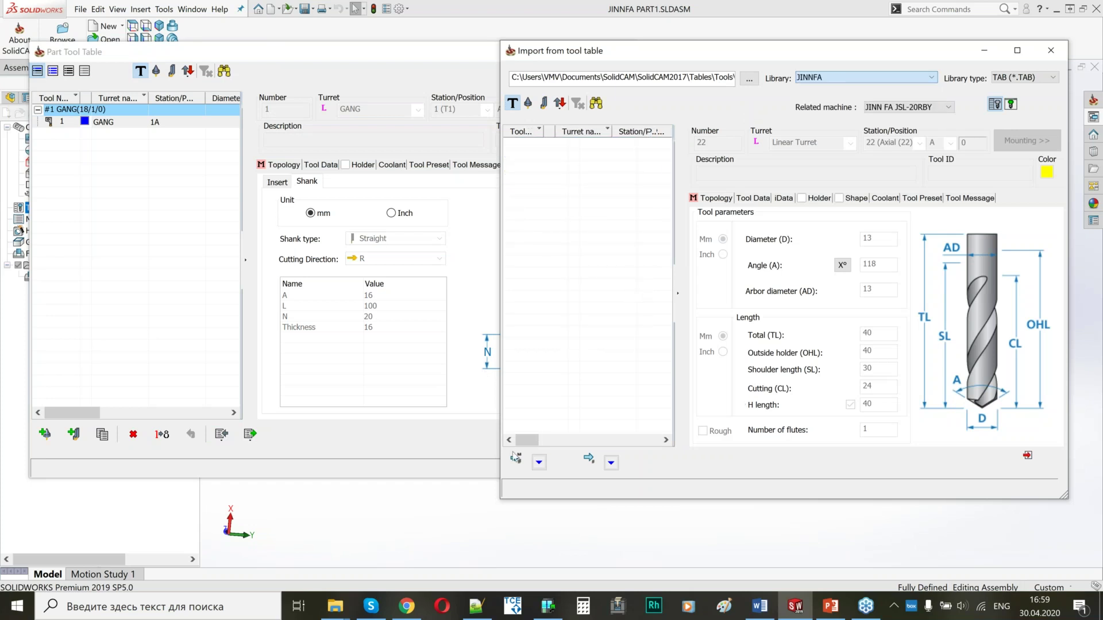
# Step: Import all library tools with number and position, skip the one conflicting with GANG station T1, and close the import window
pyautogui.click(539, 463)
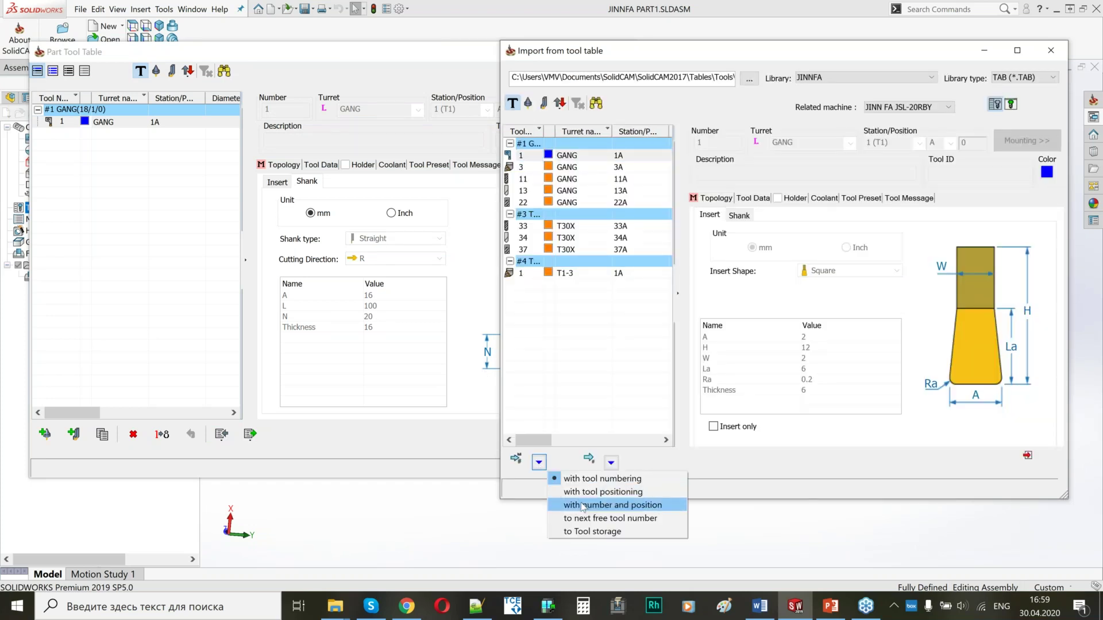
pyautogui.click(598, 504)
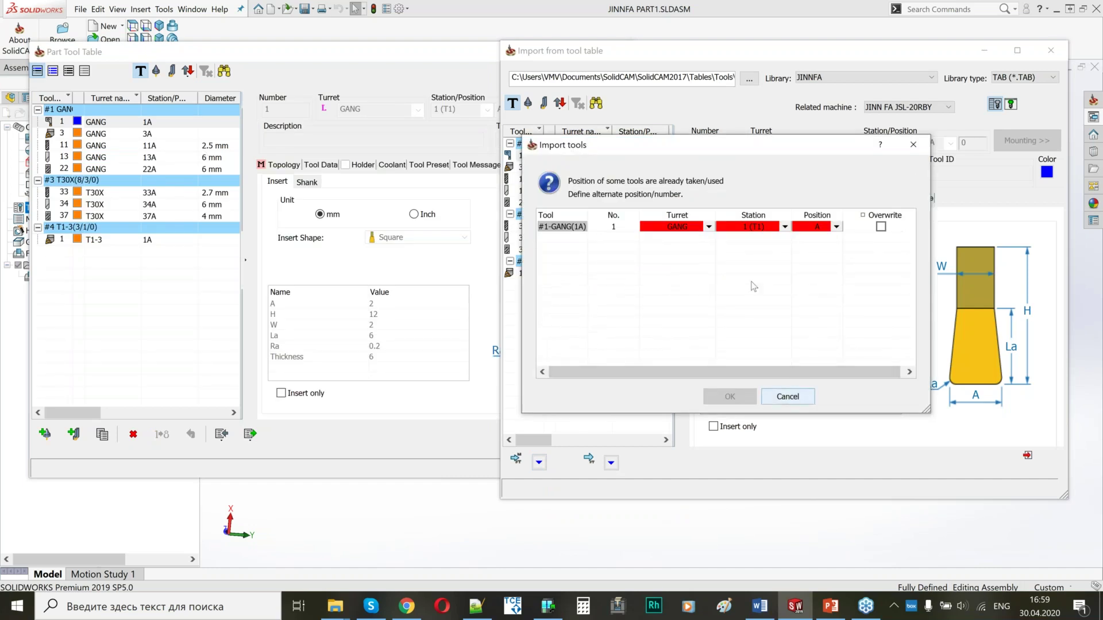
pyautogui.click(787, 397)
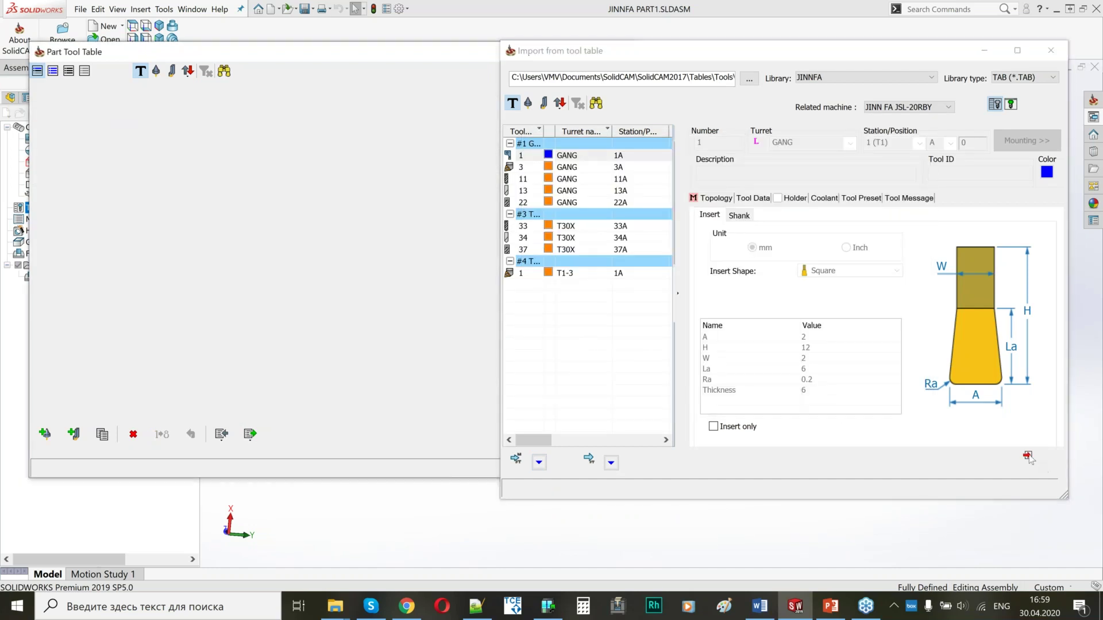
pyautogui.click(1028, 456)
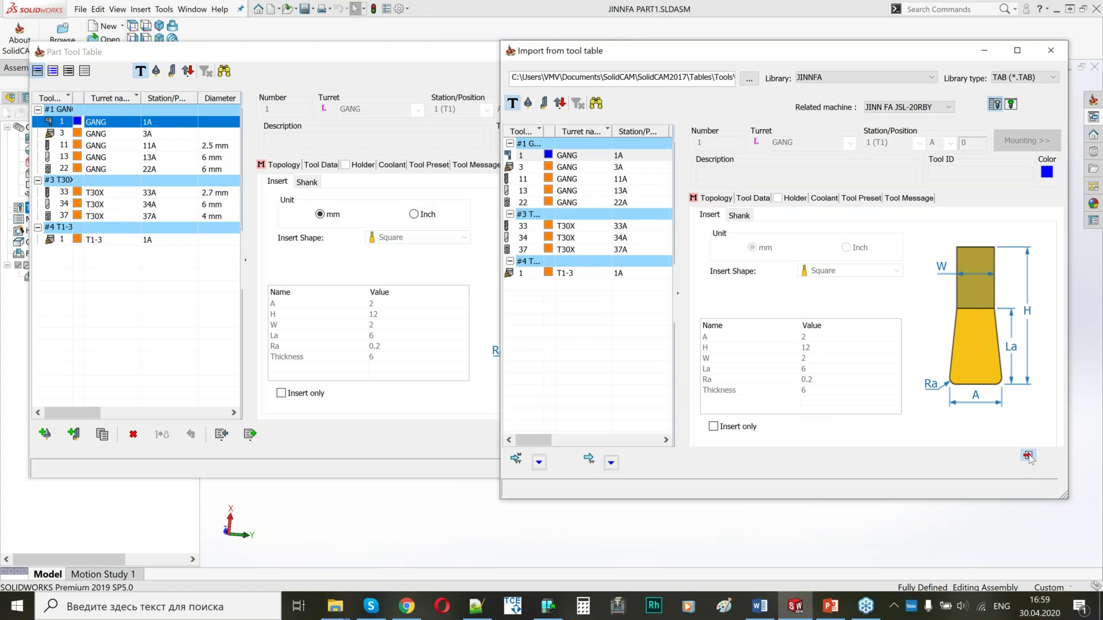
# Step: Open the mounting preview and examine how the imported gang tools, including the T3 turning tool and T11 drill, are mounted
pyautogui.click(594, 113)
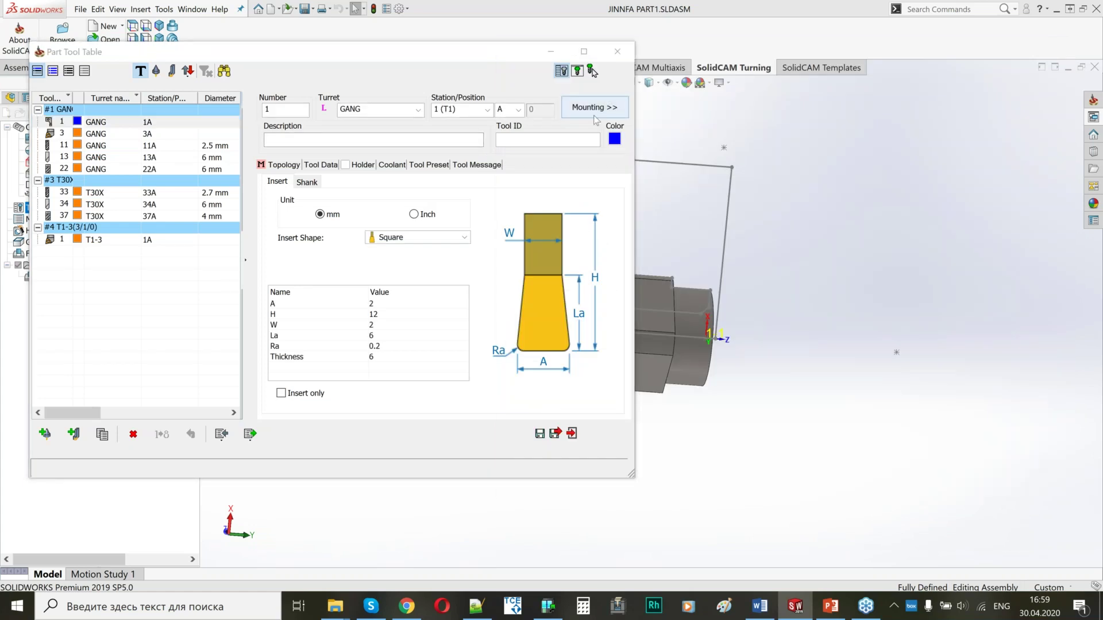
pyautogui.moveTo(758, 332); pyautogui.dragTo(825, 306, button='middle')
pyautogui.scroll(2, 825, 305)
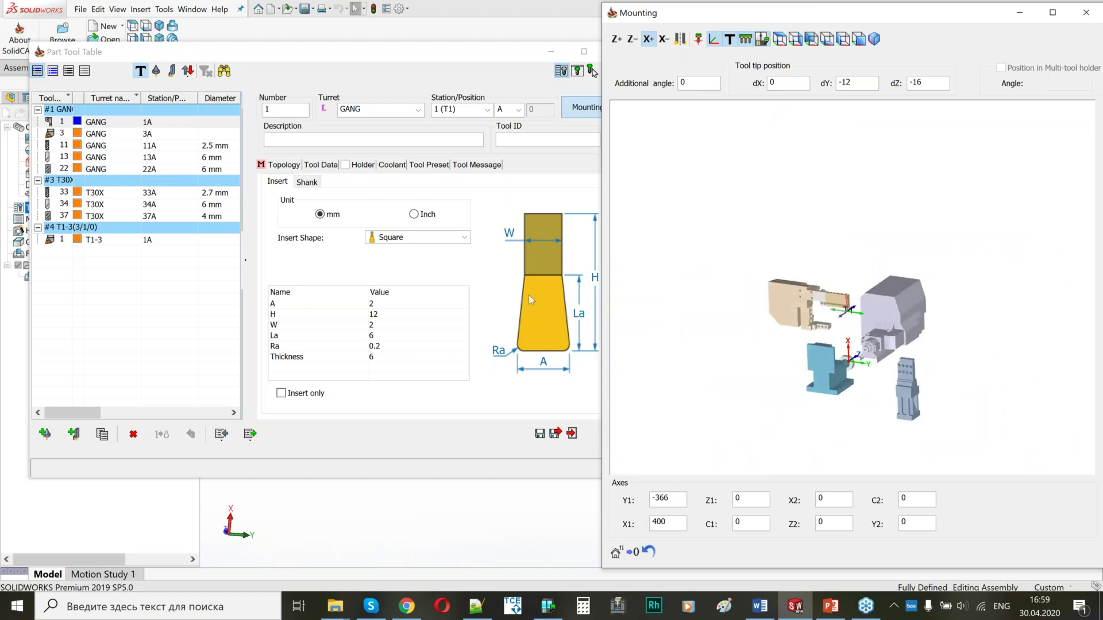
pyautogui.click(83, 146)
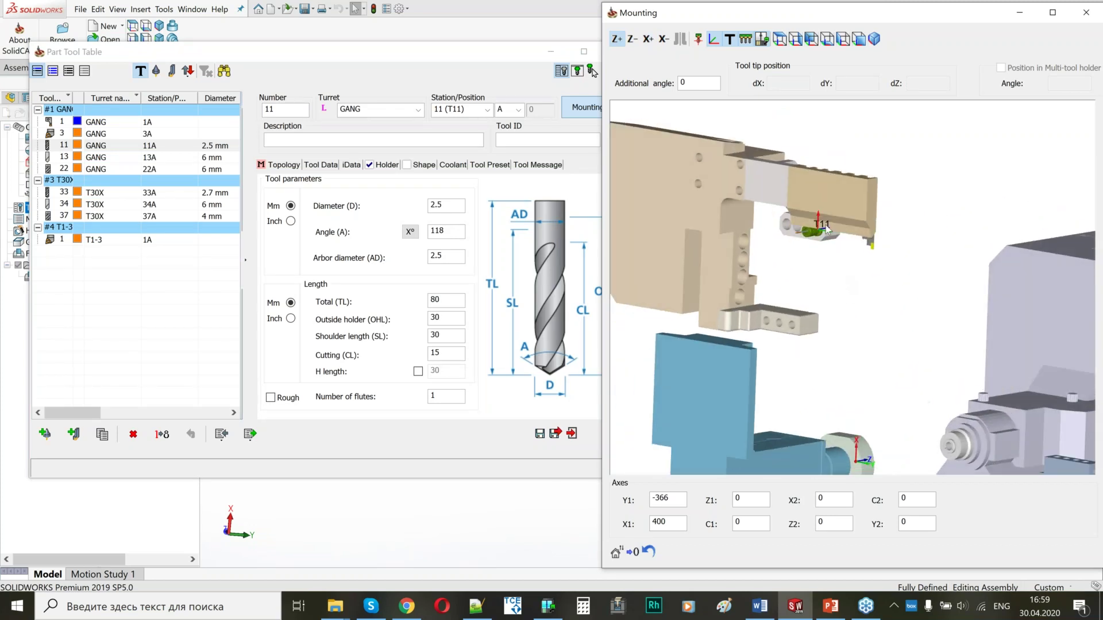
pyautogui.click(92, 156)
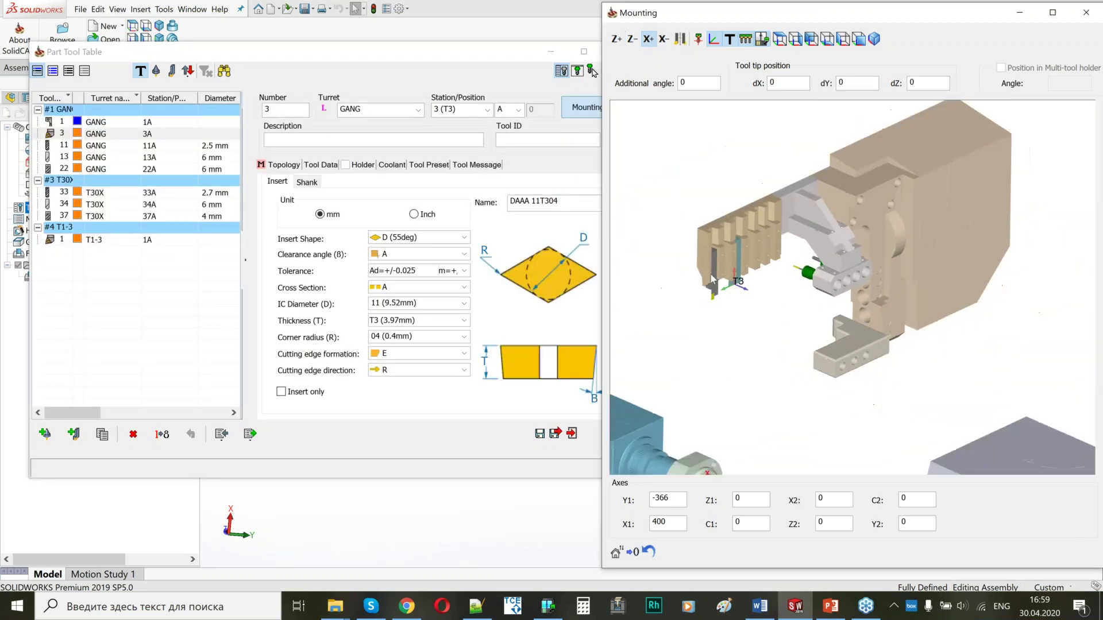
pyautogui.scroll(2, 711, 279)
pyautogui.scroll(4, 809, 298)
pyautogui.scroll(-2, 797, 311)
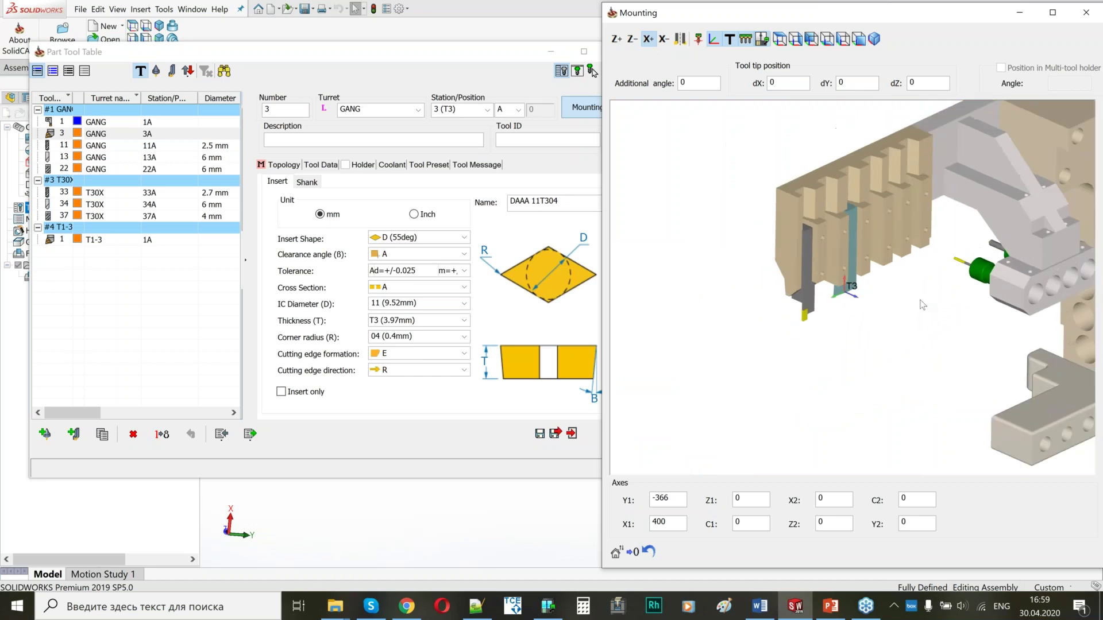
pyautogui.scroll(-1, 920, 300)
pyautogui.moveTo(898, 325); pyautogui.dragTo(940, 328, button='middle')
pyautogui.scroll(-3, 913, 322)
pyautogui.scroll(4, 833, 308)
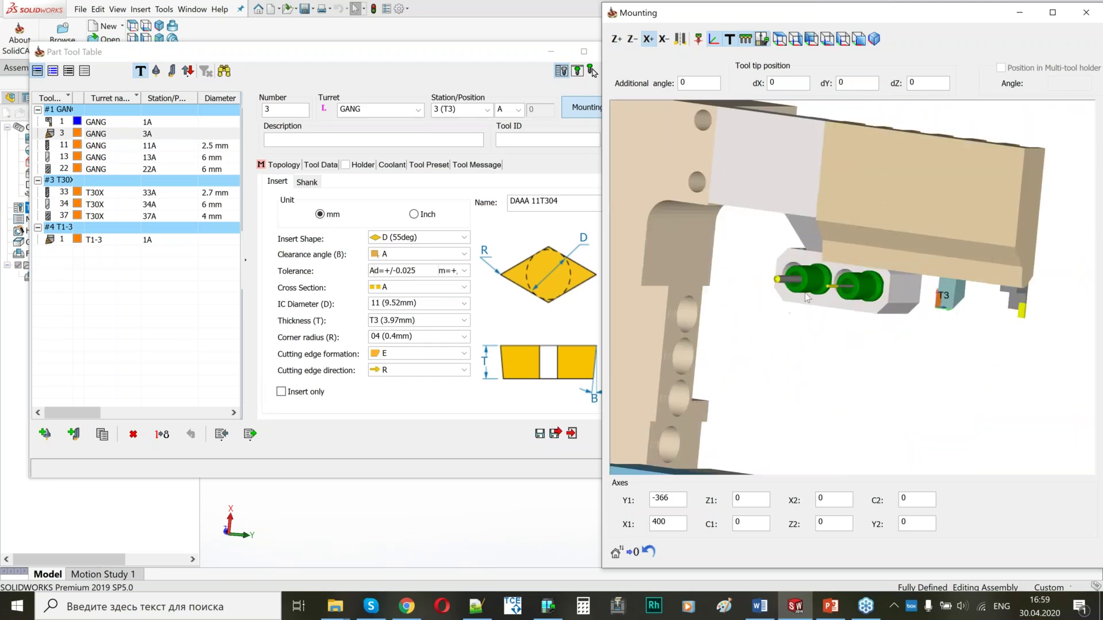
pyautogui.scroll(-2, 860, 316)
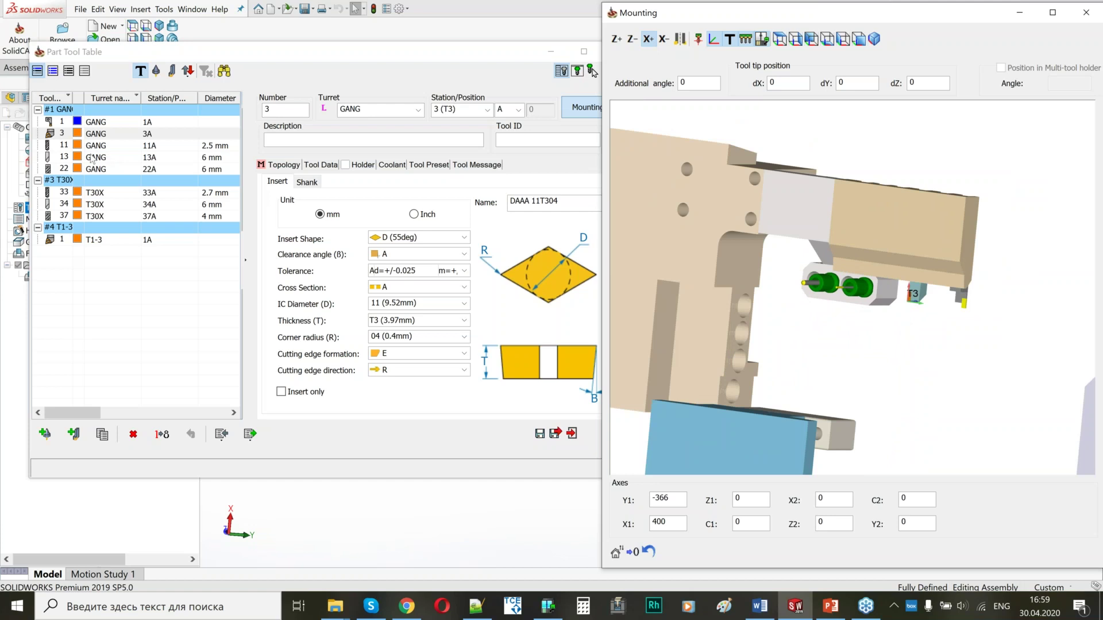
# Step: Examine how the 6 mm gang tools T13 and T22 are mounted on the machine
pyautogui.click(93, 158)
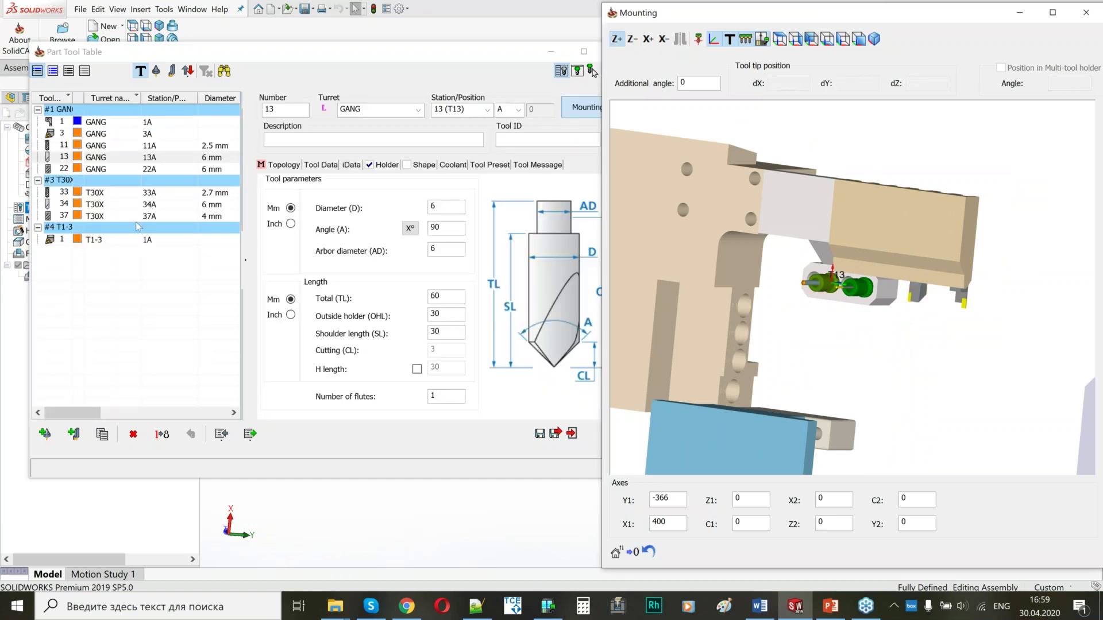
pyautogui.click(89, 170)
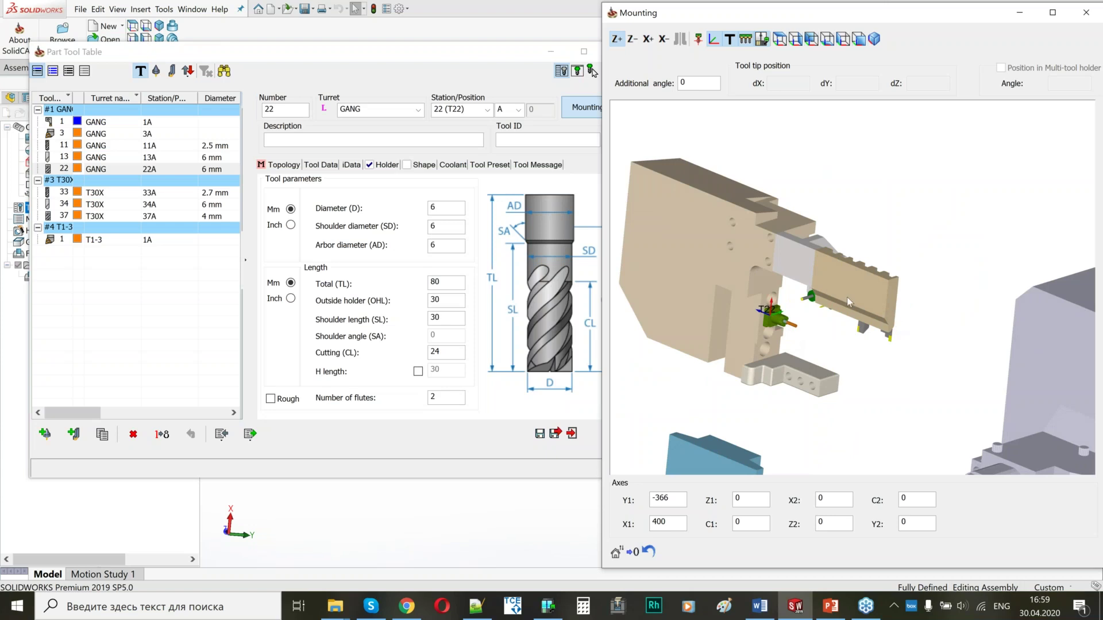
pyautogui.scroll(-3, 847, 297)
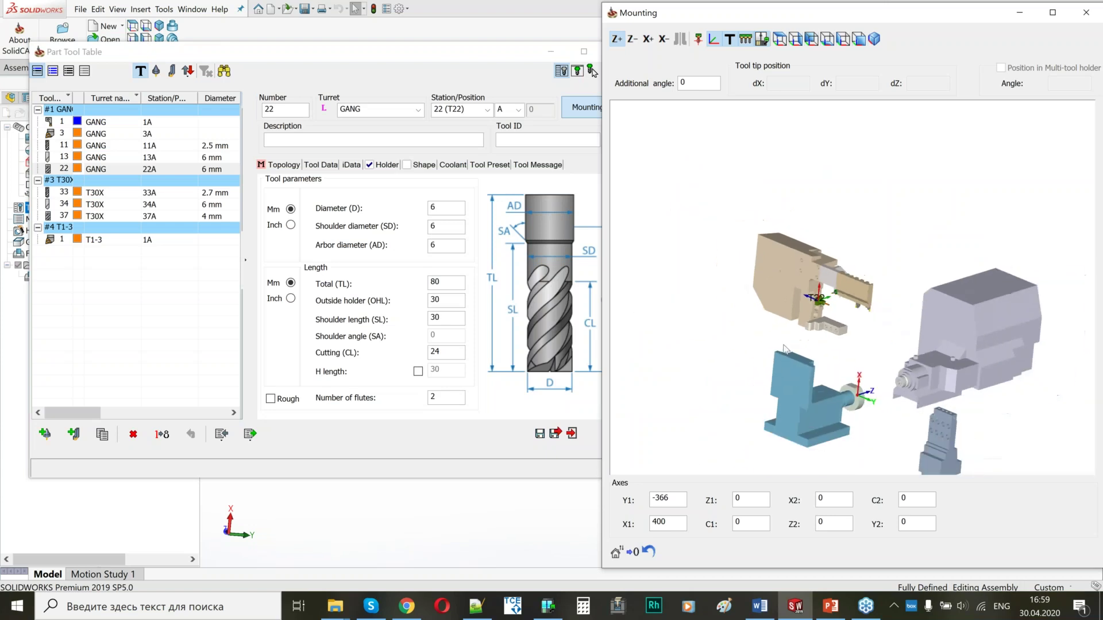
# Step: Check the mounting of T30X tools 33, 34 and 37 and the T1-3 turning tool, and save and close the part tool table
pyautogui.click(99, 194)
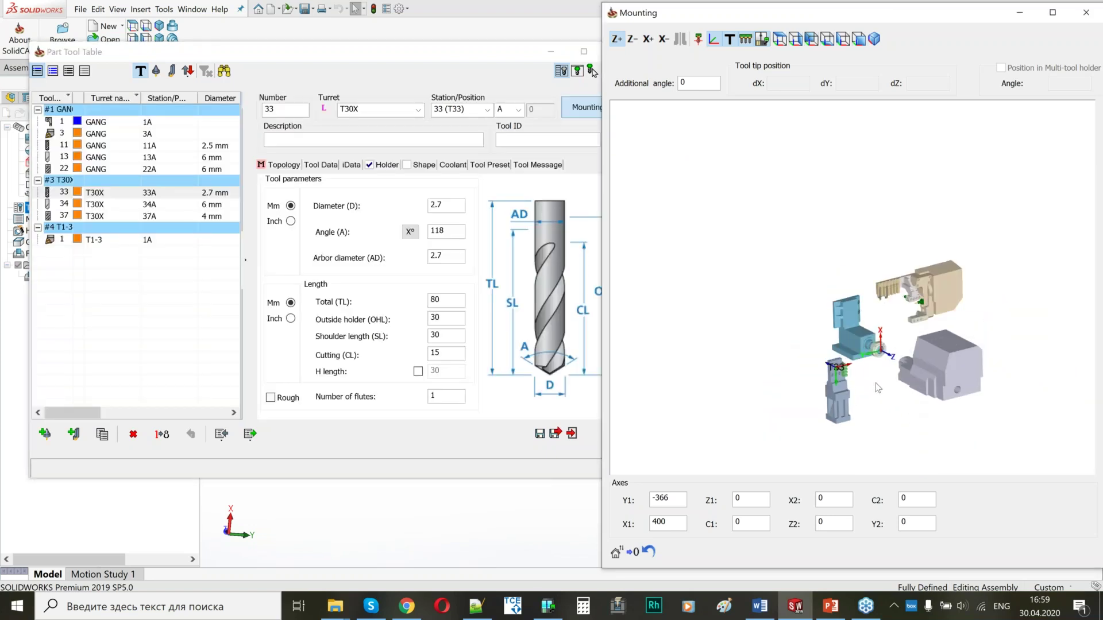
pyautogui.scroll(3, 800, 253)
pyautogui.scroll(3, 801, 253)
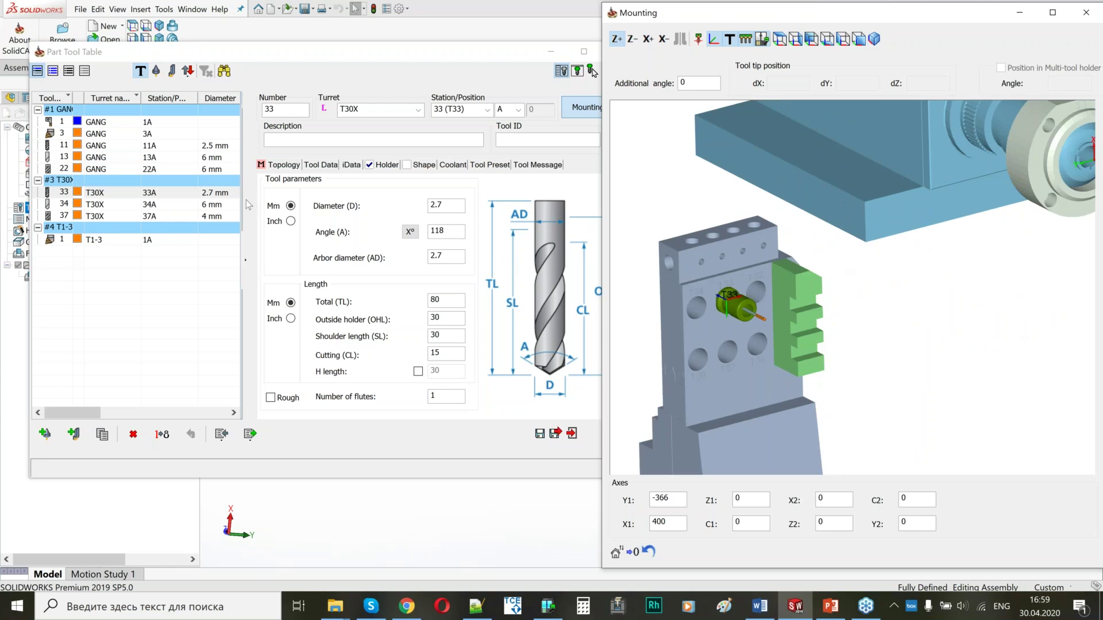
pyautogui.click(107, 205)
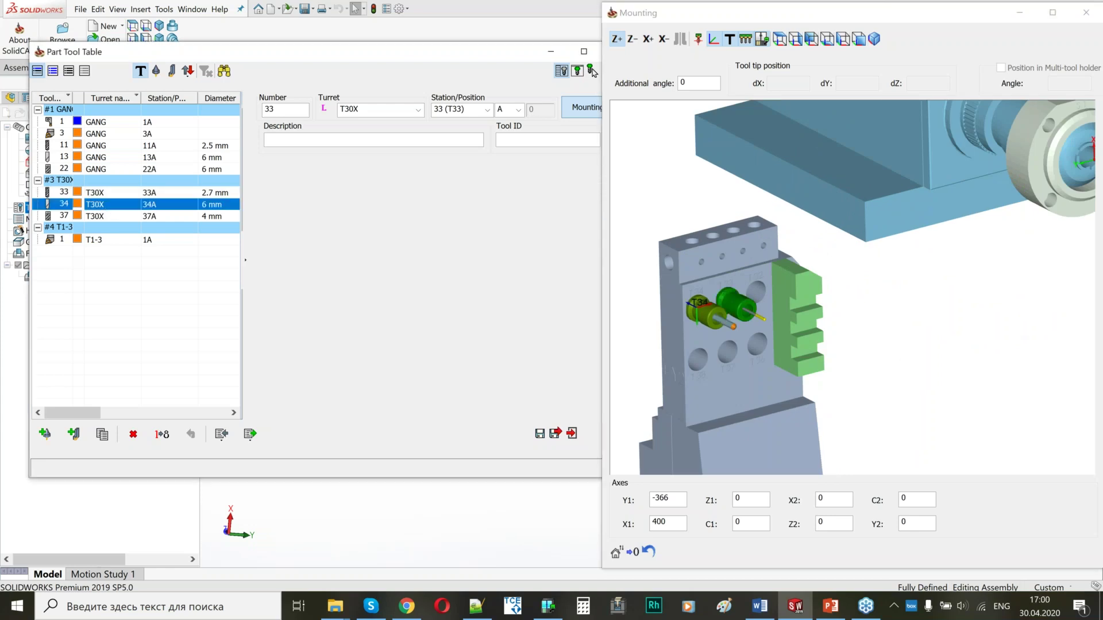
pyautogui.click(106, 217)
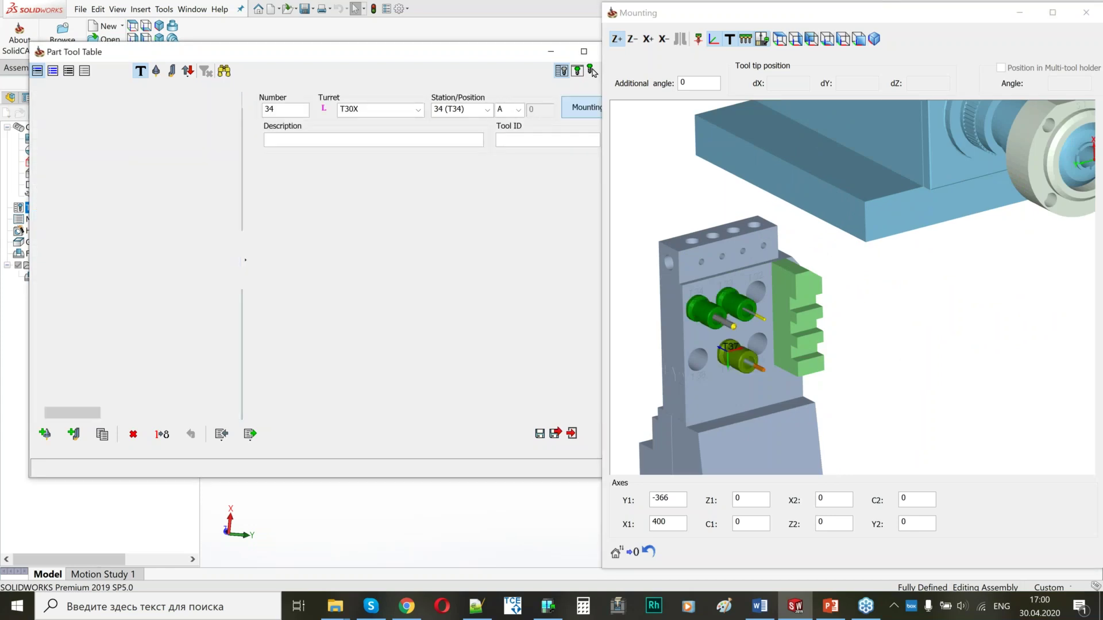
pyautogui.click(93, 241)
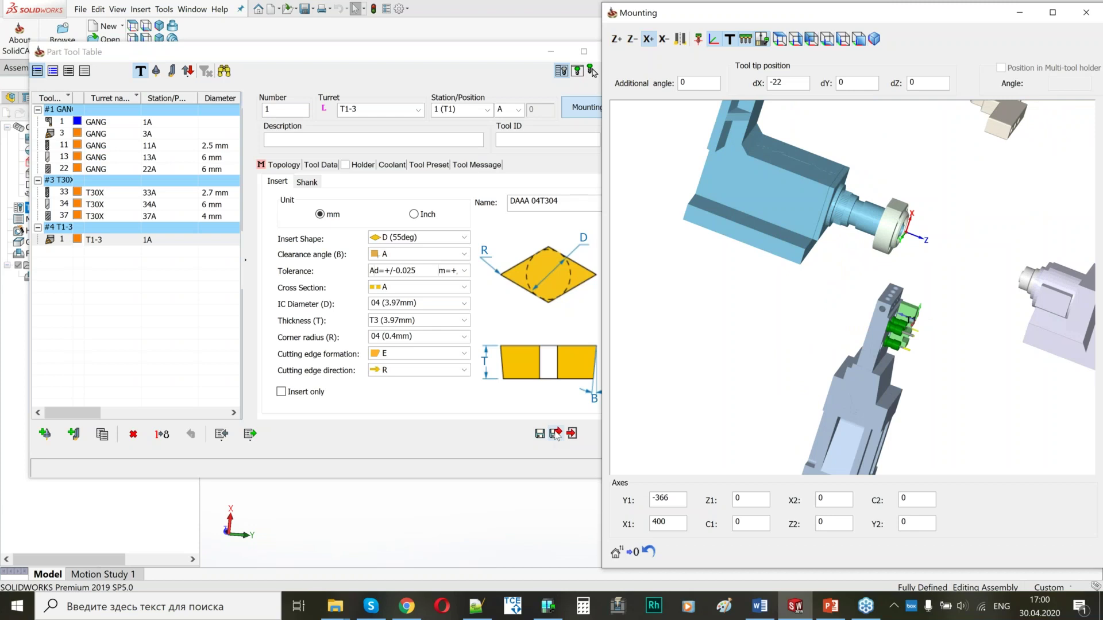
pyautogui.click(556, 434)
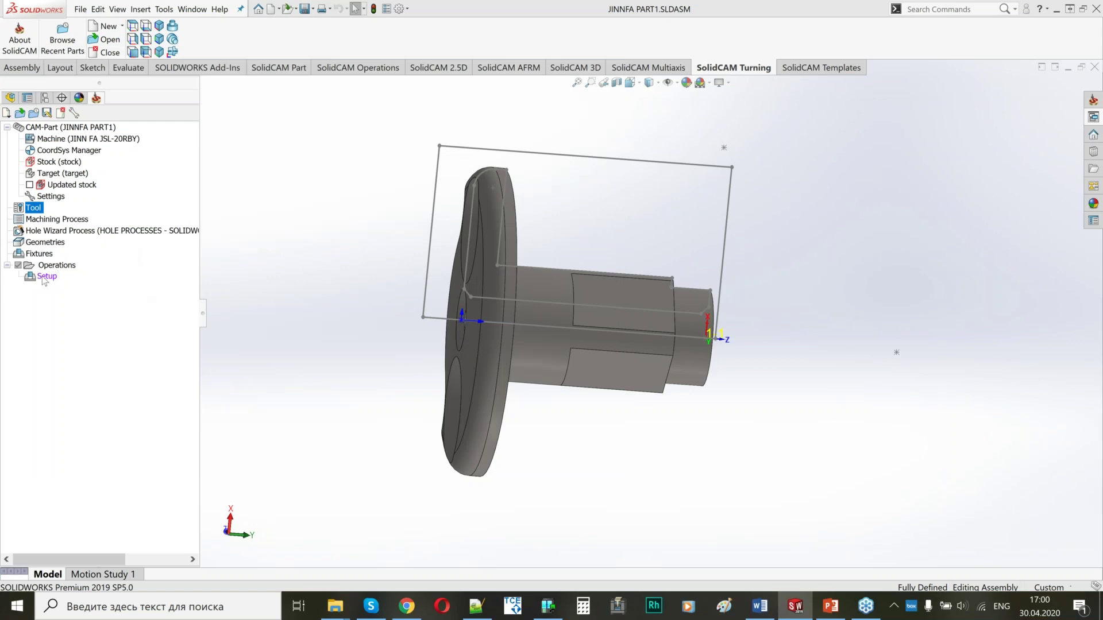
# Step: Add a Turning operation under Setup and name it FACE
pyautogui.rightClick(45, 279)
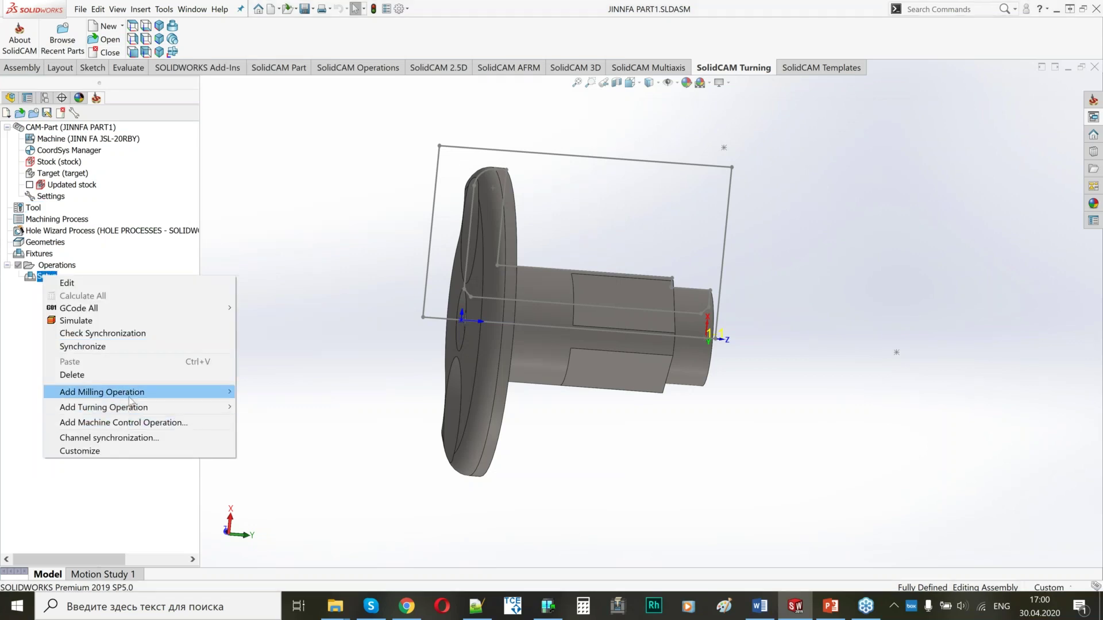
pyautogui.moveTo(131, 407)
pyautogui.click(277, 420)
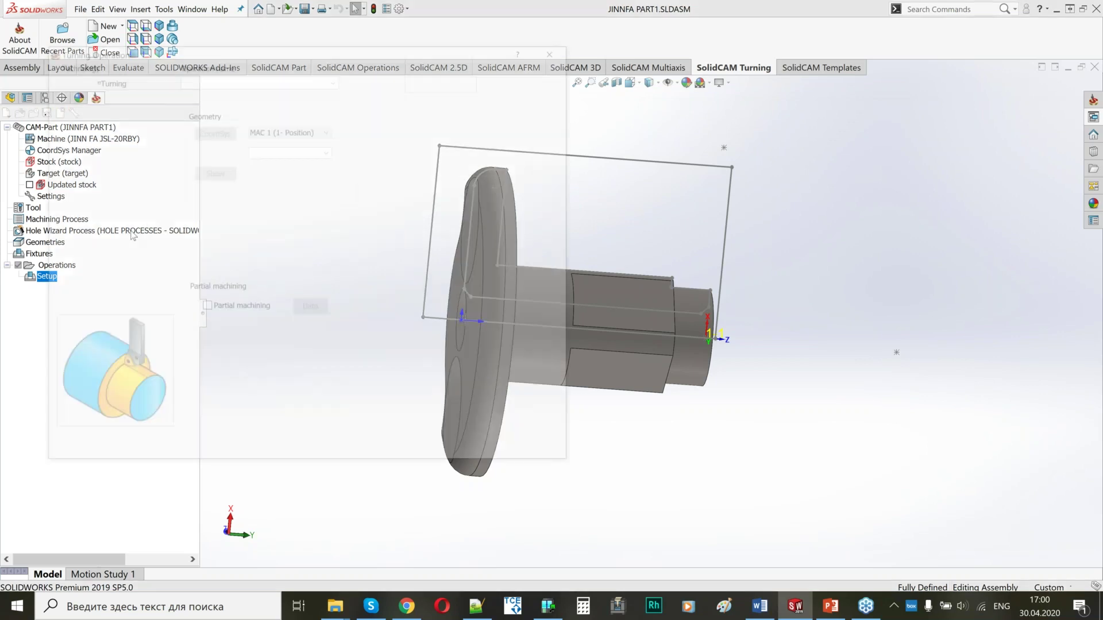
pyautogui.hotkey('alt', 'Tab')
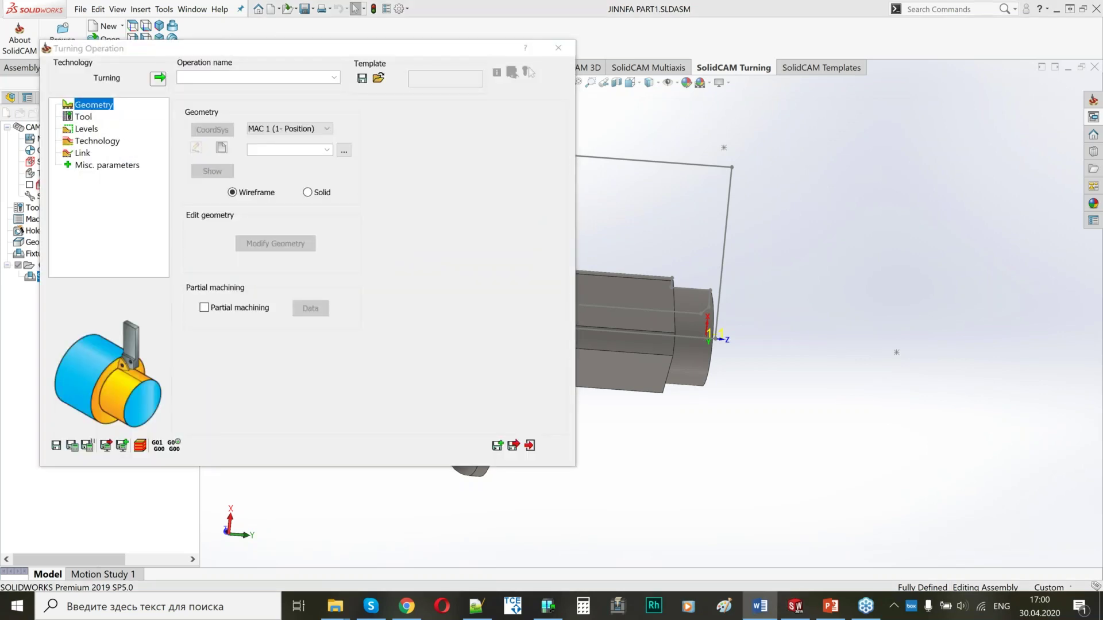
pyautogui.click(185, 78)
pyautogui.write('FACE')
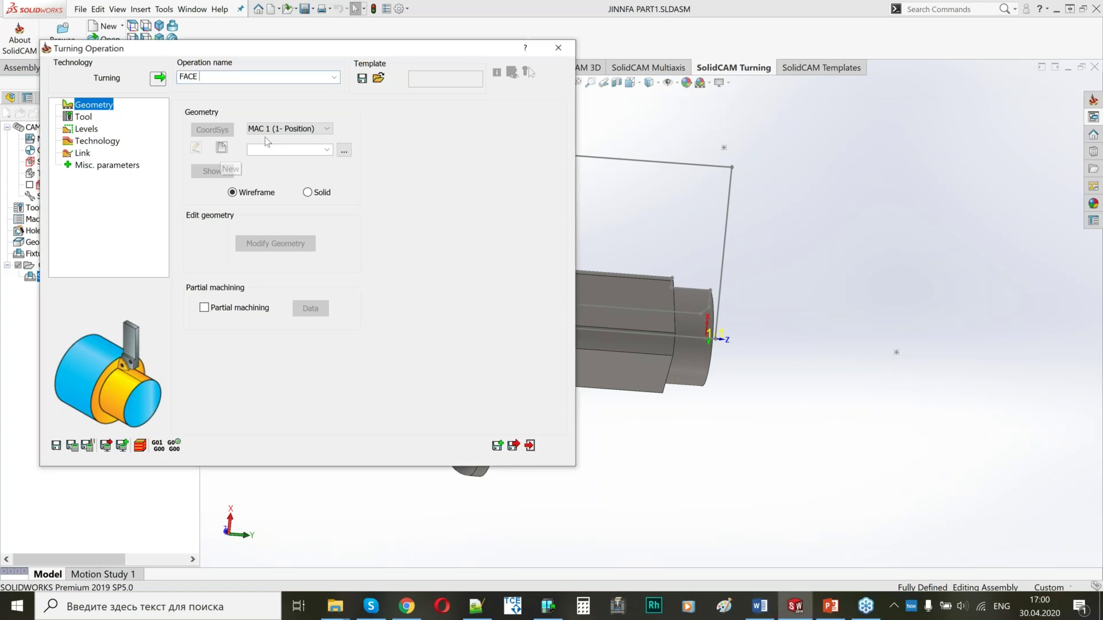
# Step: Define a wireframe contour for FACE by chaining the short sketch line on the shaft's free end face, and accept the chain
pyautogui.hotkey('alt', 'Tab')
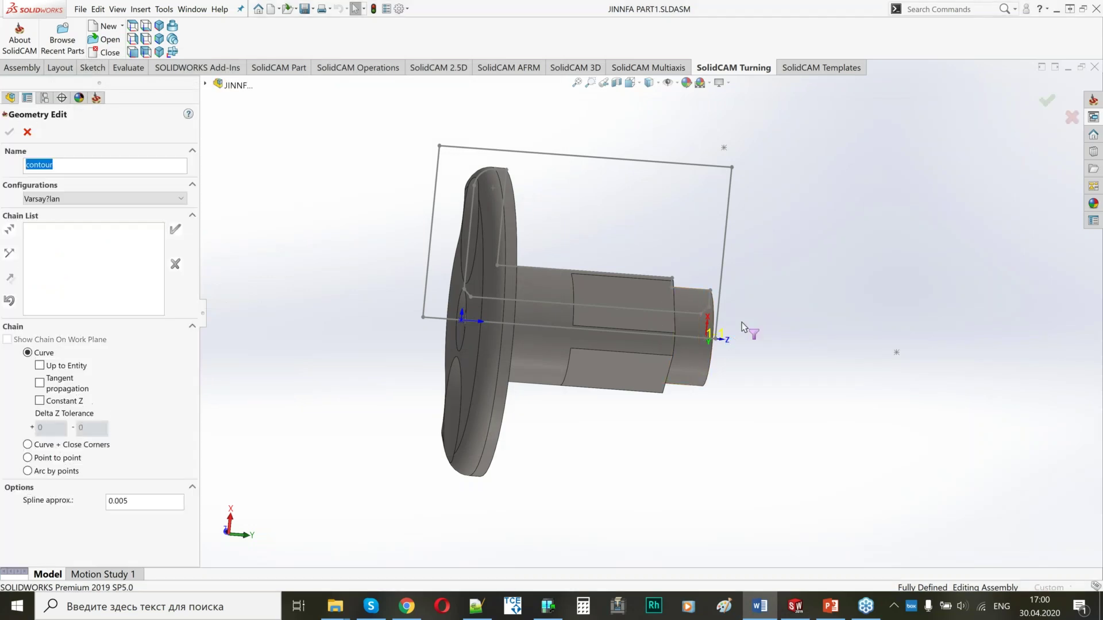
pyautogui.scroll(-5, 676, 292)
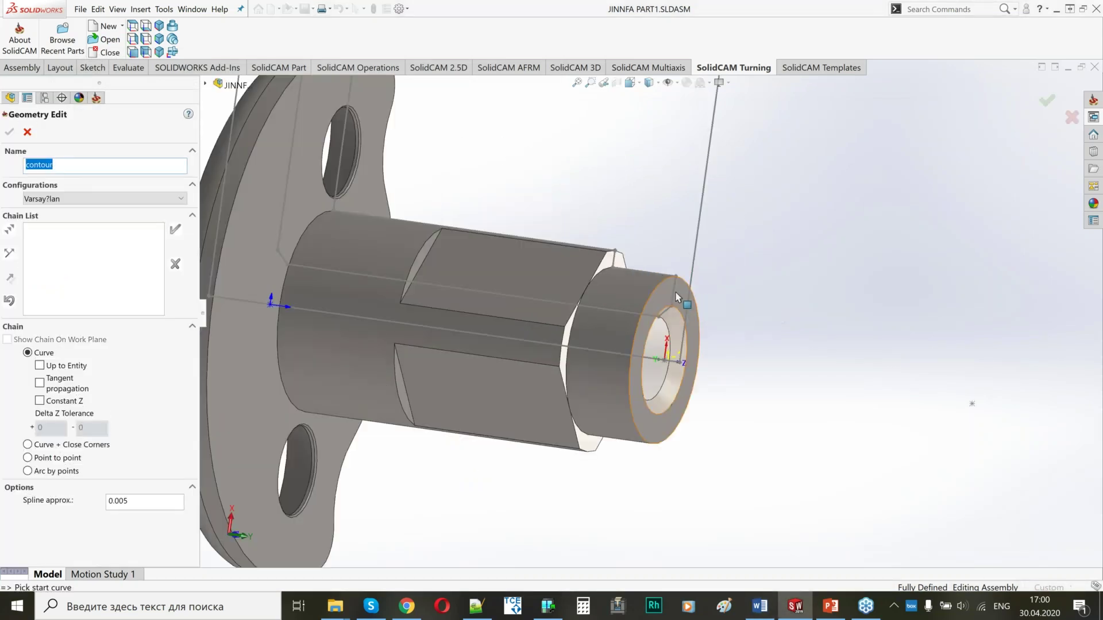
pyautogui.click(675, 297)
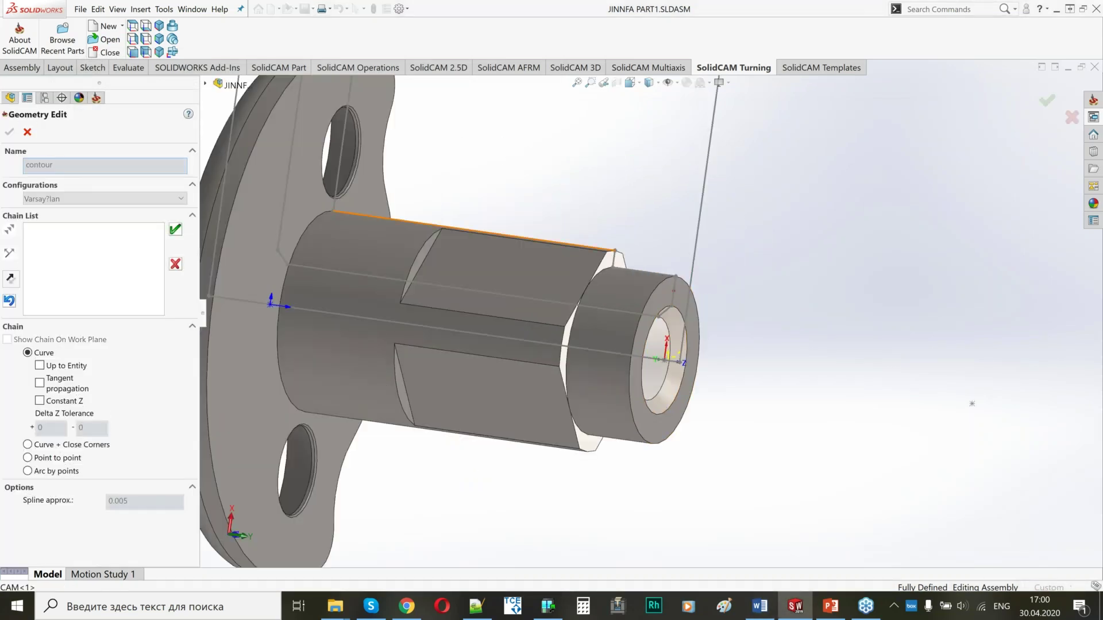
pyautogui.click(9, 279)
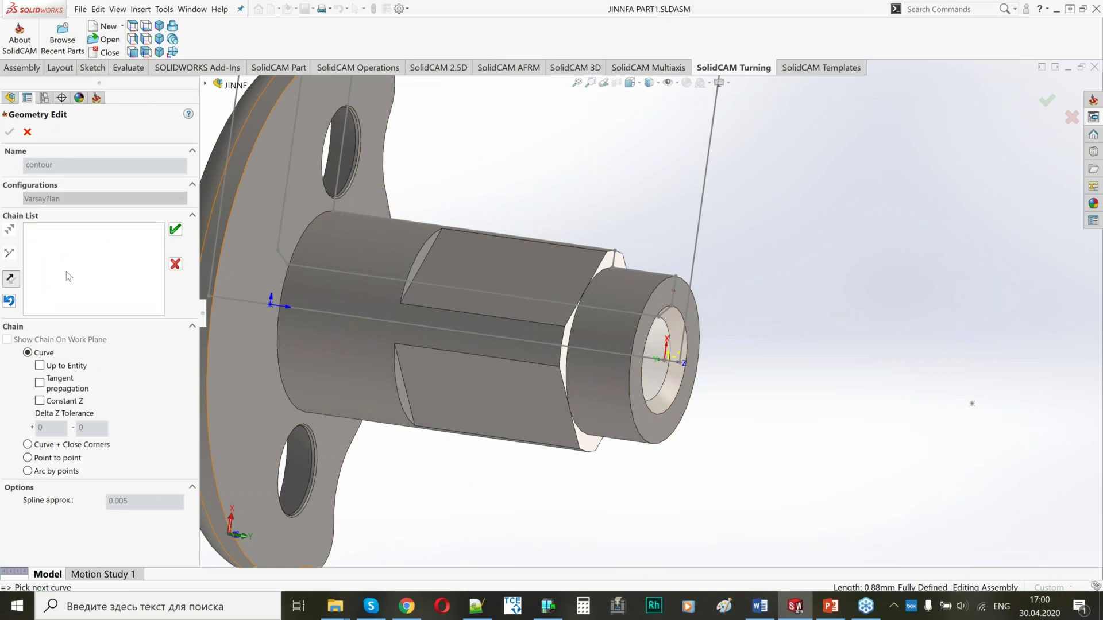
pyautogui.click(147, 405)
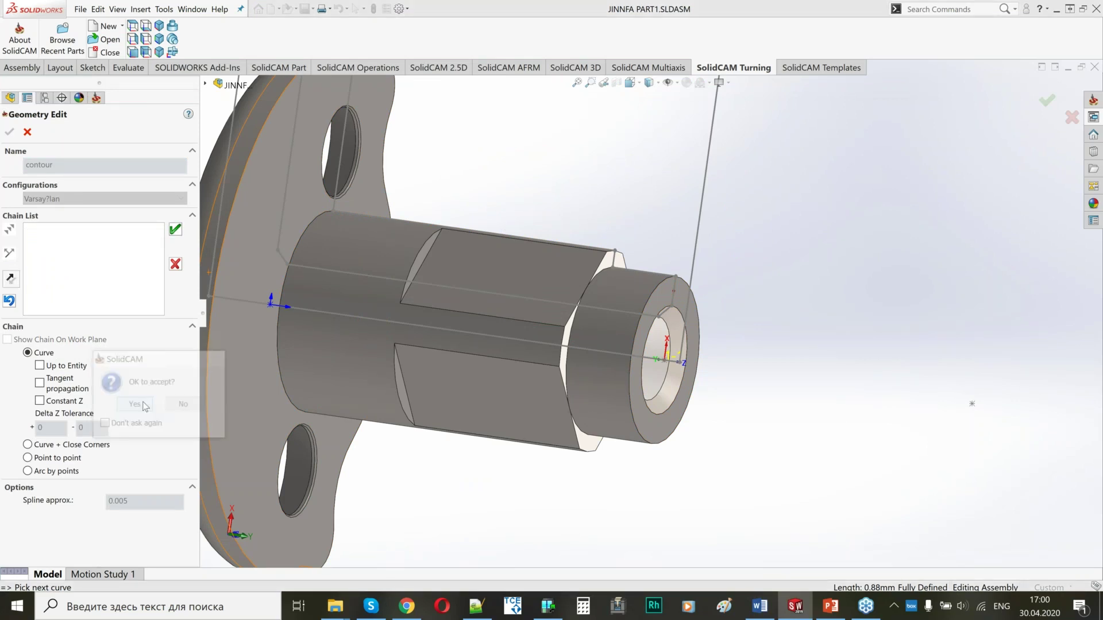
pyautogui.click(27, 133)
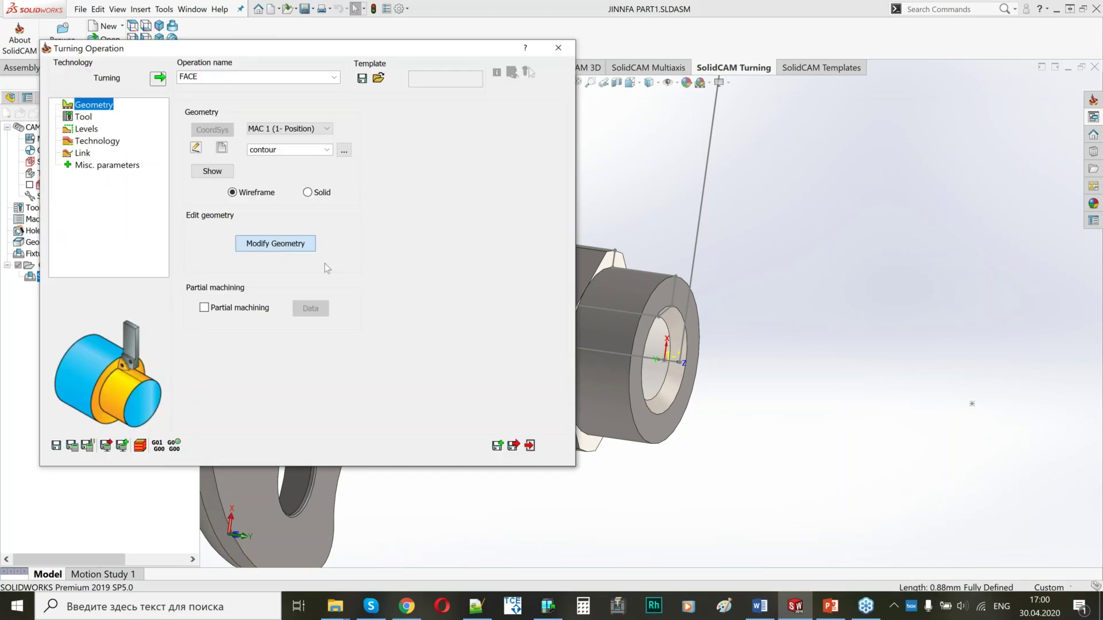
# Step: Modify the FACE geometry with its start automatically extended to the stock, and accept the modified chain
pyautogui.click(310, 243)
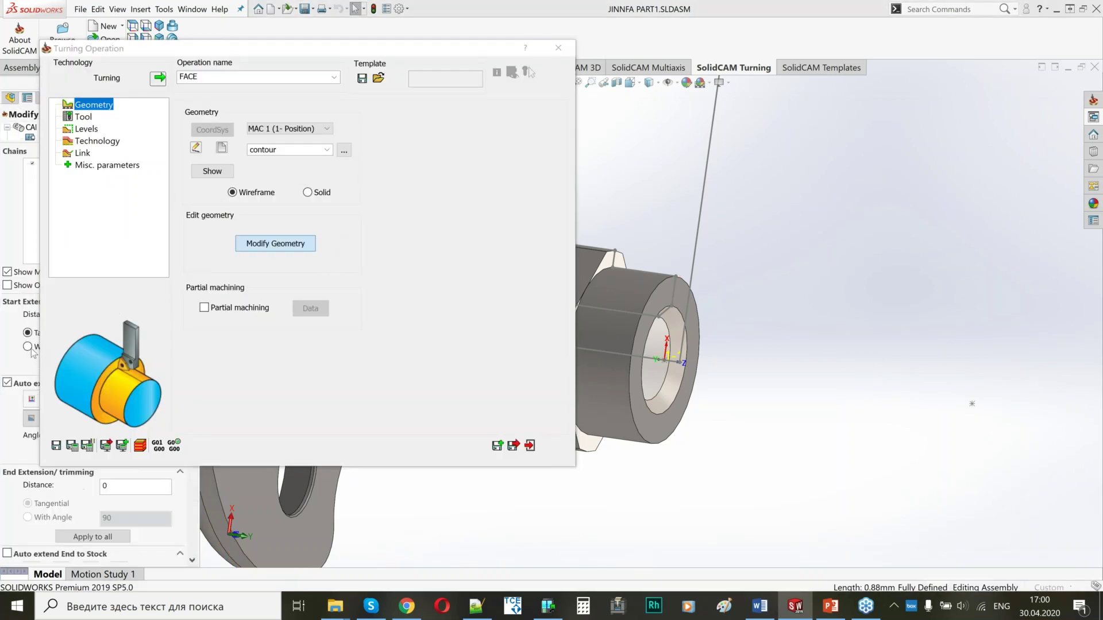
pyautogui.scroll(2, 713, 354)
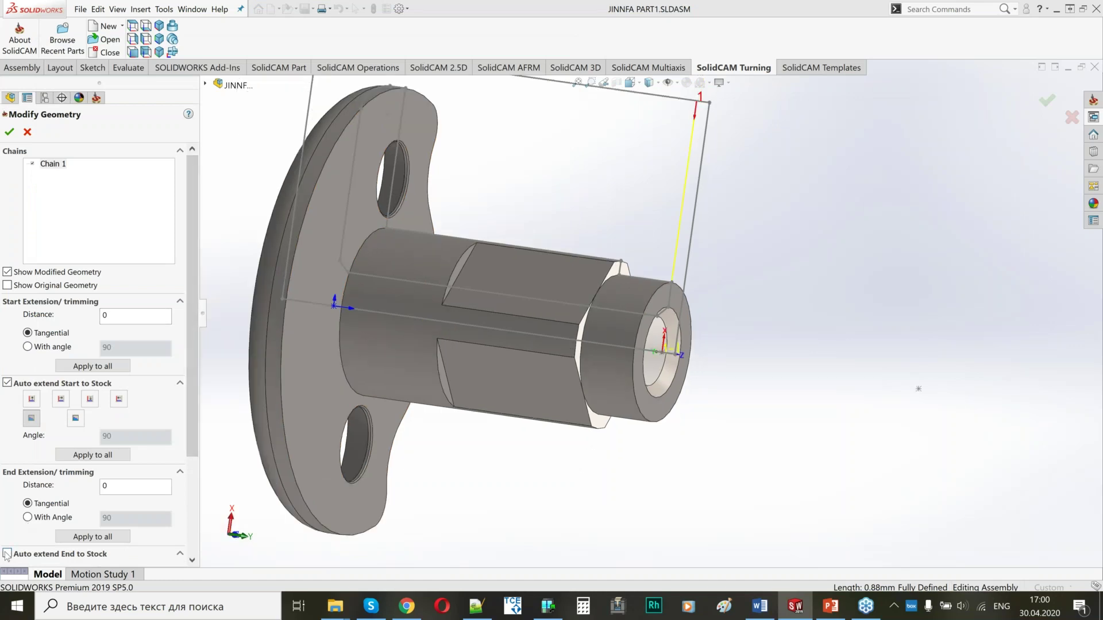
pyautogui.click(9, 132)
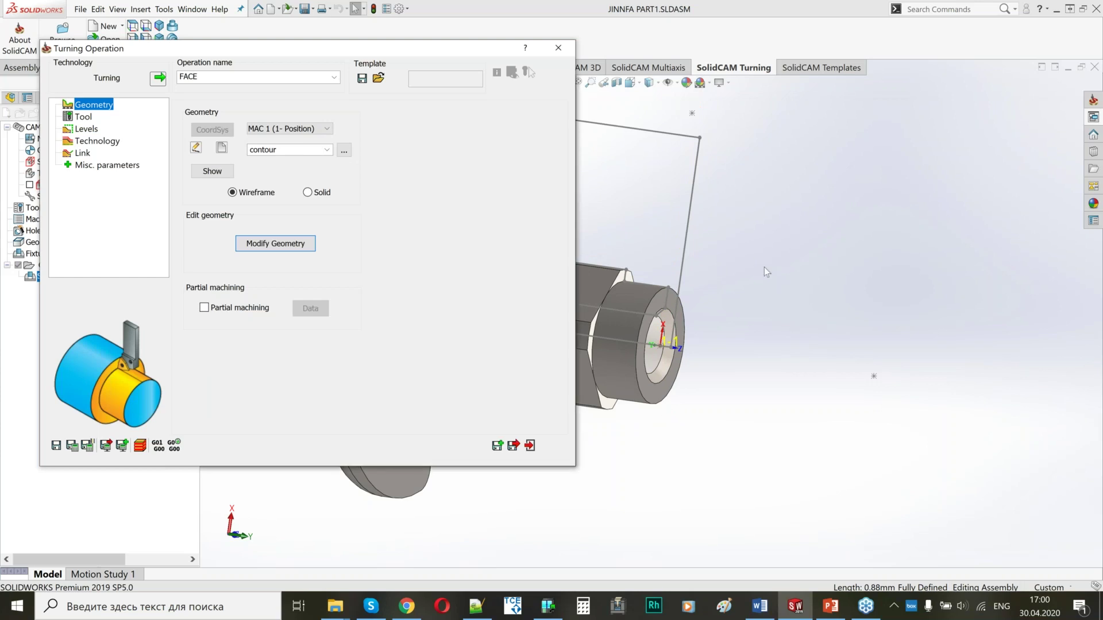
pyautogui.moveTo(863, 277); pyautogui.dragTo(734, 309, button='middle')
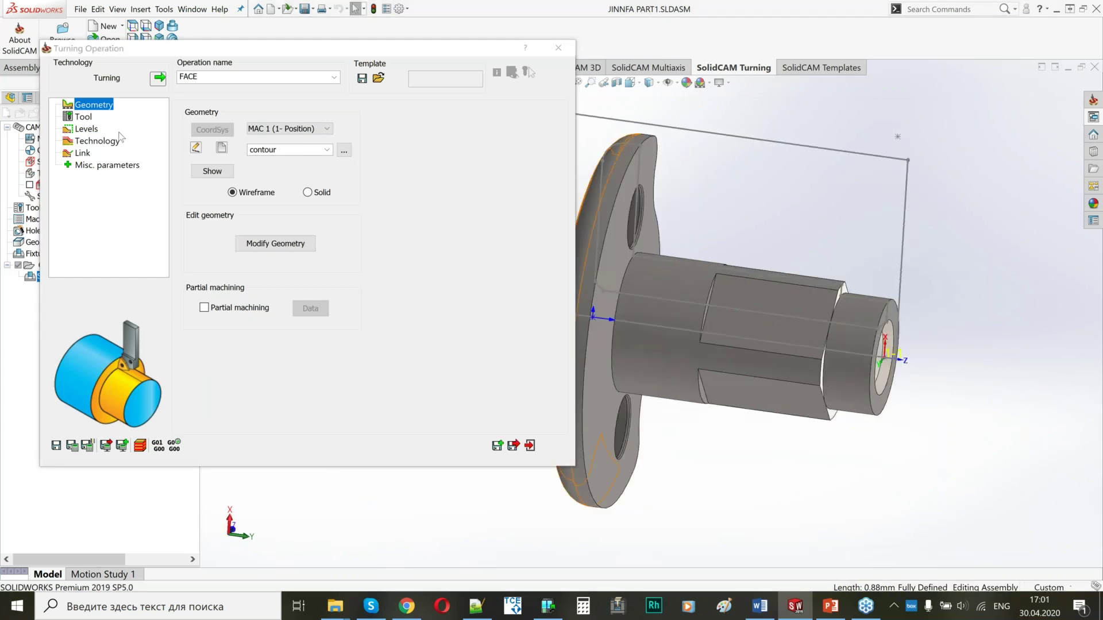
# Step: Choose external turning tool 3 on the GANG turret for FACE and check the safety distance
pyautogui.click(86, 118)
pyautogui.click(298, 337)
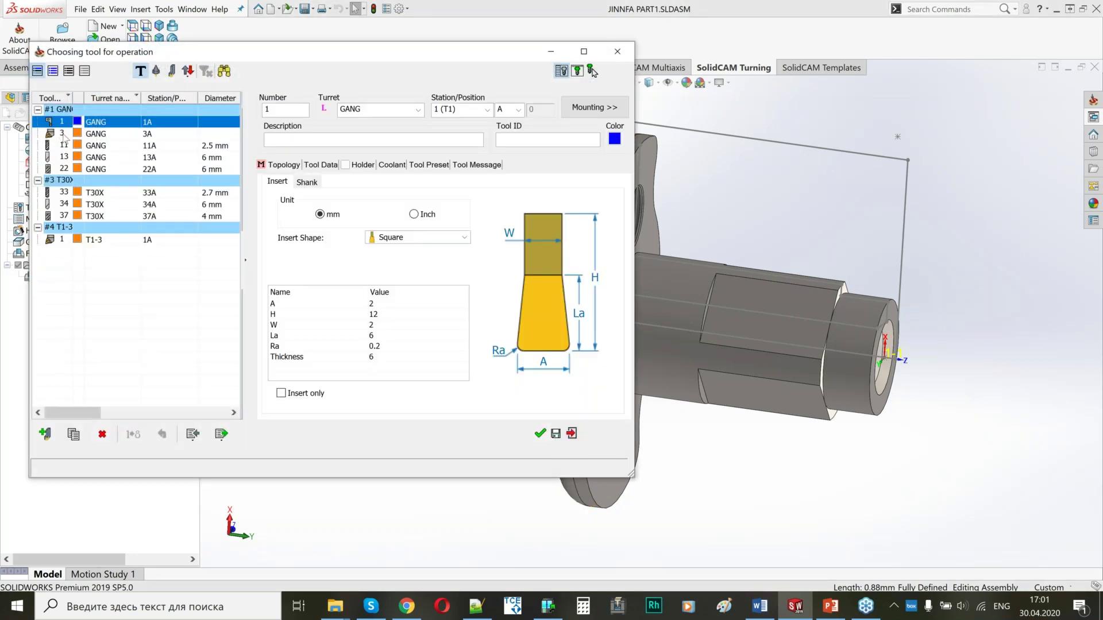
pyautogui.click(64, 134)
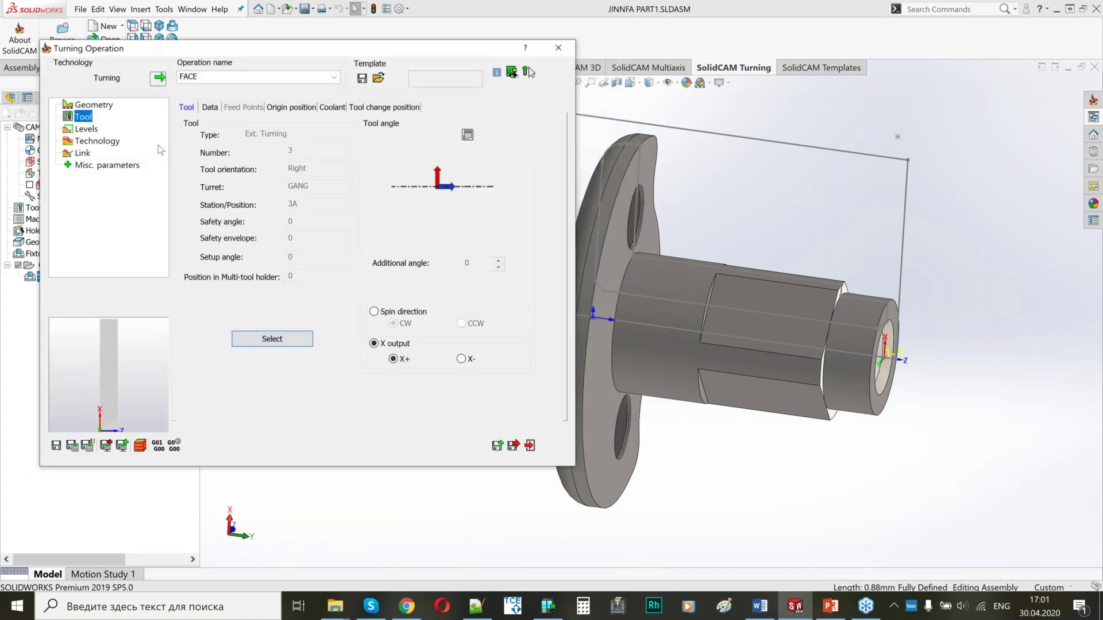
pyautogui.click(86, 128)
pyautogui.doubleClick(284, 128)
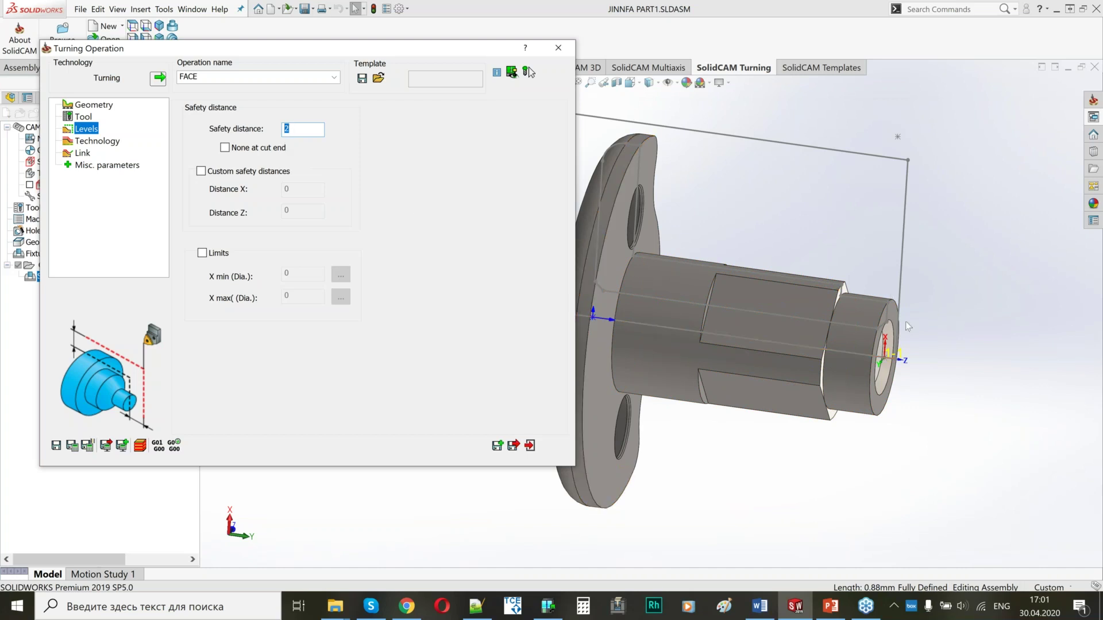
# Step: Set the FACE work type to finishing only and change its Finish on option
pyautogui.click(97, 141)
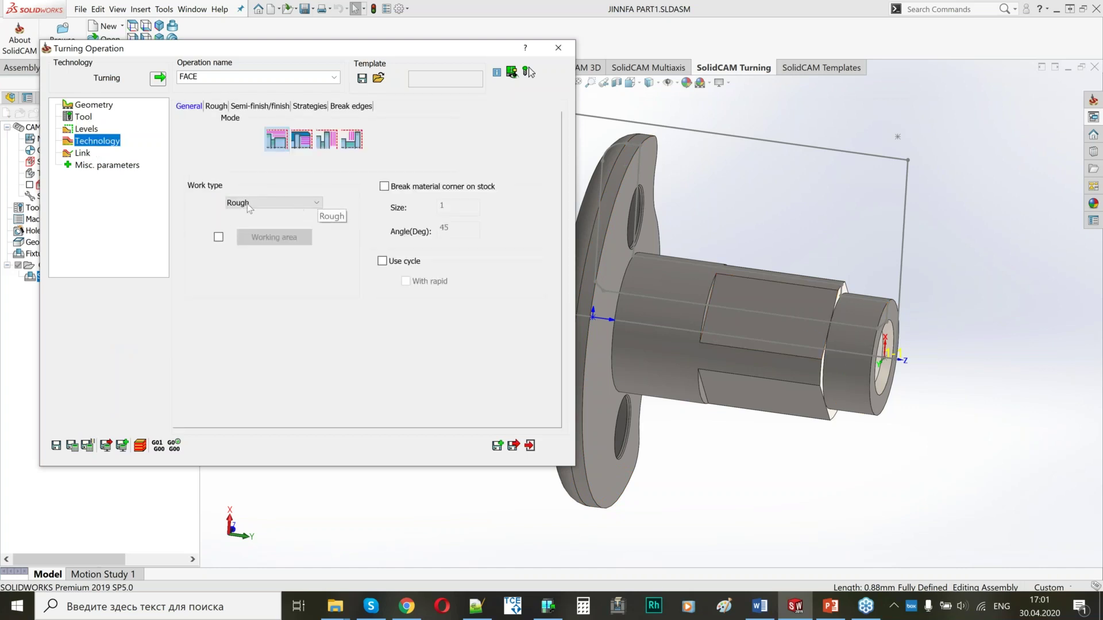
pyautogui.click(252, 204)
pyautogui.click(263, 233)
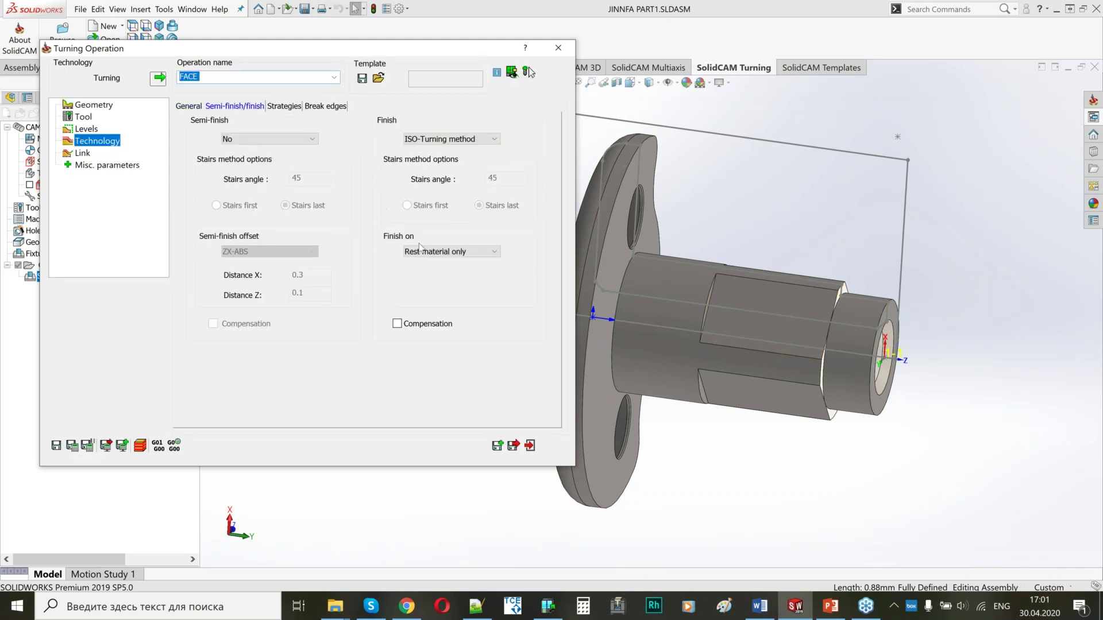
pyautogui.click(424, 253)
pyautogui.click(432, 272)
# Step: Review the link settings of FACE, save and calculate the operation, and exit it
pyautogui.click(83, 153)
pyautogui.click(119, 447)
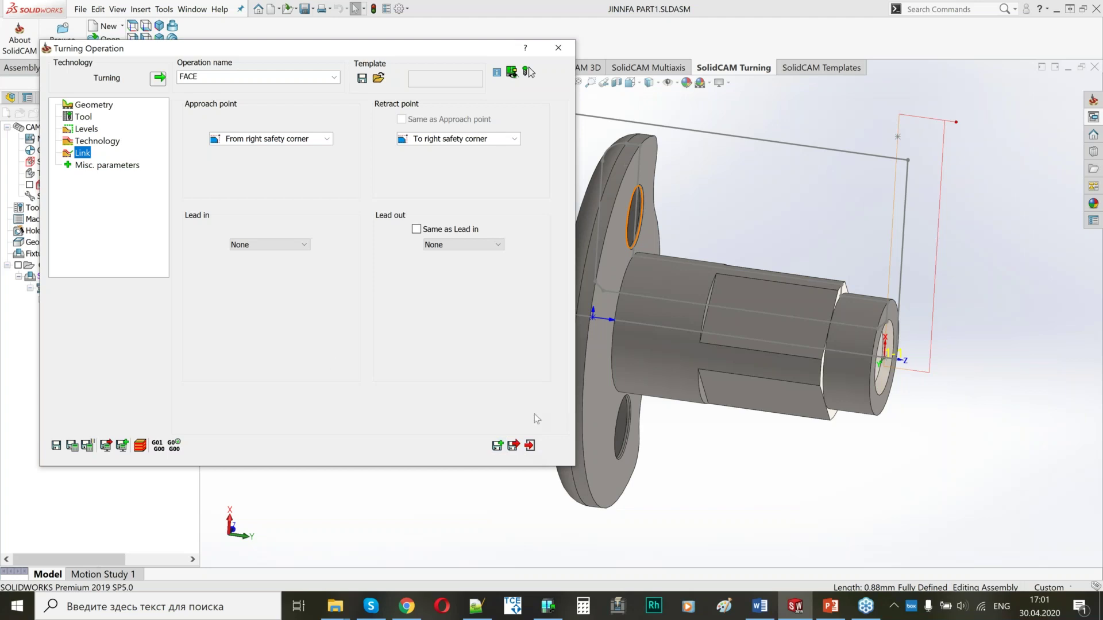
pyautogui.click(514, 445)
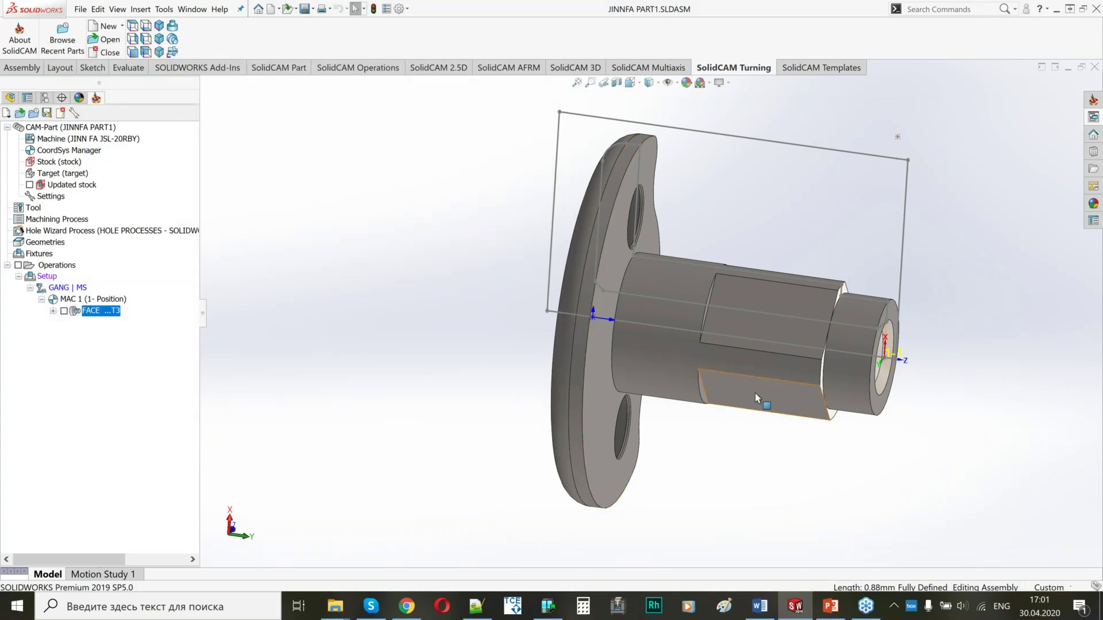
# Step: Examine the central hole in the shaft's end face and its diameter, and clear the face selection
pyautogui.moveTo(756, 396); pyautogui.dragTo(707, 401, button='middle')
pyautogui.scroll(-3, 787, 417)
pyautogui.click(922, 339)
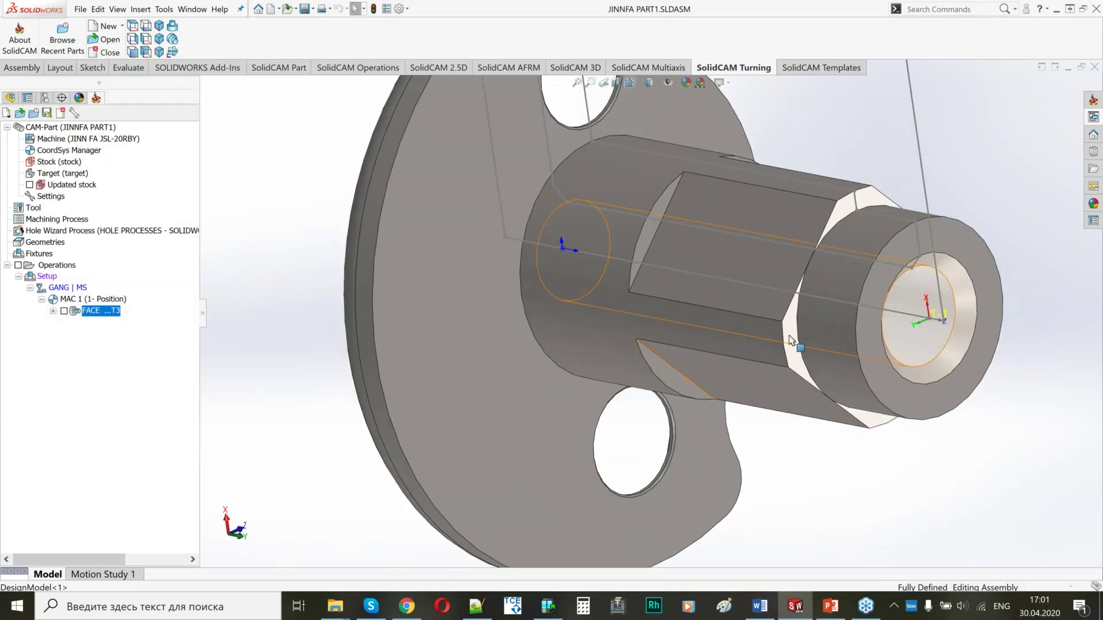
pyautogui.scroll(4, 736, 325)
pyautogui.moveTo(698, 313); pyautogui.dragTo(811, 332, button='middle')
pyautogui.scroll(-3, 811, 333)
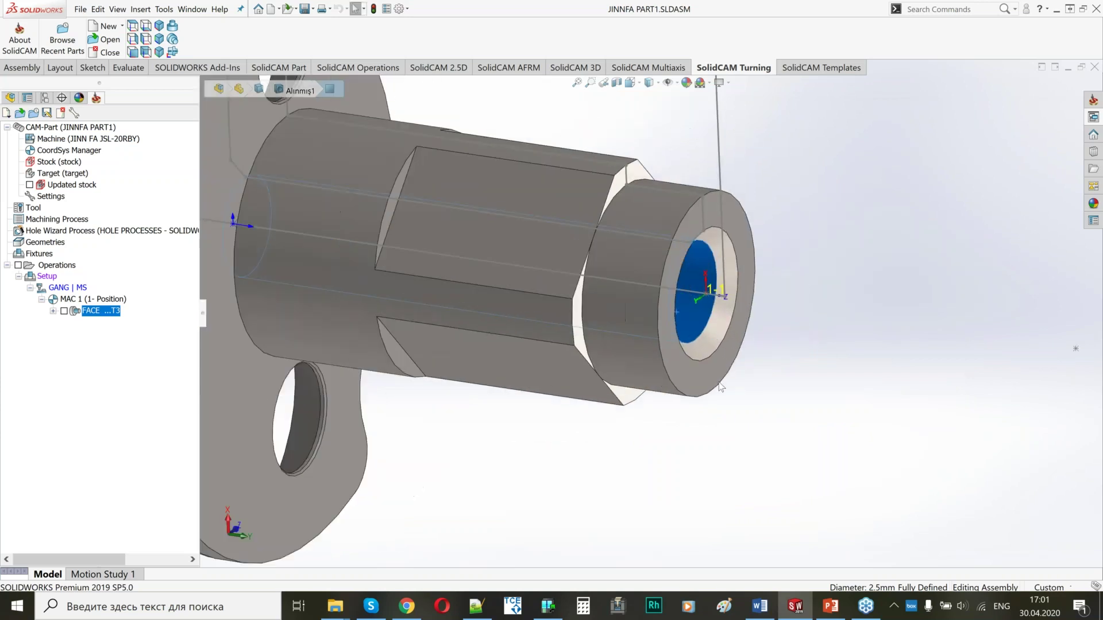
pyautogui.scroll(4, 749, 313)
pyautogui.moveTo(601, 287); pyautogui.dragTo(616, 287, button='middle')
pyautogui.click(151, 306)
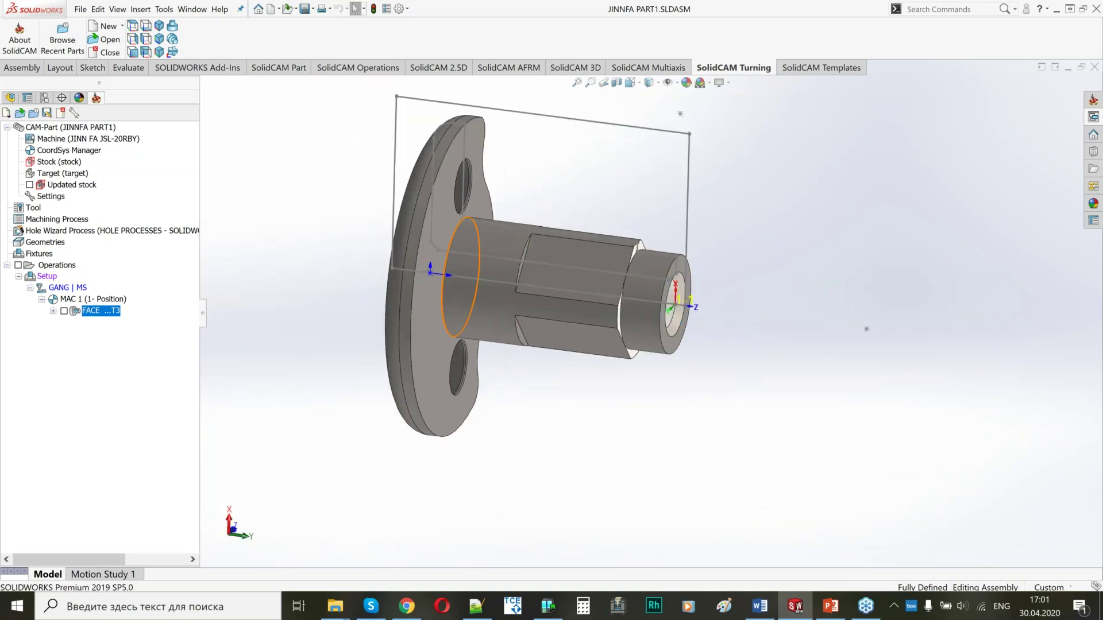
# Step: Add a turning Drilling operation after FACE and name it DRILL D2.5
pyautogui.rightClick(94, 313)
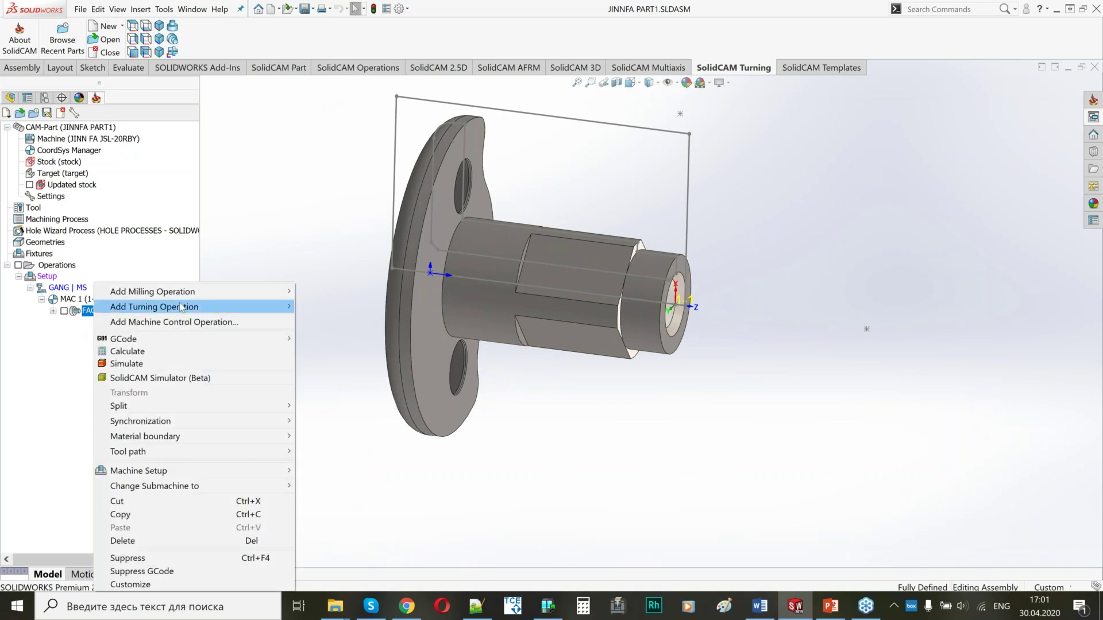
pyautogui.moveTo(182, 307)
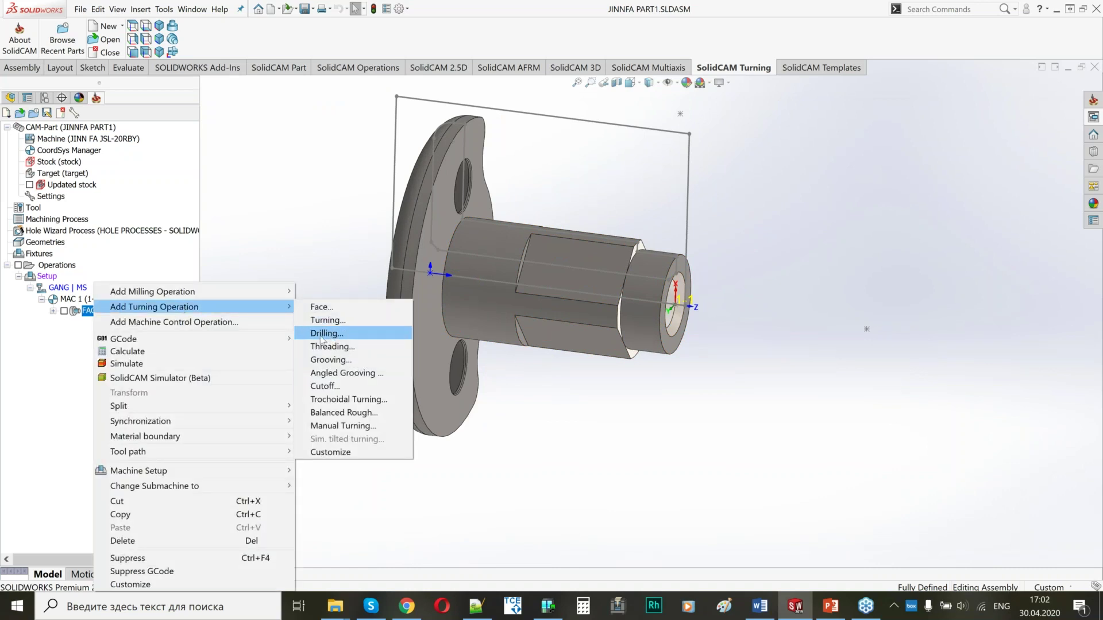
pyautogui.click(325, 334)
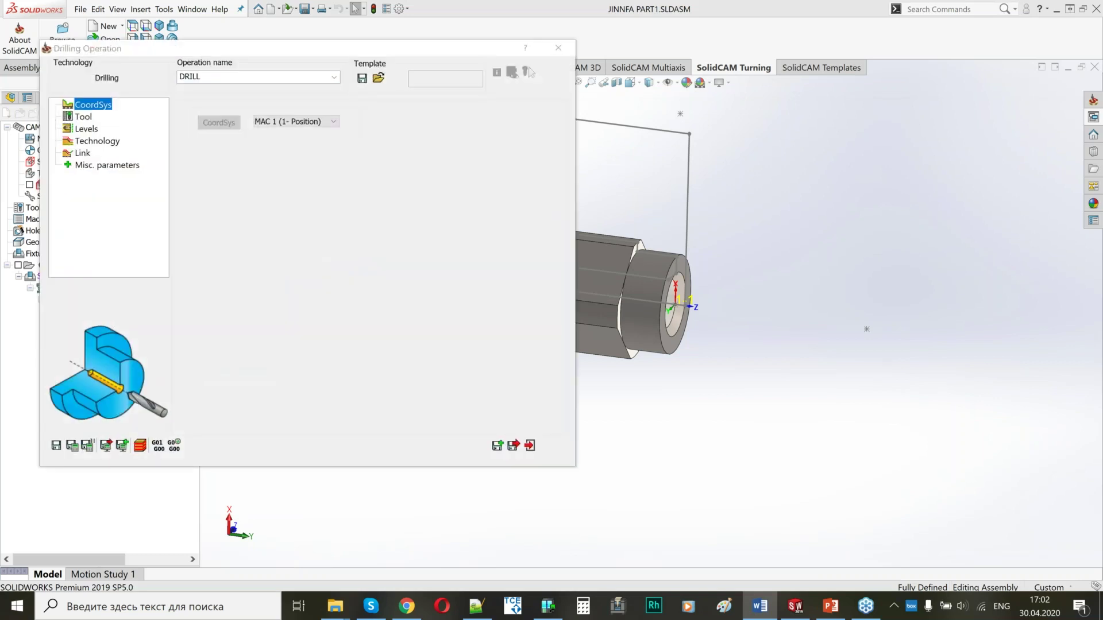
pyautogui.click(213, 76)
pyautogui.write('D2.5')
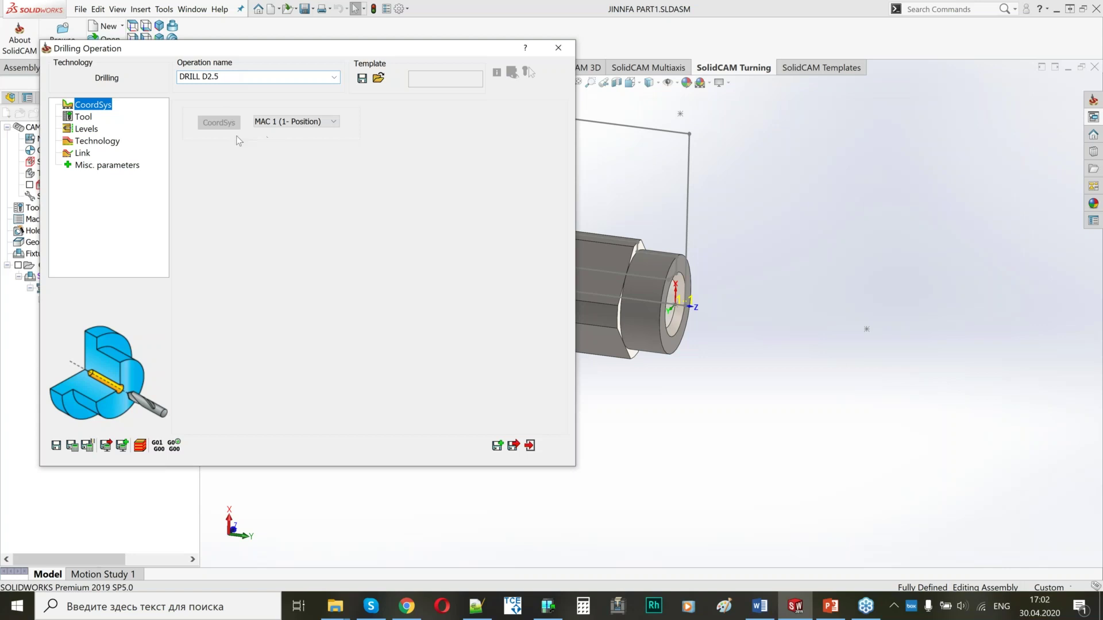
# Step: Choose the 2.5 mm drill, tool 11 on the GANG turret, for the drilling operation after checking its mounting on the machine
pyautogui.click(84, 117)
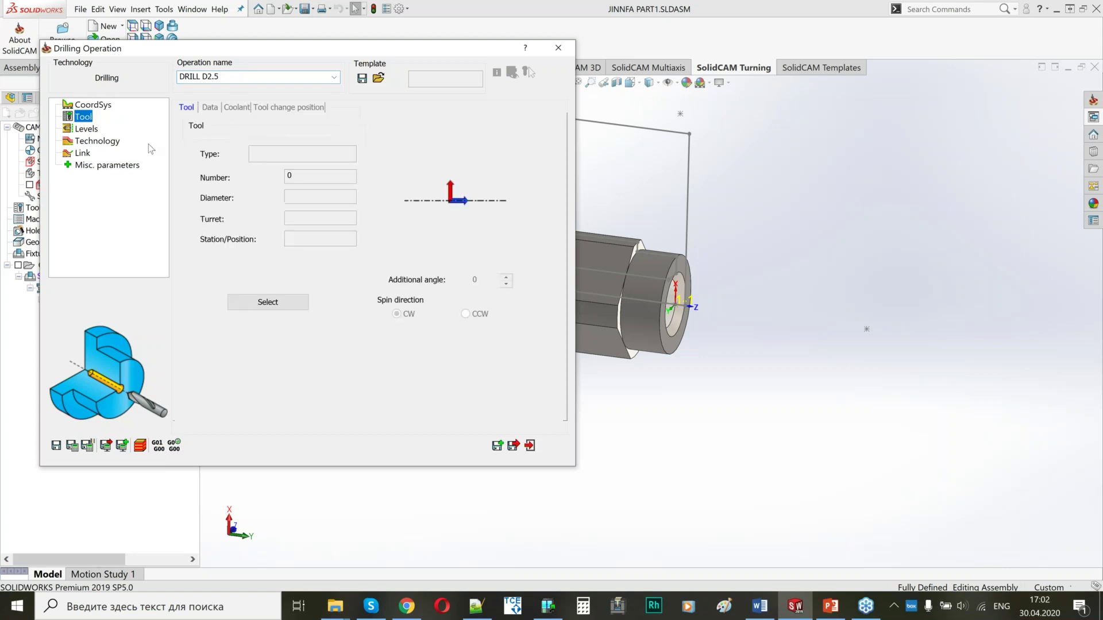
pyautogui.click(263, 307)
pyautogui.click(251, 304)
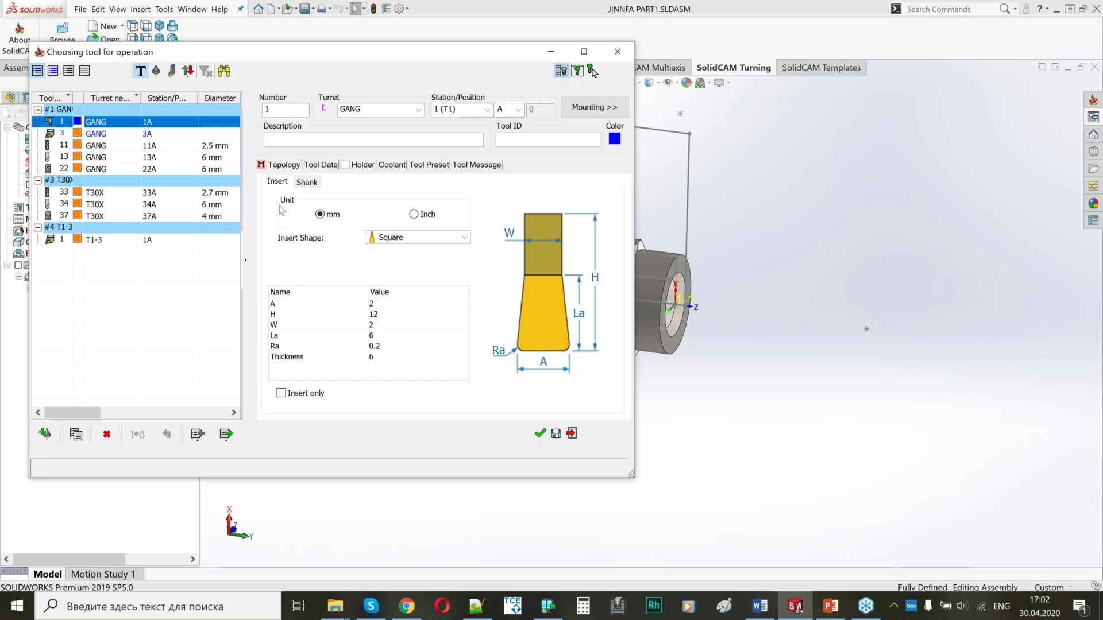
pyautogui.click(65, 146)
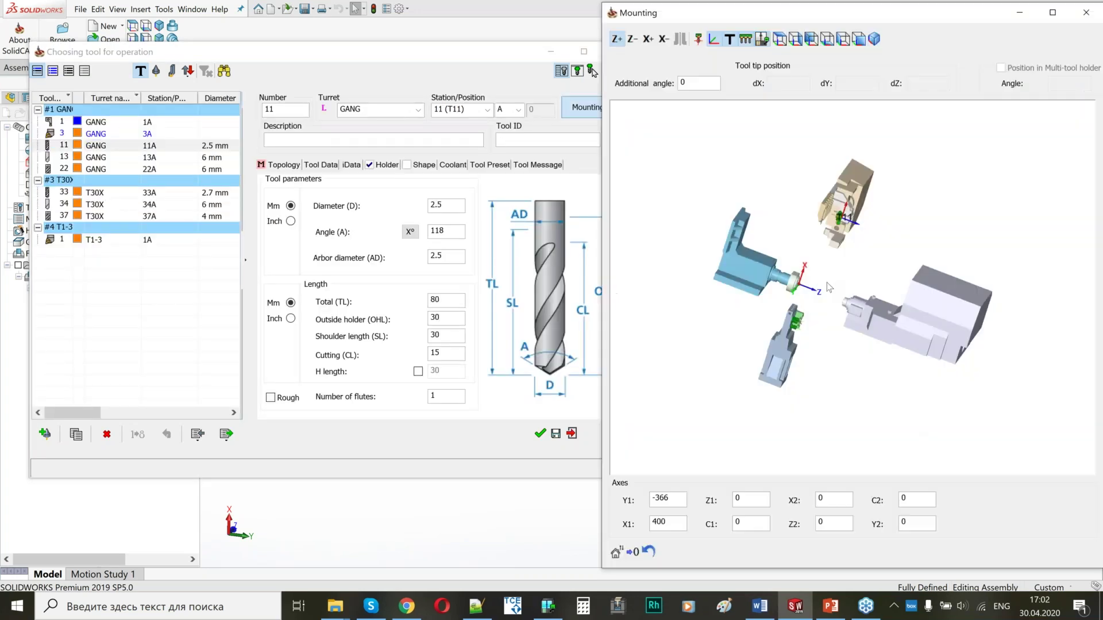
pyautogui.click(706, 43)
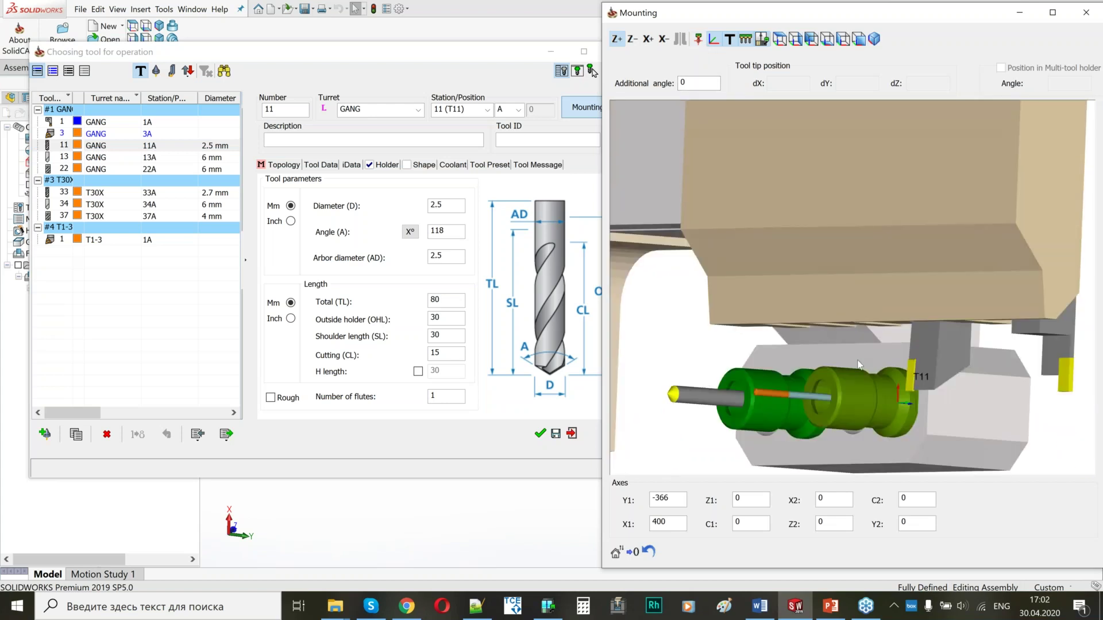
pyautogui.scroll(-2, 858, 354)
pyautogui.scroll(1, 859, 354)
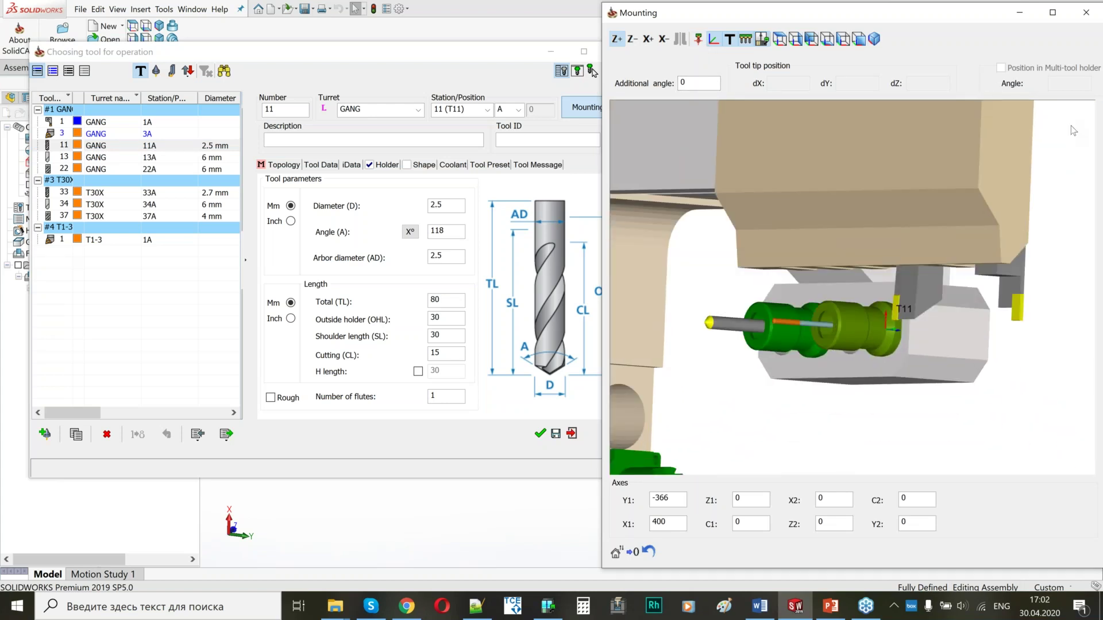
pyautogui.click(1086, 12)
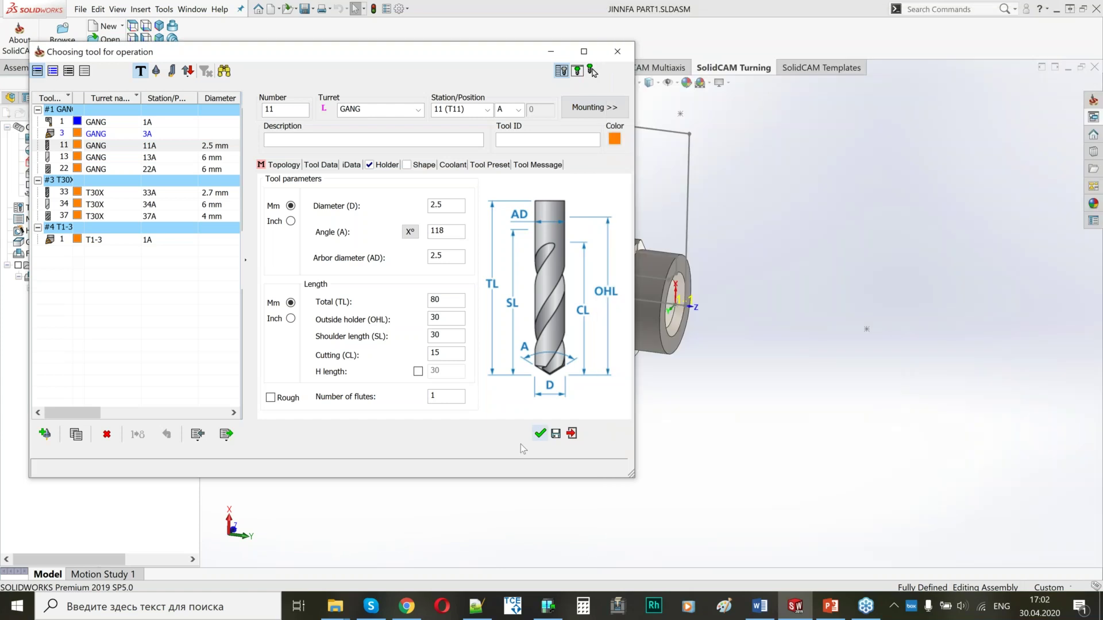
pyautogui.click(540, 433)
# Step: Check the safety distance in the levels of the DRILL D2.5 operation
pyautogui.click(85, 129)
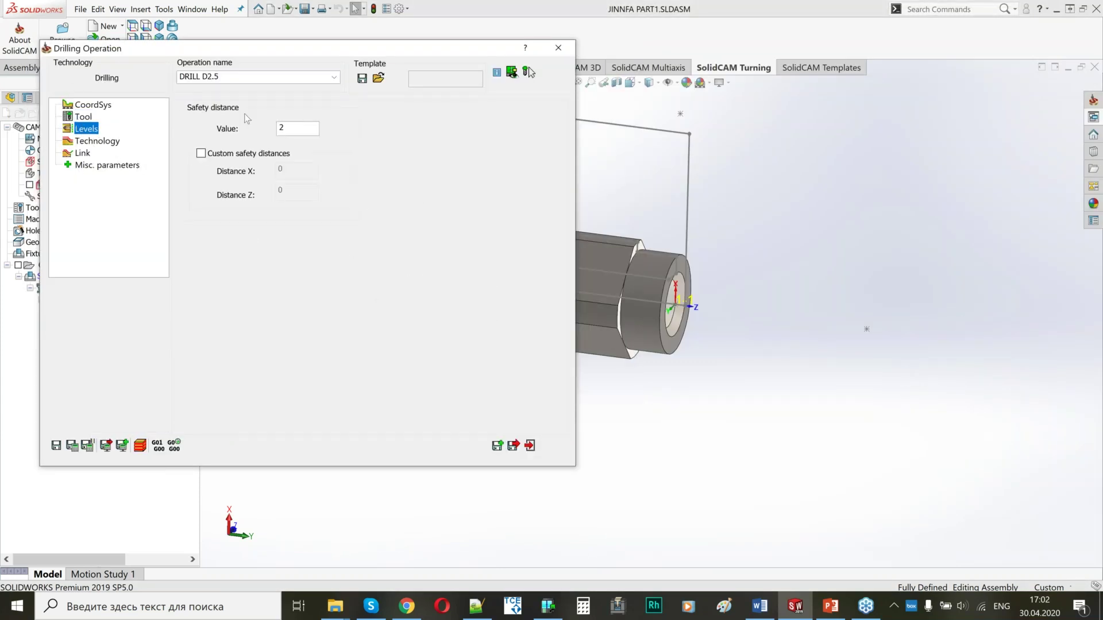
pyautogui.moveTo(283, 128)
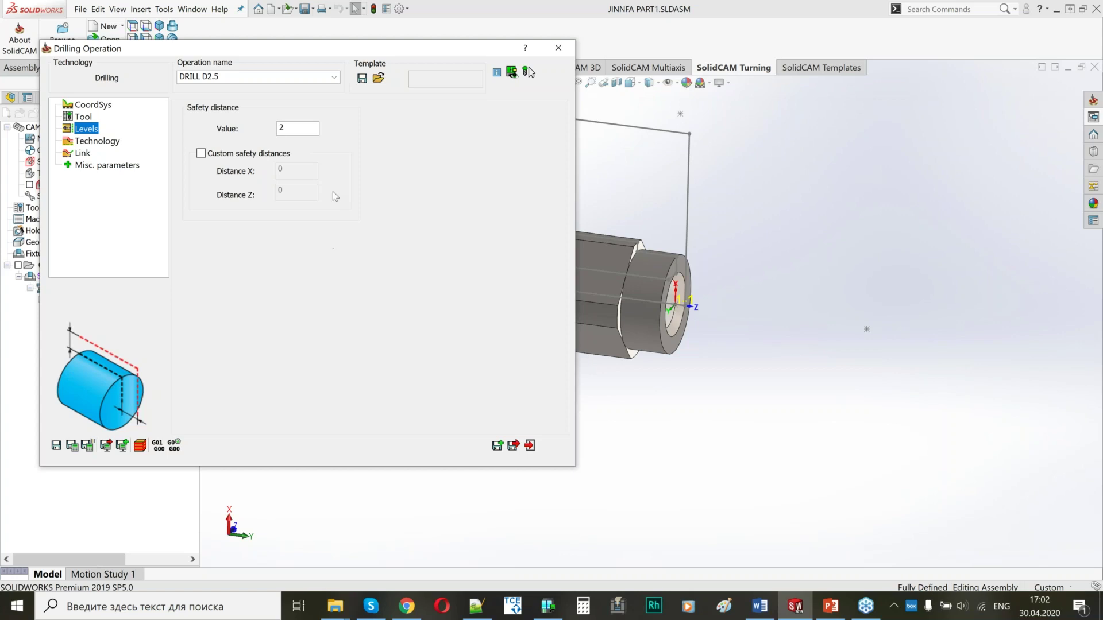
pyautogui.doubleClick(289, 128)
# Step: Start defining the drill end position of DRILL D2.5 by picking a point on the model
pyautogui.click(91, 142)
pyautogui.click(275, 157)
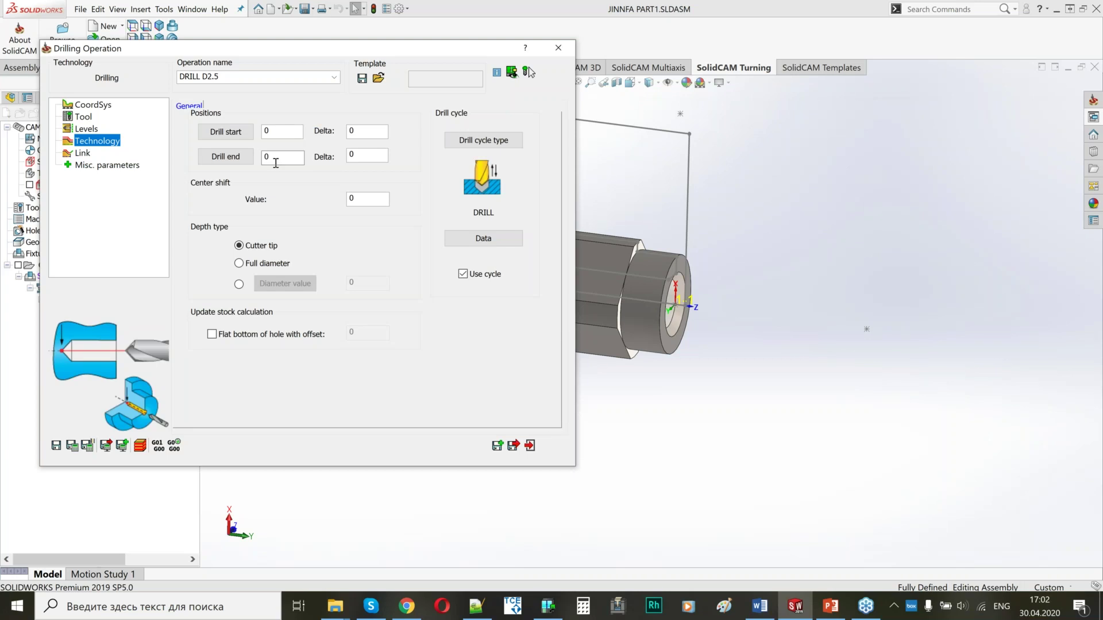
pyautogui.scroll(4, 610, 284)
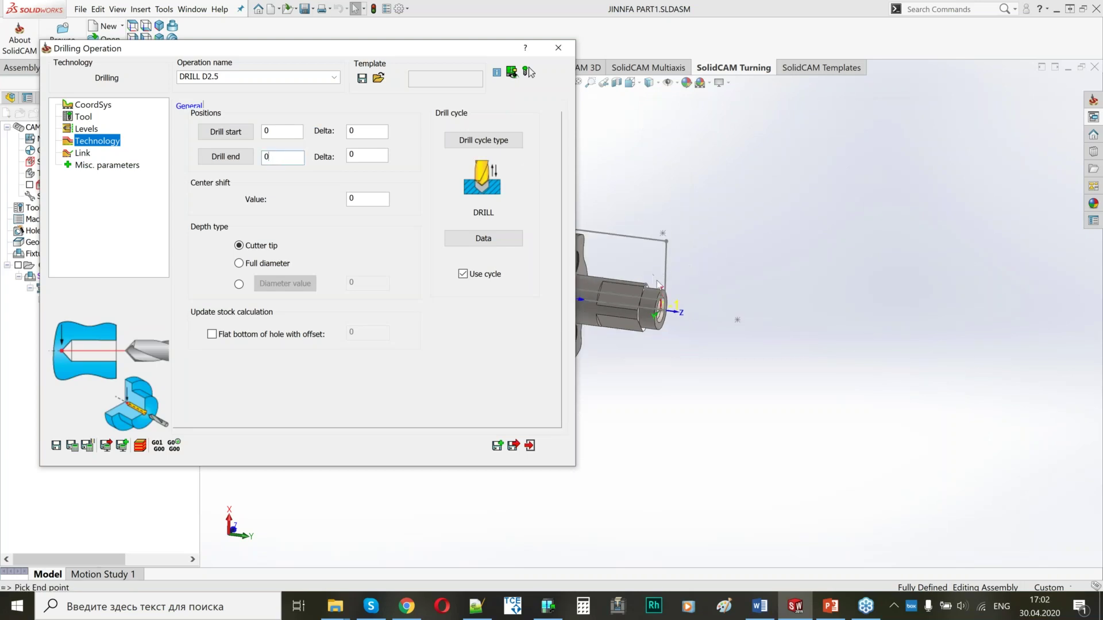
# Step: Set the drilling depth type to full diameter and pick the flange's back face as drill end, with a delta of -0.5
pyautogui.keyDown('ctrl'); pyautogui.moveTo(696, 283); pyautogui.dragTo(848, 284, button='middle'); pyautogui.keyUp('ctrl')
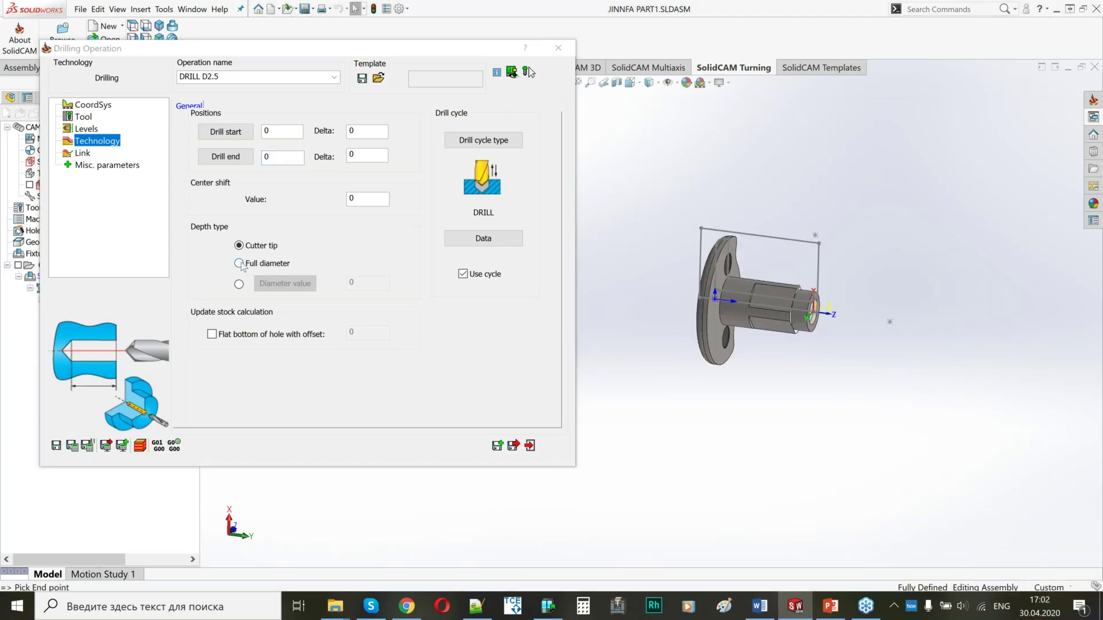
pyautogui.click(239, 264)
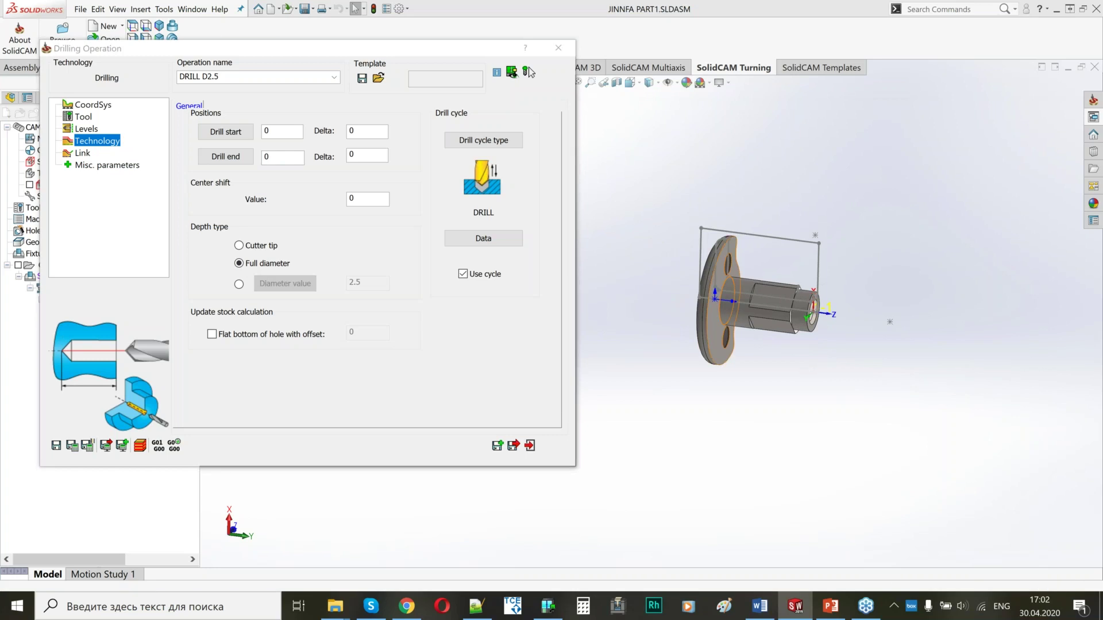
pyautogui.moveTo(712, 313); pyautogui.dragTo(741, 323, button='middle')
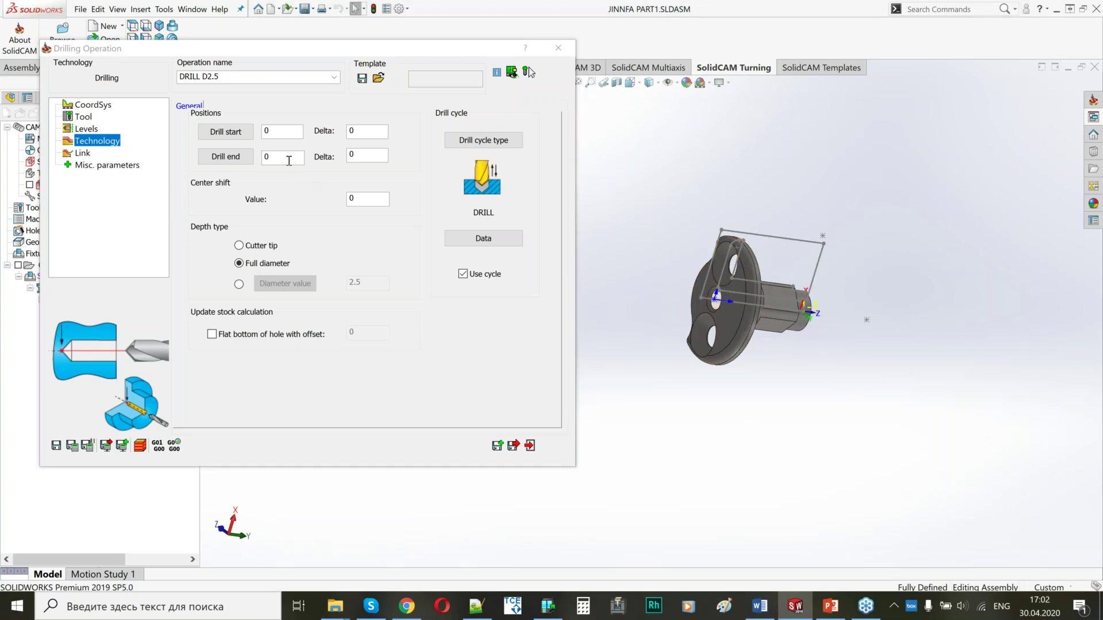
pyautogui.click(289, 160)
pyautogui.click(734, 321)
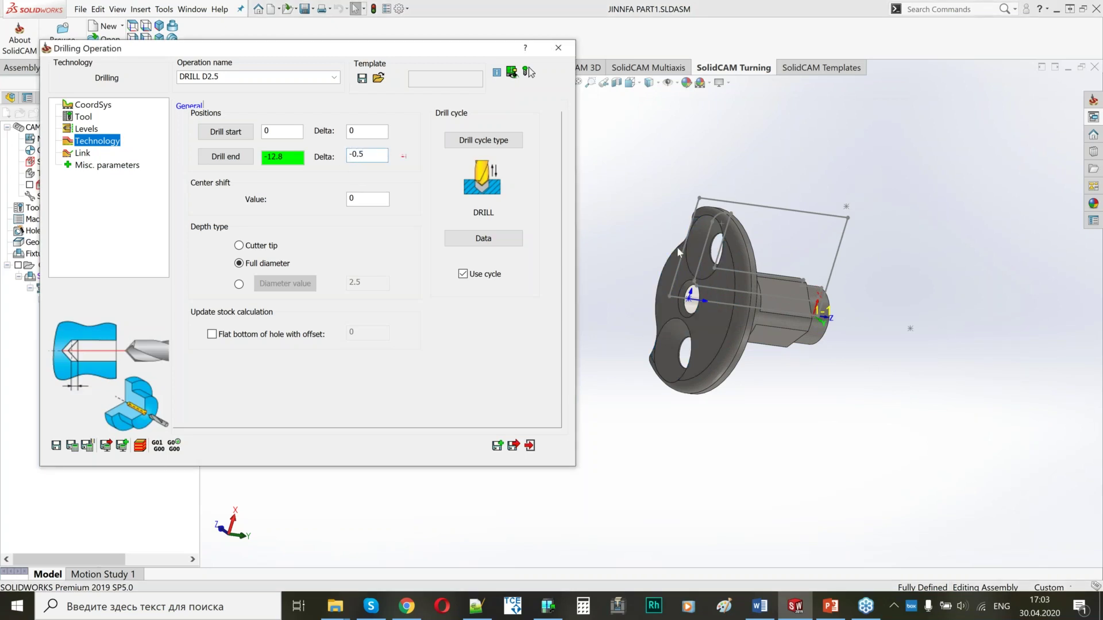
pyautogui.scroll(-5, 712, 315)
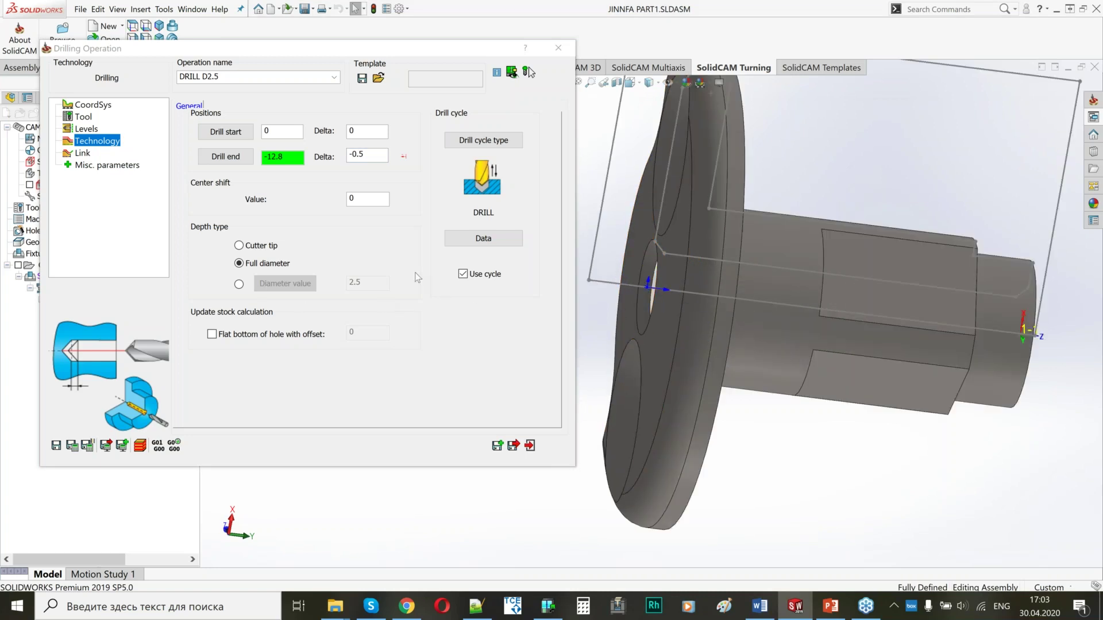
# Step: Choose the DRILL cycle for the operation and set its step down to 2
pyautogui.click(463, 141)
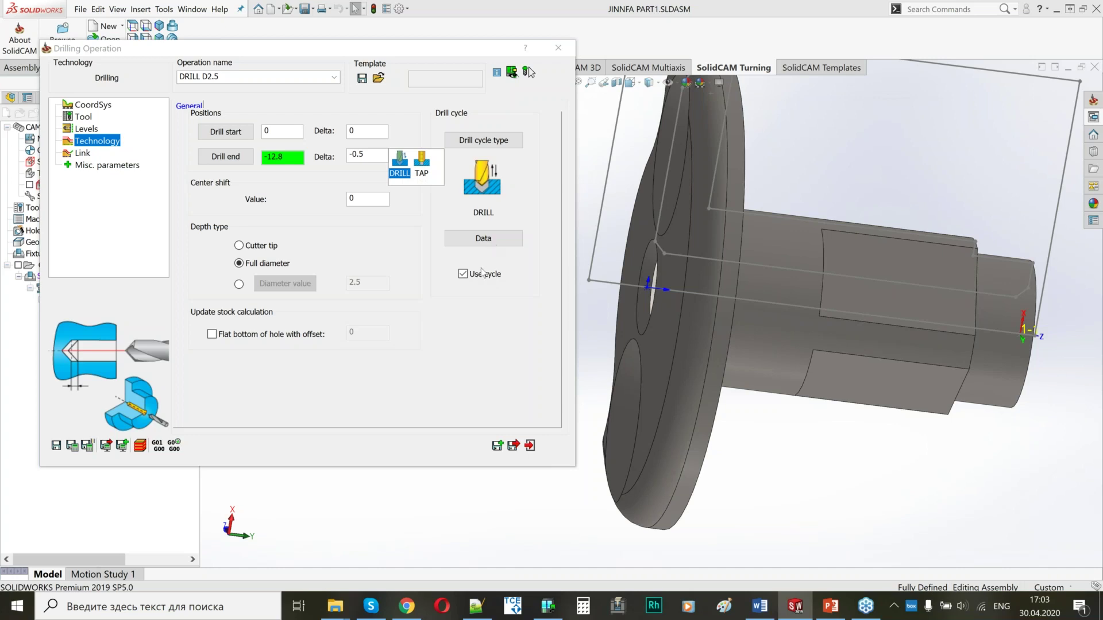
pyautogui.click(401, 155)
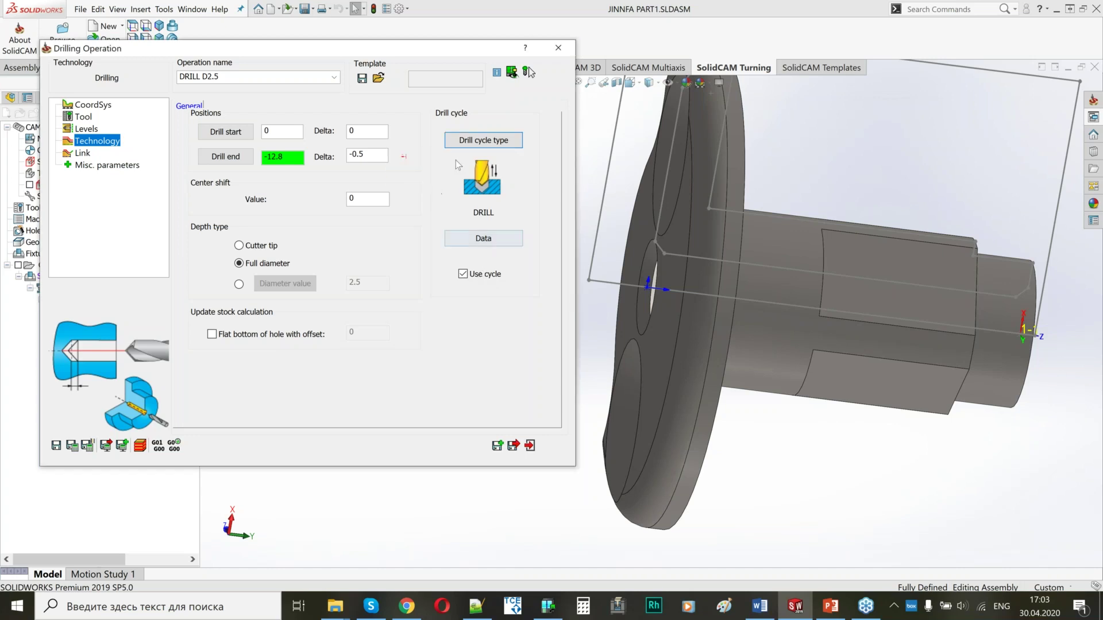
pyautogui.click(489, 239)
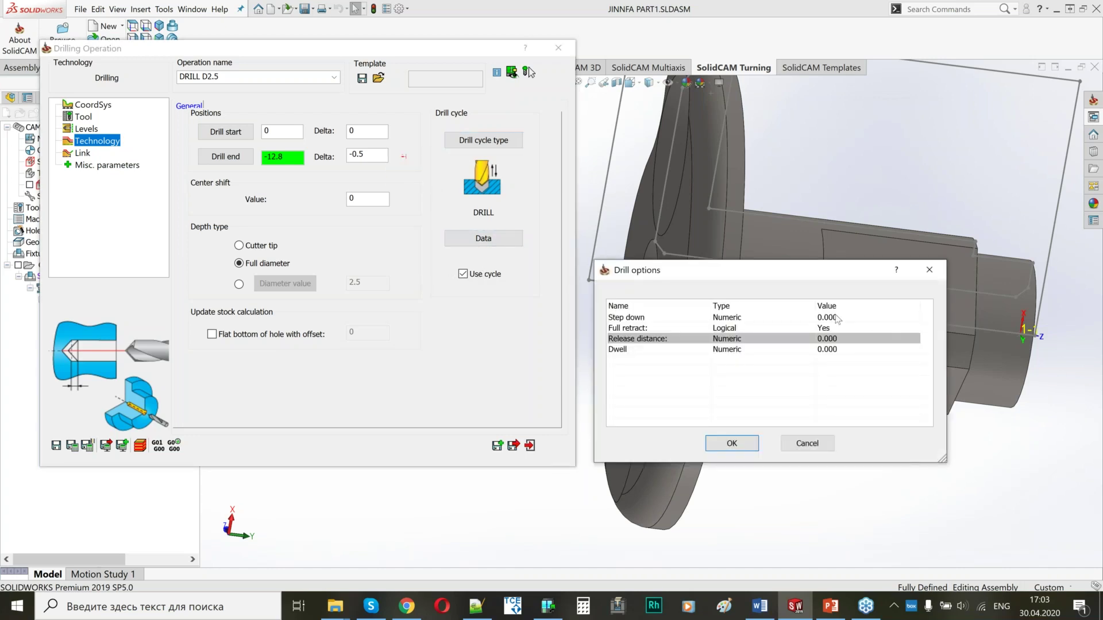
pyautogui.write('2')
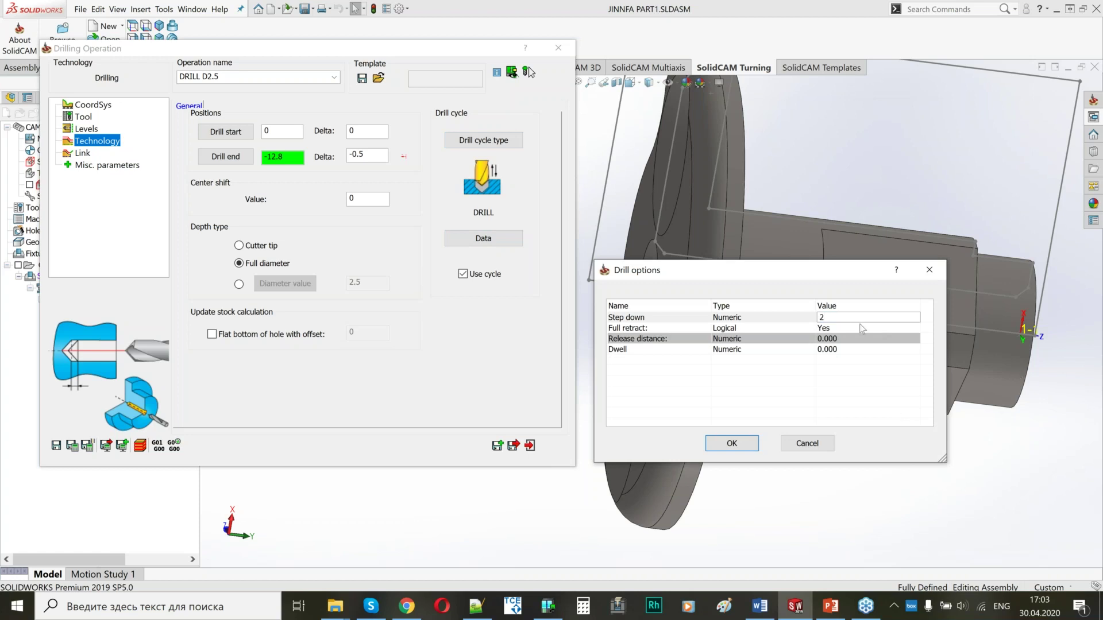
pyautogui.click(718, 443)
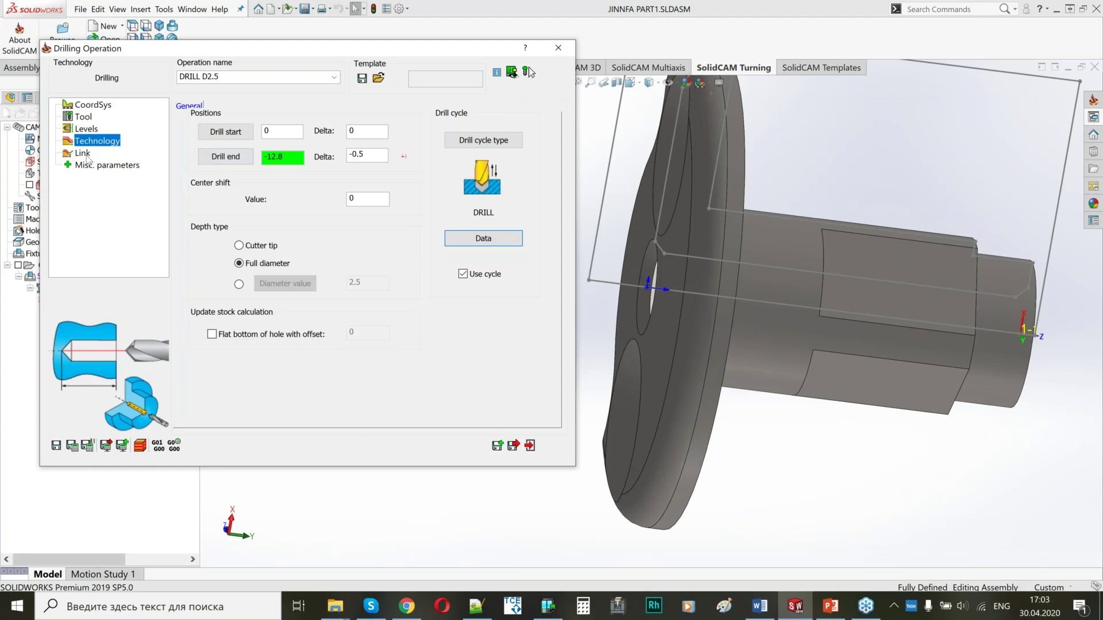
# Step: Set the approach point to Only Z with Z at 2 and make the retract point the same as the approach
pyautogui.click(85, 154)
pyautogui.click(275, 139)
pyautogui.click(253, 193)
pyautogui.press('Tab')
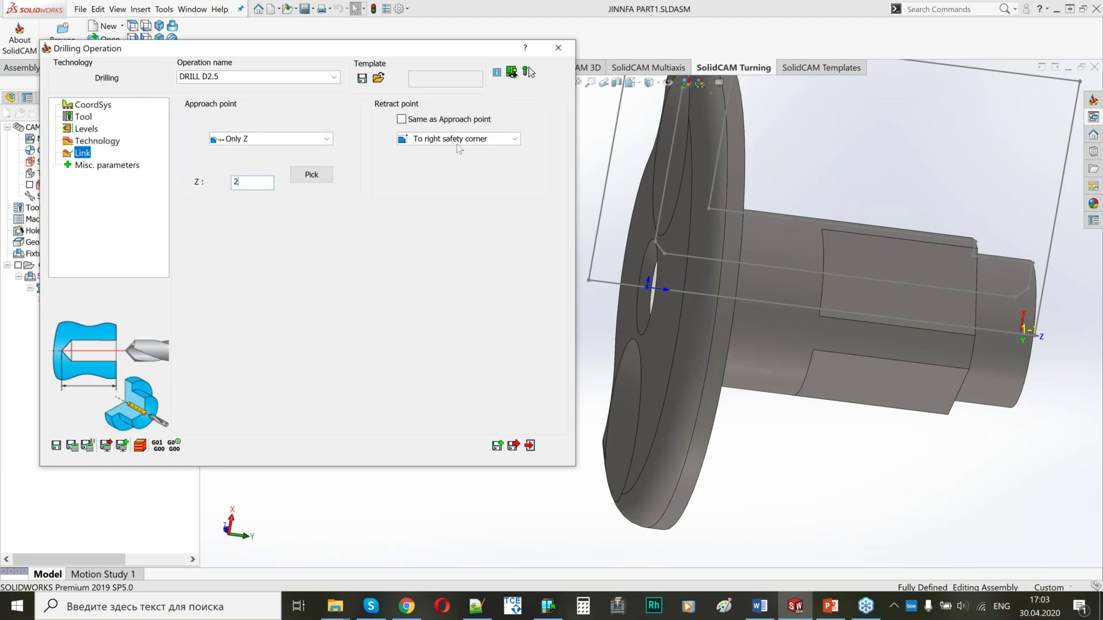
pyautogui.click(402, 118)
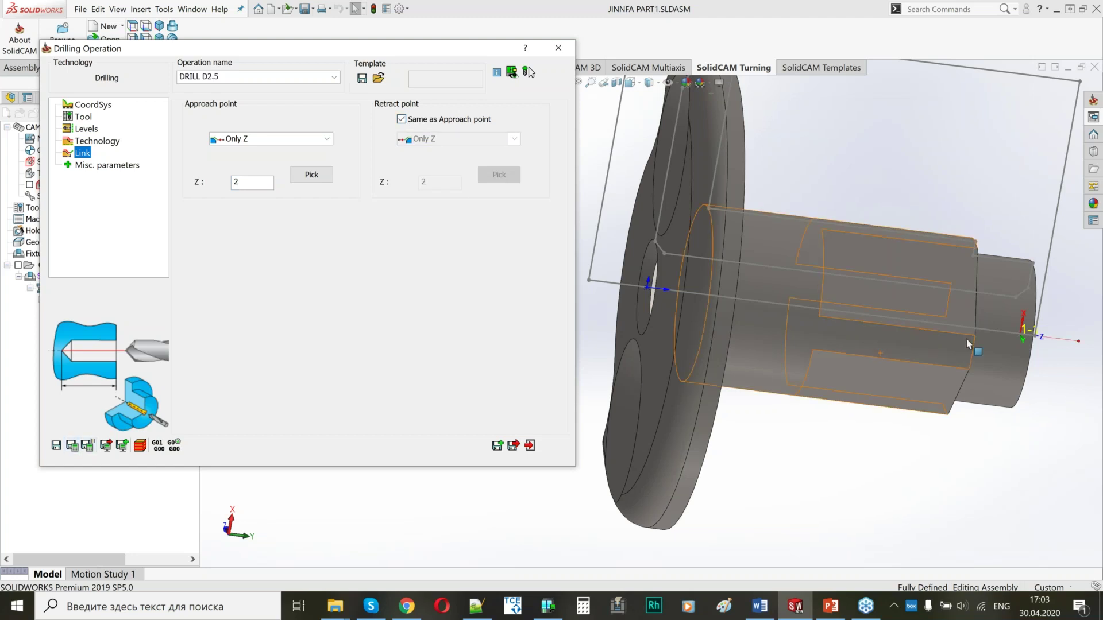
# Step: Save and copy the DRILL D2.5 operation, naming the copy HOLE CHAMFER
pyautogui.moveTo(971, 351); pyautogui.dragTo(783, 323, button='middle')
pyautogui.scroll(5, 841, 329)
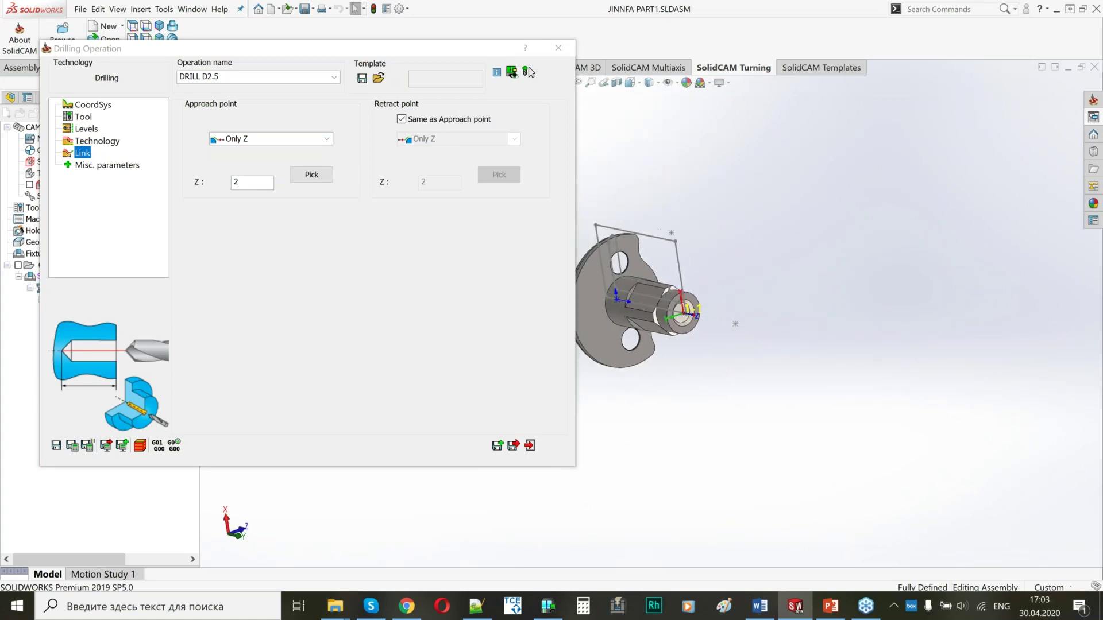
pyautogui.keyDown('ctrl'); pyautogui.moveTo(708, 299); pyautogui.dragTo(811, 300, button='middle'); pyautogui.keyUp('ctrl')
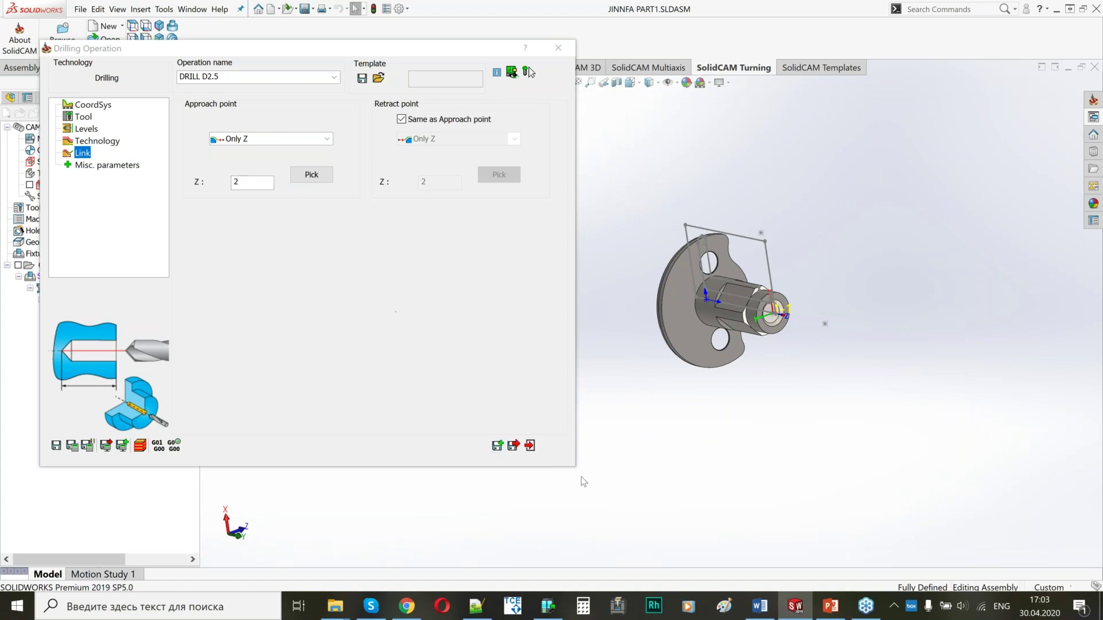
pyautogui.click(498, 446)
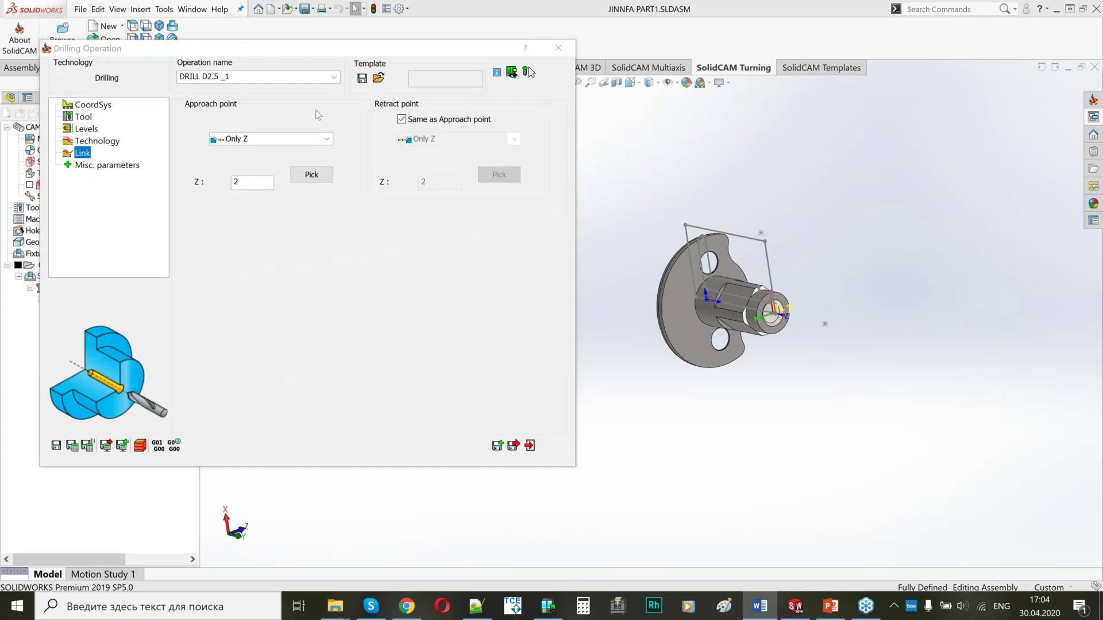
pyautogui.click(290, 118)
pyautogui.write('HOLE CHAMFER')
# Step: Assign GANG tool 13, the 6 mm spot drill, to the HOLE CHAMFER operation
pyautogui.click(87, 107)
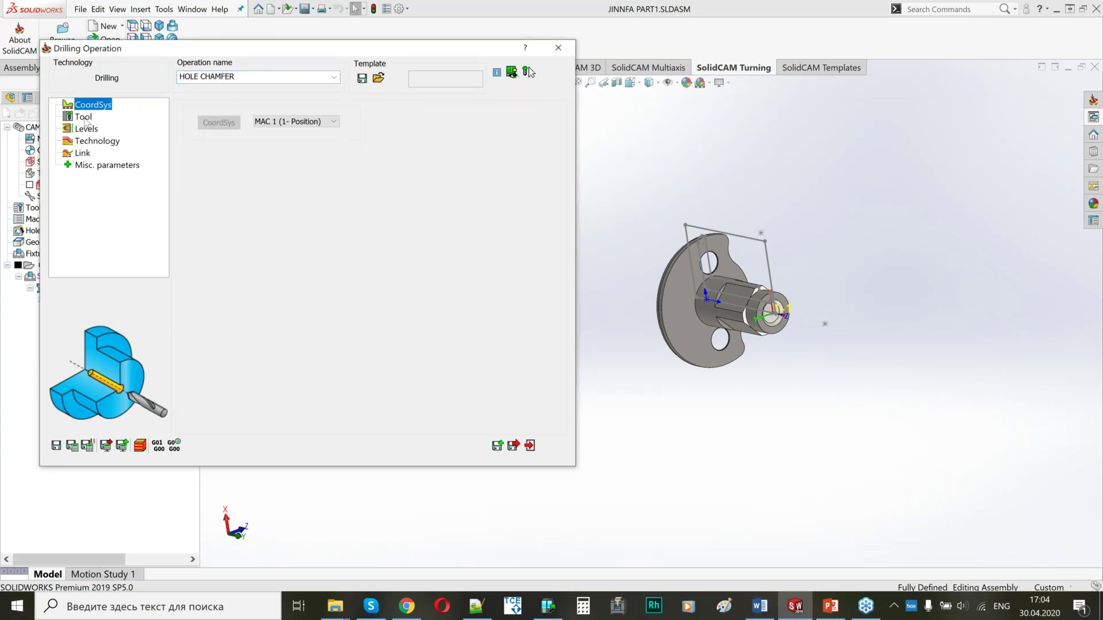
pyautogui.click(83, 117)
pyautogui.click(281, 306)
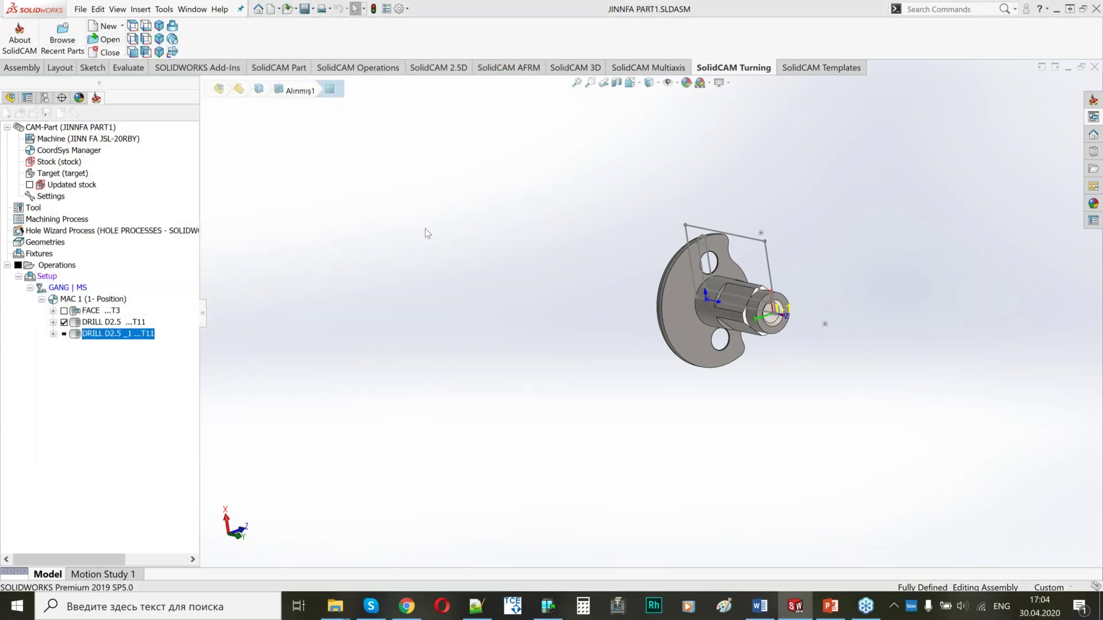
pyautogui.click(60, 158)
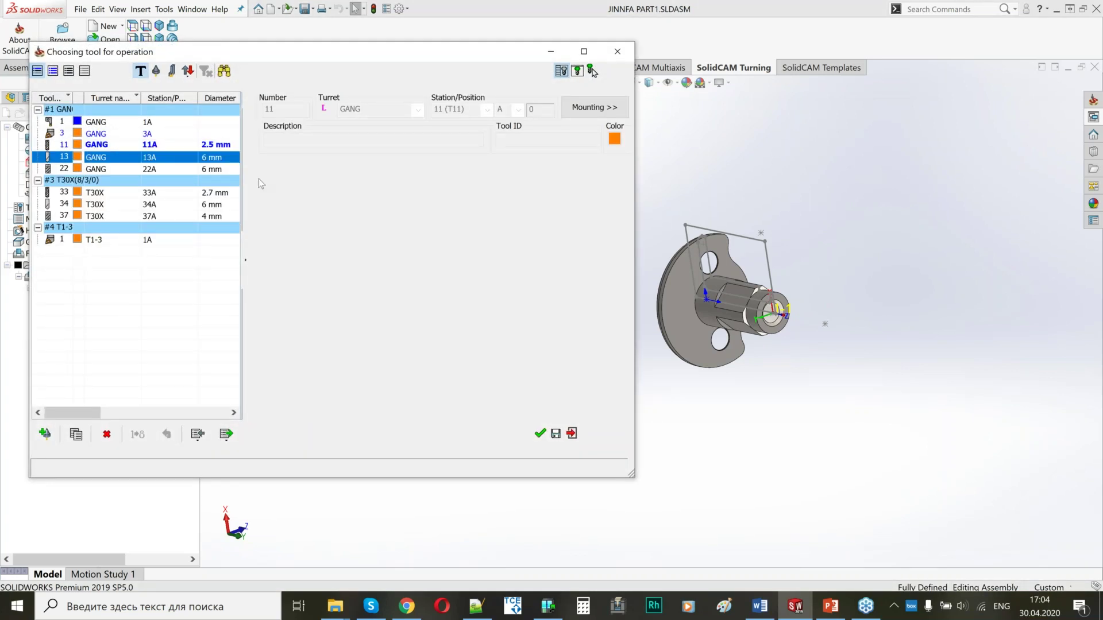
pyautogui.click(541, 434)
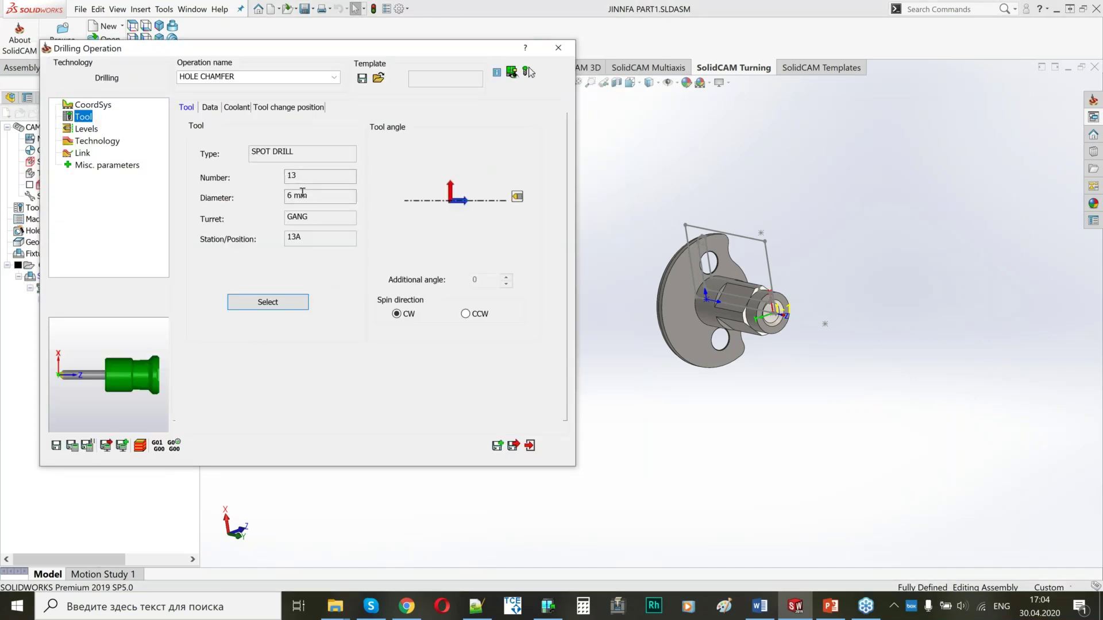
# Step: Set the drill end to 0 and define the depth by a 3.25 diameter value picked from the hole's outer chamfer edge
pyautogui.click(80, 130)
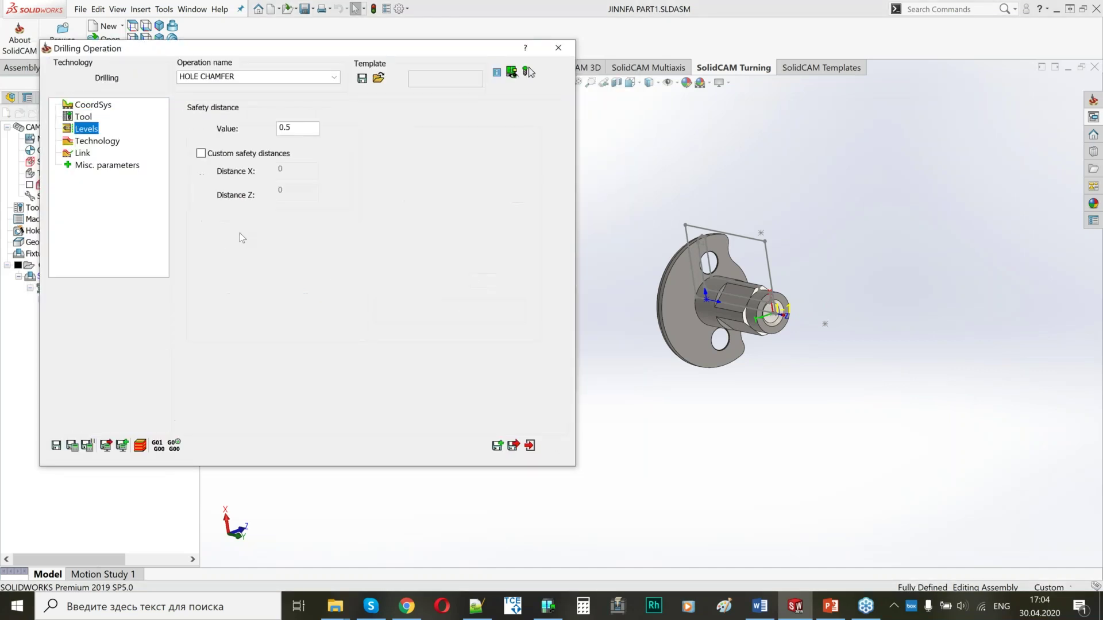
pyautogui.click(98, 141)
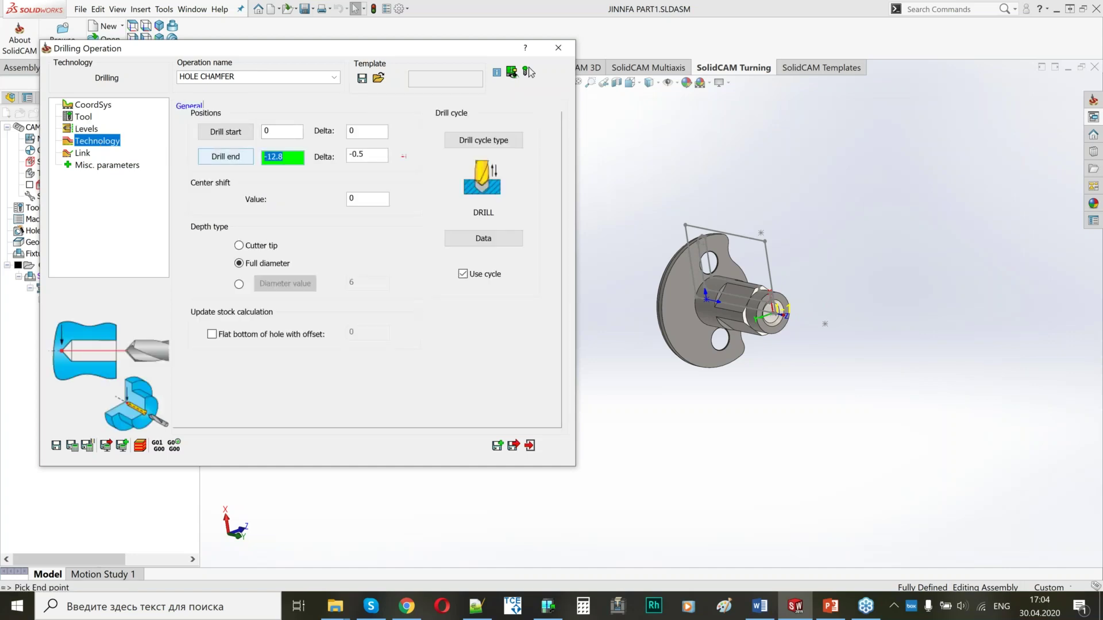
pyautogui.write('0')
pyautogui.click(239, 284)
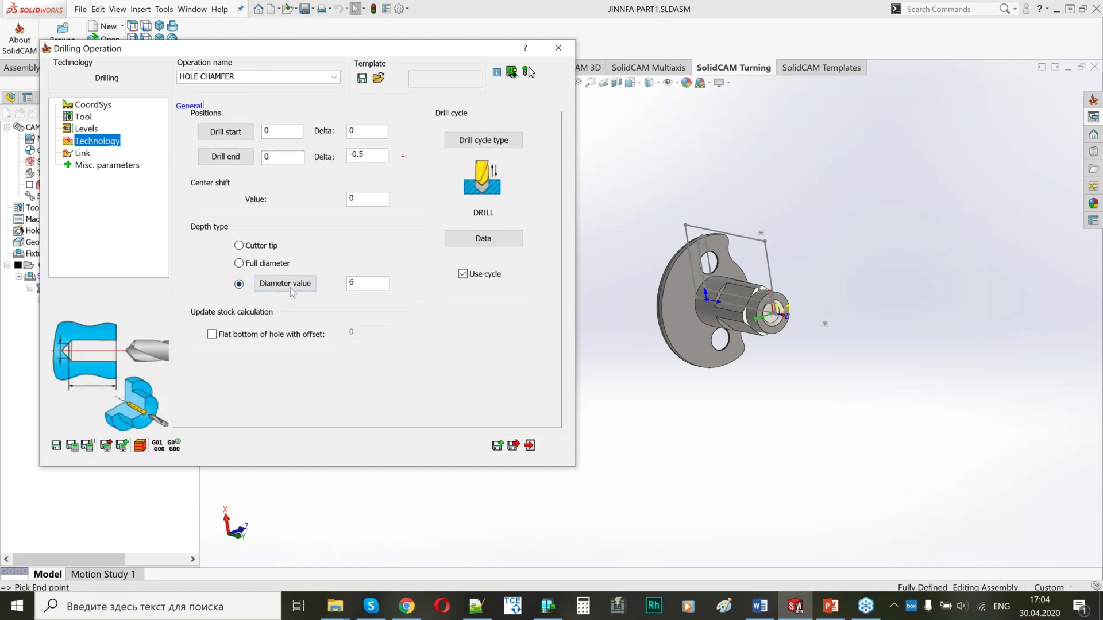
pyautogui.click(266, 284)
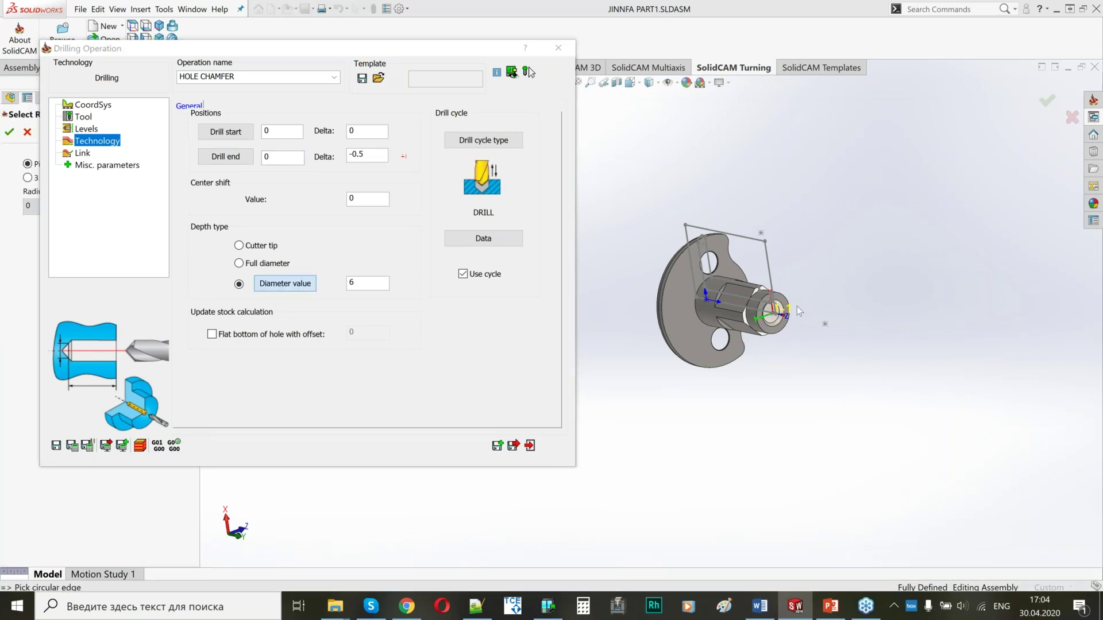
pyautogui.scroll(-5, 741, 340)
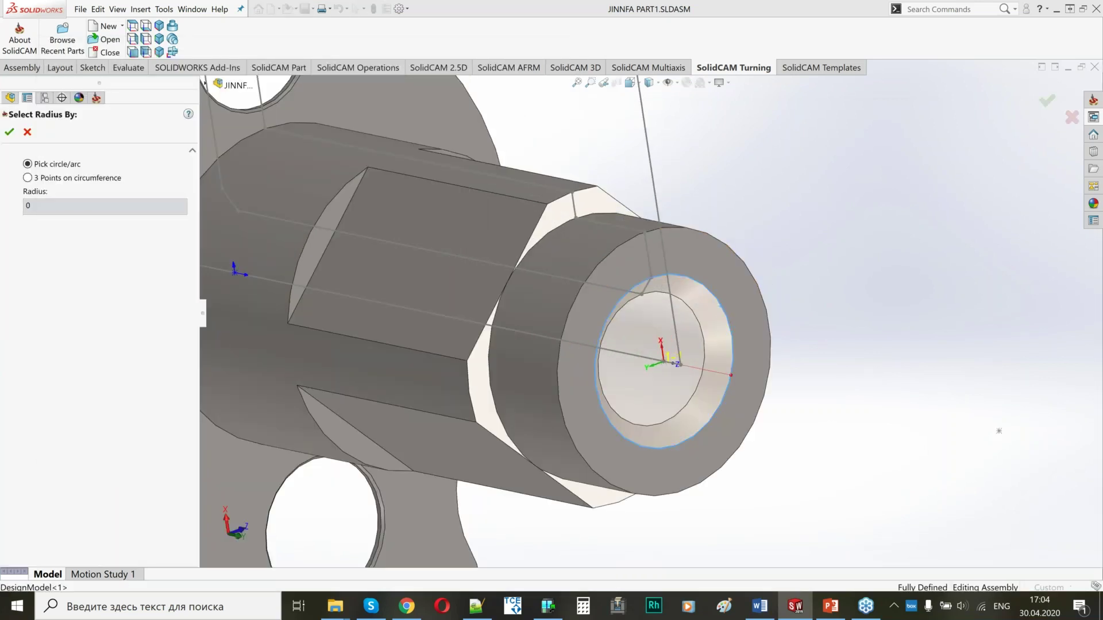
pyautogui.click(727, 313)
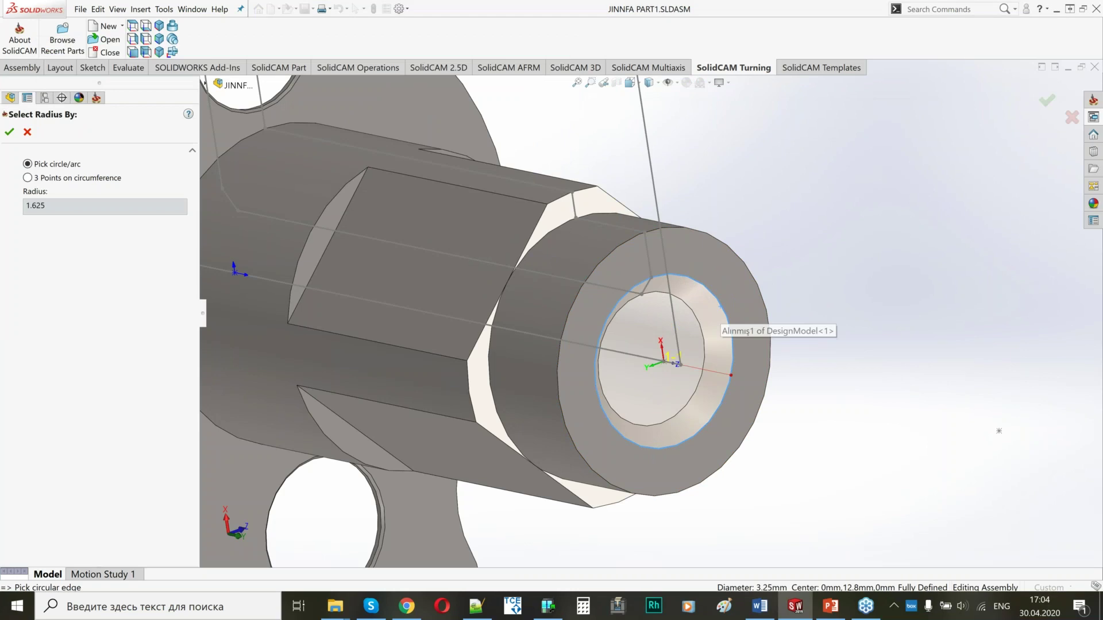
pyautogui.click(9, 134)
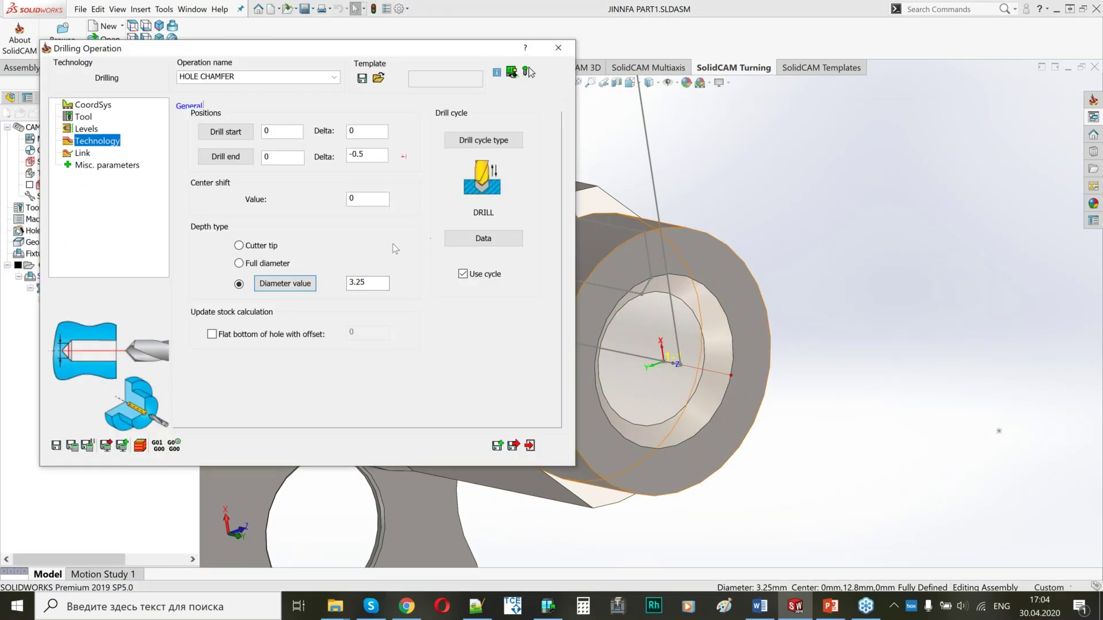
# Step: Choose the DRILL cycle for the chamfer operation and set its step down to 0
pyautogui.click(484, 140)
pyautogui.click(400, 171)
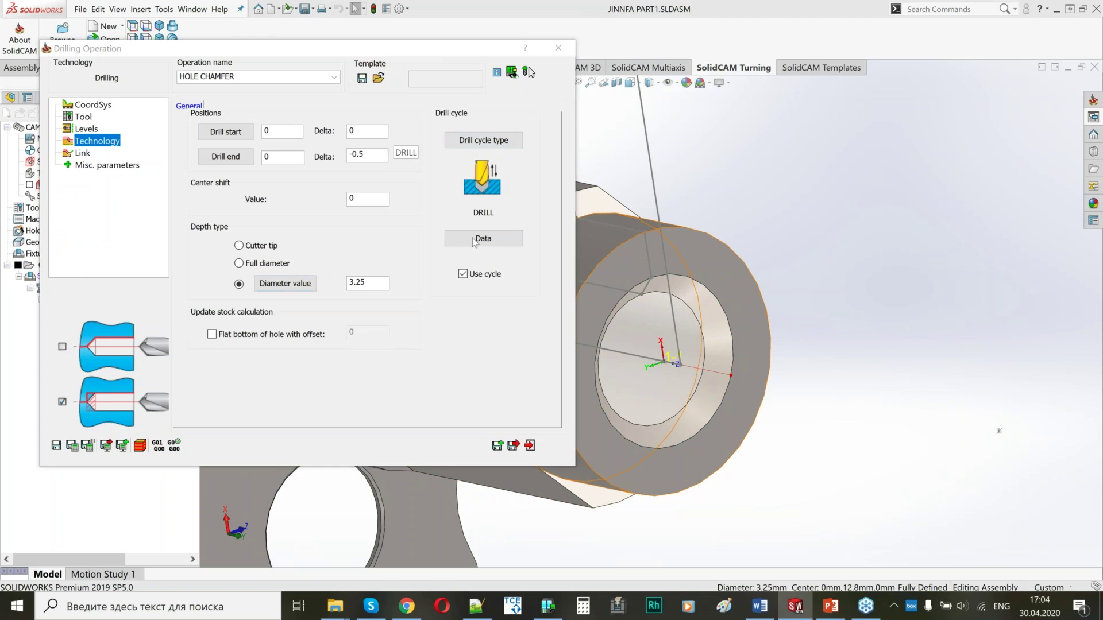
pyautogui.click(484, 237)
pyautogui.write('0')
pyautogui.click(739, 447)
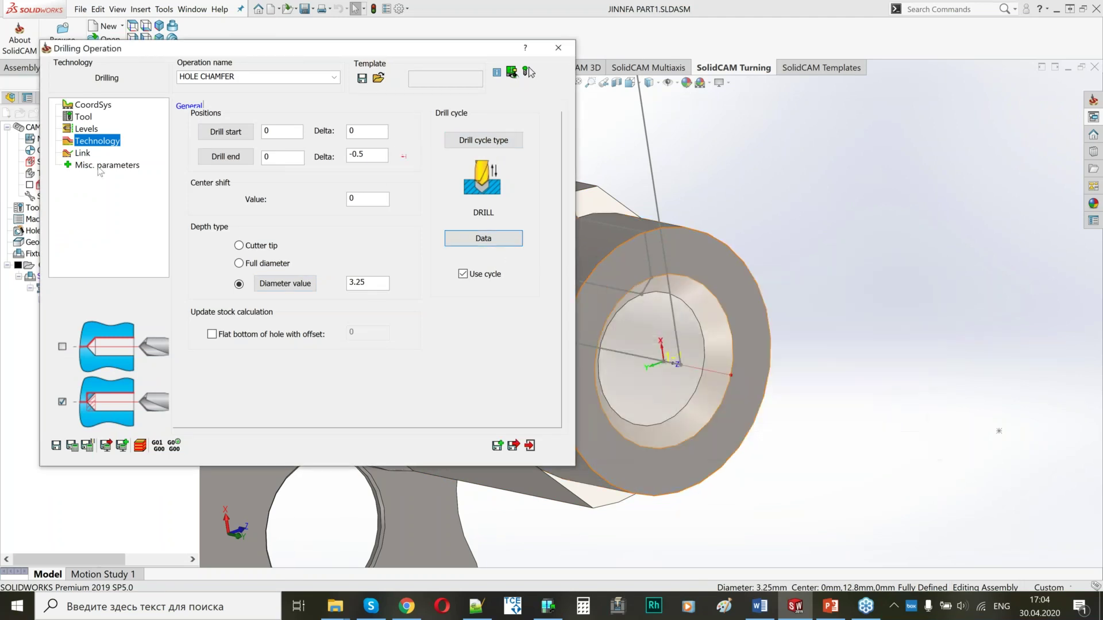
# Step: Check the approach and retract settings, then save and calculate HOLE CHAMFER and exit the operation
pyautogui.click(85, 153)
pyautogui.click(71, 447)
pyautogui.scroll(1, 874, 315)
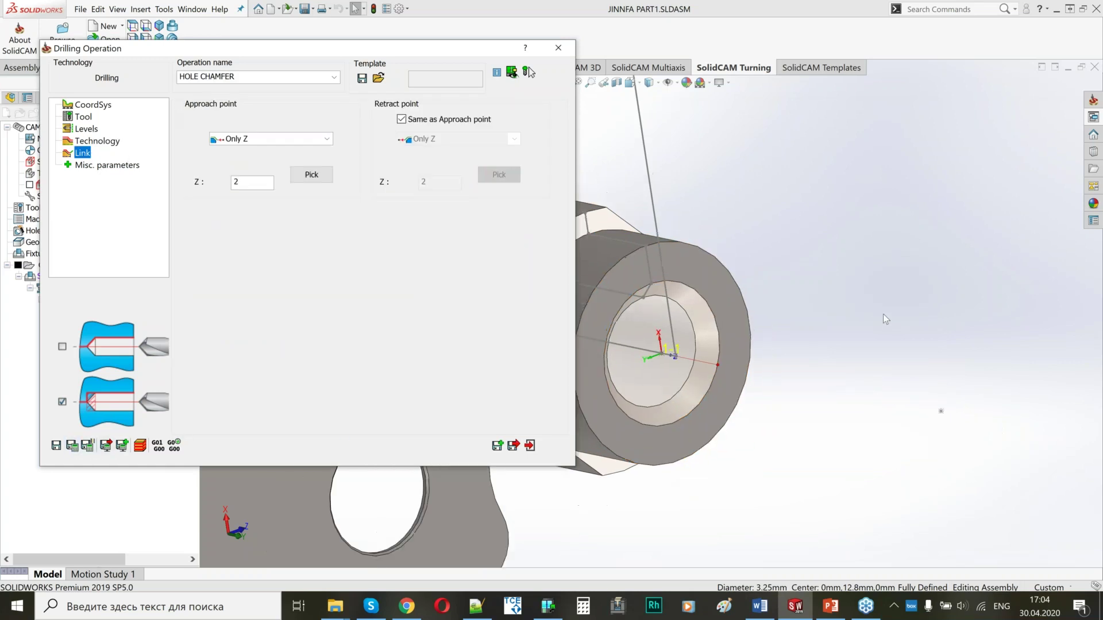
pyautogui.scroll(7, 884, 315)
pyautogui.click(514, 446)
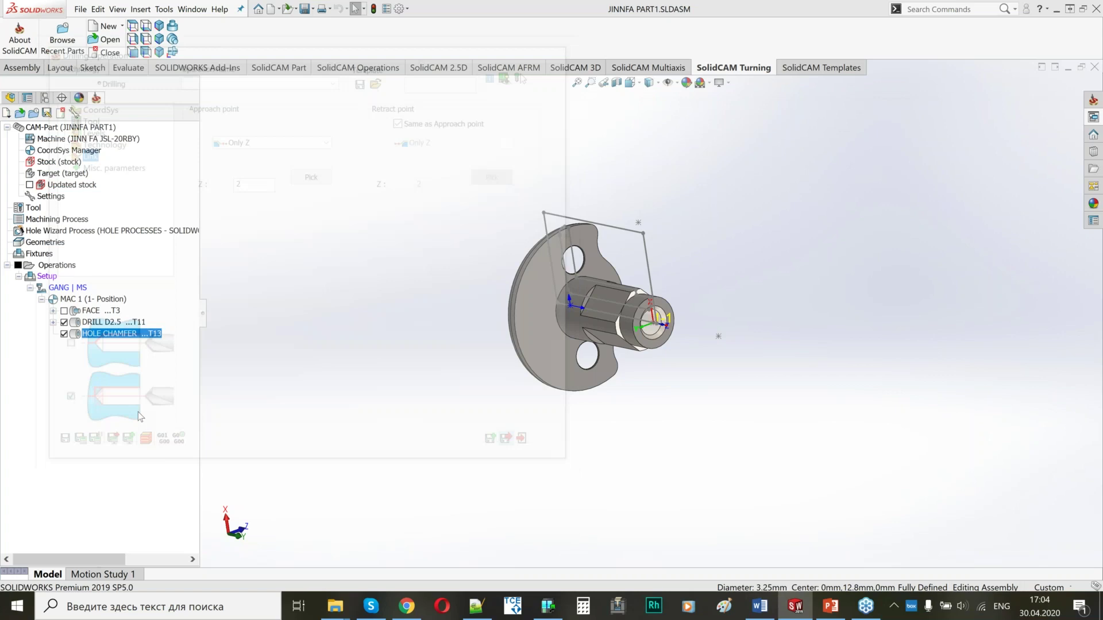
# Step: Uncheck all operations in the tree and add a turning operation named OD-TURN after HOLE CHAMFER
pyautogui.click(17, 265)
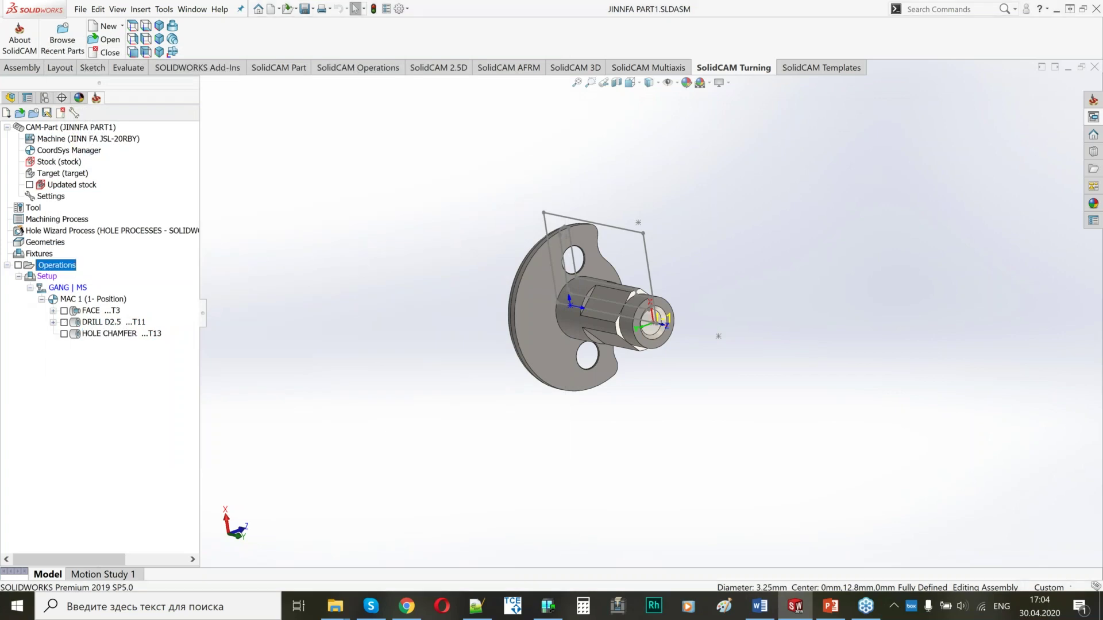
pyautogui.rightClick(116, 338)
pyautogui.moveTo(254, 50)
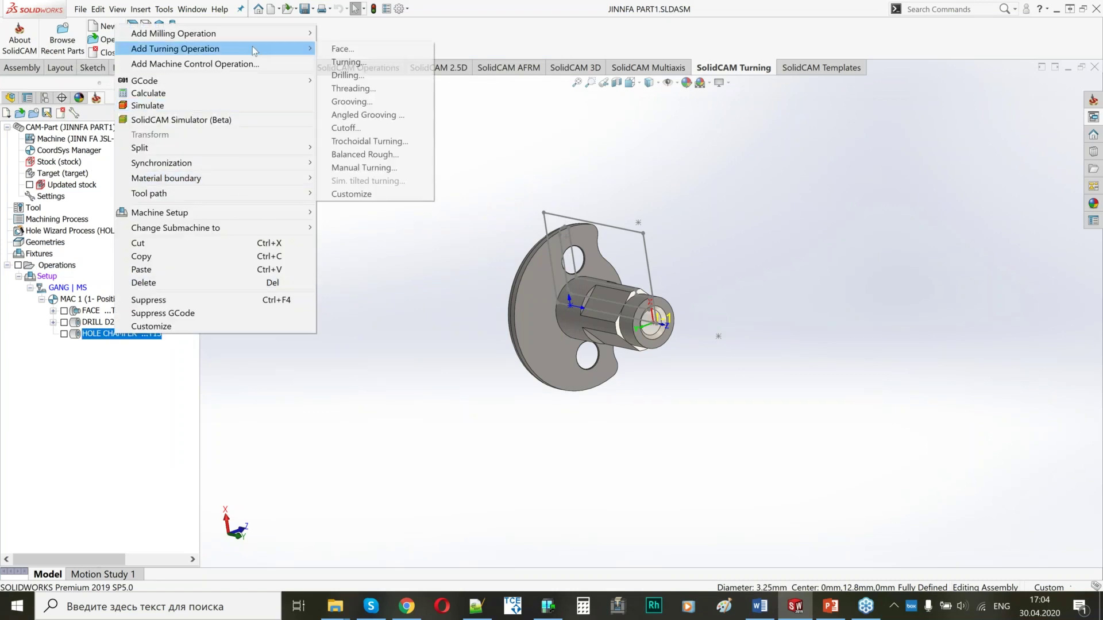
pyautogui.click(357, 61)
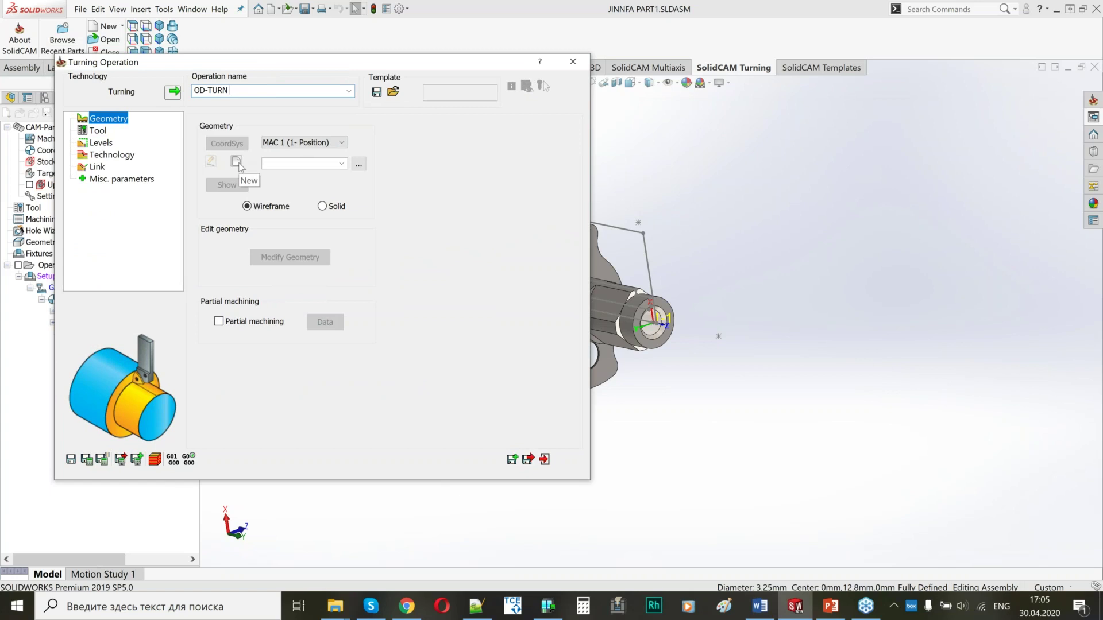
# Step: Define OD-TURN's solid geometry as a chain from the small front cylindrical face to the flange's outer rim face
pyautogui.click(322, 205)
pyautogui.press('Escape')
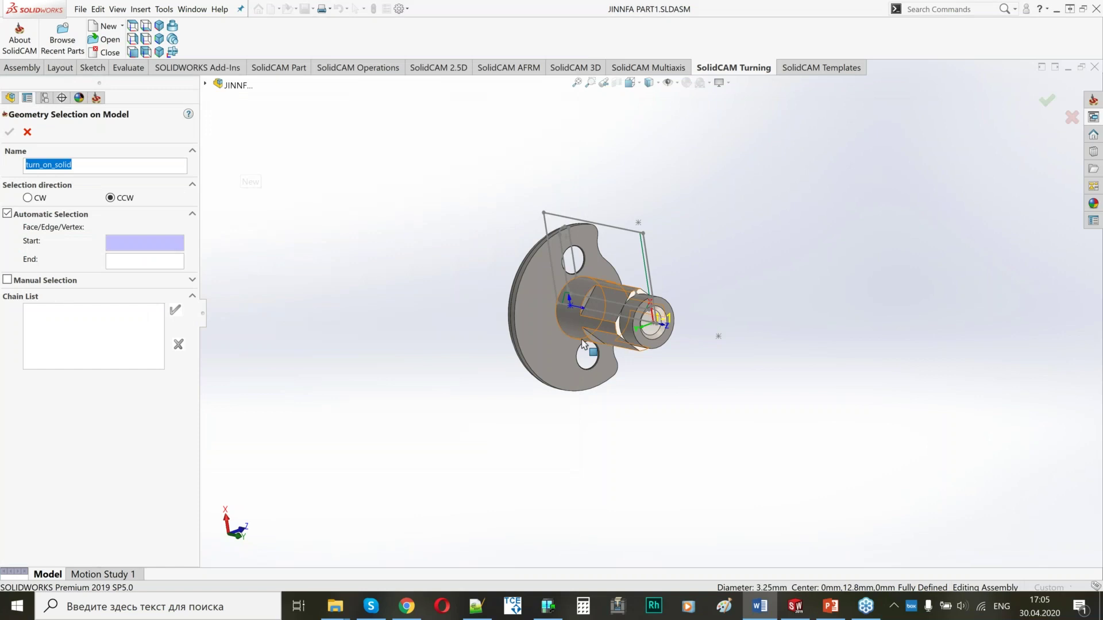
pyautogui.scroll(-10, 670, 311)
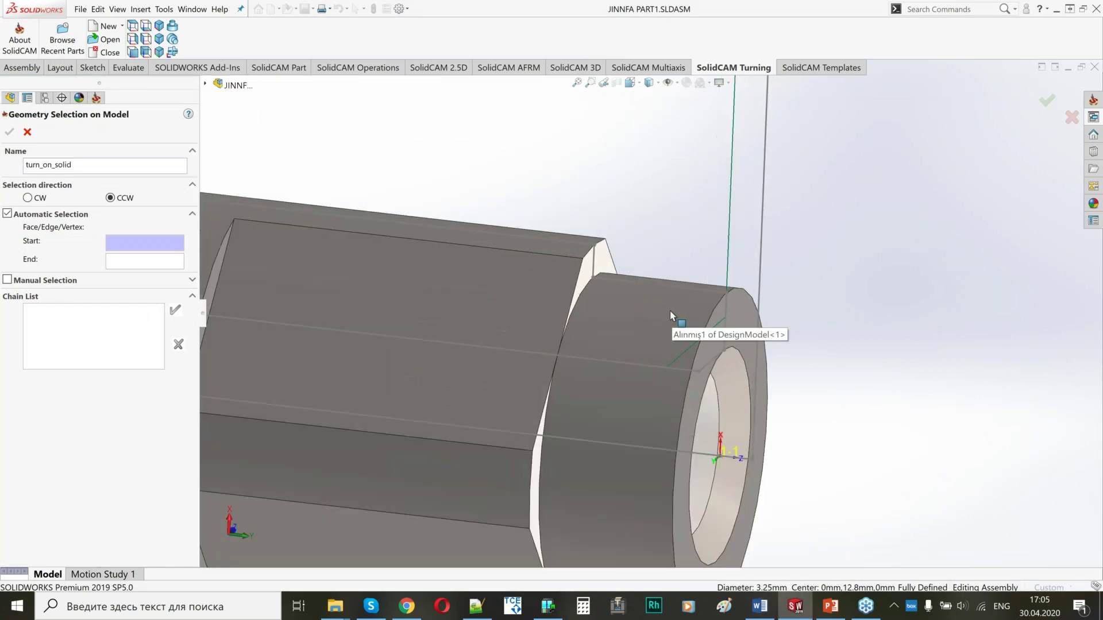
pyautogui.click(666, 316)
pyautogui.scroll(5, 658, 316)
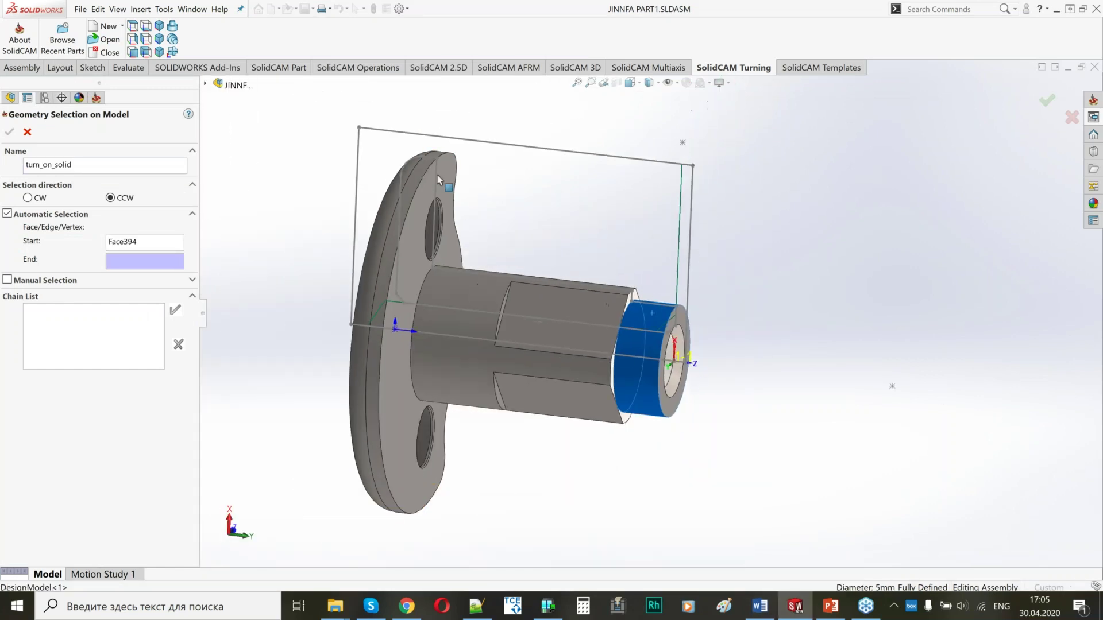
pyautogui.click(419, 174)
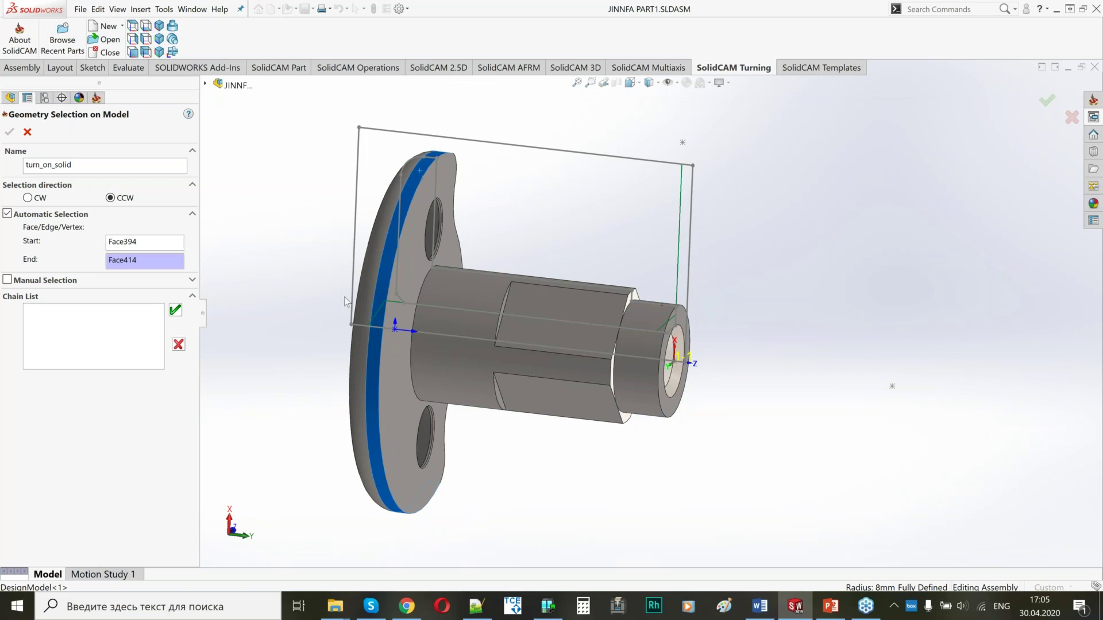
pyautogui.click(175, 311)
pyautogui.click(9, 132)
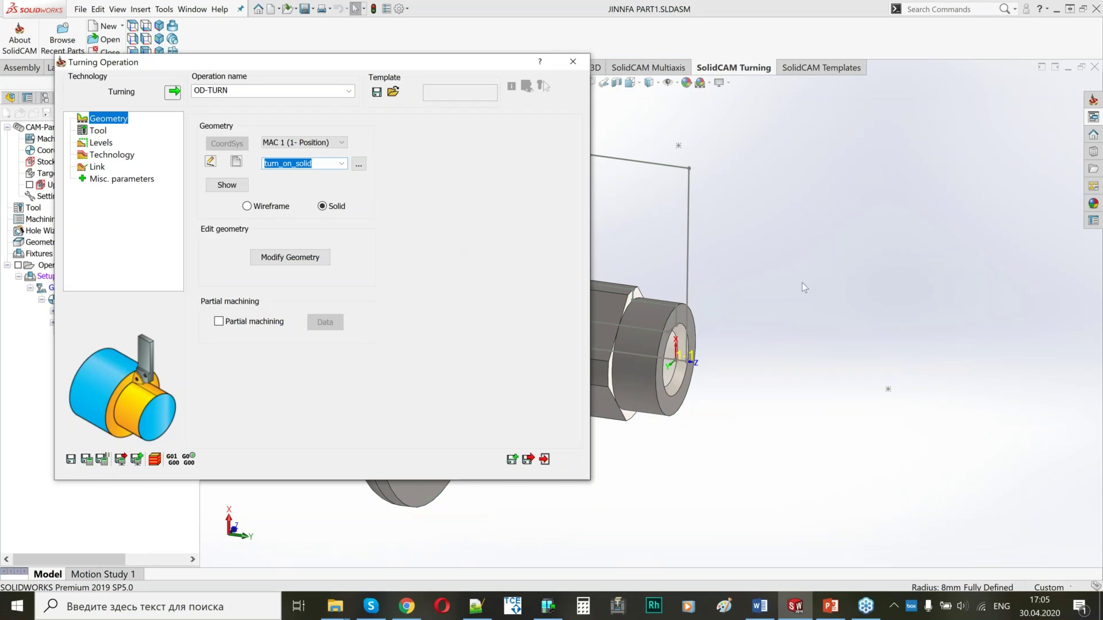
# Step: Modify the turning geometry with an end extension distance of 3 and accept it
pyautogui.scroll(3, 802, 283)
pyautogui.keyDown('ctrl'); pyautogui.moveTo(740, 291); pyautogui.dragTo(935, 302, button='middle'); pyautogui.keyUp('ctrl')
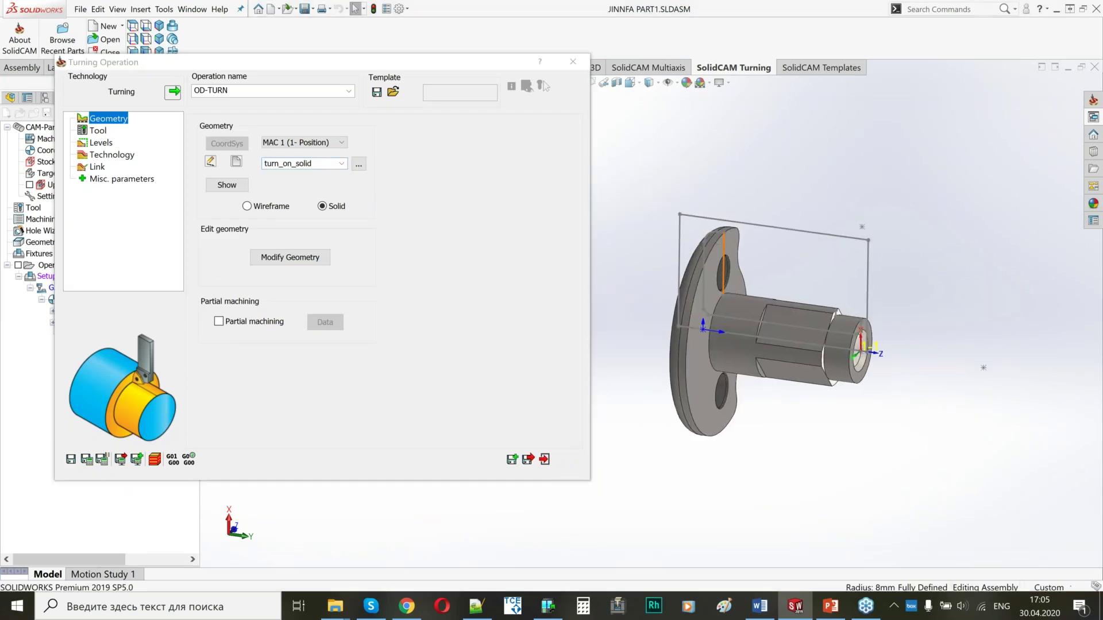
pyautogui.click(283, 257)
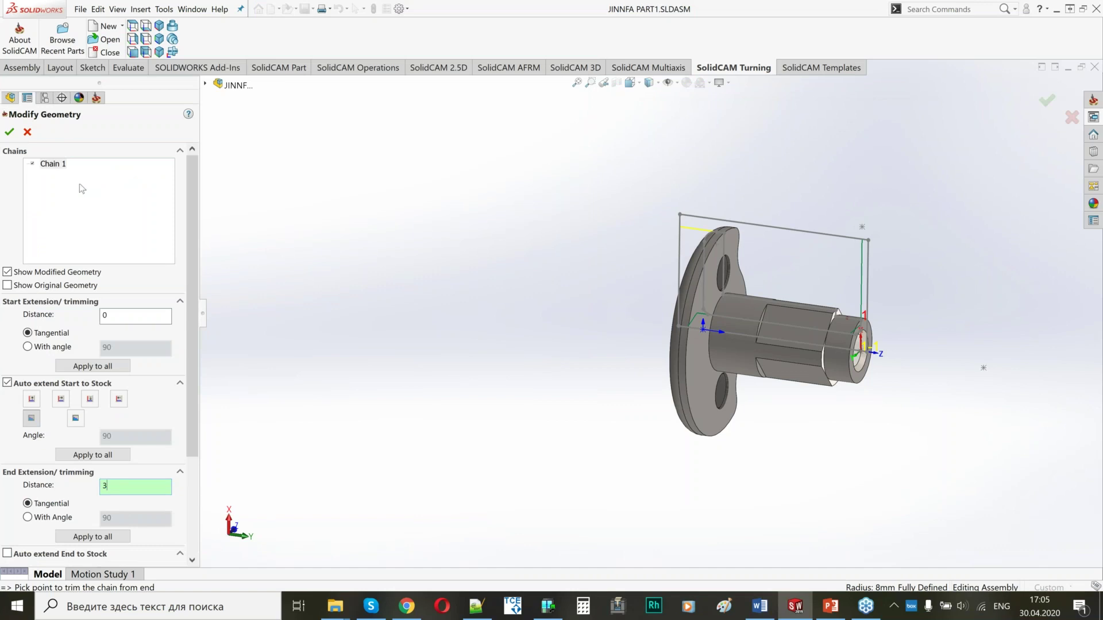
pyautogui.click(9, 131)
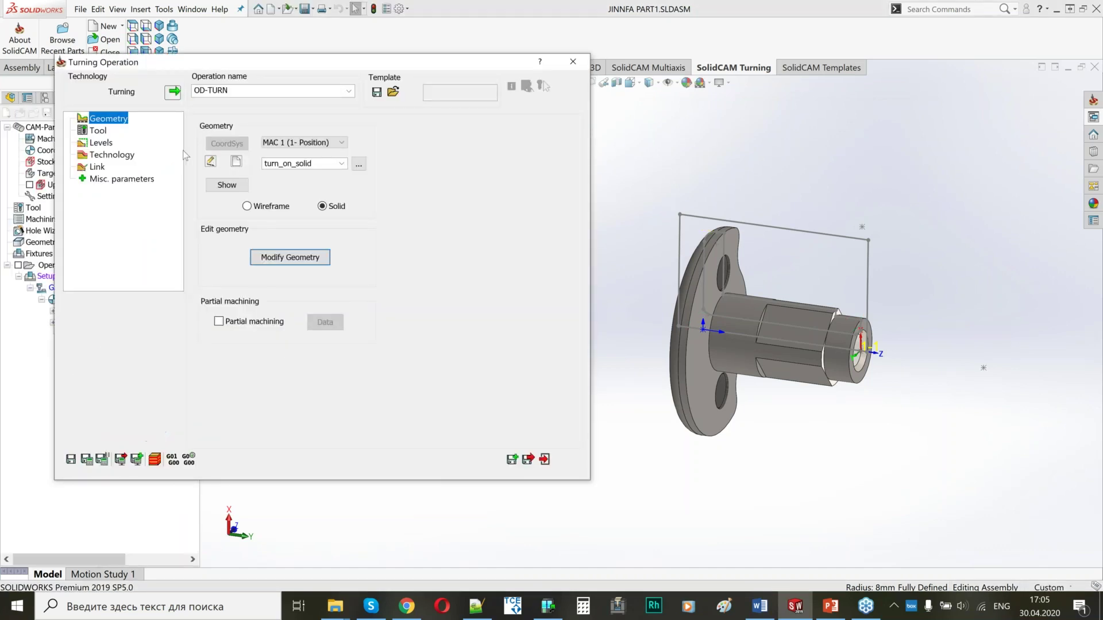
# Step: Assign external turning tool 3 from the GANG turret to the OD-TURN operation
pyautogui.click(97, 131)
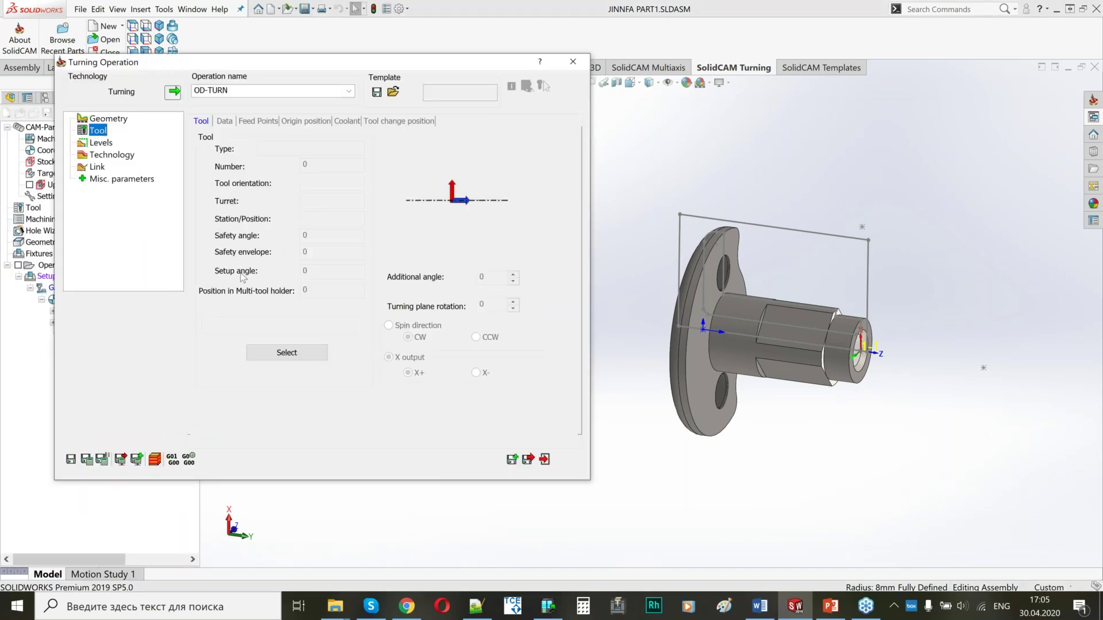
pyautogui.click(266, 352)
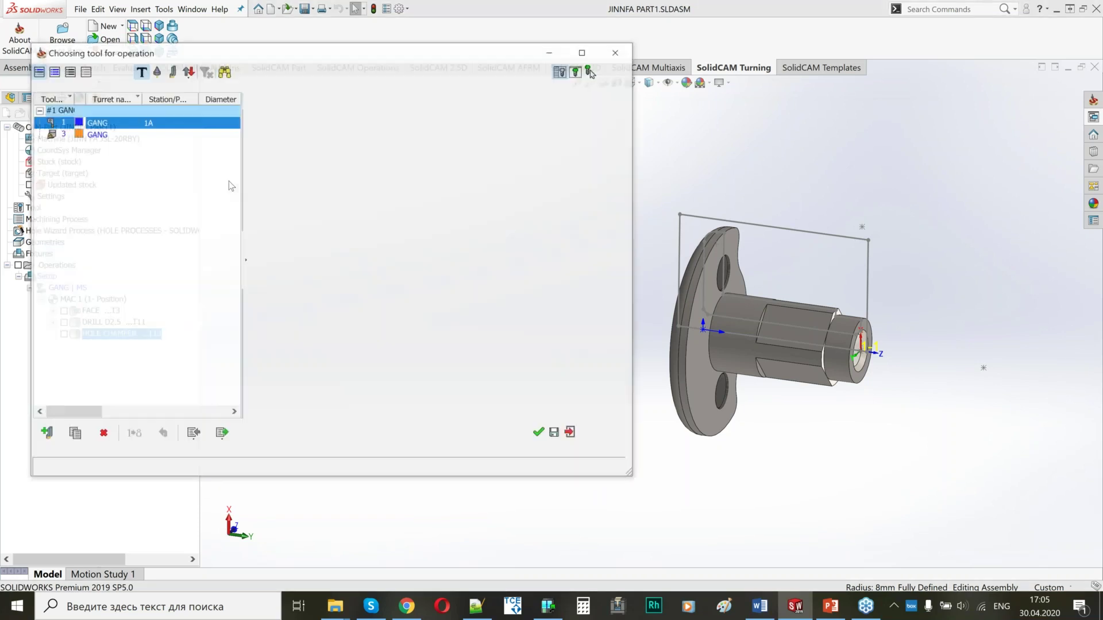
pyautogui.click(61, 136)
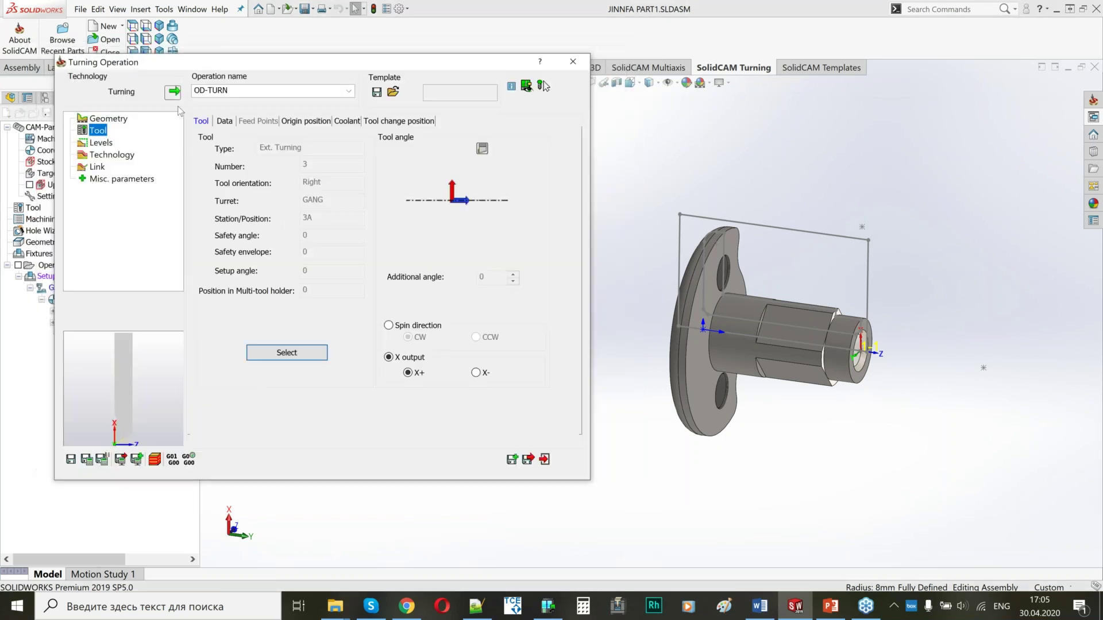
# Step: Set the roughing step down to 2, adjust the X rough offset, and check the finish and link settings
pyautogui.click(99, 143)
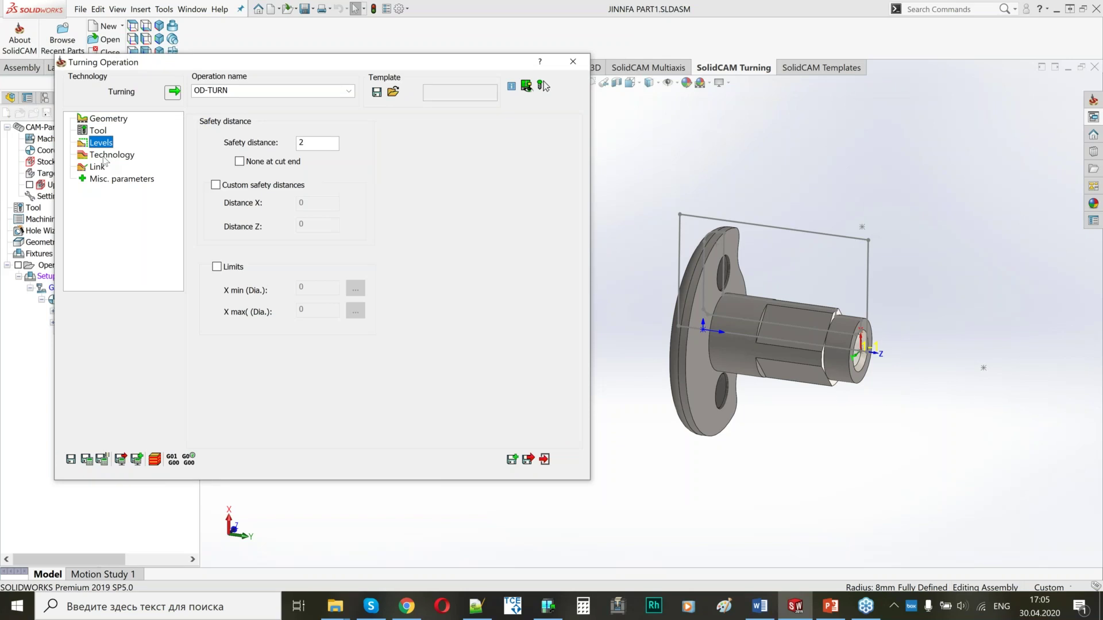
pyautogui.click(106, 156)
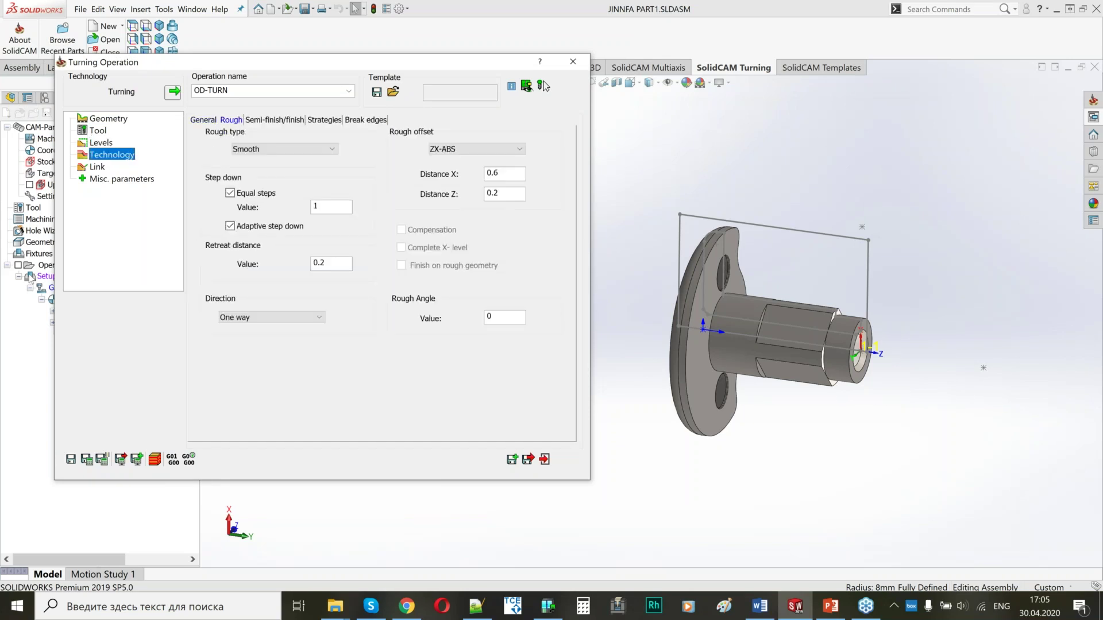
pyautogui.moveTo(319, 210)
pyautogui.press('BackSpace')
pyautogui.write('2')
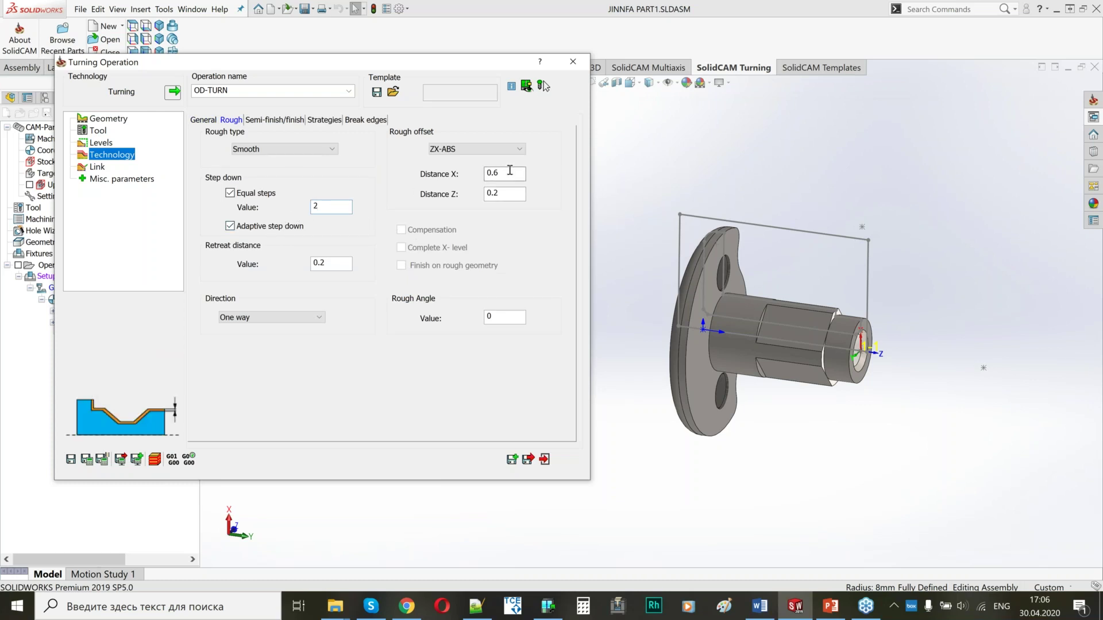
pyautogui.write('3')
pyautogui.click(284, 121)
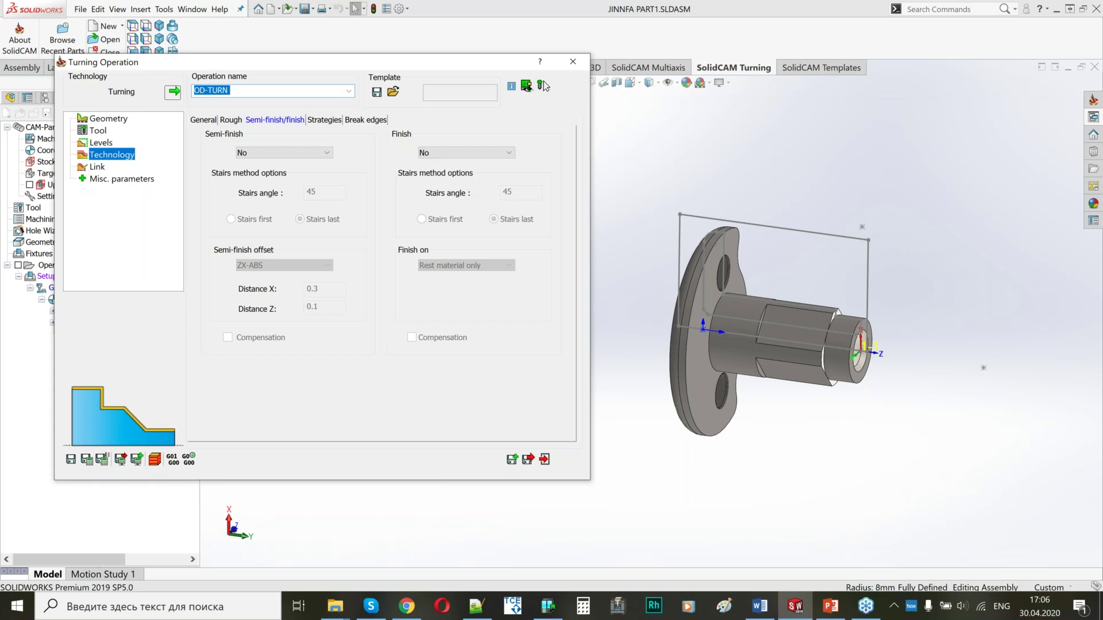
pyautogui.click(98, 167)
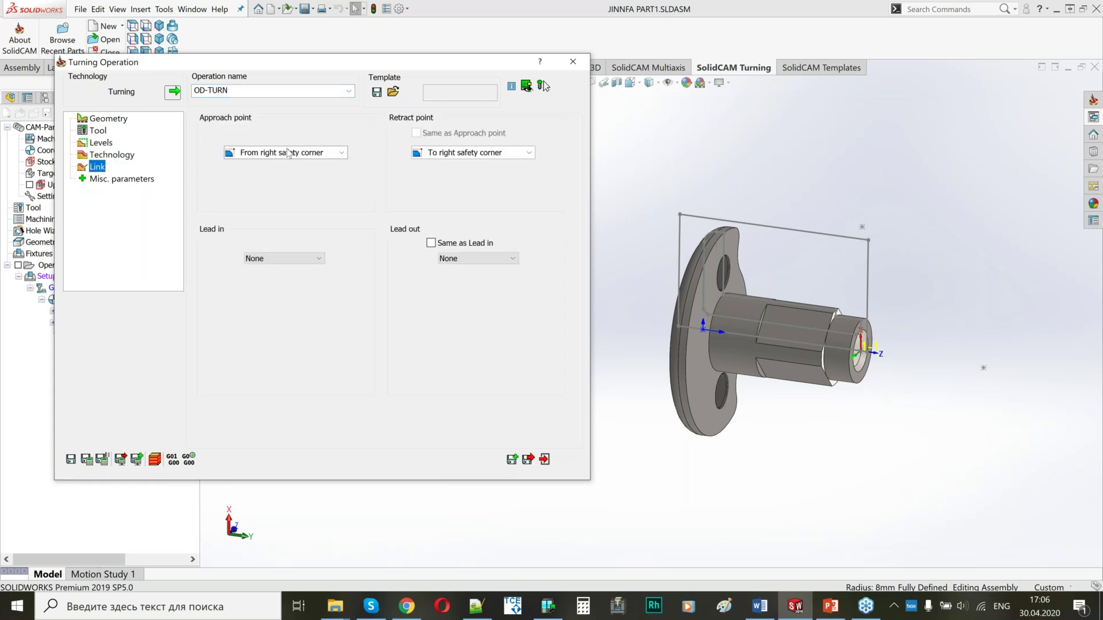
pyautogui.click(289, 153)
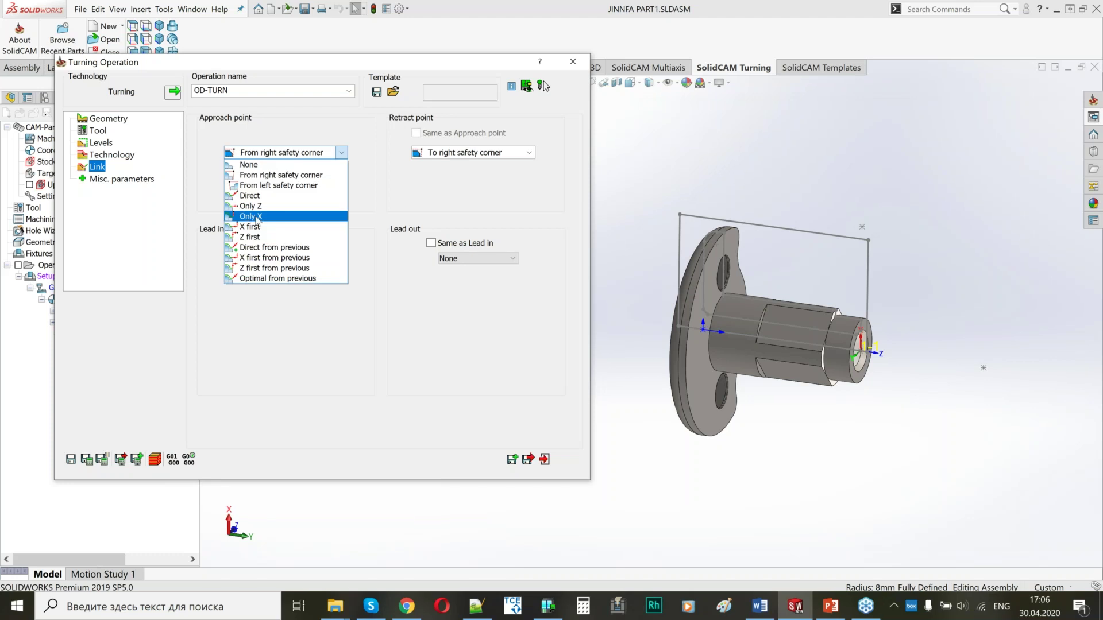
pyautogui.click(257, 217)
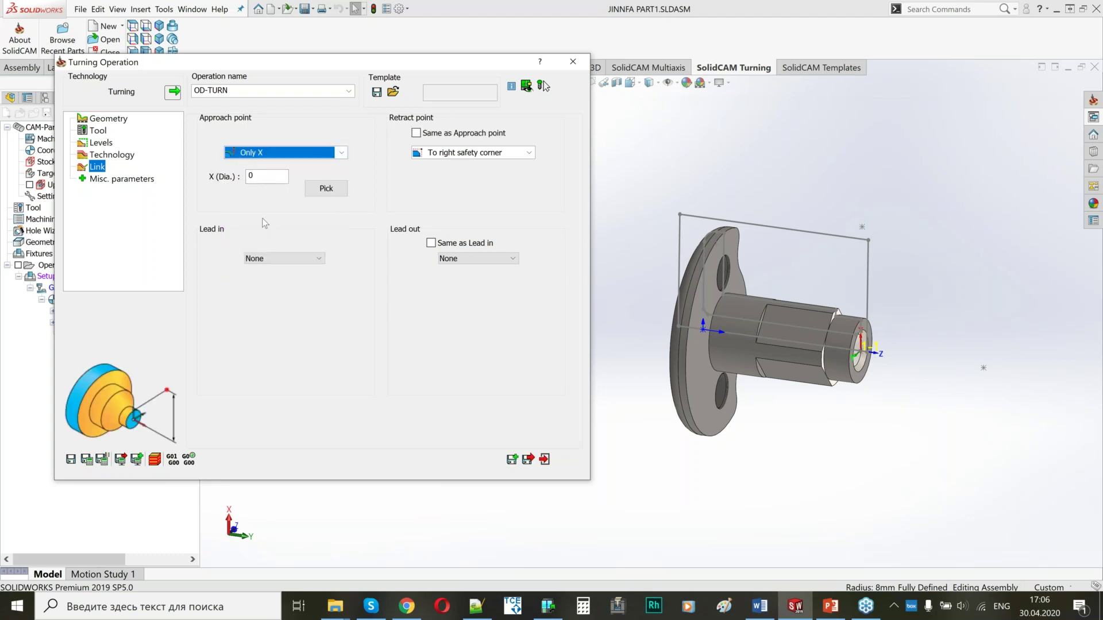
pyautogui.click(280, 153)
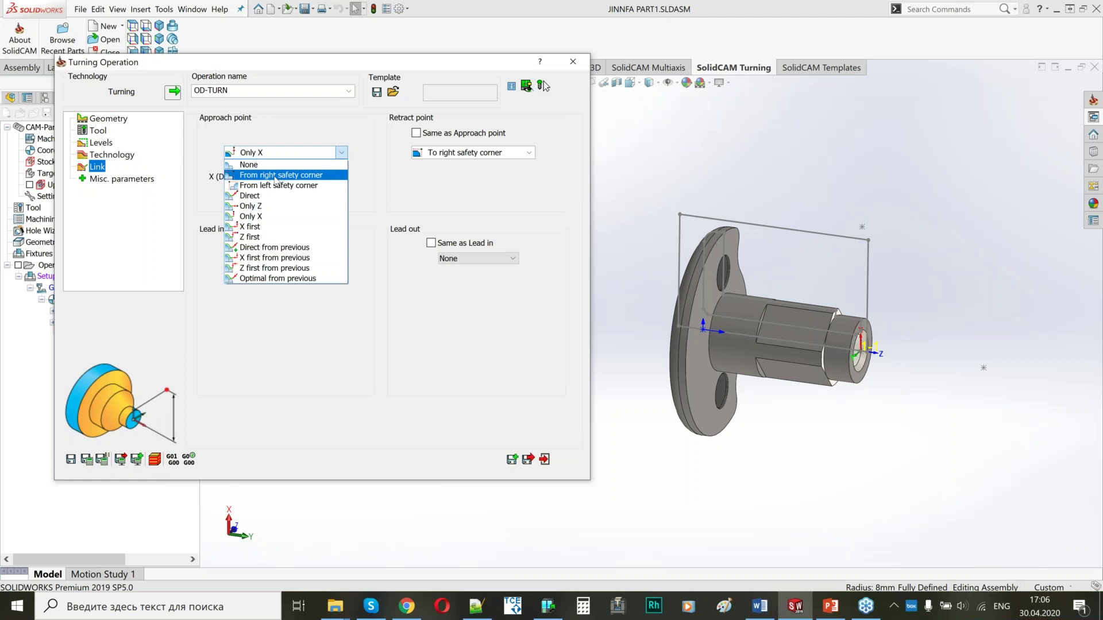
pyautogui.click(280, 175)
# Step: Set the retract point to Only X at diameter 40, and save and calculate OD-TURN
pyautogui.click(472, 153)
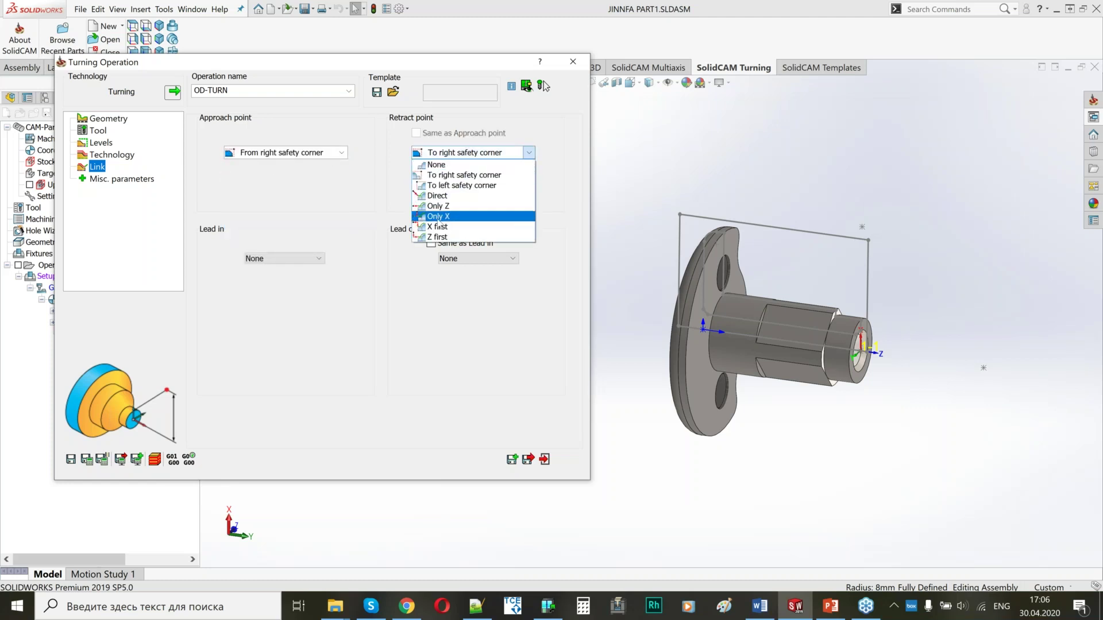
pyautogui.click(438, 217)
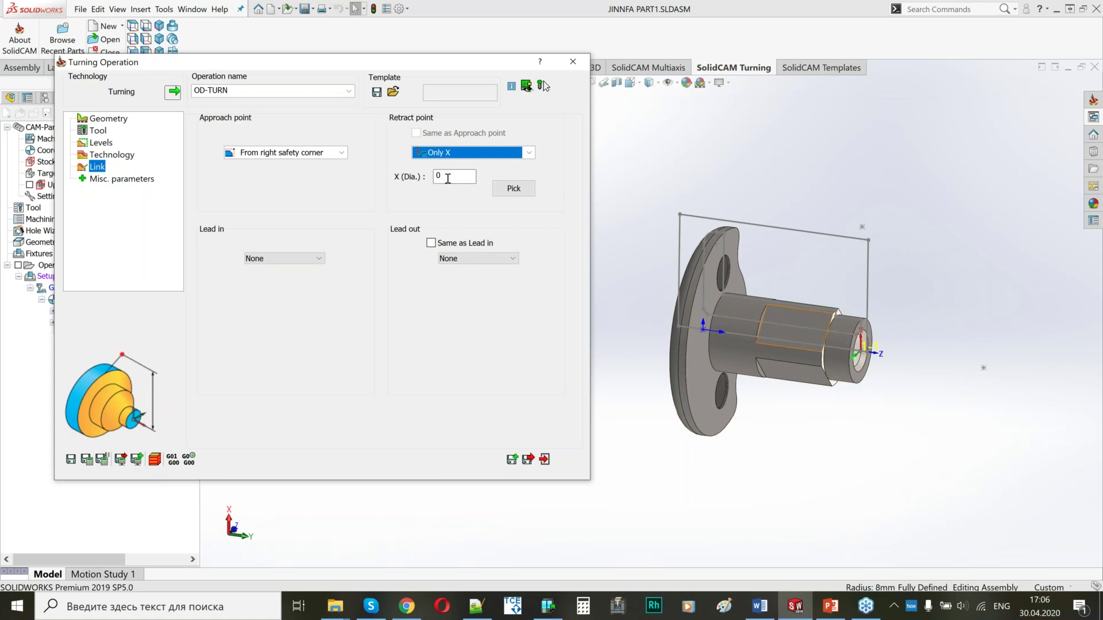
pyautogui.moveTo(449, 178); pyautogui.dragTo(422, 182)
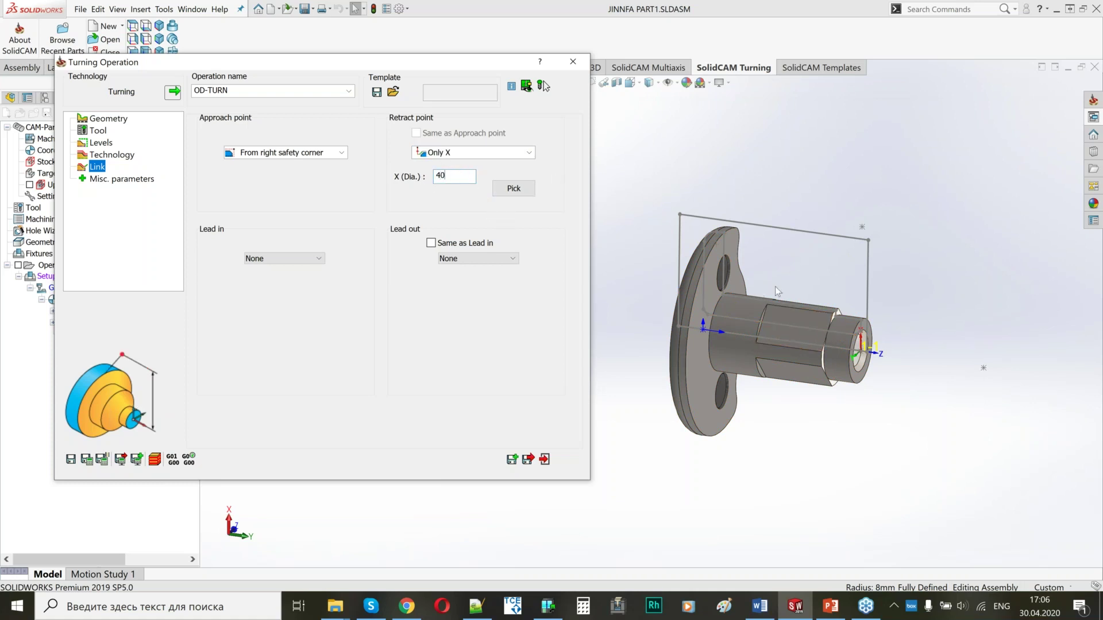
pyautogui.scroll(2, 706, 337)
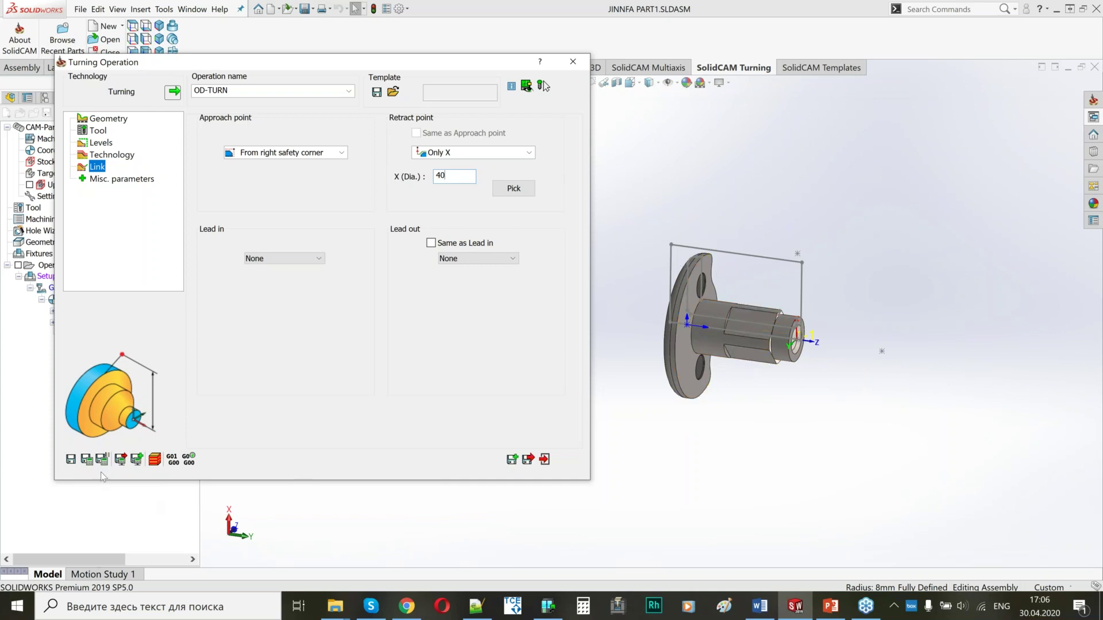
pyautogui.click(87, 459)
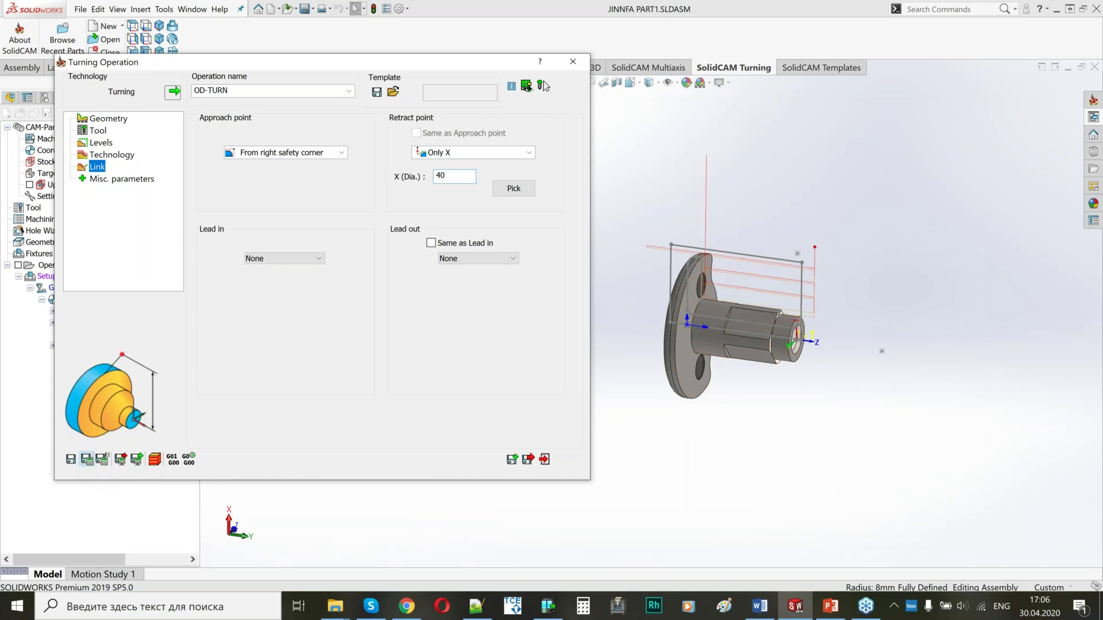
# Step: Examine the calculated OD-TURN toolpath from the side, especially the passes and retract around the flange
pyautogui.moveTo(759, 287); pyautogui.dragTo(840, 336, button='middle')
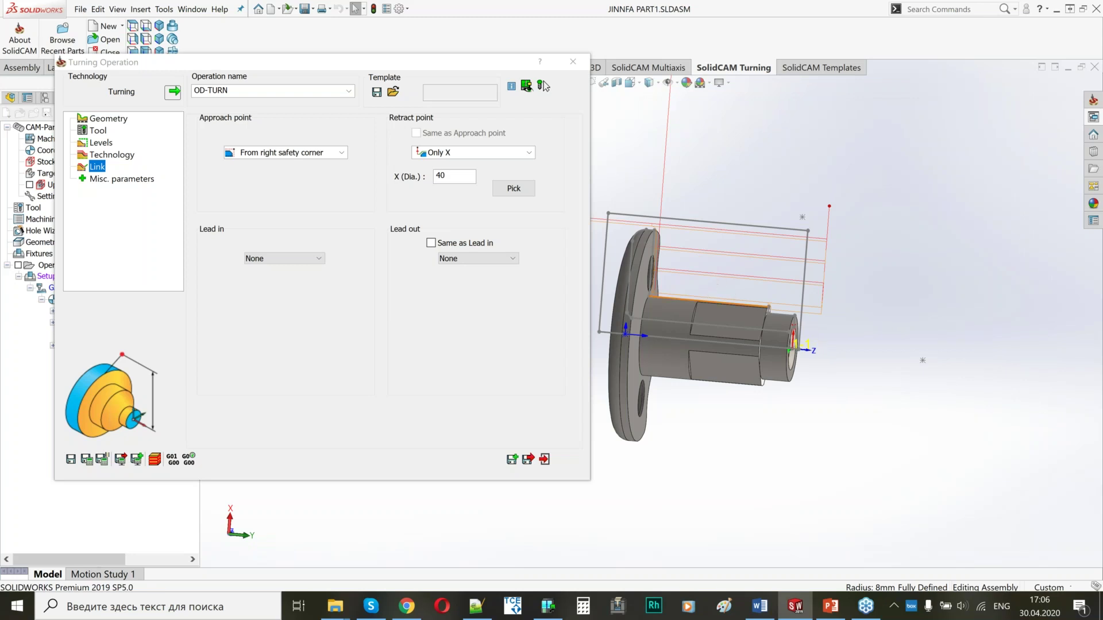
pyautogui.scroll(3, 716, 308)
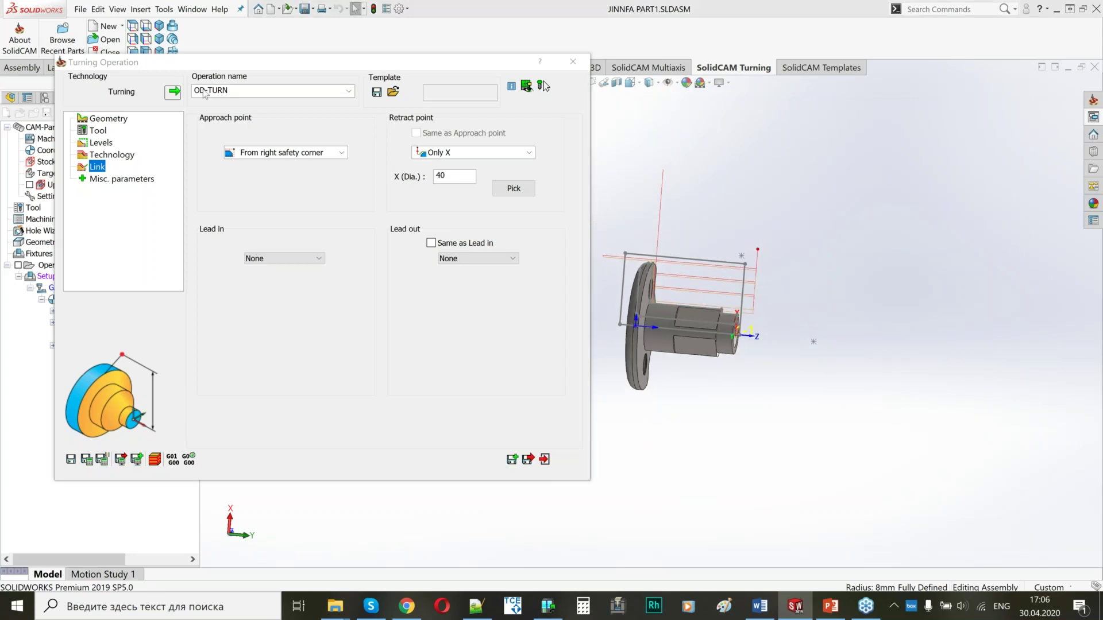
pyautogui.click(171, 53)
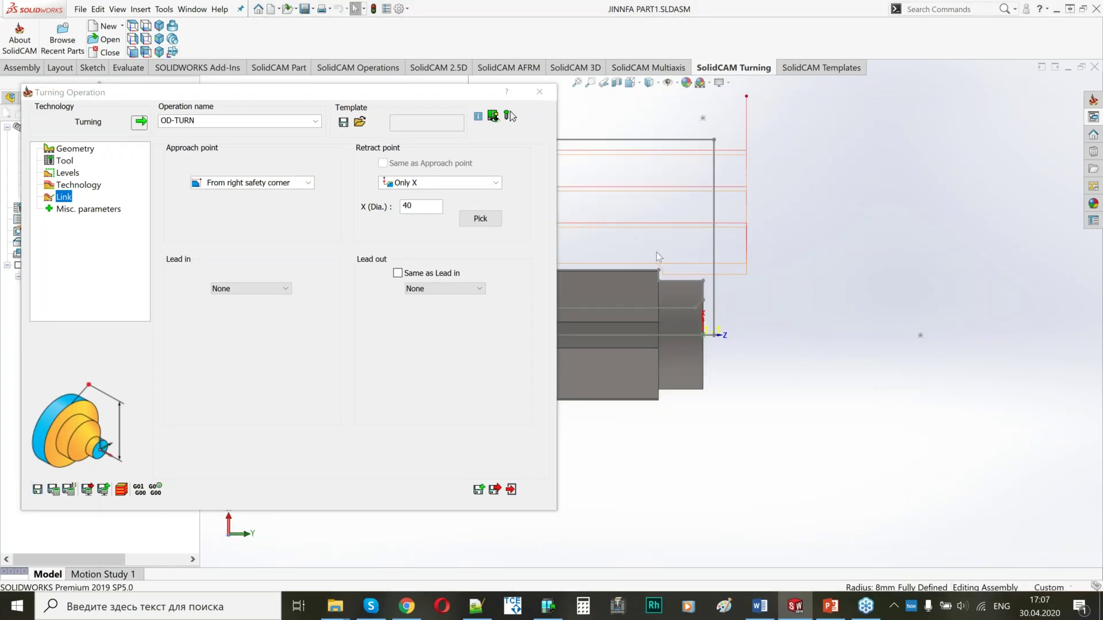
pyautogui.keyDown('ctrl'); pyautogui.moveTo(656, 262); pyautogui.dragTo(905, 323, button='middle'); pyautogui.keyUp('ctrl')
pyautogui.scroll(3, 750, 241)
pyautogui.scroll(-2, 666, 201)
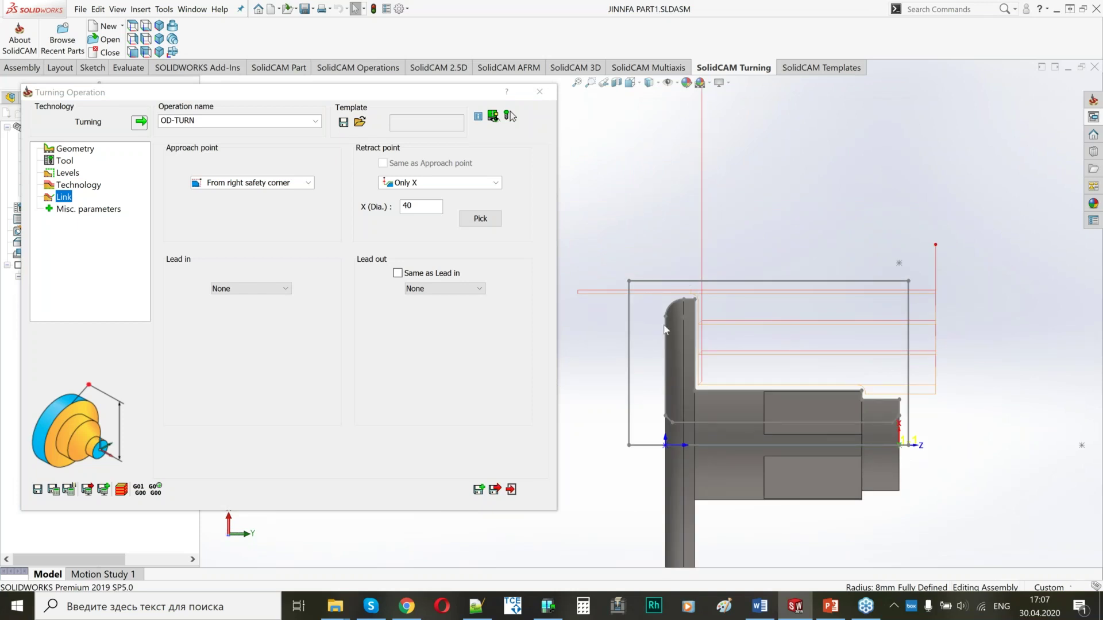
pyautogui.scroll(-3, 694, 283)
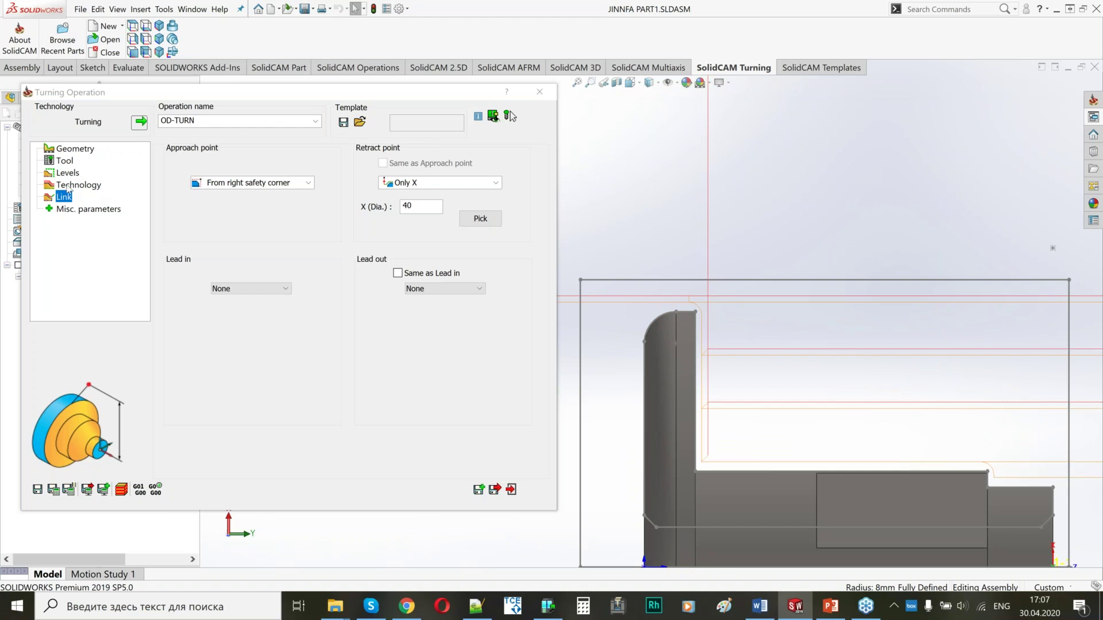
# Step: Enable breaking the material corner on stock with size 0.3, recalculate OD-TURN, and save and exit the operation
pyautogui.click(67, 185)
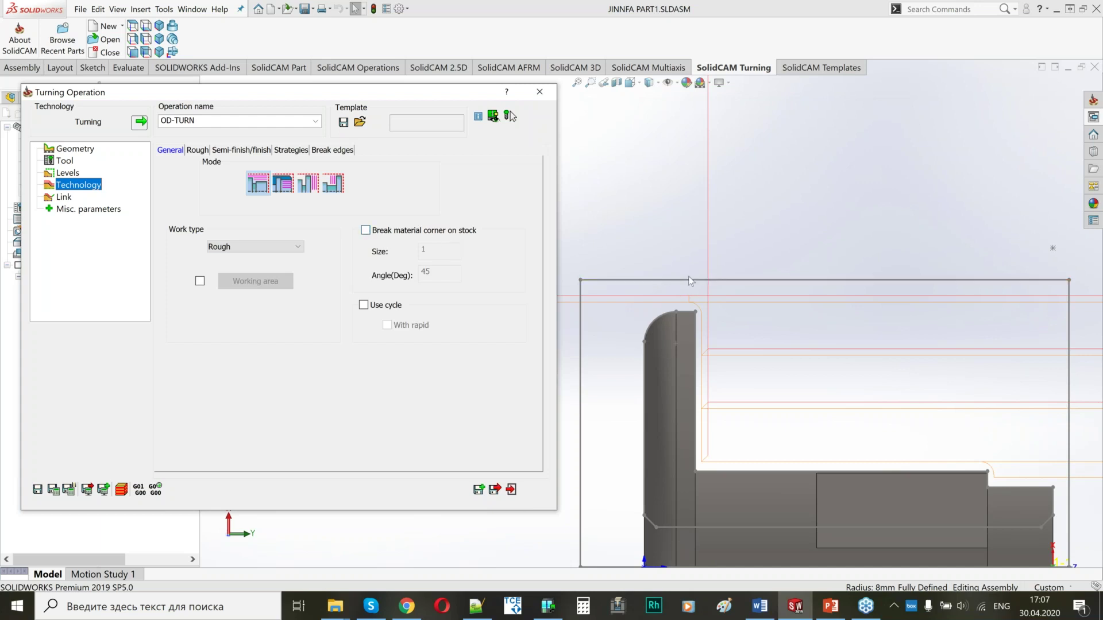
pyautogui.scroll(2, 657, 297)
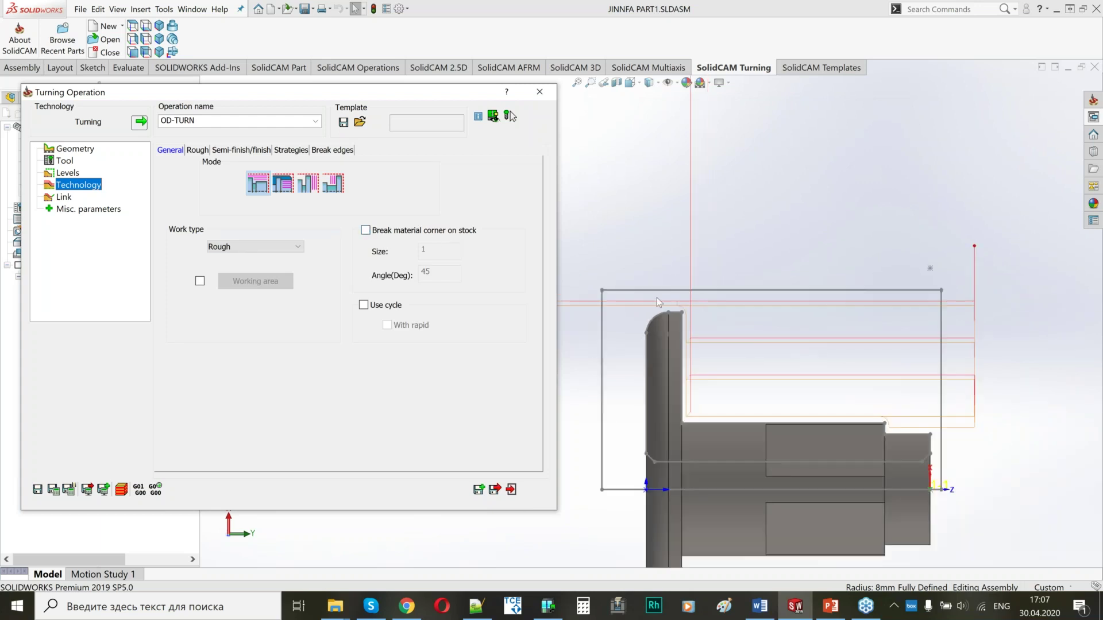
pyautogui.scroll(3, 696, 306)
pyautogui.click(379, 230)
pyautogui.moveTo(434, 253); pyautogui.dragTo(419, 253)
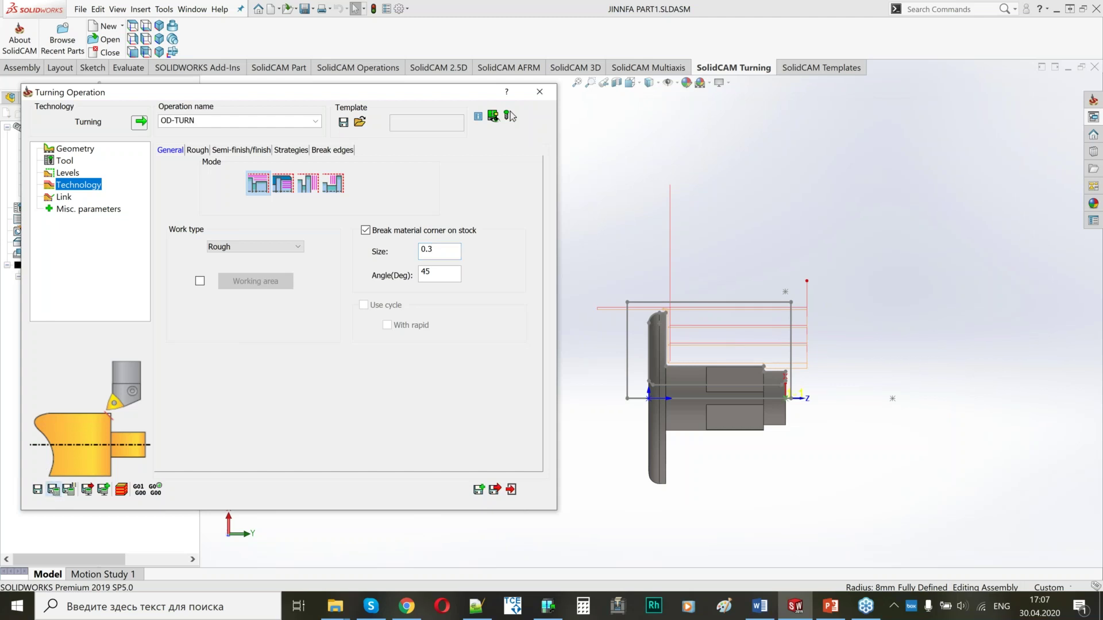
pyautogui.scroll(-5, 632, 343)
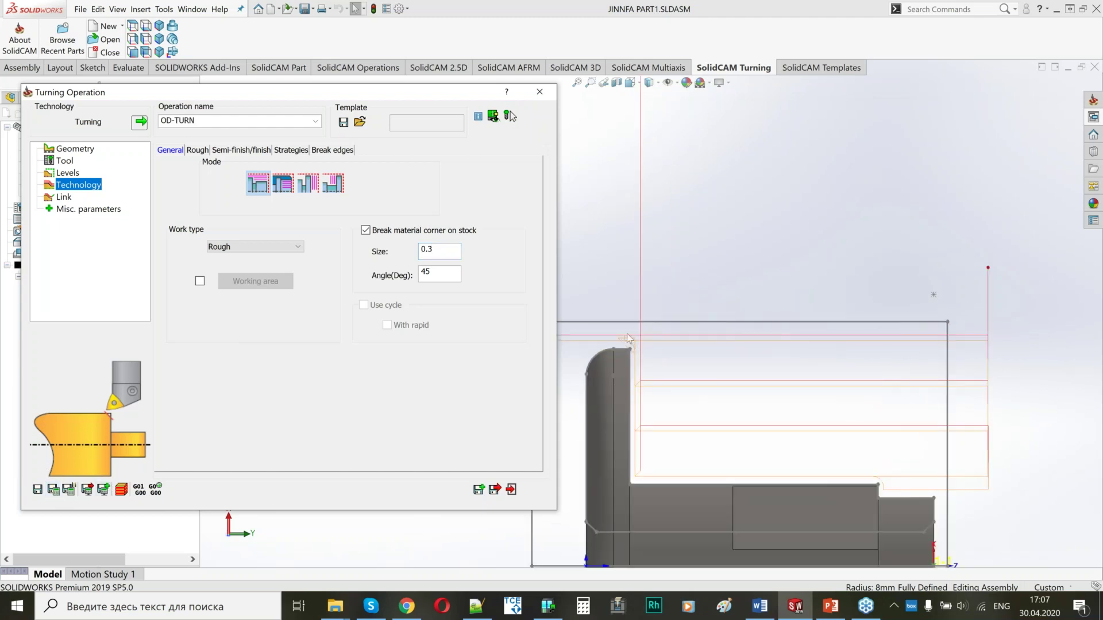
pyautogui.click(496, 489)
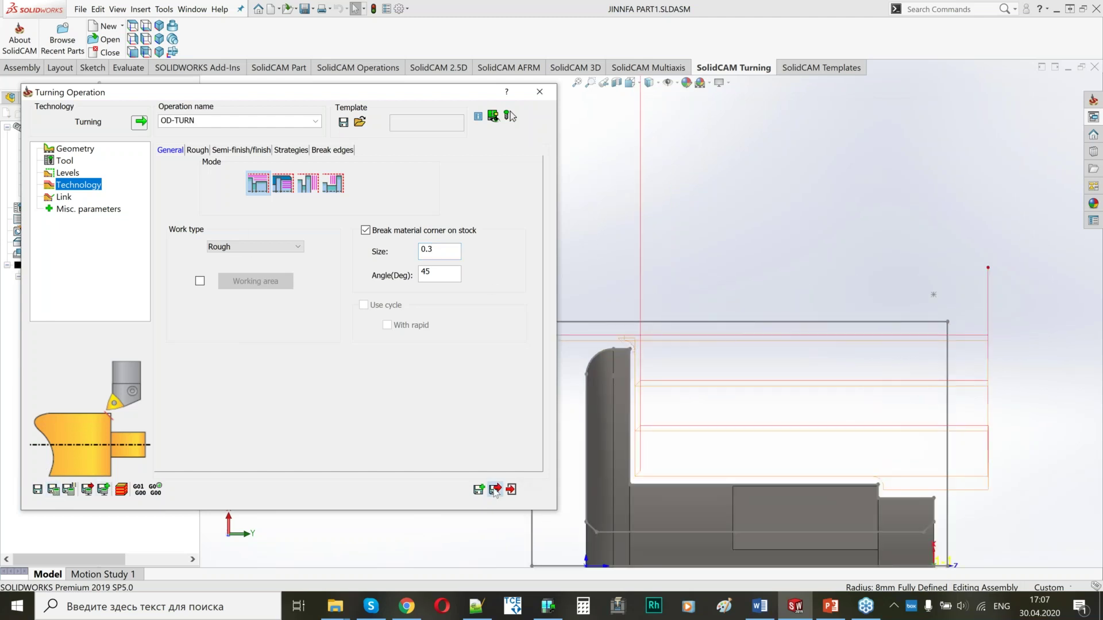
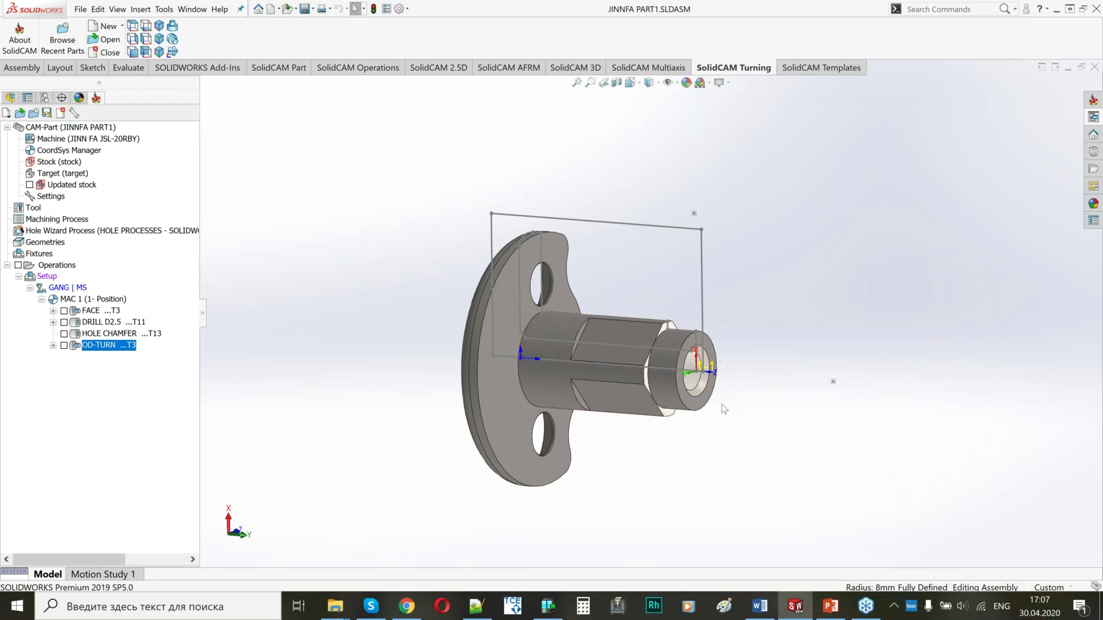
# Step: Add a Profile milling operation after OD-TURN and name it RADIAL MILLING
pyautogui.moveTo(724, 409); pyautogui.dragTo(580, 332, button='middle')
pyautogui.scroll(-3, 580, 332)
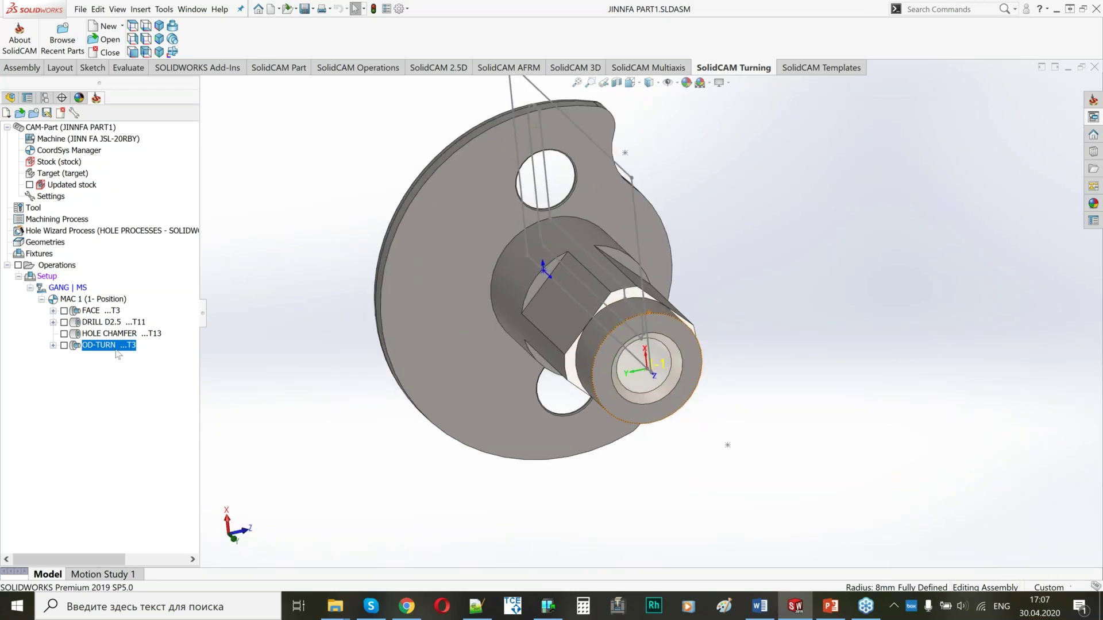
pyautogui.rightClick(117, 352)
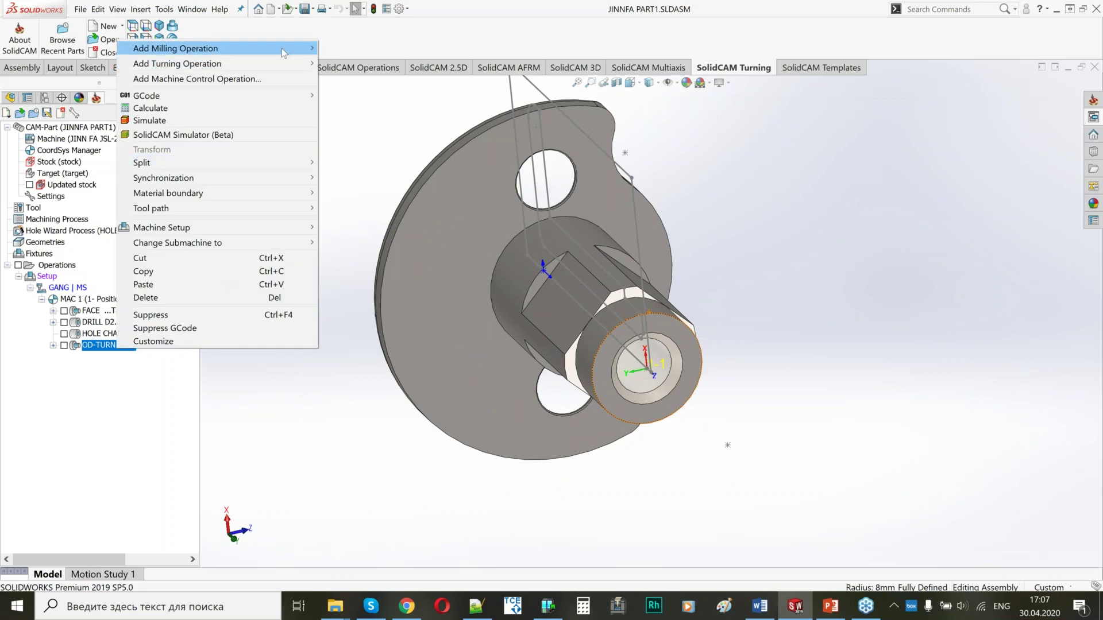
pyautogui.moveTo(288, 49)
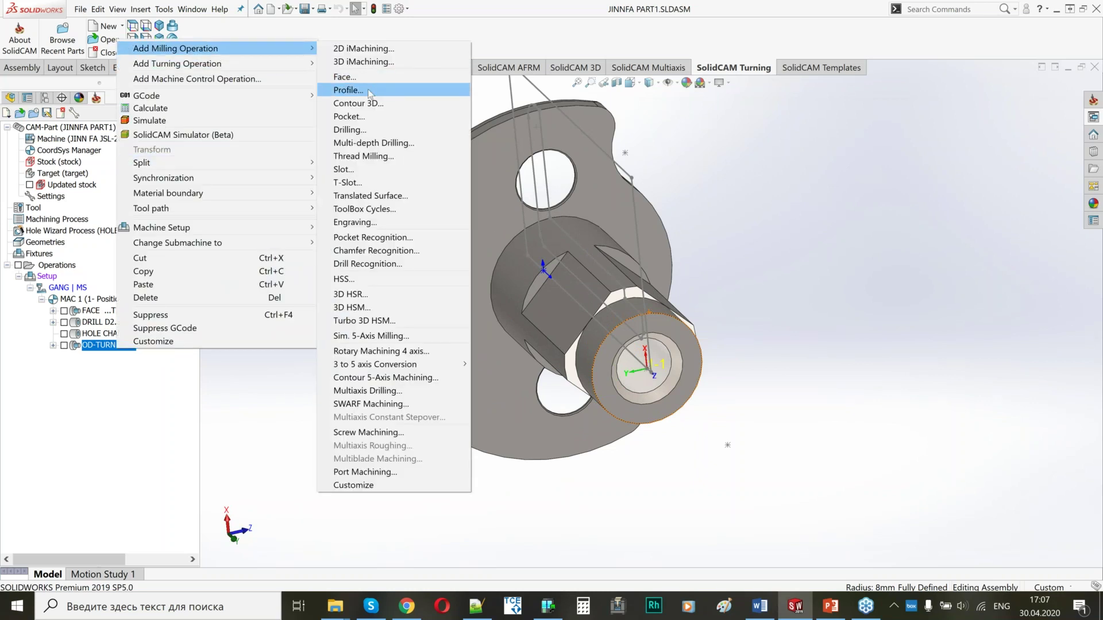
pyautogui.click(369, 92)
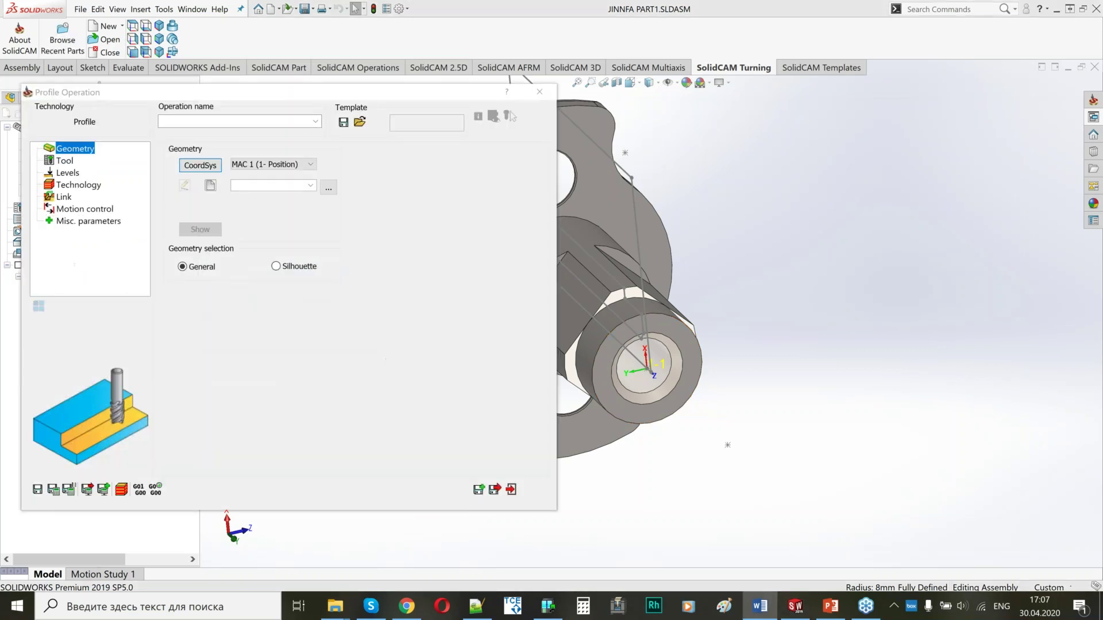
pyautogui.write('RADIAL MILLING')
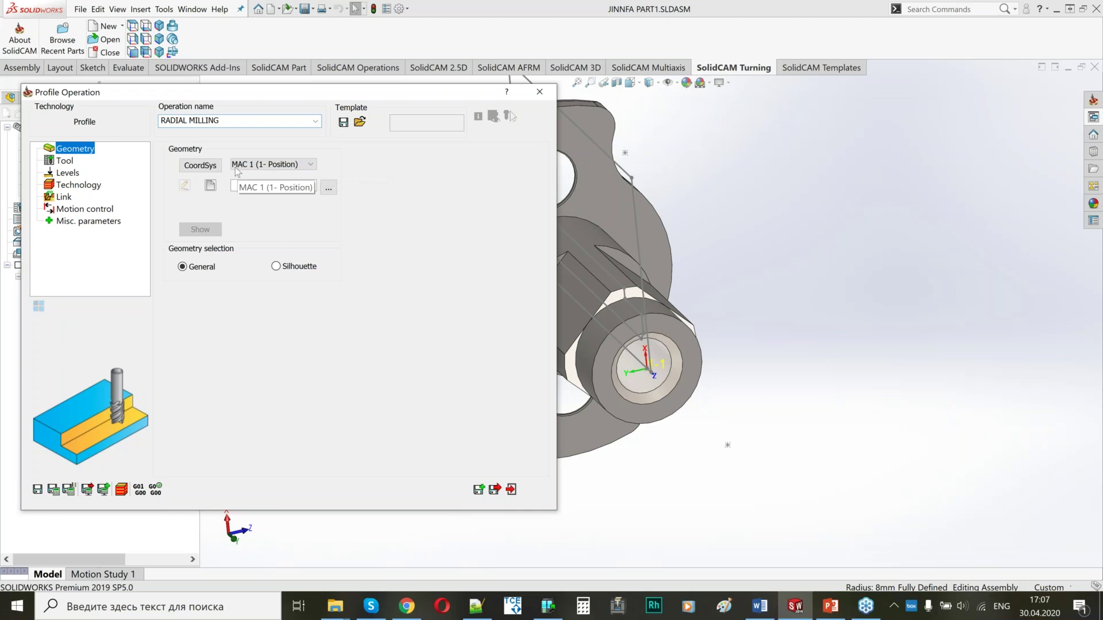
# Step: Define a second position of MAC 1 from the milled flat on the shaft, with its origin at CoordSys #1, and use it for the operation
pyautogui.click(204, 170)
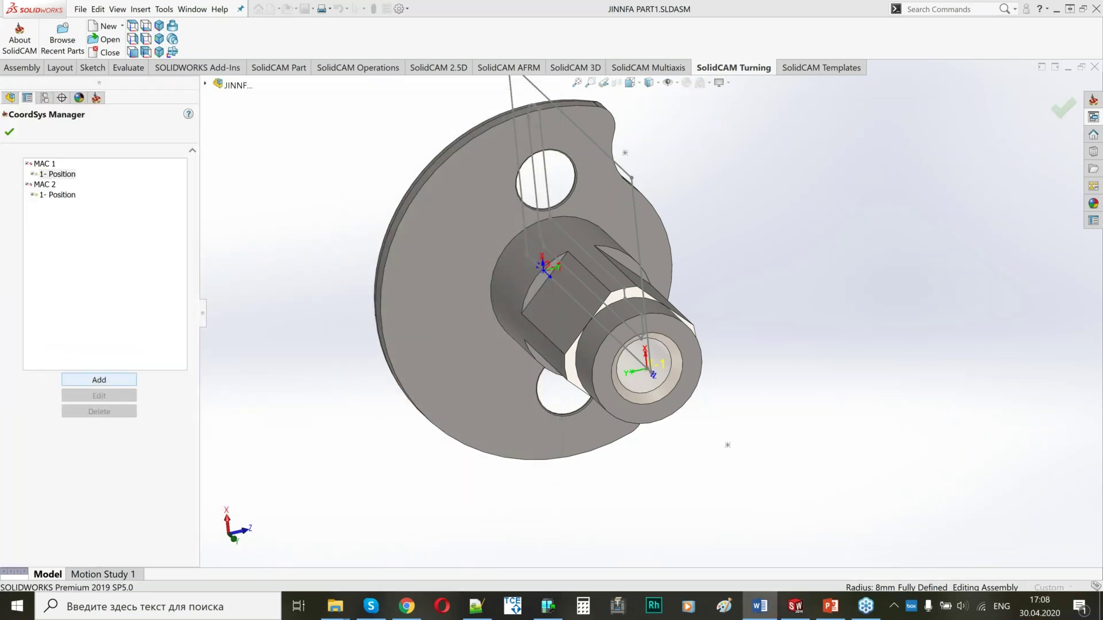
pyautogui.click(99, 380)
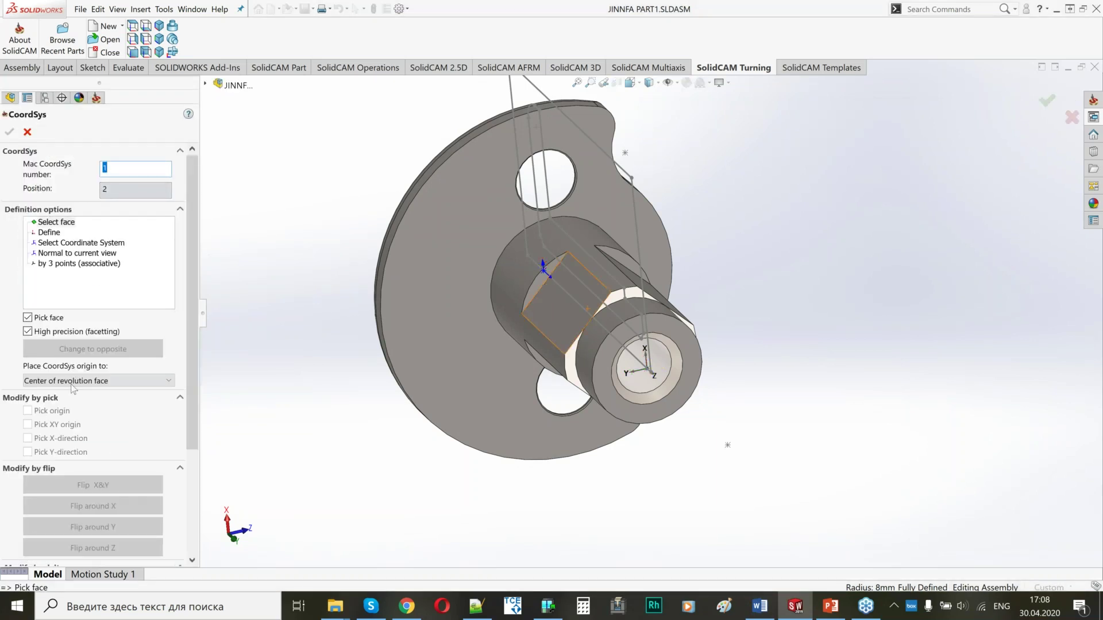
pyautogui.click(77, 381)
pyautogui.click(71, 453)
pyautogui.moveTo(686, 362); pyautogui.dragTo(601, 376, button='middle')
pyautogui.click(726, 275)
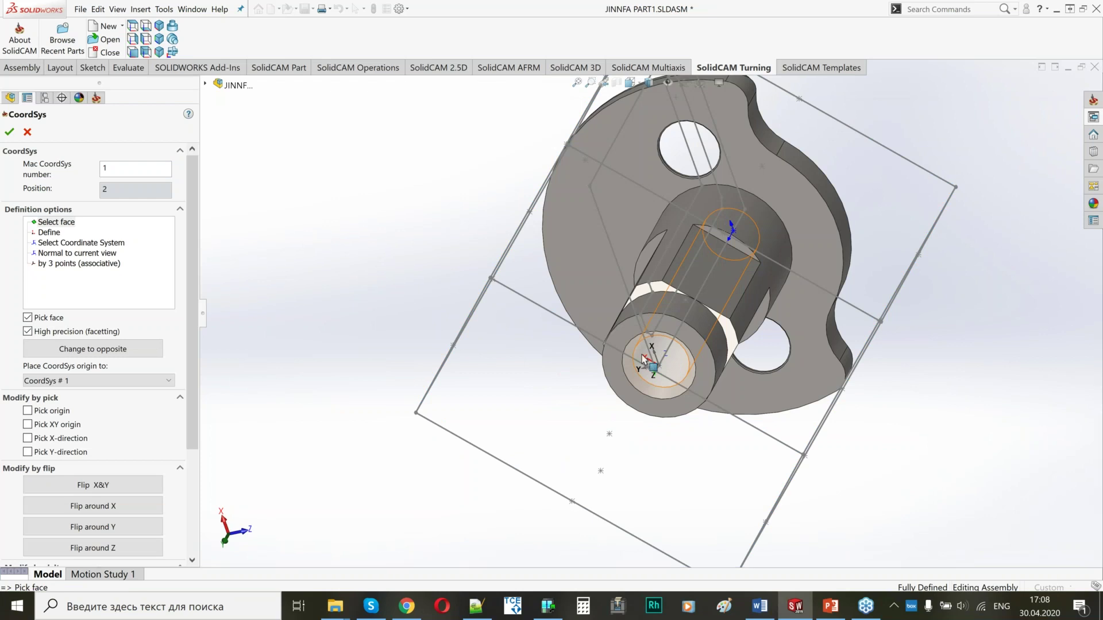
pyautogui.moveTo(549, 368); pyautogui.dragTo(725, 326, button='middle')
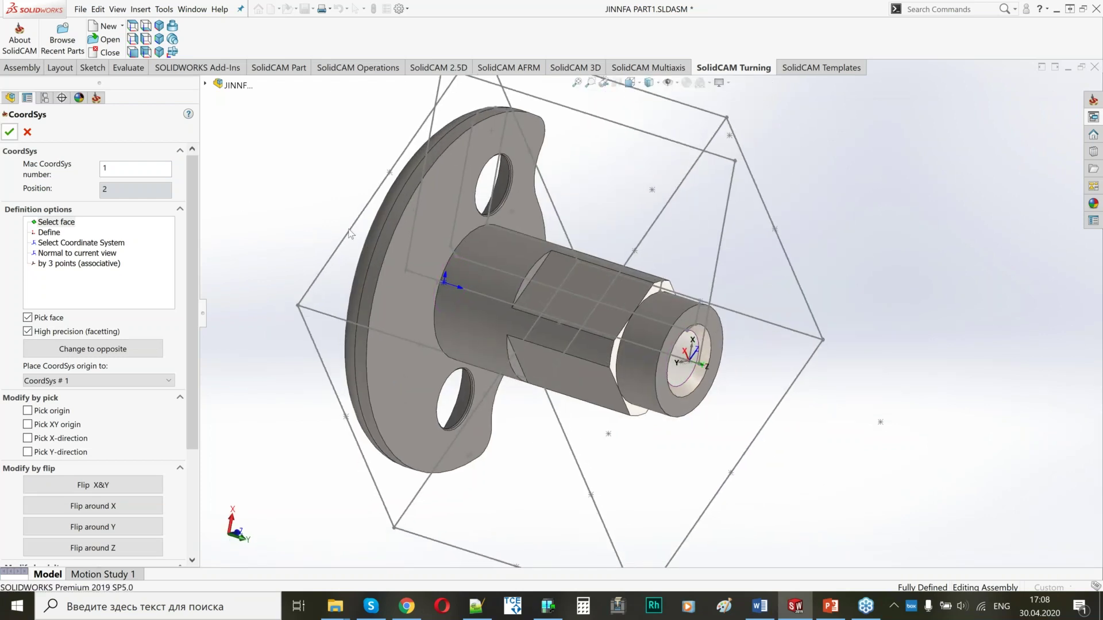
pyautogui.press('Escape')
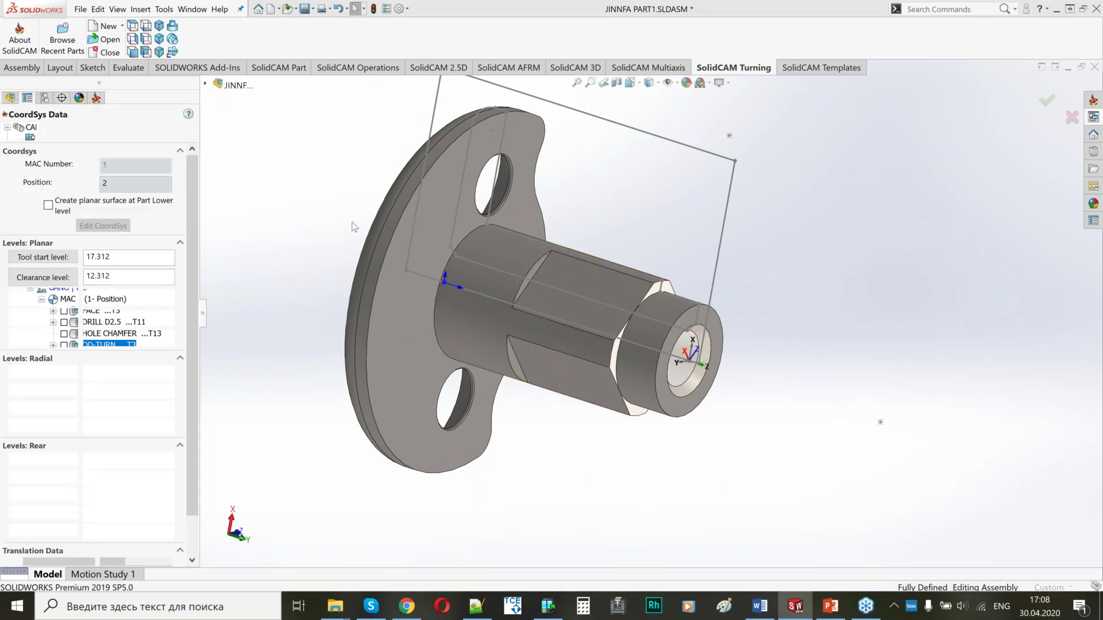
pyautogui.click(9, 132)
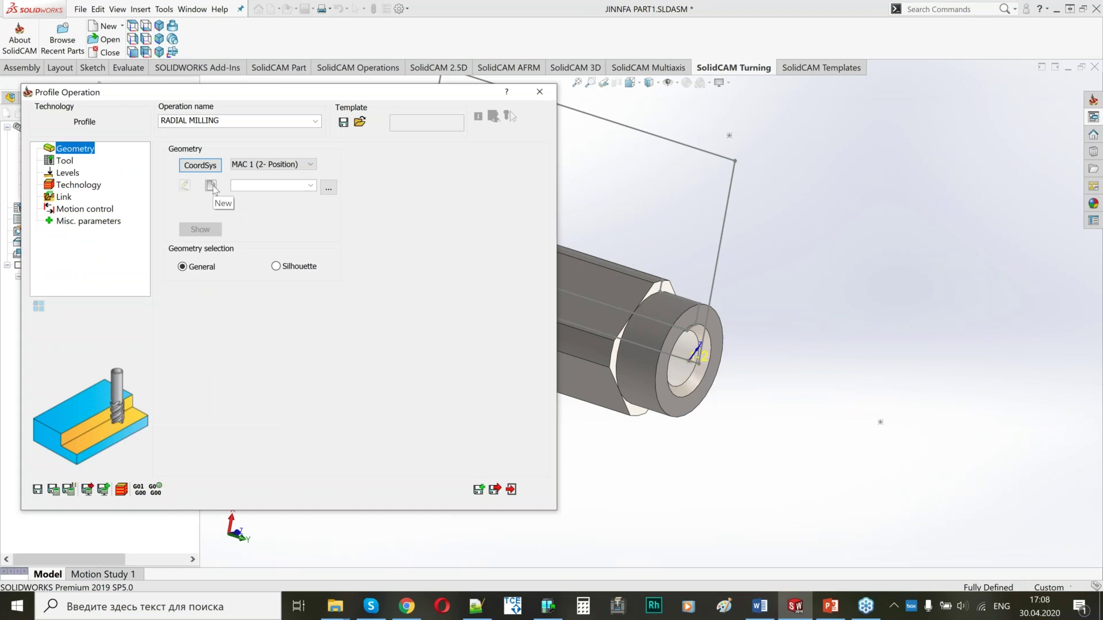
# Step: Create the profile geometry contour1 from the flat's straight end edge nearest the flange and accept the chain
pyautogui.click(211, 186)
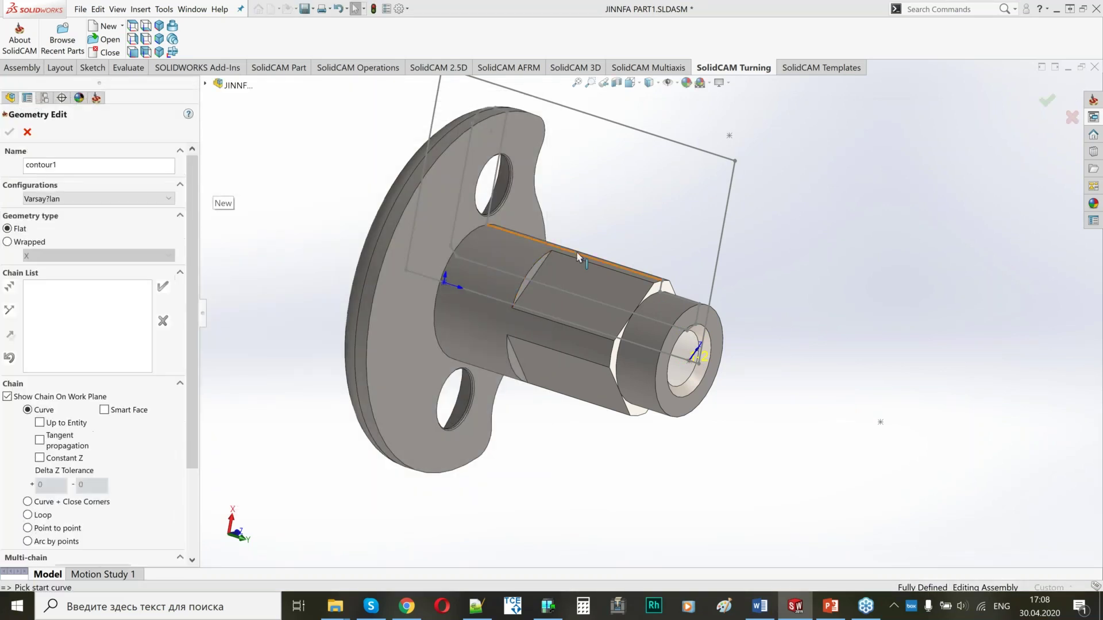
pyautogui.moveTo(661, 166); pyautogui.dragTo(632, 209, button='middle')
pyautogui.scroll(-3, 632, 207)
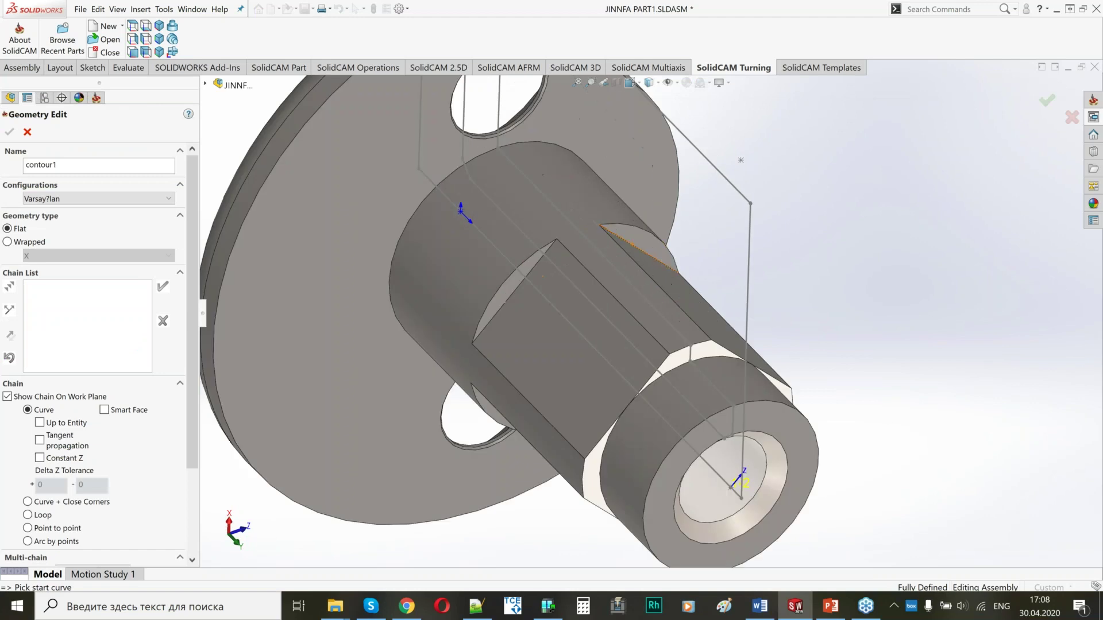
pyautogui.click(649, 251)
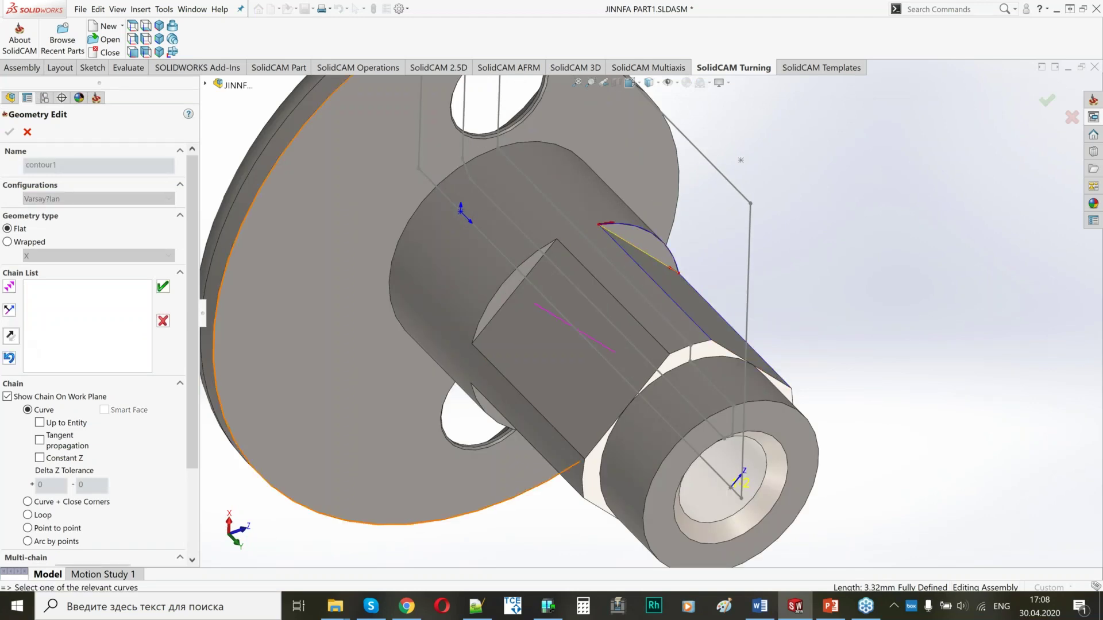
pyautogui.click(163, 286)
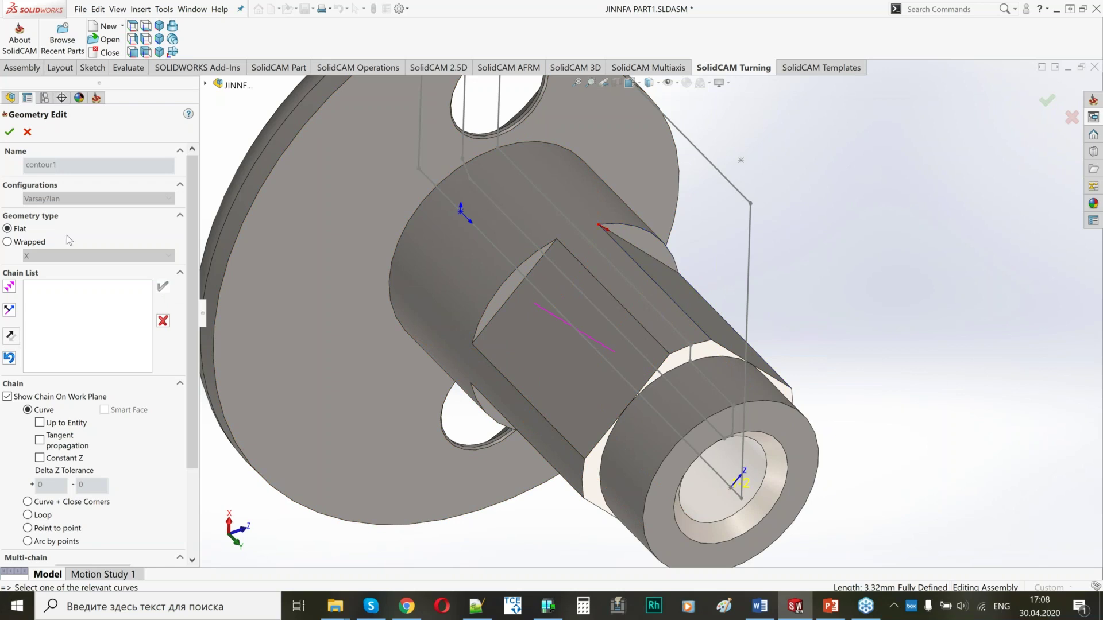
pyautogui.click(9, 132)
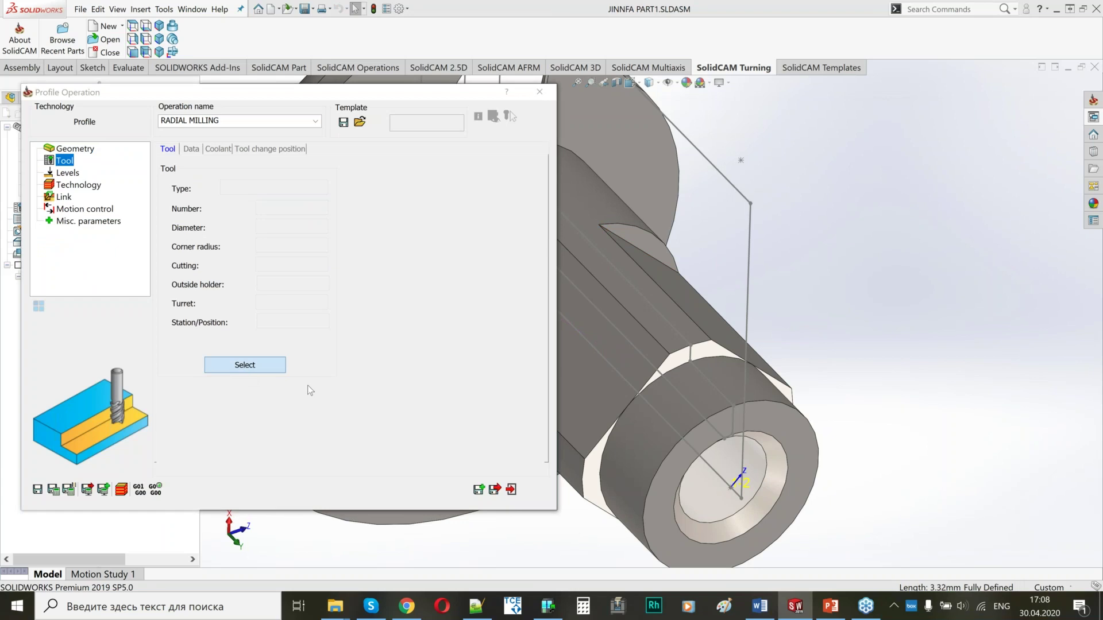
# Step: Assign the 6 mm end mill, tool 22 on the GANG turret, after checking its mounting on the machine
pyautogui.click(245, 365)
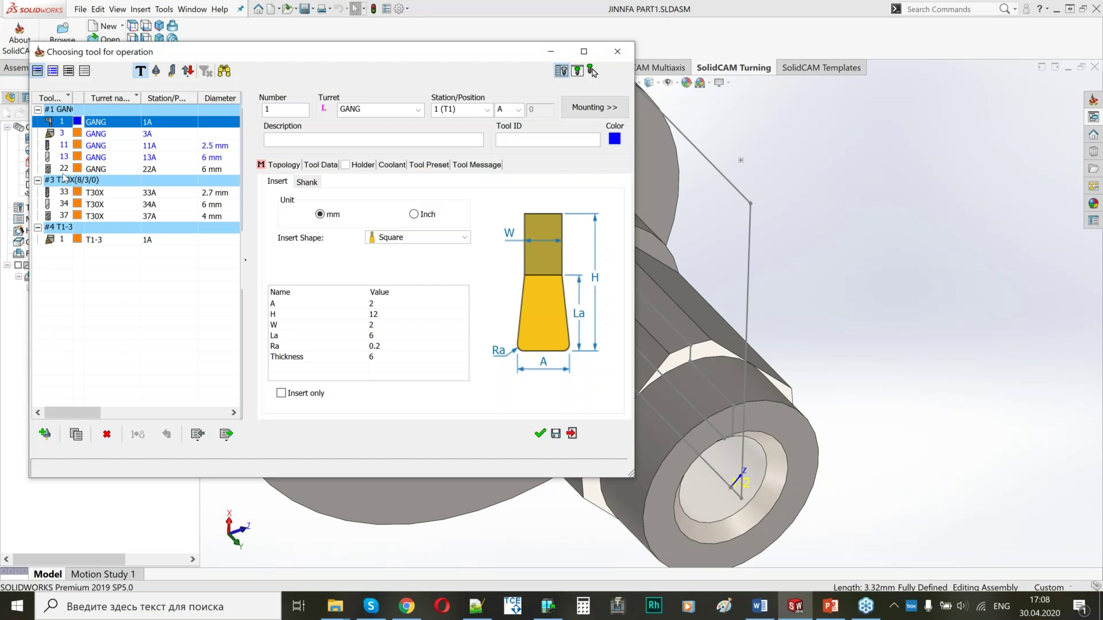
pyautogui.click(63, 170)
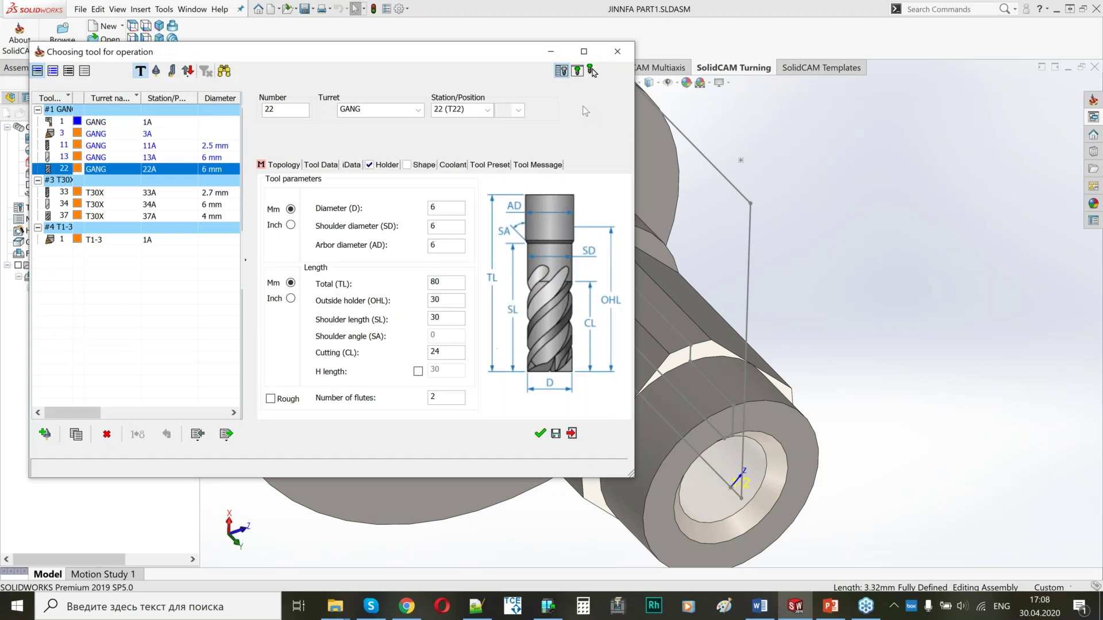
pyautogui.click(582, 106)
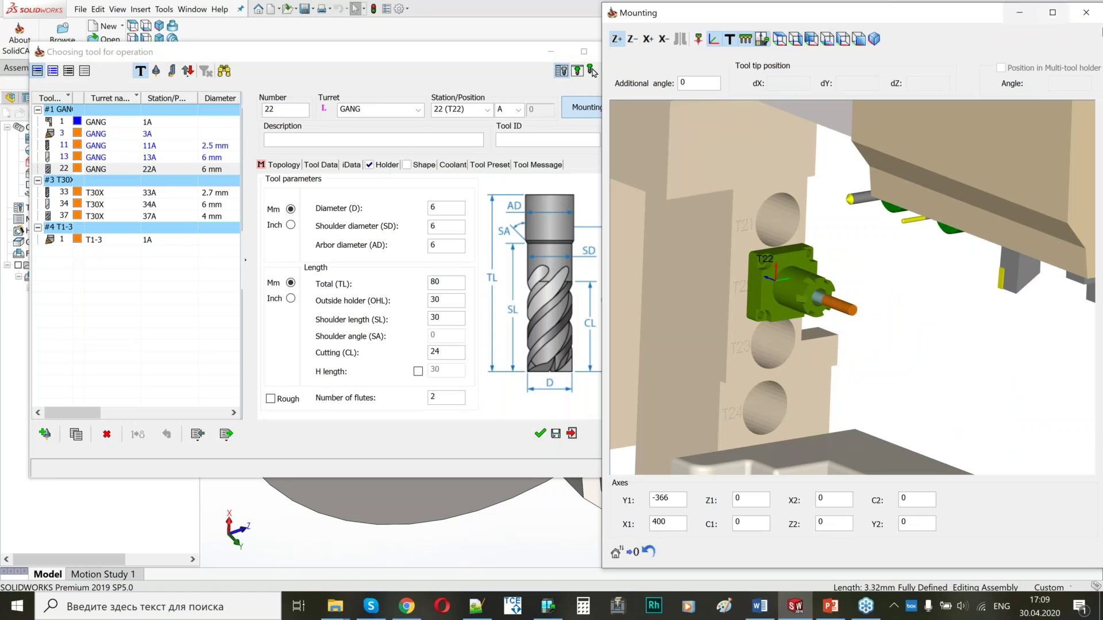
pyautogui.click(1085, 12)
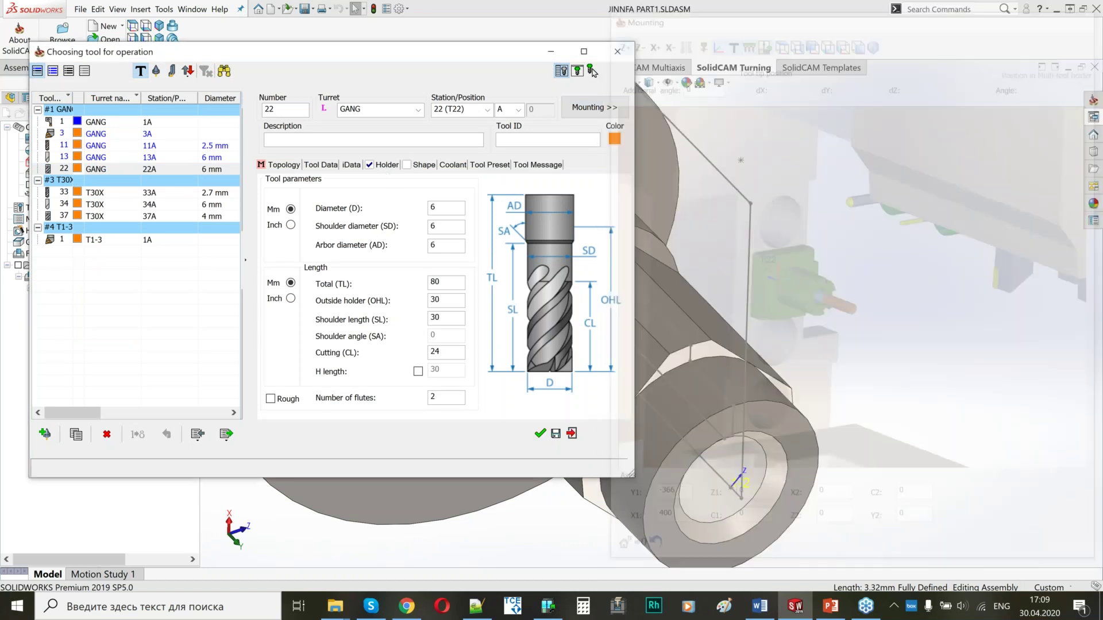
pyautogui.click(540, 434)
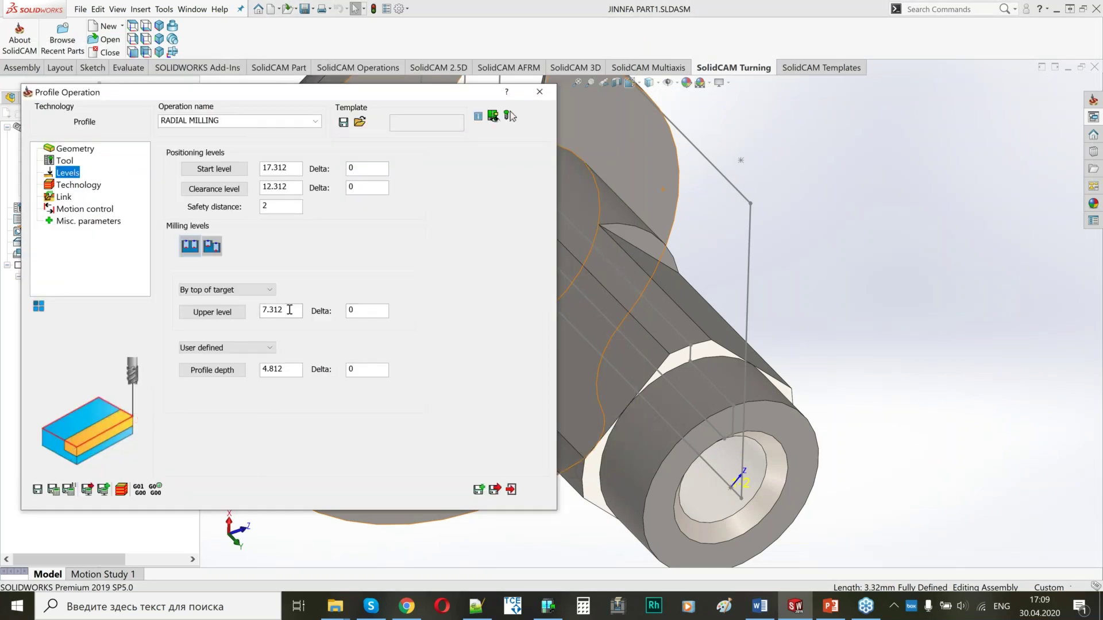
# Step: Pick the milling levels on the model at the flat's shoulder and floor, giving upper level 2.999 and profile depth 0.499
pyautogui.click(290, 310)
pyautogui.click(701, 266)
pyautogui.moveTo(692, 284); pyautogui.dragTo(648, 256, button='middle')
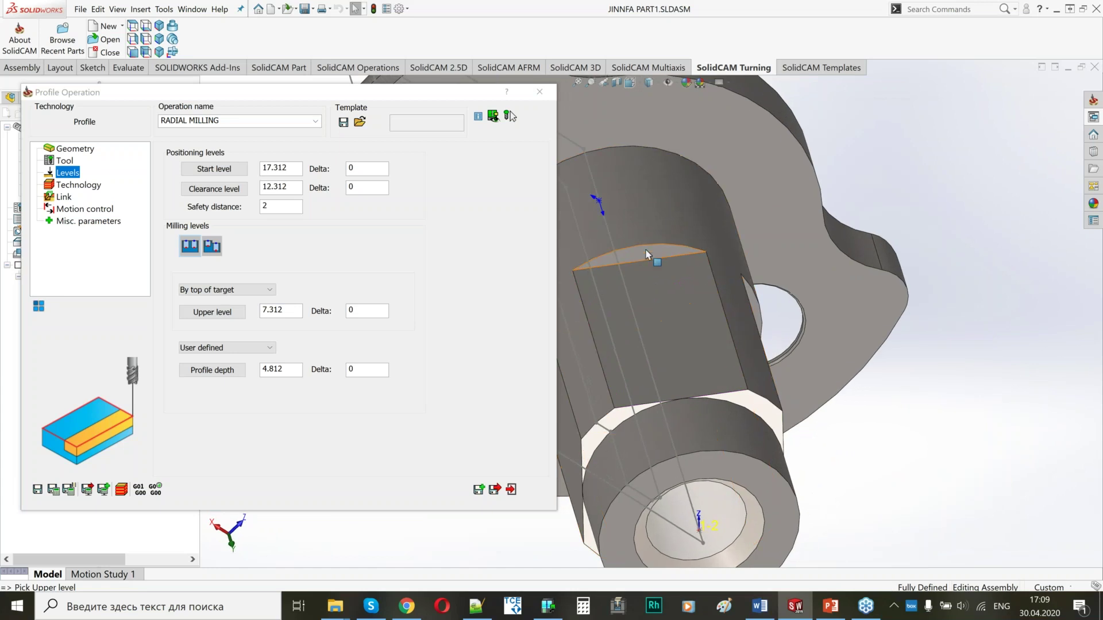
pyautogui.scroll(-5, 647, 255)
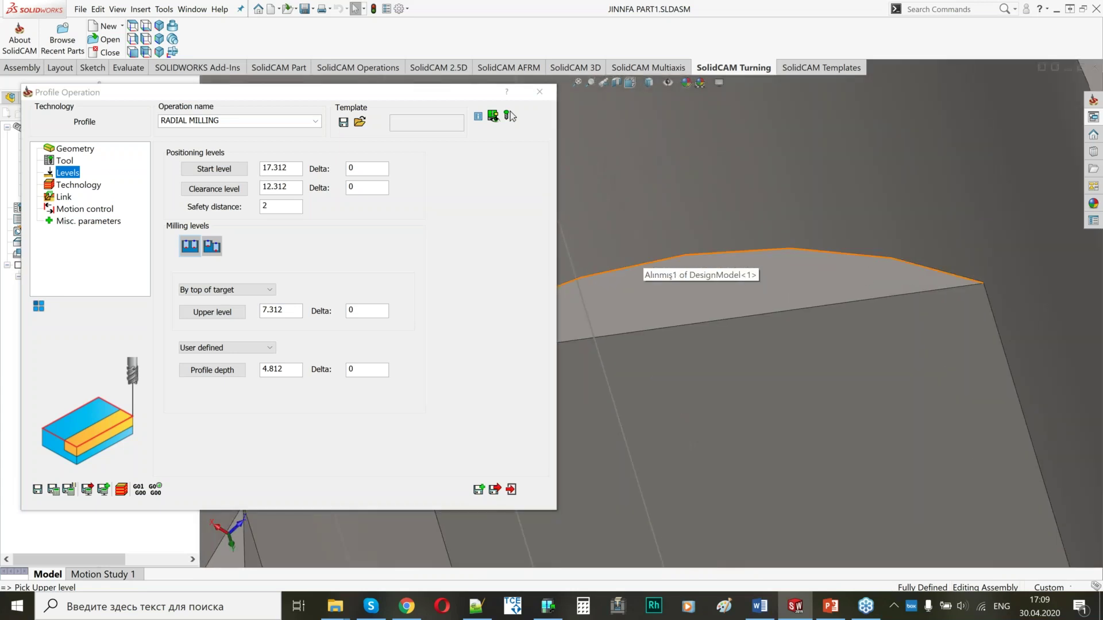
pyautogui.click(647, 261)
pyautogui.click(755, 477)
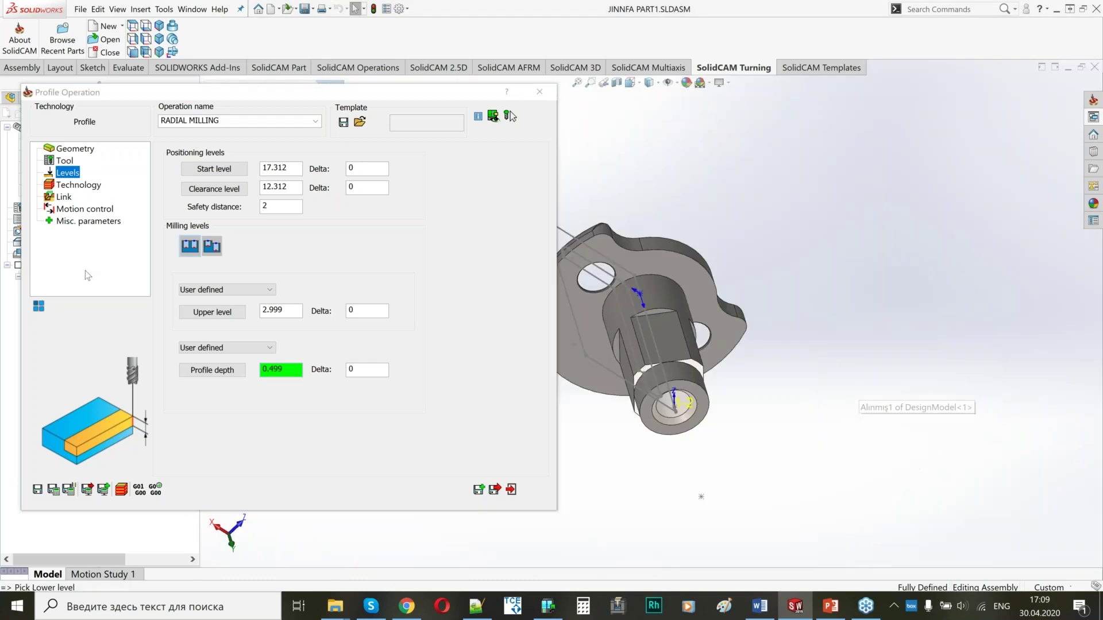
# Step: Set the tool side to Right in the profile's geometry modification and accept it
pyautogui.click(75, 185)
pyautogui.click(290, 188)
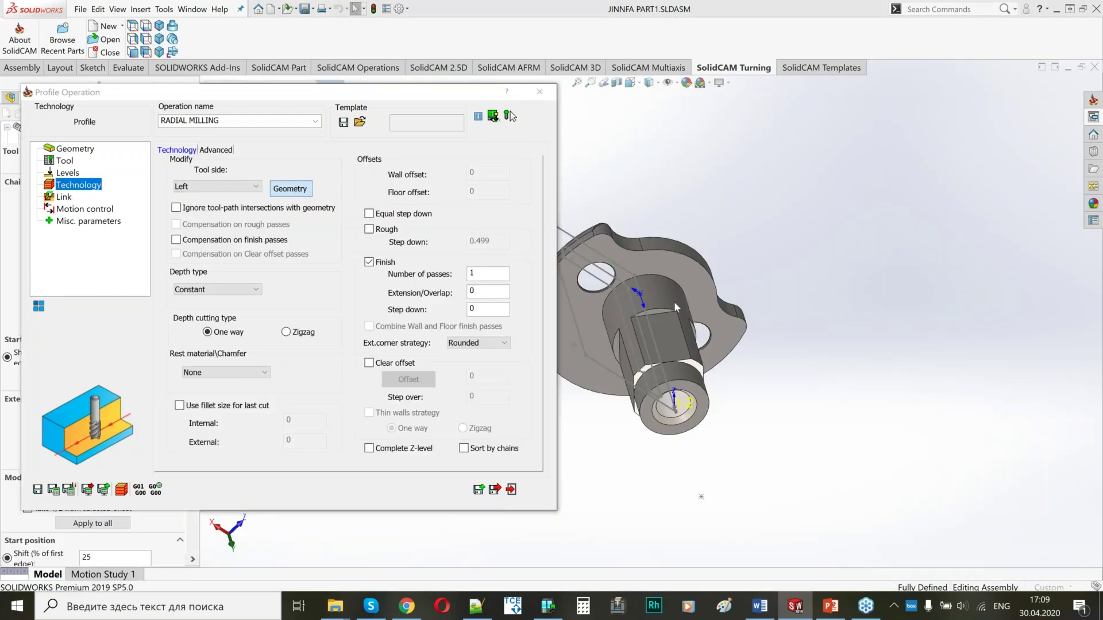
pyautogui.click(98, 165)
pyautogui.click(46, 183)
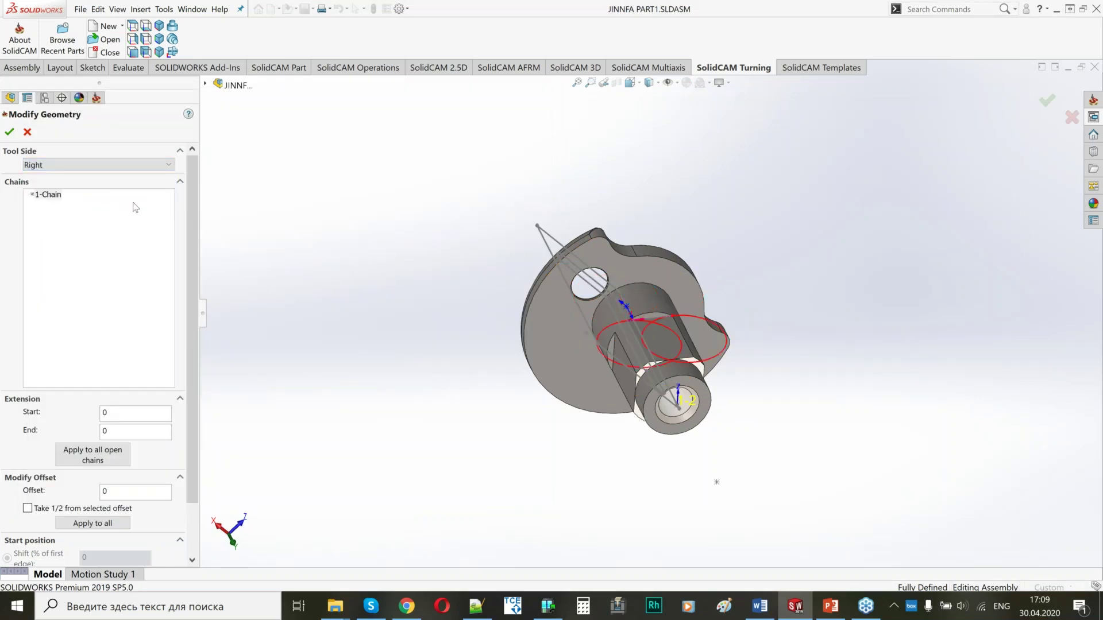
pyautogui.click(10, 132)
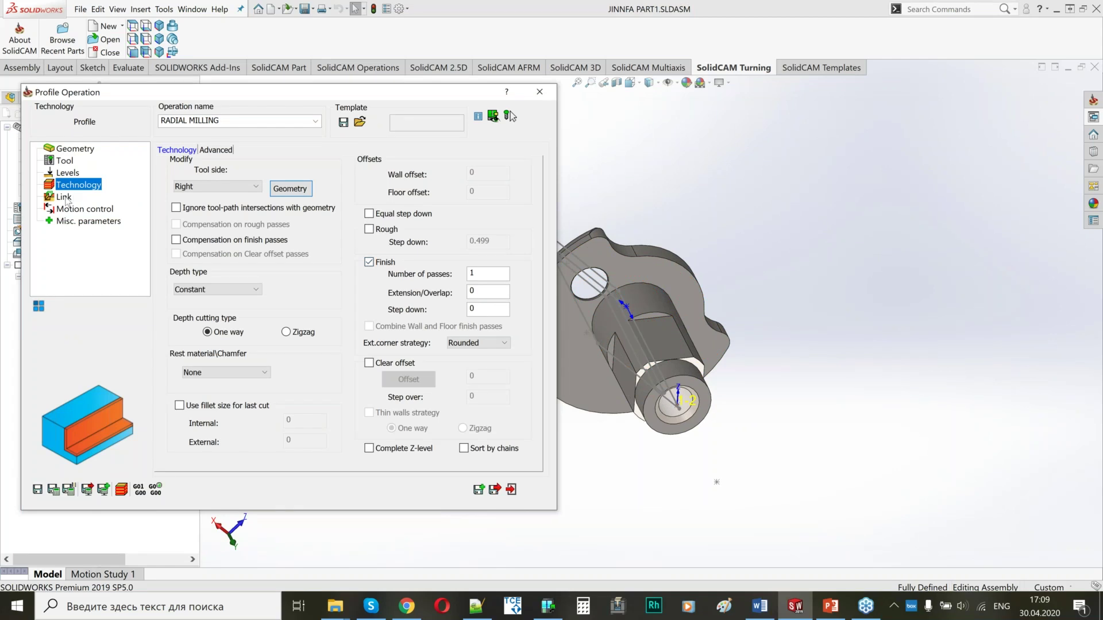
# Step: Set the lead-in to Tangent with the lead-out same as lead-in, and save and calculate RADIAL MILLING
pyautogui.click(65, 197)
pyautogui.click(227, 269)
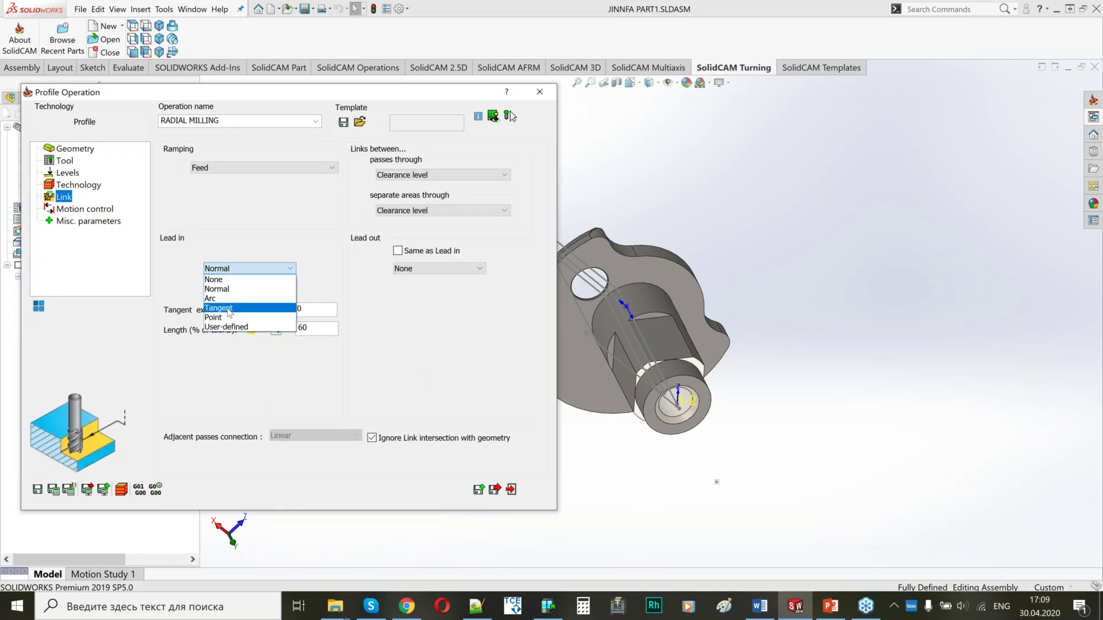
pyautogui.click(227, 310)
pyautogui.click(398, 251)
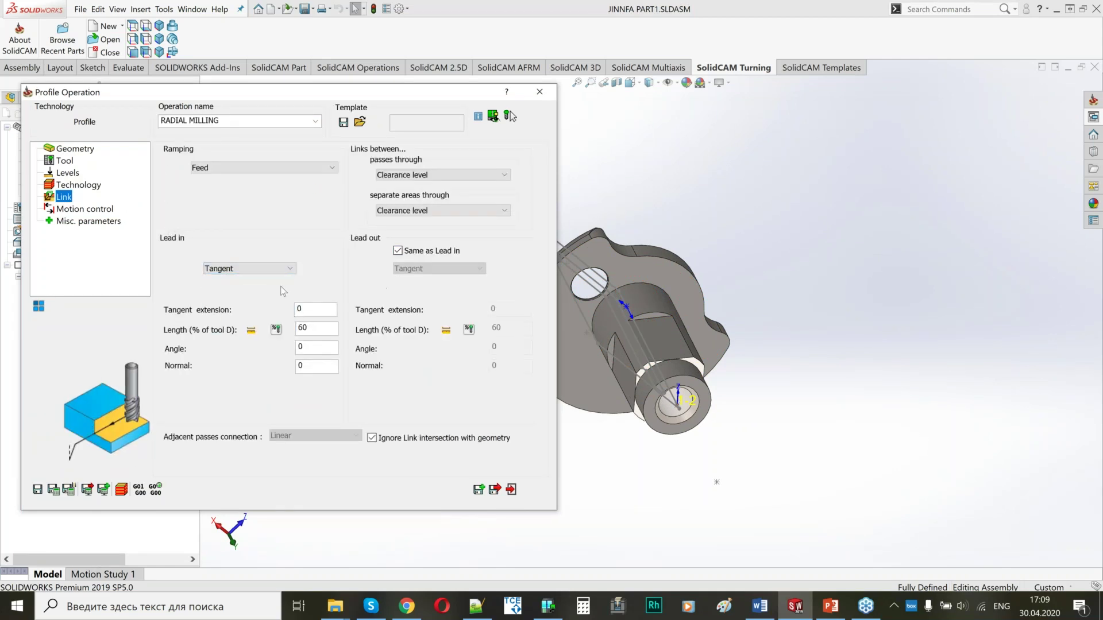
pyautogui.click(53, 489)
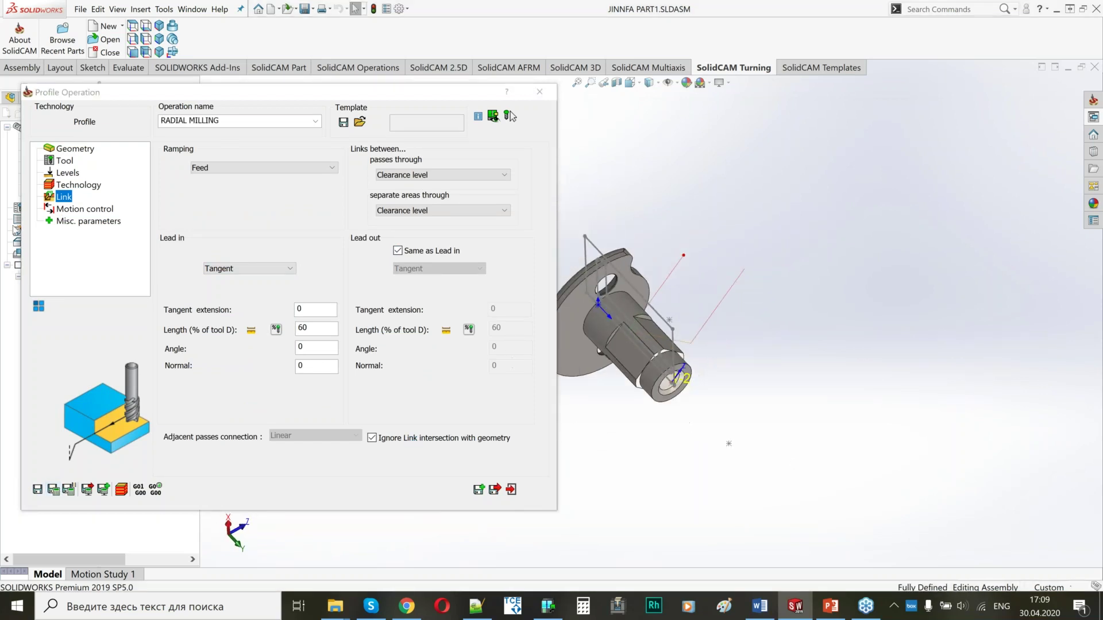
# Step: Add a 4-axis transformation to RADIAL MILLING that includes the original operation and repeats it at 90° in 3 steps, and save it
pyautogui.click(38, 305)
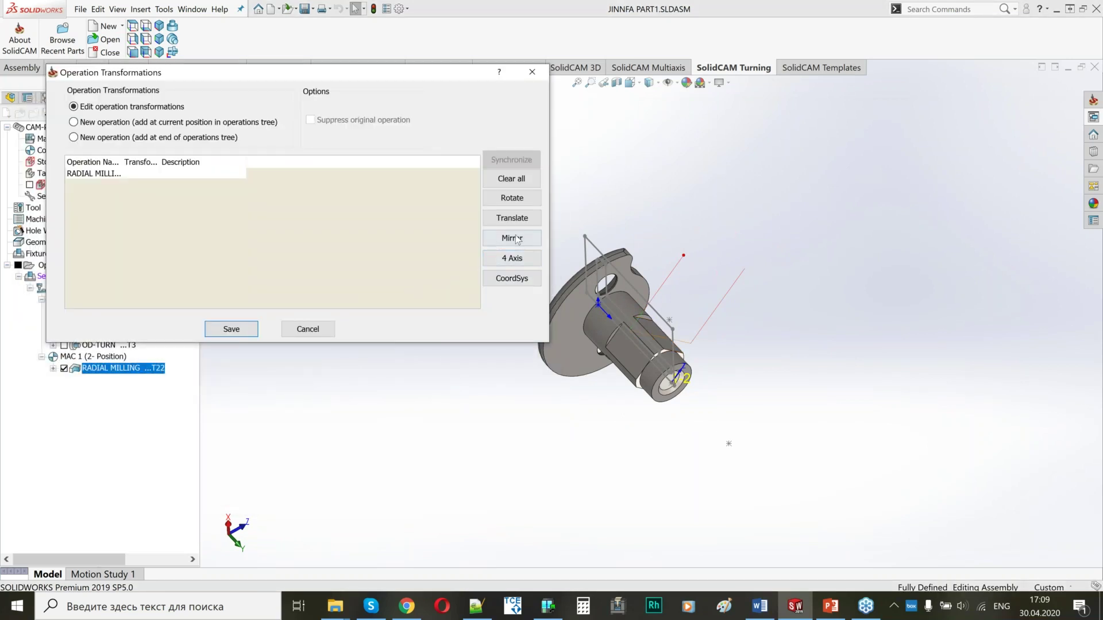
pyautogui.click(501, 258)
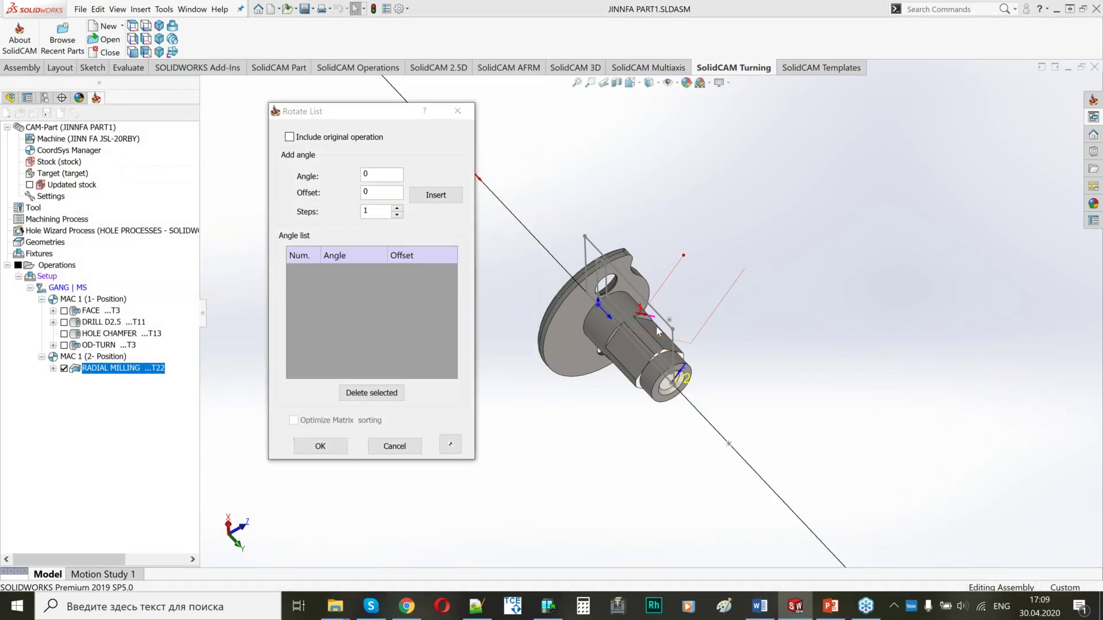
pyautogui.click(289, 137)
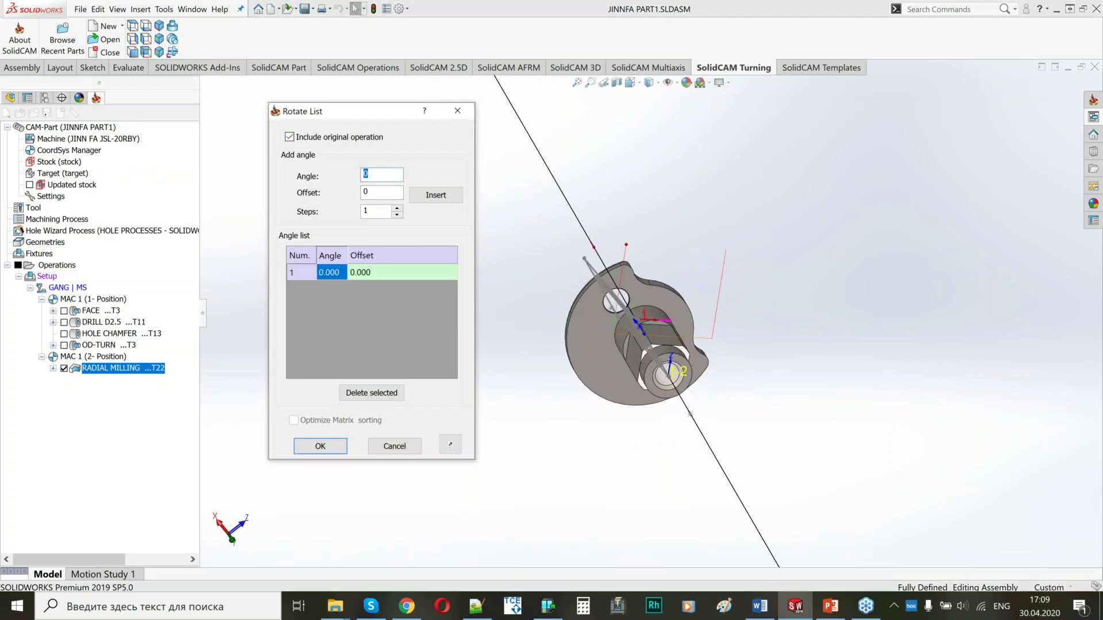
pyautogui.click(396, 208)
pyautogui.click(435, 195)
pyautogui.moveTo(652, 356)
pyautogui.mouseDown(button='middle')
pyautogui.moveTo(657, 367)
pyautogui.moveTo(643, 354)
pyautogui.mouseUp(button='middle')
pyautogui.scroll(-2, 642, 357)
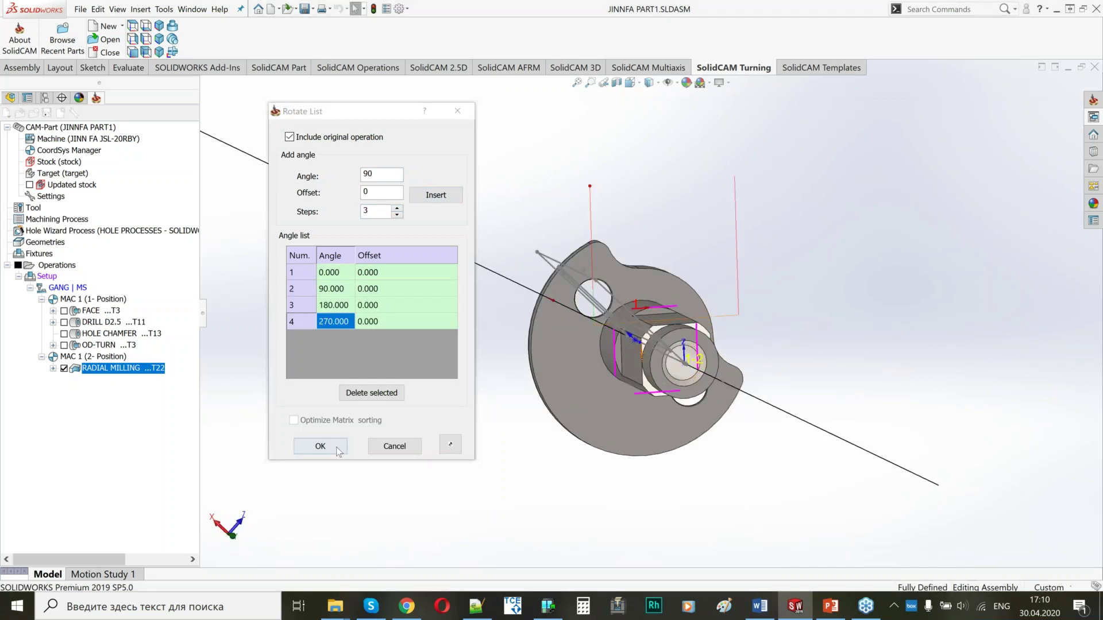
pyautogui.click(321, 446)
pyautogui.click(232, 326)
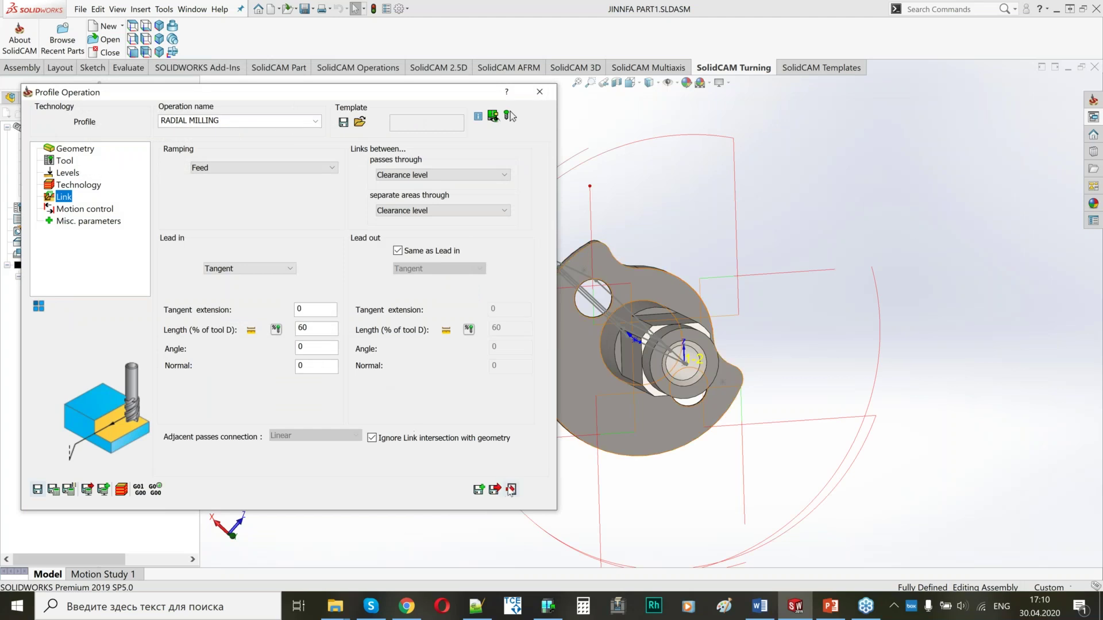
# Step: Close the RADIAL MILLING operation and hide its tool path on the model
pyautogui.click(495, 490)
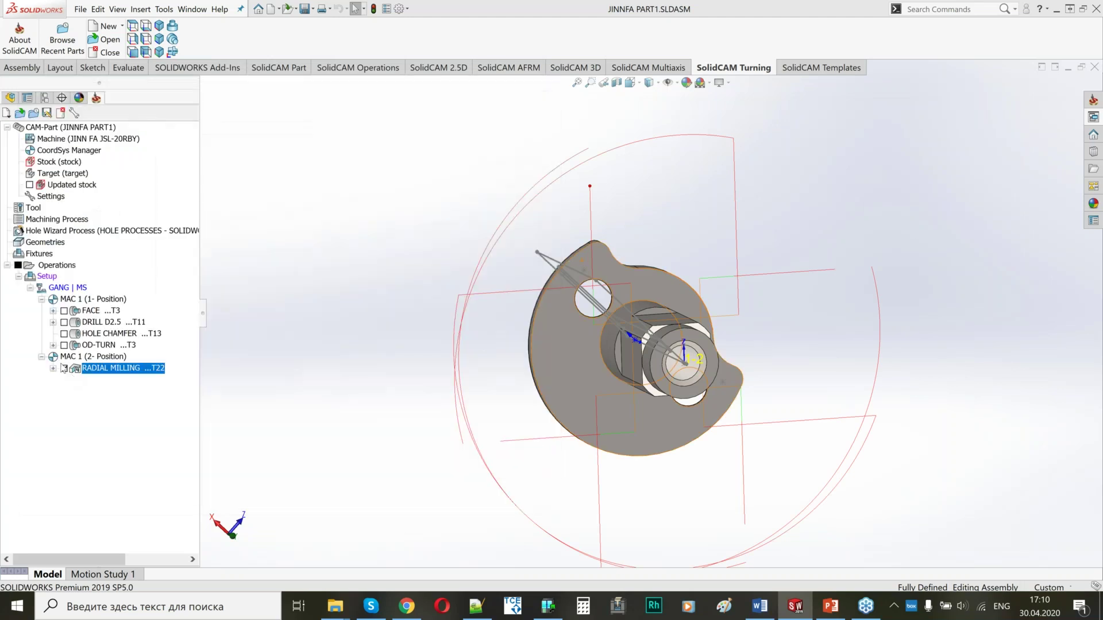
pyautogui.click(64, 369)
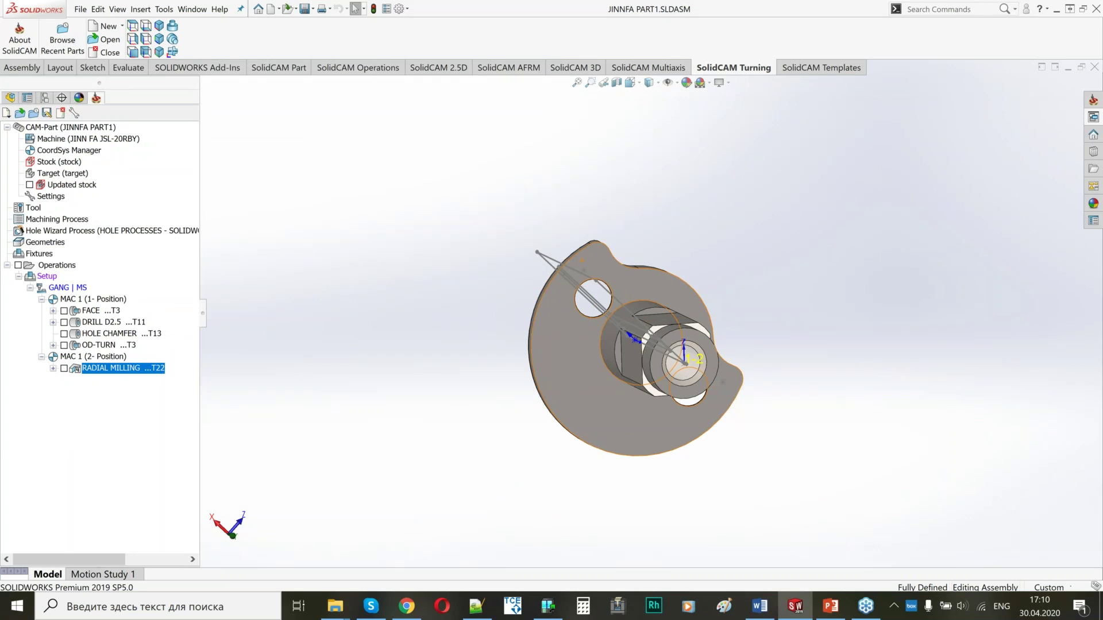
pyautogui.moveTo(617, 347); pyautogui.dragTo(622, 228, button='middle')
pyautogui.scroll(-3, 728, 366)
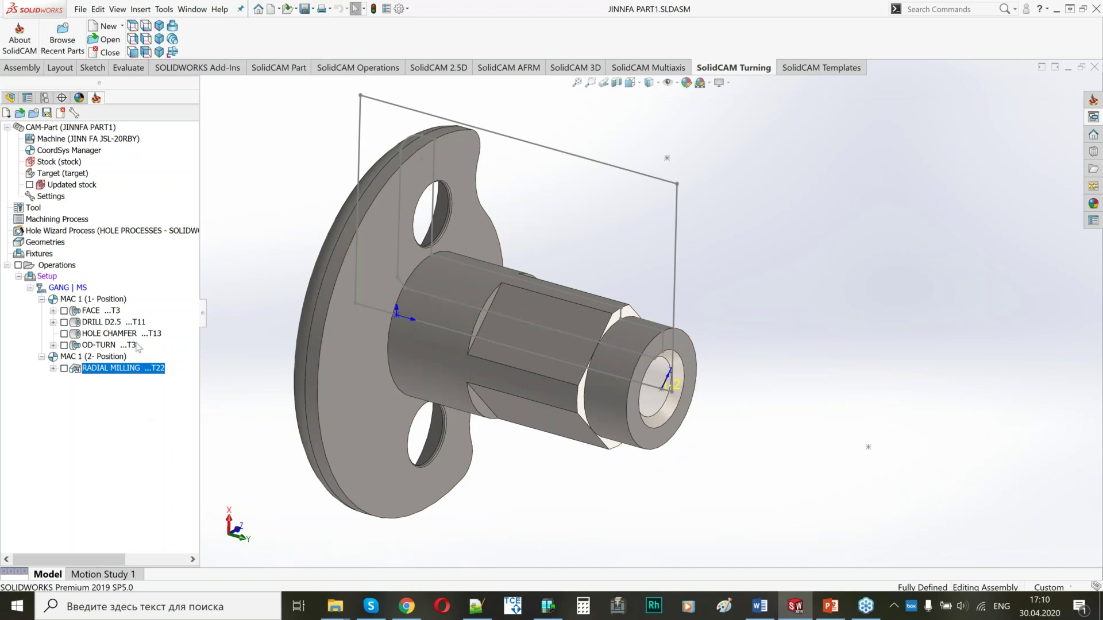
# Step: Add a turning operation after RADIAL MILLING, name it OD-TURN FINISH, and assign it the turn_on_solid geometry at MAC 1 (1- Position)
pyautogui.rightClick(107, 374)
pyautogui.moveTo(247, 85)
pyautogui.click(359, 97)
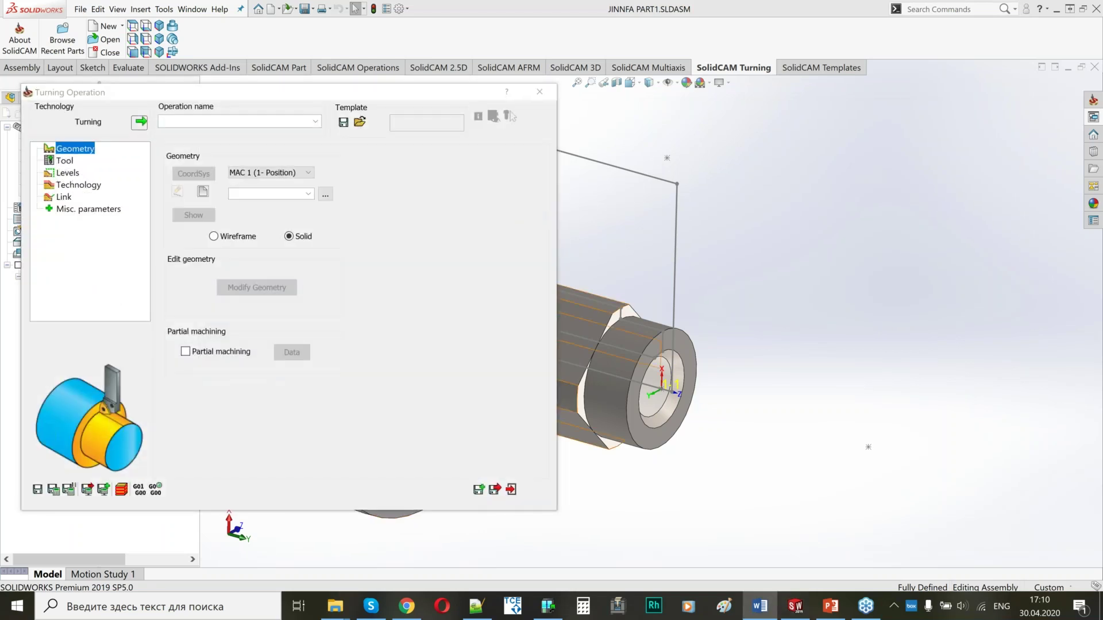
pyautogui.click(246, 121)
pyautogui.write('OD-TURN FINISH')
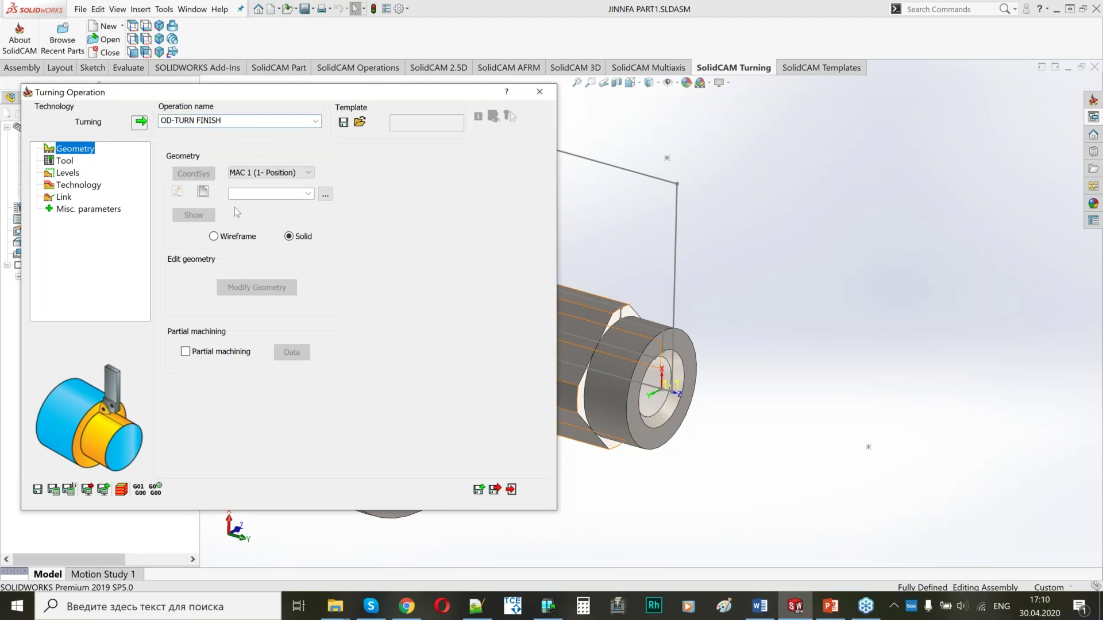
pyautogui.click(309, 194)
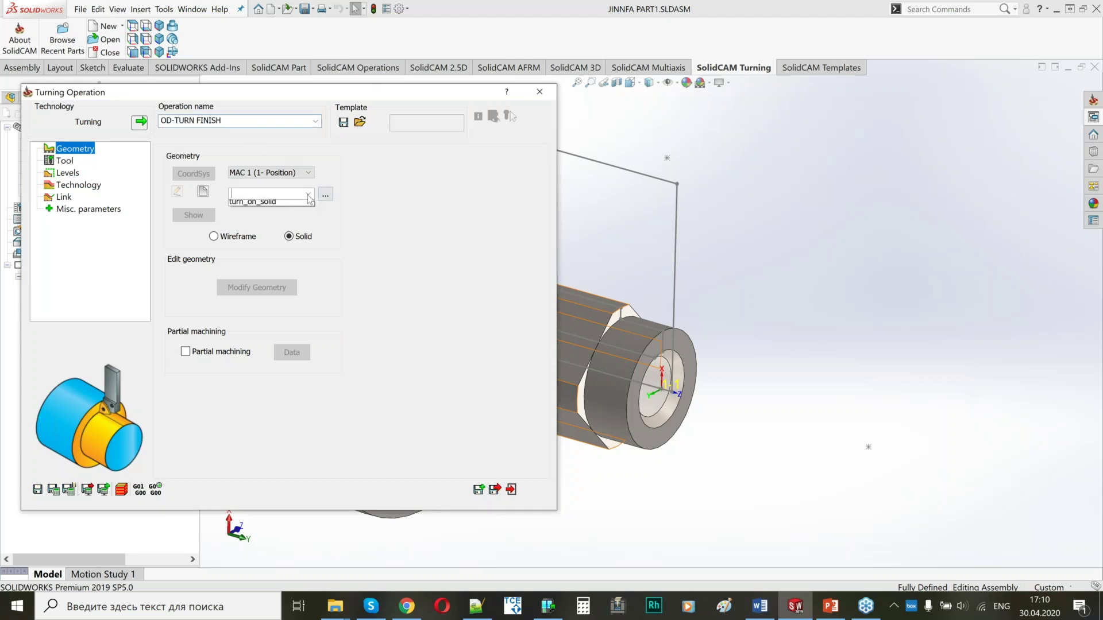
pyautogui.click(271, 205)
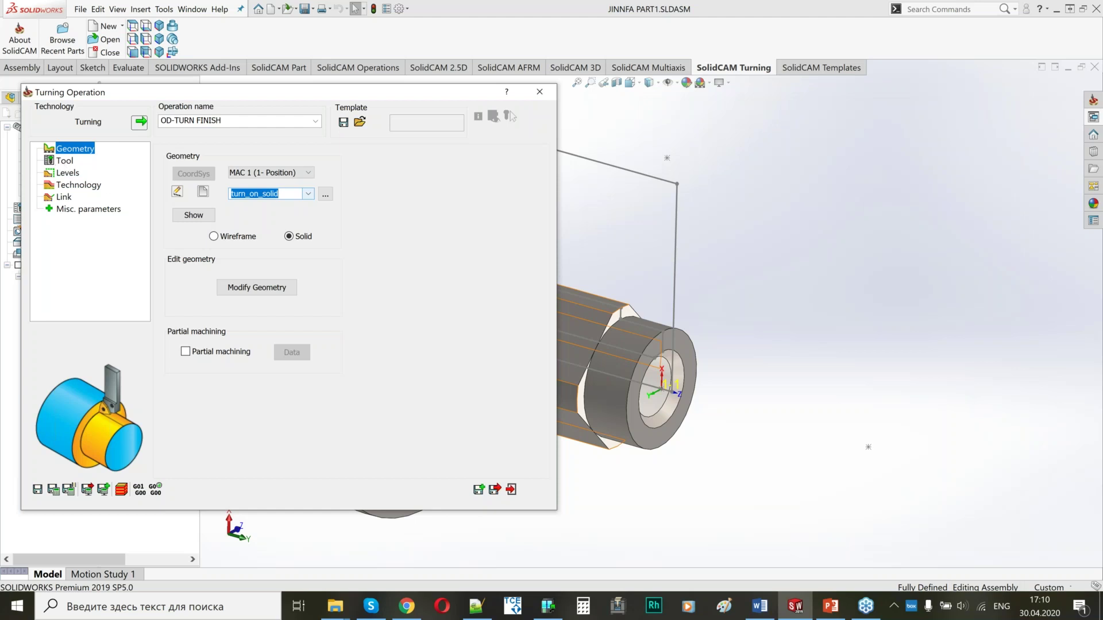
# Step: Select turning tool T3 for the OD-TURN FINISH operation
pyautogui.click(66, 163)
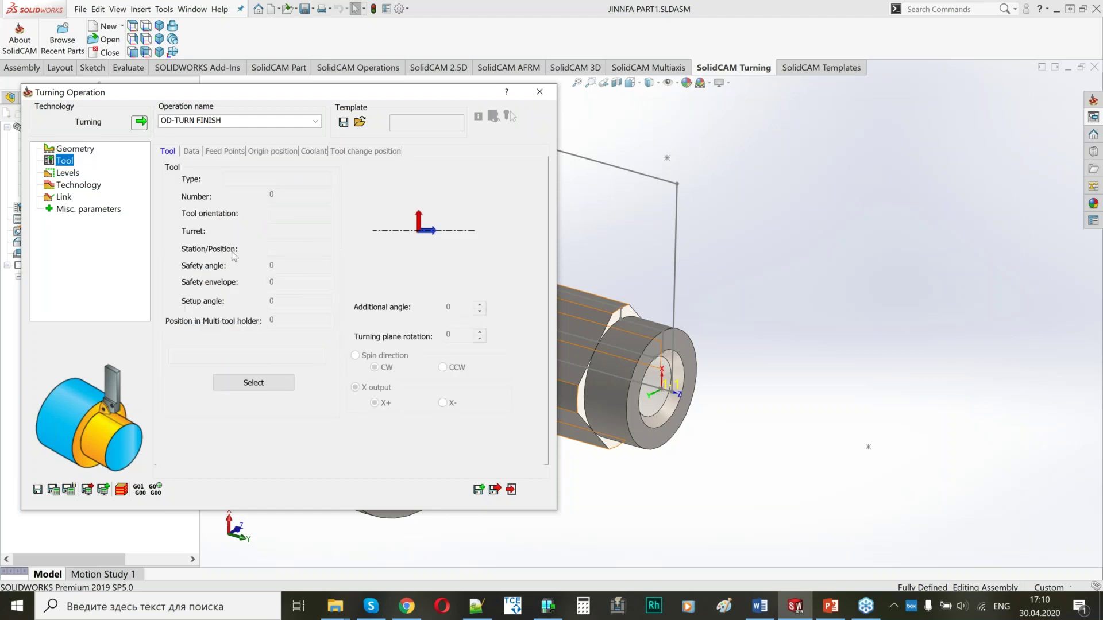
pyautogui.click(254, 384)
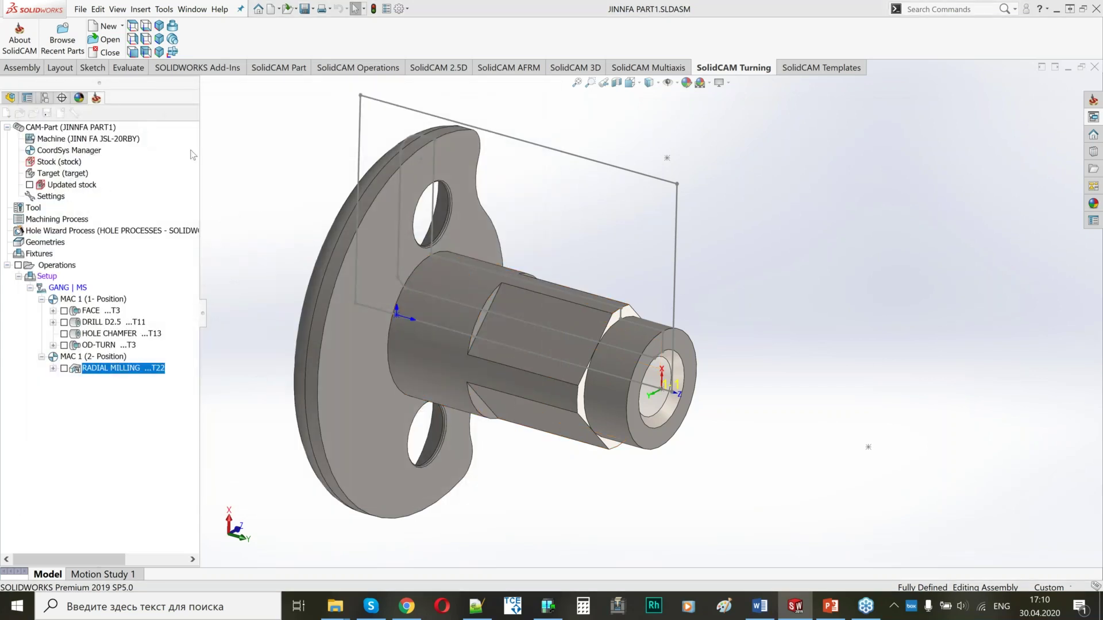
pyautogui.click(62, 134)
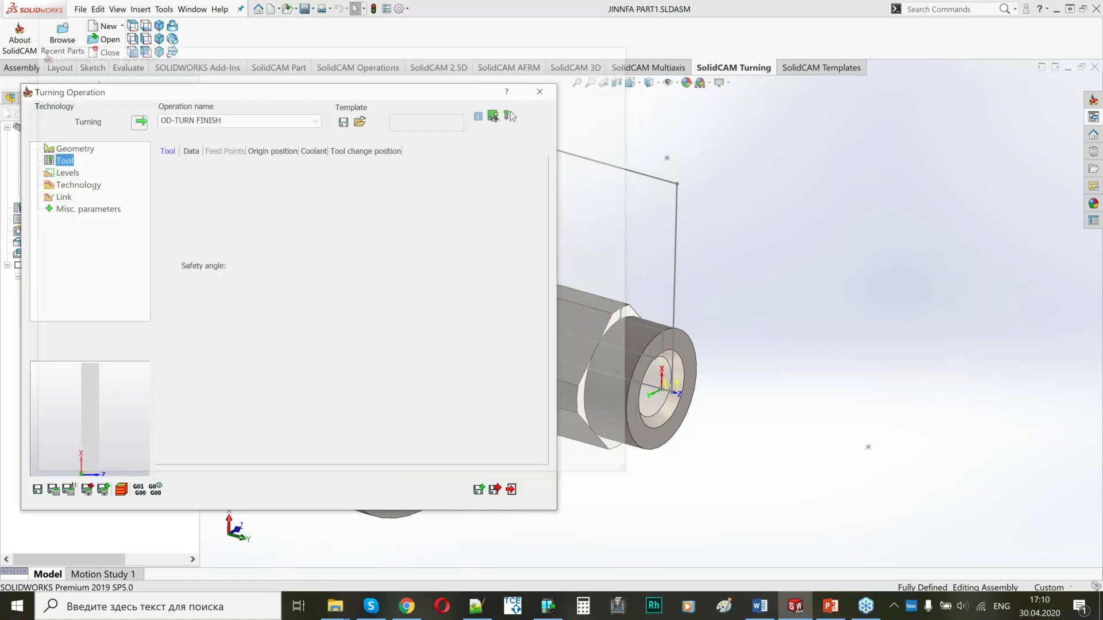
# Step: Set the OD-TURN FINISH work type to Finish only, with finishing on the entire geometry
pyautogui.click(67, 173)
pyautogui.click(78, 185)
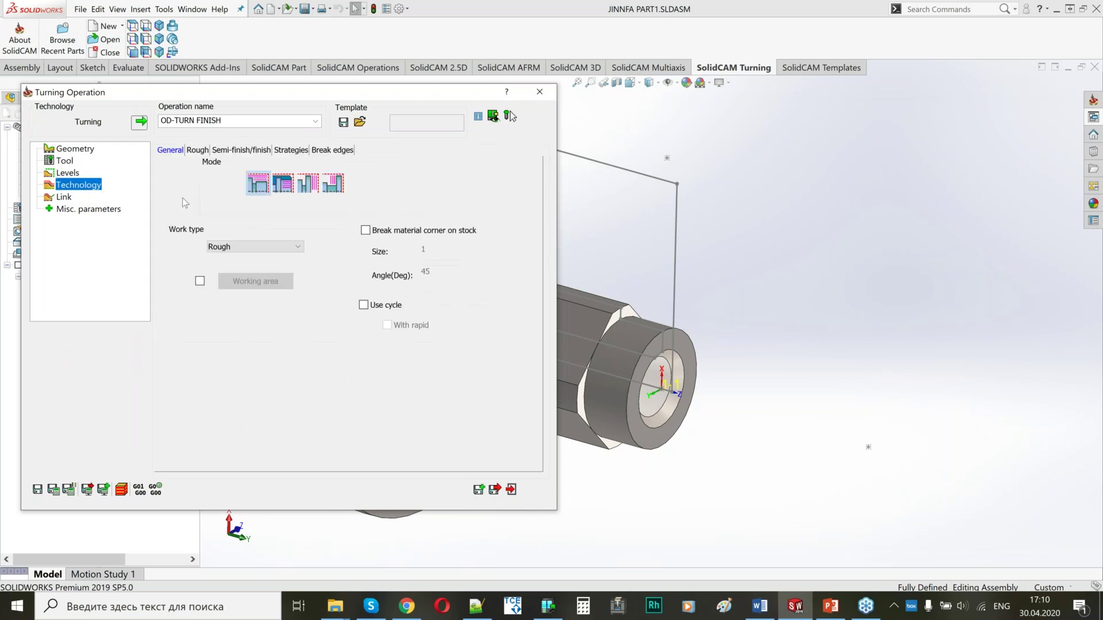
pyautogui.click(250, 247)
pyautogui.click(238, 278)
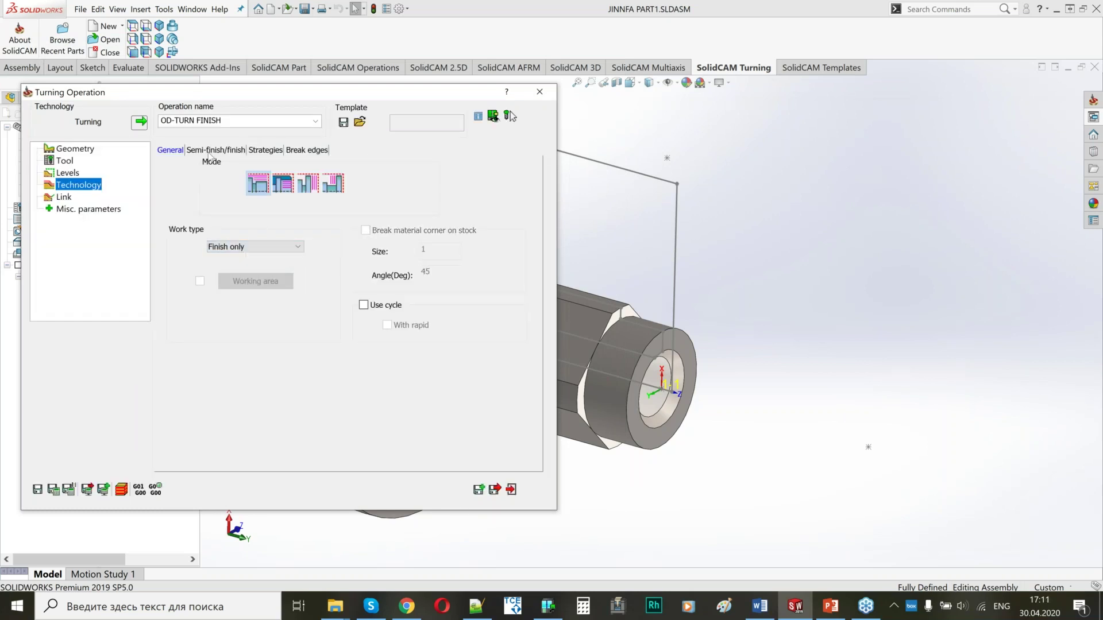
pyautogui.click(460, 295)
pyautogui.click(425, 319)
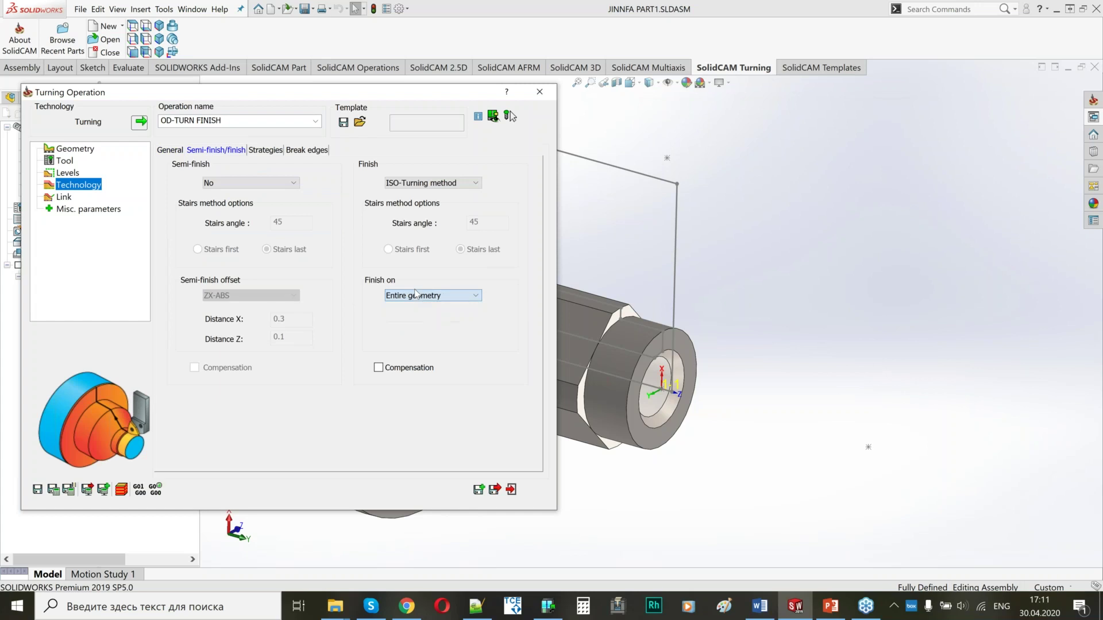
# Step: Save and calculate OD-TURN FINISH with its default link settings, check the tool path on the model, and close the operation
pyautogui.click(63, 197)
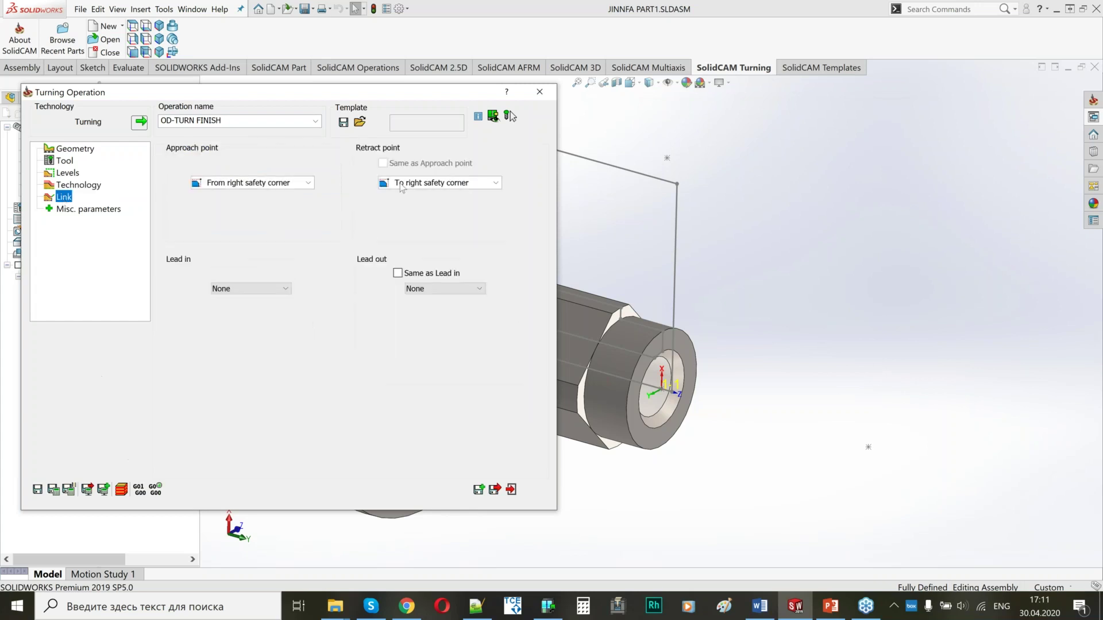
pyautogui.click(54, 488)
pyautogui.moveTo(760, 361); pyautogui.dragTo(841, 278, button='middle')
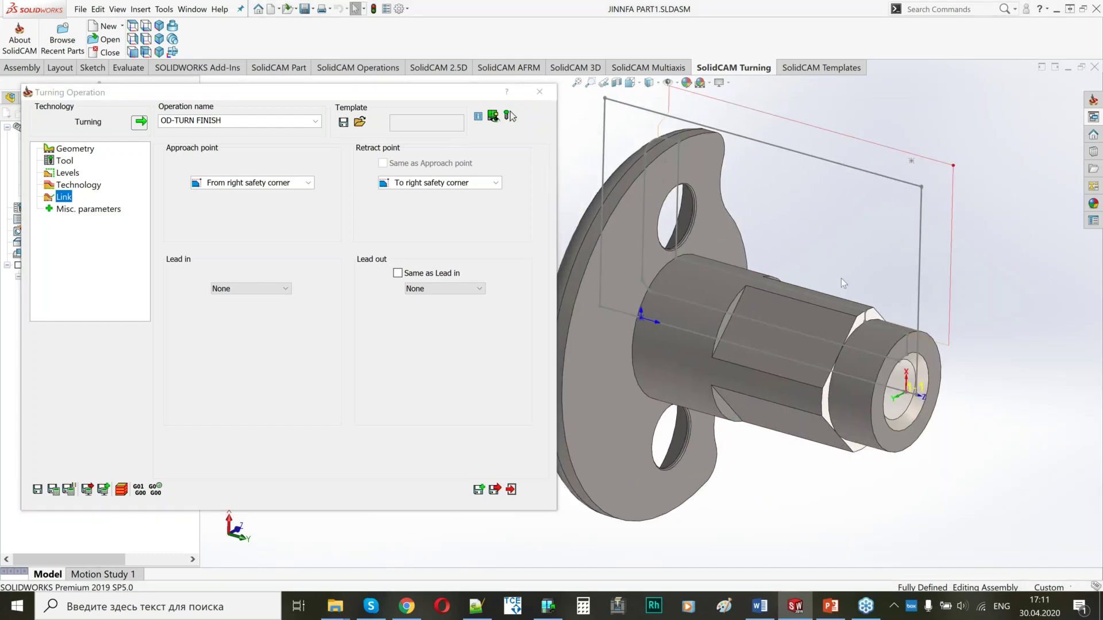
pyautogui.scroll(1, 841, 278)
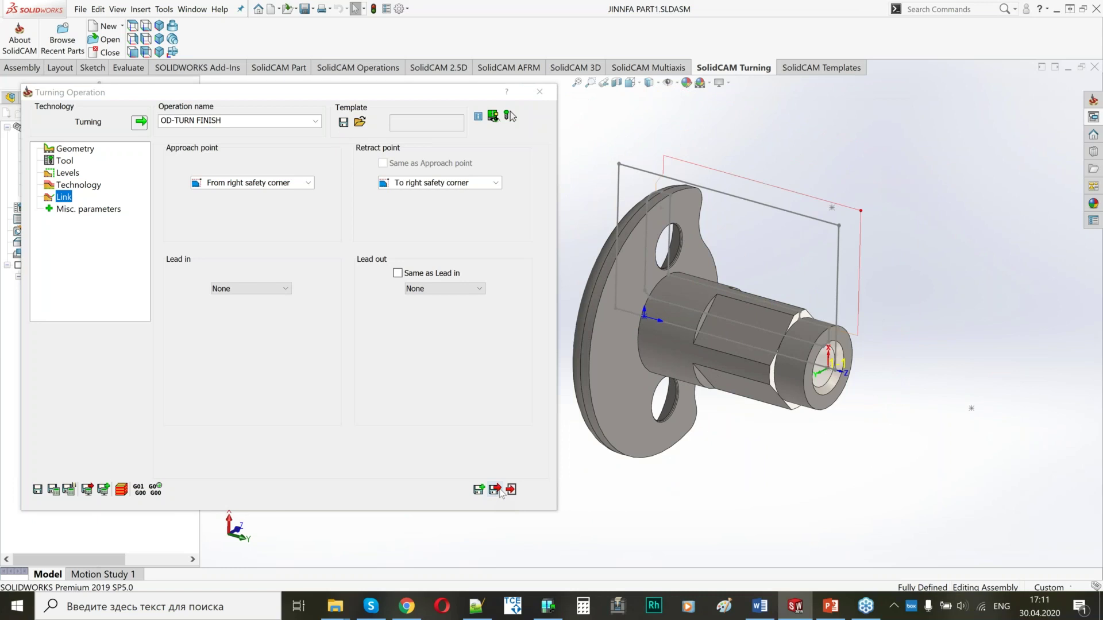
pyautogui.click(495, 490)
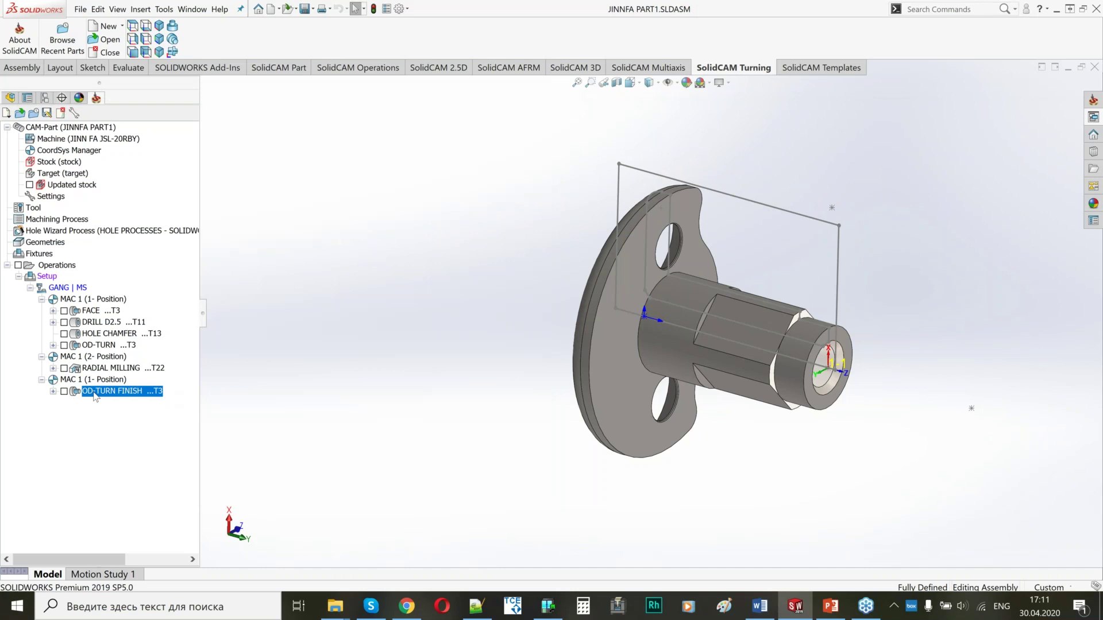
# Step: Add a Z1 Preposition machine control operation after OD-TURN FINISH and save and calculate it
pyautogui.rightClick(114, 394)
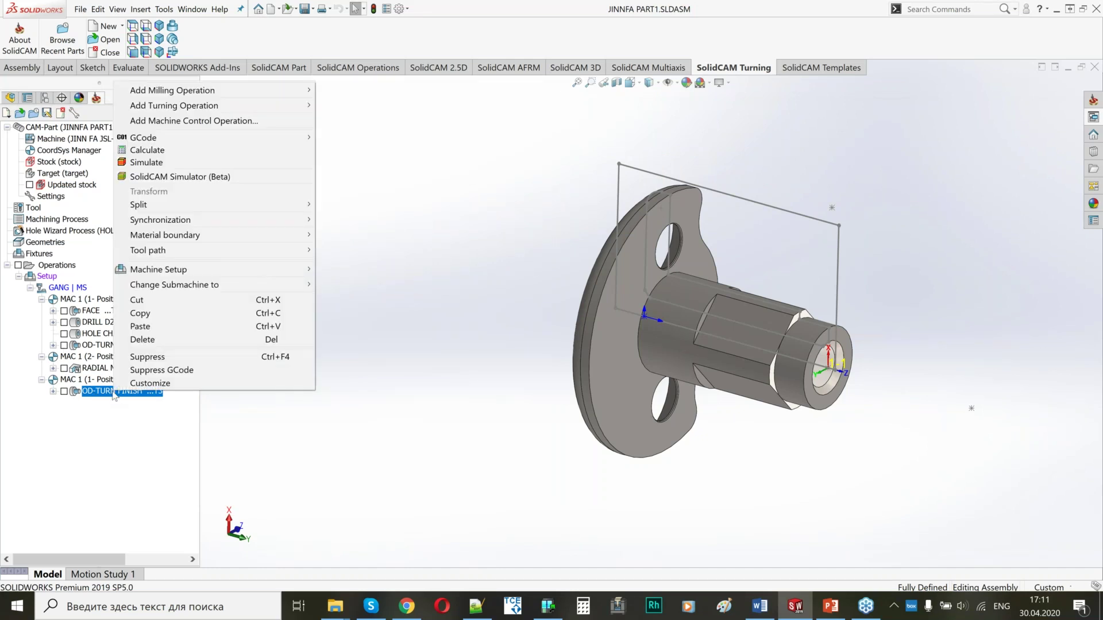
pyautogui.click(222, 126)
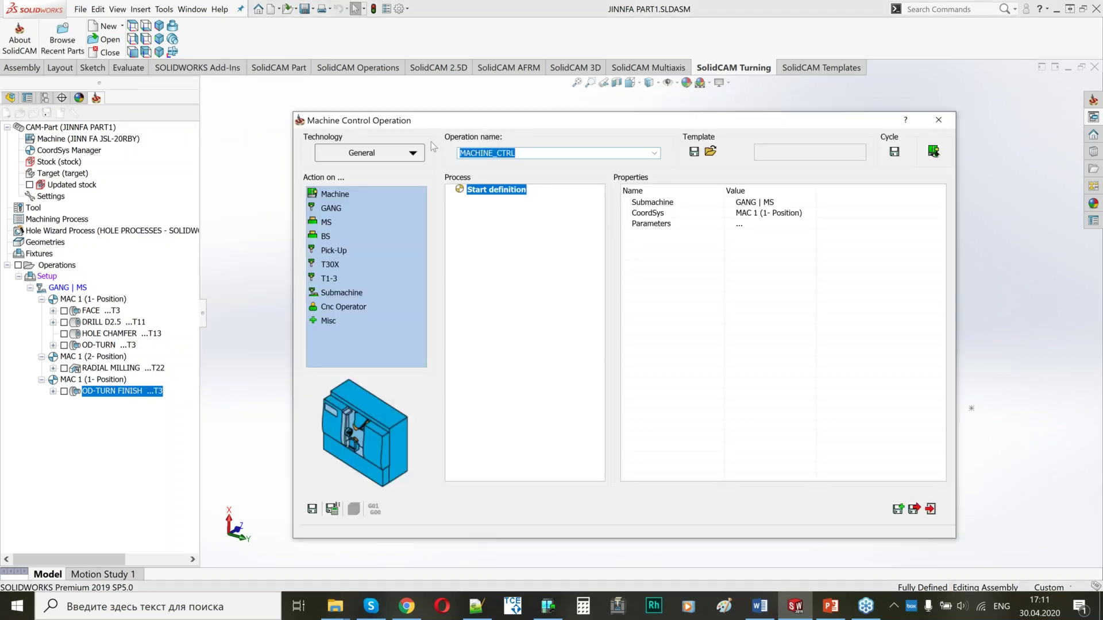
pyautogui.click(413, 154)
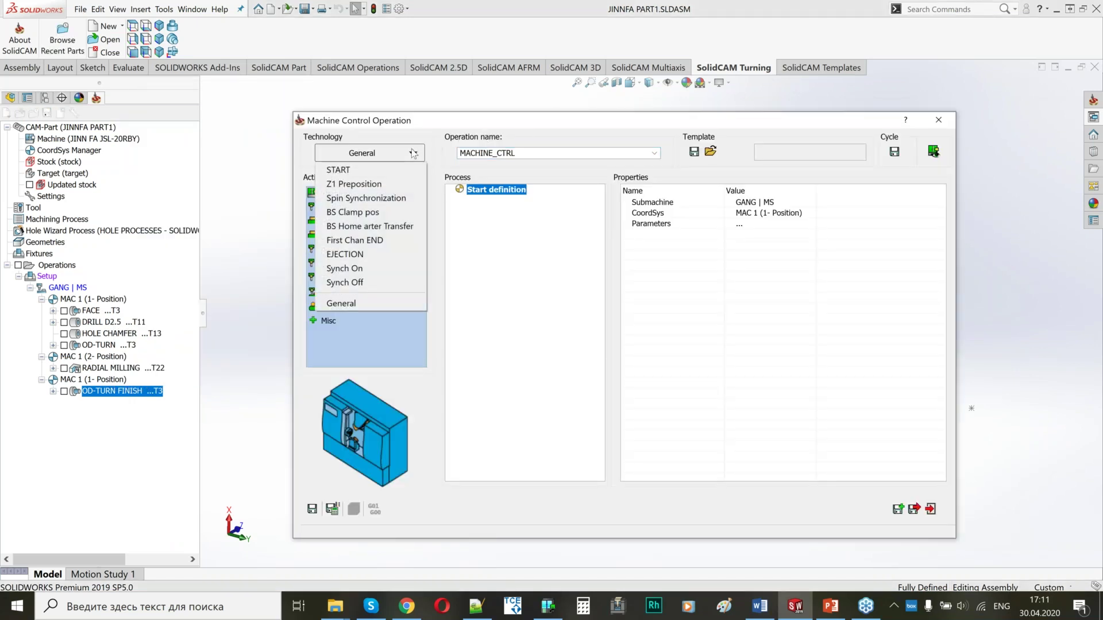
pyautogui.click(348, 184)
pyautogui.moveTo(523, 120); pyautogui.dragTo(364, 72)
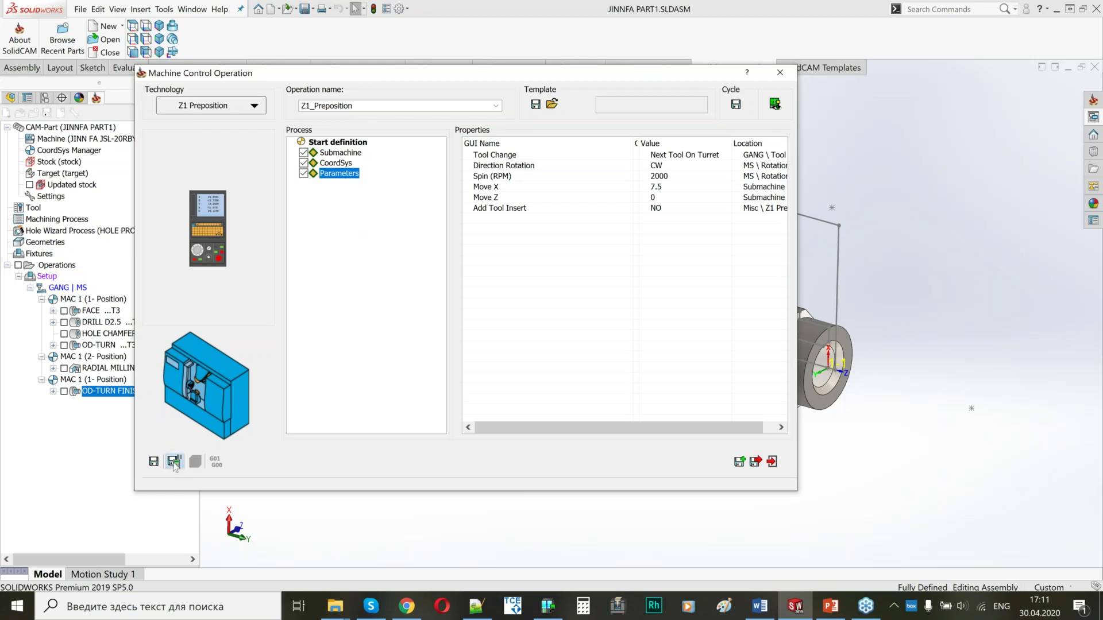
pyautogui.click(174, 462)
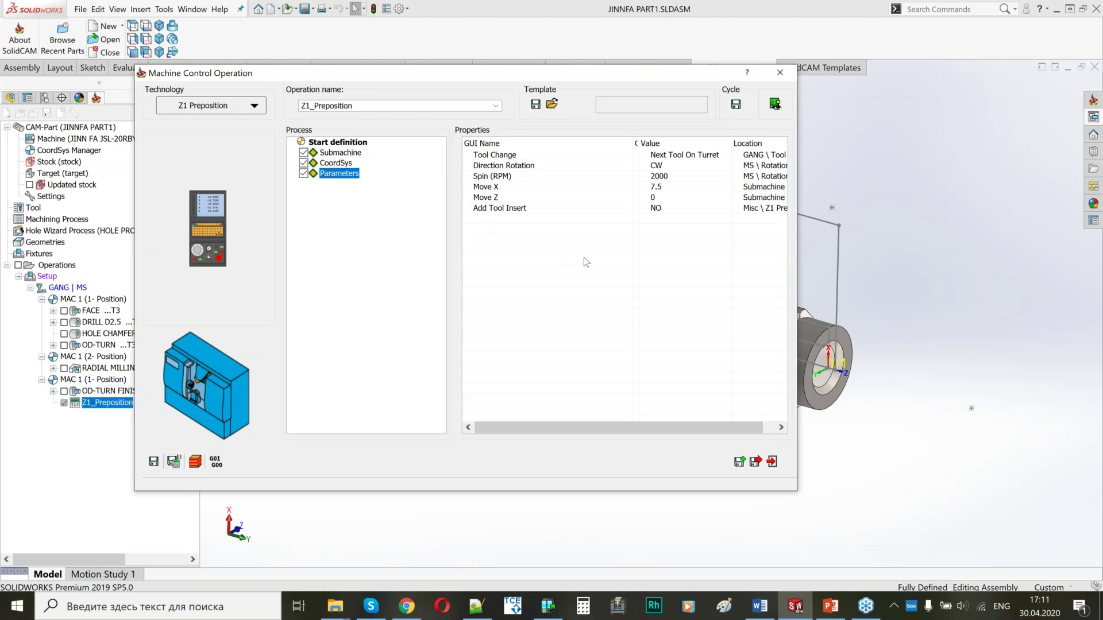
# Step: Set the tool change of Z1_Preposition to turning tool 1
pyautogui.click(667, 156)
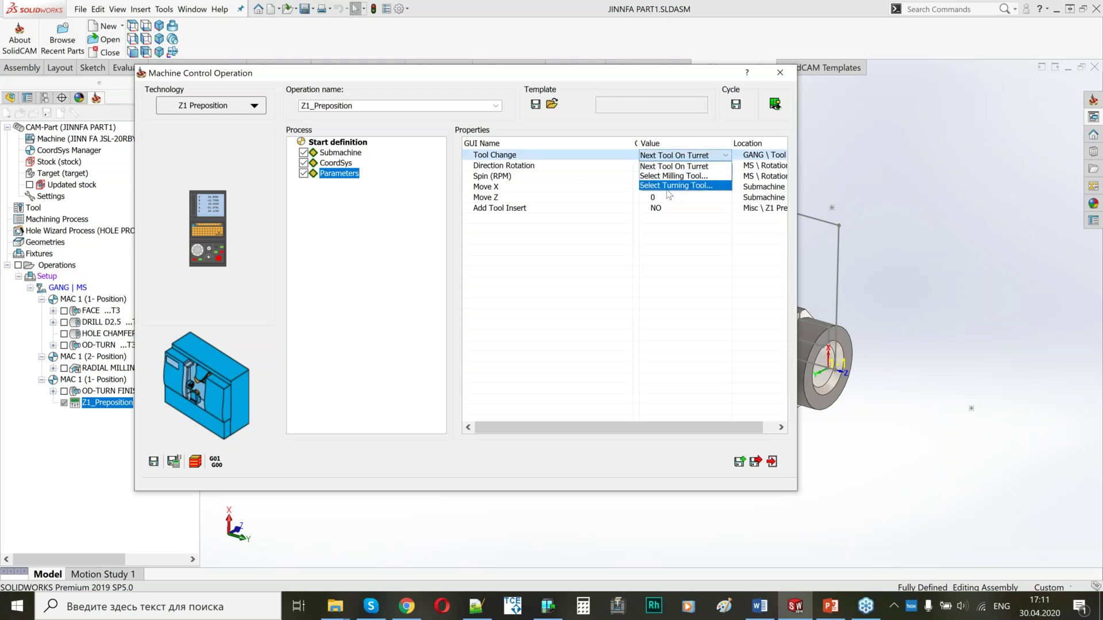
pyautogui.click(671, 186)
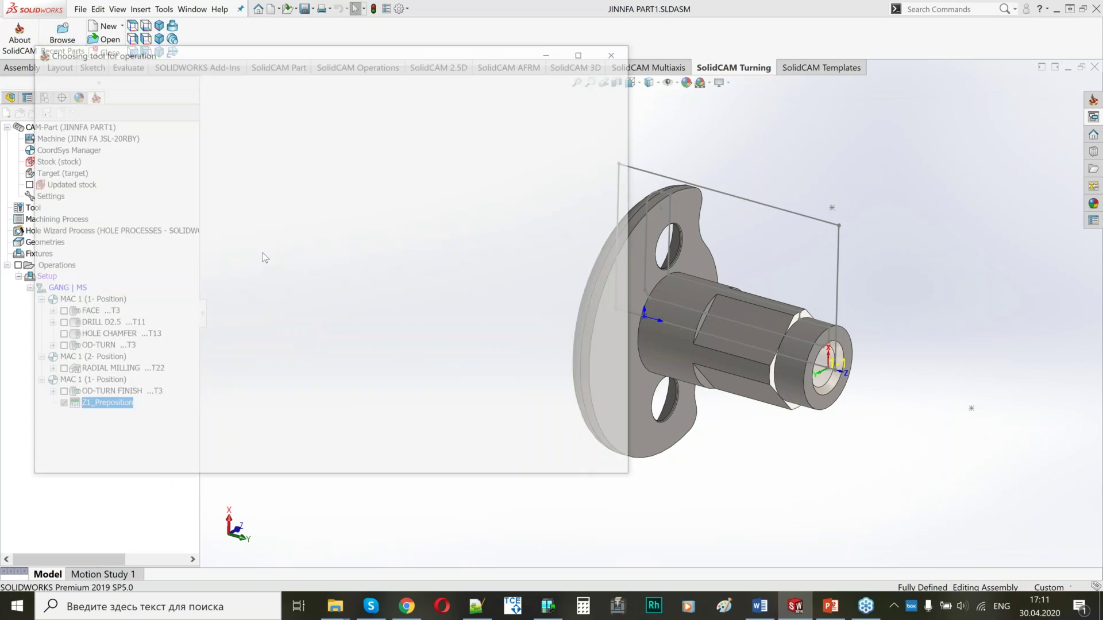
pyautogui.click(540, 434)
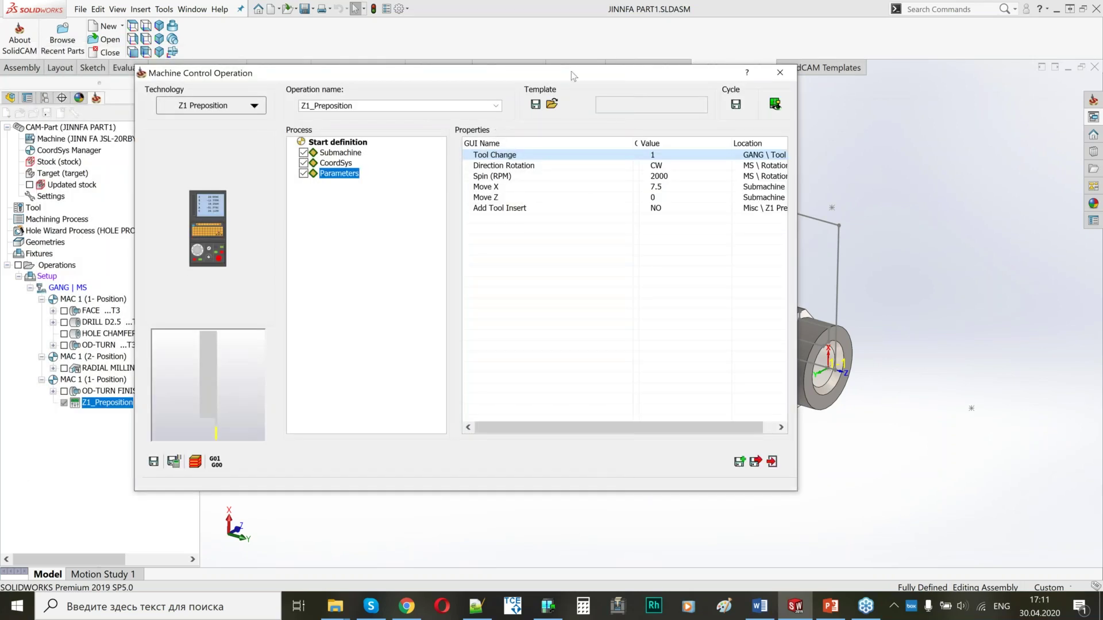
# Step: Check the tool and part positions in a flat view of the machine preview, and set Move X to 10
pyautogui.moveTo(540, 75); pyautogui.dragTo(496, 64)
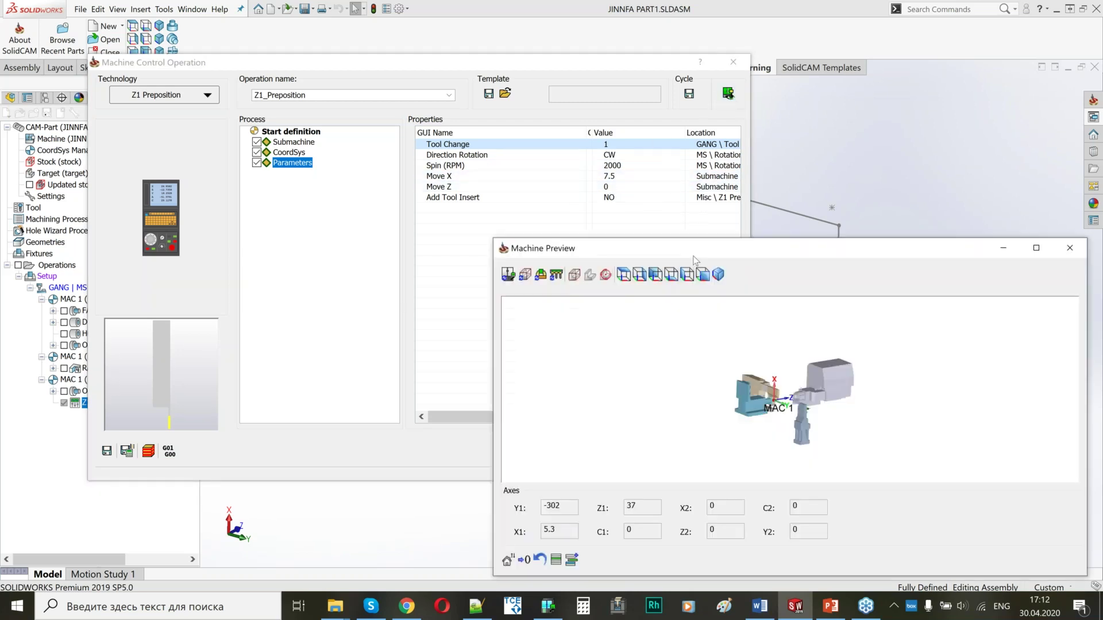
pyautogui.click(645, 272)
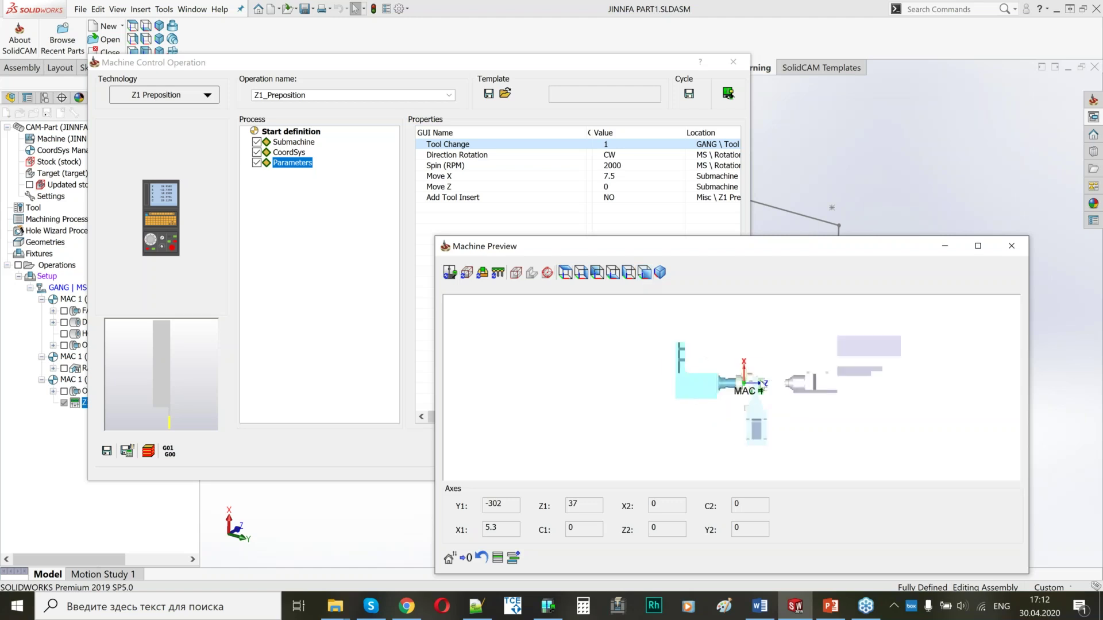
pyautogui.scroll(5, 726, 394)
pyautogui.scroll(5, 755, 370)
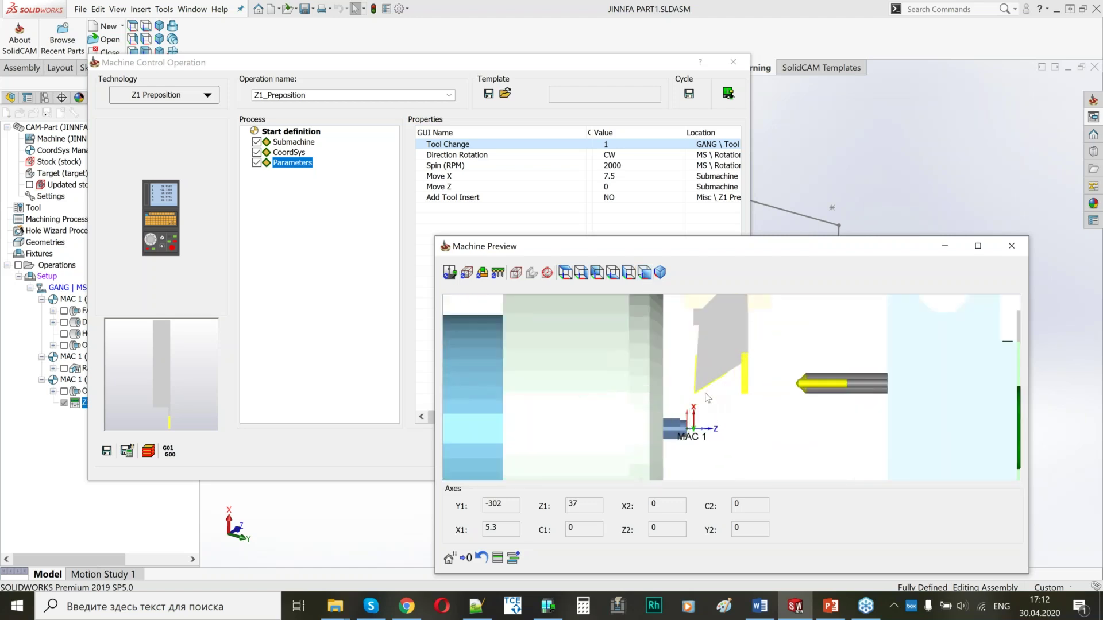
pyautogui.click(627, 179)
pyautogui.write('10')
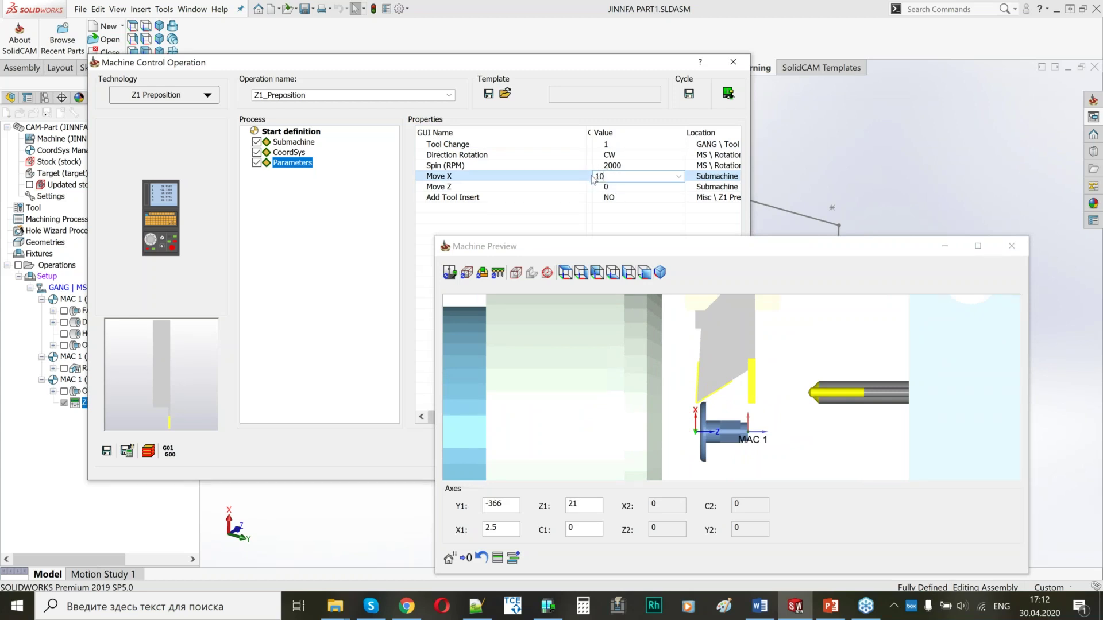
# Step: Define Move Z of Z1_Preposition by picking a point at the flange on the model, giving -12.798
pyautogui.click(619, 187)
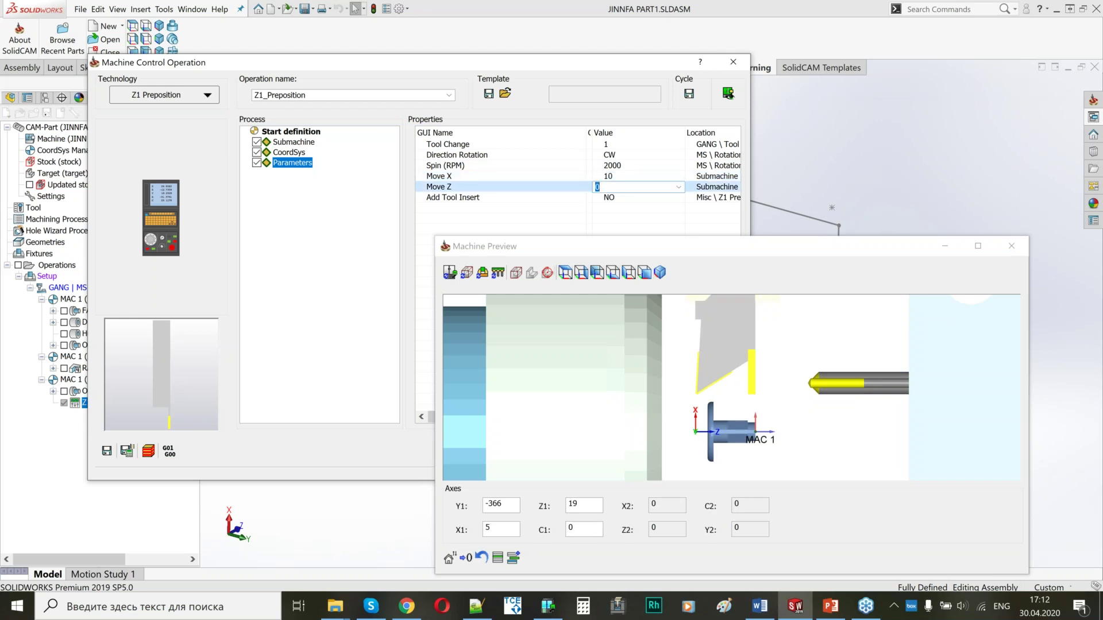
pyautogui.rightClick(619, 187)
pyautogui.click(558, 175)
pyautogui.rightClick(624, 189)
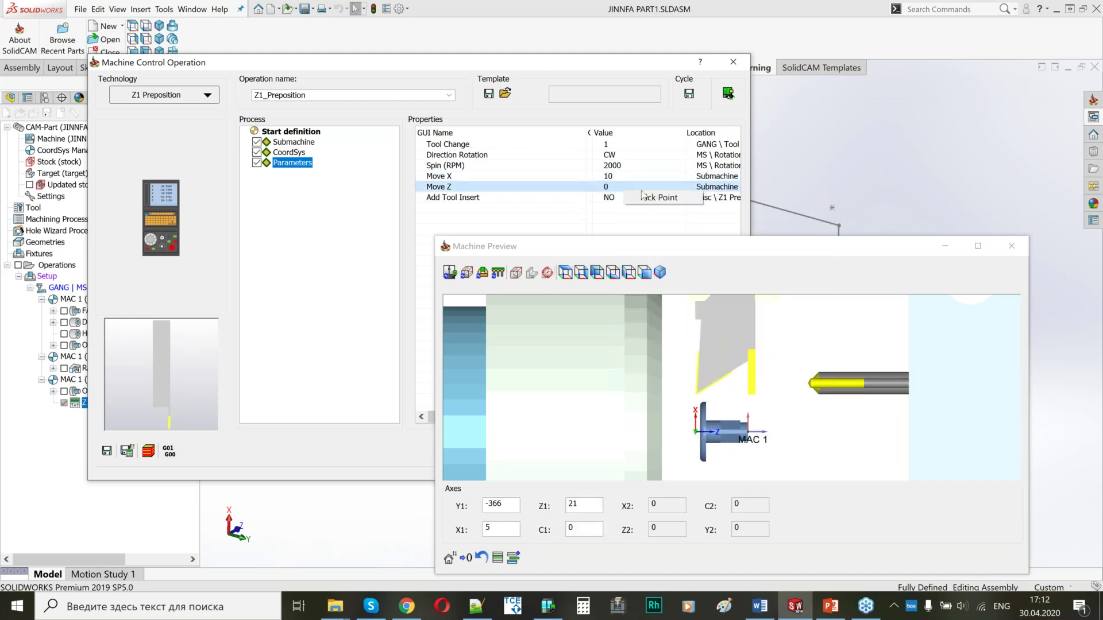
pyautogui.click(653, 199)
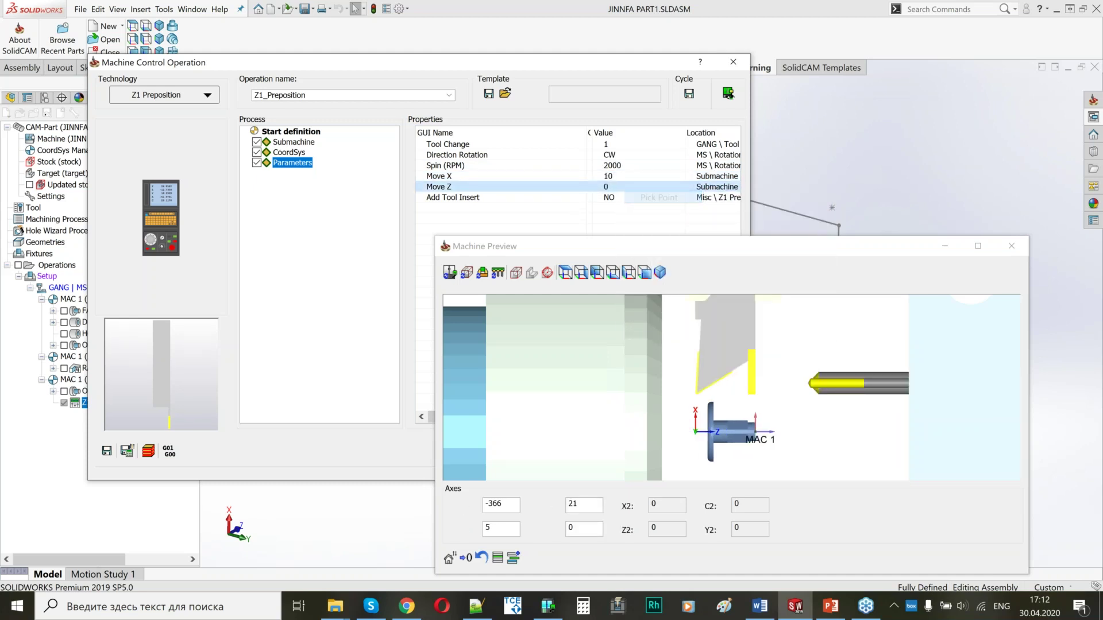
pyautogui.moveTo(662, 246); pyautogui.dragTo(940, 304)
pyautogui.moveTo(597, 303)
pyautogui.mouseDown(button='middle')
pyautogui.moveTo(660, 258)
pyautogui.moveTo(671, 222)
pyautogui.mouseUp(button='middle')
pyautogui.scroll(-5, 669, 221)
pyautogui.click(665, 222)
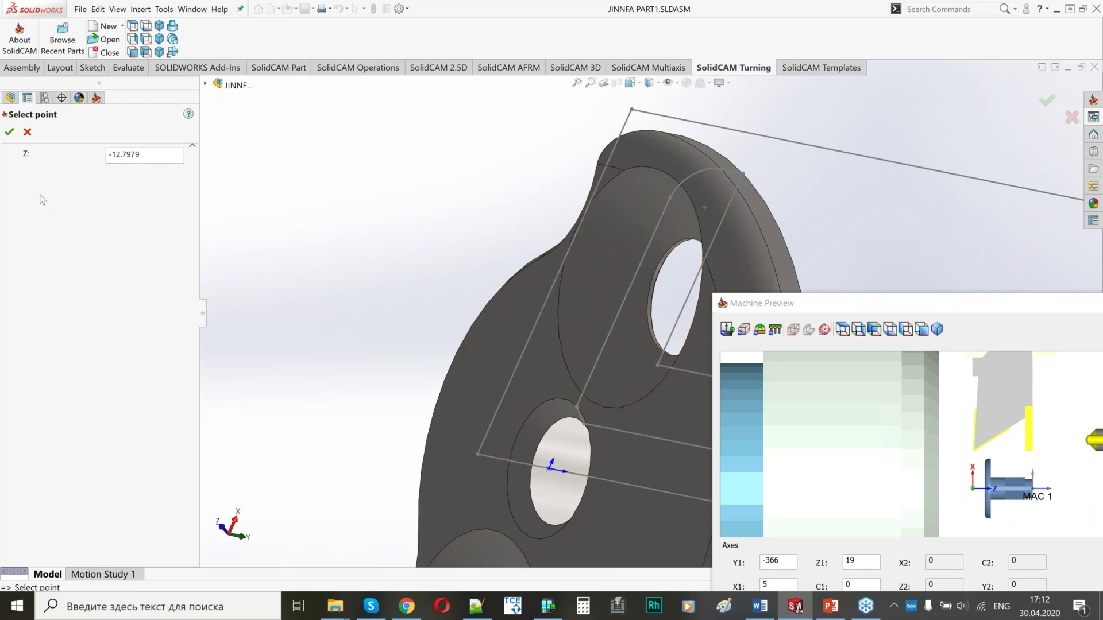
pyautogui.click(11, 134)
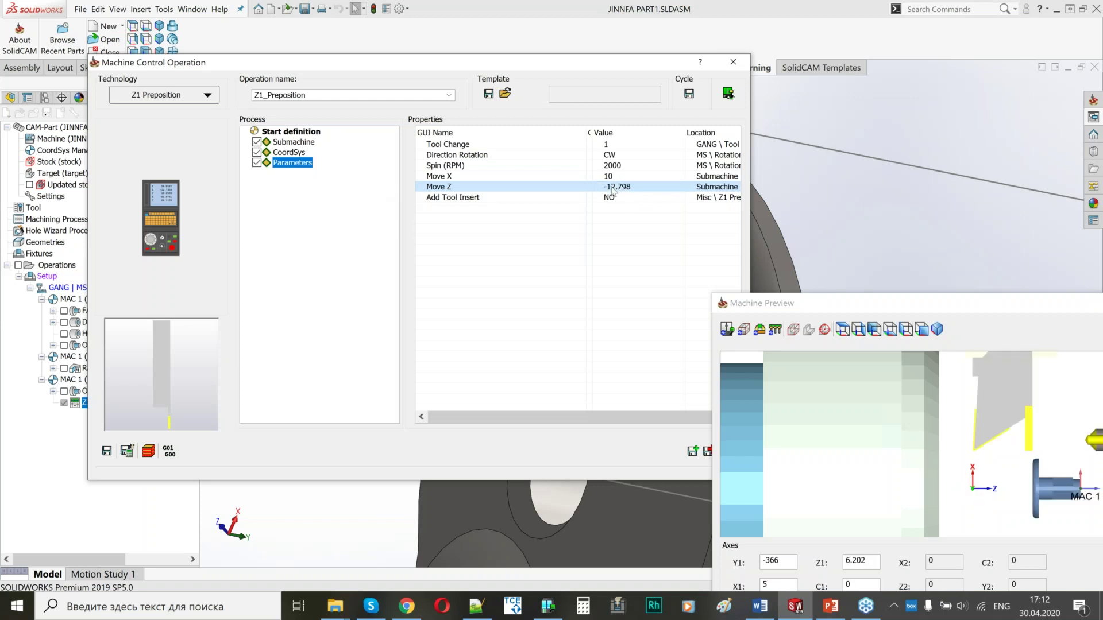
# Step: Set Move Z of Z1_Preposition to -13.798
pyautogui.click(608, 187)
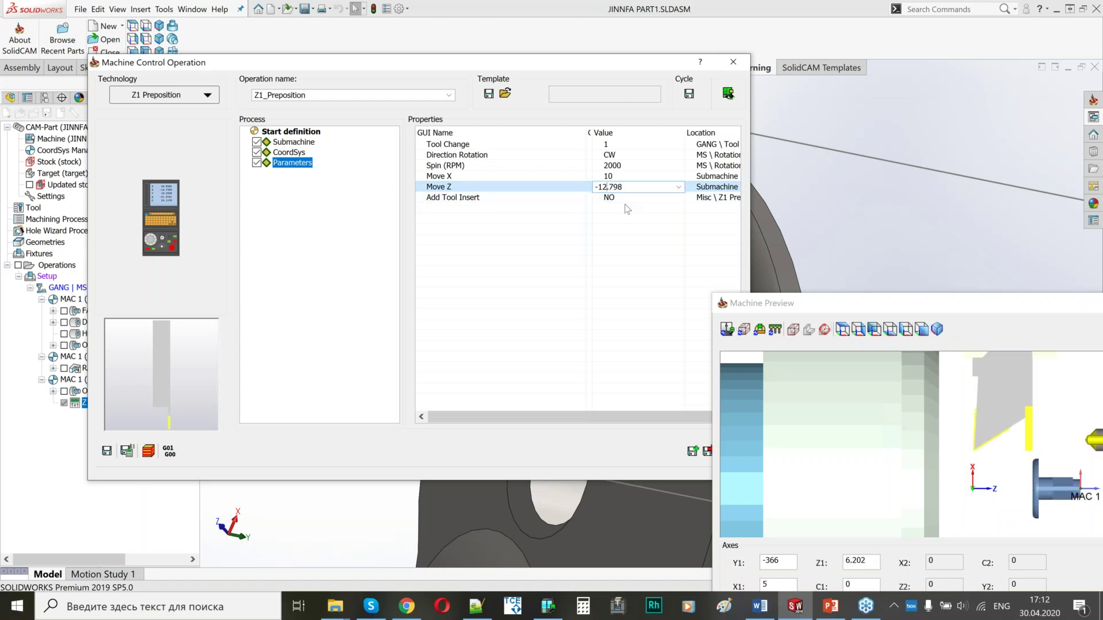
pyautogui.press('BackSpace')
pyautogui.write('3')
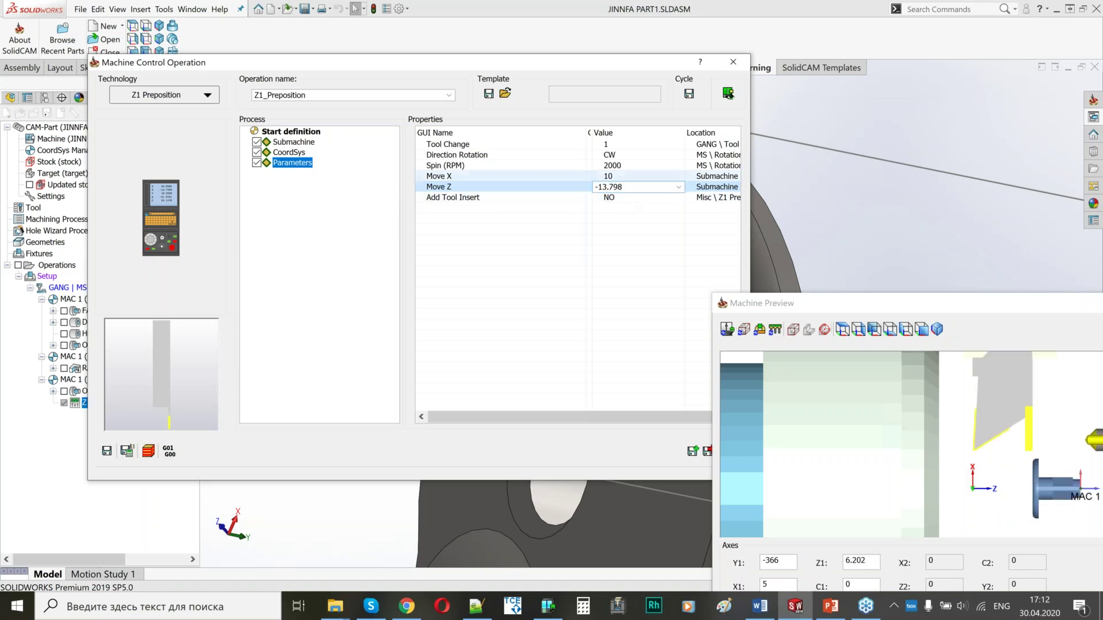
# Step: Check the turning tool's position relative to the part flange in the machine preview, and save and close Z1_Preposition
pyautogui.moveTo(488, 62); pyautogui.dragTo(471, 24)
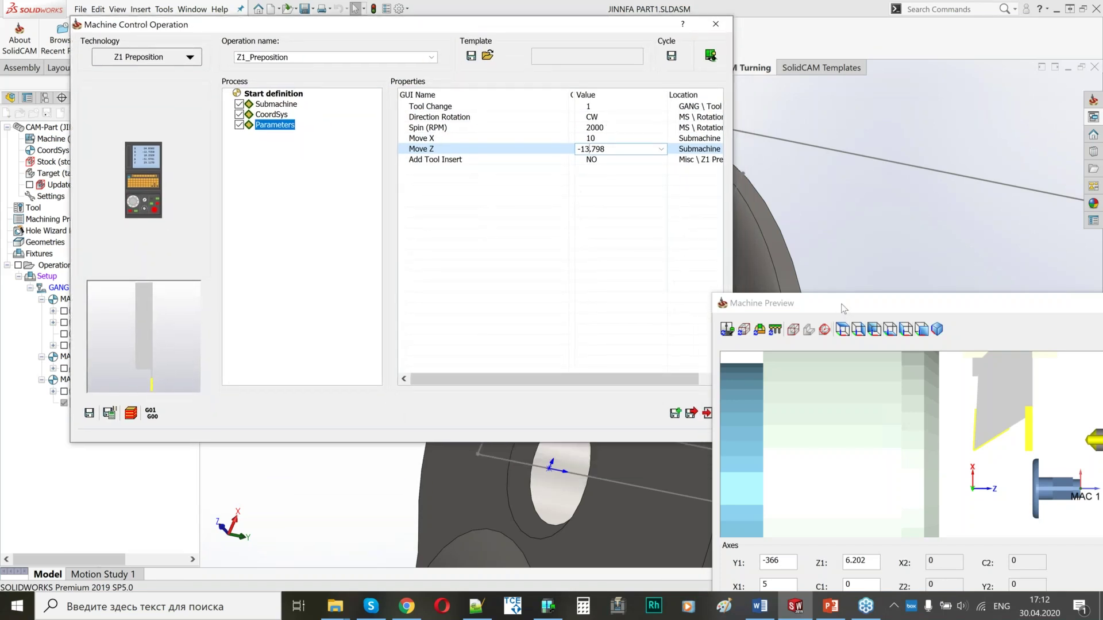
pyautogui.moveTo(843, 309); pyautogui.dragTo(538, 233)
pyautogui.scroll(3, 690, 384)
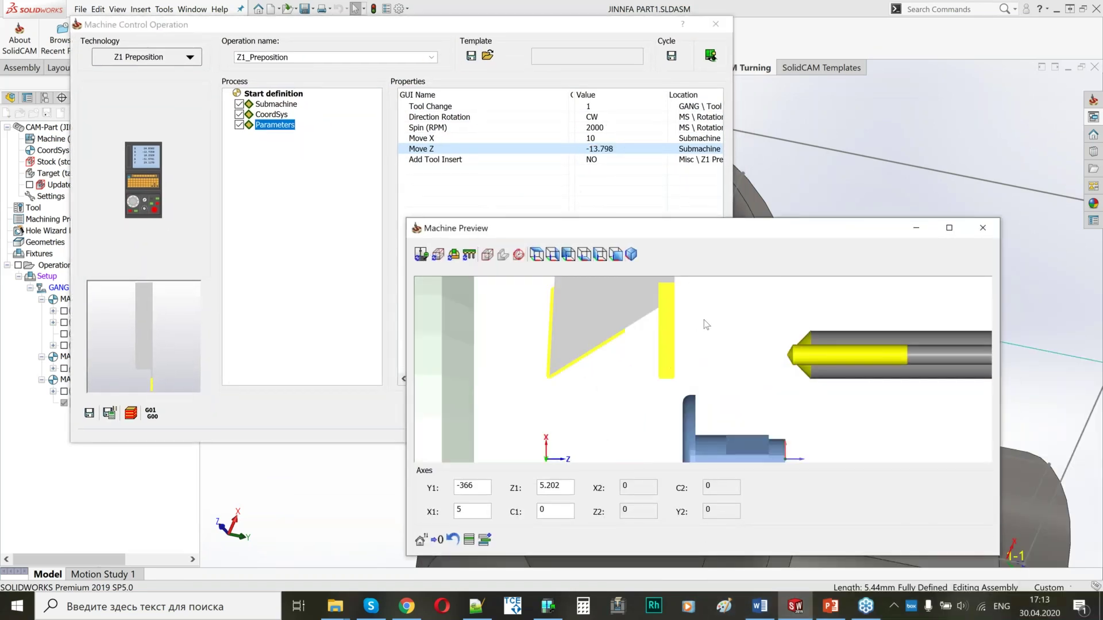
pyautogui.scroll(-2, 704, 319)
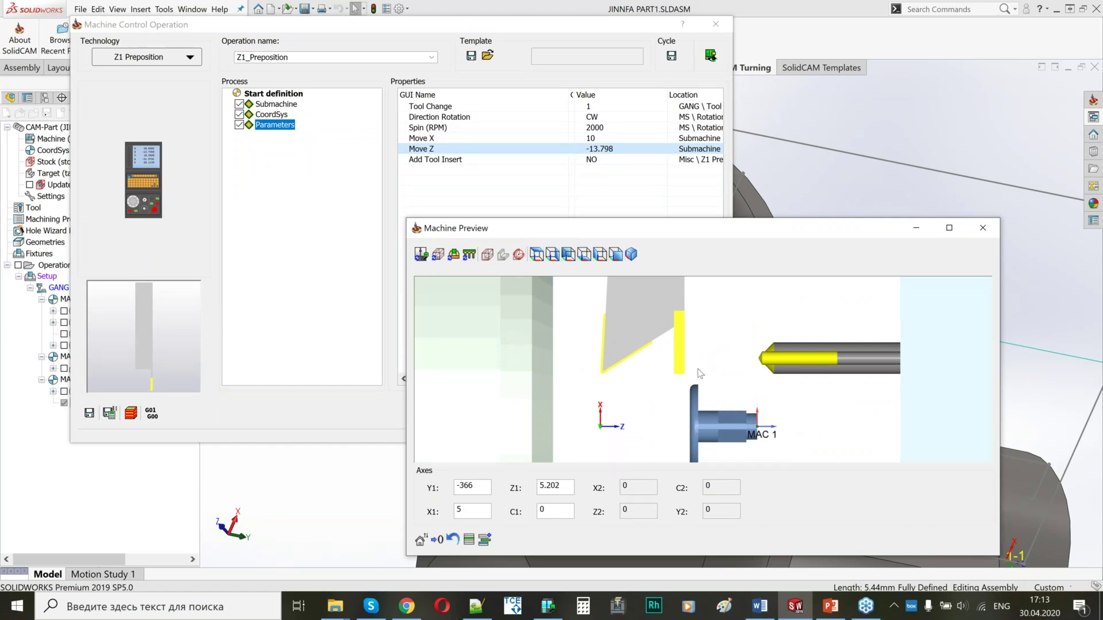
pyautogui.scroll(-2, 700, 374)
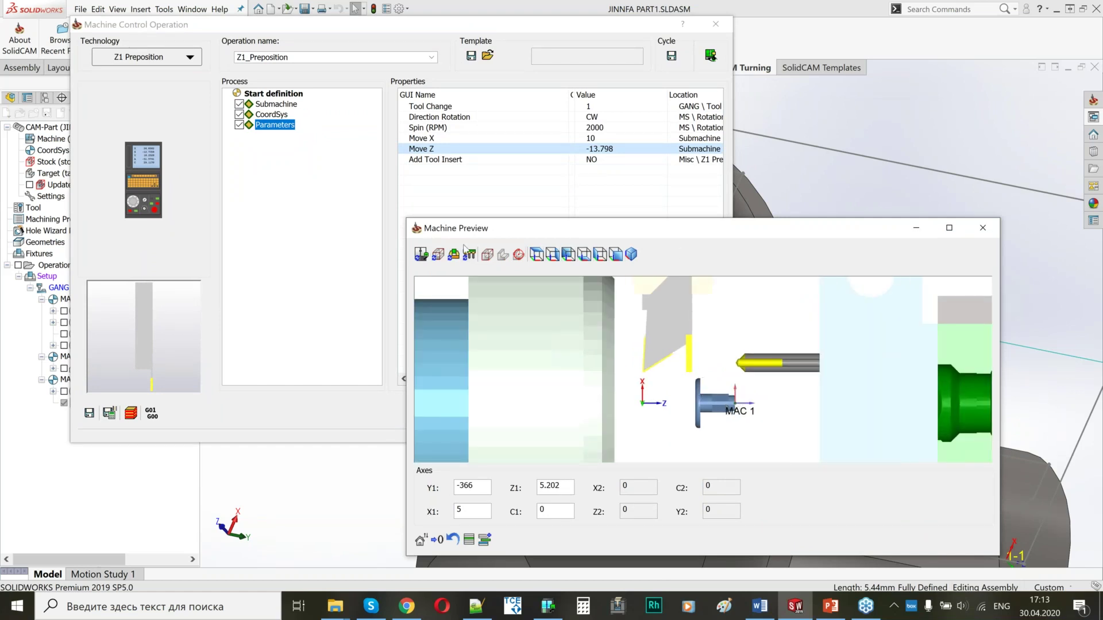
pyautogui.click(995, 229)
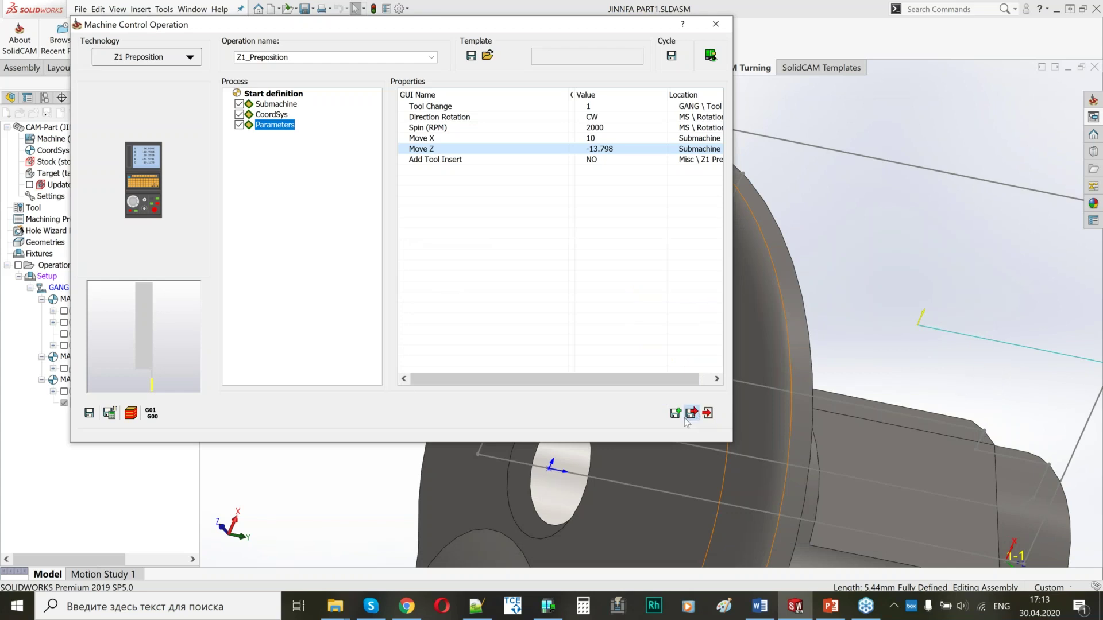
pyautogui.click(689, 416)
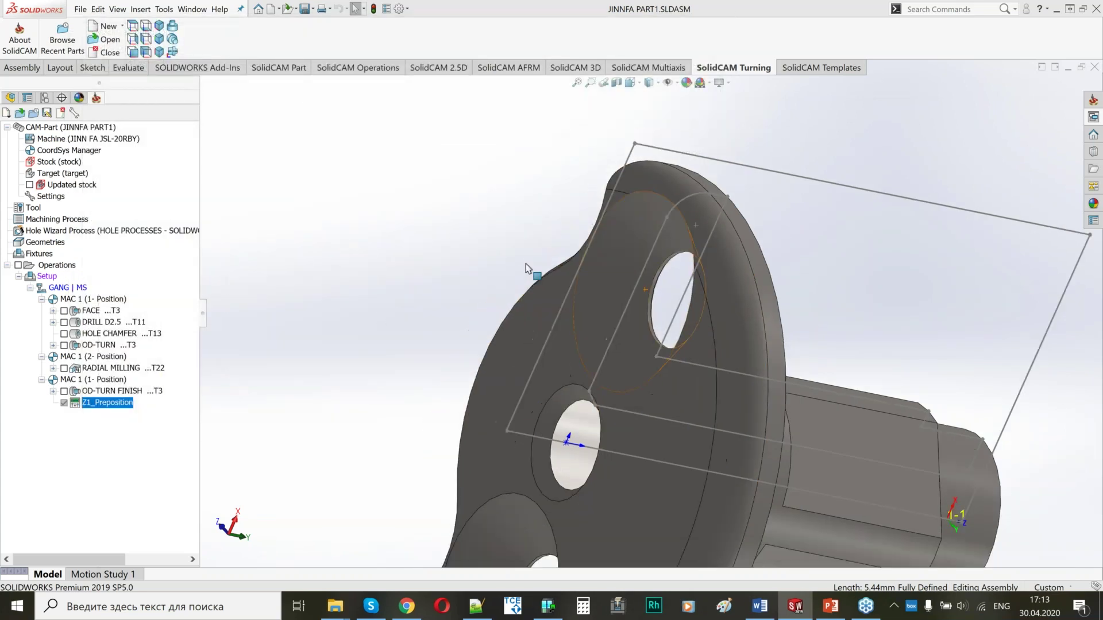
# Step: Add a Spin Synchronization machine control operation after Z1_Preposition, and save and calculate it
pyautogui.moveTo(787, 310); pyautogui.dragTo(744, 288, button='middle')
pyautogui.scroll(-2, 730, 324)
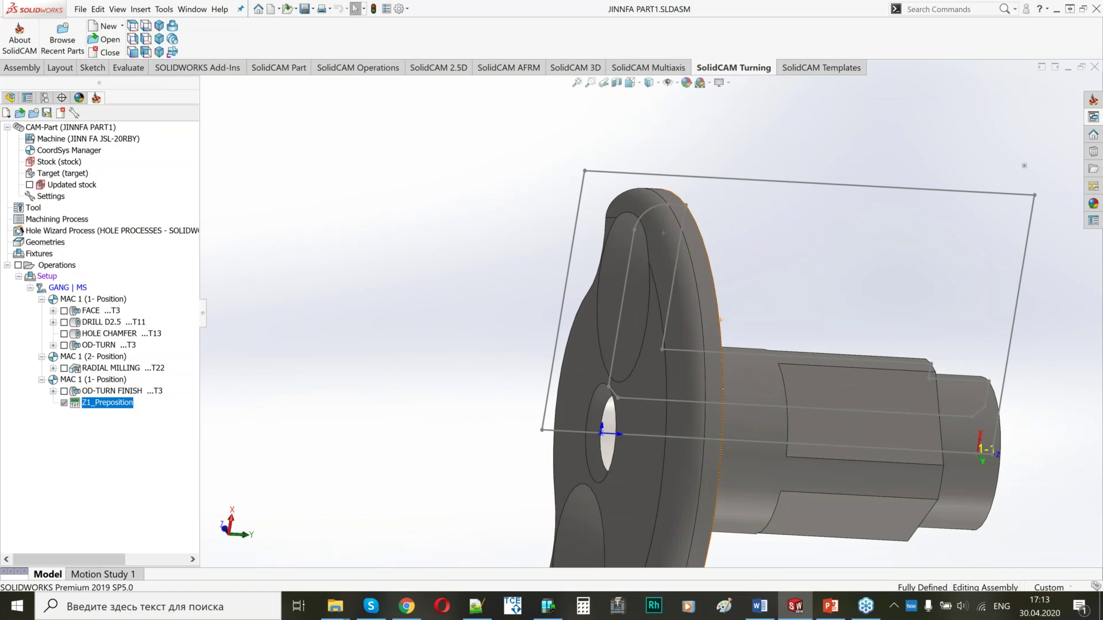
pyautogui.rightClick(113, 405)
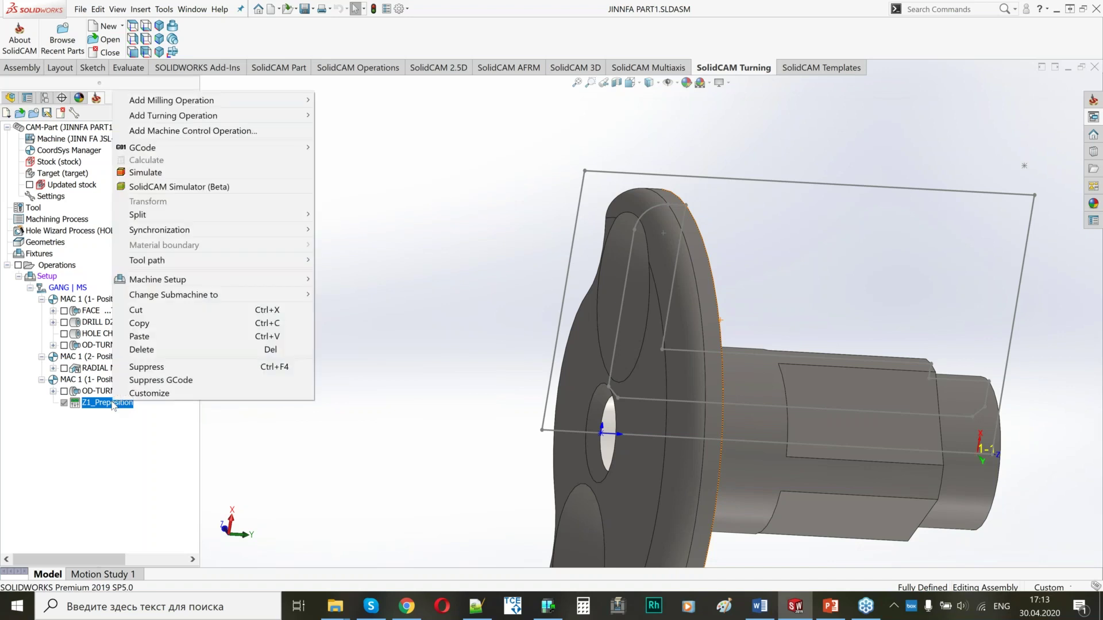
pyautogui.click(205, 131)
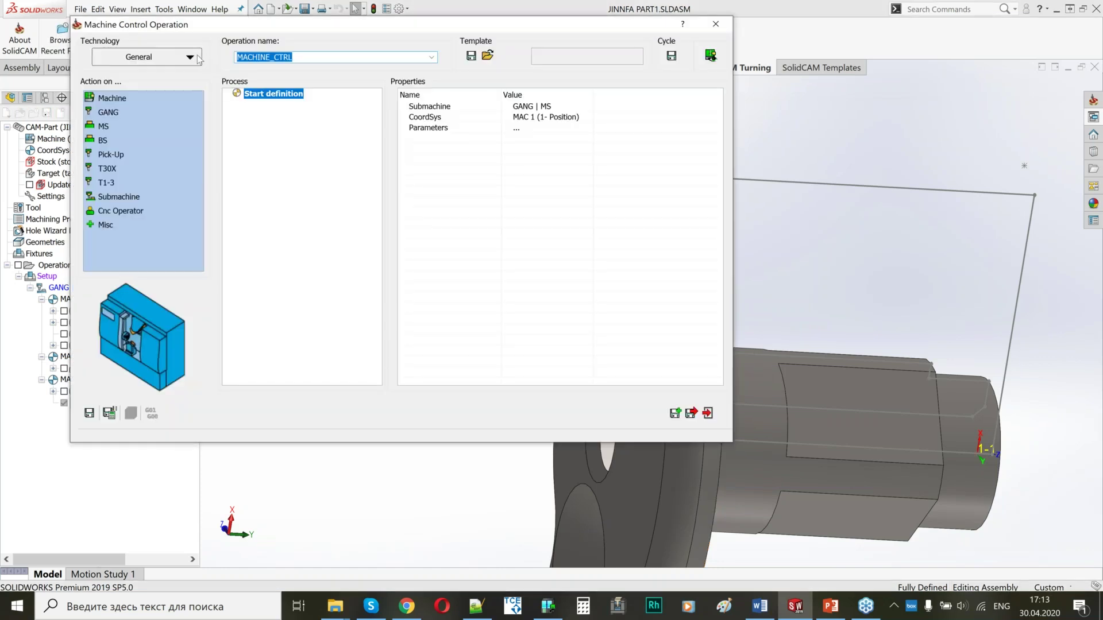
pyautogui.click(148, 57)
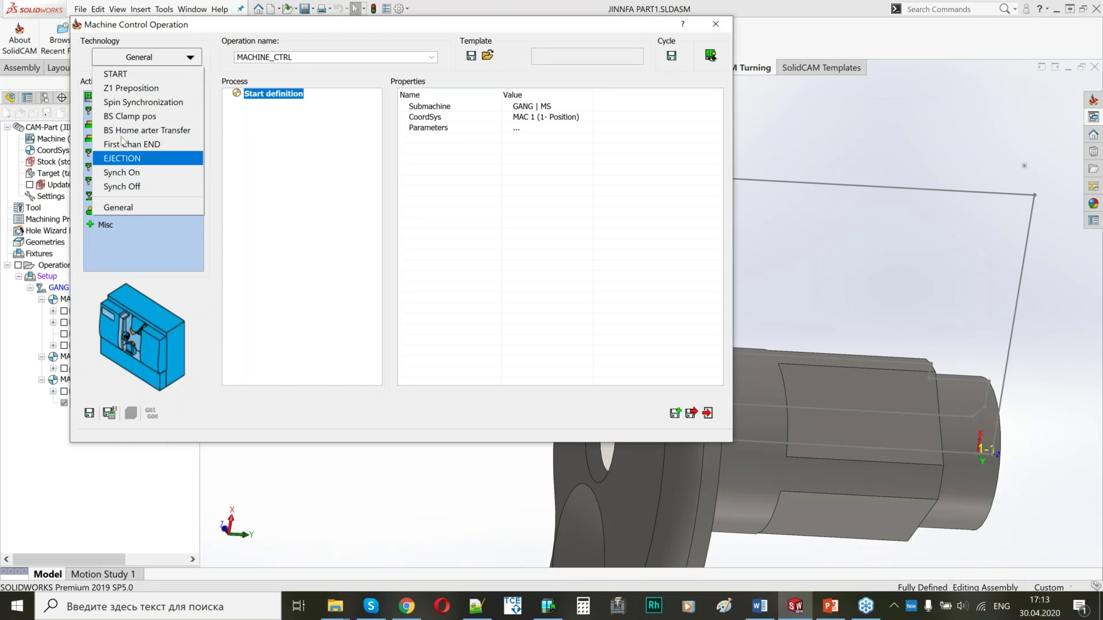
pyautogui.click(115, 102)
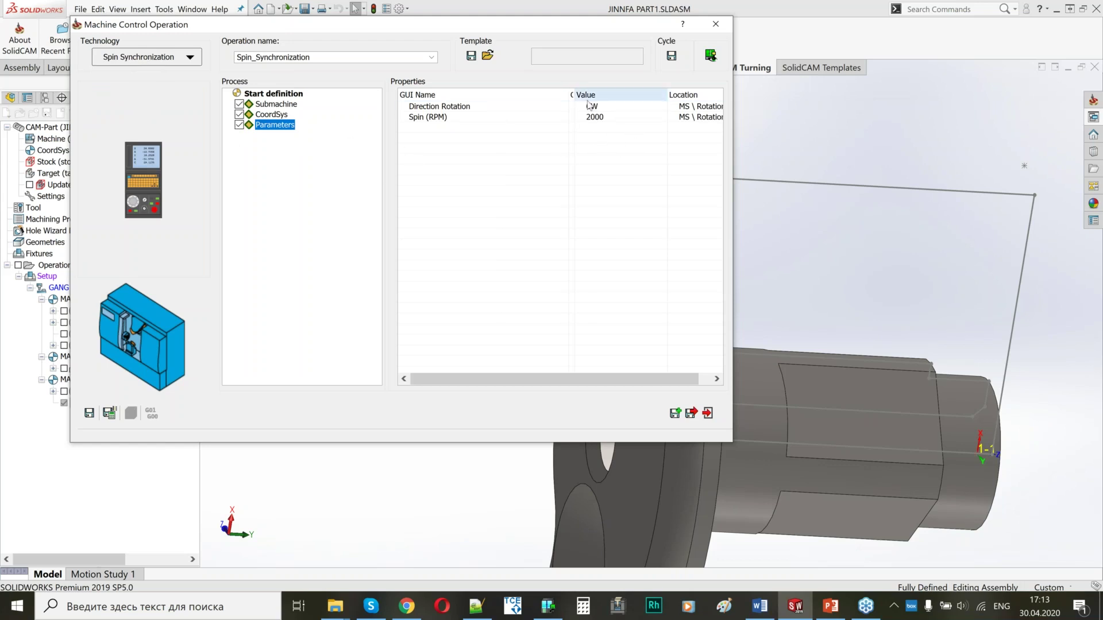
pyautogui.click(110, 413)
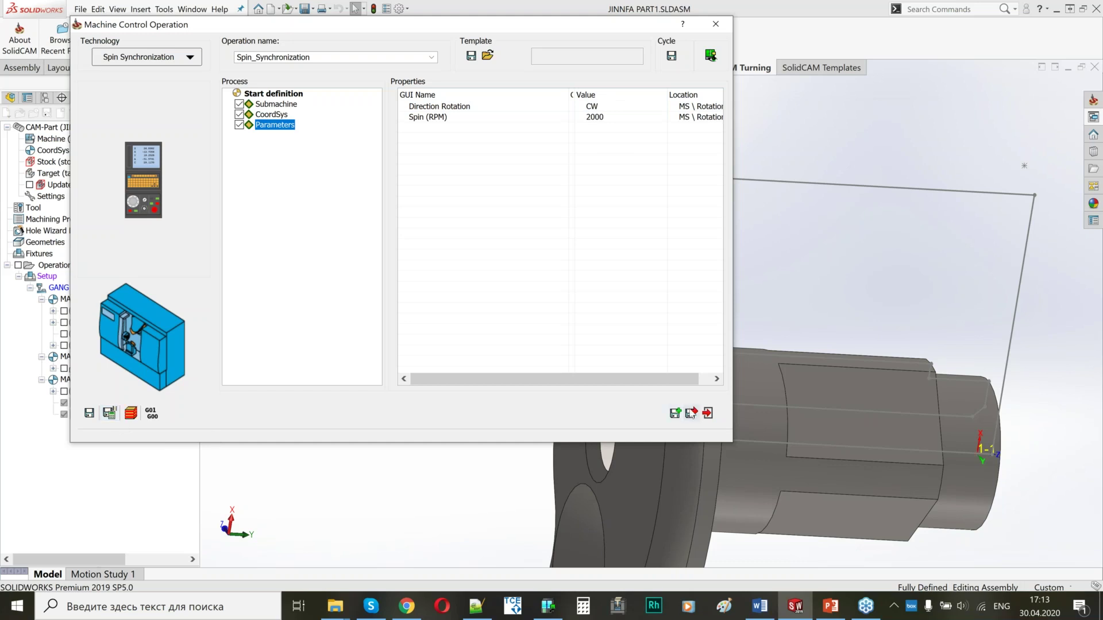
# Step: Add a BS Clamp pos machine control operation after Spin_Synchronization, accepting the submachine T30X | BS defined in its cycle
pyautogui.rightClick(93, 415)
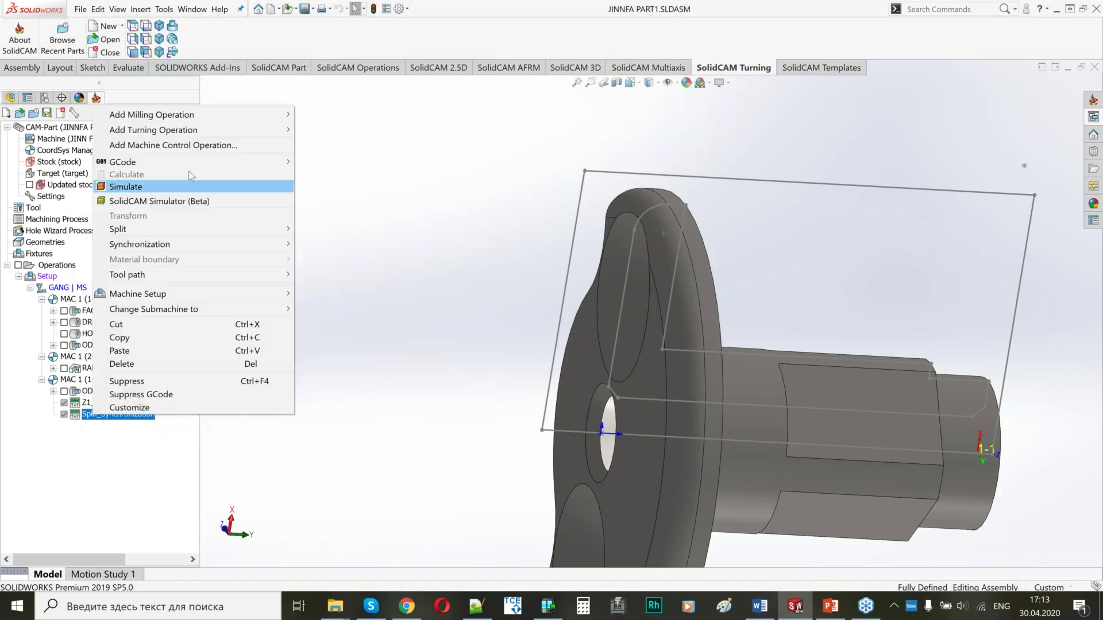
pyautogui.click(201, 146)
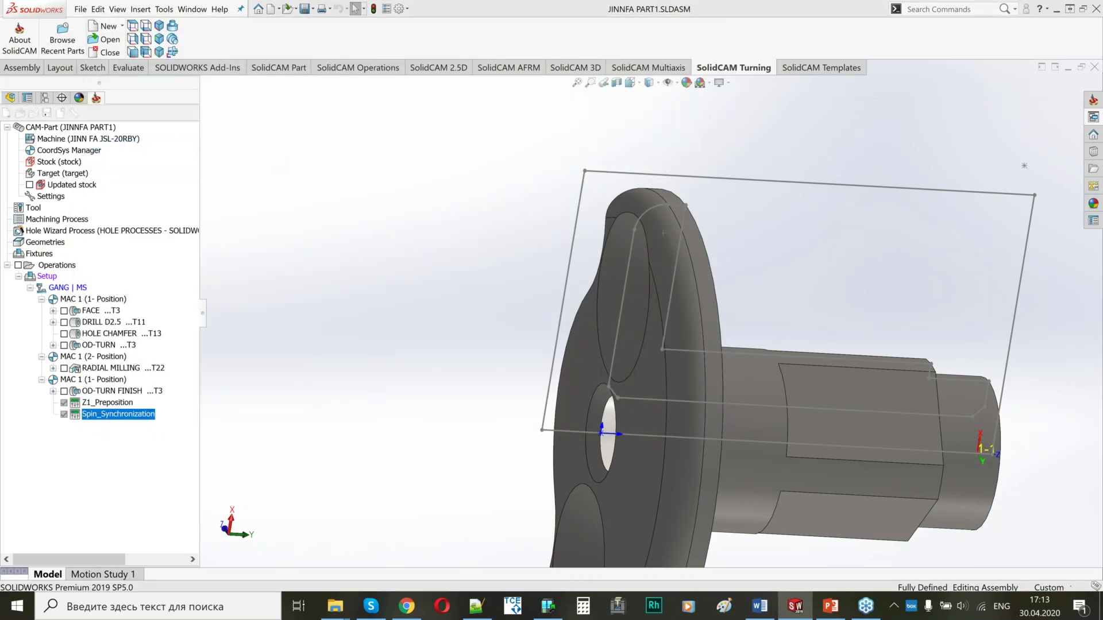
pyautogui.click(156, 51)
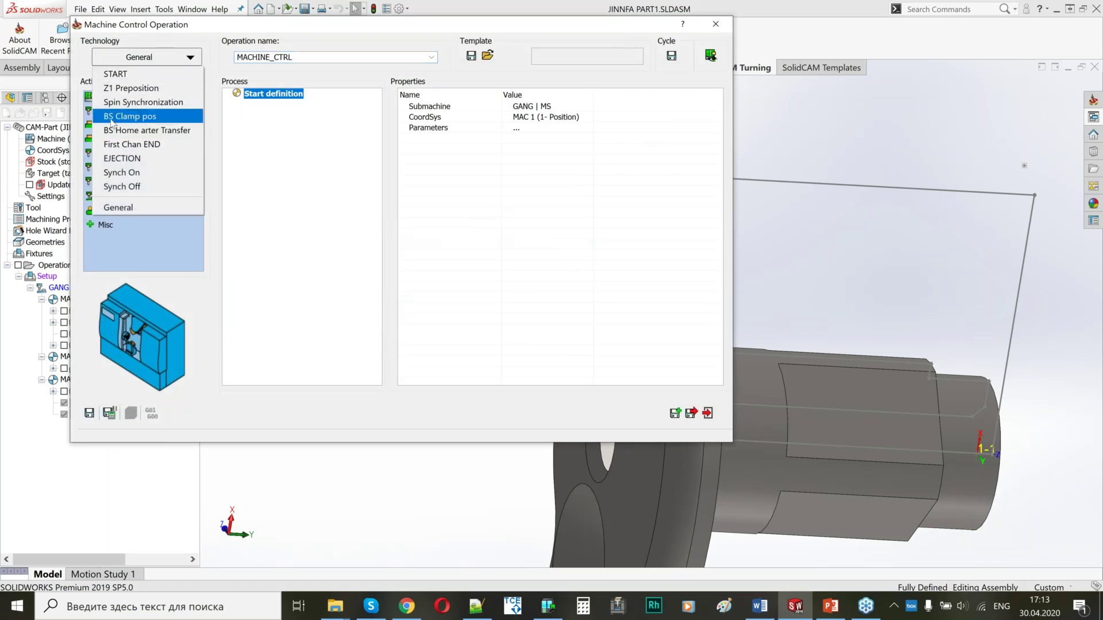
pyautogui.click(147, 117)
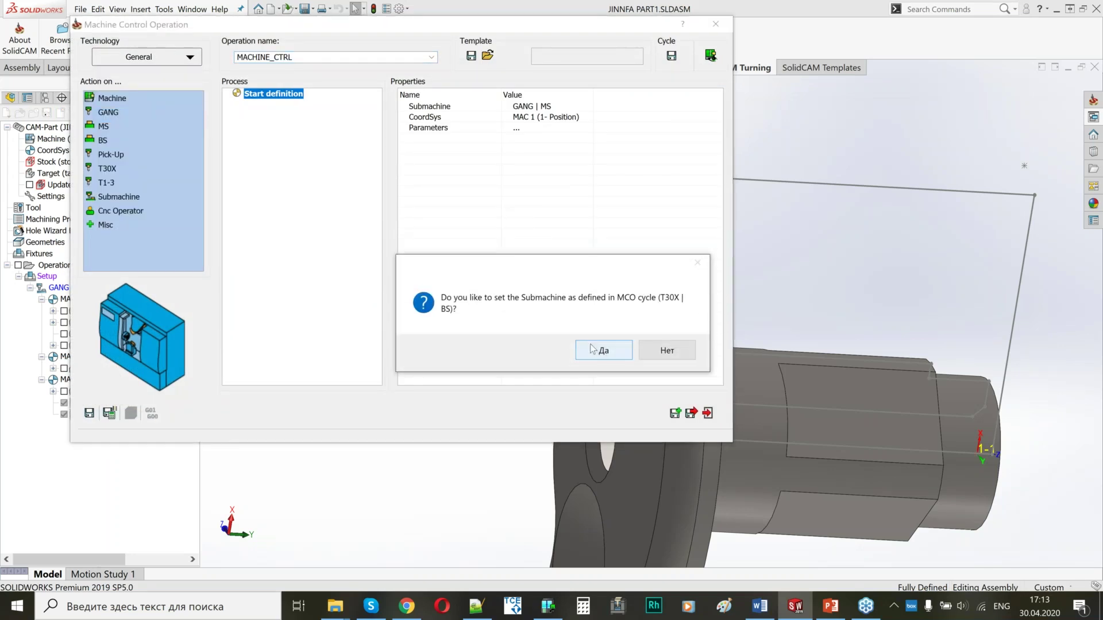
pyautogui.click(598, 349)
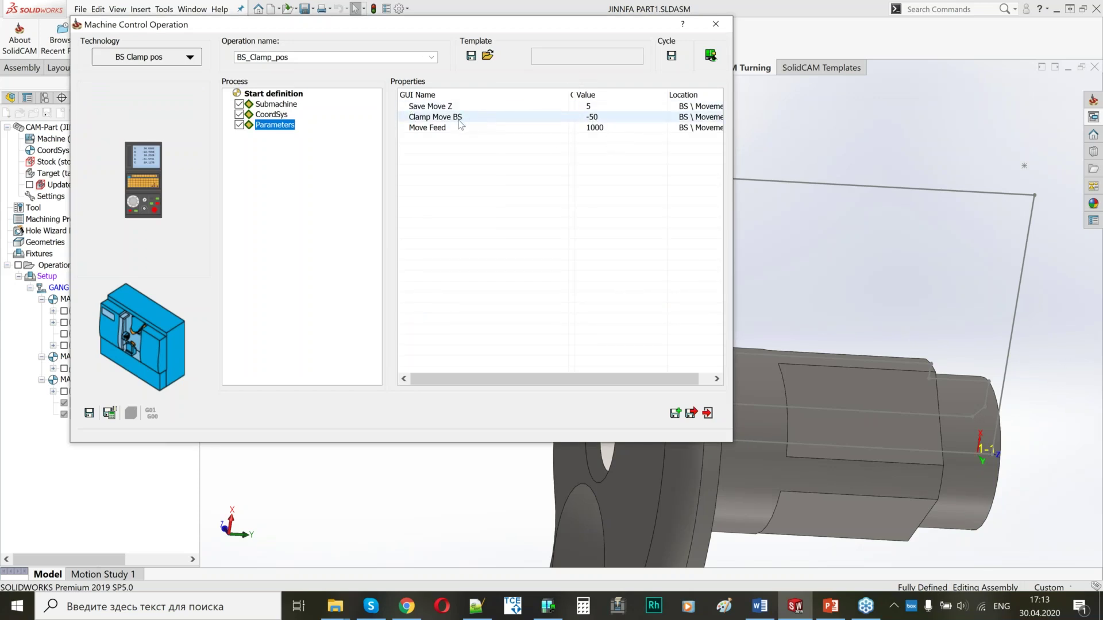
# Step: Set Clamp Move BS of BS_Clamp_pos to Setup Loc', and save and calculate the operation
pyautogui.click(617, 119)
pyautogui.click(661, 117)
pyautogui.click(596, 176)
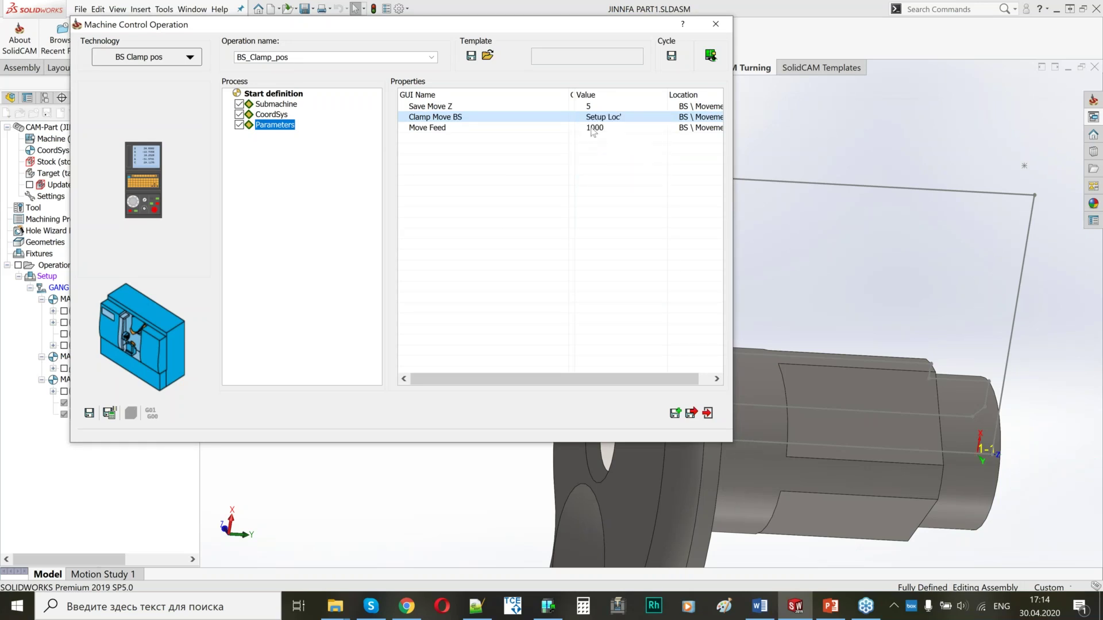
pyautogui.moveTo(449, 26); pyautogui.dragTo(667, 102)
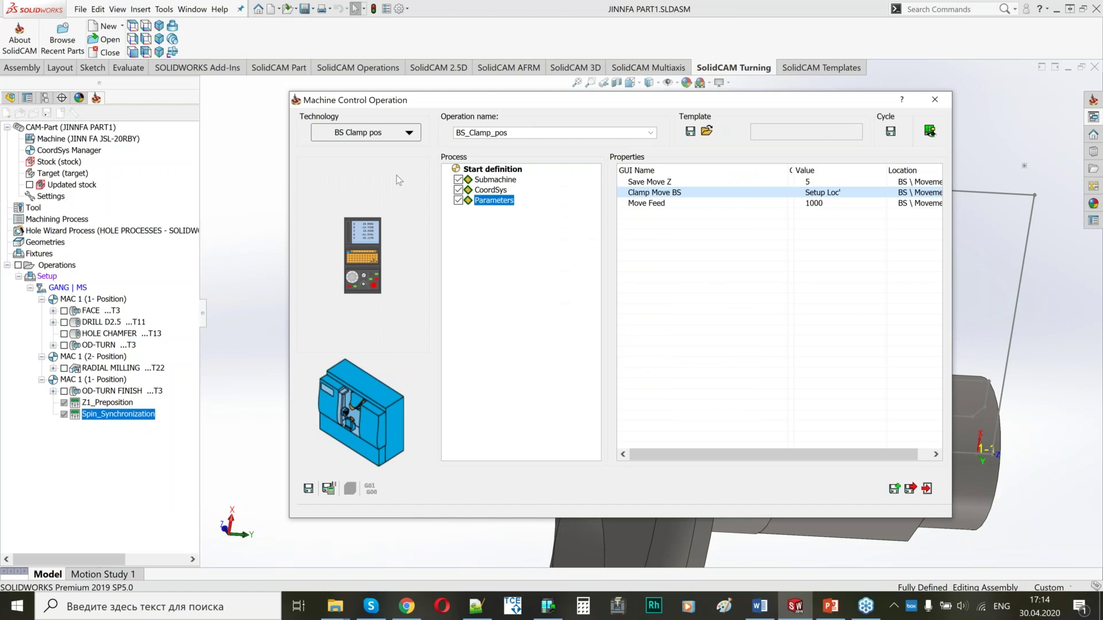
pyautogui.moveTo(543, 101); pyautogui.dragTo(429, 41)
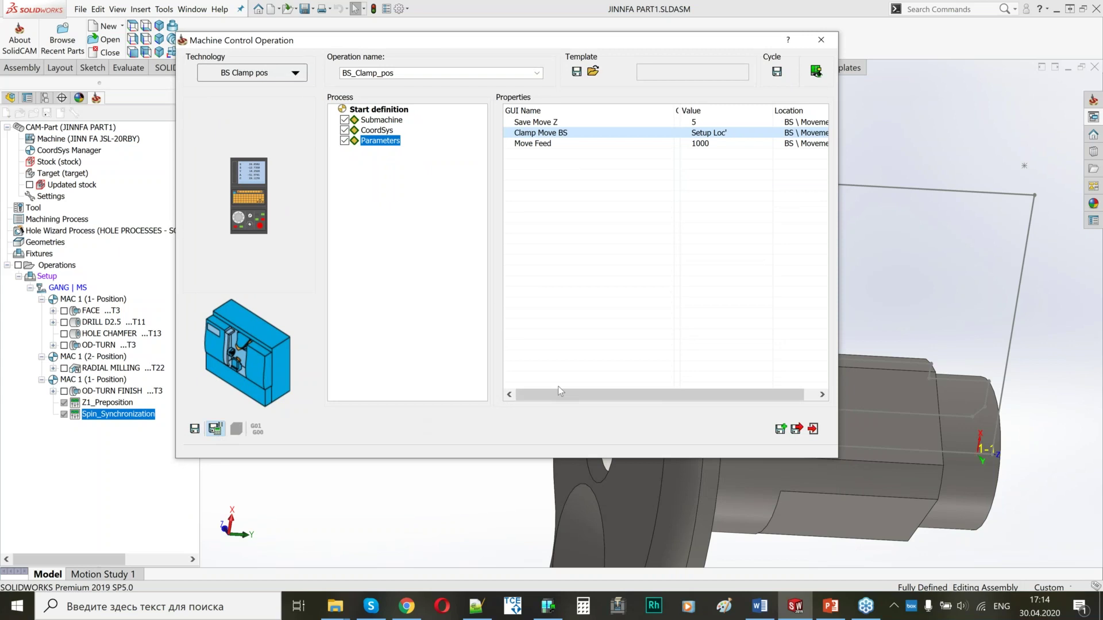
# Step: Examine the back spindle at the Save Move Z and Clamp Move BS positions in the machine preview, and close BS_Clamp_pos
pyautogui.click(816, 71)
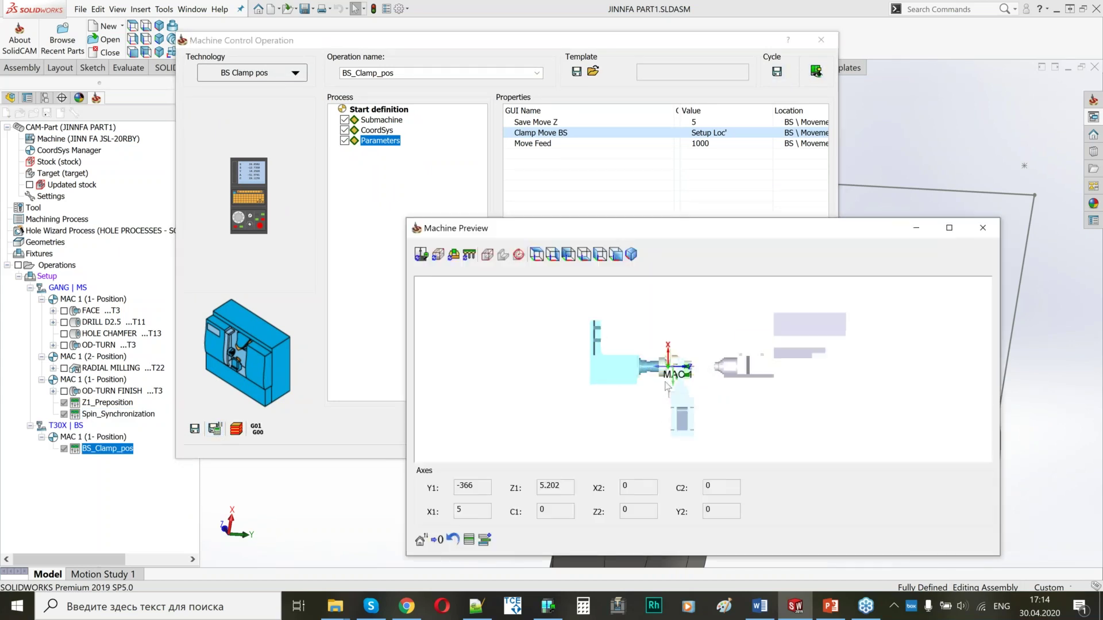
pyautogui.scroll(5, 666, 377)
pyautogui.click(711, 122)
pyautogui.moveTo(603, 374); pyautogui.dragTo(607, 329, button='middle')
pyautogui.scroll(4, 606, 328)
pyautogui.moveTo(770, 384); pyautogui.dragTo(795, 398, button='middle')
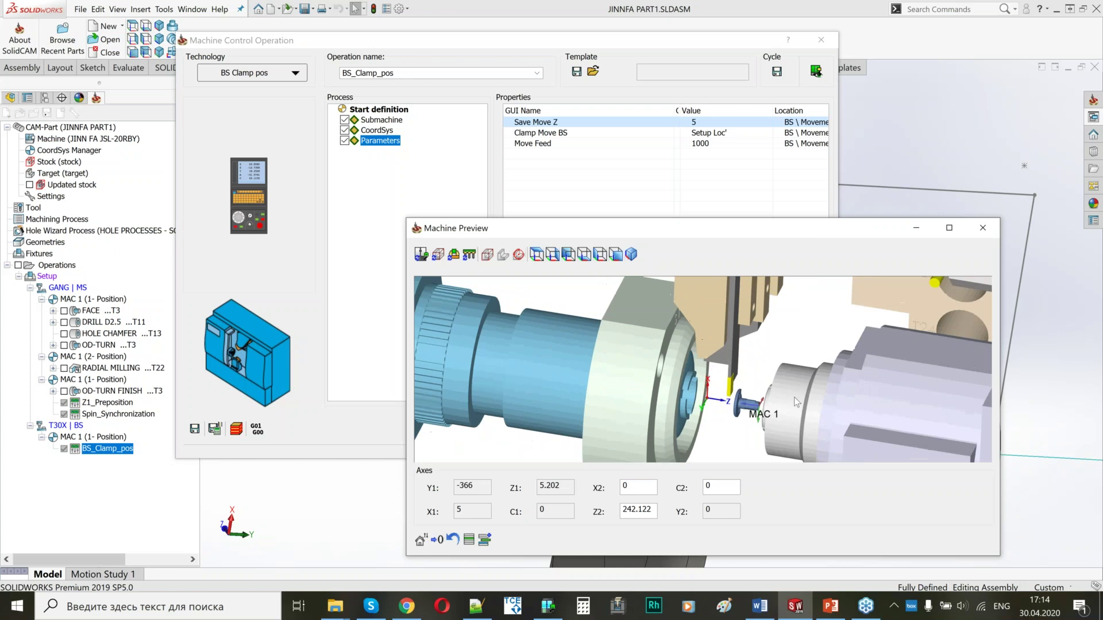
pyautogui.scroll(5, 747, 398)
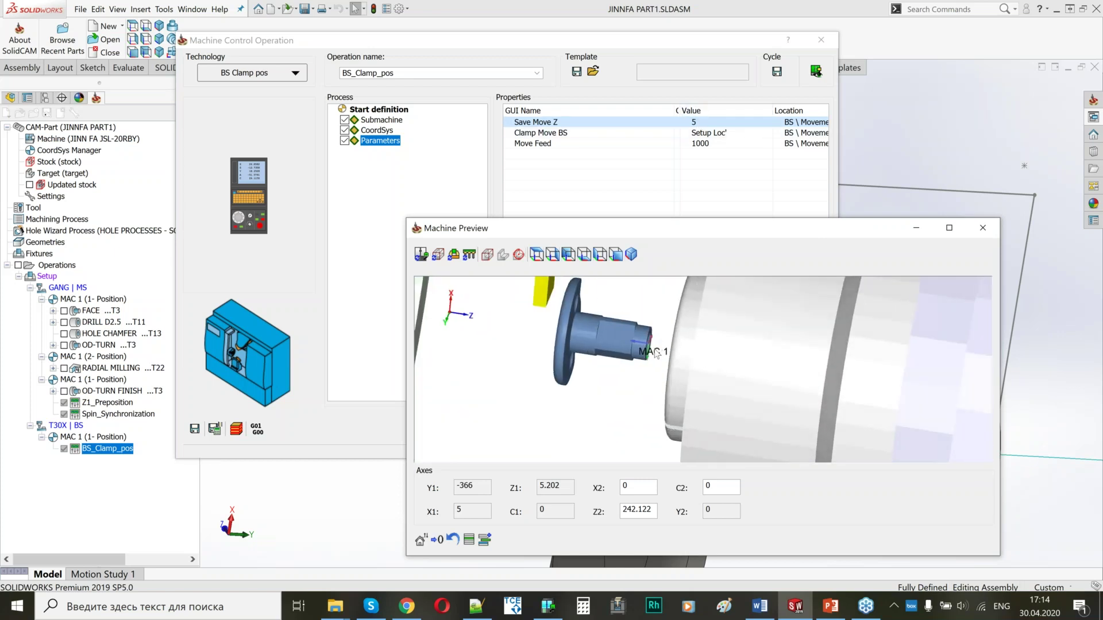
pyautogui.click(724, 137)
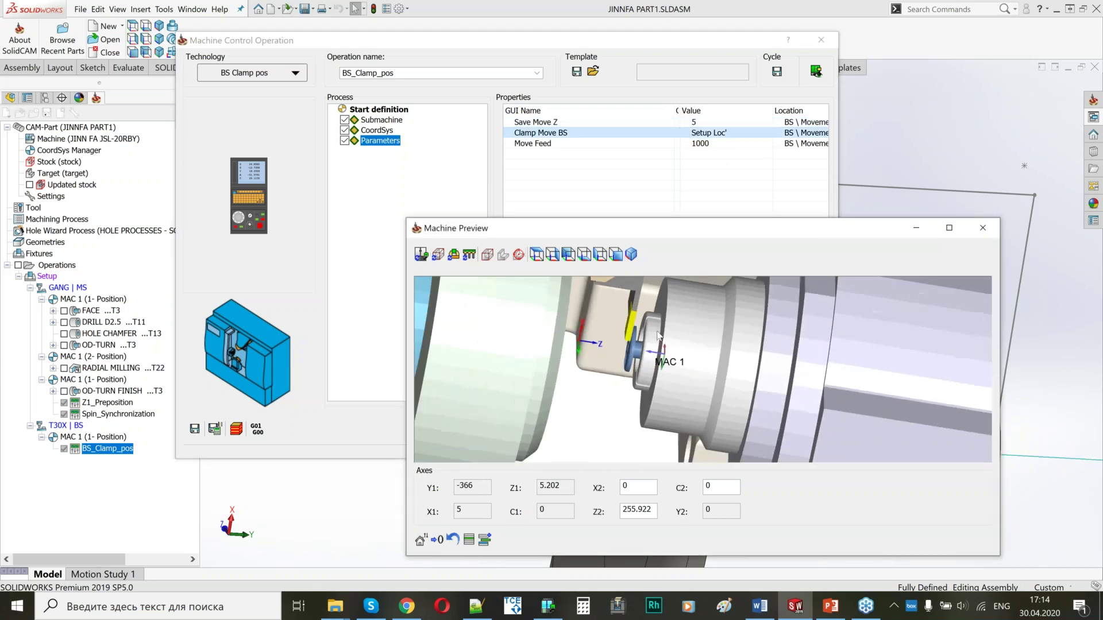
pyautogui.scroll(2, 654, 339)
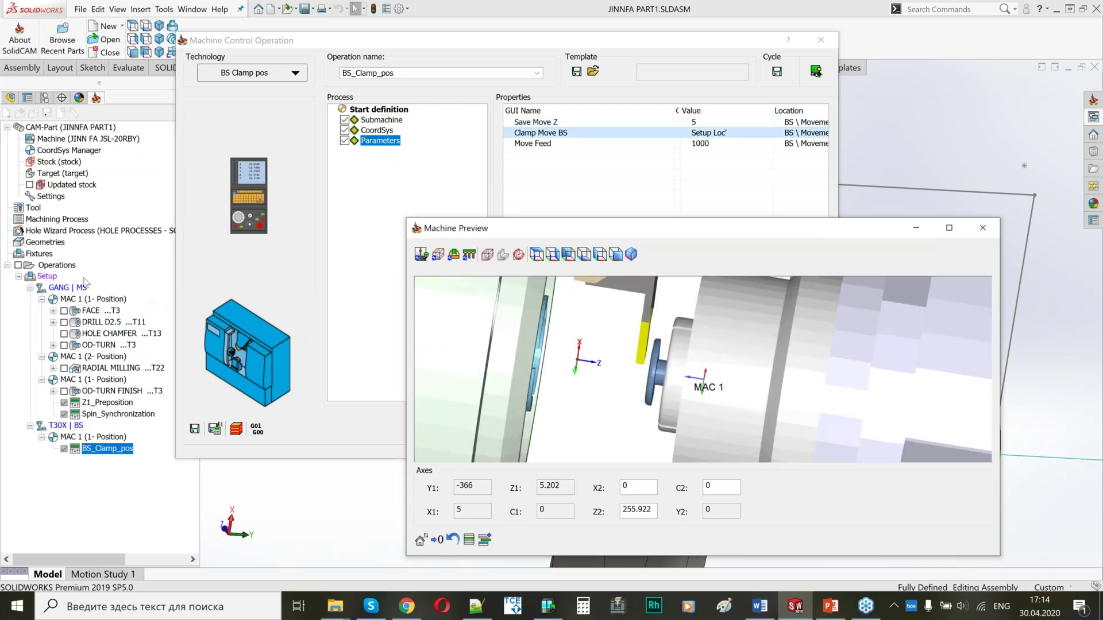
pyautogui.click(981, 230)
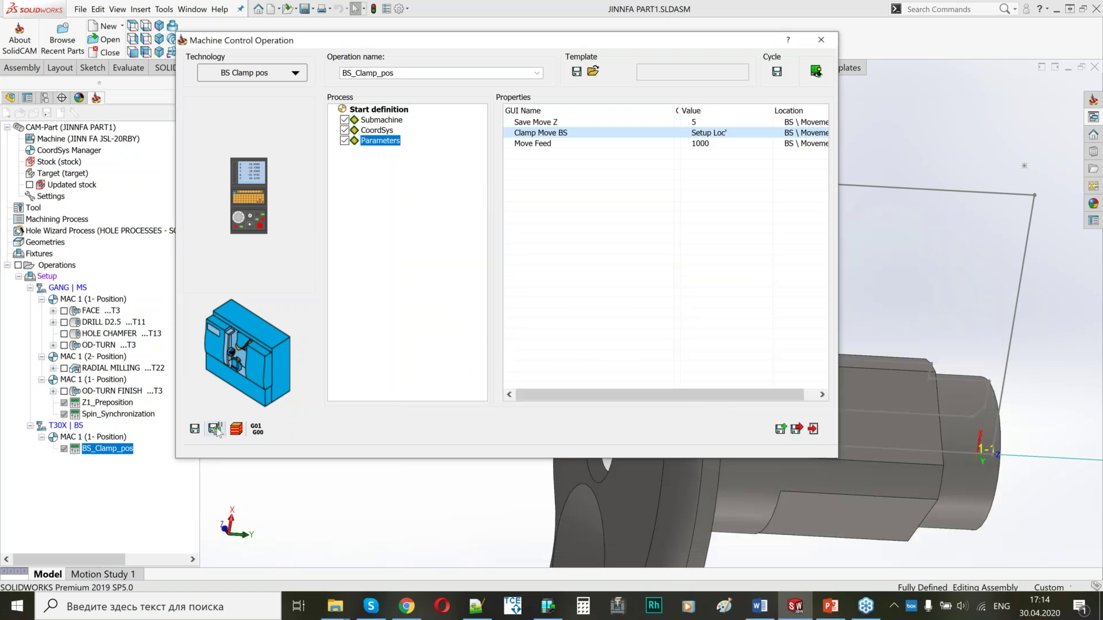
pyautogui.click(797, 430)
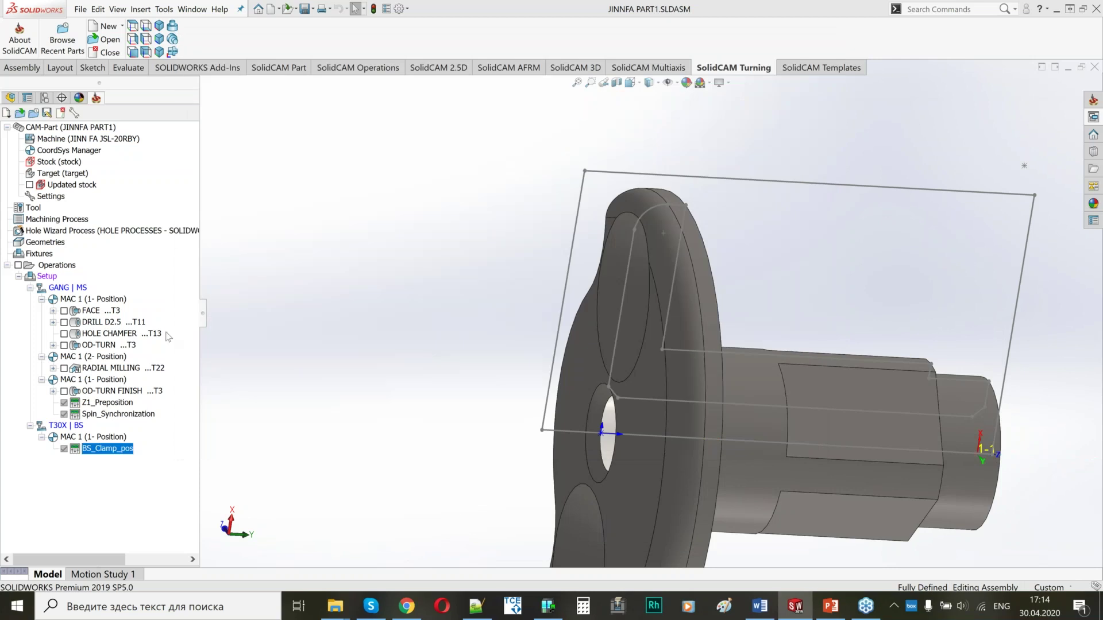
# Step: Add a Synch On machine control operation after BS_Clamp_pos, accepting the submachine GANG | MS defined in its cycle, and save and calculate it
pyautogui.rightClick(102, 451)
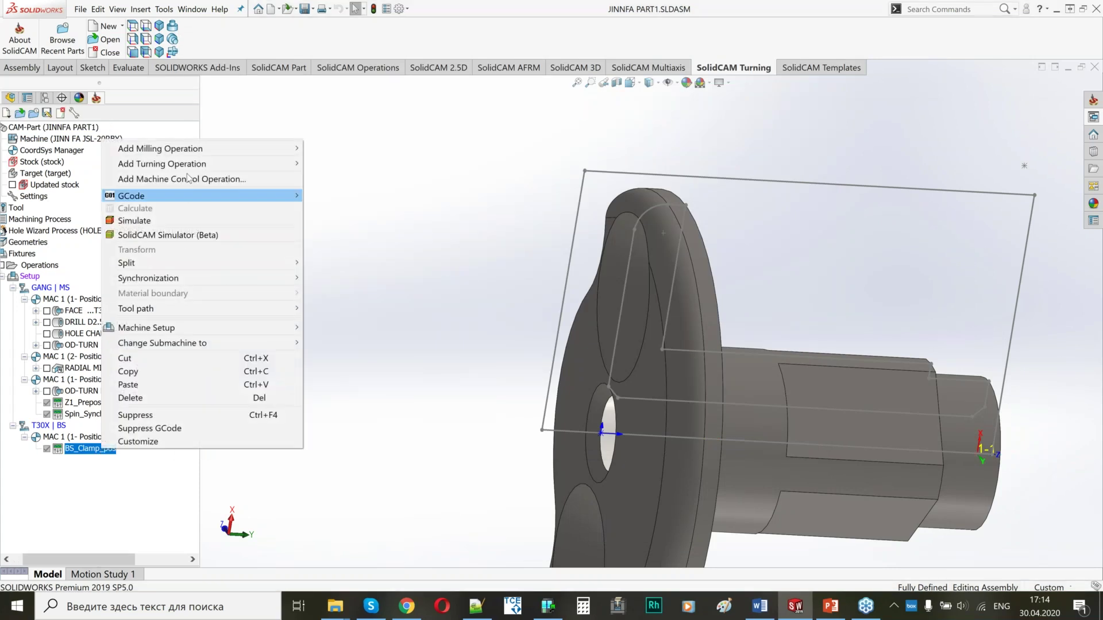
pyautogui.click(183, 179)
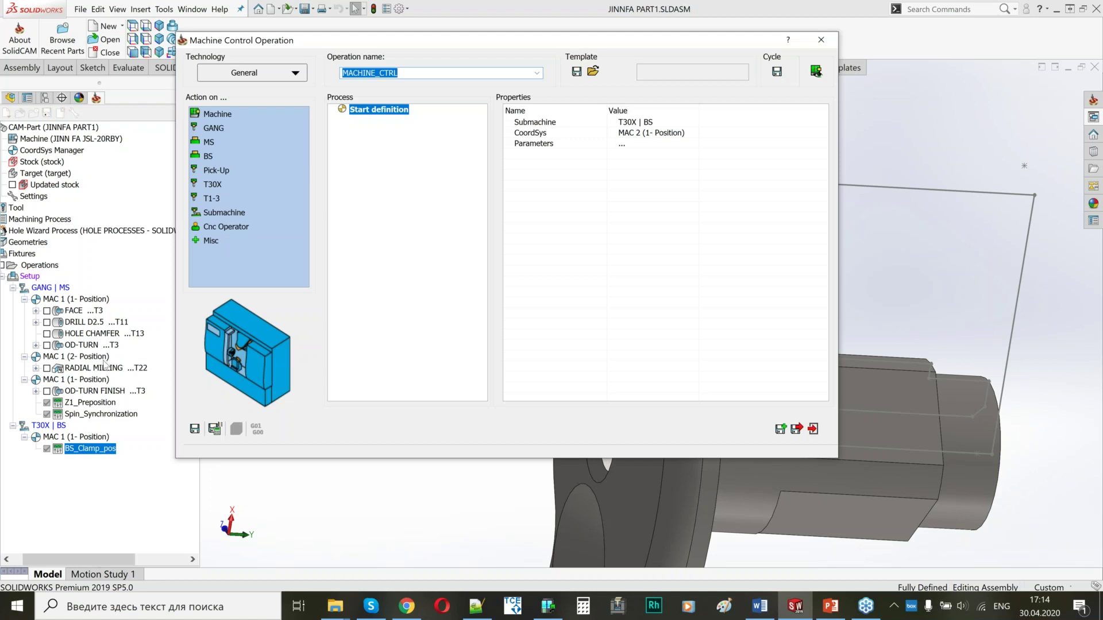
pyautogui.moveTo(64, 556); pyautogui.dragTo(54, 556)
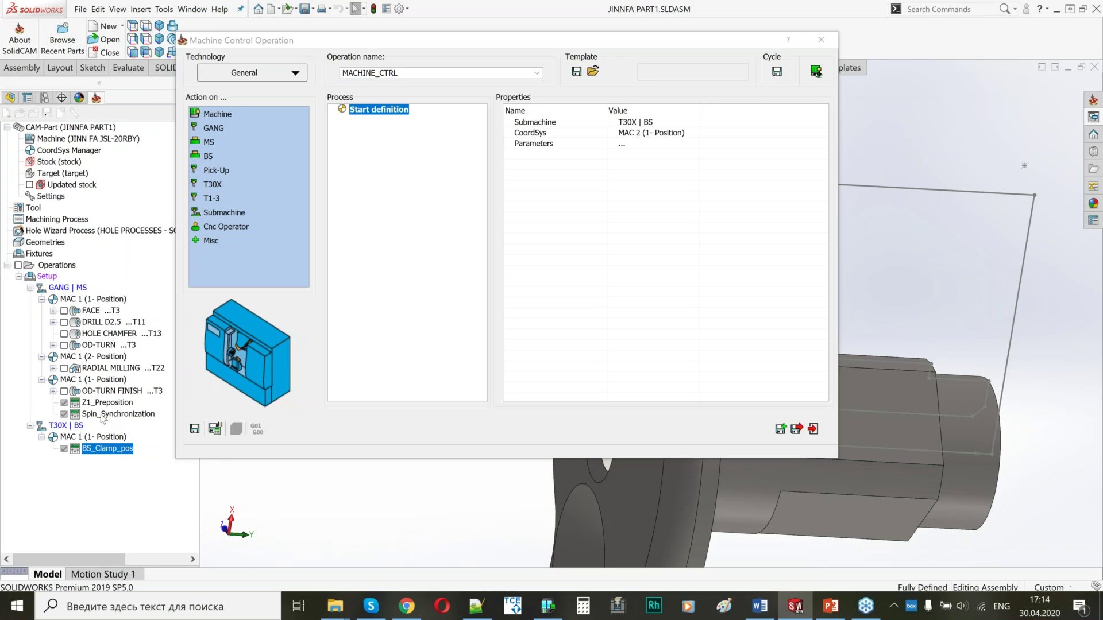
pyautogui.click(252, 71)
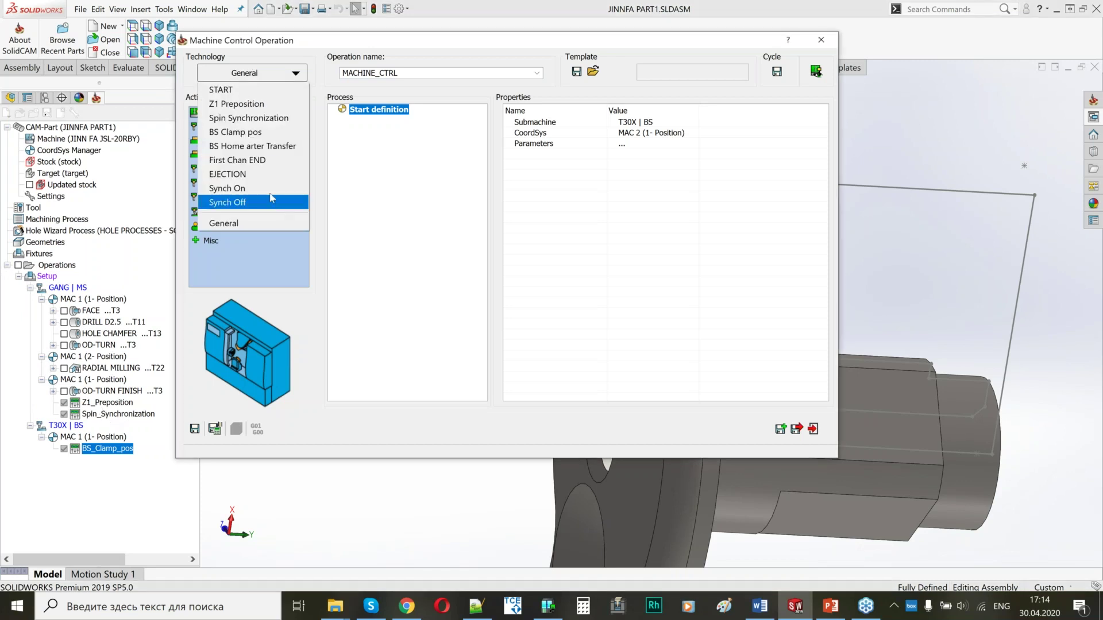
pyautogui.click(232, 192)
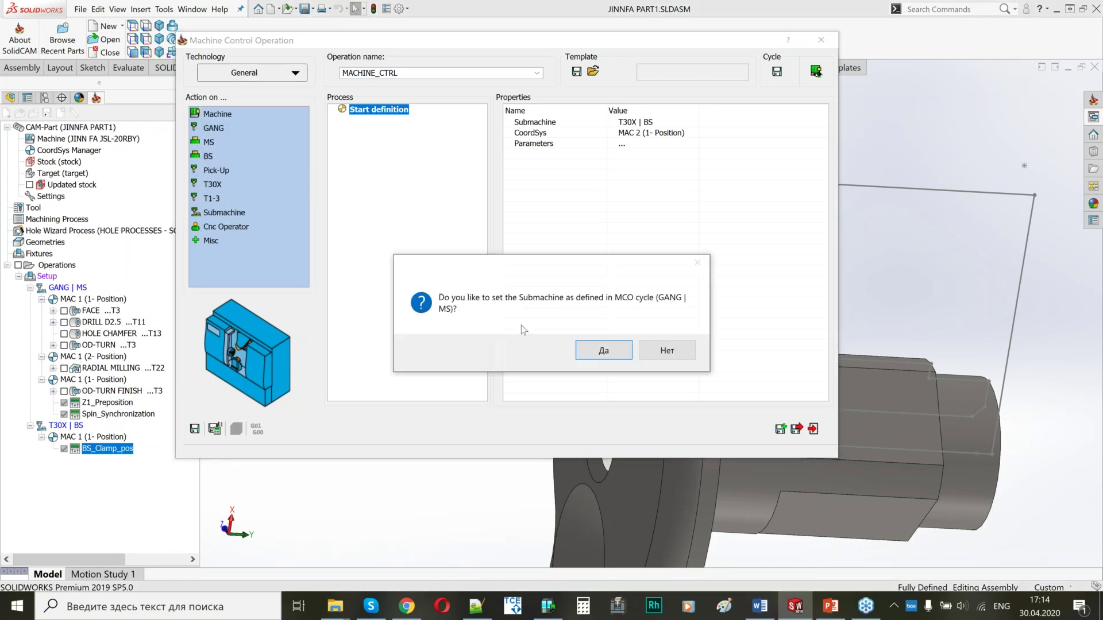
pyautogui.click(592, 356)
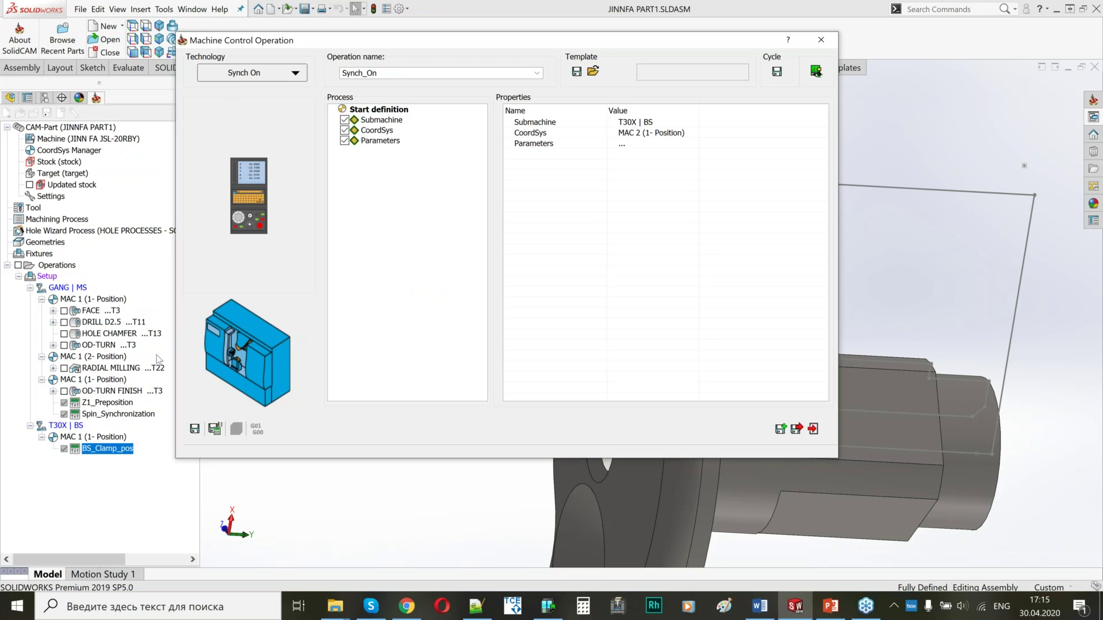
pyautogui.click(390, 142)
pyautogui.click(214, 430)
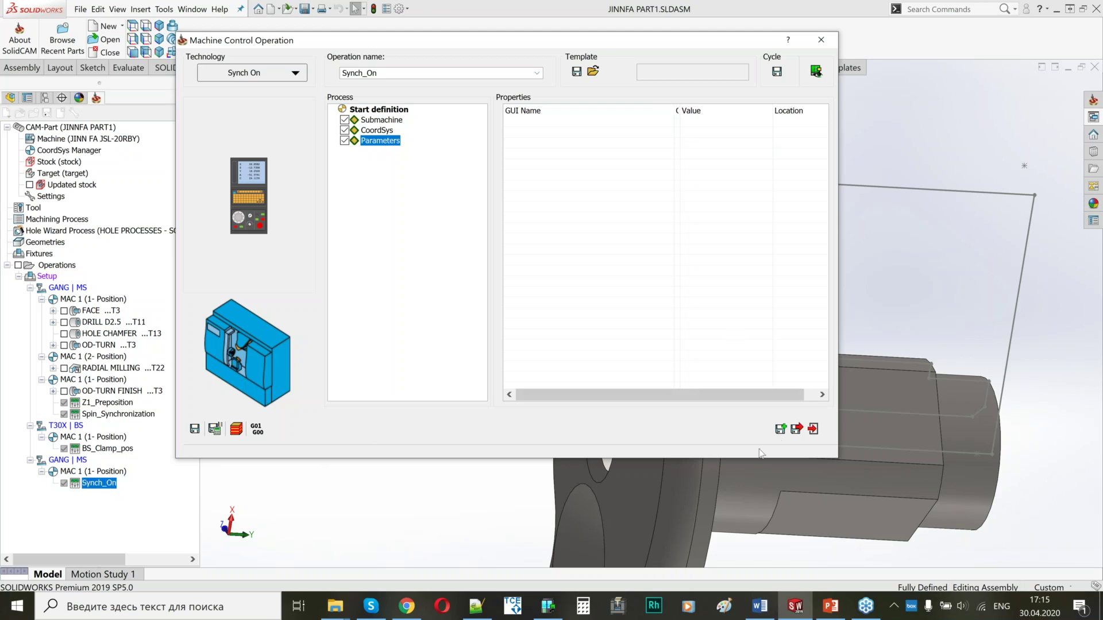
pyautogui.click(797, 429)
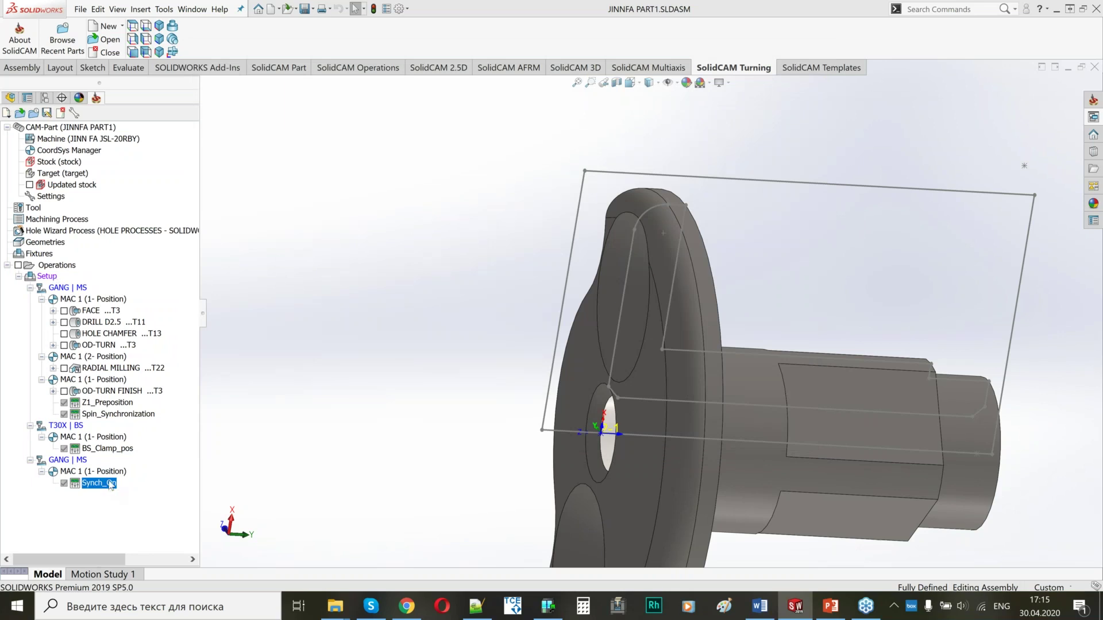
# Step: Add a Cutoff turning operation after Synch_On, using the flange's outer end face as geometry with its end auto-extended to the stock
pyautogui.rightClick(110, 486)
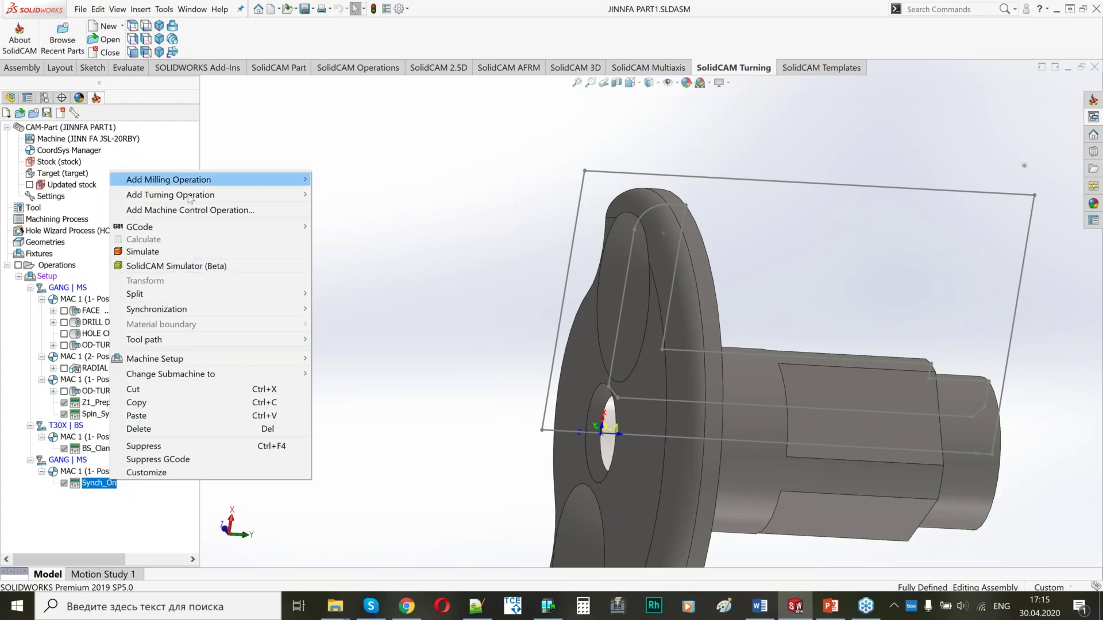
pyautogui.moveTo(187, 197)
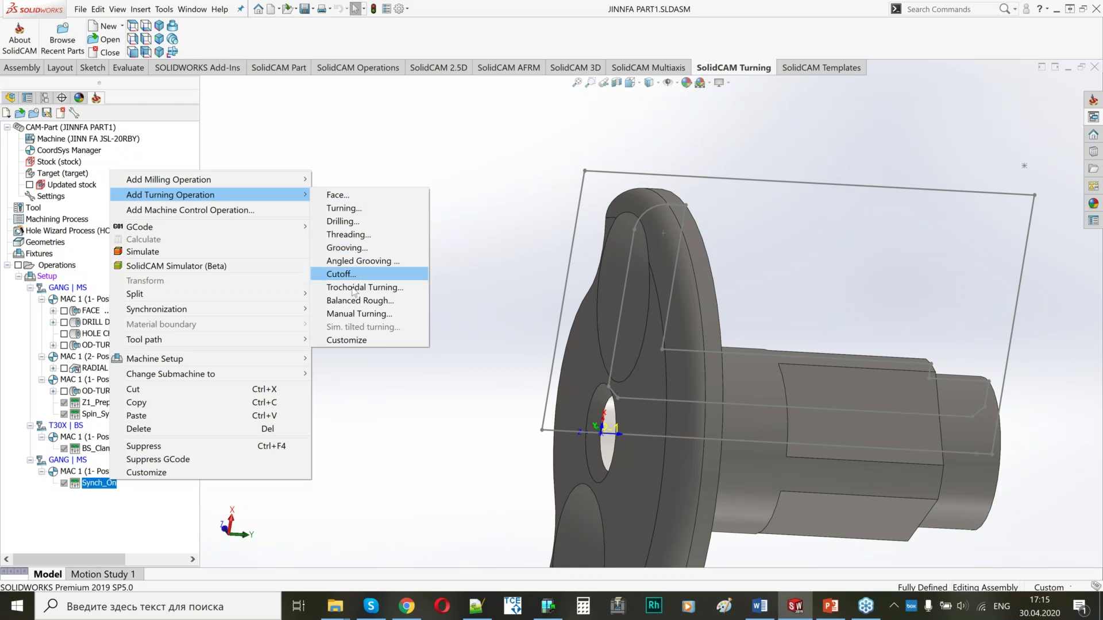
pyautogui.click(317, 277)
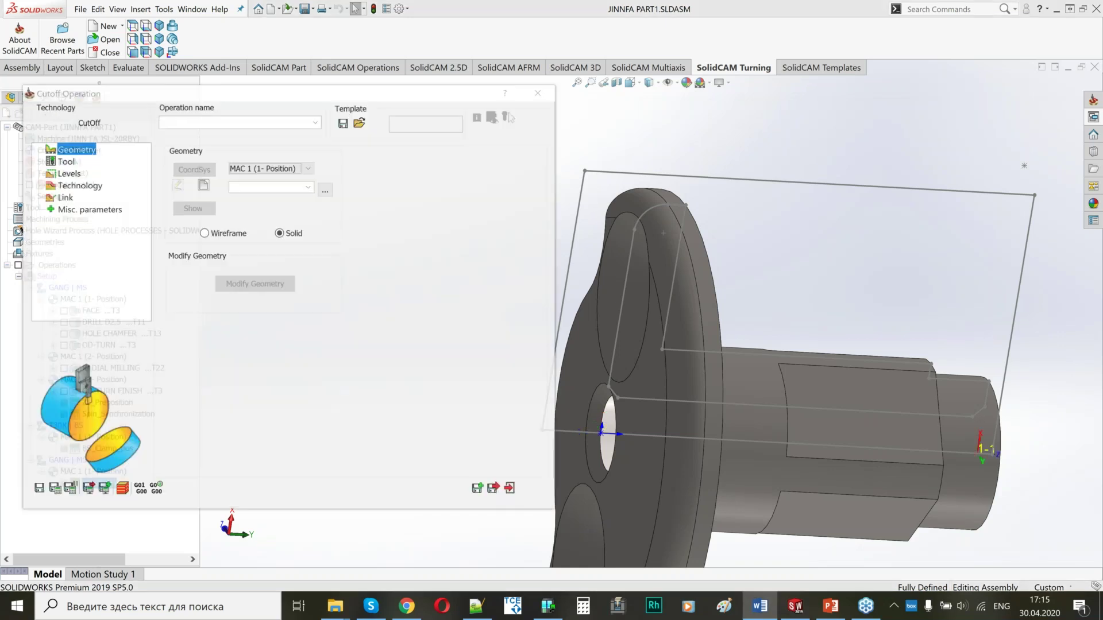
pyautogui.click(203, 184)
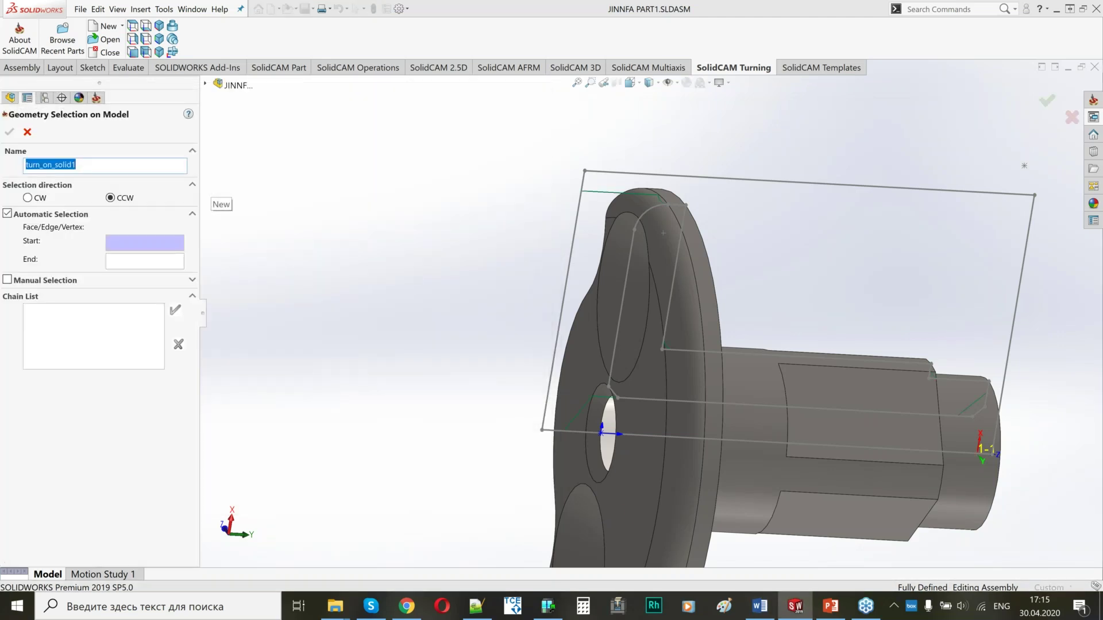
pyautogui.click(644, 380)
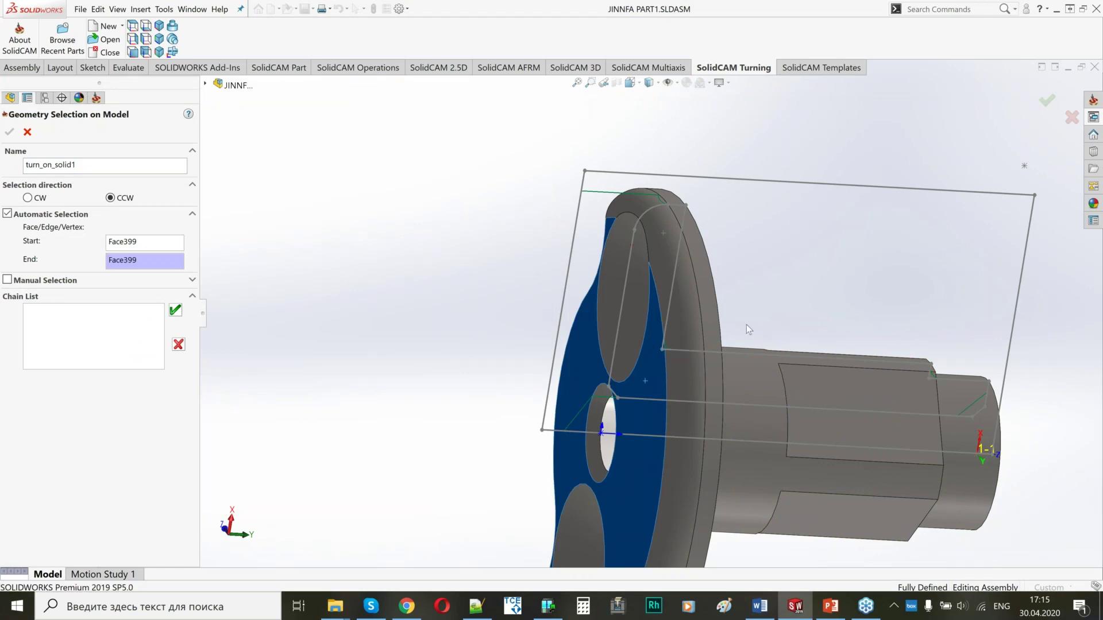
pyautogui.click(176, 311)
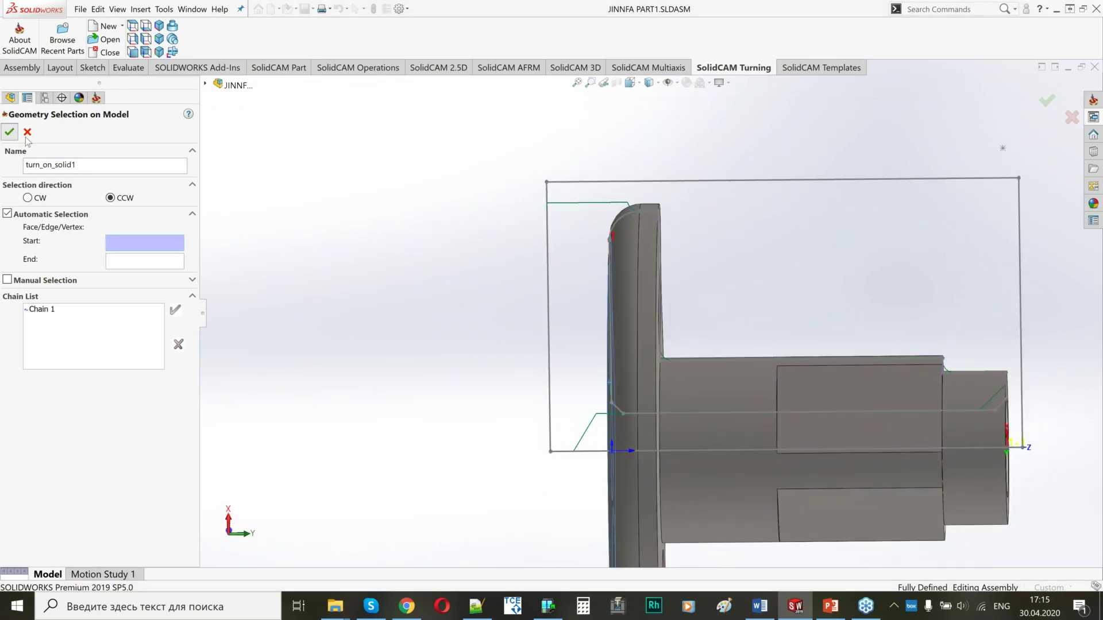
pyautogui.click(9, 132)
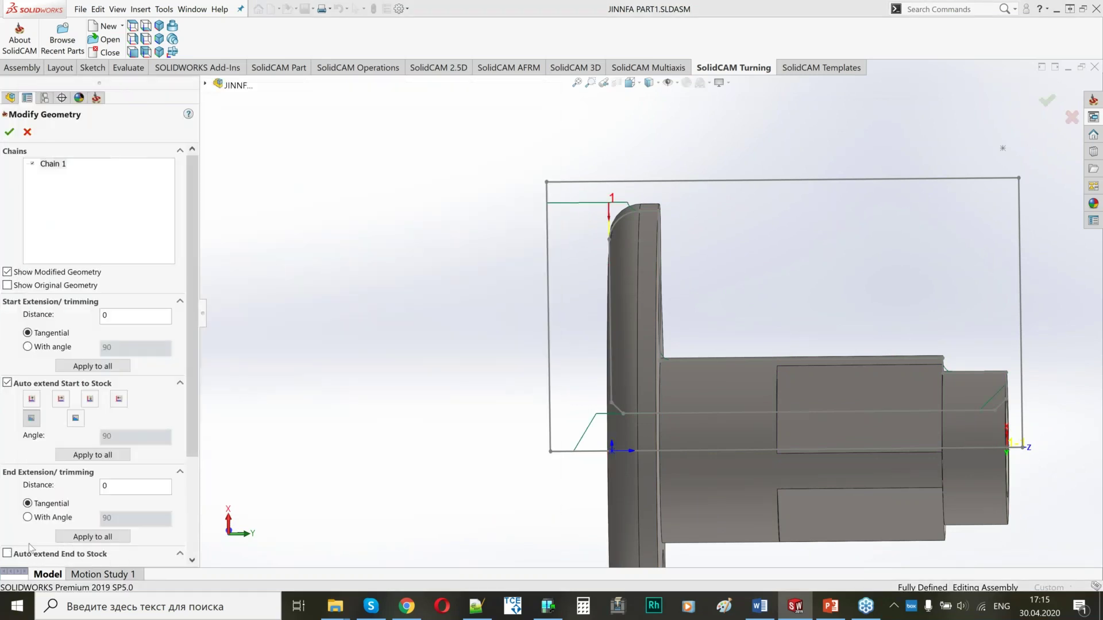
pyautogui.click(64, 553)
pyautogui.moveTo(575, 351); pyautogui.dragTo(603, 358, button='middle')
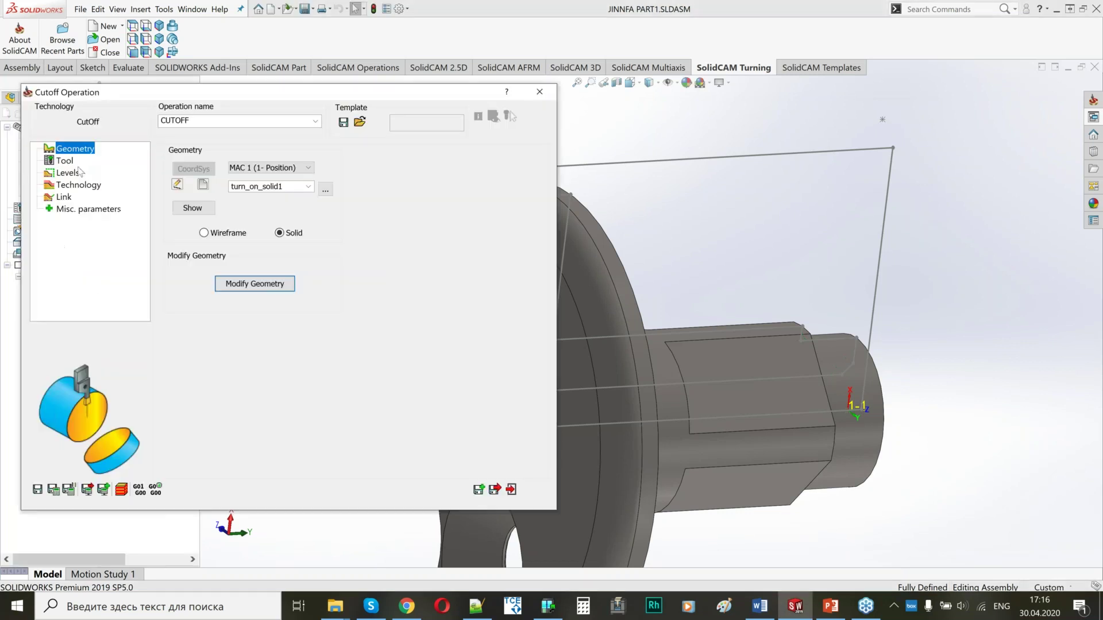
# Step: Assign GANG tool 1 to the cutoff operation and set its Z offset to 1
pyautogui.click(64, 161)
pyautogui.click(253, 384)
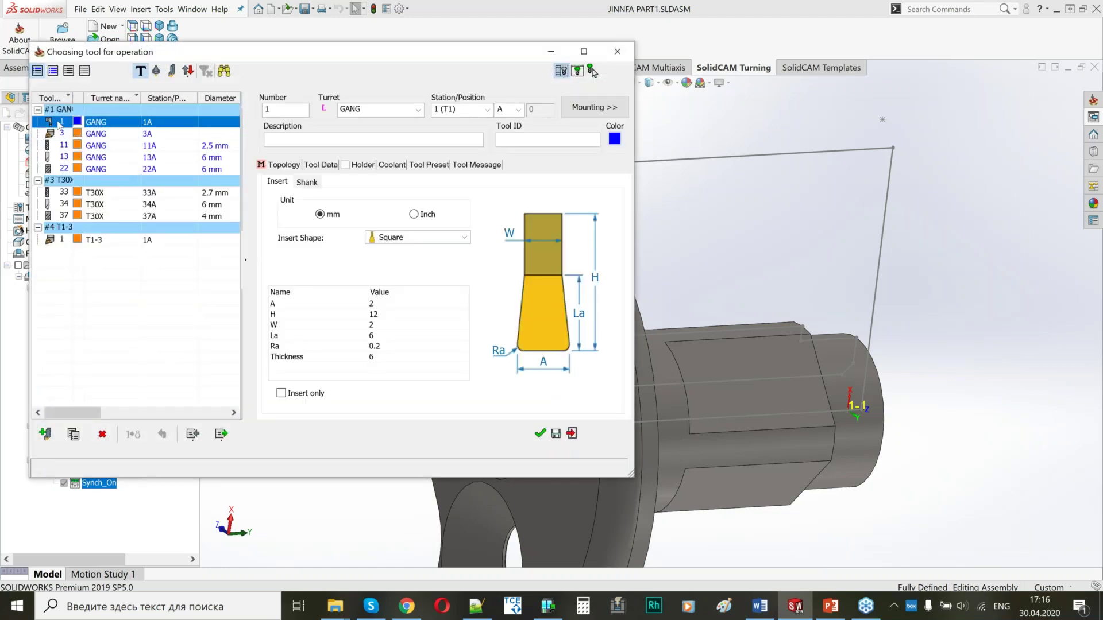
pyautogui.click(538, 438)
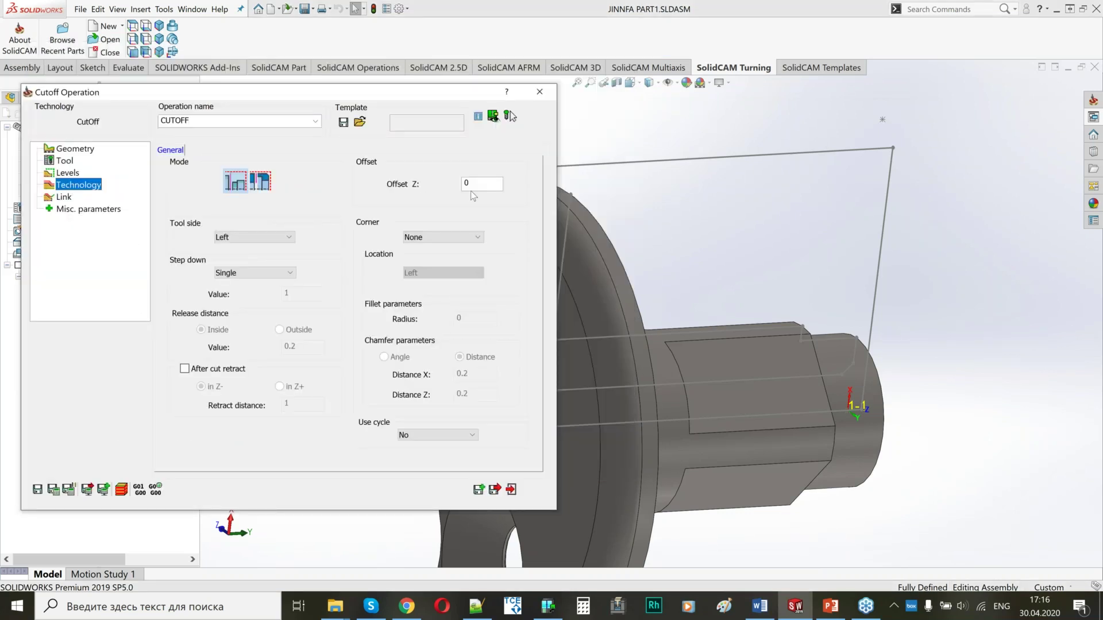
pyautogui.doubleClick(472, 184)
pyautogui.keyDown('ctrl'); pyautogui.moveTo(718, 322); pyautogui.dragTo(917, 300, button='middle'); pyautogui.keyUp('ctrl')
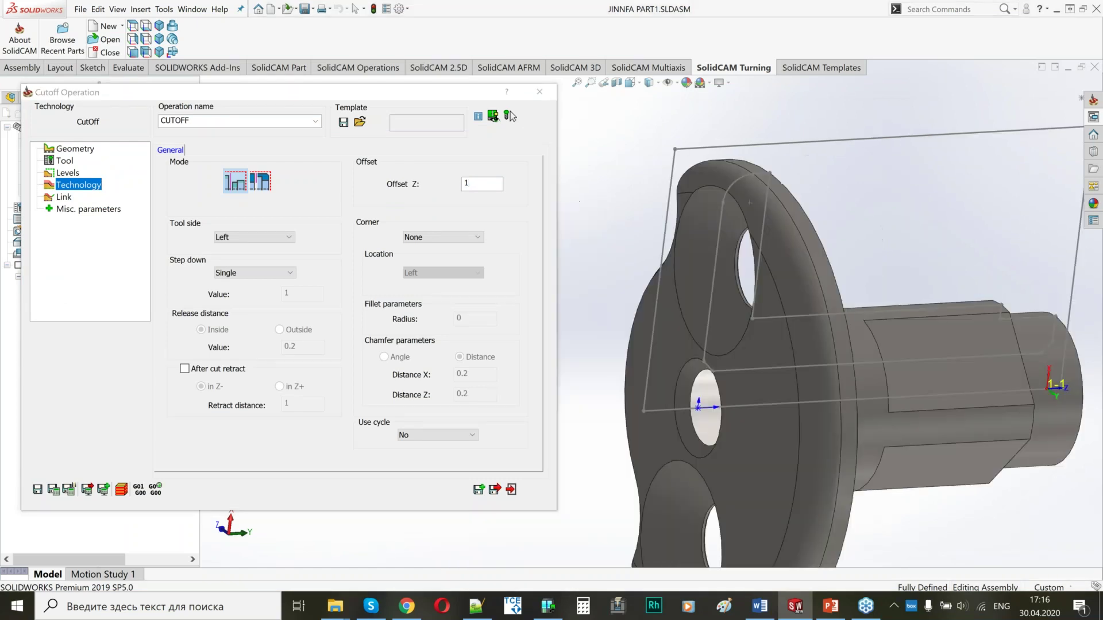
# Step: Set the cutoff's approach point to Only X at diameter 20 and its retract point to None
pyautogui.click(64, 197)
pyautogui.click(252, 183)
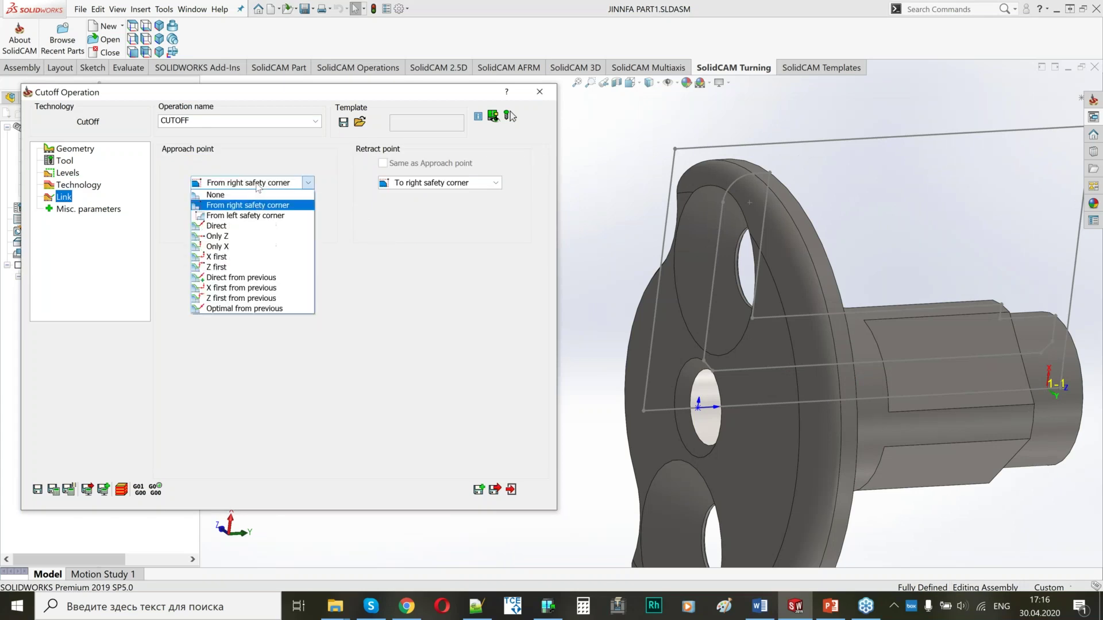
pyautogui.click(233, 246)
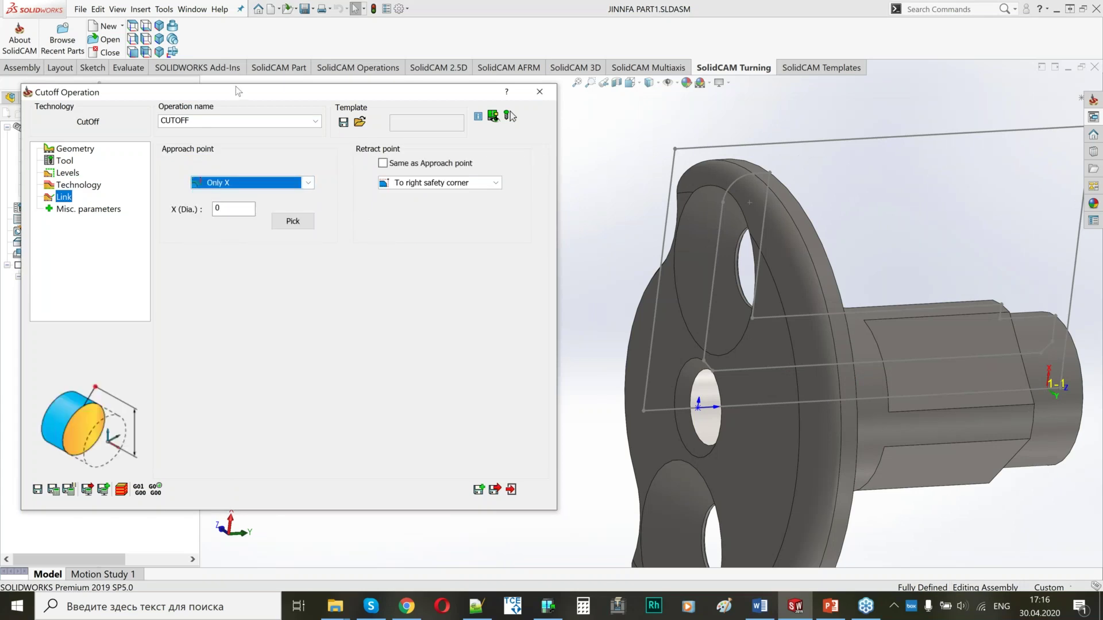
pyautogui.moveTo(262, 93); pyautogui.dragTo(471, 105)
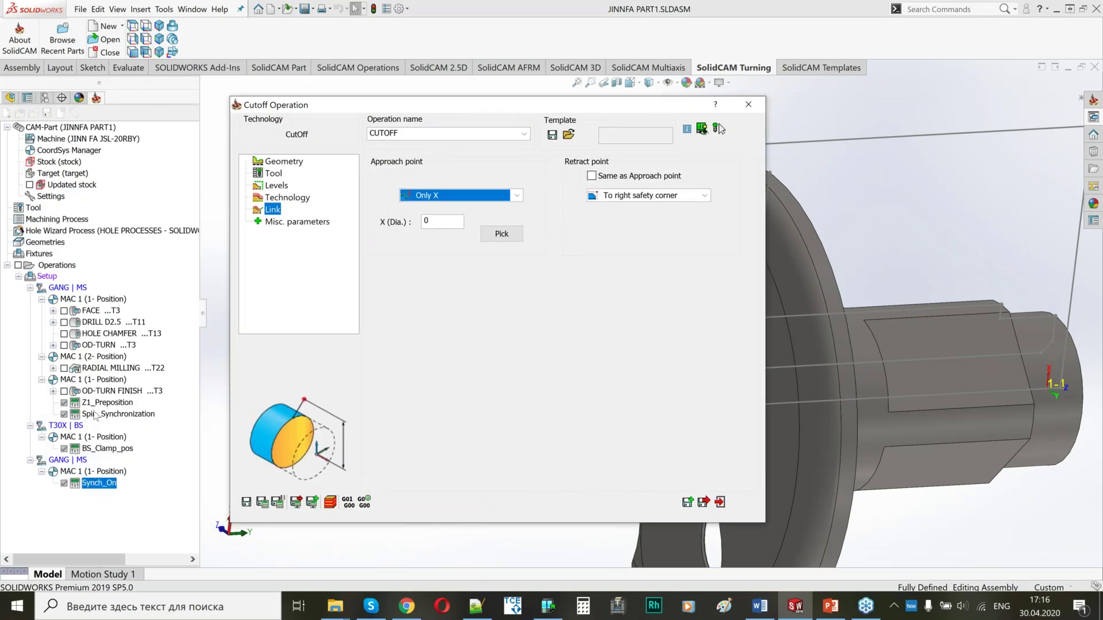
pyautogui.doubleClick(436, 222)
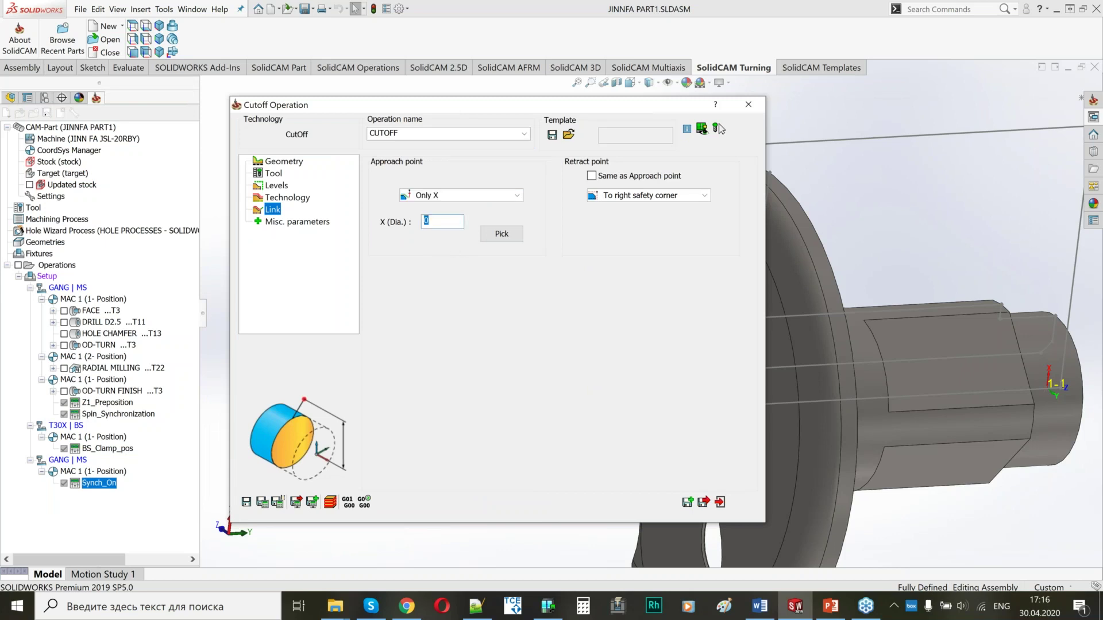
pyautogui.write('20')
pyautogui.click(619, 198)
pyautogui.click(614, 209)
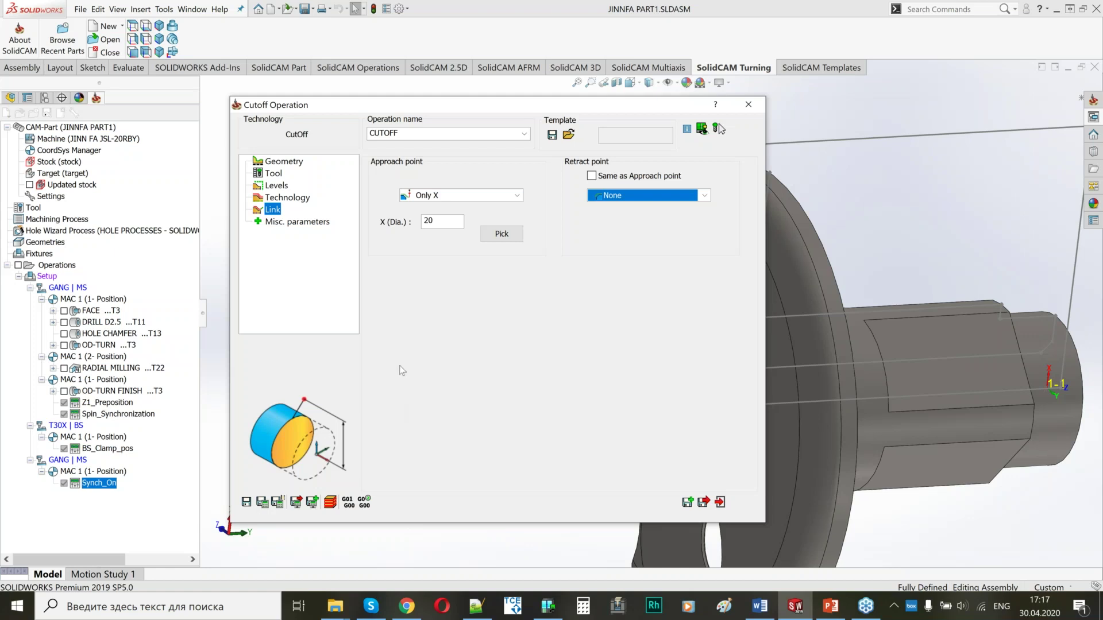
# Step: Save and calculate the cutoff operation, inspect its tool path beside the flange, and close the operation
pyautogui.click(263, 503)
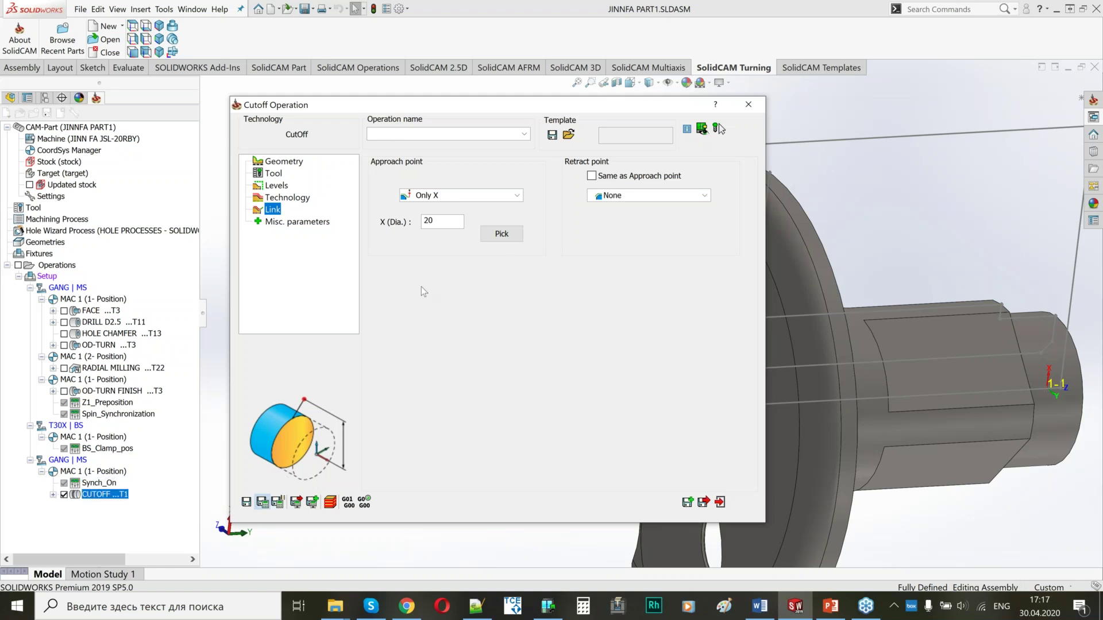
pyautogui.moveTo(403, 105); pyautogui.dragTo(249, 98)
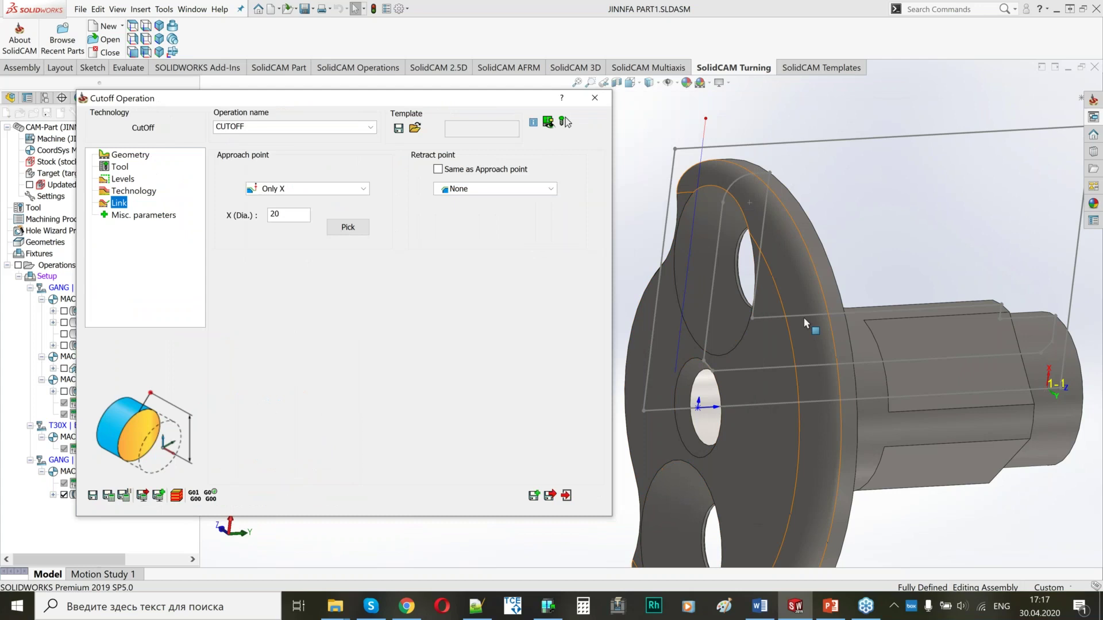
pyautogui.moveTo(806, 323); pyautogui.dragTo(751, 424, button='middle')
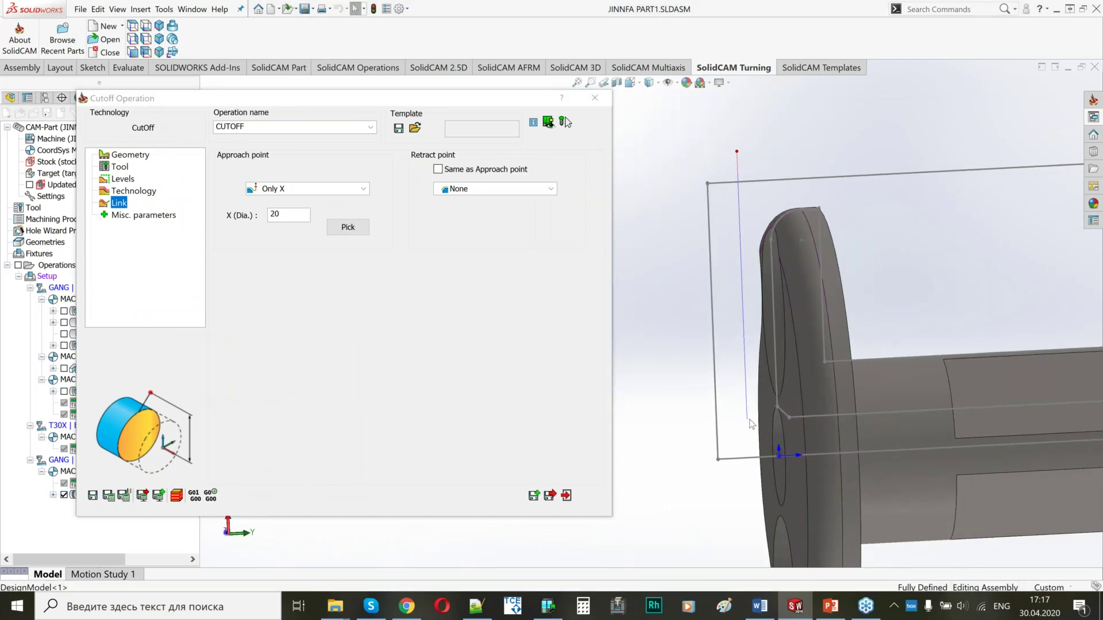
pyautogui.click(550, 496)
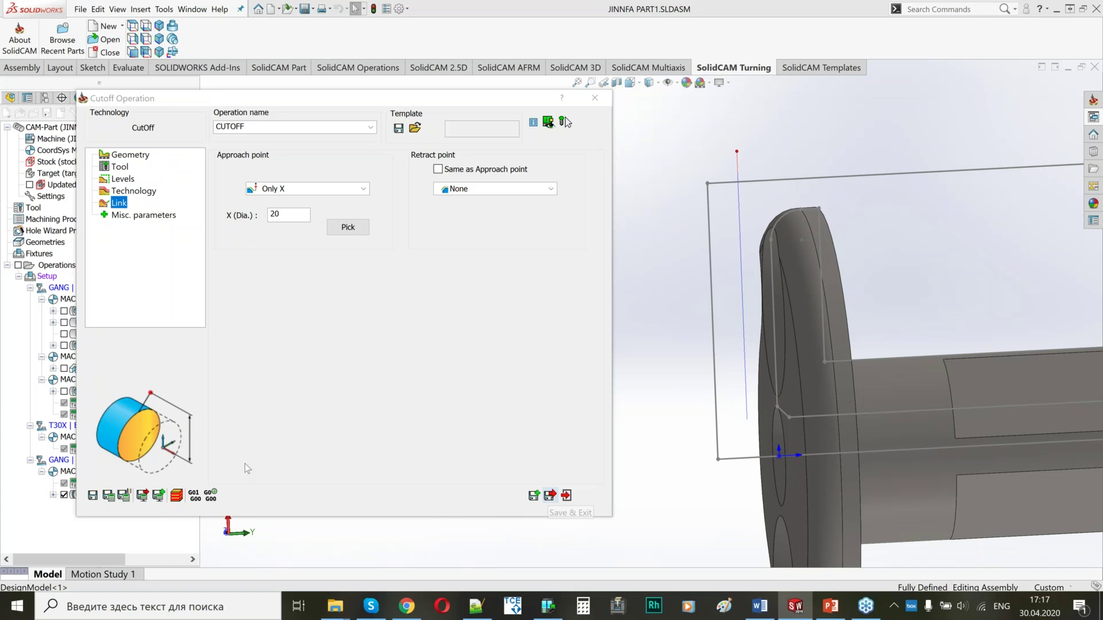
# Step: Add a Synch Off machine control operation after CUTOFF, save and calculate it, and hide the CUTOFF tool path
pyautogui.rightClick(102, 495)
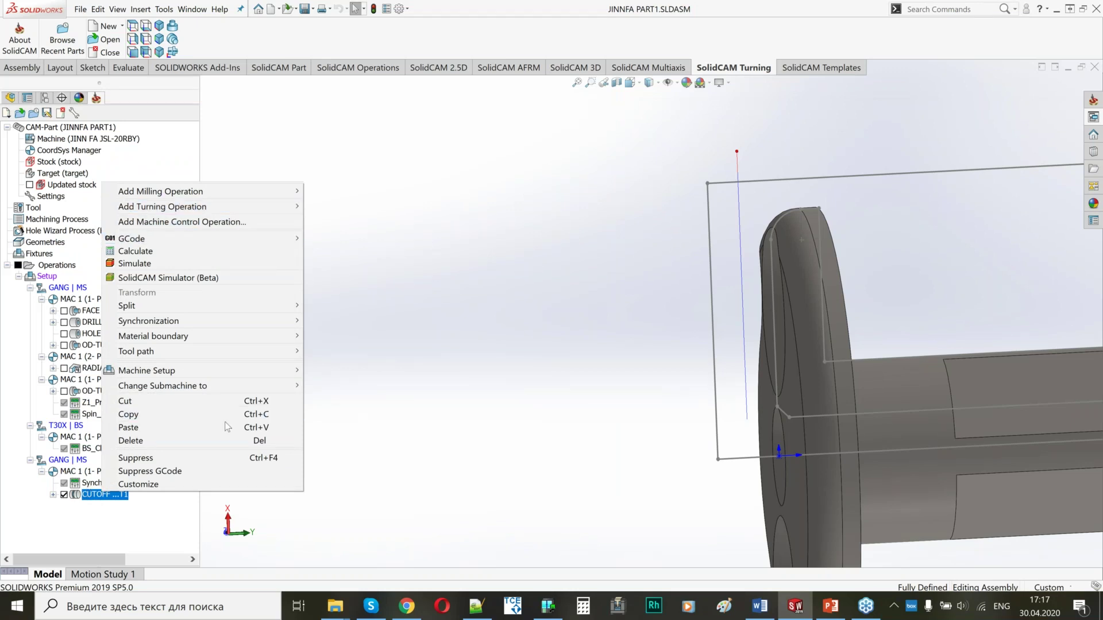
pyautogui.scroll(3, 664, 332)
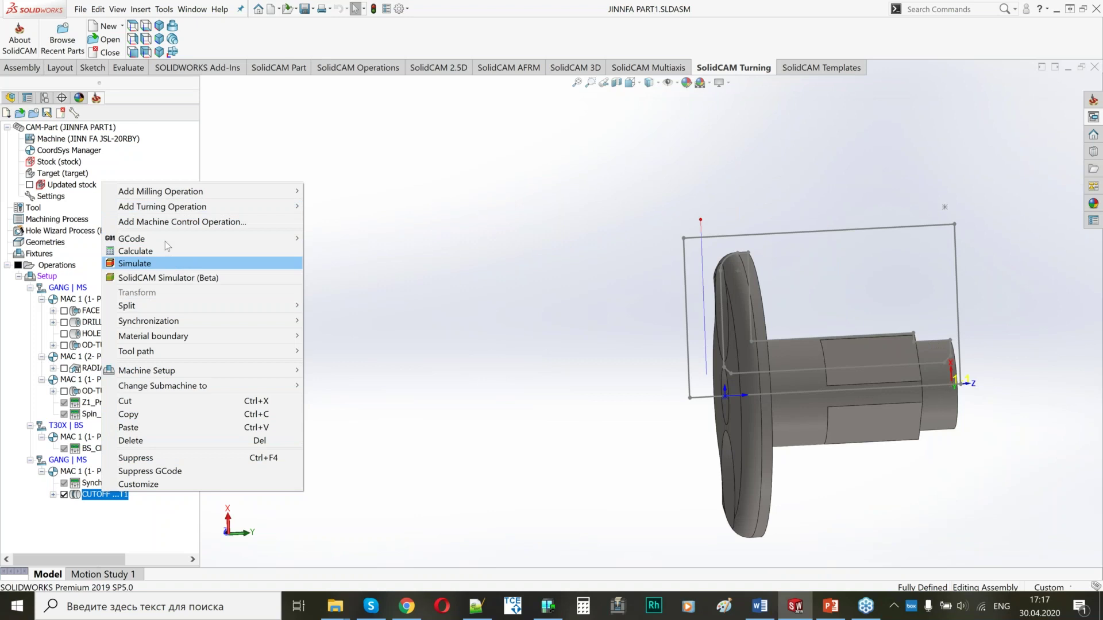
pyautogui.click(166, 222)
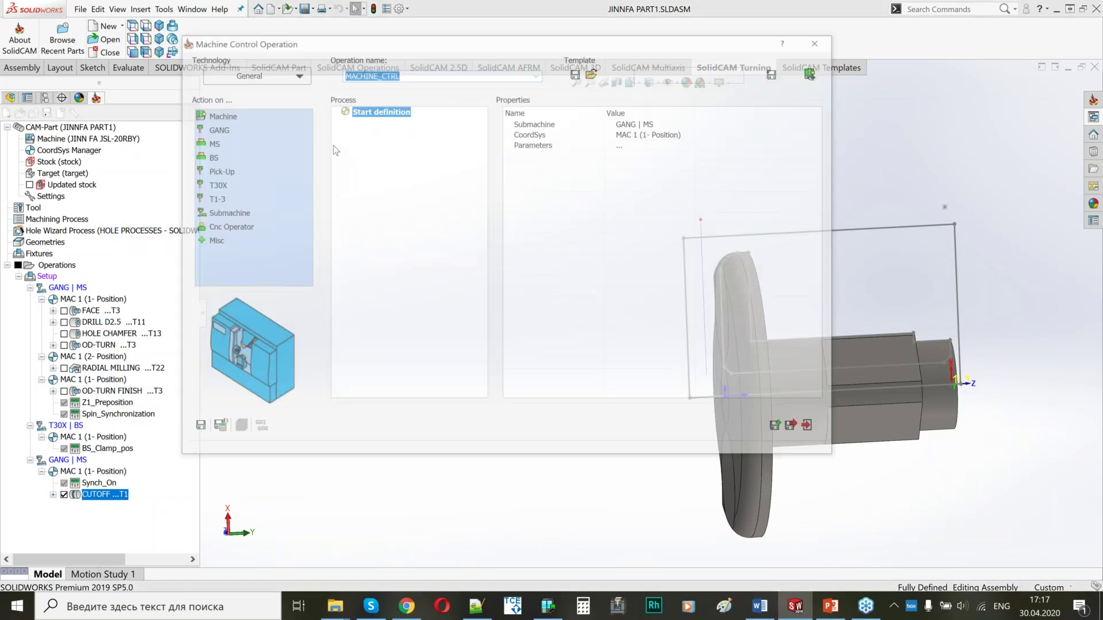
pyautogui.click(264, 71)
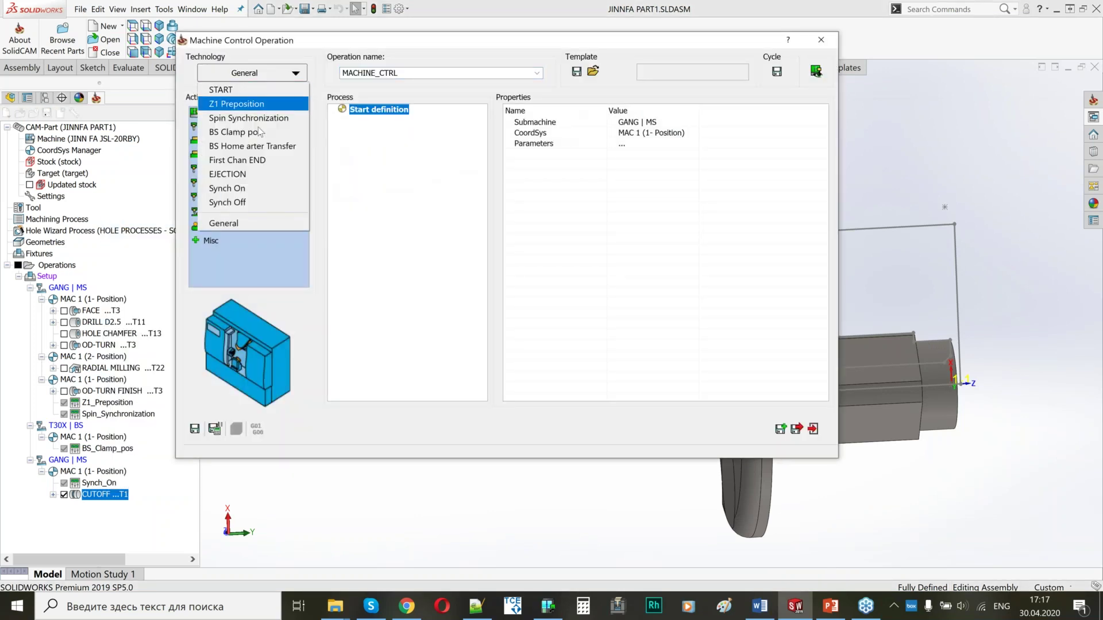
pyautogui.click(250, 199)
pyautogui.click(215, 429)
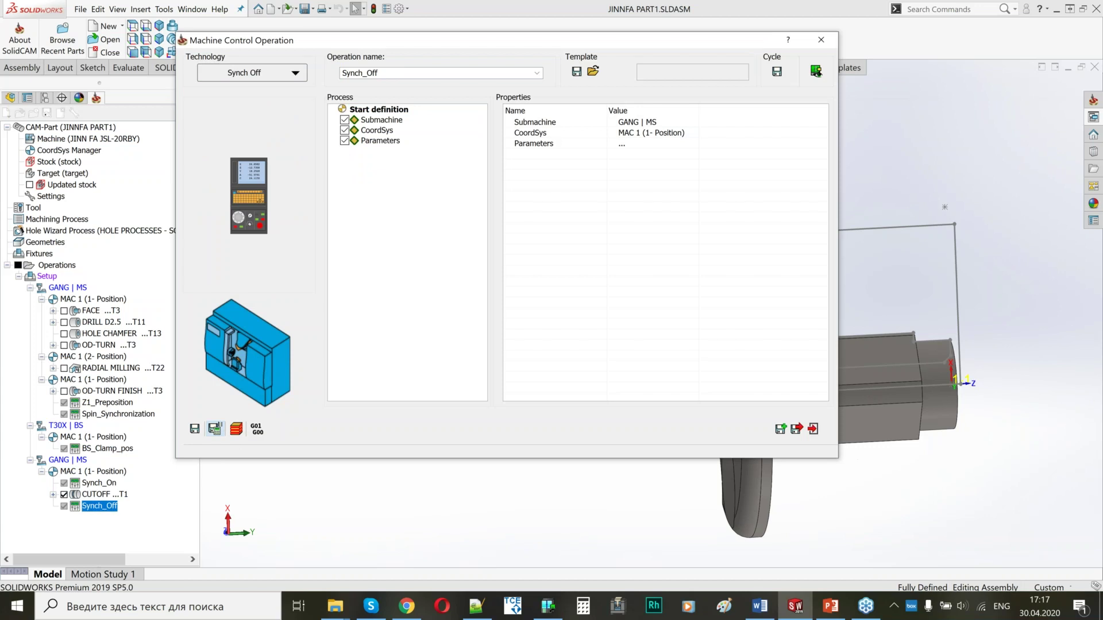
pyautogui.click(797, 429)
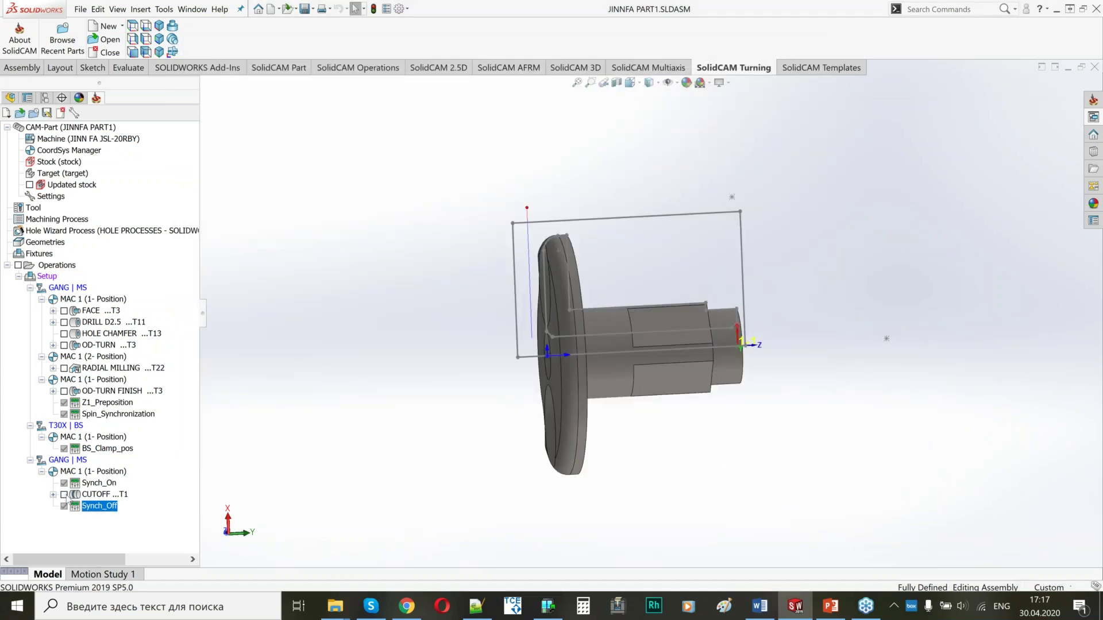
pyautogui.click(64, 495)
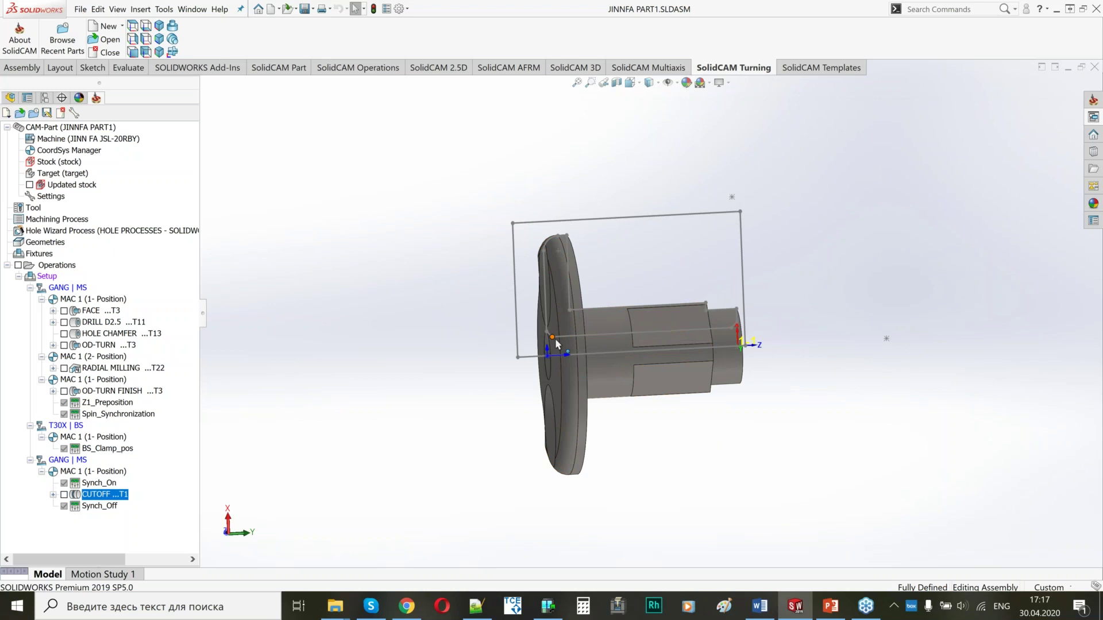
# Step: Add a BS Home arter Transfer machine control operation after Synch_Off, assign it to submachine T30X | BS, and check its parameters
pyautogui.click(112, 506)
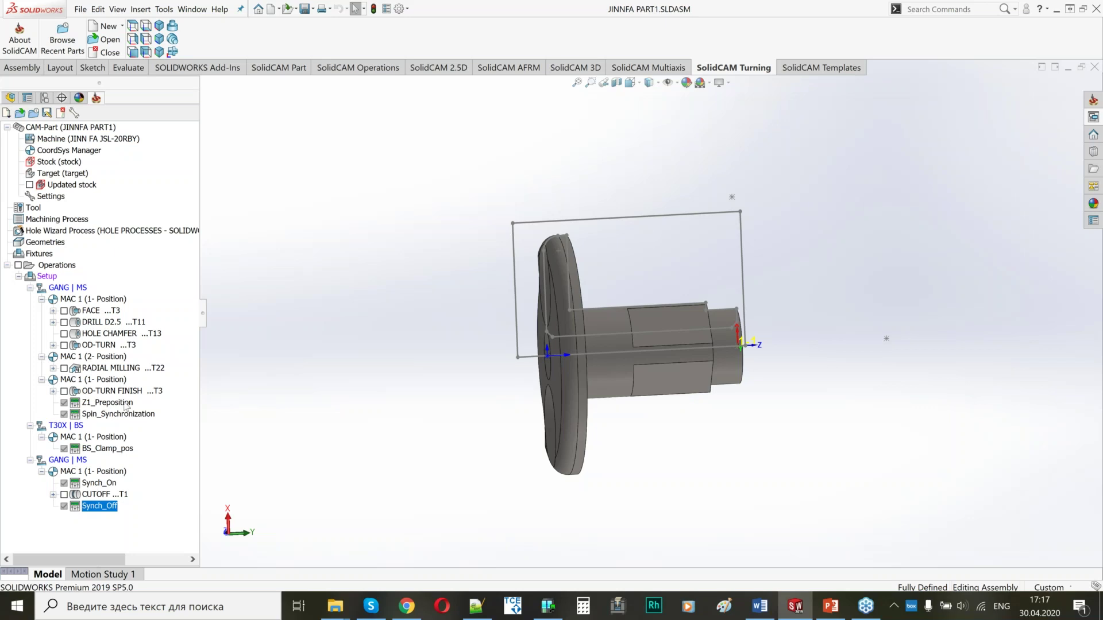
pyautogui.rightClick(115, 511)
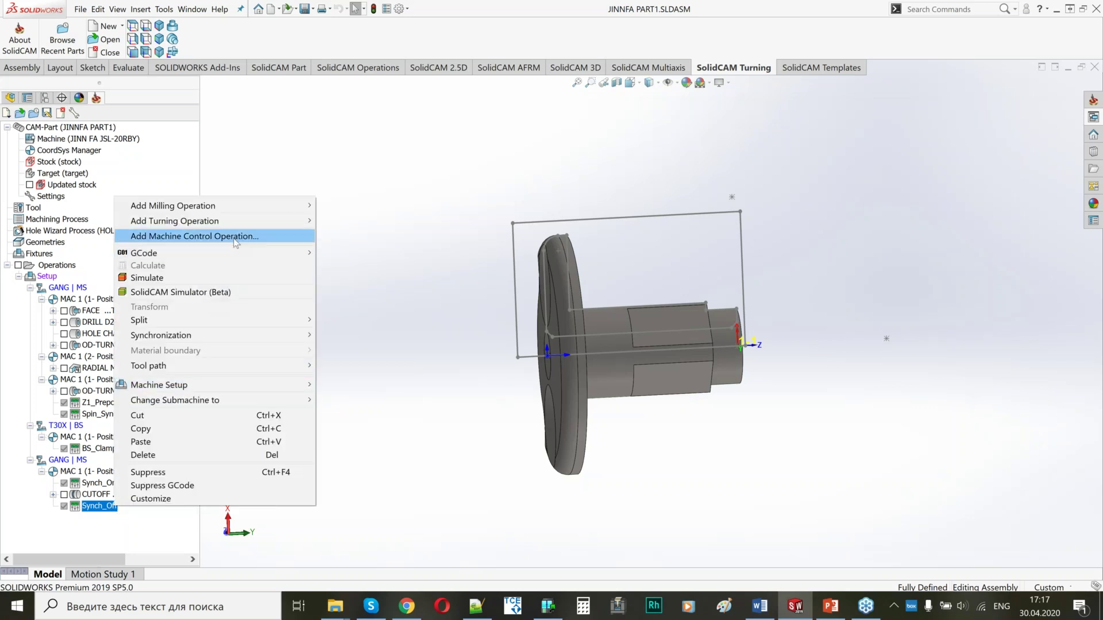
pyautogui.click(235, 239)
pyautogui.click(253, 72)
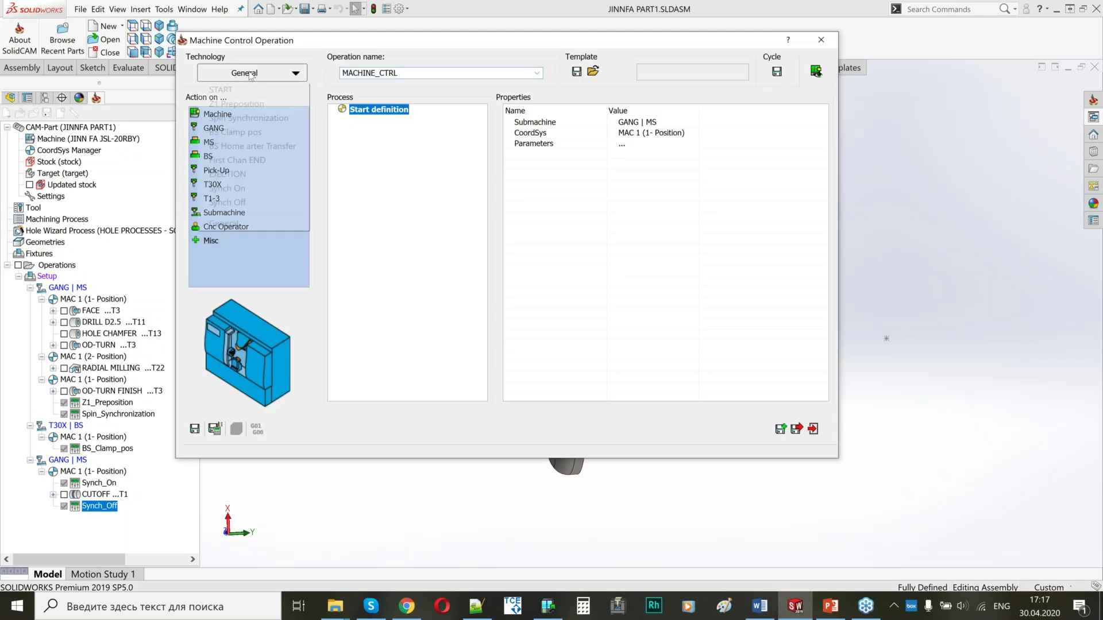
pyautogui.click(249, 147)
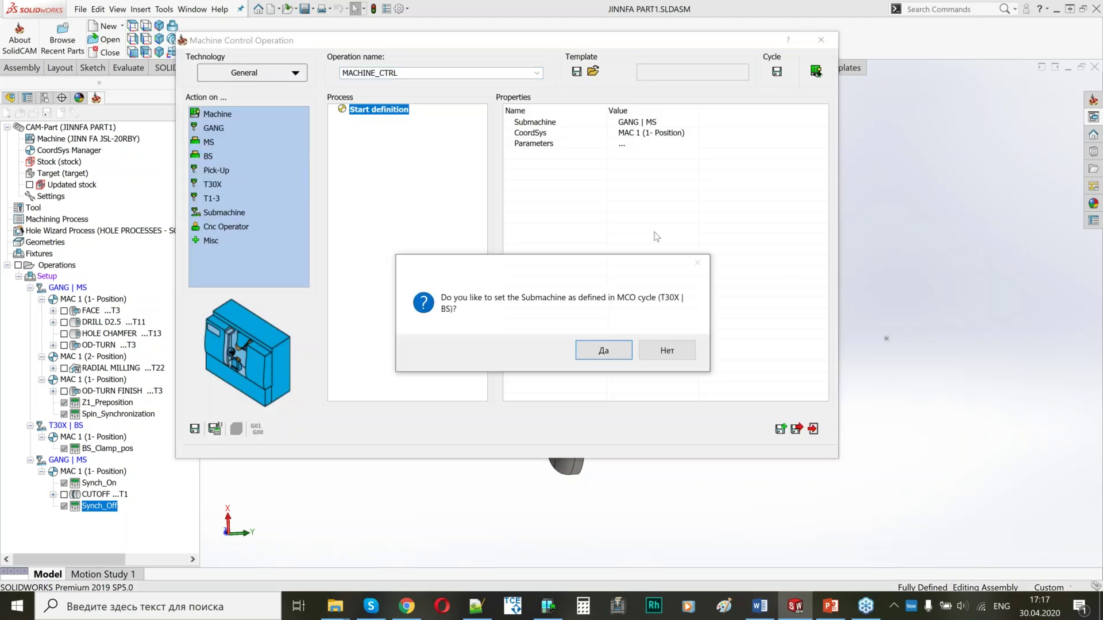
pyautogui.click(596, 350)
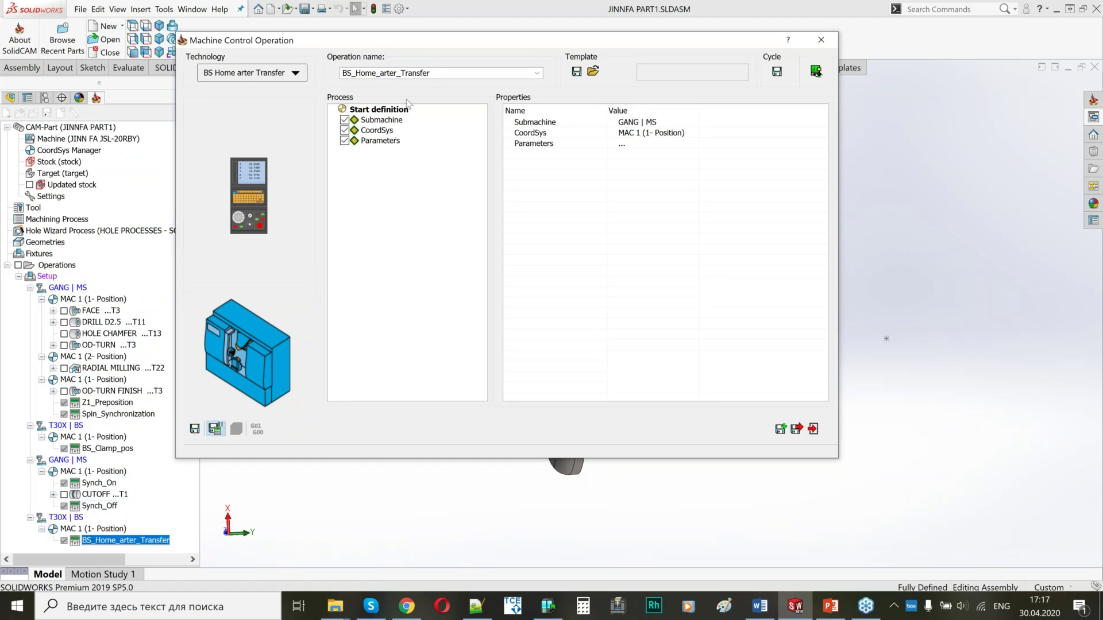
pyautogui.click(380, 140)
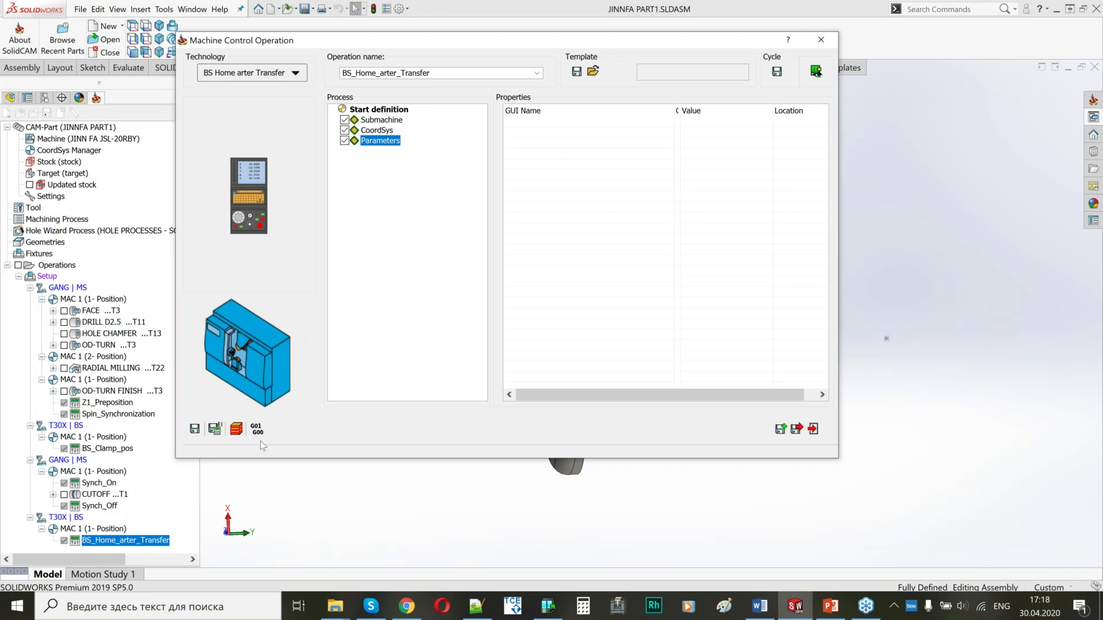
# Step: Save and copy the transfer operation, change the copy to First Chan END on submachine GANG | MS, and save it
pyautogui.click(781, 428)
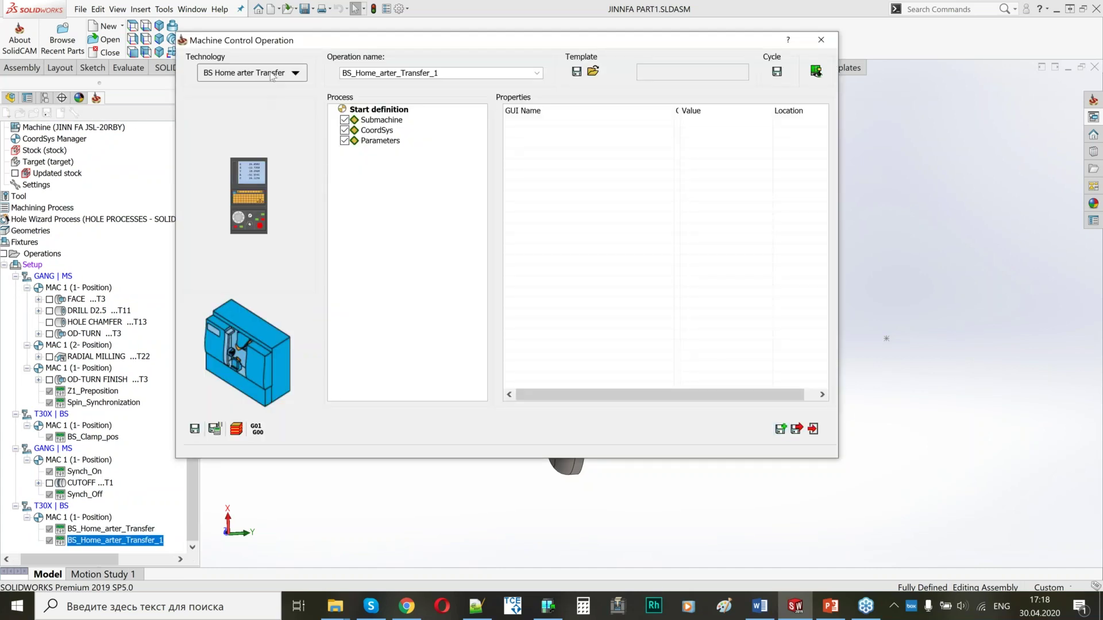
pyautogui.click(273, 73)
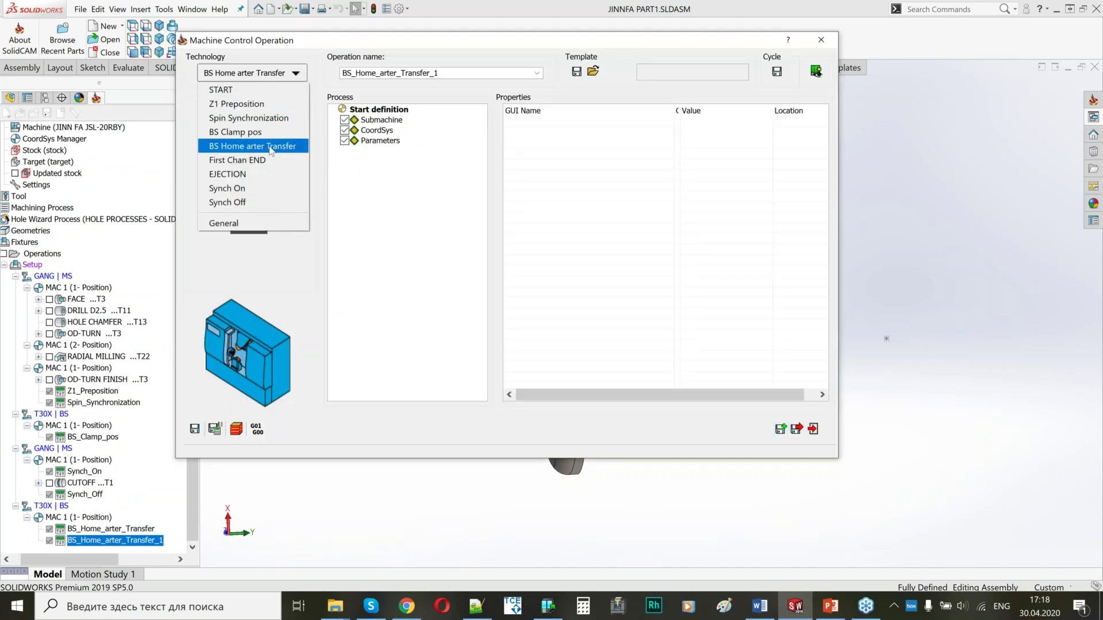
pyautogui.click(230, 160)
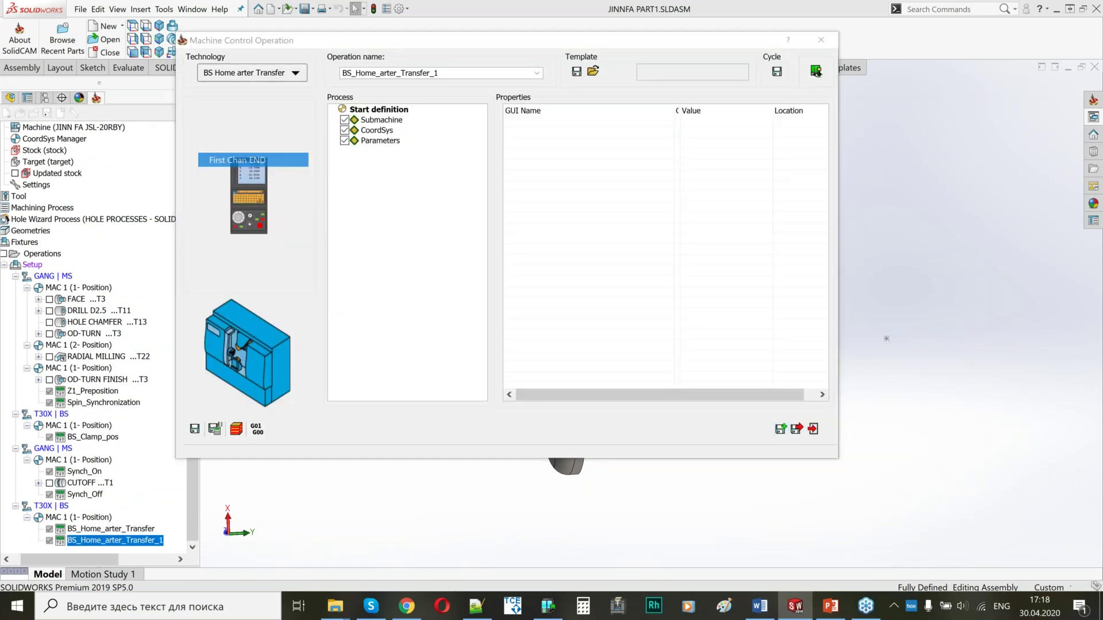
pyautogui.click(601, 347)
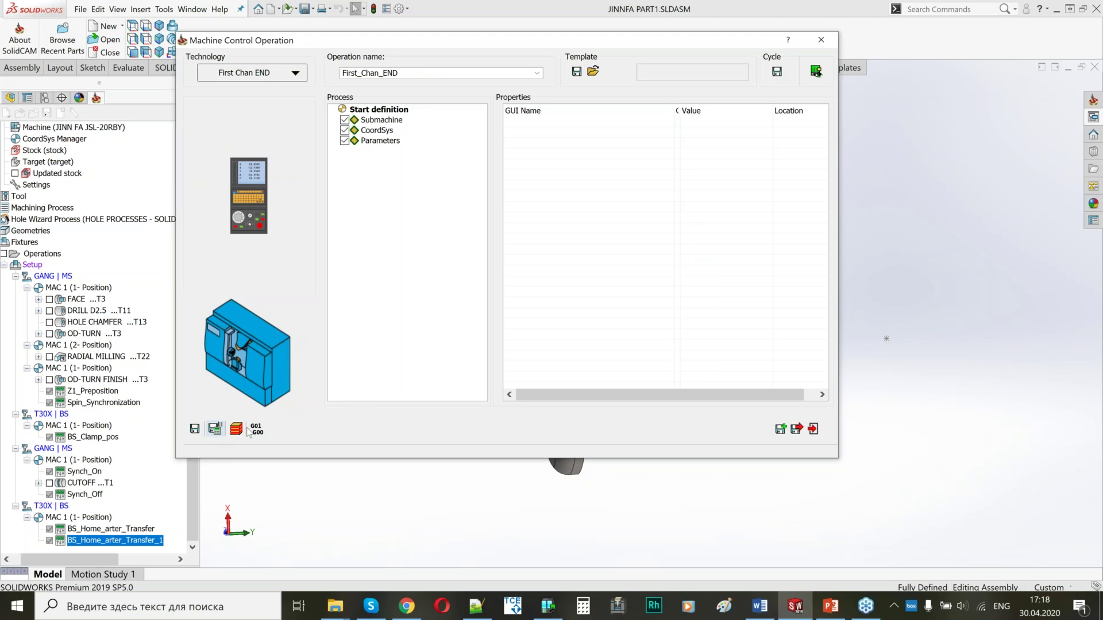
pyautogui.click(796, 429)
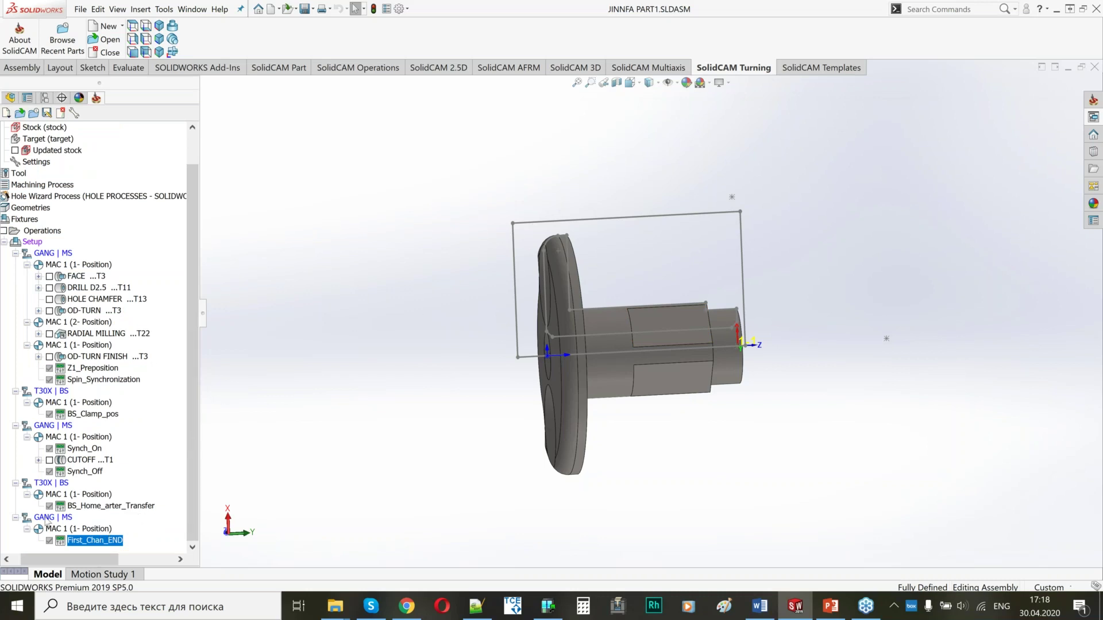
# Step: Add a turning operation named BS-FACE after First_Chan_END and set its coordinate system to MAC 2 (1- Position)
pyautogui.rightClick(115, 541)
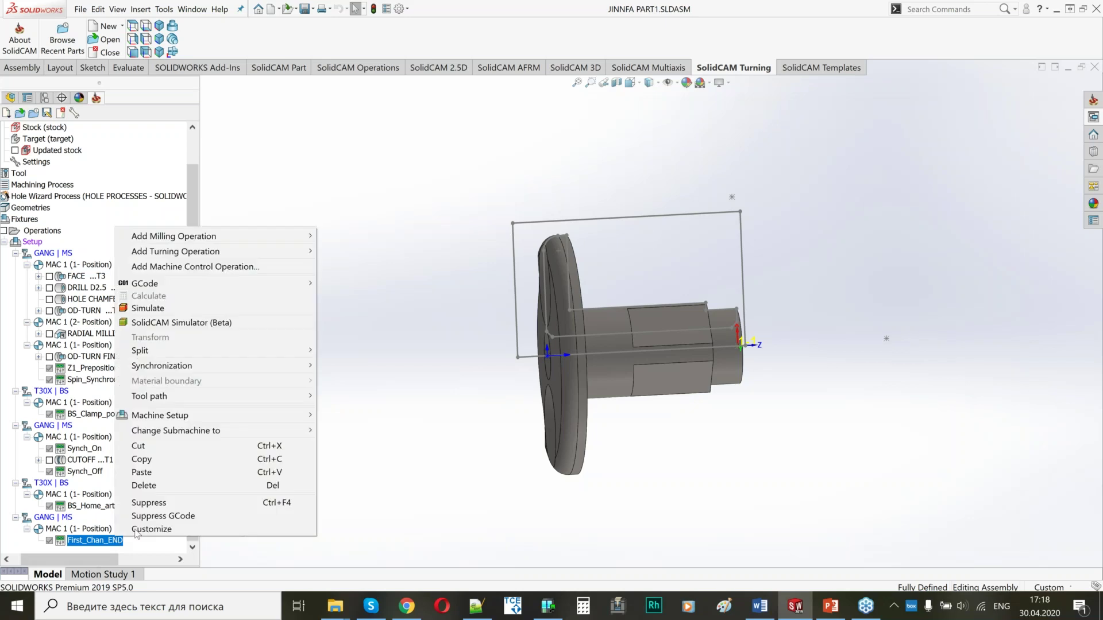
pyautogui.moveTo(244, 256)
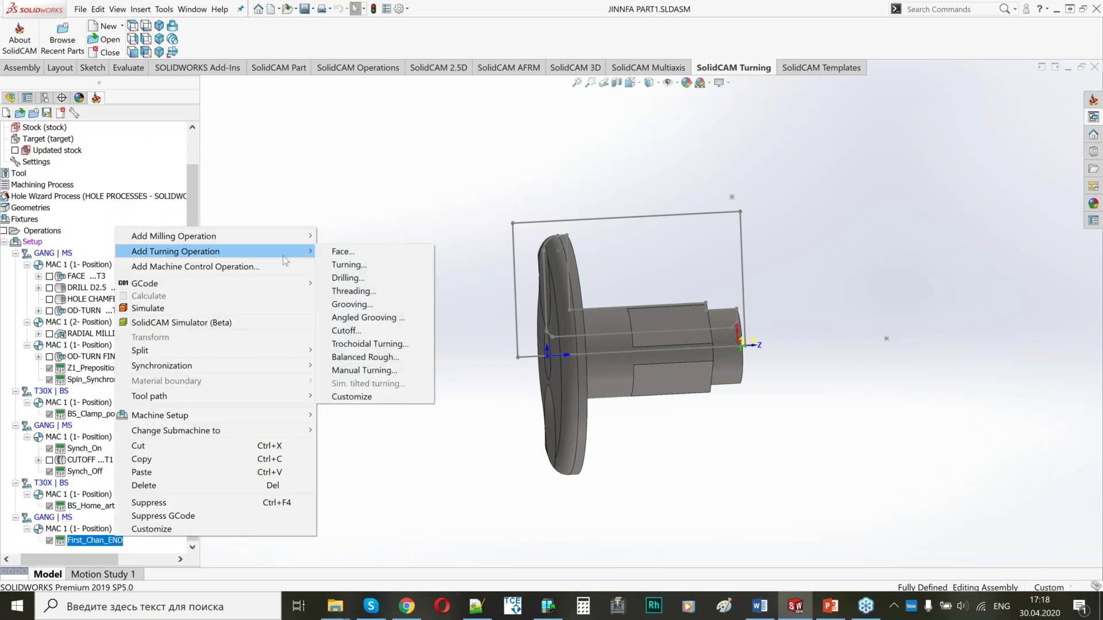
pyautogui.click(361, 266)
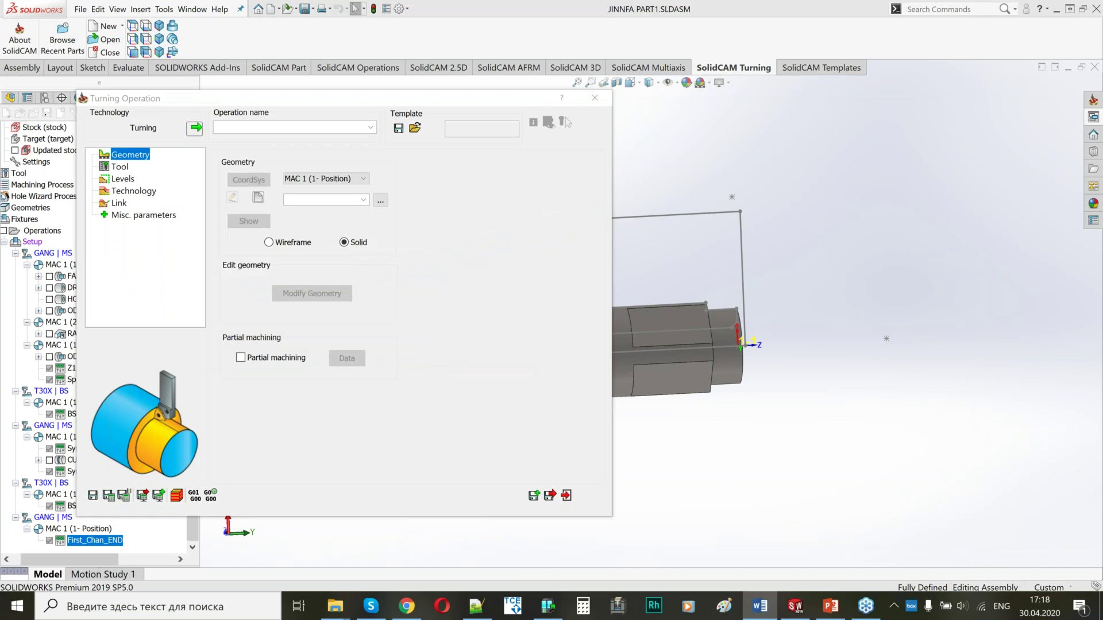
pyautogui.click(322, 179)
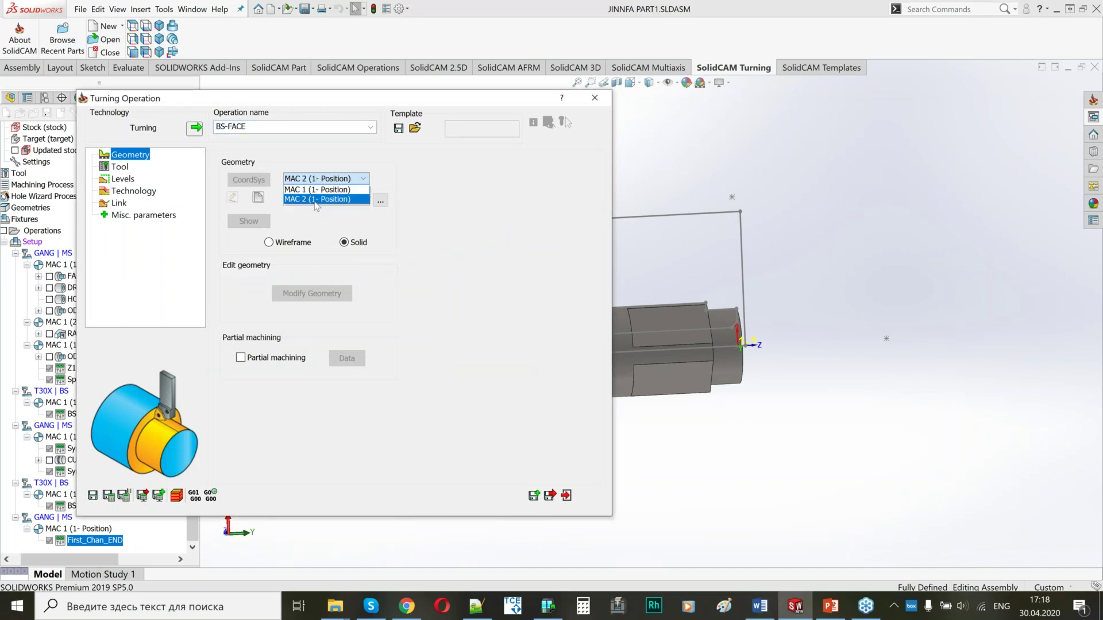
pyautogui.click(316, 200)
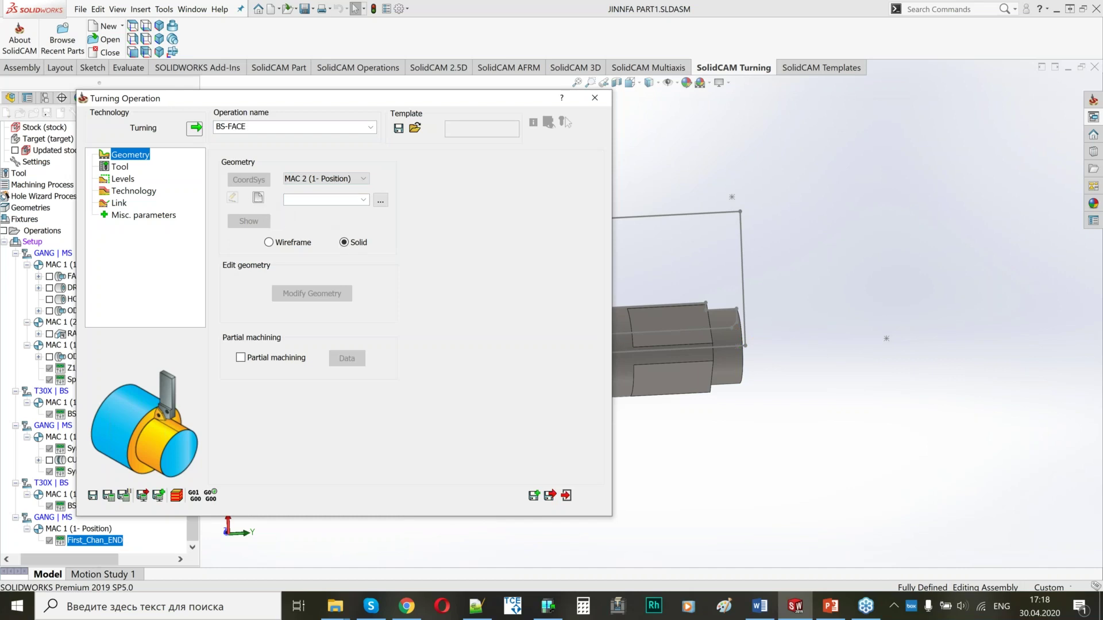
# Step: Define the BS-FACE wireframe geometry contour2 from the flange's rim arc and the adjoining face line of the sketch
pyautogui.click(268, 243)
pyautogui.click(258, 197)
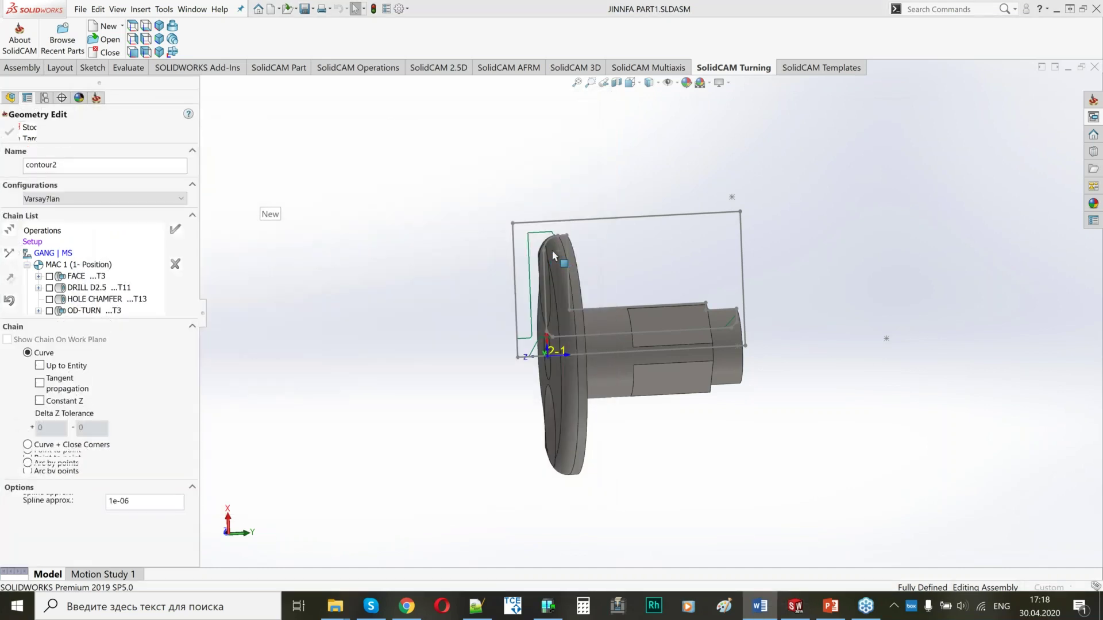
pyautogui.scroll(5, 537, 236)
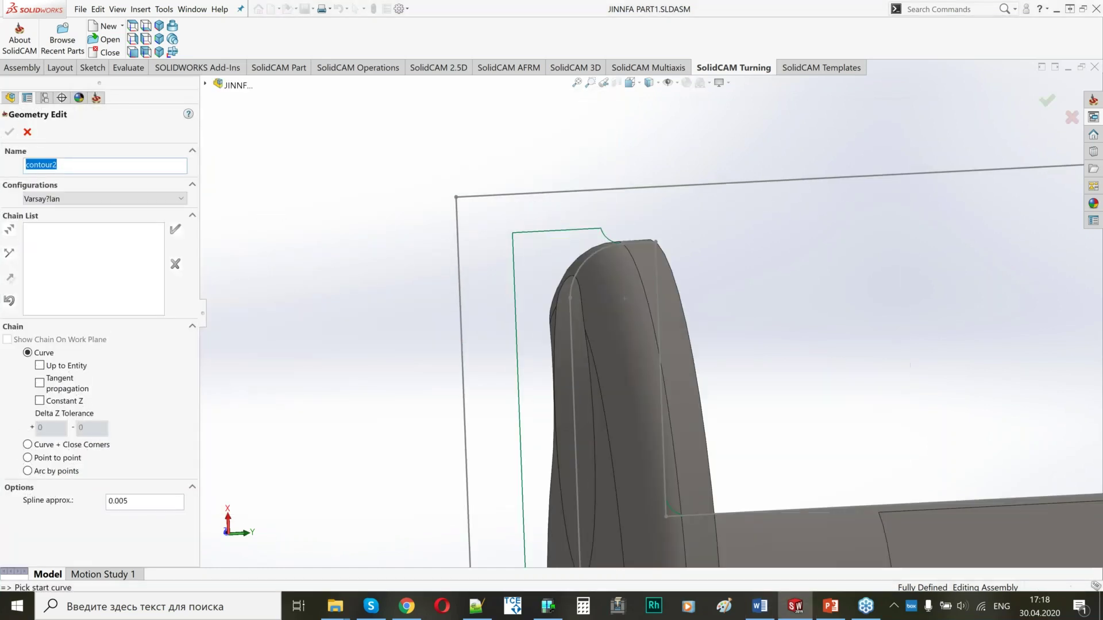
pyautogui.moveTo(540, 250)
pyautogui.mouseDown(button='middle')
pyautogui.moveTo(574, 256)
pyautogui.moveTo(558, 254)
pyautogui.mouseUp(button='middle')
pyautogui.click(556, 256)
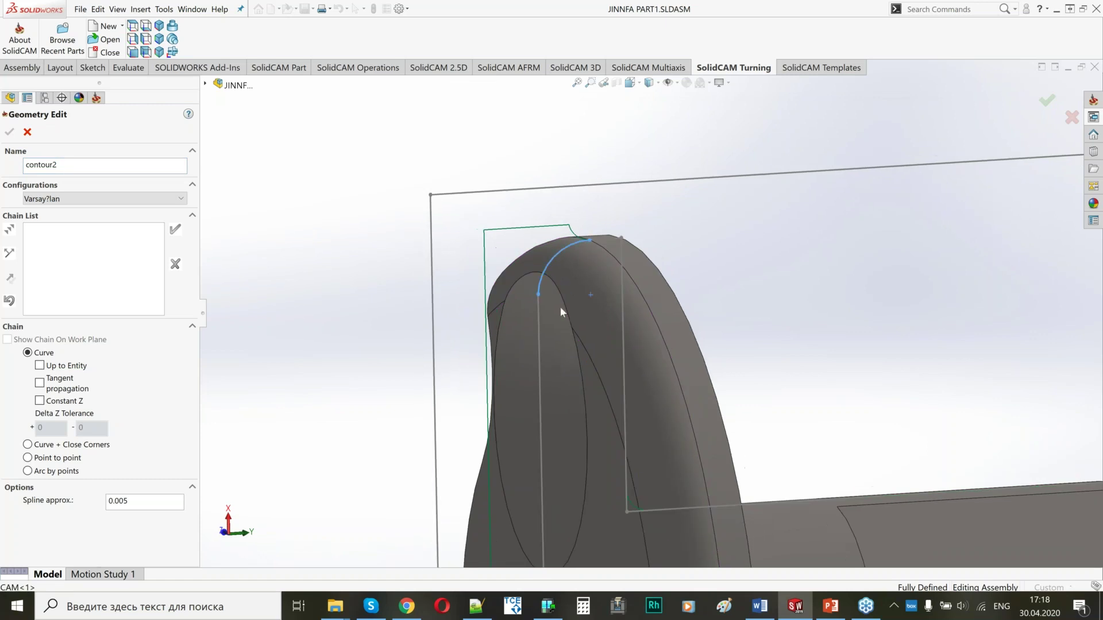
pyautogui.click(541, 375)
pyautogui.scroll(-4, 662, 381)
pyautogui.moveTo(577, 274); pyautogui.dragTo(675, 384)
pyautogui.moveTo(675, 384); pyautogui.dragTo(694, 376, button='middle')
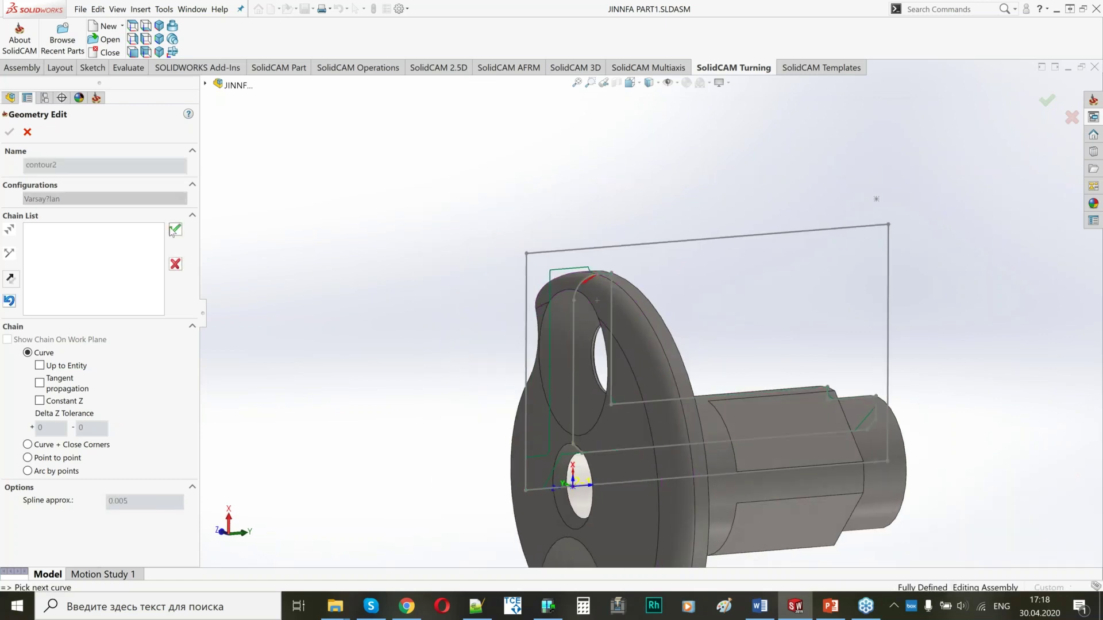
pyautogui.click(175, 229)
pyautogui.click(9, 132)
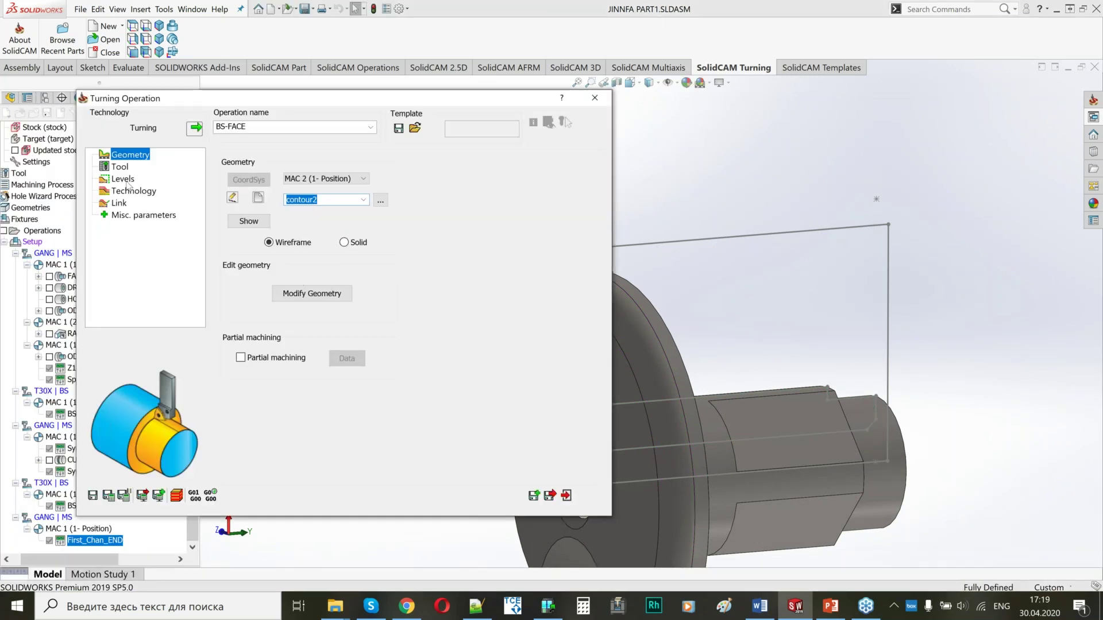
# Step: Assign turret T1-3 external turning tool 1 with the DAAA 04T304 insert to BS-FACE and inspect its mounting
pyautogui.click(120, 167)
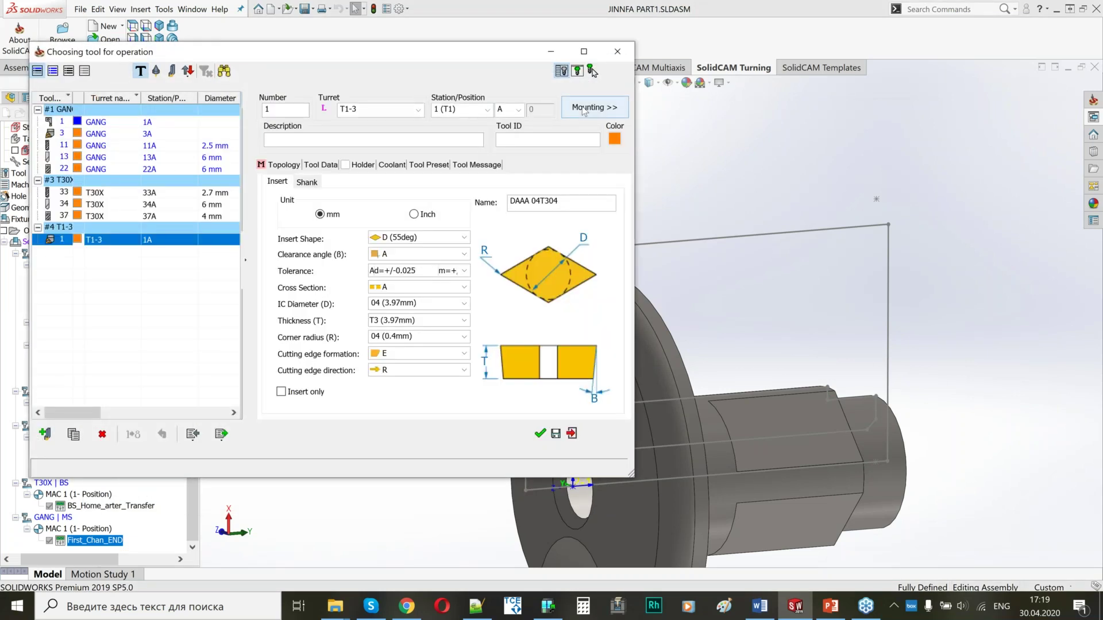
pyautogui.moveTo(743, 299); pyautogui.dragTo(857, 285, button='middle')
pyautogui.scroll(3, 857, 285)
pyautogui.scroll(5, 859, 285)
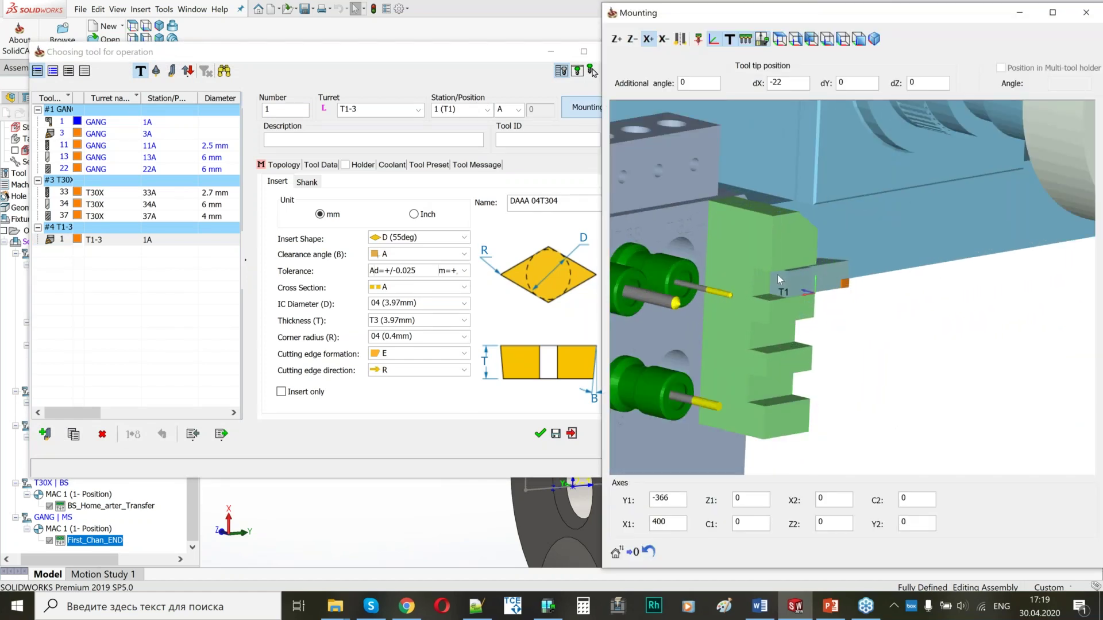
pyautogui.click(1085, 12)
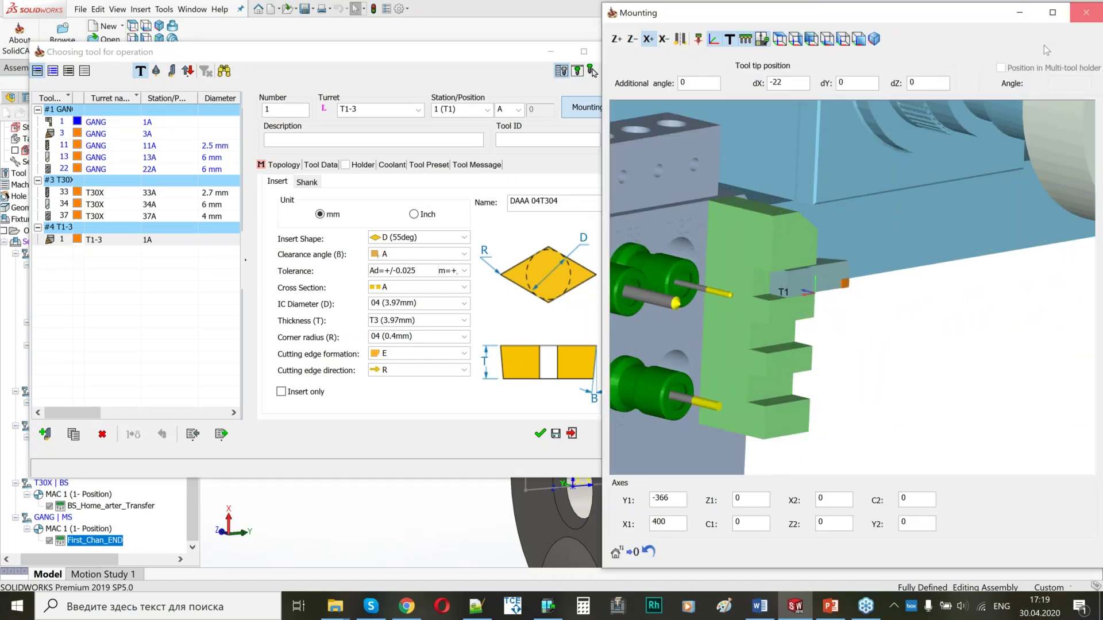
pyautogui.click(45, 434)
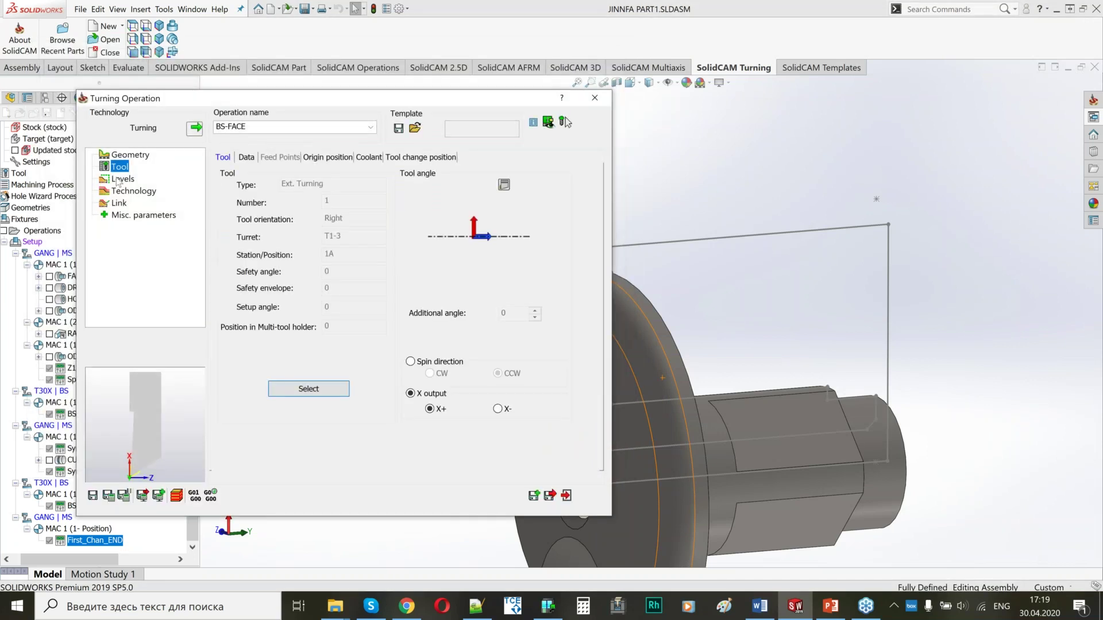
# Step: Set the BS-FACE work type to finishing and apply the ISO-Turning finish to the entire geometry
pyautogui.click(121, 178)
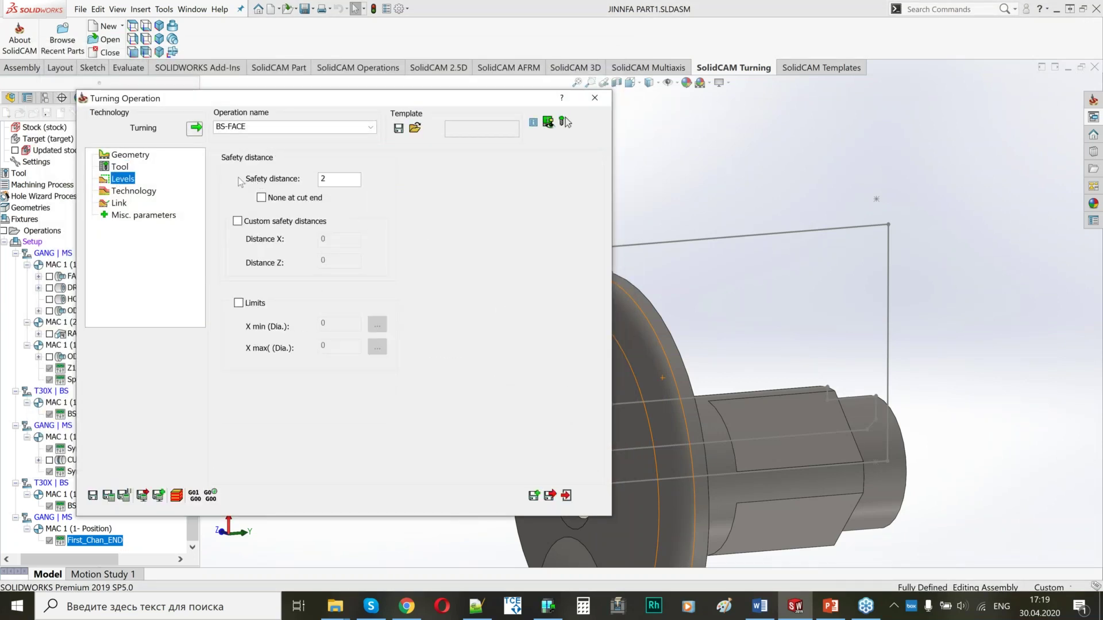
pyautogui.click(132, 192)
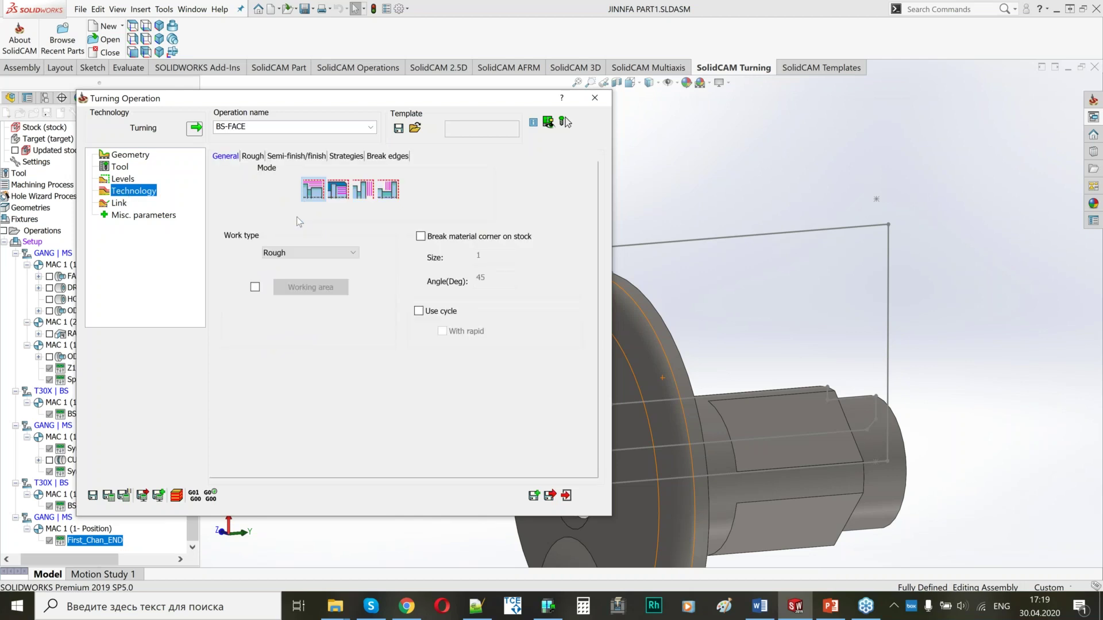
pyautogui.click(285, 253)
pyautogui.click(282, 285)
pyautogui.click(270, 156)
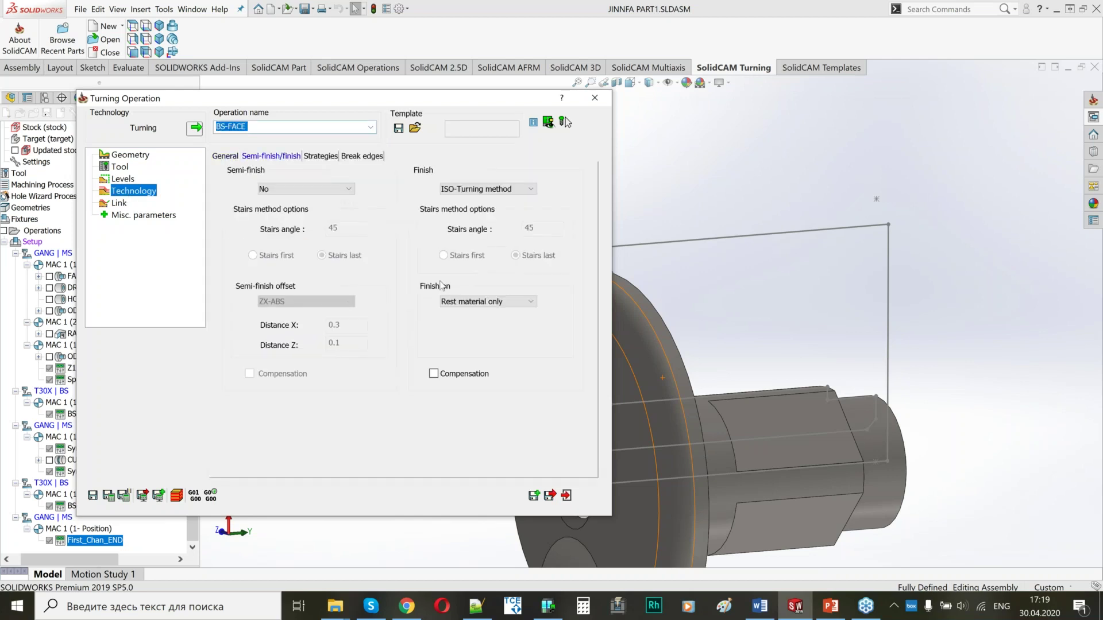
pyautogui.click(450, 301)
pyautogui.click(459, 314)
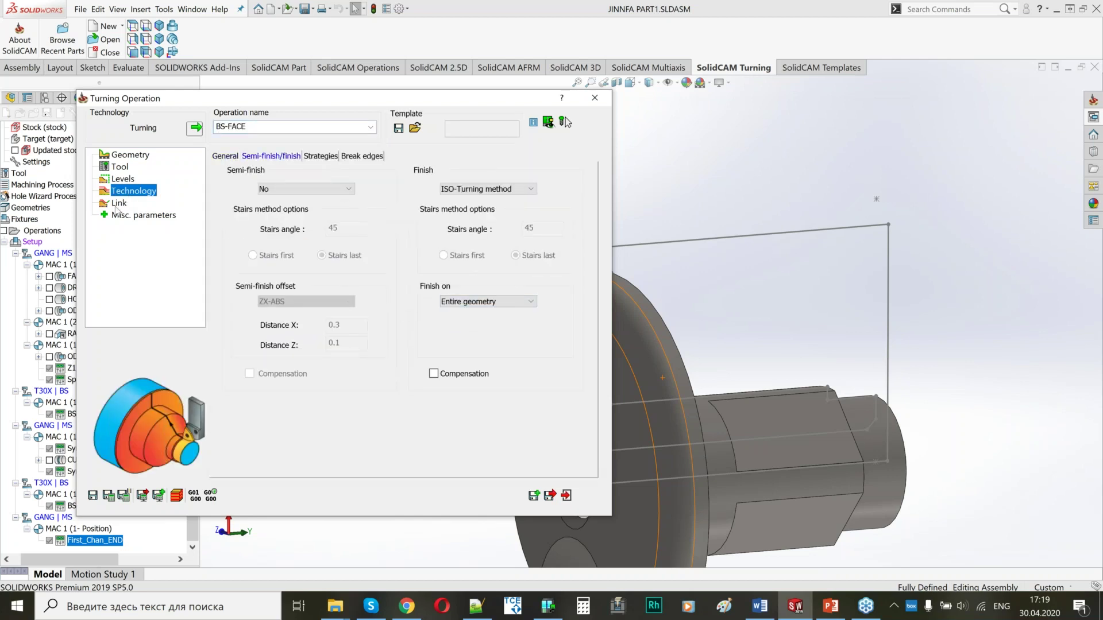
# Step: Set the BS-FACE approach point to Only Z at Z 20 and make the retract point the same as the approach
pyautogui.click(119, 203)
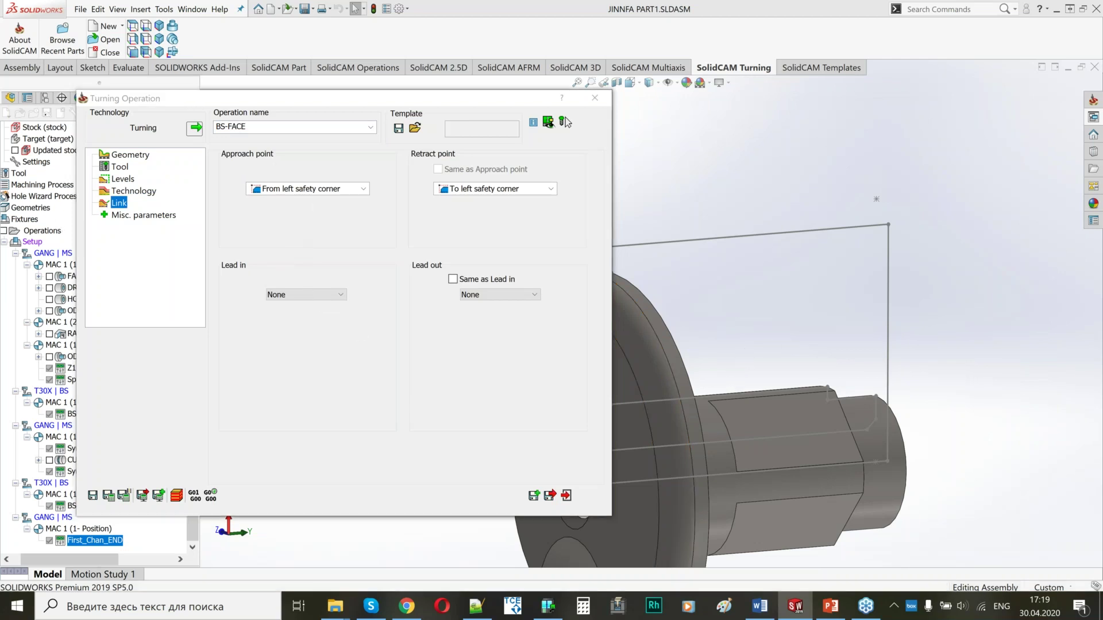
pyautogui.keyDown('ctrl'); pyautogui.moveTo(732, 362); pyautogui.dragTo(900, 263, button='middle'); pyautogui.keyUp('ctrl')
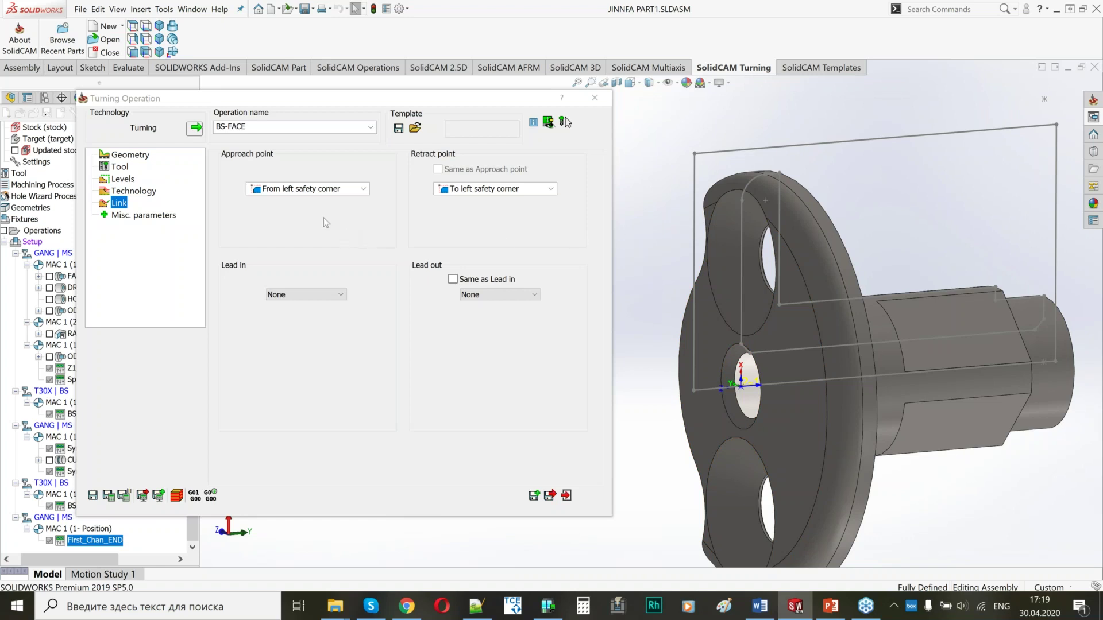
pyautogui.click(295, 195)
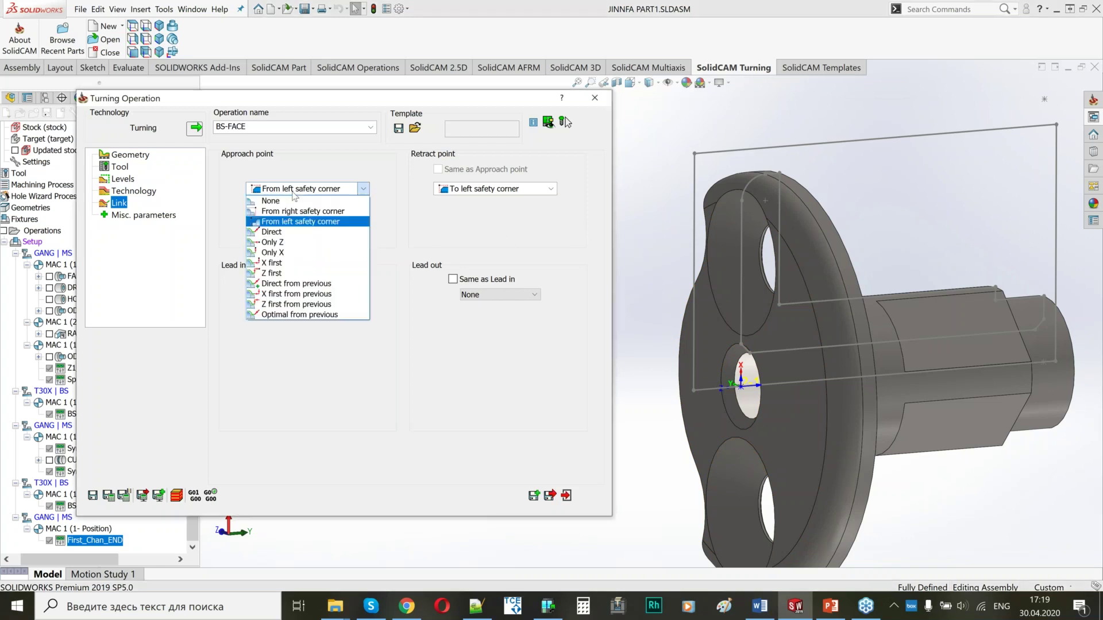
pyautogui.click(274, 242)
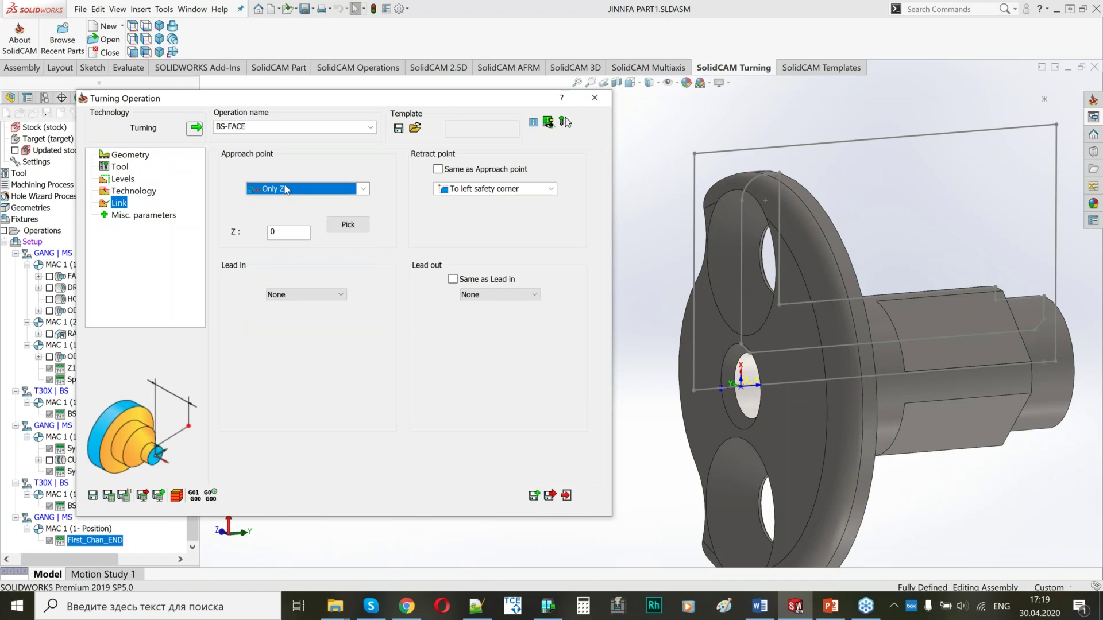
pyautogui.doubleClick(271, 233)
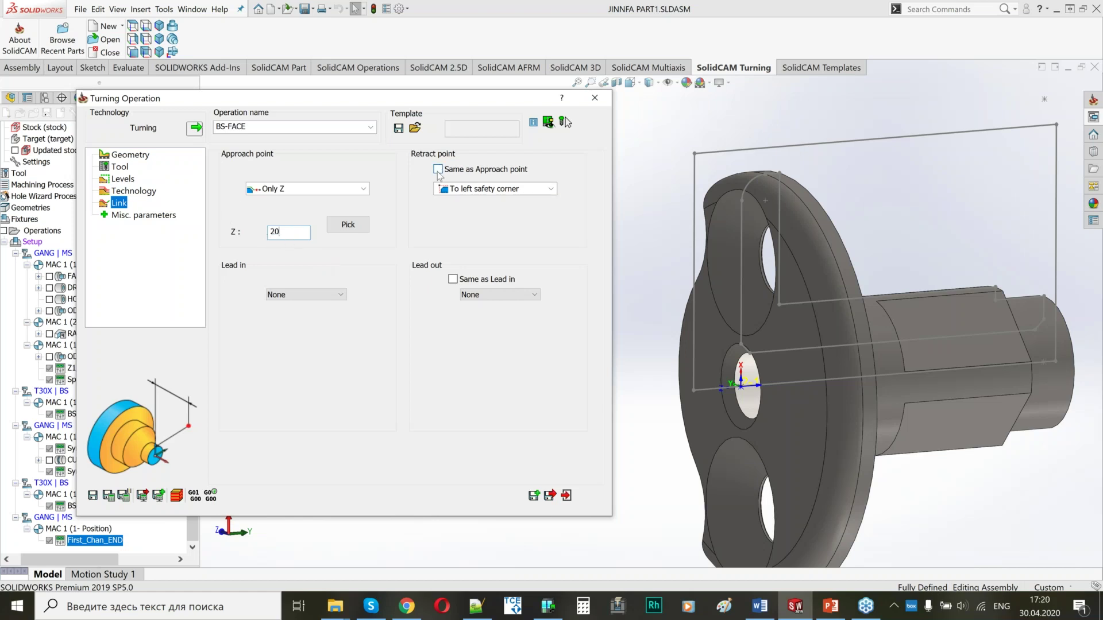
pyautogui.click(471, 169)
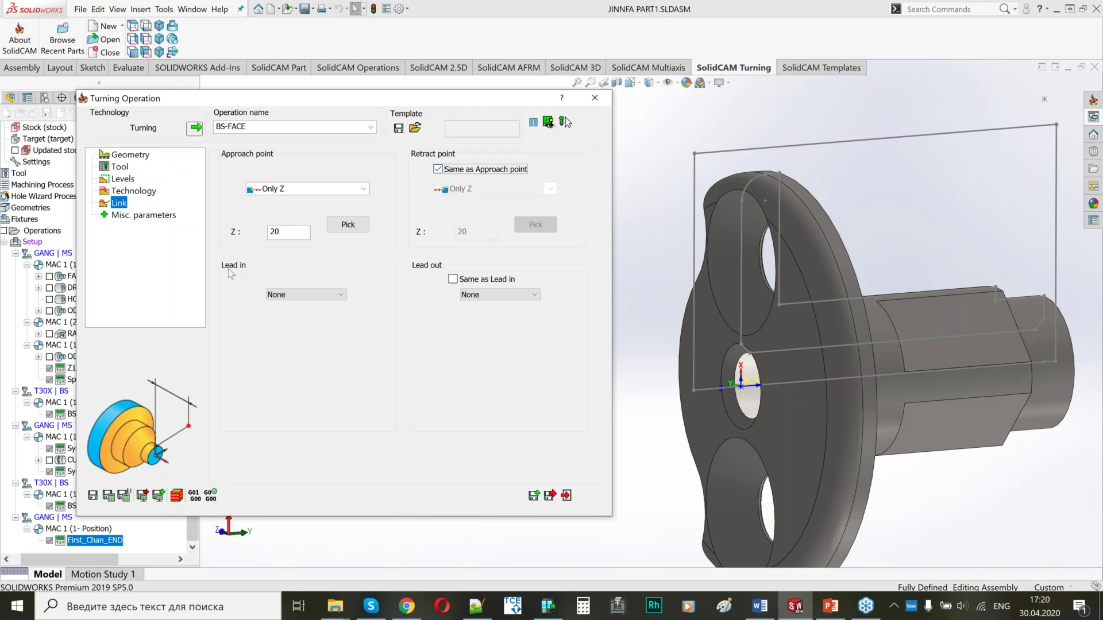
# Step: Set the BS-FACE lead-in to Tangent with extension 1, length 1 and angle 45, and calculate the operation
pyautogui.click(304, 295)
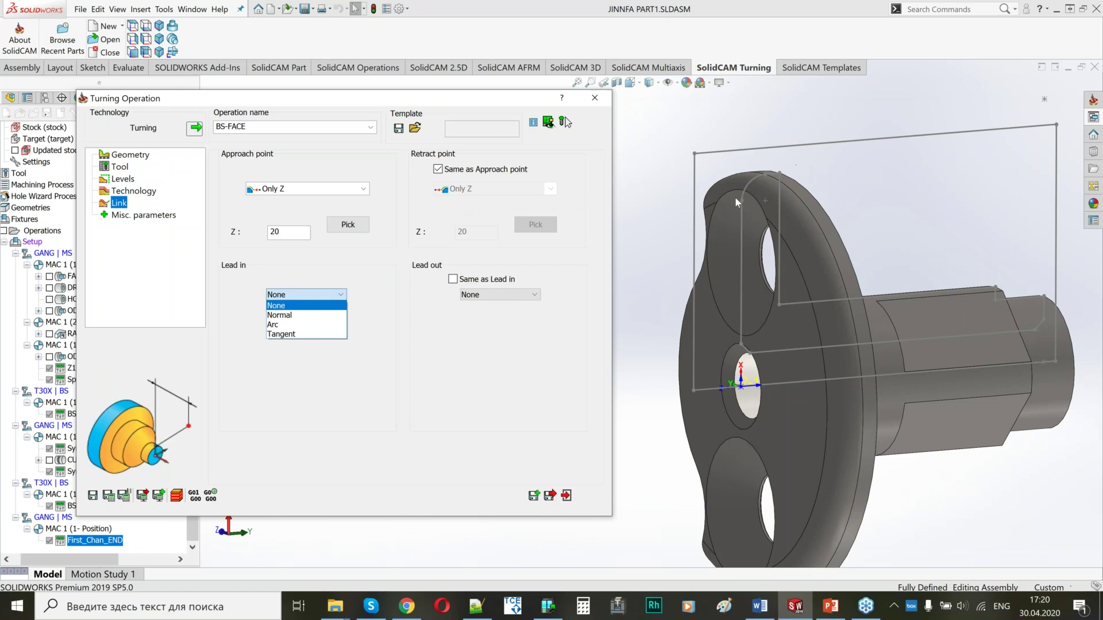
pyautogui.click(285, 336)
pyautogui.moveTo(340, 338); pyautogui.dragTo(320, 340)
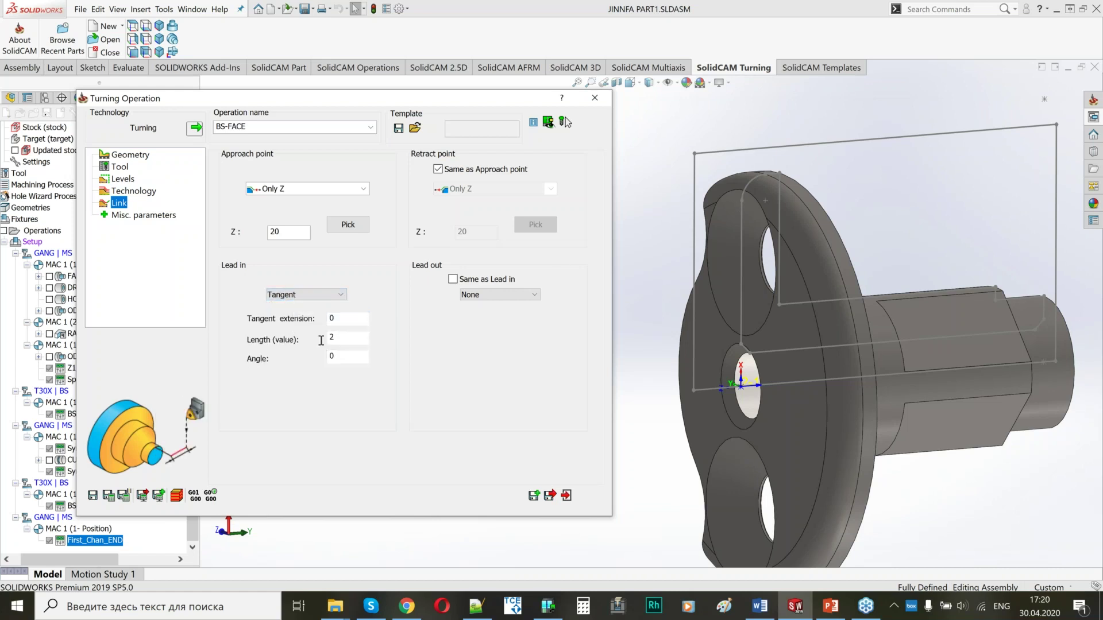
pyautogui.write('1')
pyautogui.hotkey('shift', 'Tab')
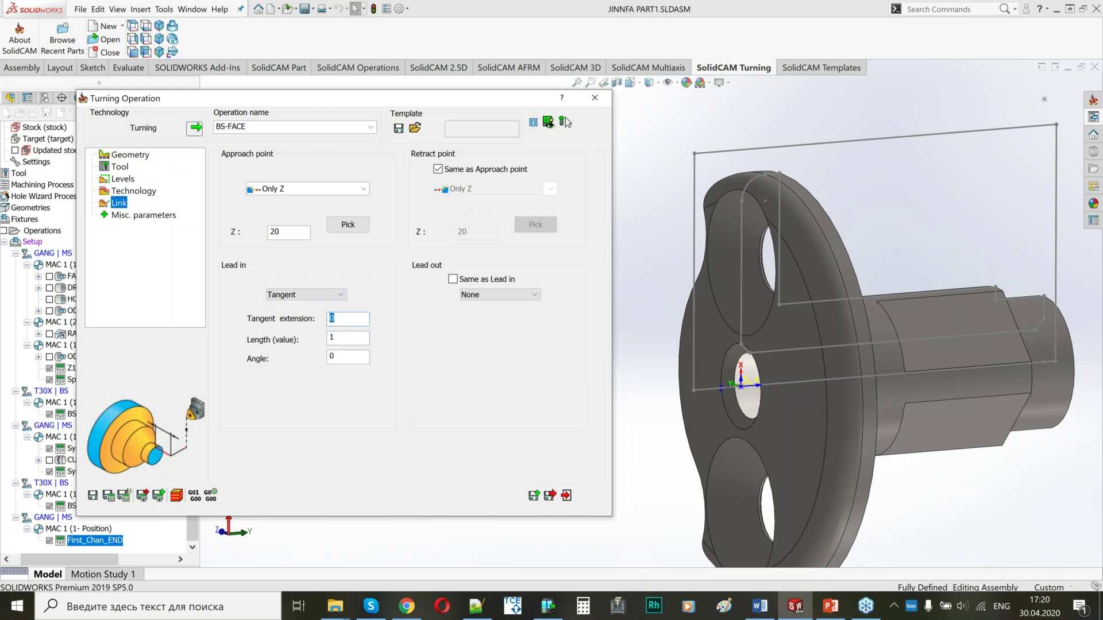
pyautogui.write('1')
pyautogui.click(332, 358)
pyautogui.doubleClick(332, 357)
pyautogui.click(109, 495)
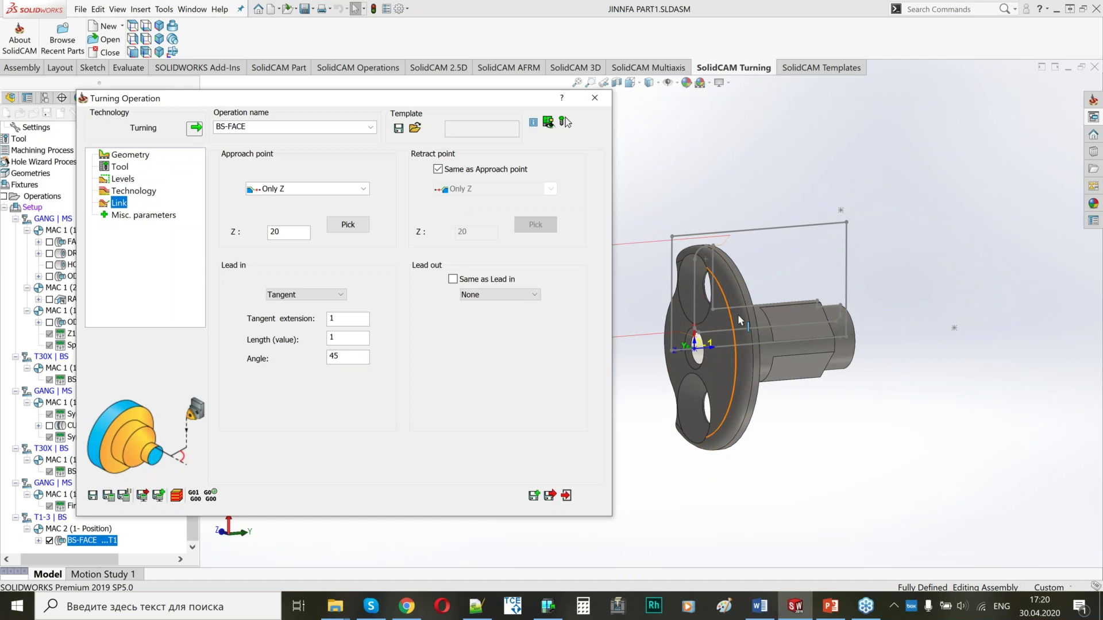
# Step: Examine the calculated BS-FACE toolpath around the flange from several angles, and close the operation
pyautogui.moveTo(738, 315); pyautogui.dragTo(870, 313, button='middle')
pyautogui.scroll(4, 746, 314)
pyautogui.scroll(-5, 771, 295)
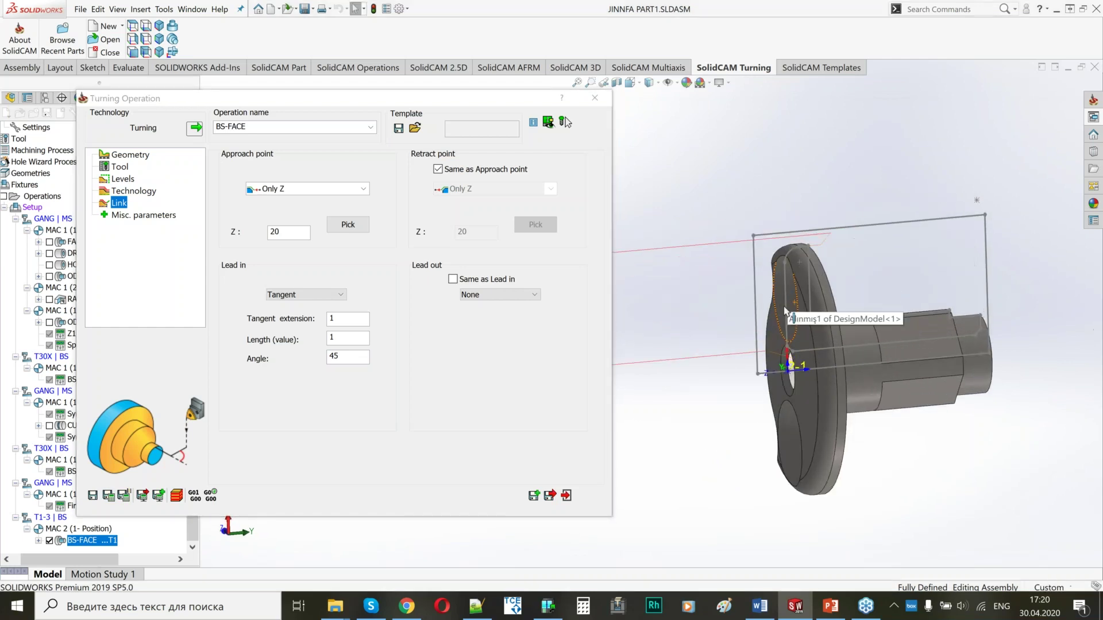
pyautogui.keyDown('ctrl'); pyautogui.moveTo(781, 312); pyautogui.dragTo(892, 301, button='middle'); pyautogui.keyUp('ctrl')
pyautogui.scroll(4, 893, 302)
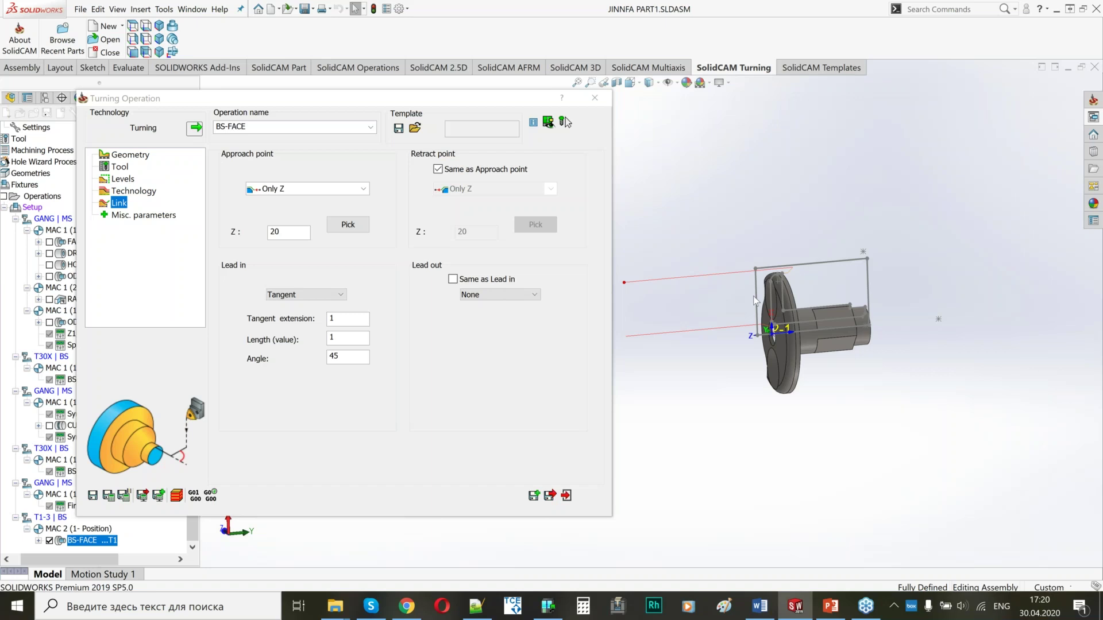
pyautogui.scroll(-2, 804, 286)
pyautogui.scroll(2, 829, 294)
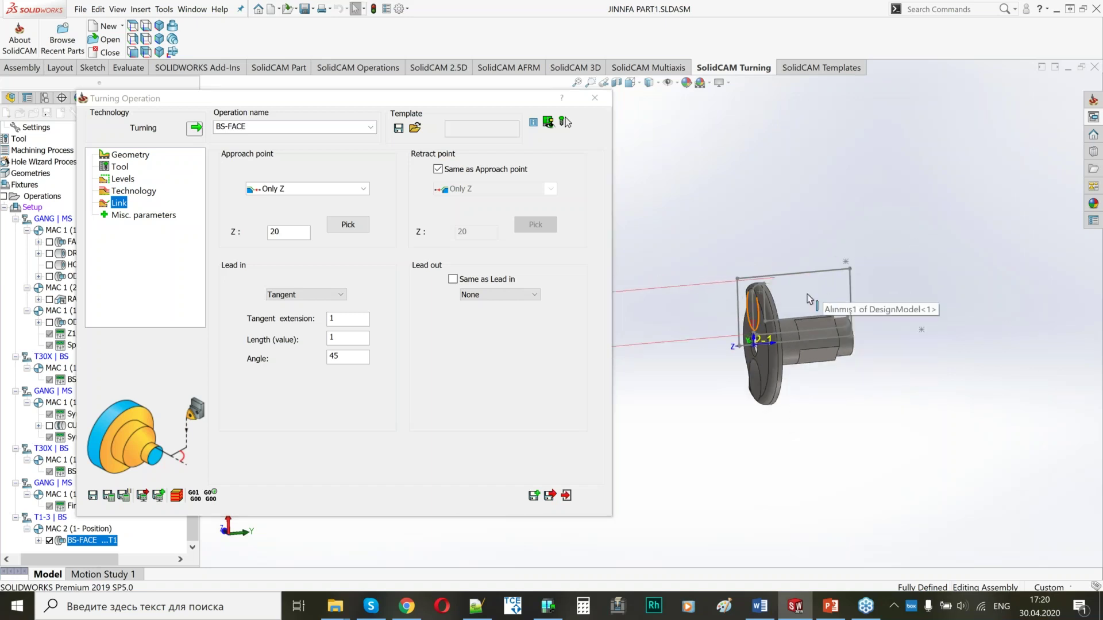
pyautogui.keyDown('ctrl'); pyautogui.moveTo(809, 297); pyautogui.dragTo(876, 282, button='middle'); pyautogui.keyUp('ctrl')
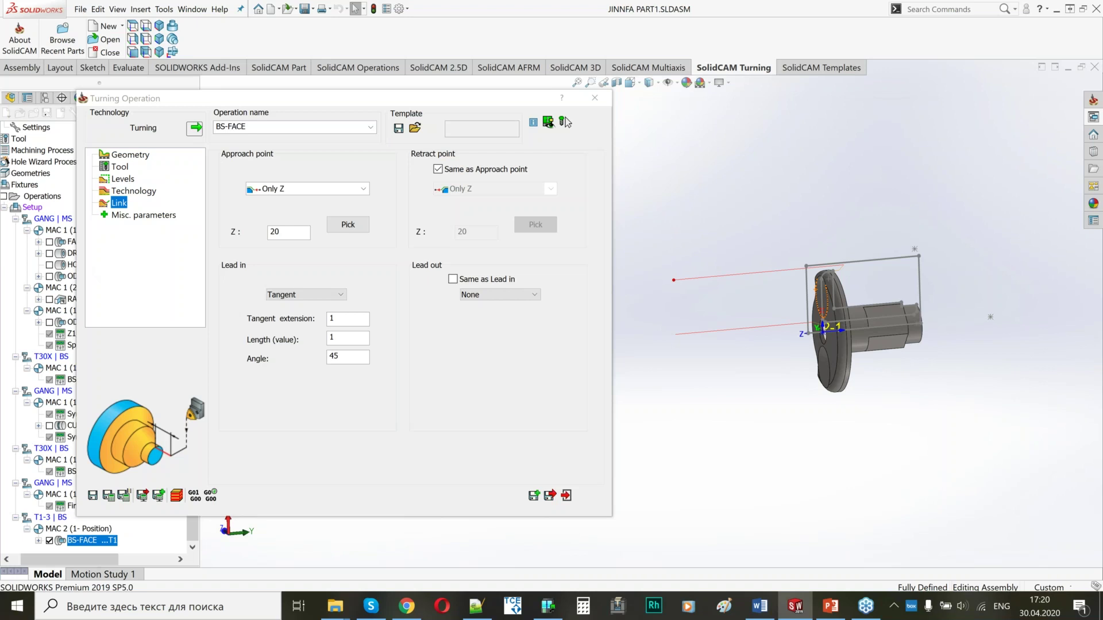
pyautogui.moveTo(829, 367); pyautogui.dragTo(836, 373, button='middle')
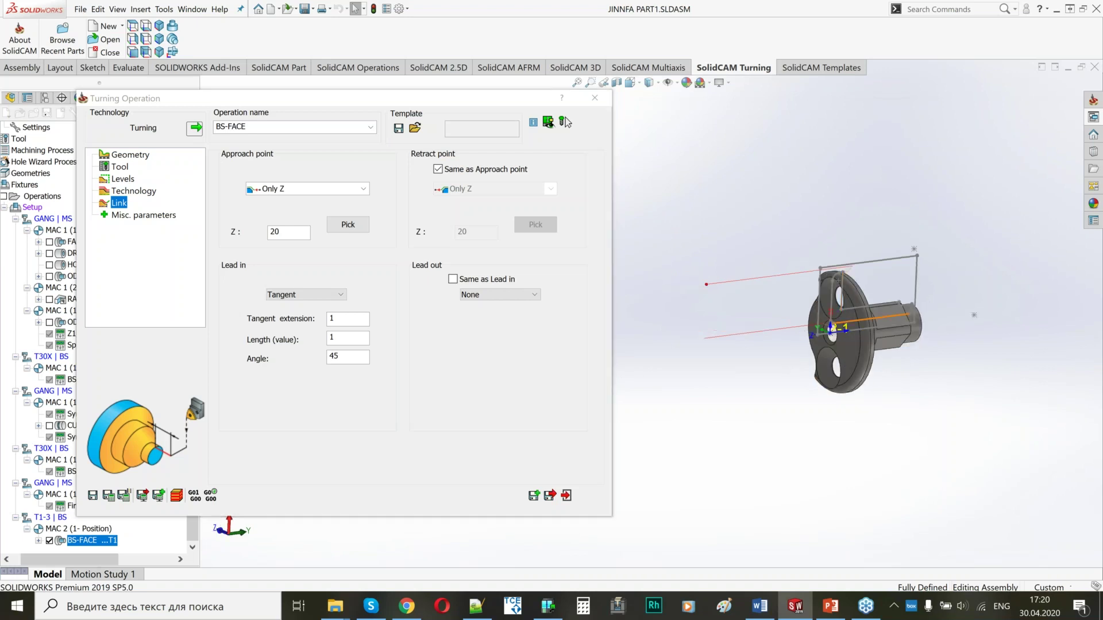
pyautogui.scroll(-2, 850, 331)
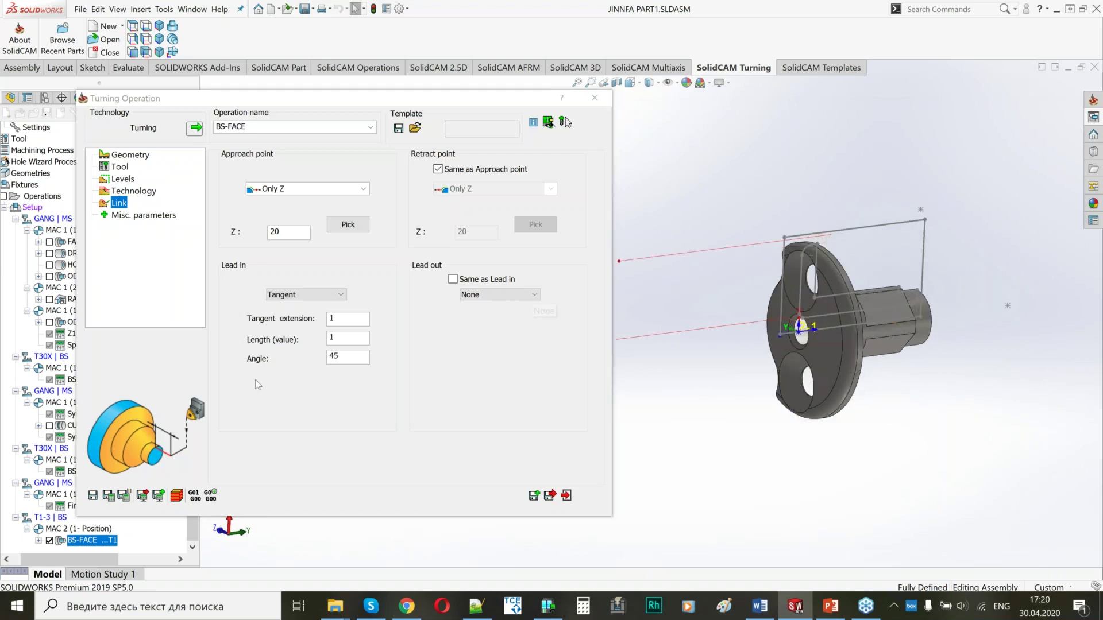
pyautogui.click(549, 495)
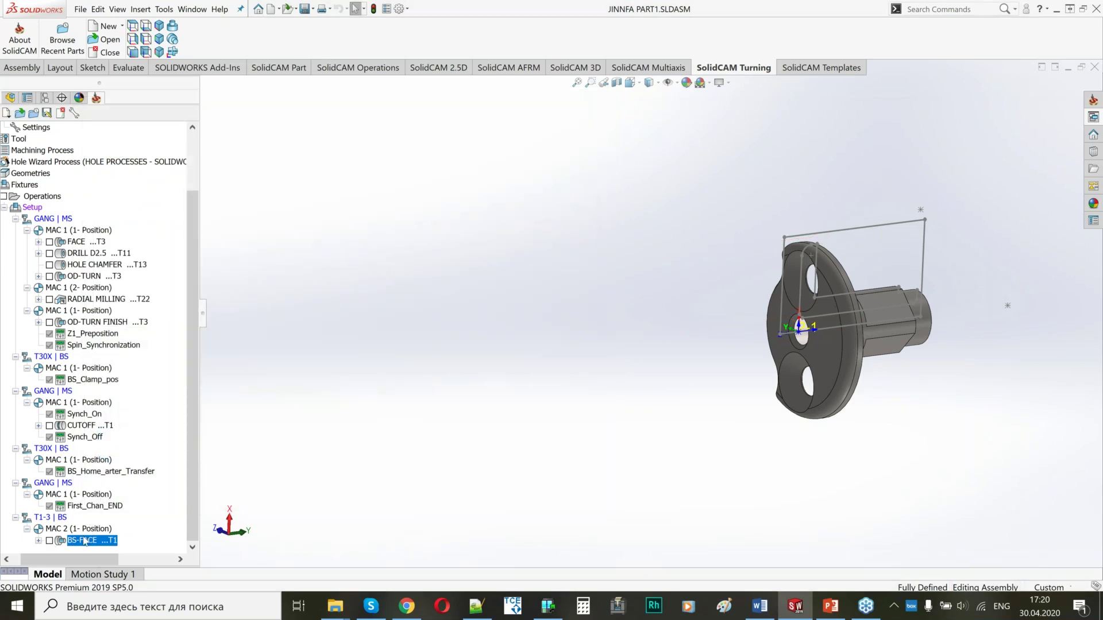
# Step: Add a 2D drilling operation named DRILL D2.7 after BS-FACE, using coordinate system MAC 2 (1- Position)
pyautogui.rightClick(98, 541)
pyautogui.moveTo(264, 236)
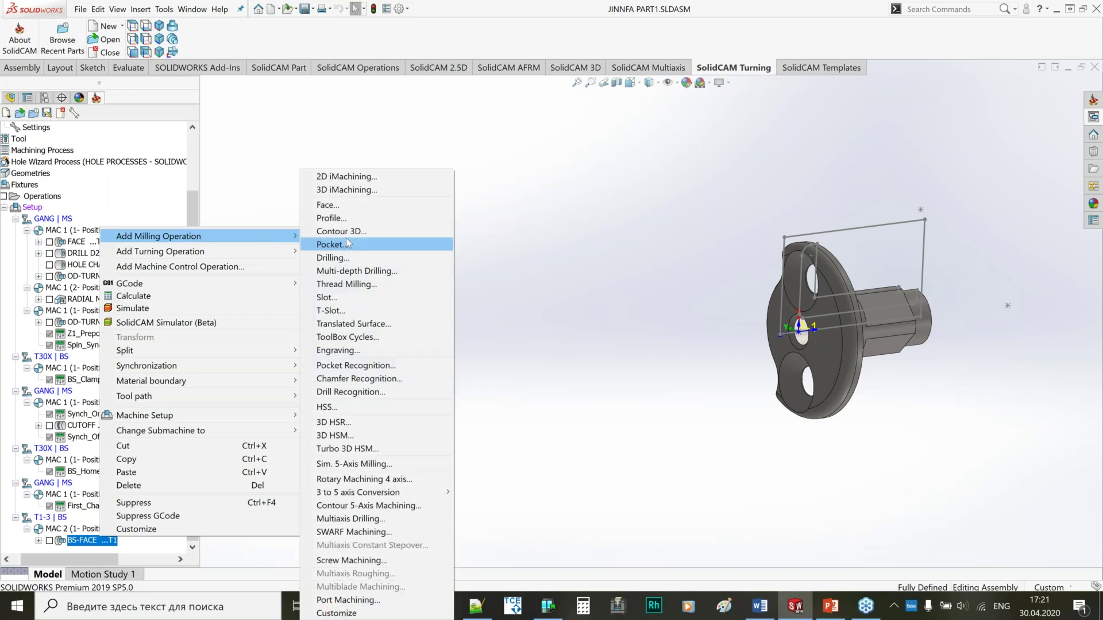
pyautogui.click(339, 258)
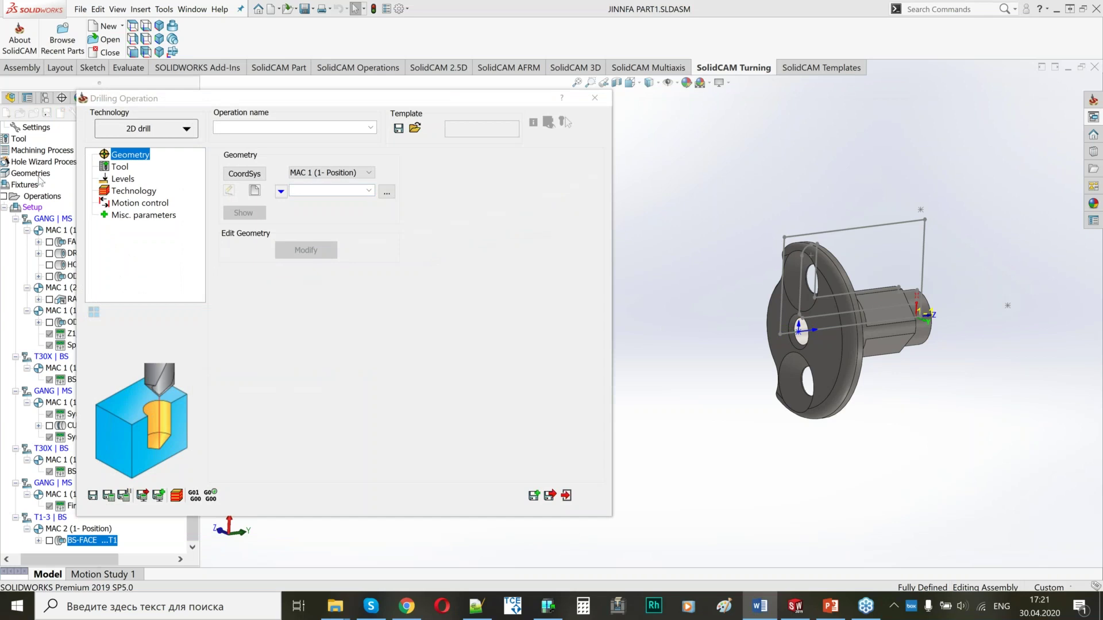
pyautogui.click(337, 175)
pyautogui.click(324, 204)
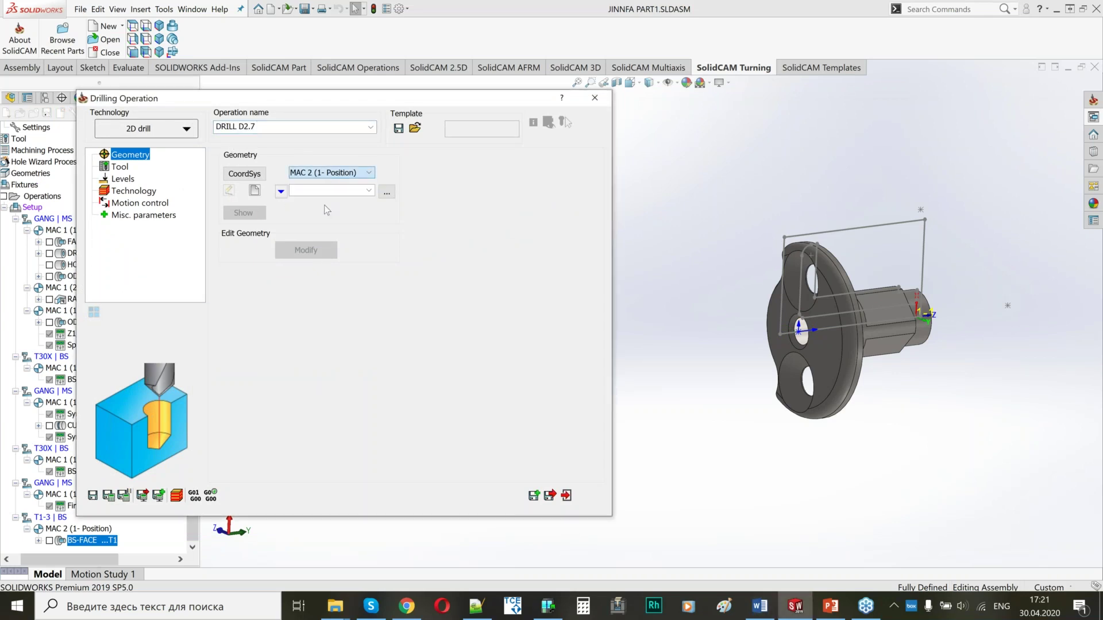
# Step: Define the drill geometry from the centers of the two outer through holes in the flange
pyautogui.click(258, 193)
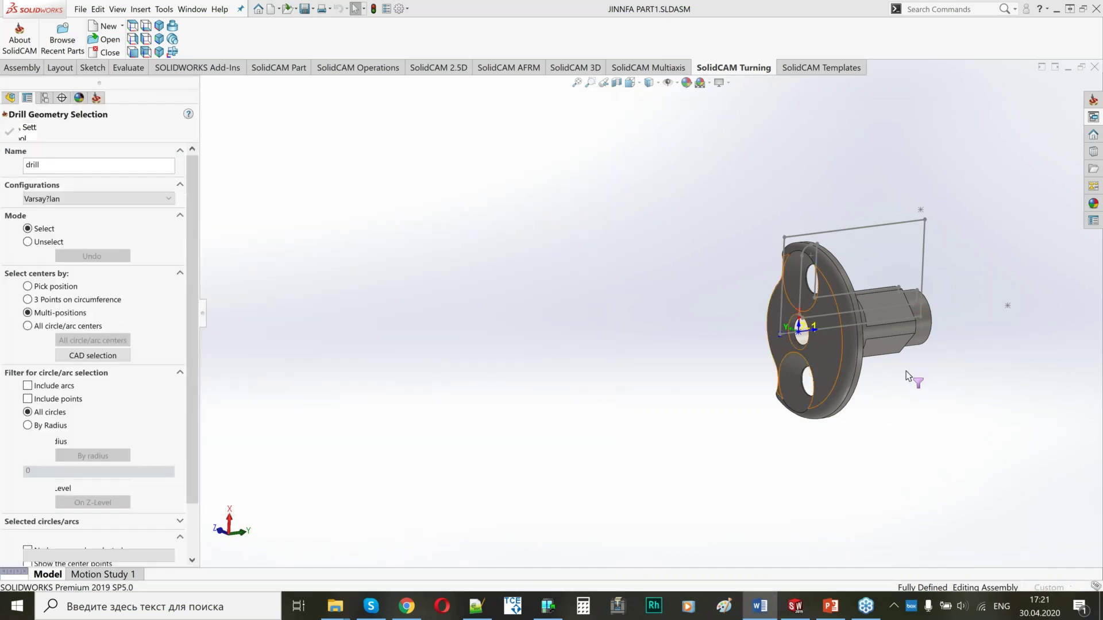
pyautogui.moveTo(868, 371); pyautogui.dragTo(811, 363, button='middle')
pyautogui.click(811, 360)
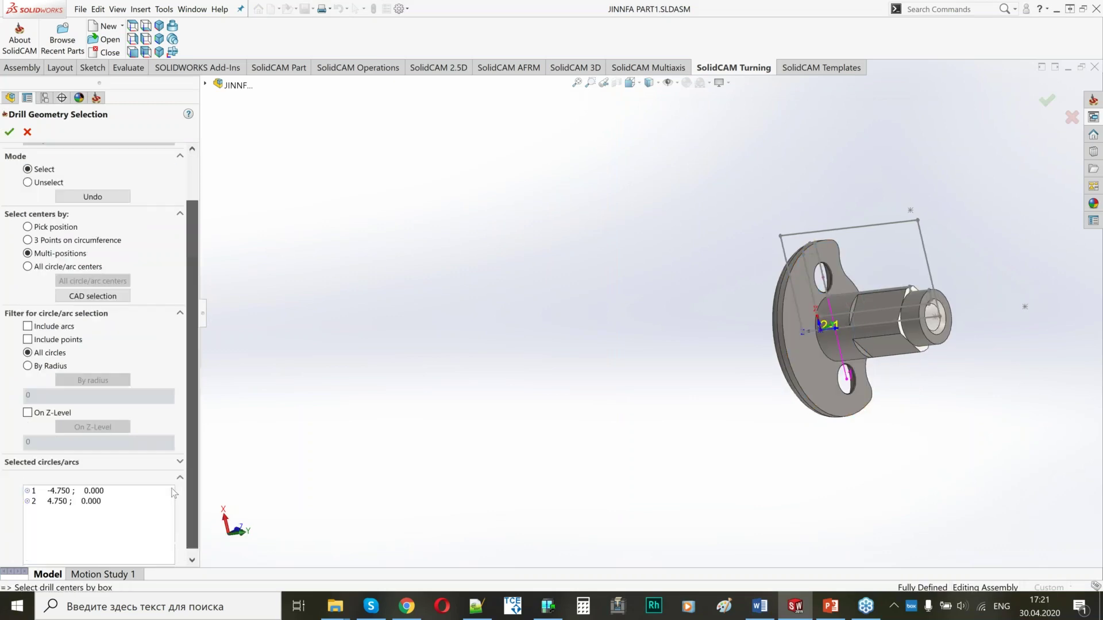
pyautogui.moveTo(724, 356); pyautogui.dragTo(789, 327, button='middle')
pyautogui.scroll(-3, 756, 312)
pyautogui.scroll(-2, 756, 311)
pyautogui.click(10, 133)
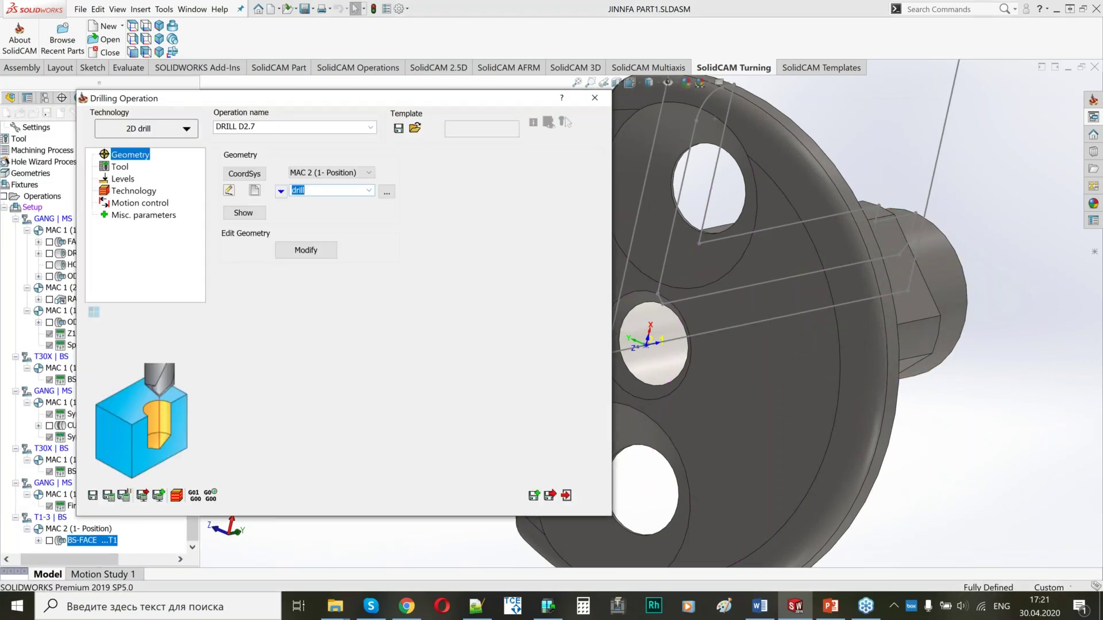
# Step: Assign the 2.7 mm drill, tool 33 on turret T30X, to DRILL D2.7
pyautogui.click(120, 166)
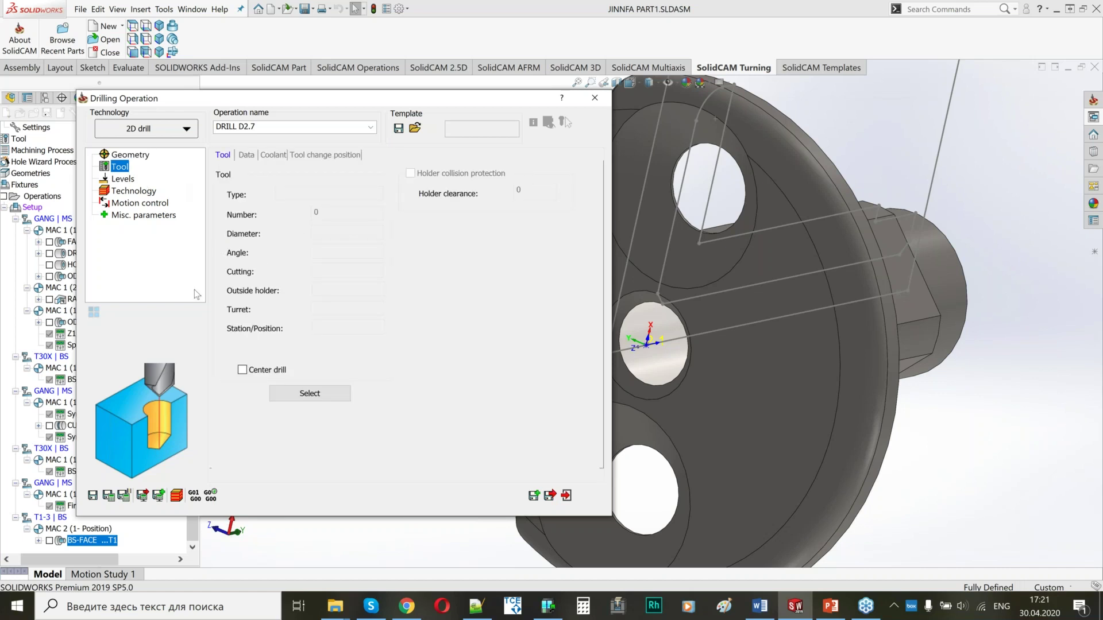
pyautogui.click(277, 399)
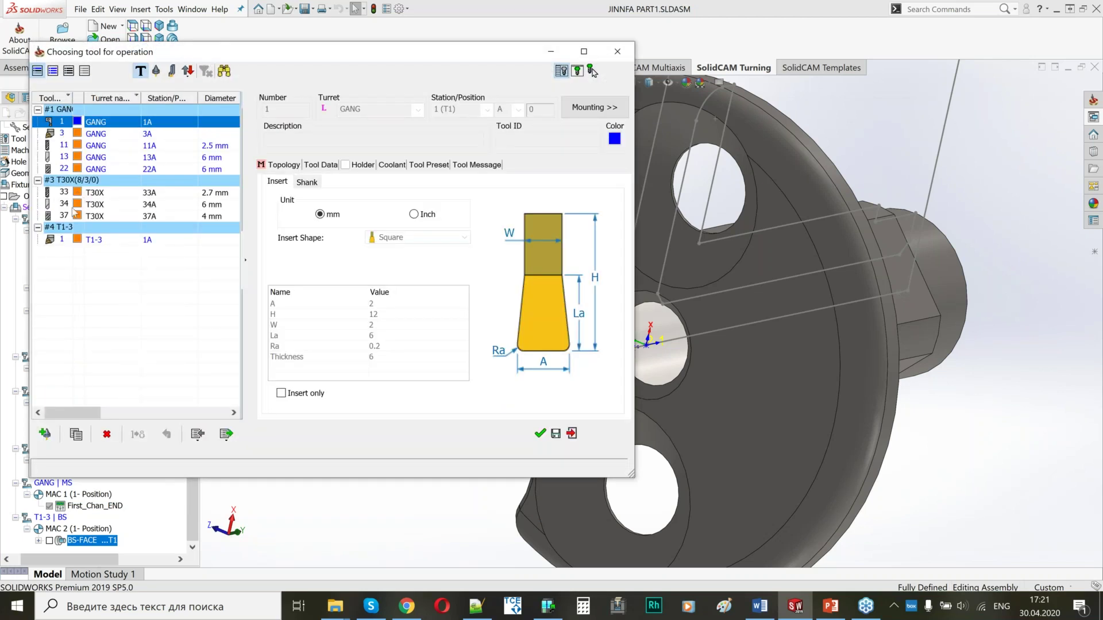
pyautogui.click(211, 194)
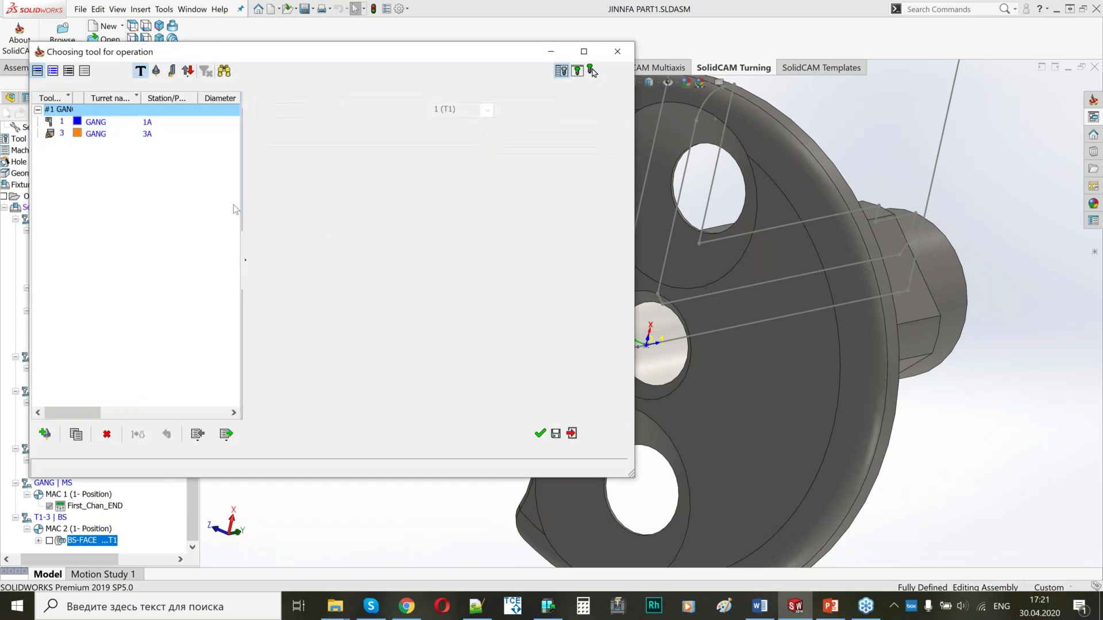
pyautogui.click(540, 433)
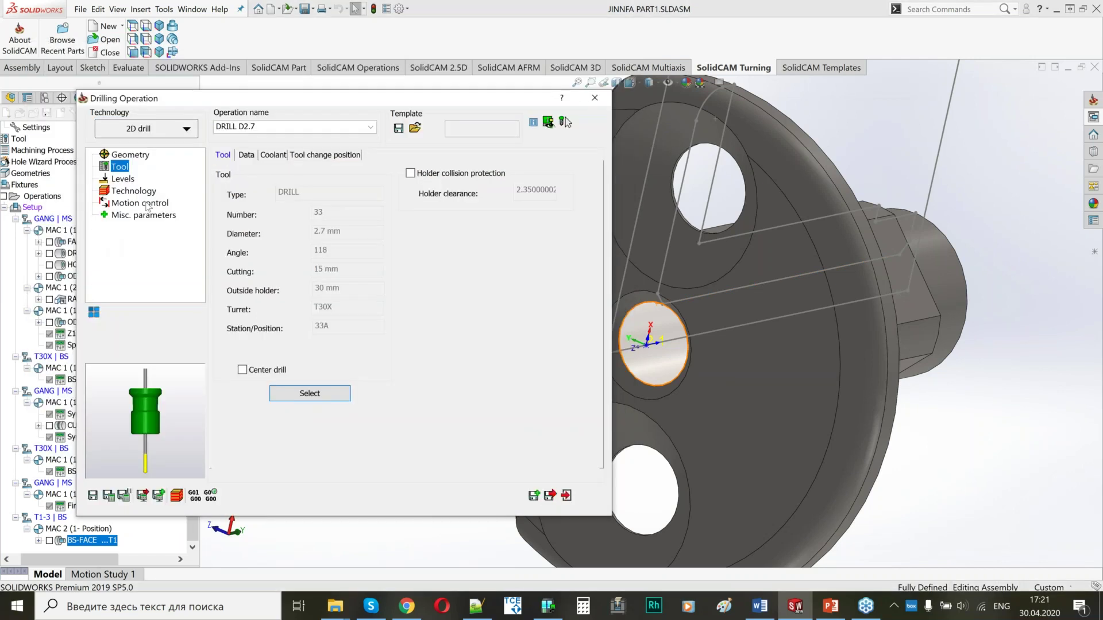
# Step: Pick the upper level on the flange's front face and the drill depth on its rear face, with Full diameter depth and delta -0.2
pyautogui.click(123, 179)
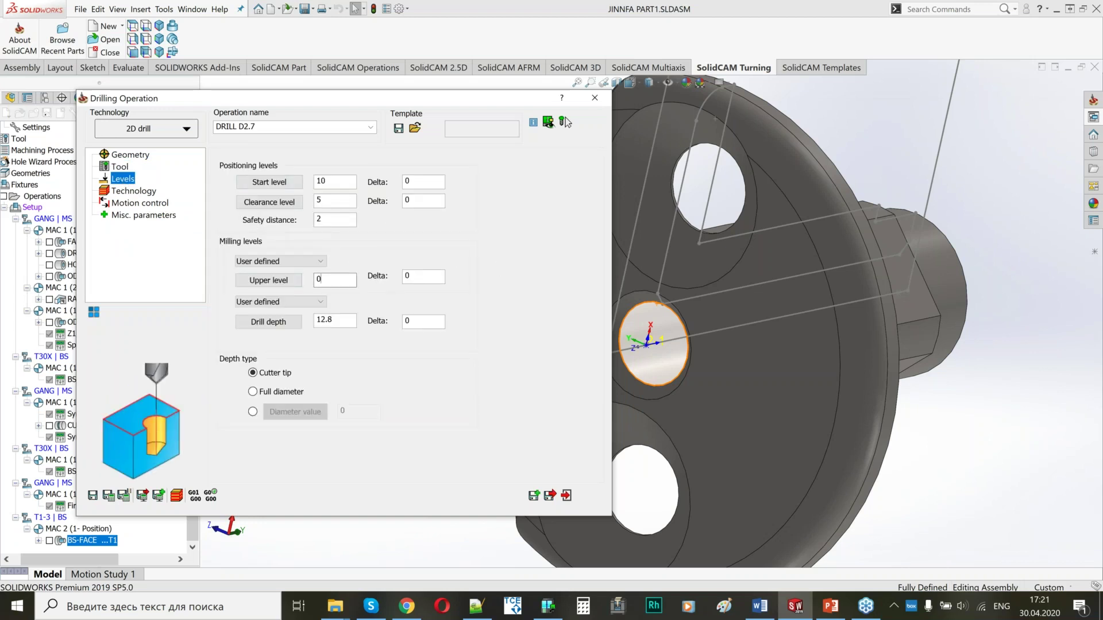
pyautogui.click(662, 413)
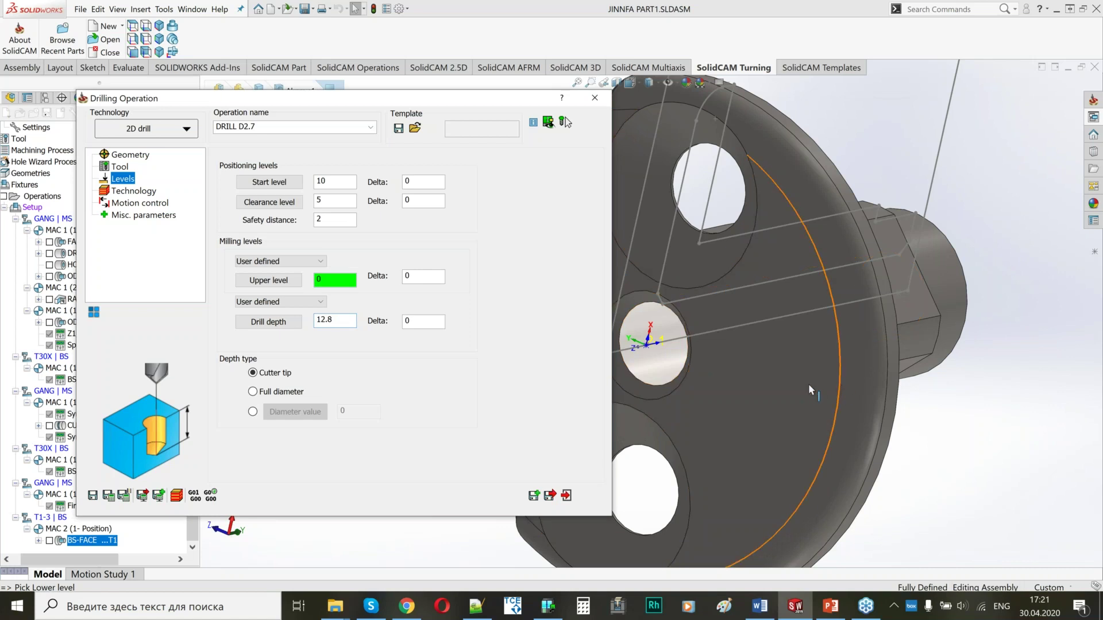
pyautogui.moveTo(767, 383); pyautogui.dragTo(894, 379, button='middle')
pyautogui.click(894, 379)
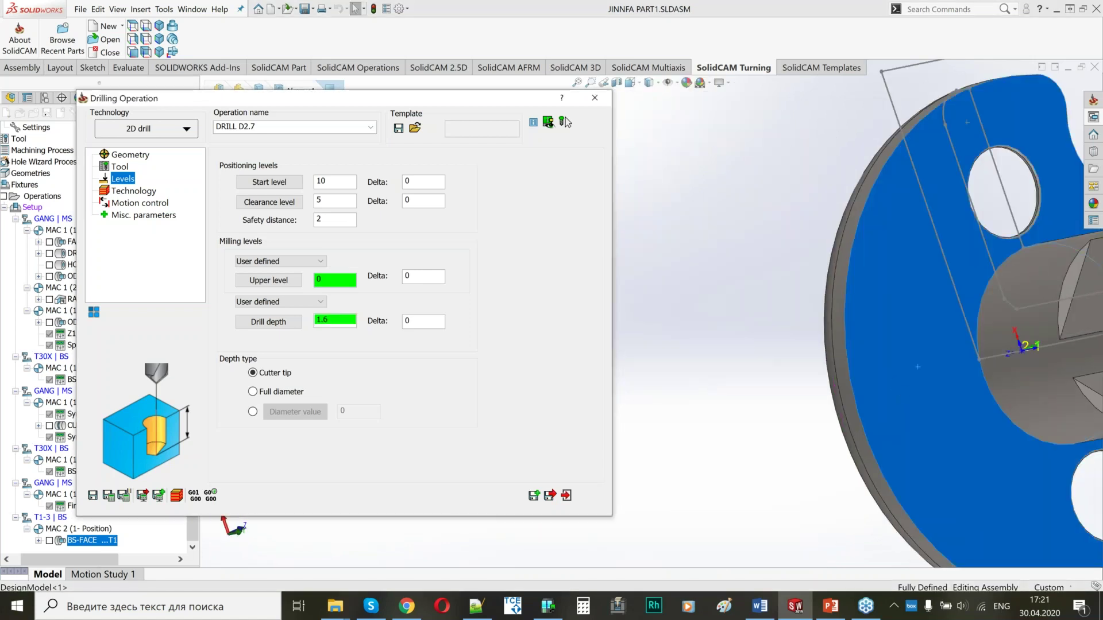
pyautogui.click(252, 392)
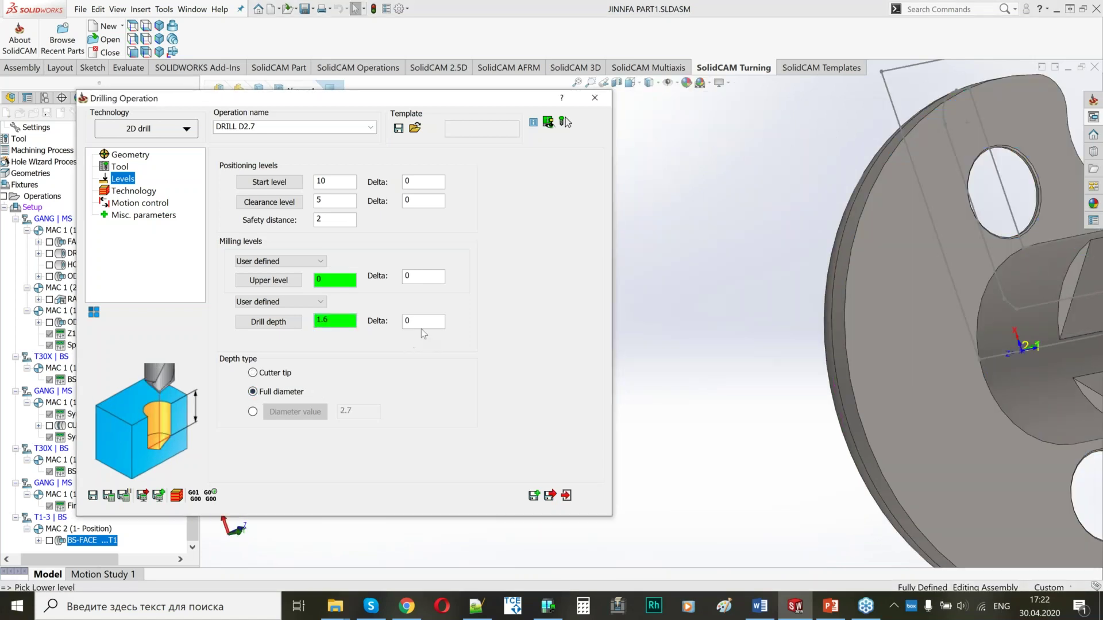
pyautogui.click(423, 322)
pyautogui.write('-0.2')
pyautogui.moveTo(771, 286); pyautogui.dragTo(914, 301, button='middle')
pyautogui.scroll(4, 913, 302)
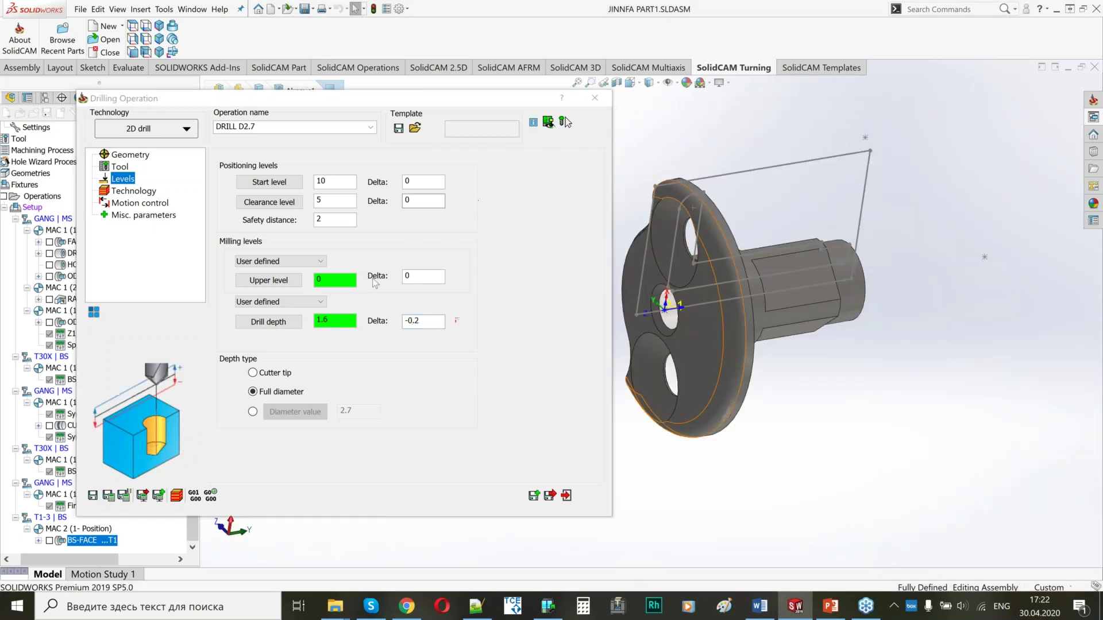
# Step: Calculate DRILL D2.7, checking its toolpath, drill cycle technology and 4th-axis motion control settings
pyautogui.click(130, 194)
pyautogui.click(108, 495)
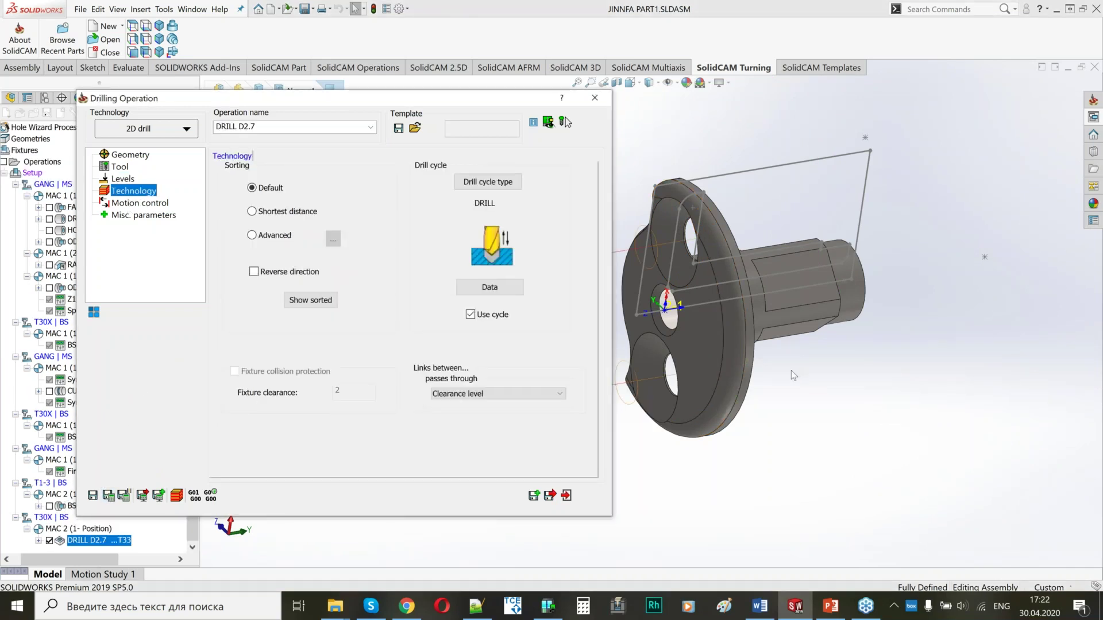
pyautogui.moveTo(820, 341); pyautogui.dragTo(947, 348, button='middle')
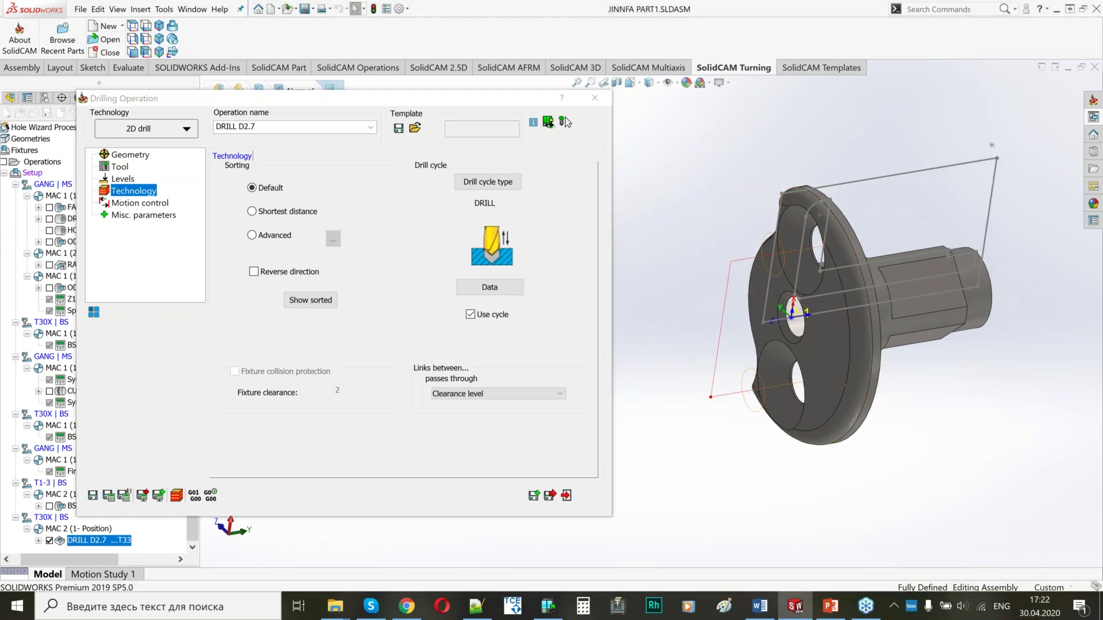
pyautogui.click(143, 204)
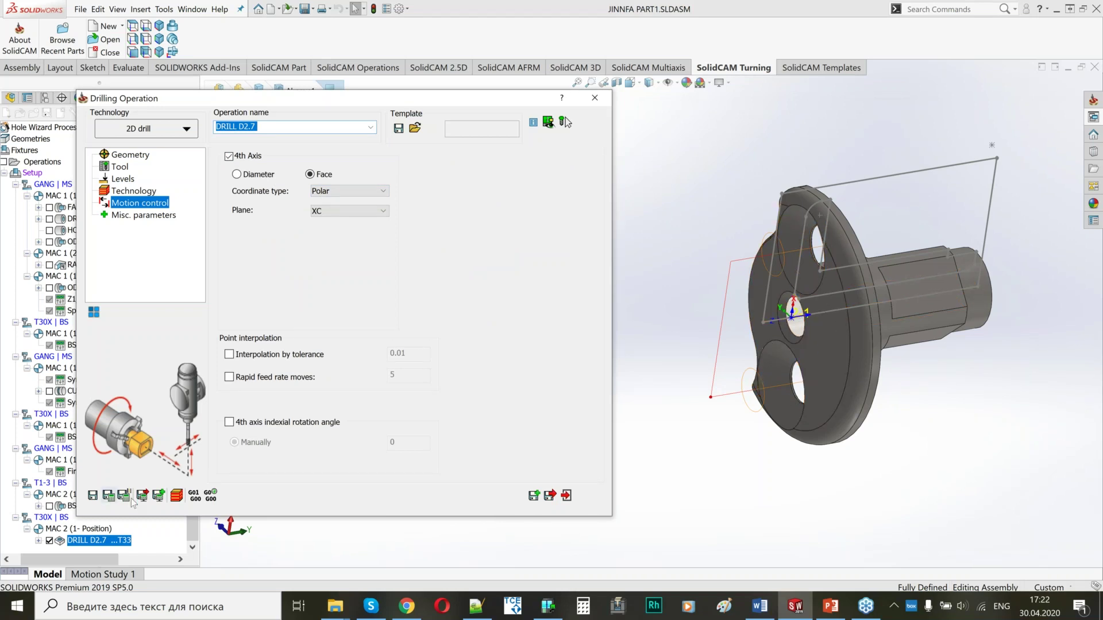
pyautogui.click(109, 495)
# Step: Save a copy of DRILL D2.7 as a new drilling operation and name it CHAMFER D2.7
pyautogui.scroll(-2, 750, 337)
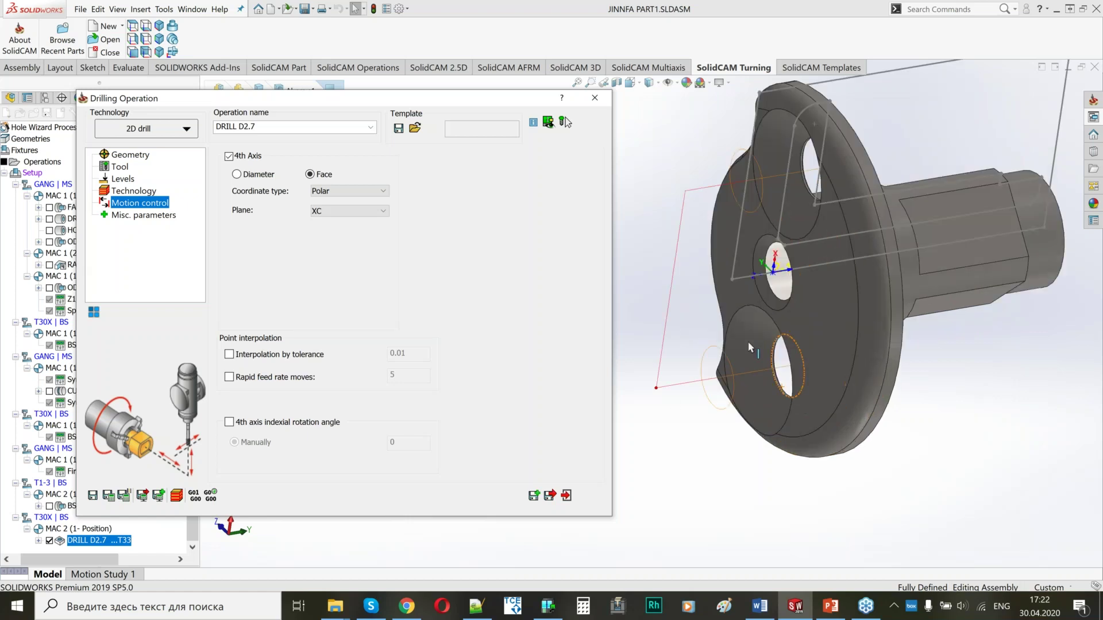
pyautogui.click(749, 347)
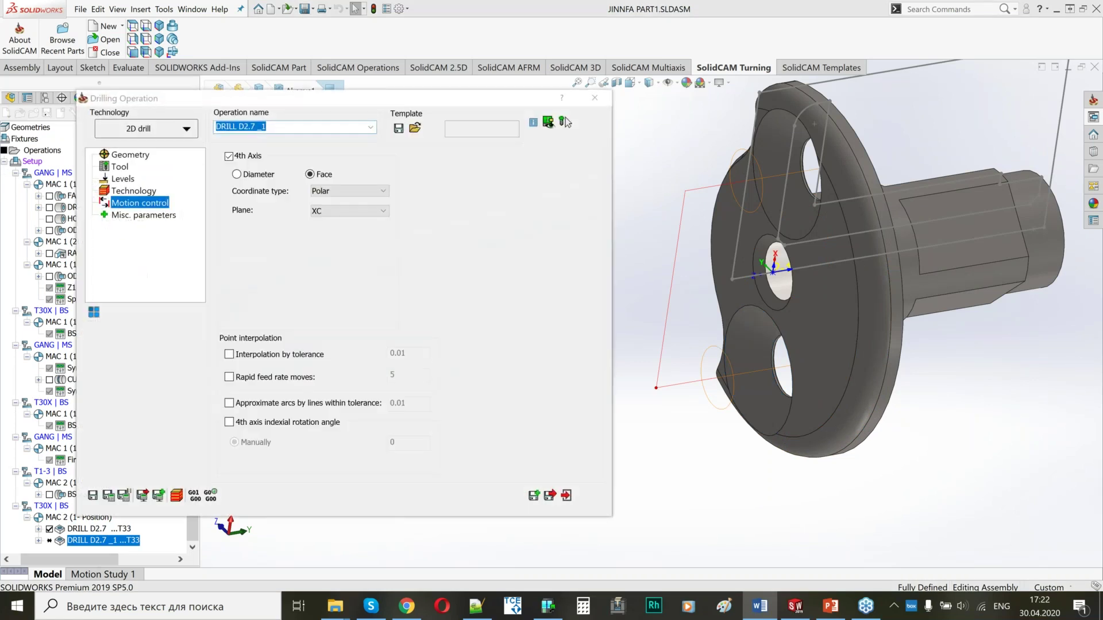
pyautogui.write('CHAMFER D2.7')
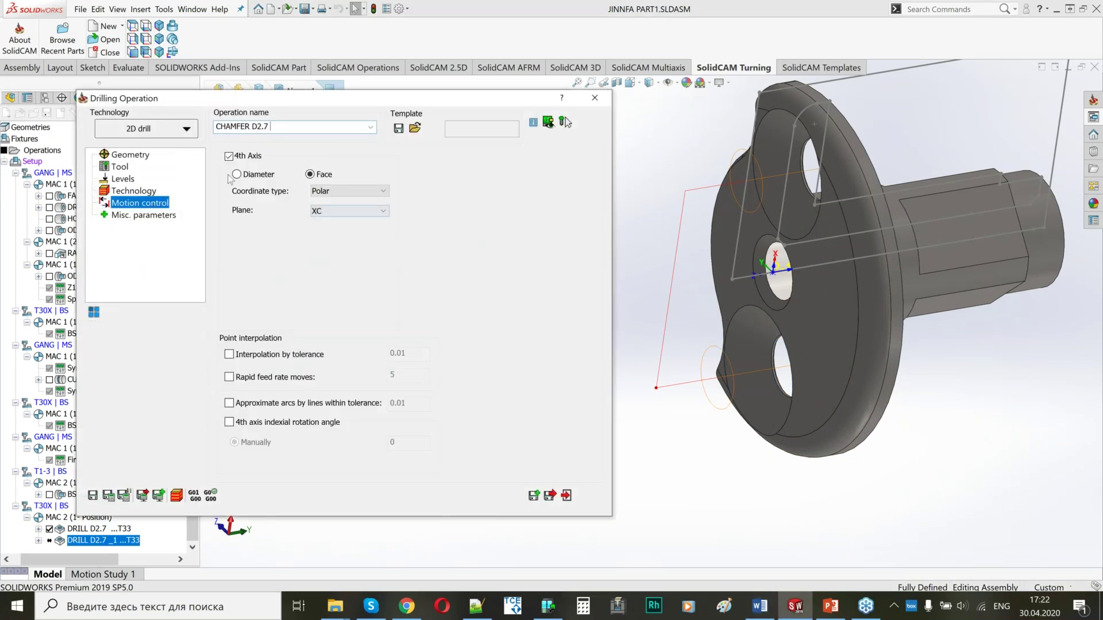
# Step: Assign the 6 mm tool 34 on turret T30X to CHAMFER D2.7 and open its level settings
pyautogui.click(115, 168)
pyautogui.click(293, 398)
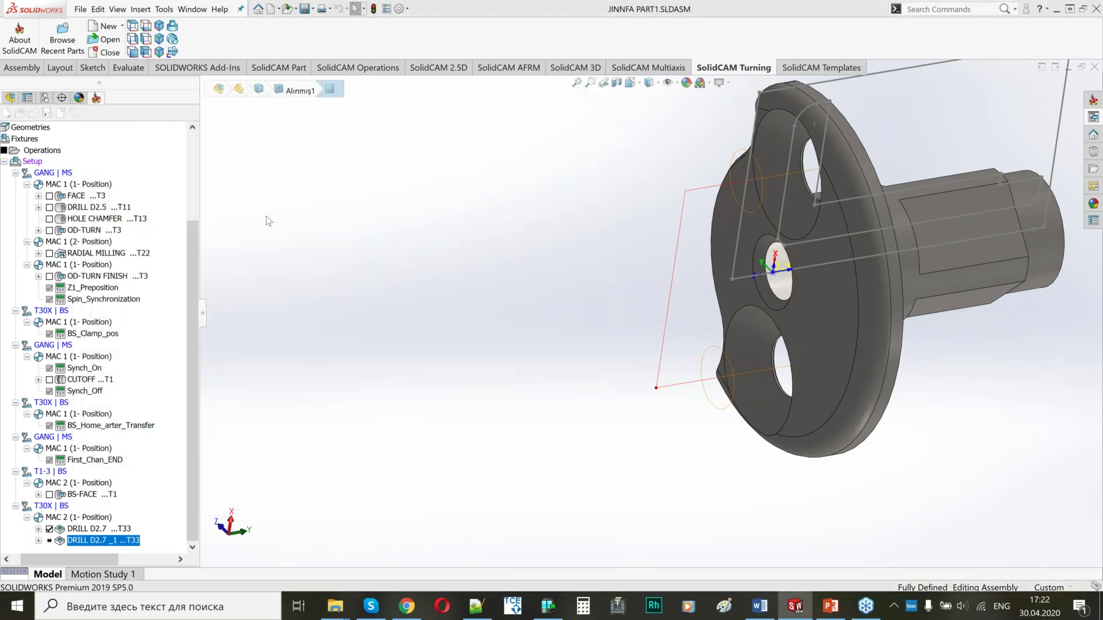
pyautogui.click(94, 206)
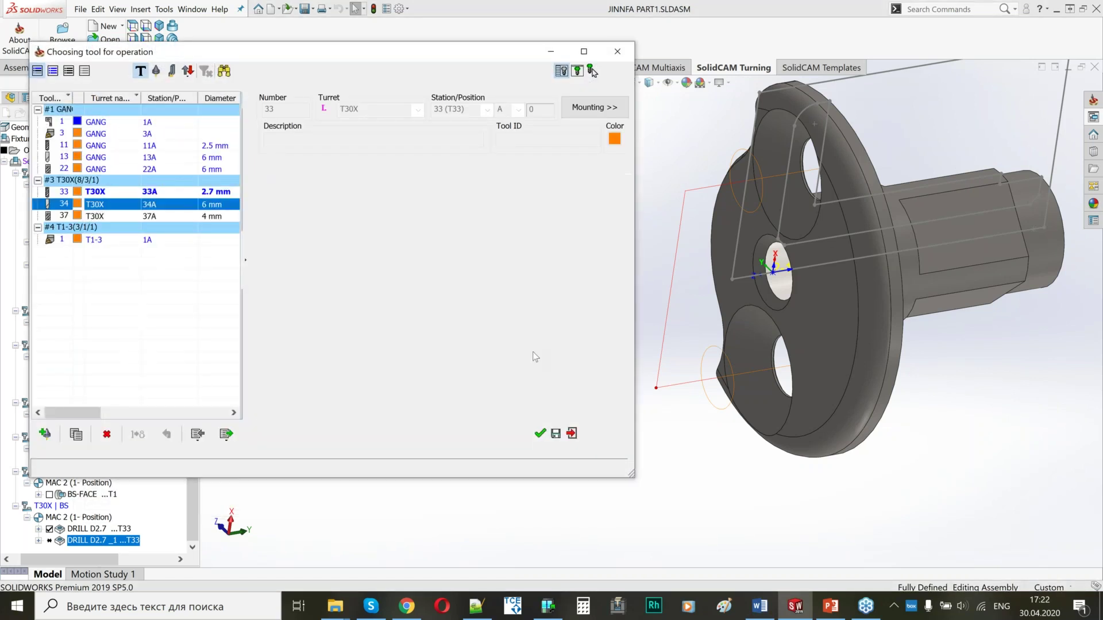
pyautogui.click(540, 433)
pyautogui.click(123, 179)
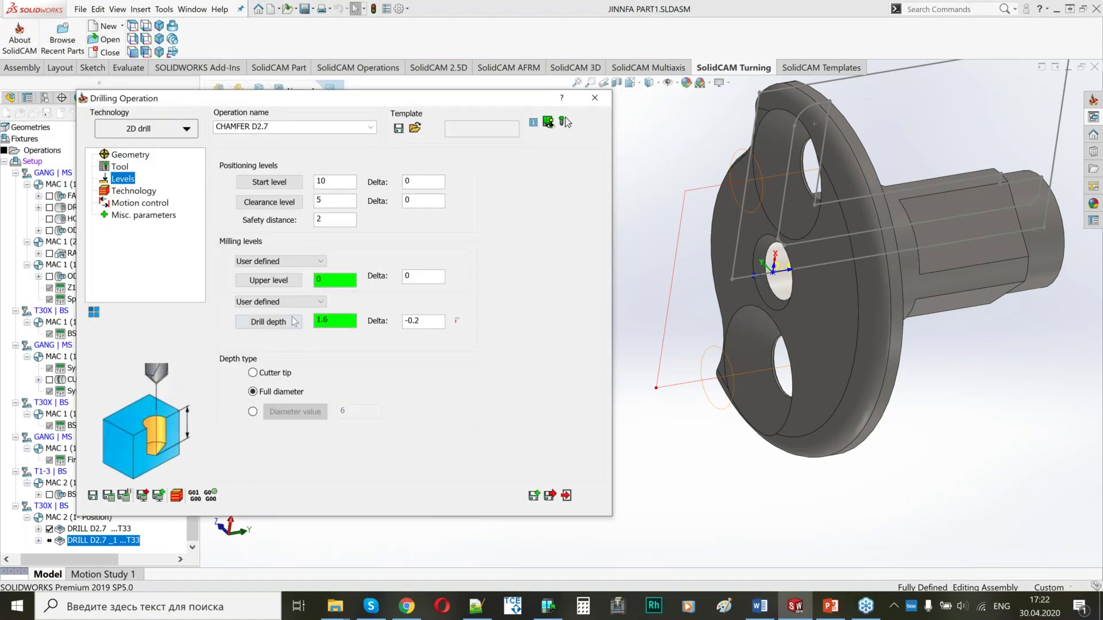
# Step: Set CHAMFER D2.7 to Diameter value depth, picking the upper pocket's 5.6 mm circular edge, with drill depth 0 and delta 0
pyautogui.click(253, 411)
pyautogui.click(309, 417)
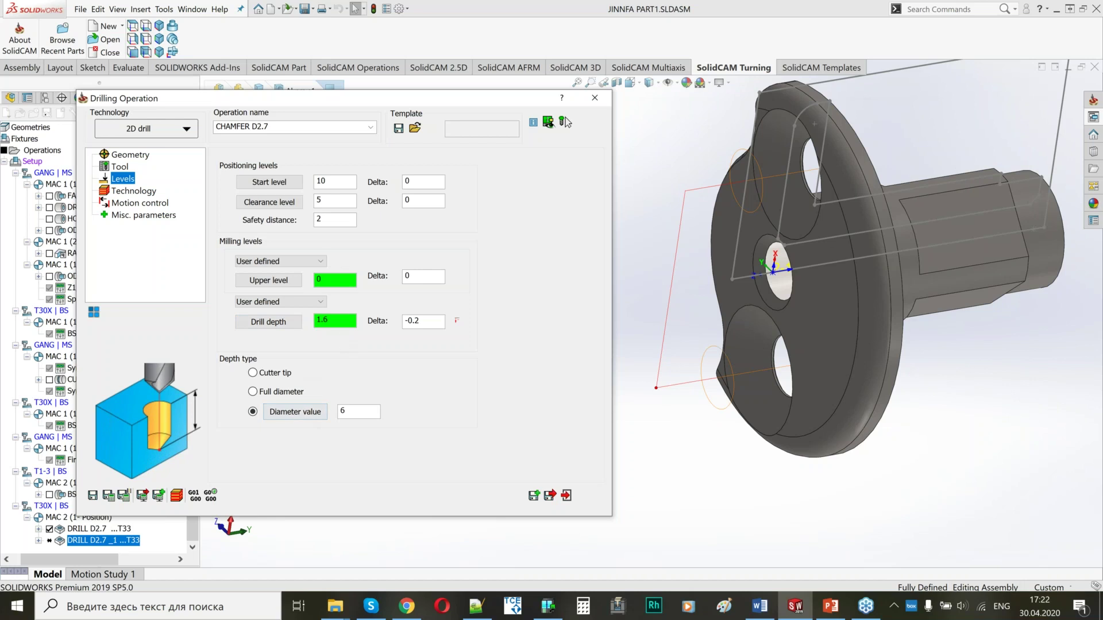
pyautogui.click(315, 420)
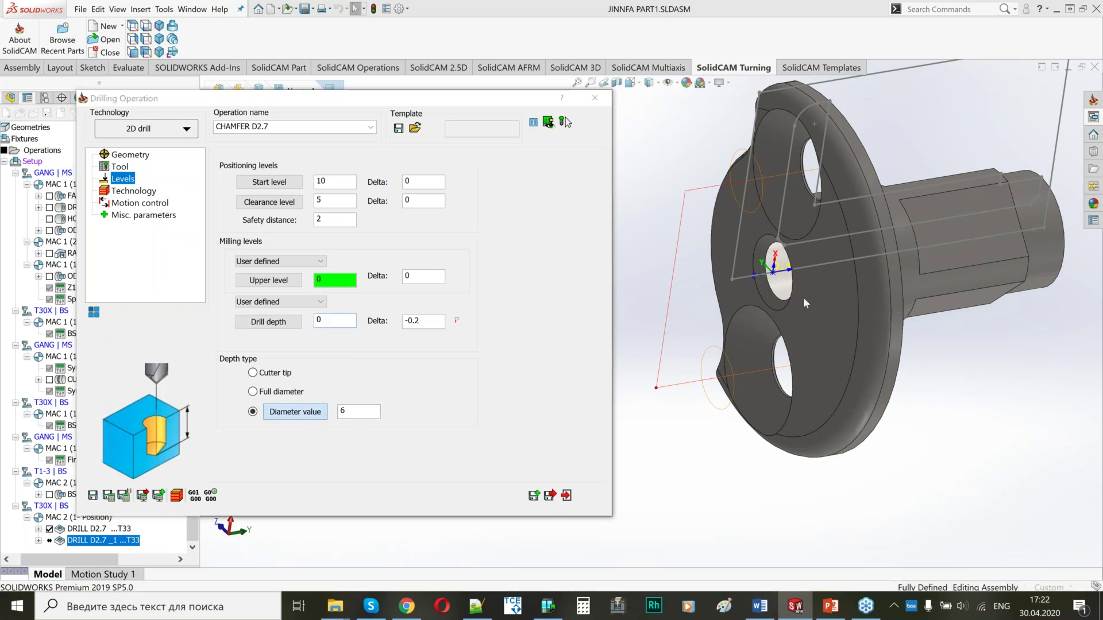
pyautogui.click(807, 235)
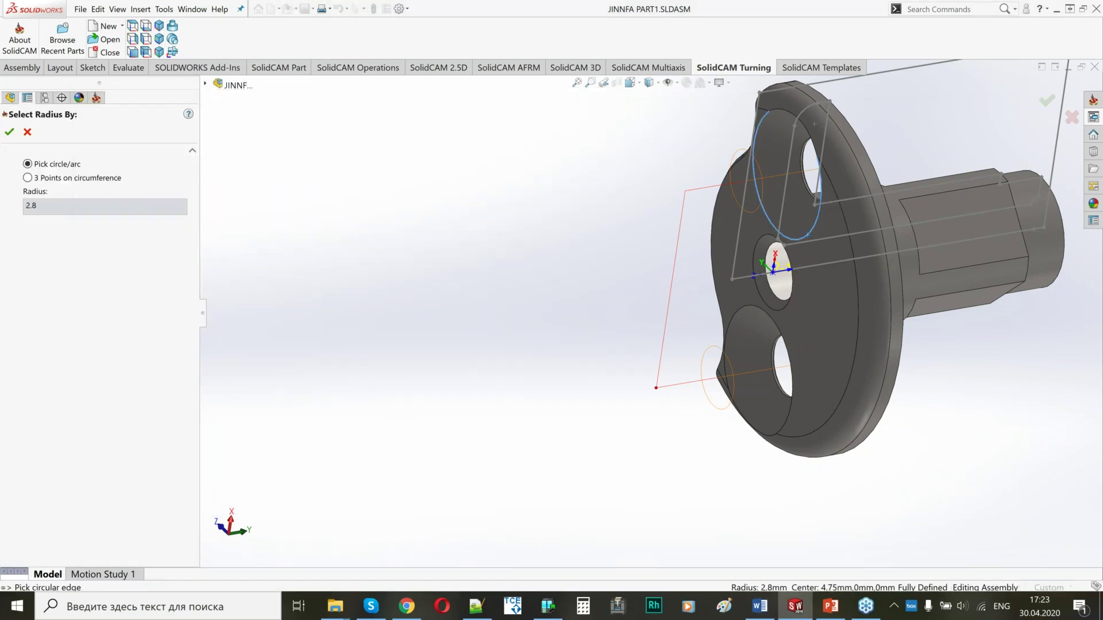
pyautogui.click(9, 132)
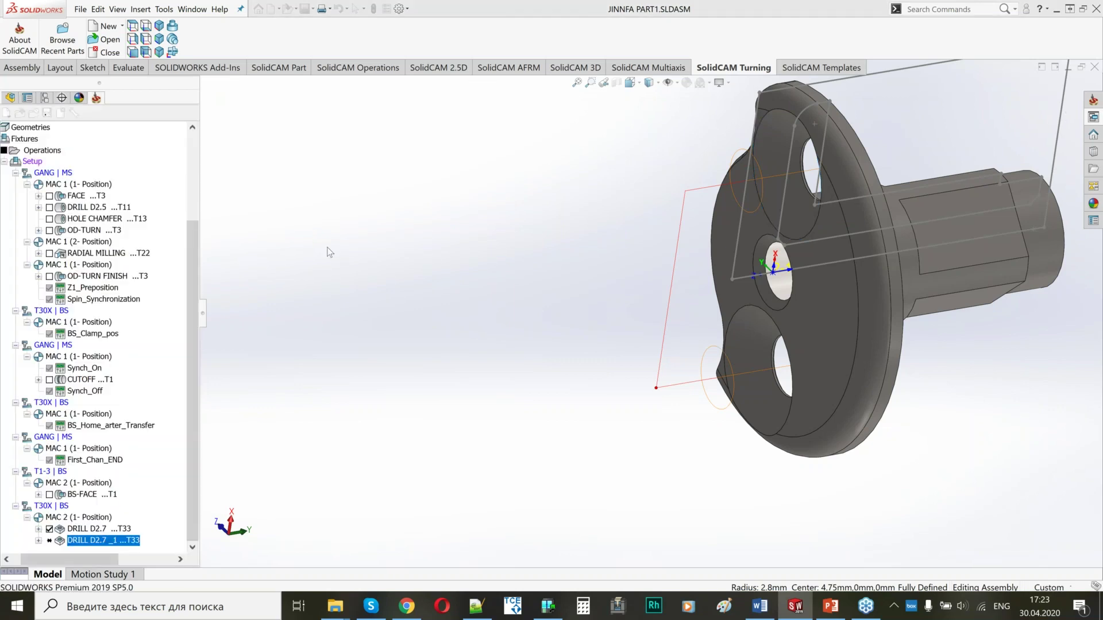
pyautogui.doubleClick(425, 321)
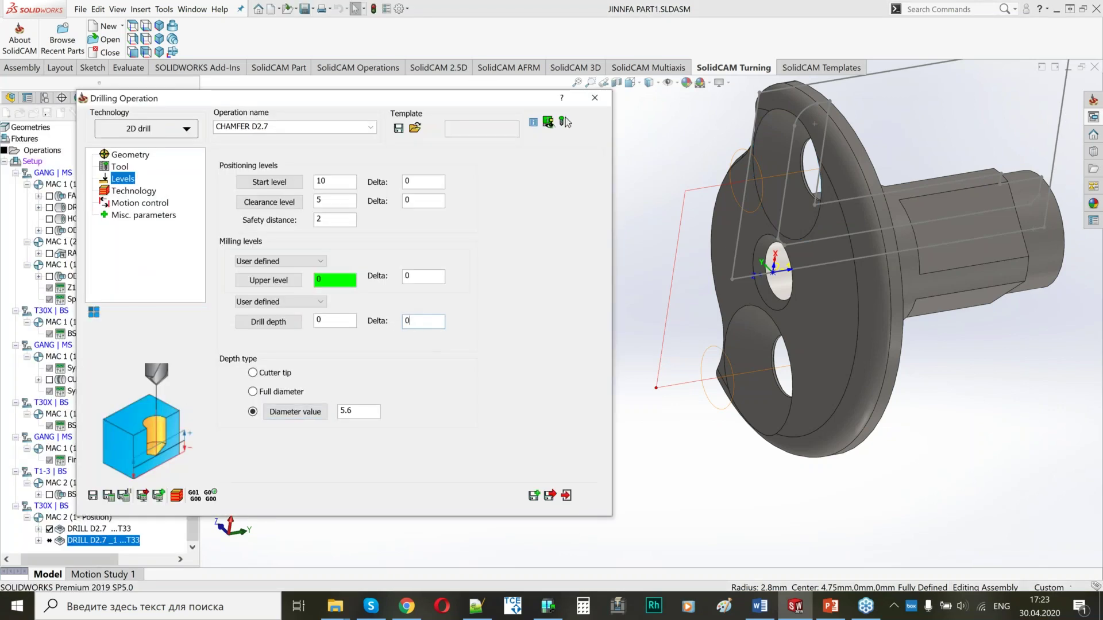
# Step: Check CHAMFER D2.7's technology and motion control settings, save and calculate it, and hide the DRILL D2.7 and CHAMFER D2.7 toolpaths
pyautogui.click(142, 194)
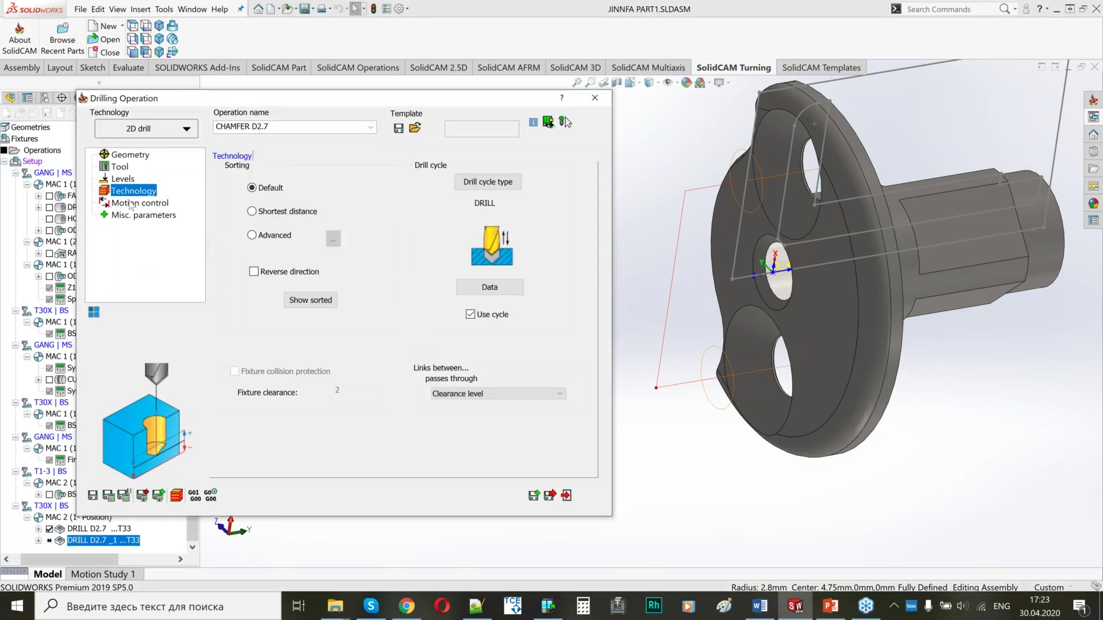
pyautogui.click(133, 204)
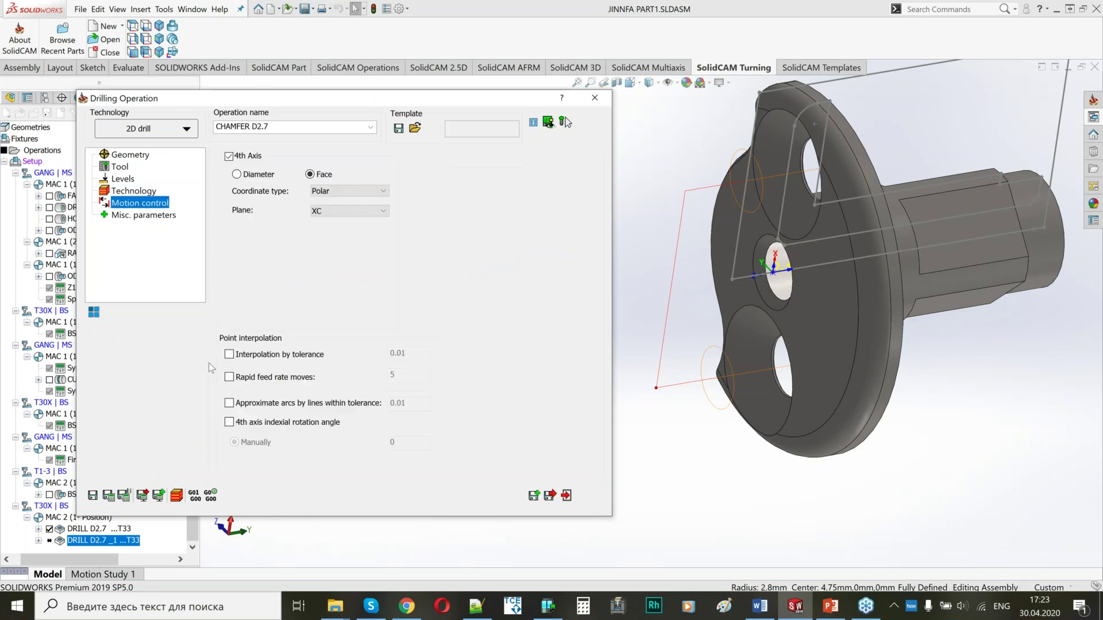
pyautogui.click(108, 495)
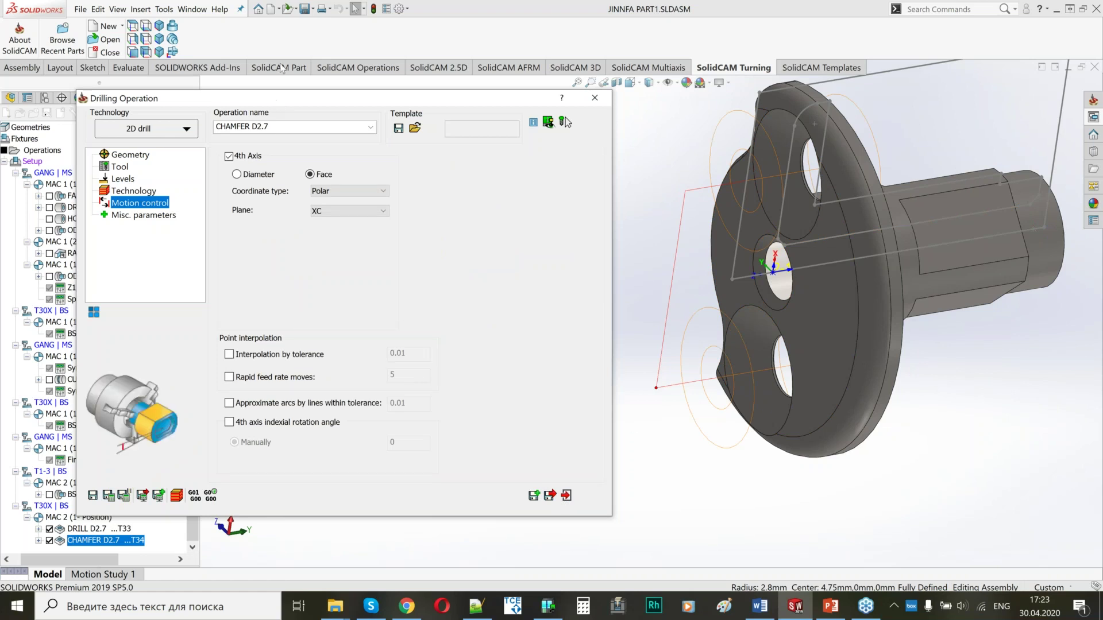
pyautogui.moveTo(341, 94); pyautogui.dragTo(452, 34)
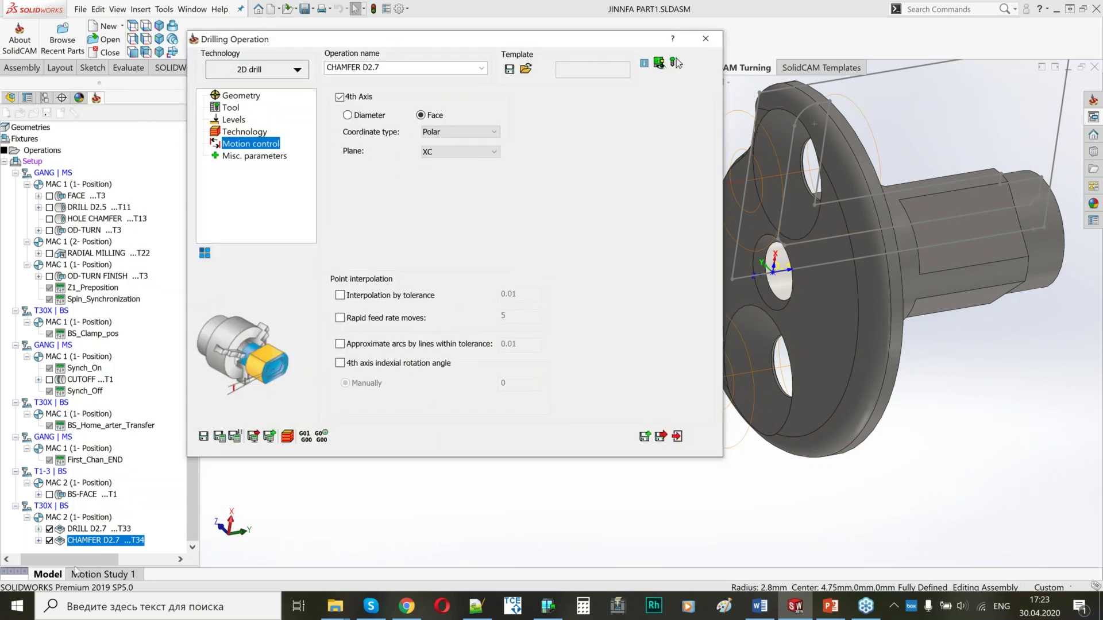
pyautogui.click(50, 541)
pyautogui.click(50, 541)
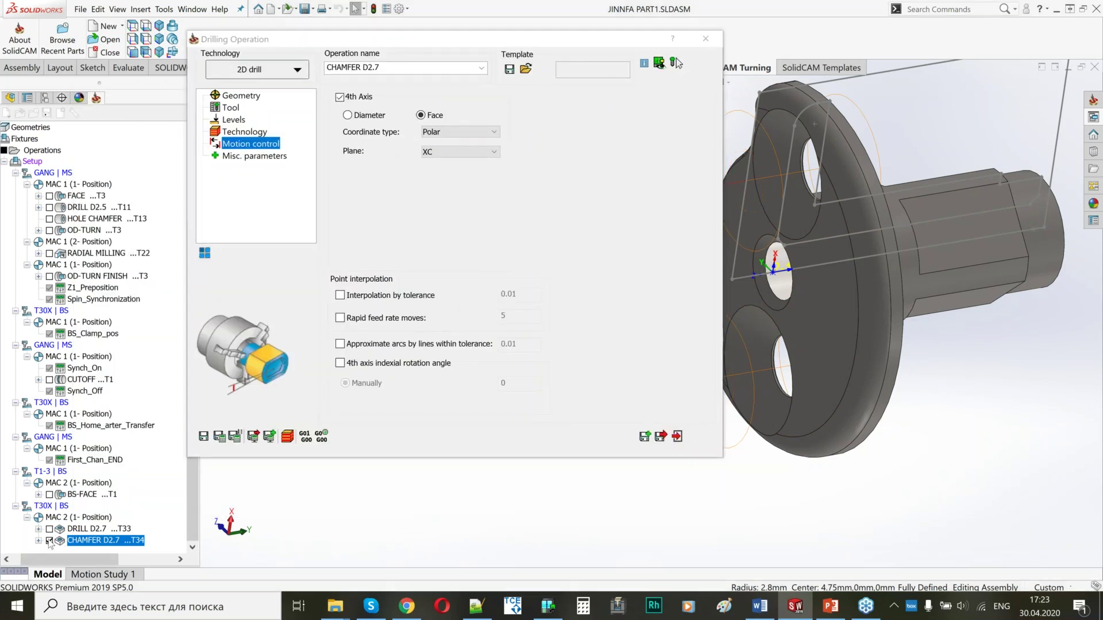
# Step: Save a copy of CHAMFER D2.7 as a new drilling operation and name it CHAMFER D2.5
pyautogui.click(646, 437)
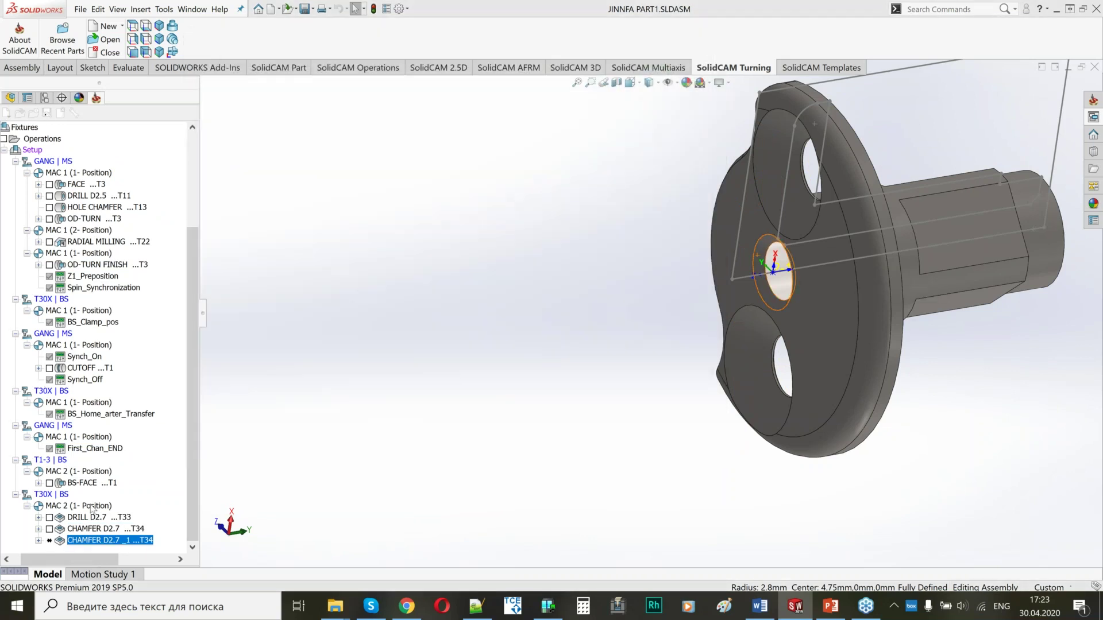
pyautogui.scroll(-1, 873, 276)
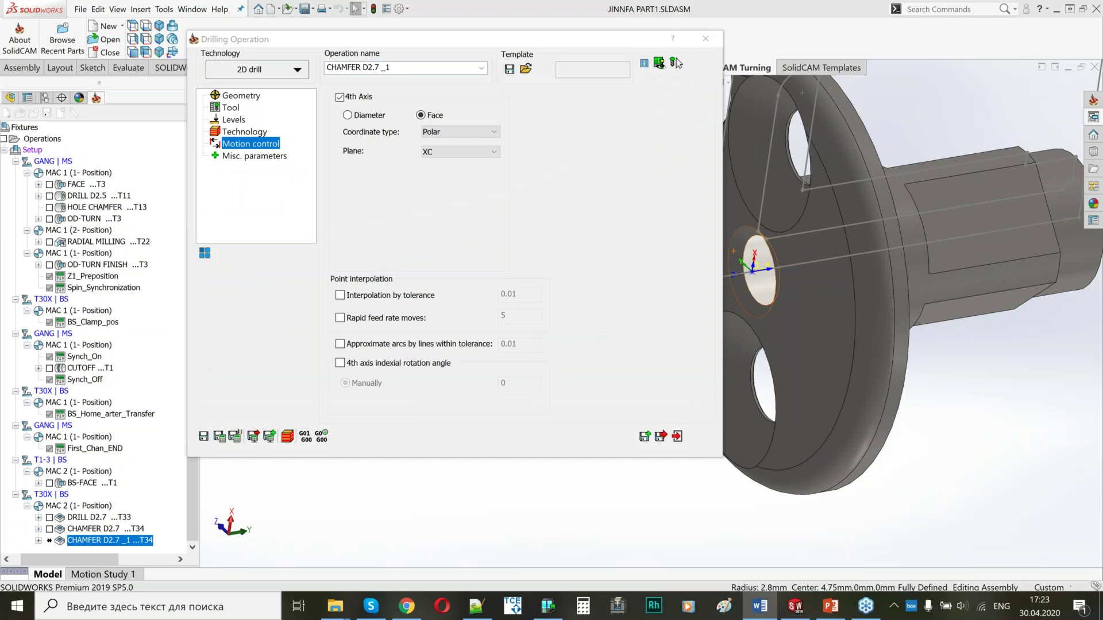
pyautogui.doubleClick(394, 68)
pyautogui.write('CHAMFER D2.5')
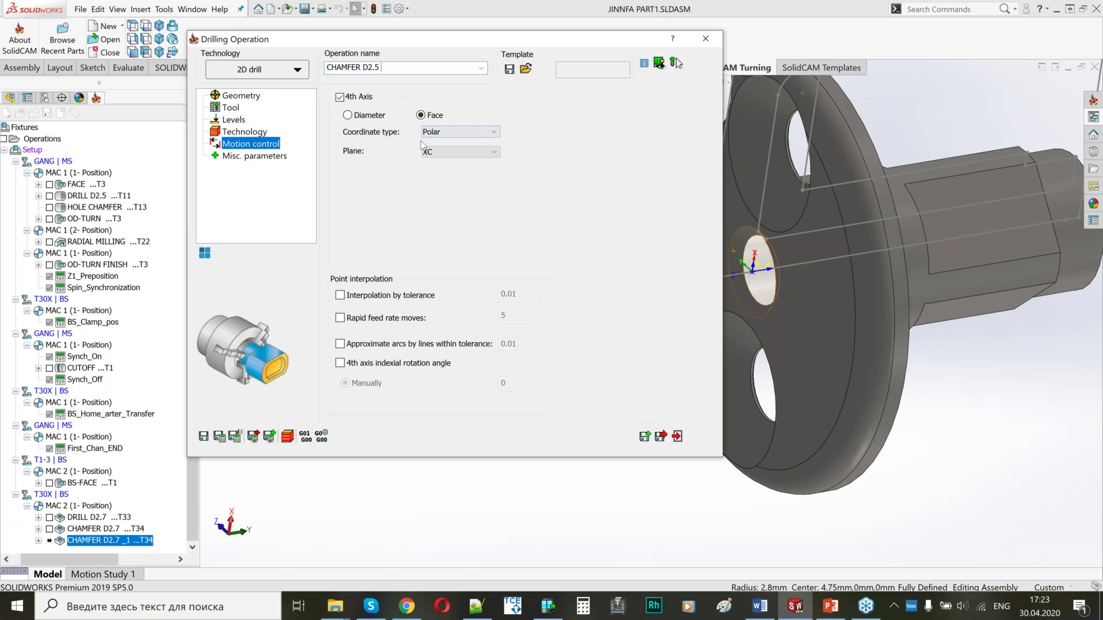
# Step: Define new drill geometry drill1 for CHAMFER D2.5 with a single position on the spindle axis
pyautogui.click(340, 97)
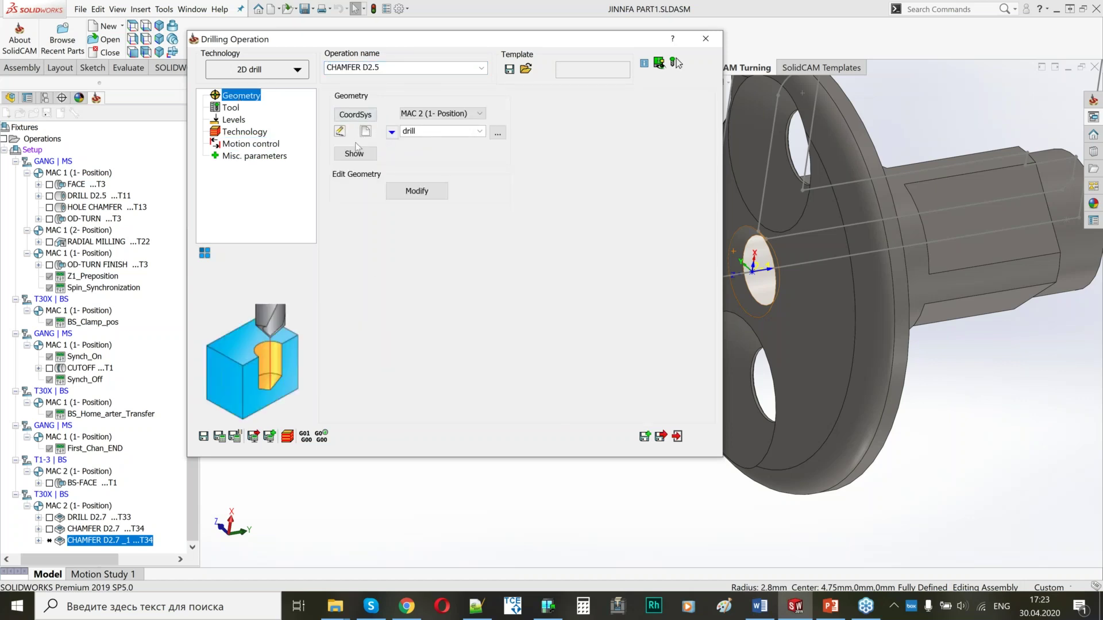
pyautogui.click(366, 132)
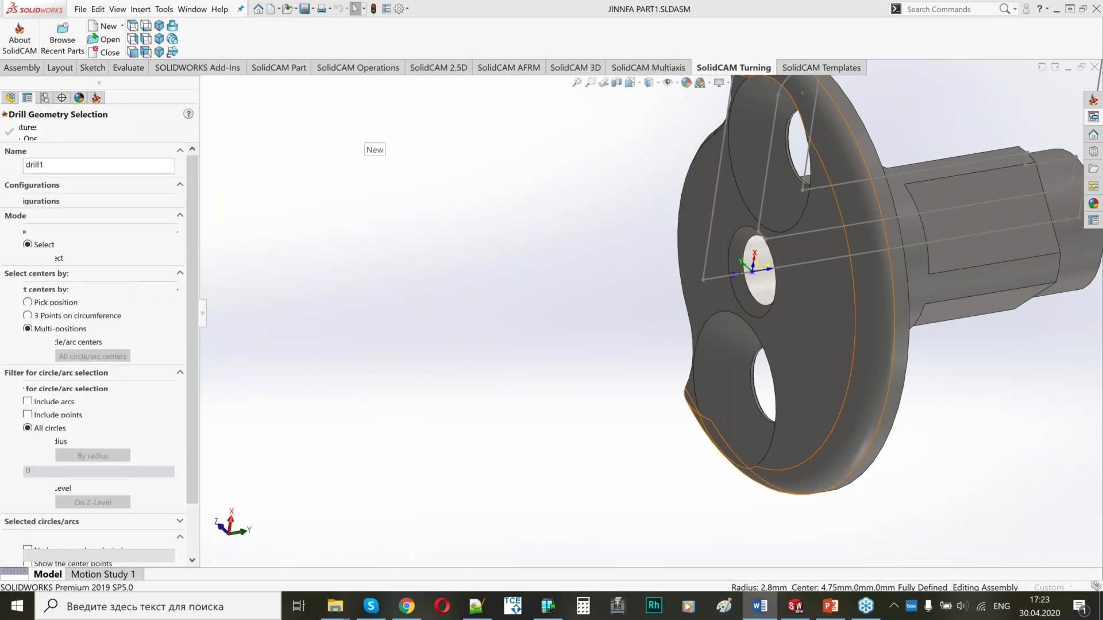
pyautogui.click(703, 281)
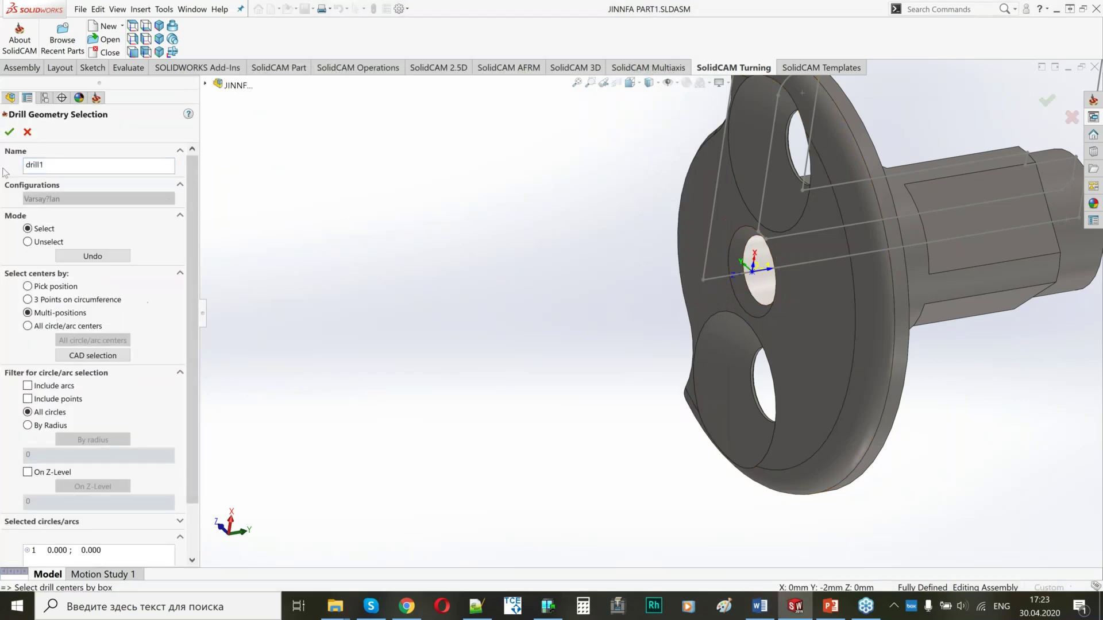
pyautogui.click(9, 132)
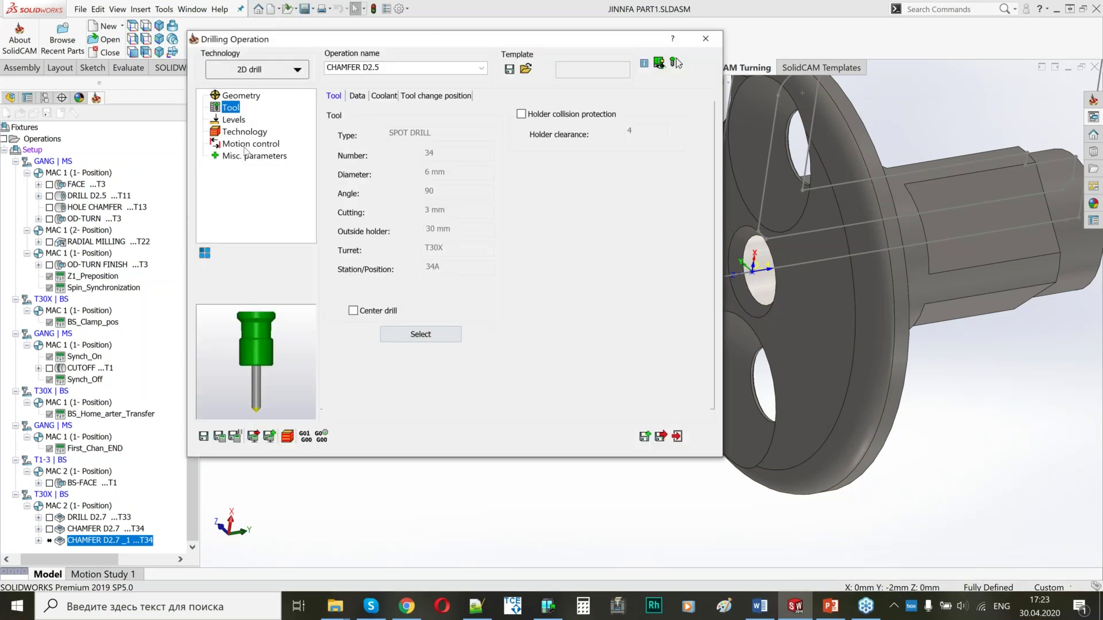
# Step: Take the depth diameter value of CHAMFER D2.5 from the central hole's outer chamfer edge, 3.25 mm
pyautogui.click(233, 120)
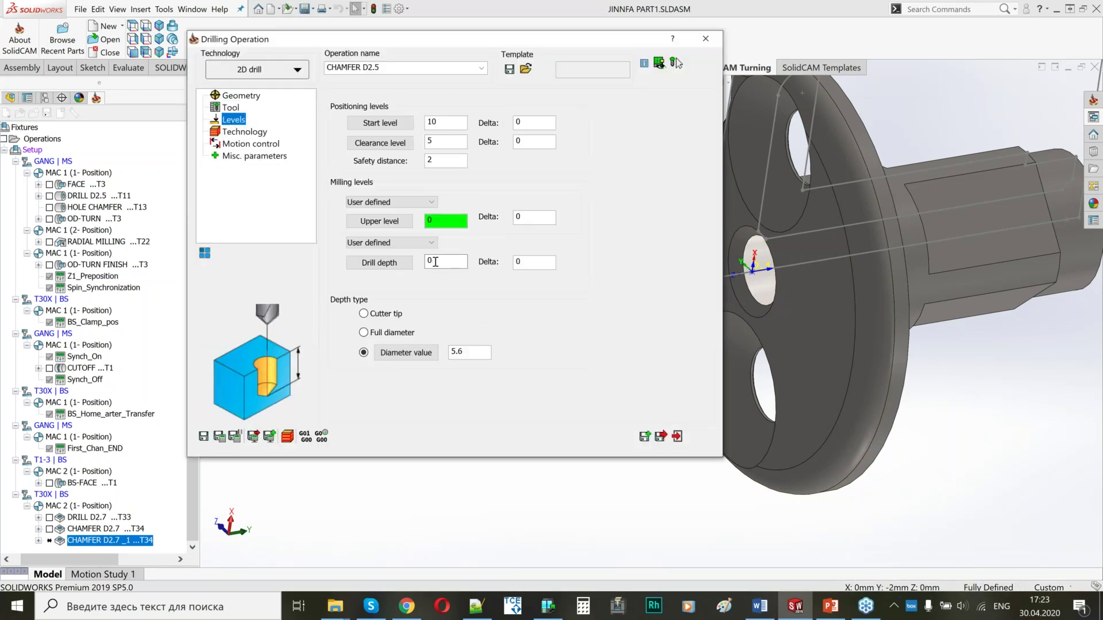
pyautogui.click(406, 353)
pyautogui.click(763, 315)
pyautogui.click(10, 132)
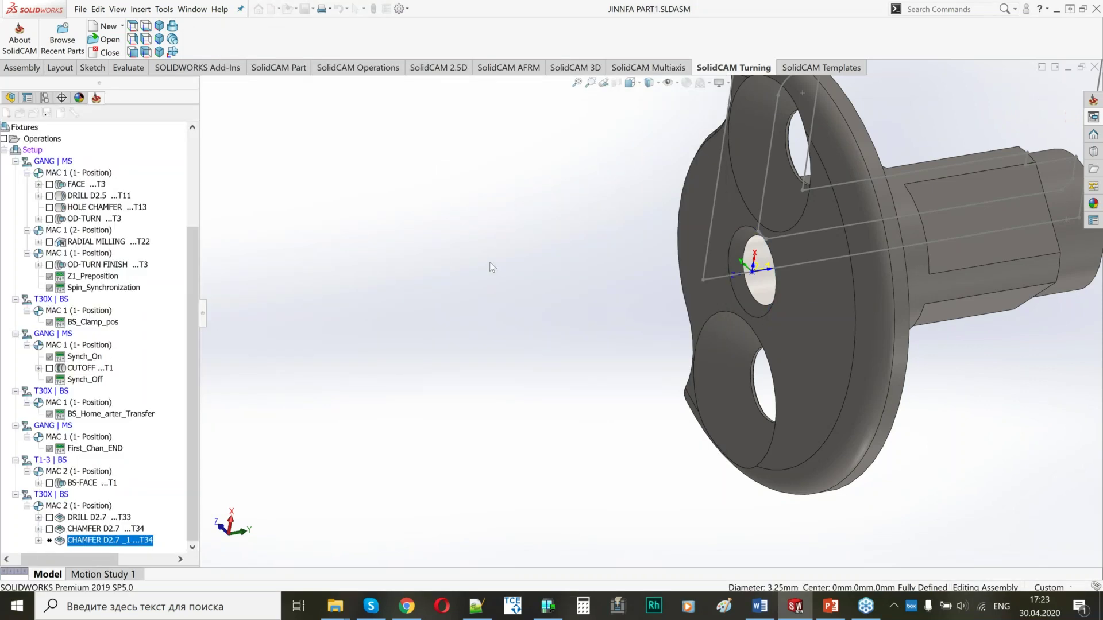
# Step: Check the technology settings of CHAMFER D2.5, save and calculate it, hide its toolpath and exit the operation
pyautogui.click(253, 132)
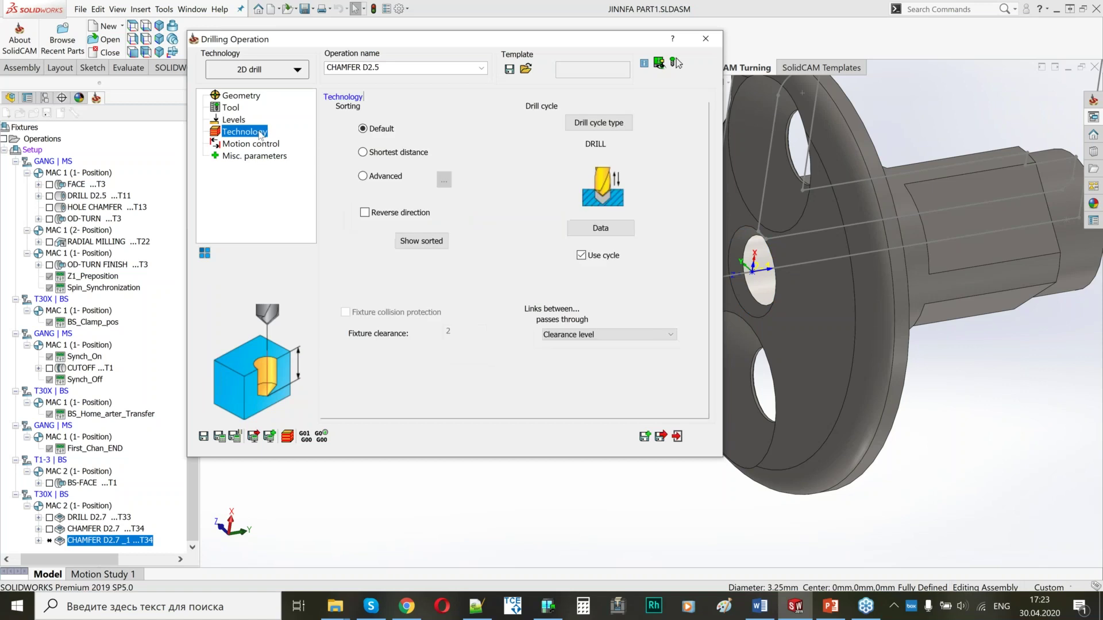
pyautogui.click(224, 439)
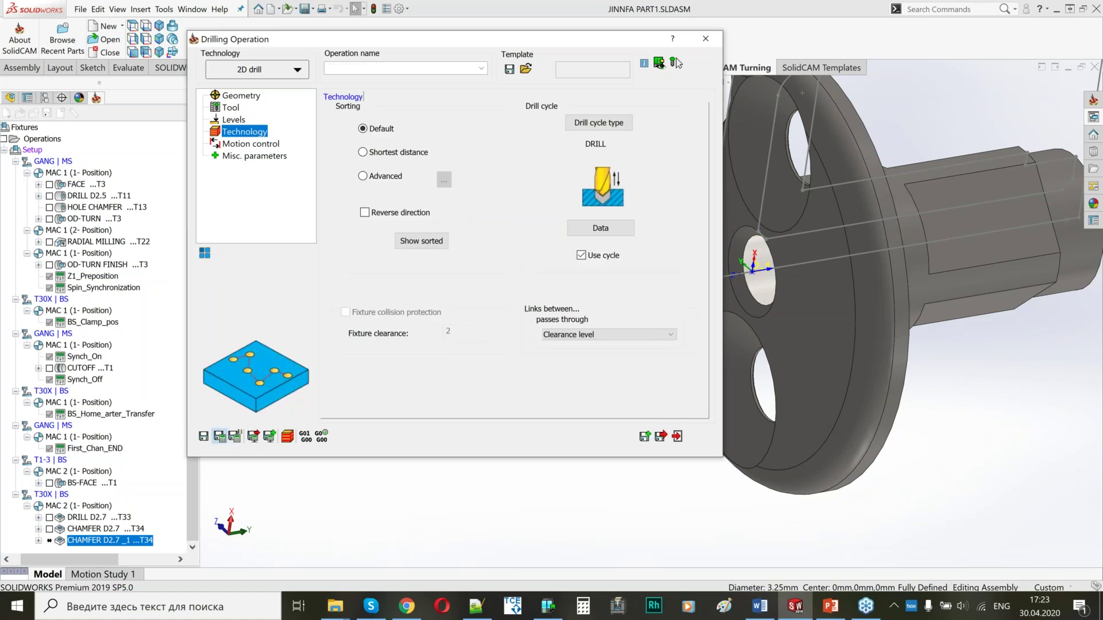
pyautogui.click(50, 540)
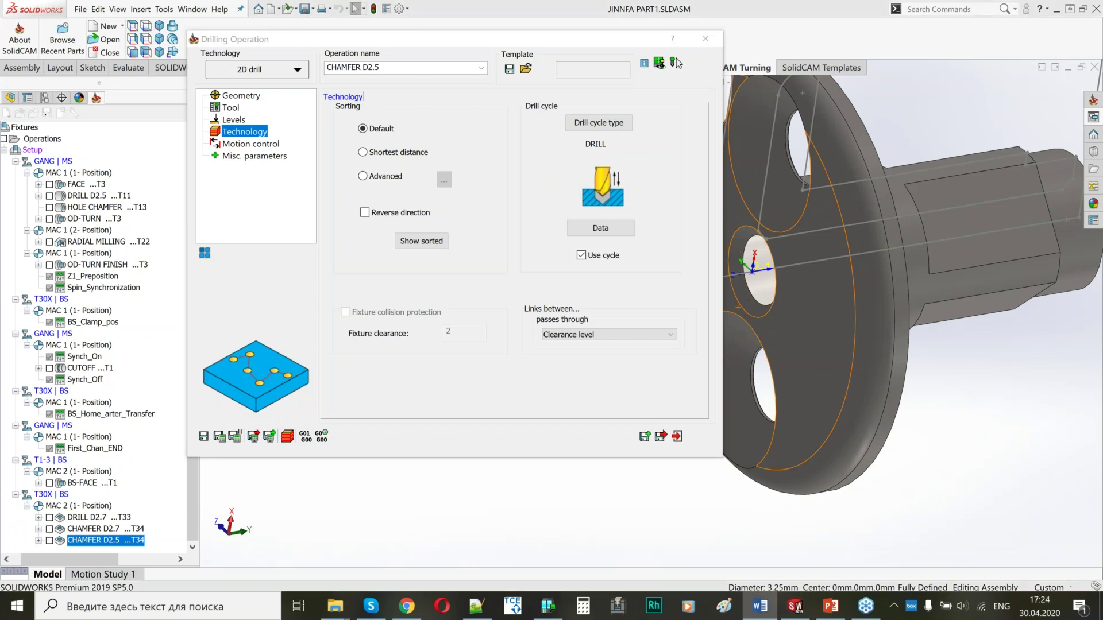
pyautogui.click(660, 437)
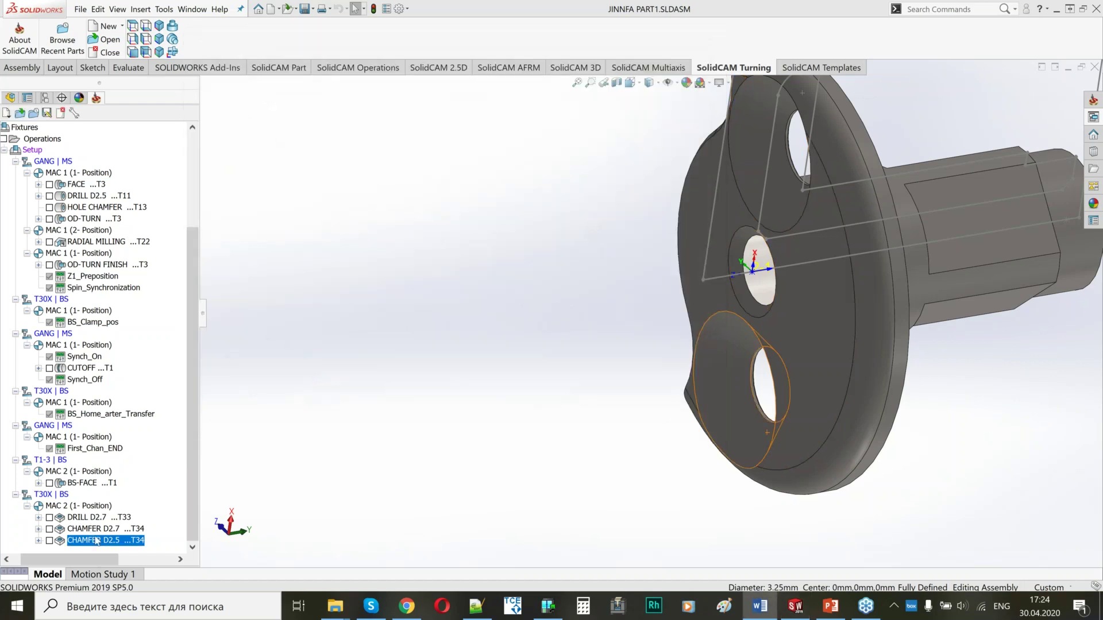
# Step: Add a milling Profile operation after CHAMFER D2.5 and name it BS PROFILE
pyautogui.rightClick(97, 229)
pyautogui.moveTo(176, 240)
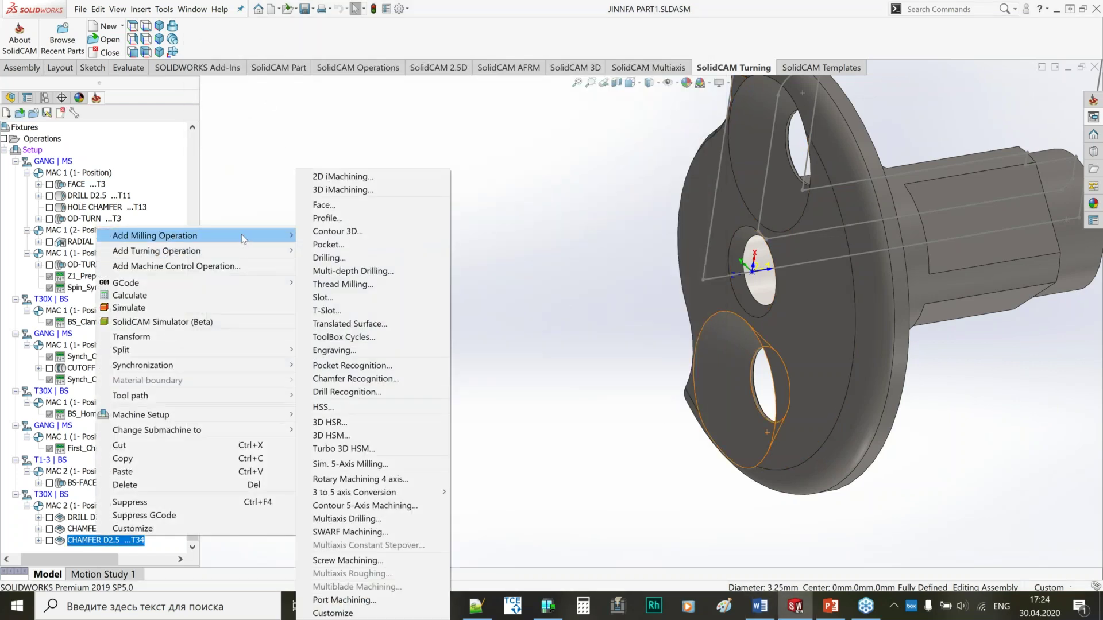
pyautogui.click(348, 222)
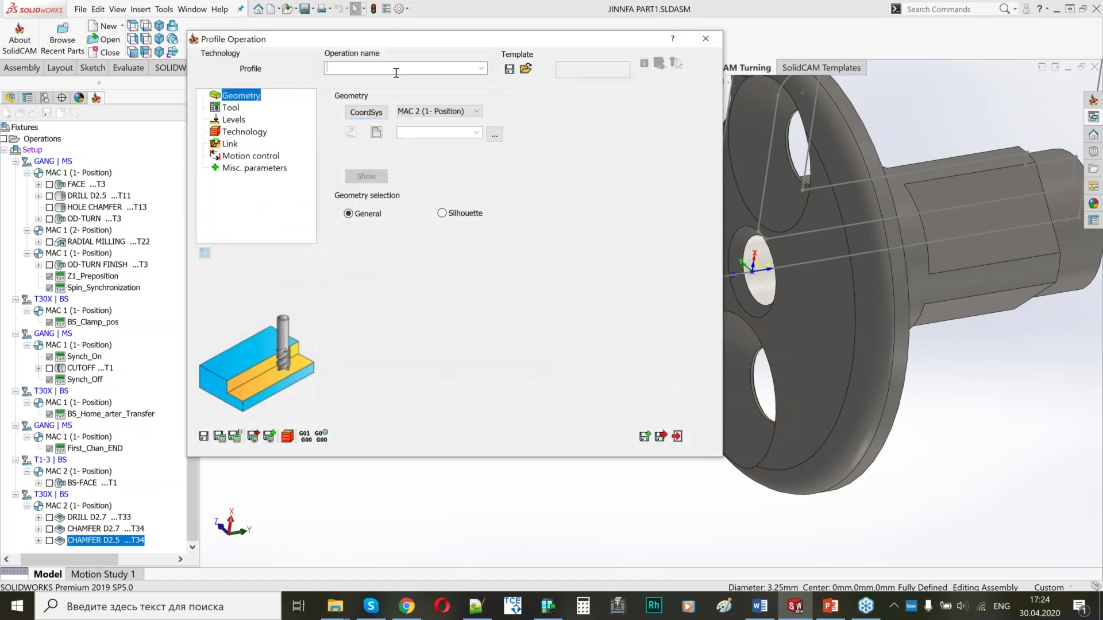
pyautogui.write('BS PROFILE')
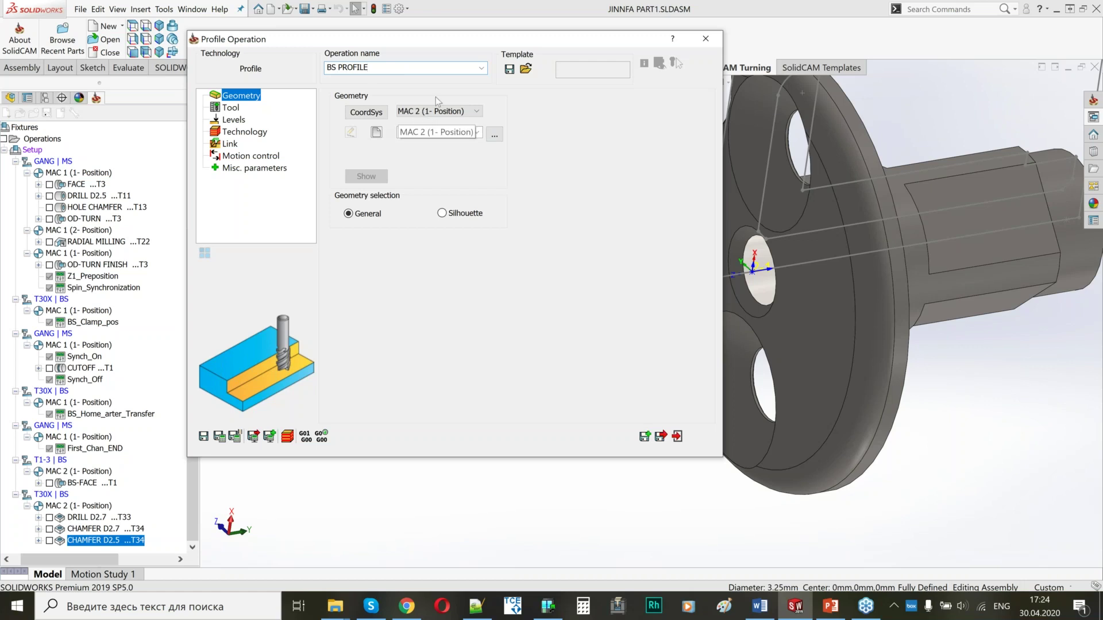
pyautogui.moveTo(443, 38); pyautogui.dragTo(347, 54)
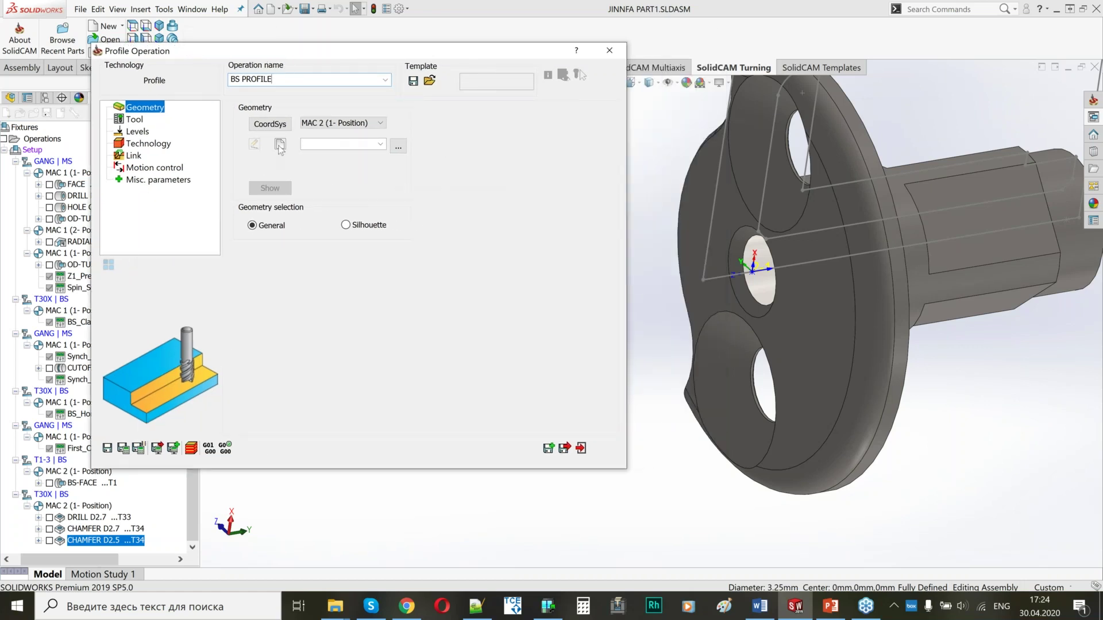
# Step: Define geometry contour3 as a curve chain along the flange's recessed outer edge, from the upper lobe's rounded tip to the lower one
pyautogui.click(280, 144)
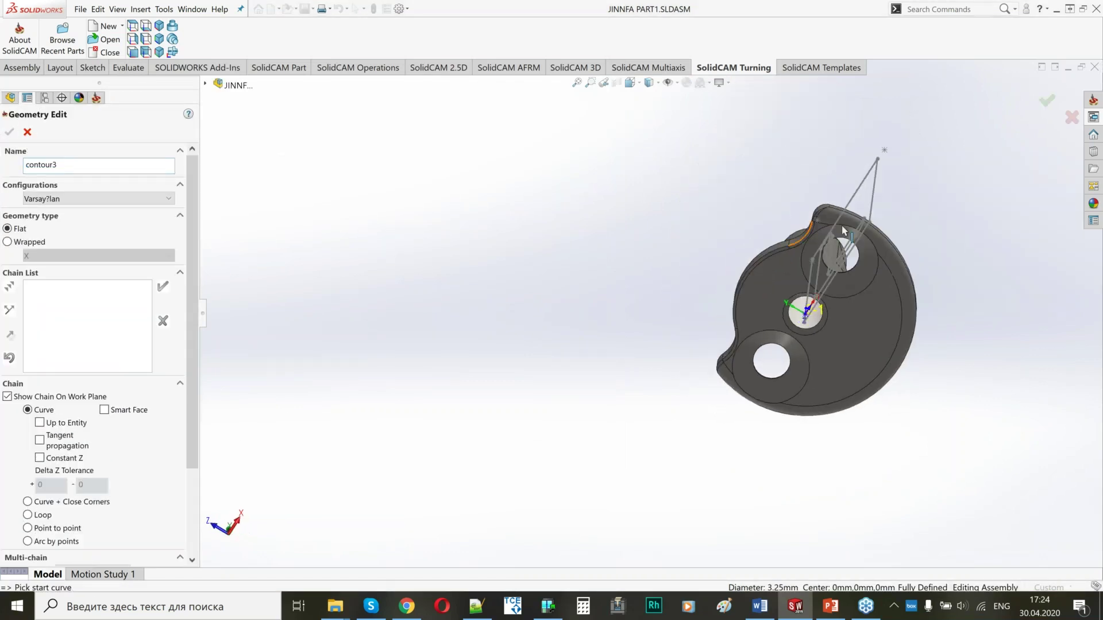
pyautogui.scroll(-10, 842, 230)
pyautogui.moveTo(734, 305); pyautogui.dragTo(733, 301, button='middle')
pyautogui.click(658, 161)
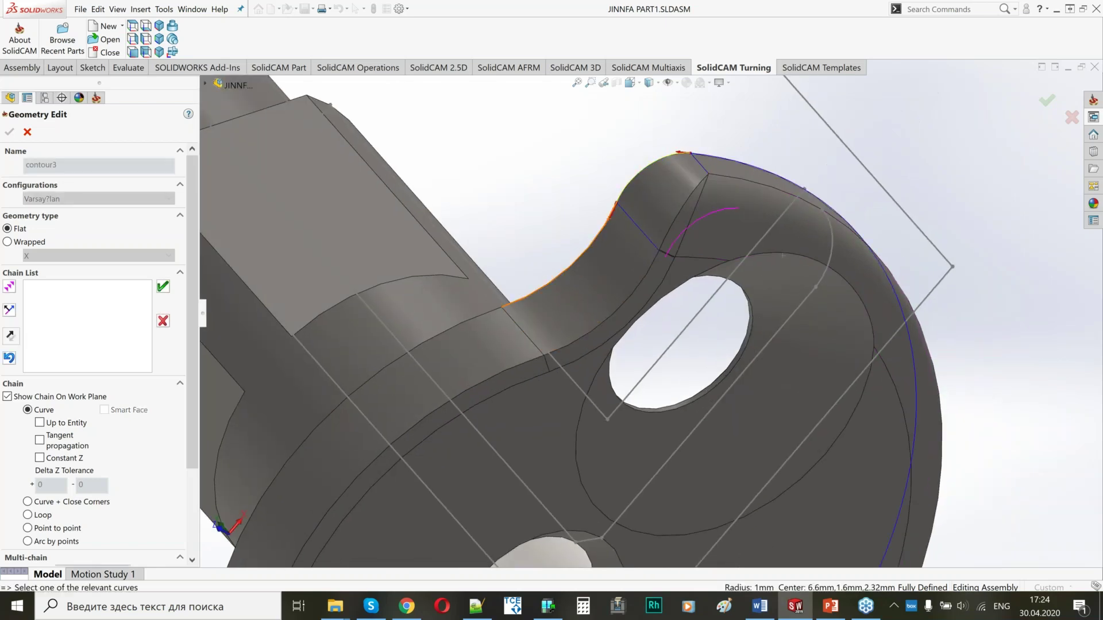
pyautogui.click(494, 308)
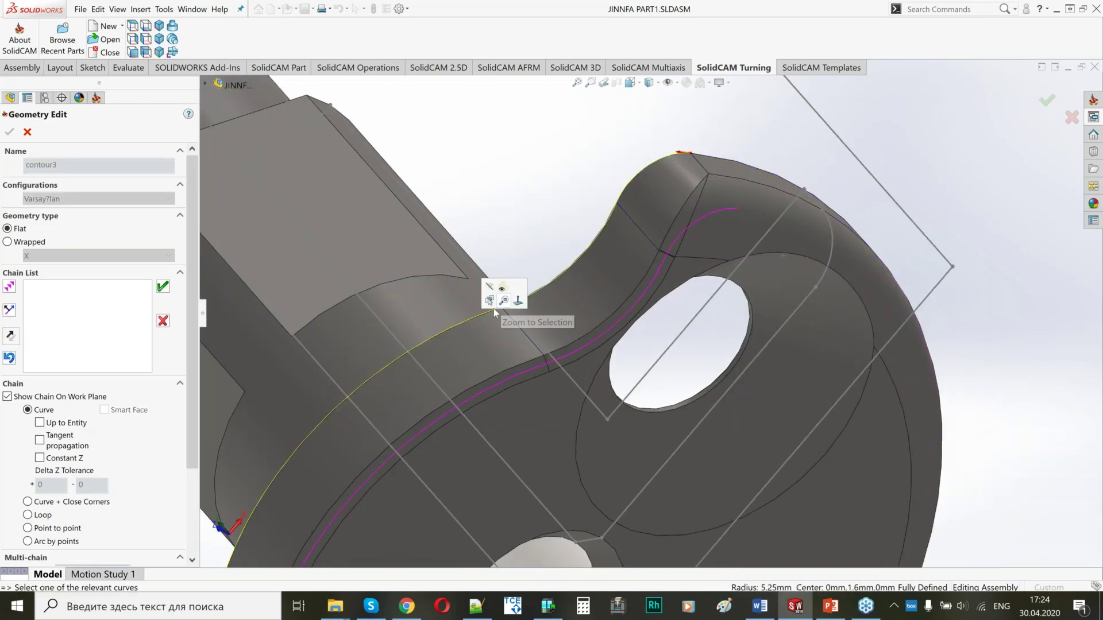
pyautogui.scroll(4, 403, 336)
pyautogui.scroll(-3, 452, 492)
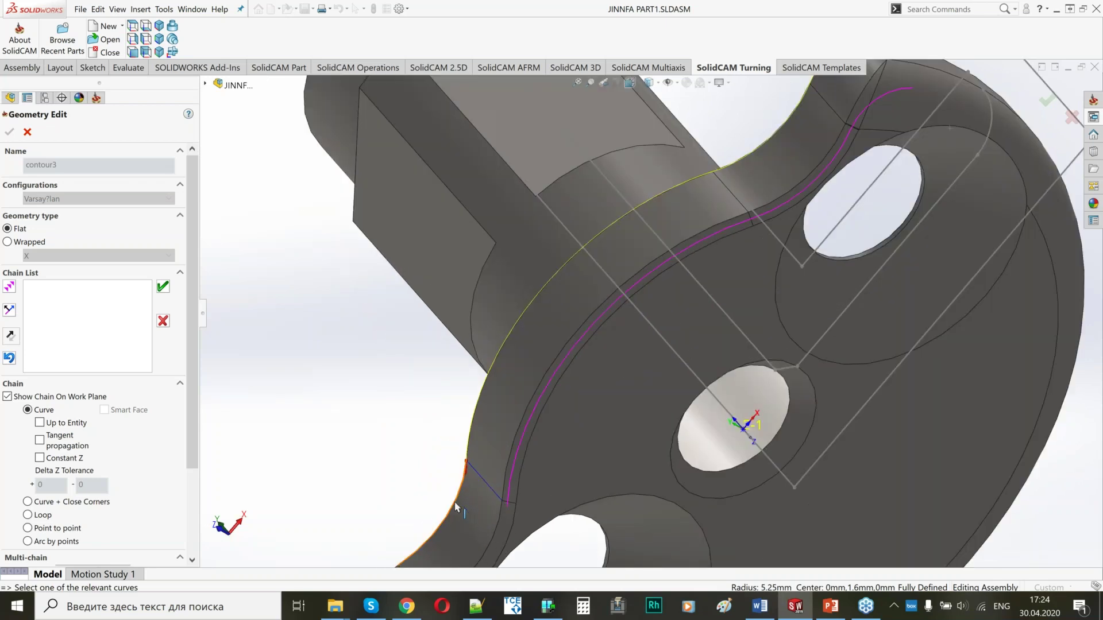
pyautogui.scroll(4, 573, 281)
pyautogui.scroll(-4, 575, 418)
pyautogui.click(575, 418)
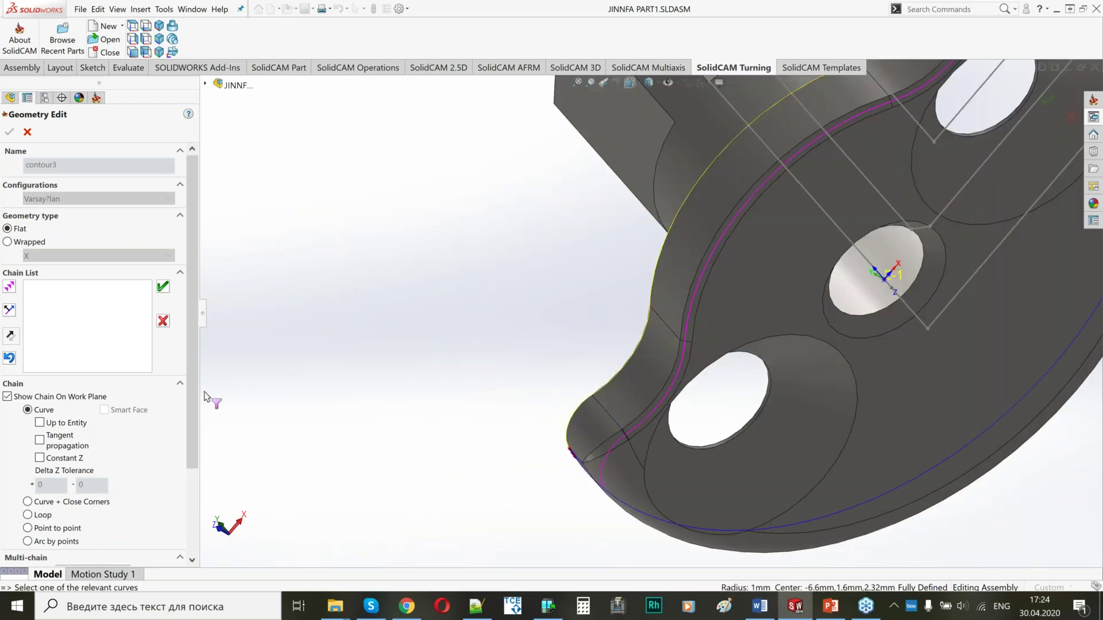
pyautogui.click(162, 287)
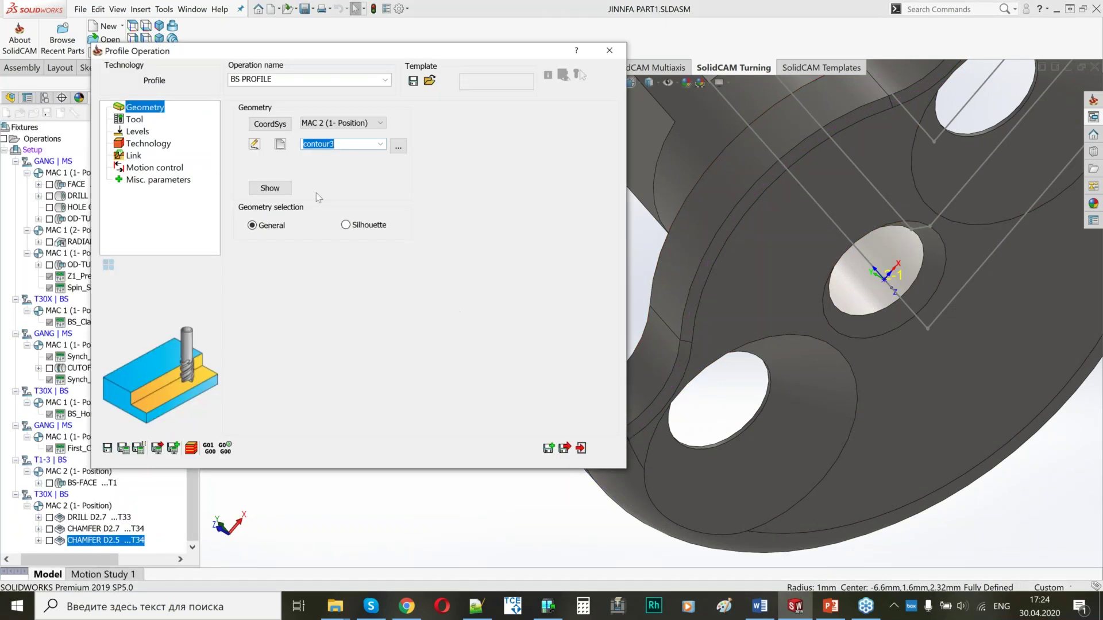
# Step: Assign the existing 4 mm end mill, tool 37 on turret T30X, to the BS PROFILE operation
pyautogui.click(134, 120)
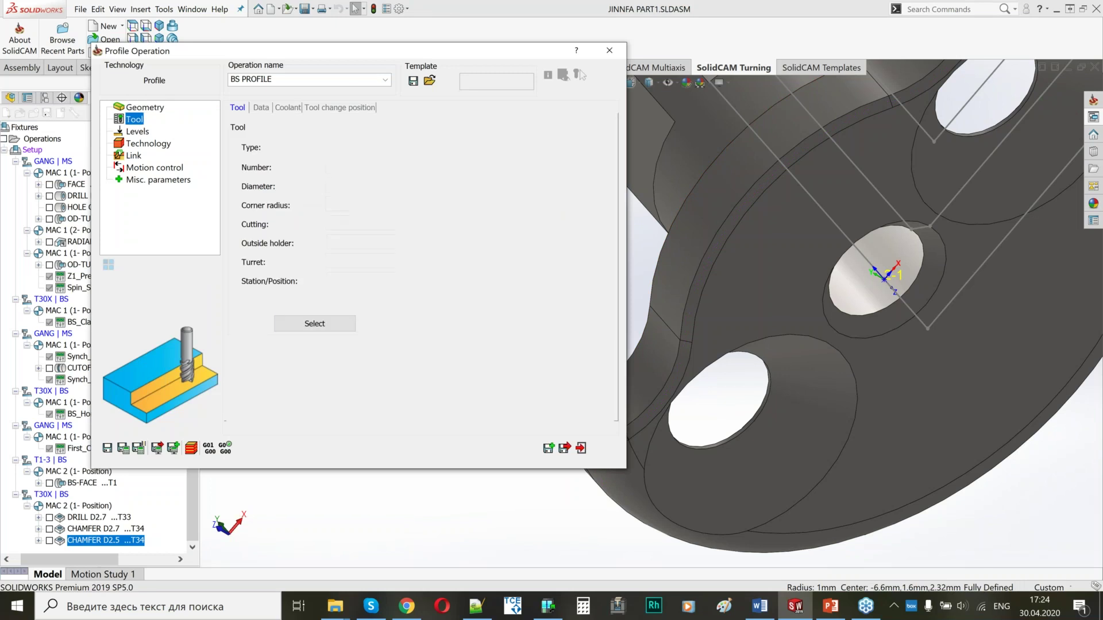
pyautogui.click(314, 324)
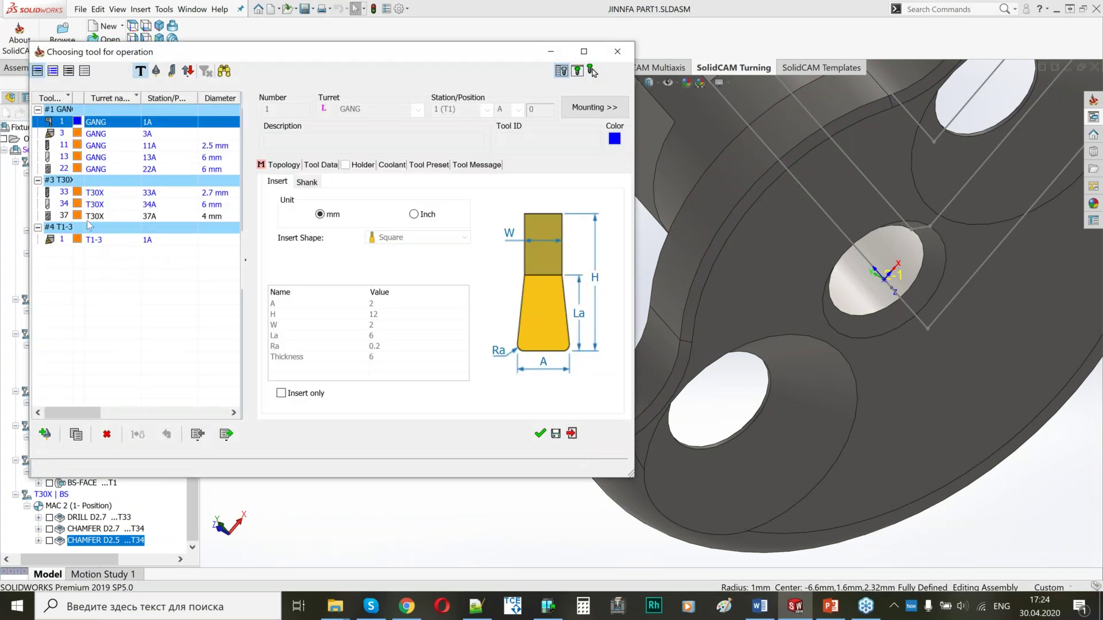
pyautogui.click(92, 217)
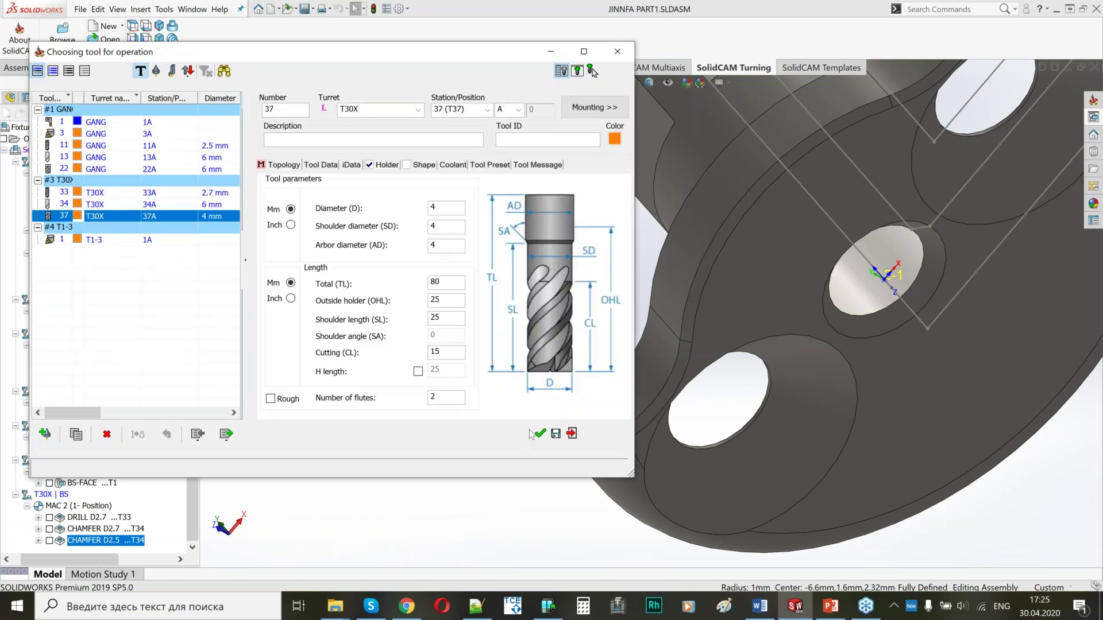
pyautogui.click(540, 433)
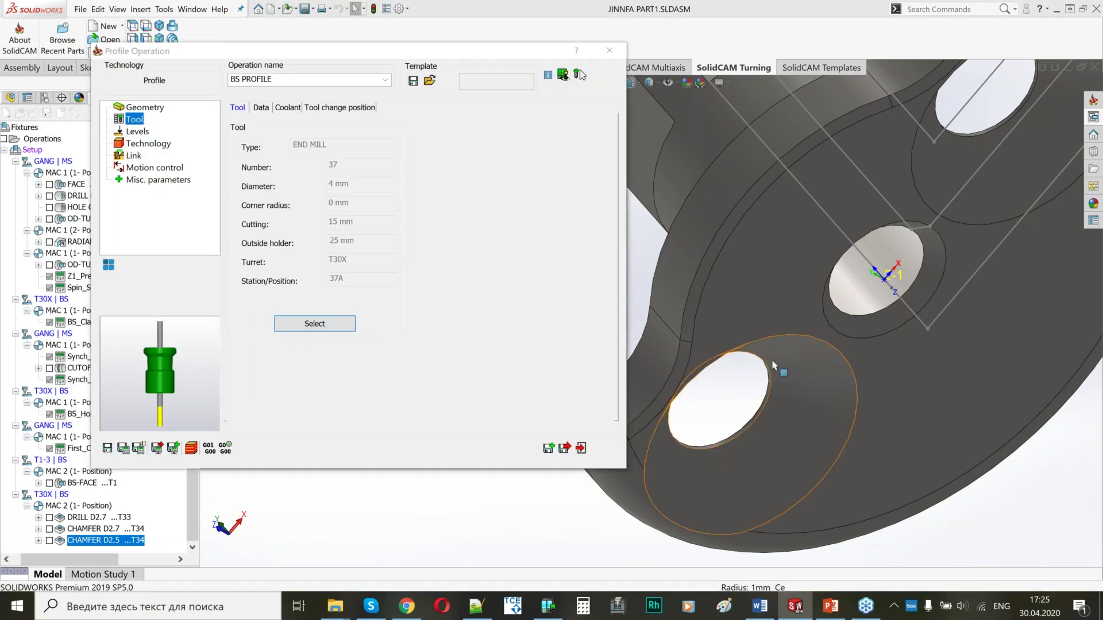
# Step: Define BS PROFILE's milling levels from the model, with upper level 0, profile depth 1.6 and a depth delta of -0.2
pyautogui.scroll(8, 771, 360)
pyautogui.moveTo(771, 360); pyautogui.dragTo(804, 322, button='middle')
pyautogui.click(137, 131)
pyautogui.click(351, 269)
pyautogui.click(698, 337)
pyautogui.click(422, 328)
pyautogui.write('-0.2')
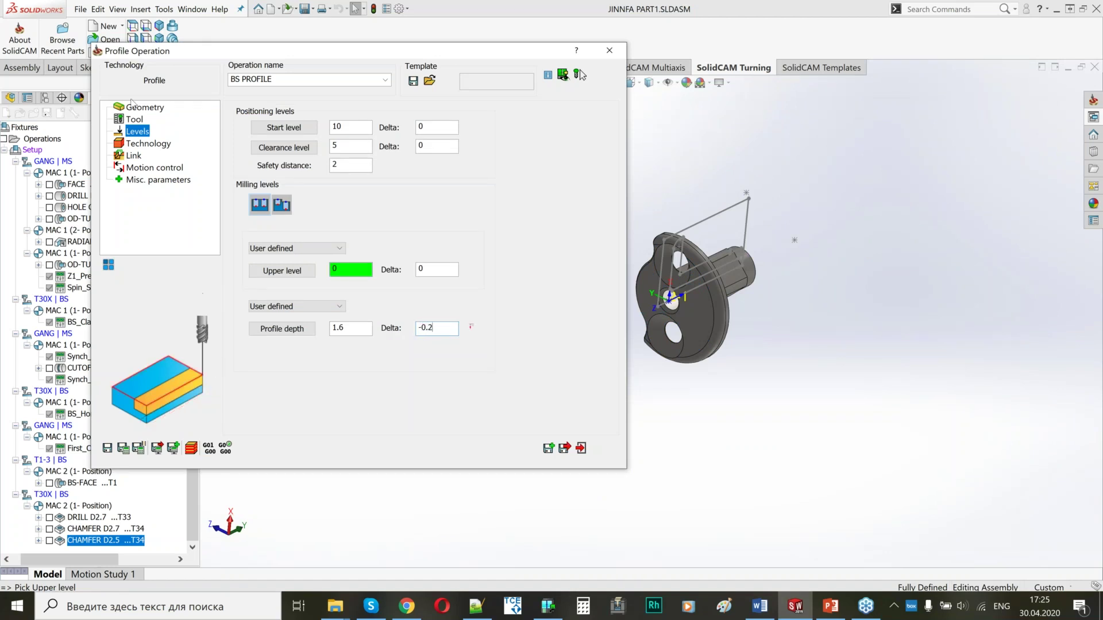
pyautogui.doubleClick(416, 331)
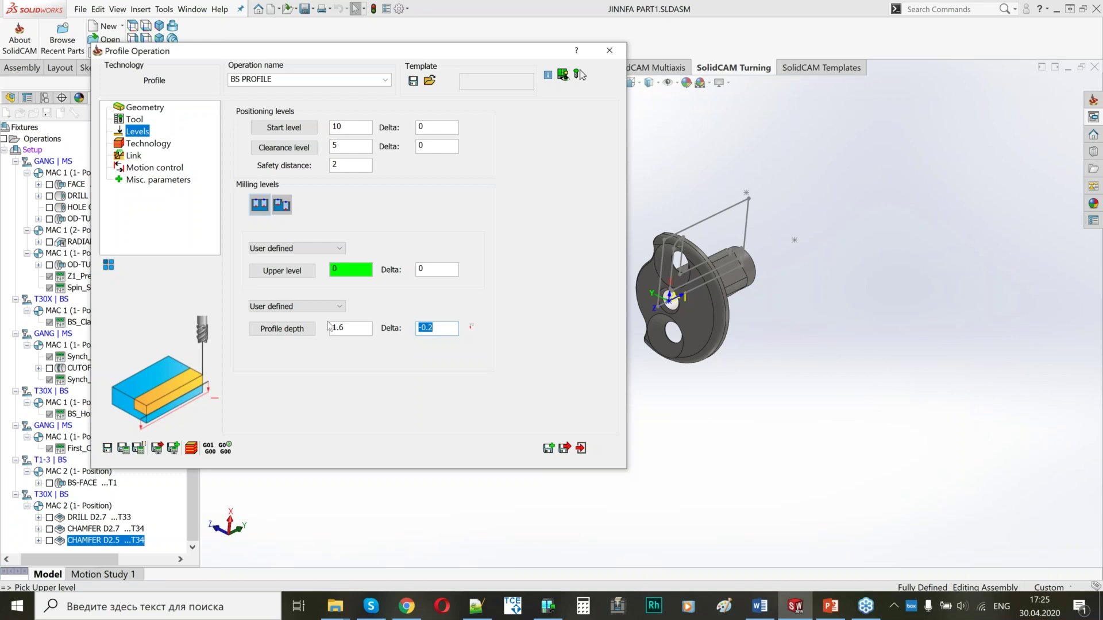
# Step: Modify the BS PROFILE geometry so that the tool side of the chain is Right
pyautogui.click(148, 143)
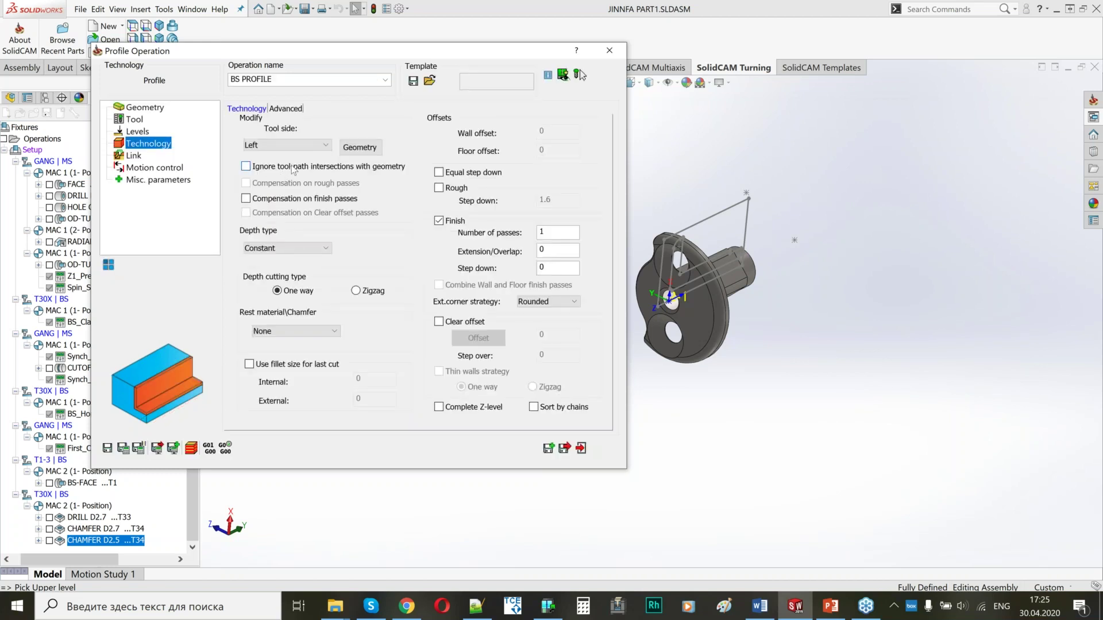
pyautogui.click(361, 147)
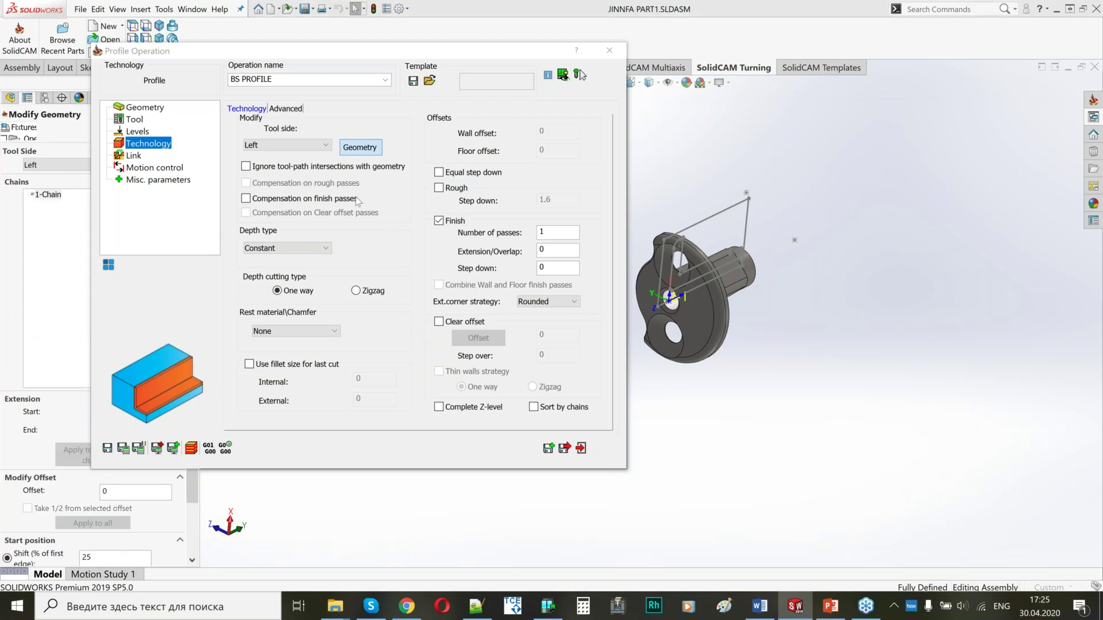
pyautogui.click(115, 165)
pyautogui.click(107, 190)
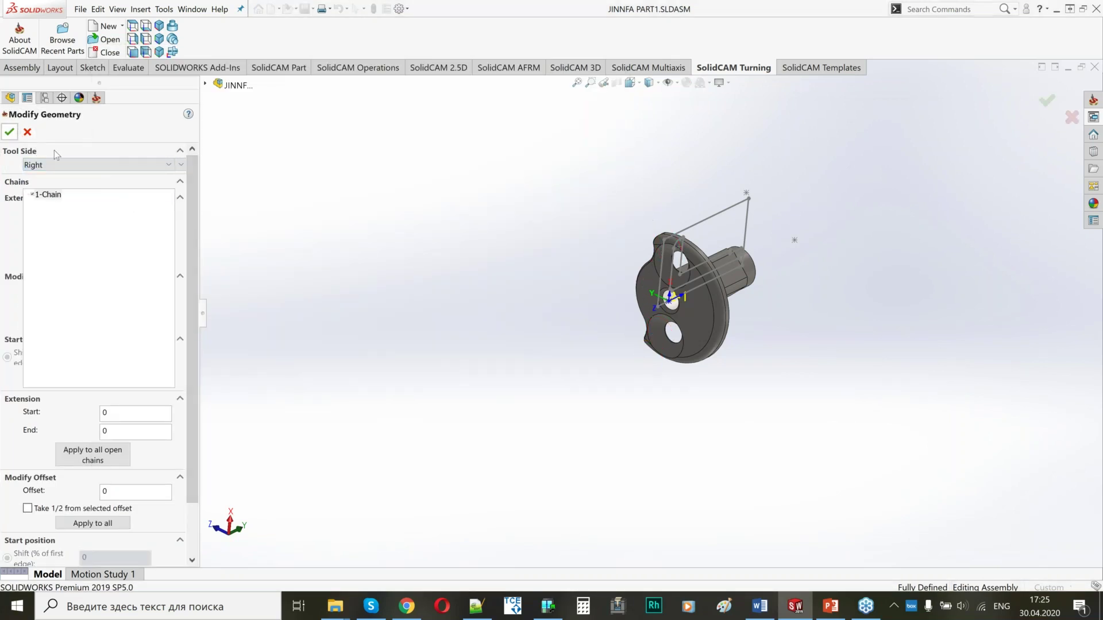
pyautogui.click(10, 132)
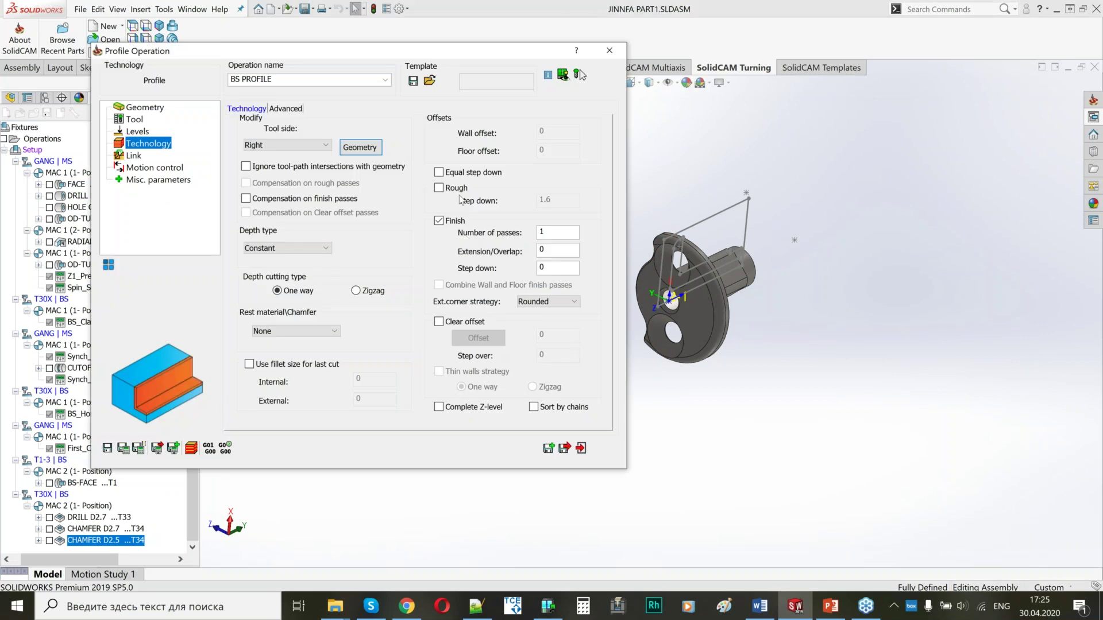
# Step: Enable roughing with a step down of 2 and a clear offset of 2 with a step over of 1
pyautogui.click(439, 189)
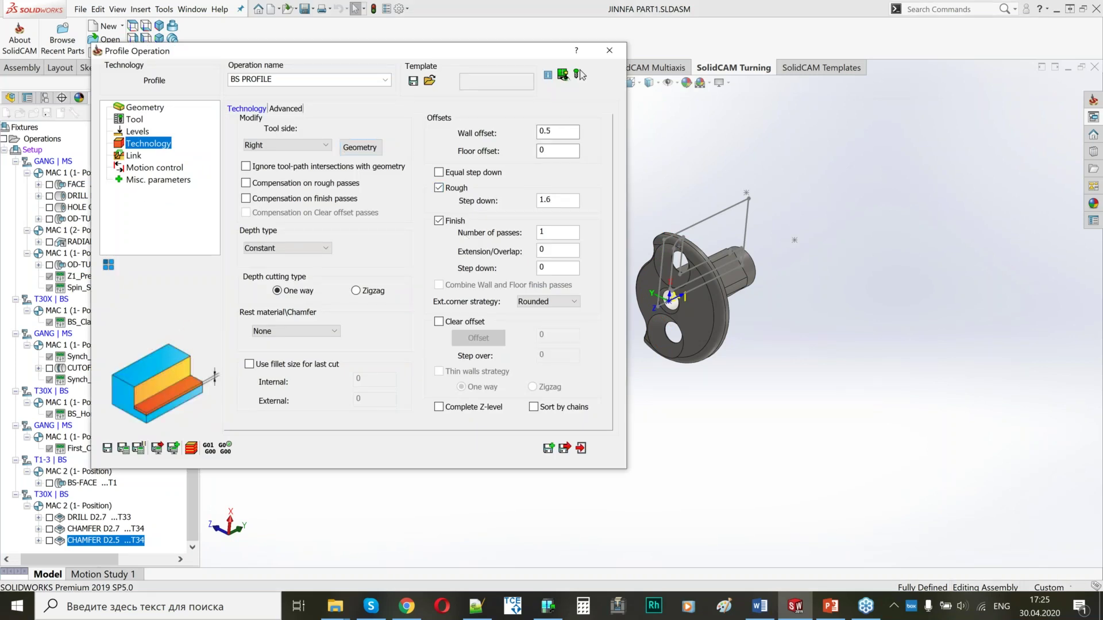
pyautogui.moveTo(561, 203); pyautogui.dragTo(535, 201)
pyautogui.write('2')
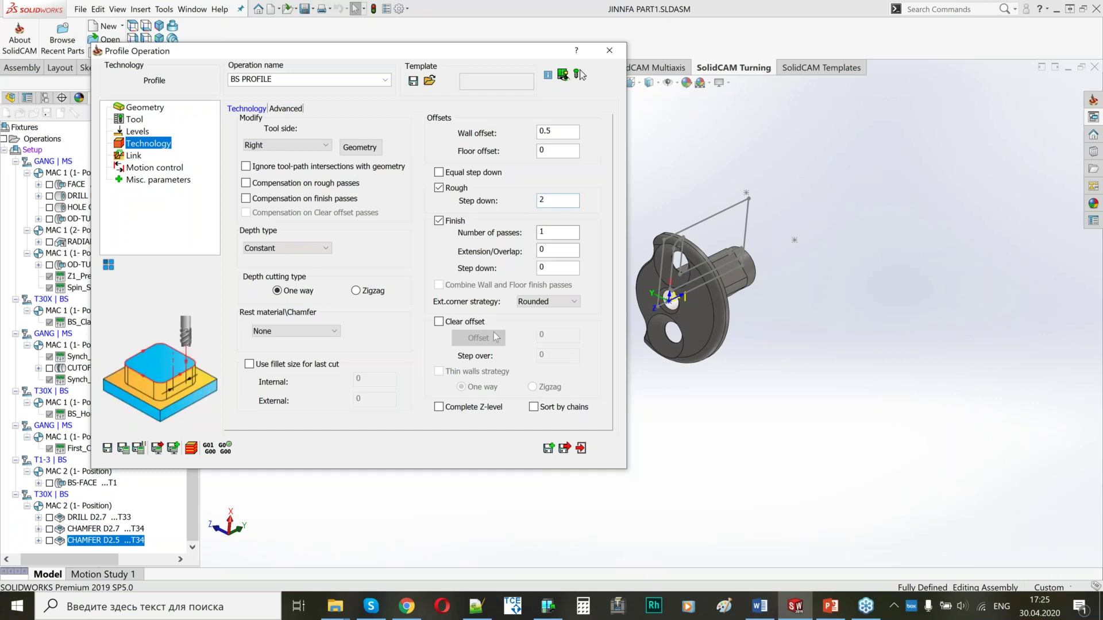
pyautogui.click(441, 322)
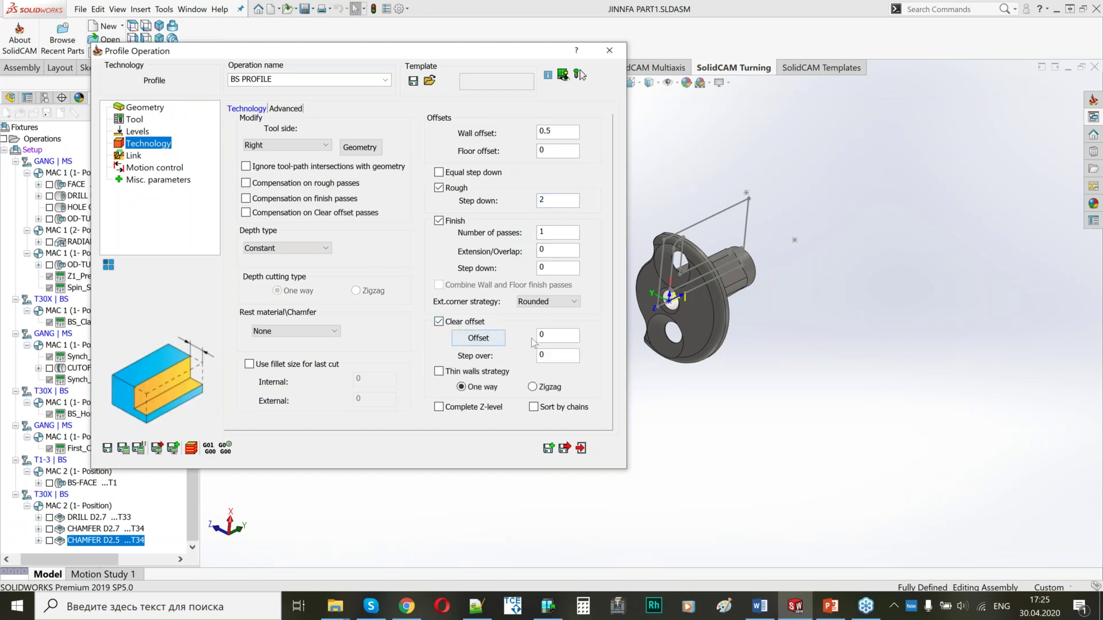
pyautogui.moveTo(554, 337); pyautogui.dragTo(537, 342)
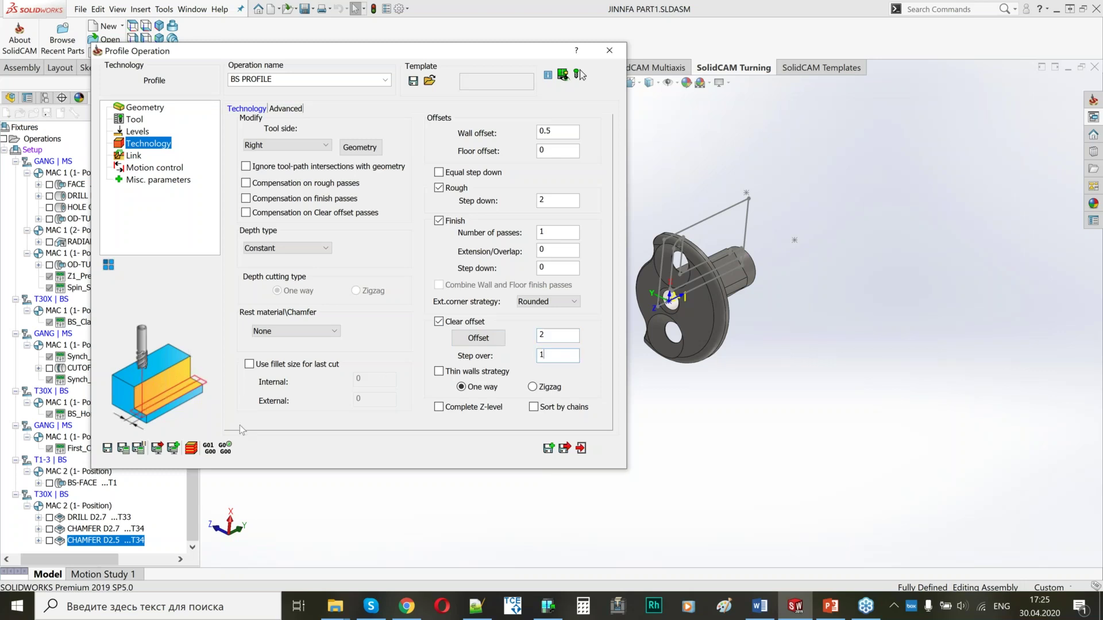
# Step: Set a tangent lead-in with the lead-out same as lead-in, save and calculate BS PROFILE, and inspect its toolpath around the flange
pyautogui.click(137, 156)
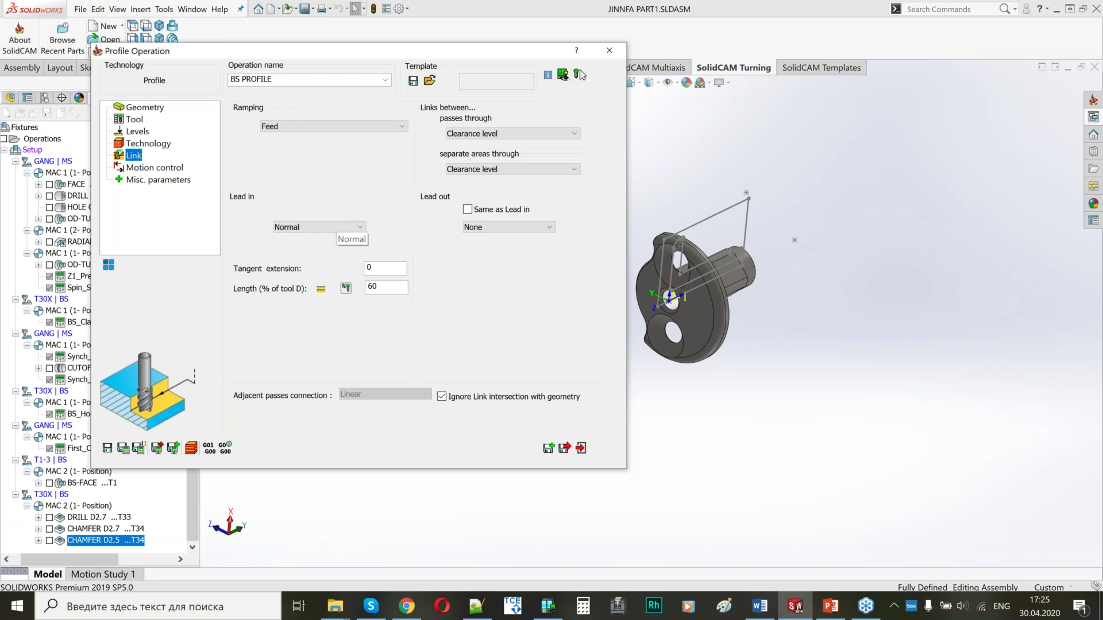
pyautogui.click(330, 228)
pyautogui.click(313, 266)
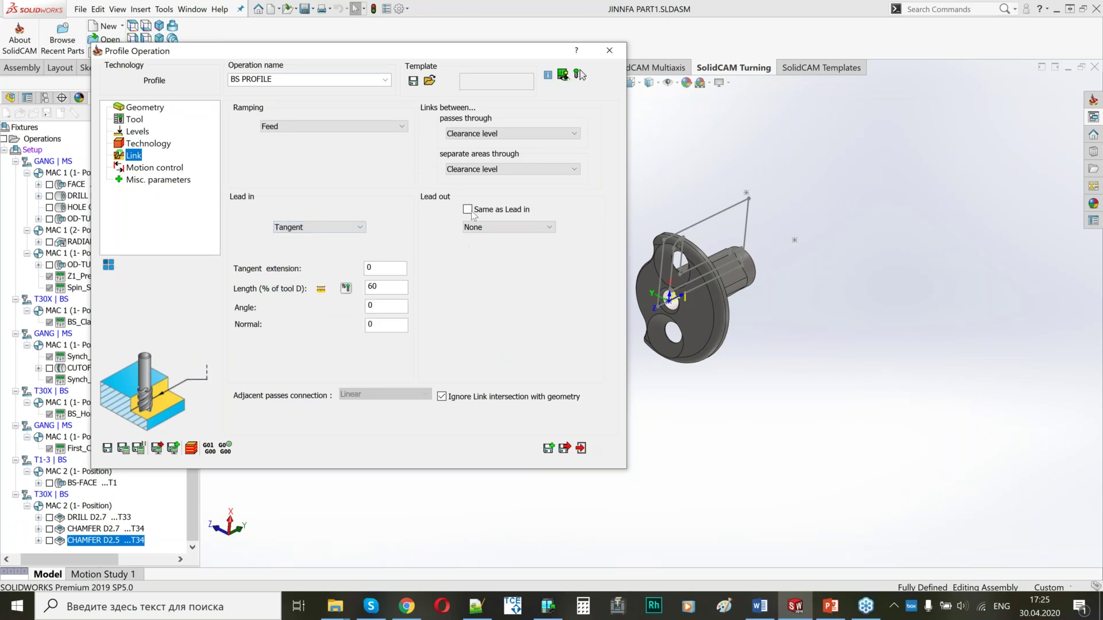
pyautogui.click(468, 210)
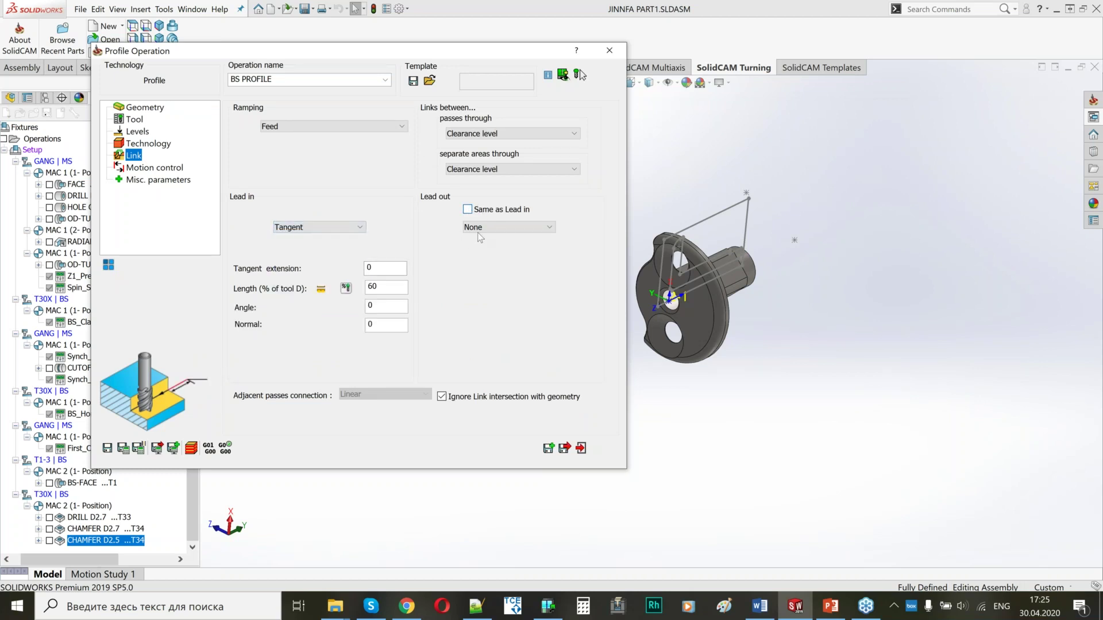
pyautogui.click(124, 449)
pyautogui.moveTo(482, 51); pyautogui.dragTo(417, 63)
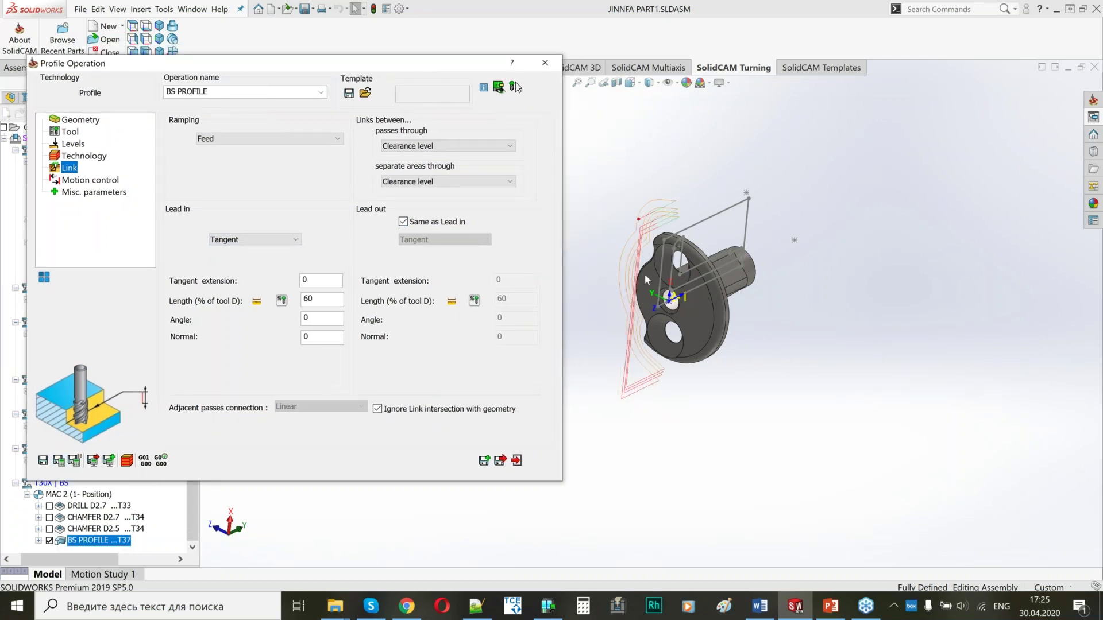
pyautogui.moveTo(684, 277); pyautogui.dragTo(732, 280, button='middle')
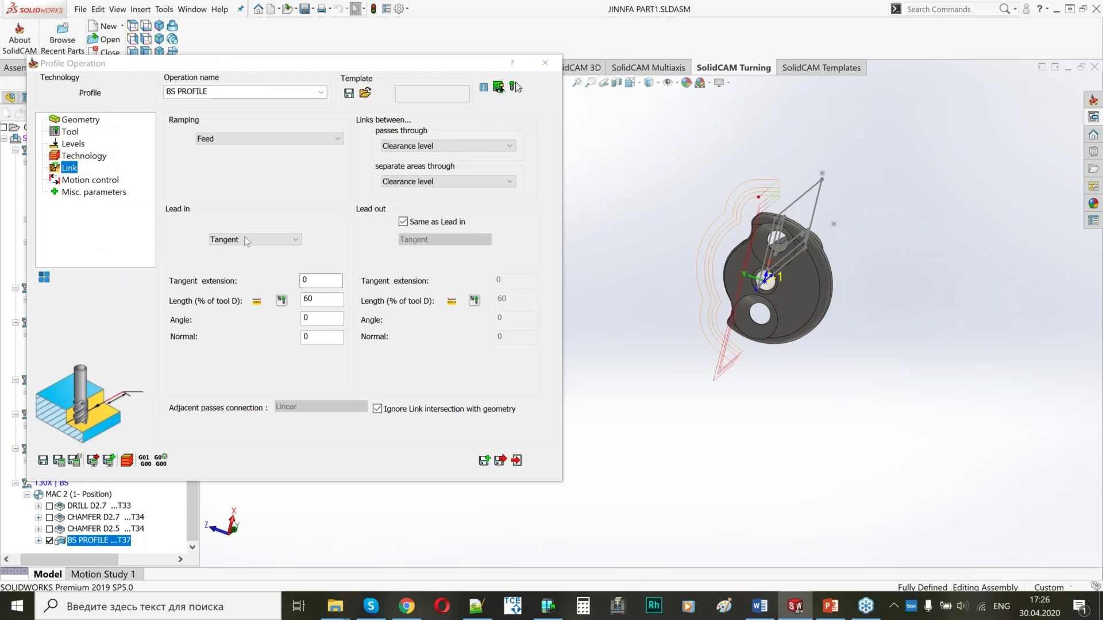
# Step: Enable 4th-axis face machining with Cartesian coordinates in BS PROFILE, save and calculate it, check the toolpath, and exit the operation
pyautogui.click(87, 180)
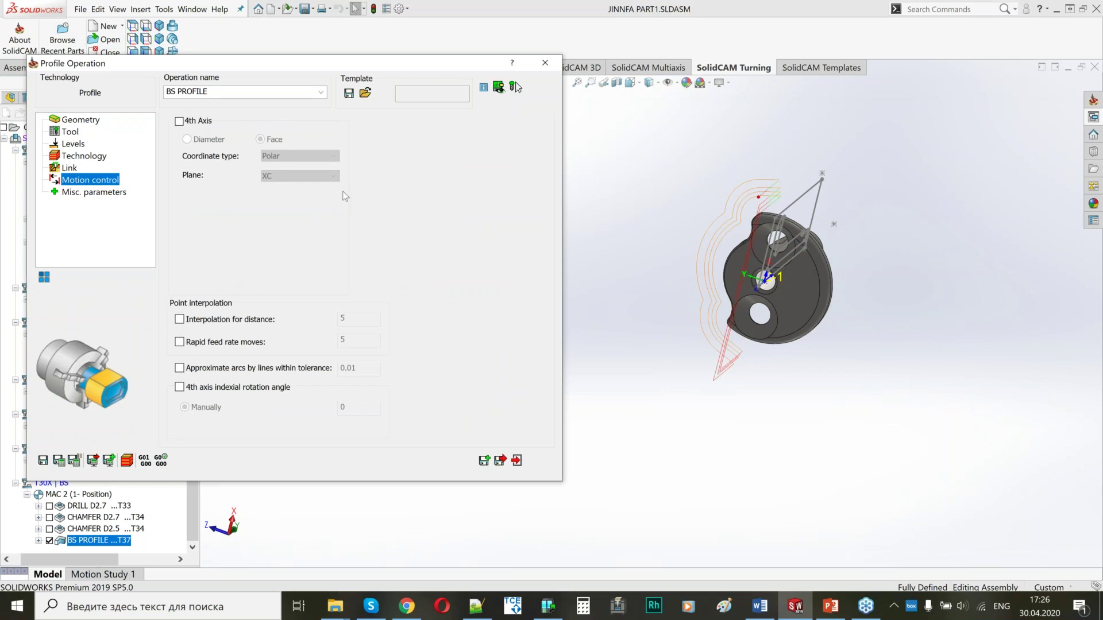
pyautogui.click(179, 121)
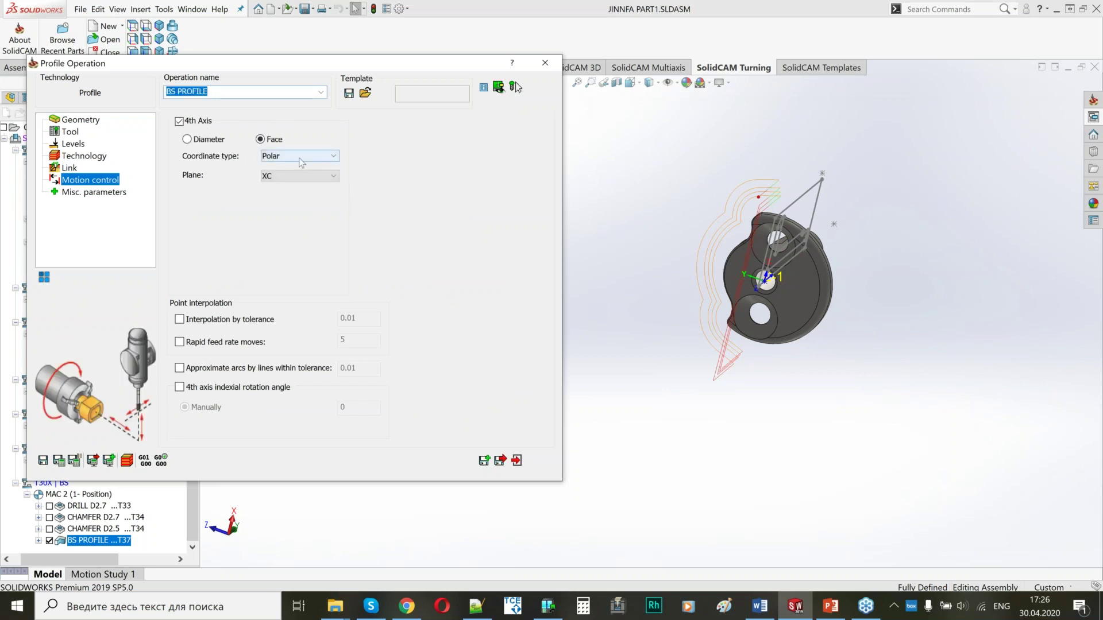
pyautogui.click(301, 163)
pyautogui.click(284, 175)
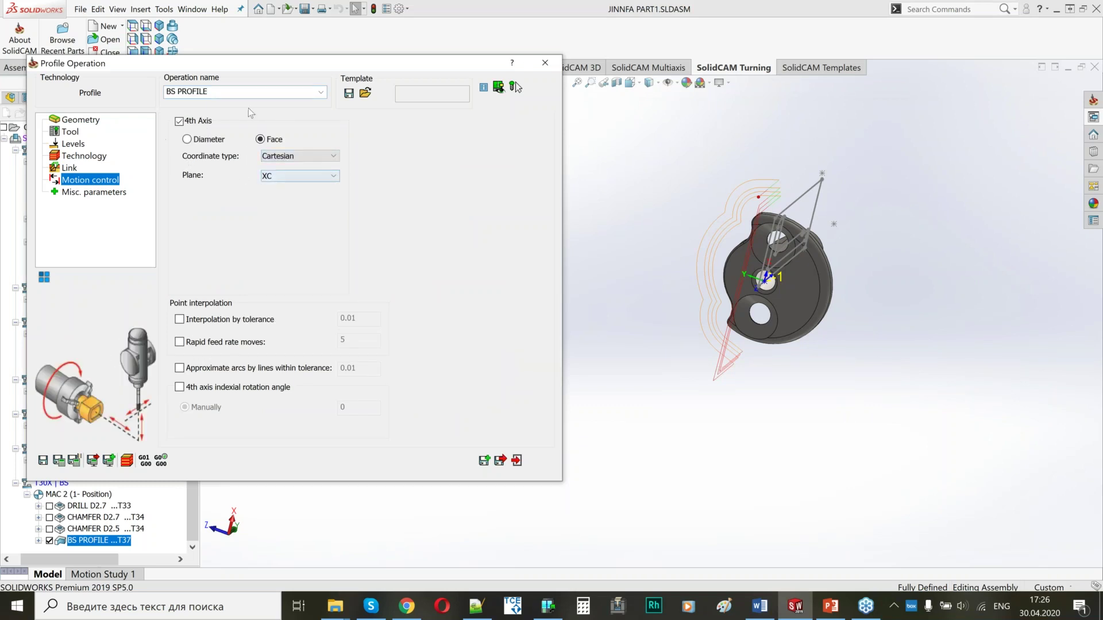
pyautogui.click(60, 461)
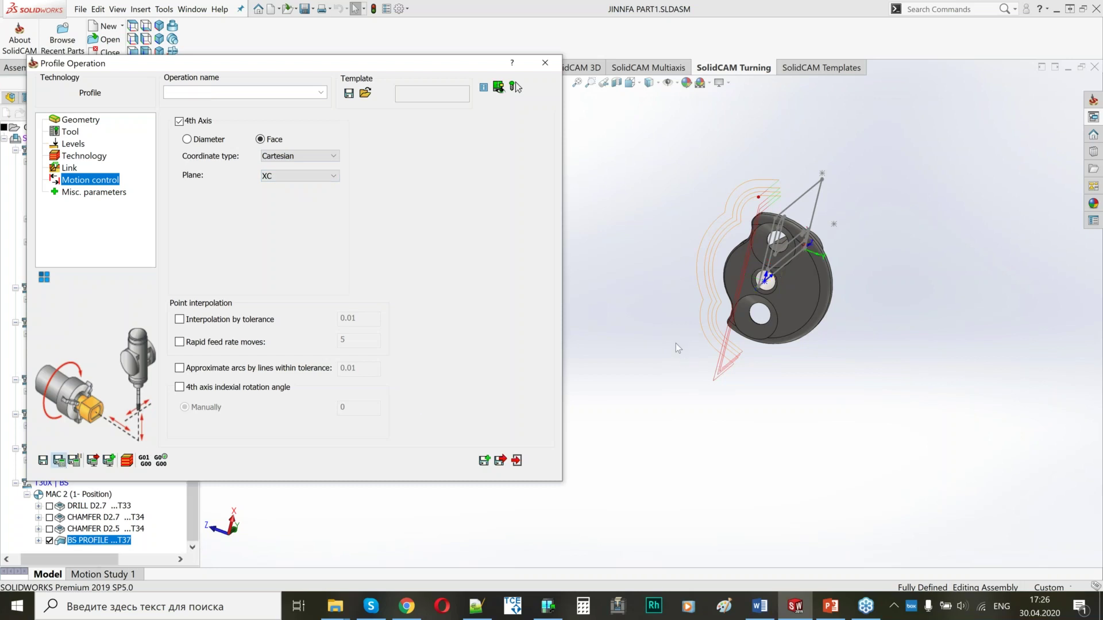
pyautogui.moveTo(791, 309); pyautogui.dragTo(741, 306, button='middle')
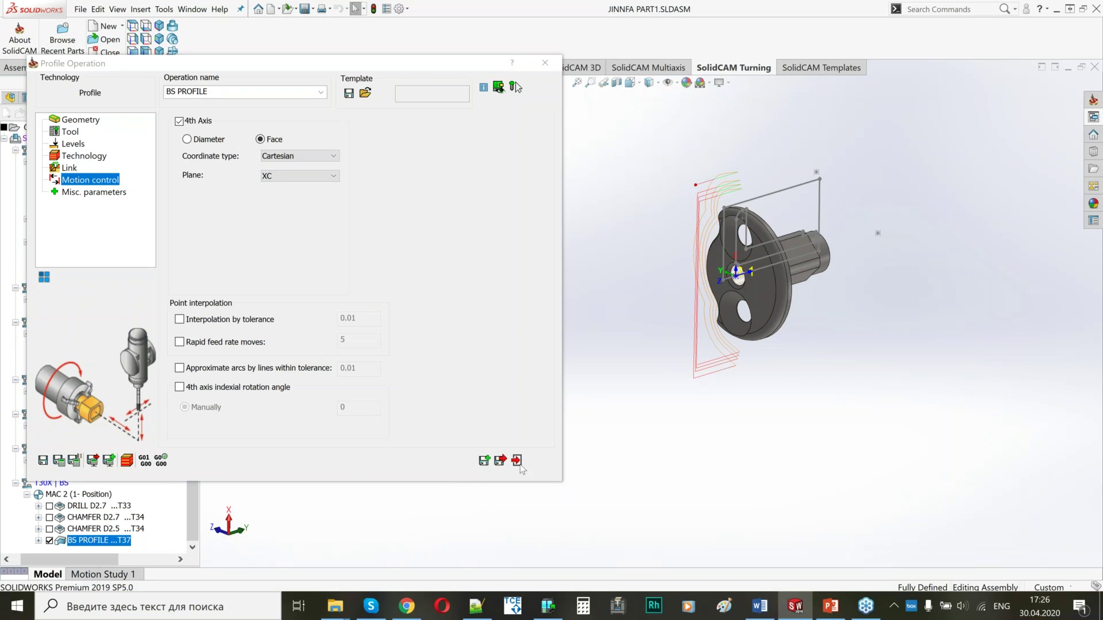
pyautogui.click(501, 461)
# Step: Add a machine control operation of the EJECTION type after BS PROFILE, save it and exit
pyautogui.rightClick(83, 540)
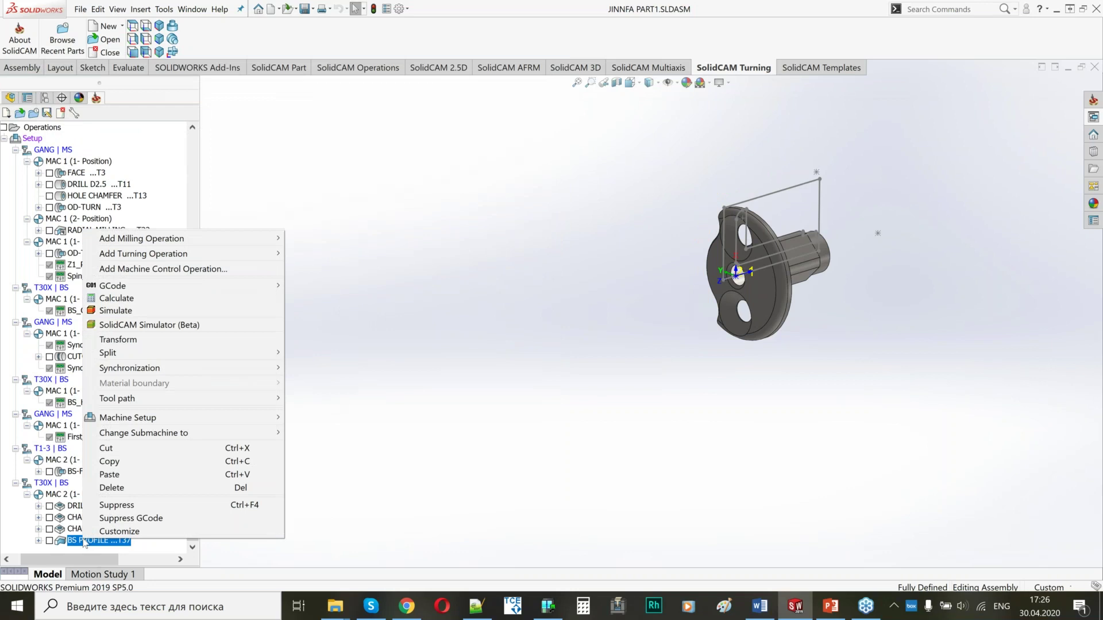
pyautogui.click(348, 225)
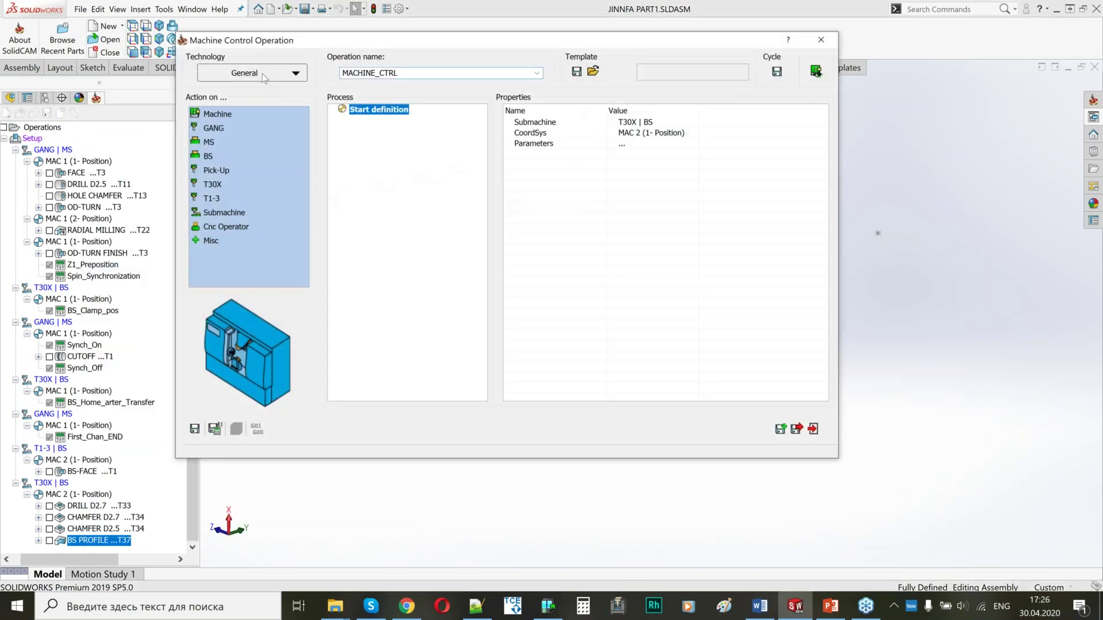
pyautogui.click(264, 78)
pyautogui.click(241, 174)
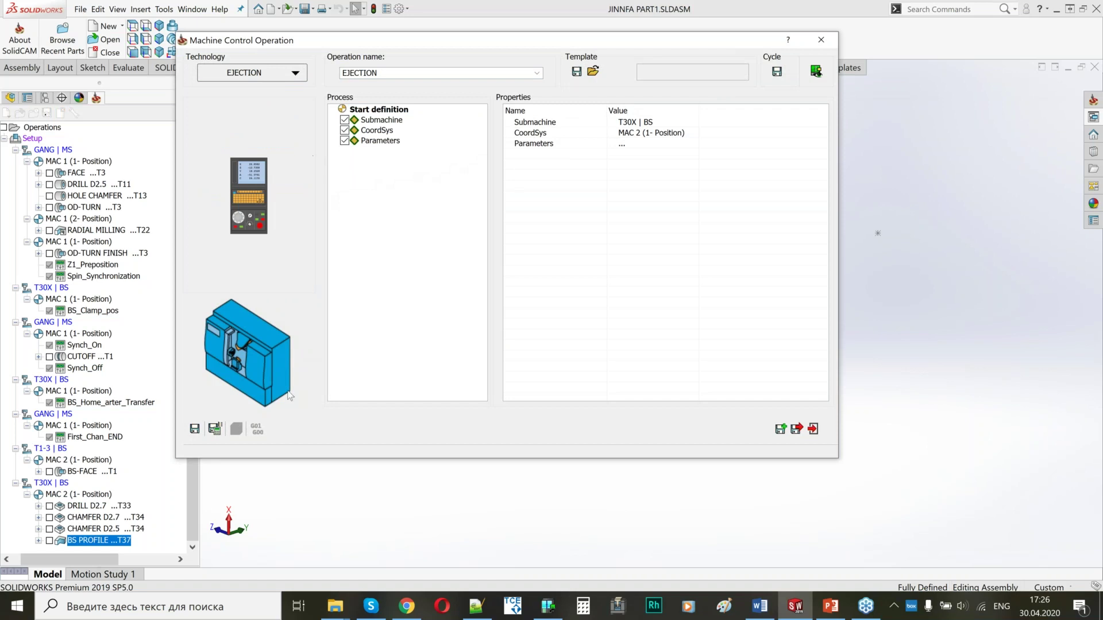
pyautogui.click(215, 429)
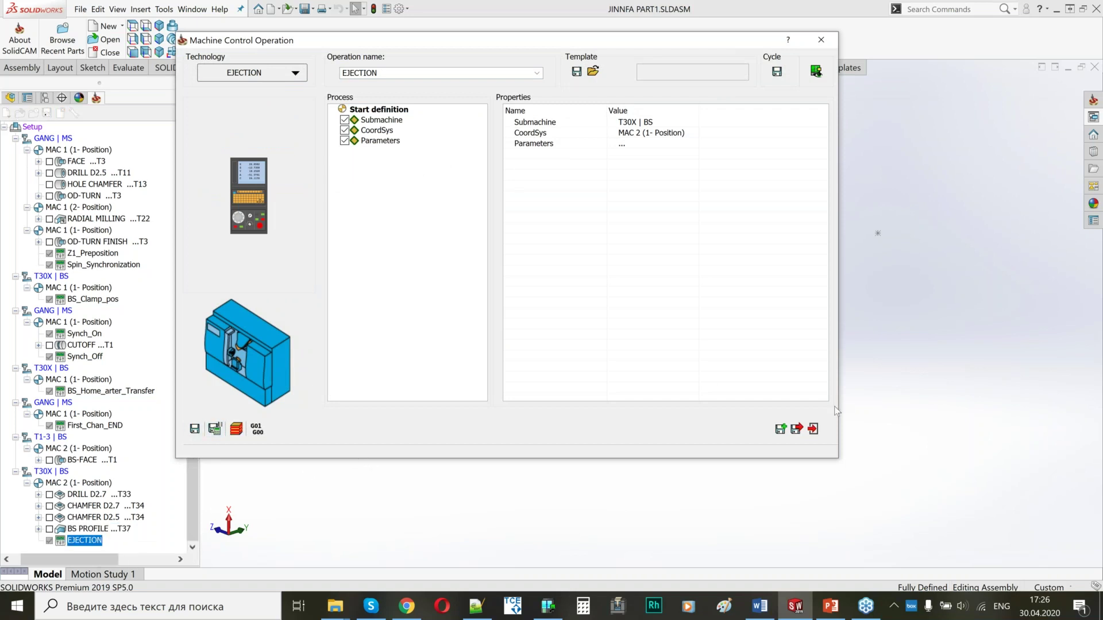
pyautogui.click(797, 429)
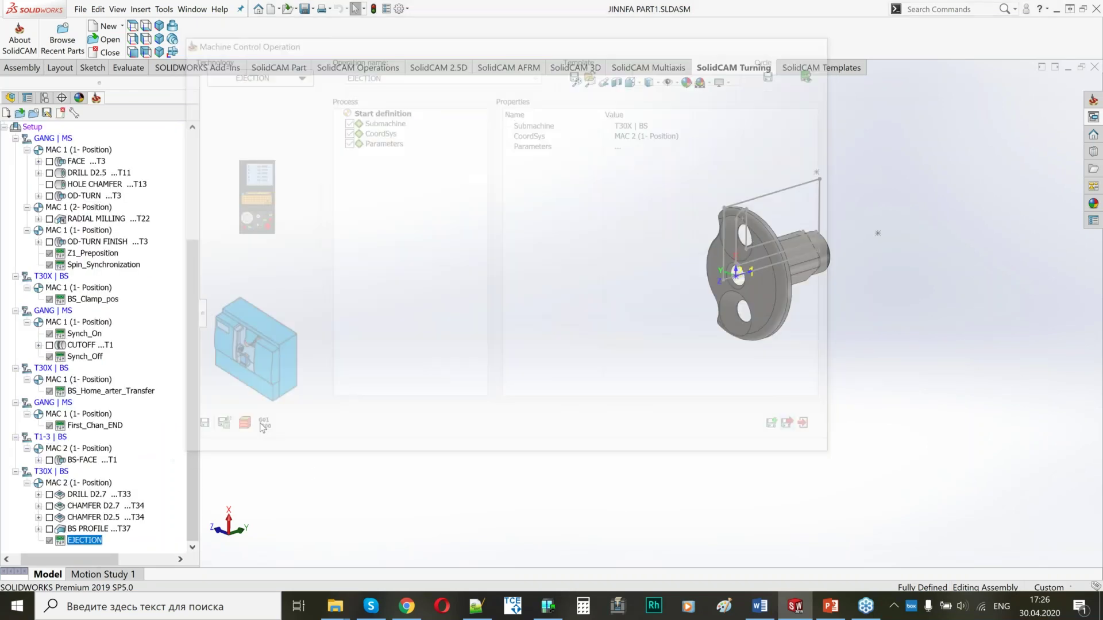
# Step: Open Channel Synchronization for the Setup, delete all existing synchronization points and synchronize the operations of both channels automatically
pyautogui.moveTo(195, 384); pyautogui.dragTo(192, 270)
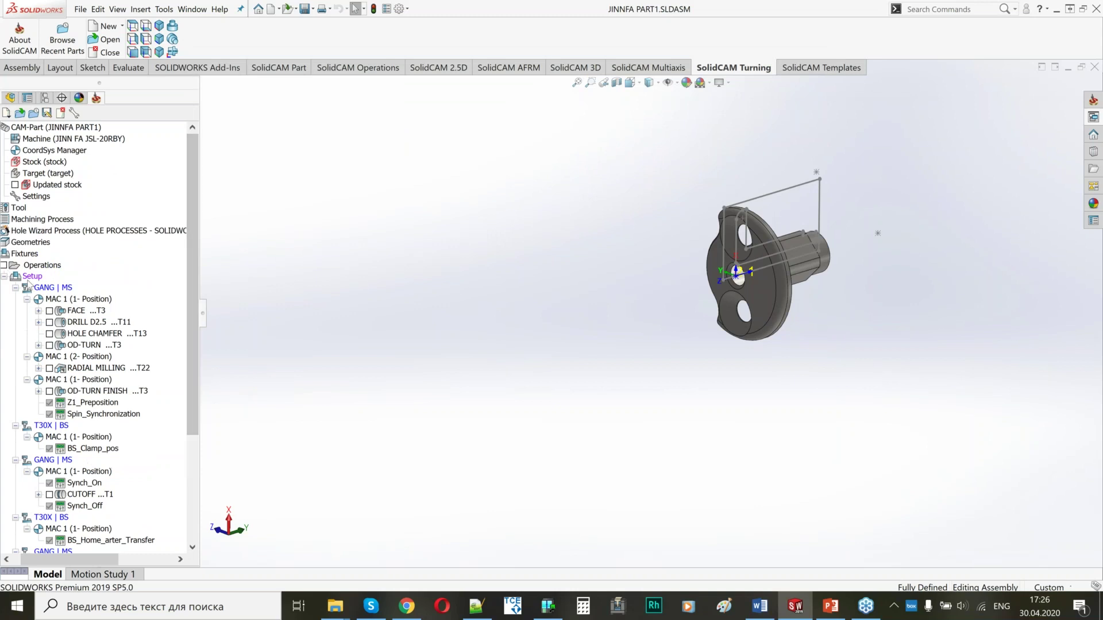
pyautogui.rightClick(31, 277)
pyautogui.click(115, 437)
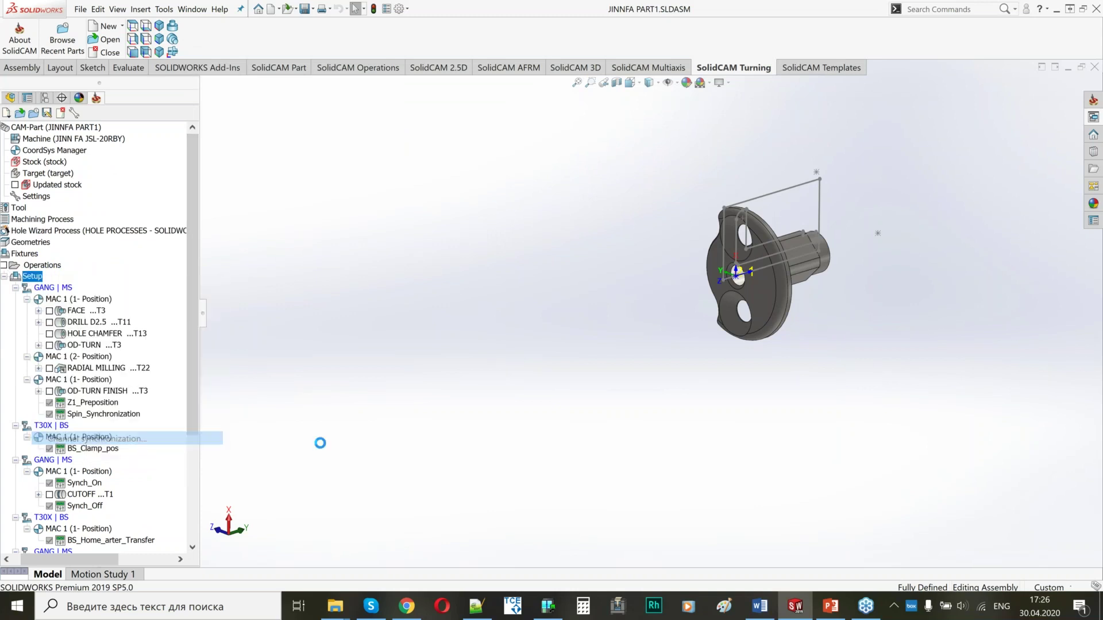
pyautogui.moveTo(653, 212); pyautogui.dragTo(576, 1)
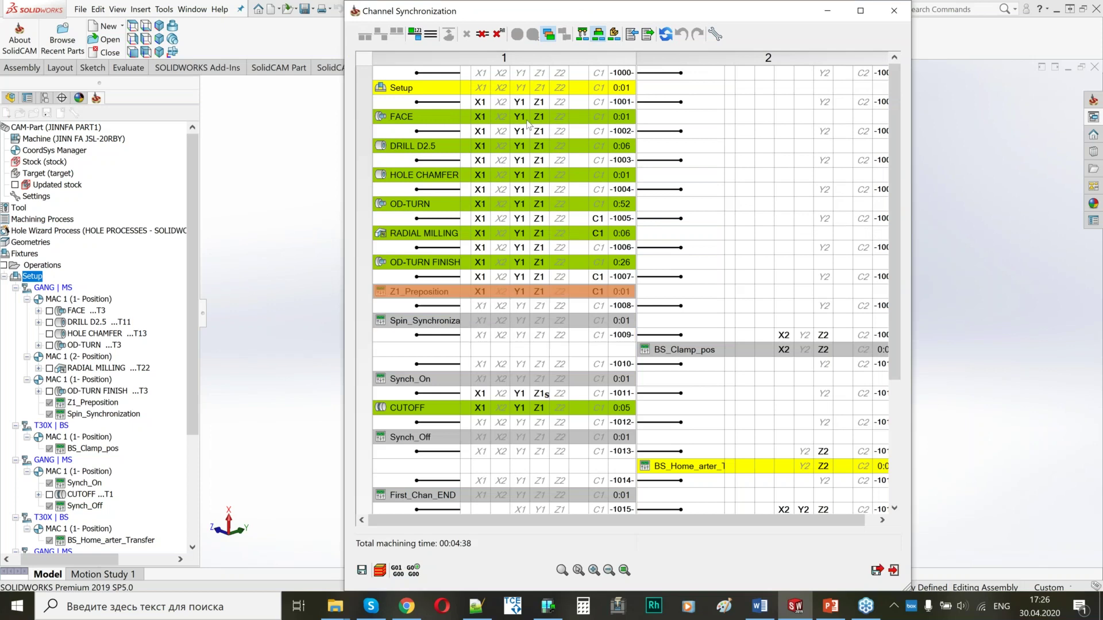
pyautogui.click(527, 130)
pyautogui.click(504, 34)
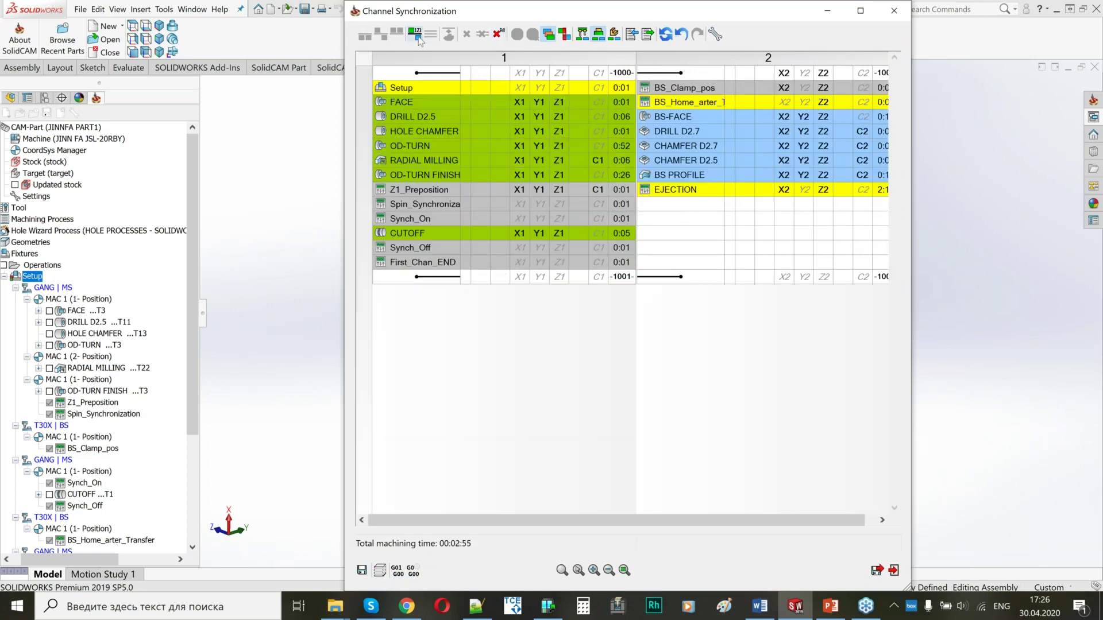
pyautogui.click(417, 36)
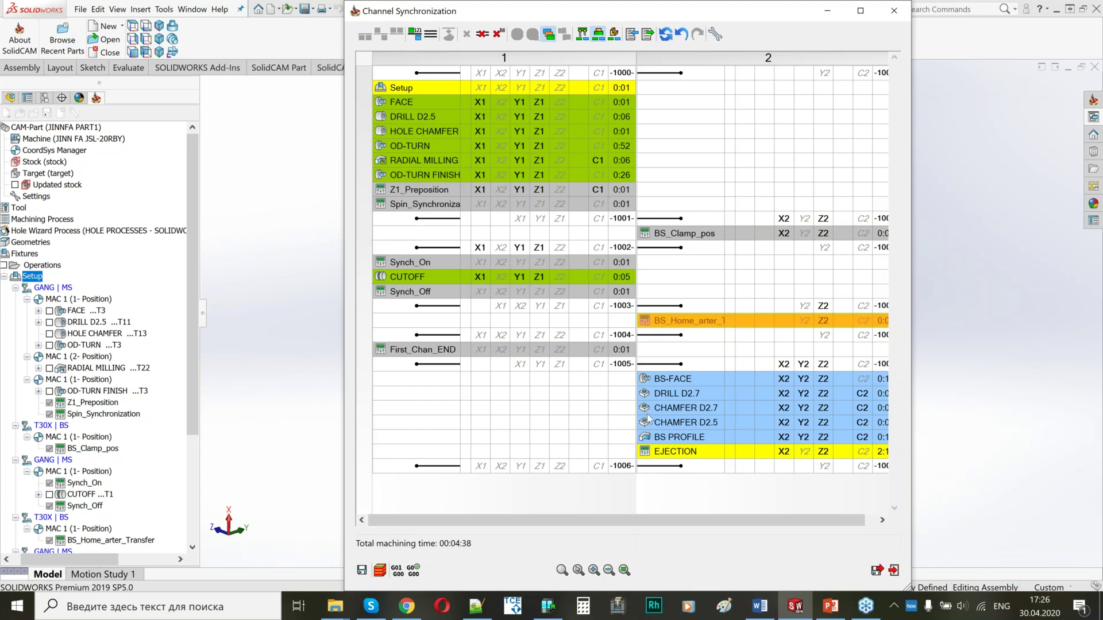
pyautogui.click(649, 206)
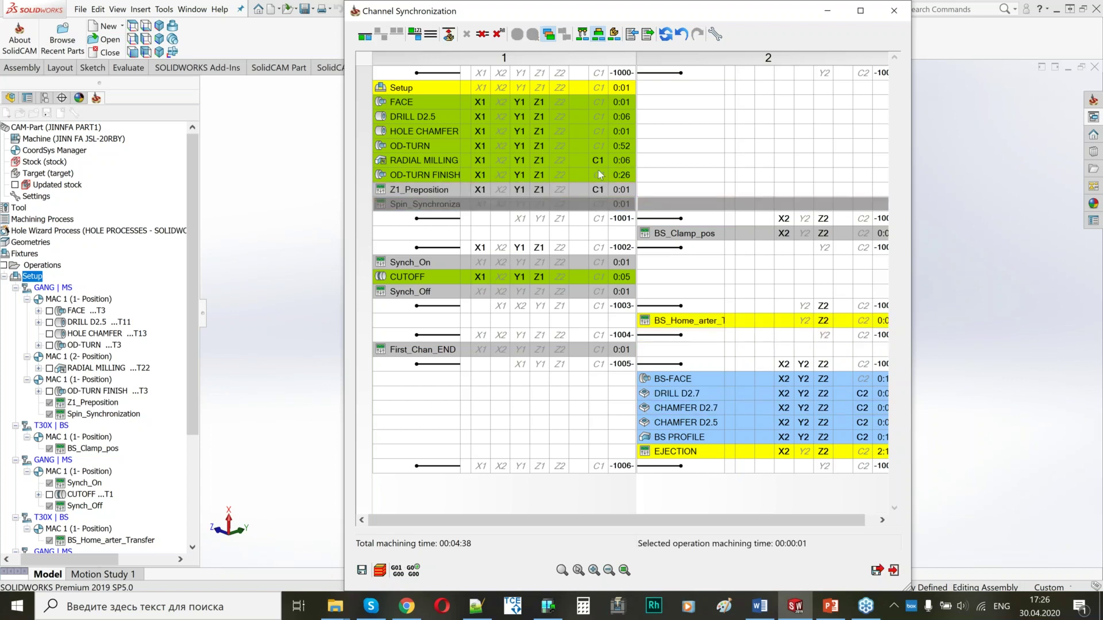
# Step: Add synchronization points before Spin_Synchronization and before FACE in channel 1, and save and exit the synchronization
pyautogui.click(366, 36)
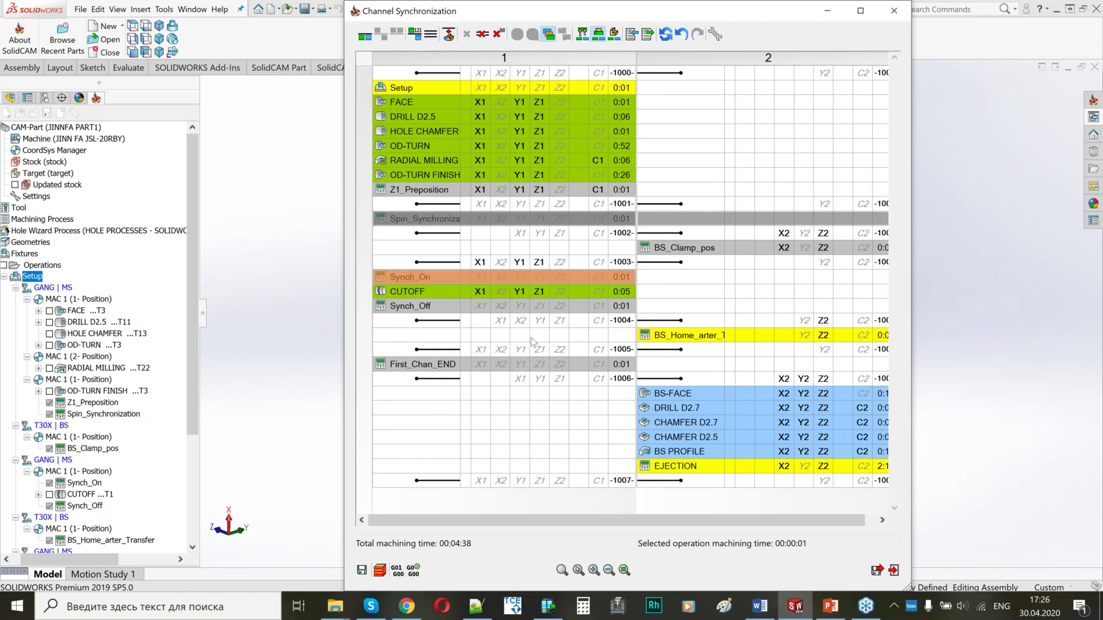
pyautogui.click(555, 102)
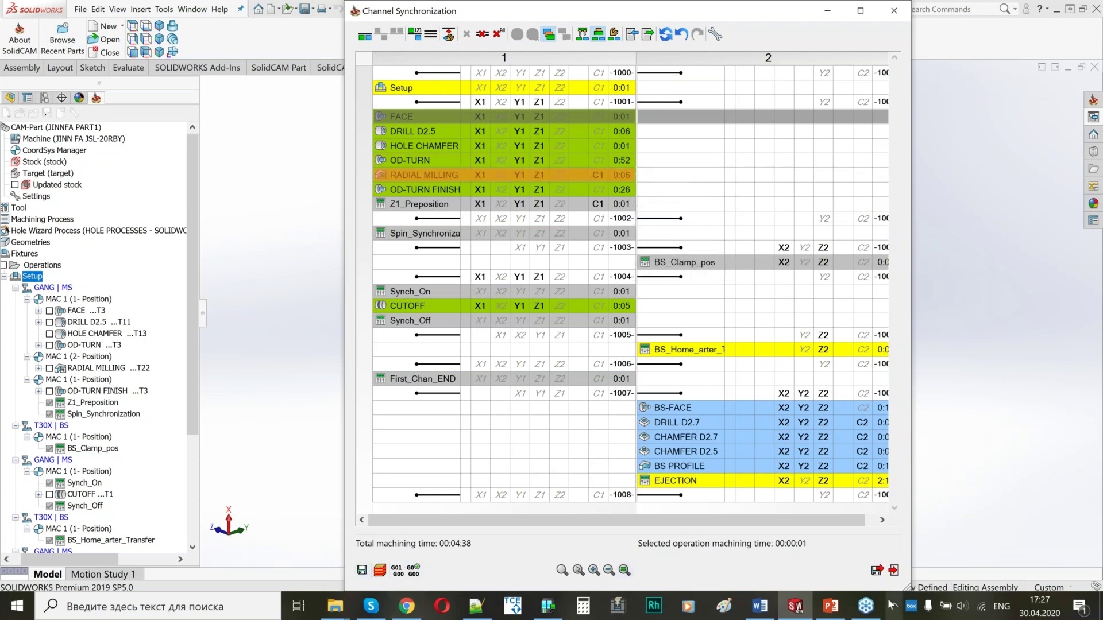
pyautogui.click(879, 571)
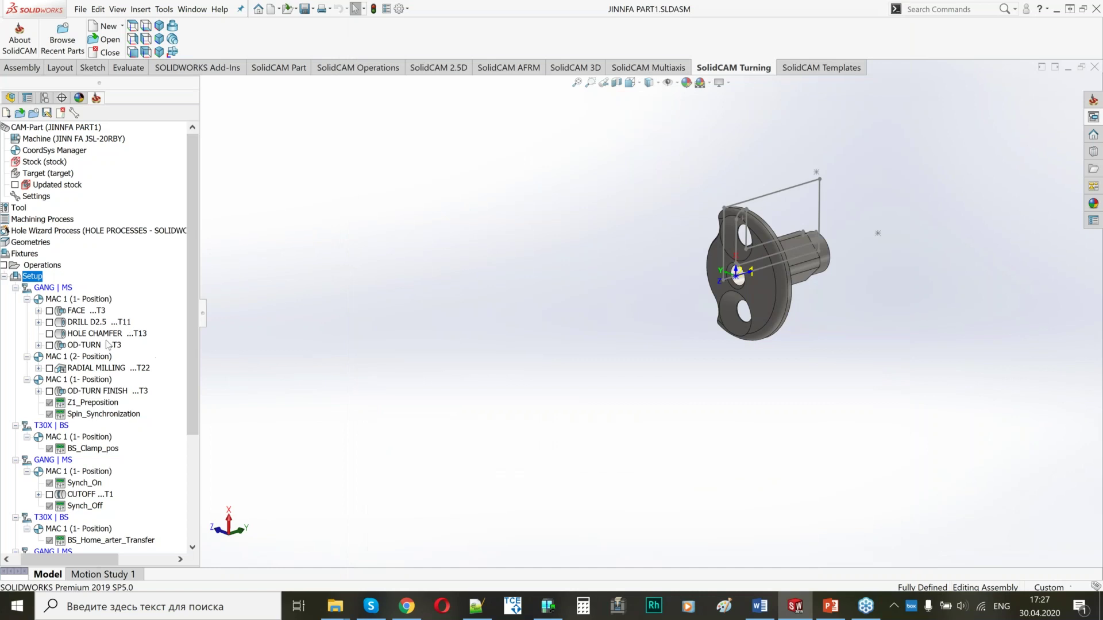
# Step: Open the Machine Simulation for the whole Setup and start running it with the main spindle in view
pyautogui.rightClick(33, 278)
pyautogui.click(79, 322)
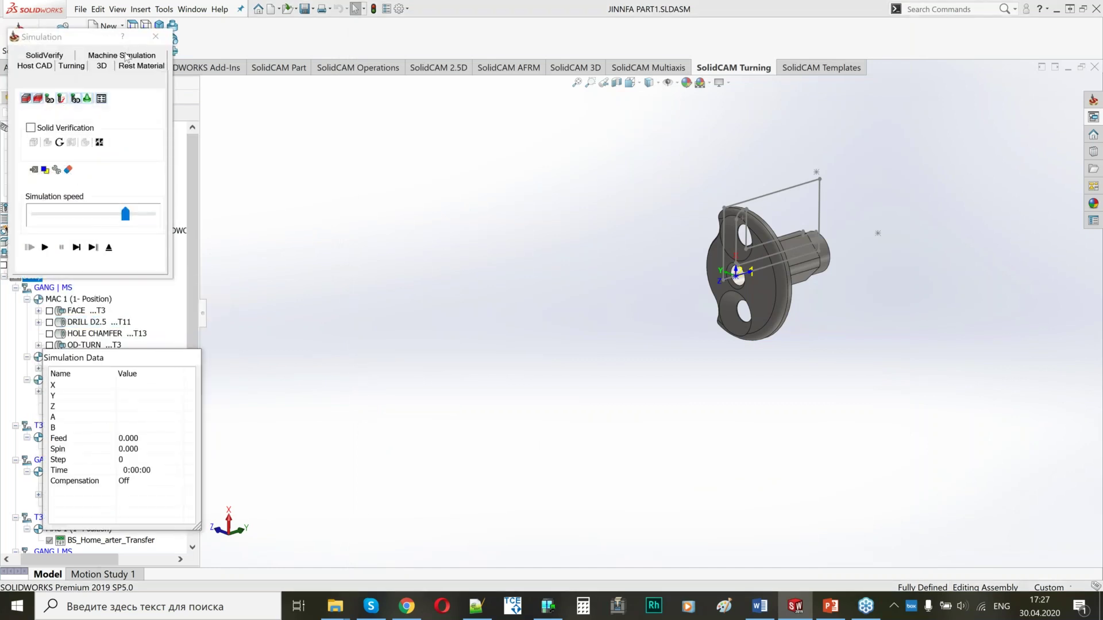
pyautogui.click(126, 57)
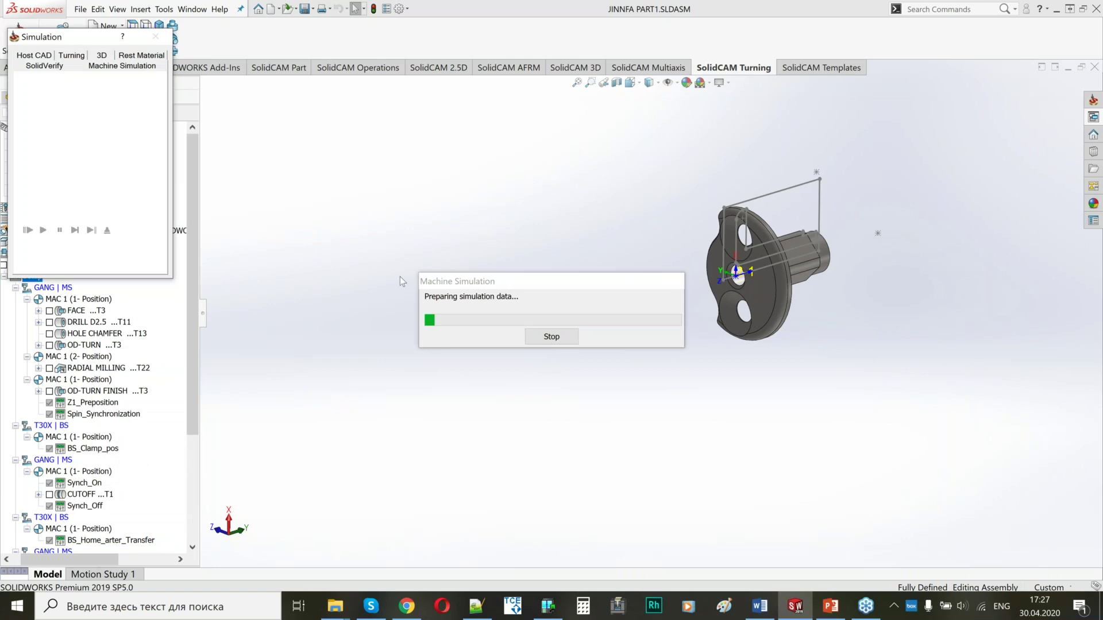
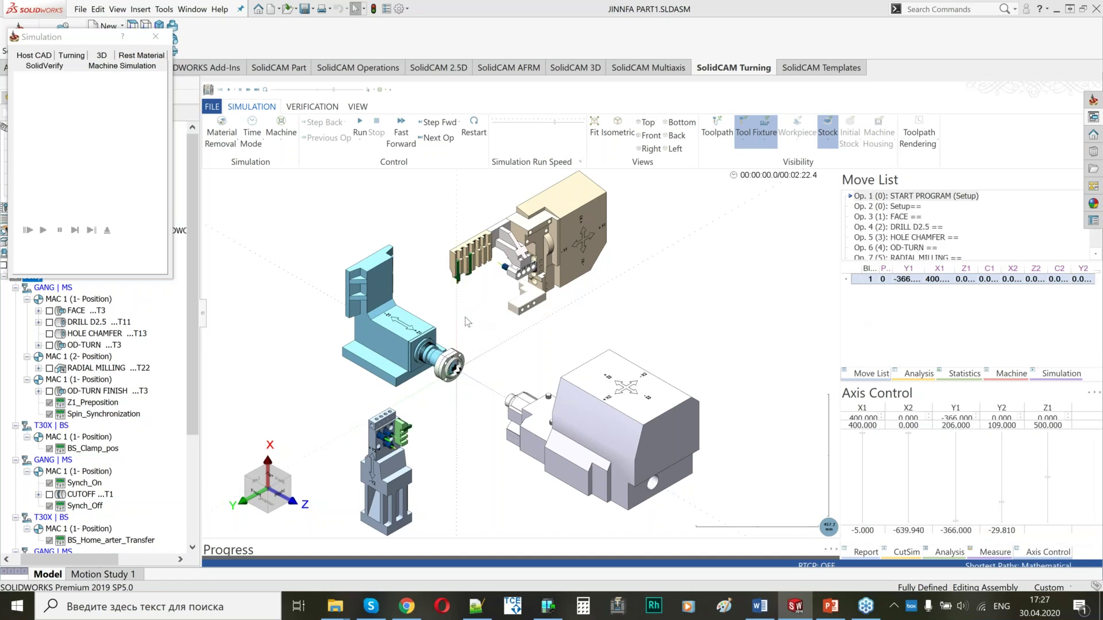
pyautogui.scroll(5, 495, 362)
pyautogui.scroll(-3, 495, 362)
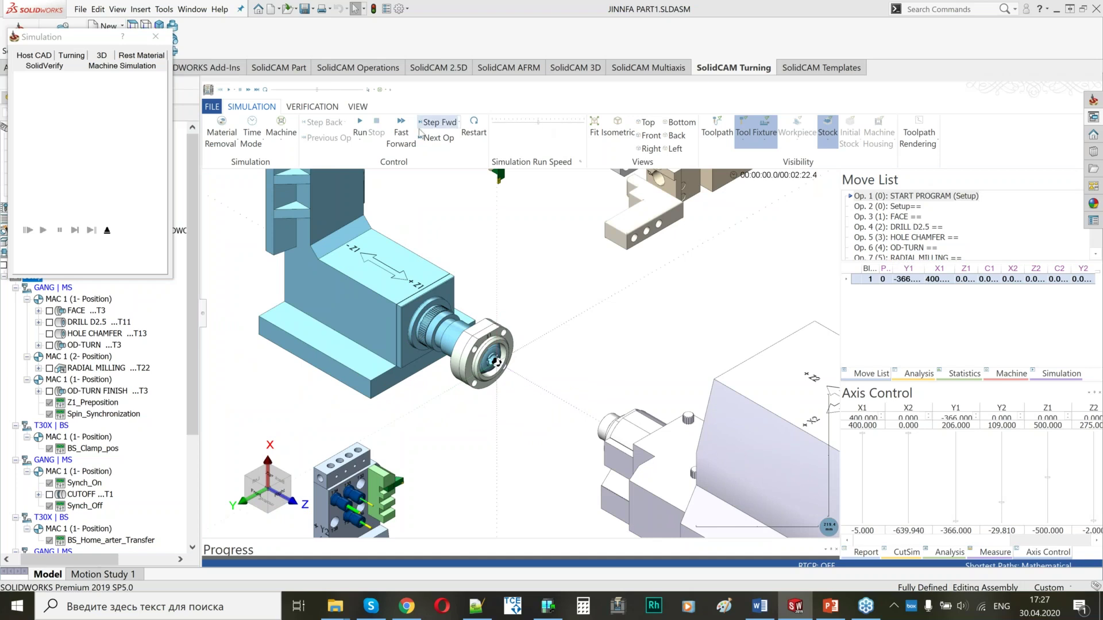
pyautogui.click(360, 128)
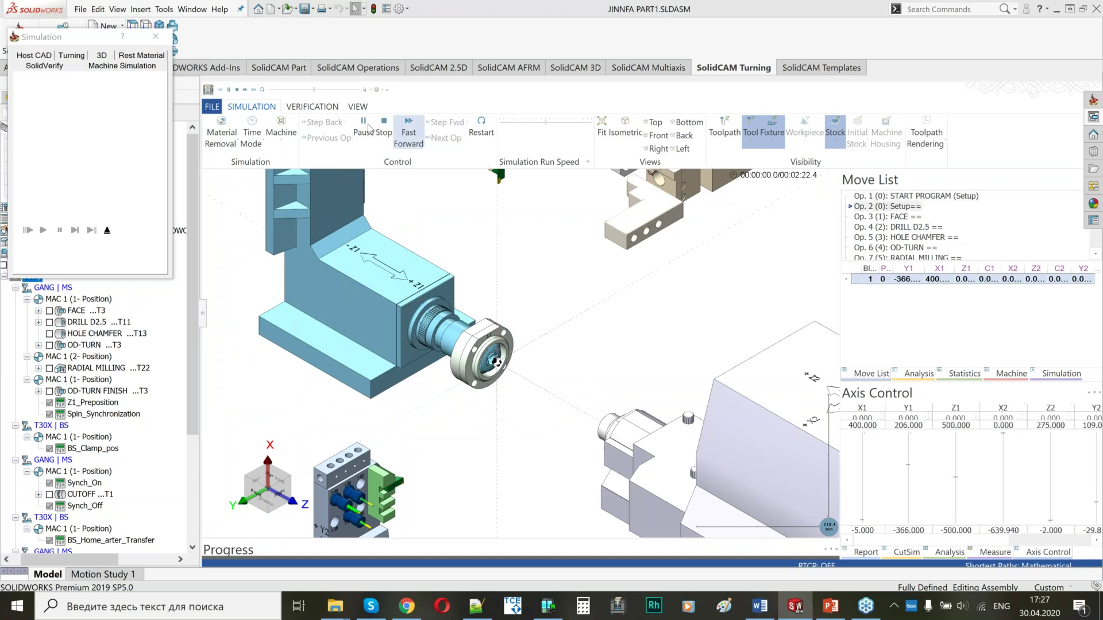
# Step: Examine the FACE and OD-TURN cuts at the main spindle while adjusting the simulation run speed
pyautogui.scroll(5, 491, 329)
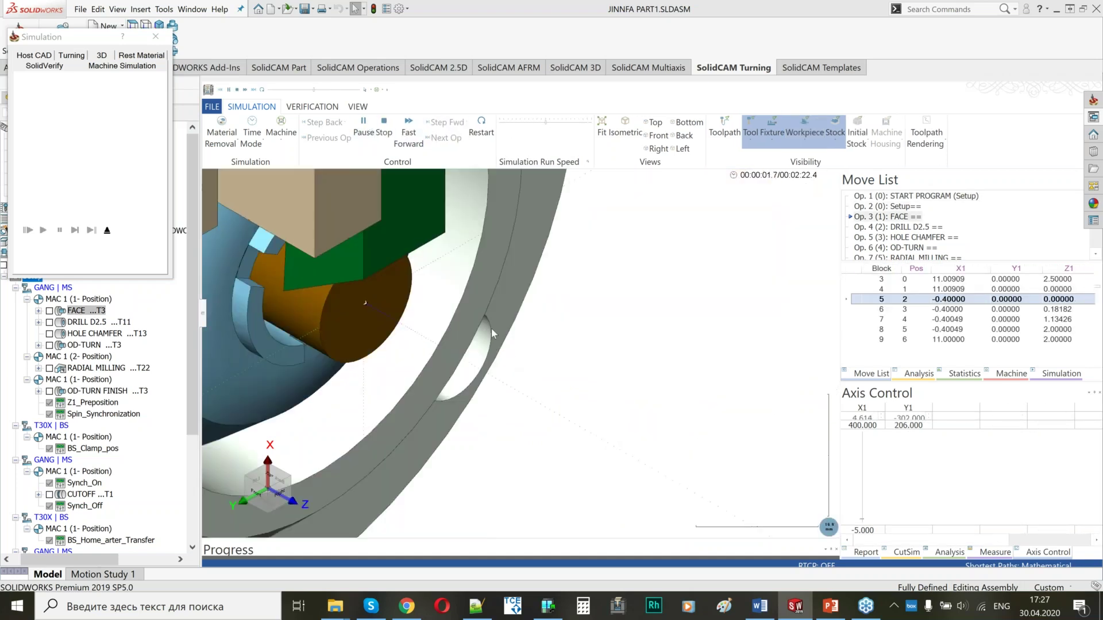
pyautogui.scroll(-5, 513, 349)
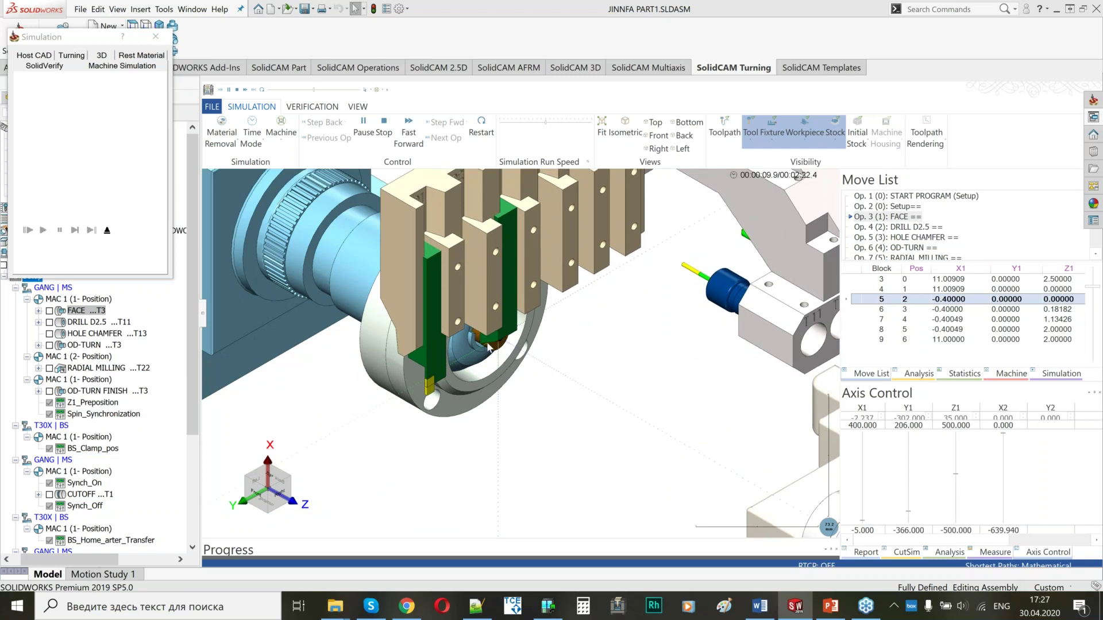
pyautogui.click(555, 122)
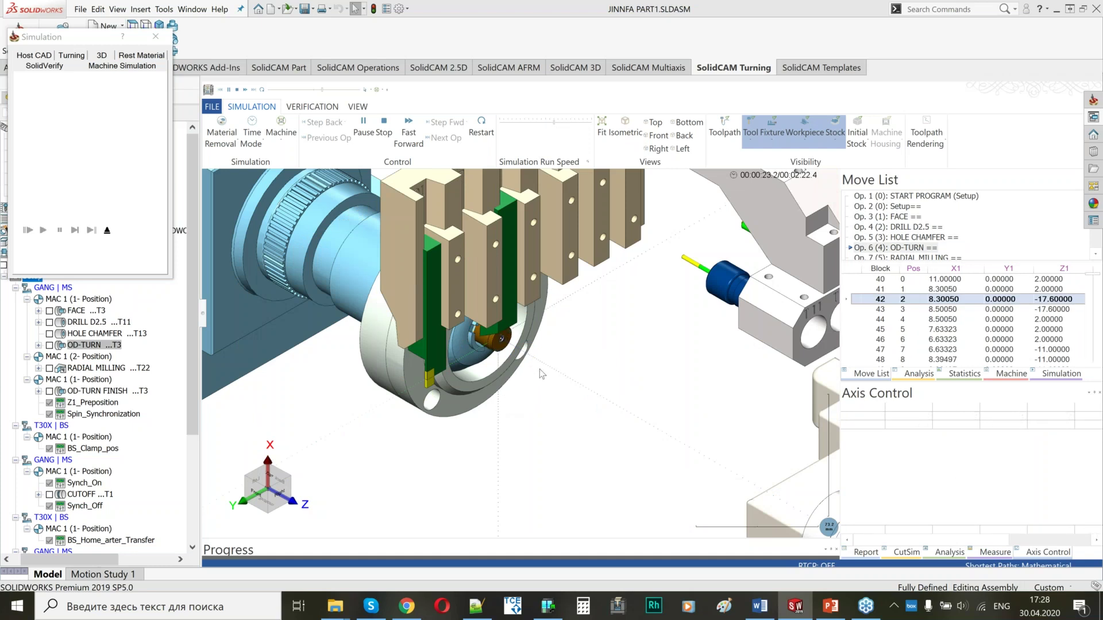
pyautogui.scroll(-2, 518, 396)
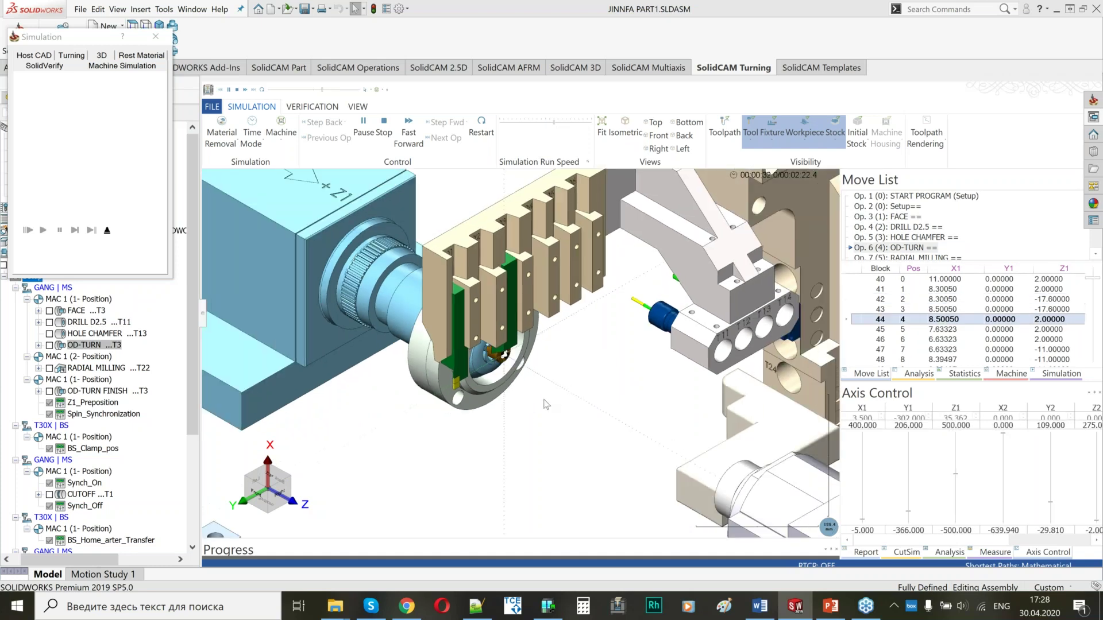
pyautogui.scroll(1, 505, 392)
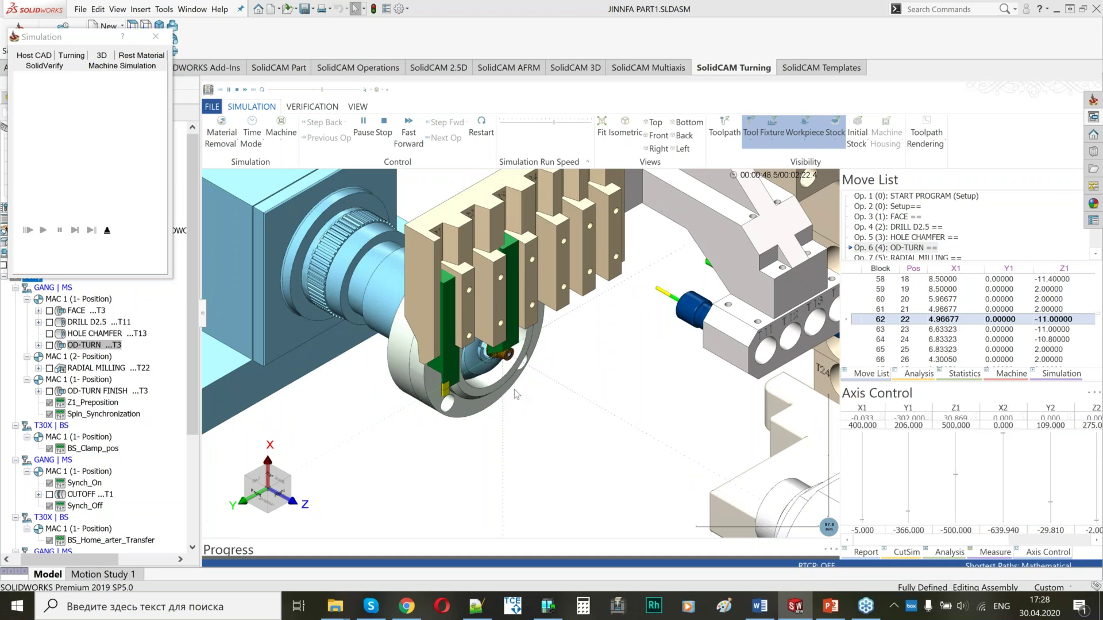
# Step: Pause the simulation during RADIAL MILLING and examine the workpiece and live tool beside the gang block
pyautogui.click(369, 127)
pyautogui.scroll(-4, 470, 243)
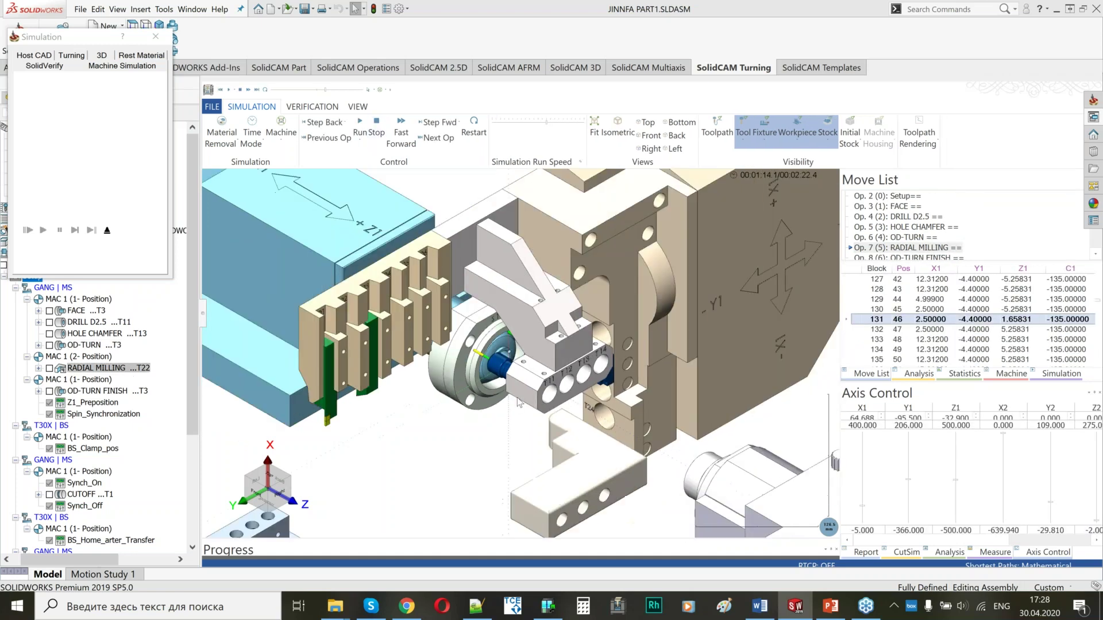
pyautogui.scroll(3, 517, 417)
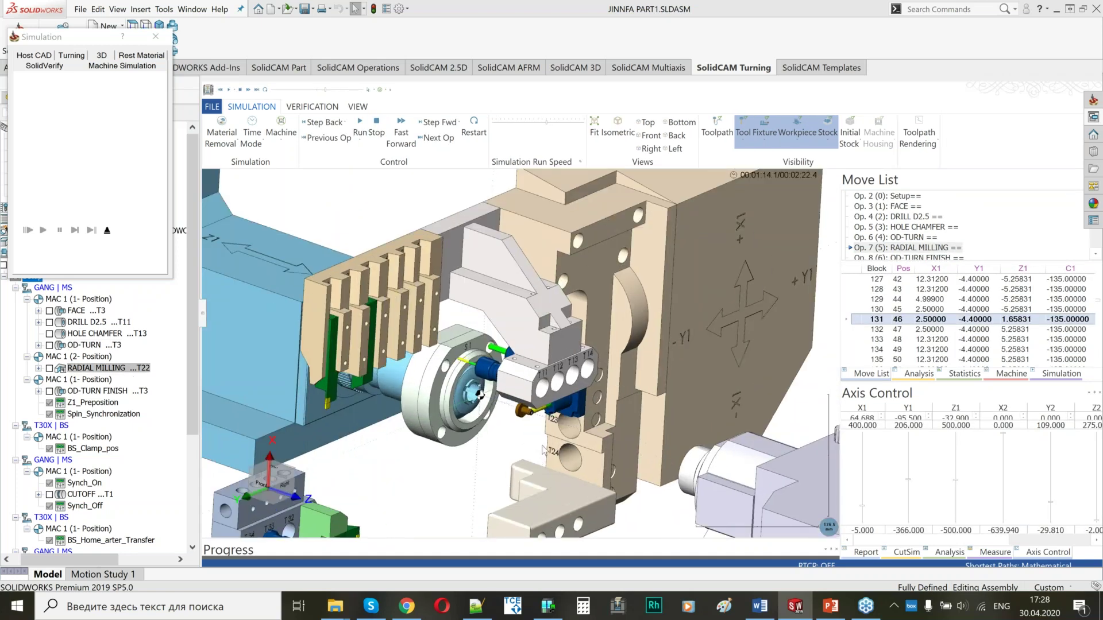
pyautogui.scroll(2, 545, 424)
pyautogui.scroll(4, 545, 423)
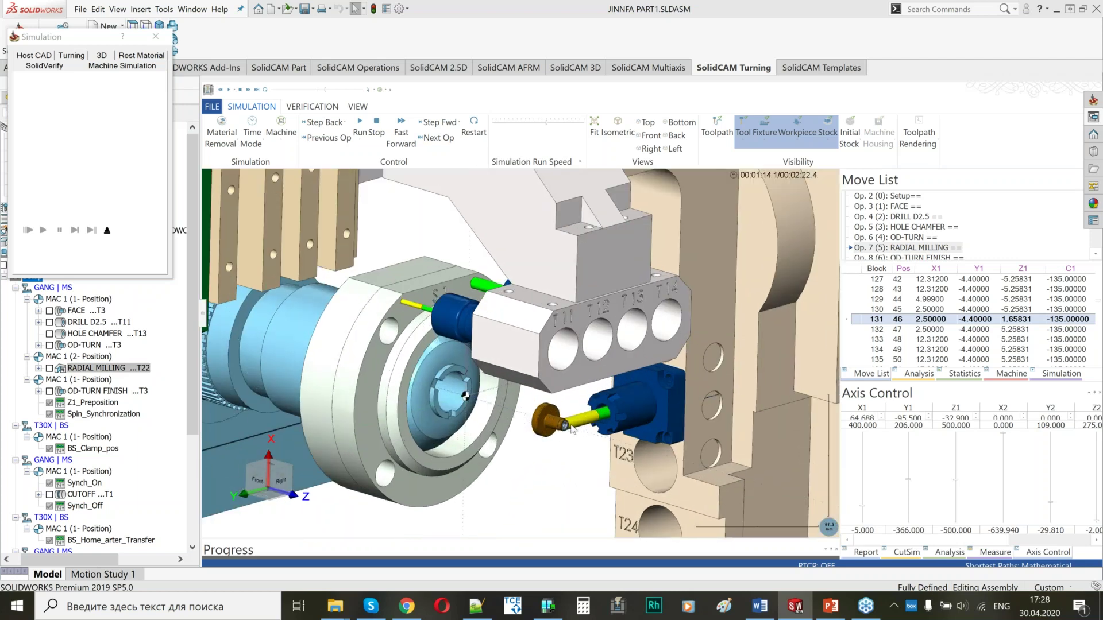
pyautogui.scroll(4, 571, 428)
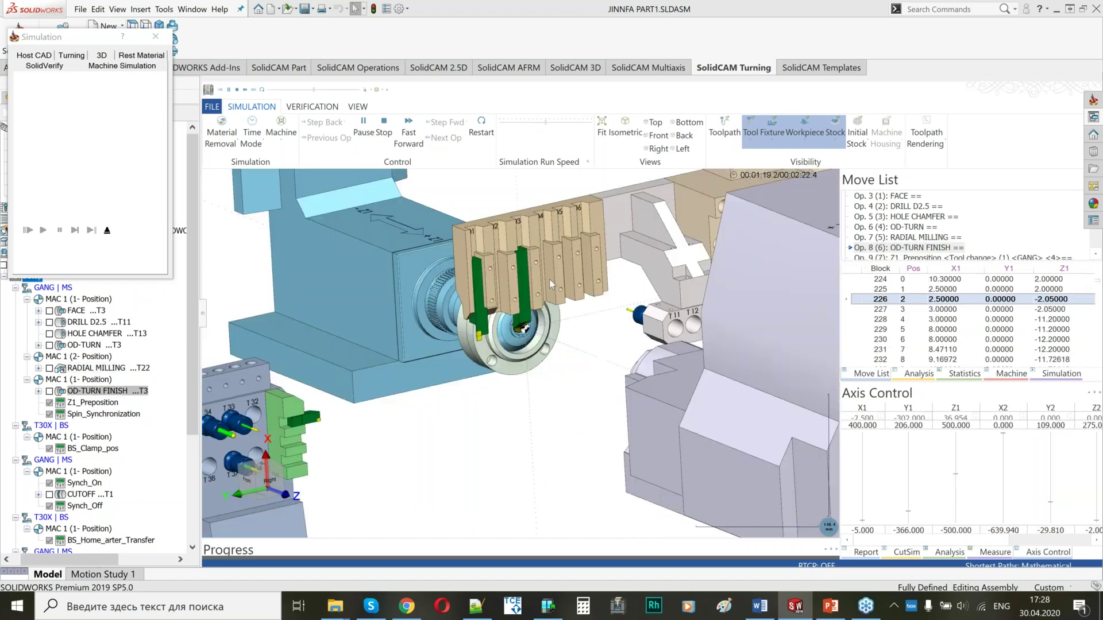
# Step: Examine the OD-TURN FINISH cut at the main spindle as the simulation continues
pyautogui.scroll(5, 532, 352)
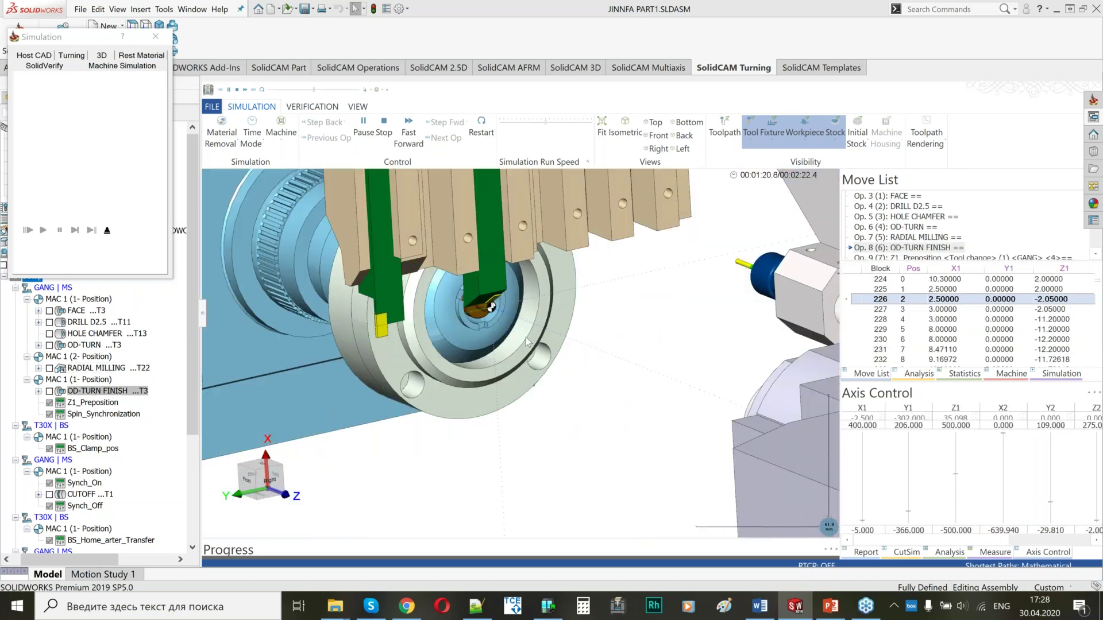
pyautogui.scroll(-3, 527, 343)
pyautogui.scroll(-3, 520, 375)
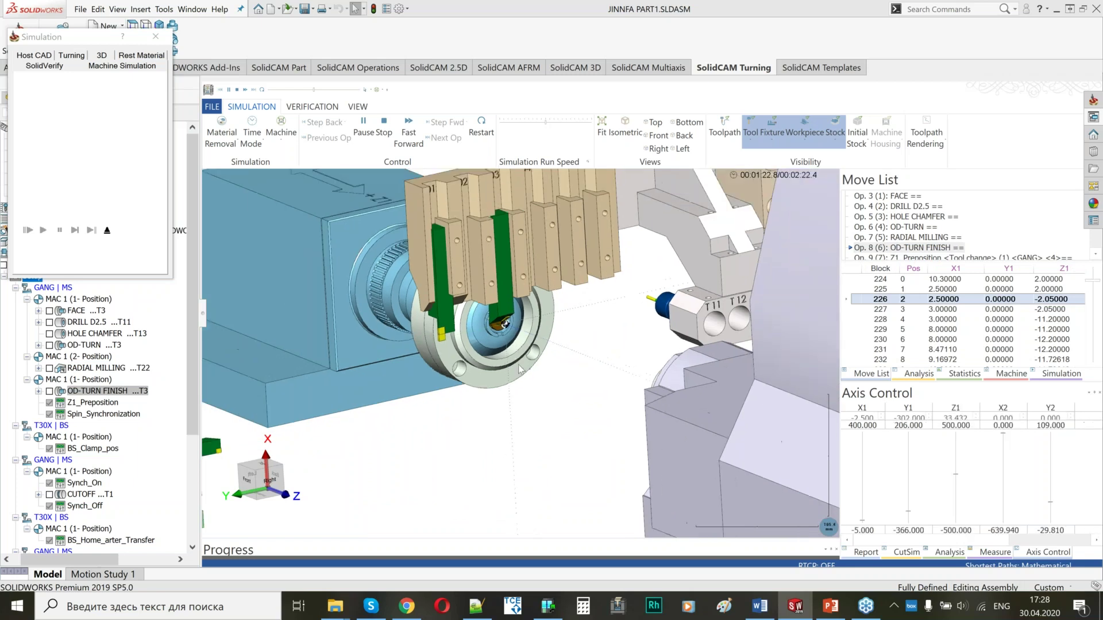
pyautogui.scroll(2, 520, 374)
pyautogui.scroll(-3, 520, 374)
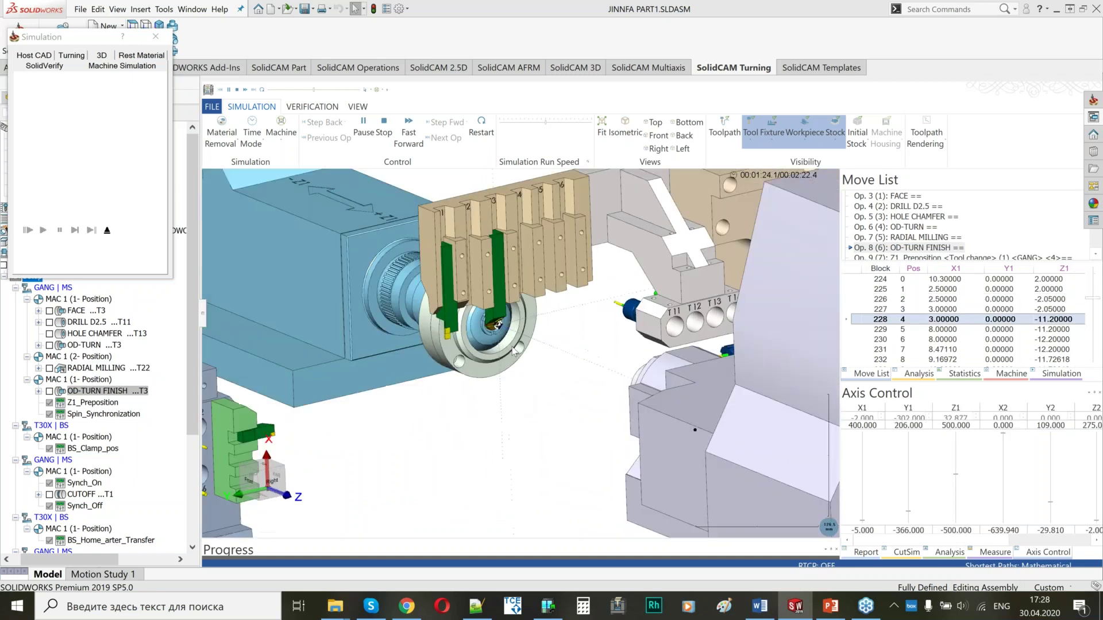
# Step: Speed up the simulation, examine the back-spindle machining through EJECTION to the program's end, and exit the simulation
pyautogui.click(551, 124)
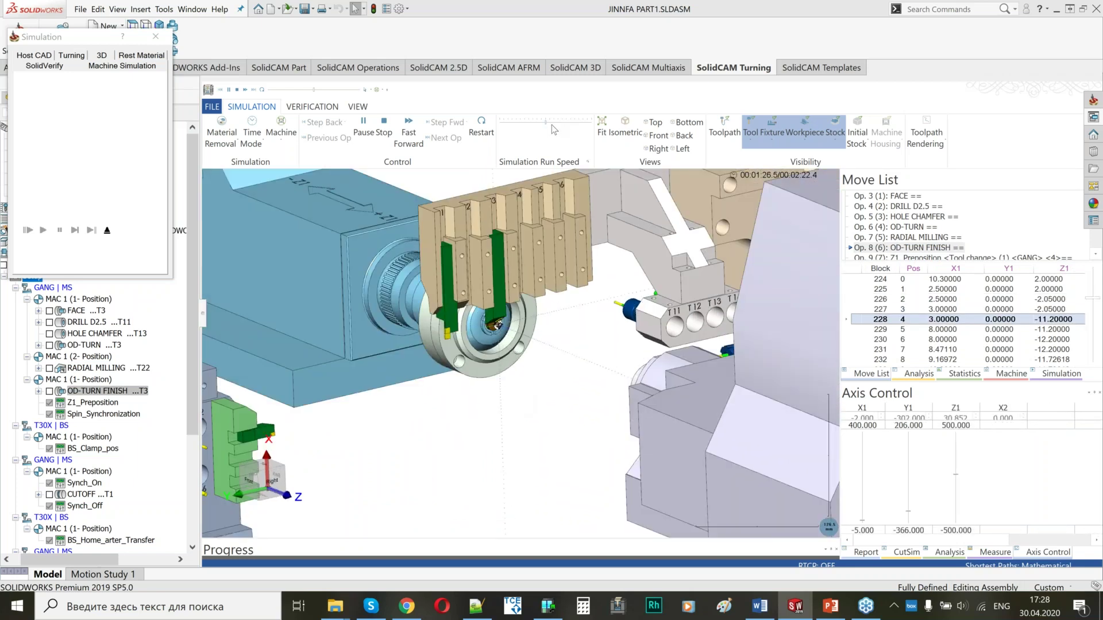
pyautogui.click(556, 122)
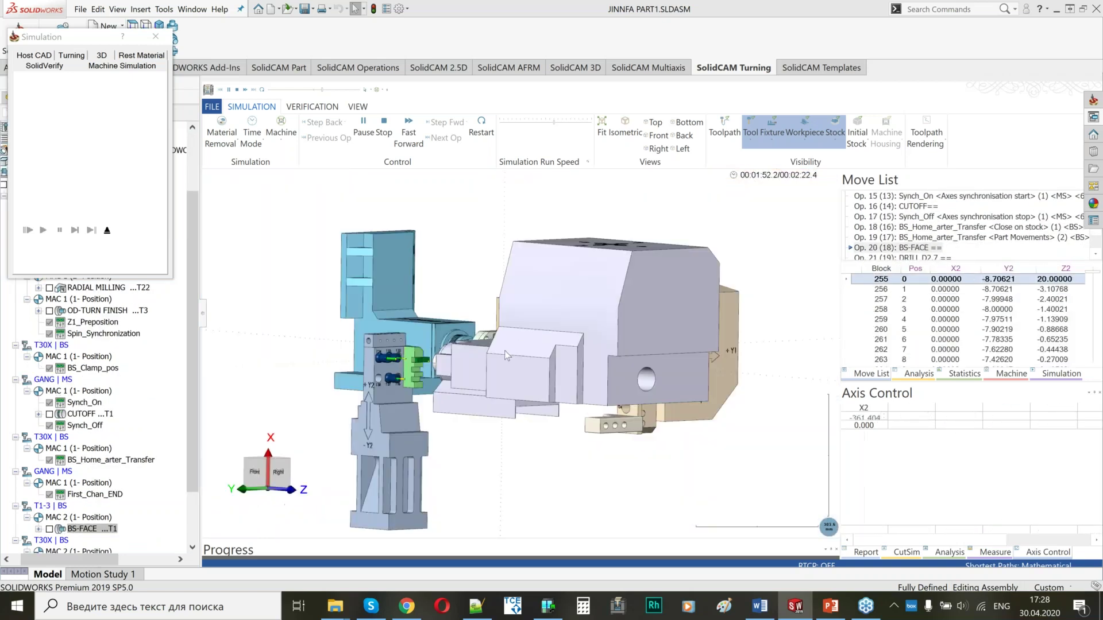
pyautogui.moveTo(461, 368); pyautogui.dragTo(421, 299, button='middle')
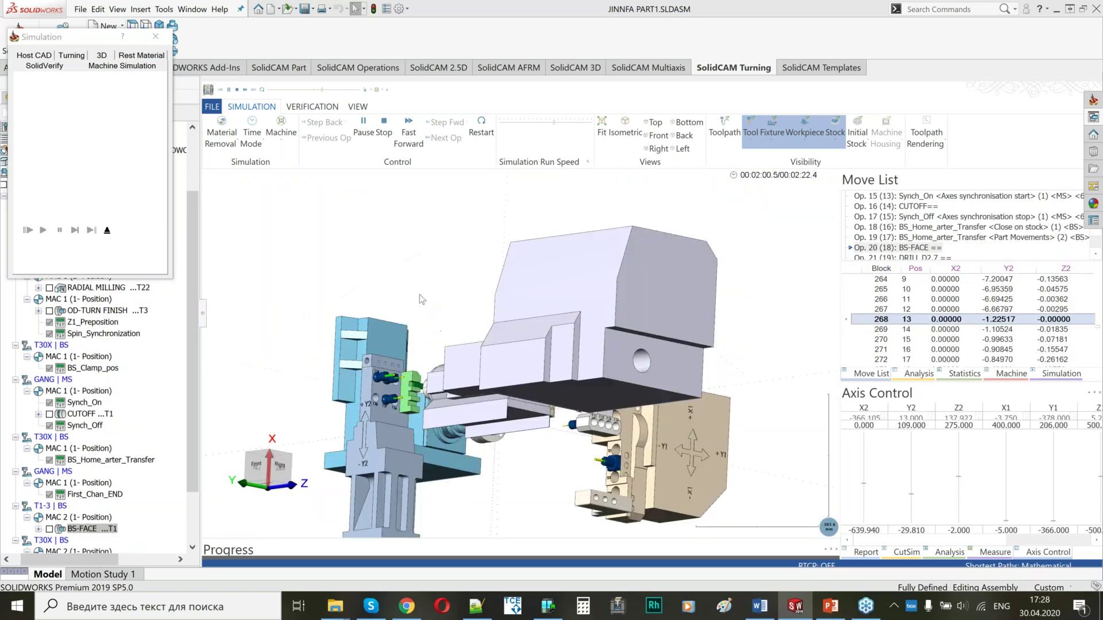
pyautogui.moveTo(462, 361); pyautogui.dragTo(455, 433, button='middle')
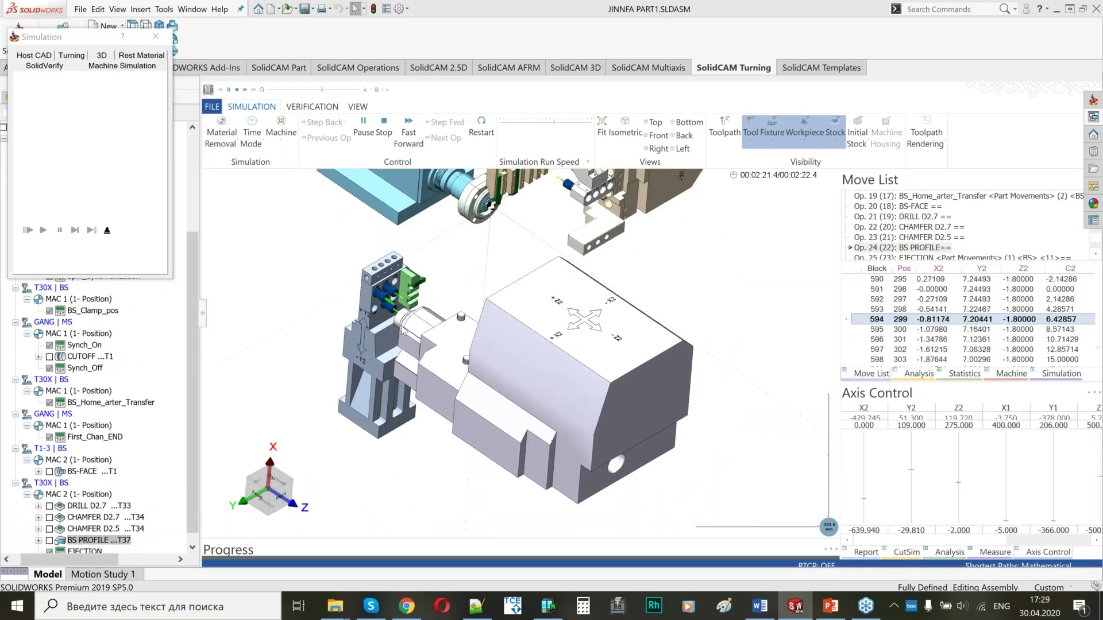
pyautogui.scroll(3, 556, 200)
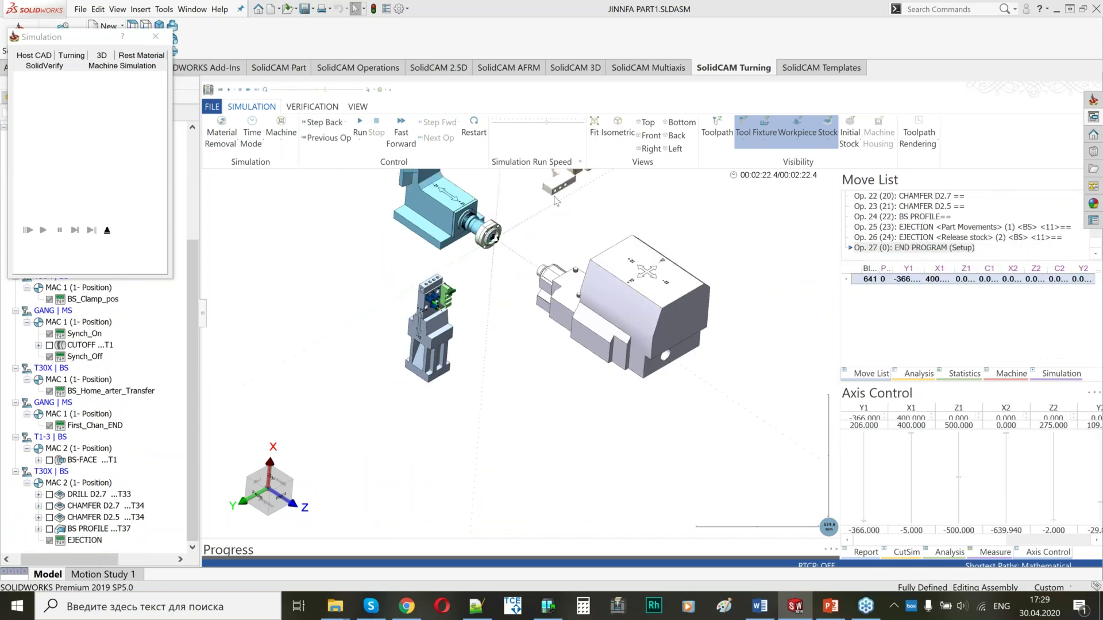
pyautogui.click(106, 231)
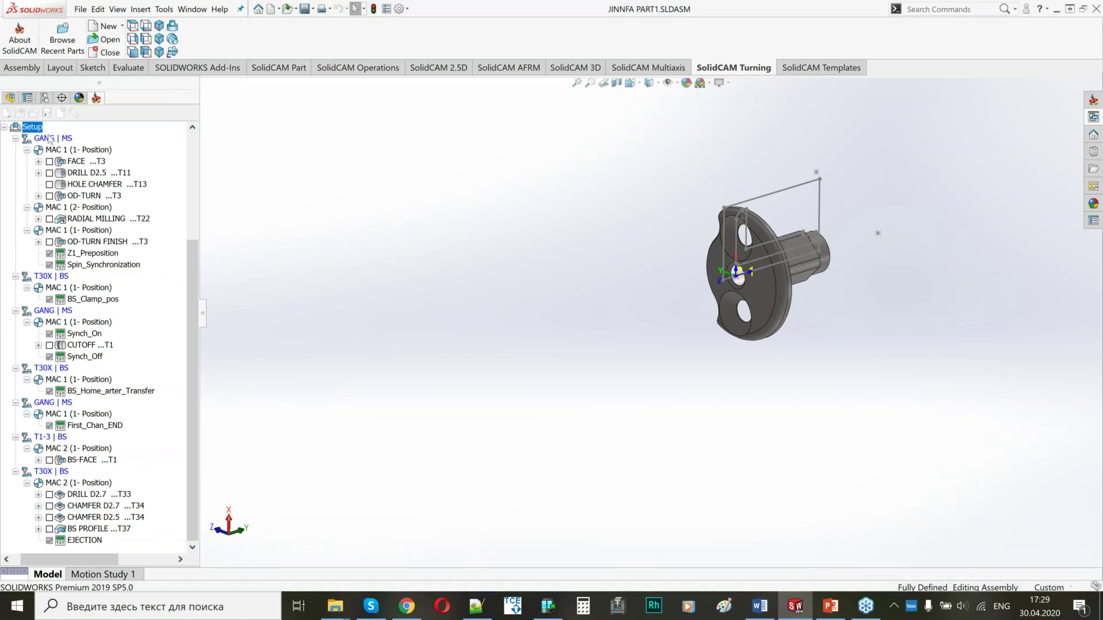
# Step: Open Channel Synchronization for the Setup and add a new workpiece whose machining starts from BS-FACE
pyautogui.rightClick(36, 129)
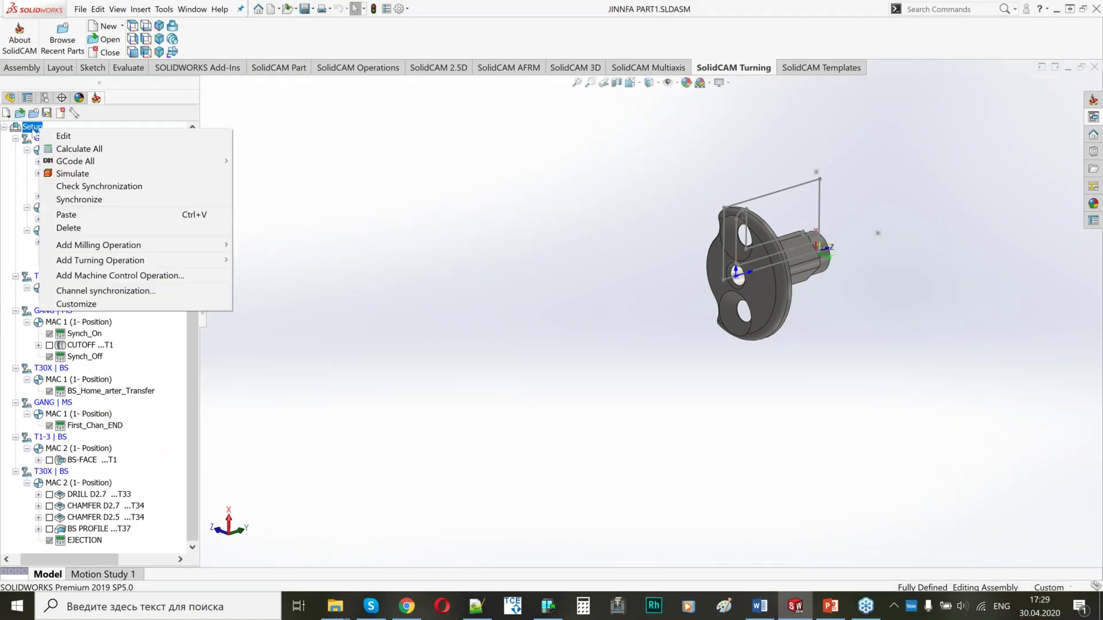
pyautogui.click(105, 290)
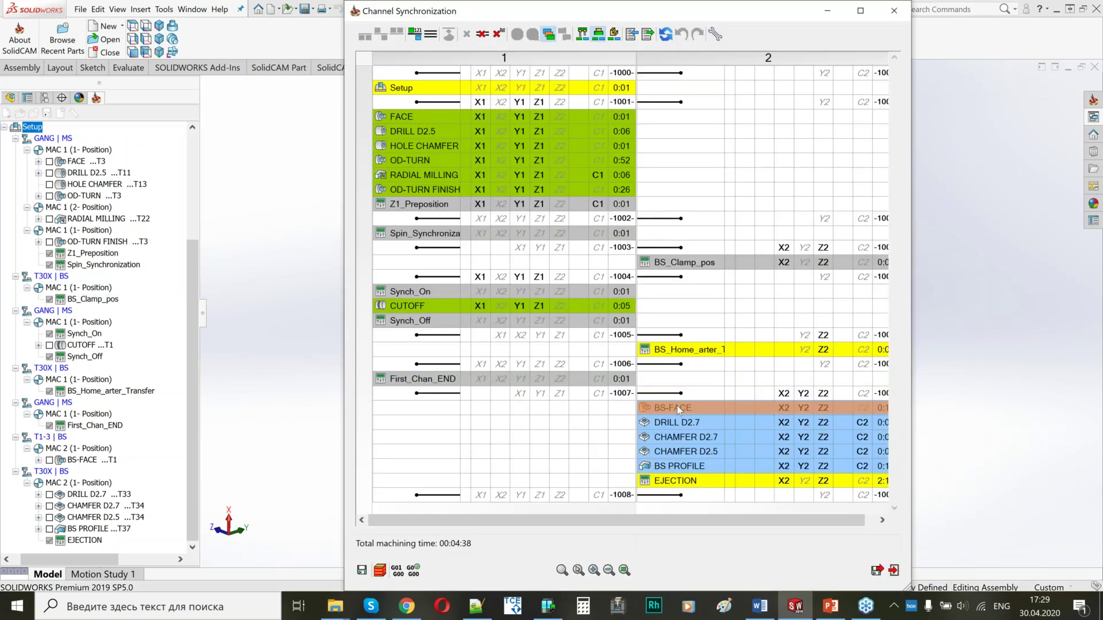
pyautogui.rightClick(679, 407)
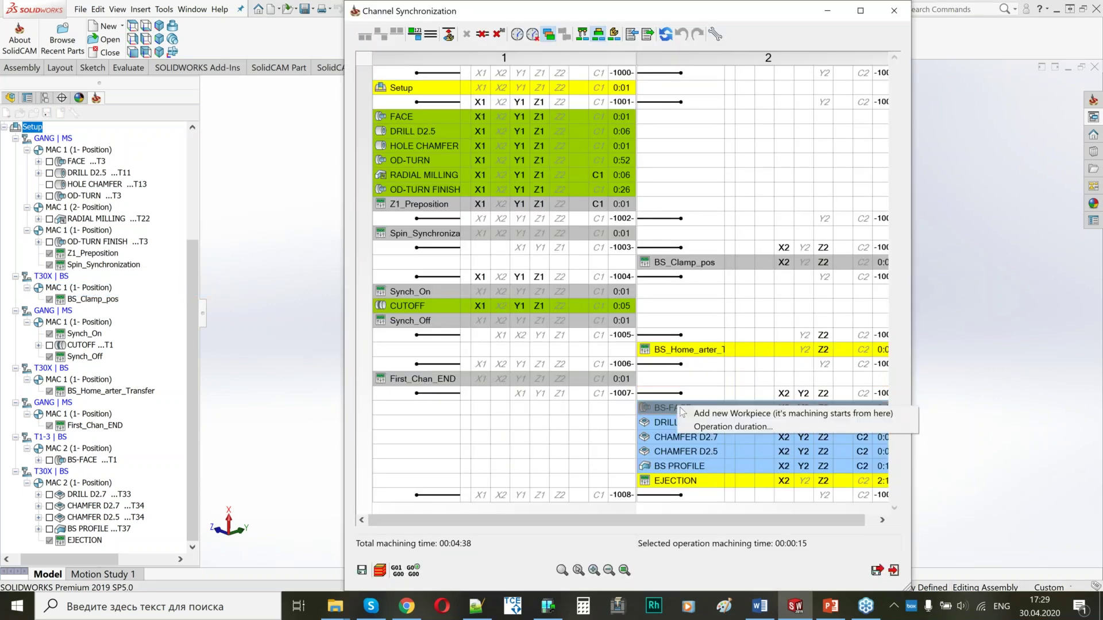
pyautogui.click(744, 414)
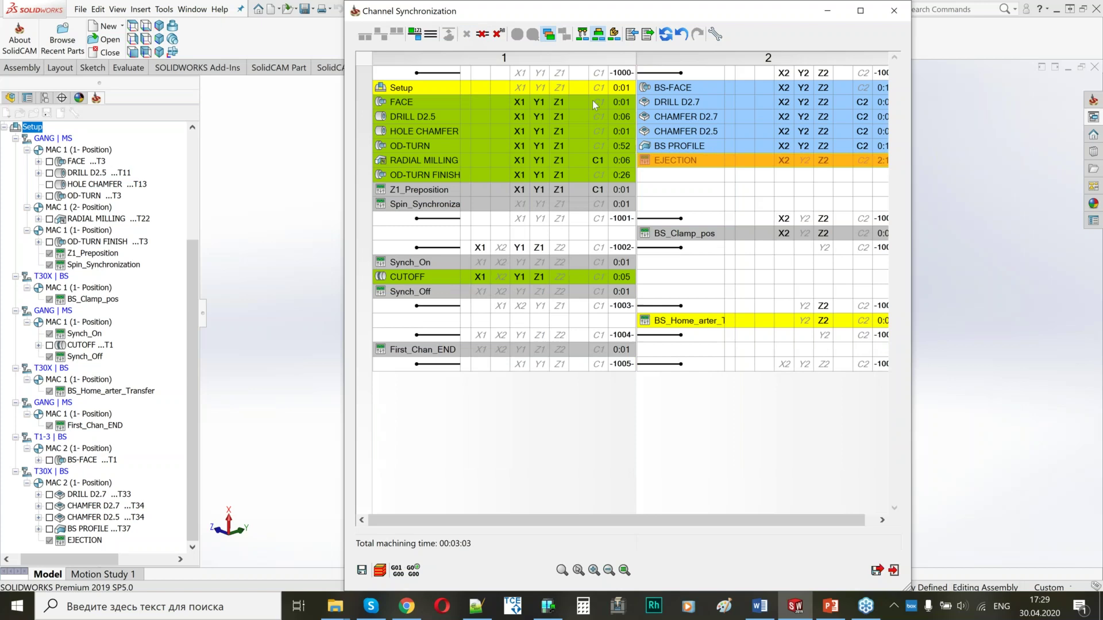
# Step: Add a synchronization point before FACE and BS-FACE, and another before Spin_Synchronization
pyautogui.click(582, 101)
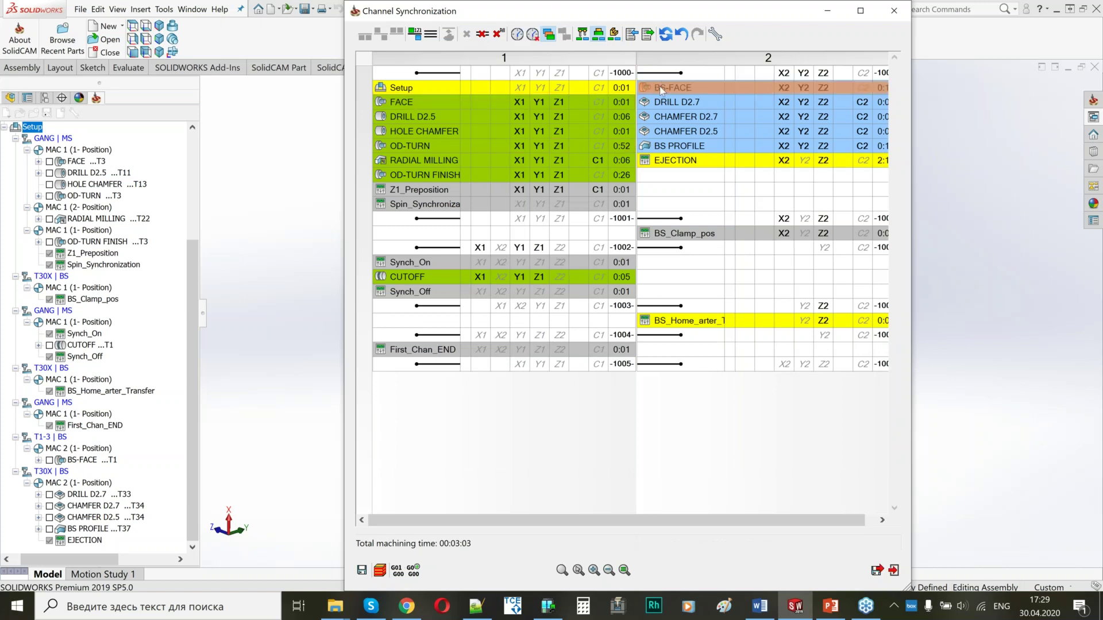
pyautogui.moveTo(620, 105)
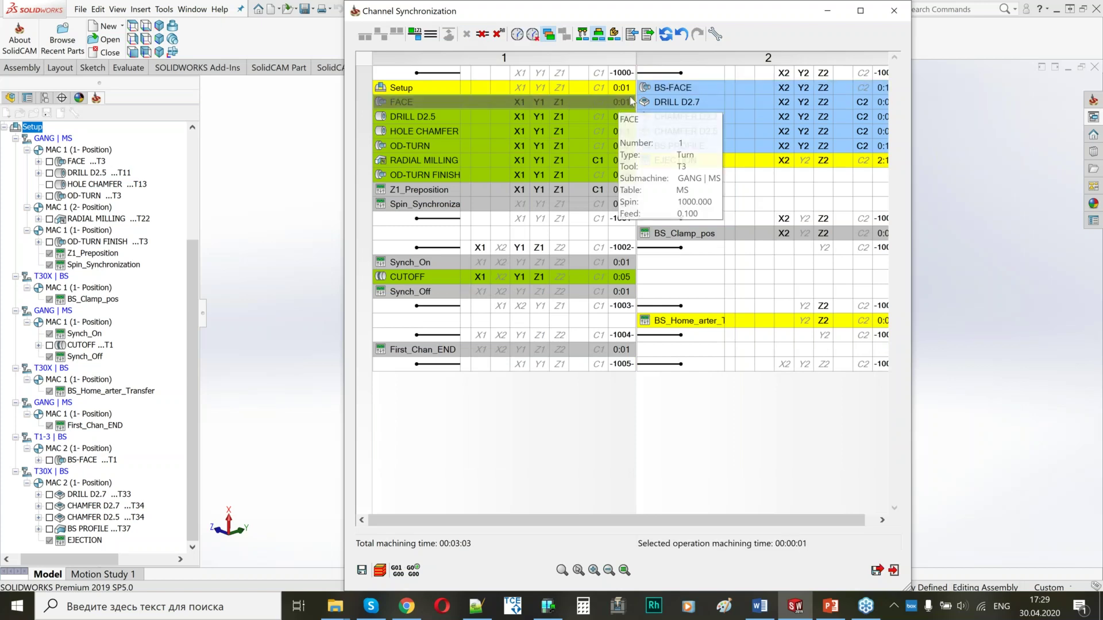
pyautogui.click(669, 85)
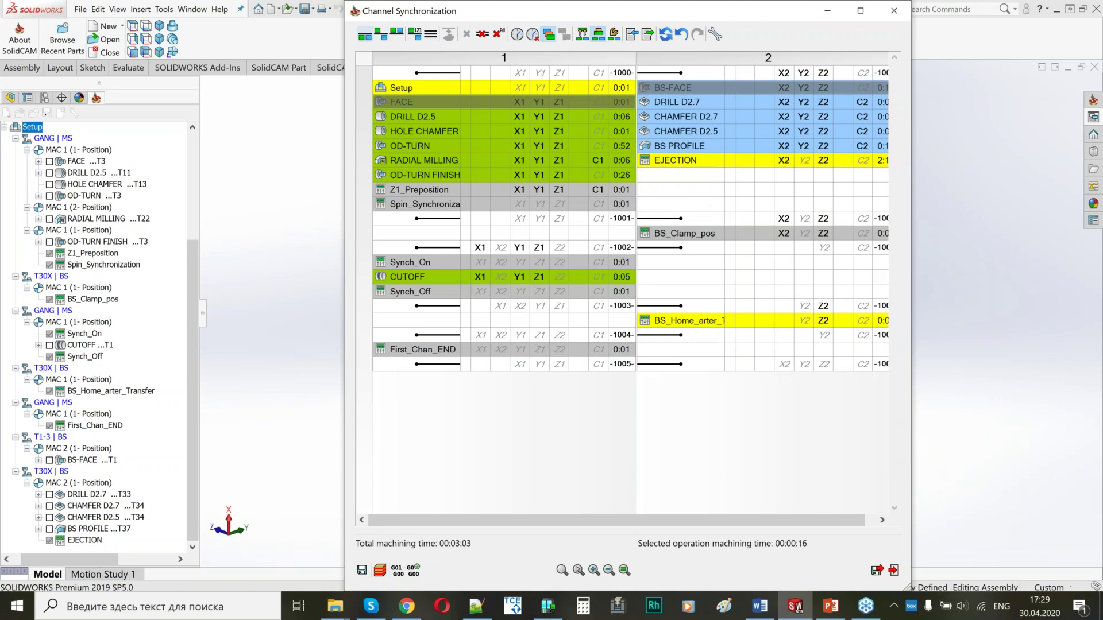
pyautogui.click(364, 34)
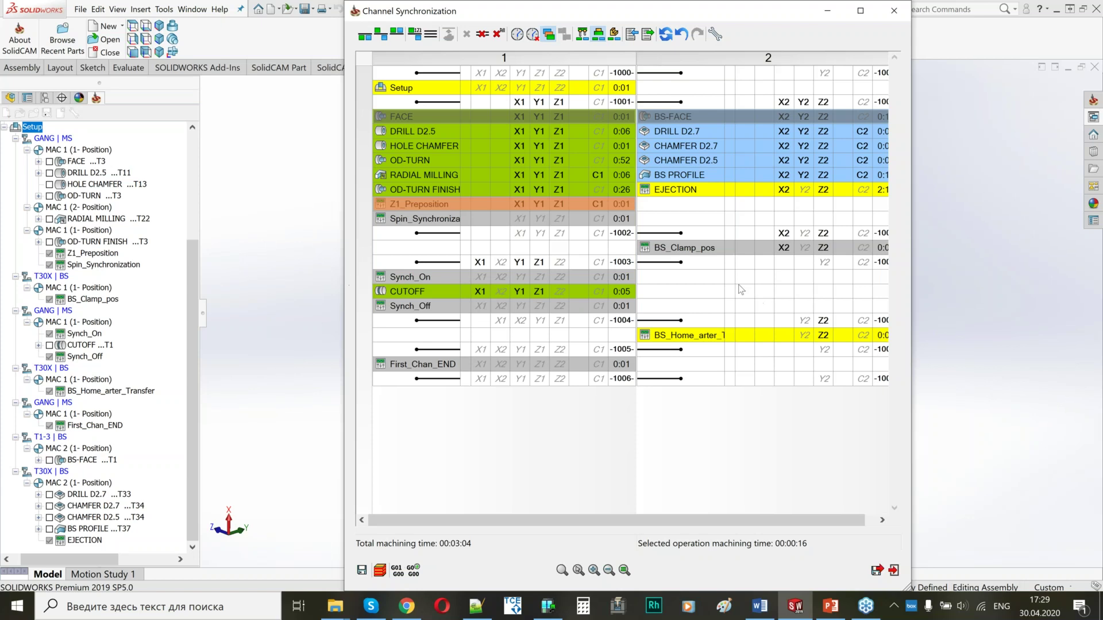
pyautogui.click(563, 219)
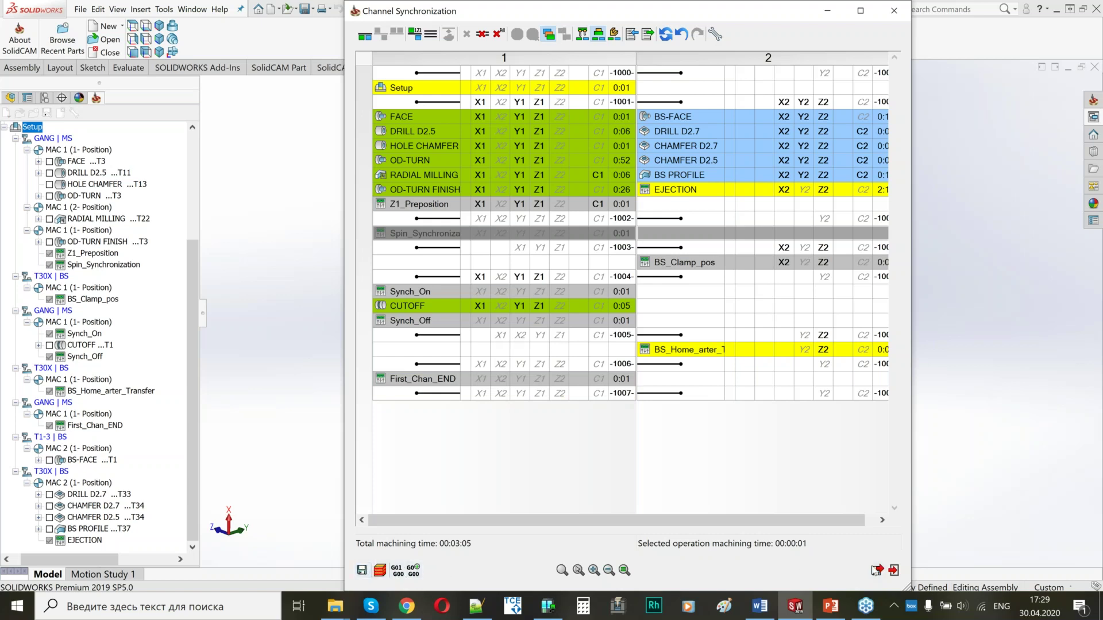
# Step: Close Channel Synchronization and open the machine simulation for the whole Setup
pyautogui.click(876, 570)
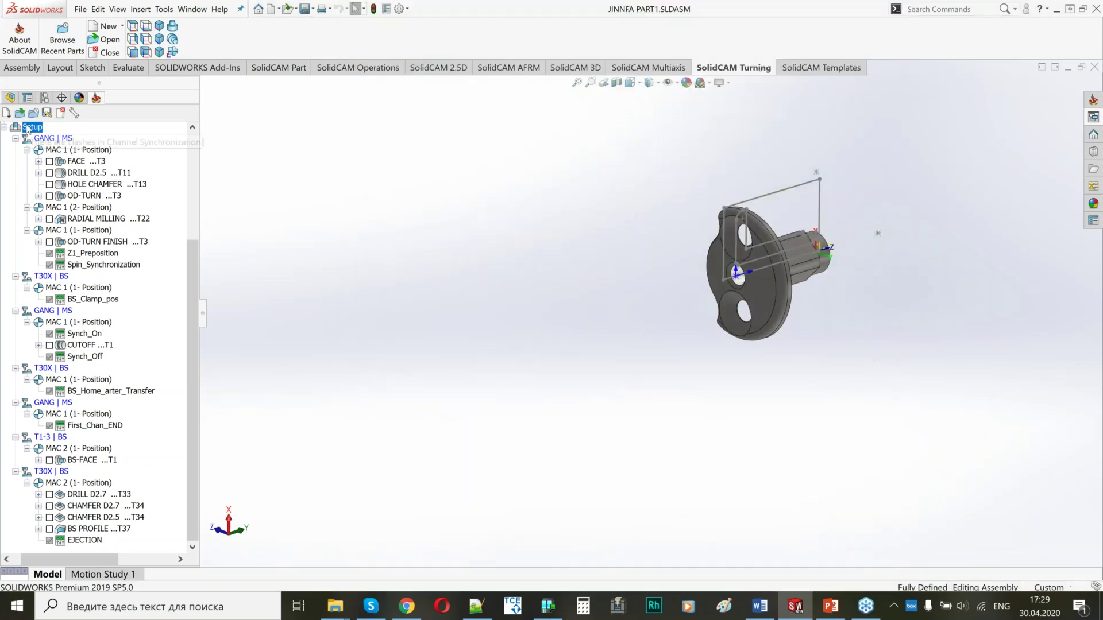
pyautogui.rightClick(28, 125)
pyautogui.click(149, 171)
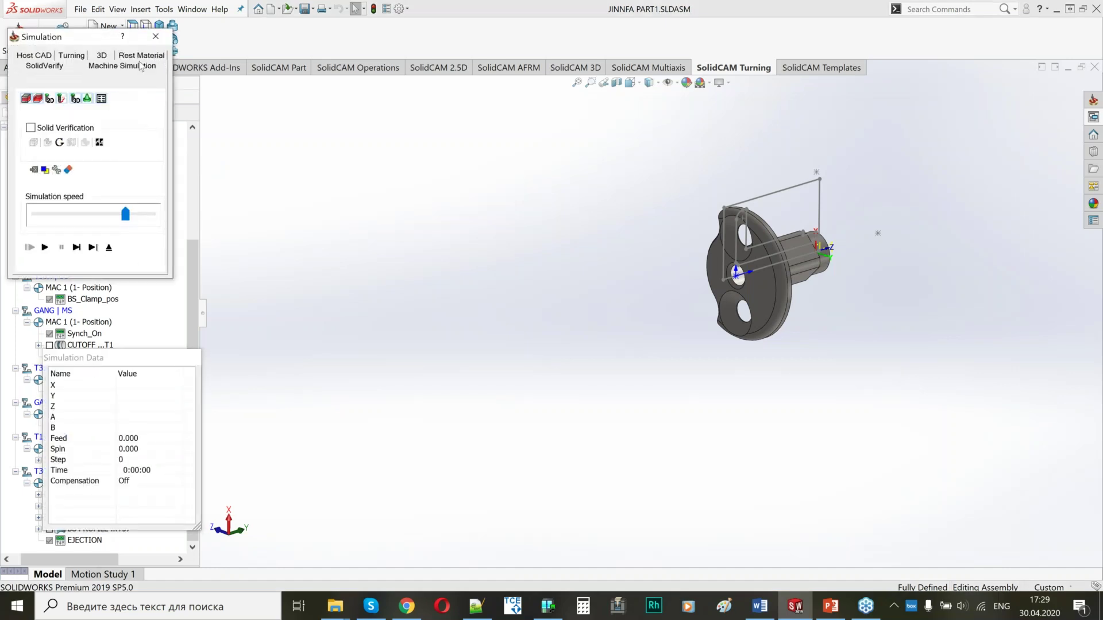
pyautogui.click(123, 57)
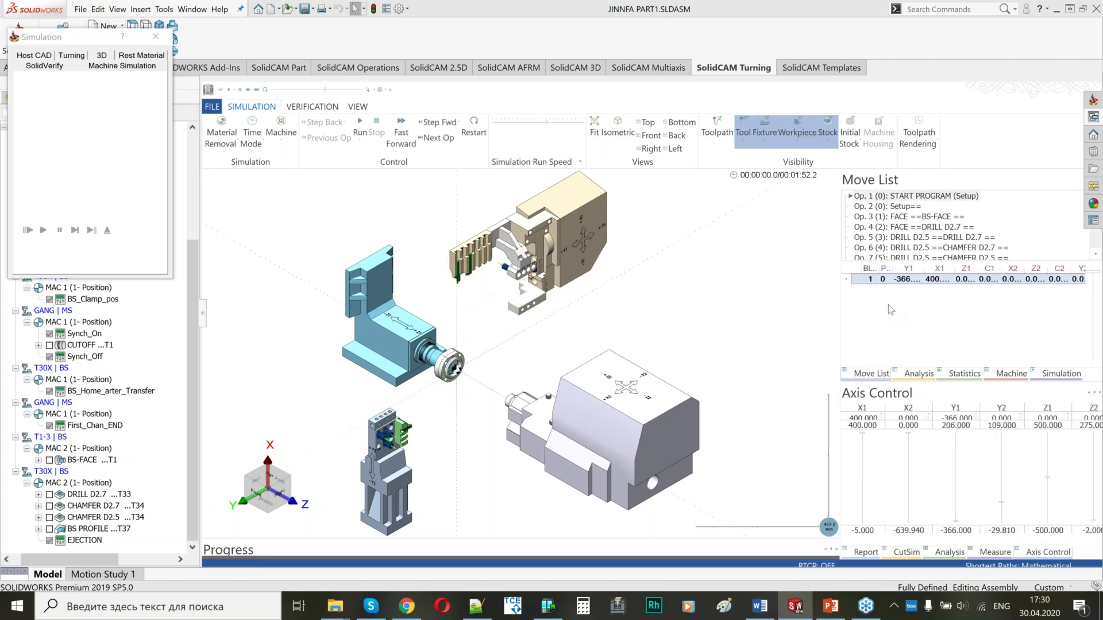
# Step: Run the machine simulation to the program's end, examine the simultaneous main- and back-spindle machining, and exit the simulation
pyautogui.click(360, 126)
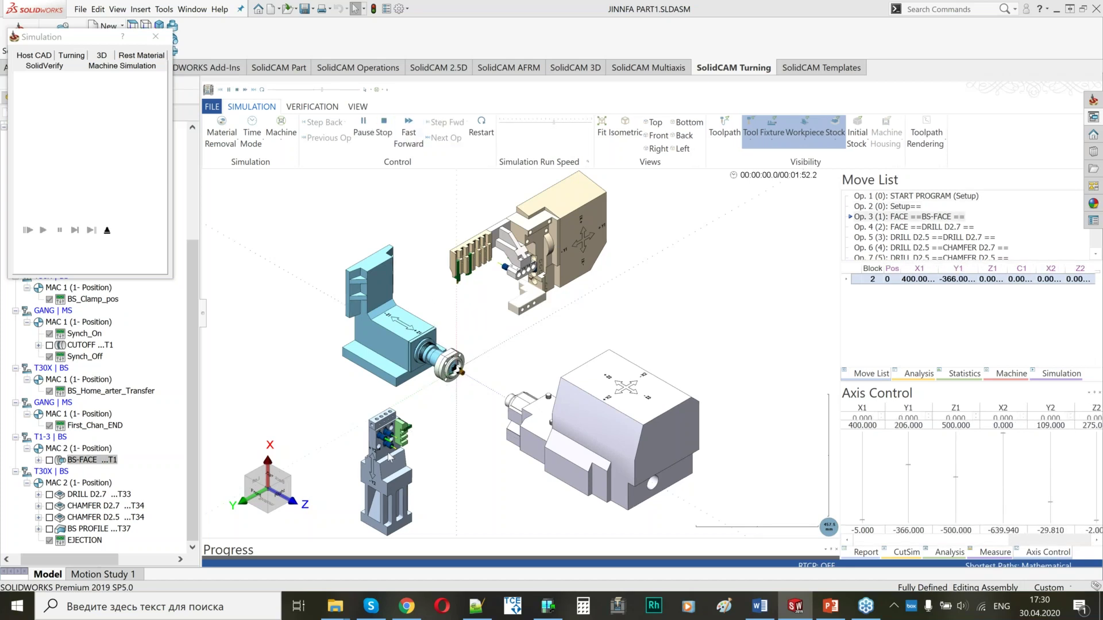
pyautogui.scroll(4, 539, 343)
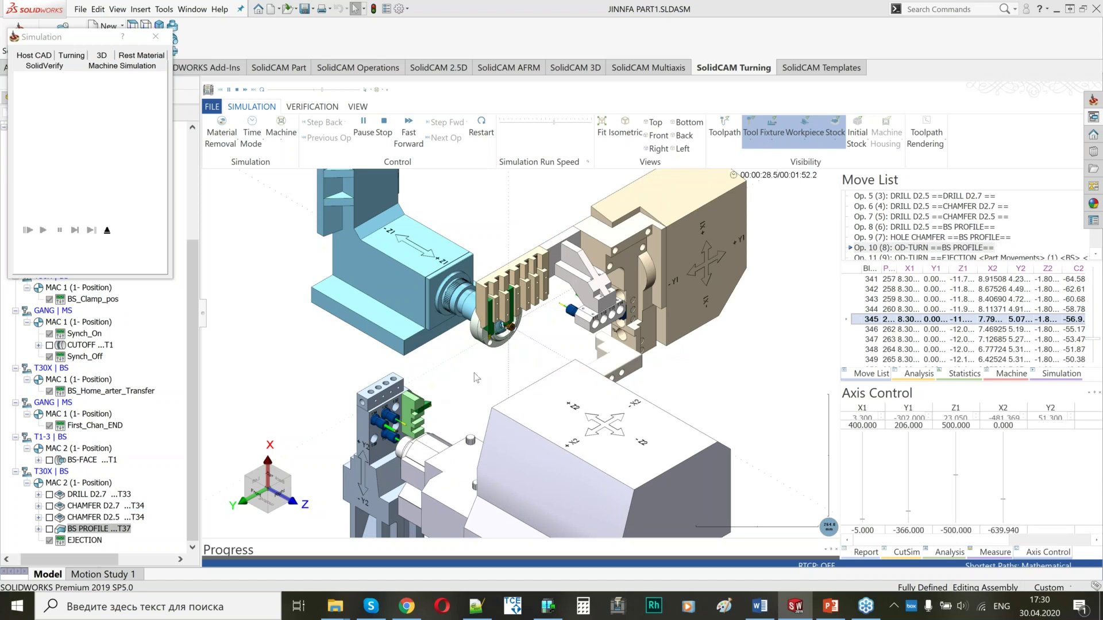
pyautogui.scroll(-1, 485, 370)
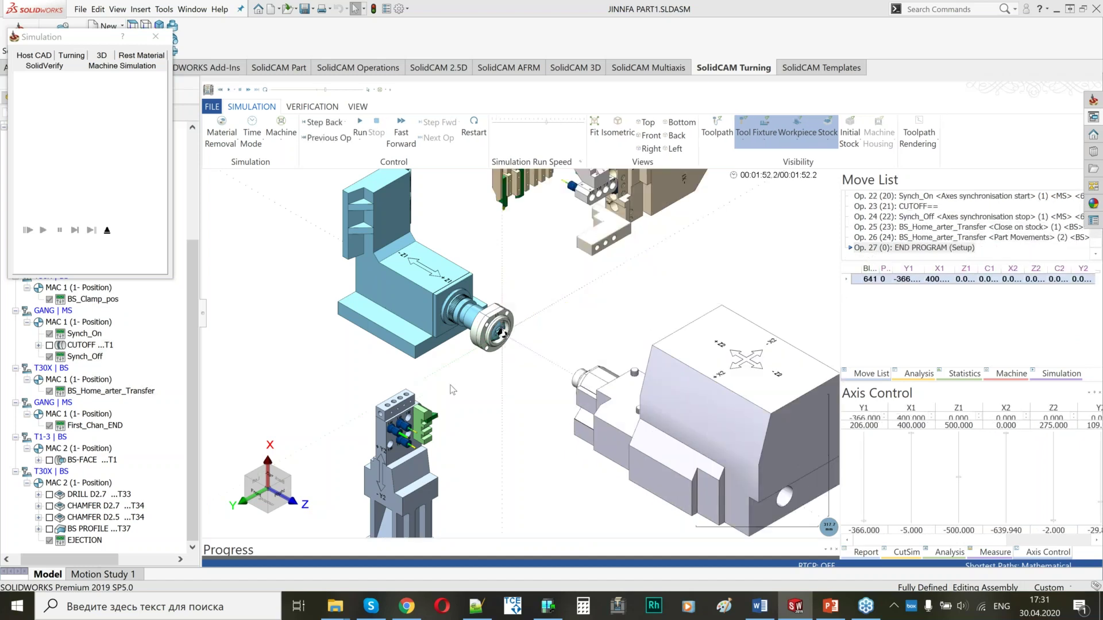
pyautogui.click(105, 230)
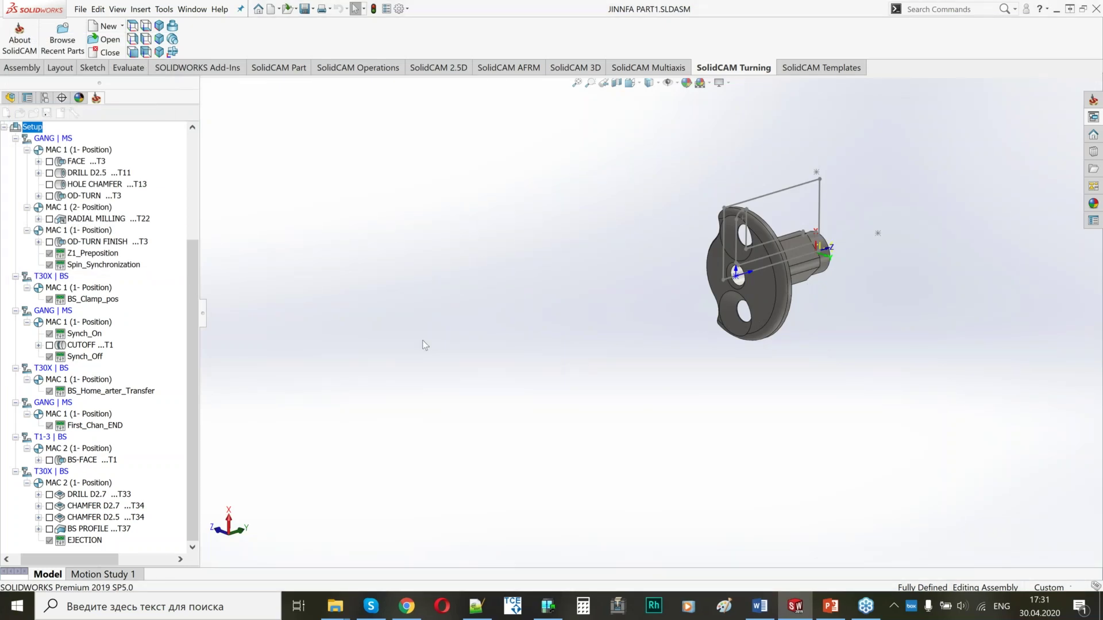
# Step: Switch to the PowerPoint presentation, examine the slide of the machine's tool layout, and return to SOLIDWORKS
pyautogui.click(831, 609)
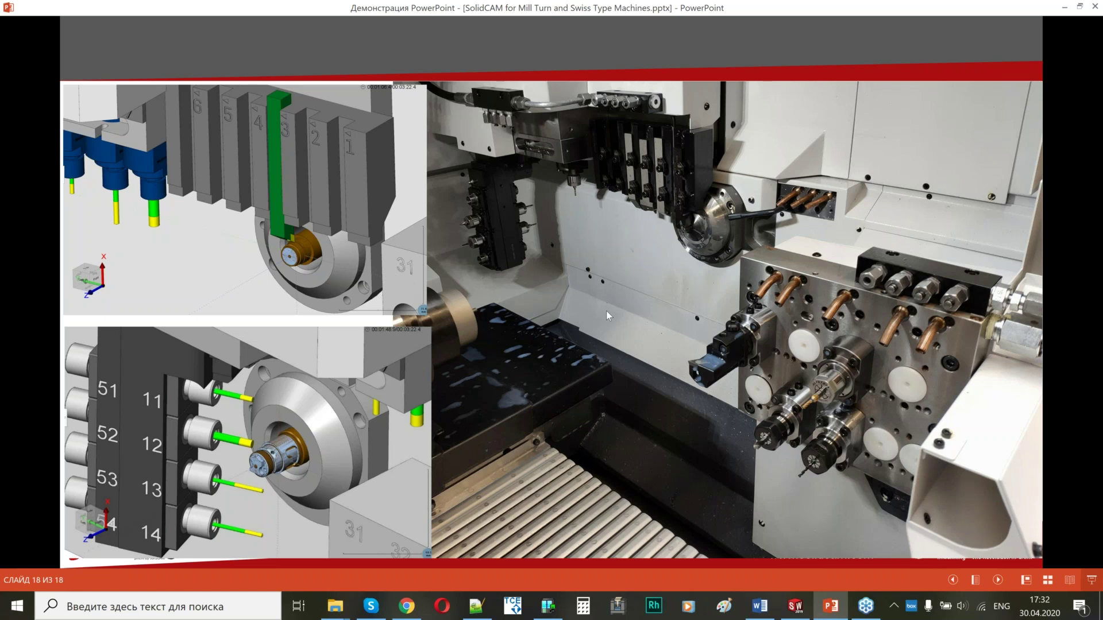
pyautogui.click(796, 606)
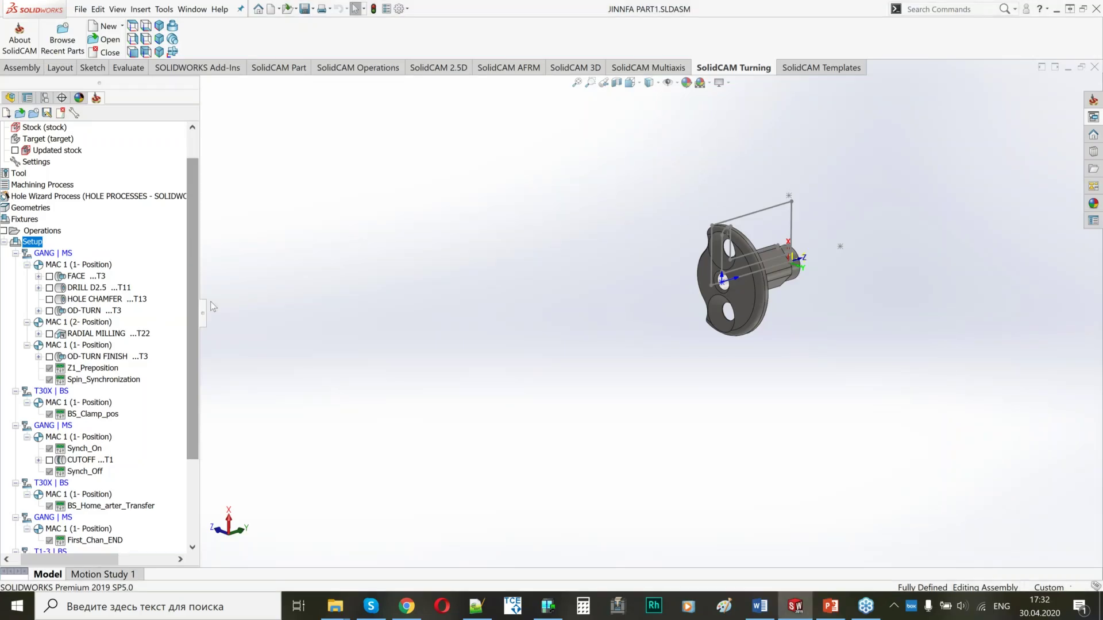
# Step: Open the JINNFA PART1 CAM-Part data and change its CNC machine to Citizen_L32-1M12
pyautogui.moveTo(205, 319); pyautogui.dragTo(268, 319)
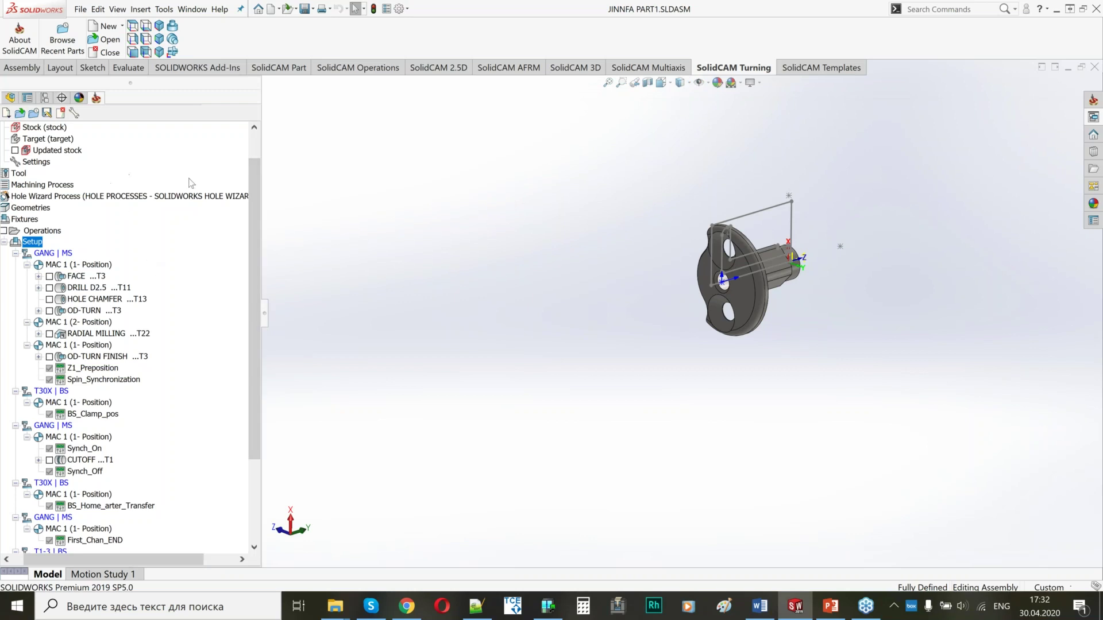
pyautogui.scroll(1, 256, 175)
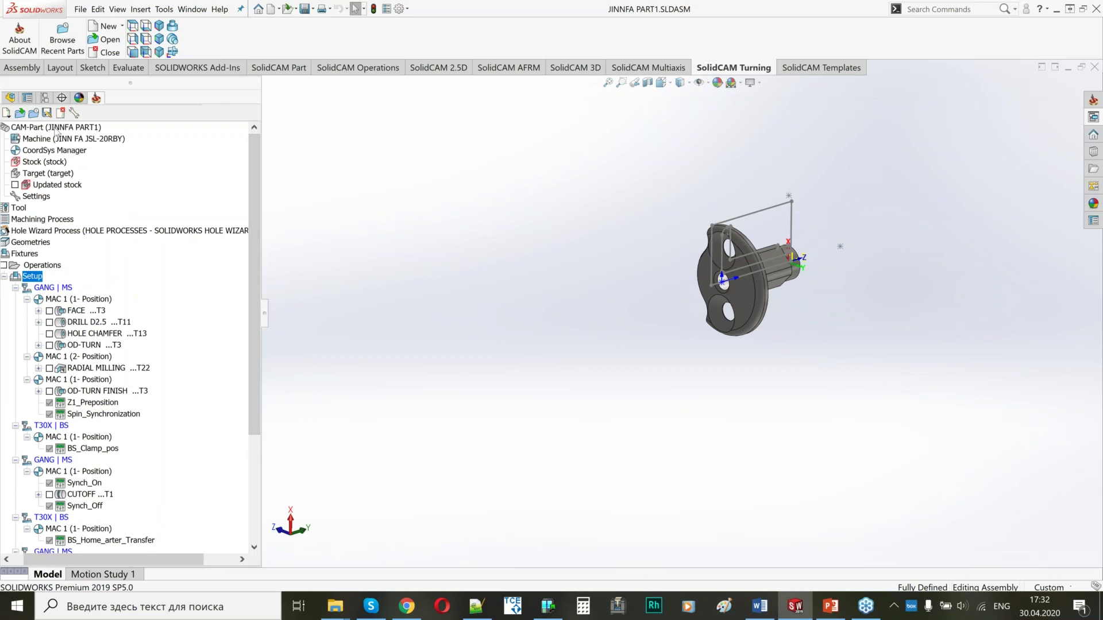
pyautogui.click(56, 128)
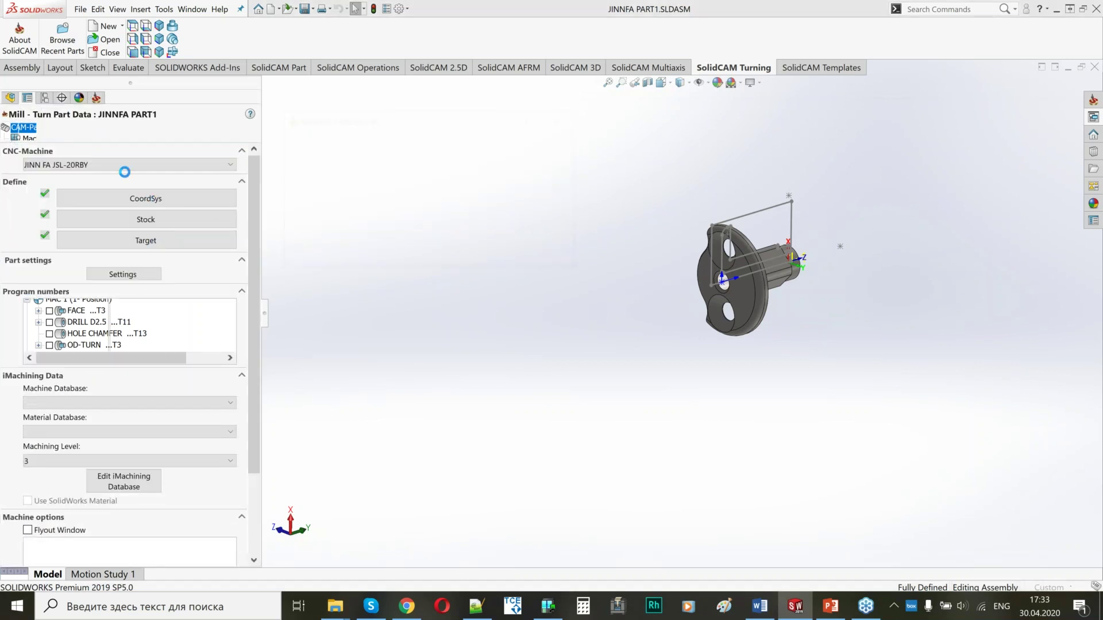
pyautogui.click(138, 164)
pyautogui.click(65, 176)
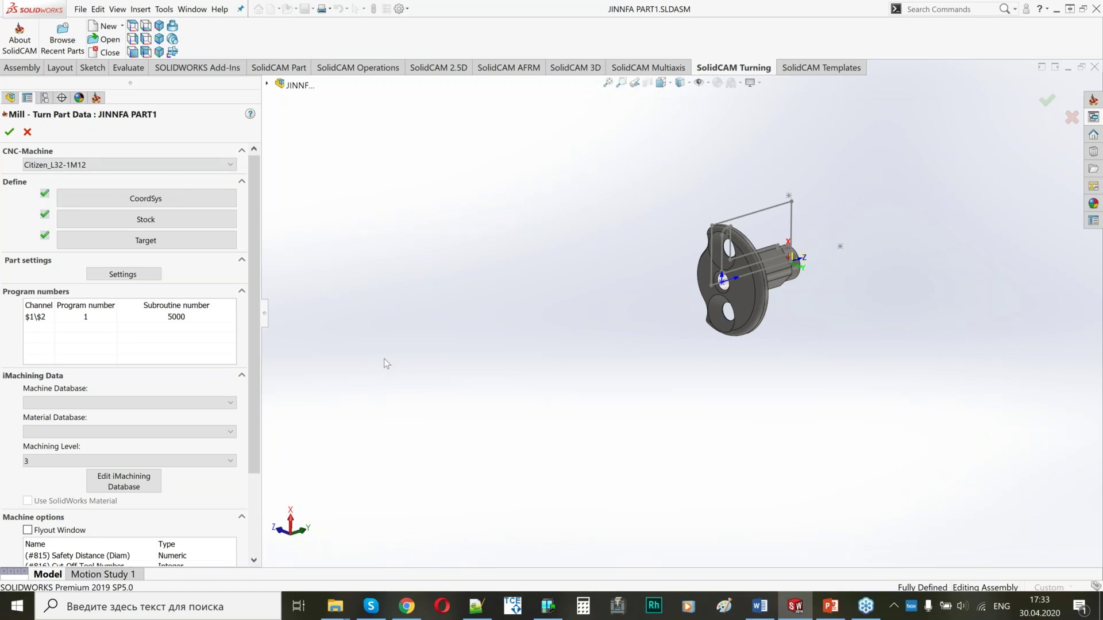
# Step: Discard the part data dialog without changes and generate the G-code for all operations under Setup
pyautogui.click(27, 132)
pyautogui.rightClick(21, 274)
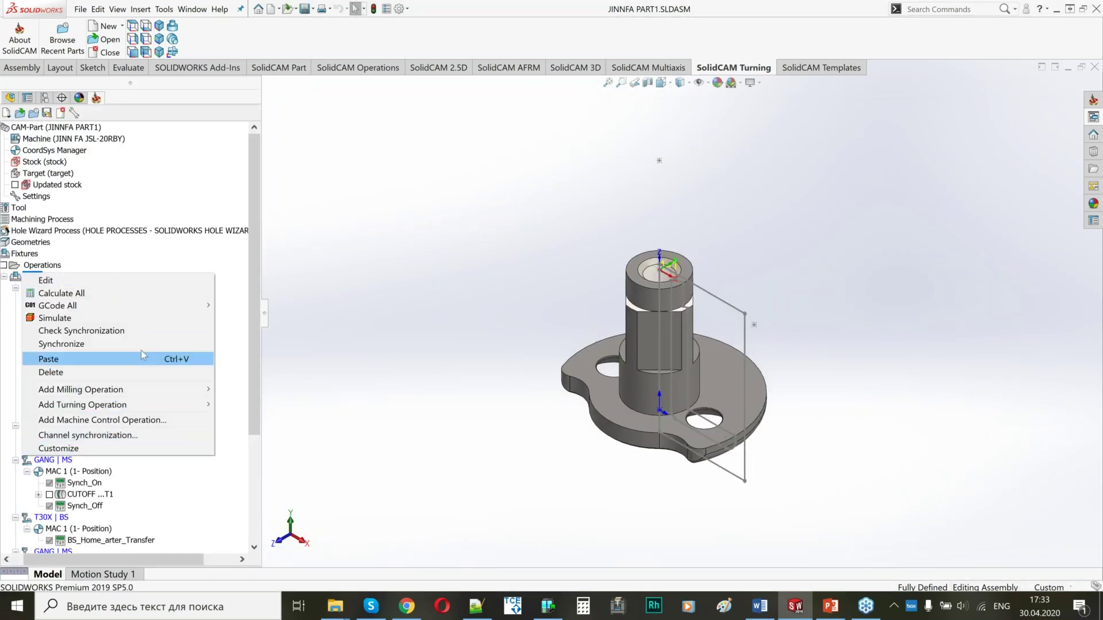
pyautogui.moveTo(144, 306)
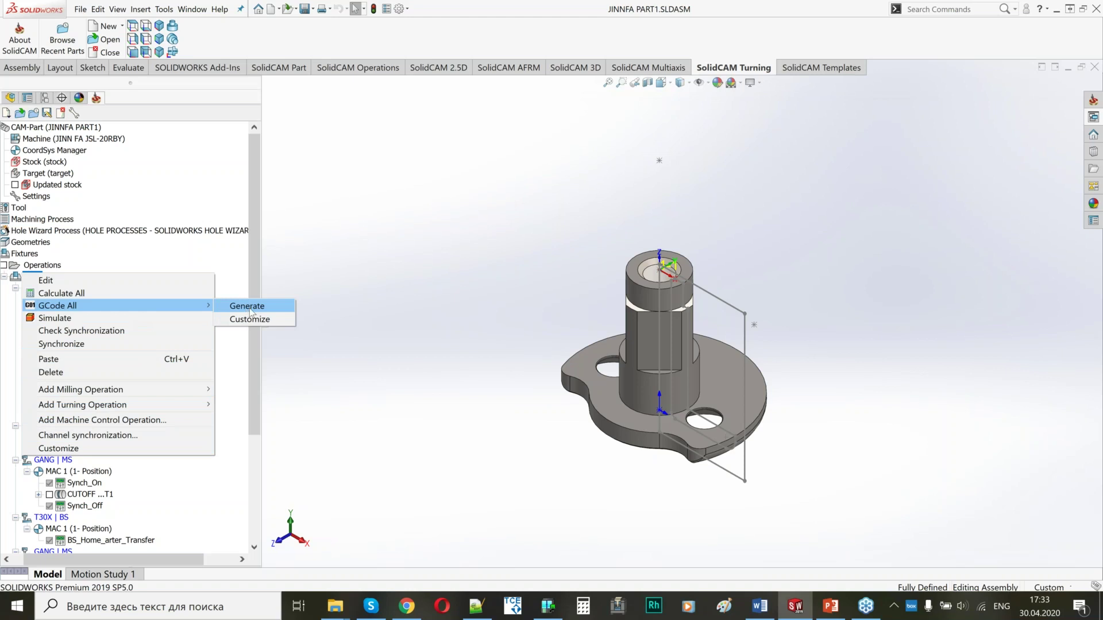
pyautogui.click(250, 309)
pyautogui.click(511, 318)
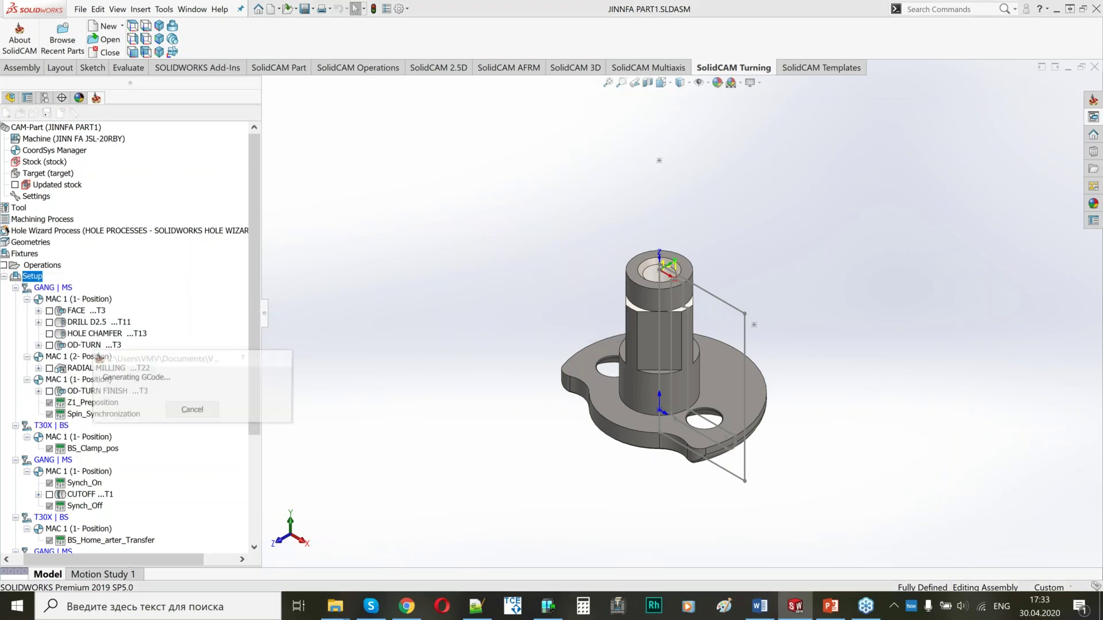
pyautogui.press('Return')
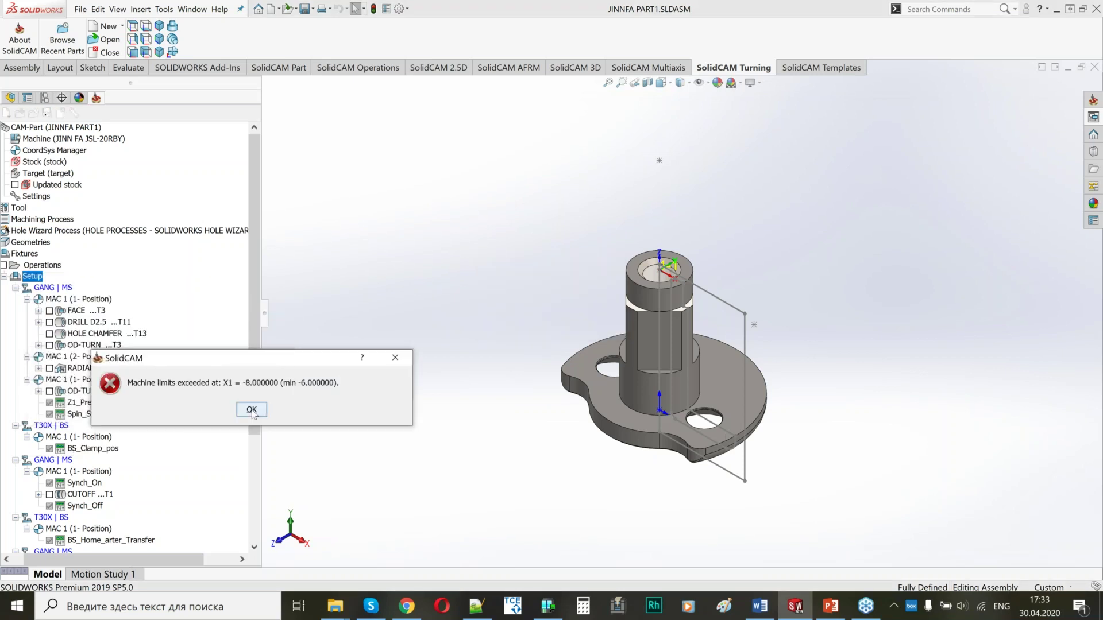
pyautogui.click(251, 410)
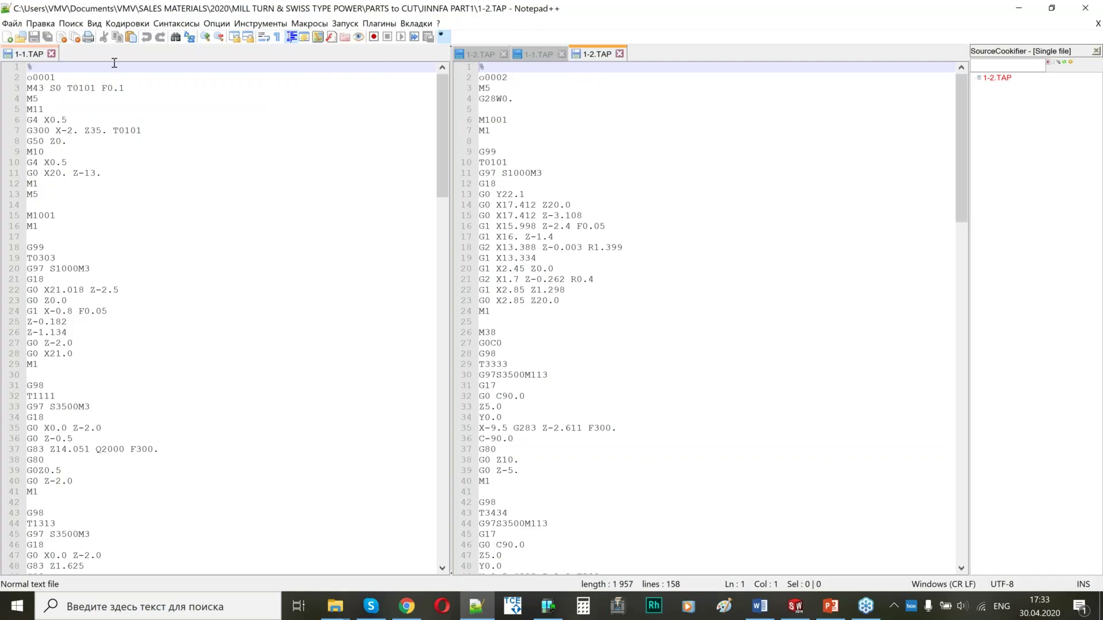
# Step: Move the newly generated 1-1.TAP to the other view so it sits beside 1-2.TAP
pyautogui.click(539, 52)
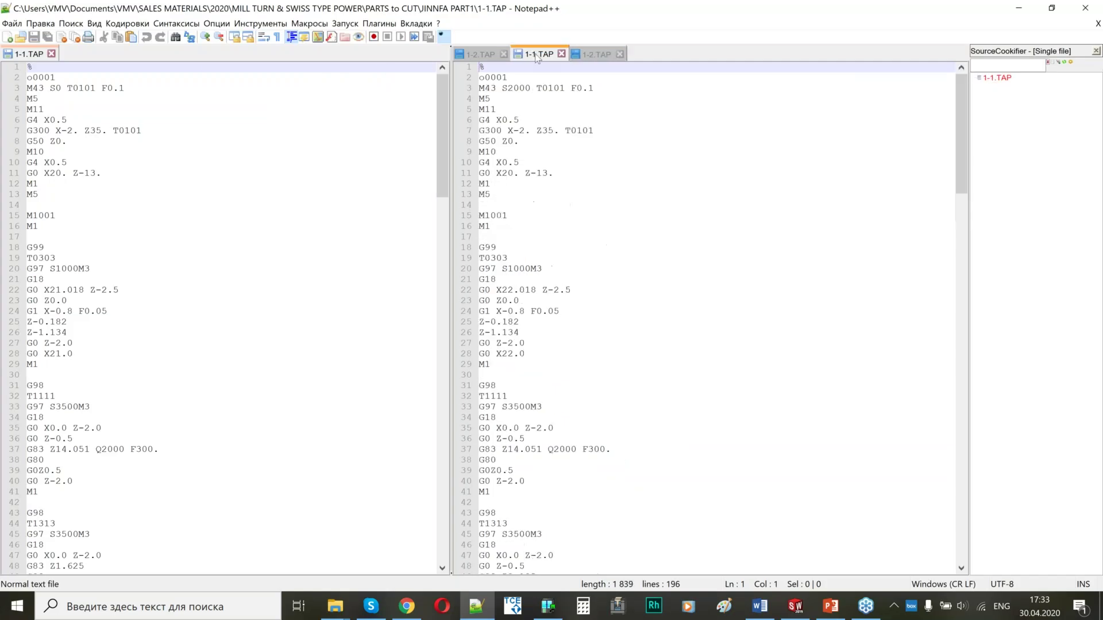
pyautogui.rightClick(537, 54)
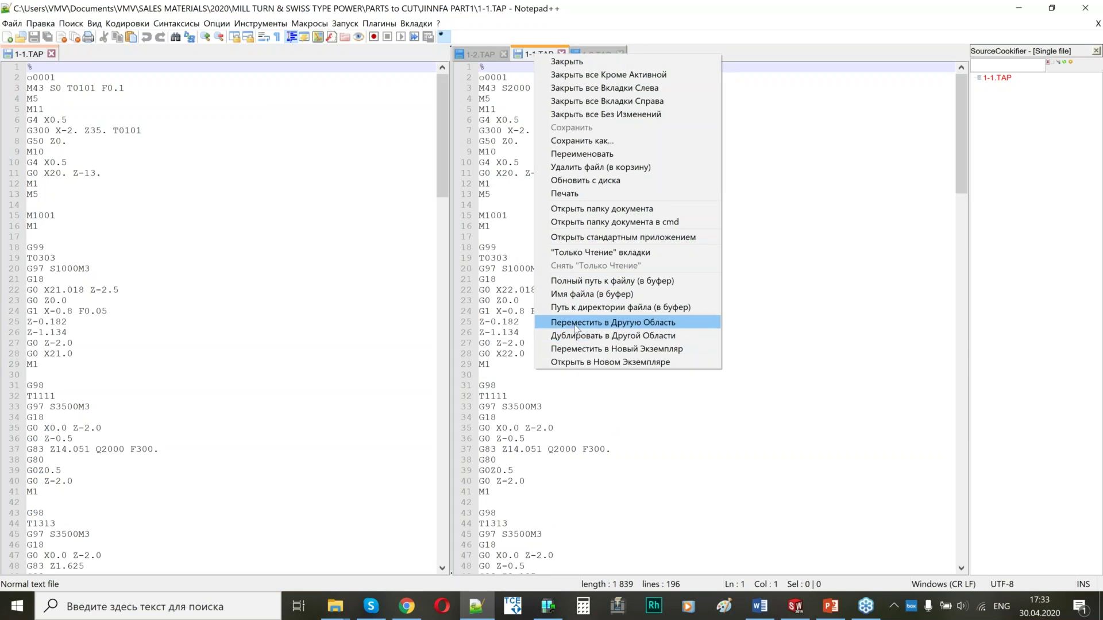
pyautogui.click(575, 323)
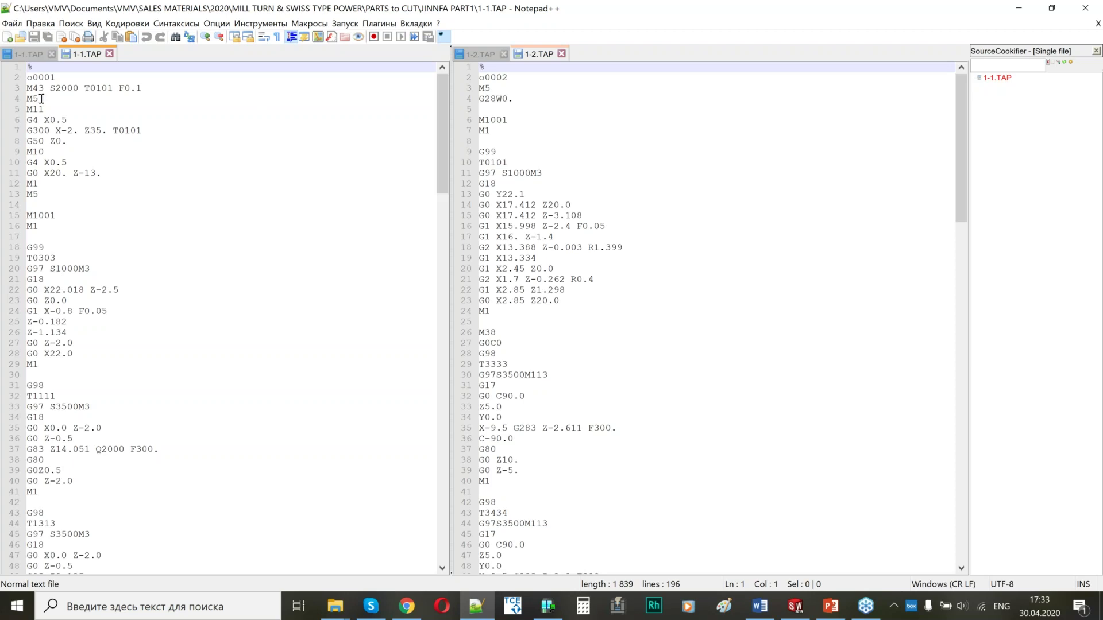
# Step: Examine the startup block of 1-1.TAP, its G300 line and the M1001 wait code in both channel programs
pyautogui.moveTo(27, 88); pyautogui.dragTo(38, 194)
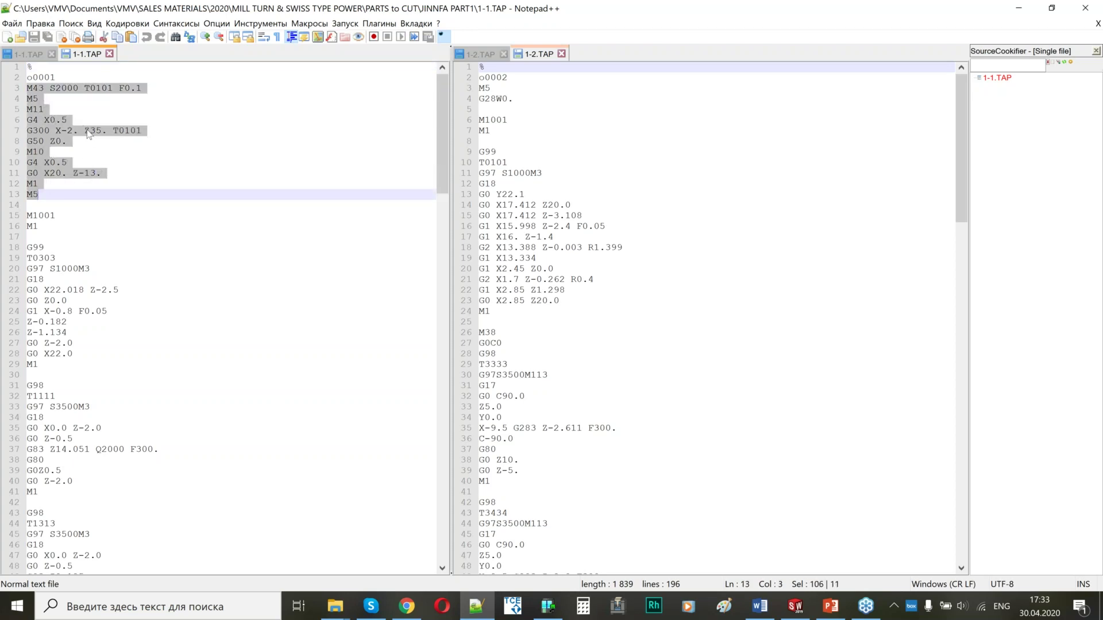
pyautogui.moveTo(152, 130); pyautogui.dragTo(20, 132)
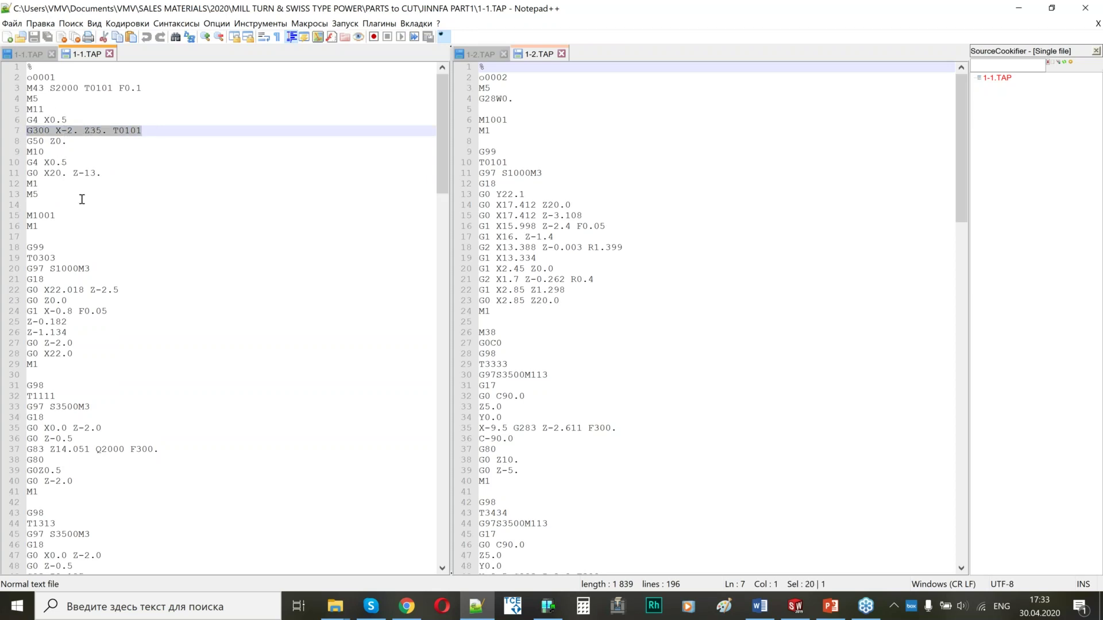
pyautogui.scroll(-2, 73, 249)
pyautogui.moveTo(58, 153); pyautogui.dragTo(26, 154)
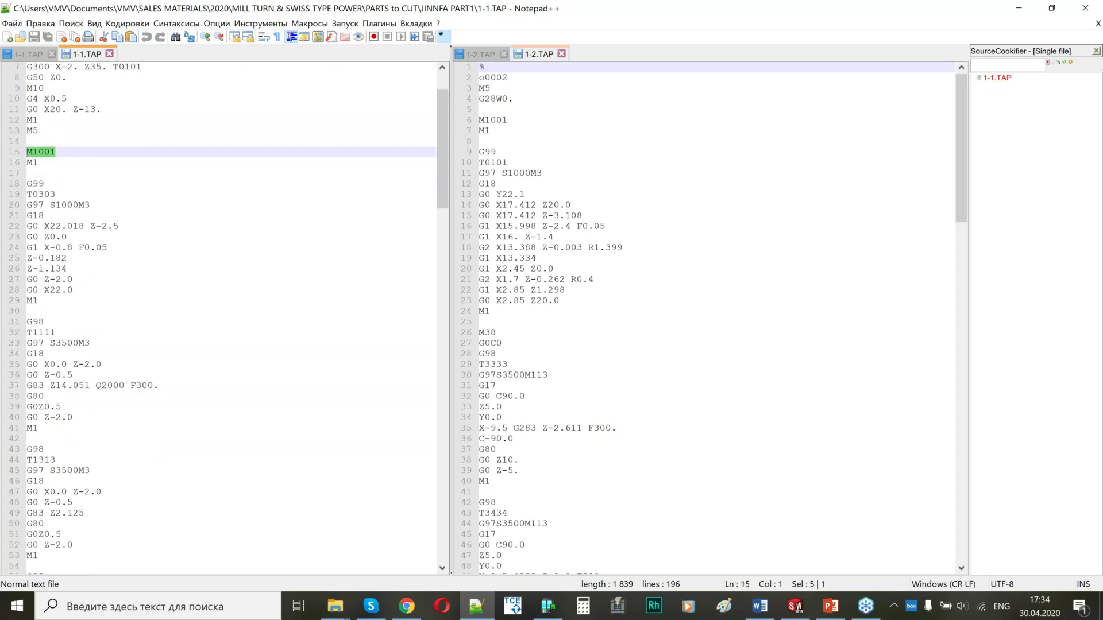
pyautogui.moveTo(516, 124); pyautogui.dragTo(479, 120)
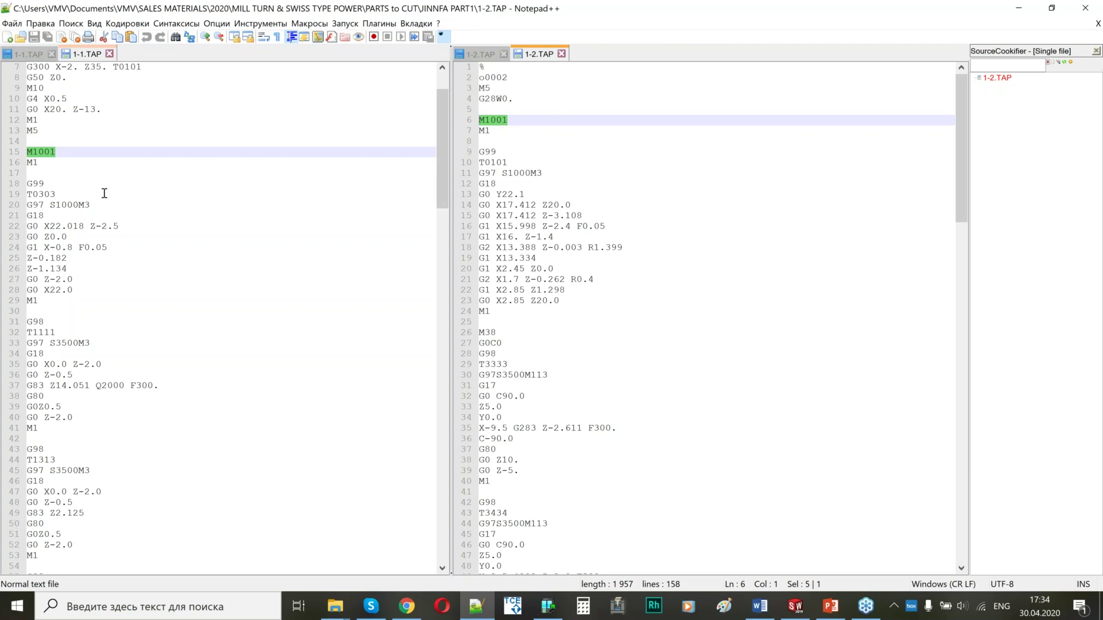
# Step: Examine the facing, drilling, chamfering and rough turning blocks for T0303, T1111 and T1313 in 1-1.TAP
pyautogui.scroll(-1, 104, 192)
pyautogui.doubleClick(48, 163)
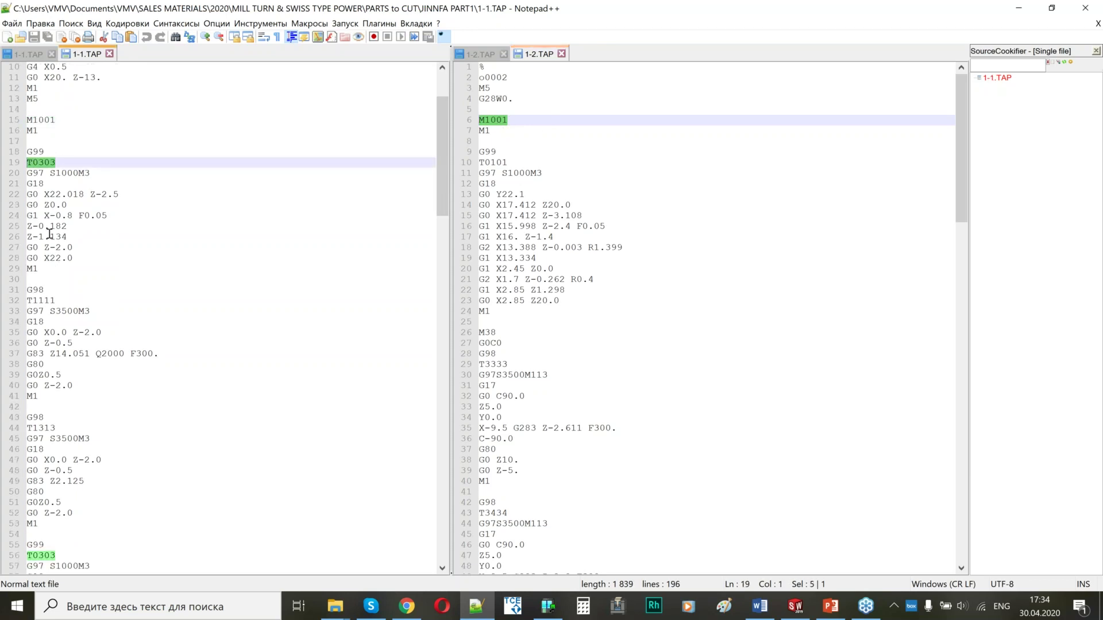
pyautogui.doubleClick(56, 300)
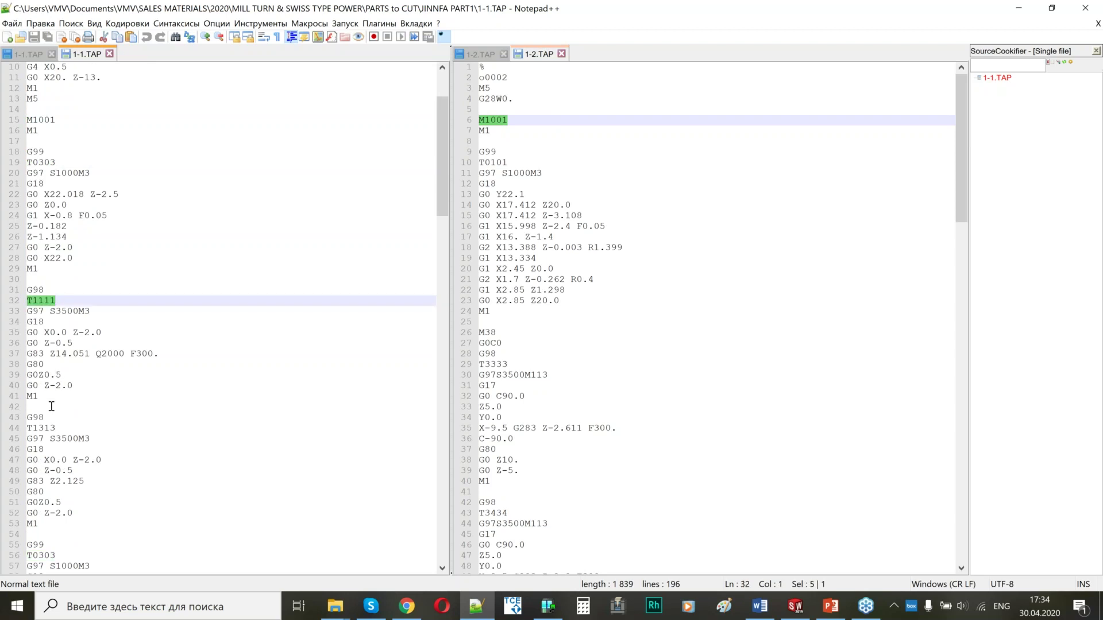
pyautogui.moveTo(57, 164); pyautogui.dragTo(85, 252)
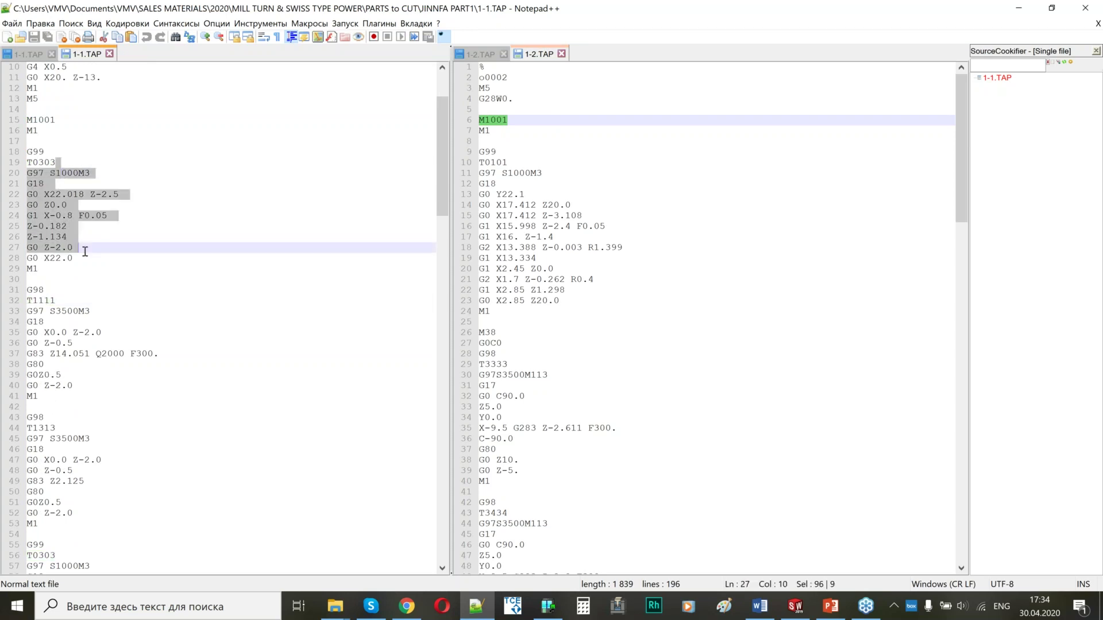
pyautogui.moveTo(57, 301); pyautogui.dragTo(62, 387)
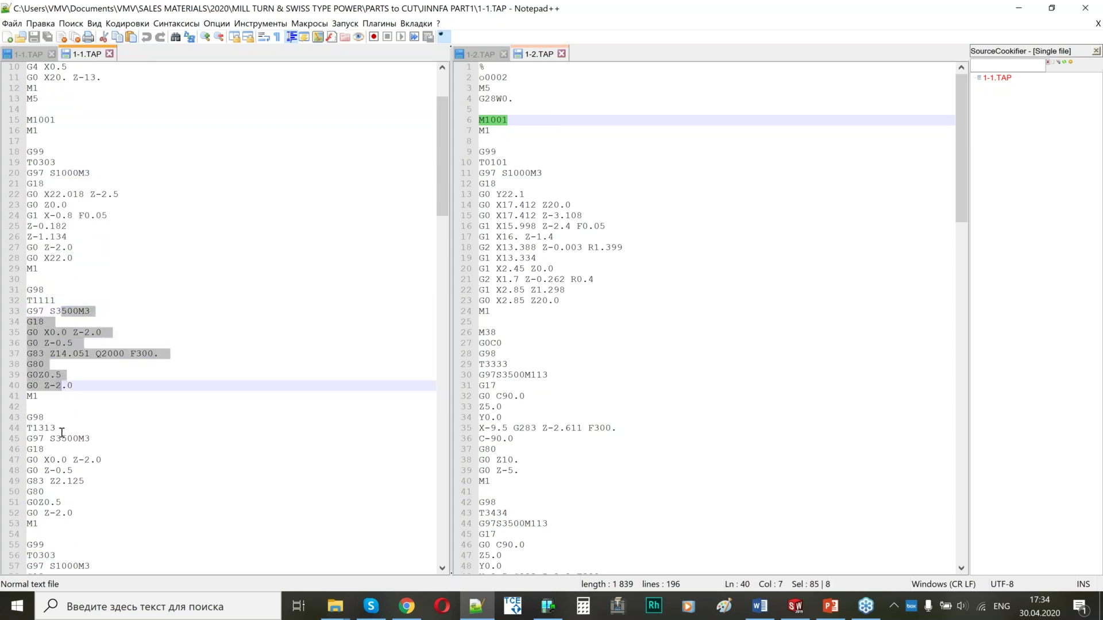
pyautogui.moveTo(61, 431); pyautogui.dragTo(62, 502)
pyautogui.scroll(-4, 61, 500)
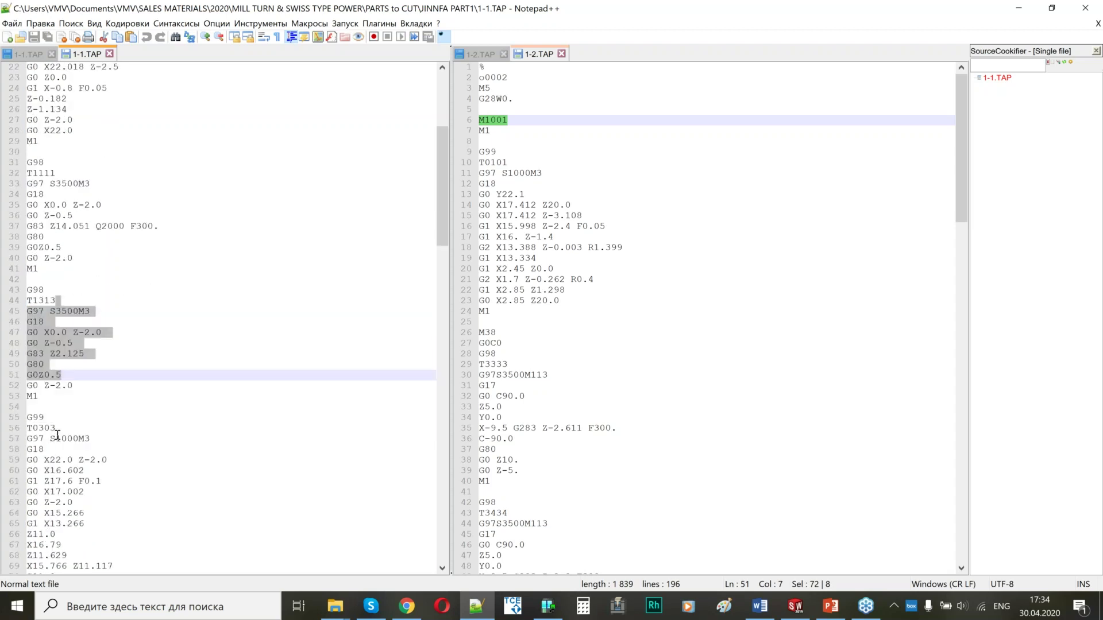
pyautogui.moveTo(68, 439); pyautogui.dragTo(75, 499)
pyautogui.scroll(-6, 75, 499)
pyautogui.moveTo(80, 322); pyautogui.dragTo(62, 460)
pyautogui.scroll(10, 103, 313)
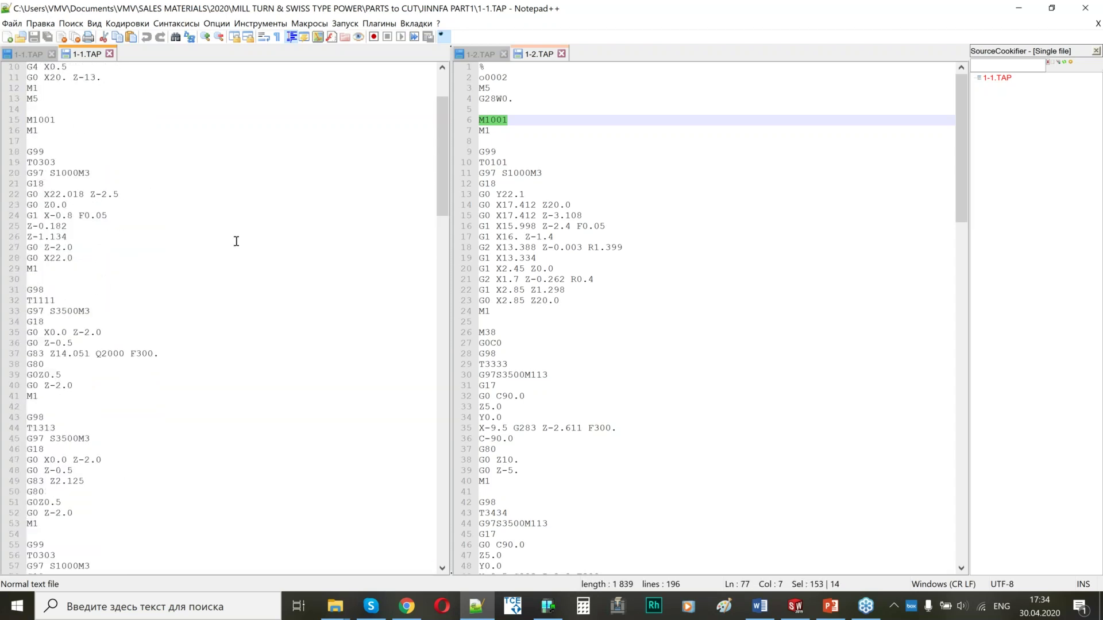
# Step: Examine the T0101 turning block and the T3333 drilling block starting at M38 in 1-2.TAP
pyautogui.moveTo(512, 163); pyautogui.dragTo(555, 301)
pyautogui.scroll(-5, 536, 256)
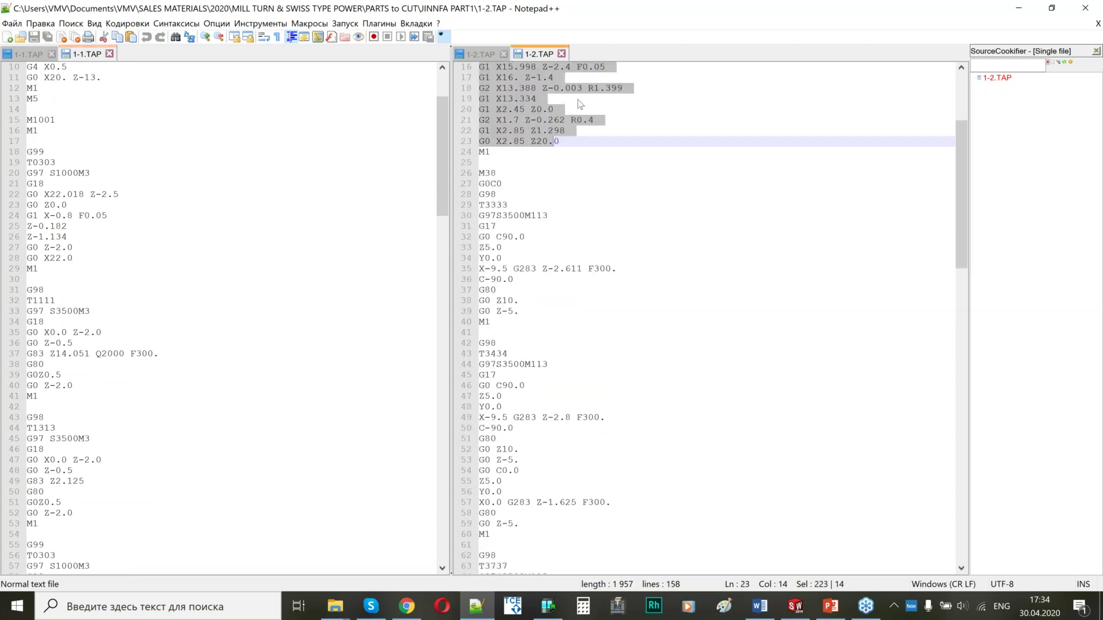
pyautogui.click(477, 174)
pyautogui.moveTo(485, 175); pyautogui.dragTo(509, 205)
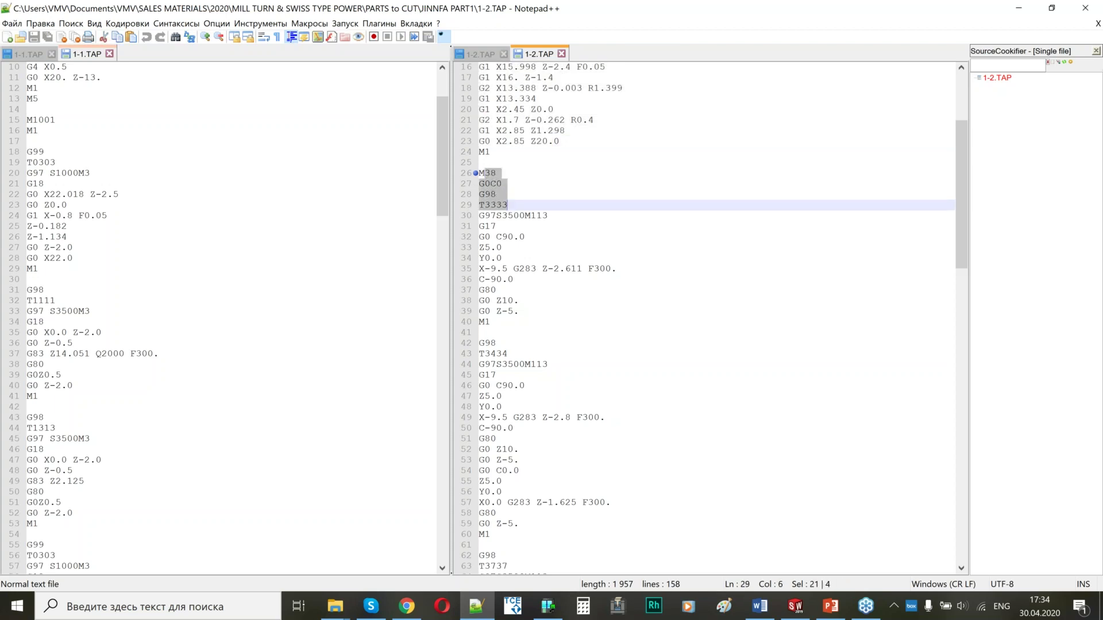
pyautogui.click(495, 186)
pyautogui.moveTo(481, 186); pyautogui.dragTo(531, 270)
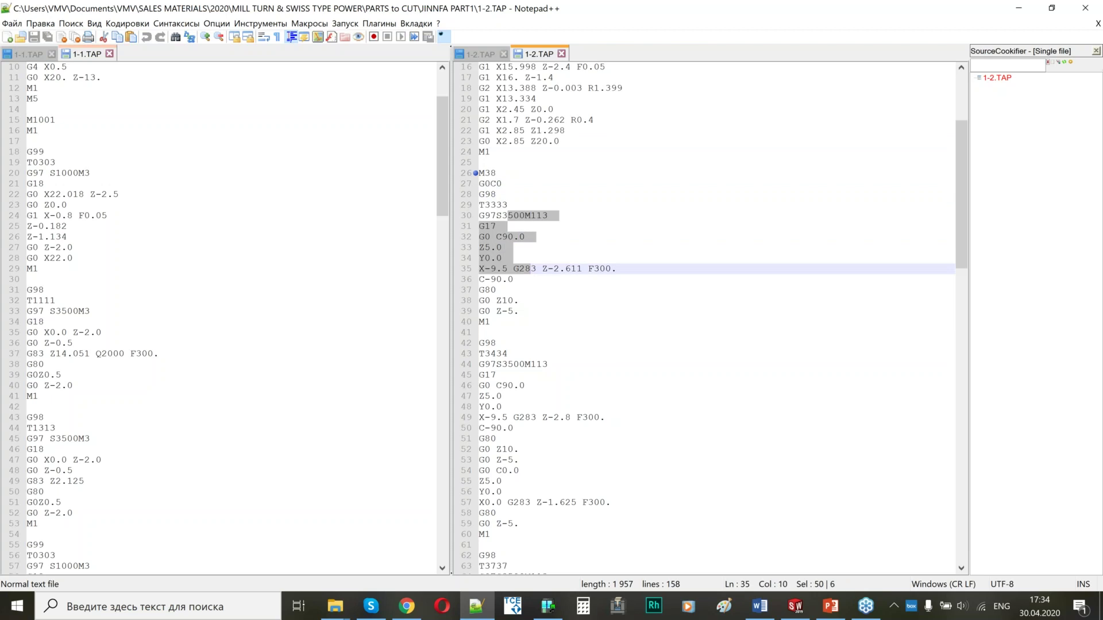
pyautogui.click(551, 237)
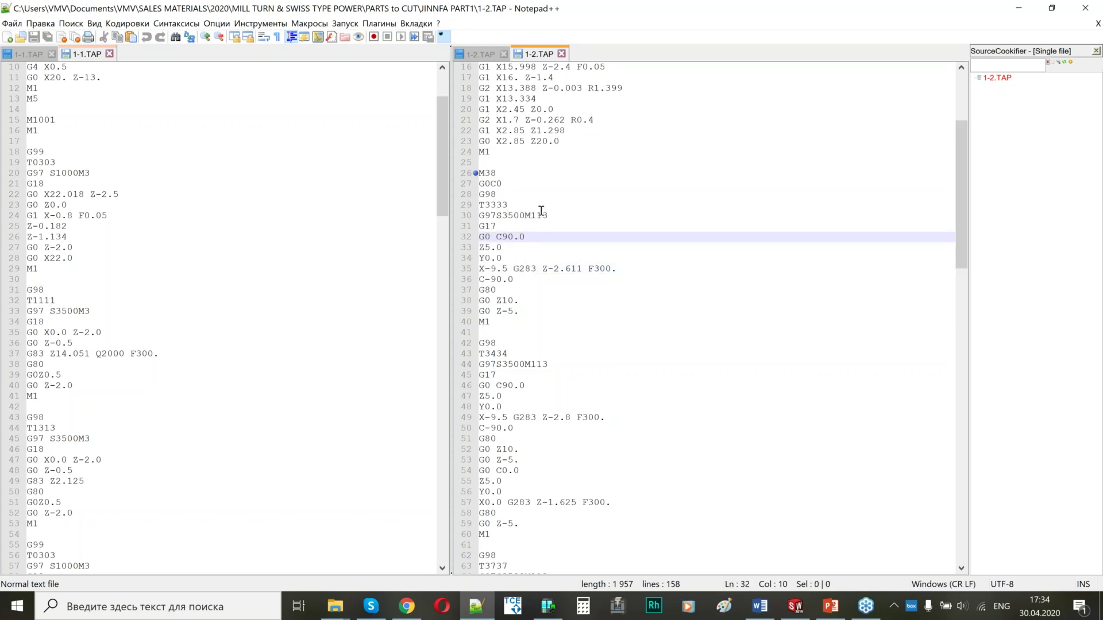
# Step: Revisit the M1001 wait code in 1-2.TAP and examine the T3737 milling block down to G13.1
pyautogui.scroll(-5, 542, 224)
pyautogui.scroll(10, 517, 173)
pyautogui.moveTo(507, 120); pyautogui.dragTo(479, 120)
pyautogui.scroll(-10, 539, 248)
pyautogui.scroll(-16, 539, 248)
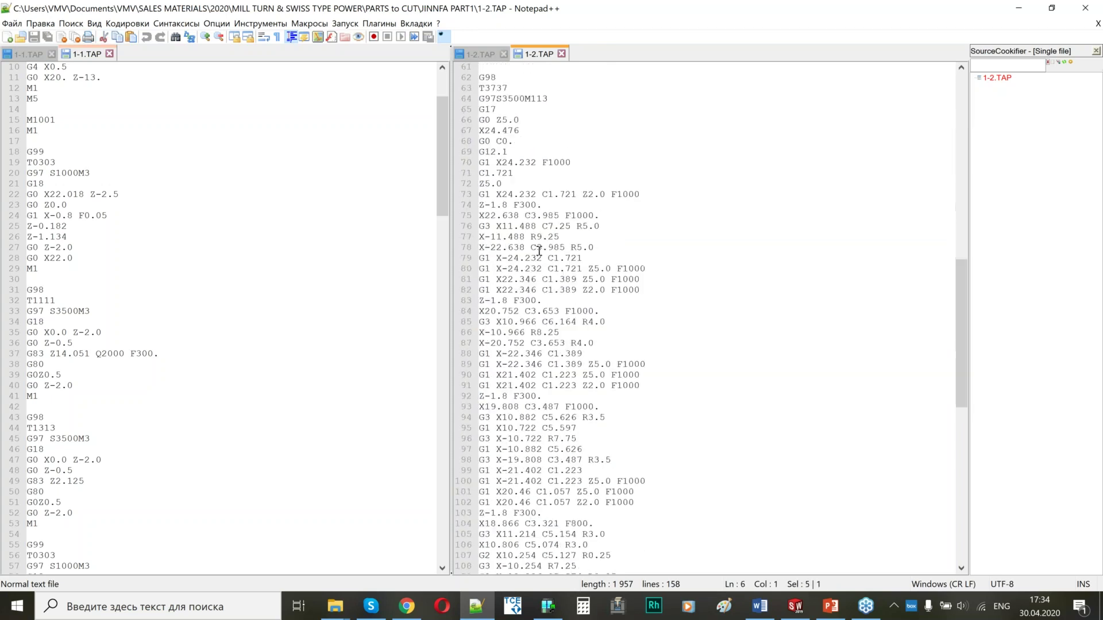
pyautogui.moveTo(560, 131); pyautogui.dragTo(577, 428)
pyautogui.scroll(-6, 580, 402)
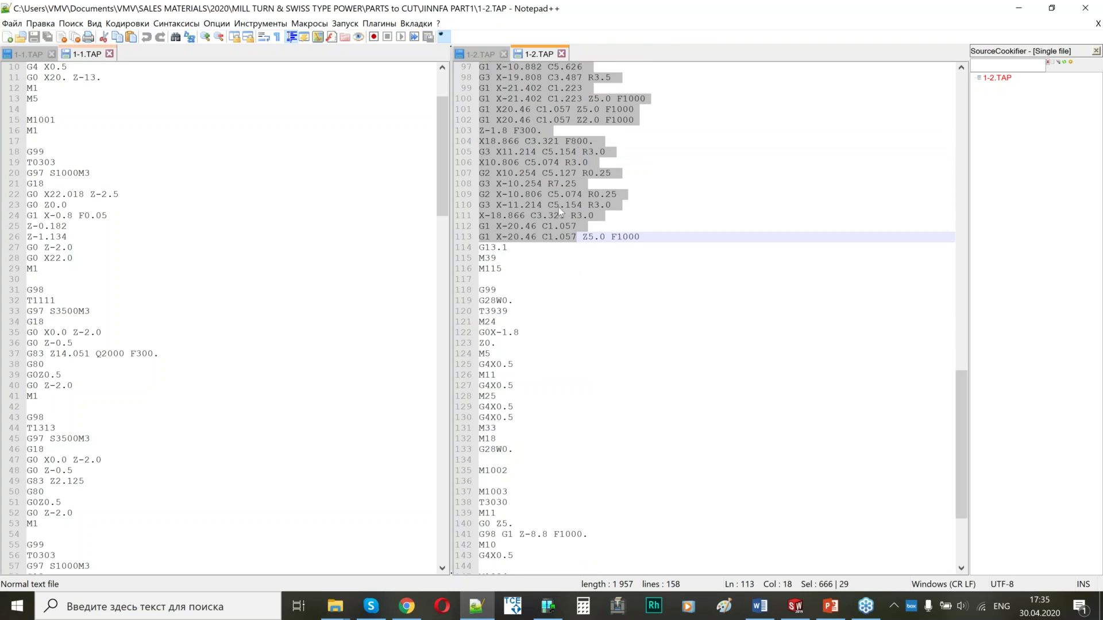
# Step: Examine the T3939 block in 1-2.TAP and highlight the M1002 wait code that follows it
pyautogui.scroll(-2, 558, 207)
pyautogui.moveTo(491, 237); pyautogui.dragTo(513, 385)
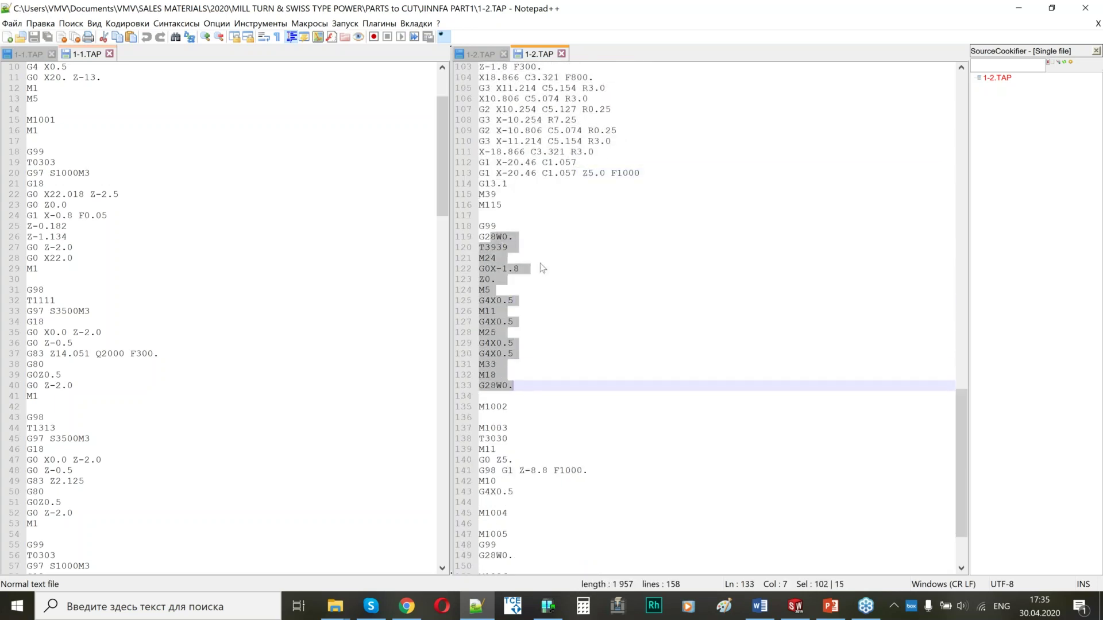
pyautogui.scroll(-1, 507, 219)
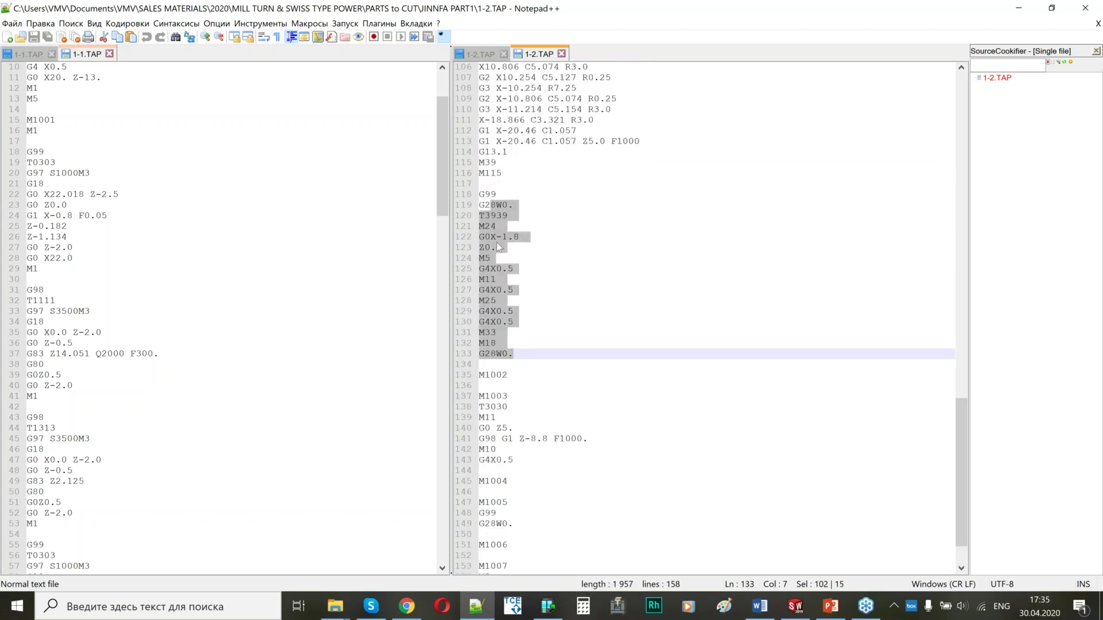
pyautogui.moveTo(513, 374); pyautogui.dragTo(487, 378)
pyautogui.click(487, 376)
pyautogui.doubleClick(486, 376)
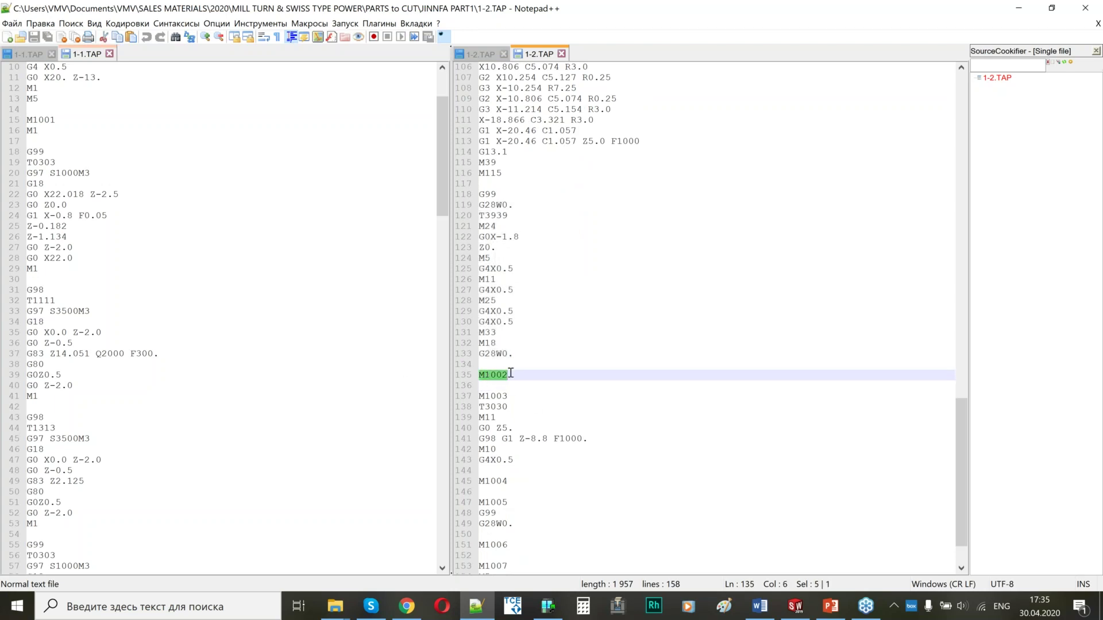
# Step: Examine the T2222 radial milling block in 1-1.TAP, including its repeated C-axis positions down to C-315.0
pyautogui.click(152, 215)
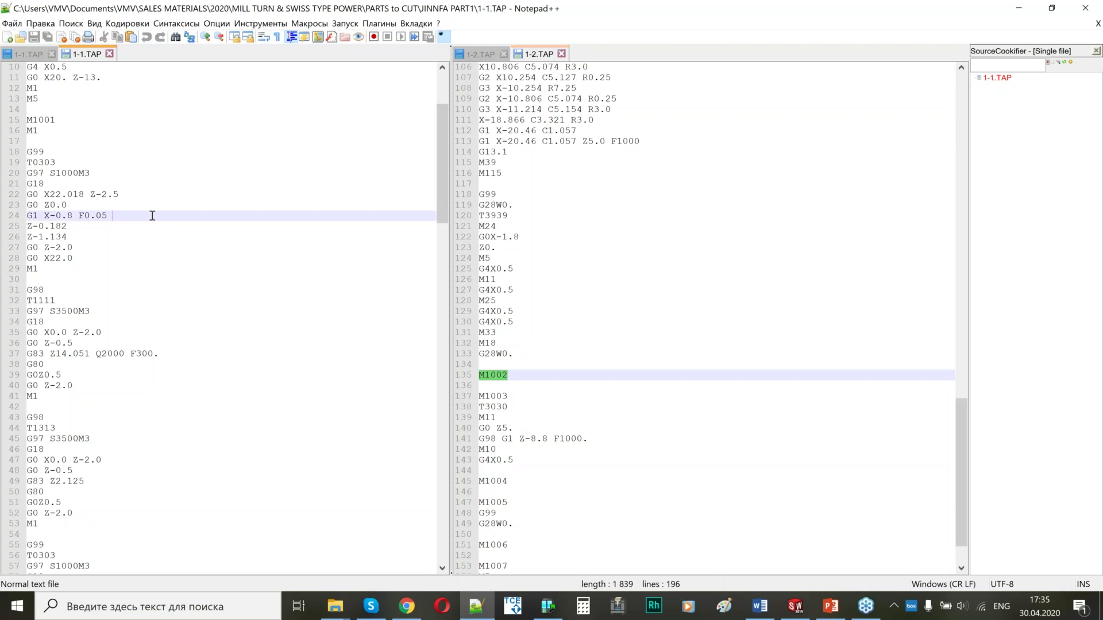
pyautogui.scroll(-20, 152, 216)
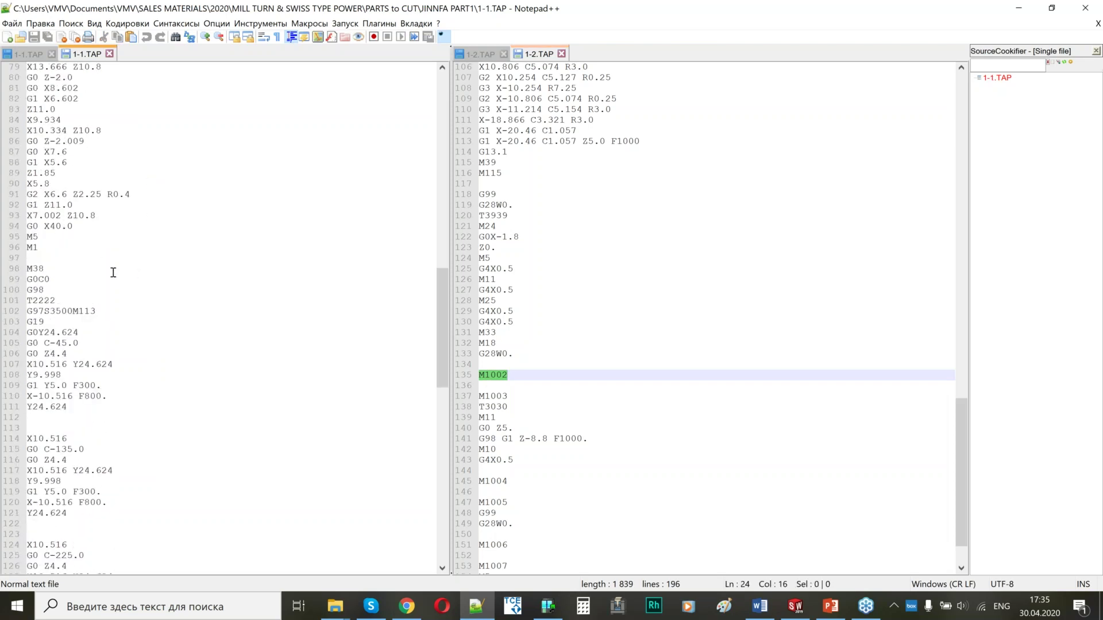
pyautogui.scroll(-4, 110, 276)
pyautogui.moveTo(63, 173); pyautogui.dragTo(72, 449)
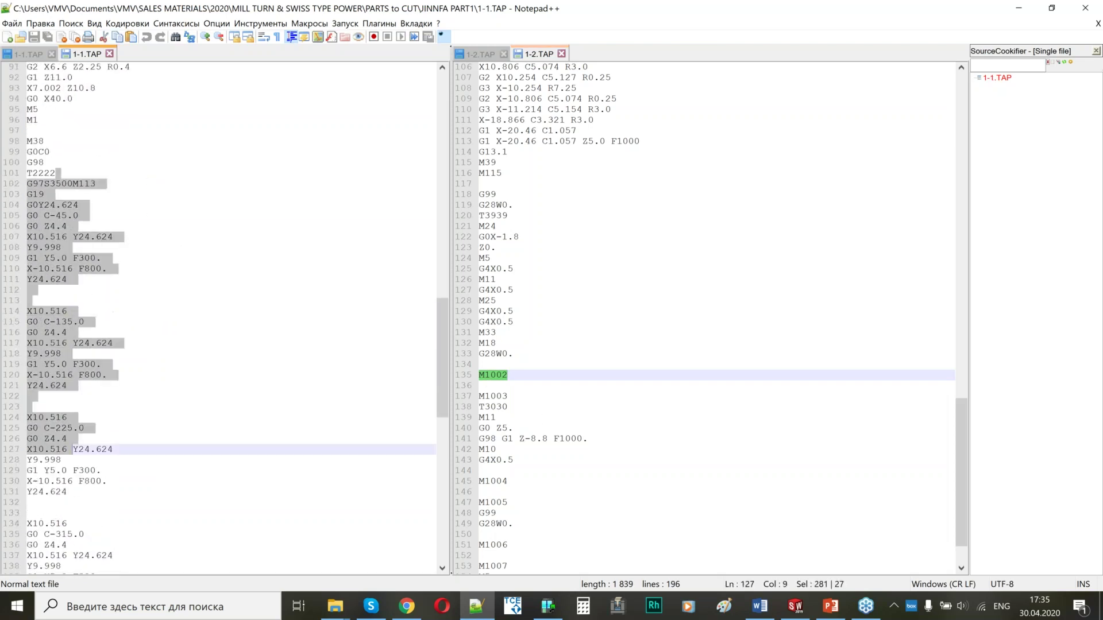
pyautogui.scroll(-7, 96, 219)
pyautogui.scroll(-3, 96, 219)
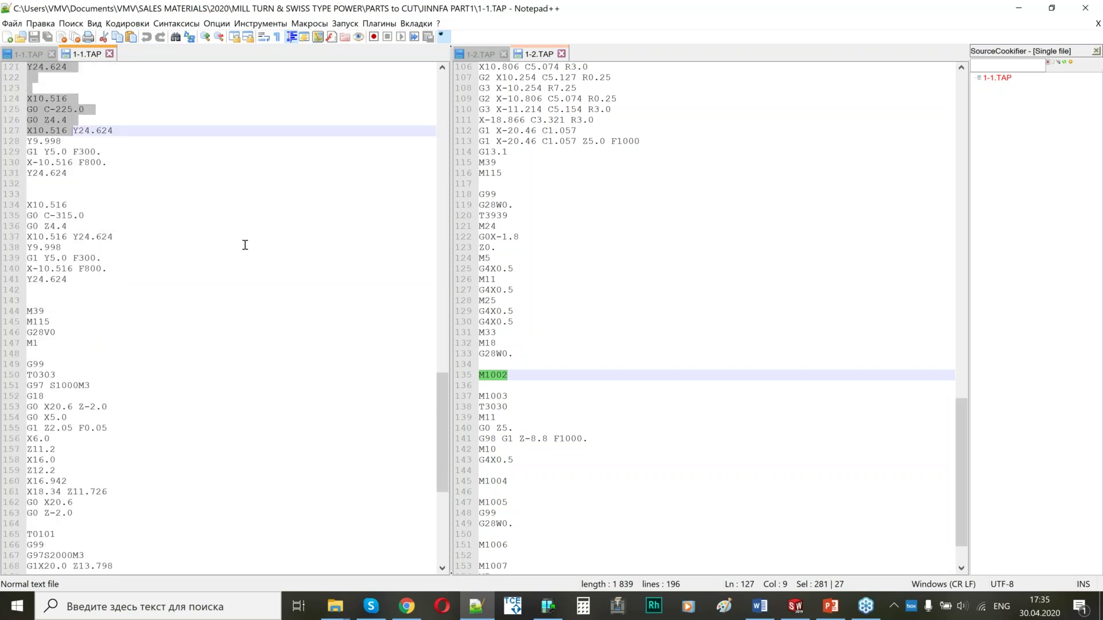
pyautogui.moveTo(50, 215); pyautogui.dragTo(112, 343)
pyautogui.scroll(-4, 57, 116)
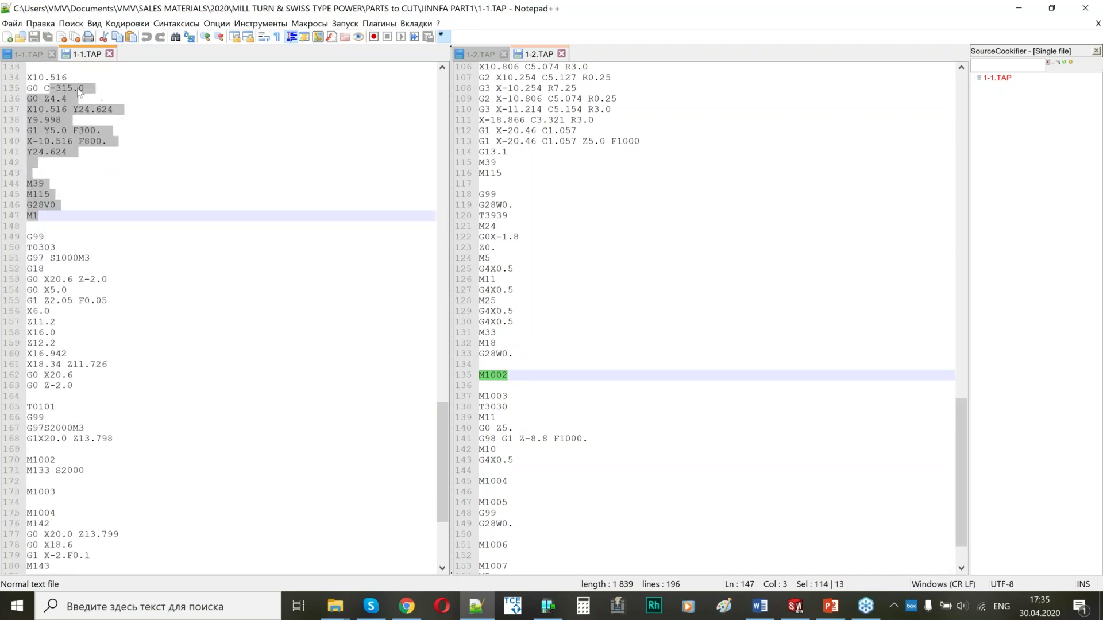
# Step: Examine the T0303 finish turning block and the T0101 positioning lines before M1002 in 1-1.TAP
pyautogui.scroll(-5, 89, 241)
pyautogui.moveTo(61, 131); pyautogui.dragTo(83, 213)
pyautogui.scroll(-1, 35, 236)
pyautogui.moveTo(33, 237); pyautogui.dragTo(133, 270)
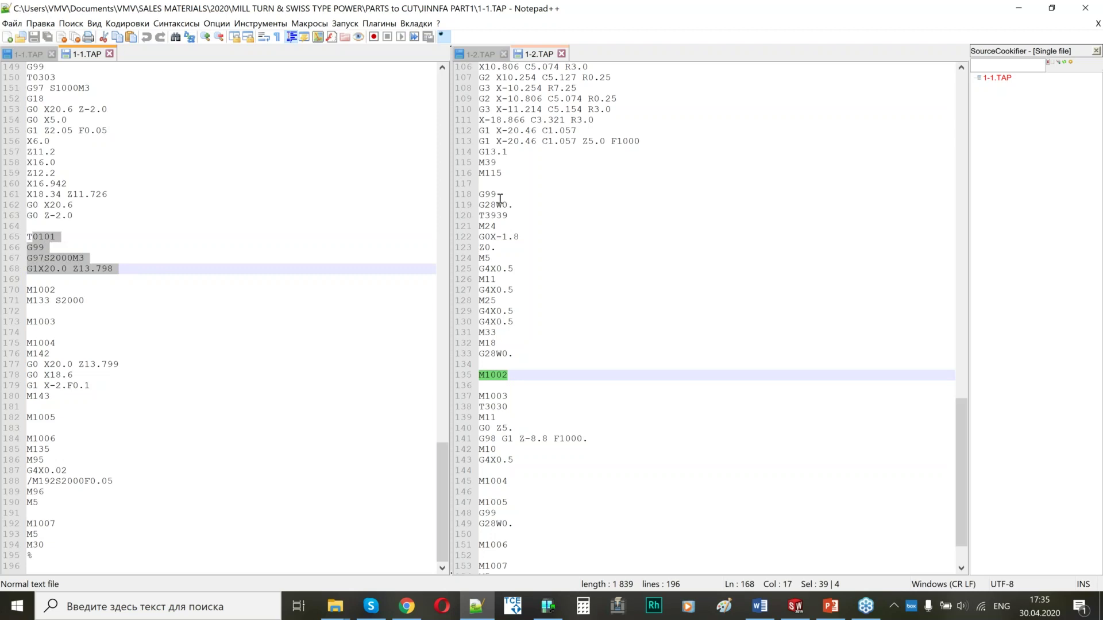
# Step: Compare the T3939 block in 1-2.TAP with the T0101 positioning and M133 S2000 spindle synchronization lines in 1-1.TAP
pyautogui.moveTo(498, 204); pyautogui.dragTo(525, 344)
pyautogui.moveTo(33, 237); pyautogui.dragTo(108, 269)
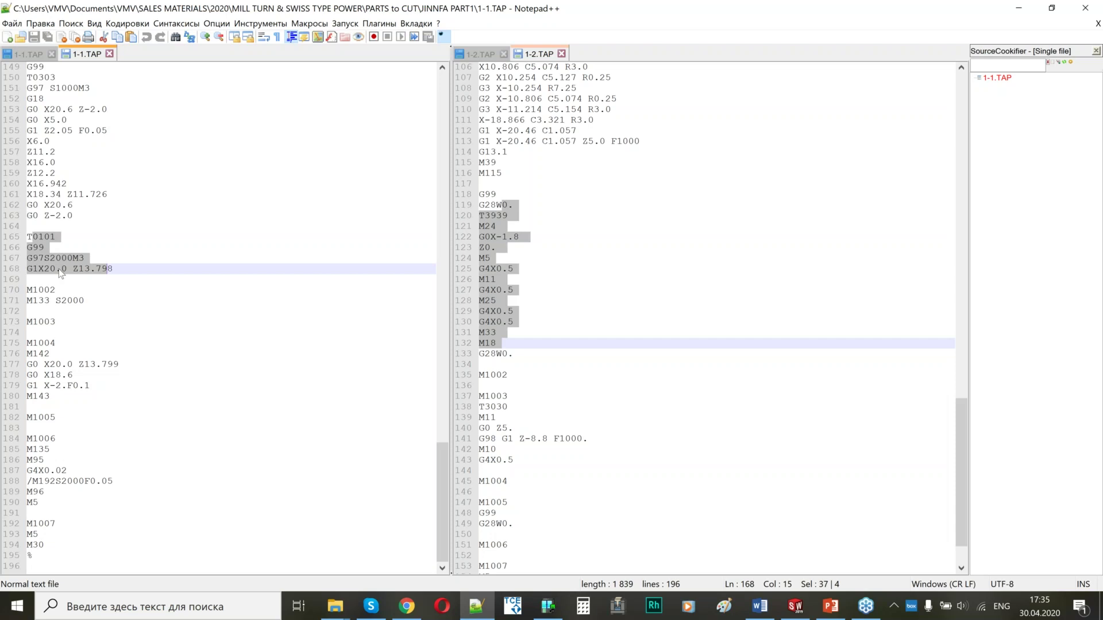
pyautogui.click(109, 269)
pyautogui.moveTo(107, 270); pyautogui.dragTo(33, 268)
pyautogui.moveTo(87, 301); pyautogui.dragTo(33, 301)
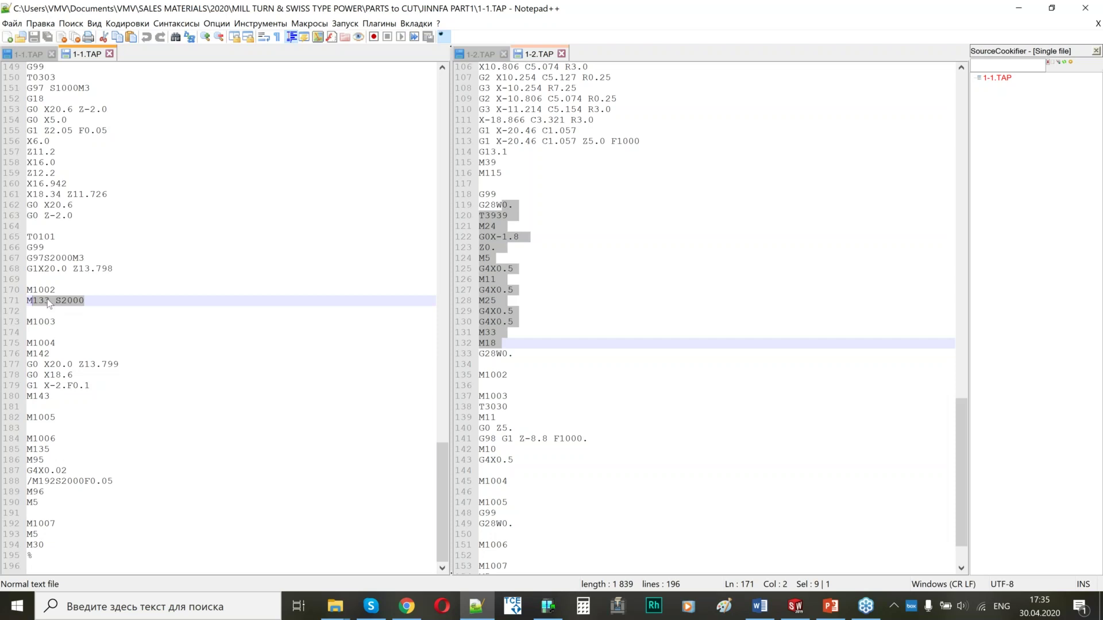
# Step: Compare the M1002 wait codes in both channel programs and highlight the M133 S2000 synchronization line in 1-1.TAP
pyautogui.moveTo(50, 301); pyautogui.dragTo(27, 301)
pyautogui.scroll(-2, 499, 320)
pyautogui.moveTo(508, 322); pyautogui.dragTo(485, 322)
pyautogui.click(60, 291)
pyautogui.hotkey('shift', 'Home')
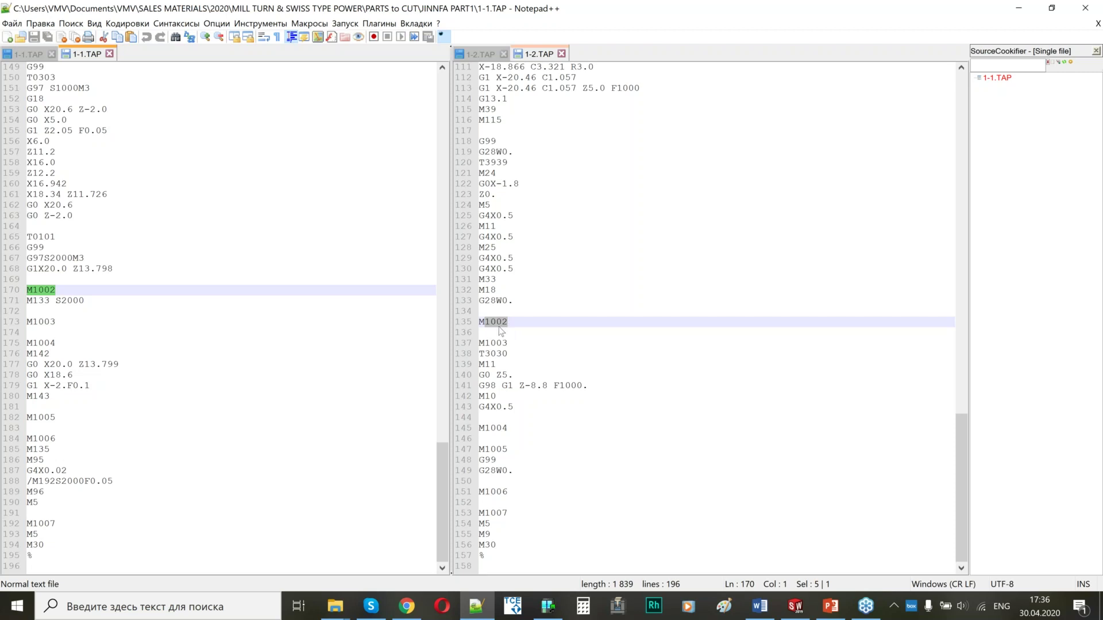
pyautogui.moveTo(95, 302); pyautogui.dragTo(33, 300)
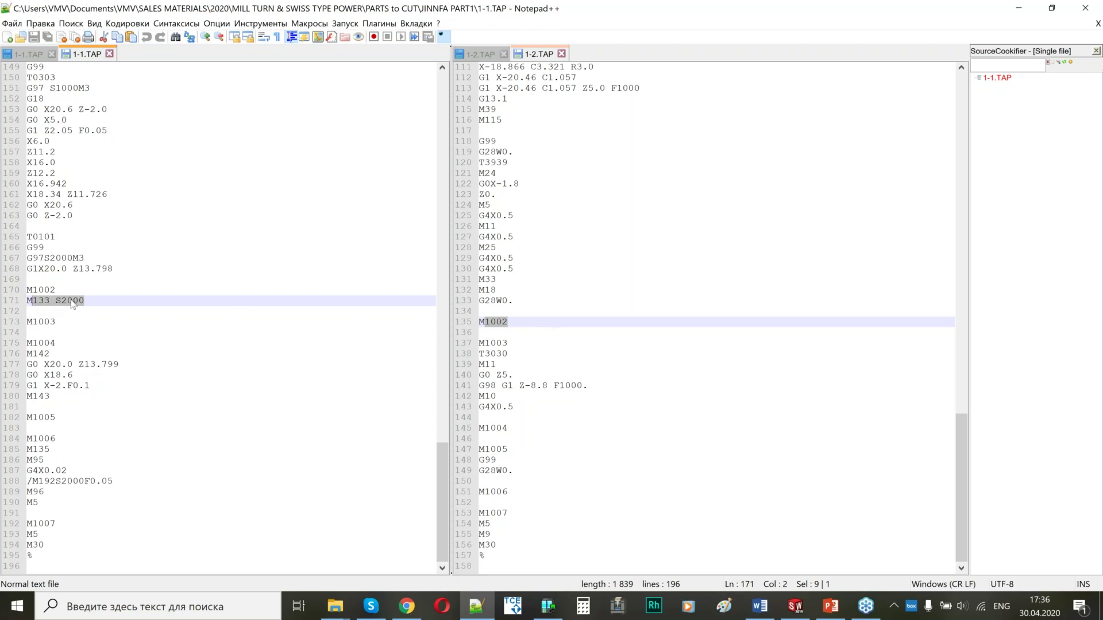
# Step: Examine the T3030 pick-up block in 1-2.TAP, highlighting its Z5. approach and Z-8.8 feed position
pyautogui.moveTo(496, 343); pyautogui.dragTo(513, 406)
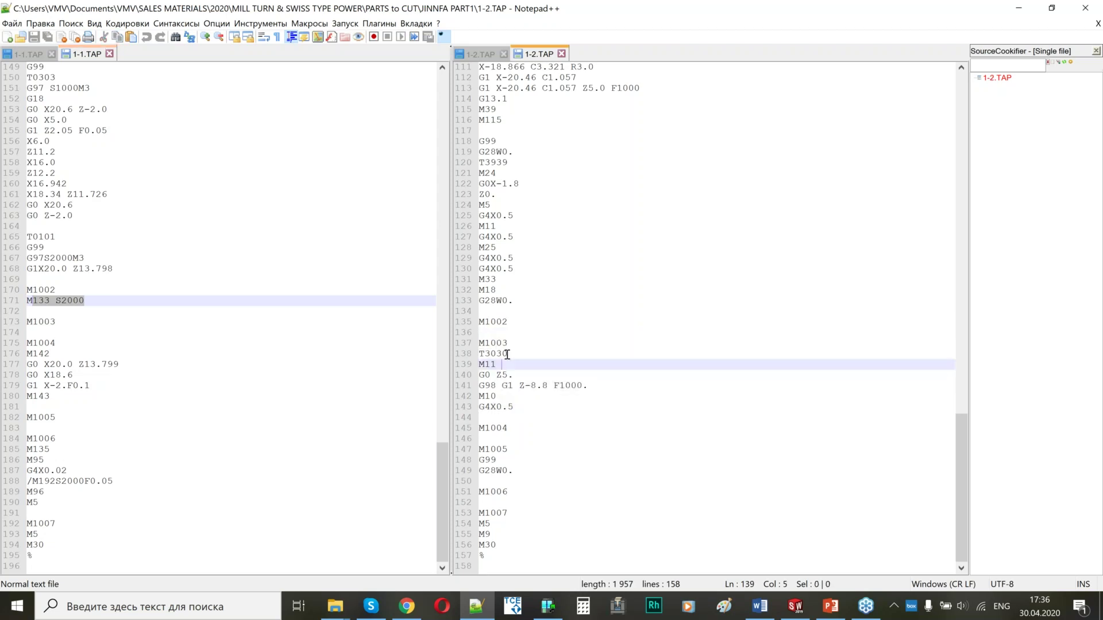
pyautogui.doubleClick(492, 354)
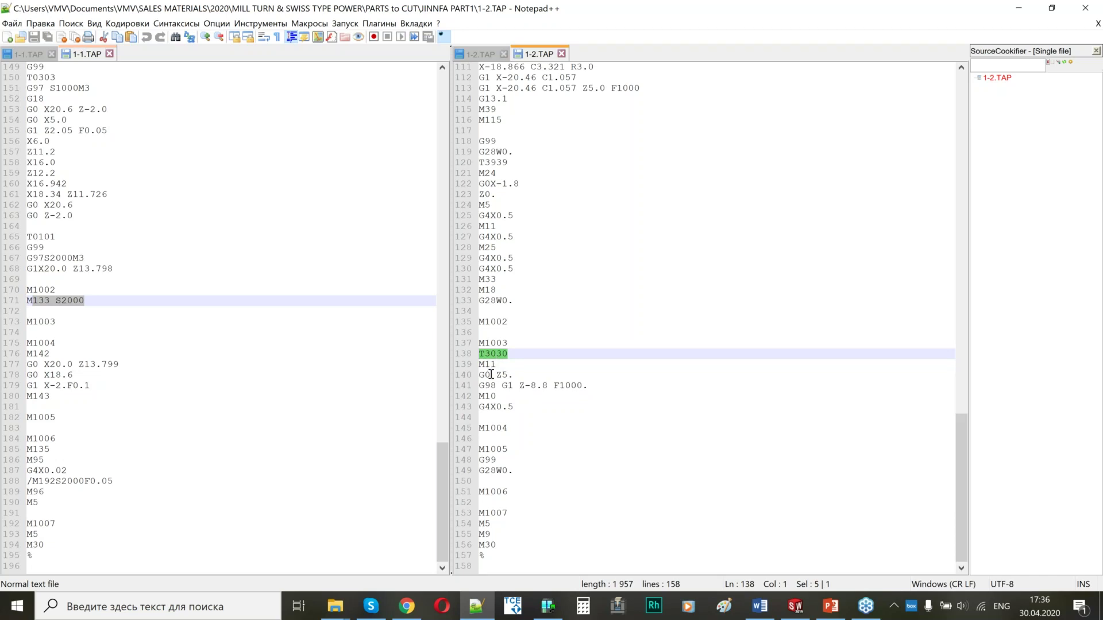
pyautogui.click(491, 374)
pyautogui.doubleClick(502, 375)
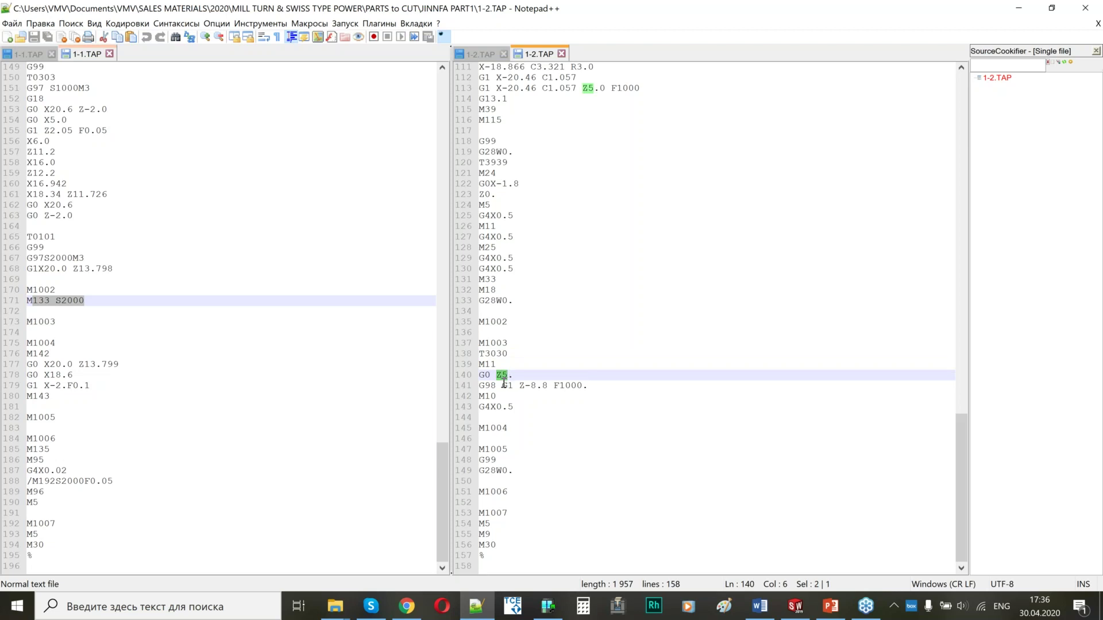
pyautogui.moveTo(508, 385); pyautogui.dragTo(553, 385)
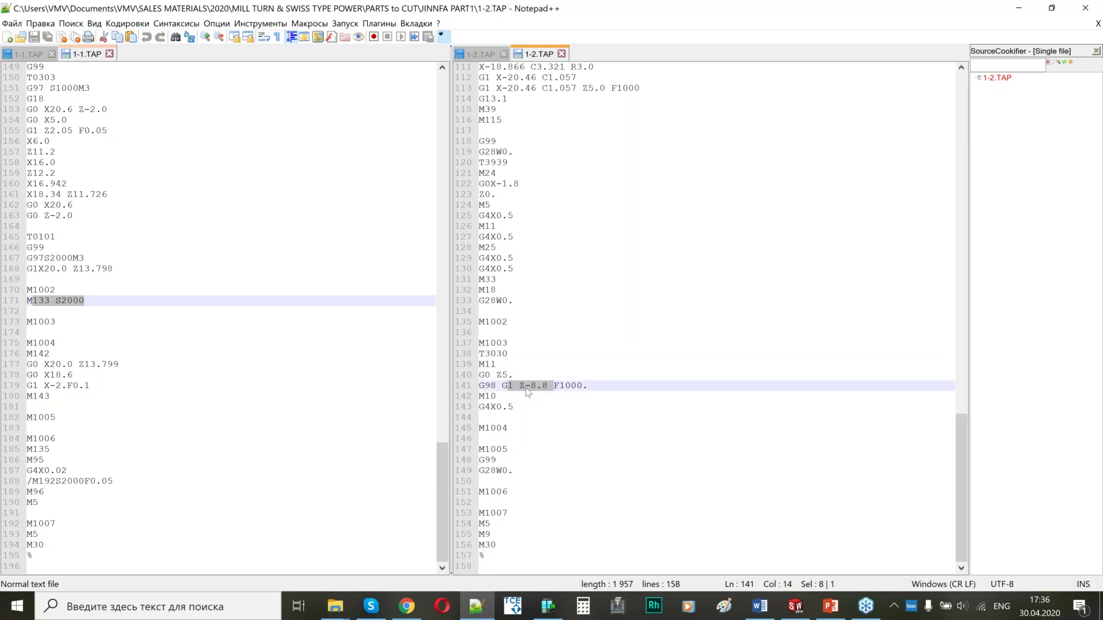
pyautogui.moveTo(511, 374); pyautogui.dragTo(497, 375)
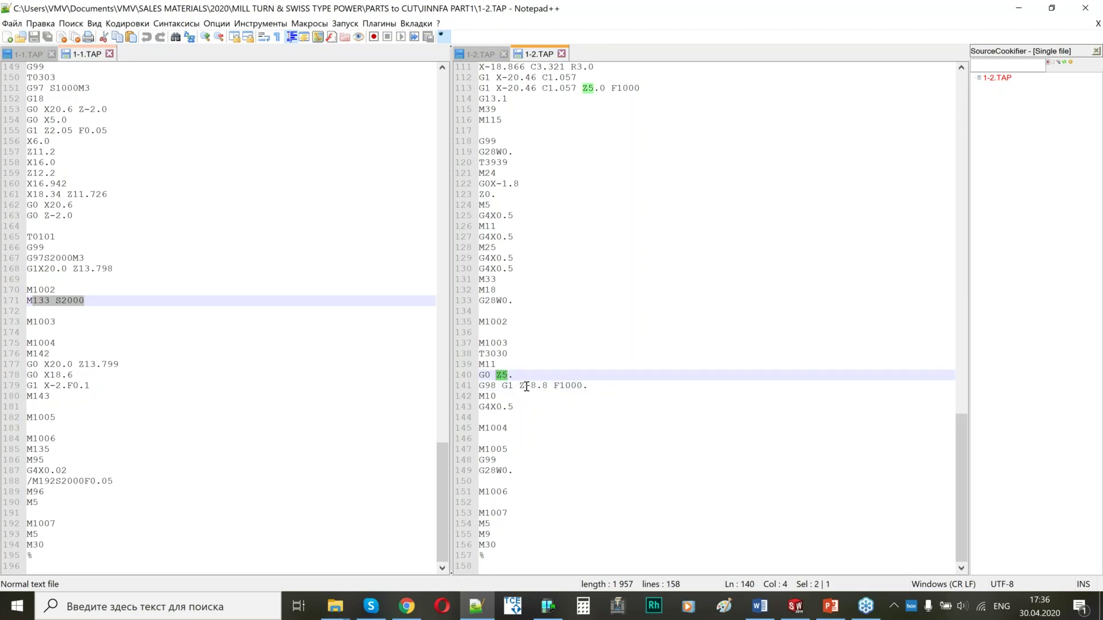
pyautogui.moveTo(526, 386); pyautogui.dragTo(548, 386)
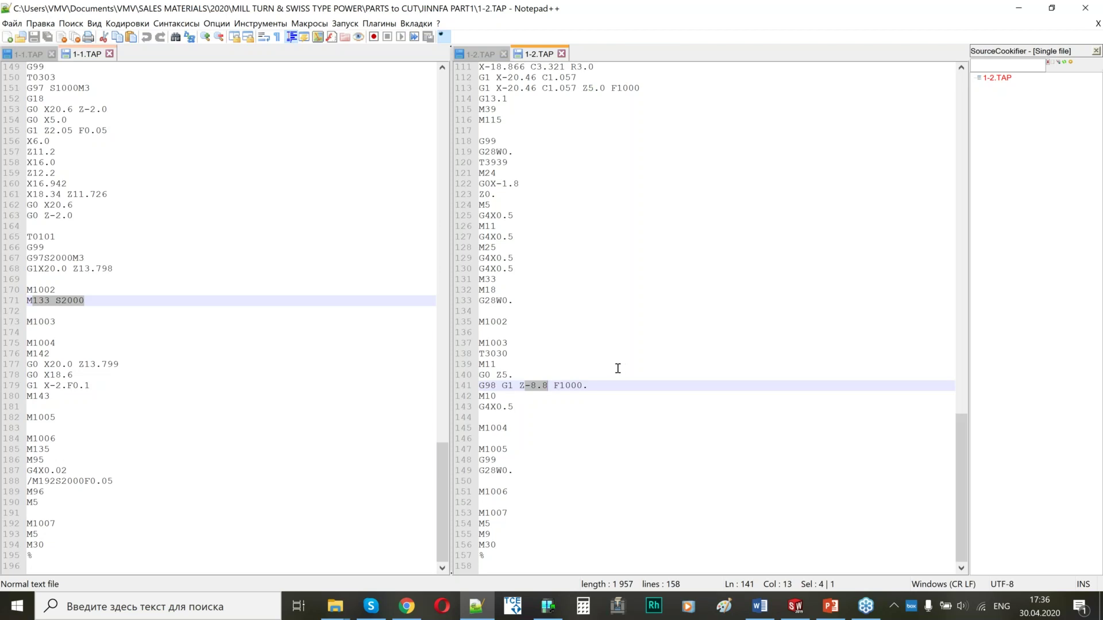
# Step: Examine the cutoff block after M1004 in 1-1.TAP, highlighting the M142 and M143 codes
pyautogui.moveTo(50, 343); pyautogui.dragTo(45, 405)
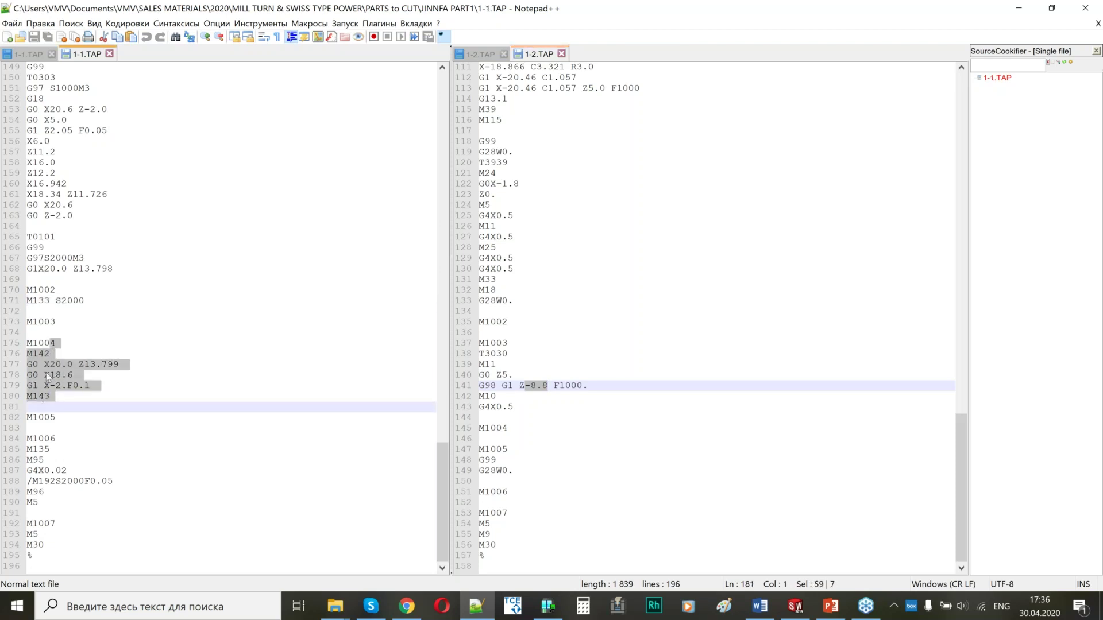
pyautogui.doubleClick(38, 354)
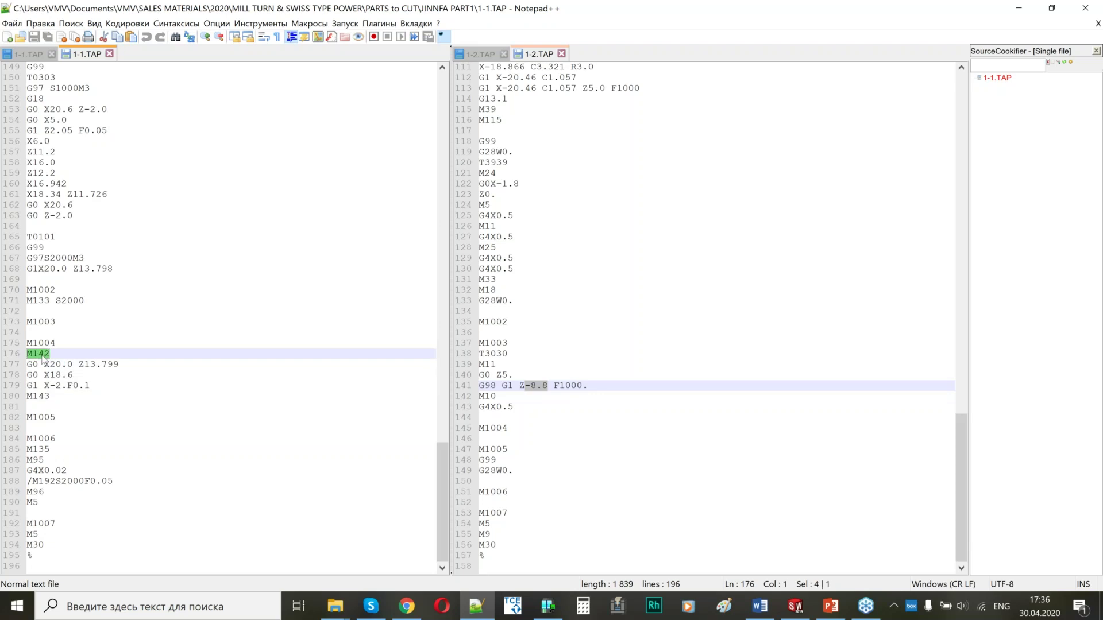
pyautogui.tripleClick(29, 396)
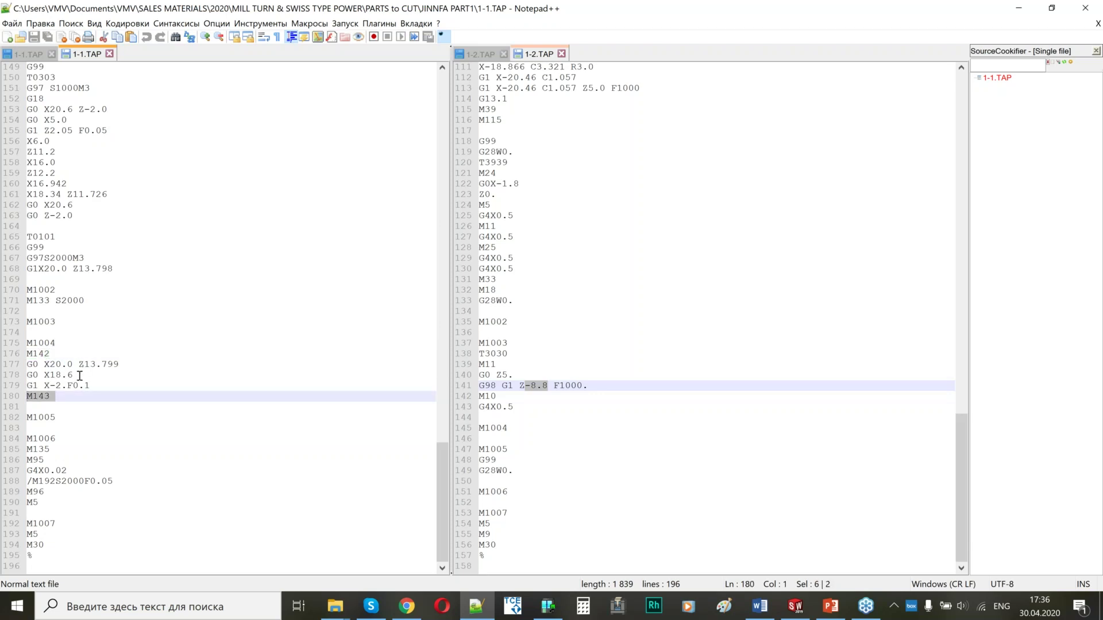
# Step: Compare the closing blocks from M1005 to M1007 in both programs, highlighting G28W0. in 1-2.TAP and the M1006 block in 1-1.TAP
pyautogui.moveTo(505, 449); pyautogui.dragTo(480, 535)
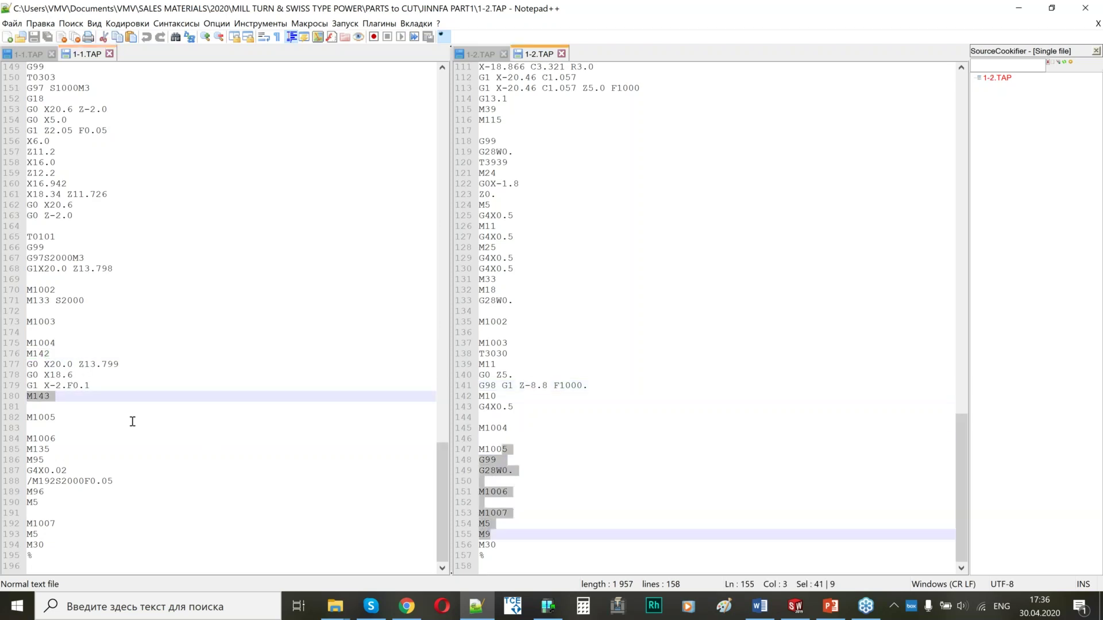
pyautogui.moveTo(87, 428); pyautogui.dragTo(64, 523)
pyautogui.doubleClick(510, 472)
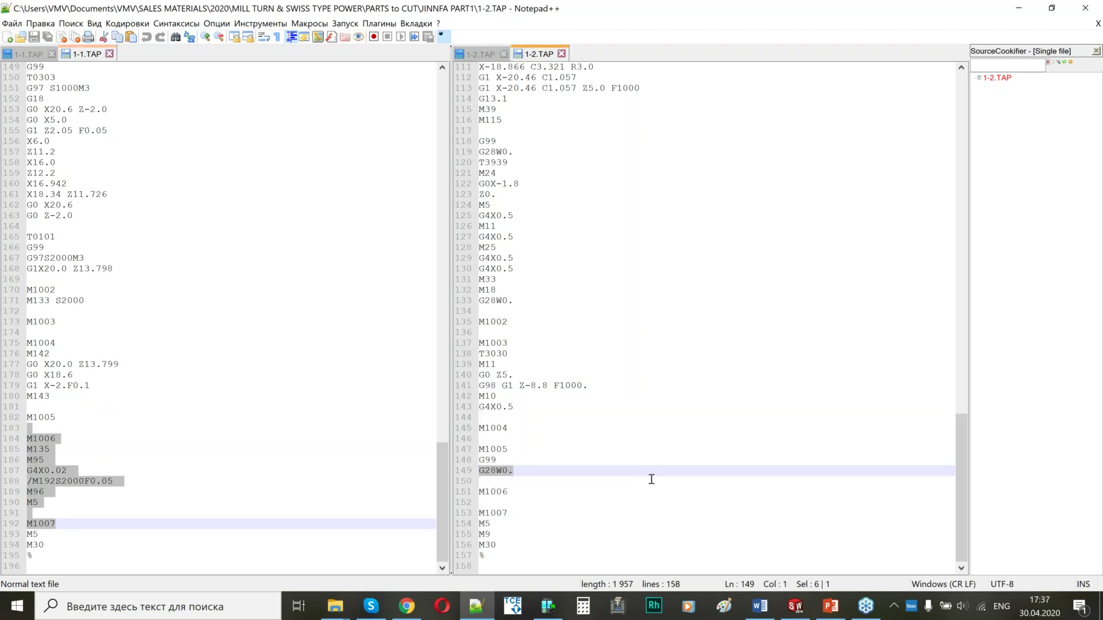
pyautogui.click(41, 461)
pyautogui.moveTo(57, 441); pyautogui.dragTo(43, 513)
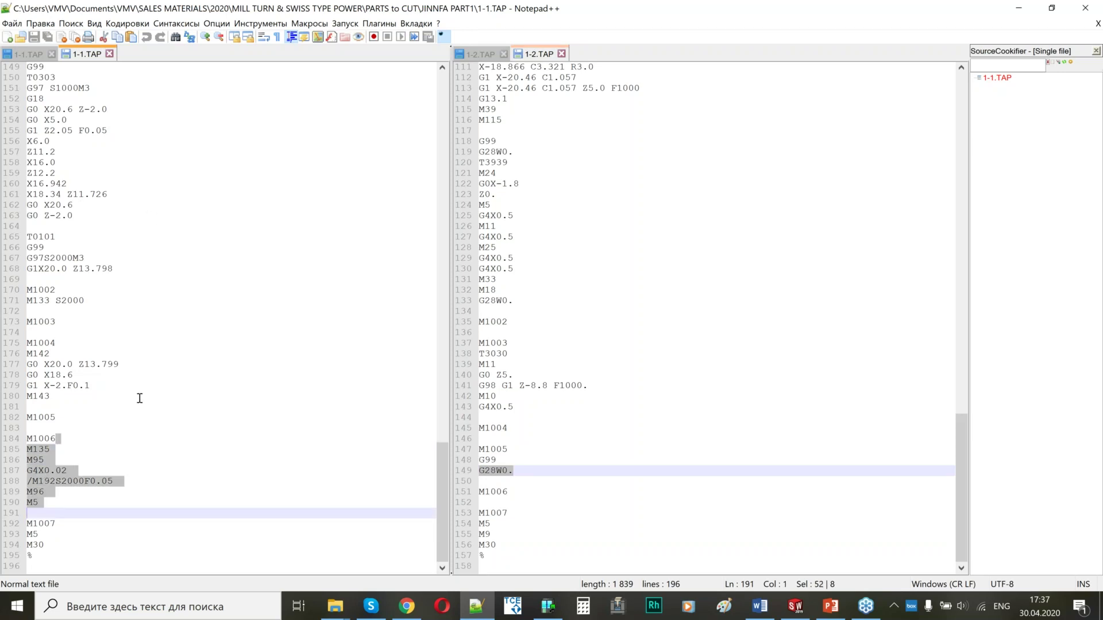
# Step: Return to the beginning of both channel programs and look over the opening tool blocks in 1-1.TAP
pyautogui.scroll(20, 446, 312)
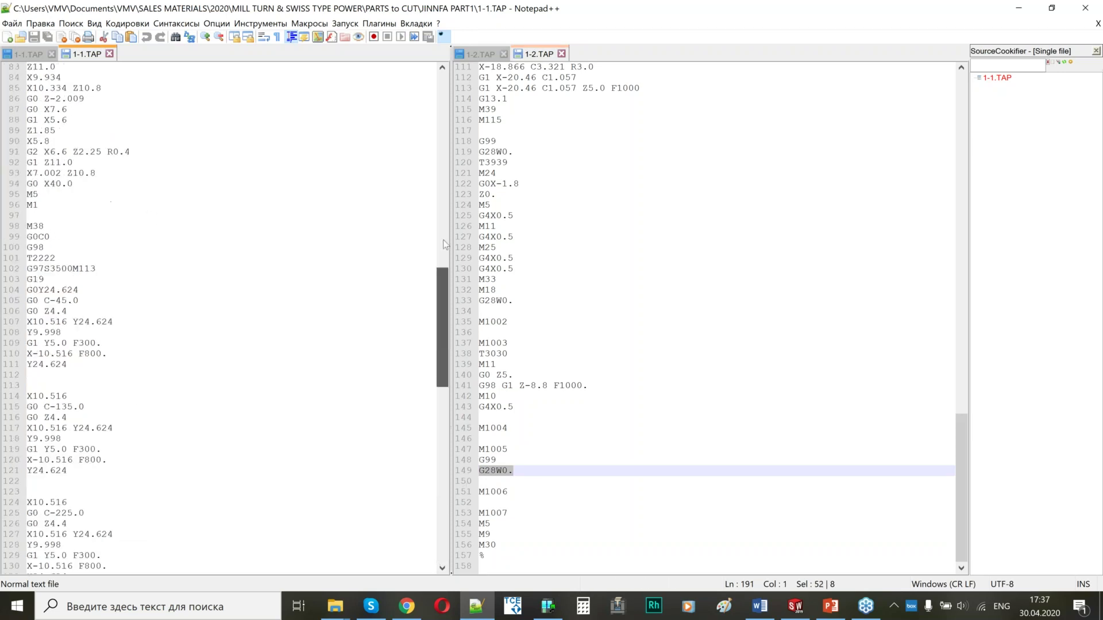
pyautogui.moveTo(962, 448); pyautogui.dragTo(961, 108)
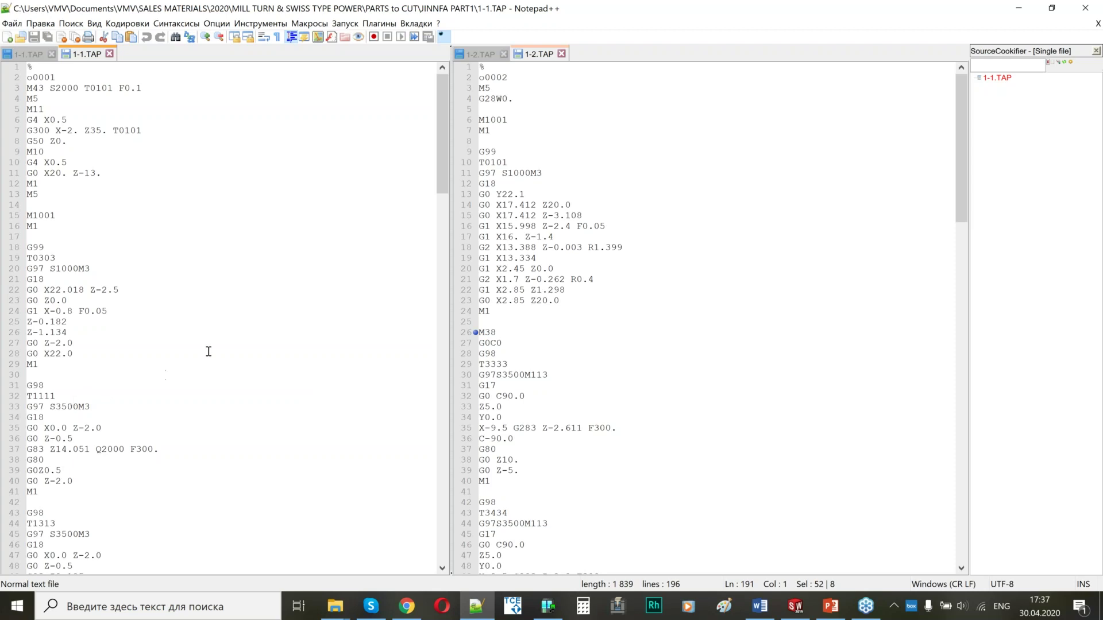
pyautogui.scroll(-8, 208, 350)
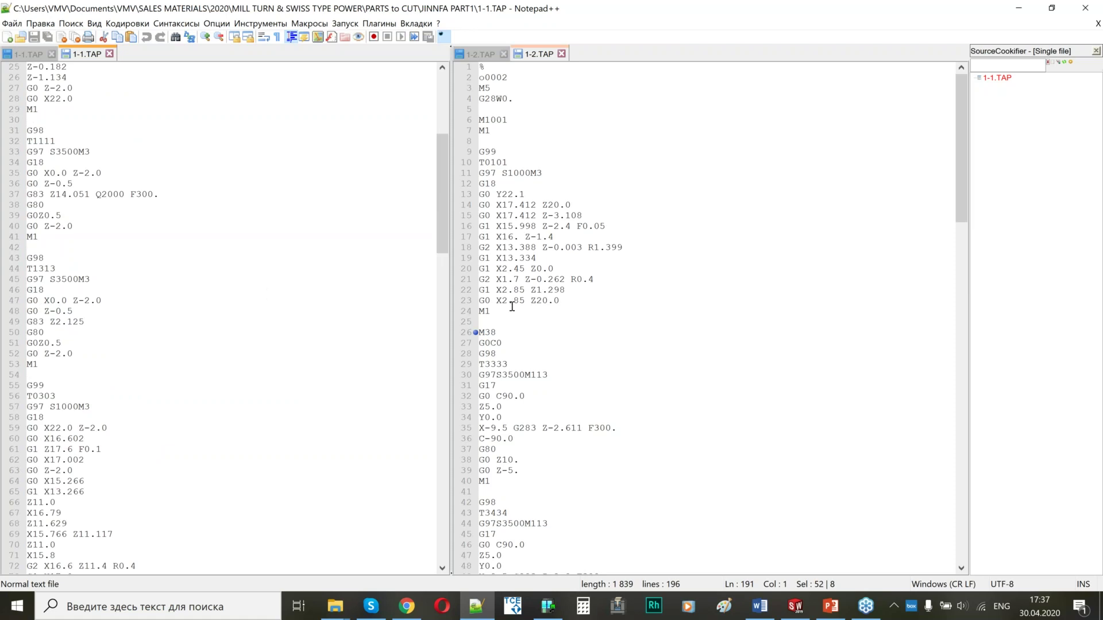
# Step: Switch to SOLIDWORKS, change the part's CNC machine to Citizen_L32-1M12, and continue the machine change without a backup
pyautogui.click(788, 612)
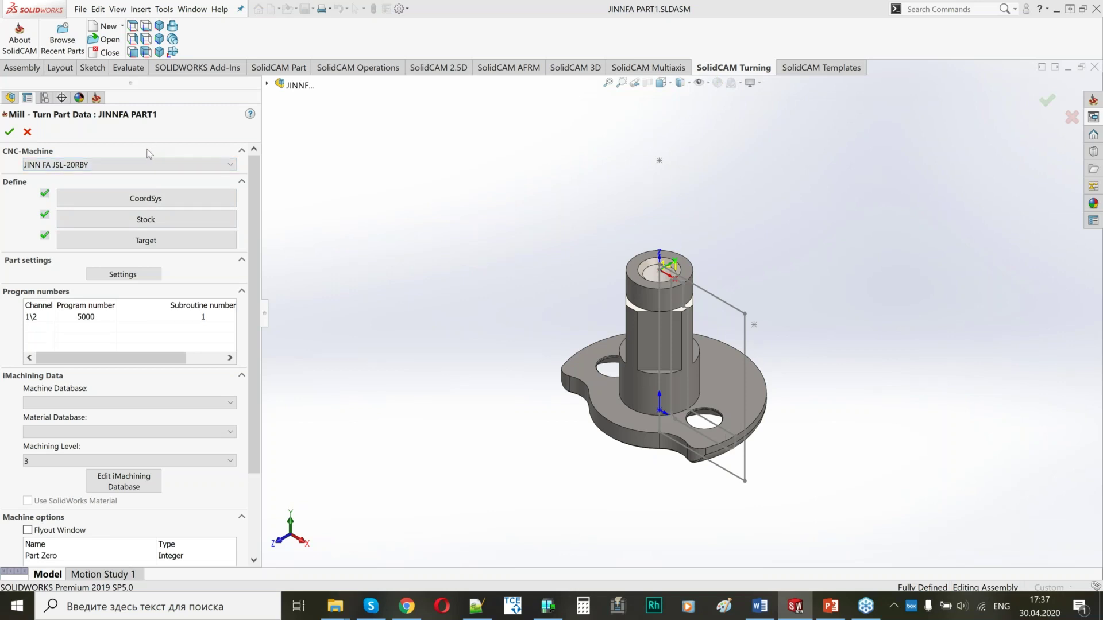
pyautogui.click(121, 162)
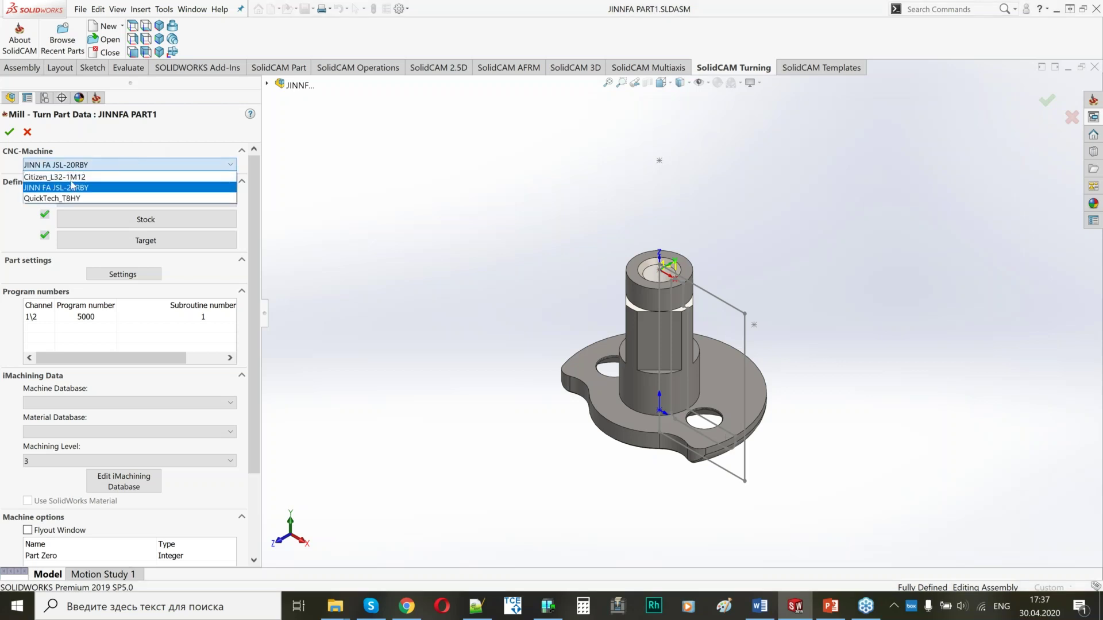
pyautogui.click(53, 173)
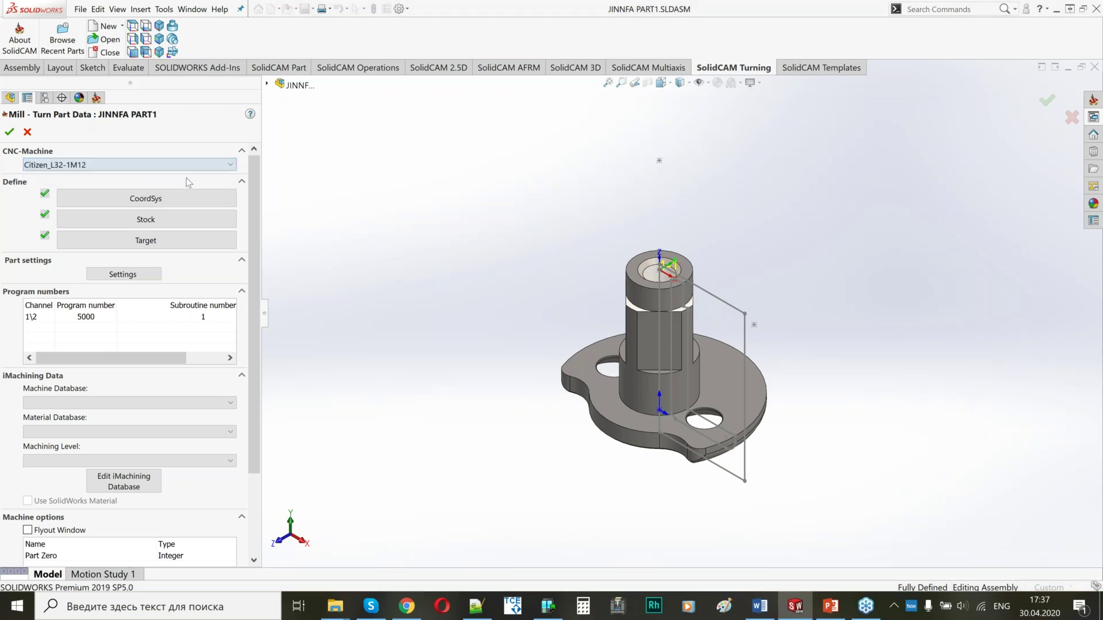
pyautogui.click(9, 134)
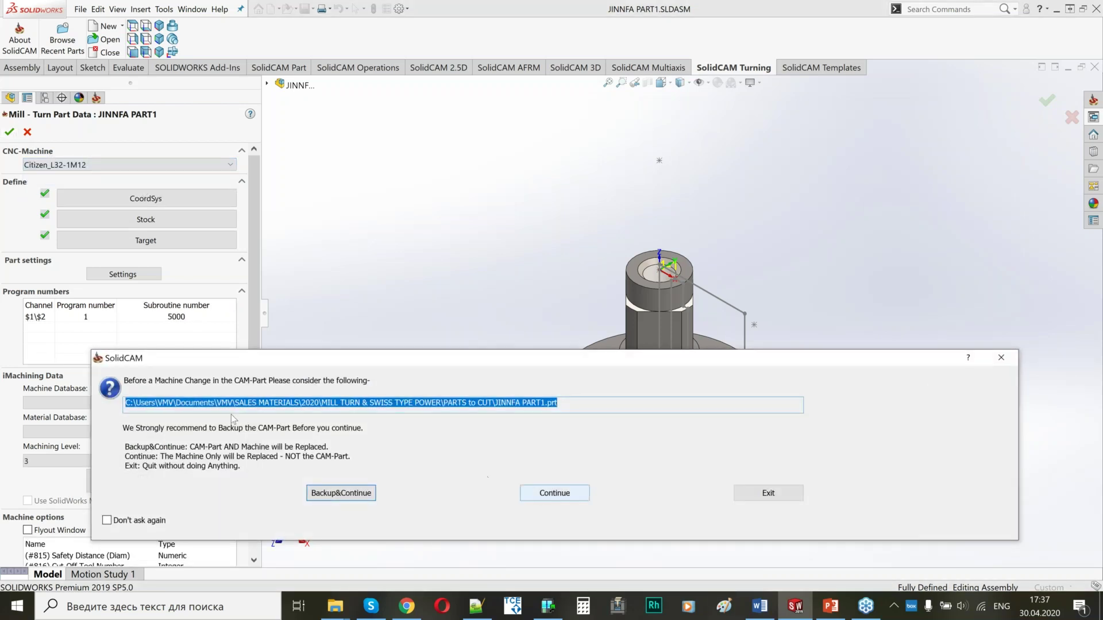
pyautogui.moveTo(471, 362); pyautogui.dragTo(482, 197)
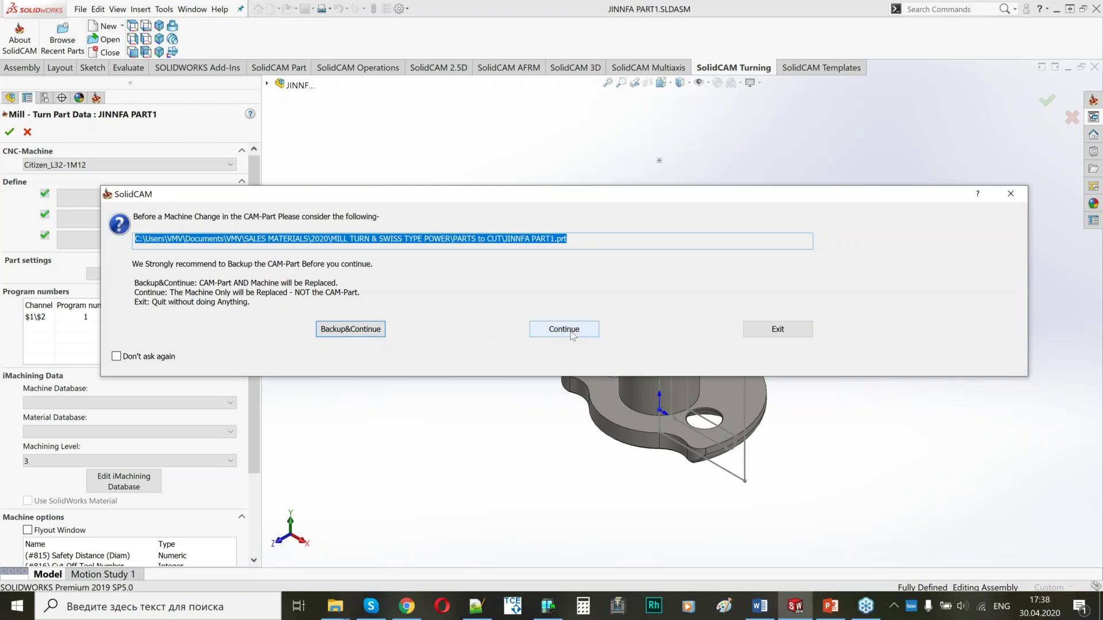
pyautogui.click(546, 331)
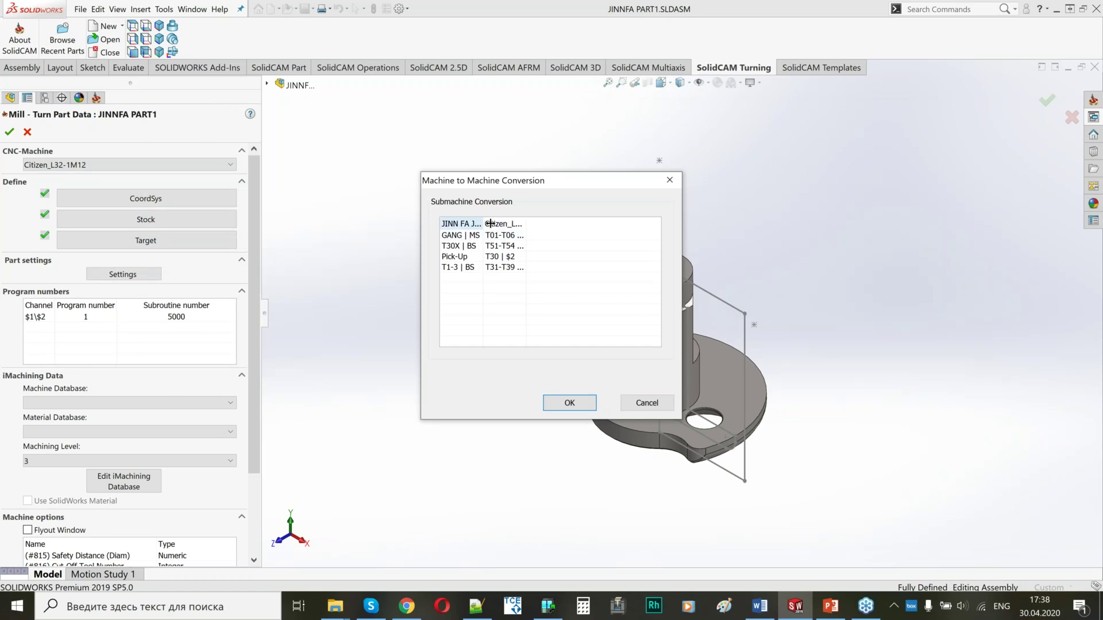
# Step: Map the T30X | BS submachine to T31-T39 | $2 | CX+, accept the machine conversion, and confirm the part data
pyautogui.doubleClick(490, 224)
pyautogui.moveTo(554, 222); pyautogui.dragTo(601, 224)
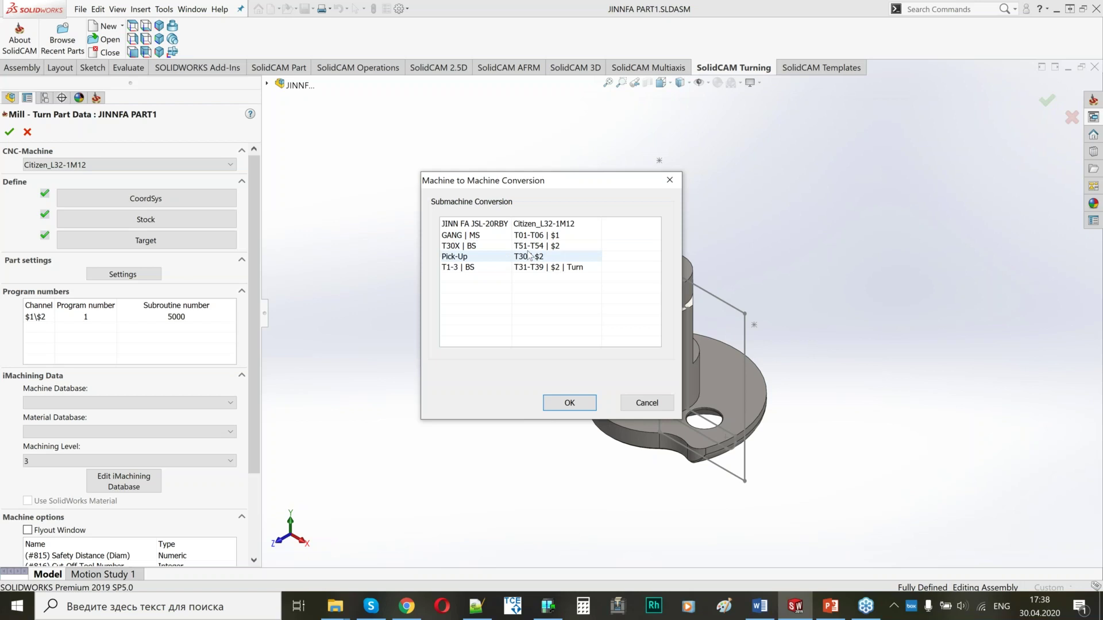
pyautogui.click(577, 248)
pyautogui.click(577, 248)
pyautogui.click(579, 249)
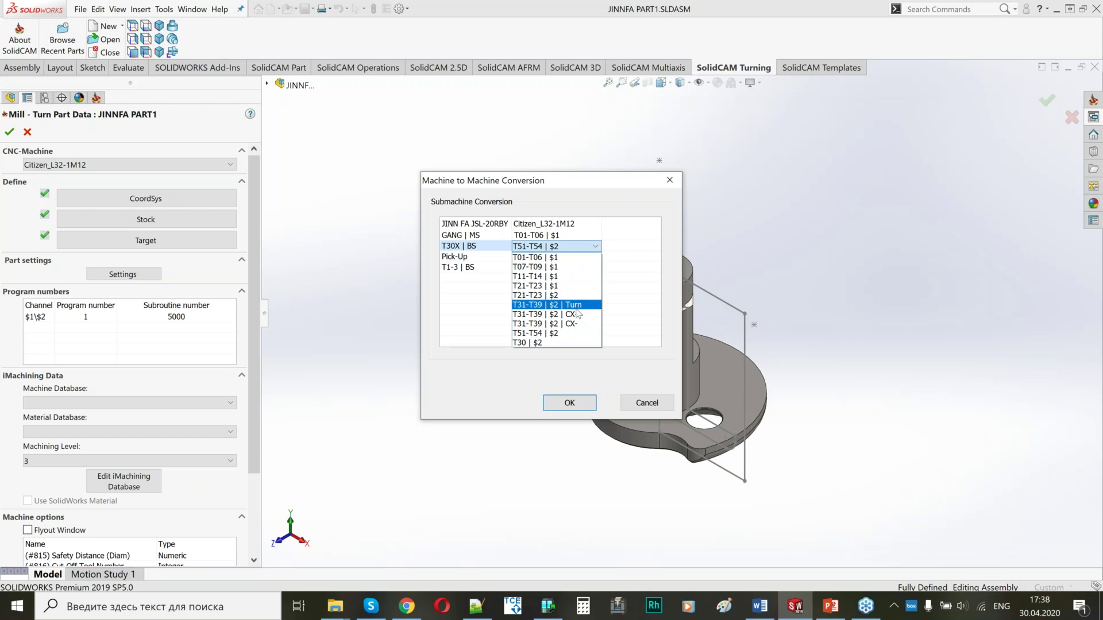
pyautogui.click(578, 314)
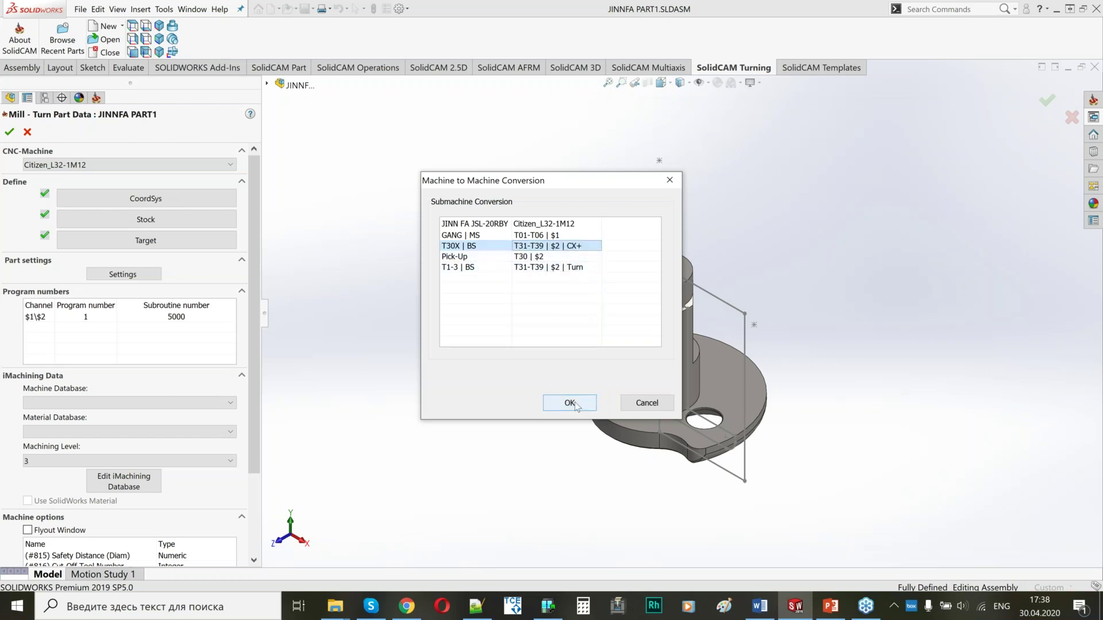
pyautogui.click(577, 405)
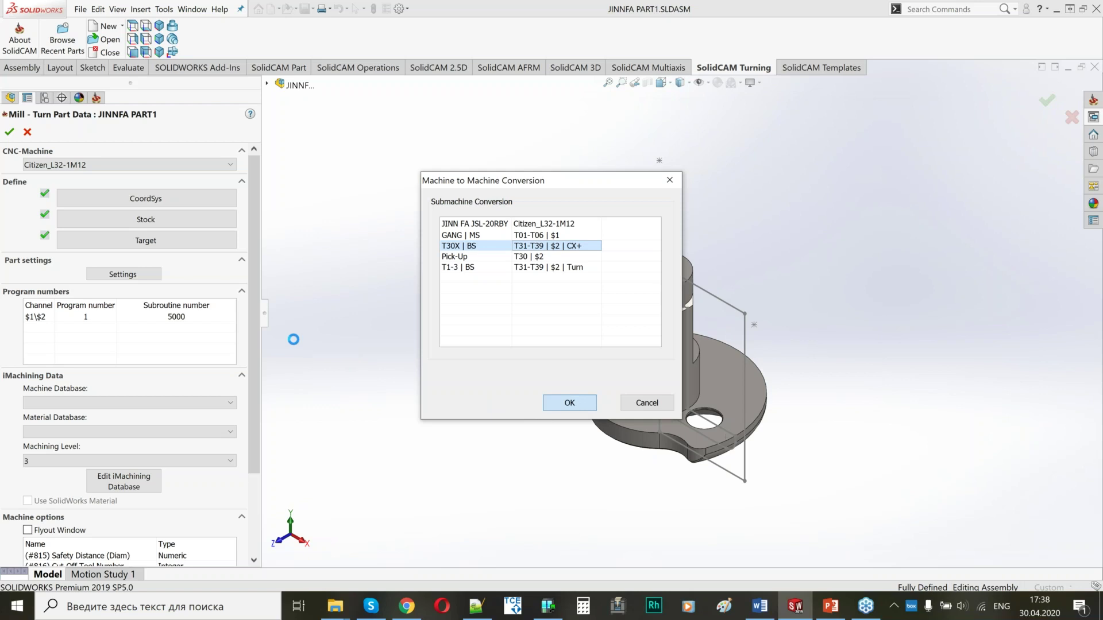
pyautogui.click(585, 406)
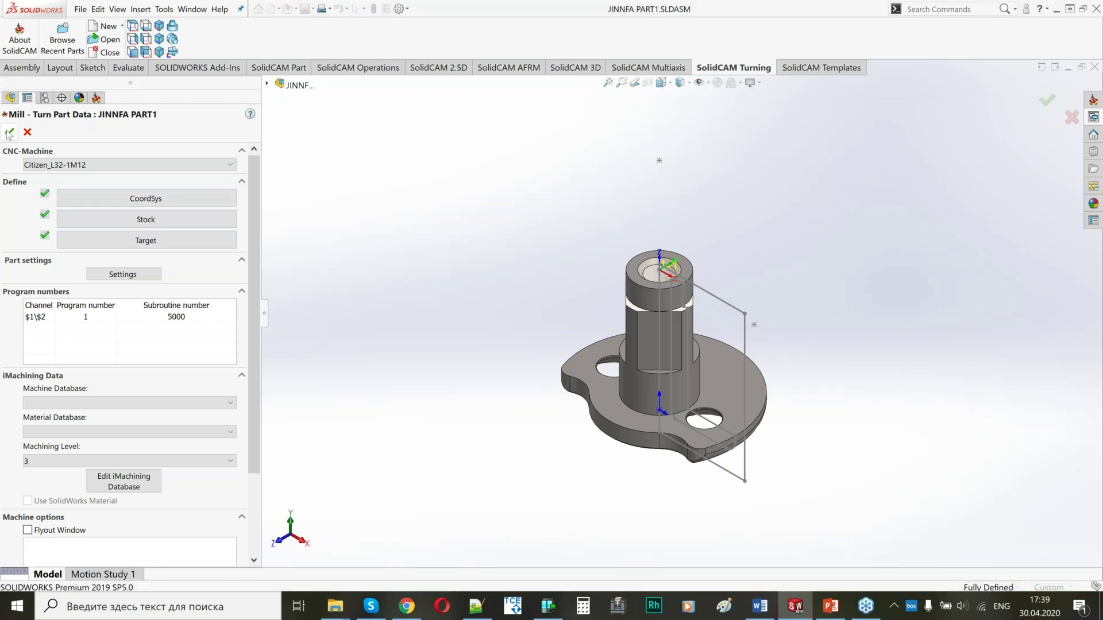
pyautogui.click(9, 134)
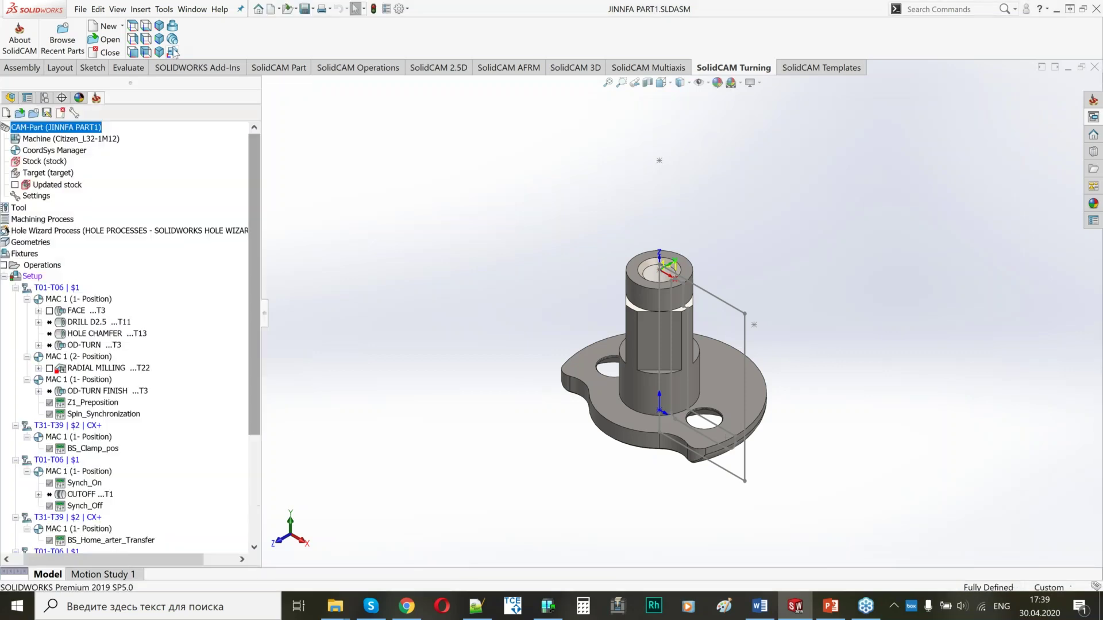
# Step: Review the converted operations under the Citizen T01-T06 and T31-T39 submachines and select the BS-FACE operation
pyautogui.click(172, 52)
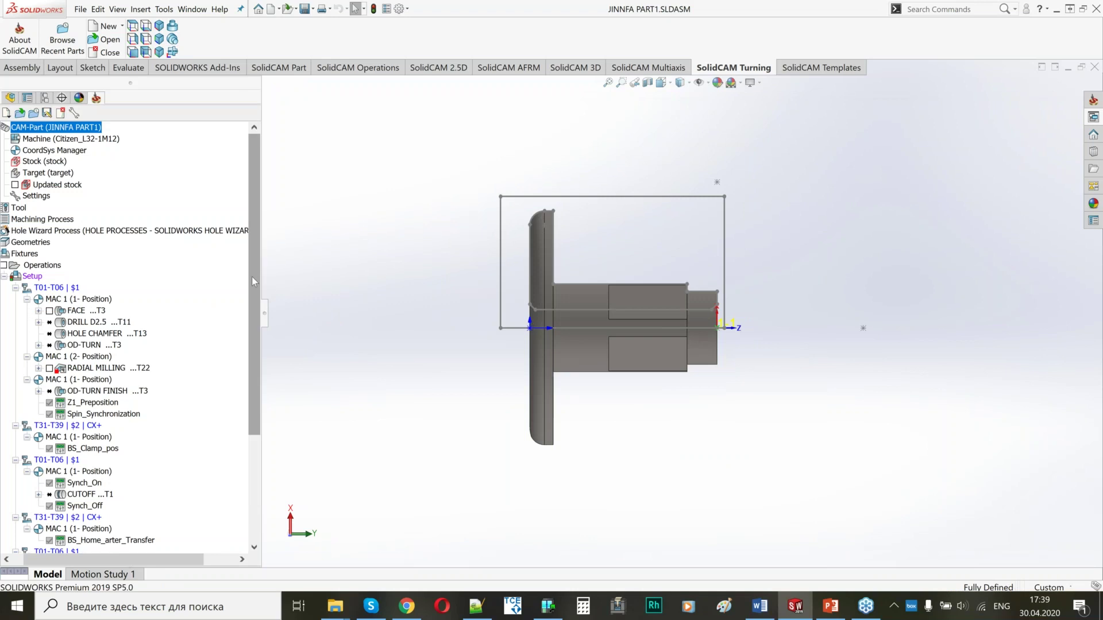
pyautogui.scroll(-3, 247, 356)
pyautogui.scroll(-2, 247, 356)
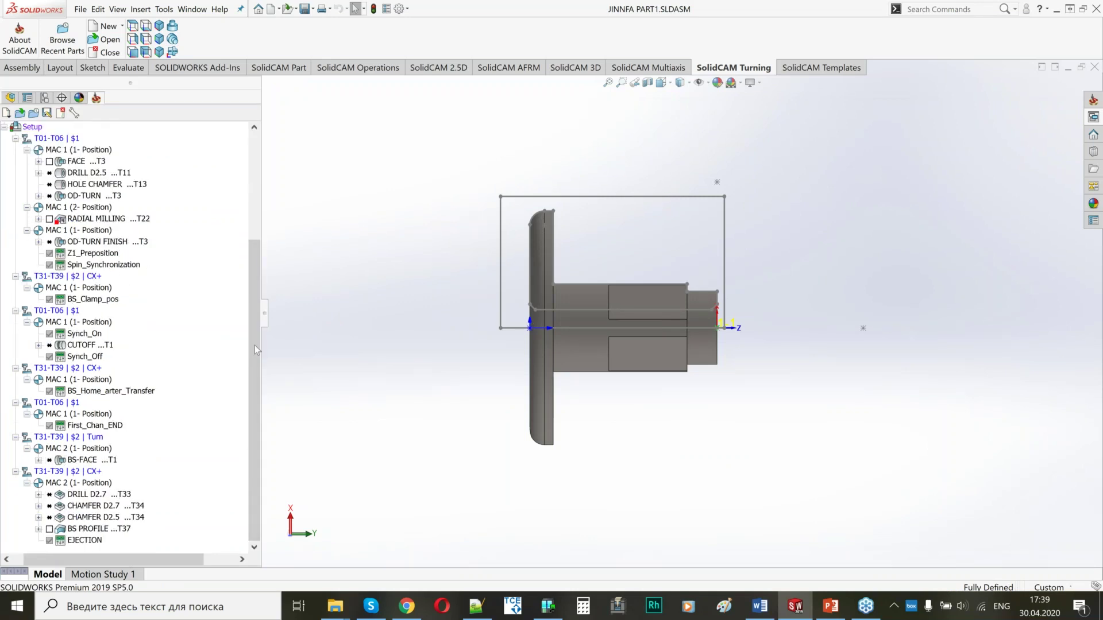
pyautogui.scroll(5, 259, 325)
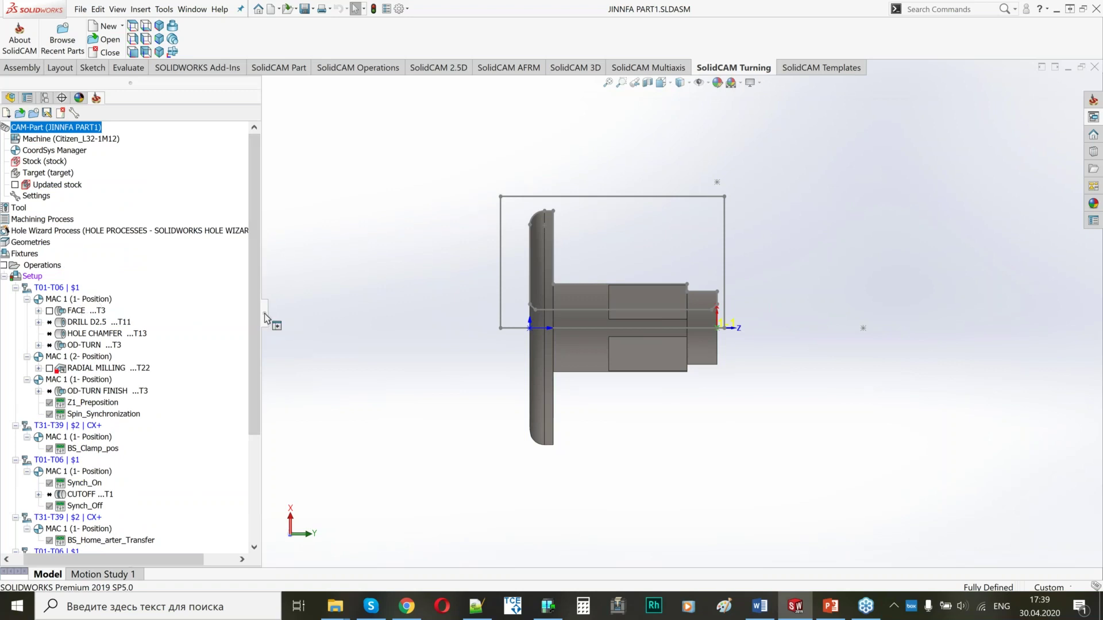
pyautogui.moveTo(264, 315); pyautogui.dragTo(299, 326)
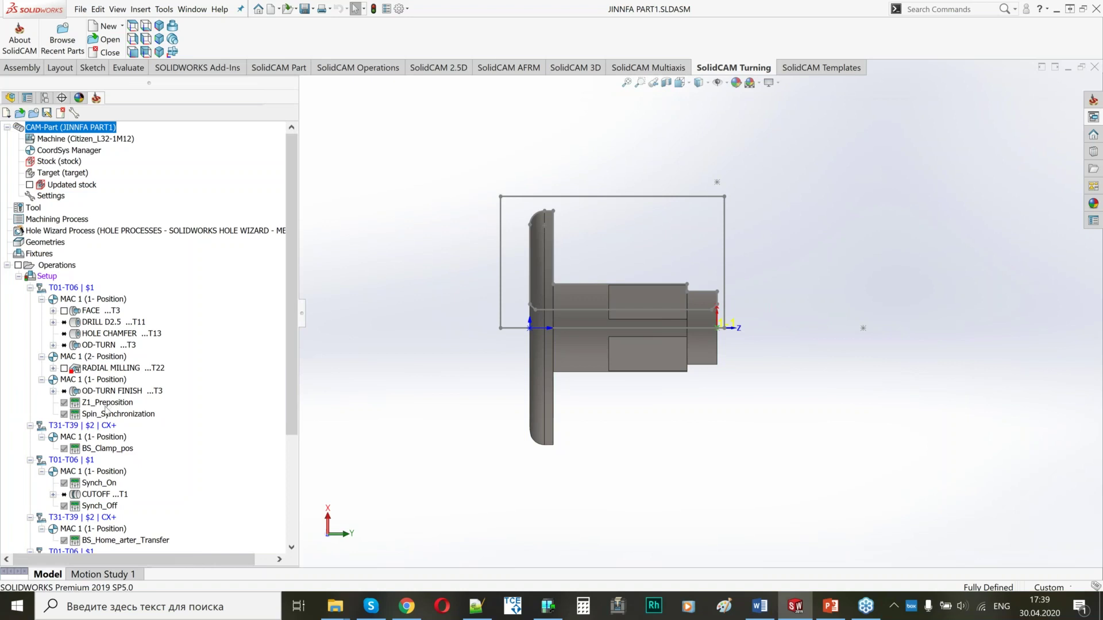
pyautogui.moveTo(291, 350); pyautogui.dragTo(288, 458)
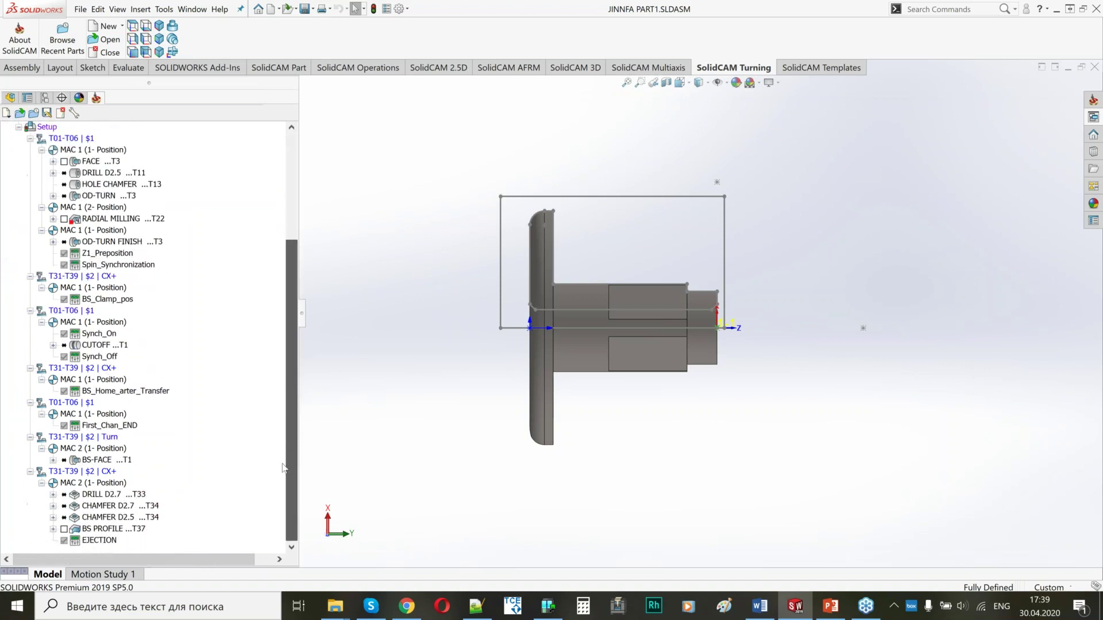
pyautogui.click(106, 462)
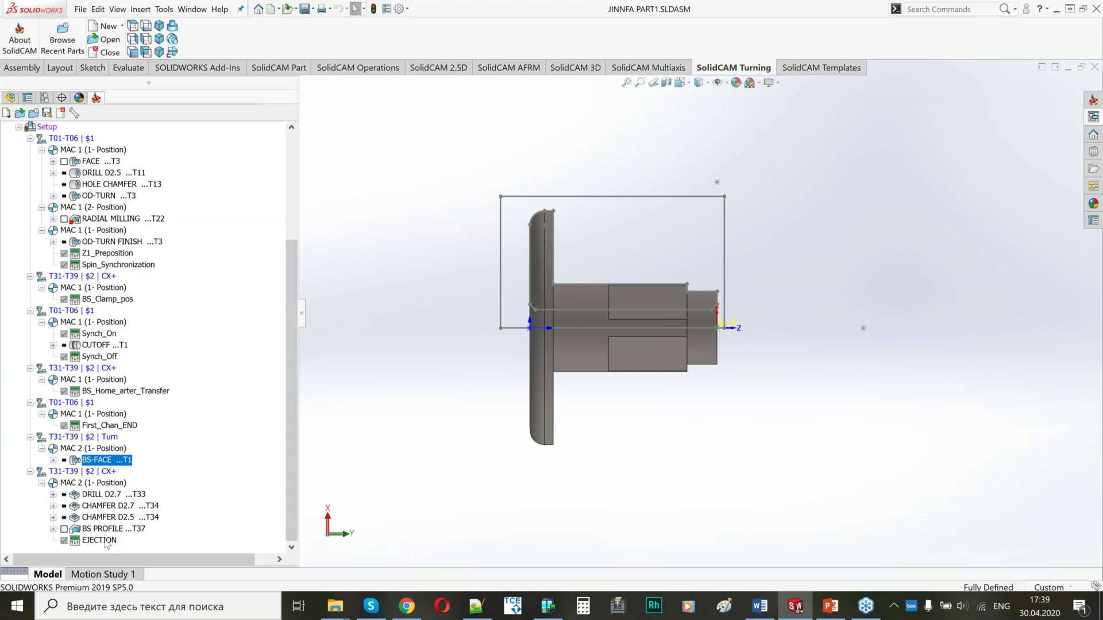
# Step: Suppress the back-side operations from BS-FACE through BS PROFILE under the T31-T39 submachines
pyautogui.keyDown('shift'); pyautogui.click(110, 530); pyautogui.keyUp('shift')
pyautogui.rightClick(112, 529)
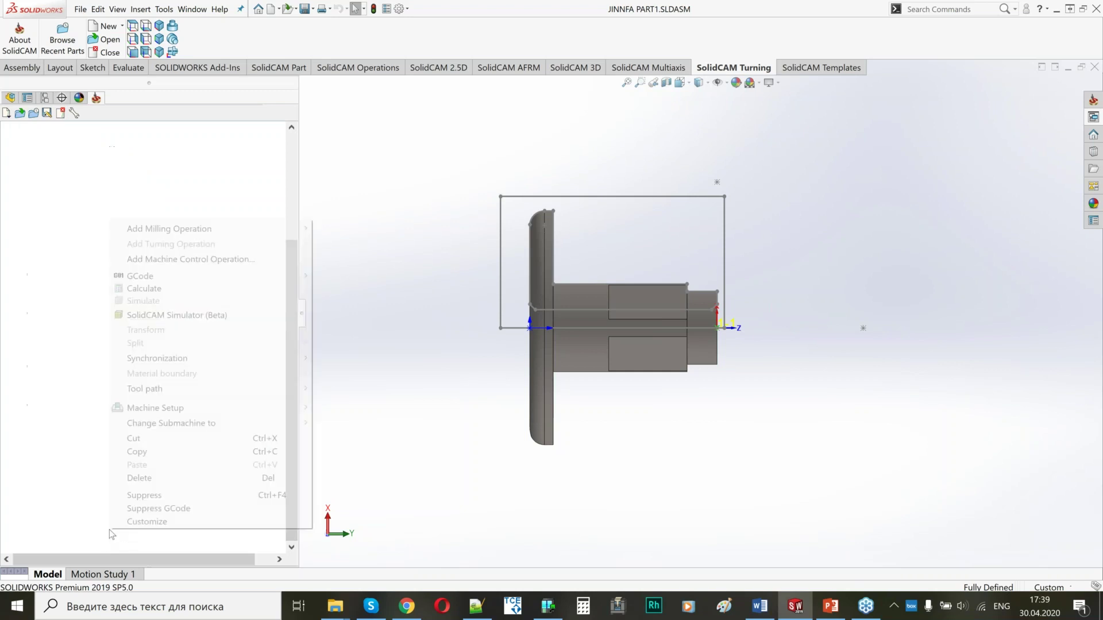
pyautogui.click(155, 497)
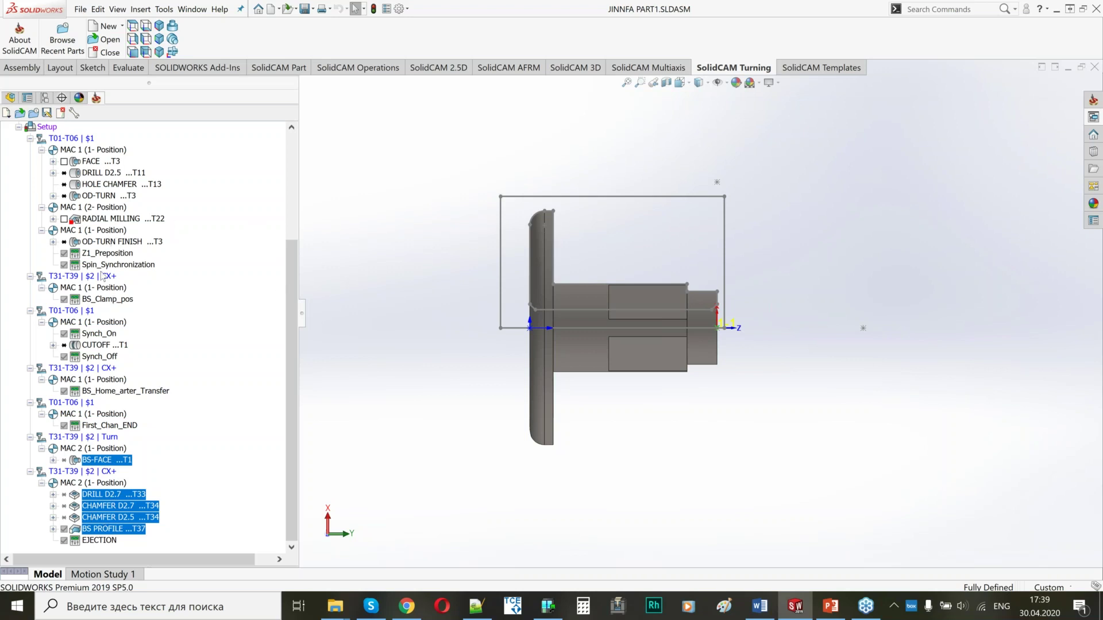
# Step: Delete the machine control operations Z1_Preposition, Spin_Synchronization, BS_Clamp_pos and Synch_On, and accept the deletion
pyautogui.click(105, 256)
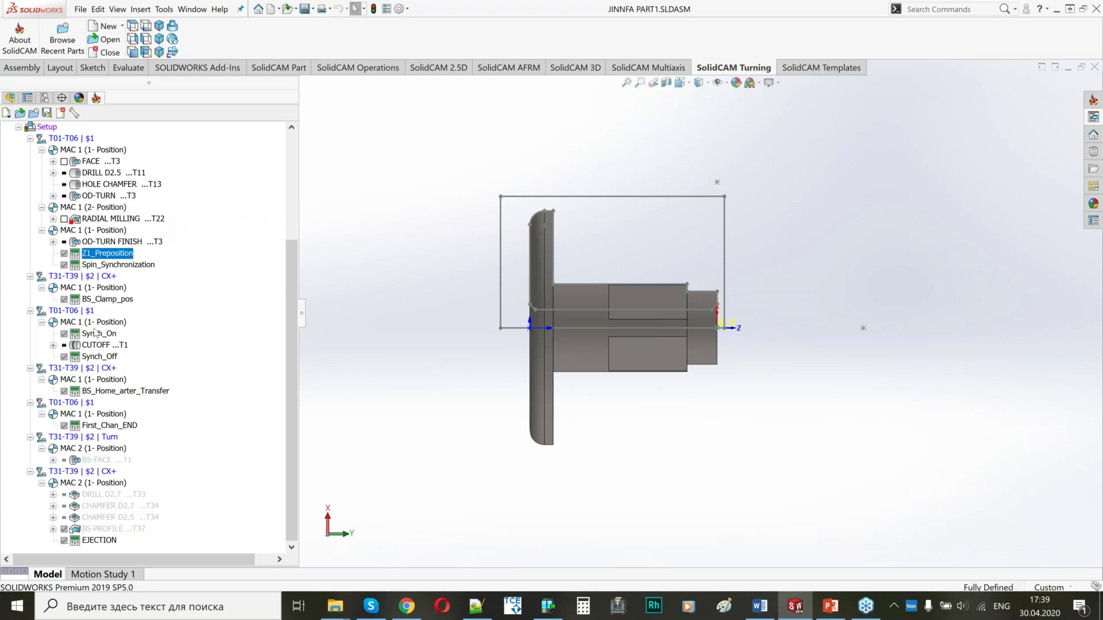
pyautogui.keyDown('shift'); pyautogui.click(98, 334); pyautogui.keyUp('shift')
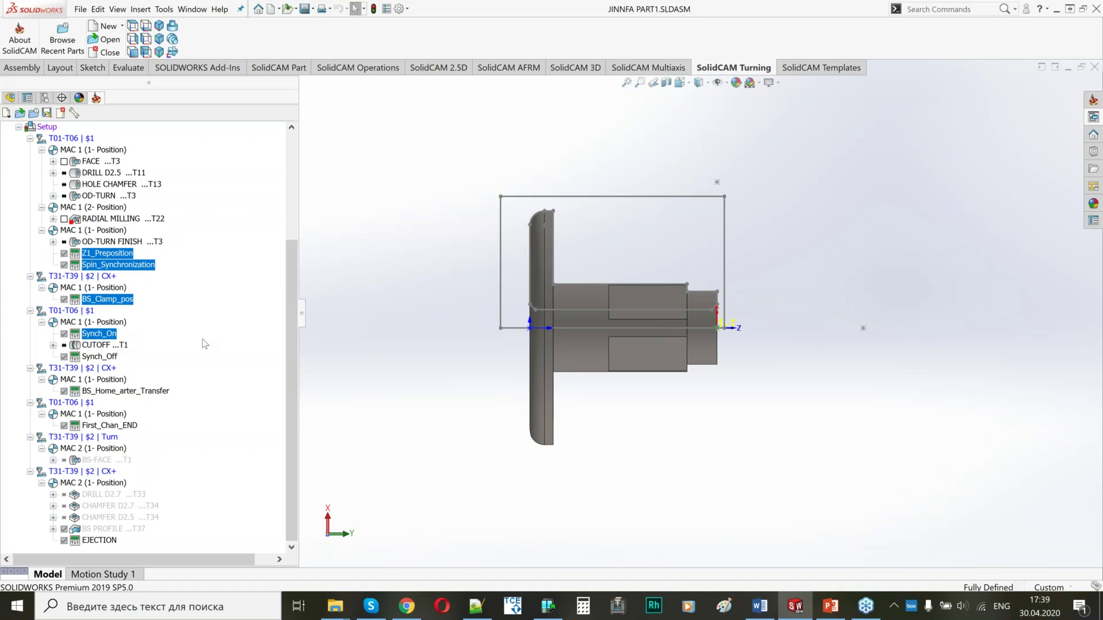
pyautogui.rightClick(97, 337)
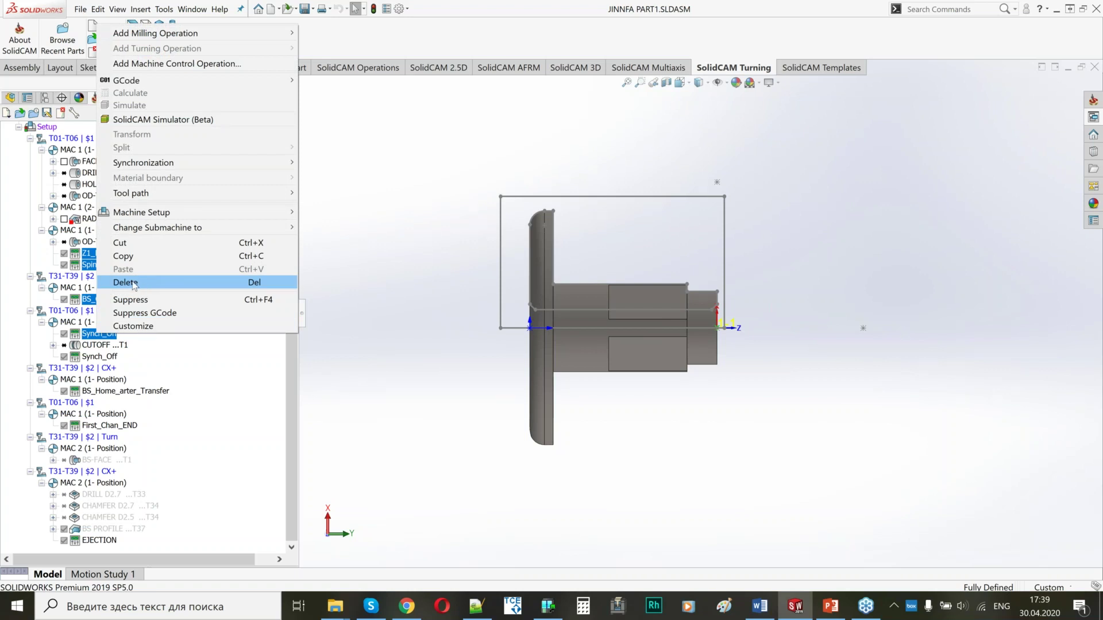
pyautogui.click(127, 282)
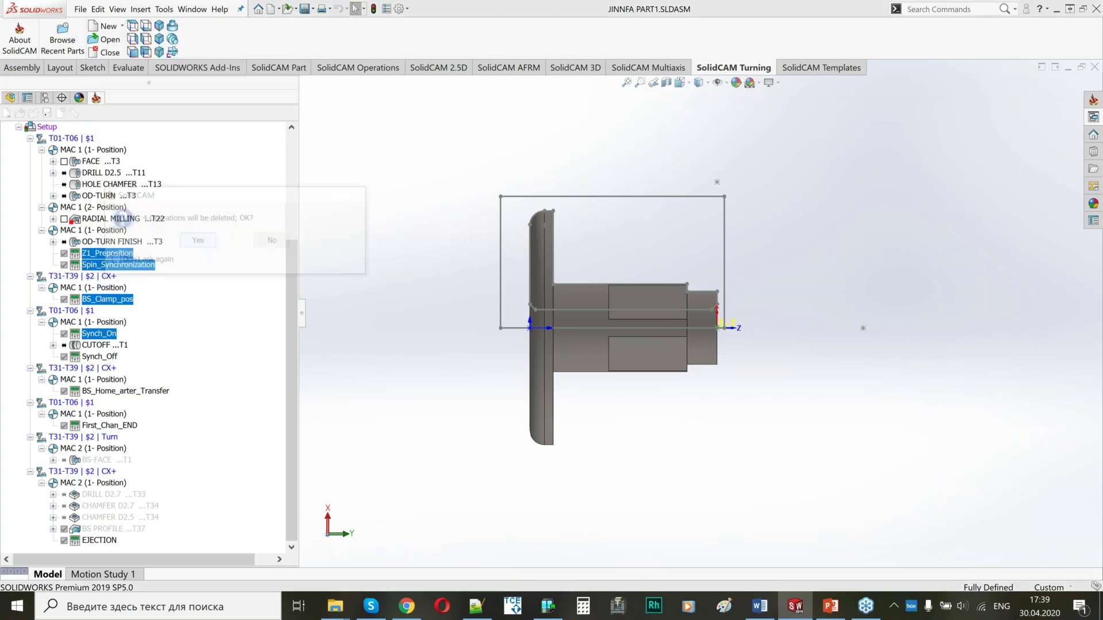
pyautogui.click(226, 257)
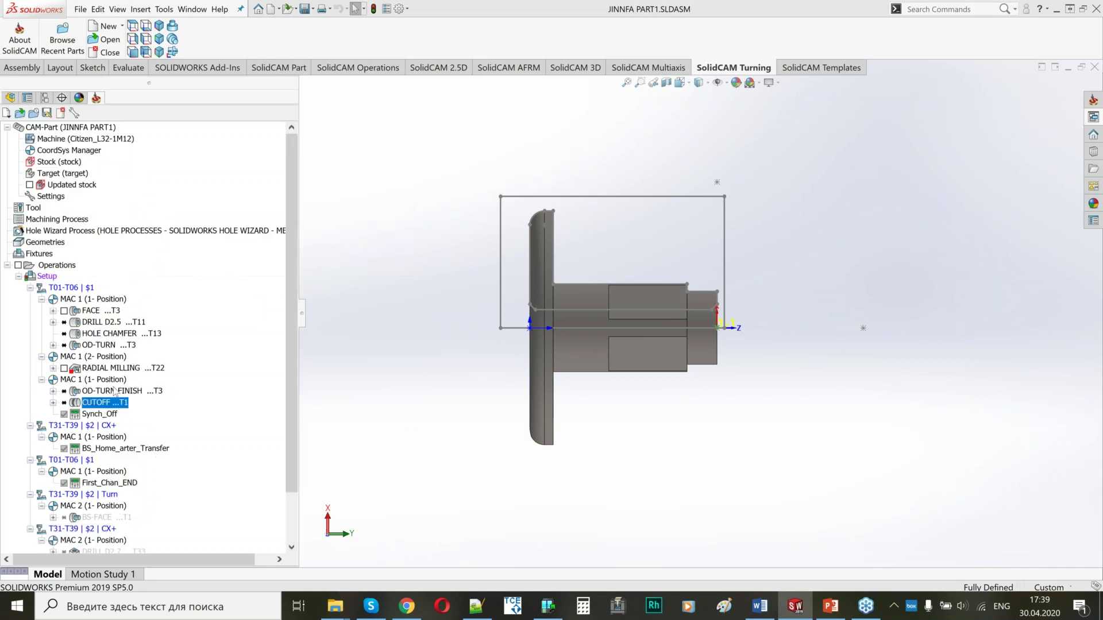
# Step: Delete the machine control operations Synch_Off, BS_Home_arter_Transfer and First_Chan_END, and accept the deletion
pyautogui.click(110, 381)
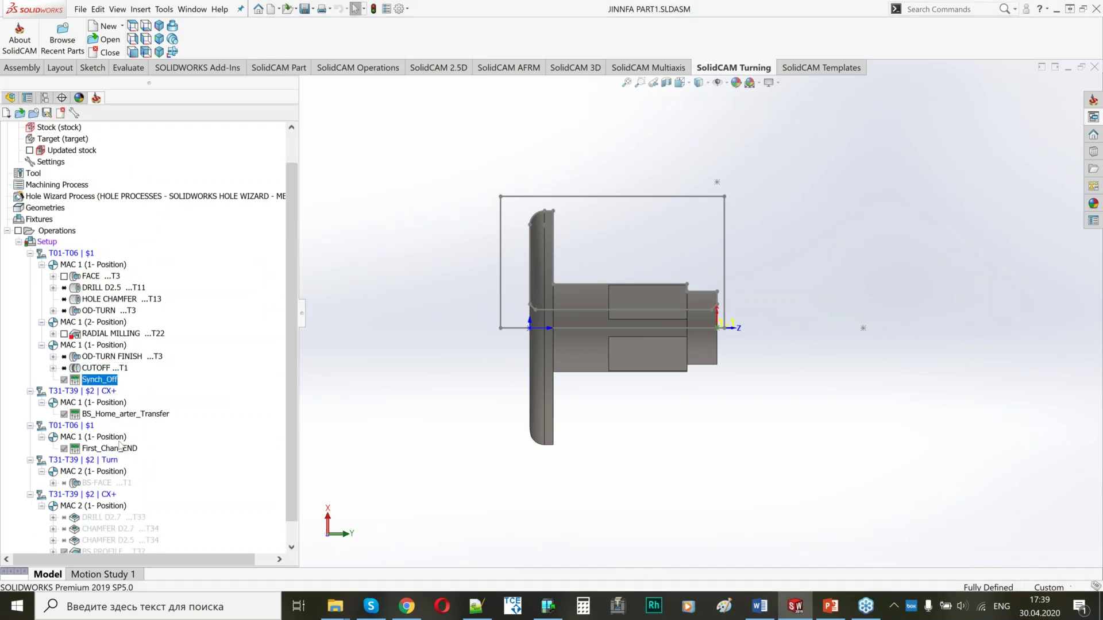
pyautogui.keyDown('shift'); pyautogui.click(122, 451); pyautogui.keyUp('shift')
pyautogui.rightClick(122, 454)
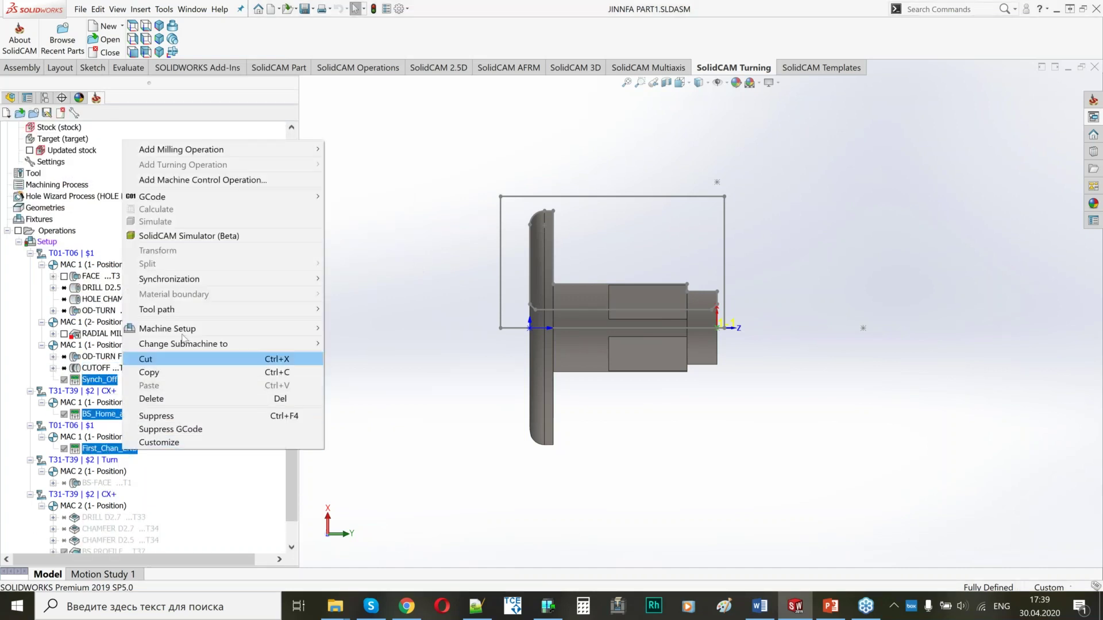
pyautogui.click(175, 399)
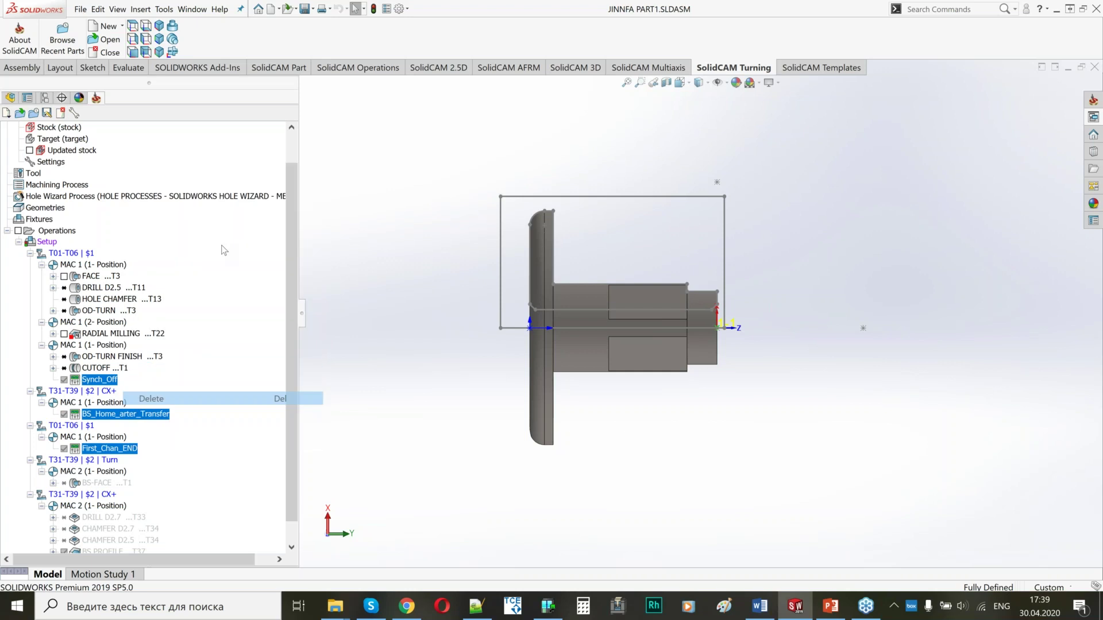
pyautogui.click(196, 241)
pyautogui.click(210, 252)
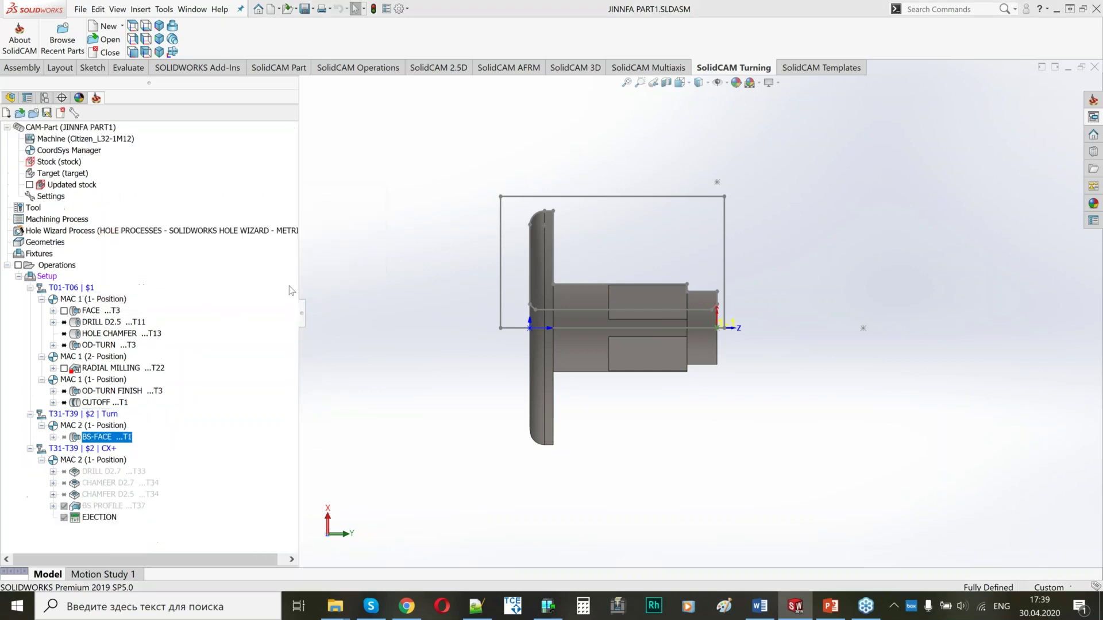
# Step: Delete the EJECTION machine control operation at the end of the operation tree
pyautogui.rightClick(101, 522)
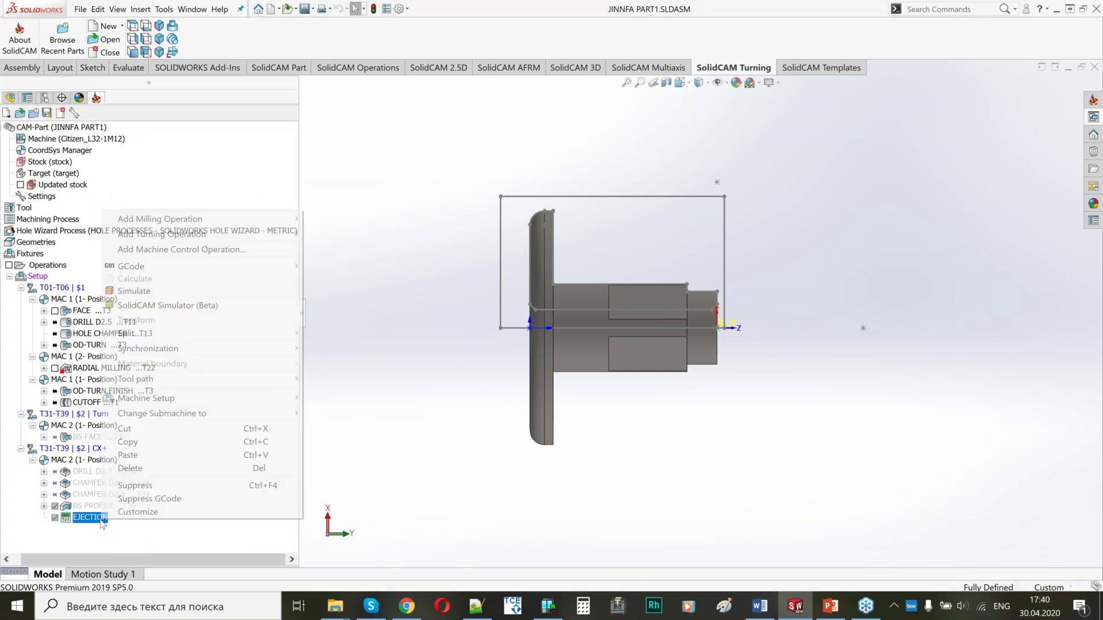
pyautogui.click(137, 469)
pyautogui.press('Return')
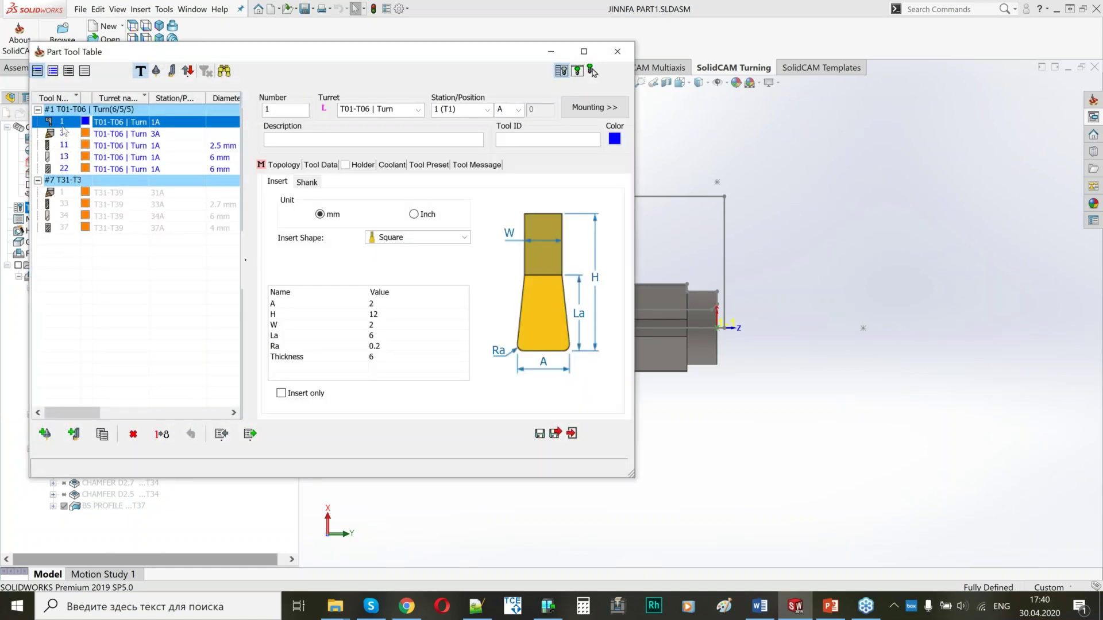
# Step: Show the mounting of the 2.5 mm drill in the part tool table and examine the machine's turrets around both spindles
pyautogui.click(56, 145)
pyautogui.click(598, 109)
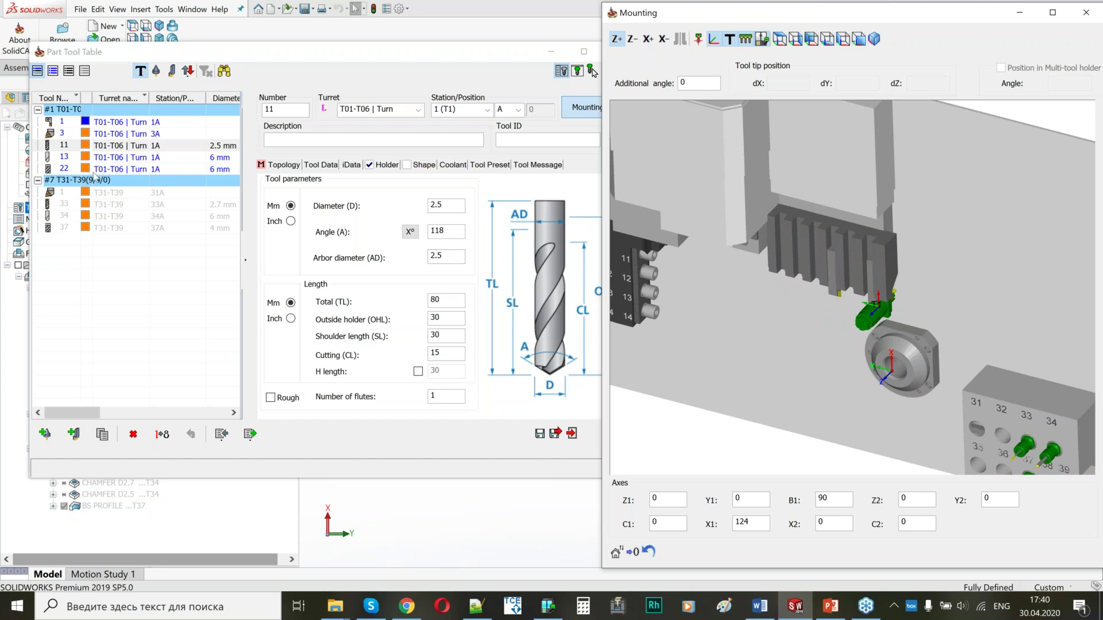
pyautogui.click(417, 111)
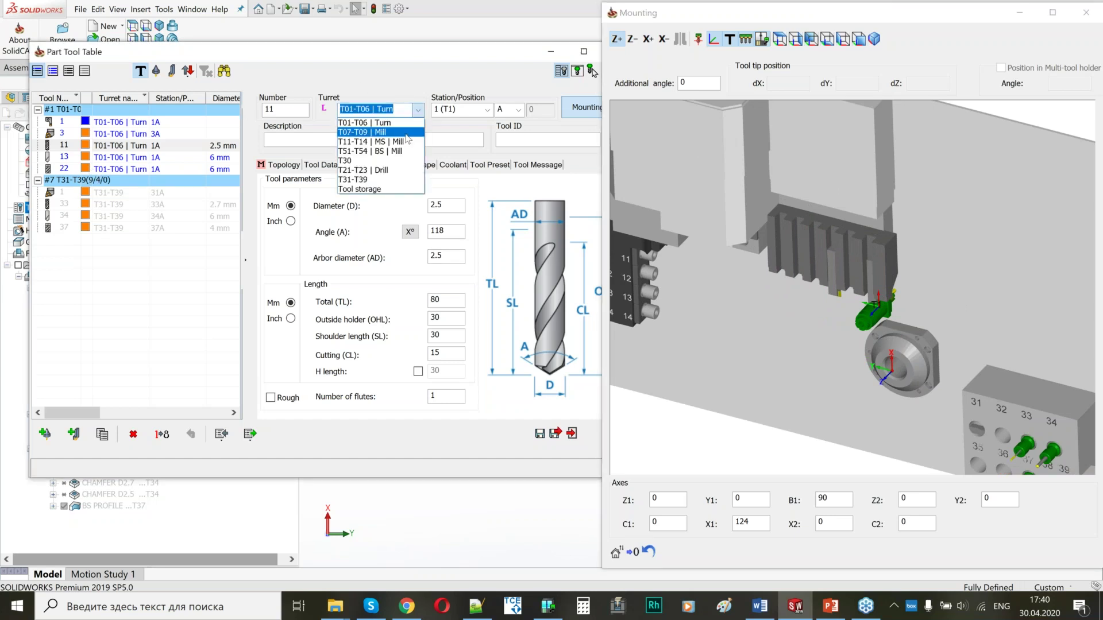
pyautogui.click(774, 237)
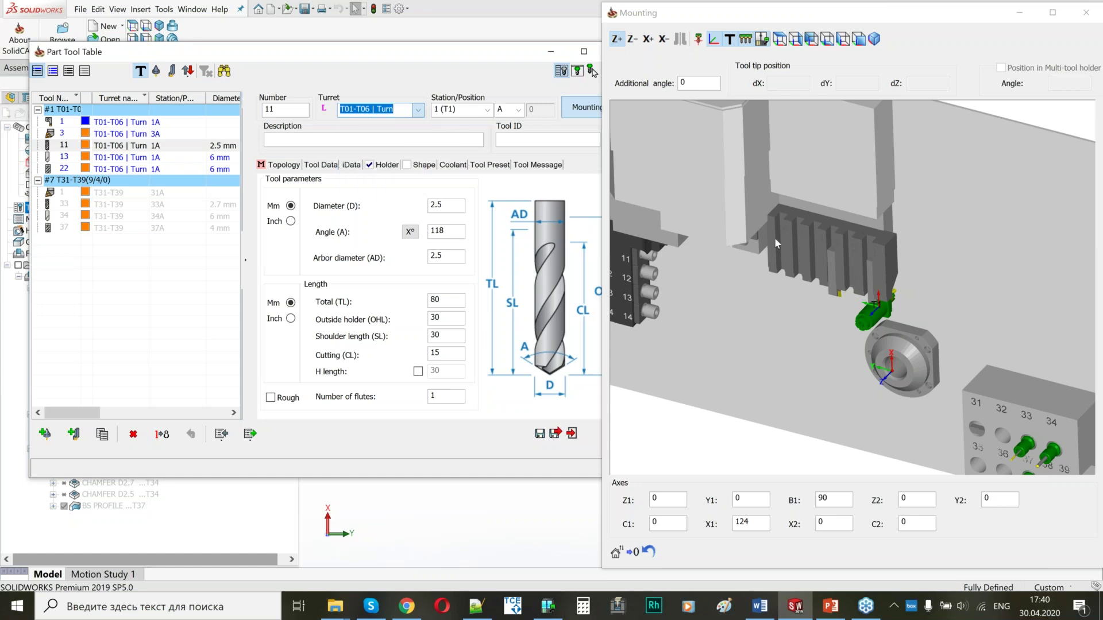
pyautogui.click(774, 236)
pyautogui.scroll(-3, 774, 237)
pyautogui.scroll(4, 869, 268)
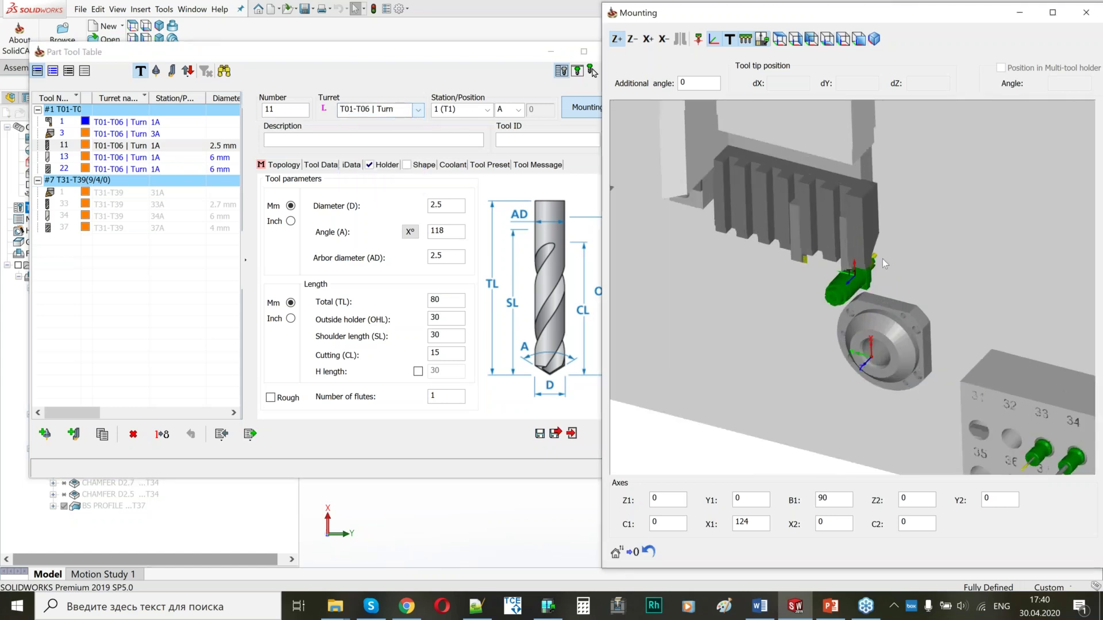
pyautogui.scroll(-5, 882, 260)
pyautogui.moveTo(771, 271); pyautogui.dragTo(786, 364, button='middle')
pyautogui.scroll(3, 846, 354)
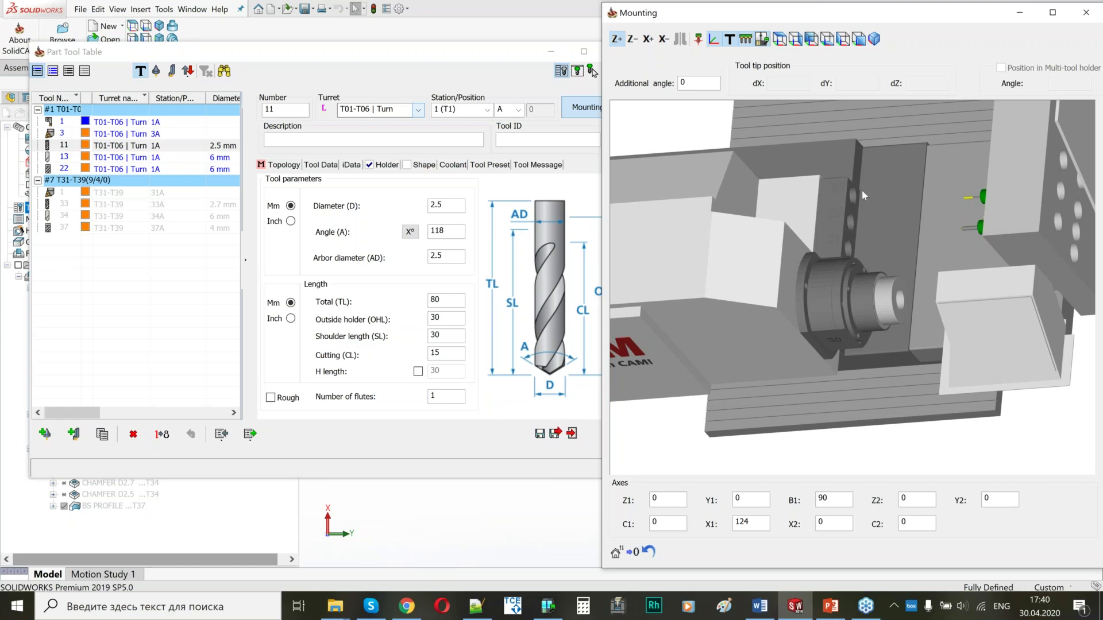
pyautogui.scroll(-4, 860, 196)
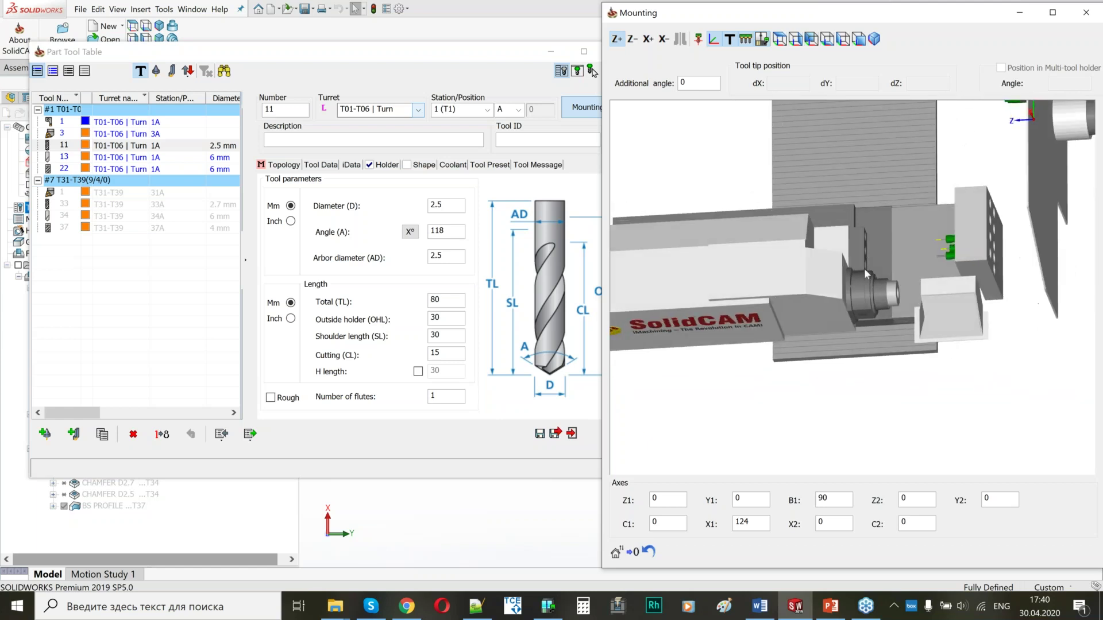
pyautogui.moveTo(871, 259); pyautogui.dragTo(791, 233, button='middle')
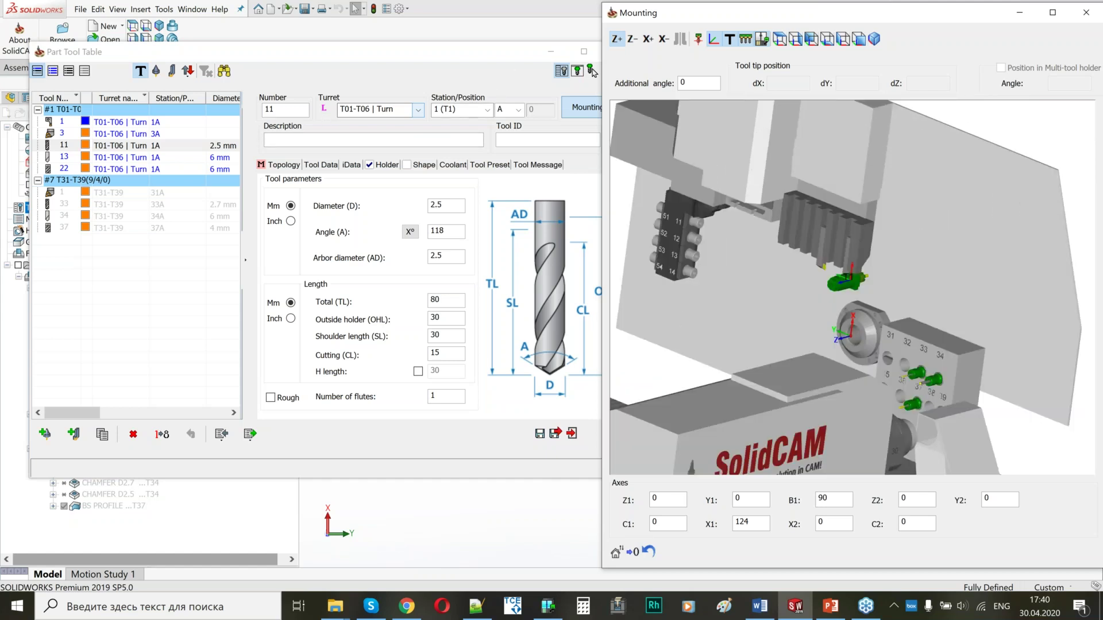
# Step: Assign the 2.5 mm drill to the T21-T23 | Drill turret and renumber it as tool 21
pyautogui.click(418, 111)
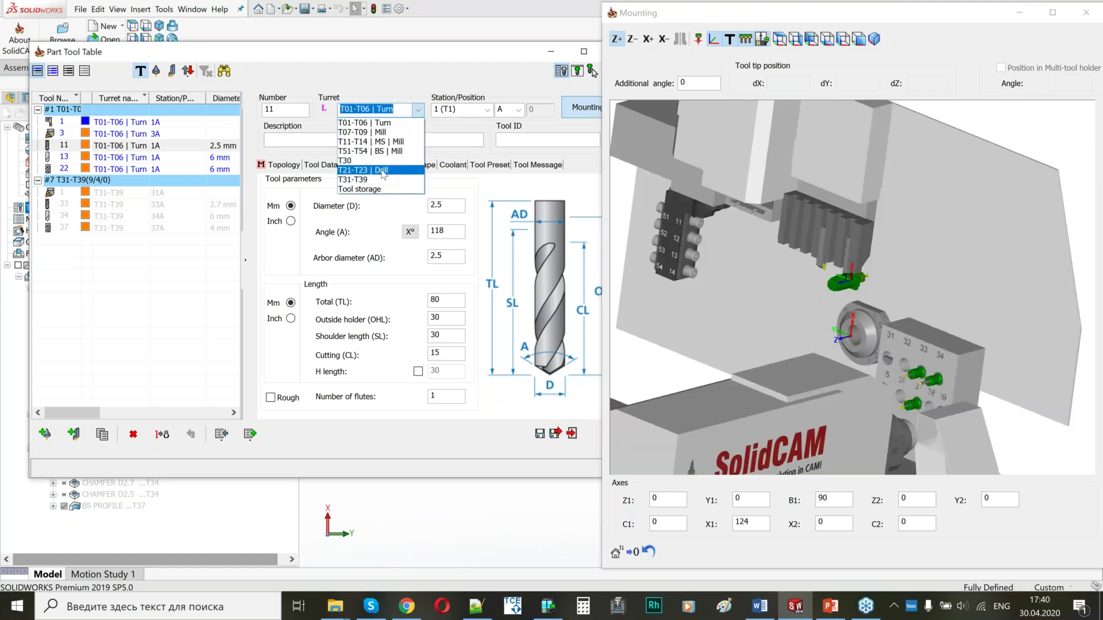
pyautogui.click(382, 171)
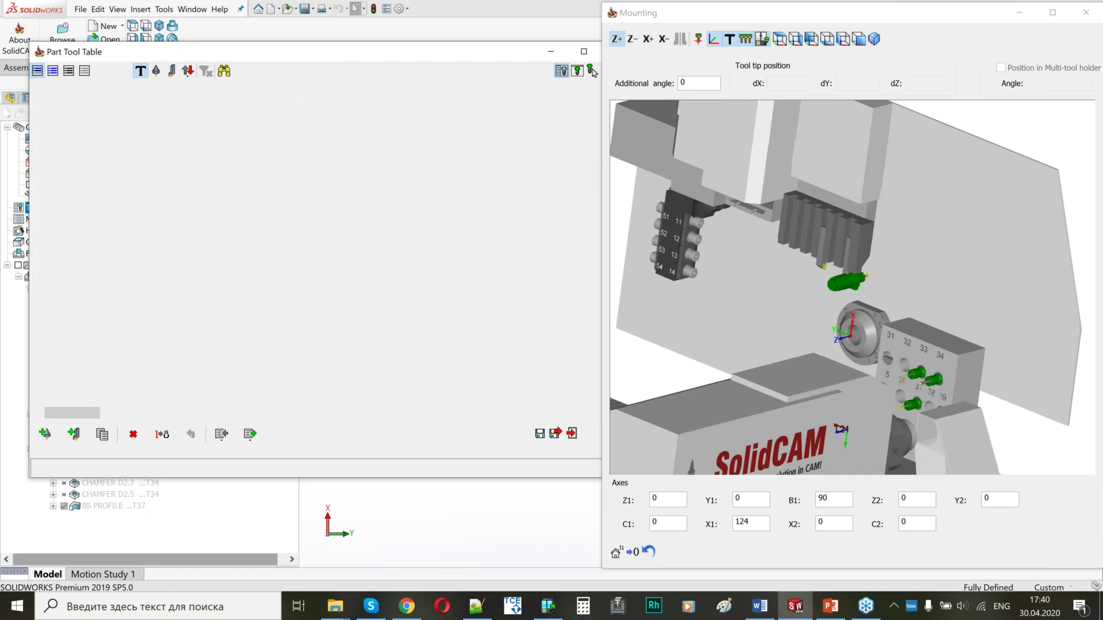
pyautogui.click(266, 109)
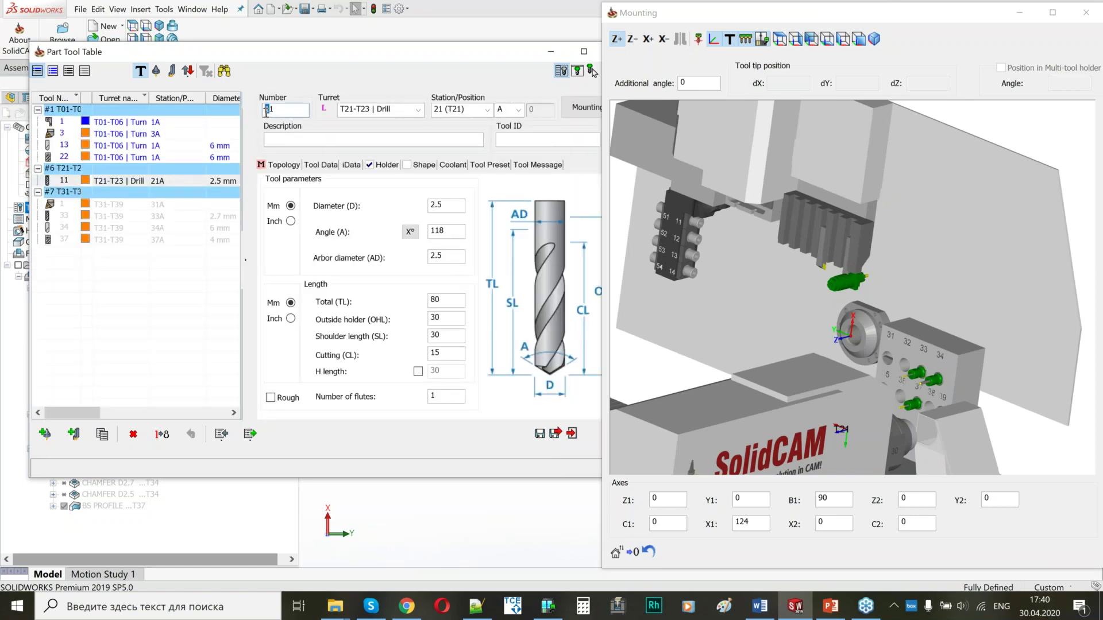
pyautogui.write('21')
# Step: Move the 6 mm, 90-degree chamfer drill to station 22 (T22) of the T21-T23 | Drill turret and renumber it as 22
pyautogui.click(62, 147)
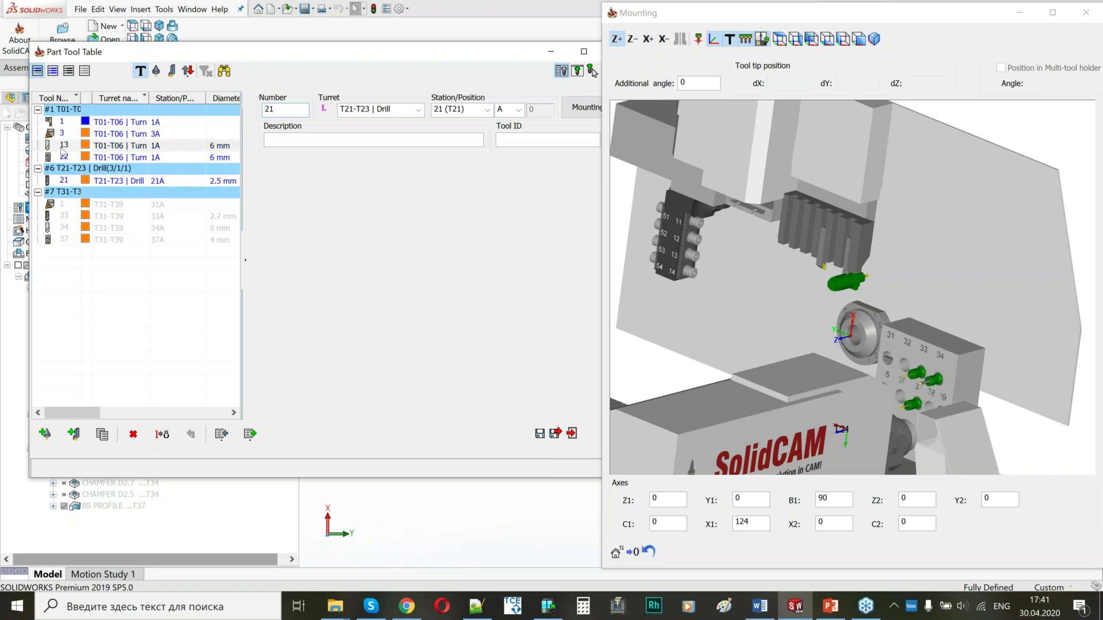
pyautogui.click(417, 109)
pyautogui.click(365, 171)
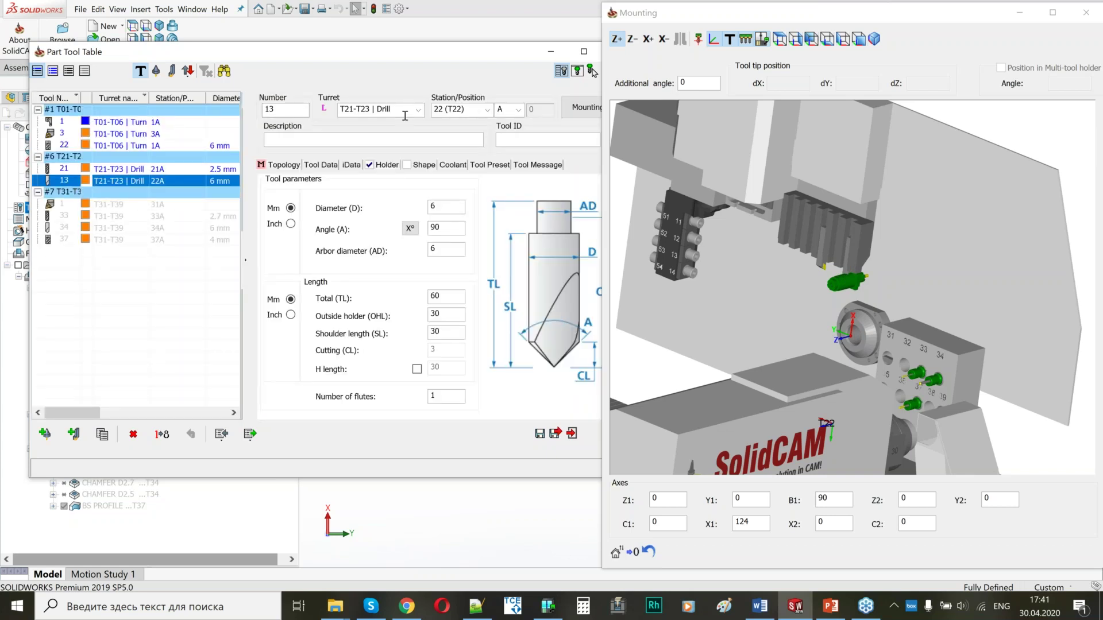
pyautogui.click(487, 109)
pyautogui.click(450, 133)
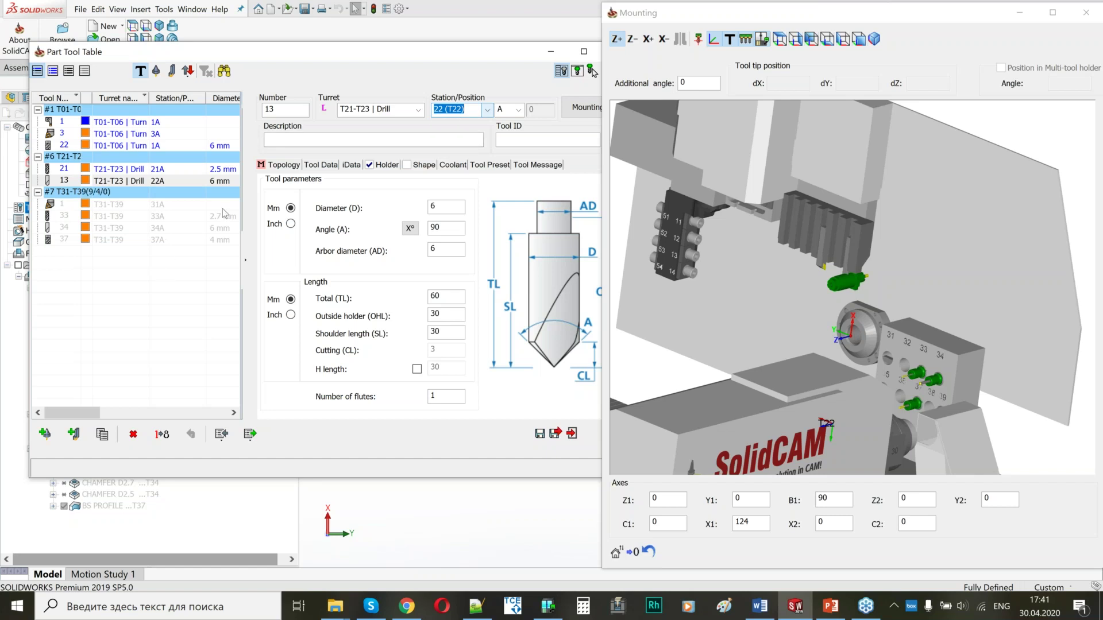
pyautogui.click(287, 111)
pyautogui.write('22')
pyautogui.click(674, 229)
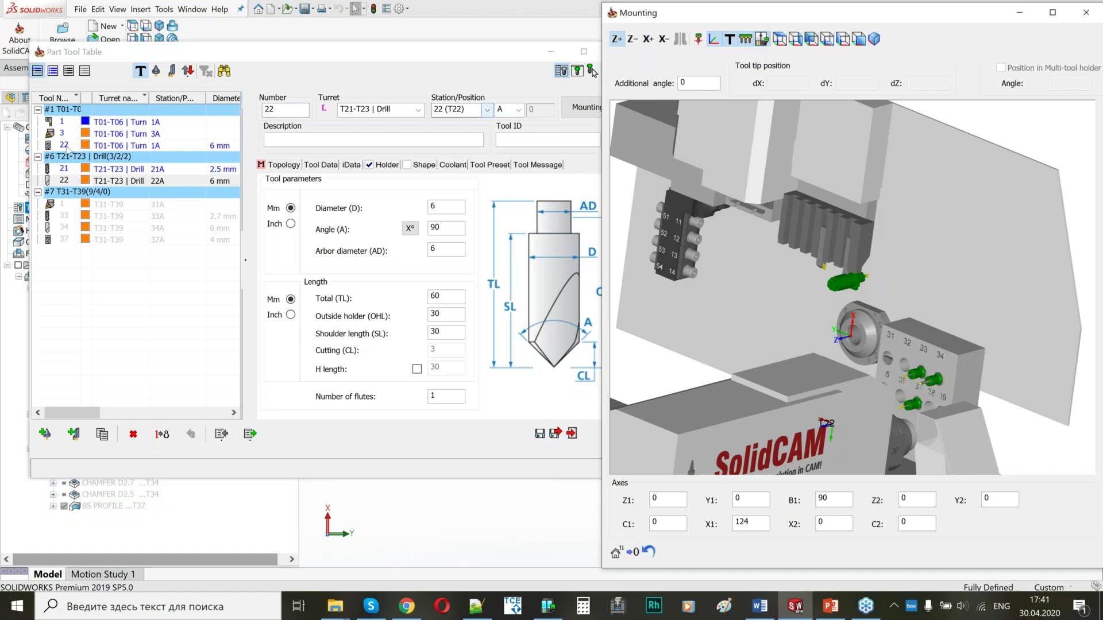
# Step: Check the mounting of the 6 mm end mill on the T01-T06 turret and remove its 21_to_25 holder
pyautogui.click(67, 148)
pyautogui.moveTo(848, 286); pyautogui.dragTo(827, 289, button='middle')
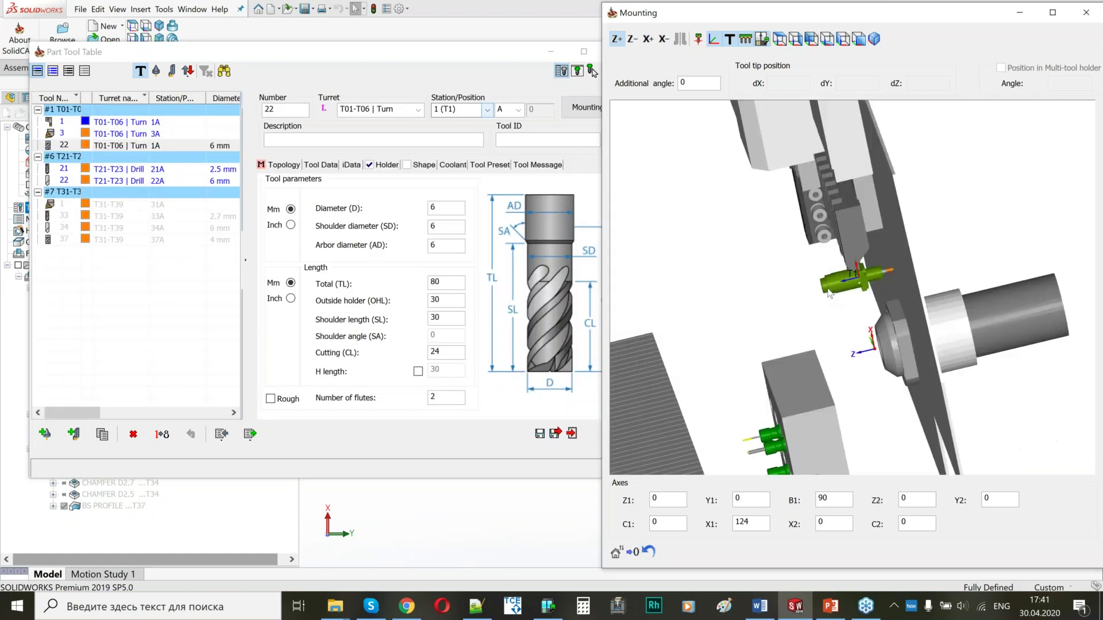
pyautogui.scroll(3, 872, 277)
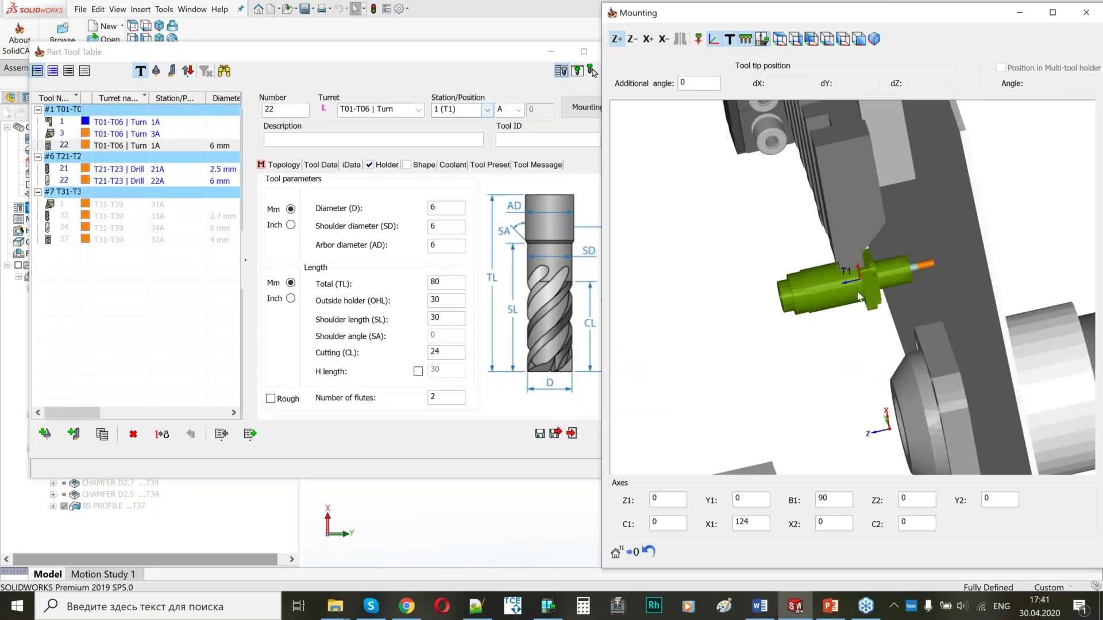
pyautogui.scroll(-5, 877, 285)
pyautogui.moveTo(862, 284); pyautogui.dragTo(715, 194, button='middle')
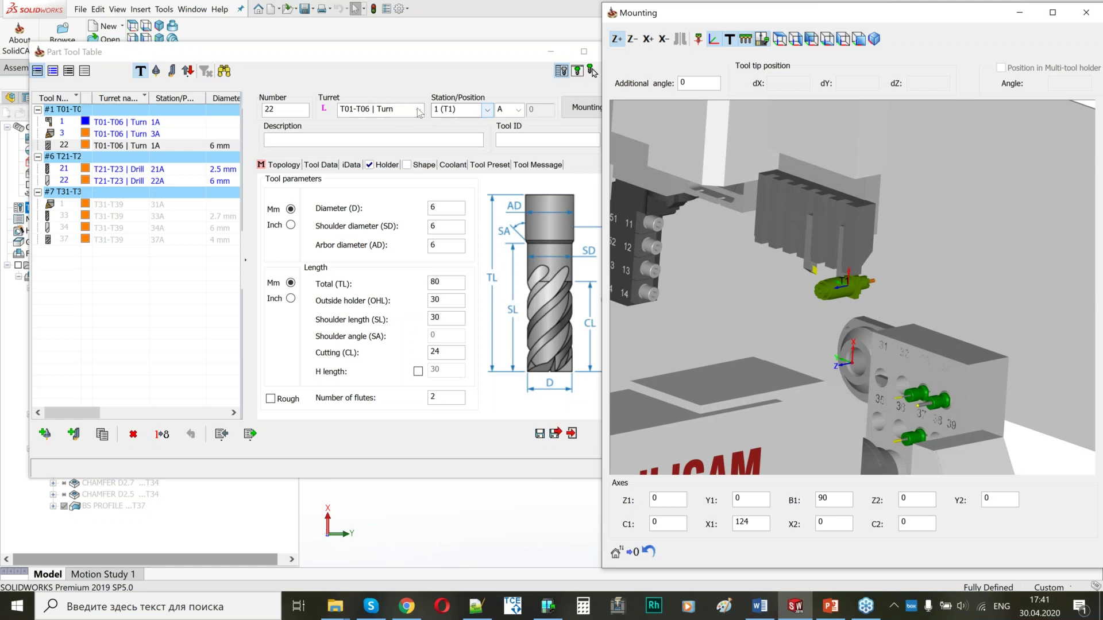
pyautogui.click(388, 166)
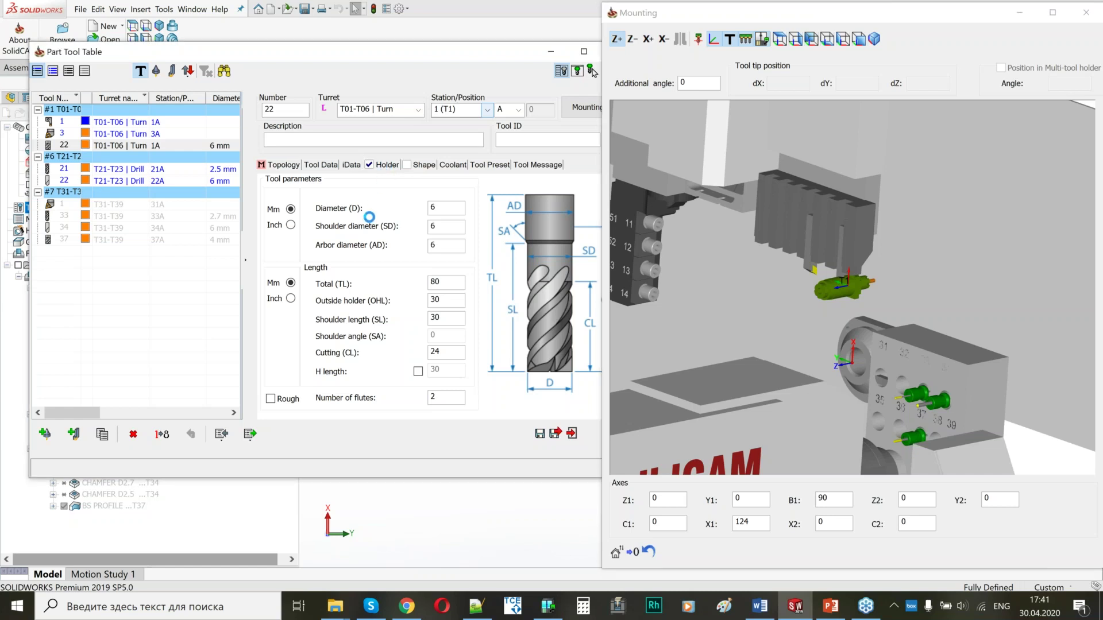
pyautogui.click(283, 236)
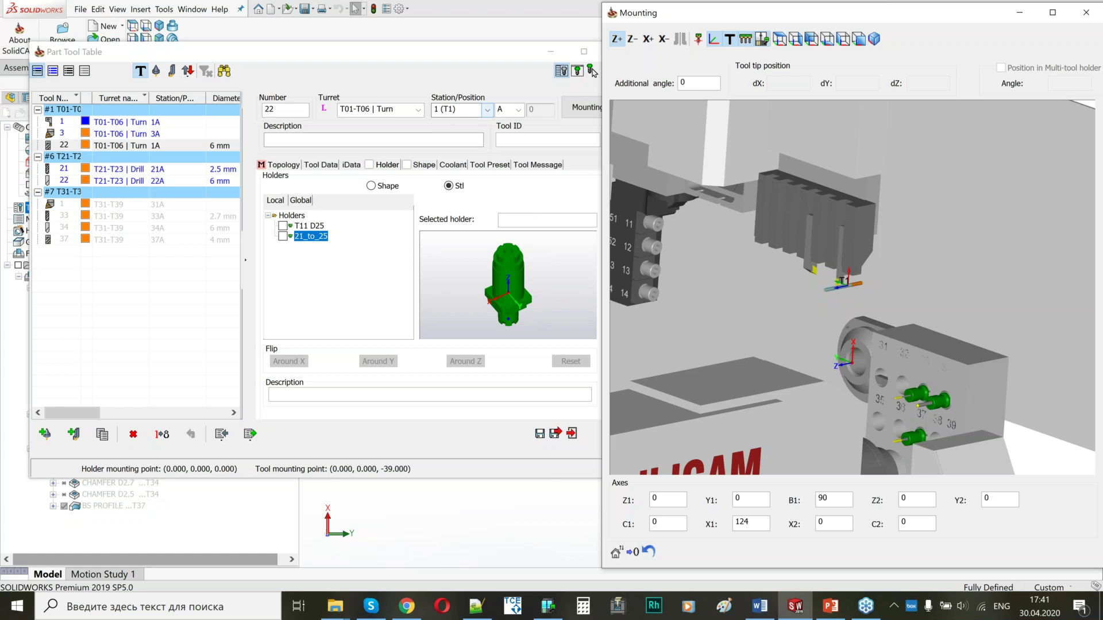
# Step: Move the 6 mm end mill to station 8 (T8) of the T07-T09 | Mill turret and renumber it as 8
pyautogui.click(374, 109)
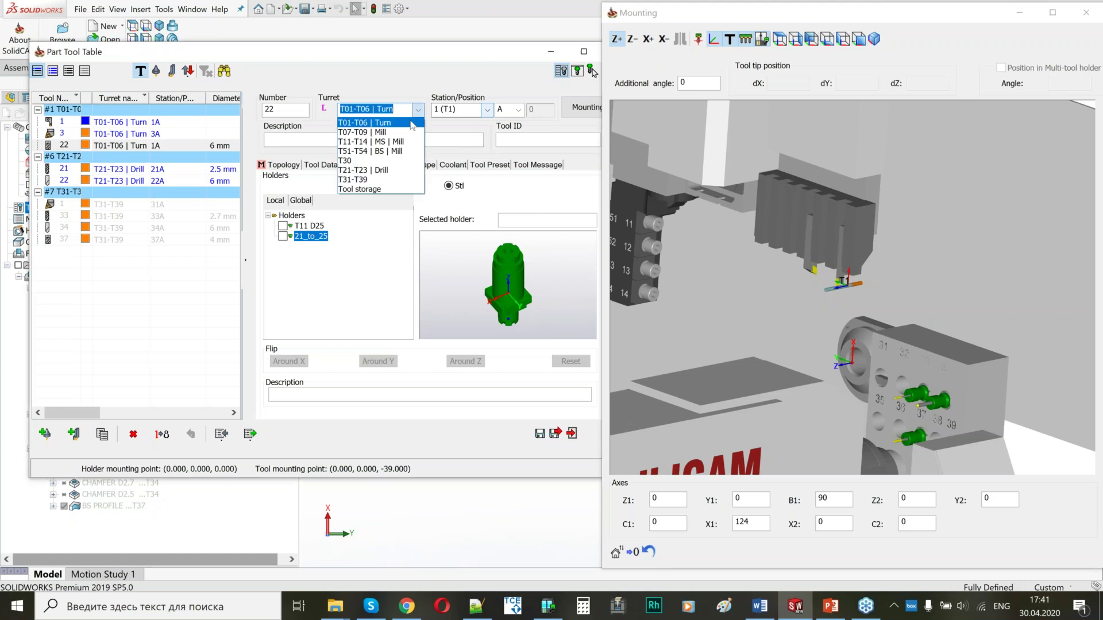
pyautogui.click(356, 134)
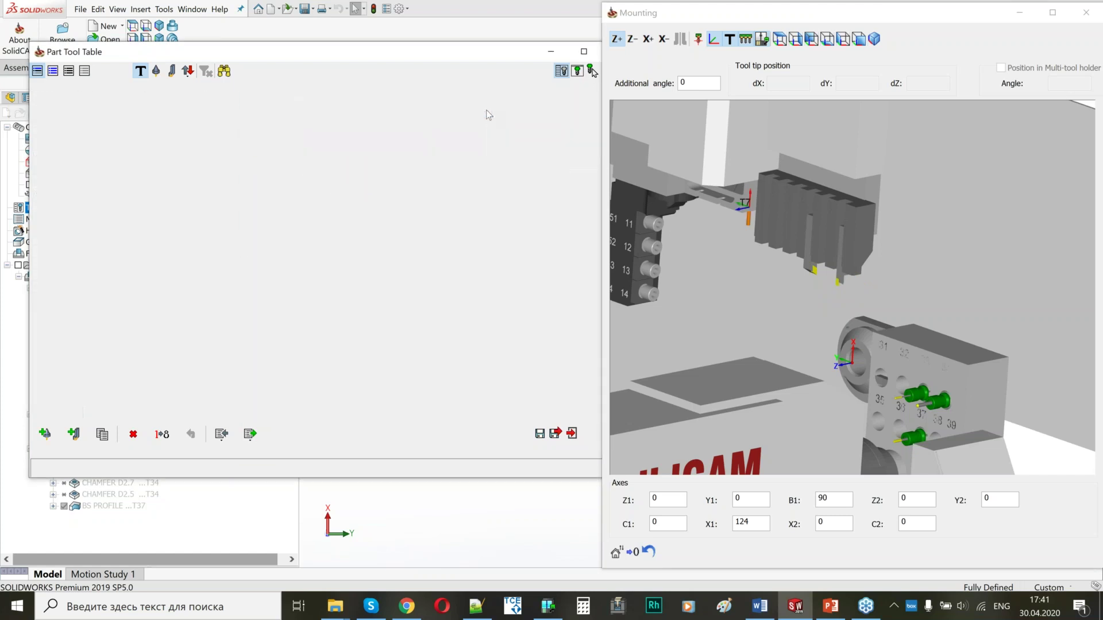
pyautogui.click(487, 109)
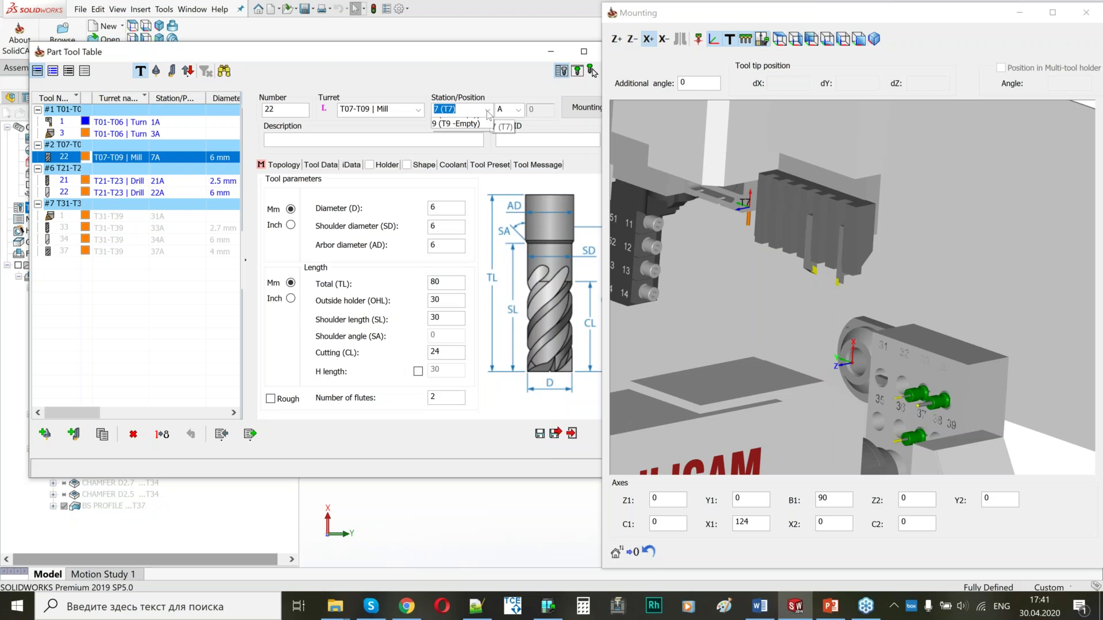
pyautogui.click(464, 132)
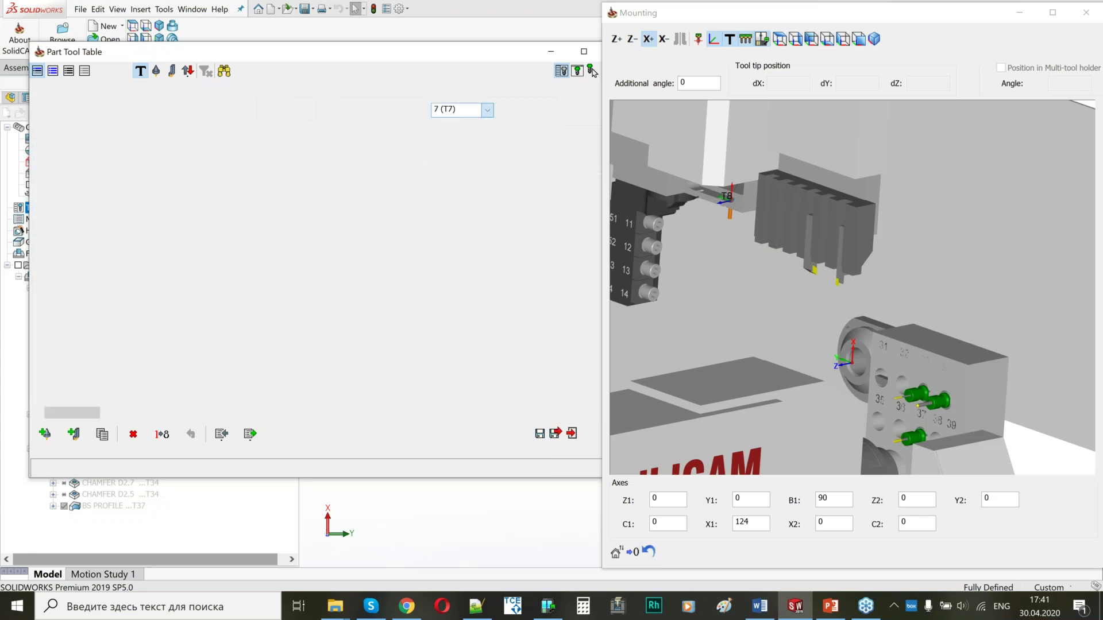
pyautogui.write('8')
# Step: Assign the global STL holder GSC1310-Milling-Rotary_1 from the CITIZEN_L32 folder to the 6 mm end mill
pyautogui.click(393, 165)
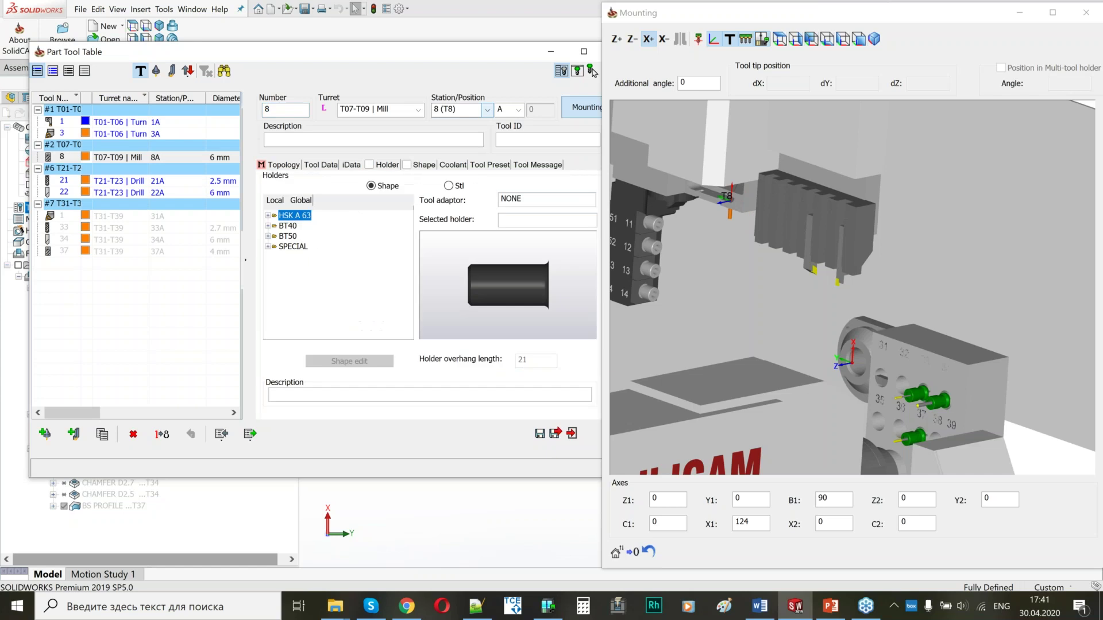
pyautogui.click(449, 185)
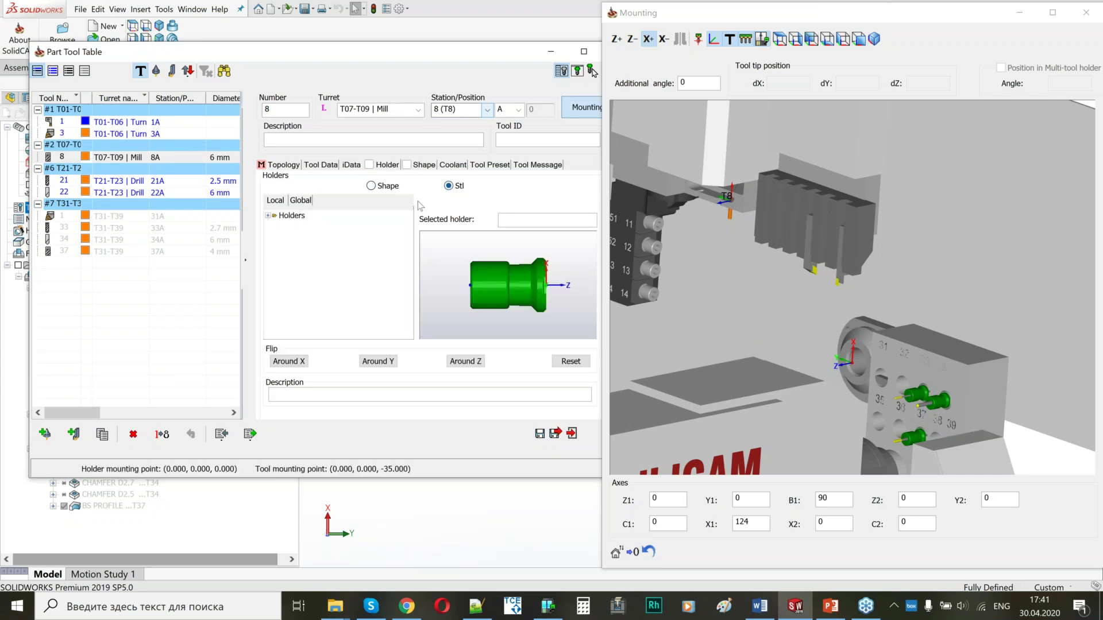
pyautogui.click(305, 199)
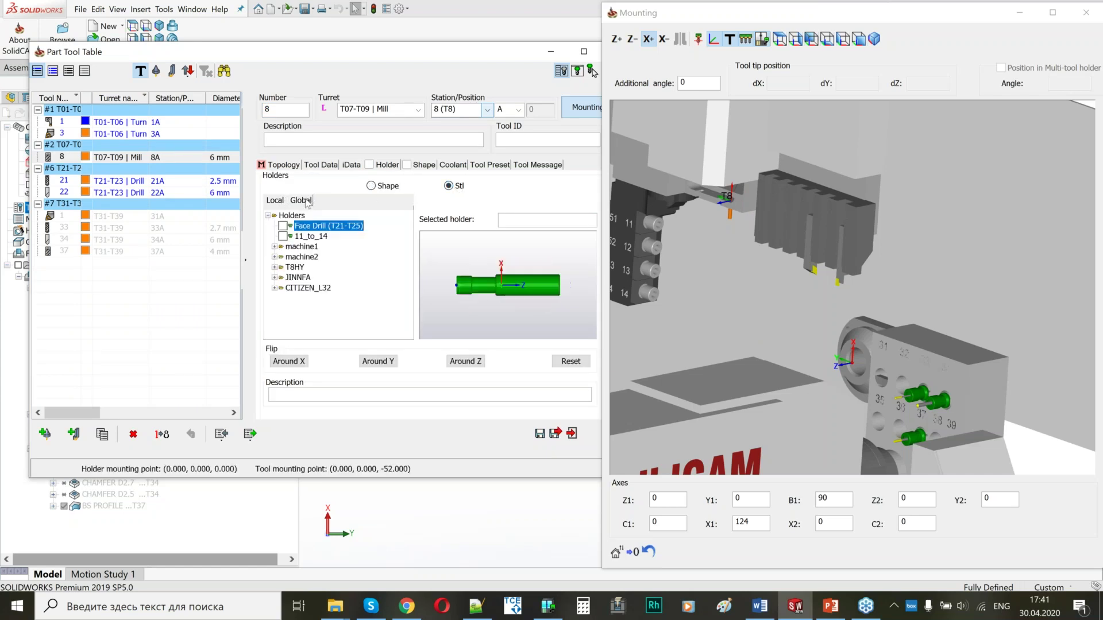
pyautogui.click(274, 289)
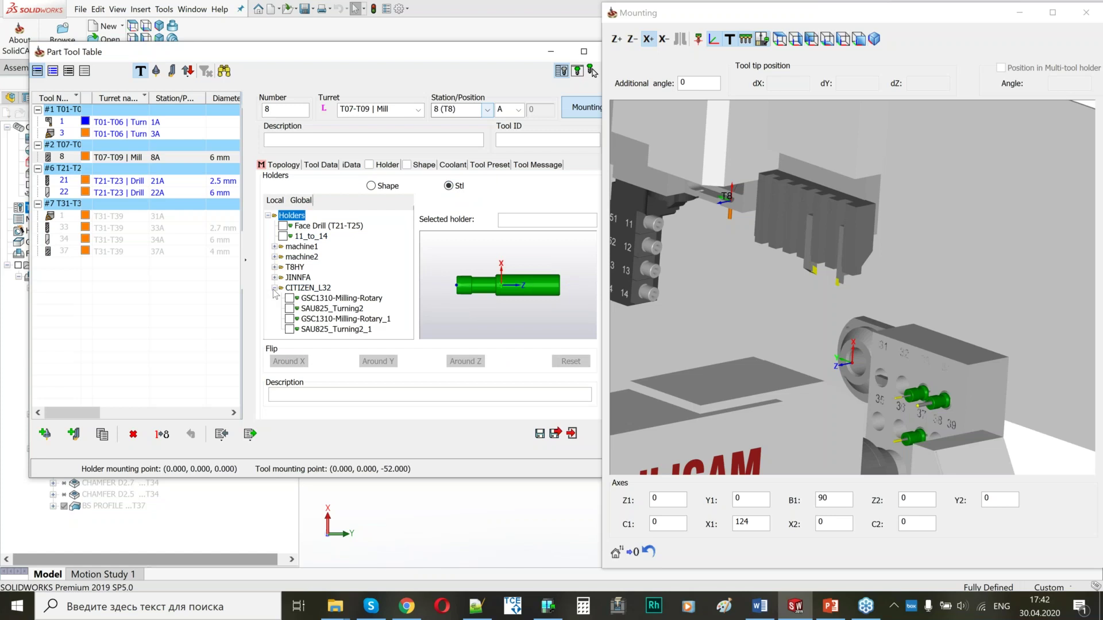
pyautogui.click(289, 319)
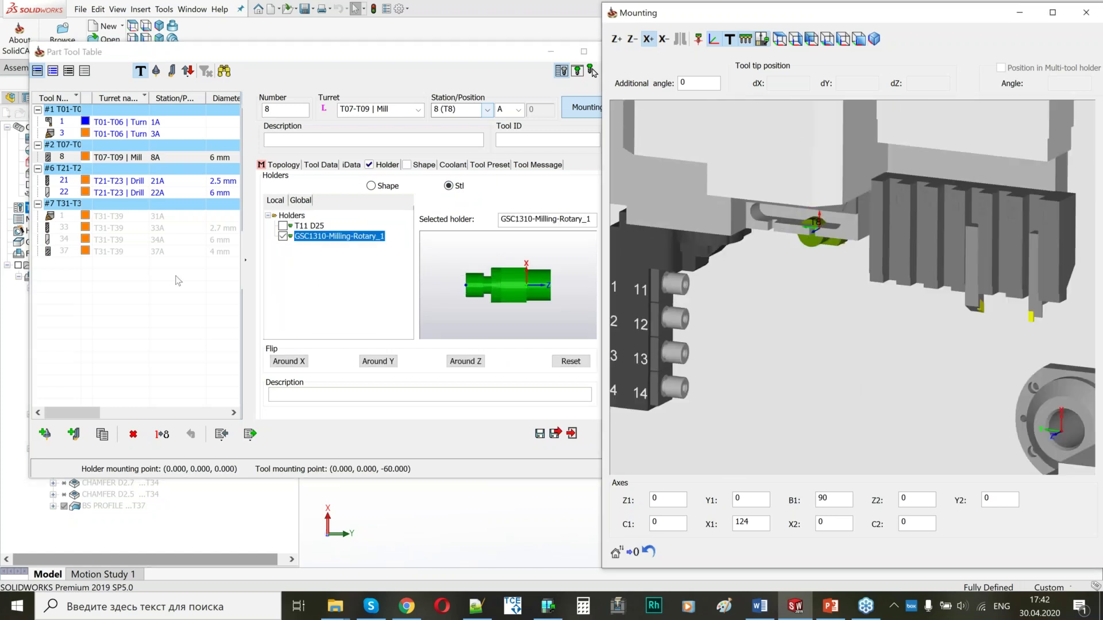
# Step: Flip the end mill's GSC1310-Milling-Rotary_1 holder around Y and around X, and save the tool table
pyautogui.click(915, 406)
pyautogui.click(385, 362)
pyautogui.click(289, 362)
pyautogui.moveTo(771, 328)
pyautogui.mouseDown(button='middle')
pyautogui.moveTo(805, 308)
pyautogui.moveTo(774, 314)
pyautogui.mouseUp(button='middle')
pyautogui.click(557, 387)
pyautogui.click(540, 434)
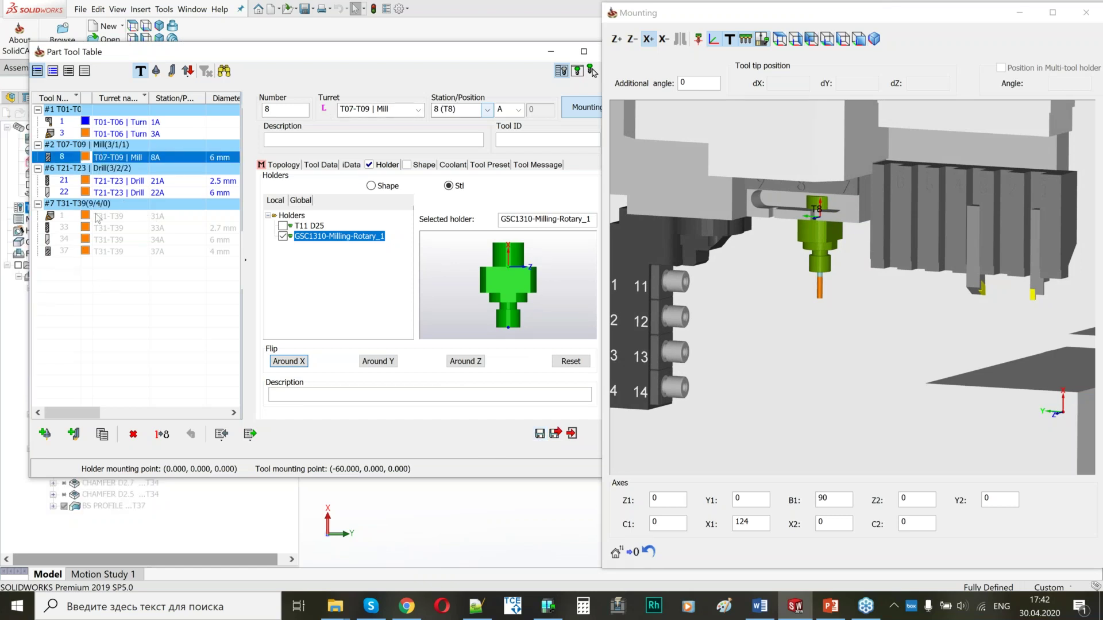
# Step: Mount the turning tool at station 31 of the T31-T39 turret in the Z+ direction, flip it, and set its tip dX to -50
pyautogui.scroll(-5, 767, 265)
pyautogui.moveTo(960, 340); pyautogui.dragTo(858, 288, button='middle')
pyautogui.scroll(8, 858, 289)
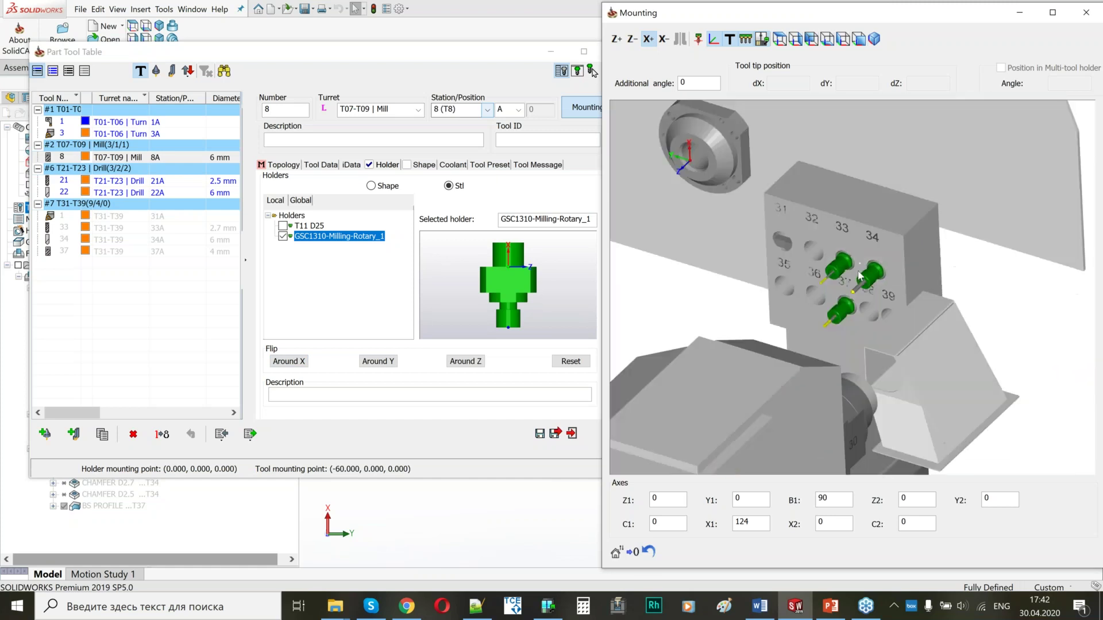
pyautogui.scroll(3, 860, 277)
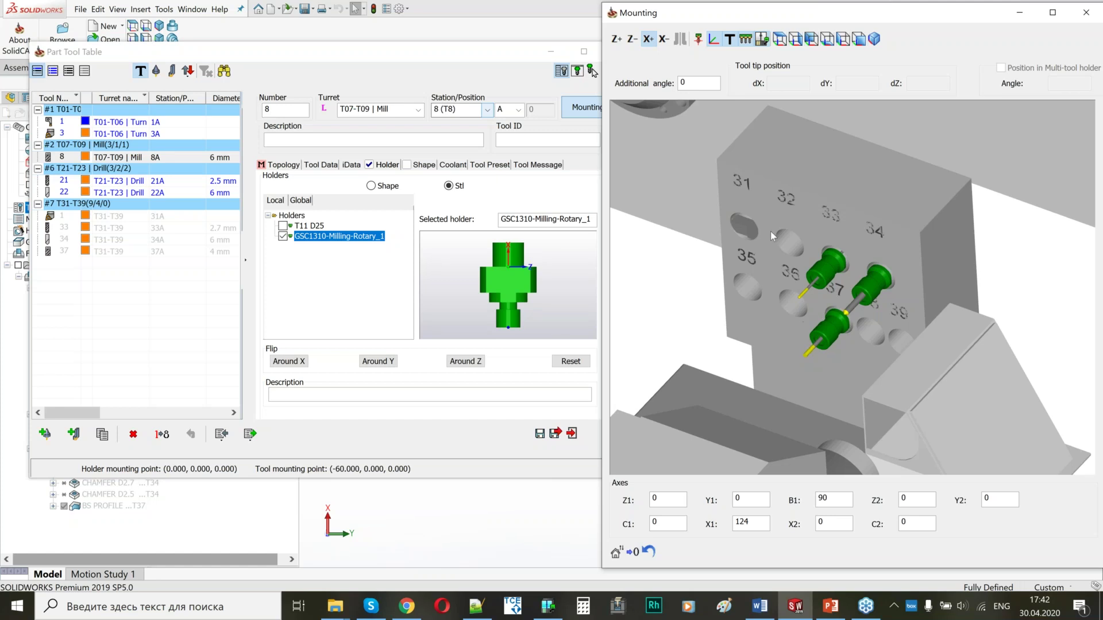
pyautogui.scroll(3, 744, 225)
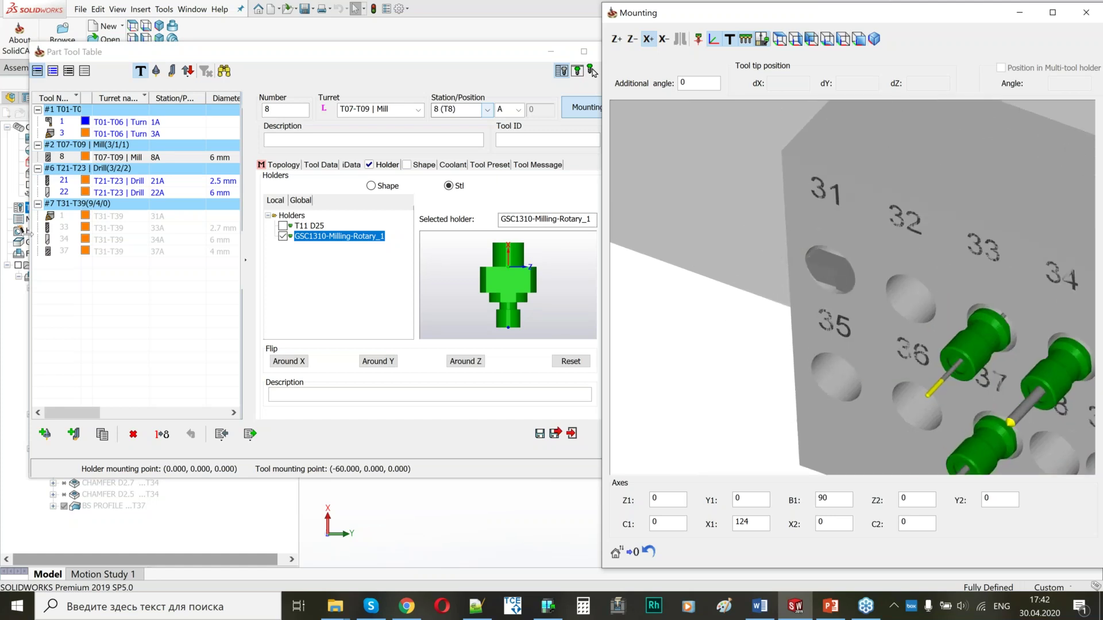
pyautogui.click(63, 217)
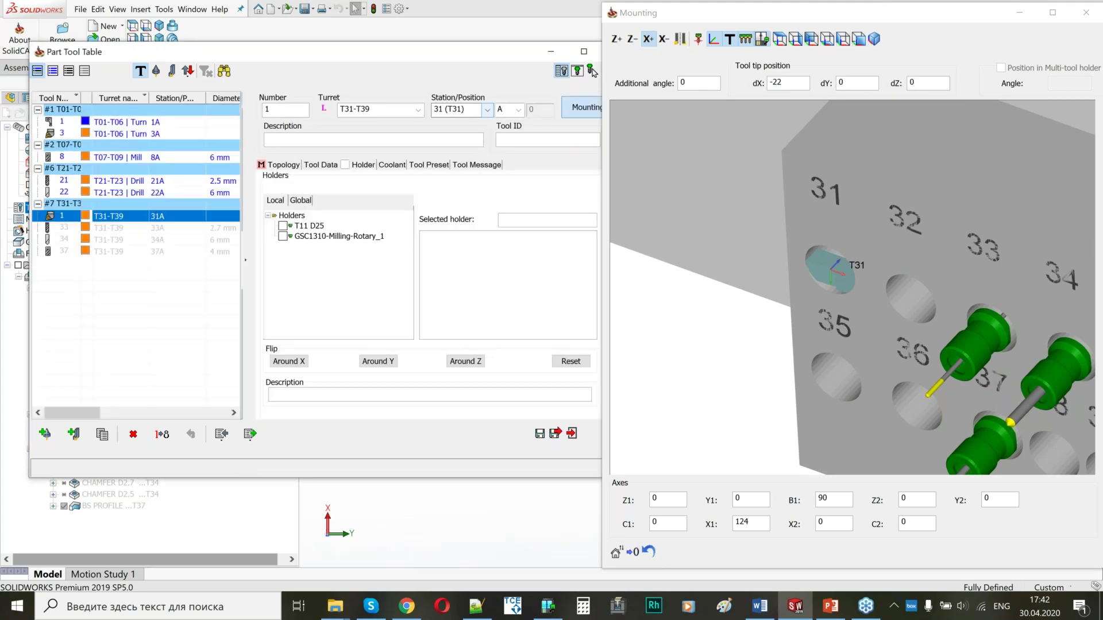
pyautogui.click(616, 40)
pyautogui.click(676, 43)
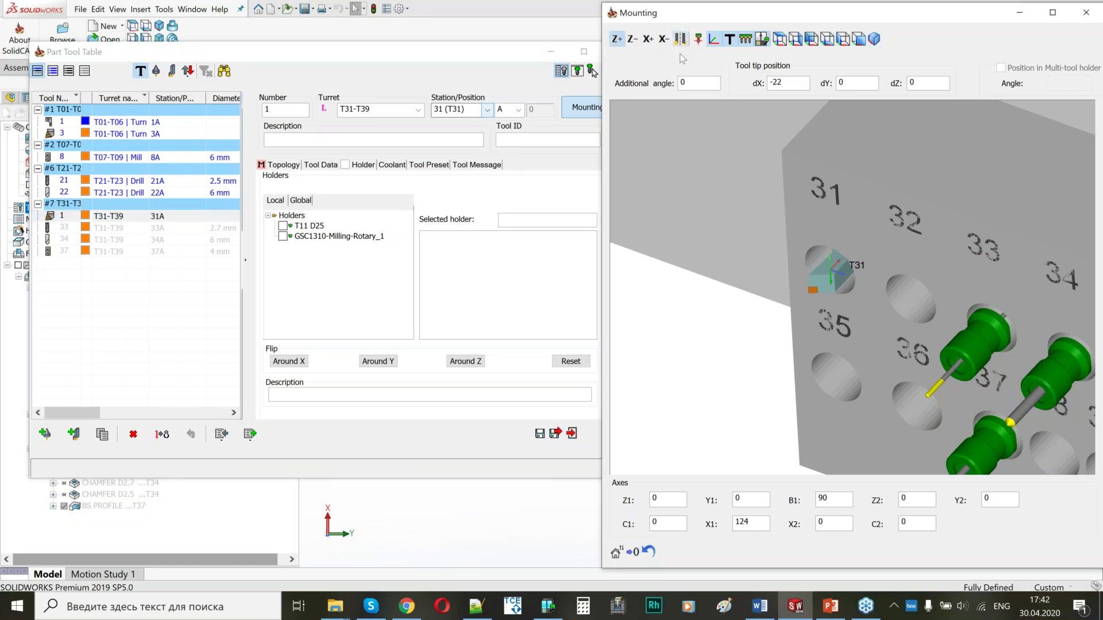
pyautogui.doubleClick(787, 85)
pyautogui.write('-50')
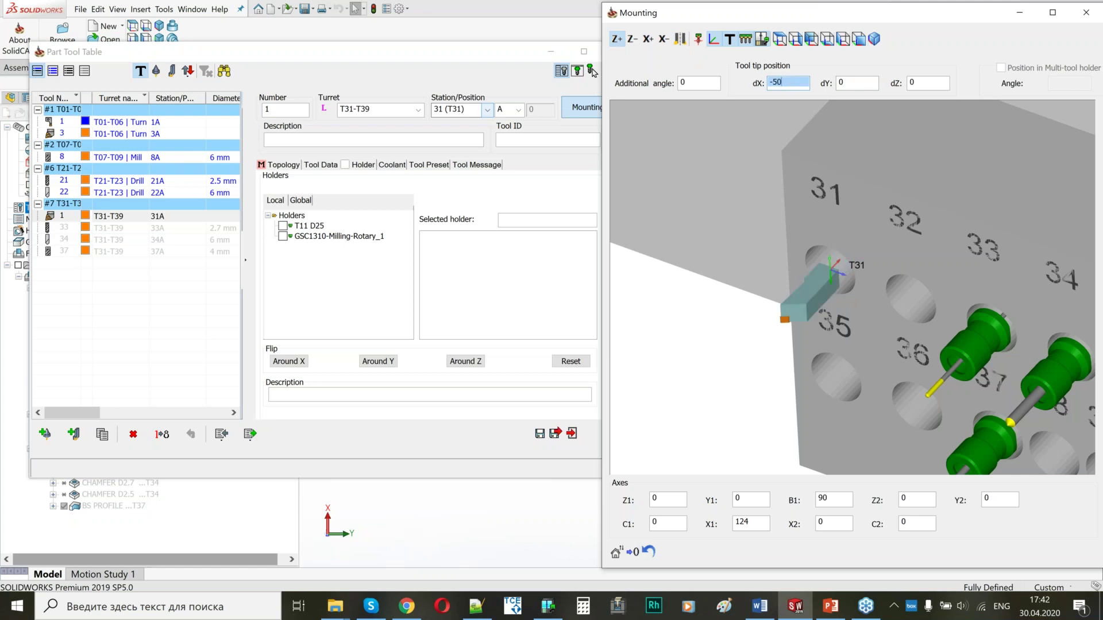
pyautogui.scroll(3, 833, 326)
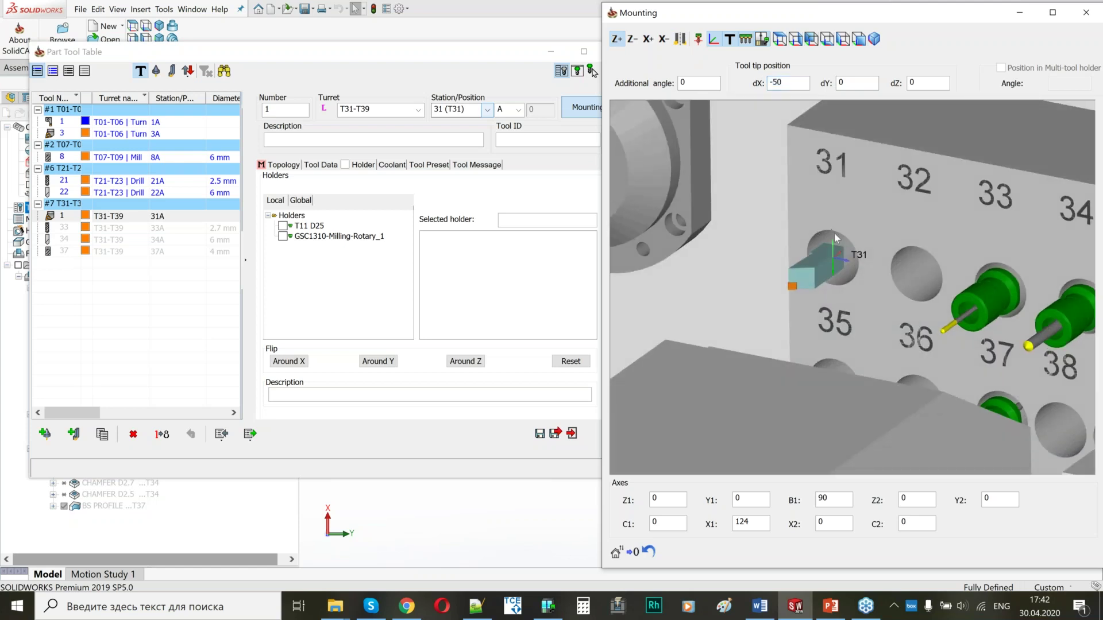
# Step: Save the new mounting to the BS-FACE operation and renumber the station 31 turning tool as 31
pyautogui.click(540, 435)
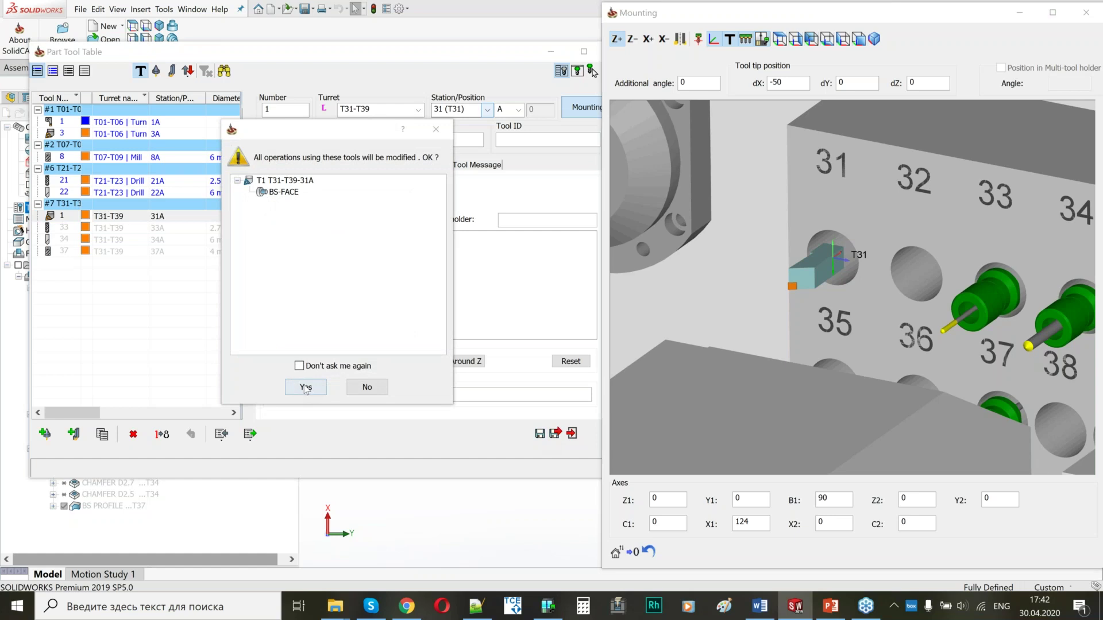
pyautogui.click(305, 387)
pyautogui.doubleClick(288, 108)
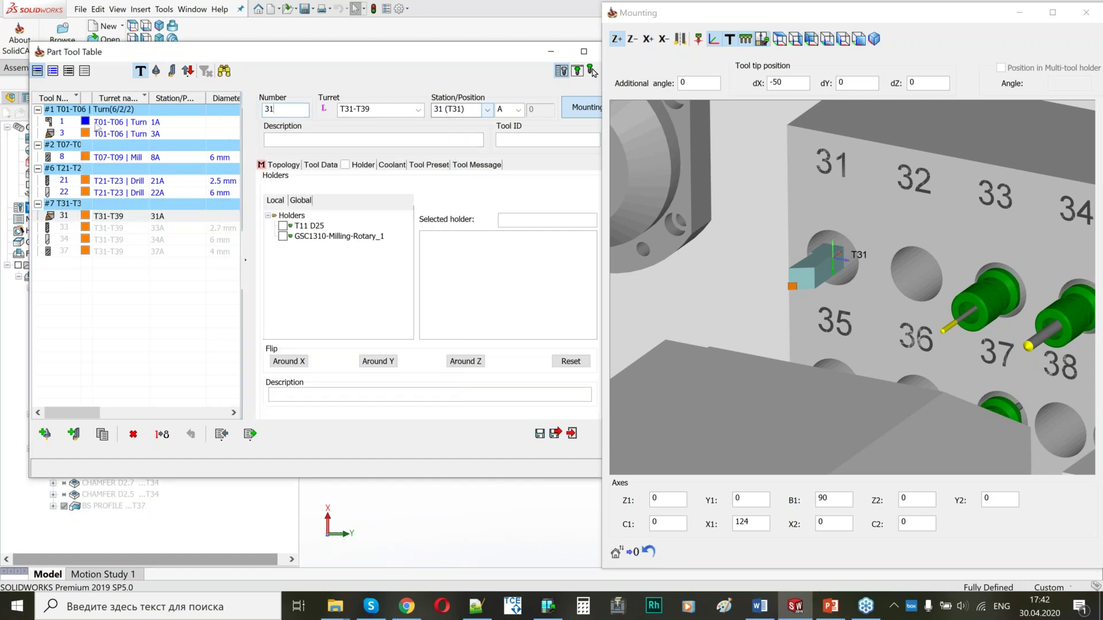
# Step: Set the insert height H of the square-insert tool at station 1 of the T01-T06 | Turn turret to 16 mm
pyautogui.click(95, 123)
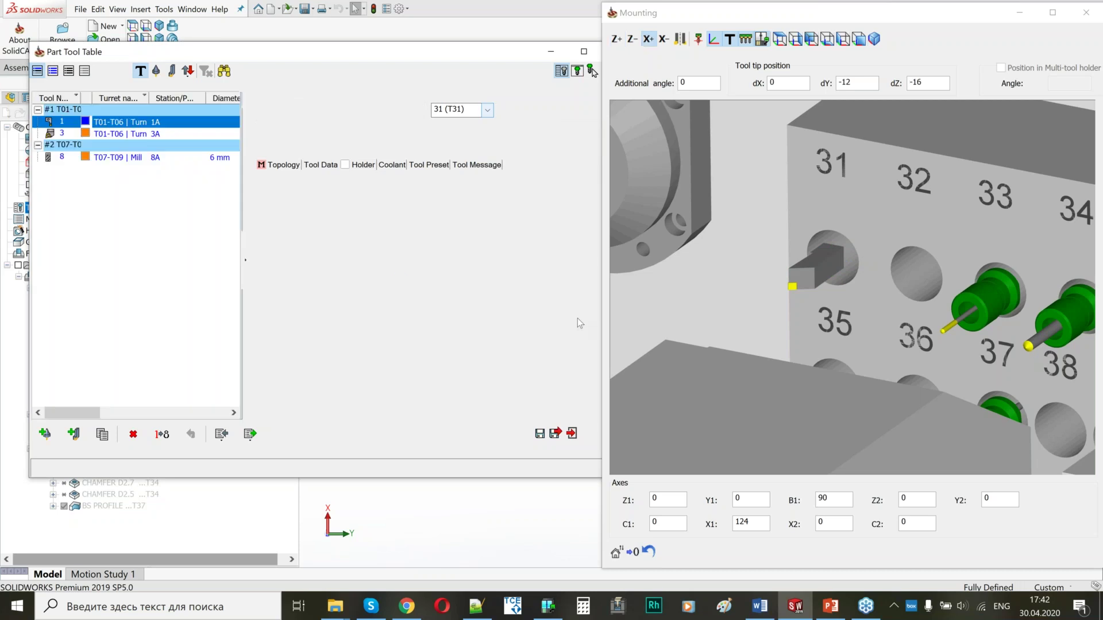
pyautogui.click(697, 39)
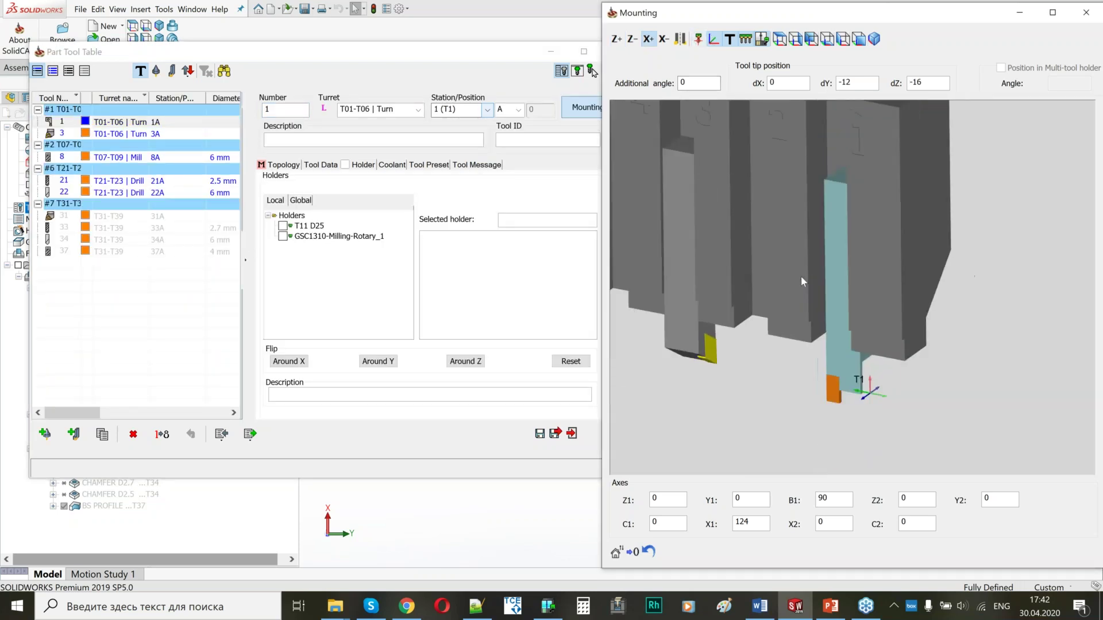
pyautogui.moveTo(820, 285); pyautogui.dragTo(824, 309, button='middle')
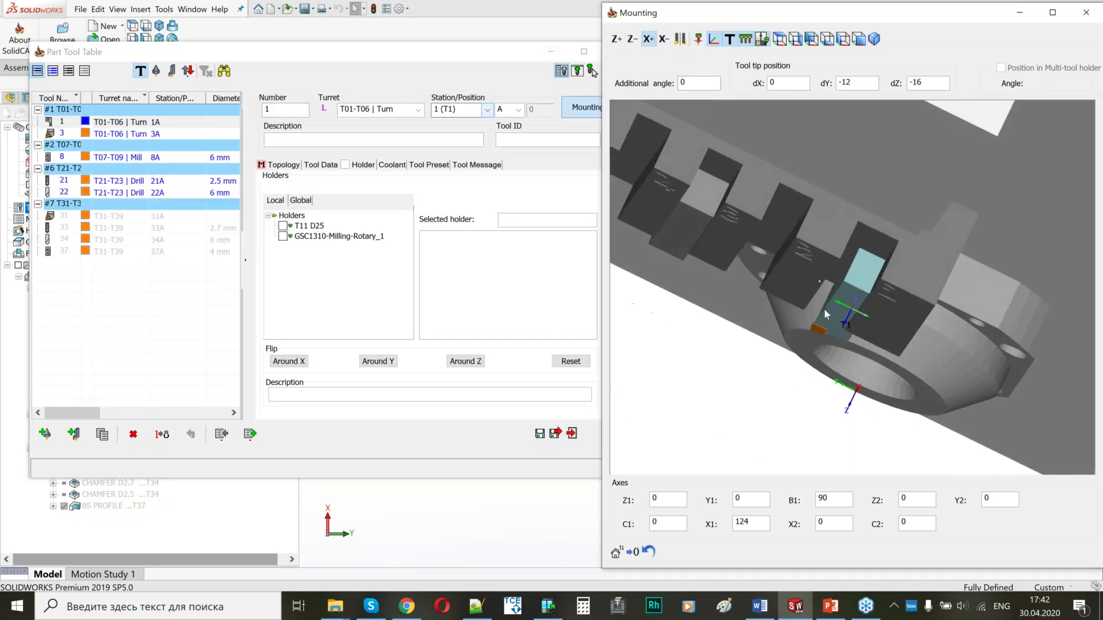
pyautogui.click(271, 166)
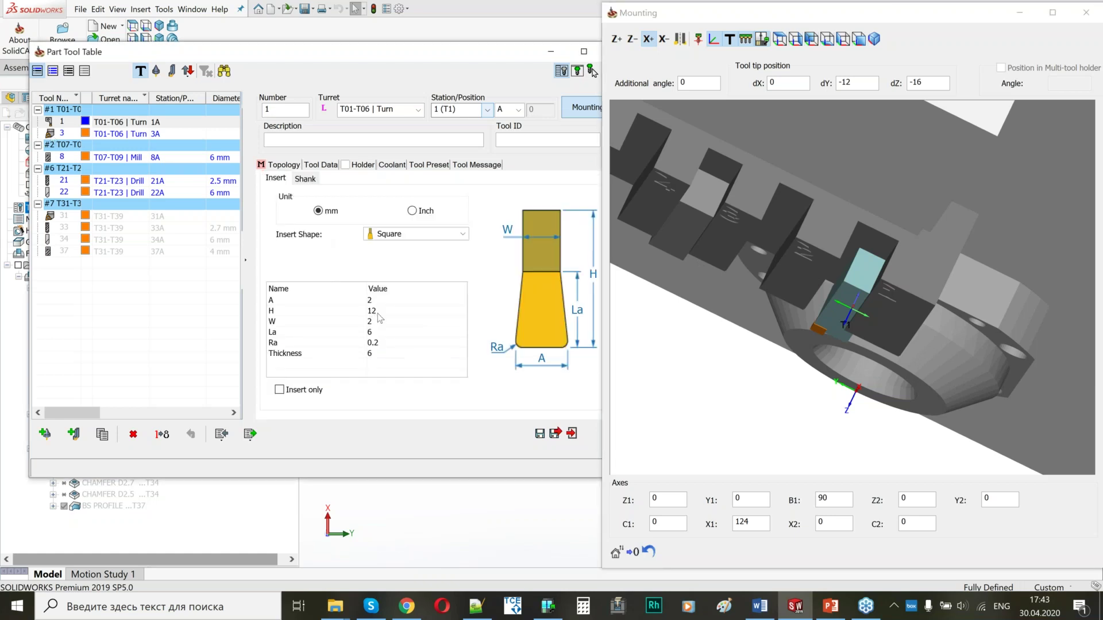
pyautogui.scroll(4, 895, 262)
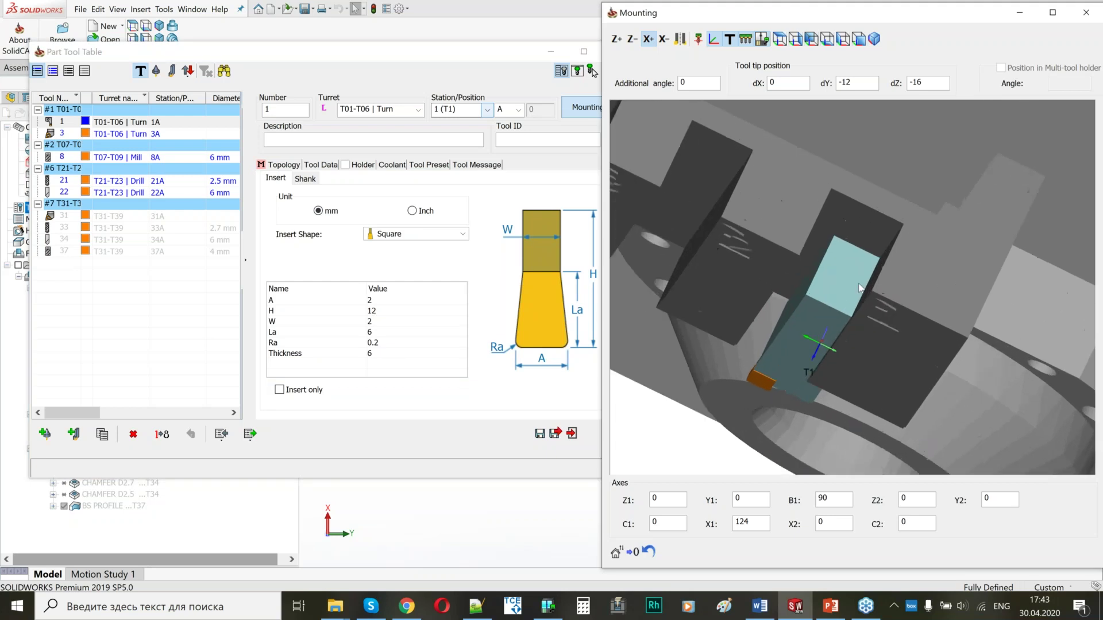
pyautogui.click(387, 302)
pyautogui.click(387, 311)
pyautogui.write('16')
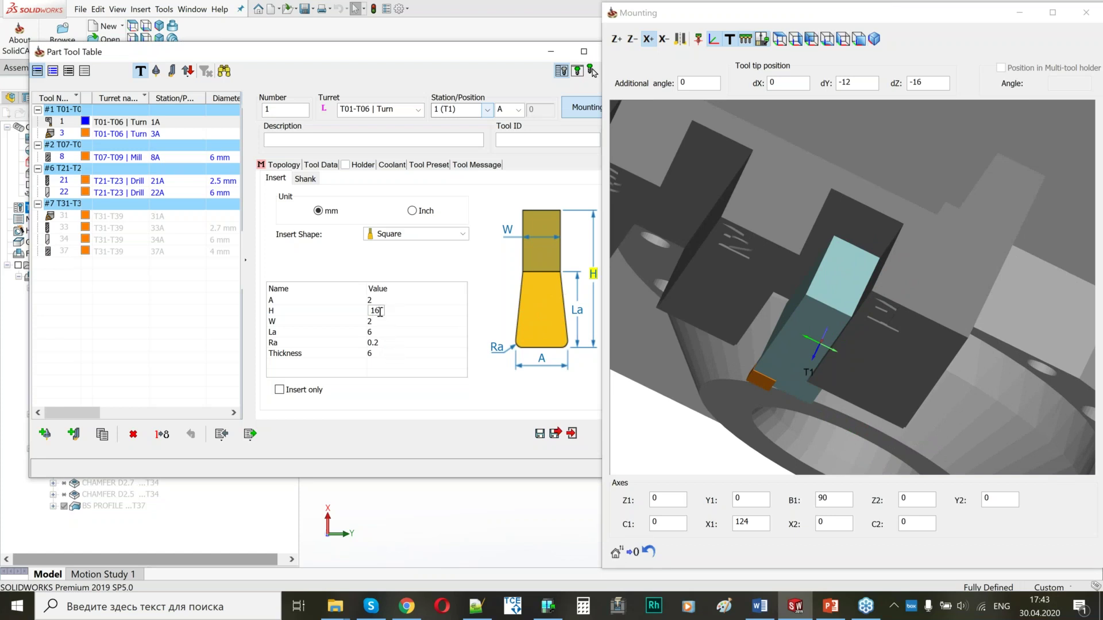
pyautogui.click(777, 349)
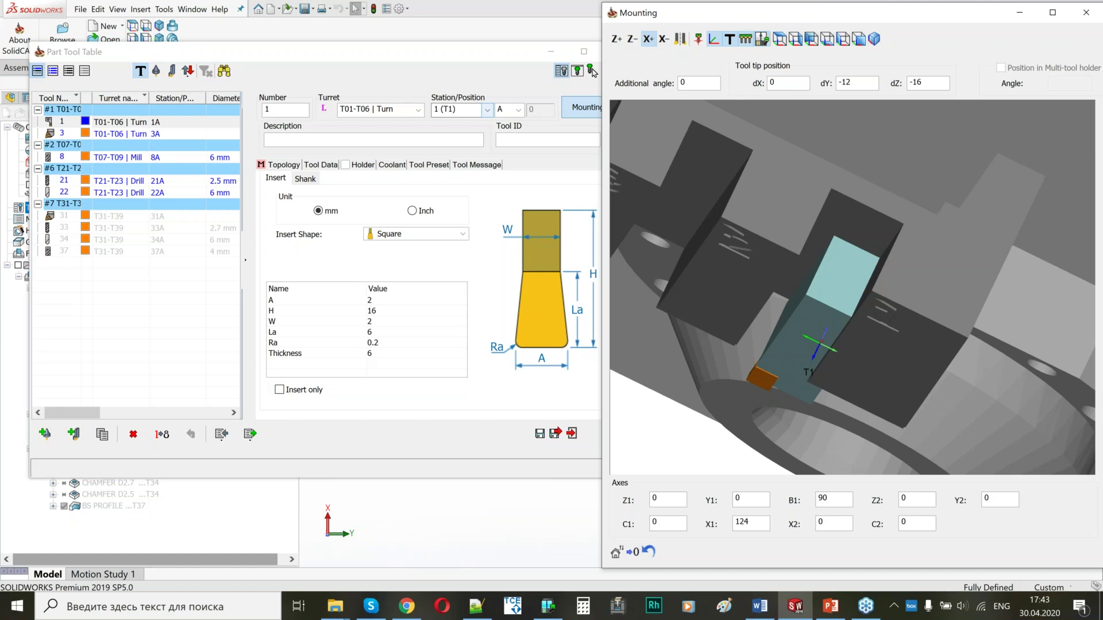
# Step: Compare the shank dimensions of tool 1 with its seating in the T01-T06 turret slot
pyautogui.click(305, 179)
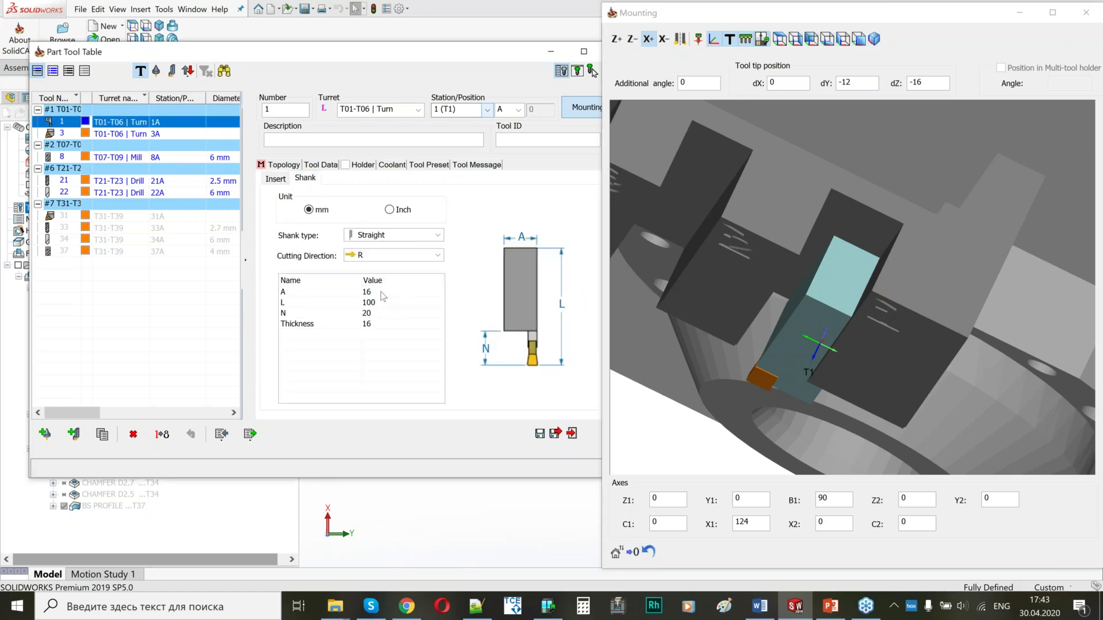
pyautogui.moveTo(860, 323); pyautogui.dragTo(824, 309, button='middle')
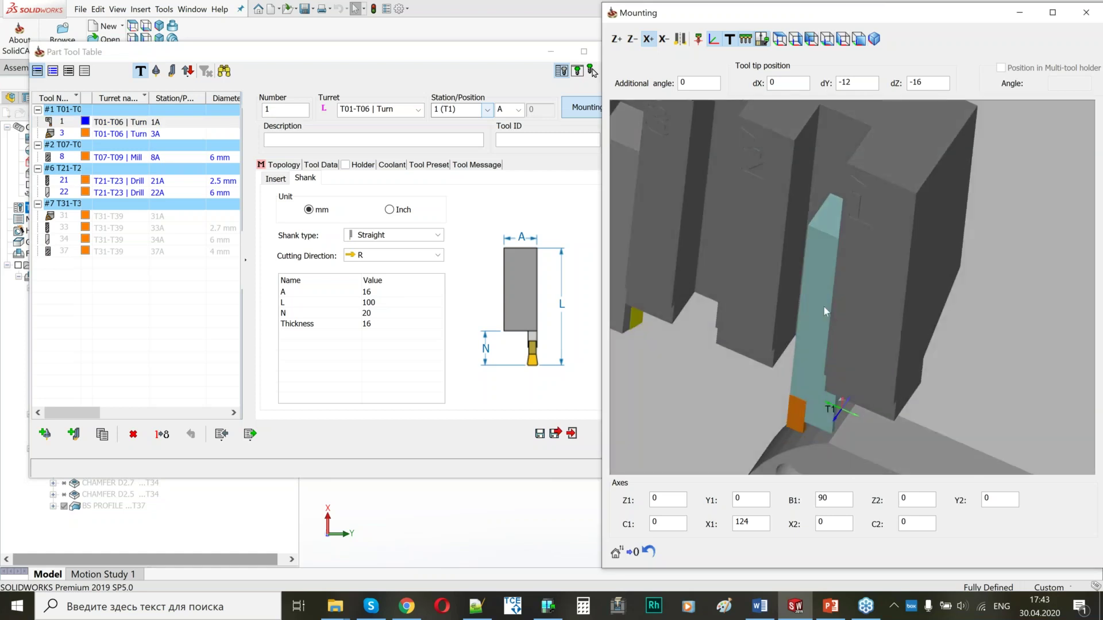
pyautogui.scroll(-4, 833, 330)
pyautogui.moveTo(845, 373); pyautogui.dragTo(830, 339, button='middle')
pyautogui.scroll(4, 808, 249)
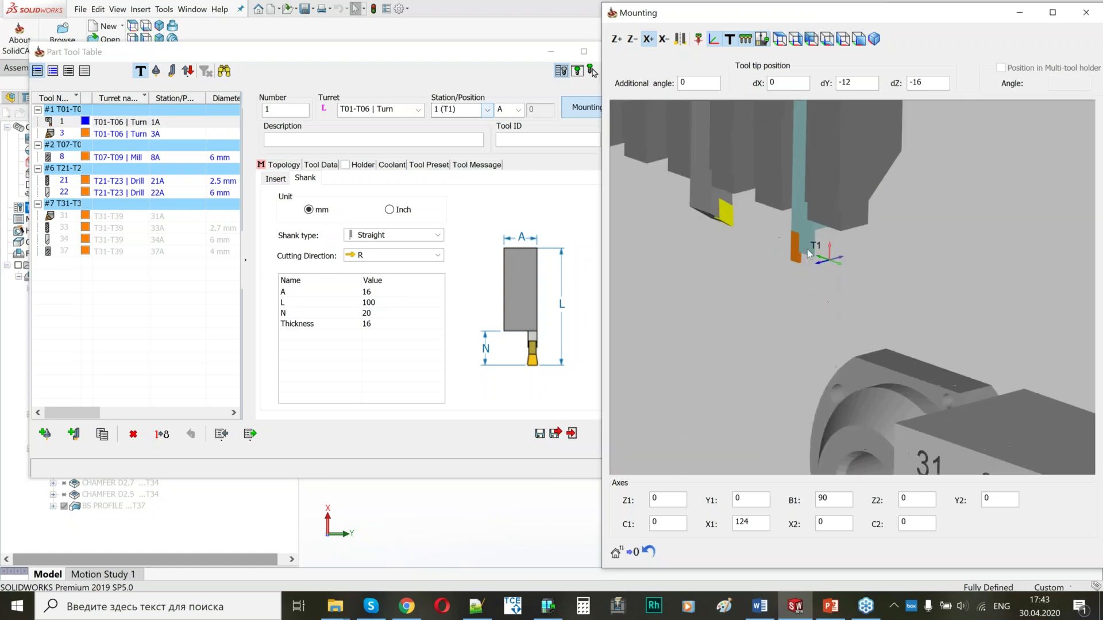
pyautogui.moveTo(808, 249); pyautogui.dragTo(824, 254, button='middle')
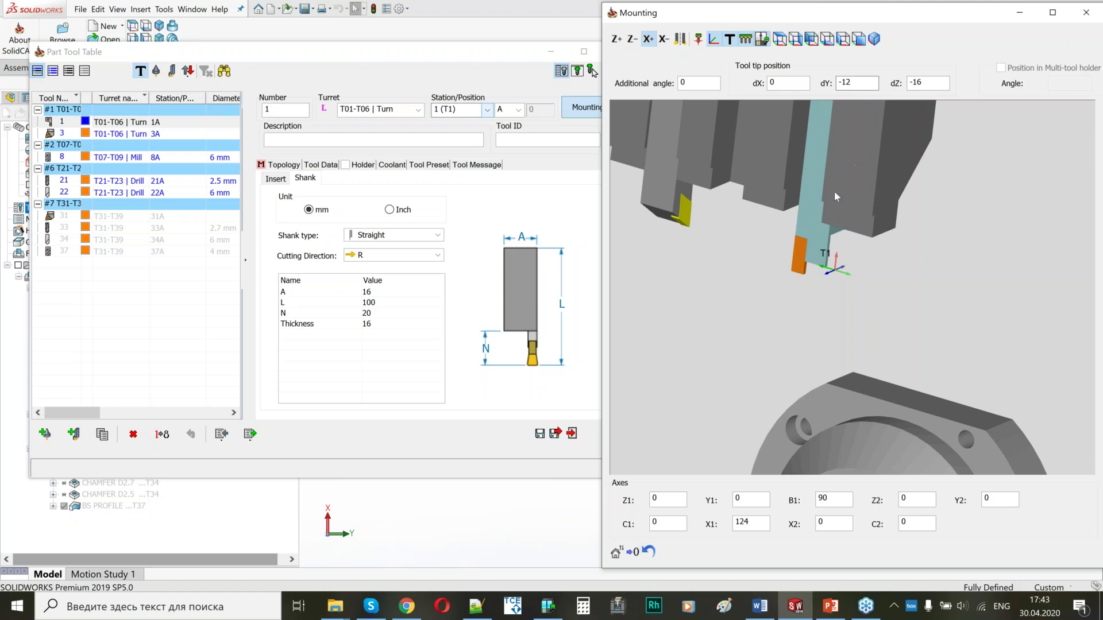
pyautogui.scroll(-5, 818, 205)
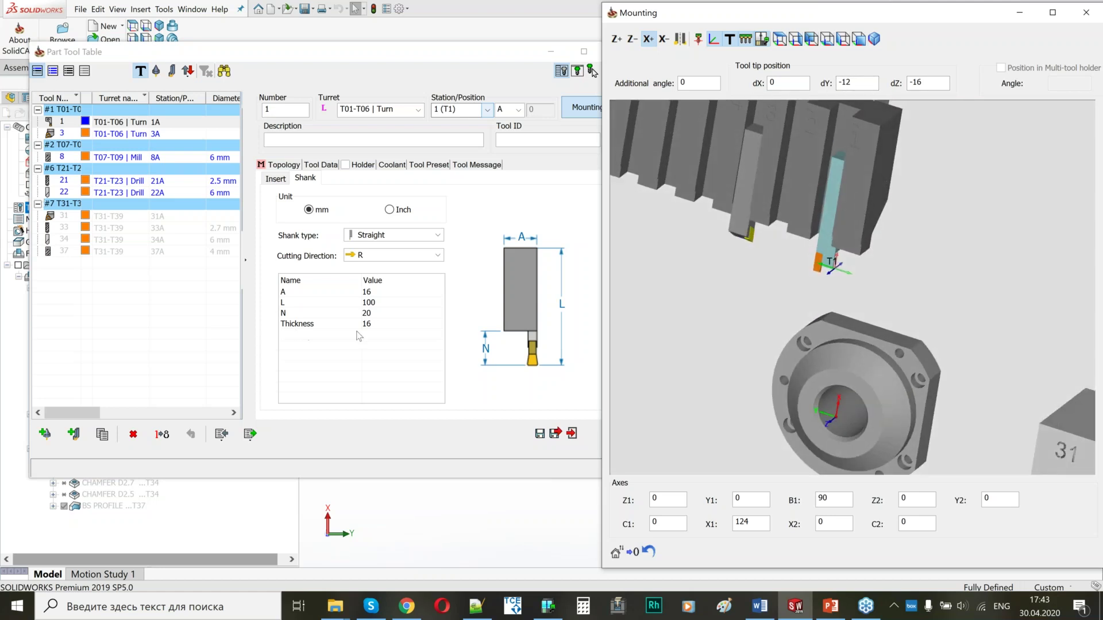
# Step: Set tool 1's tip position dY to -16 and inspect how it sits in the T01-T06 turret slot
pyautogui.click(865, 82)
pyautogui.scroll(-2, 843, 205)
pyautogui.moveTo(855, 216); pyautogui.dragTo(914, 105, button='middle')
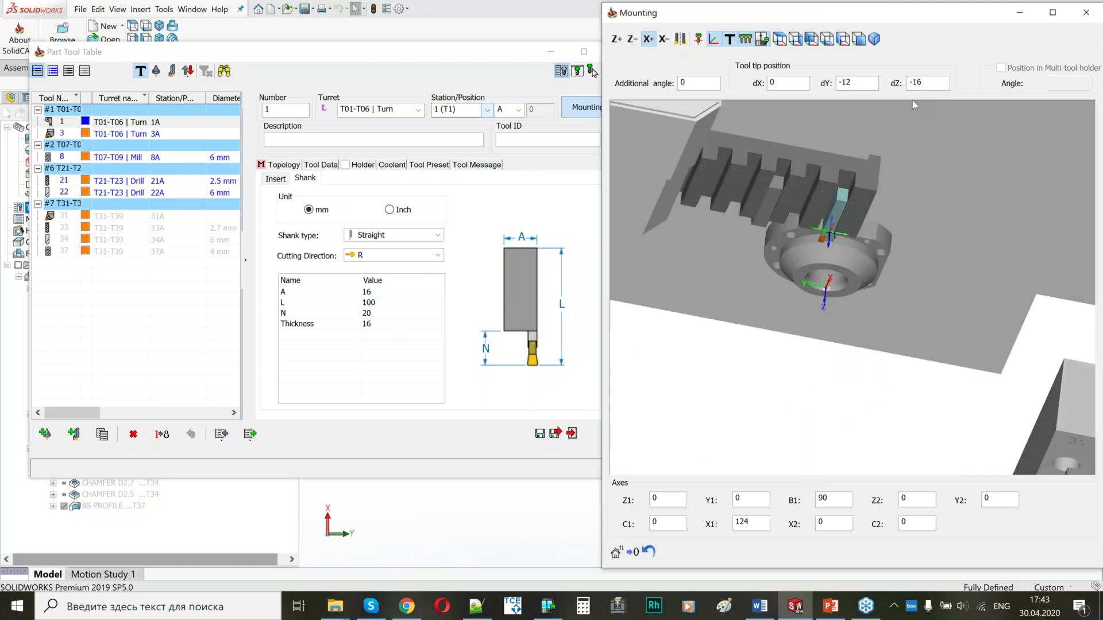
pyautogui.doubleClick(863, 86)
pyautogui.write('-16')
pyautogui.moveTo(836, 201); pyautogui.dragTo(760, 256, button='middle')
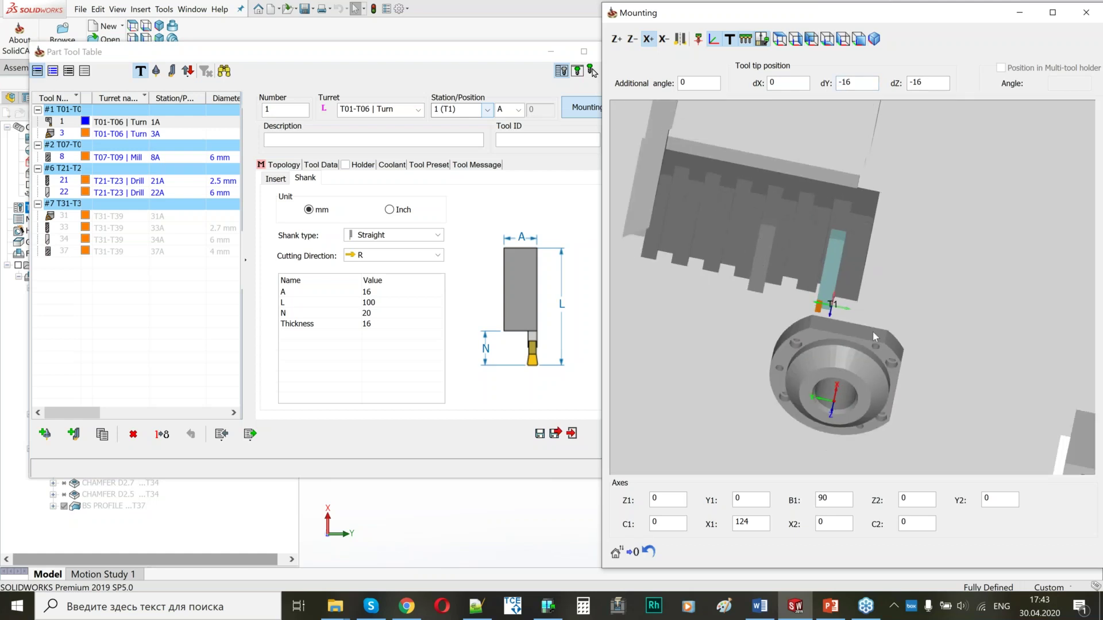
pyautogui.moveTo(841, 294); pyautogui.dragTo(809, 286, button='middle')
pyautogui.scroll(2, 810, 287)
pyautogui.scroll(5, 812, 285)
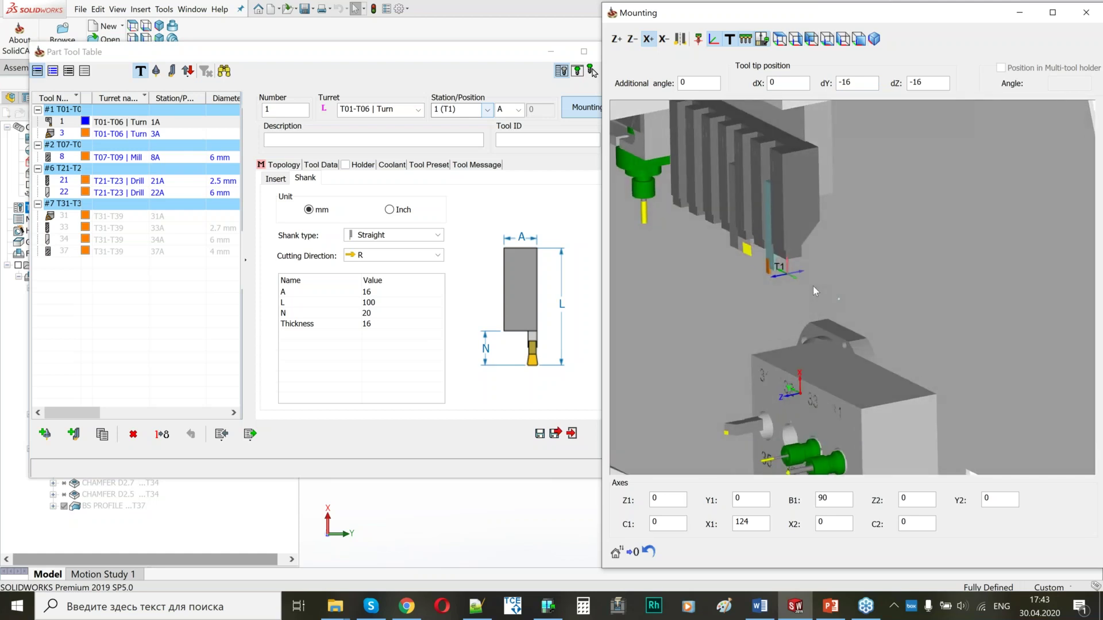
pyautogui.moveTo(792, 251); pyautogui.dragTo(802, 252, button='middle')
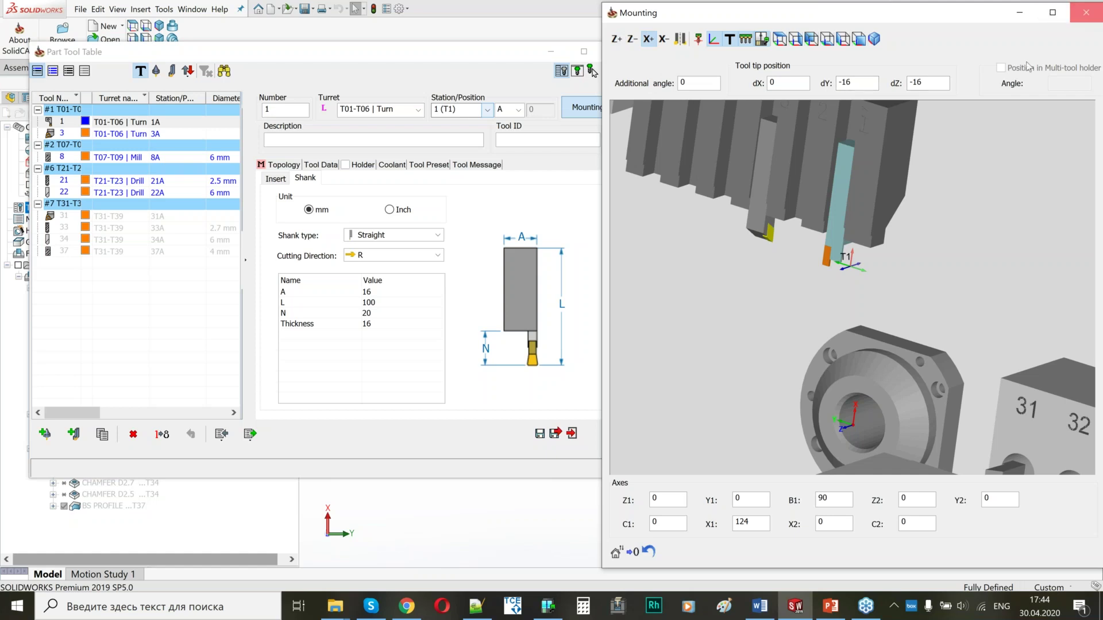
# Step: Save the cut-off tool 1's mounting and tool data, applying the change to the CUTOFF operation
pyautogui.click(1086, 12)
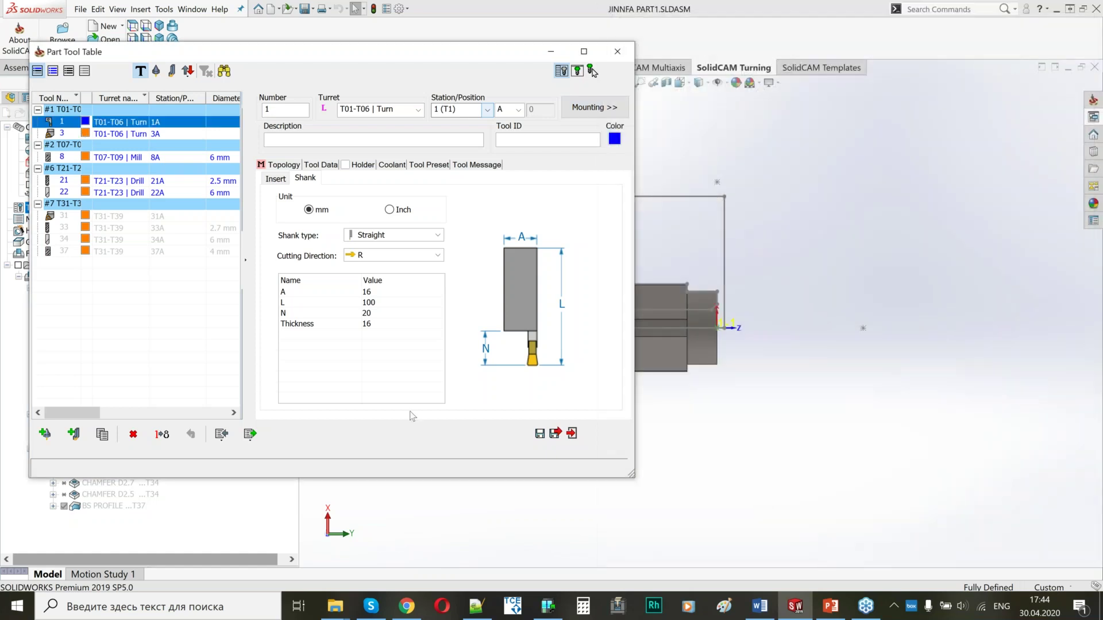
pyautogui.click(555, 434)
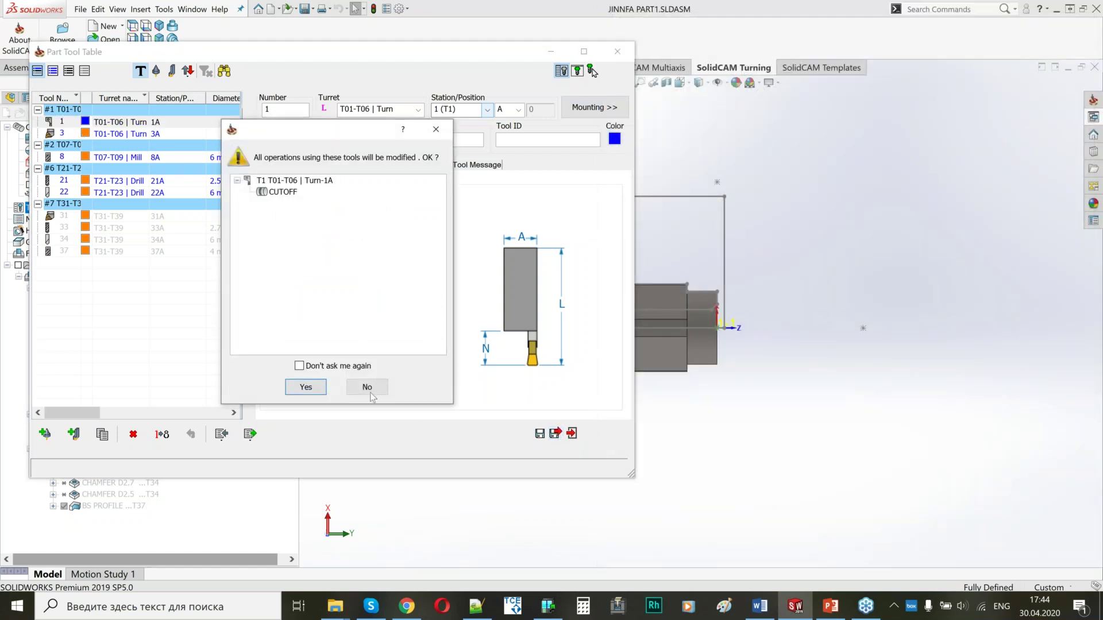
pyautogui.click(295, 383)
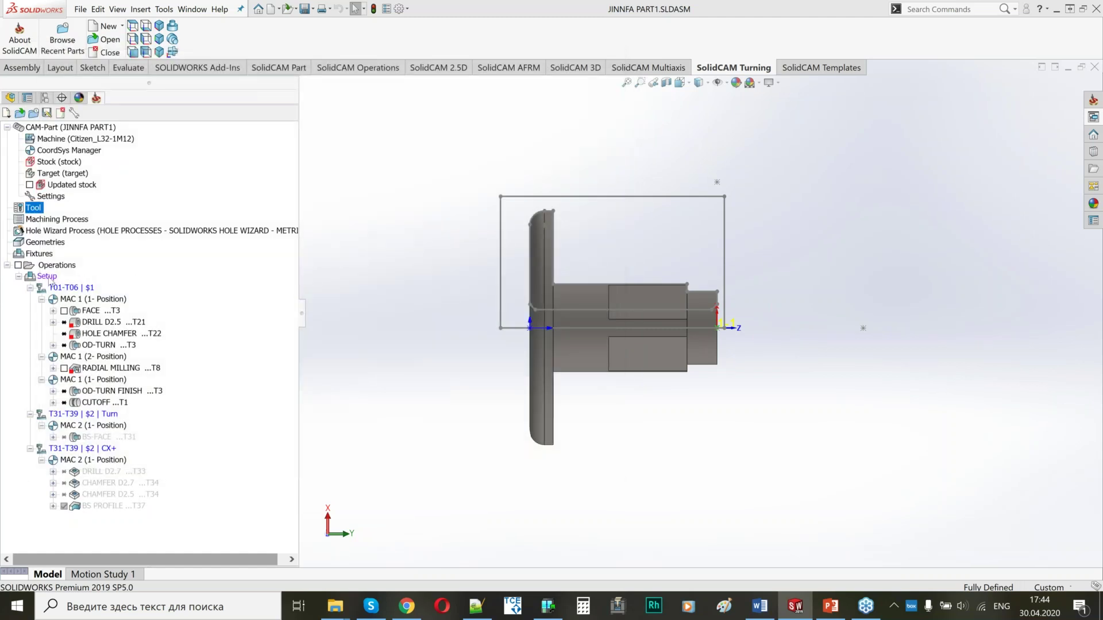
# Step: Check the part Z positions of MS_Pos1 and BS_Pos1 in the machine setup
pyautogui.doubleClick(48, 277)
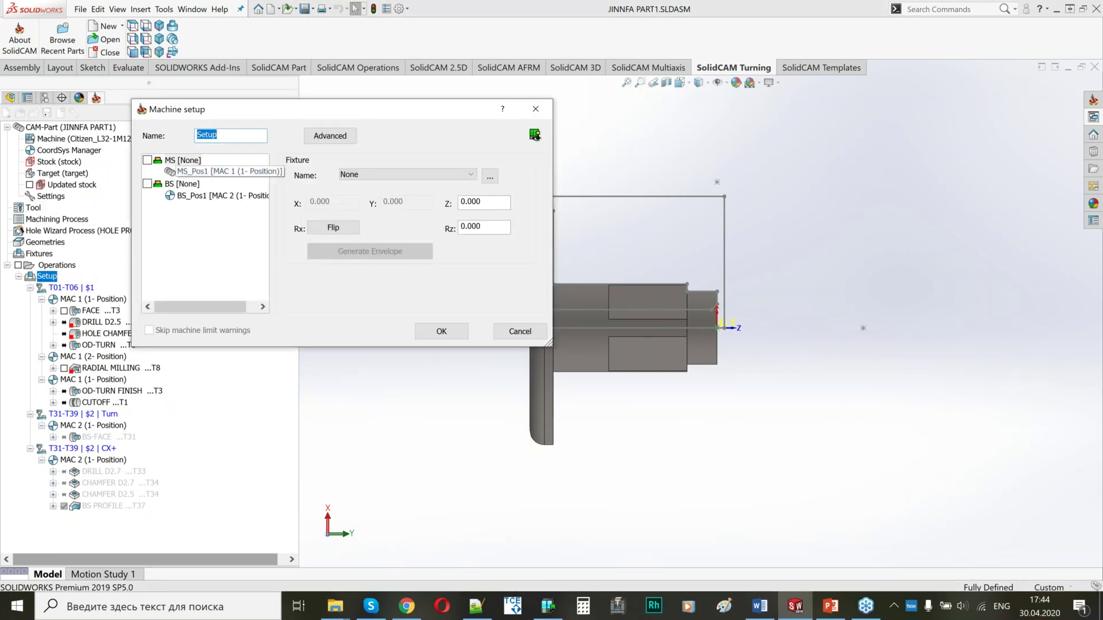
pyautogui.moveTo(485, 208); pyautogui.dragTo(458, 211)
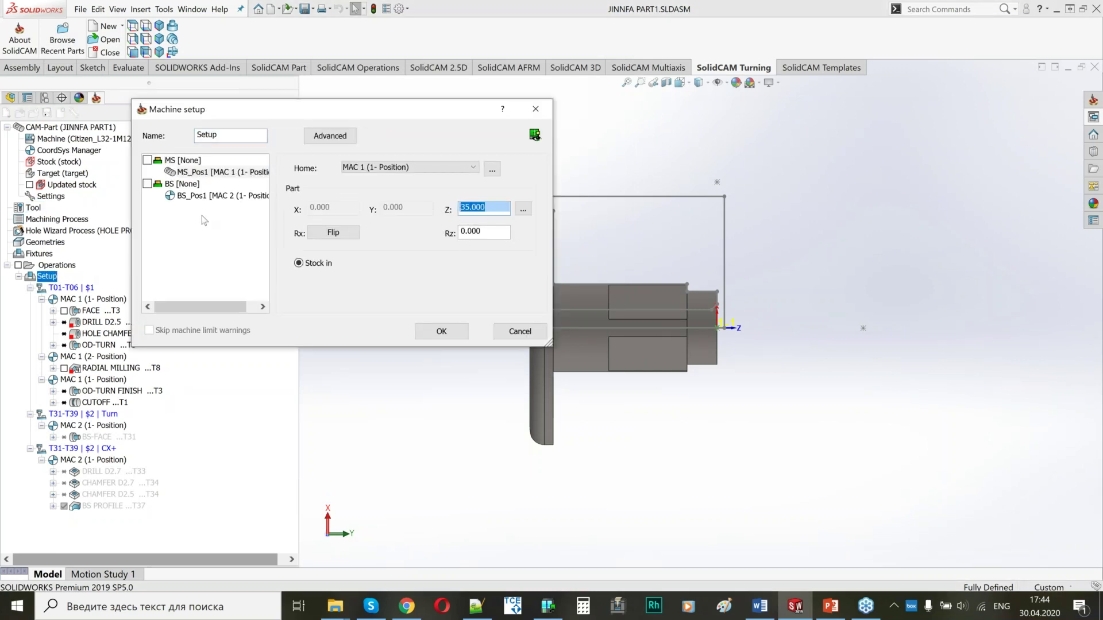
pyautogui.click(218, 195)
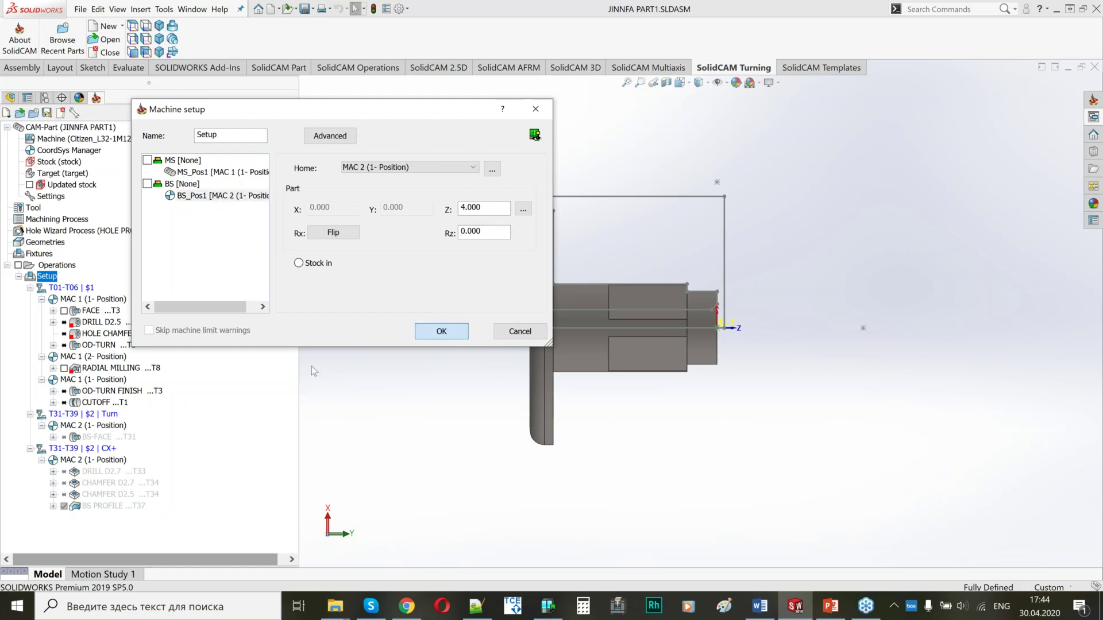
pyautogui.click(441, 332)
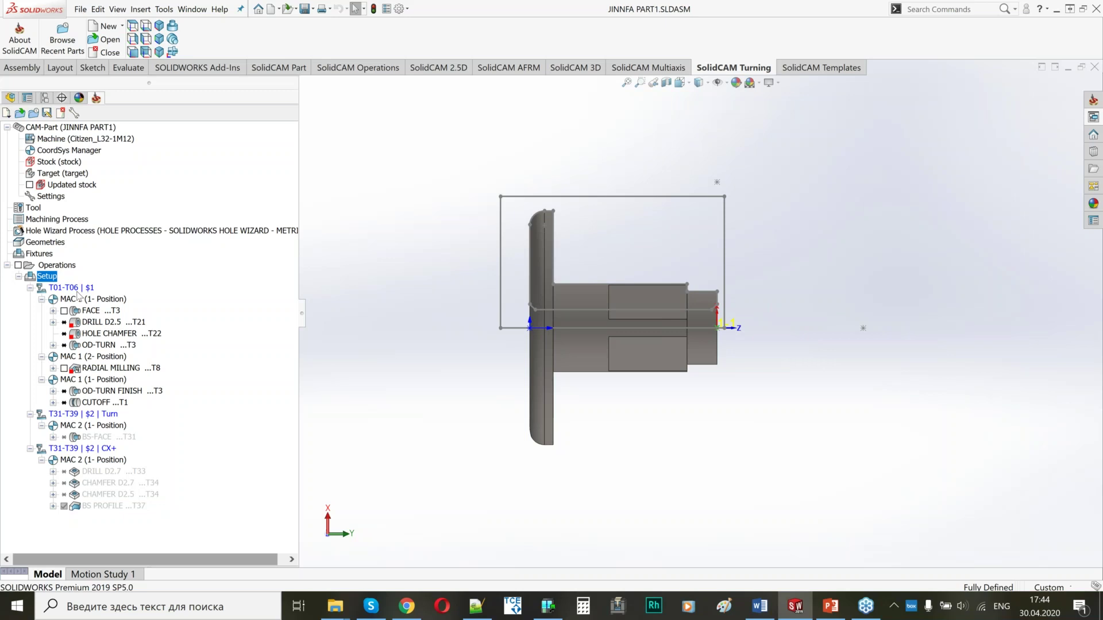
# Step: Change the submachine of the DRILL D2.5 and HOLE CHAMFER operations to T21-T23 | $2
pyautogui.click(127, 333)
pyautogui.keyDown('shift'); pyautogui.click(124, 327); pyautogui.keyUp('shift')
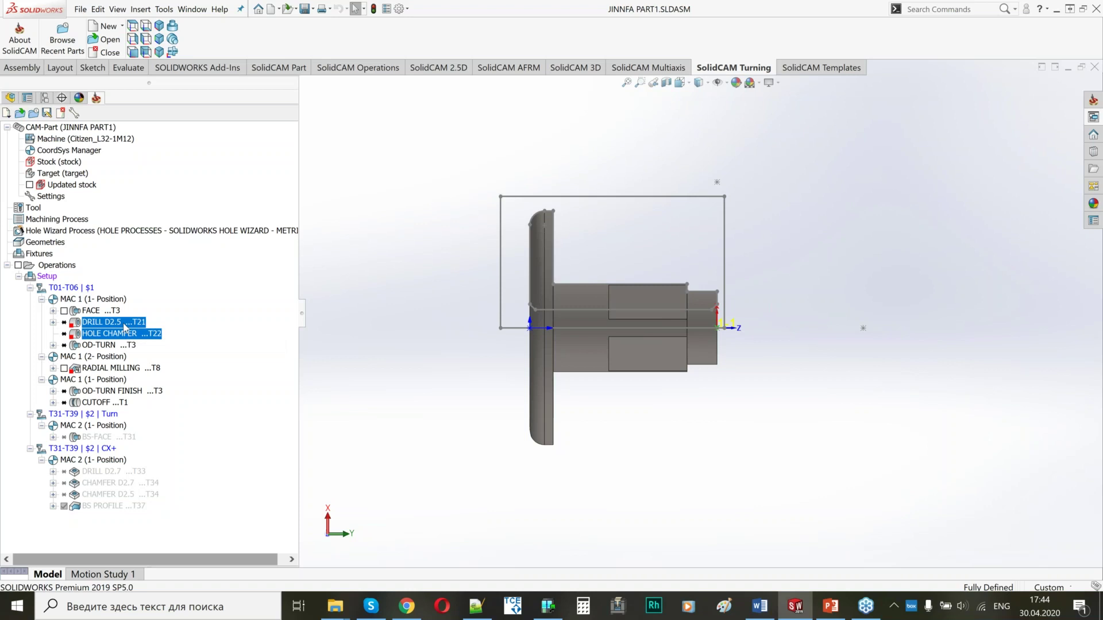
pyautogui.rightClick(125, 327)
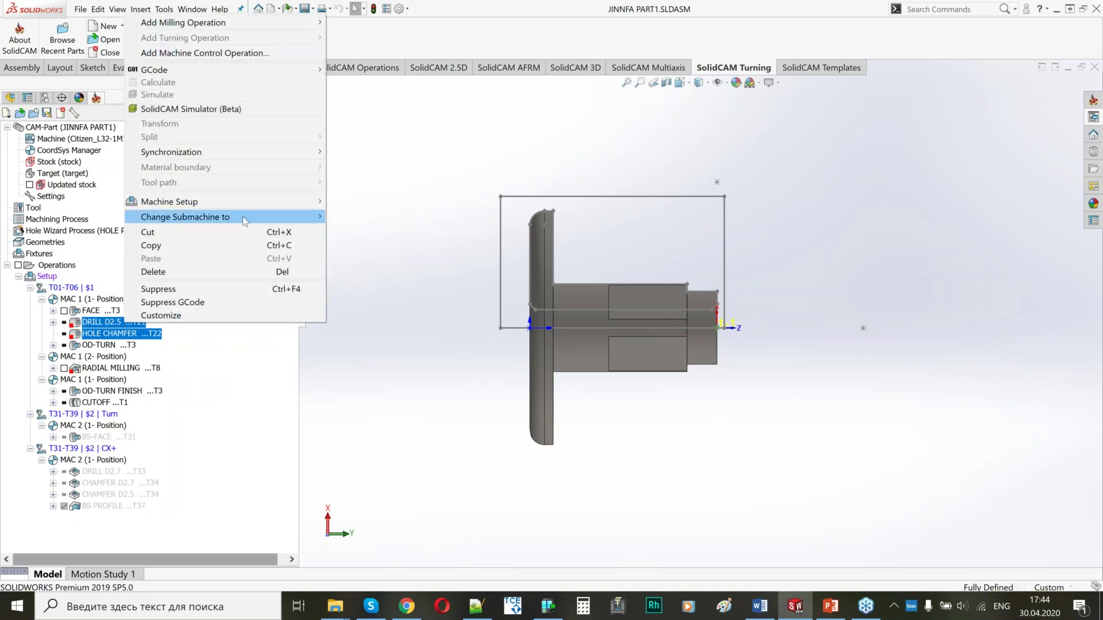
pyautogui.moveTo(244, 221)
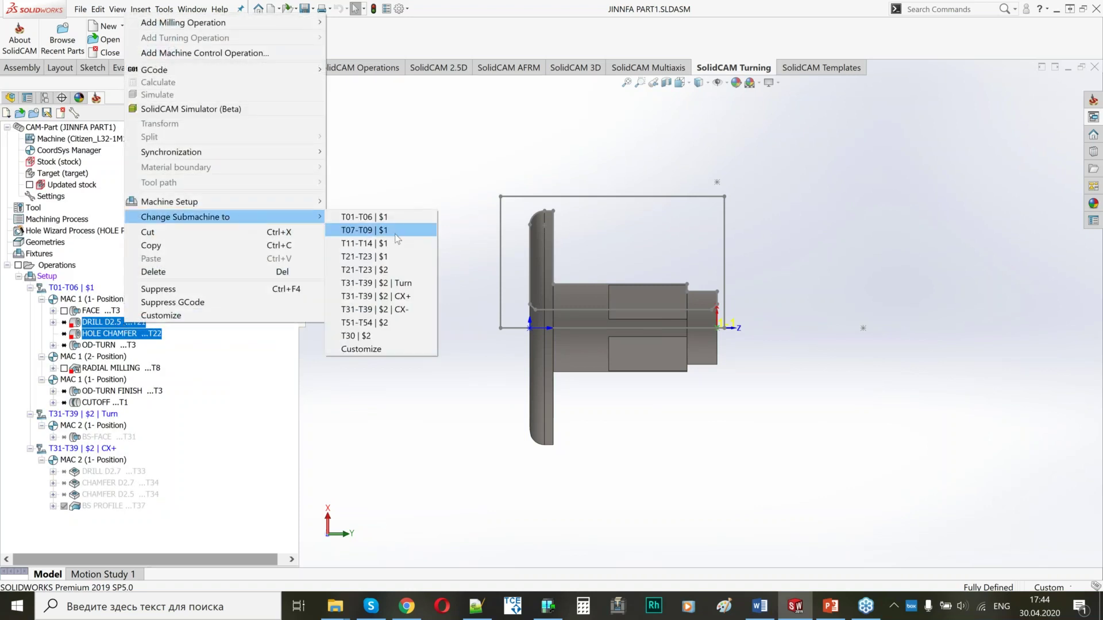
pyautogui.click(372, 270)
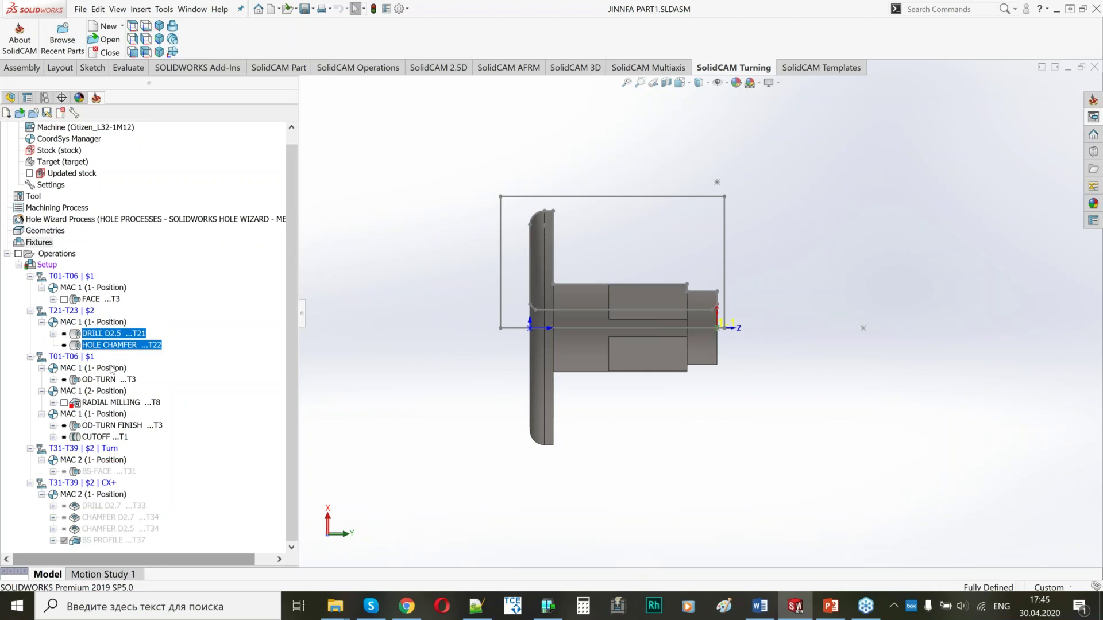
# Step: Change the submachine of the RADIAL MILLING operation to T07-T09 | $1
pyautogui.rightClick(98, 404)
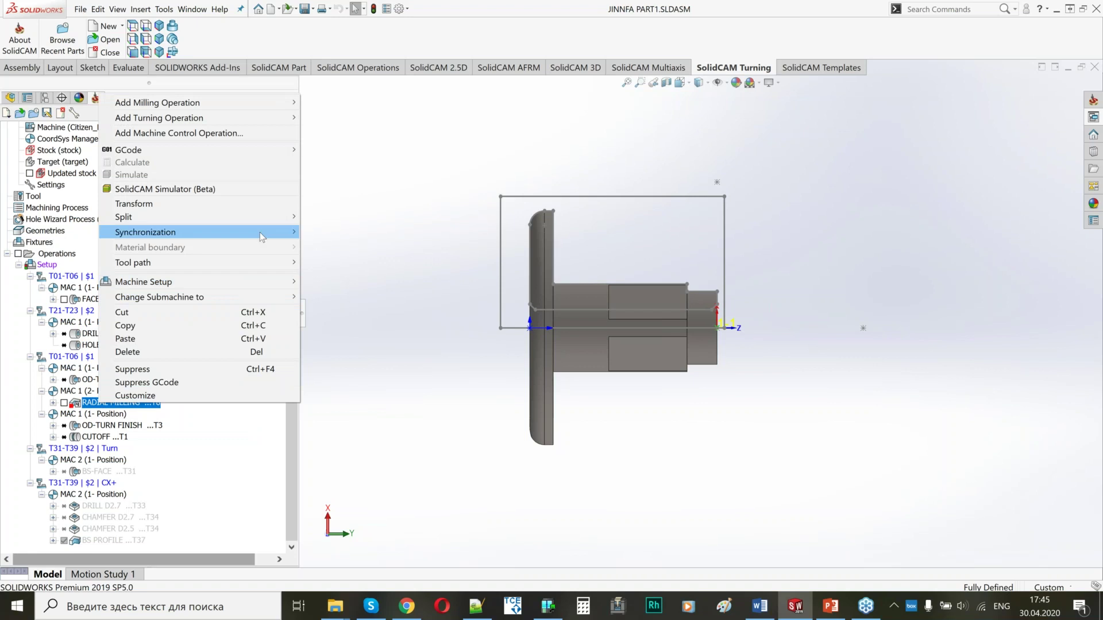
pyautogui.moveTo(257, 297)
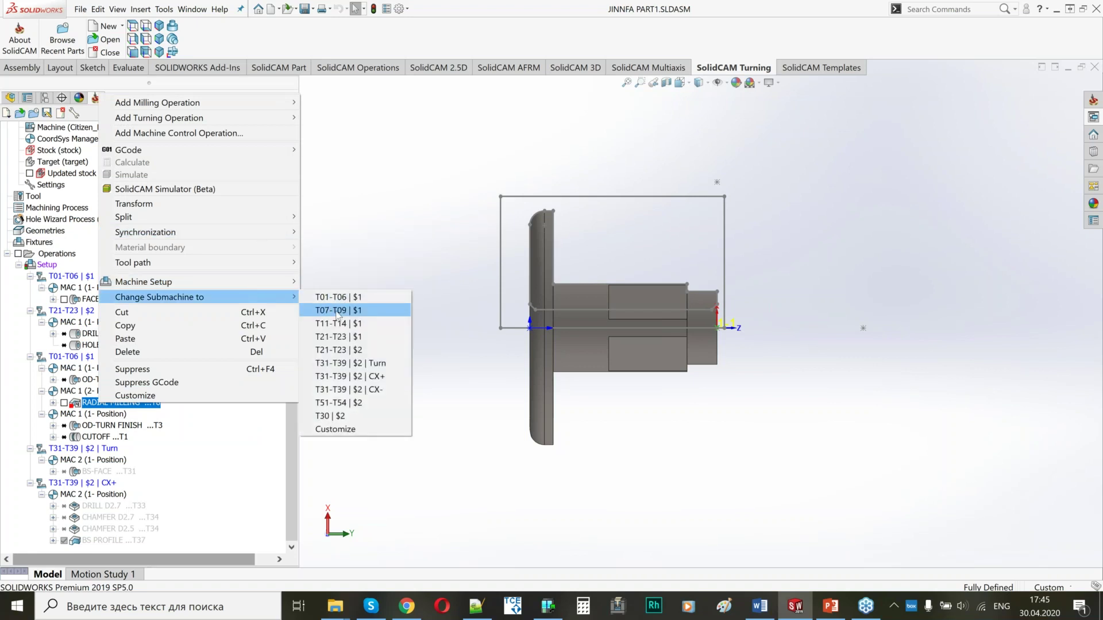
pyautogui.click(330, 312)
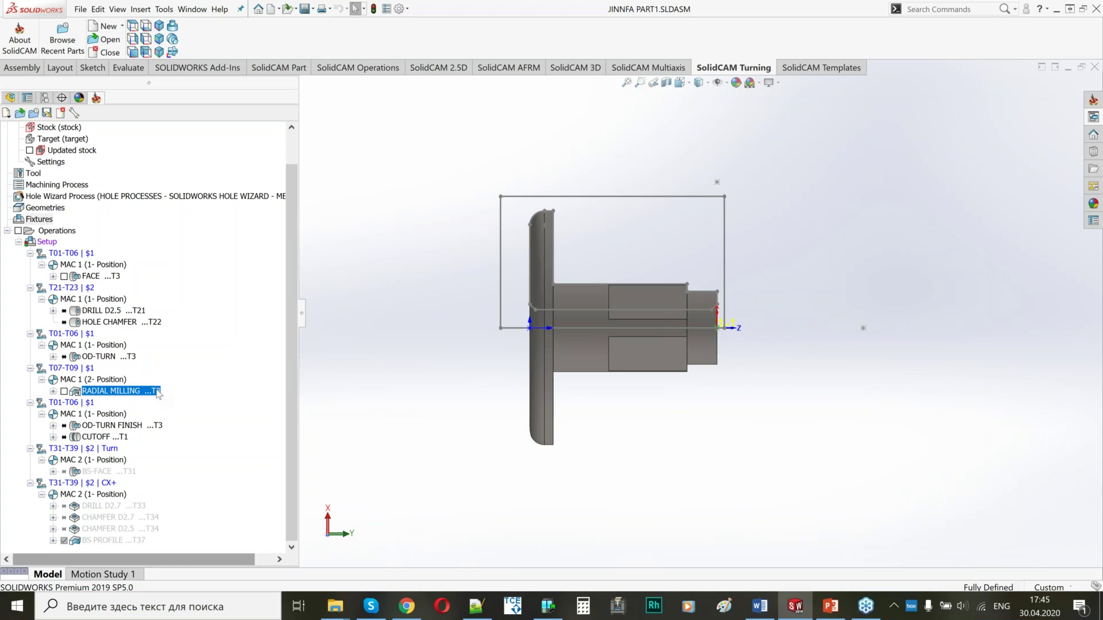
pyautogui.click(112, 322)
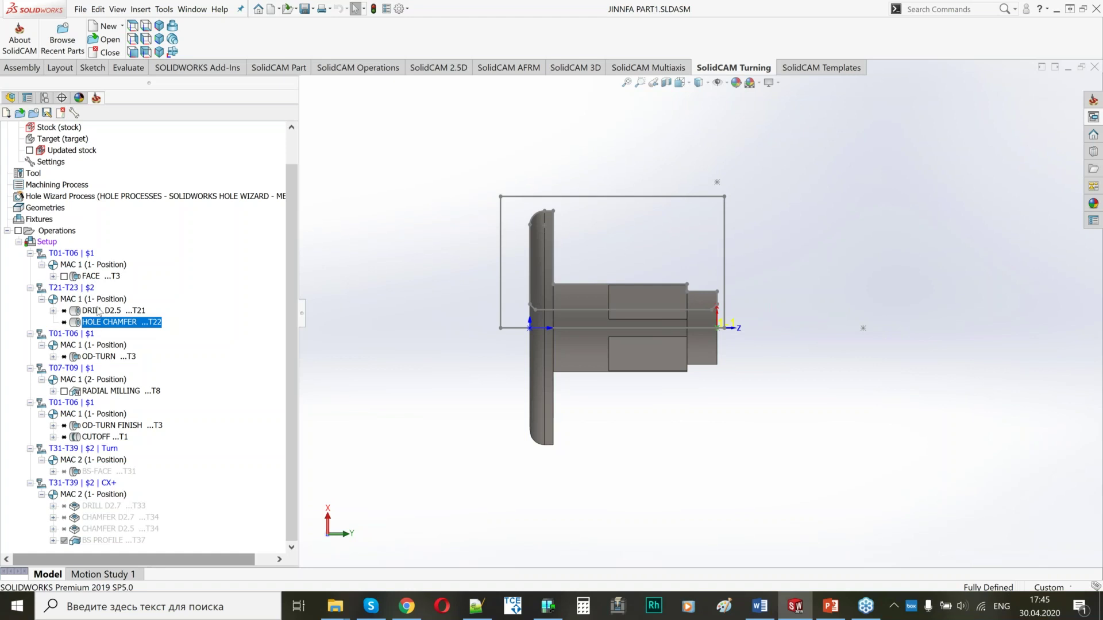
pyautogui.rightClick(108, 278)
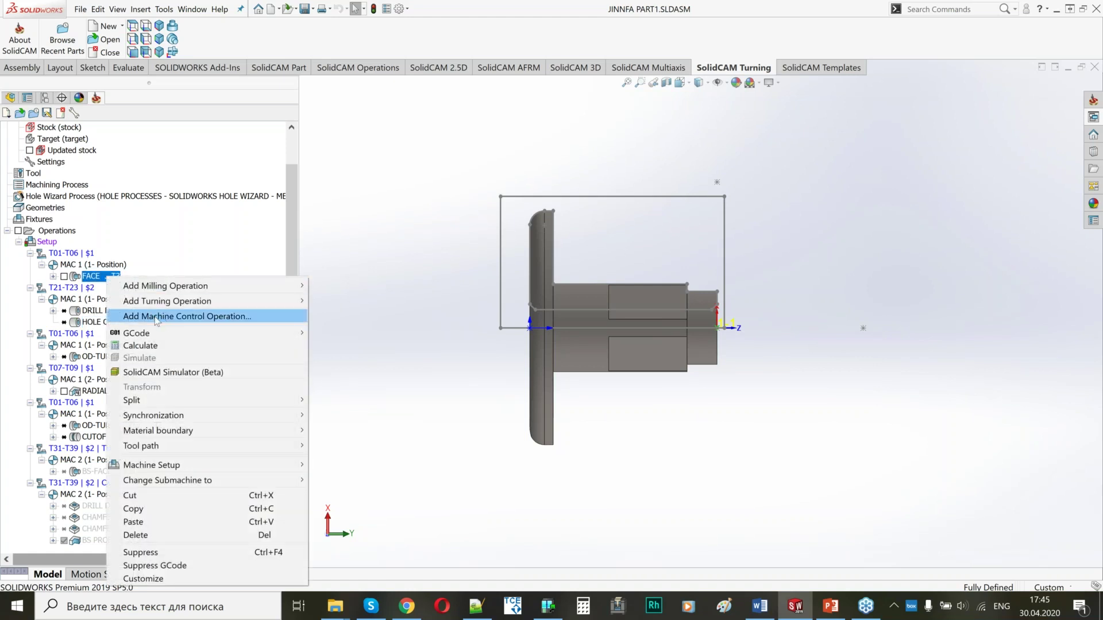
pyautogui.click(198, 243)
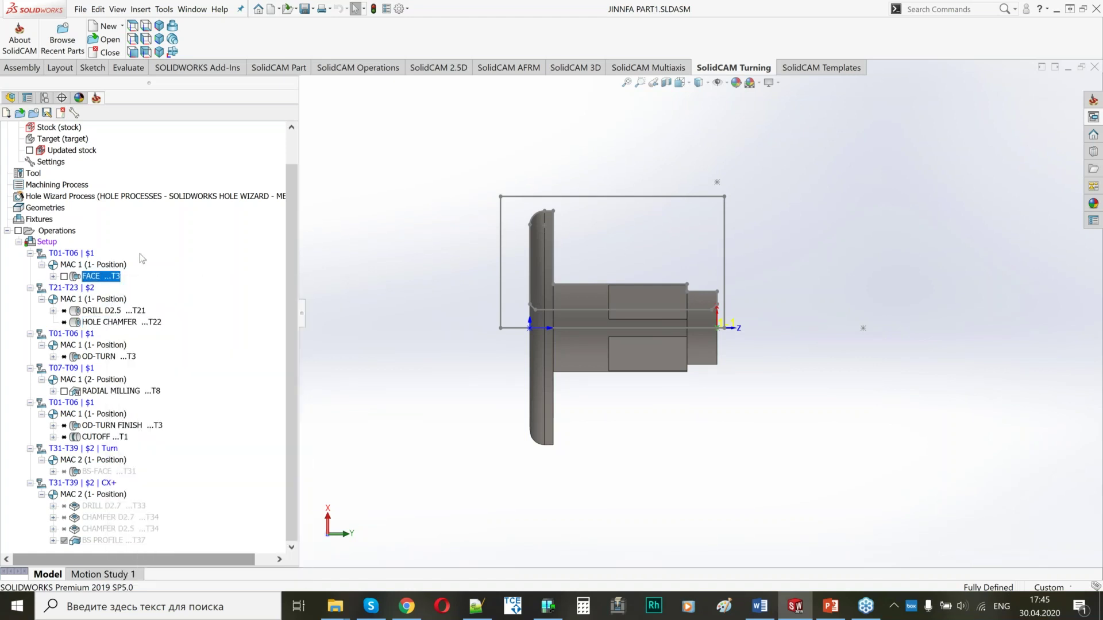
# Step: Resynchronize the Setup's channels in operation tree order, with both drilling operations between FACE and OD-TURN, and save
pyautogui.rightClick(38, 242)
pyautogui.click(115, 405)
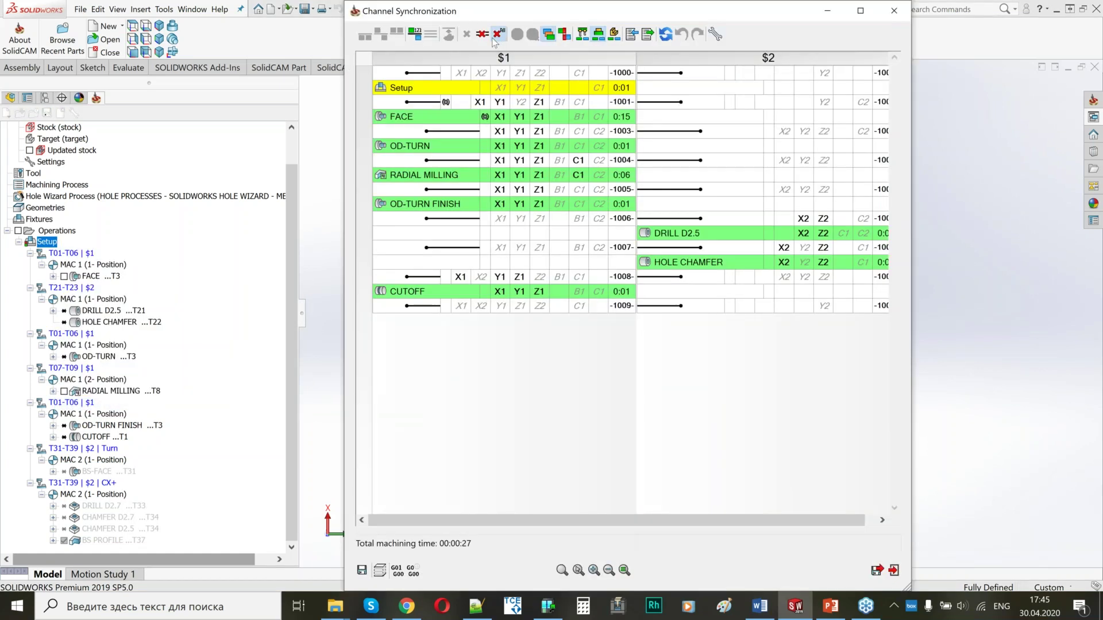
pyautogui.click(415, 36)
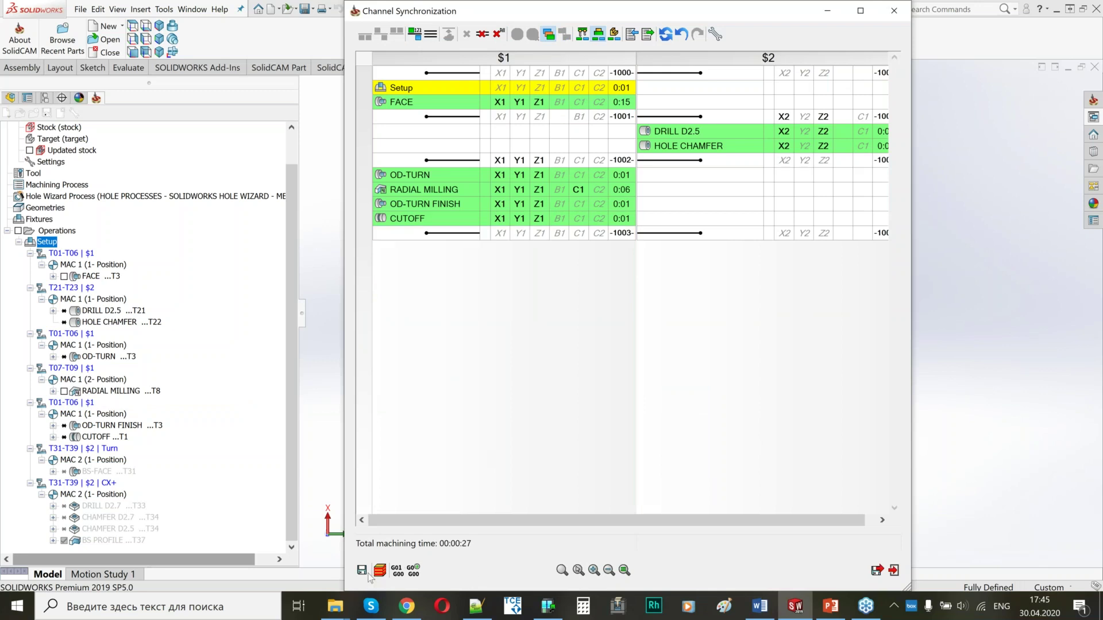
pyautogui.click(877, 570)
# Step: Calculate all operations of the Setup and hide their tool paths
pyautogui.rightClick(48, 242)
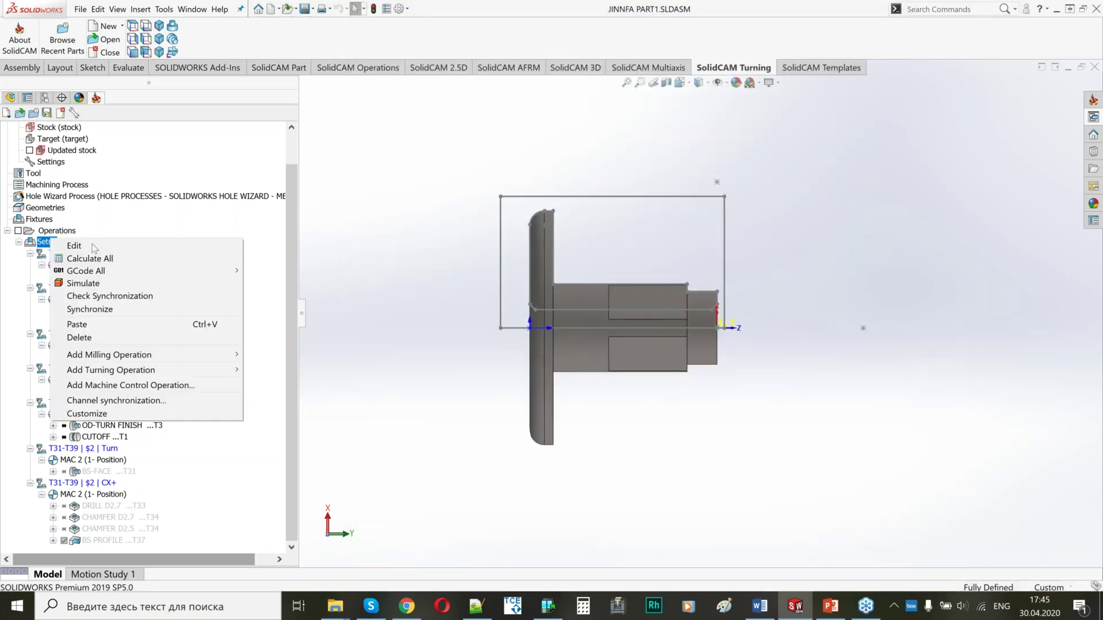
pyautogui.click(109, 260)
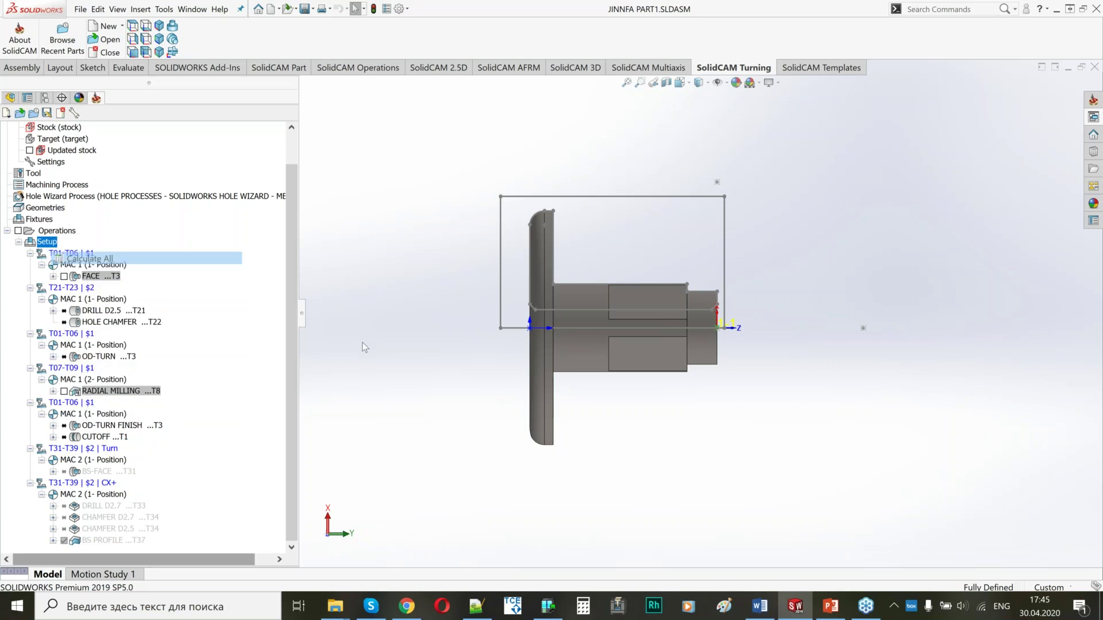
pyautogui.click(261, 245)
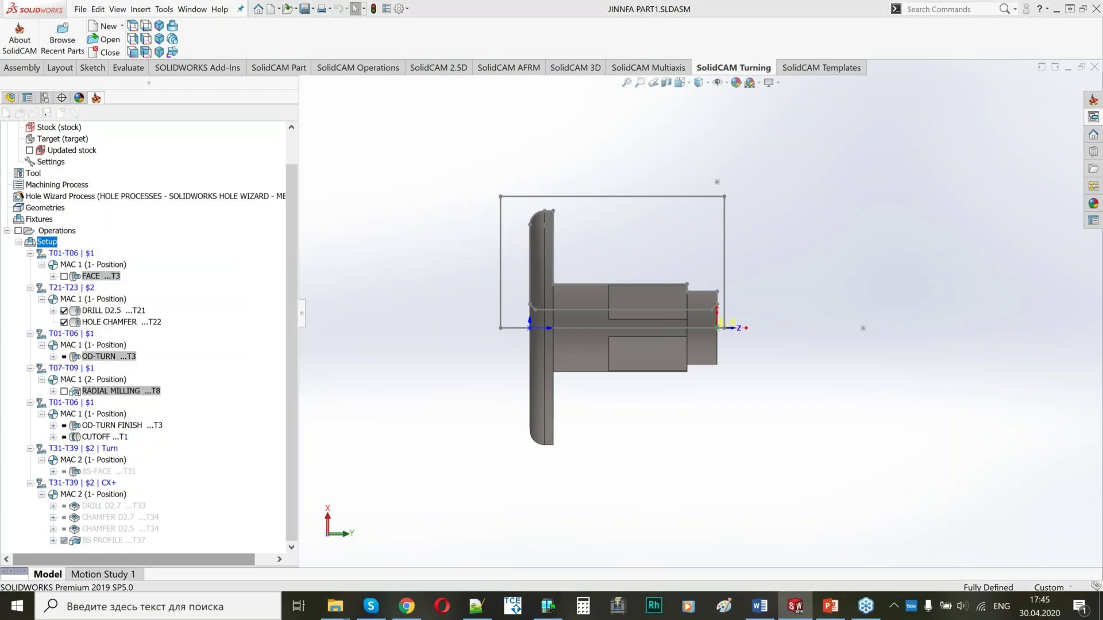
pyautogui.click(18, 230)
# Step: Add a Before_G620 machine control operation after FACE, save and calculate it, and hide all tool paths
pyautogui.click(91, 276)
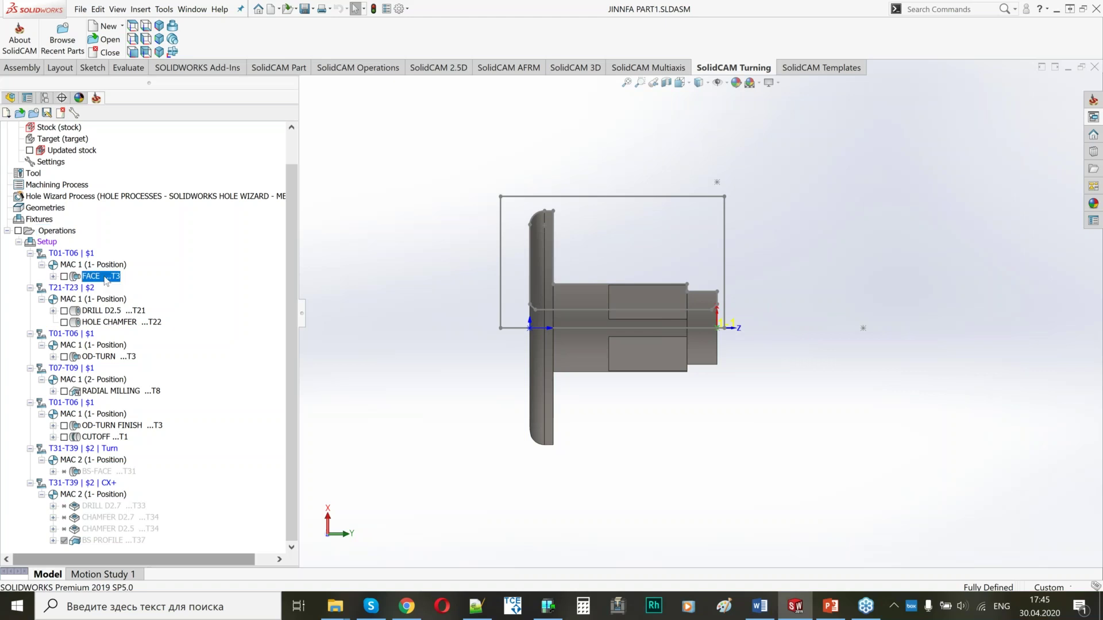
pyautogui.rightClick(103, 277)
pyautogui.click(198, 321)
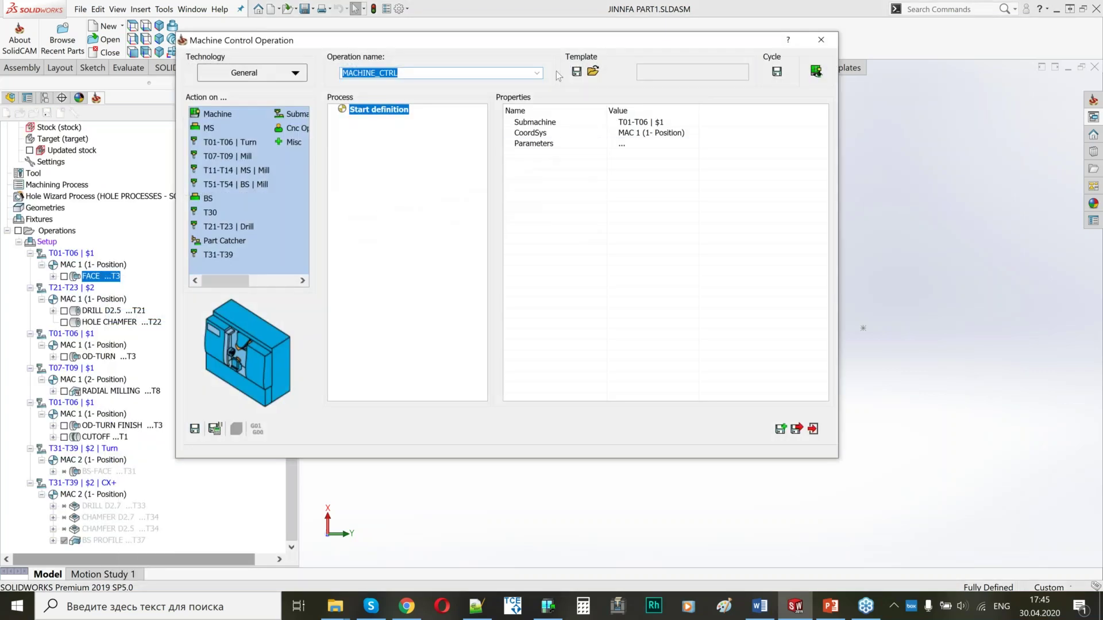
pyautogui.moveTo(520, 41); pyautogui.dragTo(486, 66)
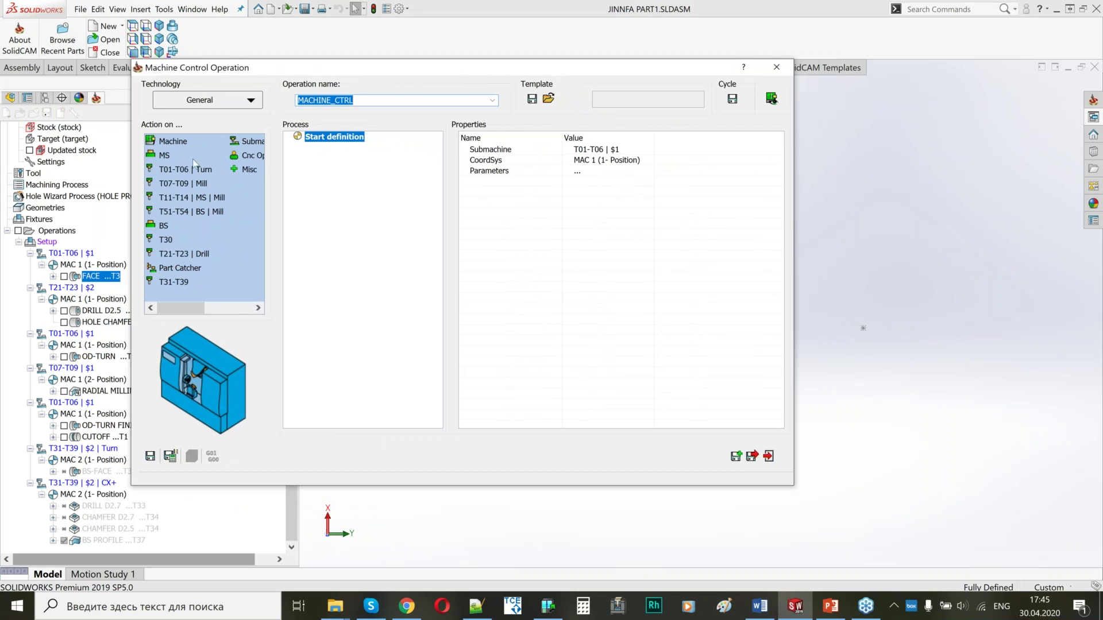
pyautogui.click(245, 101)
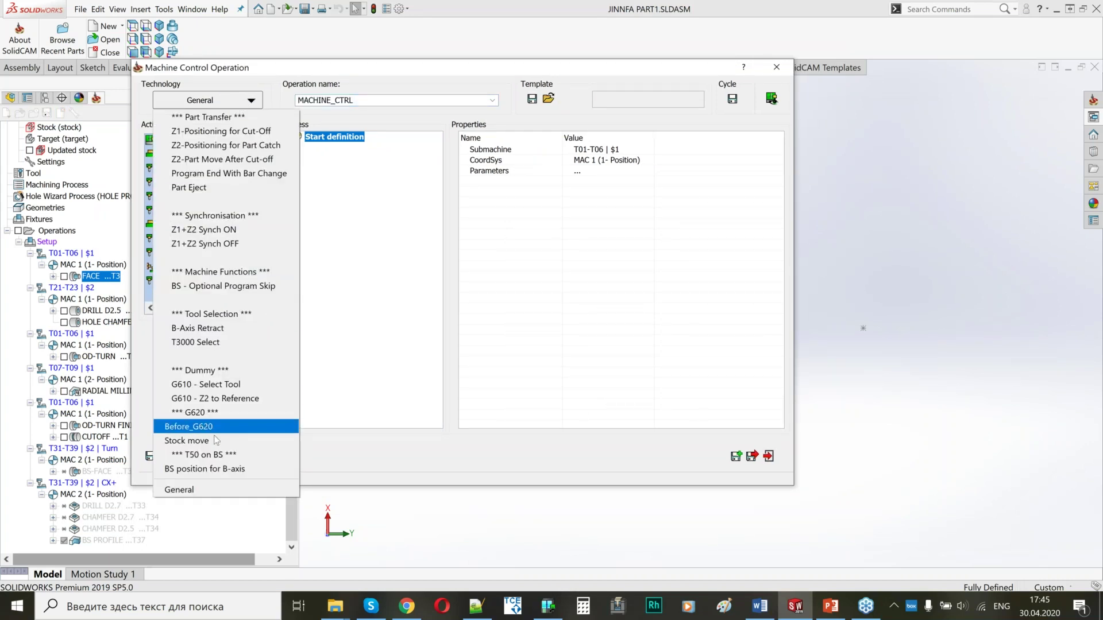
pyautogui.click(185, 427)
pyautogui.doubleClick(309, 100)
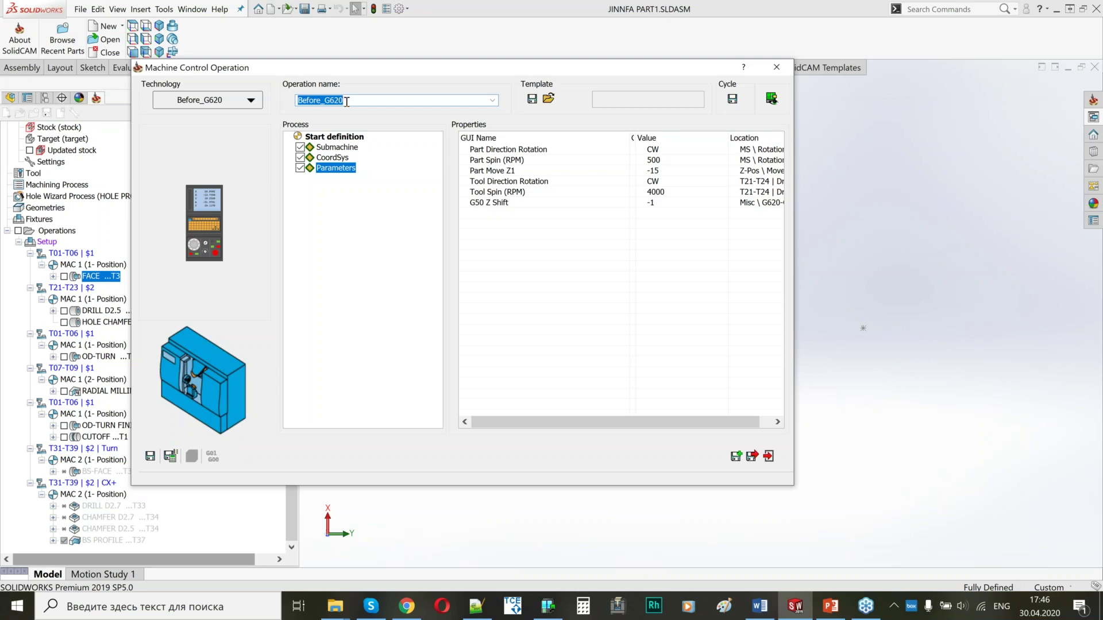
pyautogui.click(171, 456)
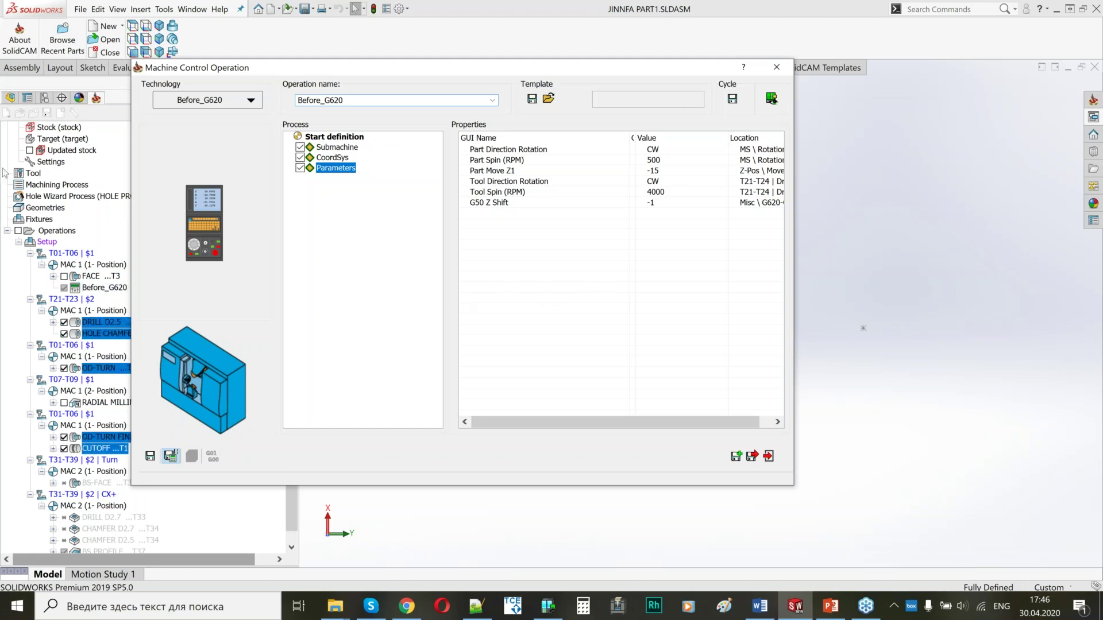
pyautogui.click(18, 231)
# Step: Preview the machine for the Before_G620 operation and set its Part Move Z1 parameter to -20
pyautogui.click(772, 99)
pyautogui.moveTo(726, 378); pyautogui.dragTo(687, 381, button='middle')
pyautogui.scroll(2, 687, 381)
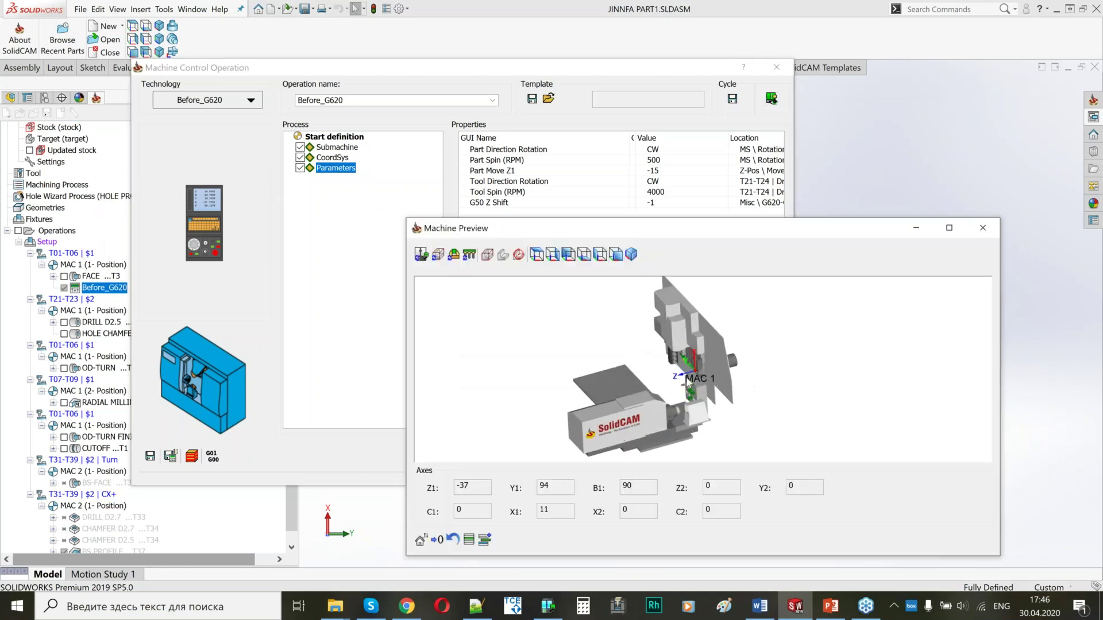
pyautogui.scroll(3, 728, 365)
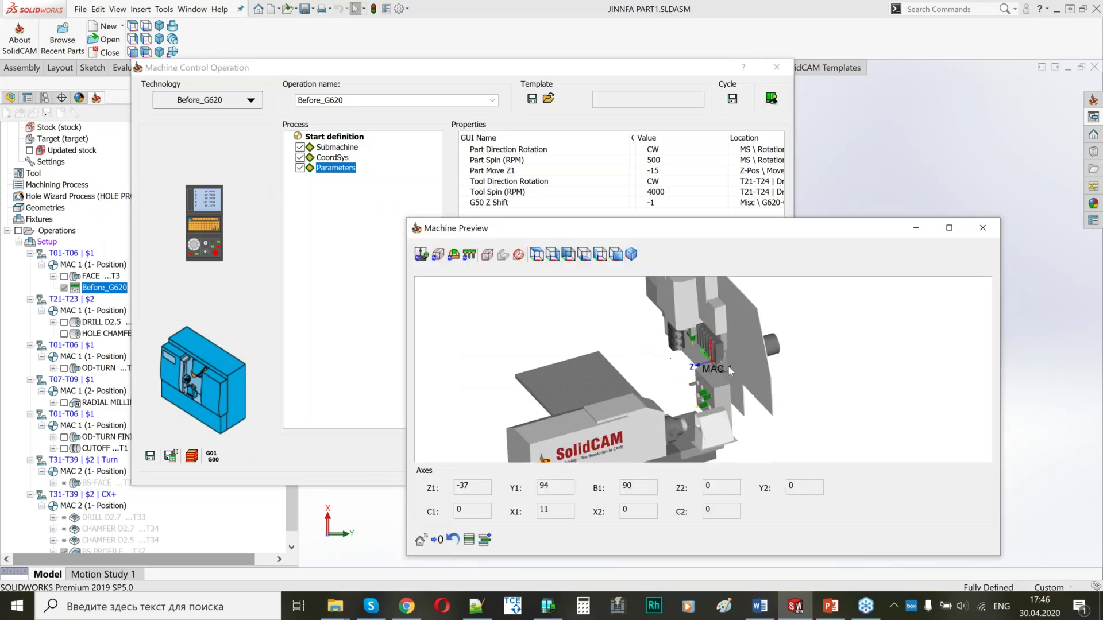
pyautogui.click(591, 171)
pyautogui.scroll(3, 697, 369)
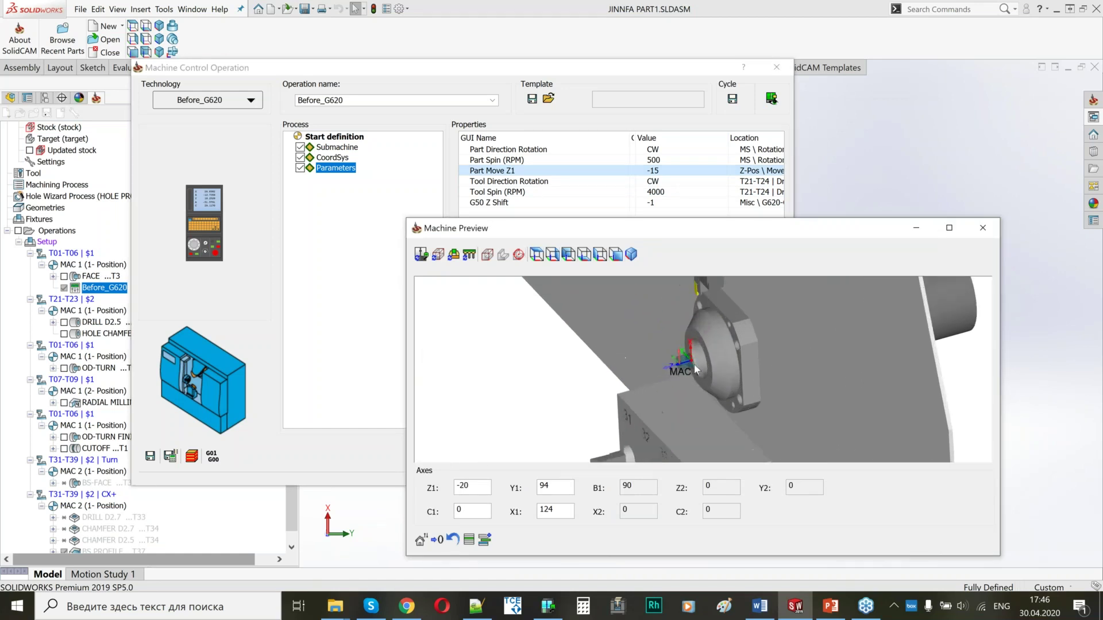
pyautogui.scroll(5, 695, 368)
pyautogui.click(665, 171)
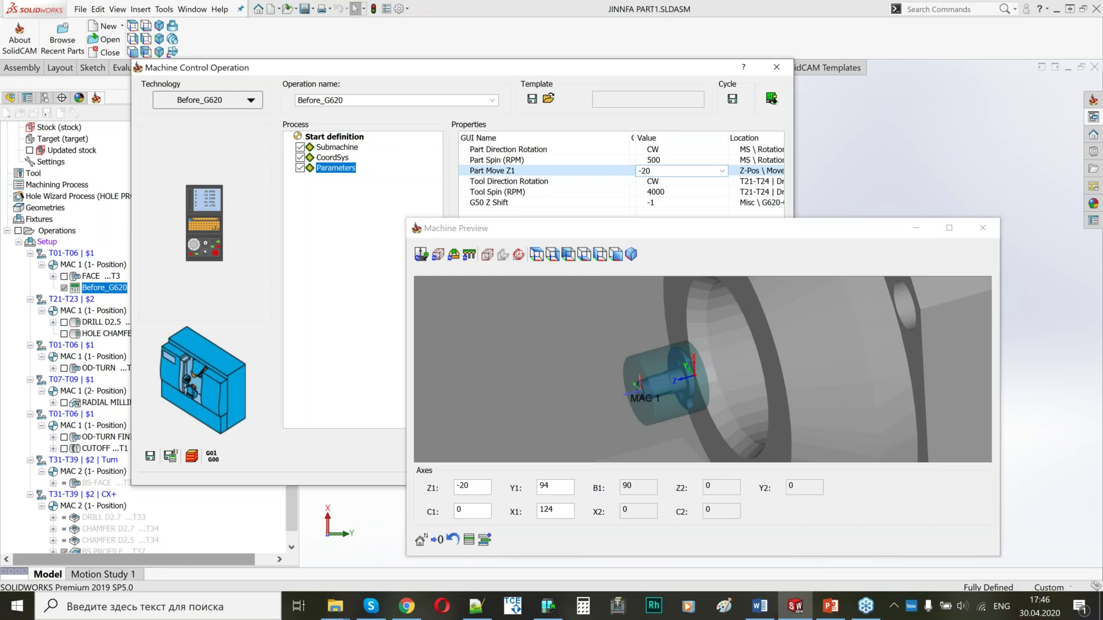
# Step: Examine the machine preview around the main spindle to check the part's position relative to the tool blocks
pyautogui.scroll(-5, 719, 373)
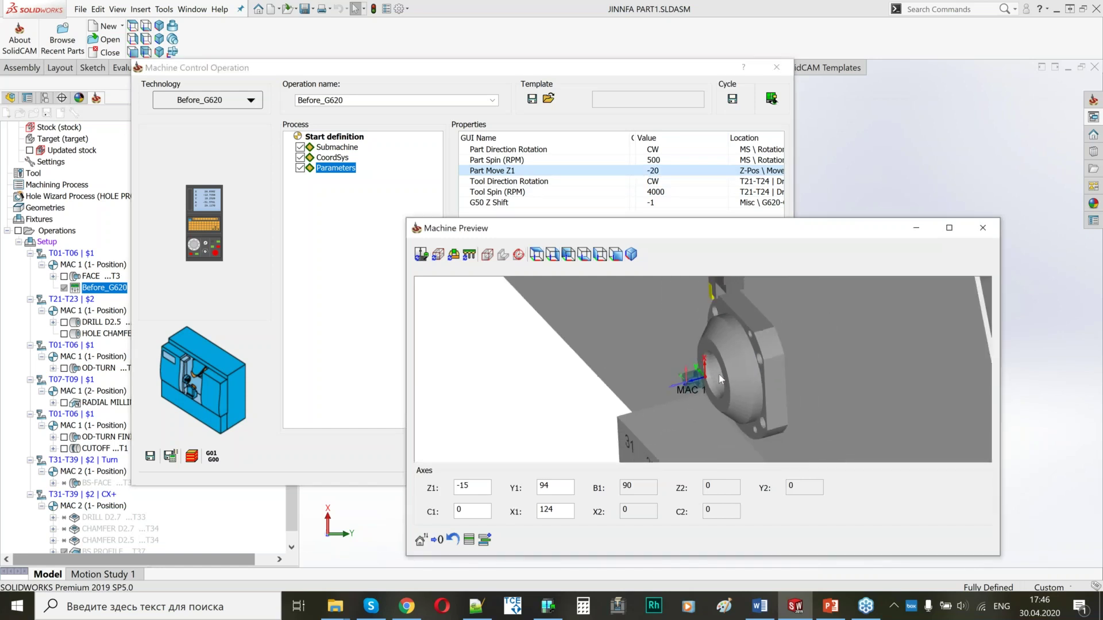
pyautogui.scroll(-4, 675, 379)
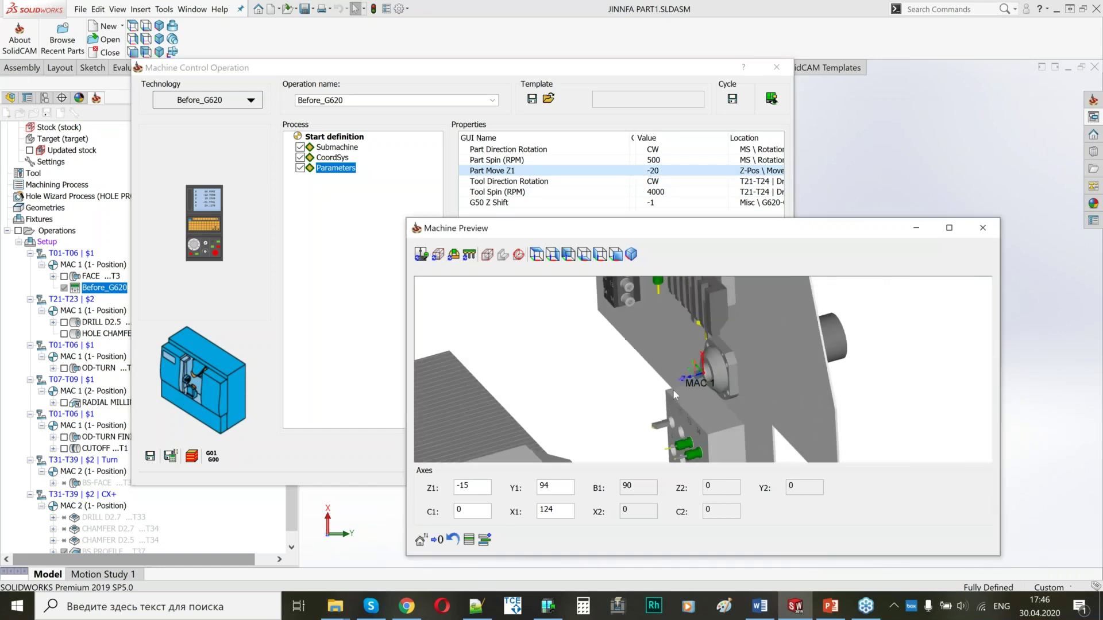
pyautogui.moveTo(701, 389); pyautogui.dragTo(679, 363, button='middle')
pyautogui.scroll(-4, 684, 373)
pyautogui.scroll(3, 667, 423)
pyautogui.moveTo(671, 418); pyautogui.dragTo(685, 402, button='middle')
pyautogui.scroll(5, 737, 308)
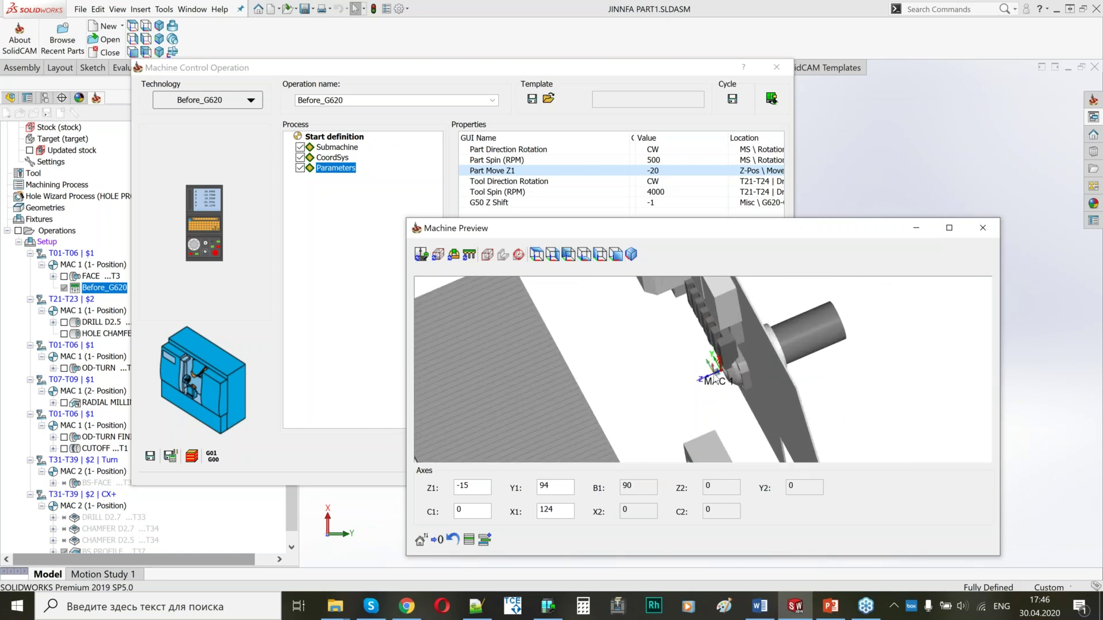
# Step: Check the part's position in the machine preview, then save and exit the Before_G620 operation
pyautogui.scroll(-4, 649, 377)
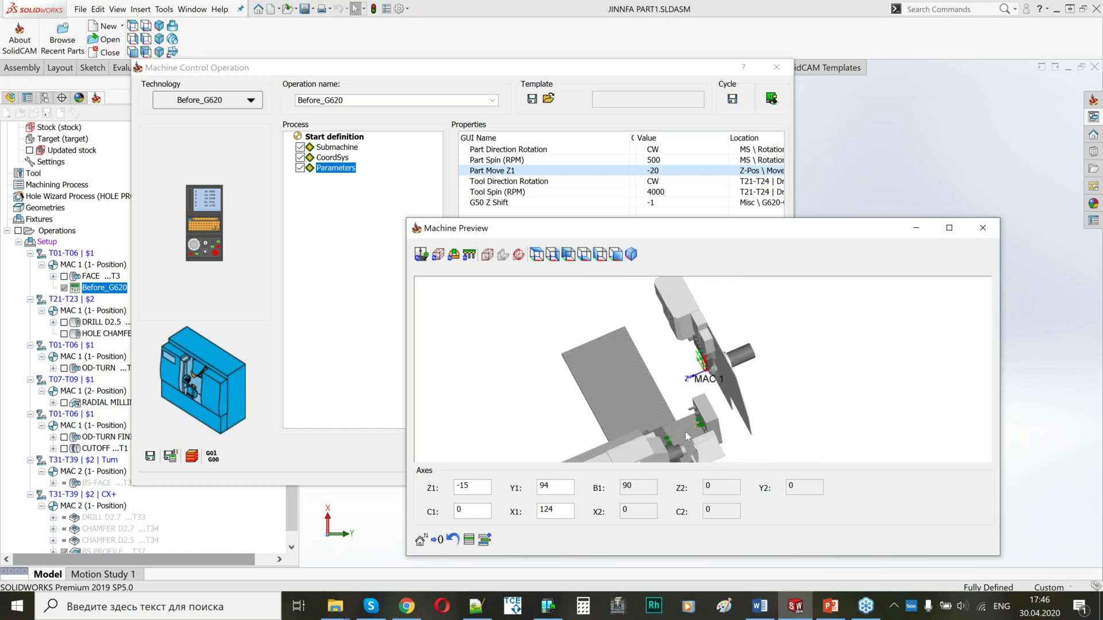
pyautogui.scroll(3, 707, 381)
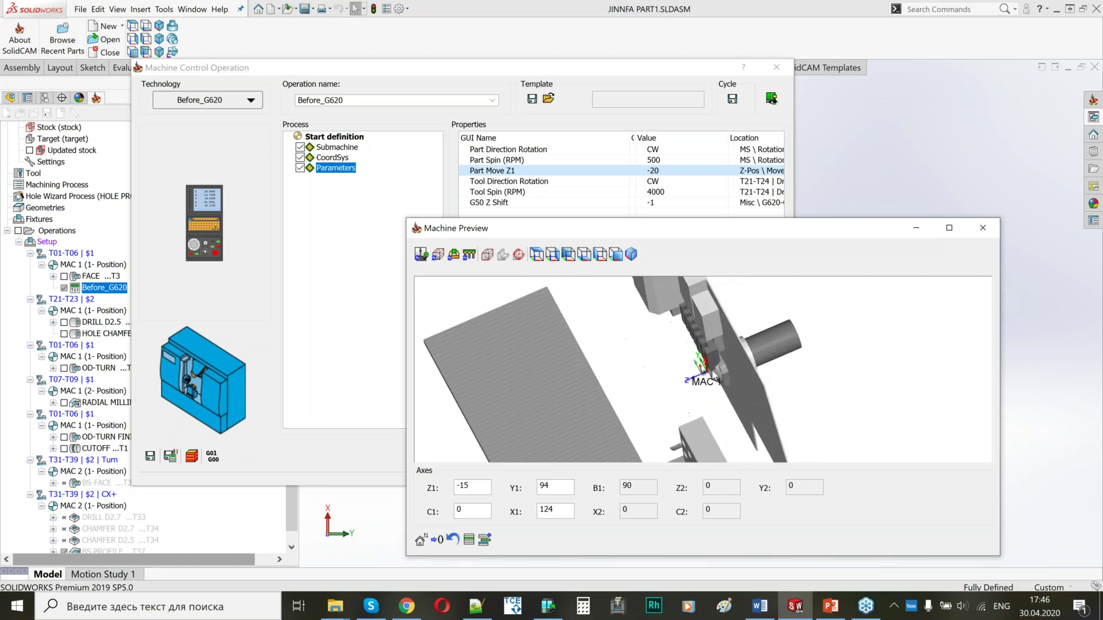
pyautogui.scroll(1, 707, 381)
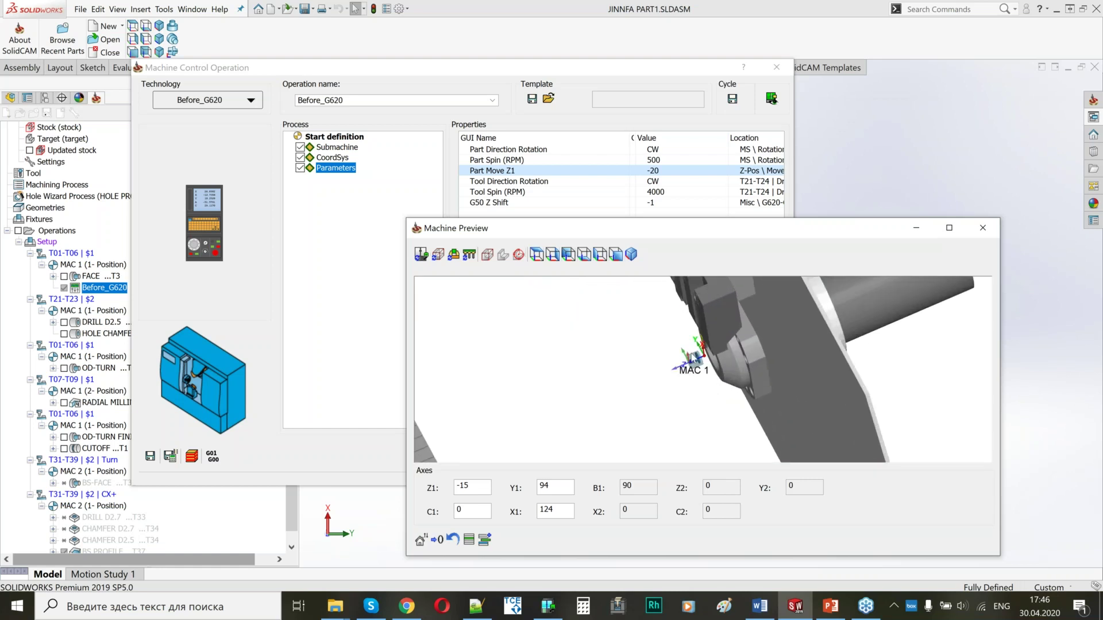
pyautogui.click(983, 228)
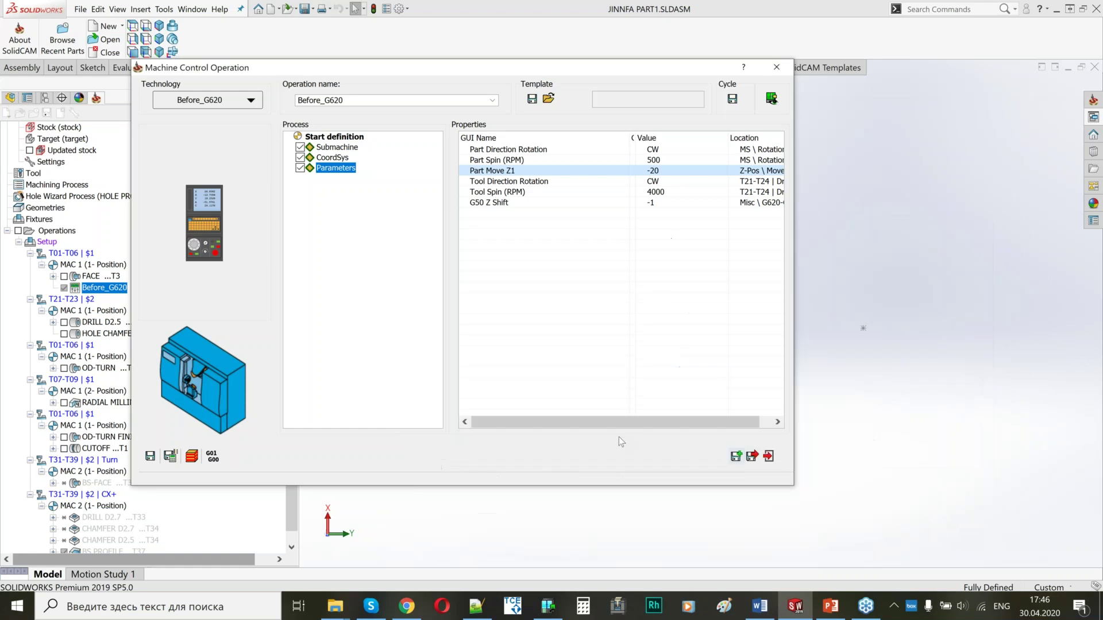
pyautogui.click(752, 458)
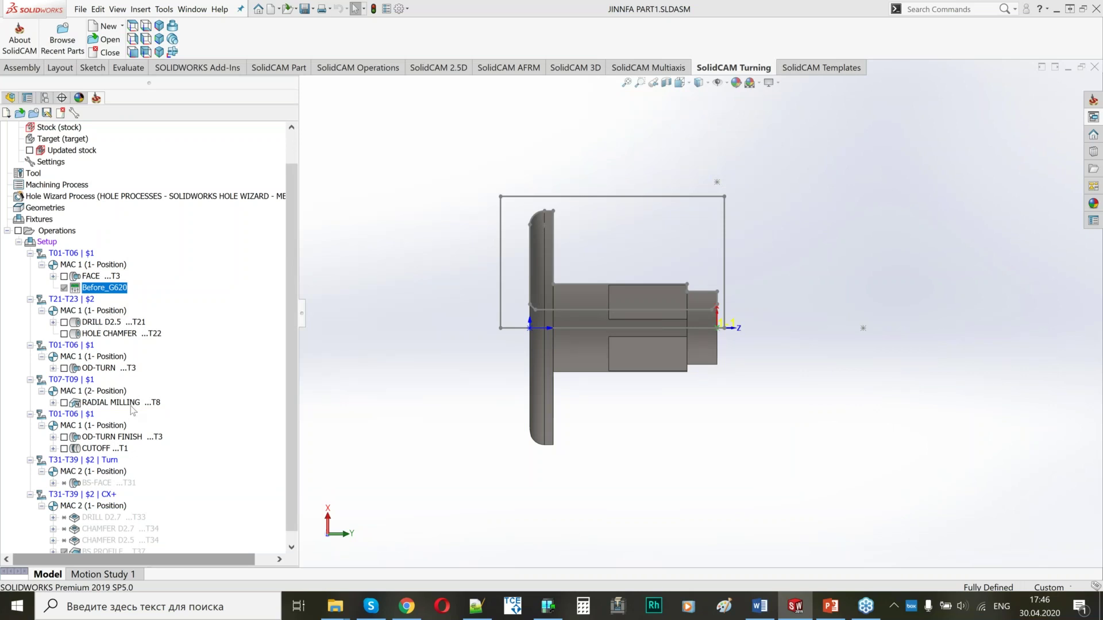
# Step: Add a Stock move machine control operation after HOLE CHAMFER with the T01-T06 | $1 submachine, and save, calculate and exit it
pyautogui.rightClick(113, 335)
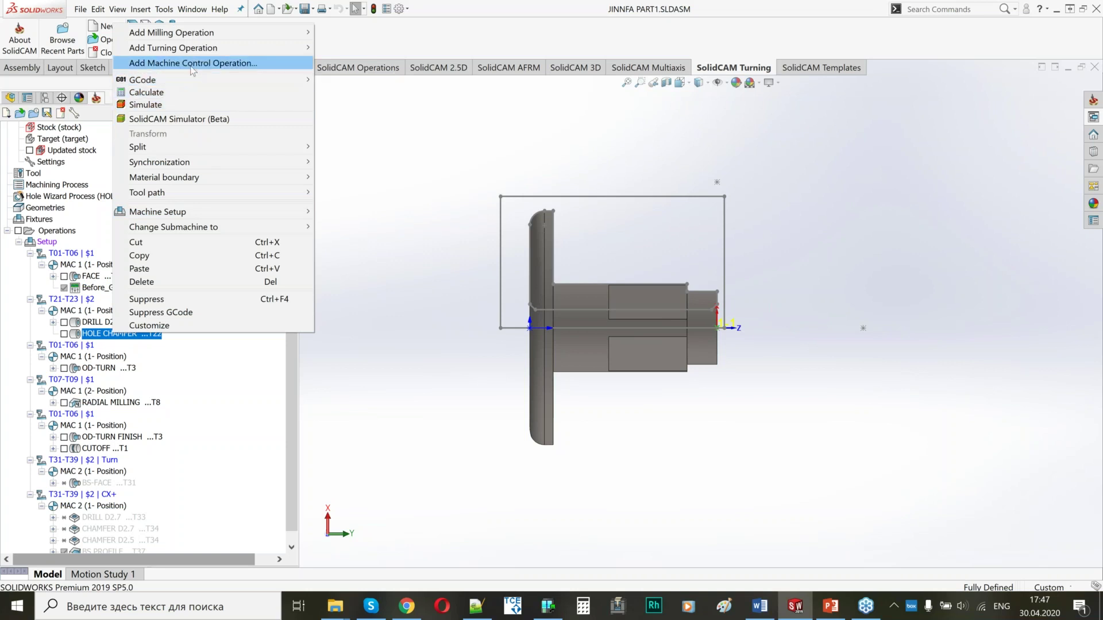
pyautogui.click(193, 64)
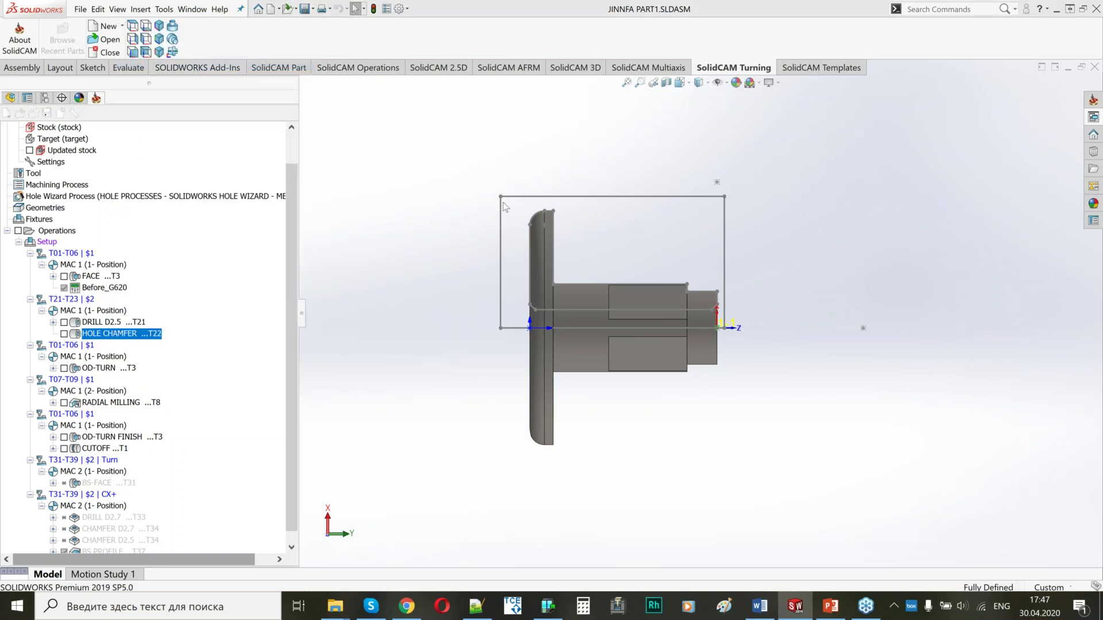
pyautogui.click(251, 100)
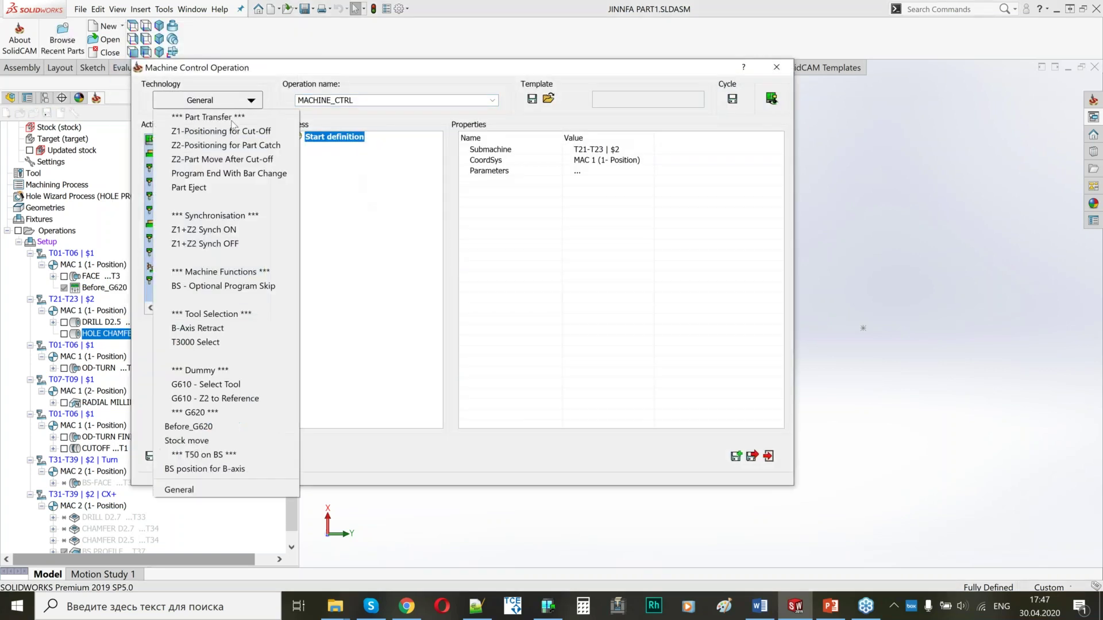
pyautogui.click(210, 441)
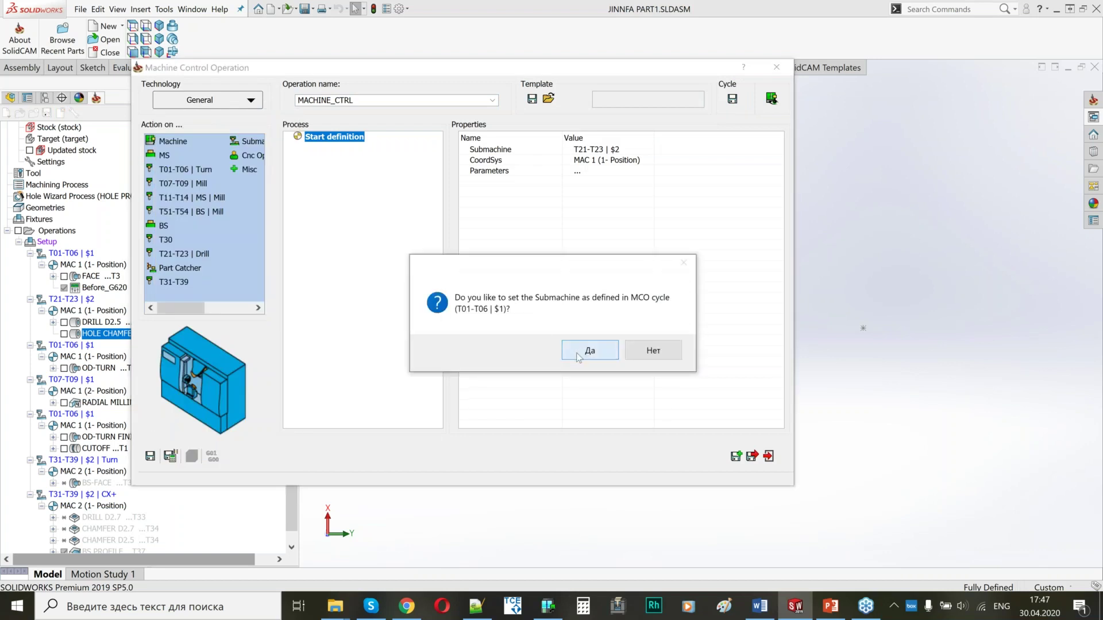
pyautogui.click(568, 354)
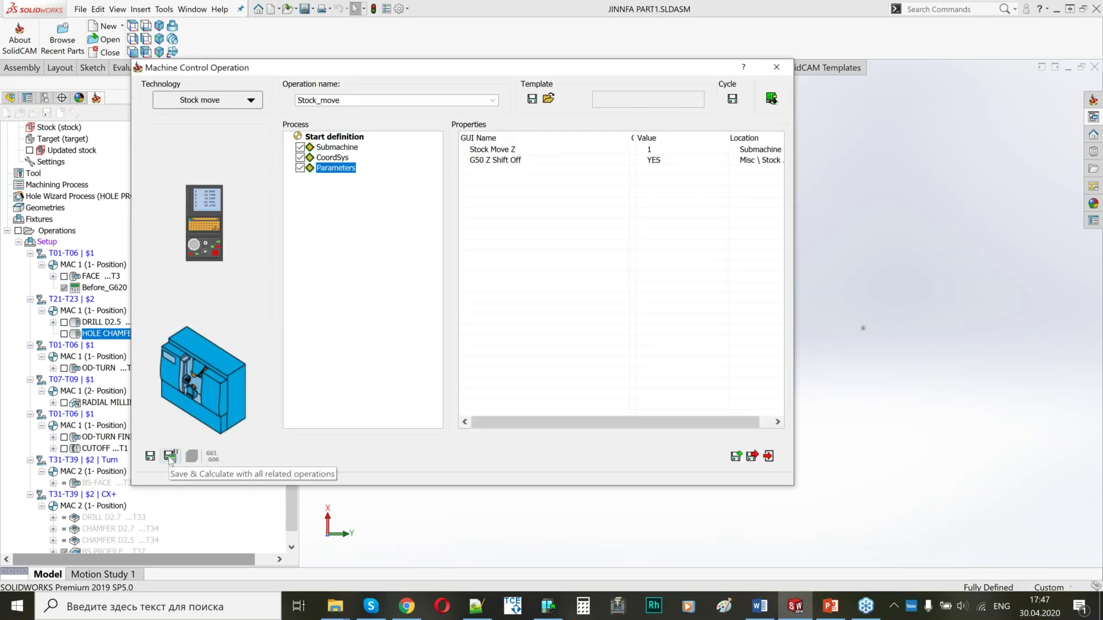
pyautogui.click(171, 458)
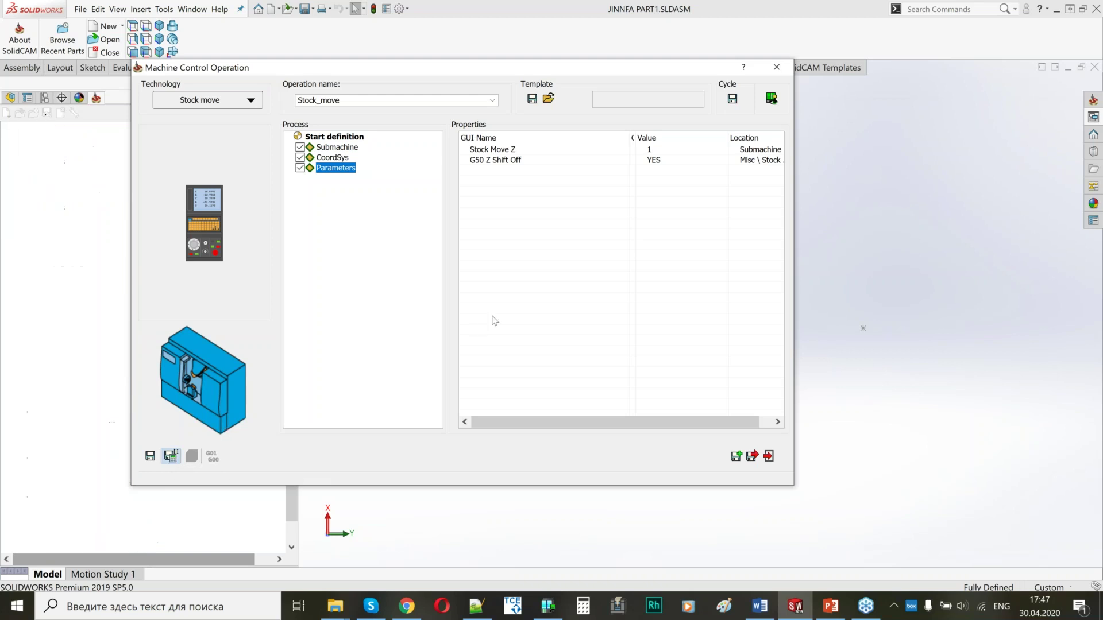
pyautogui.click(752, 457)
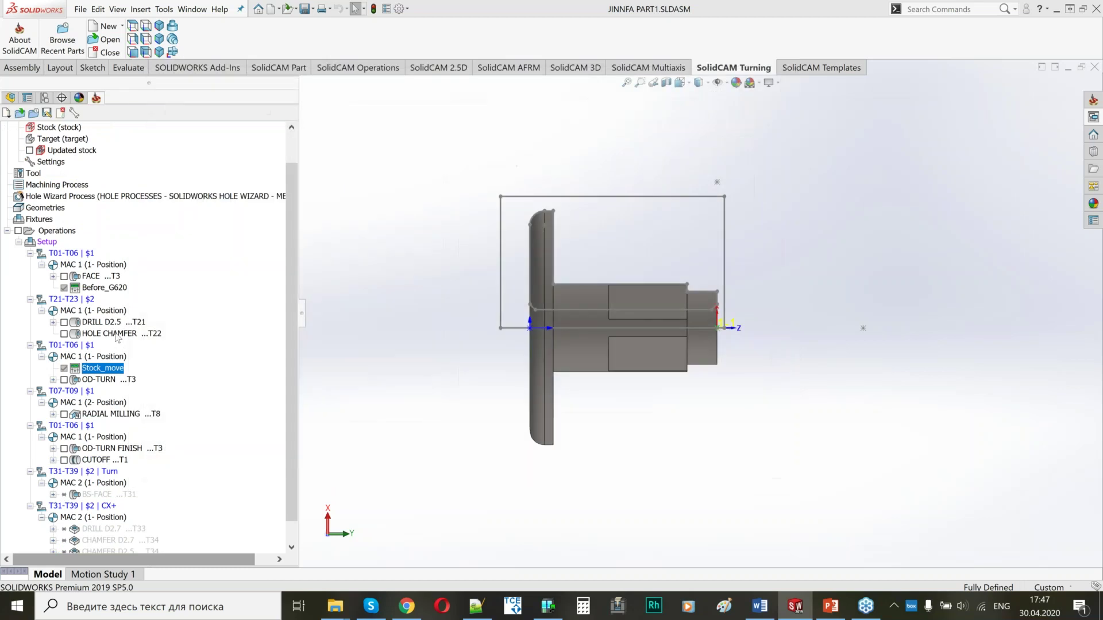
# Step: Give HOLE CHAMFER a separate retract point at Z 100, and save and calculate the operation
pyautogui.click(116, 334)
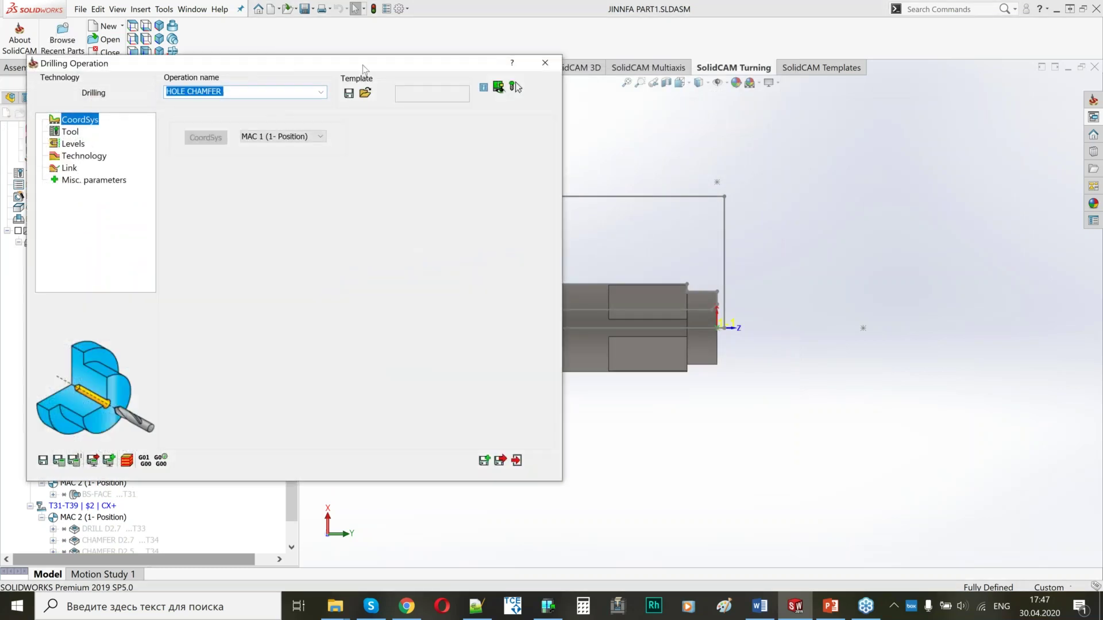
pyautogui.moveTo(363, 69); pyautogui.dragTo(552, 69)
pyautogui.click(259, 168)
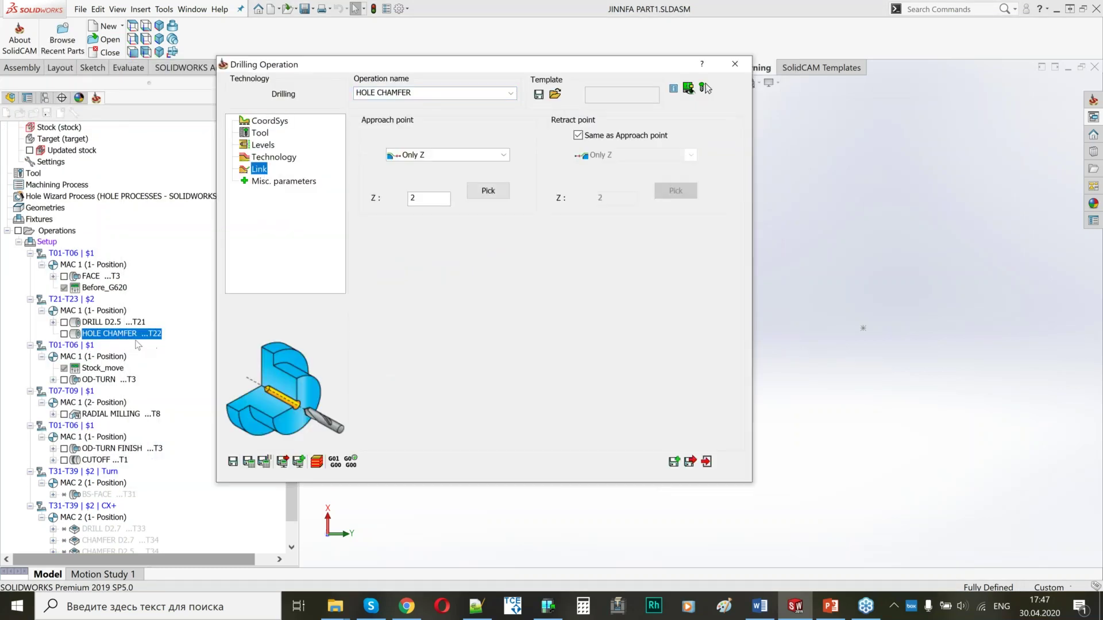
pyautogui.click(579, 135)
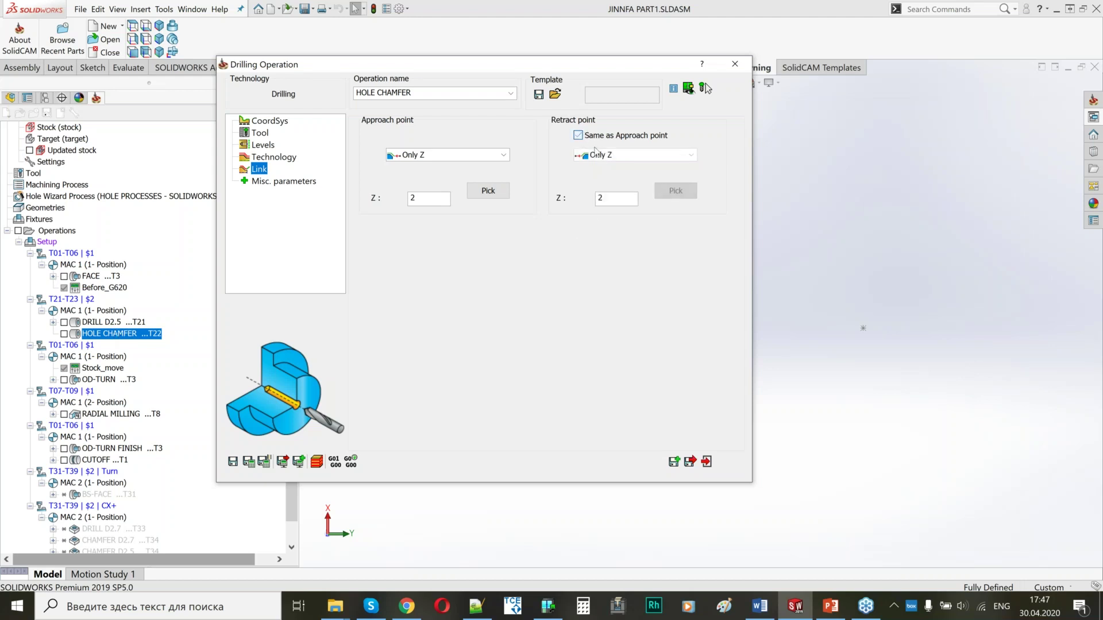
pyautogui.doubleClick(606, 200)
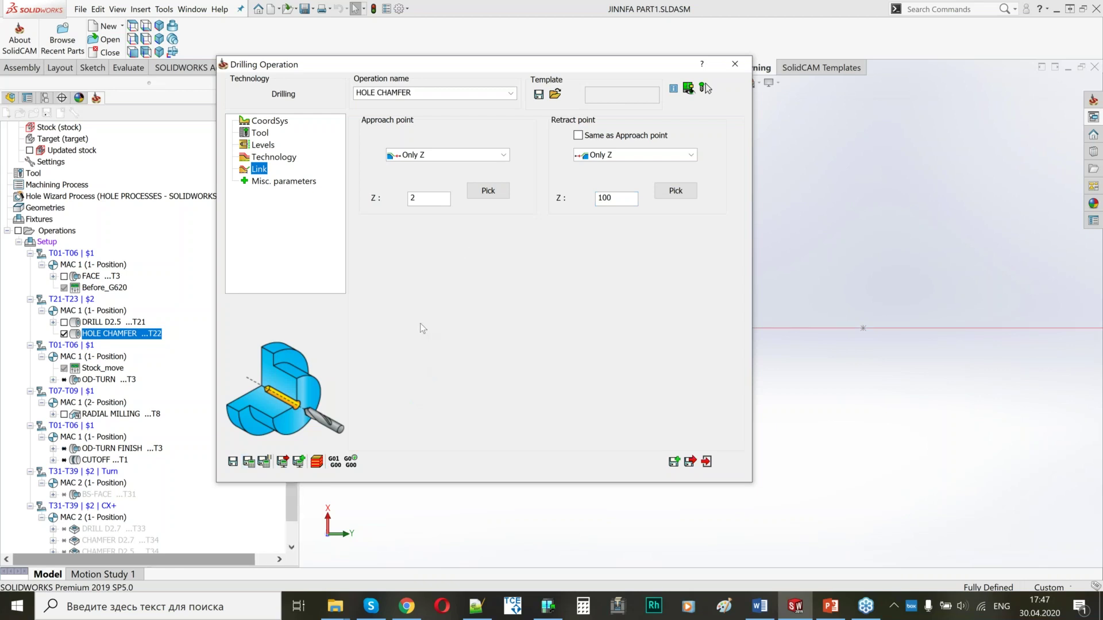
pyautogui.click(735, 65)
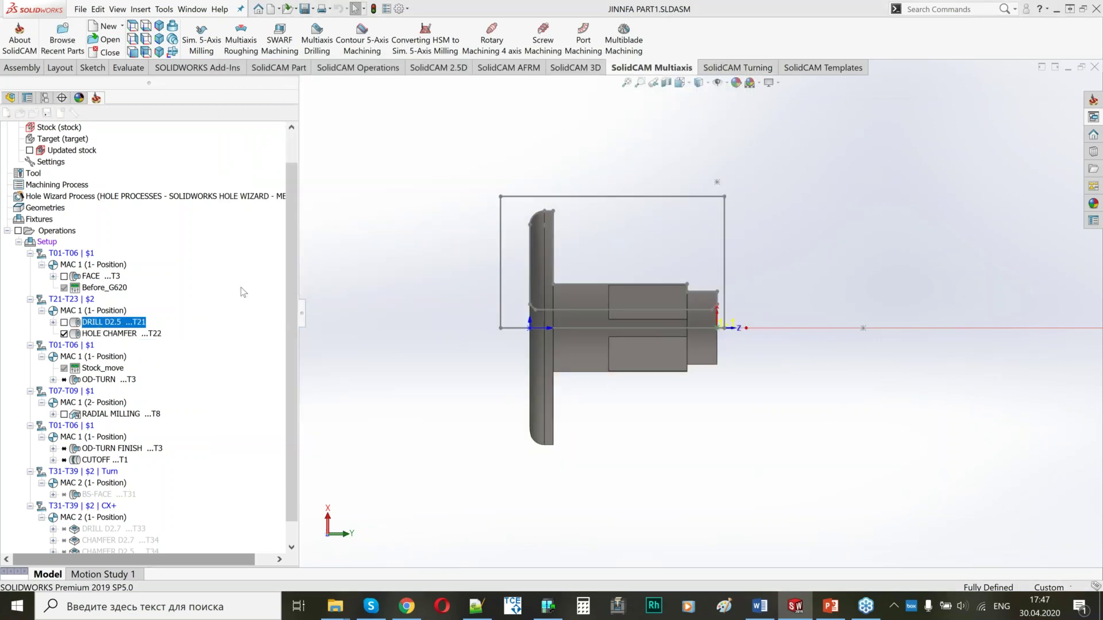
# Step: Recalculate the DRILL D2.5 operation, and save and exit it
pyautogui.click(249, 462)
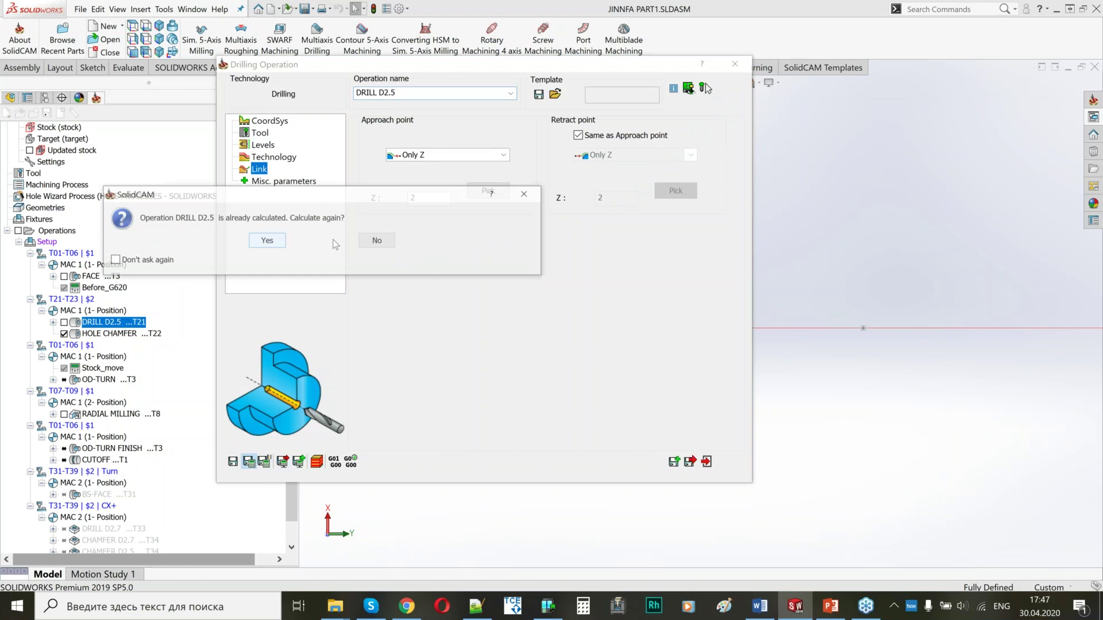
pyautogui.click(277, 241)
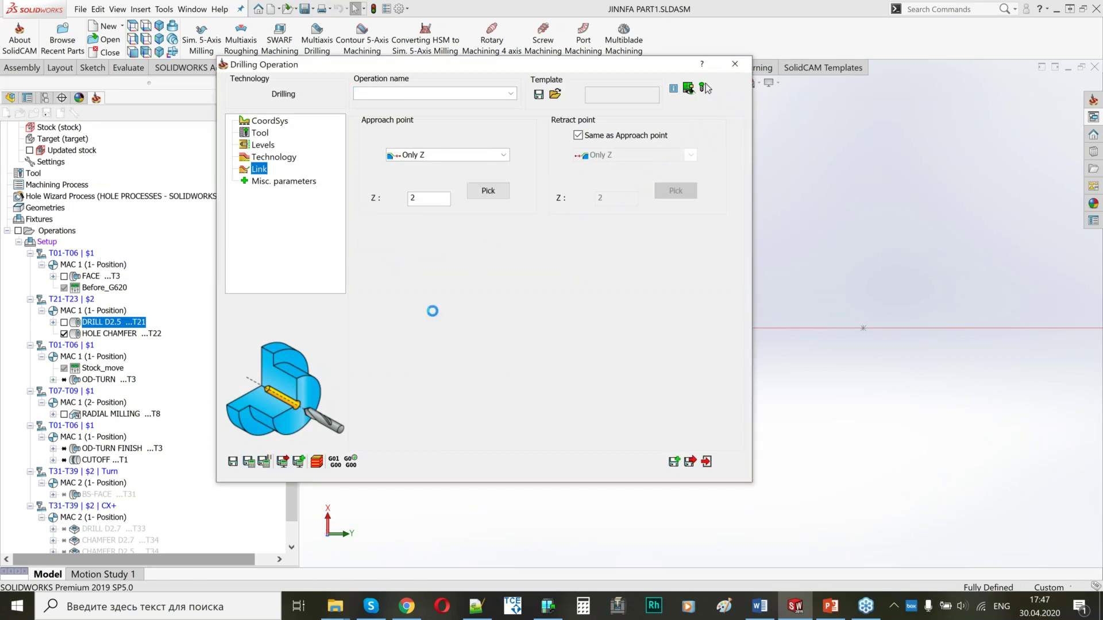
pyautogui.click(690, 461)
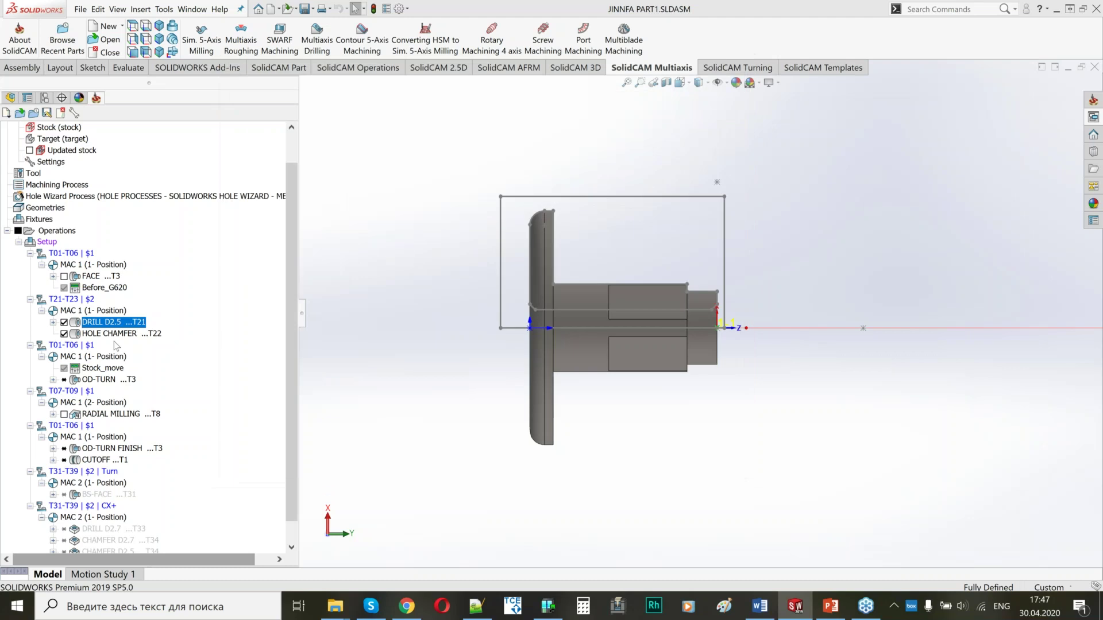
# Step: Simulate DRILL D2.5 and HOLE CHAMFER together in Host CAD mode to check their tool movements
pyautogui.keyDown('ctrl'); pyautogui.click(115, 334); pyautogui.keyUp('ctrl')
pyautogui.rightClick(114, 334)
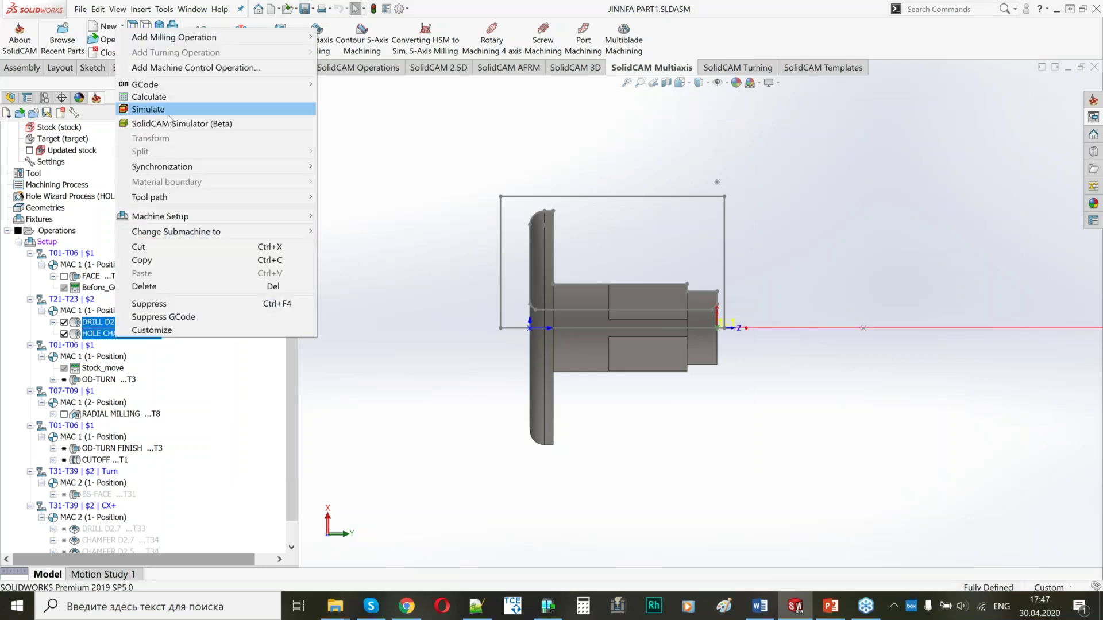
pyautogui.click(147, 106)
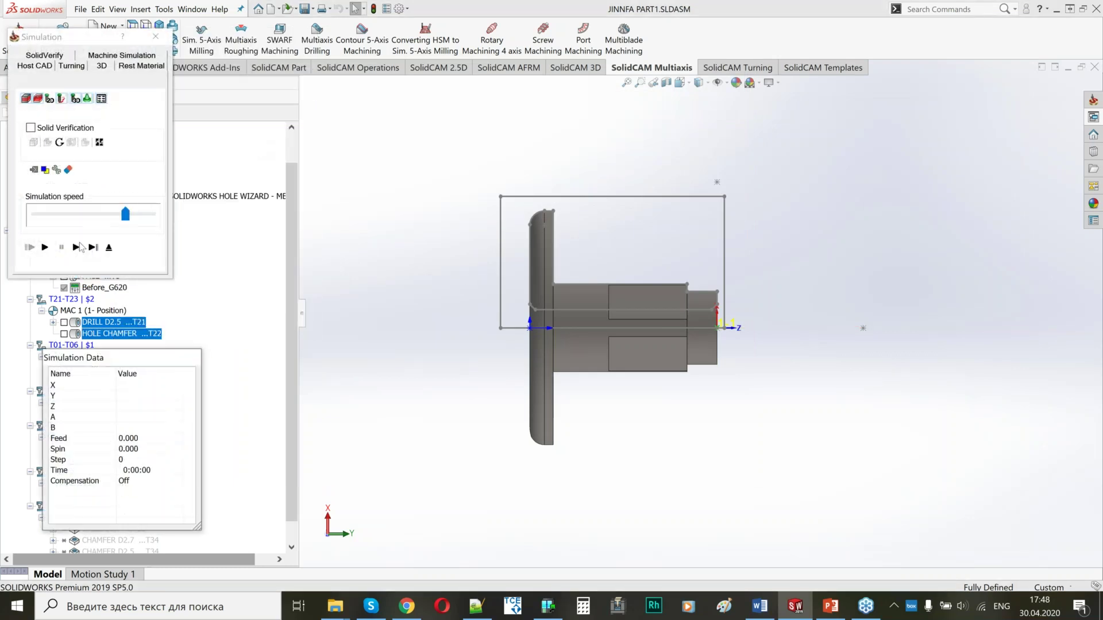
pyautogui.click(76, 247)
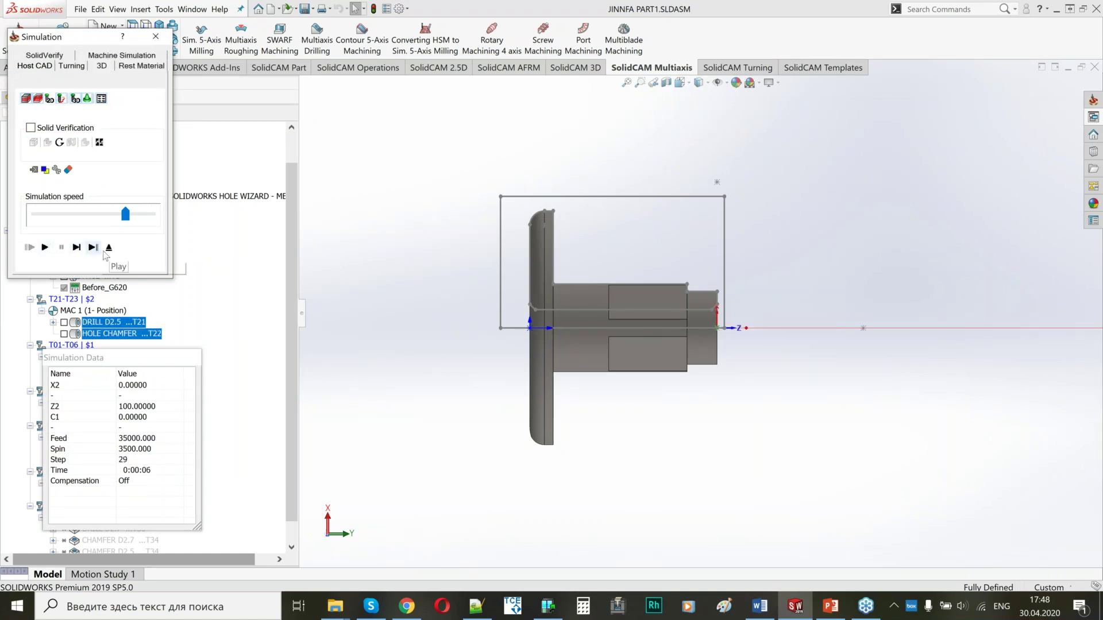
pyautogui.click(109, 247)
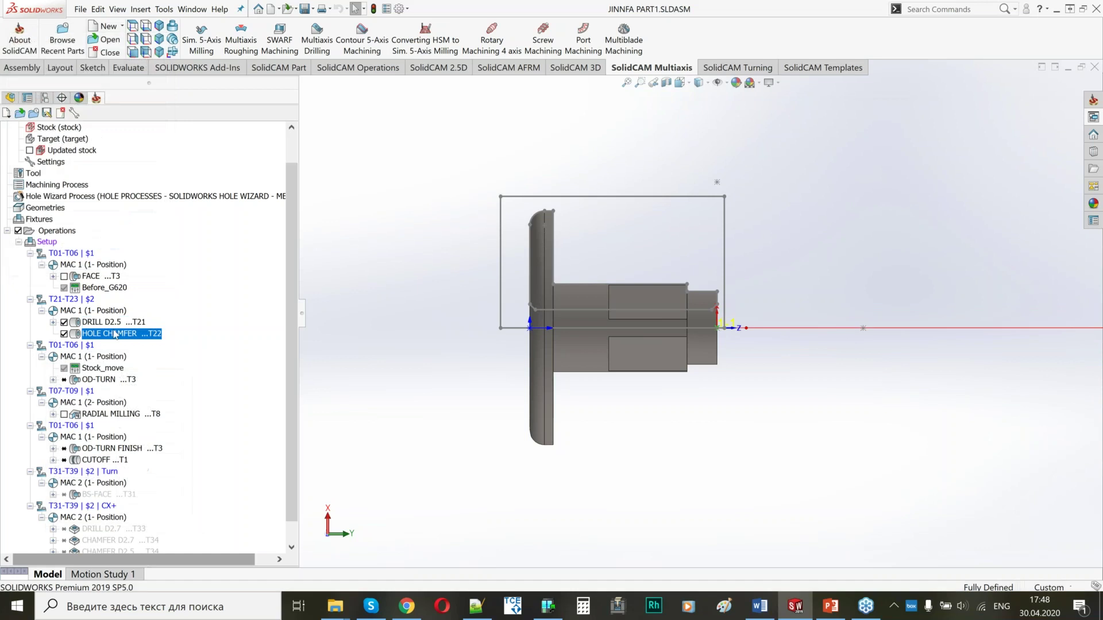
# Step: Recalculate the HOLE CHAMFER operation
pyautogui.rightClick(103, 333)
pyautogui.click(149, 89)
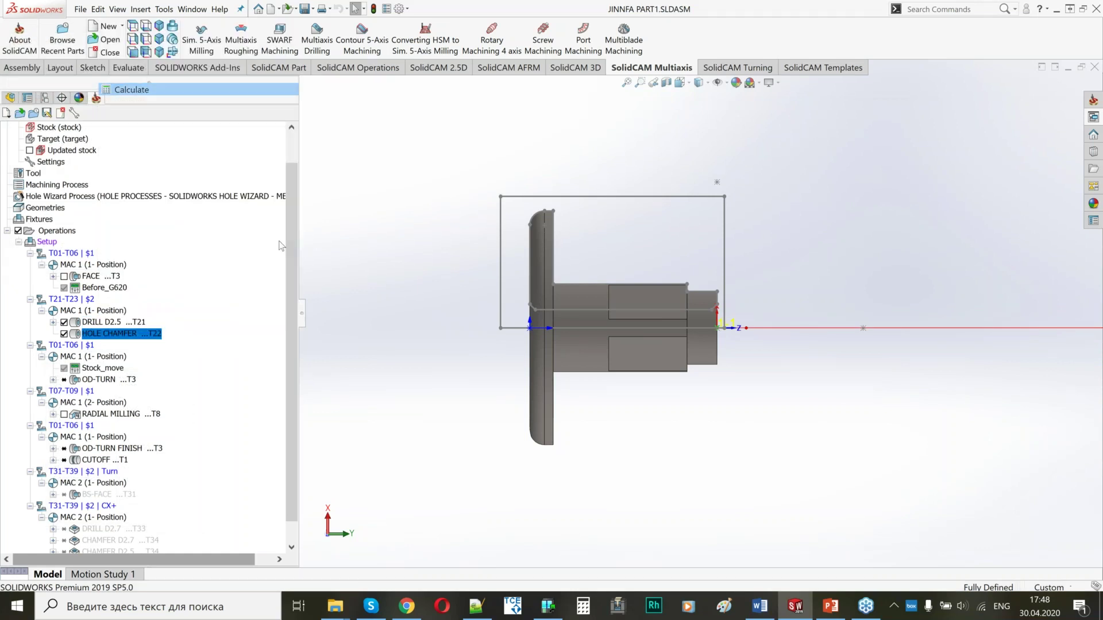
pyautogui.click(280, 239)
# Step: Simulate HOLE CHAMFER on its own through its first moves to check the approach to the part
pyautogui.rightClick(123, 336)
pyautogui.click(155, 102)
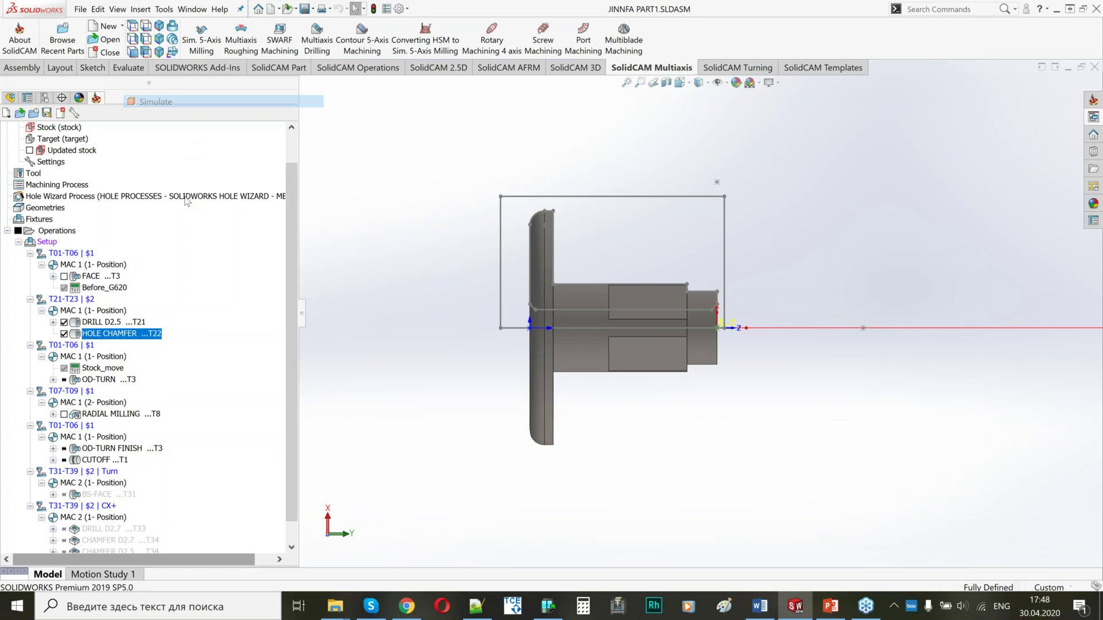
pyautogui.click(82, 251)
pyautogui.click(82, 250)
pyautogui.click(82, 251)
pyautogui.click(82, 251)
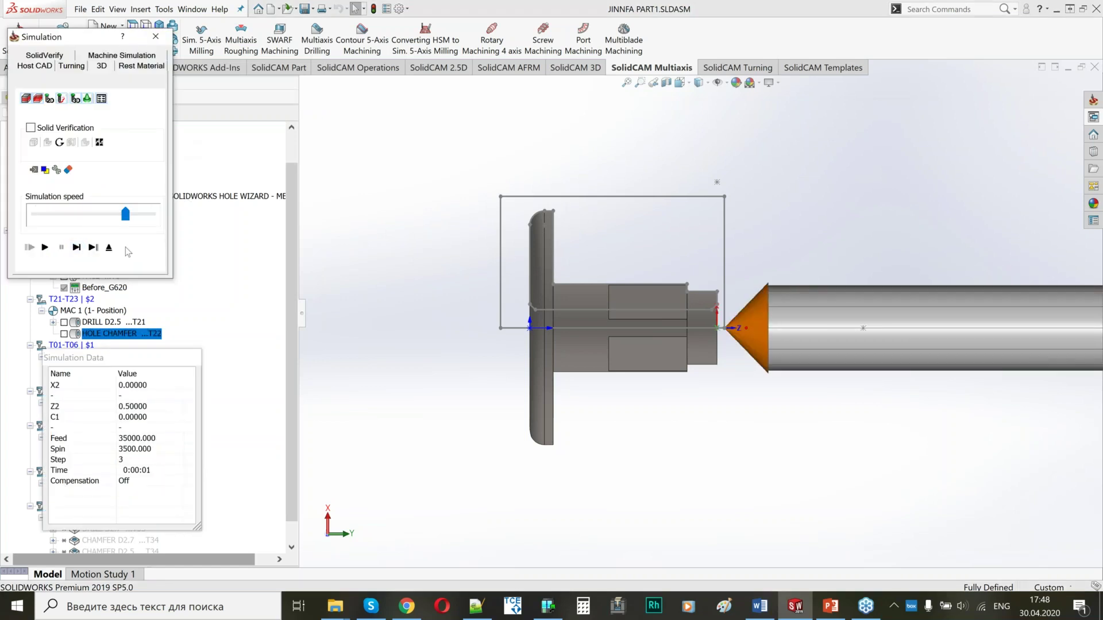
pyautogui.click(109, 248)
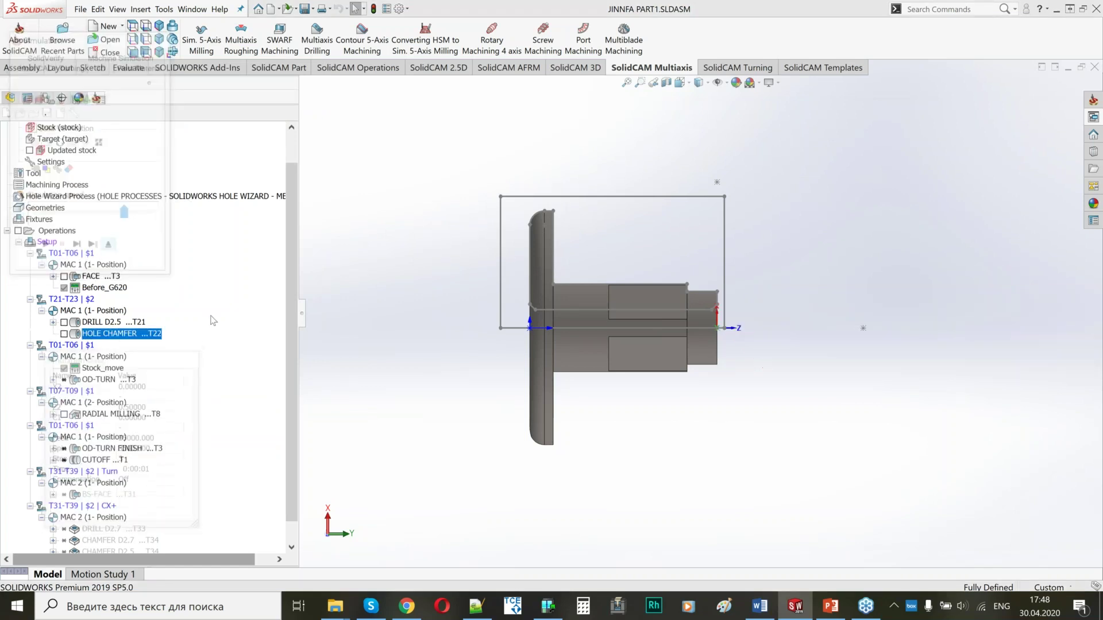
# Step: Calculate all operations of the Setup again and hide all tool paths
pyautogui.click(19, 231)
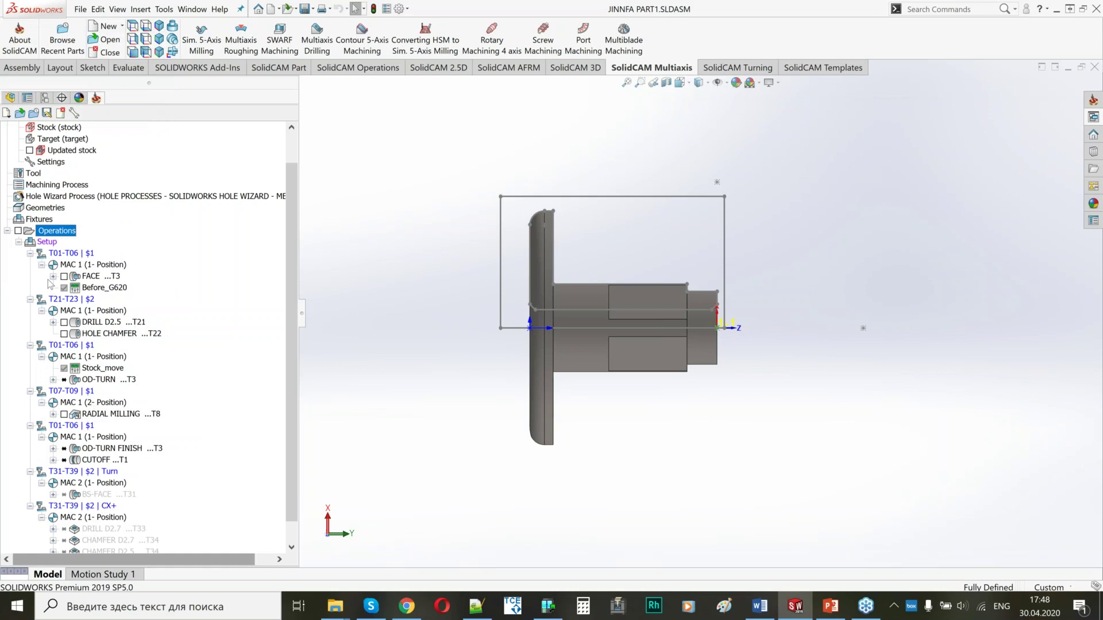
pyautogui.rightClick(50, 241)
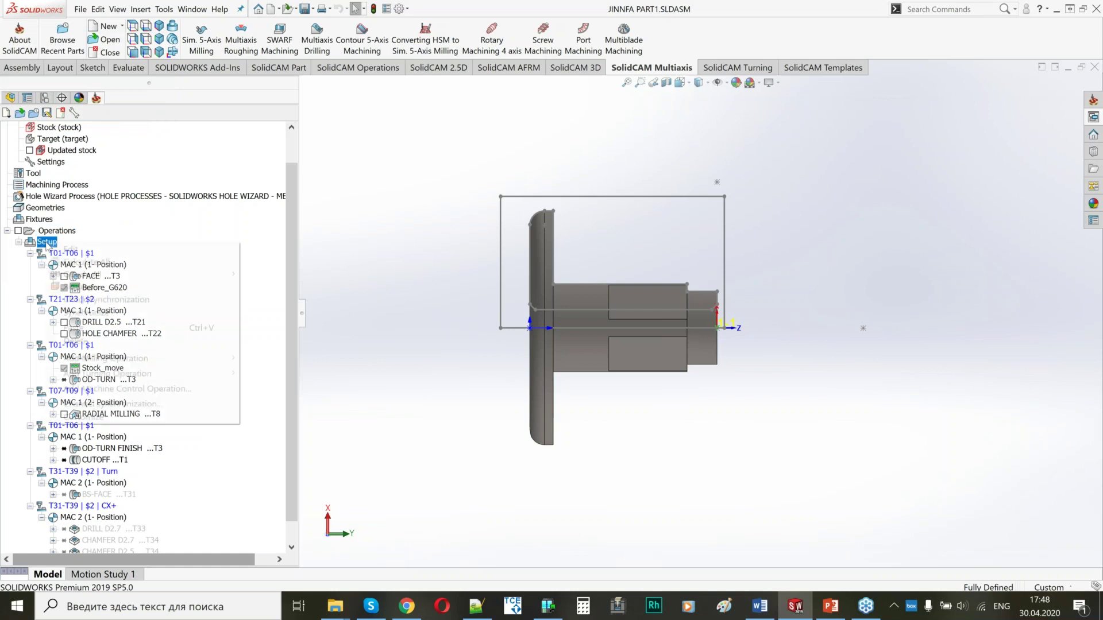
pyautogui.click(69, 262)
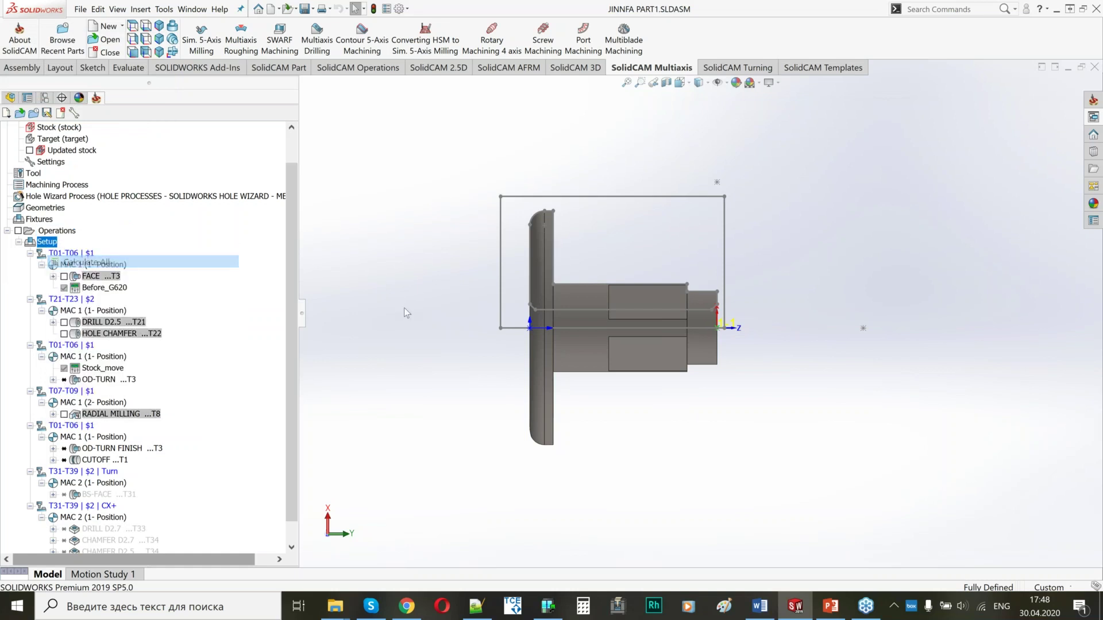
pyautogui.press('Return')
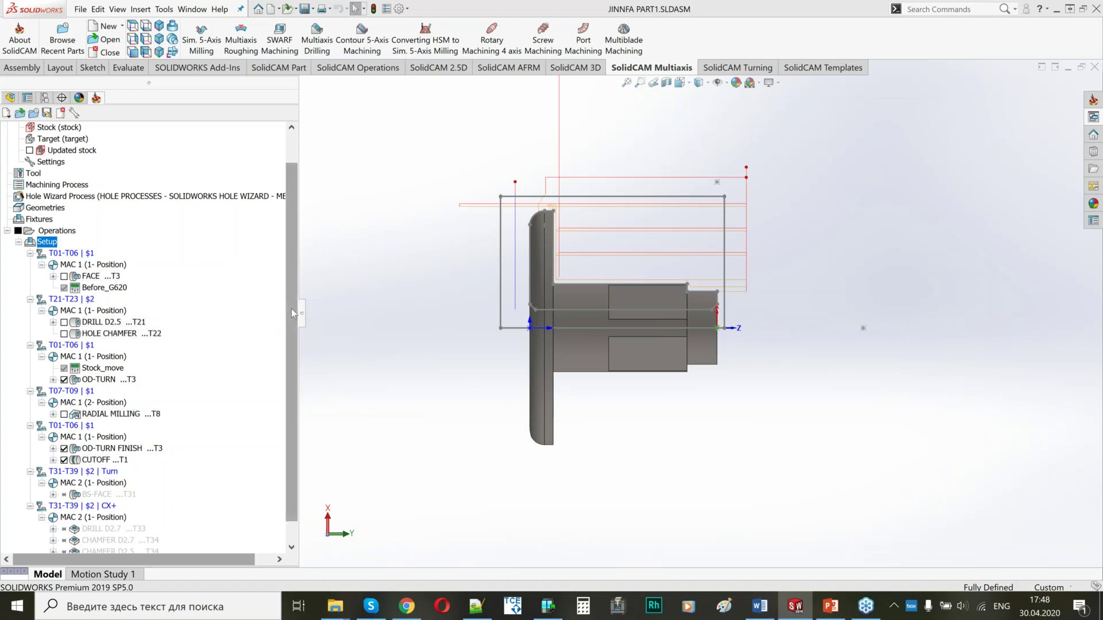
pyautogui.scroll(-1, 288, 350)
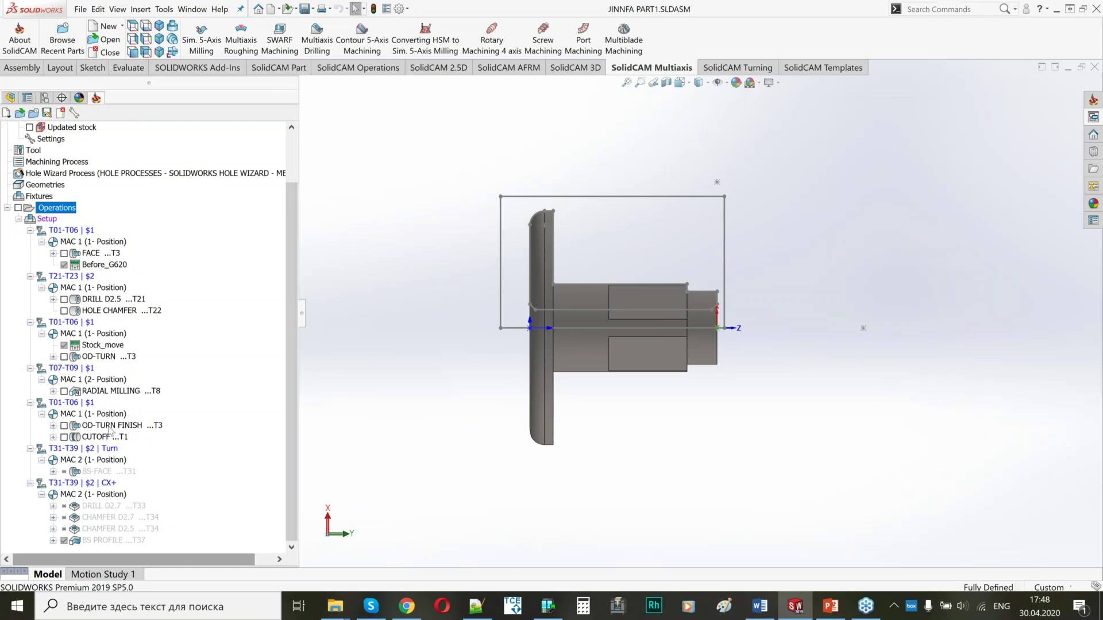
# Step: Add a machine control operation Z1-Positioning for Cut-Off after OD-TURN FINISH and save and calculate it
pyautogui.click(105, 426)
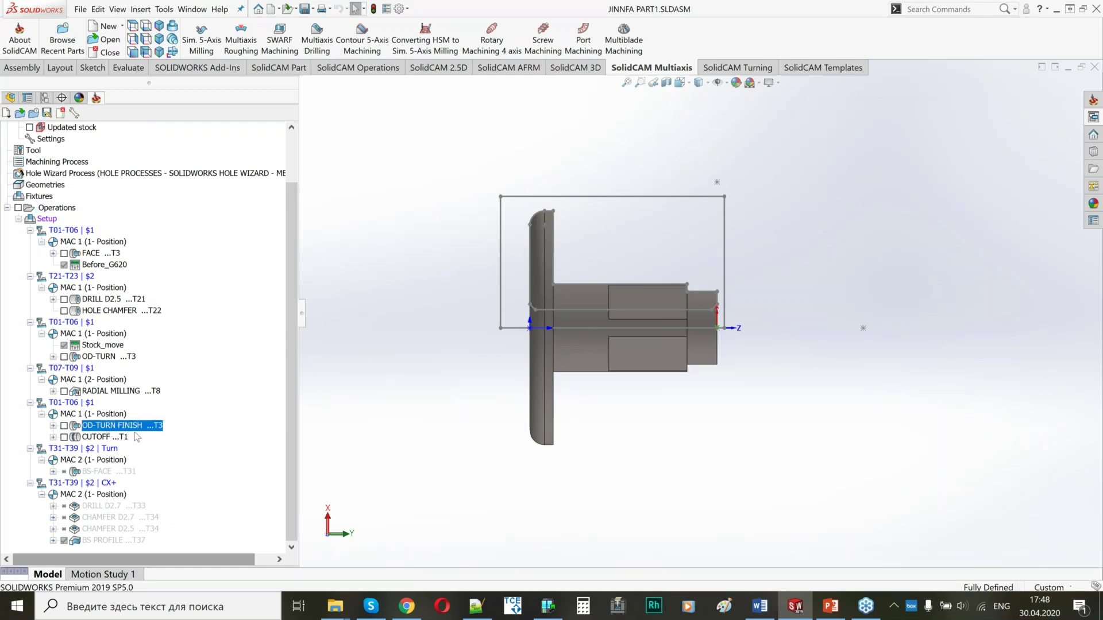
pyautogui.rightClick(102, 429)
pyautogui.click(413, 187)
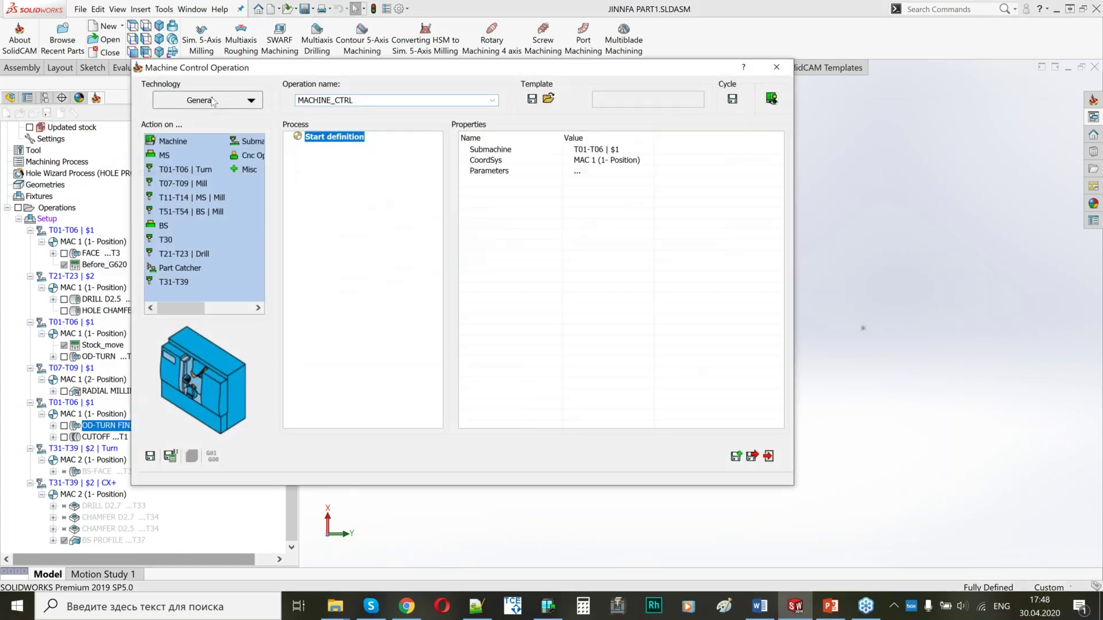
pyautogui.click(213, 102)
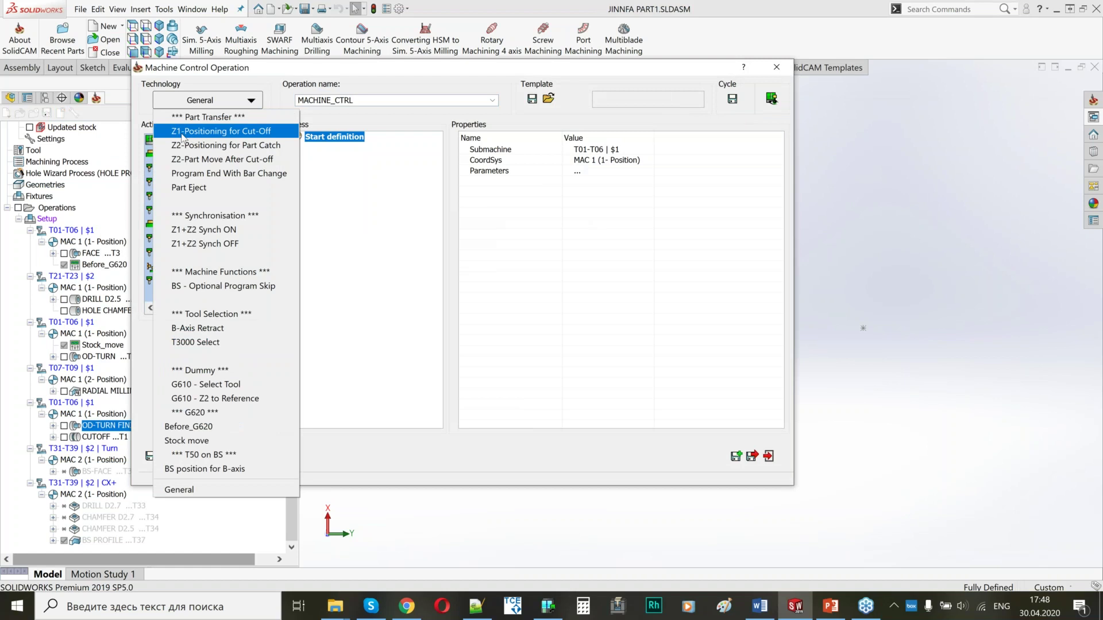
pyautogui.click(219, 132)
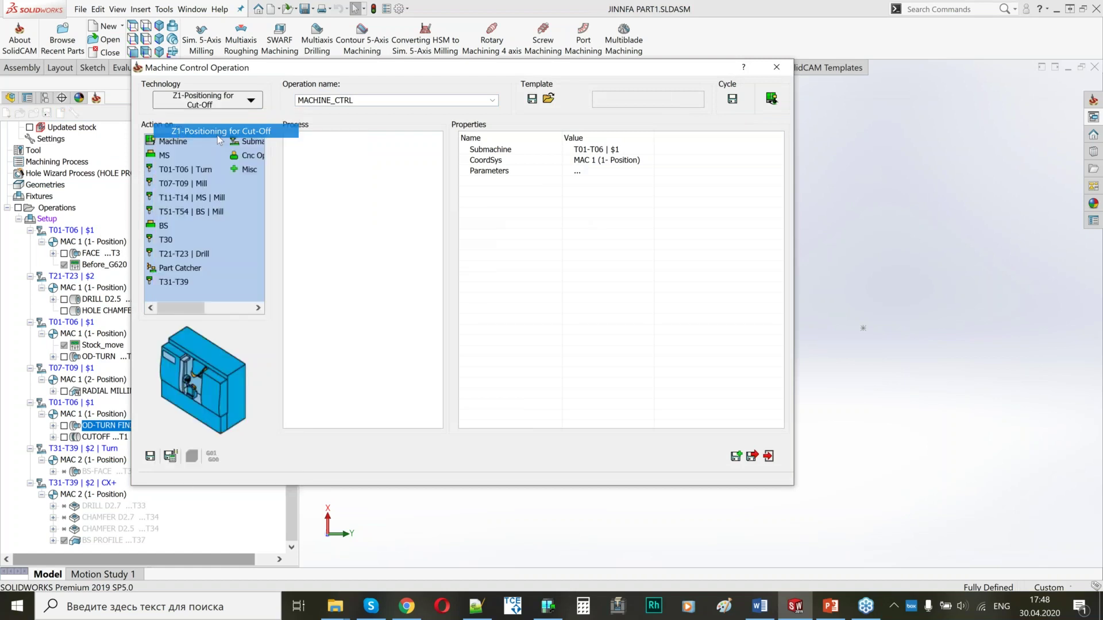
pyautogui.click(170, 456)
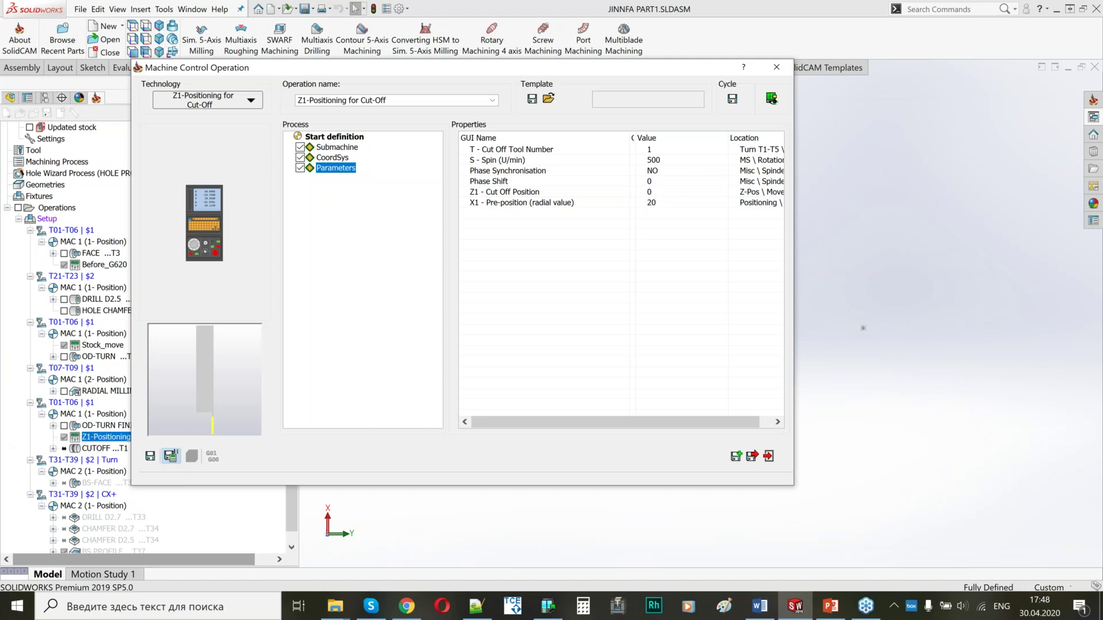
# Step: Choose the cut-off tool number of Z1-Positioning for Cut-Off from the turning tools, using tool 1
pyautogui.click(665, 149)
pyautogui.click(664, 149)
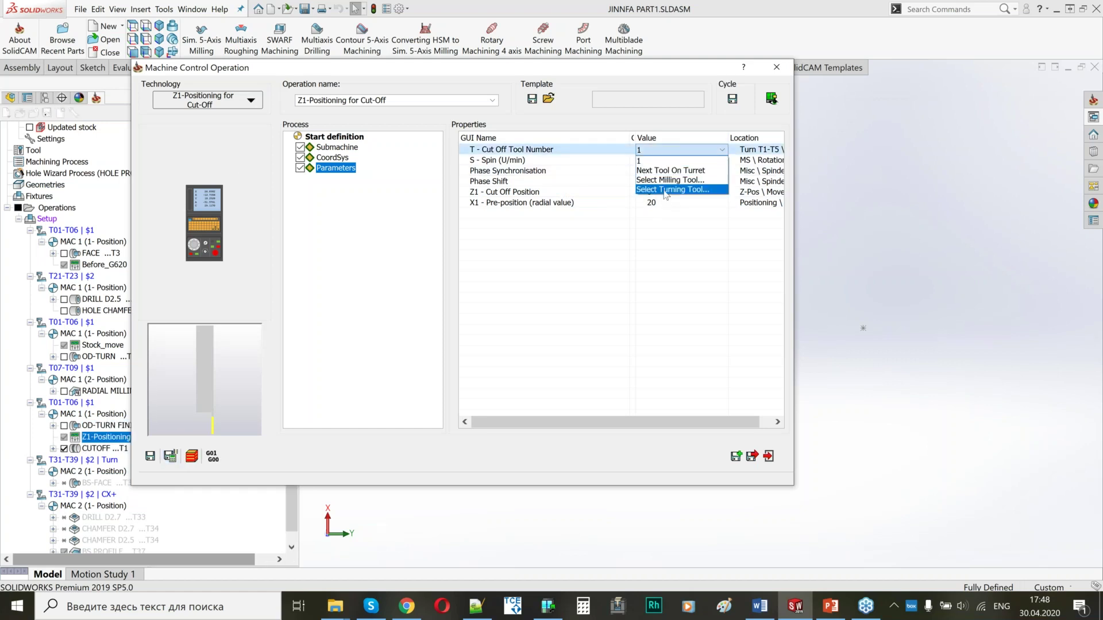
pyautogui.click(665, 190)
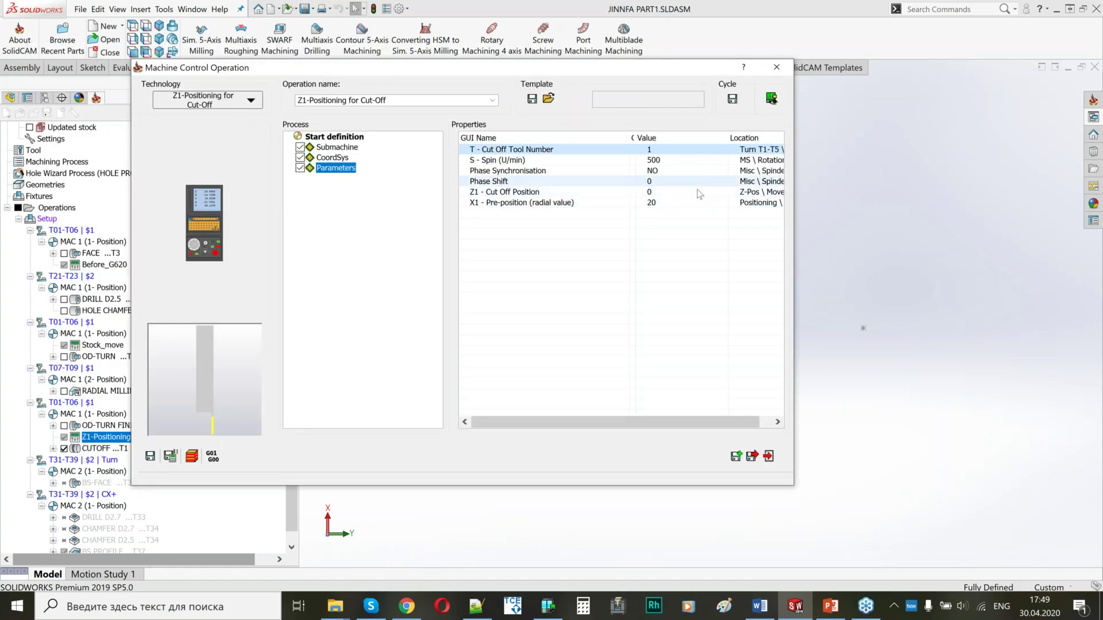
# Step: Pick a point on the flange's end face for the Z1 Cut Off Position, adjust it to -13.798 and recalculate the operation
pyautogui.click(673, 196)
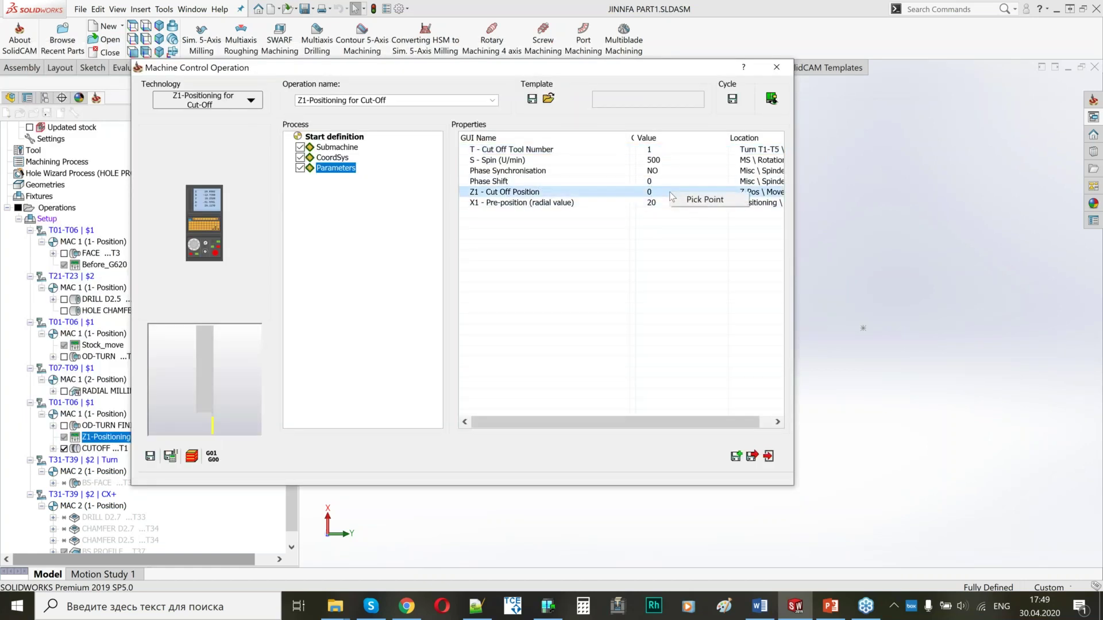
pyautogui.click(705, 199)
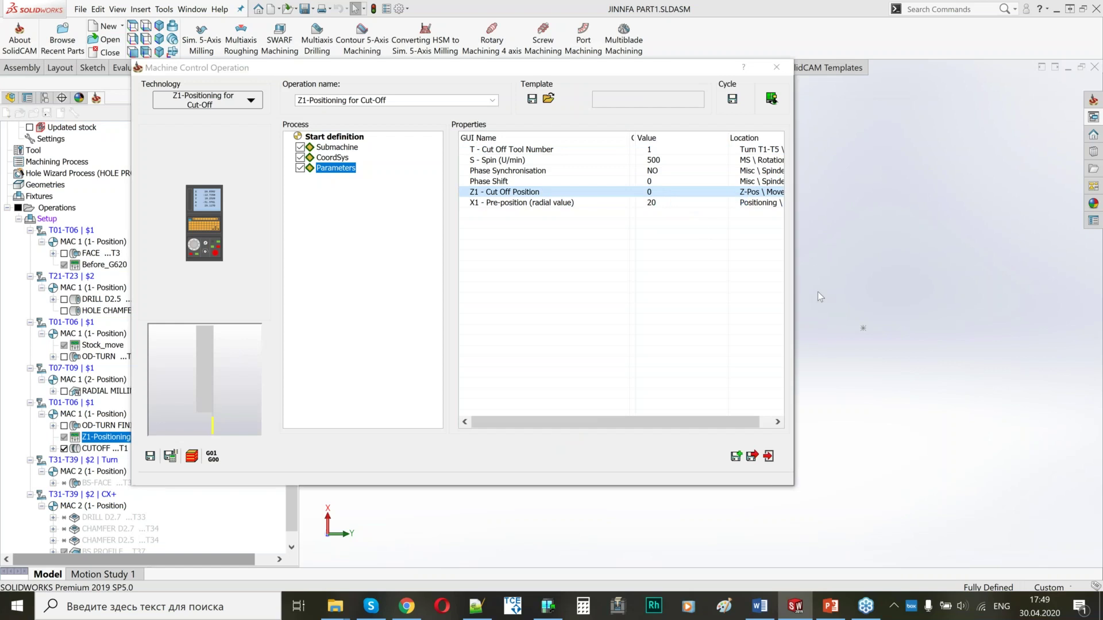
pyautogui.moveTo(514, 282); pyautogui.dragTo(543, 278, button='middle')
pyautogui.scroll(-4, 543, 278)
pyautogui.click(560, 189)
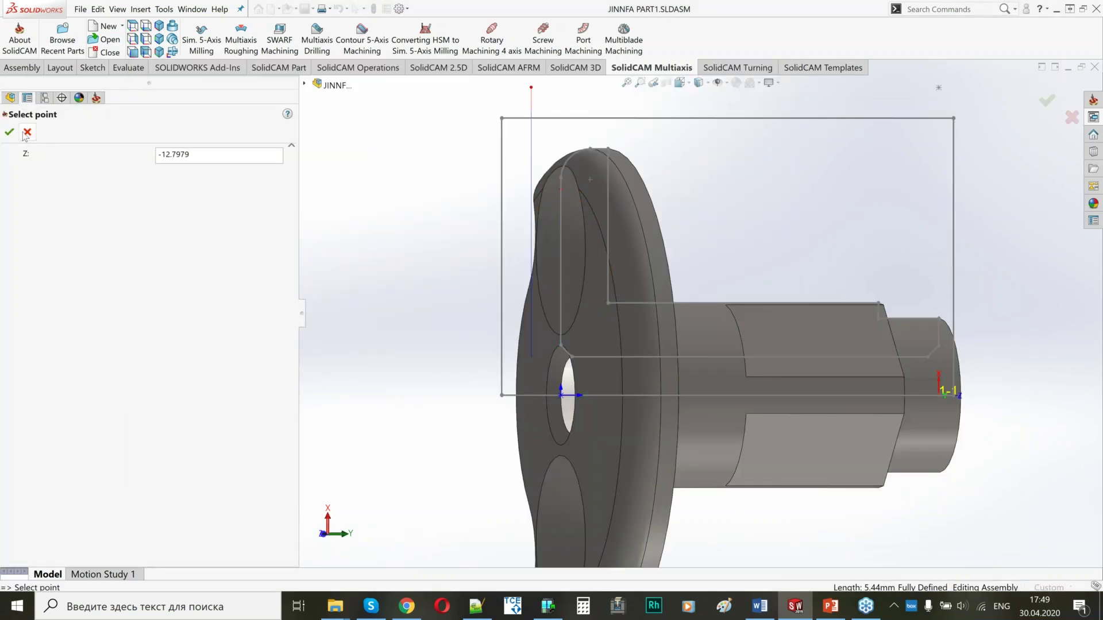
pyautogui.click(9, 133)
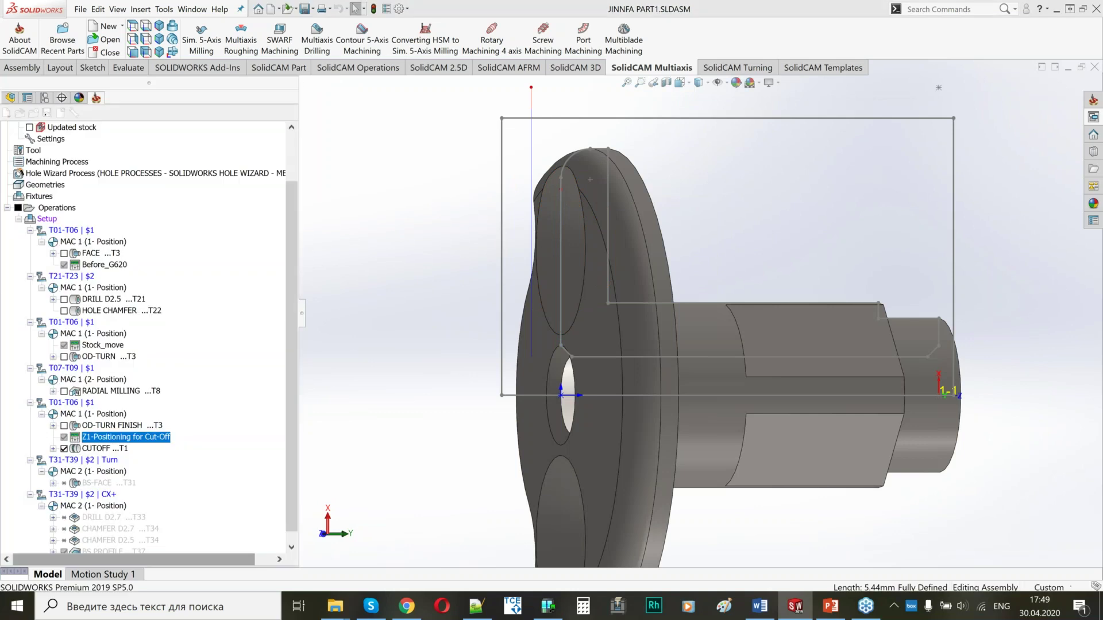
pyautogui.click(652, 192)
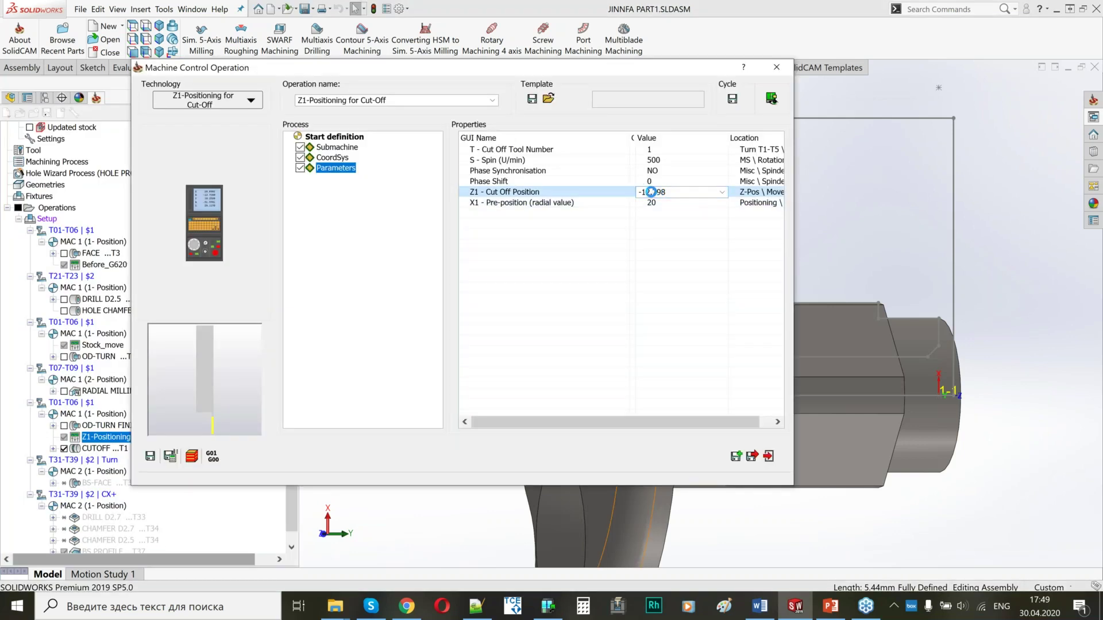
pyautogui.click(656, 197)
pyautogui.click(655, 195)
pyautogui.press('BackSpace')
pyautogui.write('3.7')
pyautogui.click(169, 459)
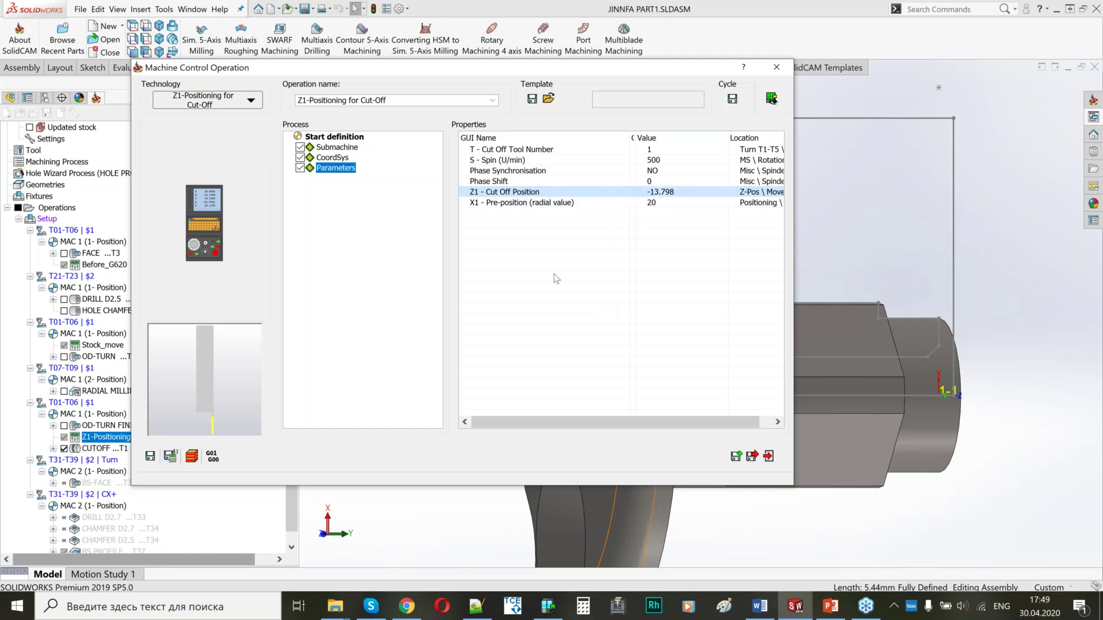
# Step: Check the cut-off tool's position relative to the part in the Machine Preview from the side
pyautogui.click(772, 99)
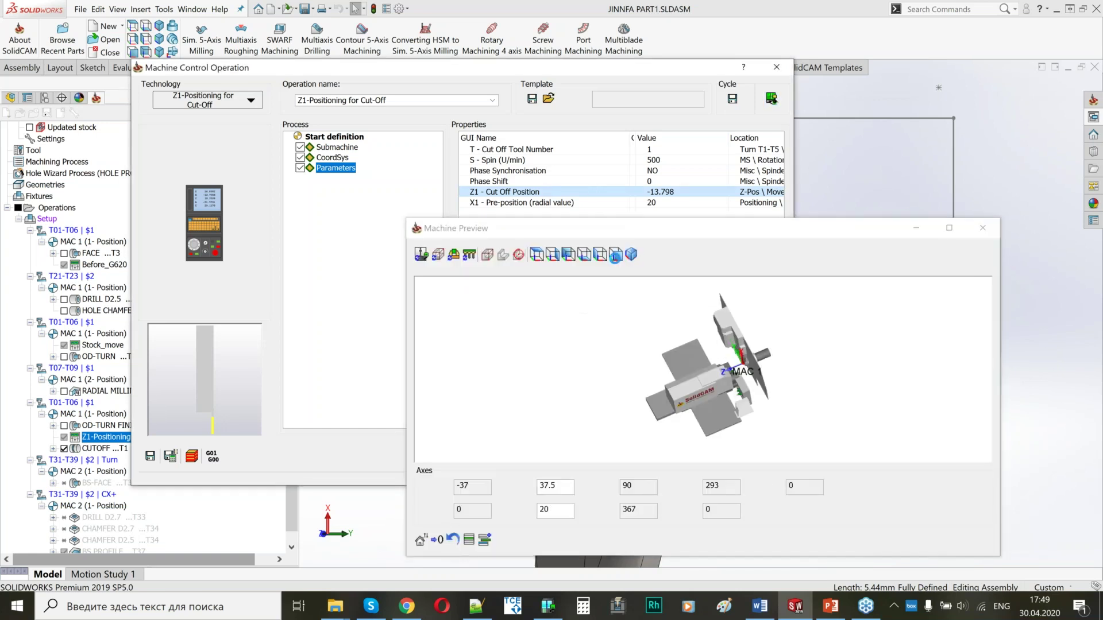
pyautogui.click(617, 255)
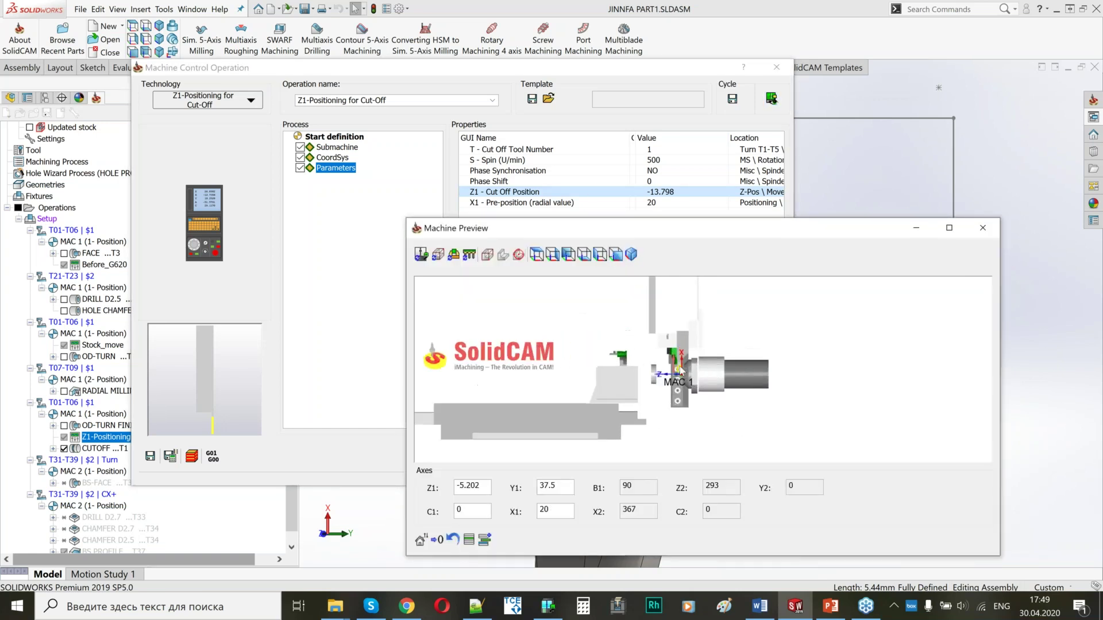
pyautogui.scroll(5, 697, 377)
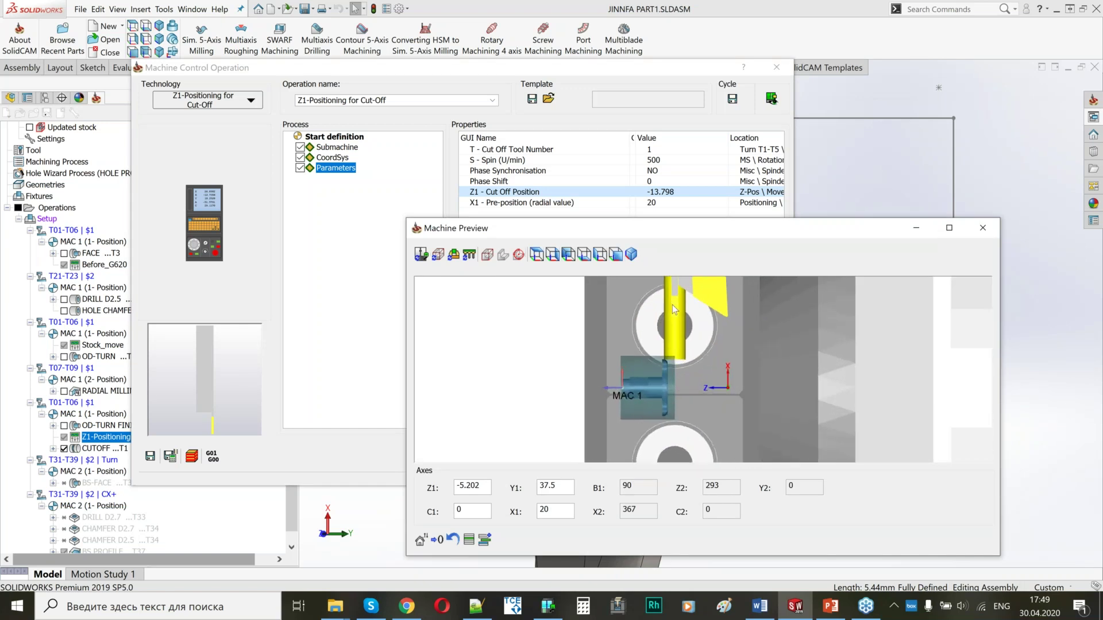
pyautogui.moveTo(674, 307); pyautogui.dragTo(692, 351, button='middle')
pyautogui.scroll(3, 691, 350)
pyautogui.scroll(-2, 698, 352)
pyautogui.scroll(-4, 698, 353)
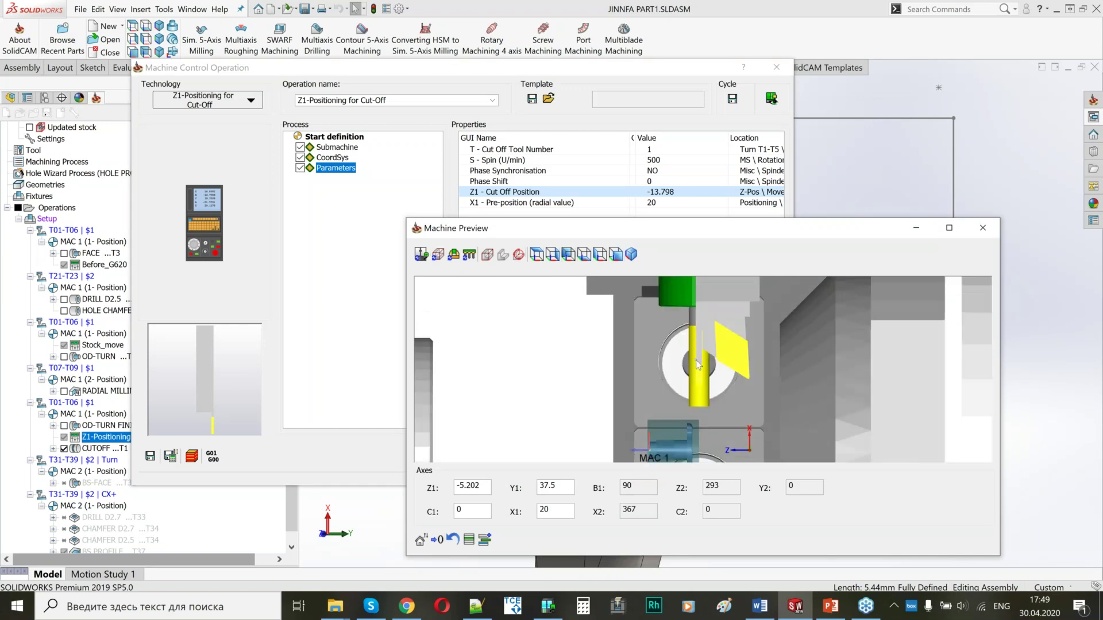
pyautogui.click(981, 228)
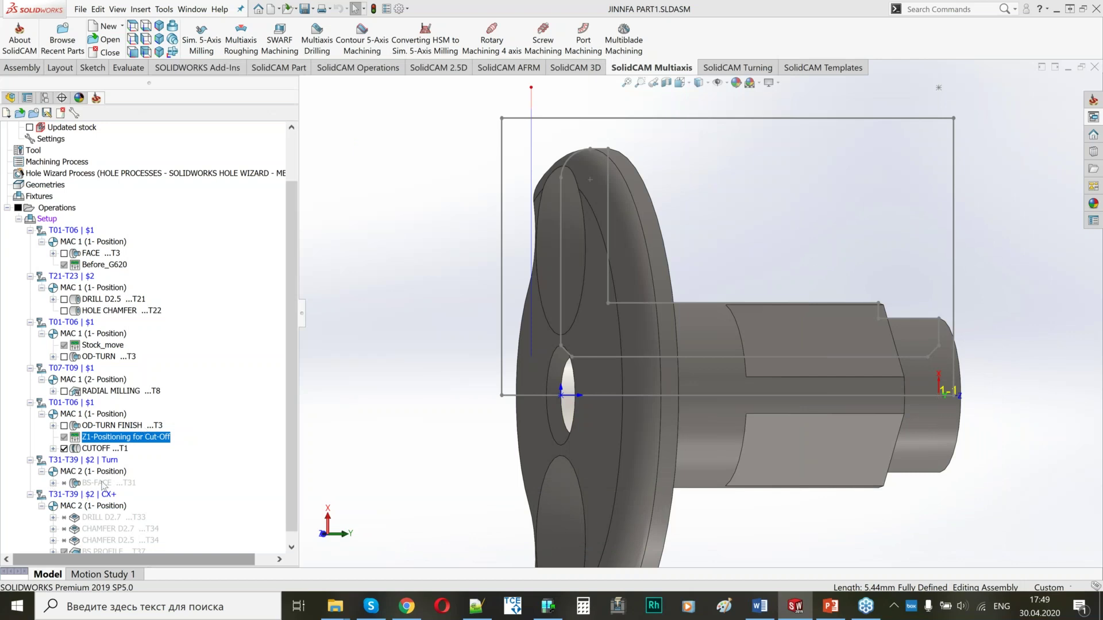
# Step: Add a Z2-Positioning for Part Catch operation on submachine T30 | $2 after Z1-Positioning for Cut-Off and calculate it
pyautogui.rightClick(137, 440)
pyautogui.click(211, 166)
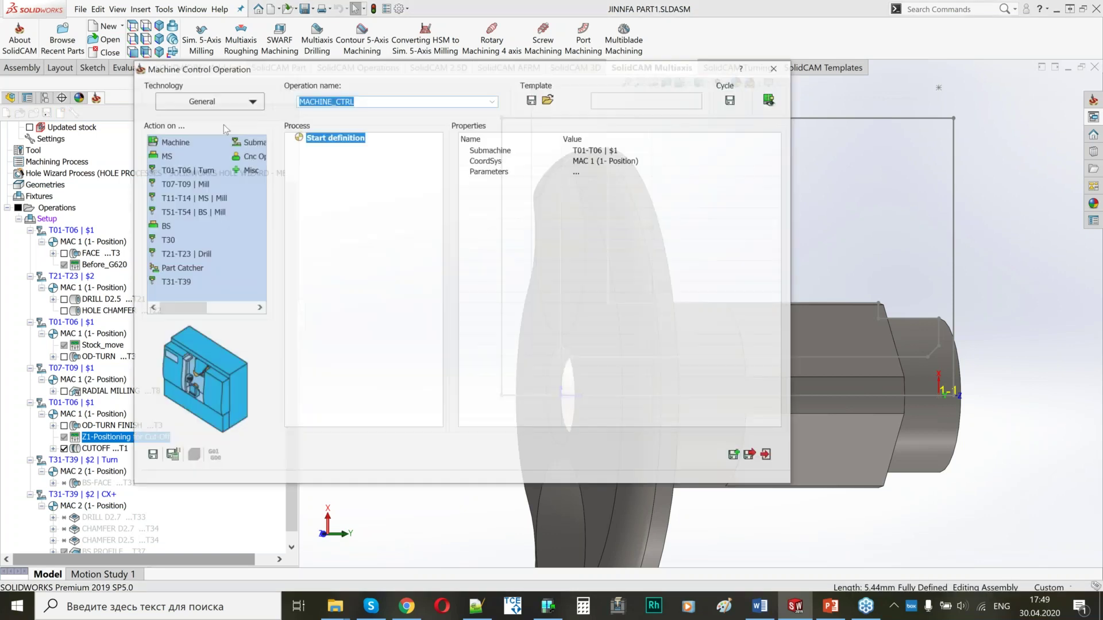
pyautogui.click(219, 100)
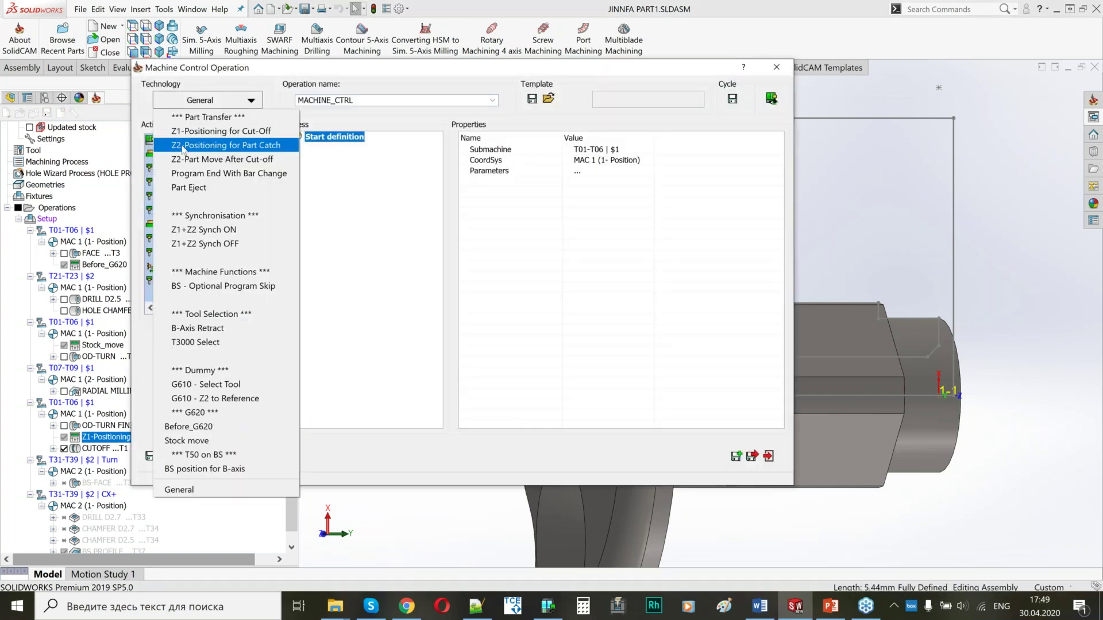
pyautogui.click(221, 147)
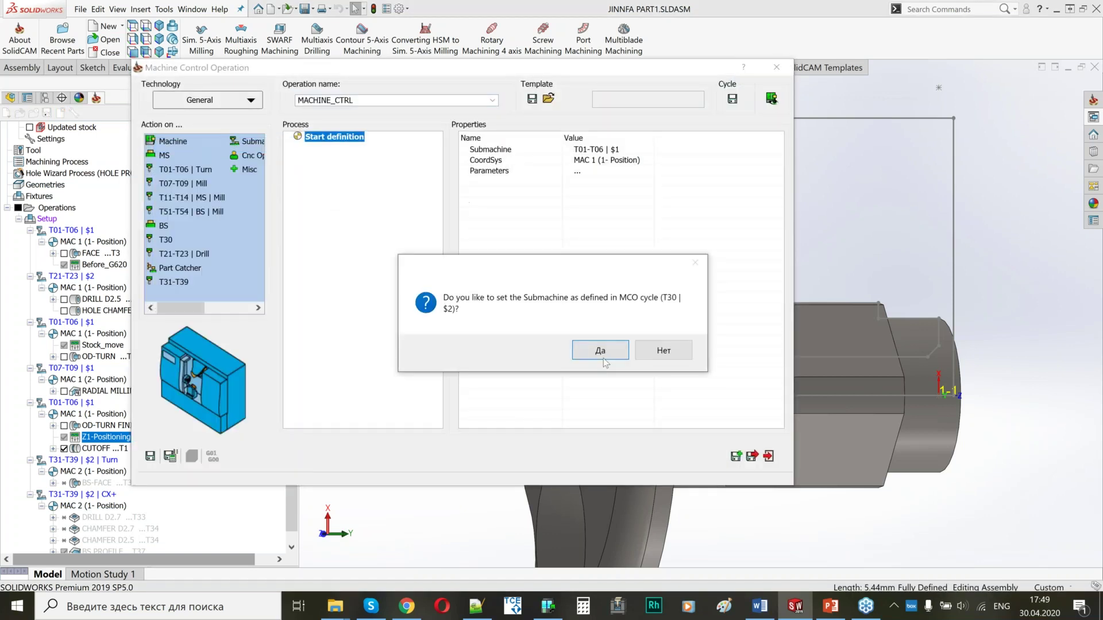
pyautogui.click(605, 351)
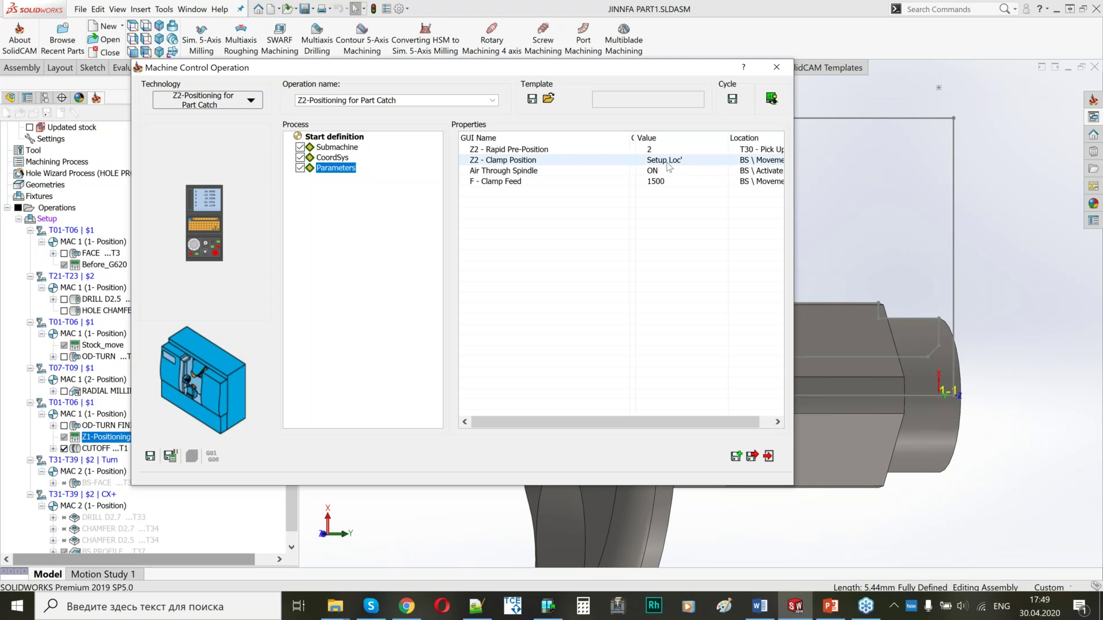
pyautogui.click(170, 457)
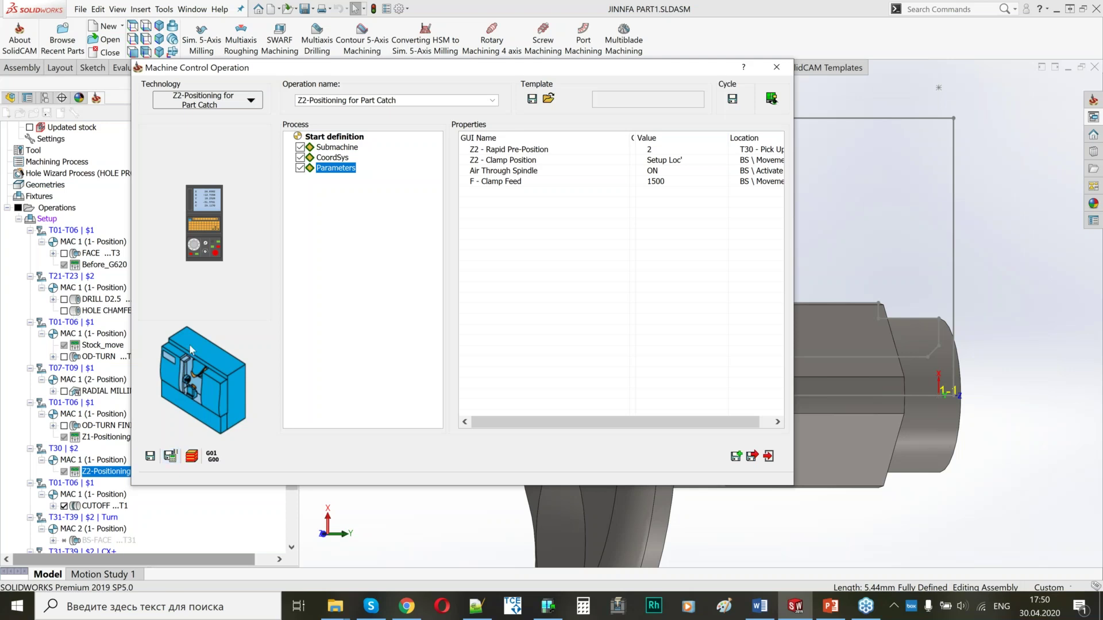
# Step: Add a Z1+Z2 Synch ON operation on submachine T01-T06 | $1 before CUTOFF and save it
pyautogui.click(736, 457)
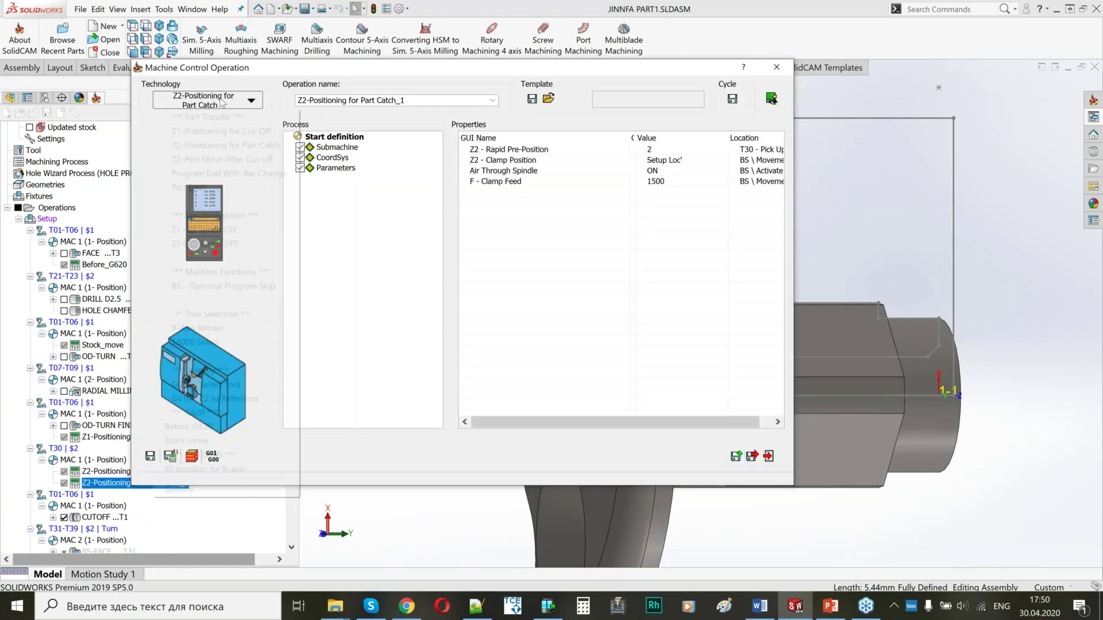
pyautogui.click(221, 102)
pyautogui.click(201, 229)
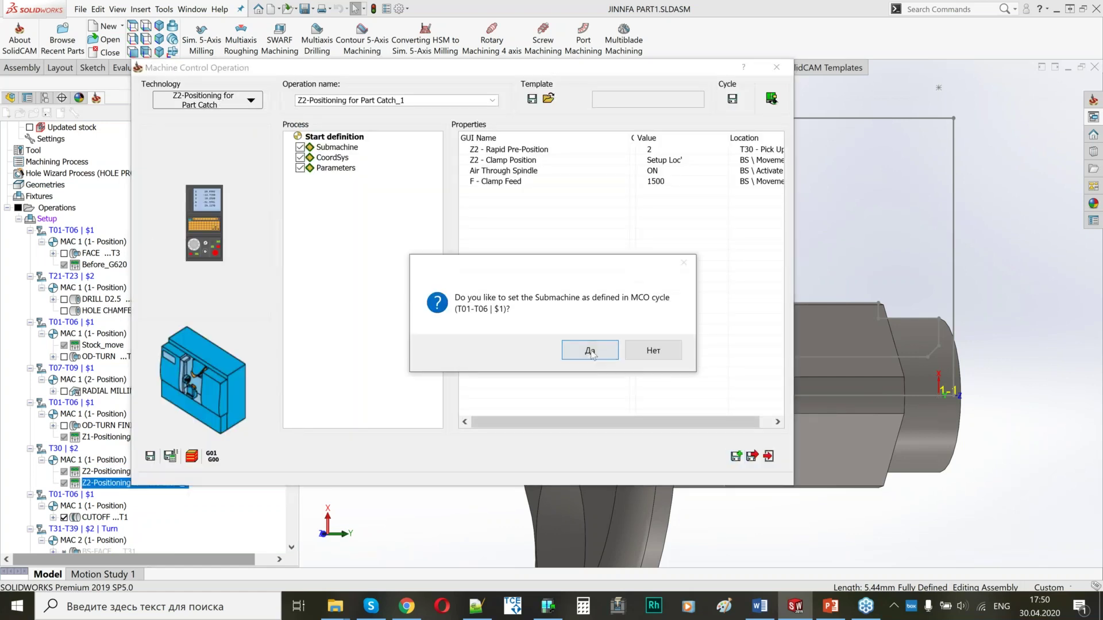
pyautogui.click(592, 355)
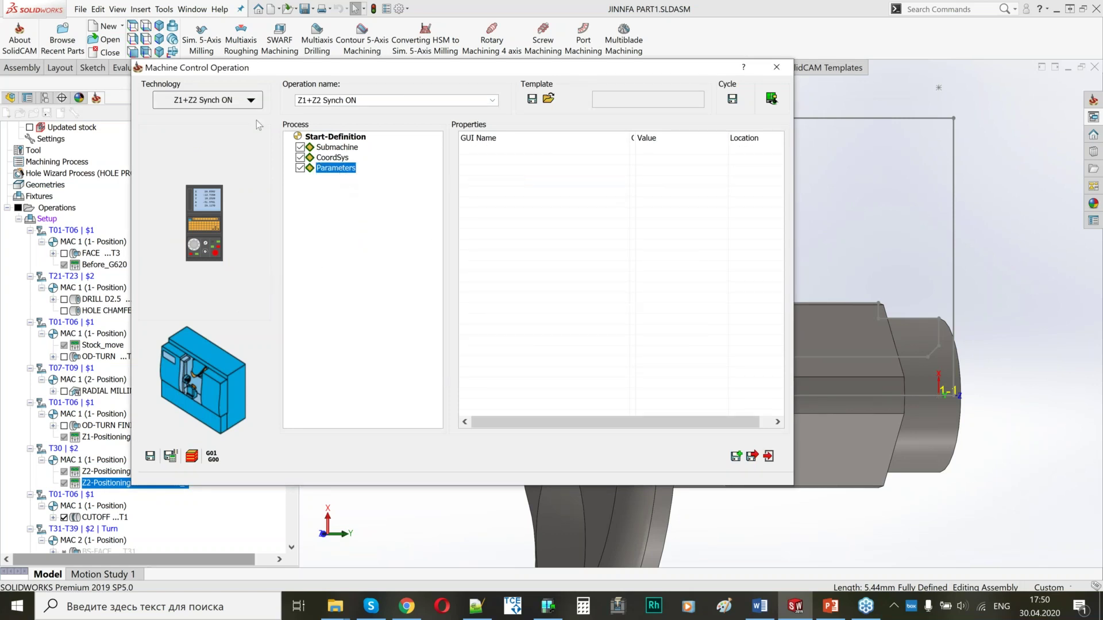
pyautogui.click(171, 456)
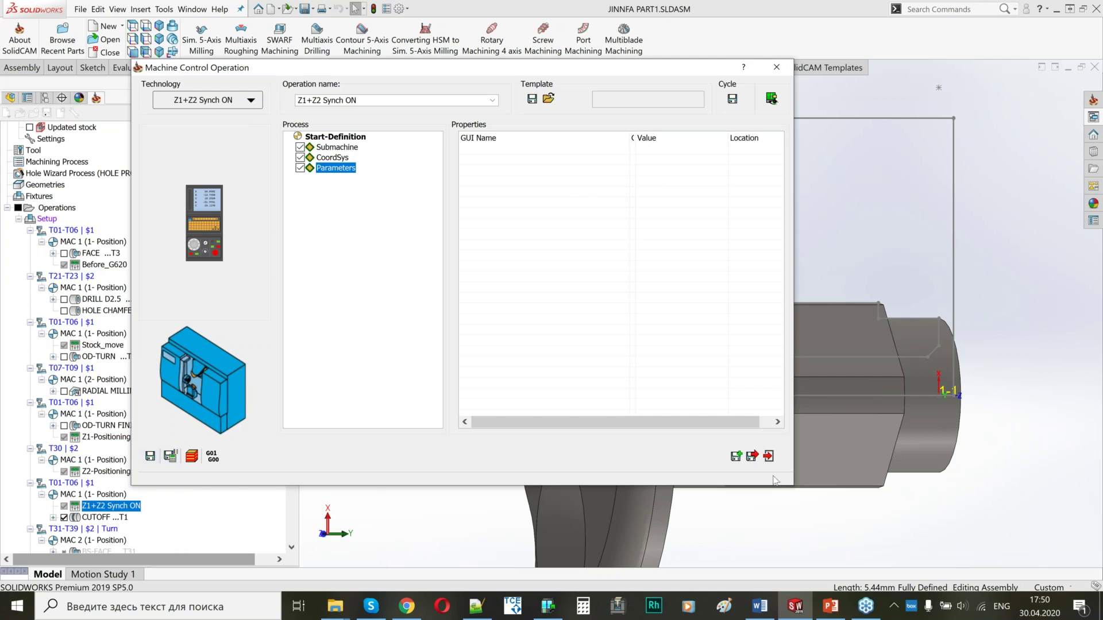
pyautogui.click(752, 456)
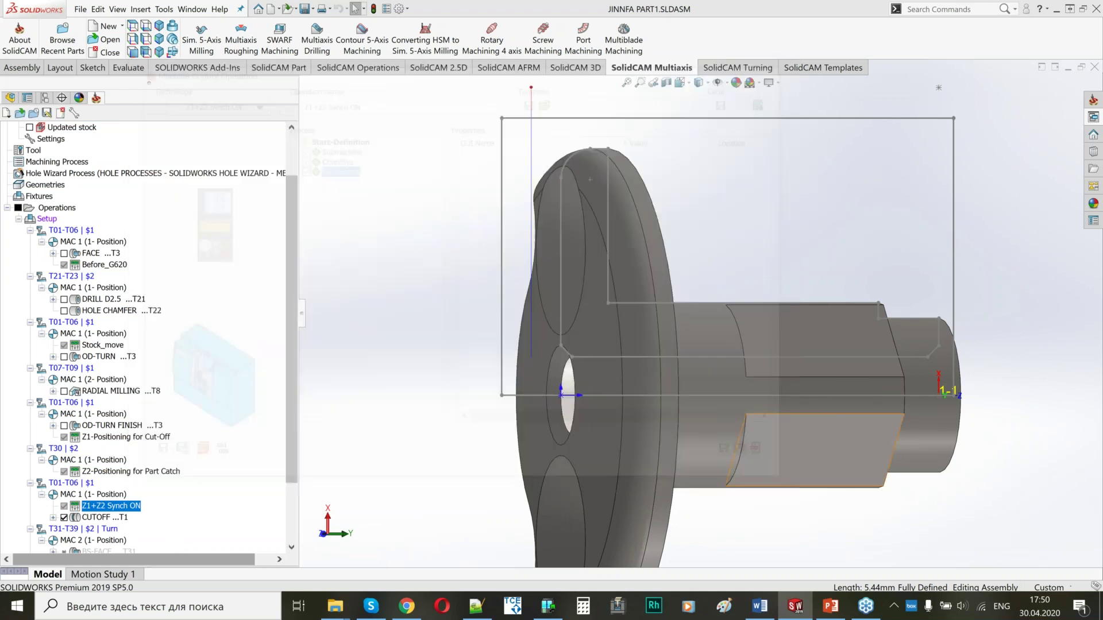
# Step: Add a Z1+Z2 Synch OFF machine control operation after CUTOFF on submachine T01-T06 | $1
pyautogui.rightClick(109, 517)
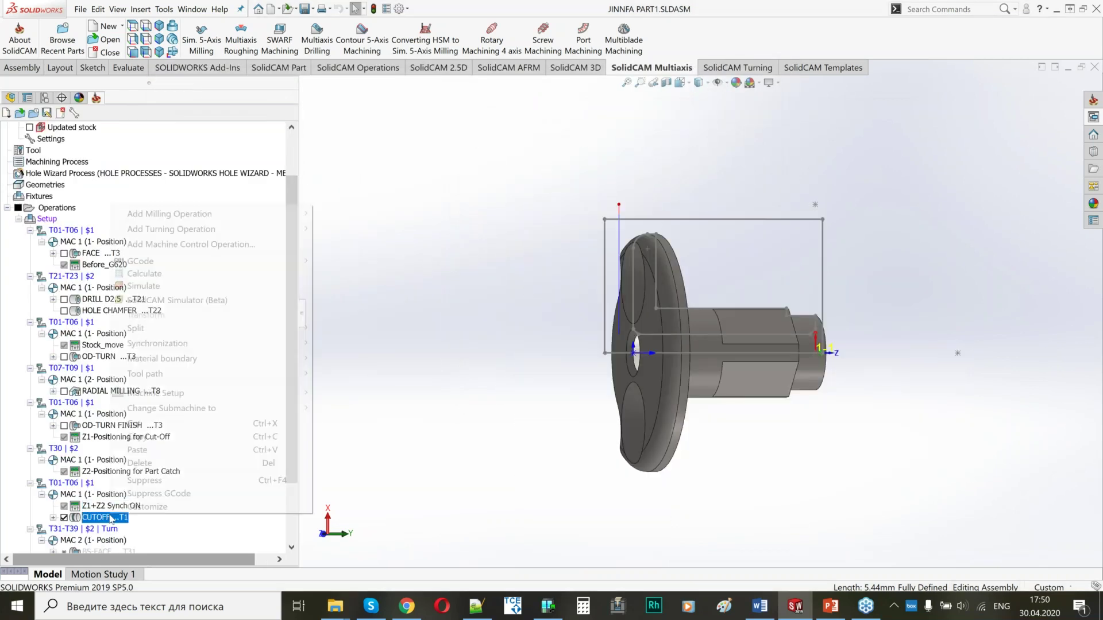
pyautogui.click(195, 244)
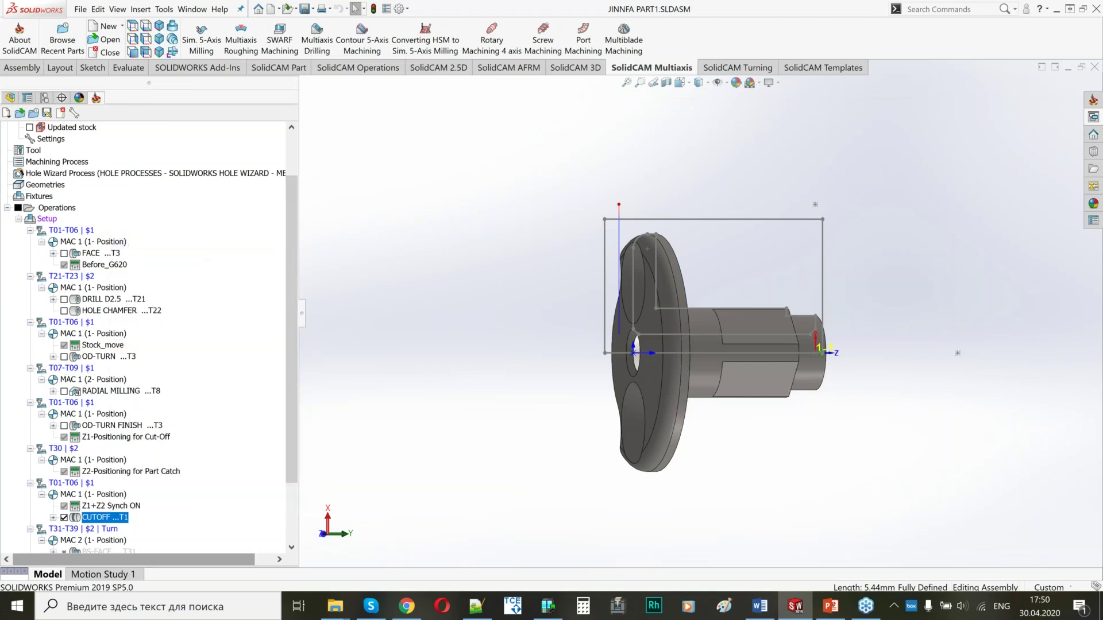
pyautogui.click(200, 102)
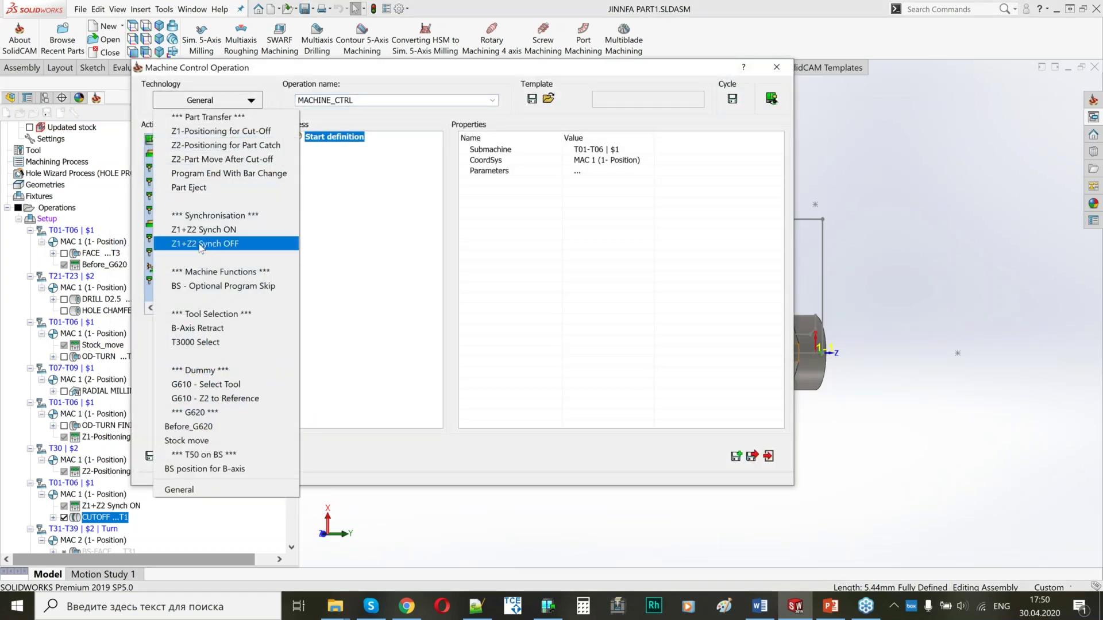
pyautogui.click(201, 243)
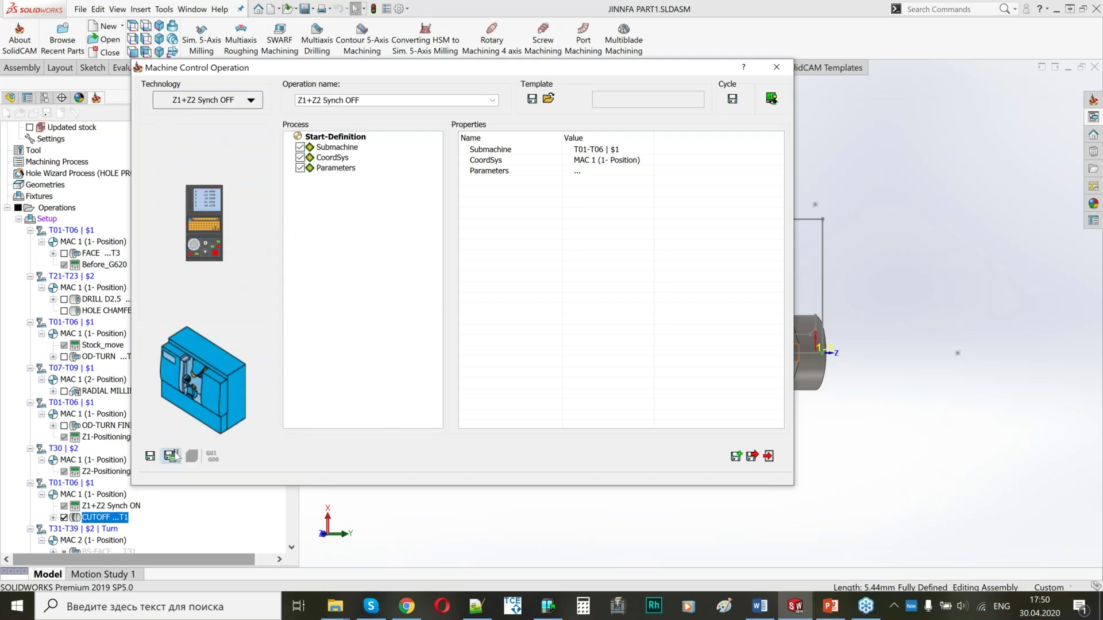
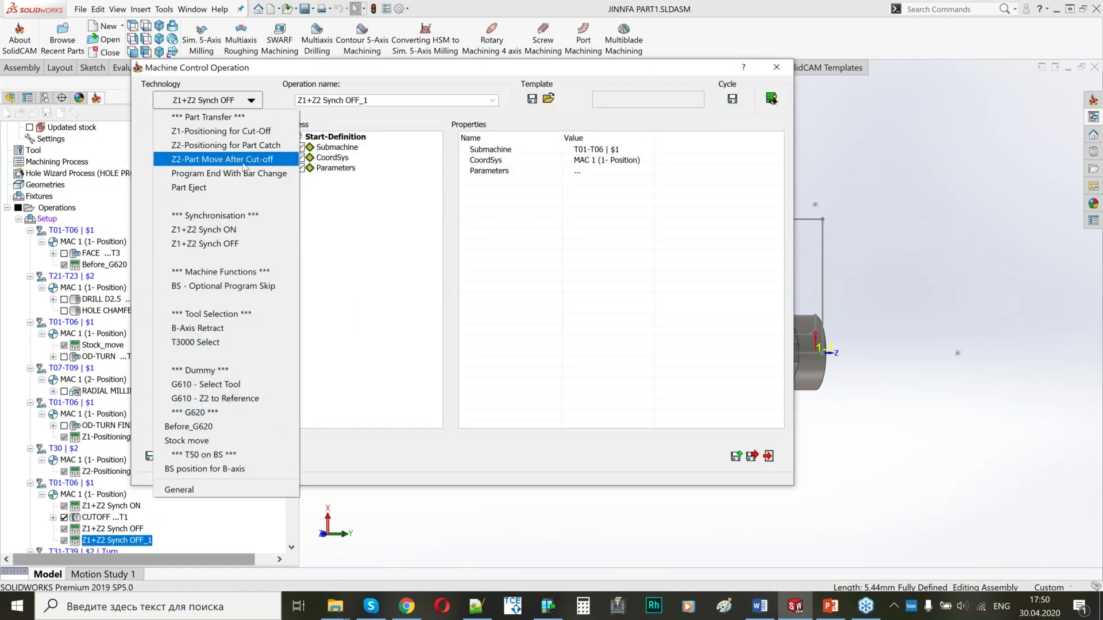
# Step: Change the copied Synch OFF operation to Z2-Part Move After Cut-off on its predefined submachine T30 | $2, then save and copy it
pyautogui.click(244, 161)
pyautogui.click(600, 352)
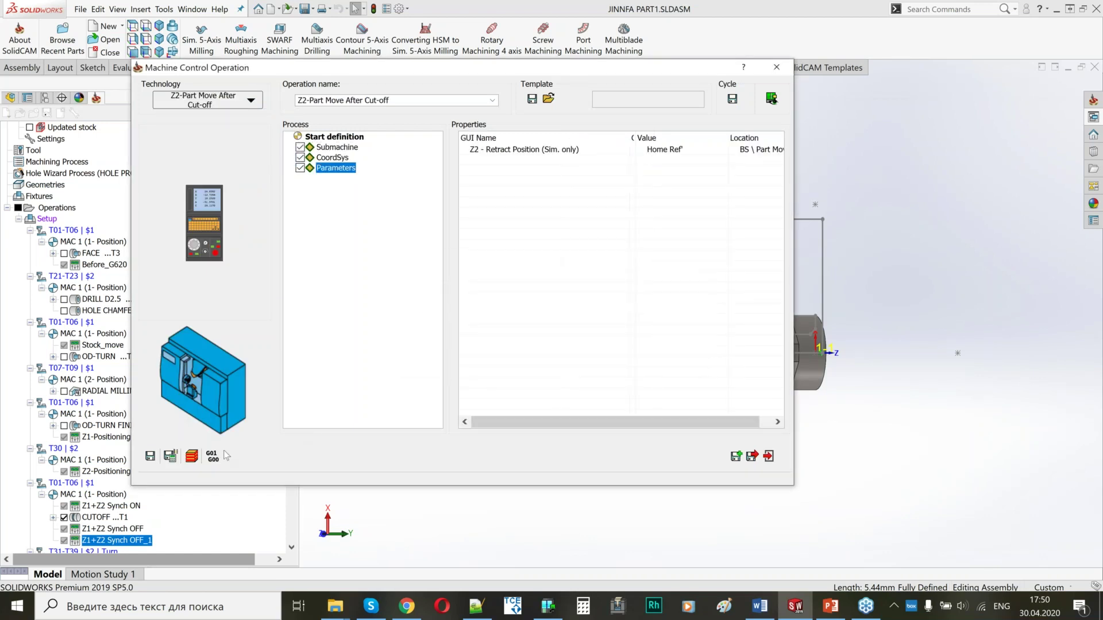
pyautogui.click(736, 456)
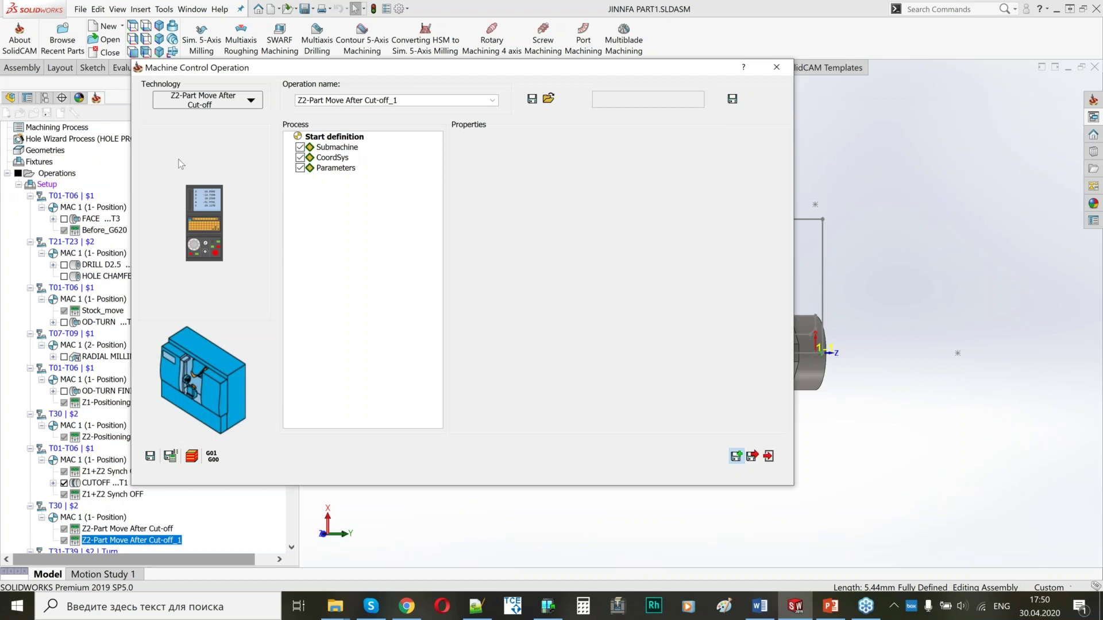
# Step: Change the copied Z2-Part Move After Cut-off_1 operation to Program End With Bar Change on its predefined submachine T01-T06 | $1 and save it
pyautogui.click(201, 101)
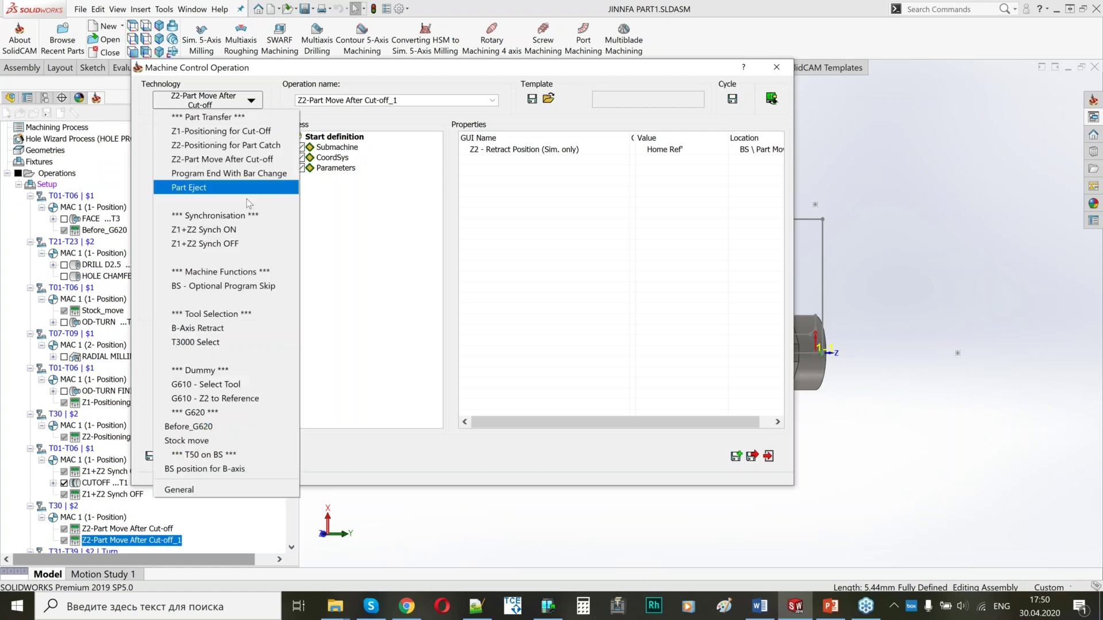
pyautogui.click(213, 174)
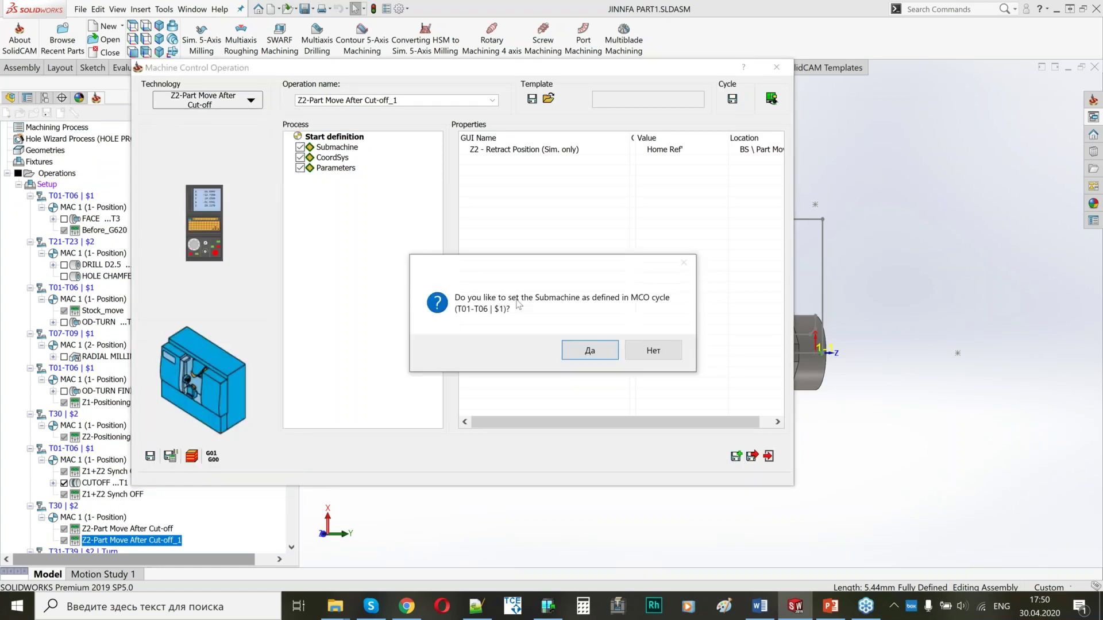
pyautogui.click(584, 354)
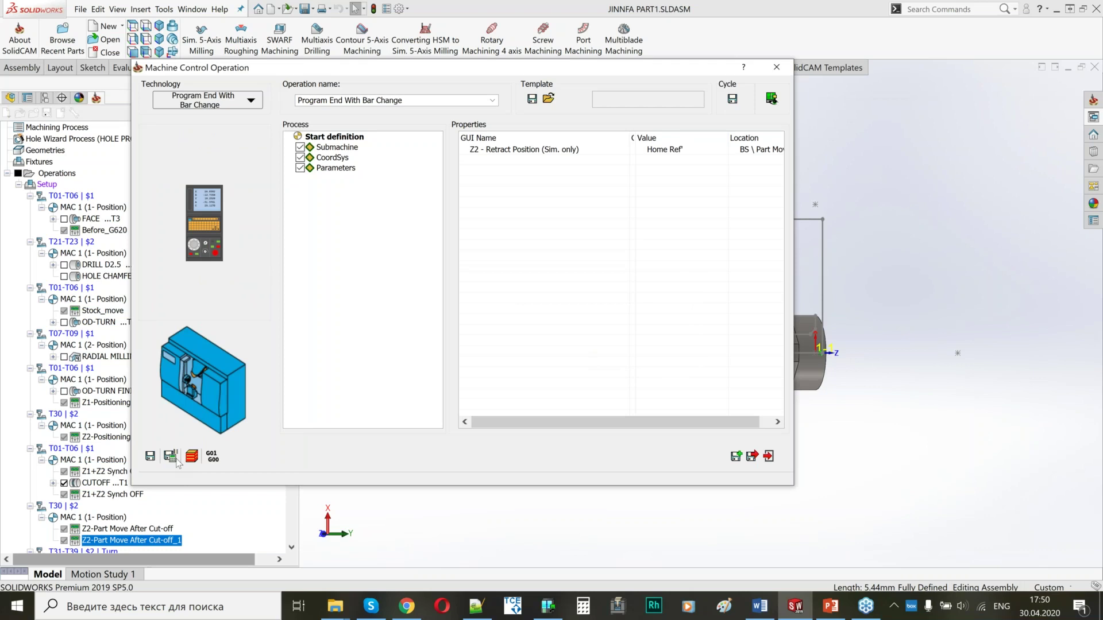
pyautogui.click(752, 457)
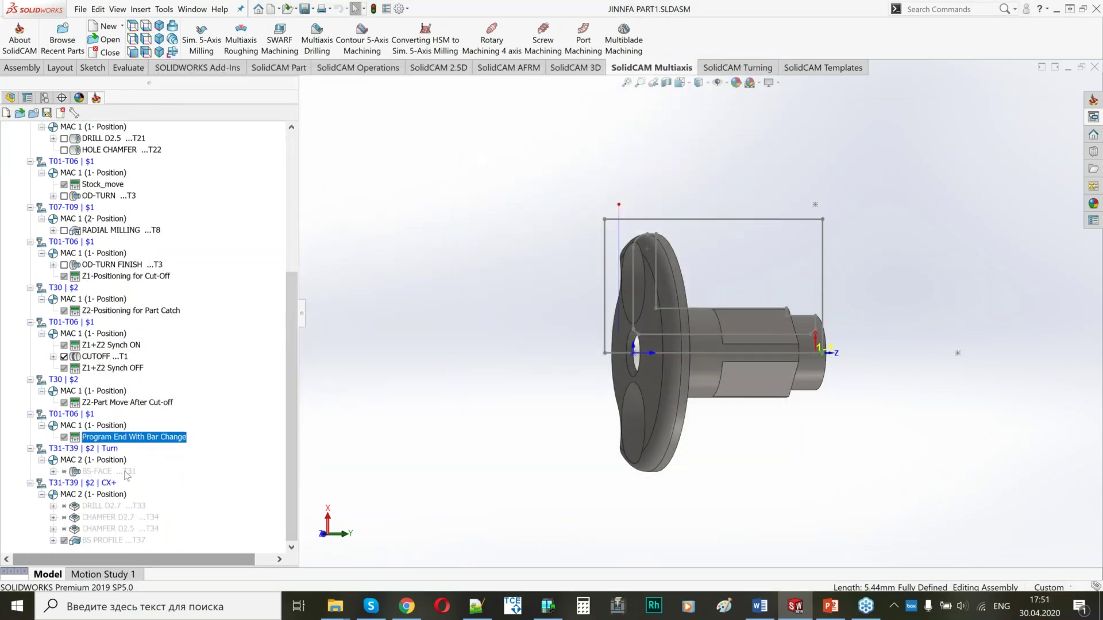
# Step: Unsuppress the back-side operations from BS-FACE through BS PROFILE
pyautogui.click(114, 473)
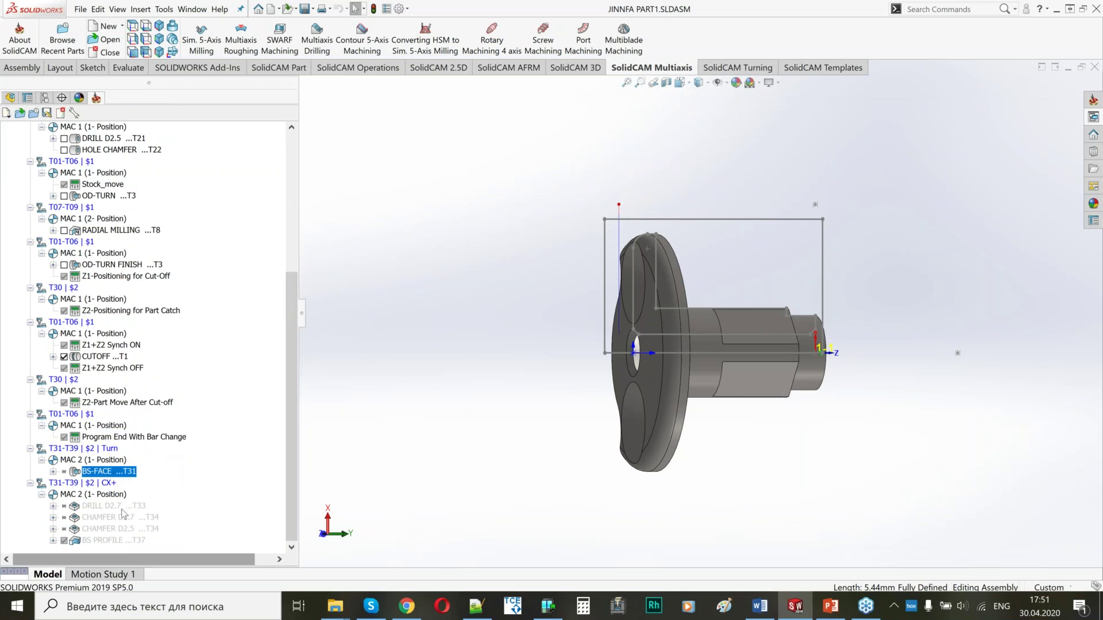
pyautogui.keyDown('shift'); pyautogui.click(114, 541); pyautogui.keyUp('shift')
pyautogui.rightClick(114, 541)
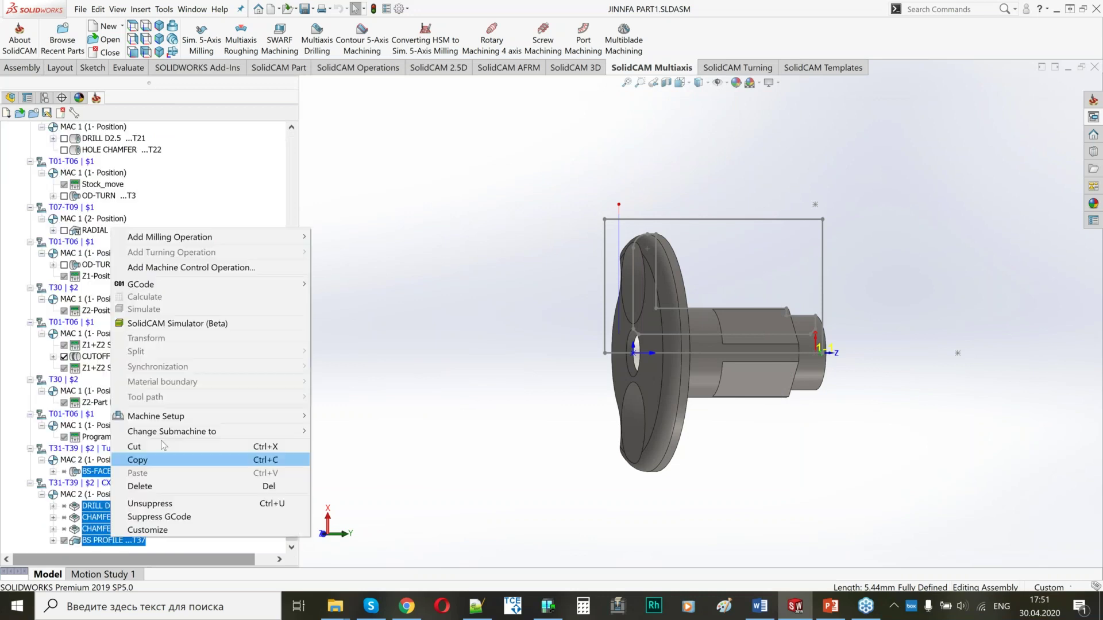
pyautogui.click(164, 504)
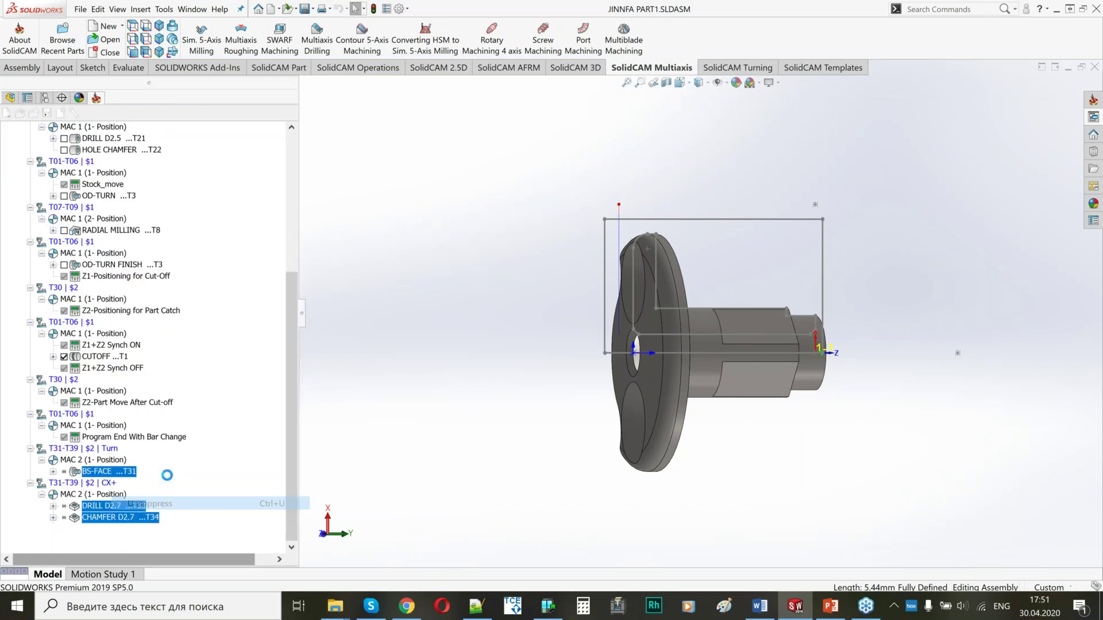
# Step: Calculate the operations from BS-FACE through CHAMFER D2.5 without recalculating BS PROFILE, and hide the toolpaths of all operations
pyautogui.rightClick(107, 521)
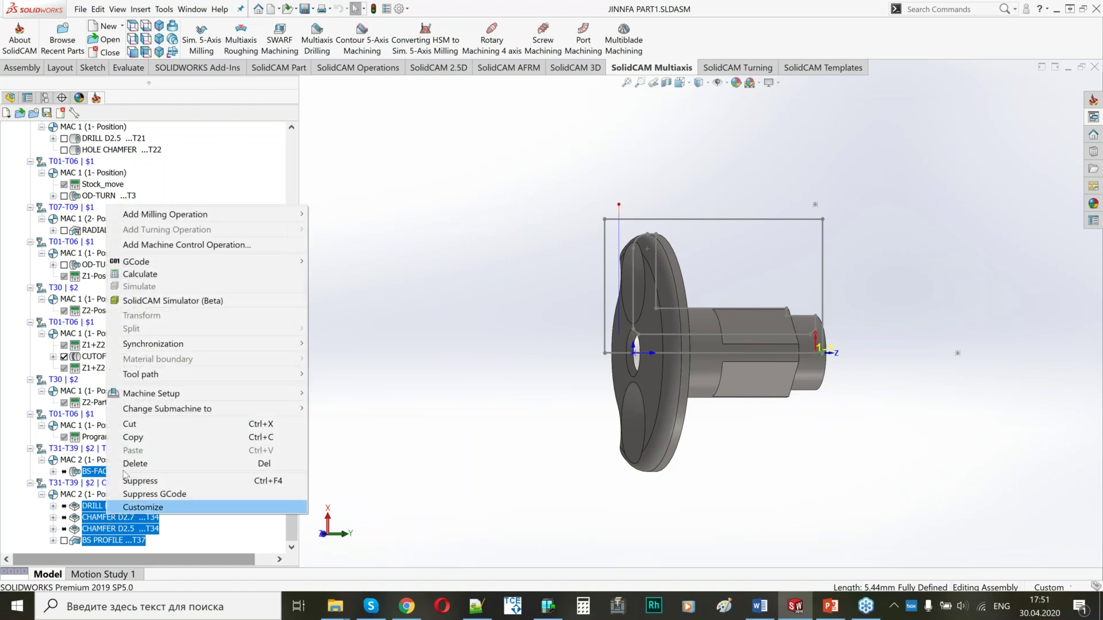
pyautogui.click(140, 275)
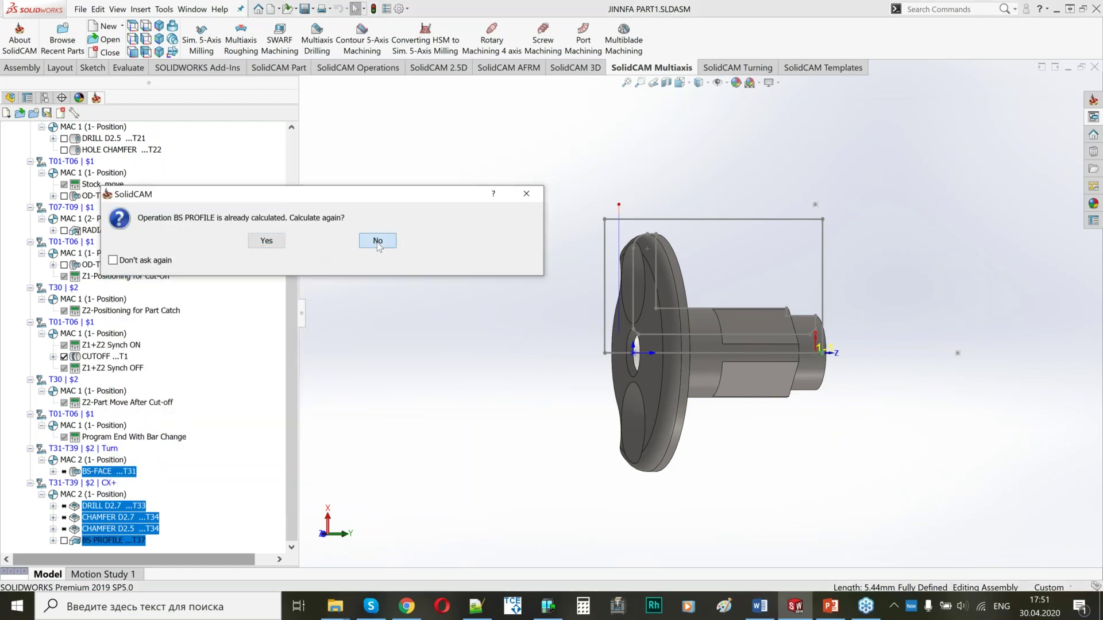
pyautogui.click(376, 244)
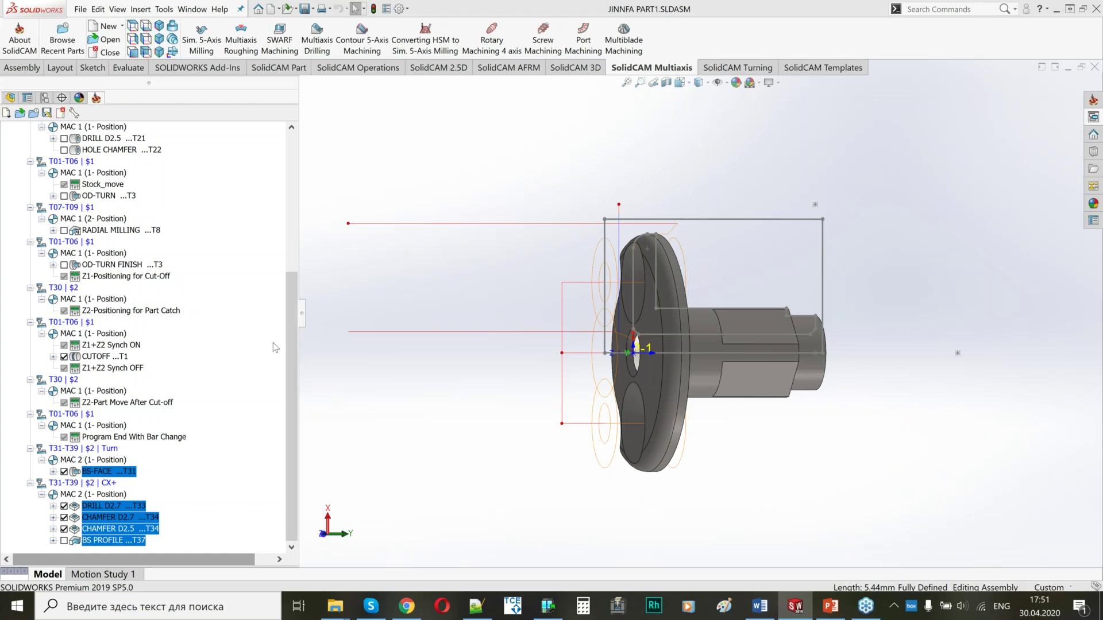
pyautogui.moveTo(291, 296); pyautogui.dragTo(291, 158)
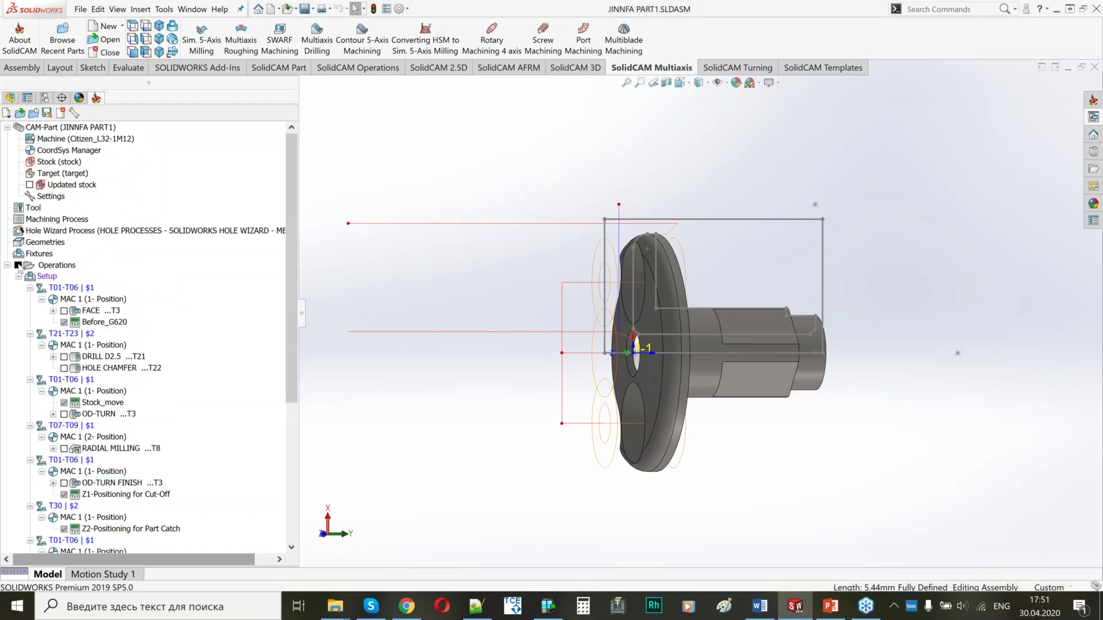
# Step: Add a Part Eject machine control operation after BS PROFILE on its predefined submachine T30 | $2, then calculate and save it
pyautogui.moveTo(288, 254); pyautogui.dragTo(289, 393)
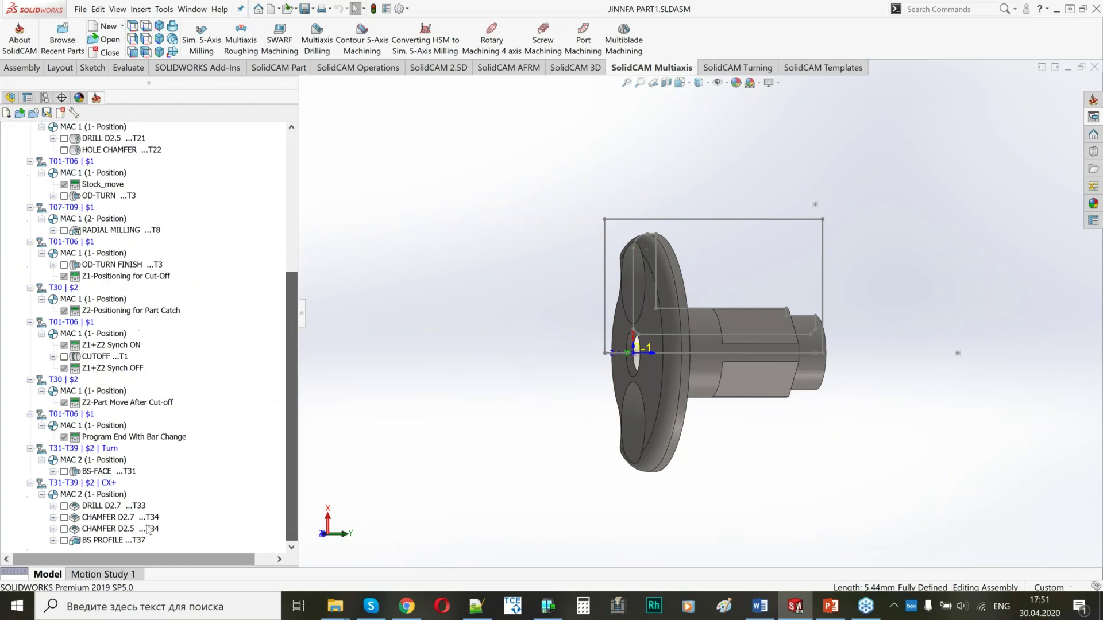
pyautogui.click(127, 540)
pyautogui.rightClick(128, 541)
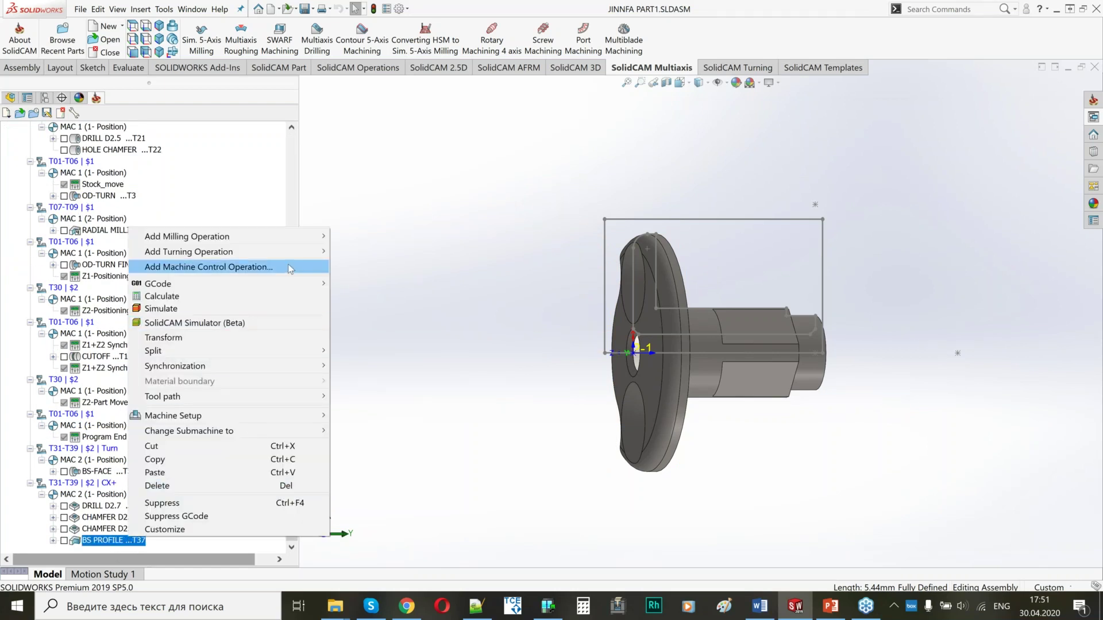
pyautogui.click(400, 254)
pyautogui.click(214, 101)
pyautogui.click(190, 188)
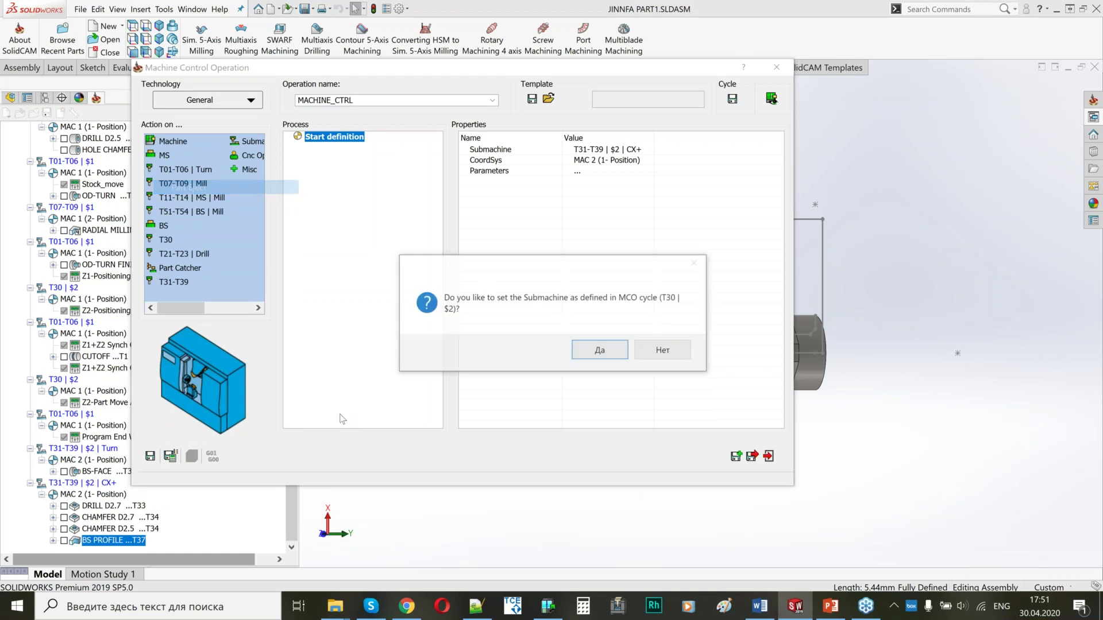
pyautogui.click(592, 351)
pyautogui.click(170, 456)
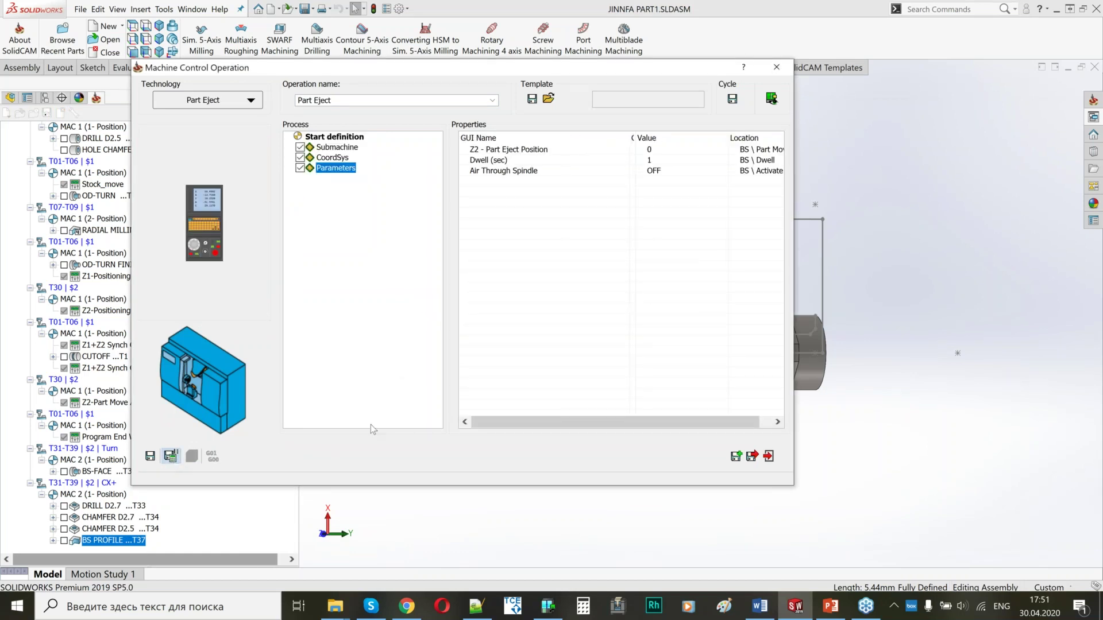
pyautogui.click(752, 457)
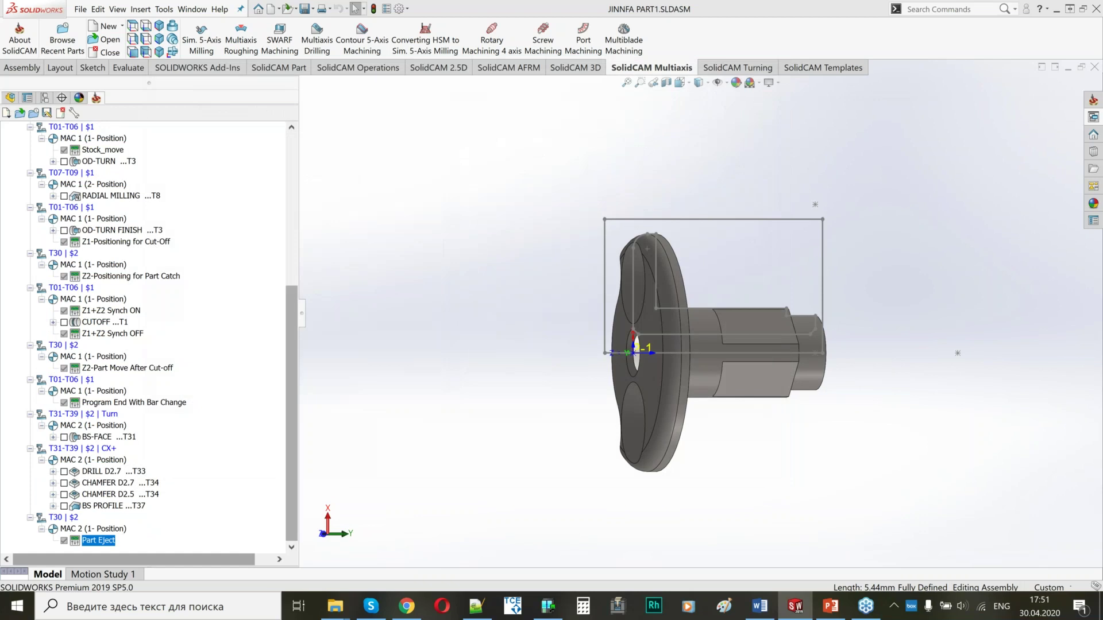
# Step: Open the channel synchronization of the Setup and remove the redundant synchronization labels
pyautogui.click(299, 310)
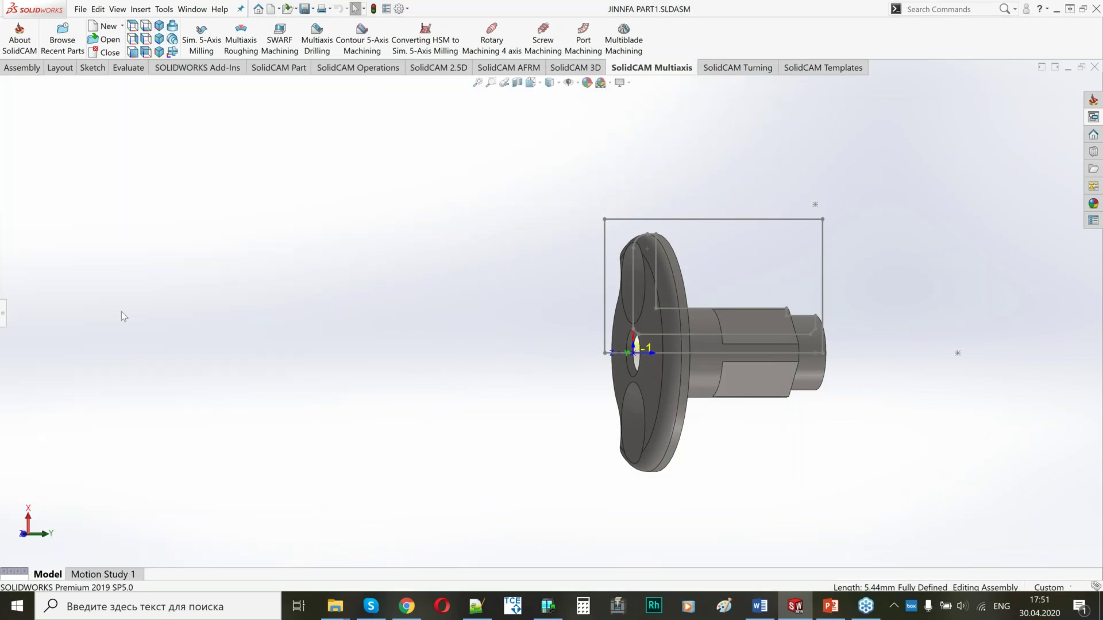
pyautogui.click(4, 313)
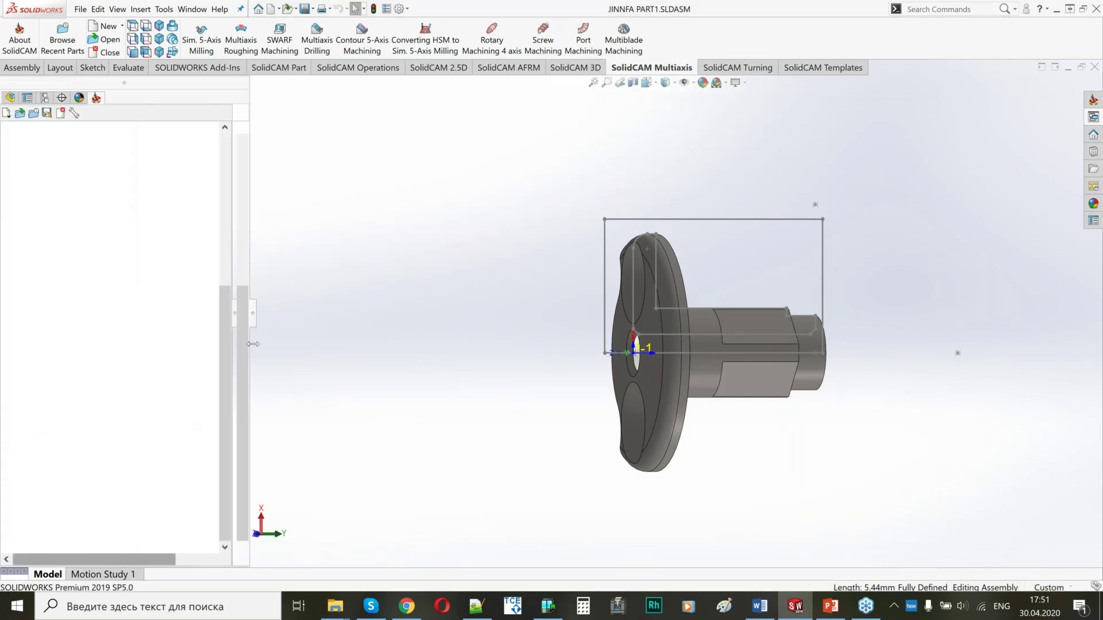
pyautogui.click(51, 277)
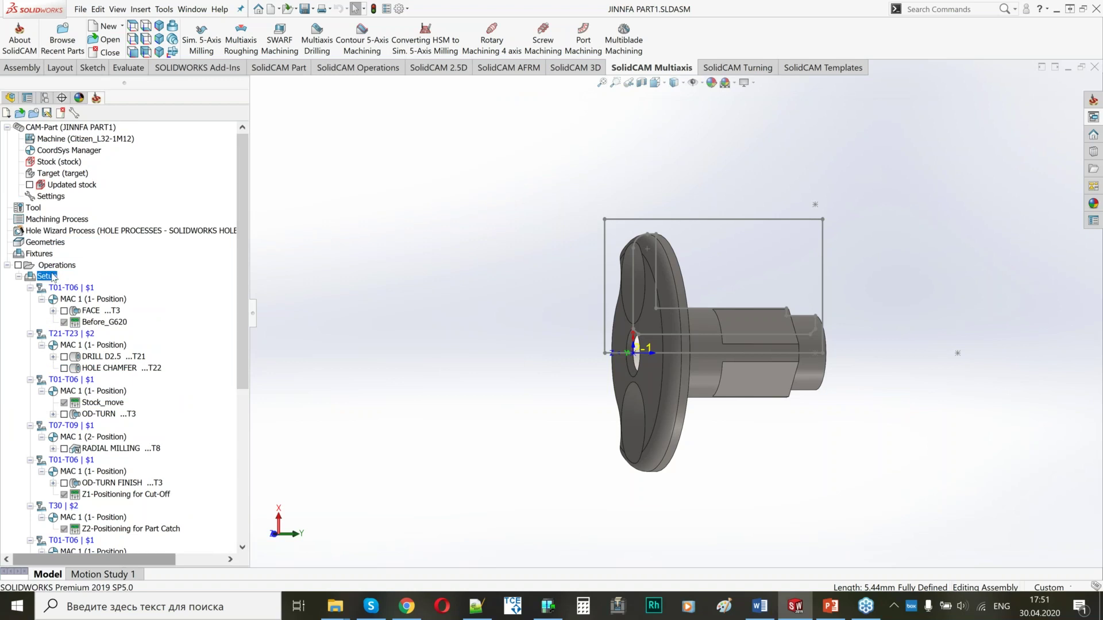
pyautogui.rightClick(53, 277)
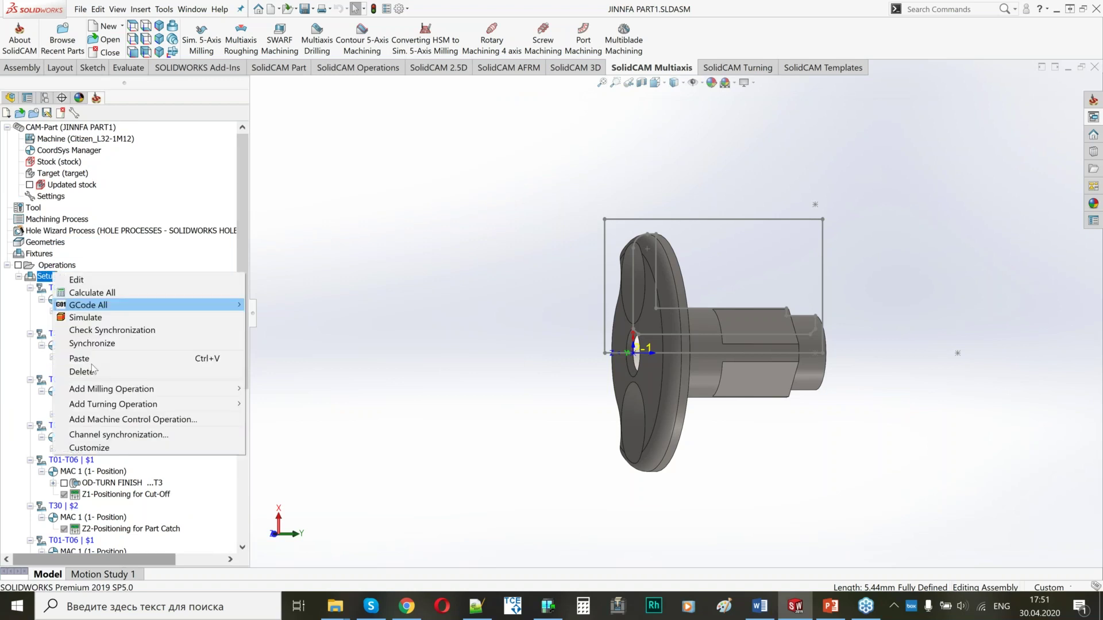
pyautogui.click(108, 435)
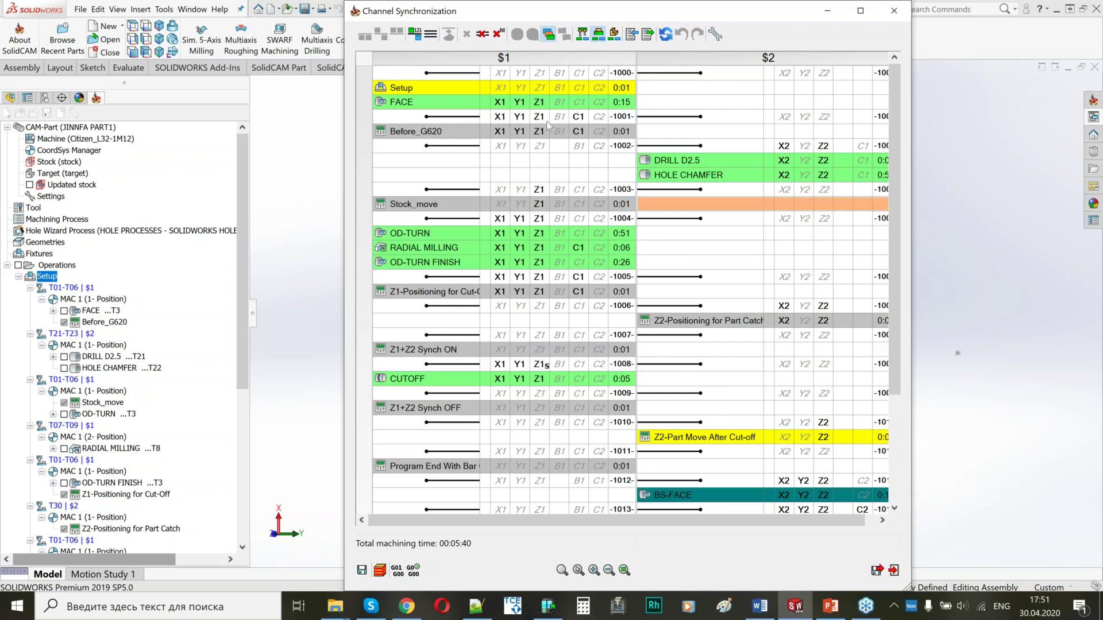
pyautogui.click(500, 35)
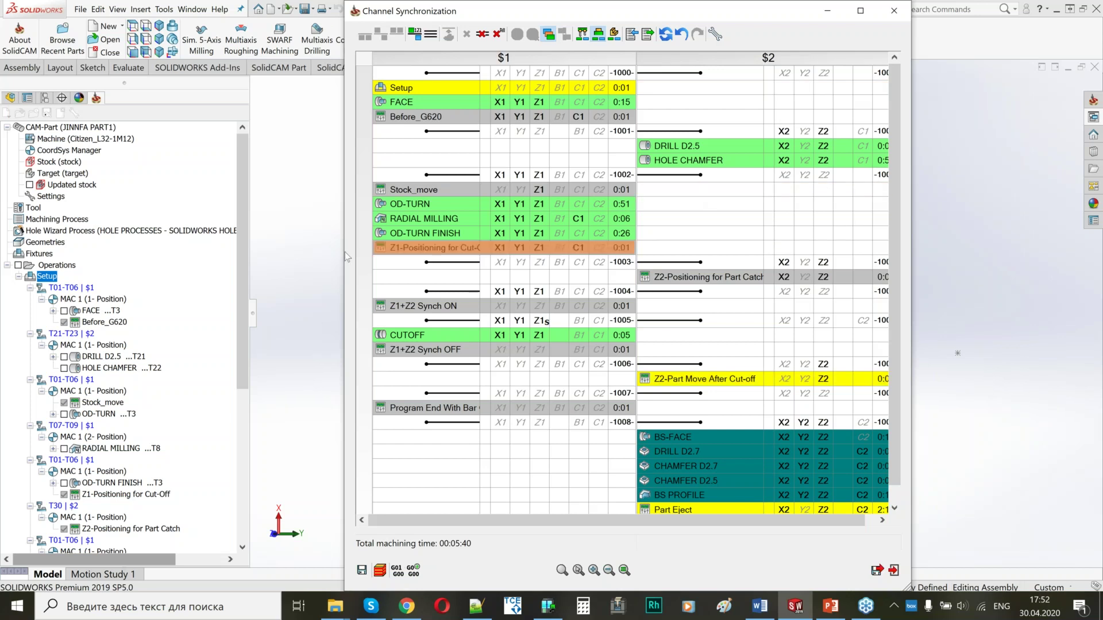
pyautogui.moveTo(163, 252); pyautogui.dragTo(152, 251)
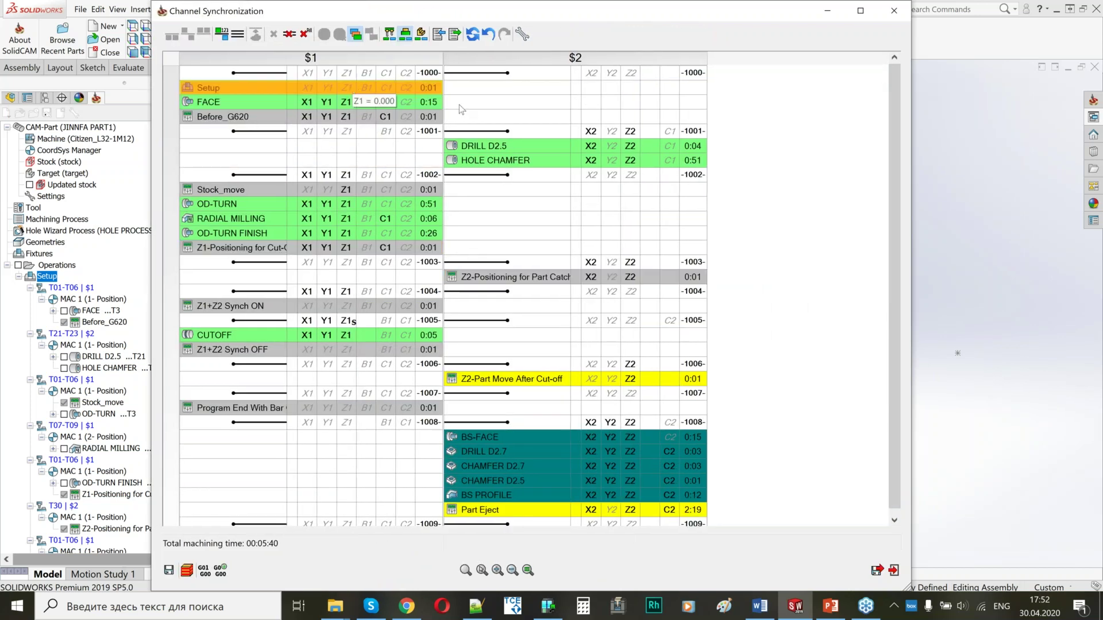
# Step: Add a new workpiece whose machining starts from BS-FACE, and delete the synchronization label between Part Eject and Setup
pyautogui.click(477, 436)
pyautogui.rightClick(491, 439)
pyautogui.click(497, 446)
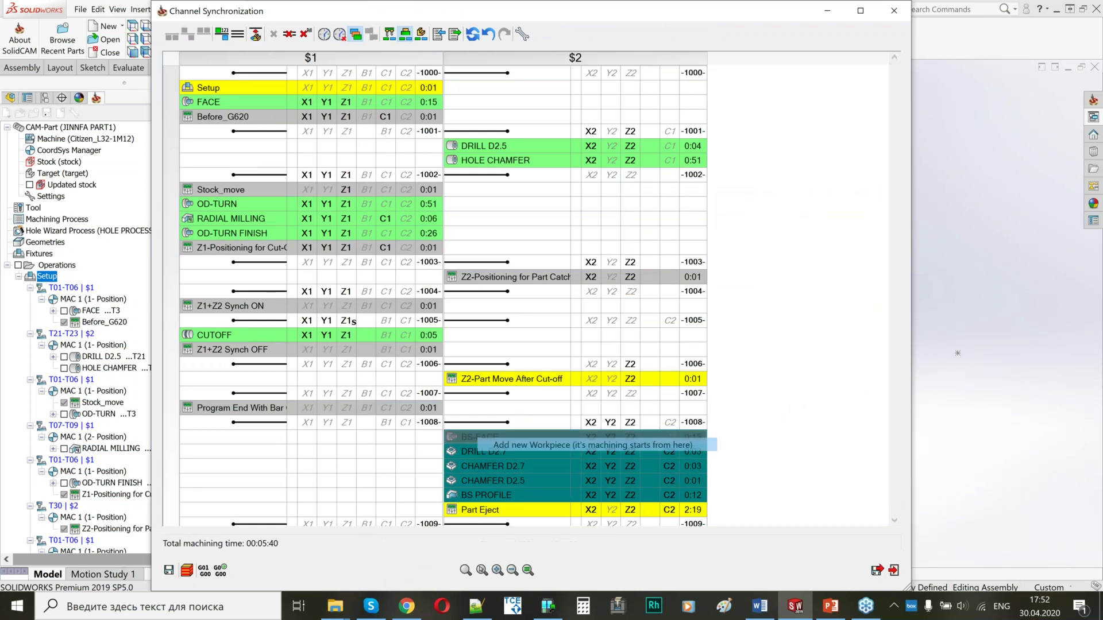
pyautogui.click(460, 177)
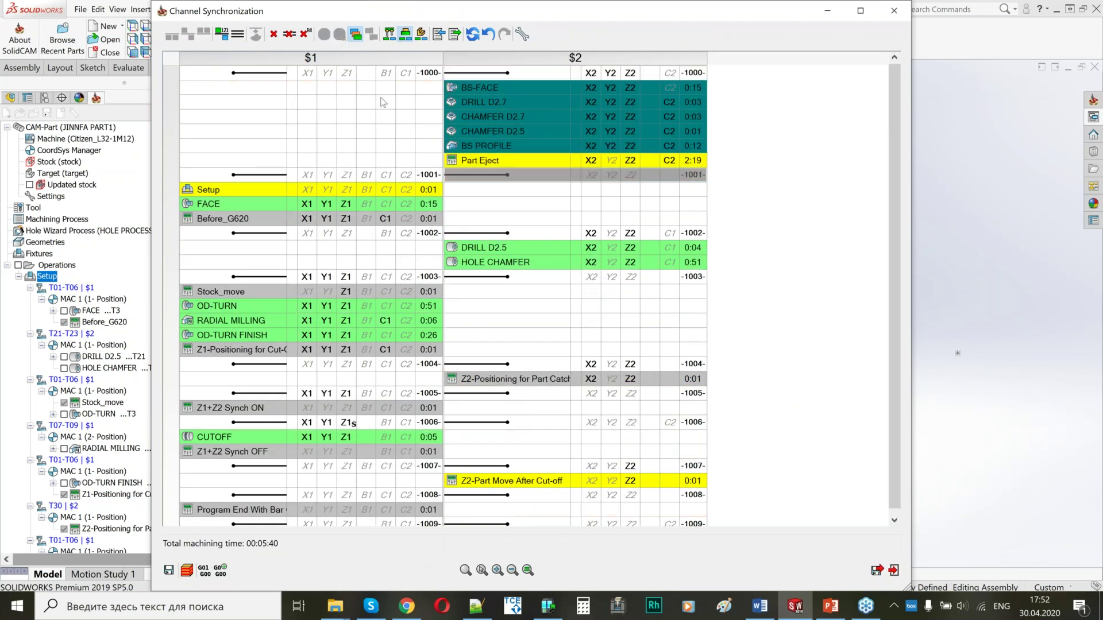
pyautogui.click(275, 35)
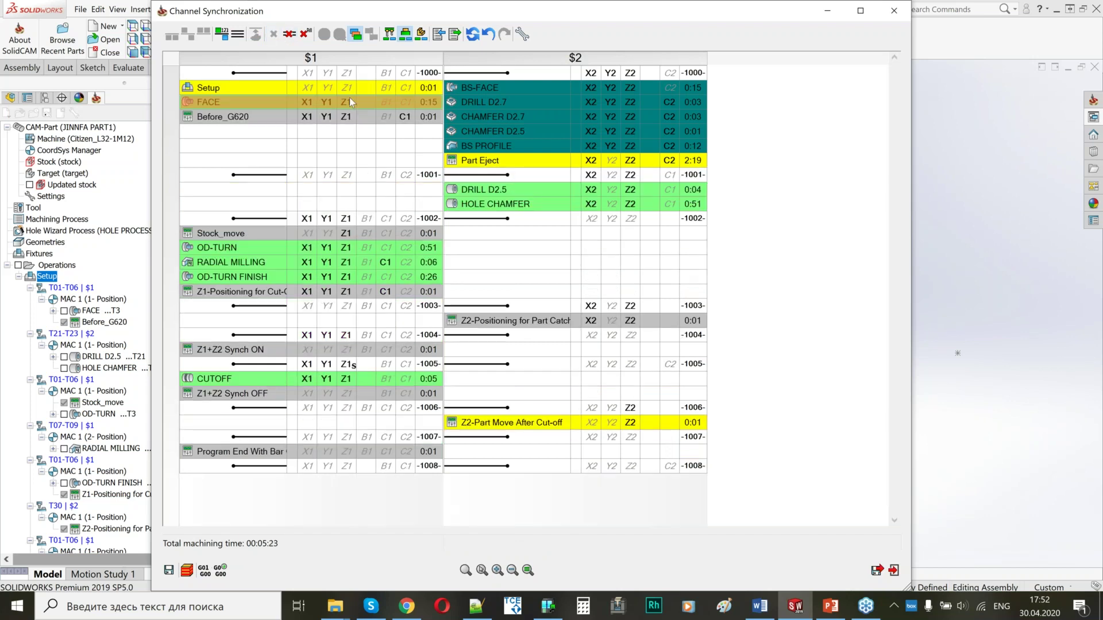
# Step: Synchronize the starts of FACE in channel $1 and BS-FACE in channel $2
pyautogui.click(427, 101)
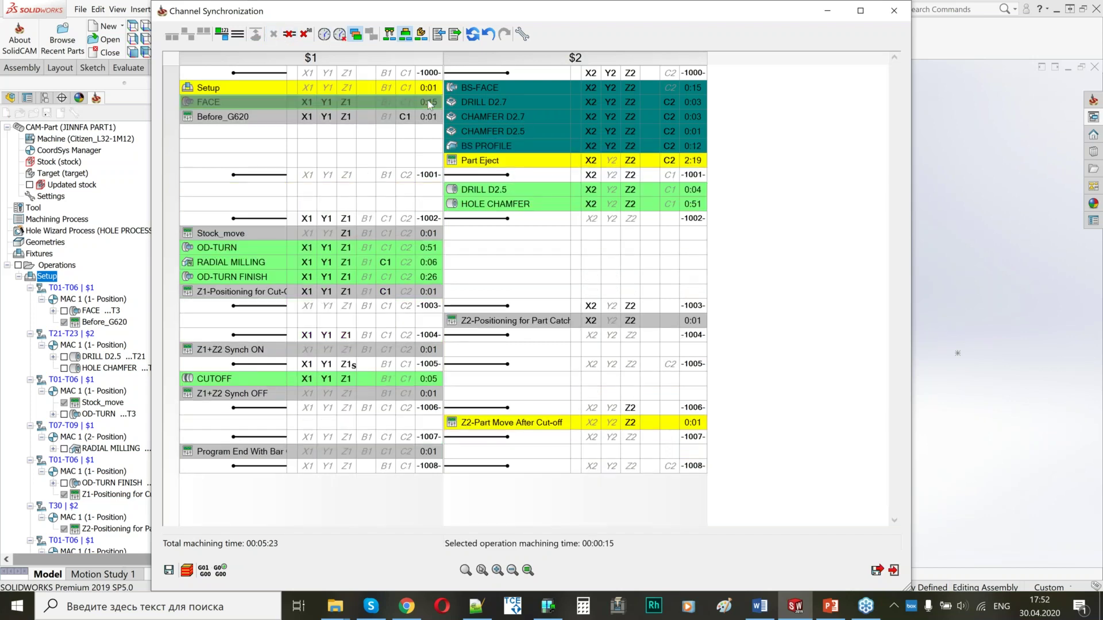
pyautogui.keyDown('ctrl'); pyautogui.click(494, 86); pyautogui.keyUp('ctrl')
pyautogui.click(172, 36)
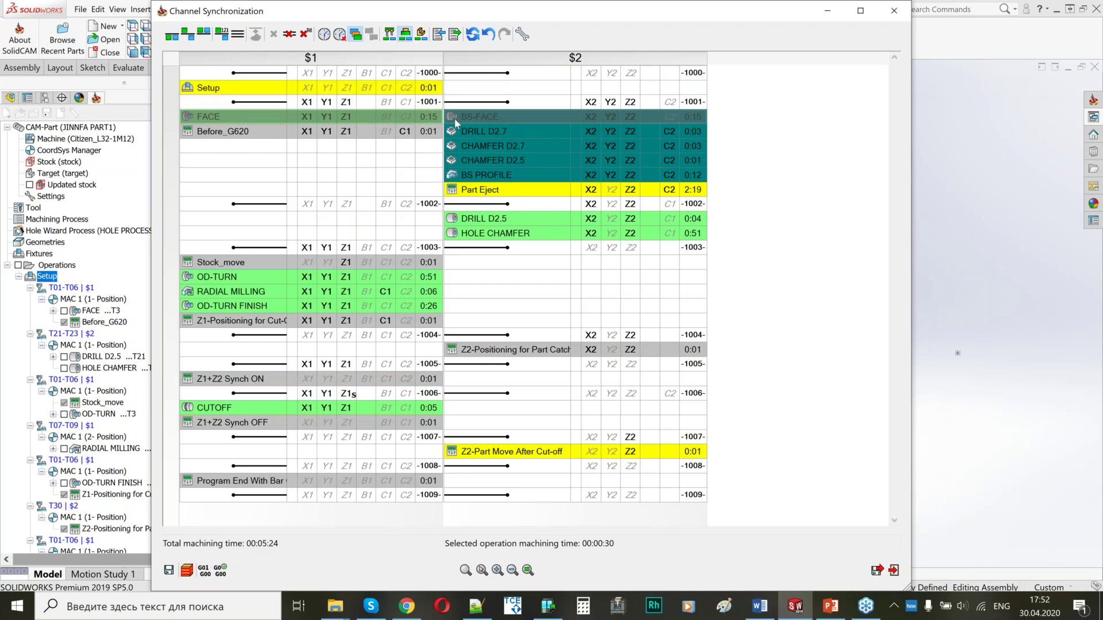
# Step: Synchronize Before_G620 in channel $1 to start after Part Eject in channel $2 ends
pyautogui.moveTo(422, 122)
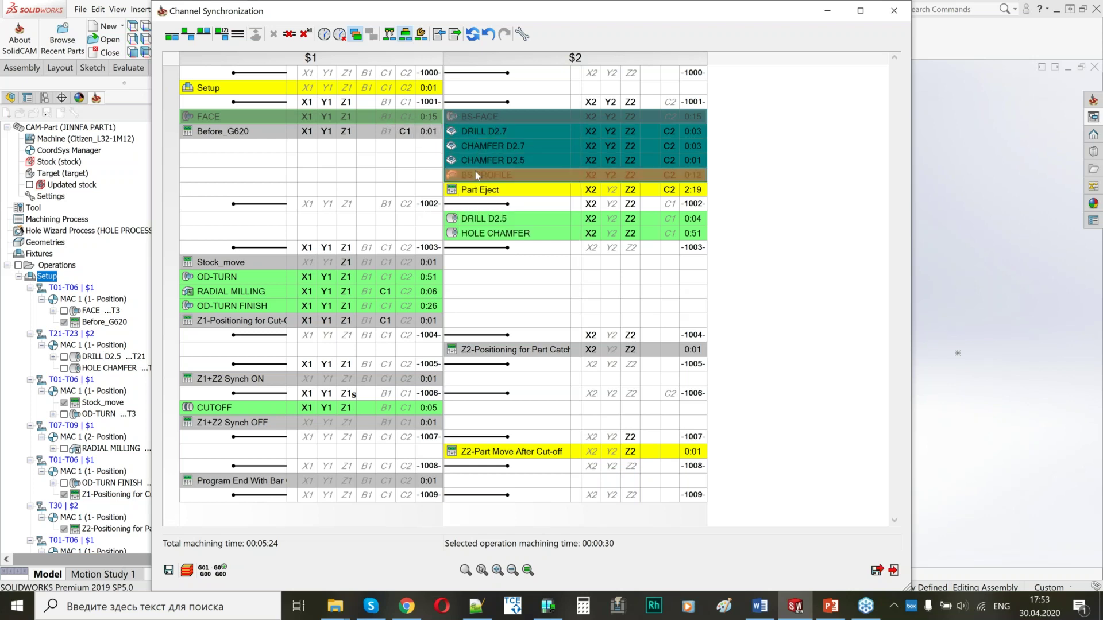
pyautogui.moveTo(474, 173)
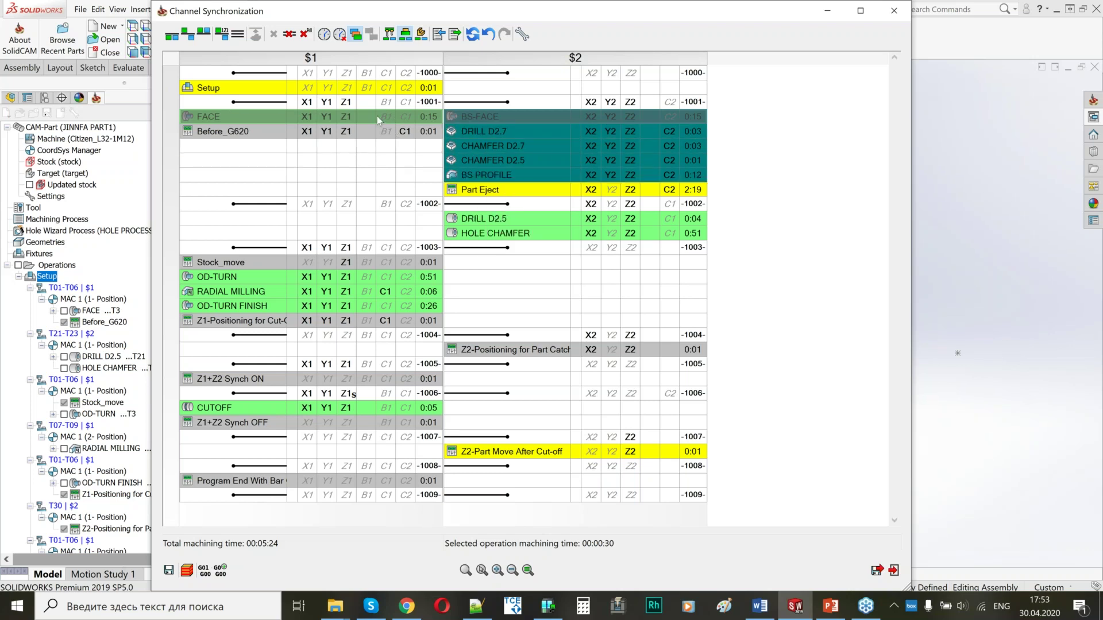
pyautogui.moveTo(343, 119)
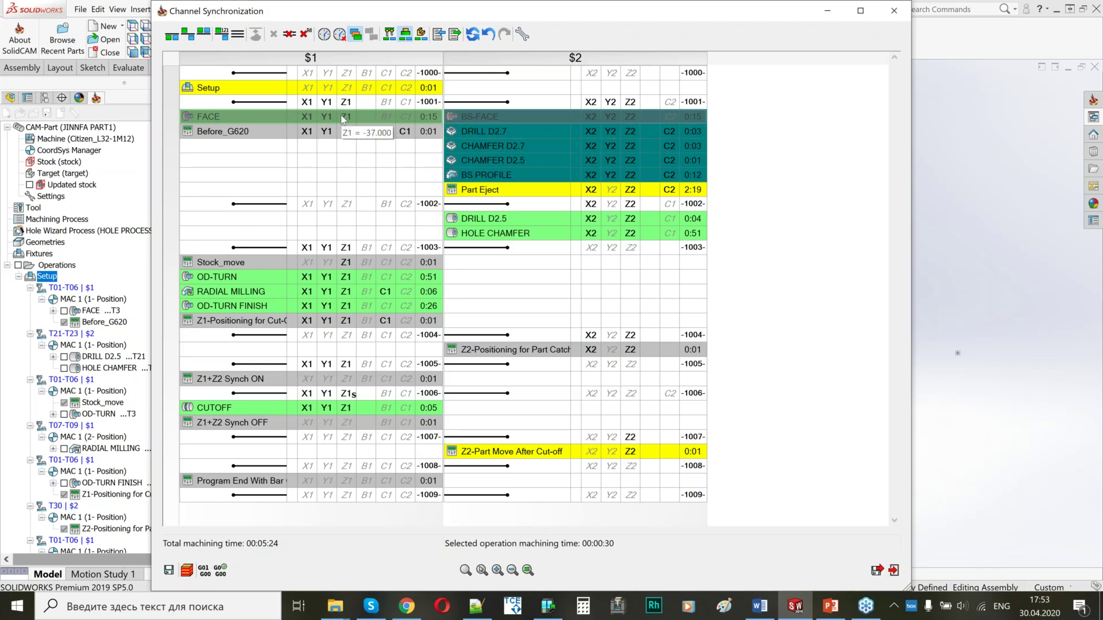
pyautogui.click(402, 134)
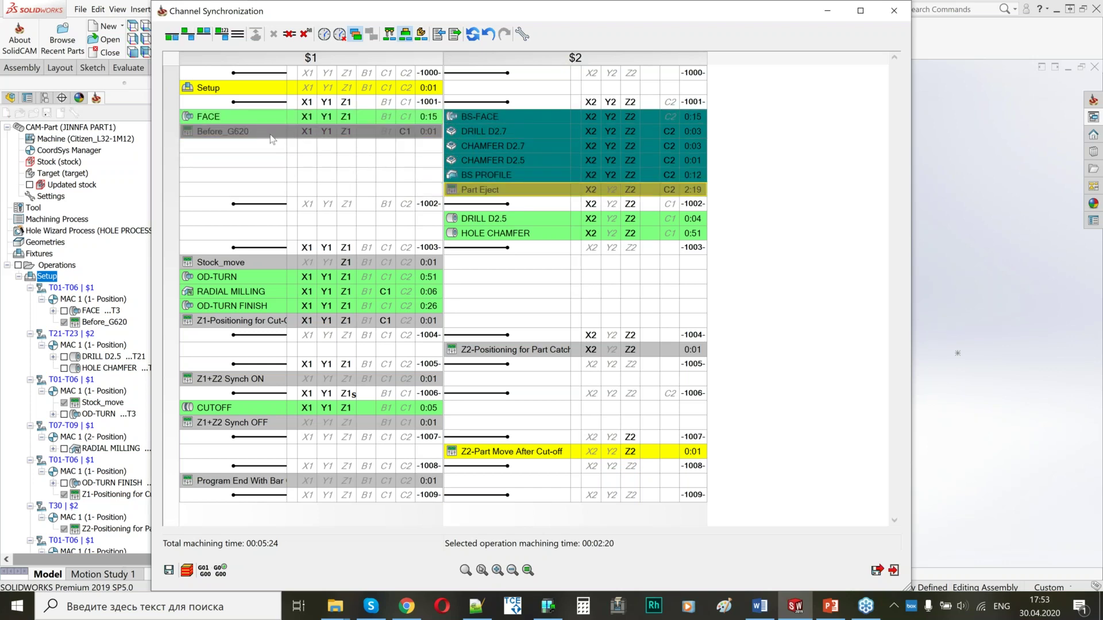
pyautogui.moveTo(257, 134)
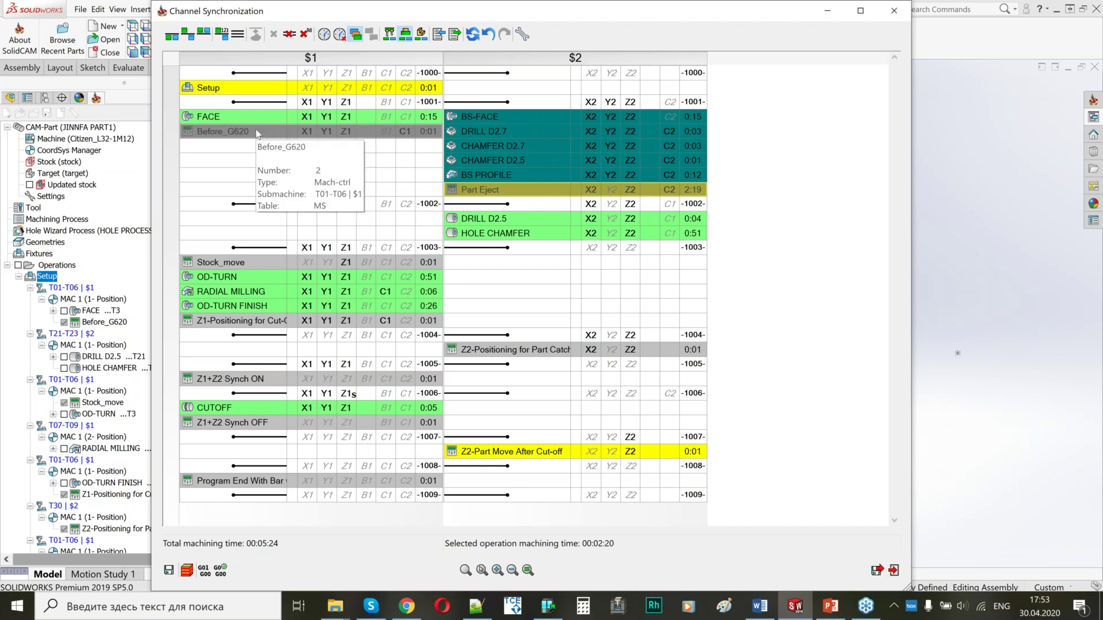
pyautogui.click(186, 35)
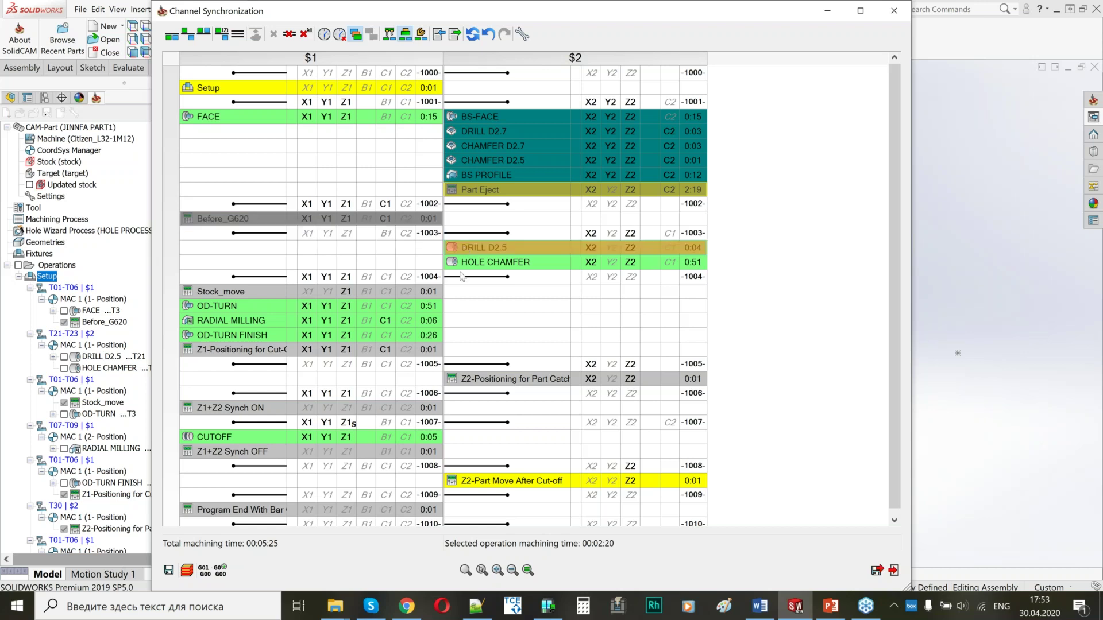
# Step: Change the synchronization label before FACE and BS-FACE to type G630
pyautogui.rightClick(457, 70)
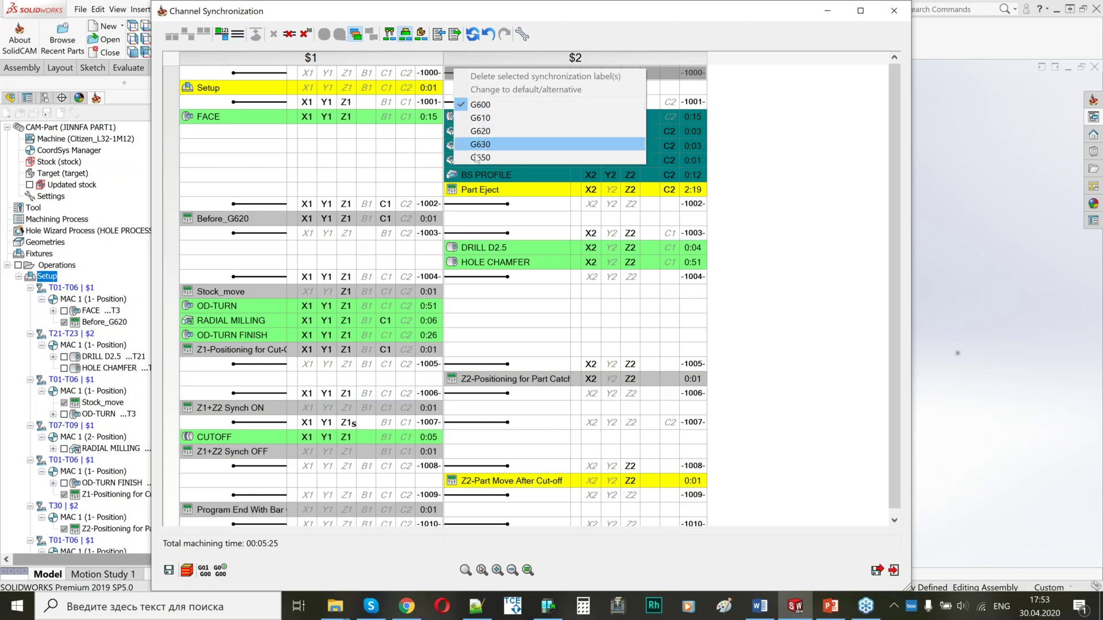
pyautogui.click(488, 108)
pyautogui.rightClick(469, 103)
pyautogui.click(495, 178)
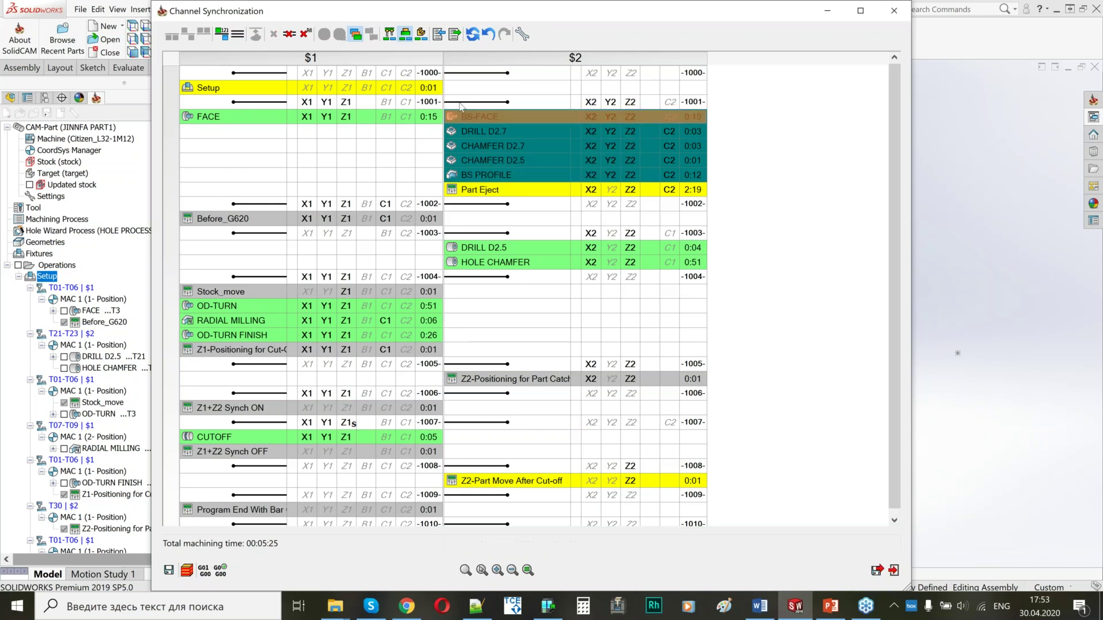
pyautogui.rightClick(460, 102)
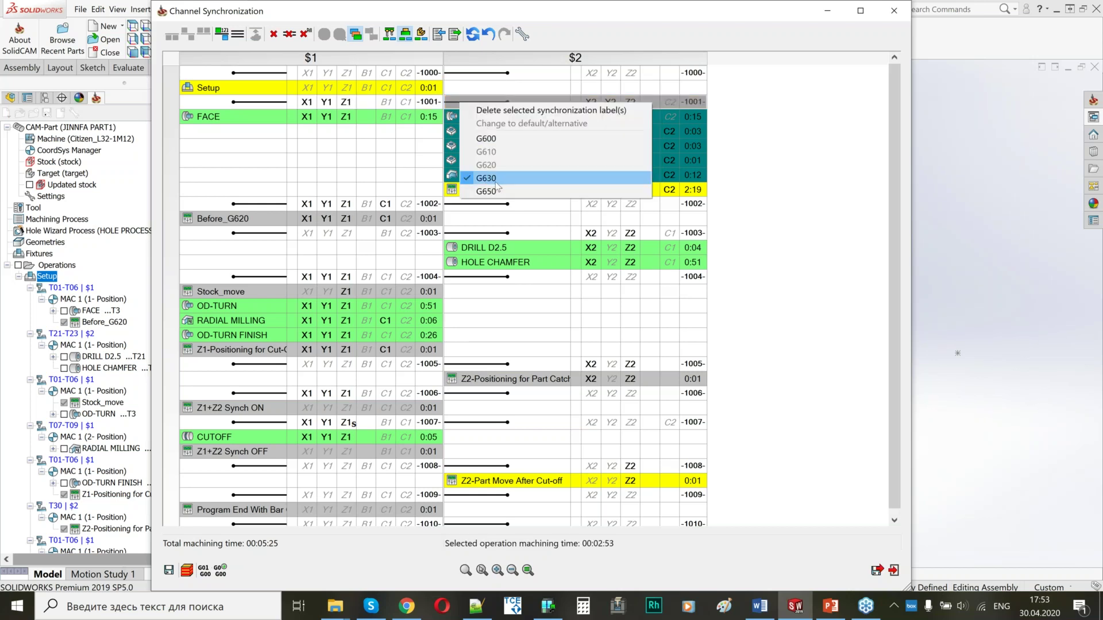
pyautogui.click(403, 103)
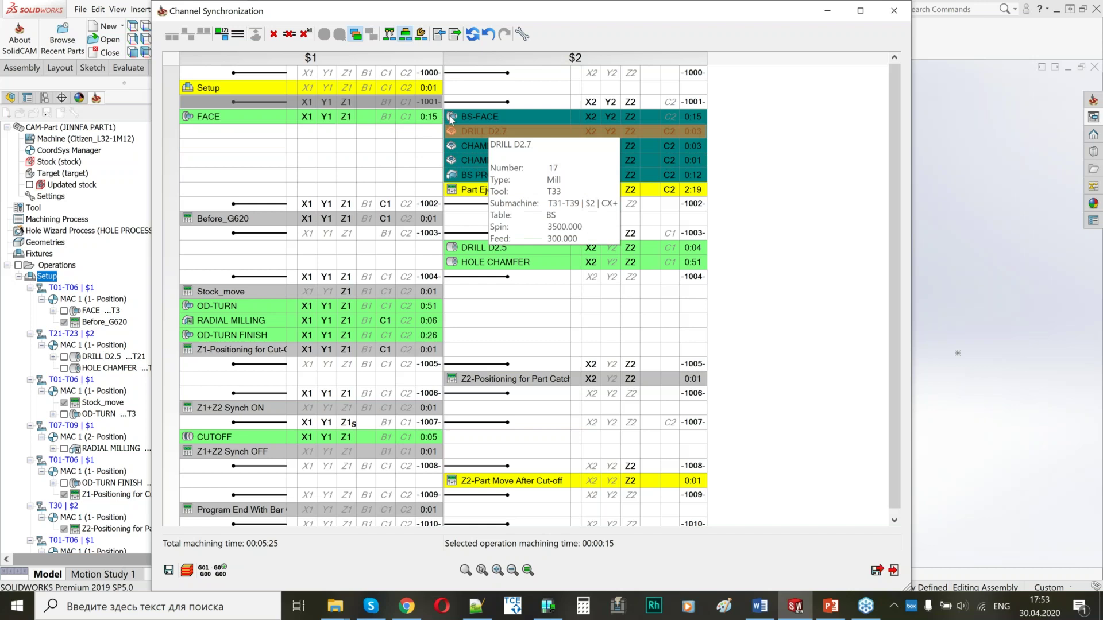
# Step: Add a start-to-start synchronization label between BS PROFILE and Part Eject in channel $2, and check its type
pyautogui.moveTo(481, 152)
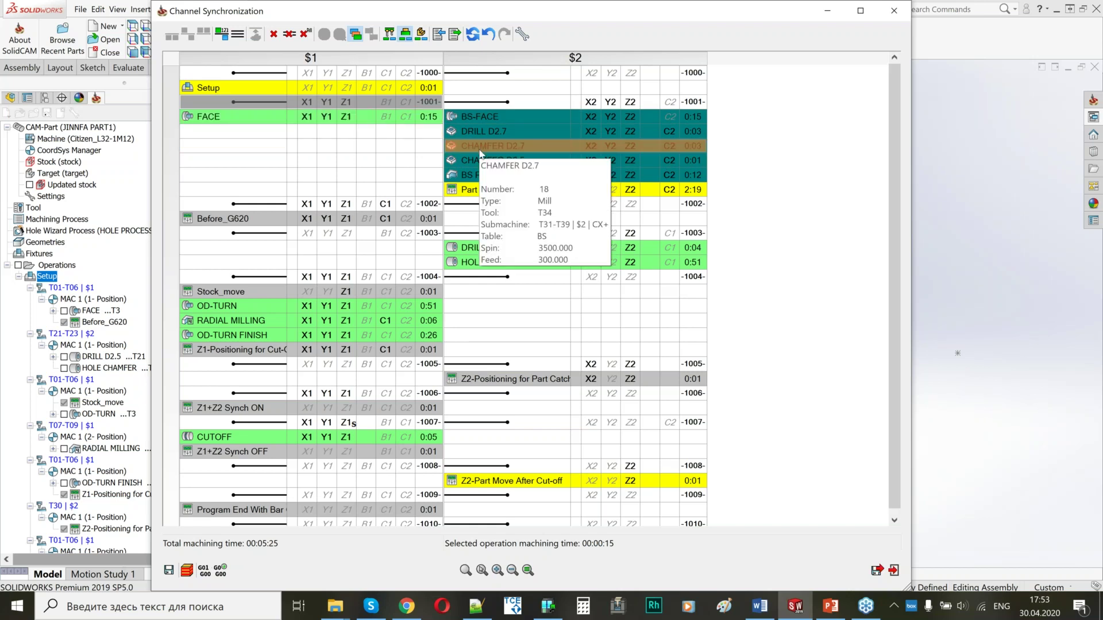
pyautogui.click(449, 192)
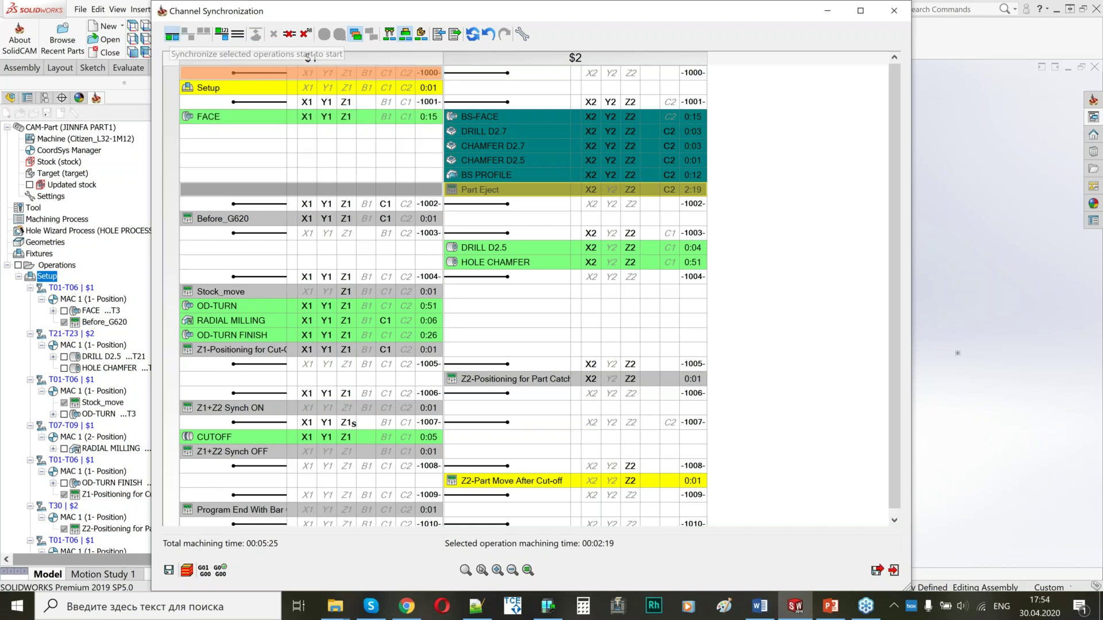
pyautogui.click(171, 36)
pyautogui.rightClick(463, 188)
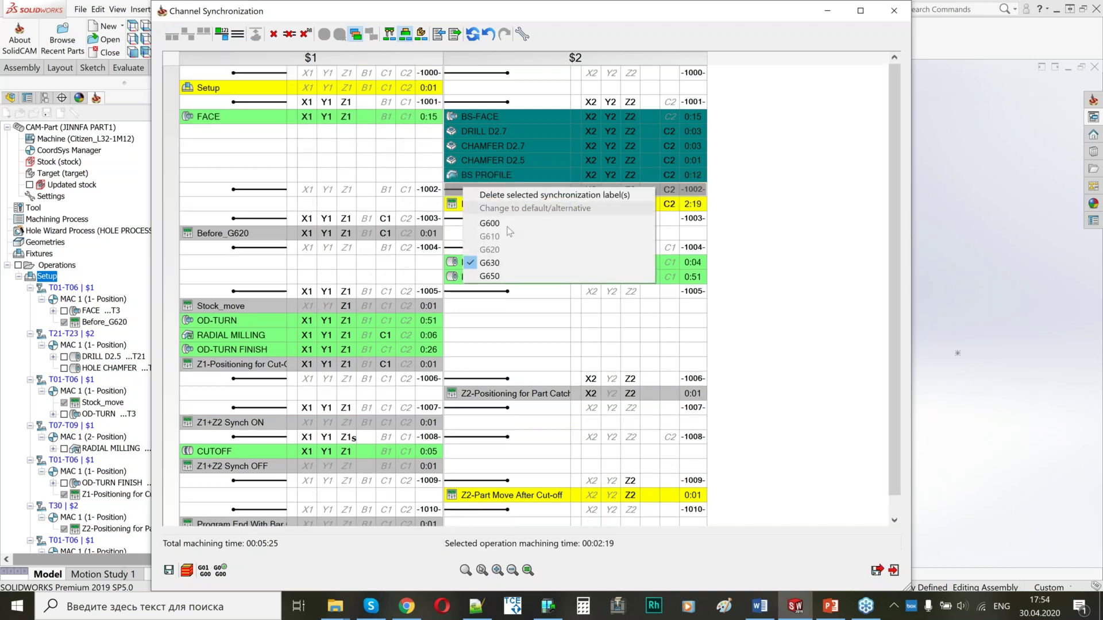
pyautogui.click(346, 178)
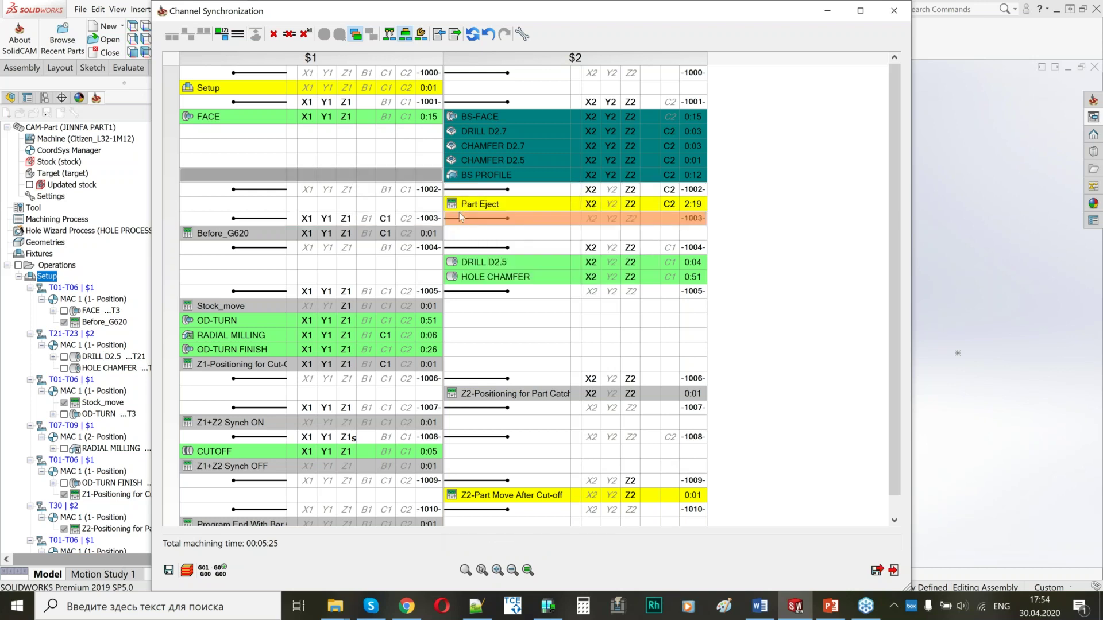
# Step: Change the synchronization label before DRILL D2.5 in channel $2 to type G620
pyautogui.rightClick(460, 214)
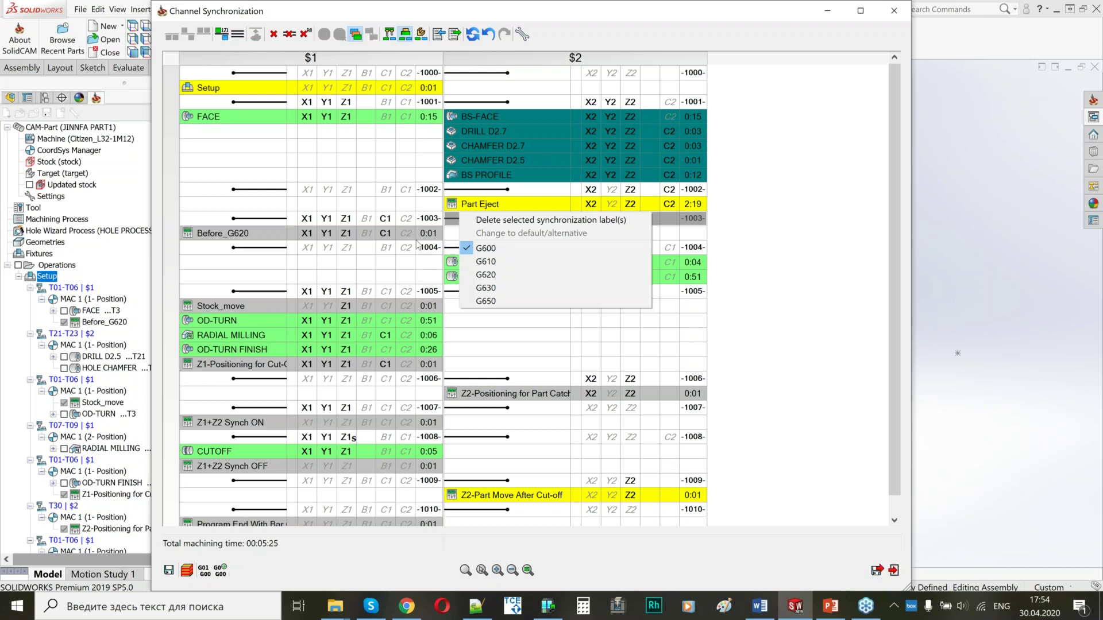
pyautogui.click(436, 248)
pyautogui.click(458, 248)
pyautogui.rightClick(459, 250)
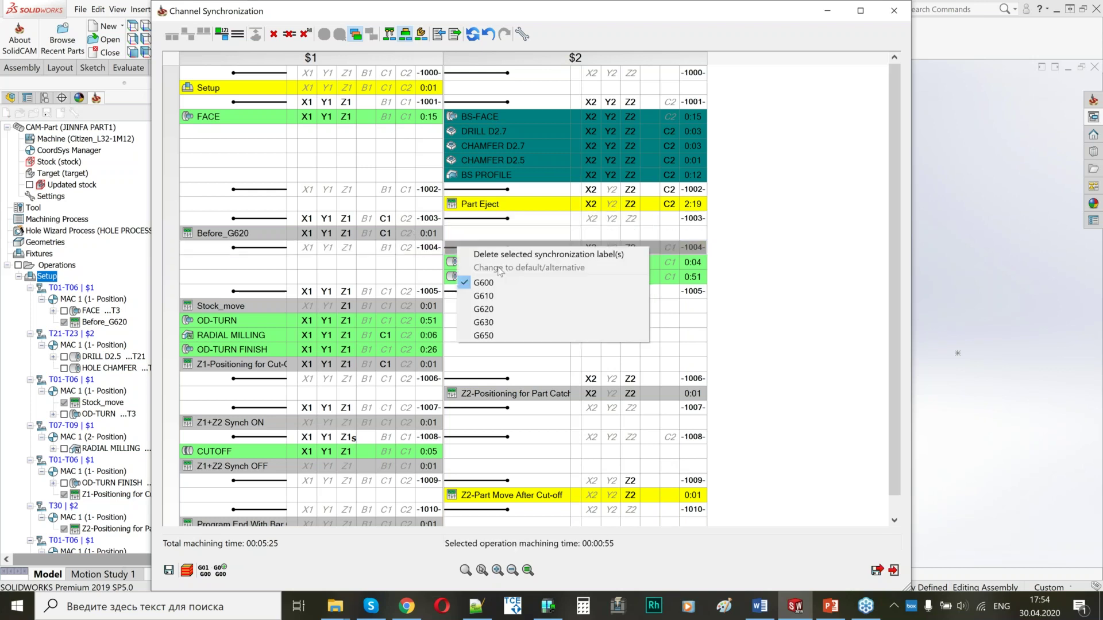
pyautogui.click(503, 313)
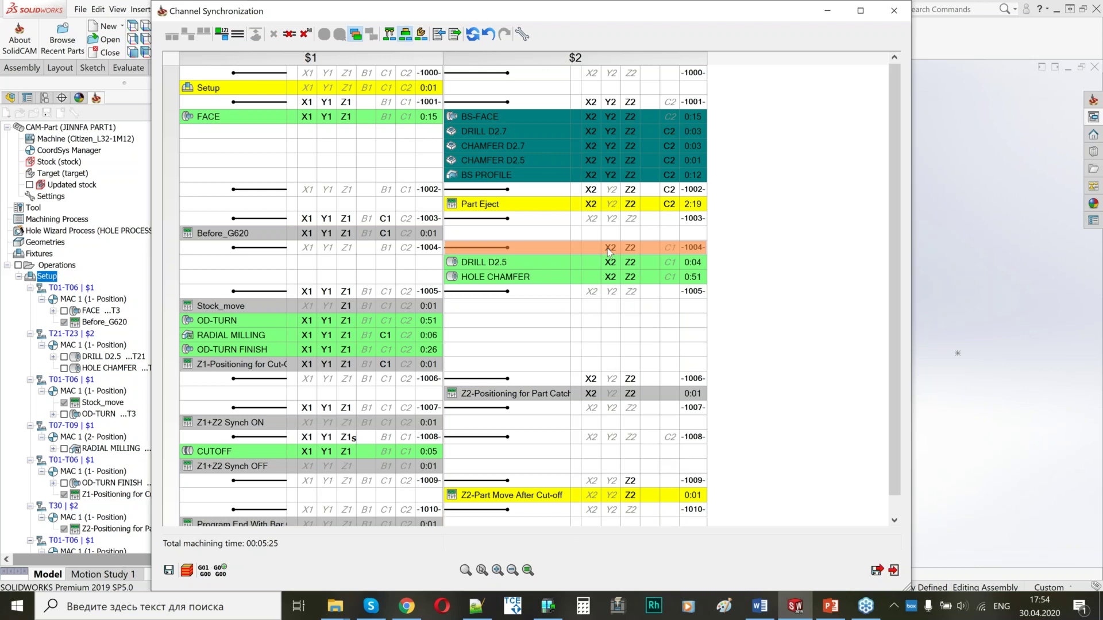
pyautogui.moveTo(635, 249)
pyautogui.moveTo(464, 275)
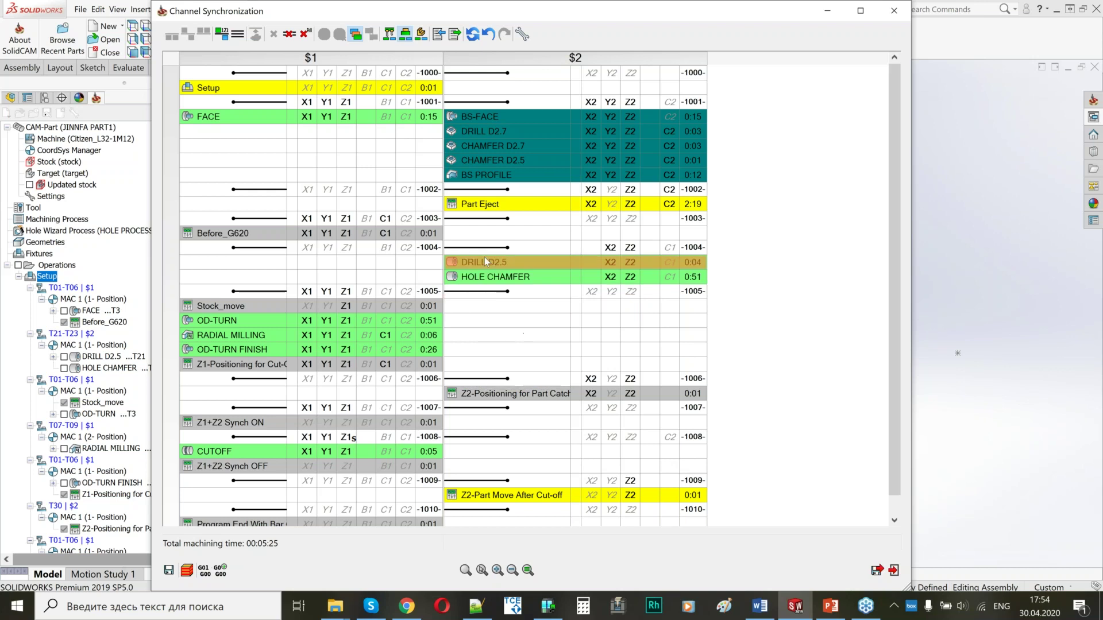
# Step: Check the label type before Stock_move, and set the synchronization label before Z2-Positioning for Part Catch to G650
pyautogui.rightClick(449, 294)
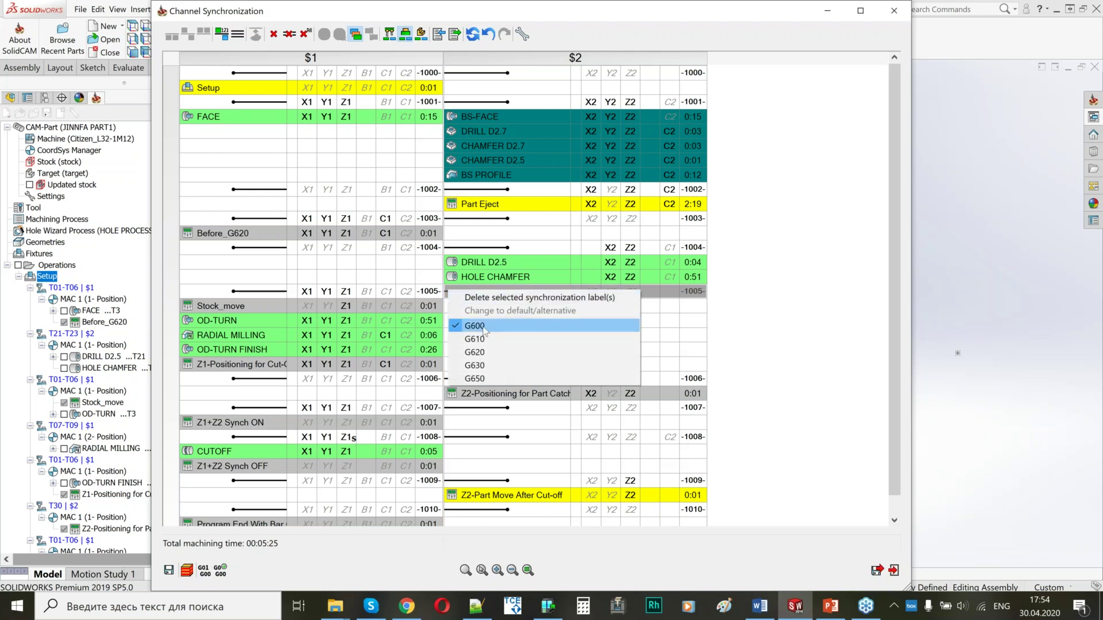
pyautogui.click(400, 301)
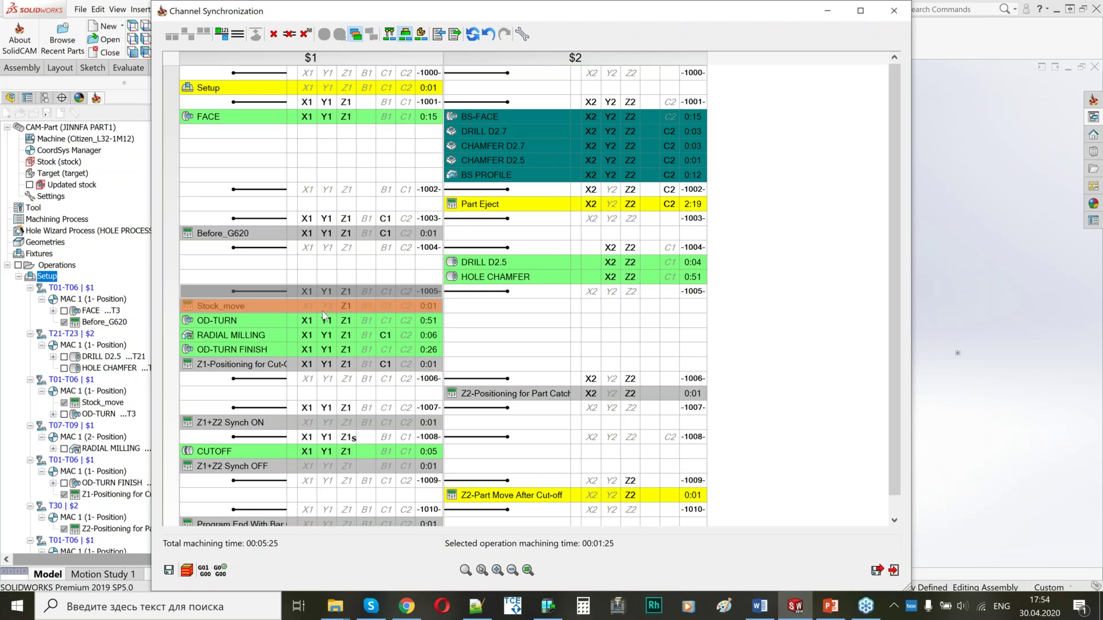
pyautogui.scroll(-1, 322, 296)
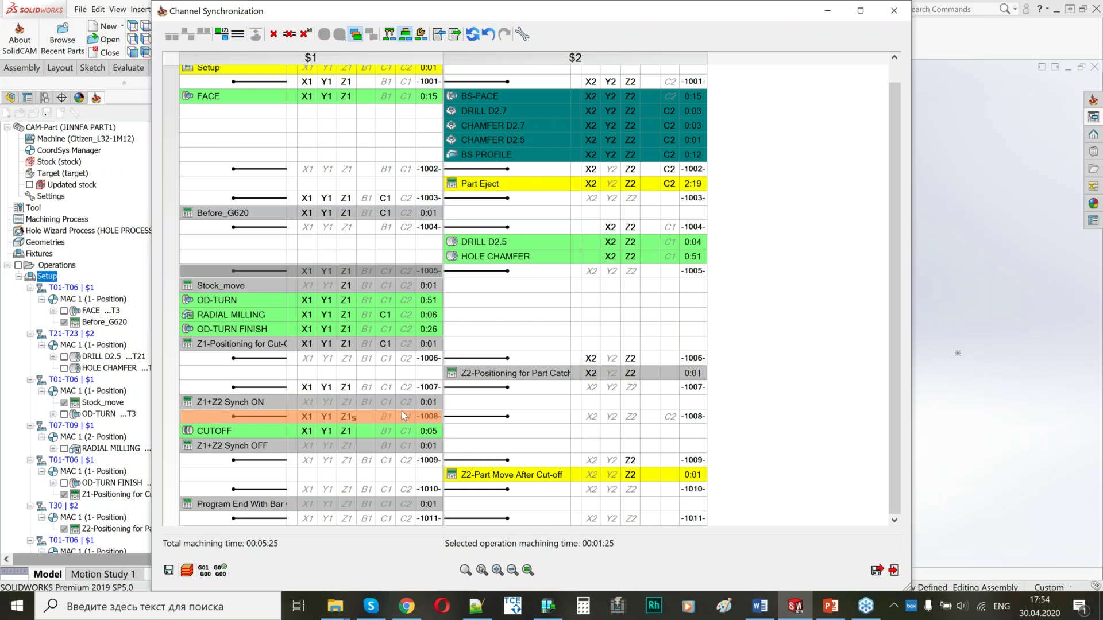
pyautogui.click(480, 367)
pyautogui.rightClick(481, 367)
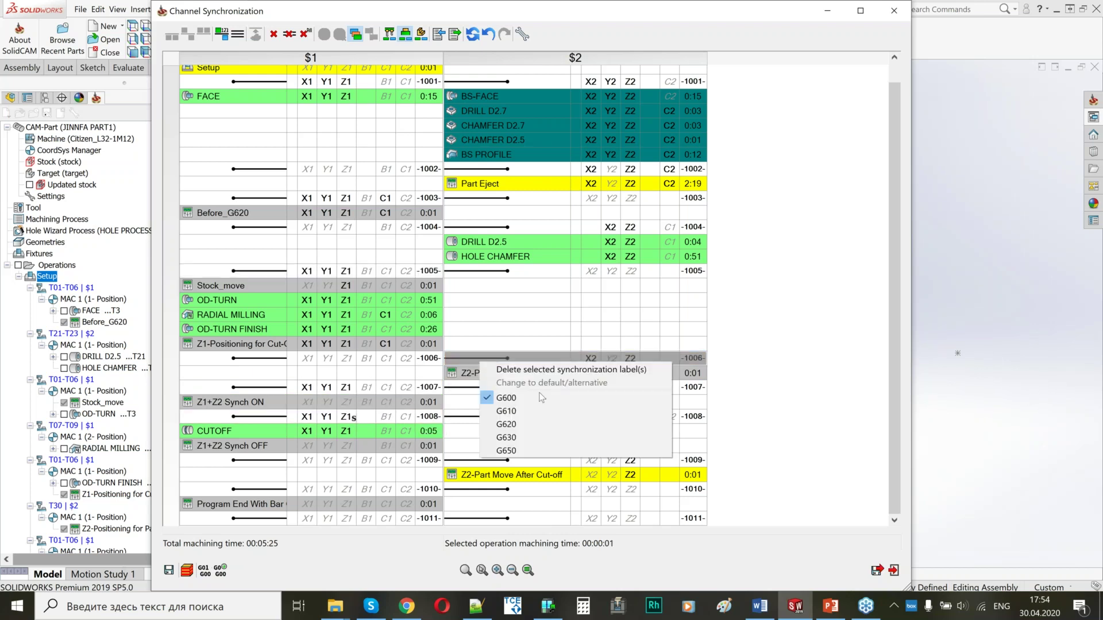
pyautogui.click(516, 452)
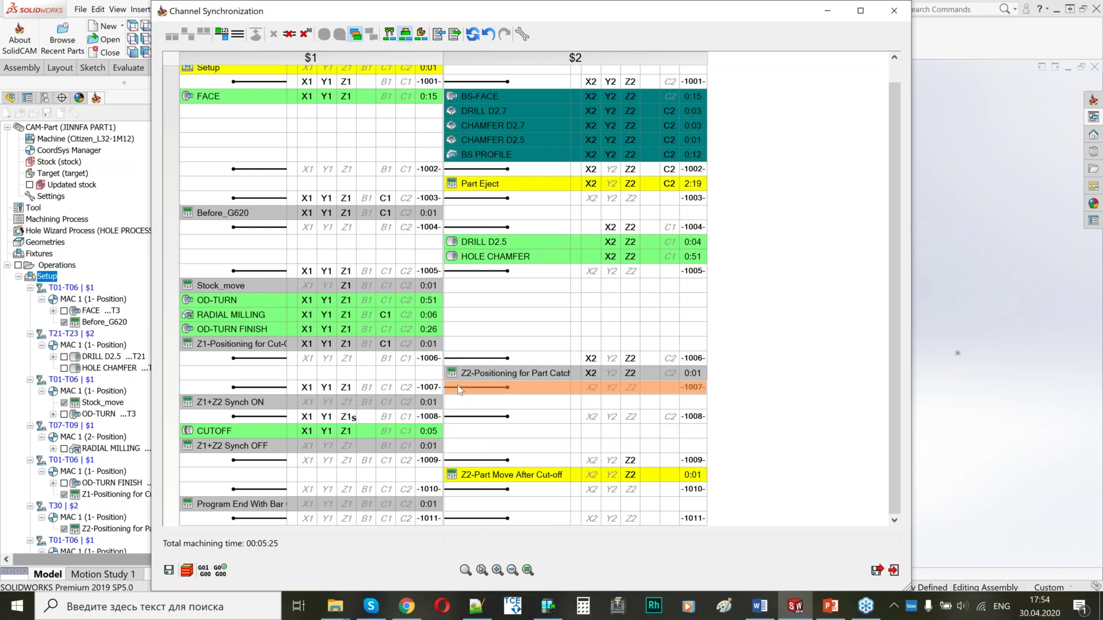
# Step: Delete the synchronization label between Z1+Z2 Synch ON and CUTOFF
pyautogui.click(453, 418)
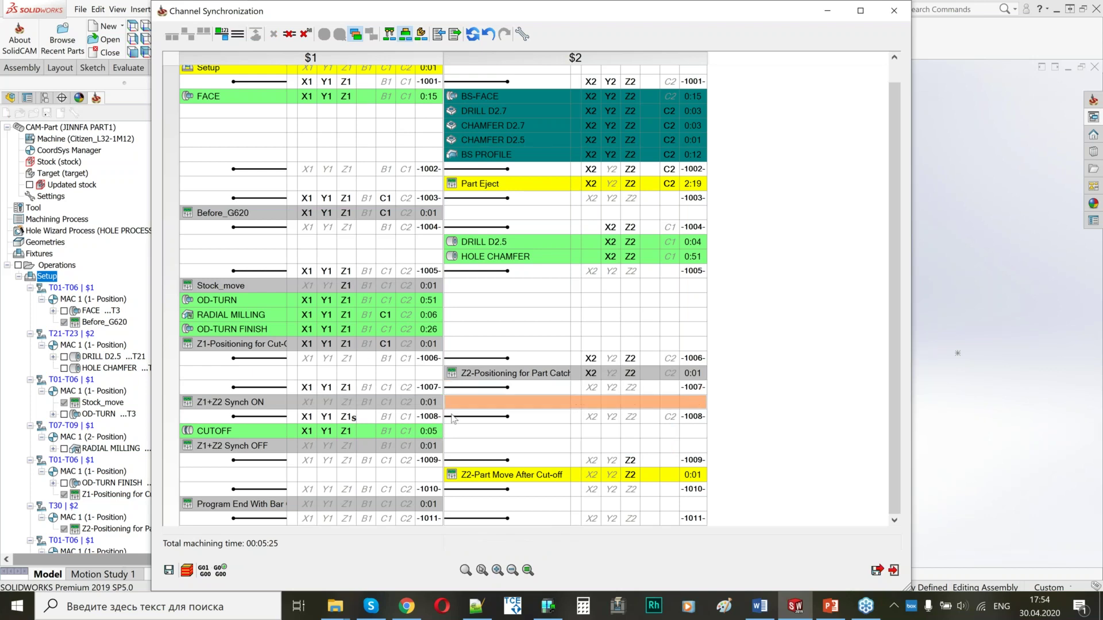
pyautogui.rightClick(454, 420)
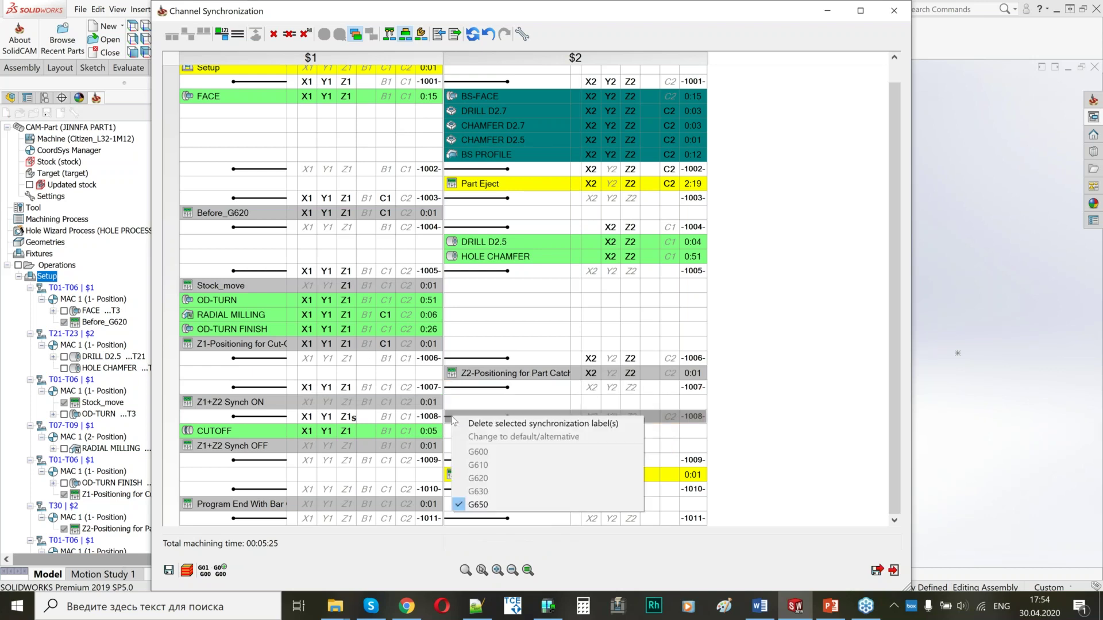
pyautogui.click(490, 424)
pyautogui.click(451, 460)
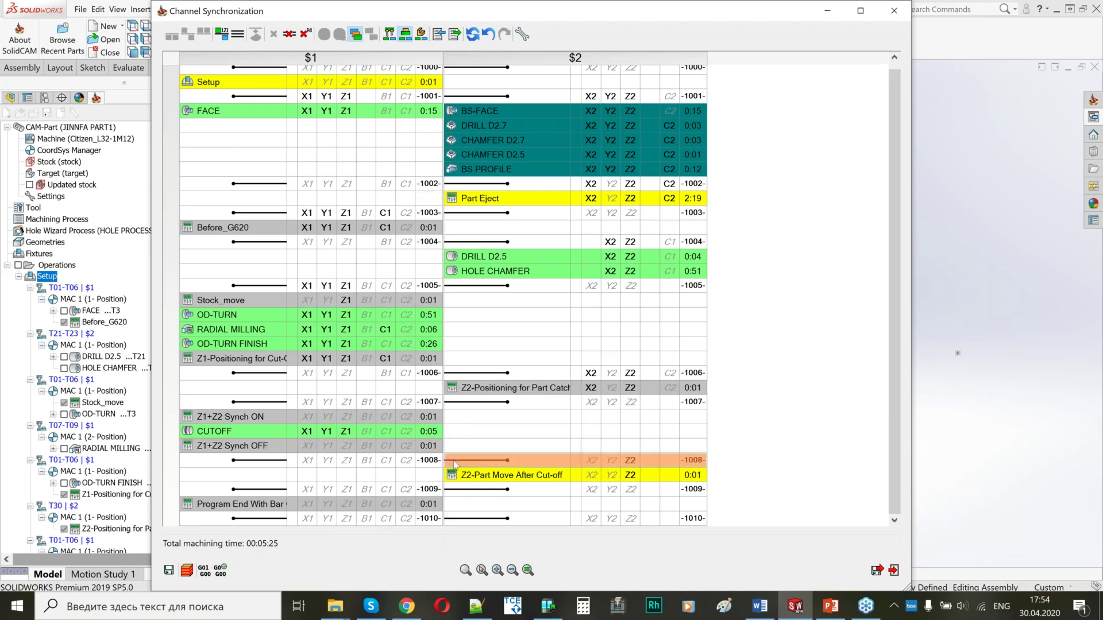
pyautogui.rightClick(454, 462)
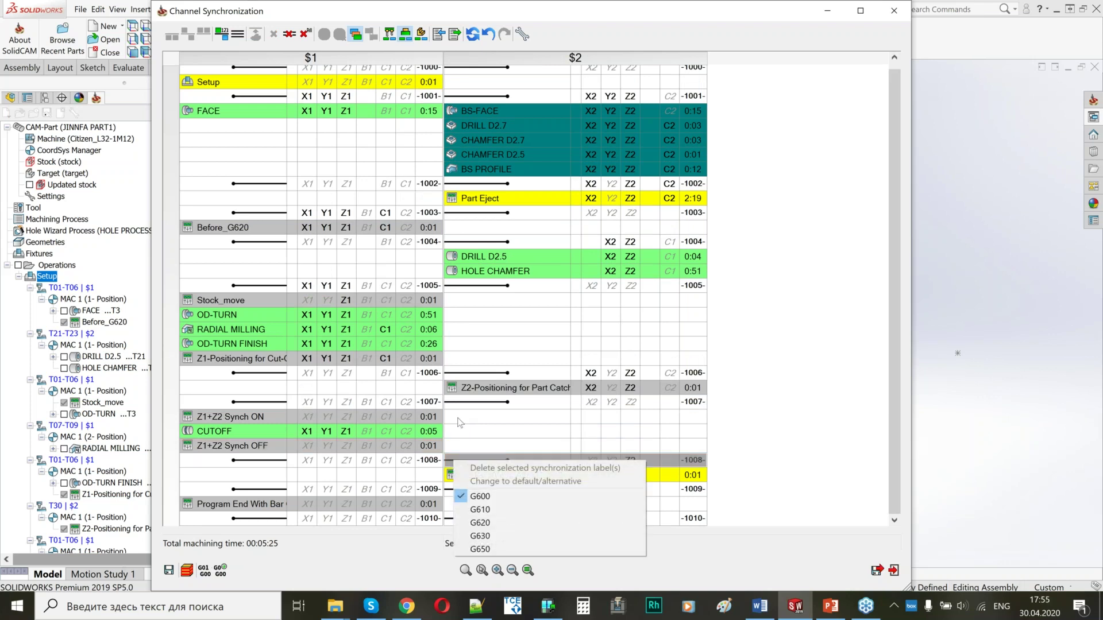
# Step: Set the synchronization label before Z1+Z2 Synch ON to G650, and check the label type before Z2-Part Move After Cut-off
pyautogui.click(467, 404)
pyautogui.rightClick(467, 403)
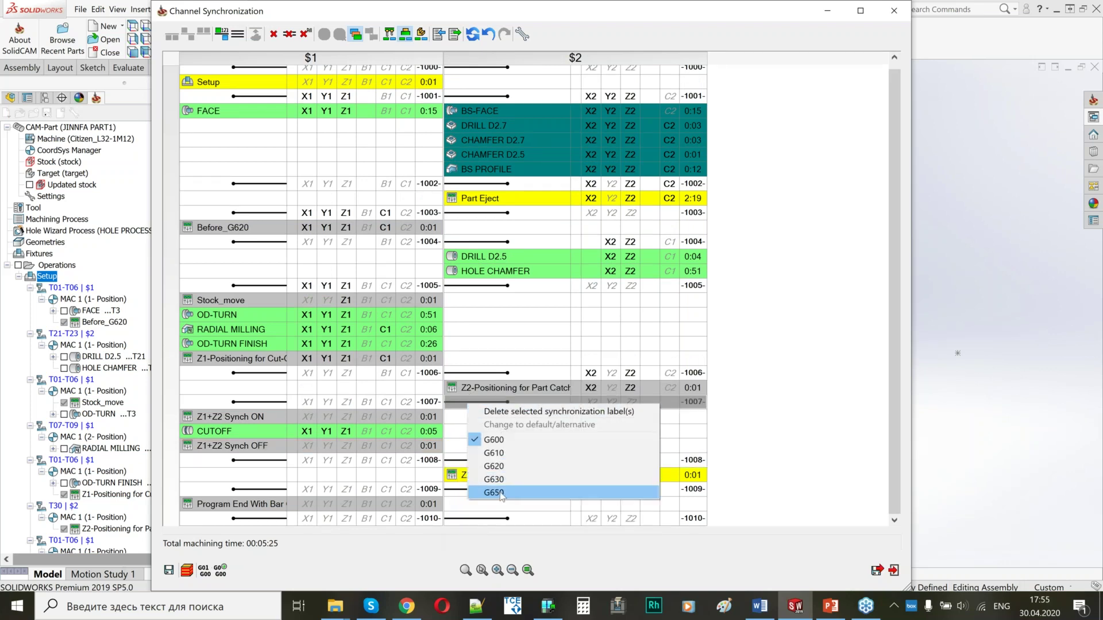
pyautogui.click(494, 493)
pyautogui.click(463, 460)
pyautogui.rightClick(463, 461)
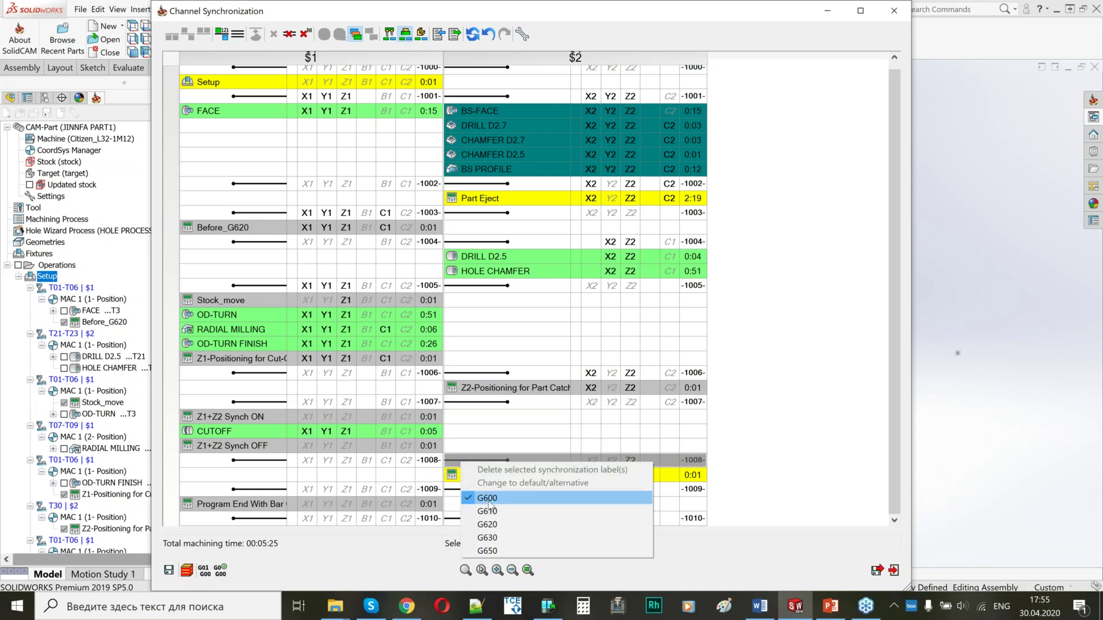
pyautogui.press('Escape')
# Step: Delete the synchronization label between Z2-Part Move After Cut-off and Program End With Bar Change, and save and exit the channel synchronization
pyautogui.click(458, 489)
pyautogui.rightClick(459, 490)
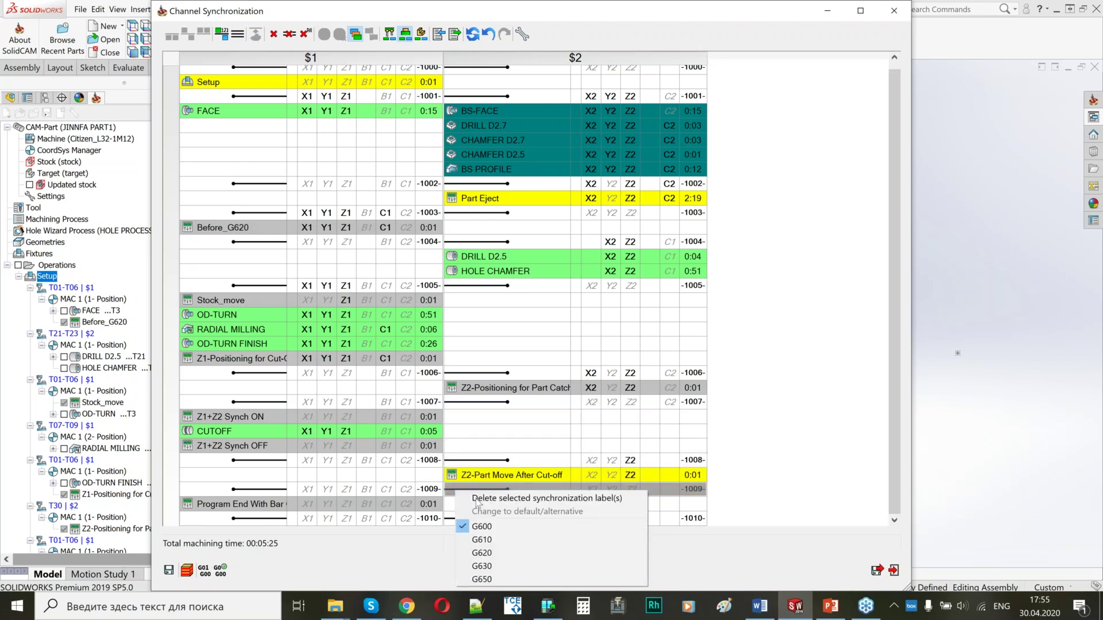
pyautogui.click(491, 498)
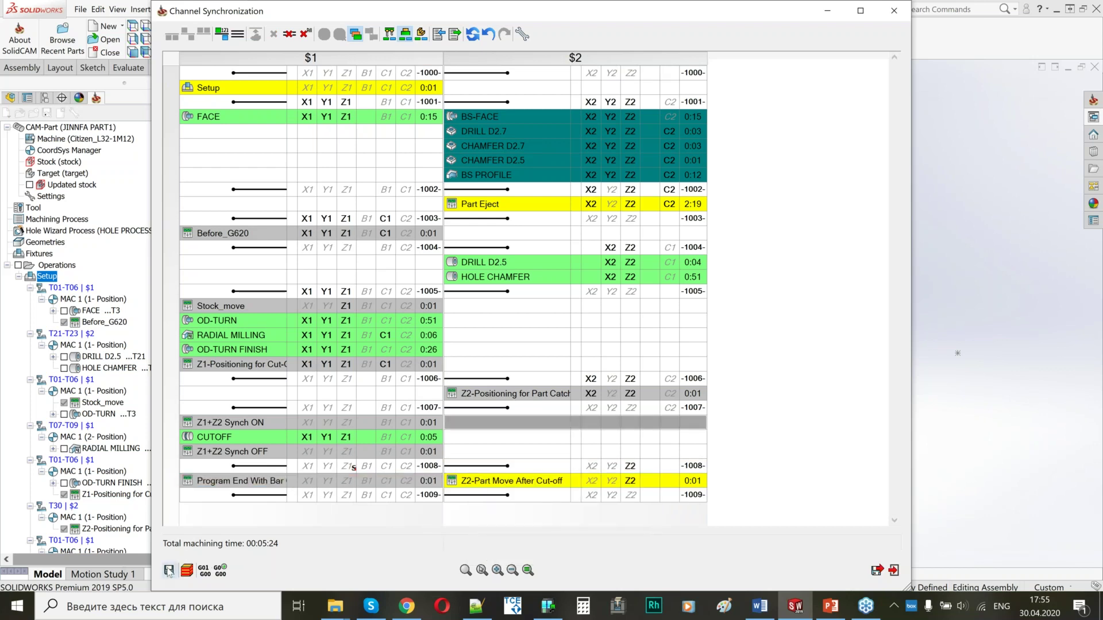
pyautogui.click(878, 571)
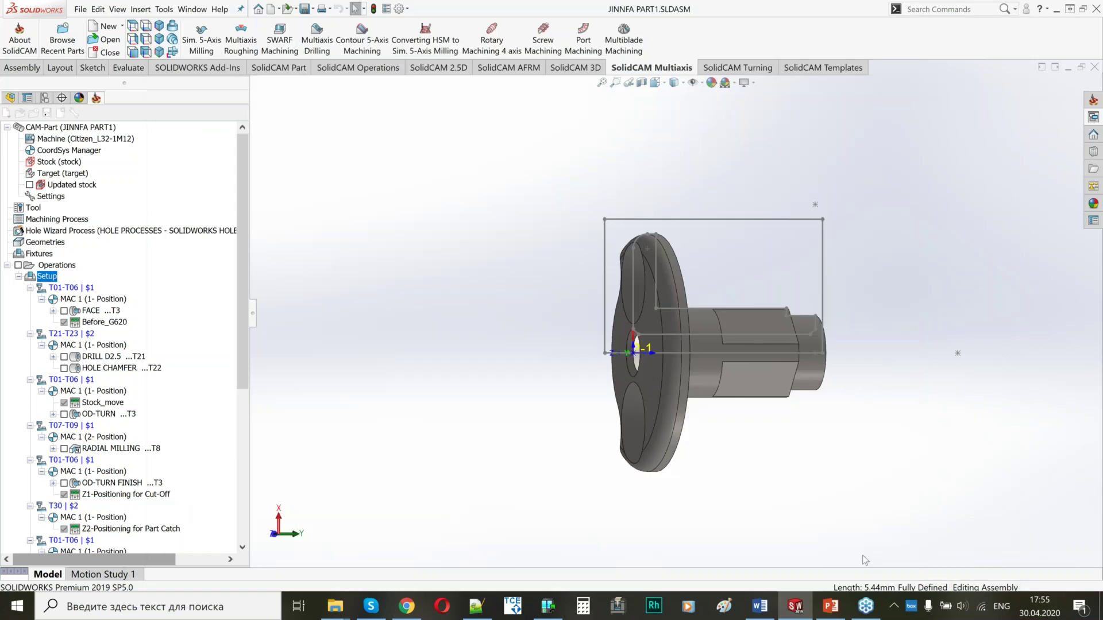
# Step: Start the simulation of the Setup in Machine Simulation mode
pyautogui.rightClick(46, 276)
pyautogui.click(81, 321)
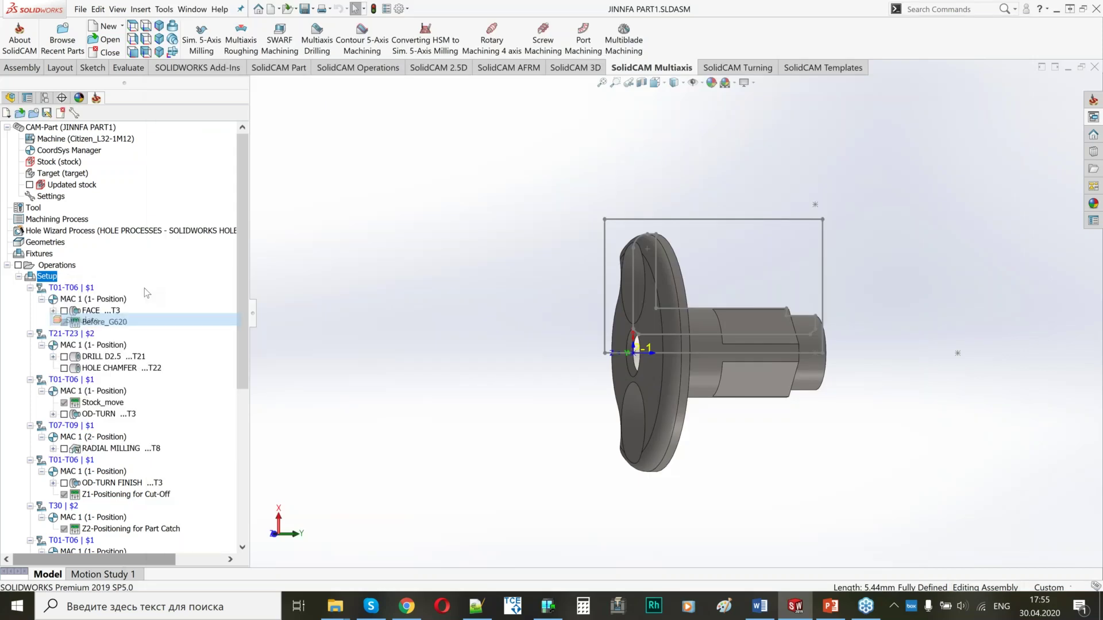
pyautogui.click(132, 58)
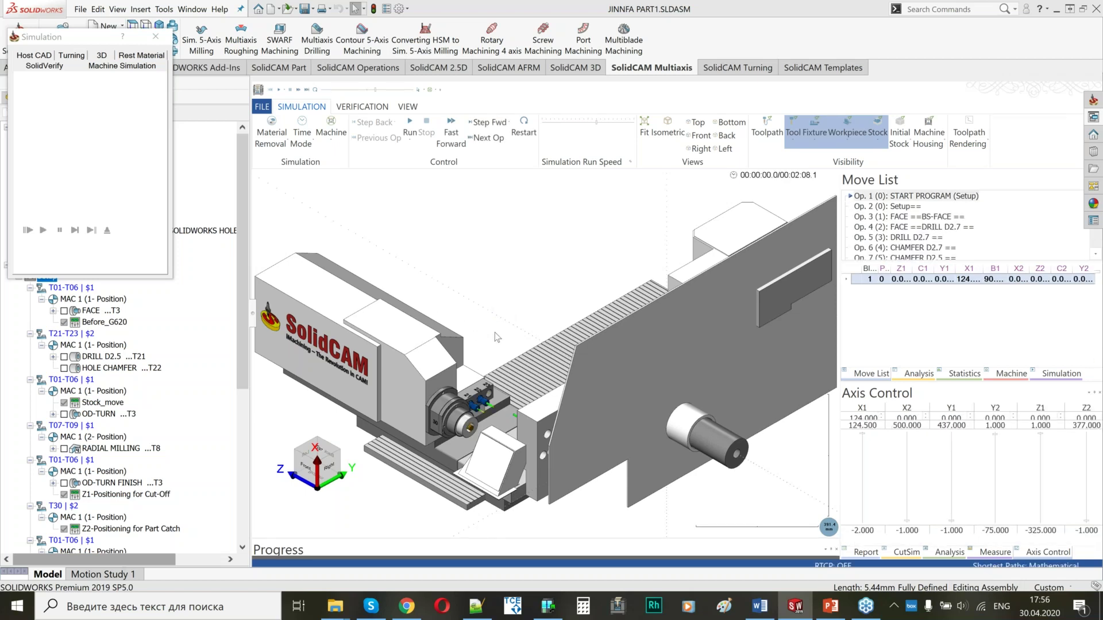
# Step: Run the machine simulation from the program start, watch the spindles and tools, and pause it at the OD-TURN operation
pyautogui.moveTo(493, 326); pyautogui.dragTo(694, 308, button='middle')
pyautogui.scroll(5, 583, 320)
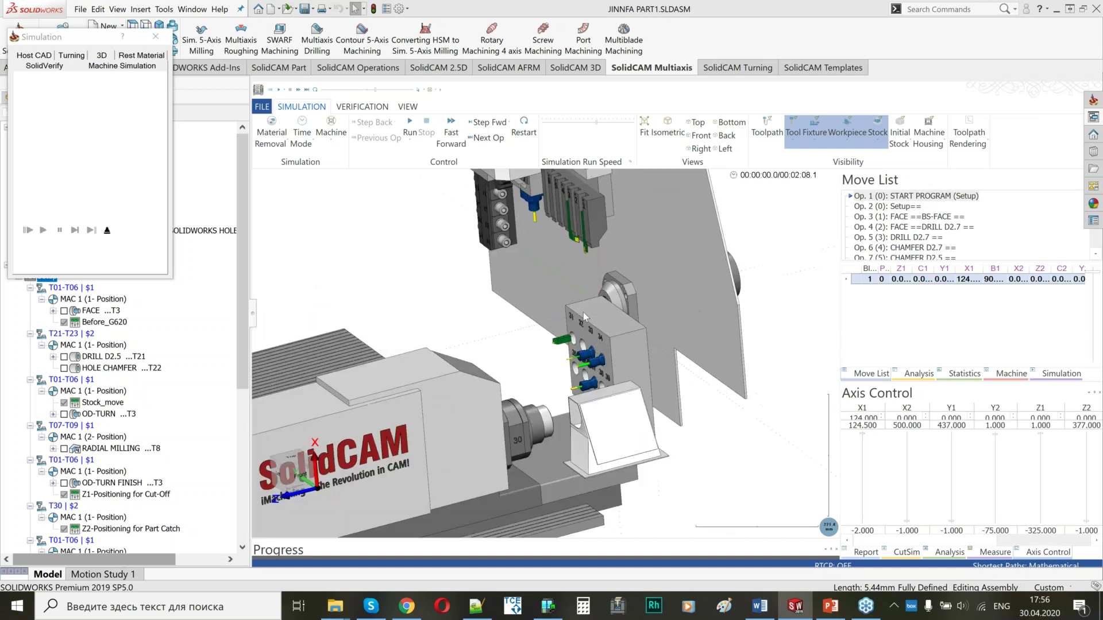
pyautogui.scroll(6, 524, 428)
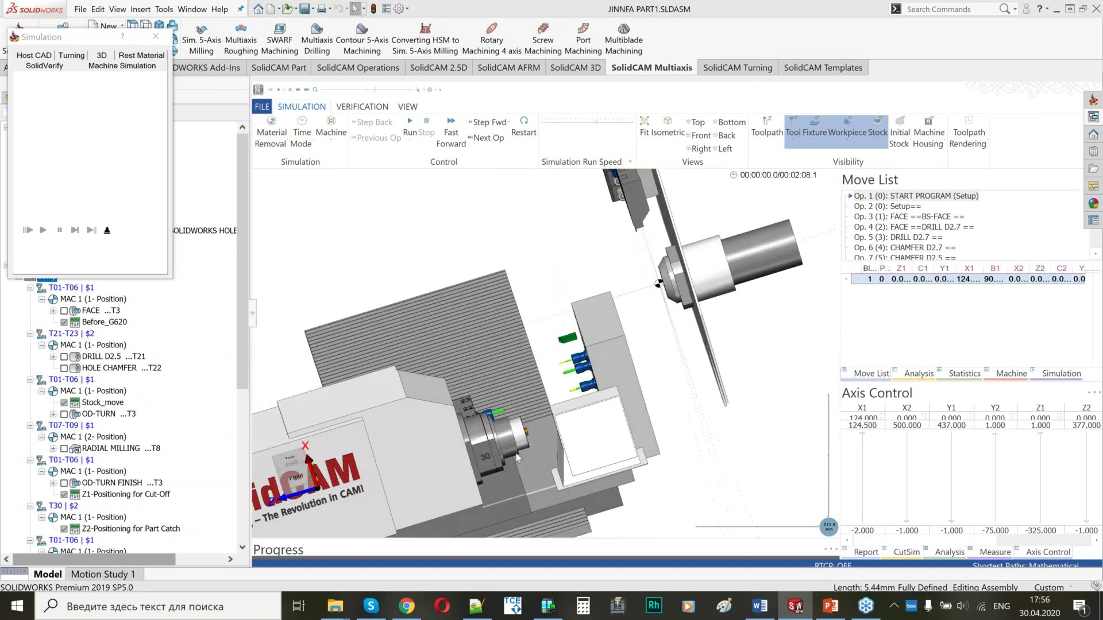
pyautogui.scroll(3, 523, 427)
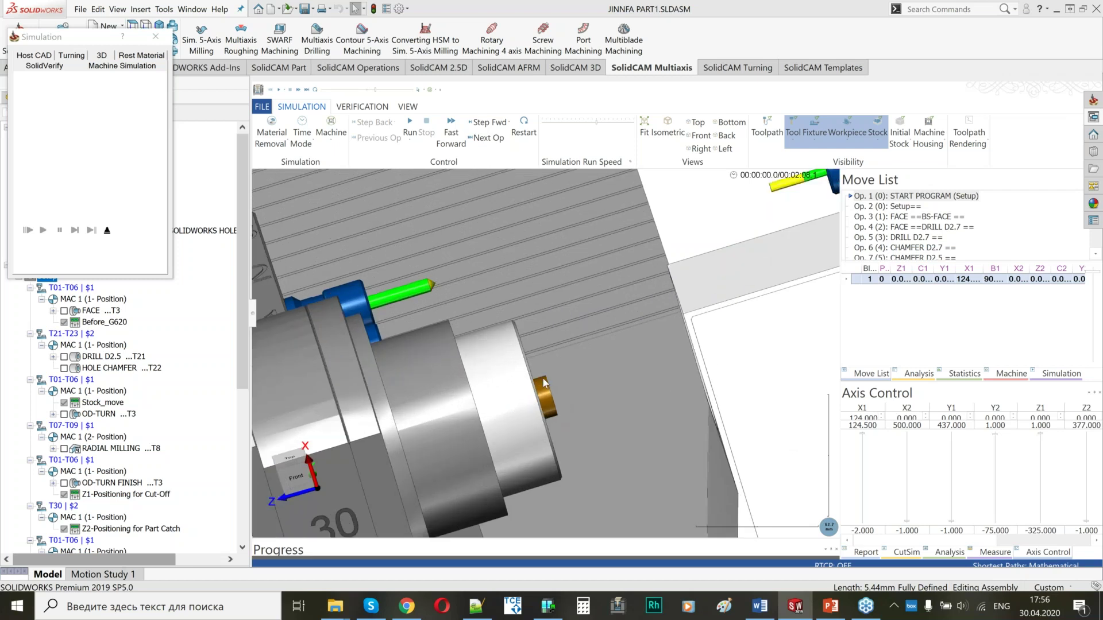
pyautogui.scroll(-10, 542, 377)
pyautogui.scroll(-6, 605, 336)
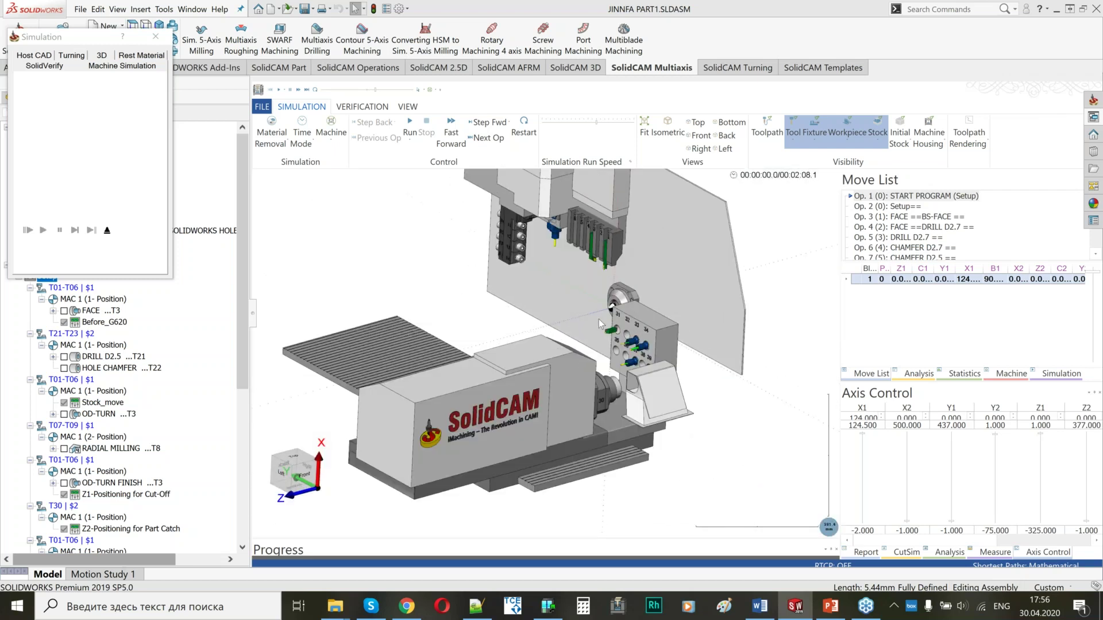
pyautogui.scroll(2, 599, 319)
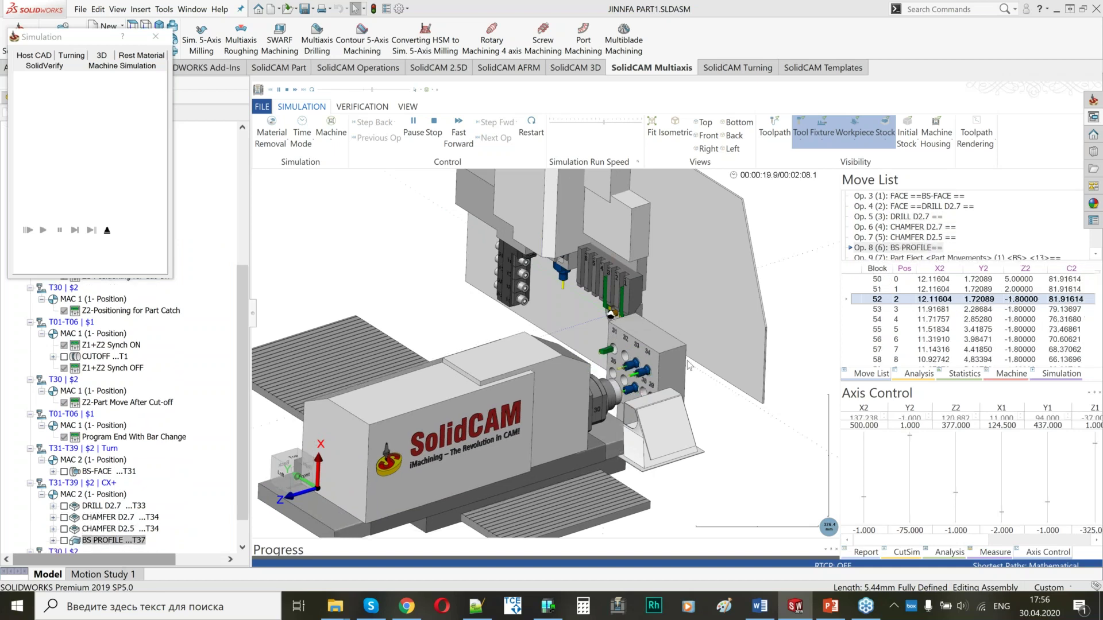
pyautogui.scroll(5, 578, 347)
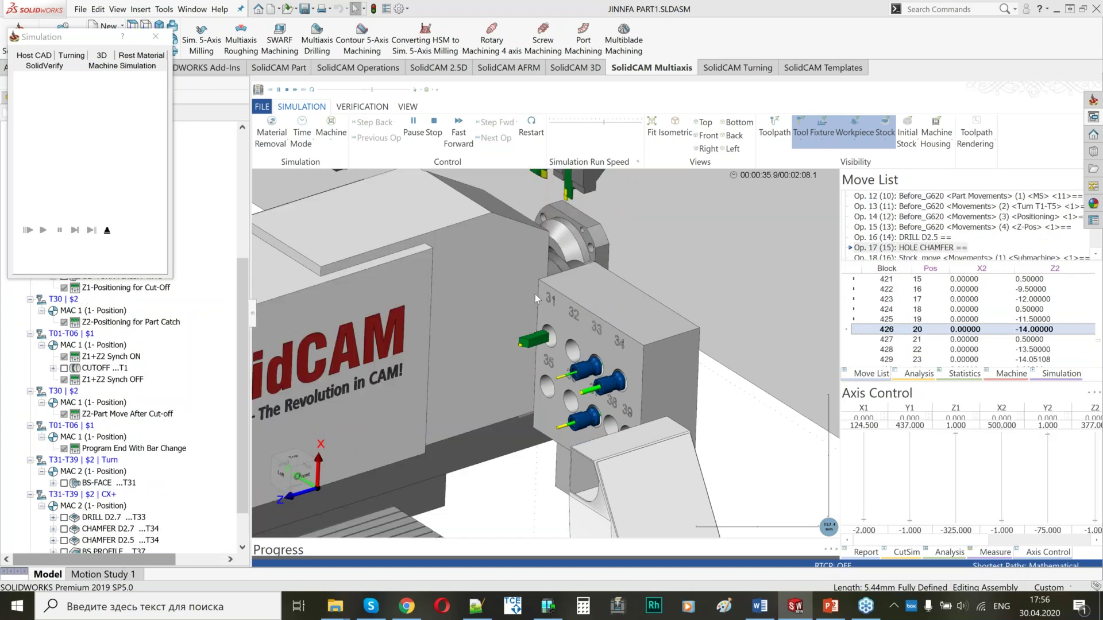
pyautogui.click(414, 125)
pyautogui.moveTo(559, 277); pyautogui.dragTo(524, 287, button='middle')
pyautogui.scroll(-3, 524, 287)
pyautogui.scroll(3, 521, 285)
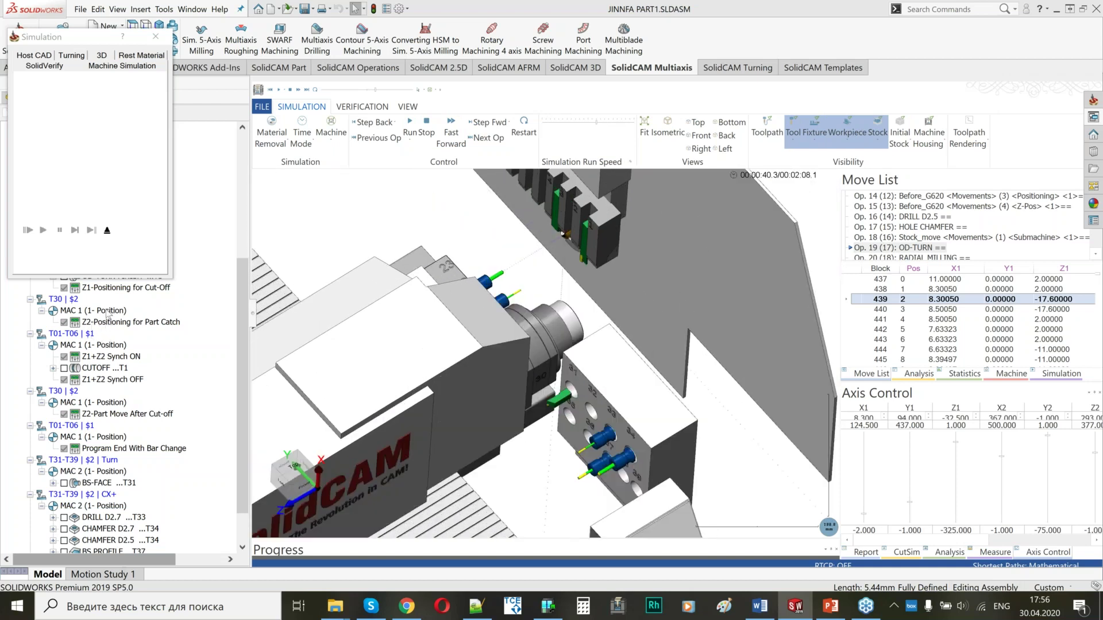
# Step: Move the Simulation window off the operations tree, jump the machine simulation to DRILL D2.5, and examine the drill's position against the part
pyautogui.moveTo(96, 40); pyautogui.dragTo(248, 38)
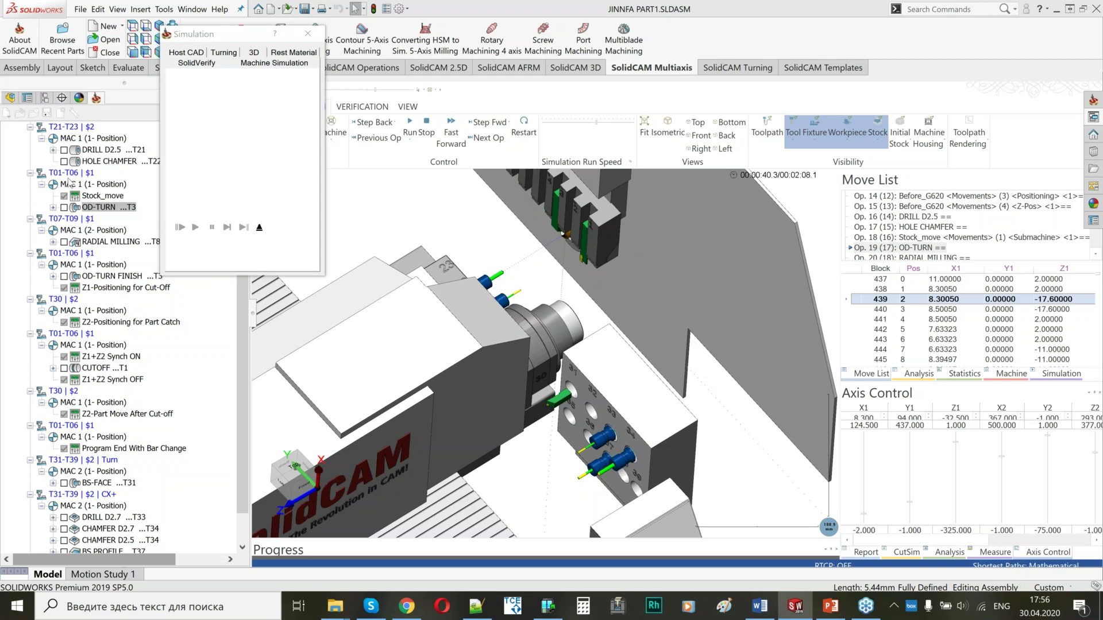
pyautogui.scroll(2, 96, 224)
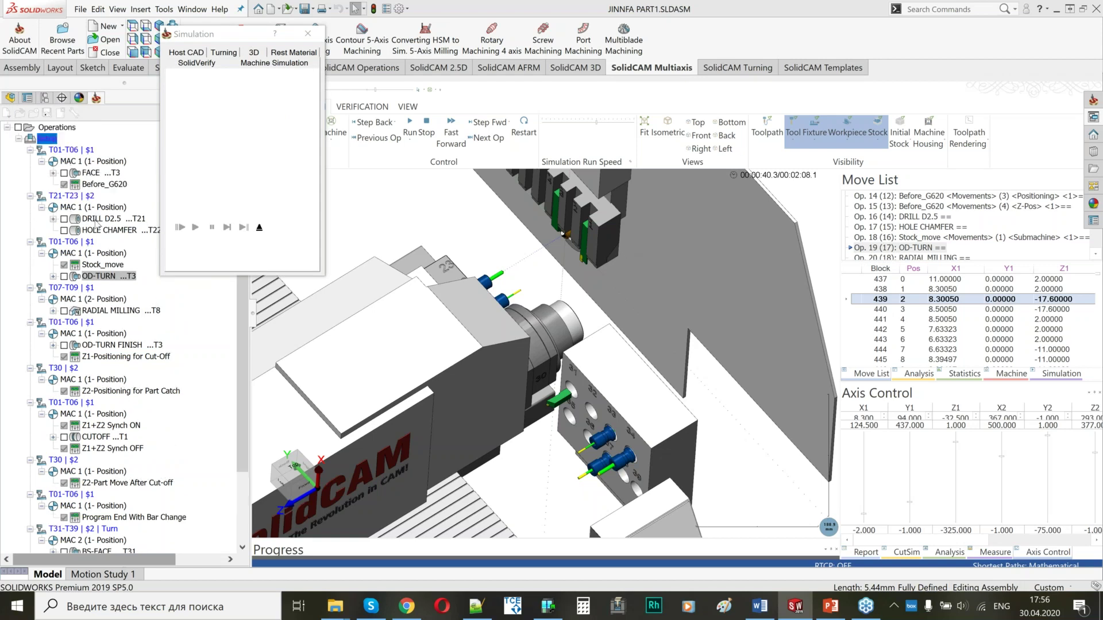
pyautogui.click(103, 220)
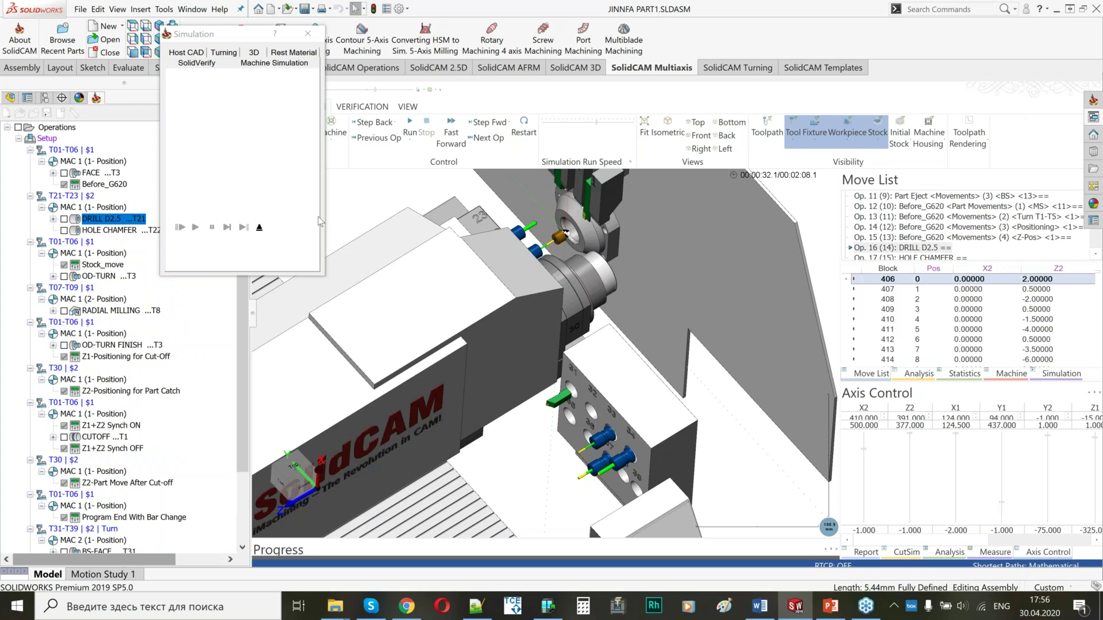
pyautogui.scroll(5, 562, 266)
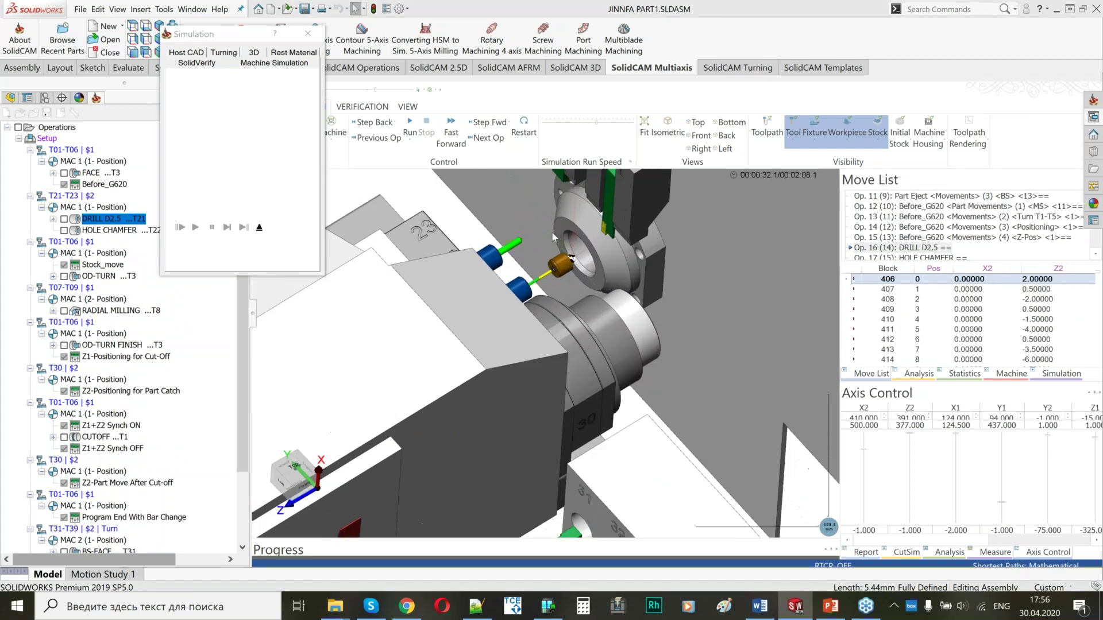
pyautogui.click(103, 185)
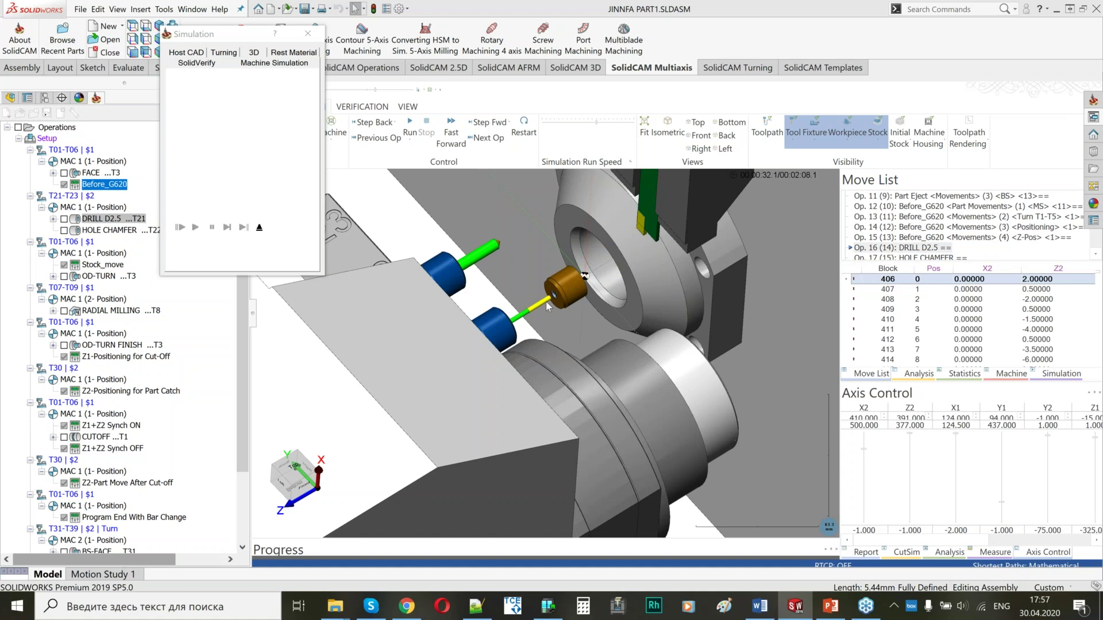
pyautogui.scroll(-5, 547, 307)
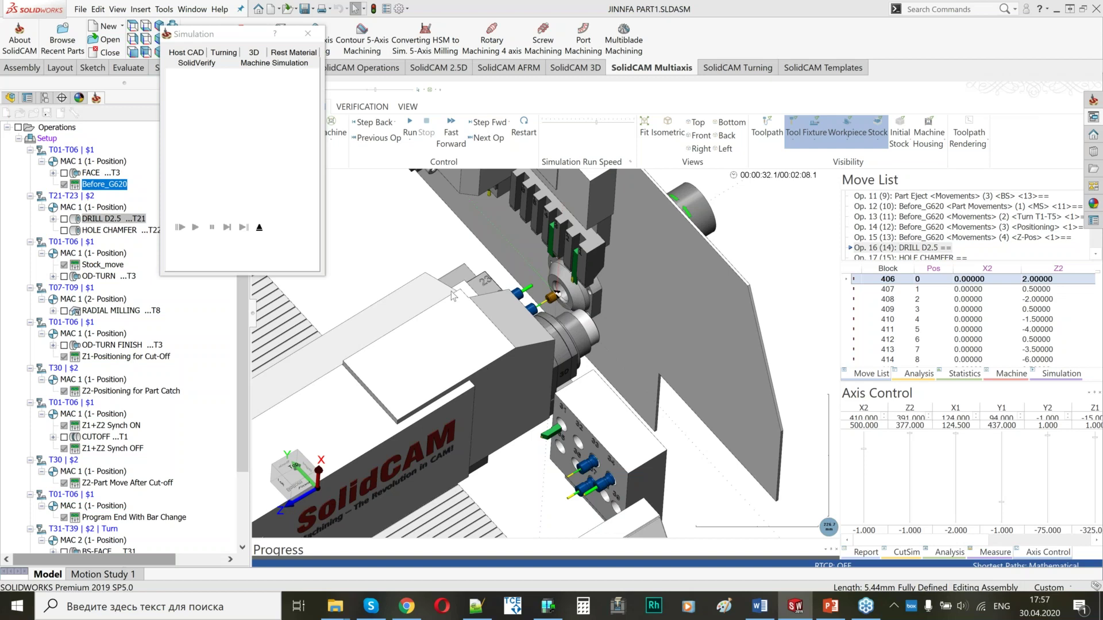
pyautogui.scroll(3, 559, 317)
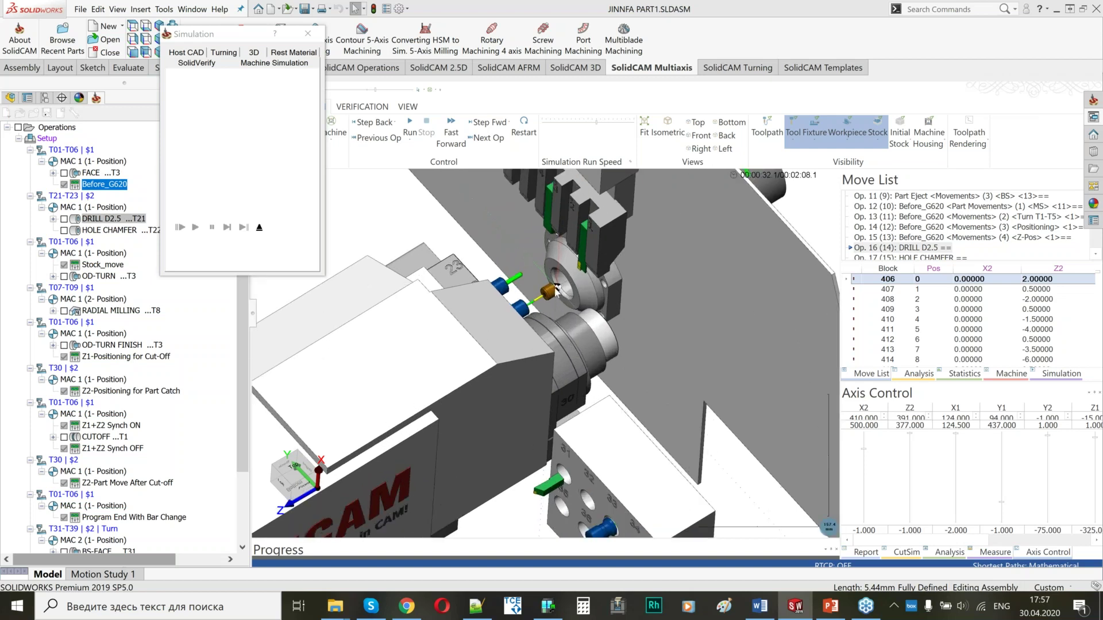
pyautogui.scroll(5, 527, 298)
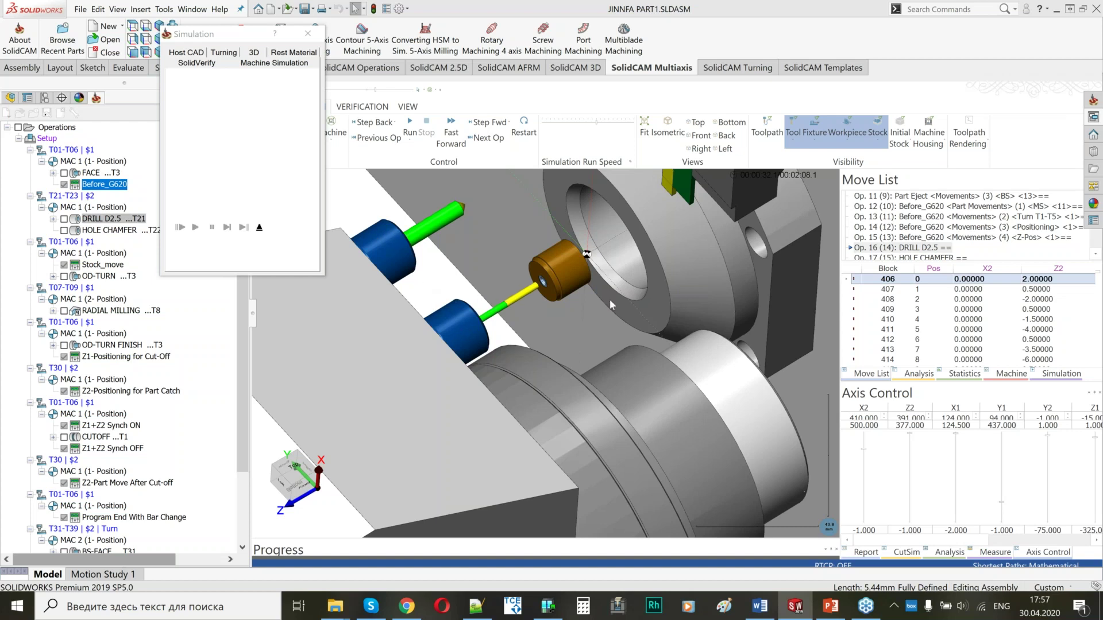
pyautogui.scroll(2, 547, 296)
# Step: Step through the DRILL D2.5 and HOLE CHAMFER moves and on into the OD-TURN operation
pyautogui.scroll(-7, 899, 300)
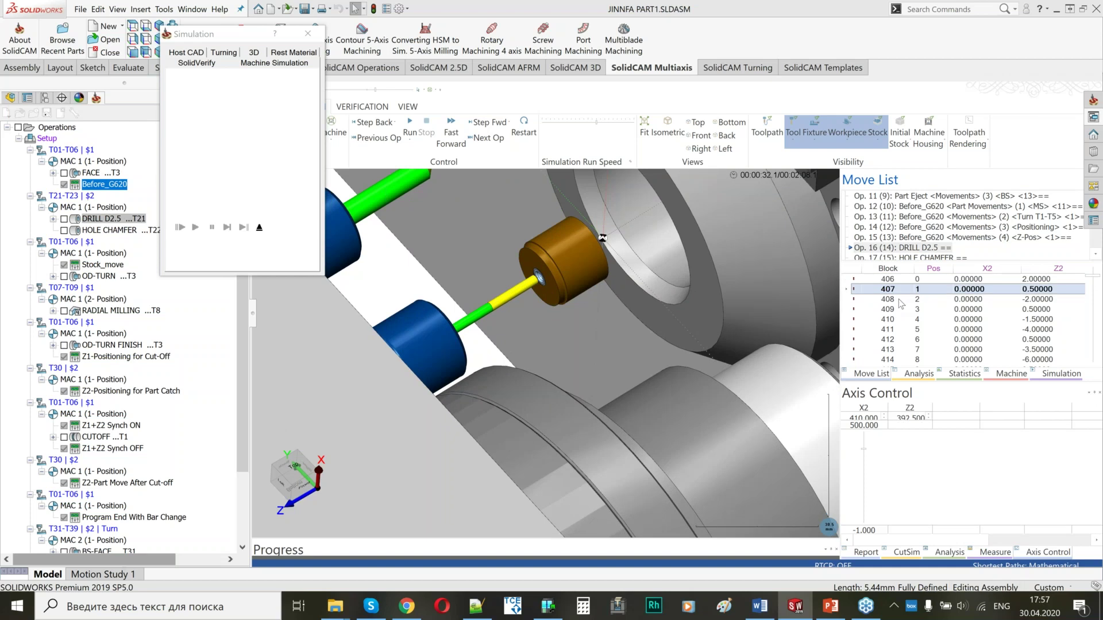
pyautogui.scroll(-8, 900, 304)
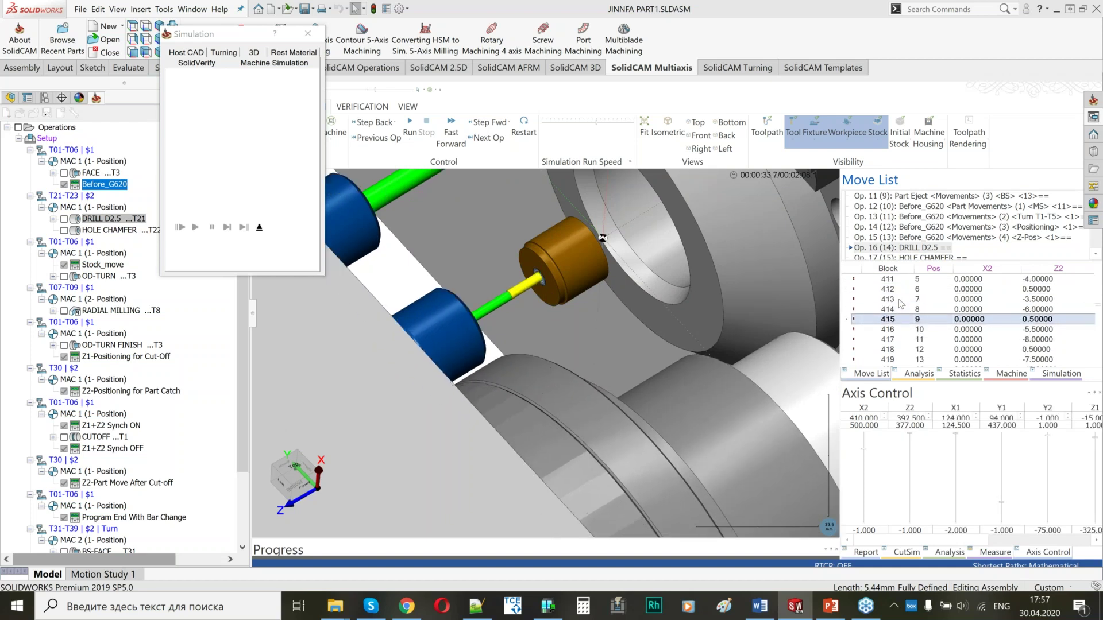
pyautogui.scroll(-9, 901, 304)
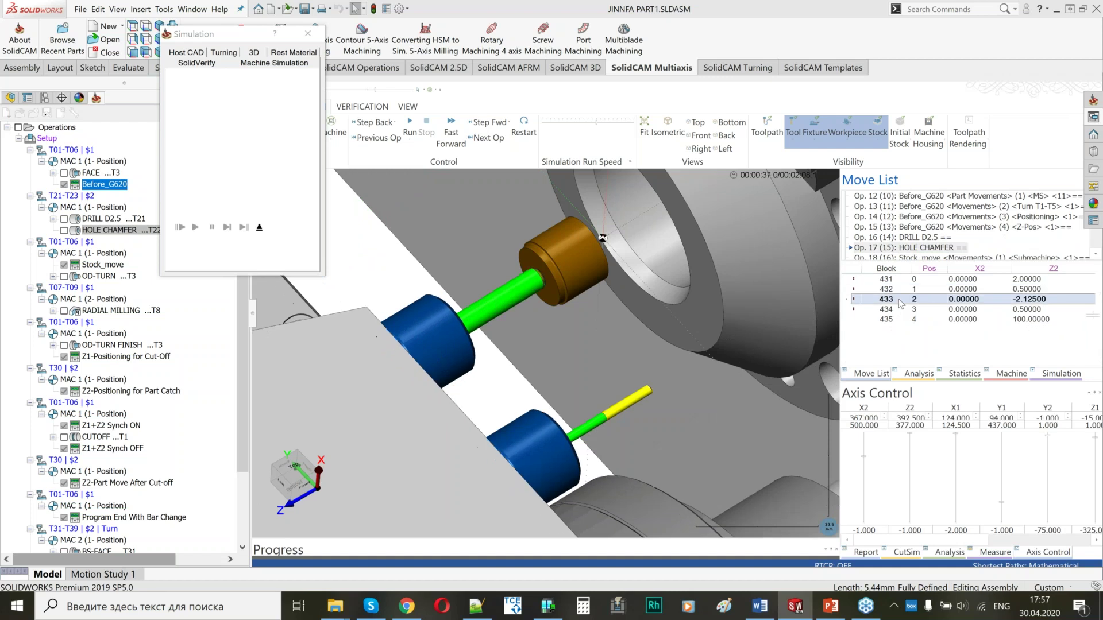
pyautogui.scroll(-4, 579, 295)
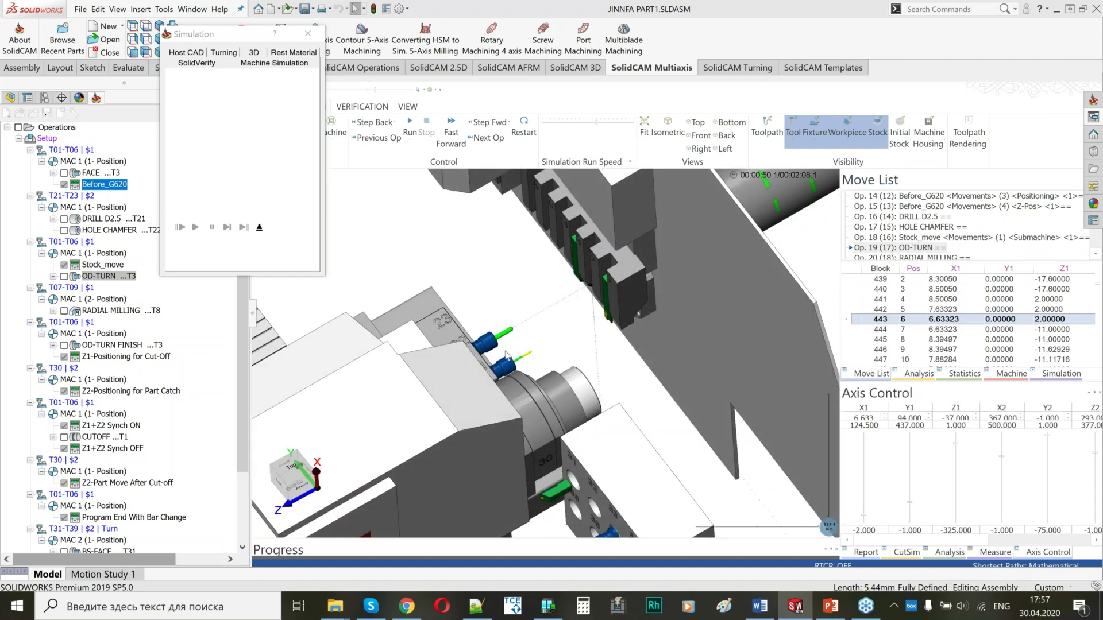
# Step: Run the simulation from OD-TURN through RADIAL MILLING and OD-TURN FINISH, adjusting the run speed, and pause it at Z1-Positioning for Cut-Off
pyautogui.moveTo(505, 351); pyautogui.dragTo(506, 350, button='middle')
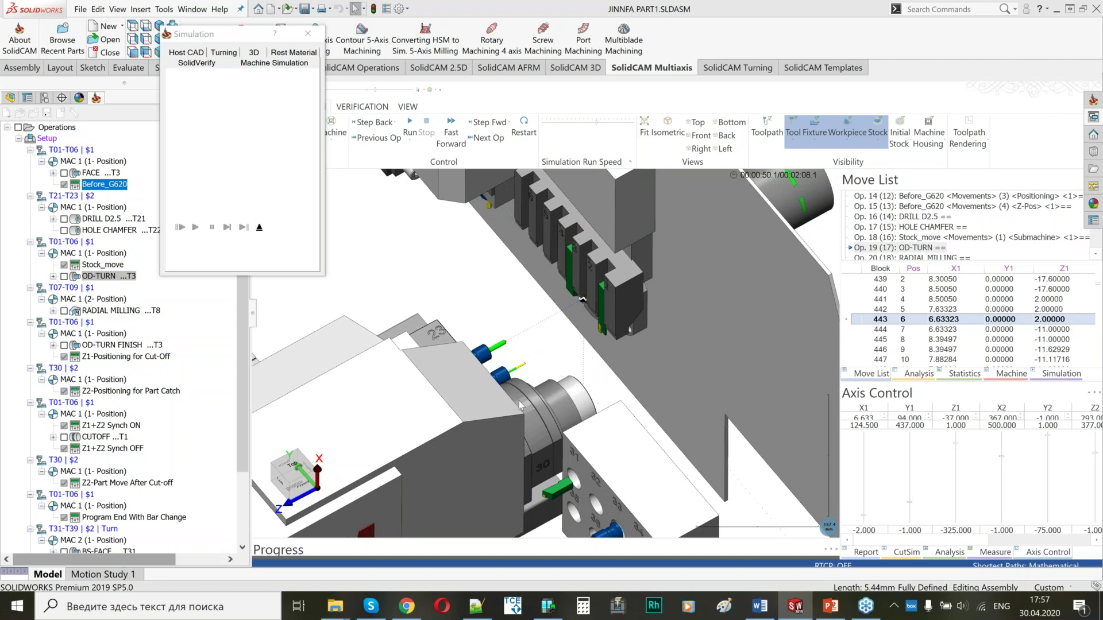
pyautogui.moveTo(583, 311); pyautogui.dragTo(574, 280, button='middle')
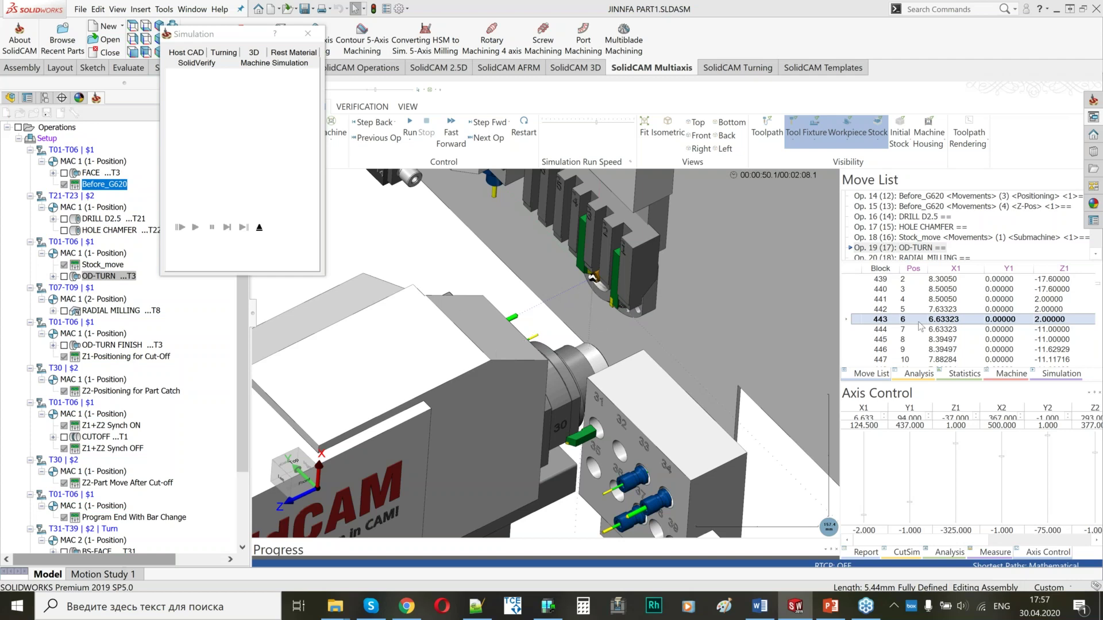
pyautogui.moveTo(598, 311); pyautogui.dragTo(582, 272, button='middle')
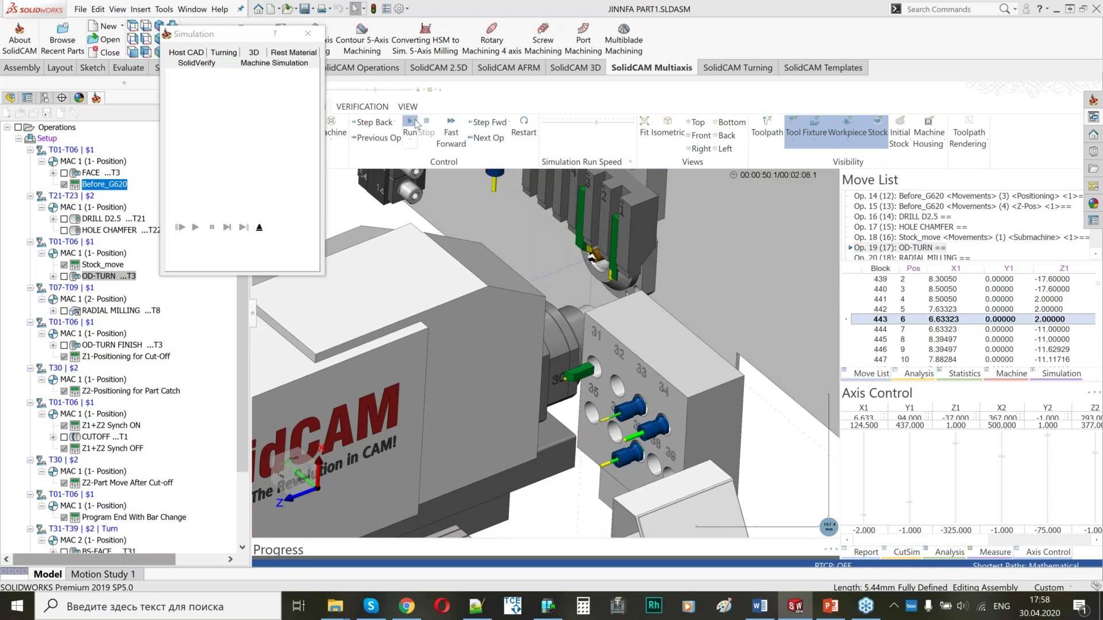
pyautogui.press('space')
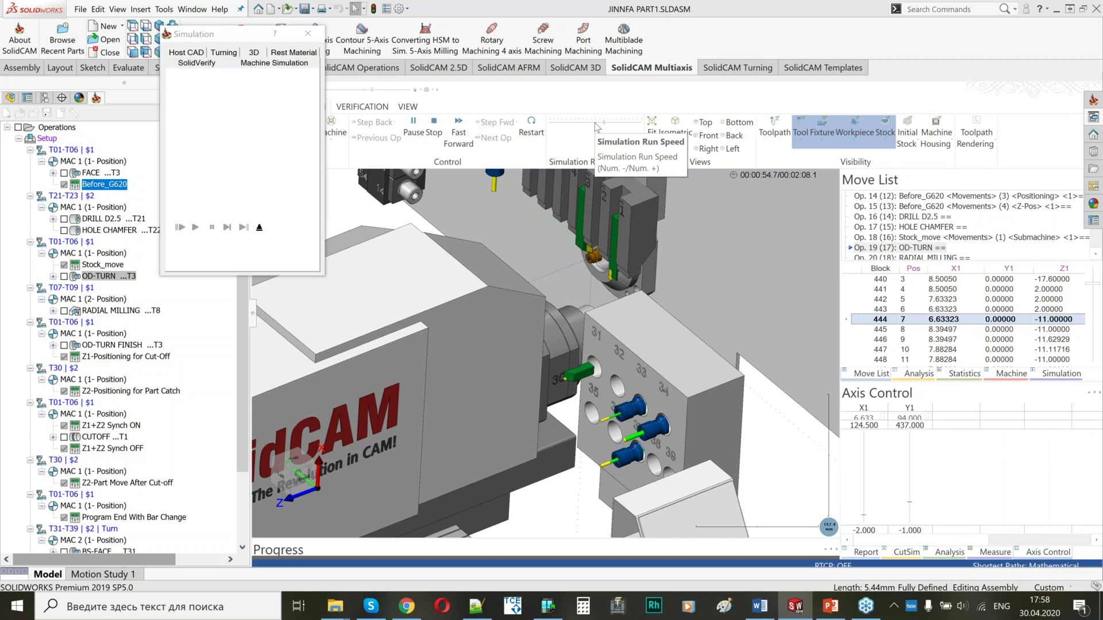
pyautogui.click(595, 123)
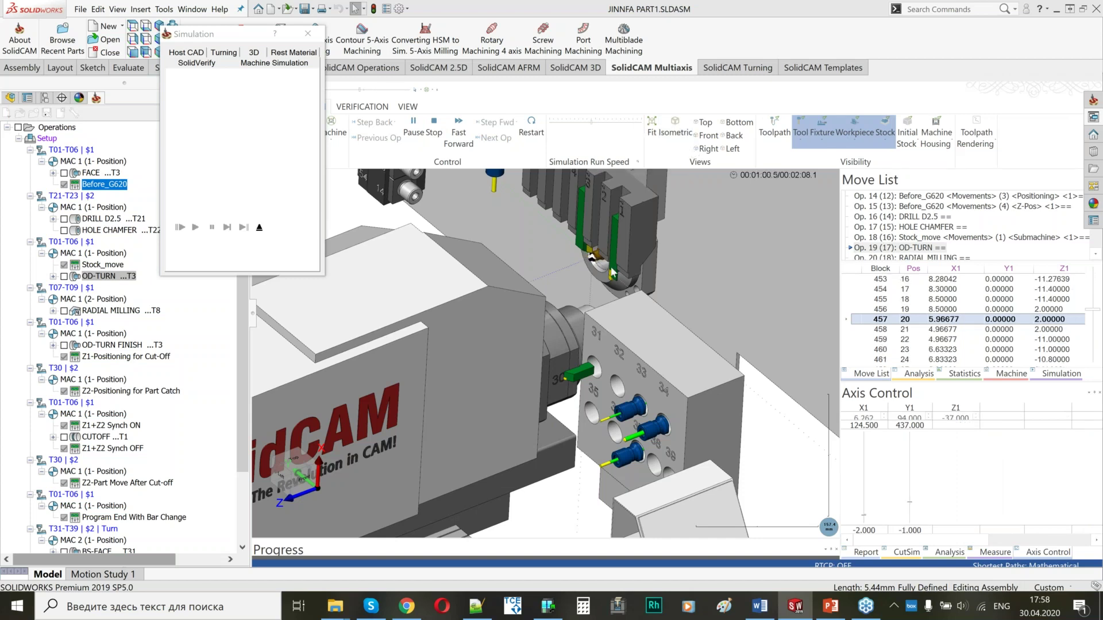
pyautogui.scroll(2, 613, 273)
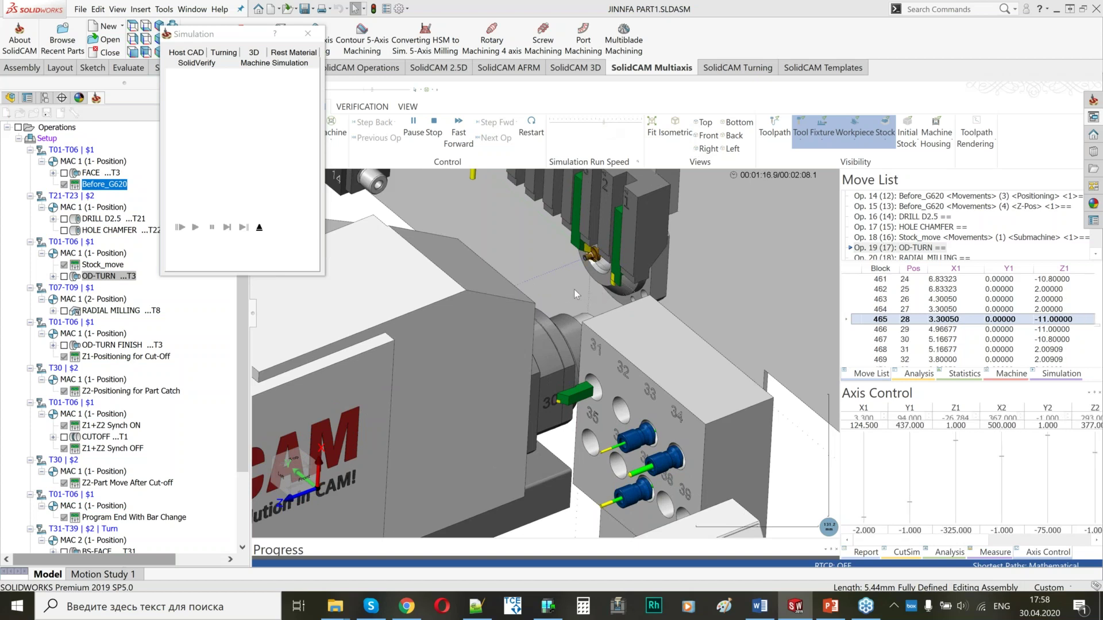
pyautogui.scroll(-3, 574, 303)
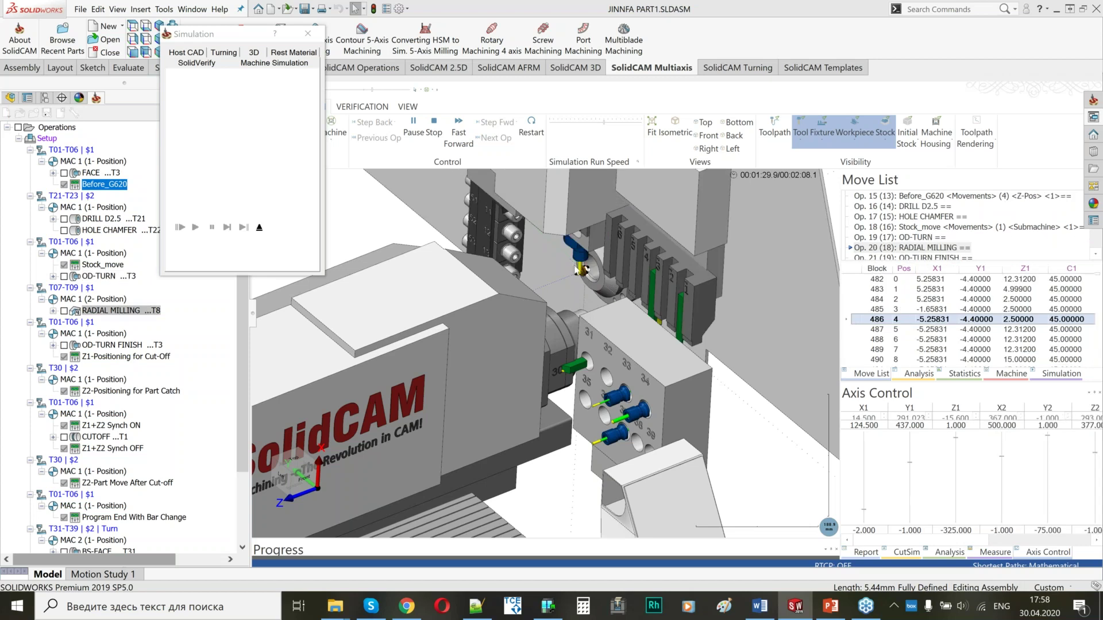
pyautogui.scroll(3, 598, 281)
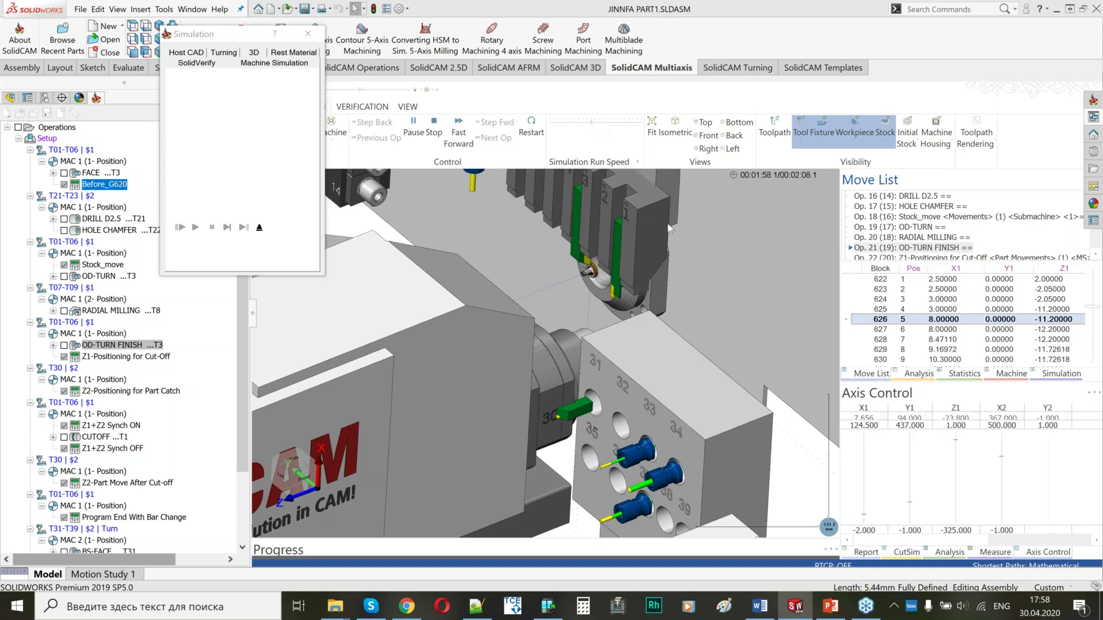
pyautogui.click(413, 124)
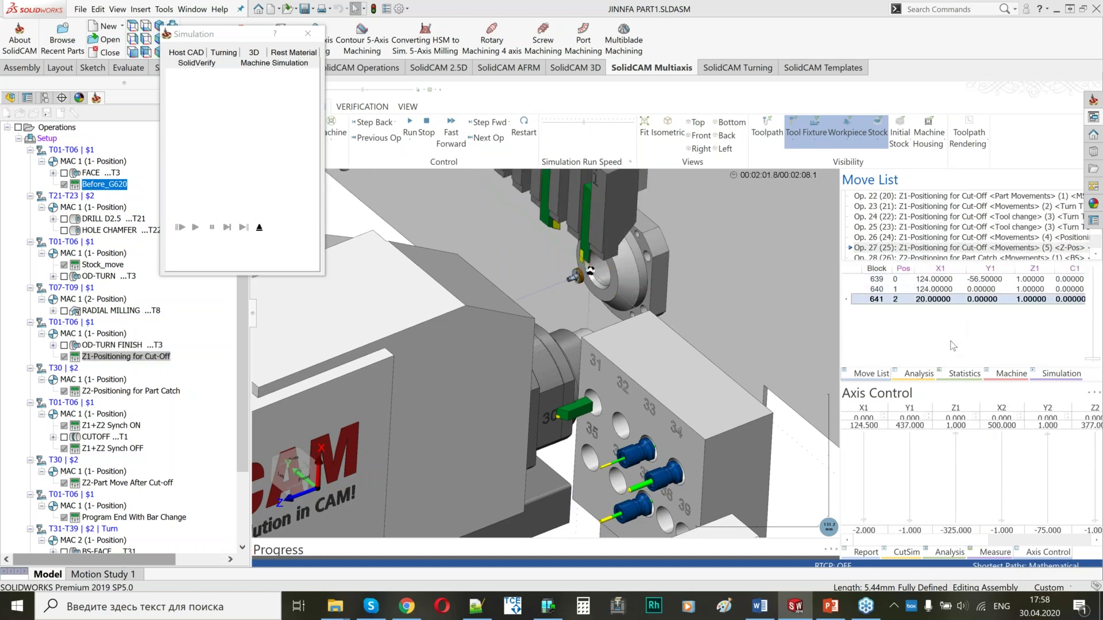
# Step: Step through the Z2-Positioning for Part Catch moves and examine closely how the sub-spindle approaches the part
pyautogui.scroll(5, 640, 340)
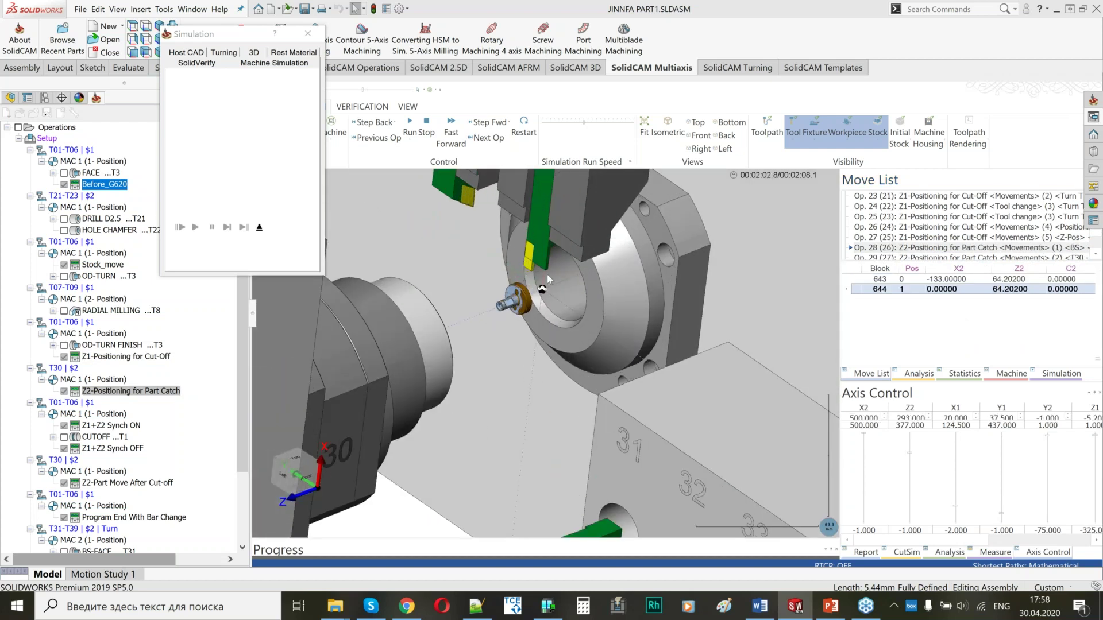
pyautogui.scroll(3, 519, 312)
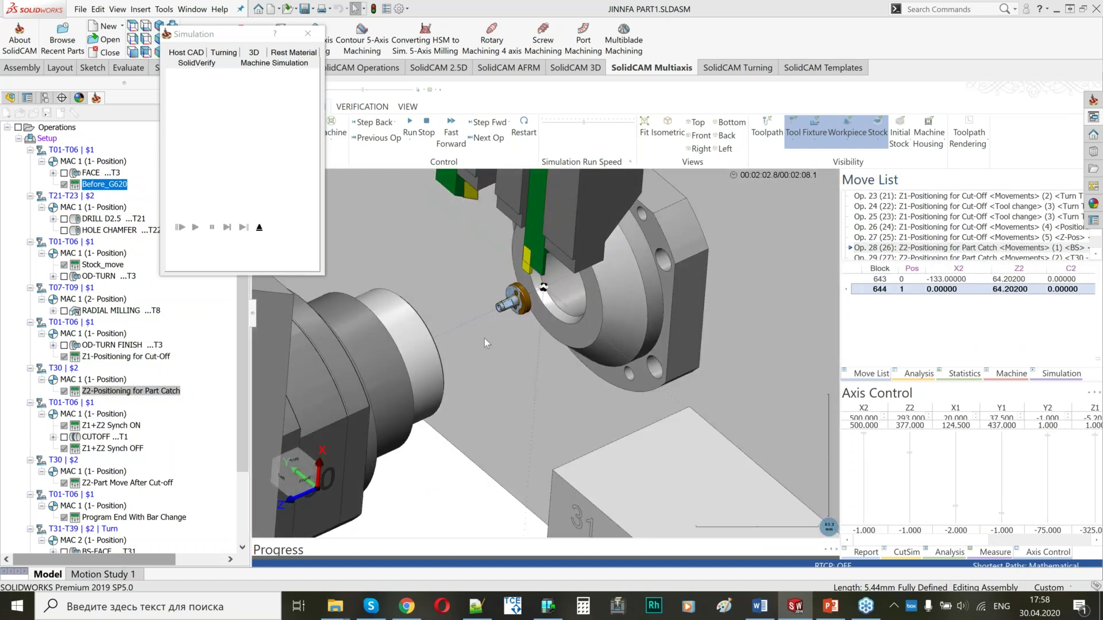
pyautogui.scroll(-2, 981, 317)
pyautogui.moveTo(619, 336); pyautogui.dragTo(535, 294, button='middle')
pyautogui.scroll(2, 536, 296)
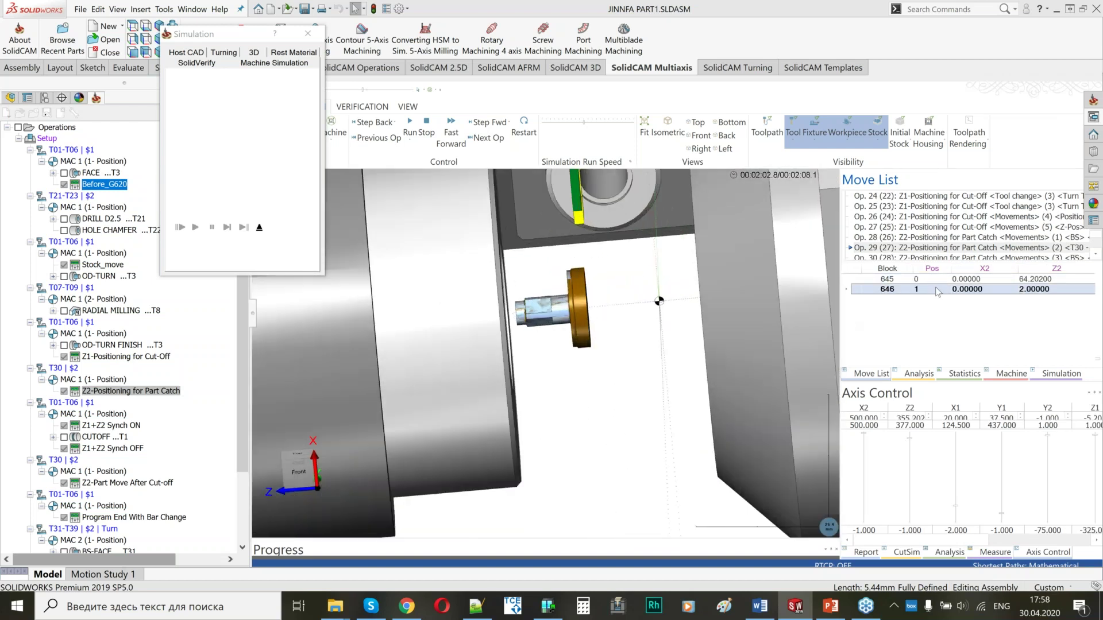
pyautogui.scroll(-1, 938, 293)
pyautogui.scroll(-1, 938, 293)
pyautogui.scroll(-3, 601, 290)
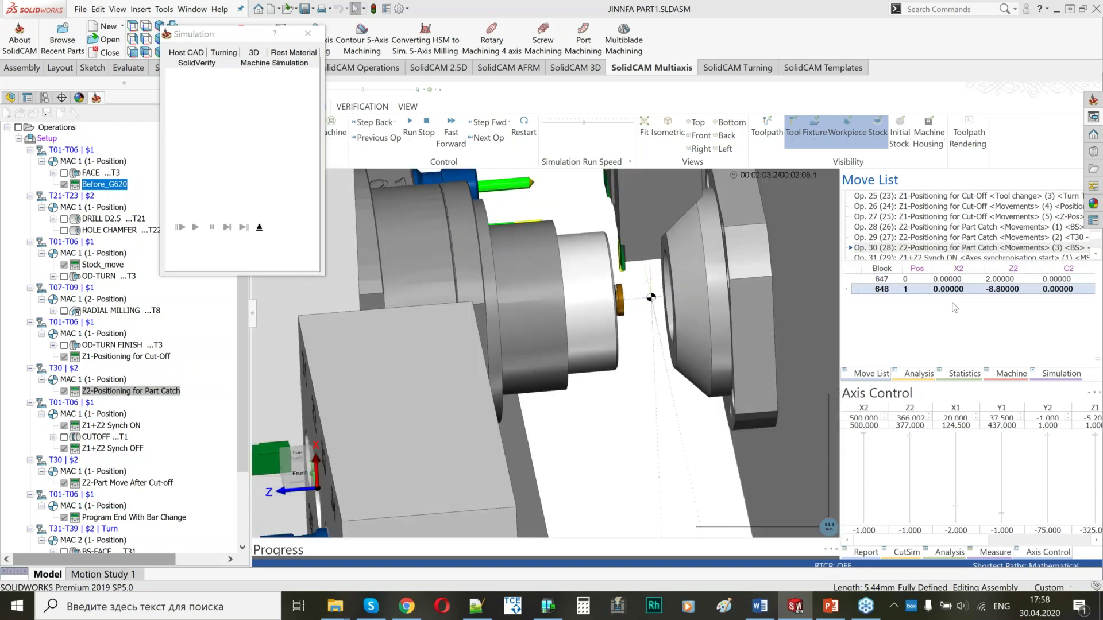
# Step: Step through Z1+Z2 Synch ON, CUTOFF, Z1+Z2 Synch OFF and Z2-Part Move After Cut-off to the program end
pyautogui.scroll(-4, 955, 308)
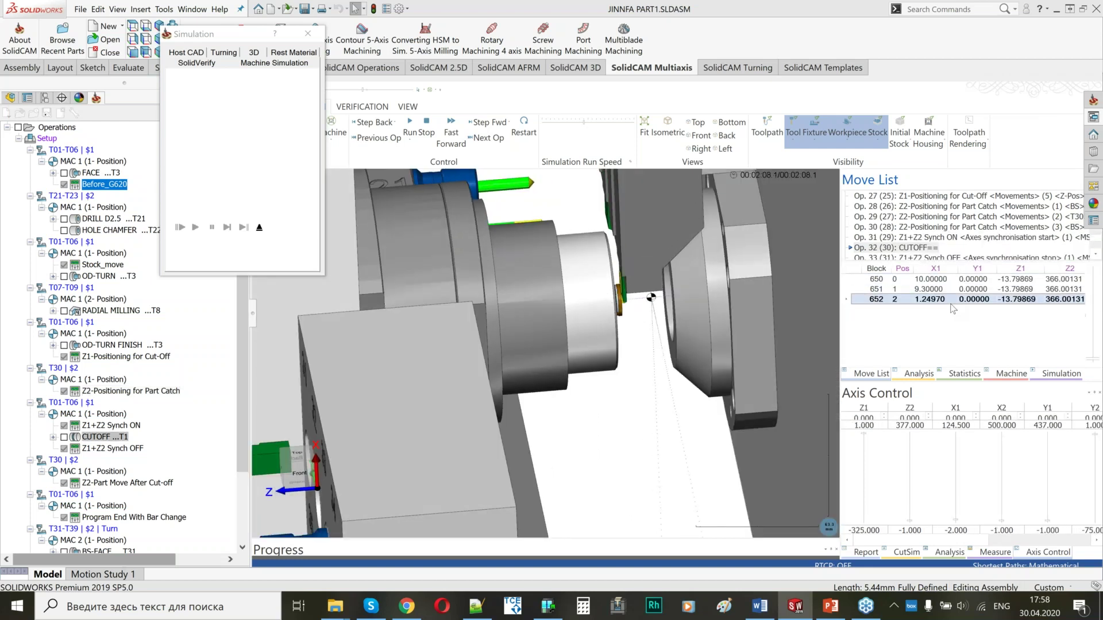
pyautogui.scroll(-5, 953, 308)
pyautogui.scroll(-1, 891, 329)
pyautogui.scroll(-5, 692, 338)
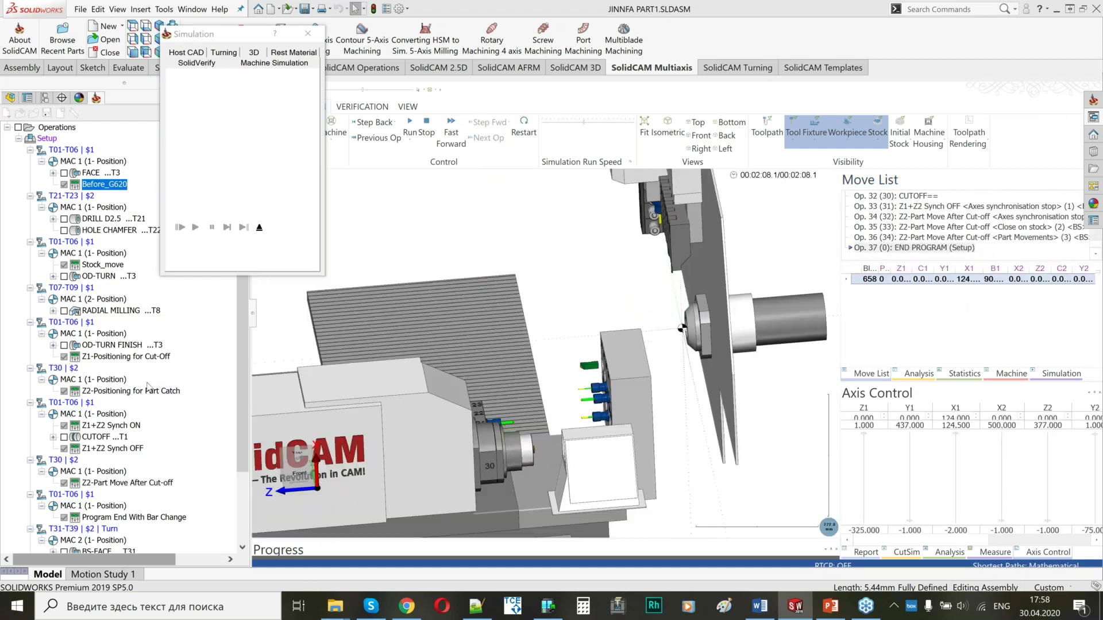
# Step: Jump to the CHAMFER D2.7 operation, step through its moves, and examine the sub-spindle and the T34 tool from several angles
pyautogui.scroll(-3, 223, 454)
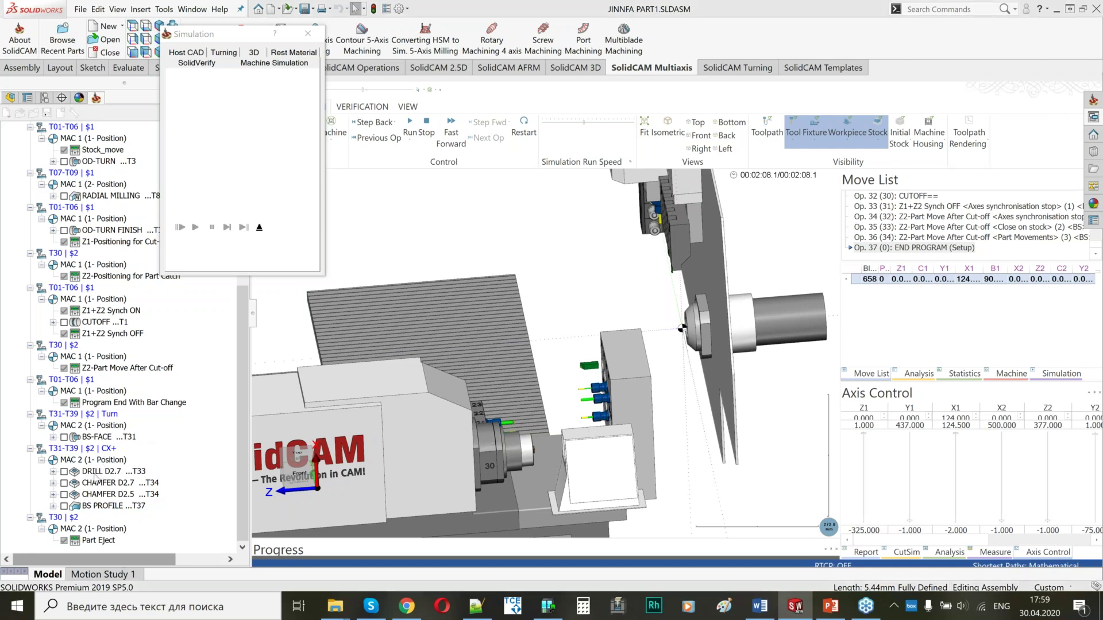
pyautogui.click(109, 483)
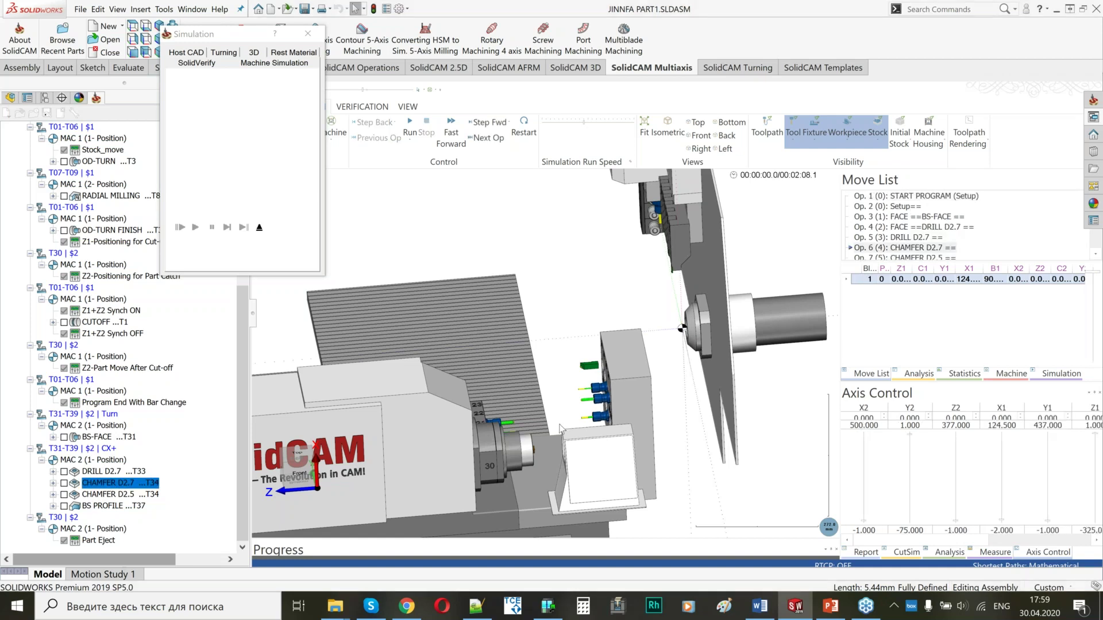
pyautogui.moveTo(560, 430); pyautogui.dragTo(593, 411, button='middle')
pyautogui.scroll(5, 601, 437)
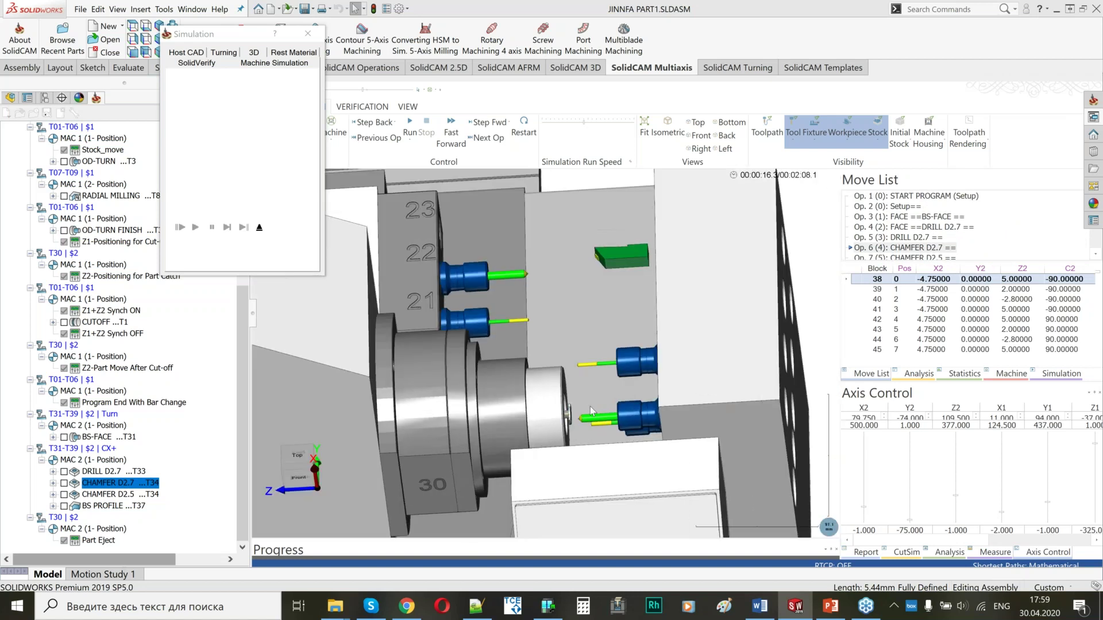
pyautogui.scroll(3, 592, 412)
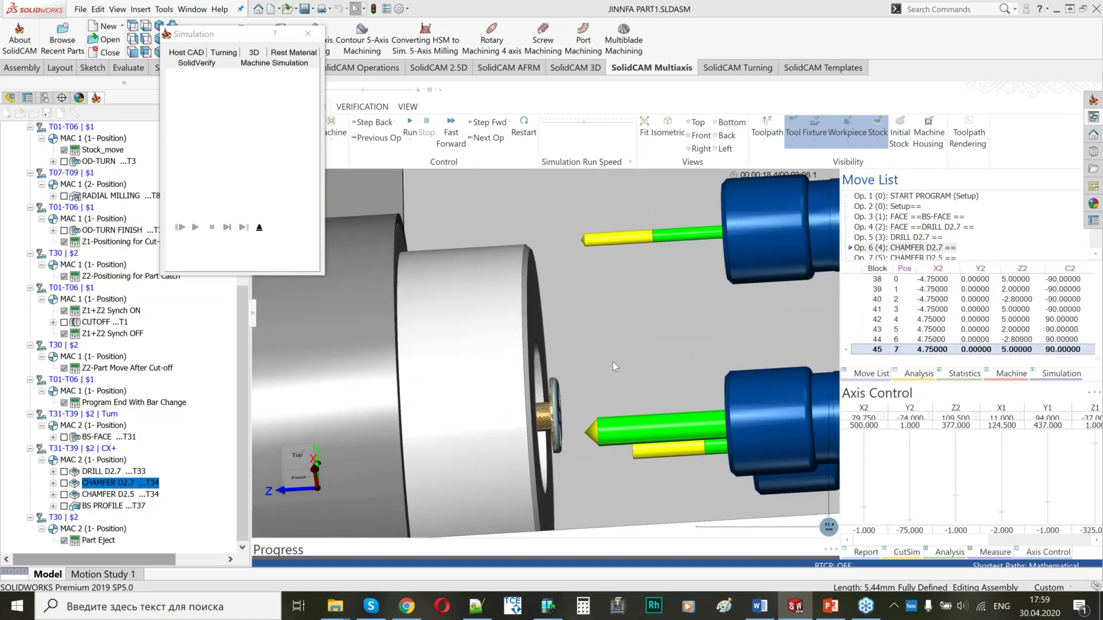
pyautogui.scroll(-3, 608, 319)
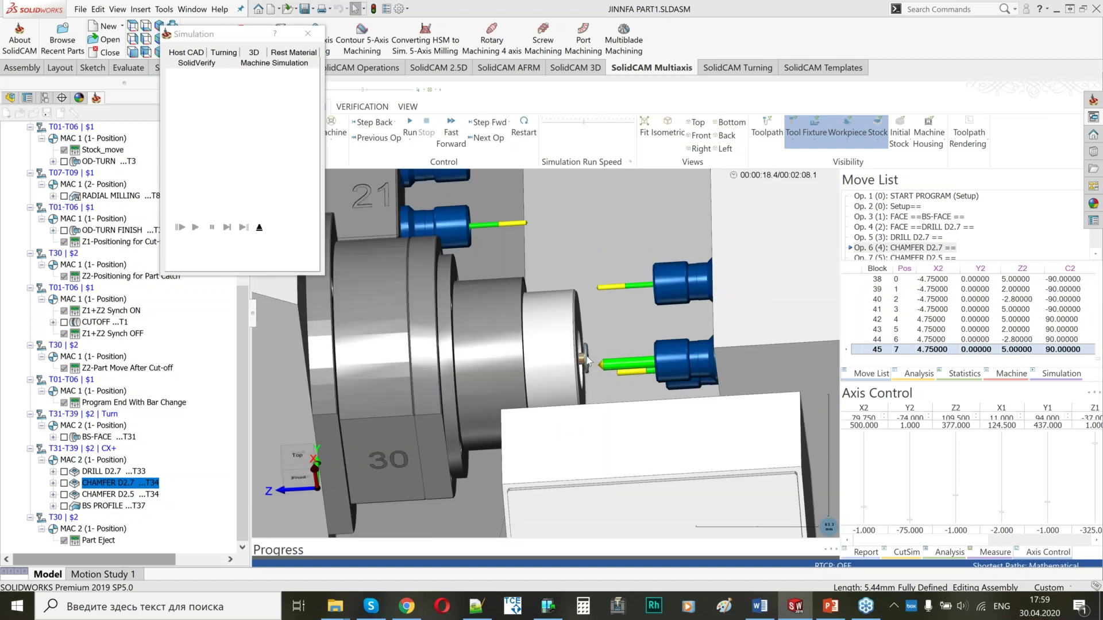
pyautogui.scroll(-2, 613, 373)
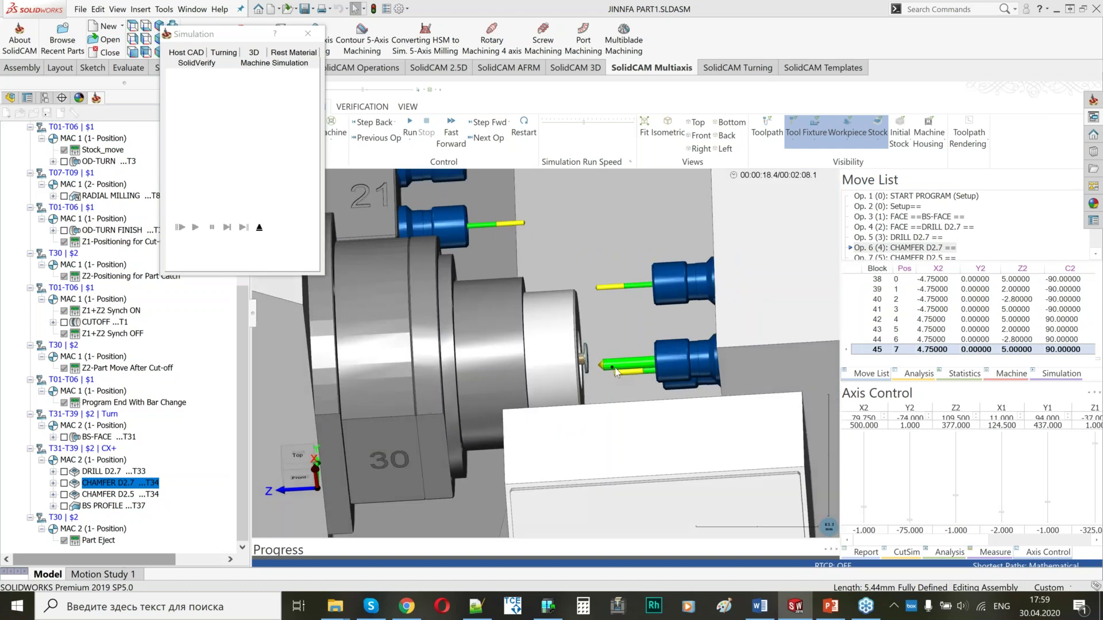
pyautogui.scroll(-1, 711, 349)
pyautogui.moveTo(714, 397); pyautogui.dragTo(718, 332, button='middle')
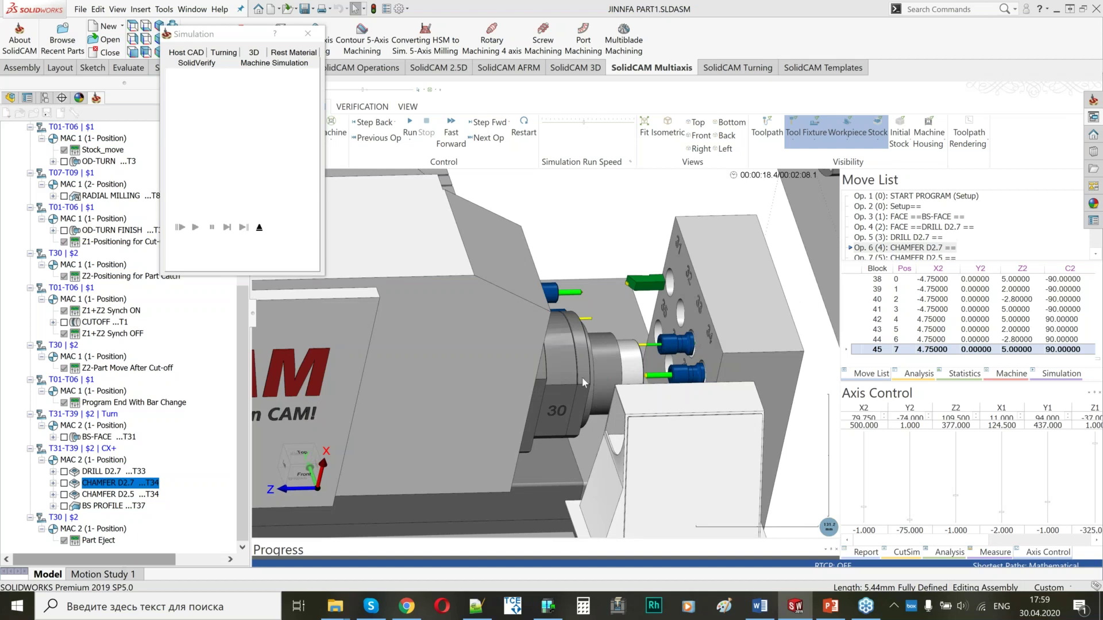
# Step: Jump to the BS PROFILE operation, step through its first moves and run the simulation while examining the tool at the part face closely
pyautogui.click(110, 506)
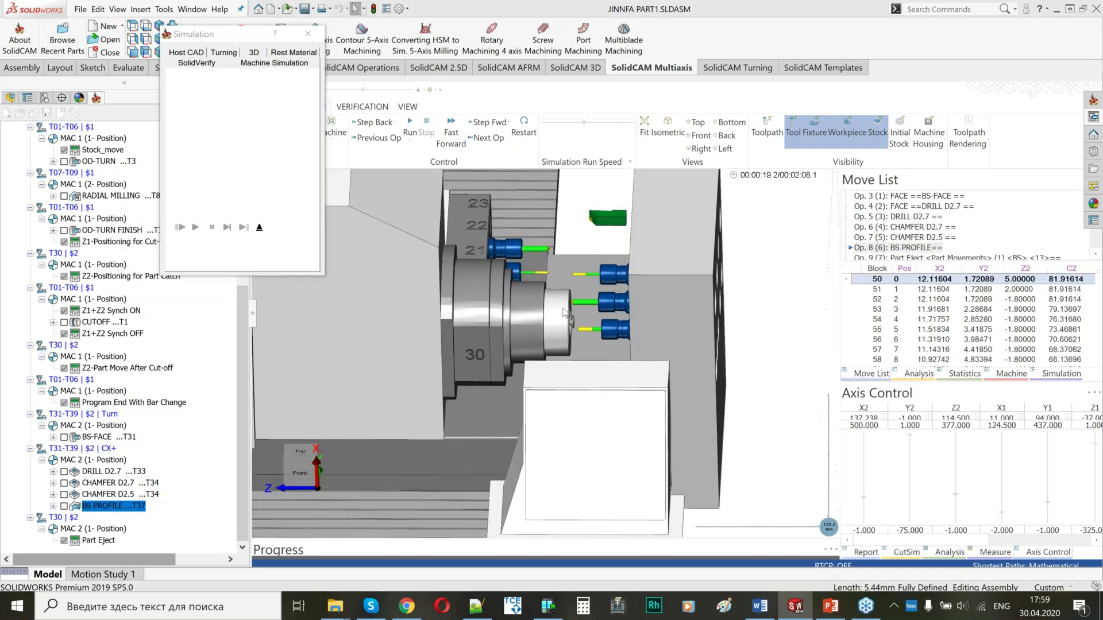
pyautogui.scroll(3, 574, 315)
pyautogui.press('Down')
pyautogui.press('Down')
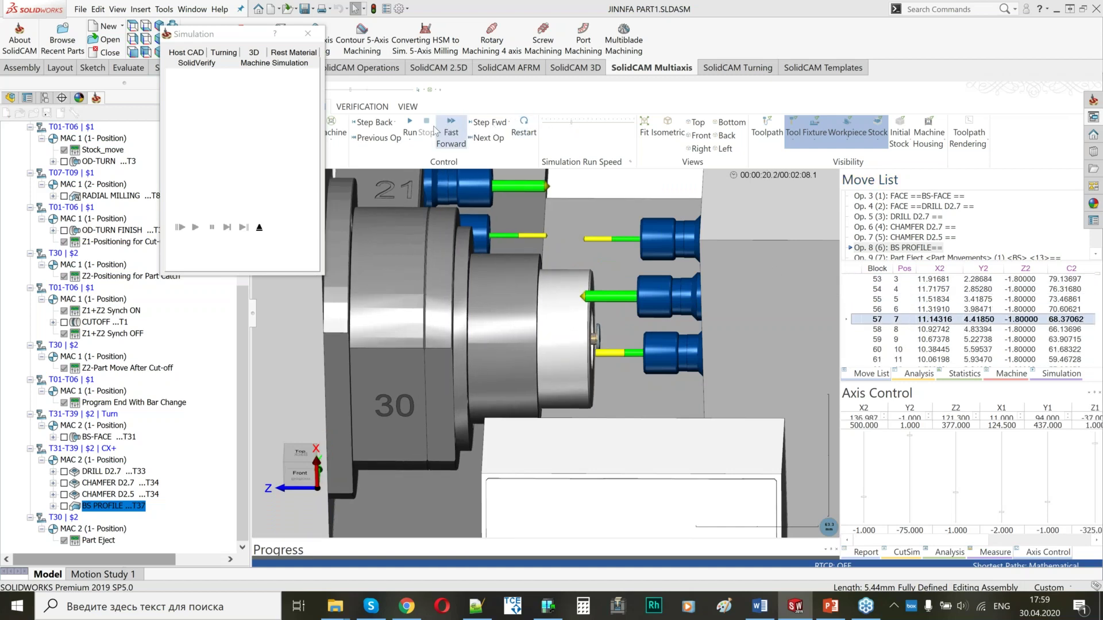
pyautogui.press('space')
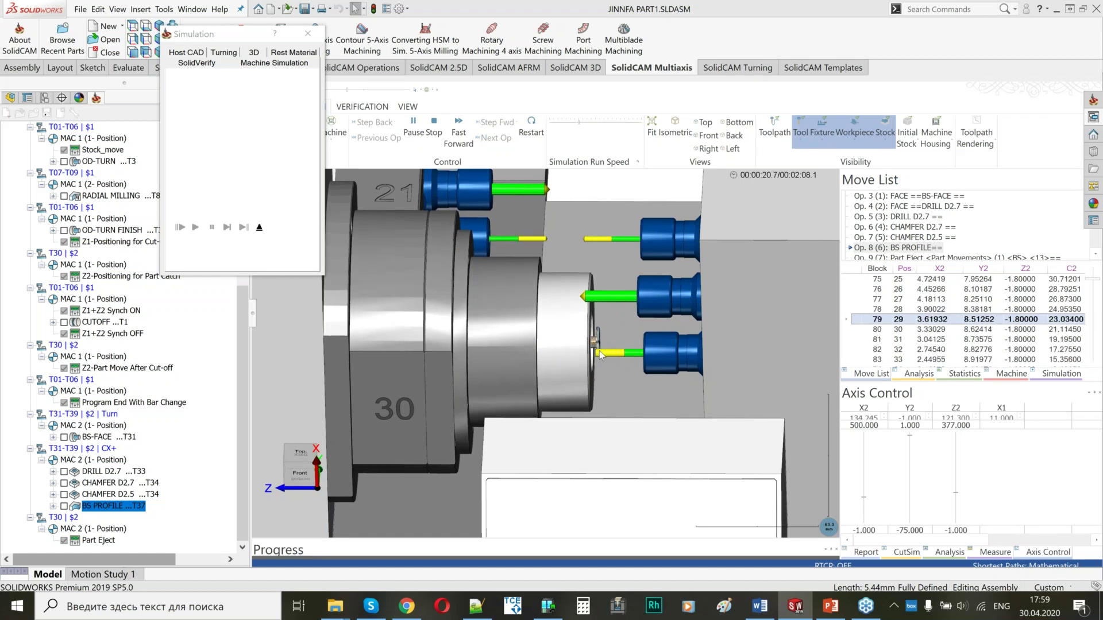
pyautogui.scroll(3, 597, 343)
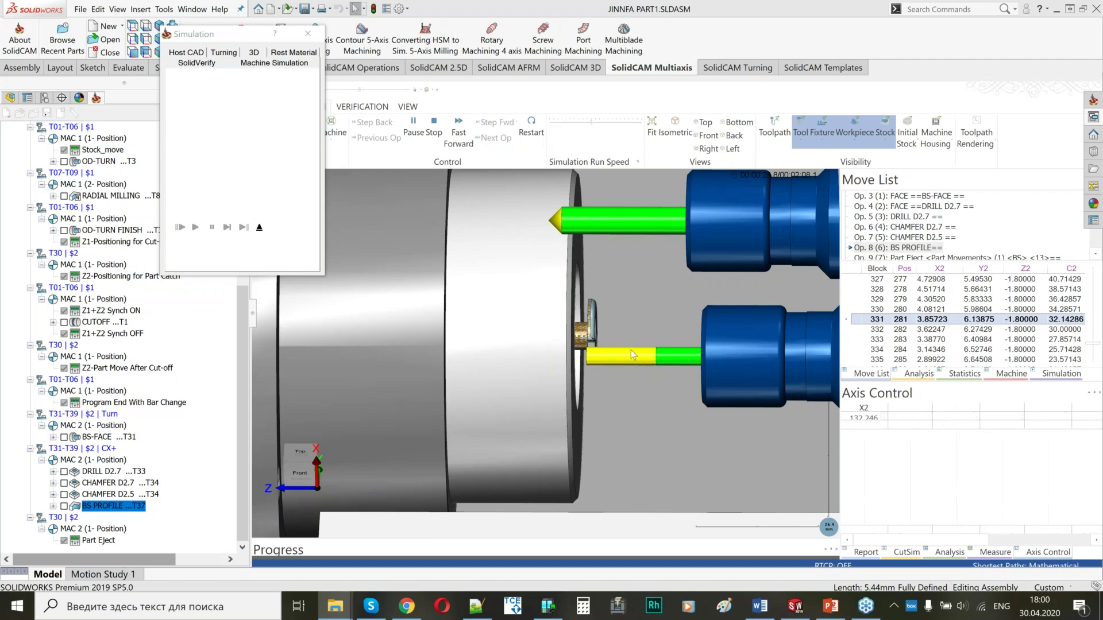
pyautogui.scroll(-2, 631, 350)
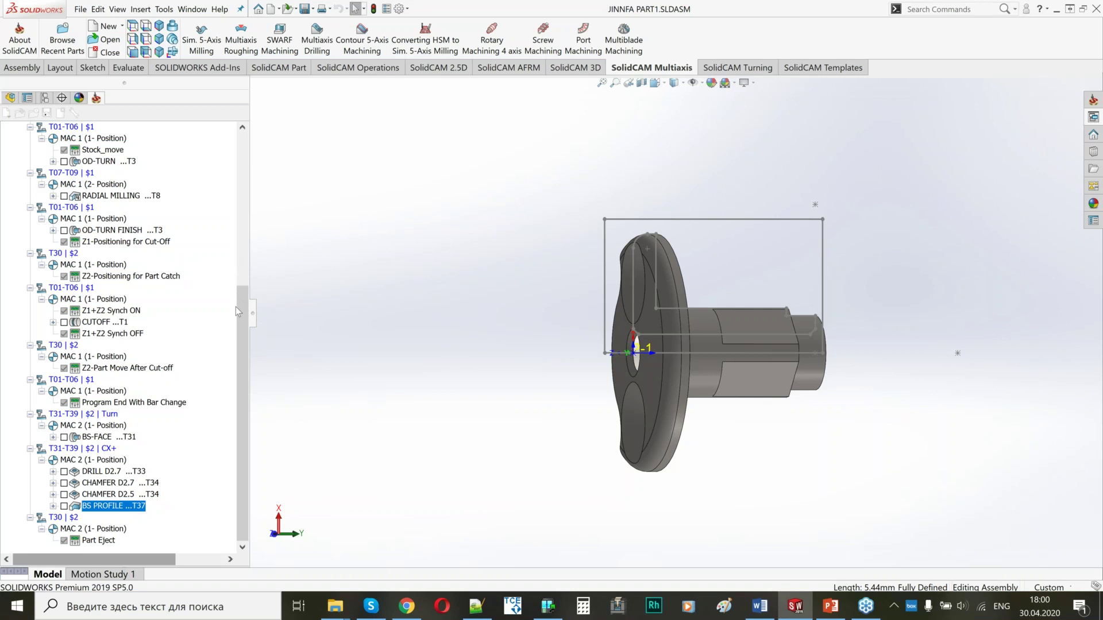
# Step: Generate the GCode for the whole Setup, entering 2 as the GCode file name
pyautogui.moveTo(239, 312); pyautogui.dragTo(239, 157)
pyautogui.rightClick(49, 277)
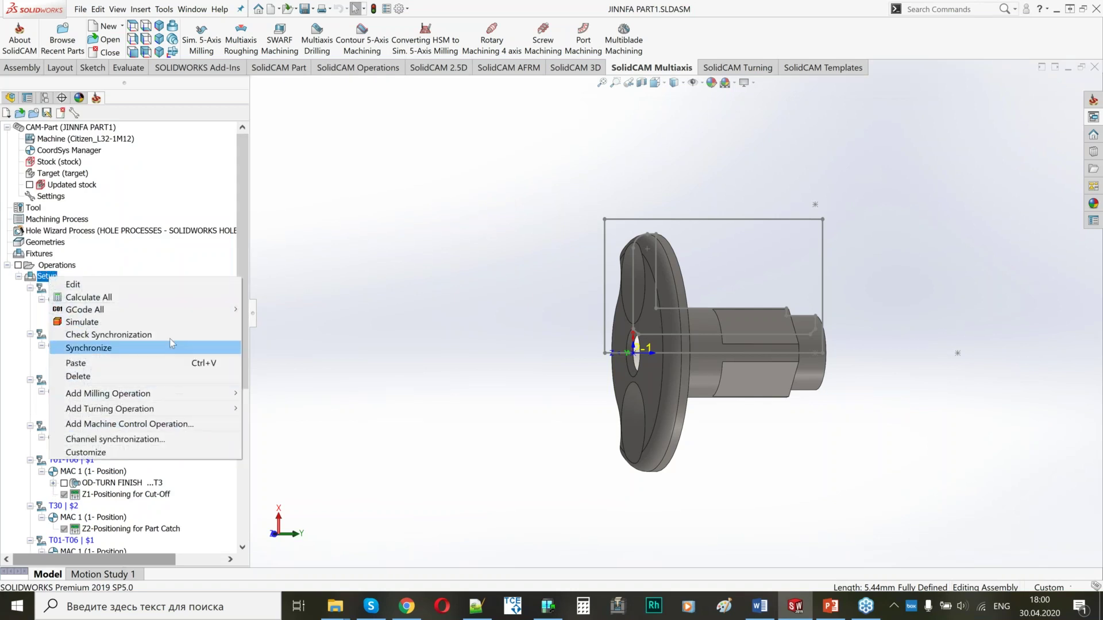
pyautogui.moveTo(175, 311)
pyautogui.click(276, 310)
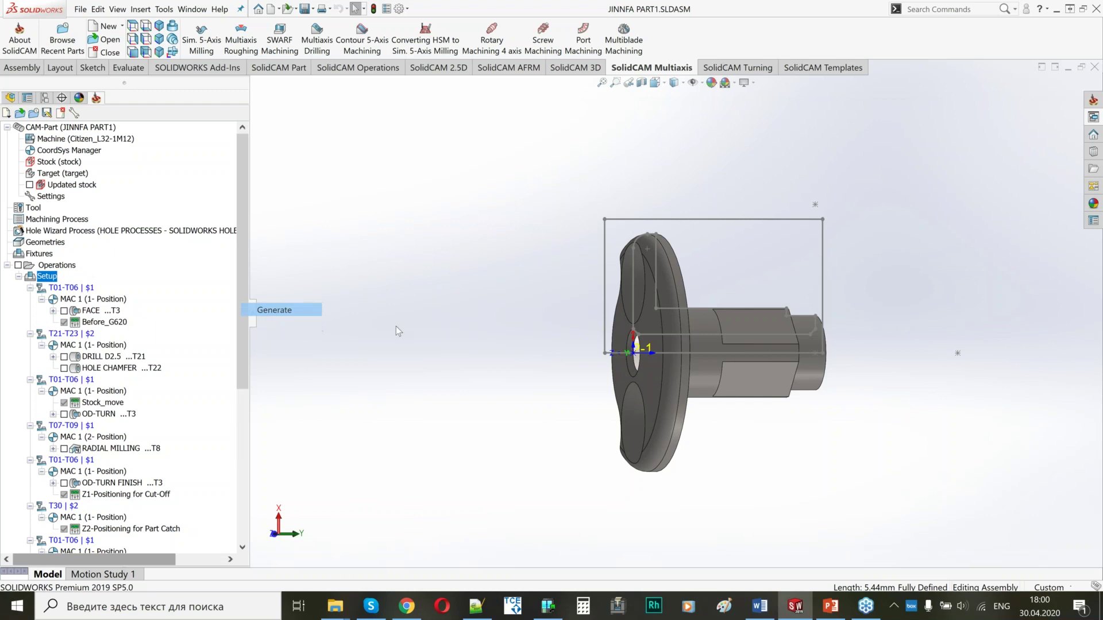
pyautogui.write('2')
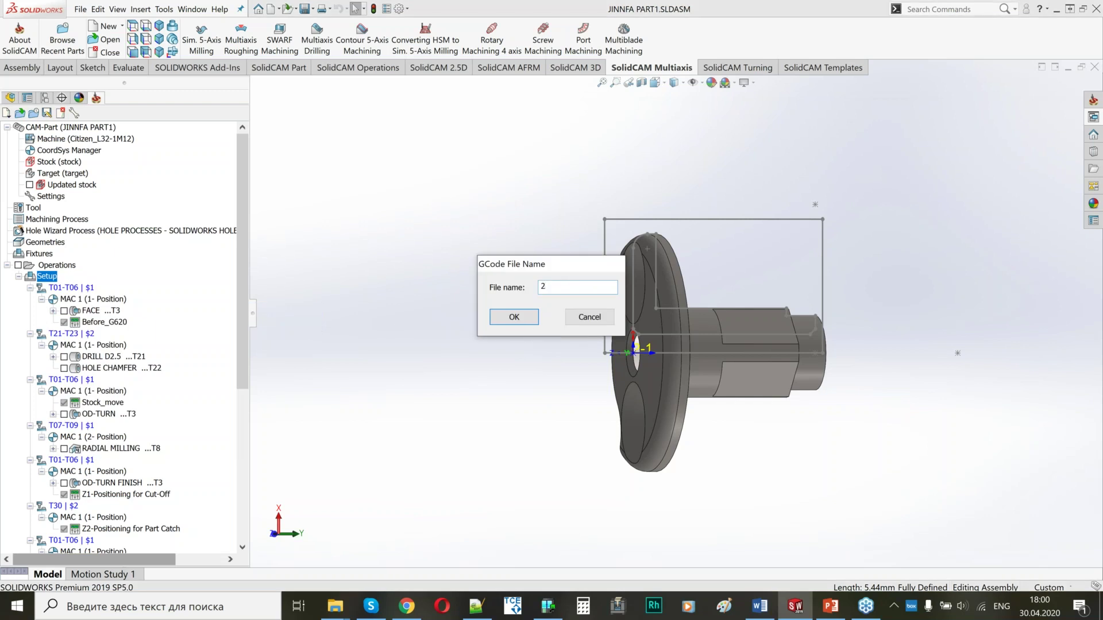
pyautogui.press('Return')
pyautogui.press('Return')
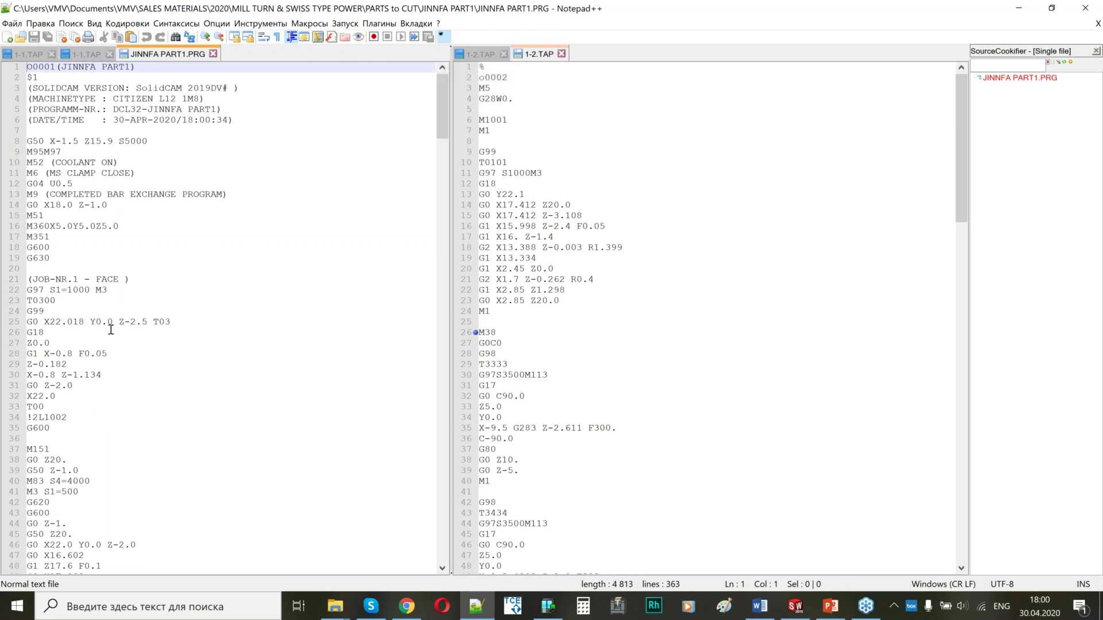
# Step: Review the generated JINNFA PART1.PRG from its $1 header down to the machine parameter block under $0
pyautogui.scroll(-10, 111, 330)
pyautogui.scroll(10, 143, 241)
pyautogui.moveTo(41, 78); pyautogui.dragTo(27, 79)
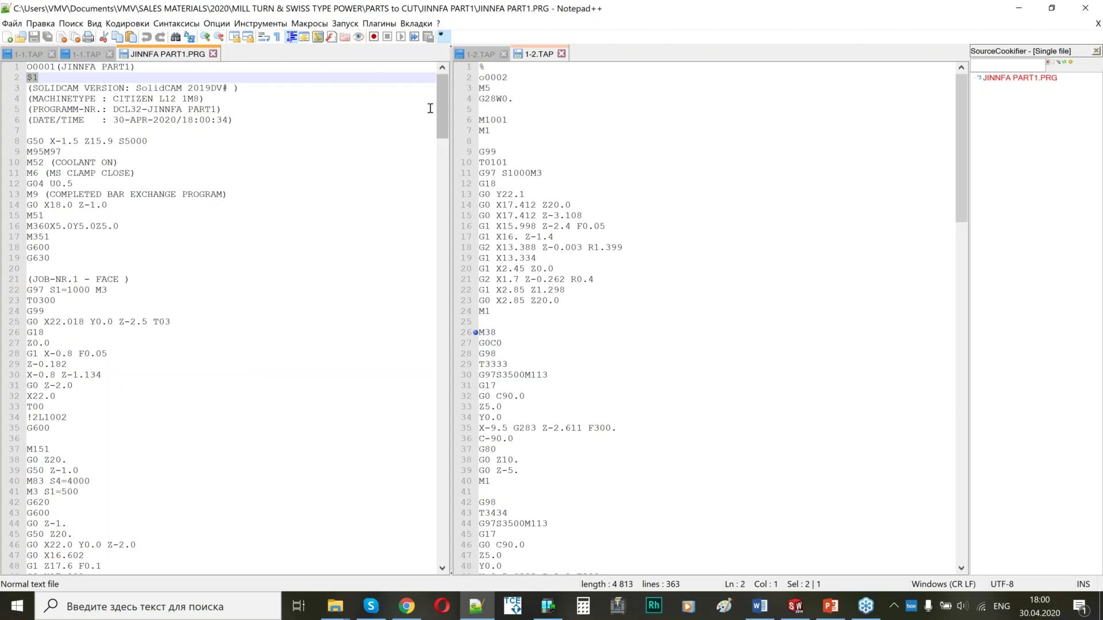
pyautogui.scroll(-1, 442, 112)
pyautogui.moveTo(442, 136); pyautogui.dragTo(354, 544)
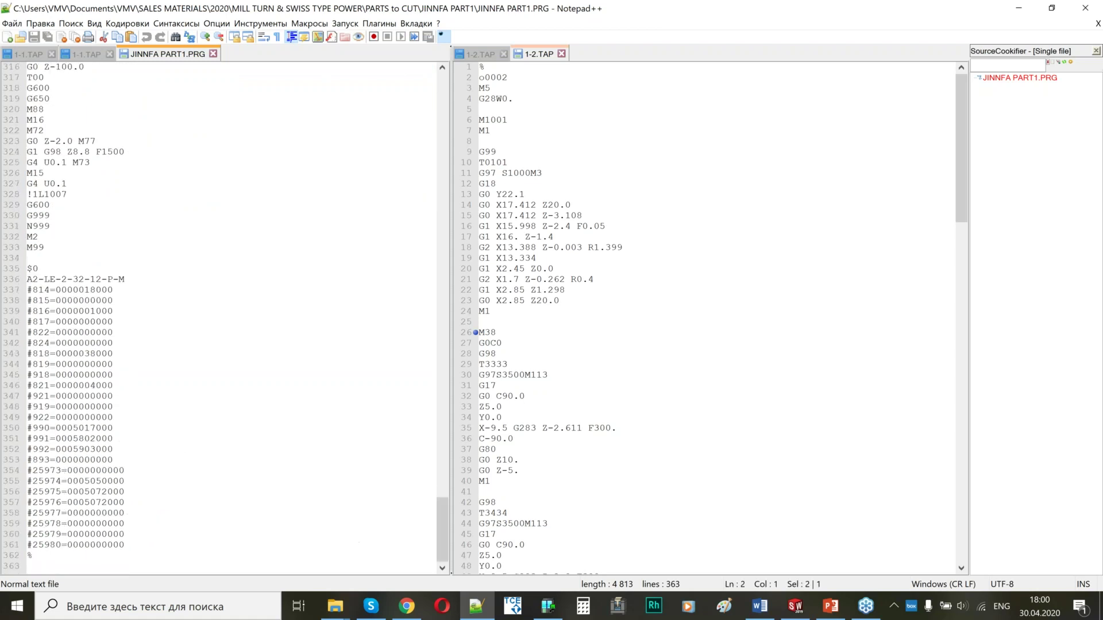
pyautogui.click(38, 279)
pyautogui.keyDown('shift'); pyautogui.click(113, 544); pyautogui.keyUp('shift')
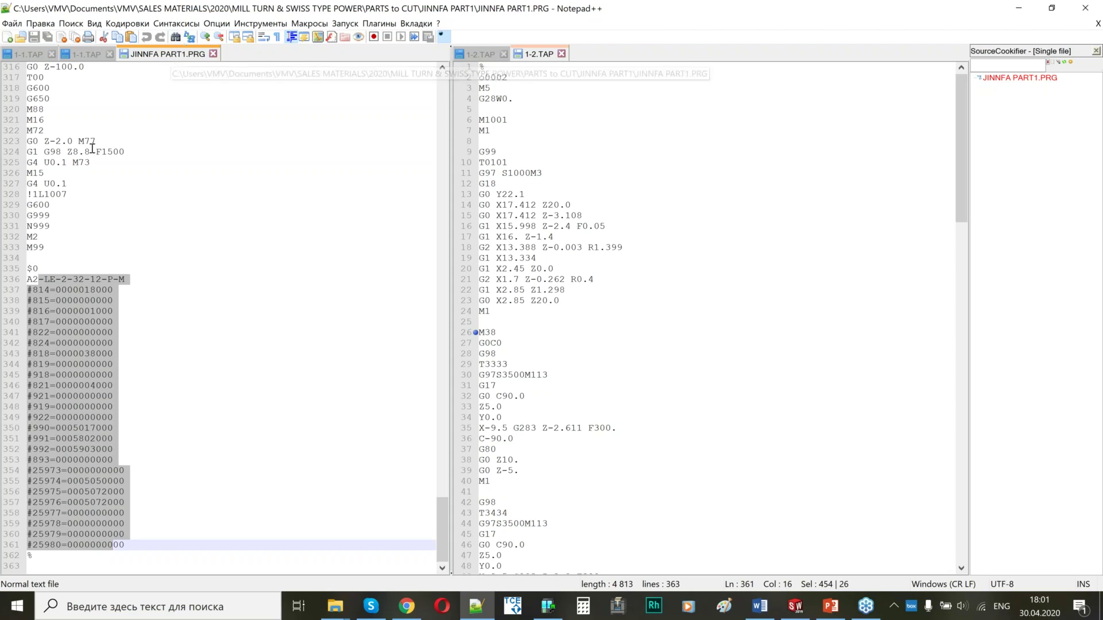
# Step: Try to save JINNFA PART1.PRG under its existing name in the JINNFA PART1 folder
pyautogui.rightClick(160, 55)
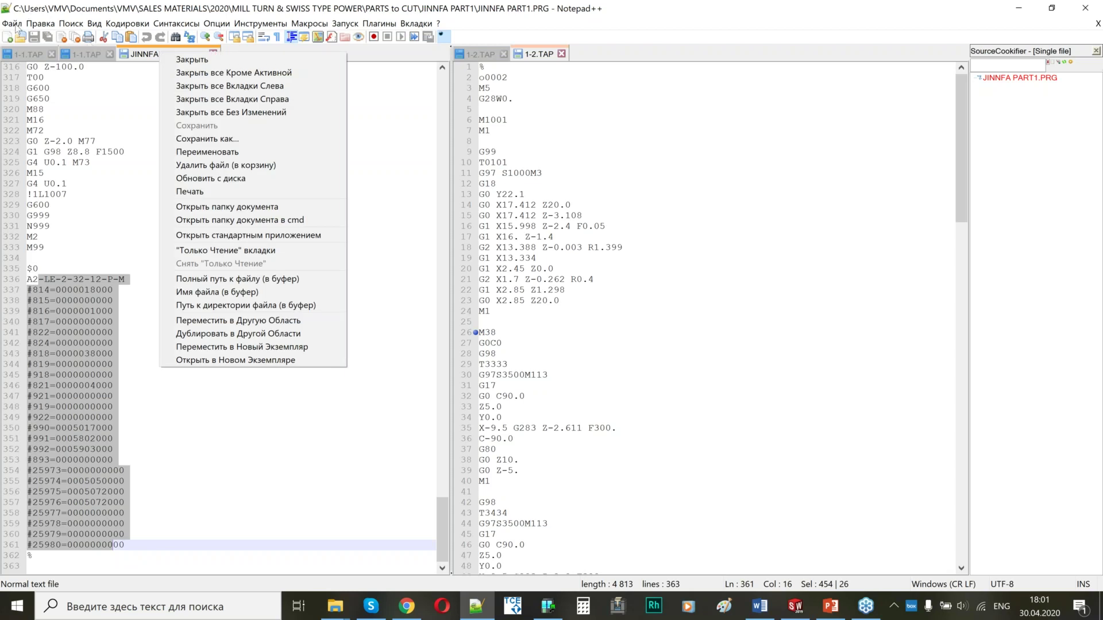
pyautogui.click(14, 24)
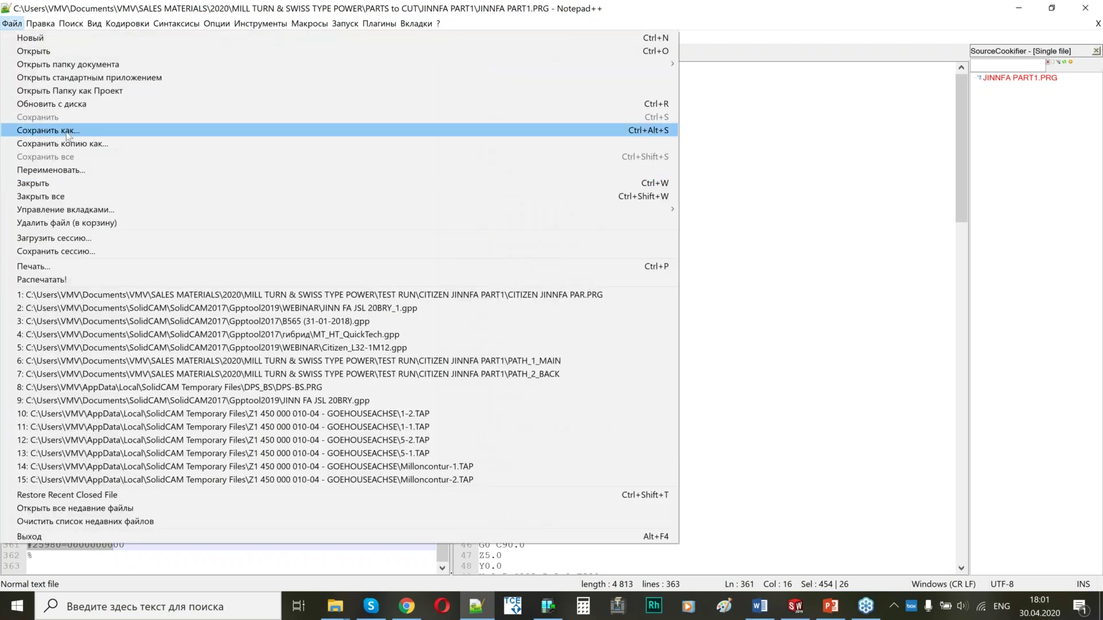
pyautogui.click(67, 132)
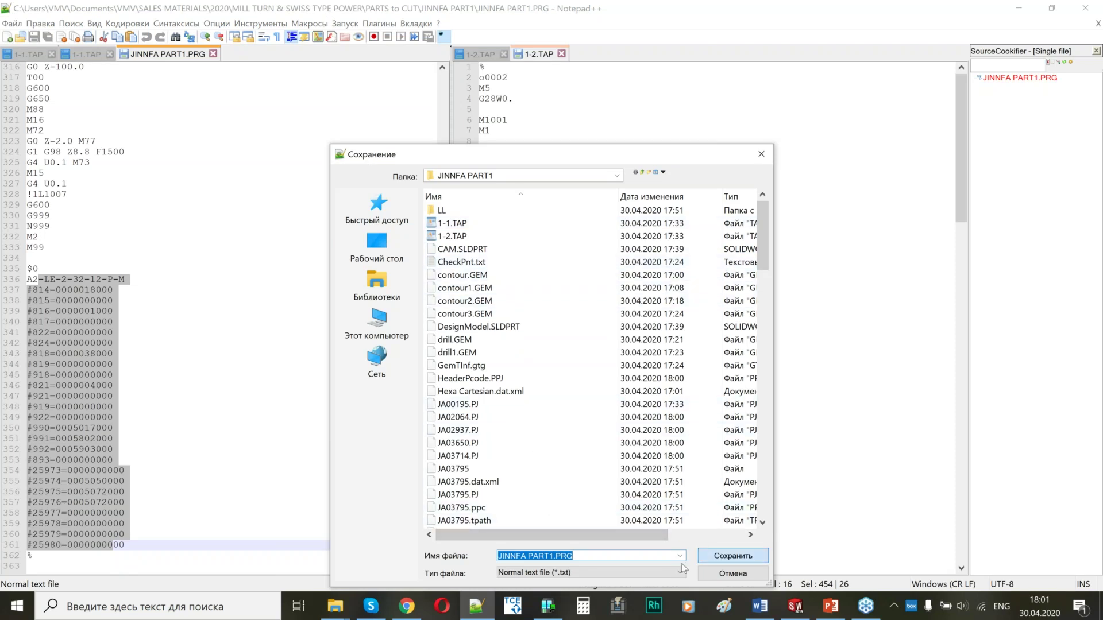
pyautogui.click(723, 558)
pyautogui.click(579, 312)
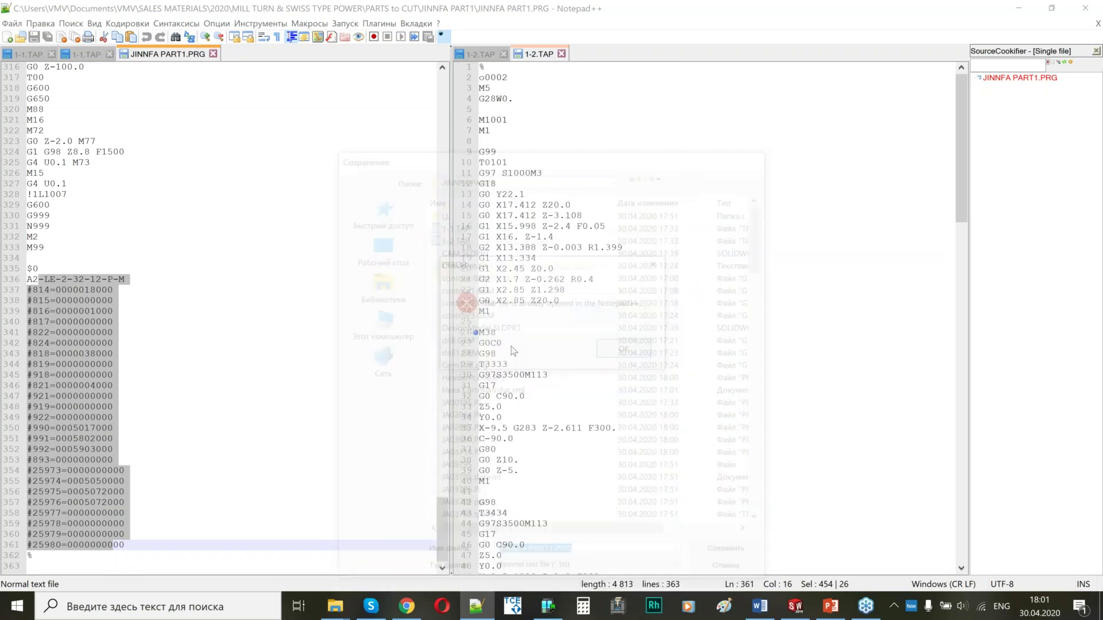
pyautogui.click(627, 351)
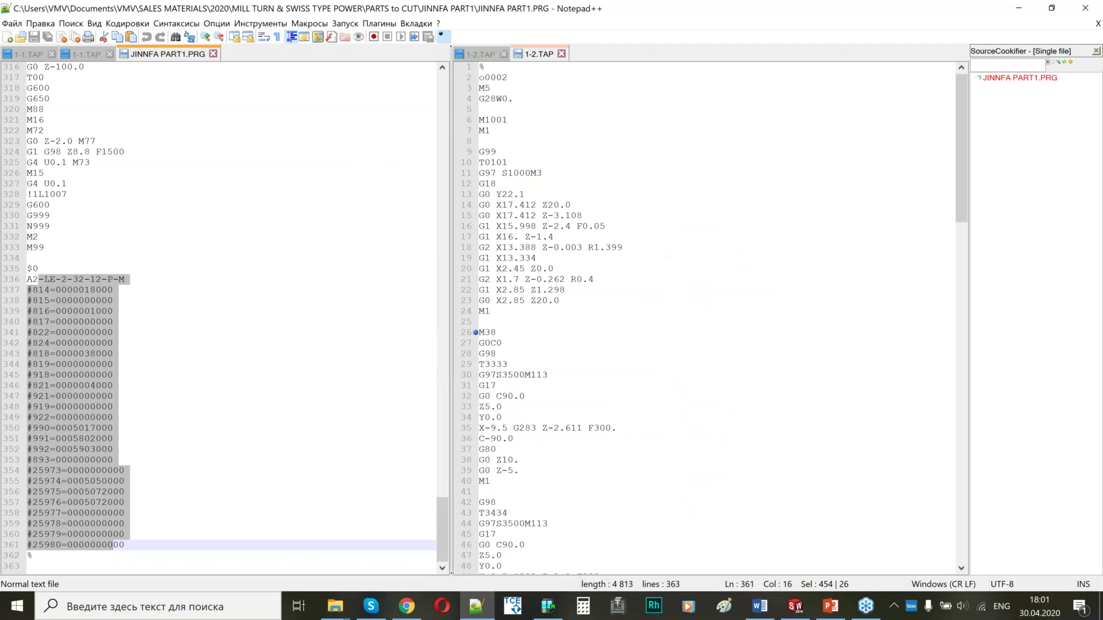
# Step: Open JINNFA PART1.PRG in Tornos CNC Editor and examine the G600 and G630 synchronization lines and the !2L1002 wait label
pyautogui.press('super+e')
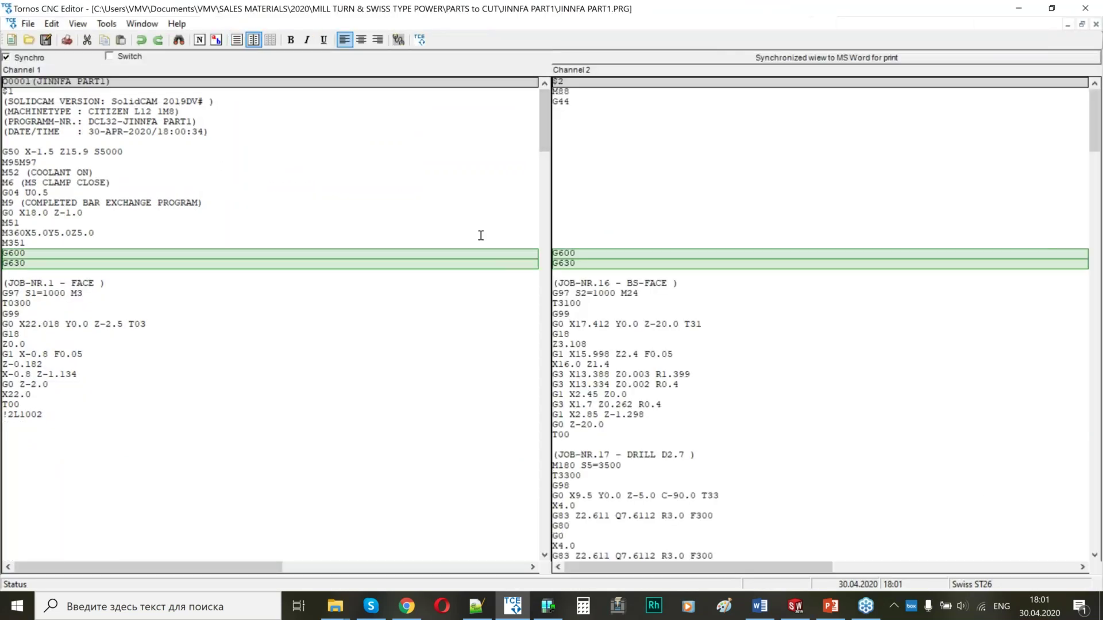
pyautogui.scroll(-14, 481, 237)
pyautogui.scroll(14, 479, 253)
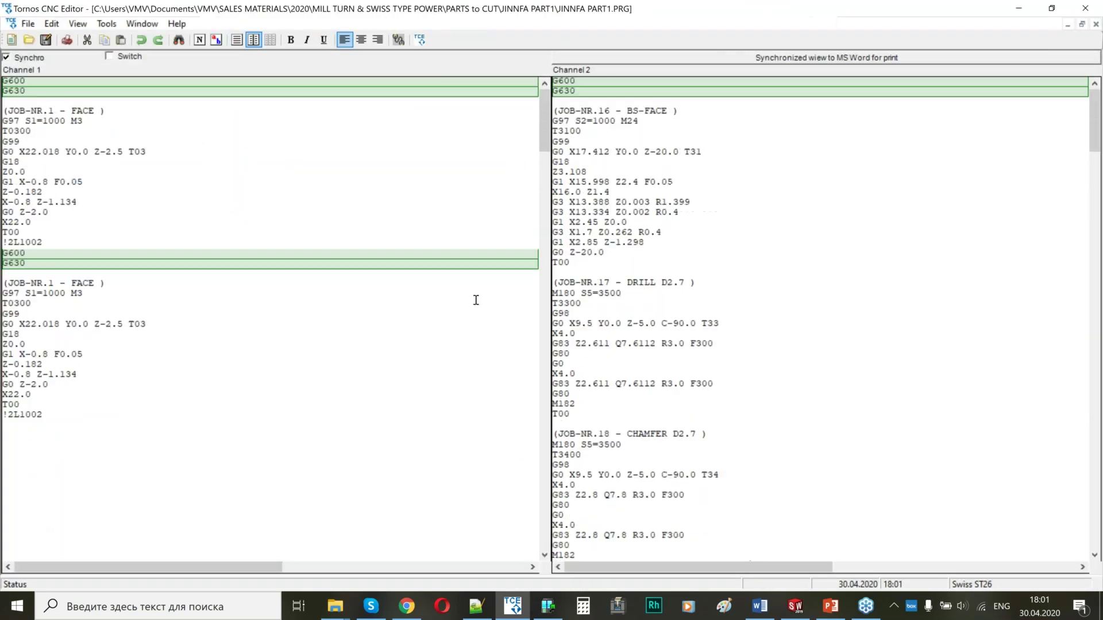
pyautogui.moveTo(35, 255); pyautogui.dragTo(3, 265)
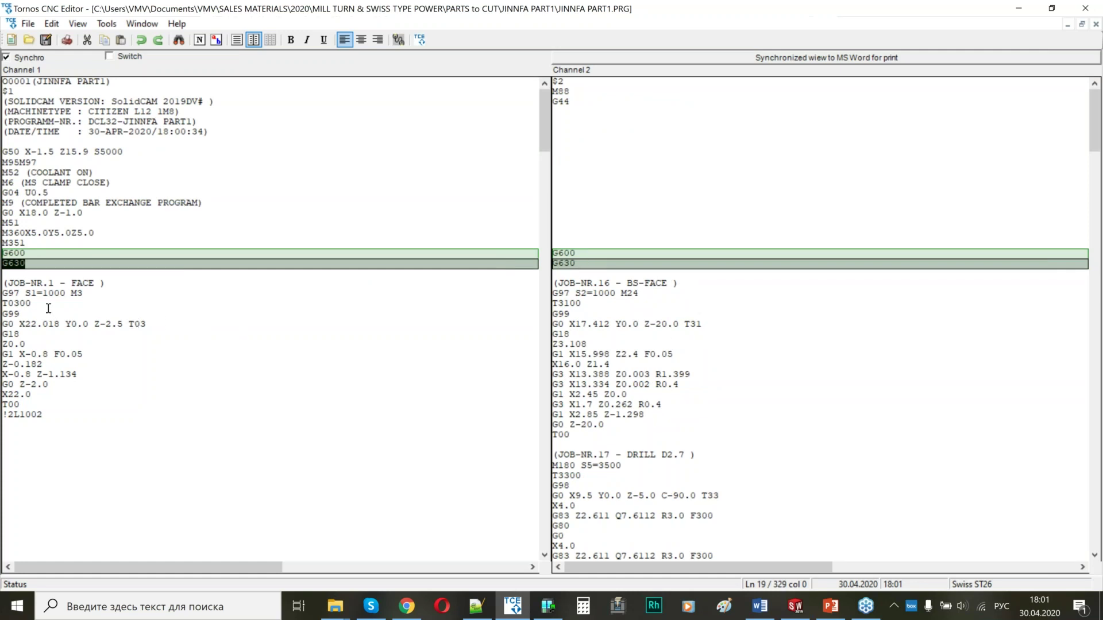
pyautogui.moveTo(45, 268); pyautogui.dragTo(87, 569)
pyautogui.click(92, 280)
pyautogui.moveTo(1095, 172); pyautogui.dragTo(1095, 120)
pyautogui.doubleClick(45, 416)
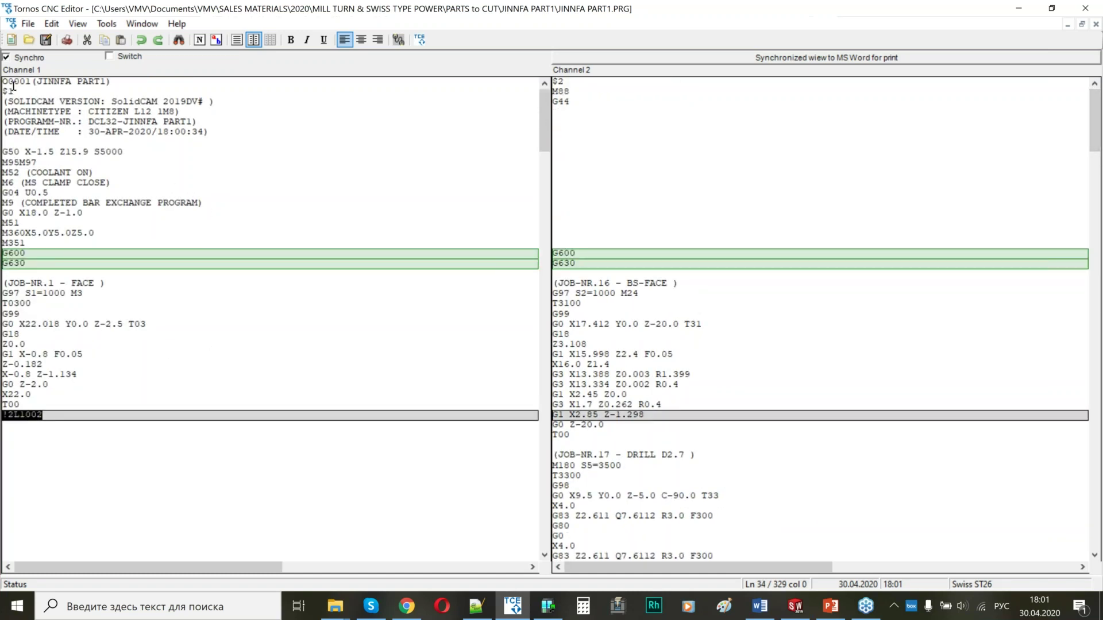
# Step: Examine the Channel 1 program header and the FACE job code beneath the G630 line
pyautogui.moveTo(5, 82); pyautogui.dragTo(113, 245)
pyautogui.scroll(-6, 302, 214)
pyautogui.scroll(4, 138, 192)
pyautogui.moveTo(19, 226); pyautogui.dragTo(9, 347)
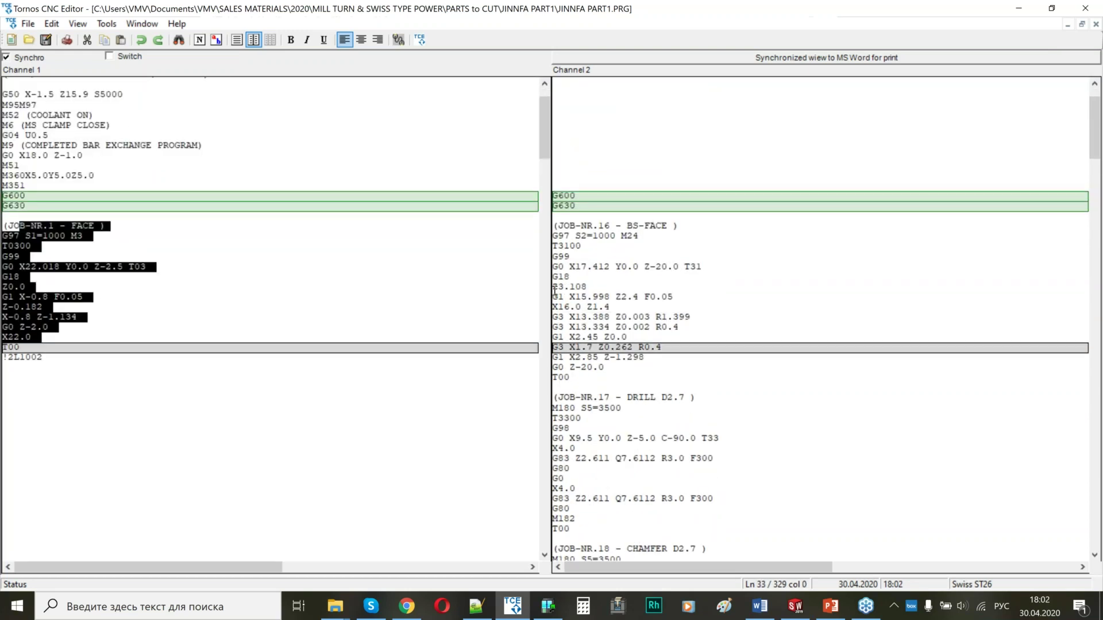
# Step: Review the Channel 2 back-side code from BS-FACE and DRILL D2.7 through the chamfers and BS PROFILE
pyautogui.scroll(-2, 620, 239)
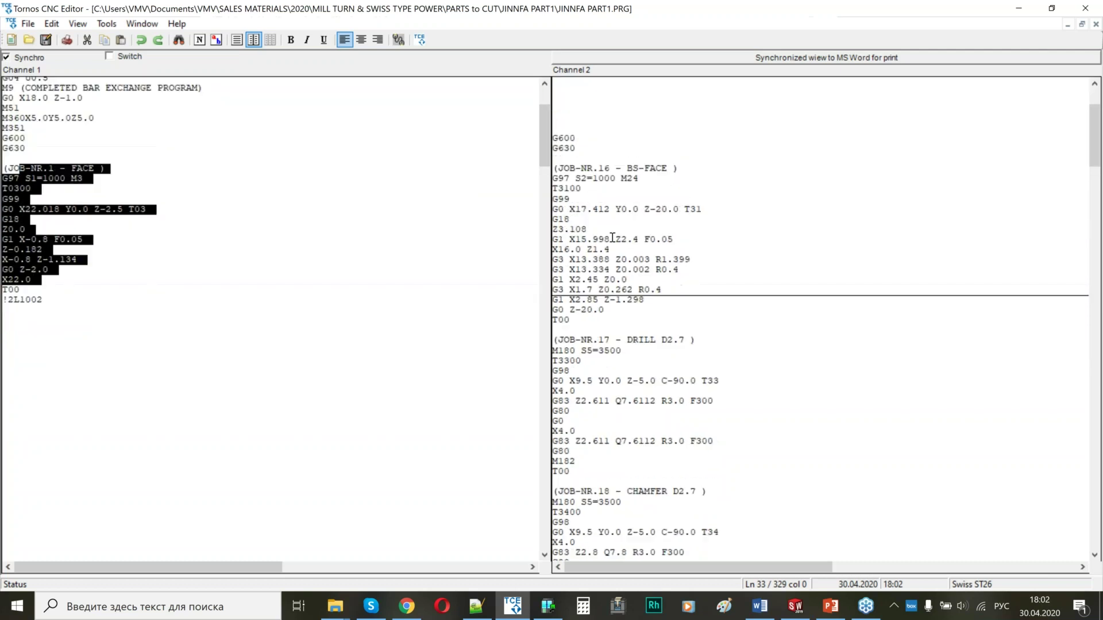
pyautogui.moveTo(569, 160); pyautogui.dragTo(669, 487)
pyautogui.scroll(-5, 672, 368)
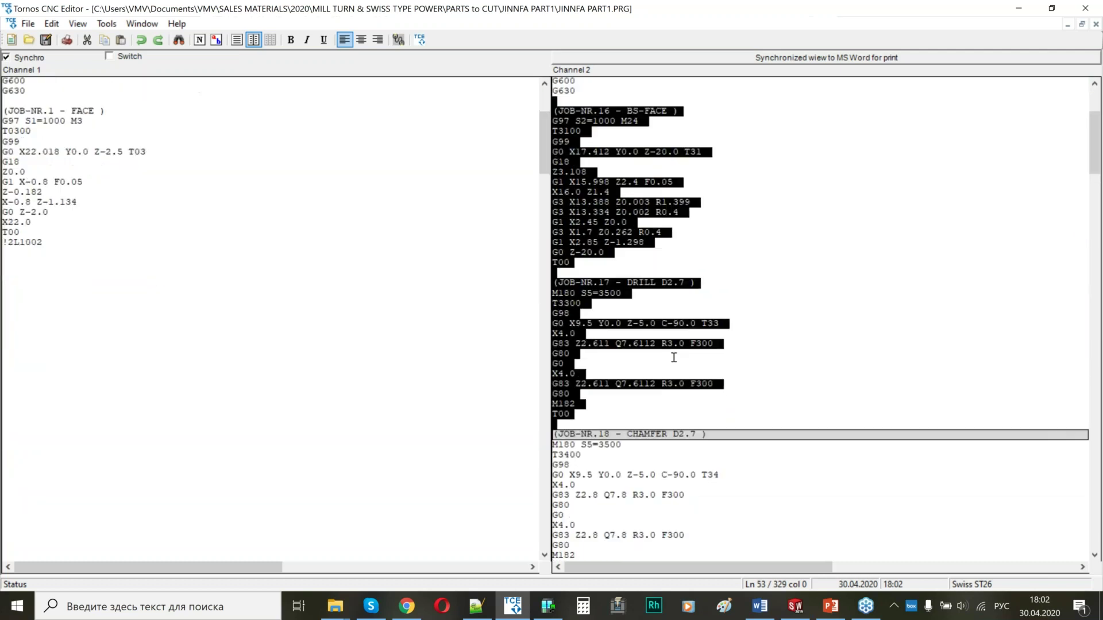
pyautogui.moveTo(621, 234); pyautogui.dragTo(675, 468)
pyautogui.scroll(-10, 683, 366)
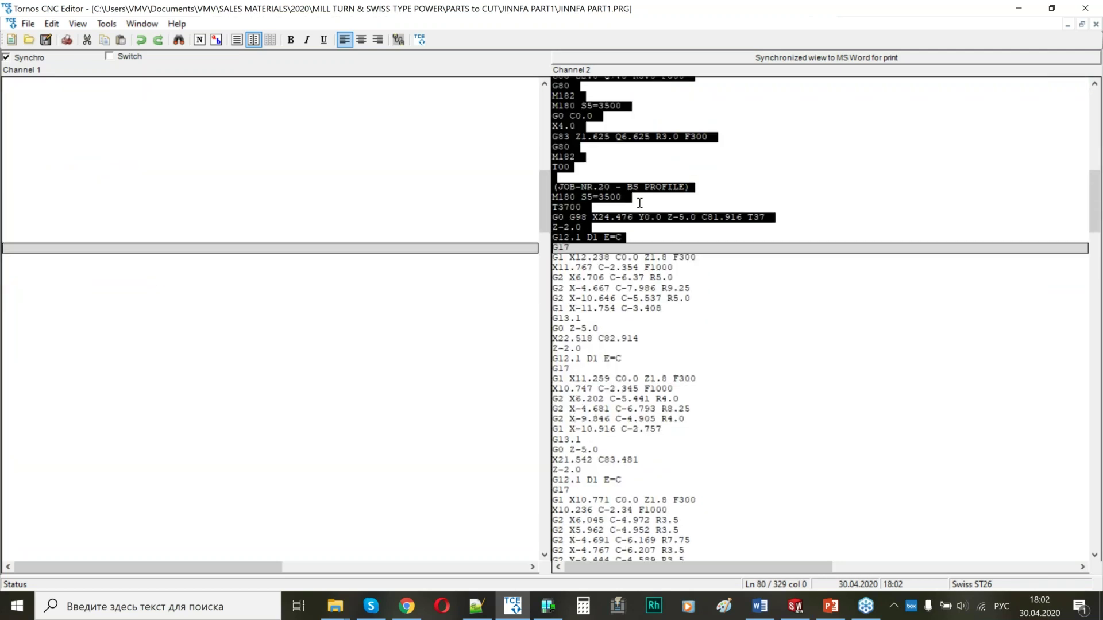
pyautogui.scroll(-2, 630, 333)
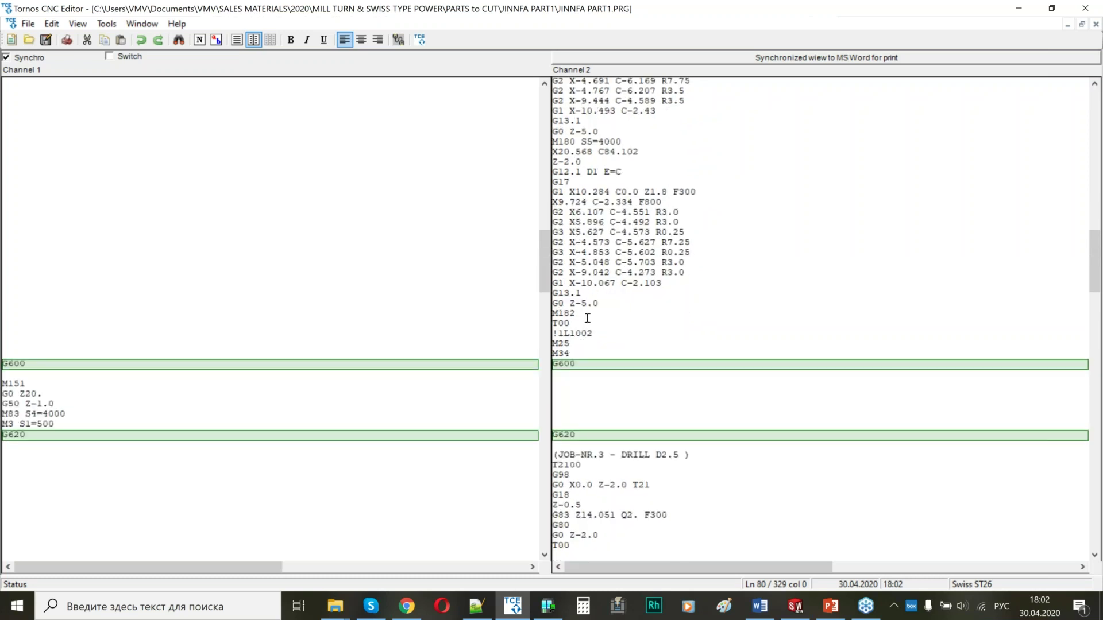
# Step: Compare the Channel 1 M151 block before G620 with the Channel 2 DRILL D2.5 and HOLE CHAMFER jobs after it
pyautogui.scroll(-3, 588, 320)
pyautogui.moveTo(10, 209); pyautogui.dragTo(78, 252)
pyautogui.click(16, 222)
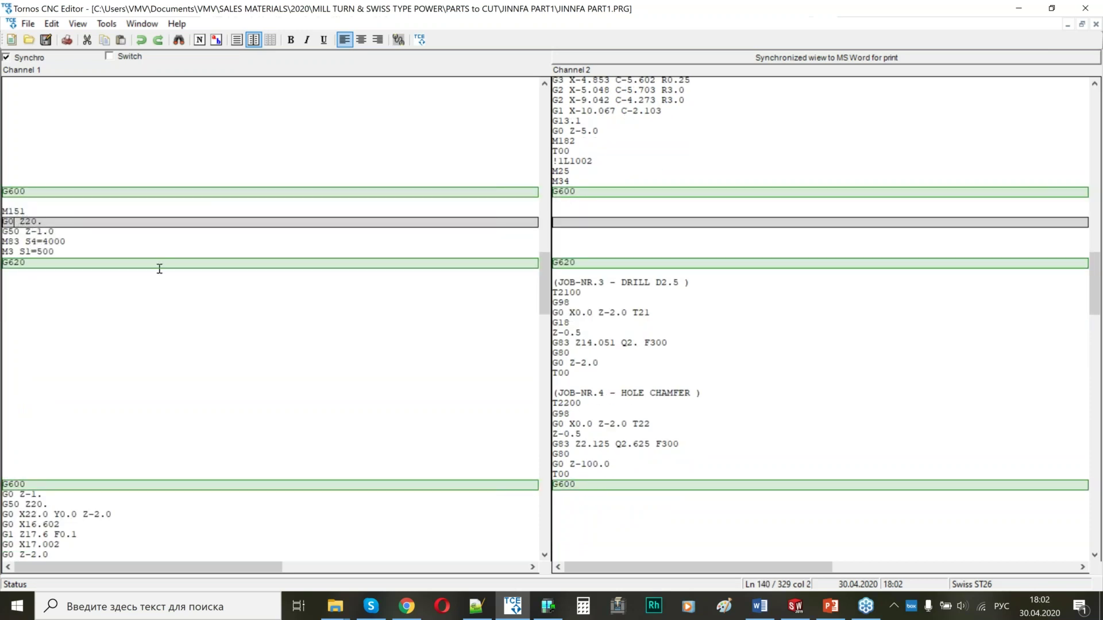
pyautogui.moveTo(595, 284); pyautogui.dragTo(553, 464)
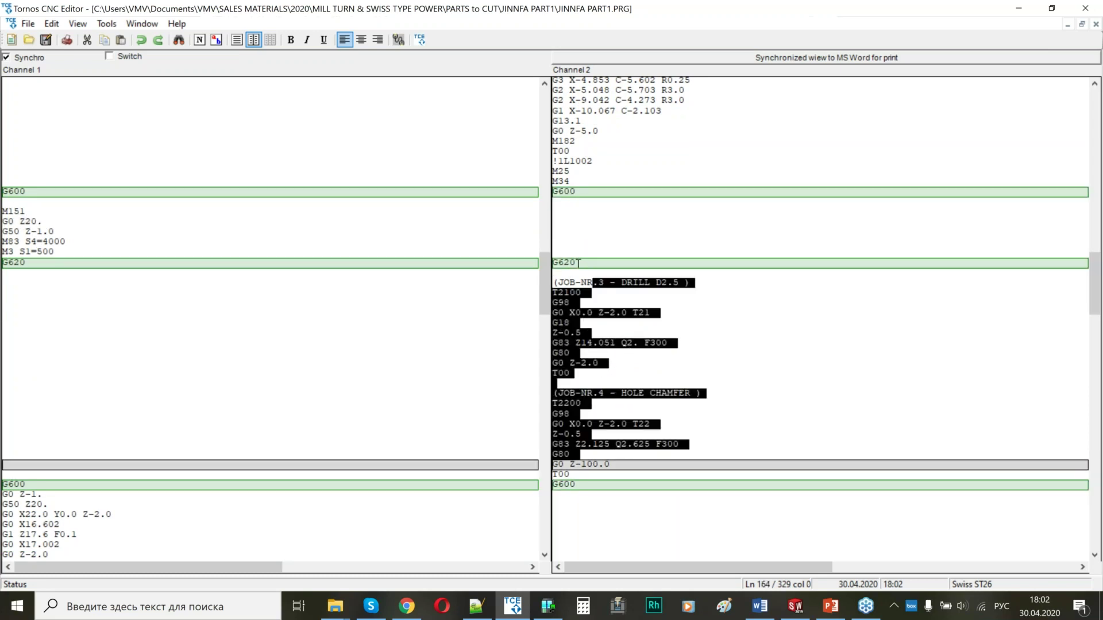
pyautogui.click(673, 374)
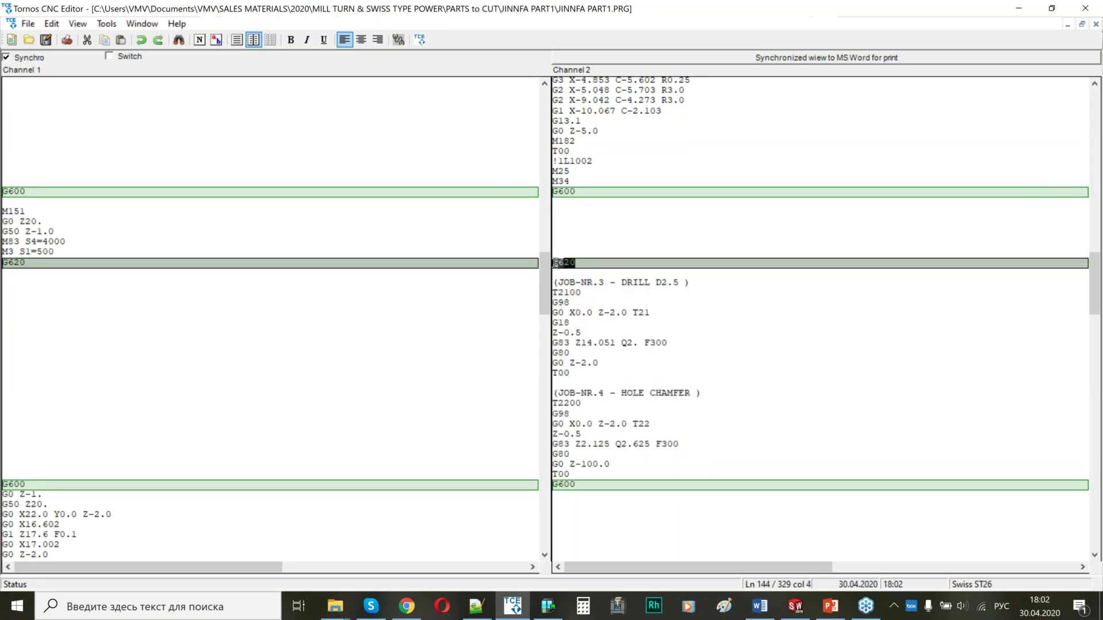
# Step: Review the Channel 1 code after the drilling section, through RADIAL MILLING and OD-TURN FINISH to the cut-off section
pyautogui.scroll(-13, 212, 246)
pyautogui.moveTo(71, 112); pyautogui.dragTo(108, 385)
pyautogui.scroll(-14, 115, 246)
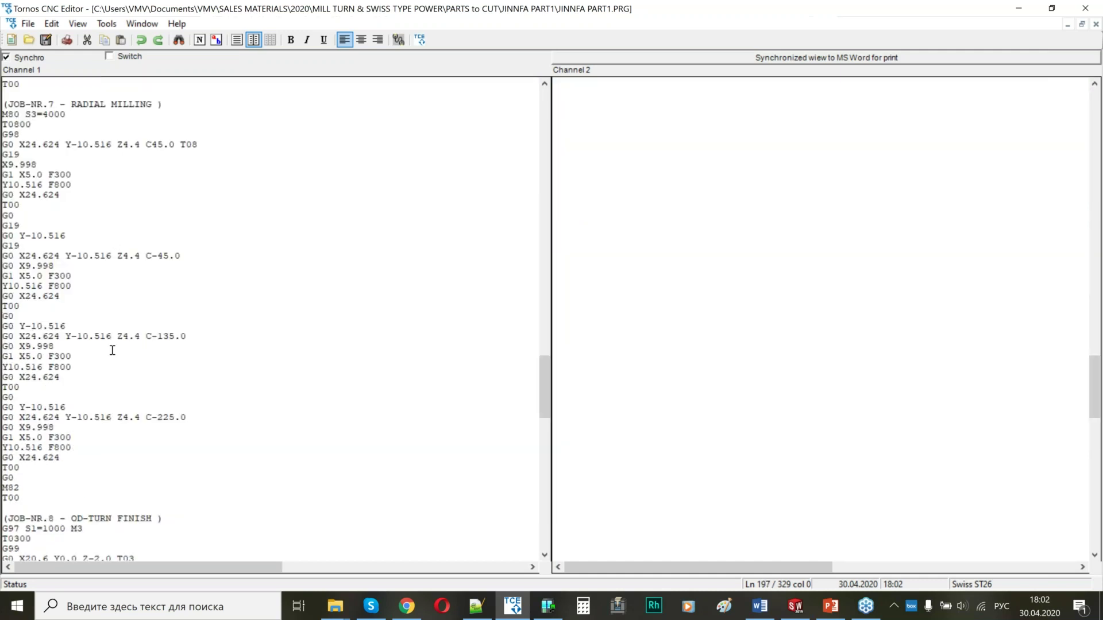
pyautogui.scroll(-2, 128, 300)
pyautogui.scroll(-13, 117, 328)
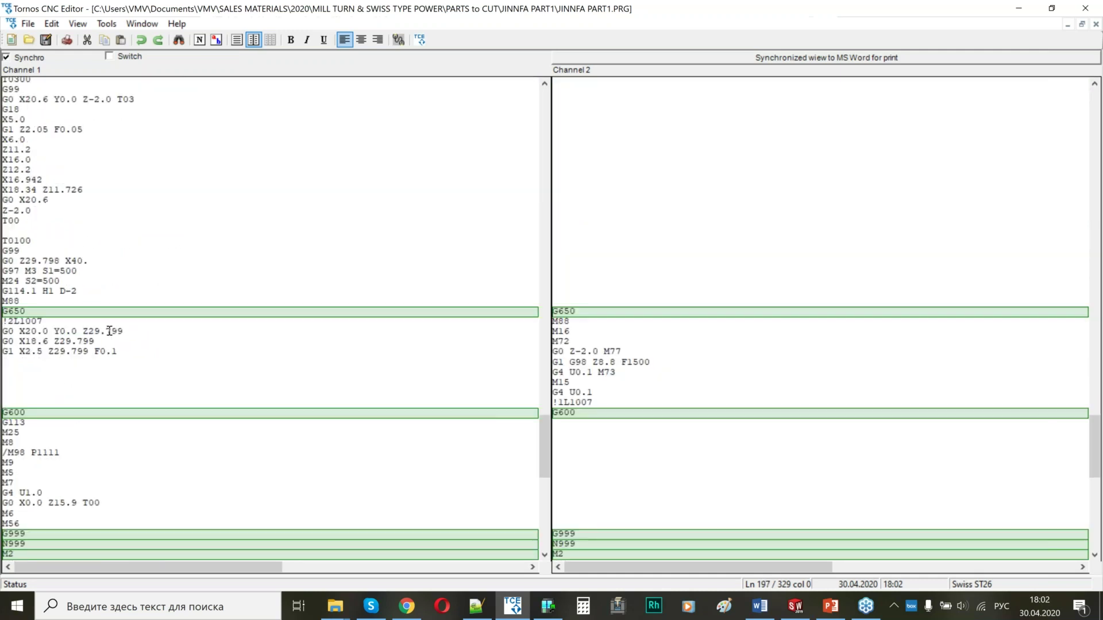
# Step: Examine the Channel 1 cut-off preparation after T0100, including the S1 and S2 spindle speeds, G114.1 H1 D-2 and M88
pyautogui.moveTo(13, 238); pyautogui.dragTo(64, 290)
pyautogui.click(35, 259)
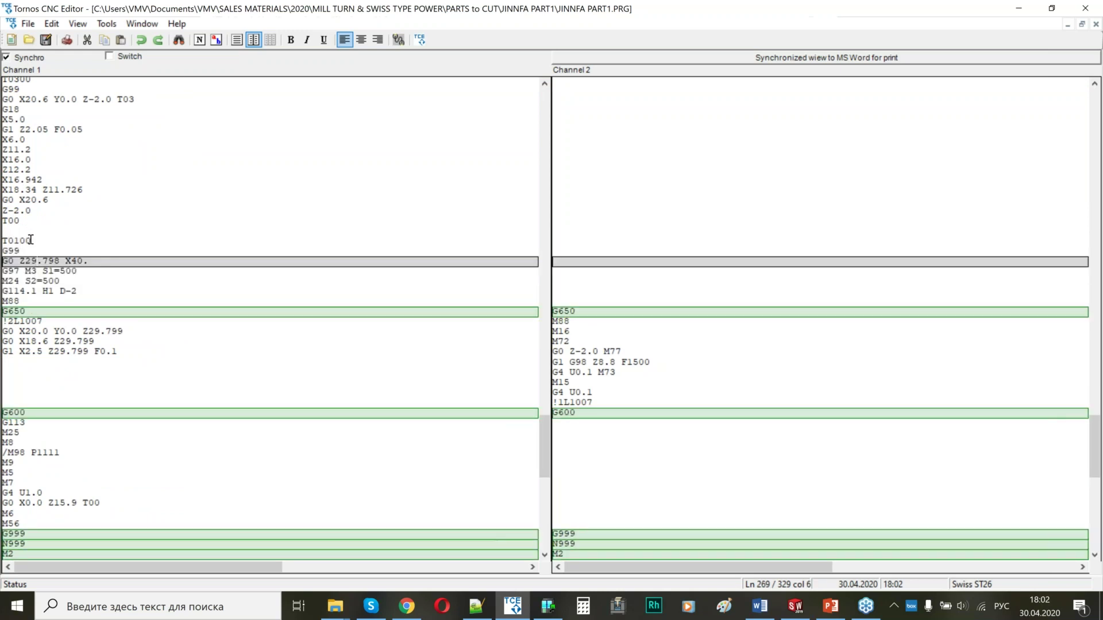
pyautogui.moveTo(62, 282); pyautogui.dragTo(4, 272)
pyautogui.moveTo(81, 293); pyautogui.dragTo(31, 292)
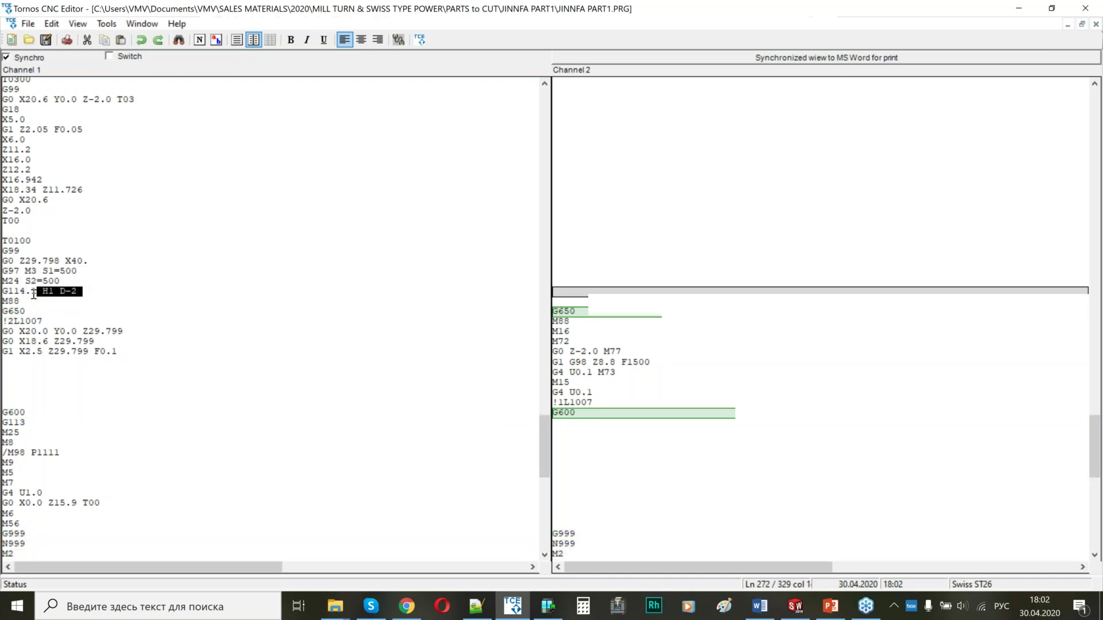
pyautogui.click(14, 301)
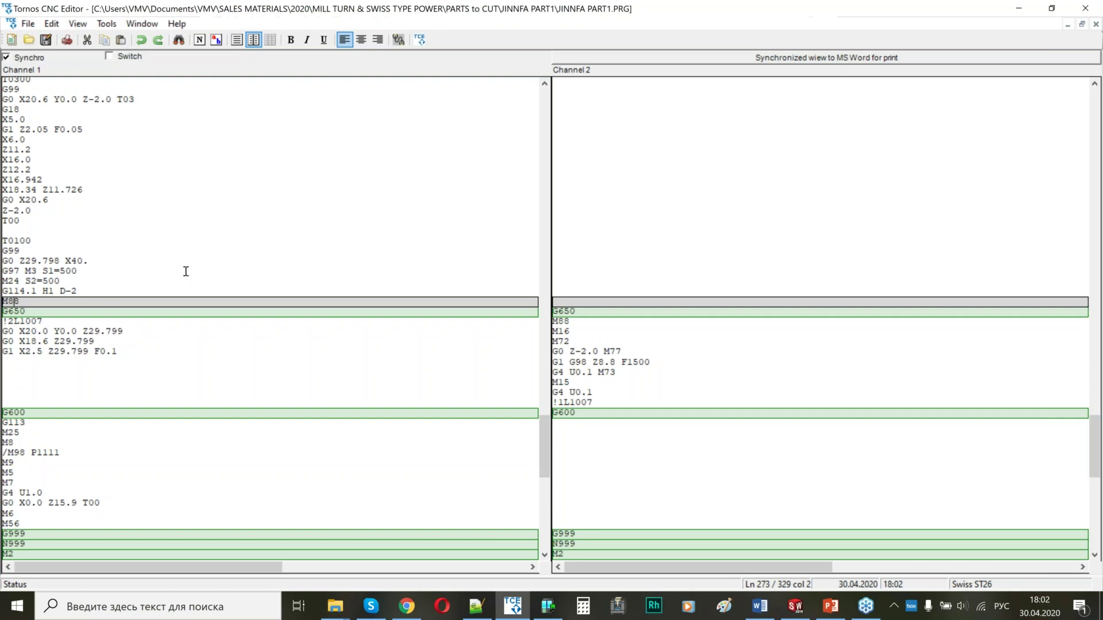
pyautogui.click(131, 240)
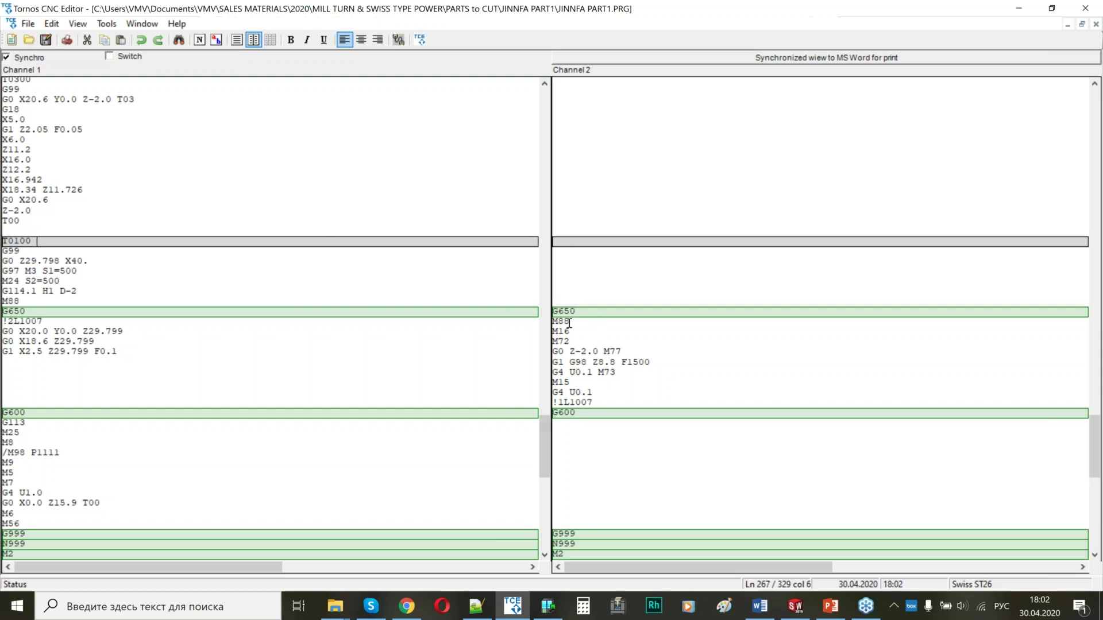
# Step: Compare the Channel 2 part pick-up block from M88 to G4 U0.1 with the Channel 1 cut-off moves between G650 and G600
pyautogui.moveTo(570, 324); pyautogui.dragTo(613, 390)
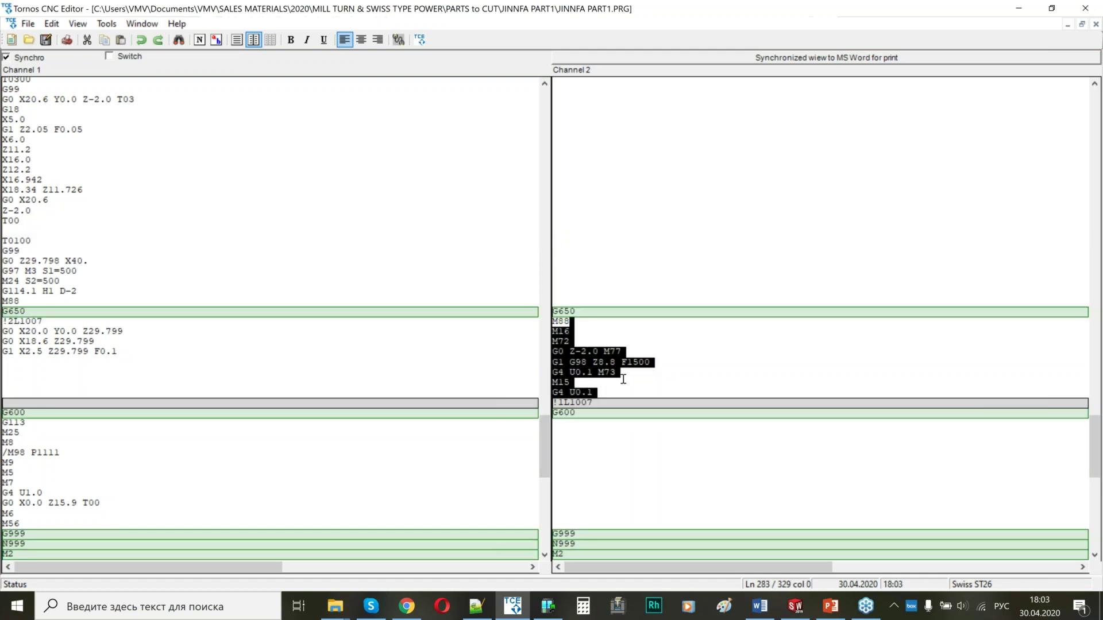
pyautogui.click(593, 361)
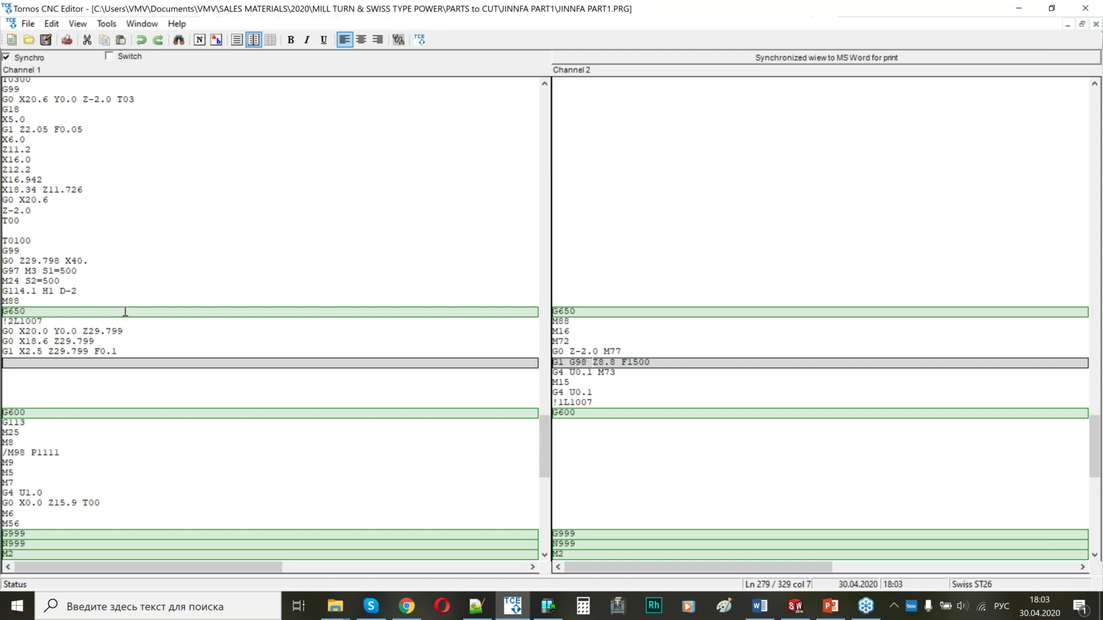
pyautogui.moveTo(2, 351); pyautogui.dragTo(11, 329)
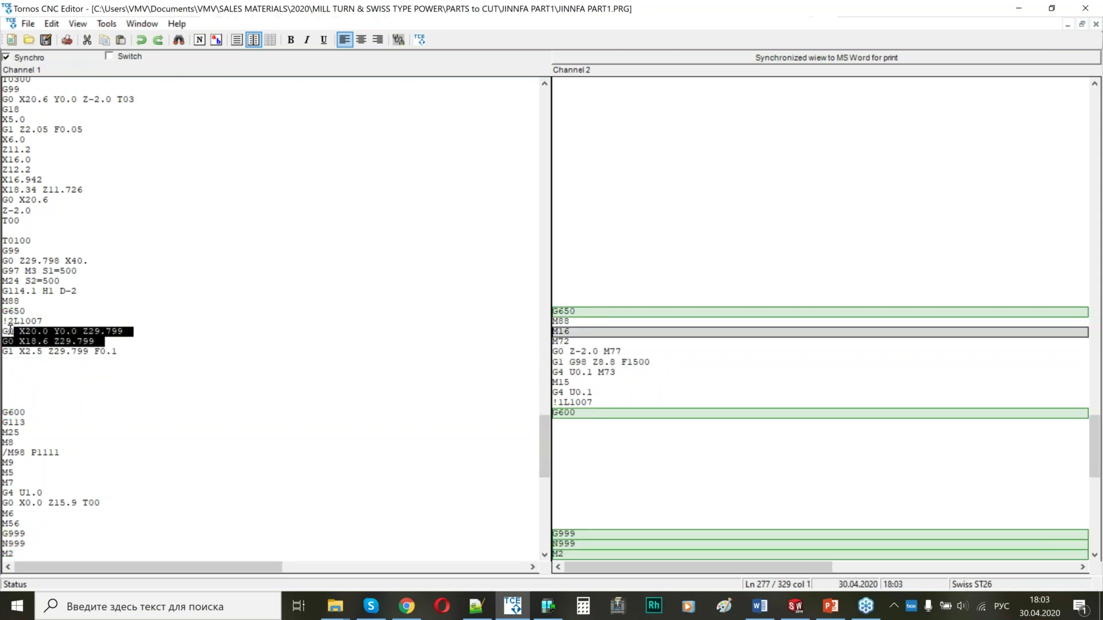
# Step: Review the Channel 1 closing code after G600 and the Channel 2 machine parameter list from A2-LE-2-32-12-P-M to #25980
pyautogui.scroll(-4, 52, 330)
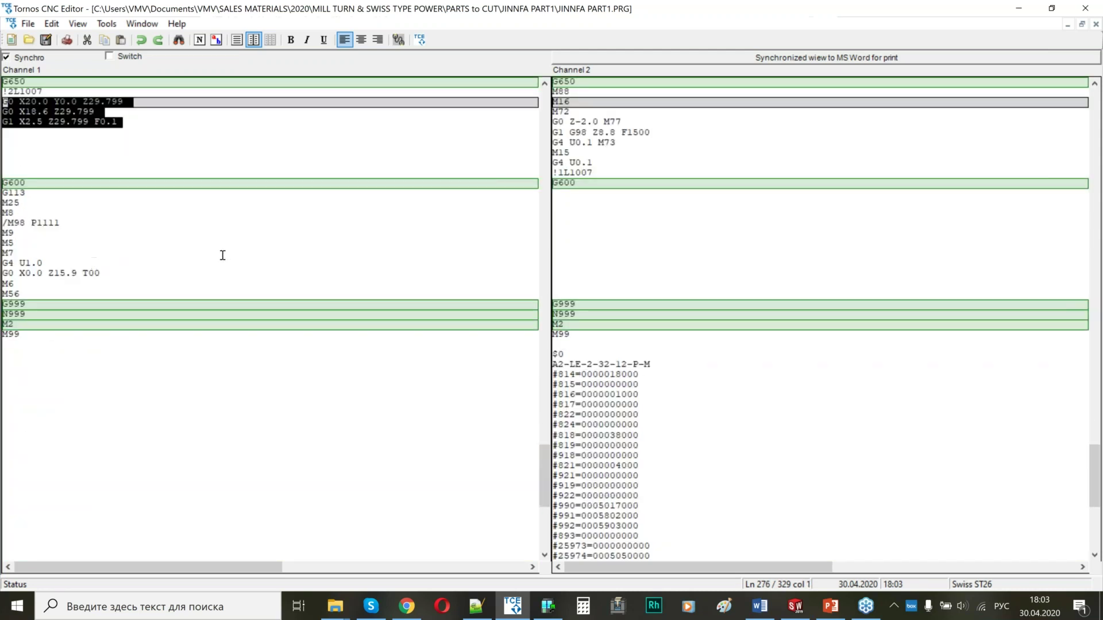
pyautogui.moveTo(51, 198); pyautogui.dragTo(47, 286)
pyautogui.scroll(-1, 662, 295)
pyautogui.scroll(-4, 662, 296)
pyautogui.scroll(3, 658, 499)
pyautogui.moveTo(655, 502); pyautogui.dragTo(552, 247)
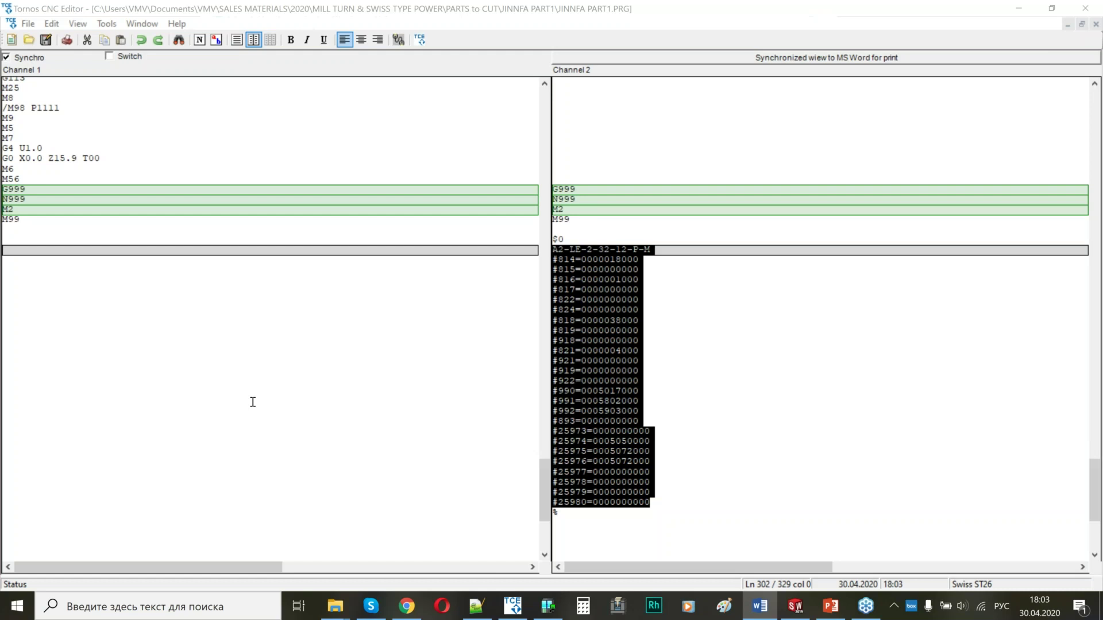
# Step: Return to the start of the GCode, switch to the JINNFA PART1 assembly in SOLIDWORKS and view the part close up
pyautogui.scroll(20, 252, 402)
pyautogui.scroll(15, 253, 402)
pyautogui.click(807, 613)
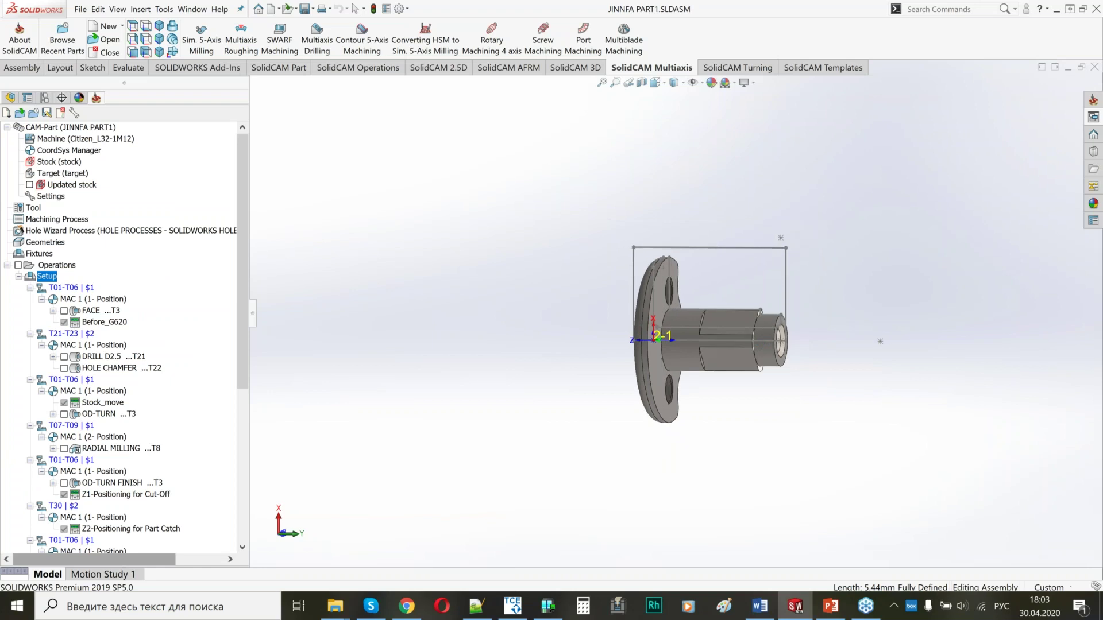
pyautogui.scroll(-5, 823, 336)
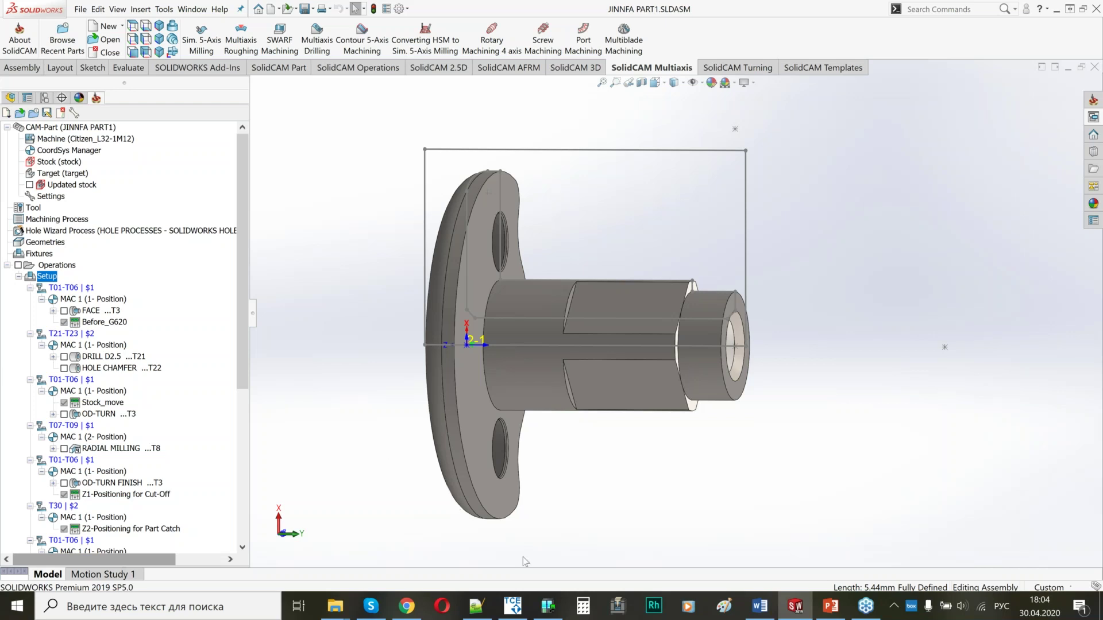
pyautogui.click(964, 611)
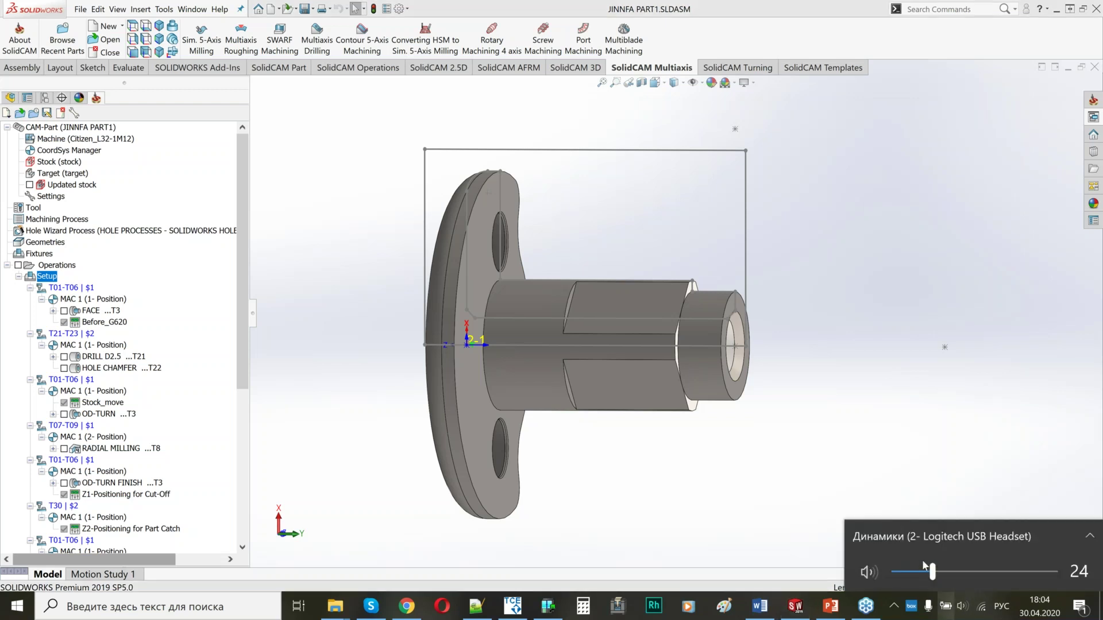
pyautogui.click(831, 419)
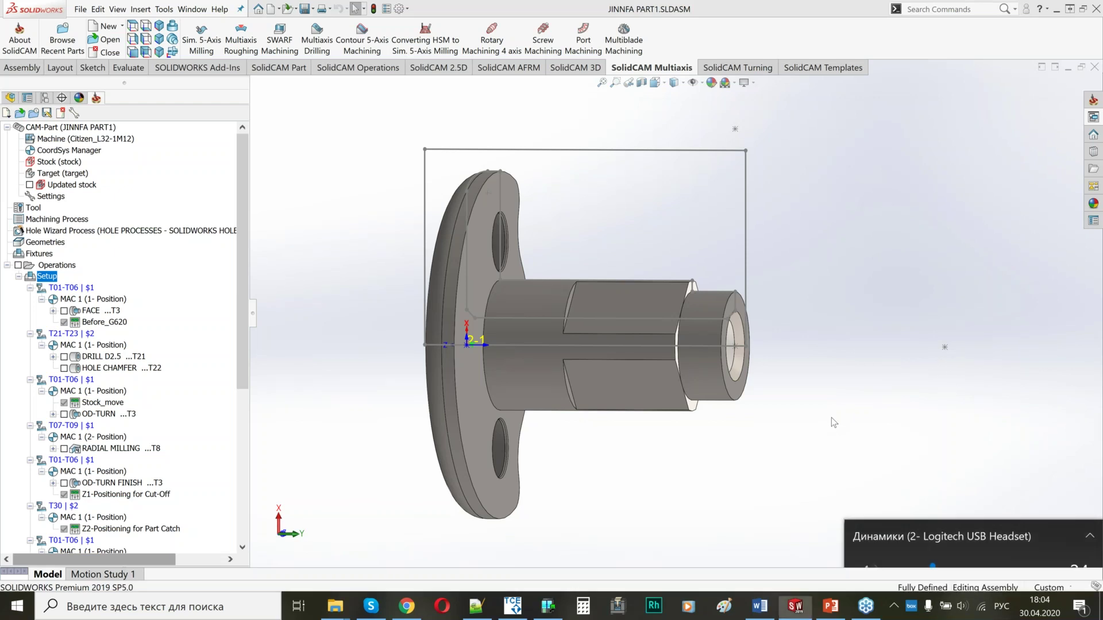